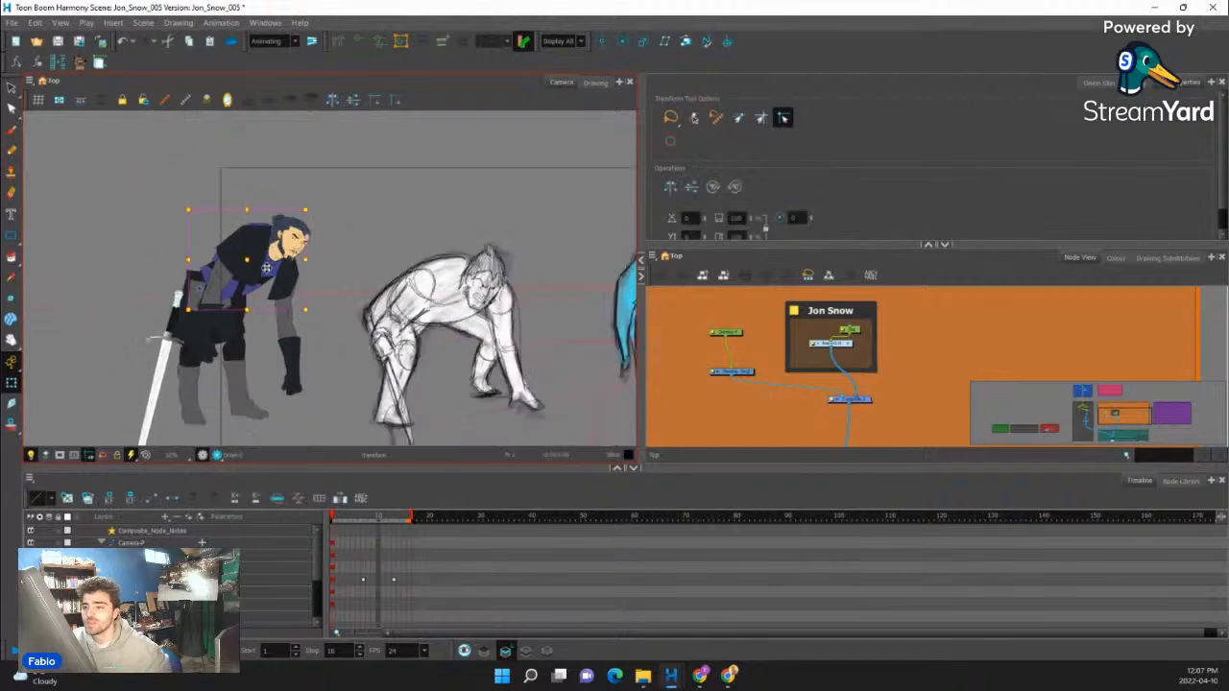
- Examine how the posed Jon Snow rig's arms, torso and lower clothing pieces are divided by selecting them individually
scroll(271, 276, "up", 2)
left_click(303, 370)
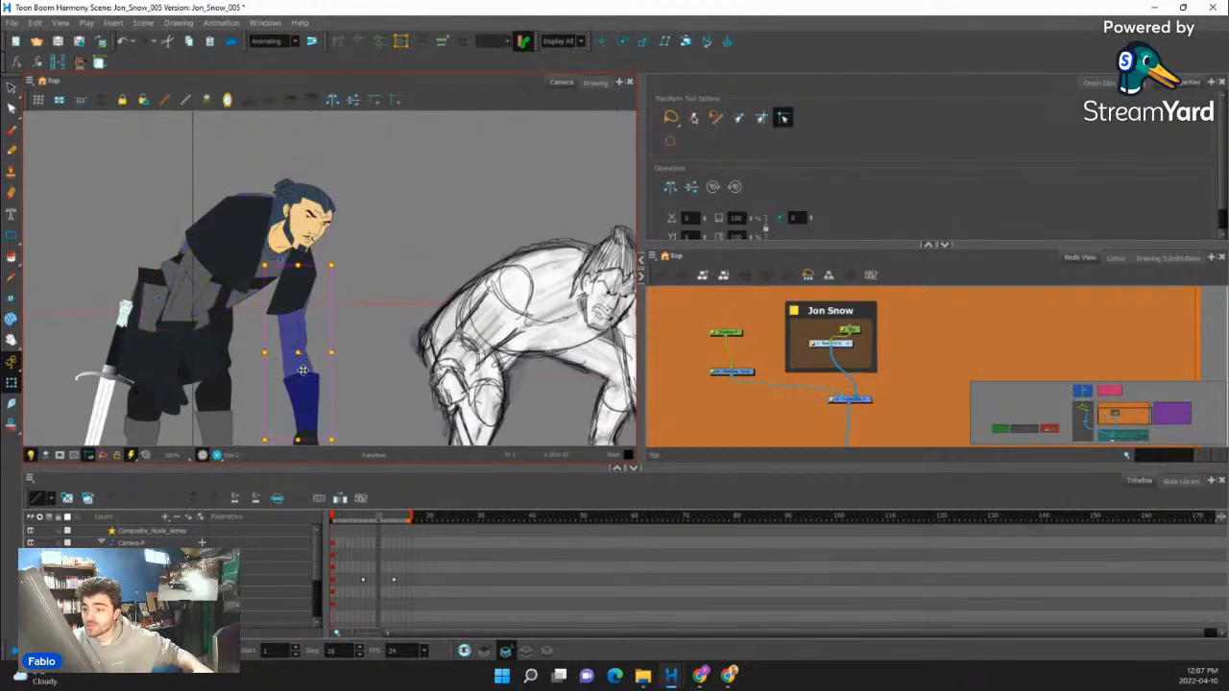
left_click(176, 305)
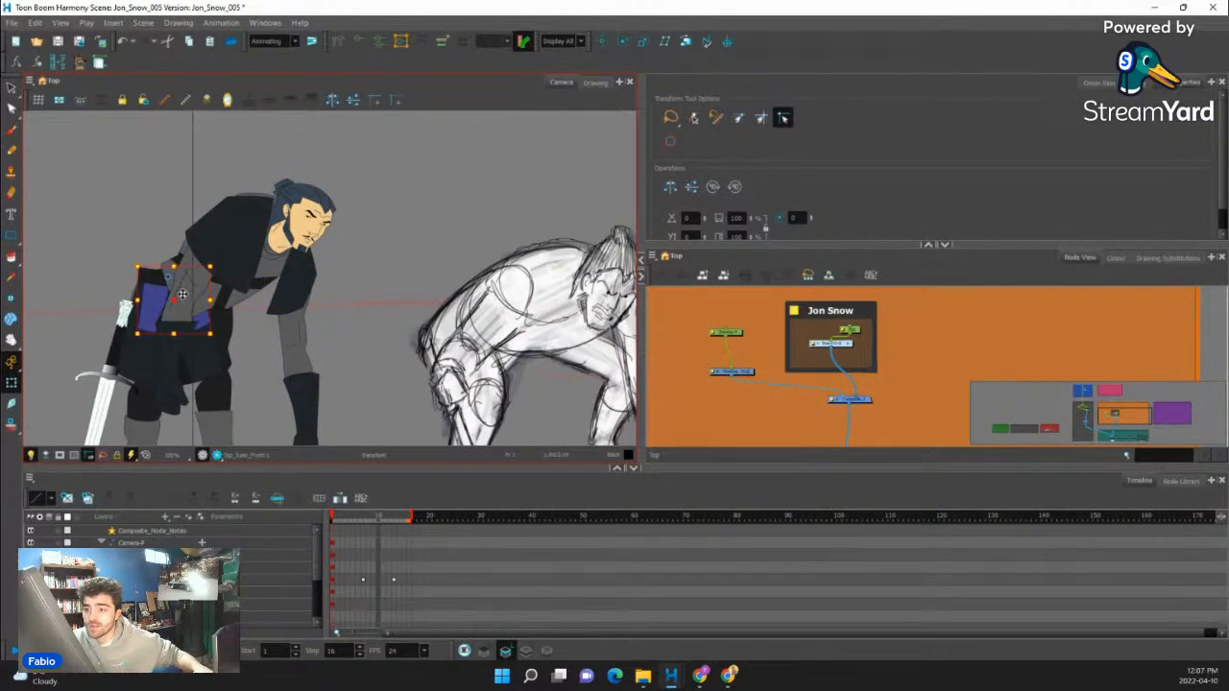
left_click(226, 256)
scroll(245, 260, "up", 3)
left_click(151, 326)
scroll(157, 325, "down", 4)
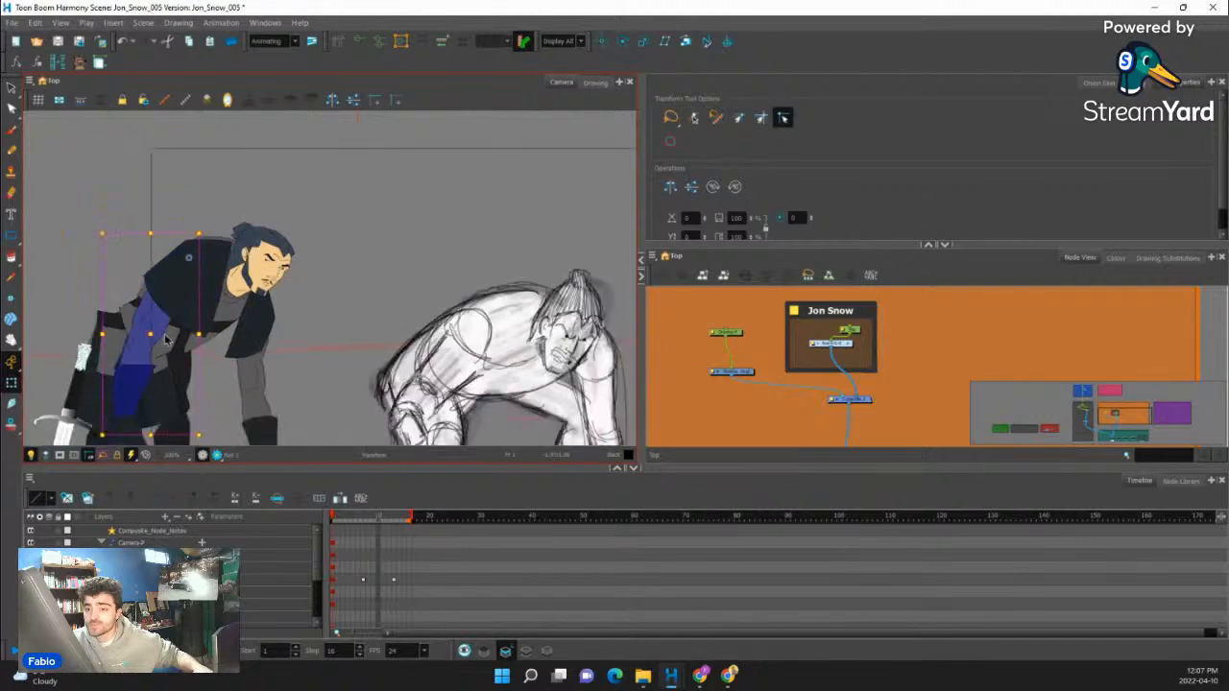
scroll(162, 336, "up", 2)
left_click(181, 357)
scroll(184, 361, "down", 2)
scroll(185, 363, "up", 1)
scroll(186, 363, "up", 1)
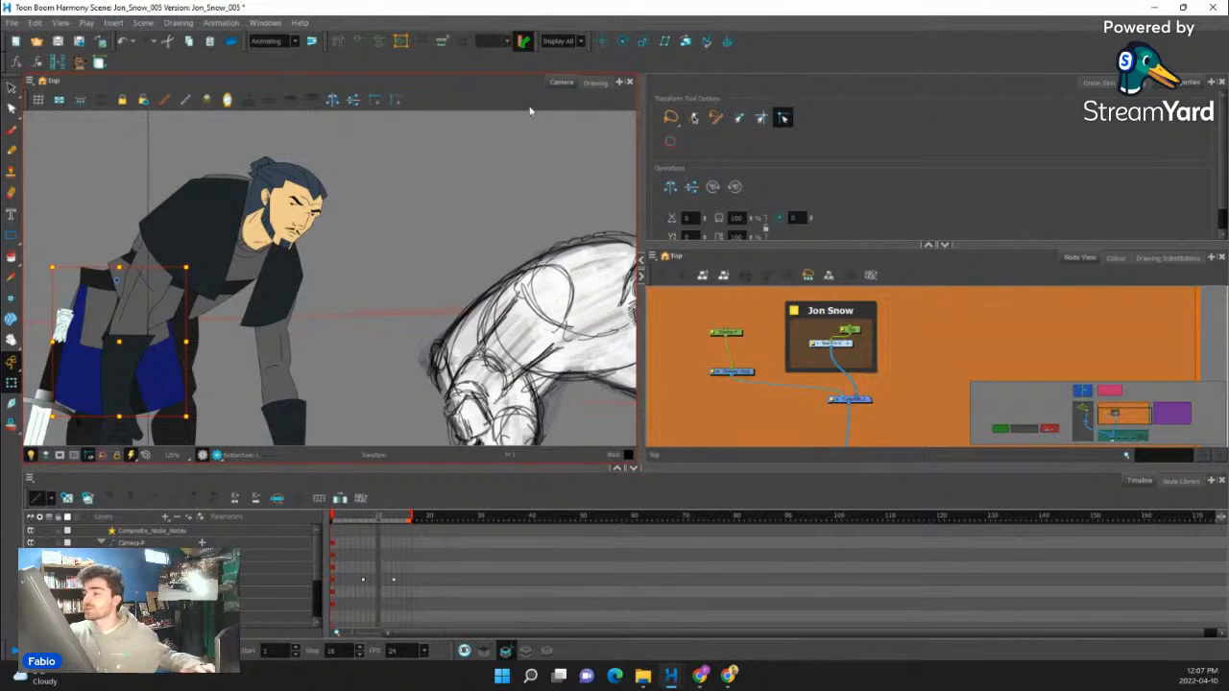
- Prepare to trace the crouching sketch on the drawing node outside the Jon Snow group, using the Pencil tool, Blue swatch and Pencil 1 preset
left_click_drag(540, 327, 425, 261)
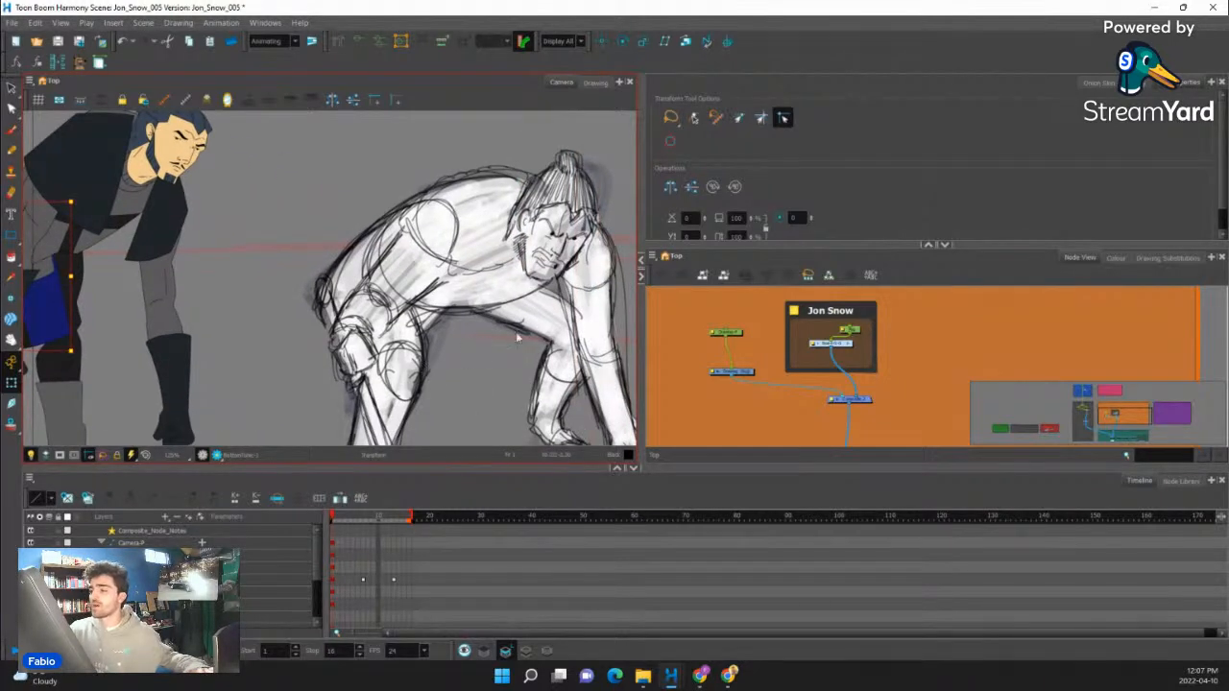
left_click_drag(547, 331, 478, 347)
left_click(766, 368)
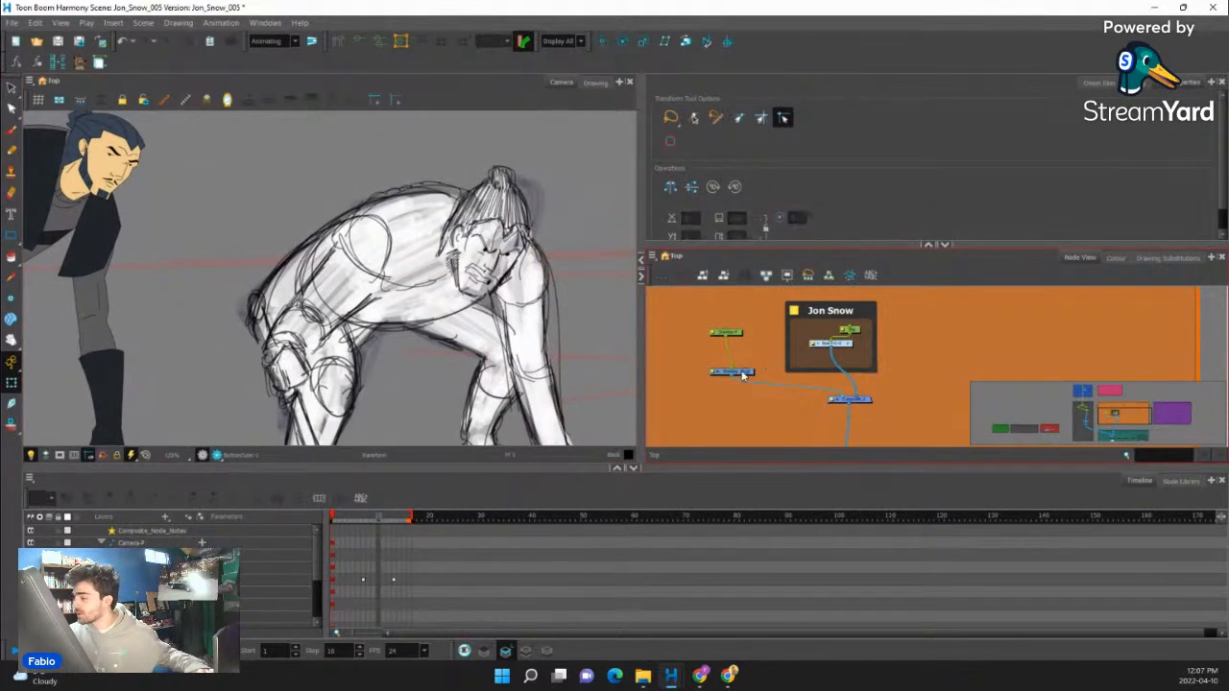
left_click(741, 373)
left_click(12, 150)
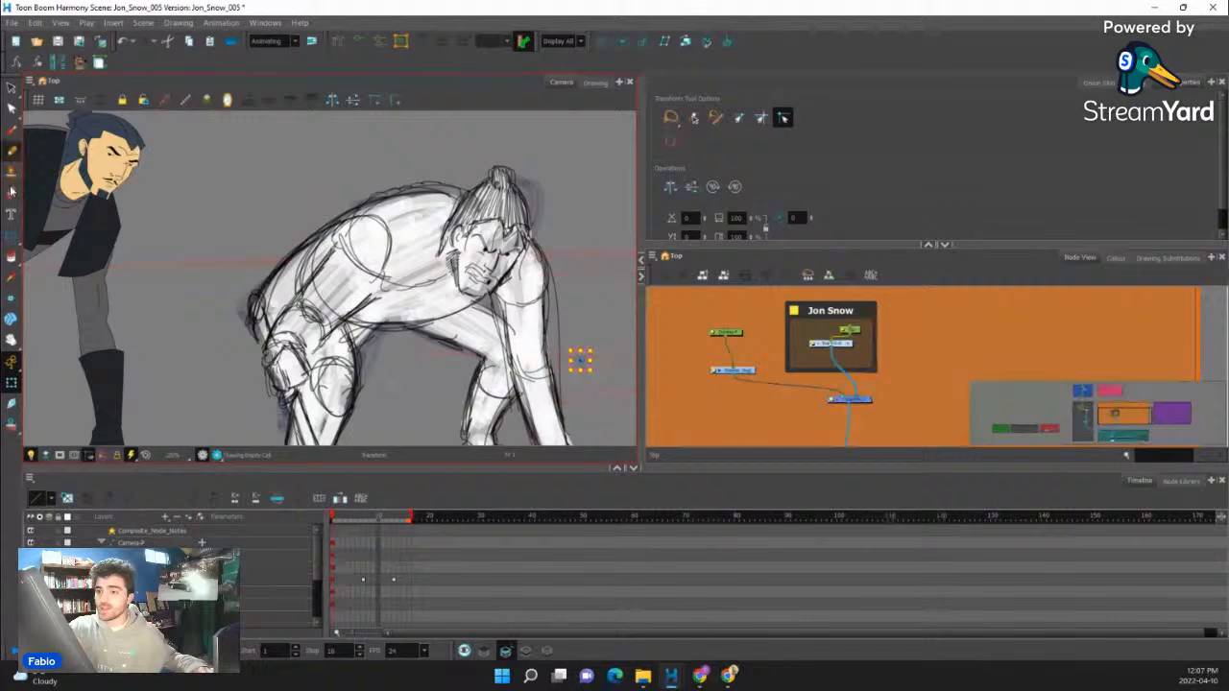
left_click(1113, 259)
left_click(675, 426)
scroll(1161, 186, "down", 5)
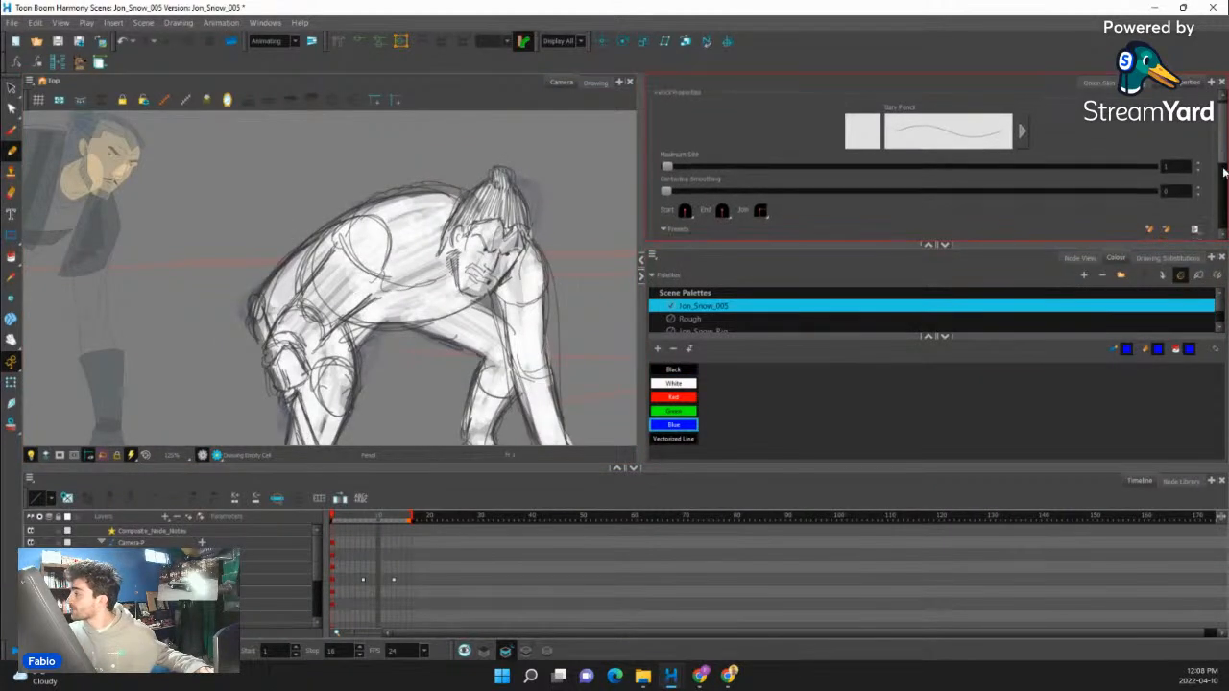
scroll(1199, 141, "up", 5)
left_click(1090, 133)
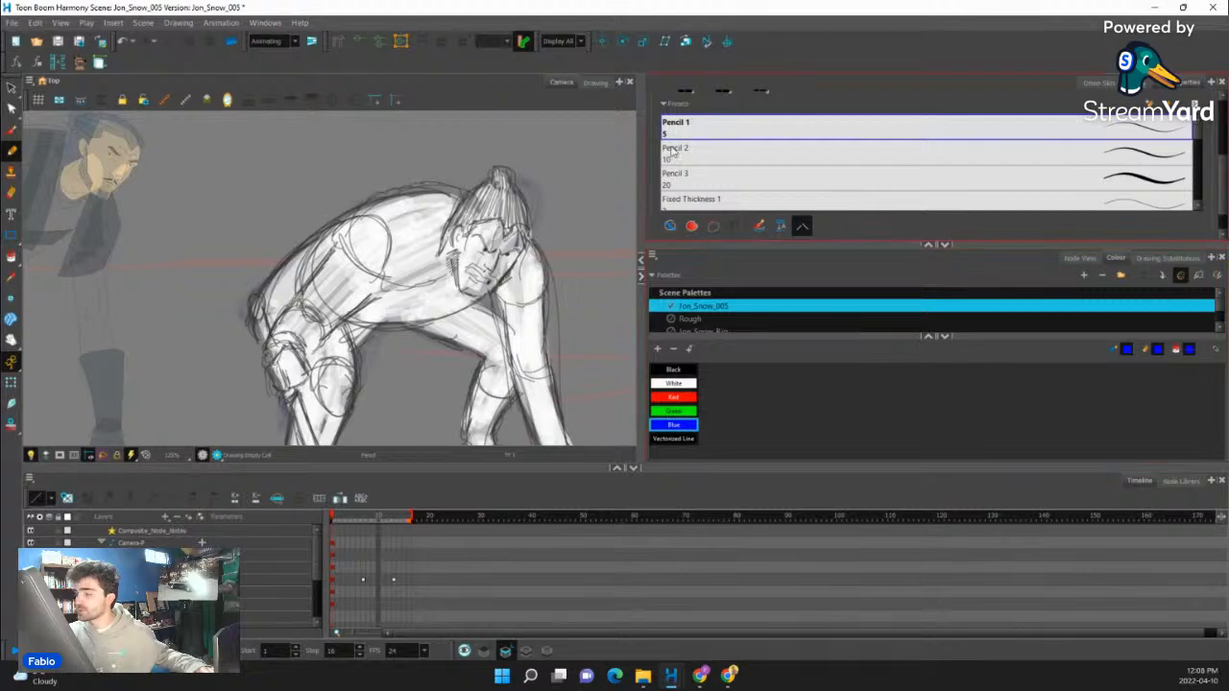
- Trace the head of the crouching sketch in blue, outlining the jaw, cheeks, swept-back hair and top bun
left_click_drag(453, 247, 461, 286)
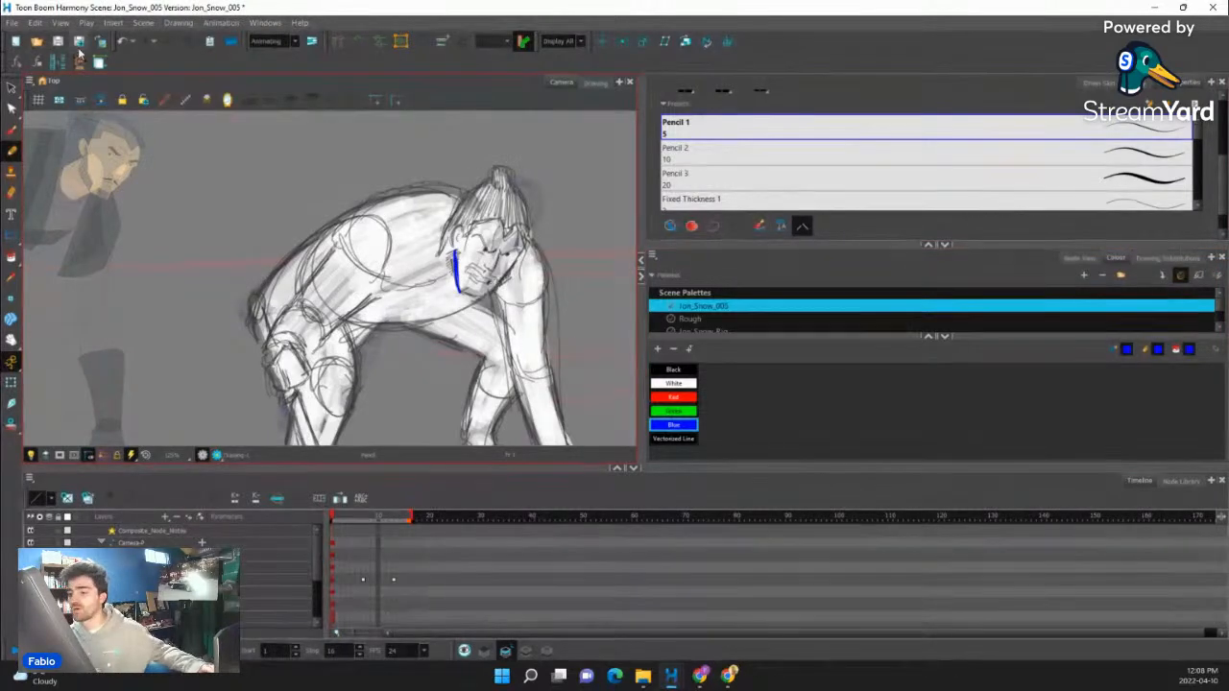
scroll(525, 283, "up", 3)
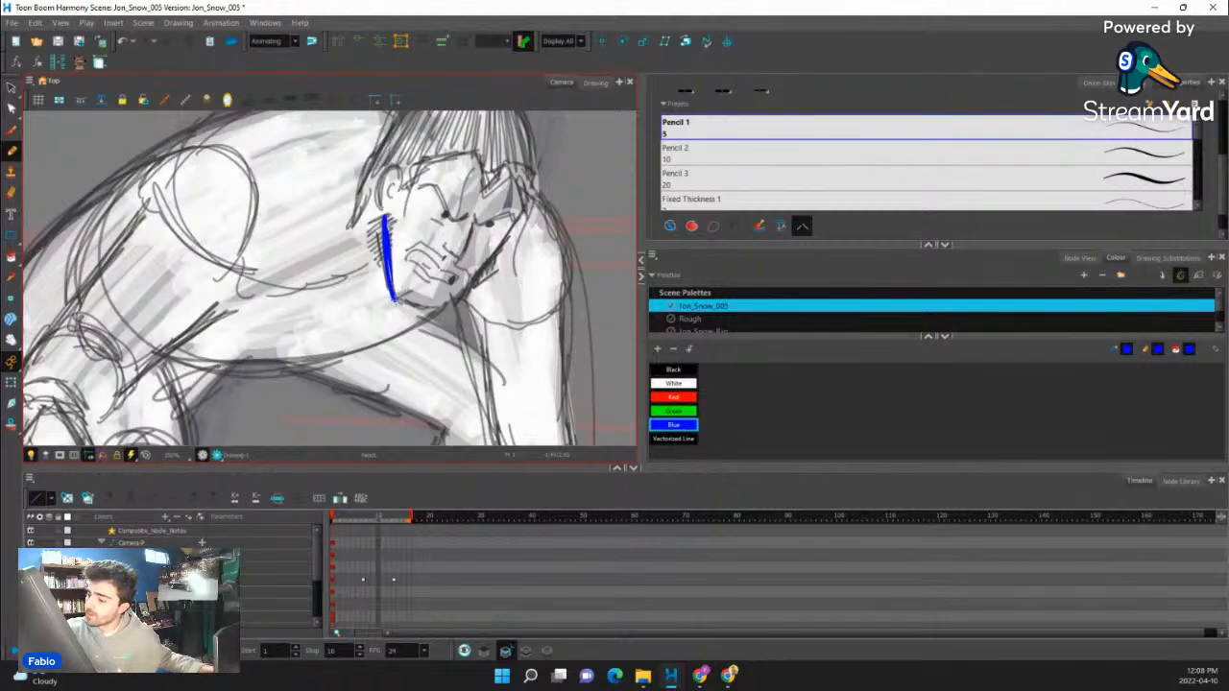
mouse_move(423, 303)
left_mouse_down()
mouse_move(448, 305)
mouse_move(534, 205)
left_mouse_up()
left_click_drag(480, 261, 534, 203)
left_click_drag(534, 147, 495, 253)
mouse_move(469, 200)
left_mouse_down()
mouse_move(466, 169)
mouse_move(437, 156)
mouse_move(423, 185)
mouse_move(465, 194)
mouse_move(394, 180)
mouse_move(334, 318)
mouse_move(371, 197)
left_mouse_up()
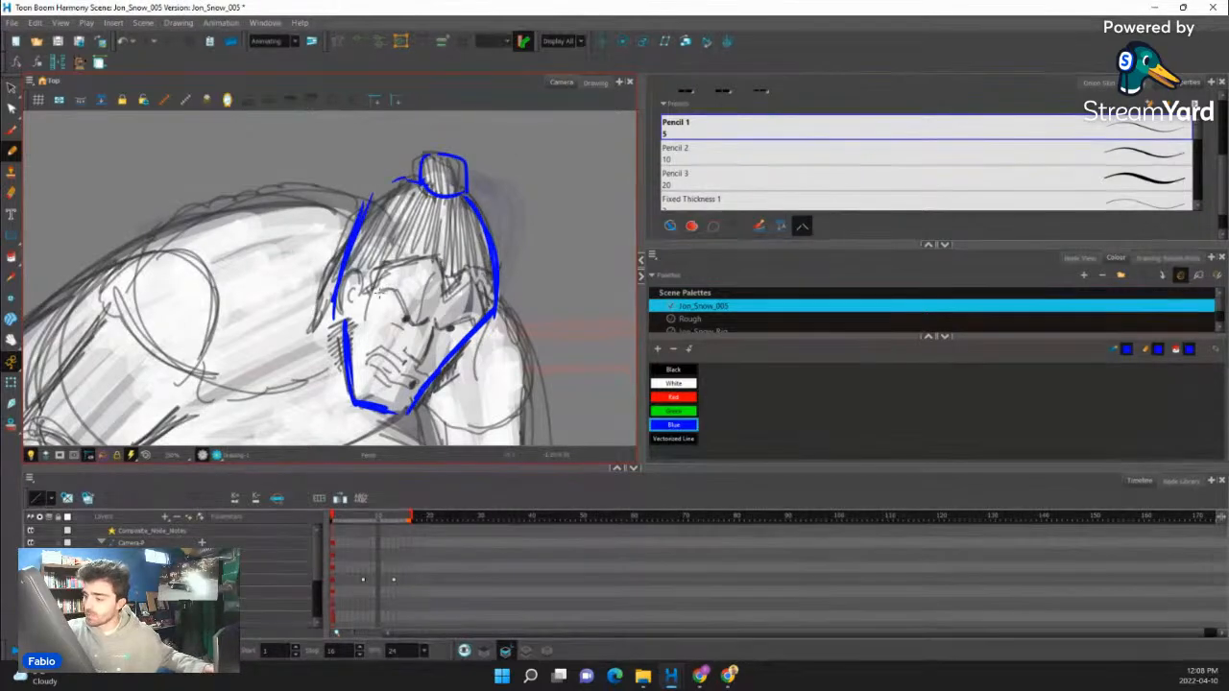
- Draw the angry eyebrows, nose and frowning mouth over the sketched face
mouse_move(379, 292)
left_mouse_down()
mouse_move(411, 322)
mouse_move(428, 317)
left_mouse_up()
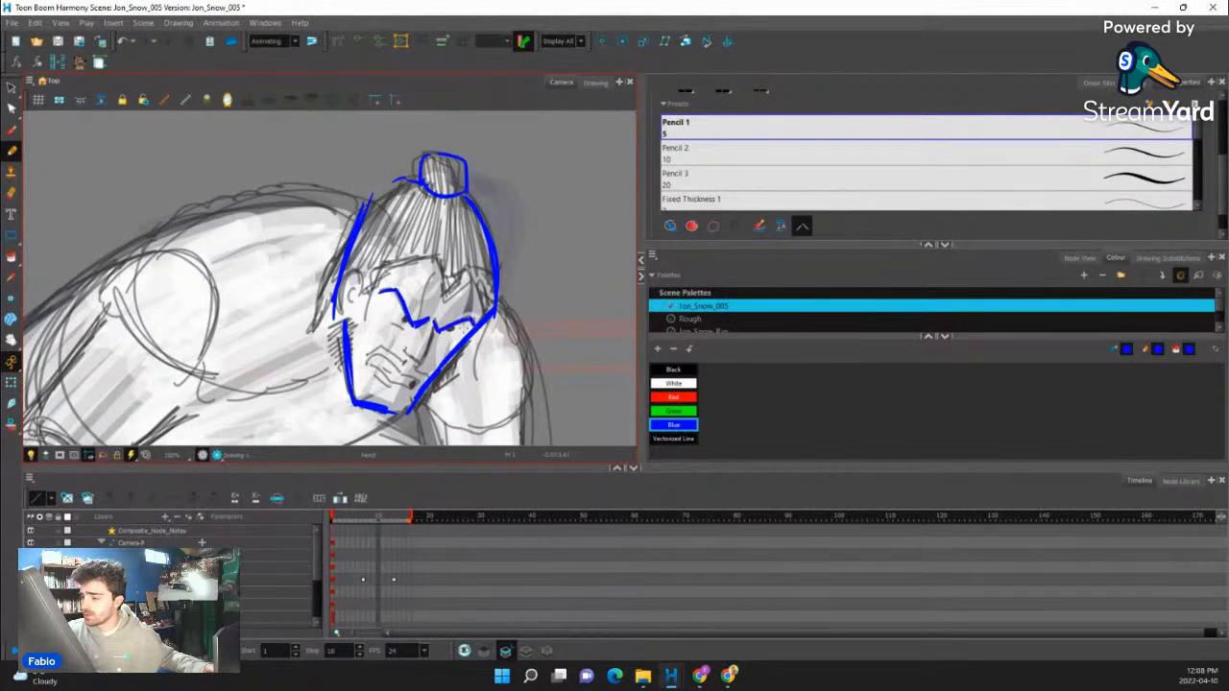
left_click_drag(474, 200, 461, 154)
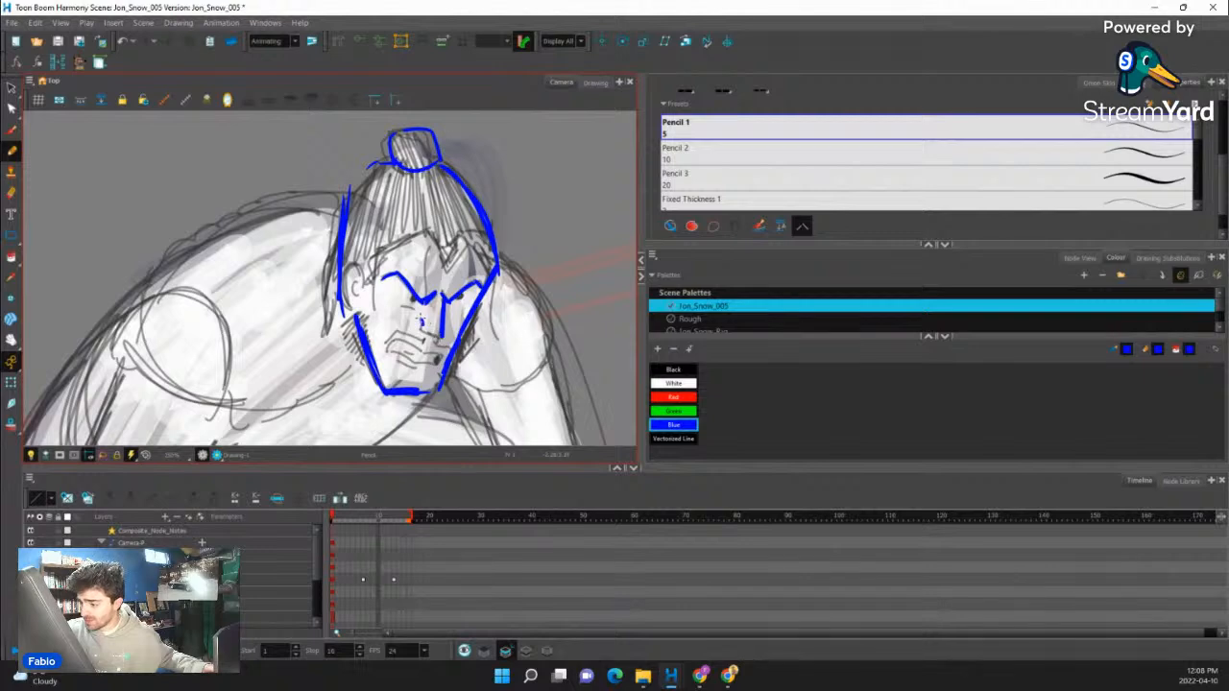
left_click_drag(421, 321, 441, 337)
left_click_drag(551, 264, 535, 177)
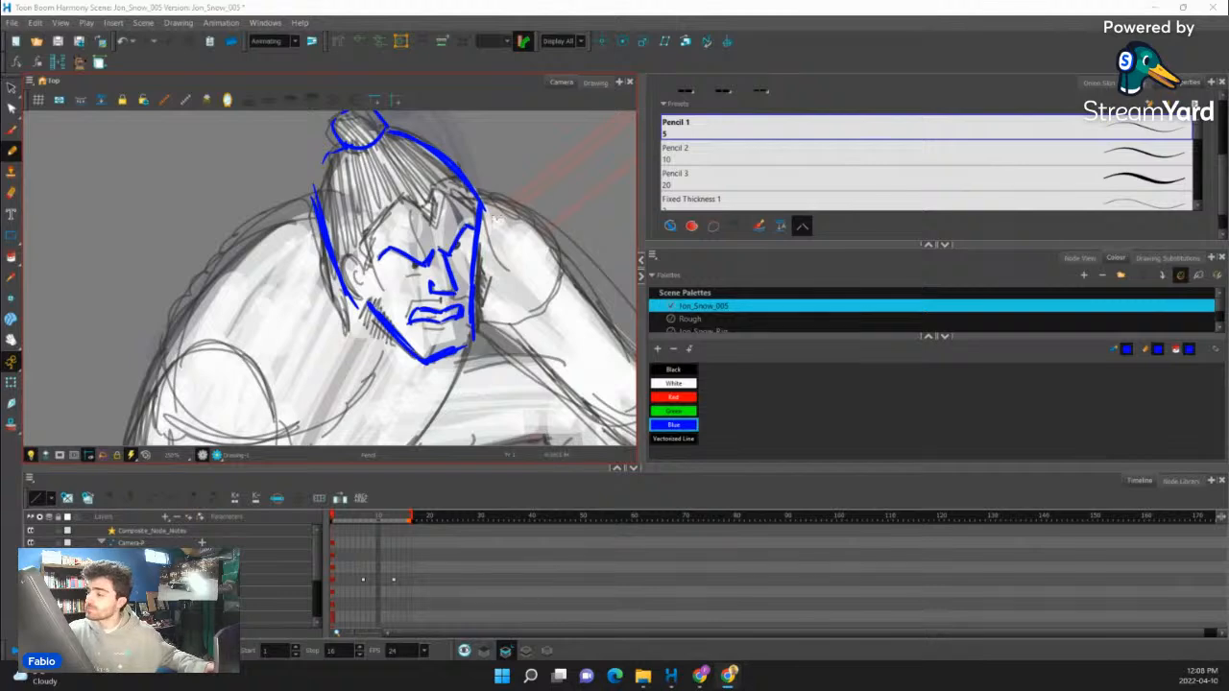
- Trace the upper-back curve and draw circles for the two shoulders of the crouching figure
left_click(497, 219)
left_click_drag(554, 200, 564, 312)
left_click_drag(548, 256, 608, 168)
left_click_drag(451, 196, 468, 200)
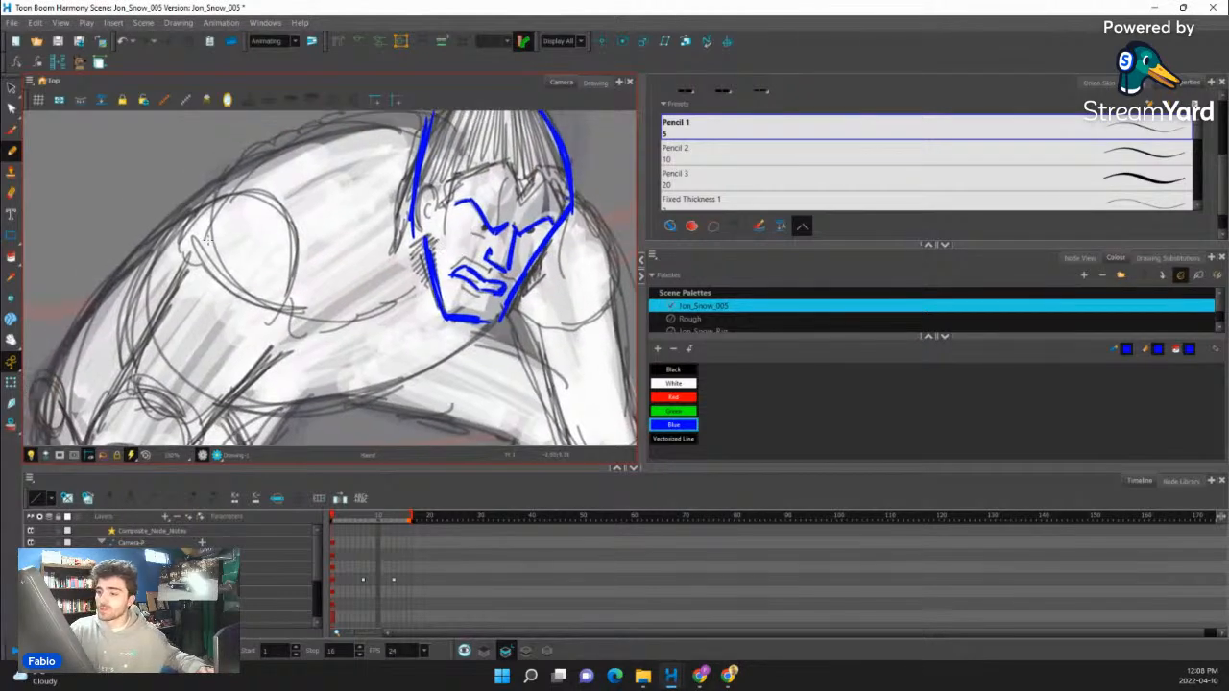
mouse_move(252, 165)
left_mouse_down()
mouse_move(360, 128)
mouse_move(478, 142)
mouse_move(555, 196)
mouse_move(598, 254)
mouse_move(598, 275)
mouse_move(524, 333)
mouse_move(578, 317)
mouse_move(540, 229)
left_mouse_up()
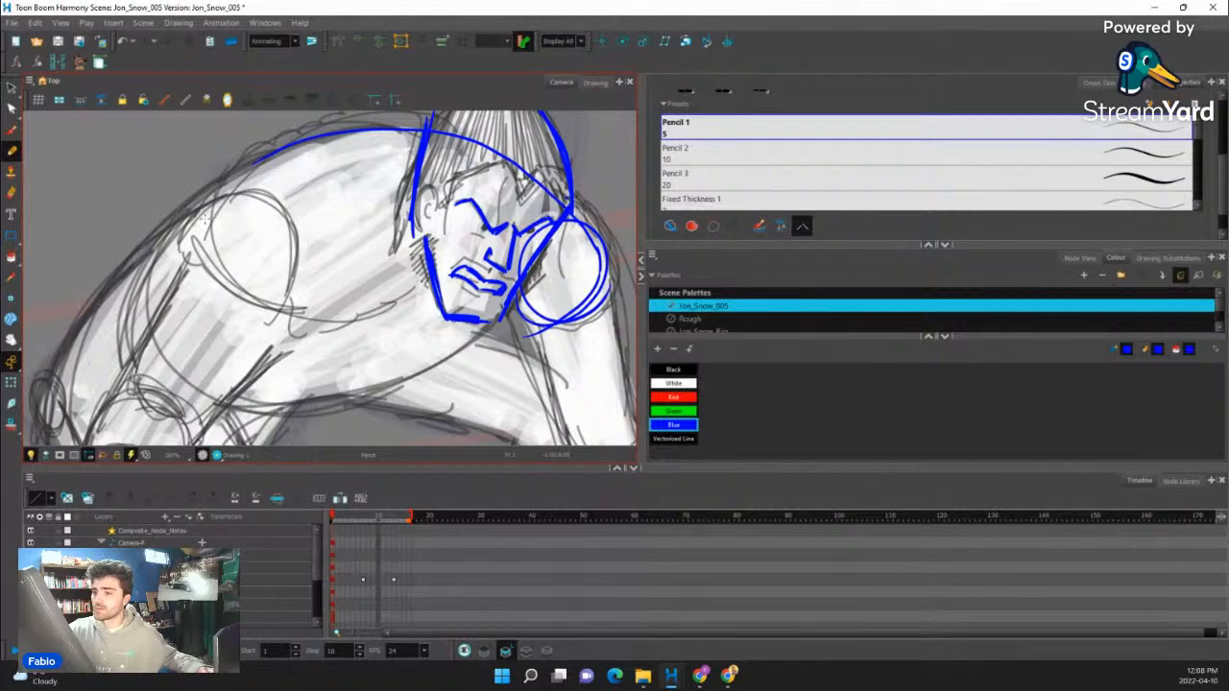
left_click_drag(288, 300, 229, 333)
left_click_drag(284, 250, 224, 343)
- Trace the underside of the torso from the shoulder beside the face towards the waist with overlapping strokes
left_click_drag(458, 346, 478, 264)
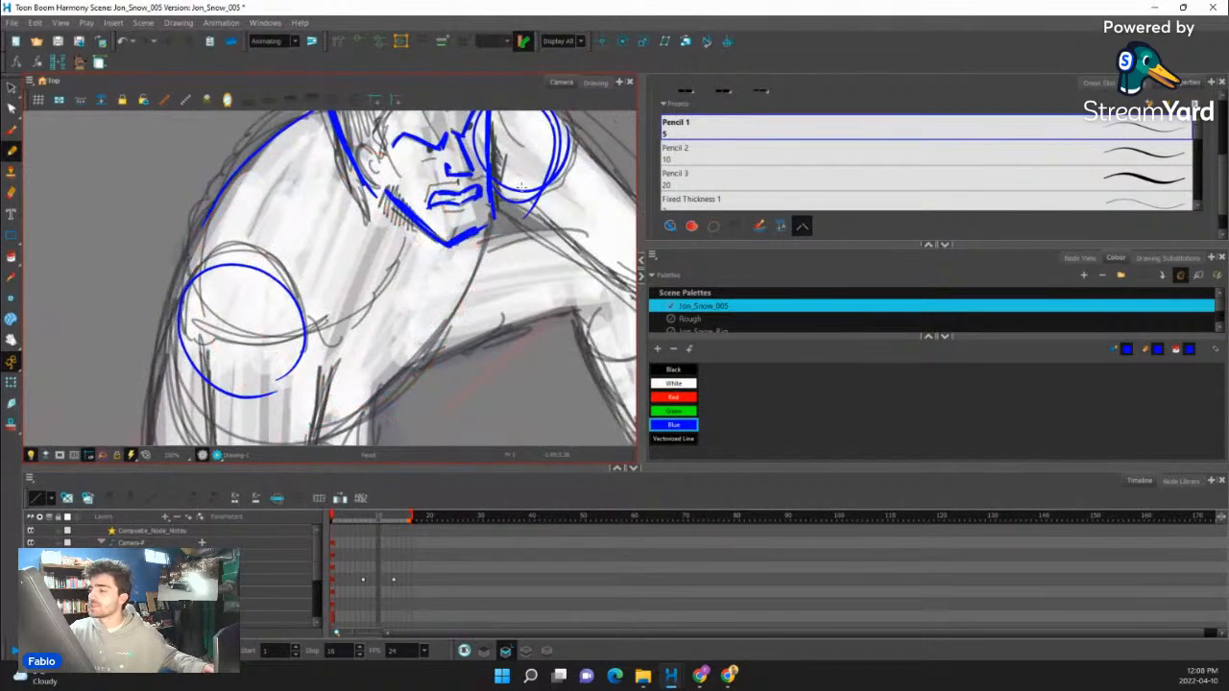
mouse_move(521, 189)
left_mouse_down()
mouse_move(512, 251)
mouse_move(419, 320)
left_mouse_up()
left_click_drag(509, 254, 381, 354)
left_click_drag(515, 244, 376, 366)
mouse_move(523, 195)
left_mouse_down()
mouse_move(475, 276)
mouse_move(370, 367)
left_mouse_up()
left_click_drag(548, 293, 538, 346)
- Extend the back line down the torso and close the rounded waist contour with repeated strokes towards the hip
left_click_drag(228, 189, 170, 291)
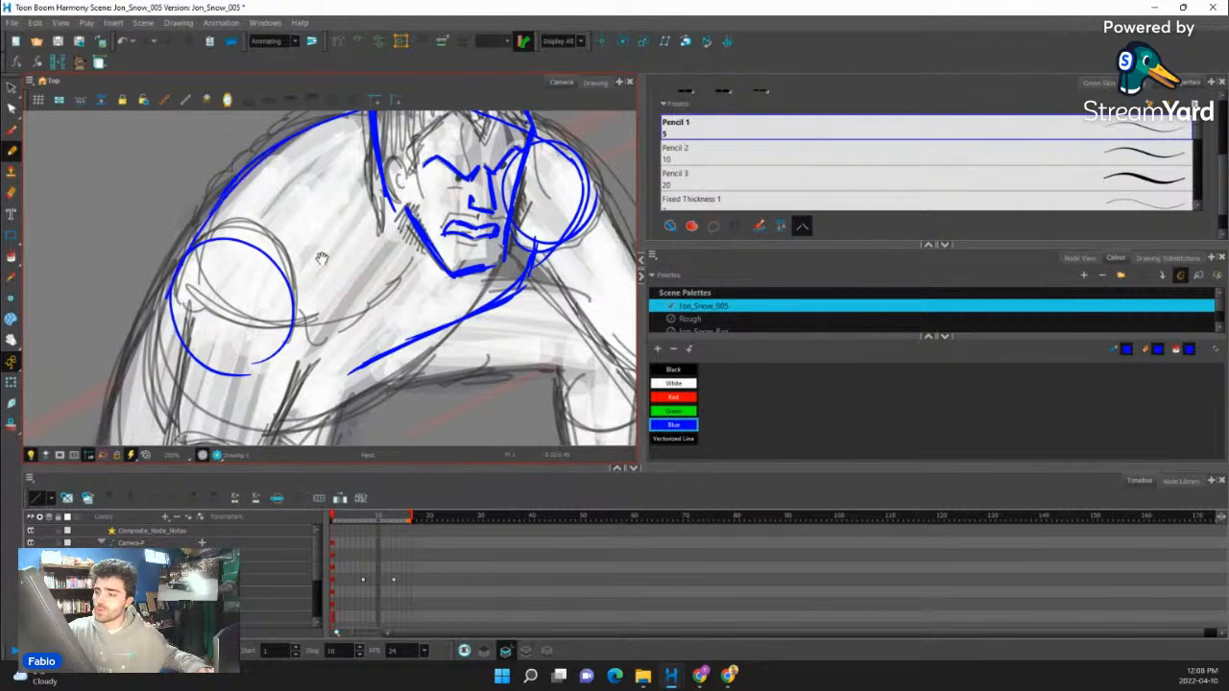
left_click_drag(322, 260, 357, 181)
left_click_drag(235, 154, 183, 287)
mouse_move(234, 154)
left_mouse_down()
mouse_move(178, 299)
mouse_move(242, 339)
mouse_move(367, 327)
mouse_move(410, 290)
left_mouse_up()
mouse_move(197, 255)
left_mouse_down()
mouse_move(200, 313)
mouse_move(295, 348)
mouse_move(349, 333)
left_mouse_up()
left_click_drag(424, 275, 338, 338)
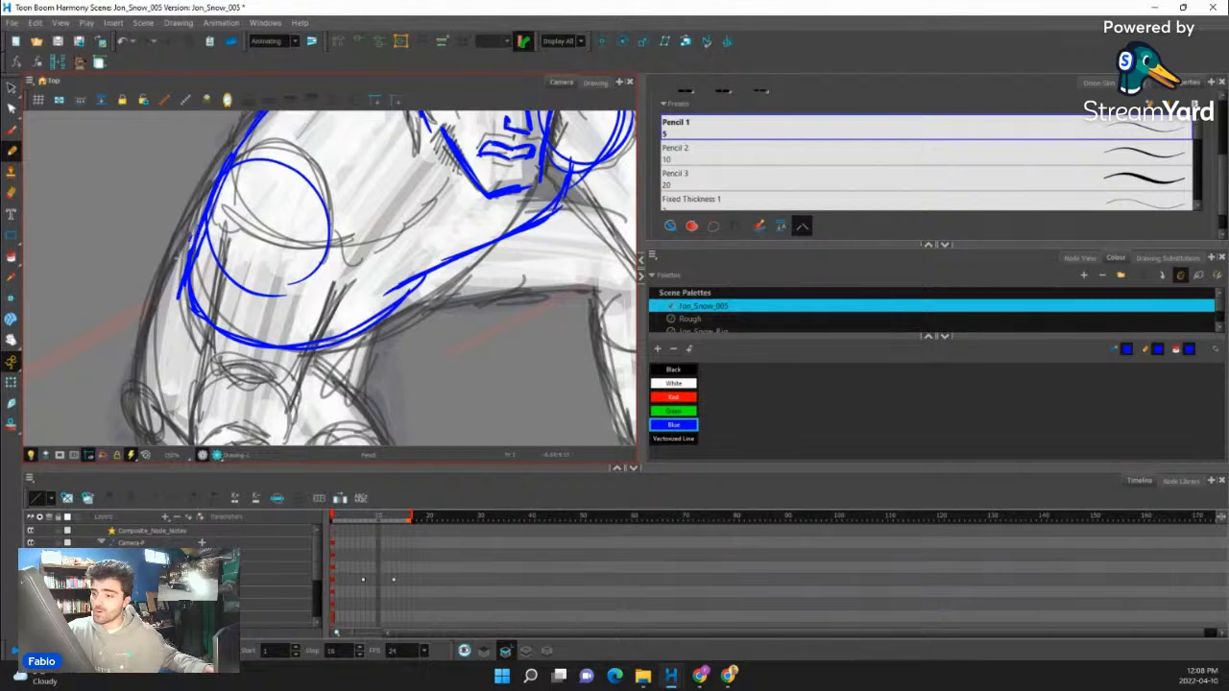
left_click_drag(190, 238, 167, 300)
left_click_drag(194, 235, 171, 300)
scroll(495, 248, "down", 6)
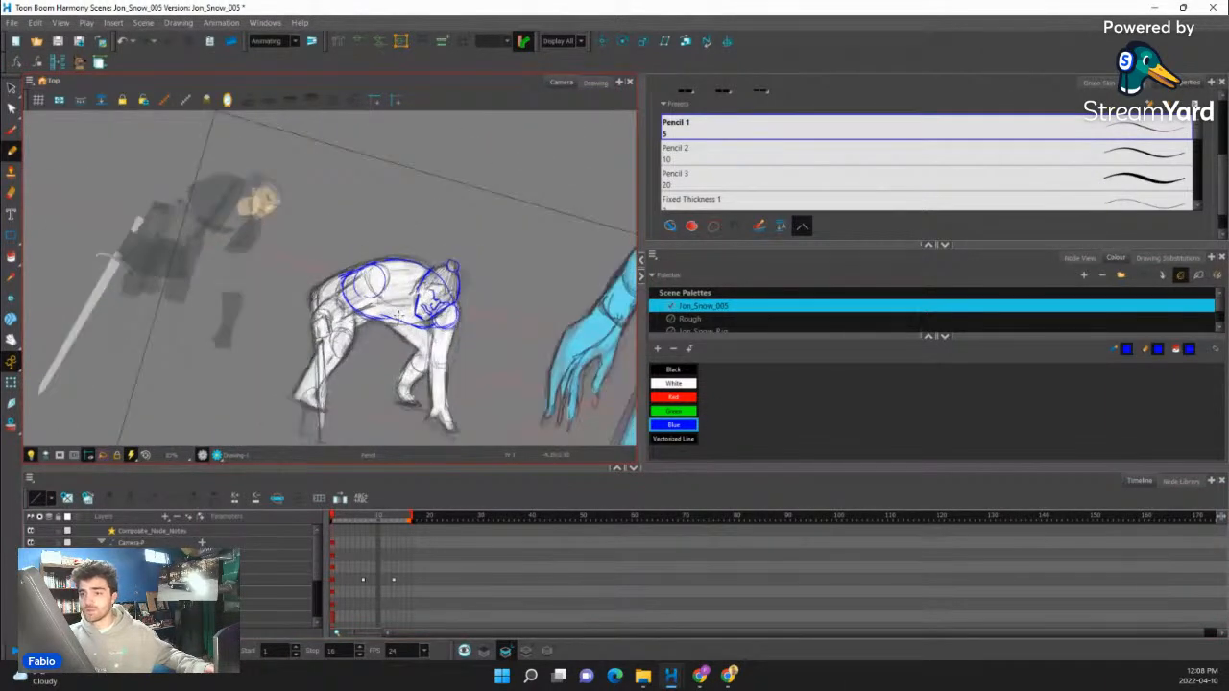
- Sketch the chest contour and crossing guide lines between the near shoulder and the head, undoing the misplaced stroke
scroll(396, 315, "up", 4)
left_click_drag(384, 270, 428, 290)
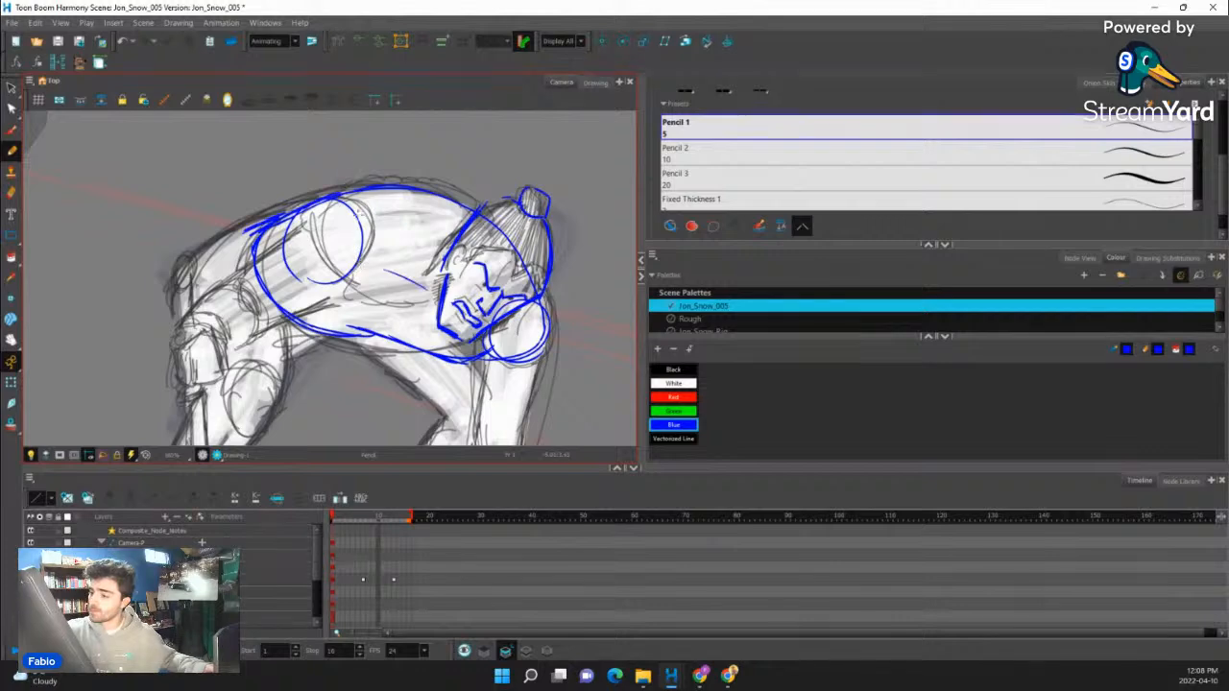
left_click_drag(315, 290, 392, 252)
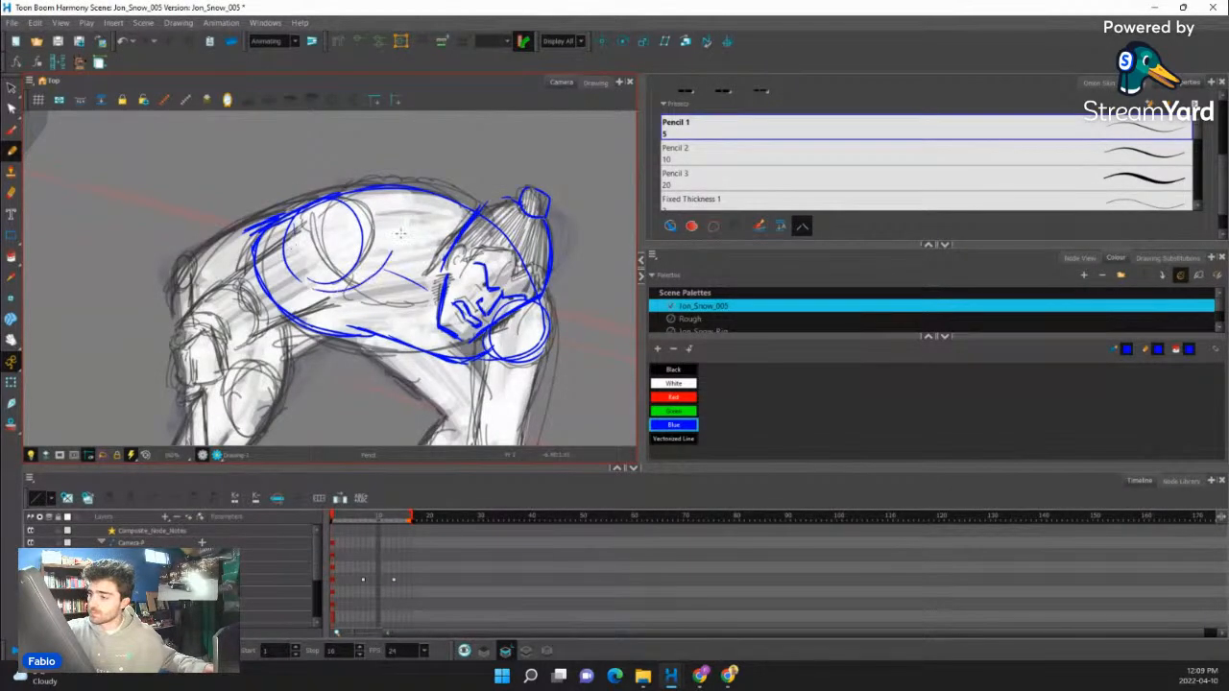
key("ctrl+z")
left_click_drag(332, 296, 459, 213)
left_click_drag(393, 307, 467, 213)
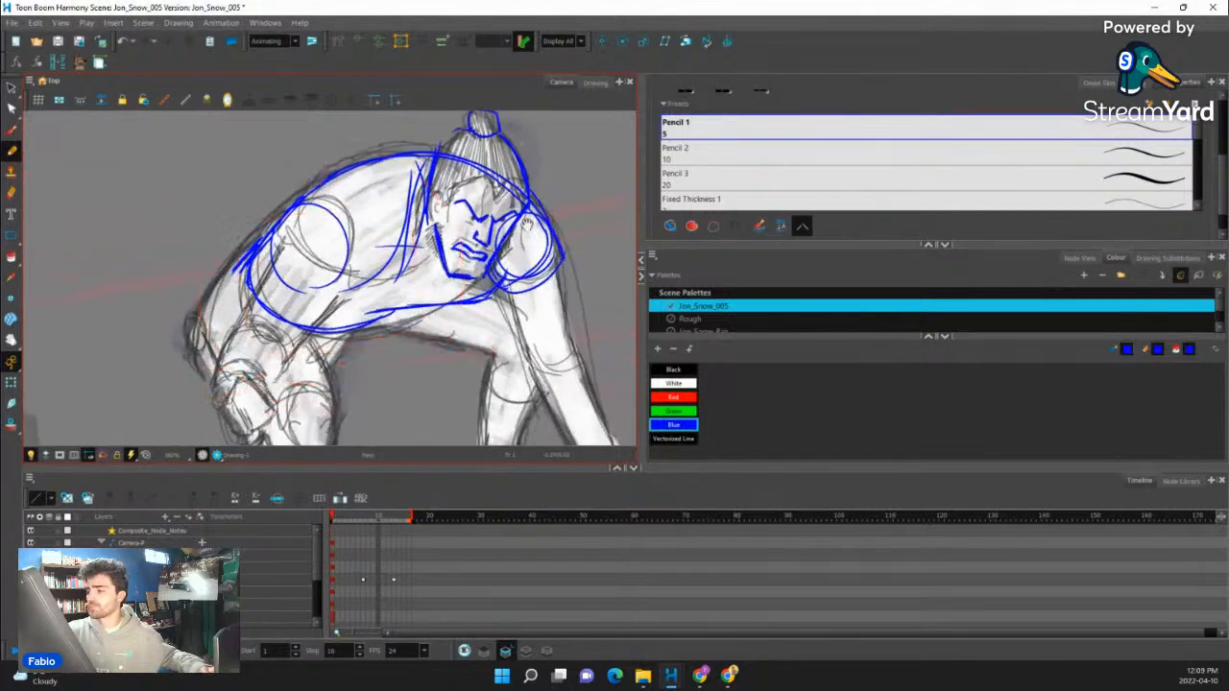
left_click_drag(526, 224, 594, 154)
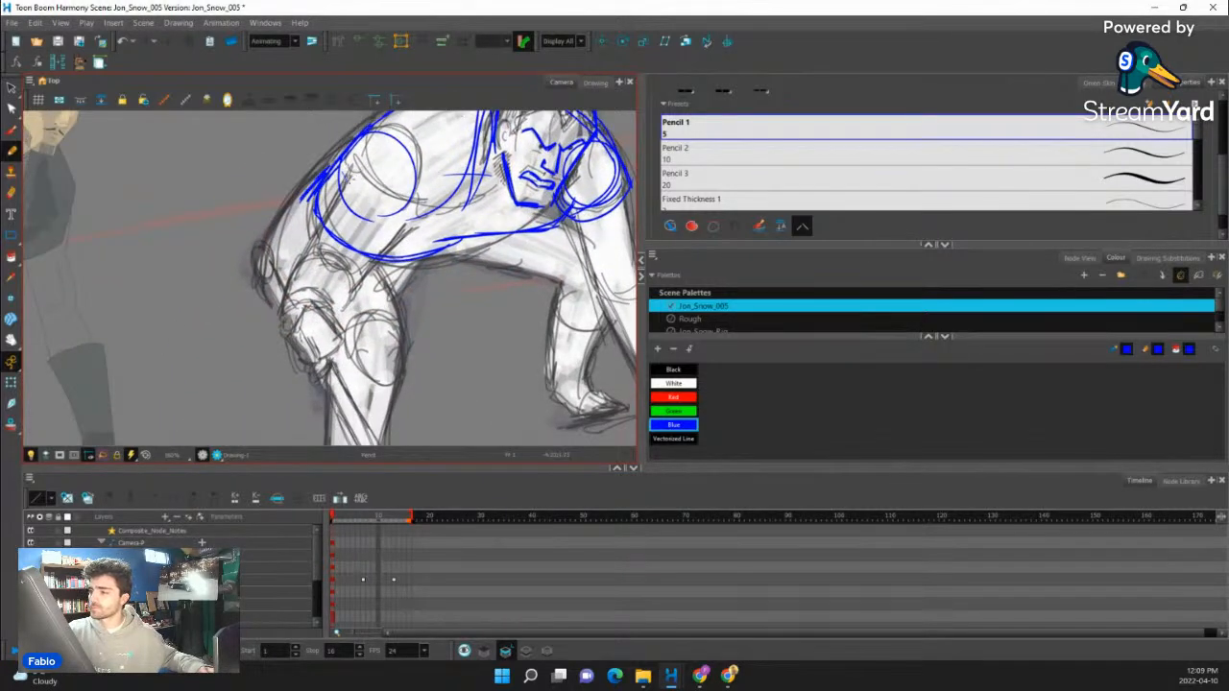
- Trace the bent arm from the near shoulder through the rounded elbow down to the wrist
mouse_move(357, 201)
left_mouse_down()
mouse_move(431, 247)
mouse_move(565, 241)
mouse_move(394, 227)
left_mouse_up()
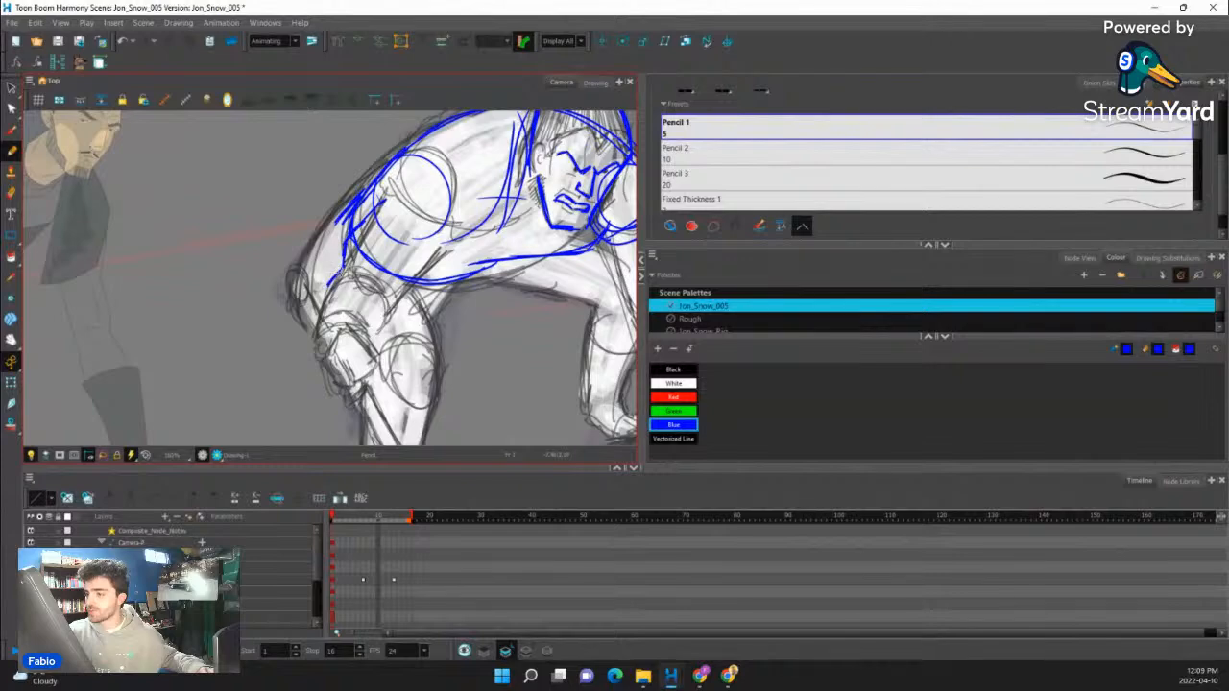
left_click_drag(345, 270, 387, 288)
mouse_move(432, 252)
left_mouse_down()
mouse_move(392, 288)
mouse_move(338, 270)
mouse_move(382, 310)
mouse_move(365, 337)
left_mouse_up()
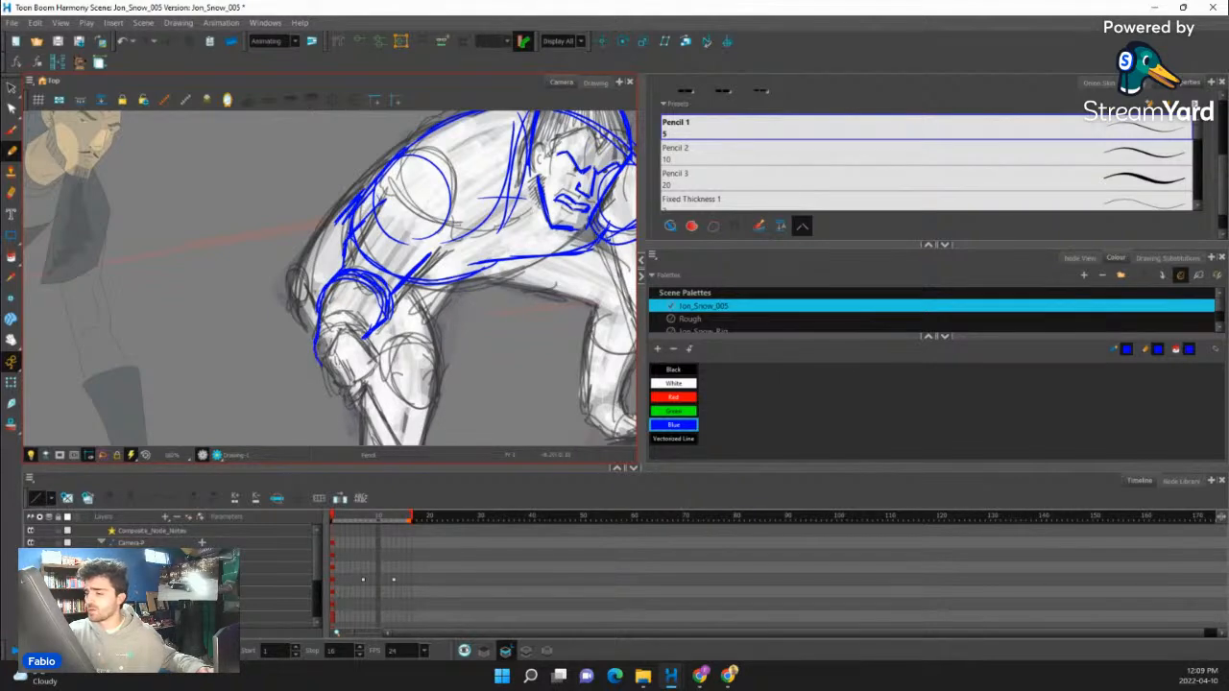
mouse_move(321, 364)
left_mouse_down()
mouse_move(366, 339)
mouse_move(308, 348)
mouse_move(325, 368)
left_mouse_up()
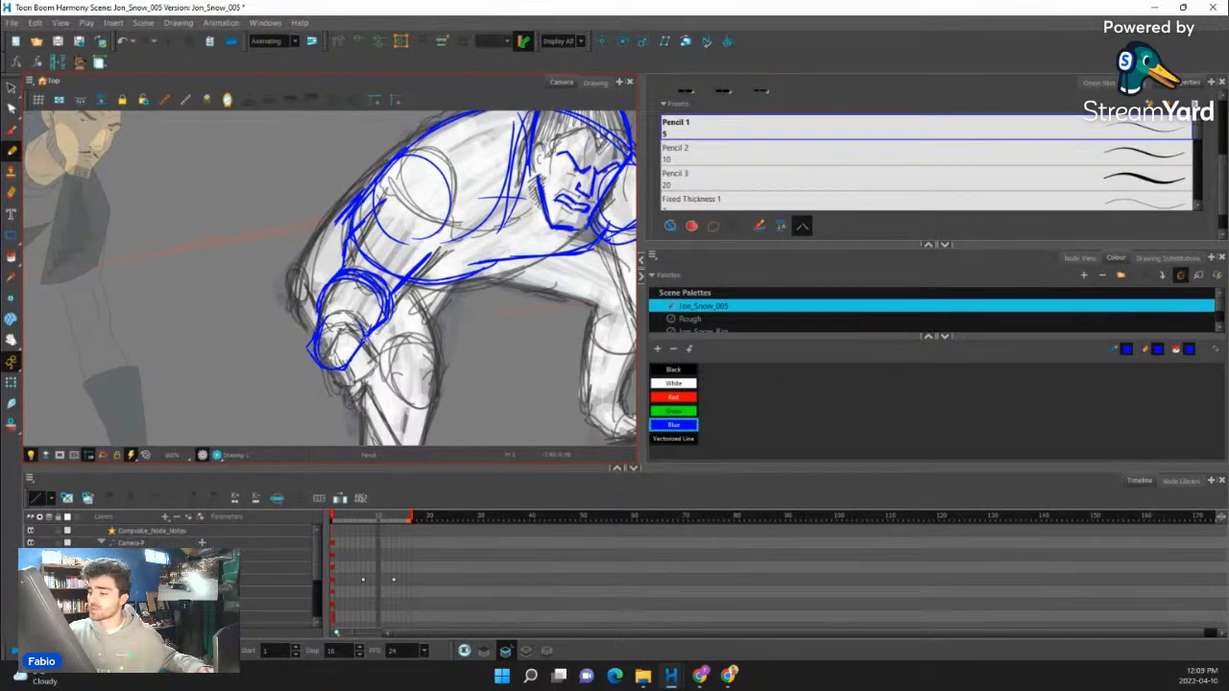
- Outline the clenched hand at the end of the bent arm and add its finger lines
key("space")
mouse_move(339, 304)
left_mouse_down()
mouse_move(348, 244)
mouse_move(388, 300)
mouse_move(344, 333)
mouse_move(358, 320)
left_mouse_up()
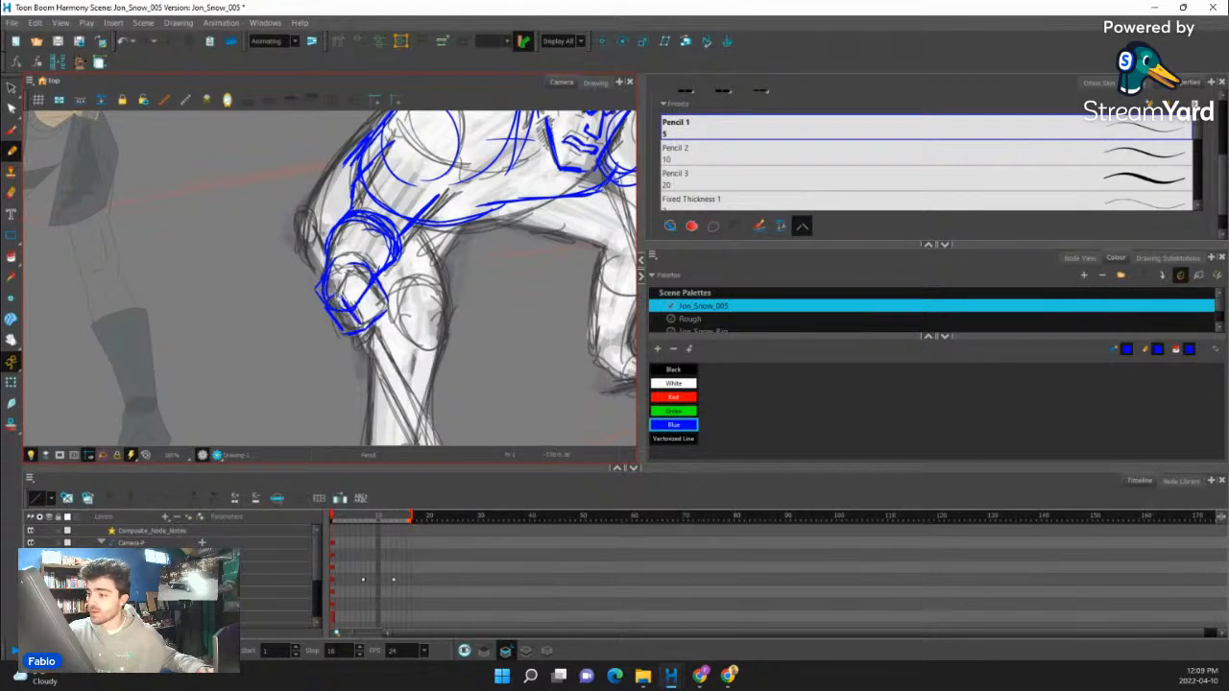
left_click_drag(335, 279, 363, 266)
left_click_drag(352, 345, 367, 349)
- Trace the straight supporting arm from the shoulder through the elbow band to the hand spread on the ground
left_click_drag(470, 288, 452, 371, "ctrl+alt")
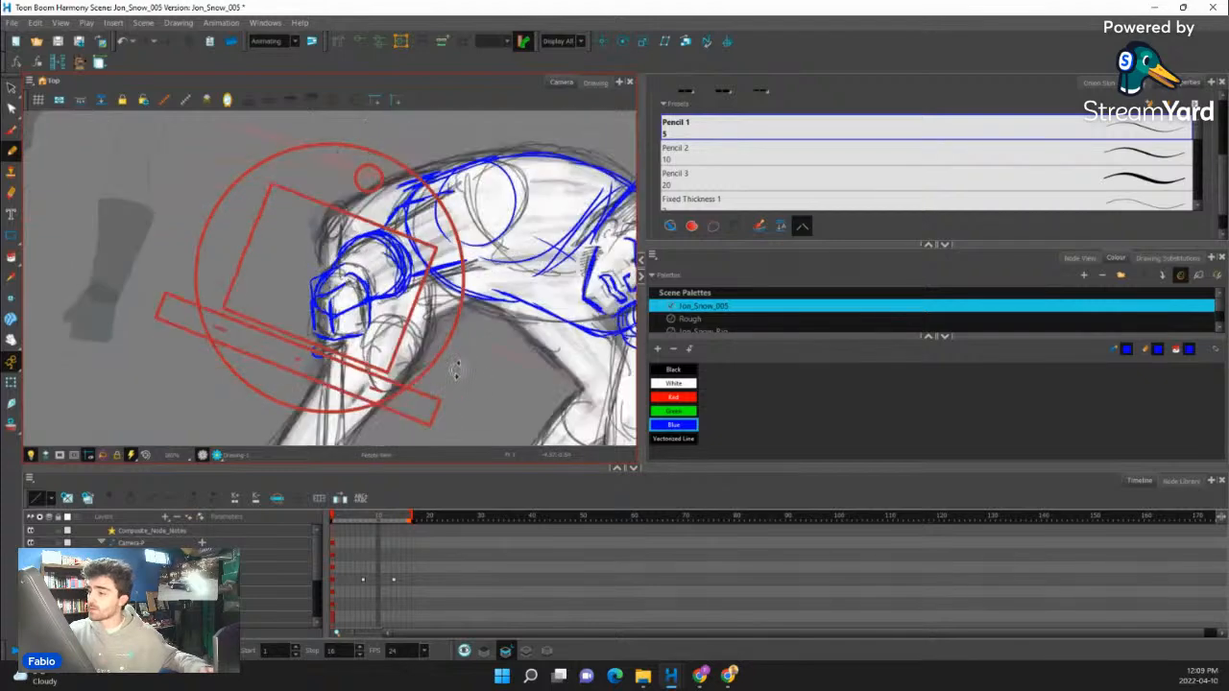
mouse_move(461, 279)
left_mouse_down("ctrl+alt")
mouse_move(476, 200)
mouse_move(467, 184)
left_mouse_up("ctrl+alt")
left_click_drag(554, 275, 366, 294)
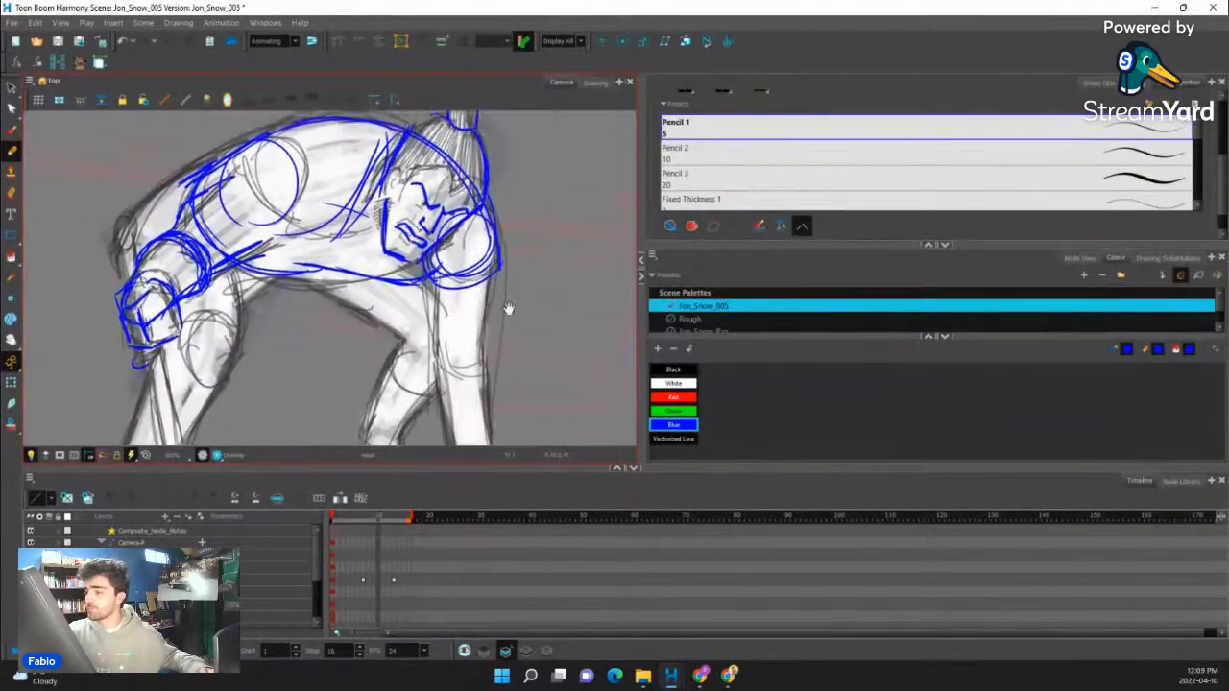
left_click_drag(508, 310, 465, 249)
left_click_drag(472, 198, 456, 346)
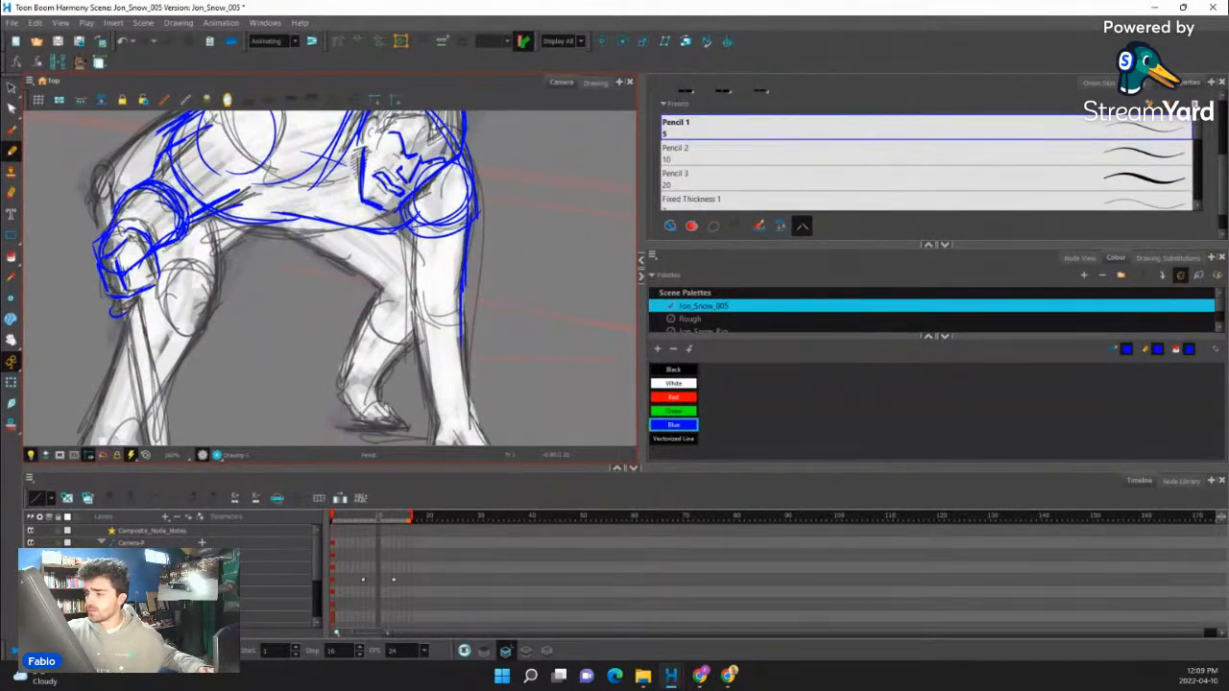
left_click_drag(415, 207, 418, 324)
mouse_move(416, 244)
left_mouse_down()
mouse_move(417, 308)
mouse_move(461, 324)
left_mouse_up()
mouse_move(431, 247)
left_mouse_down()
mouse_move(435, 179)
mouse_move(445, 368)
mouse_move(473, 351)
mouse_move(501, 409)
left_mouse_up()
mouse_move(443, 351)
left_mouse_down()
mouse_move(428, 389)
mouse_move(497, 416)
mouse_move(501, 392)
mouse_move(518, 411)
mouse_move(465, 227)
mouse_move(460, 260)
left_mouse_up()
left_click_drag(417, 240, 439, 358)
left_click_drag(417, 186, 418, 236)
left_click_drag(519, 264, 516, 247)
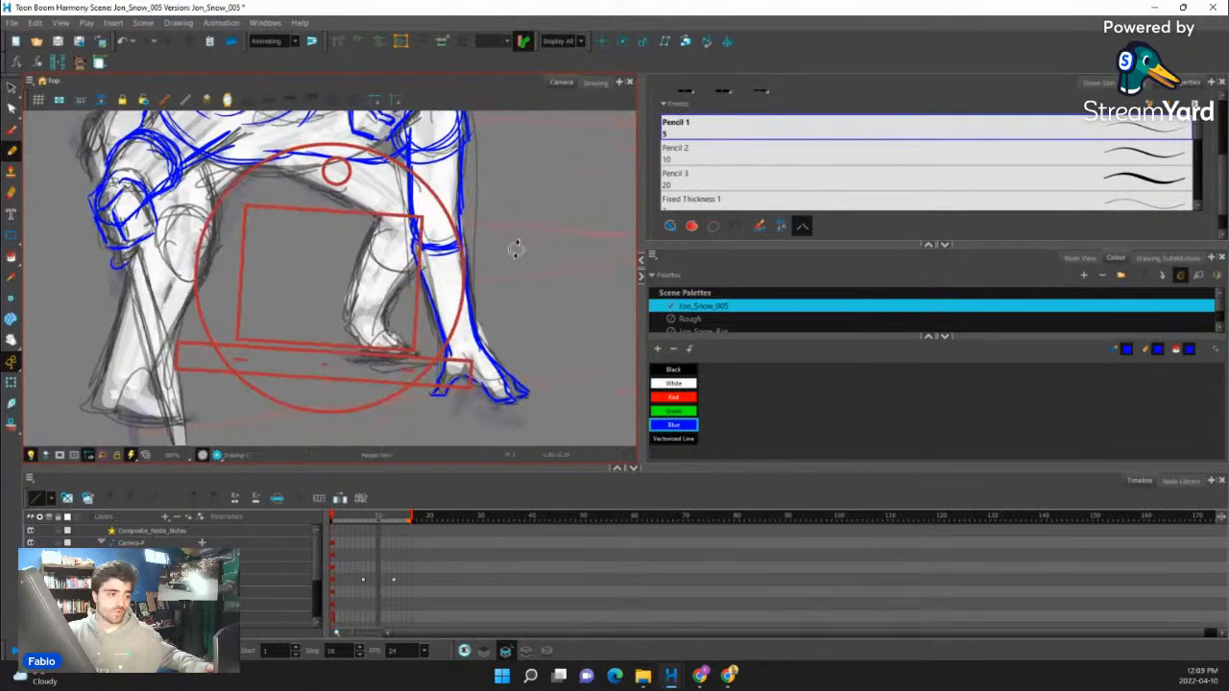
- Trace the far leg from the underside of the thigh down the shin and calf to the ankle, and outline its foot
left_click_drag(439, 253, 476, 260)
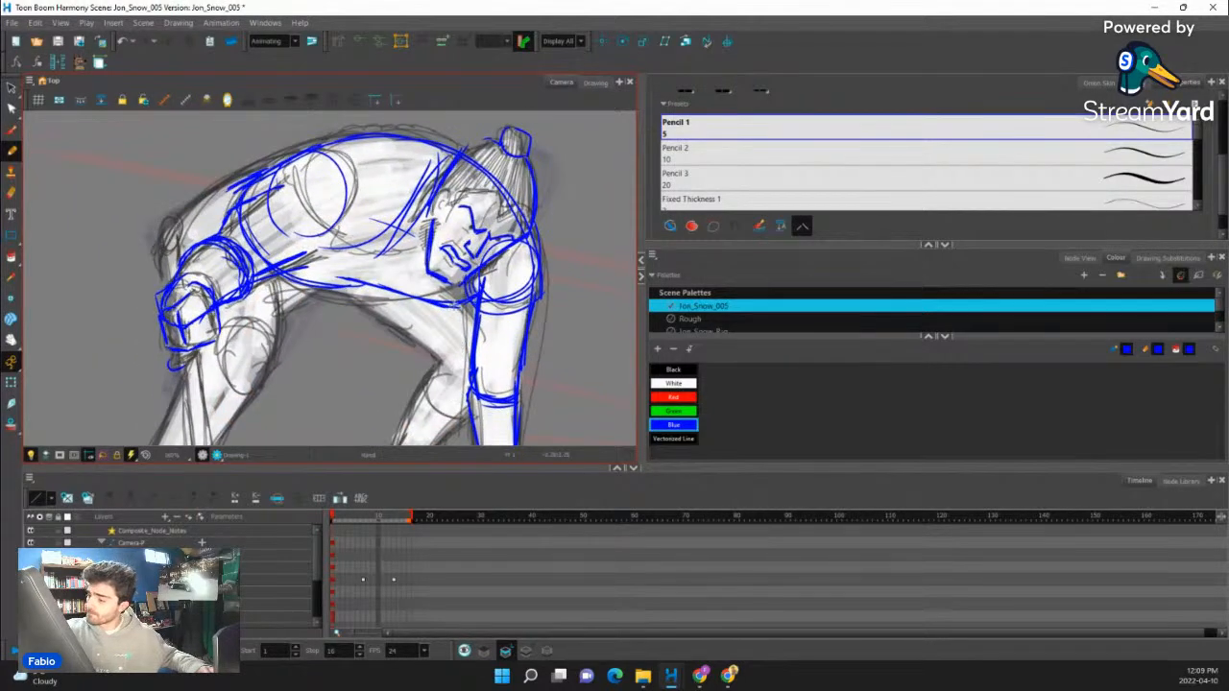
mouse_move(350, 294)
left_mouse_down()
mouse_move(455, 365)
mouse_move(494, 251)
mouse_move(447, 183)
left_mouse_up()
mouse_move(419, 232)
left_mouse_down()
mouse_move(447, 334)
mouse_move(447, 316)
left_mouse_up()
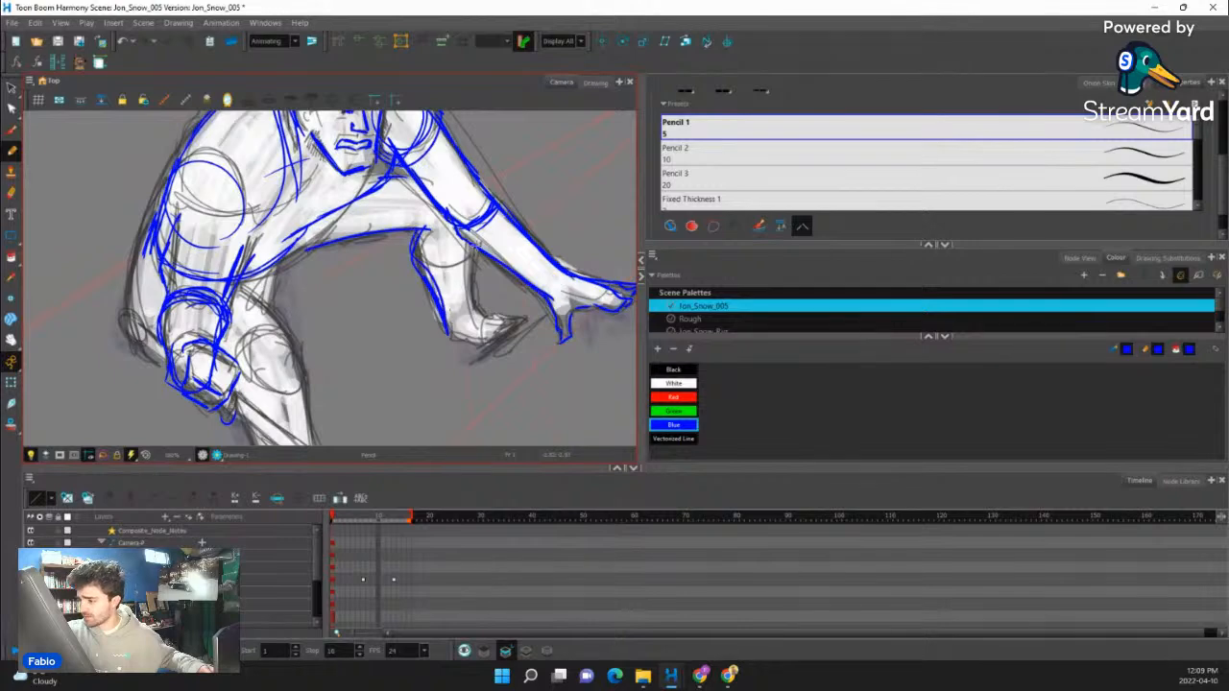
mouse_move(474, 248)
left_mouse_down()
mouse_move(478, 307)
mouse_move(493, 313)
left_mouse_up()
left_click_drag(473, 318, 469, 330)
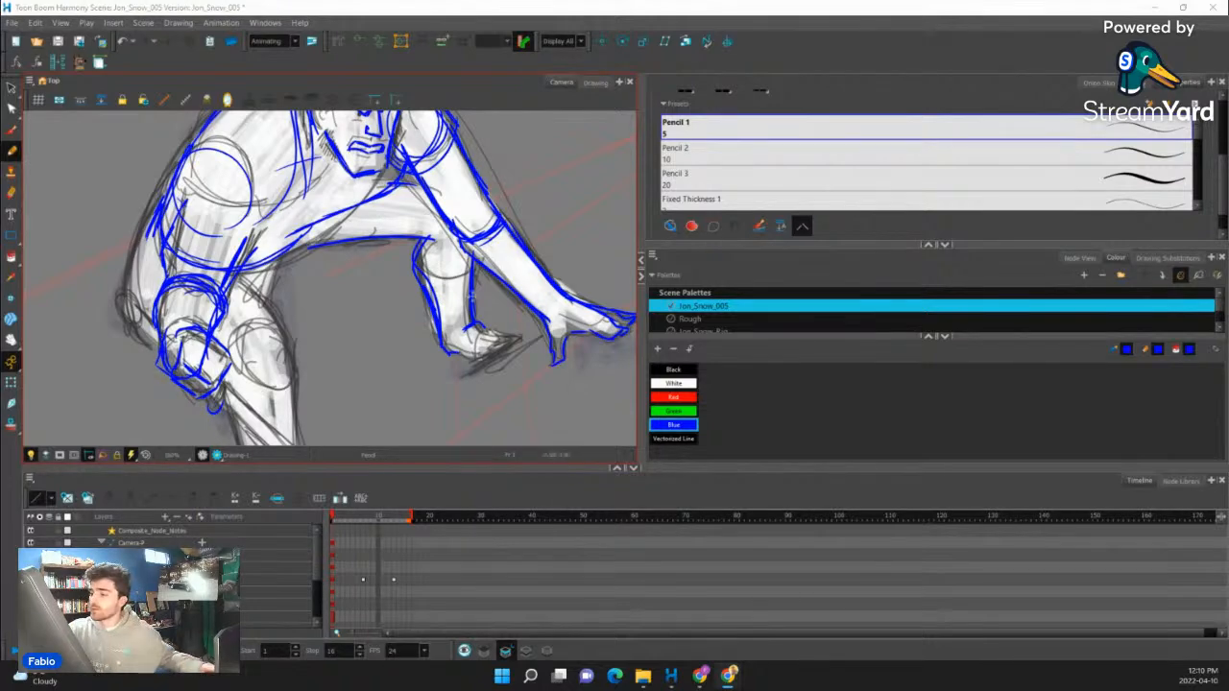
mouse_move(480, 329)
left_mouse_down()
mouse_move(512, 335)
mouse_move(477, 364)
mouse_move(505, 348)
left_mouse_up()
left_click_drag(475, 351, 484, 340)
- Trace the near leg's inner thigh, knee and both sides of the shin down to the ankle
left_click_drag(326, 326, 418, 249)
left_click_drag(348, 184, 377, 257)
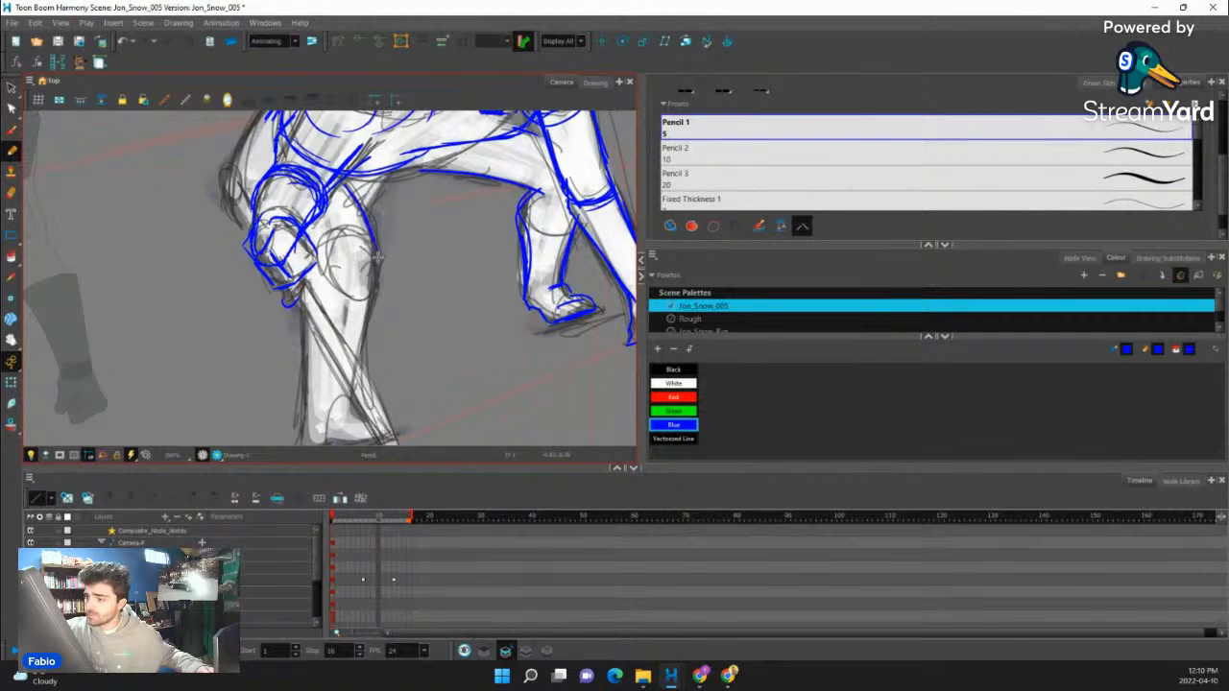
mouse_move(294, 248)
left_mouse_down()
mouse_move(313, 305)
mouse_move(307, 444)
left_mouse_up()
left_click_drag(373, 266, 348, 414)
left_click_drag(368, 286, 351, 361)
mouse_move(361, 209)
left_mouse_down()
mouse_move(375, 252)
mouse_move(388, 177)
mouse_move(474, 171)
left_mouse_up()
left_click_drag(466, 208, 501, 112)
- Outline the near foot with its sole, toe and ankle lines
mouse_move(371, 328)
left_mouse_down()
mouse_move(391, 311)
mouse_move(421, 334)
left_mouse_up()
mouse_move(342, 348)
left_mouse_down()
mouse_move(428, 340)
mouse_move(409, 311)
left_mouse_up()
left_click_drag(409, 311, 430, 338)
left_click_drag(370, 328, 407, 310)
- Select the rigged character's torso with the Transform tool and move it onto the torso of the blue construction drawing
left_click_drag(518, 213, 513, 325, "ctrl+alt")
left_click_drag(480, 299, 455, 332)
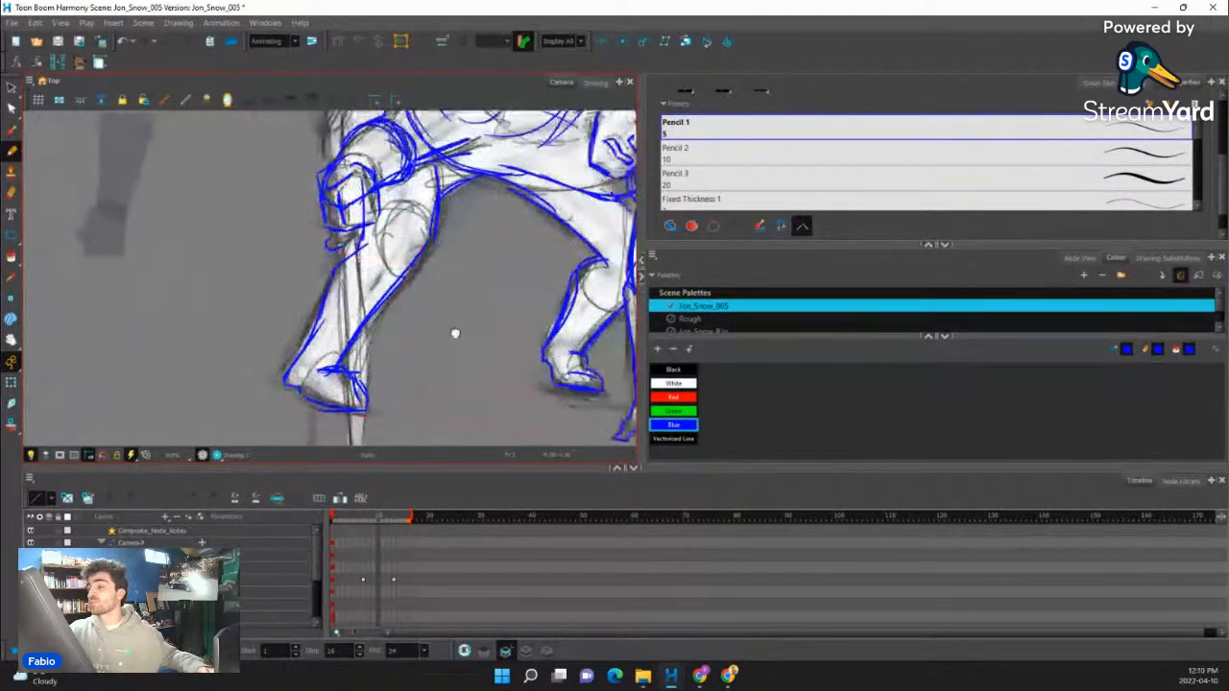
left_click_drag(576, 236, 439, 370)
scroll(325, 321, "down", 5)
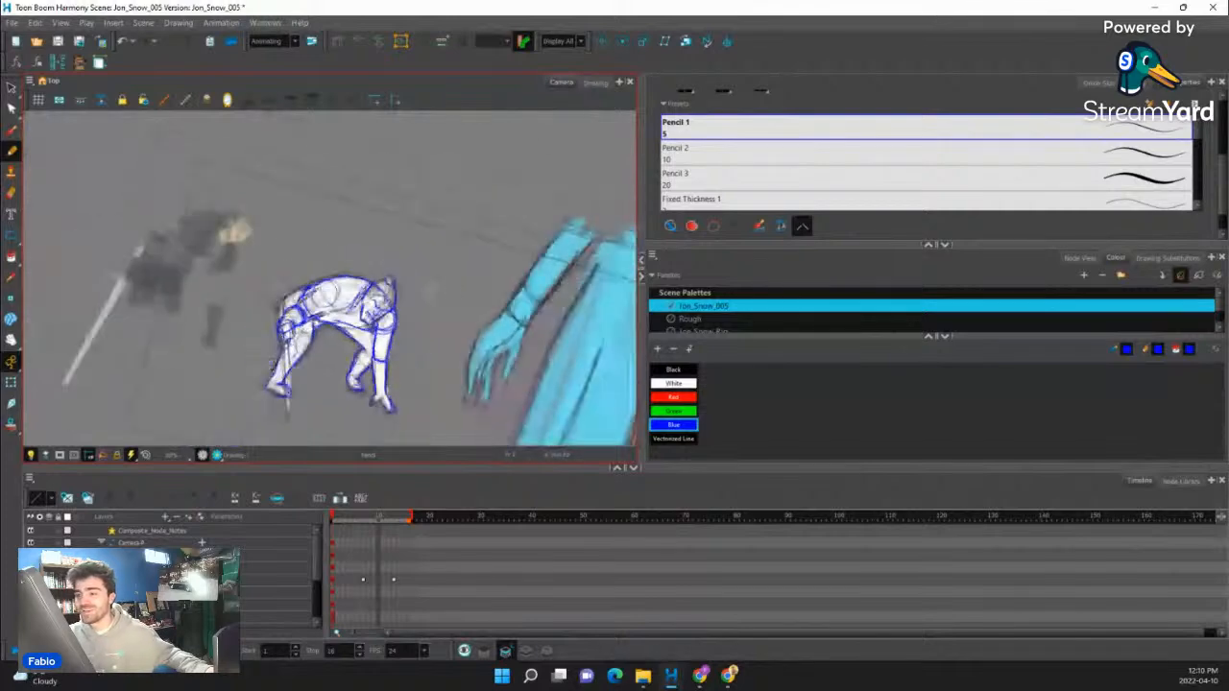
left_click(12, 382)
scroll(219, 252, "up", 2)
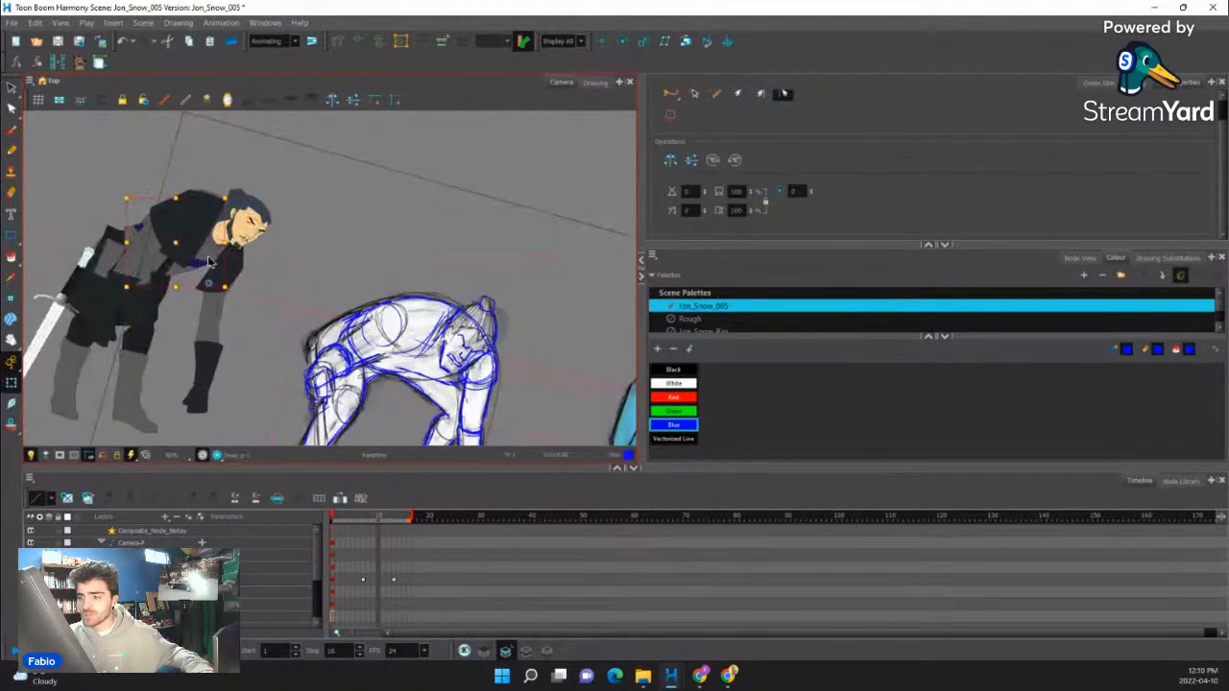
left_click(207, 255)
left_click_drag(181, 239, 415, 328)
- Scale the torso with its straps up slightly to match the width of the sketched torso
scroll(415, 329, "down", 3)
scroll(461, 354, "up", 5)
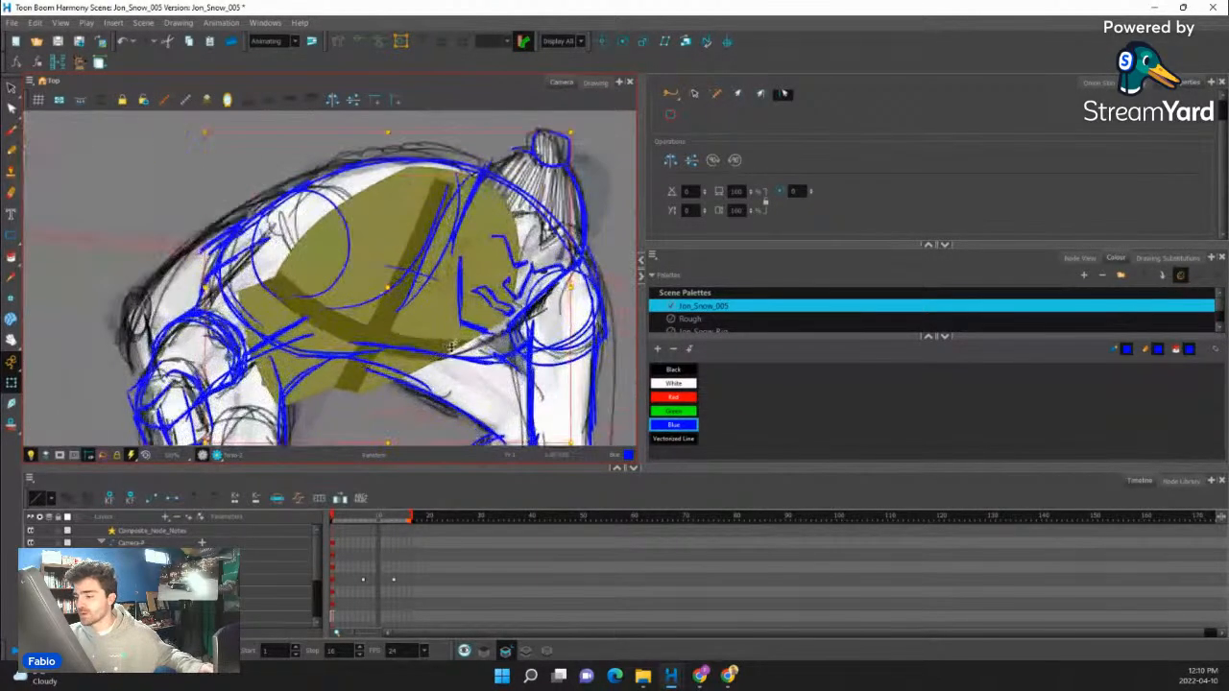
scroll(437, 322, "down", 3)
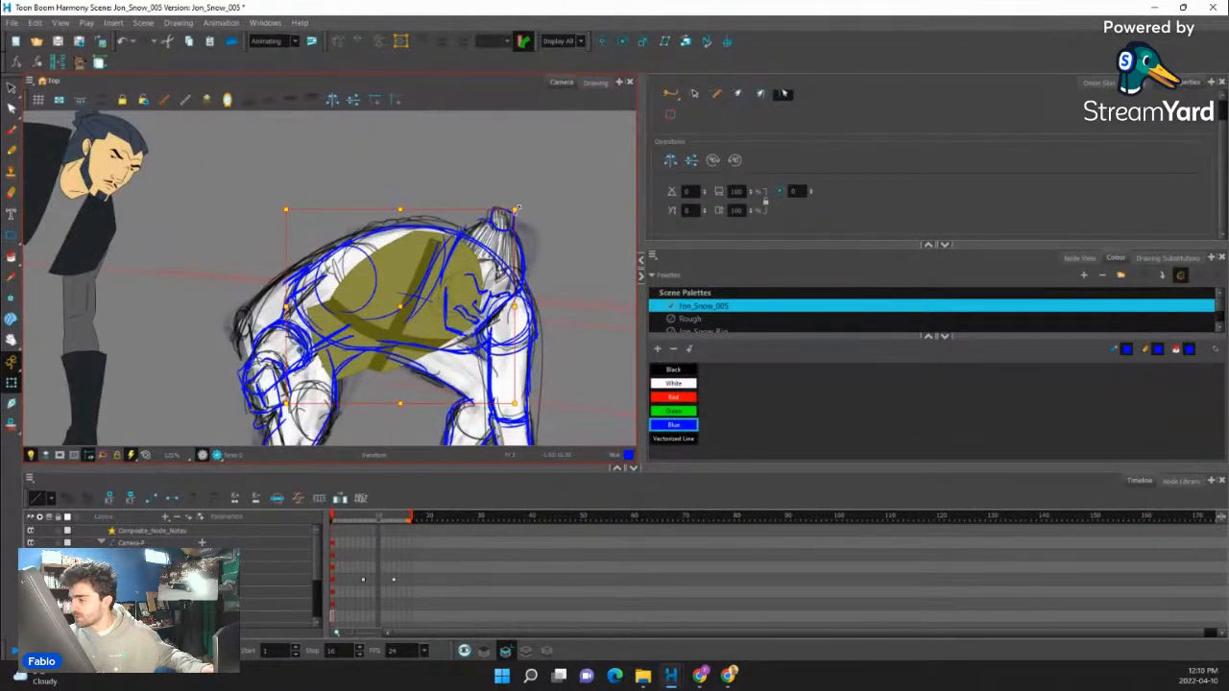
left_click_drag(517, 209, 533, 198)
key("b")
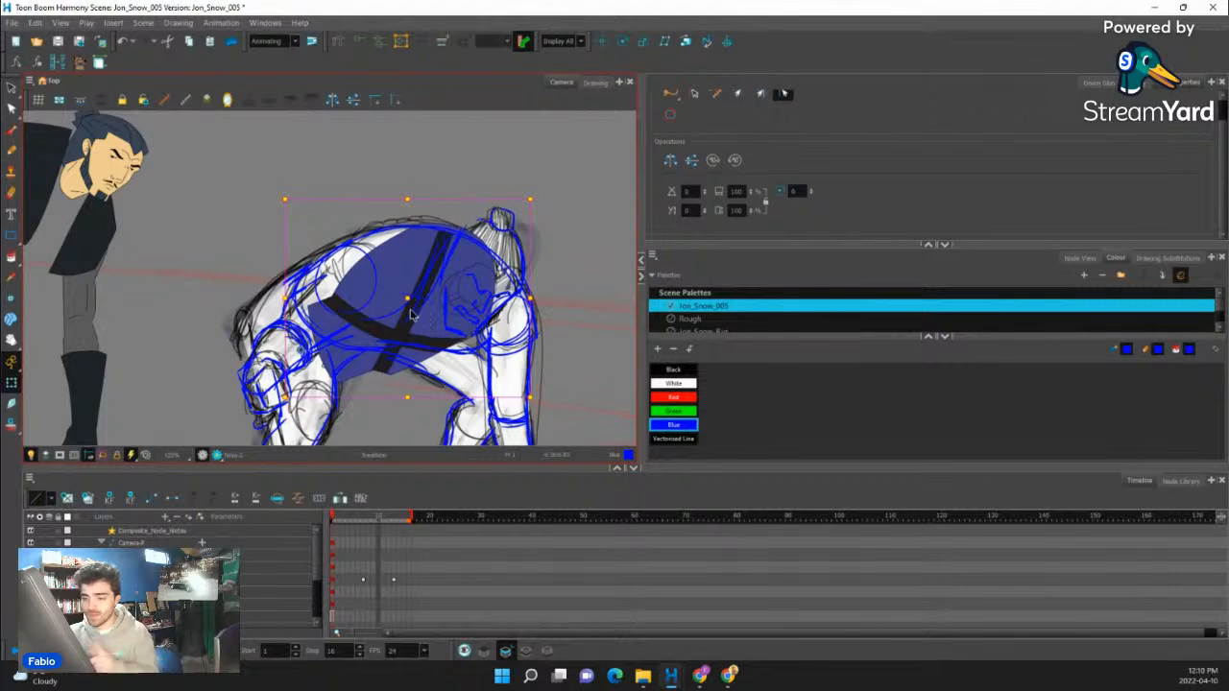
- Create a new empty drawing for the torso and choose the size 1 Pencil preset above ppd pencil
left_click(1167, 257)
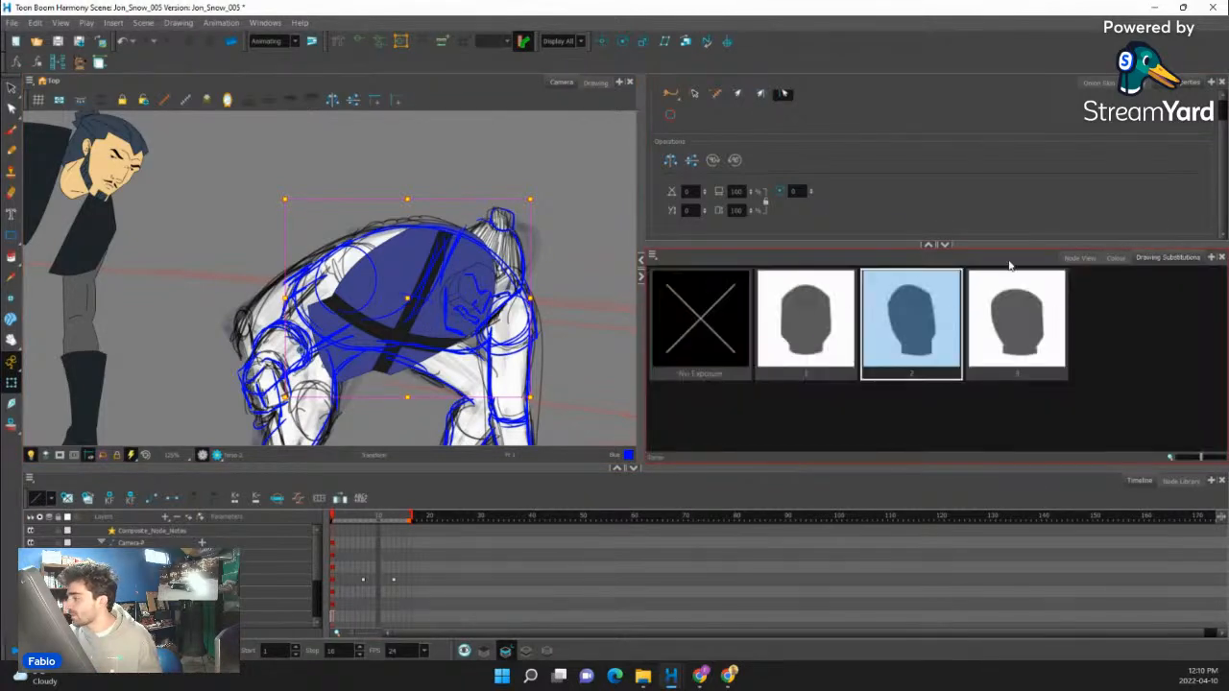
key("alt+shift+r")
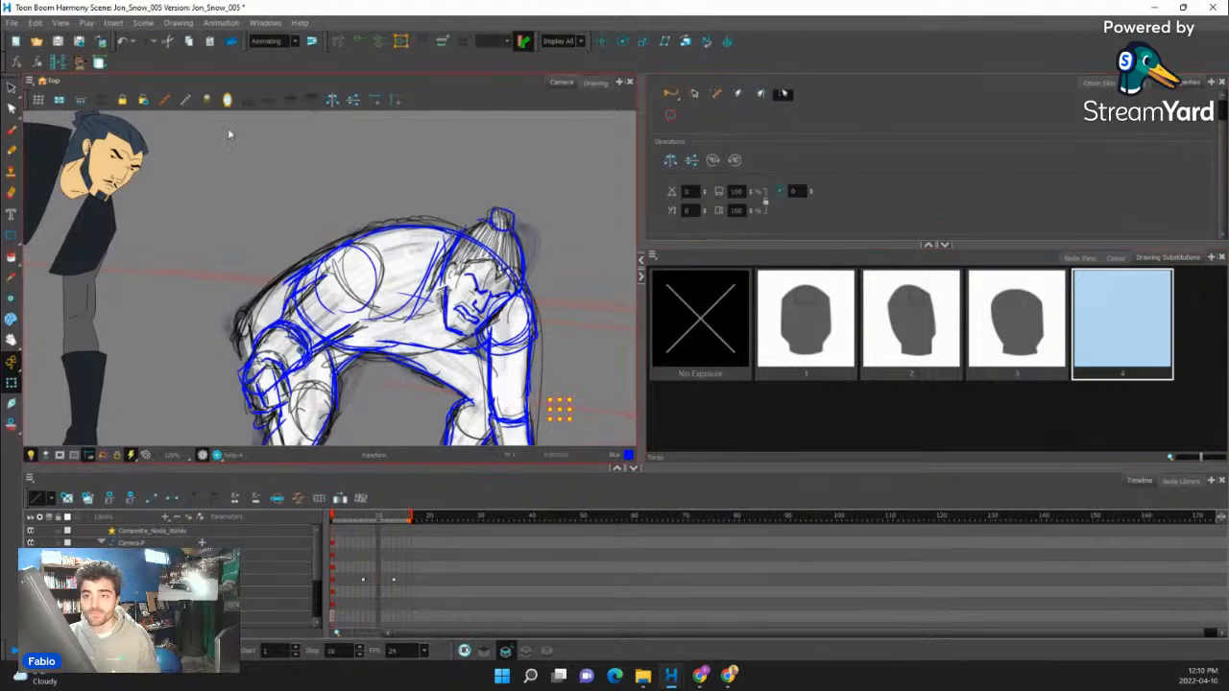
left_click(10, 150)
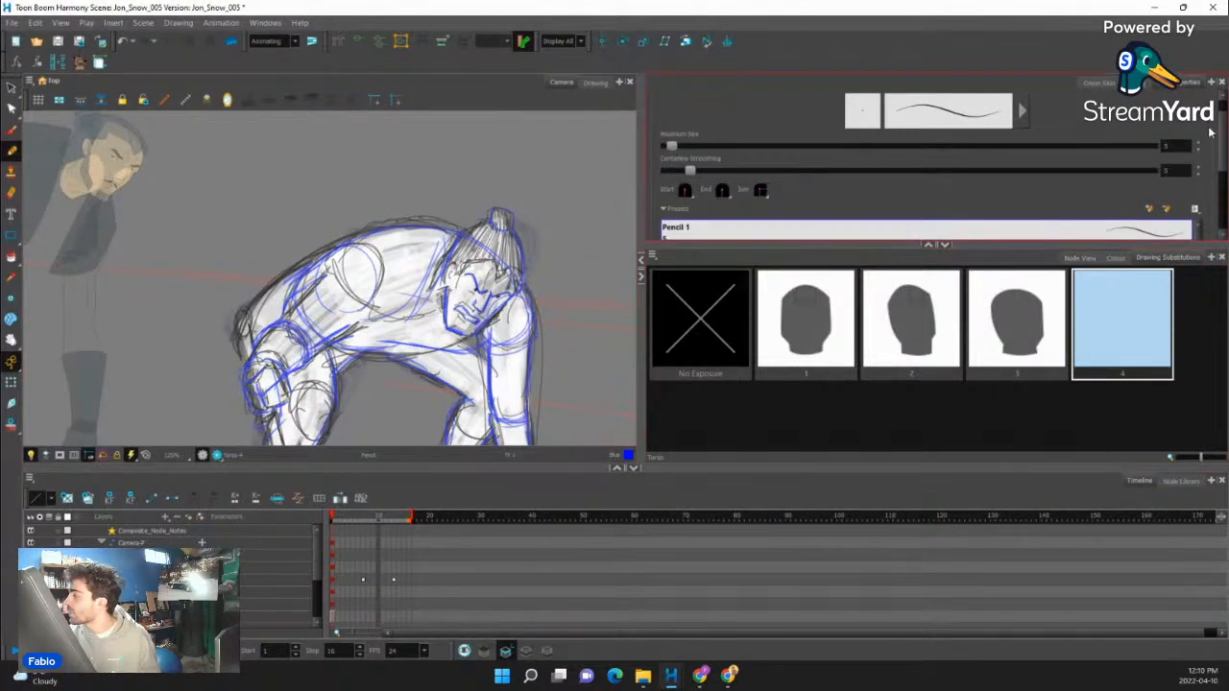
scroll(1222, 169, "down", 1)
scroll(1223, 169, "down", 3)
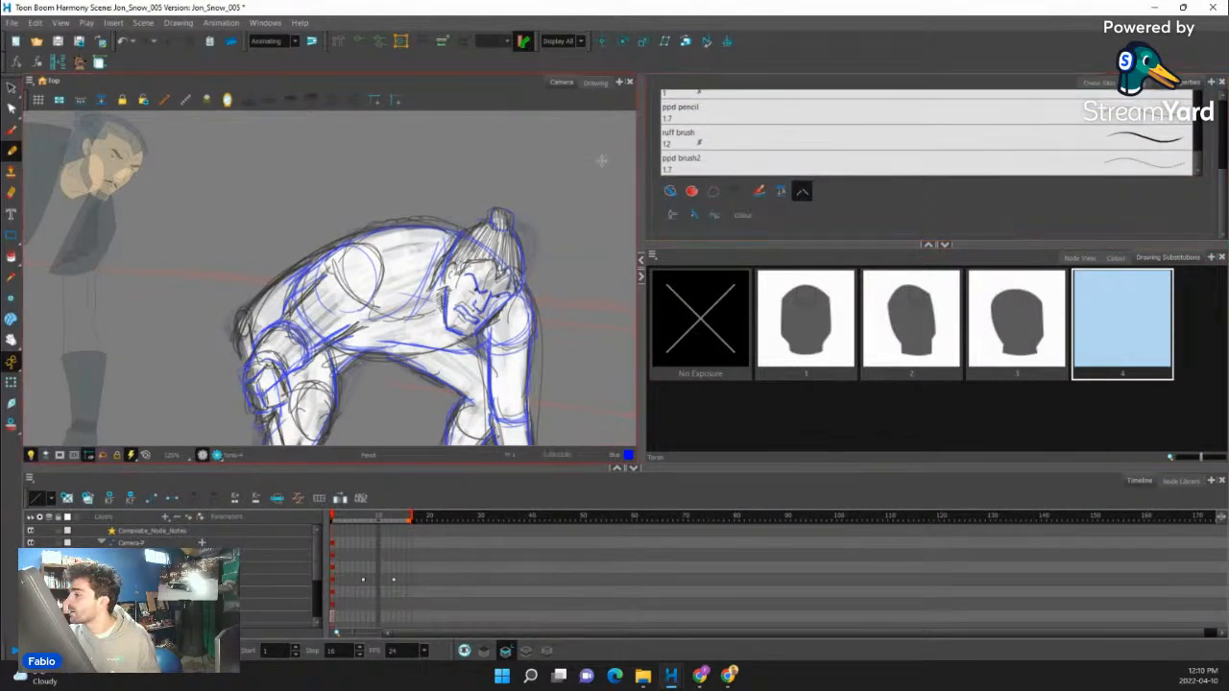
left_click(704, 121)
left_click(690, 94)
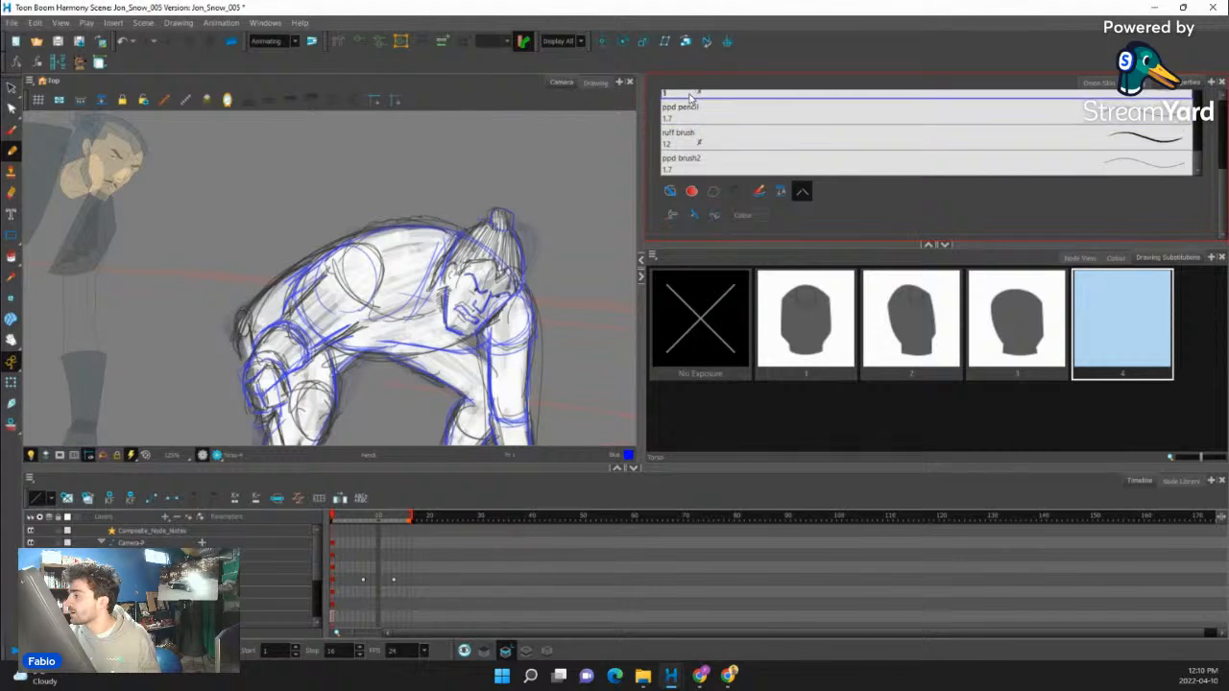
- Activate the JonSnow palette with its Line colour for the torso outline
left_click(1115, 259)
left_click(692, 321)
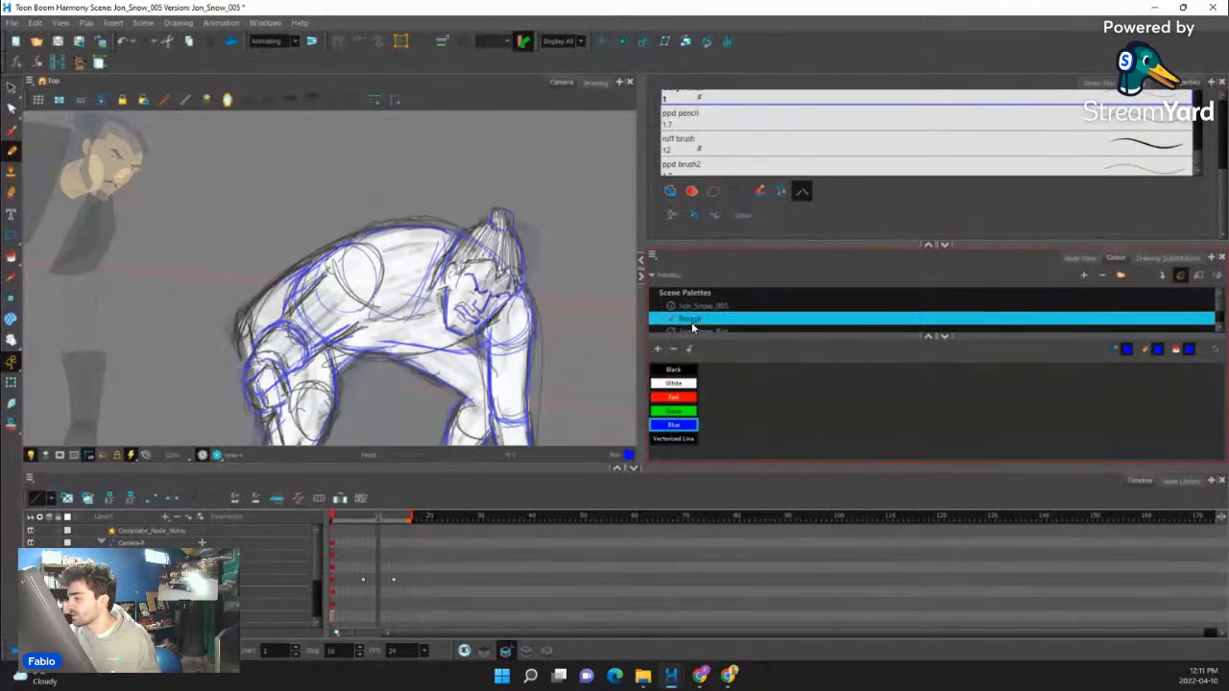
scroll(707, 321, "down", 1)
left_click(704, 307)
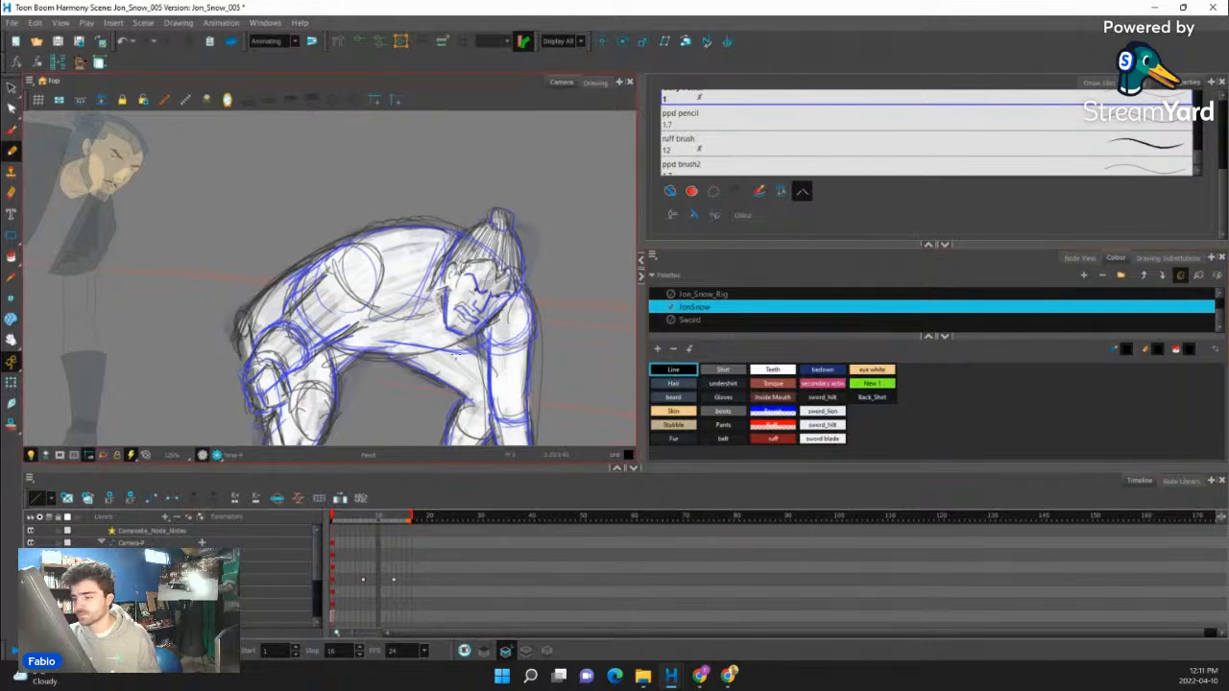
- Draw the torso's underside over the blue guide and carry the outline around the chest behind the face
scroll(406, 325, "up", 3)
left_click_drag(447, 343, 563, 149)
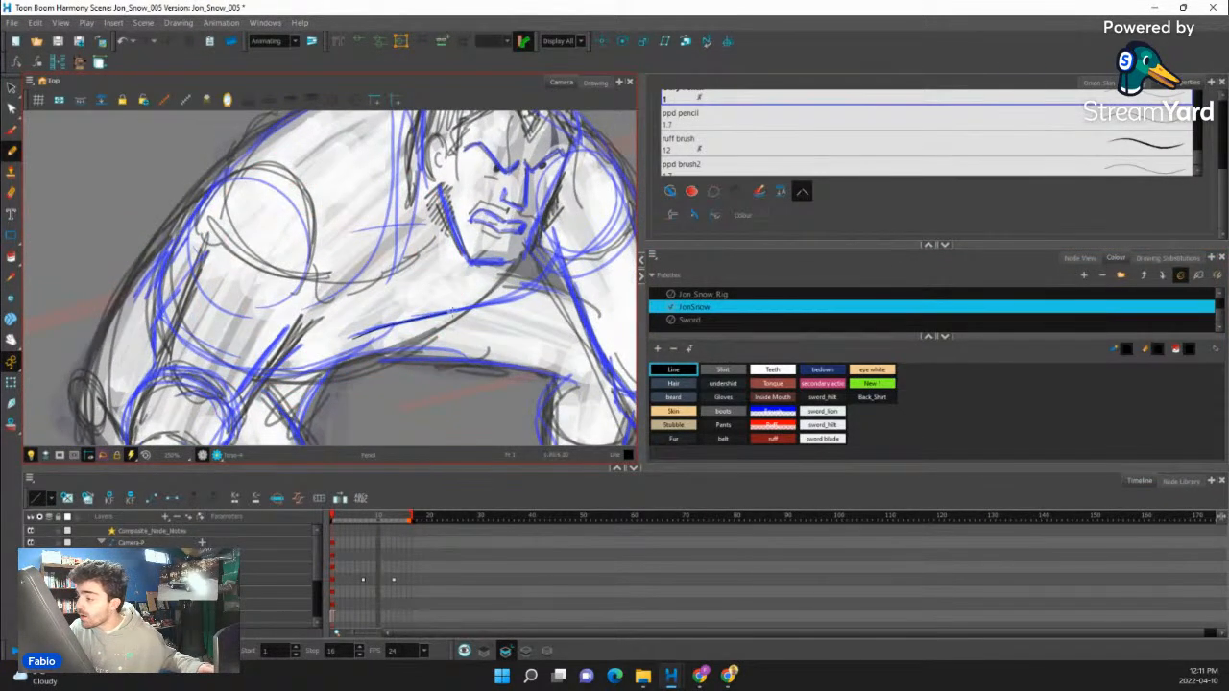
mouse_move(545, 270)
left_mouse_down()
mouse_move(563, 232)
mouse_move(588, 293)
left_mouse_up()
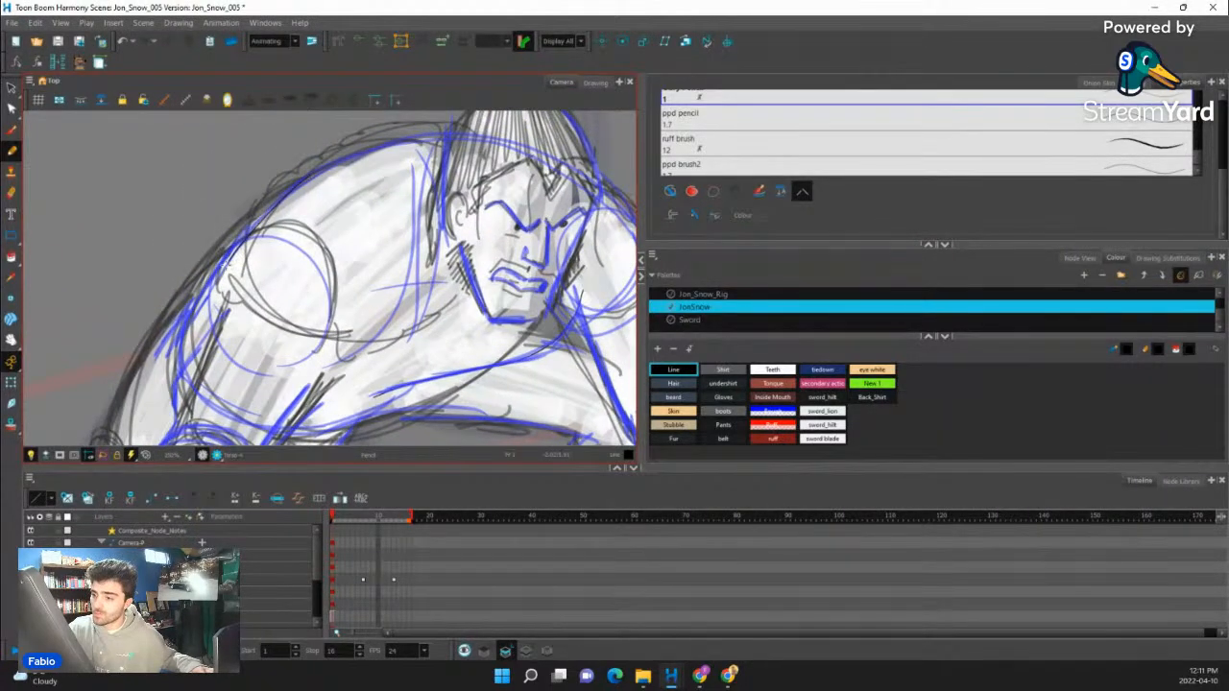
left_click_drag(241, 393, 240, 325)
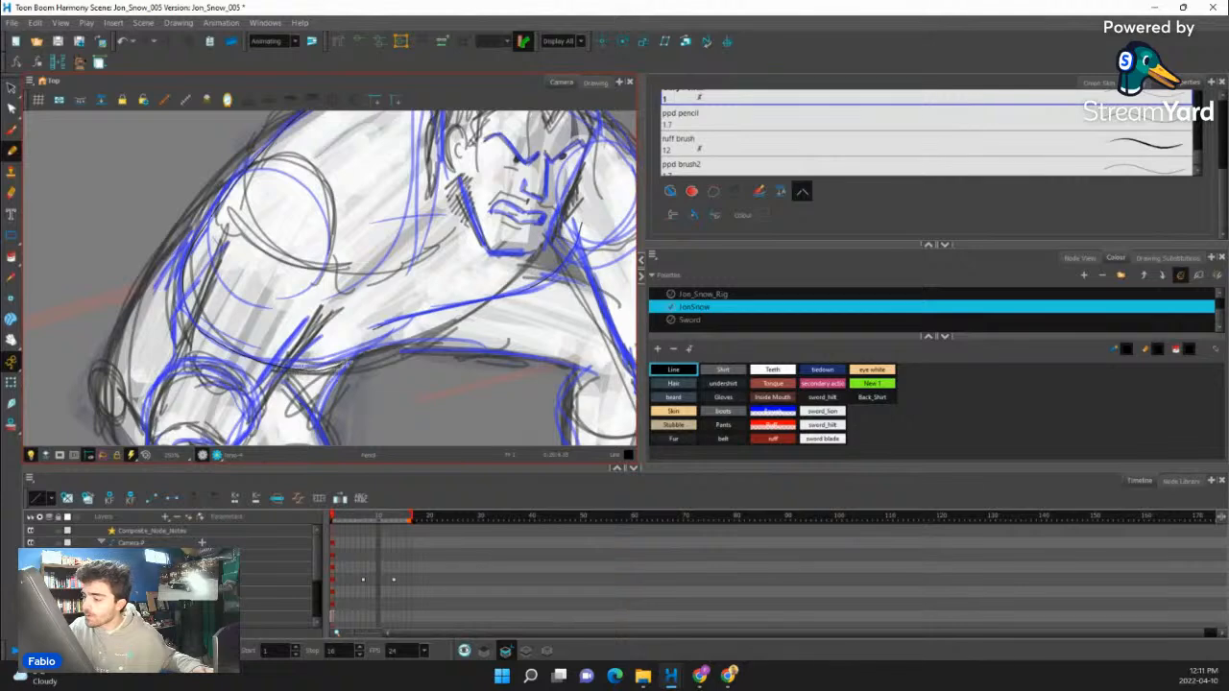
left_click_drag(497, 304, 338, 415)
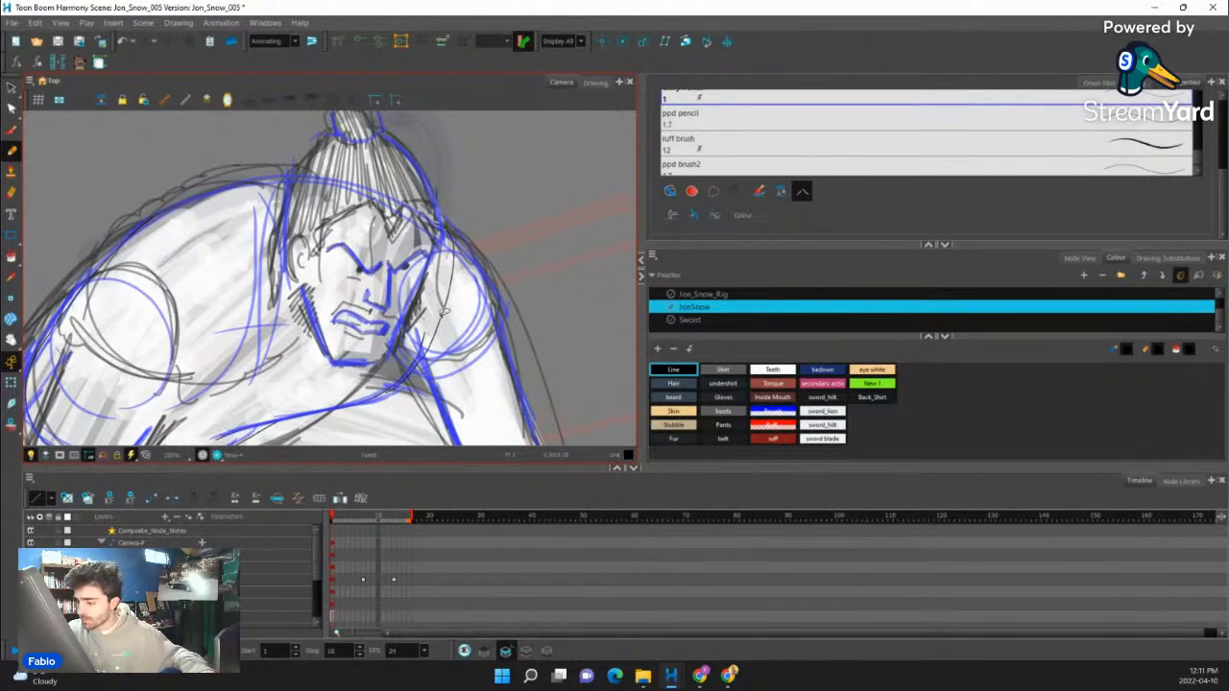
left_click_drag(439, 344, 392, 425)
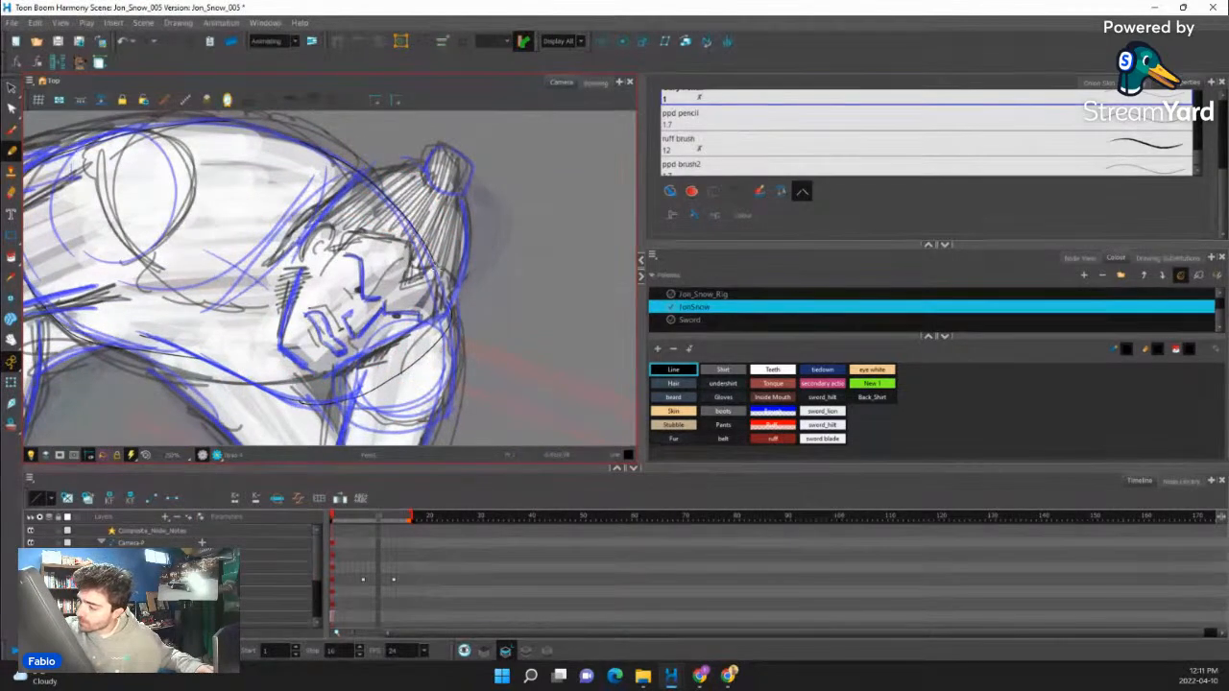
- Complete the torso outline along the curved back, following the blue guide to a closed shape
key("shift+x")
left_click_drag(431, 180, 609, 120)
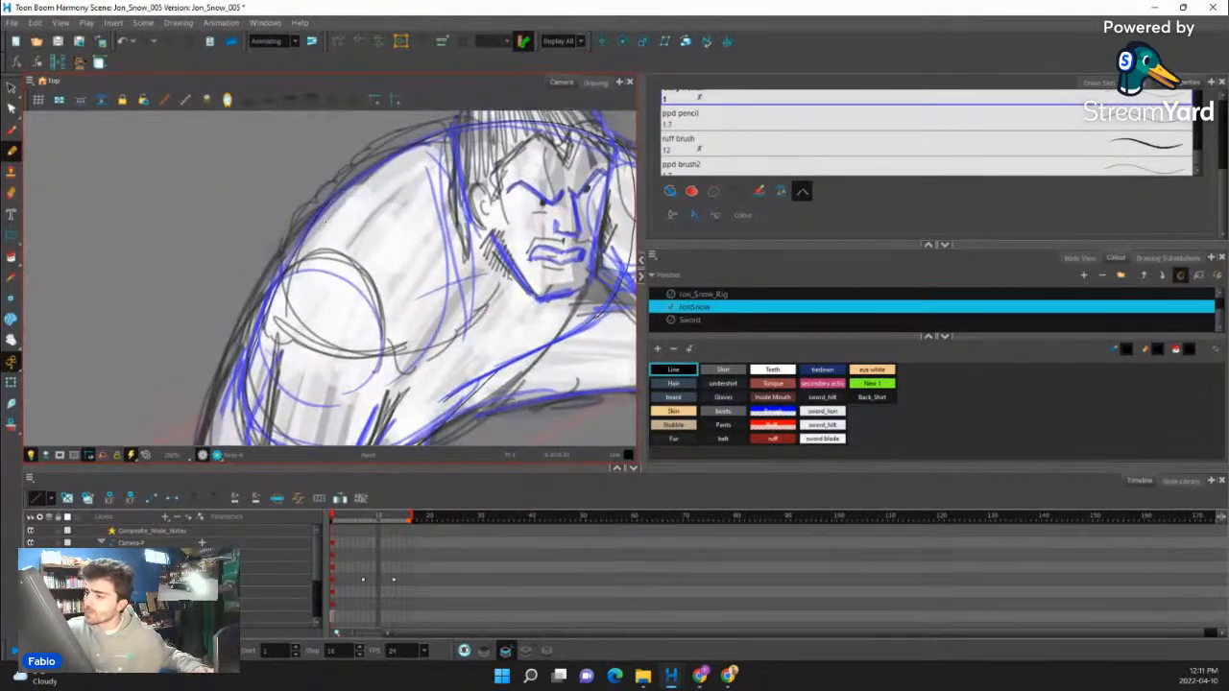
left_click_drag(277, 184, 337, 154)
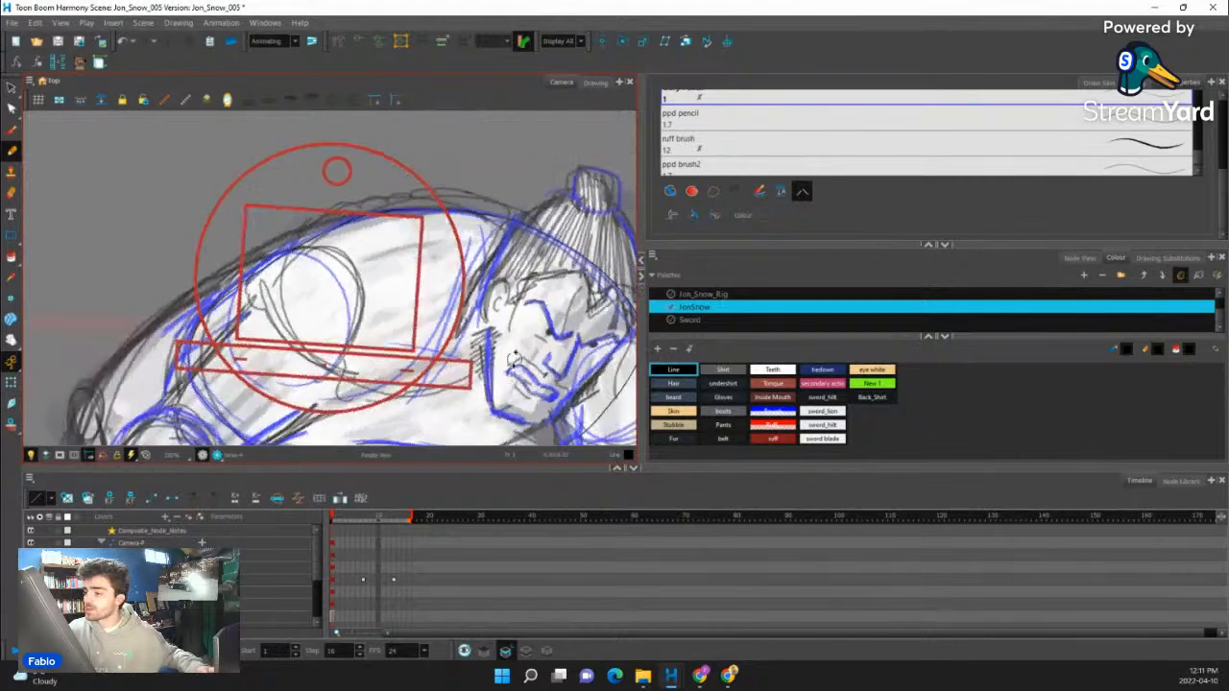
left_click_drag(288, 221, 216, 178)
- Fill the torso outline with the Shirt colour, undoing the first fill and repainting it on the colour art layer
left_click(12, 257)
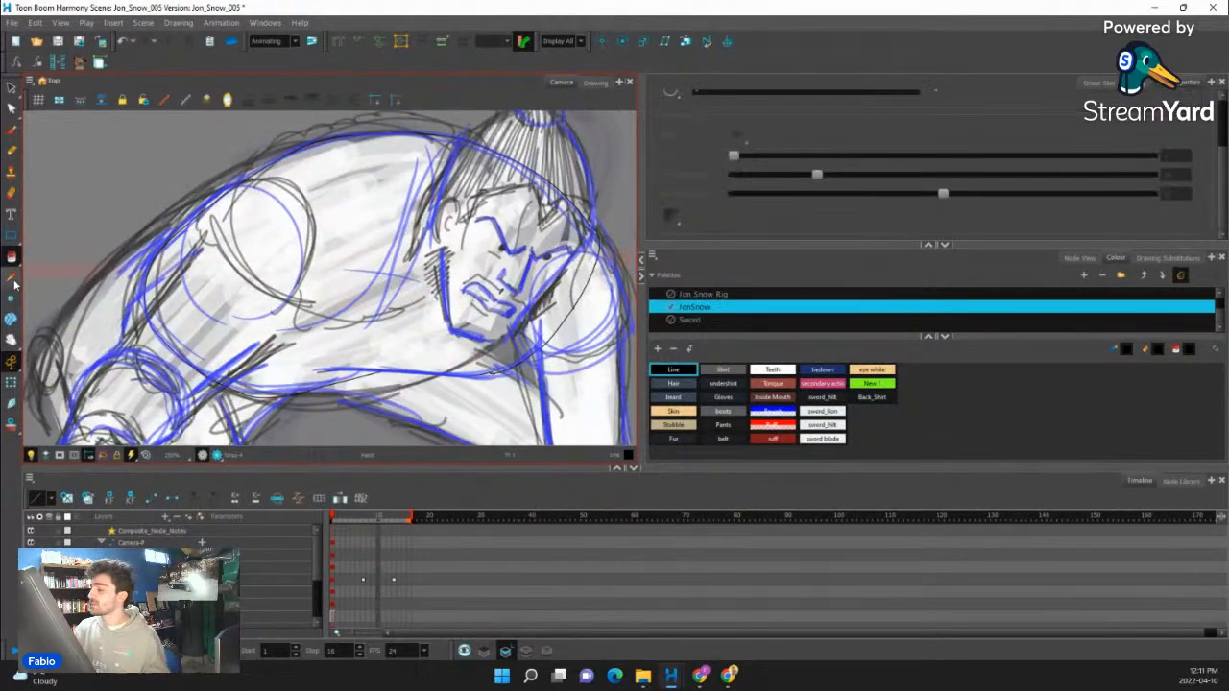
left_click(738, 371)
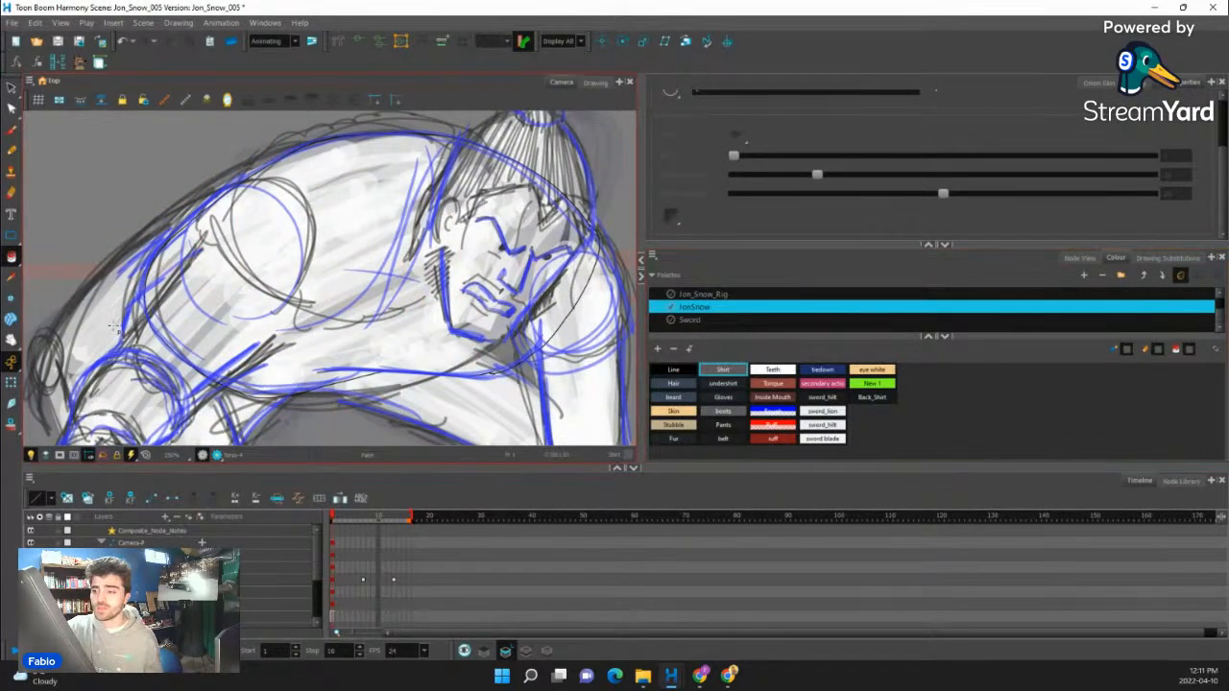
left_click(317, 345)
scroll(428, 347, "down", 5)
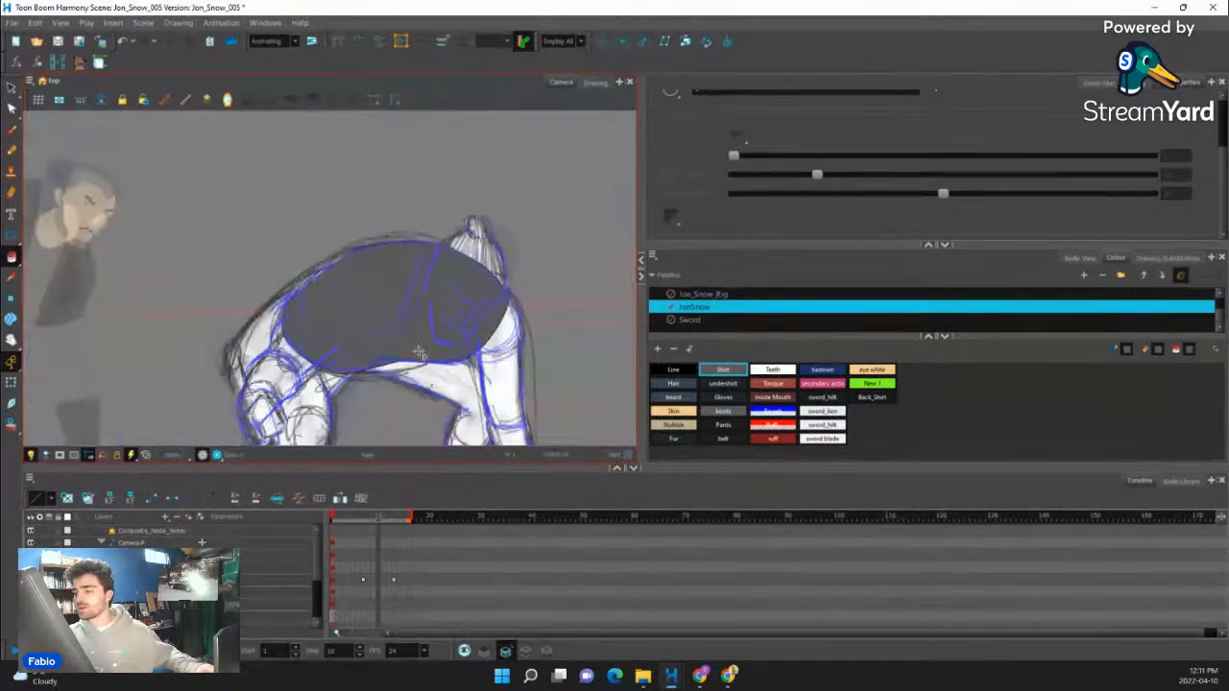
key("ctrl+z")
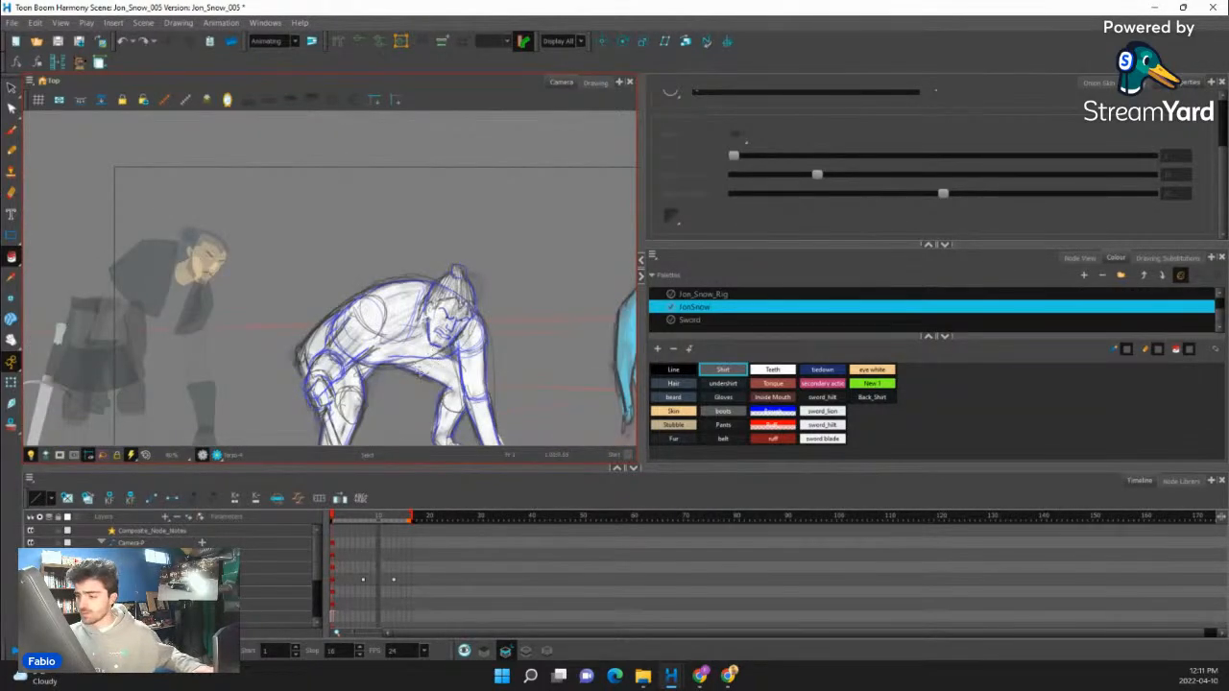
scroll(427, 345, "up", 3)
scroll(306, 378, "up", 5)
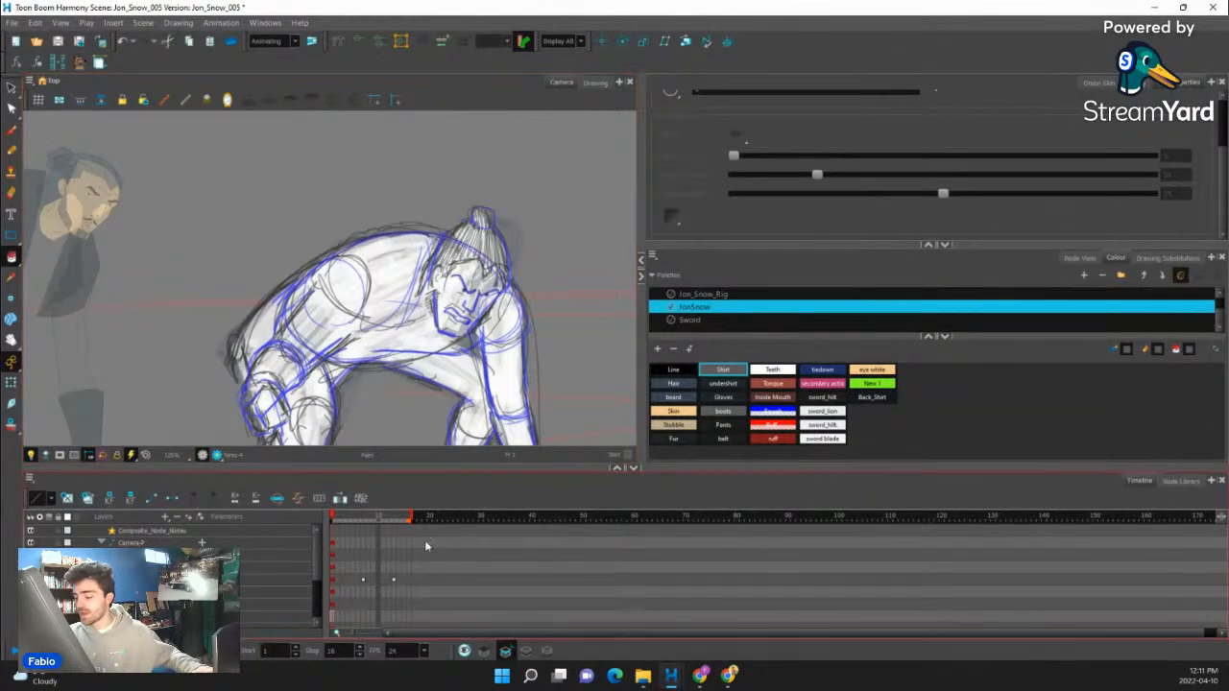
scroll(307, 377, "down", 3)
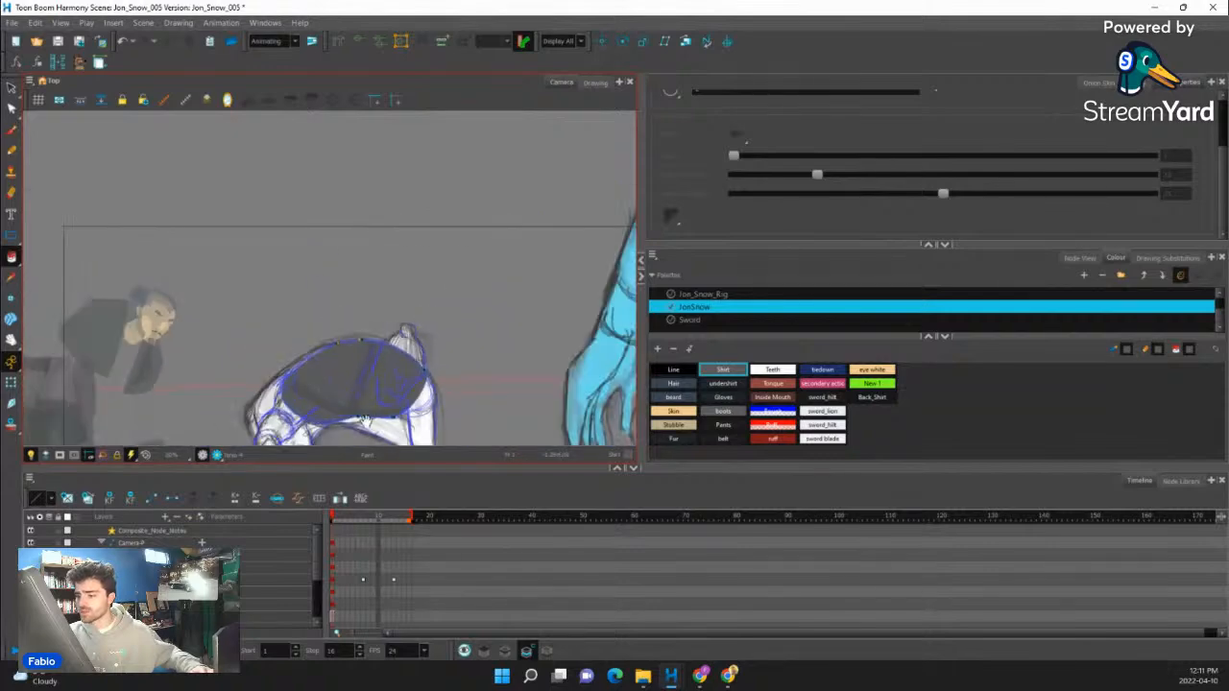
- Select the two torso straps with the Transform tool and rotate them until the cross strap stands upright on the painted torso
left_click(11, 385)
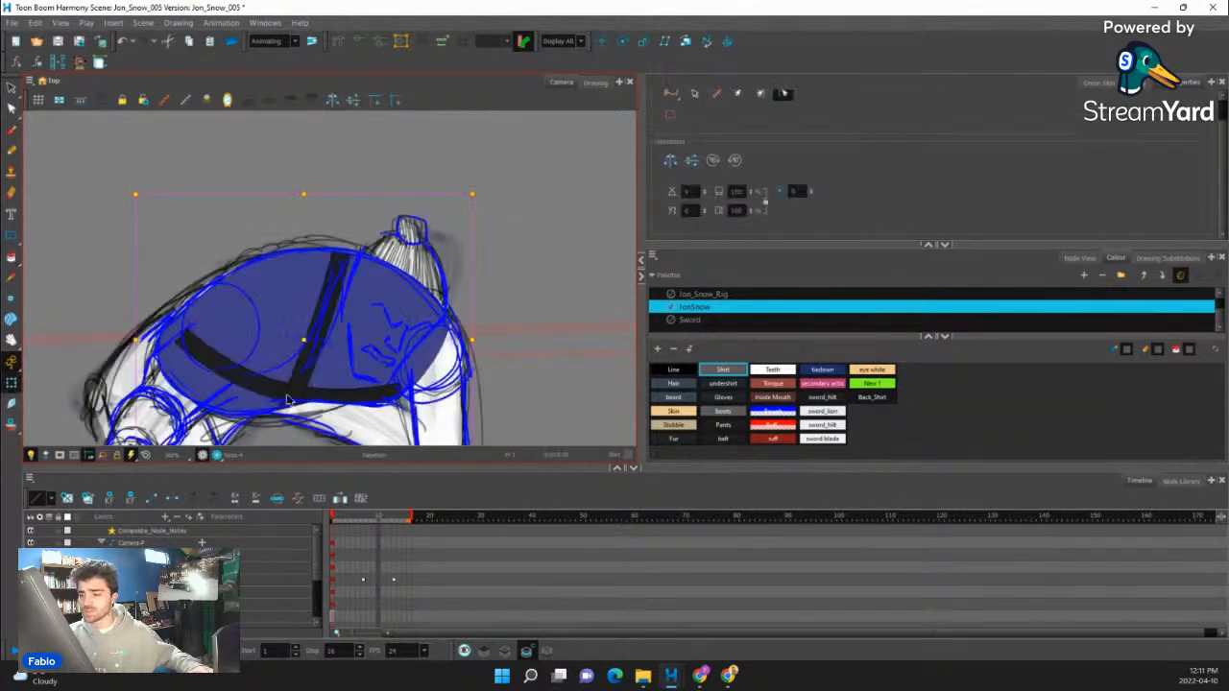
key("Escape")
scroll(301, 395, "up", 2)
left_click(304, 396)
left_click(338, 396, "shift")
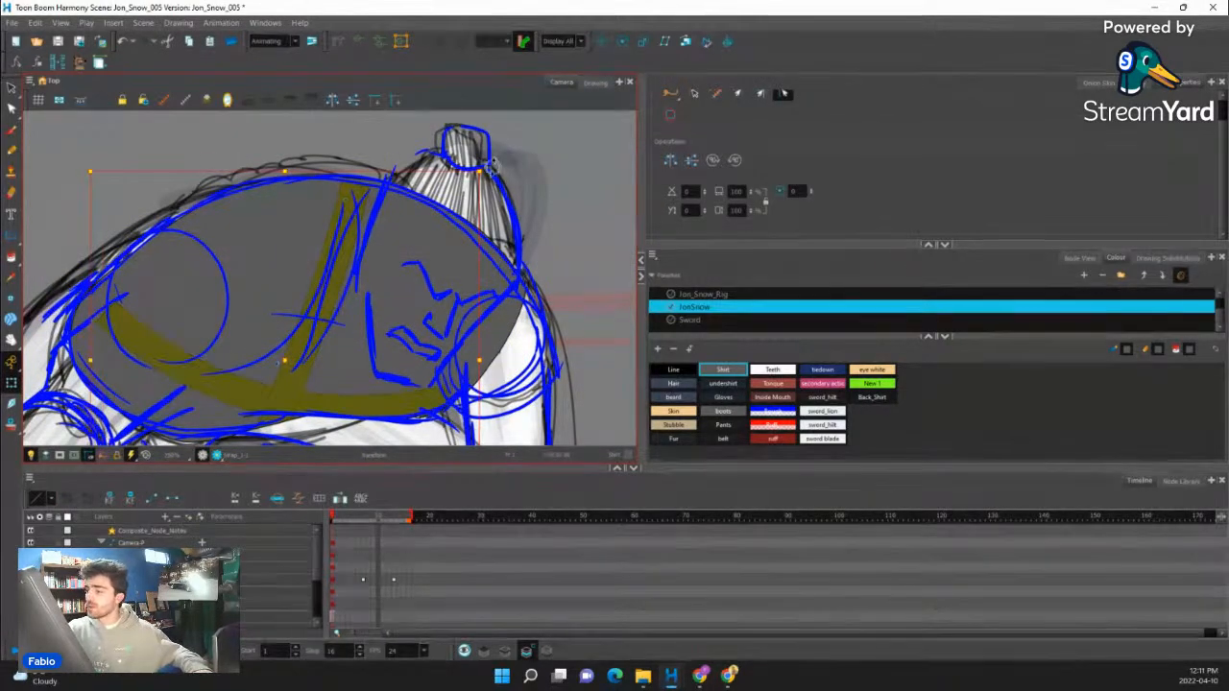
key("ctrl+z")
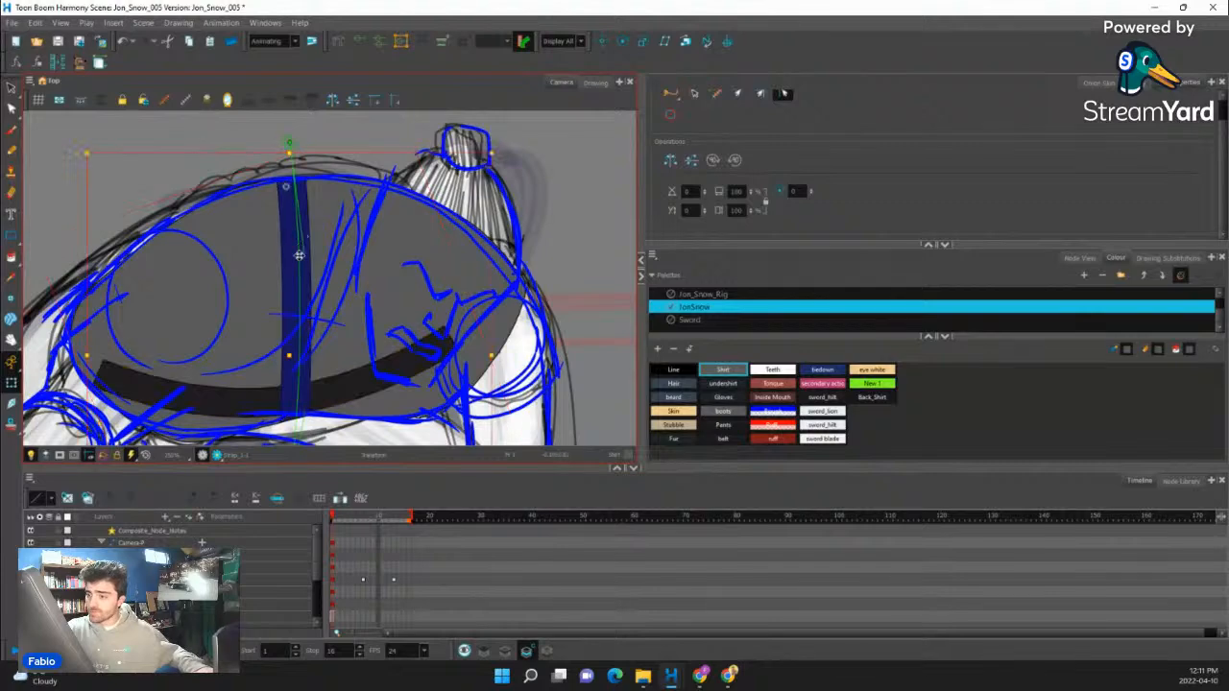
- Bend the upright strap with its curve deformer so it arcs across the torso from the back to the belly
left_click_drag(298, 255, 339, 283)
left_click_drag(290, 144, 262, 156)
left_click_drag(329, 384, 277, 438)
left_click_drag(387, 323, 366, 393)
- Show the long strap's curve deformer and bend it along the torso's lower edge from the hip to the far shoulder
left_click(408, 305)
key("shift+F11")
left_click_drag(509, 247, 611, 172)
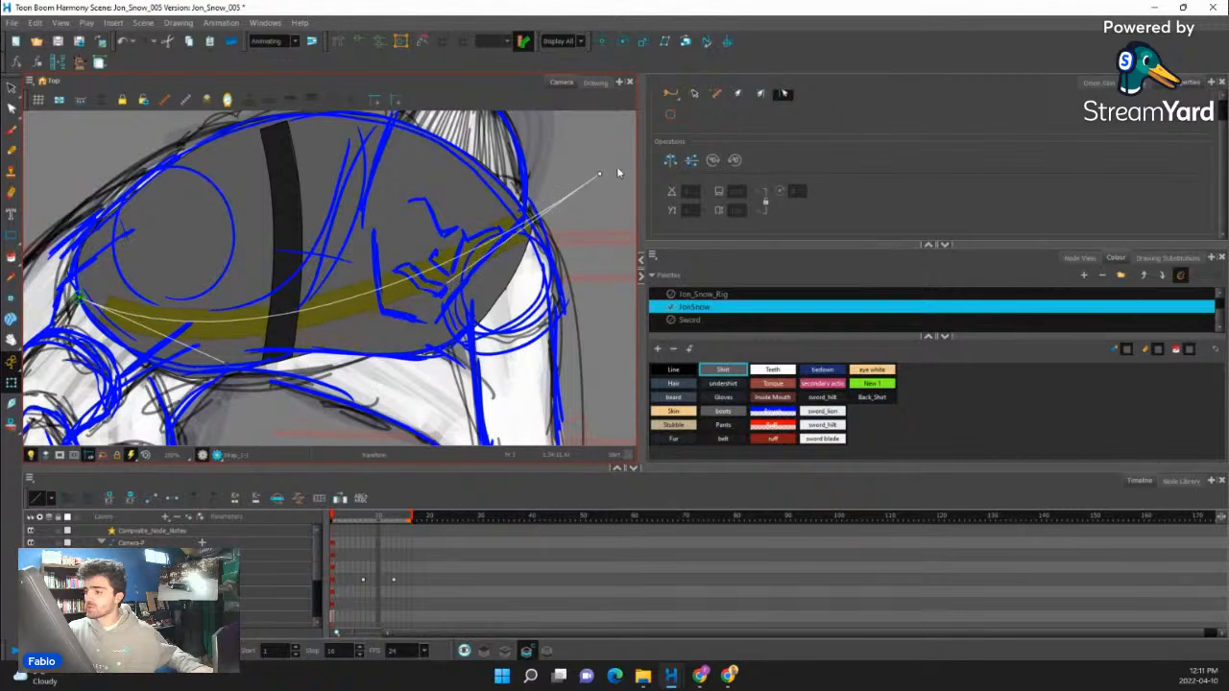
left_click_drag(457, 283, 474, 320)
left_click_drag(79, 297, 35, 259)
left_click_drag(186, 329, 174, 418)
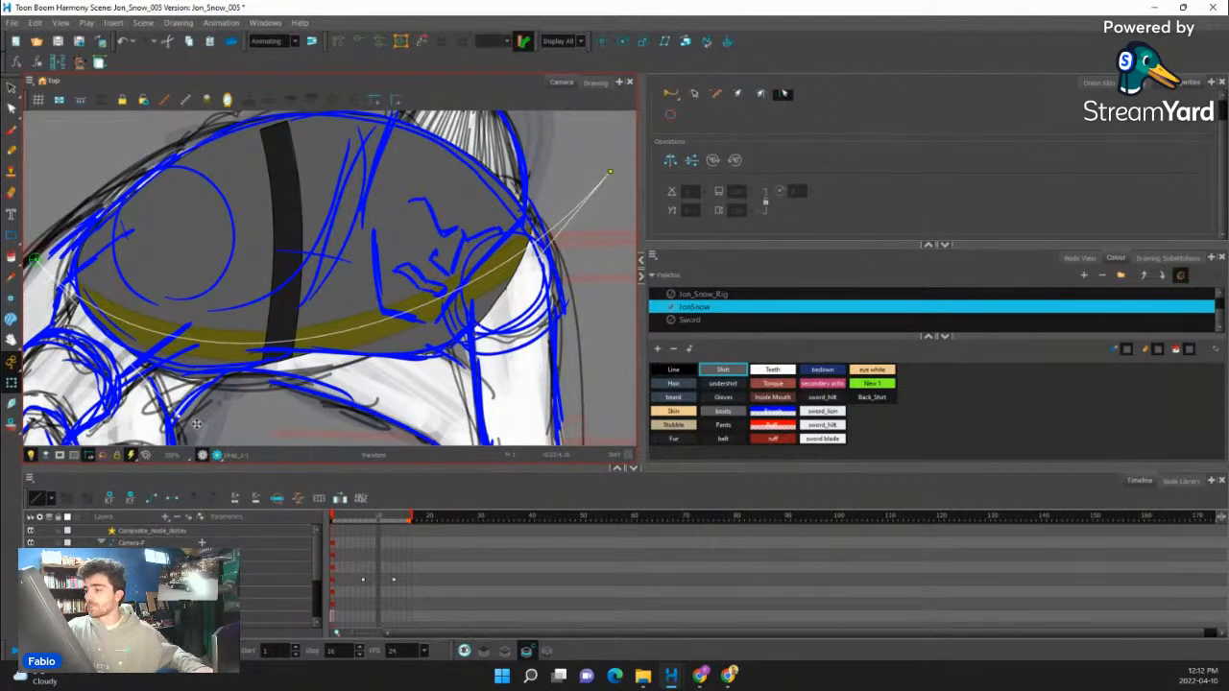
- Select the standing rig's head and move it onto the painted torso over the blue guide's face
left_click(289, 428)
scroll(326, 434, "down", 6)
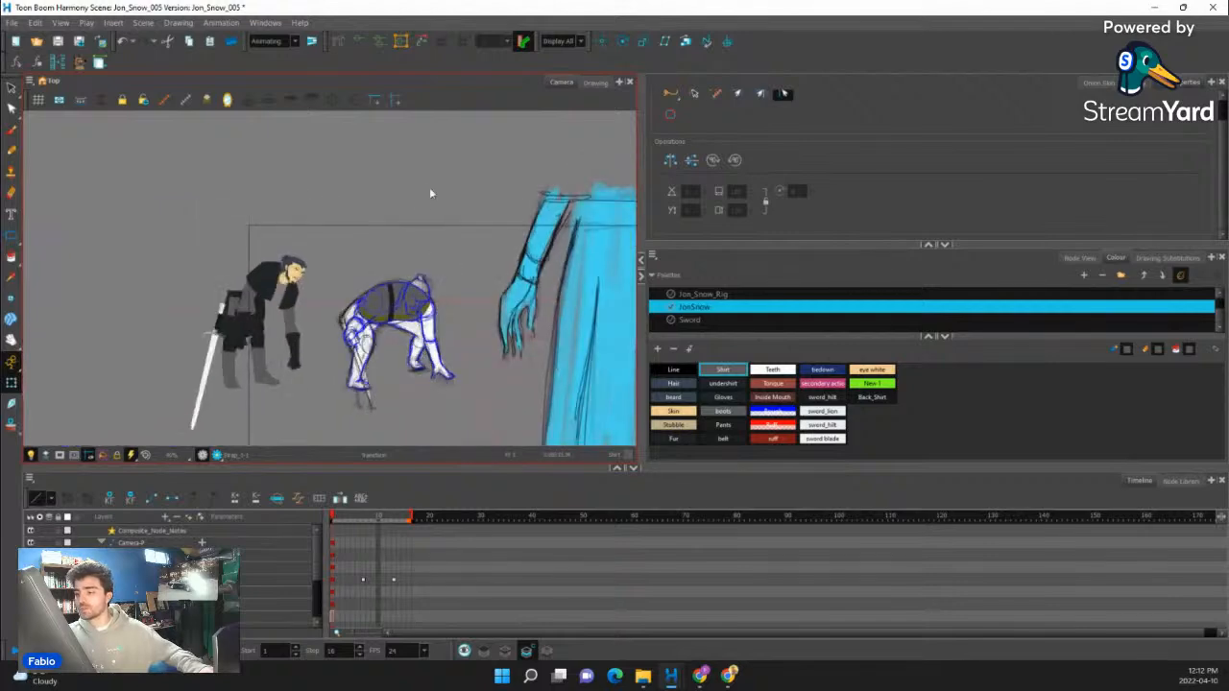
scroll(403, 321, "up", 3)
left_click_drag(388, 307, 505, 326)
left_click(295, 263)
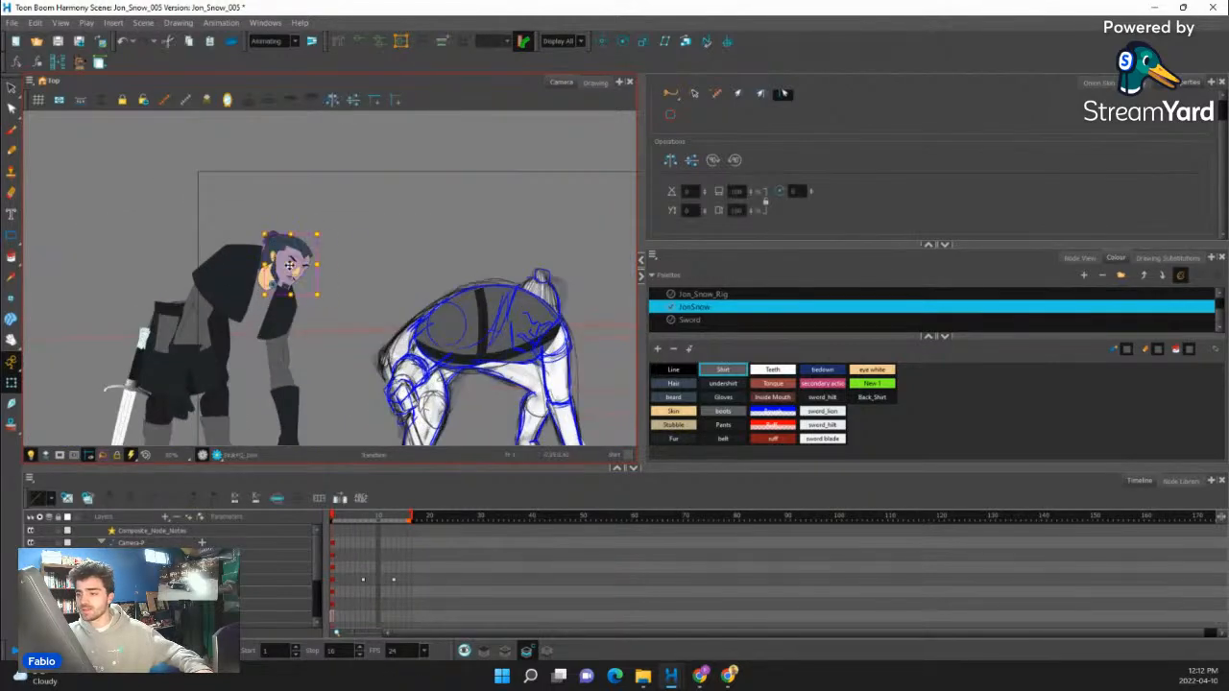
key("b")
key("b")
mouse_move(333, 209)
left_mouse_down()
mouse_move(307, 243)
mouse_move(539, 317)
left_mouse_up()
scroll(547, 308, "up", 1)
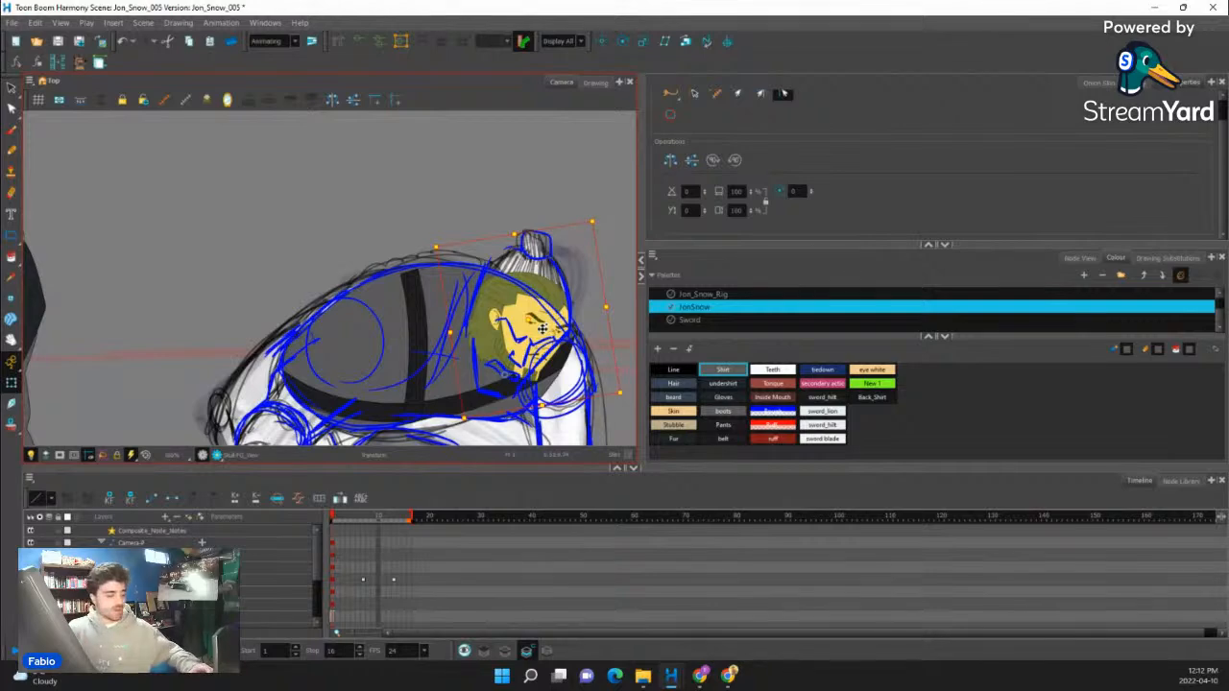
- Enlarge the head slightly, tilt it and shift it up to match the guide's head
key("b")
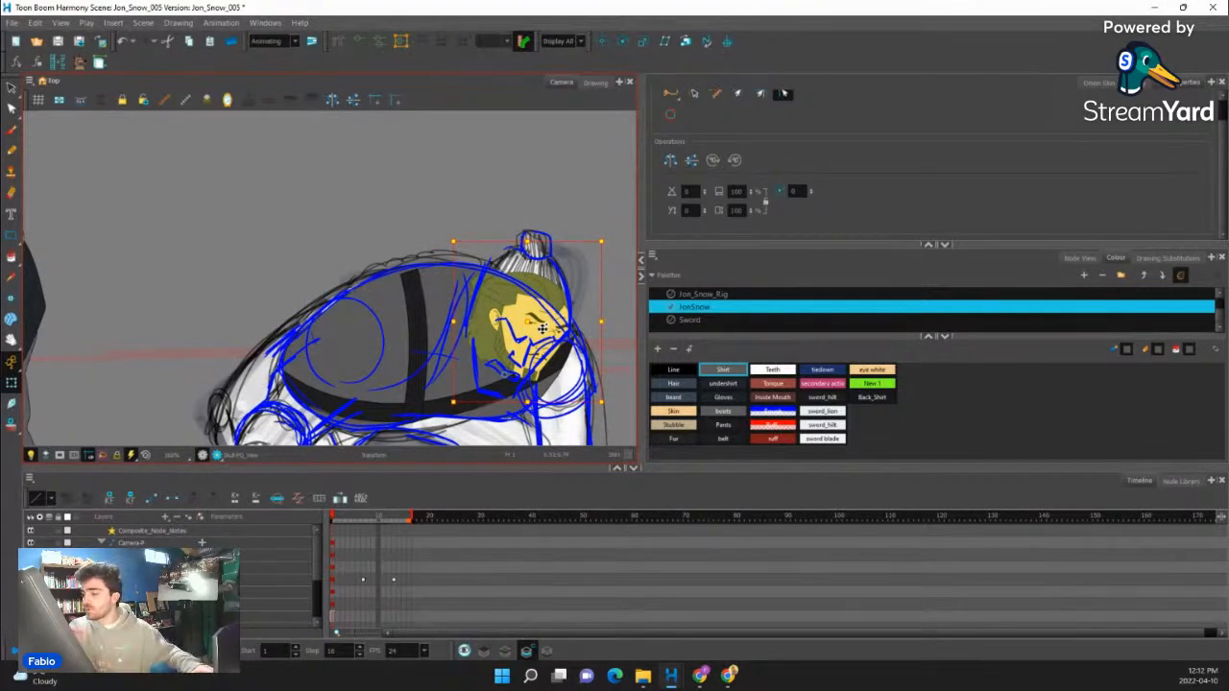
left_click_drag(601, 241, 634, 234)
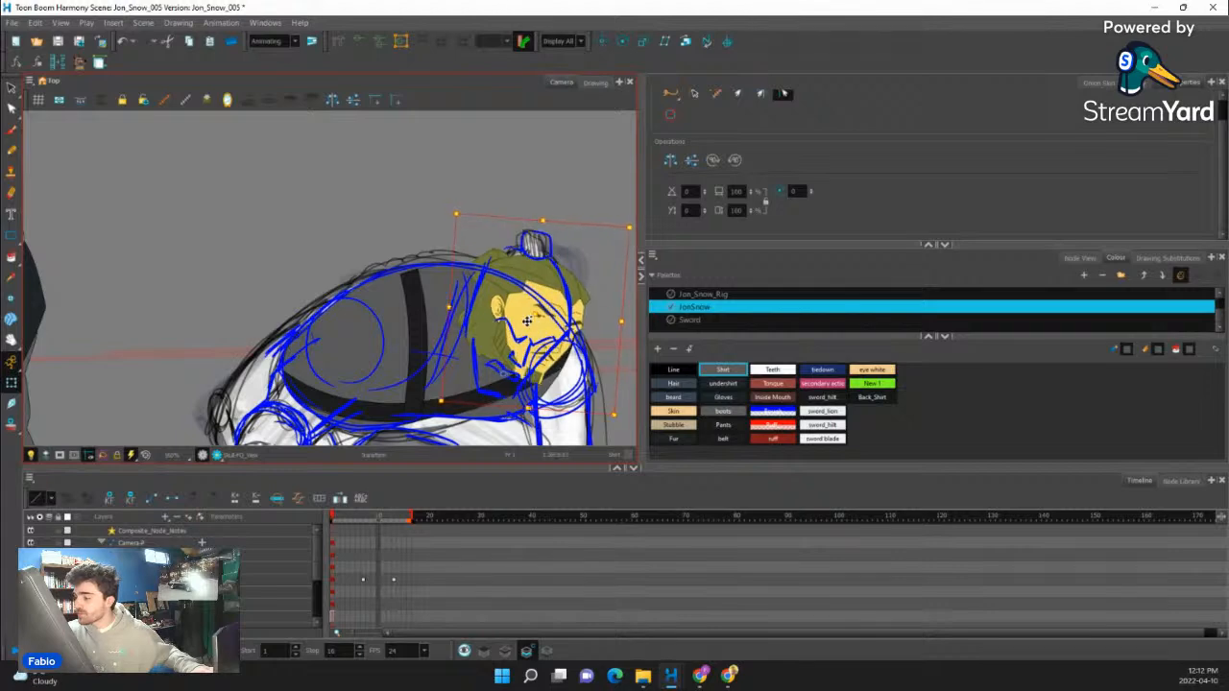
left_click_drag(538, 330, 529, 315)
left_click(484, 316)
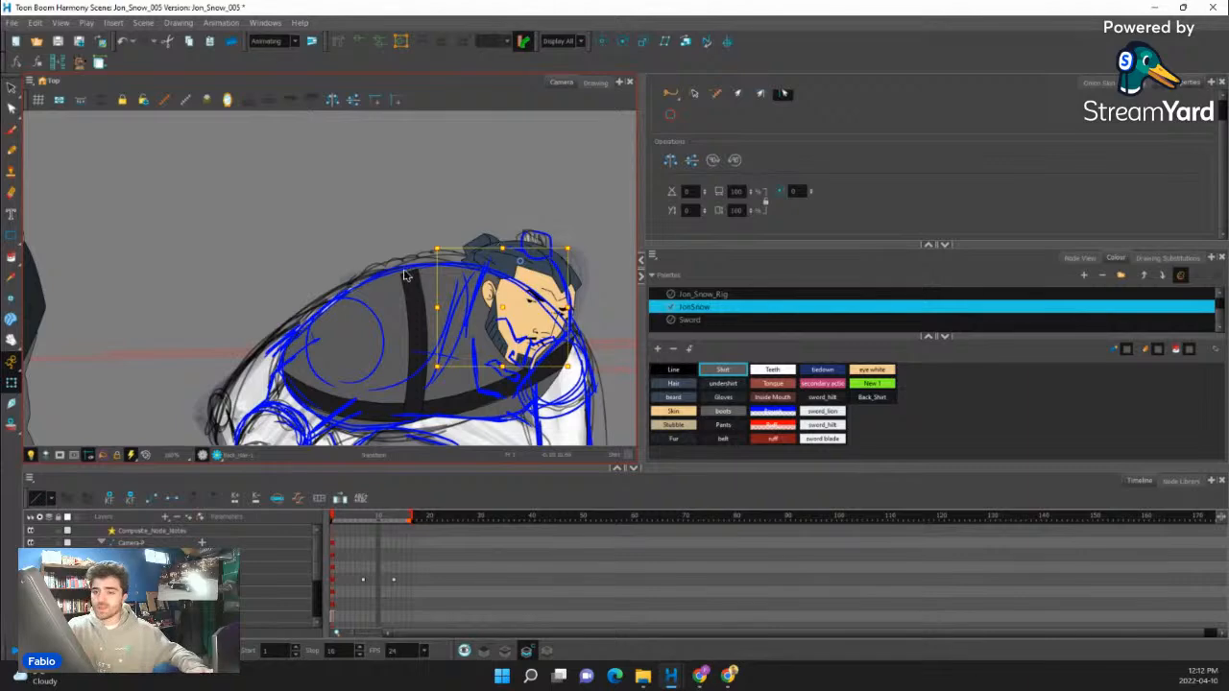
- Move the standing rig's neck over to the crouching torso behind the head, and select the head group
left_click_drag(405, 276, 550, 281)
left_click(152, 246)
left_click_drag(159, 252, 584, 350)
left_click_drag(446, 388, 215, 339)
left_click_drag(386, 256, 371, 230)
left_click_drag(337, 295, 448, 291)
left_click(462, 280)
key("b")
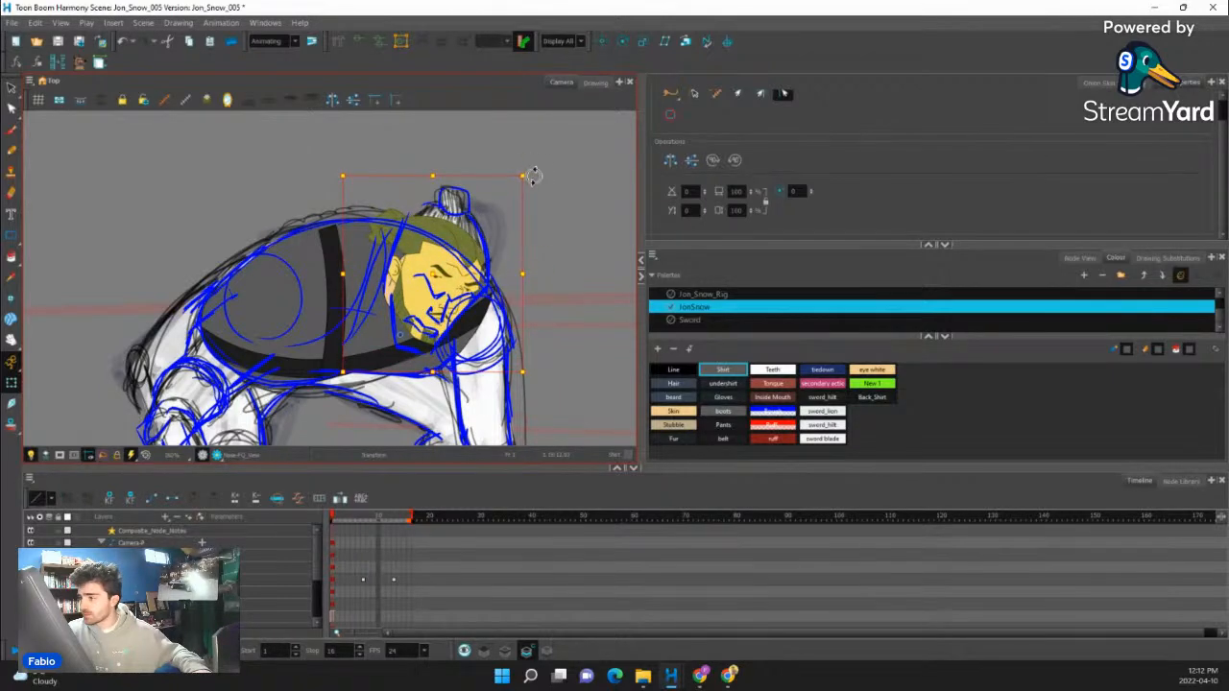
- Rotate and reposition the head on the neck until the tilted face sits at the guide's shoulder edge
left_click_drag(535, 176, 553, 194)
left_click_drag(452, 283, 456, 268)
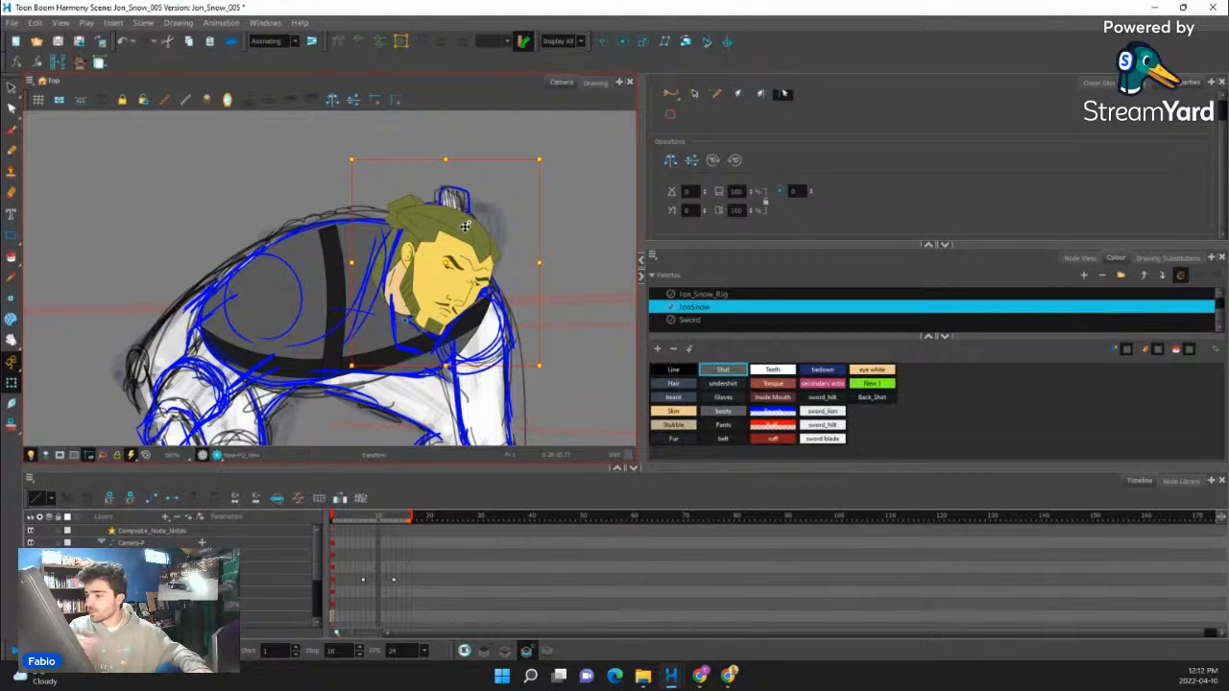
left_click_drag(454, 276, 482, 261)
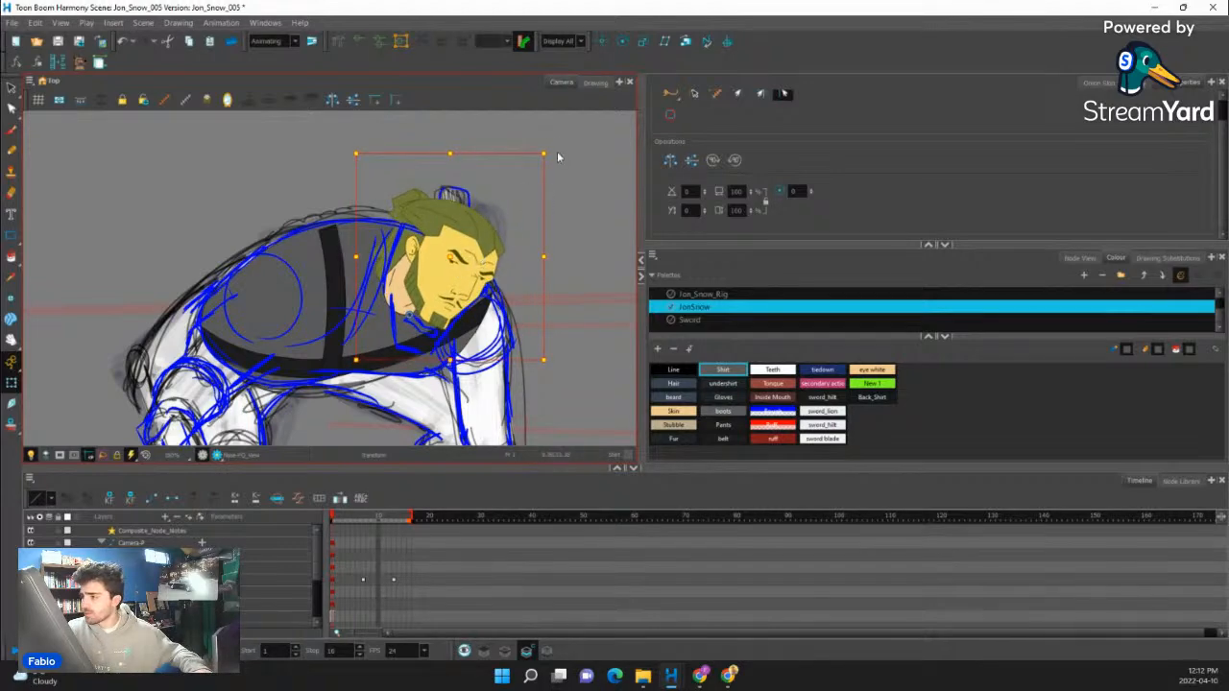
left_click_drag(557, 156, 511, 156)
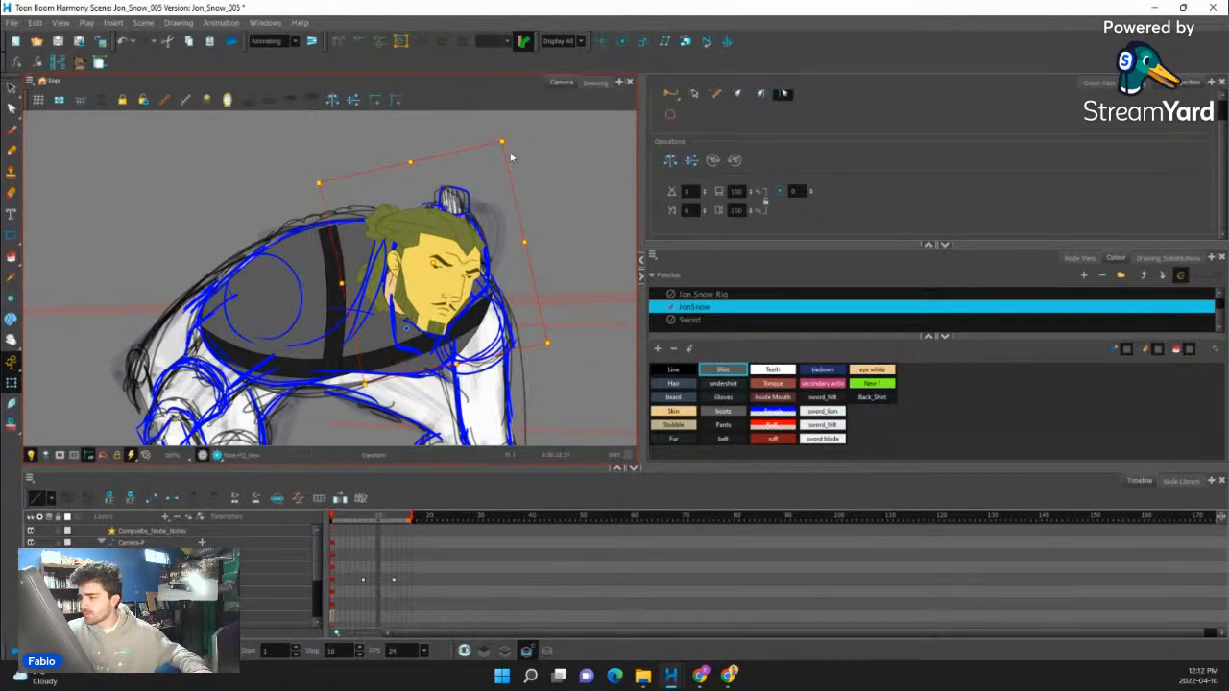
left_click(557, 281)
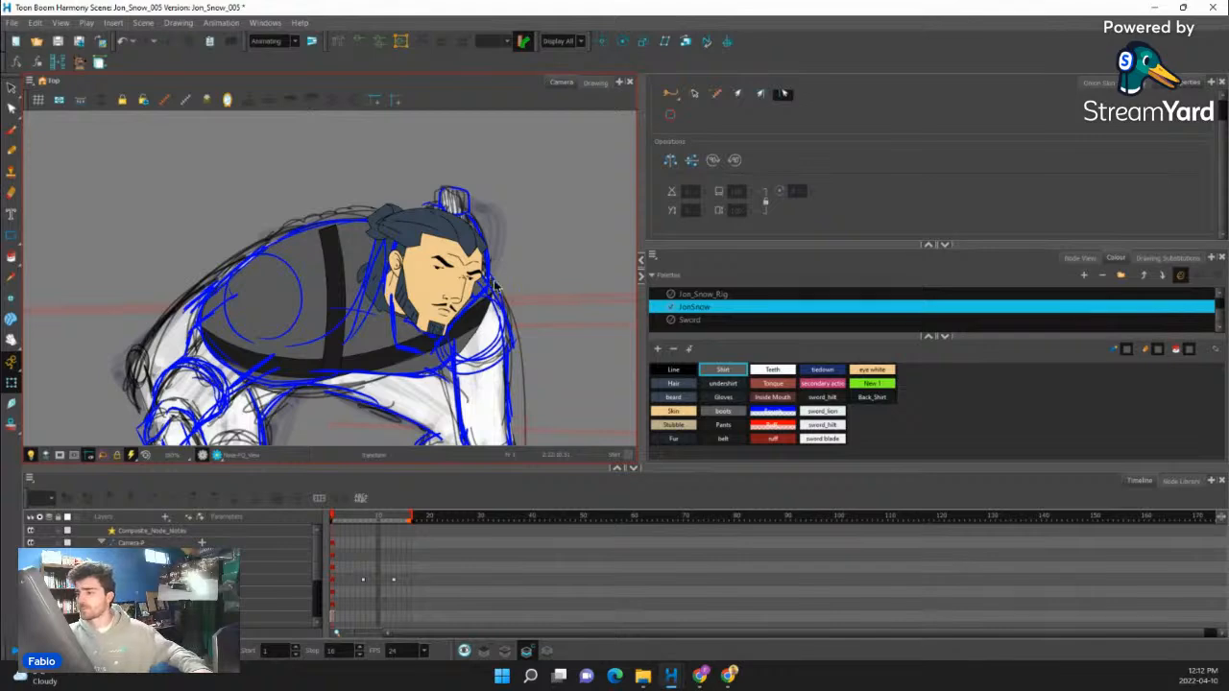
- Bend both eyebrows with their deformers so the inner ends slope down towards the nose in an angry frown
scroll(495, 286, "up", 5)
left_click(448, 260)
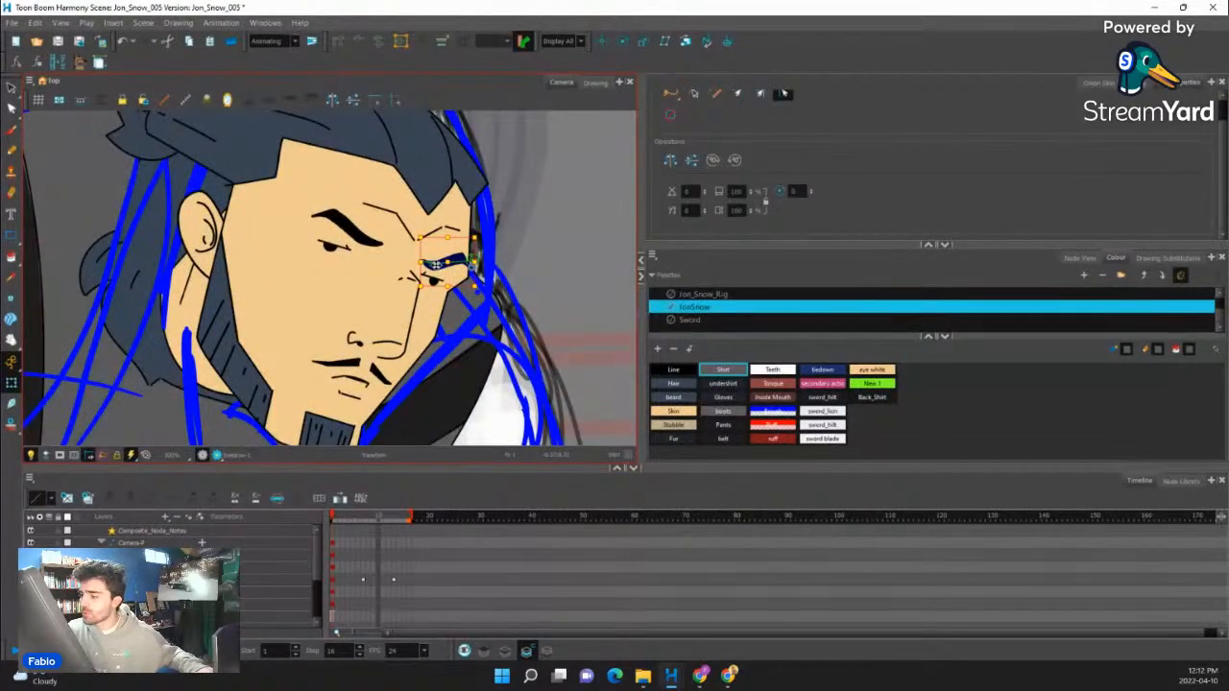
key("b")
left_click_drag(423, 263, 470, 269)
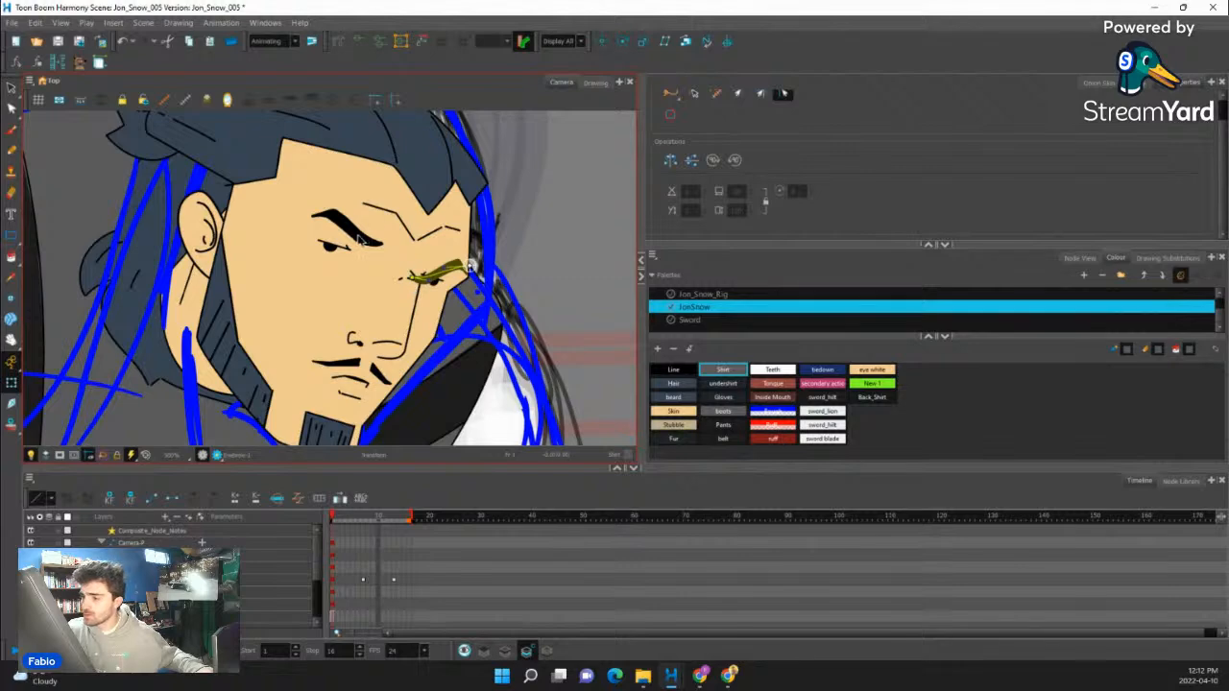
left_click(360, 240)
key("b")
left_click_drag(387, 244, 411, 255)
- Lower the frown crease between the eyebrows and show the far eyebrow's deformer
left_click(414, 240)
key("b")
left_click(413, 296)
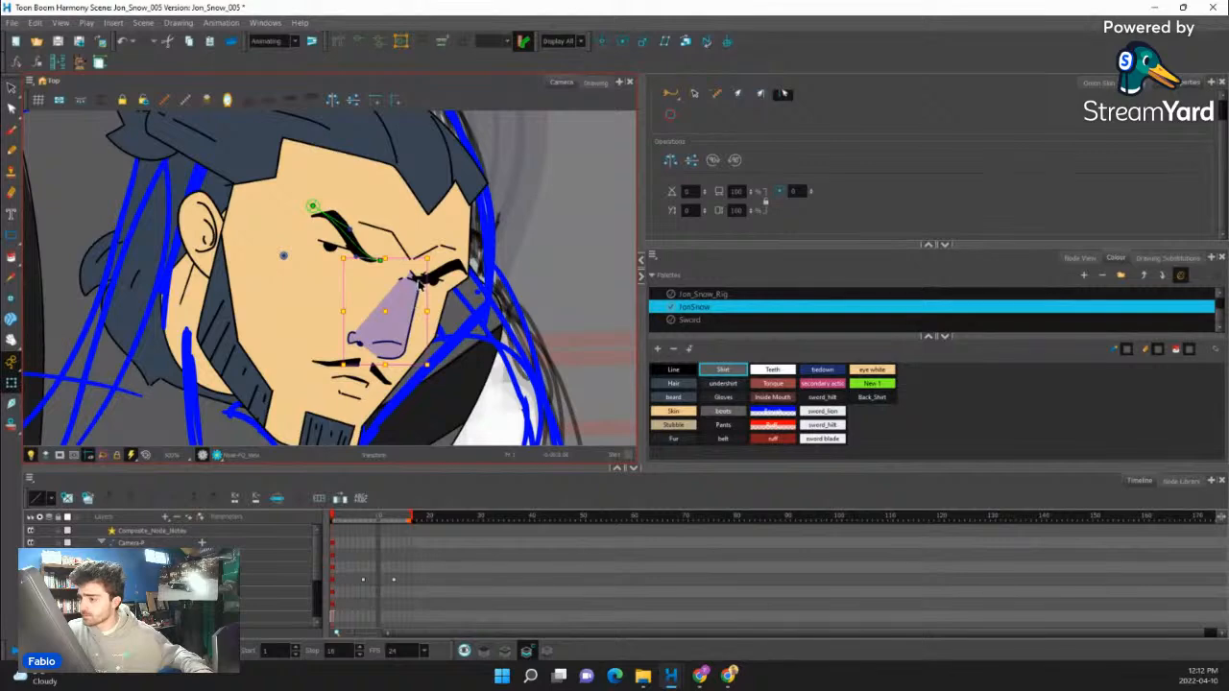
left_click(426, 278)
key("b")
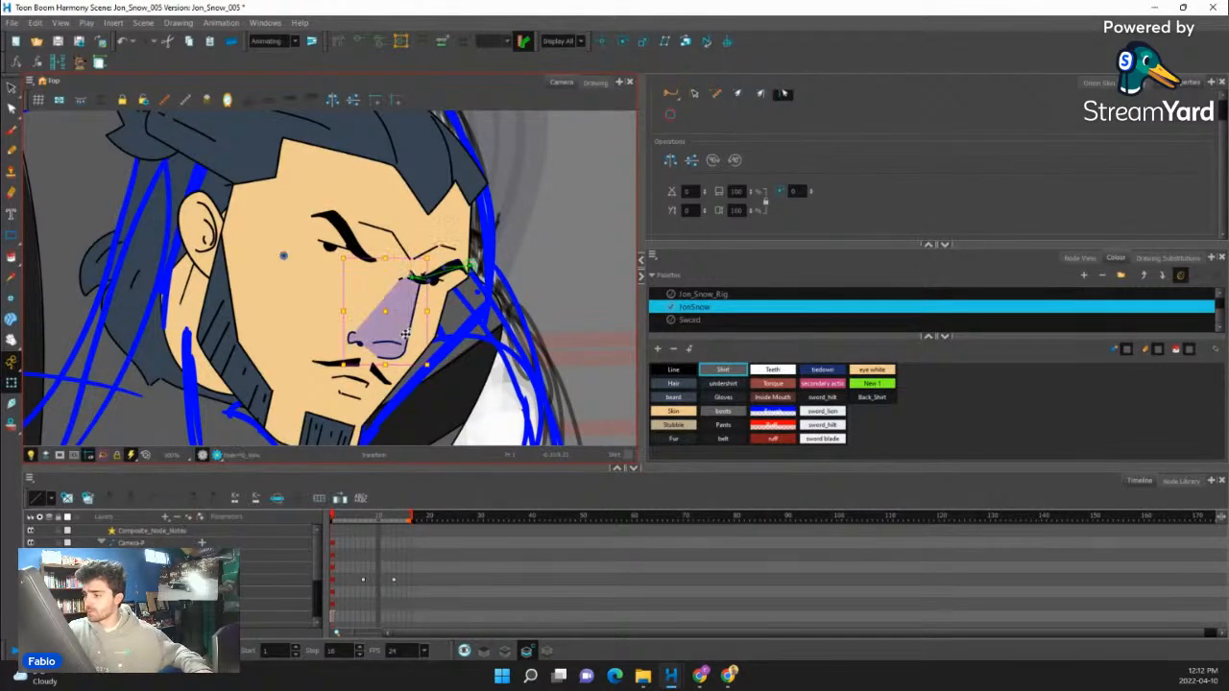
left_click(379, 288)
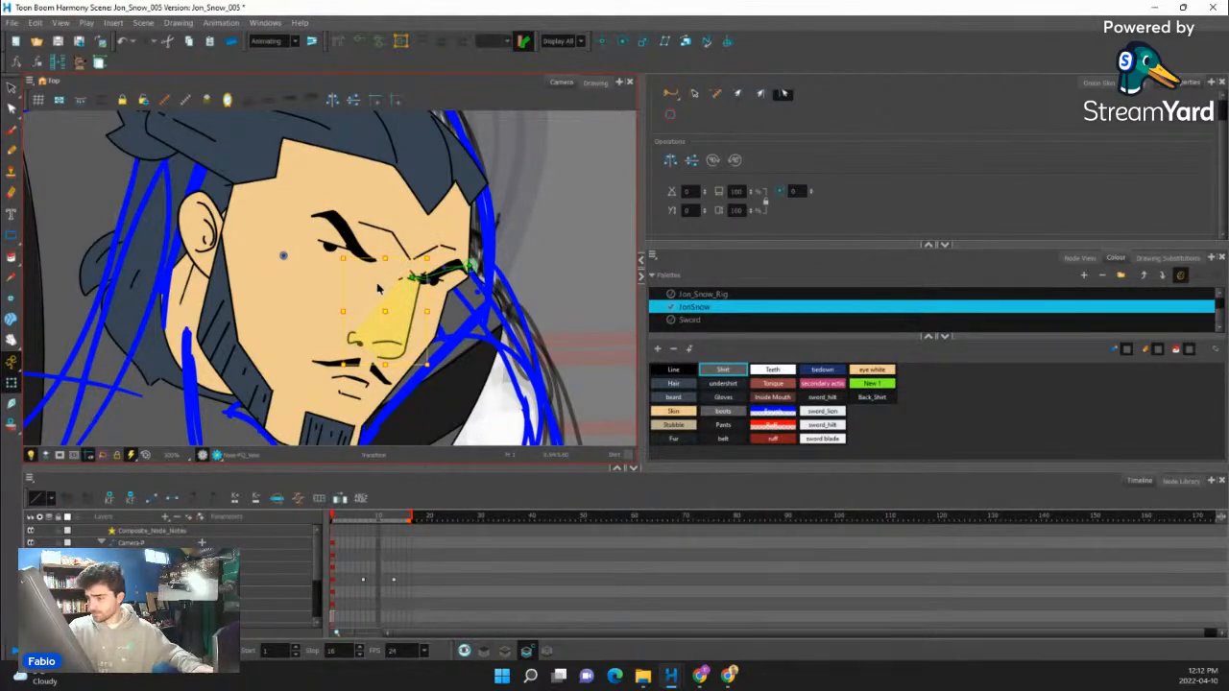
- Select the main animatic node and examine the rough sketch's snarling expression as reference for the mouth
left_click(338, 421)
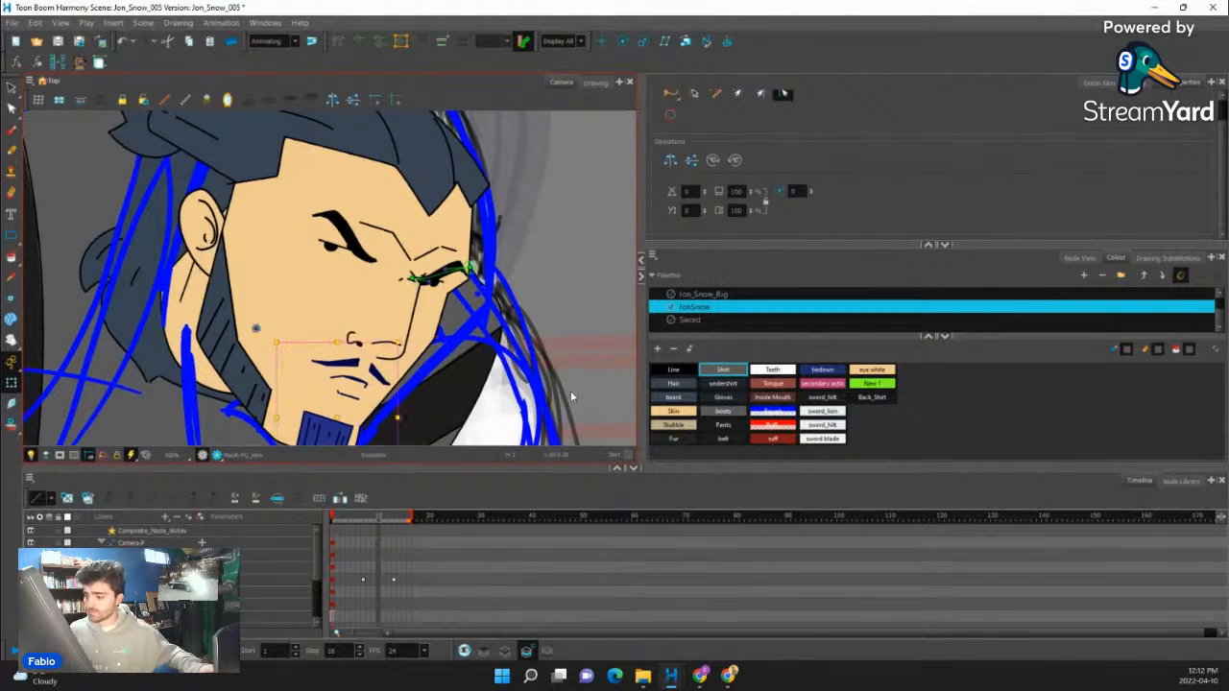
scroll(330, 309, "down", 5)
scroll(344, 299, "down", 5)
scroll(344, 299, "up", 6)
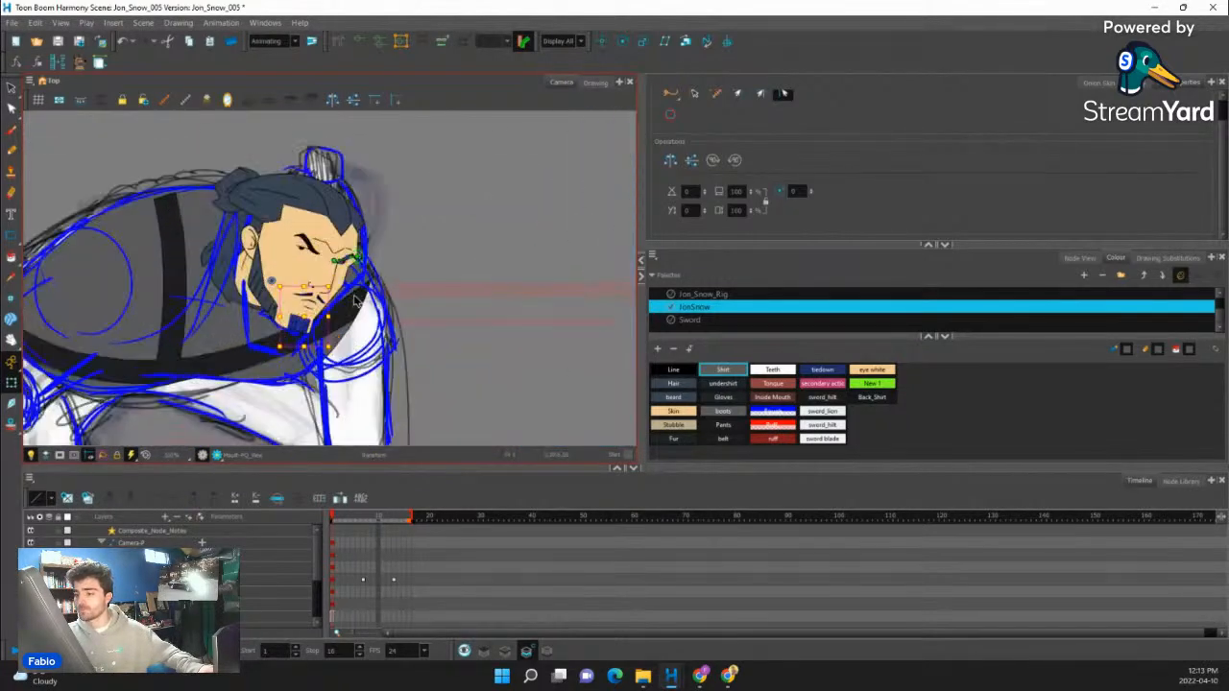
scroll(344, 293, "down", 4)
left_click(1079, 258)
scroll(821, 317, "up", 5)
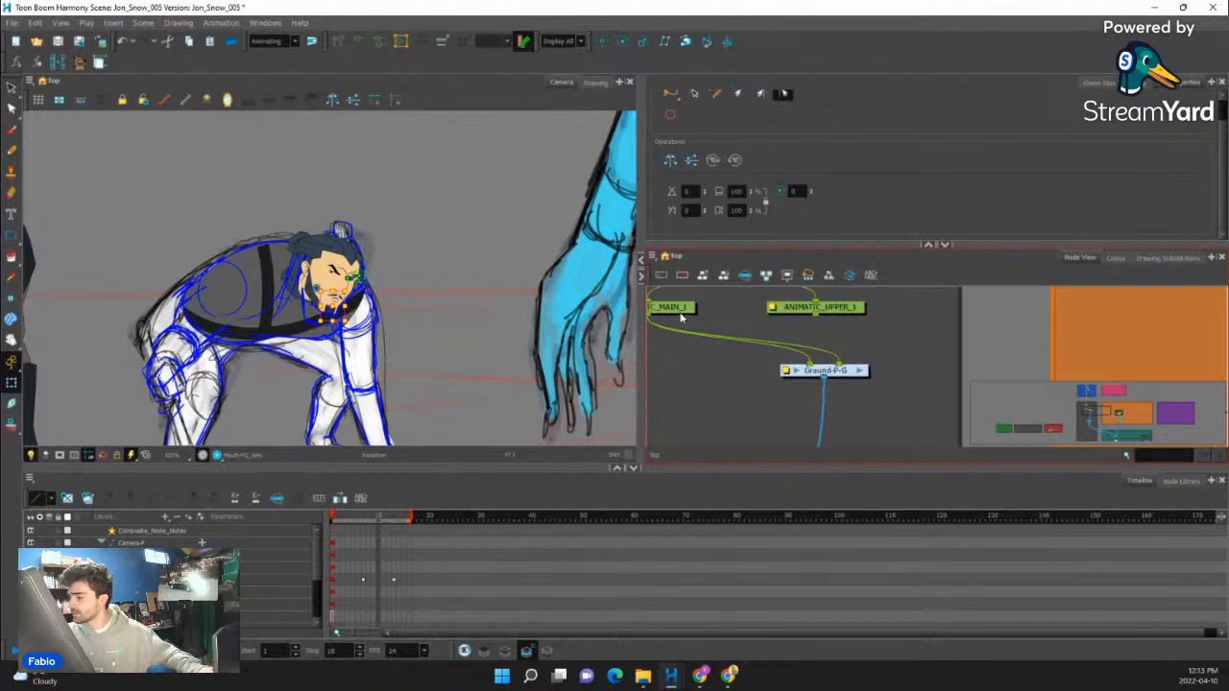
left_click(681, 310)
left_click(684, 313)
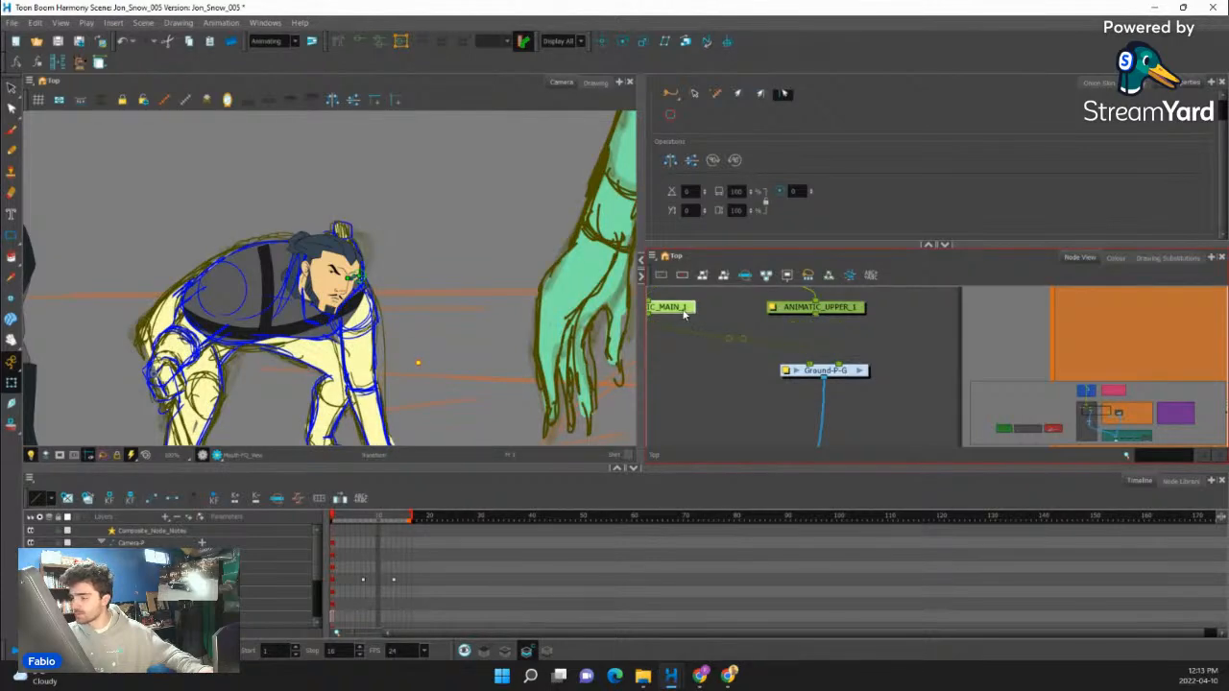
scroll(526, 315, "up", 5)
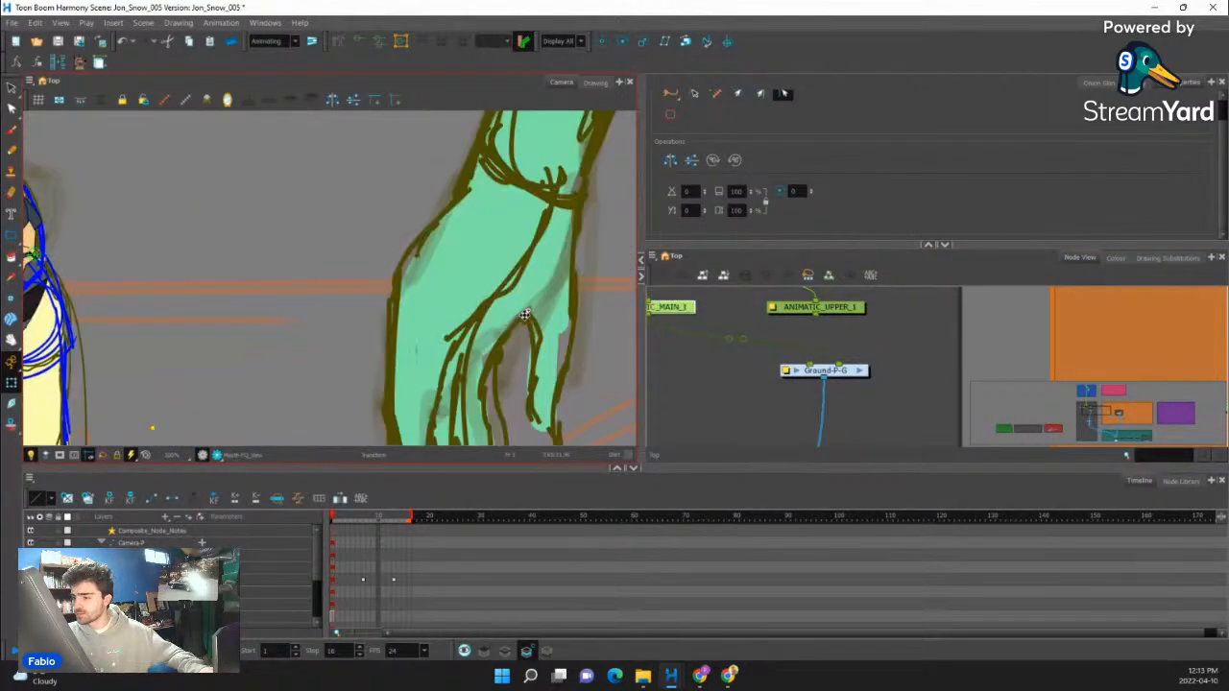
scroll(525, 315, "down", 5)
scroll(307, 329, "up", 6)
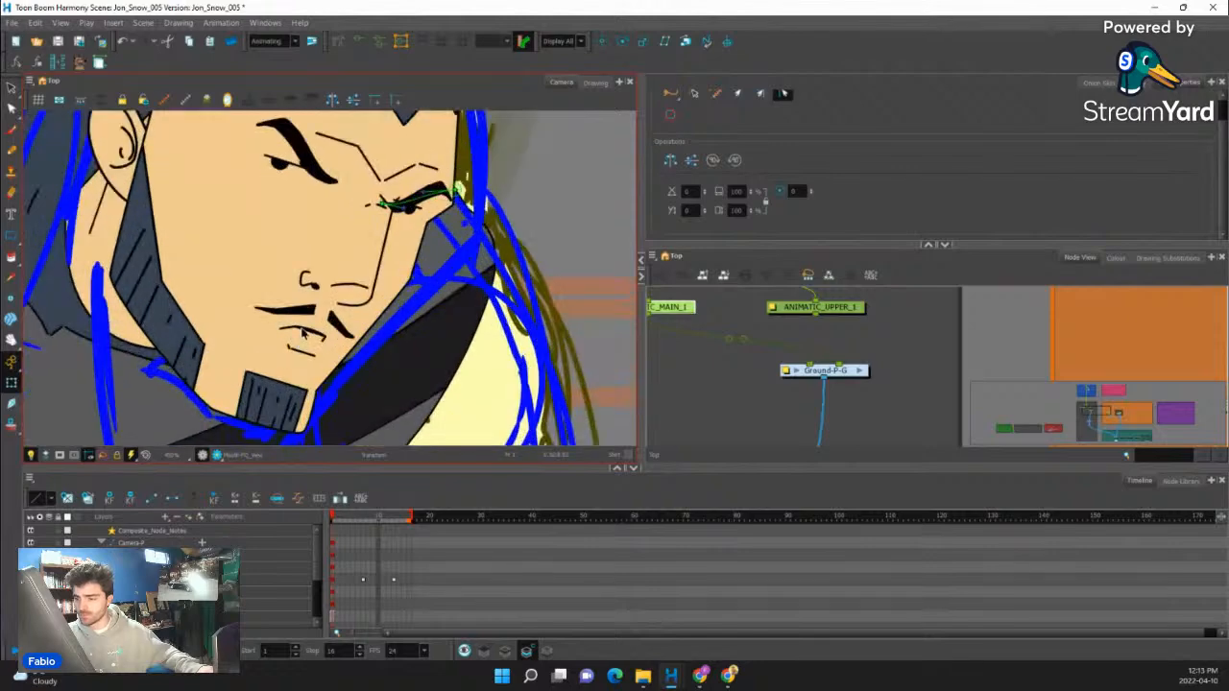
- Replace the rig's mouth with an empty drawing and set up the Pencil tool with the Line colour
left_click(307, 329)
left_click(11, 150)
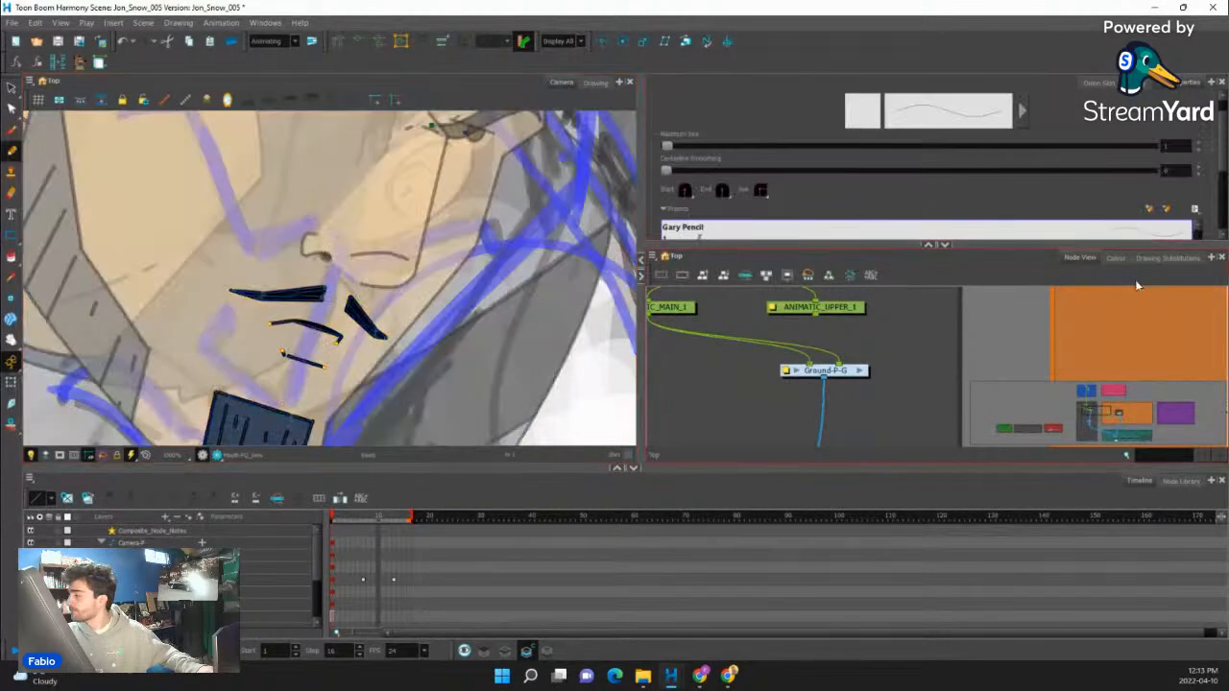
left_click(1116, 258)
left_click(674, 369)
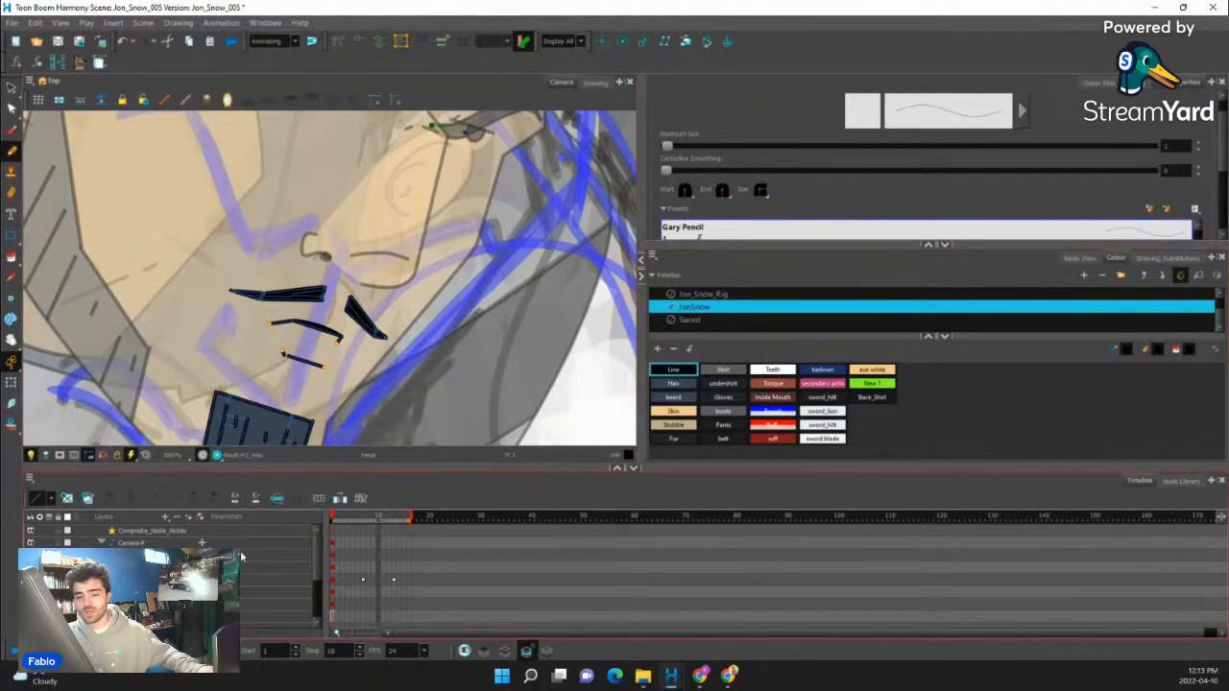
left_click(66, 500)
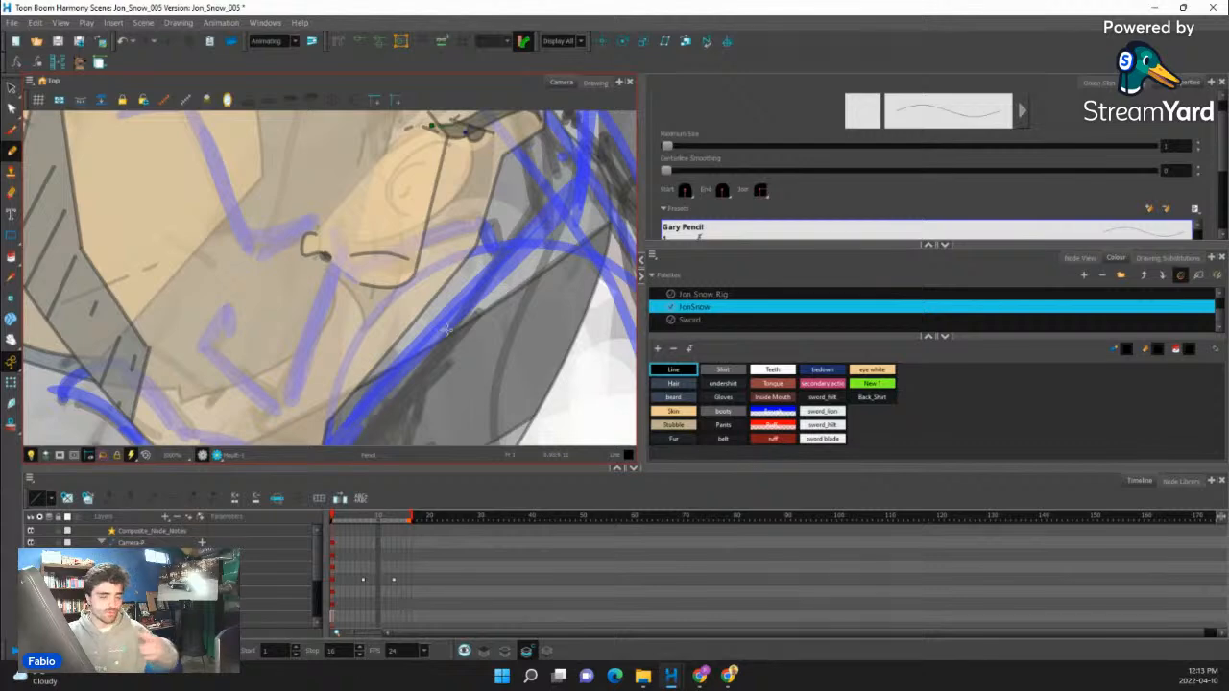
- Undo the stray stroke on the empty mouth drawing and switch to the line art layer
key("1")
key("1")
left_click_drag(497, 294, 548, 224)
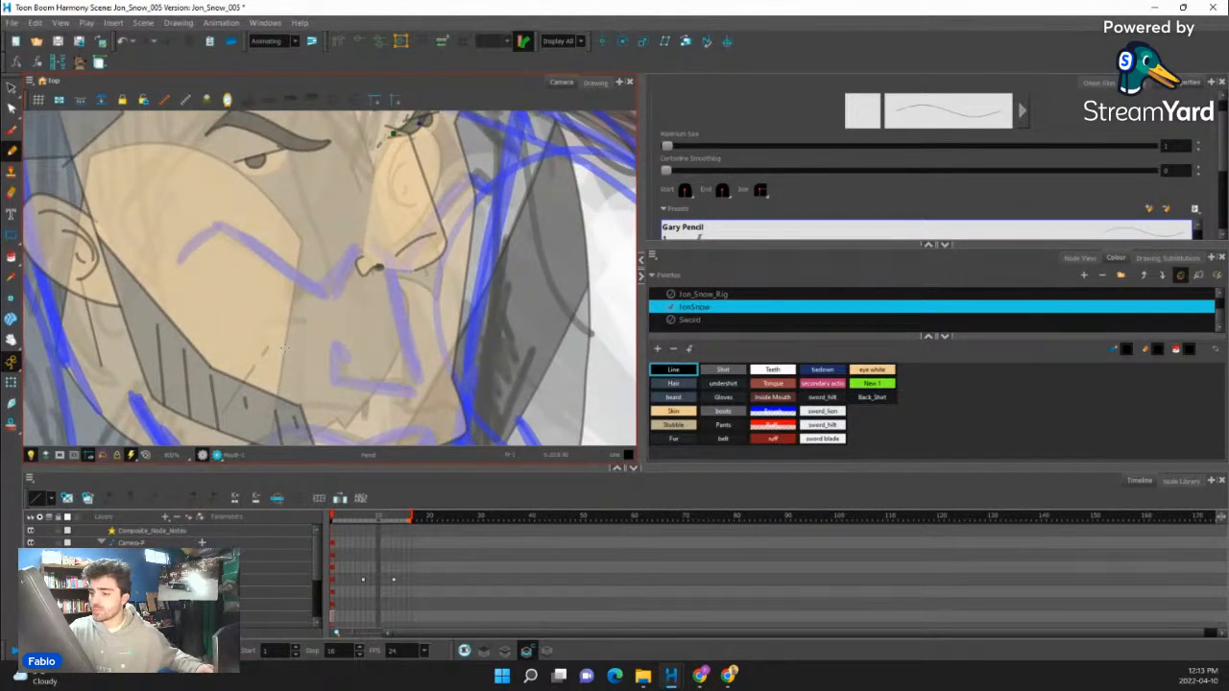
left_click_drag(280, 331, 288, 363)
left_click_drag(485, 335, 639, 312)
key("ctrl+z")
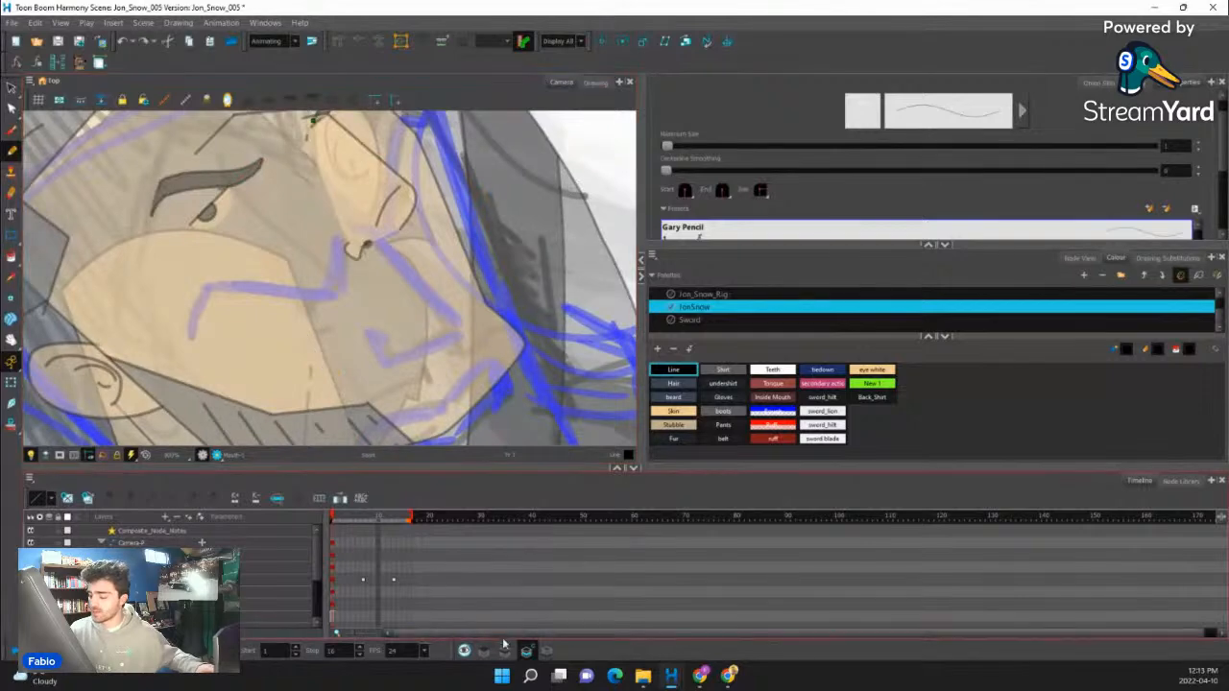
key("l")
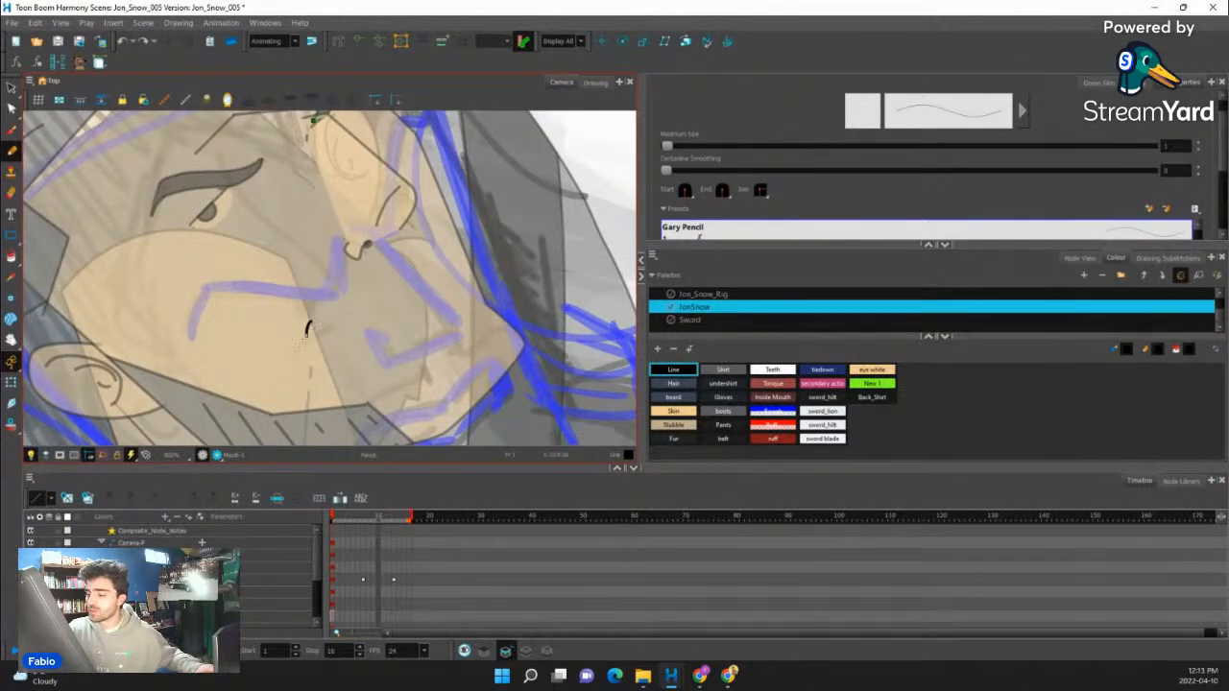
mouse_move(307, 326)
left_mouse_down()
mouse_move(319, 370)
mouse_move(344, 371)
mouse_move(334, 375)
mouse_move(422, 324)
left_mouse_up()
left_click_drag(339, 307, 387, 298)
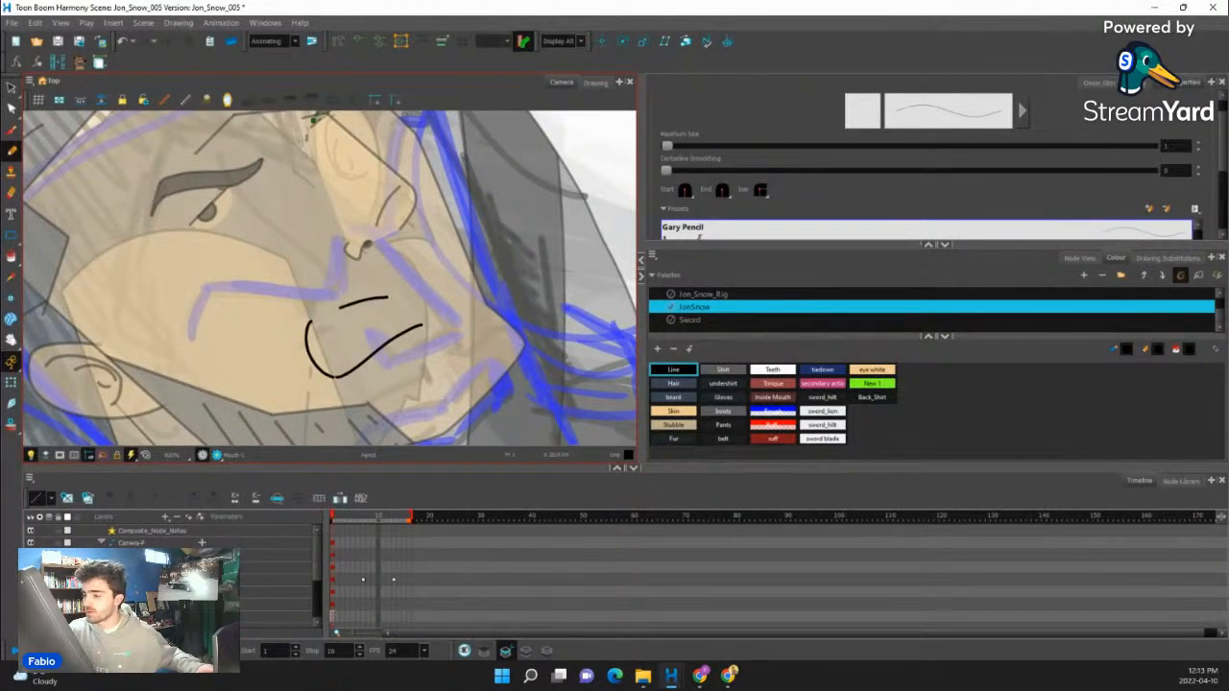
key("ctrl+z")
- Draw the snarling mouth's outline with a curved near corner, long upper and lower lip lines and a raised far corner
key("ctrl+z")
mouse_move(307, 324)
left_mouse_down()
mouse_move(413, 285)
mouse_move(449, 243)
left_mouse_up()
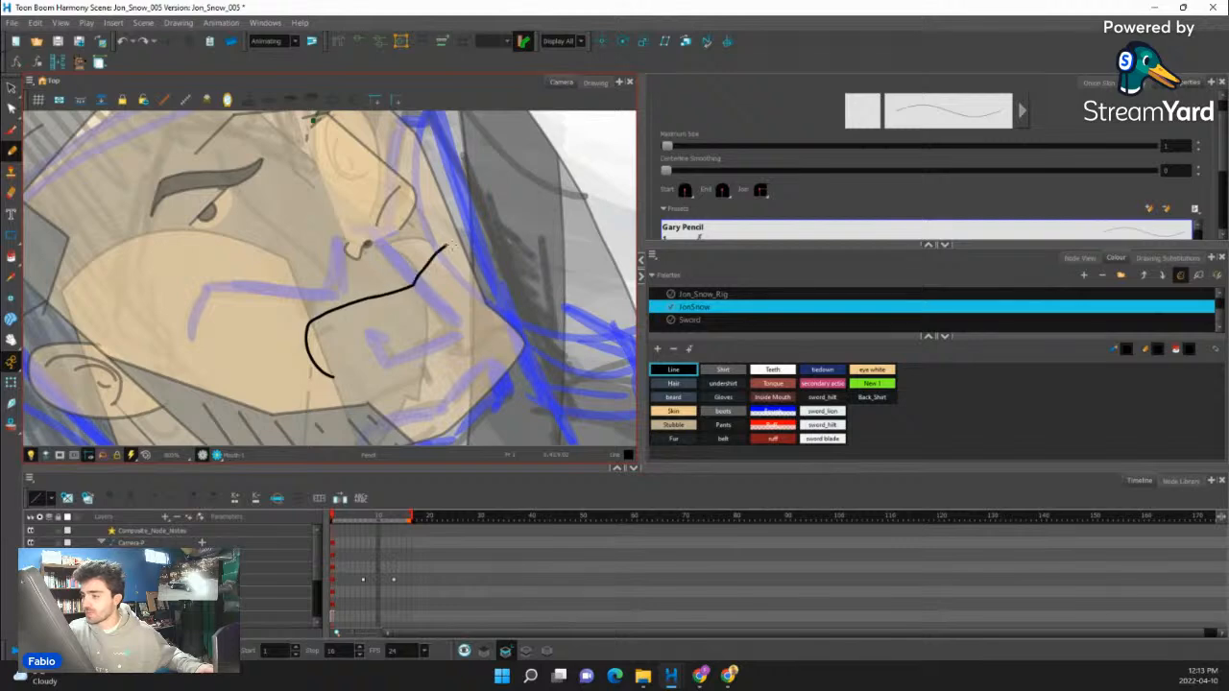
key("ctrl+z")
left_click_drag(317, 317, 420, 271)
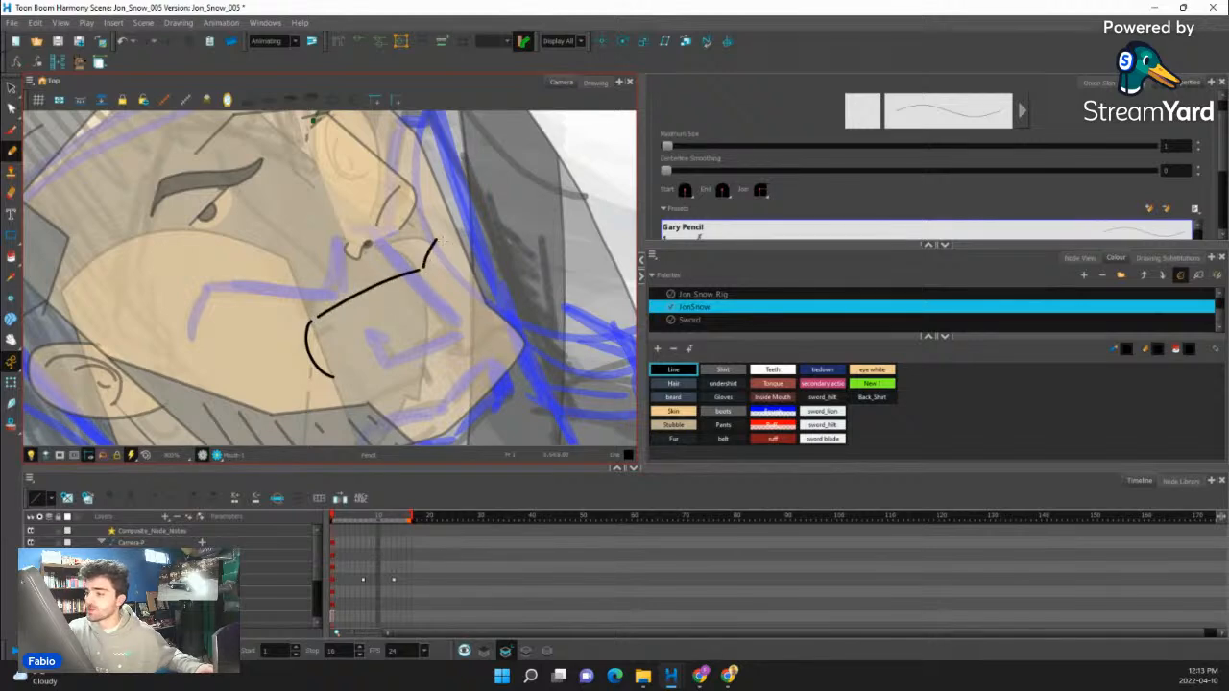
left_click_drag(335, 378, 449, 313)
left_click_drag(466, 165, 497, 219)
key("ctrl+z")
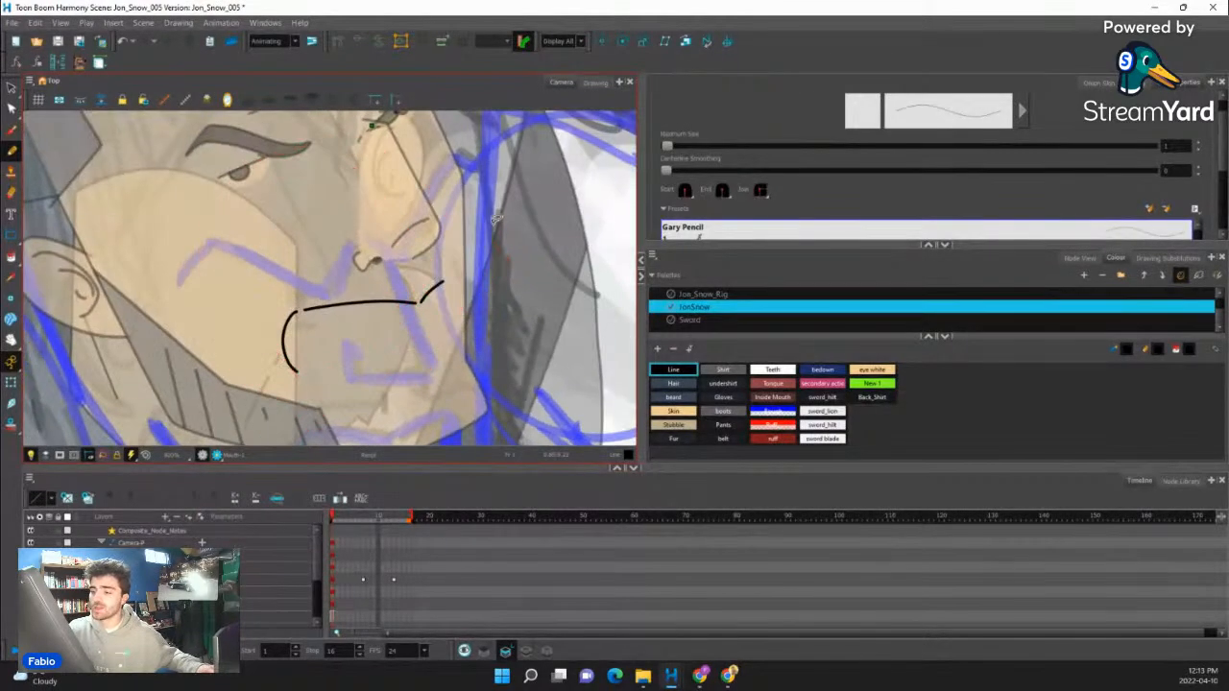
left_click_drag(315, 372, 434, 344)
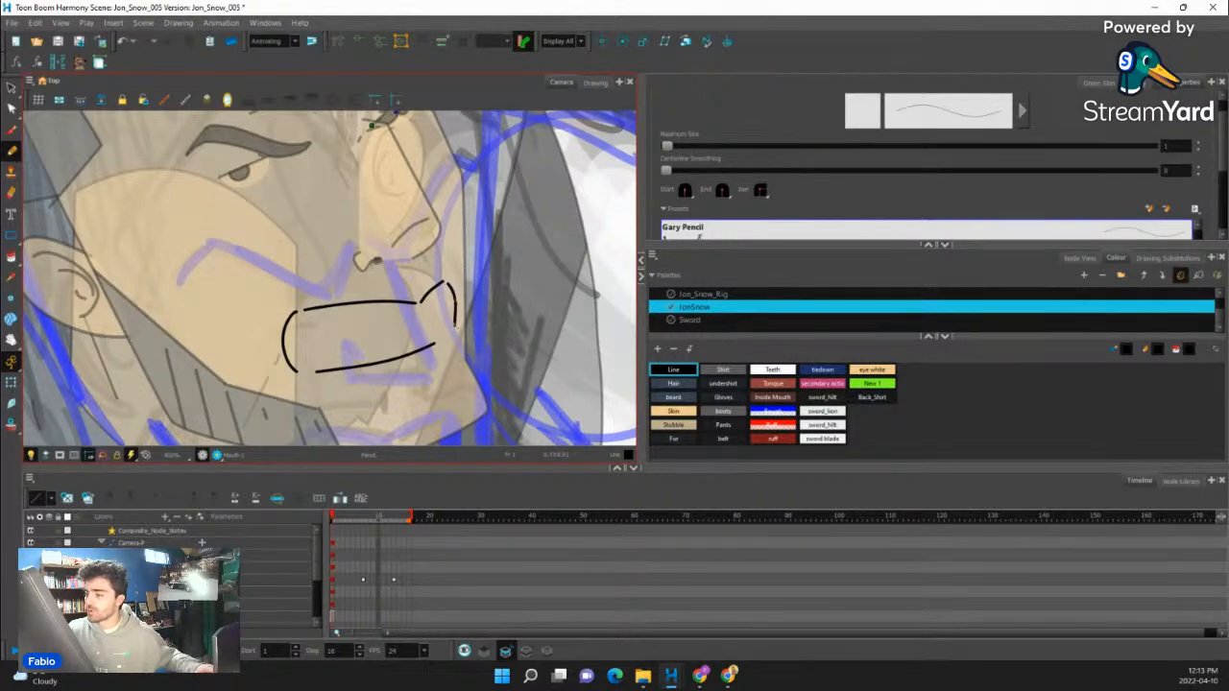
key("ctrl+z")
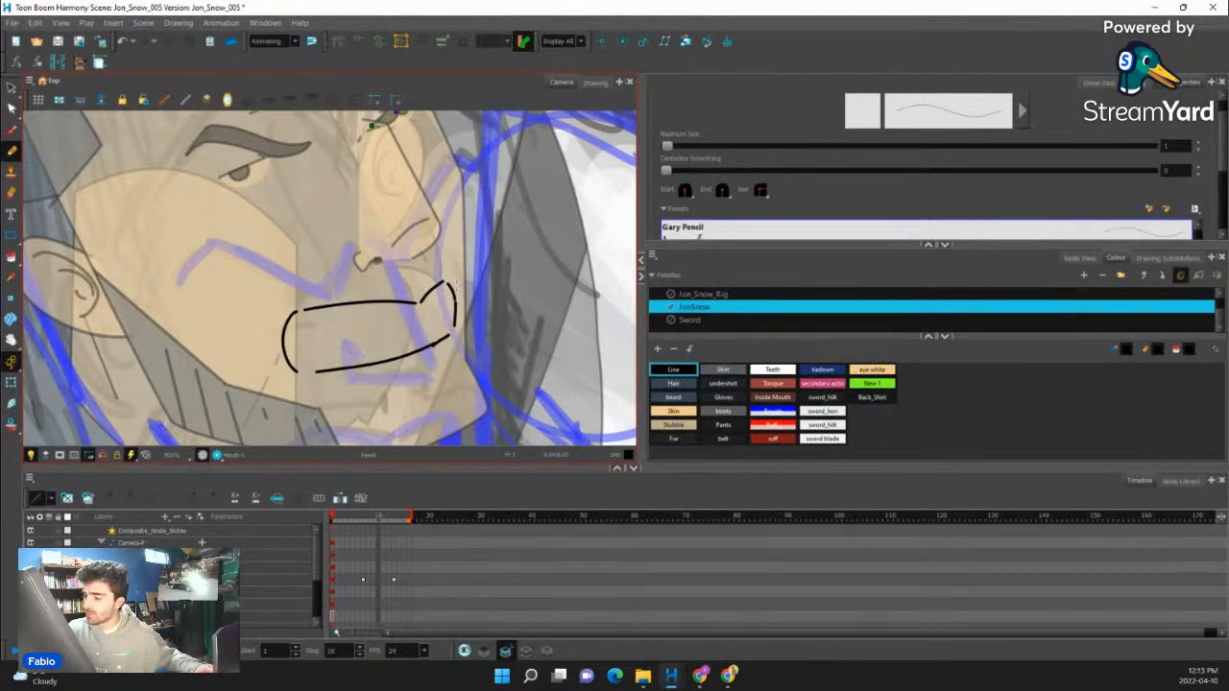
- Add the far inner corner, short tooth-parting dashes and cheek crease lines to the snarling mouth drawing
mouse_move(458, 330)
left_mouse_down()
mouse_move(467, 264)
mouse_move(413, 291)
left_mouse_up()
left_click_drag(326, 349, 344, 335)
left_click_drag(459, 275, 581, 123)
mouse_move(491, 286)
left_mouse_down()
mouse_move(511, 231)
mouse_move(508, 307)
left_mouse_up()
left_click_drag(452, 275, 468, 295)
left_click_drag(518, 230, 568, 121)
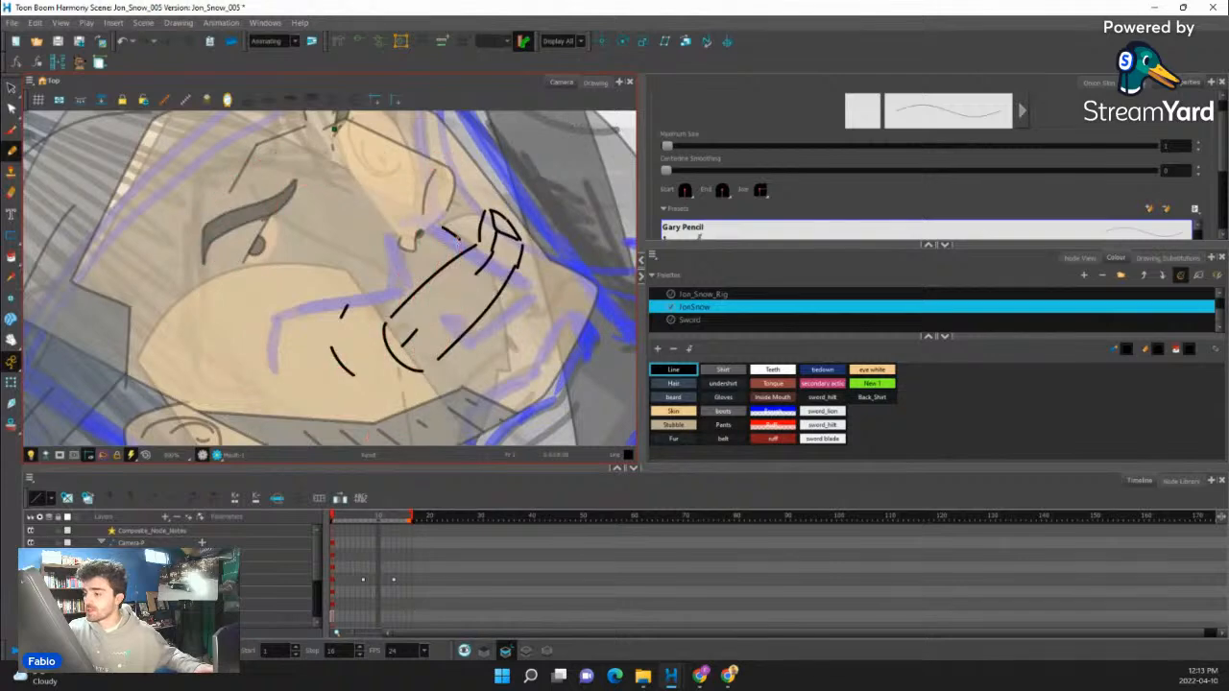
- Outline both halves of the moustache above the mouth and fill them with the Line colour
mouse_move(459, 238)
left_mouse_down()
mouse_move(379, 303)
mouse_move(441, 240)
left_mouse_up()
mouse_move(439, 192)
left_mouse_down()
mouse_move(469, 259)
mouse_move(509, 276)
left_mouse_up()
left_click_drag(556, 224, 563, 273)
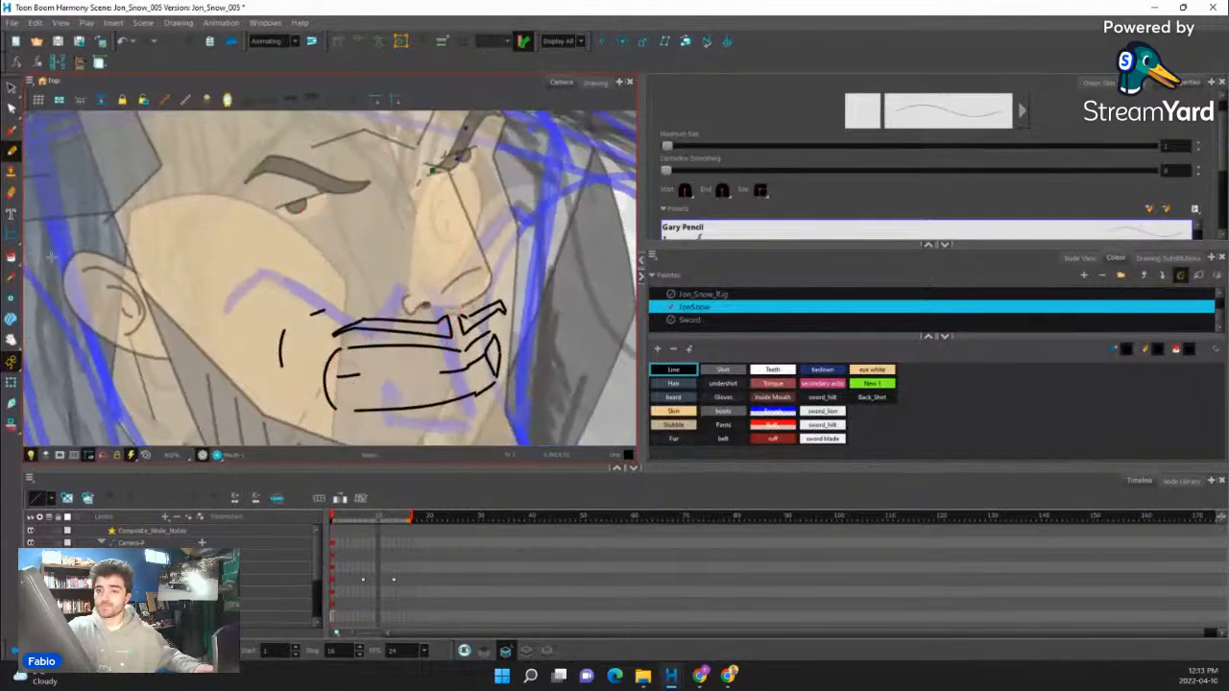
left_click(11, 257)
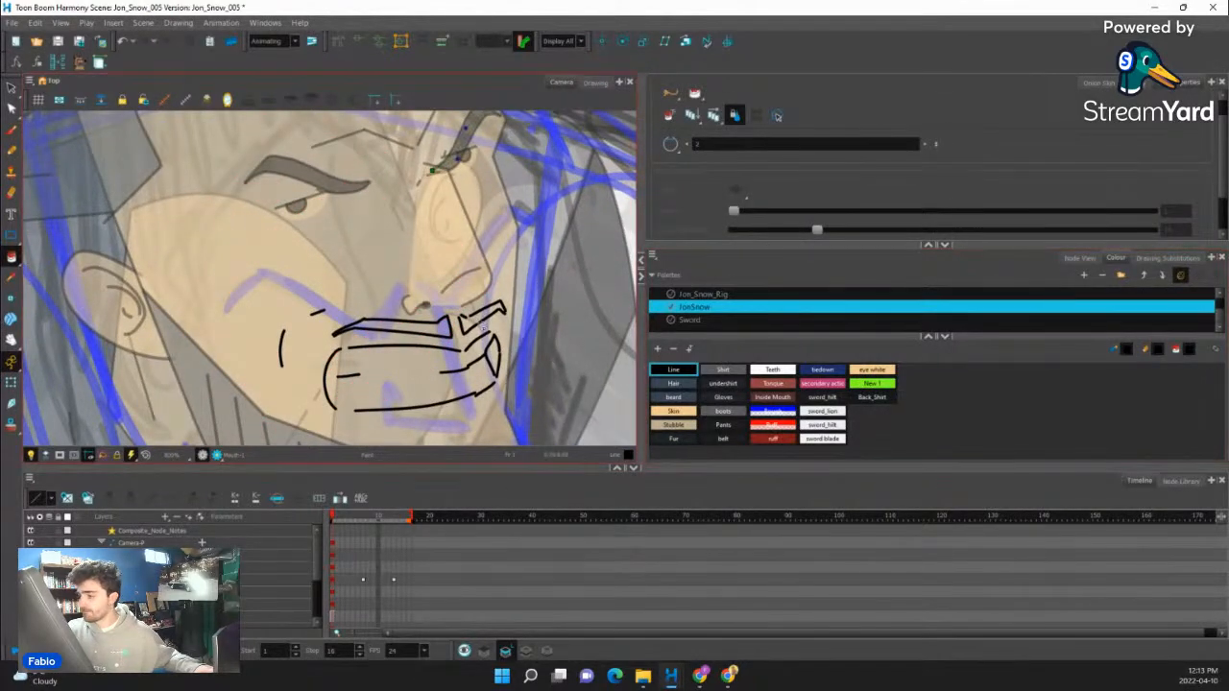
left_click(480, 313)
left_click(398, 327)
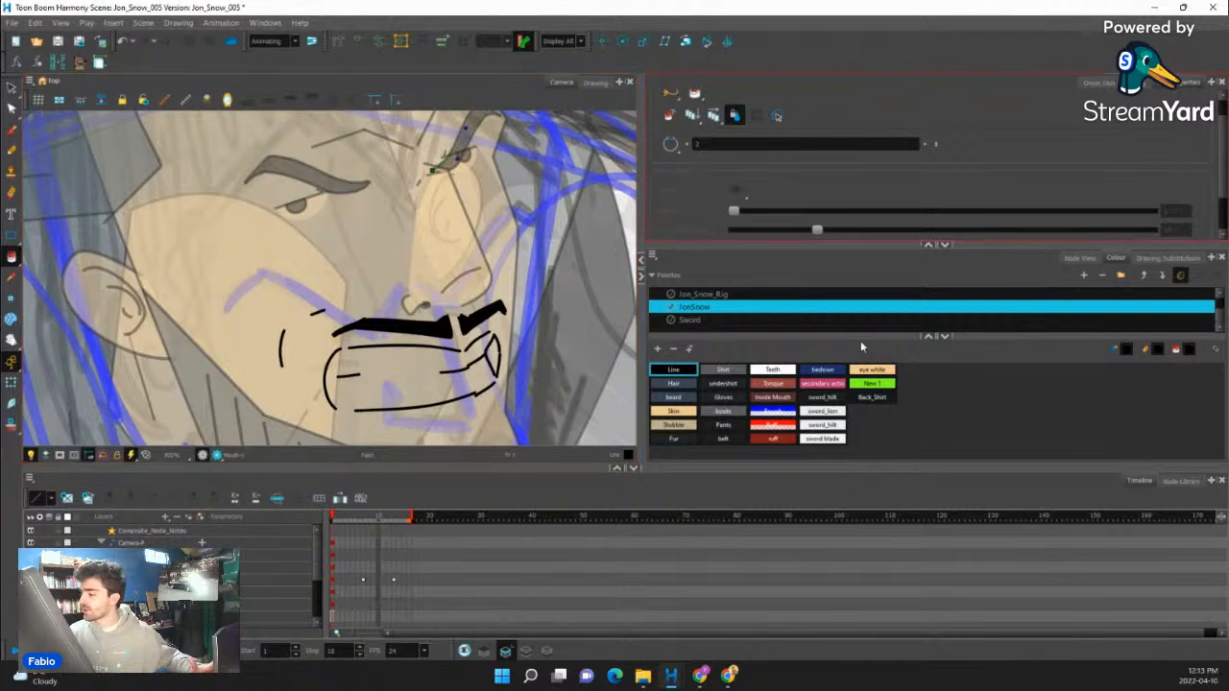
- Fill the mouth's tooth areas with the Teeth colour and its far corner with the Inside Mouth colour
left_click(773, 369)
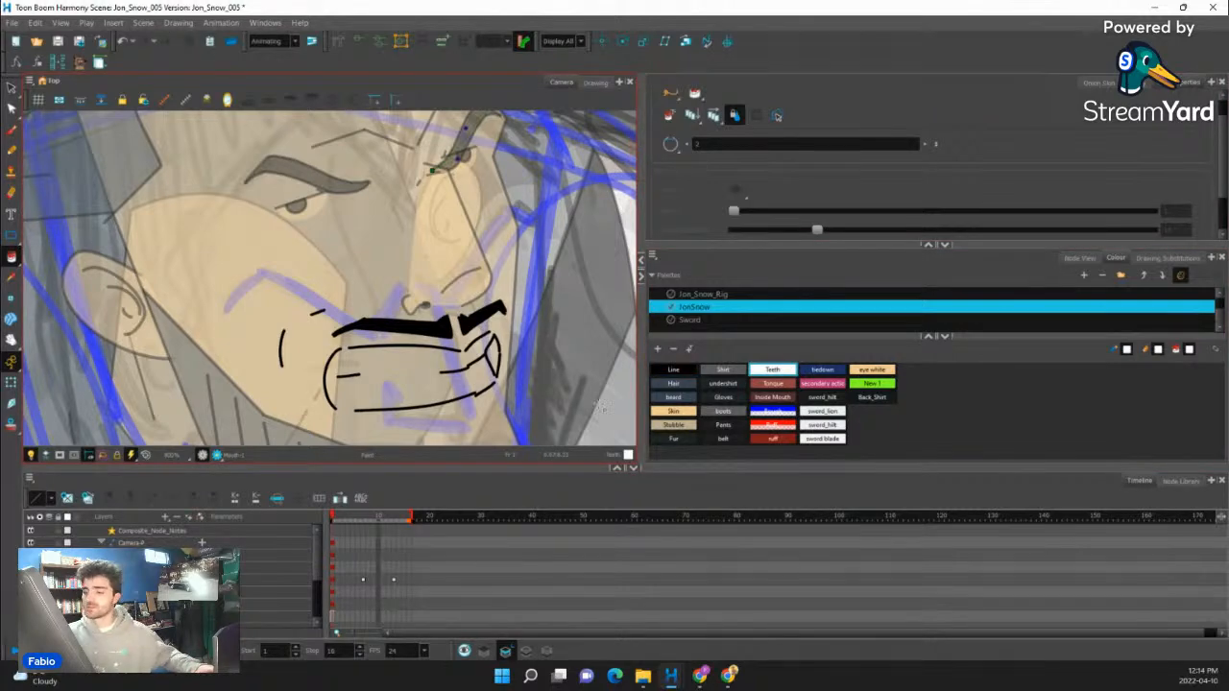
scroll(448, 375, "down", 3)
scroll(442, 377, "down", 2)
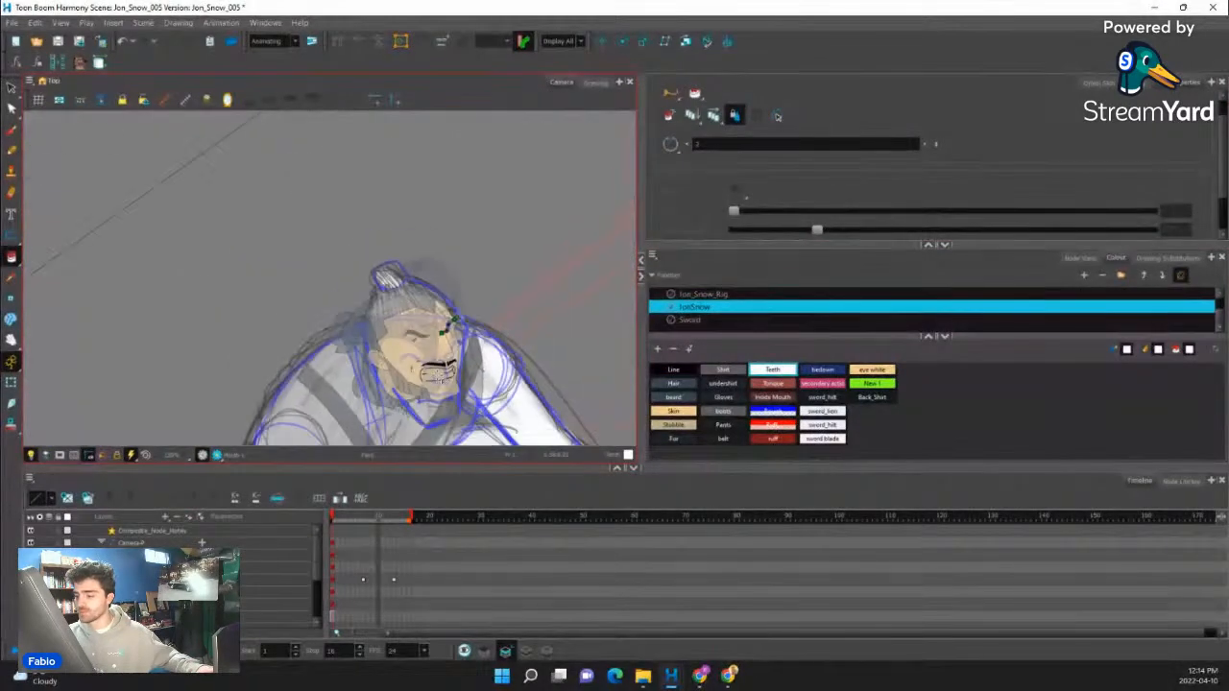
scroll(439, 378, "down", 5)
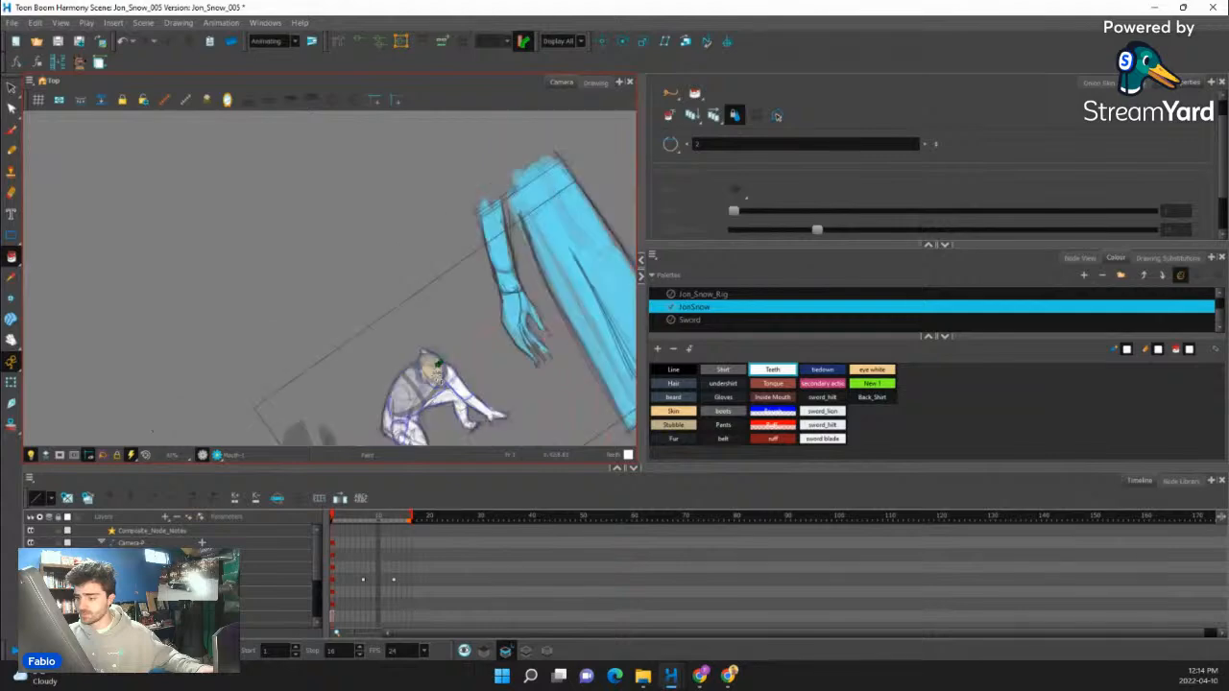
scroll(439, 376, "up", 10)
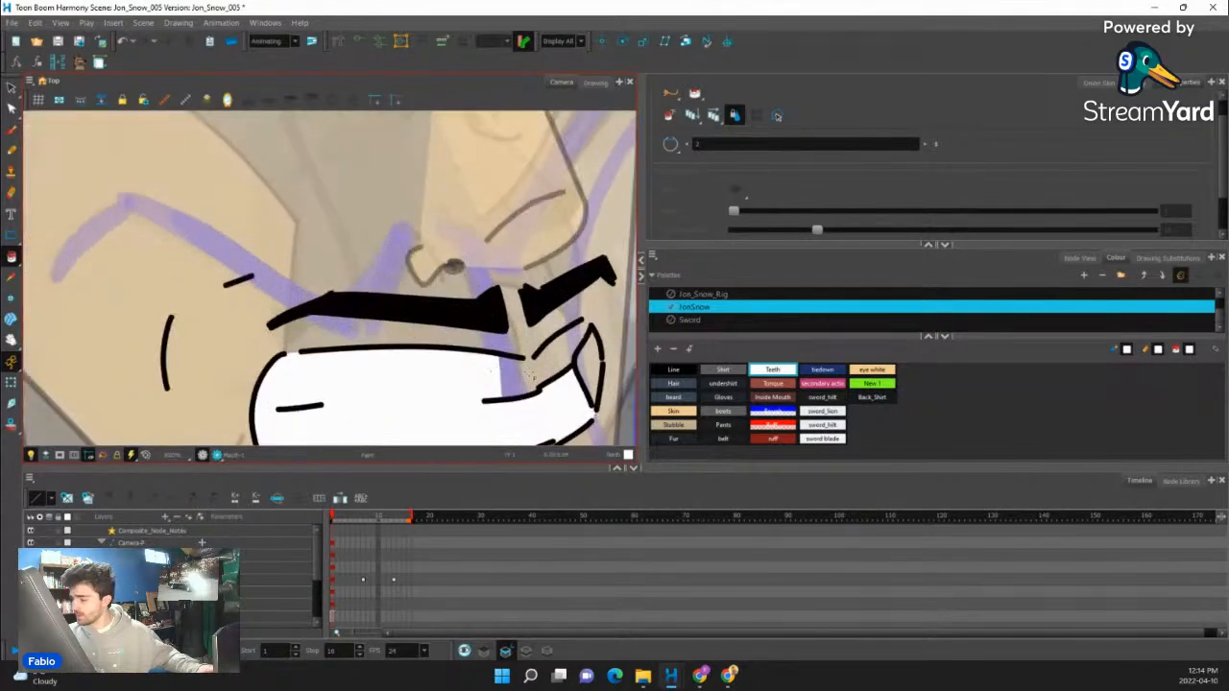
scroll(529, 376, "down", 4)
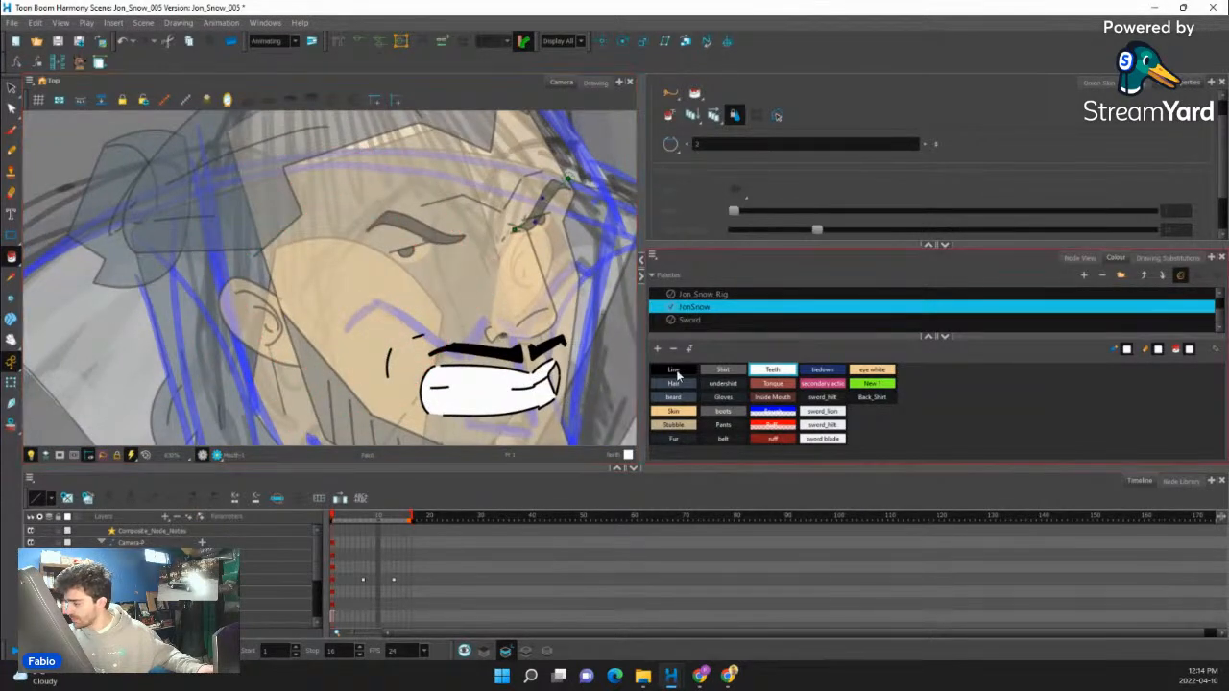
left_click(776, 398)
scroll(554, 377, "down", 6)
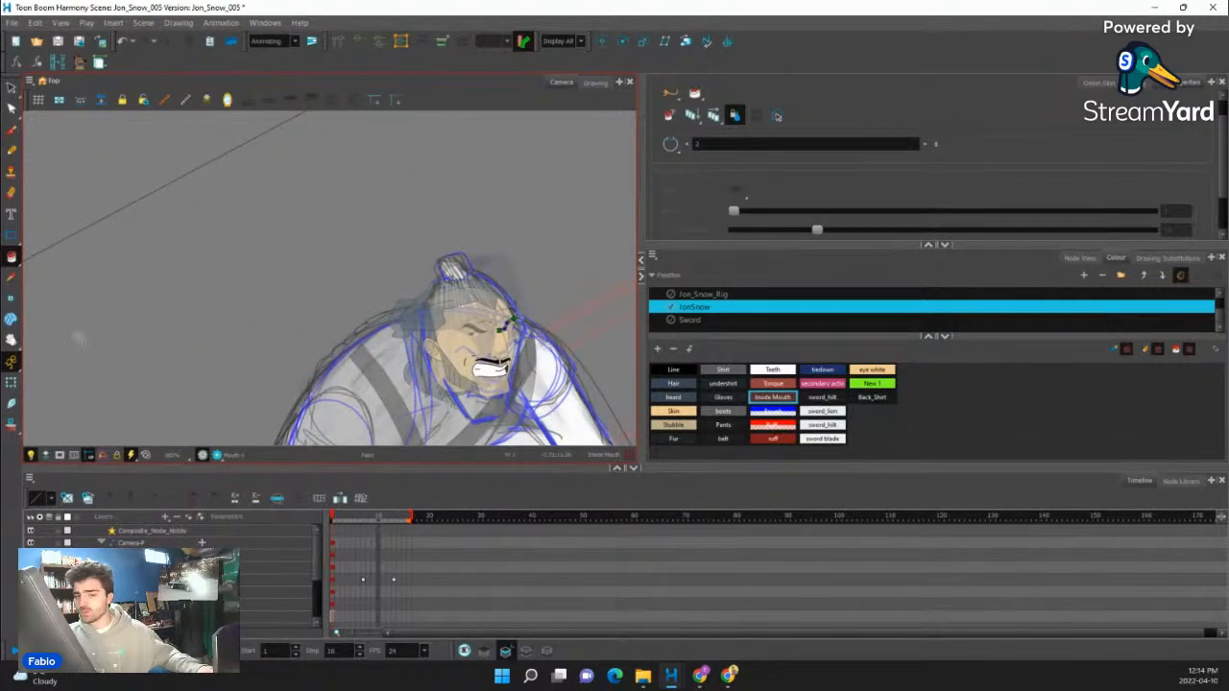
- Move the near eye, including its pupil and lid line, toward the nose beneath the eyebrow
left_click(12, 383)
scroll(469, 275, "down", 2)
scroll(499, 308, "up", 2)
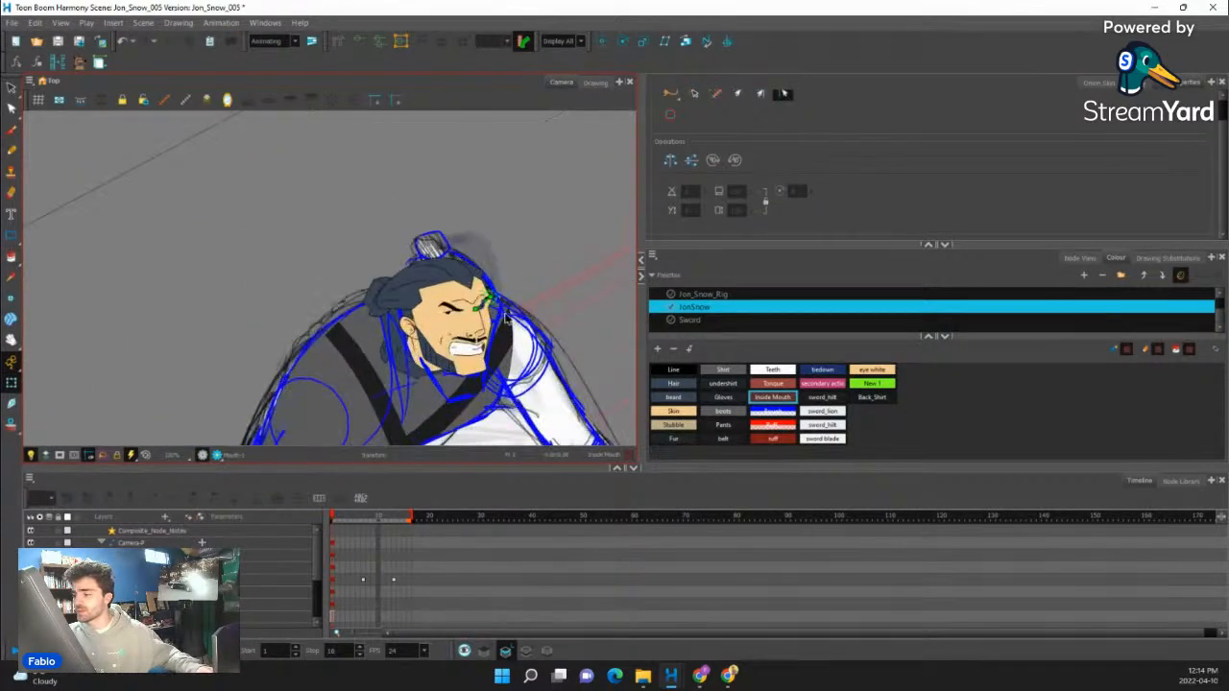
scroll(501, 323, "up", 3)
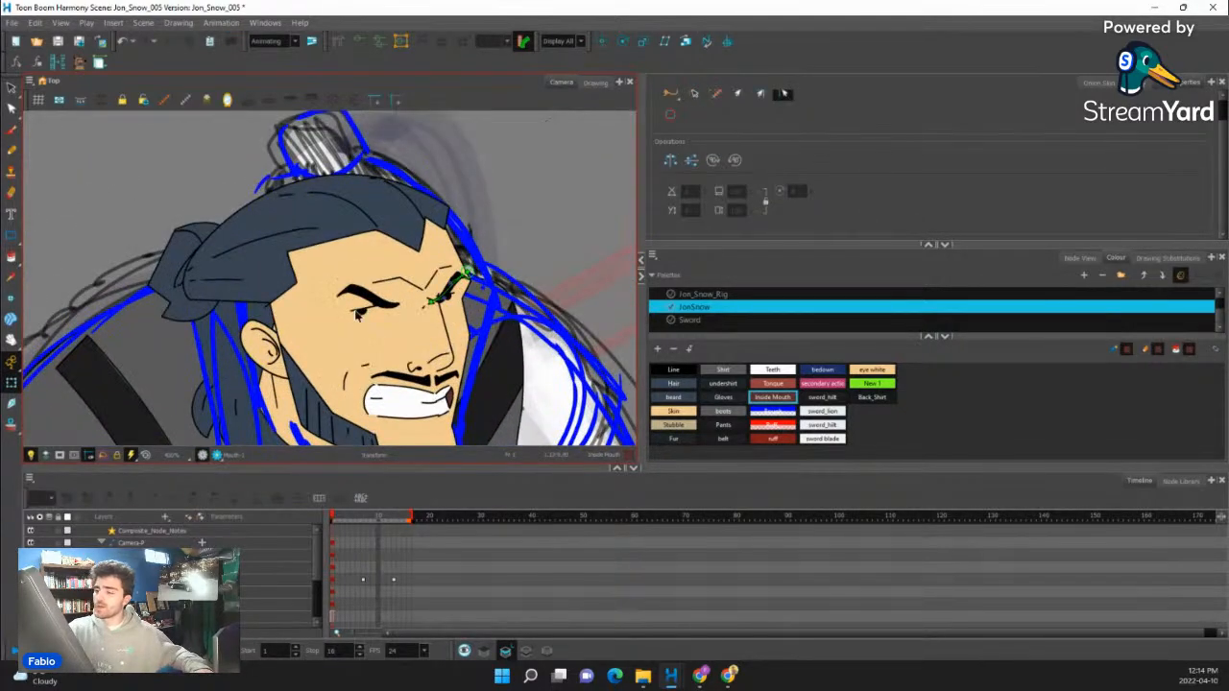
left_click(356, 314)
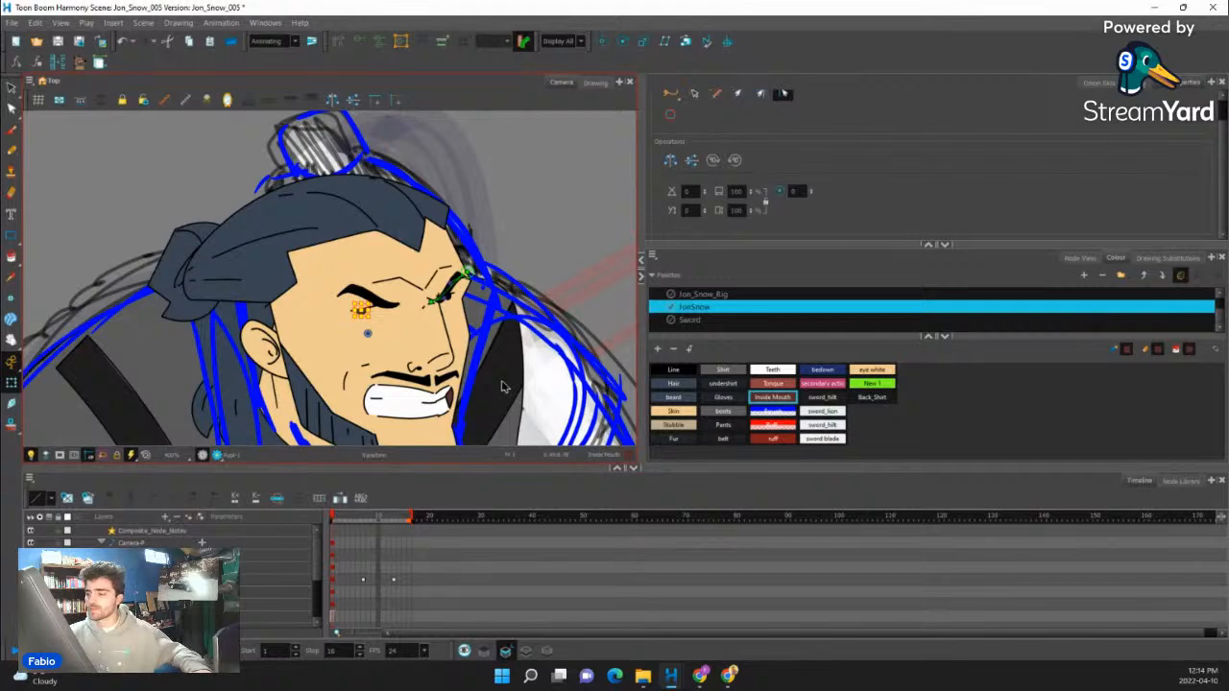
scroll(472, 356, "up", 3)
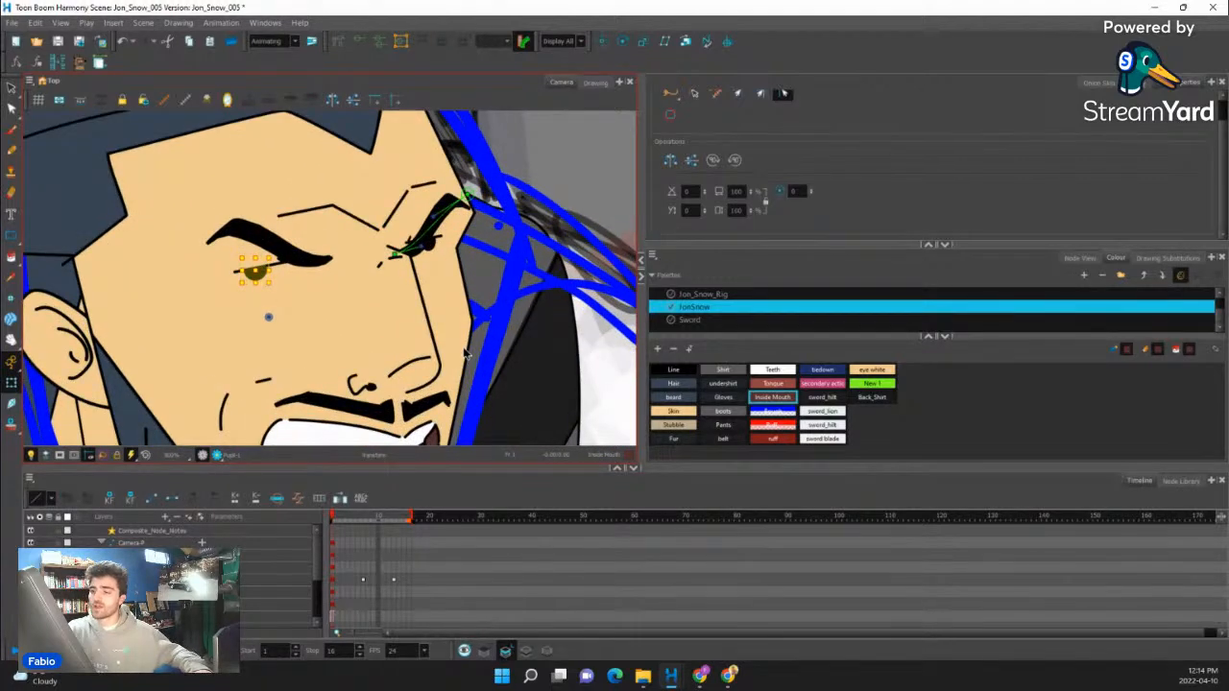
key("b")
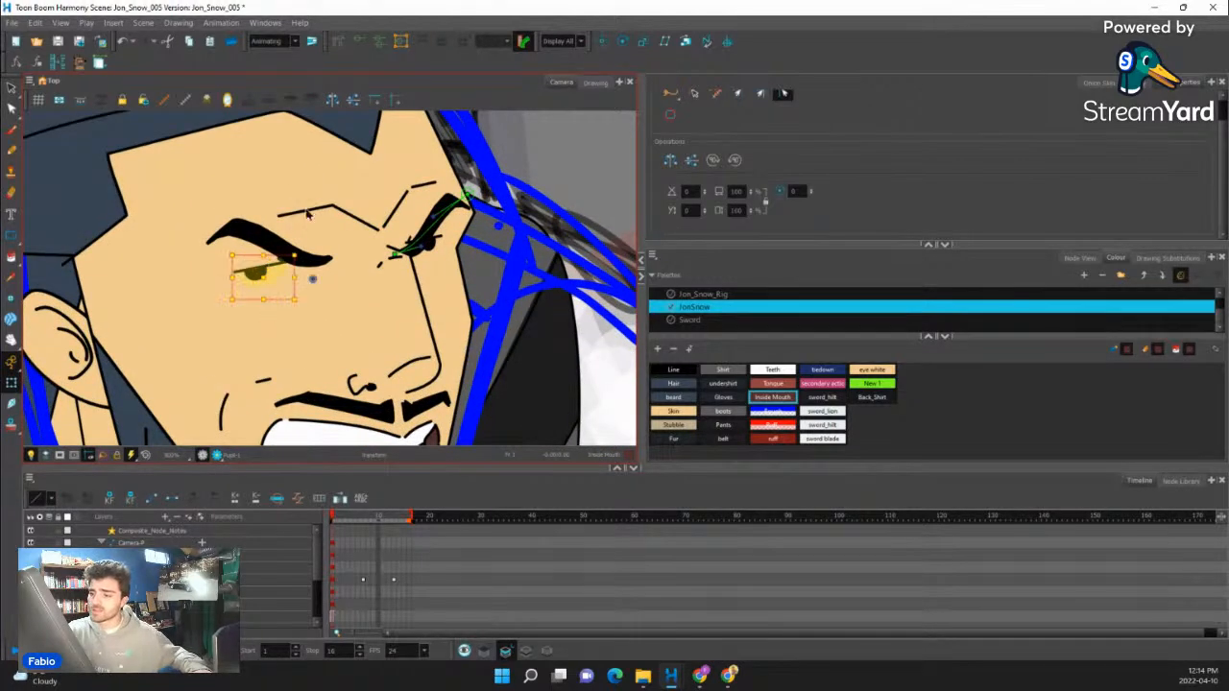
left_click_drag(280, 281, 296, 278)
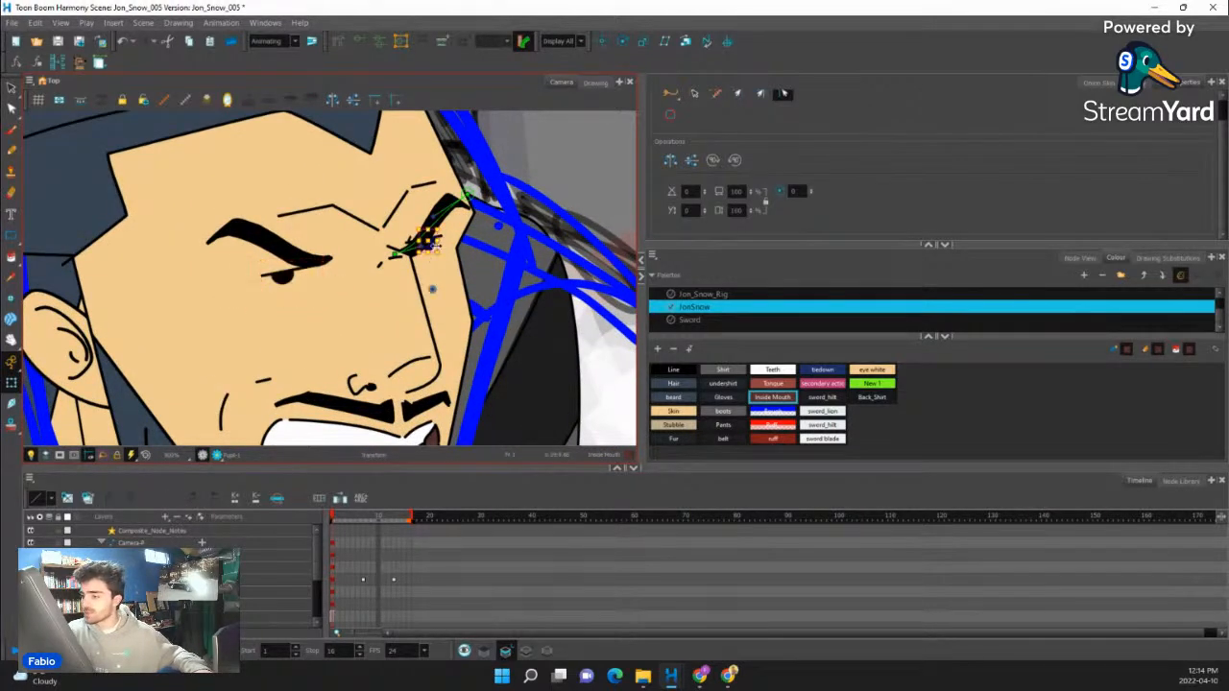
- Shift the far eye away from the nose, then reposition both pupils so the gaze points forward
left_click(429, 247)
left_click(434, 247)
left_click(437, 248)
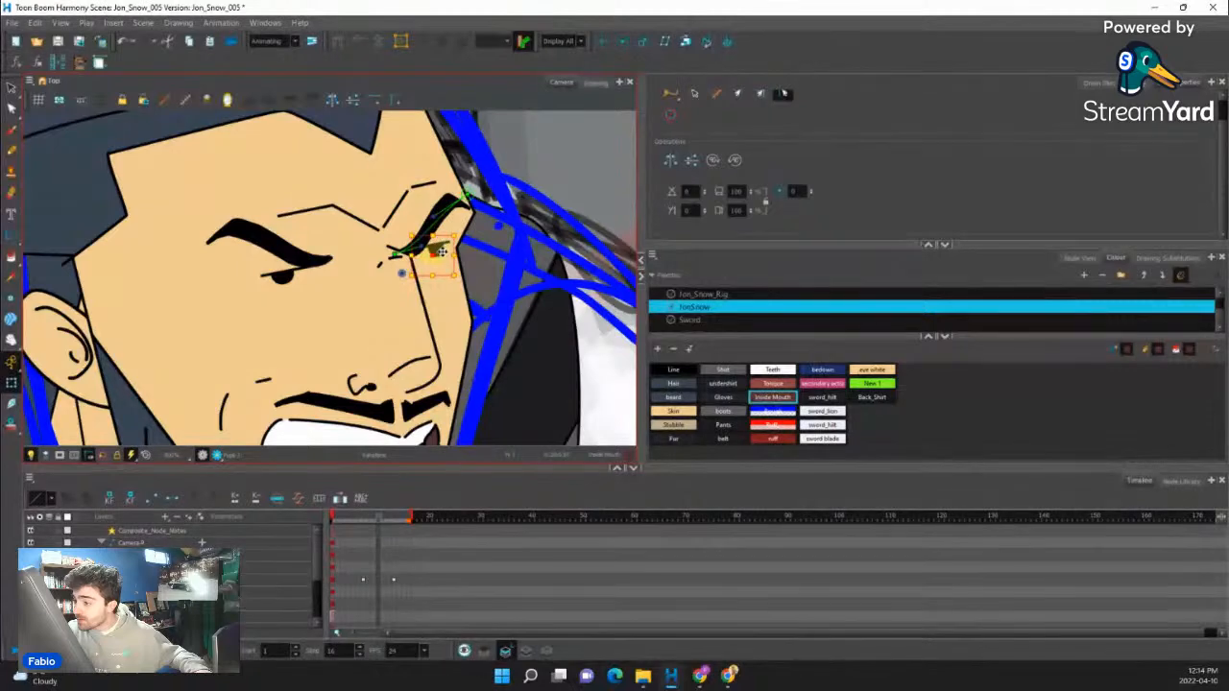
left_click(436, 249)
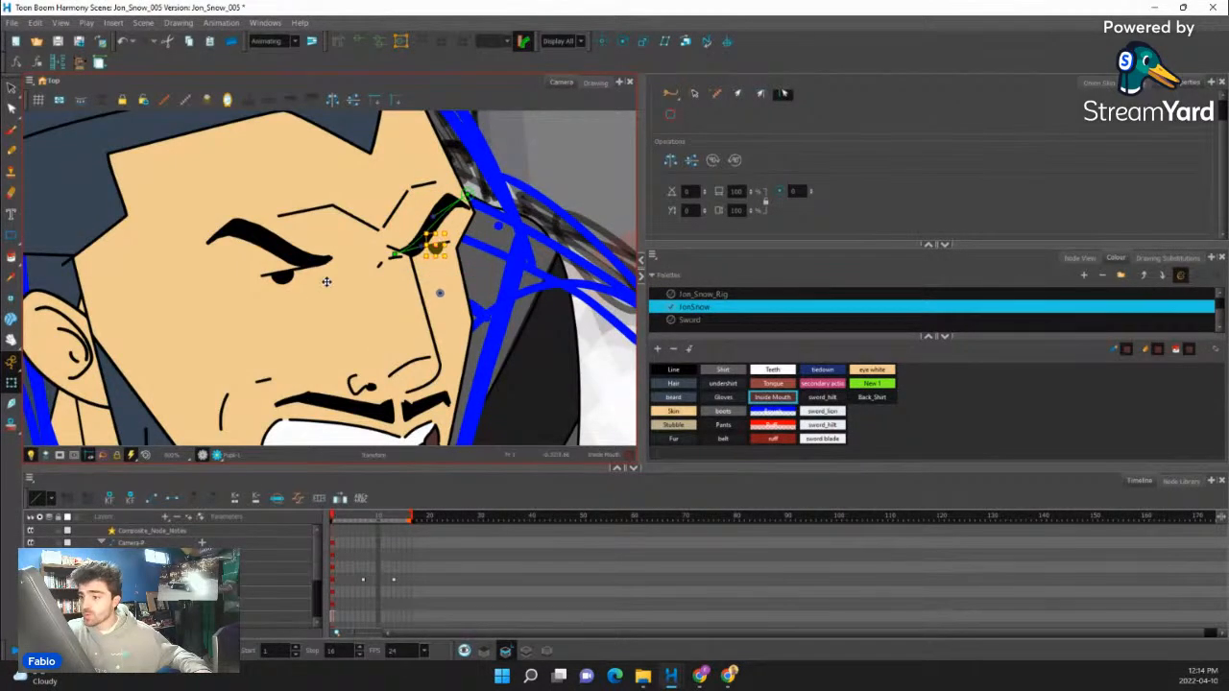
left_click(288, 280)
left_click(434, 248)
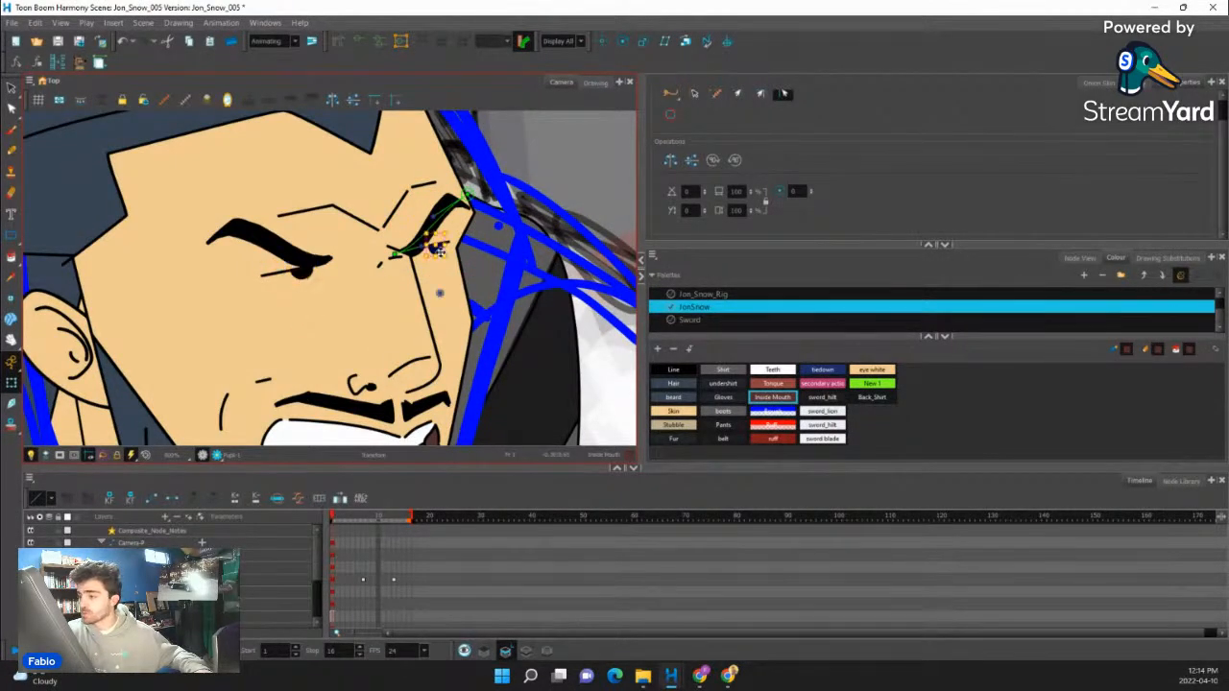
left_click(549, 169)
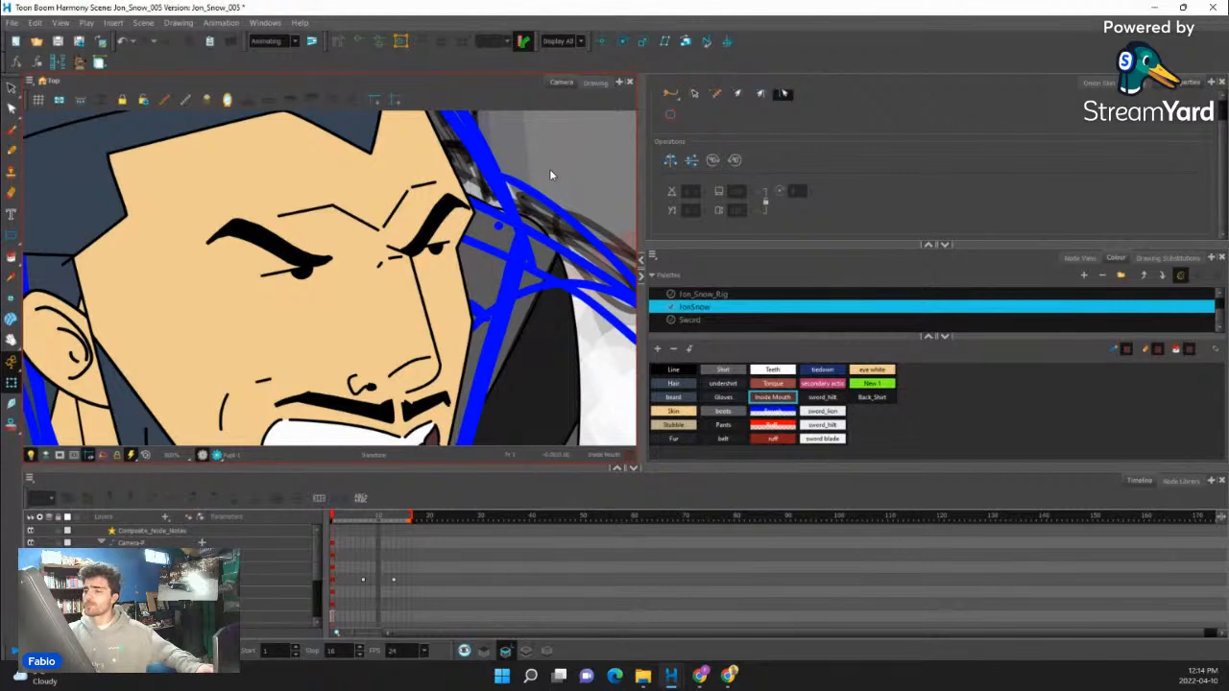
- Select the back hair piece behind the neck and examine how it fits the guide's hair and head shape
scroll(367, 246, "down", 4)
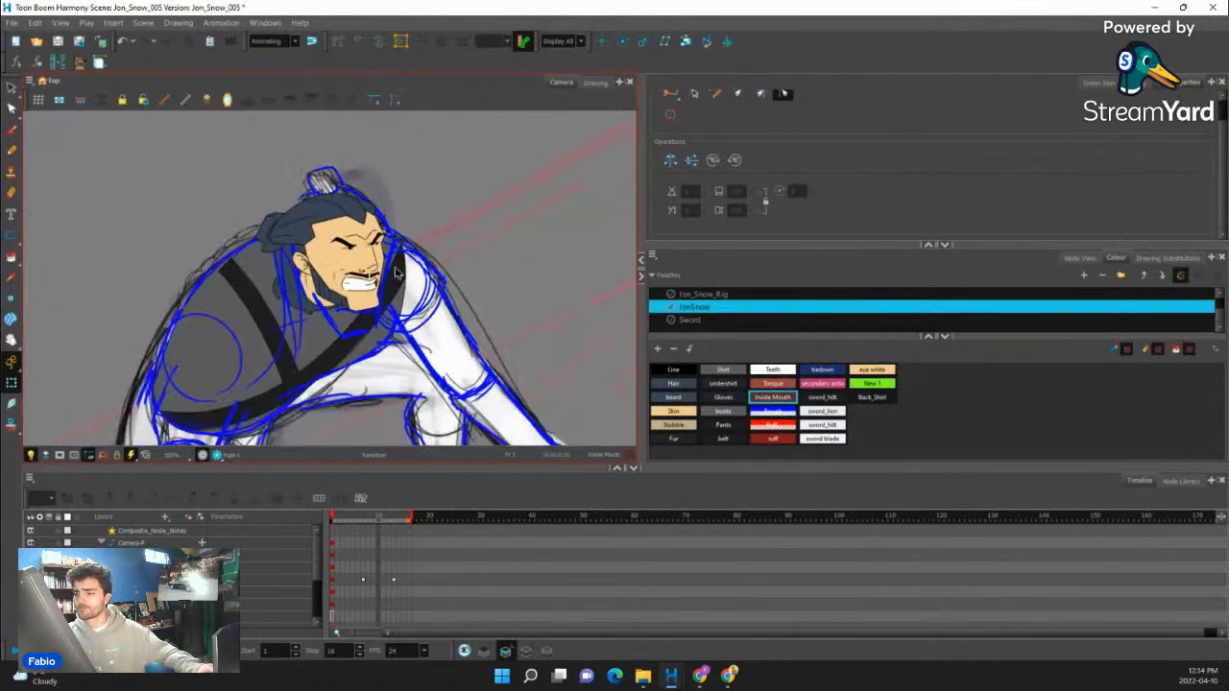
scroll(398, 274, "down", 1)
left_click_drag(399, 274, 312, 288)
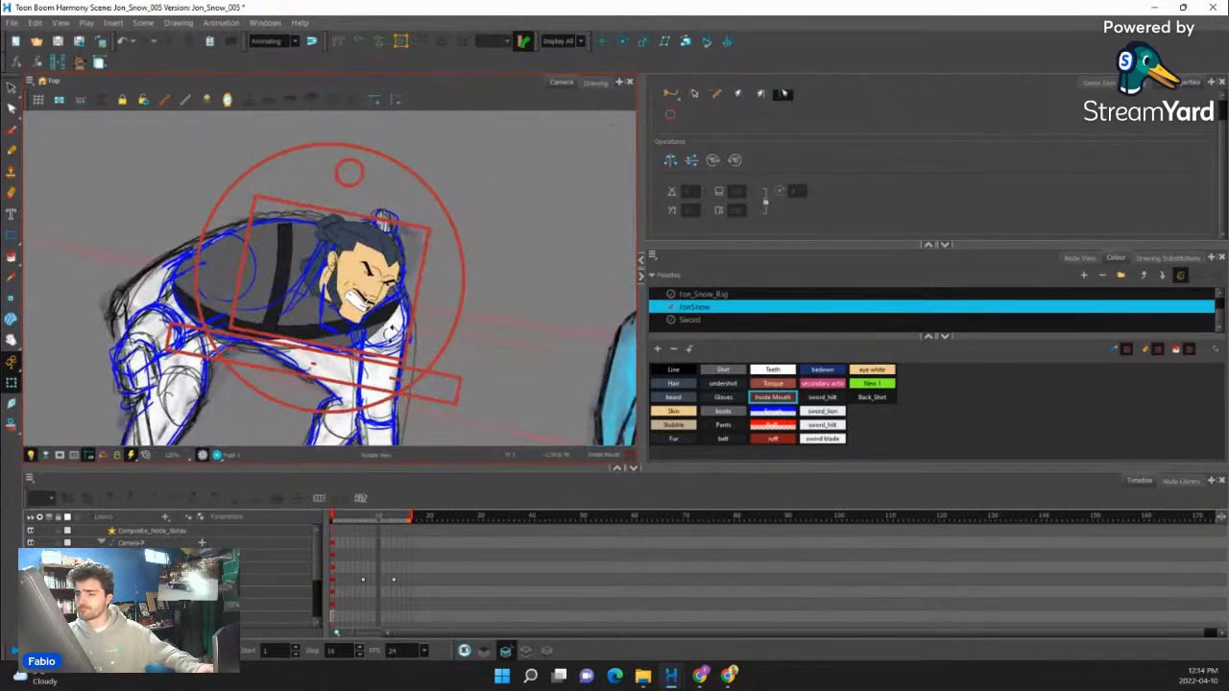
scroll(302, 276, "up", 2)
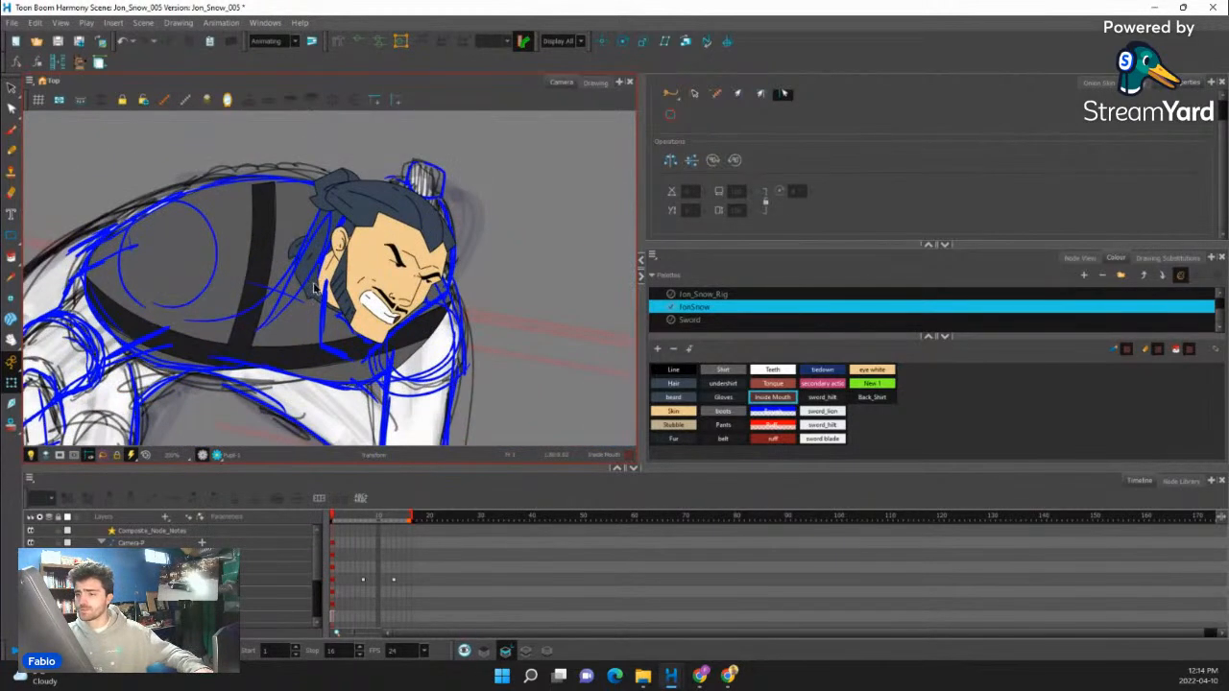
scroll(314, 288, "up", 1)
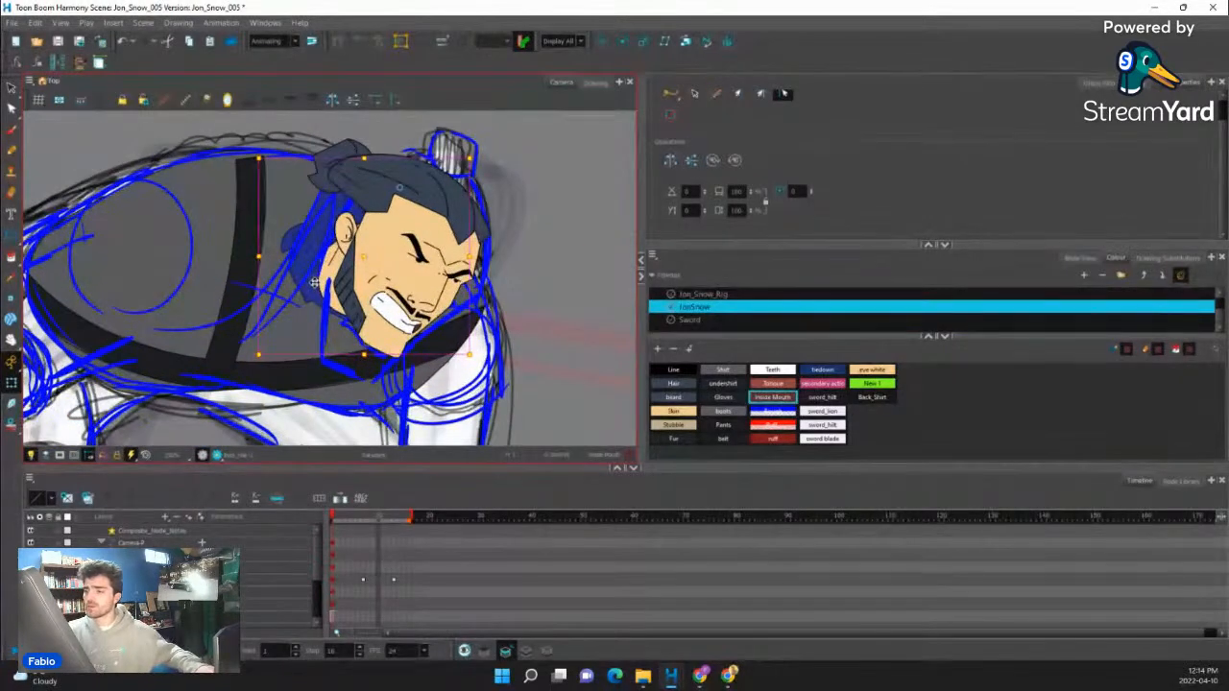
left_click(331, 235)
mouse_move(463, 251)
left_mouse_down()
mouse_move(369, 336)
mouse_move(353, 278)
mouse_move(353, 261)
mouse_move(367, 263)
left_mouse_up()
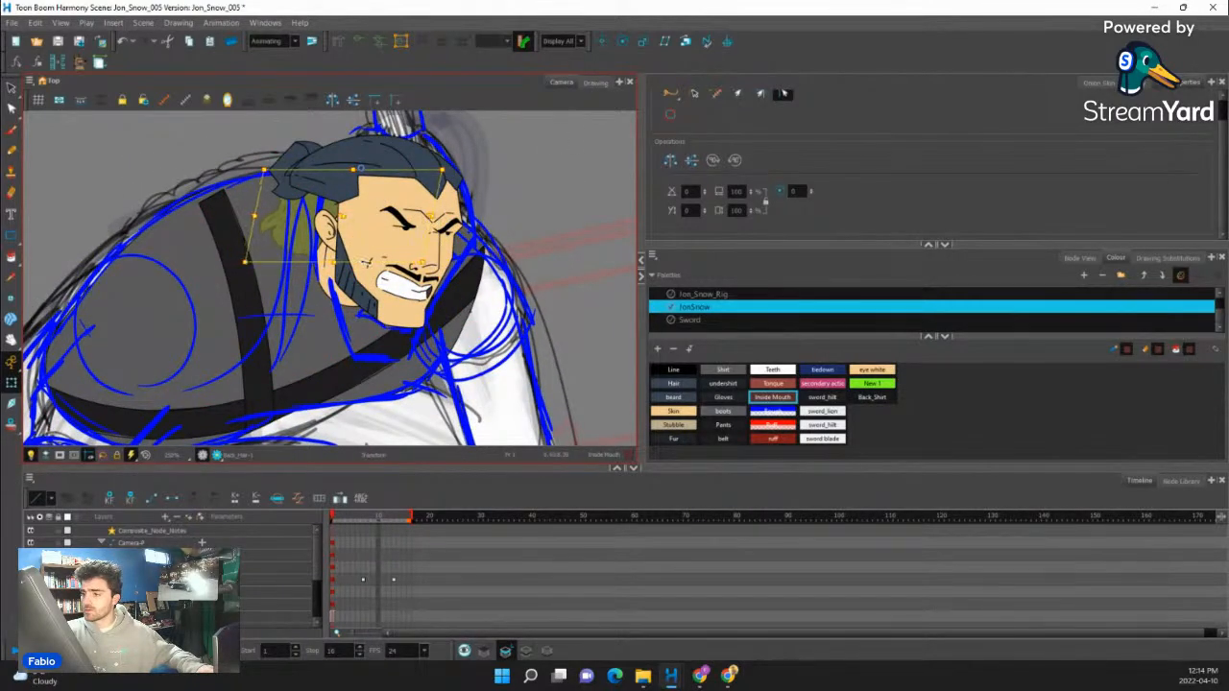
mouse_move(511, 201)
left_mouse_down()
mouse_move(518, 255)
mouse_move(513, 170)
mouse_move(601, 258)
left_mouse_up()
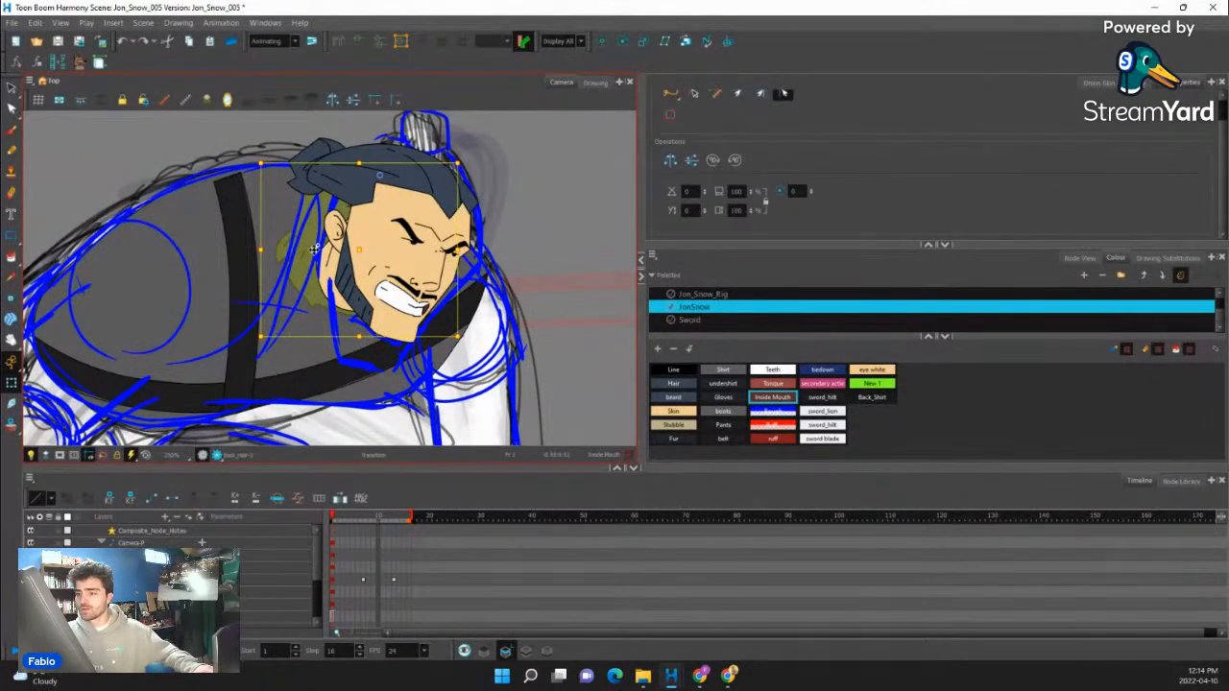
key("1")
key("2")
left_click(510, 224)
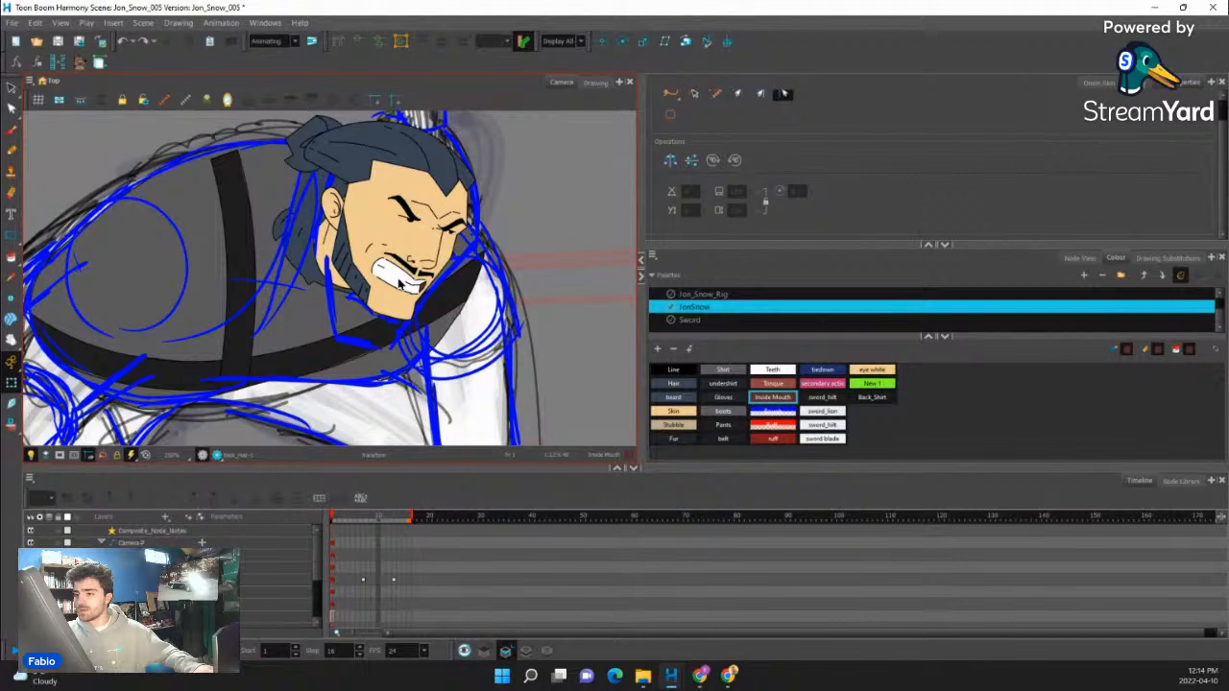
left_click(314, 281)
scroll(327, 247, "down", 10)
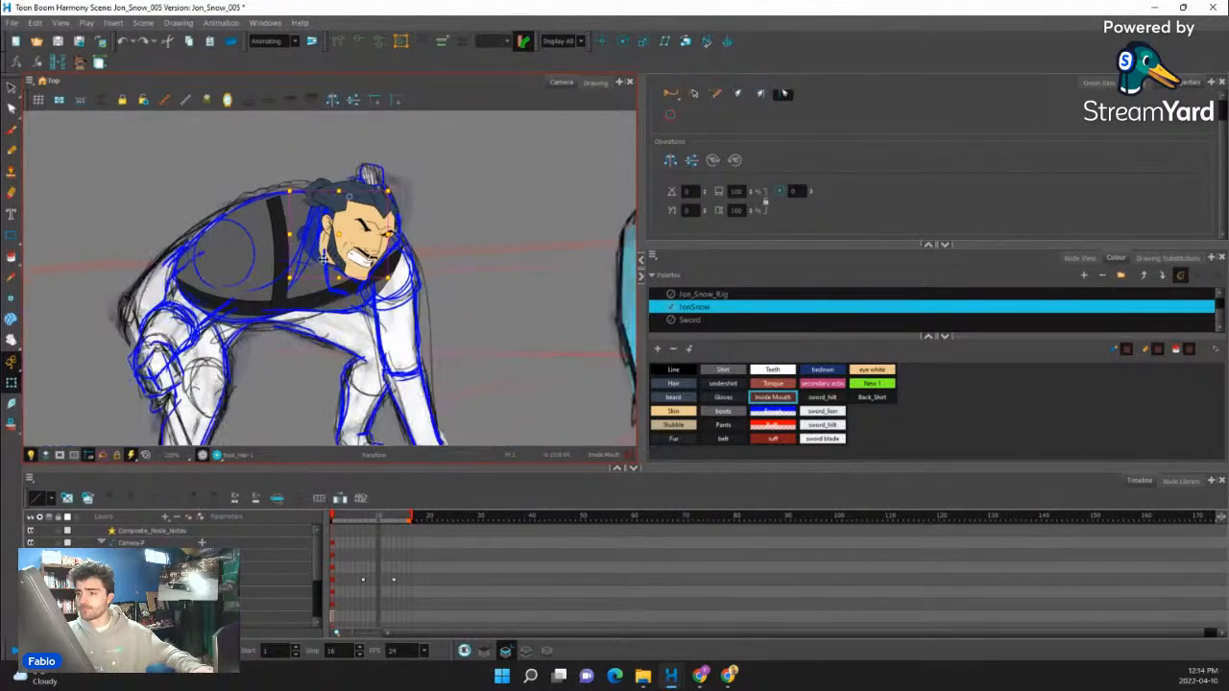
scroll(322, 238, "up", 9)
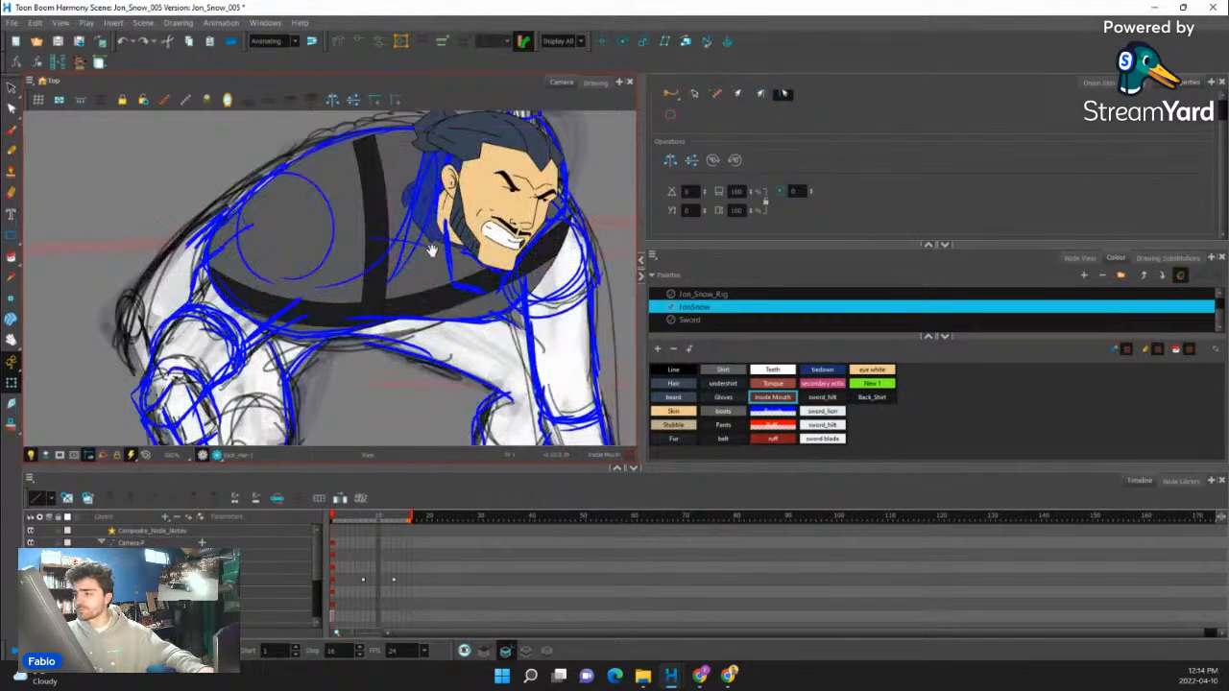
left_click_drag(443, 247, 381, 301)
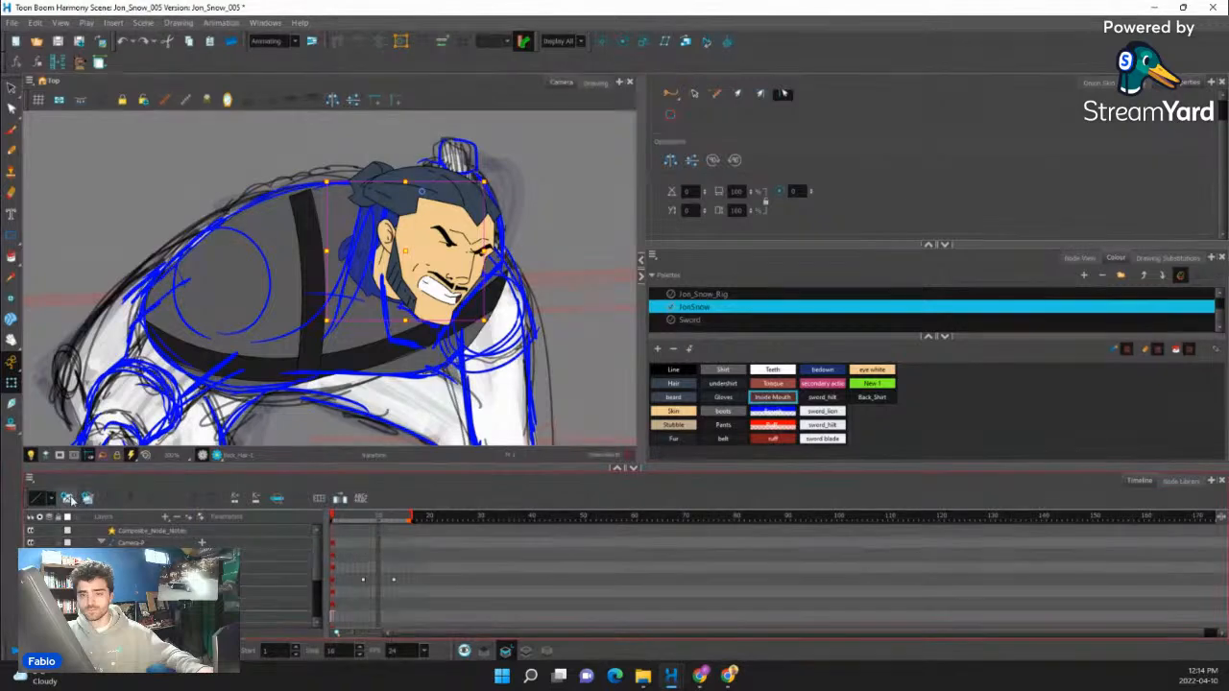
- Replace the back hair with an empty drawing and pencil a closed, ragged lock behind the ear in the Line colour
left_click(11, 151)
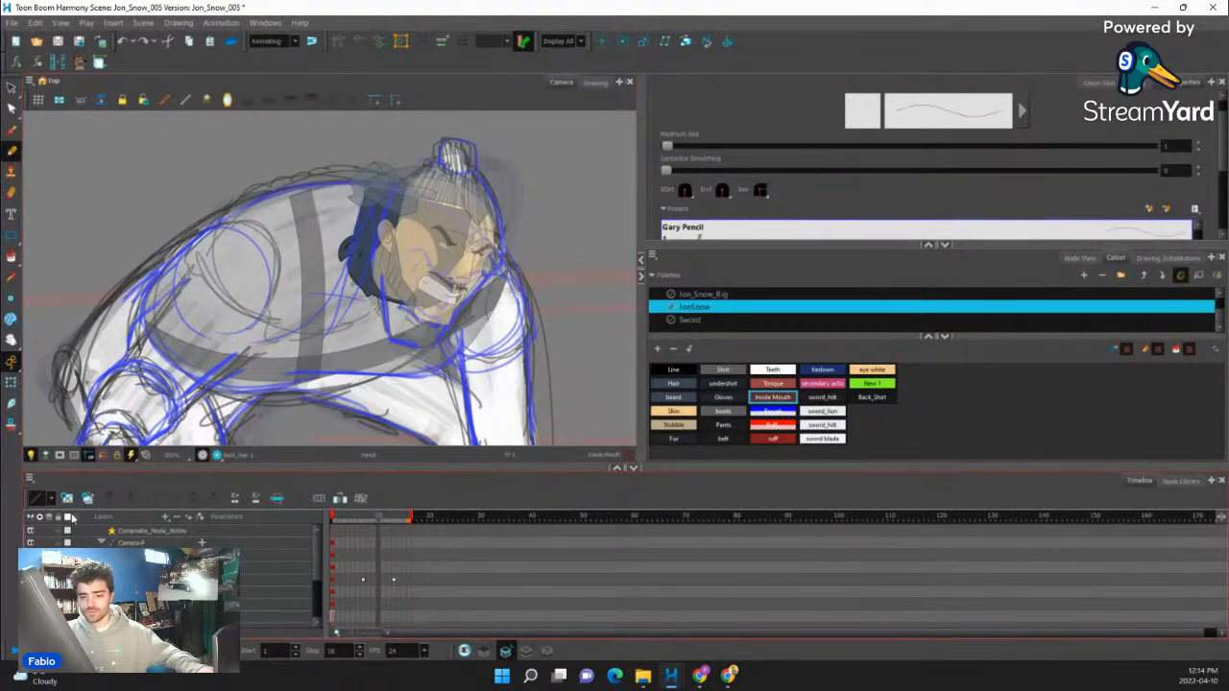
left_click(67, 498)
left_click(673, 369)
scroll(505, 278, "up", 2)
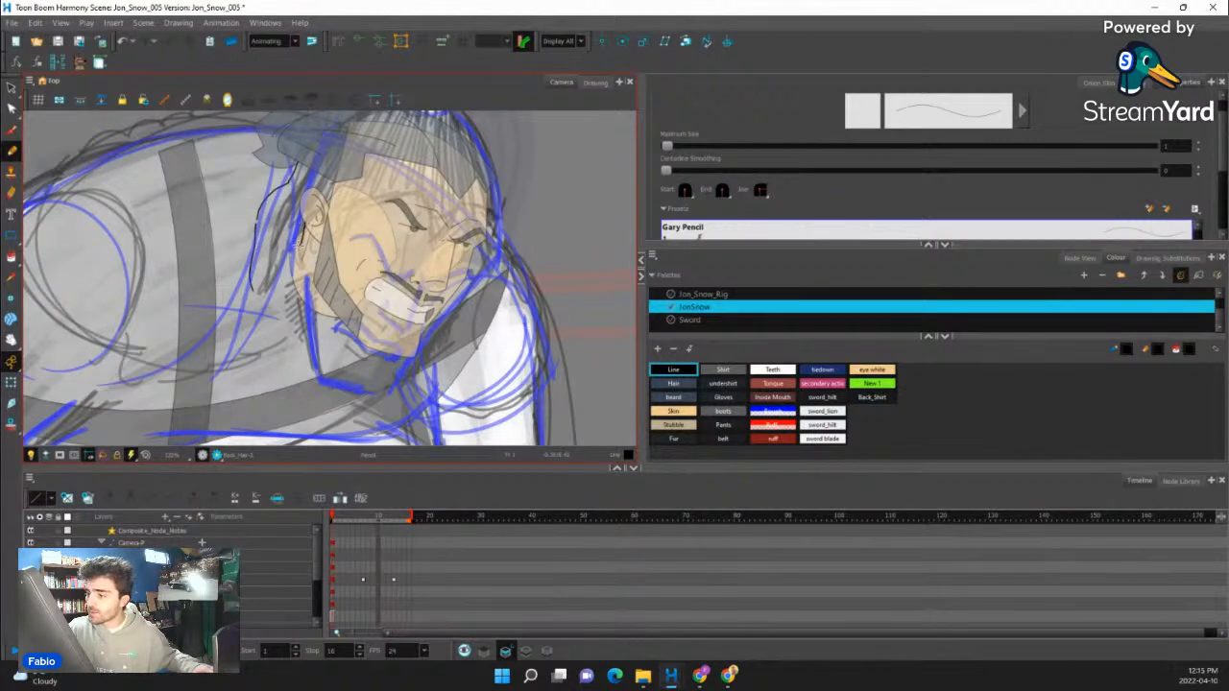
left_click_drag(280, 294, 260, 290)
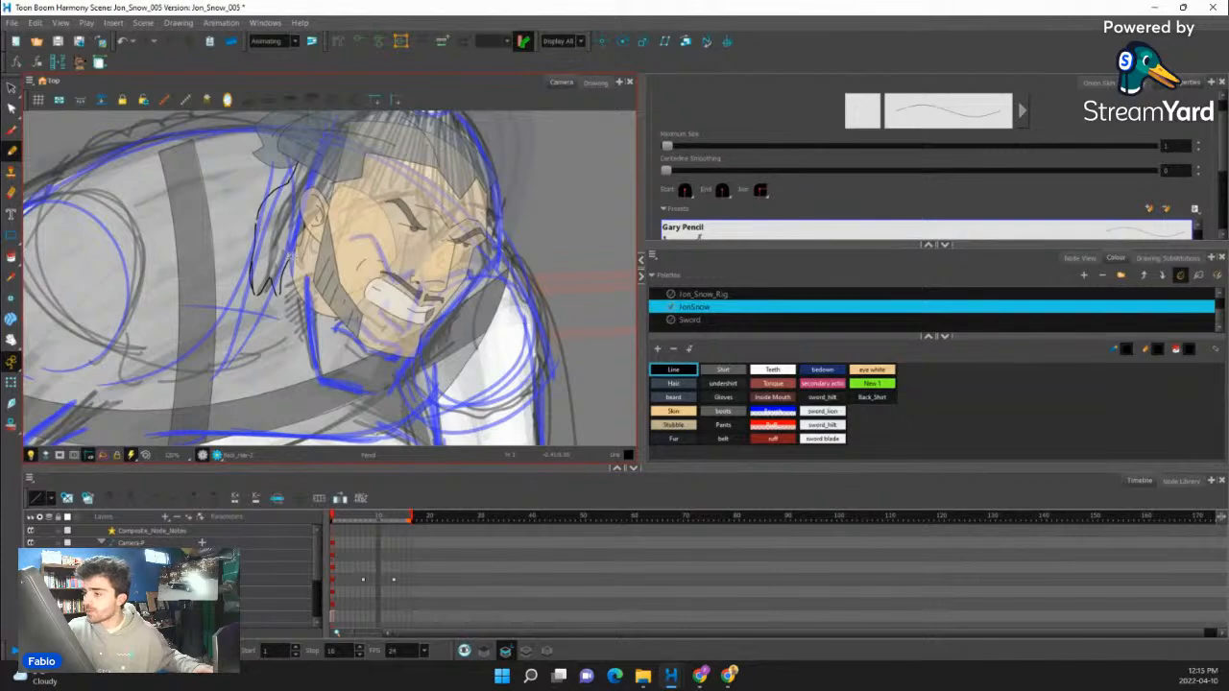
left_click_drag(415, 275, 420, 275)
left_click_drag(422, 272, 432, 154)
mouse_move(432, 153)
left_mouse_down()
mouse_move(348, 144)
mouse_move(296, 163)
left_mouse_up()
- Fill the new back hair with the Hair colour on the colour art layer, undoing the first fill made on line art
left_click(11, 257)
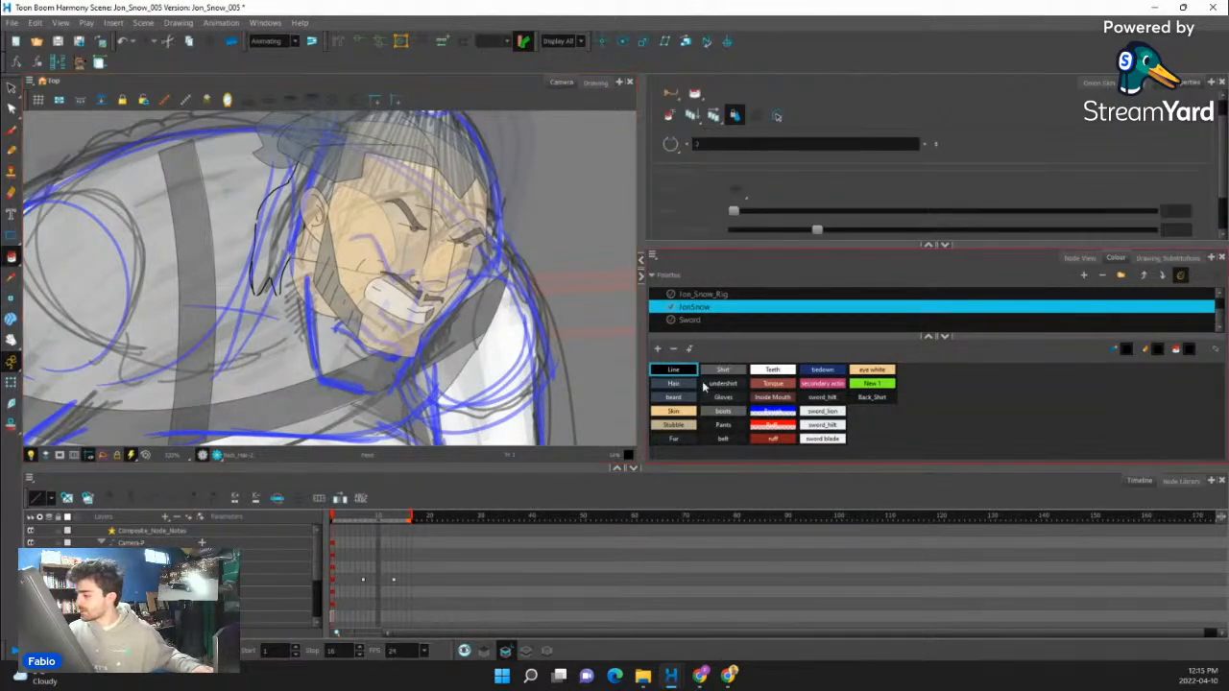
left_click(675, 384)
left_click(284, 247)
left_click_drag(295, 254, 313, 280)
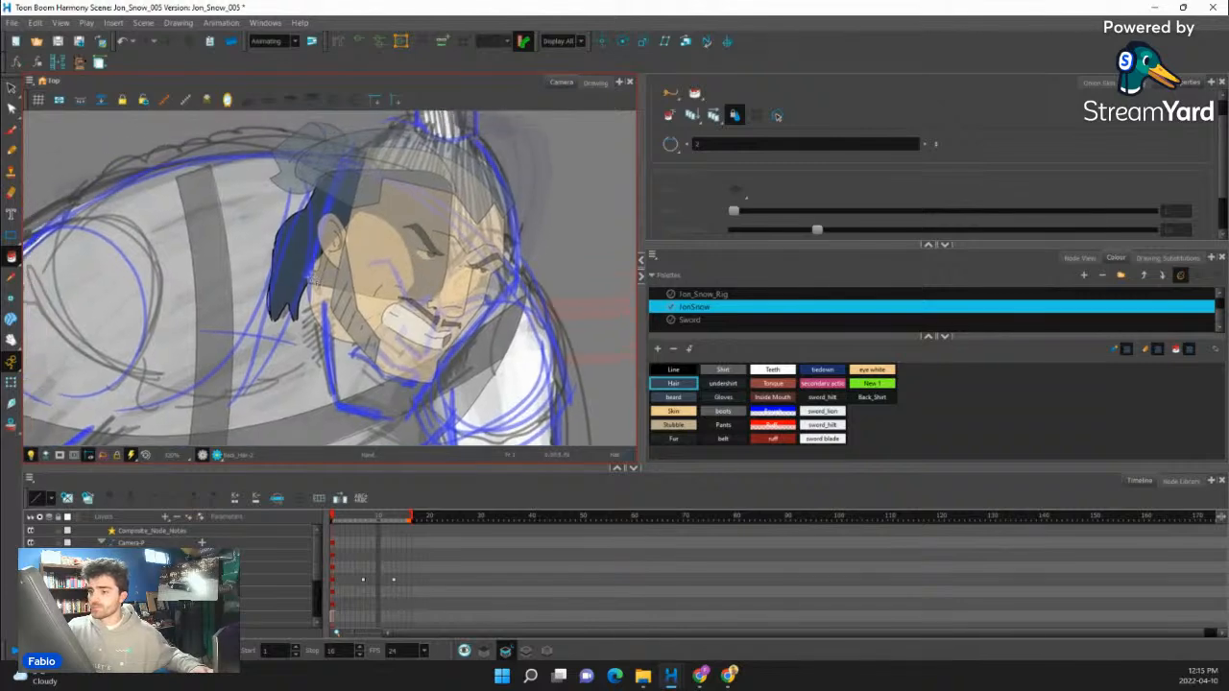
key("ctrl+z")
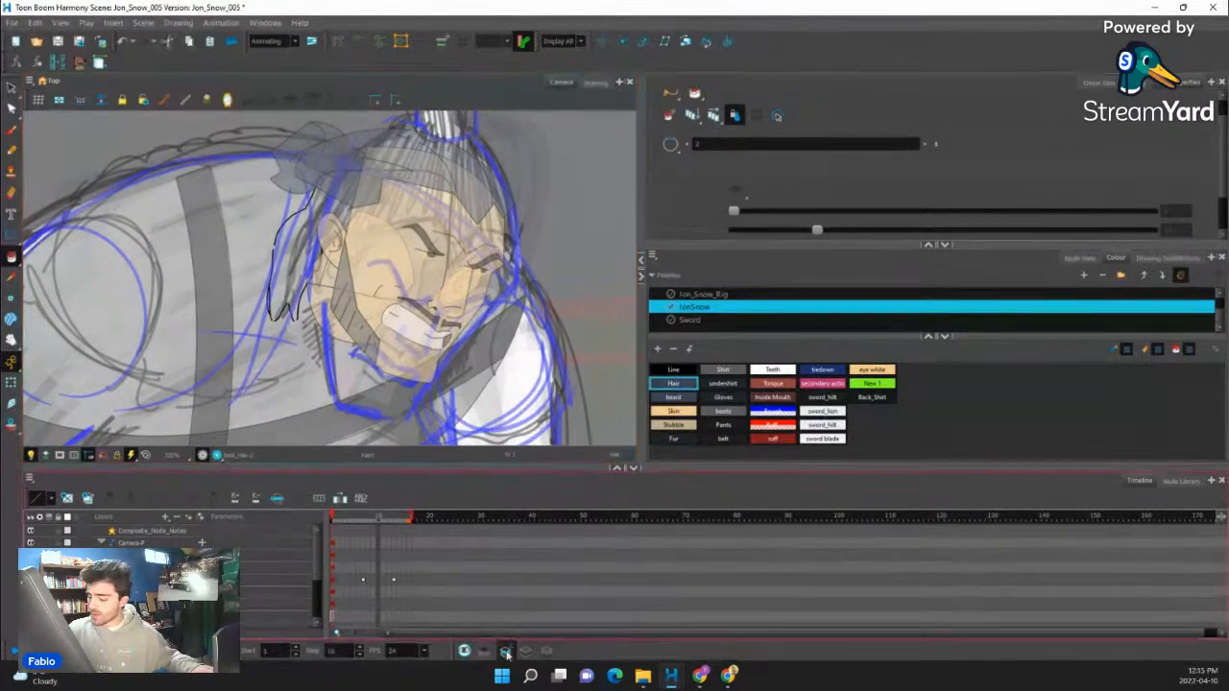
left_click(316, 266)
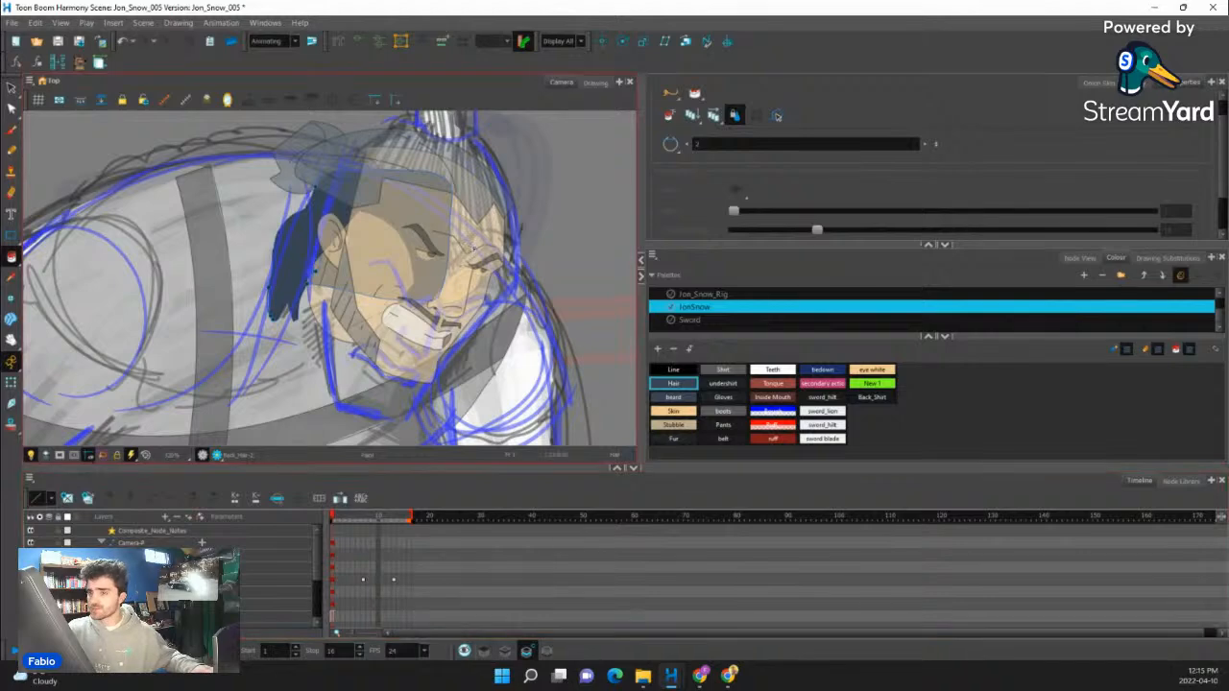
- Thicken the back hair's outer edge with a Line-colour pencil stroke and fill the sliver enclosed by the lines with the Hair colour
left_click(12, 152)
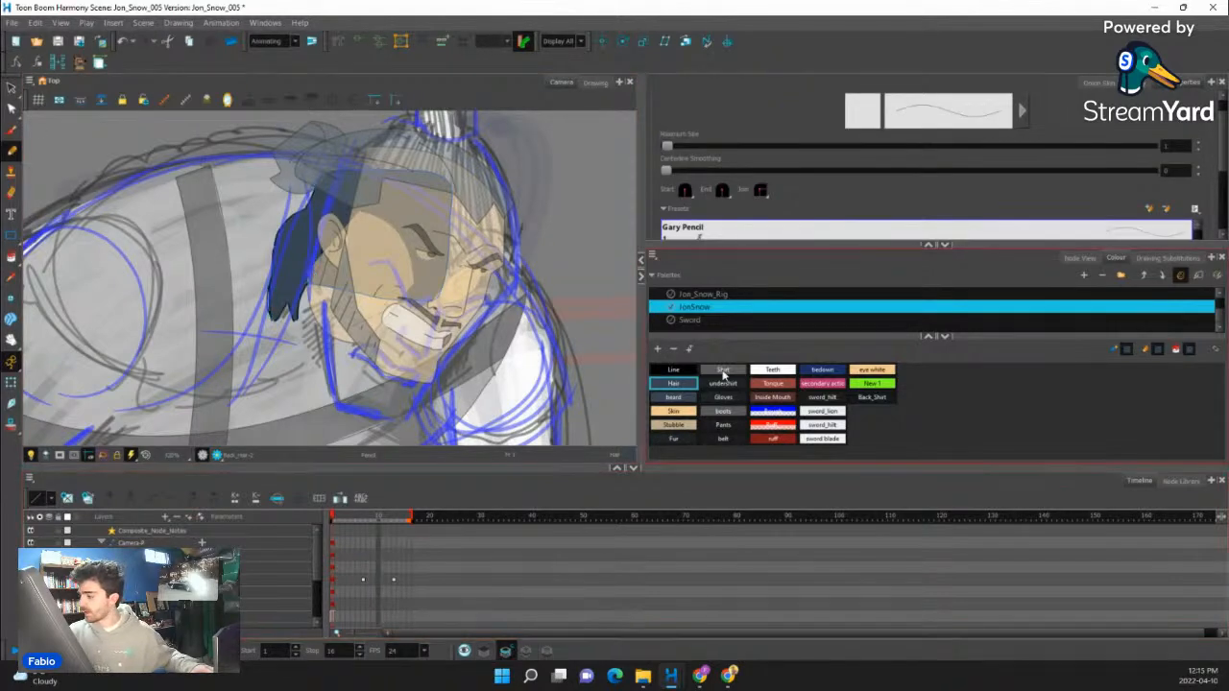
left_click(673, 370)
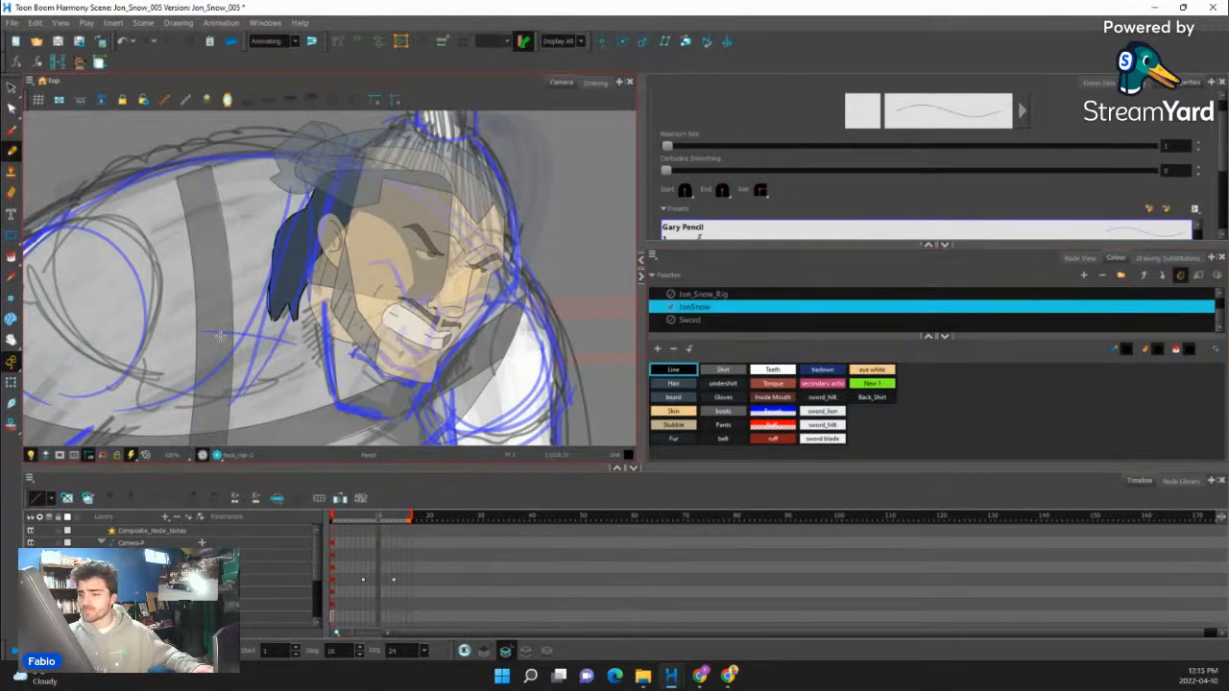
scroll(307, 288, "up", 5)
left_click(12, 257)
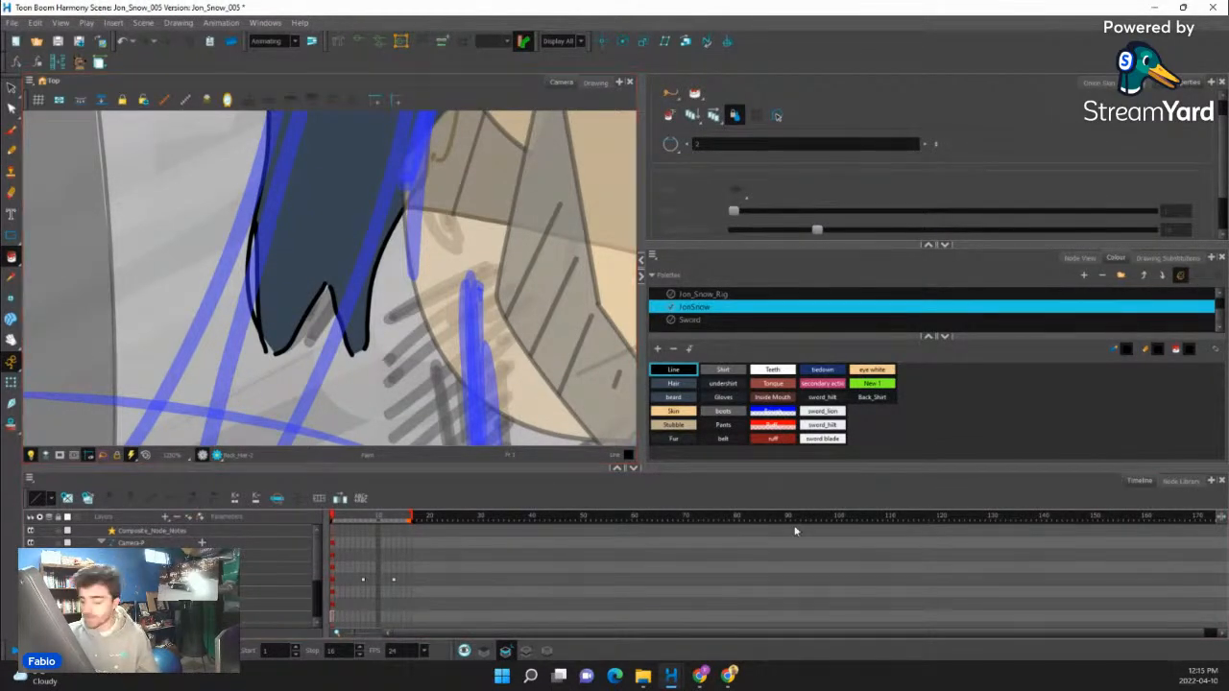
scroll(274, 307, "up", 5)
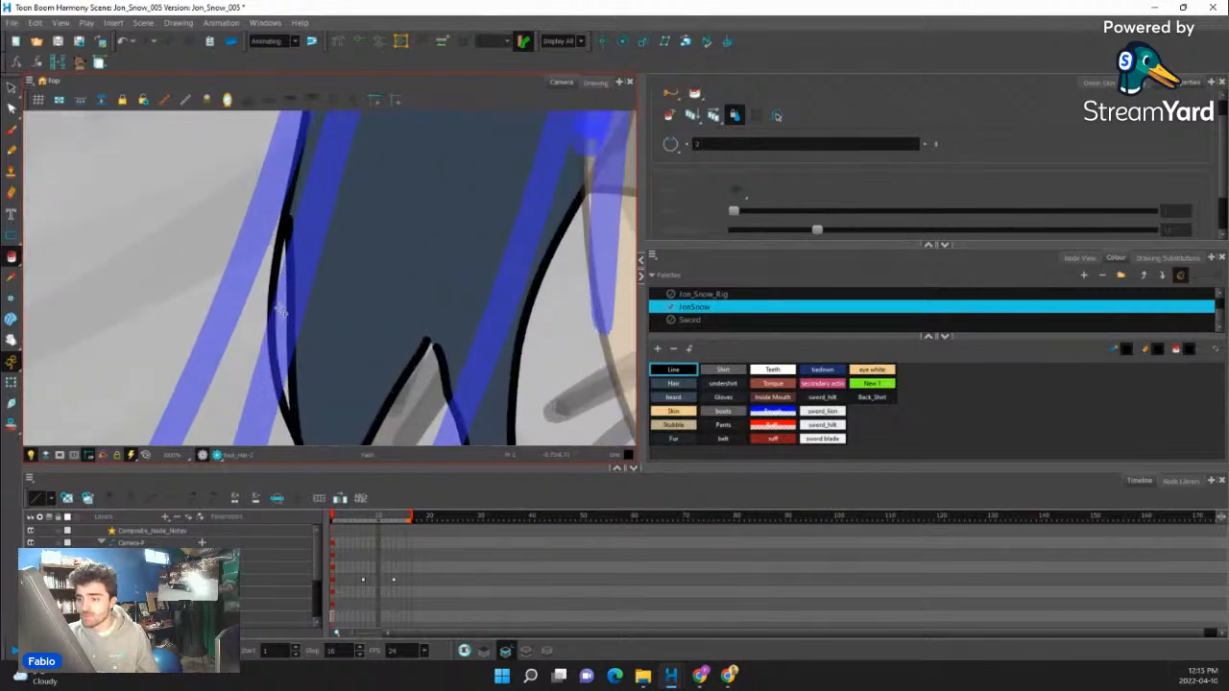
scroll(274, 307, "down", 3)
left_click(673, 383)
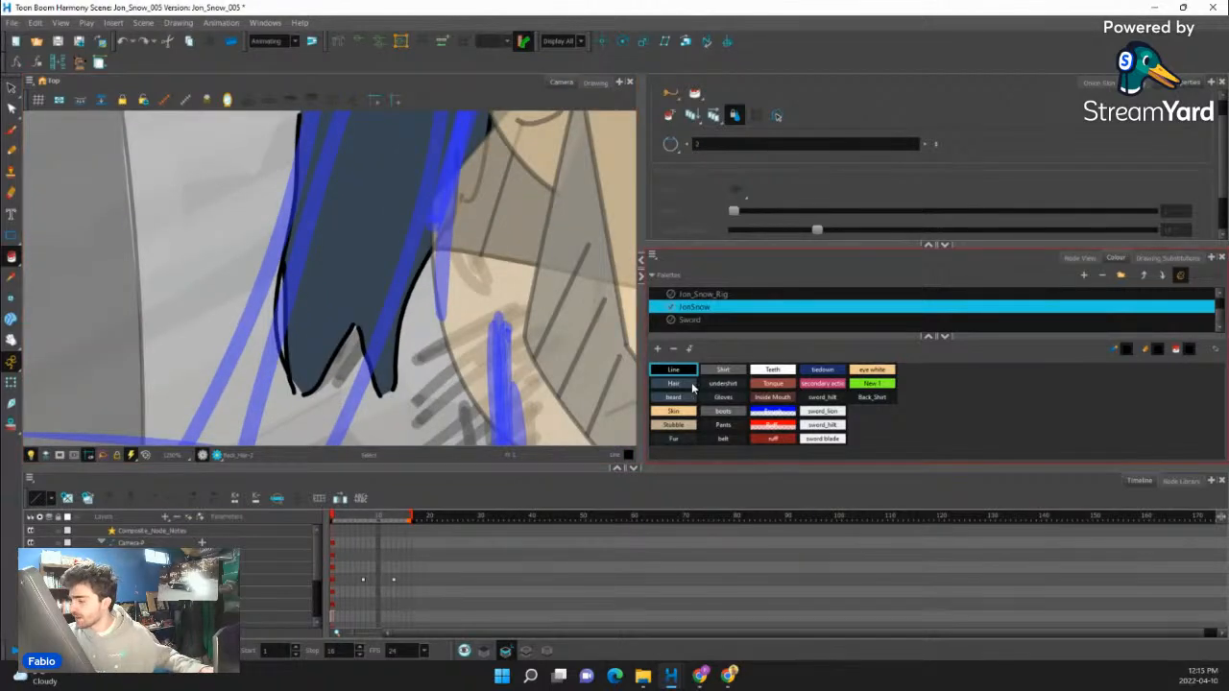
scroll(215, 344, "up", 3)
scroll(355, 288, "down", 5)
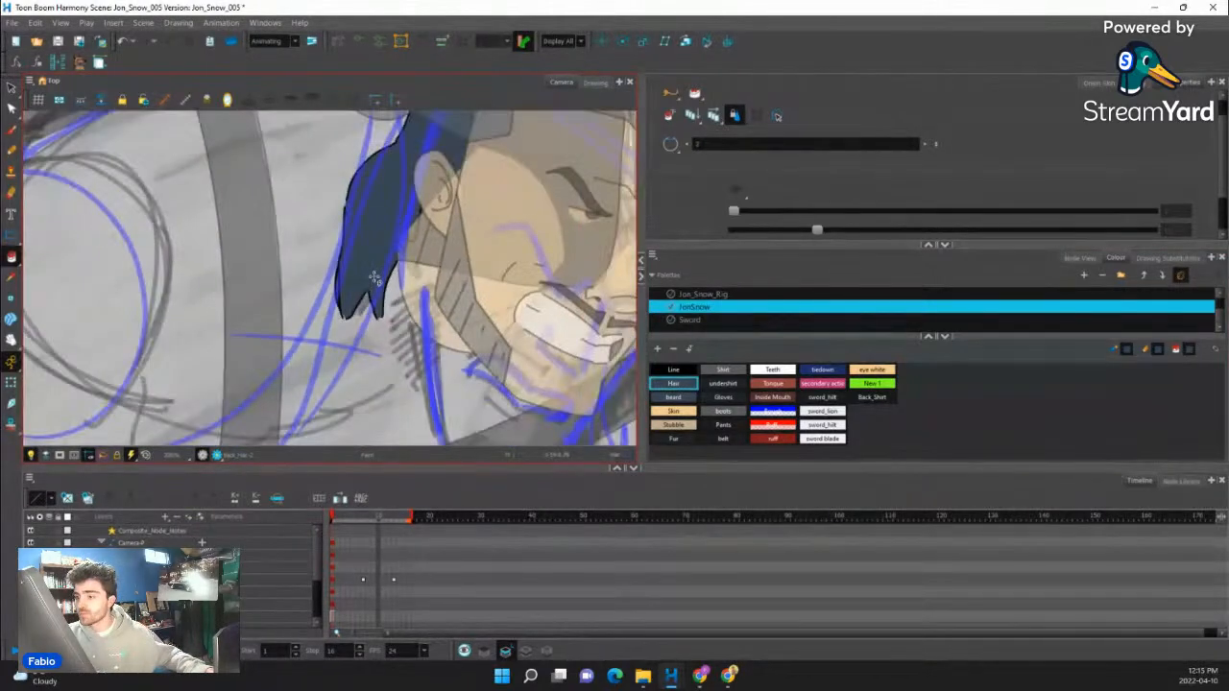
scroll(374, 278, "down", 2)
left_click_drag(422, 286, 369, 306)
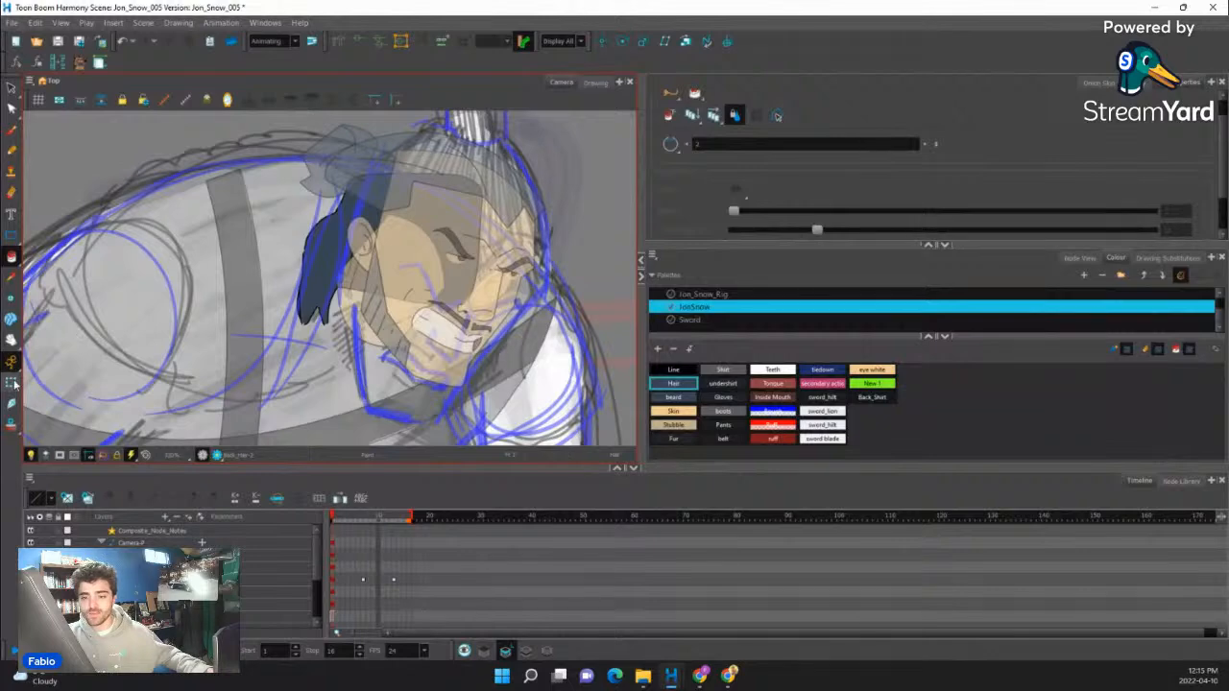
- On the torso drawing's line art, pencil a curved Line-colour collar behind the neck and under the jaw, undoing the full-circle attempt
left_click(11, 382)
scroll(288, 332, "up", 2)
scroll(340, 318, "down", 5)
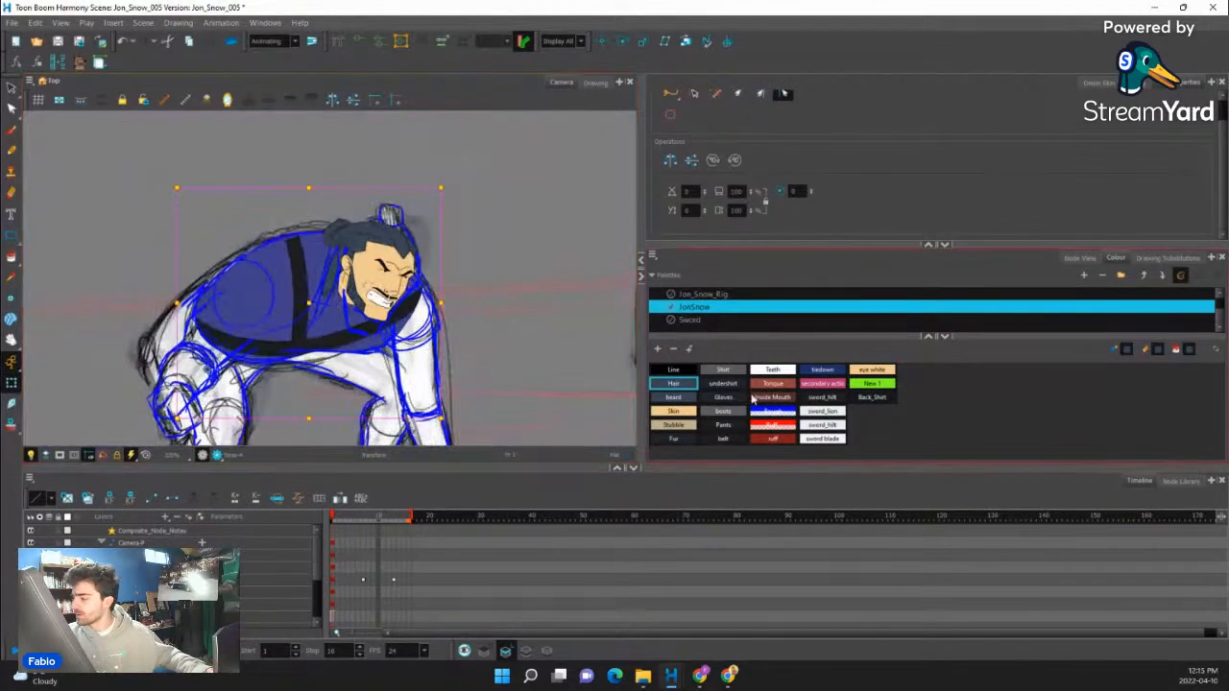
left_click(677, 371)
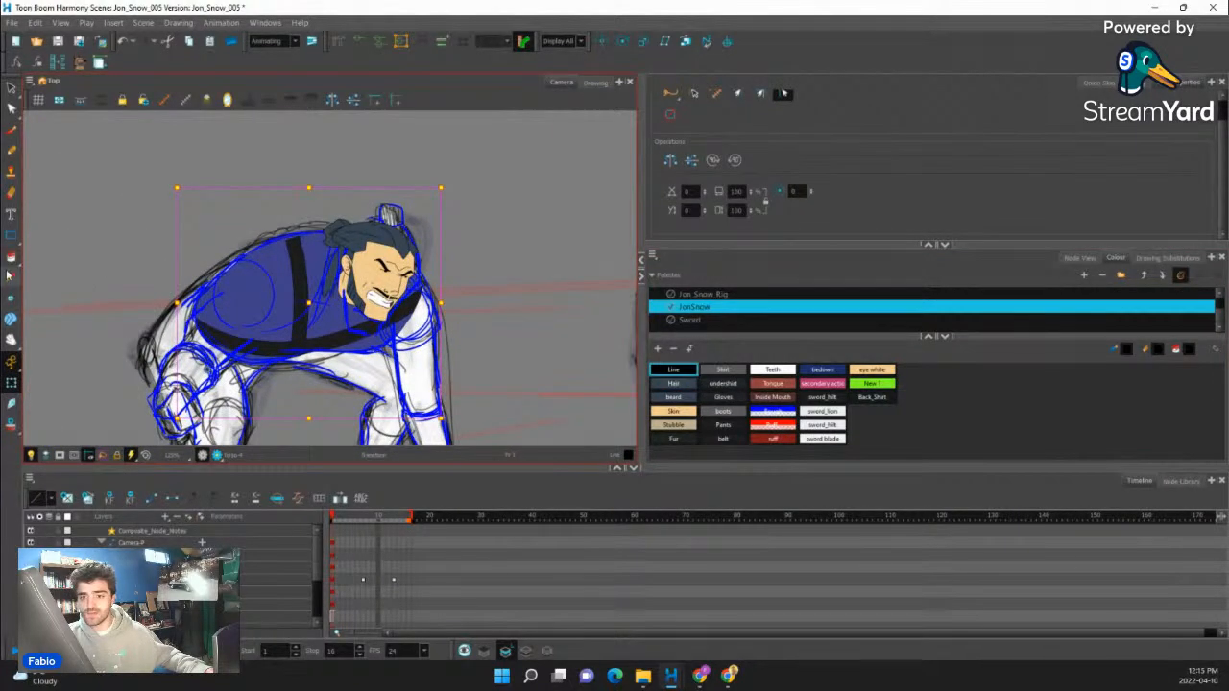
left_click(11, 151)
scroll(360, 291, "up", 4)
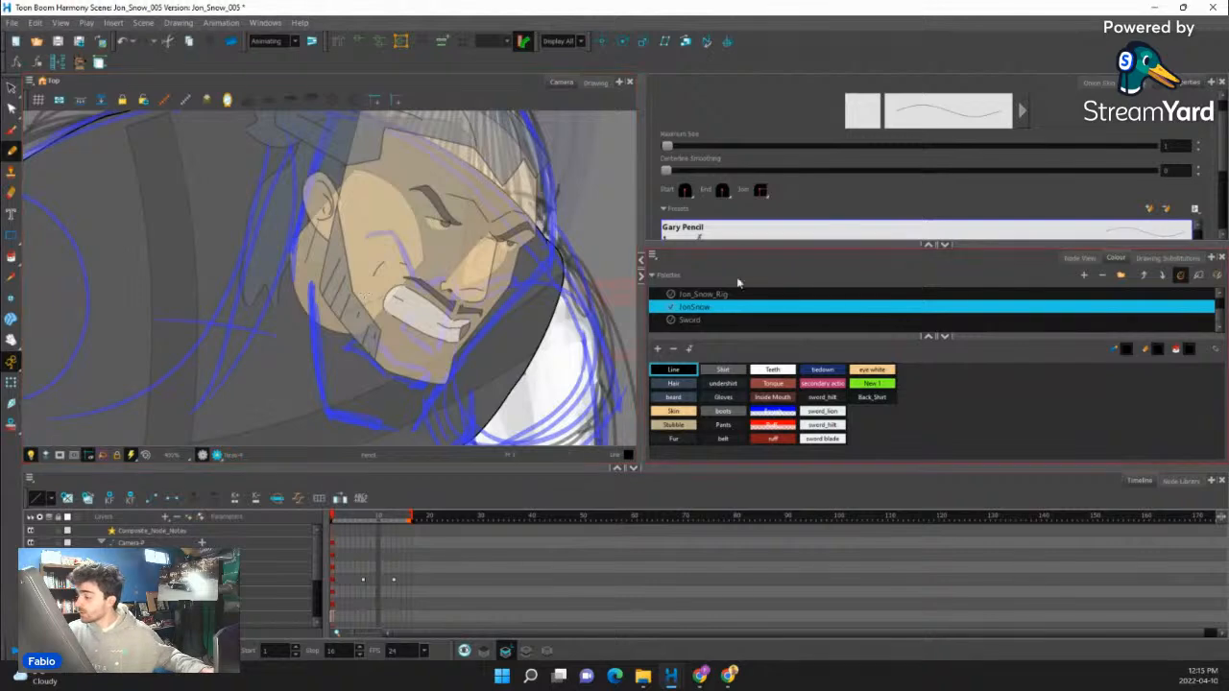
left_click(505, 652)
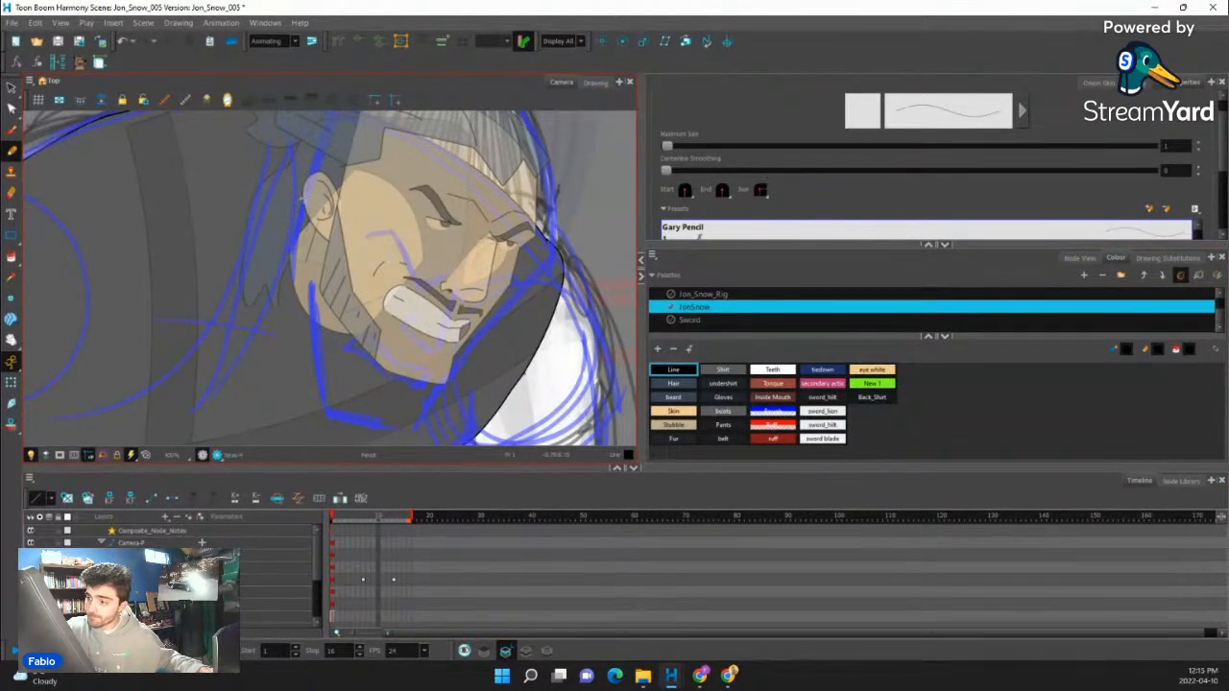
left_click_drag(305, 197, 275, 250)
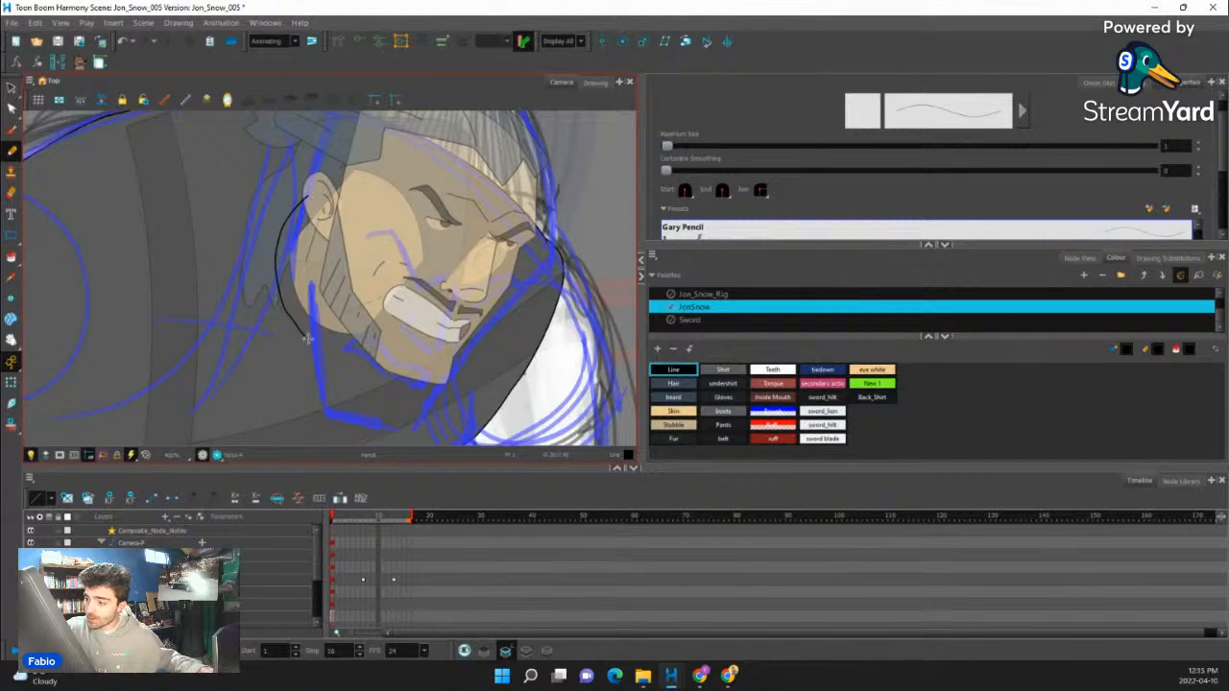
mouse_move(366, 348)
left_mouse_down()
mouse_move(395, 329)
mouse_move(421, 269)
left_mouse_up()
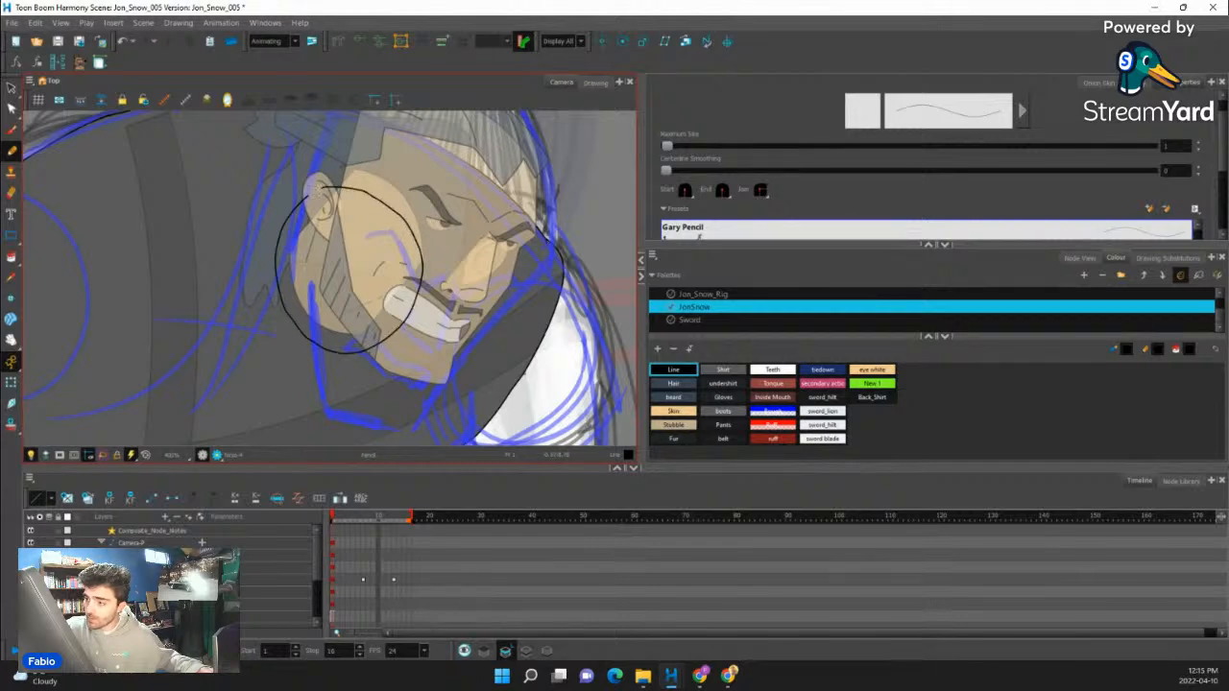
key("ctrl+z")
left_click_drag(317, 341, 327, 295)
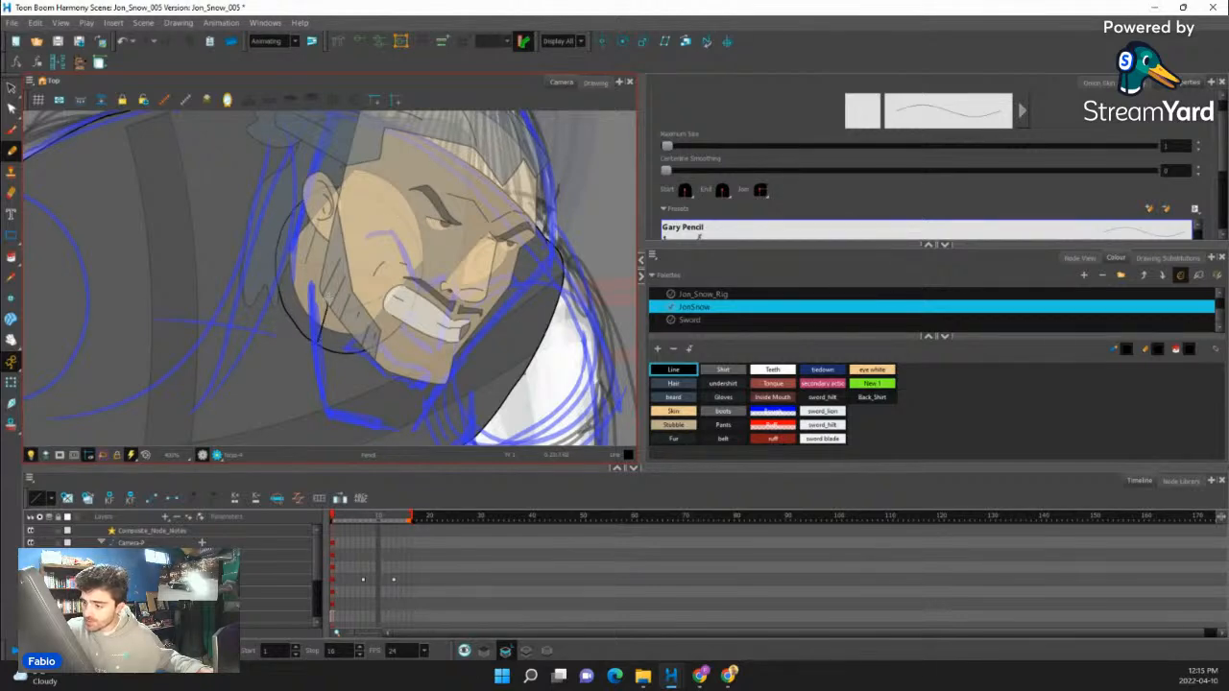
left_click(14, 382)
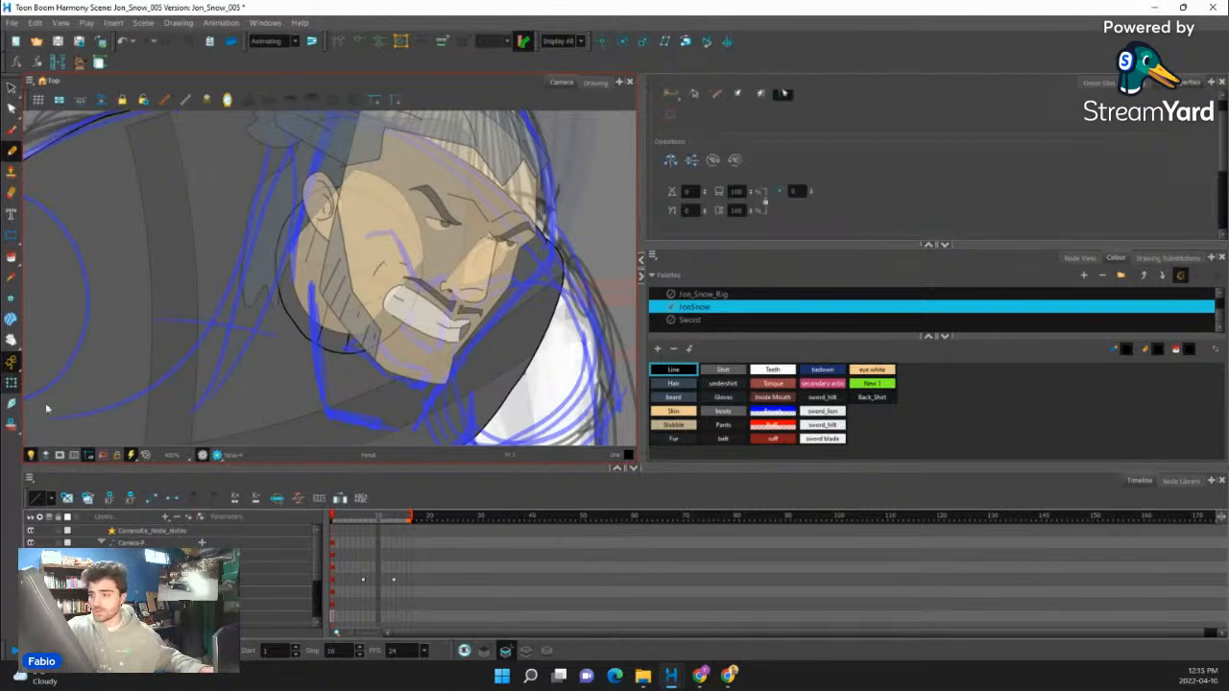
scroll(114, 367, "down", 6)
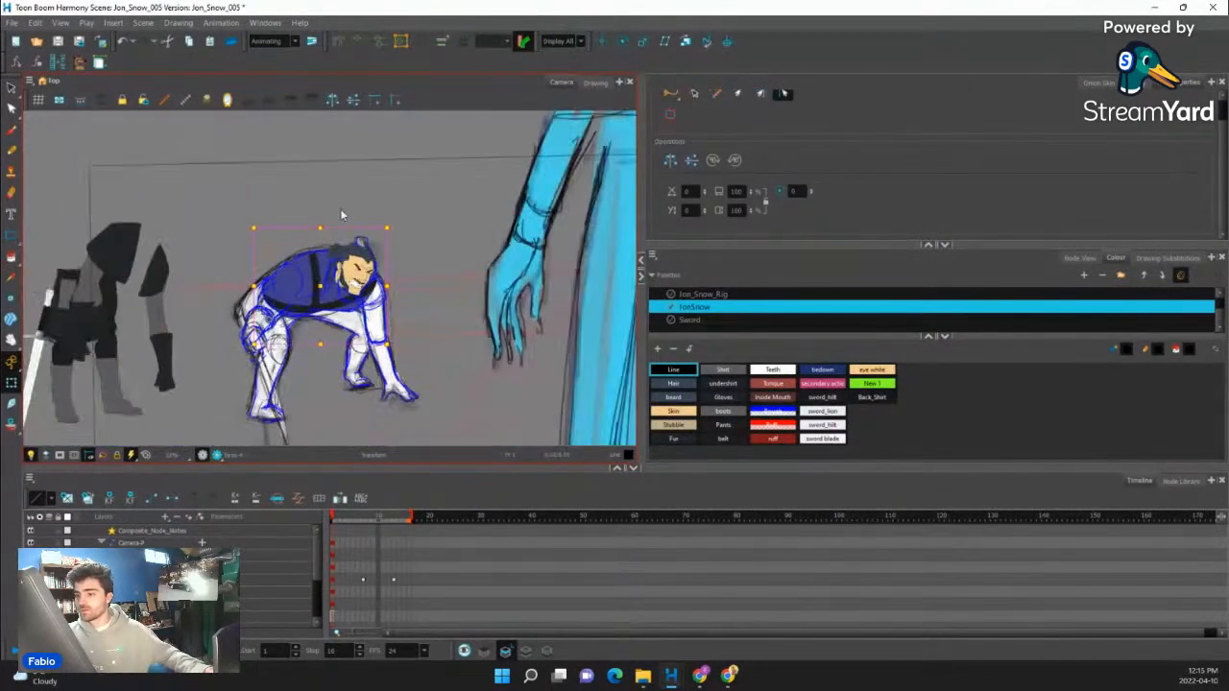
left_click(254, 148)
- Move the smaller shoulder fur piece from the separated rig parts onto the guide's far shoulder, beside the chin
scroll(340, 307, "down", 2)
scroll(338, 316, "up", 4)
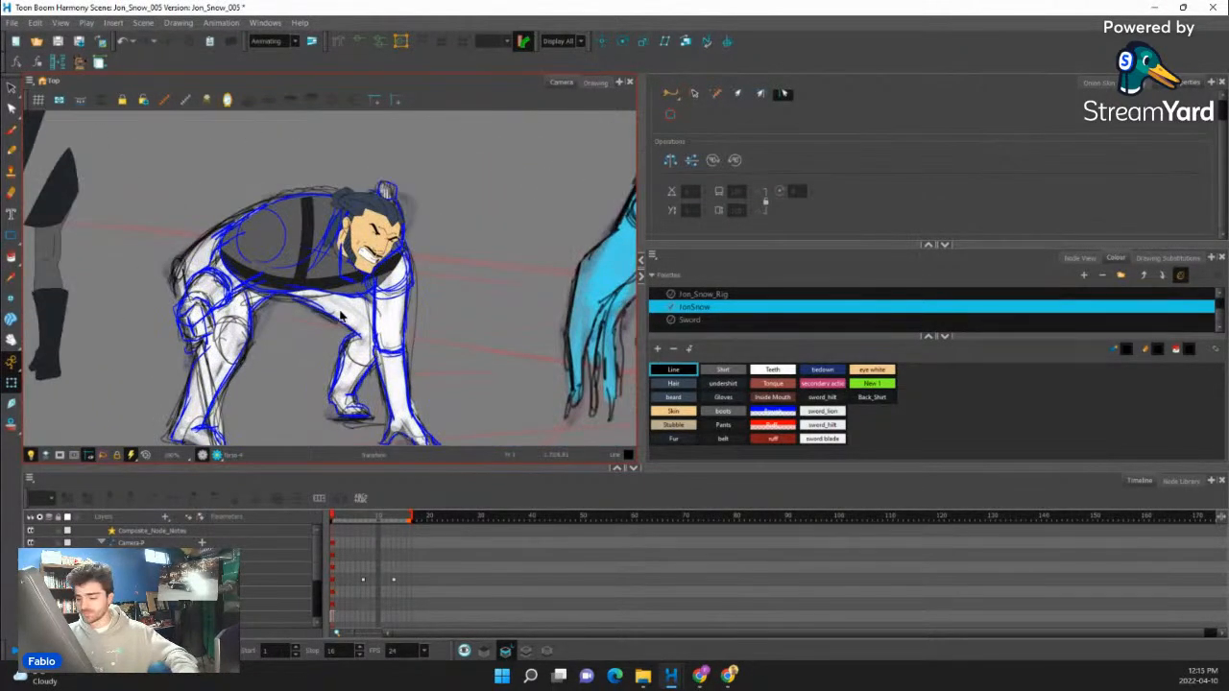
scroll(363, 300, "down", 3)
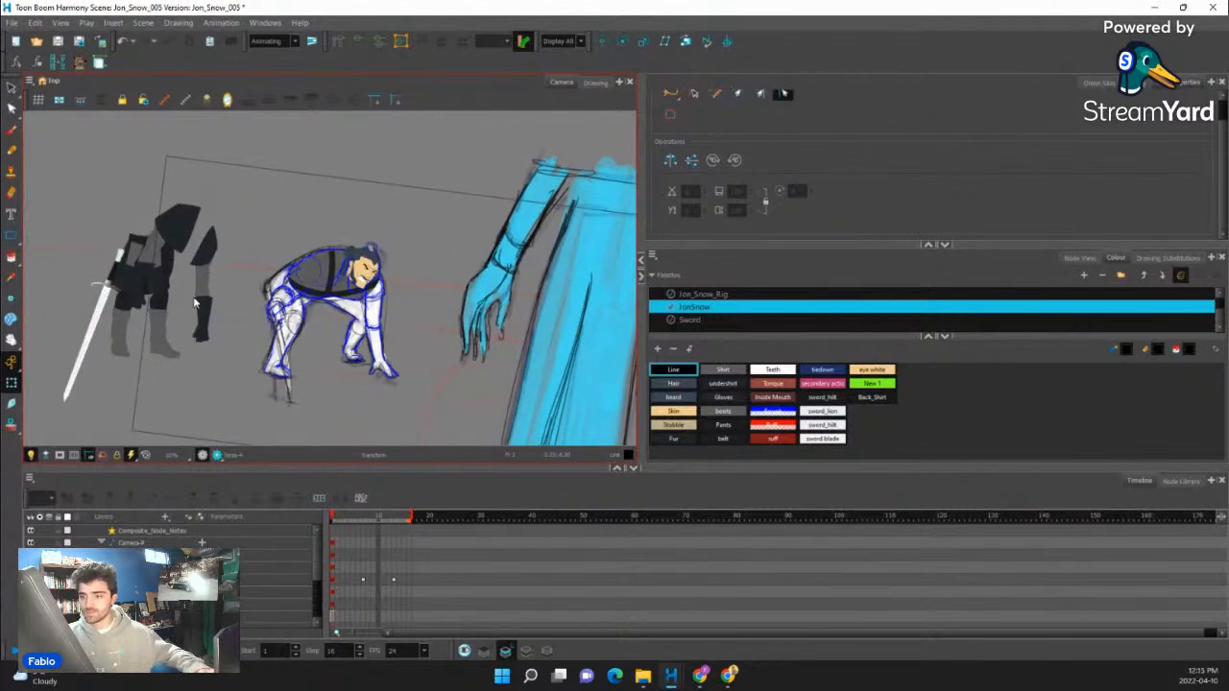
left_click(195, 303)
scroll(202, 307, "up", 2)
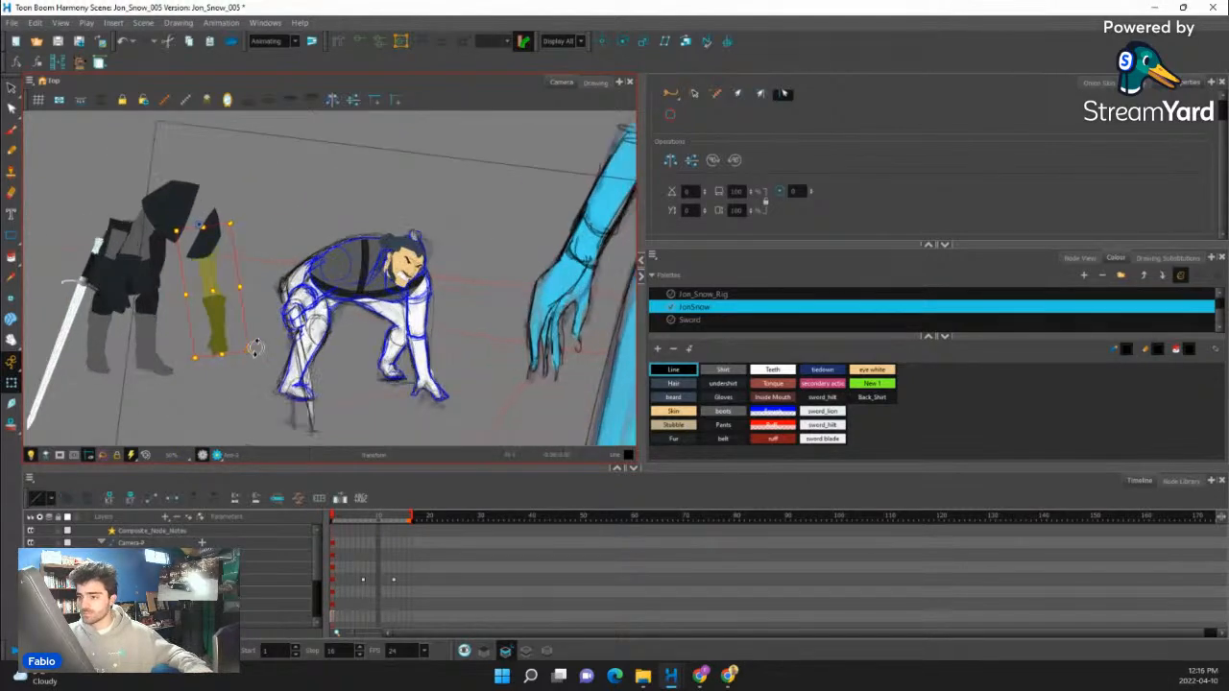
scroll(209, 272, "up", 2)
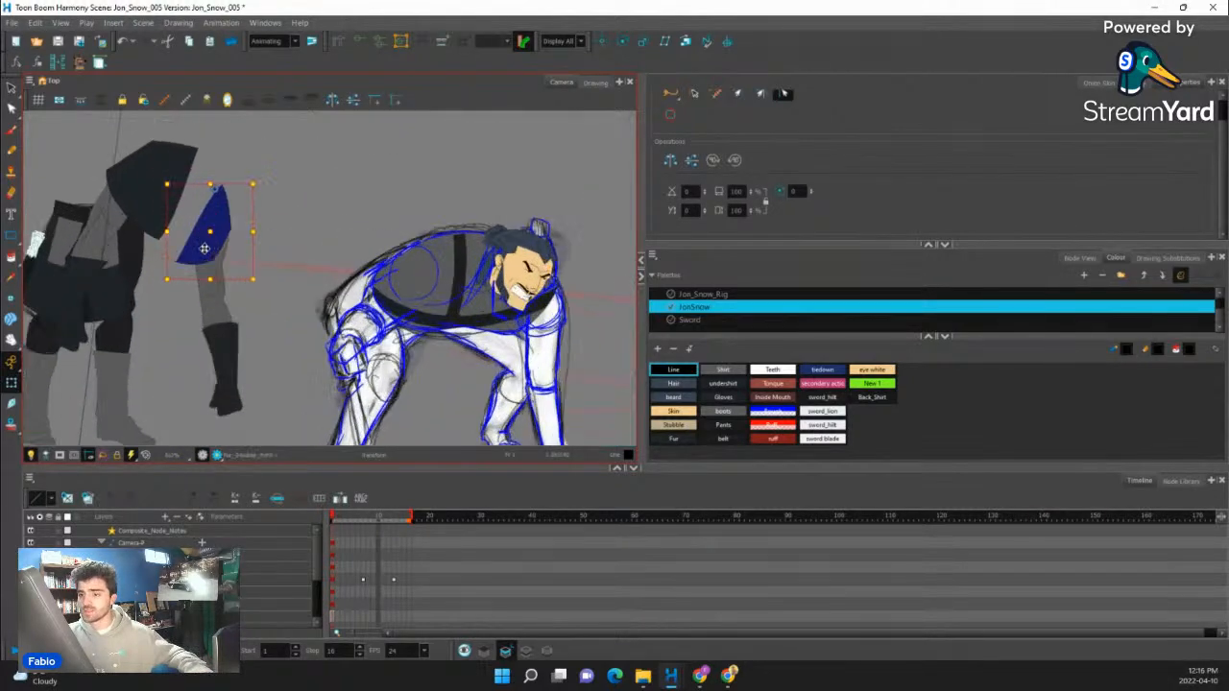
left_click(389, 261)
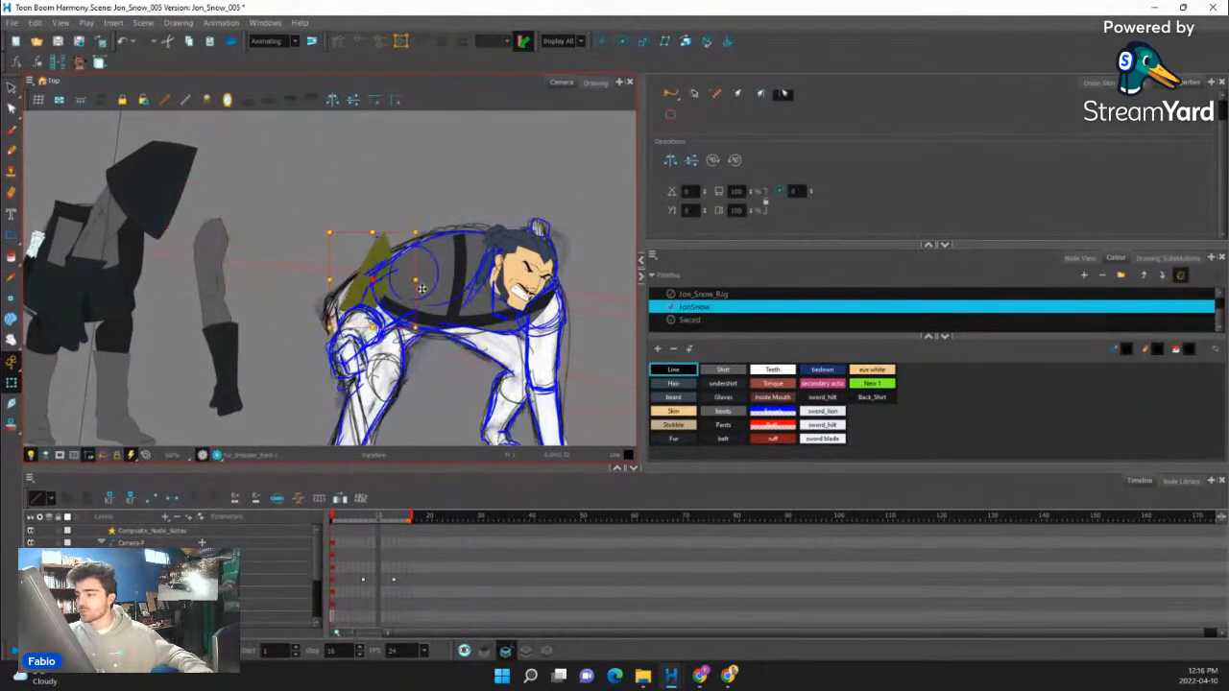
left_click_drag(422, 288, 550, 370)
scroll(503, 437, "up", 3)
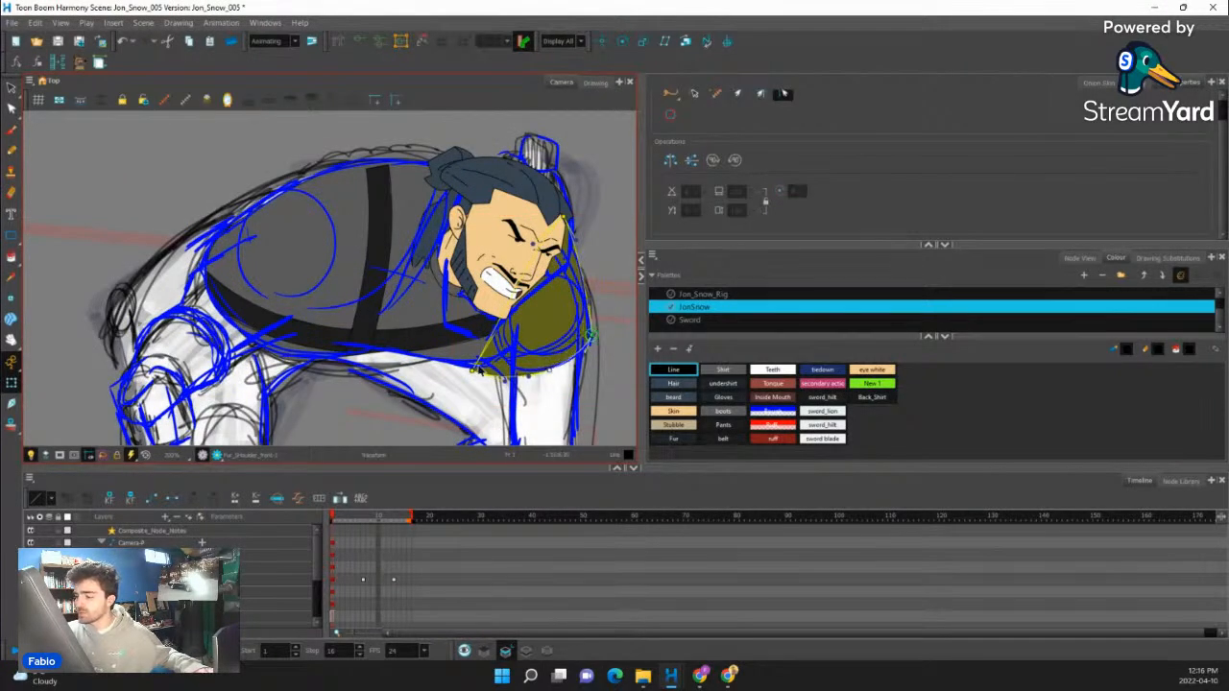
left_click_drag(476, 369, 495, 363)
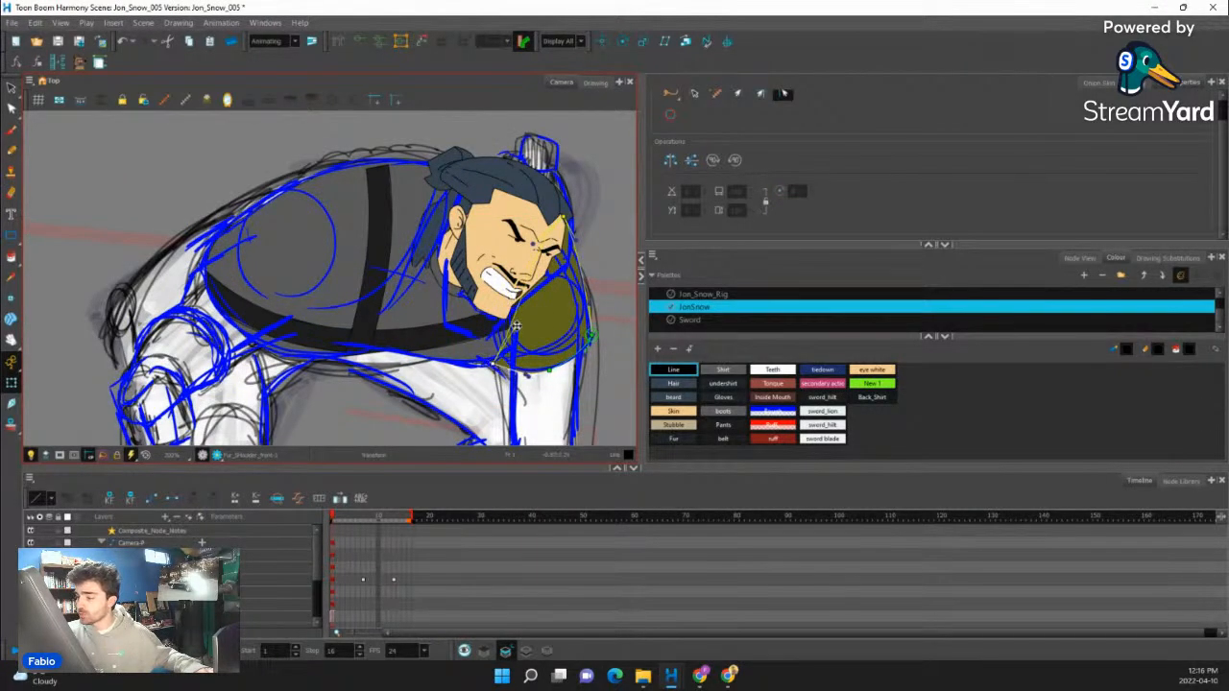
- Reshape the far shoulder's fur with its deformer points and handles so its rounded outline follows the guide below the face
left_click_drag(519, 318, 483, 309)
left_click_drag(525, 377, 512, 374)
left_click_drag(554, 335, 488, 371)
left_click_drag(496, 255, 524, 286)
left_click_drag(524, 344, 528, 336)
left_click_drag(523, 285, 504, 272)
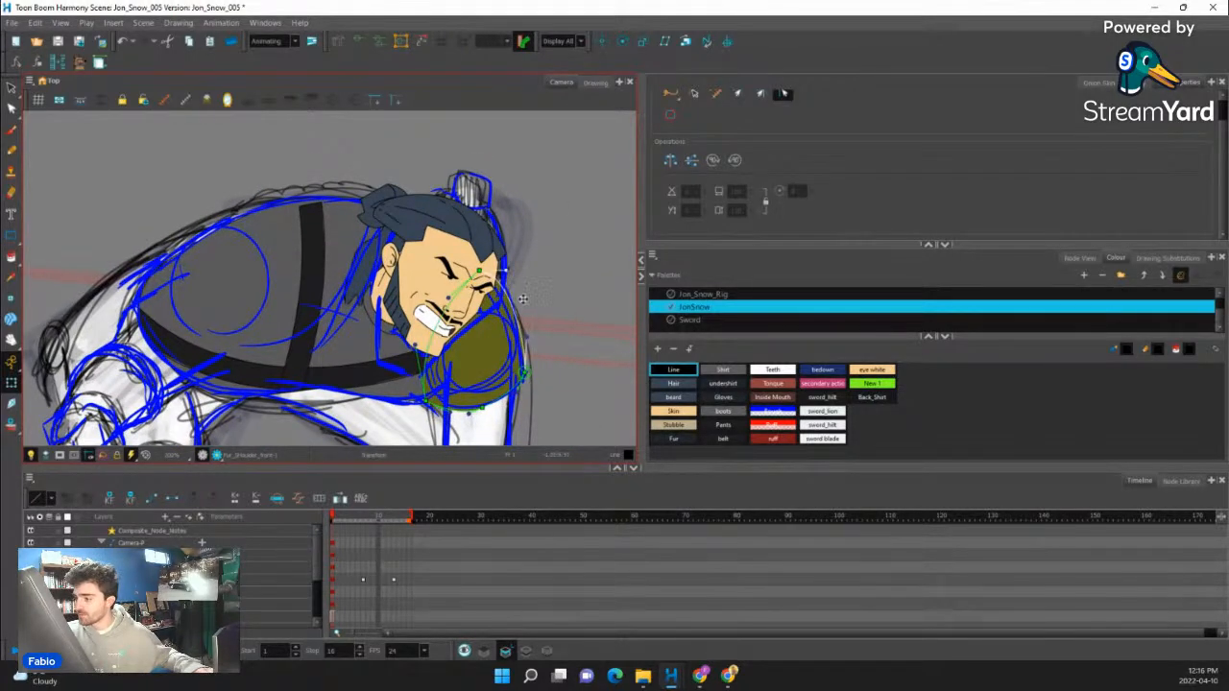
left_click_drag(528, 337, 528, 324)
left_click(557, 285)
left_click_drag(528, 232, 519, 176)
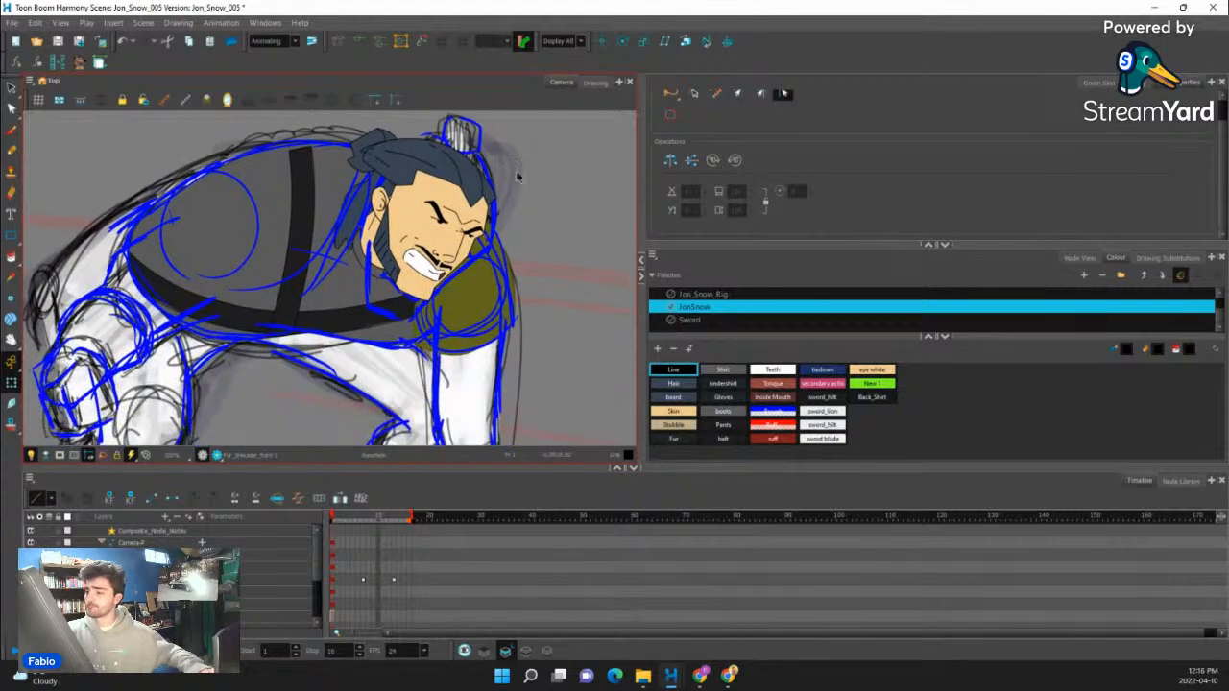
left_click(469, 267)
left_click_drag(406, 290, 419, 273)
left_click(567, 280)
left_click_drag(568, 276, 579, 217)
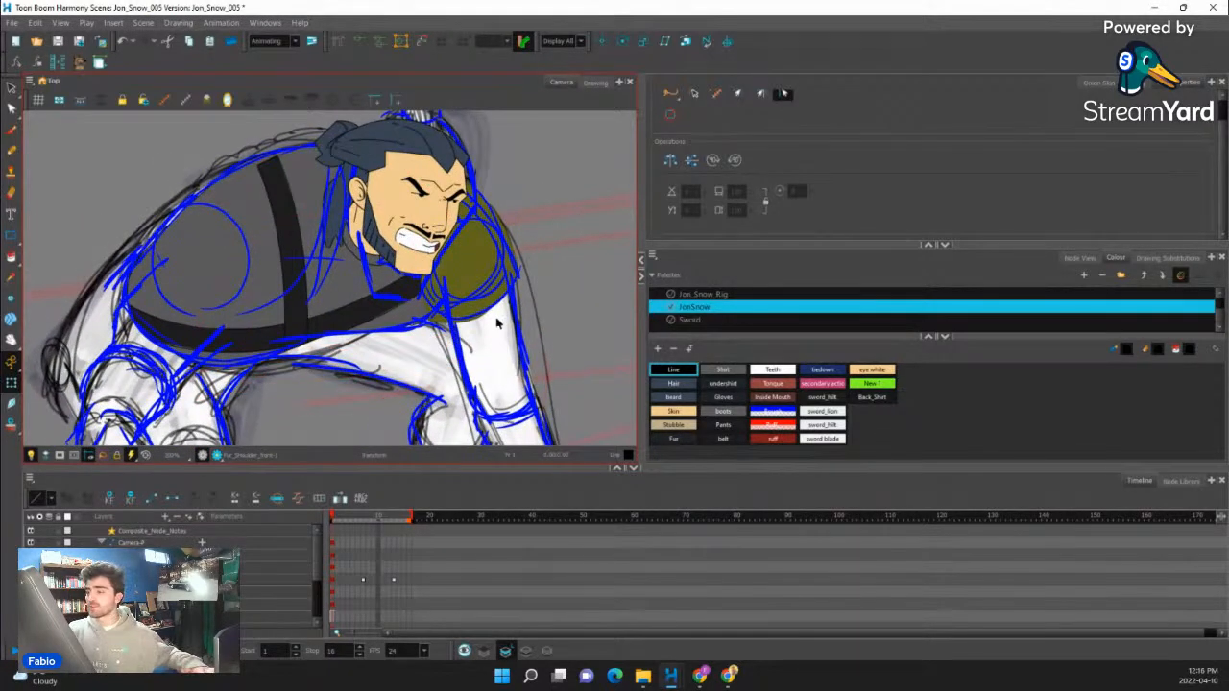
left_click_drag(430, 240, 561, 276)
- Move the large shoulder fur piece from the separated rig parts onto the crouching torso's near shoulder
scroll(392, 237, "down", 6)
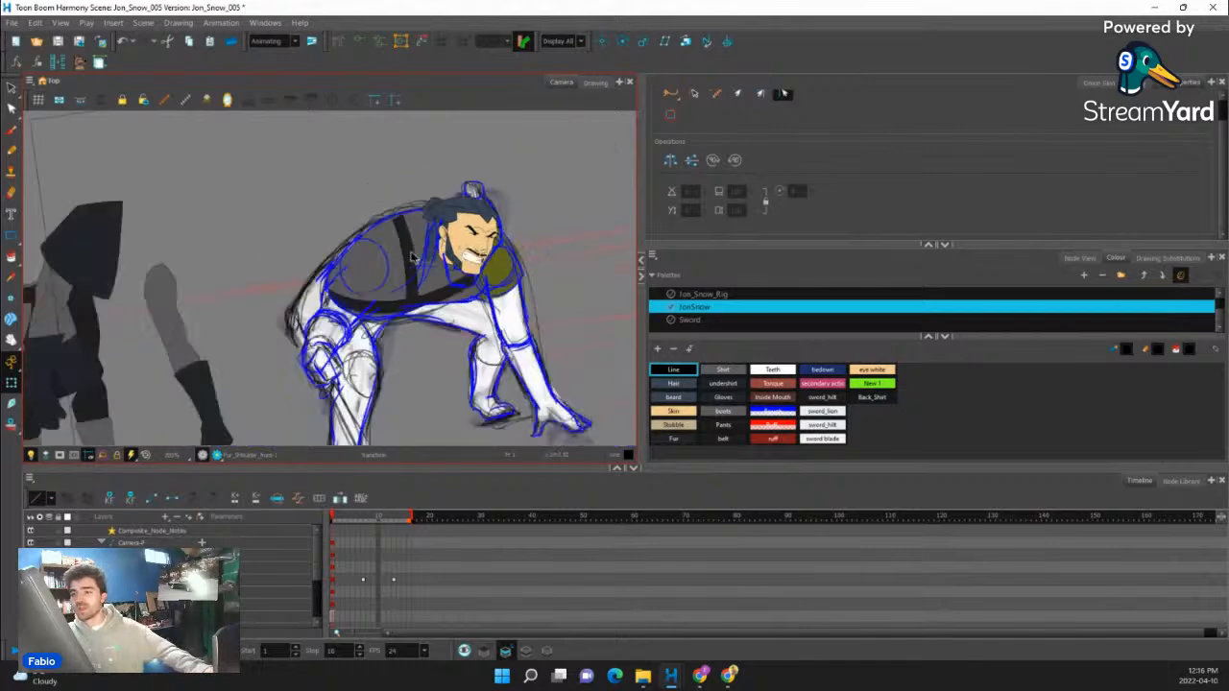
scroll(322, 251, "up", 4)
left_click(309, 246)
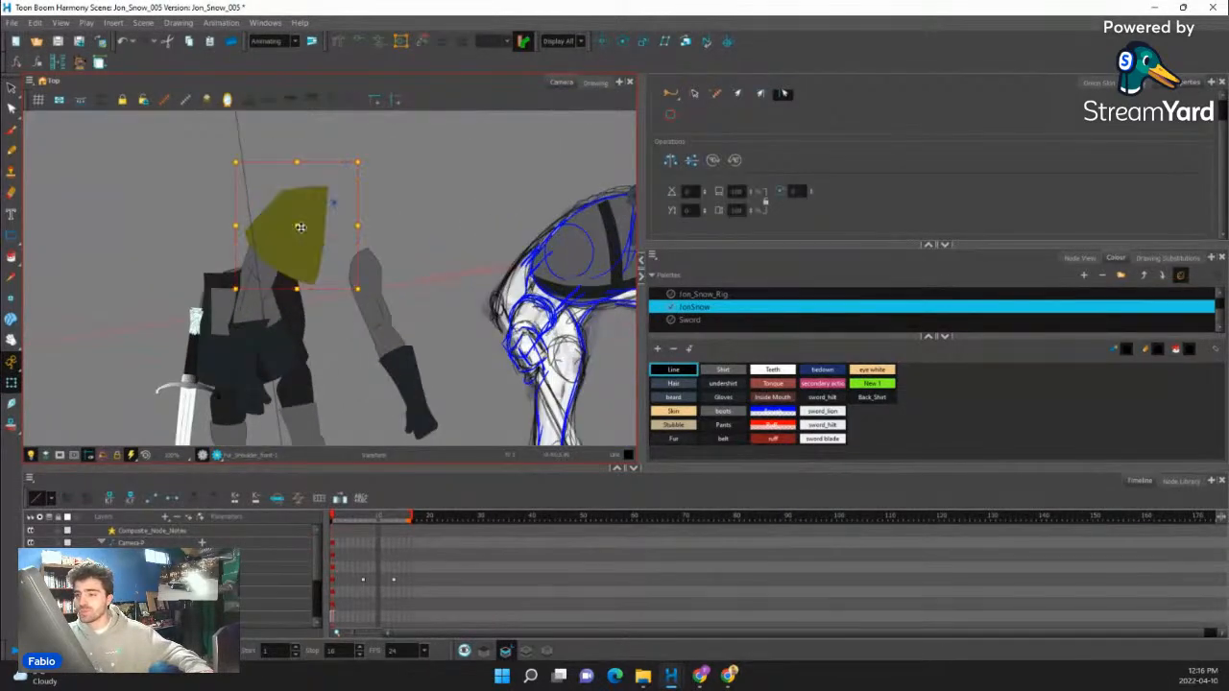
mouse_move(308, 247)
left_mouse_down()
mouse_move(606, 246)
mouse_move(533, 288)
left_mouse_up()
scroll(533, 287, "up", 3)
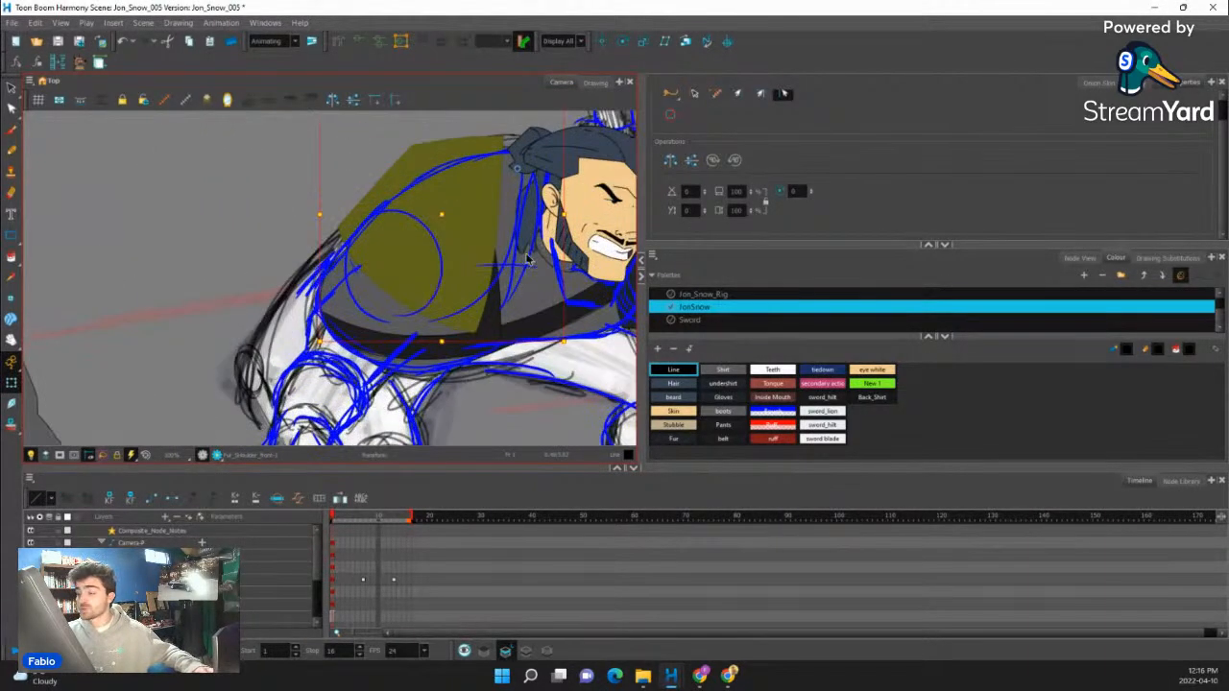
- Show the near shoulder fur's deformer and pull its front edge and lower tip towards the neck and chest strap
key("alt+q")
left_click_drag(503, 136, 519, 143)
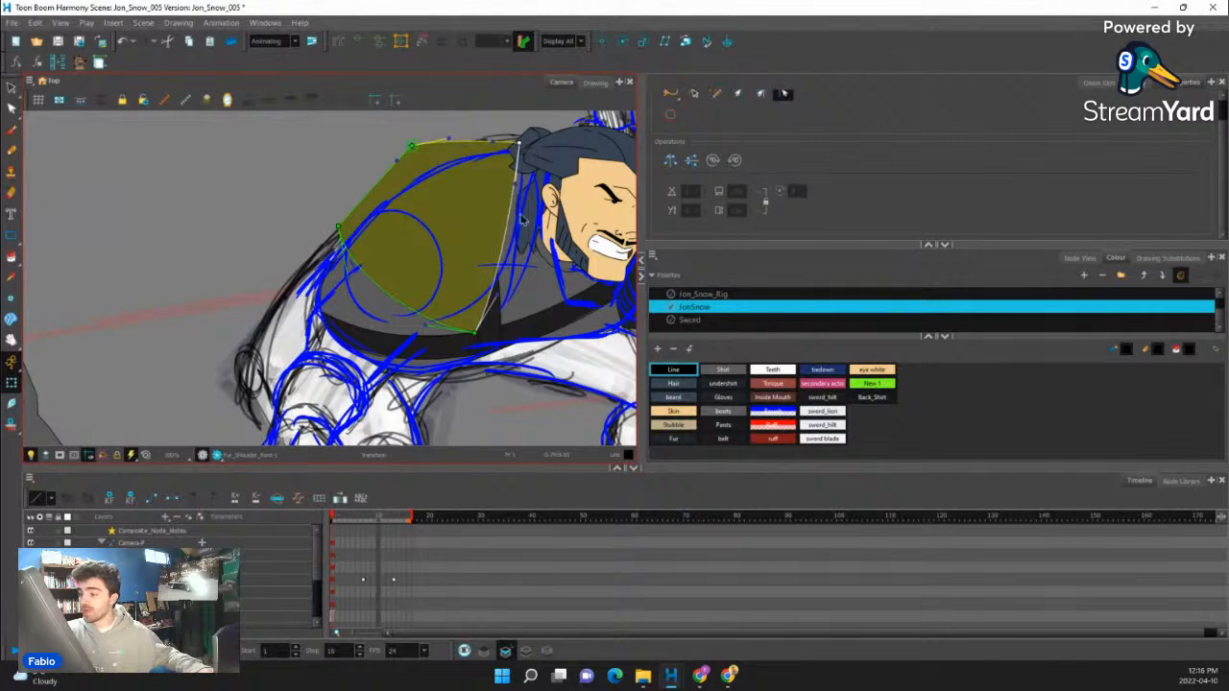
left_click_drag(516, 186, 552, 200)
left_click_drag(500, 289, 513, 293)
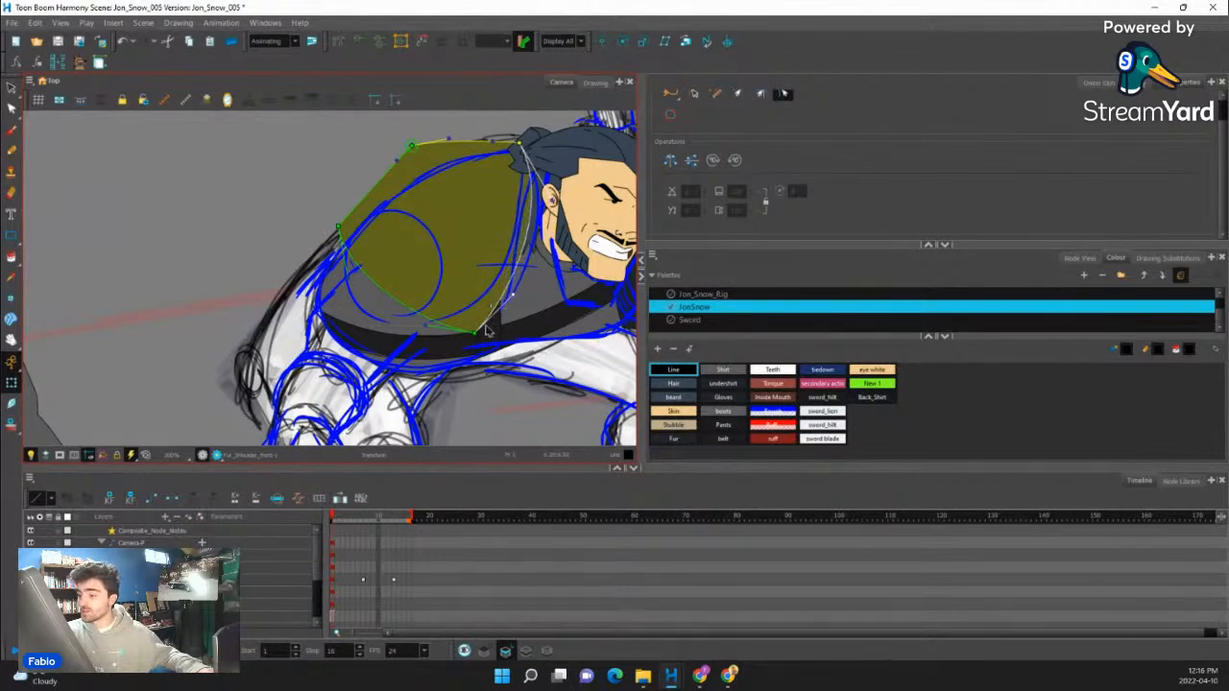
left_click_drag(475, 332, 482, 332)
- Bend the near shoulder fur's upper and rear edge to follow the guide's rounded back line, then deselect the piece
left_click_drag(338, 227, 338, 237)
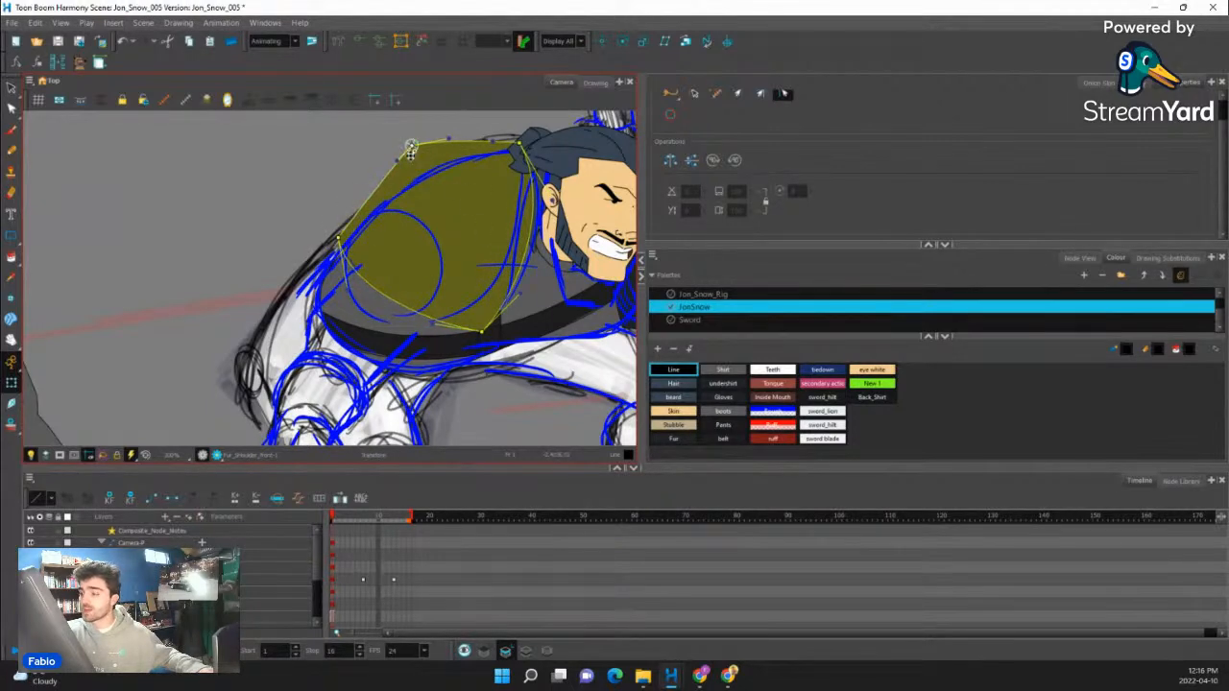
left_click_drag(412, 146, 448, 153)
left_click_drag(393, 188, 389, 185)
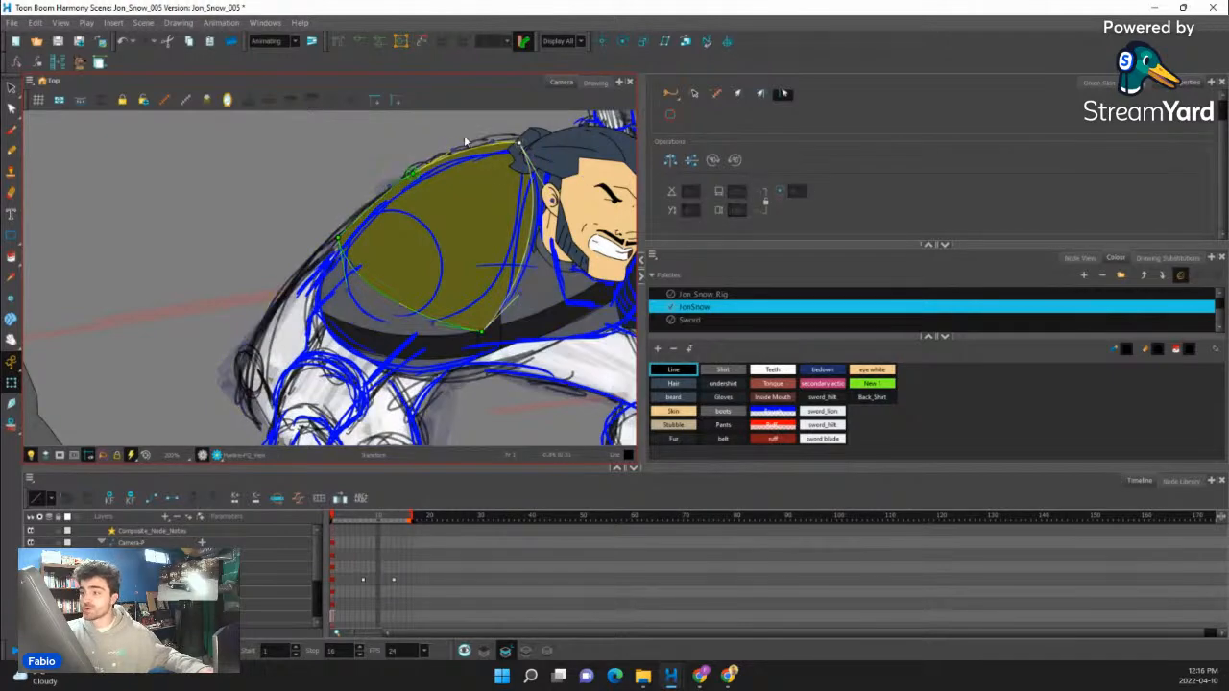
left_click_drag(520, 144, 517, 153)
left_click_drag(412, 173, 487, 155)
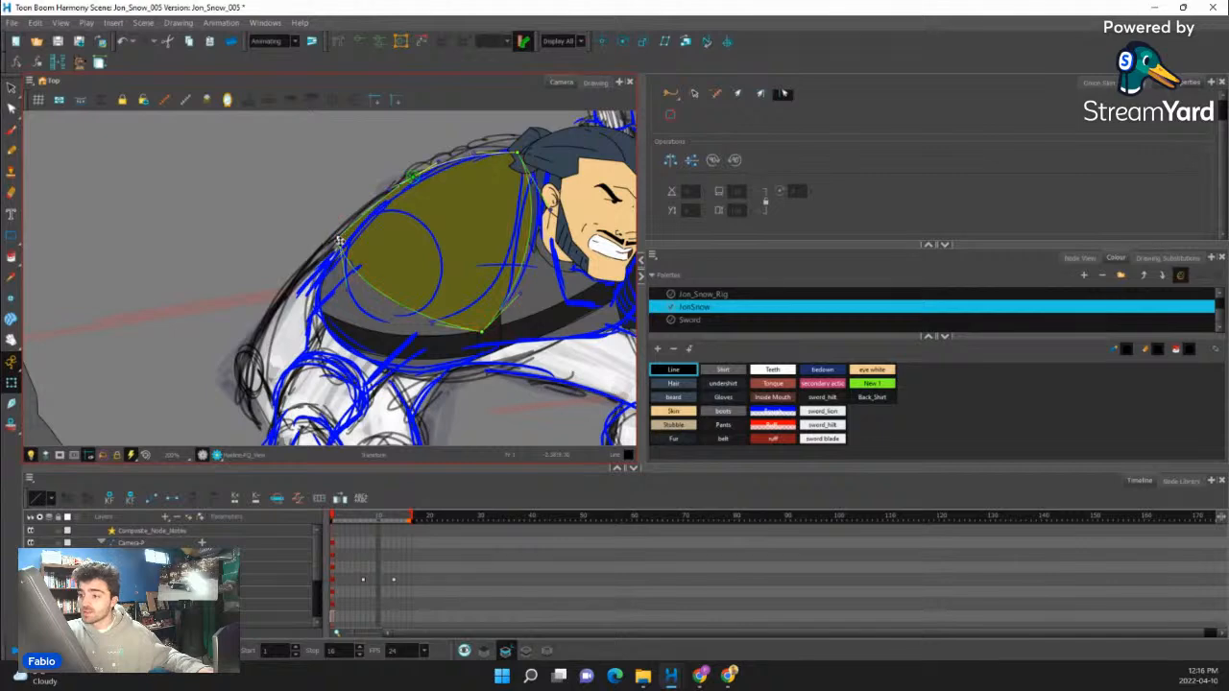
left_click(580, 221)
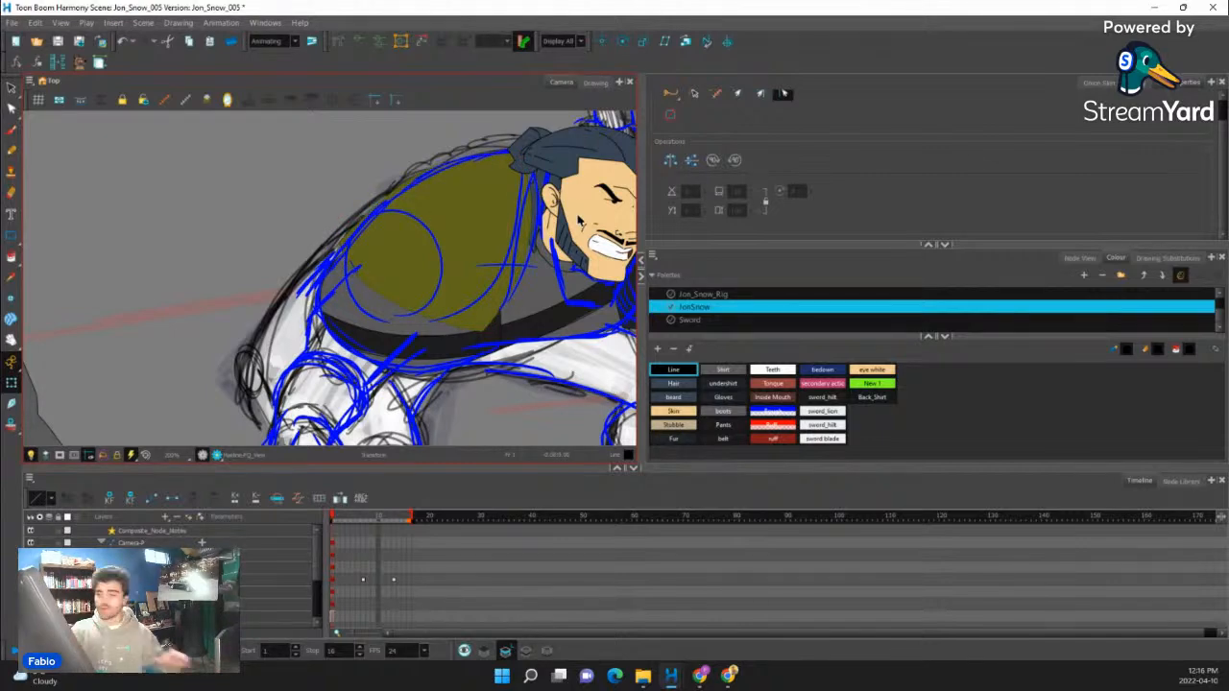
left_click_drag(561, 269, 471, 296)
left_click_drag(516, 214, 562, 231)
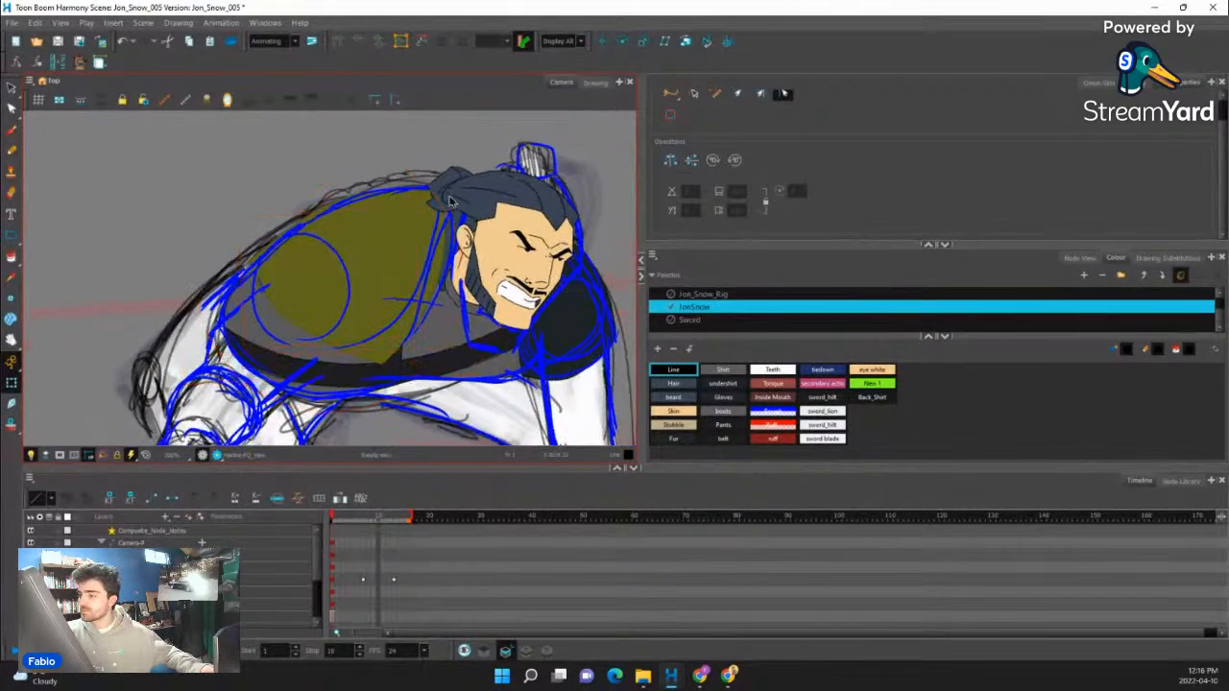
key("Escape")
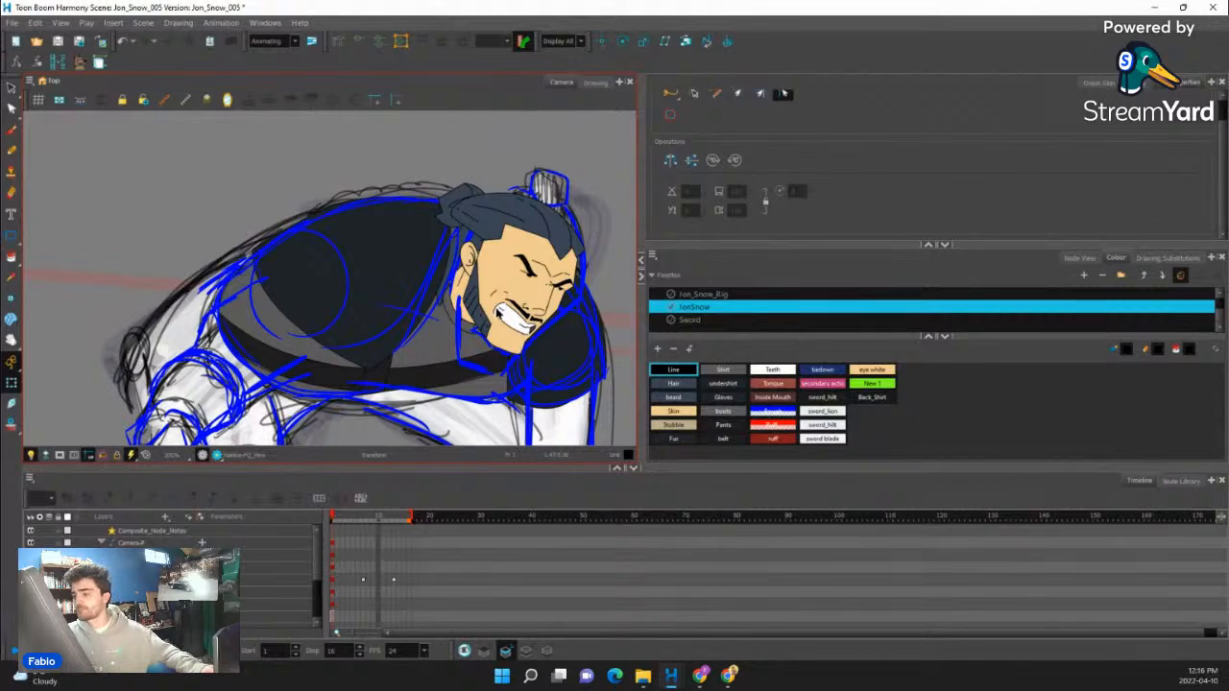
scroll(468, 291, "down", 5)
left_click_drag(483, 309, 470, 299)
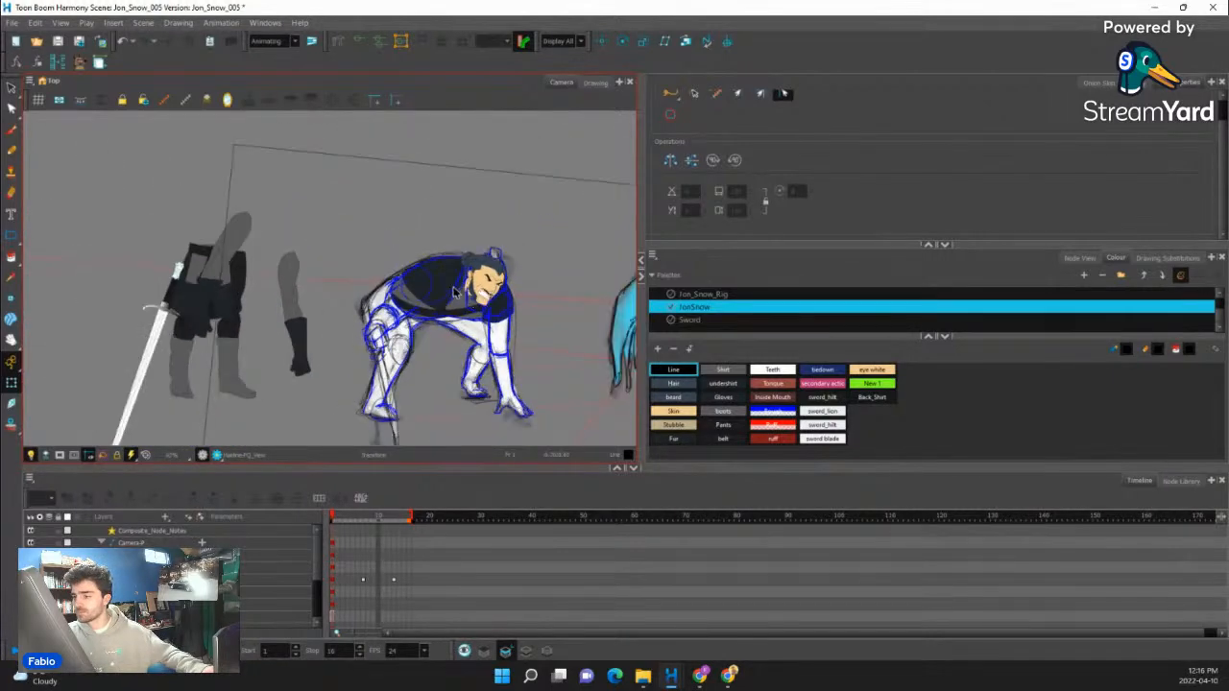
- Move the near arm with its gloved hand and sword from the separated rig parts onto the crouching figure's near shoulder
left_click(210, 285)
scroll(209, 283, "up", 2)
key("b")
key("b")
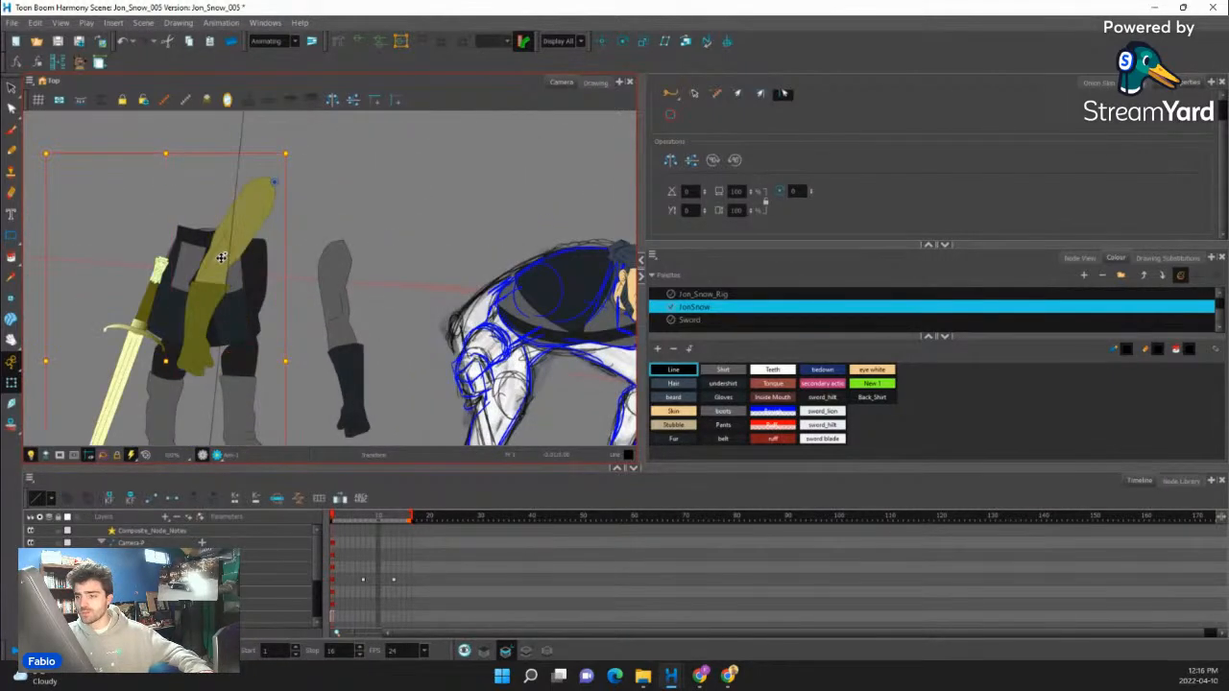
scroll(223, 262, "down", 2)
left_click_drag(217, 266, 419, 314)
scroll(418, 314, "down", 2)
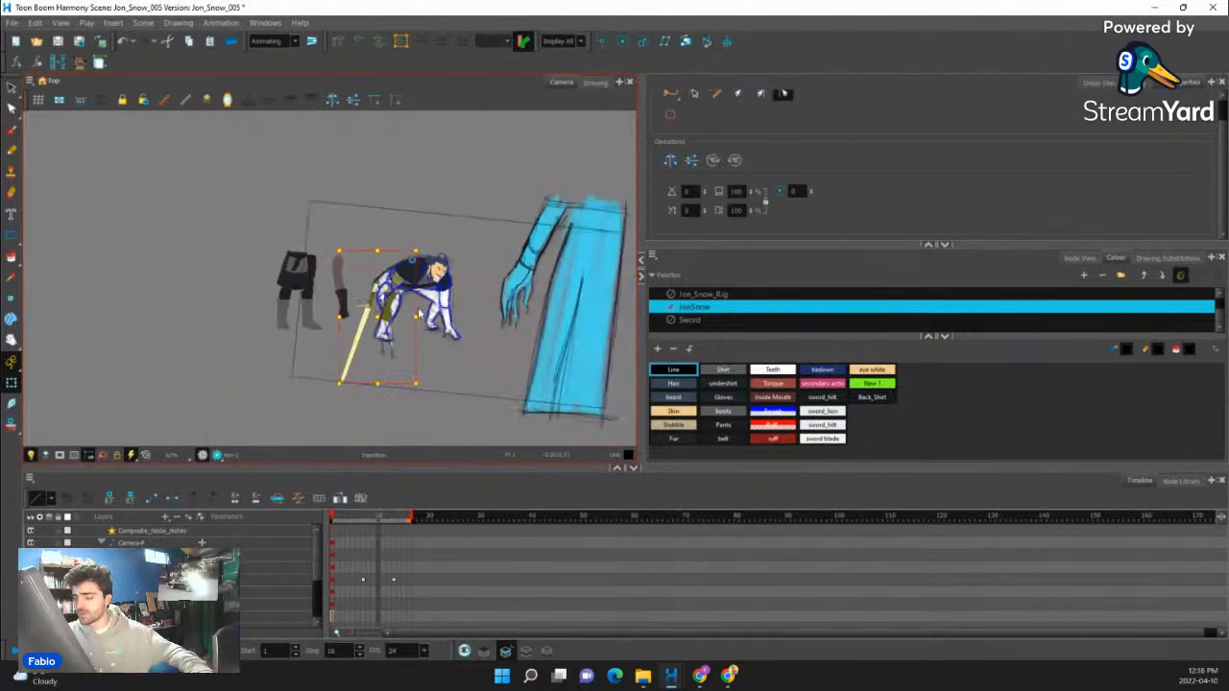
scroll(427, 390, "up", 2)
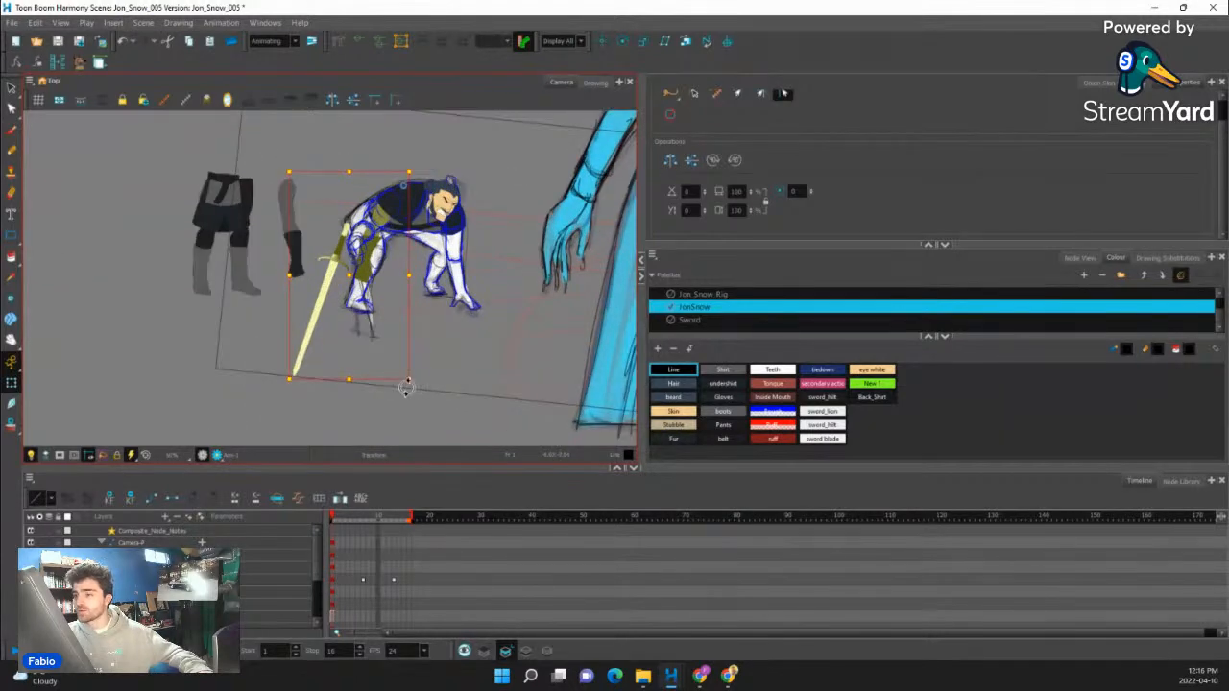
left_click_drag(410, 382, 390, 383)
key("ctrl+z")
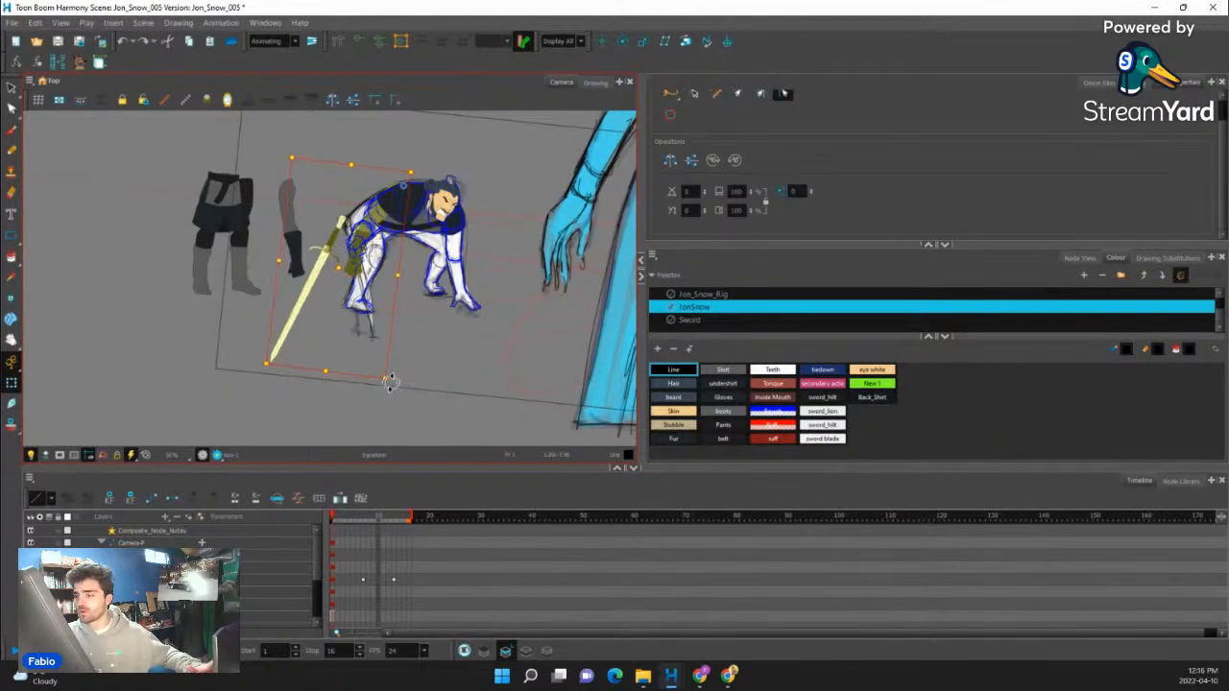
- Switch the near arm piece to an empty drawing and pencil the upper sleeve's outline and folds over the guide
scroll(363, 218, "up", 4)
left_click(409, 228)
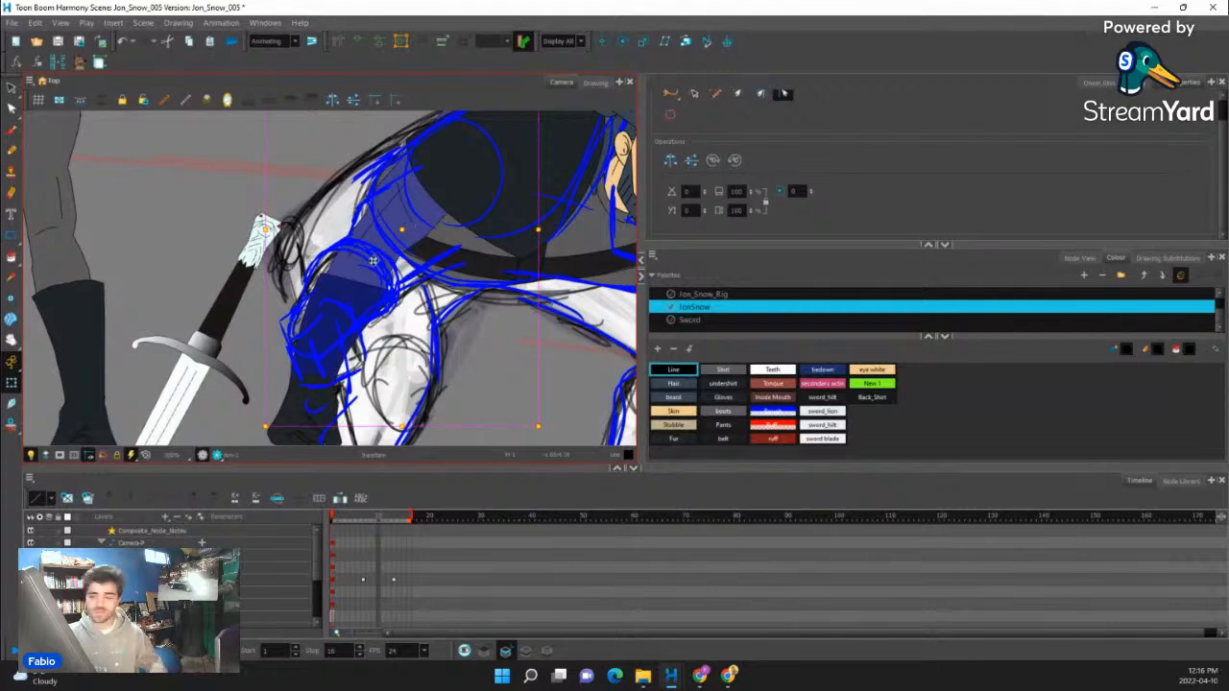
scroll(373, 260, "down", 4)
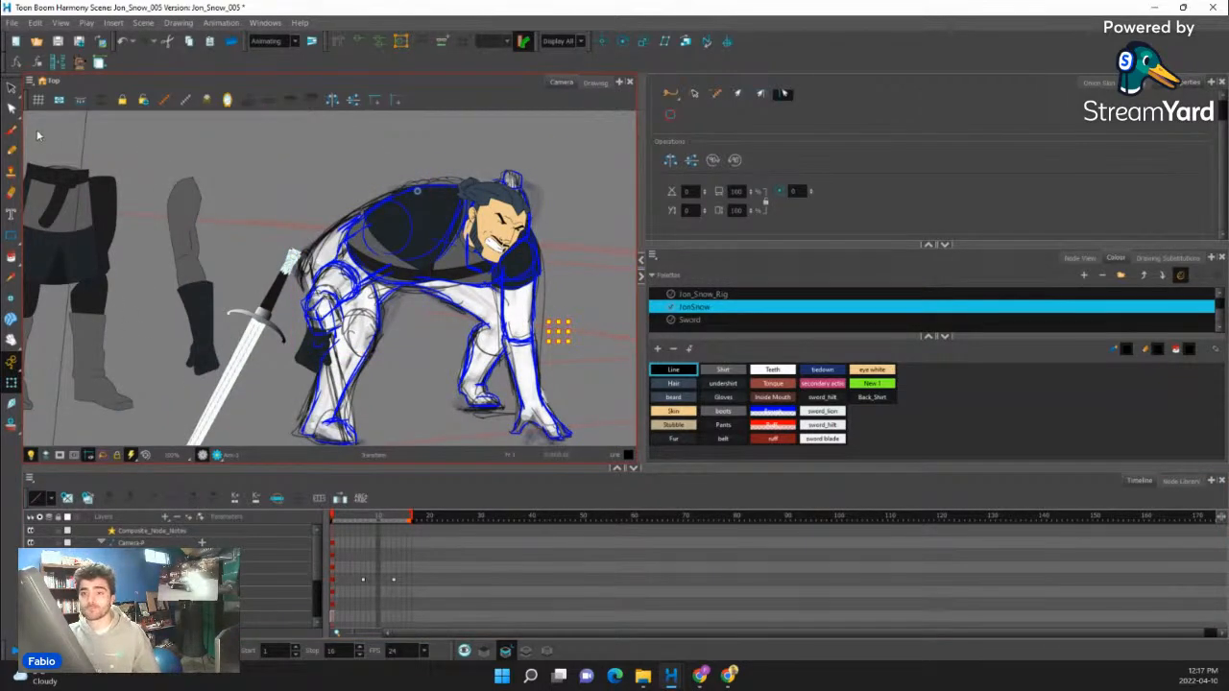
left_click(11, 151)
scroll(330, 278, "up", 3)
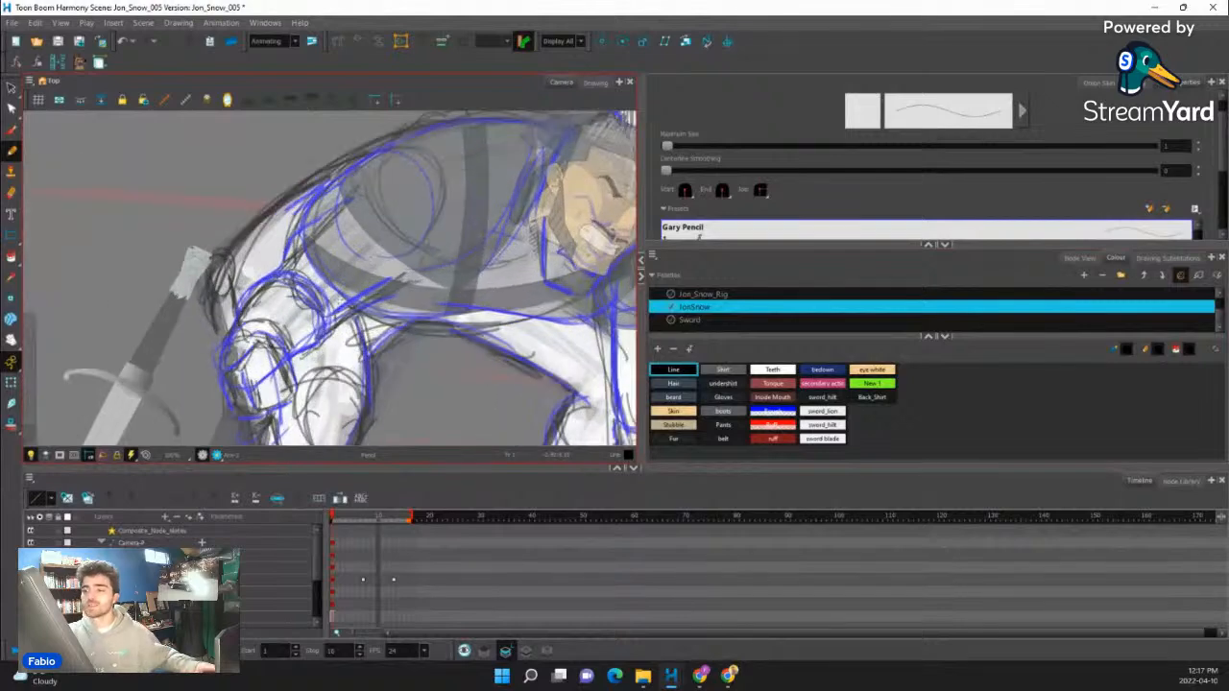
mouse_move(507, 261)
left_mouse_down()
mouse_move(486, 189)
mouse_move(516, 247)
left_mouse_up()
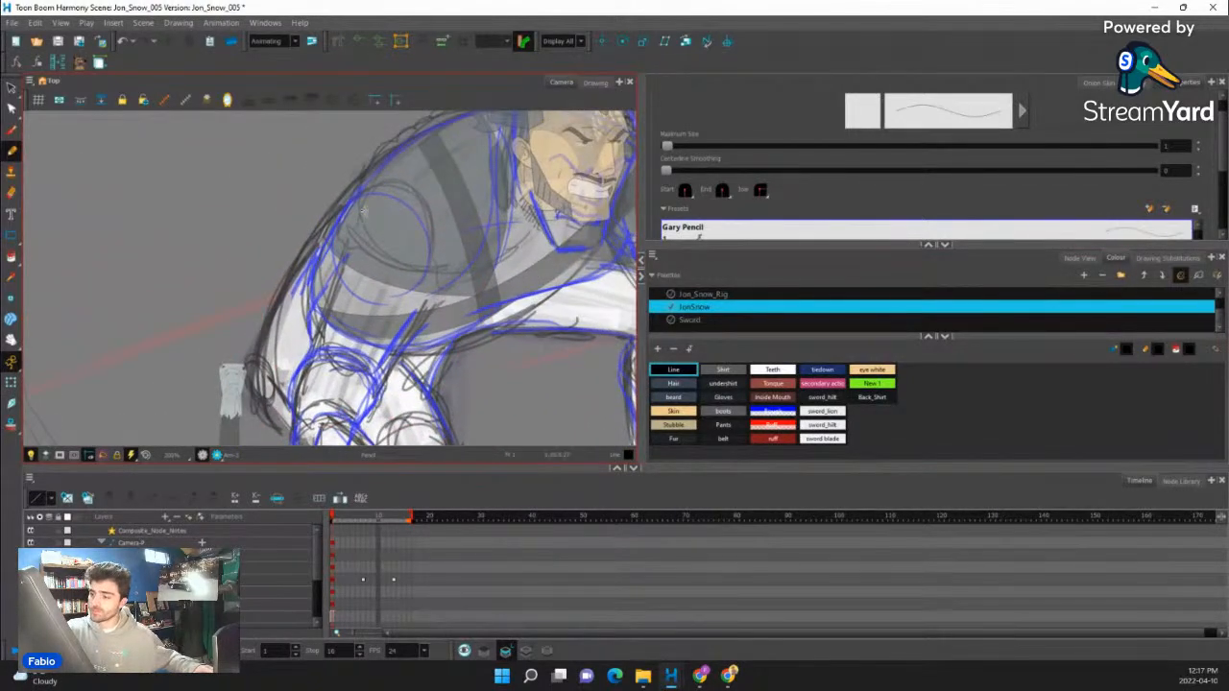
key("ctrl+z")
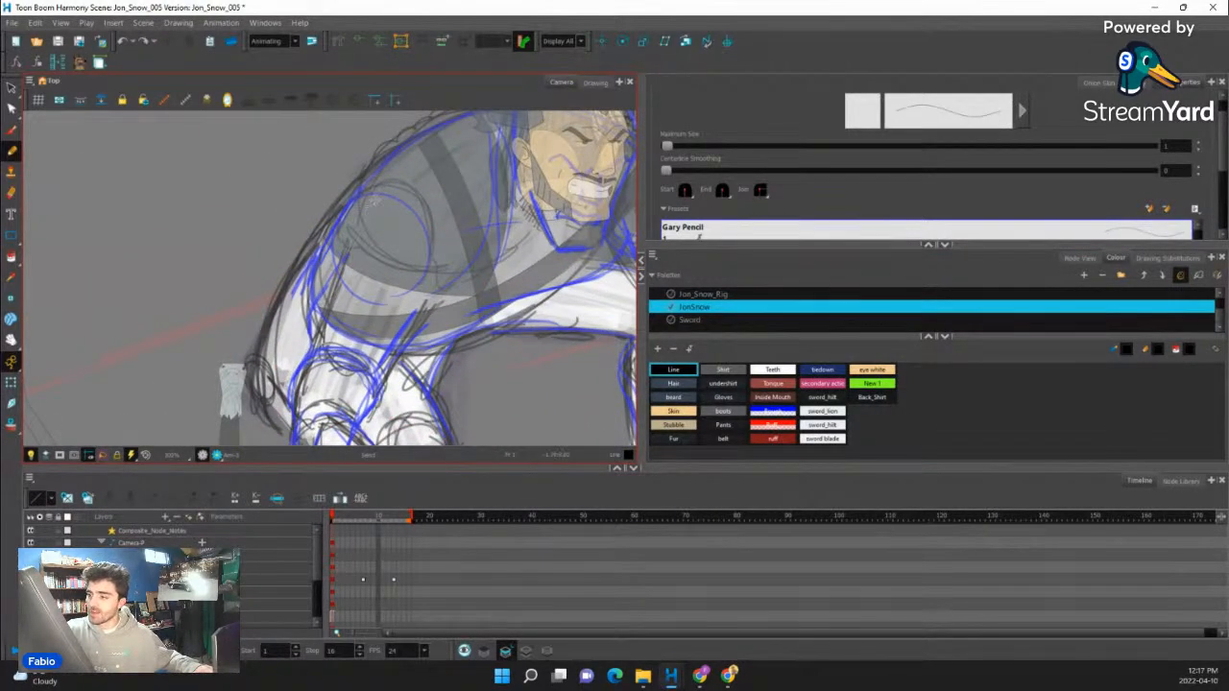
left_click_drag(375, 197, 347, 251)
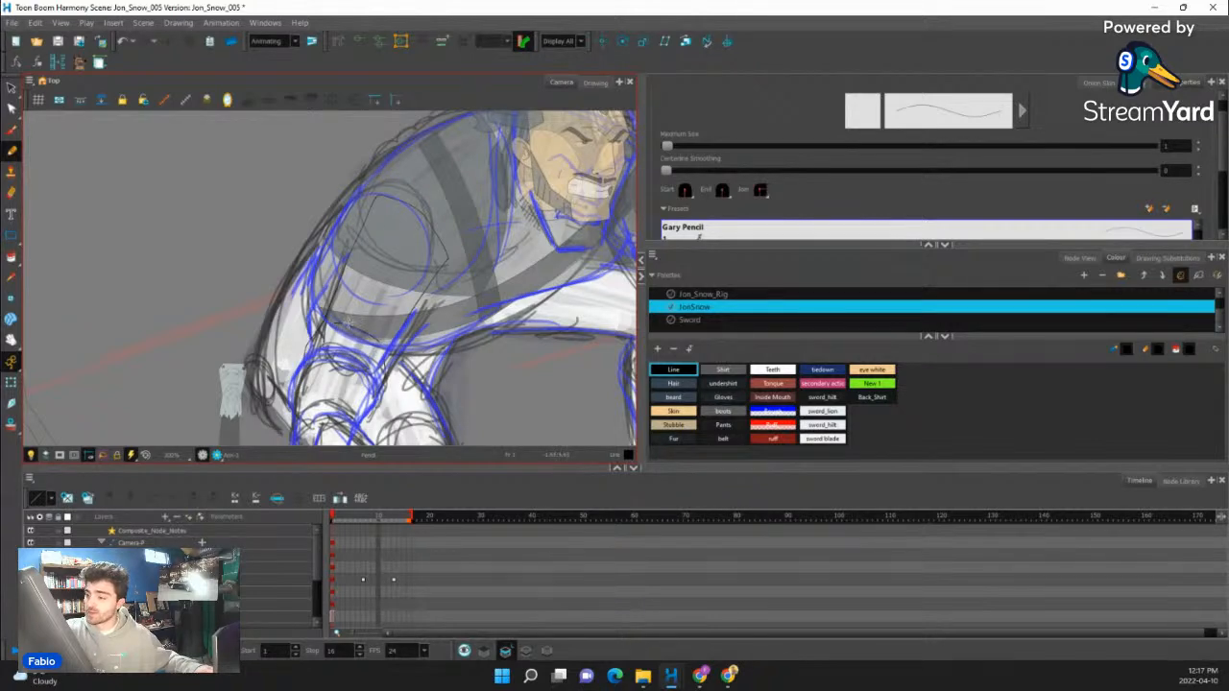
left_click_drag(349, 323, 395, 218)
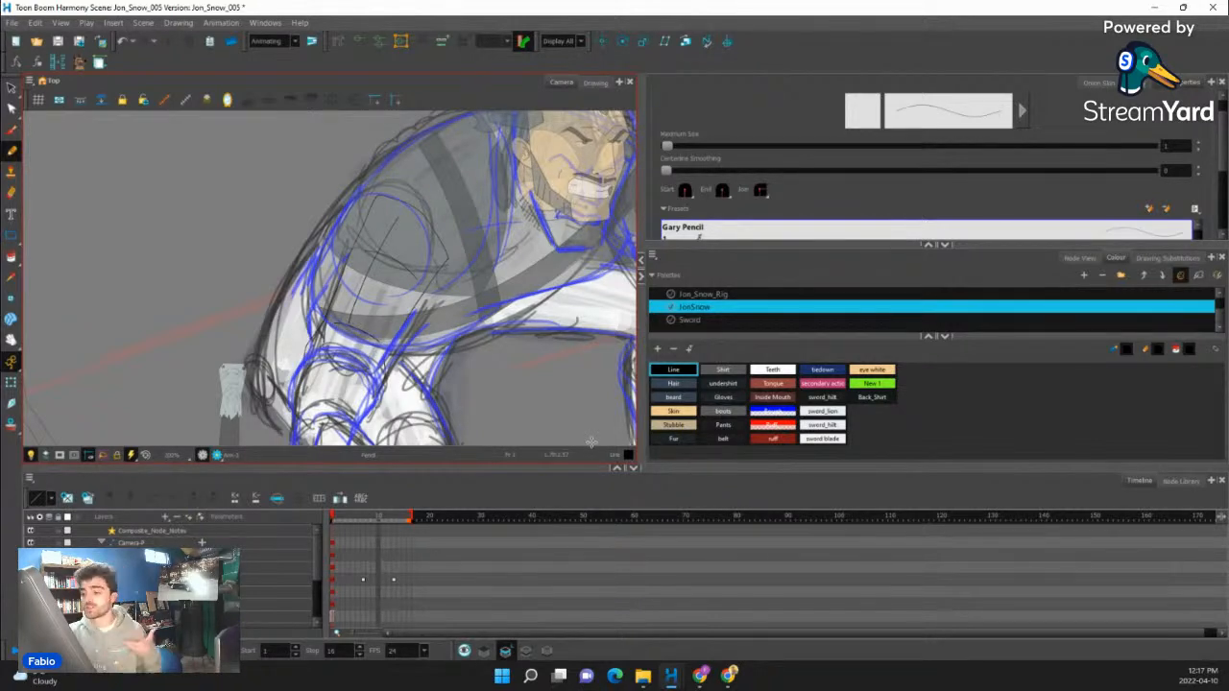
- Pencil the sleeve's lower opening and the foreshortened glove forearm's sides and rounded end along the guide
scroll(390, 286, "down", 3)
scroll(383, 360, "up", 5)
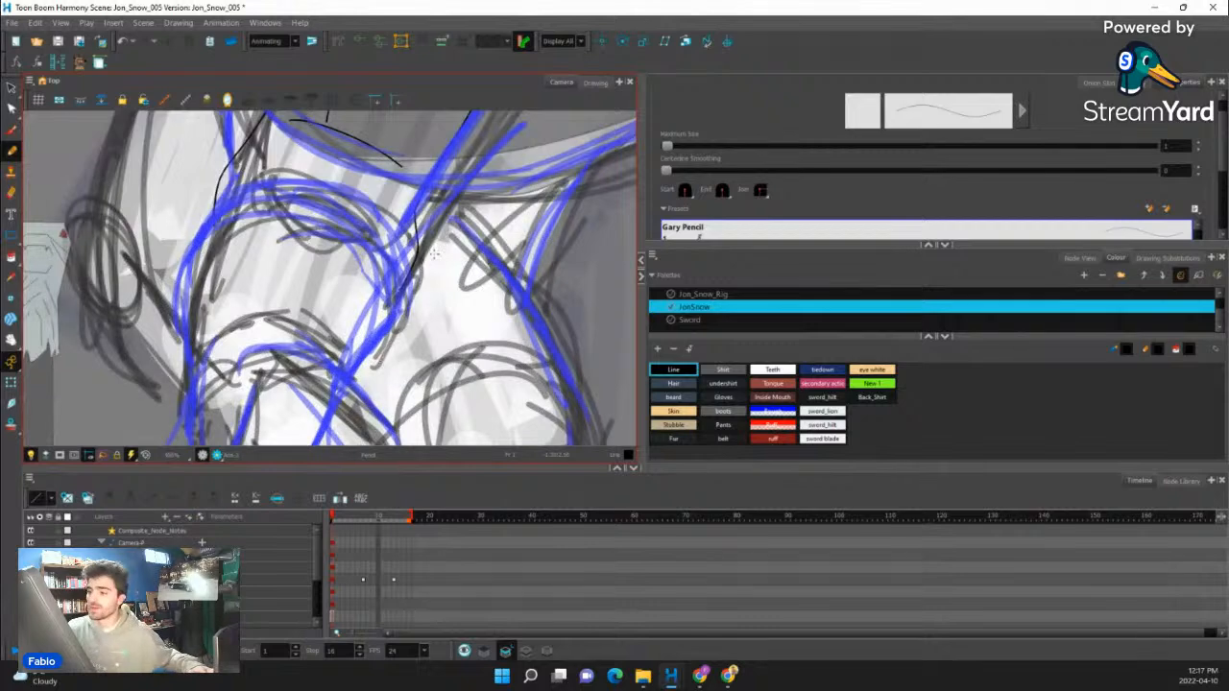
mouse_move(234, 223)
left_mouse_down()
mouse_move(263, 194)
mouse_move(241, 186)
mouse_move(216, 234)
left_mouse_up()
left_click_drag(223, 300, 232, 419)
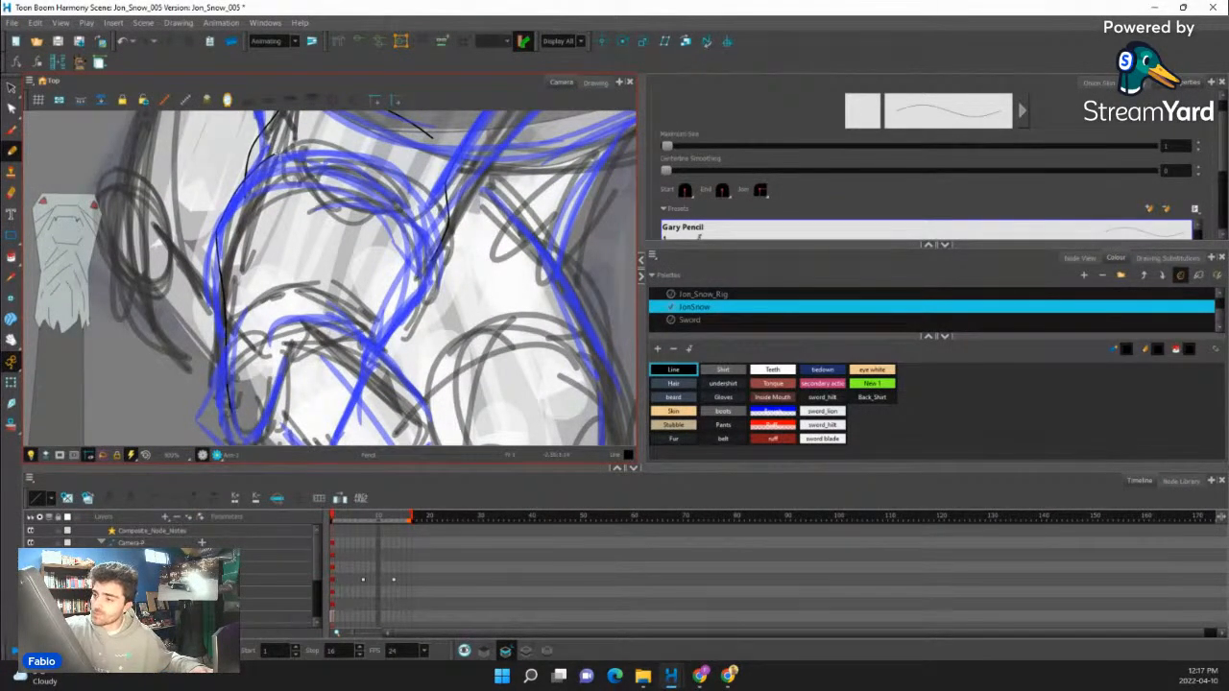
mouse_move(296, 152)
left_mouse_down()
mouse_move(378, 175)
mouse_move(421, 225)
left_mouse_up()
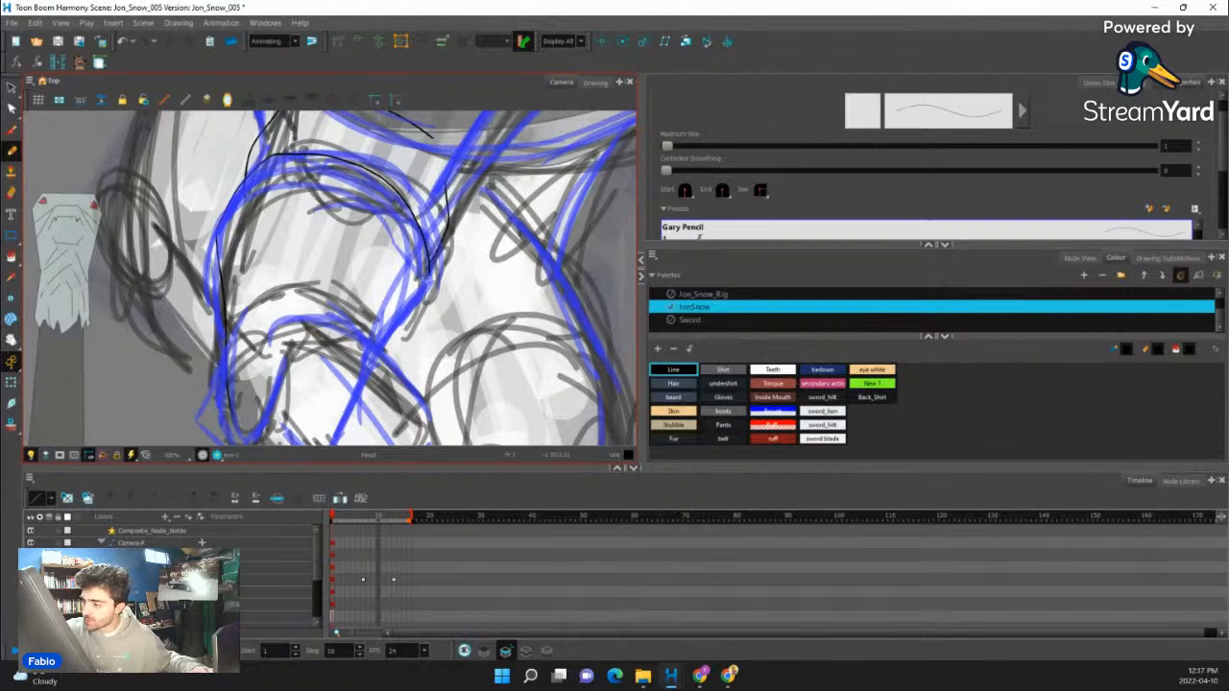
mouse_move(429, 275)
left_mouse_down()
mouse_move(363, 369)
mouse_move(356, 403)
left_mouse_up()
left_click_drag(400, 318, 425, 241)
left_click_drag(298, 359, 363, 353)
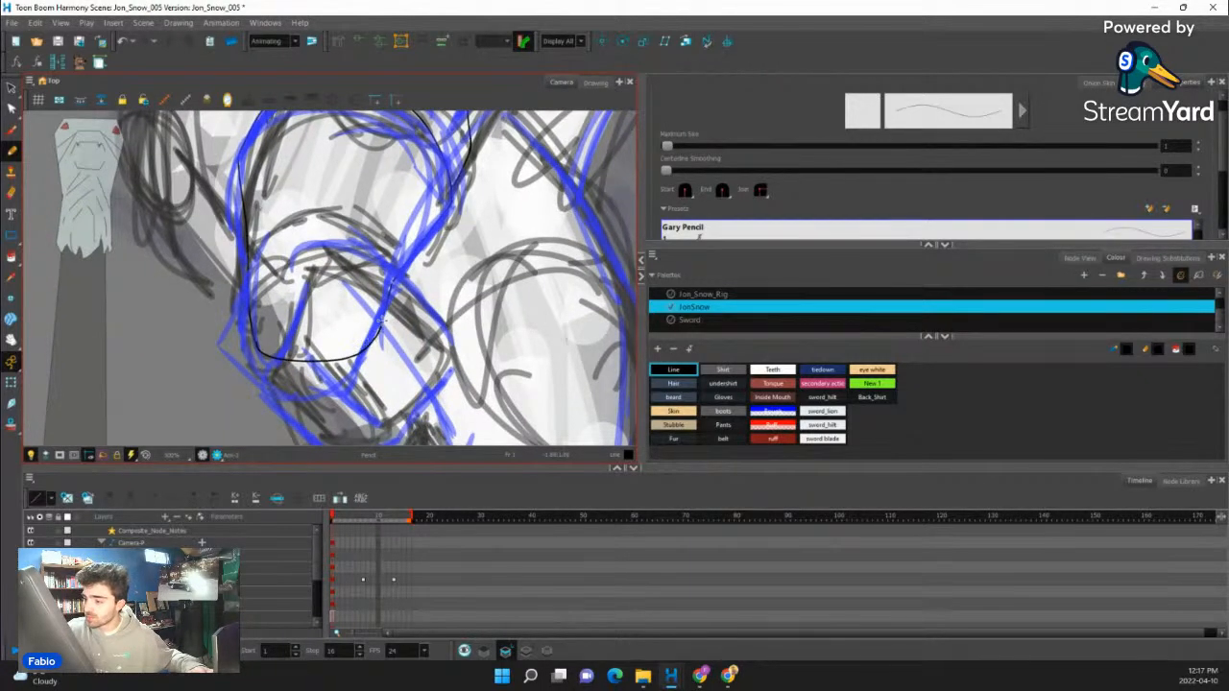
- Redraw the curved cuff line where the forearm meets the sleeve and cut away the stray piece at its outer end
left_click_drag(450, 247, 447, 332)
left_click_drag(449, 273, 453, 300)
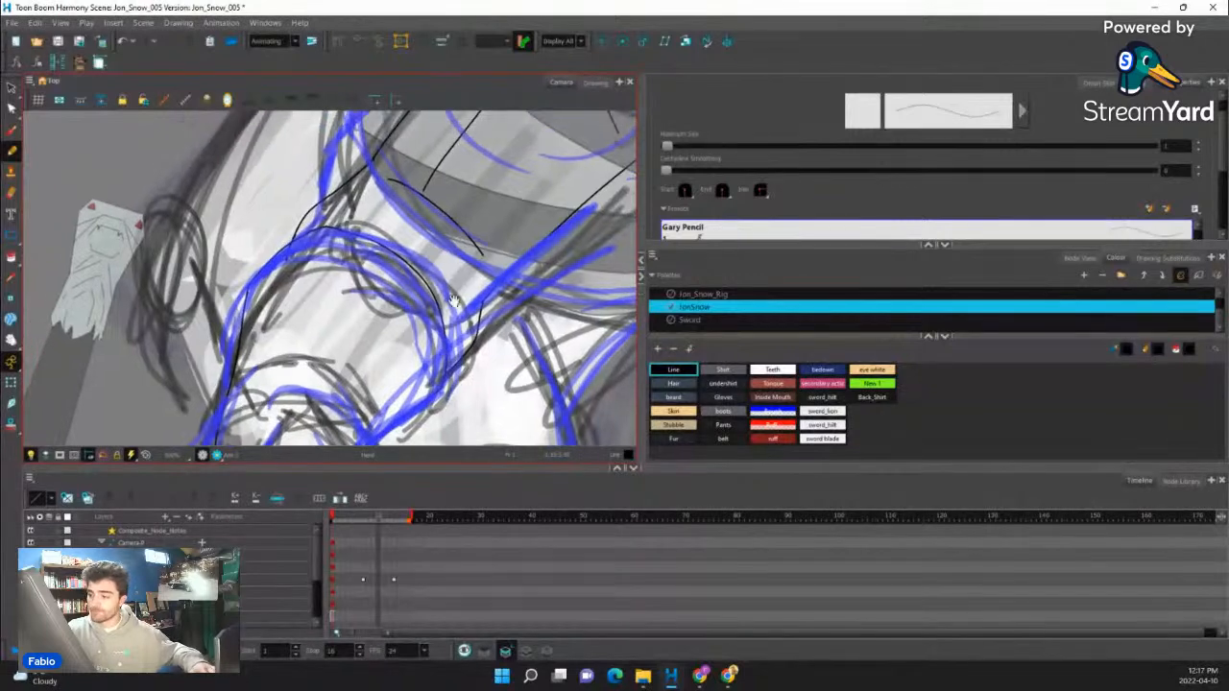
key("ctrl+z")
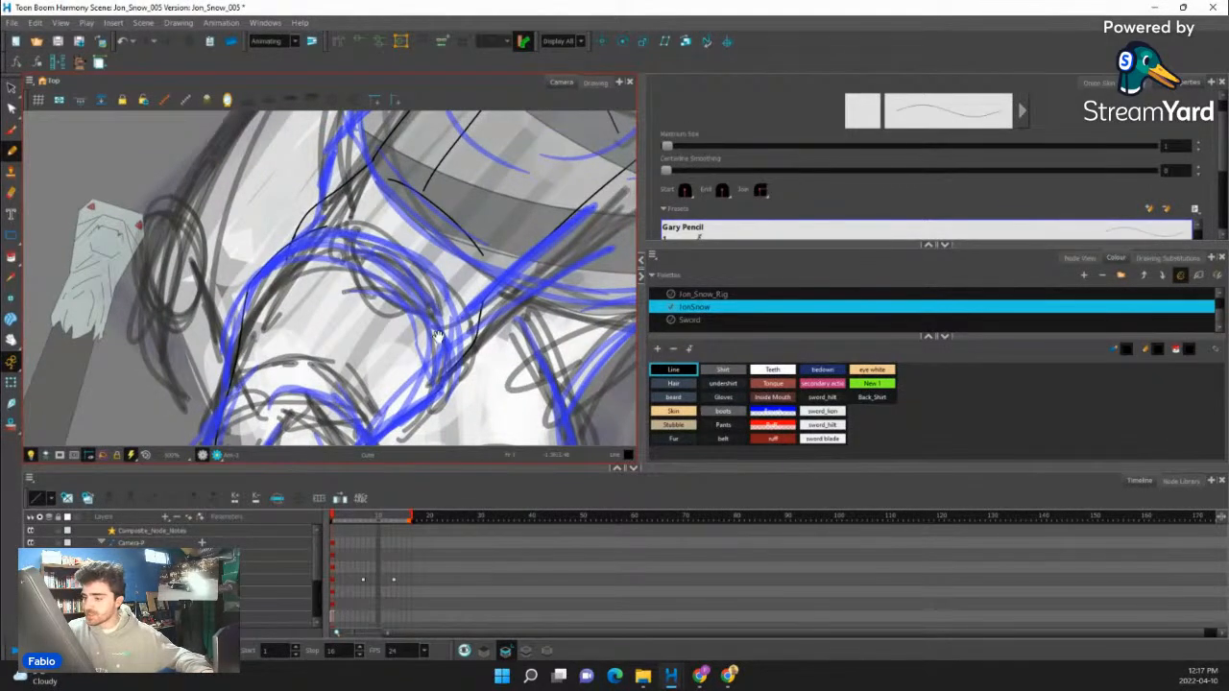
left_click_drag(445, 342, 328, 228)
key("alt+t")
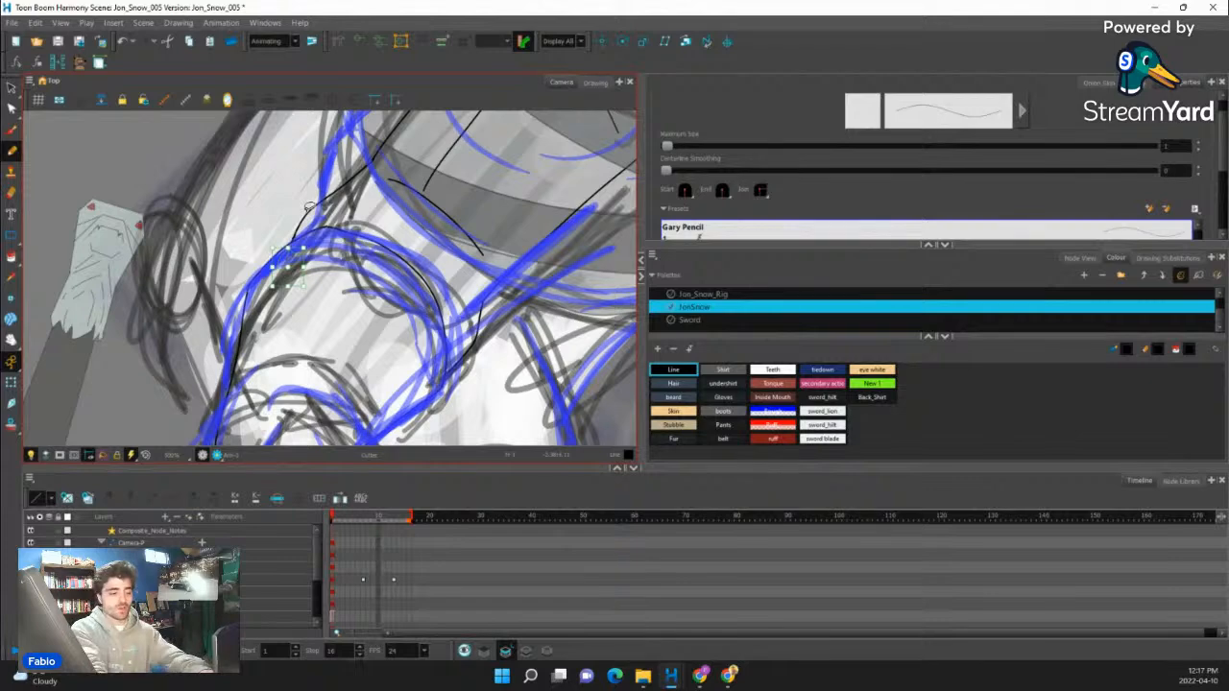
key("Delete")
scroll(231, 278, "down", 5)
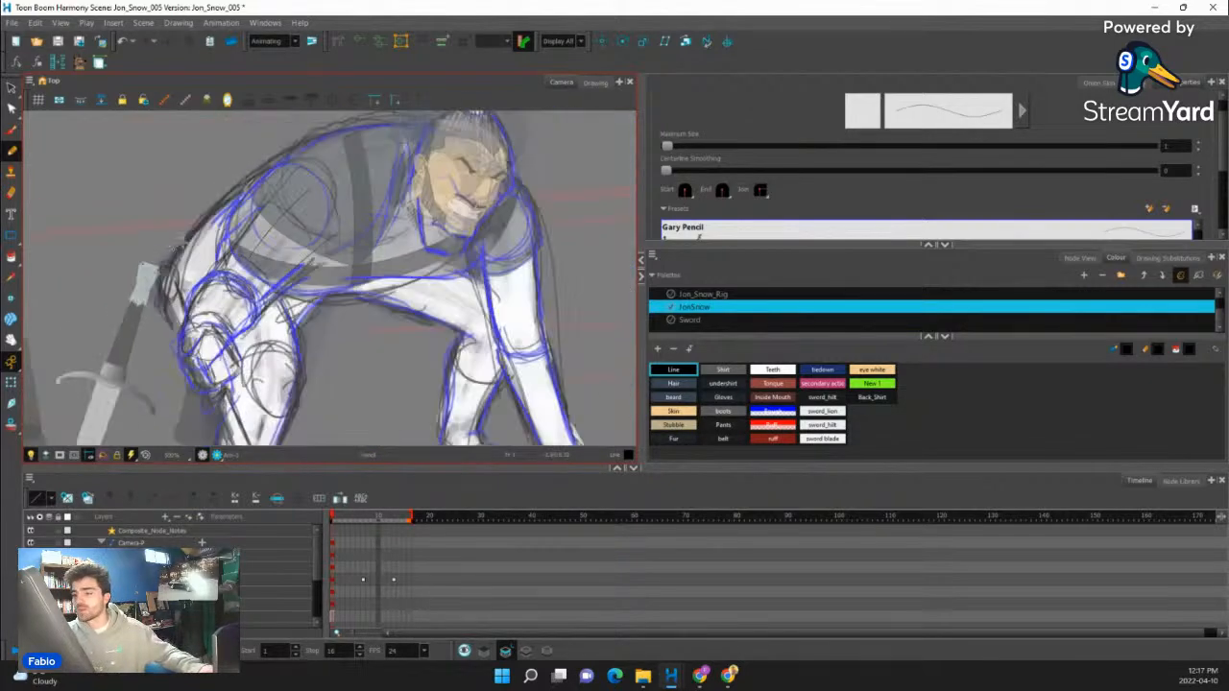
- Fill the new arm drawing's sleeve with the Shirt colour and its forearm with the Gloves colour
left_click(11, 256)
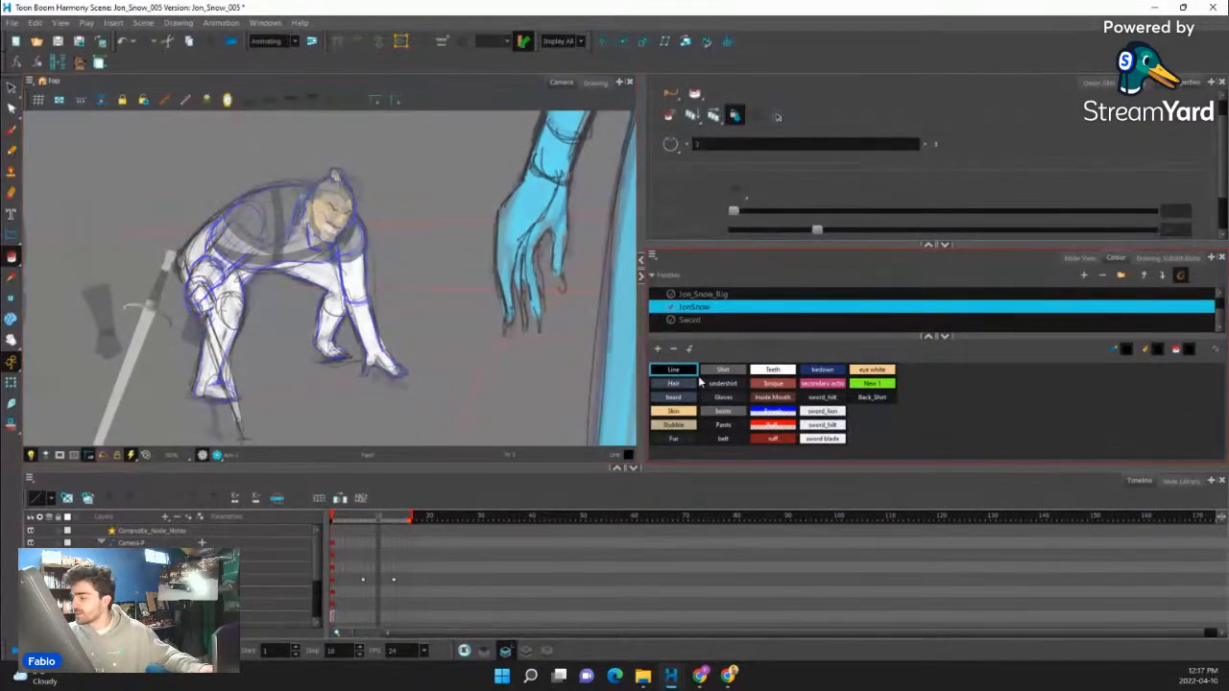
left_click(684, 411)
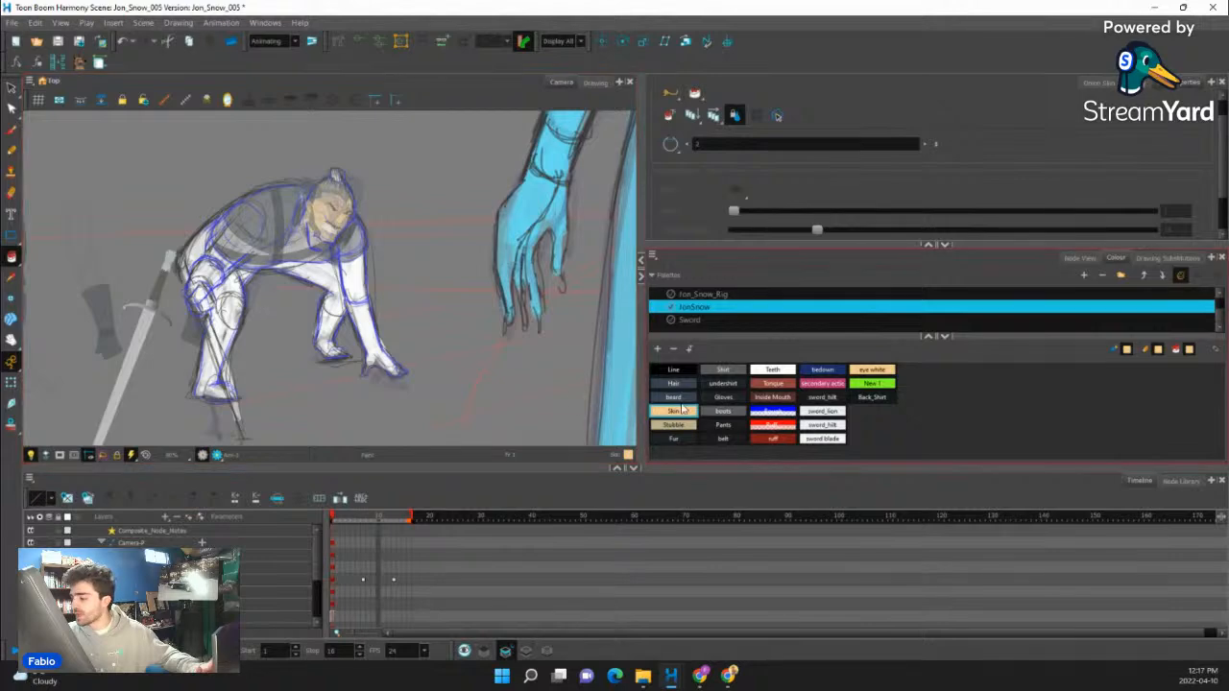
left_click(724, 370)
scroll(247, 257, "up", 6)
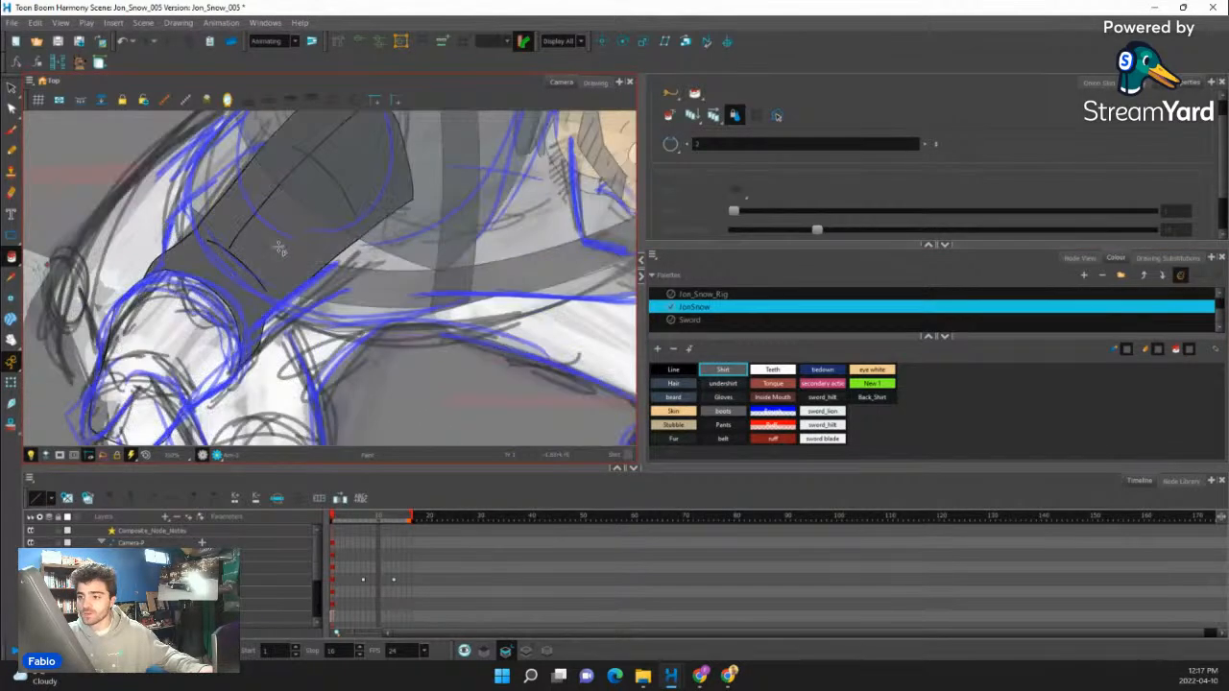
scroll(247, 258, "down", 3)
scroll(247, 258, "up", 4)
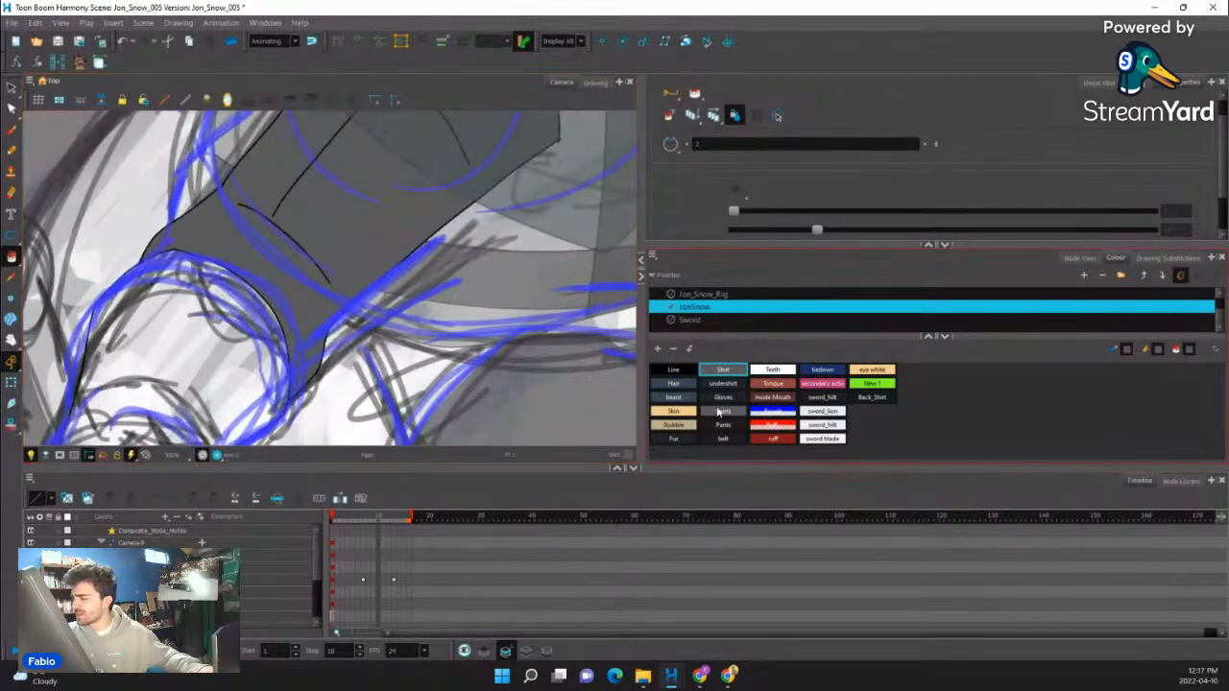
left_click(725, 396)
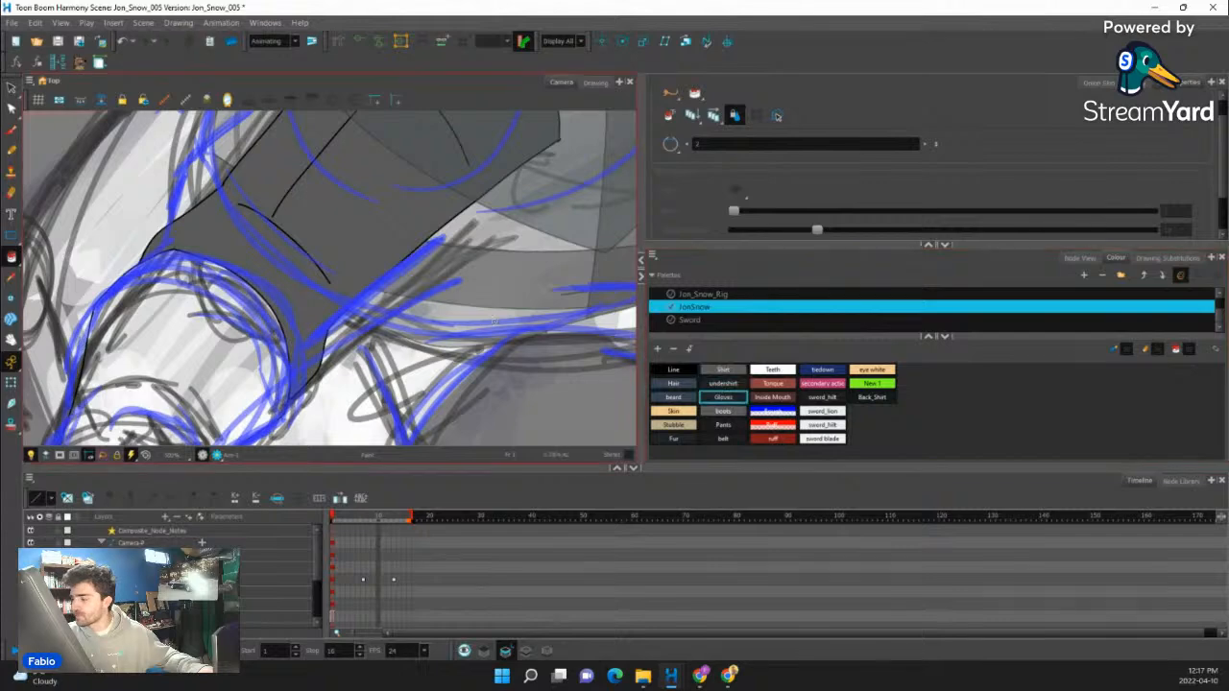
scroll(359, 308, "down", 6)
scroll(360, 308, "down", 3)
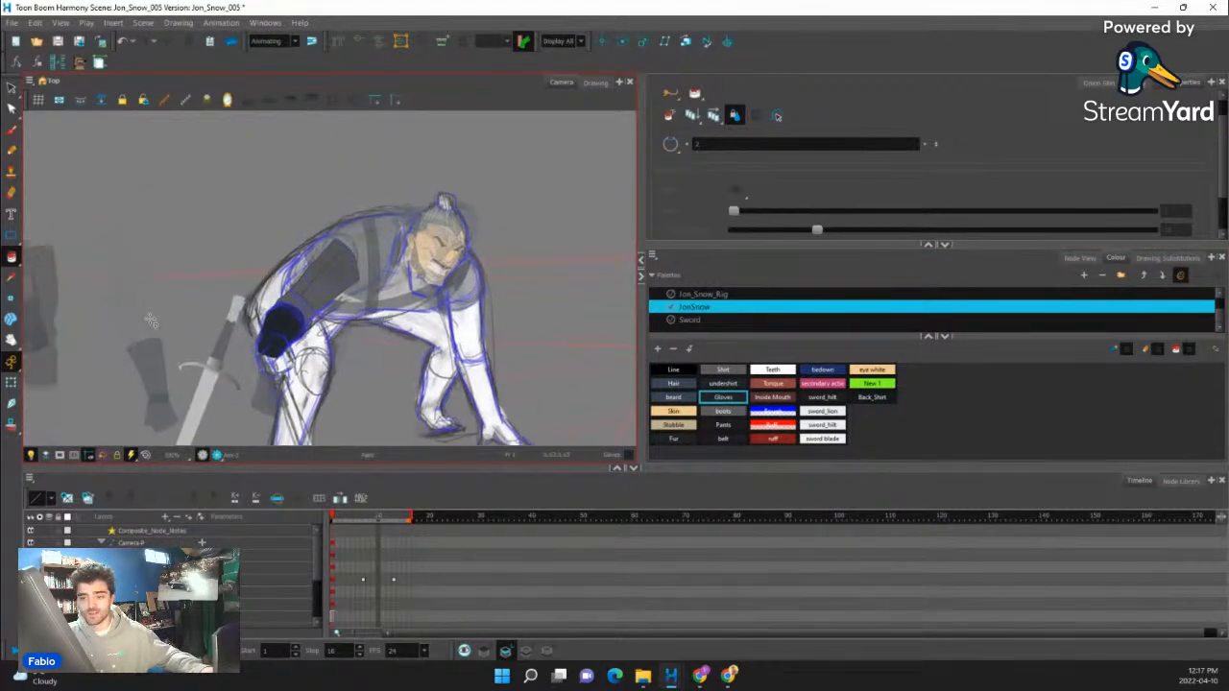
- Select the near gloved hand below the forearm and locate its drawing node in the arm's node network
key("alt+s")
scroll(363, 288, "down", 5)
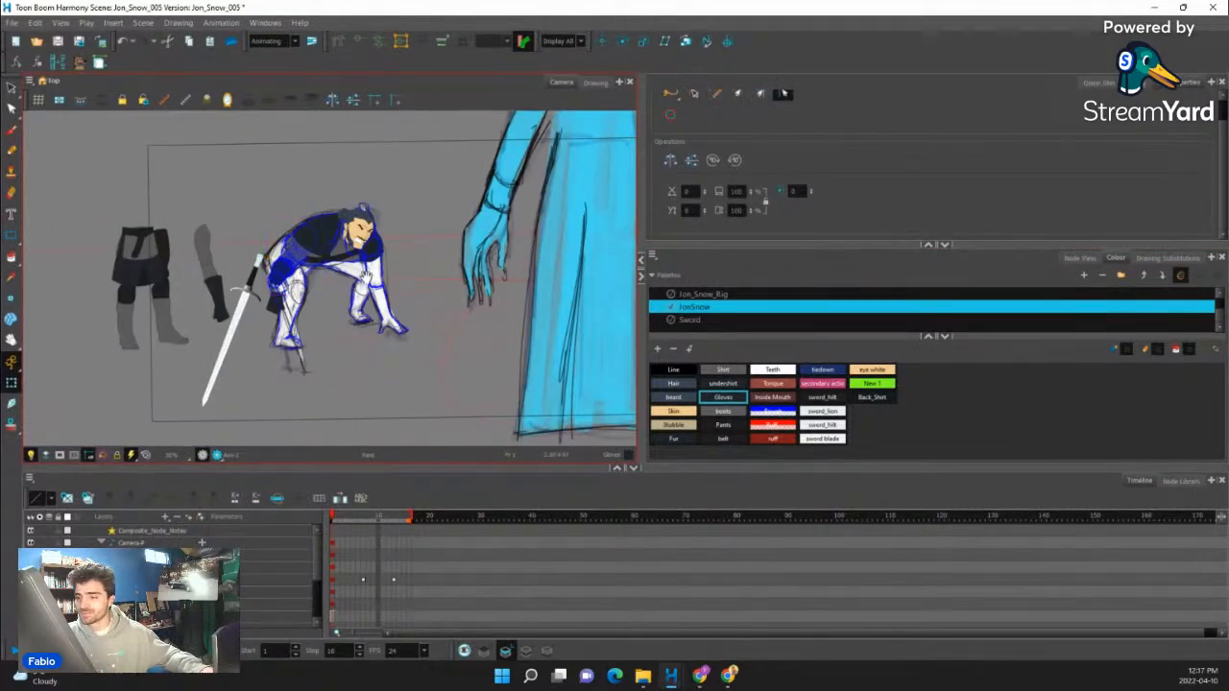
scroll(365, 274, "up", 8)
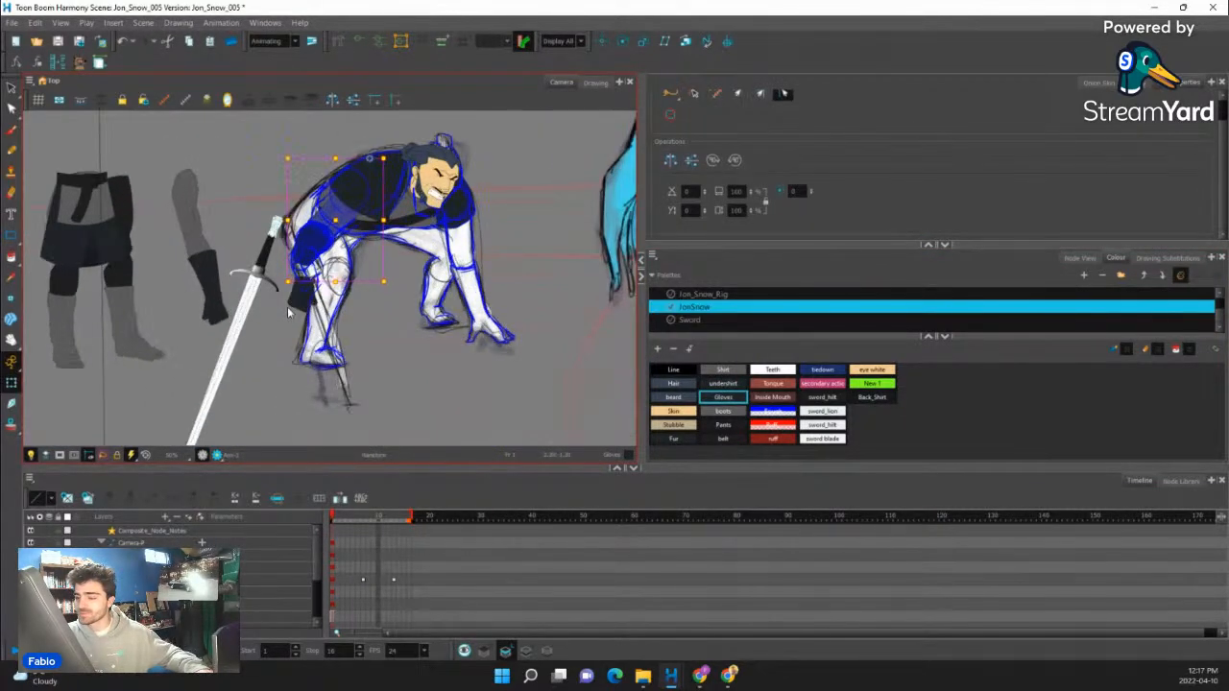
left_click(303, 288)
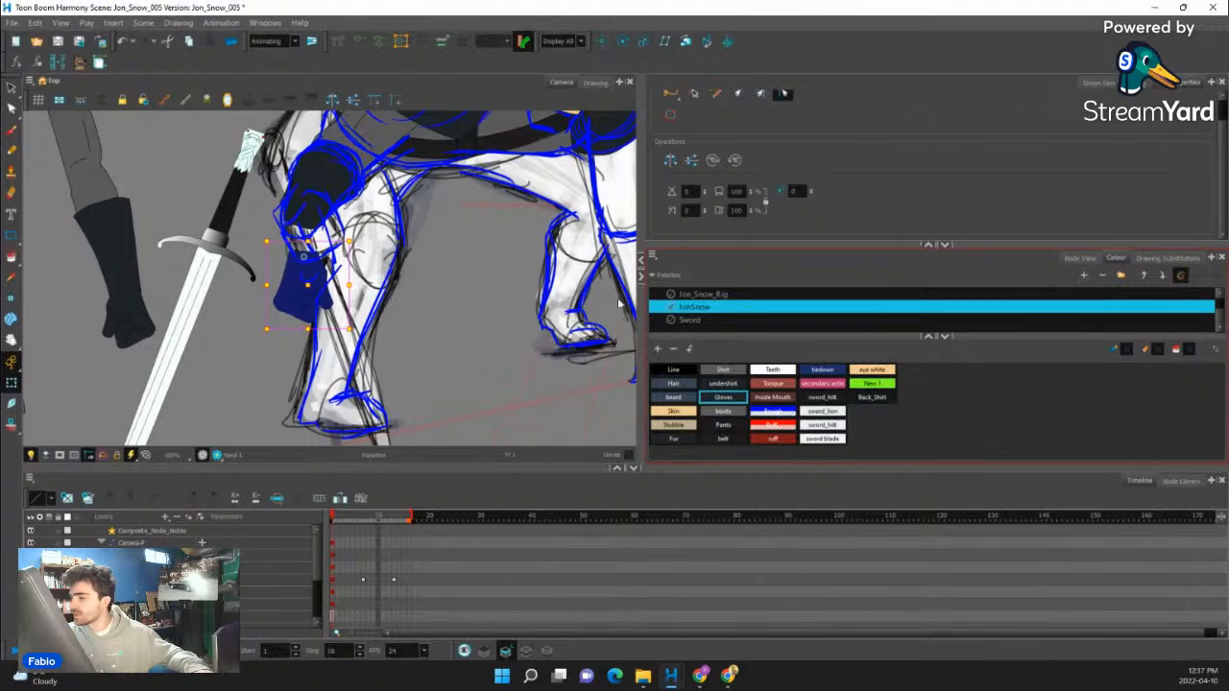
left_click(1079, 258)
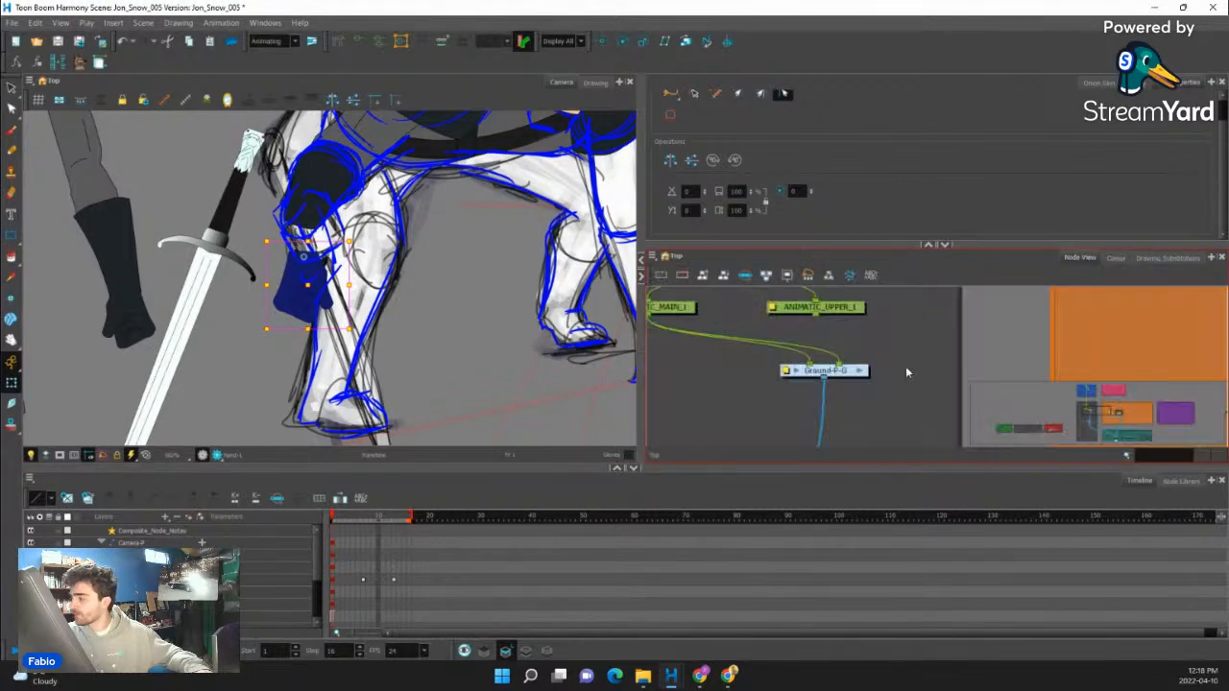
key("o")
scroll(897, 360, "down", 2)
left_click_drag(916, 391, 888, 370)
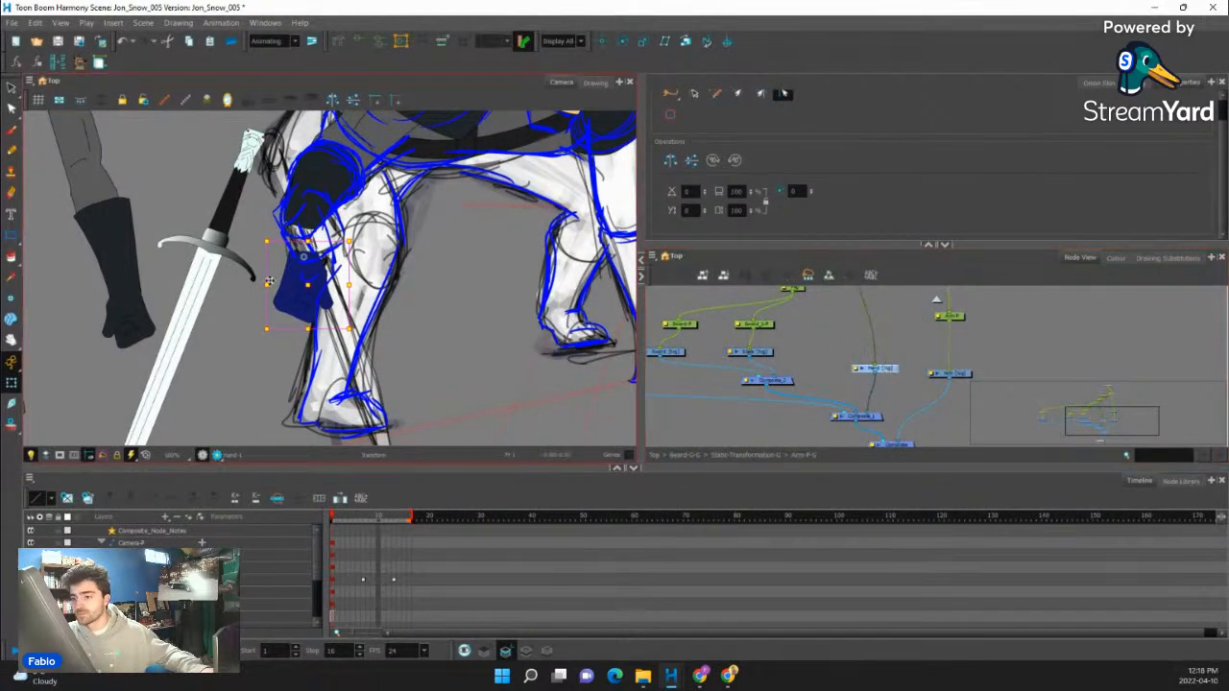
scroll(382, 282, "up", 2)
scroll(304, 298, "up", 1)
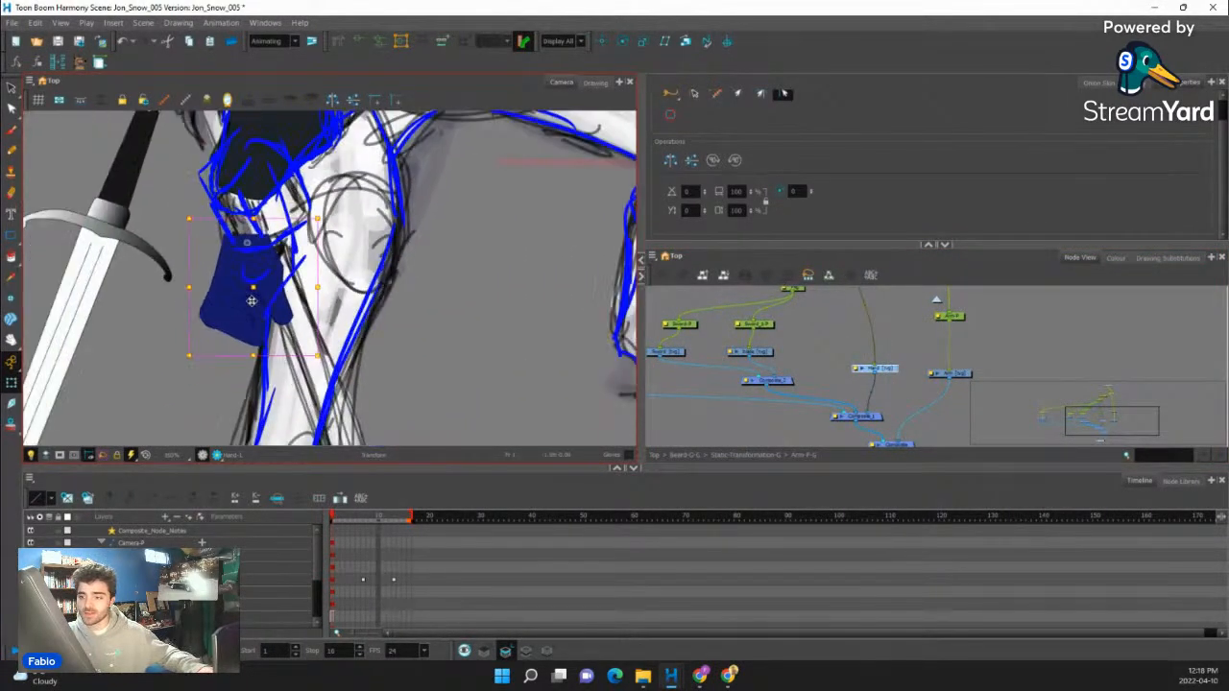
scroll(199, 275, "down", 3)
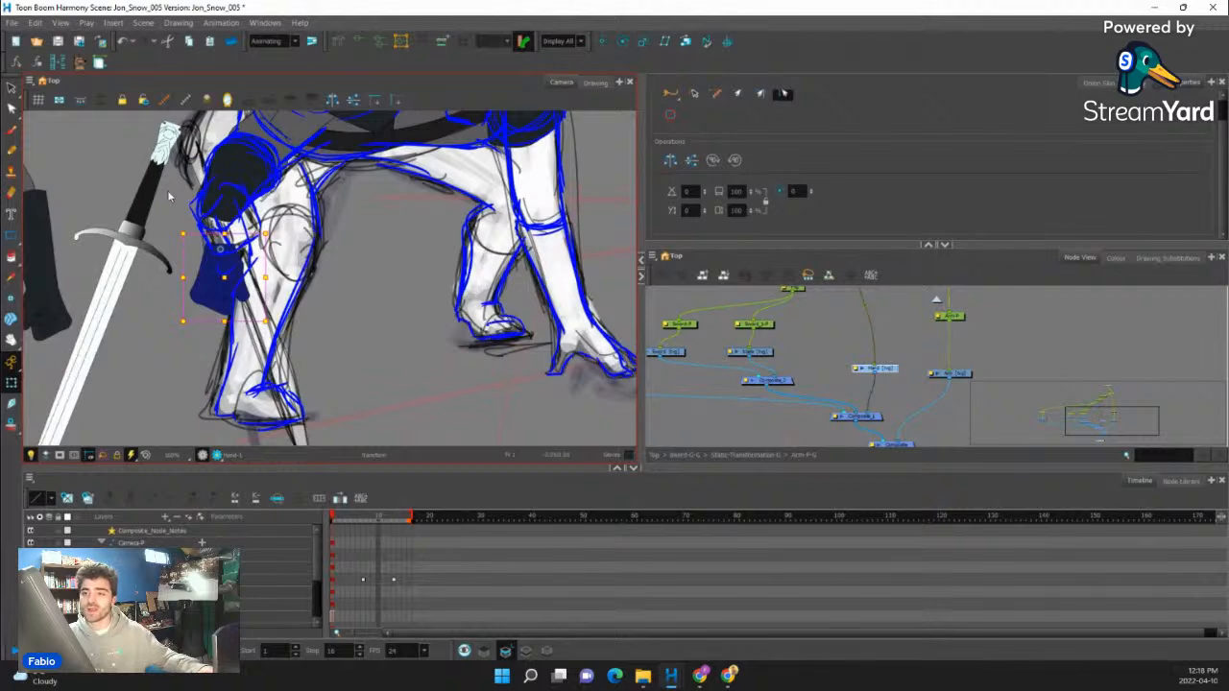
- Paste a duplicate of the Hand drawing node beside the original and connect its output to Composite_1
scroll(885, 368, "up", 2)
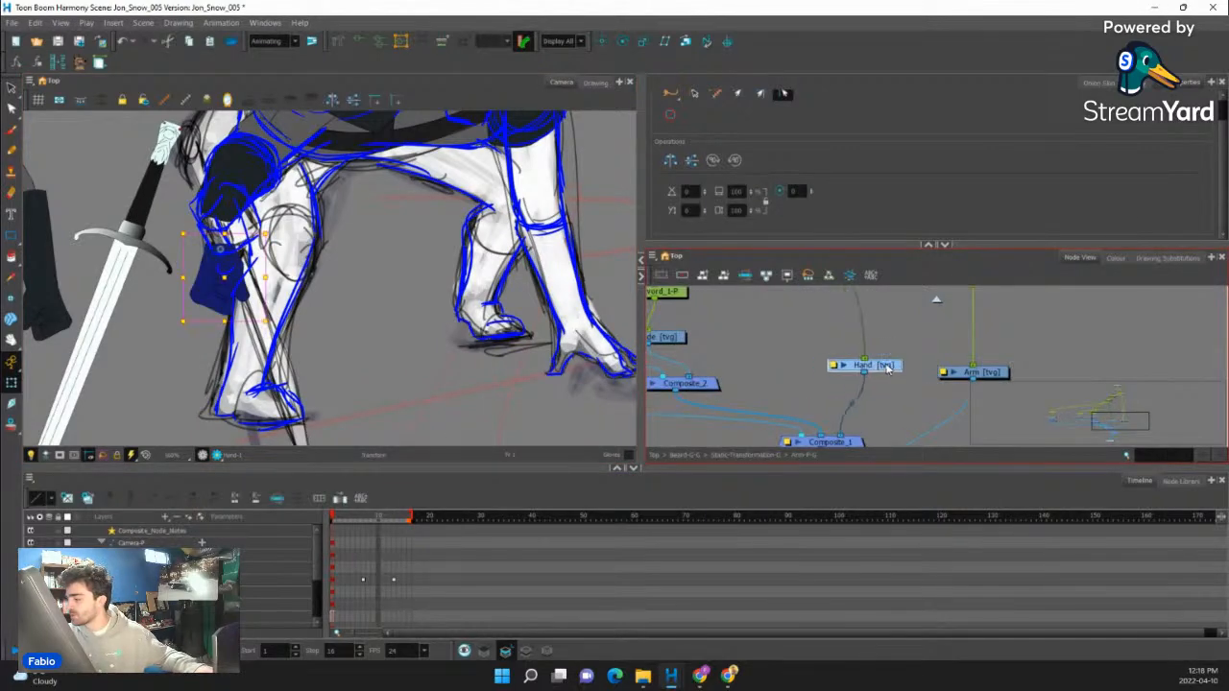
key("ctrl+v")
left_click_drag(926, 410, 783, 364)
left_click(888, 368)
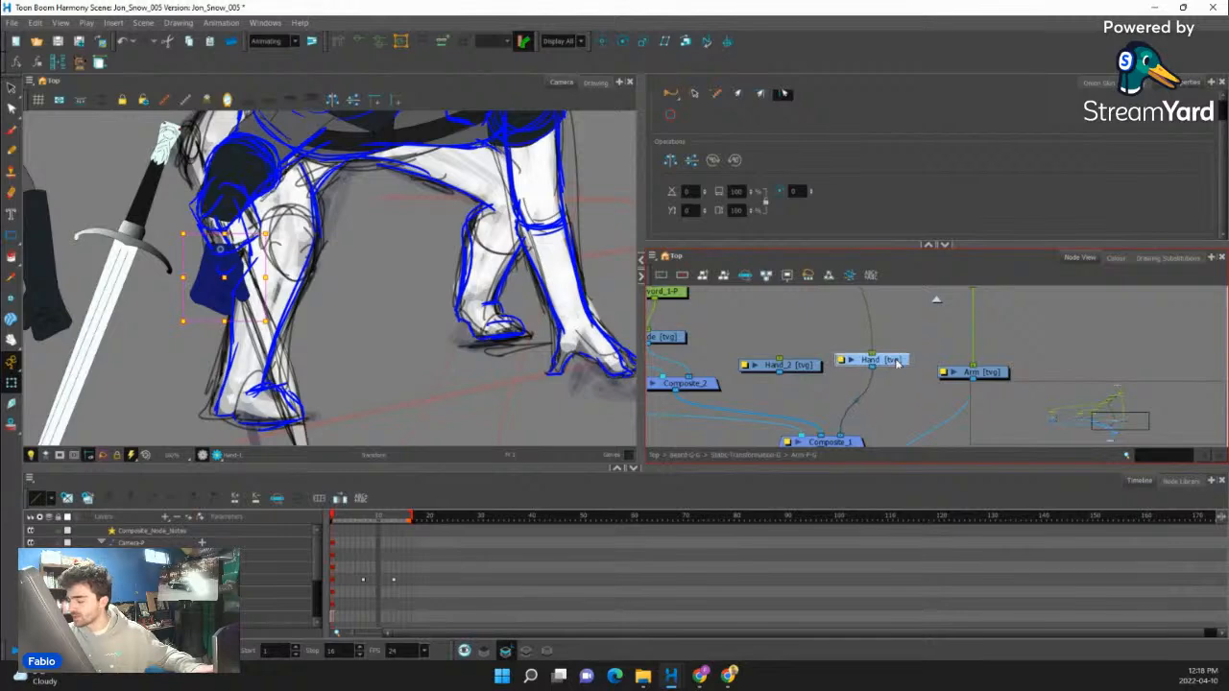
left_click_drag(776, 373, 819, 439)
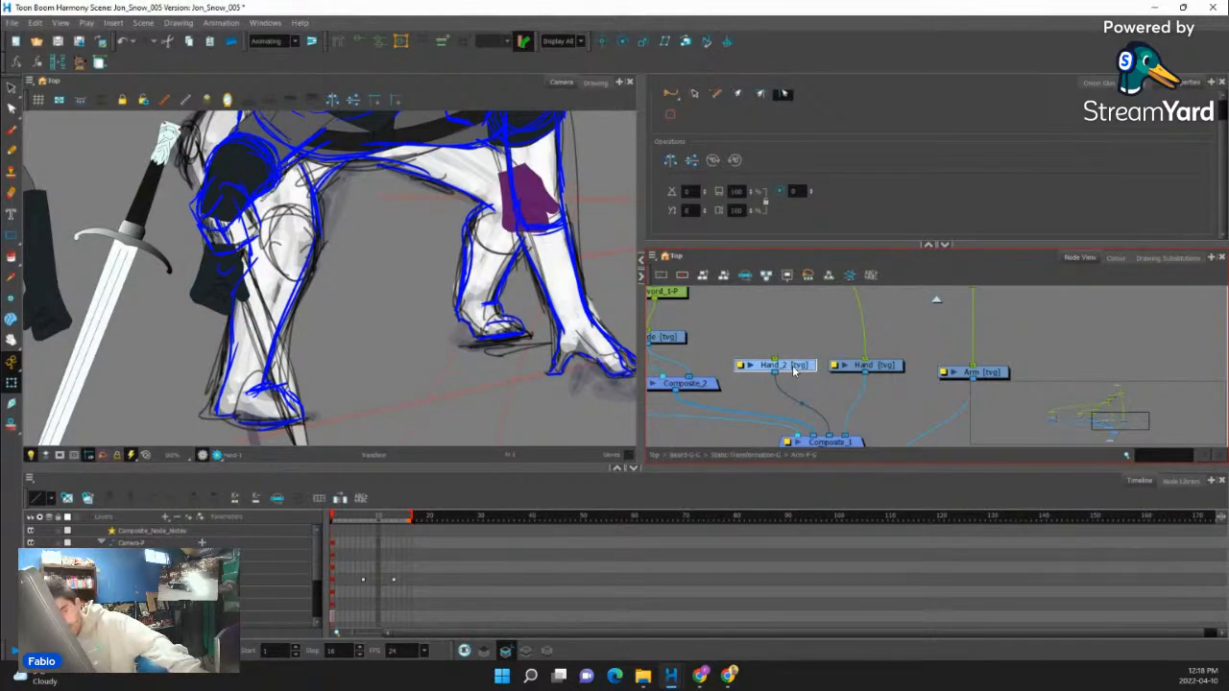
- Add a parent peg to the duplicated hand node and connect that peg beneath the original hand's peg
key("ctrl+p")
left_click_drag(802, 337, 787, 413)
left_click(797, 363)
scroll(797, 363, "down", 3)
left_click_drag(796, 367, 793, 378)
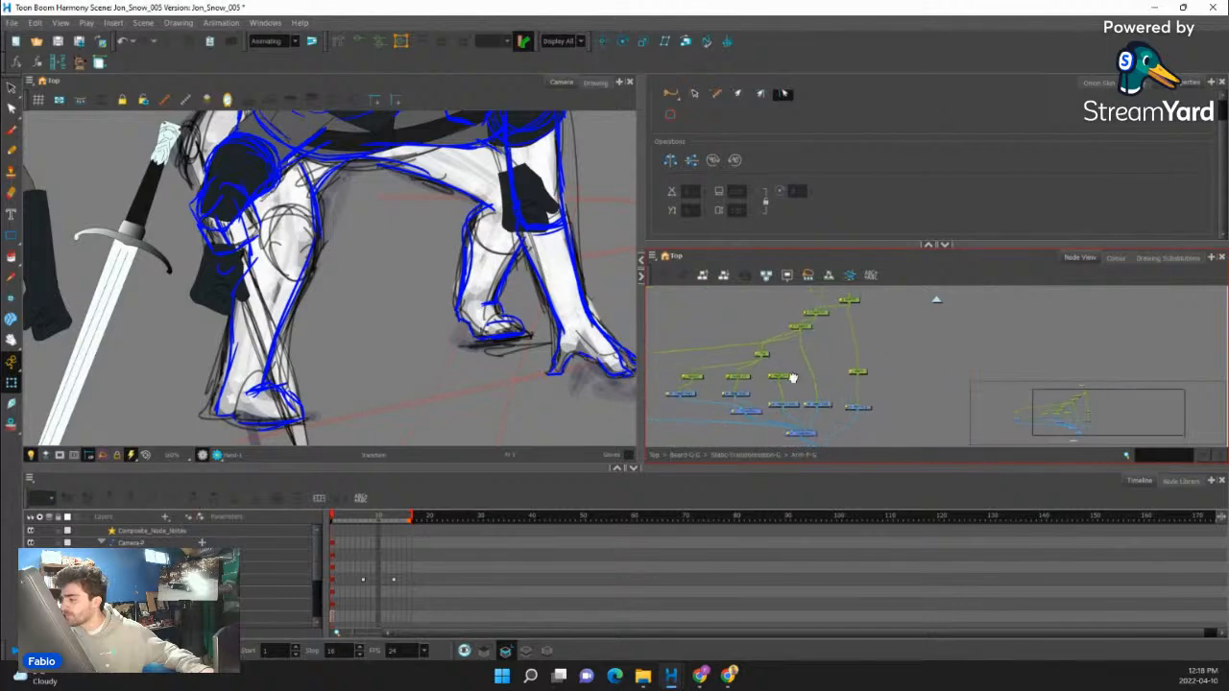
scroll(810, 337, "up", 3)
mouse_move(819, 307)
left_mouse_down()
mouse_move(847, 335)
mouse_move(764, 390)
left_mouse_up()
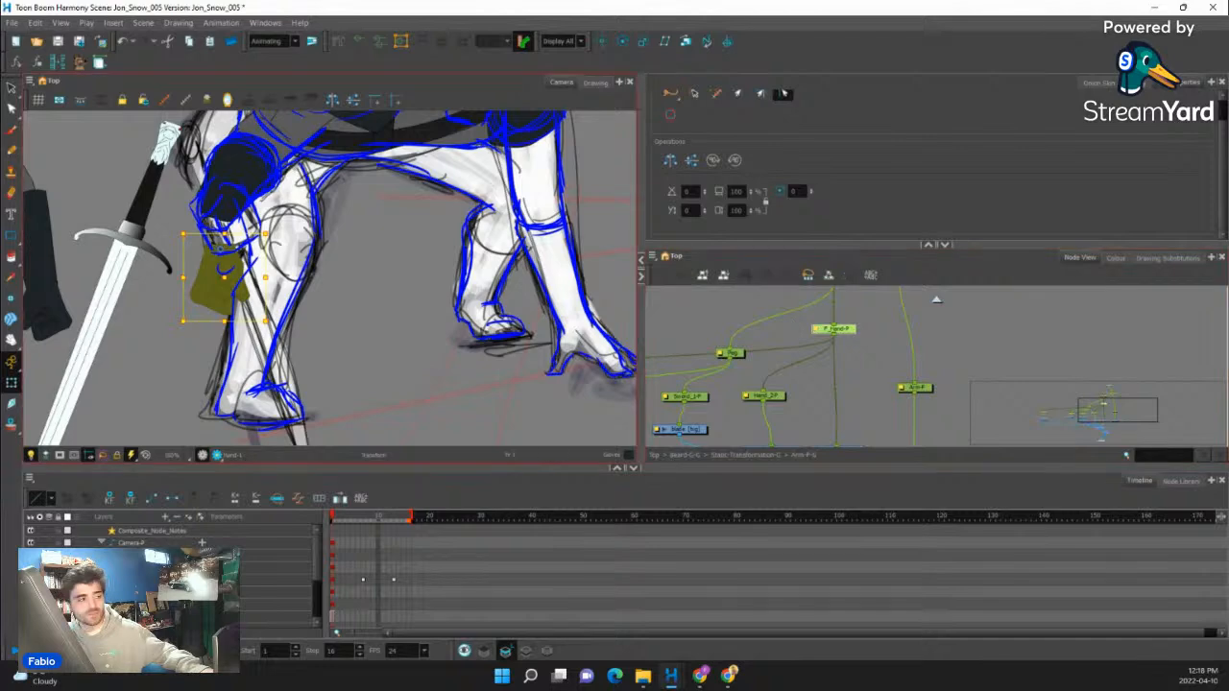
- Copy the P_Hand-P peg's pivot X value 1.82776 and its Y value into the Hand_2-P peg's pivot
double_click(734, 352)
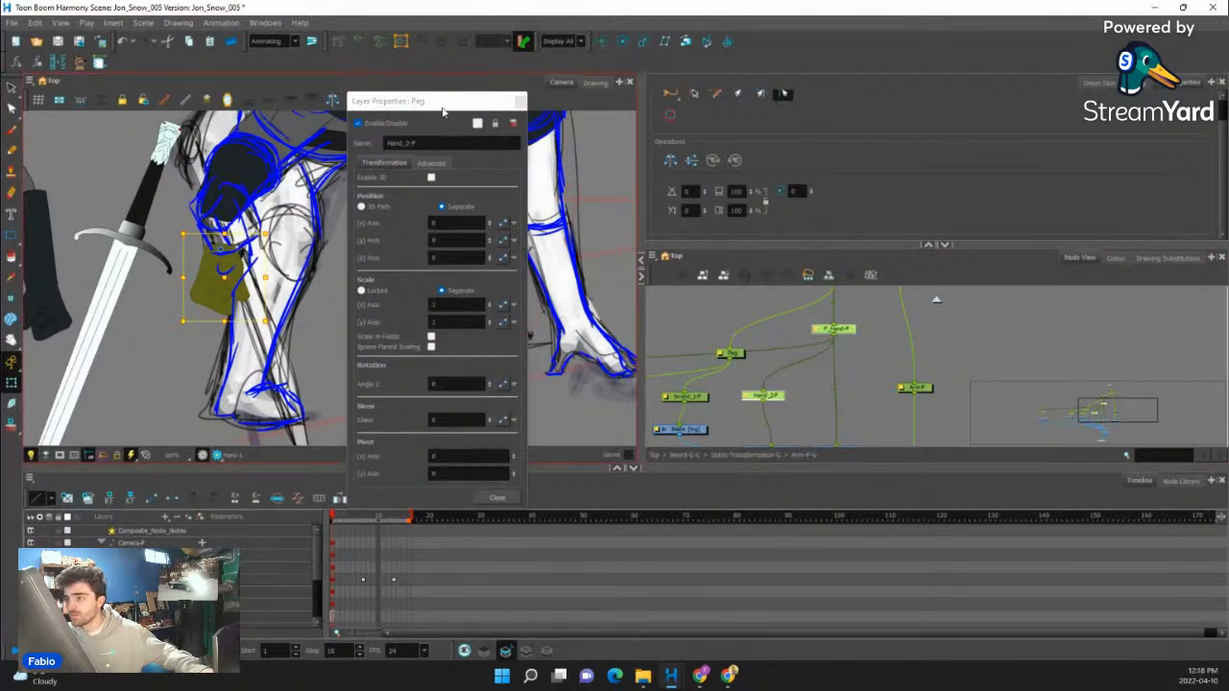
double_click(749, 401)
left_click_drag(472, 458, 429, 464)
key("ctrl+c")
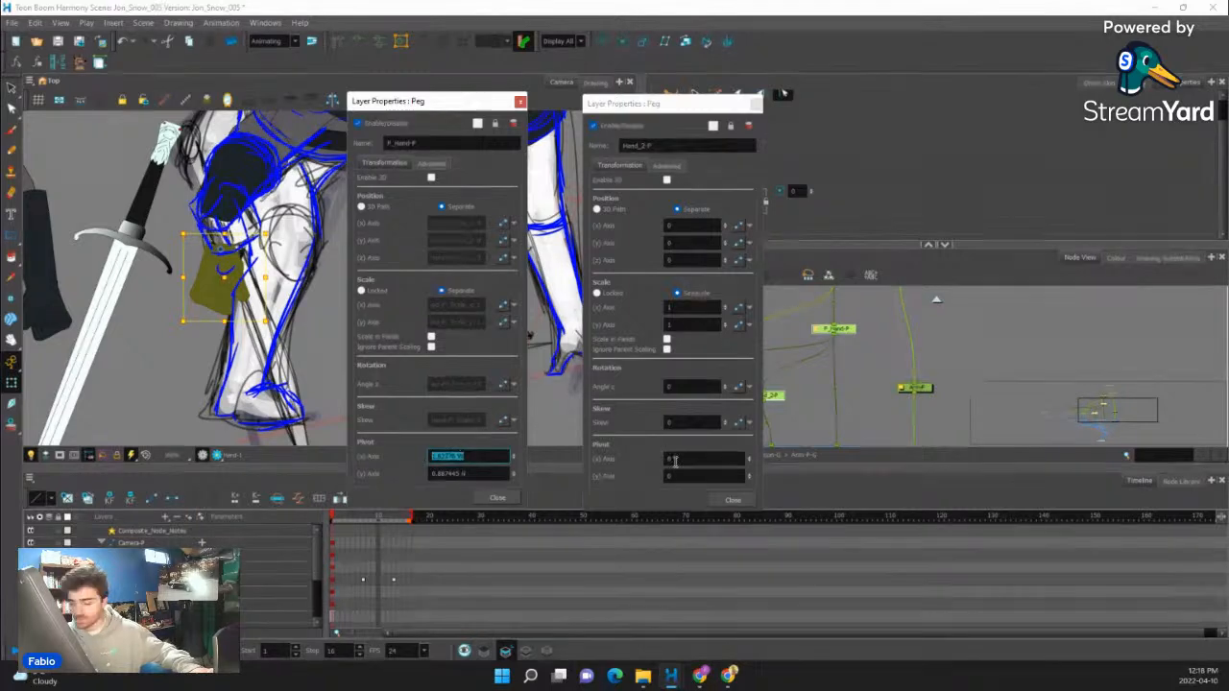
left_click_drag(675, 459, 610, 465)
key("ctrl+v")
left_click(473, 475)
left_click_drag(474, 474, 412, 478)
key("ctrl+c")
left_click_drag(676, 476, 654, 479)
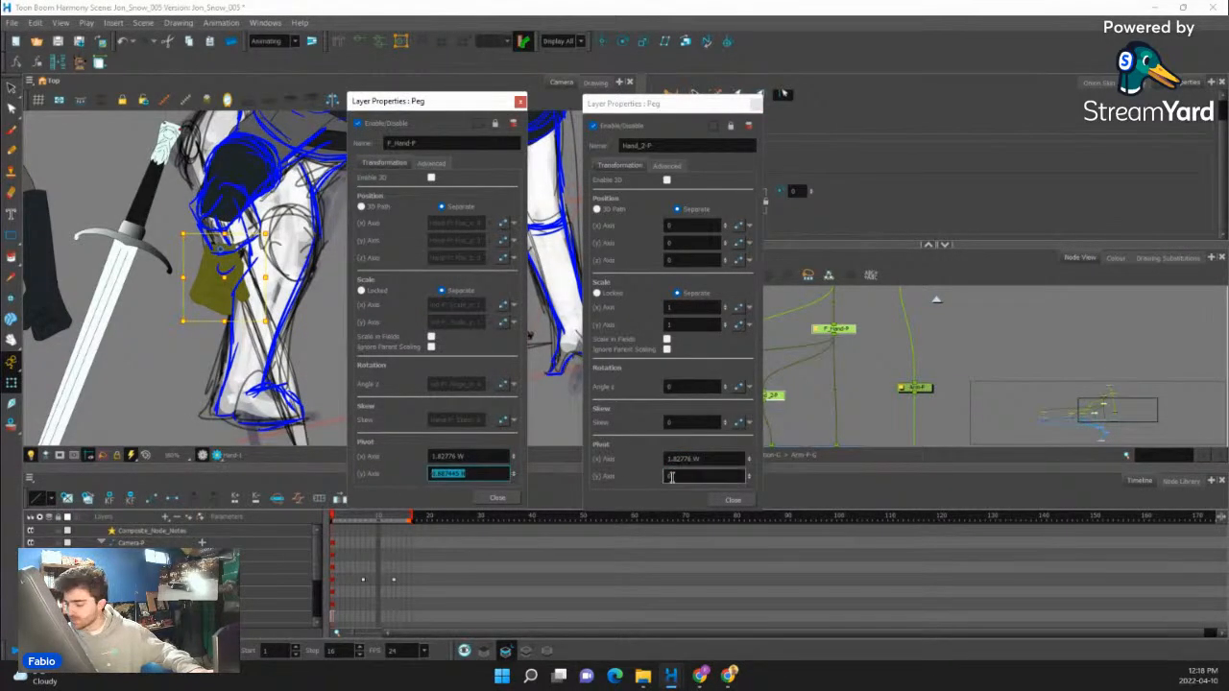
key("ctrl+v")
left_click(731, 500)
left_click(500, 498)
- Test-rotate the duplicated hand and the original hand's peg about their pivots, undoing the rotations
left_click(854, 392)
scroll(854, 392, "down", 3)
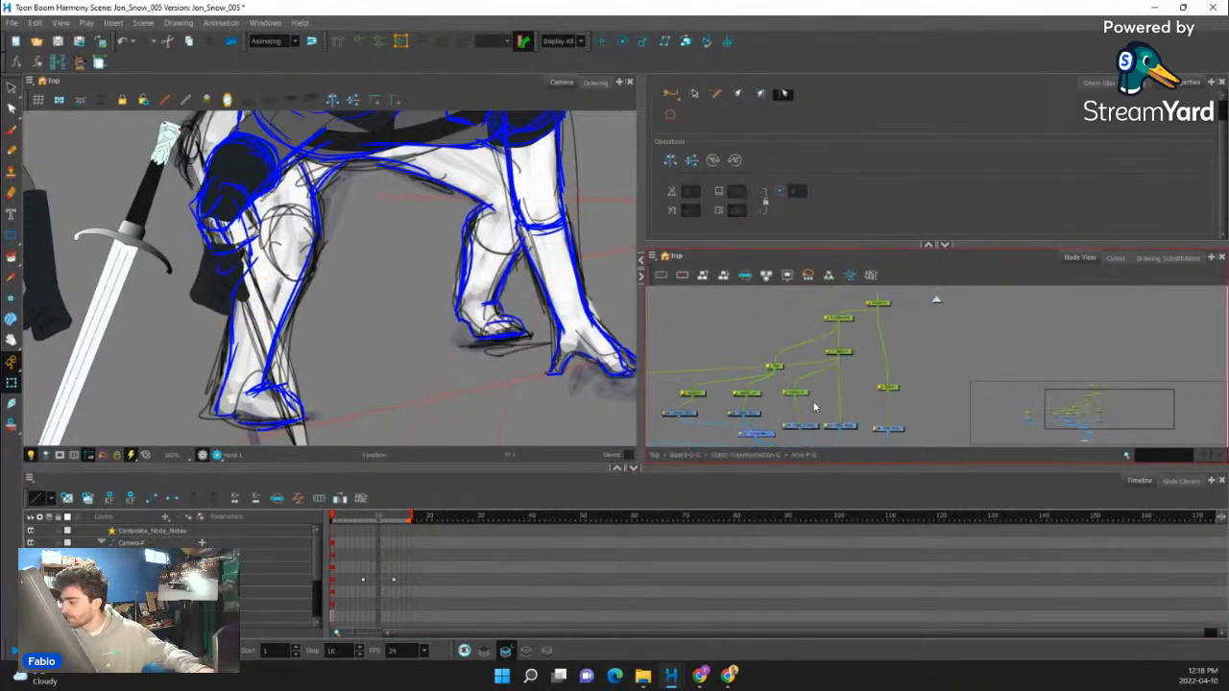
scroll(816, 404, "up", 2)
left_click_drag(802, 391, 793, 387)
left_click_drag(171, 316, 352, 316)
scroll(352, 317, "up", 1)
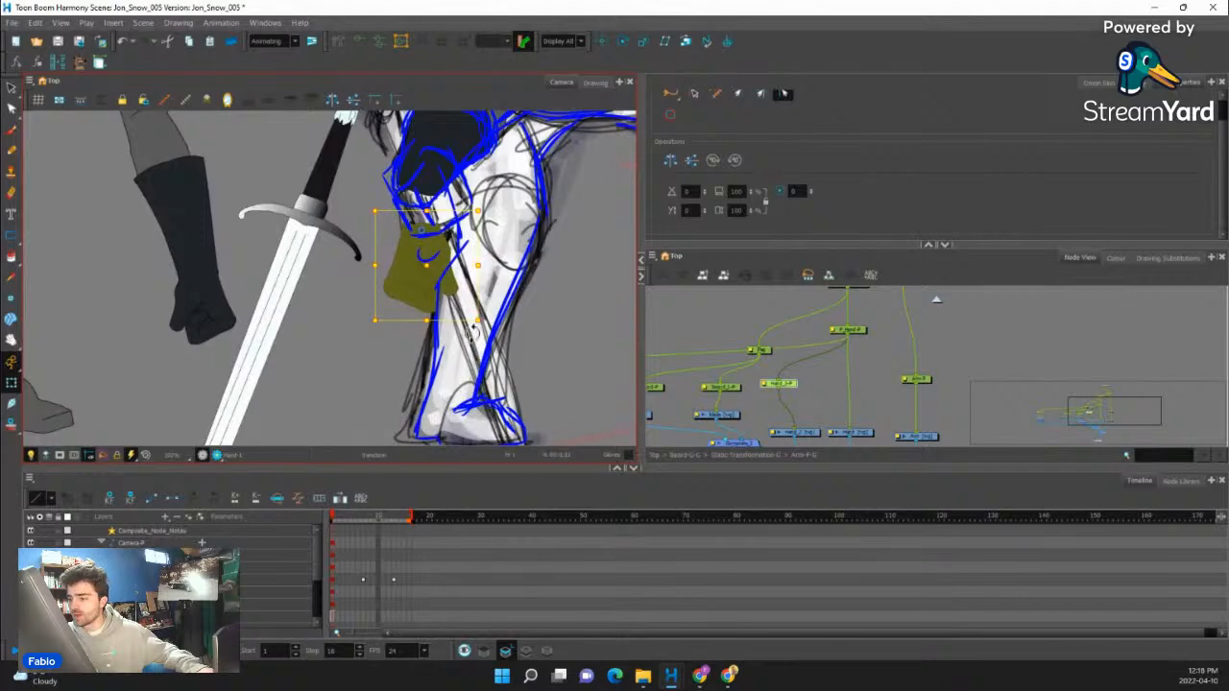
mouse_move(483, 330)
left_mouse_down()
mouse_move(369, 321)
mouse_move(441, 344)
mouse_move(413, 340)
left_mouse_up()
scroll(411, 292, "up", 2)
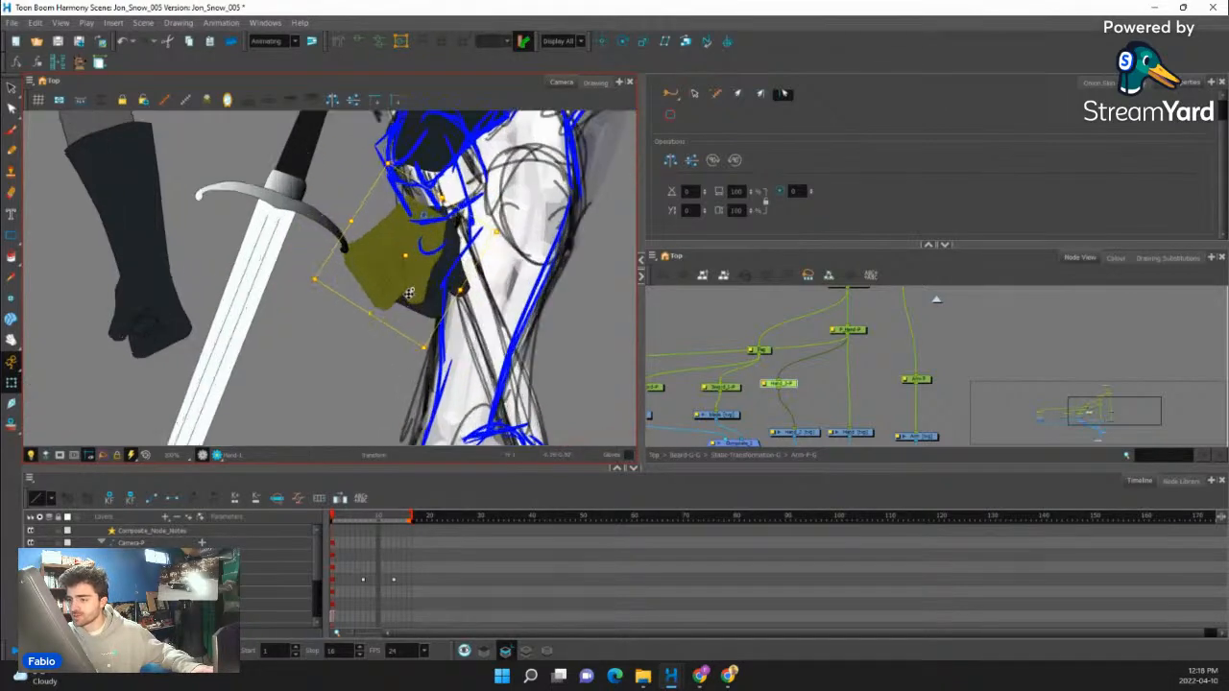
key("ctrl+z")
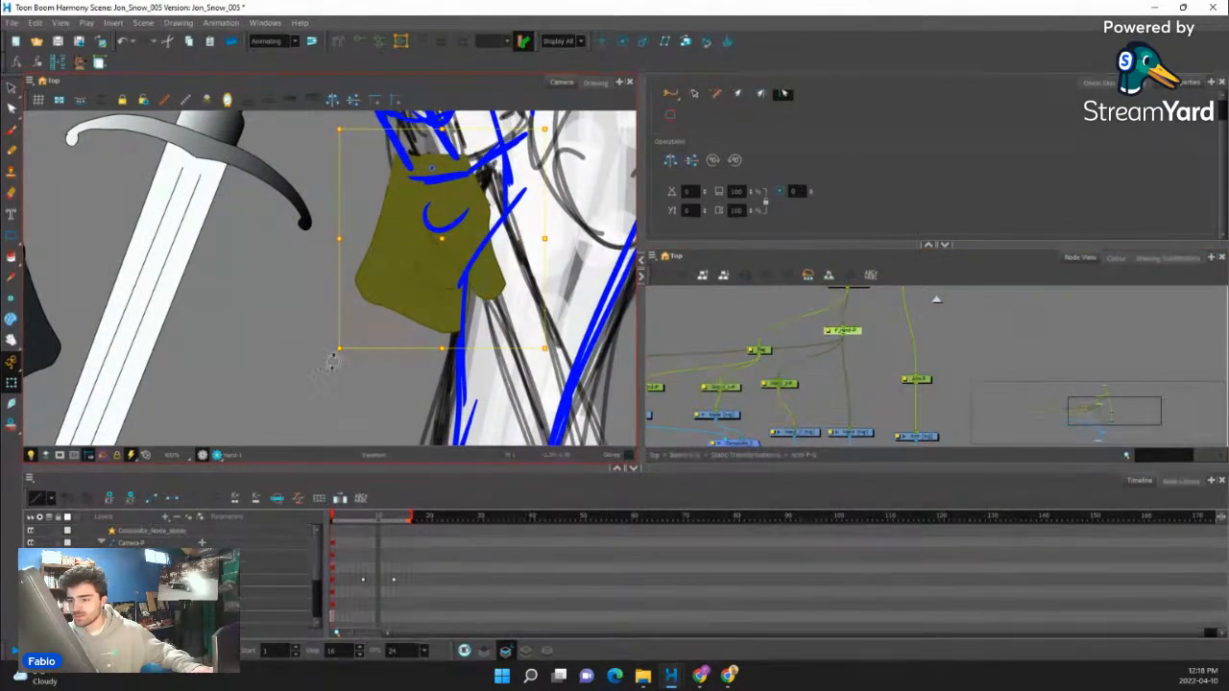
mouse_move(334, 357)
left_mouse_down()
mouse_move(287, 349)
mouse_move(297, 354)
left_mouse_up()
key("ctrl+z")
- Insert an Overlay-Layer node between Hand_2 and Composite_1 and space the Hand drawing nodes apart
left_click_drag(817, 356, 811, 328)
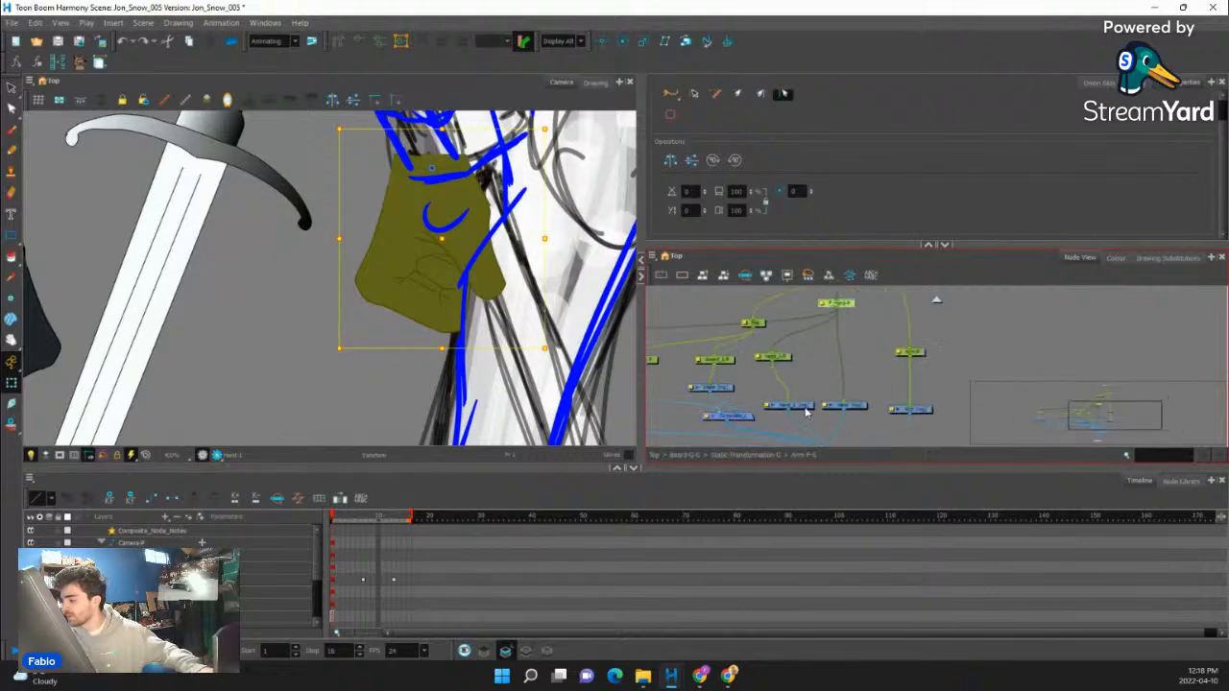
left_click(802, 406)
left_click(1176, 478)
left_click(187, 499)
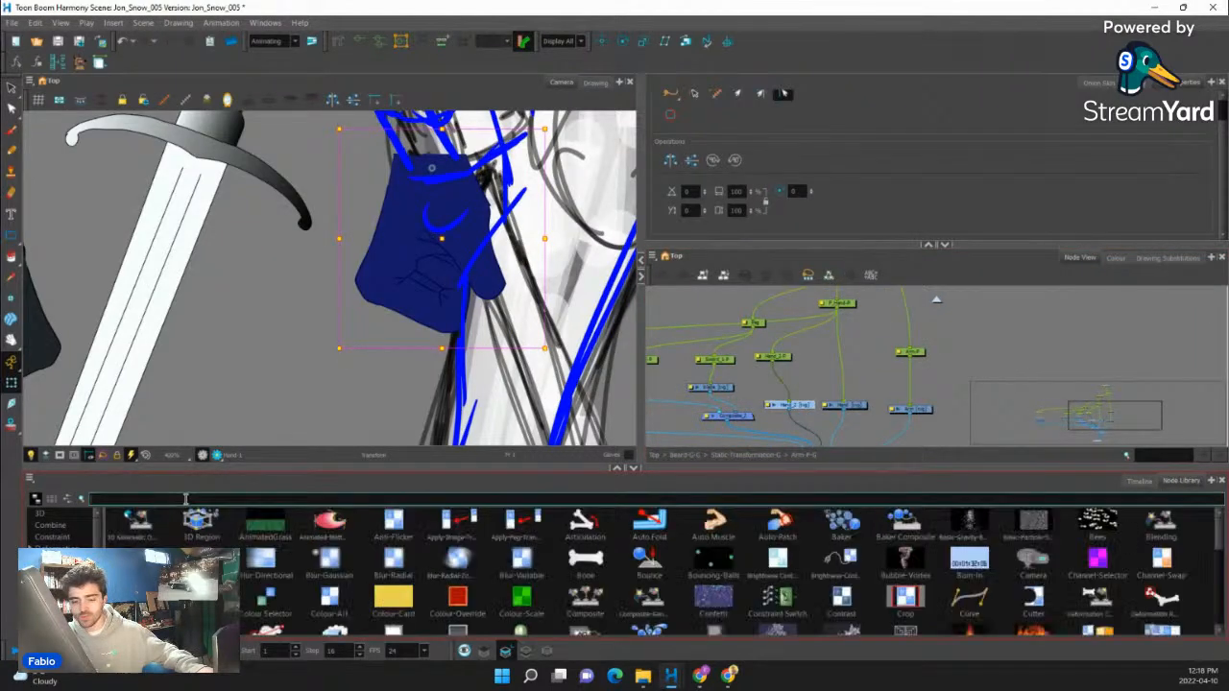
type("overlay")
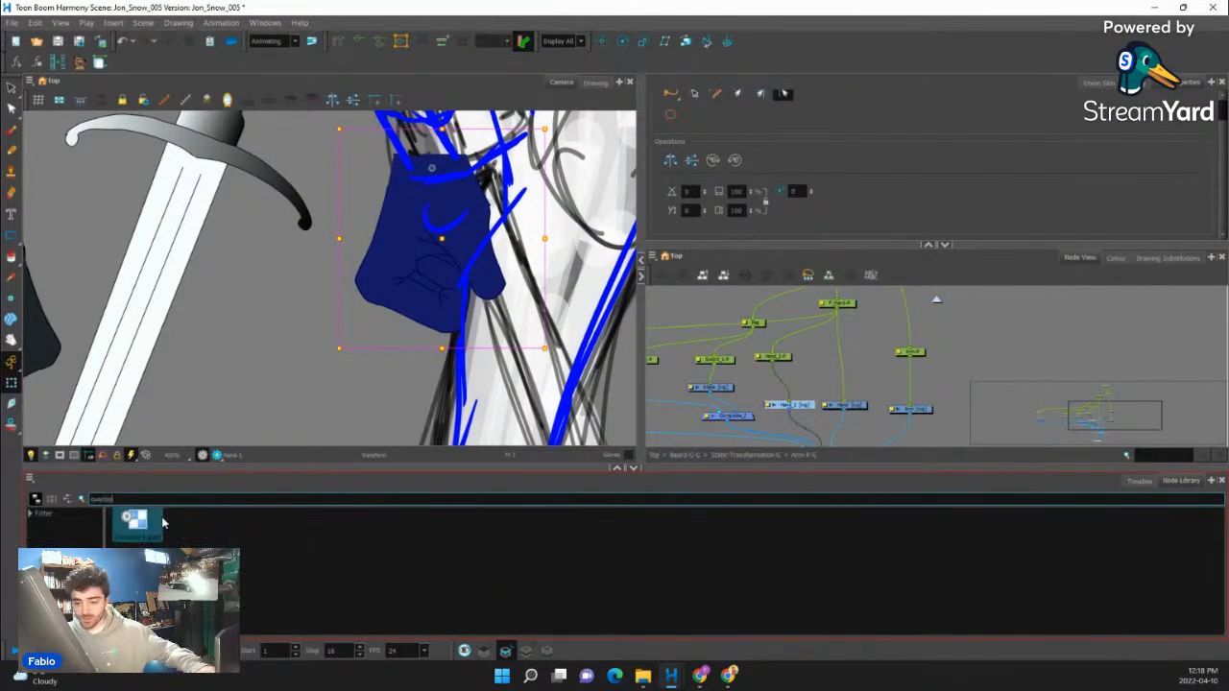
left_click_drag(163, 522, 486, 491)
left_click_drag(801, 426, 801, 426)
left_click_drag(800, 440, 790, 372)
scroll(776, 401, "up", 3)
scroll(790, 372, "up", 1)
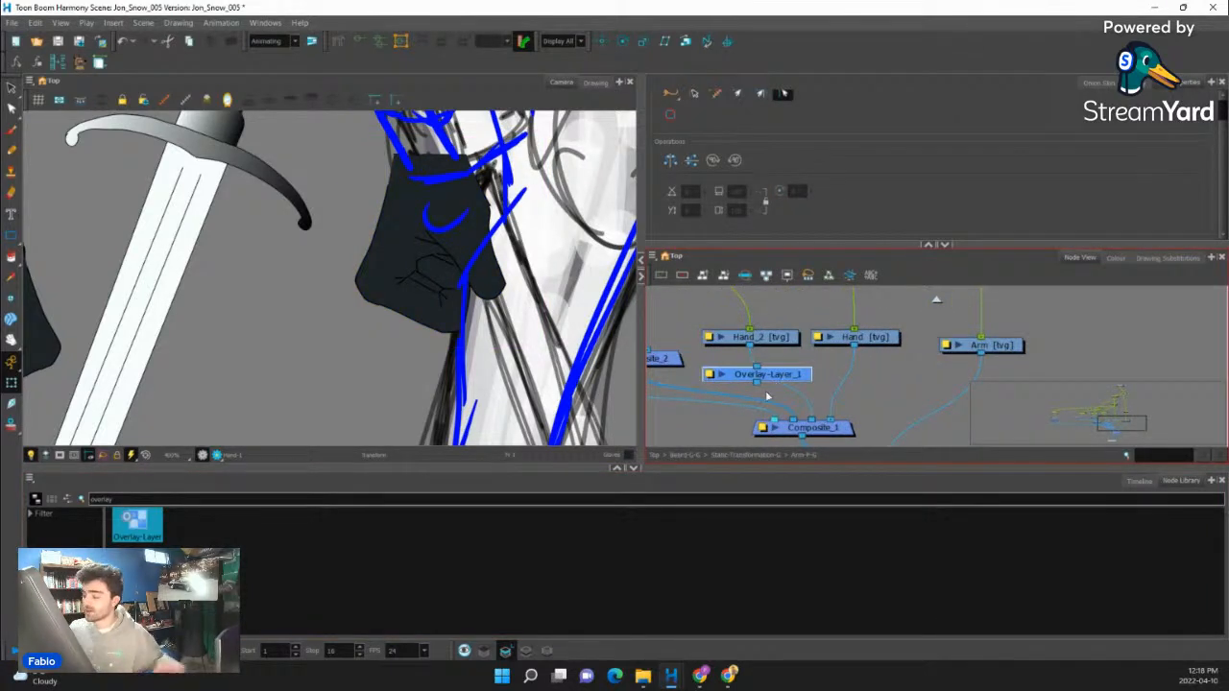
left_click_drag(787, 378, 803, 366)
left_click(789, 338)
left_click_drag(858, 337, 871, 337)
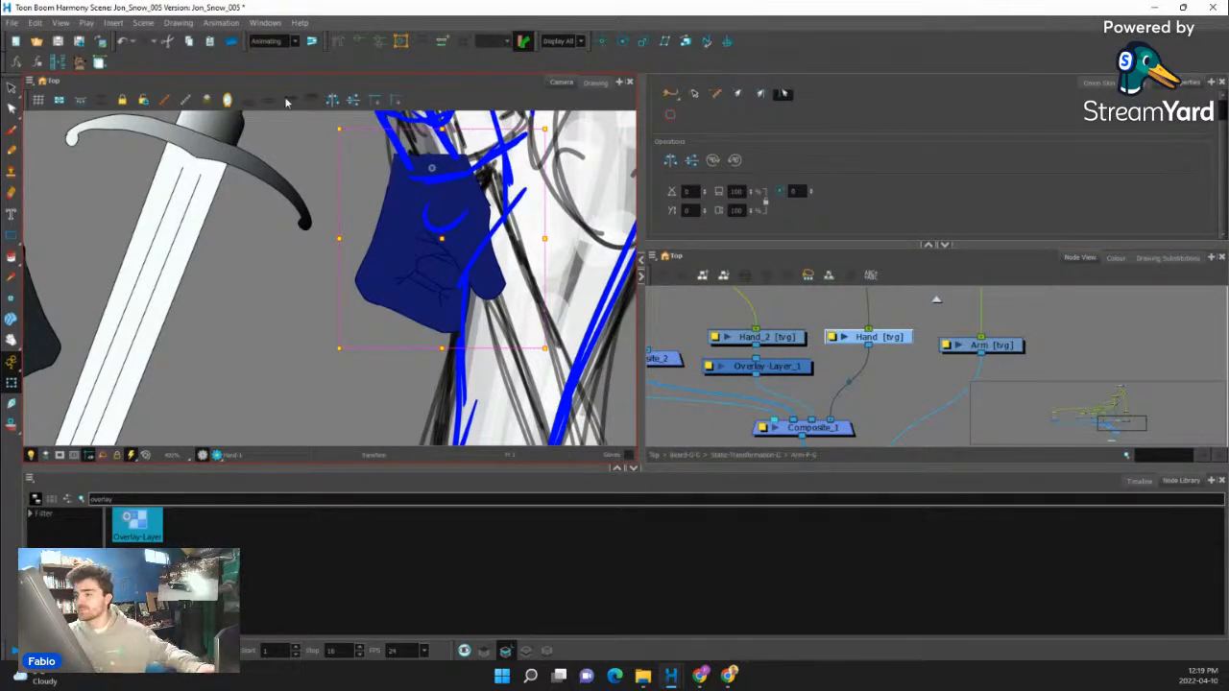
- Rotate the near hand together with its sword and move them up to the guide's hand at the forearm end
scroll(455, 331, "down", 7)
left_click_drag(428, 301, 424, 321)
scroll(426, 320, "up", 4)
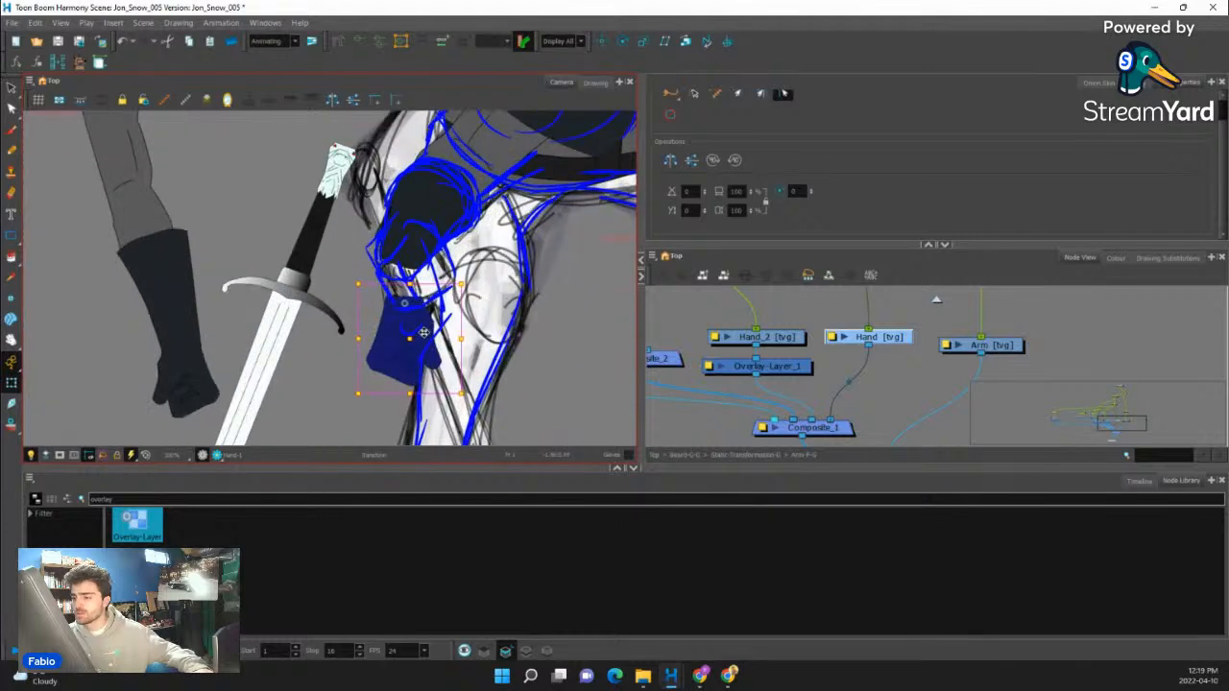
left_click(409, 344)
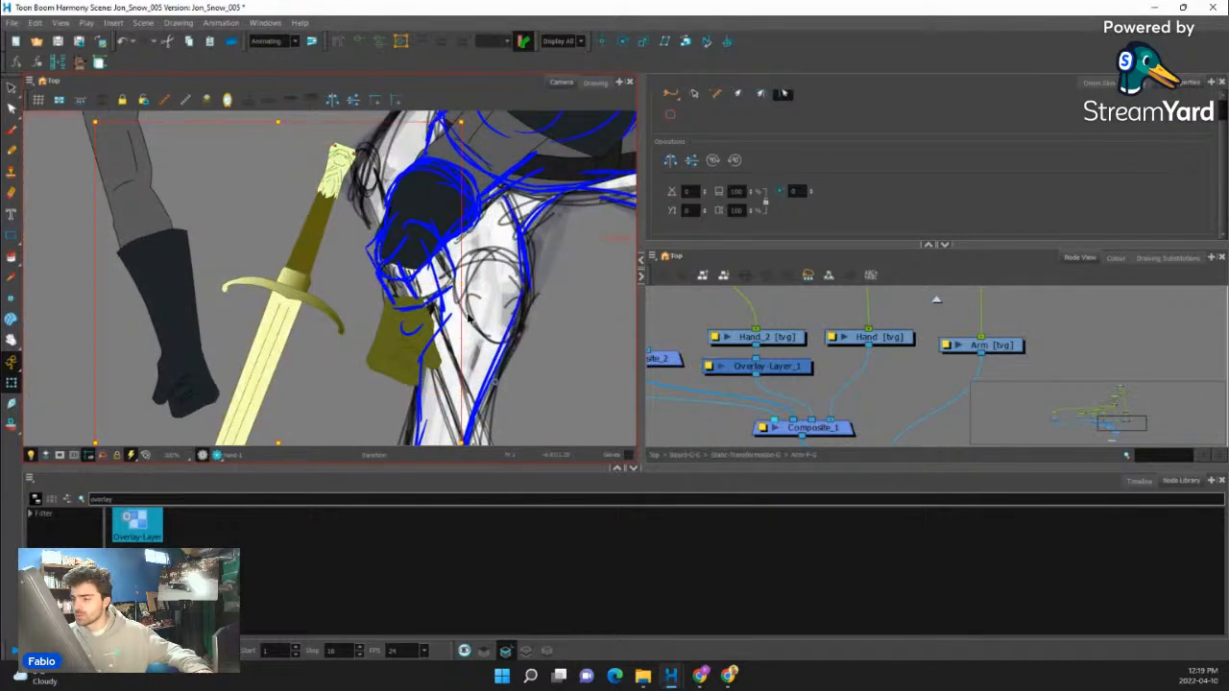
scroll(468, 319, "down", 4)
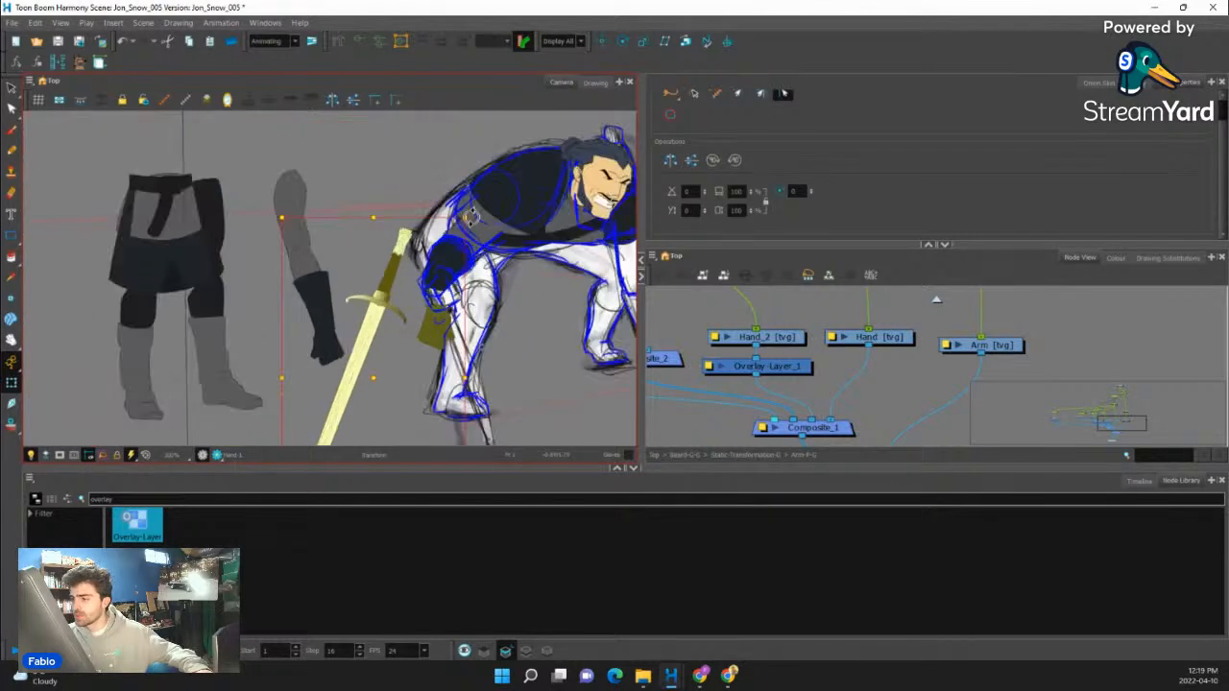
left_click_drag(473, 216, 515, 228)
scroll(686, 336, "down", 1)
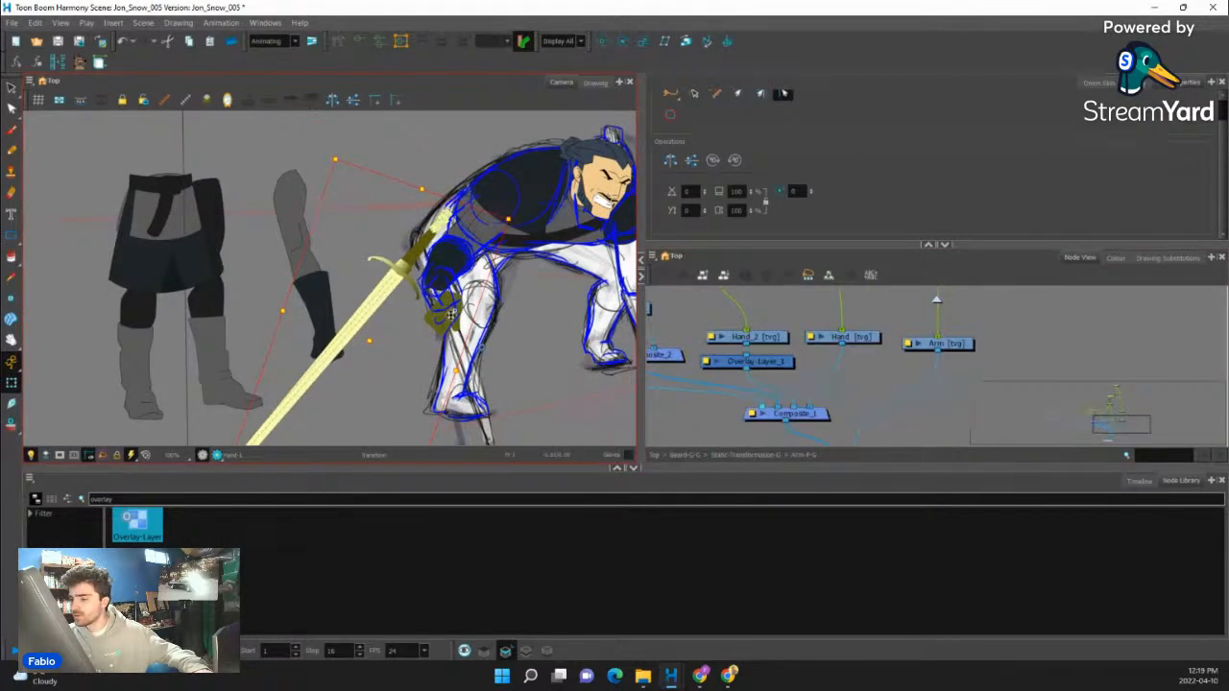
mouse_move(363, 343)
left_mouse_down()
mouse_move(356, 326)
mouse_move(371, 311)
left_mouse_up()
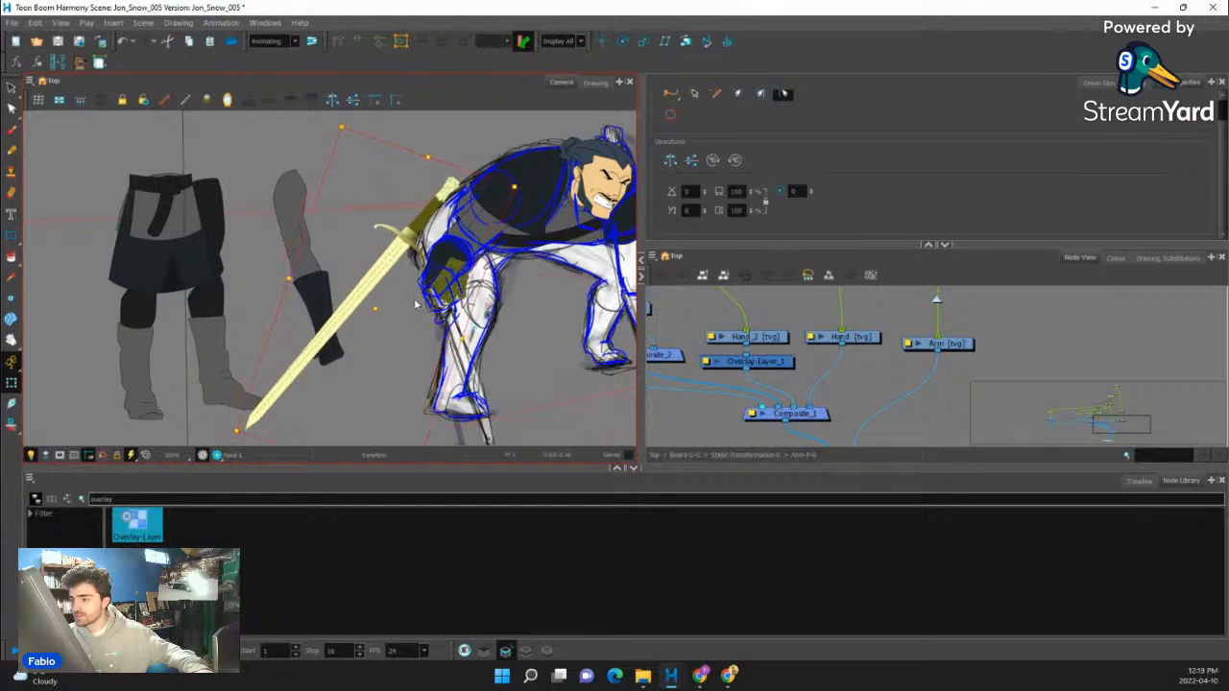
- Select the sword on its own, rotate it to point downward and position it through the near hand's guide
scroll(418, 302, "up", 3)
left_click(345, 266)
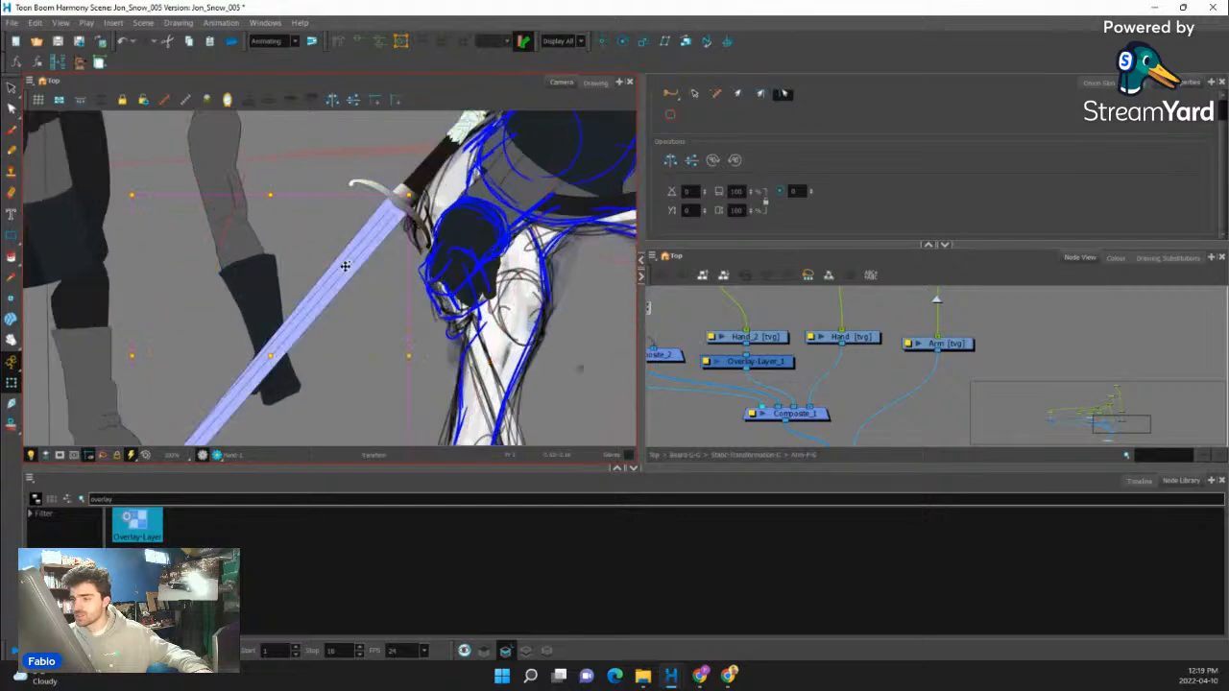
scroll(346, 266, "down", 3)
key("b")
key("b")
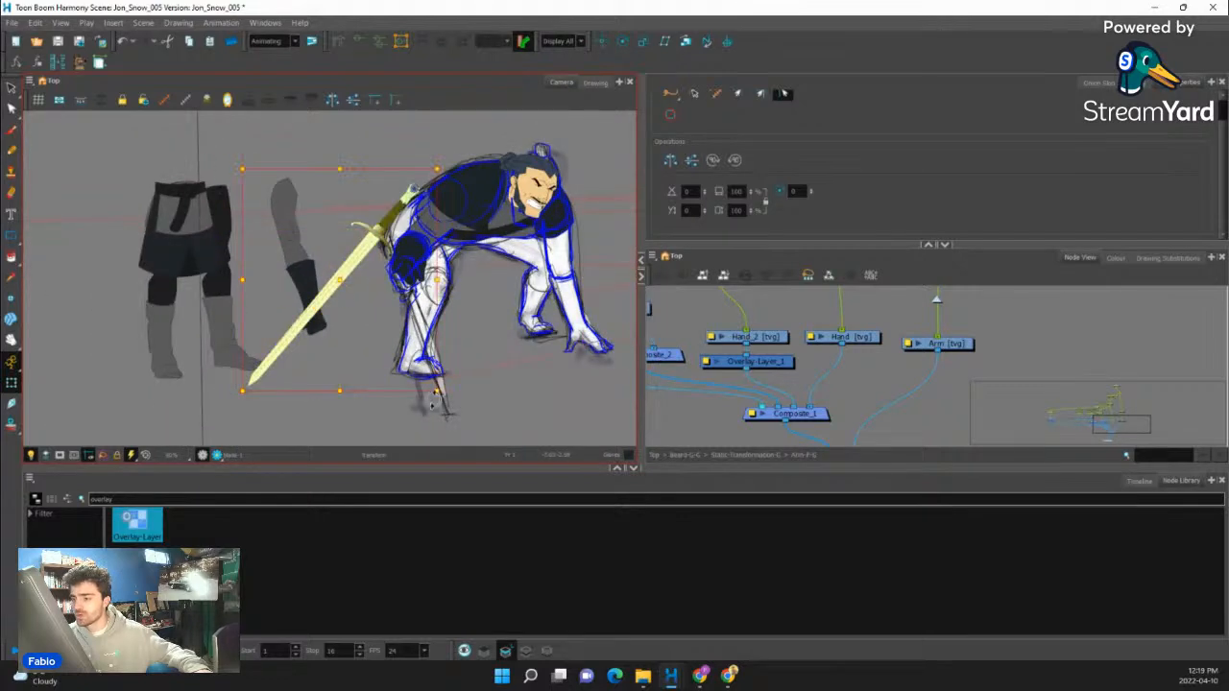
left_click_drag(442, 398, 525, 288)
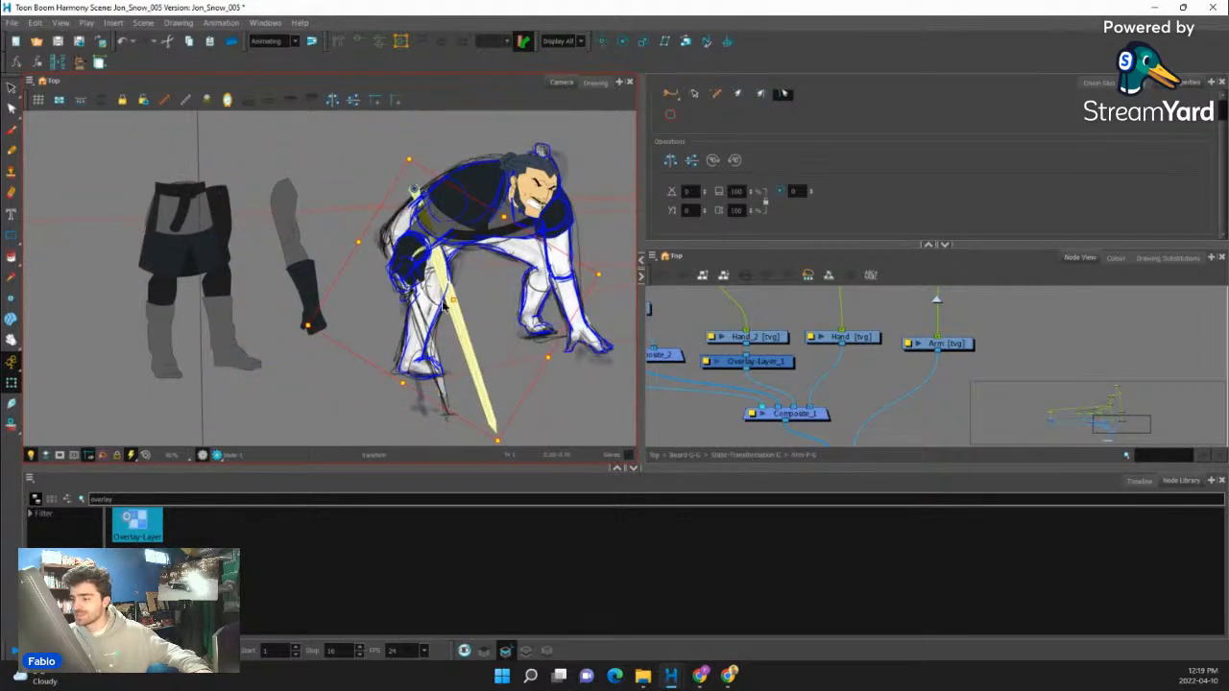
left_click_drag(443, 306, 404, 299)
left_click_drag(533, 327, 520, 368)
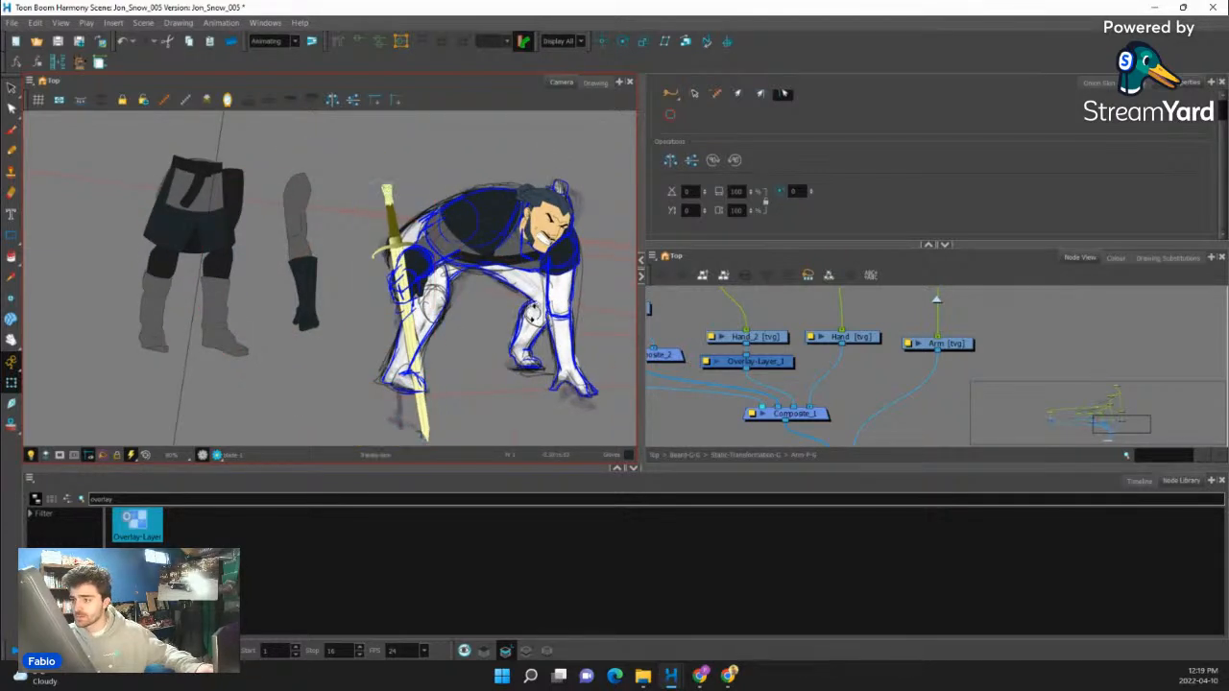
left_click_drag(428, 195, 402, 246, "ctrl+alt")
scroll(447, 303, "down", 2)
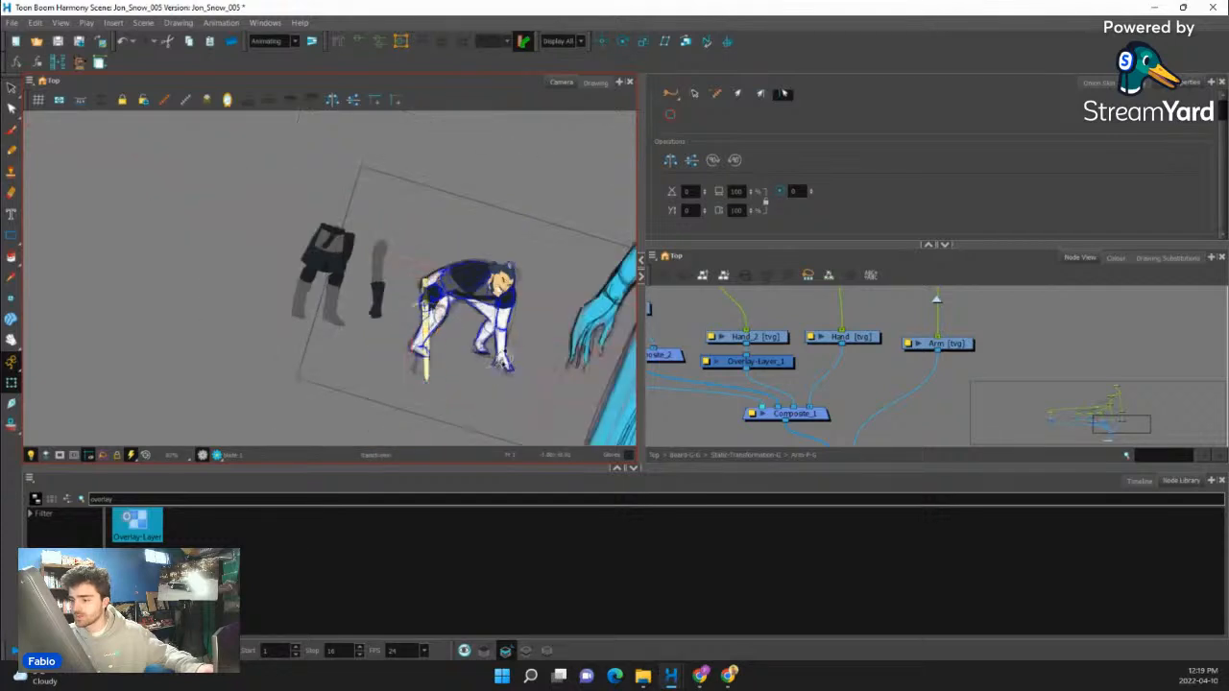
left_click_drag(448, 305, 446, 286, "ctrl+alt")
- Create an empty drawing on the near Hand layer and prepare the Pencil tool with the JonSnow palette's Line colour
scroll(445, 285, "up", 4)
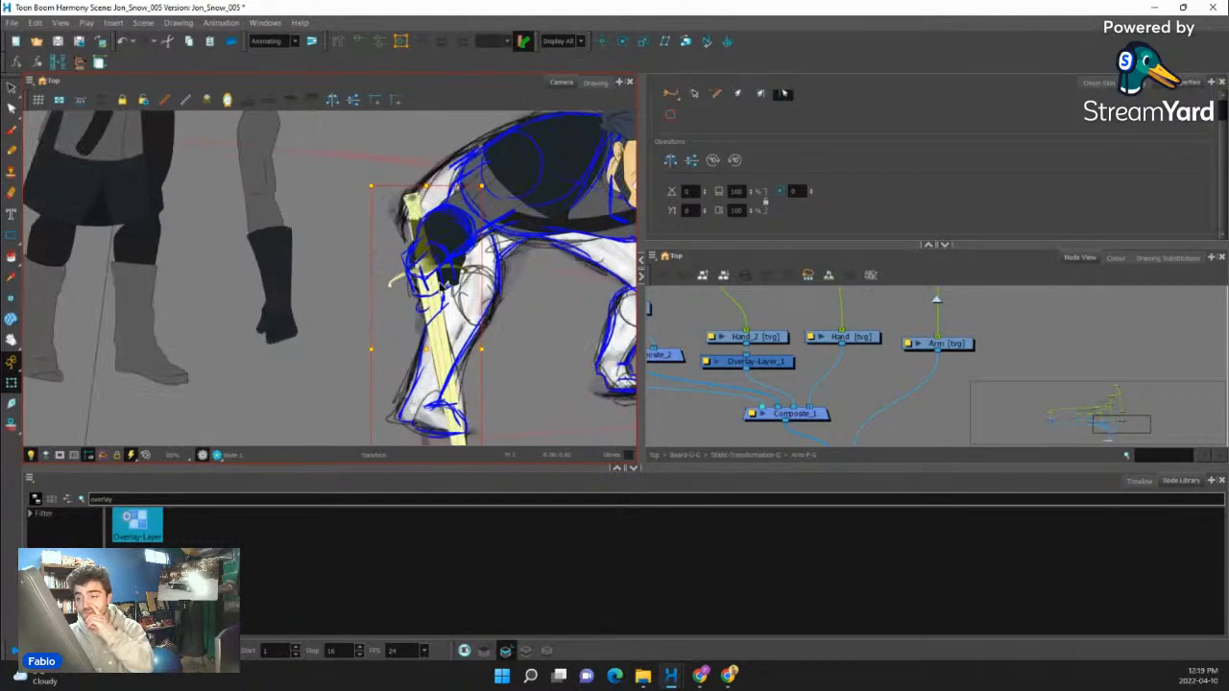
scroll(443, 284, "up", 2)
left_click(452, 272)
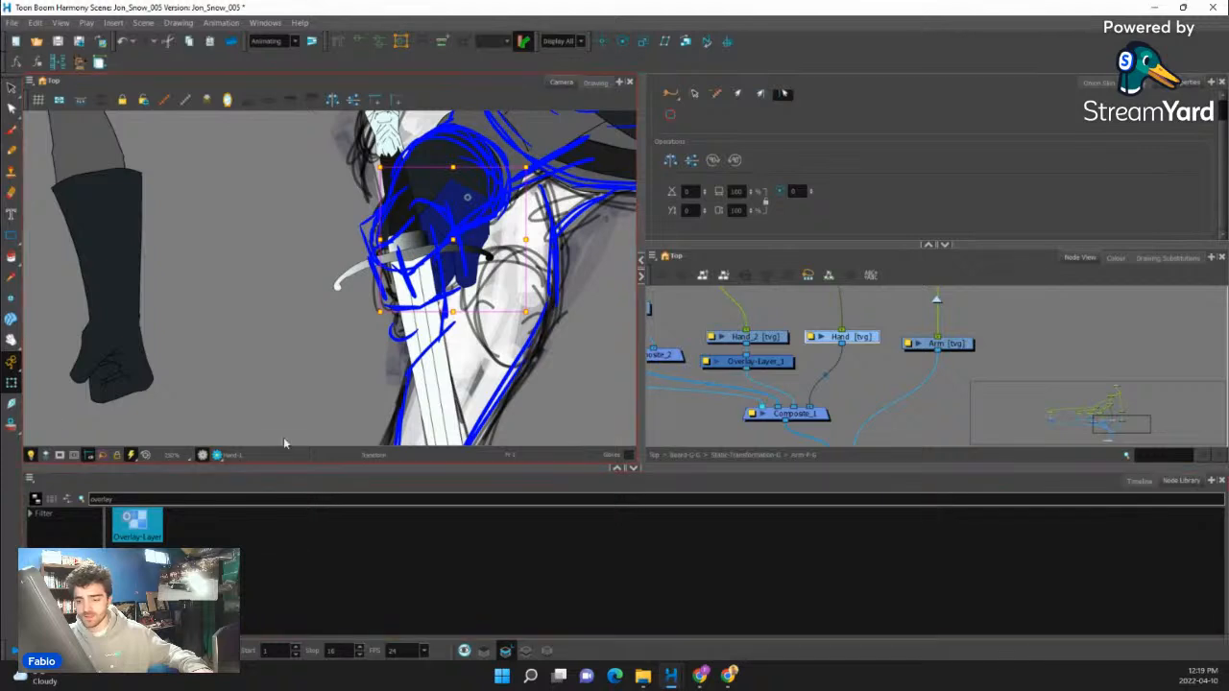
left_click(1139, 482)
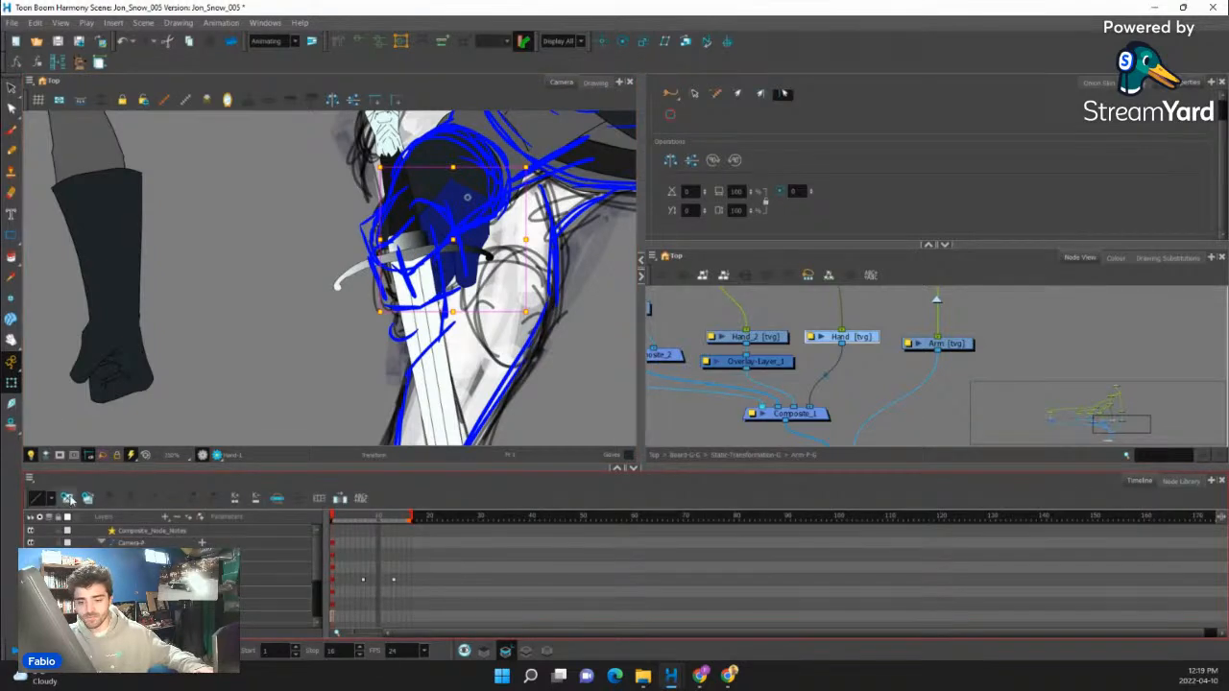
left_click(12, 154)
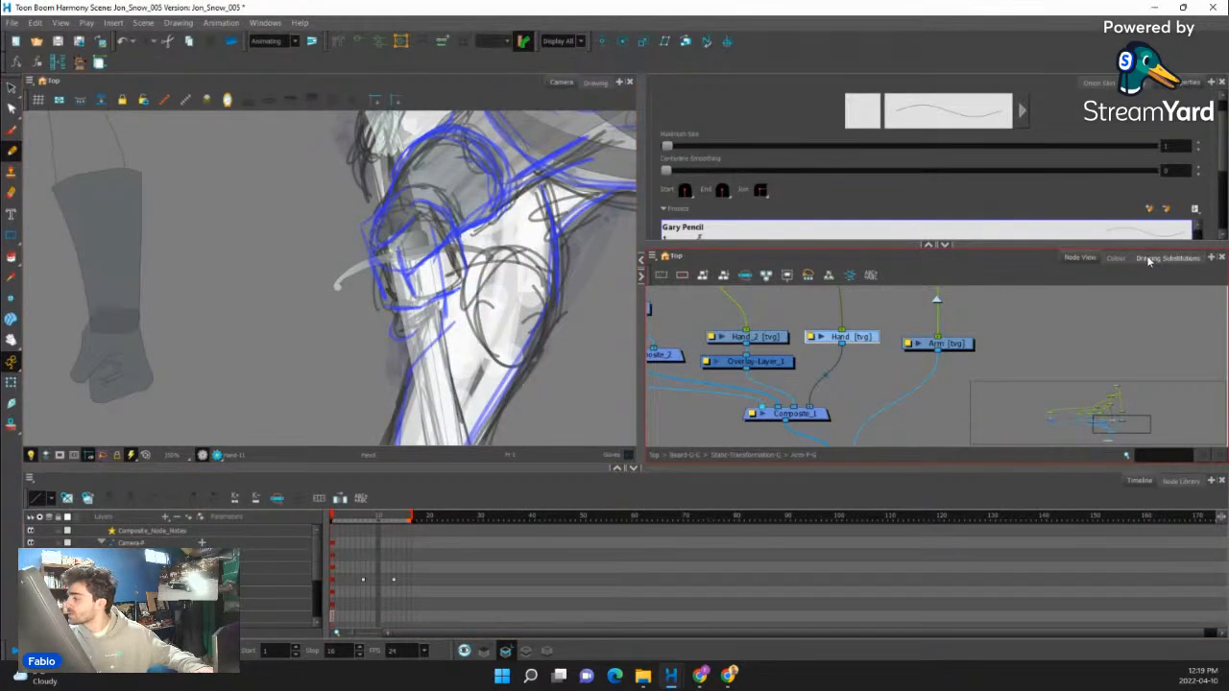
left_click(1116, 258)
left_click(675, 372)
scroll(429, 260, "up", 2)
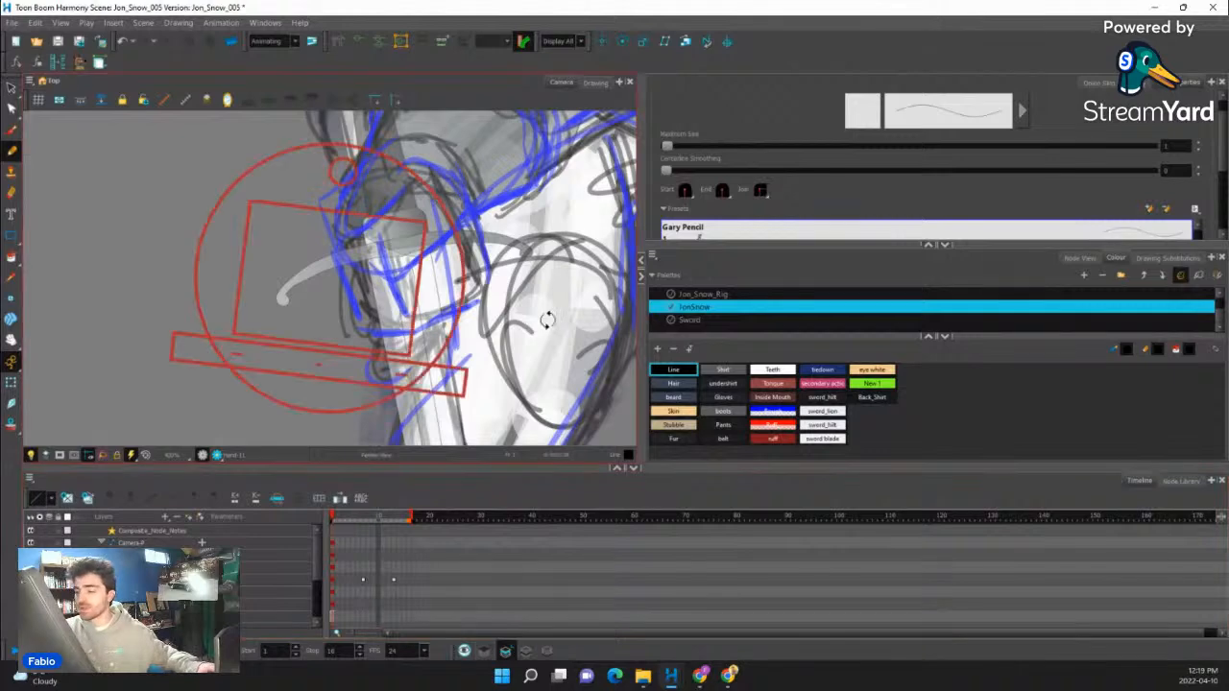
left_click(486, 651)
- Draw the near fist's main contour lines around the sword grip, following the blue guide
left_click_drag(548, 337, 546, 212)
left_click_drag(537, 209, 575, 319)
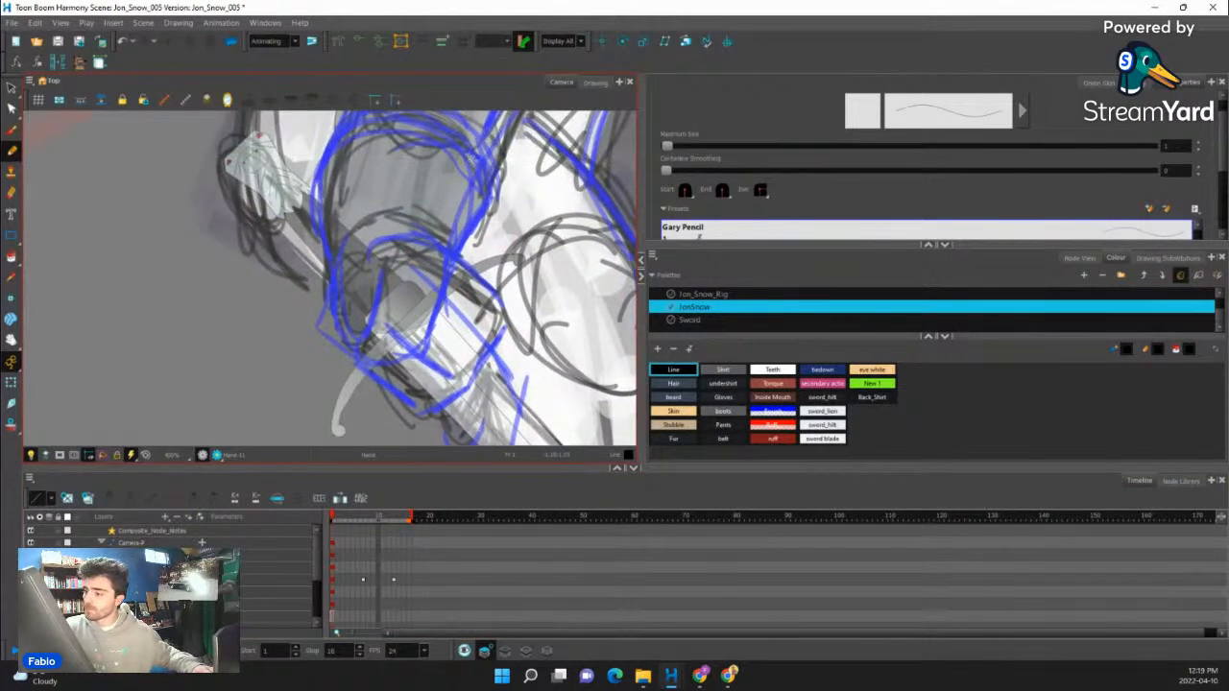
mouse_move(470, 275)
left_mouse_down()
mouse_move(500, 313)
mouse_move(489, 346)
mouse_move(472, 346)
mouse_move(482, 341)
mouse_move(475, 370)
mouse_move(419, 414)
left_mouse_up()
left_click_drag(459, 283, 408, 403)
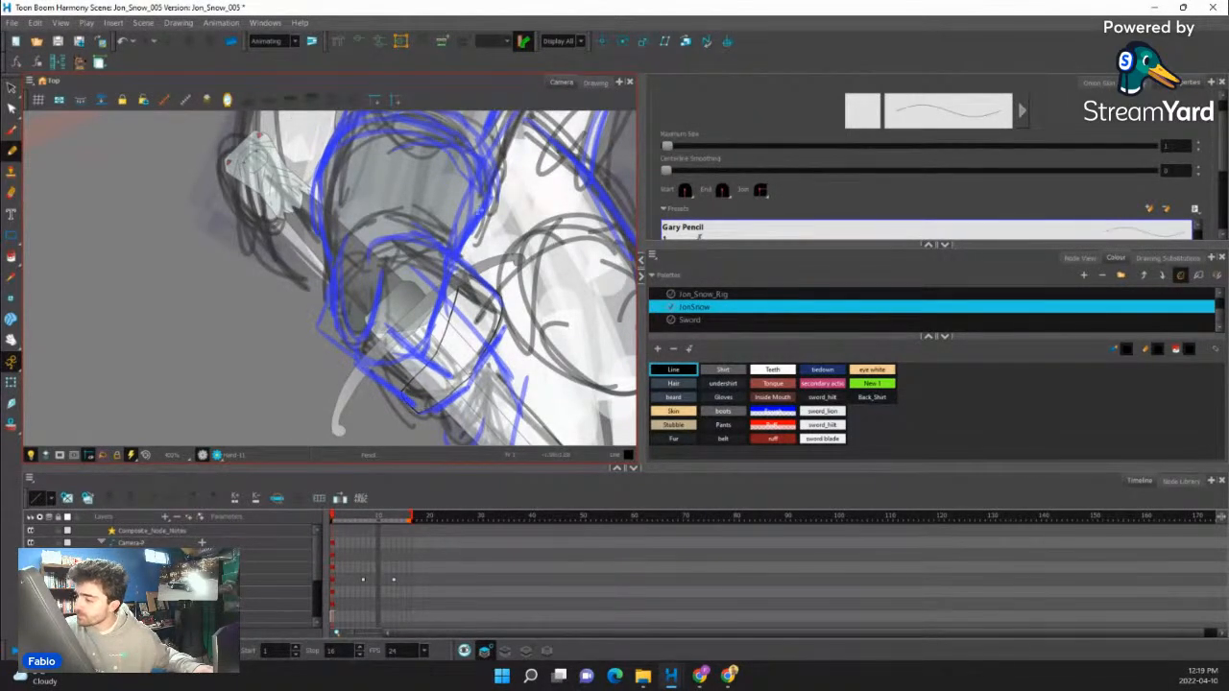
left_click_drag(452, 251, 460, 276)
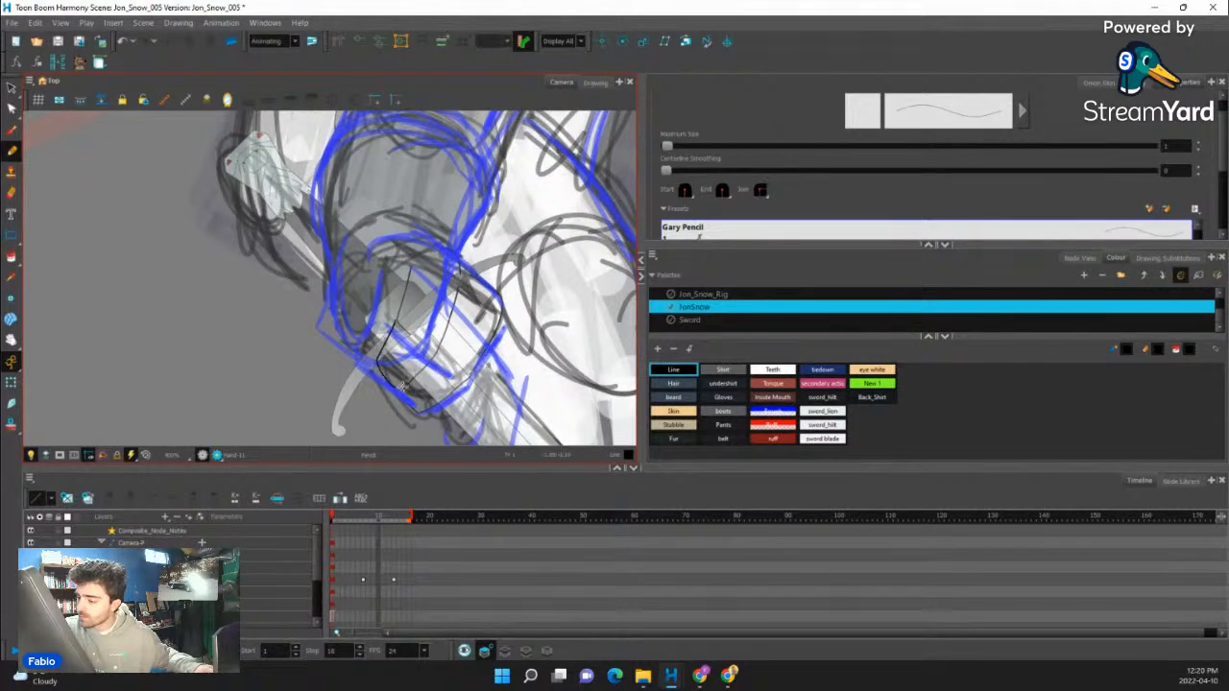
mouse_move(480, 336)
left_mouse_down()
mouse_move(493, 412)
mouse_move(476, 428)
left_mouse_up()
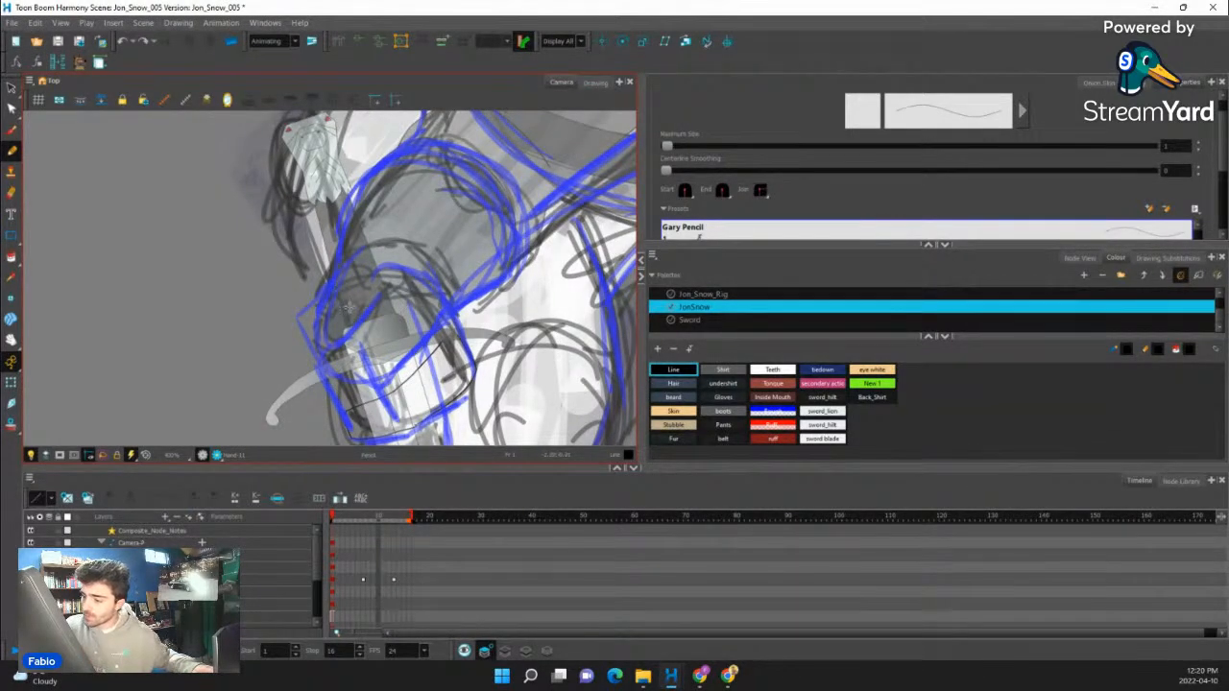
- Draw the finger division lines across the fist, undoing the unwanted last strokes
left_click_drag(317, 323, 400, 314)
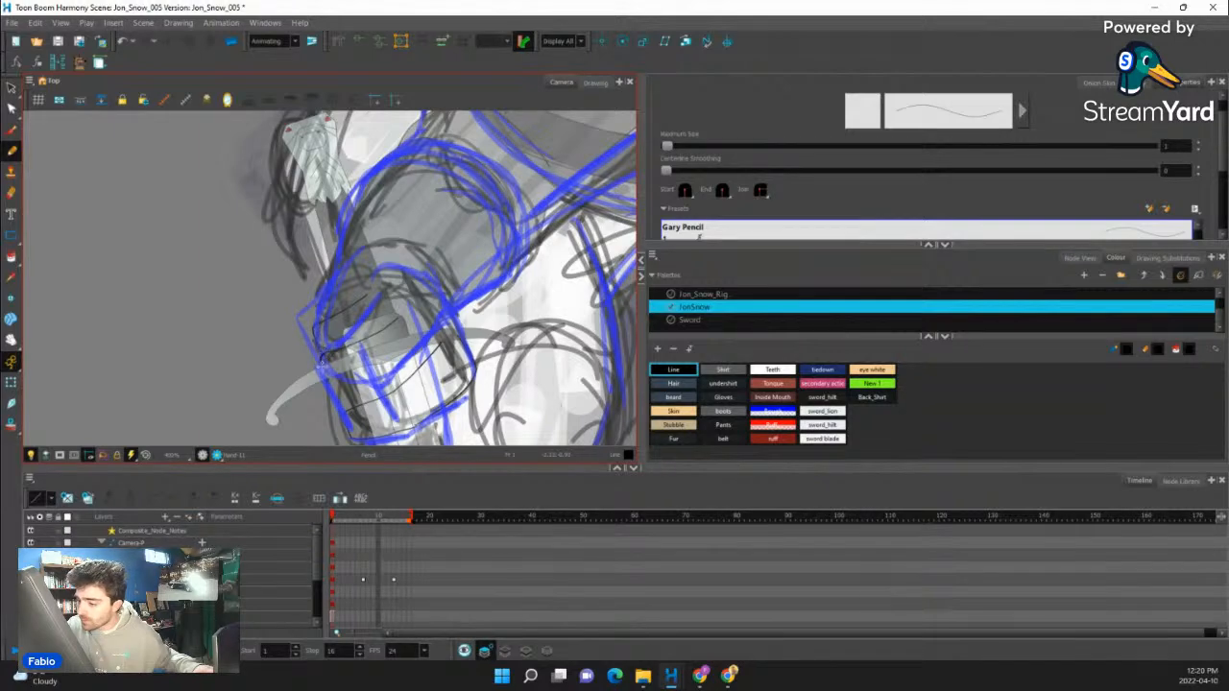
mouse_move(319, 359)
left_mouse_down()
mouse_move(361, 369)
mouse_move(402, 353)
left_mouse_up()
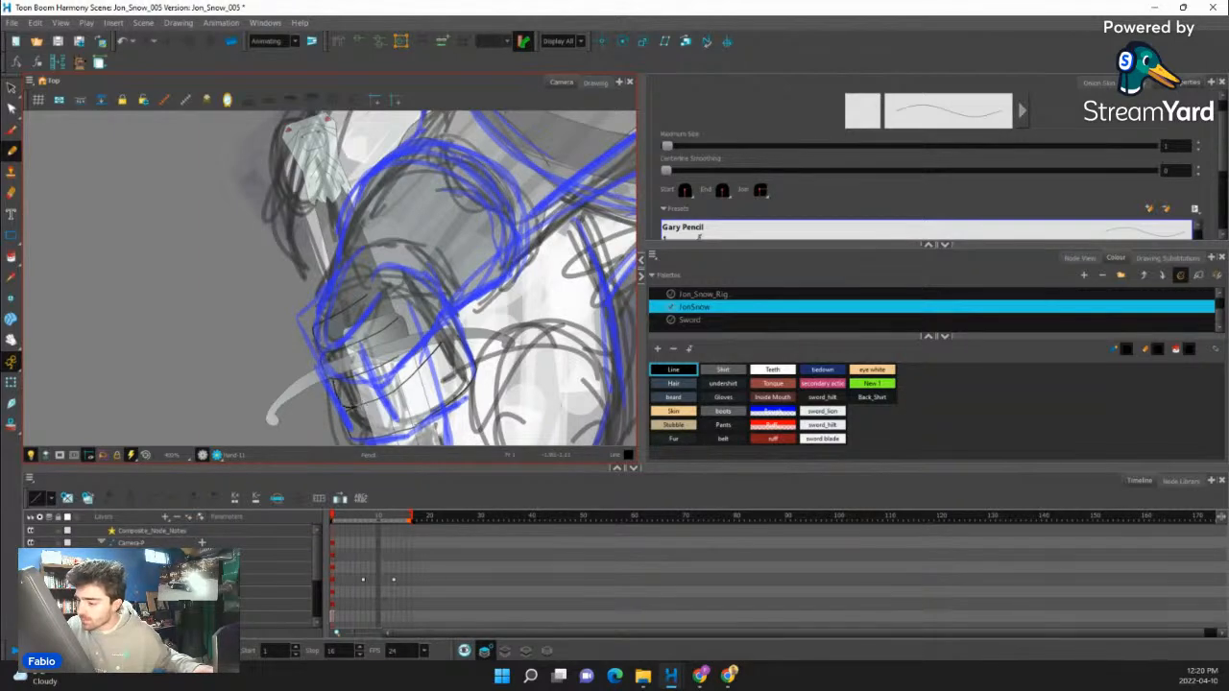
mouse_move(354, 410)
left_mouse_down()
mouse_move(459, 354)
mouse_move(464, 240)
mouse_move(465, 267)
mouse_move(513, 269)
mouse_move(450, 348)
left_mouse_up()
key("ctrl+z")
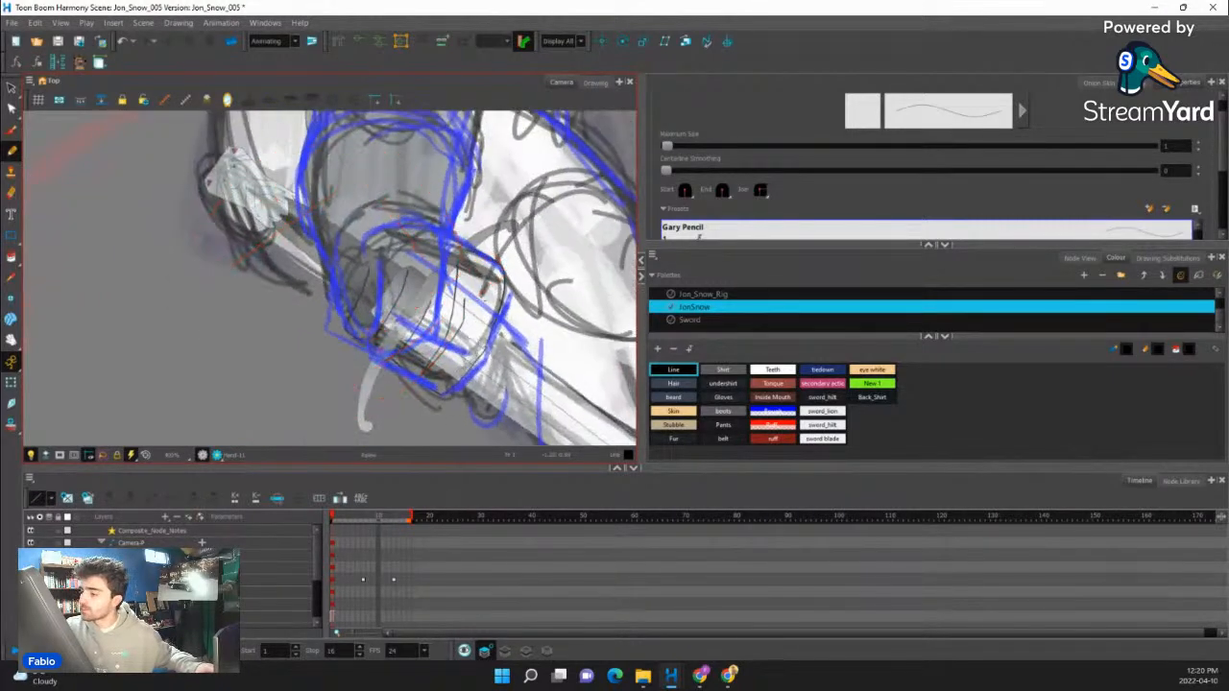
key("ctrl+z")
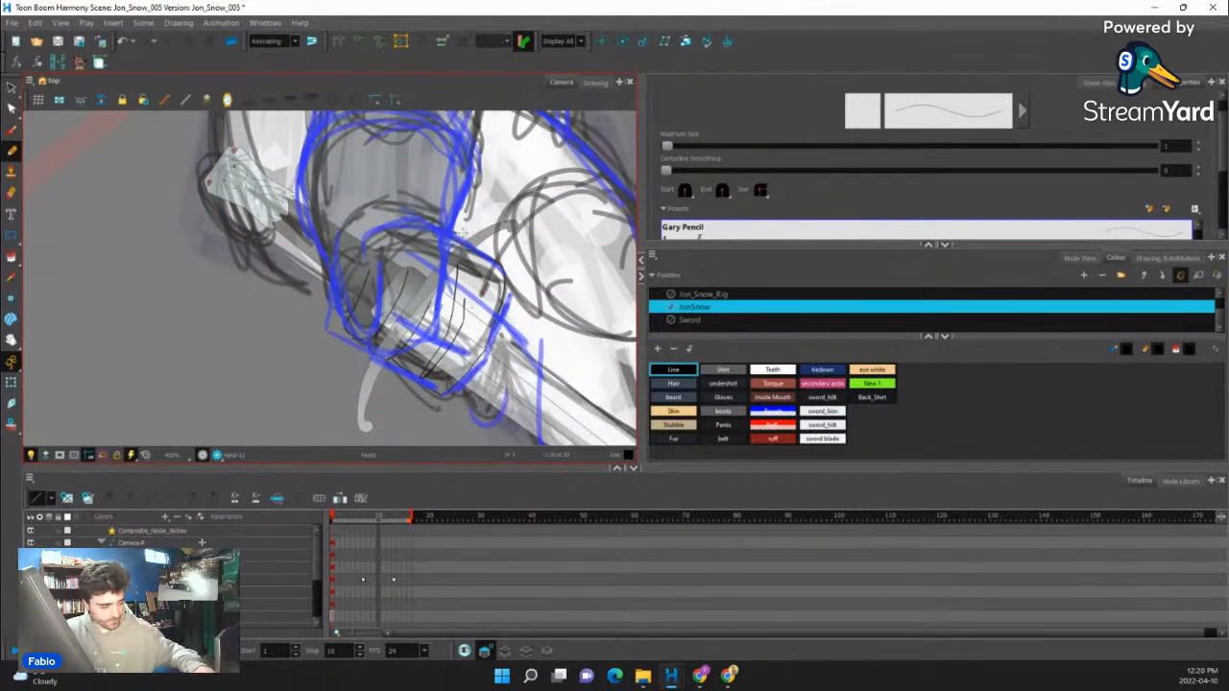
- Cut away and delete the surplus line segments near the fist's finger ends
key("alt+t")
left_click_drag(449, 344, 436, 349)
mouse_move(466, 289)
left_mouse_down()
mouse_move(446, 290)
mouse_move(458, 319)
left_mouse_up()
key("Delete")
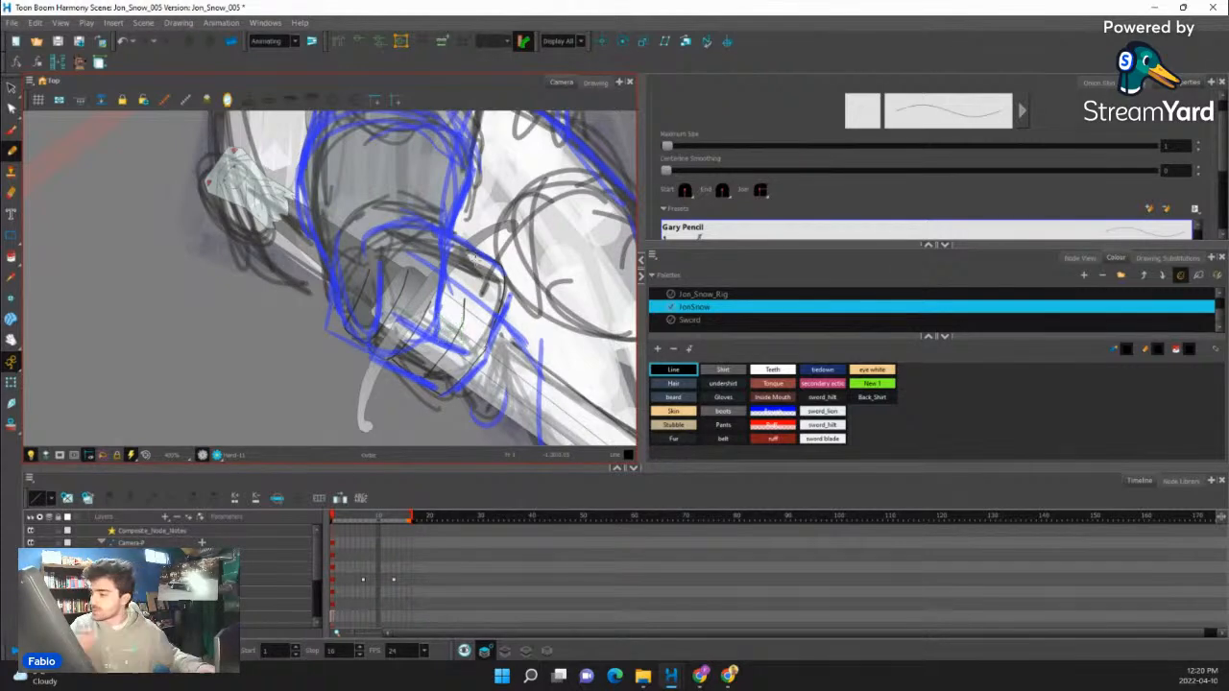
- Draw the line along the back of the near fist following the blue guide, undoing the unwanted attempts
mouse_move(534, 285)
left_mouse_down()
mouse_move(552, 262)
mouse_move(516, 307)
mouse_move(514, 259)
mouse_move(502, 293)
mouse_move(517, 312)
mouse_move(455, 405)
left_mouse_up()
key("alt+slash")
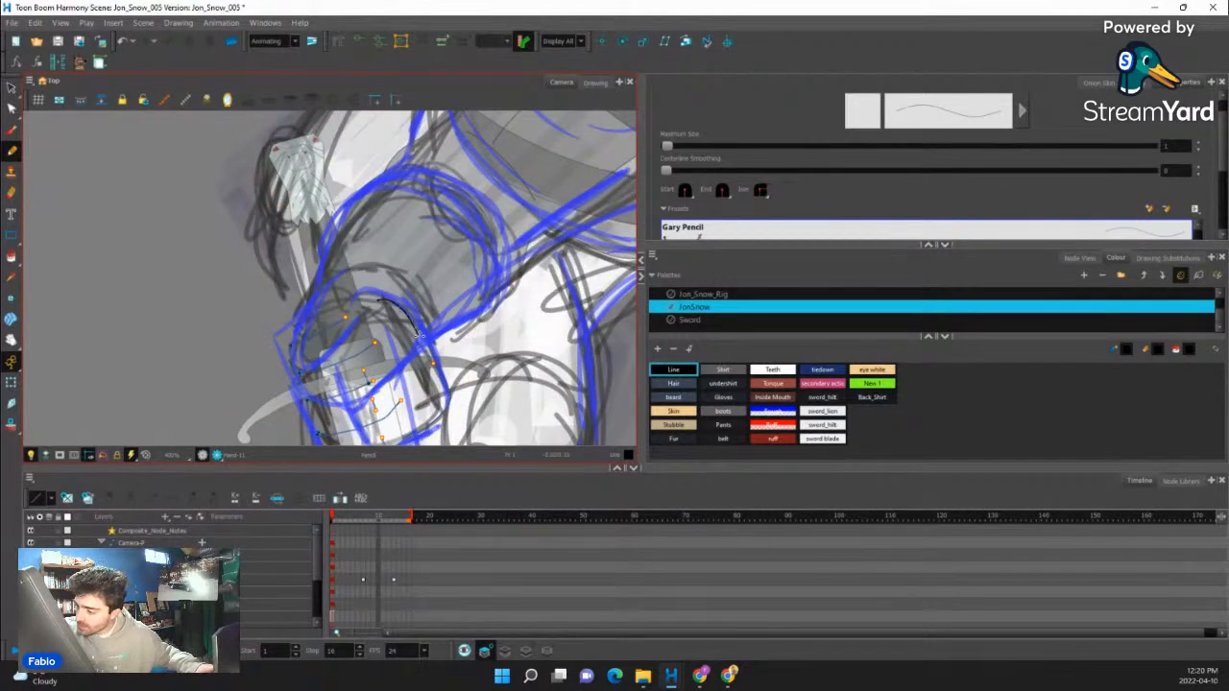
key("ctrl+z")
mouse_move(459, 288)
left_mouse_down()
mouse_move(422, 154)
mouse_move(432, 160)
left_mouse_up()
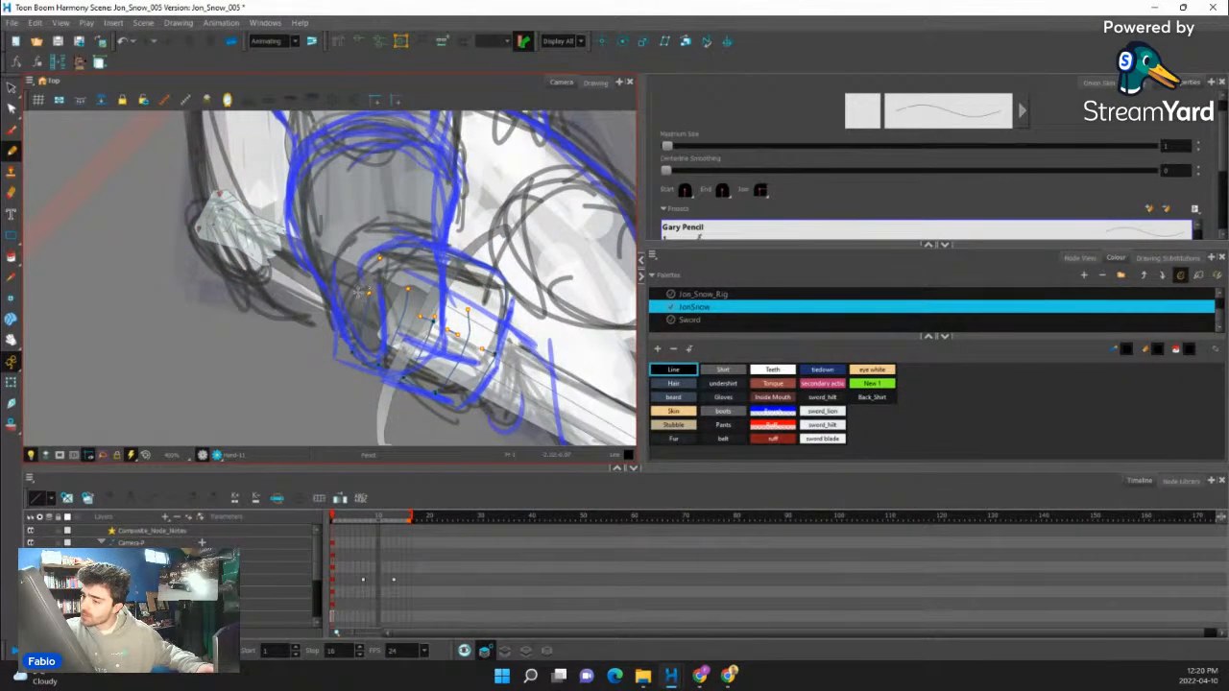
left_click_drag(381, 255, 389, 250)
left_click_drag(485, 231, 504, 332)
left_click_drag(482, 373, 467, 254)
key("ctrl+z")
key("ctrl+z")
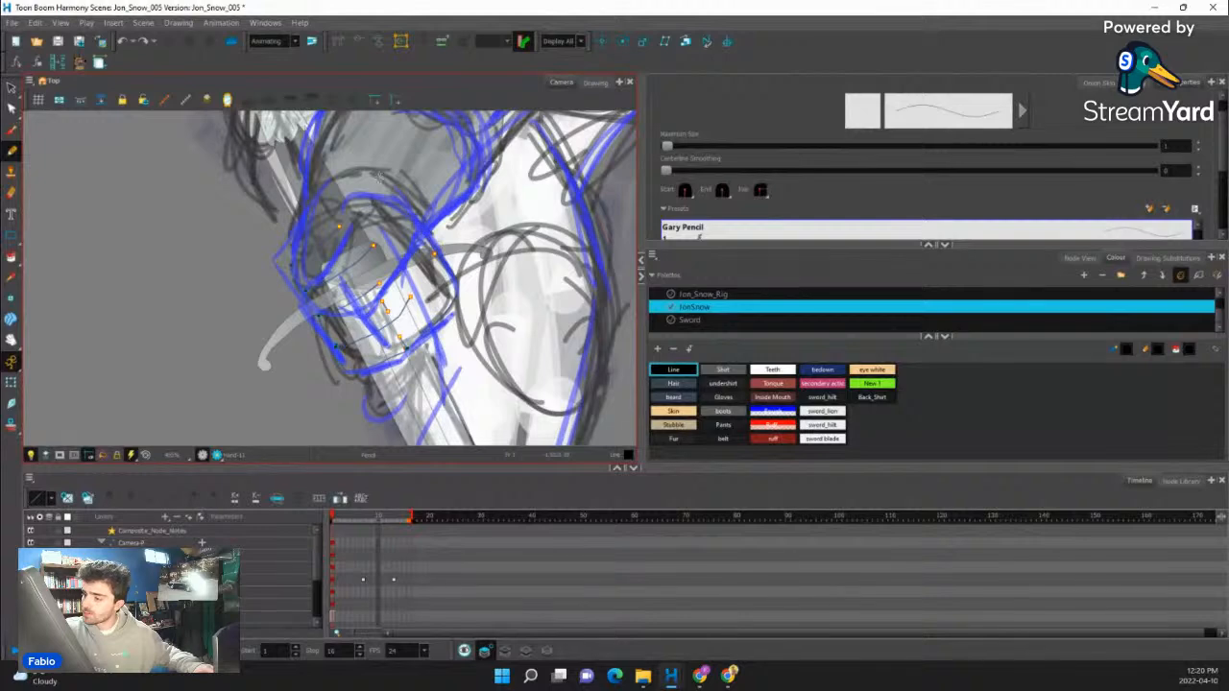
left_click_drag(377, 199, 465, 306)
key("alt+t")
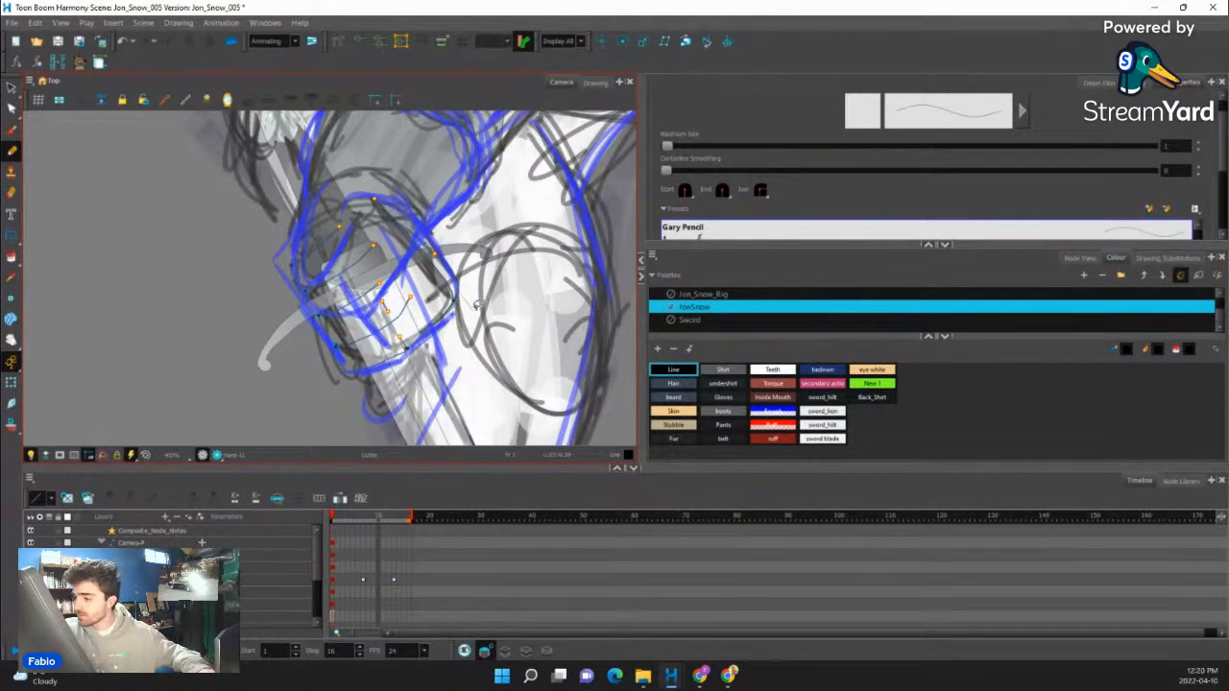
key("alt+slash")
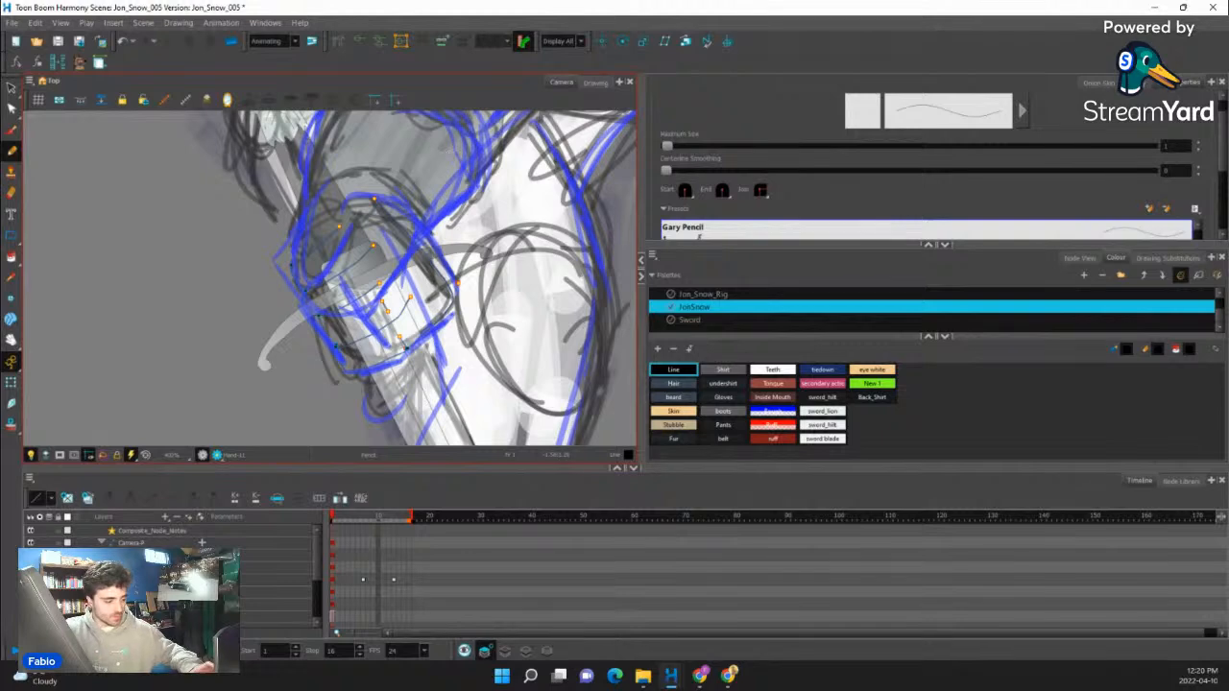
- Close the remaining gap in the near fist's outline and fill the fist with the Gloves colour
key("alt+c")
left_click_drag(424, 224, 365, 235)
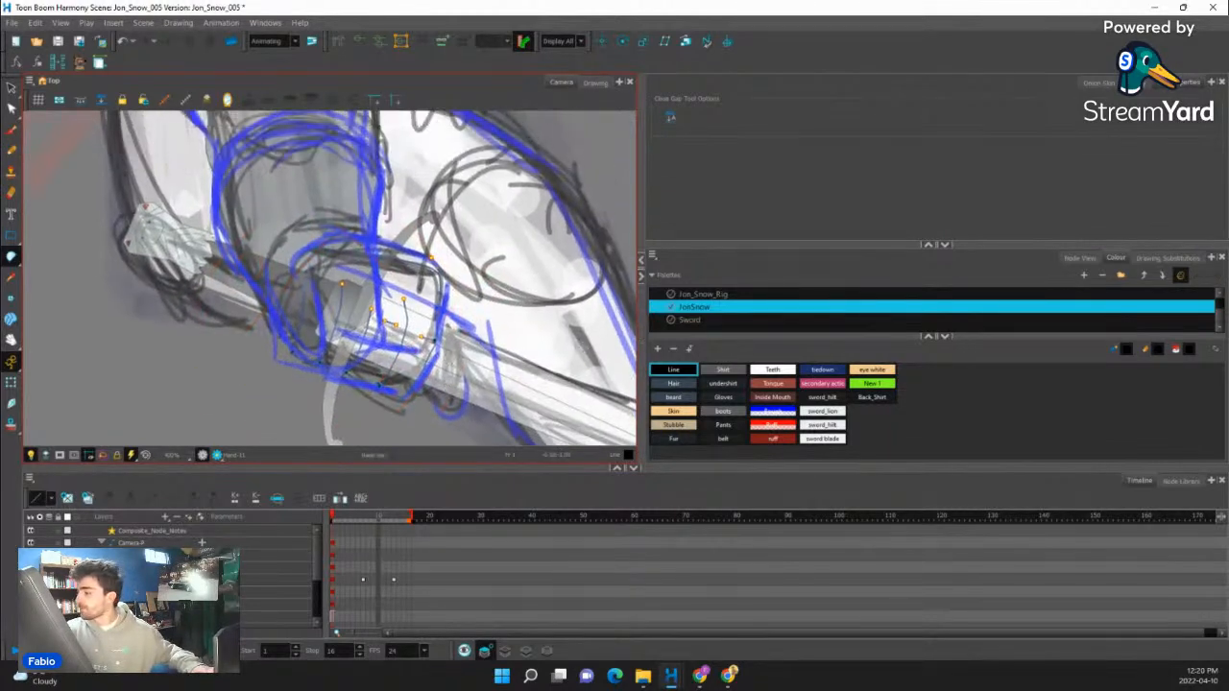
left_click(682, 388)
left_click(685, 398)
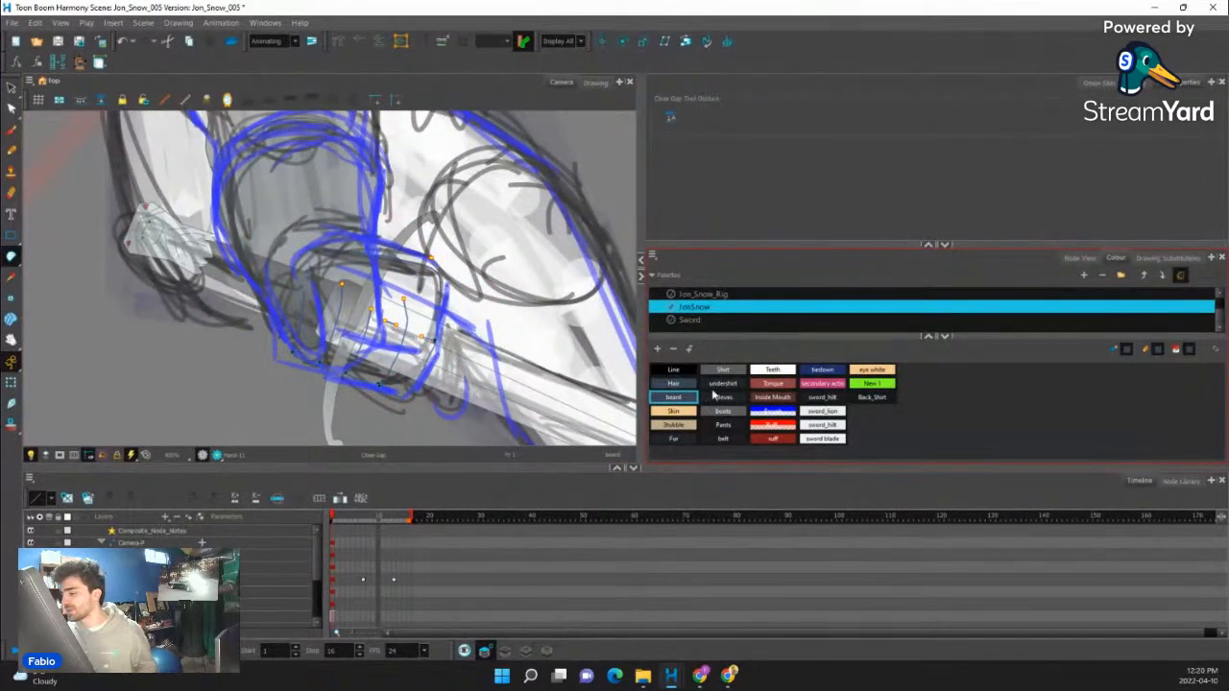
left_click(725, 401)
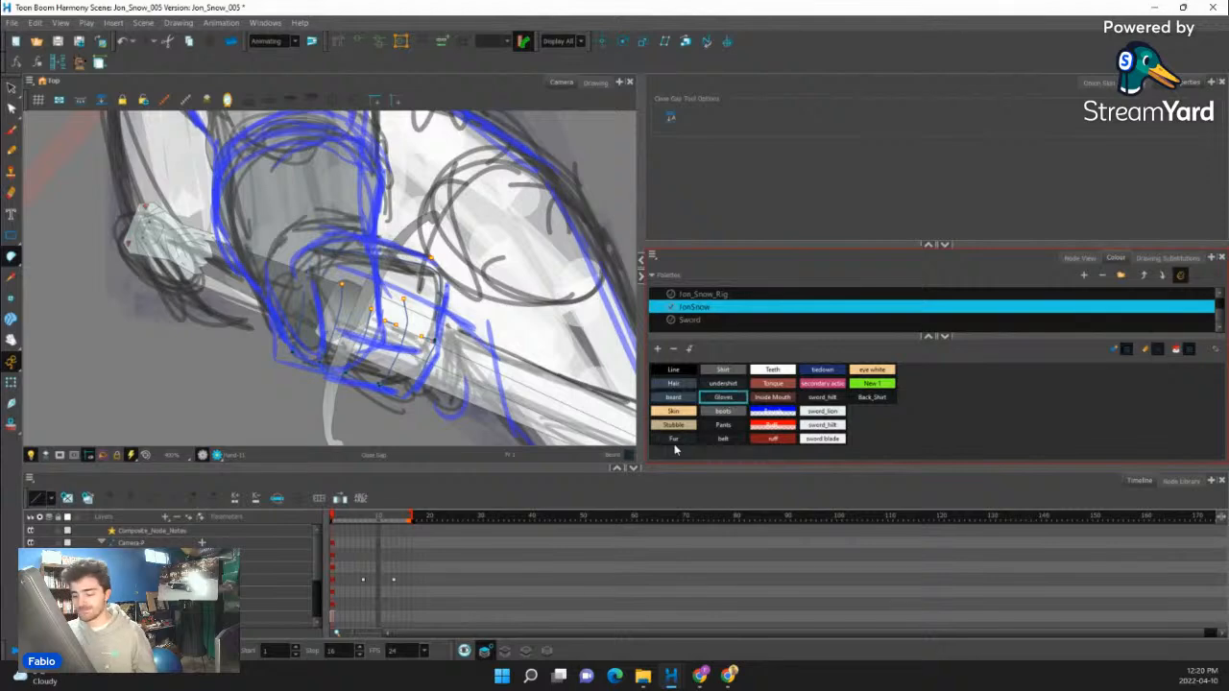
left_click(10, 256)
left_click(394, 323)
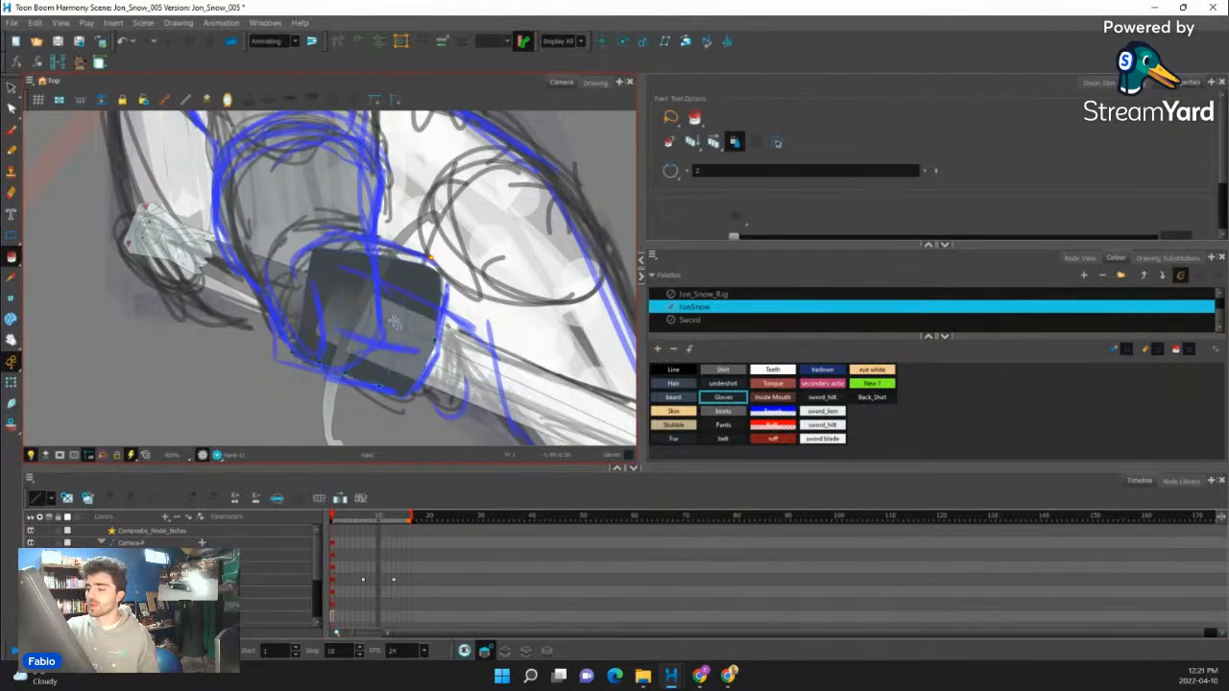
- Examine how the filled near fist sits around the sword grip, with the hand drawing selected
key("ctrl+alt")
left_click_drag(543, 265, 539, 319)
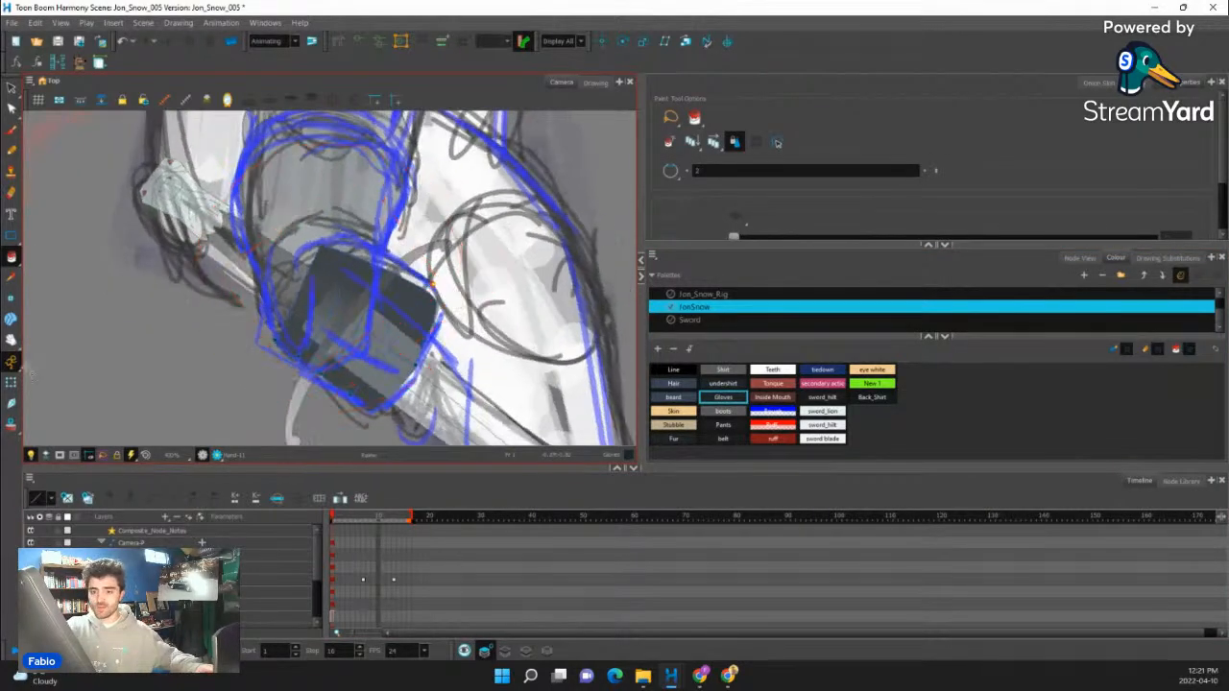
left_click(12, 383)
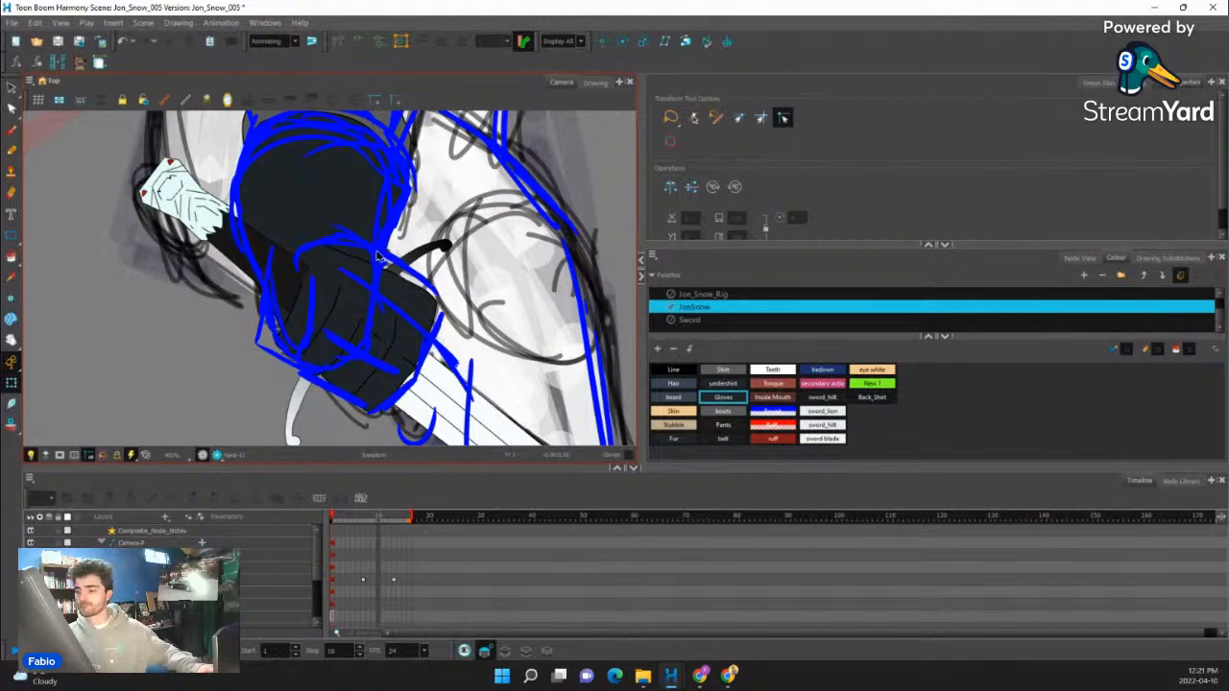
scroll(379, 256, "down", 2)
scroll(379, 256, "up", 2)
left_click_drag(403, 274, 371, 346)
left_click(372, 343)
scroll(382, 331, "down", 2)
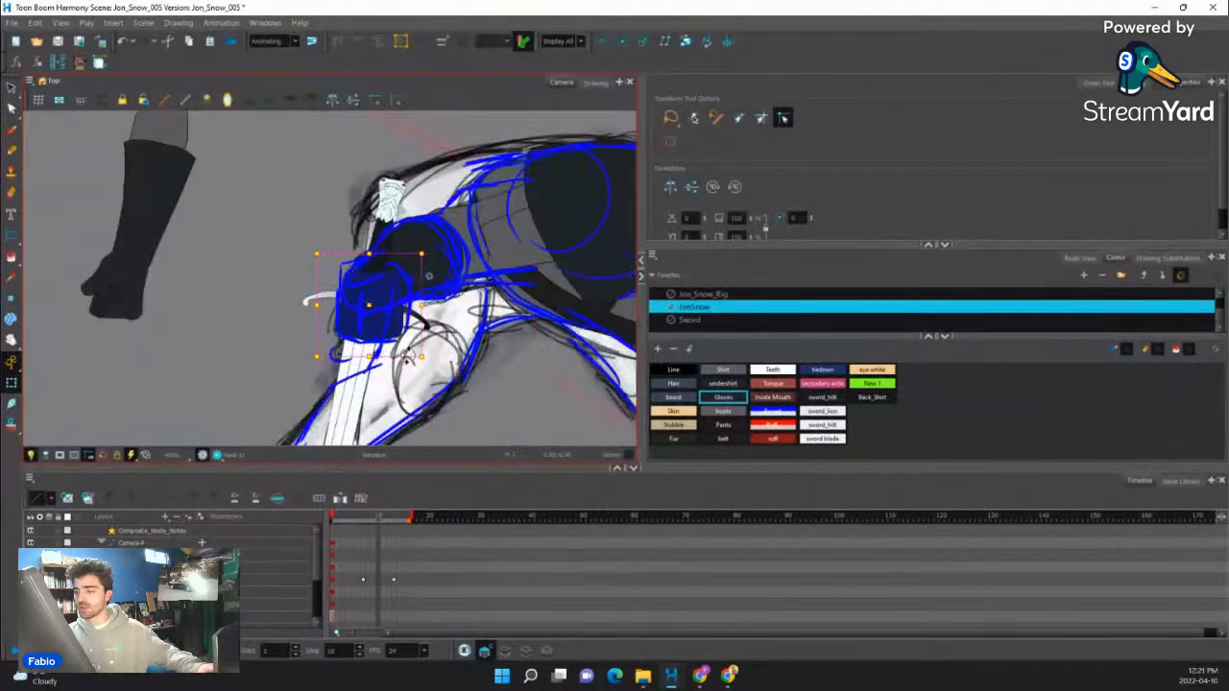
key("shift+x")
- Try to draw a curved outline behind the near fist's upper edge on the line art layer in the Line colour
left_click(510, 652)
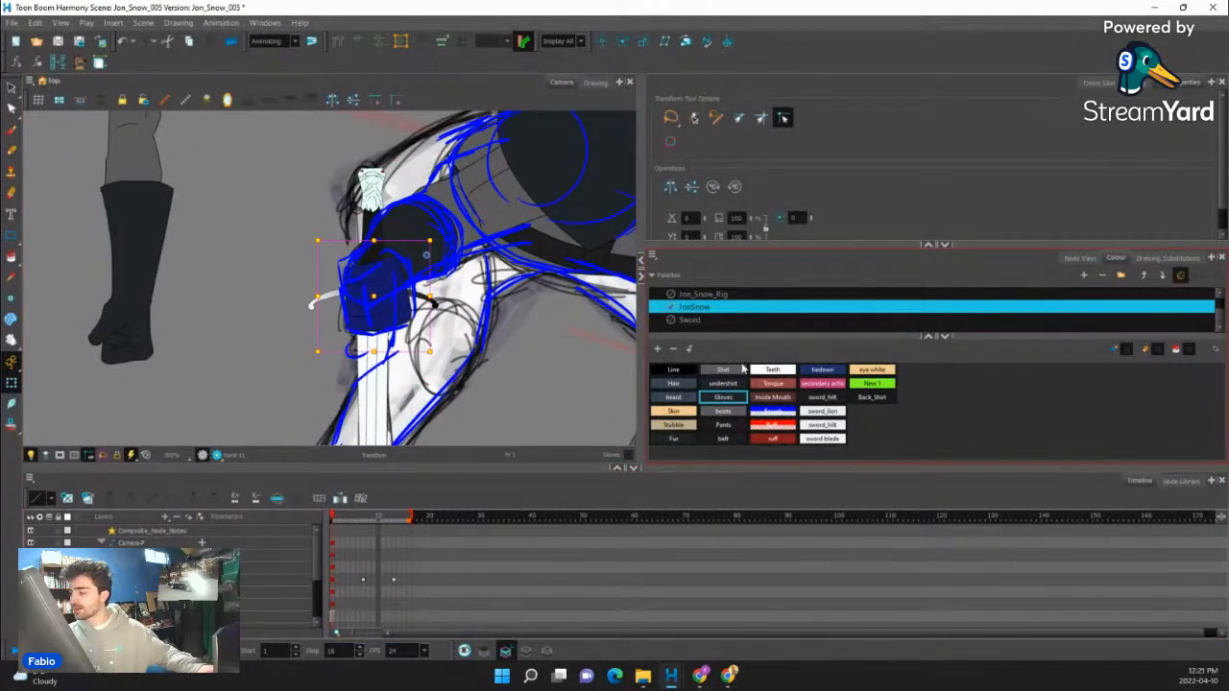
left_click(669, 373)
left_click(11, 152)
scroll(347, 314, "up", 3)
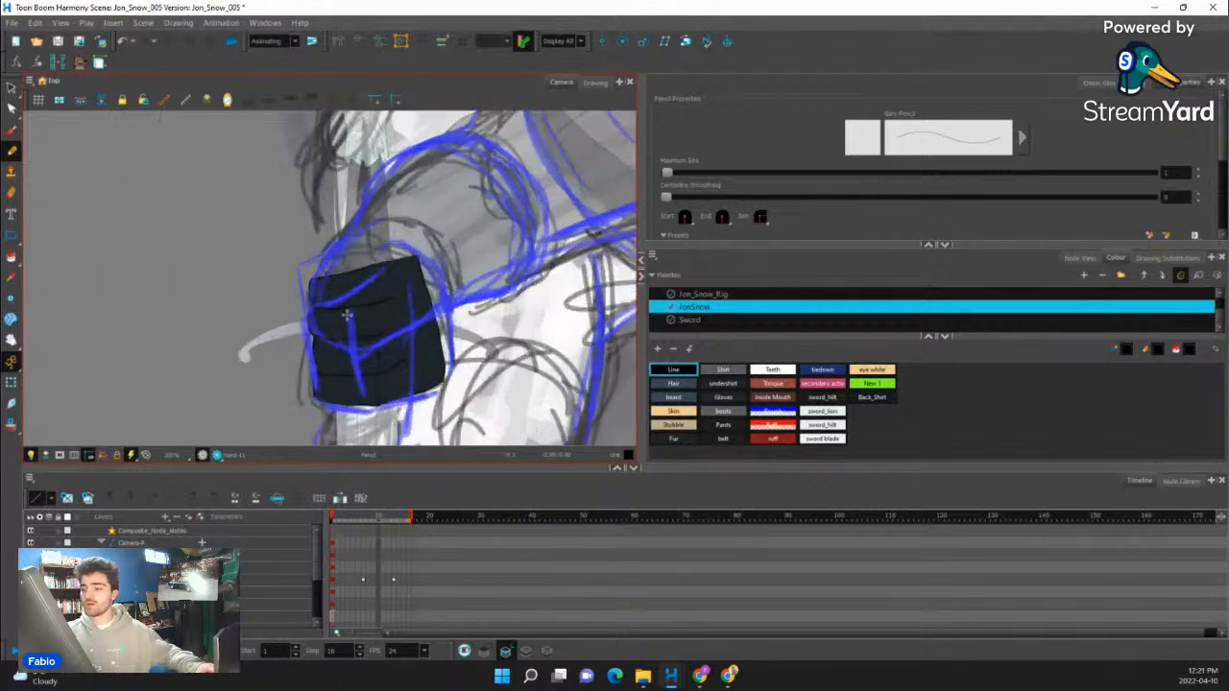
left_click_drag(348, 315, 500, 169)
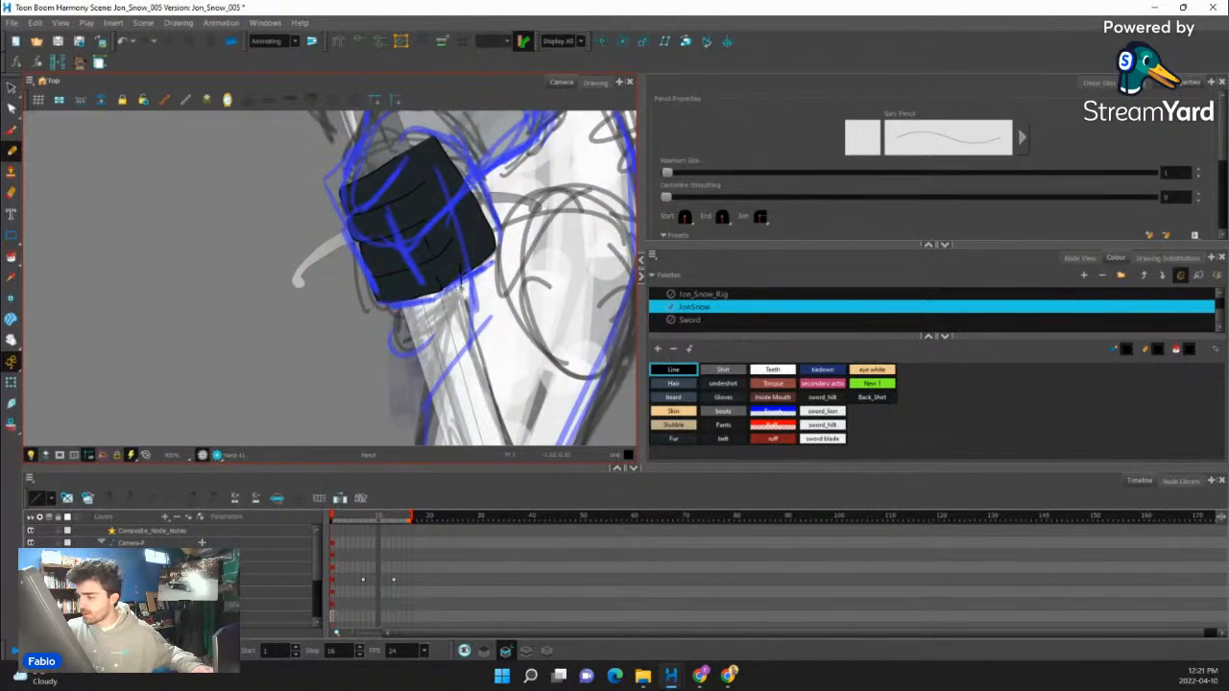
mouse_move(387, 343)
left_mouse_down()
mouse_move(439, 261)
mouse_move(462, 266)
mouse_move(450, 371)
left_mouse_up()
key("ctrl+z")
left_click_drag(517, 281, 507, 236)
left_click_drag(490, 240, 508, 292)
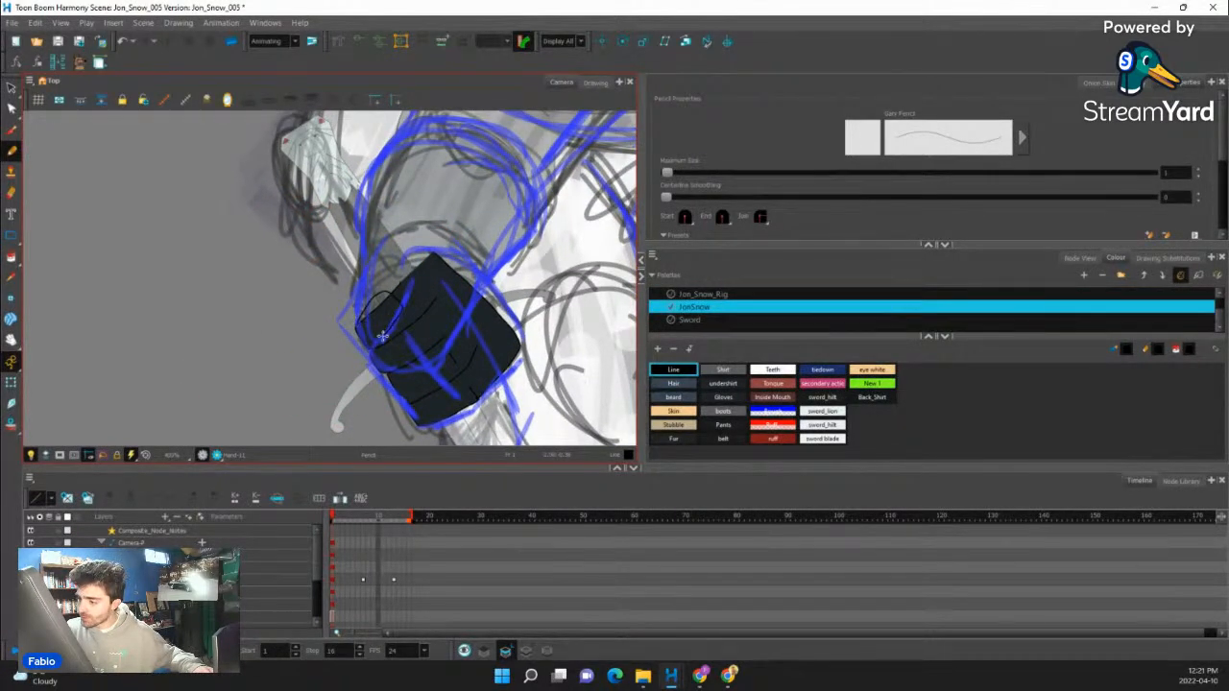
key("ctrl+z")
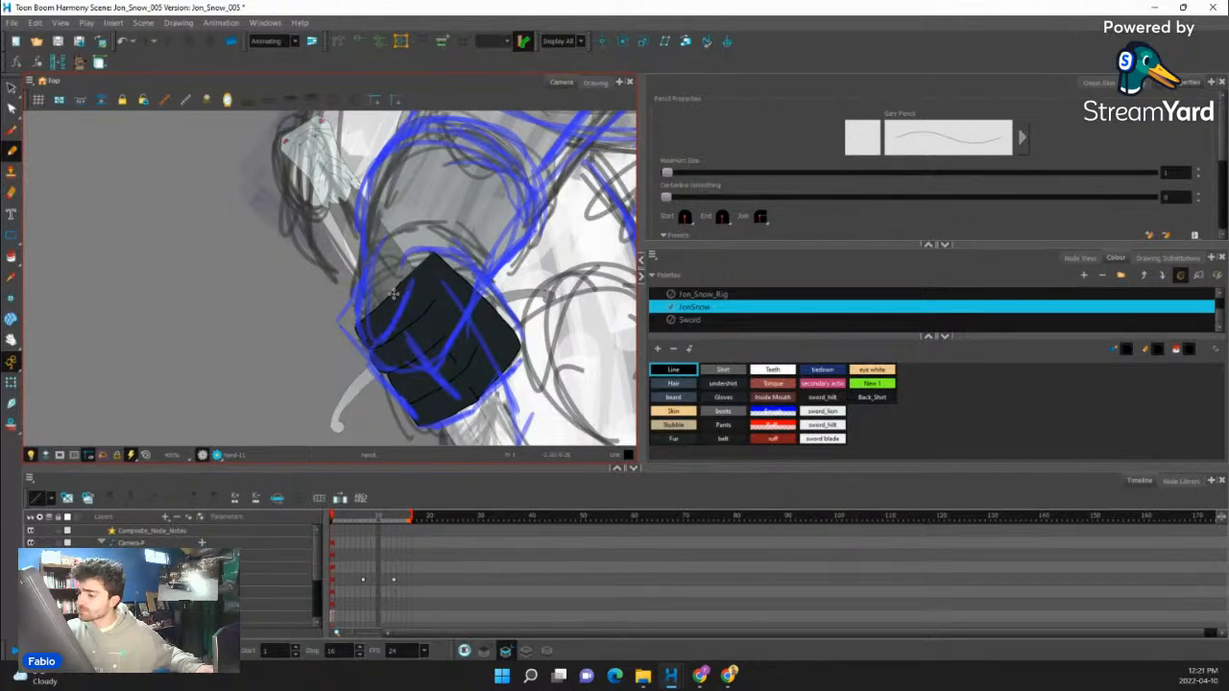
left_click_drag(386, 277, 394, 257)
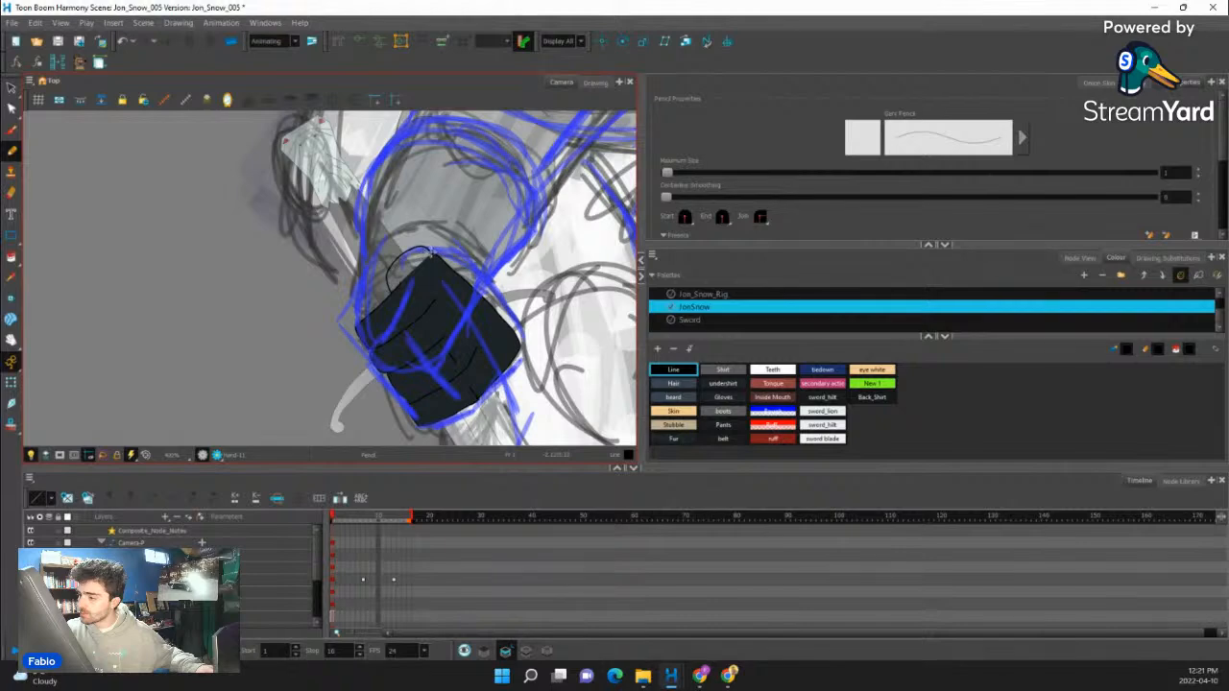
key("ctrl+z")
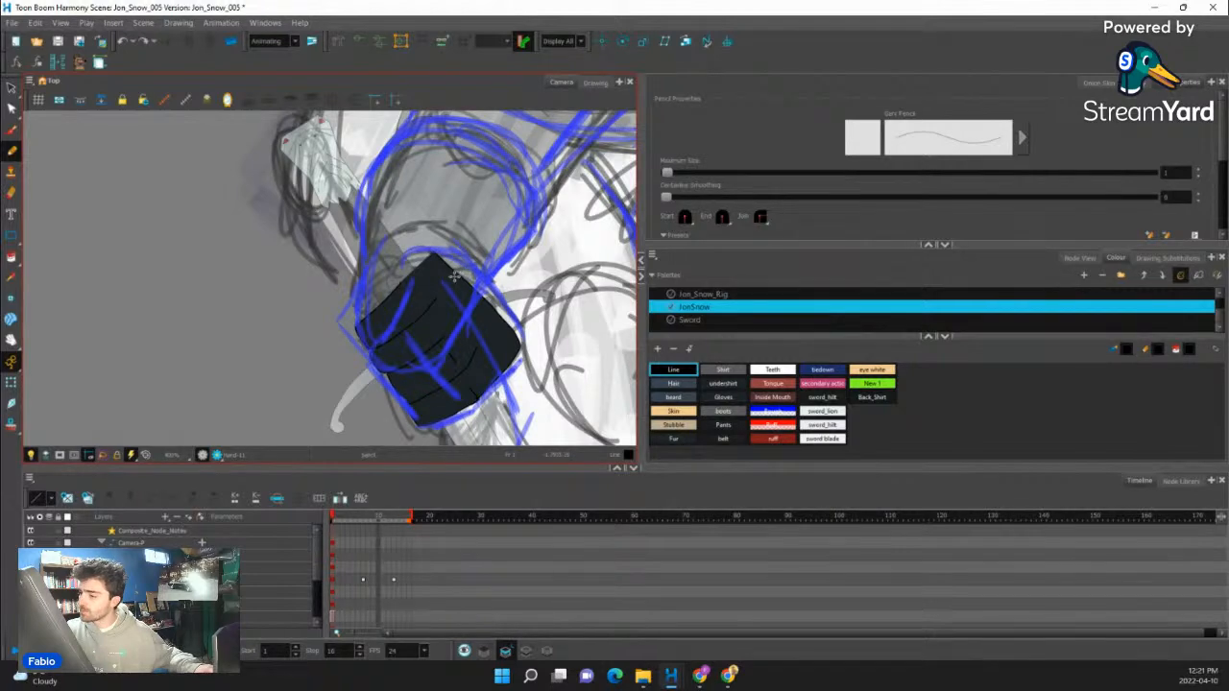
left_click(12, 107)
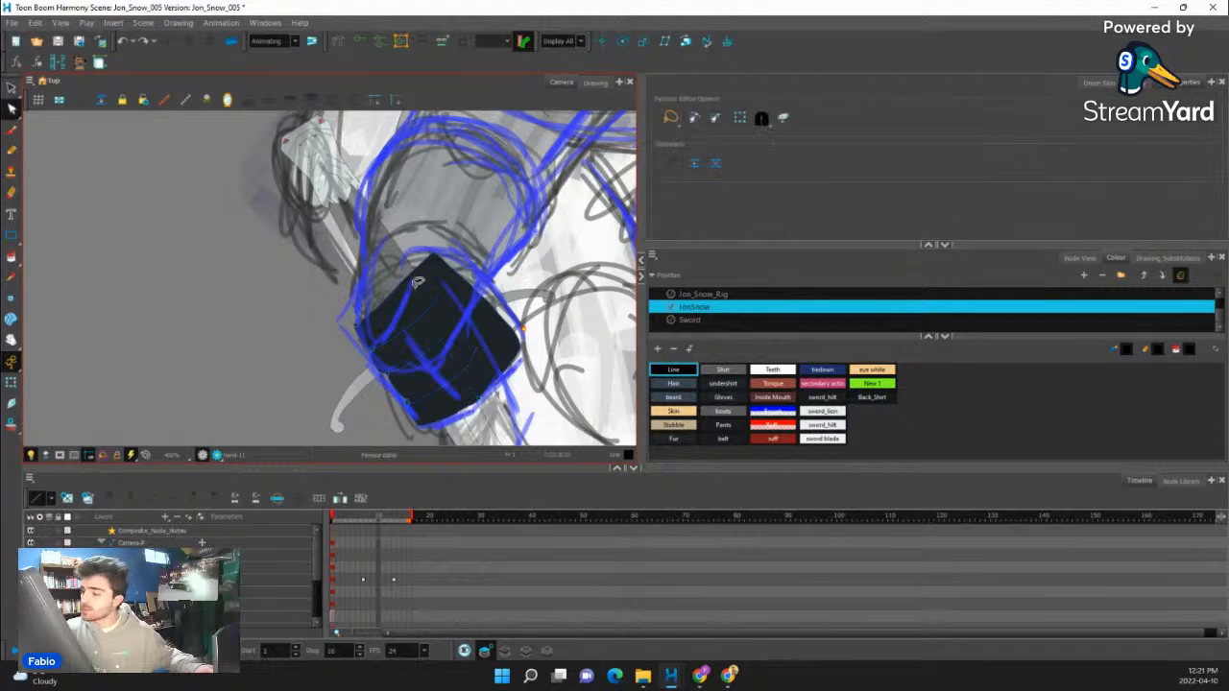
left_click(415, 280)
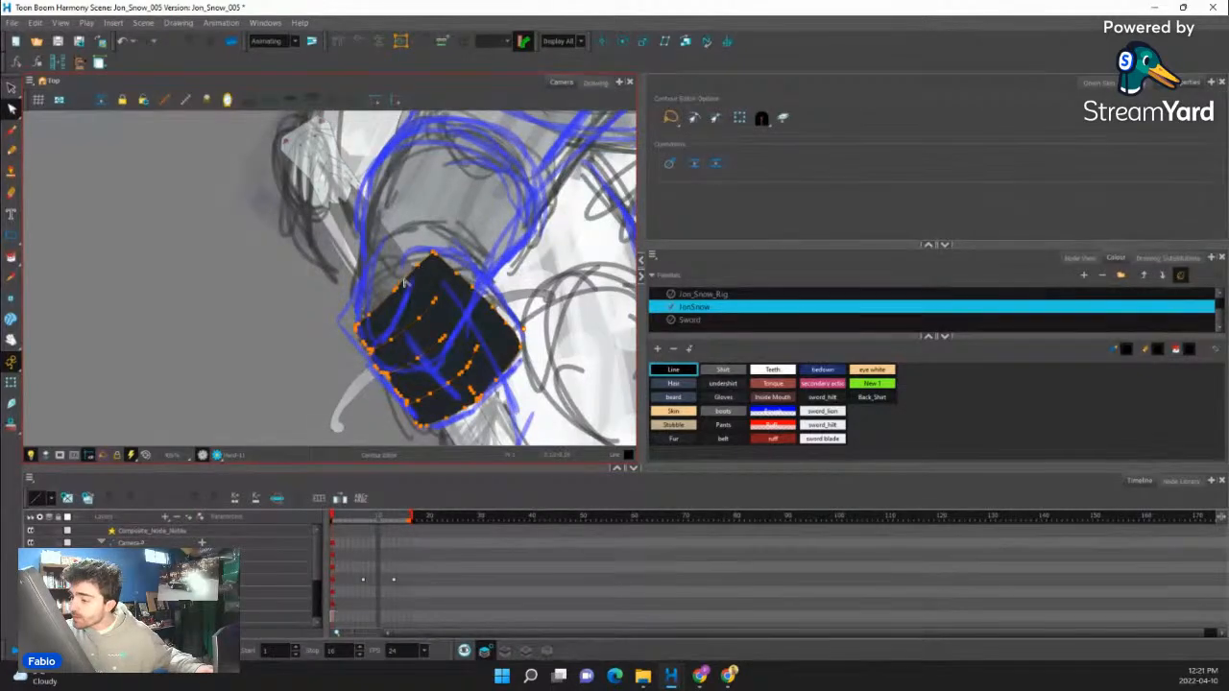
left_click(409, 268)
- Draw a curved line near the fist's lower edge on the line art layer, and ready the Paint tool with Gloves on colour art
left_click(505, 652)
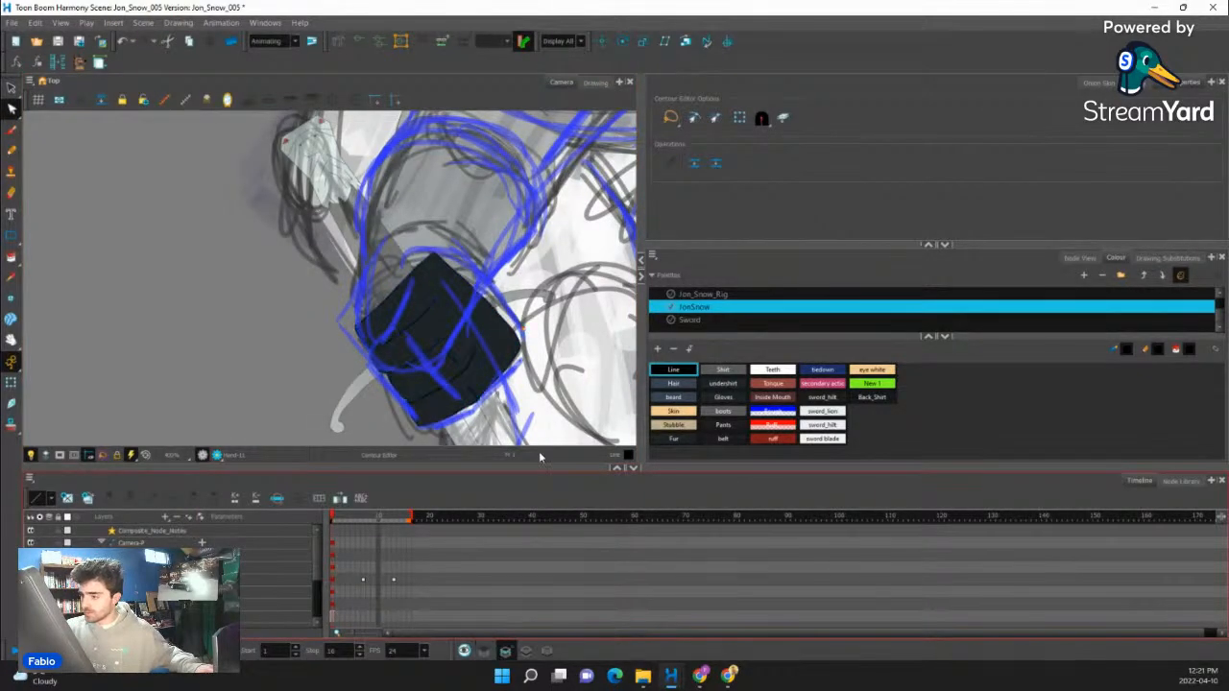
left_click_drag(461, 384, 492, 328)
left_click(13, 257)
left_click(526, 652)
left_click(712, 398)
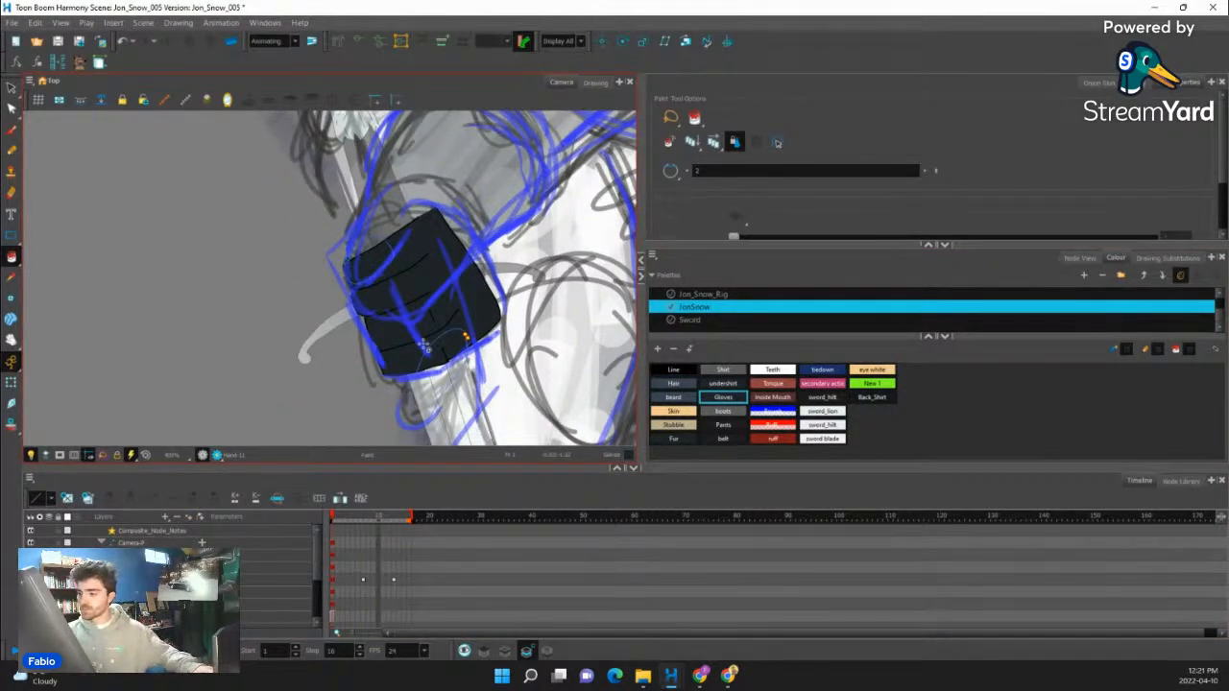
scroll(455, 384, "down", 5)
scroll(446, 373, "up", 6)
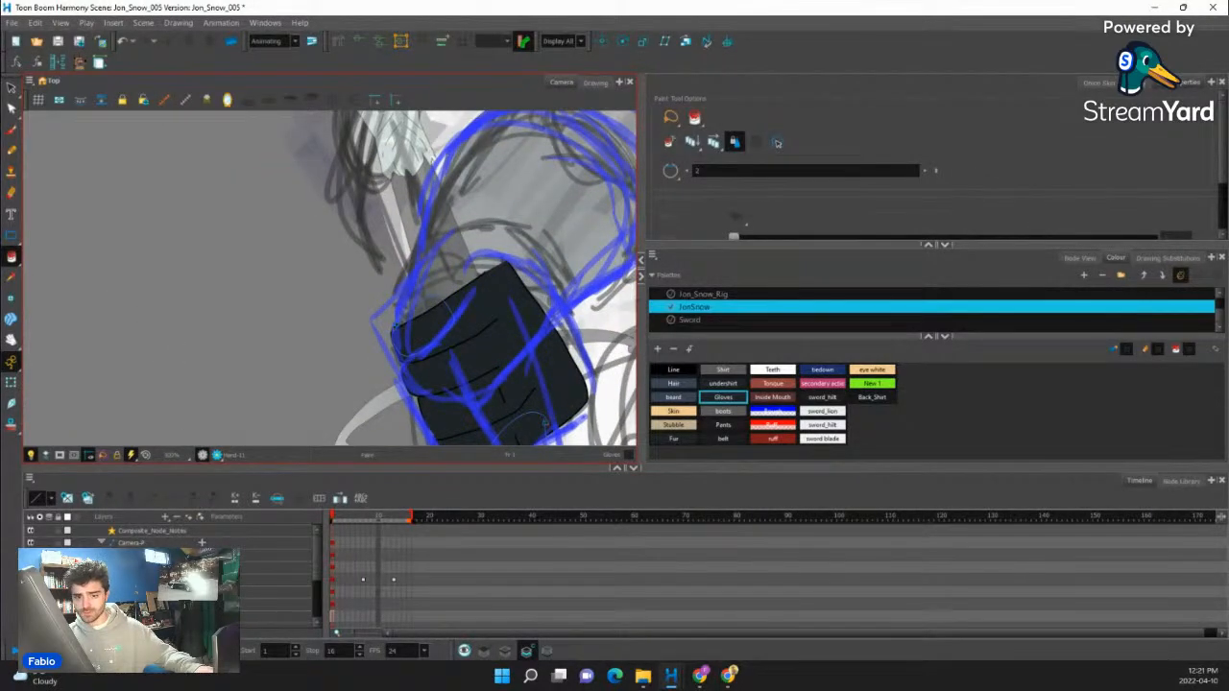
scroll(403, 302, "down", 3)
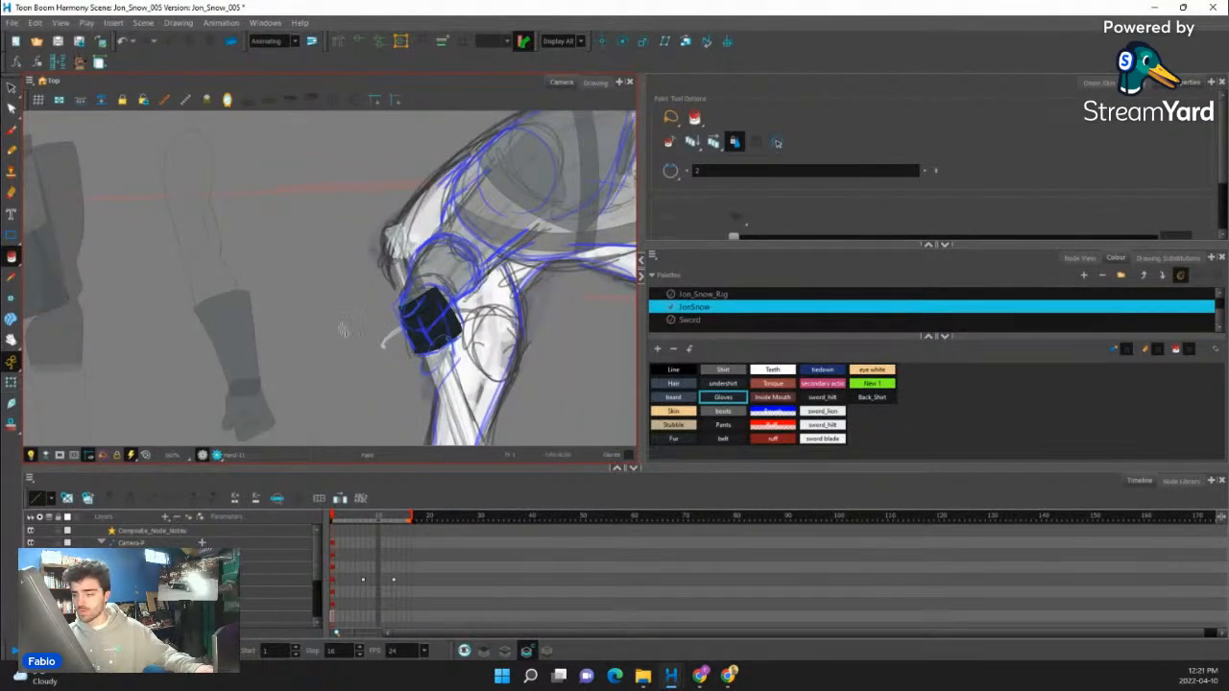
- Select the near hand, nudge it slightly over the sword grip and deselect it
left_click(17, 384)
scroll(489, 301, "up", 4)
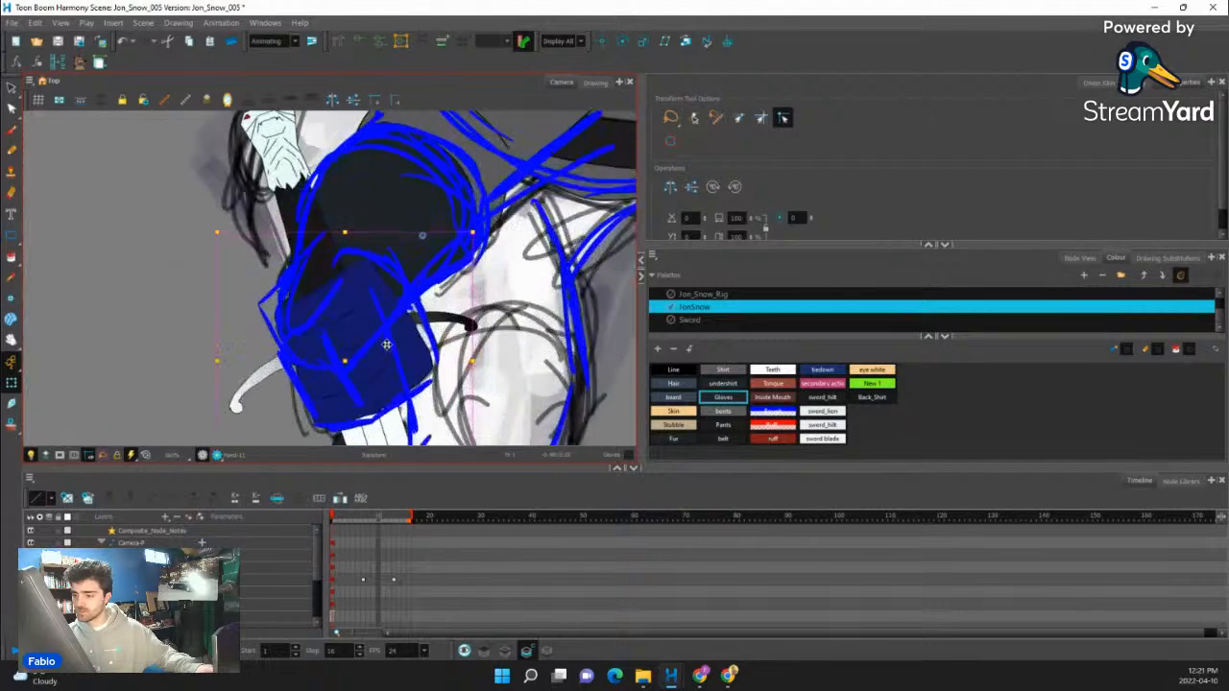
scroll(414, 338, "down", 3)
left_click_drag(436, 362, 387, 350)
scroll(384, 351, "up", 4)
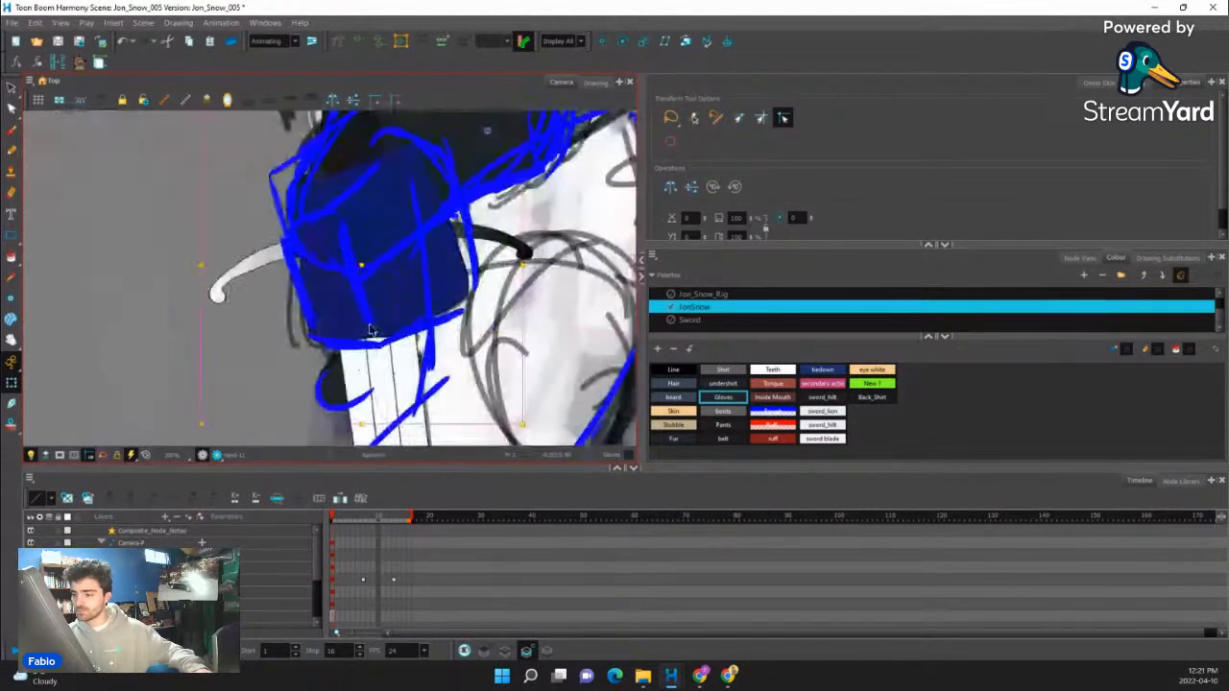
scroll(309, 154, "up", 2)
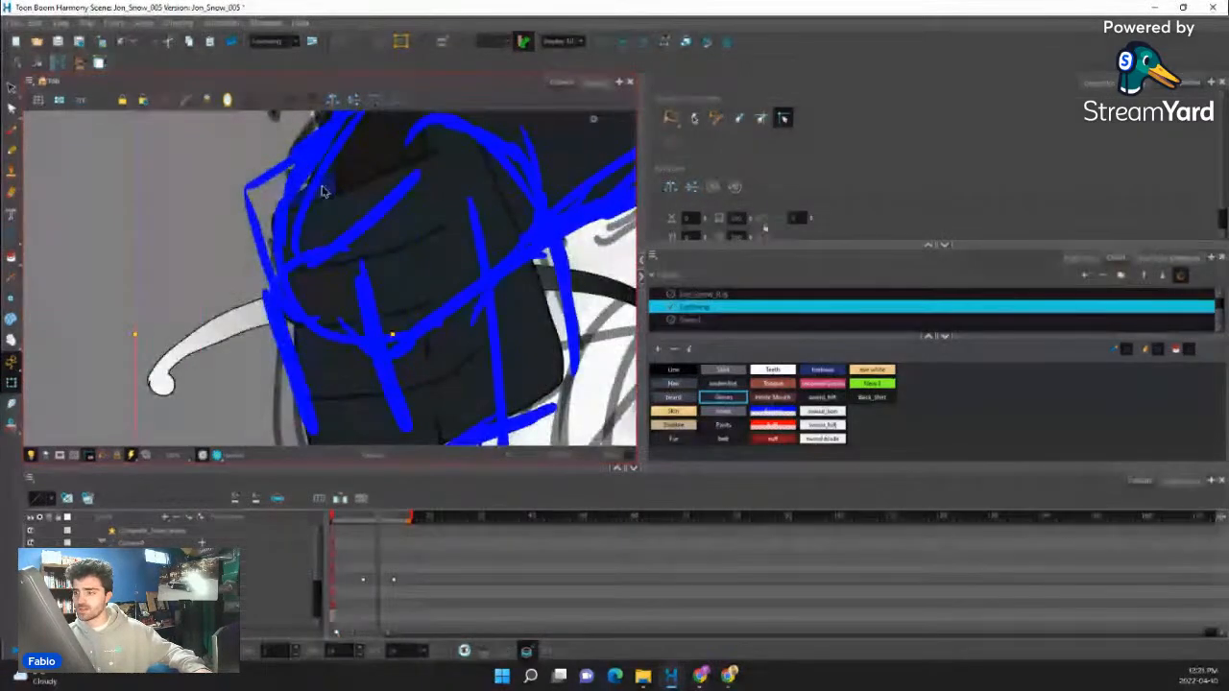
scroll(328, 195, "up", 1)
scroll(352, 235, "down", 2)
left_click(348, 244)
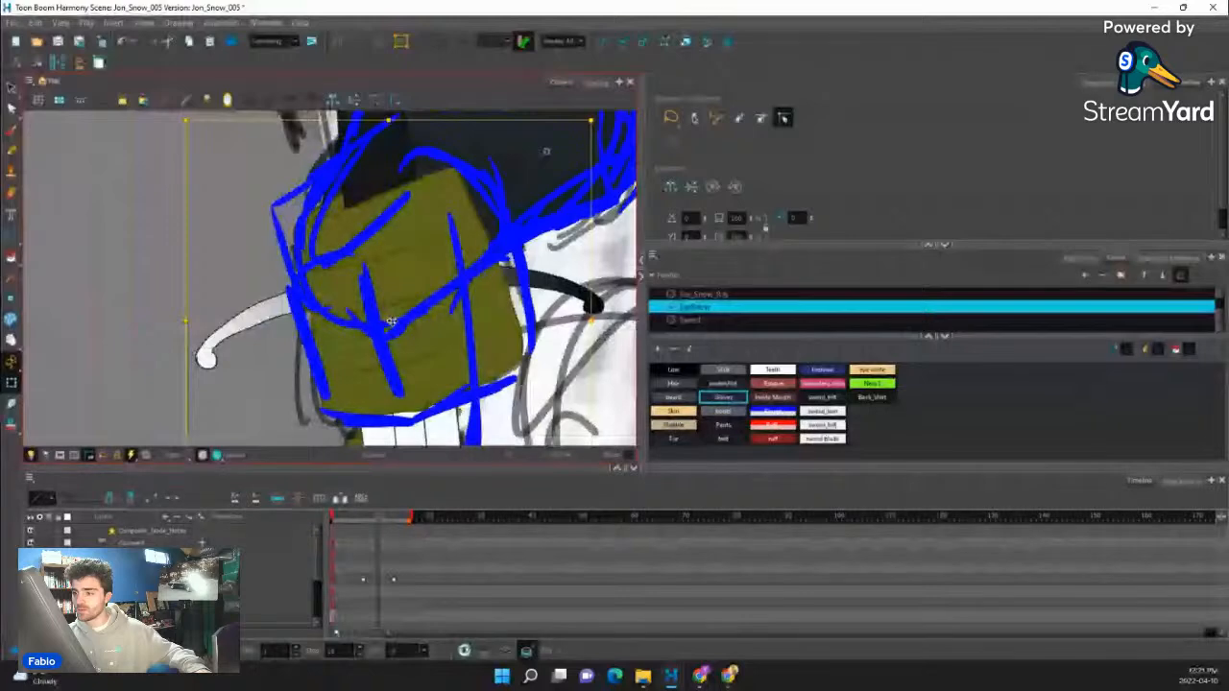
mouse_move(384, 321)
left_mouse_down()
mouse_move(411, 310)
mouse_move(379, 304)
mouse_move(385, 320)
left_mouse_up()
scroll(360, 292, "down", 4)
left_click(278, 294)
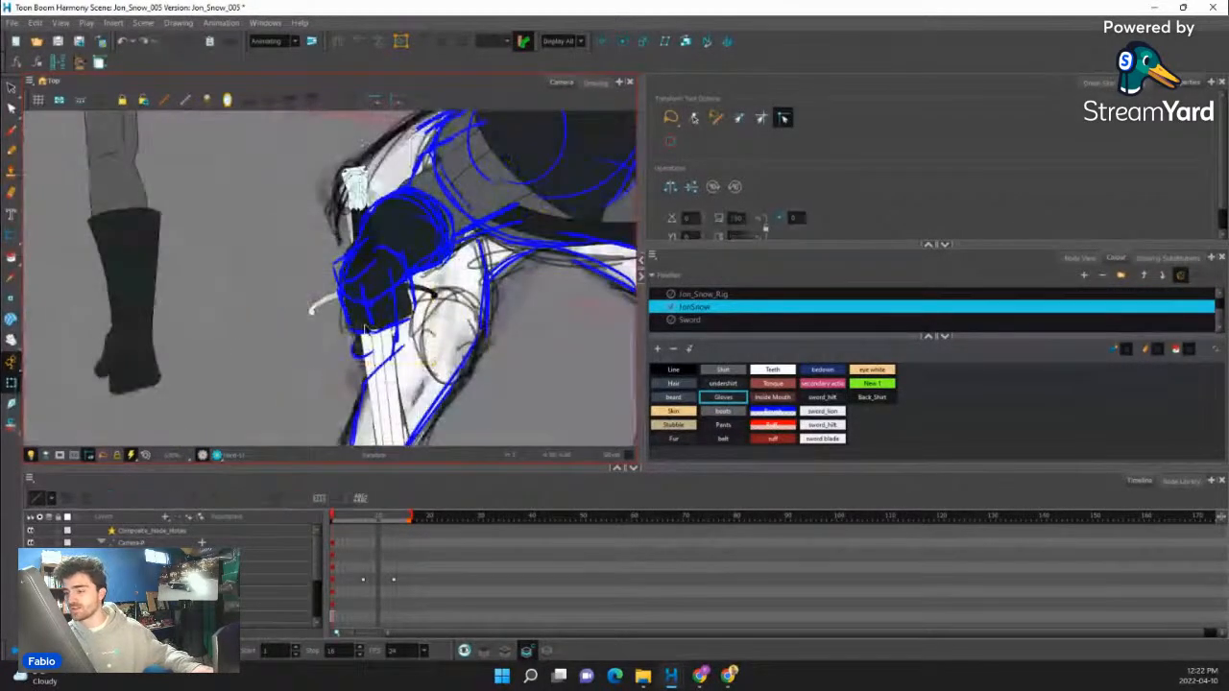
- Examine the whole crouching figure against the blue guide, comparing the near arm and the parts not placed yet
scroll(398, 279, "down", 1)
scroll(402, 271, "up", 2)
scroll(401, 268, "down", 3)
scroll(401, 268, "down", 2)
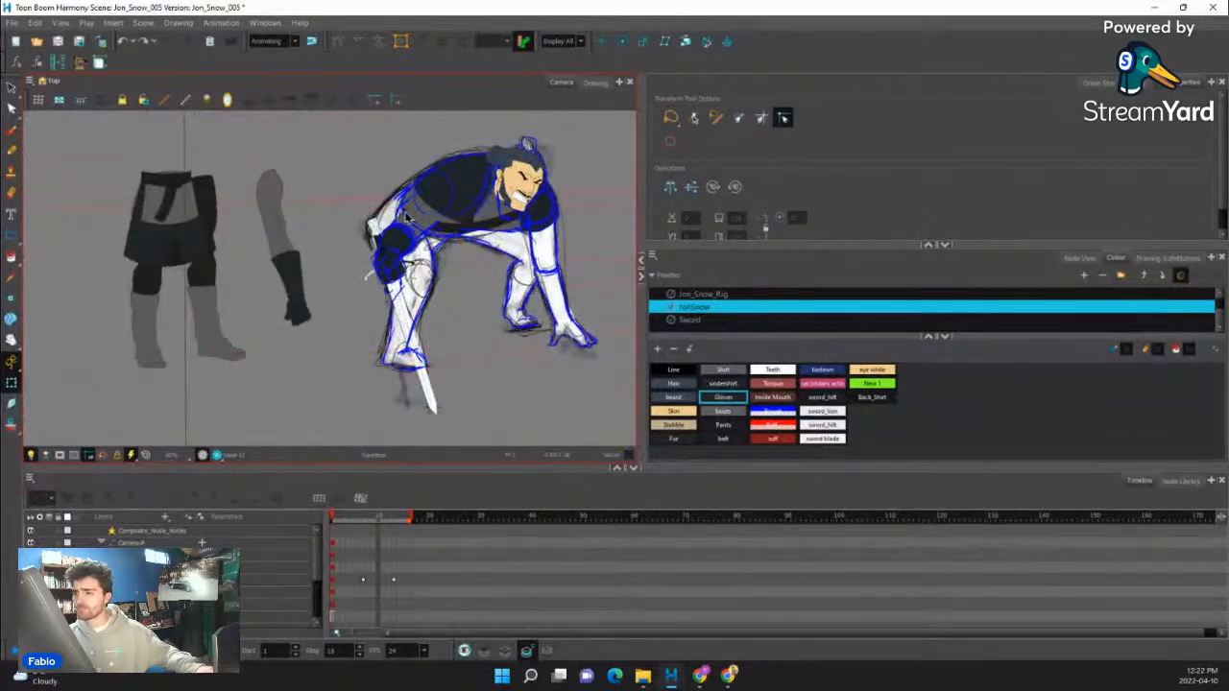
scroll(406, 217, "up", 5)
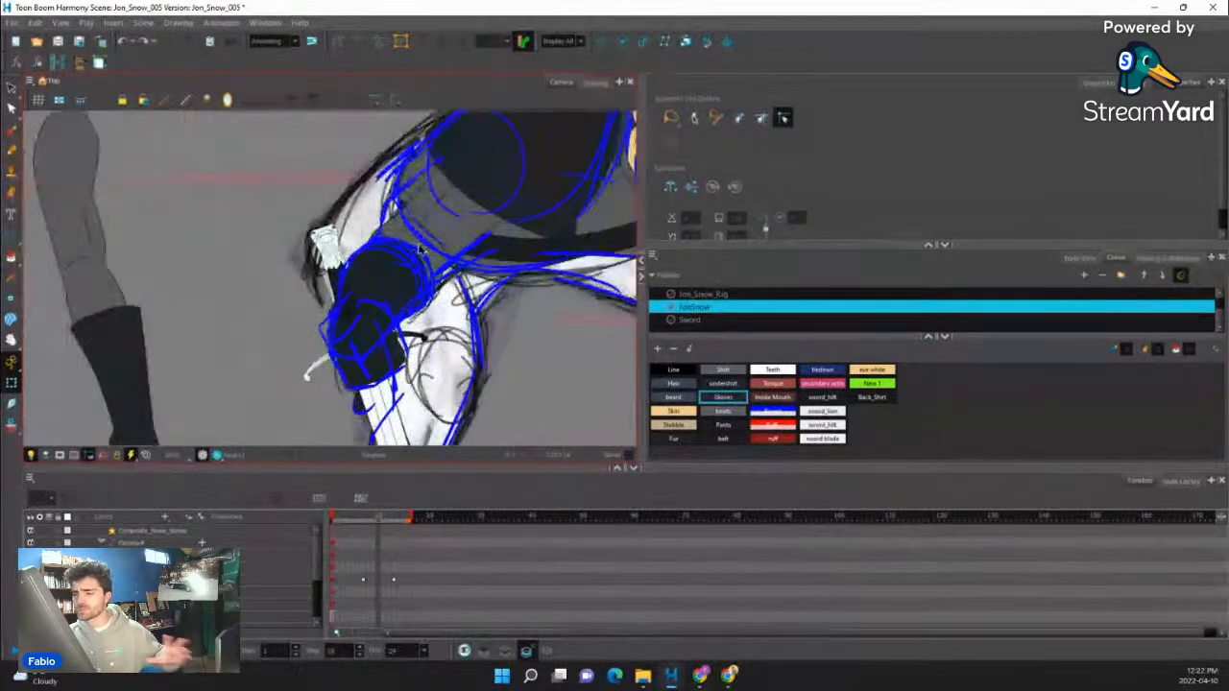
scroll(461, 279, "down", 5)
scroll(488, 289, "up", 1)
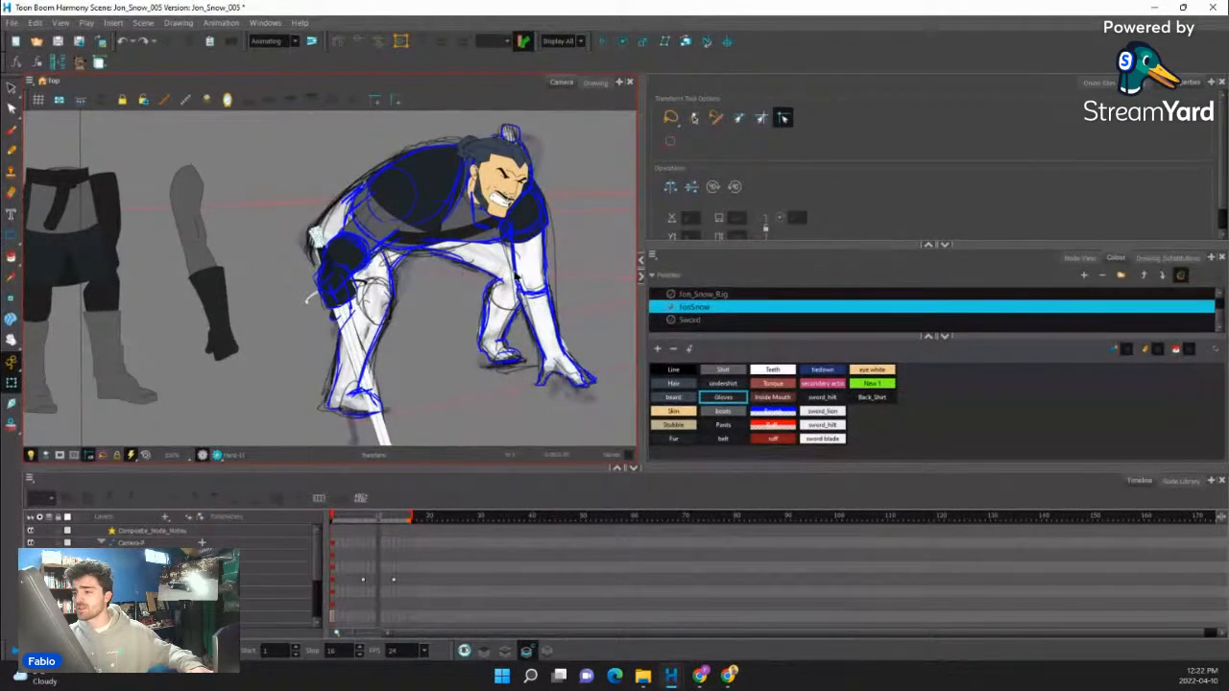
scroll(497, 269, "down", 2)
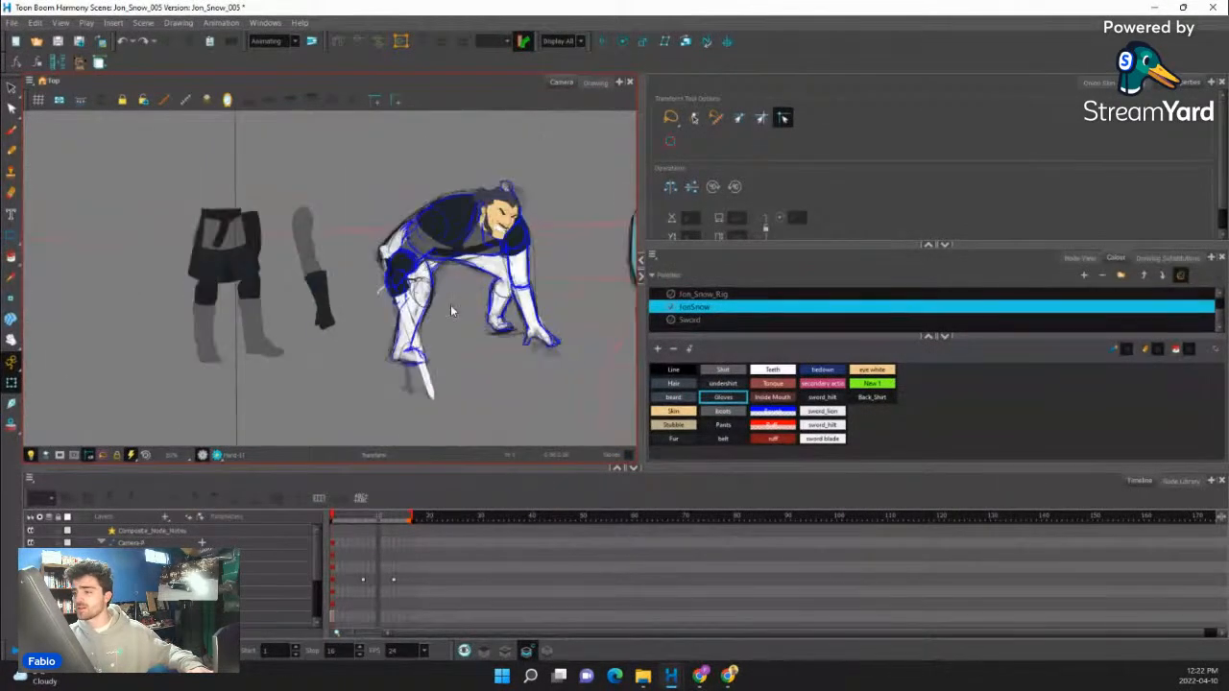
- Move the unplaced arm from beside the figure onto the blue guide's planted arm below the shoulder
left_click(309, 280)
left_click_drag(312, 283, 525, 306)
scroll(538, 346, "up", 3)
scroll(535, 355, "down", 1)
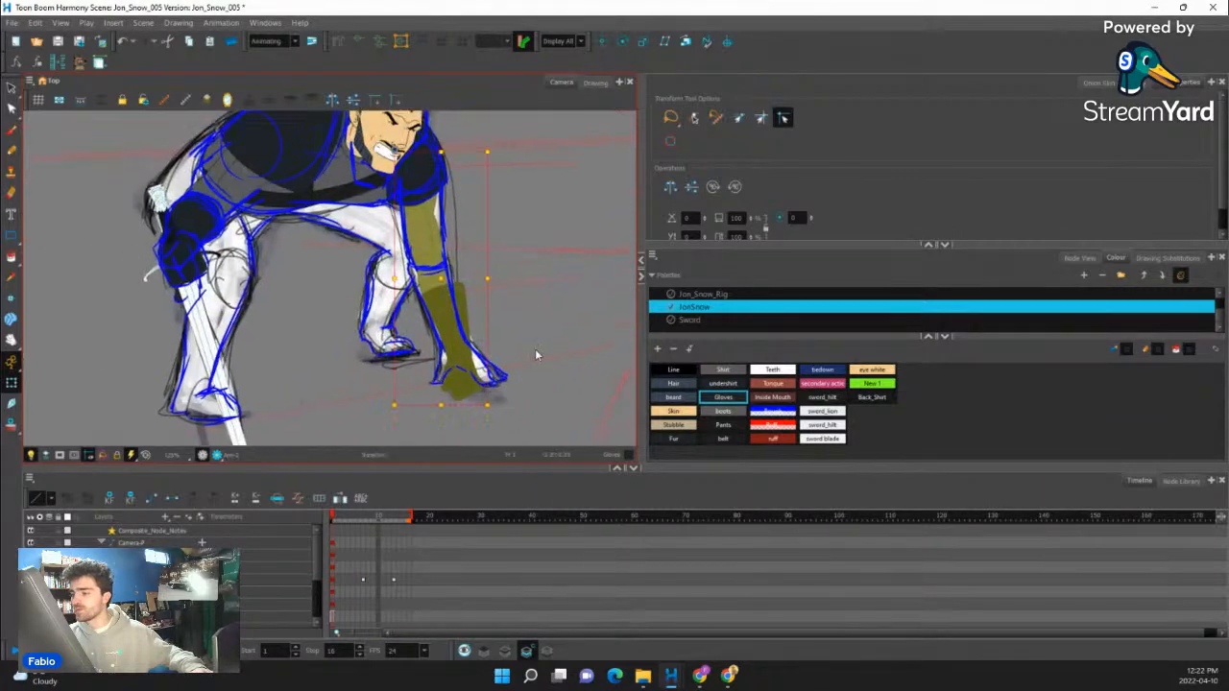
- Start a new drawing for the planted hand and draw its thumb outline in the Line colour along the blue guide
scroll(465, 394, "up", 2)
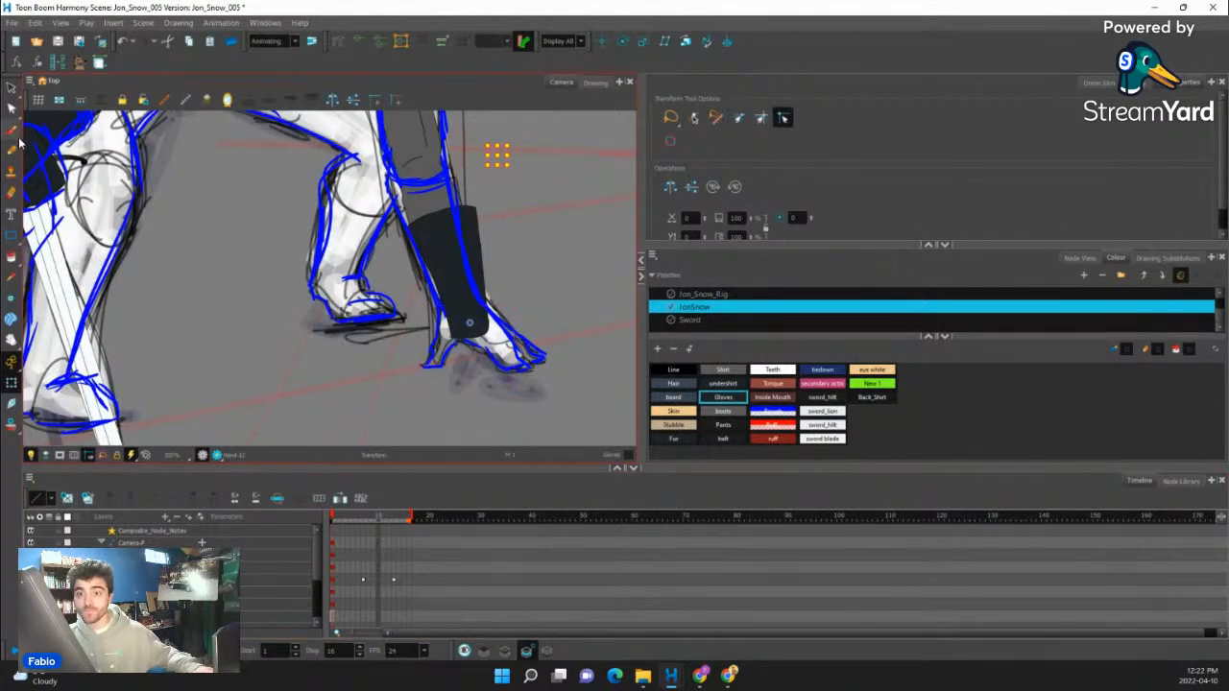
left_click(11, 149)
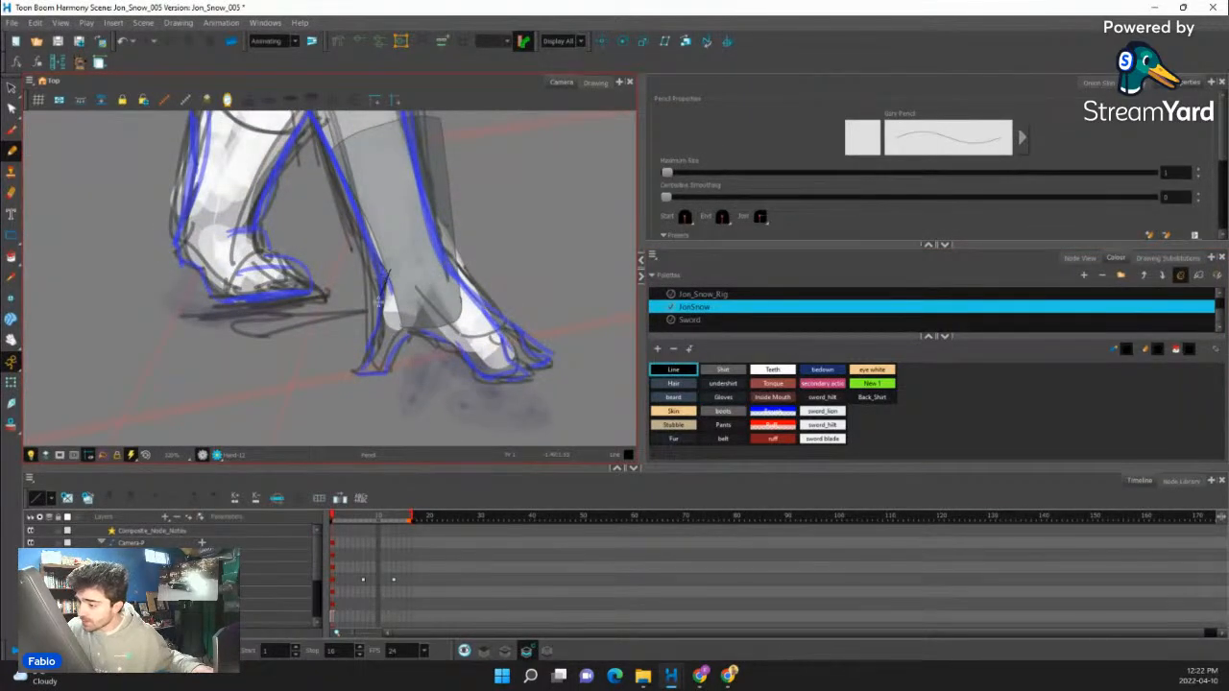
left_click_drag(376, 332, 359, 362)
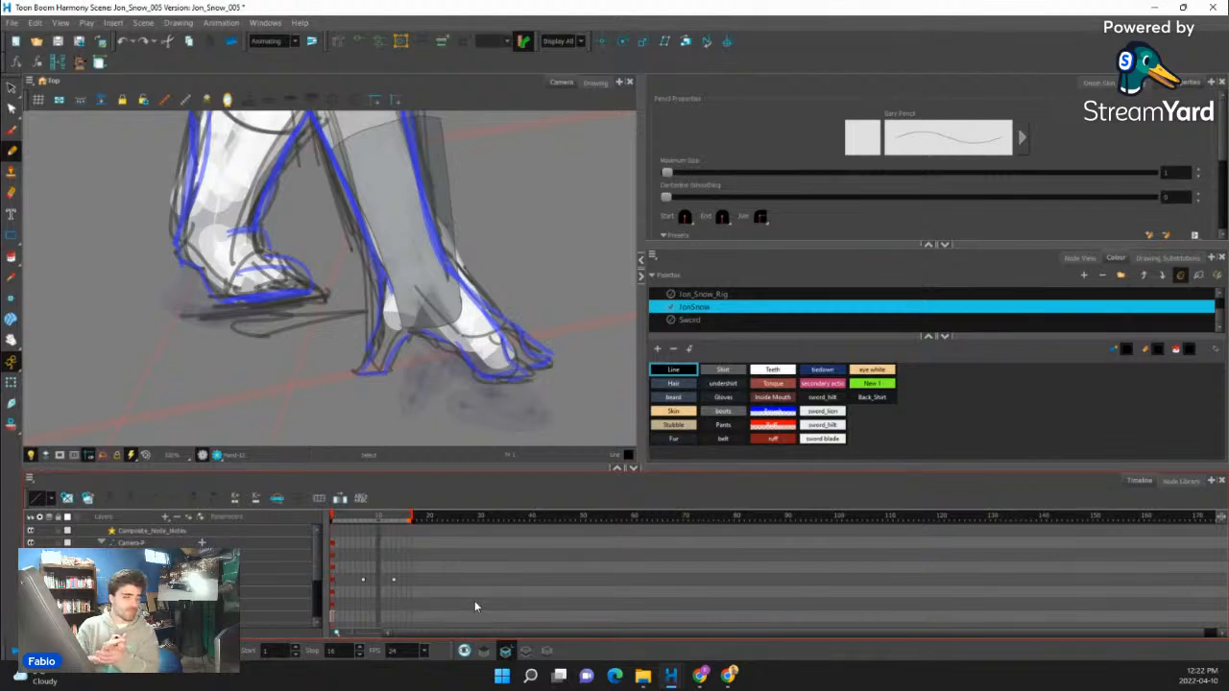
left_click_drag(394, 285, 377, 343)
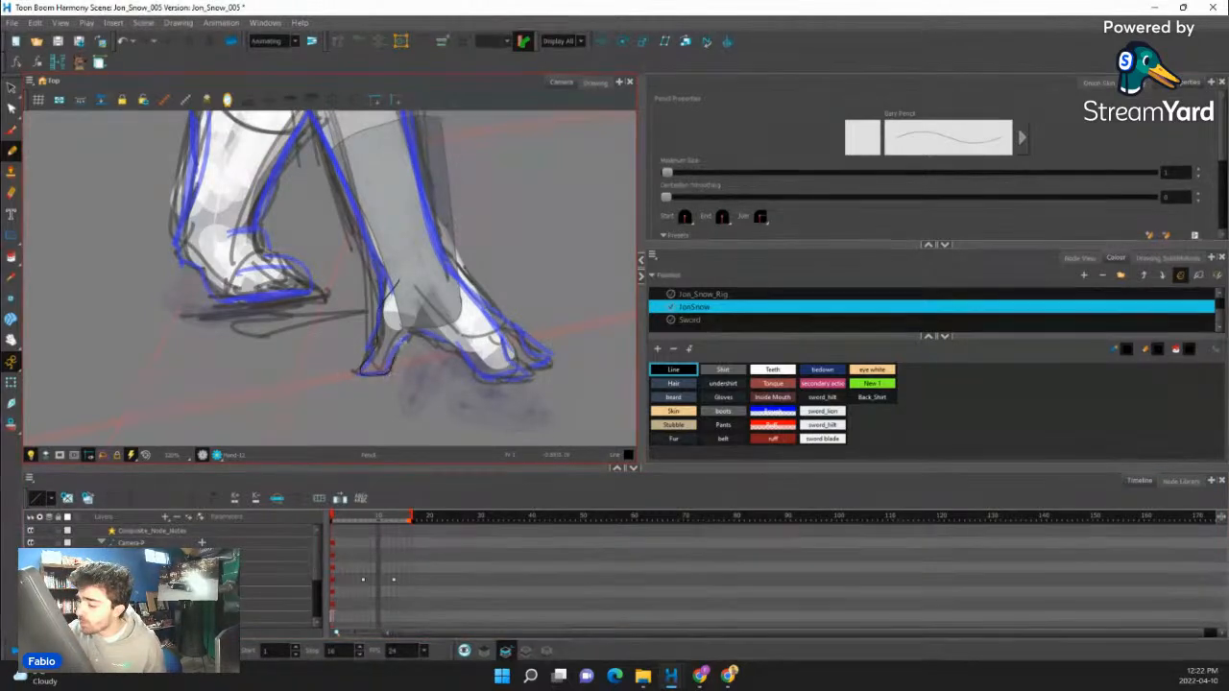
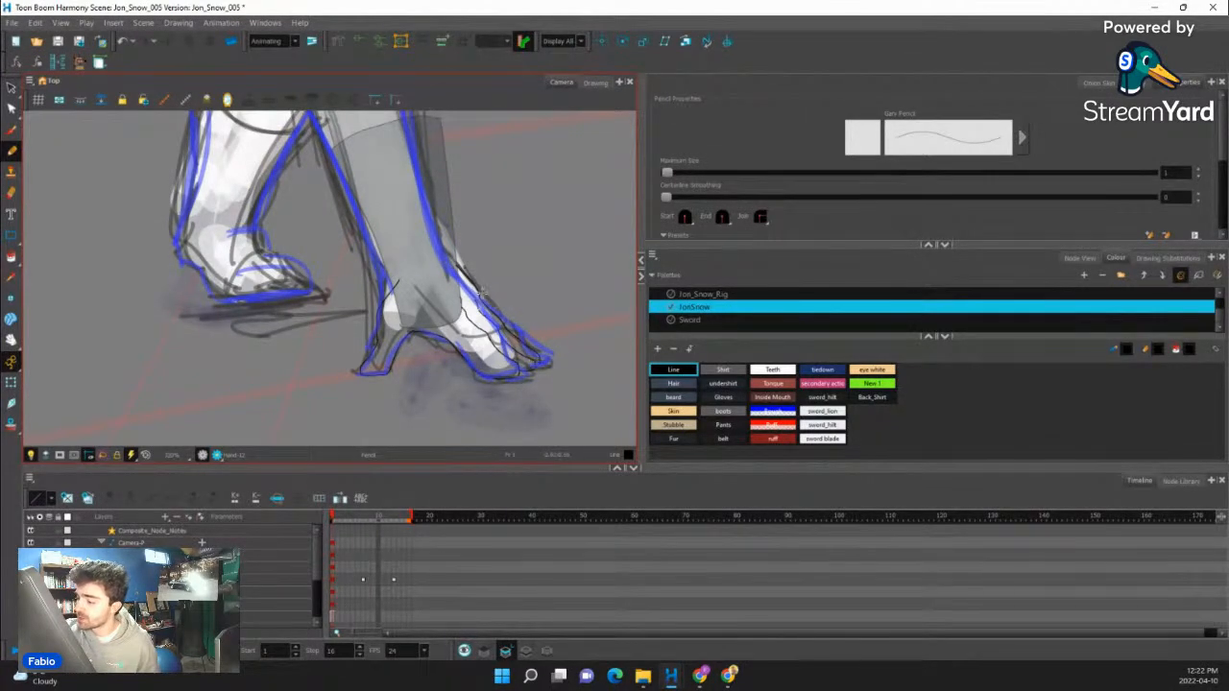
- Finish the planted hand's outer finger outline along the guide and close the gap across its wrist
left_click_drag(486, 301, 536, 345)
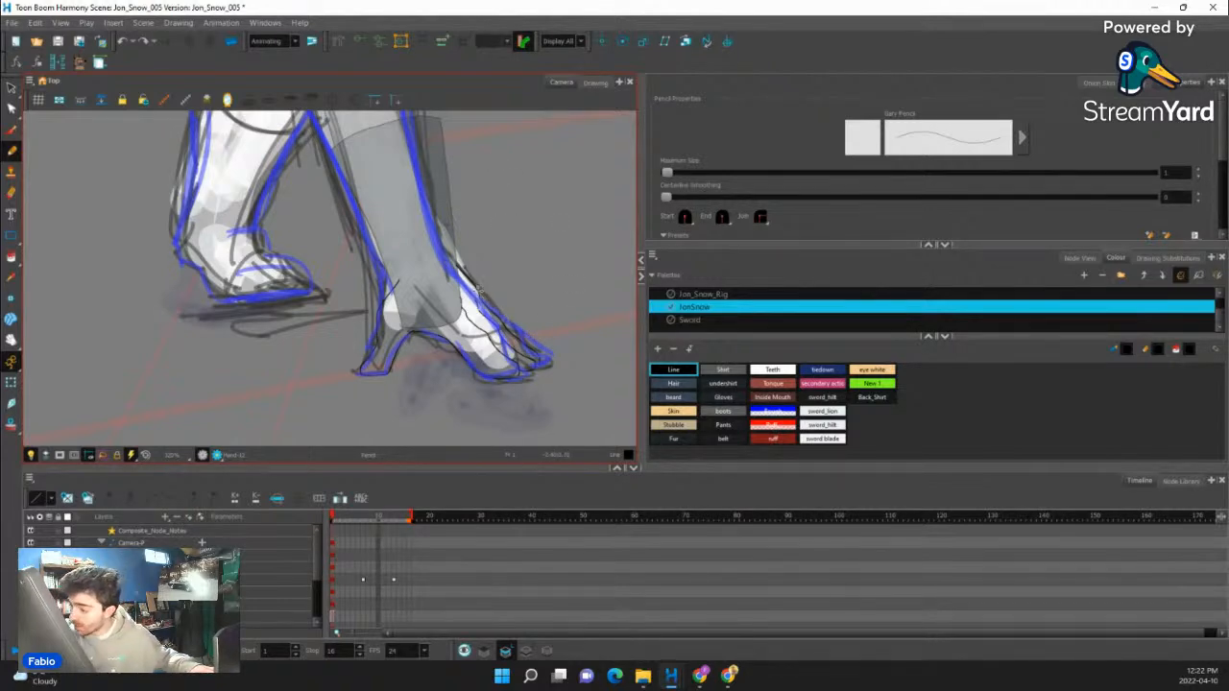
left_click_drag(480, 293, 540, 353)
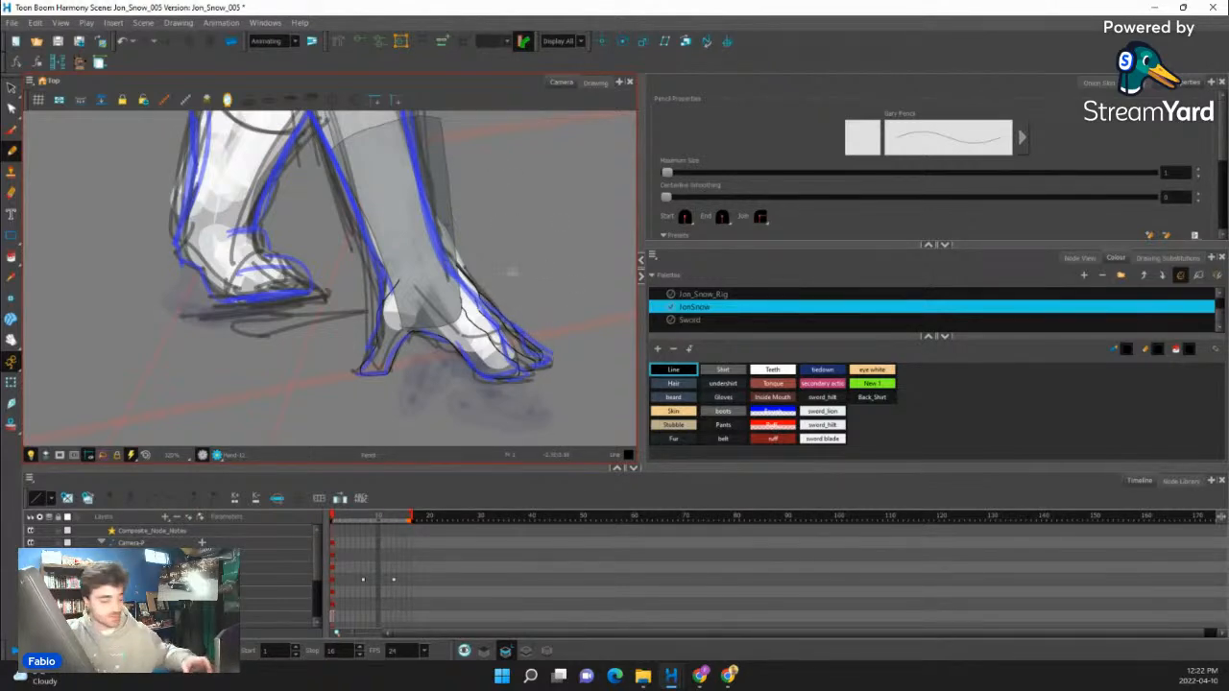
key("alt+c")
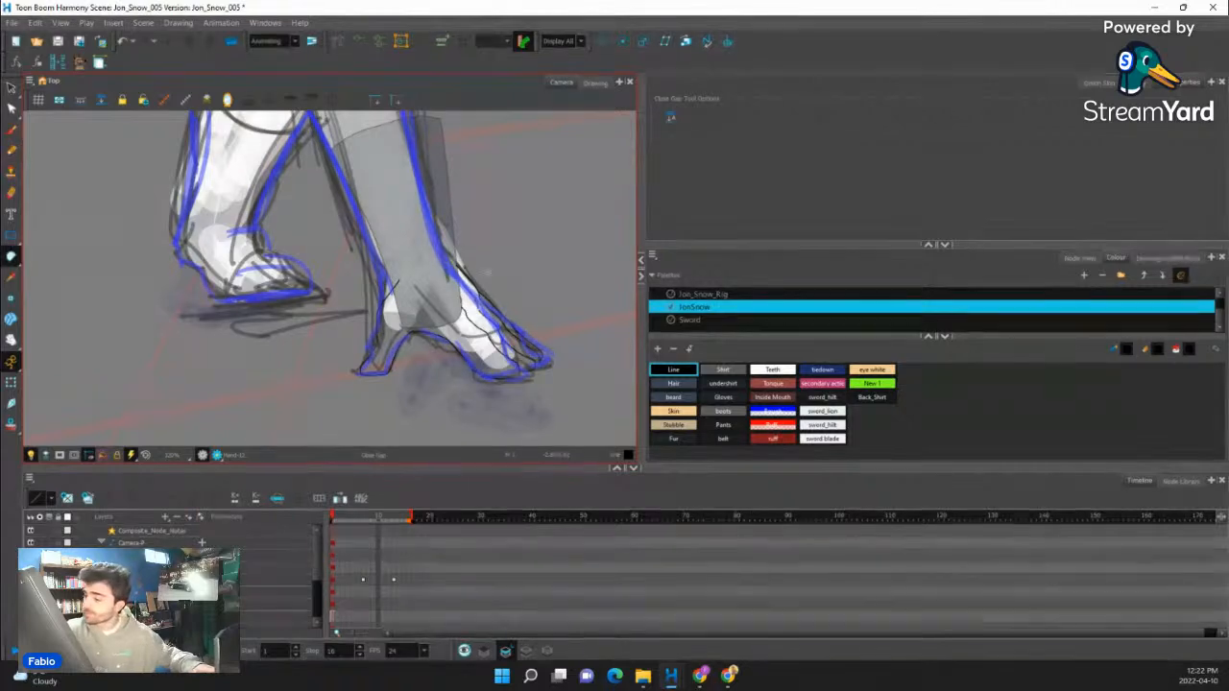
left_click_drag(449, 274, 462, 270)
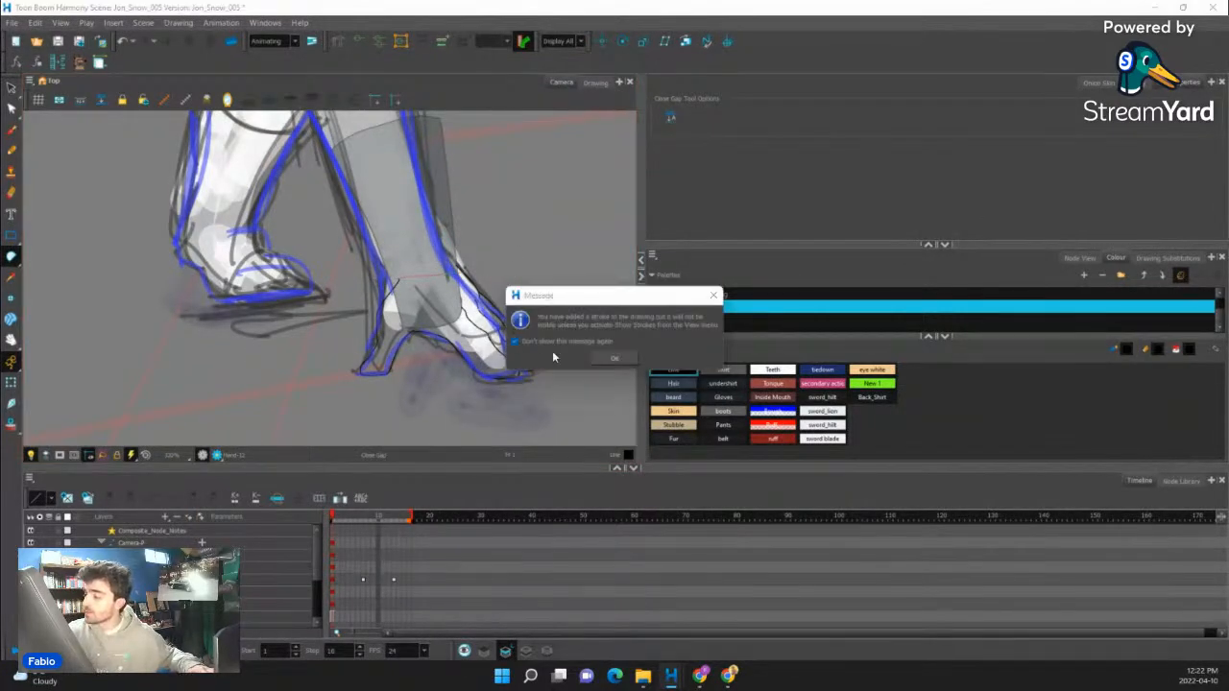
left_click(516, 342)
left_click(615, 358)
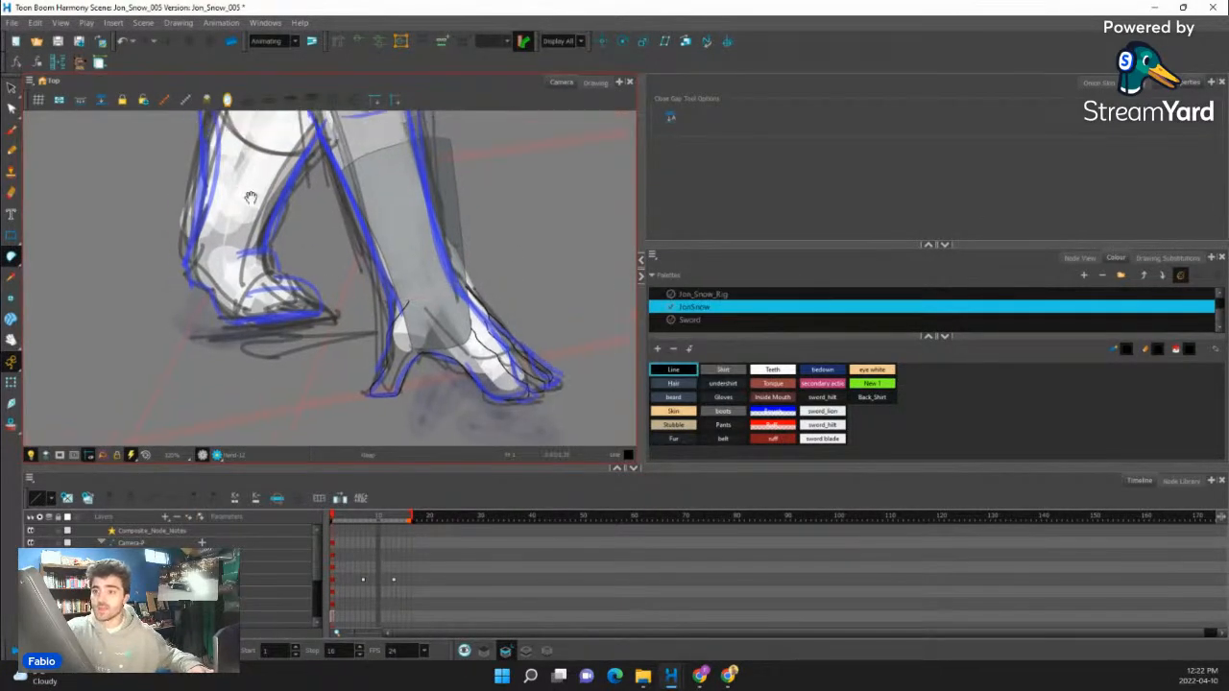
- Fill the planted hand's palm and fingers with the Gloves colour
left_click(10, 258)
left_click(40, 267)
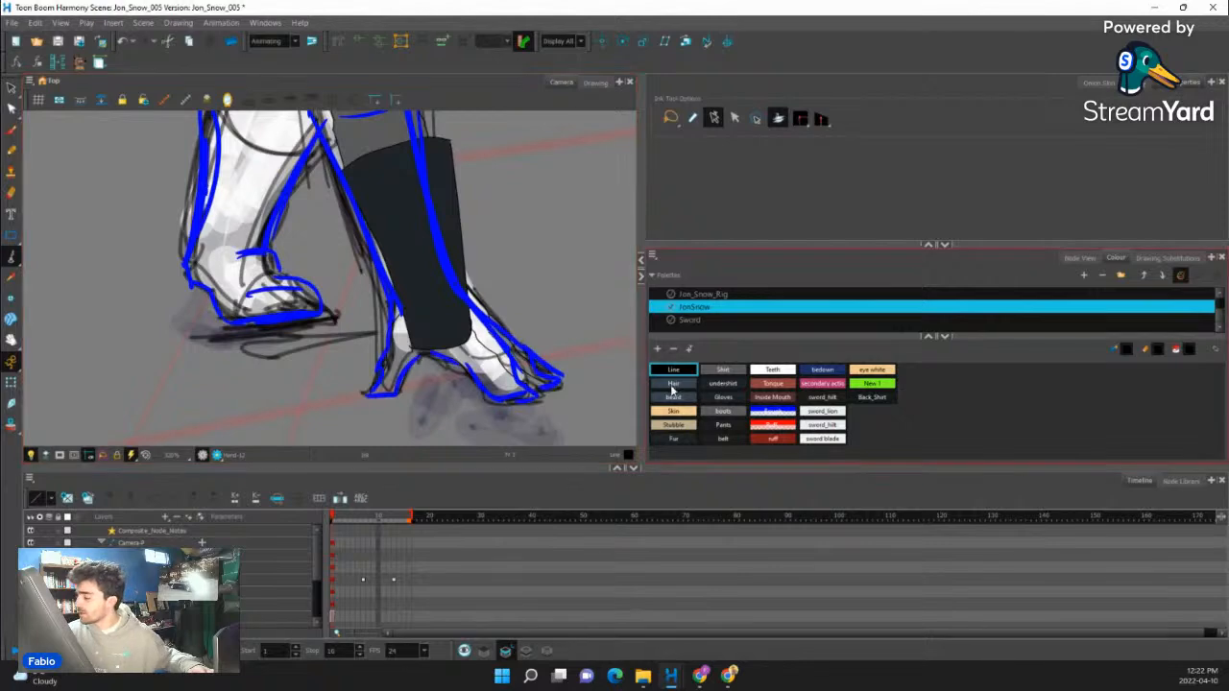
left_click(723, 396)
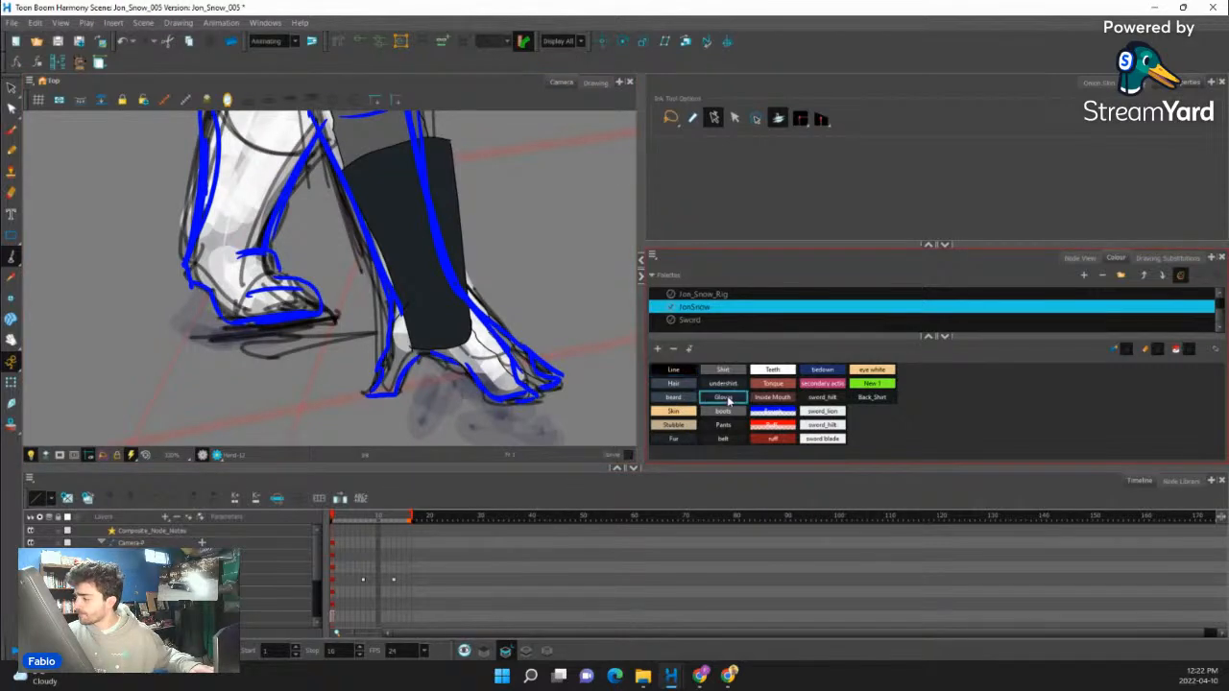
left_click(12, 257)
left_click(40, 254)
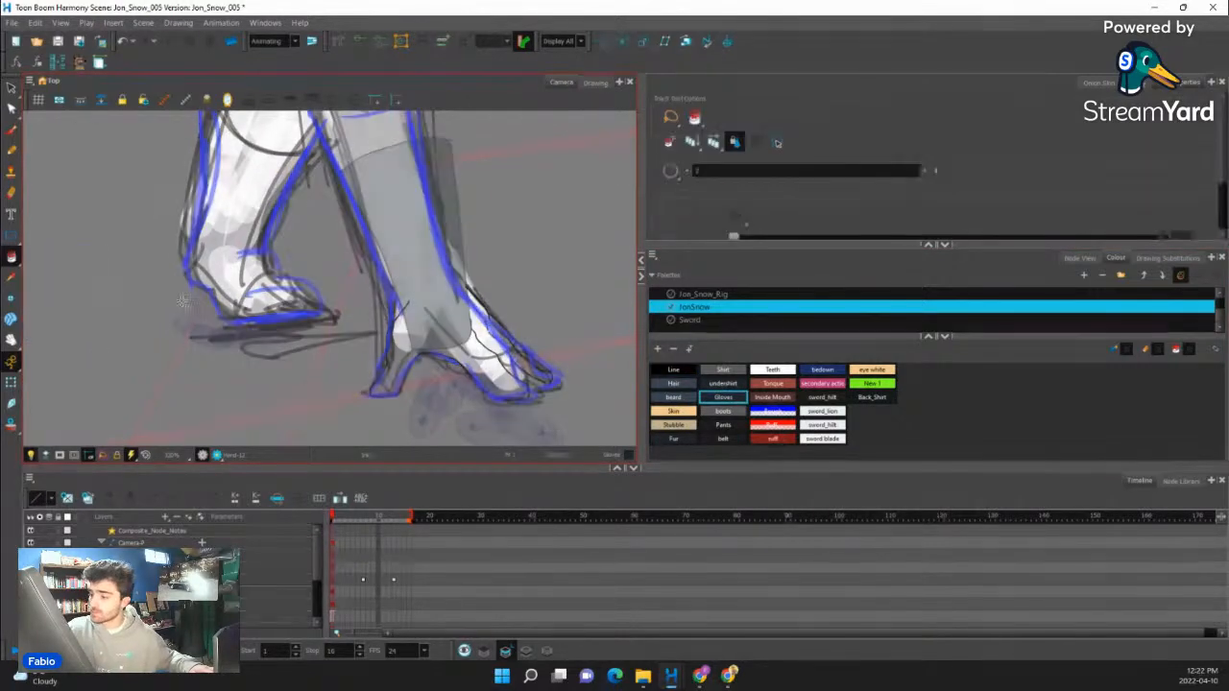
left_click(438, 338)
left_click(516, 356)
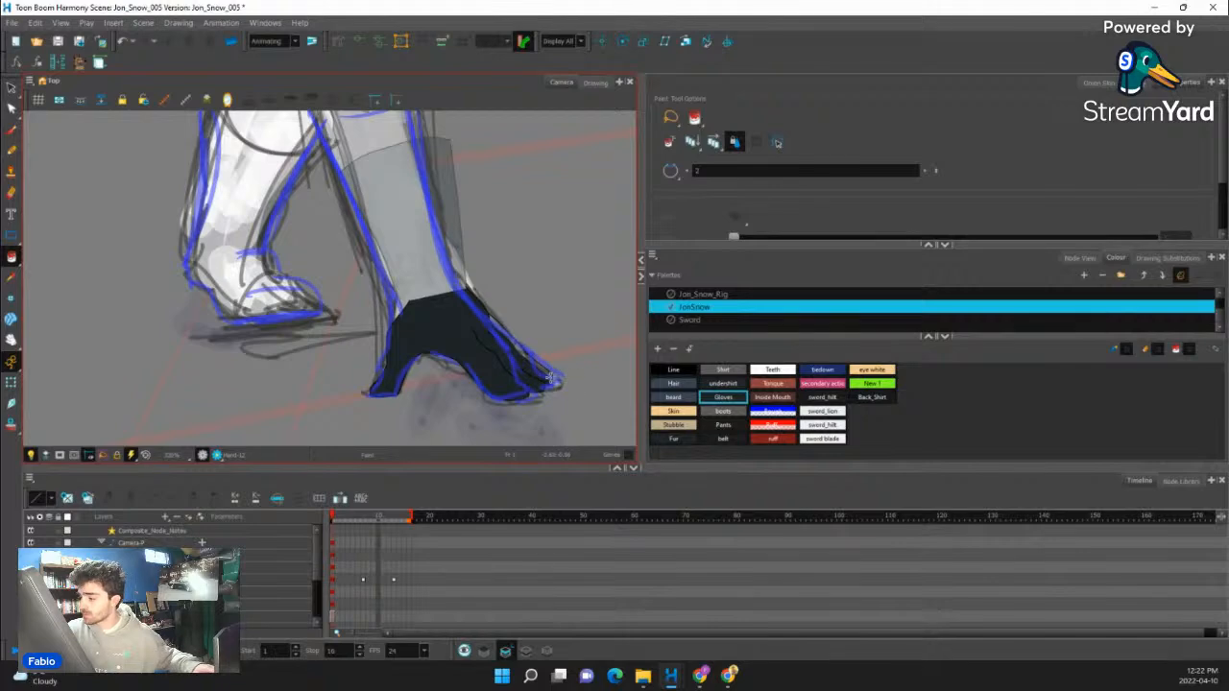
left_click(555, 382)
left_click_drag(574, 354, 622, 374)
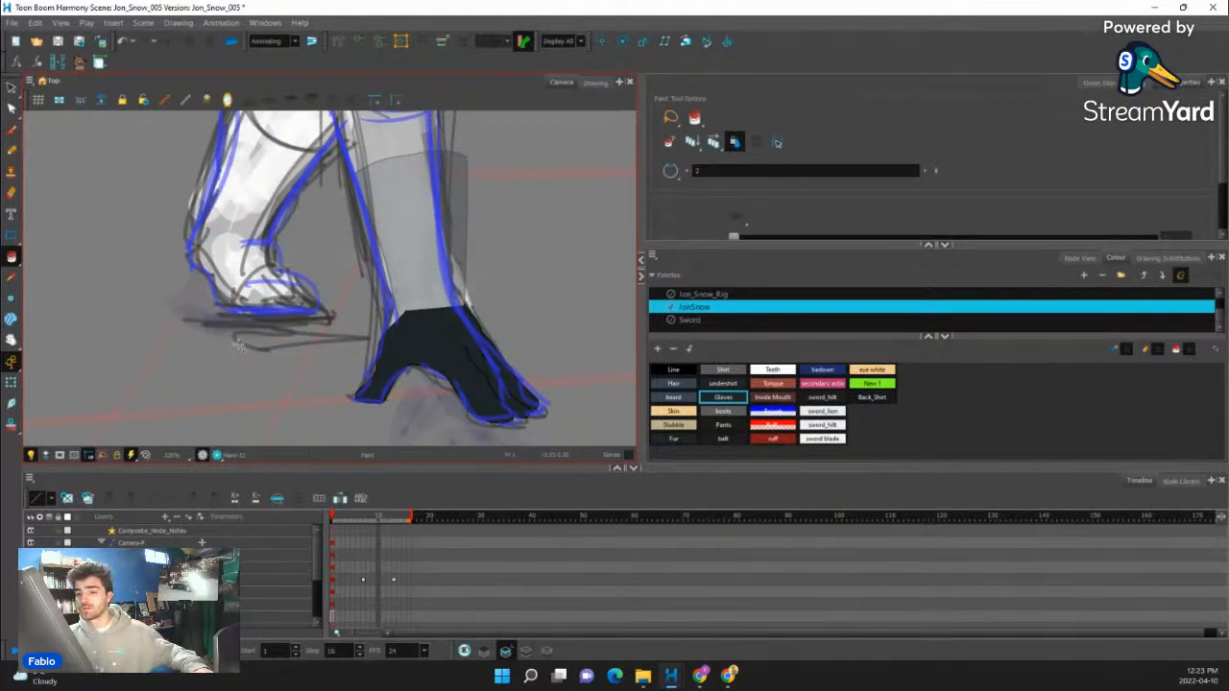
- Select the planted hand, nudge it slightly into line with the forearm and deselect it
scroll(238, 346, "down", 3)
left_click(12, 383)
scroll(346, 348, "up", 2)
scroll(310, 349, "up", 2)
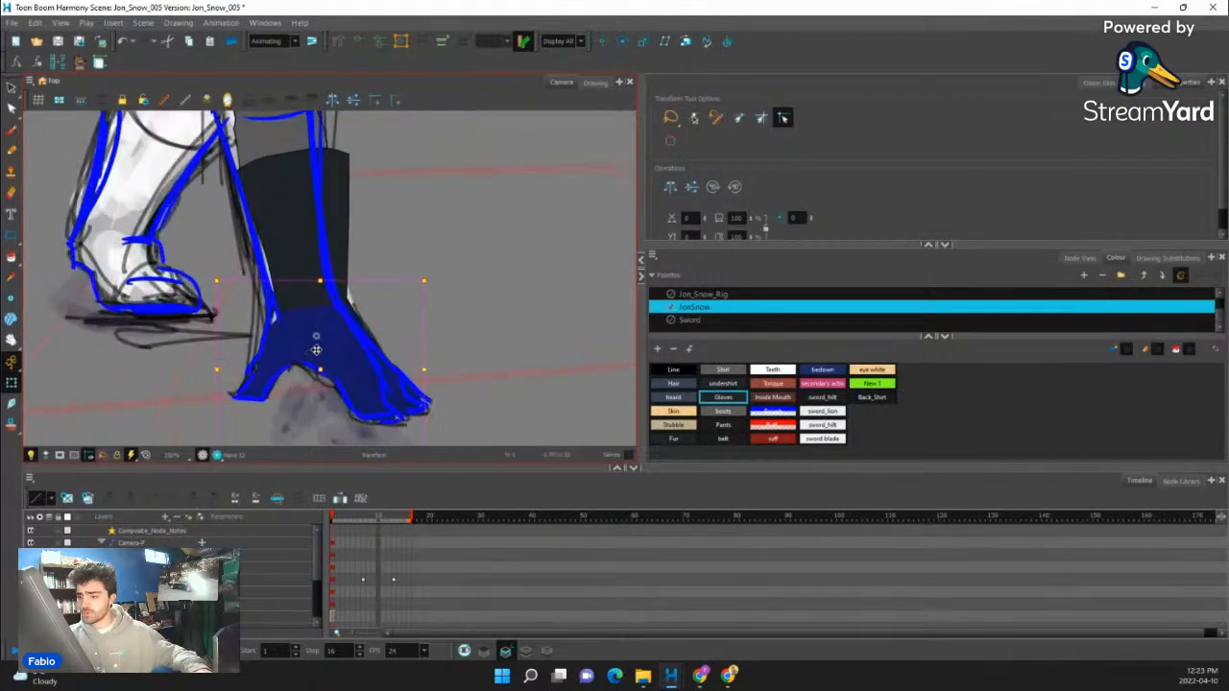
left_click(314, 347)
scroll(316, 338, "up", 2)
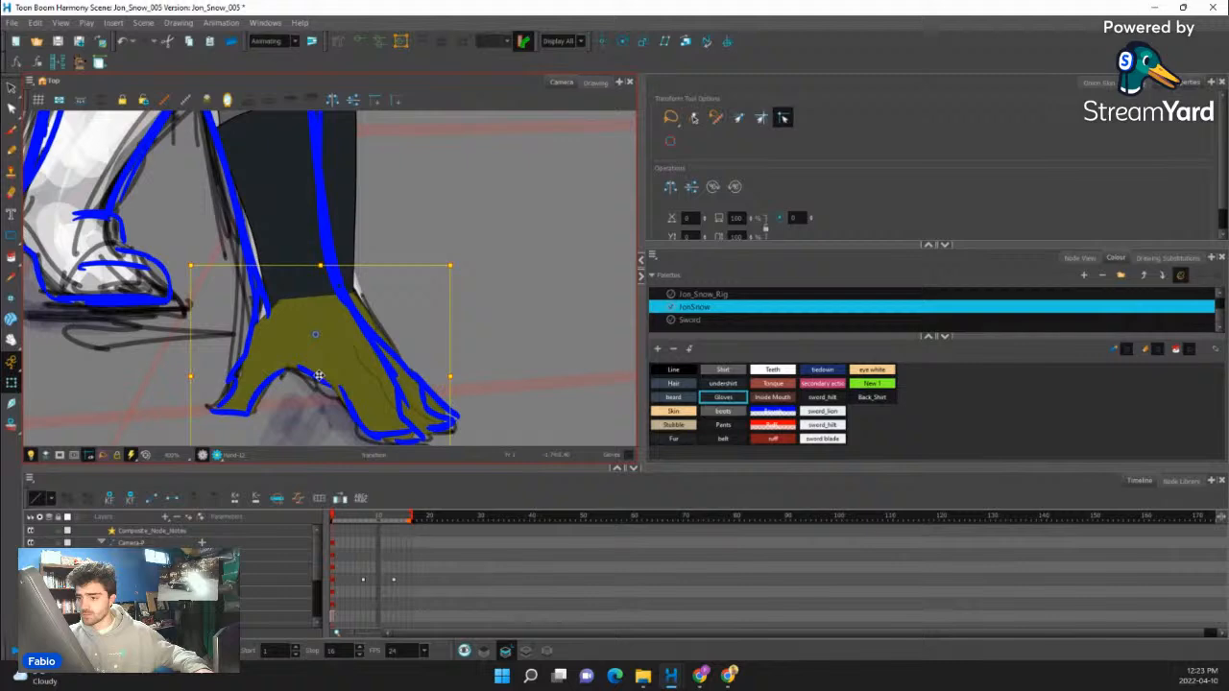
left_click_drag(319, 374, 314, 375)
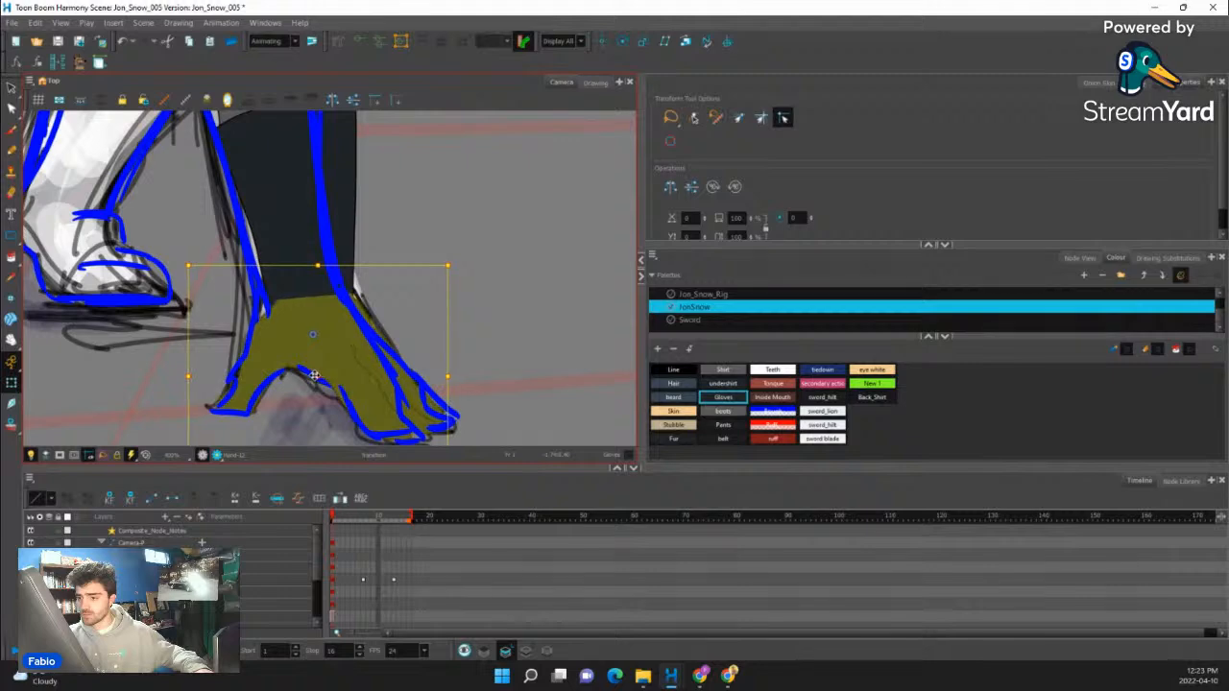
scroll(314, 375, "down", 5)
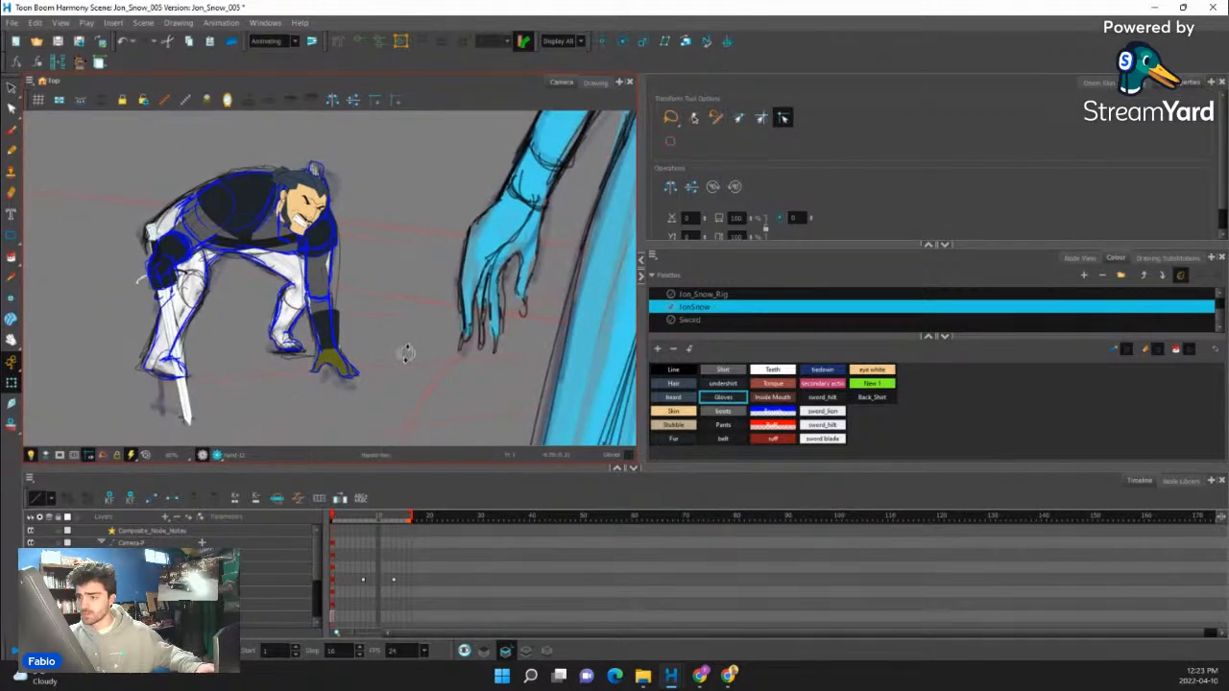
scroll(166, 217, "down", 2)
left_click(151, 197)
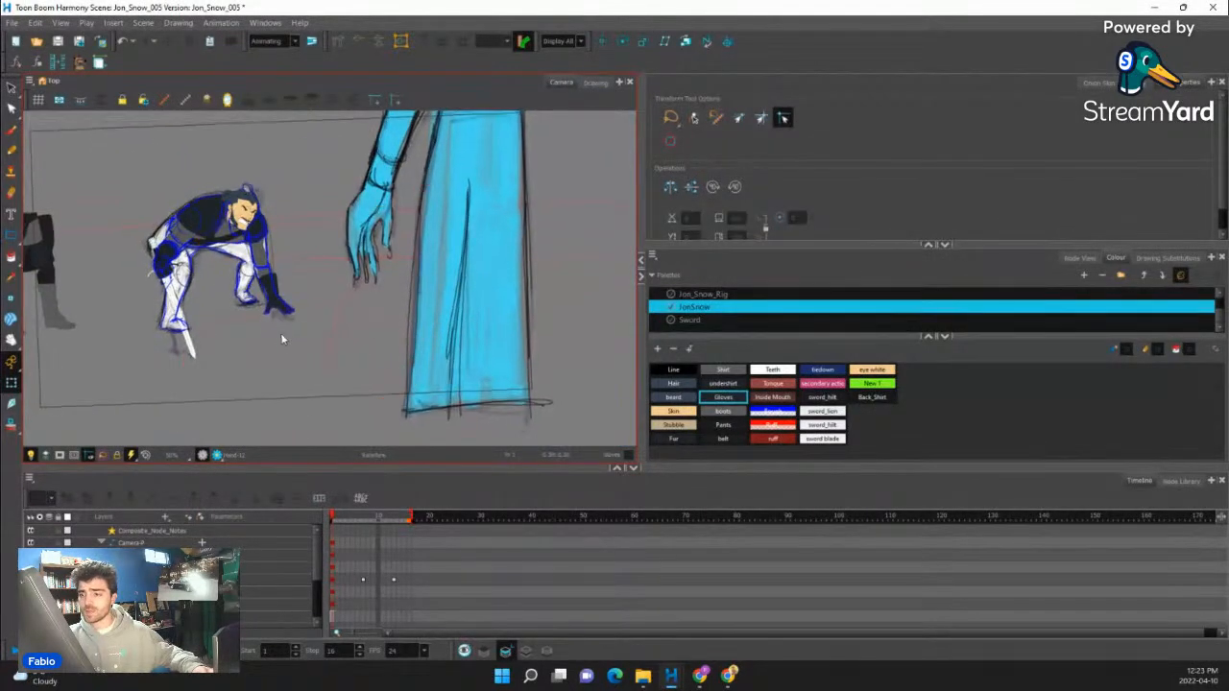
- Move the belt piece with its hanging strap from the standing parts onto the crouching figure's waist
left_click_drag(365, 325, 390, 363)
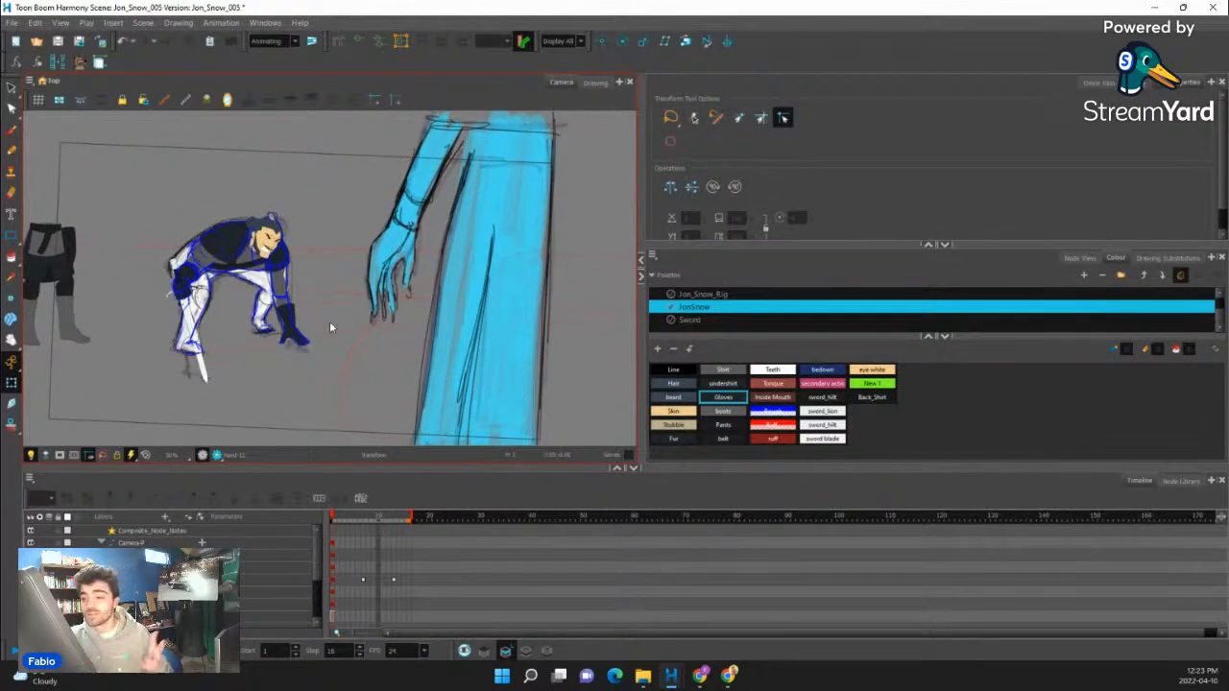
scroll(215, 220, "up", 4)
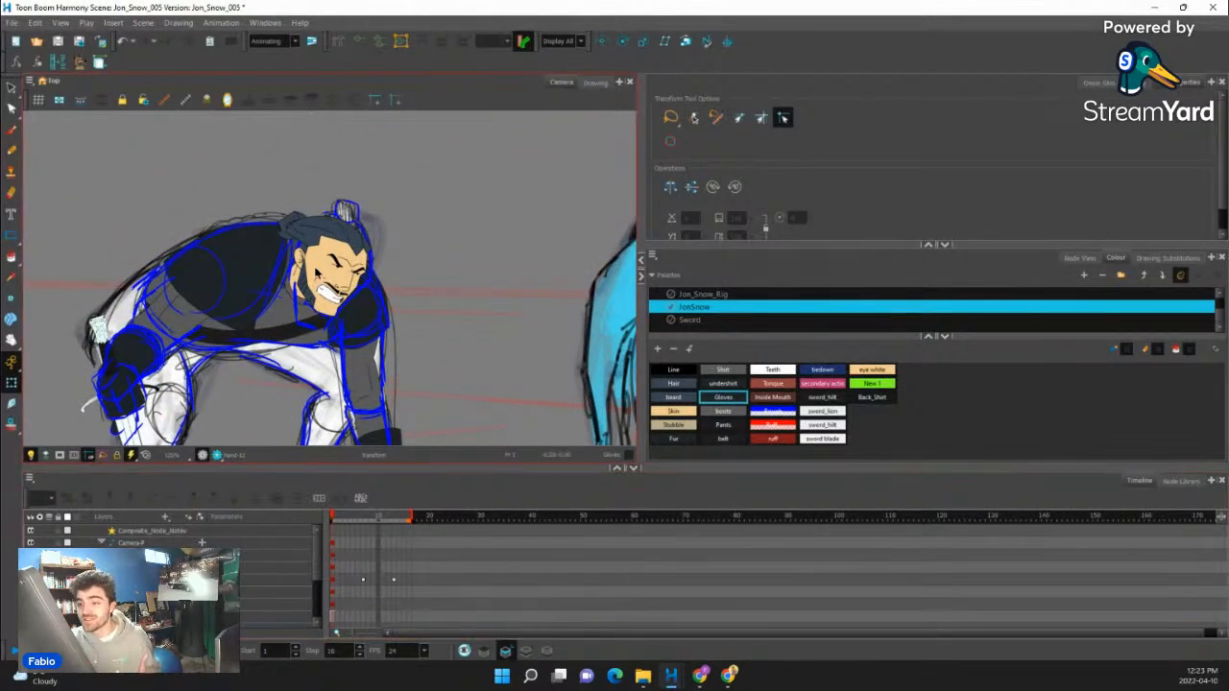
scroll(317, 327, "down", 5)
scroll(341, 336, "down", 3)
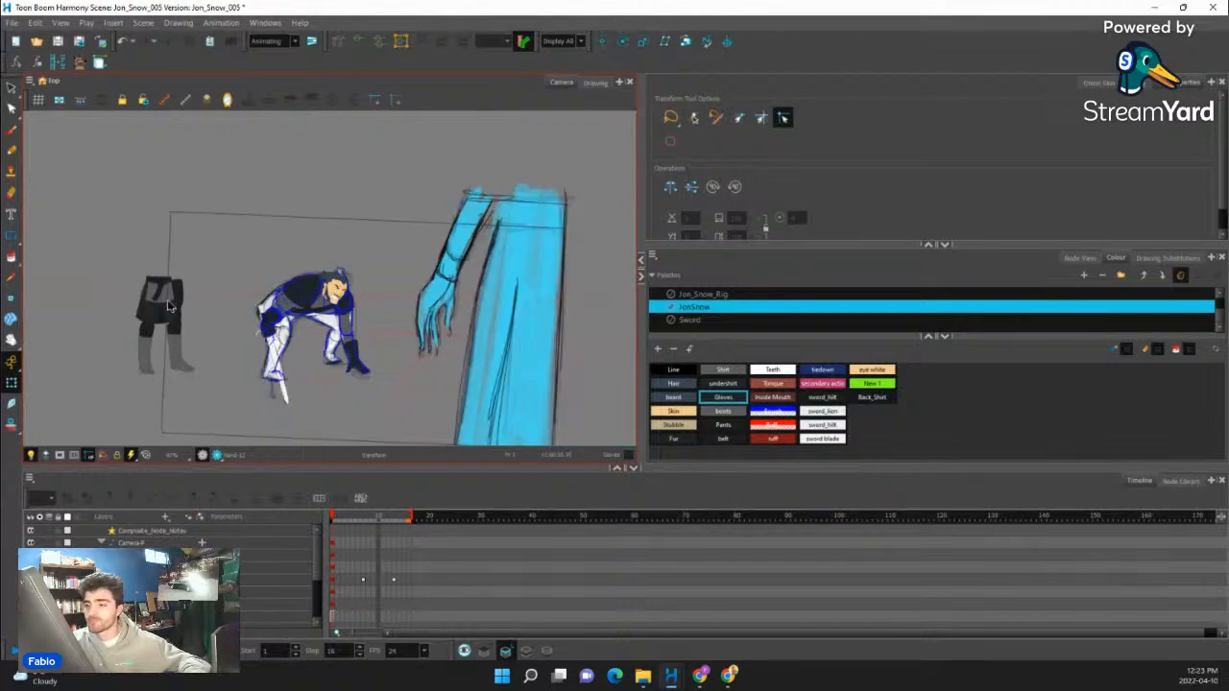
scroll(165, 307, "up", 4)
left_click(192, 311)
scroll(272, 328, "down", 4)
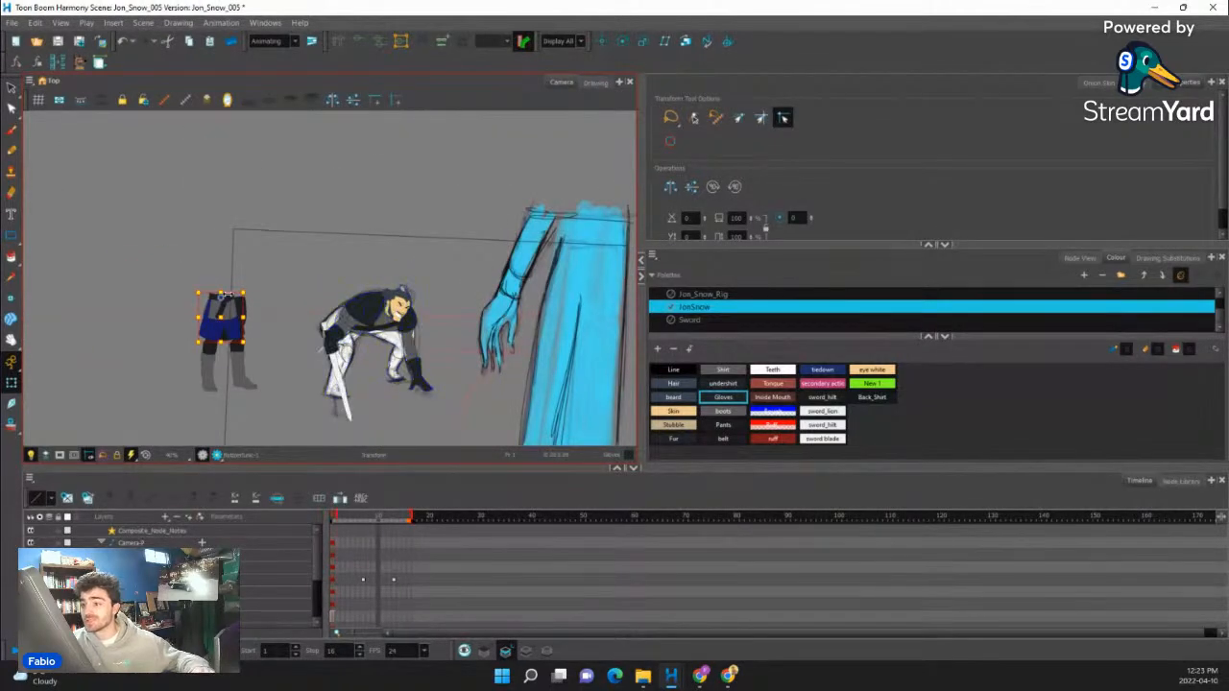
scroll(225, 298, "up", 3)
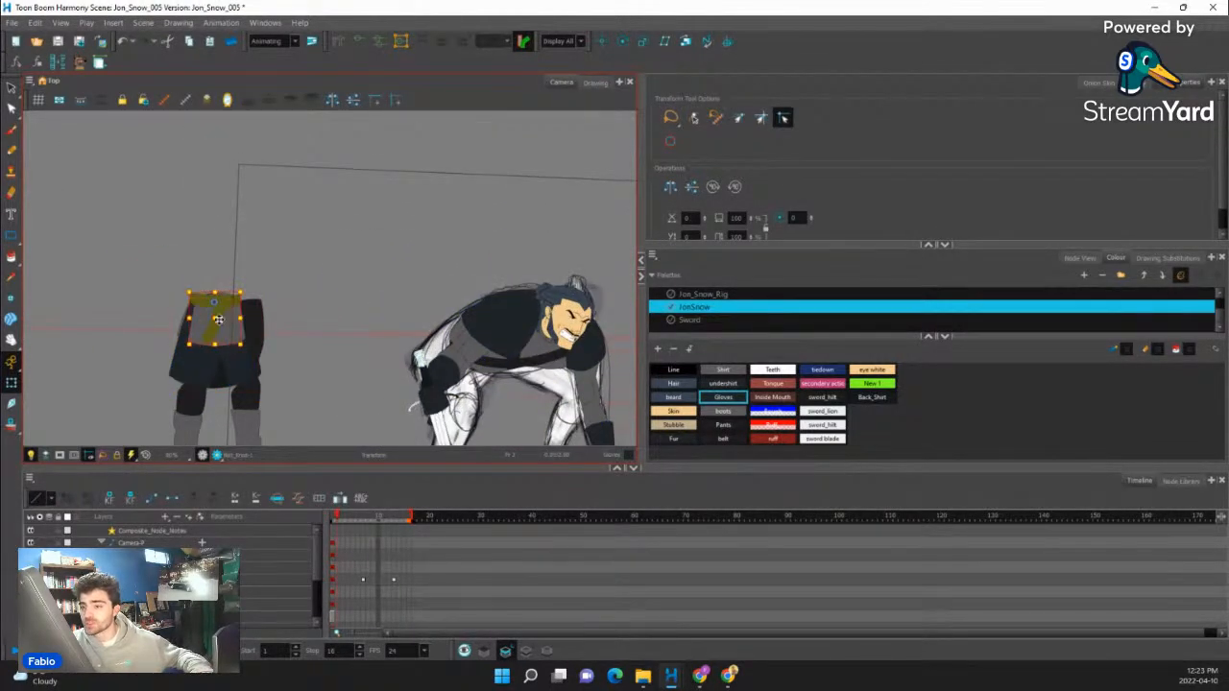
left_click(489, 384)
scroll(490, 384, "up", 6)
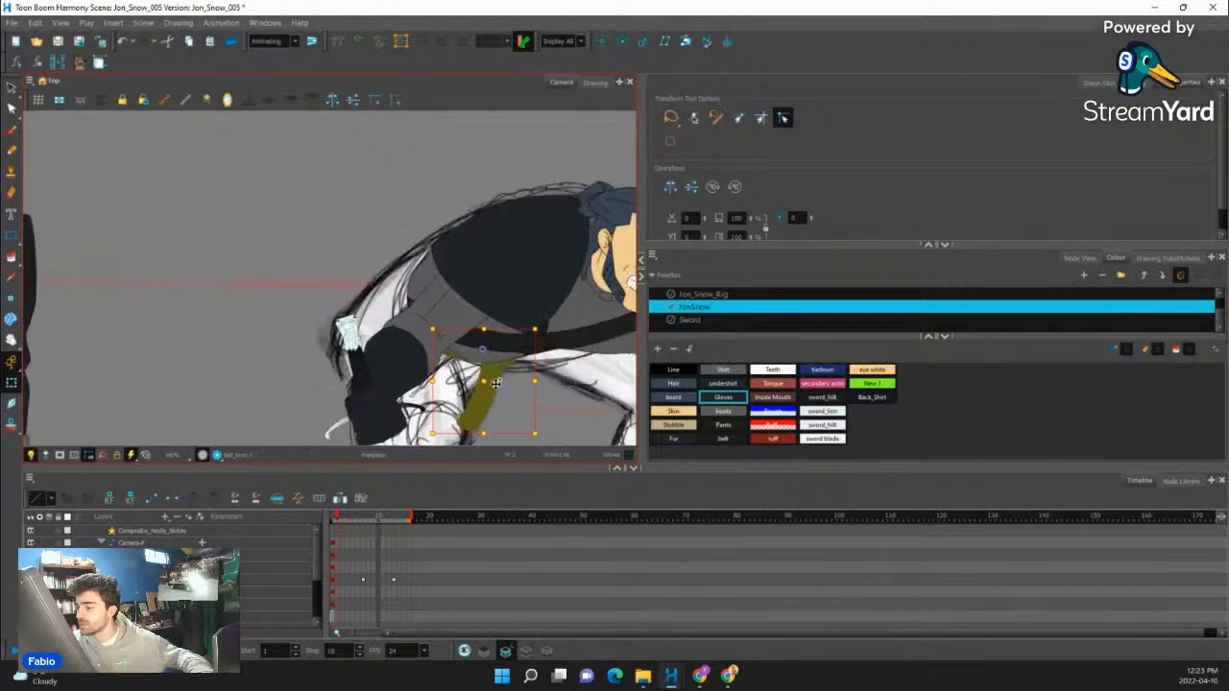
- Reshape the belt's deformation curve to fit the bent waist, moving its rear points up along the lower back and adjusting the lower edge
scroll(451, 374, "down", 2)
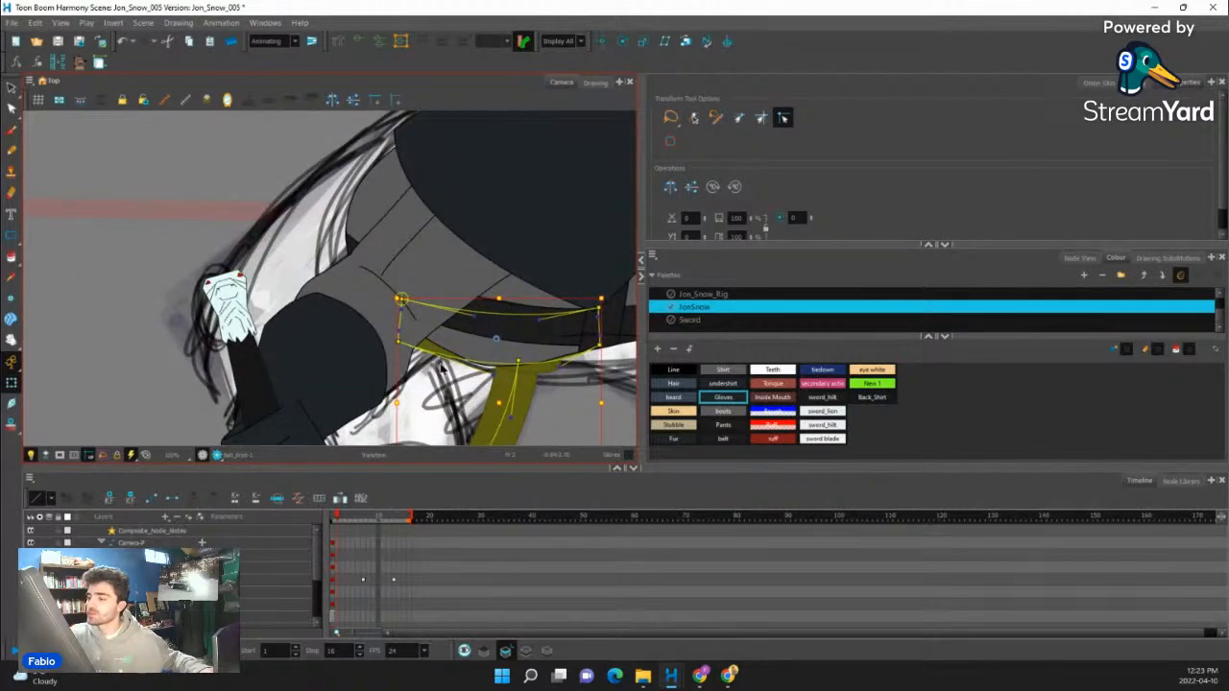
left_click(473, 317)
left_click_drag(401, 300, 369, 170)
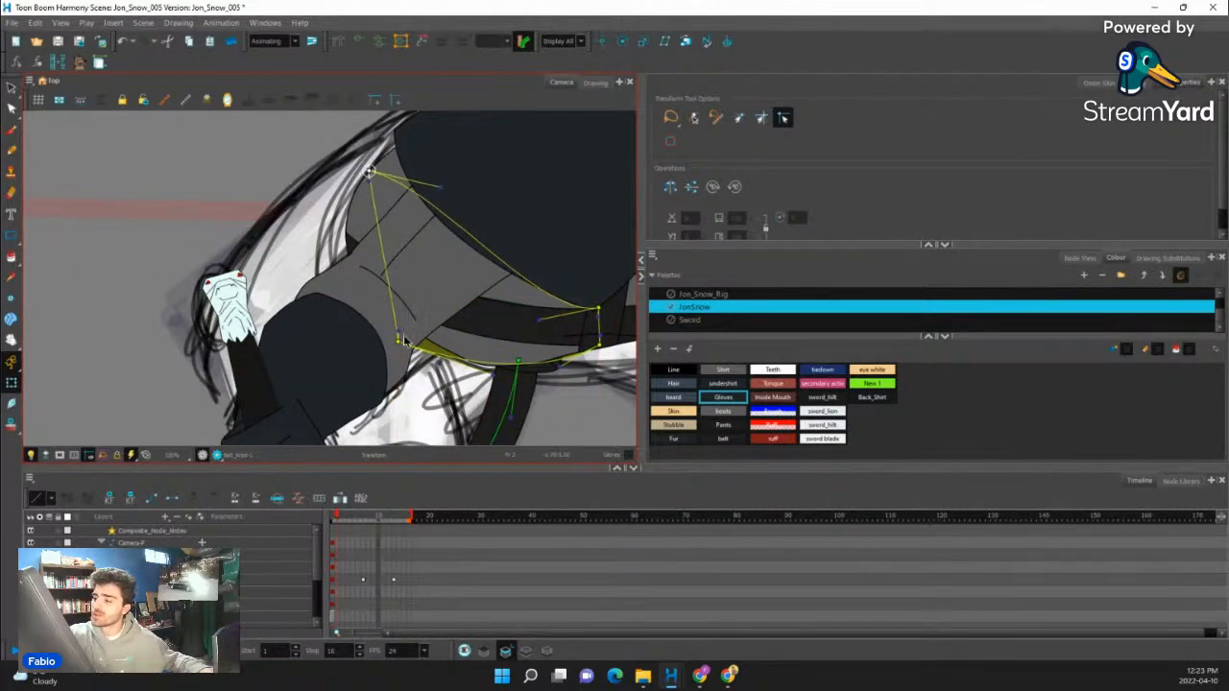
left_click_drag(399, 339, 353, 252)
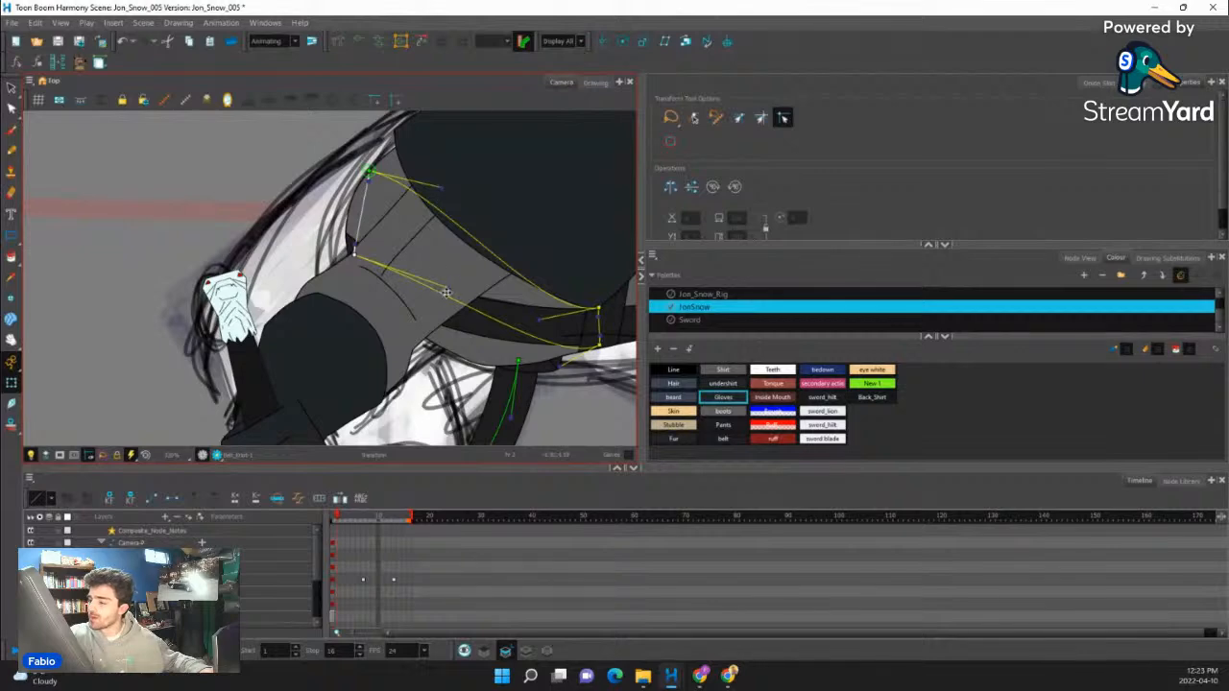
left_click_drag(446, 292, 474, 393)
left_click_drag(563, 373, 595, 349)
left_click_drag(407, 422, 434, 436)
key("shift+c")
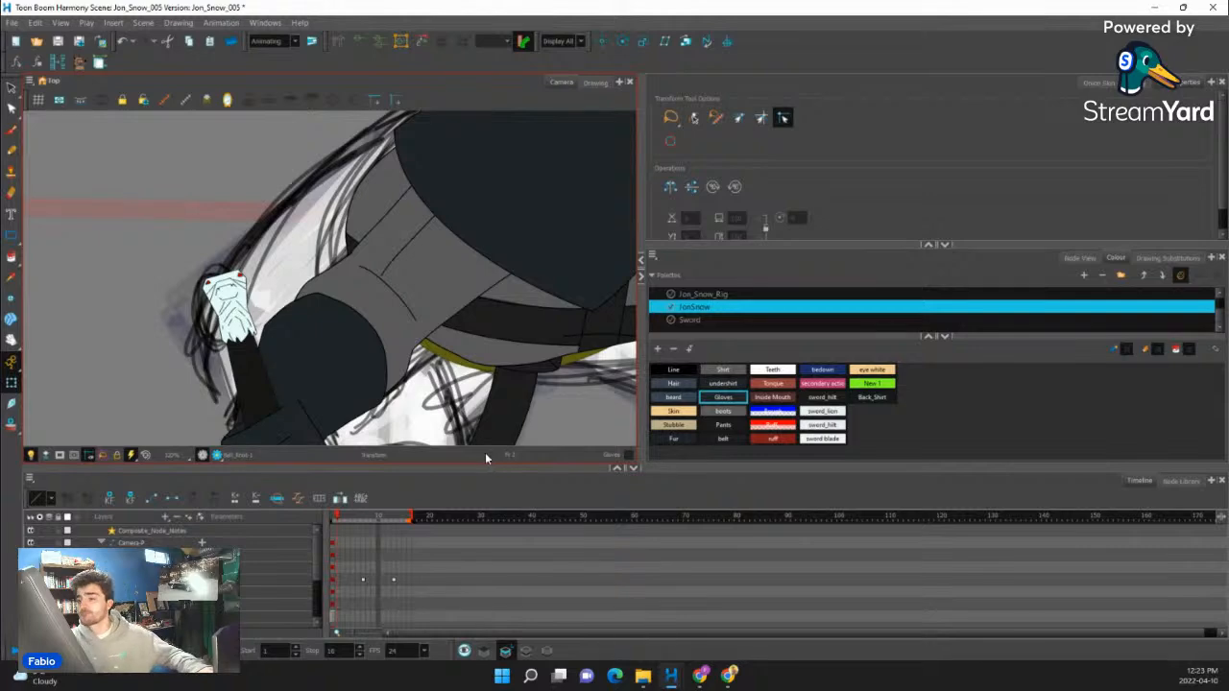
- Try placing the tunic skirt from the standing parts over the crouching figure's waist
key("1")
key("1")
left_click(181, 325)
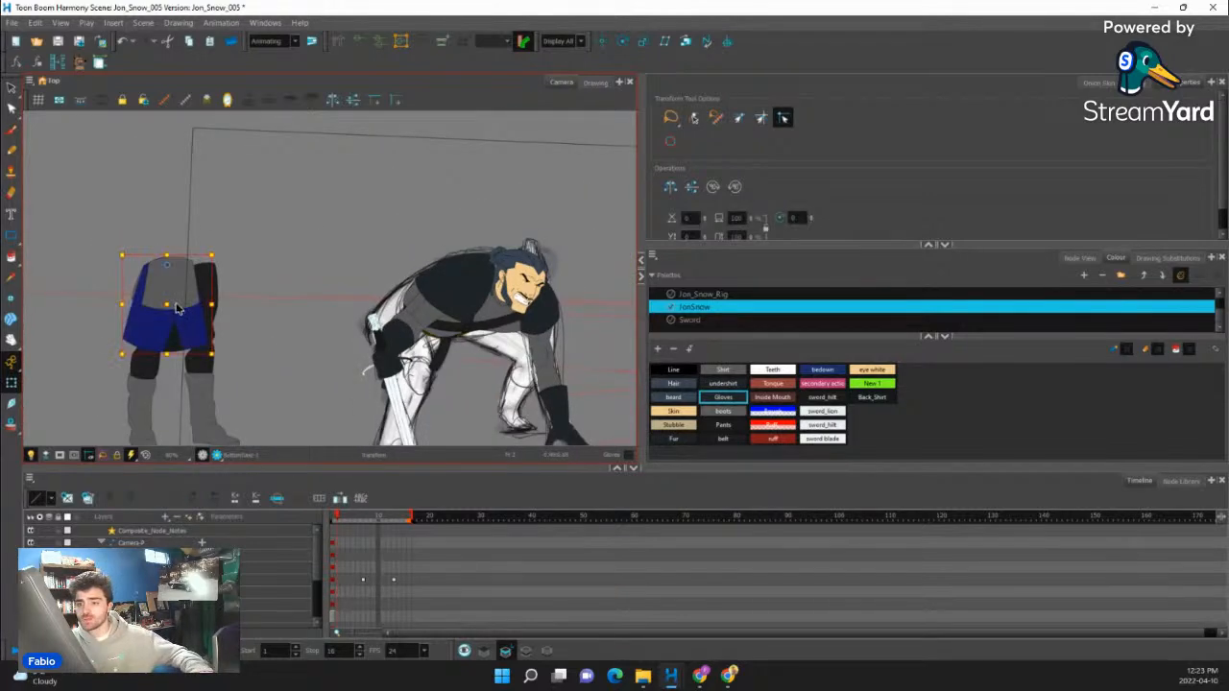
left_click_drag(173, 305, 434, 359)
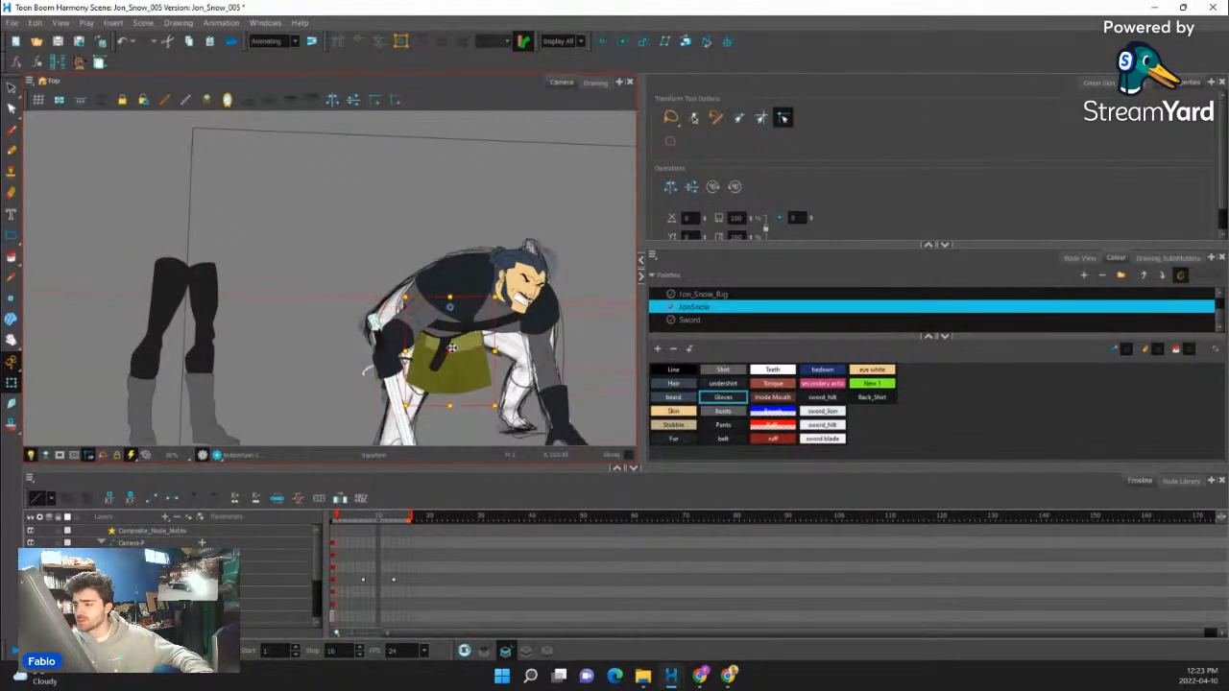
scroll(433, 368, "up", 1)
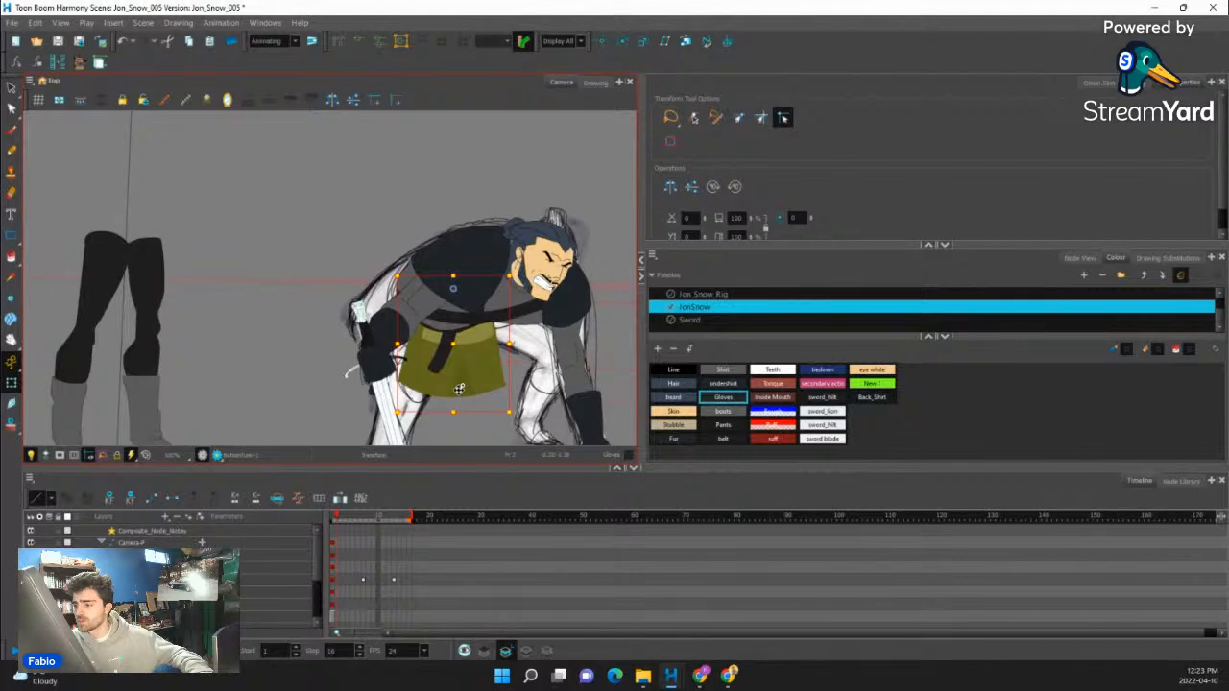
- Move the tunic skirt off the crouching figure into the empty space between it and the standing legs
key("Escape")
left_click(458, 358)
left_click_drag(416, 400, 244, 312)
scroll(192, 312, "down", 1)
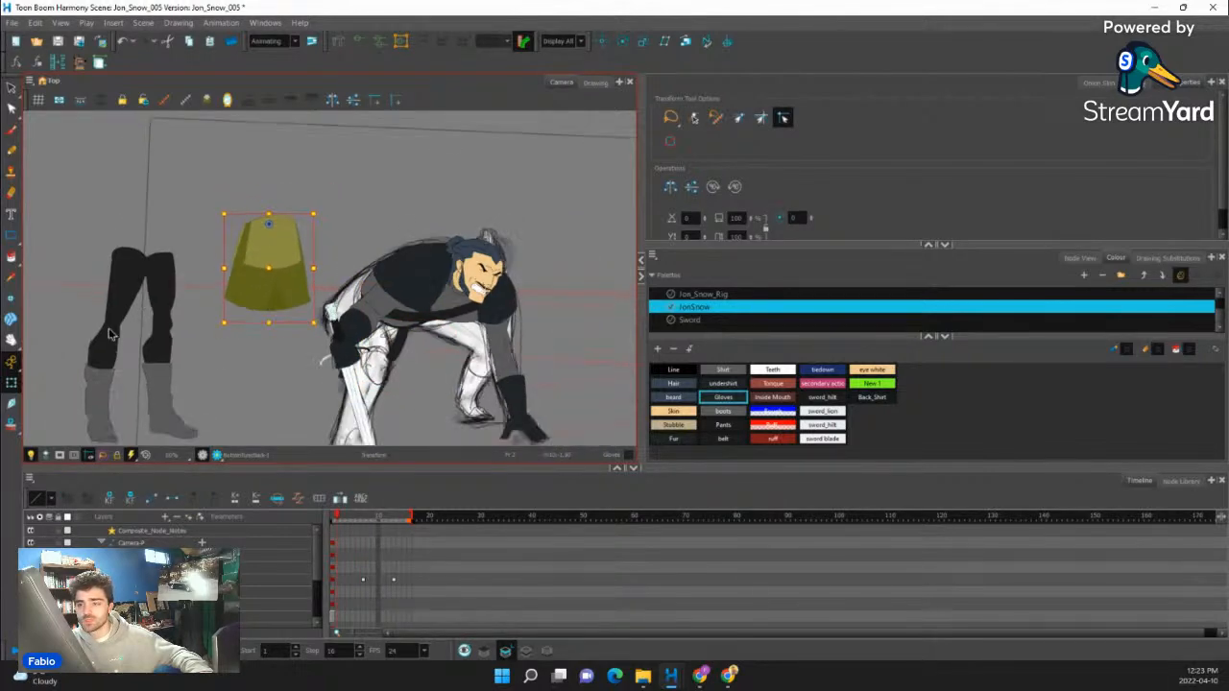
- Move one standing leg with its boot onto the crouching figure's near leg behind the sword
left_click(111, 332)
key("b")
left_click_drag(115, 336, 432, 408)
scroll(423, 336, "down", 1)
scroll(373, 398, "up", 1)
- Create an empty drawing for the near thigh and pencil its outline over the sketch in the Line colour
left_click(396, 307)
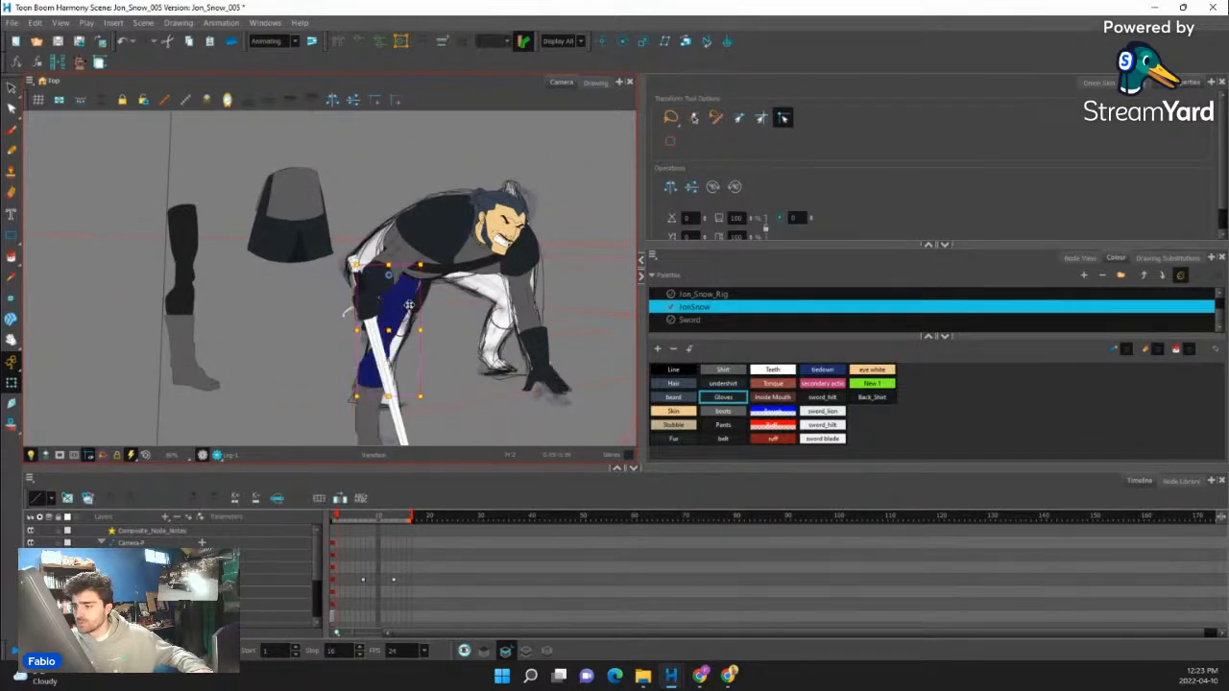
left_click(67, 499)
left_click(11, 151)
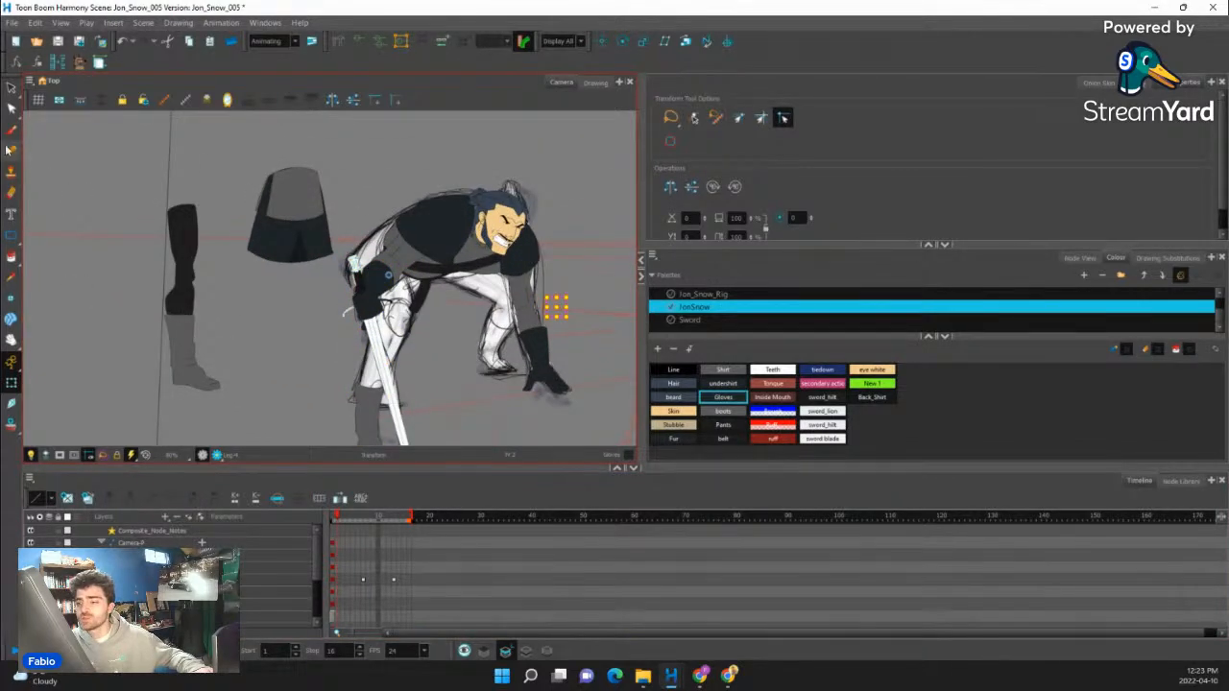
scroll(465, 309, "up", 2)
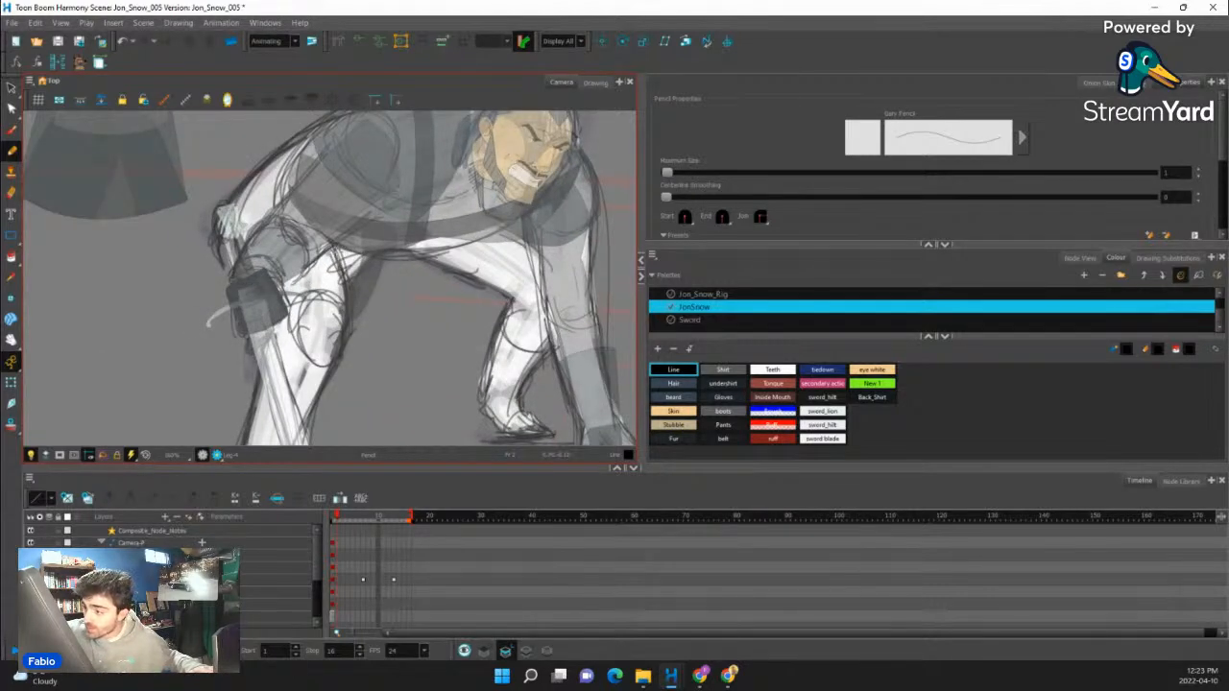
key("ctrl+z")
left_click_drag(297, 219, 340, 268)
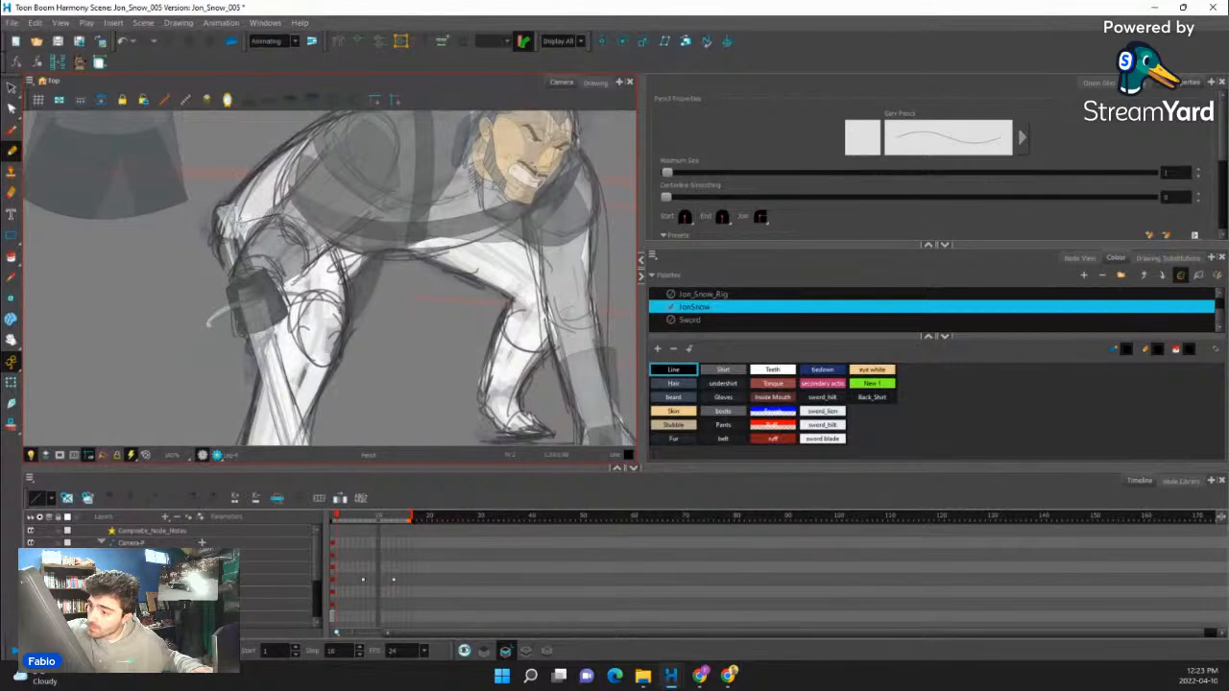
key("ctrl+z")
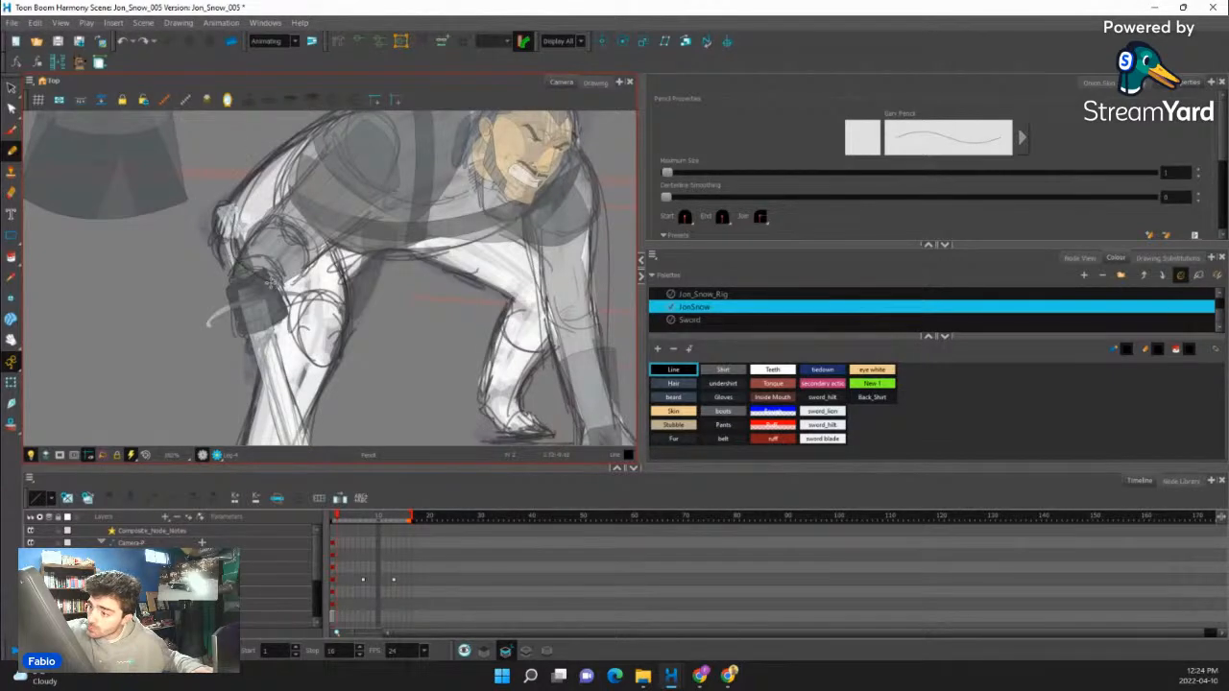
left_click_drag(264, 279, 286, 287)
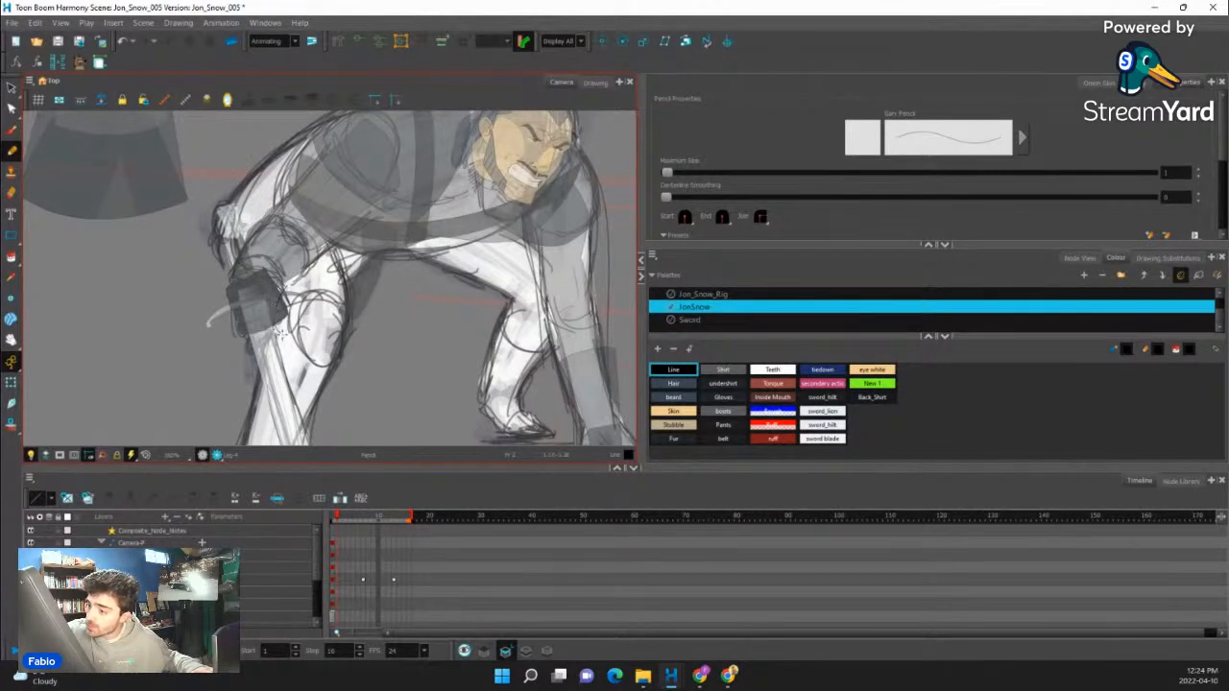
key("ctrl+alt")
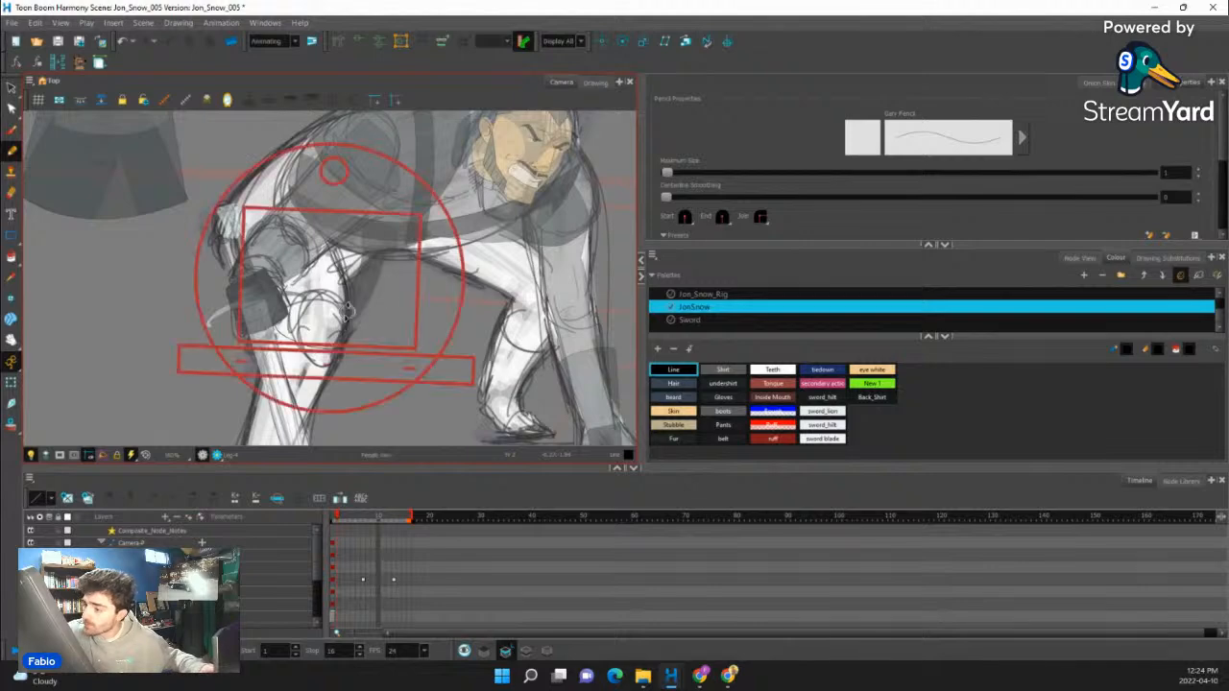
left_click_drag(331, 194, 335, 223)
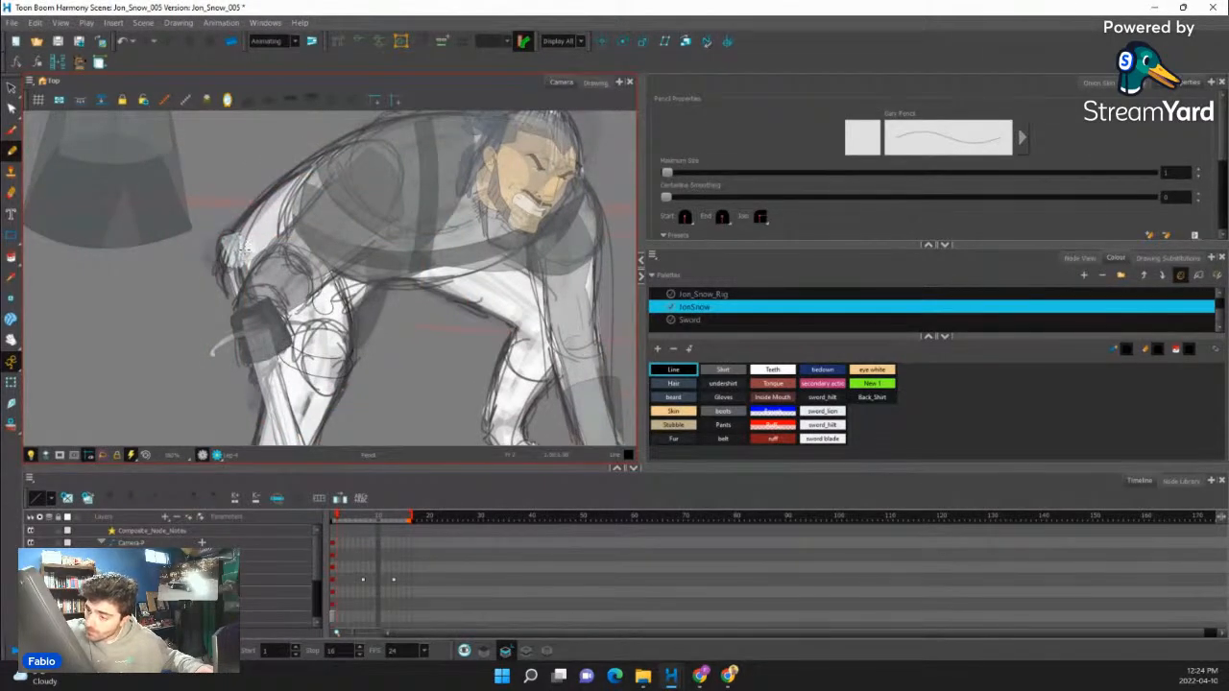
- Close the gaps in the thigh outline and fill the shape with the Pants colour
key("k")
key("alt+c")
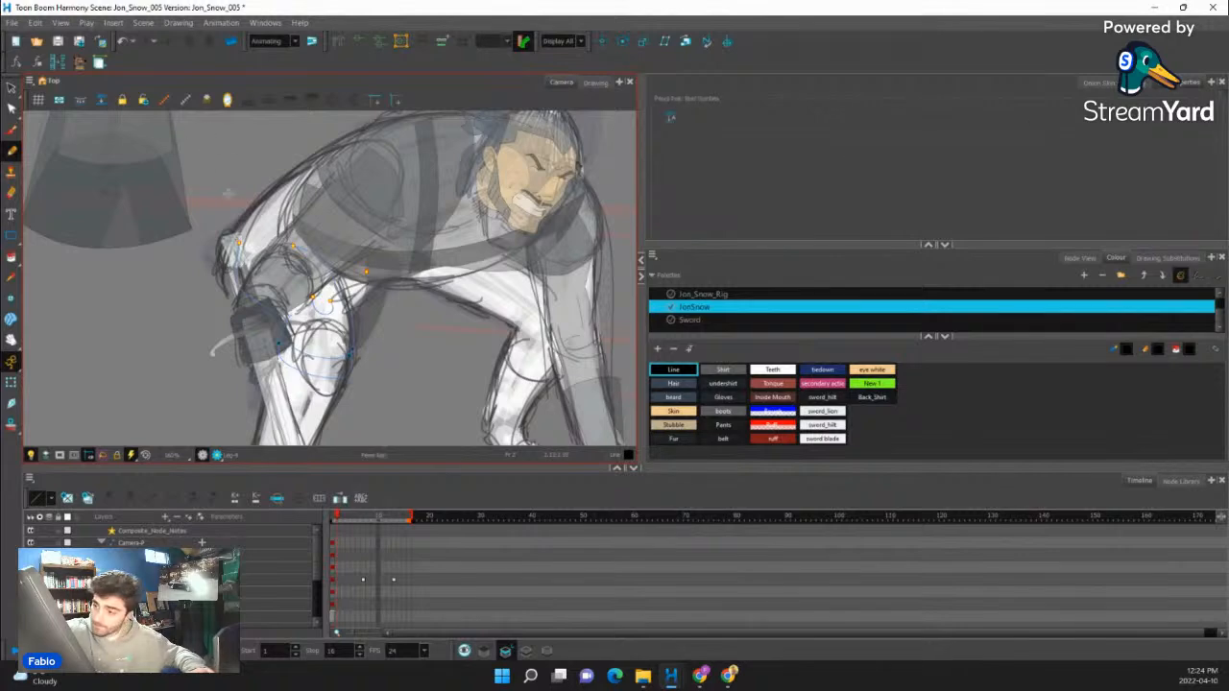
left_click_drag(11, 257, 39, 254)
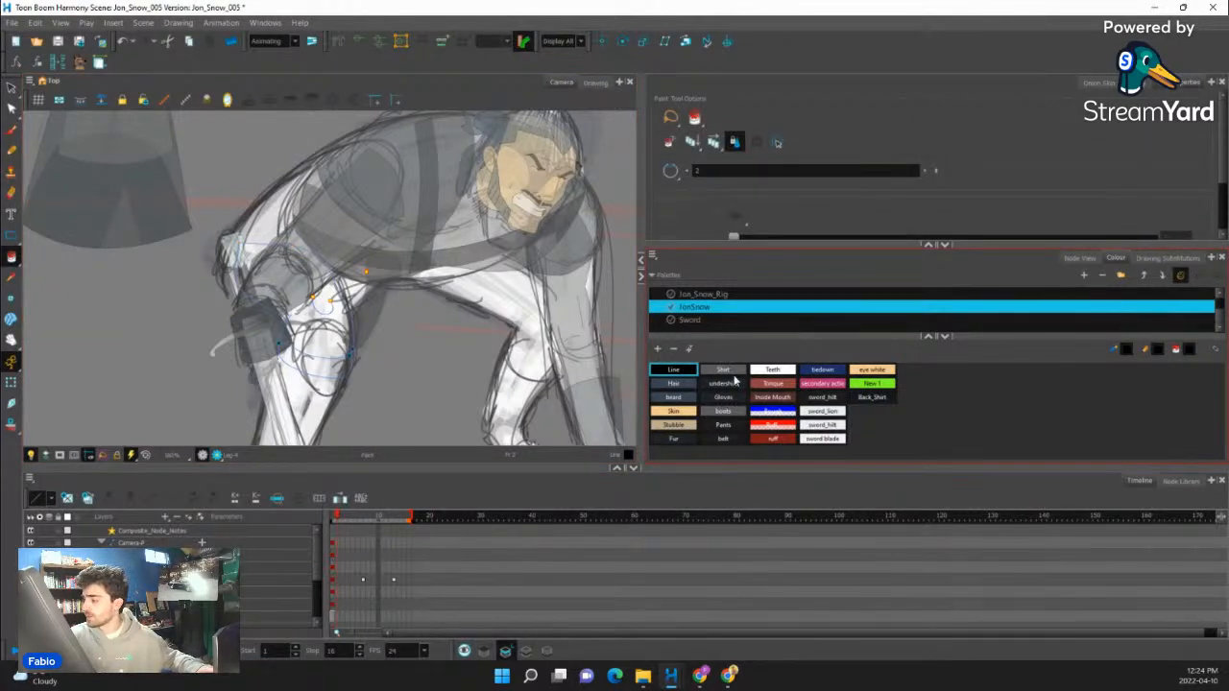
left_click(723, 425)
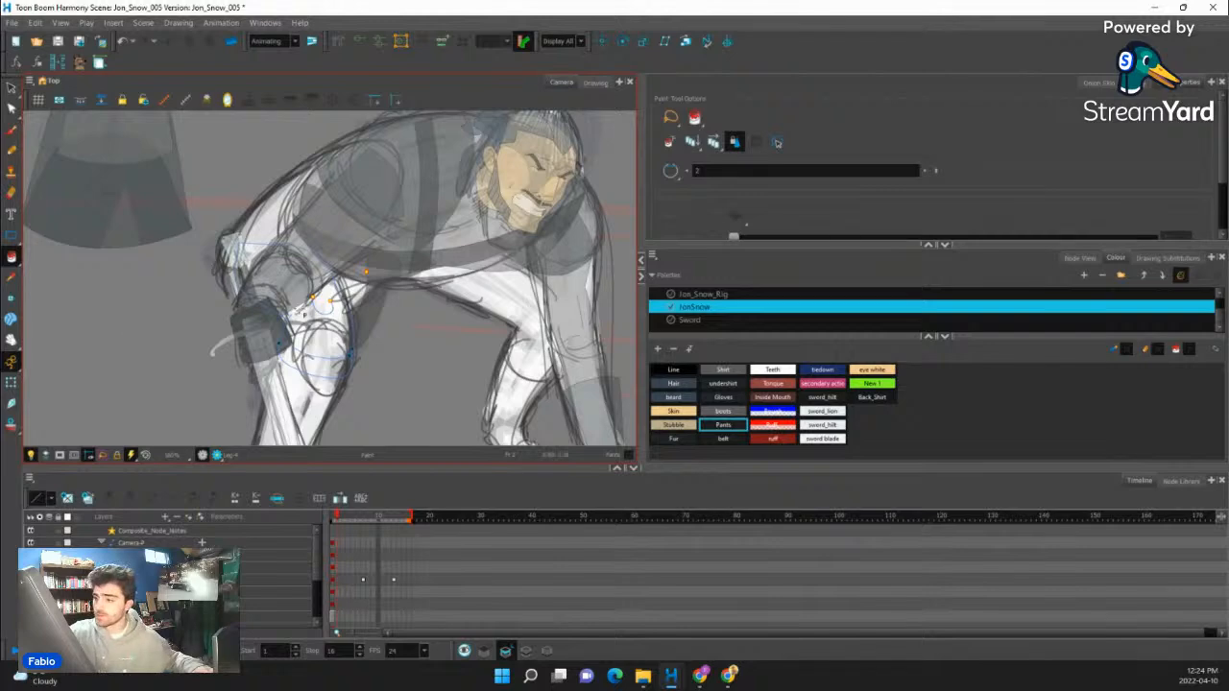
left_click(332, 332)
mouse_move(412, 324)
left_mouse_down()
mouse_move(422, 288)
mouse_move(479, 292)
left_mouse_up()
left_click(338, 367)
- Rotate and position the near shin piece under the redrawn knee, following the sketched lower leg behind the sword
left_click(11, 383)
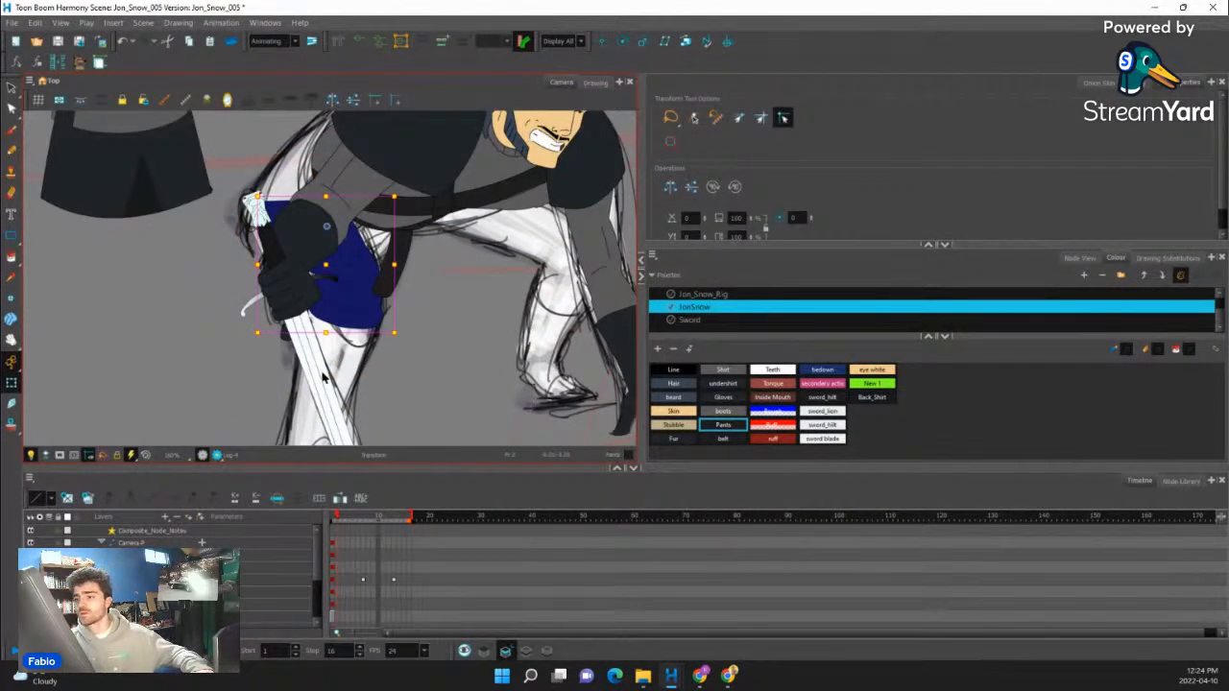
scroll(324, 377, "down", 5)
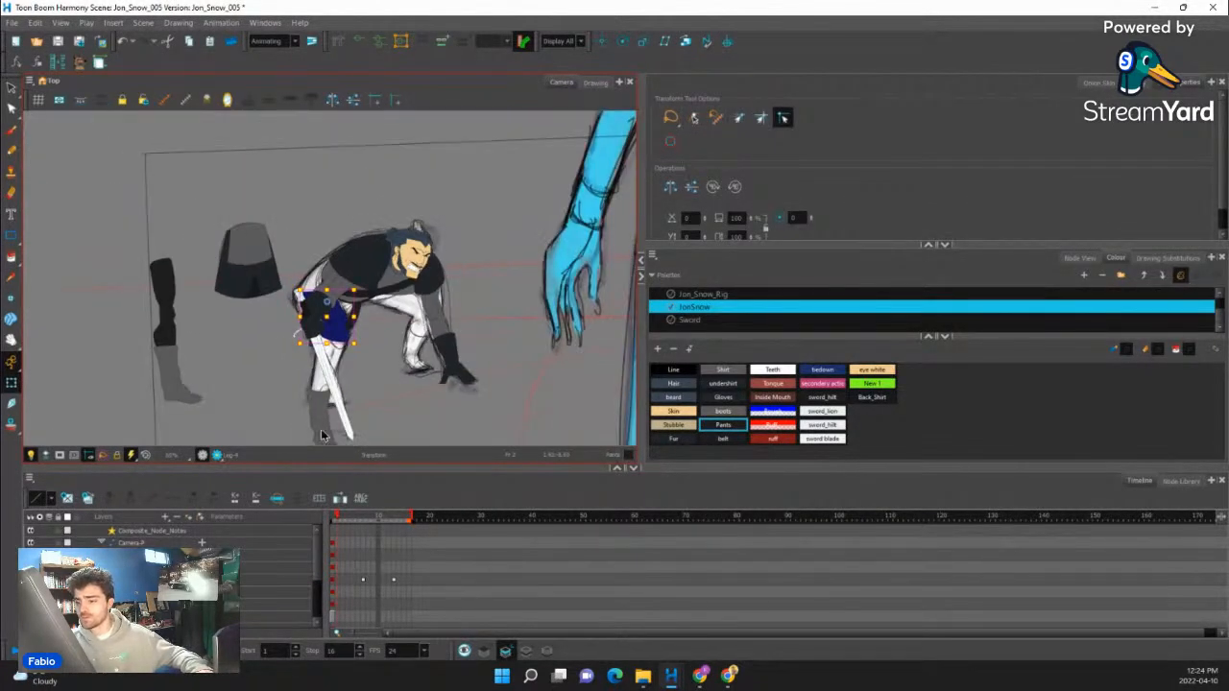
scroll(320, 428, "up", 5)
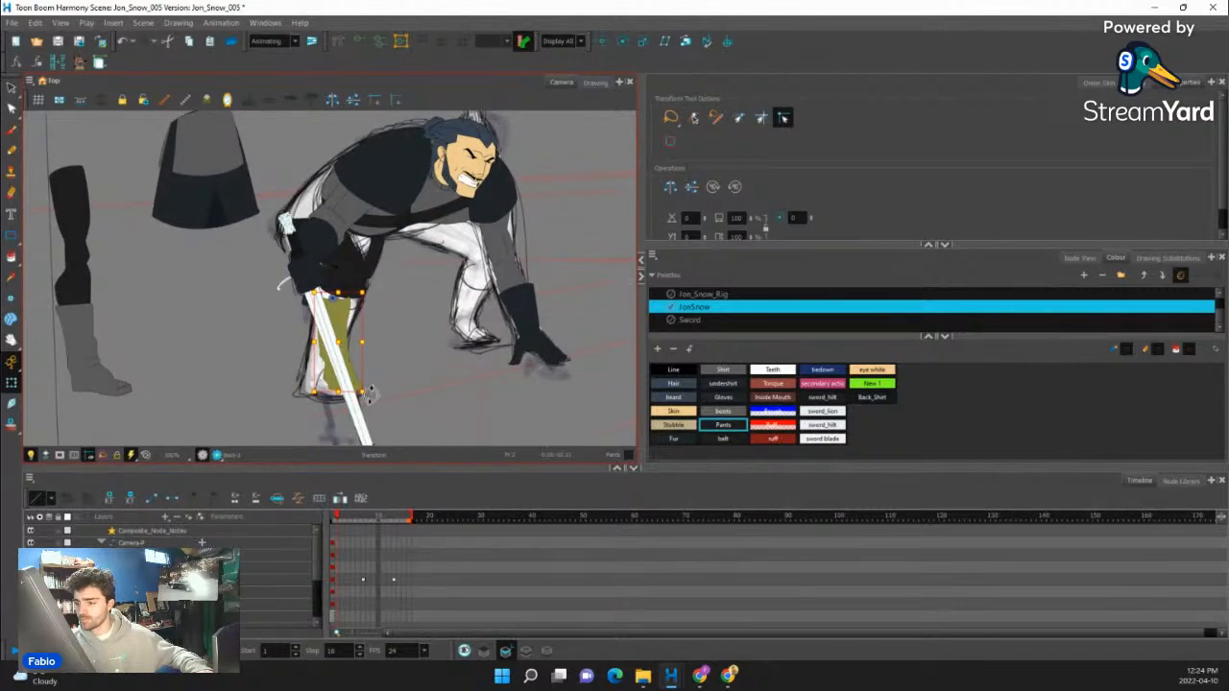
left_click_drag(369, 394, 349, 399)
left_click_drag(325, 342, 333, 338)
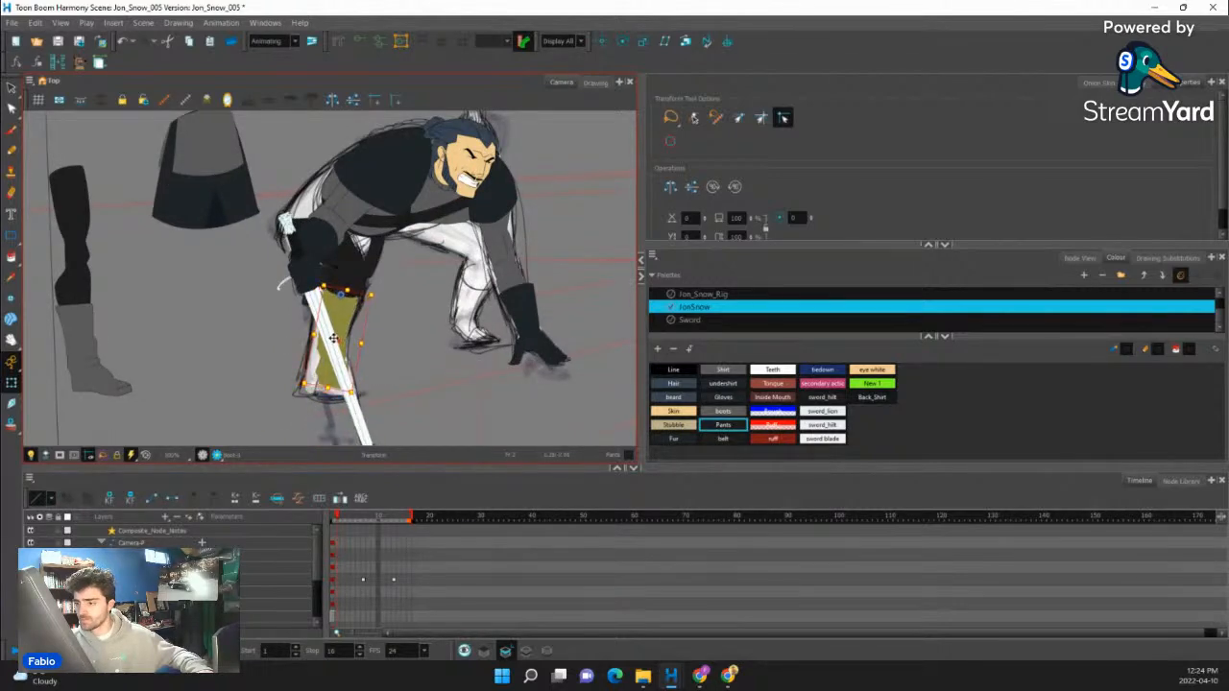
scroll(333, 330, "down", 2)
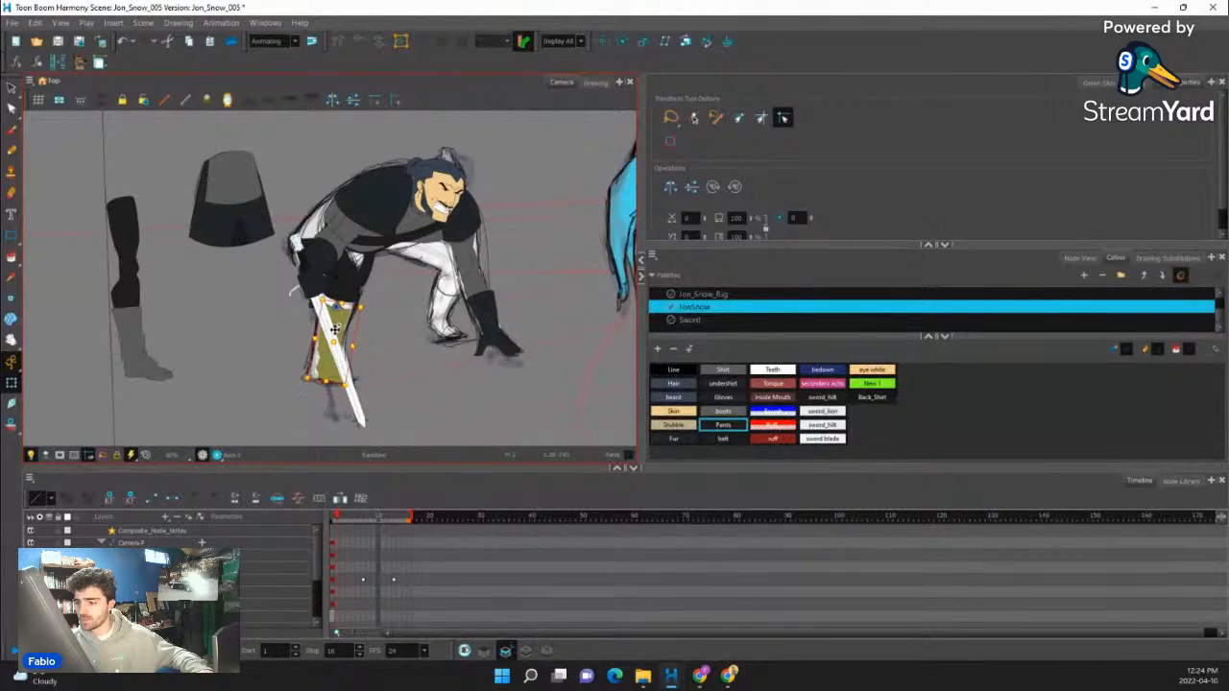
left_click_drag(353, 390, 363, 388)
scroll(344, 334, "up", 3)
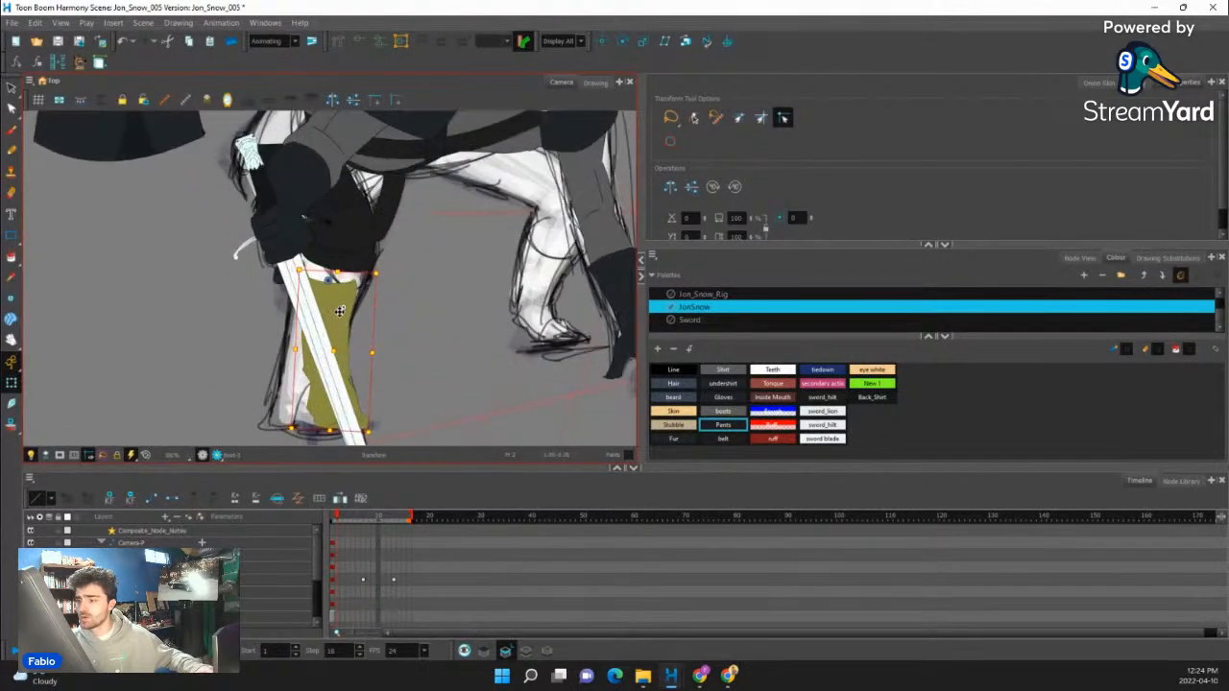
scroll(338, 320, "down", 1)
scroll(336, 336, "down", 1)
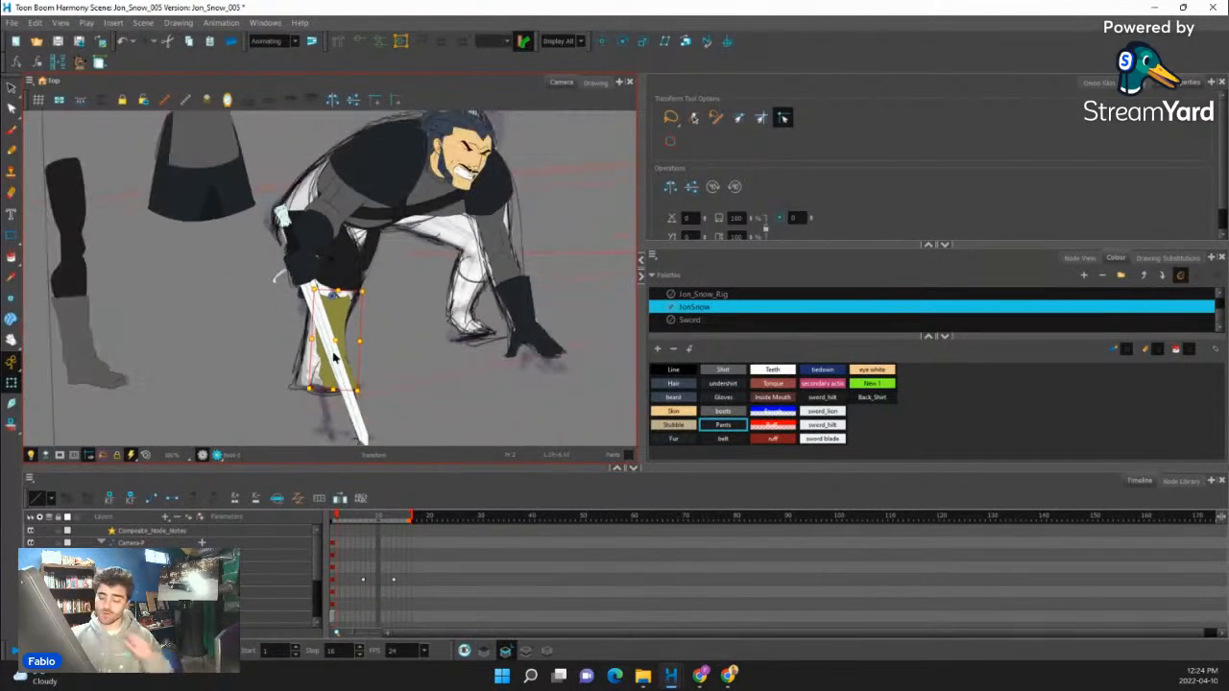
- Swap the near shin to a wider drawing and scale and rotate it to fill the sketch from knee to ankle
left_click(342, 236)
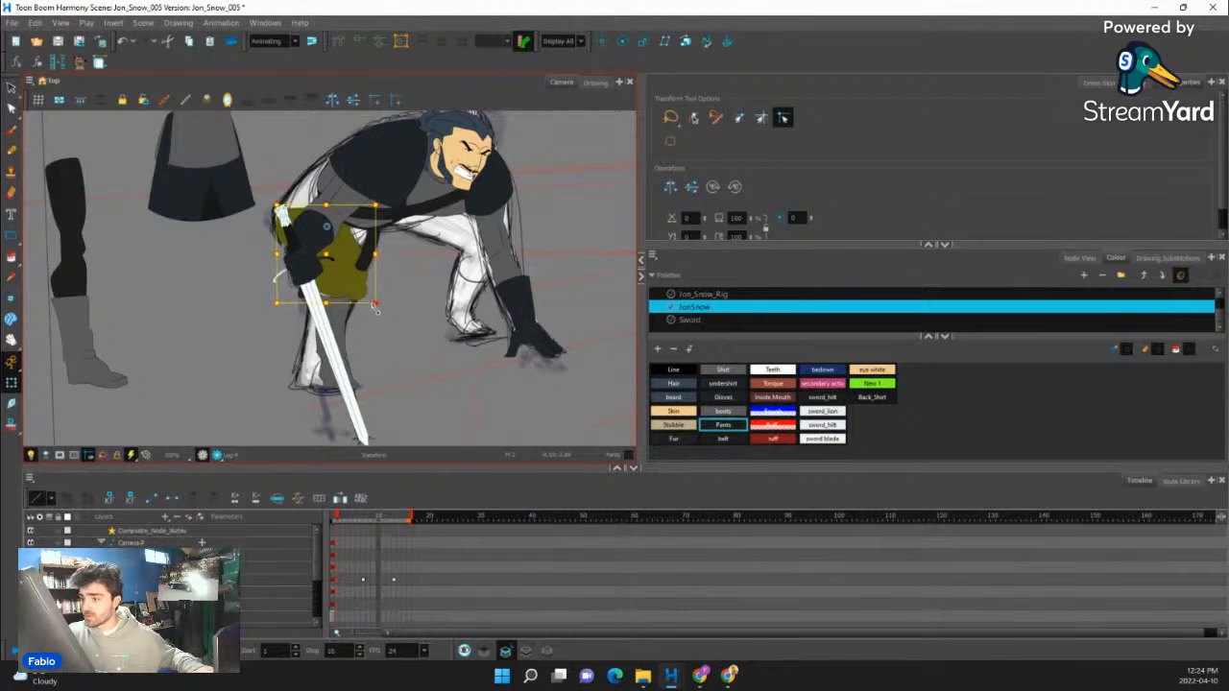
left_click(343, 335)
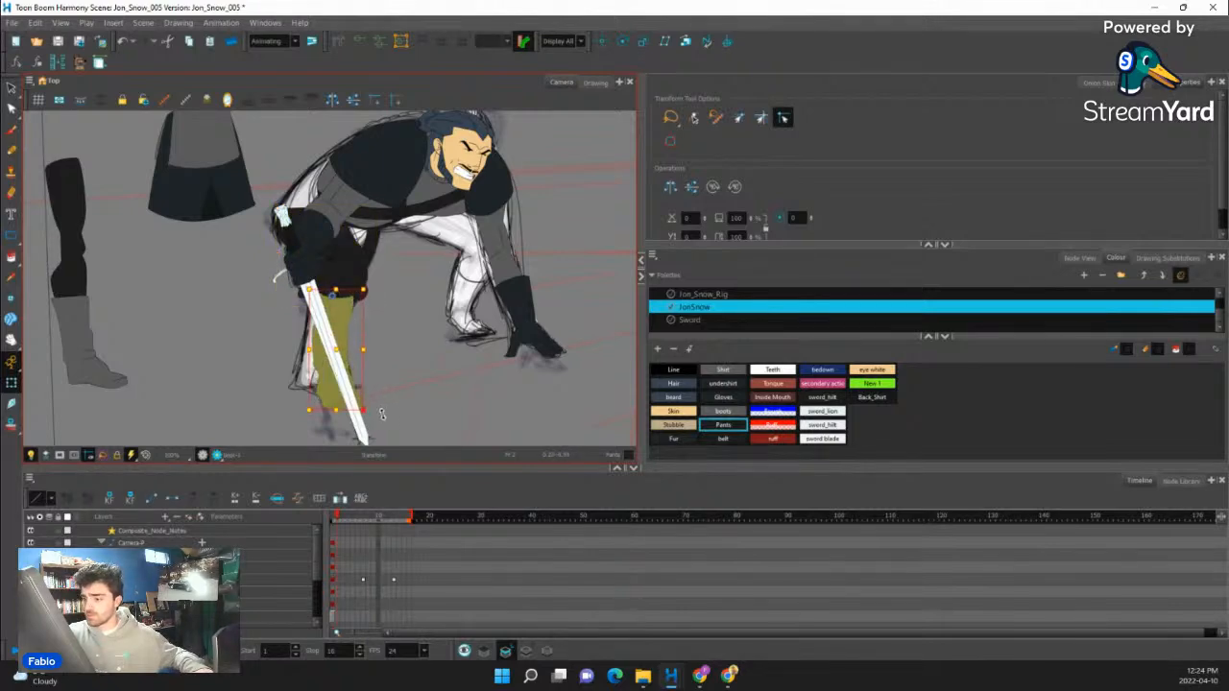
mouse_move(381, 413)
left_mouse_down()
mouse_move(367, 423)
mouse_move(336, 408)
left_mouse_up()
left_click_drag(336, 351, 340, 344)
mouse_move(370, 412)
left_mouse_down()
mouse_move(327, 391)
mouse_move(372, 402)
left_mouse_up()
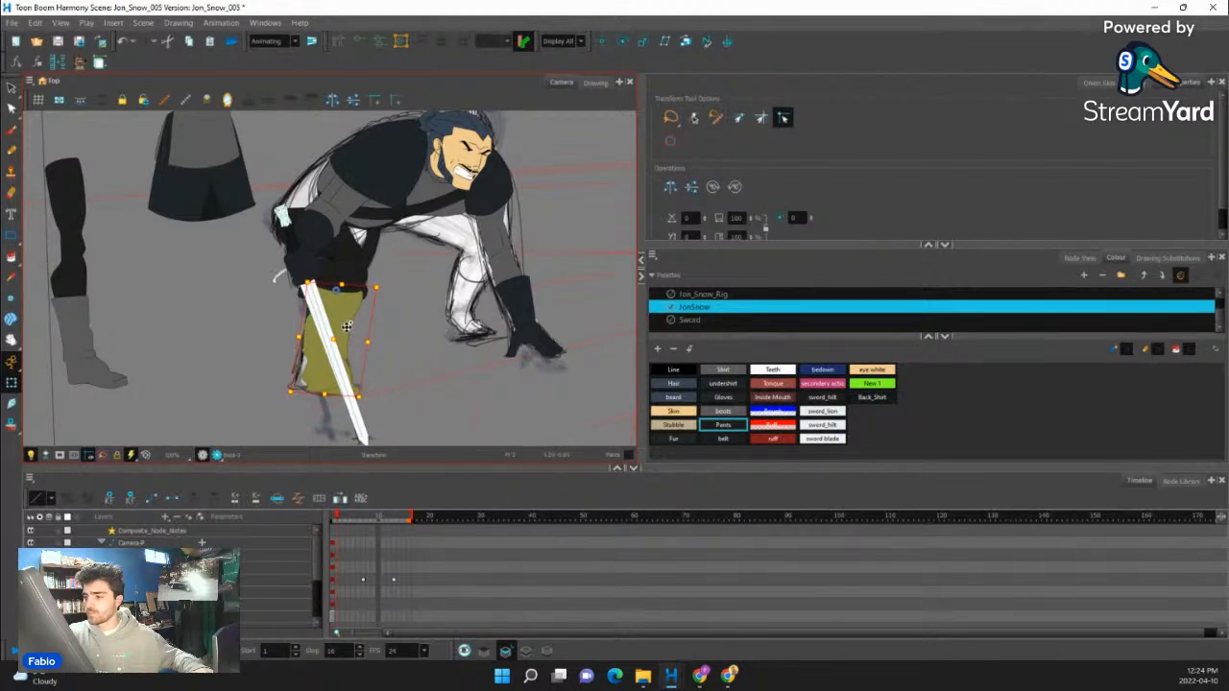
left_click_drag(347, 324, 347, 324)
key("ctrl+Page_Down")
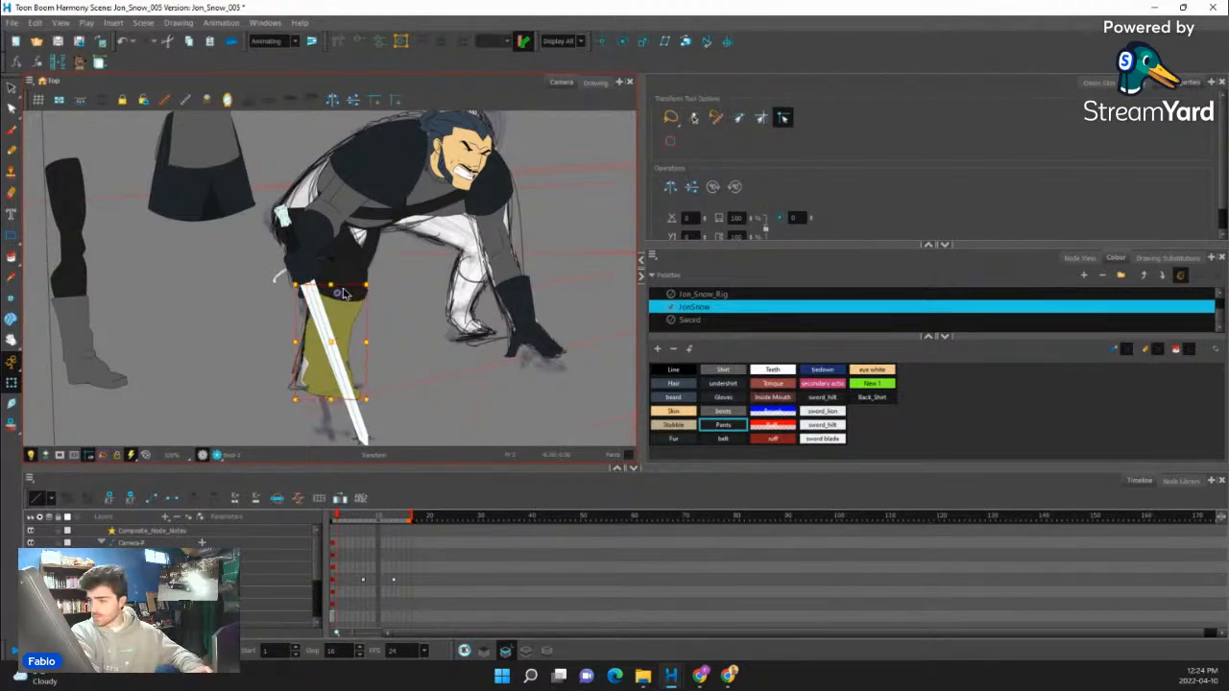
left_click_drag(336, 400, 344, 398)
- Create an empty drawing for the near foot and pencil the boot's outline over the sketch in the Line colour
left_click(378, 389)
left_click(356, 394)
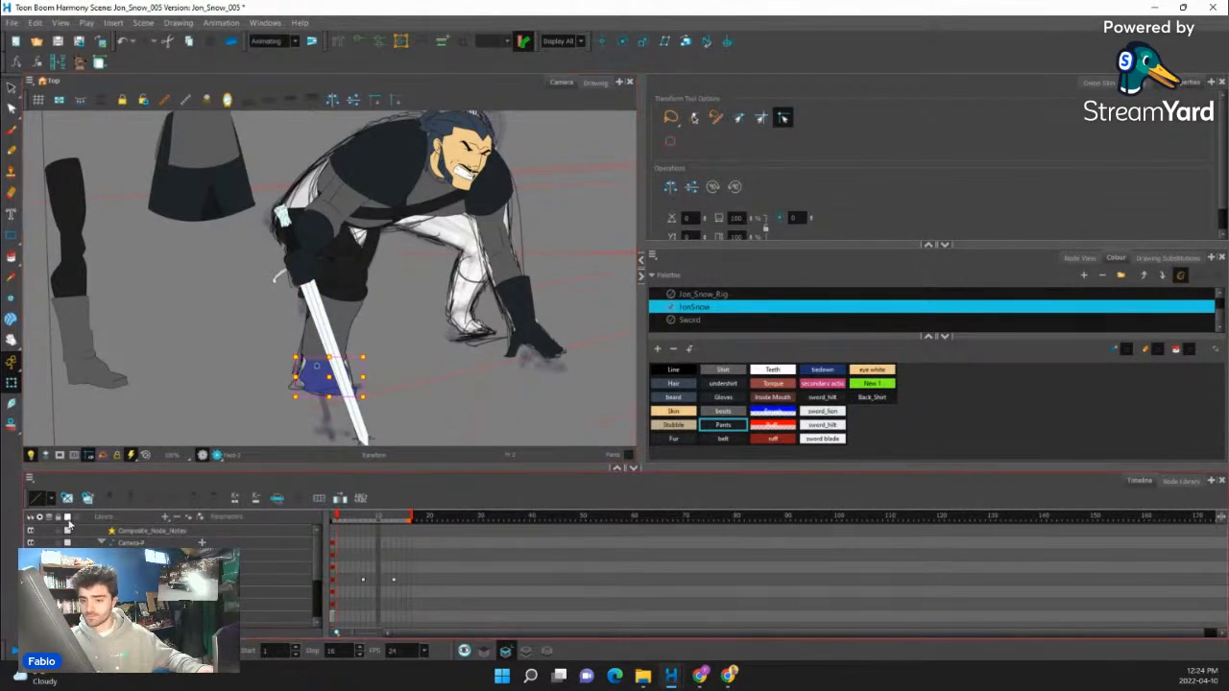
left_click(67, 498)
left_click(12, 151)
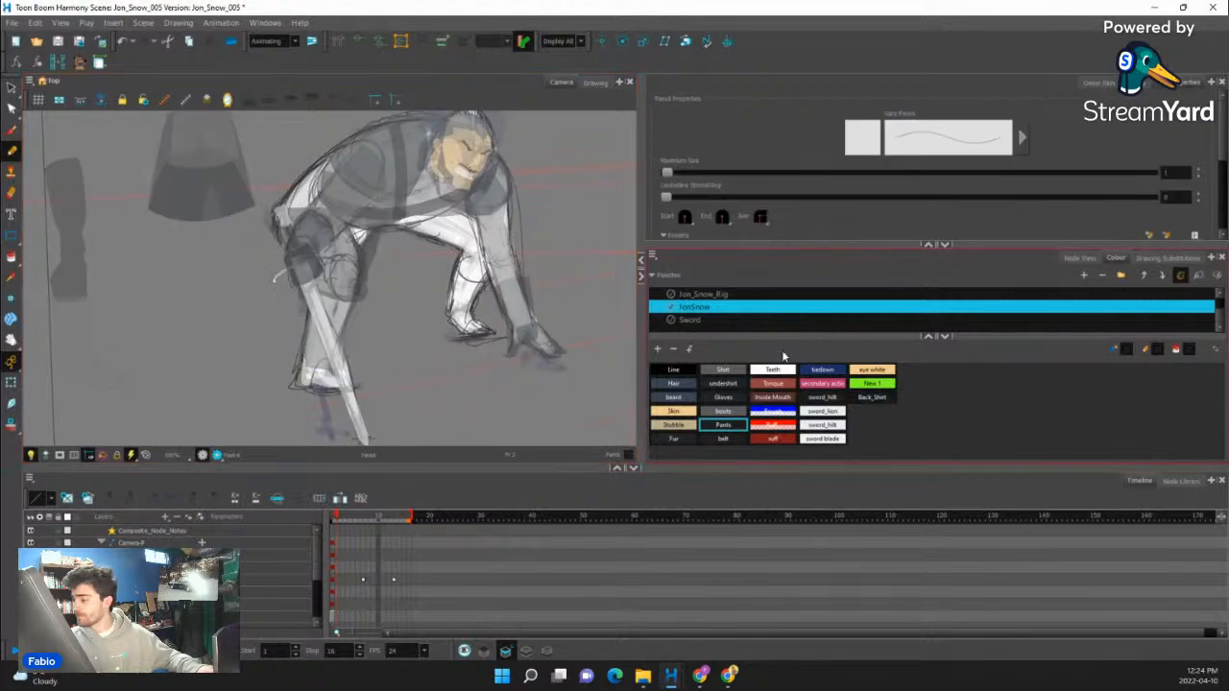
left_click(675, 372)
scroll(333, 347, "up", 3)
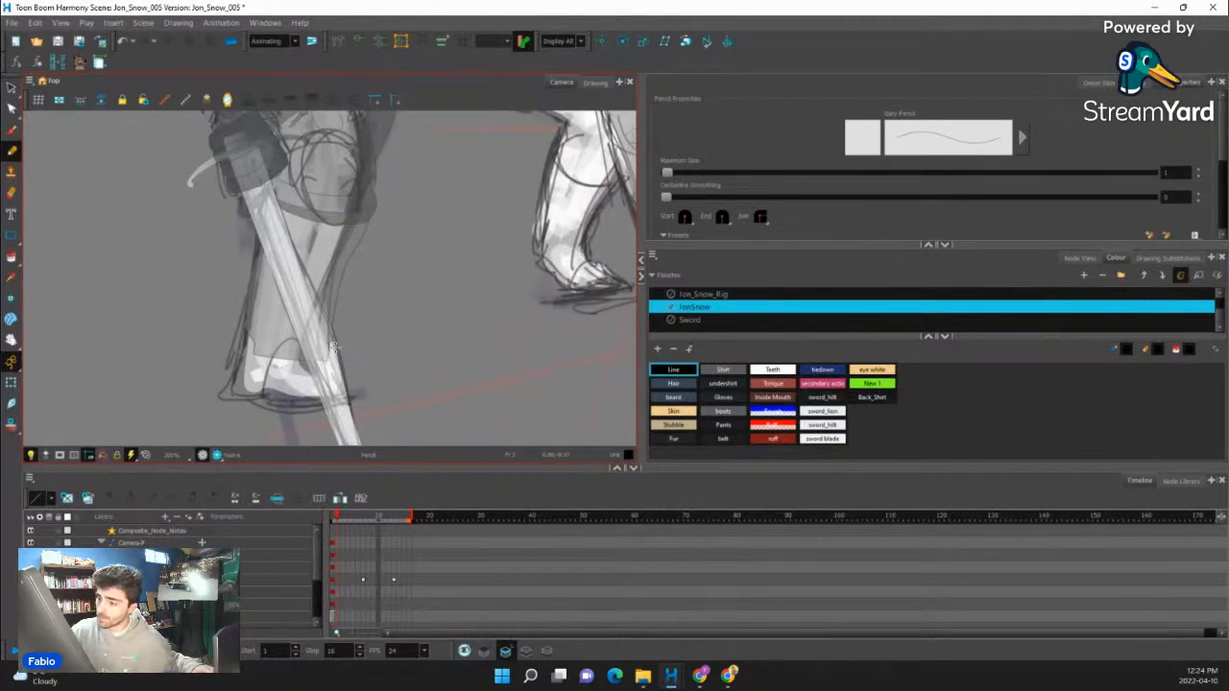
left_click_drag(236, 391, 241, 392)
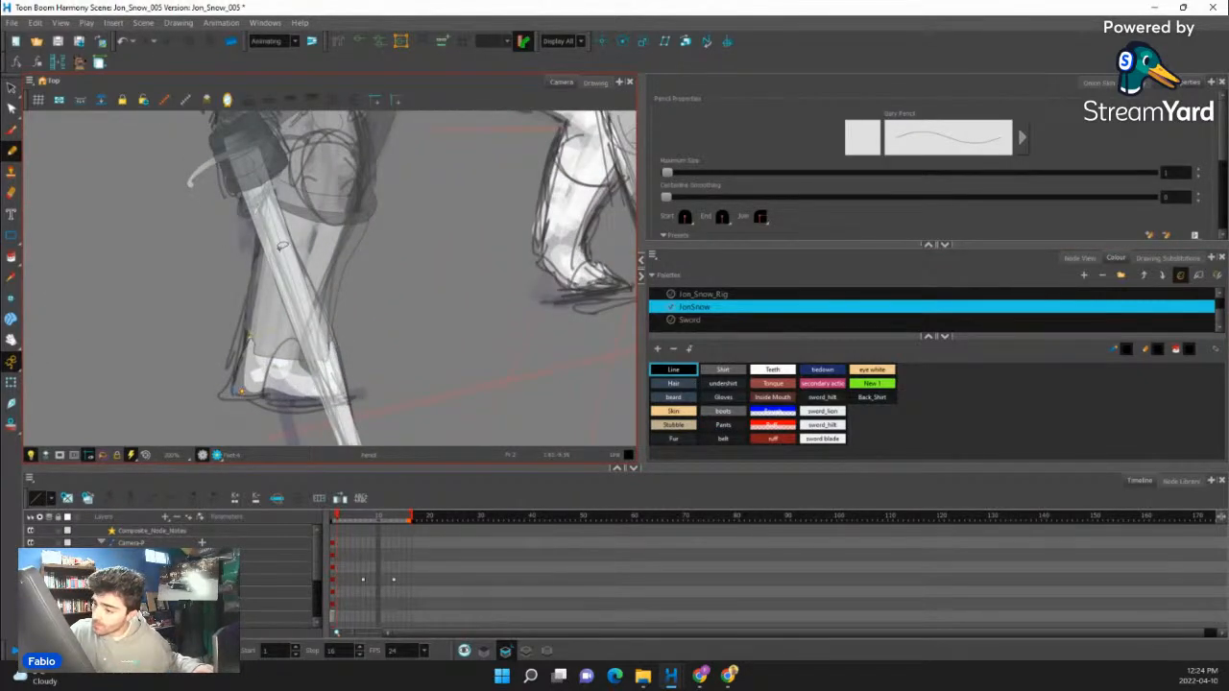
left_click_drag(252, 333, 231, 396)
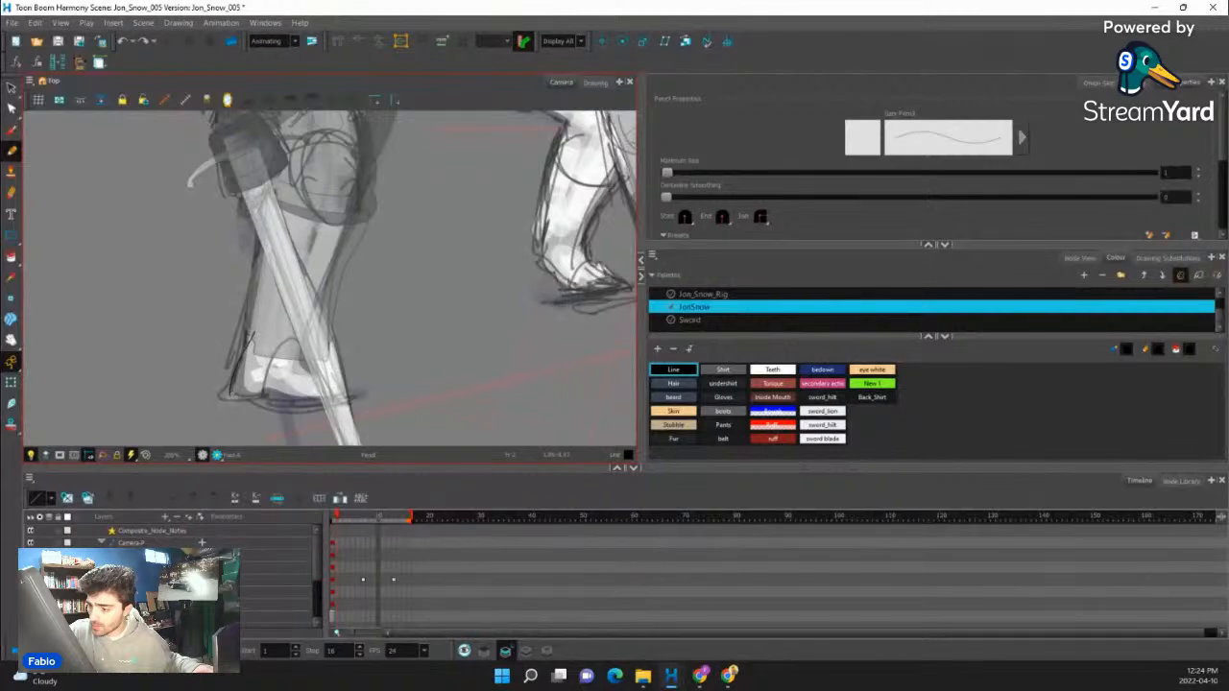
left_click_drag(341, 407, 362, 403)
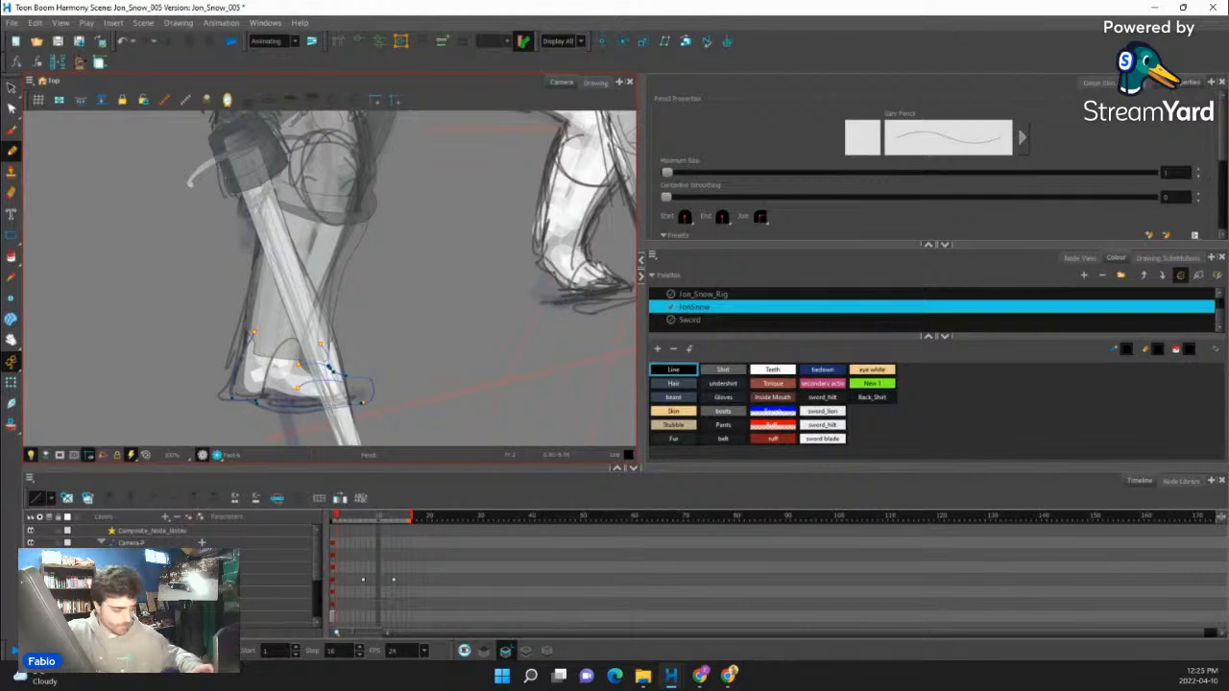
- Close the gap across the ankle of the foot outline and fill the shape with the boots colour
key("alt+c")
left_click_drag(253, 333, 322, 342)
left_click(13, 258)
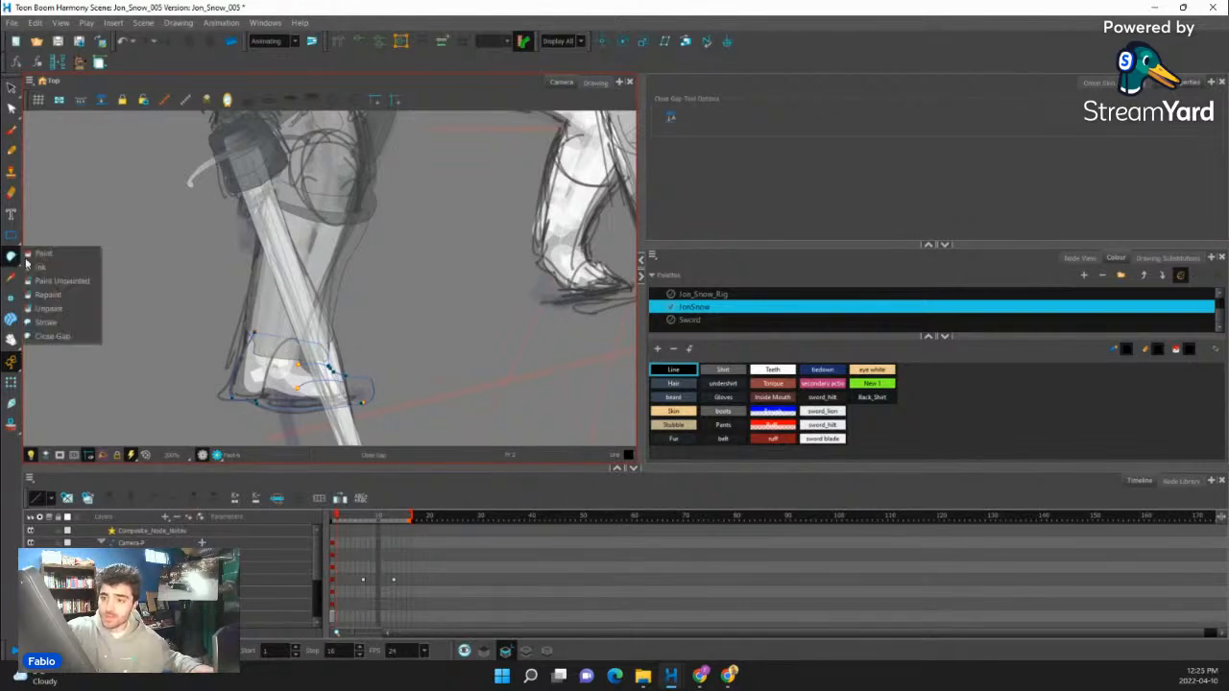
left_click(26, 255)
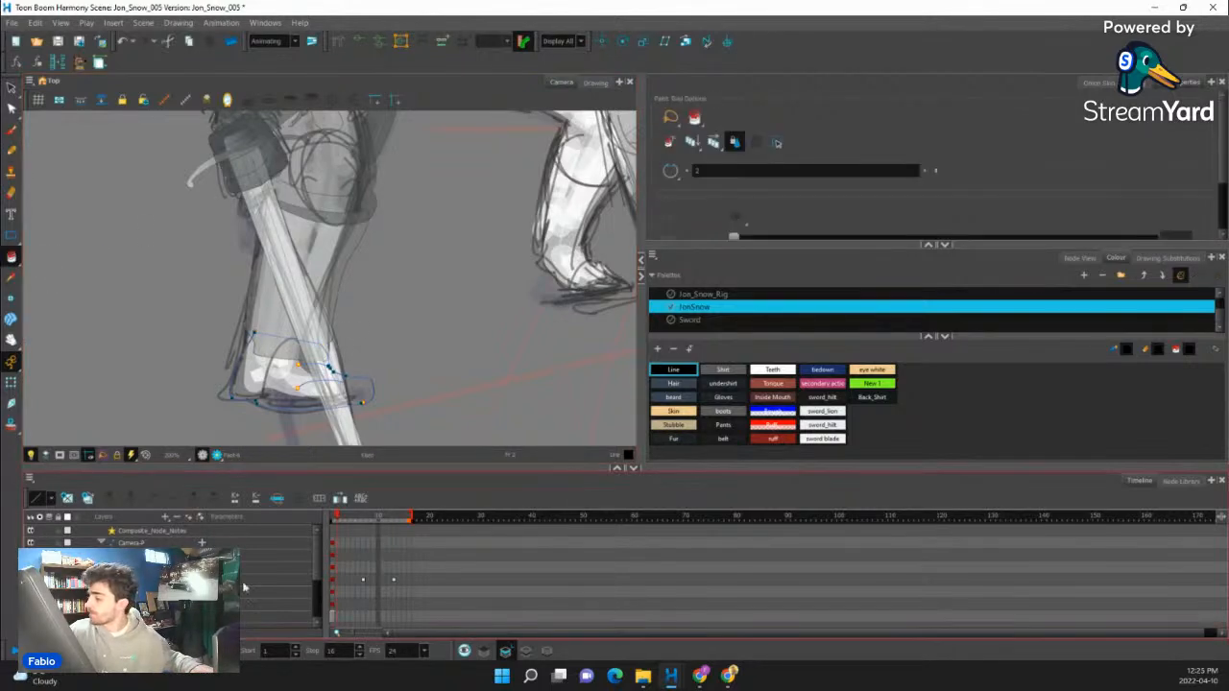
left_click(722, 412)
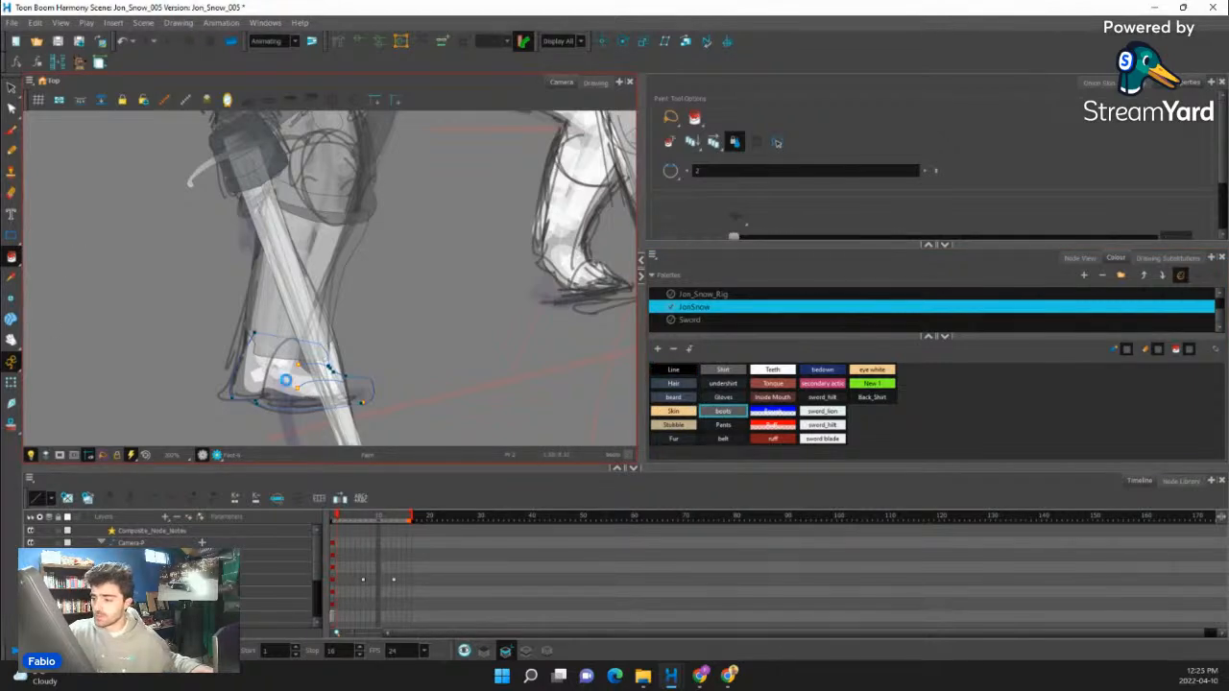
left_click(286, 380)
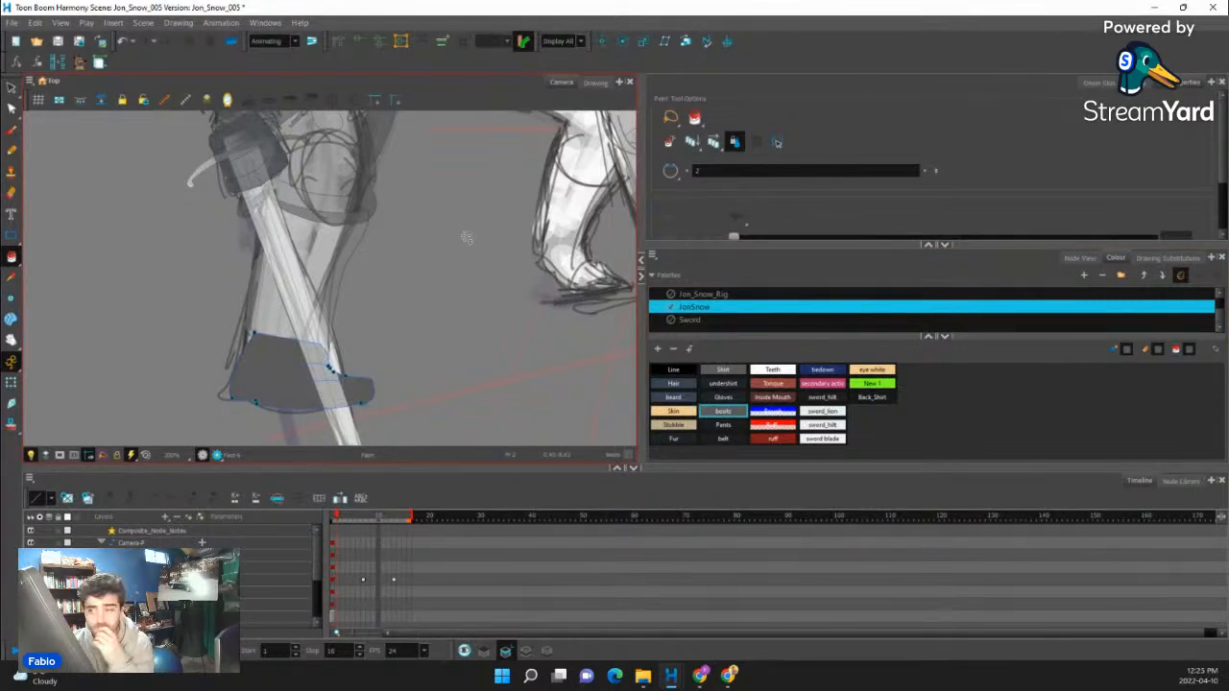
- Check how the near leg's thigh, shin and foot pieces fit together on the crouching figure
scroll(356, 323, "down", 4)
left_click(19, 383)
scroll(327, 267, "up", 6)
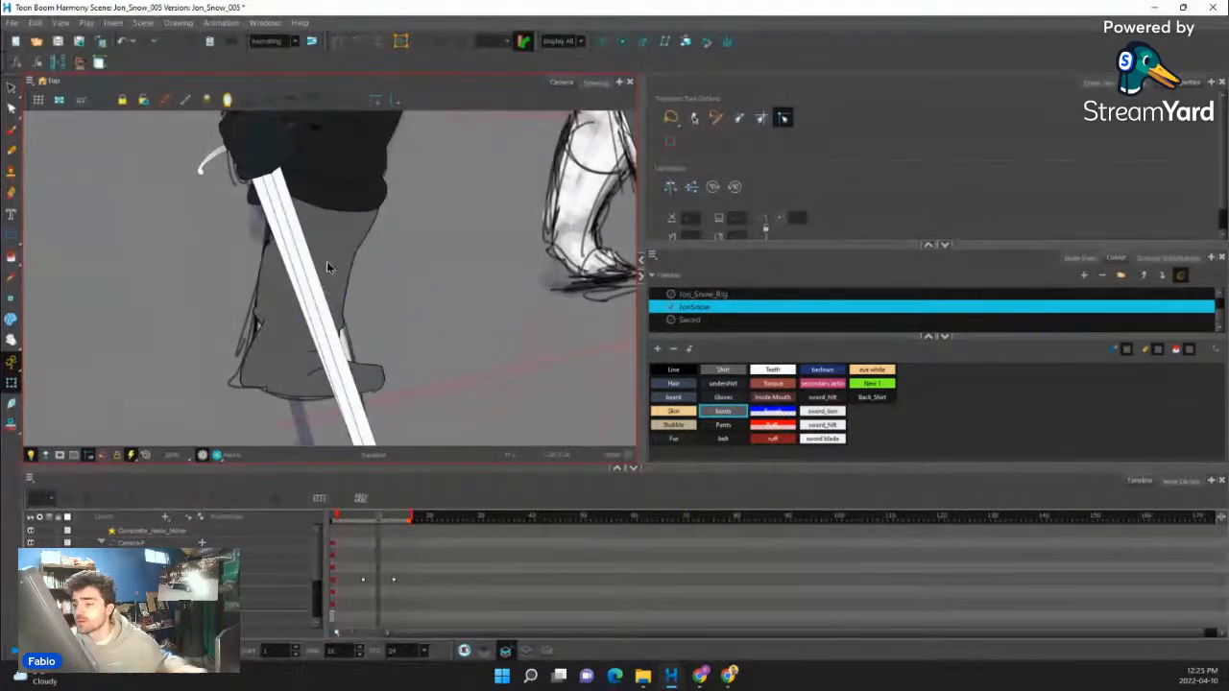
left_click(326, 267)
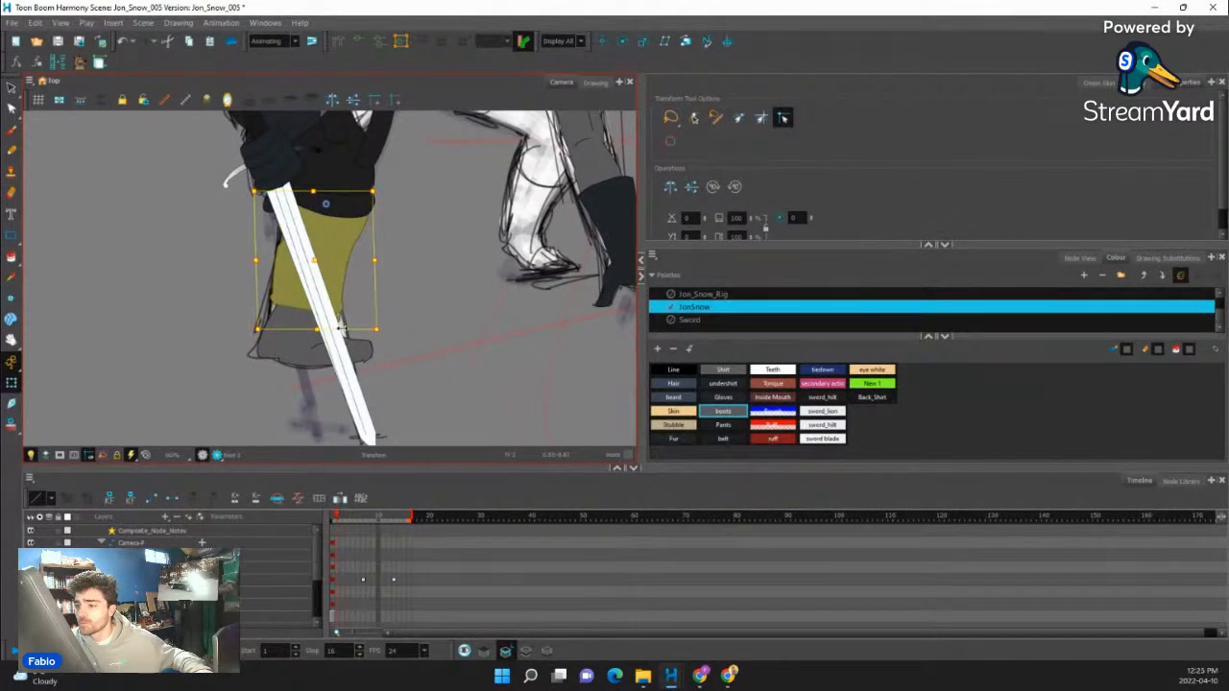
scroll(336, 329, "down", 3)
left_click(173, 344)
scroll(331, 309, "up", 2)
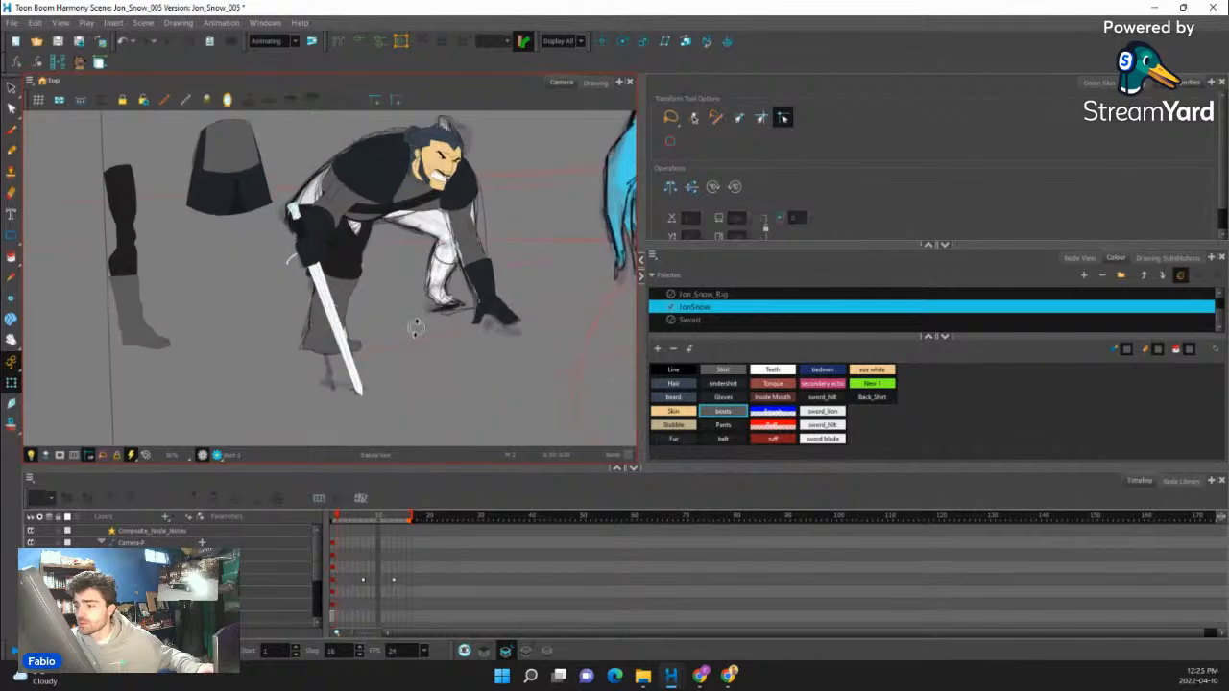
left_click_drag(414, 330, 414, 348)
scroll(369, 288, "down", 2)
scroll(370, 286, "up", 4)
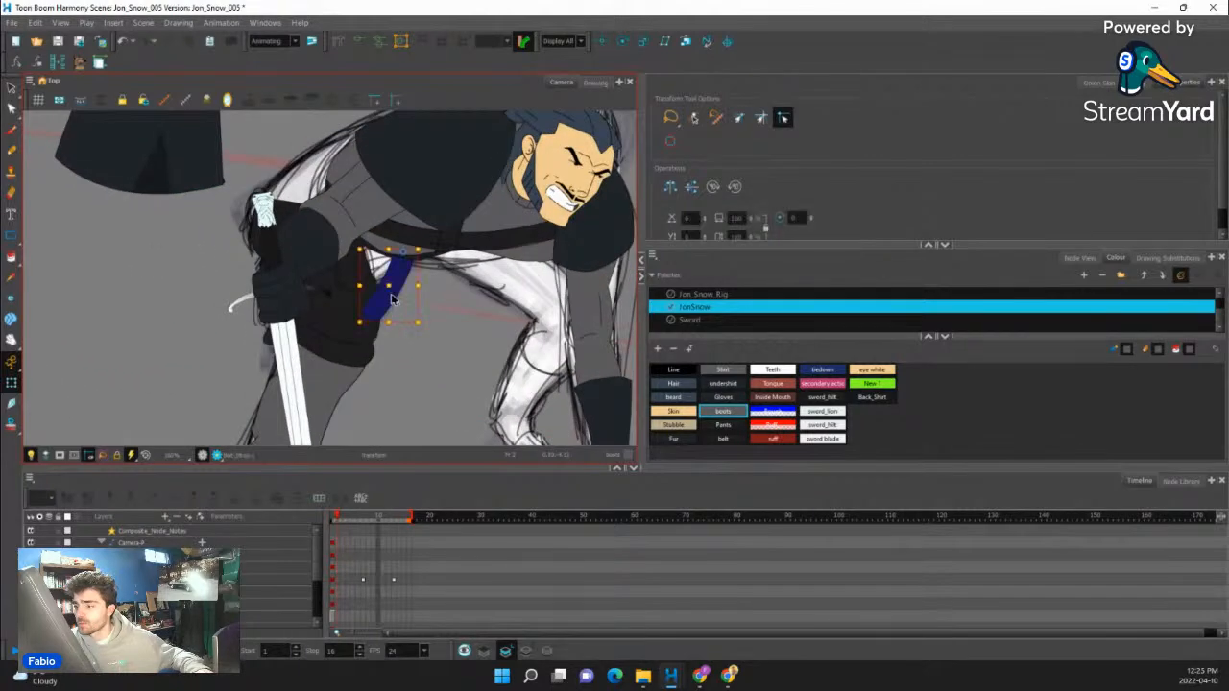
- Move the whole far leg from beside the character onto the crouching figure, under its hips
left_click(393, 301)
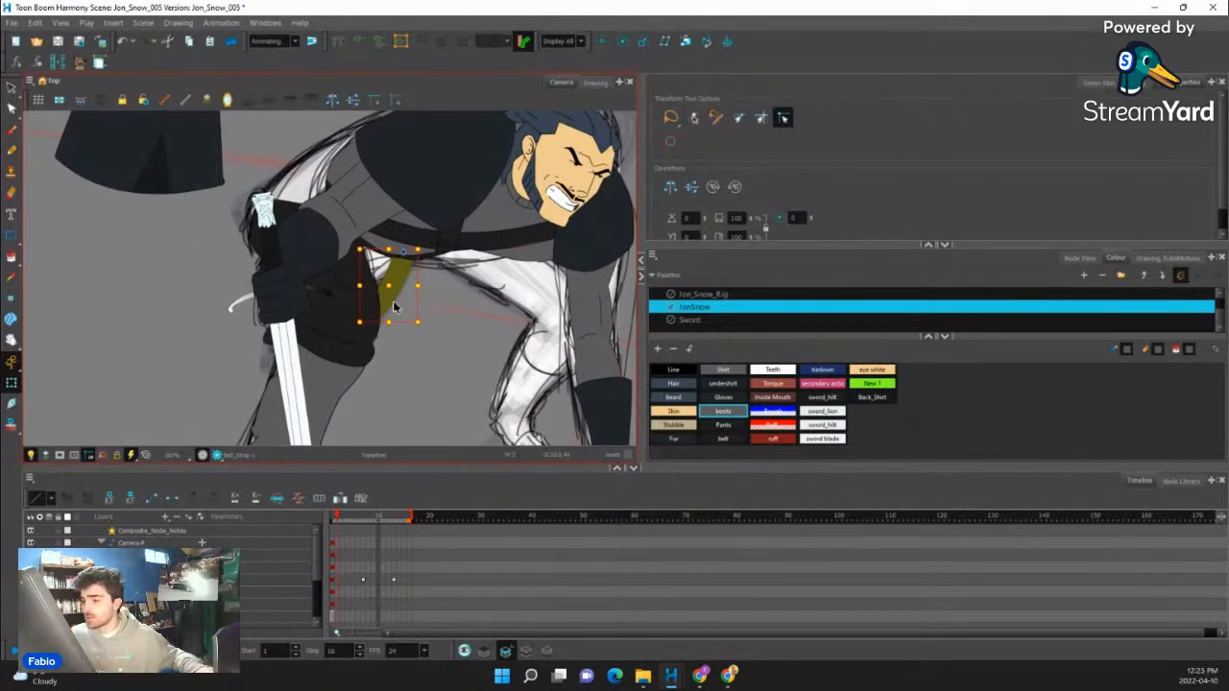
scroll(420, 354, "down", 4)
left_click(345, 361)
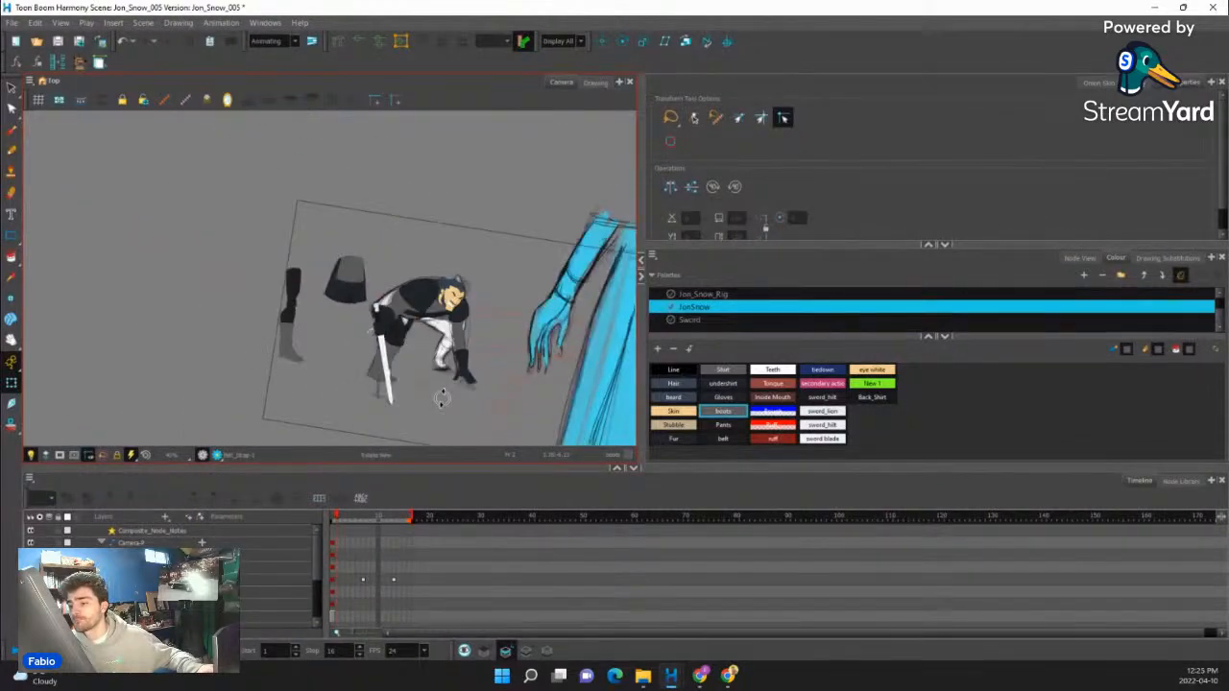
left_click_drag(443, 398, 457, 389)
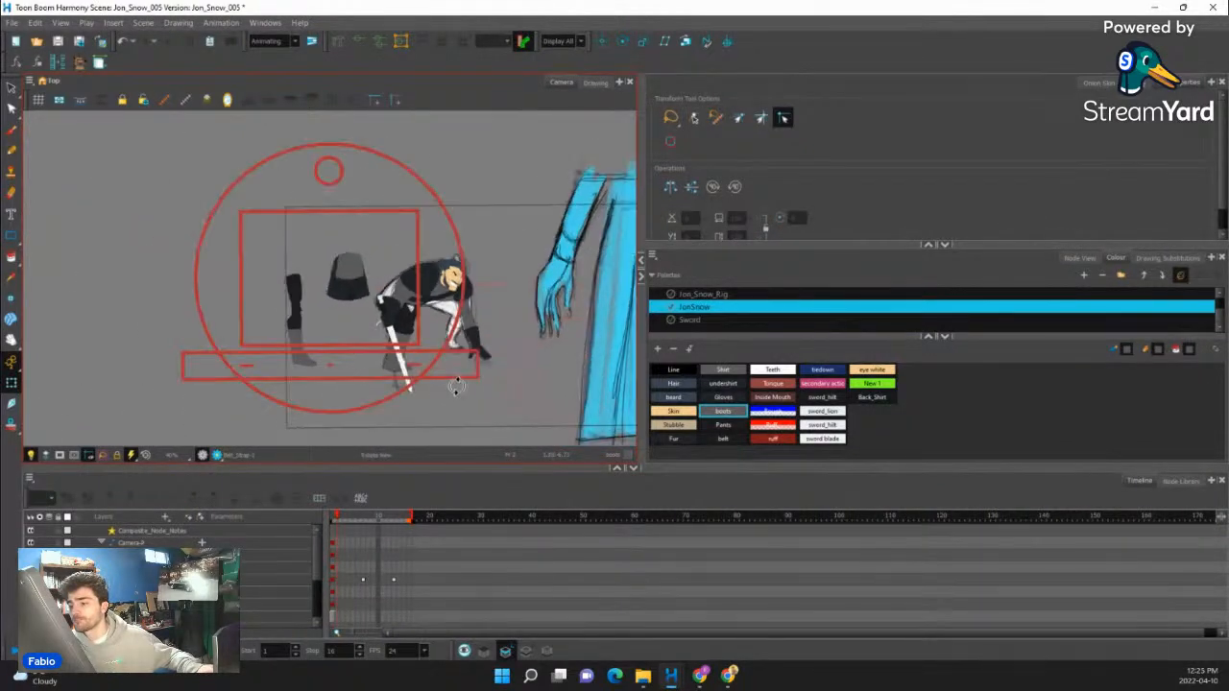
left_click(297, 330)
key("b")
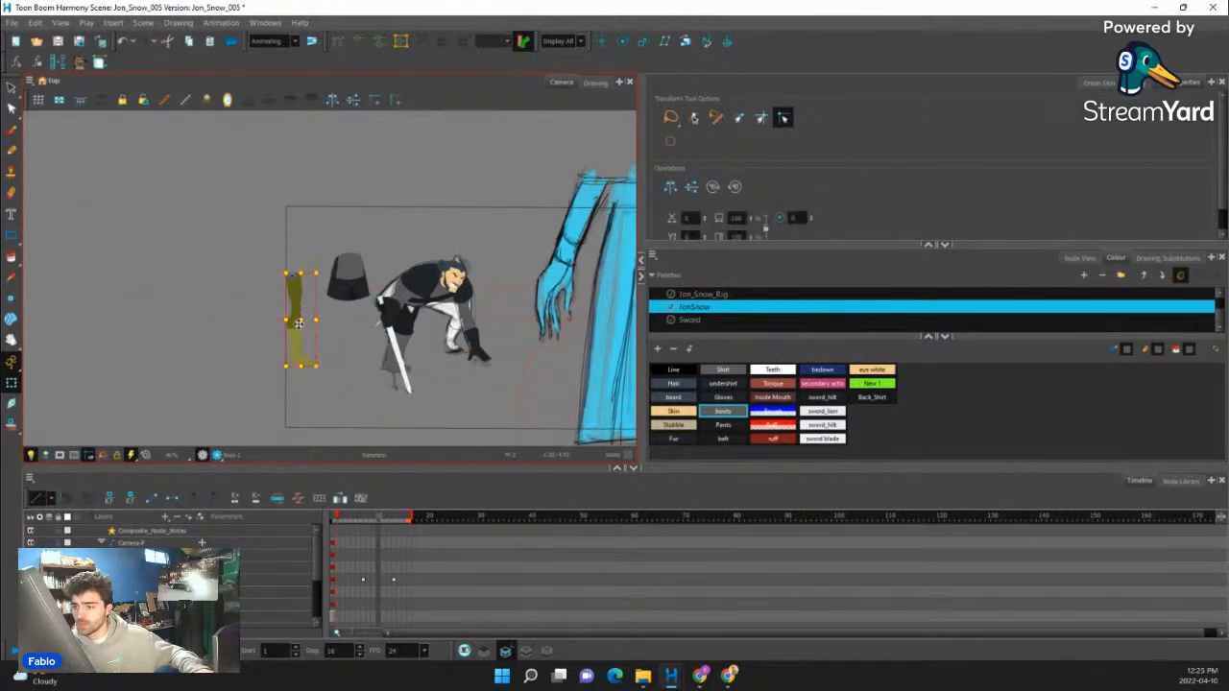
left_click_drag(297, 328, 448, 349)
scroll(451, 336, "up", 5)
left_click(472, 362)
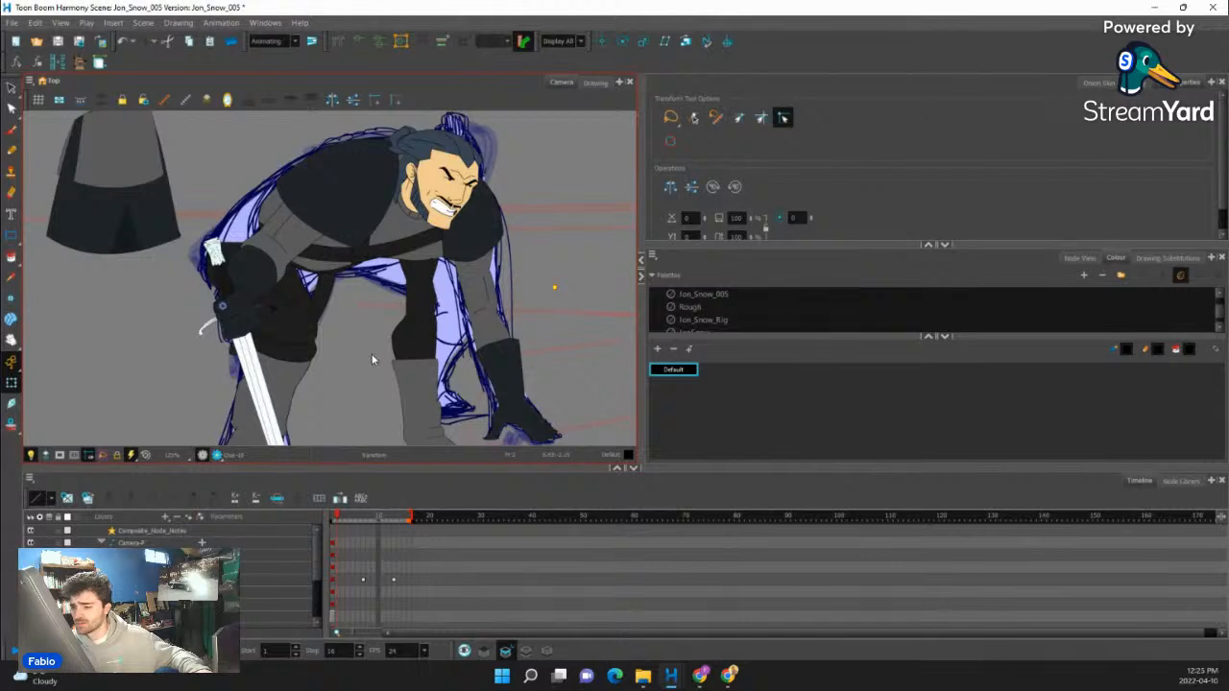
- Create an empty drawing for the far thigh and pencil its outline from hip to knee over the sketch in the Line colour
scroll(371, 353, "down", 3)
left_click(373, 352)
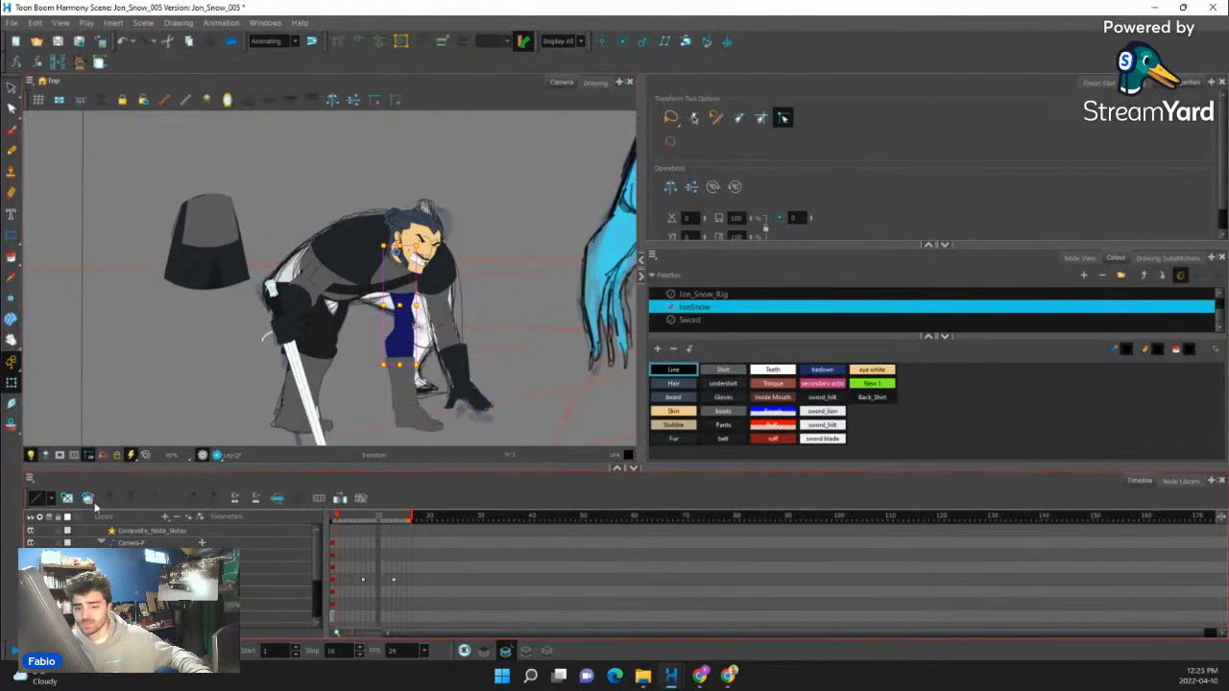
left_click(68, 498)
left_click(12, 151)
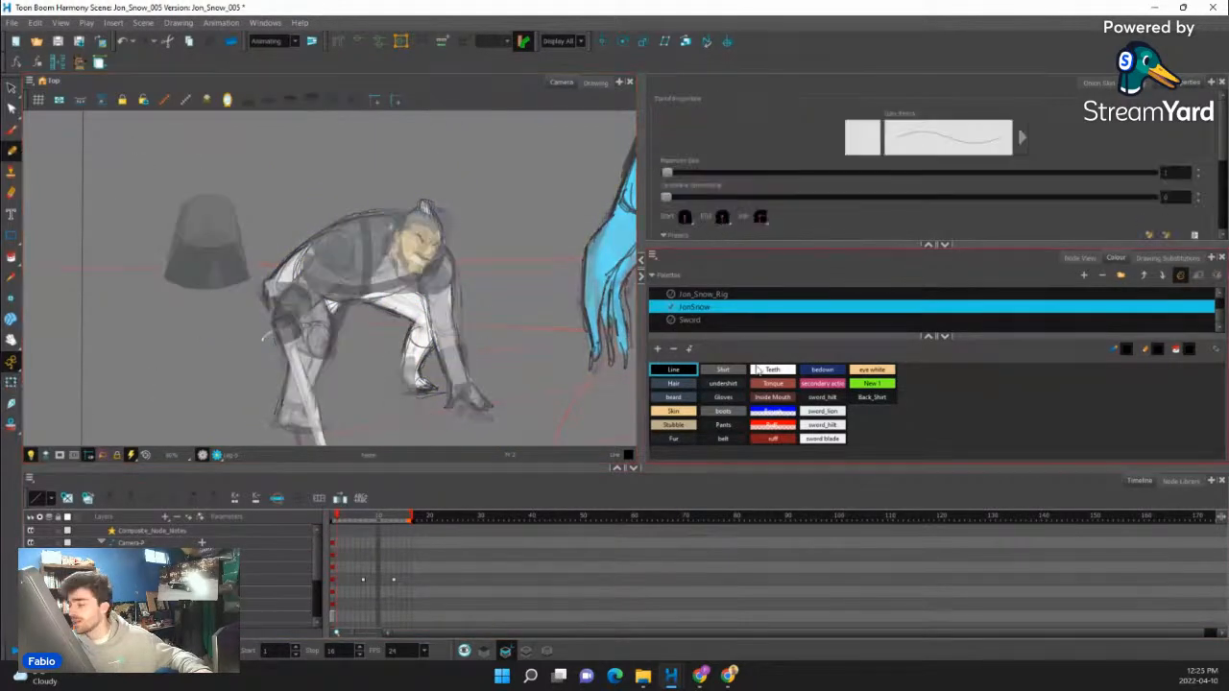
scroll(384, 259, "up", 4)
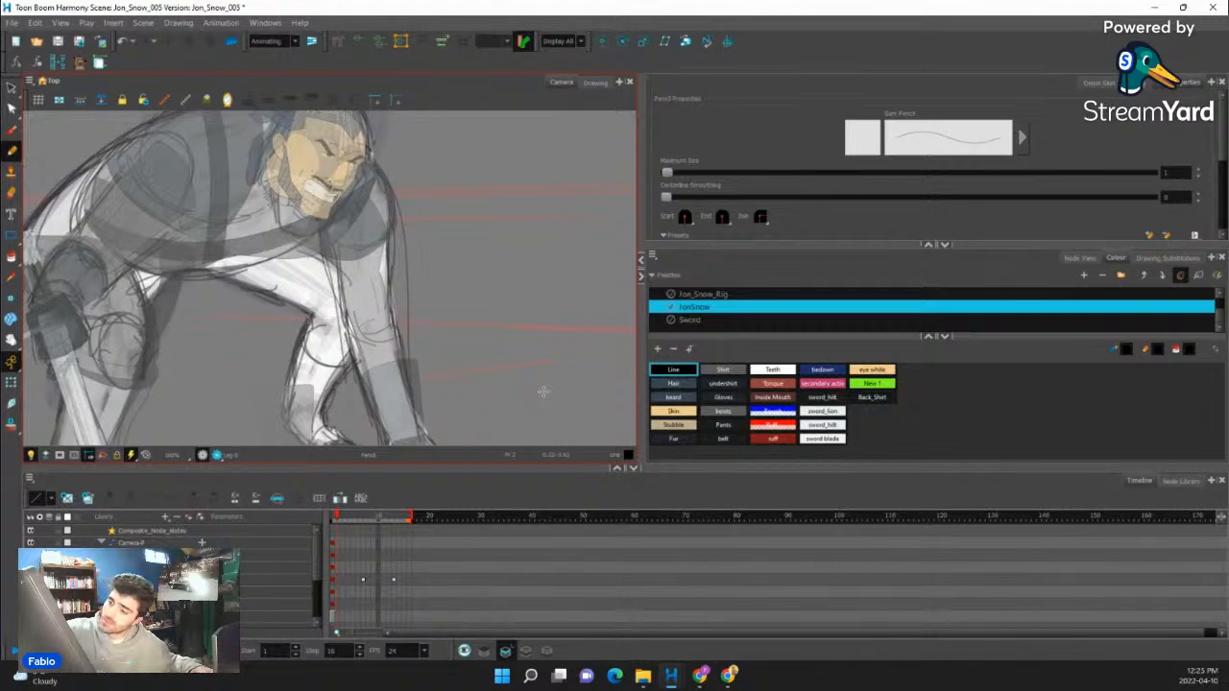
left_click_drag(303, 307, 330, 324)
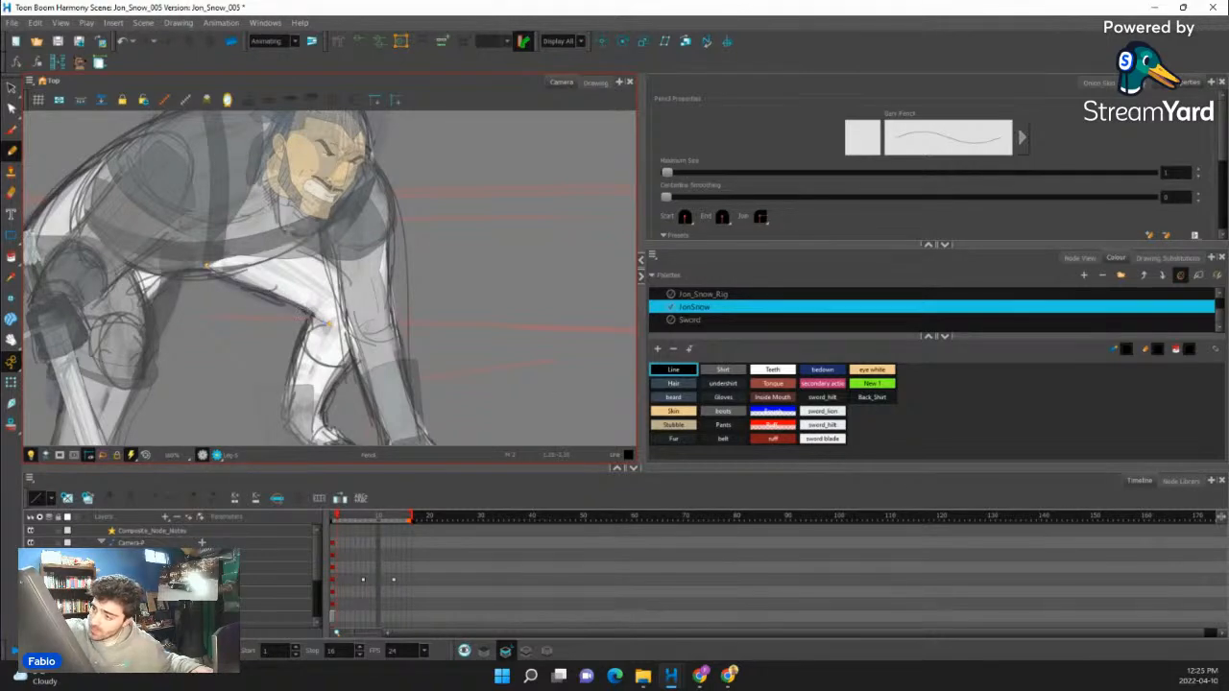
left_click_drag(266, 230, 361, 293)
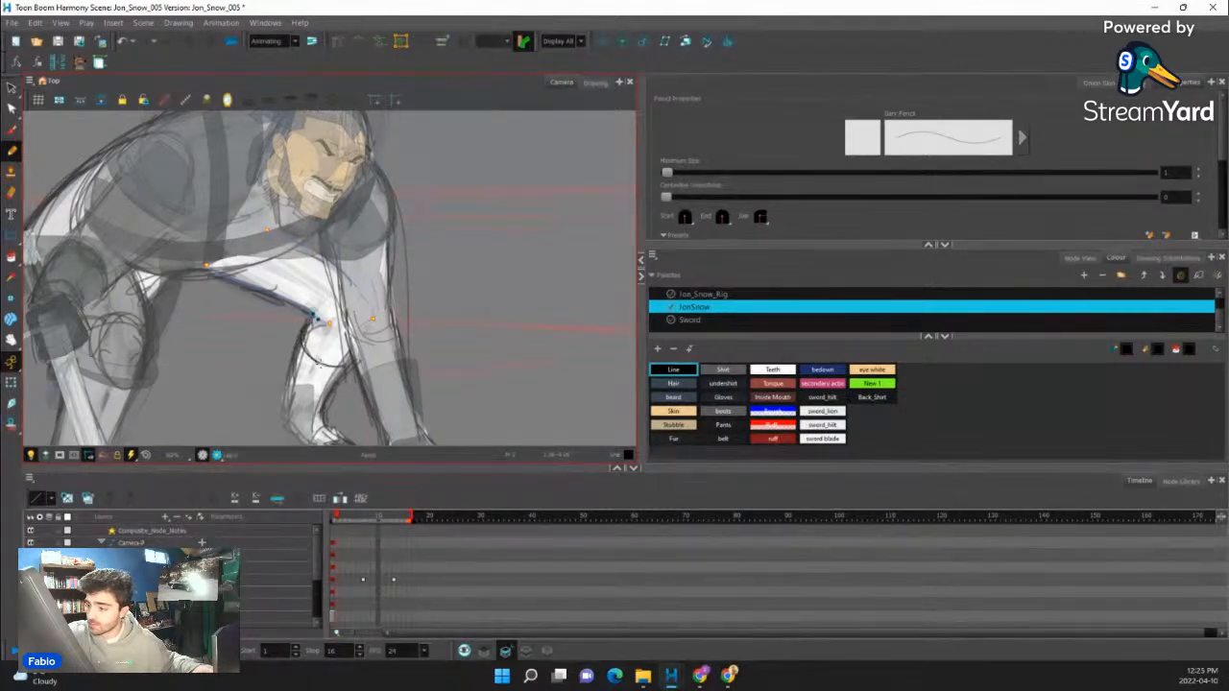
left_click_drag(365, 326, 348, 366)
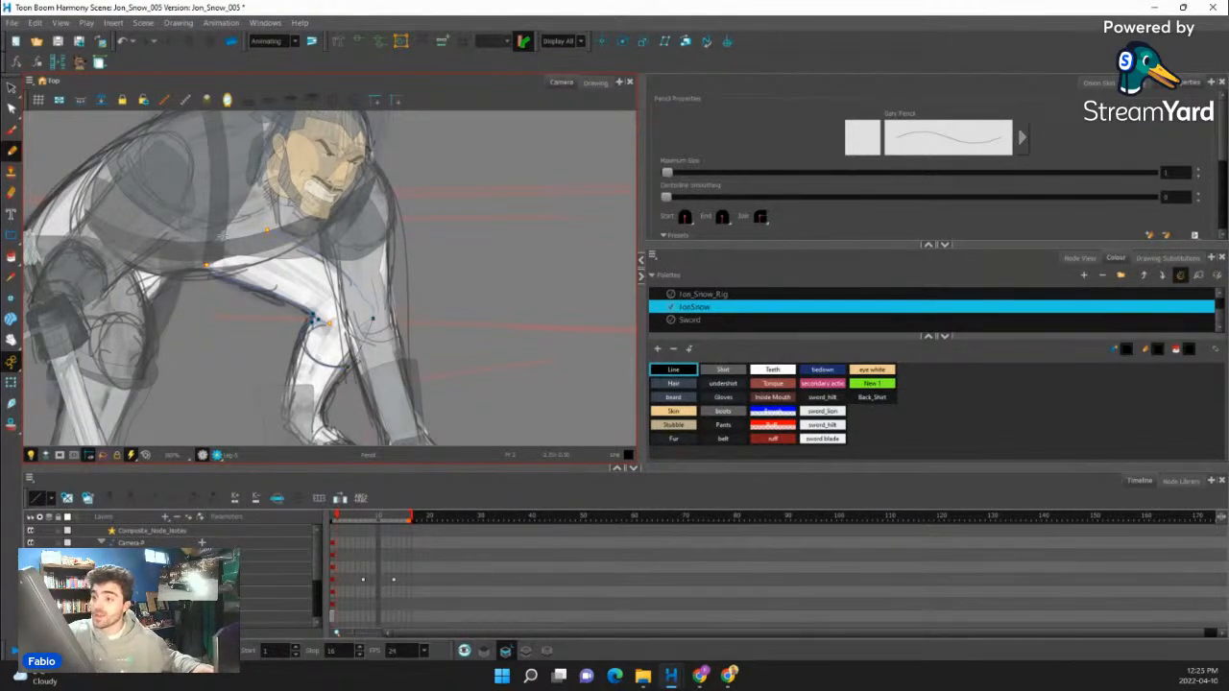
- Fill the far thigh's outline with the Pants colour
left_click(11, 258)
left_click(55, 255)
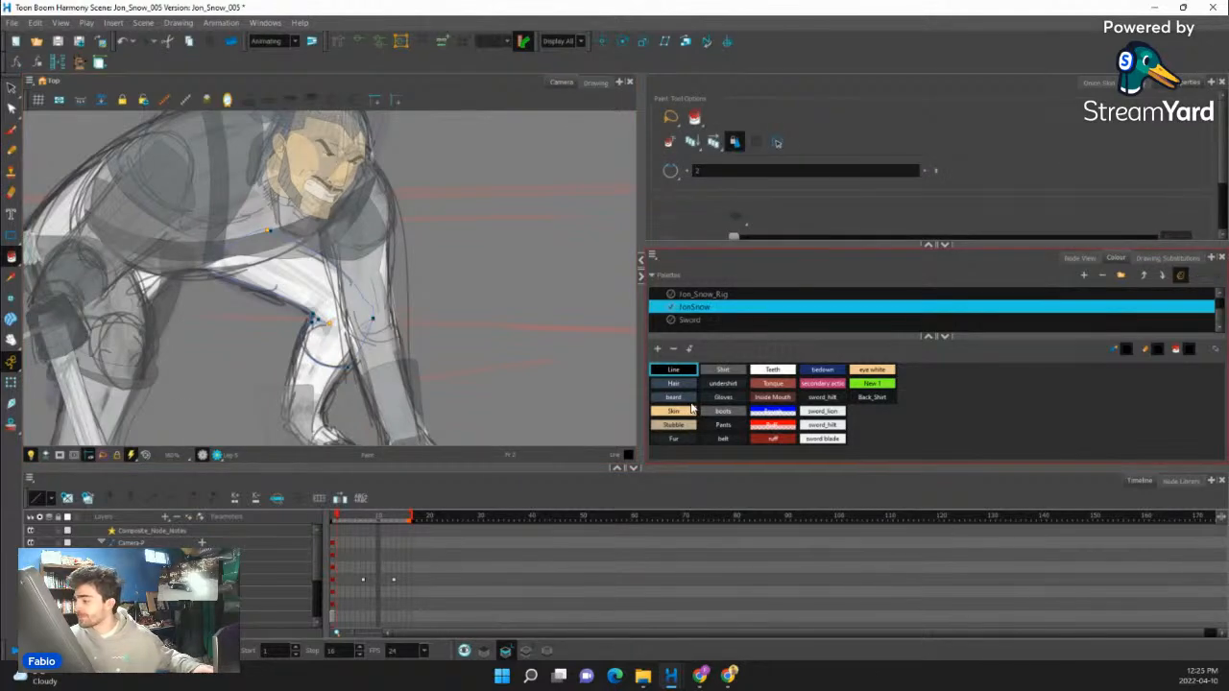
left_click(733, 411)
left_click(726, 425)
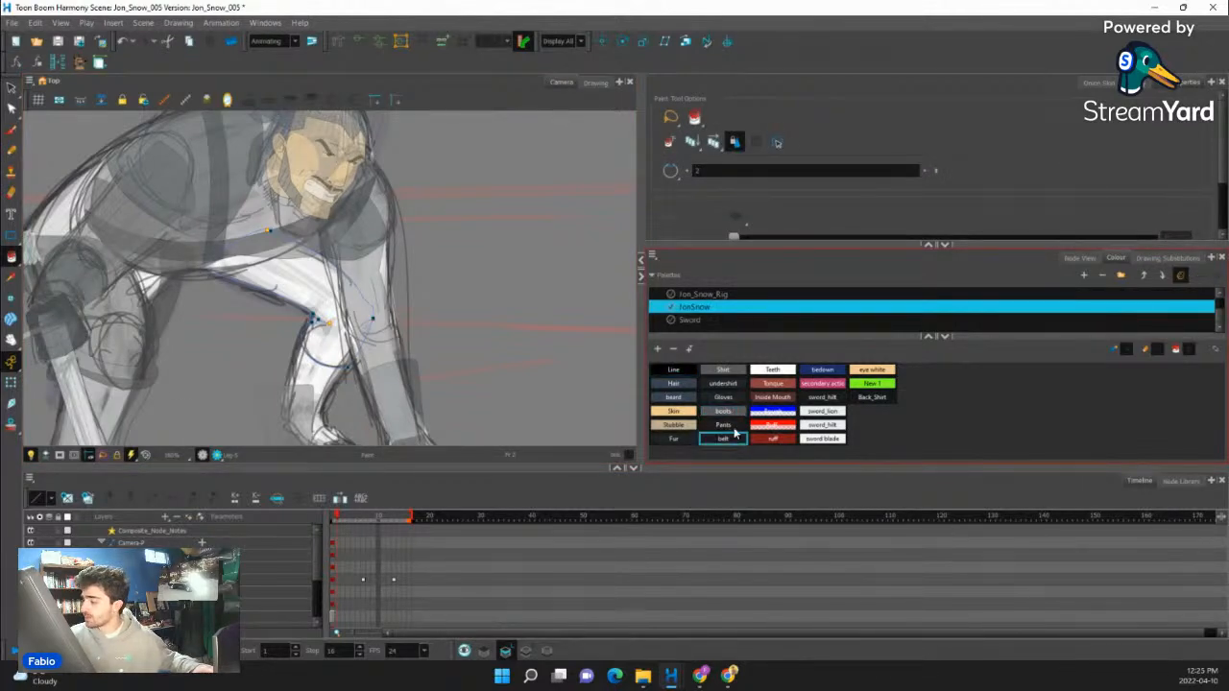
left_click(315, 322)
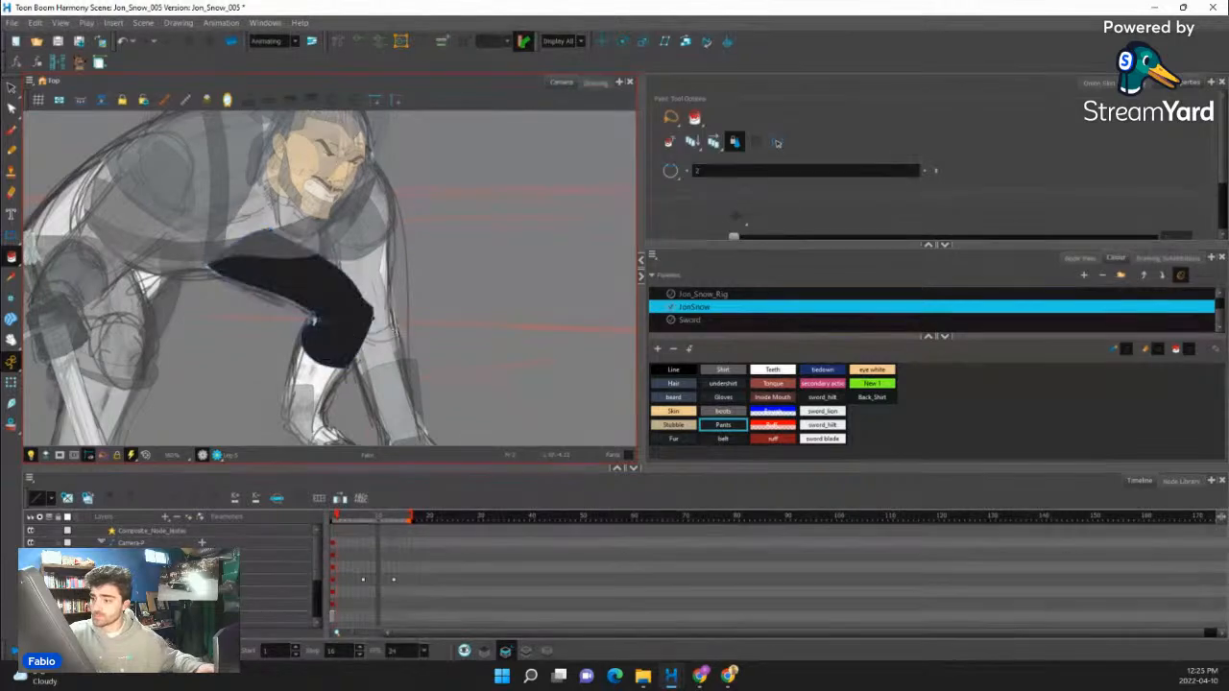
- Move, rotate and scale the far shin to match the sketch below the knee and nudge it back behind the thigh
left_click_drag(392, 356, 447, 238)
left_click(10, 385)
left_click(372, 358)
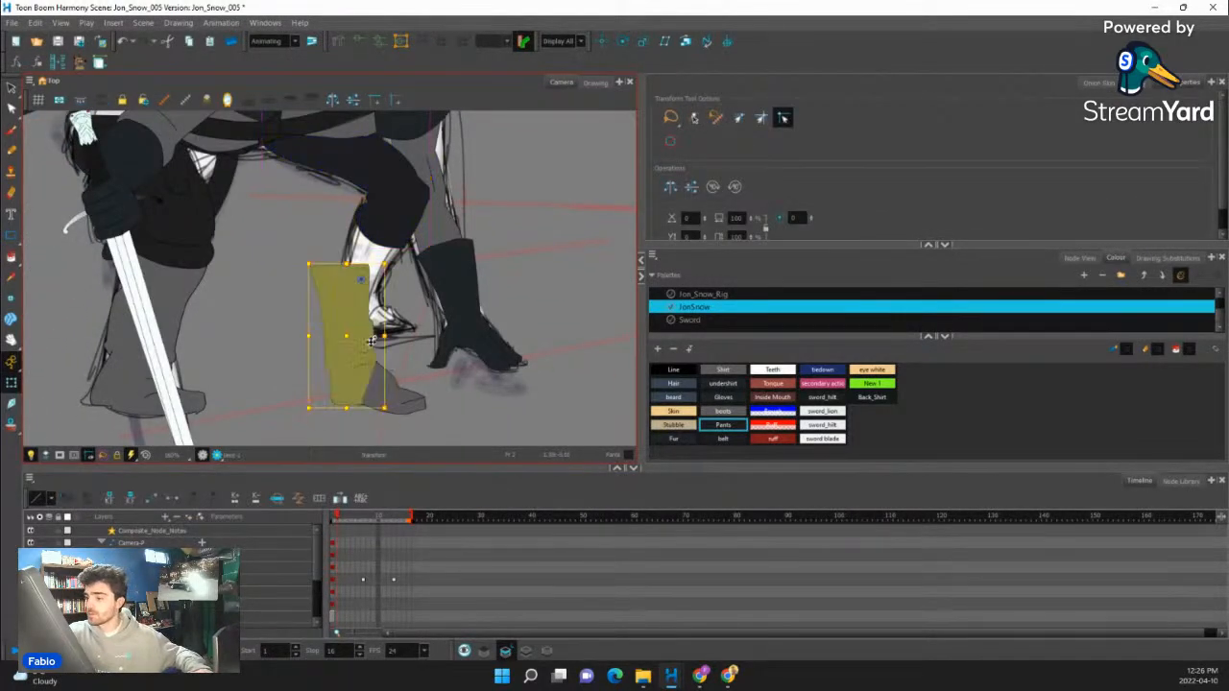
key("b")
left_click_drag(395, 356, 428, 298)
mouse_move(460, 361)
left_mouse_down()
mouse_move(402, 372)
mouse_move(402, 323)
left_mouse_up()
left_click_drag(368, 270, 364, 294)
left_click_drag(400, 345, 403, 365)
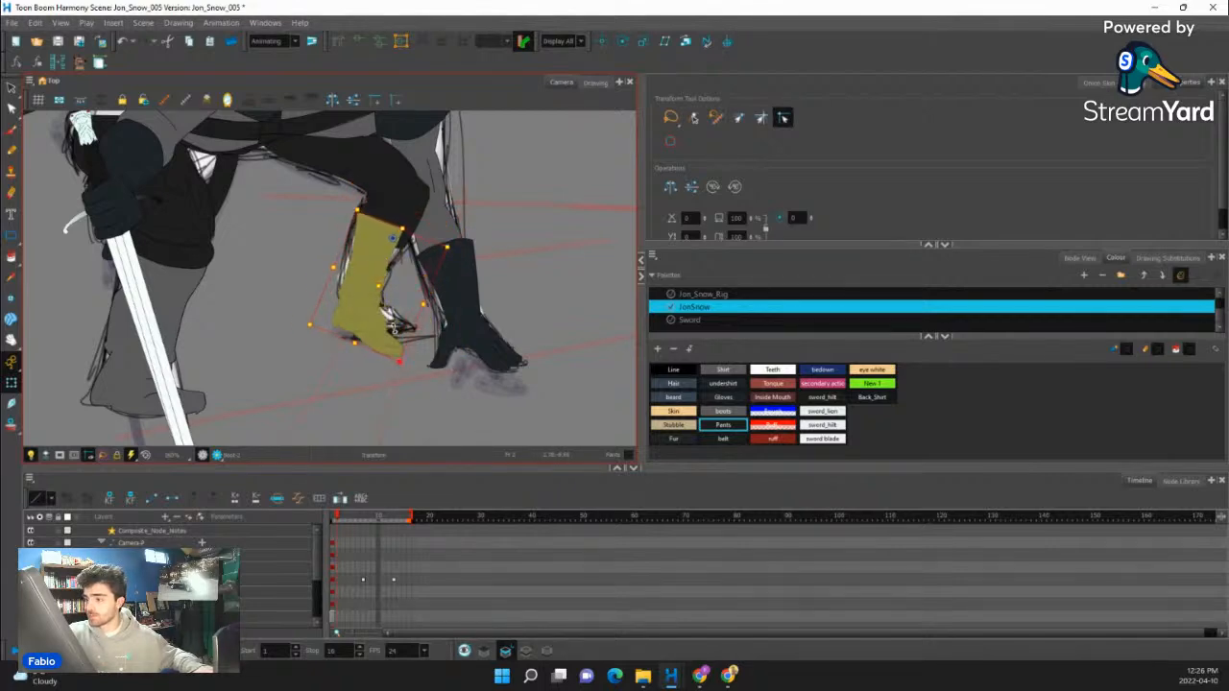
mouse_move(370, 300)
left_mouse_down()
mouse_move(364, 282)
mouse_move(383, 253)
left_mouse_up()
key("alt+Up")
- Rotate the far shin around the knee to follow the sketch and turn the far foot to the sketched angle
left_click(380, 332)
left_click(381, 265)
key("b")
left_click_drag(423, 194, 437, 209)
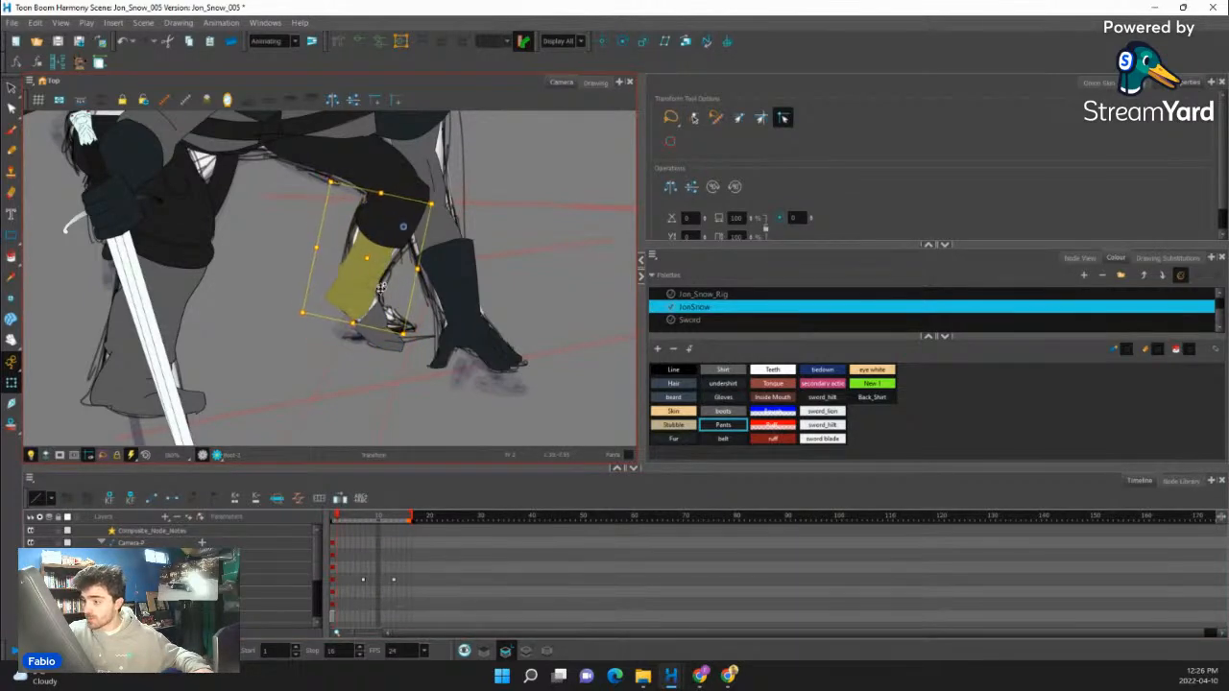
left_click(398, 347)
key("b")
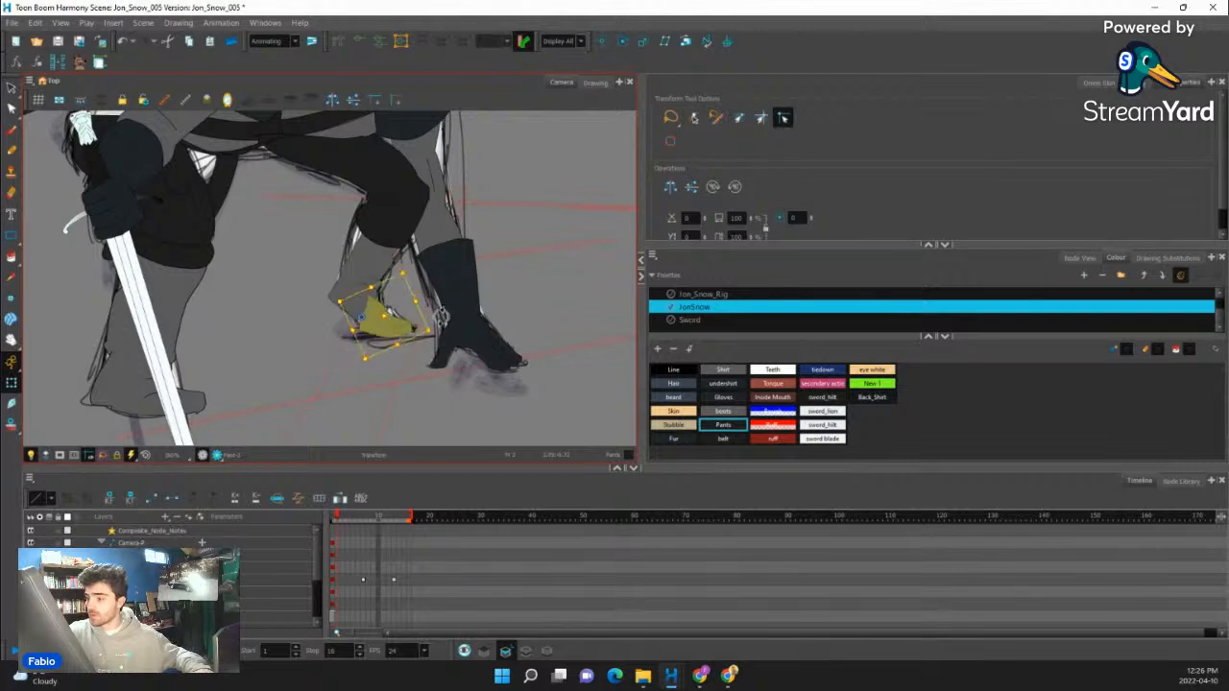
left_click_drag(441, 325, 440, 331)
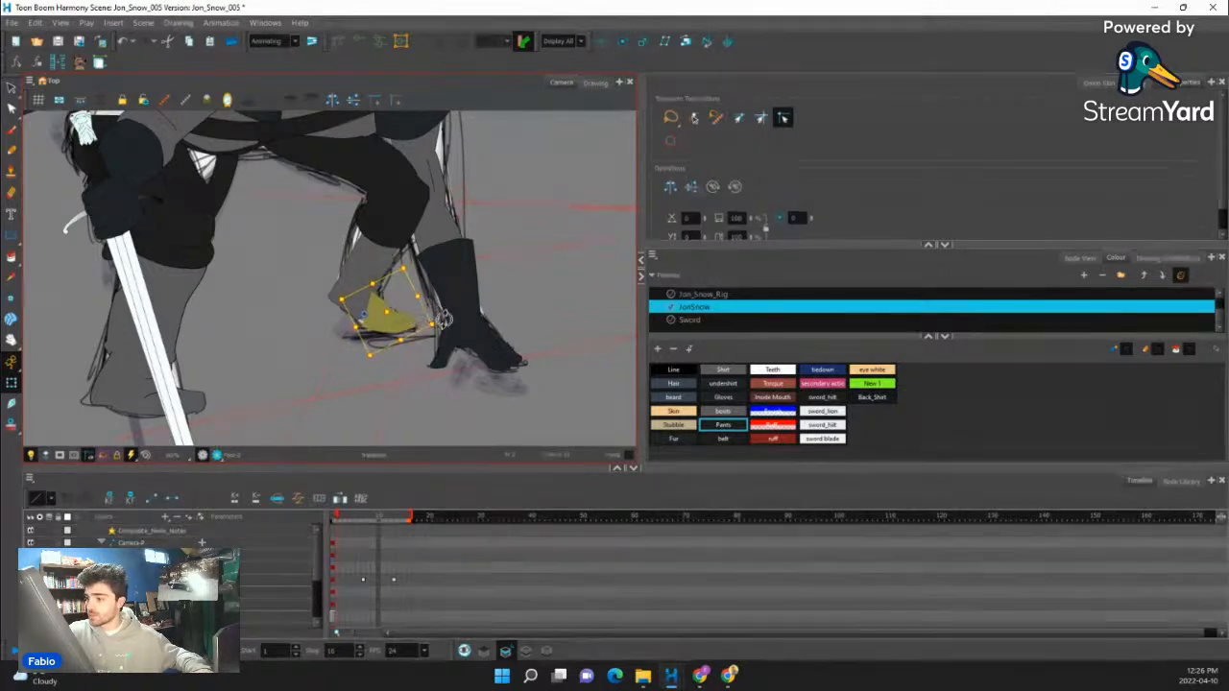
- Fine-tune the far shin's rotation and position so it lines up between the knee and the sketched ankle
key("b")
left_click_drag(437, 325, 459, 315)
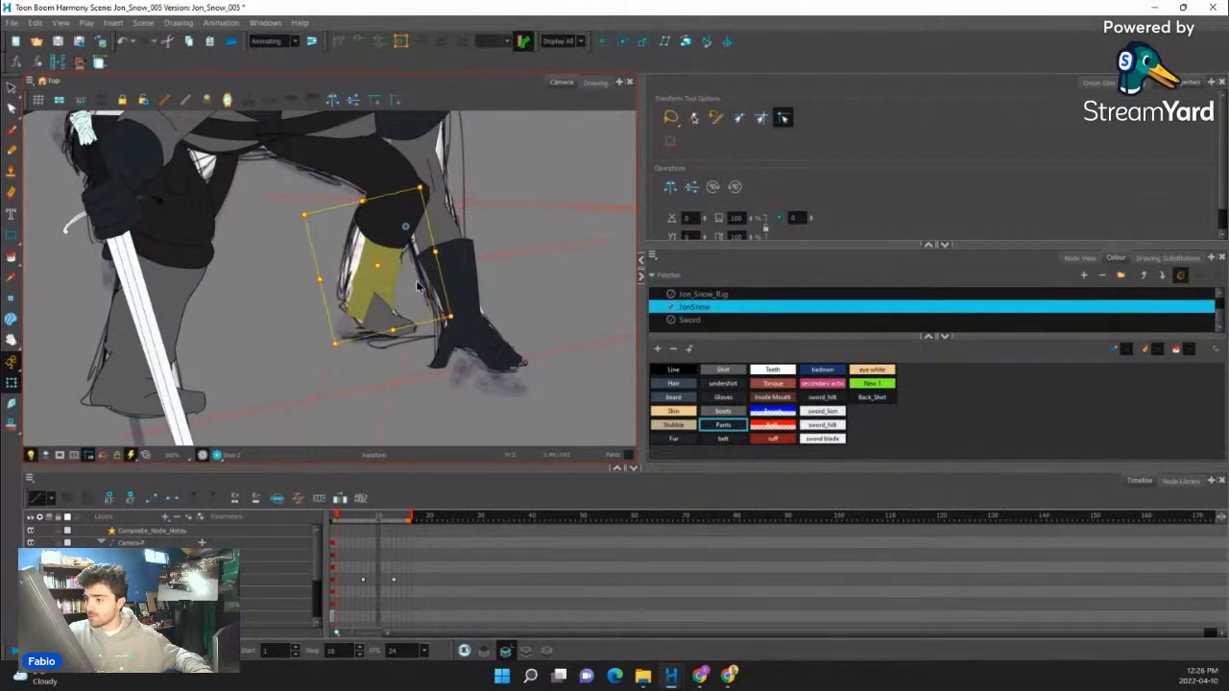
left_click_drag(380, 270, 371, 269)
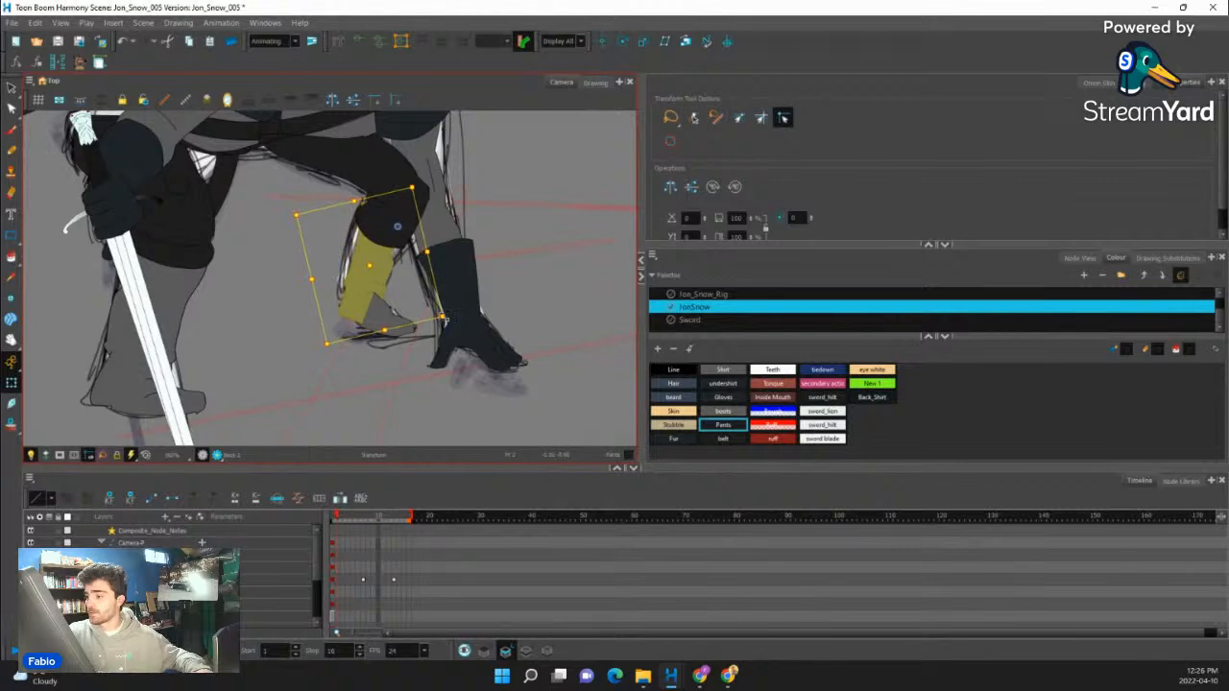
left_click_drag(450, 317, 436, 325)
left_click_drag(369, 270, 373, 270)
- Create an empty drawing for the far foot and pencil the boot's top, toe and sole over the sketch in the Line colour
left_click(386, 320)
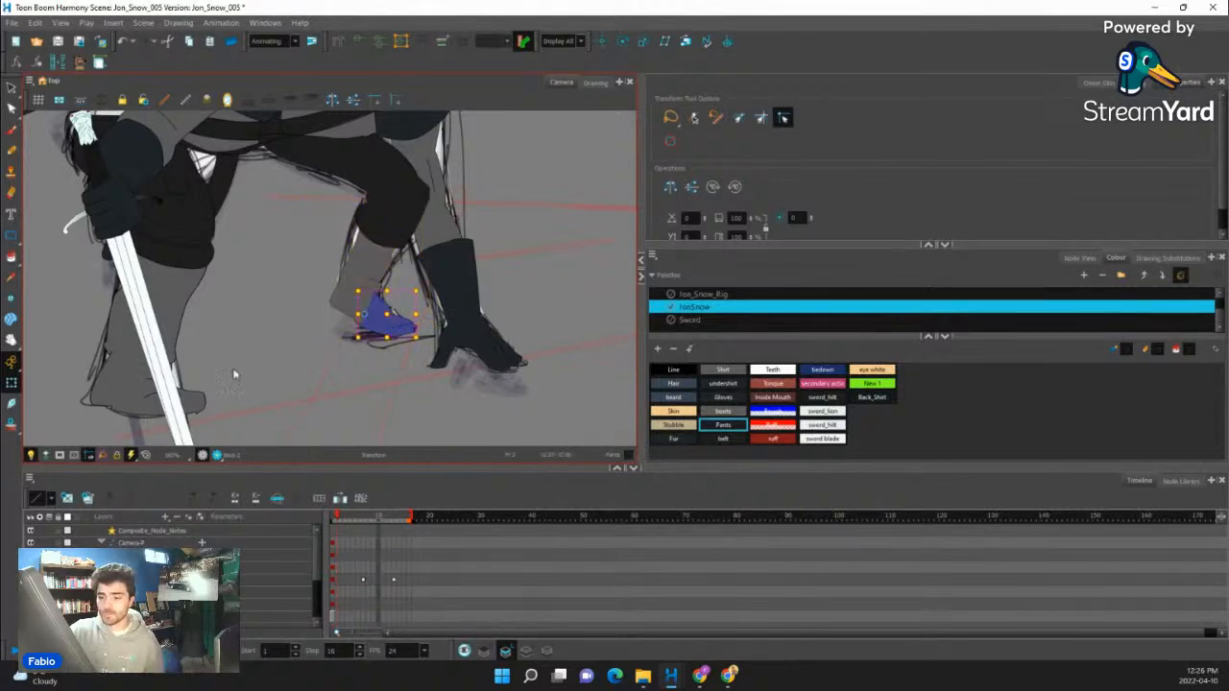
left_click(66, 498)
left_click(11, 151)
left_click(671, 371)
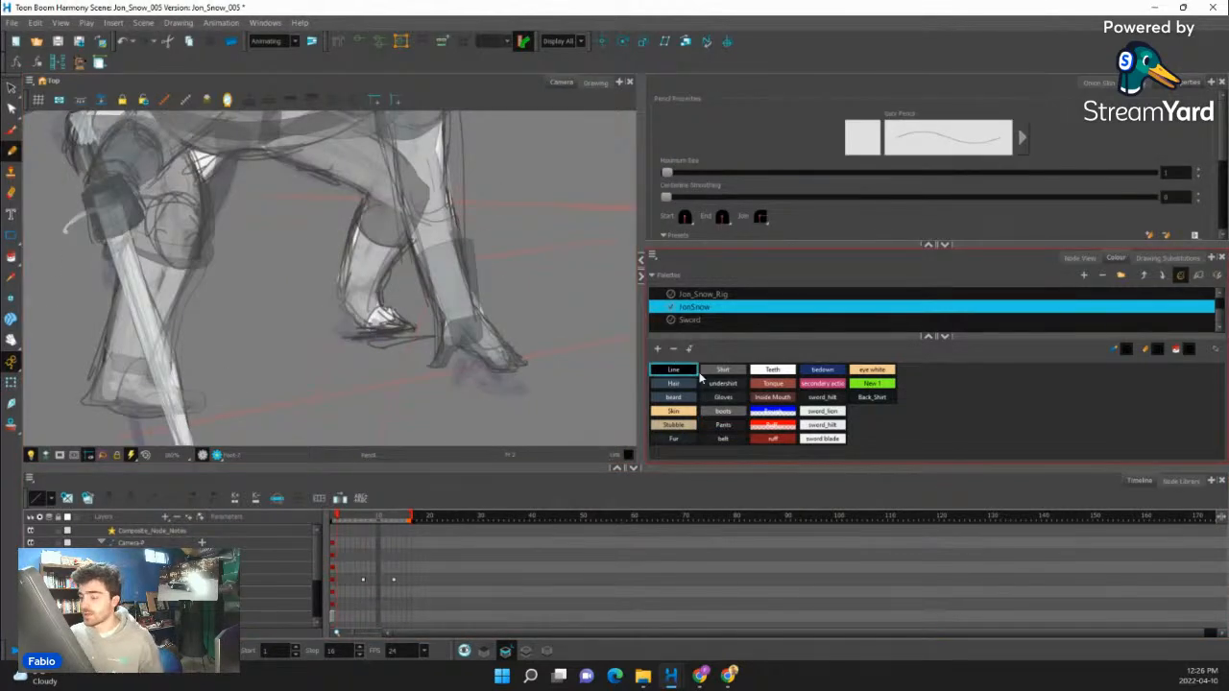
scroll(365, 341, "up", 5)
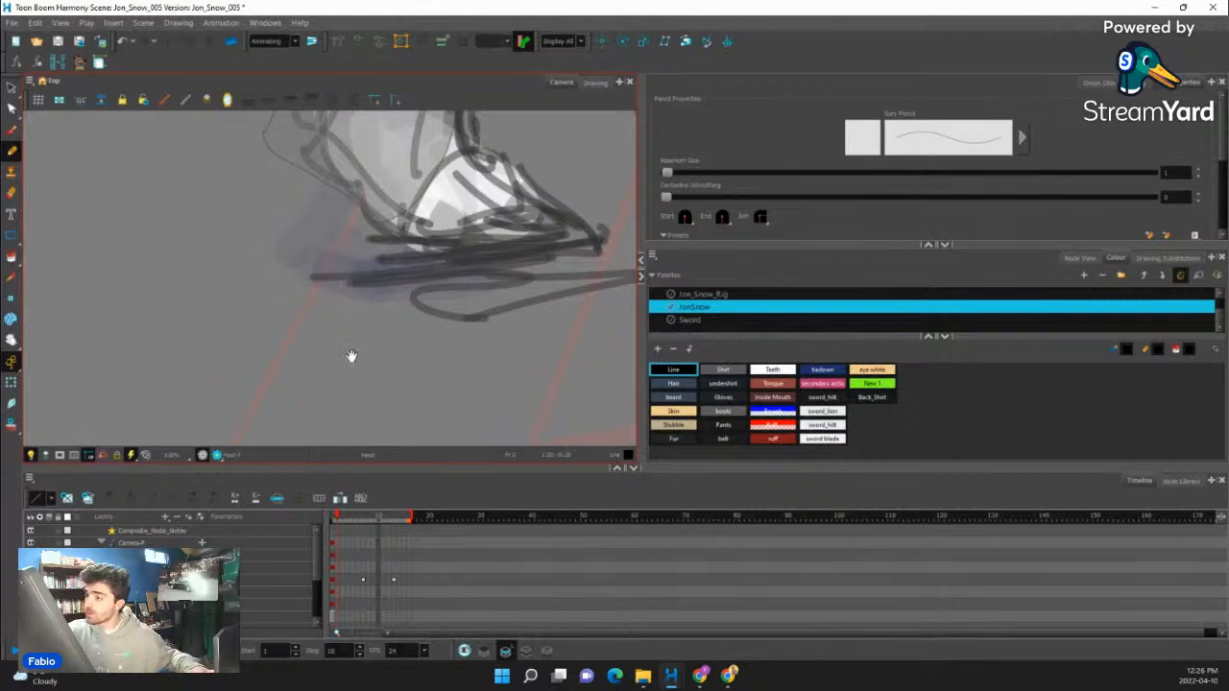
left_click_drag(351, 356, 308, 430)
left_click_drag(421, 198, 533, 293)
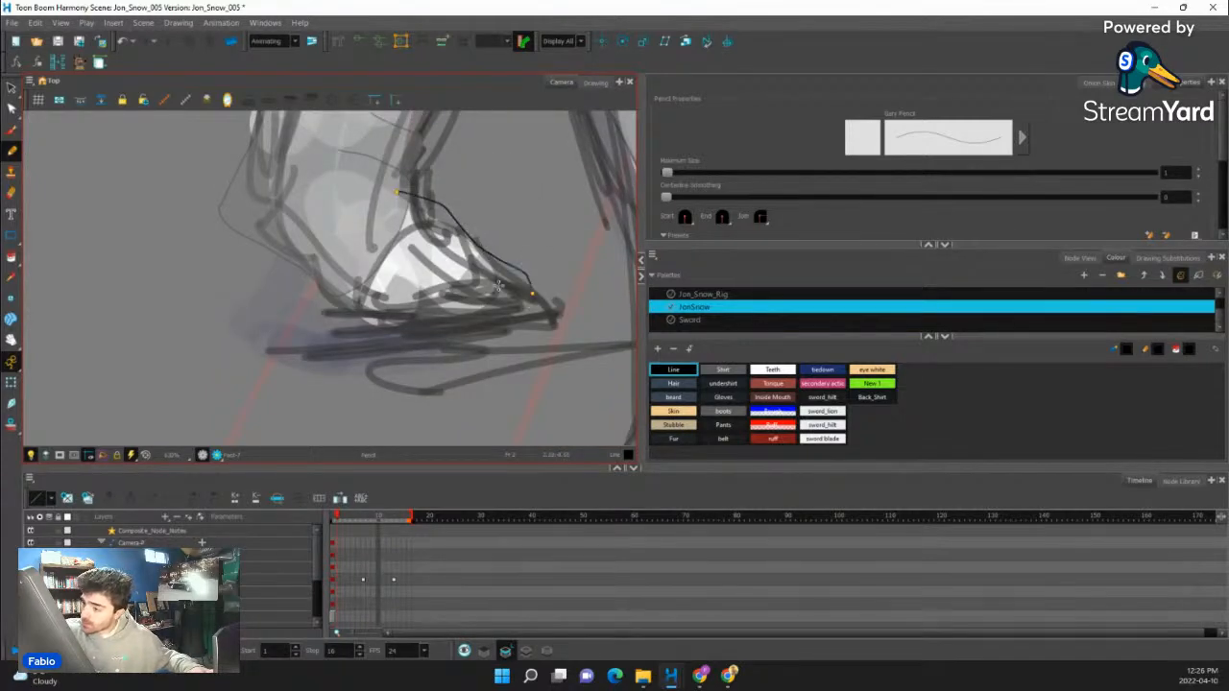
mouse_move(325, 286)
left_mouse_down()
mouse_move(403, 330)
mouse_move(512, 326)
left_mouse_up()
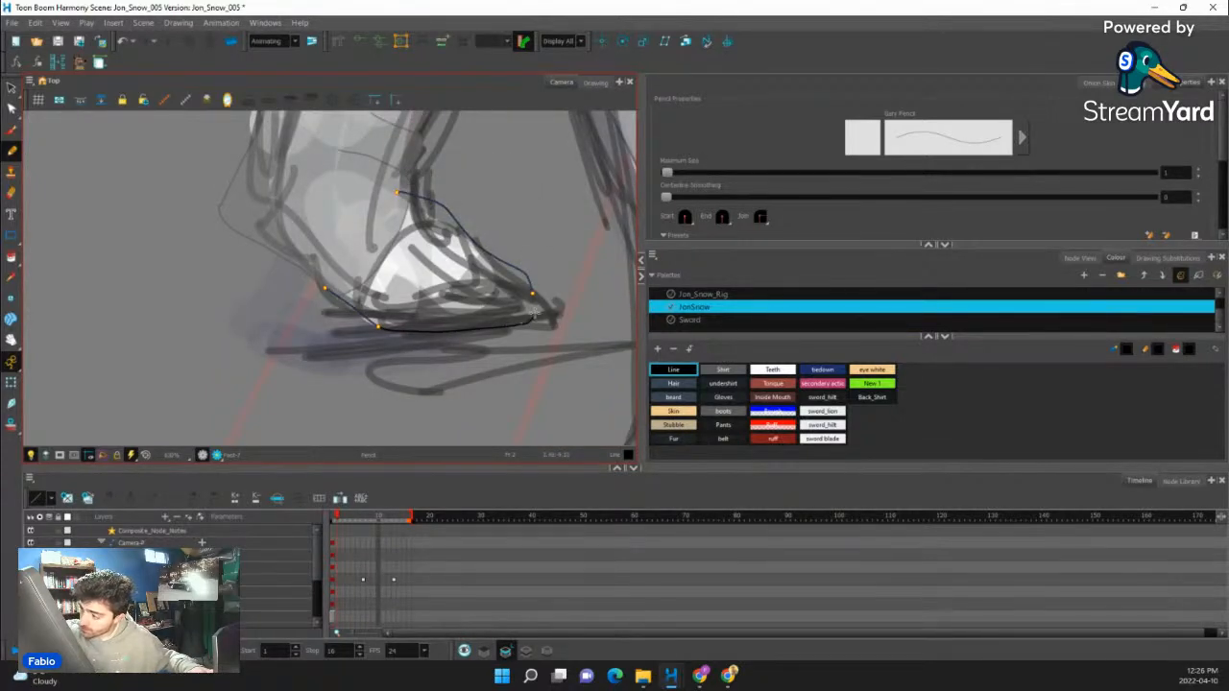
key("ctrl+z")
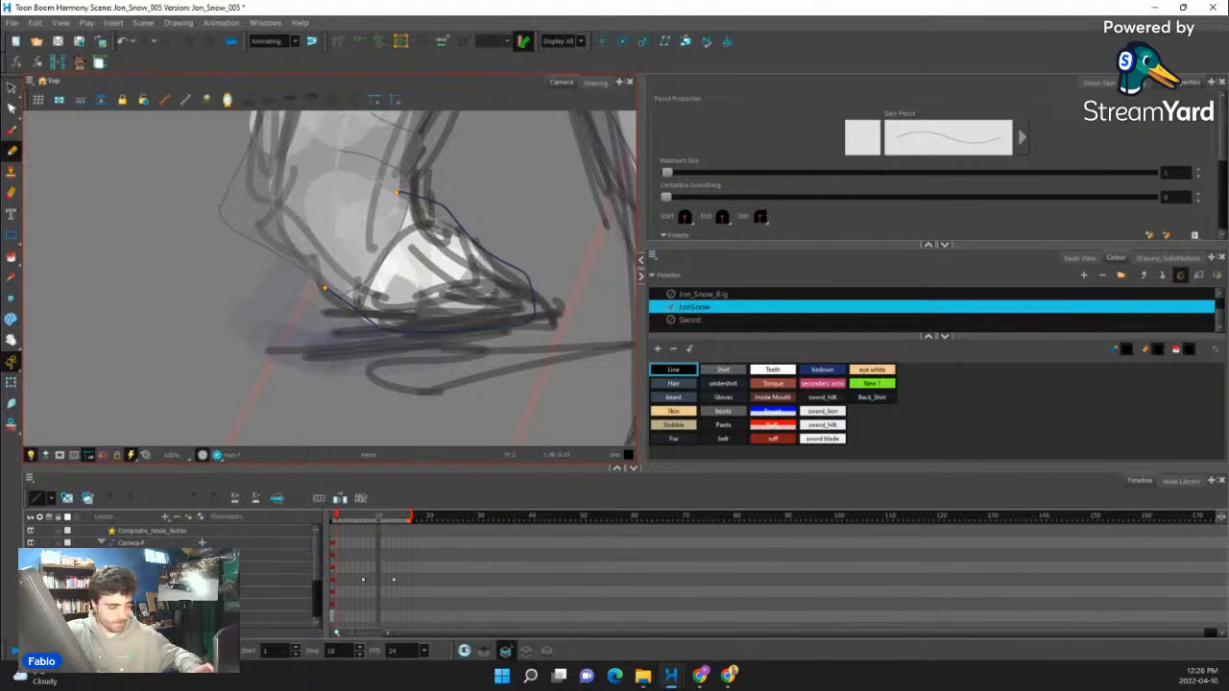
- Close the gap across the ankle of the far foot's outline and fill the shape with the boots colour
key("alt+c")
left_click(11, 256)
left_click(38, 253)
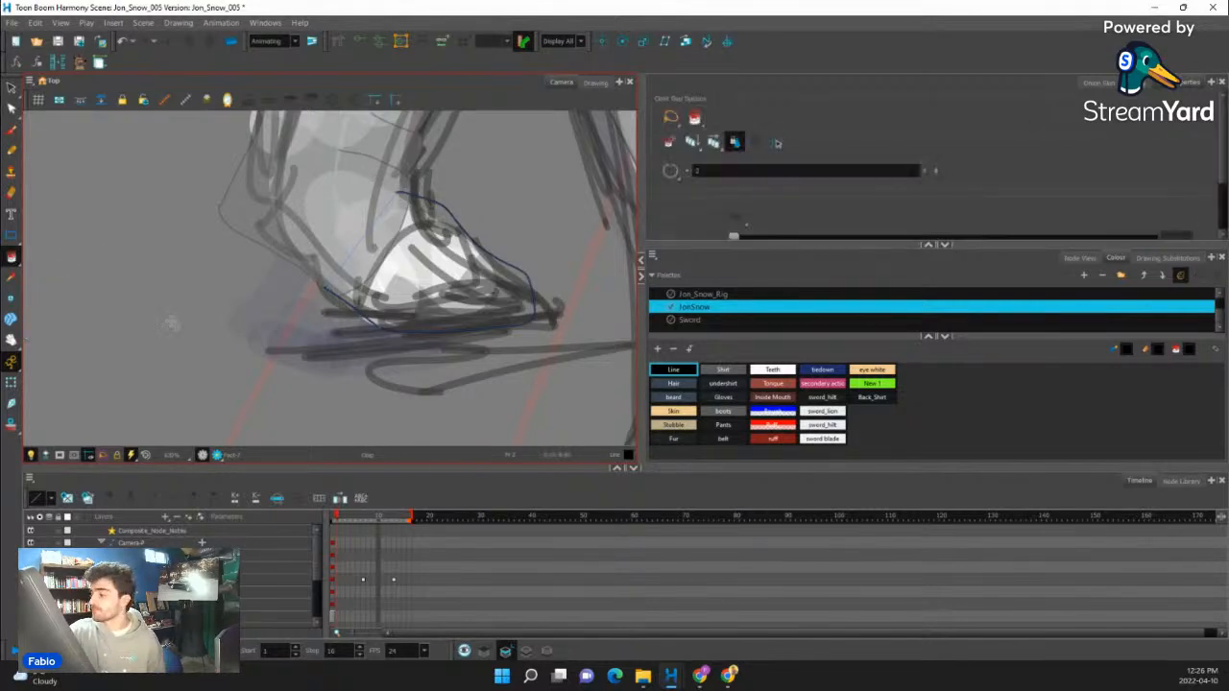
left_click(730, 411)
left_click(454, 299)
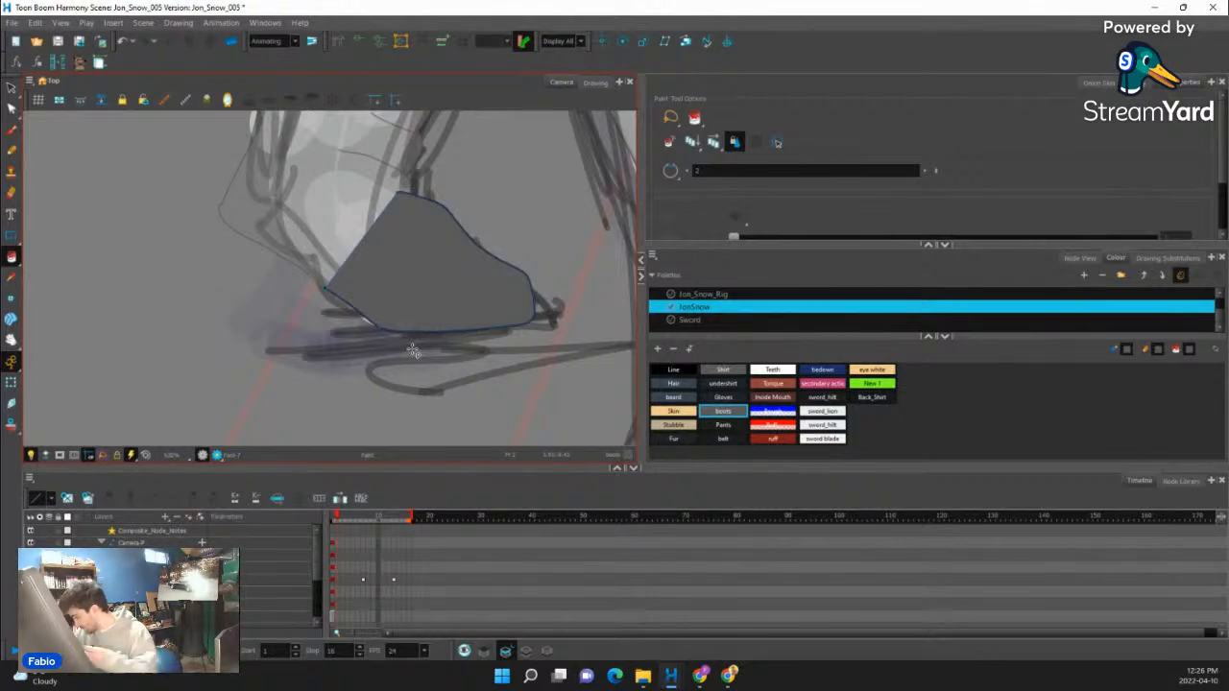
- Check how the far leg's thigh, shin and foot look on the whole crouching figure
scroll(413, 351, "down", 5)
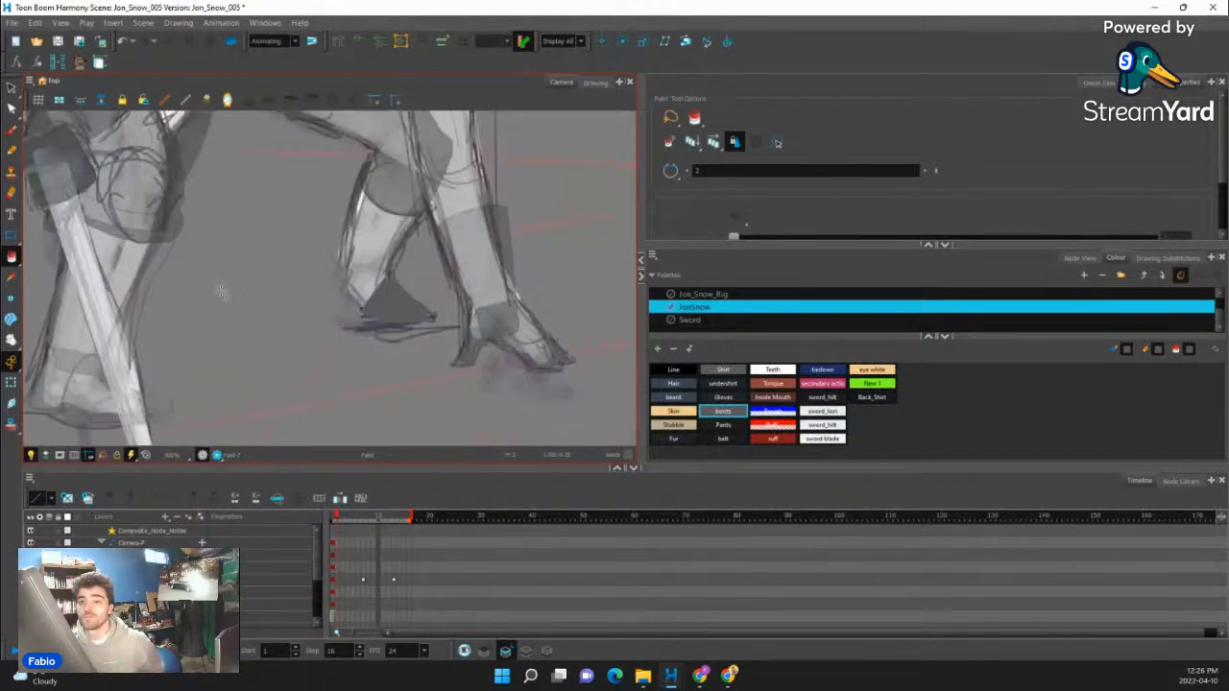
left_click(11, 383)
scroll(375, 293, "down", 5)
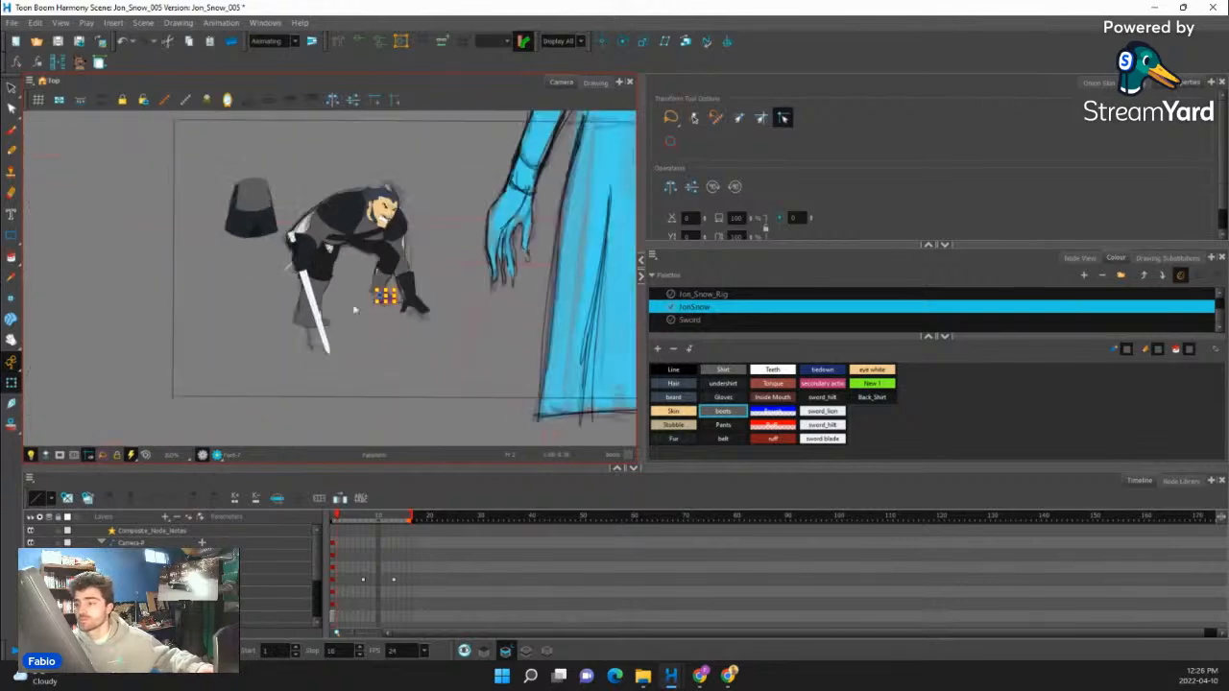
left_click(355, 307)
scroll(419, 252, "up", 4)
left_click_drag(434, 304, 423, 321)
scroll(367, 274, "down", 4)
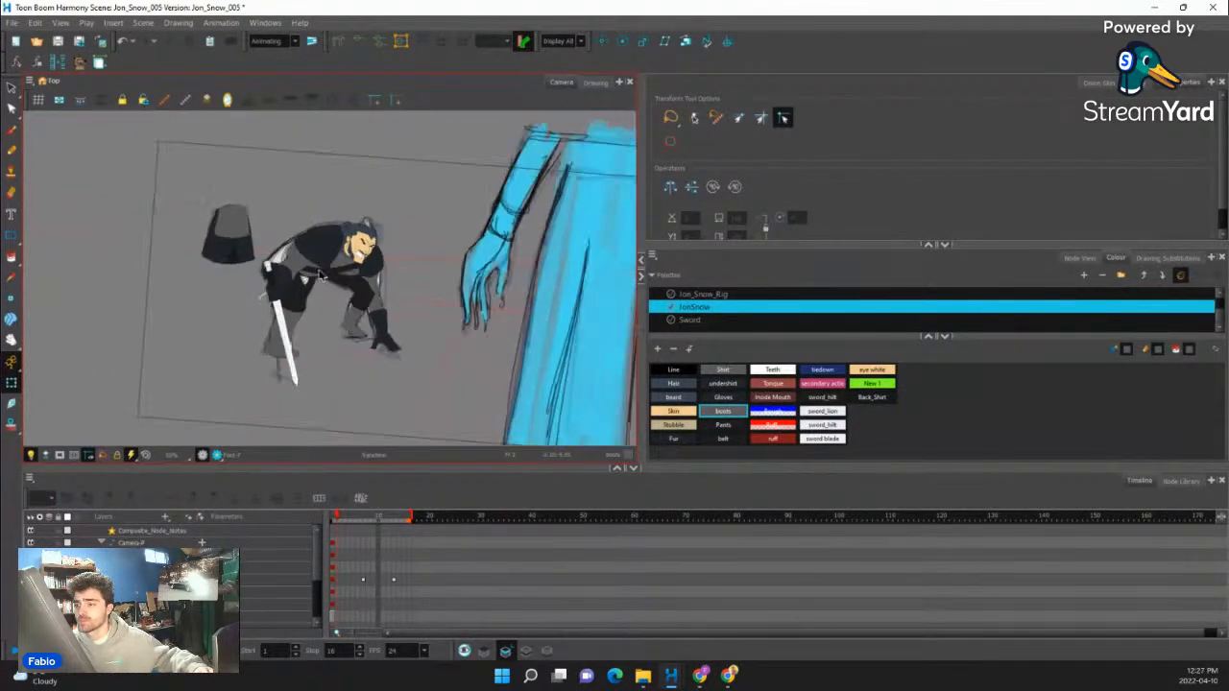
- Move the bottom shirt piece from beside the character onto the waist, over the thighs, and select it there
scroll(317, 255, "up", 3)
left_click(184, 236)
scroll(184, 233, "up", 2)
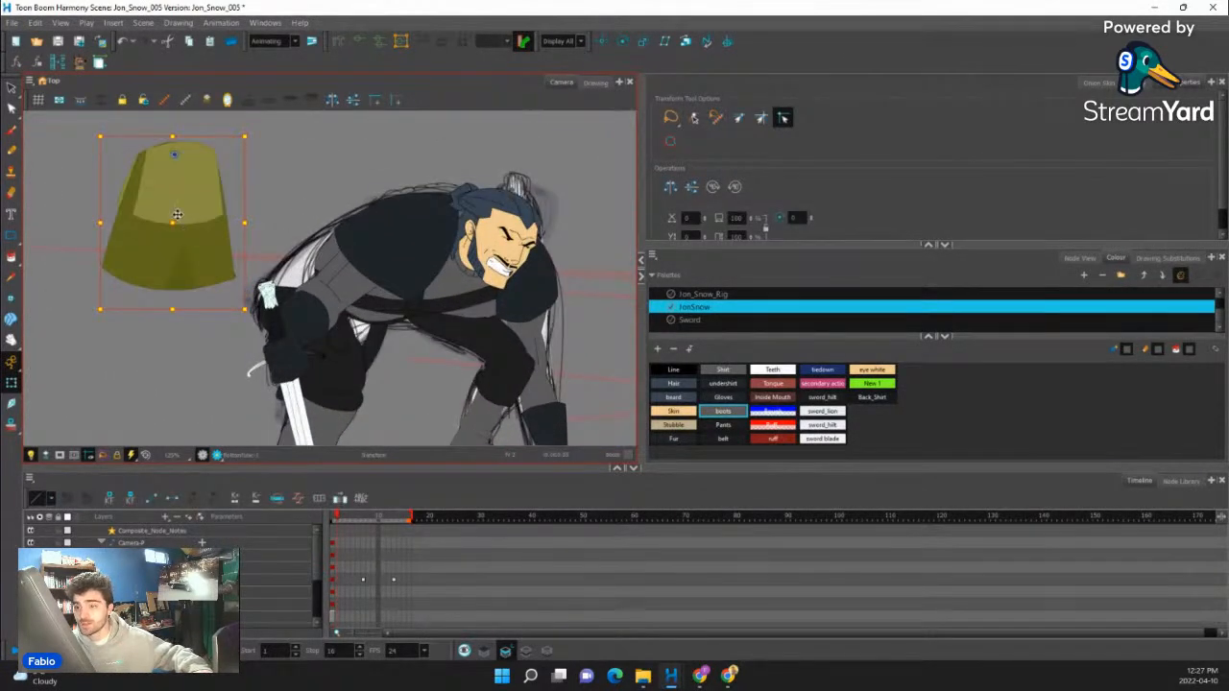
left_click_drag(176, 214, 360, 310)
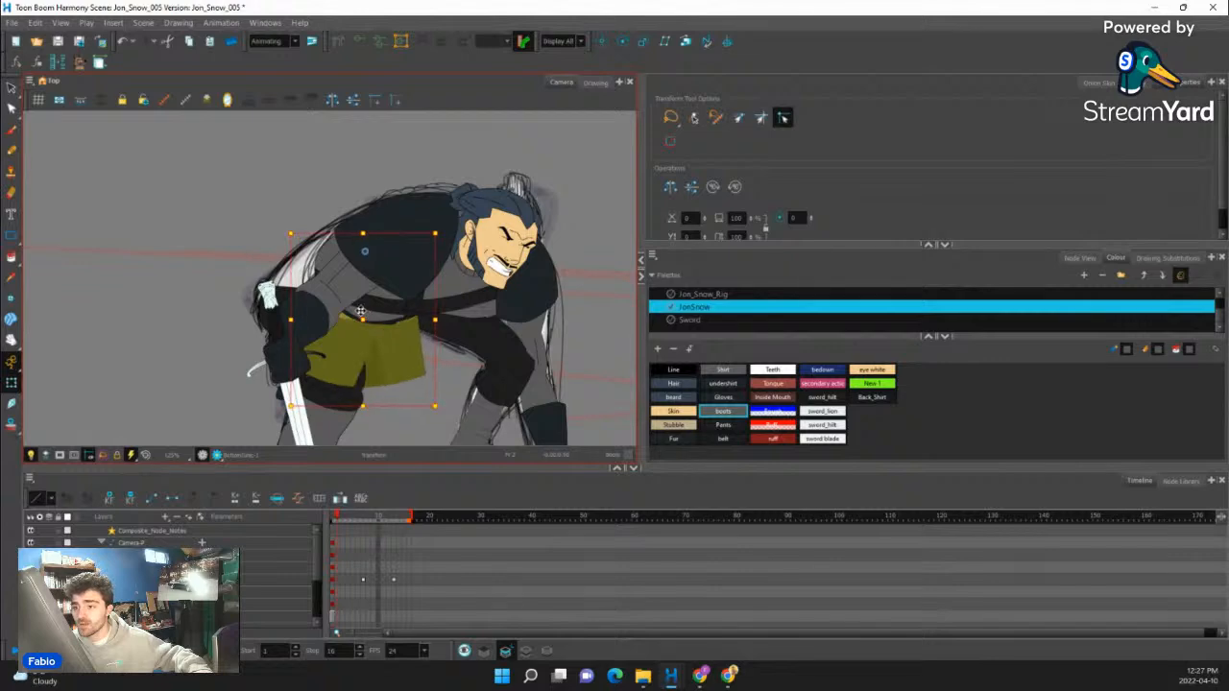
left_click(355, 334)
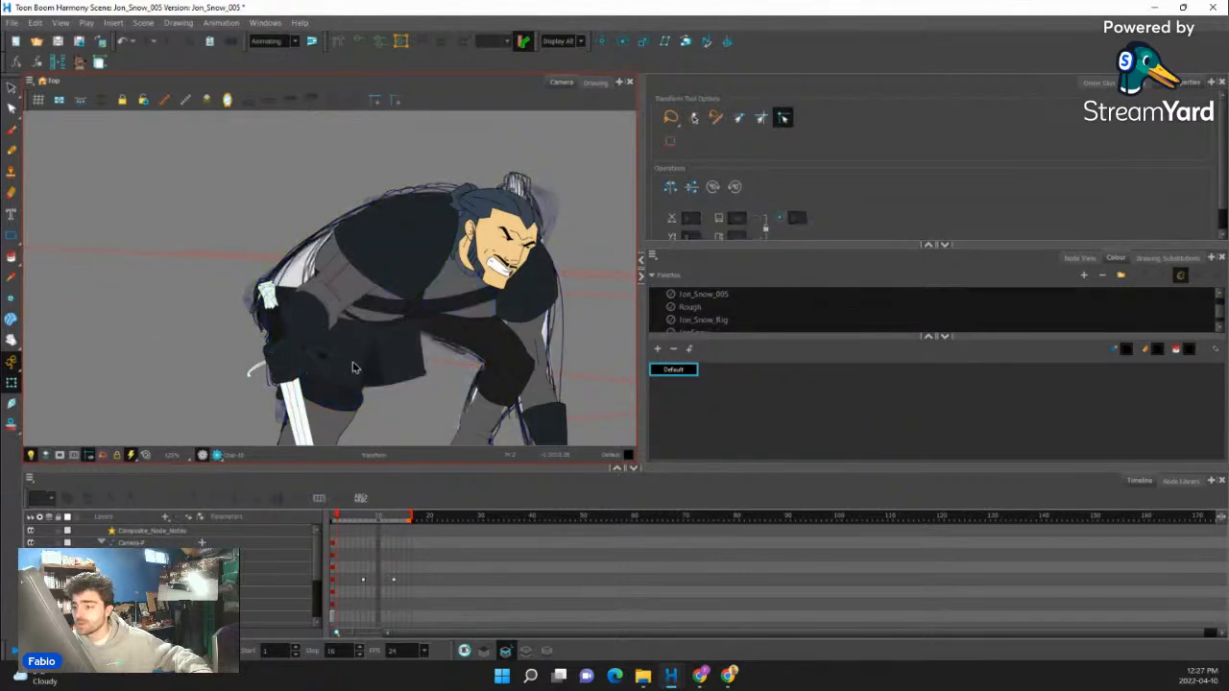
left_click(353, 367)
scroll(333, 317, "up", 2)
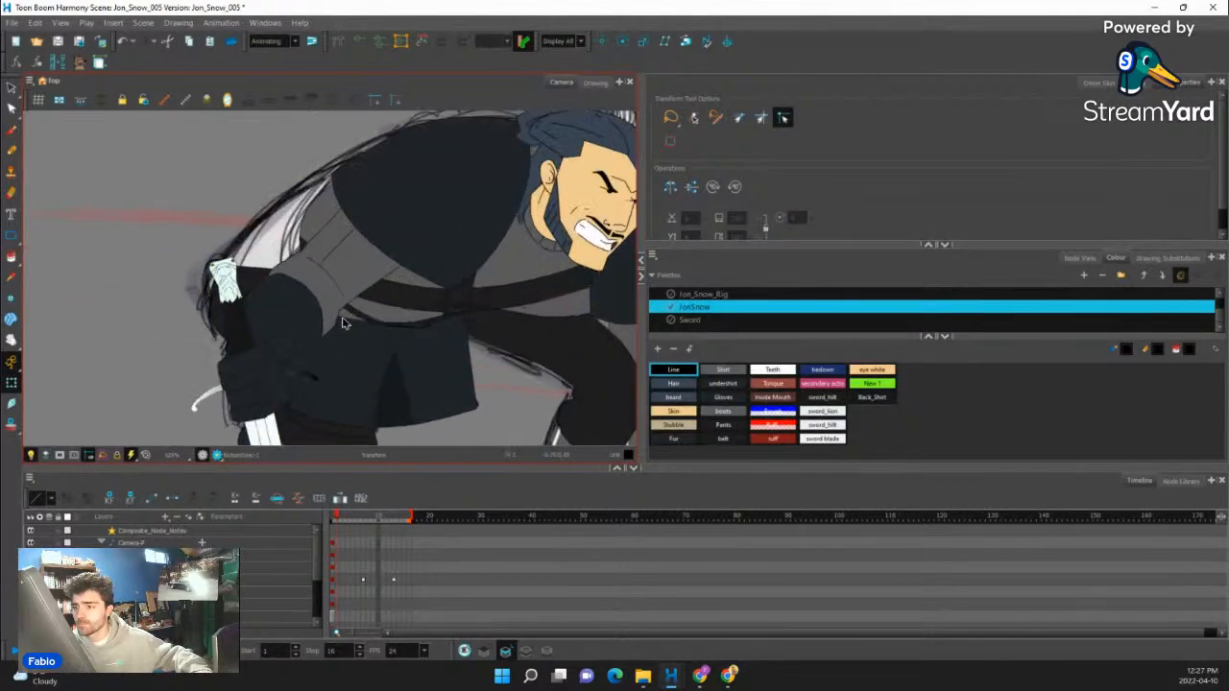
- Move the bottom shirt off the waist into the empty area beside the character to expose its separate pieces
left_click(356, 334)
key("b")
scroll(361, 351, "down", 3)
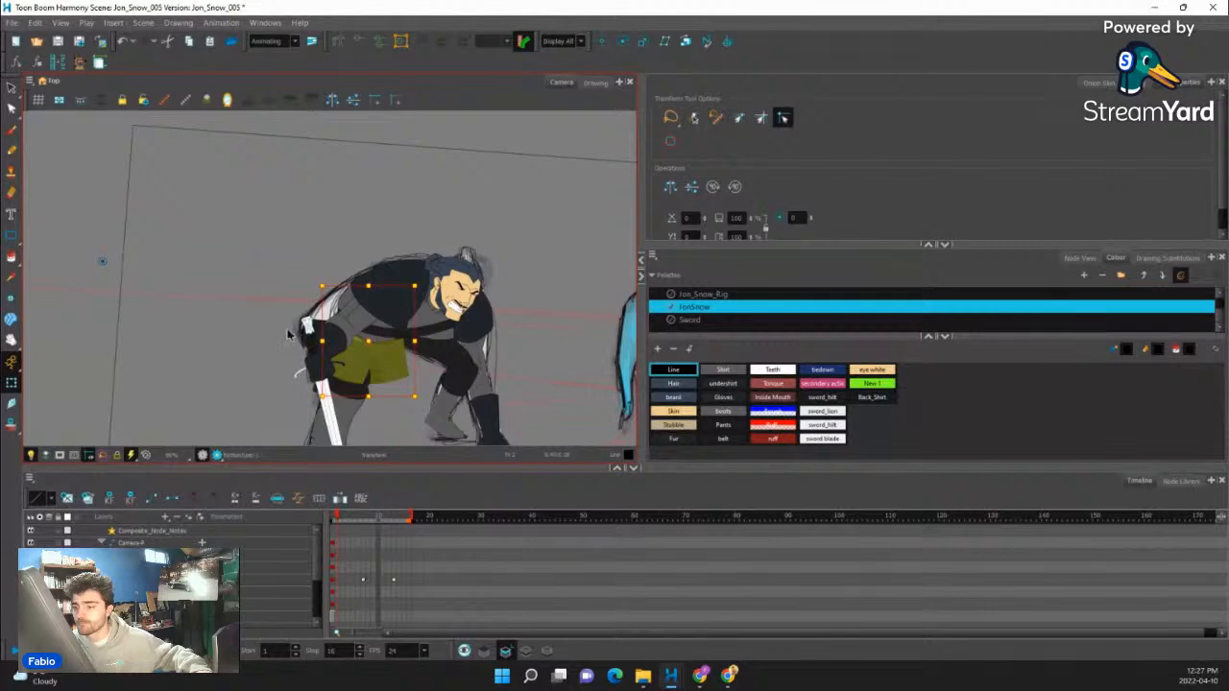
left_click_drag(343, 329, 195, 310)
key("2")
key("ctrl+z")
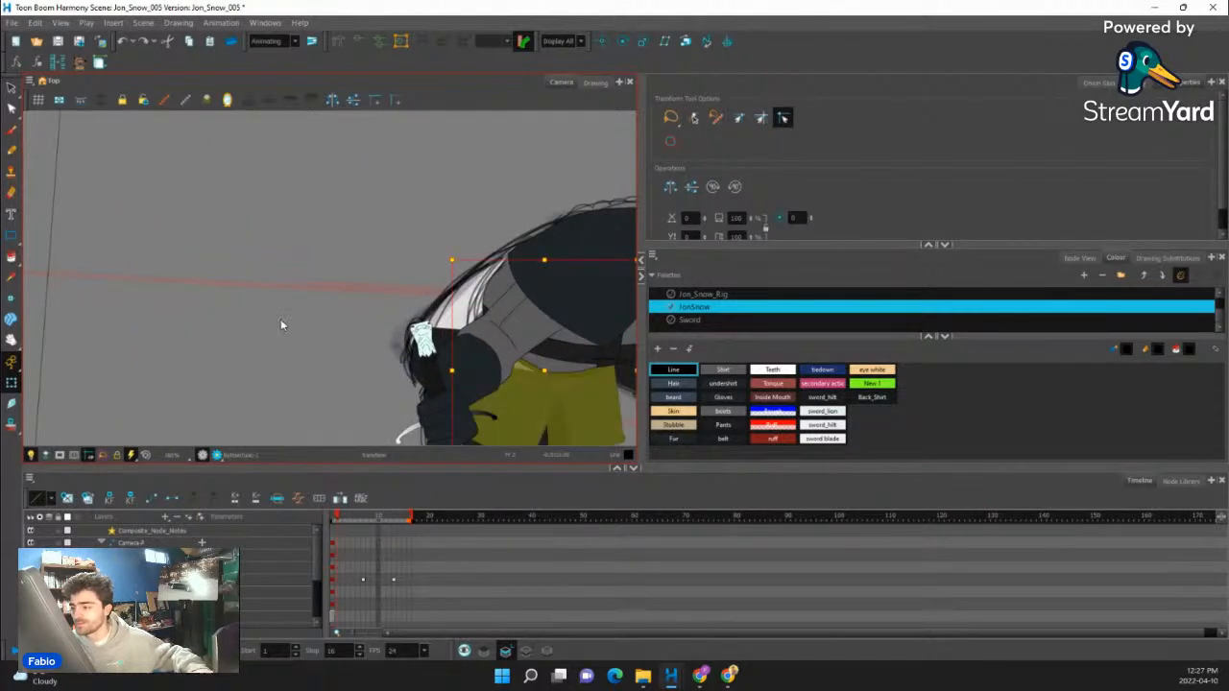
key("ctrl+shift+z")
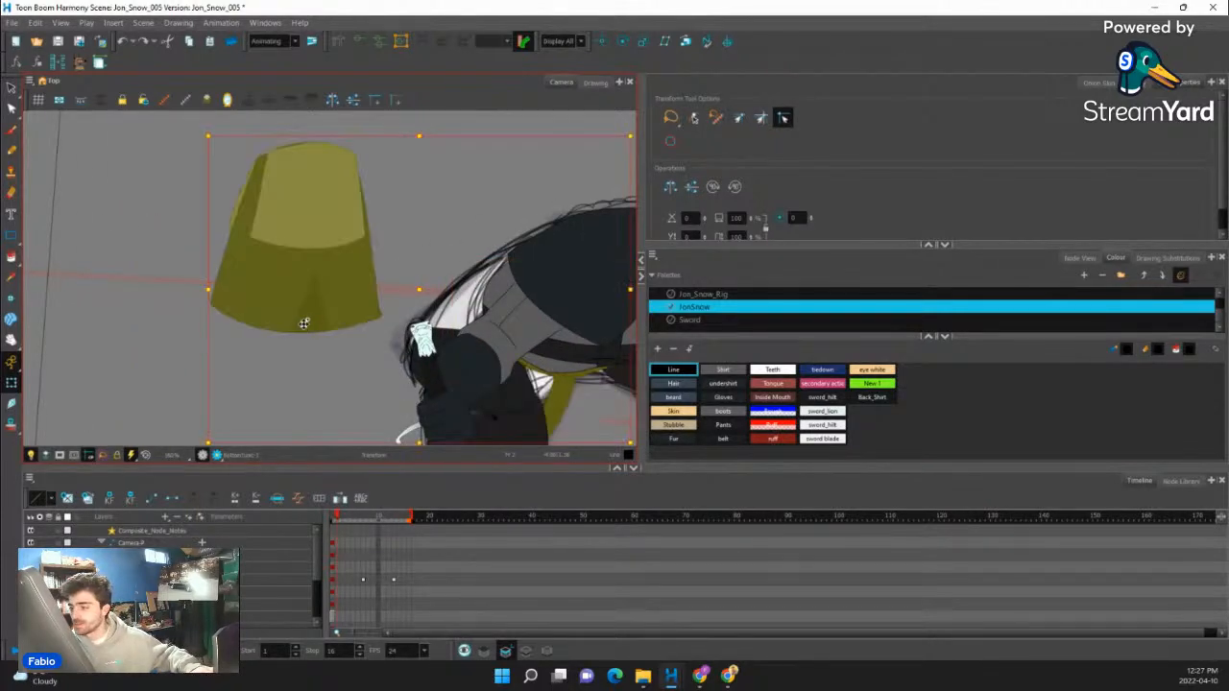
key("1")
key("2")
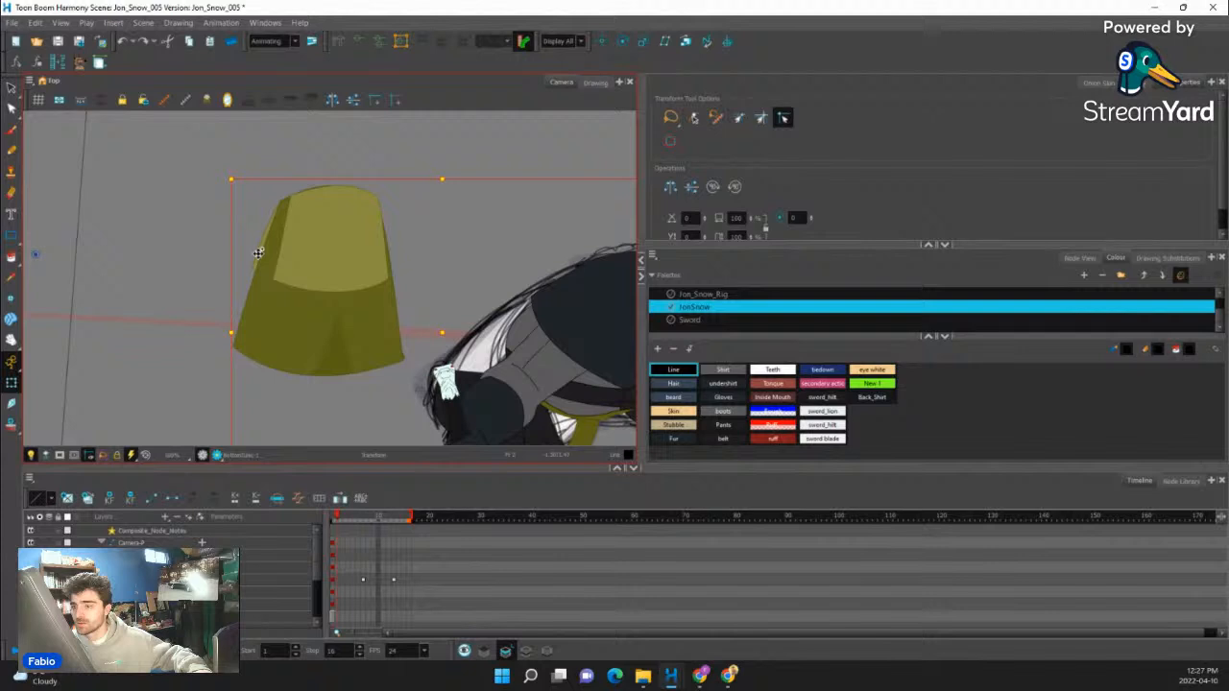
key("Escape")
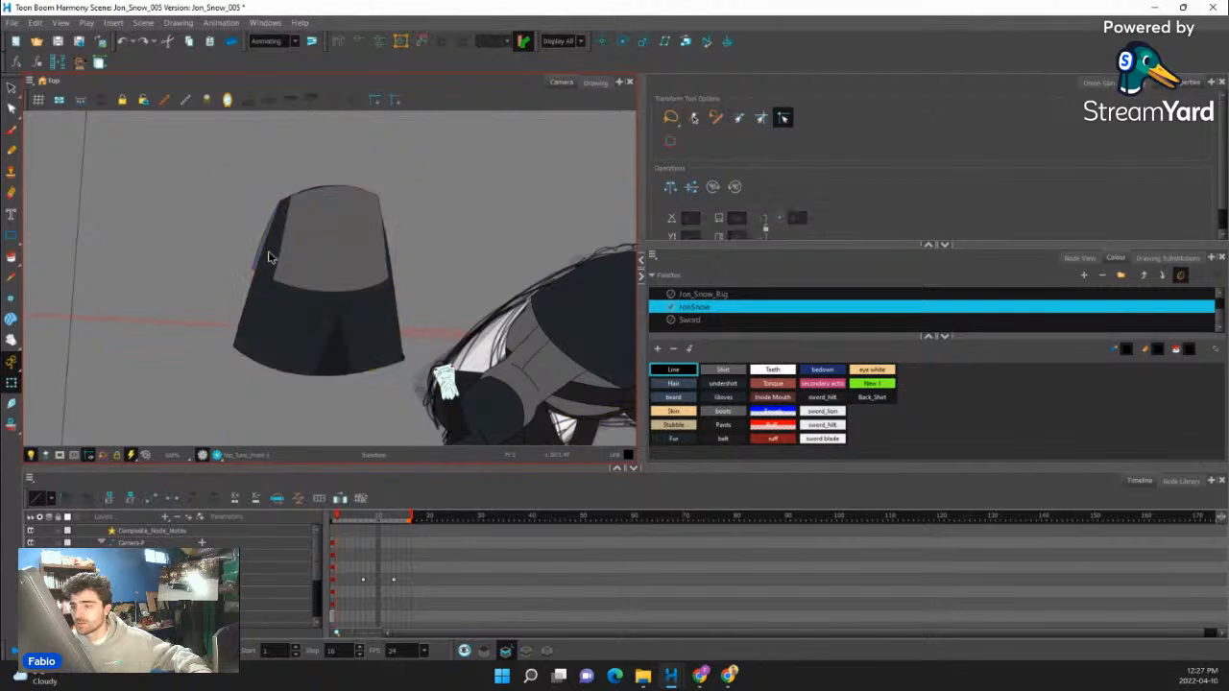
- Pull the bottom shirt's overlapping upper piece away from the rest, and try nudging the dark front piece
left_click(268, 252)
left_click_drag(316, 244, 462, 181)
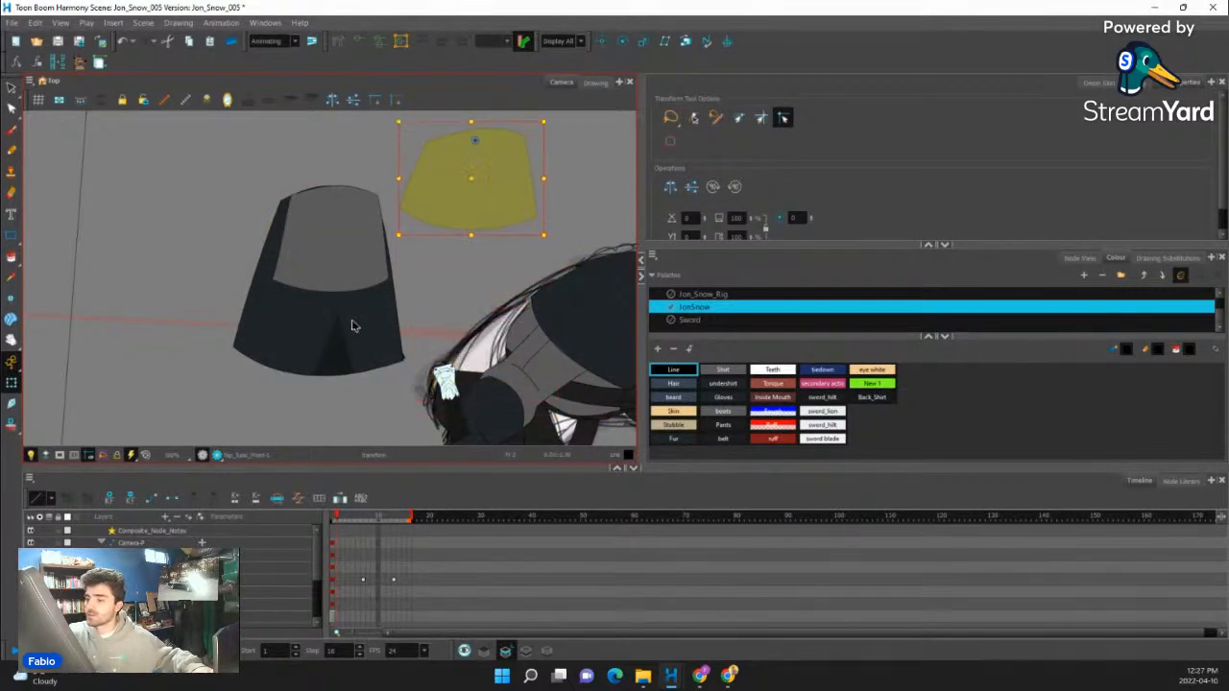
left_click(324, 321)
key("b")
mouse_move(324, 291)
left_mouse_down()
mouse_move(429, 329)
mouse_move(321, 289)
left_mouse_up()
key("ctrl+z")
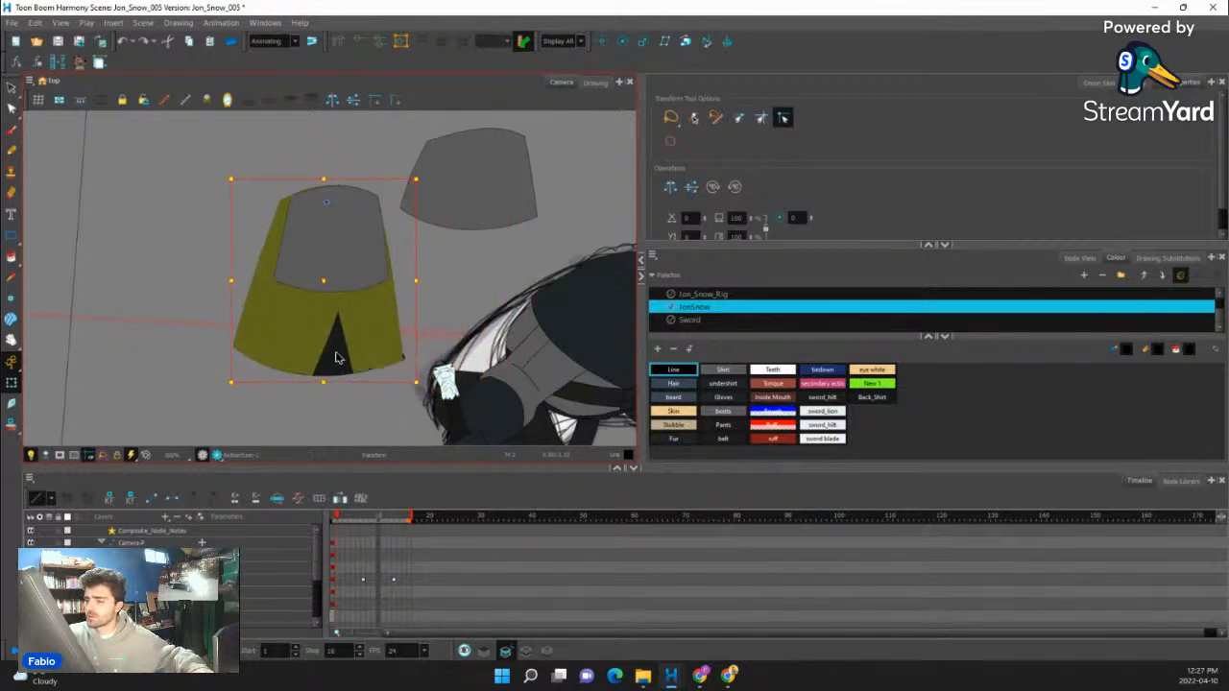
- Select the complete bottom shirt and place it back on the character's waist, over the thighs
left_click(342, 354)
key("b")
left_click_drag(392, 267, 645, 415)
key("space")
left_click_drag(610, 309, 459, 178)
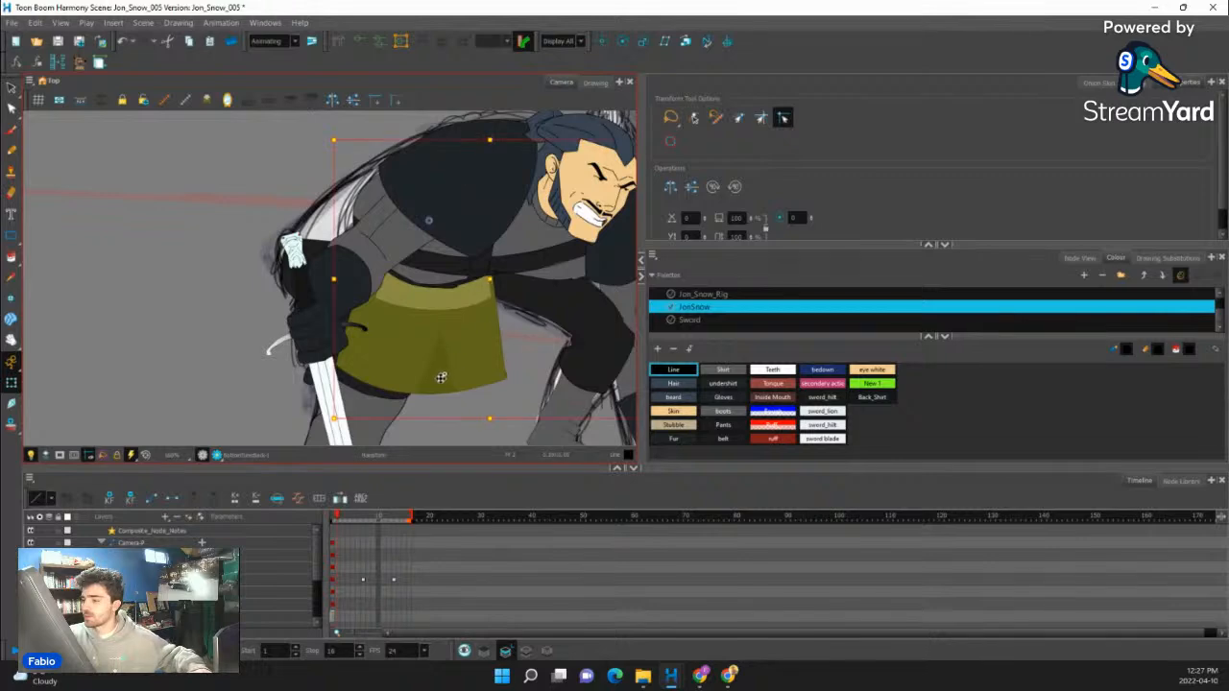
- Deform the bottom shirt's dark front piece so its hem curves from near the sword hand up to the far thigh
left_click(439, 374)
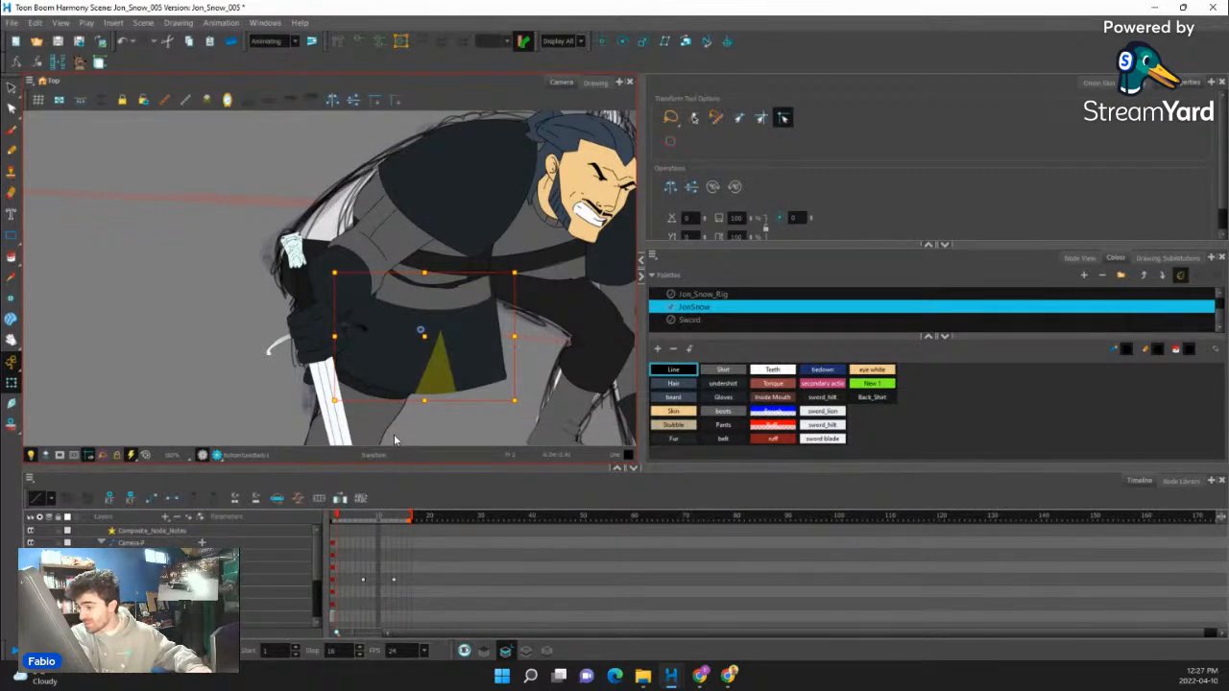
left_click(482, 293)
left_click(493, 354)
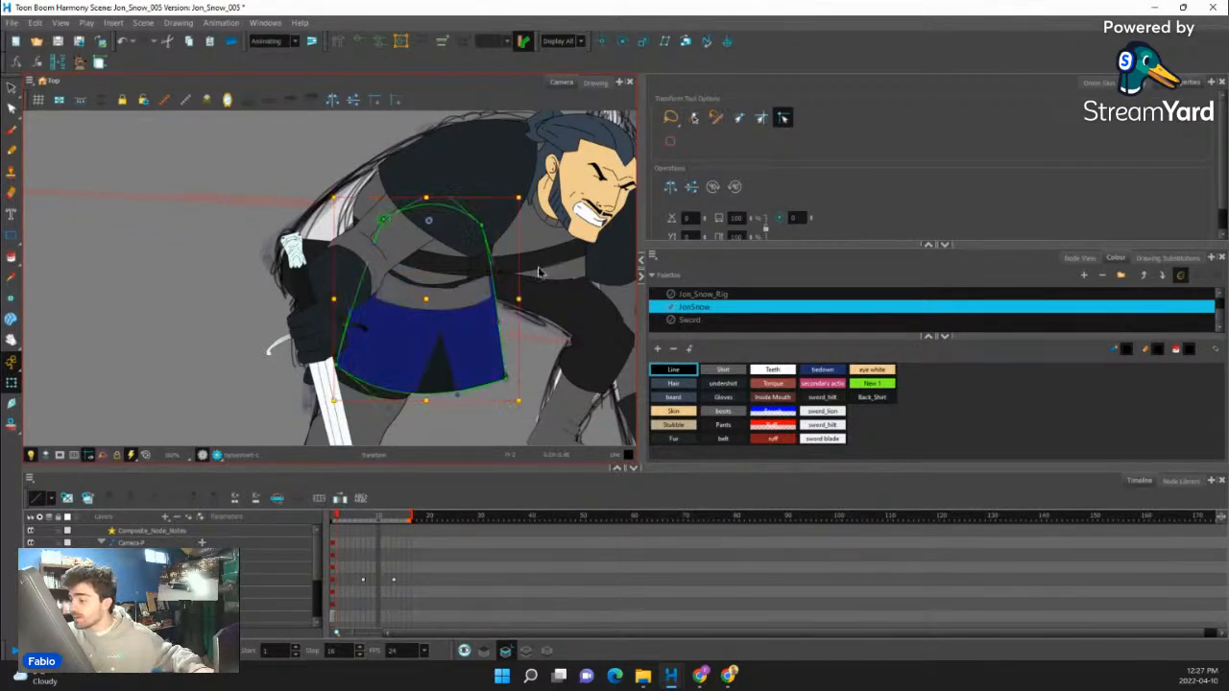
left_click_drag(505, 378, 583, 283)
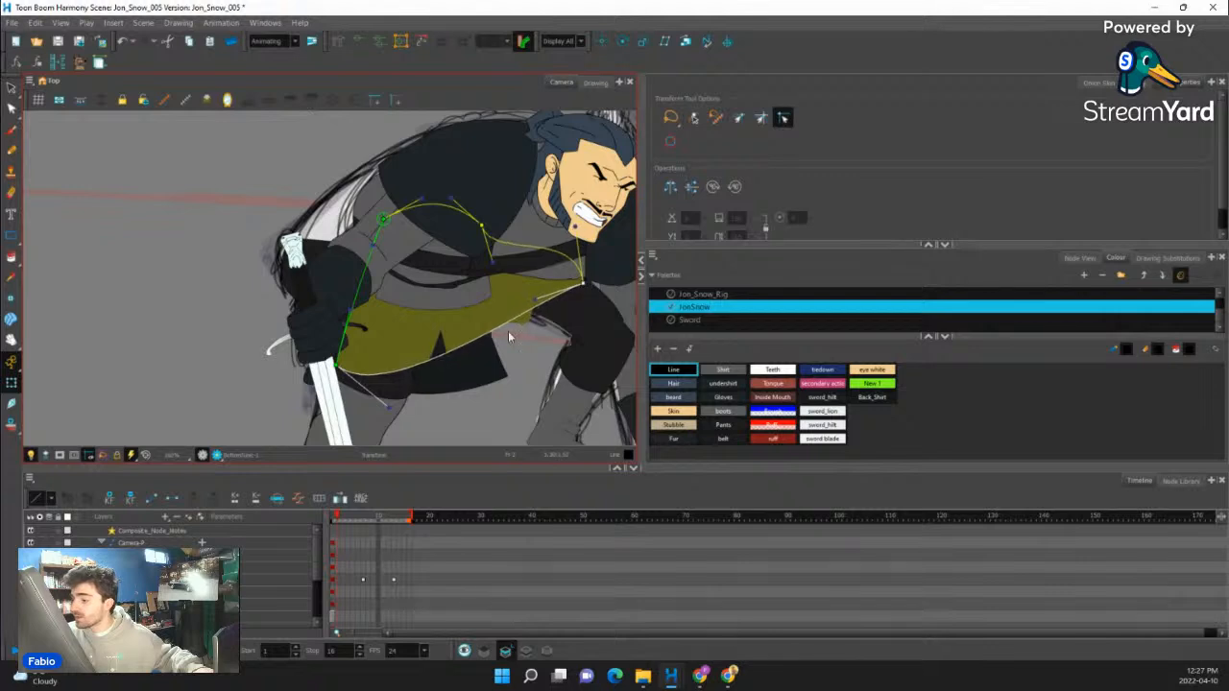
left_click_drag(341, 361, 321, 292)
left_click_drag(374, 333, 489, 390)
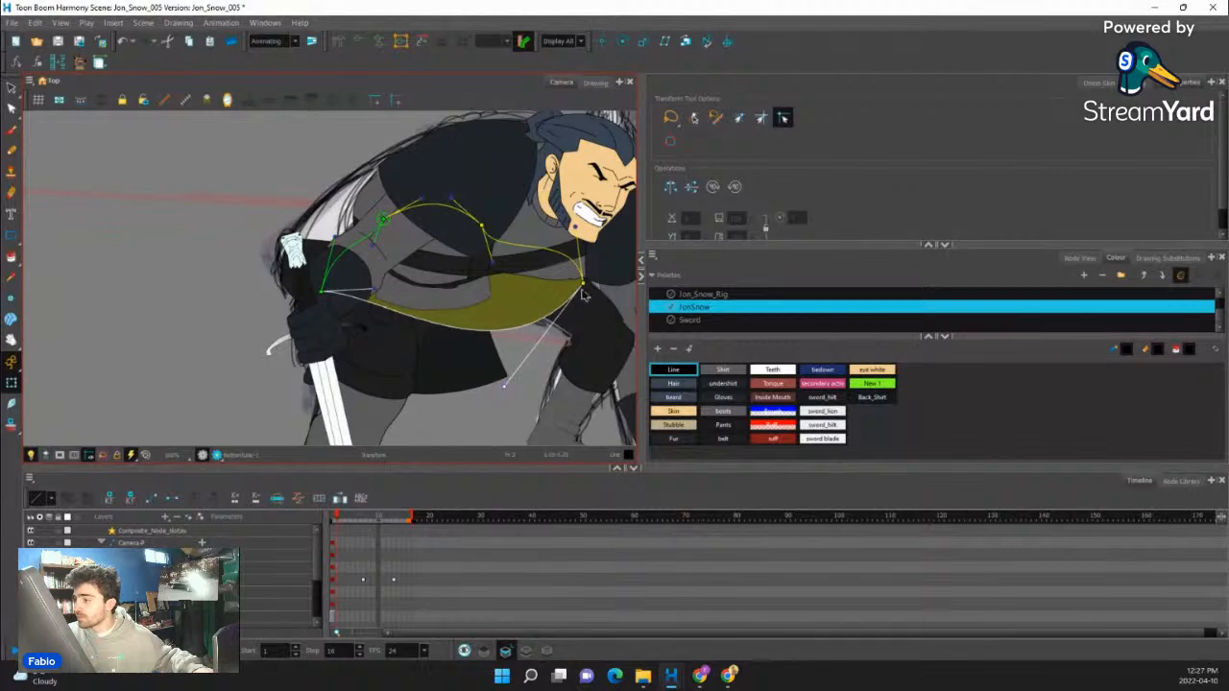
- Deform the bottom shirt's back piece, spreading its corners from the sword hand and lower back to the far thigh
left_click(480, 356)
left_click_drag(508, 376, 581, 313)
left_click_drag(338, 367, 324, 346)
left_click_drag(476, 298, 526, 230)
left_click_drag(378, 295, 363, 200)
left_click_drag(324, 345, 288, 287)
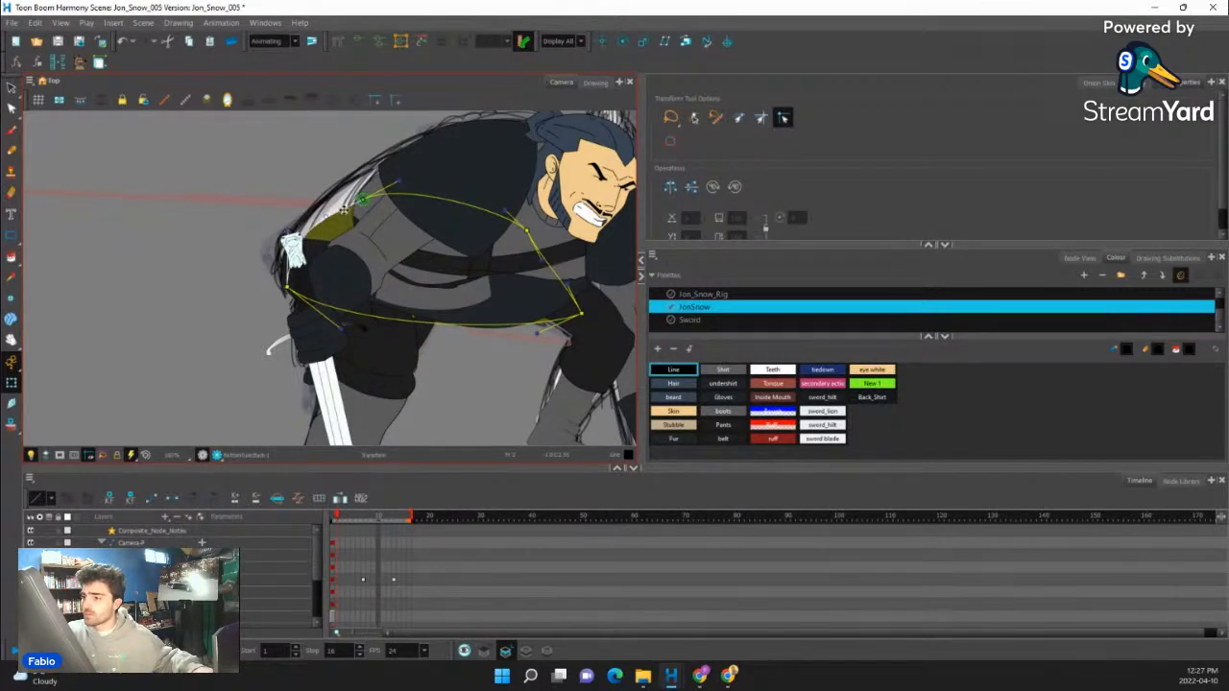
left_click_drag(359, 201, 346, 203)
- Extend the rear edge of the bottom shirt's front piece to the sword grip and clear the selection
left_click(436, 262)
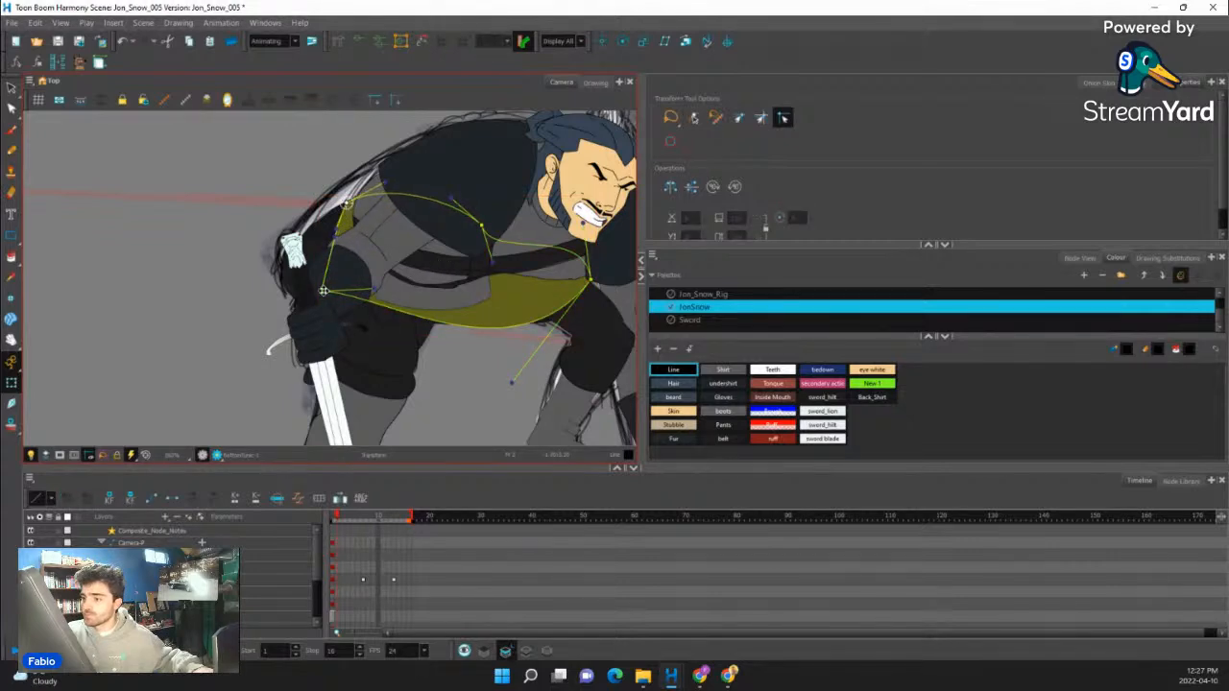
left_click_drag(322, 291, 284, 296)
left_click_drag(298, 238, 284, 239)
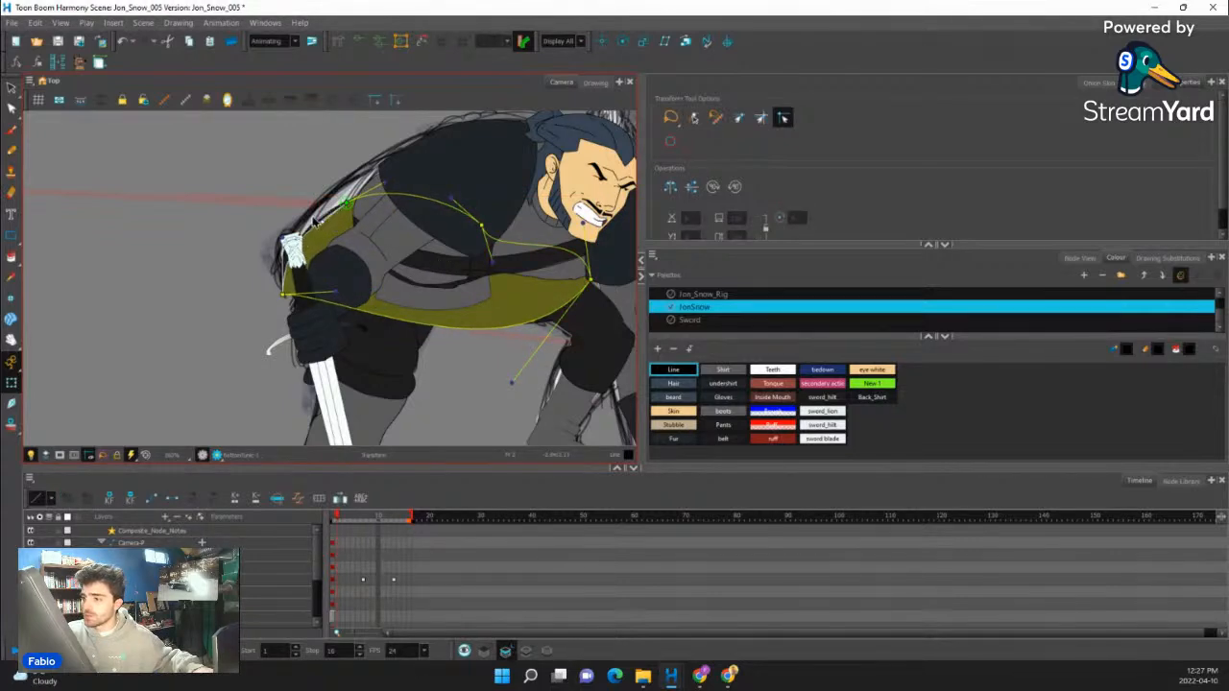
left_click_drag(345, 204, 305, 237)
key("Escape")
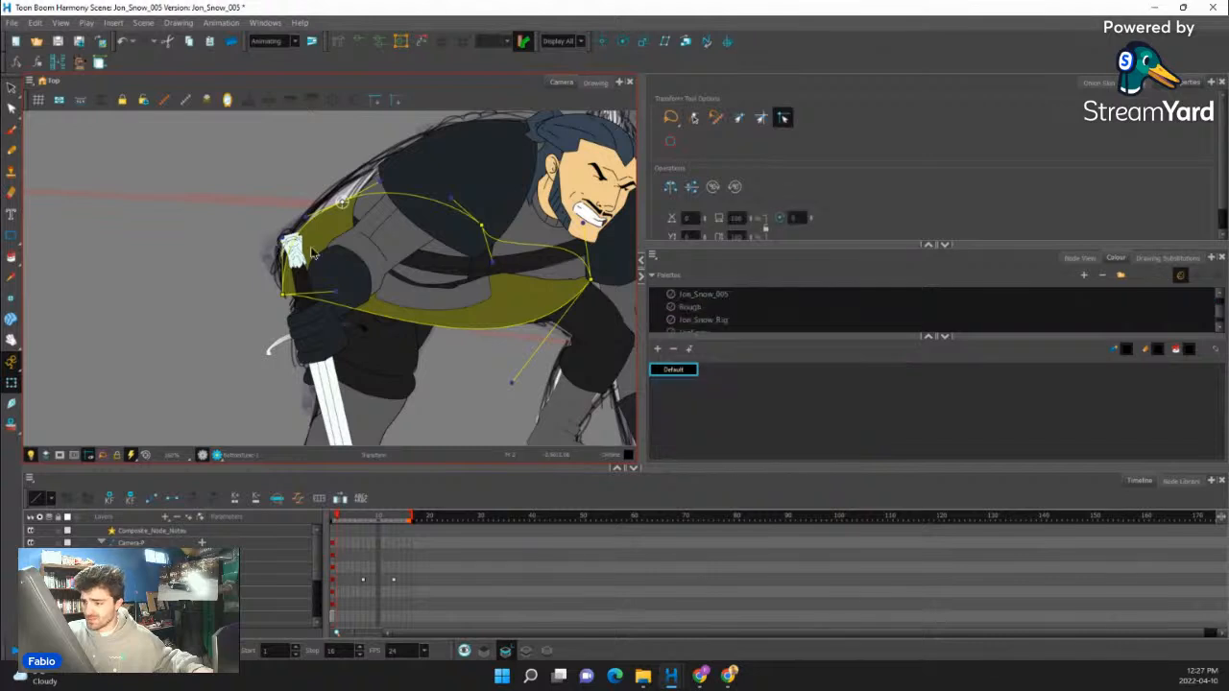
key("shift+c")
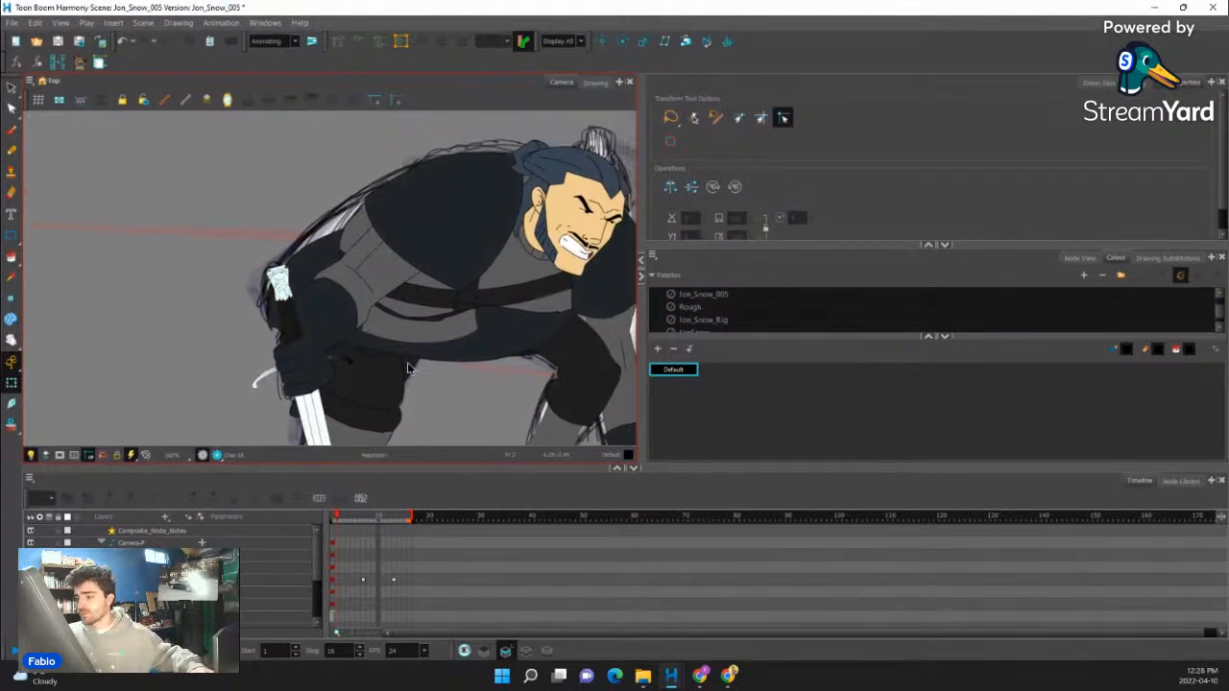
- Bring the hanging belt strap in front of the bottom shirt and nudge the whole near leg backward in depth
left_click(461, 349)
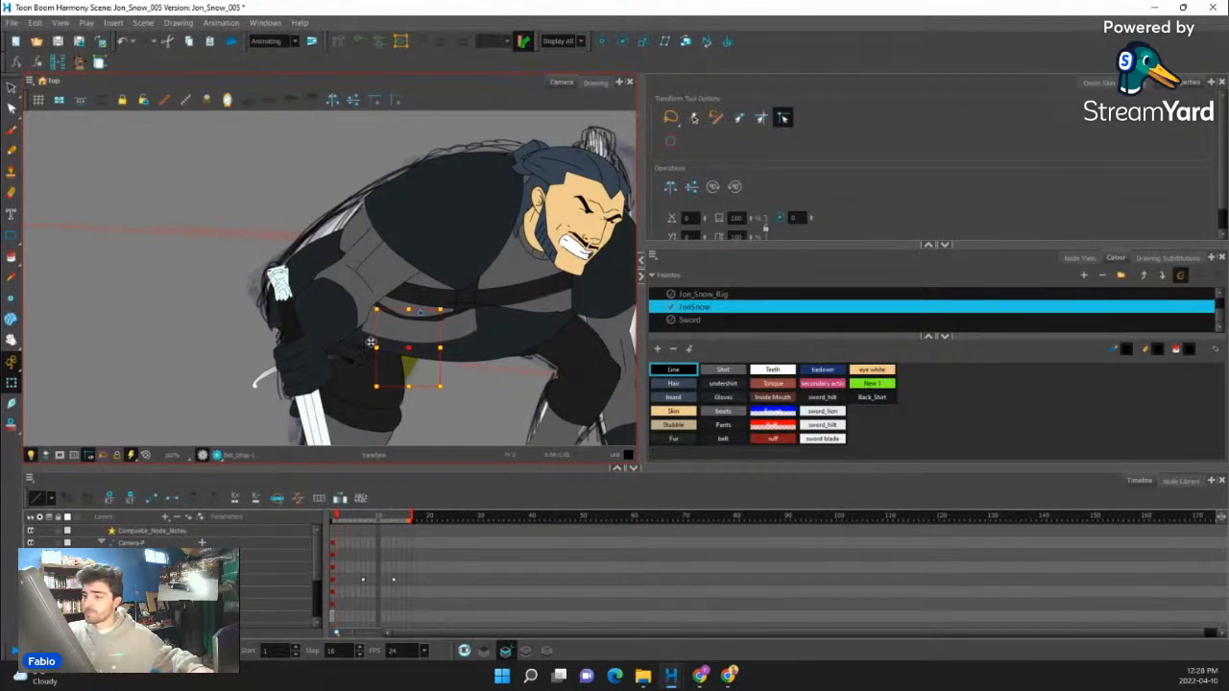
left_click_drag(370, 342, 135, 338)
key("ctrl+z")
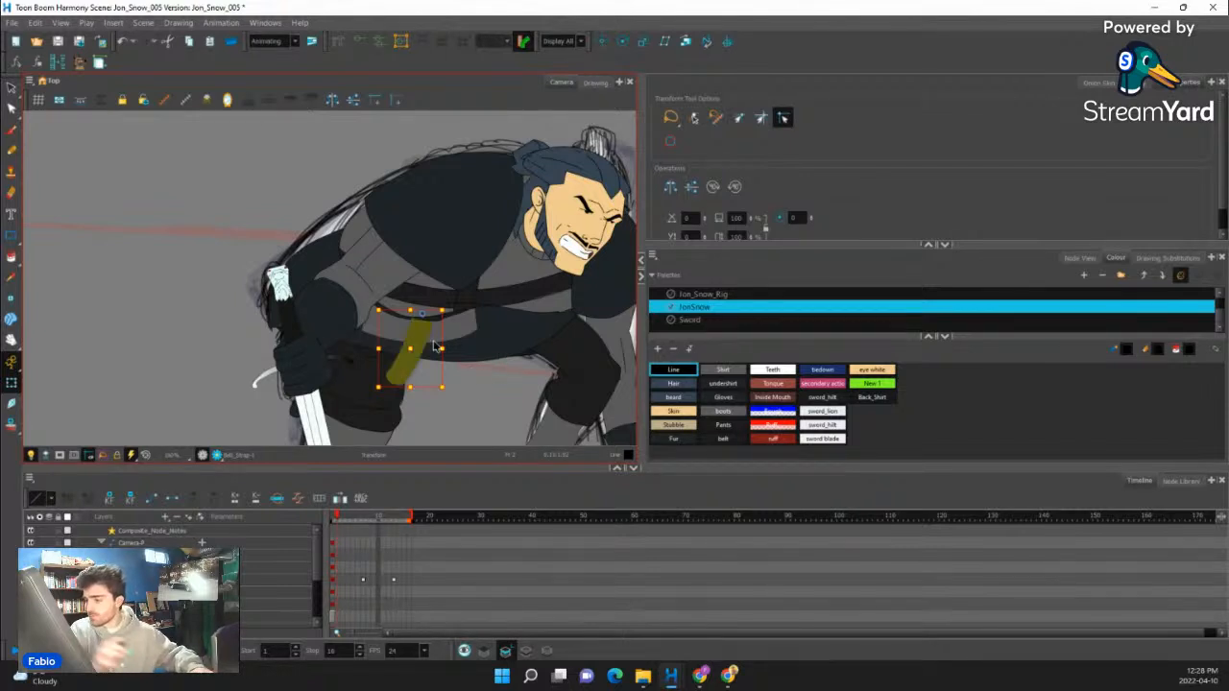
left_click_drag(518, 344, 538, 263)
left_click(398, 356)
key("b")
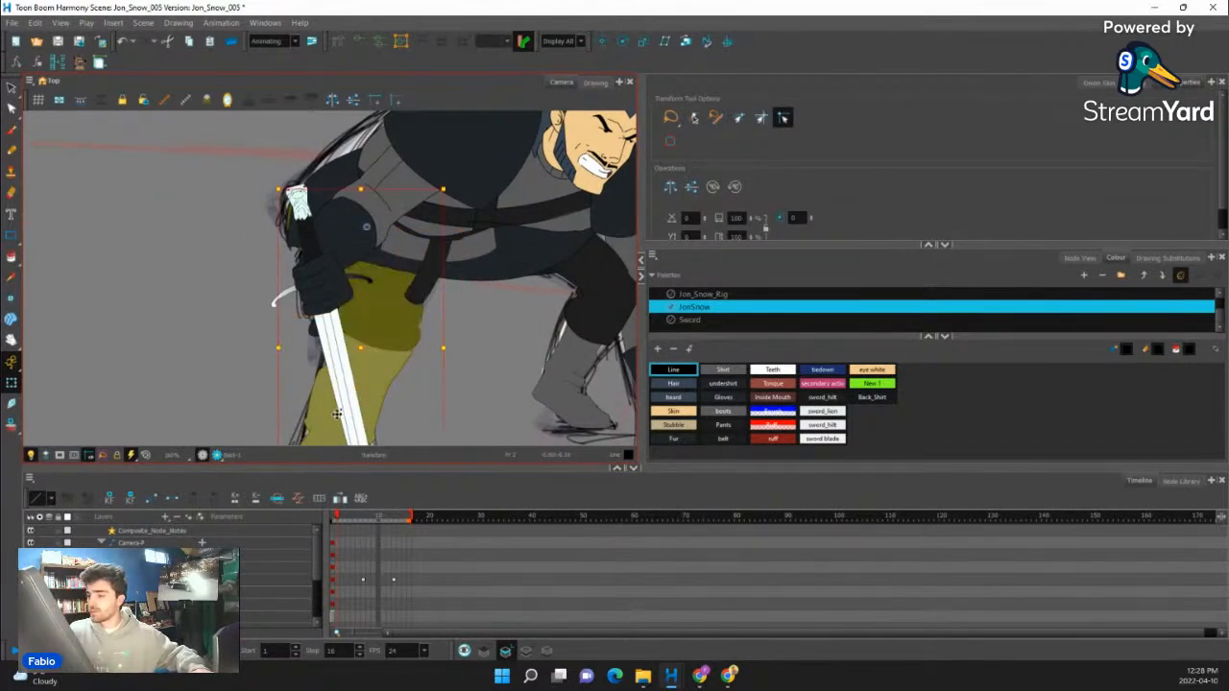
key("alt+Down")
scroll(490, 321, "down", 2)
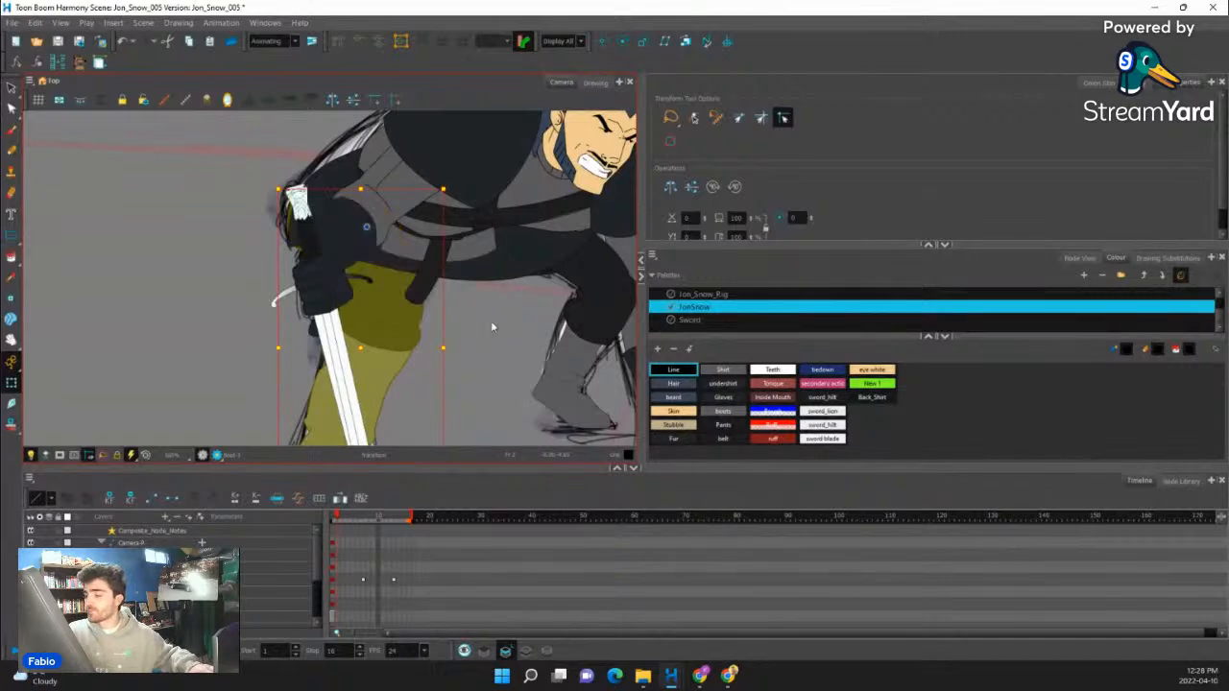
scroll(488, 321, "down", 4)
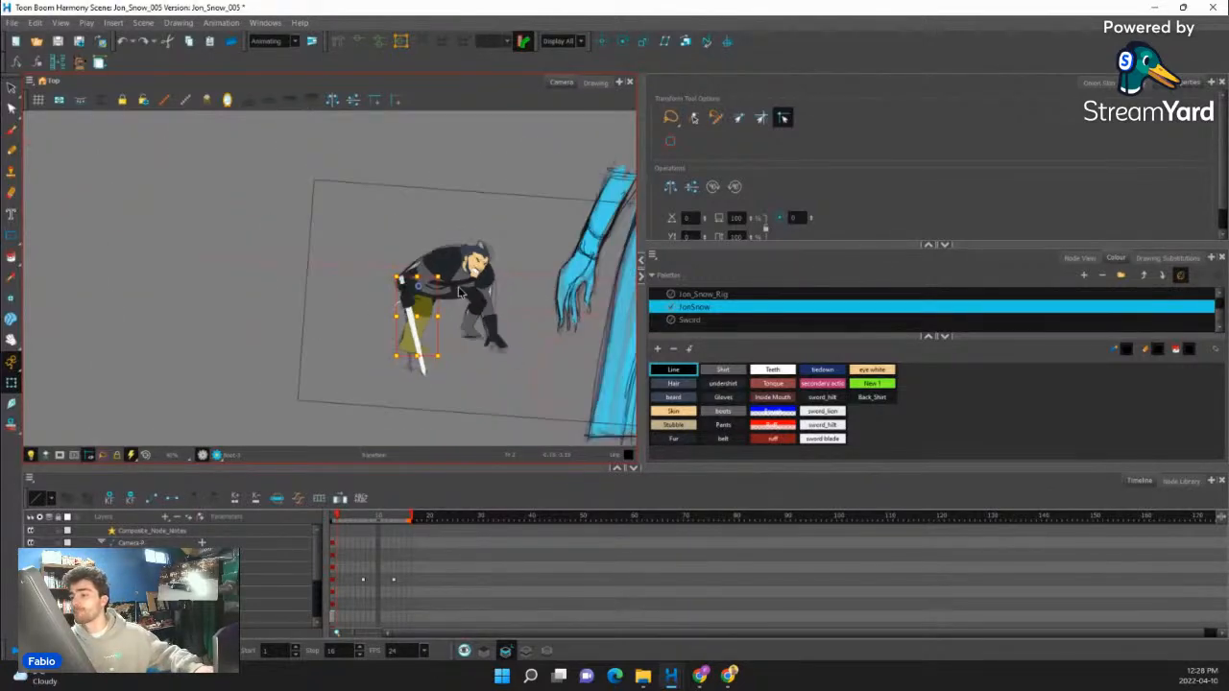
scroll(458, 286, "up", 7)
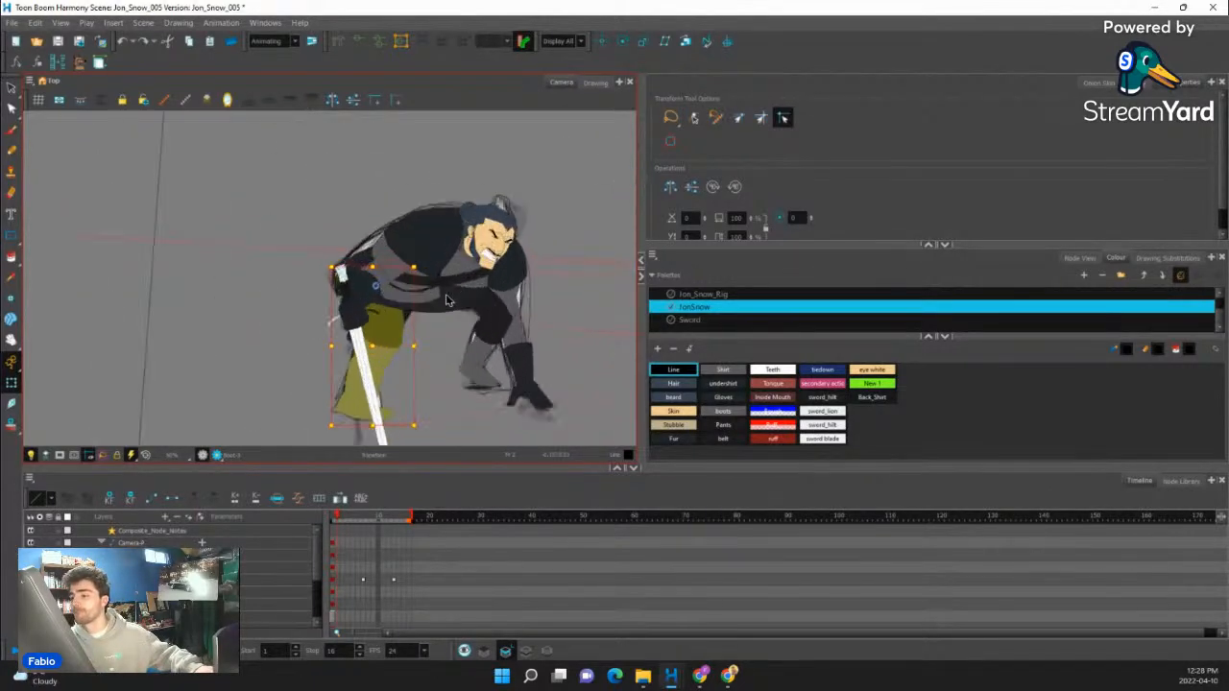
- Deform the grey shirt front below the belt so its lower edge bulges in a smooth curve across the waist
left_click(416, 295)
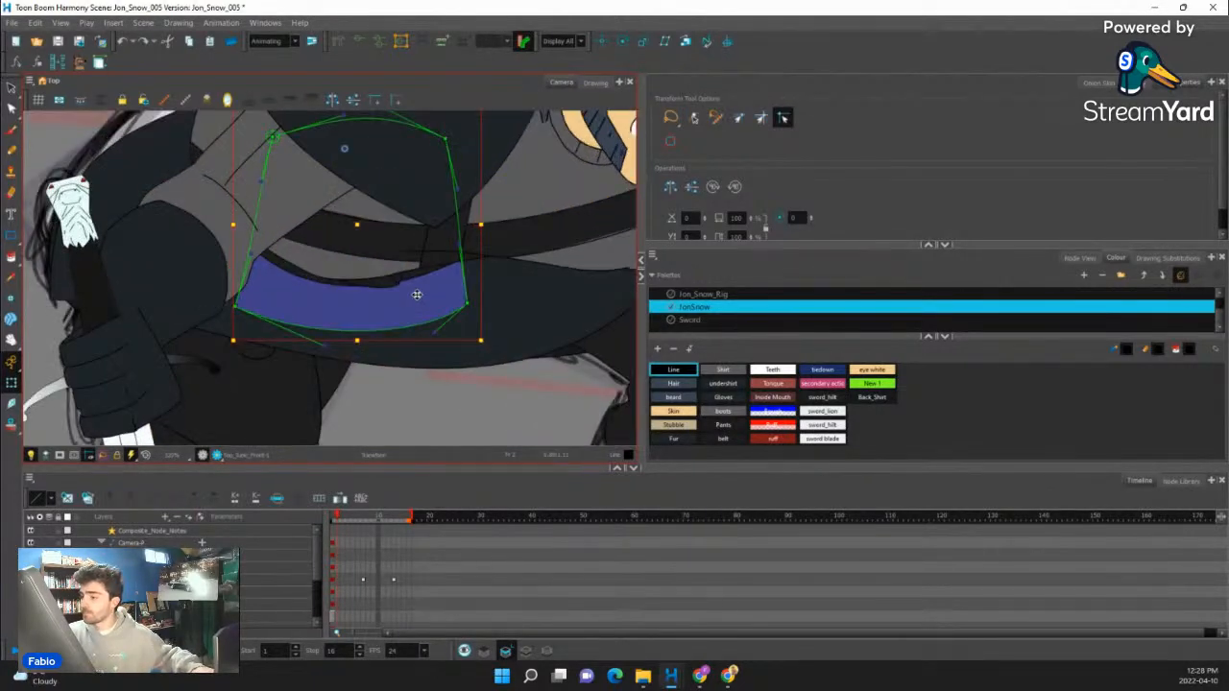
left_click_drag(468, 304, 539, 254)
left_click_drag(235, 306, 182, 264)
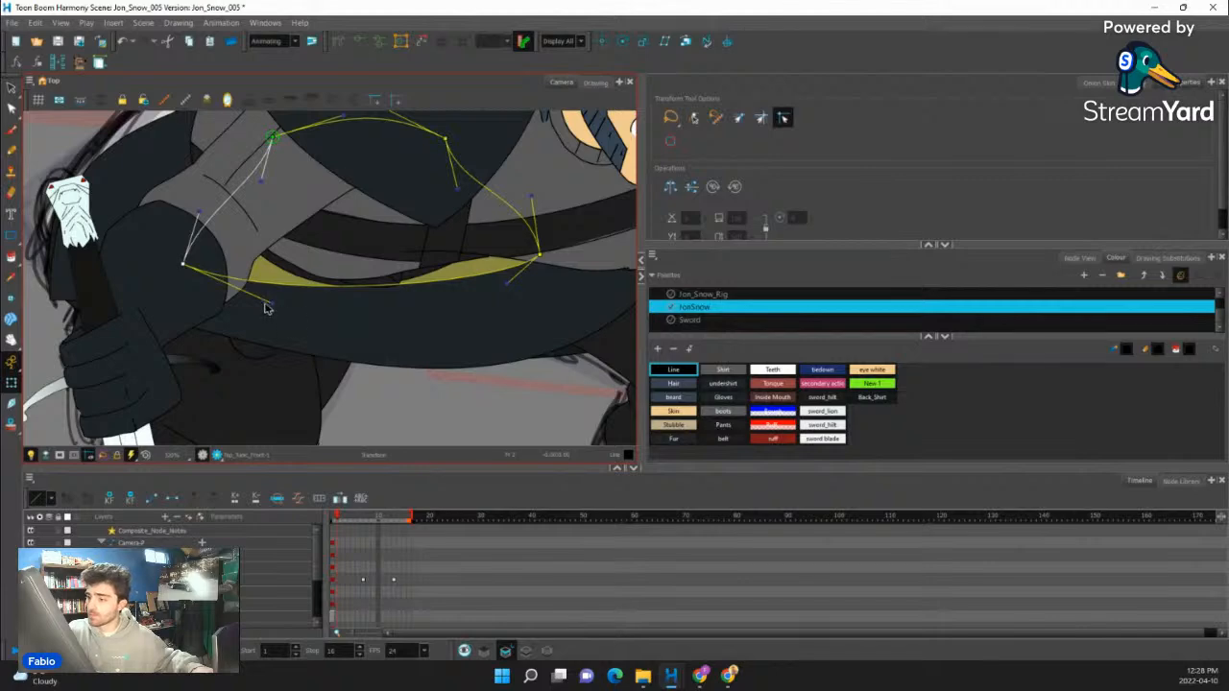
left_click_drag(274, 309, 242, 279)
left_click_drag(507, 284, 494, 309)
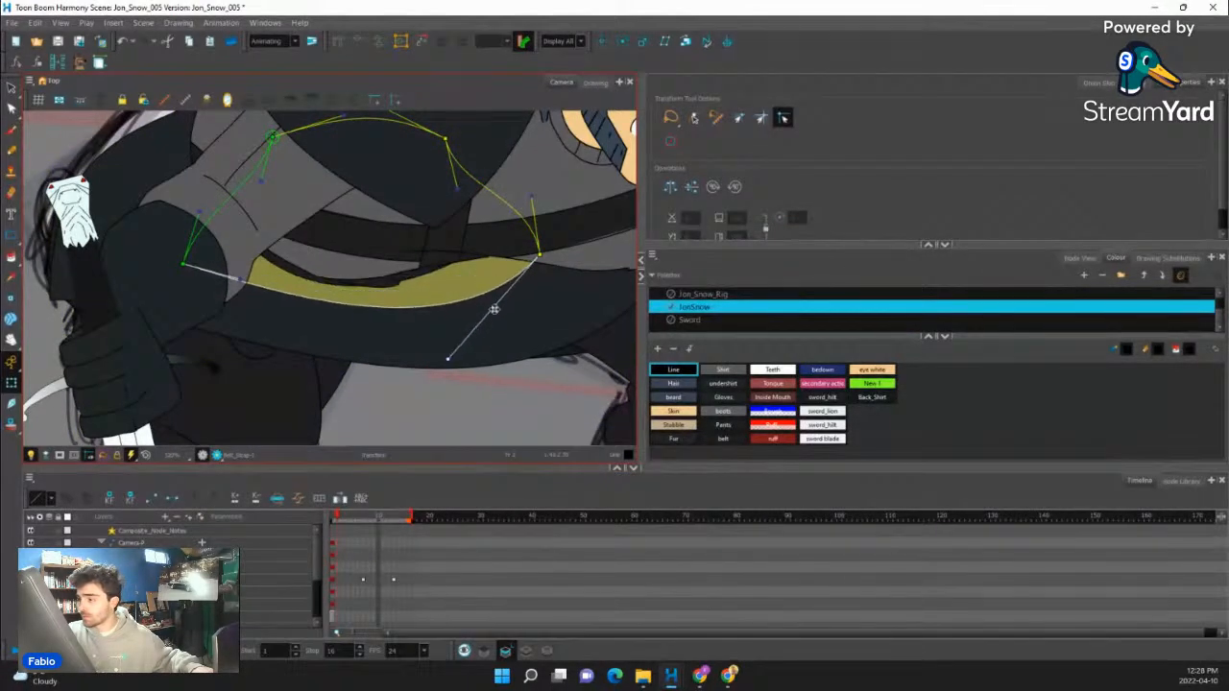
left_click_drag(560, 255, 581, 248)
- Adjust the curve handles of the bottom shirt's dark front piece to raise its hem across the thighs
left_click(274, 322)
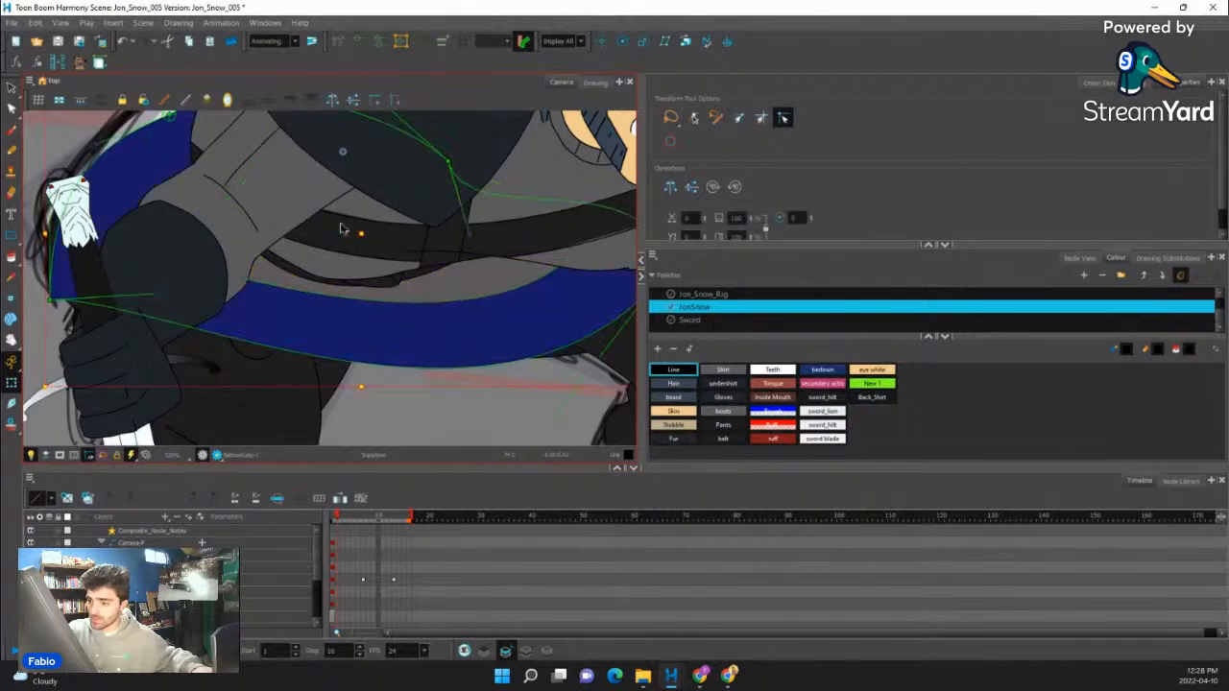
left_click_drag(167, 293, 256, 266)
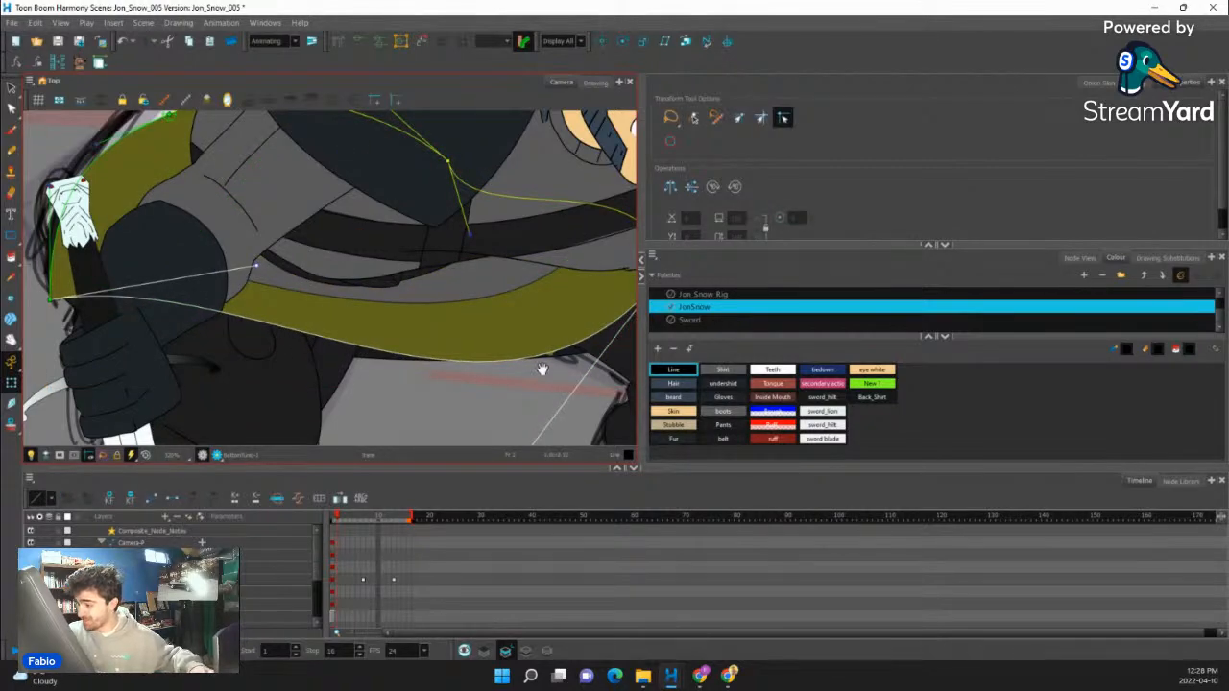
left_click_drag(542, 369, 510, 306)
left_click_drag(480, 409, 526, 368)
- Reshape the bottom shirt's back piece so its hem hangs below the front piece and its rear follows the sketched back
left_click(401, 277)
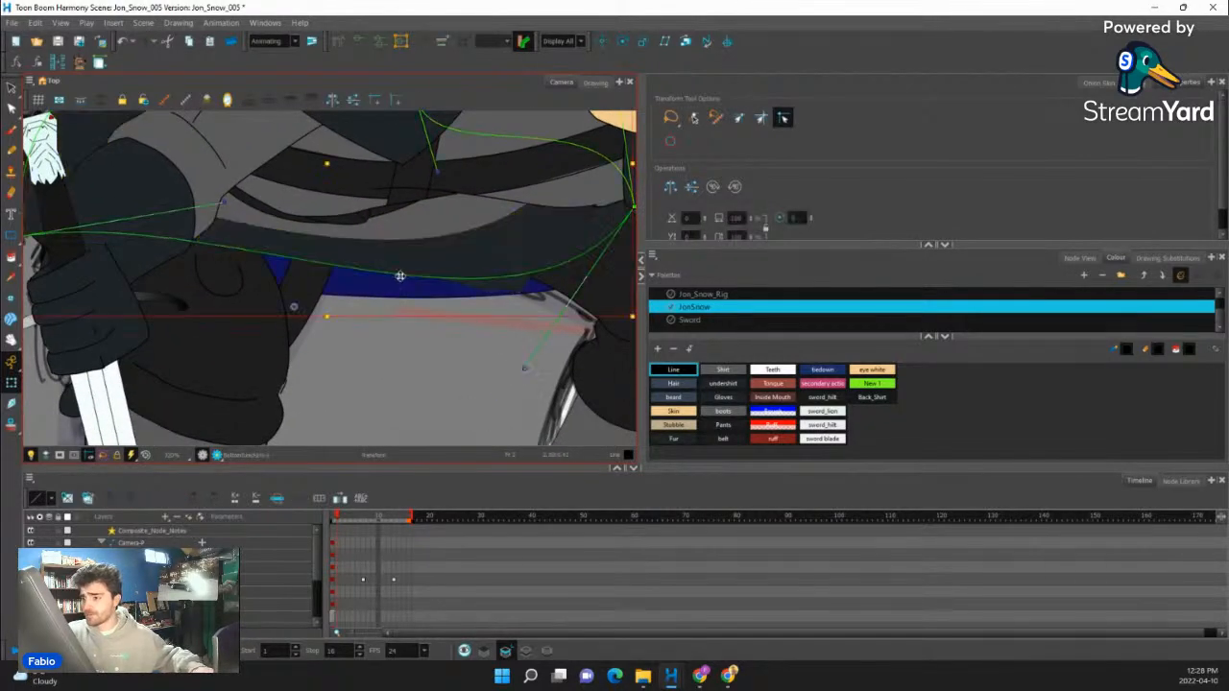
left_click_drag(135, 308, 129, 375)
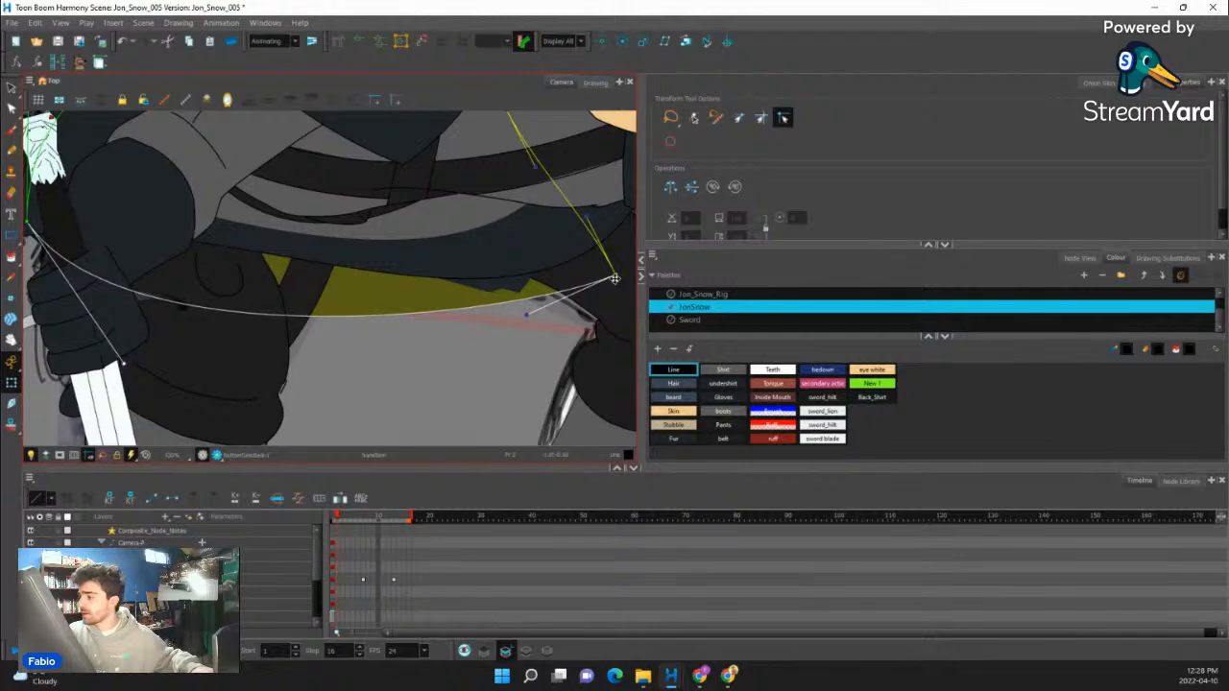
left_click_drag(615, 277, 637, 263)
left_click_drag(369, 237, 517, 335)
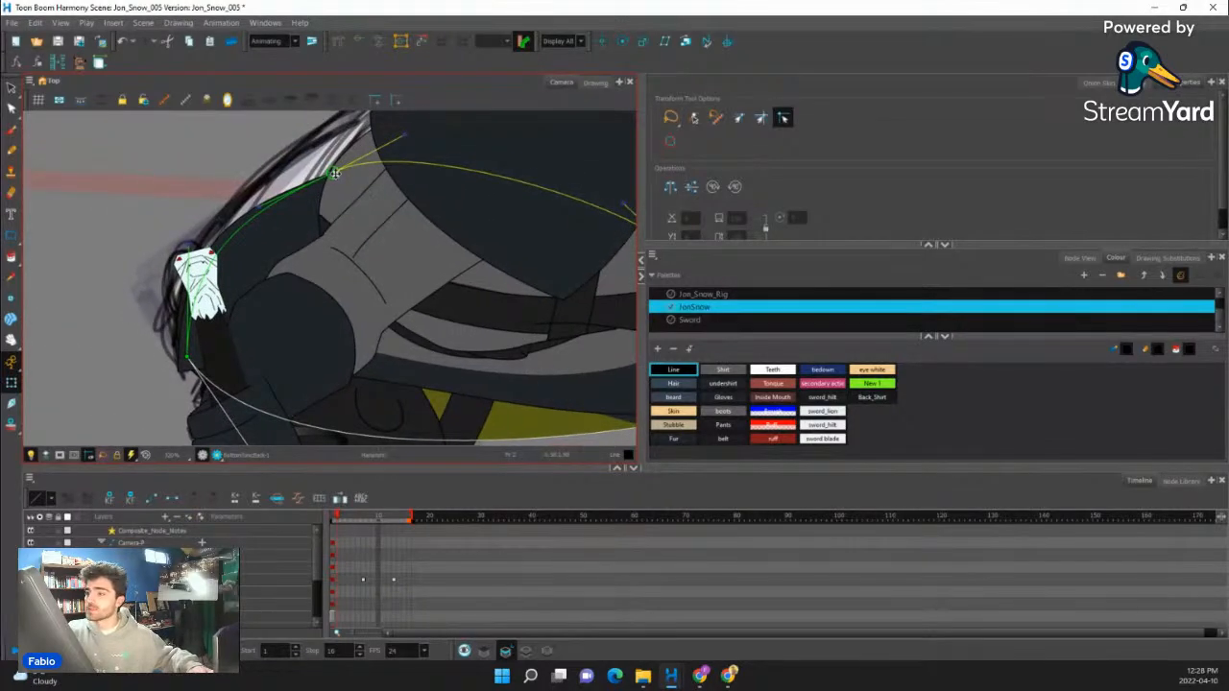
left_click_drag(334, 173, 350, 152)
mouse_move(425, 227)
left_mouse_down()
mouse_move(348, 363)
mouse_move(480, 270)
mouse_move(456, 283)
left_mouse_up()
- Open the Node View and locate the nodes and pegs of the bottom shirt's back piece
left_click(1070, 260)
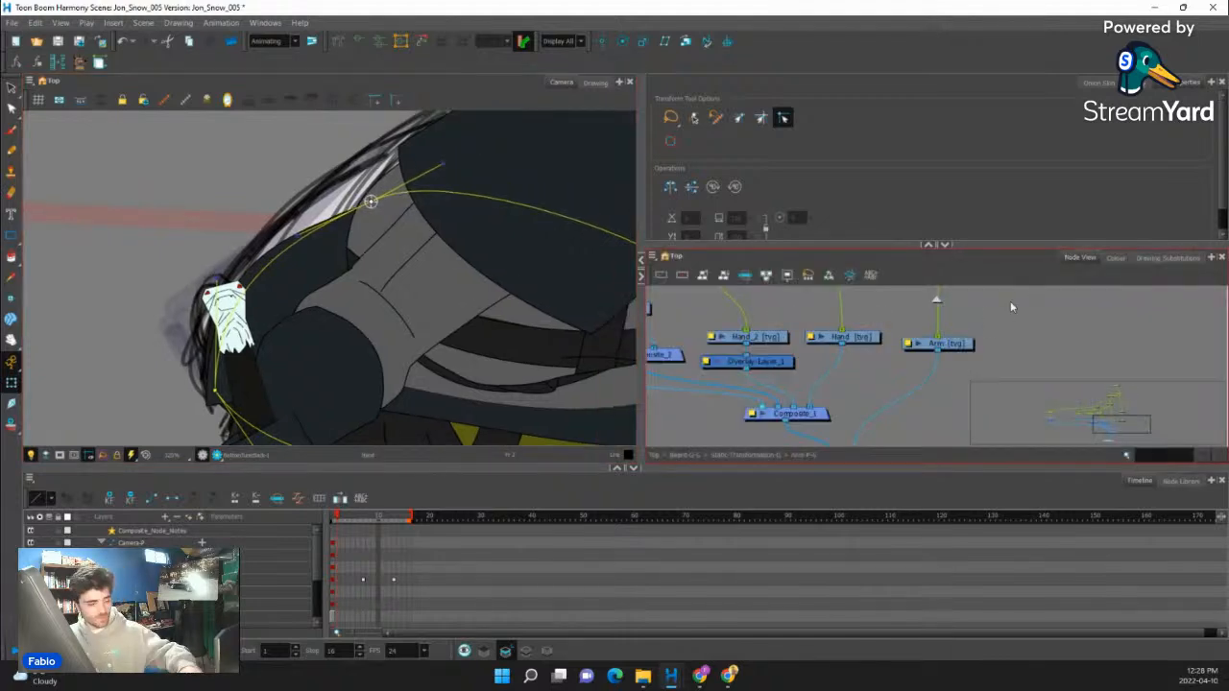
key("o")
left_click(937, 304)
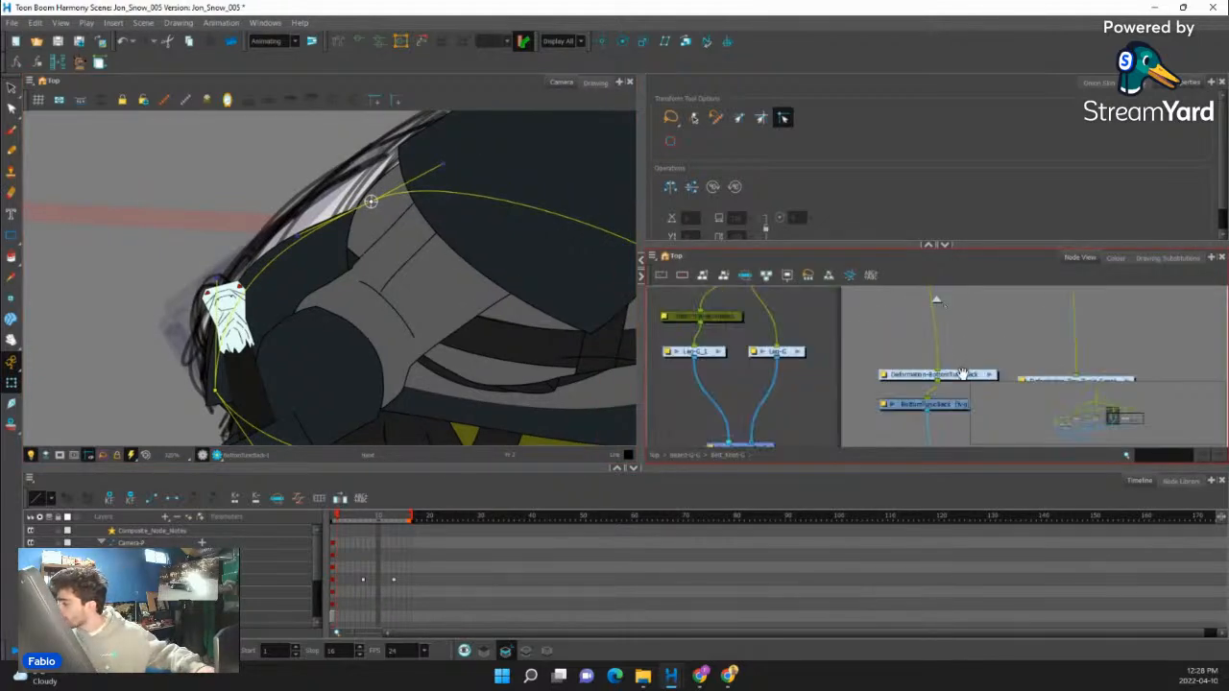
left_click_drag(894, 348, 919, 359)
left_click_drag(1015, 340, 931, 378)
left_click_drag(984, 327, 899, 353)
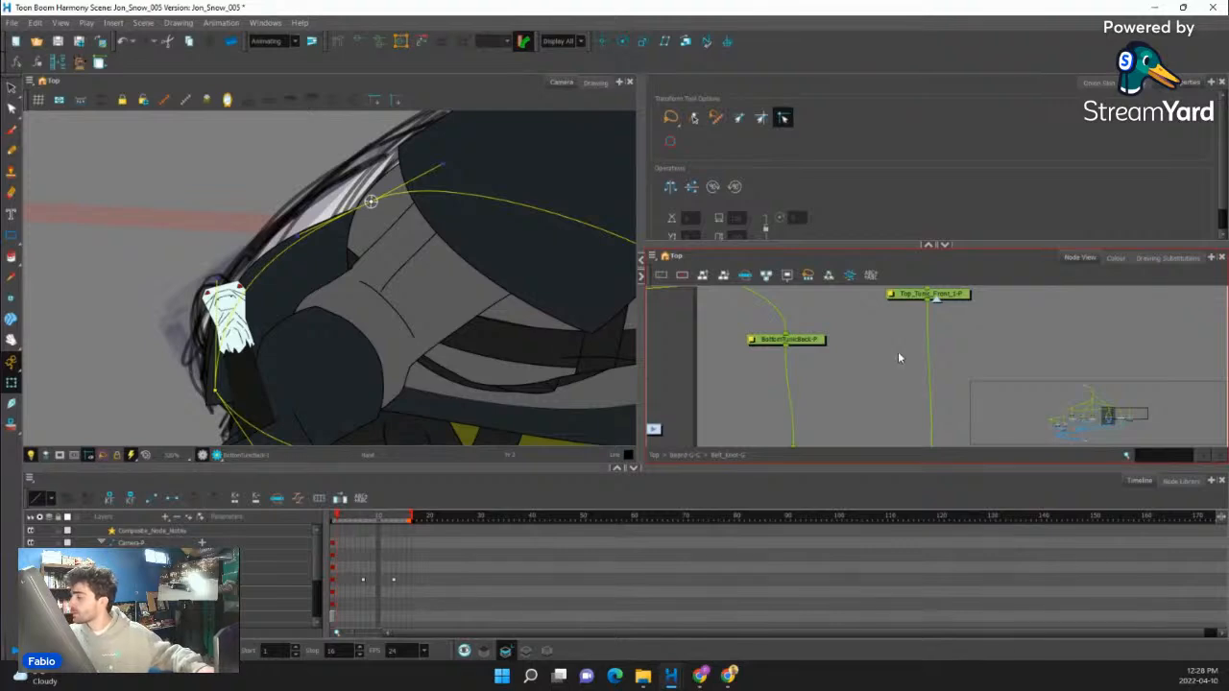
scroll(860, 336, "down", 5)
scroll(853, 363, "up", 1)
scroll(855, 364, "up", 3)
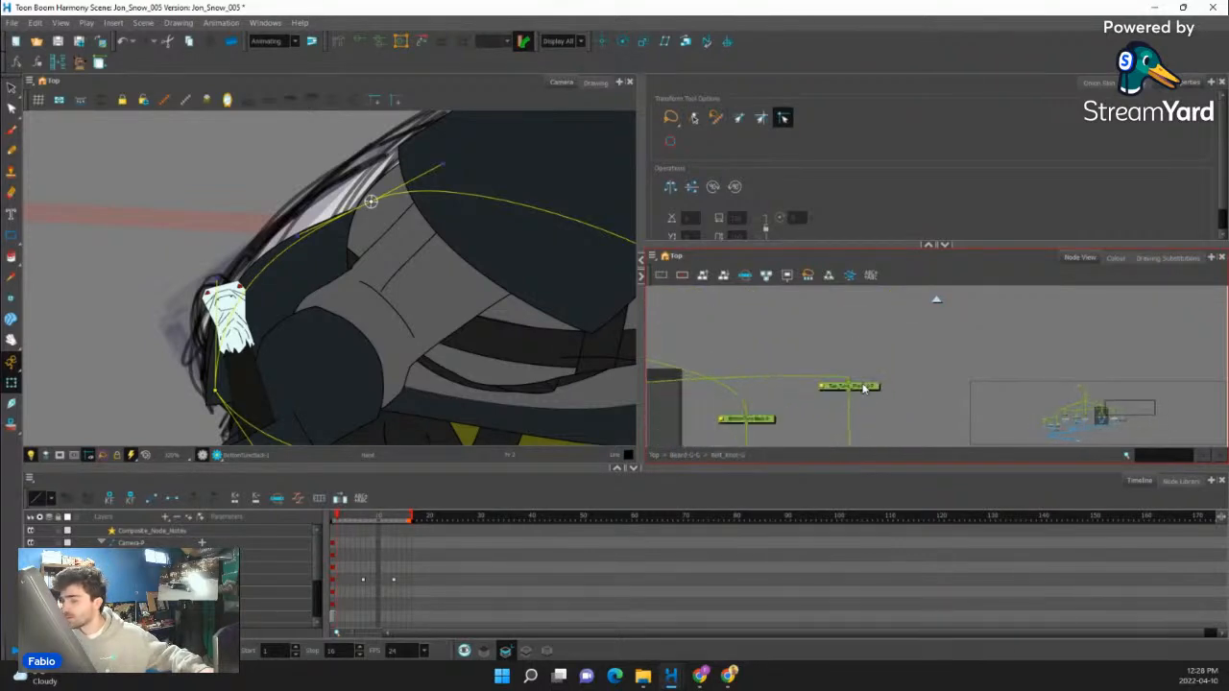
- Check in the node network which artwork the belt, top tunic front, bottom cutter, bottom tunic and BottomTunicBack-P pegs control
left_click(863, 386)
scroll(859, 380, "down", 6)
left_click_drag(733, 403, 916, 362)
scroll(760, 367, "up", 3)
scroll(739, 371, "up", 5)
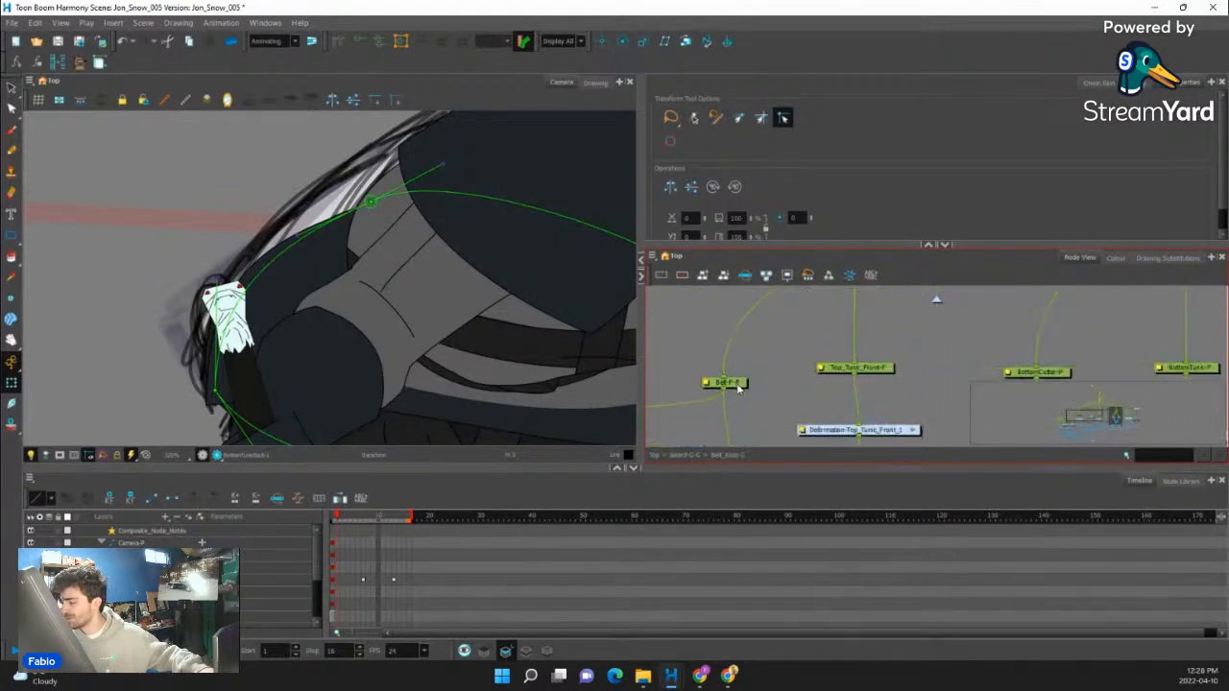
left_click(739, 384)
left_click(867, 370)
scroll(872, 366, "down", 3)
scroll(874, 366, "up", 5)
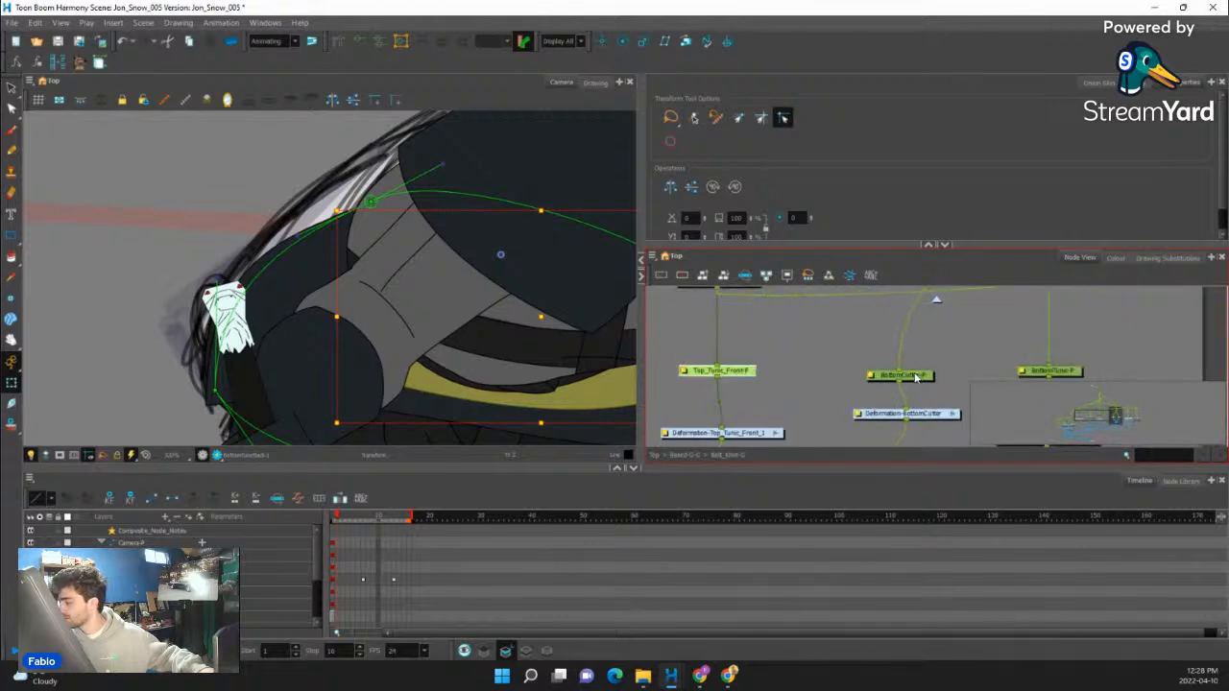
left_click(928, 370)
scroll(556, 319, "down", 2)
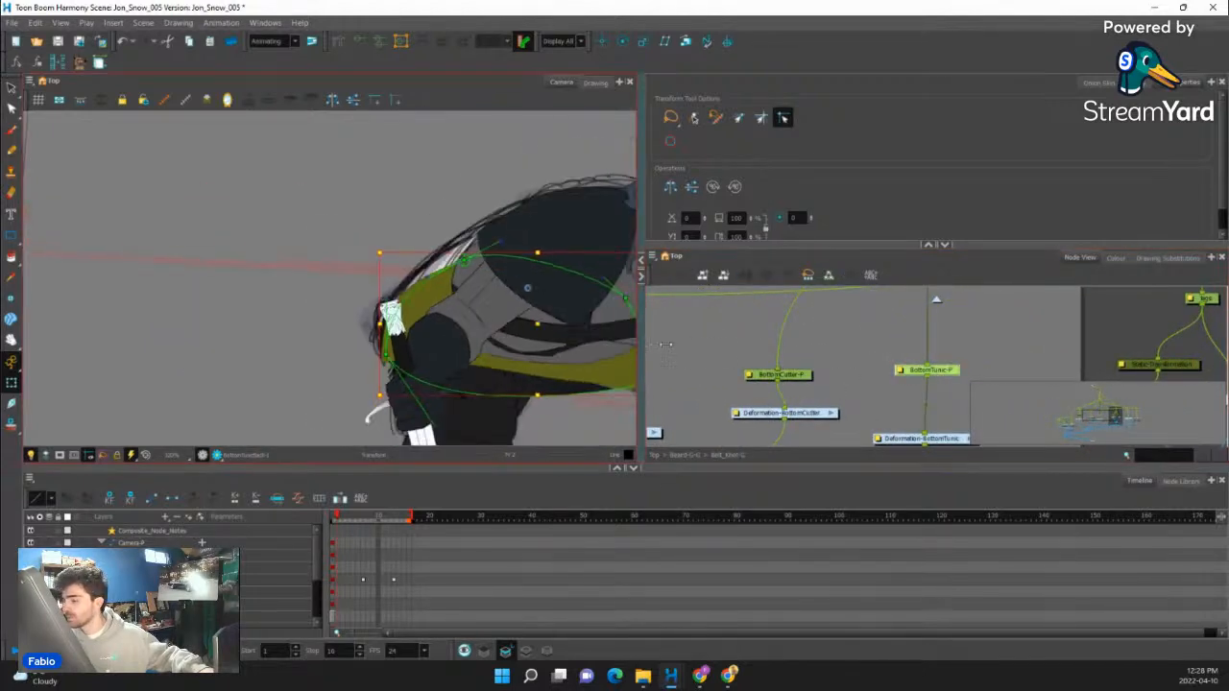
scroll(788, 369, "down", 4)
left_click_drag(919, 366, 793, 361)
scroll(812, 350, "up", 4)
scroll(929, 332, "up", 1)
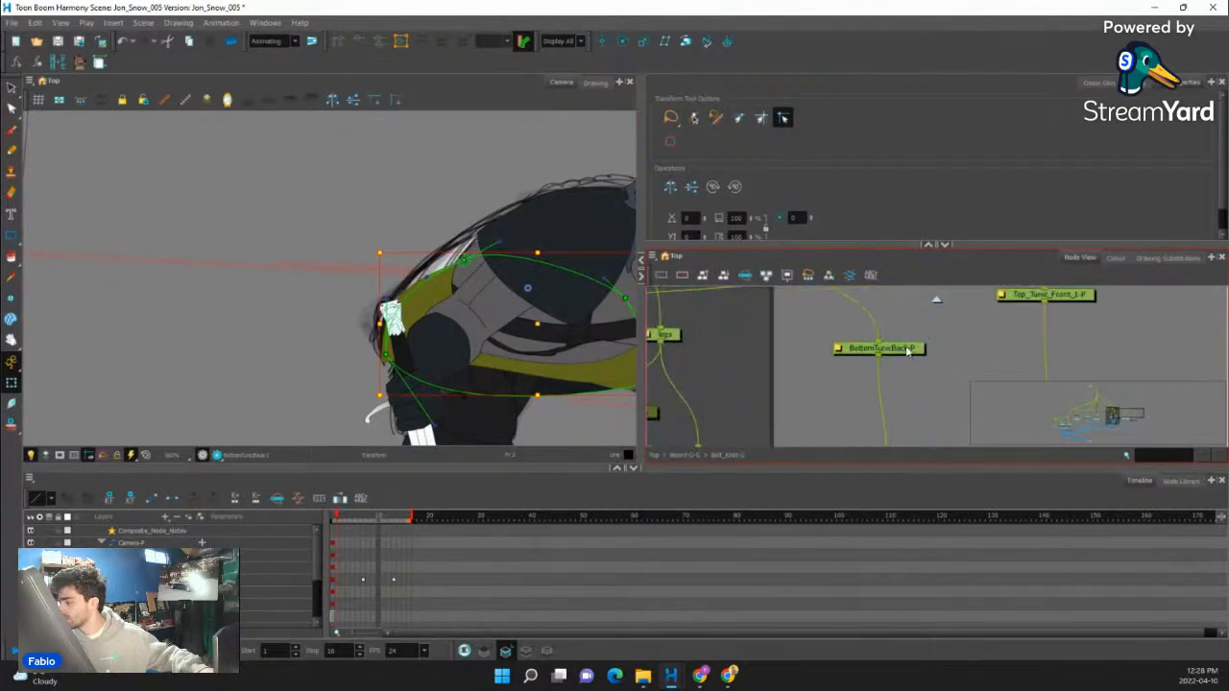
- Try moving the bottom tunic's back and front pieces off the body by their pegs, and undo the moves
left_click_drag(908, 351, 900, 351)
left_click_drag(544, 329, 440, 241)
key("ctrl+z")
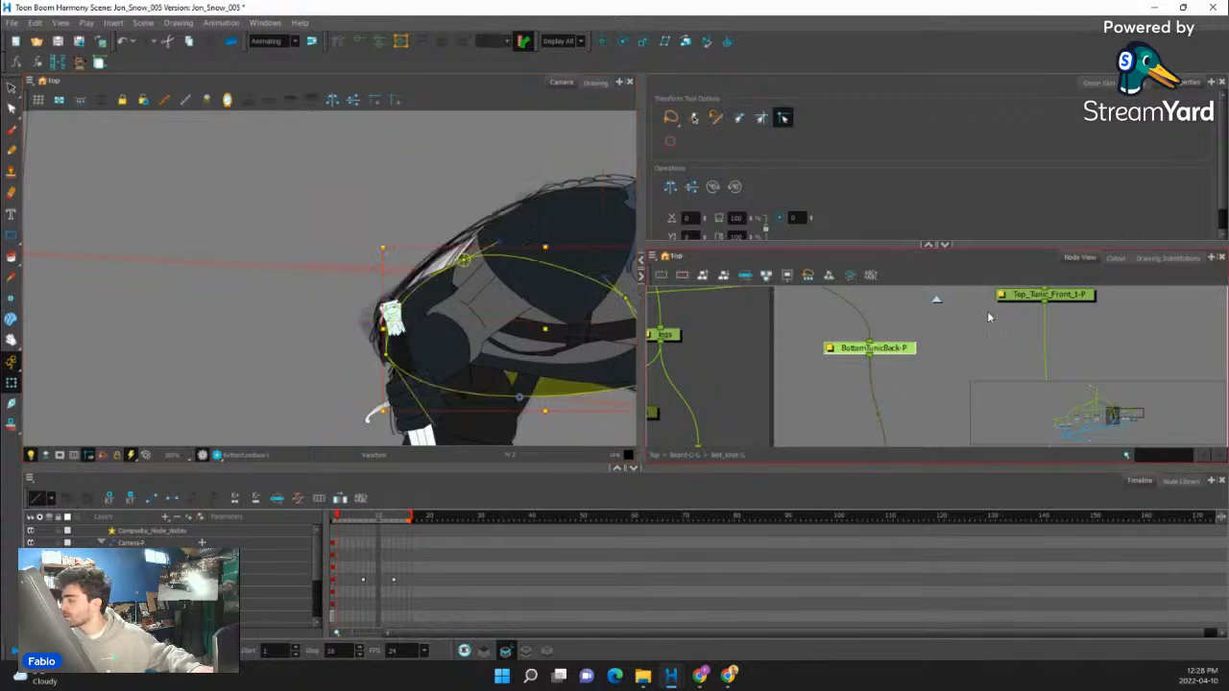
scroll(727, 347, "down", 2)
left_click_drag(727, 352, 913, 359)
scroll(740, 391, "up", 2)
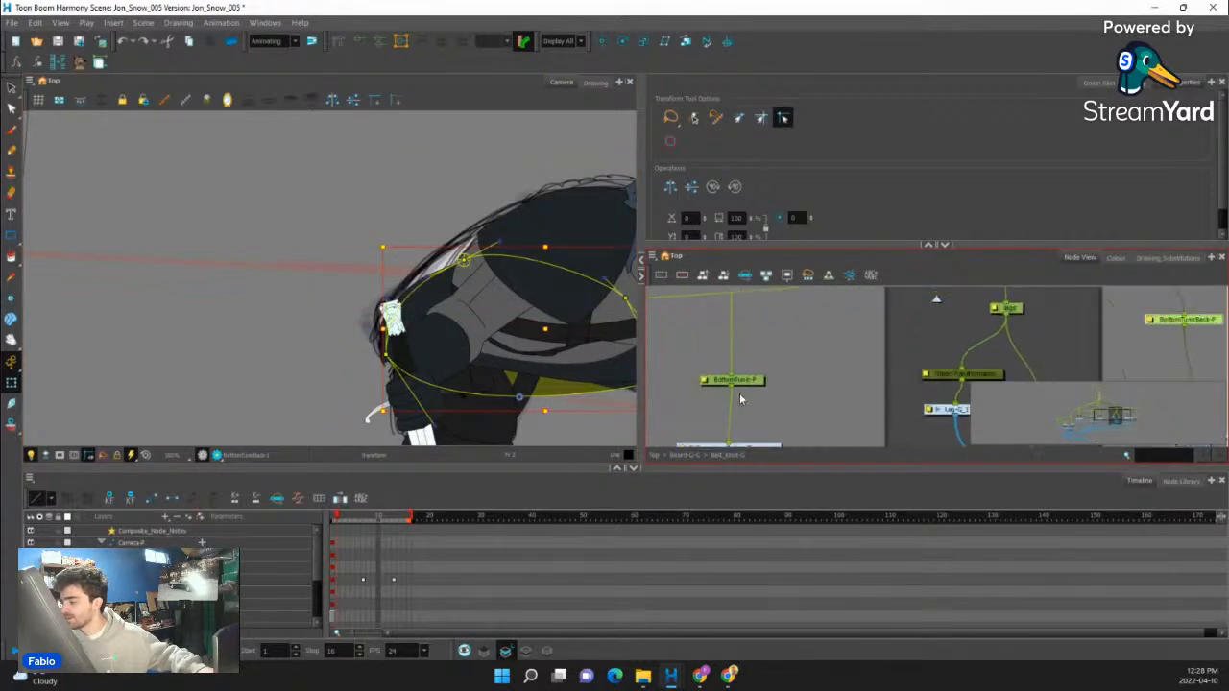
left_click(737, 381)
left_click_drag(538, 324, 444, 269)
scroll(443, 269, "down", 2)
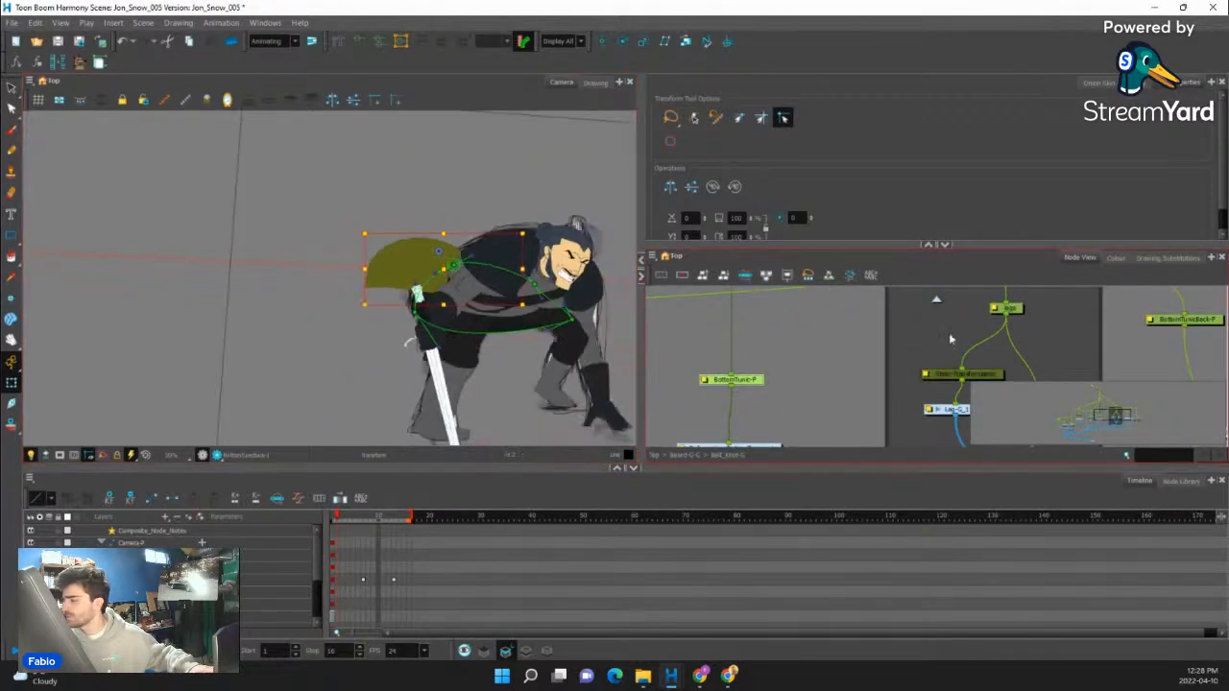
left_click(1190, 323)
key("ctrl+z")
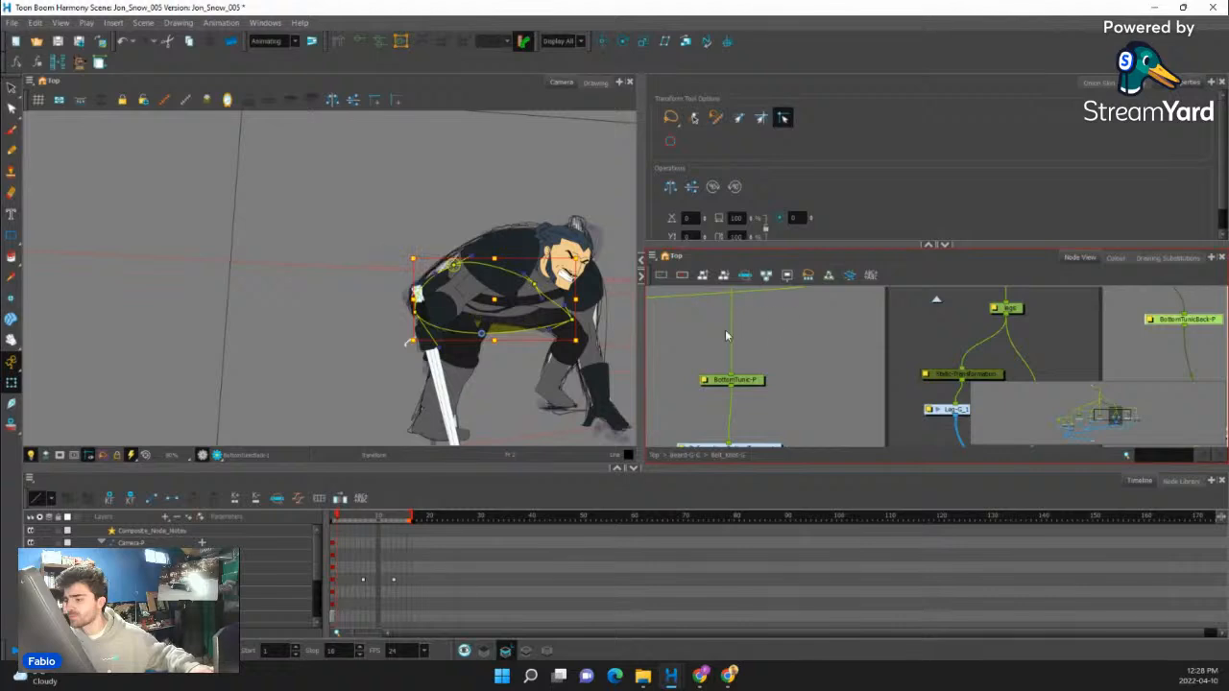
- Pull the tunic and belt group away from the body to expose its hidden pieces, and bring it back over the character
scroll(704, 343, "down", 2)
left_click_drag(753, 334, 893, 323)
mouse_move(711, 384)
left_mouse_down()
mouse_move(777, 381)
mouse_move(835, 400)
left_mouse_up()
scroll(788, 382, "down", 3)
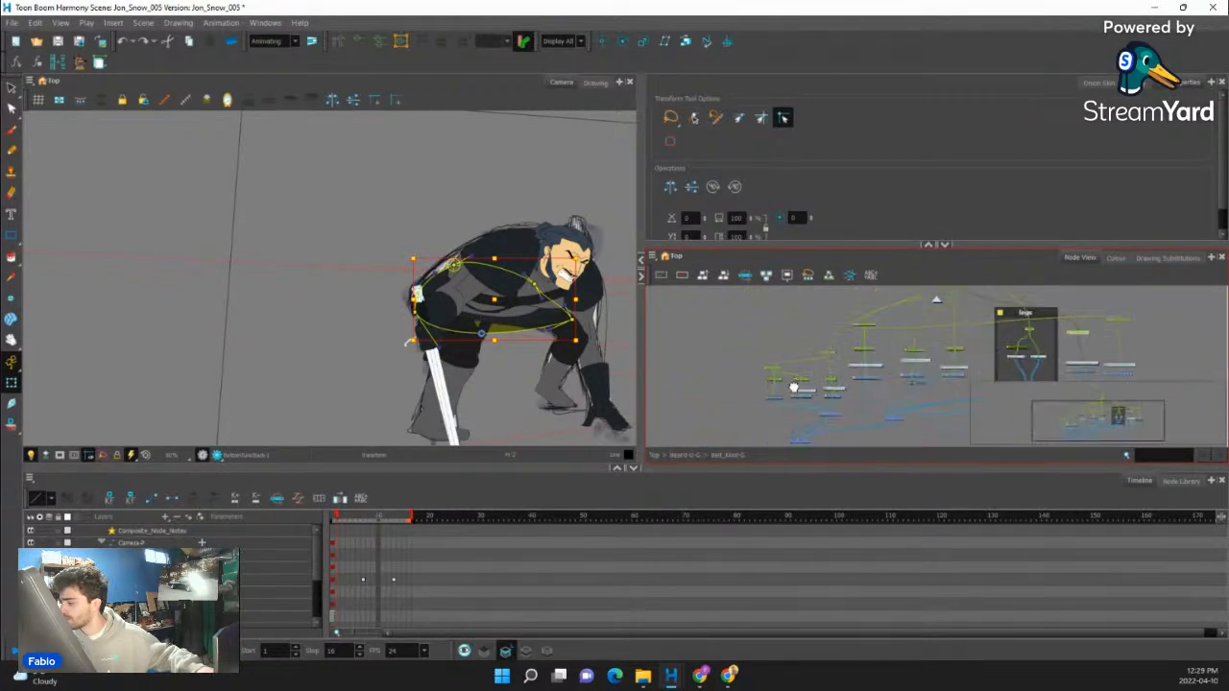
scroll(477, 297, "up", 2)
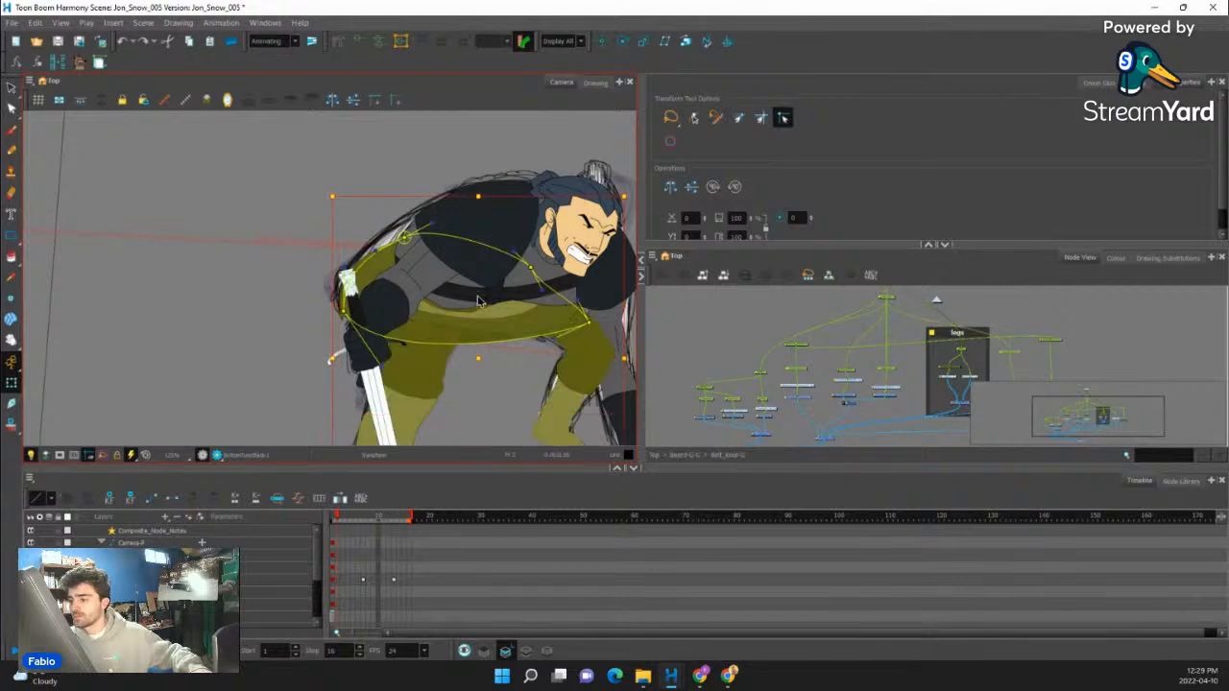
left_click_drag(478, 297, 110, 247)
key("Escape")
left_click(328, 255)
left_click(196, 281, "shift")
left_click(198, 283, "shift")
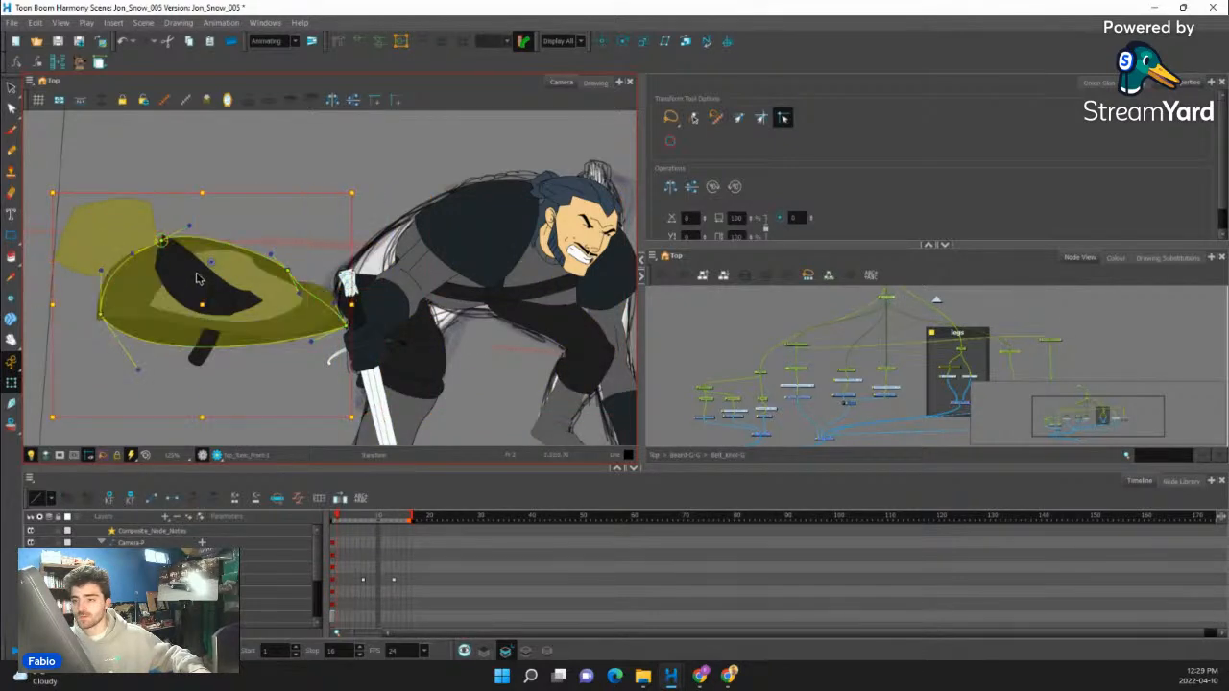
left_click(198, 278, "shift")
left_click(194, 287, "shift")
key("ctrl+z")
left_click_drag(193, 288, 439, 288)
scroll(379, 242, "up", 2)
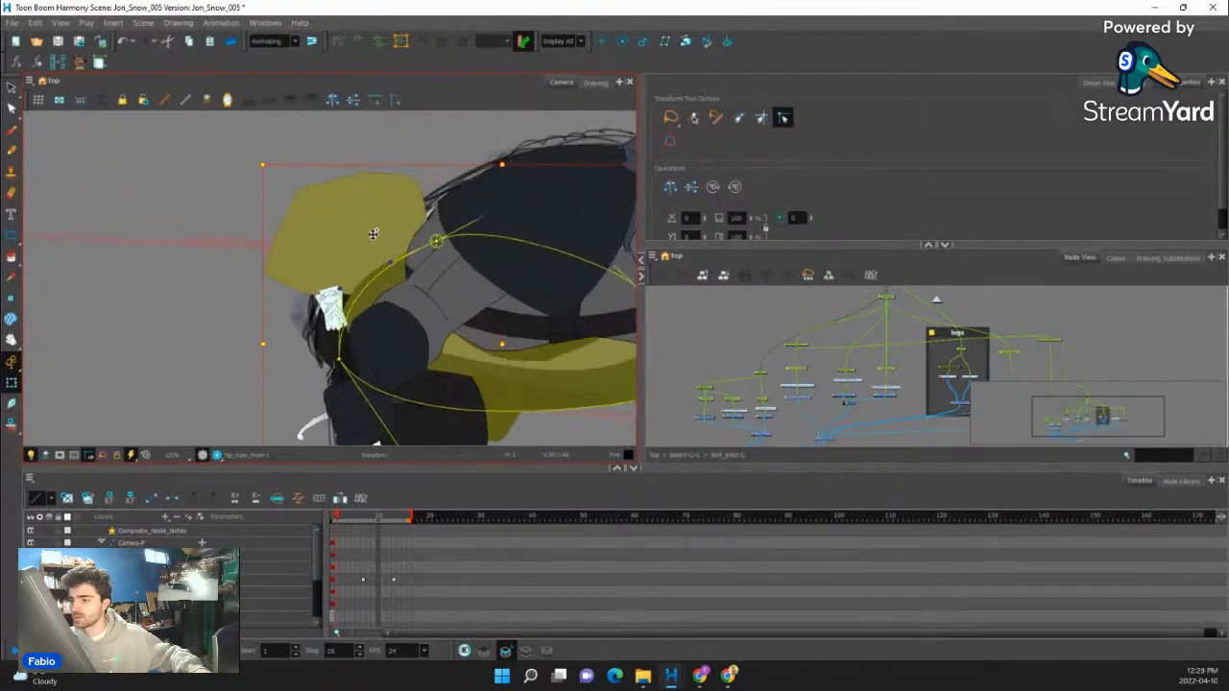
- Move the stray tunic piece from behind the back onto the hip behind the sword arm
left_click(210, 316)
left_click(384, 201)
key("b")
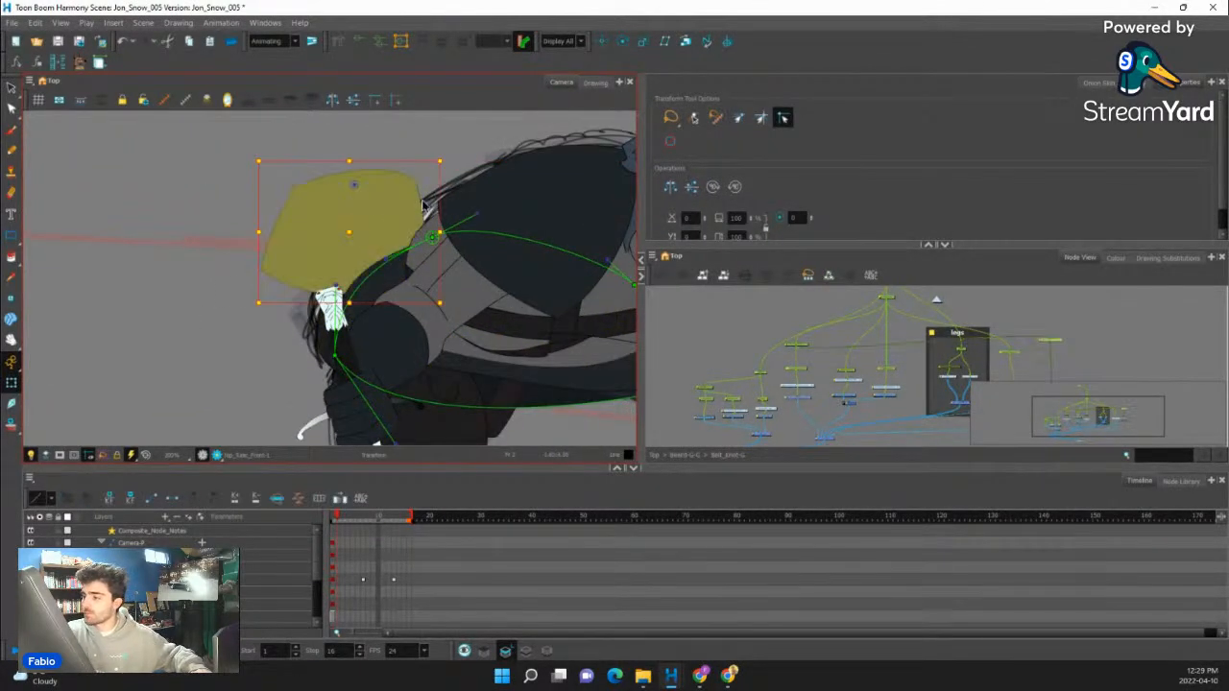
left_click_drag(402, 196, 449, 254)
- Reshape the tunic piece on the hip with its deformer points so it narrows into a band along the sketched back
key("F11")
left_click_drag(340, 242, 385, 236)
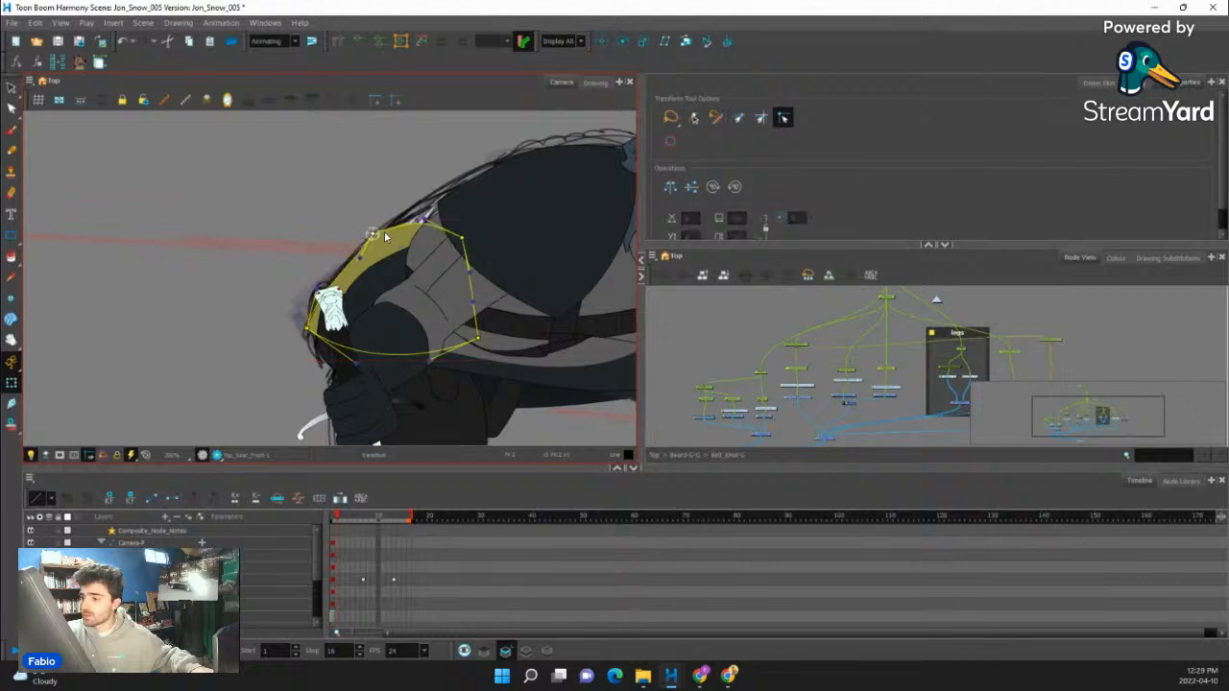
left_click_drag(463, 237, 525, 228)
mouse_move(381, 235)
left_mouse_down()
mouse_move(414, 236)
mouse_move(375, 234)
left_mouse_up()
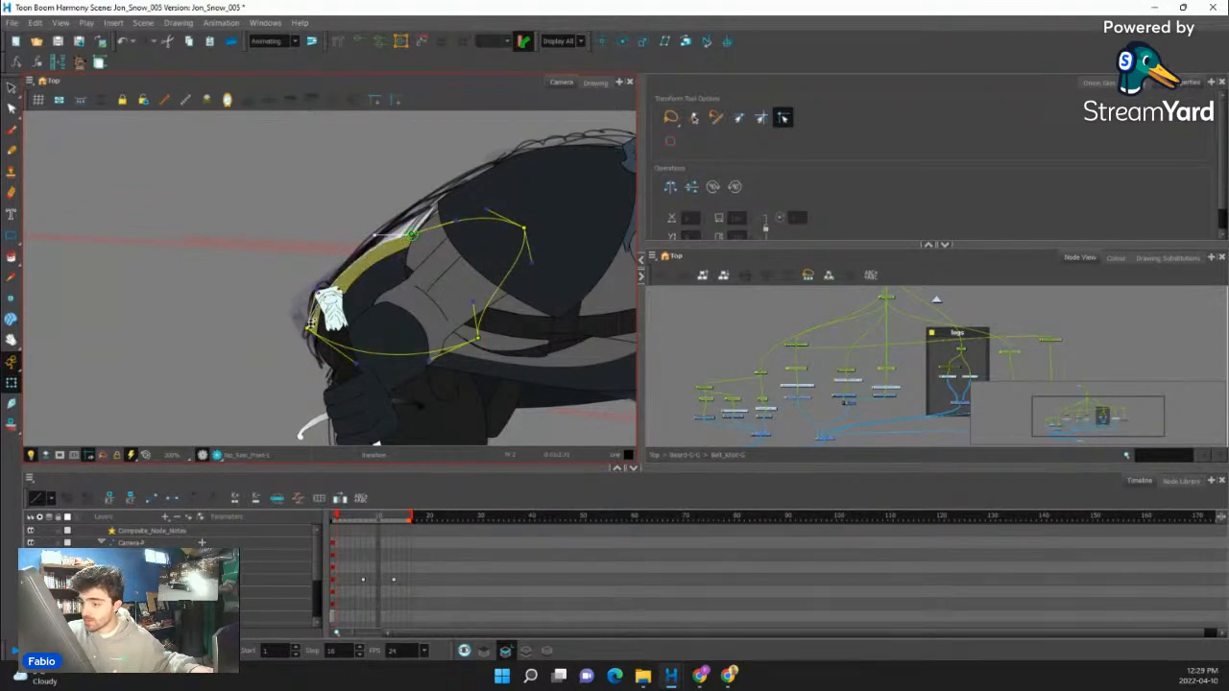
left_click_drag(307, 328, 315, 332)
left_click_drag(410, 237, 412, 240)
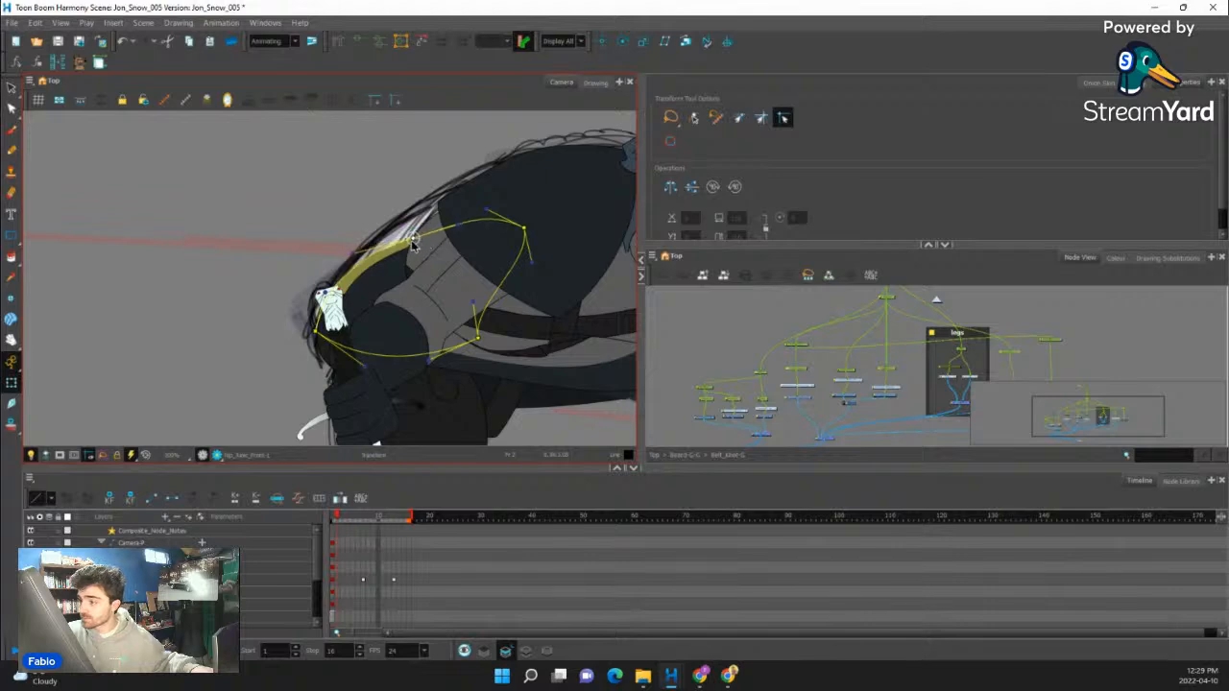
- Raise the rear corner of the dark bottom tunic and adjust its curve to follow the hip behind the arm
left_click(365, 300)
left_click_drag(331, 365, 331, 326)
left_click_drag(331, 256, 370, 267)
key("shift+c")
- Deform the lower belt band so it starts higher on the back hip and curves smoothly under the waist
mouse_move(489, 203)
left_mouse_down()
mouse_move(540, 182)
mouse_move(478, 313)
mouse_move(402, 285)
left_mouse_up()
left_click(383, 317)
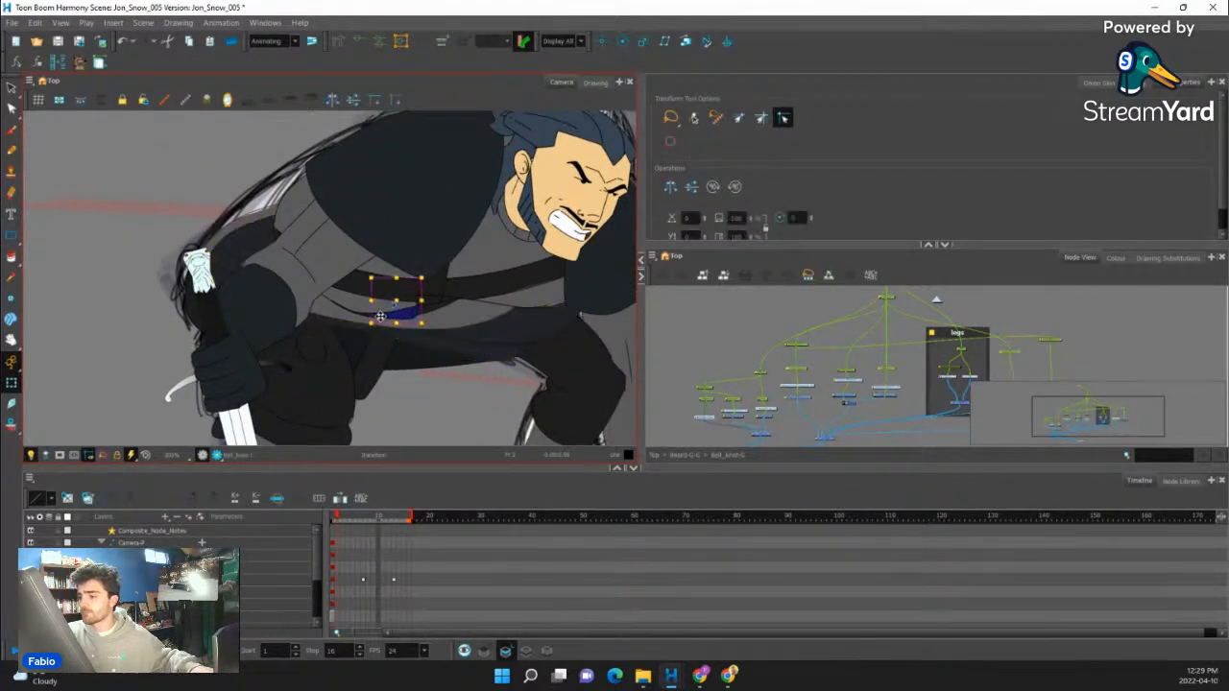
left_click(433, 311)
left_click_drag(291, 242, 285, 203)
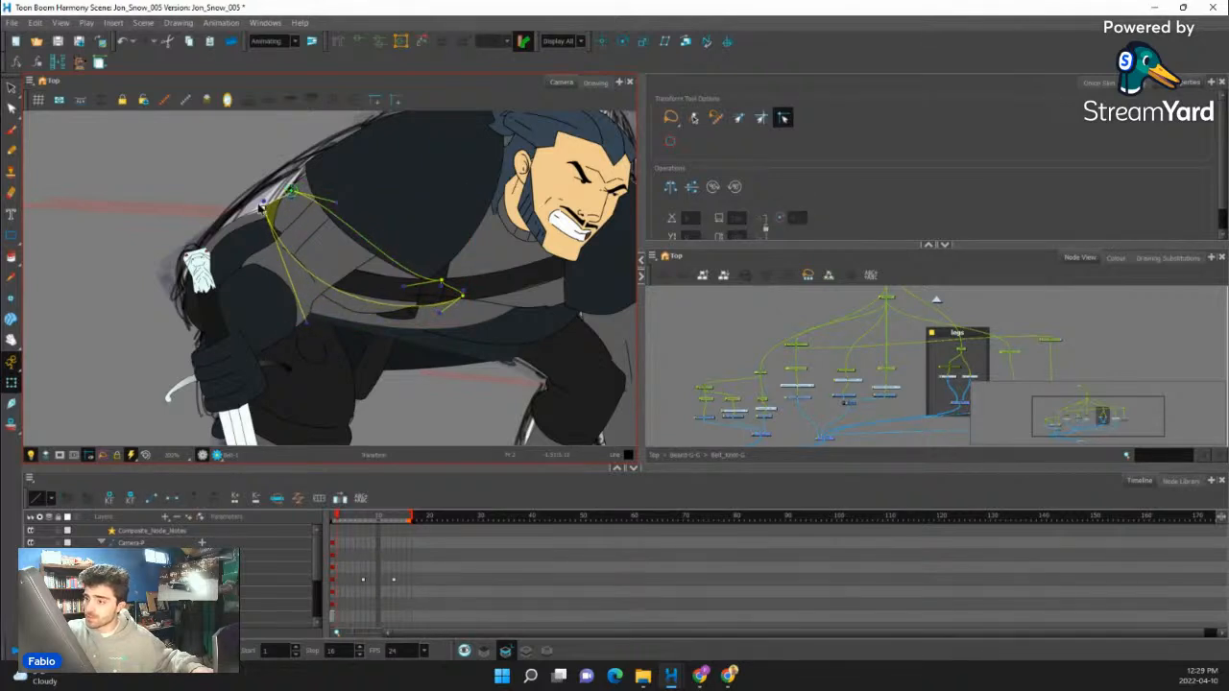
left_click_drag(304, 320, 416, 336)
left_click_drag(462, 295, 437, 310)
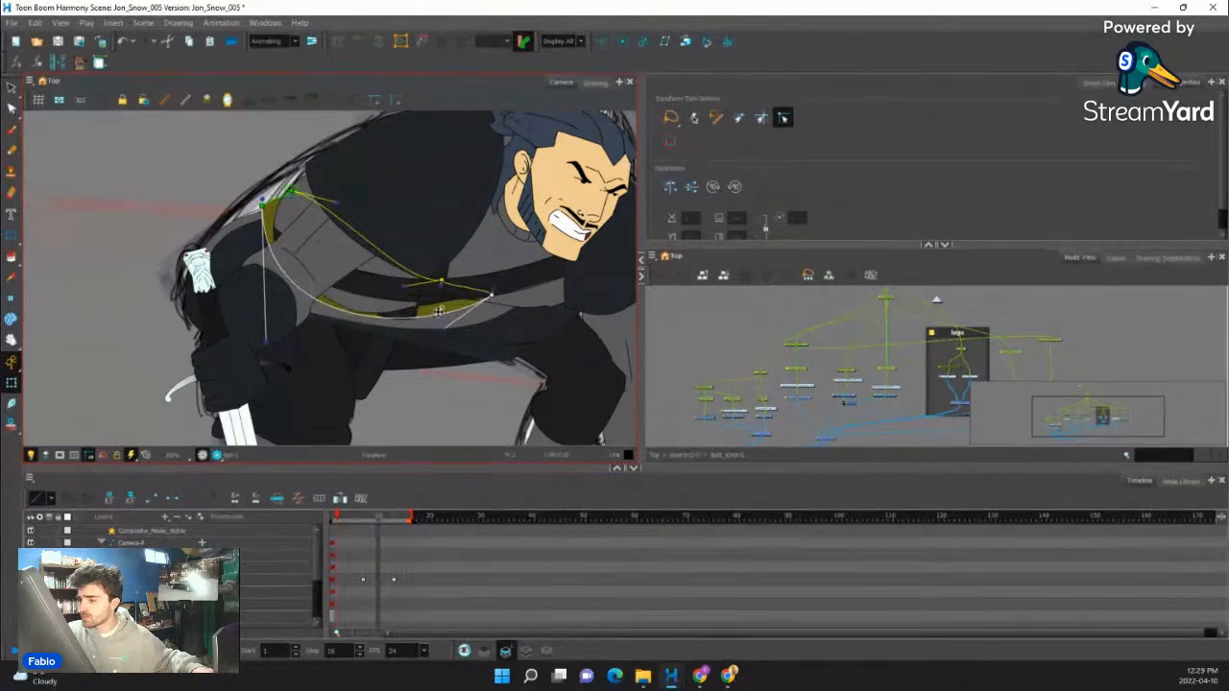
key("shift+c")
- Try moving the belt knot slightly lower on the waist
left_click(406, 313)
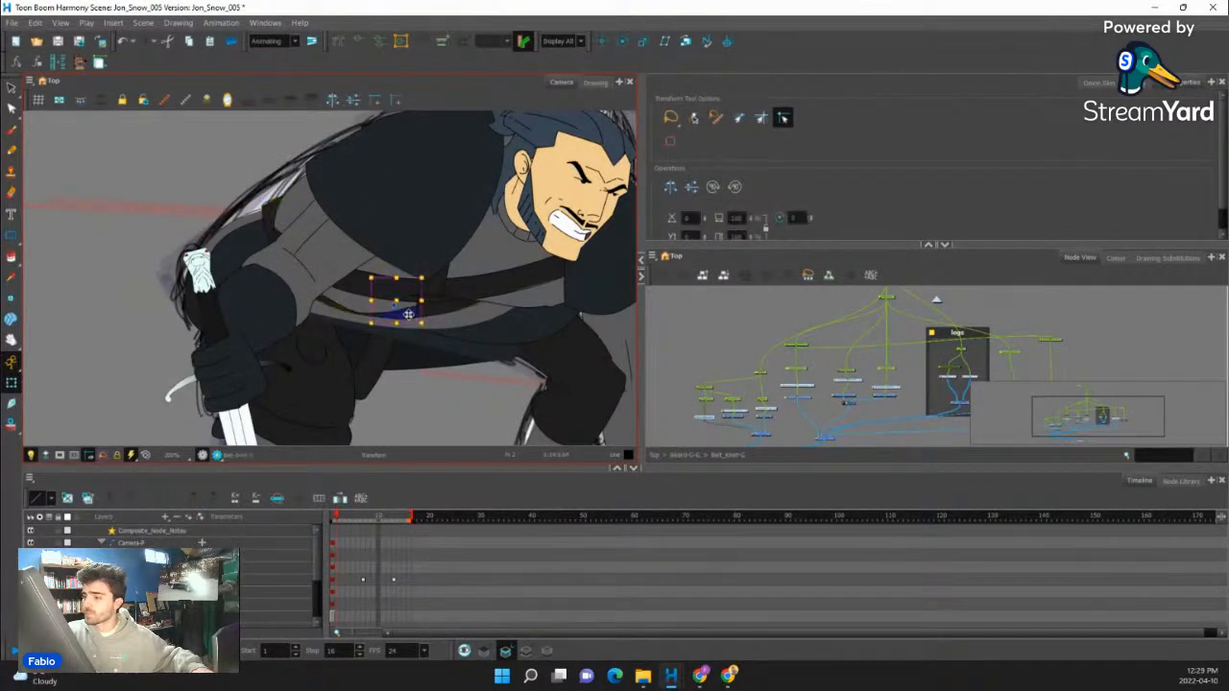
left_click(395, 336)
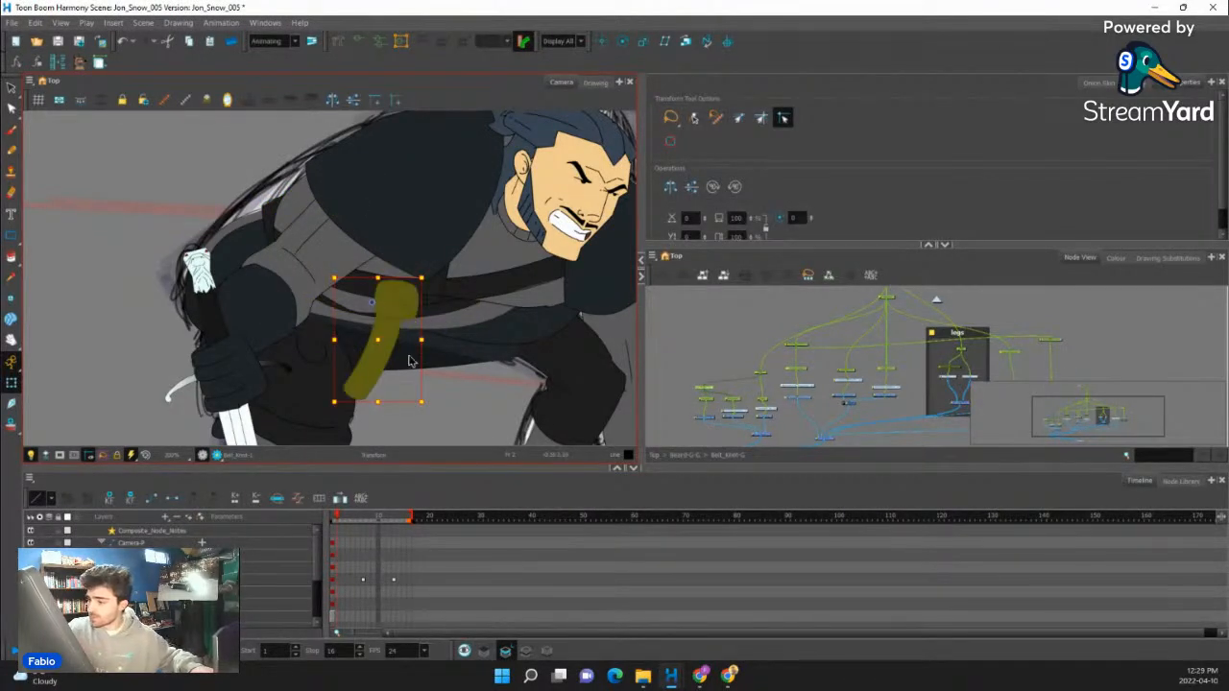
left_click_drag(407, 315, 404, 331)
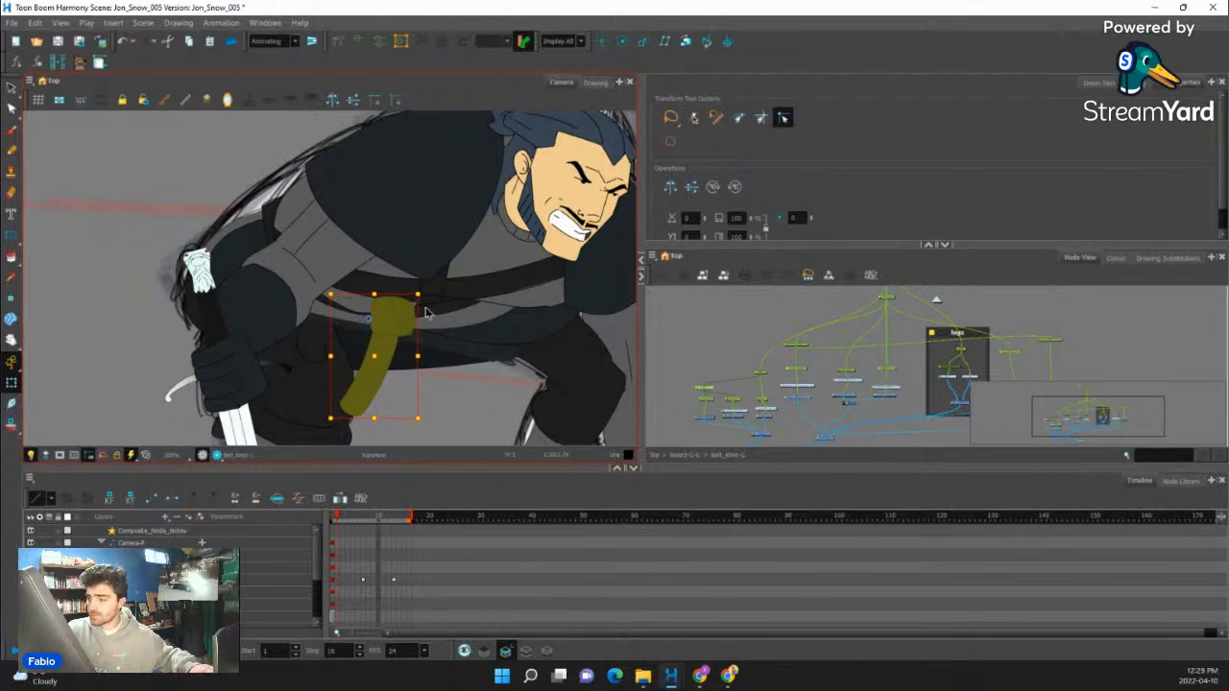
key("ctrl+z")
- Select the dark bottom tunic, examine the waist and whole crouching pose in Render View, and return to the OpenGL display
left_click(416, 351)
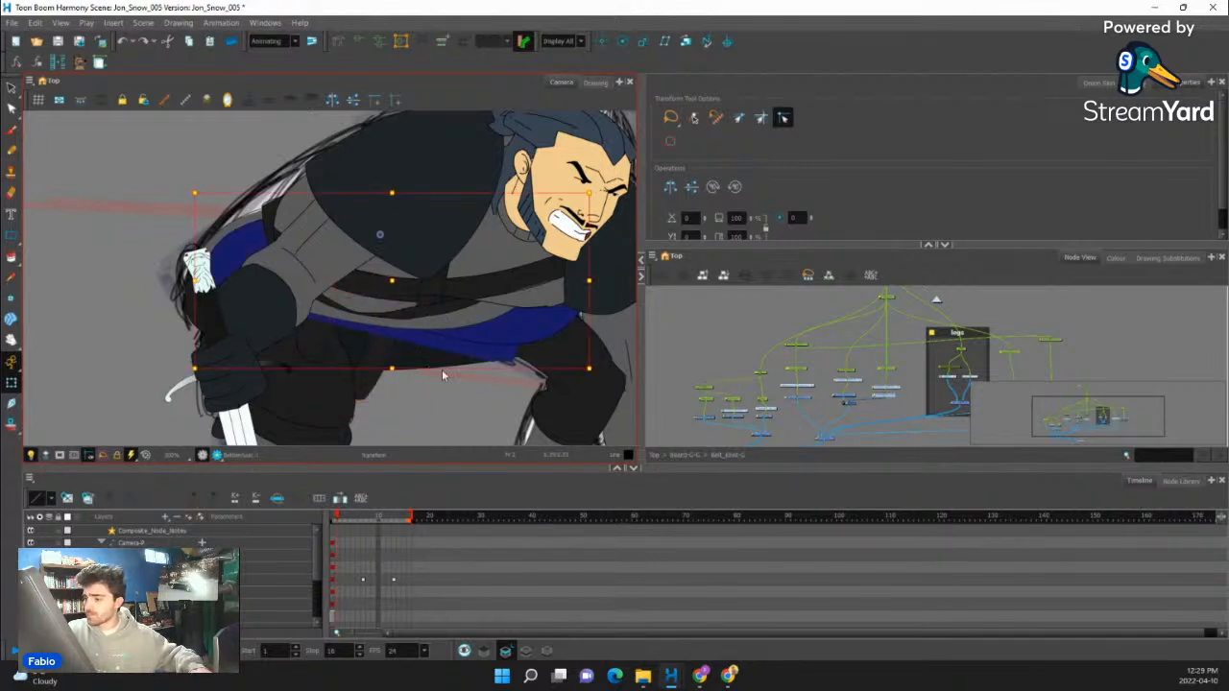
left_click(496, 376)
left_click(521, 334)
left_click(209, 456)
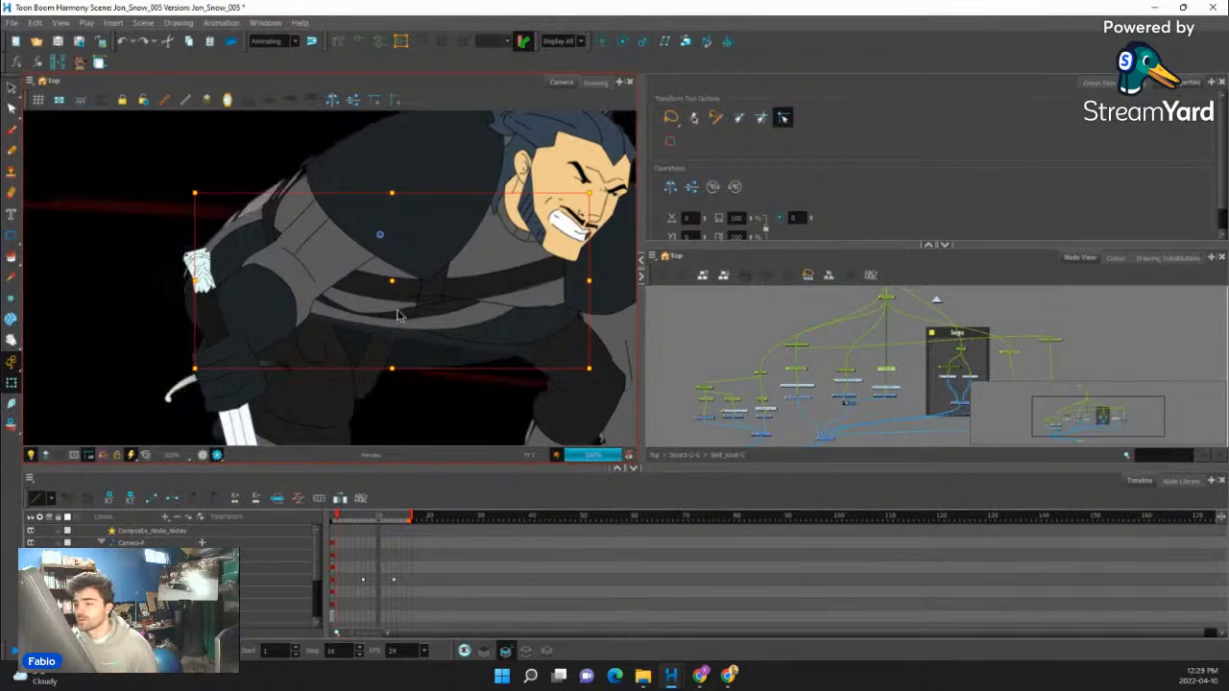
scroll(382, 321, "down", 2)
scroll(382, 322, "up", 1)
scroll(382, 322, "down", 4)
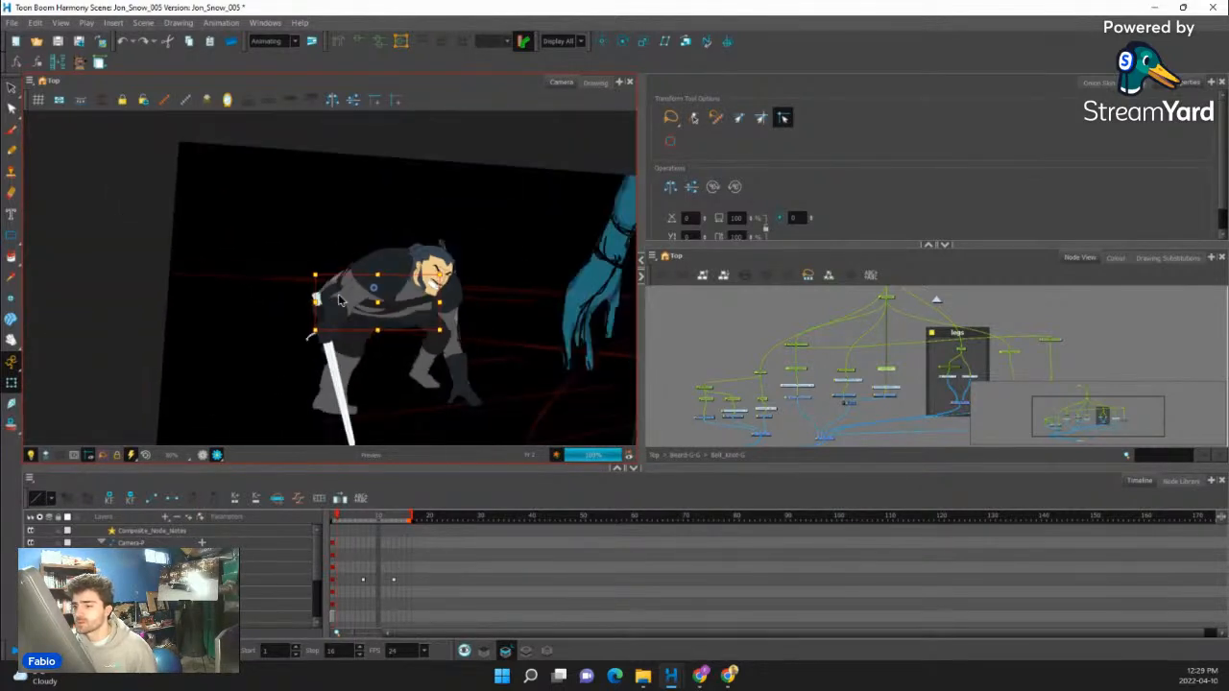
scroll(338, 299, "up", 4)
scroll(338, 267, "down", 2)
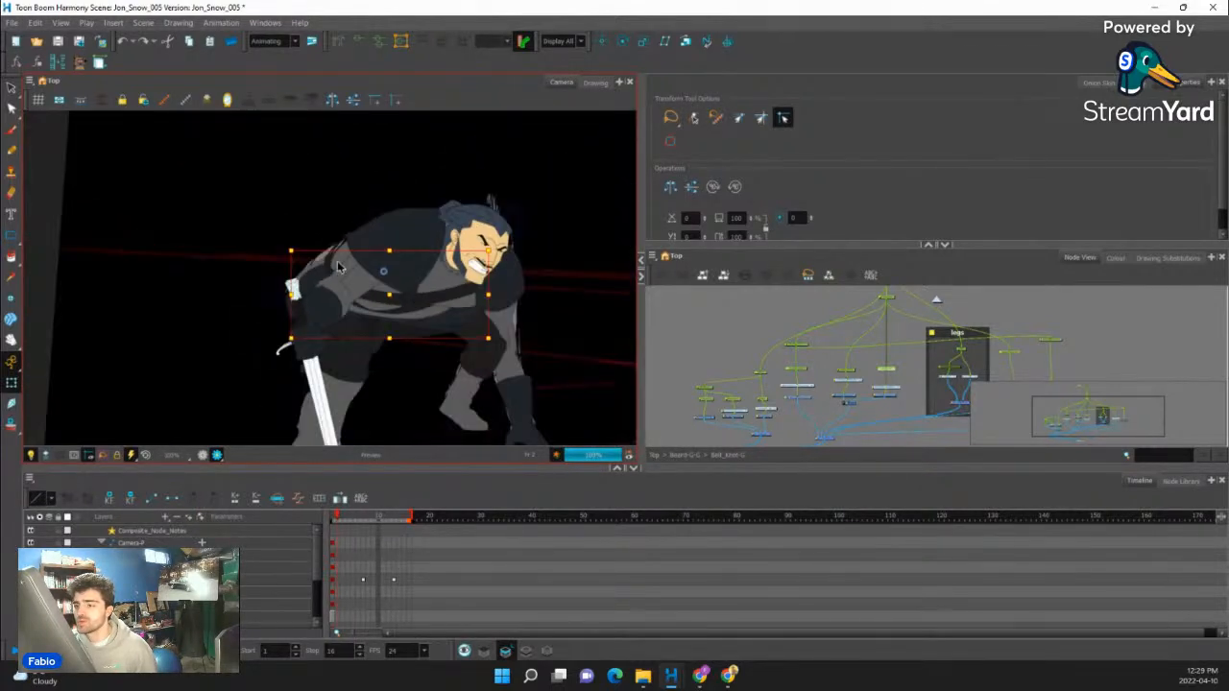
scroll(368, 284, "down", 2)
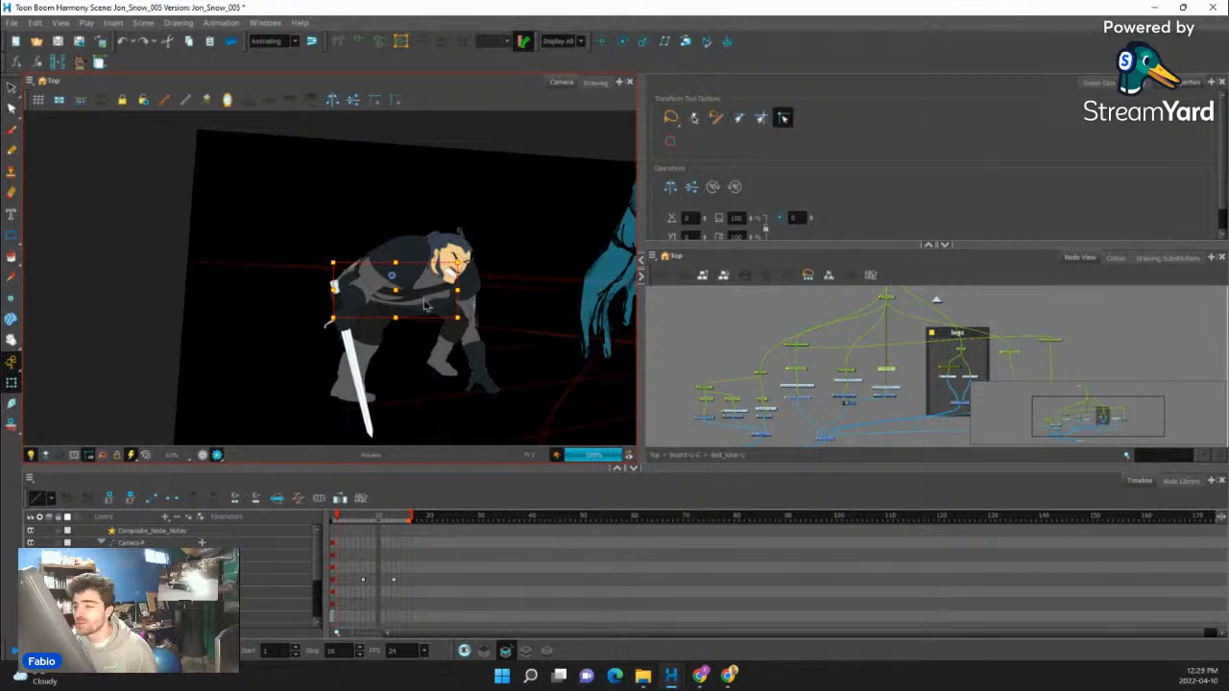
scroll(426, 306, "up", 2)
scroll(437, 297, "down", 2)
scroll(457, 286, "up", 1)
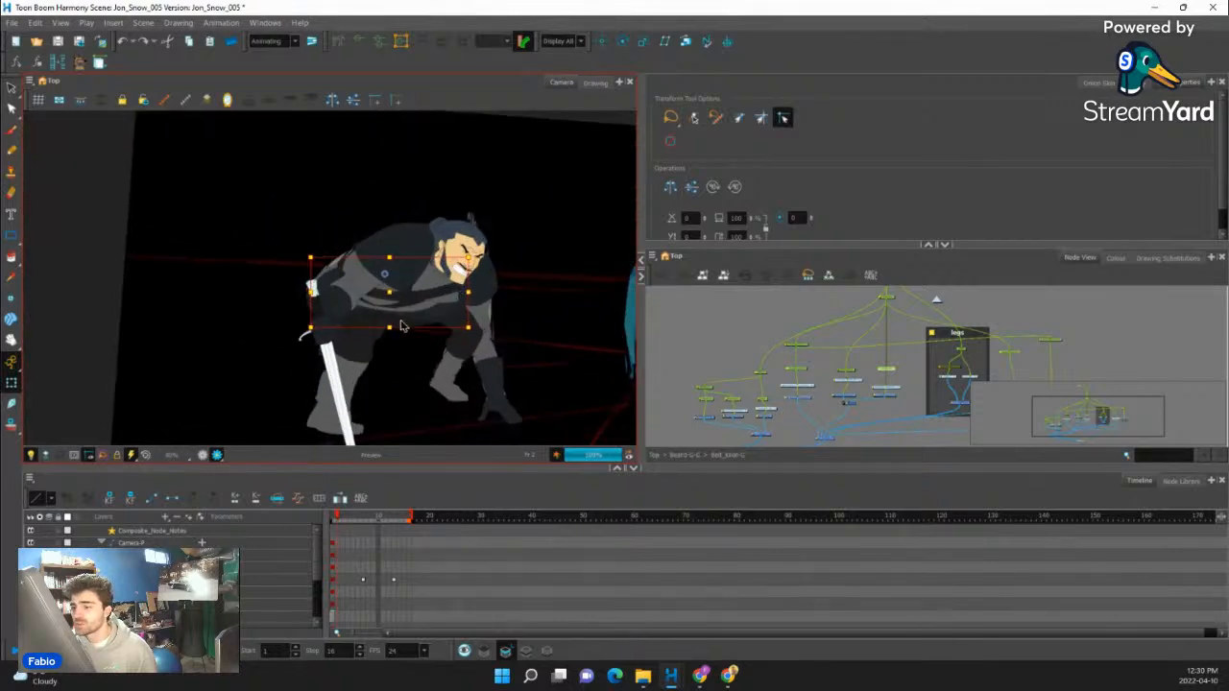
scroll(402, 326, "up", 2)
scroll(401, 327, "down", 1)
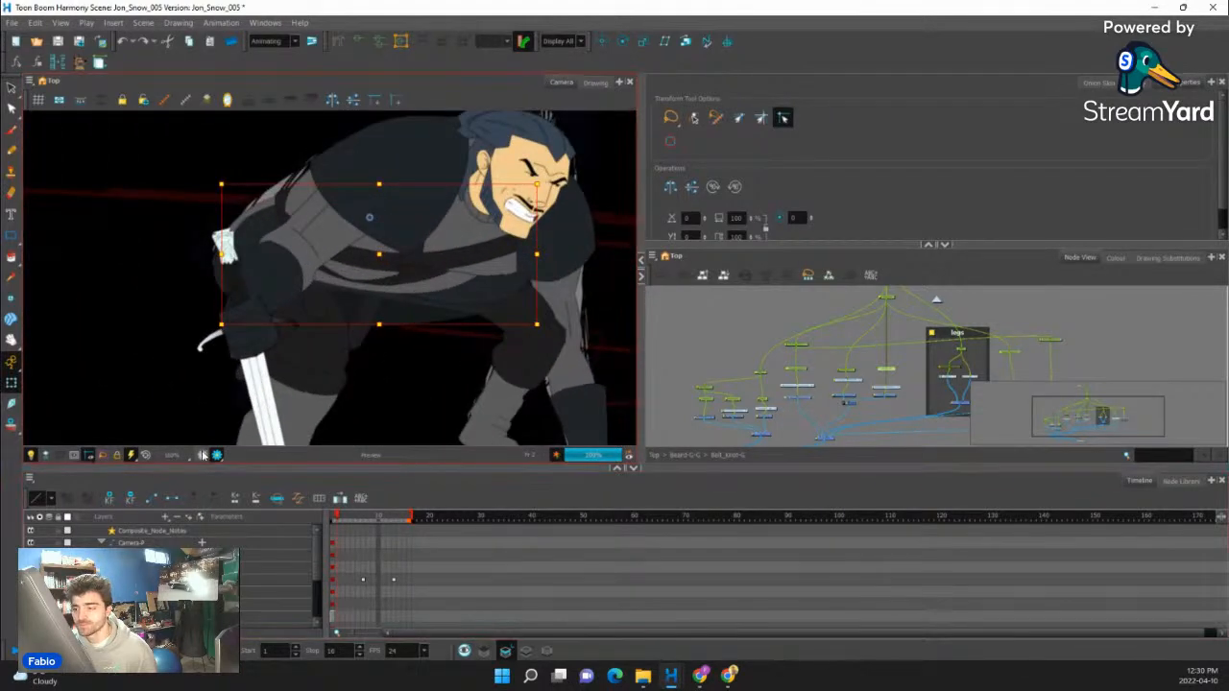
left_click(203, 455)
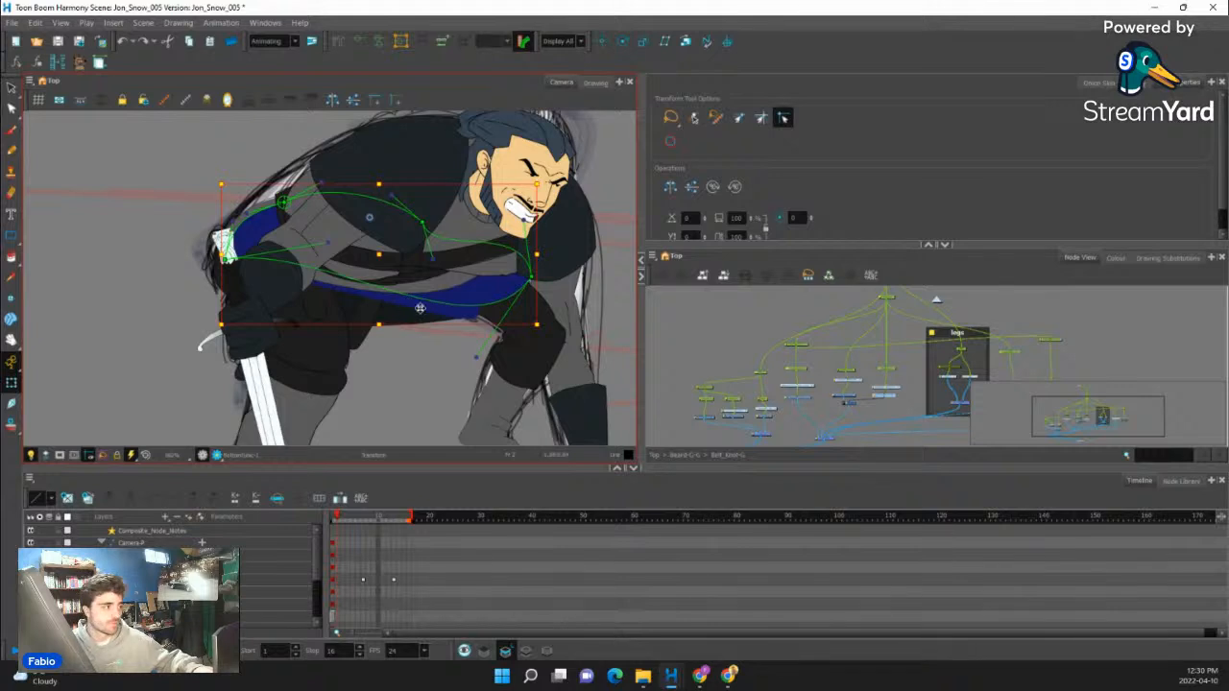
- Adjust the lower curve handles and rear corner of the bottom tunic to smooth its hem across the thighs
left_click_drag(328, 243, 333, 300)
left_click_drag(479, 357, 479, 332)
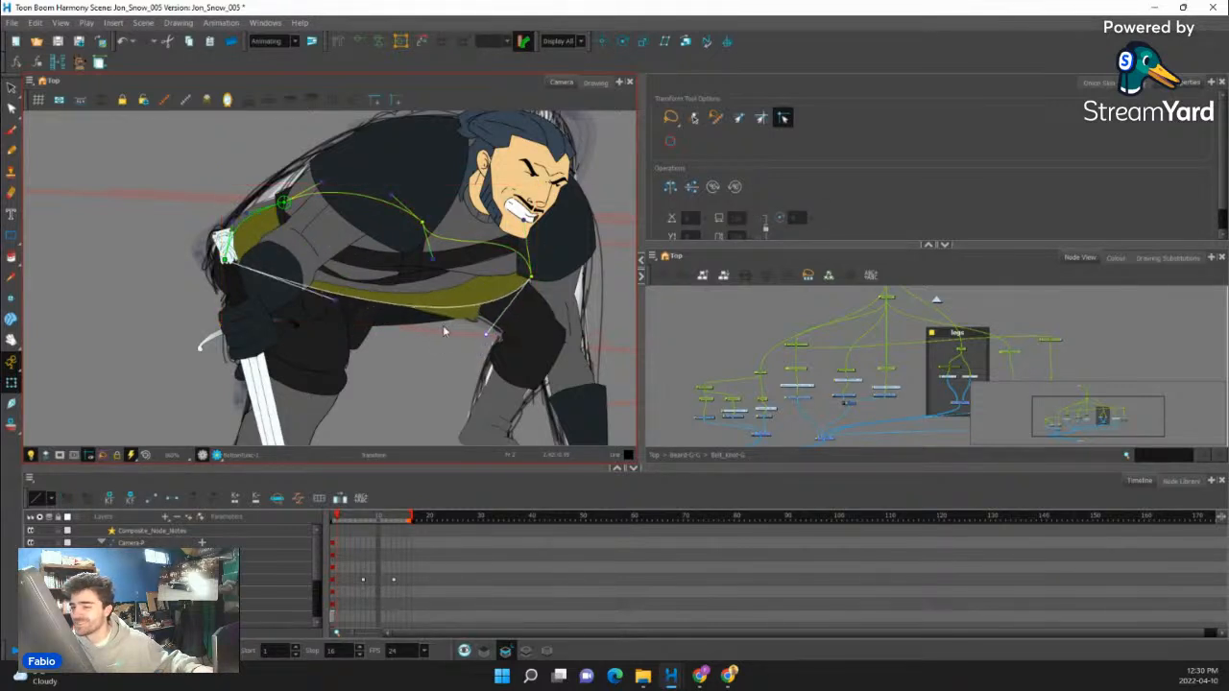
left_click_drag(228, 260, 302, 302)
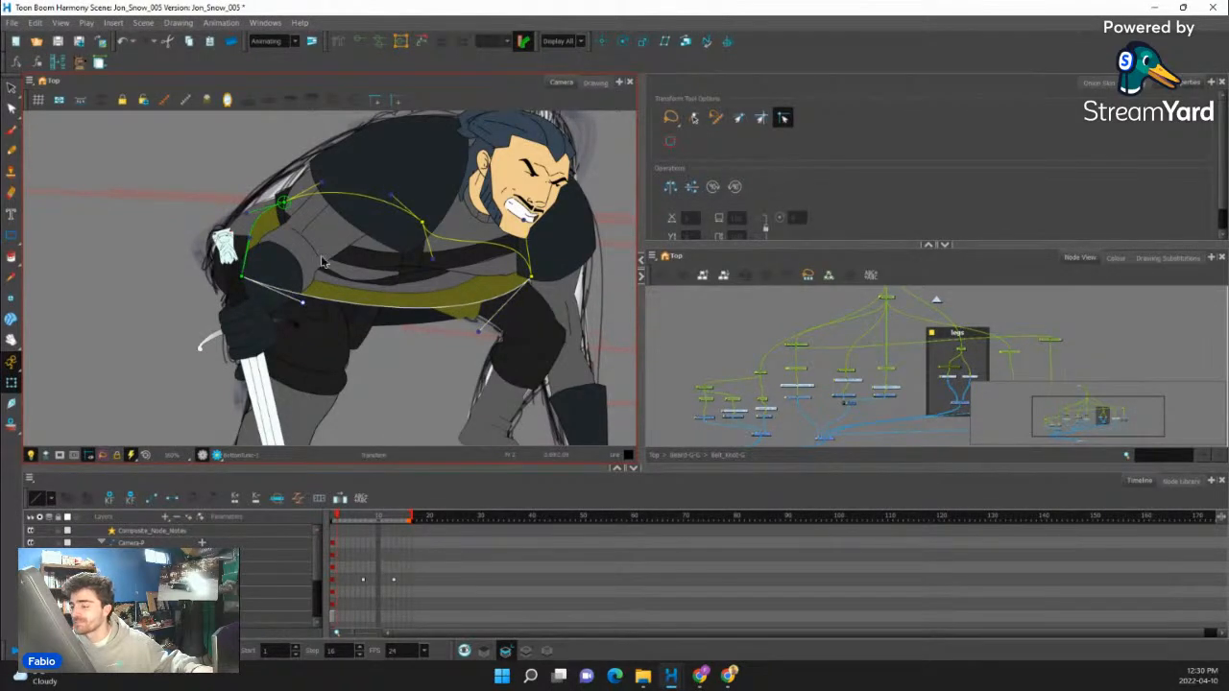
- Round the rear edge of the bottom tunic behind the arm and move its back corner up beside the sword hilt
scroll(255, 230, "up", 4)
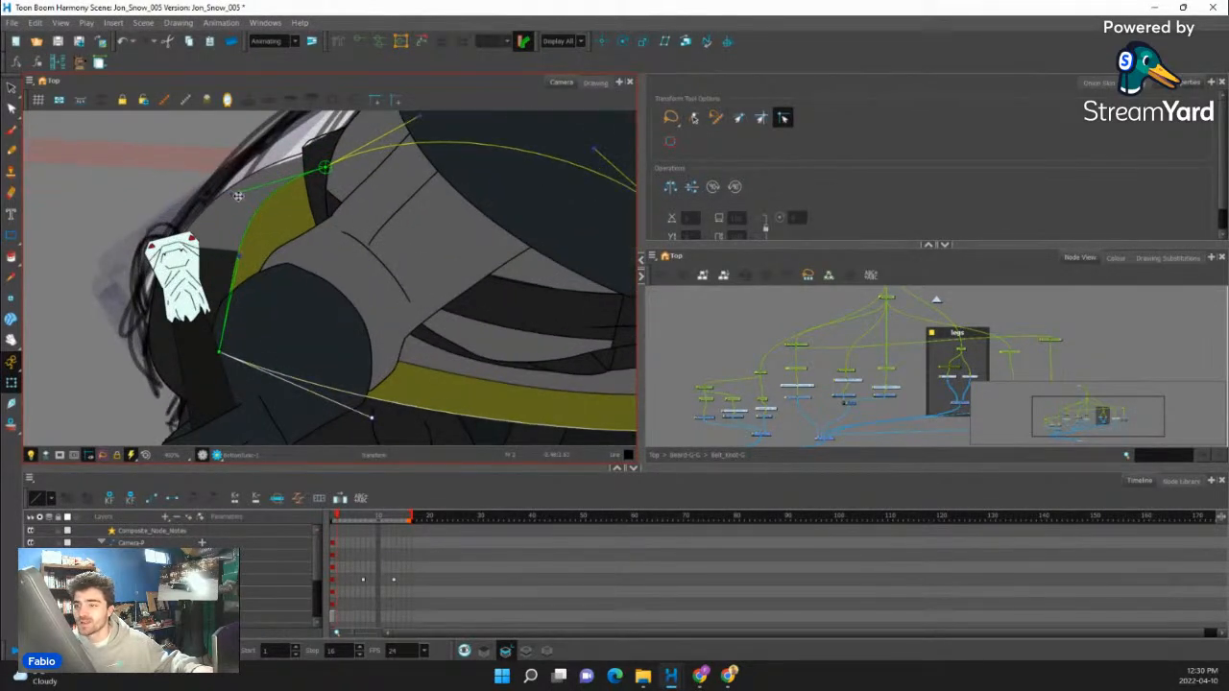
left_click_drag(237, 196, 251, 196)
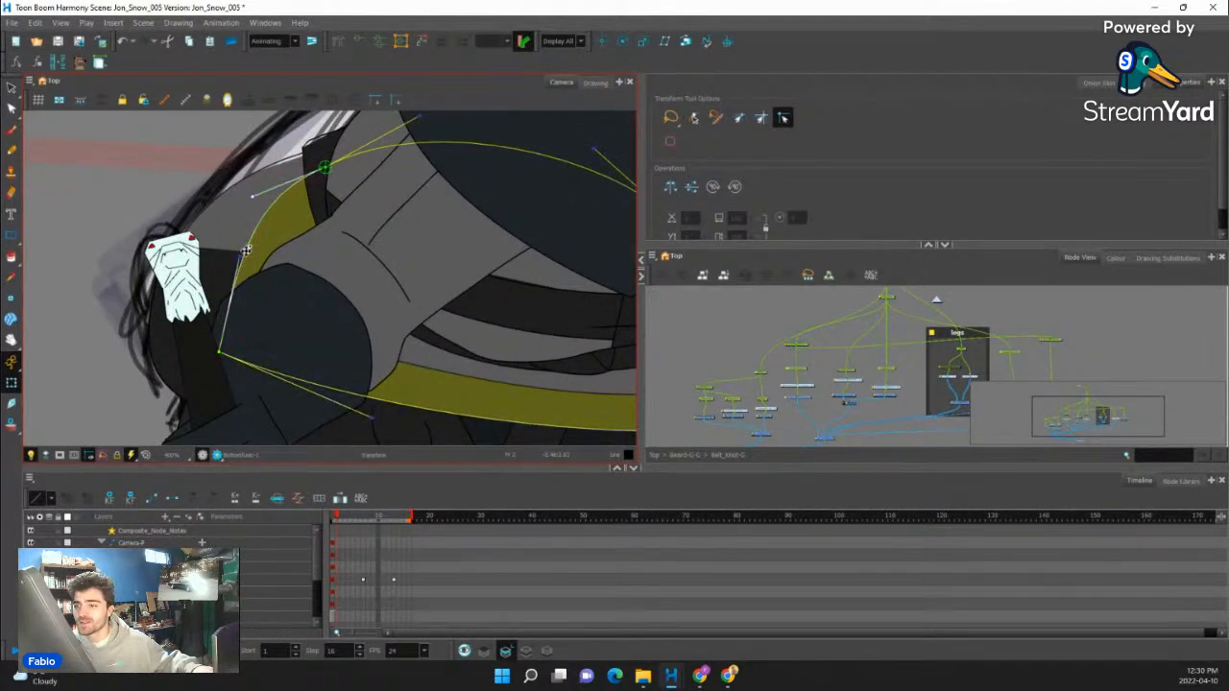
left_click_drag(232, 257, 216, 237)
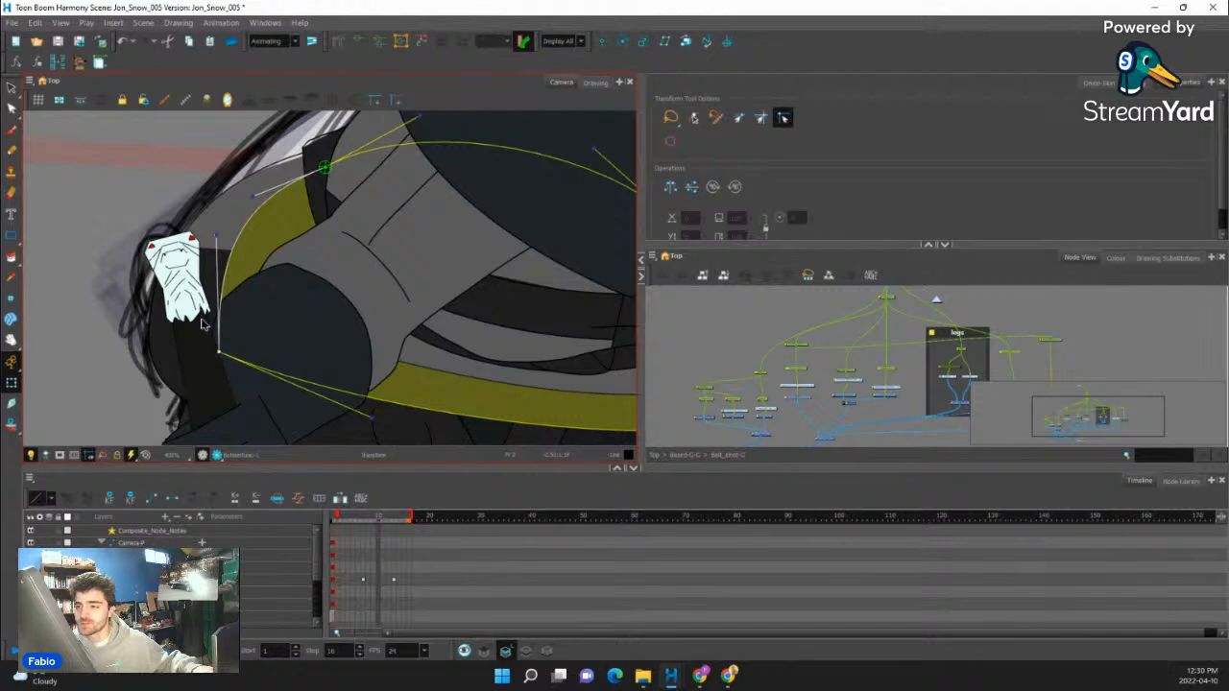
left_click_drag(219, 351, 202, 316)
scroll(205, 256, "up", 2)
scroll(216, 262, "down", 3)
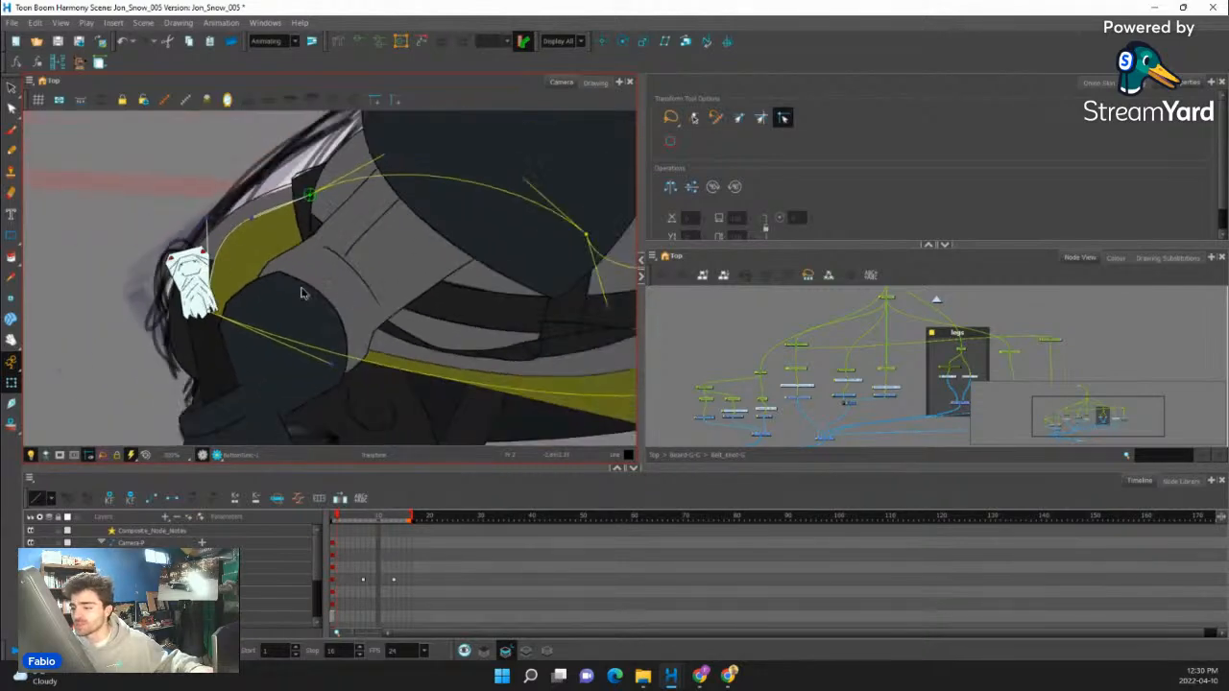
- Bow the bottom tunic's hem downward between the thighs by extending the front corner's curve handle and adjusting the rear handle
scroll(300, 293, "down", 3)
scroll(406, 278, "up", 4)
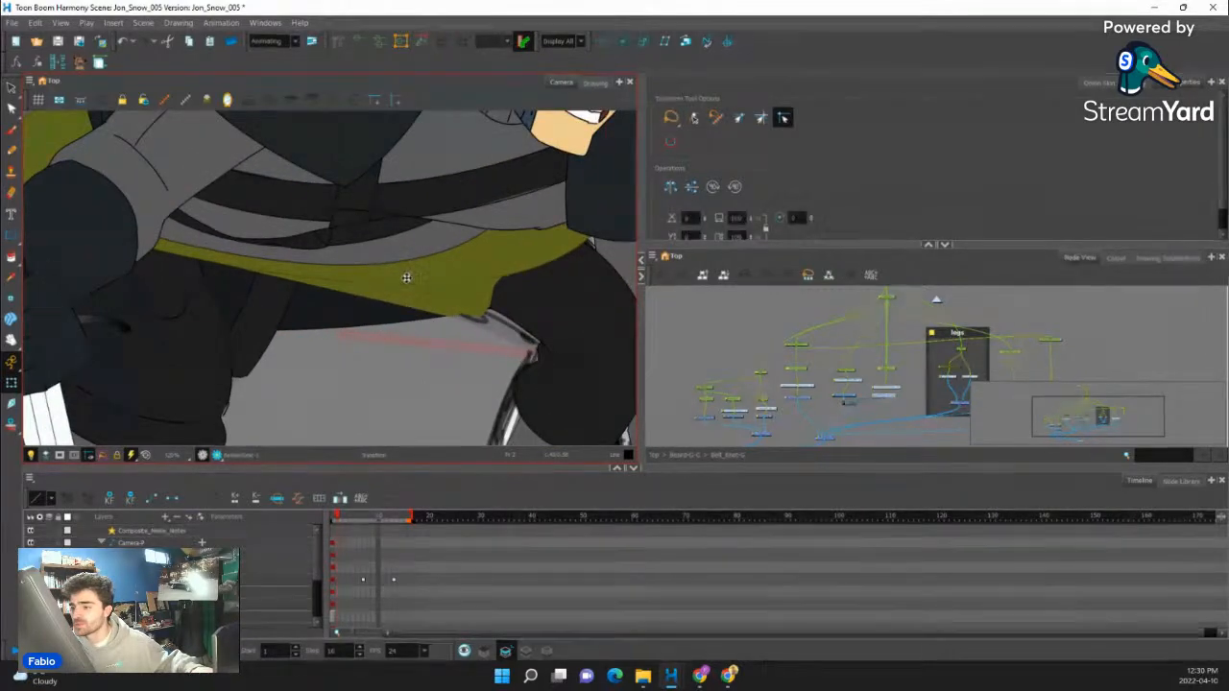
left_click(406, 278)
left_click_drag(486, 344, 460, 430)
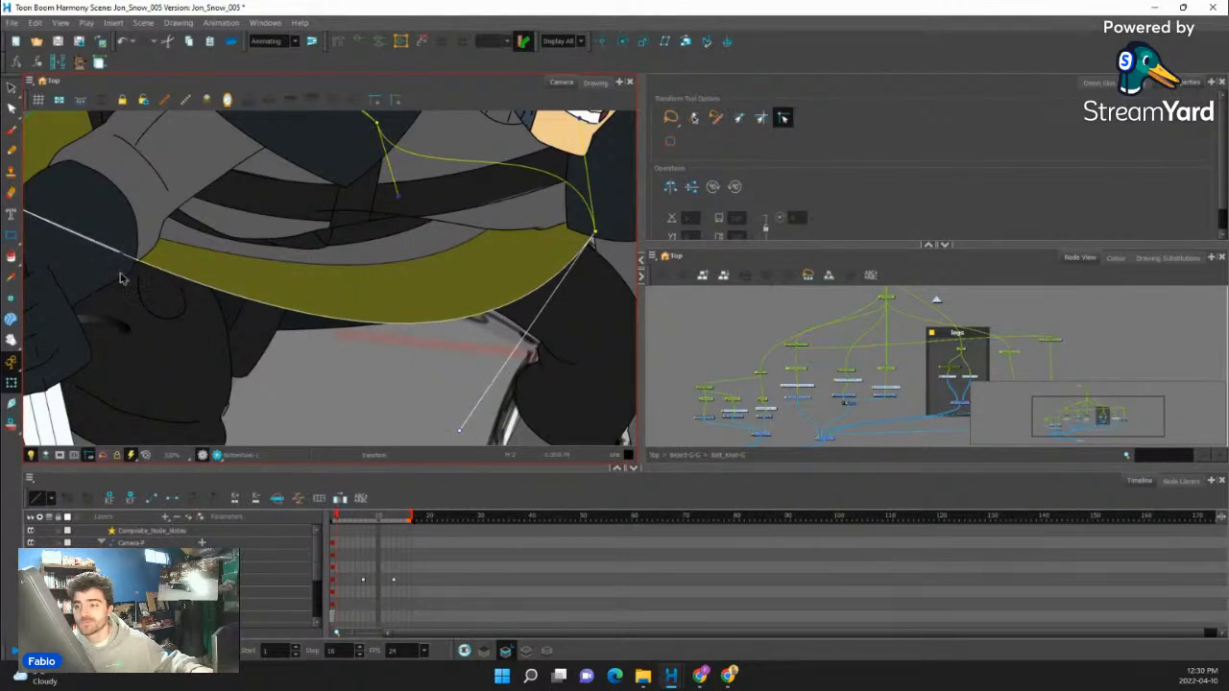
left_click_drag(137, 308, 146, 293)
- Lengthen the rear hem handle of the bottom tunic downward and shift its rear corner slightly inward beside the sword hilt
scroll(240, 273, "down", 3)
left_click(657, 324)
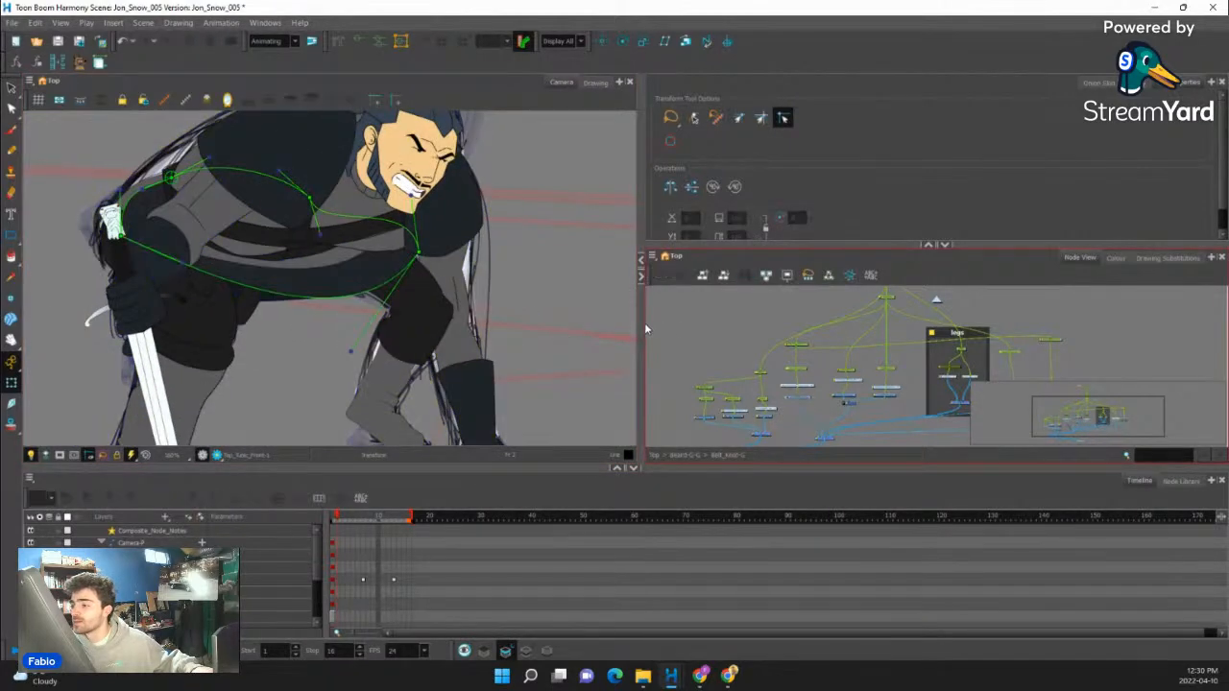
scroll(190, 257, "up", 2)
left_click_drag(175, 266, 182, 307)
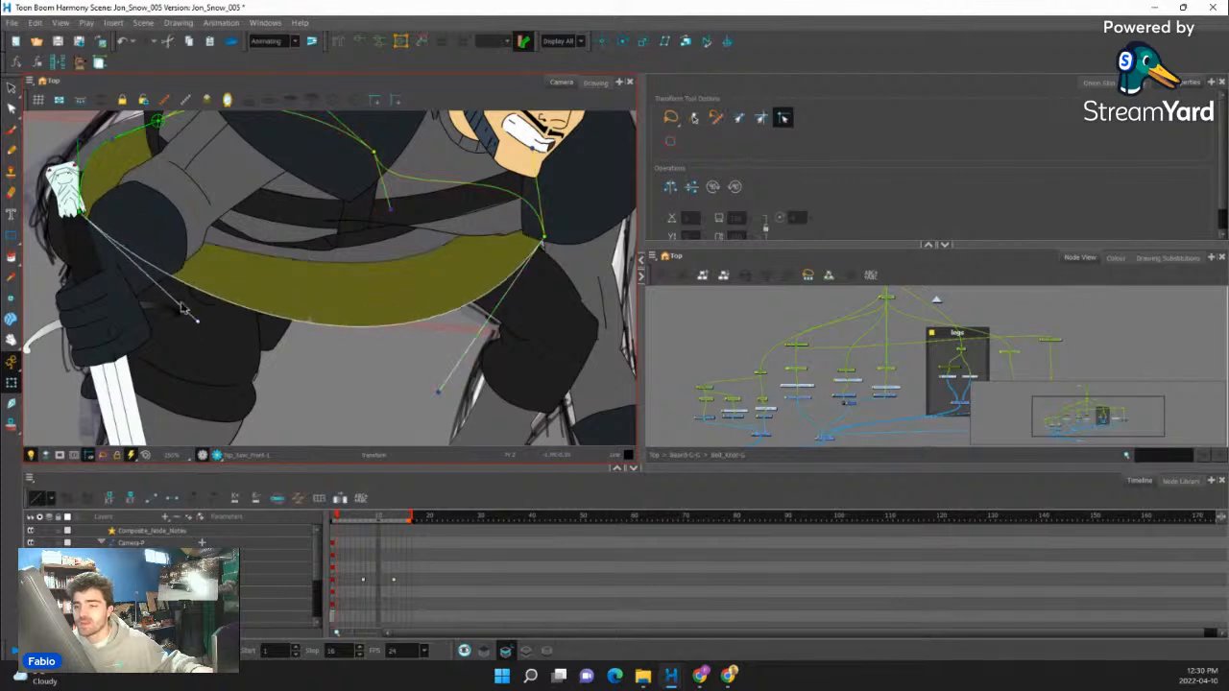
left_click_drag(83, 213, 93, 228)
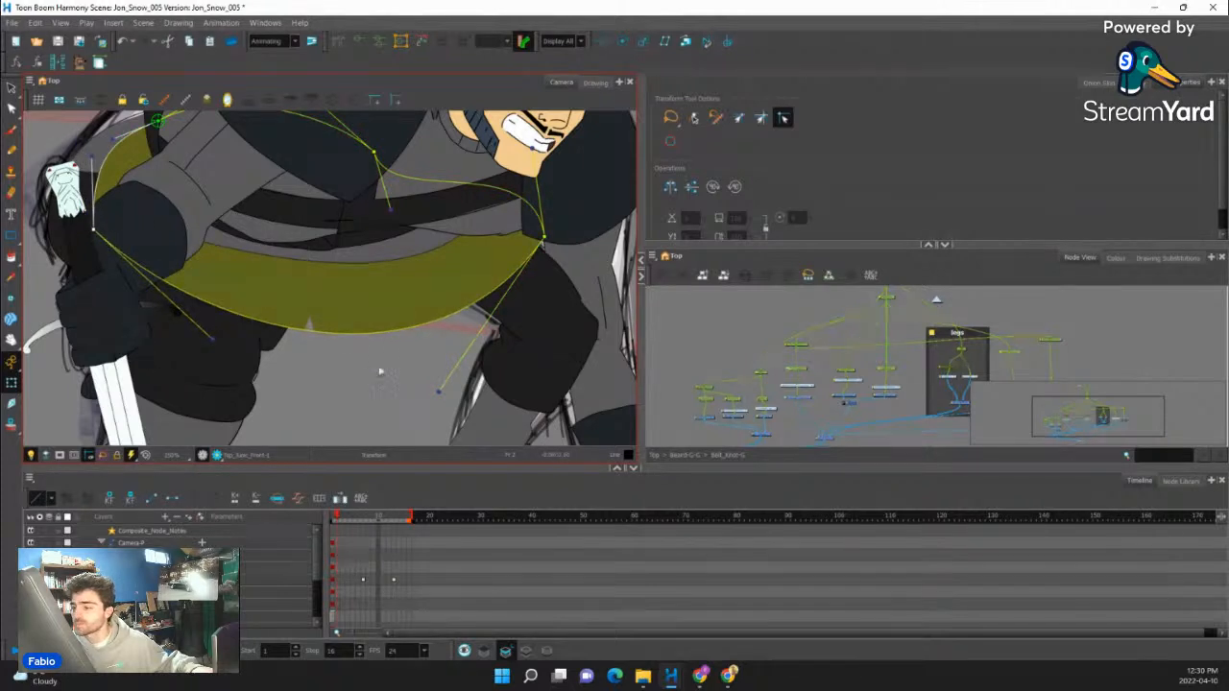
- Select the slit cutout by its node and transform it to open at the middle of the bottom tunic's hem
scroll(313, 326, "up", 5)
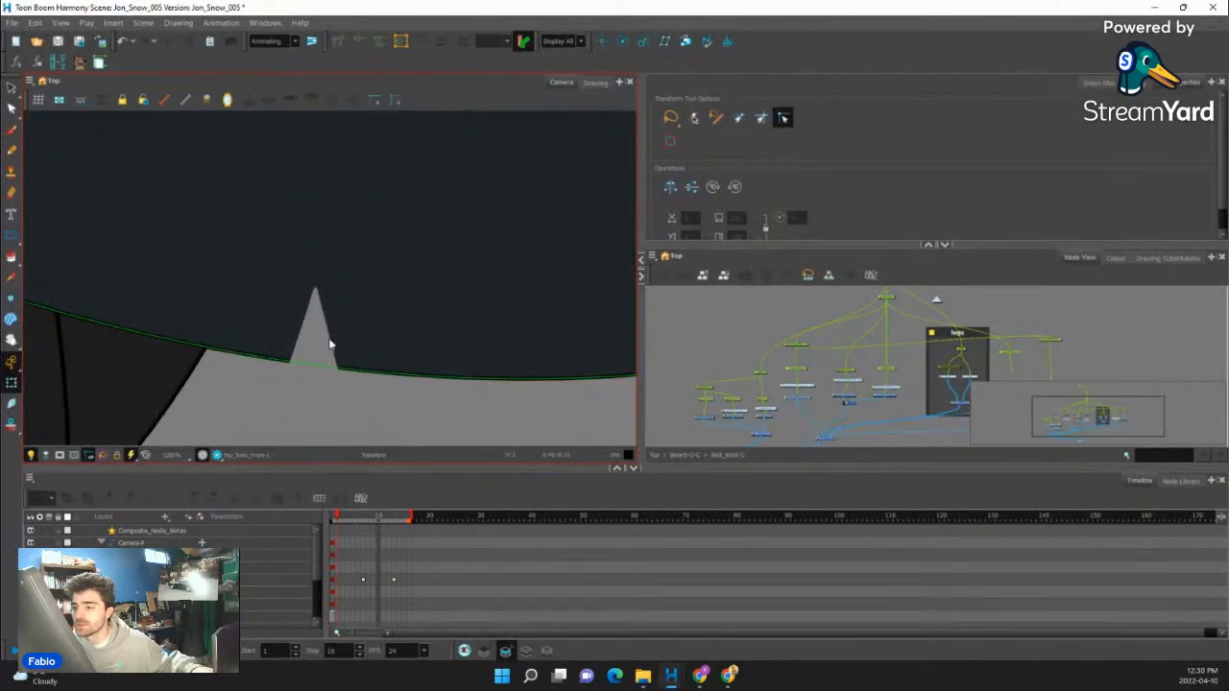
scroll(327, 341, "up", 3)
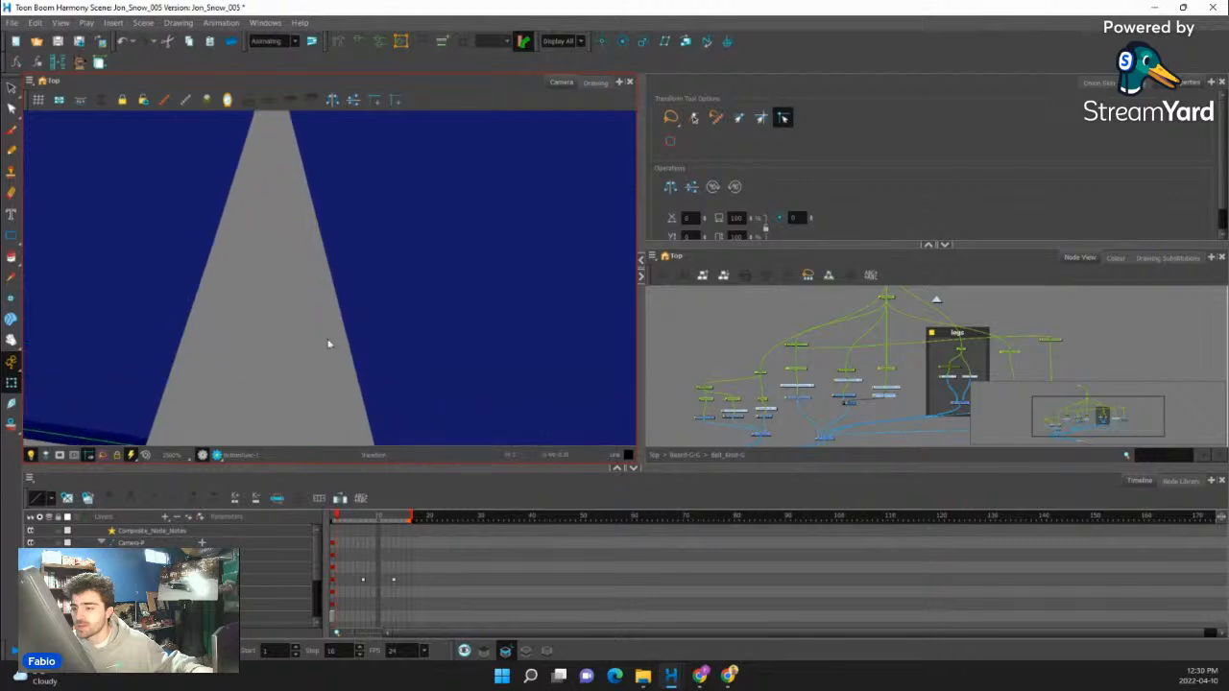
scroll(317, 336, "down", 6)
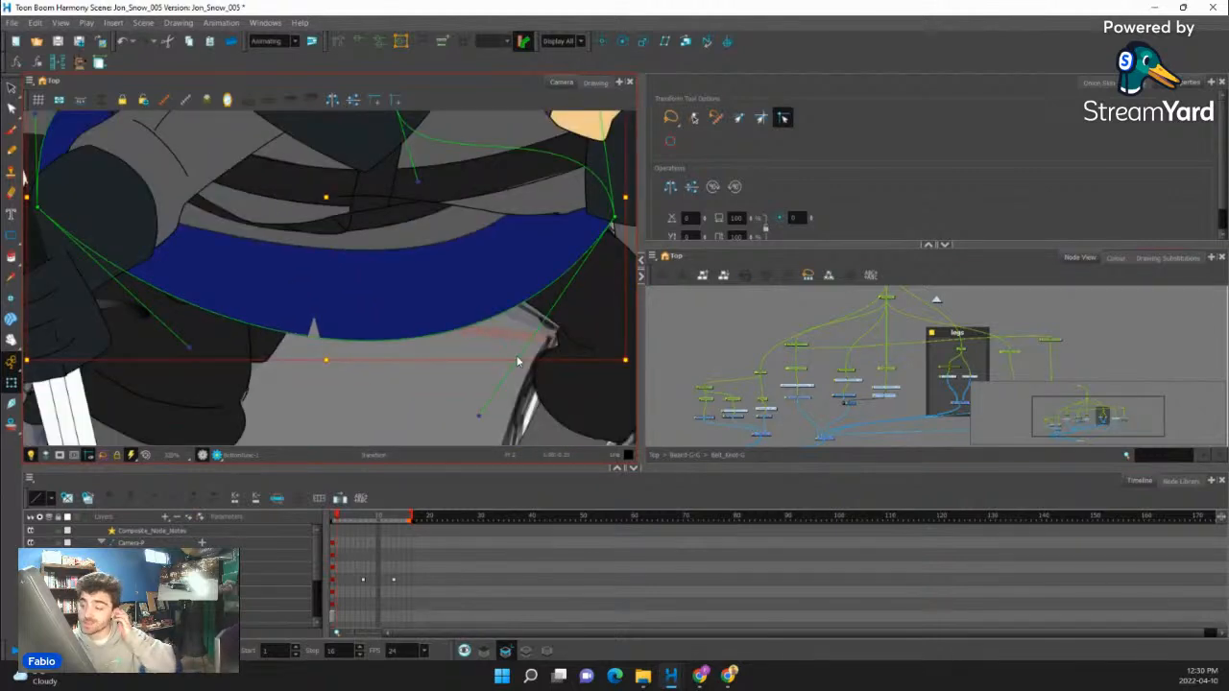
scroll(849, 372, "up", 5)
left_click(843, 371)
scroll(803, 366, "down", 4)
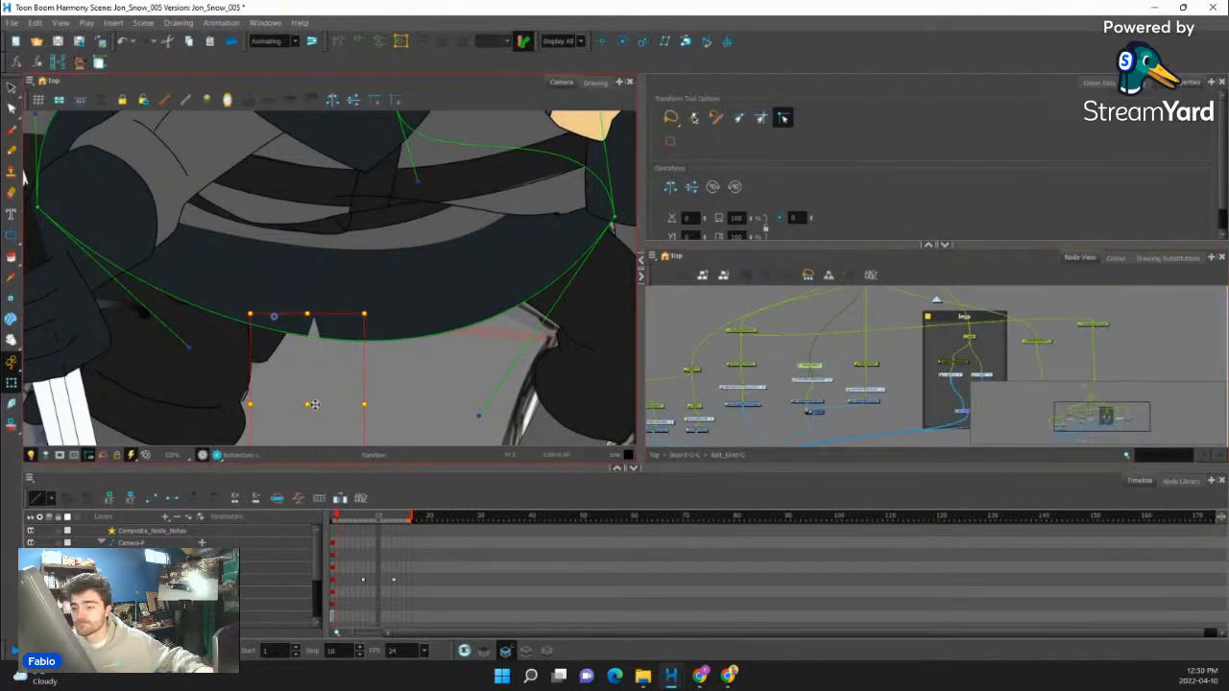
left_click_drag(307, 404, 357, 318)
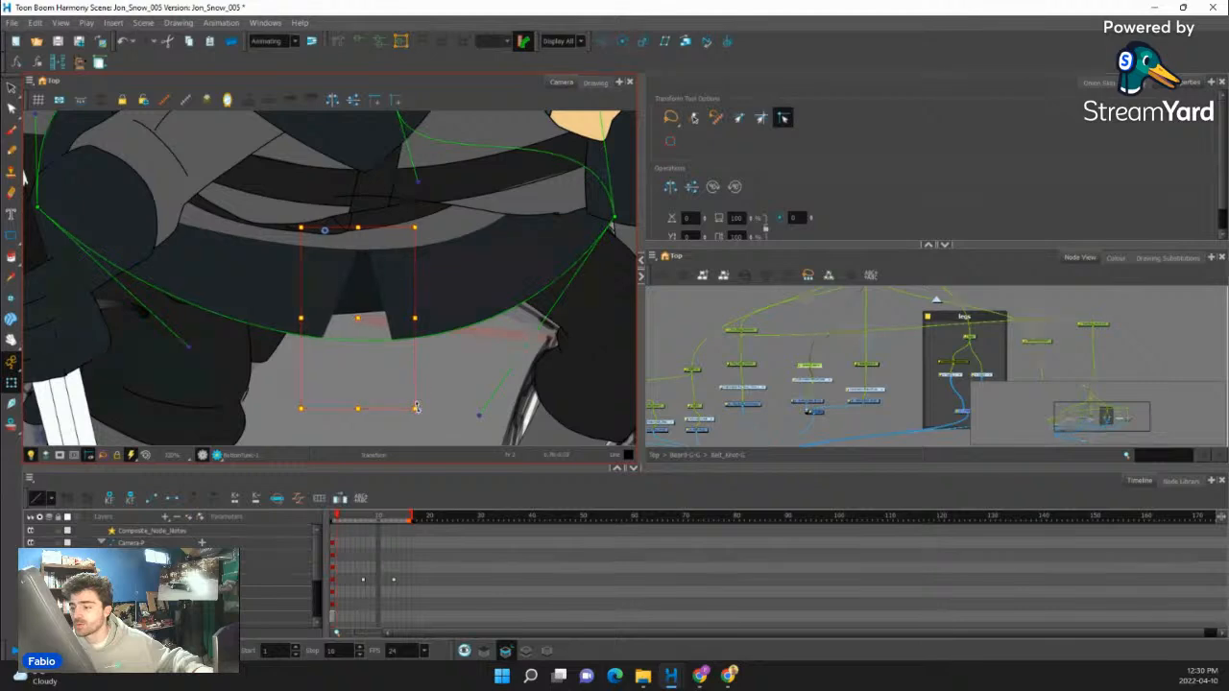
left_click_drag(422, 415, 451, 410)
- Tuck the bottom tunic's rear corner behind the sword hilt and reshape its back edge to follow the sketched outline
scroll(385, 368, "down", 3)
scroll(316, 333, "up", 5)
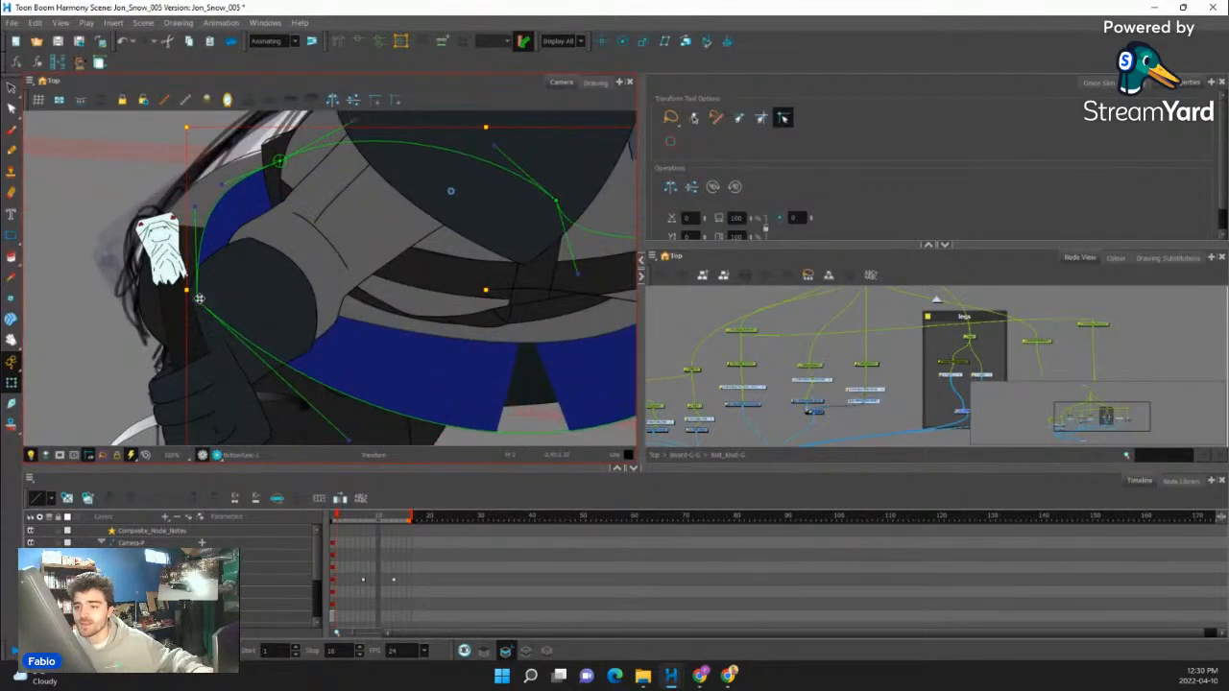
left_click_drag(198, 299, 191, 270)
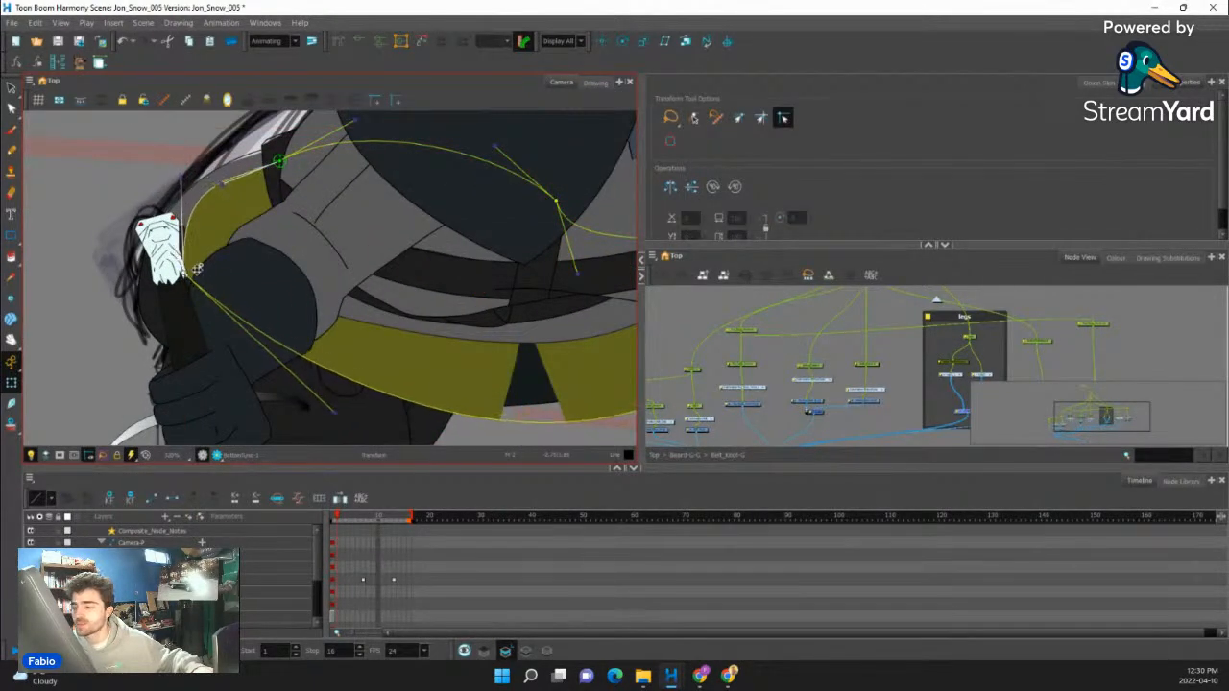
scroll(275, 351, "down", 2)
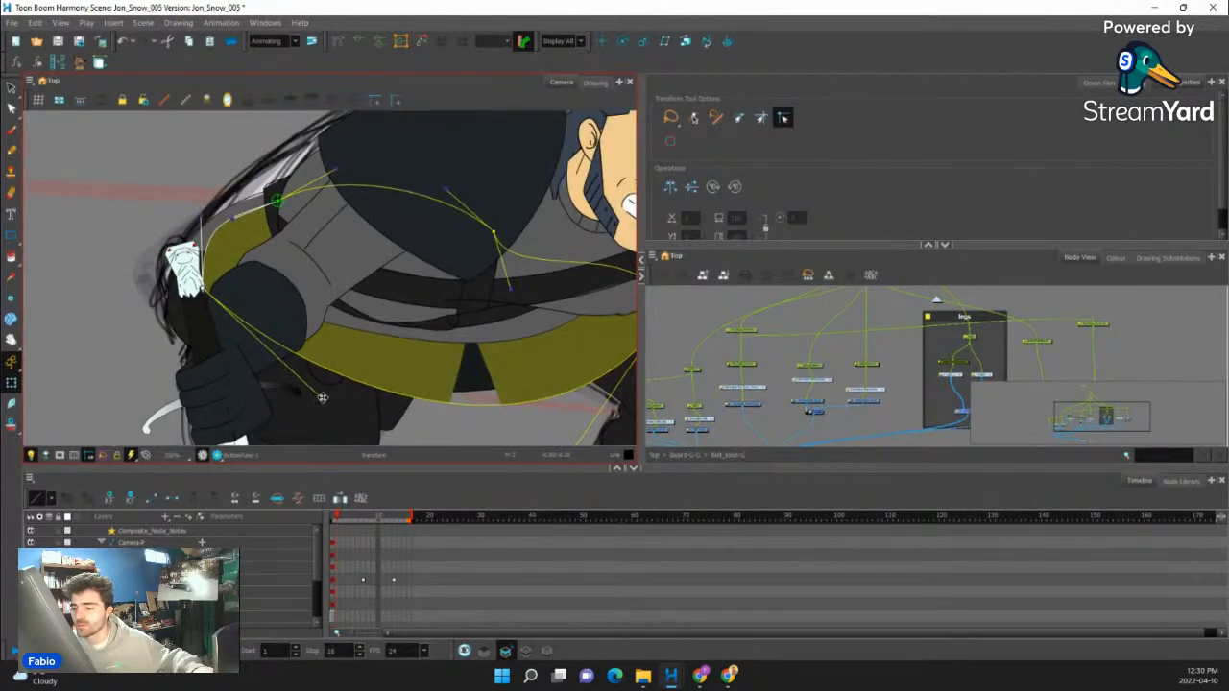
scroll(445, 416, "down", 5)
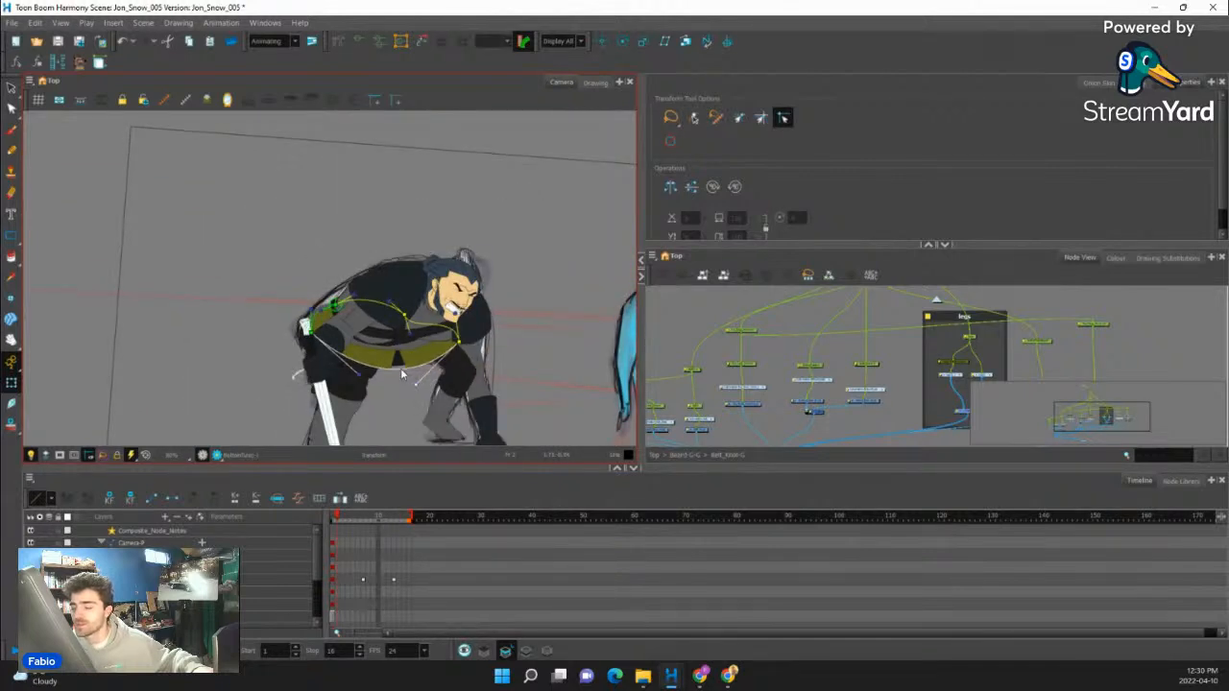
scroll(400, 368, "up", 6)
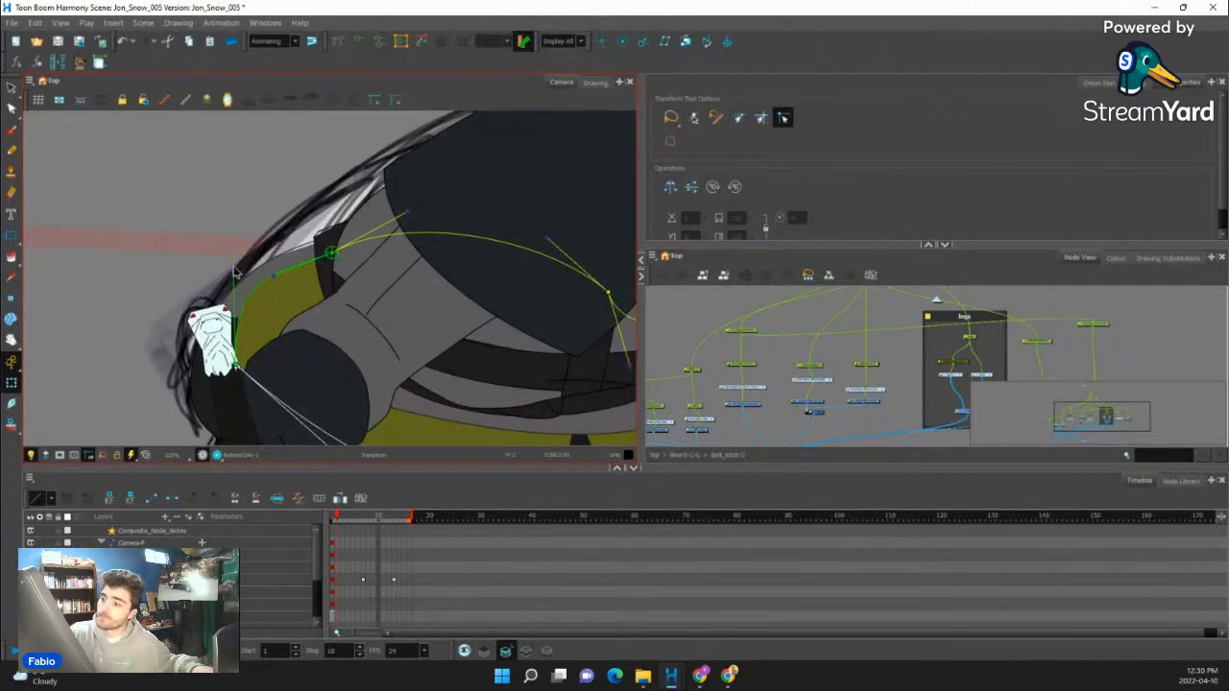
left_click_drag(234, 273, 327, 247)
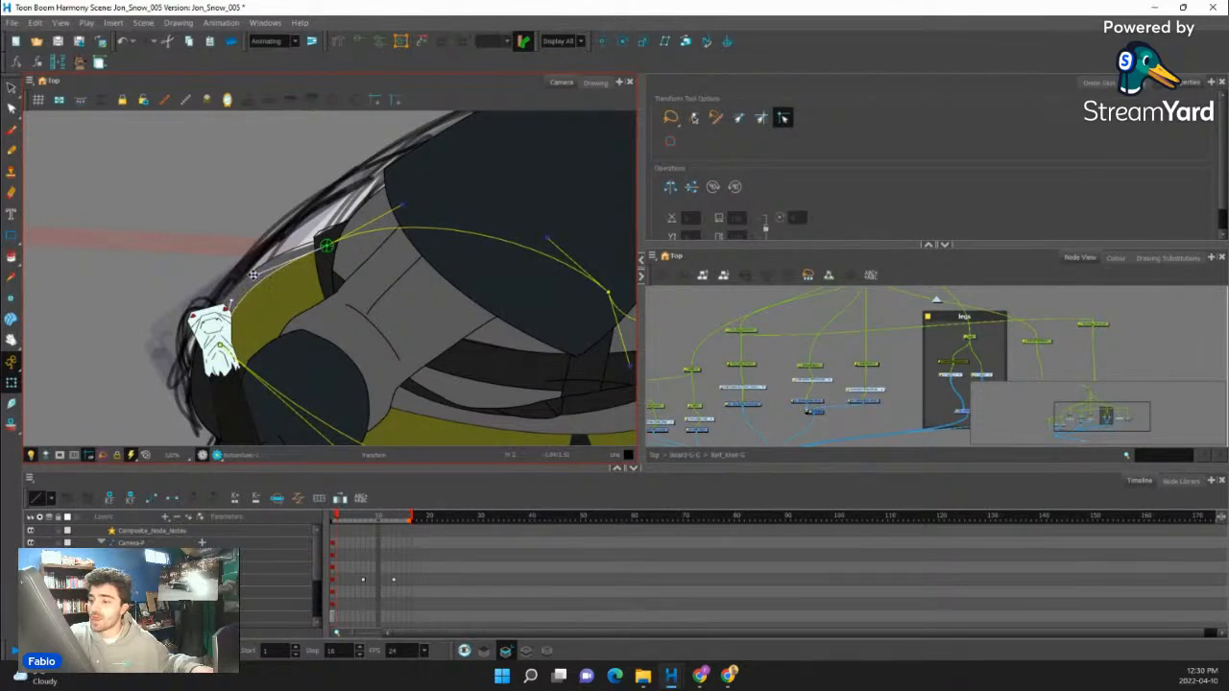
left_click(398, 247)
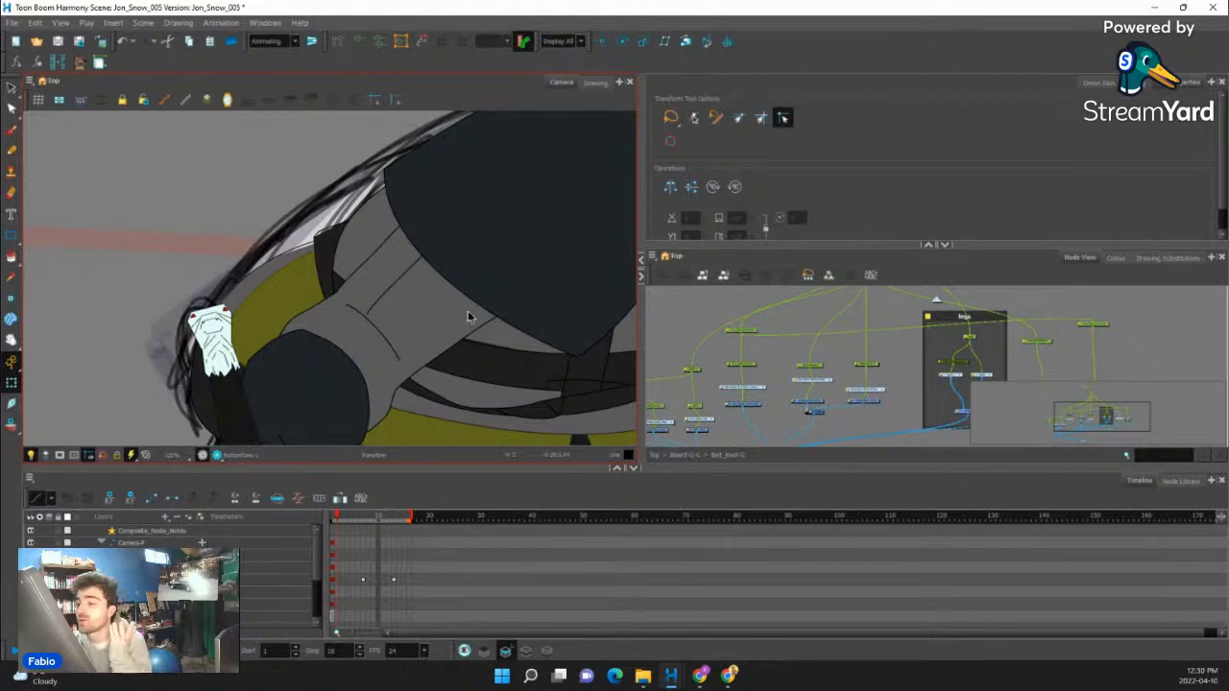
- Select the front gray tunic piece above the dark hem and adjust its lower curve and corners to follow the waist
scroll(430, 336, "down", 3)
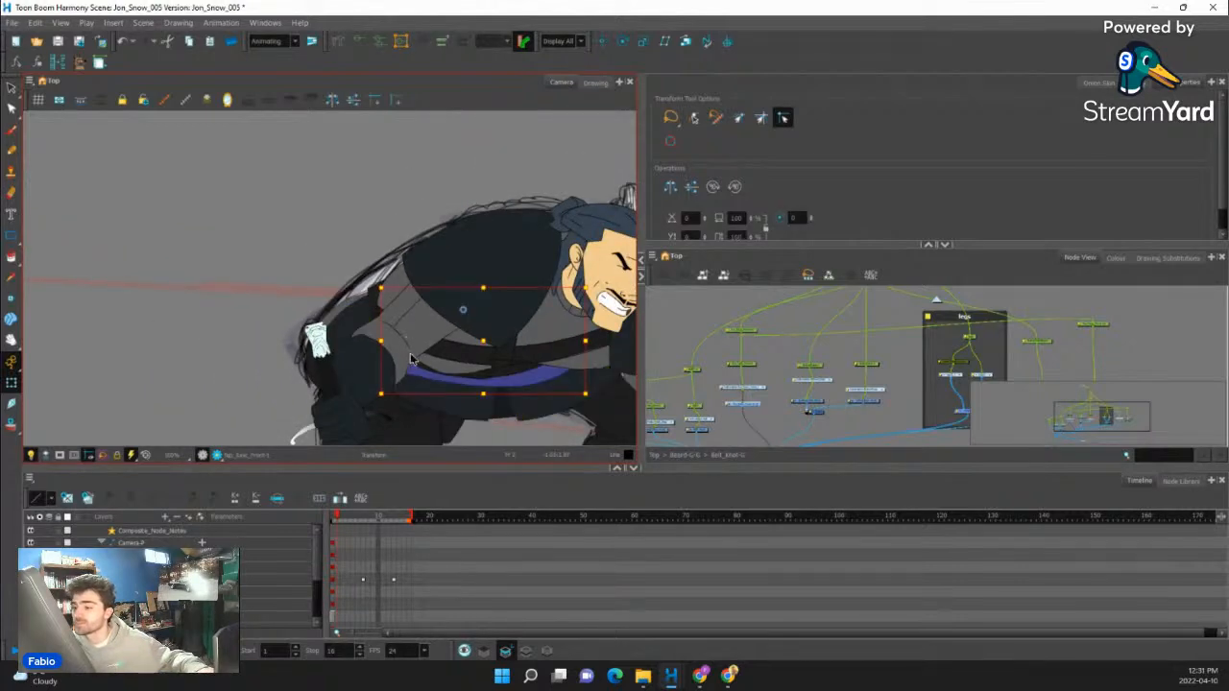
scroll(403, 363, "up", 2)
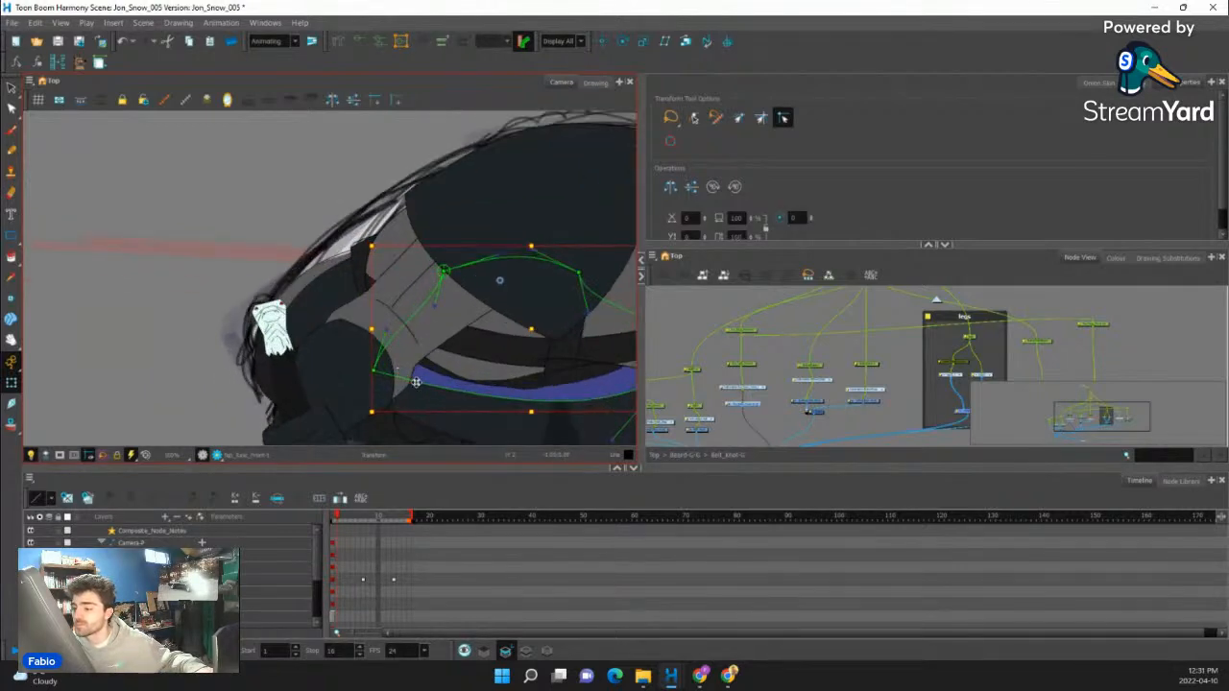
left_click_drag(415, 382, 416, 412)
scroll(396, 348, "down", 5)
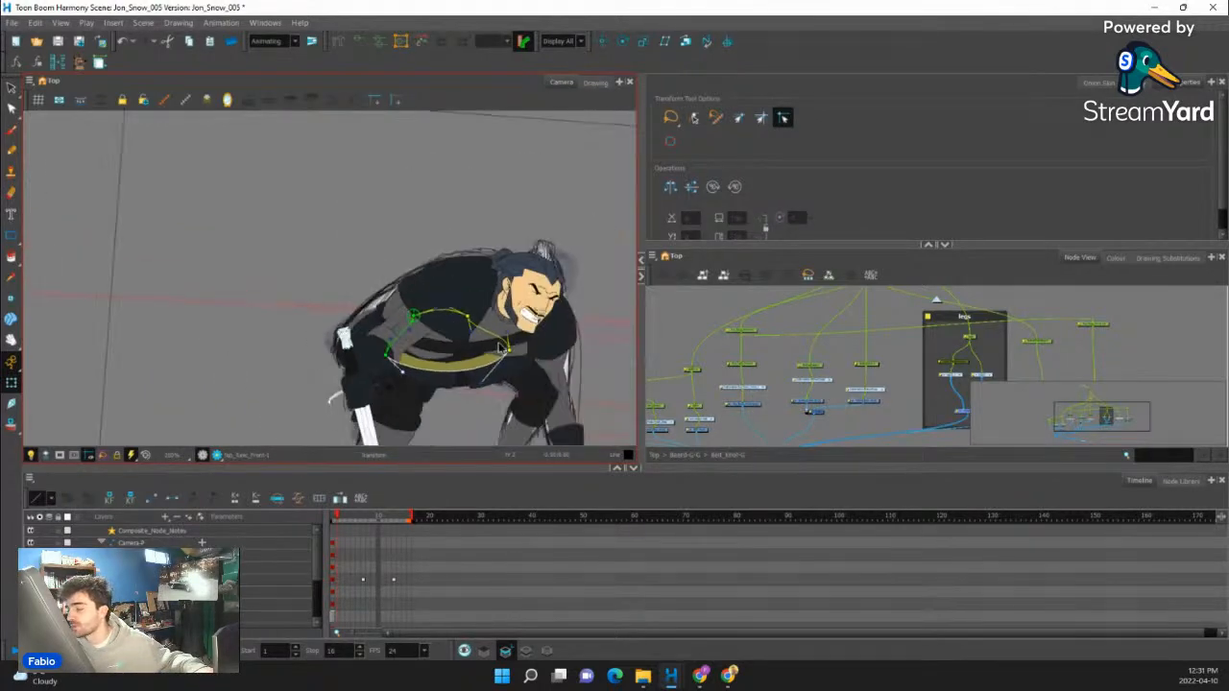
scroll(490, 356, "up", 4)
left_click_drag(501, 365, 487, 366)
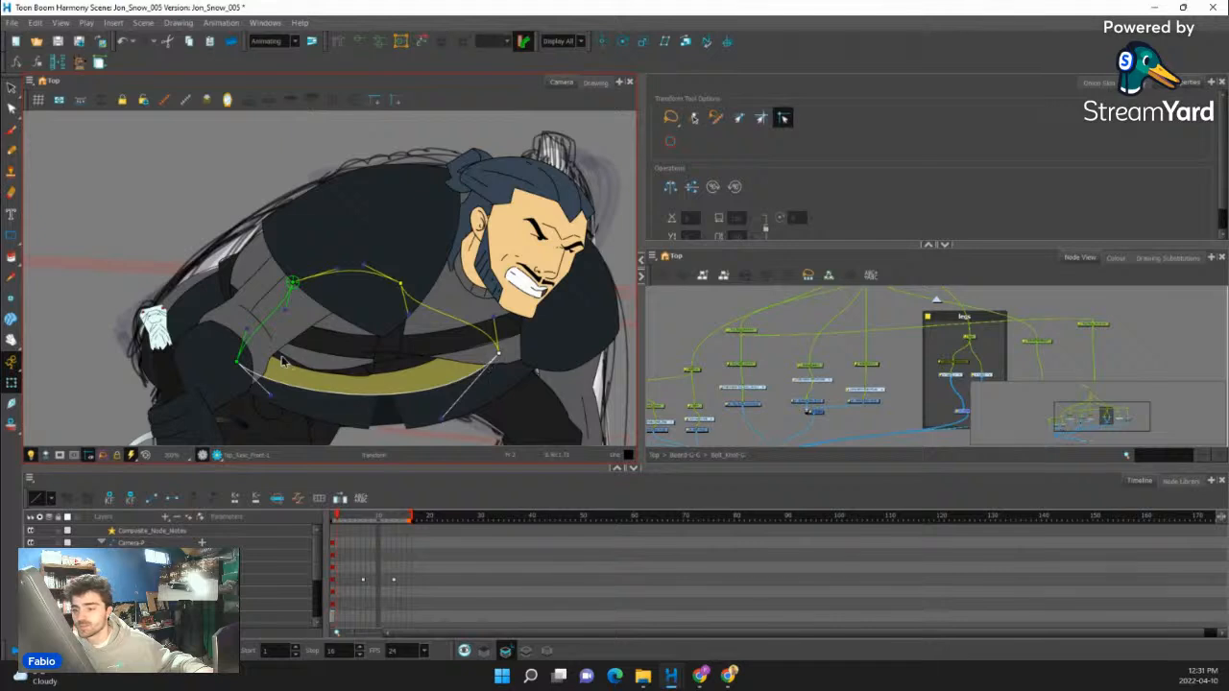
- Pull the upper deformer points of the front gray tunic piece down under the chest and nudge its front corner outward
left_click(237, 363)
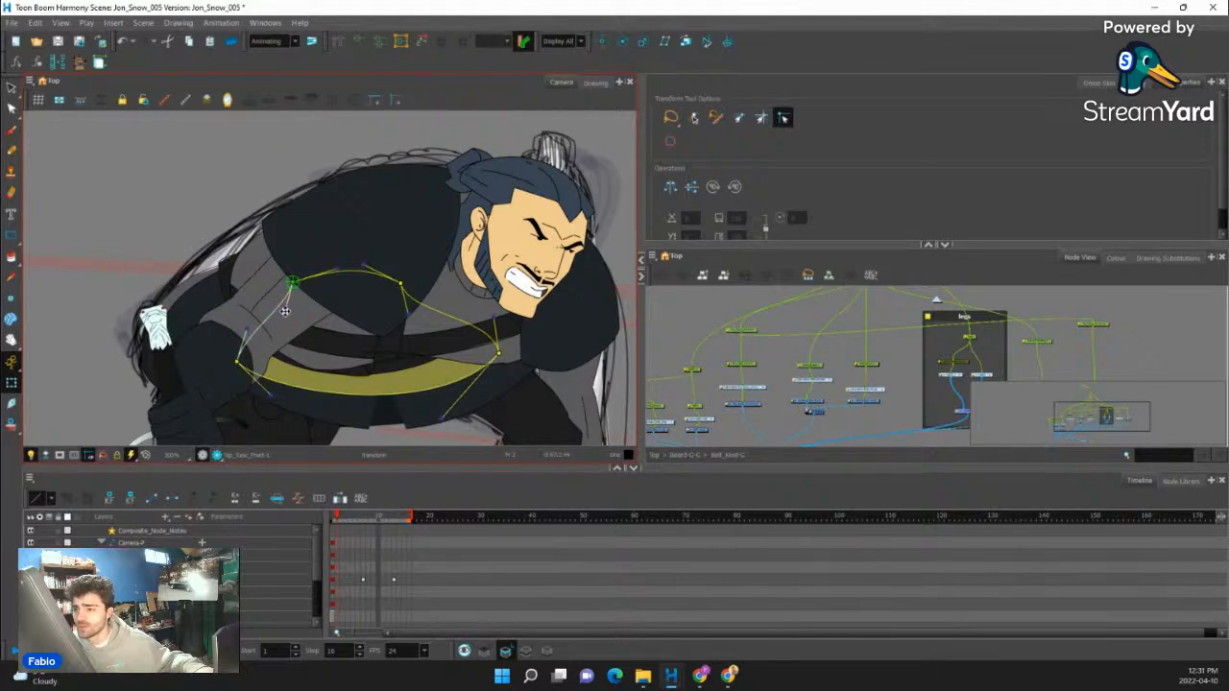
mouse_move(284, 310)
left_mouse_down()
mouse_move(269, 298)
mouse_move(283, 329)
left_mouse_up()
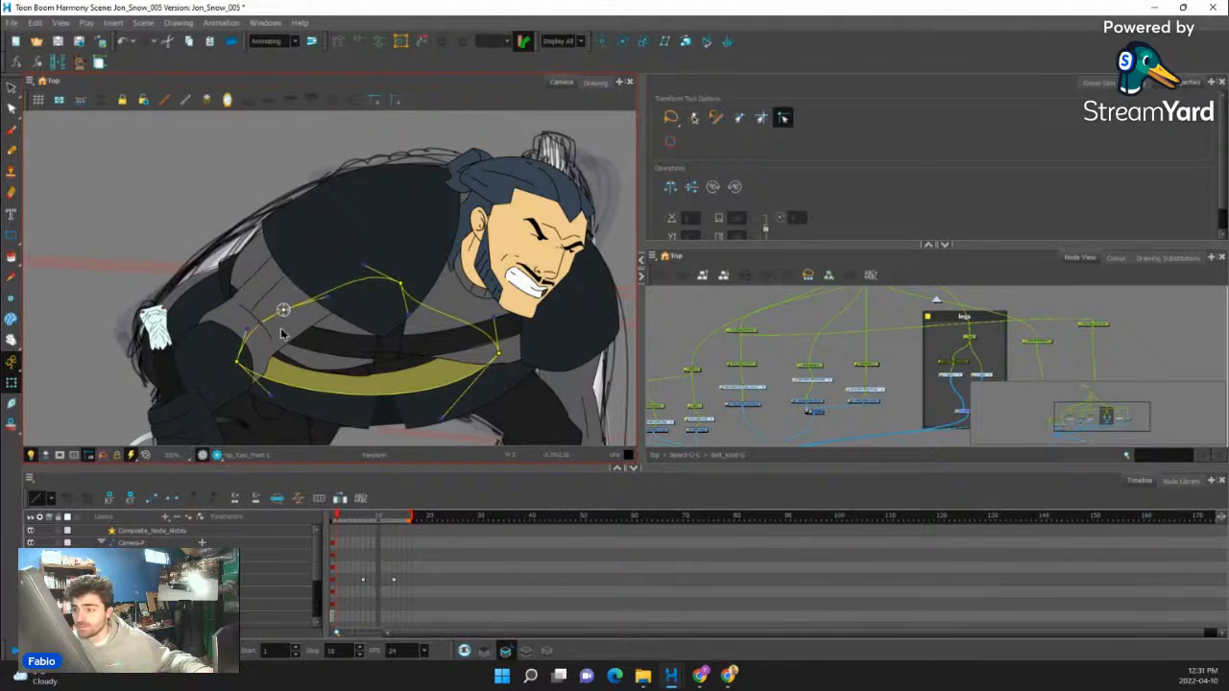
left_click(395, 284)
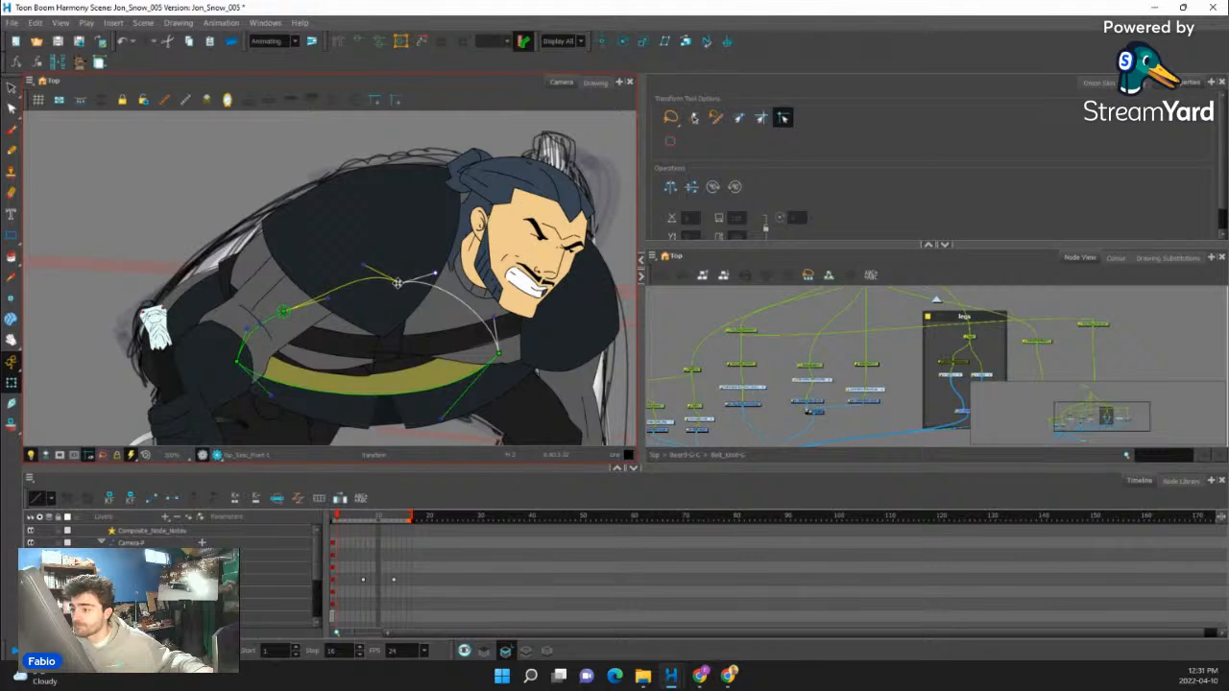
left_click_drag(396, 283, 442, 326)
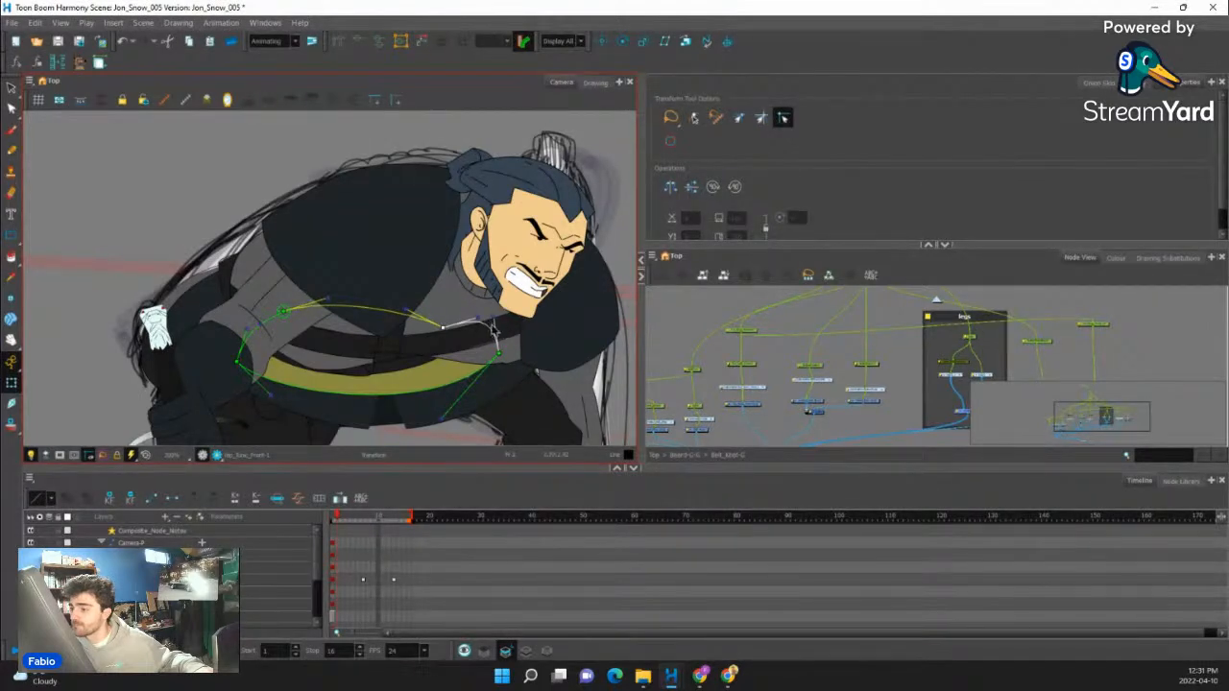
left_click_drag(498, 354, 504, 362)
- Move the belt knot toward the center of the waist and place the hanging strap directly beneath it
left_click(389, 337)
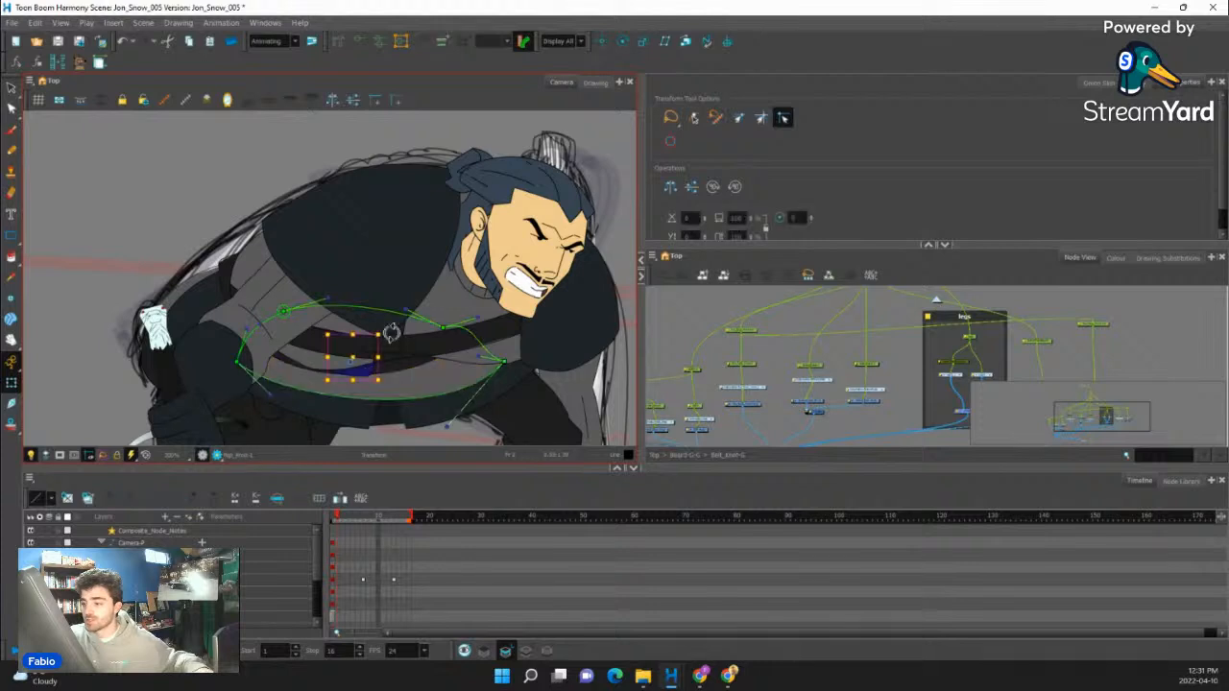
left_click_drag(364, 369, 434, 352)
key("space")
left_click(337, 373)
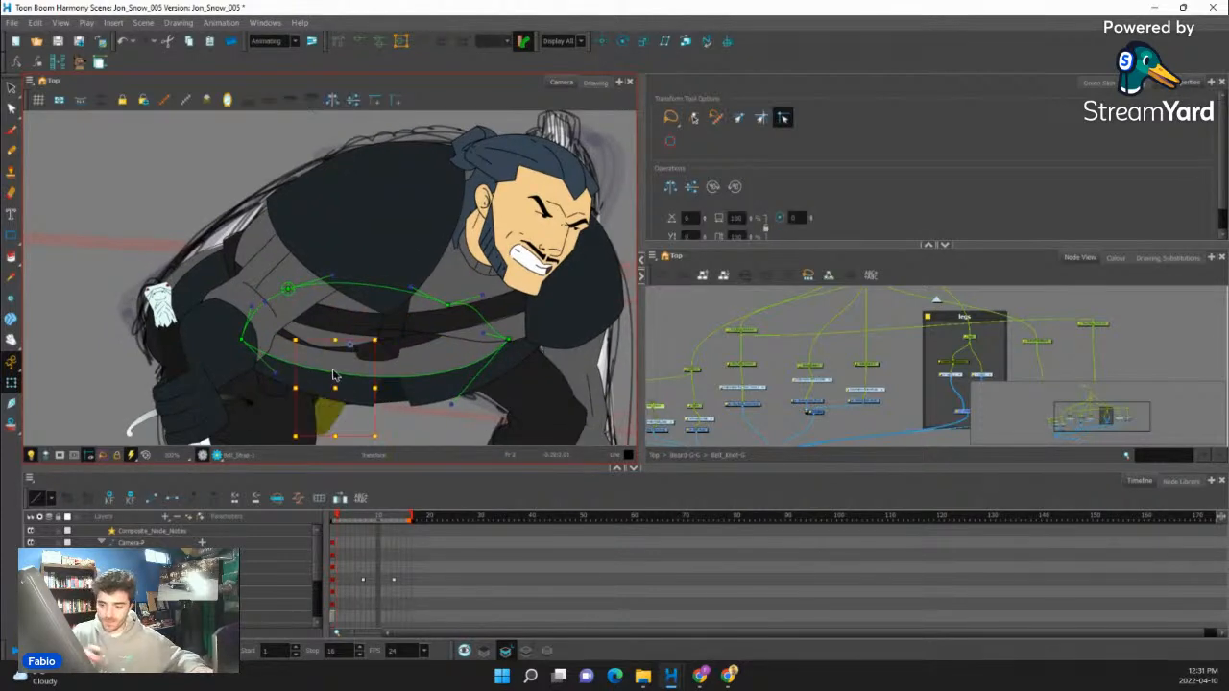
left_click(370, 398)
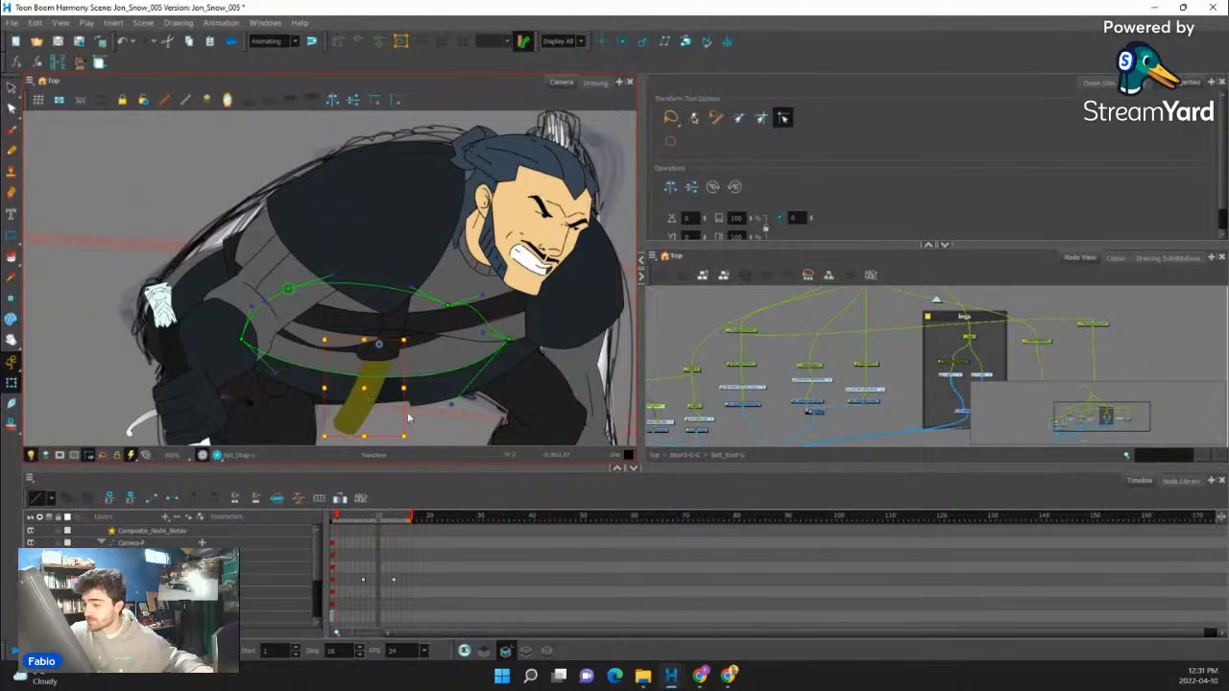
- Reshape the lower belt band with its deformer points and handles so it curves behind the knot, and hide the controls
left_click(387, 336)
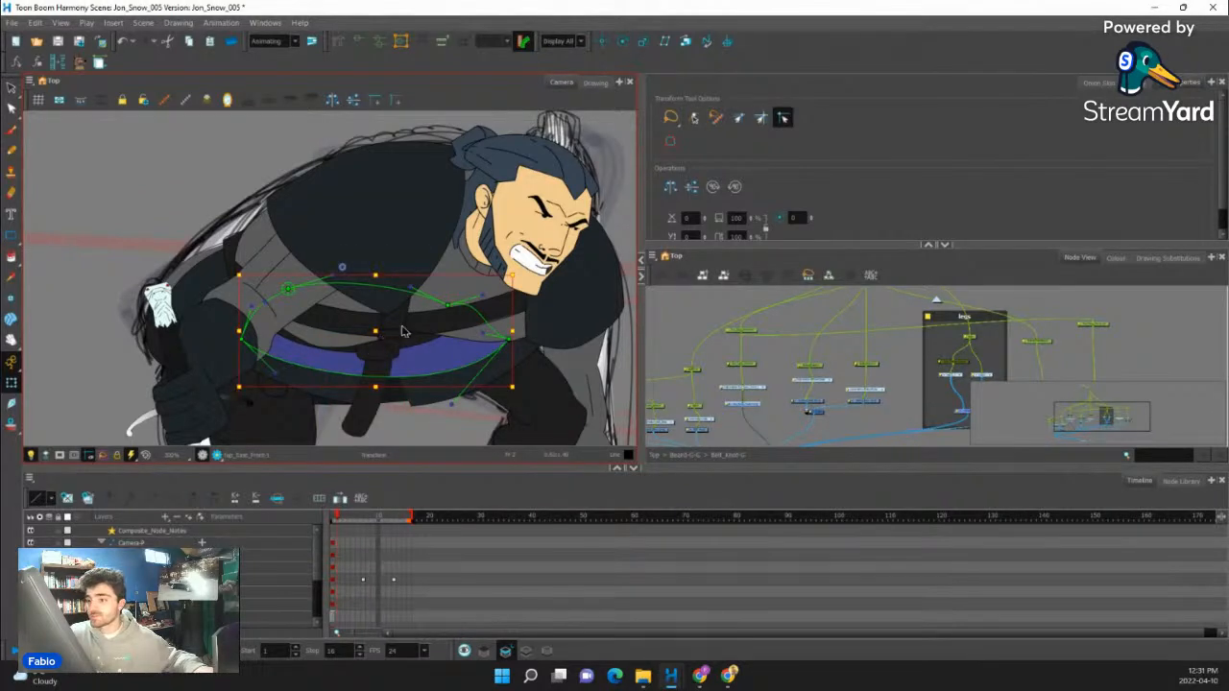
left_click_drag(403, 331, 423, 364)
left_click(286, 260)
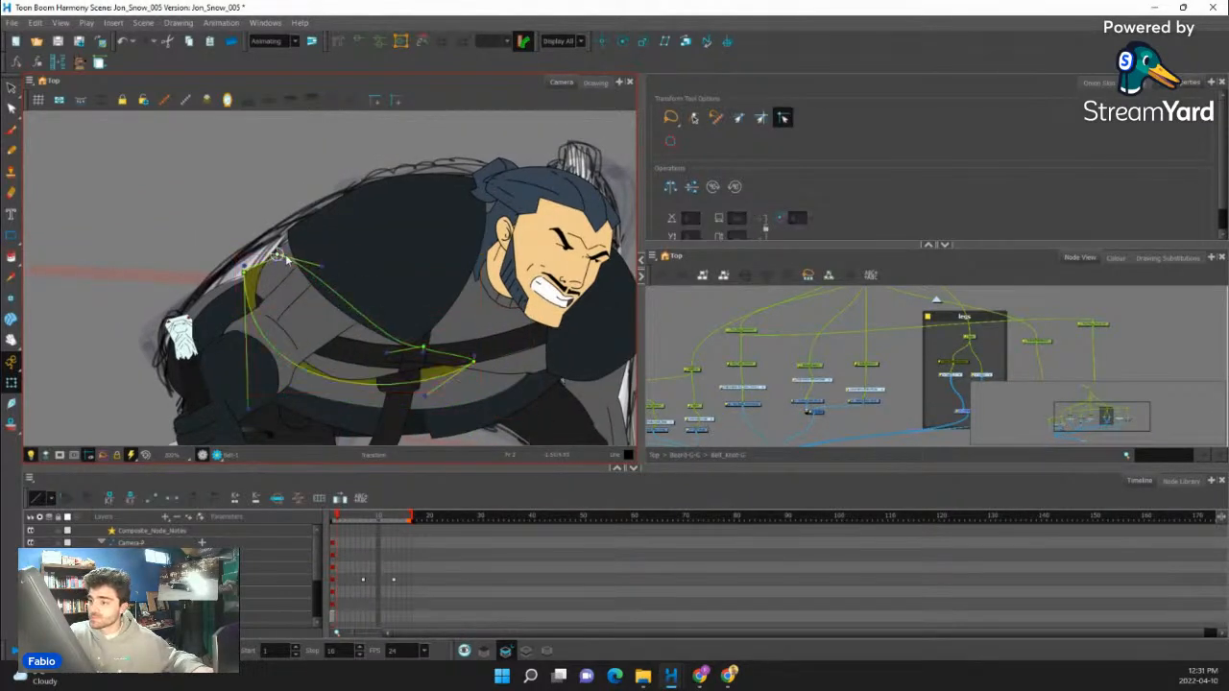
left_click_drag(246, 268, 267, 271)
left_click_drag(269, 402, 252, 423)
mouse_move(473, 362)
left_mouse_down()
mouse_move(525, 372)
mouse_move(490, 361)
left_mouse_up()
key("shift+c")
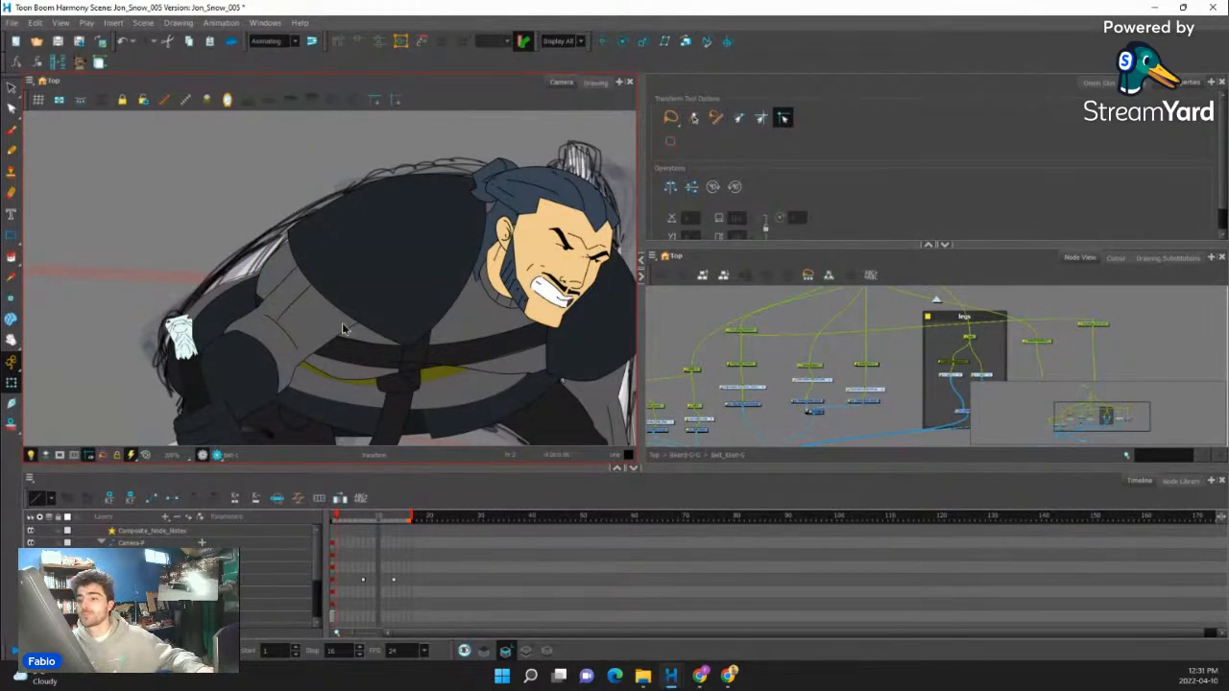
- Select the rear gray tunic piece behind the arm and bring it forward in the layer order
scroll(344, 329, "down", 2)
scroll(295, 269, "down", 2)
scroll(269, 300, "up", 3)
left_click(280, 289)
scroll(277, 288, "up", 2)
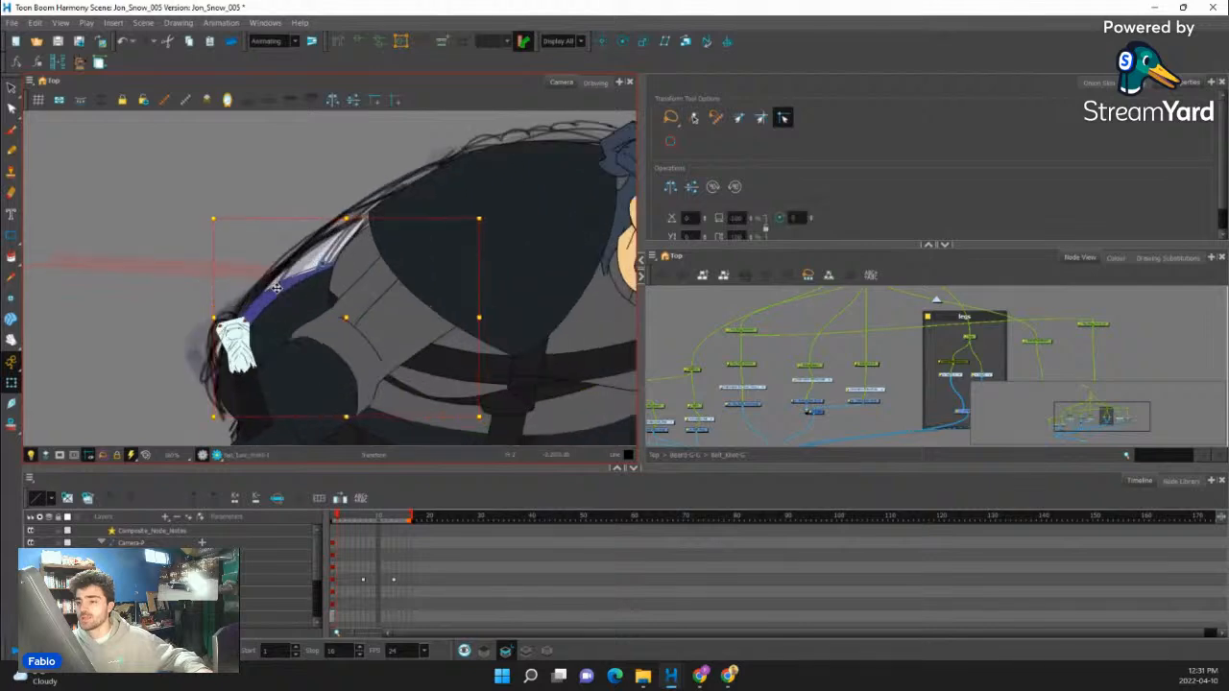
key("b")
key("alt+Down")
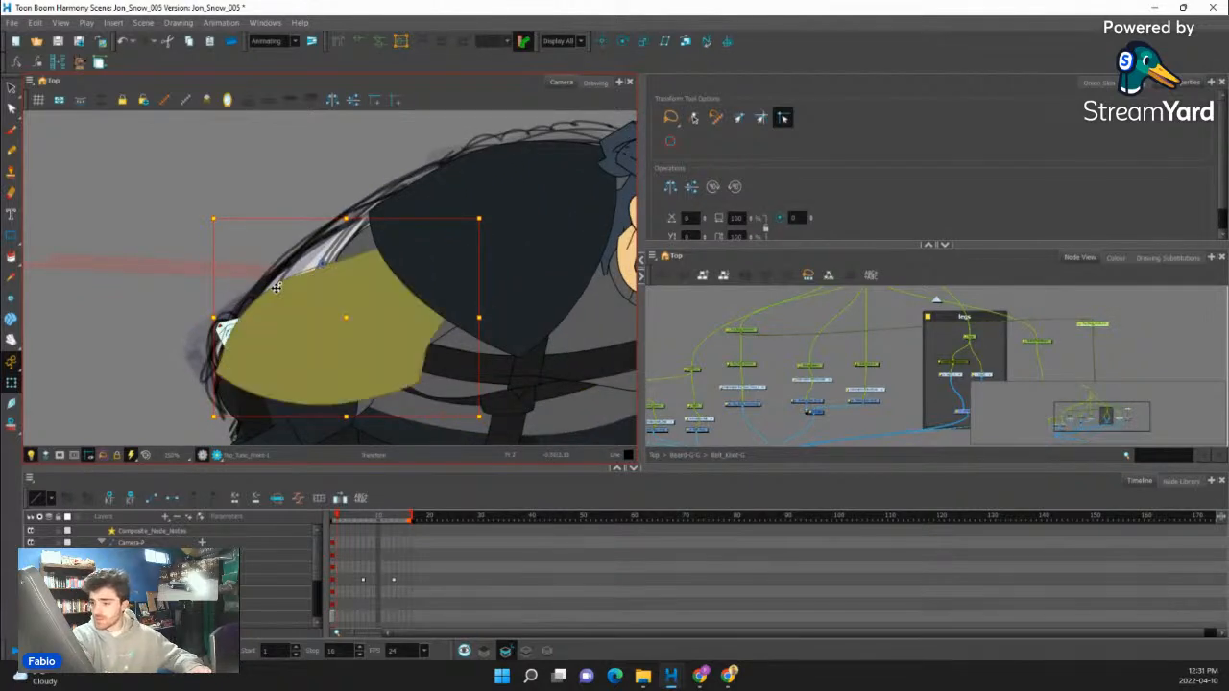
- Select the parent group of the upper body and arms and bring it forward over the rear gray tunic piece
left_click(583, 341)
key("b")
key("b")
key("b")
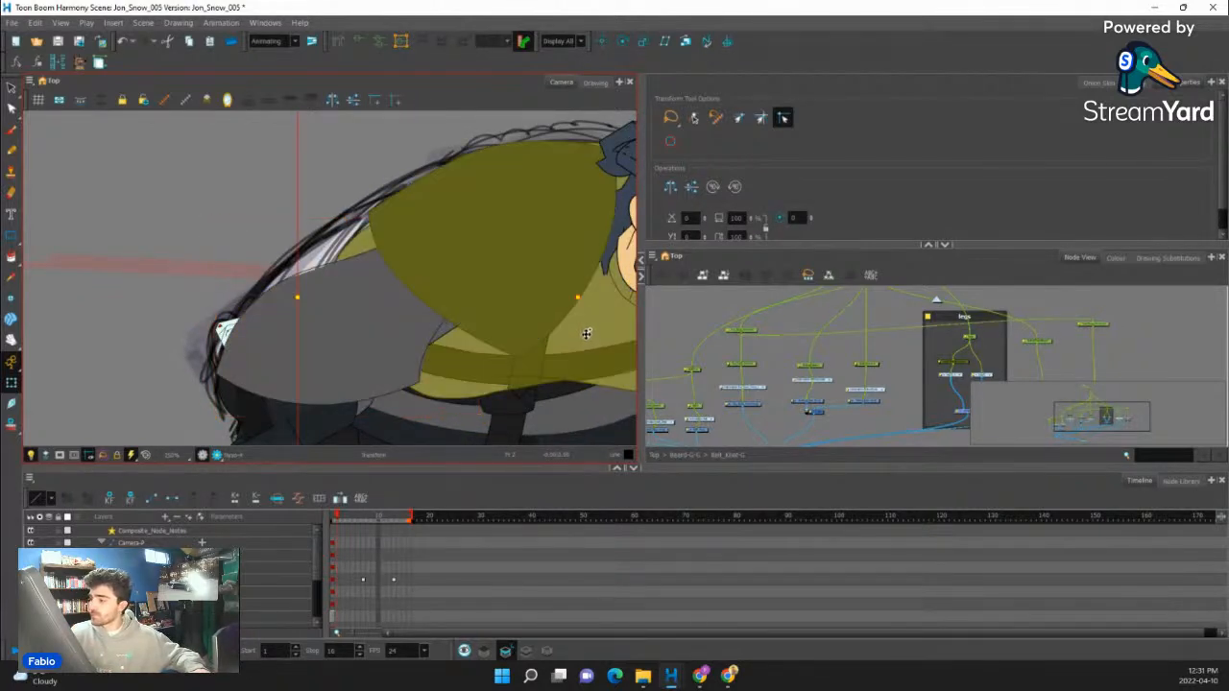
key("b")
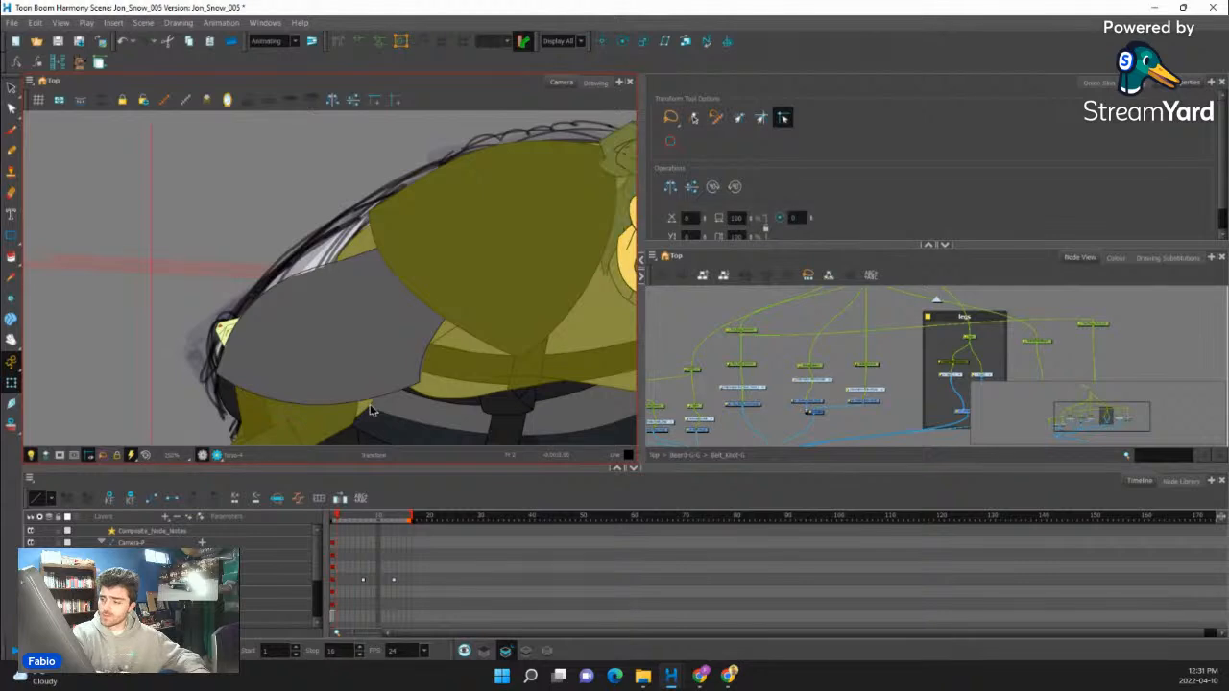
key("alt+Down")
- Try to reshape the gray tunic piece behind the arm by pulling its deformer points and handles in toward the sword hilt
left_click(302, 302)
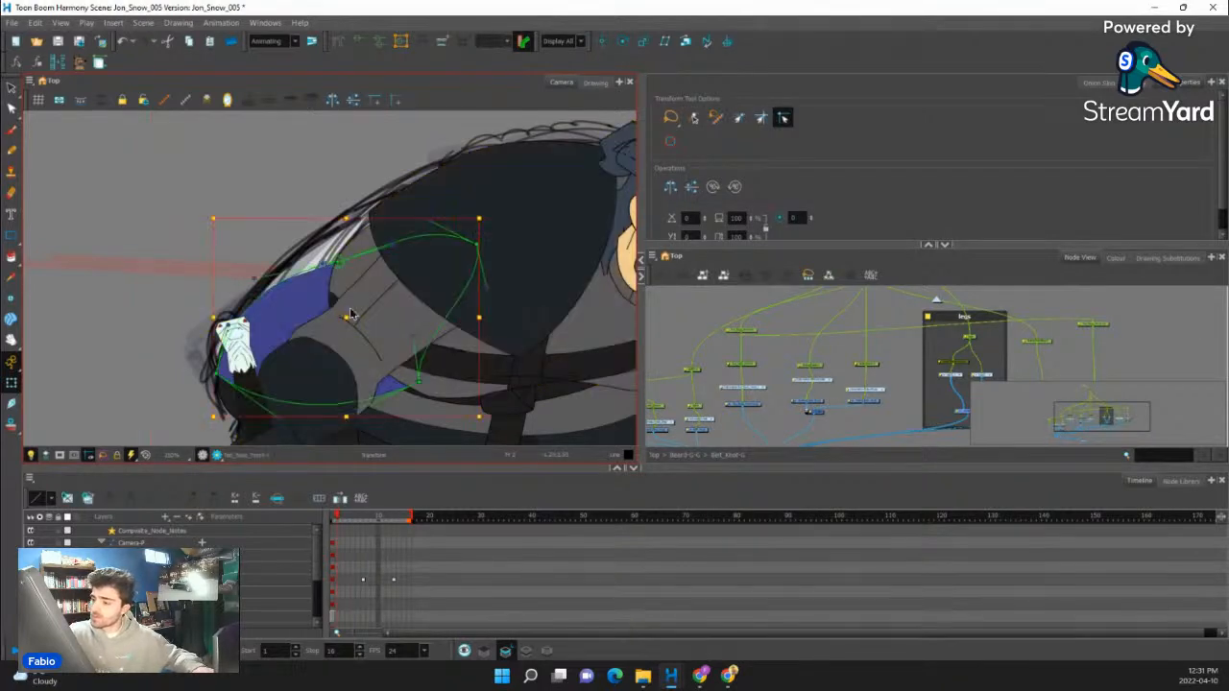
left_click_drag(419, 384, 353, 352)
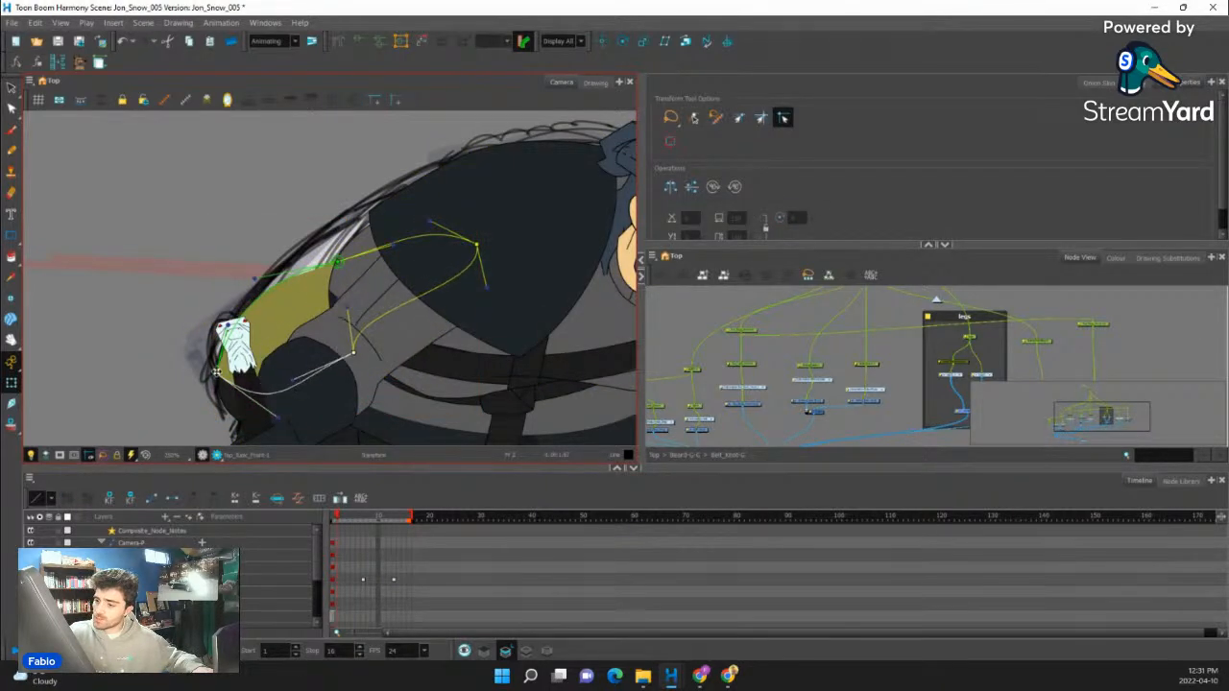
left_click_drag(217, 374, 208, 313)
left_click_drag(341, 263, 344, 252)
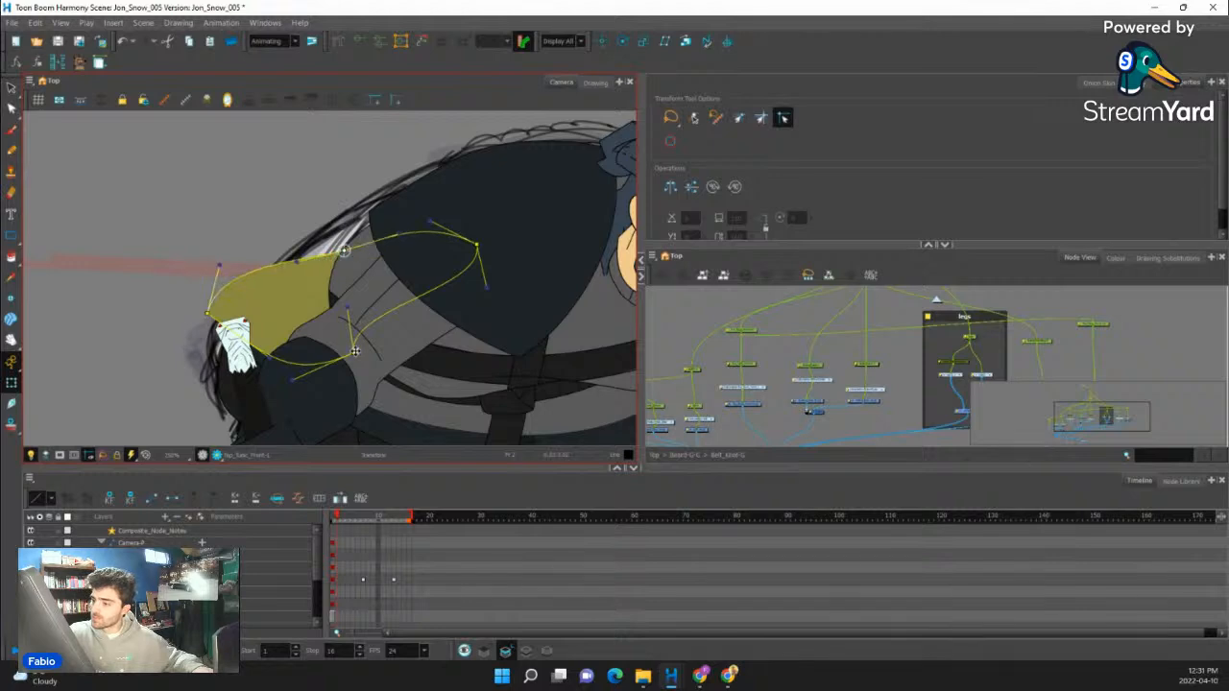
left_click_drag(353, 352, 265, 346)
left_click_drag(260, 301, 309, 336)
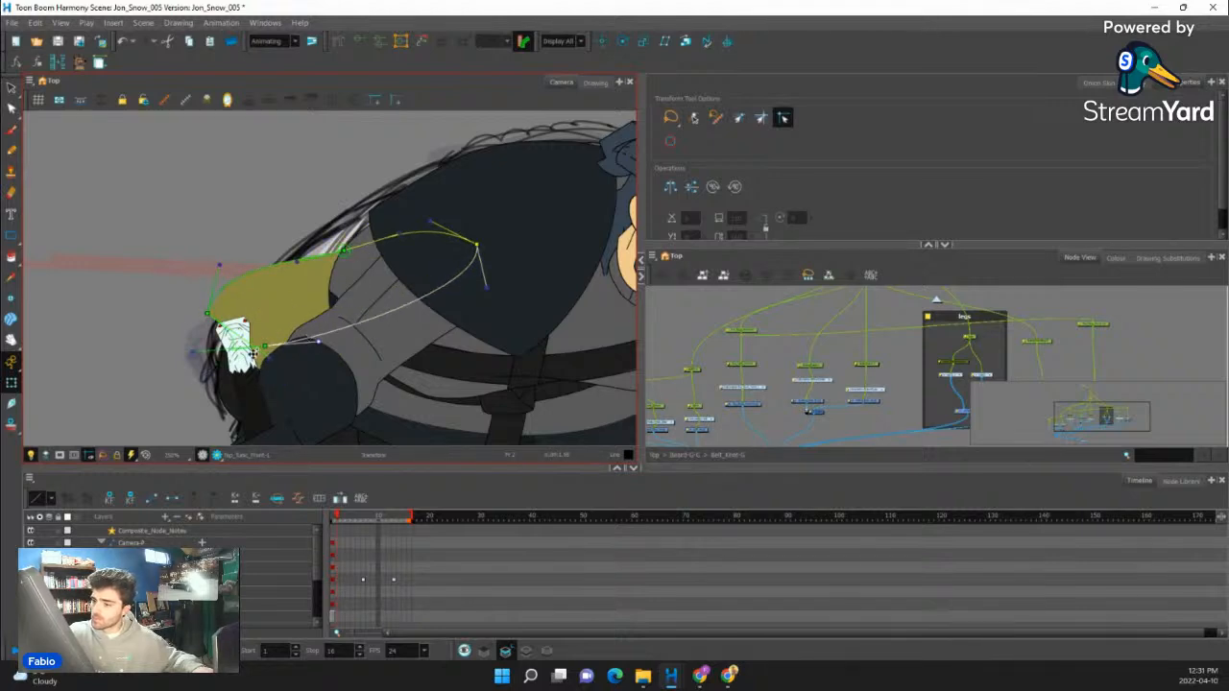
left_click_drag(193, 352, 222, 305)
left_click_drag(488, 282, 234, 354)
left_click_drag(477, 246, 387, 289)
left_click_drag(343, 251, 316, 245)
left_click_drag(234, 256, 238, 301)
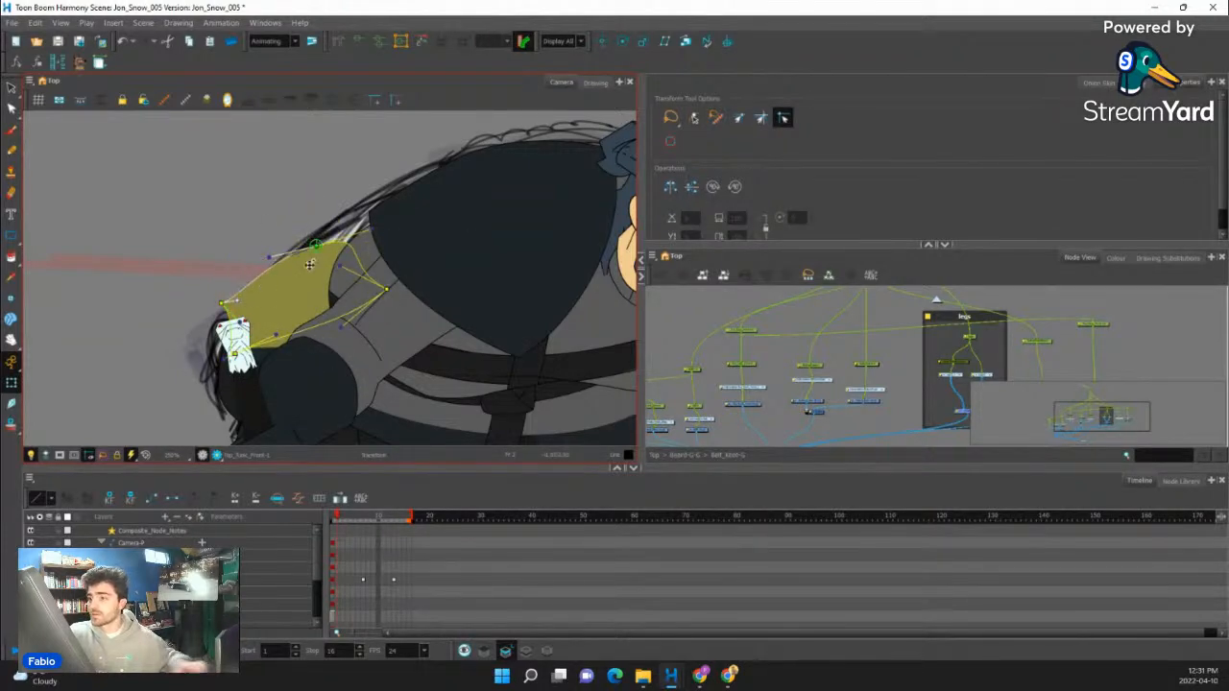
- Try to tighten the same tunic piece's inner edge beside the shoulder and flatten its upper curve toward the hilt
left_click(381, 286)
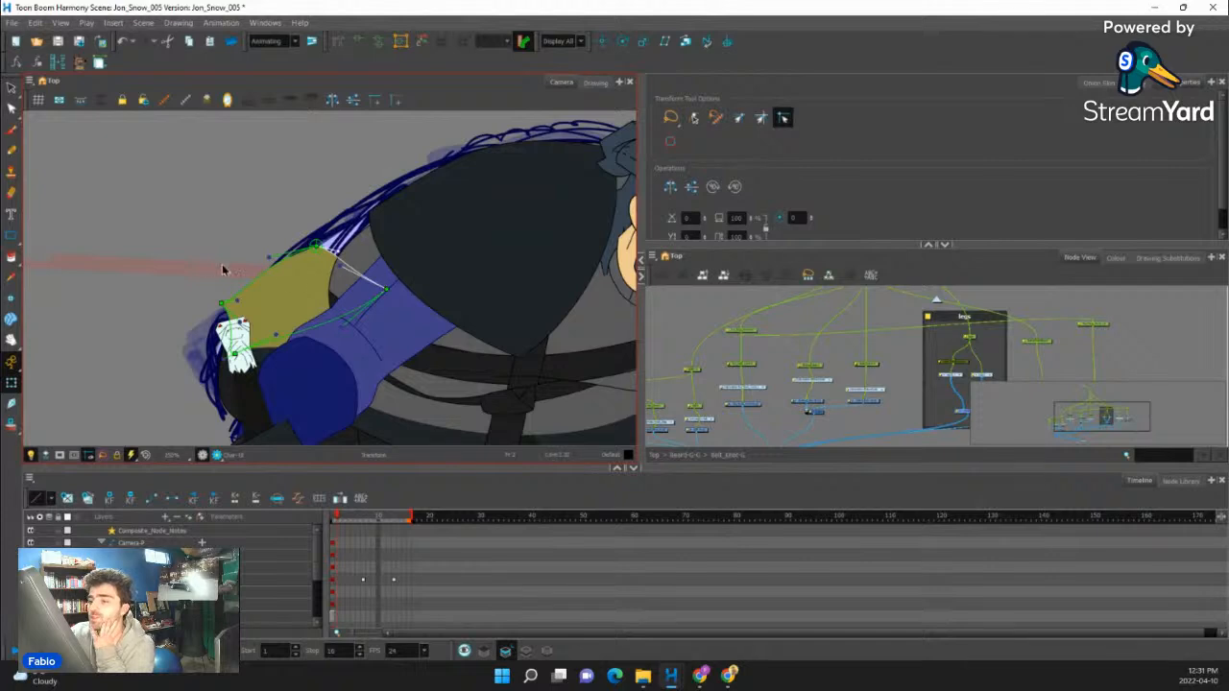
left_click(223, 270)
left_click_drag(340, 266, 341, 294)
left_click_drag(316, 245, 358, 310)
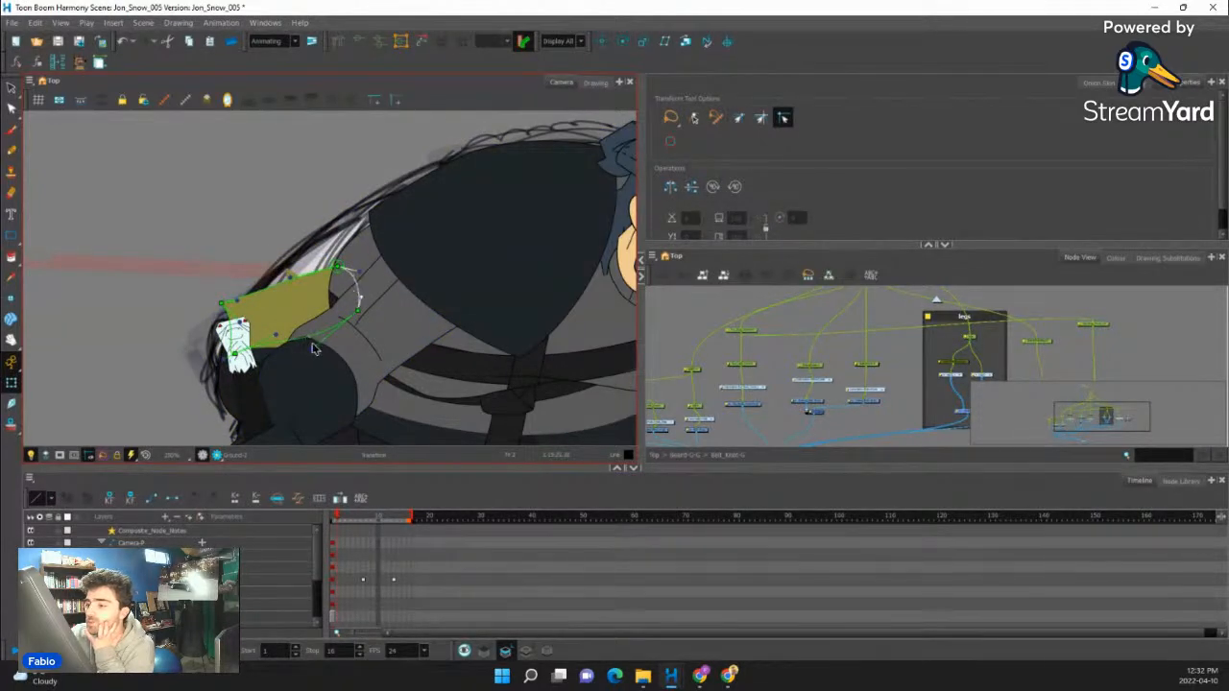
left_click_drag(313, 346, 231, 310)
left_click_drag(290, 277, 294, 276)
- Preview the rendered pose to examine how the tunic piece sits behind the arm, and return to the normal display
left_click(216, 455)
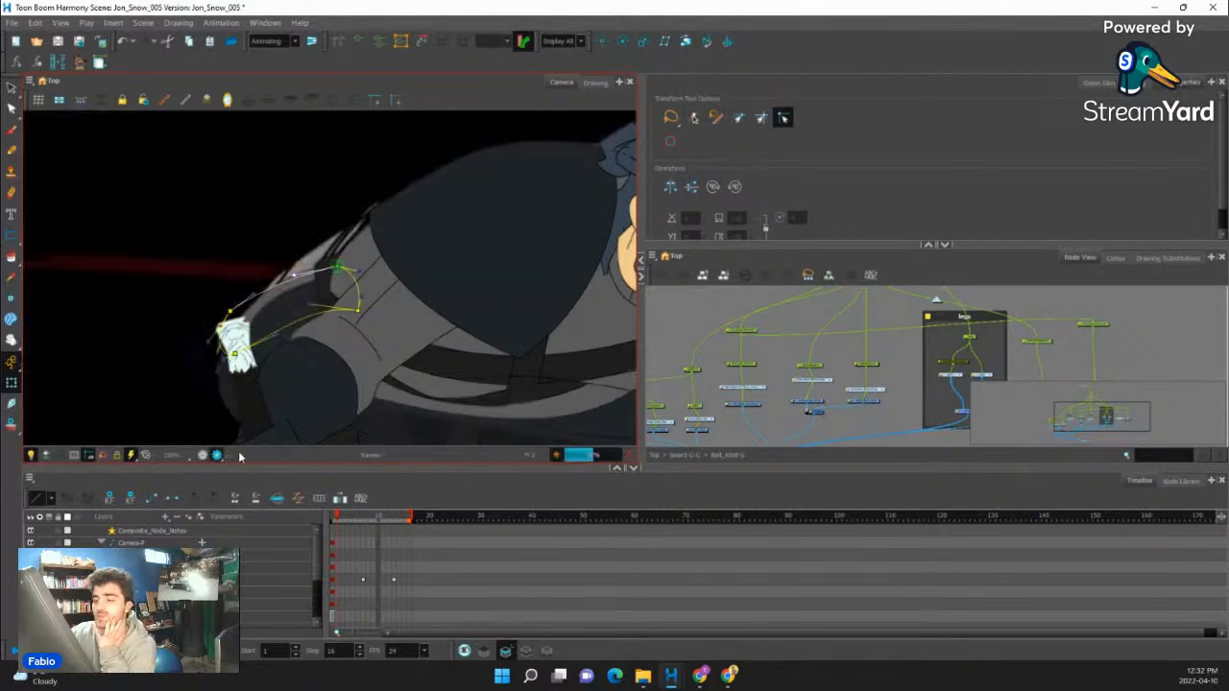
scroll(281, 295, "down", 5)
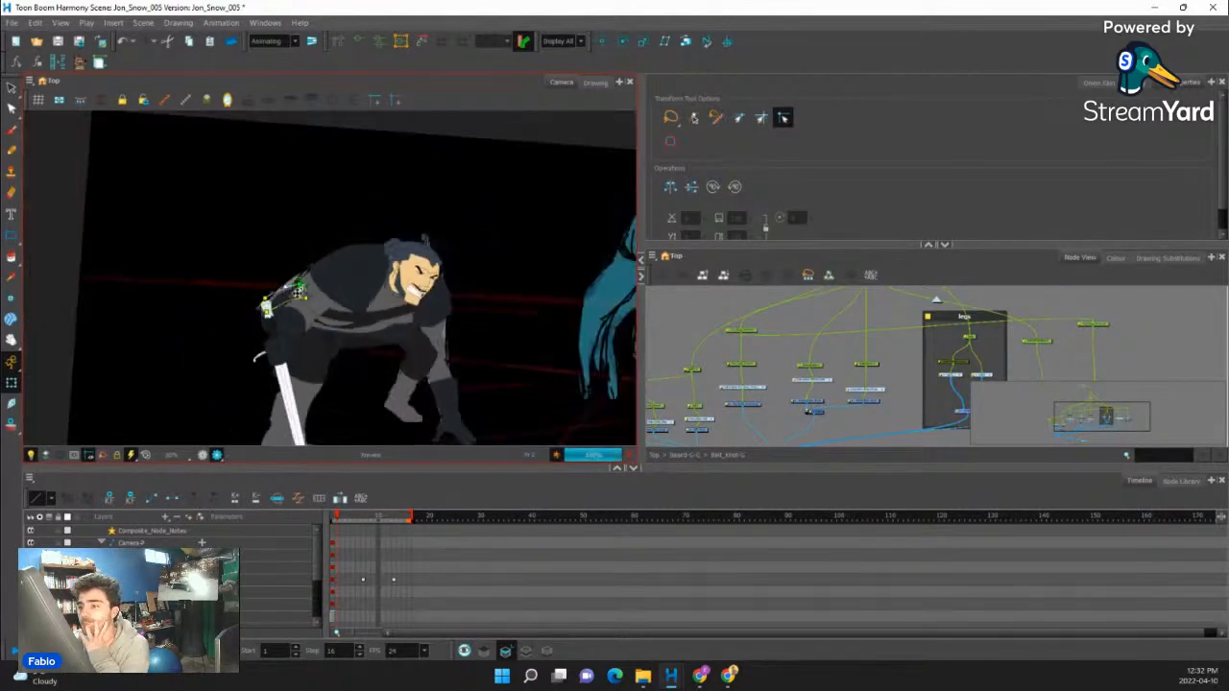
scroll(286, 295, "up", 5)
scroll(287, 295, "down", 3)
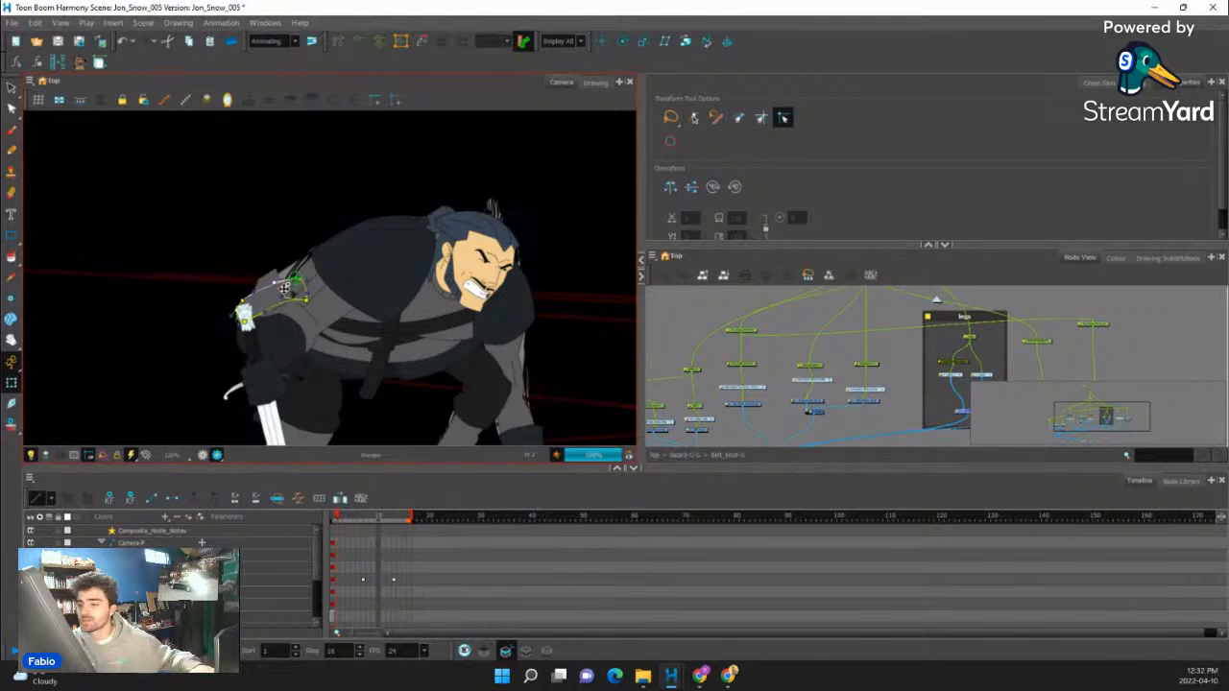
scroll(288, 291, "up", 3)
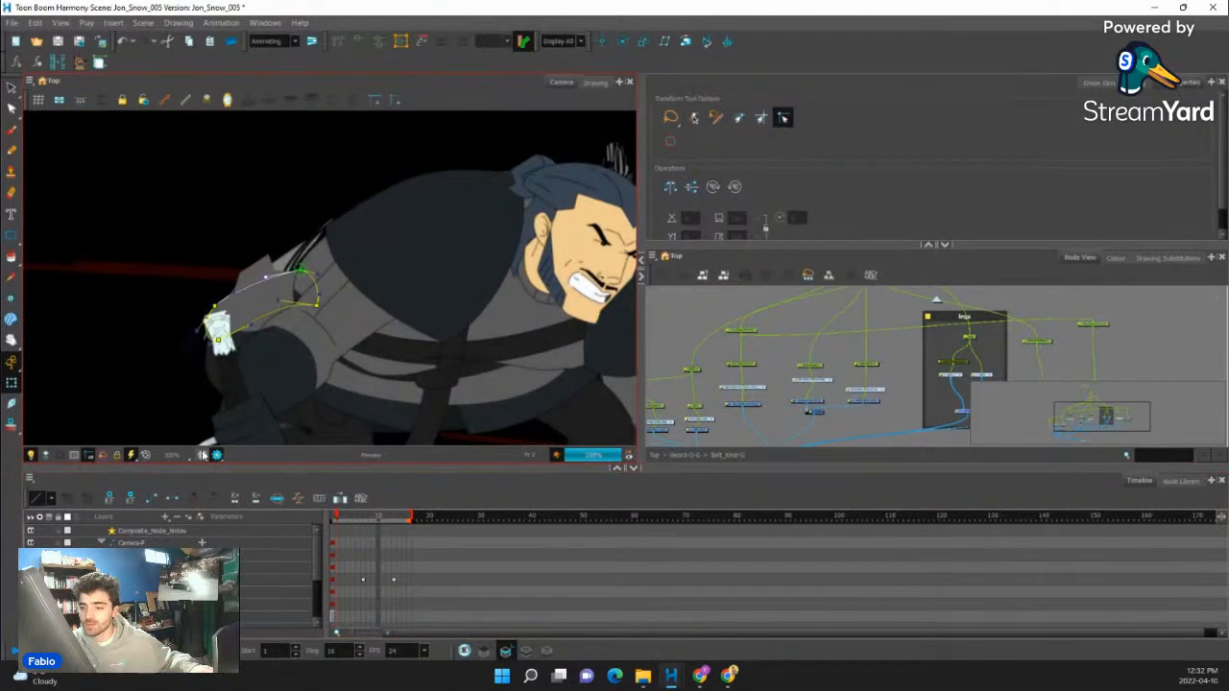
left_click(202, 455)
- Undo the recent deformer edits on the gray tunic piece behind the arm
key("ctrl+z")
key("ctrl+z")
key("ctrl+z")
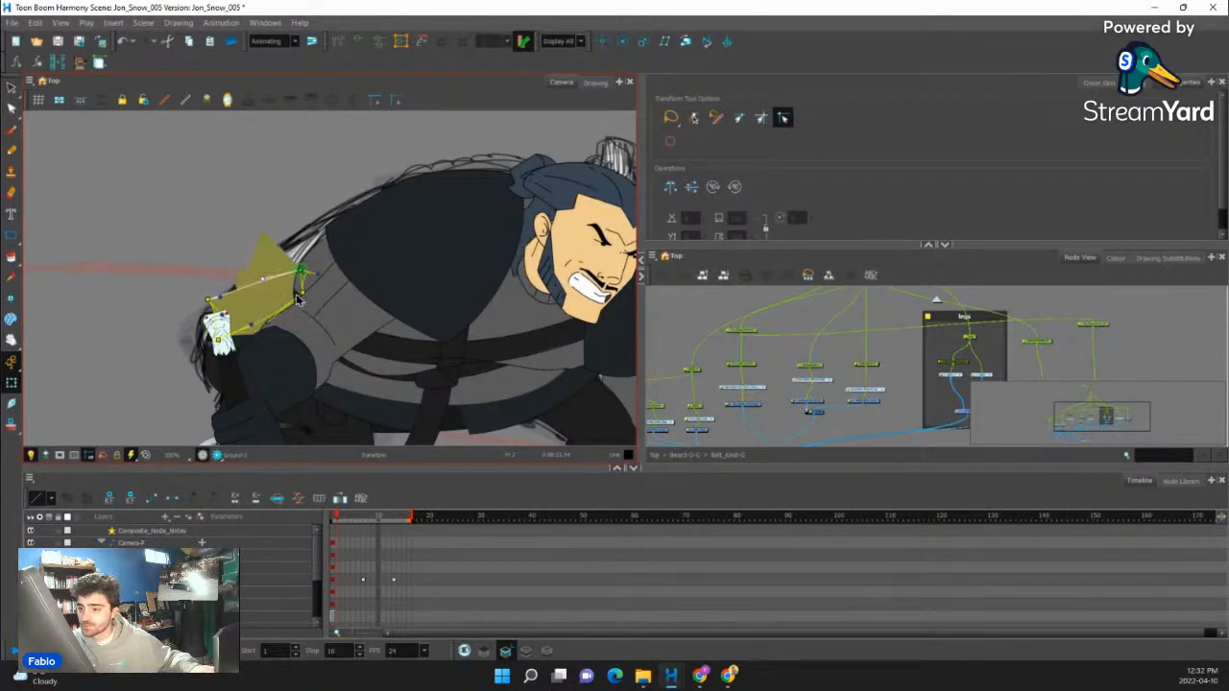
key("ctrl+z")
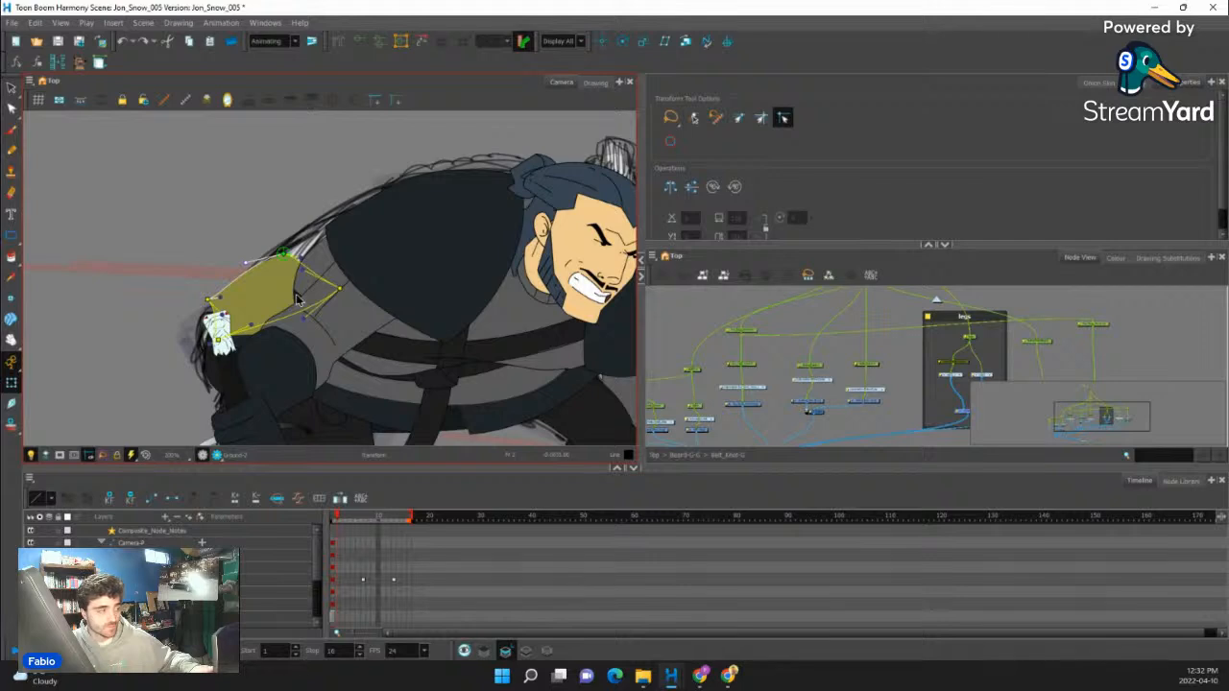
key("ctrl+z")
key("ctrl+z")
key("ctrl+z")
key("ctrl+z")
key("ctrl+z")
key("ctrl+z")
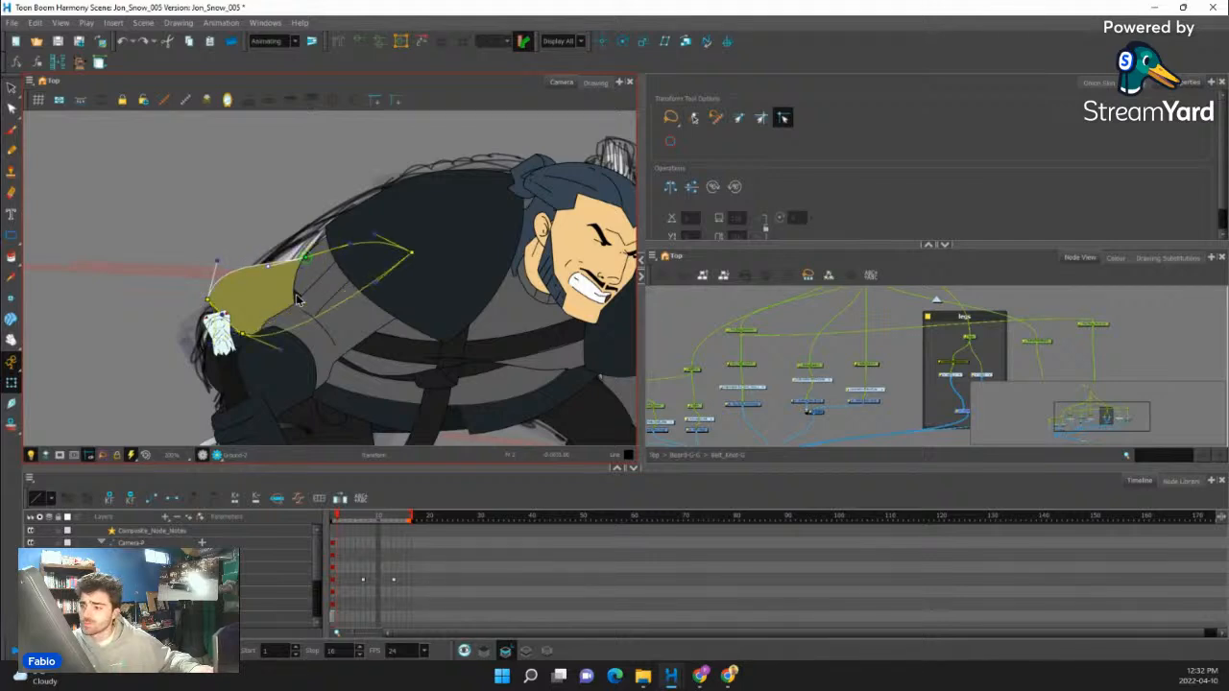
key("ctrl+z")
key("ctrl+z")
key("ctrl+z")
key("ctrl+z")
key("ctrl+z")
key("ctrl+z")
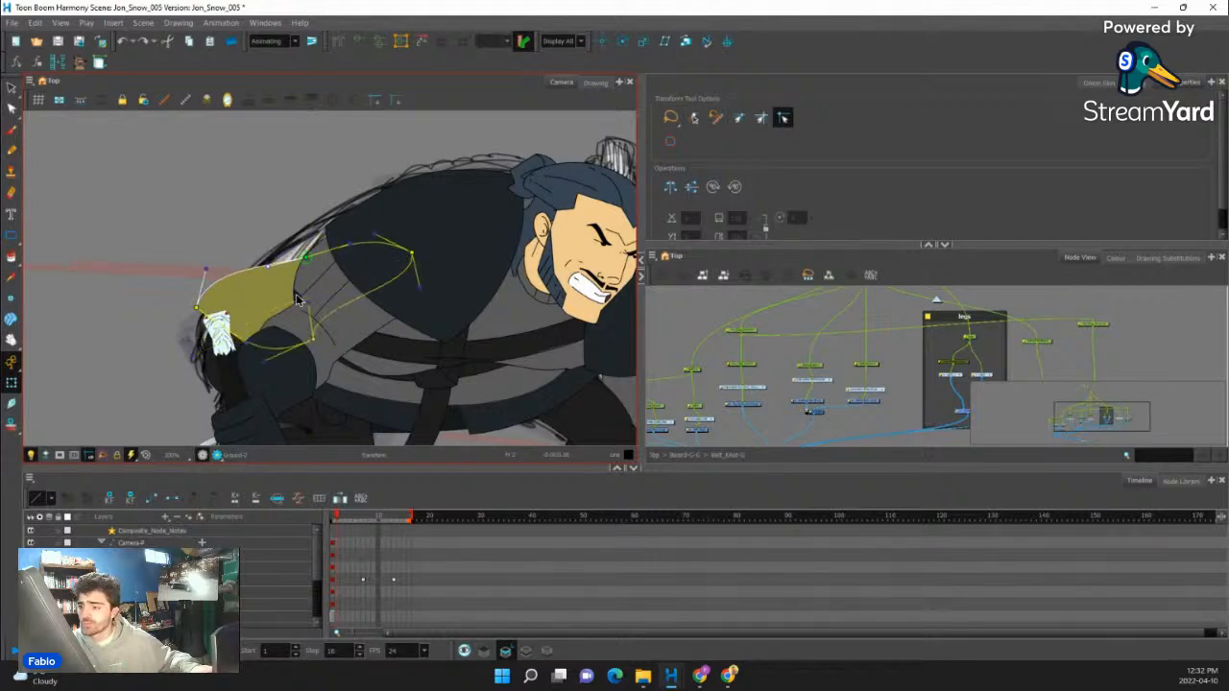
key("ctrl+z")
key("ctrl+z")
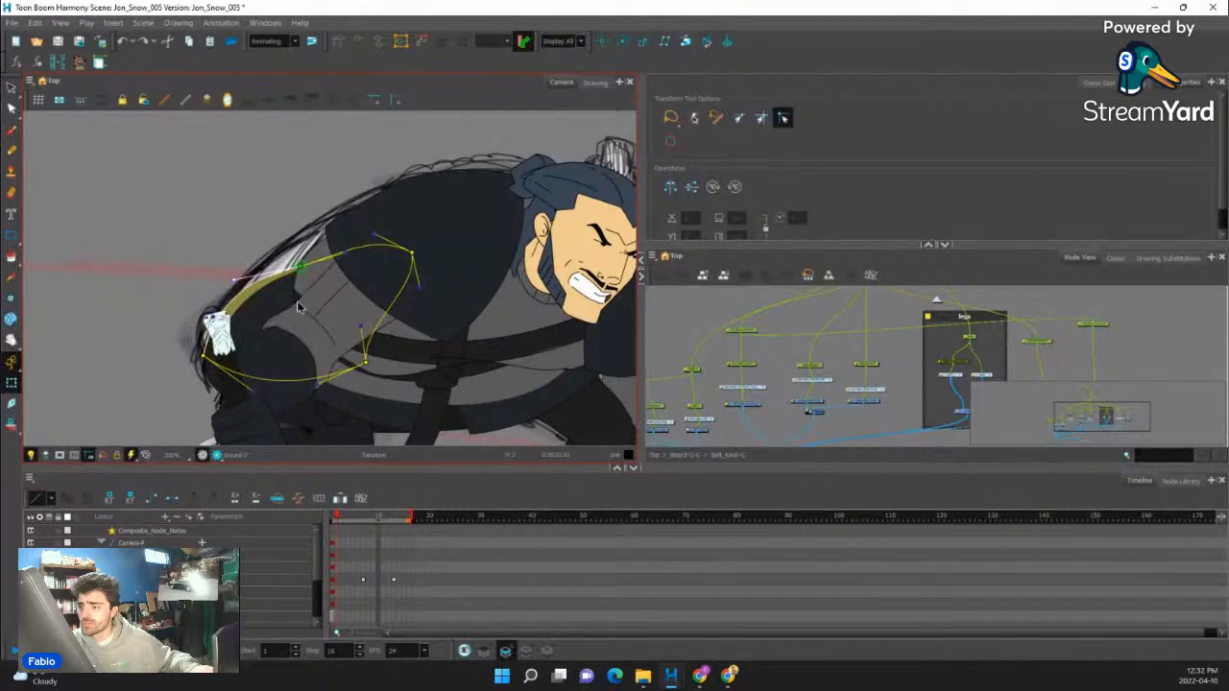
scroll(280, 308, "up", 2)
key("ctrl+z")
key("ctrl+z")
key("ctrl+z")
key("ctrl+z")
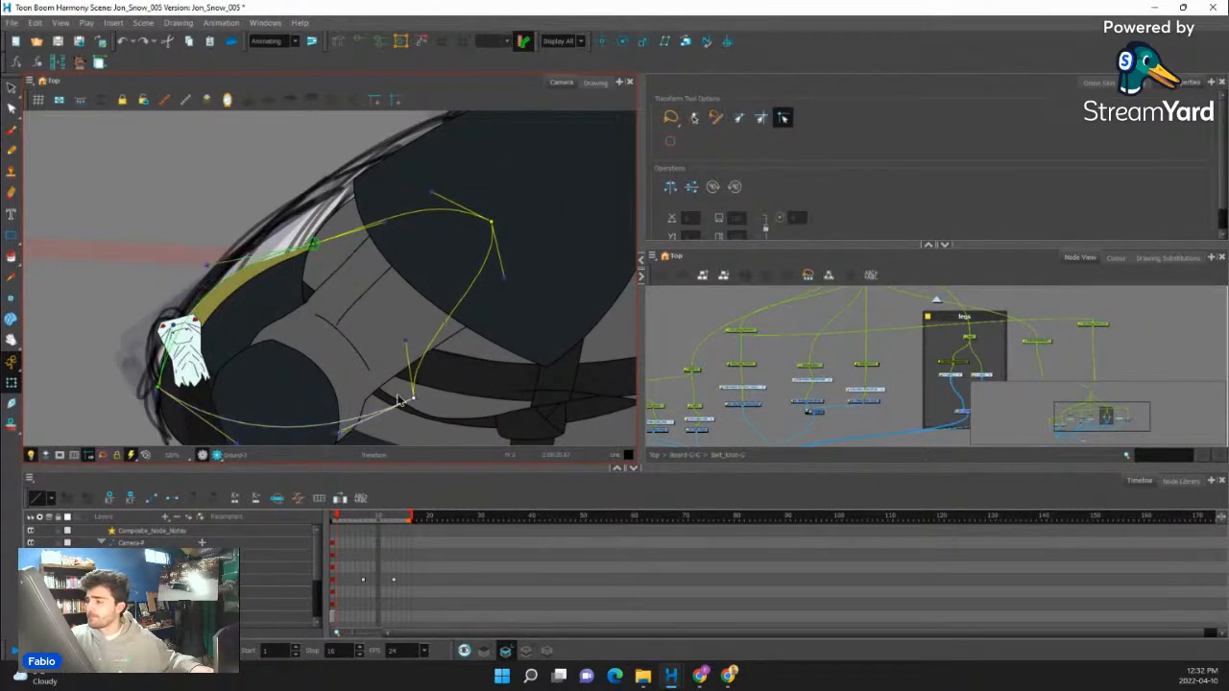
key("ctrl+z")
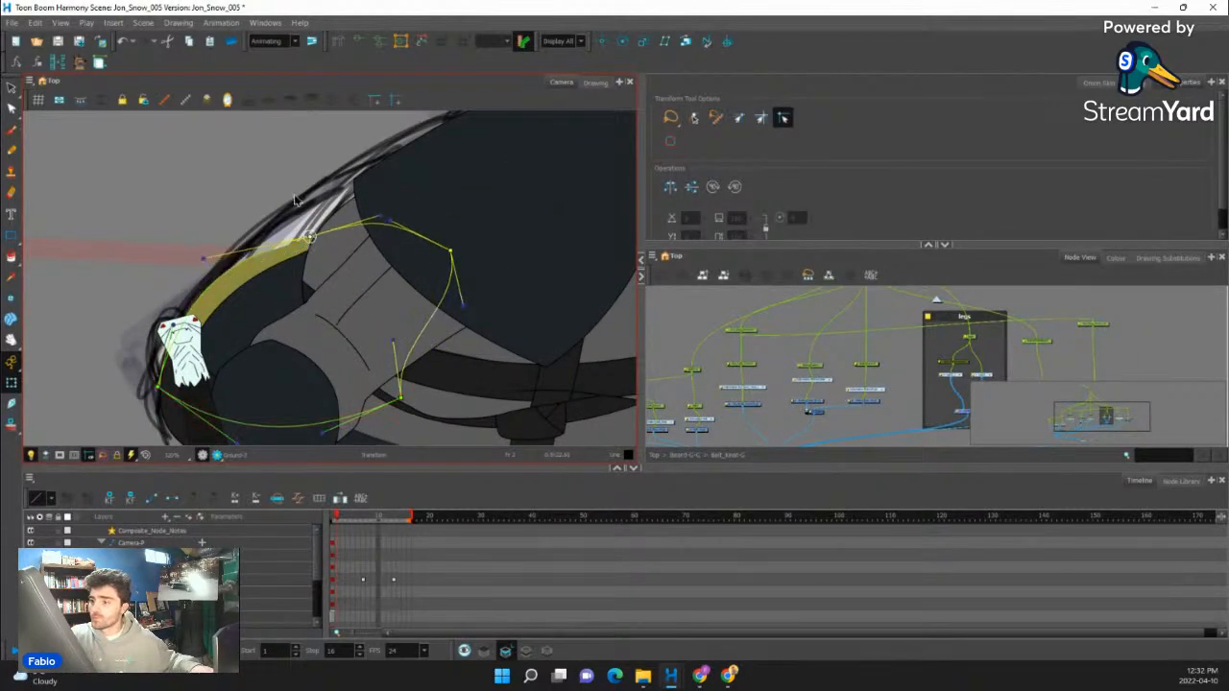
key("ctrl+z")
key("ctrl+z")
key("ctrl+z")
key("ctrl+z")
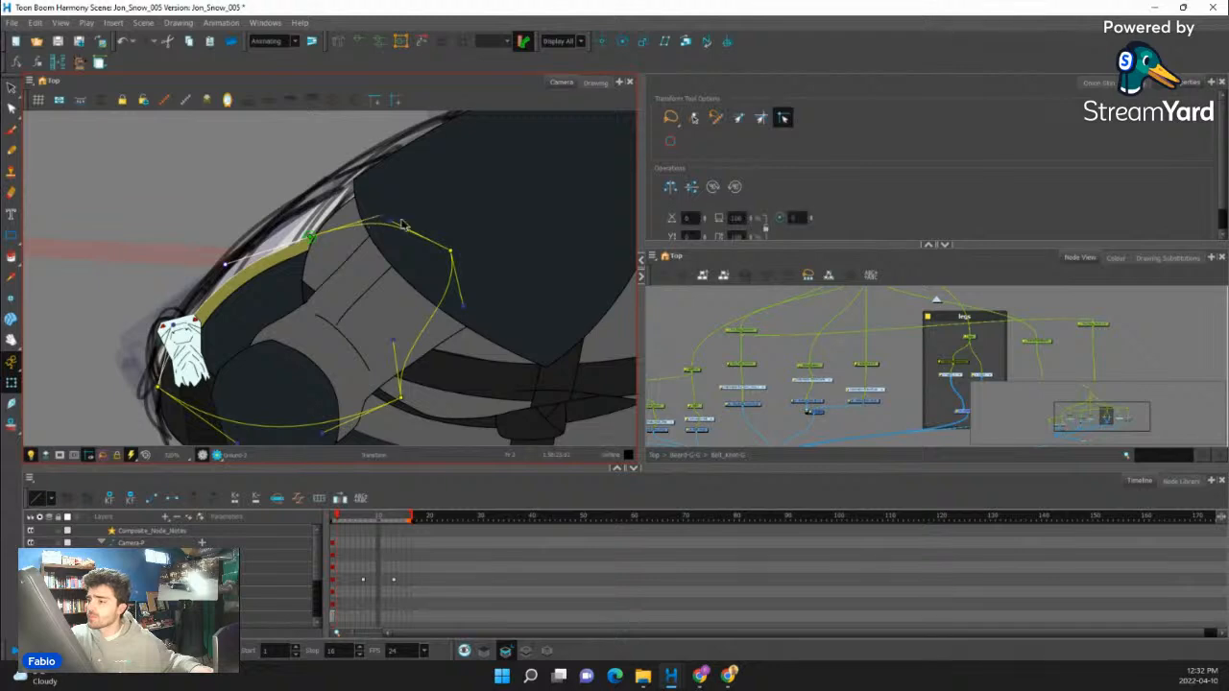
- Reshape the tunic piece behind the arm, drawing its inner points beneath the shoulder and forearm while keeping the back edge curved
left_click_drag(370, 237, 422, 253)
left_click_drag(380, 216, 366, 219)
left_click_drag(401, 397, 362, 402)
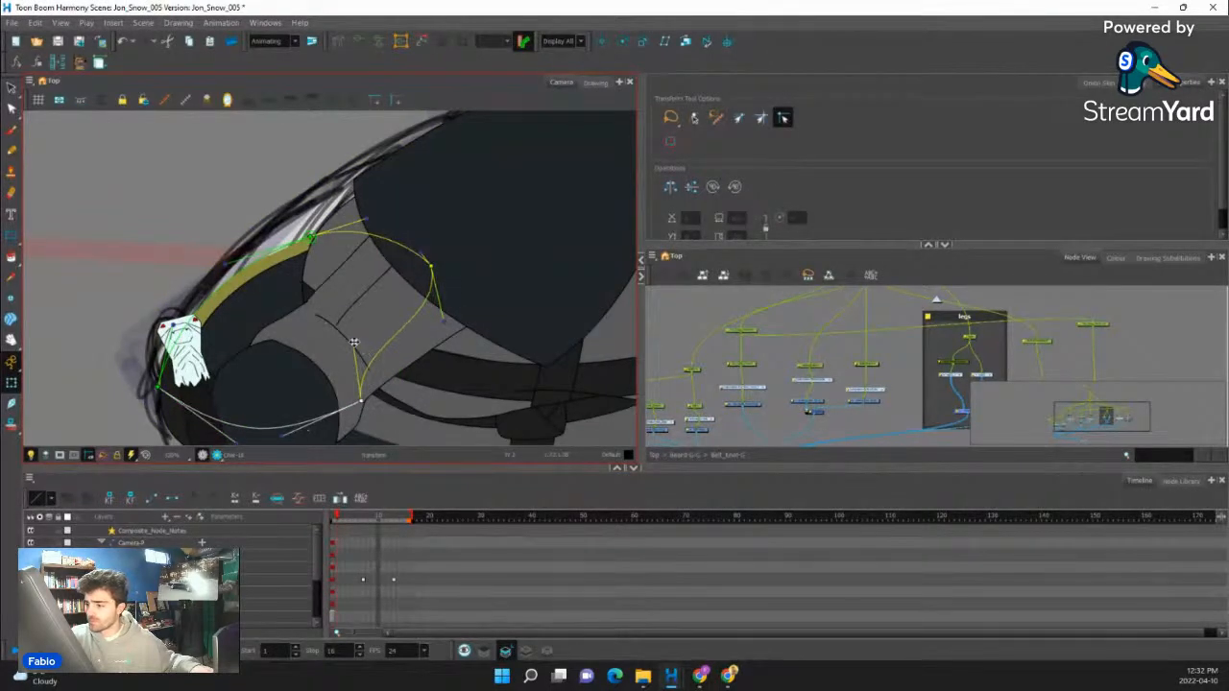
left_click_drag(355, 343, 392, 363)
mouse_move(247, 431)
left_mouse_down()
mouse_move(252, 412)
mouse_move(203, 378)
left_mouse_up()
mouse_move(288, 418)
left_mouse_down()
mouse_move(300, 381)
mouse_move(307, 404)
left_mouse_up()
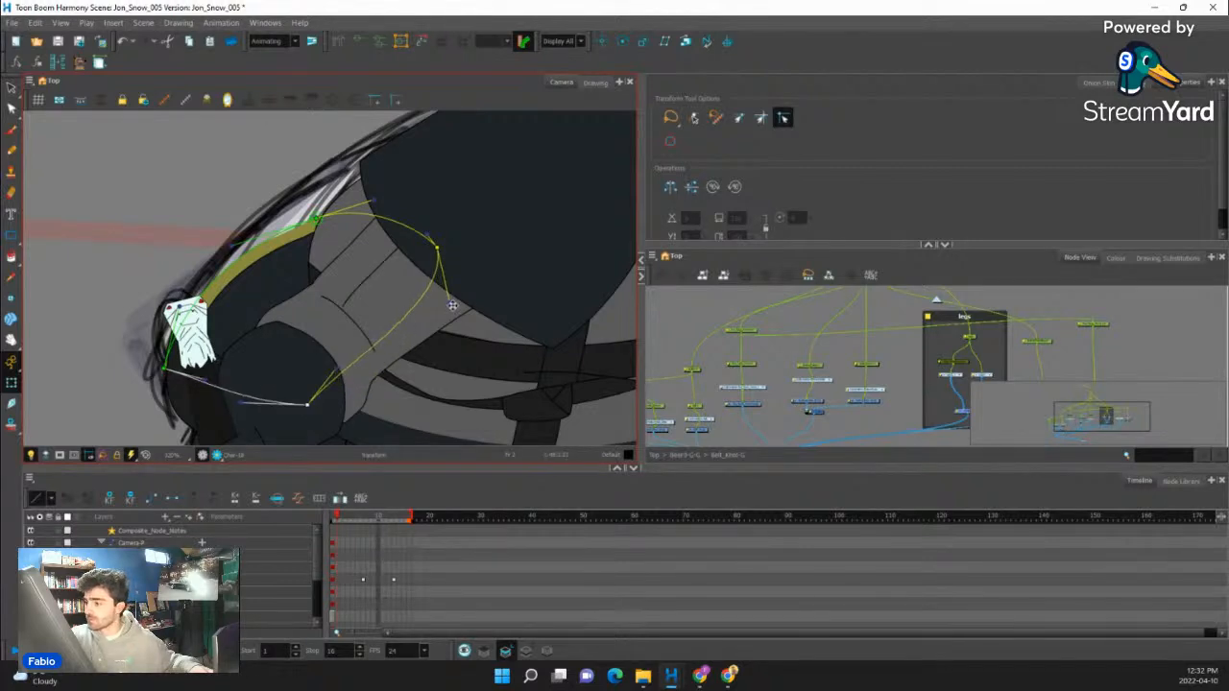
left_click_drag(450, 303, 390, 308)
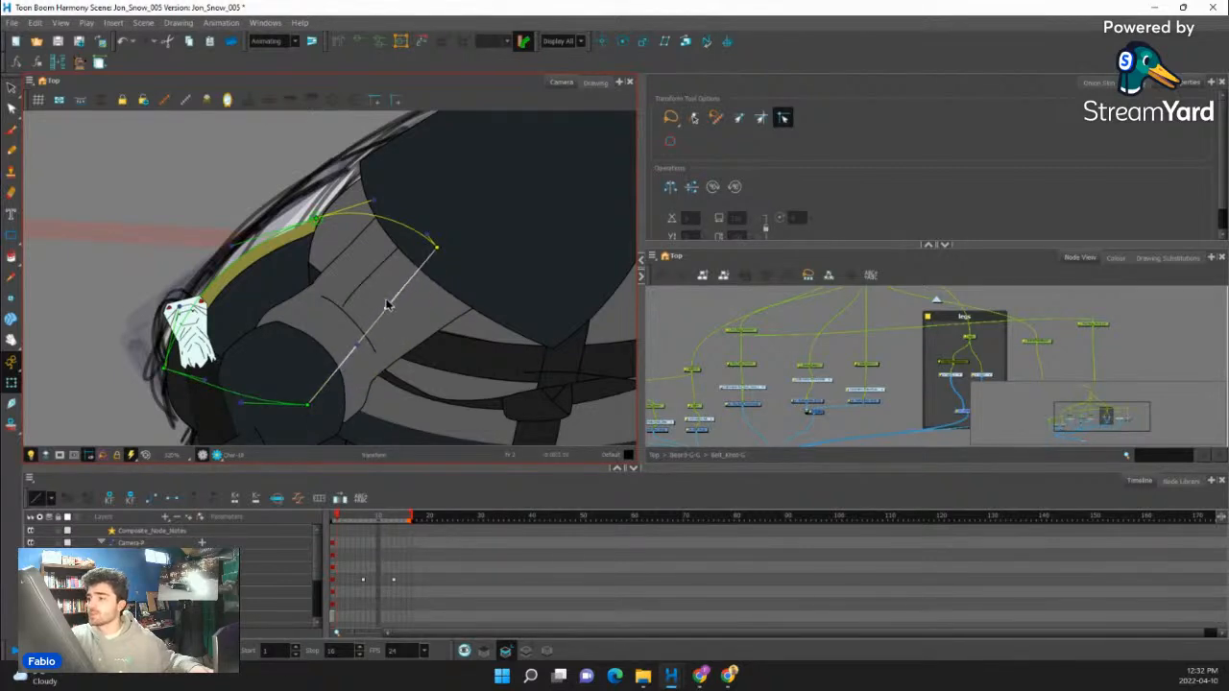
left_click(253, 275)
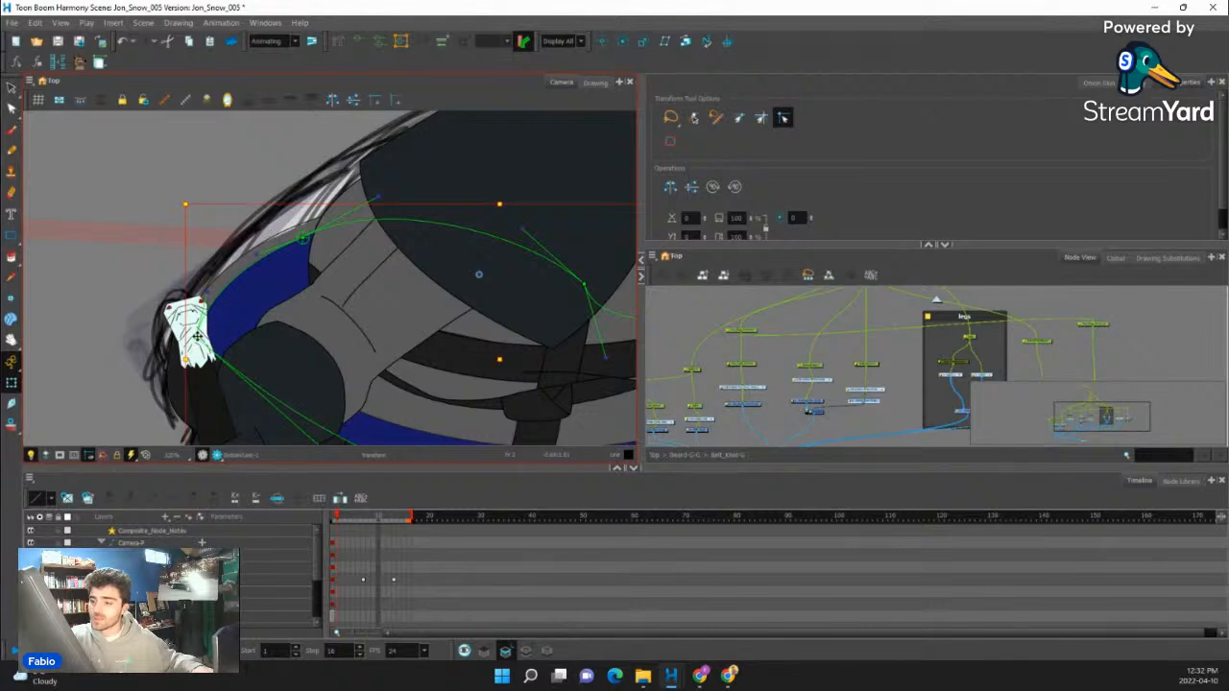
left_click_drag(197, 336, 228, 329)
key("ctrl+z")
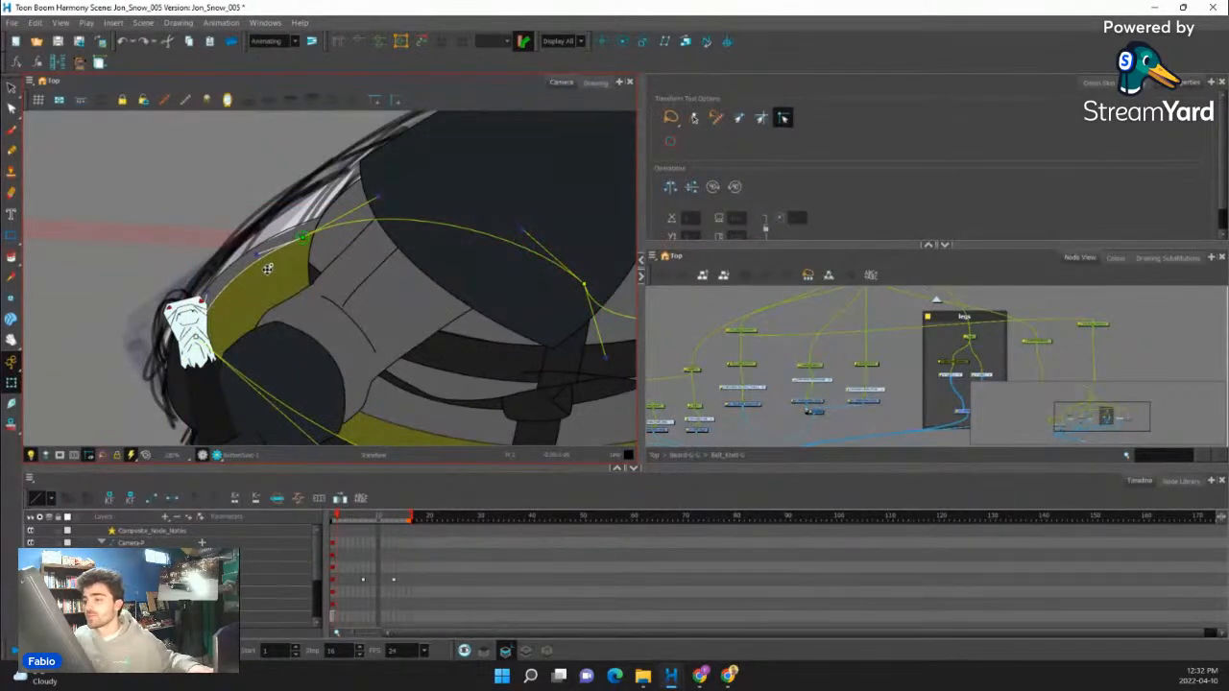
- Extend the lower front tunic piece behind the arm by moving its deformer points to the hilt and back outline
left_click(359, 388)
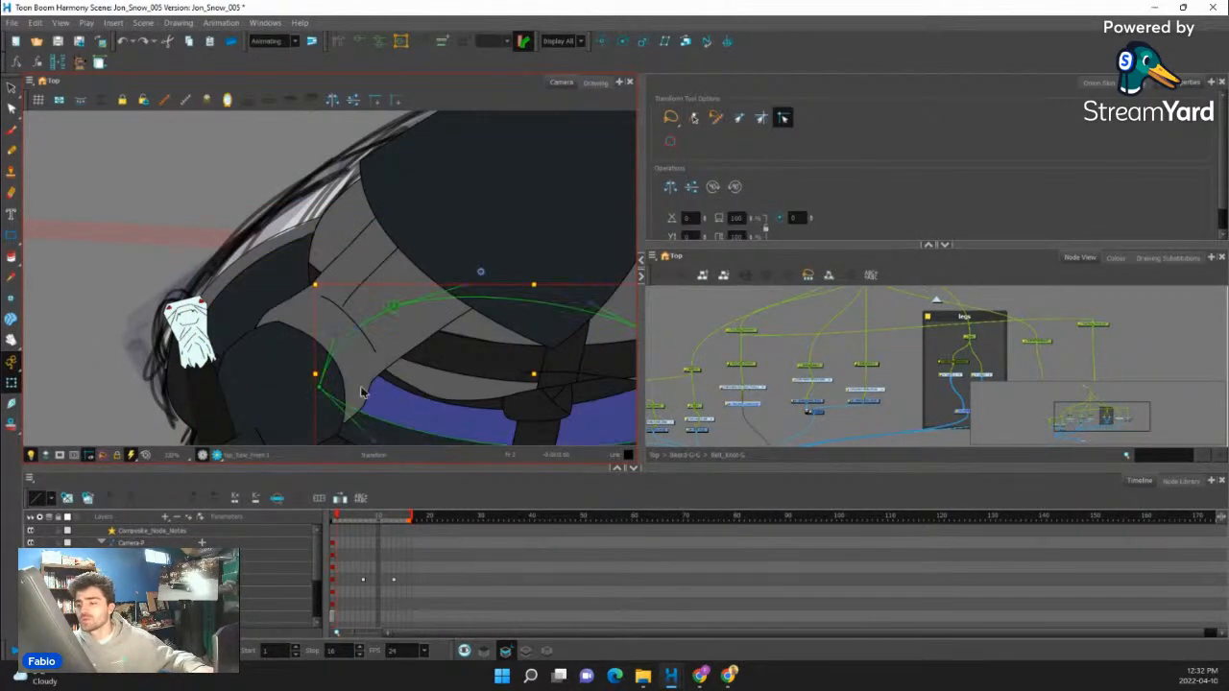
left_click_drag(317, 387, 224, 336)
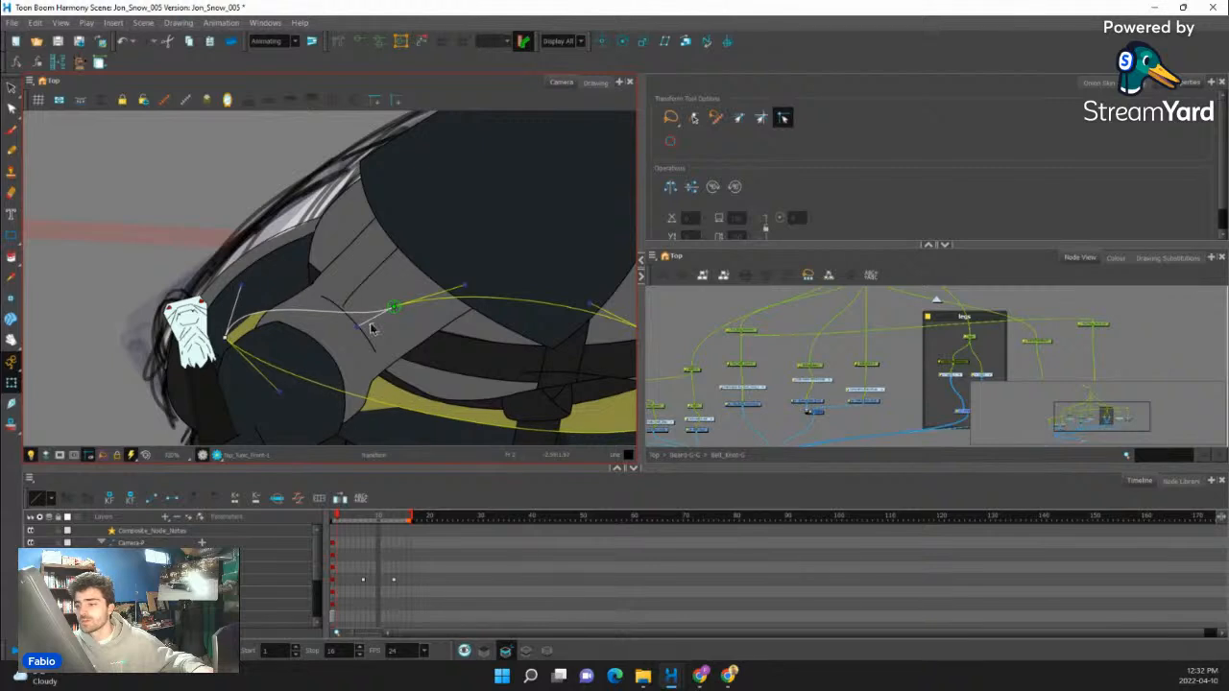
left_click_drag(393, 309, 321, 223)
- Raise the rear corner of the bottom tunic band to the hilt, curve its lower edge around the waist, and deselect it
scroll(228, 346, "down", 6)
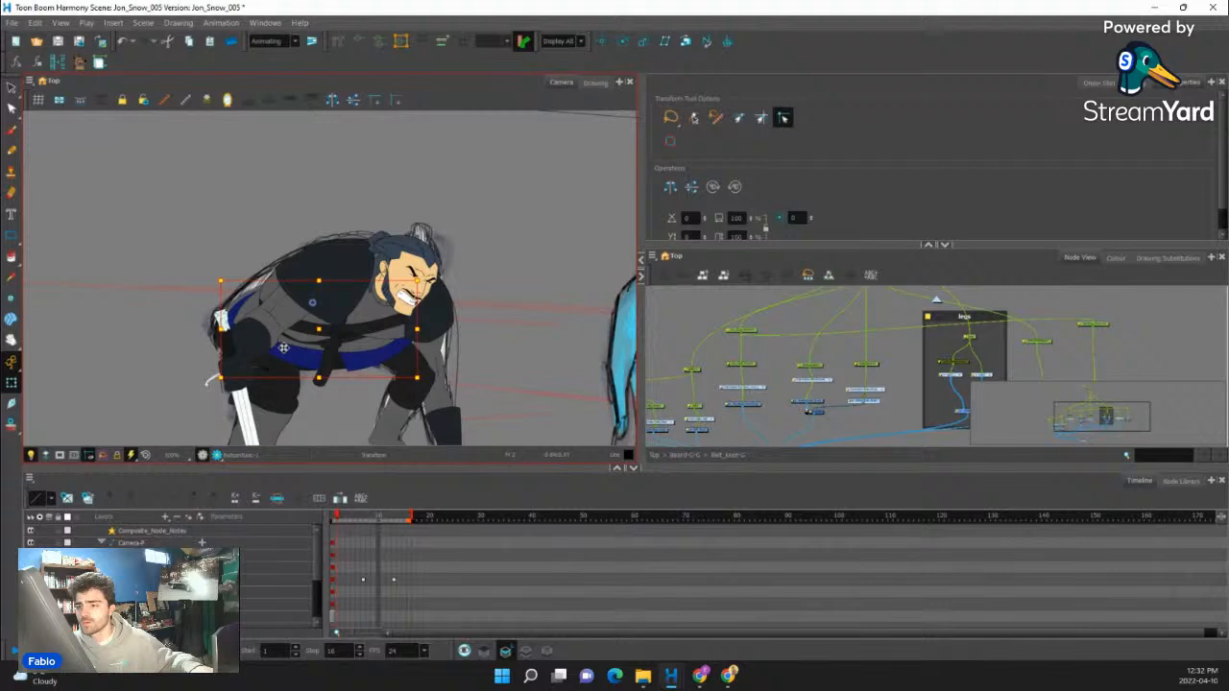
scroll(213, 332, "up", 5)
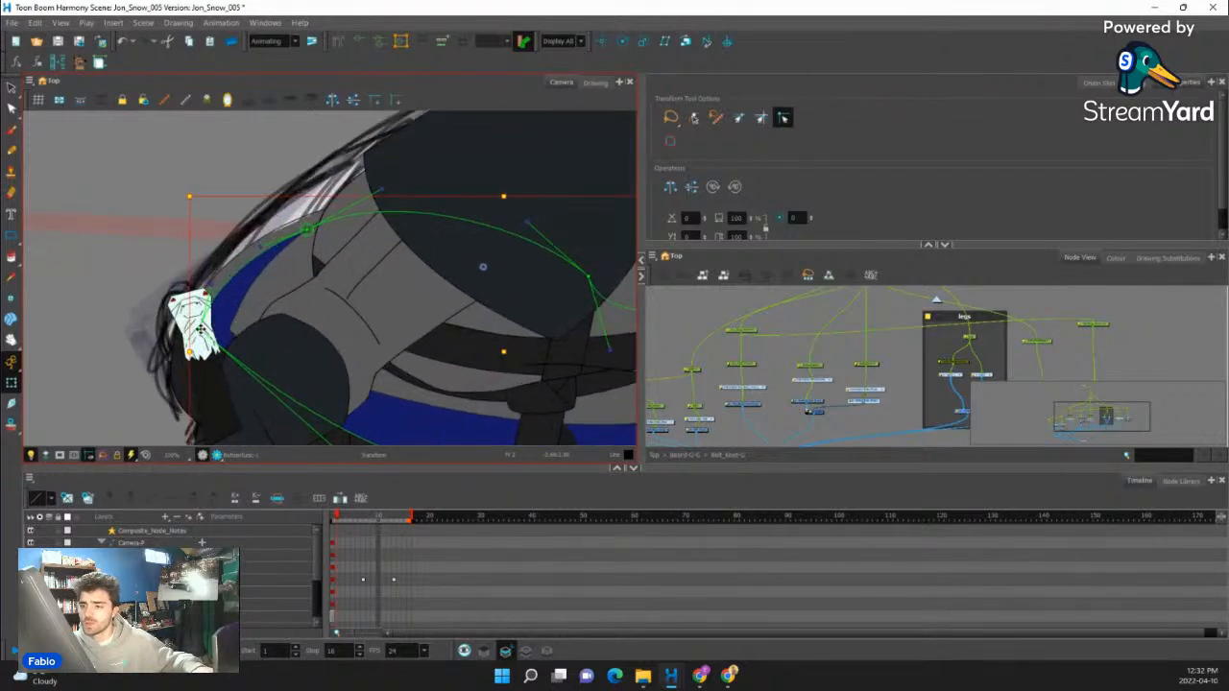
left_click_drag(200, 330, 232, 264)
scroll(315, 390, "down", 5)
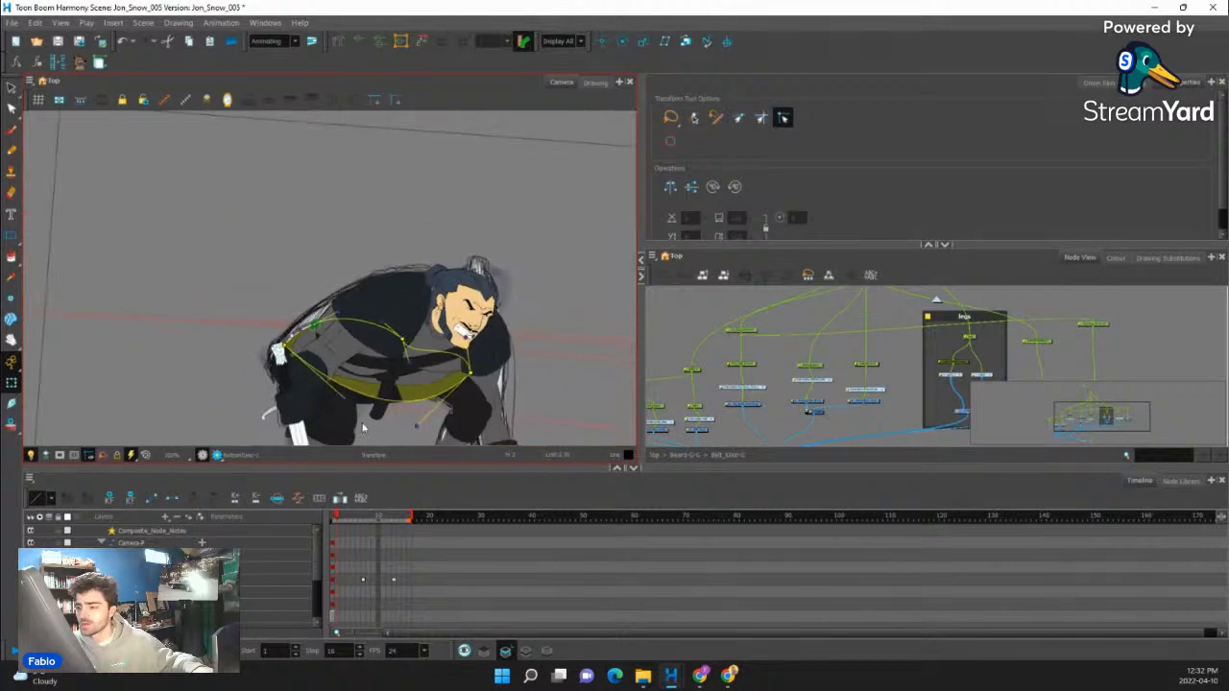
scroll(330, 381, "up", 3)
left_click_drag(331, 373, 309, 331)
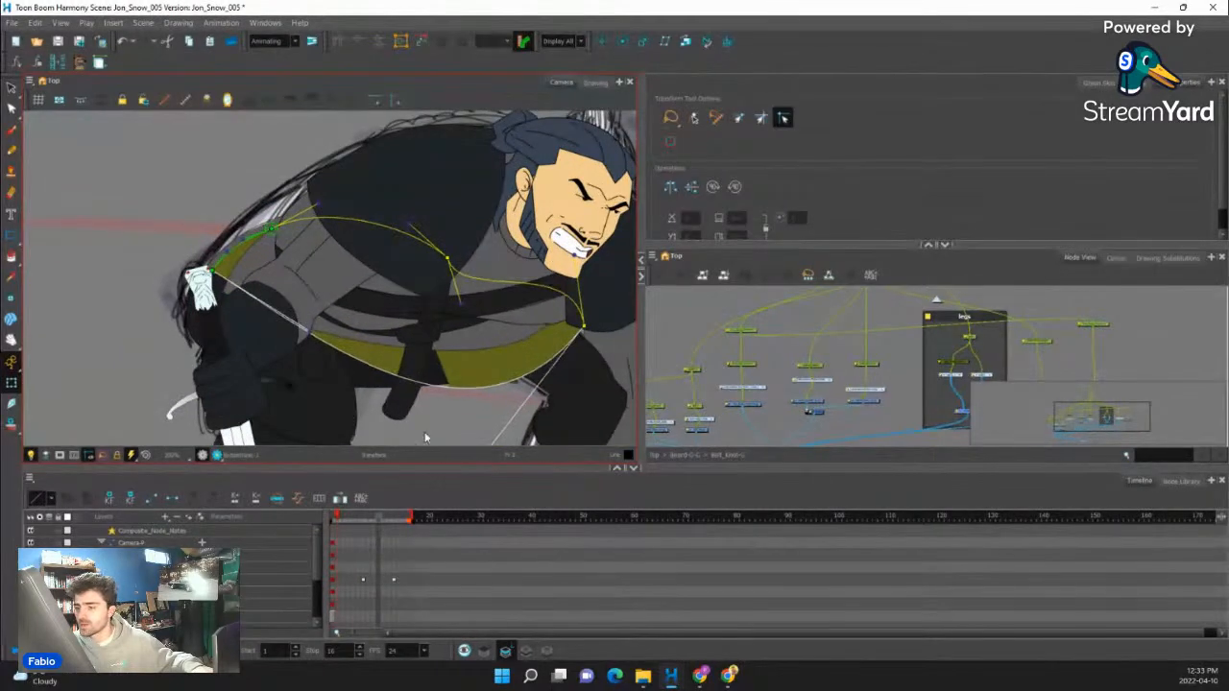
scroll(296, 369, "down", 4)
scroll(316, 360, "up", 3)
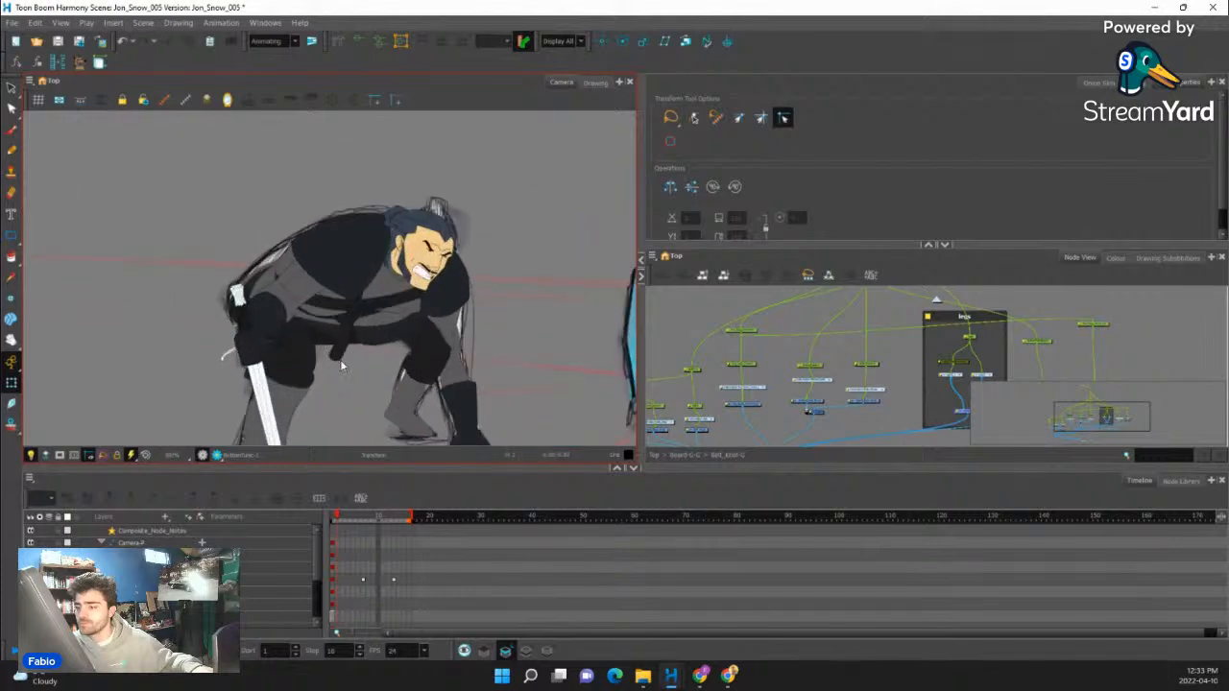
scroll(326, 347, "up", 2)
scroll(307, 358, "down", 4)
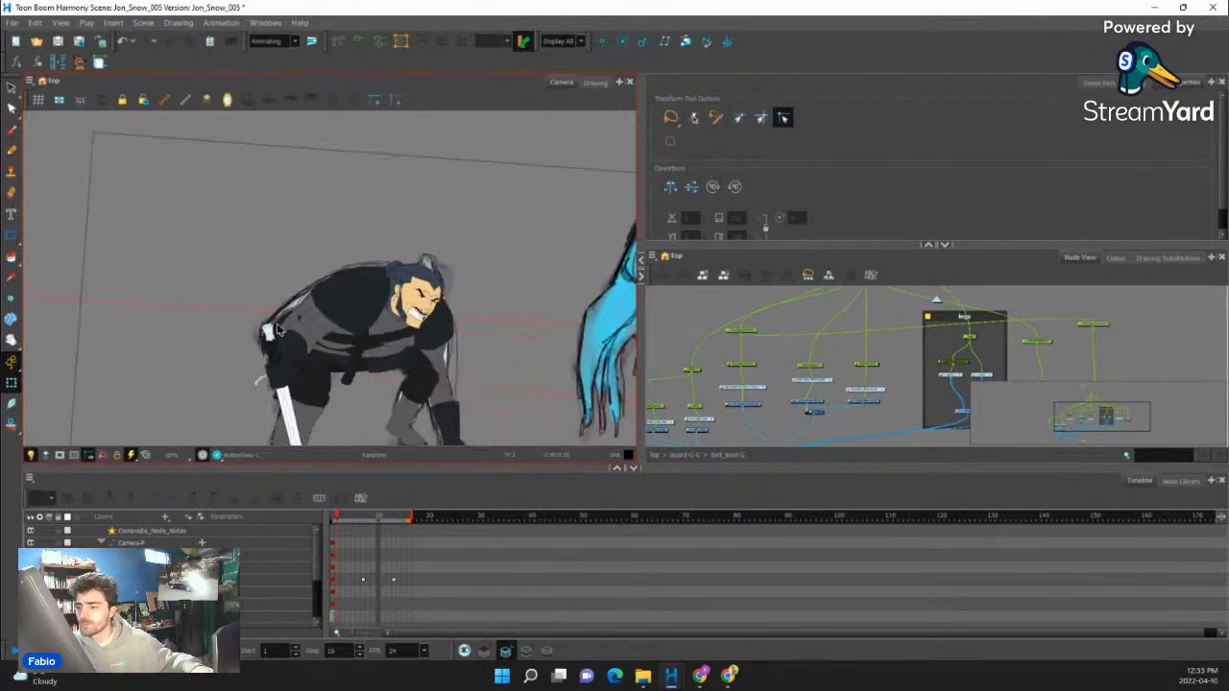
- Exit the current group in the node network to the parent level holding the head, upper body and Lower_Body groups
scroll(296, 369, "down", 2)
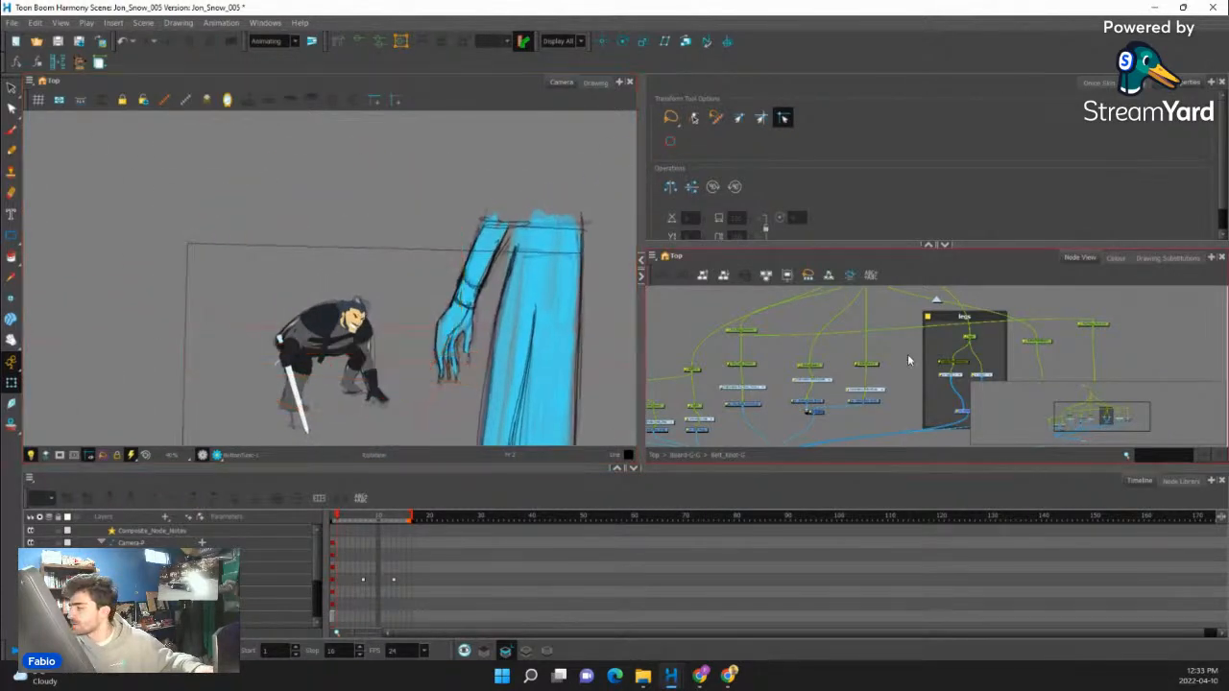
scroll(919, 346, "down", 3)
left_click(937, 303)
scroll(817, 360, "down", 4)
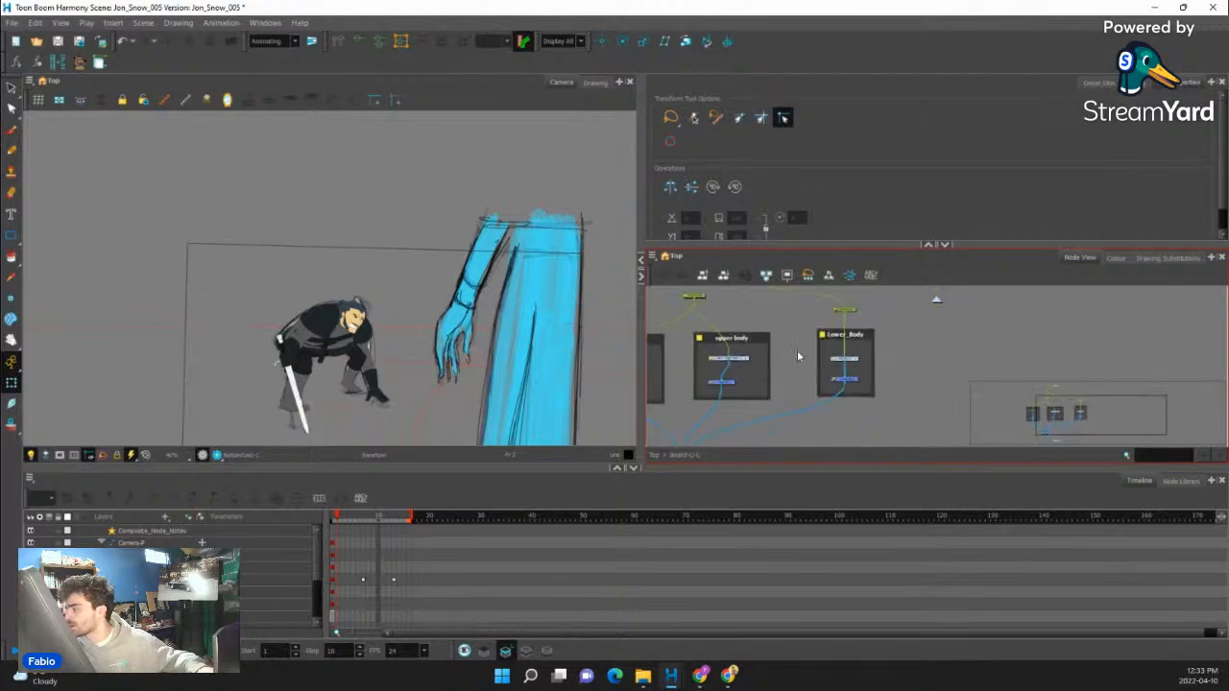
scroll(838, 374, "up", 2)
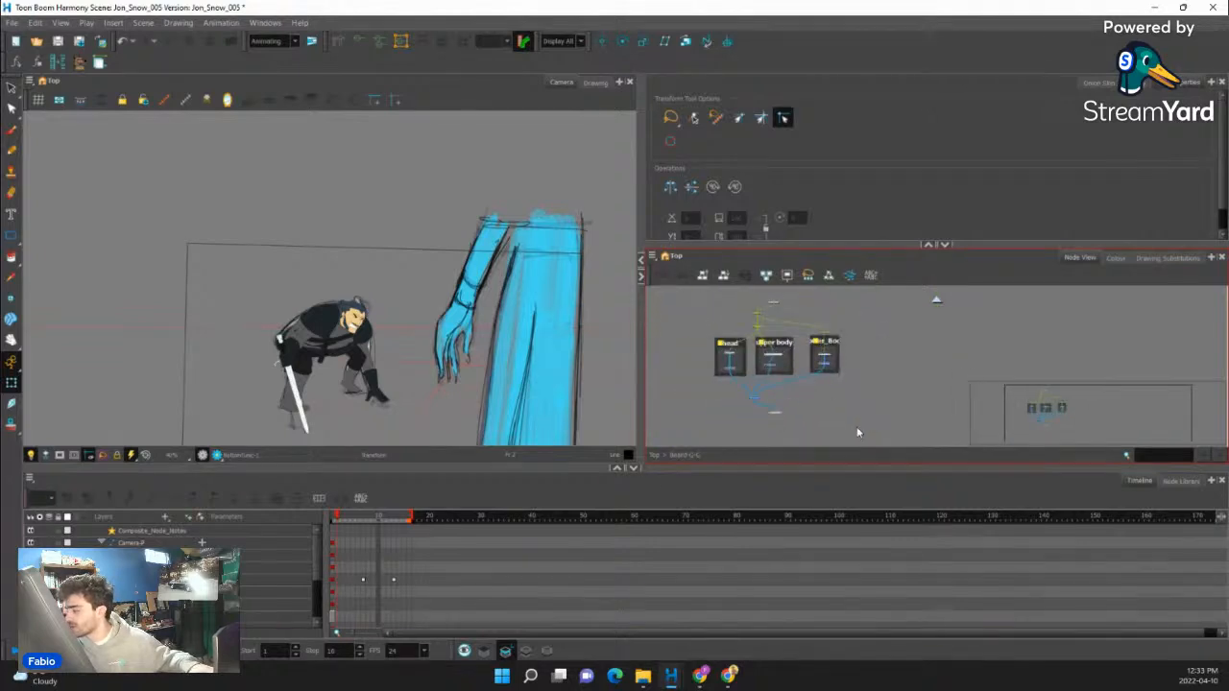
- Search the node library for "colour", add a Colour-Card node to the network and connect it to the composite as a backdrop
left_click(1181, 480)
left_click(92, 498)
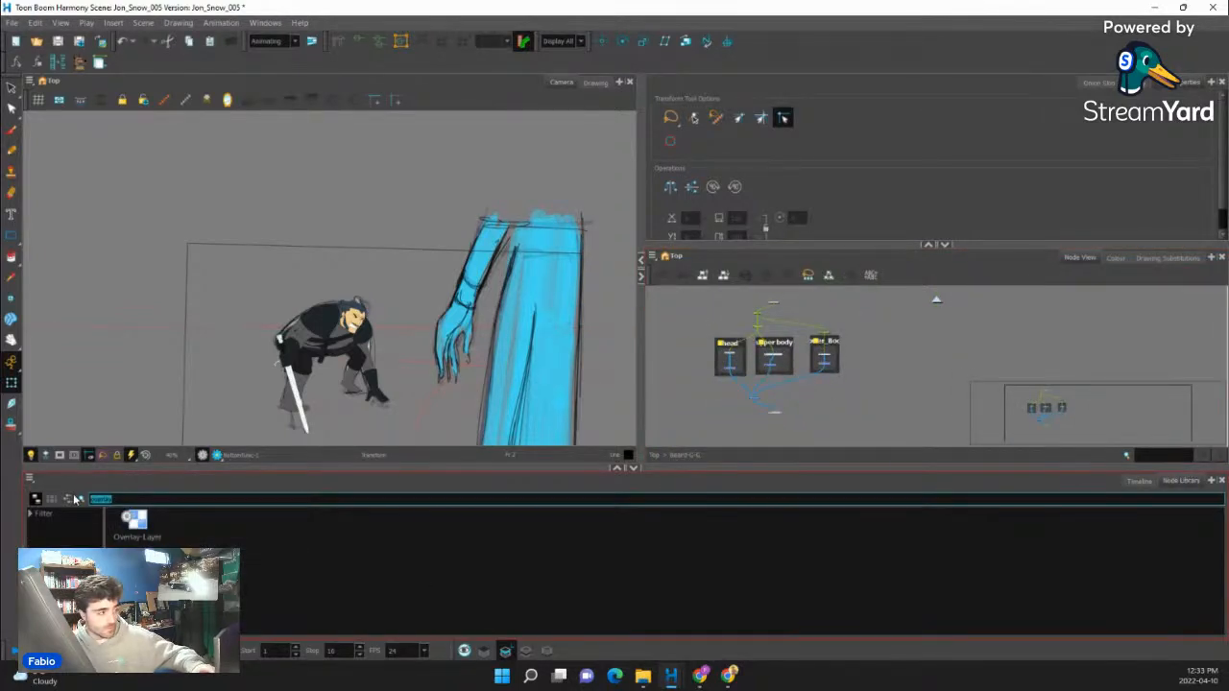
key("BackSpace")
type("colour")
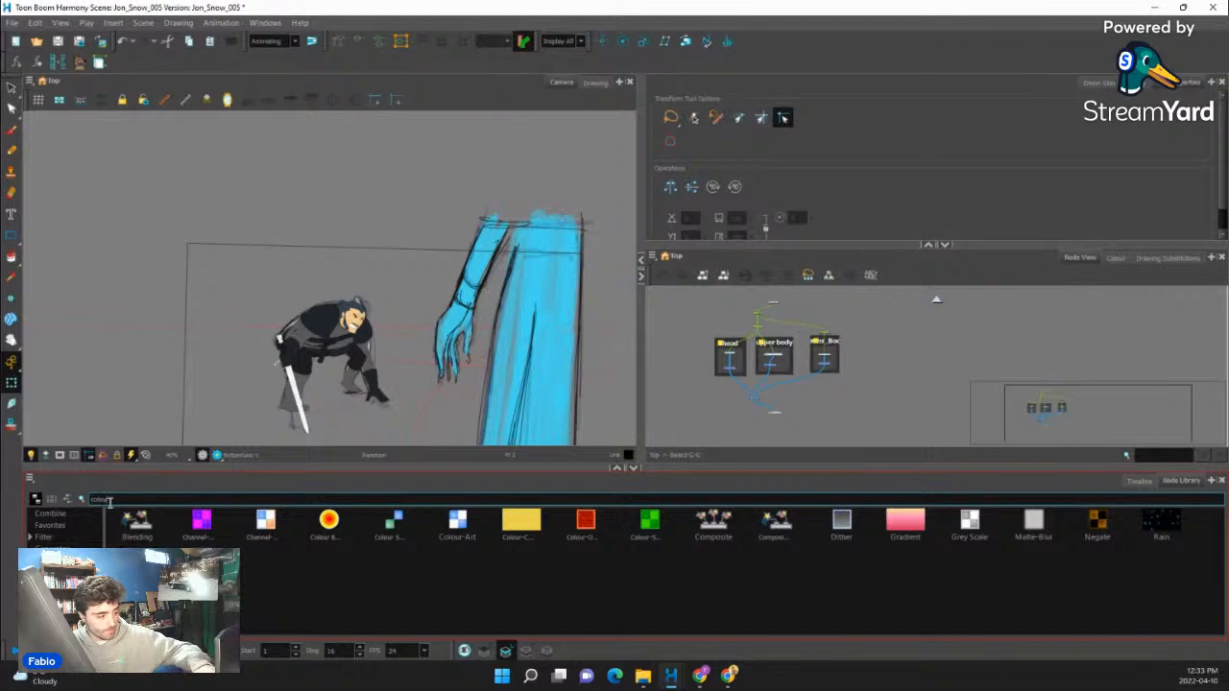
left_click_drag(530, 526, 553, 515)
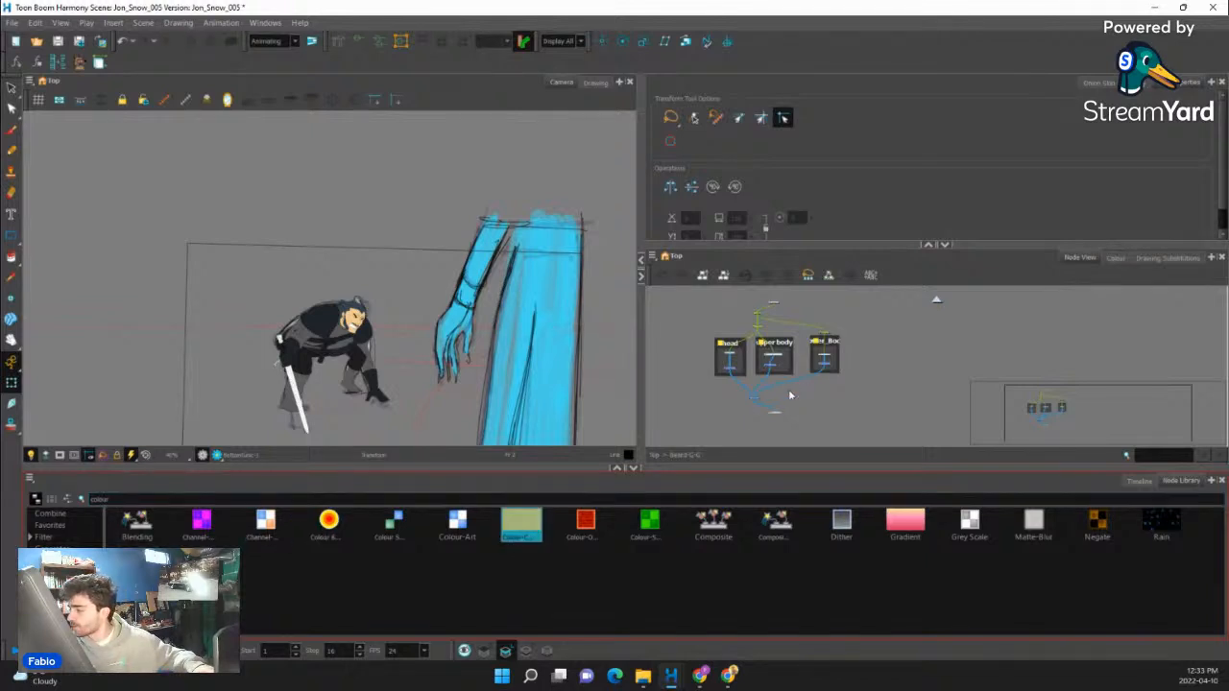
scroll(799, 395, "up", 6)
left_click_drag(789, 391, 661, 402)
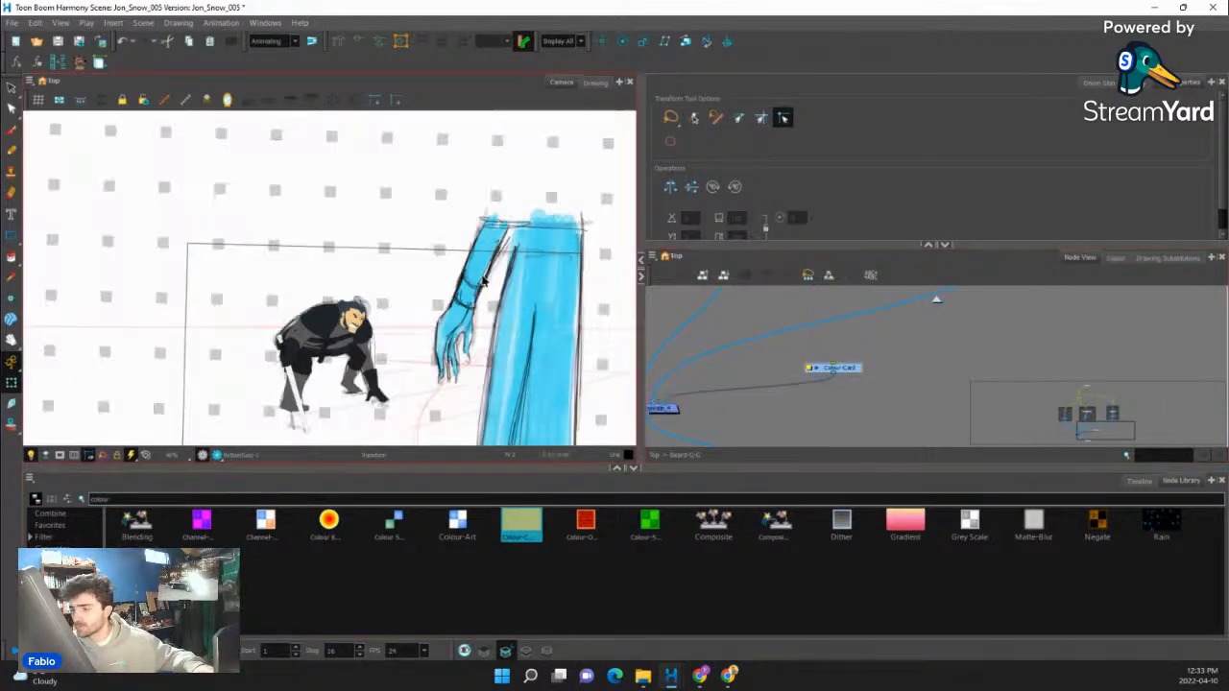
scroll(263, 259, "down", 3)
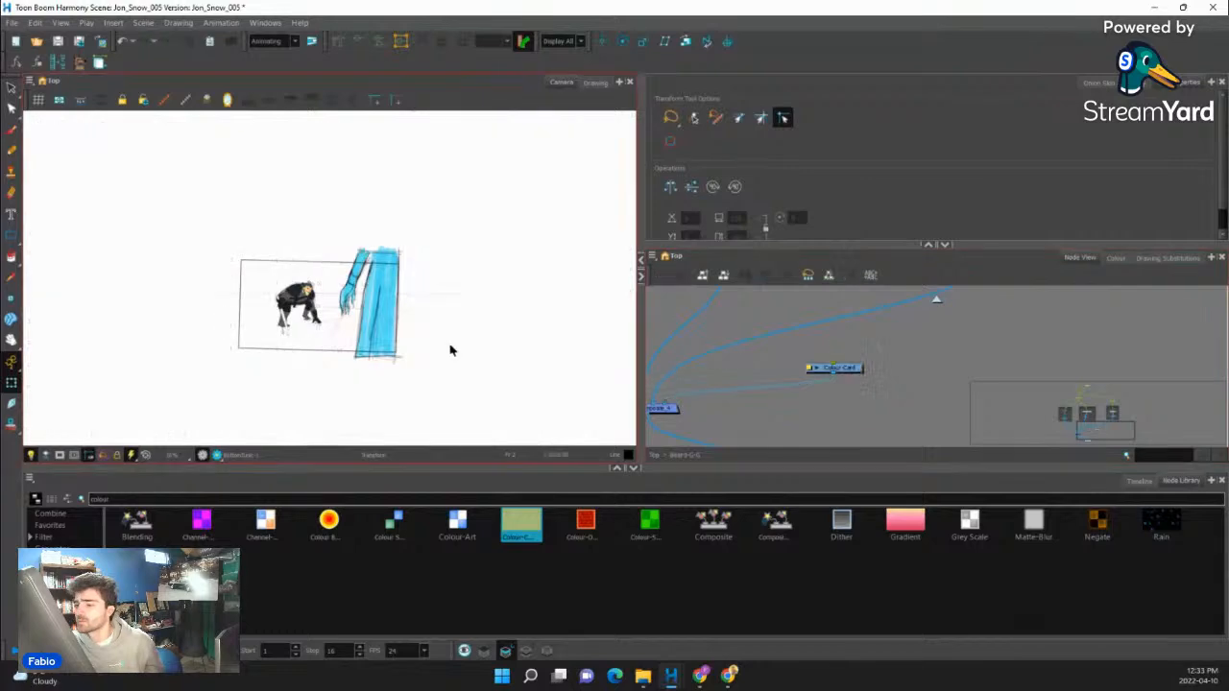
scroll(307, 312, "up", 5)
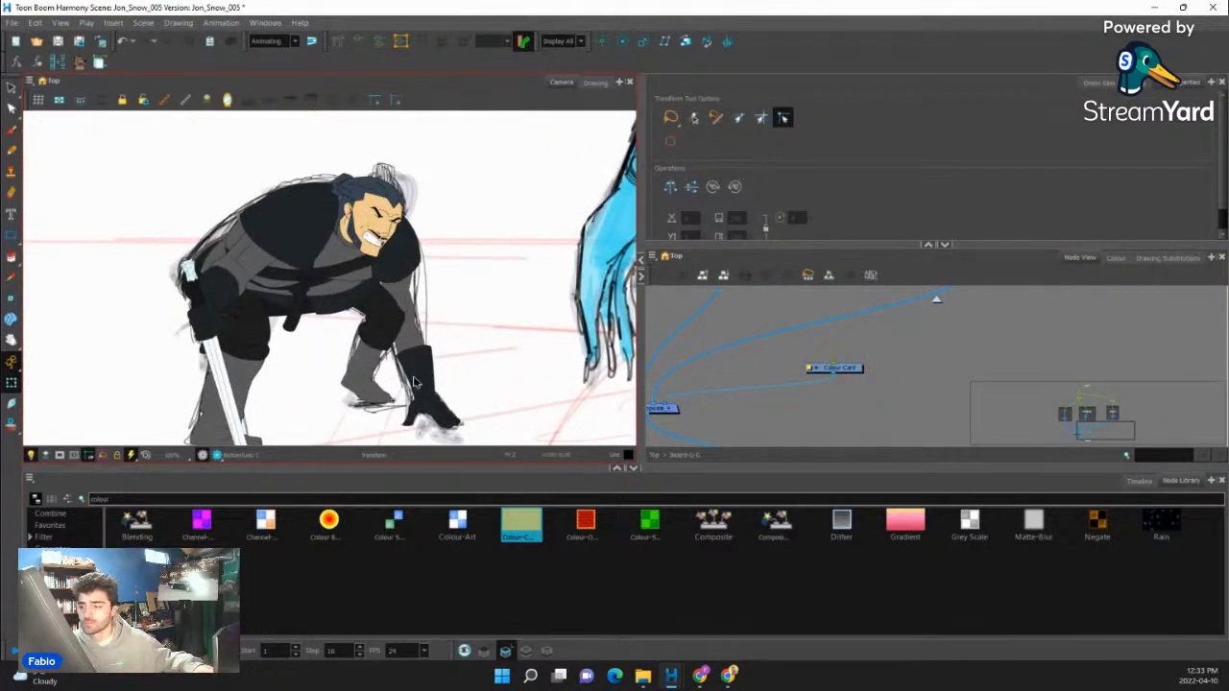
- Examine the crouching pose against the white backdrop, checking the arm, belt and tunic pieces and switching to the rendered view for comparison
left_click(423, 384)
scroll(422, 384, "down", 3)
scroll(419, 409, "up", 3)
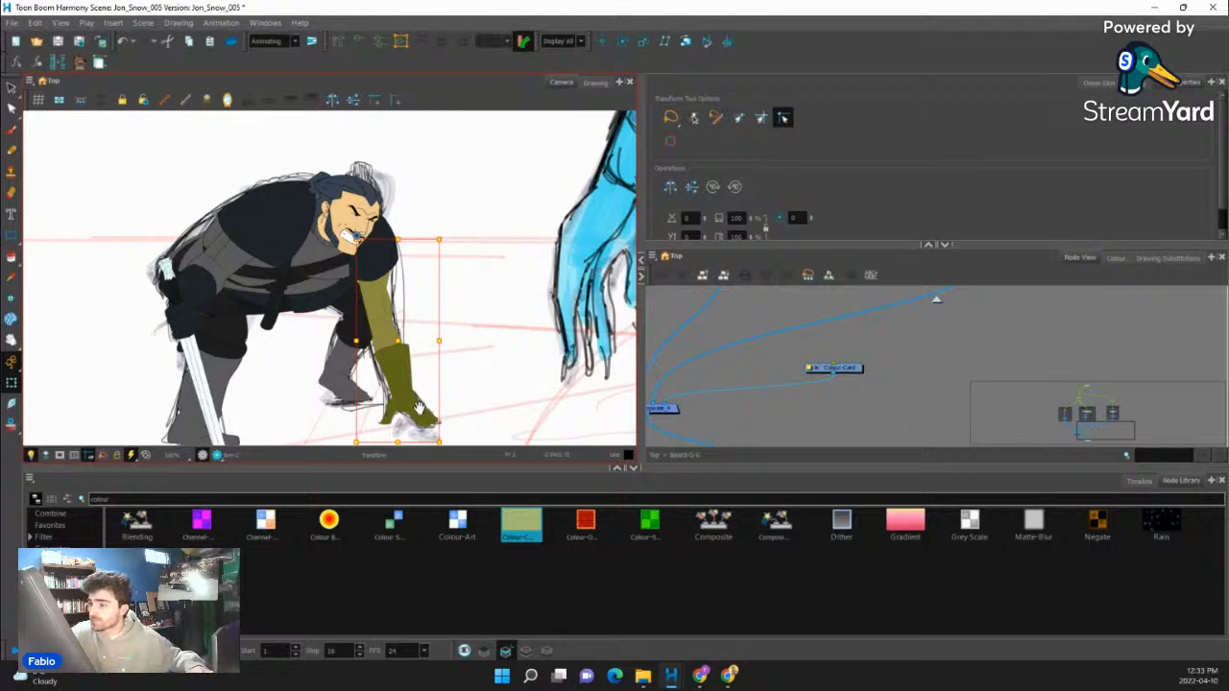
left_click_drag(497, 268, 551, 240)
left_click(402, 231)
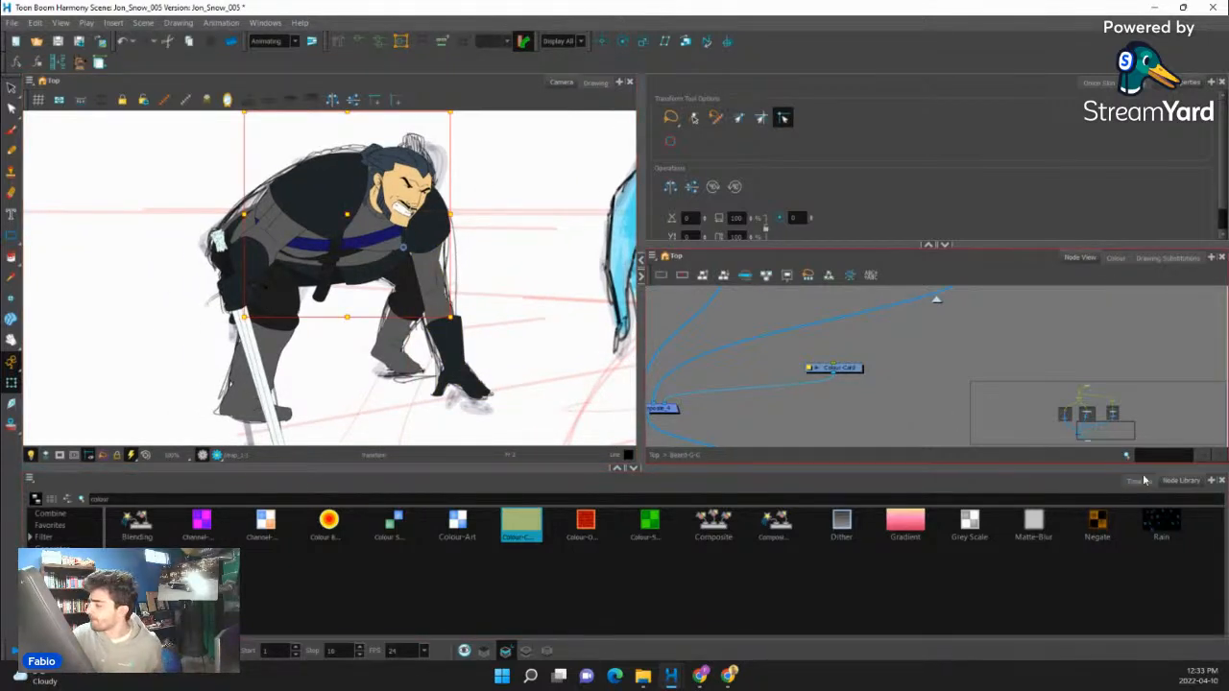
left_click(217, 455)
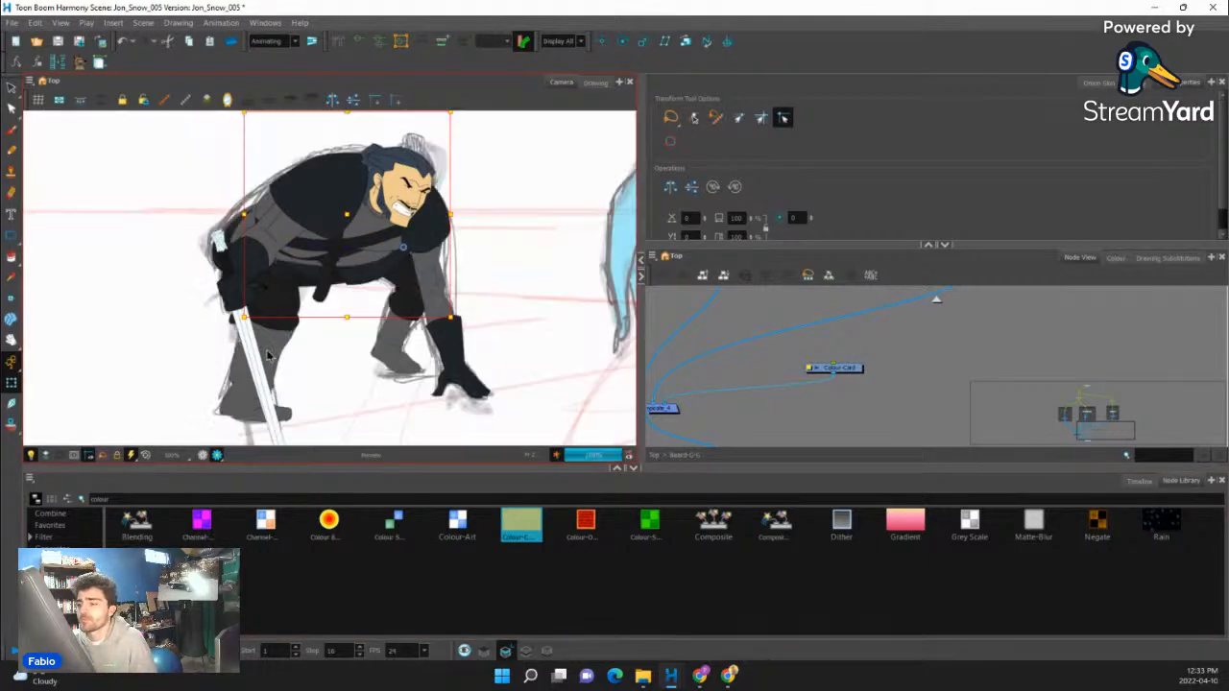
scroll(308, 301, "down", 3)
scroll(321, 300, "up", 4)
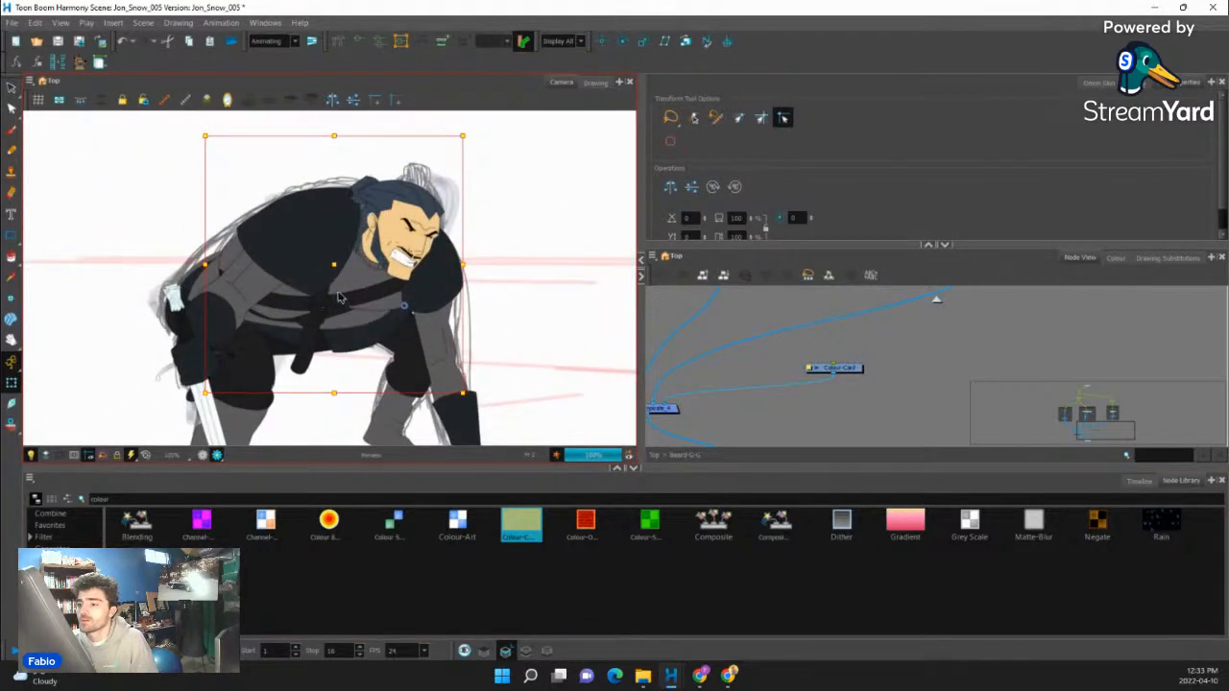
scroll(366, 287, "down", 1)
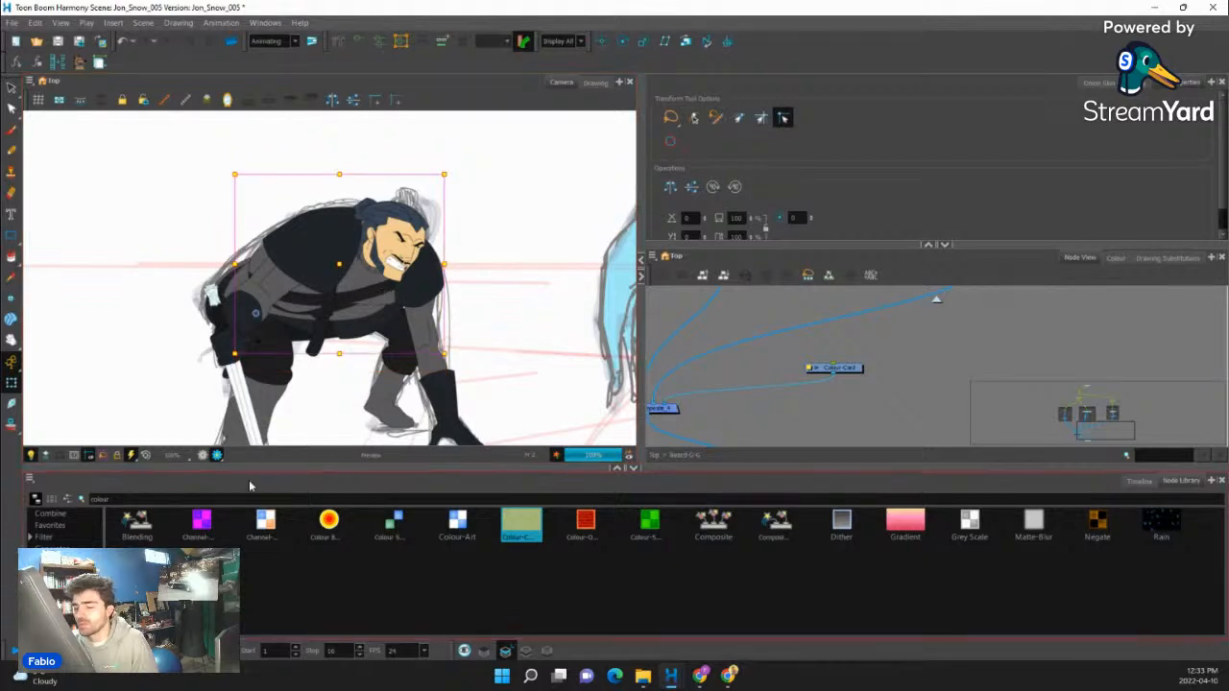
left_click(792, 348)
scroll(802, 356, "down", 6)
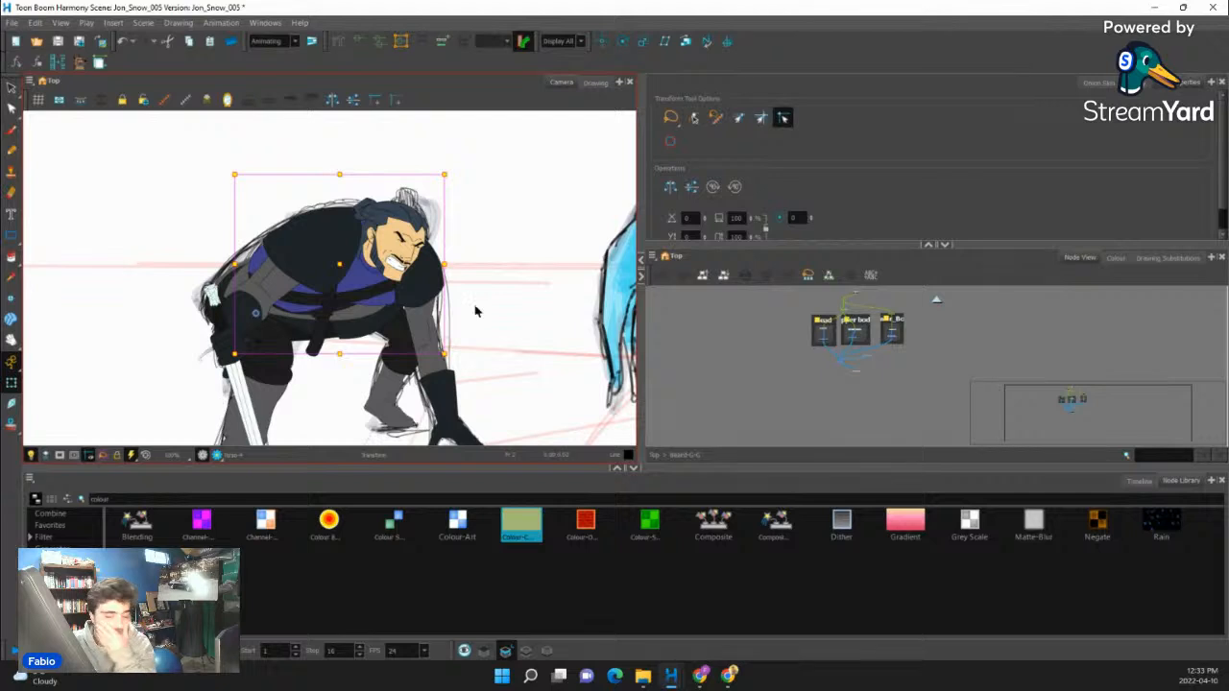
- Activate the Pencil tool and select the Colour-Card node below the head, upper body and lower body groups
left_click(11, 151)
left_click(1114, 258)
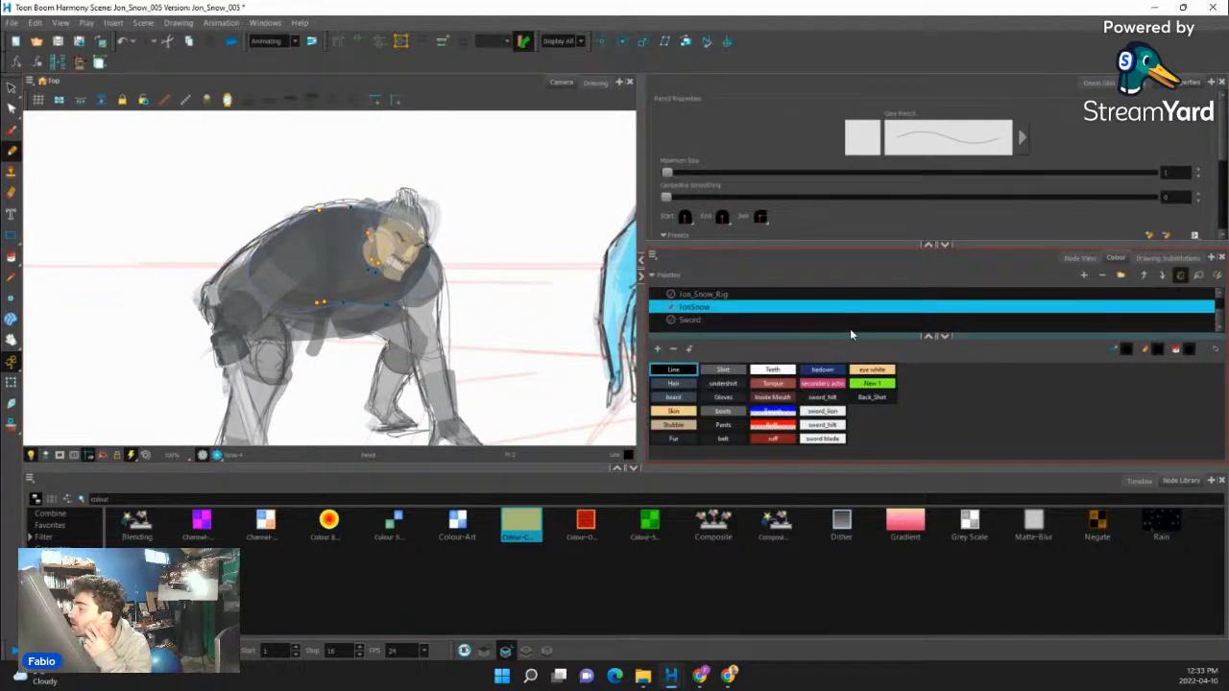
left_click(1078, 258)
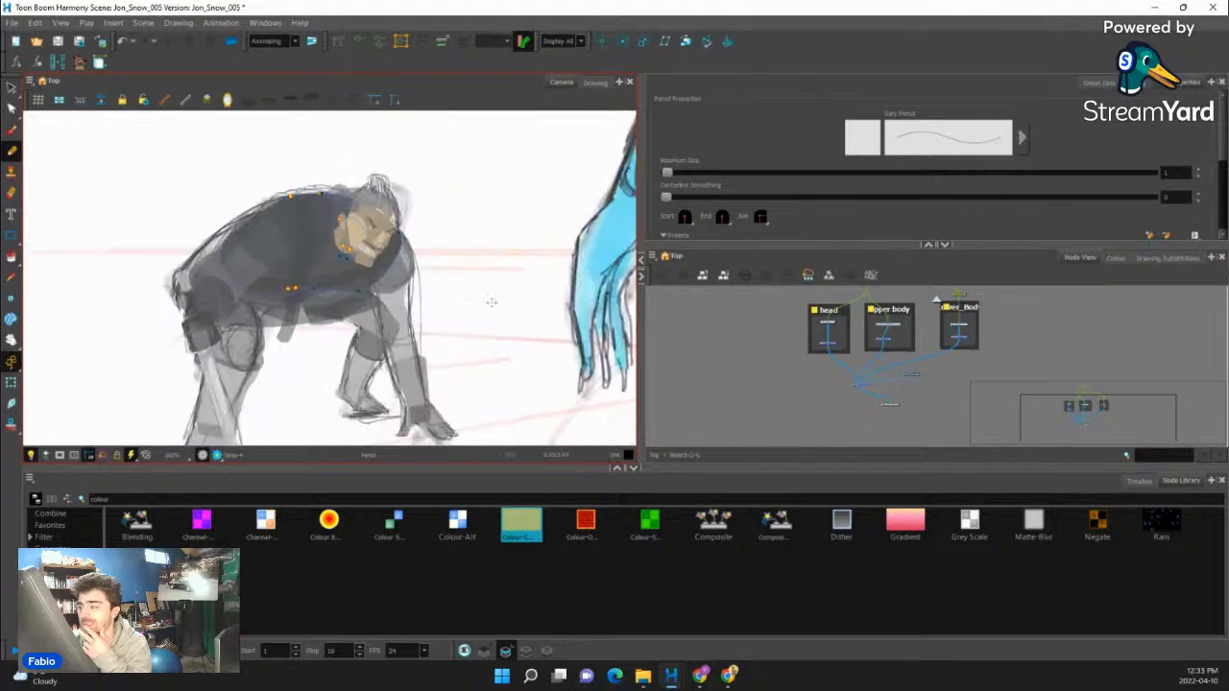
scroll(787, 349, "up", 5)
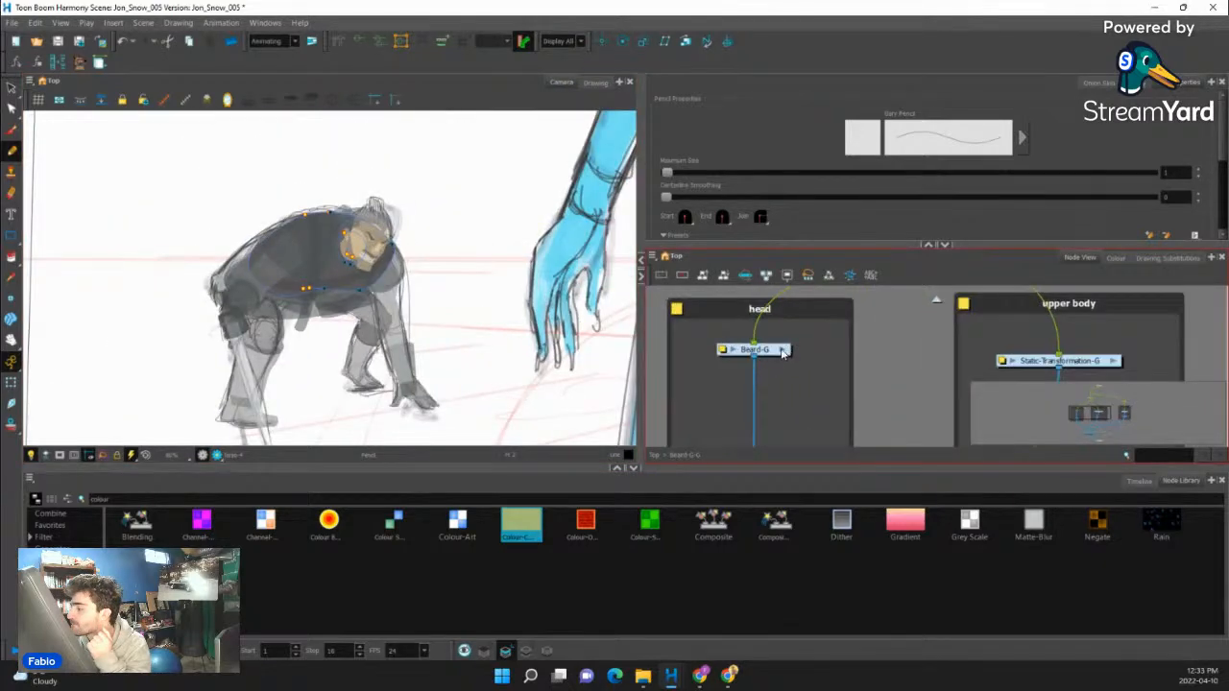
scroll(782, 352, "down", 6)
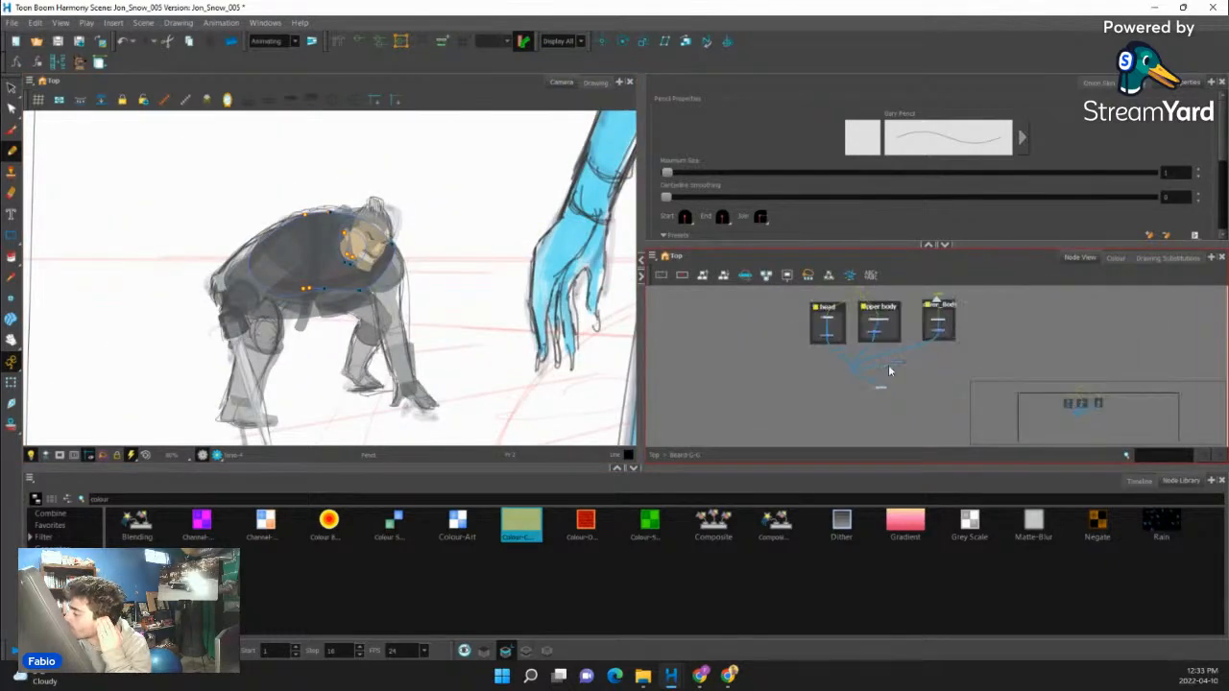
scroll(890, 370, "up", 5)
left_click(912, 359)
key("d")
scroll(910, 355, "down", 5)
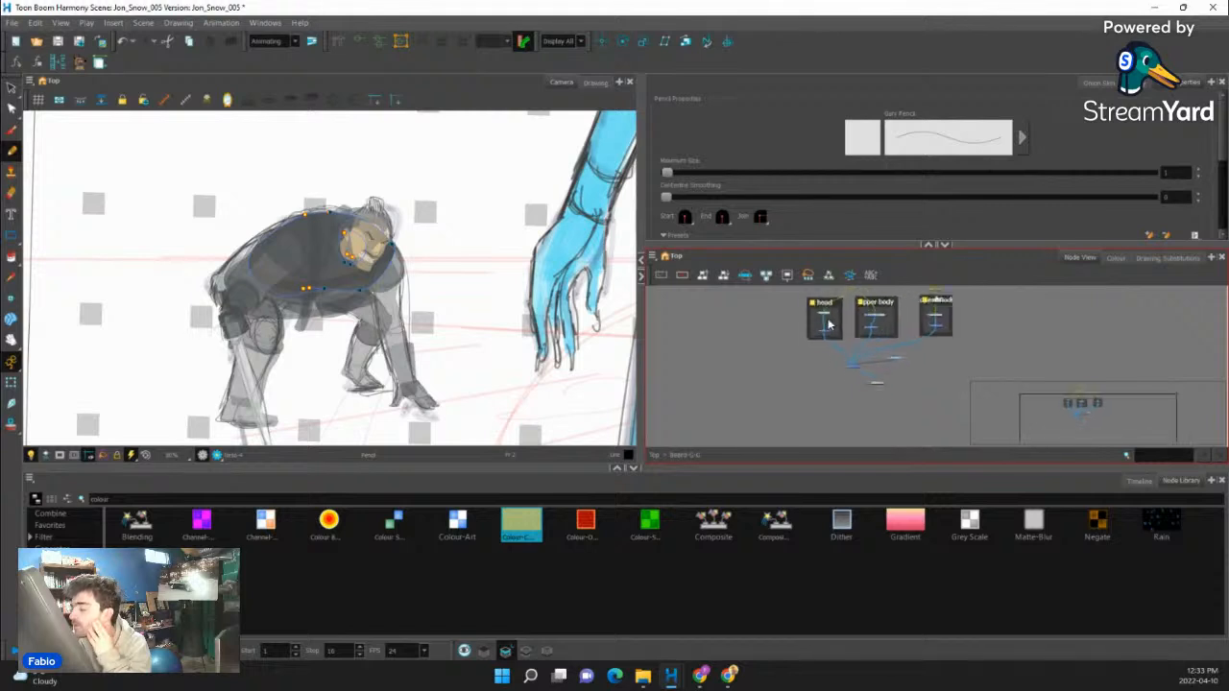
- Exit the rig group to the top level of the node network and select the drawing node beside the Jon Snow group
scroll(830, 325, "up", 4)
left_click(781, 361)
key("ctrl+shift+e")
scroll(829, 346, "down", 3)
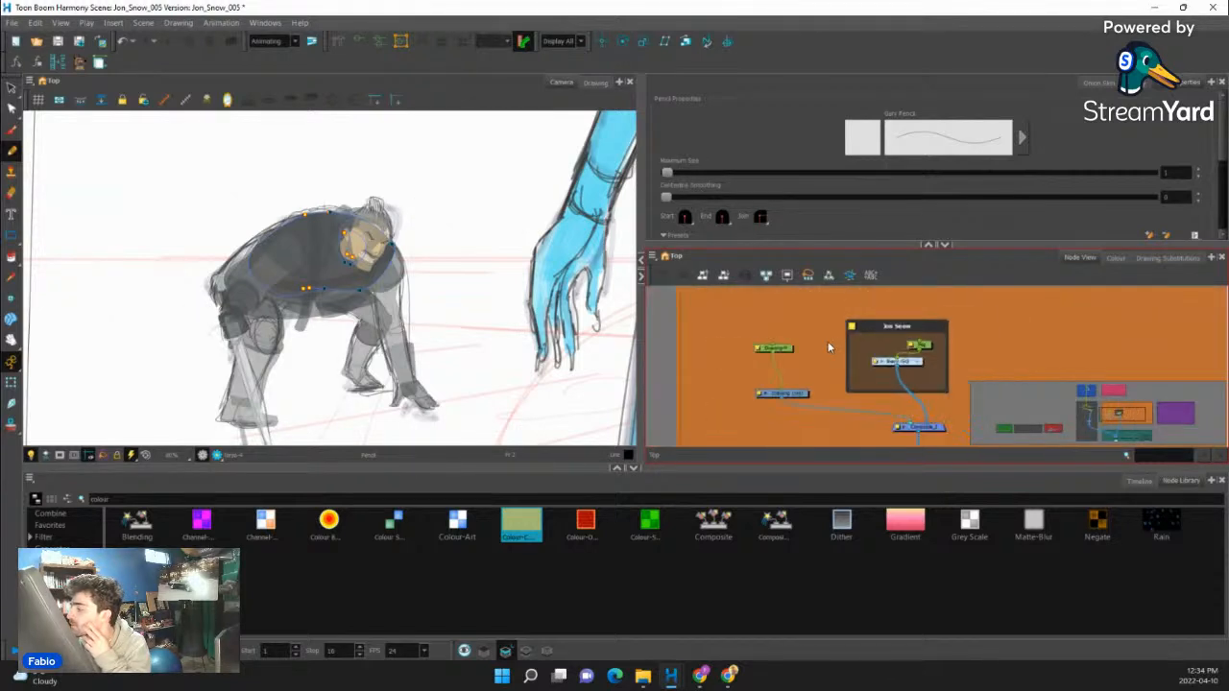
scroll(828, 342, "down", 2)
scroll(815, 357, "up", 2)
left_click(806, 387)
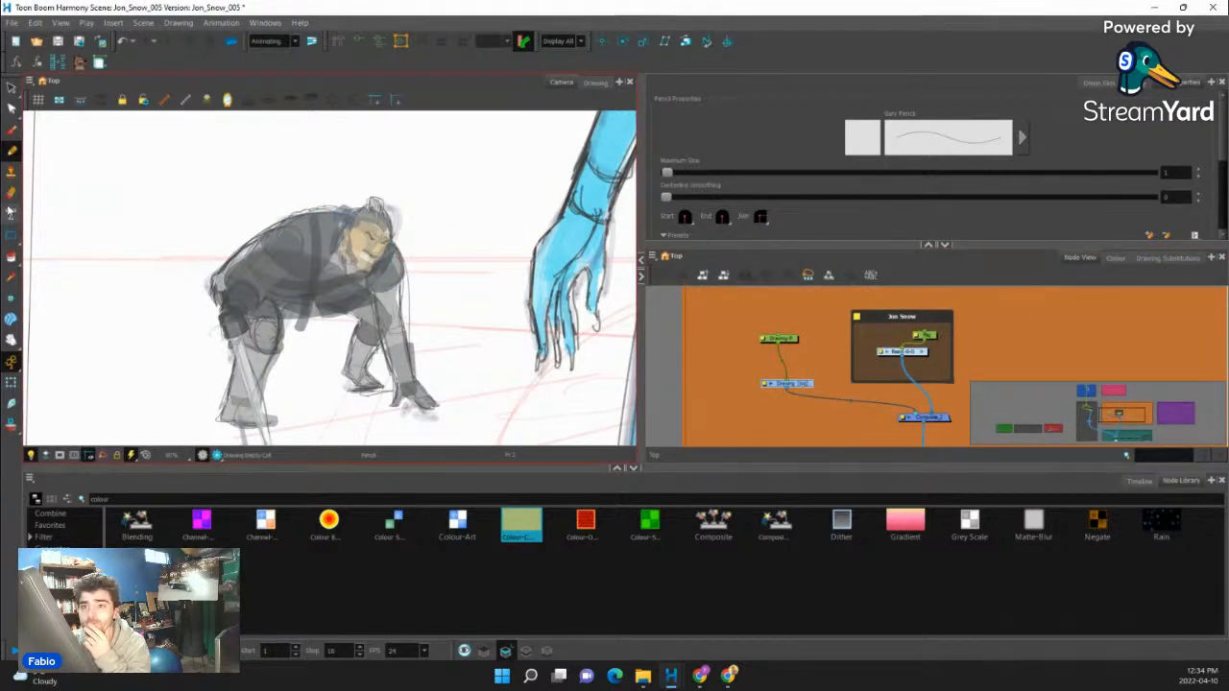
- Choose the Blue swatch from the Jon_Snow_005 palette as the pencil colour and frame the character's torso for drawing
left_click(1114, 257)
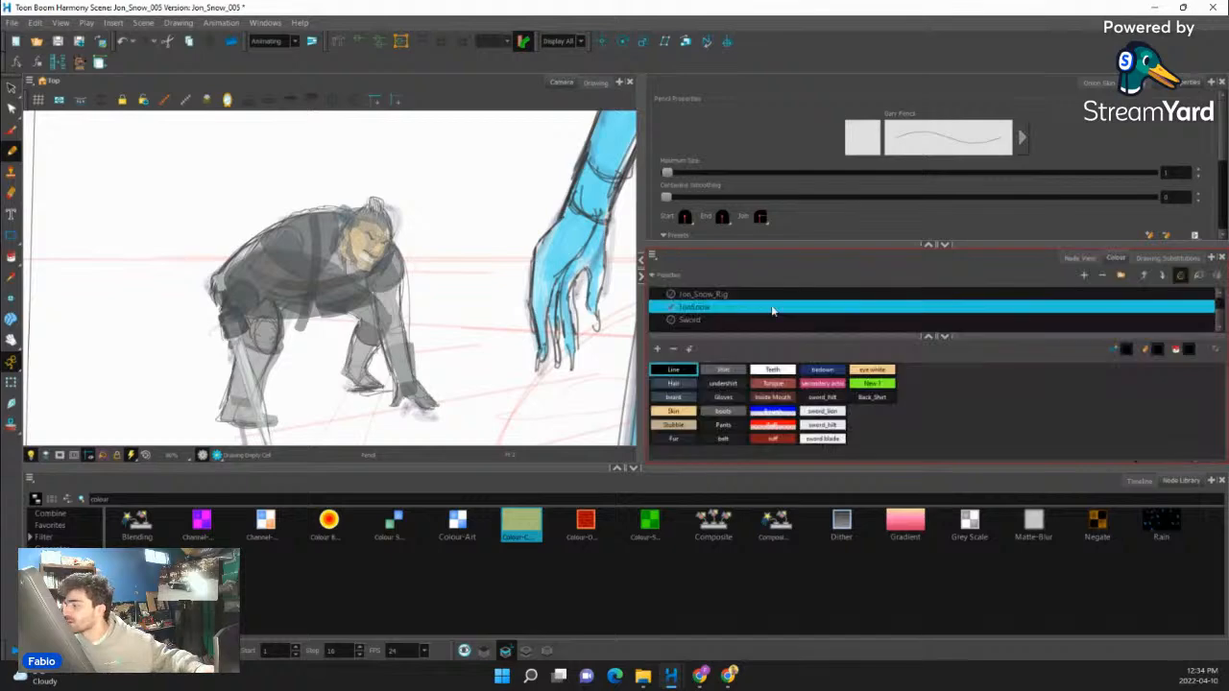
scroll(694, 314, "up", 2)
left_click(695, 308)
left_click(689, 319)
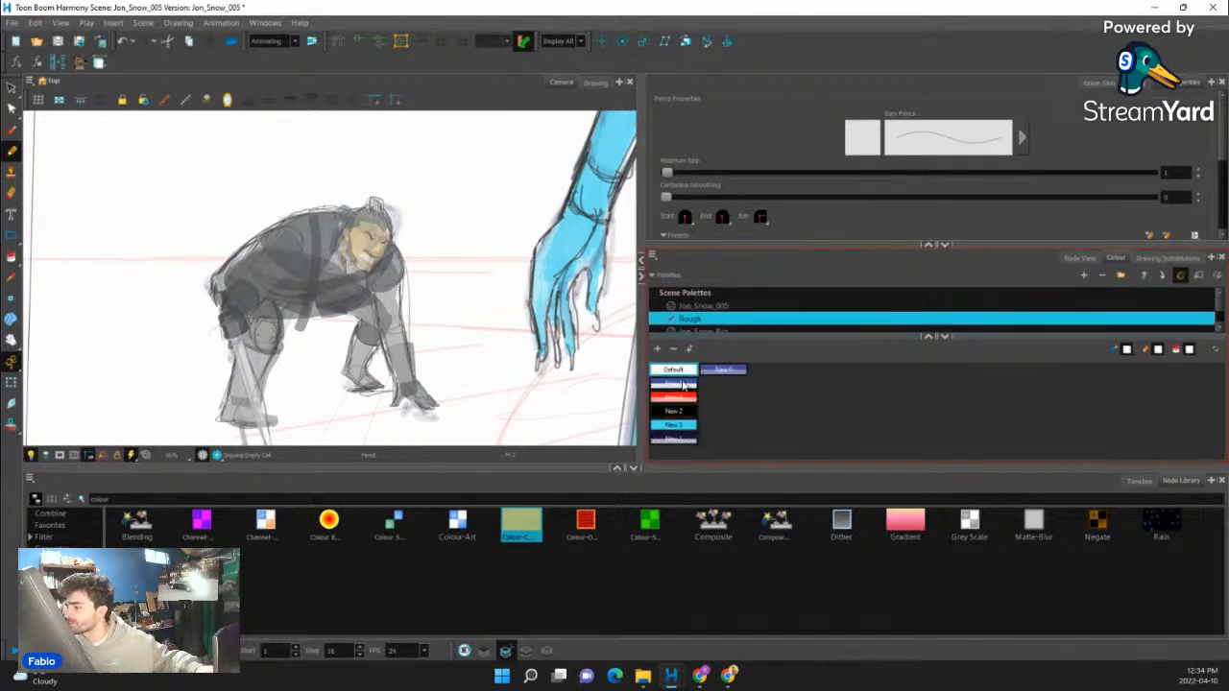
left_click(691, 307)
left_click(677, 425)
key("2")
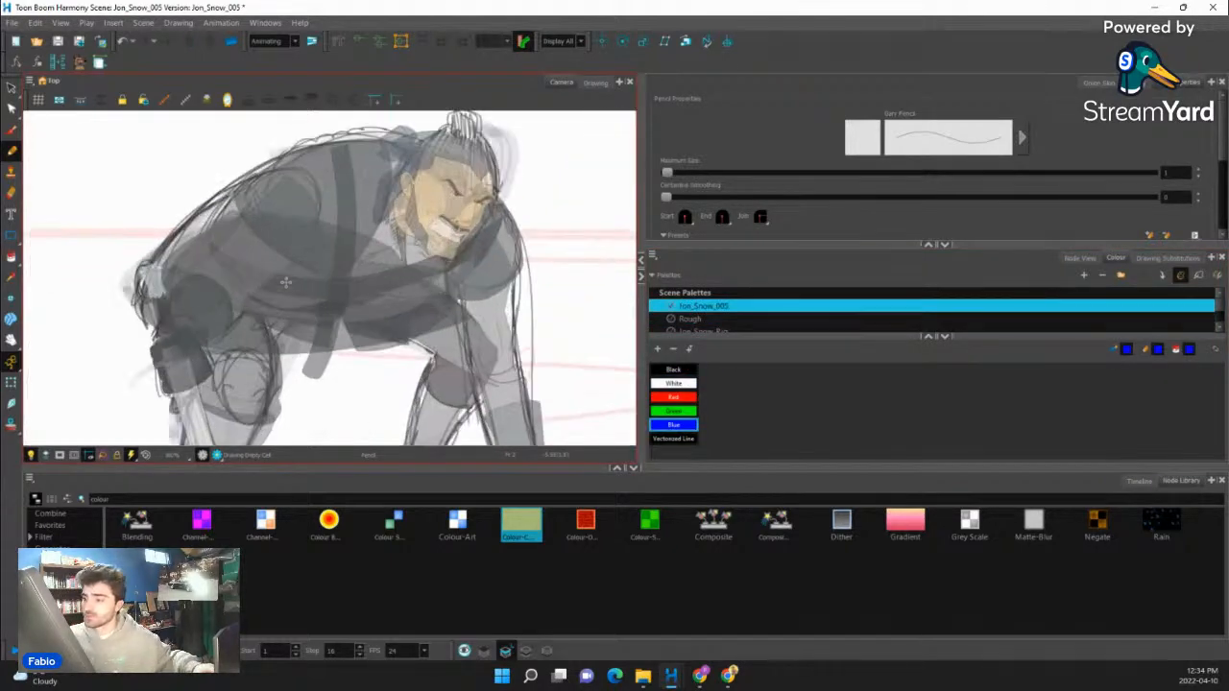
left_click_drag(558, 236, 549, 182)
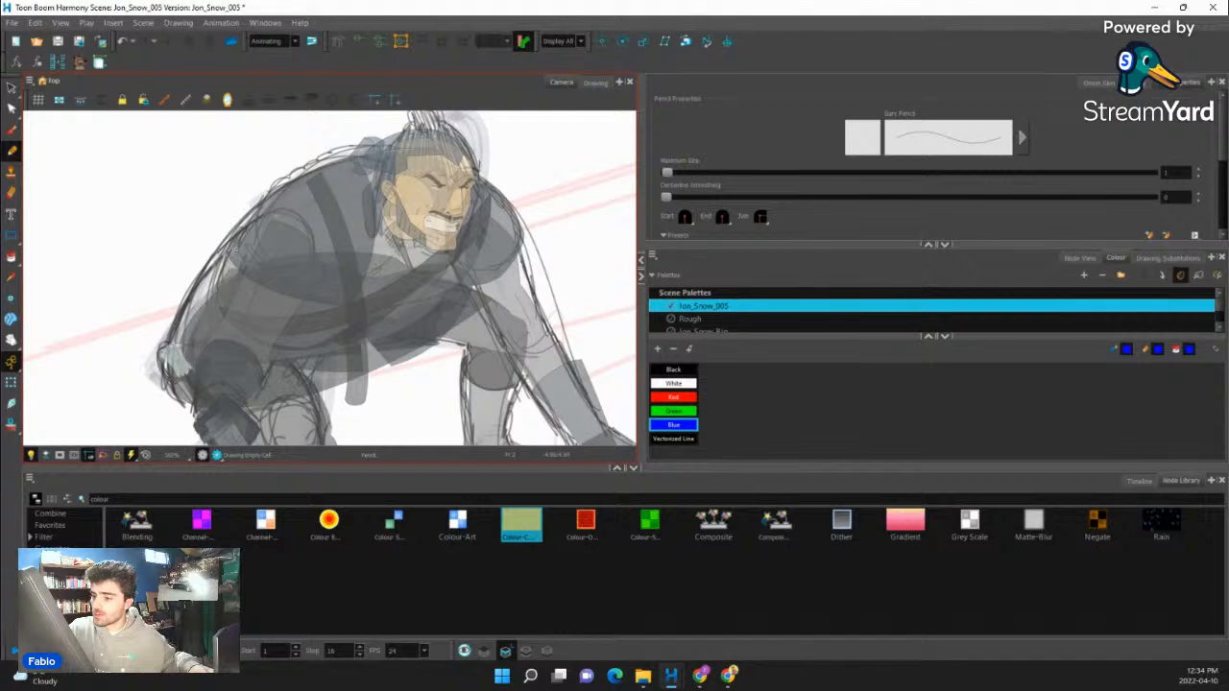
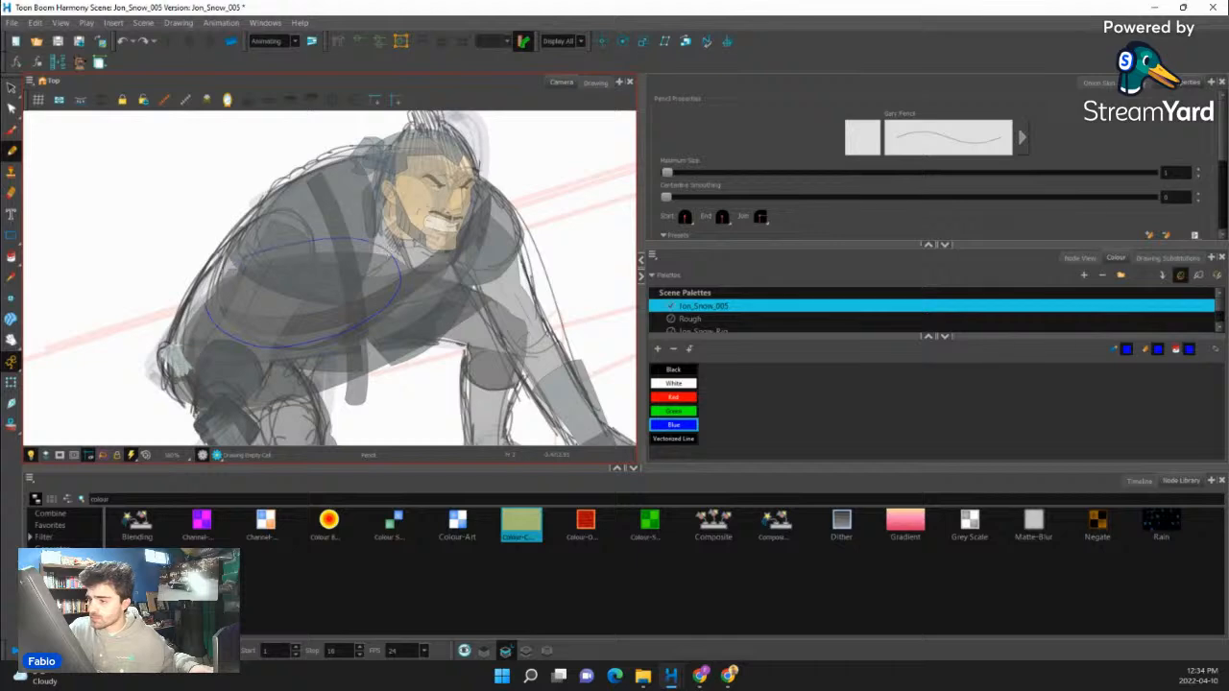
- Draw the blue pencil outline of the torso over the chest and upper back, and select its drawing to check it against the coloured rig
left_click_drag(206, 304, 203, 297)
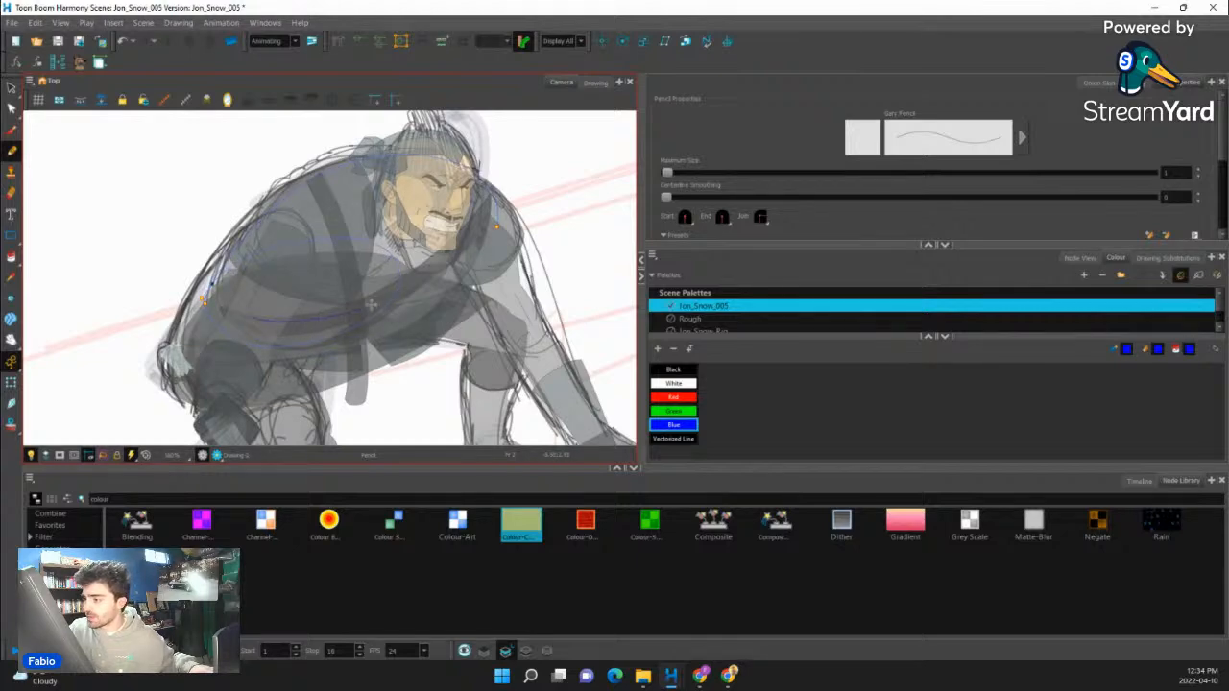
left_click_drag(500, 273, 528, 337)
left_click(14, 381)
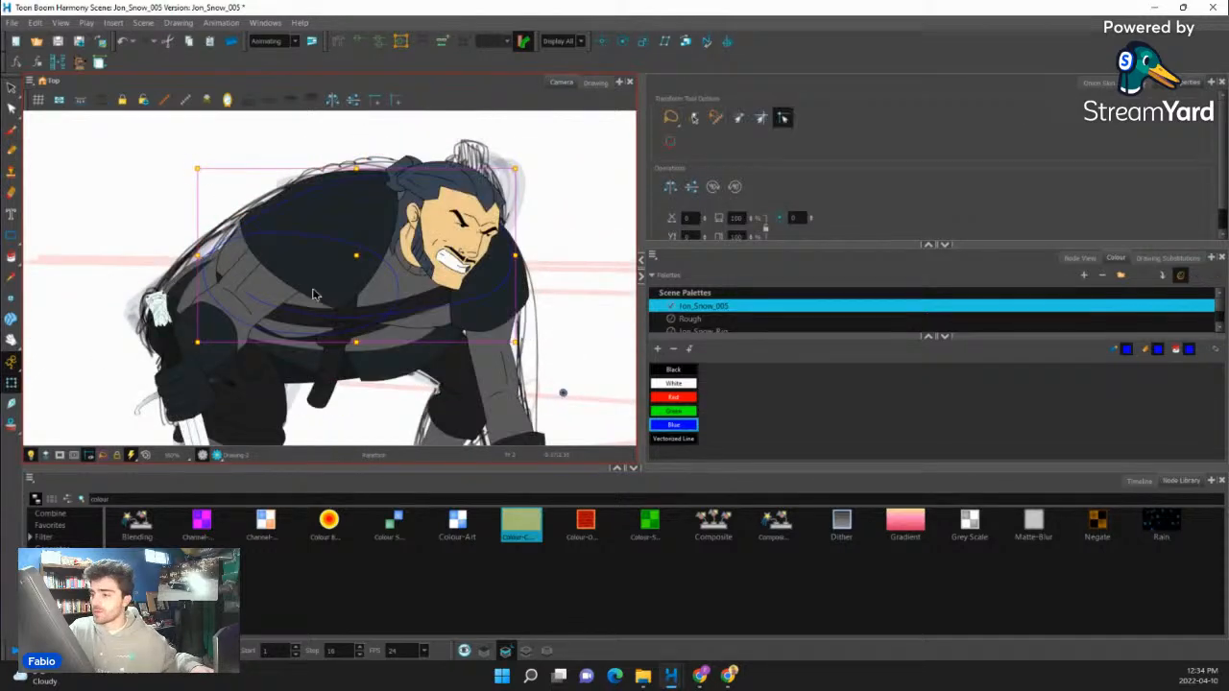
left_click(406, 301)
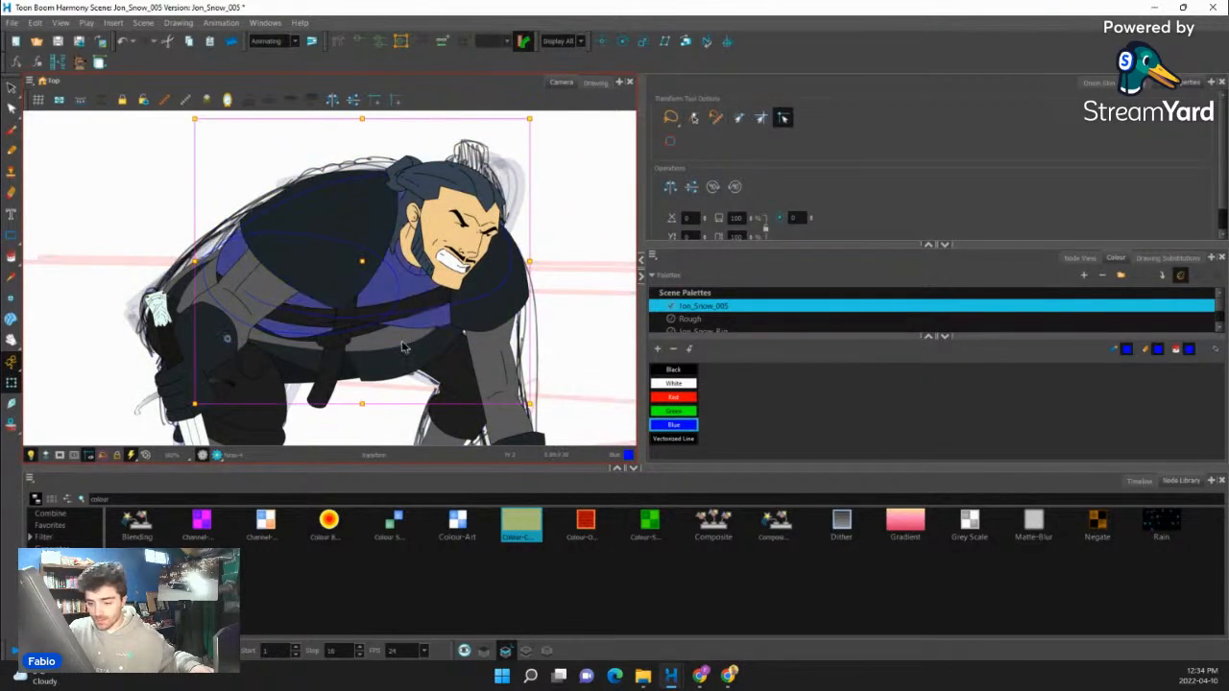
left_click(1139, 480)
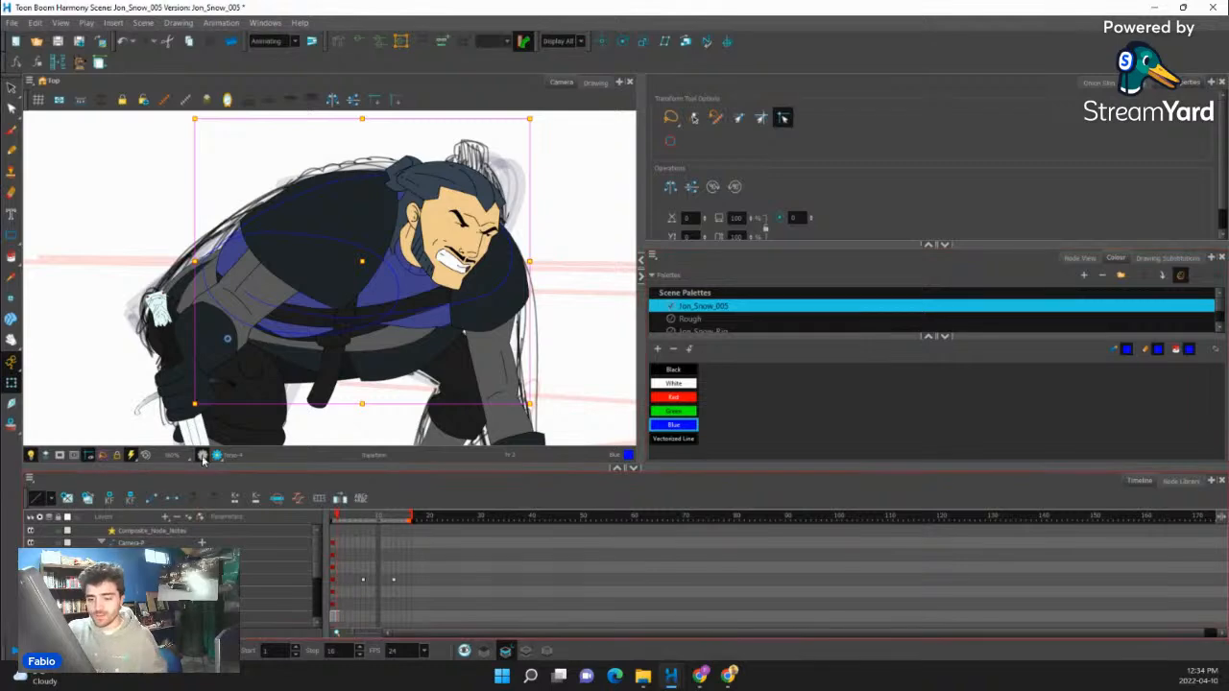
- Return to drawing mode and select the JonSnow palette with its Line swatch as the pencil colour
left_click(14, 193)
left_click(700, 319)
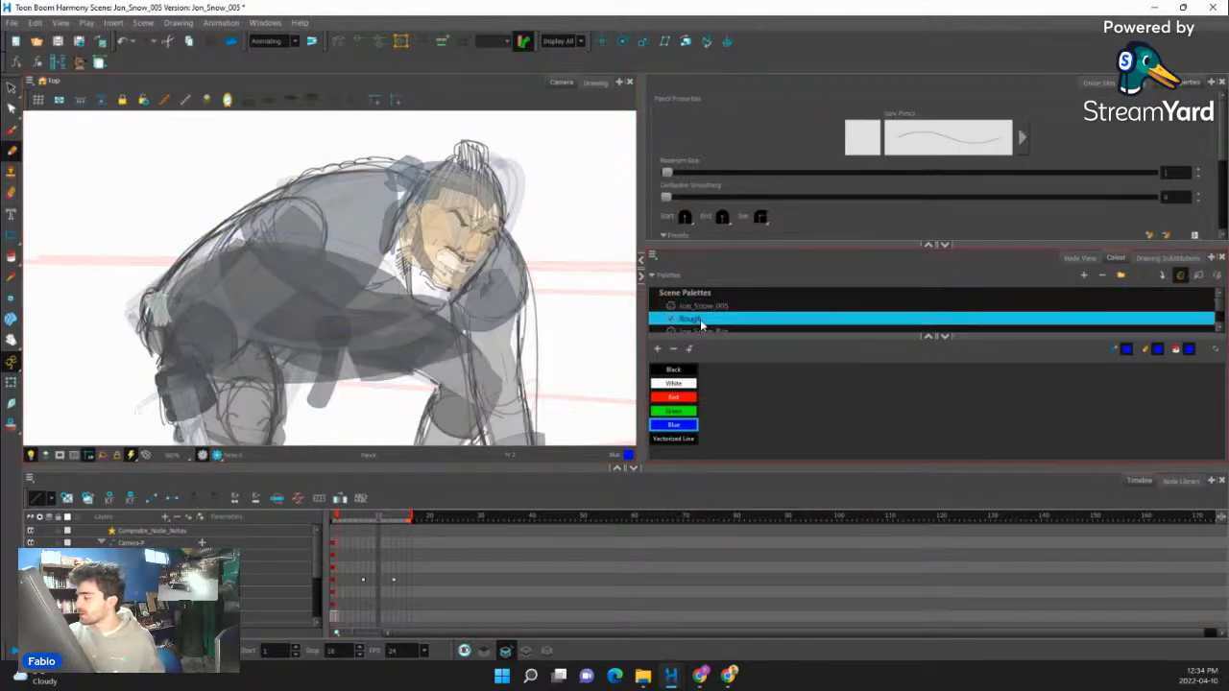
scroll(1221, 331, "down", 3)
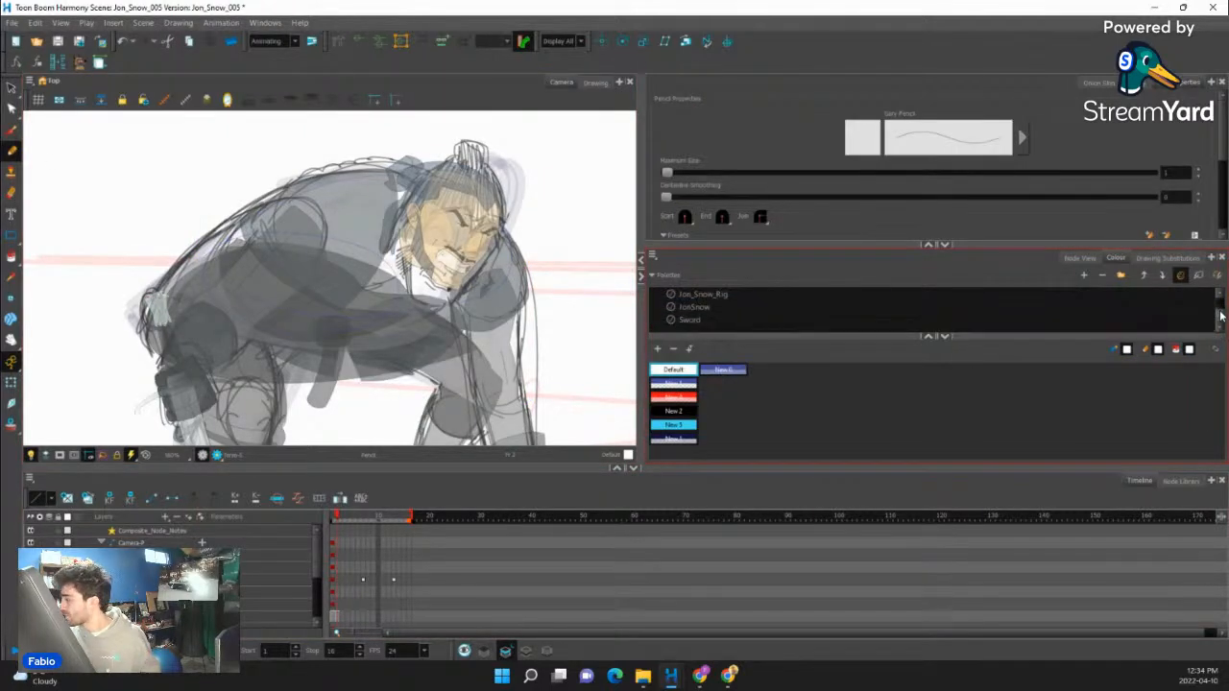
scroll(1222, 315, "up", 3)
scroll(1221, 332, "down", 3)
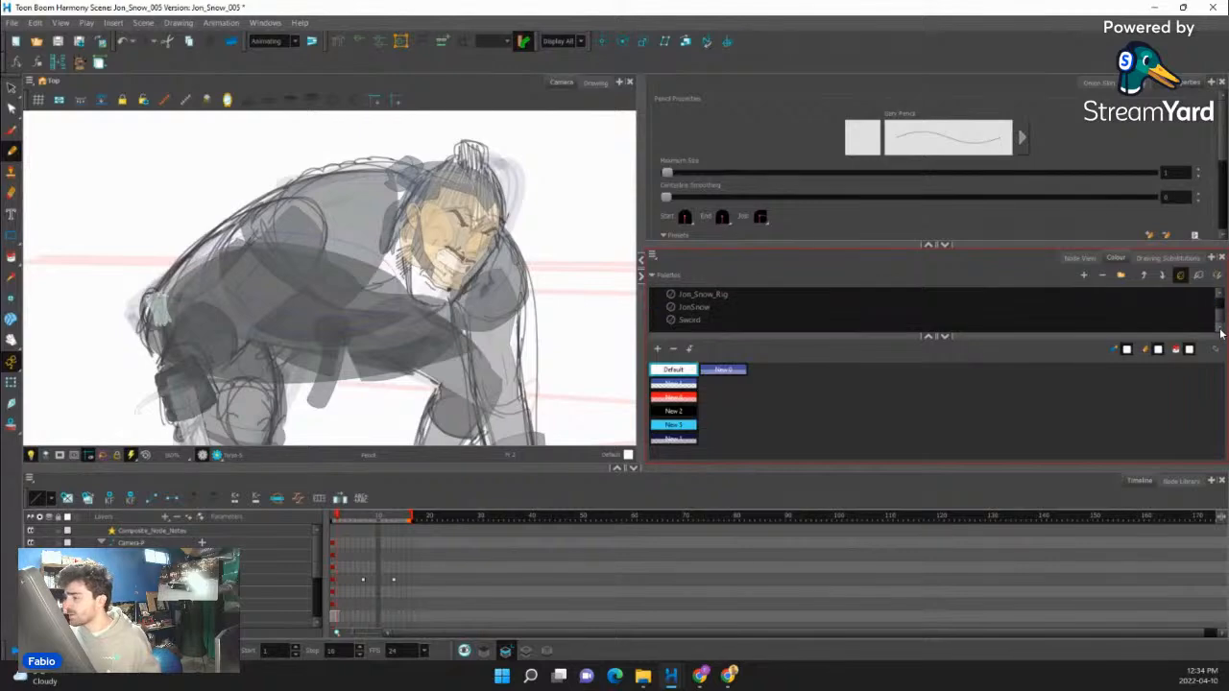
scroll(1217, 309, "up", 3)
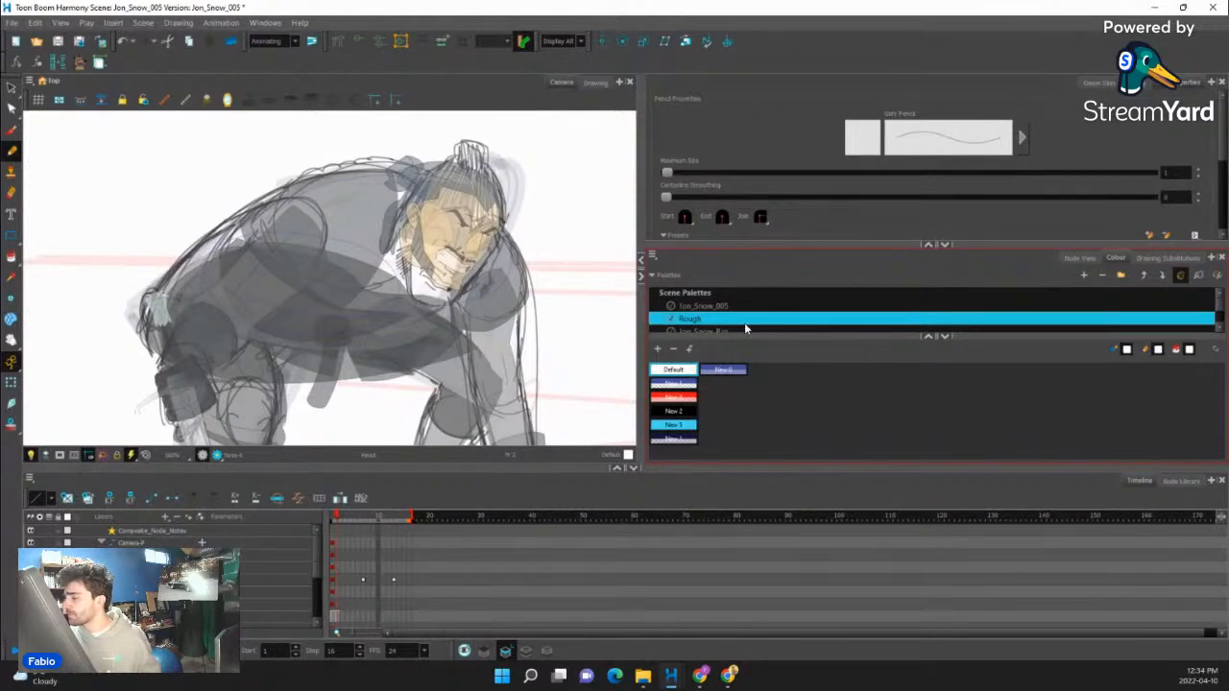
left_click(744, 326)
left_click(722, 308)
left_click(728, 295)
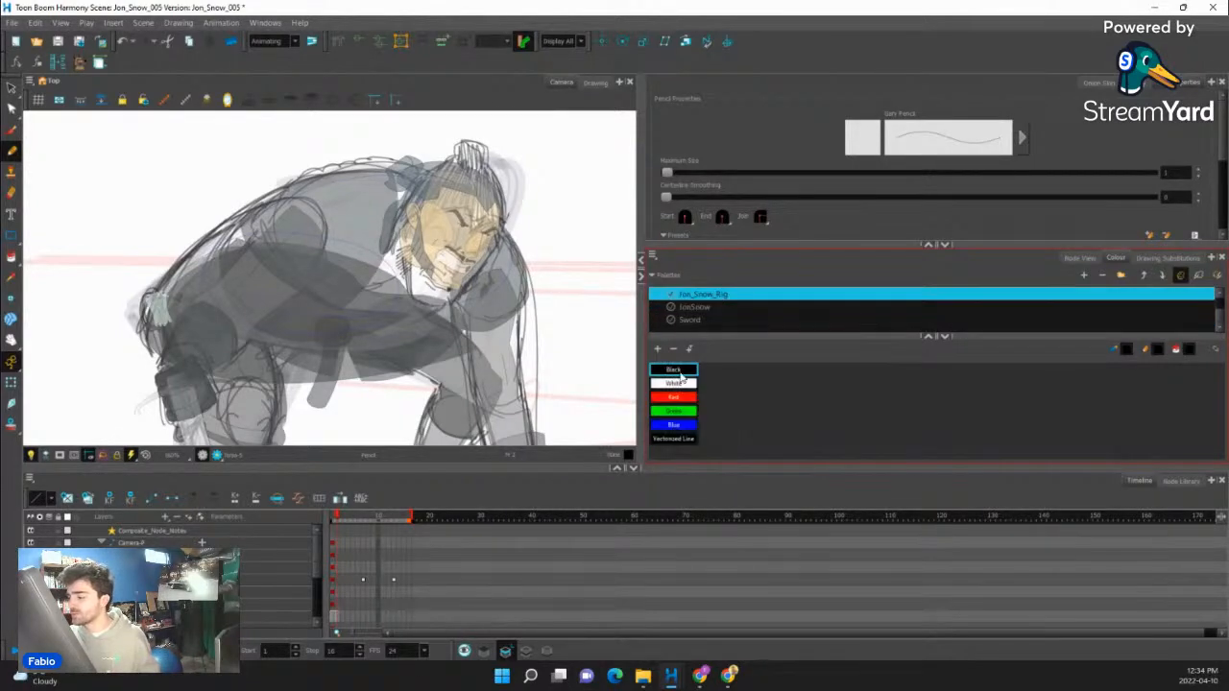
left_click(711, 308)
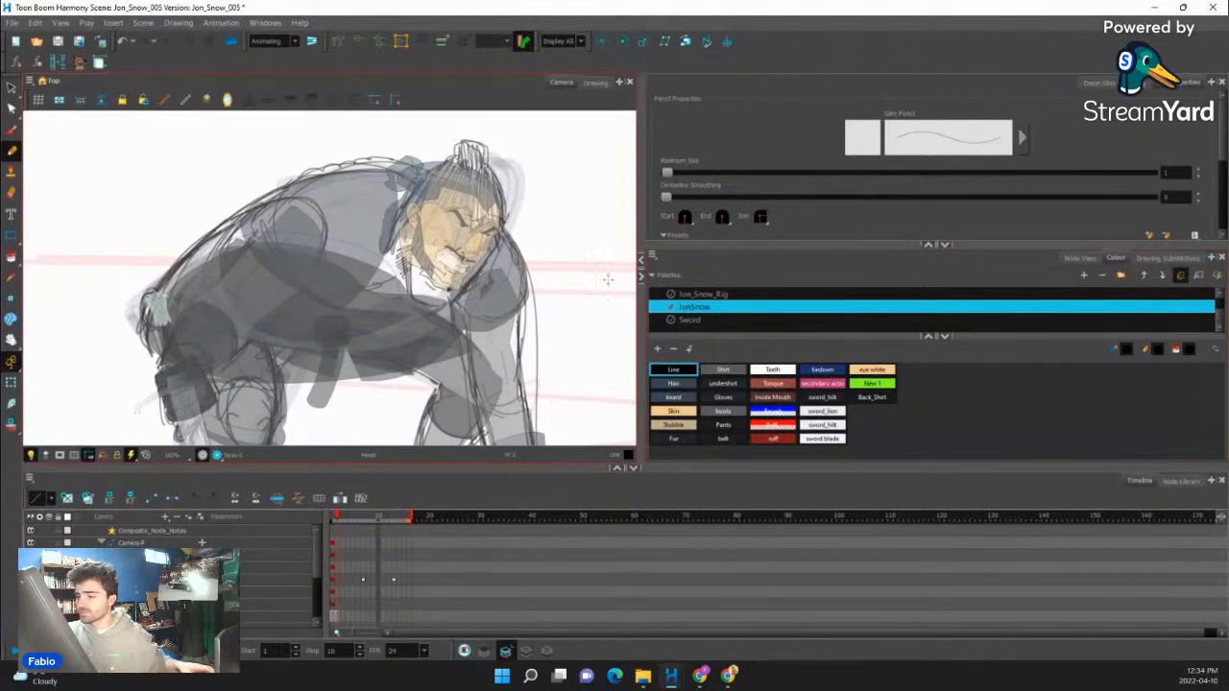
- Pencil the lower edge of the torso shape from the waist up to the chest, adjusting the curve to close the outline
left_click_drag(524, 240, 489, 161)
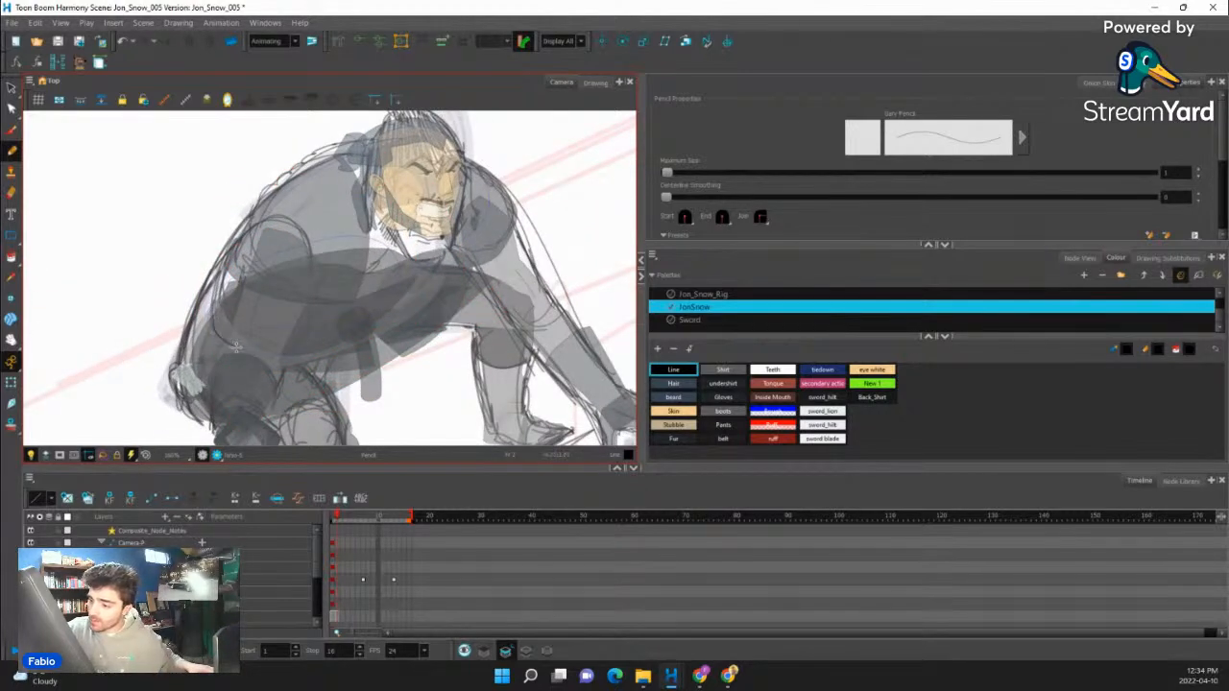
left_click_drag(237, 347, 253, 354)
key("ctrl+z")
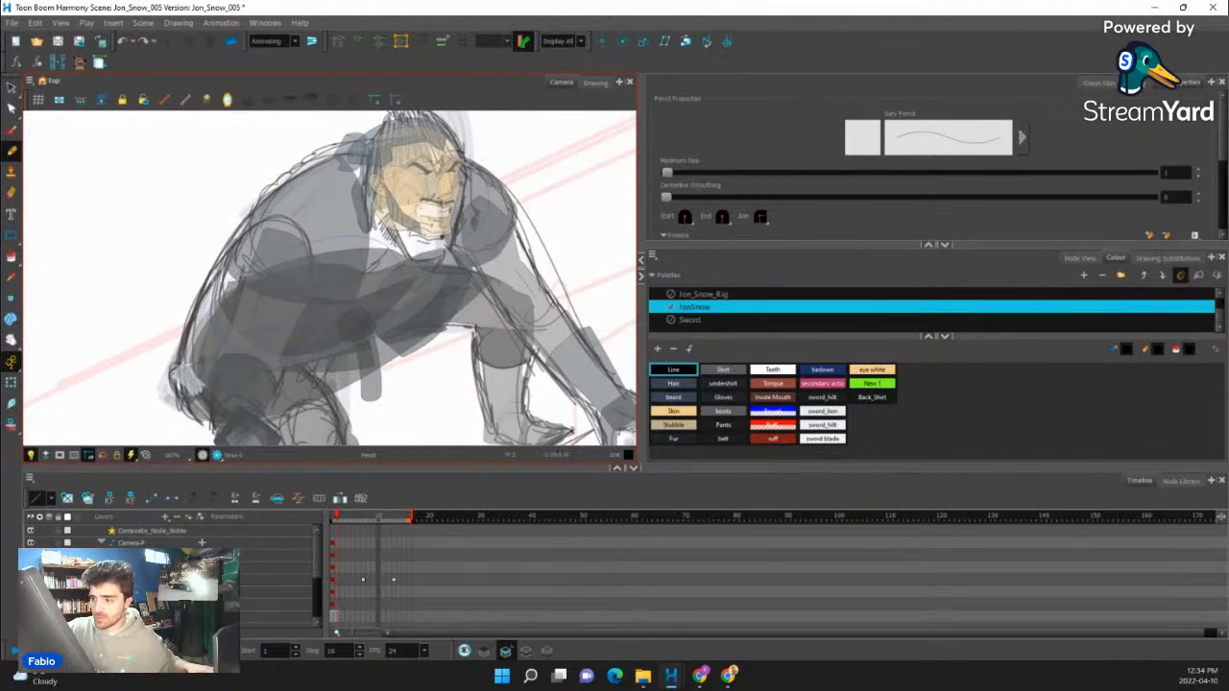
mouse_move(301, 357)
left_mouse_down()
mouse_move(379, 316)
mouse_move(402, 251)
left_mouse_up()
key("shift+x")
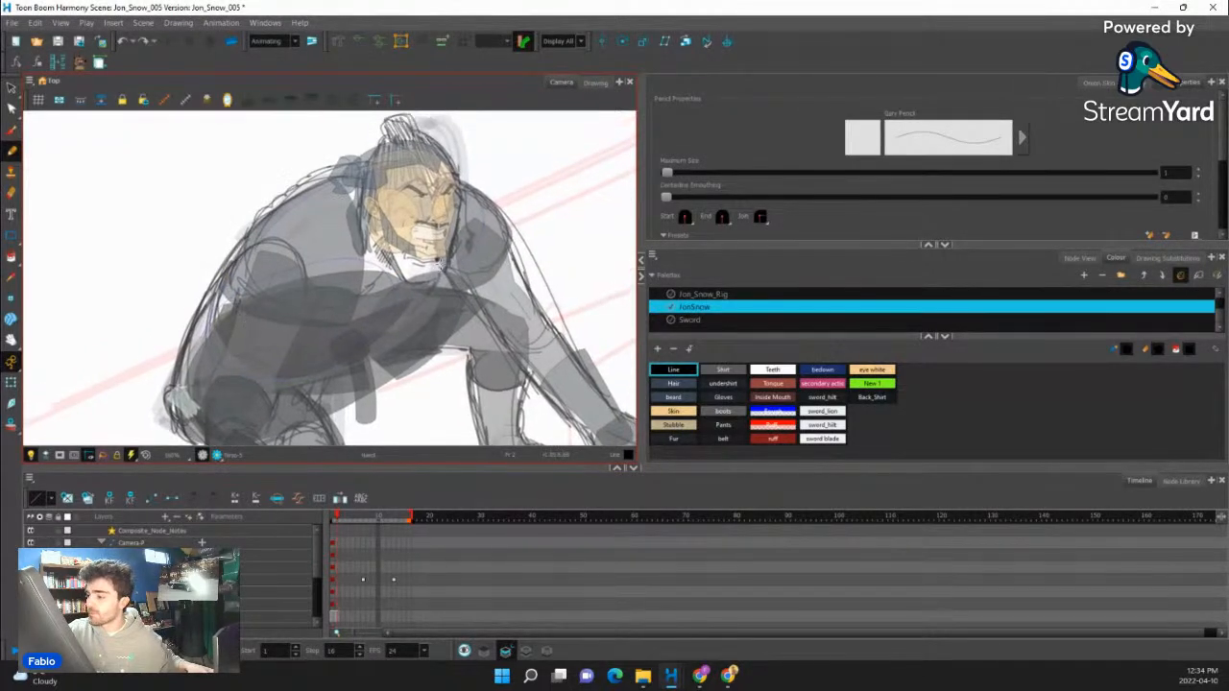
left_click_drag(313, 347, 448, 275)
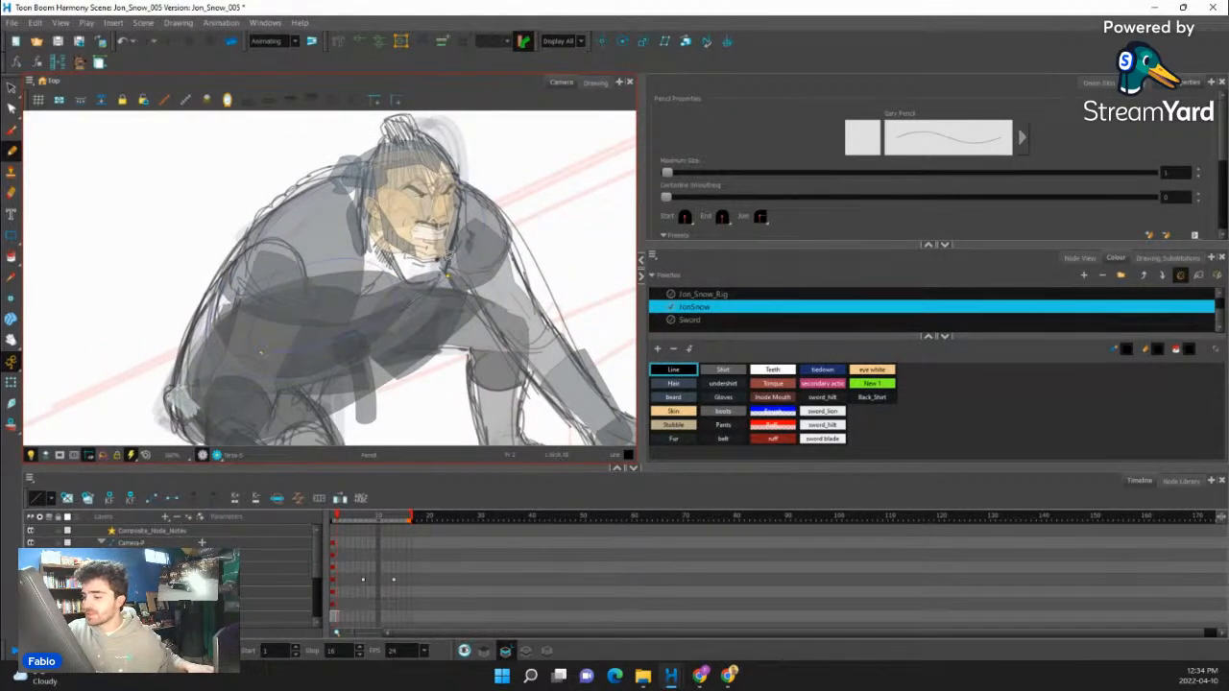
mouse_move(260, 355)
left_mouse_down()
mouse_move(374, 320)
mouse_move(471, 246)
left_mouse_up()
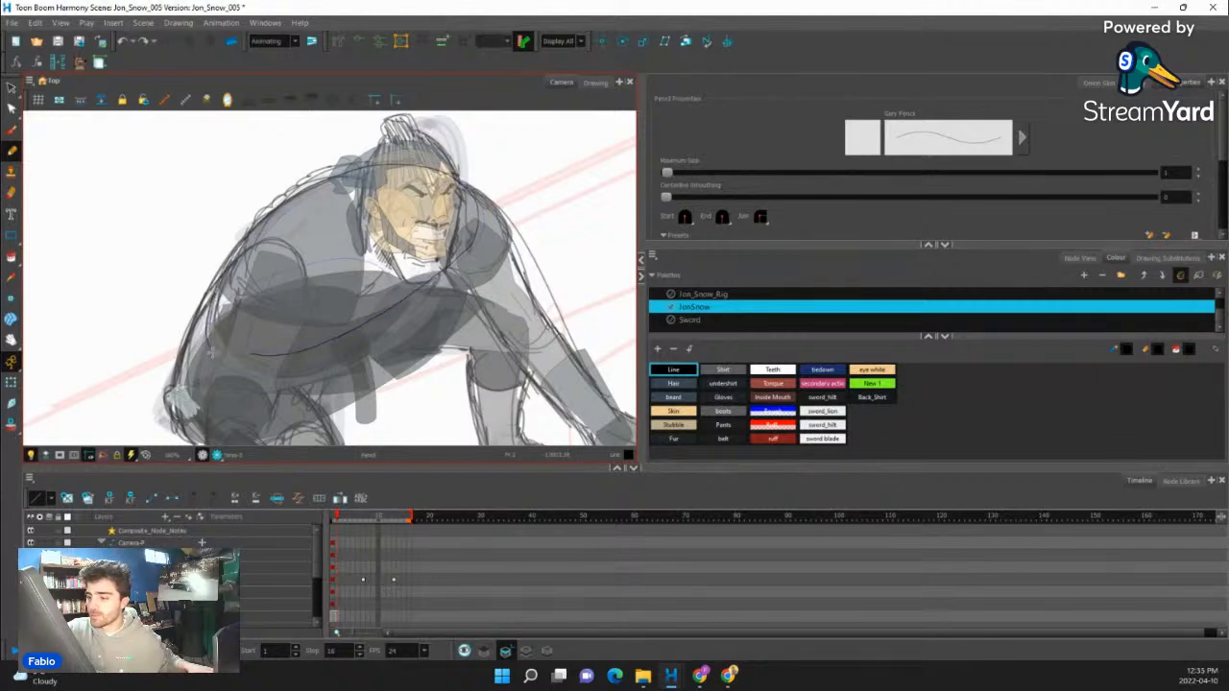
left_click_drag(359, 344, 394, 305)
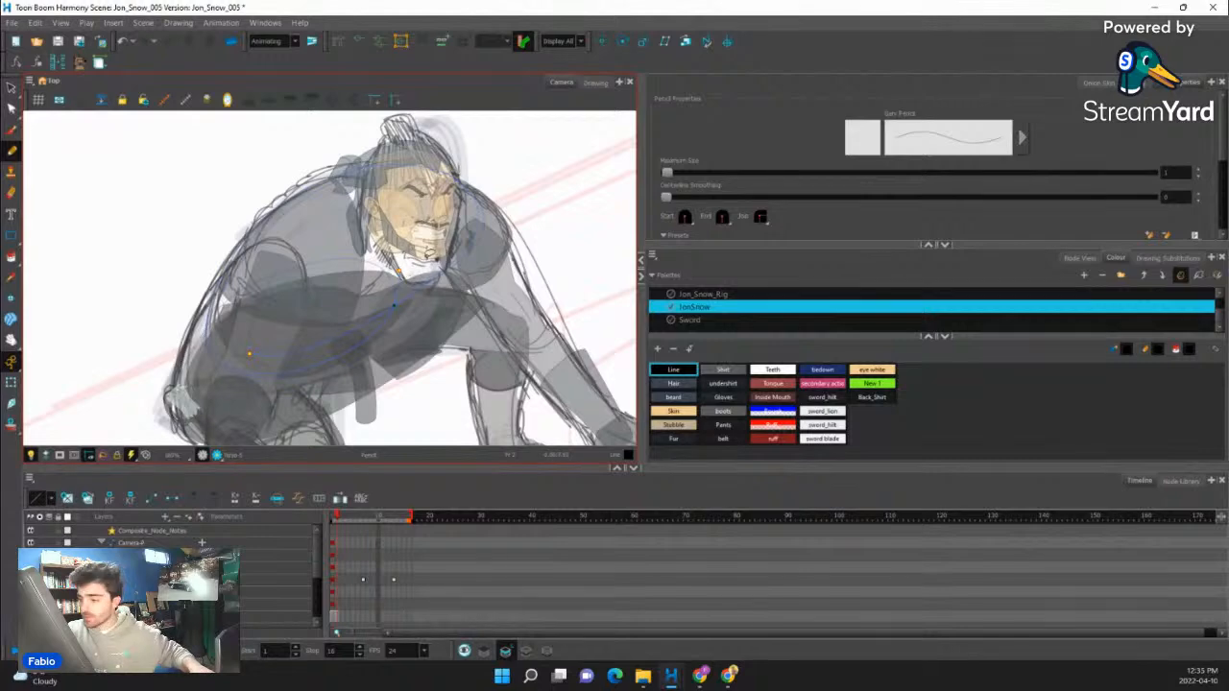
left_click_drag(529, 229, 546, 307)
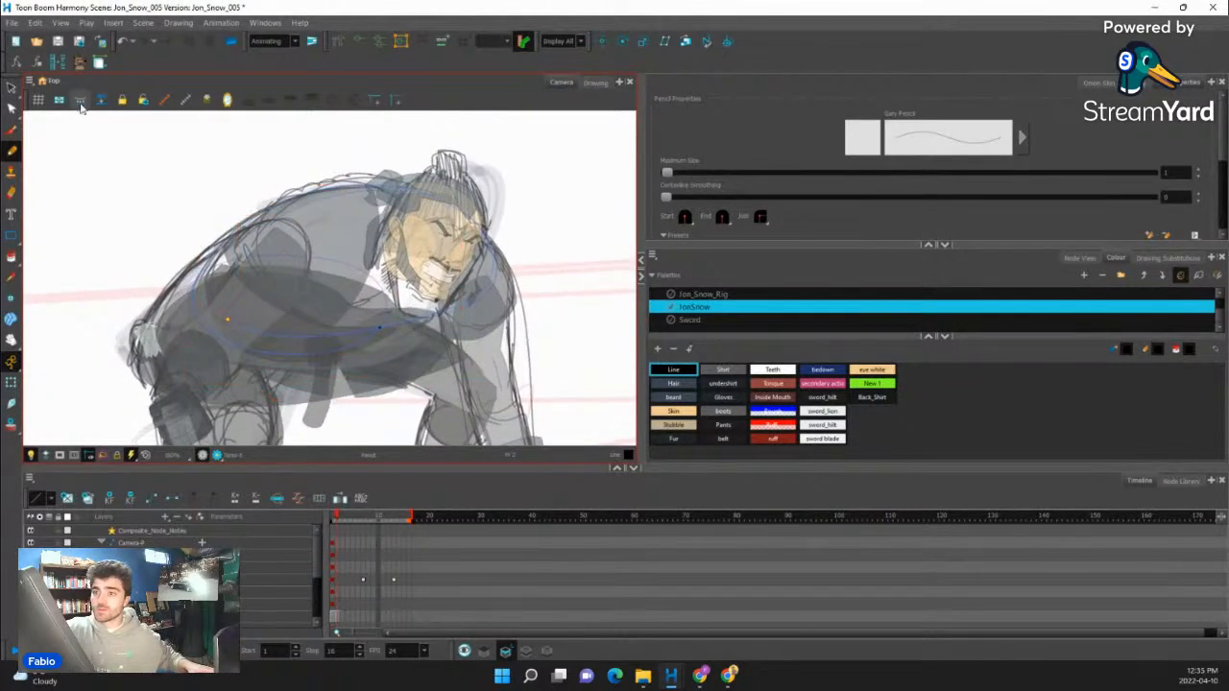
- Fill the closed torso shape with the Shirt colour from the JonSnow palette using the Paint tool
left_click(12, 258)
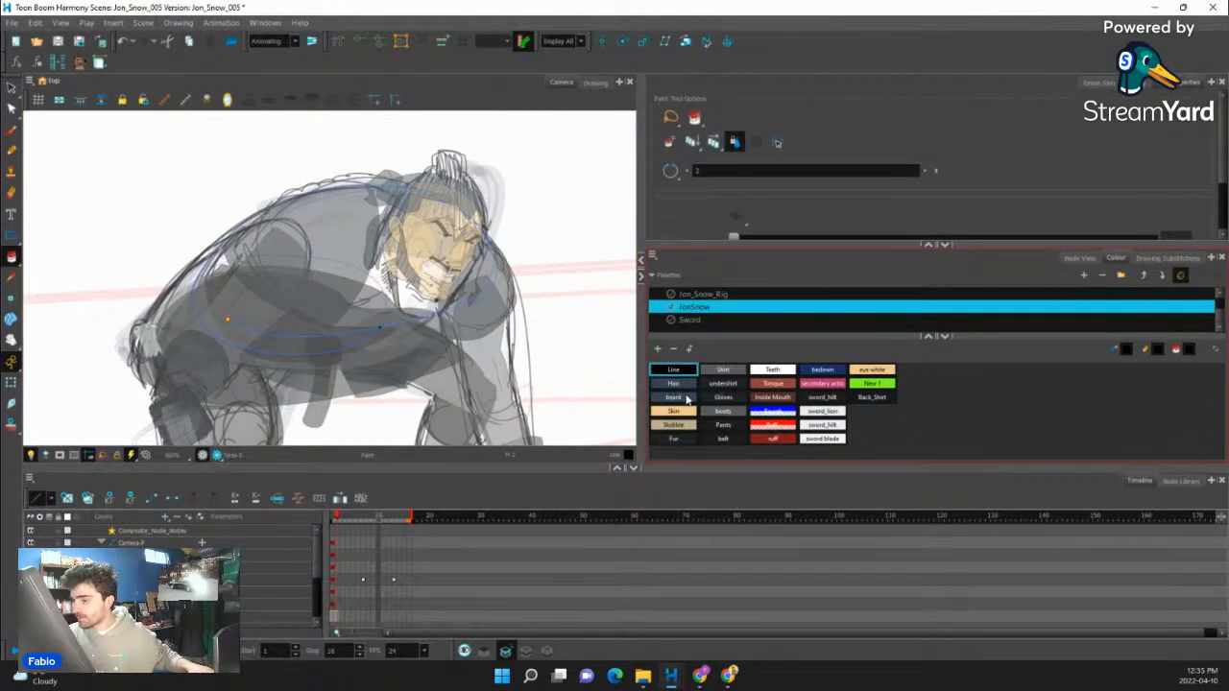
left_click(723, 369)
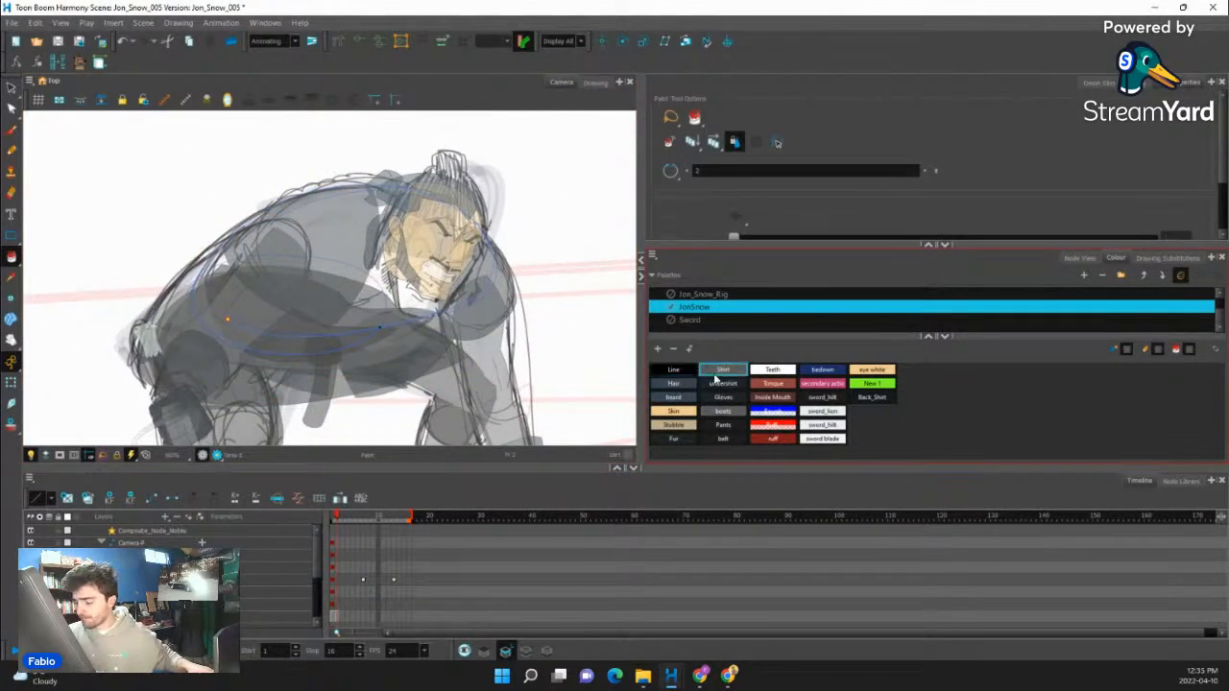
left_click(363, 309)
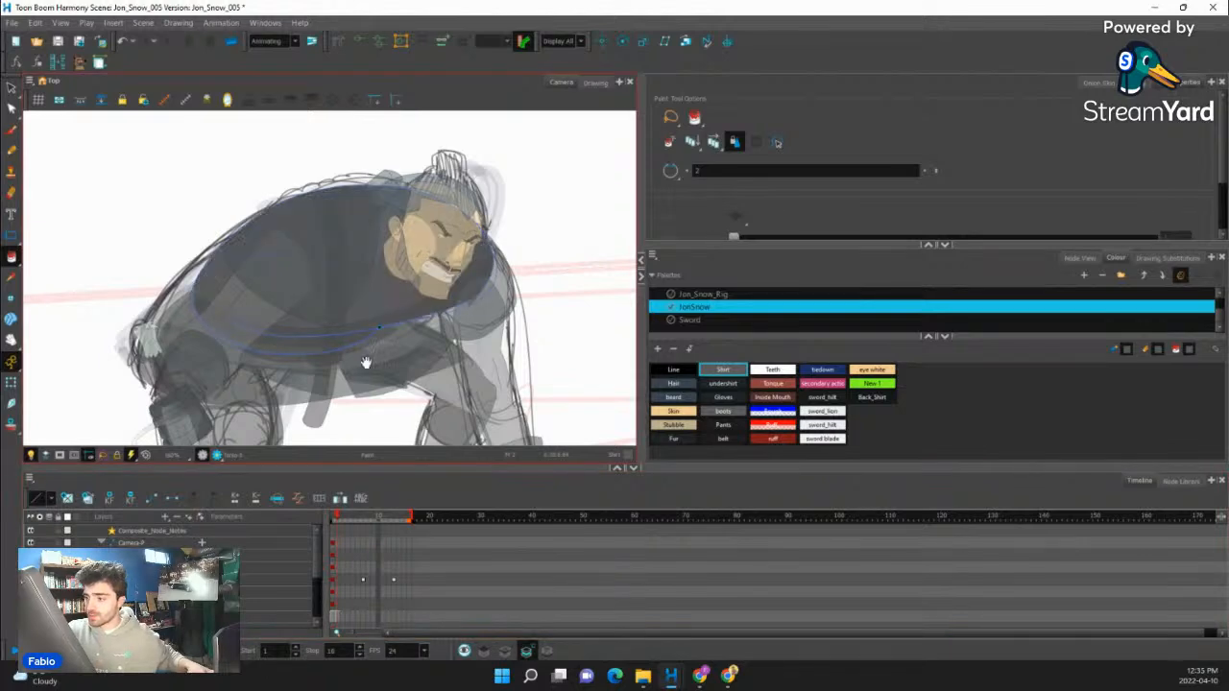
- Select the horizontal chest strap with the Transform tool and raise its curve by moving the deformer's end points and handle
left_click(11, 382)
left_click_drag(376, 372, 419, 315)
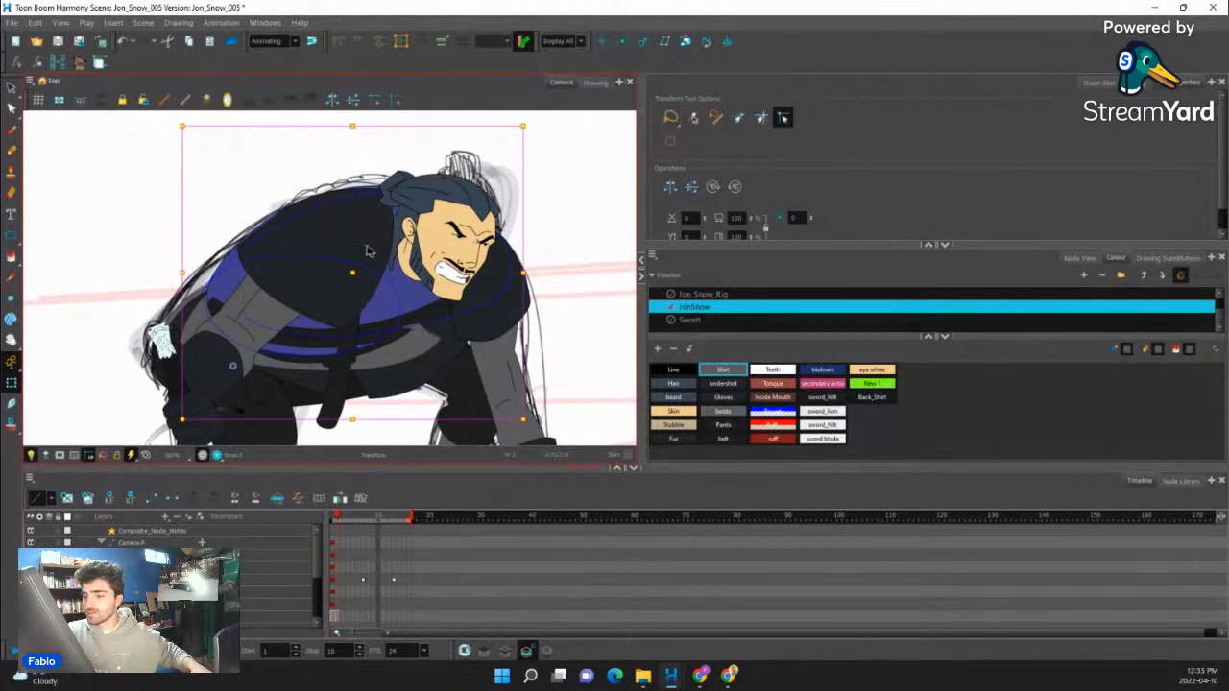
left_click(315, 333)
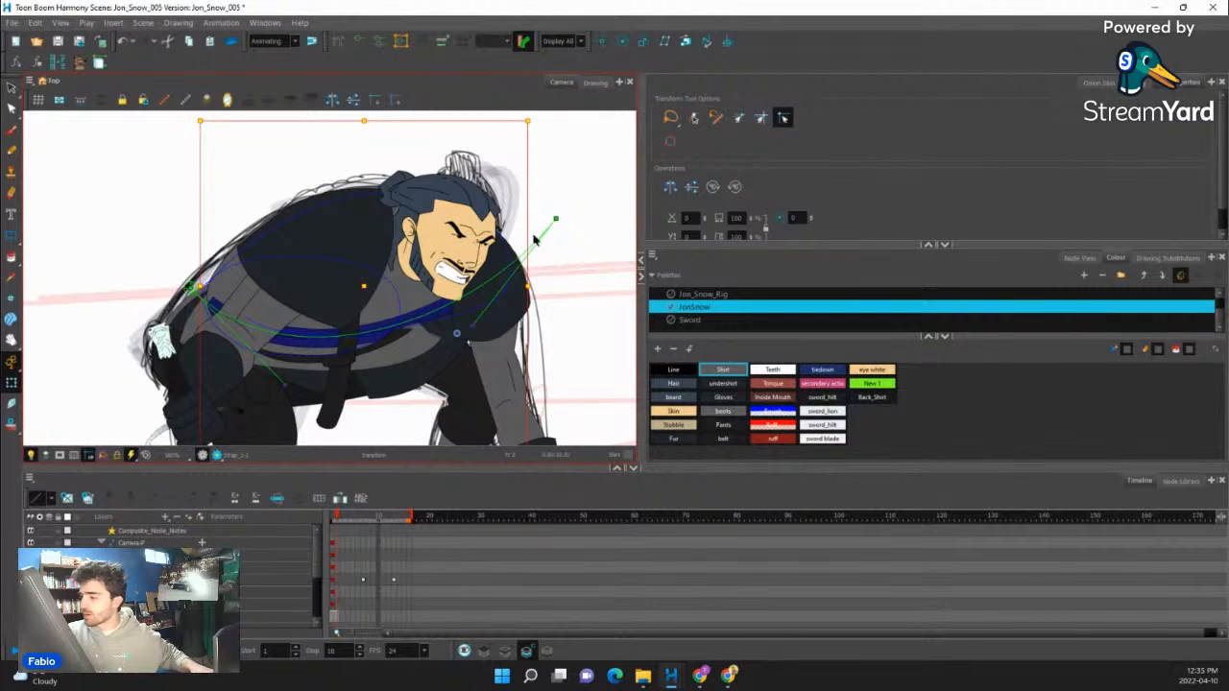
left_click_drag(555, 219, 562, 205)
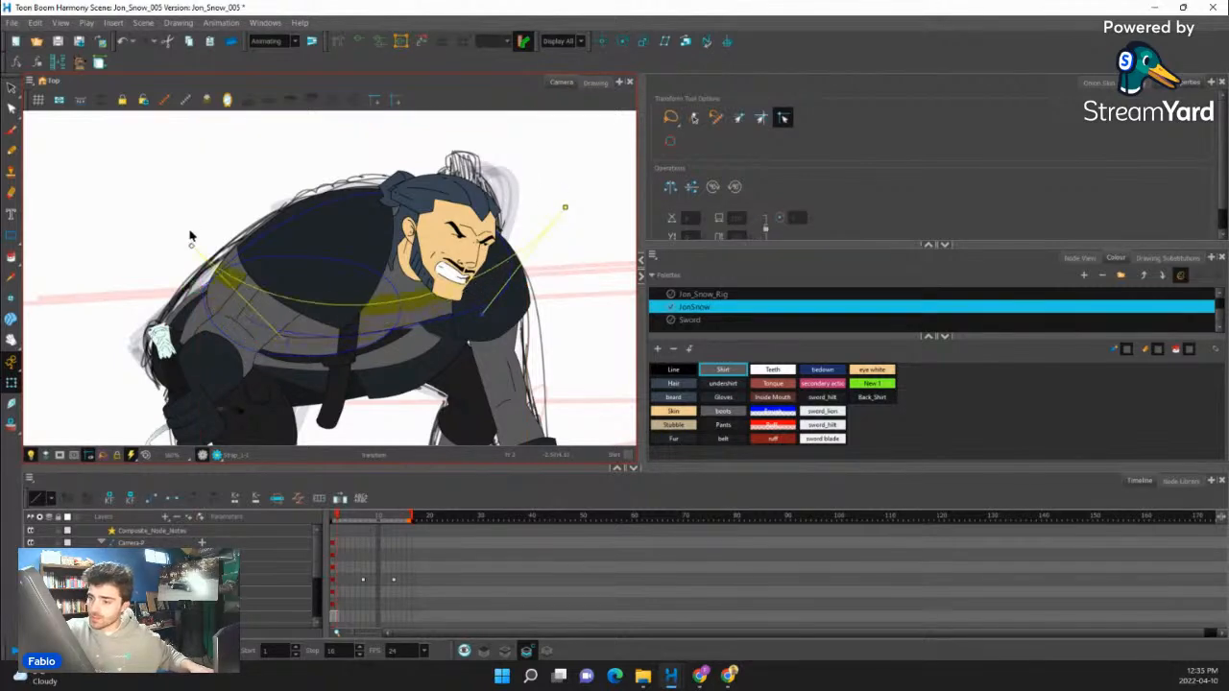
left_click_drag(190, 233, 192, 227)
left_click_drag(282, 316, 265, 335)
- Reshape the vertical chest strap so it slants from the back shoulder across the chest toward the front arm
left_click(352, 342)
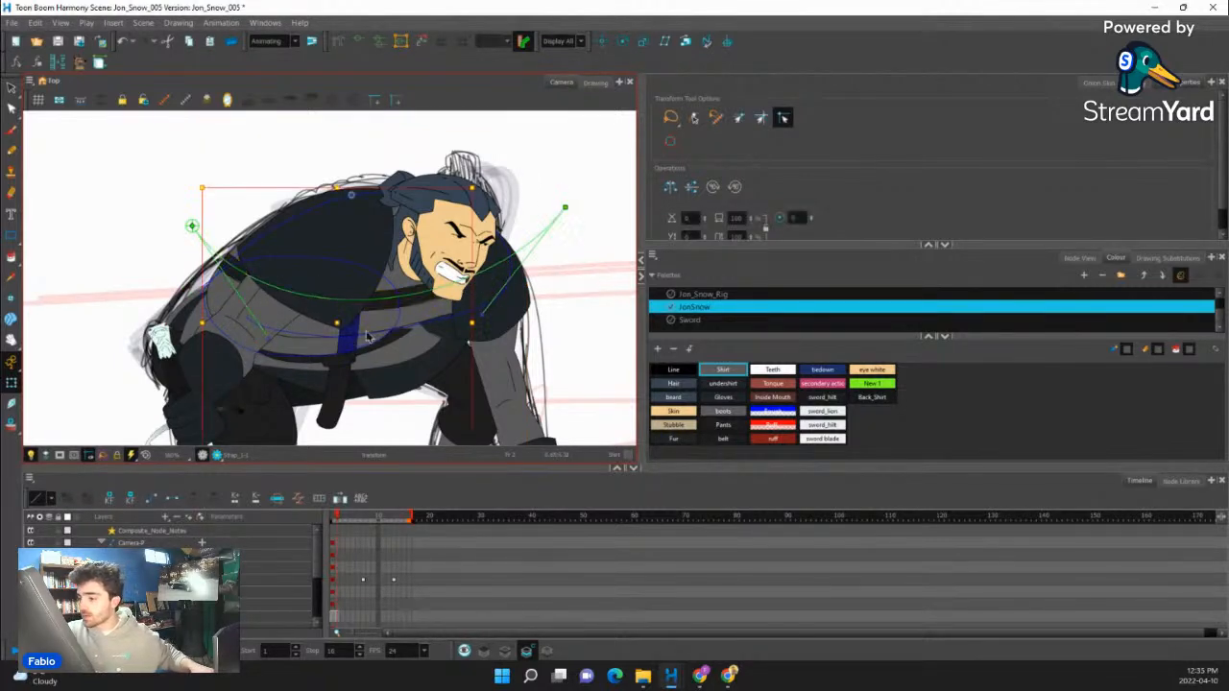
left_click(366, 338)
left_click_drag(330, 442, 384, 433)
left_click_drag(334, 177, 320, 179)
left_click_drag(370, 267, 356, 270)
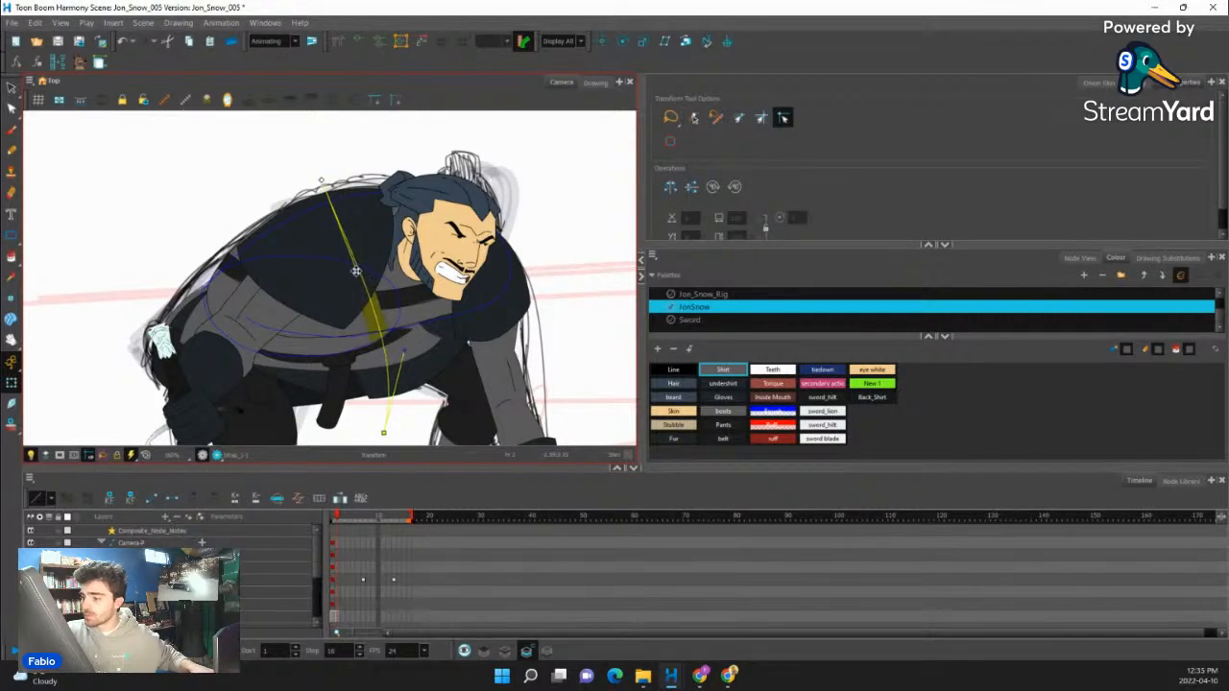
left_click(538, 280)
left_click(580, 273)
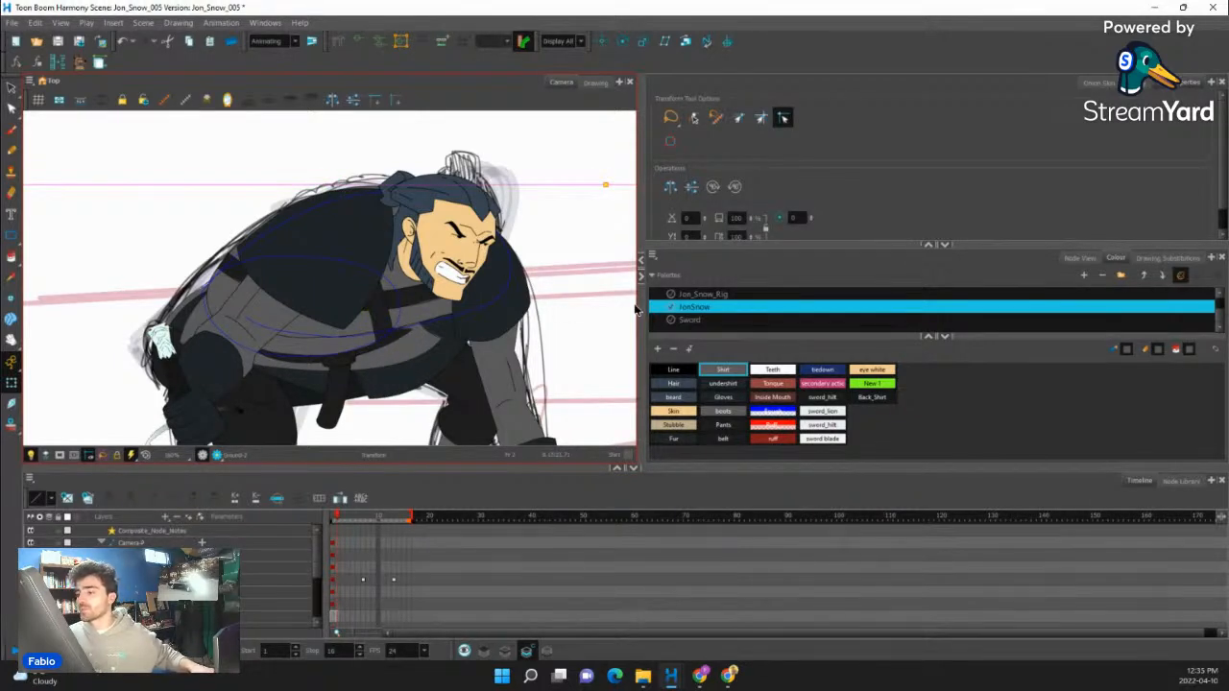
left_click(381, 322)
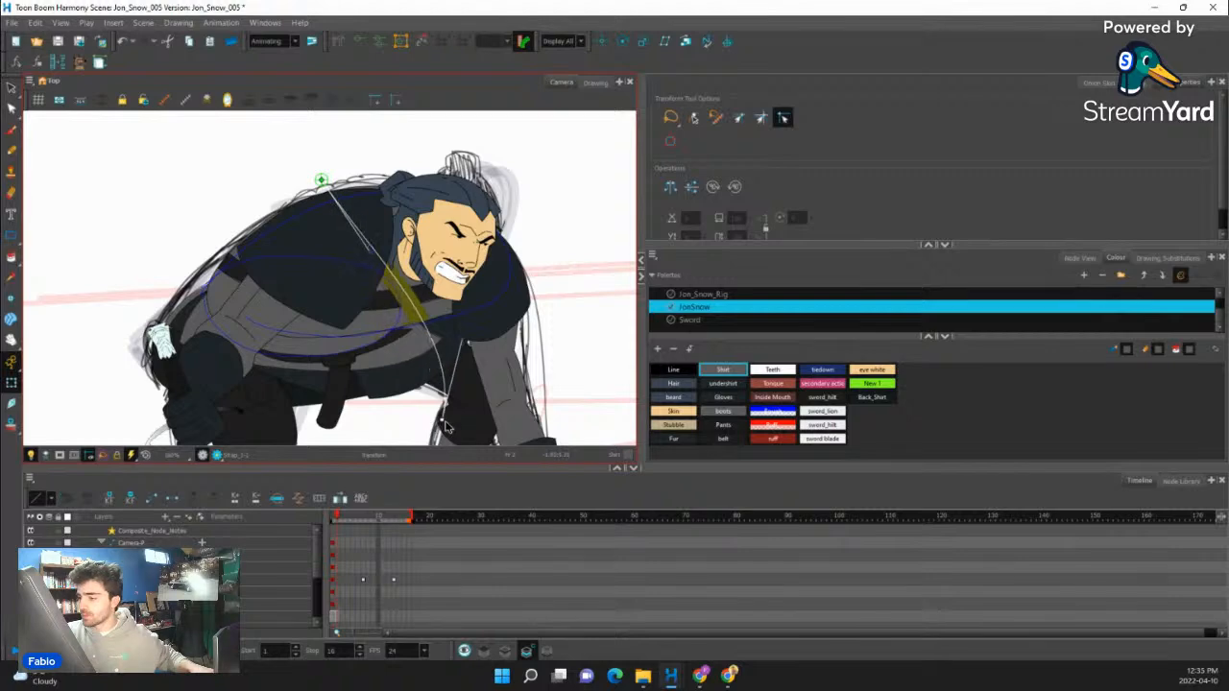
left_click_drag(321, 180, 309, 193)
left_click(535, 218)
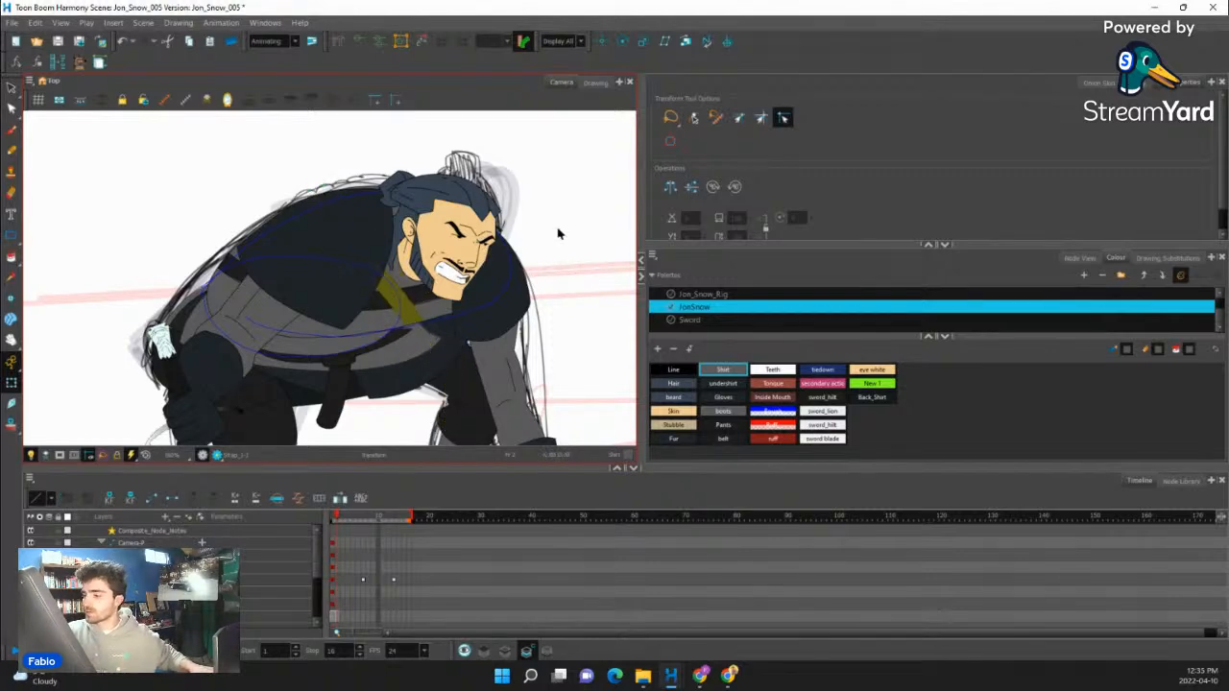
- Select the waist piece along the lower torso and pull its front deformer points up toward the chest, curving its lower edge
scroll(391, 277, "down", 4)
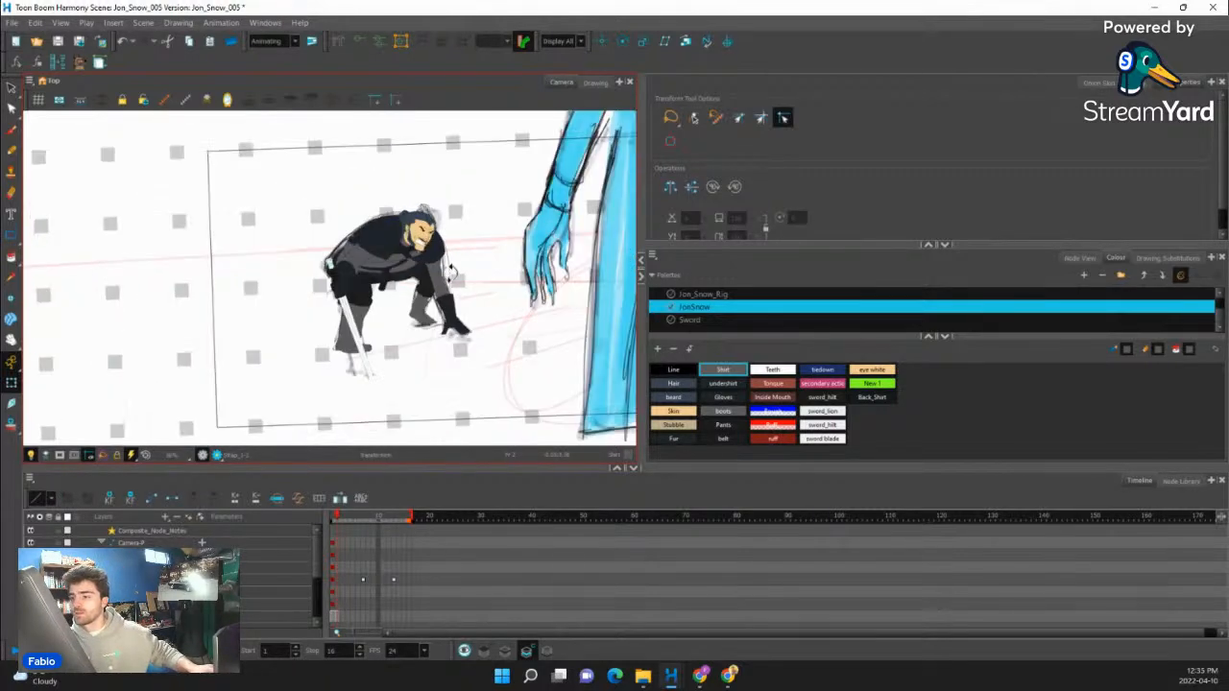
scroll(390, 278, "up", 3)
left_click_drag(416, 309, 429, 343)
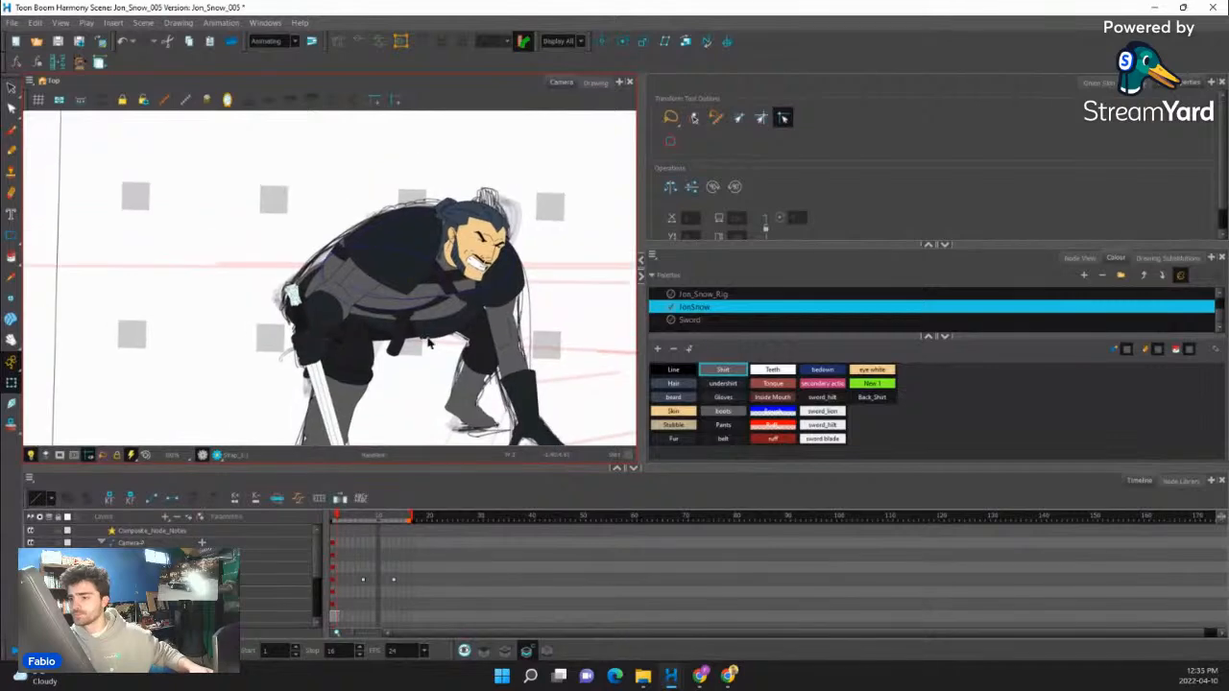
scroll(401, 327, "up", 1)
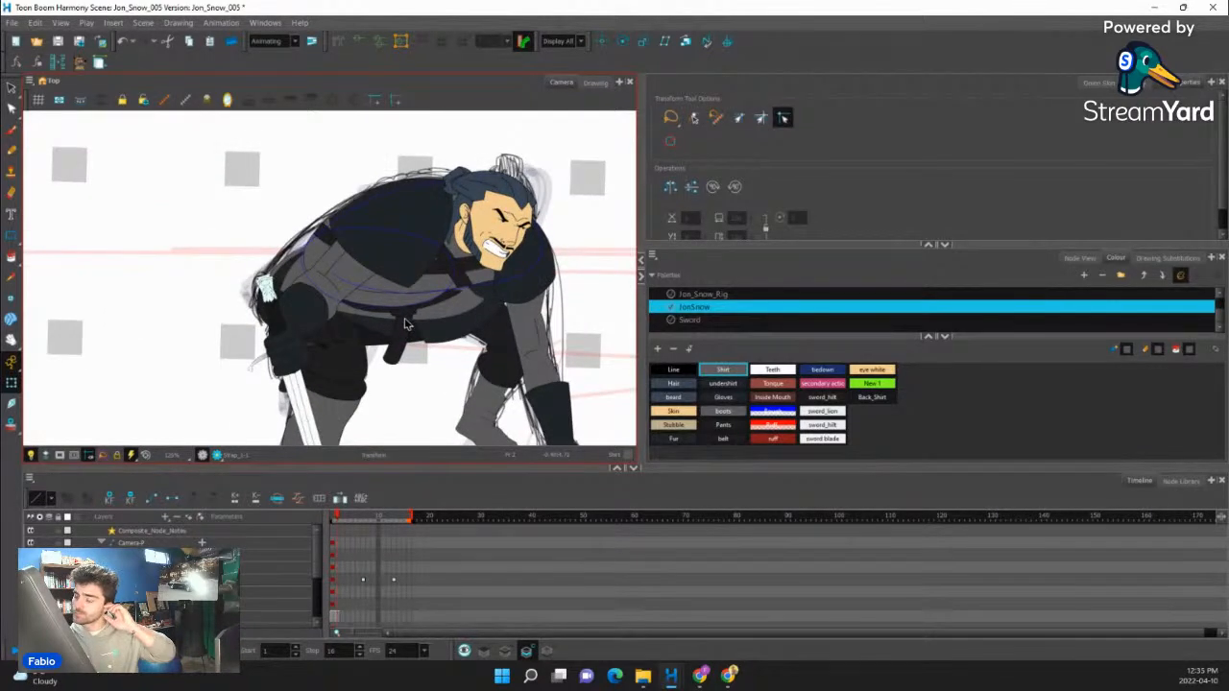
scroll(422, 318, "down", 2)
scroll(423, 318, "up", 3)
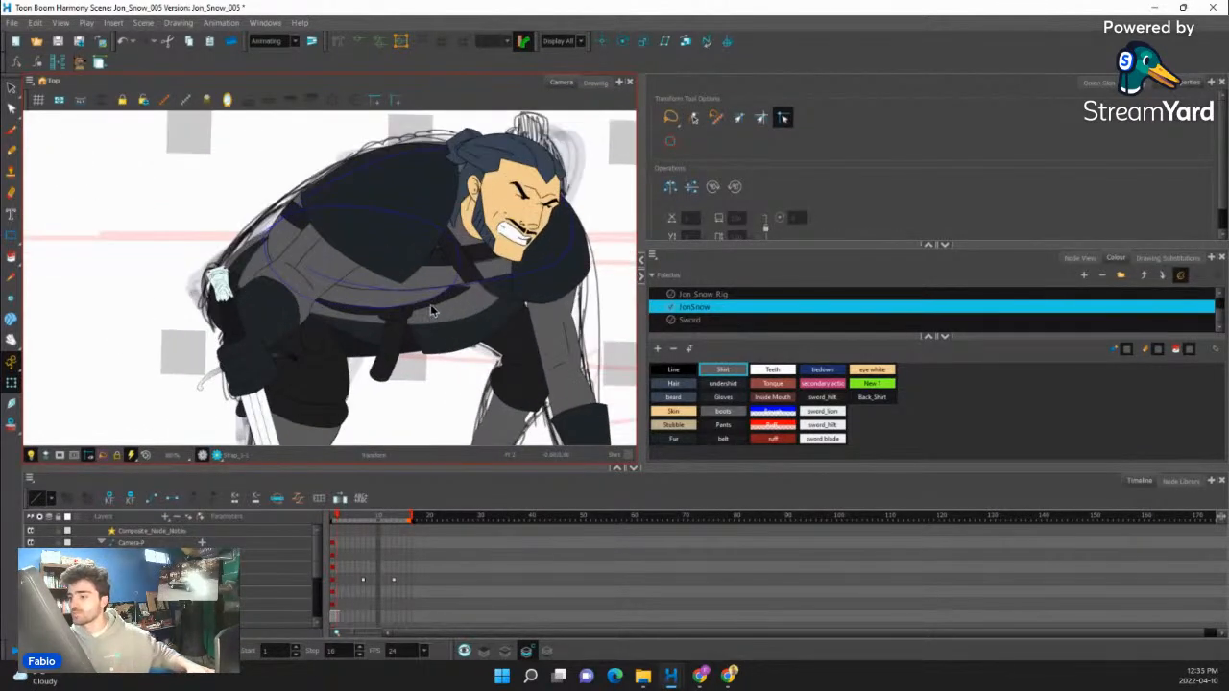
left_click(435, 307)
scroll(458, 287, "up", 2)
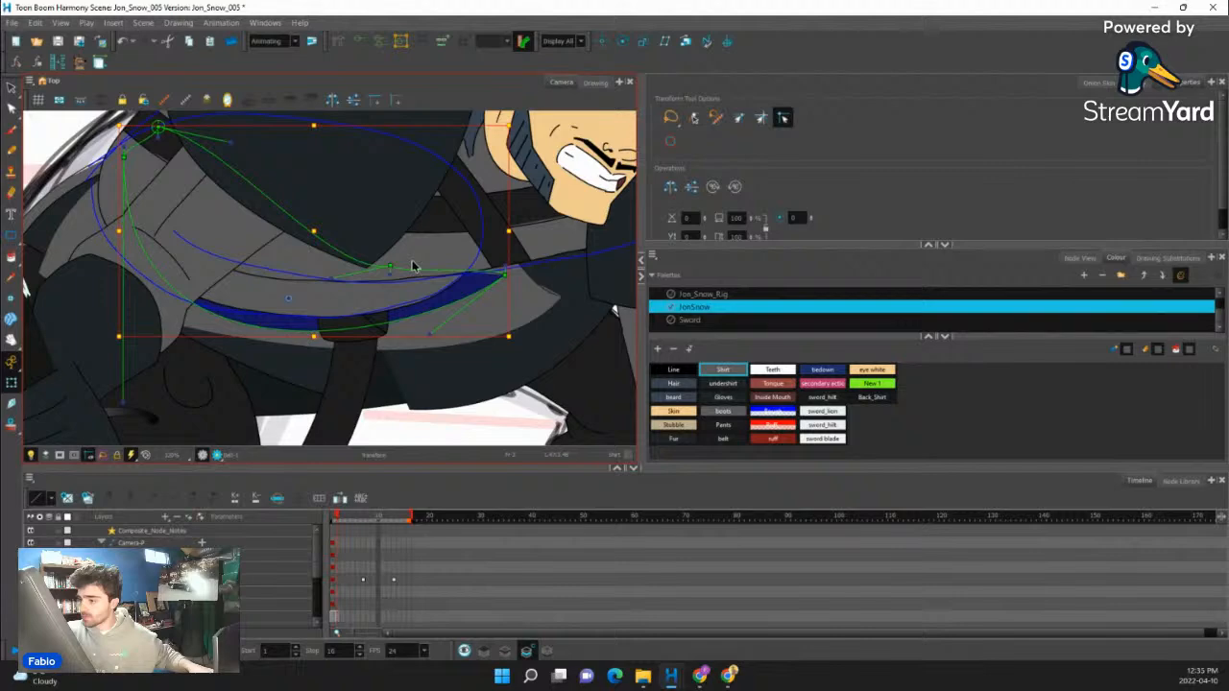
left_click_drag(390, 268, 486, 194)
left_click_drag(505, 274, 492, 255)
left_click_drag(417, 318, 449, 338)
- Select the front torso piece behind the belt and raise its two front deformer points toward the chin
left_click(461, 301)
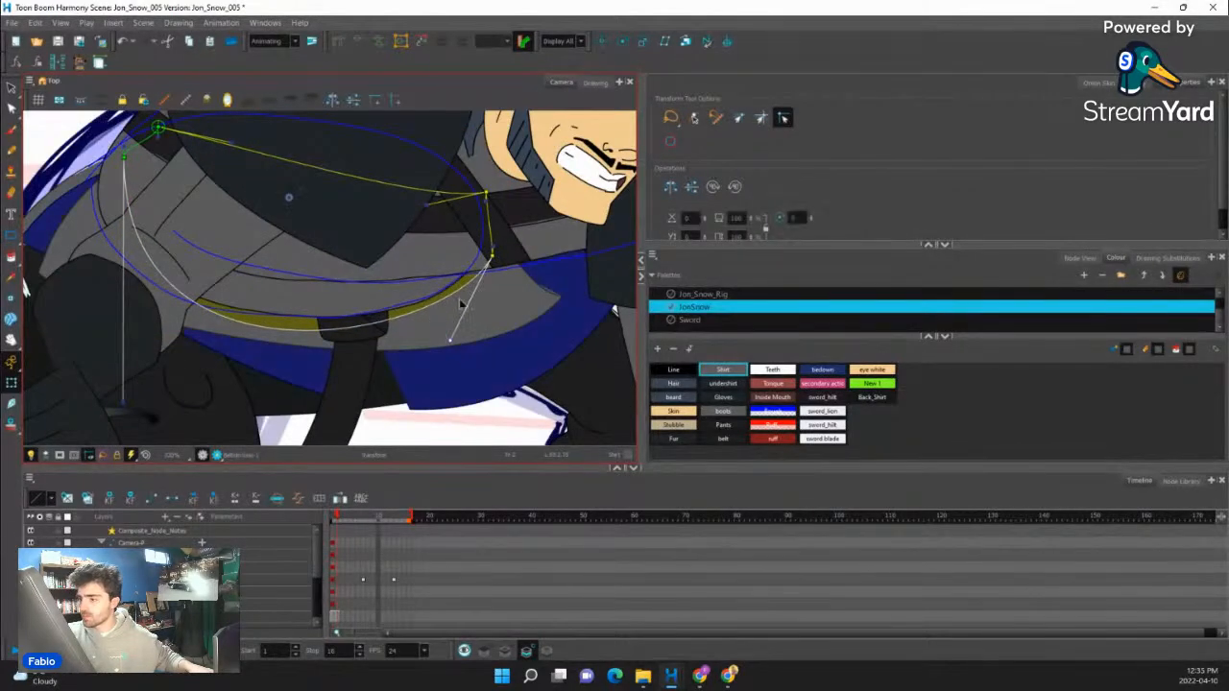
key("shift+F11")
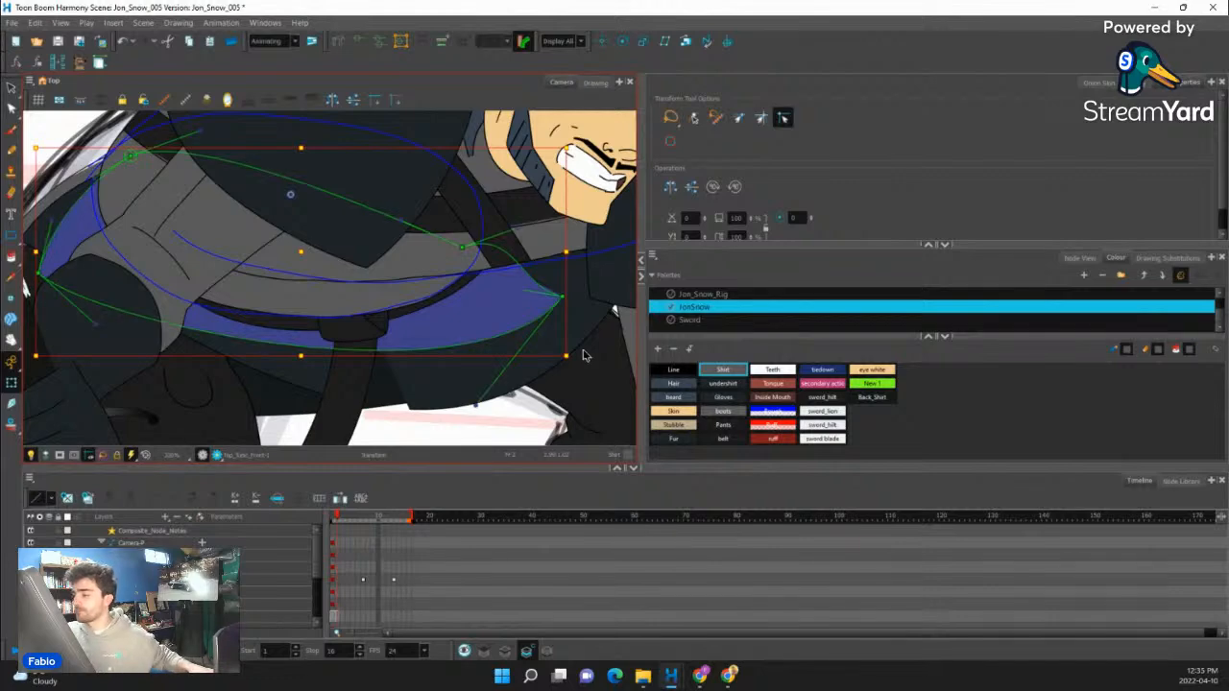
left_click_drag(463, 247, 488, 183)
left_click_drag(563, 297, 575, 230)
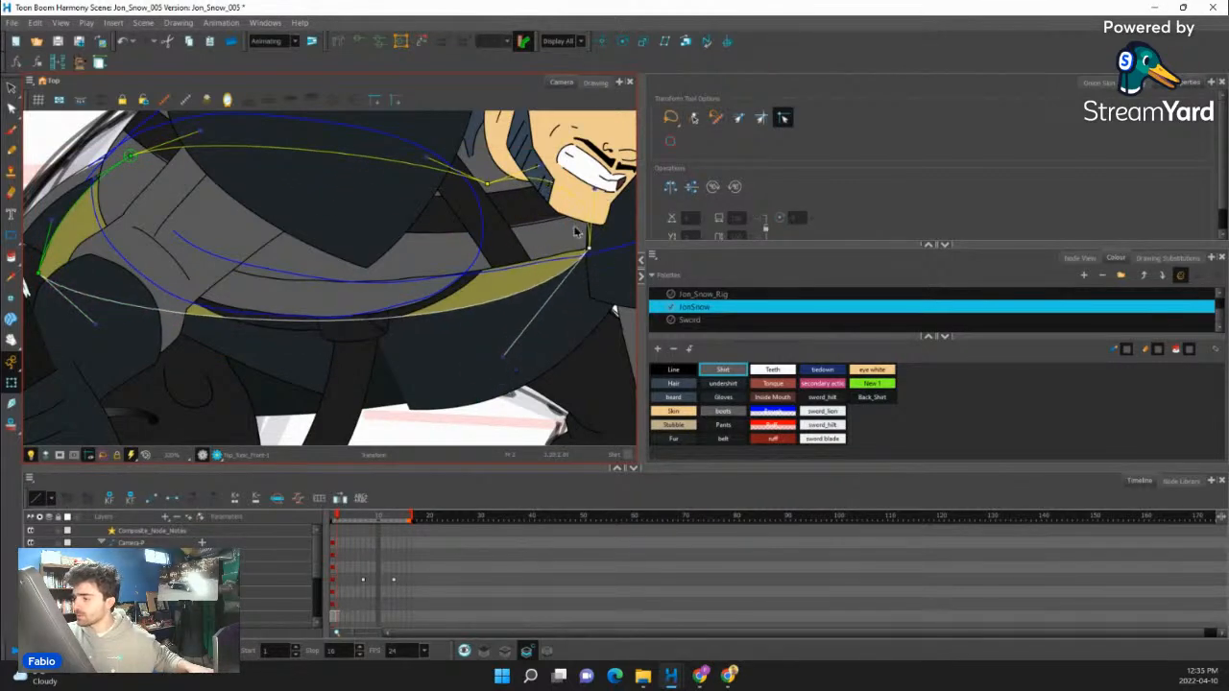
- Adjust the front torso piece's lower curve and reshape the bottom tunic, pulling its front deformer points and handle toward the front arm
mouse_move(501, 360)
left_mouse_down()
mouse_move(453, 412)
mouse_move(511, 316)
left_mouse_up()
key("shift+c")
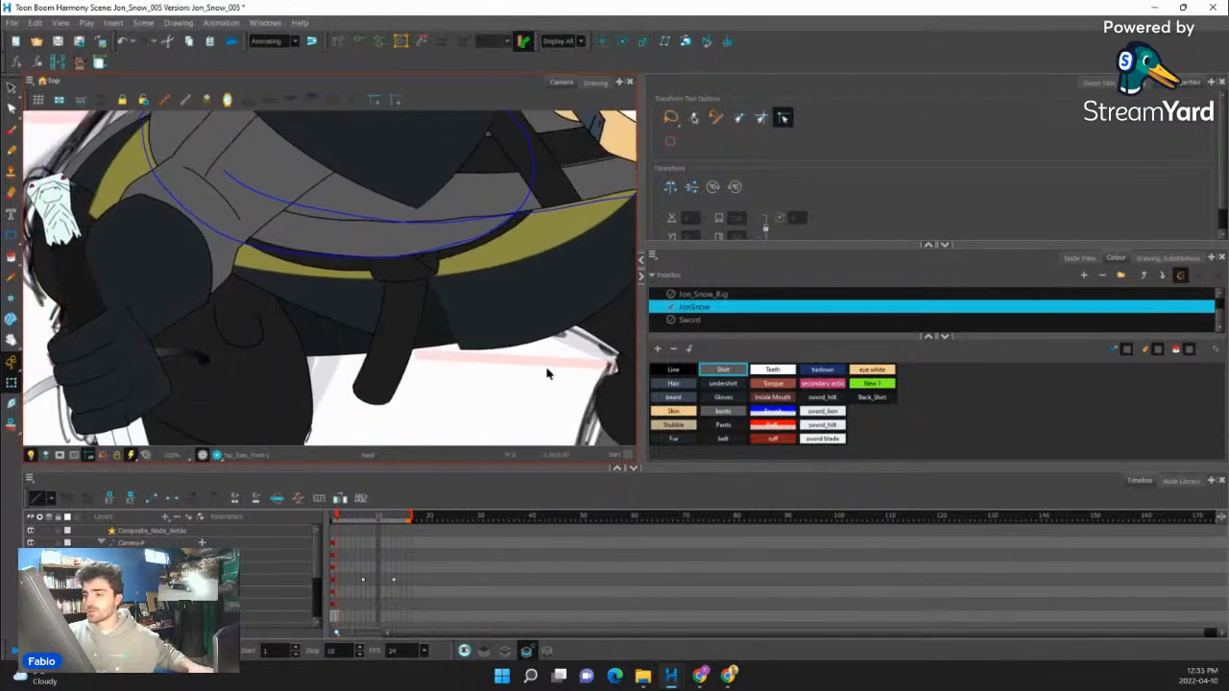
left_click(339, 338)
left_click_drag(66, 285, 68, 247)
left_click_drag(170, 387, 171, 403)
left_click_drag(485, 407, 369, 487)
left_click_drag(570, 368, 449, 401)
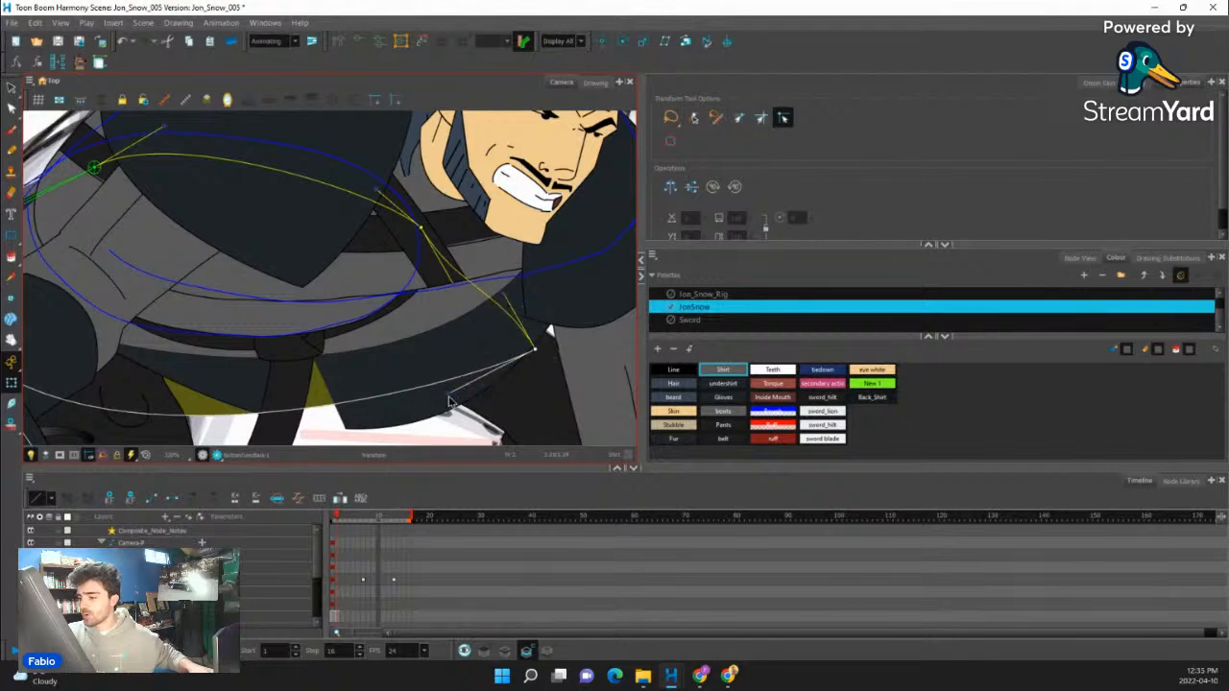
left_click(1079, 257)
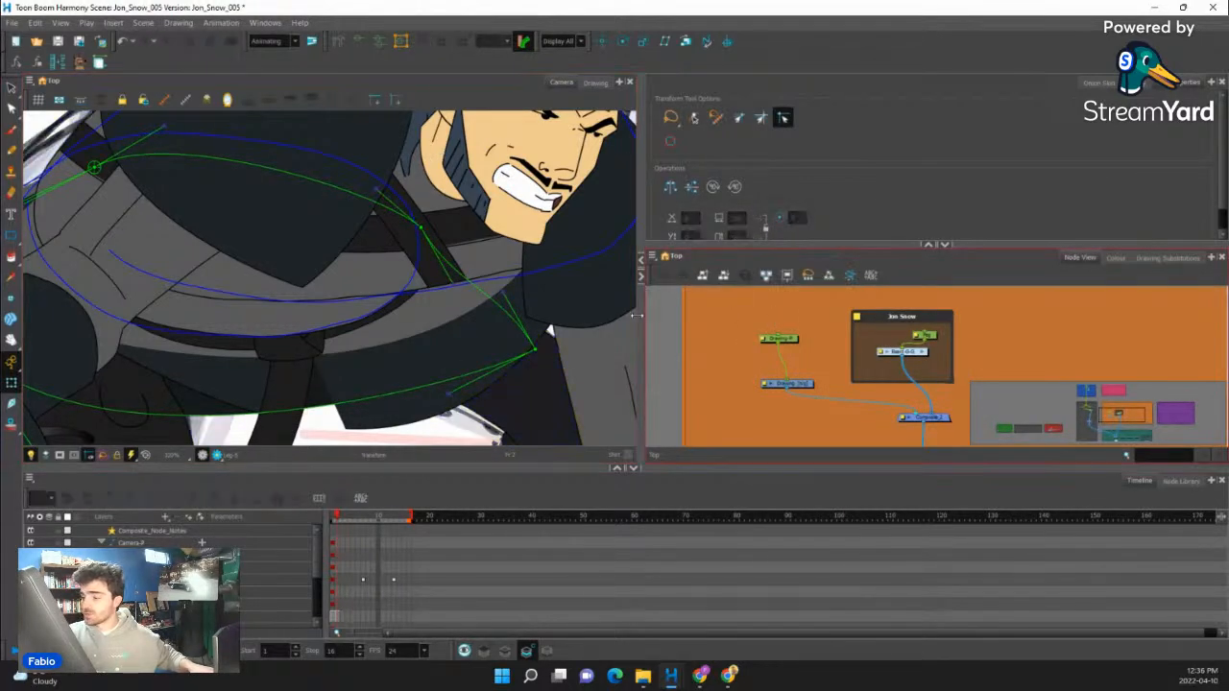
left_click_drag(449, 396, 453, 415)
left_click(720, 489)
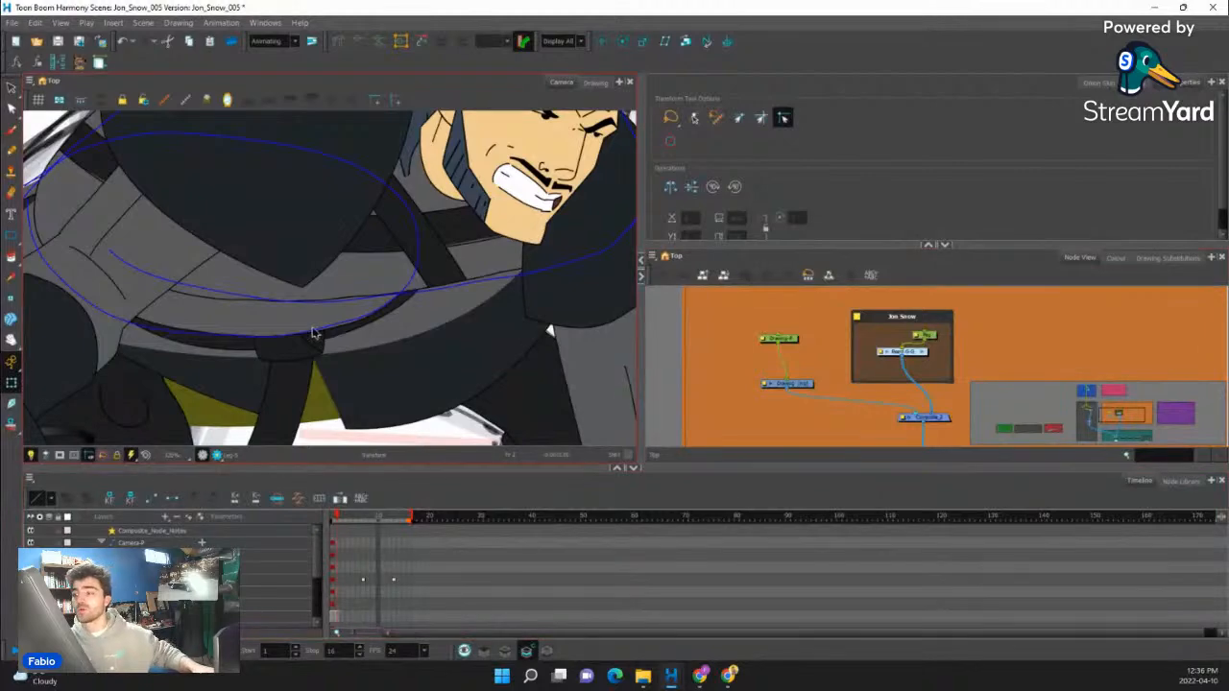
- Select the front torso piece at the lower back and adjust the deformer of its rear edge behind the sword hilt
scroll(346, 288, "down", 5)
key("space")
scroll(331, 296, "up", 10)
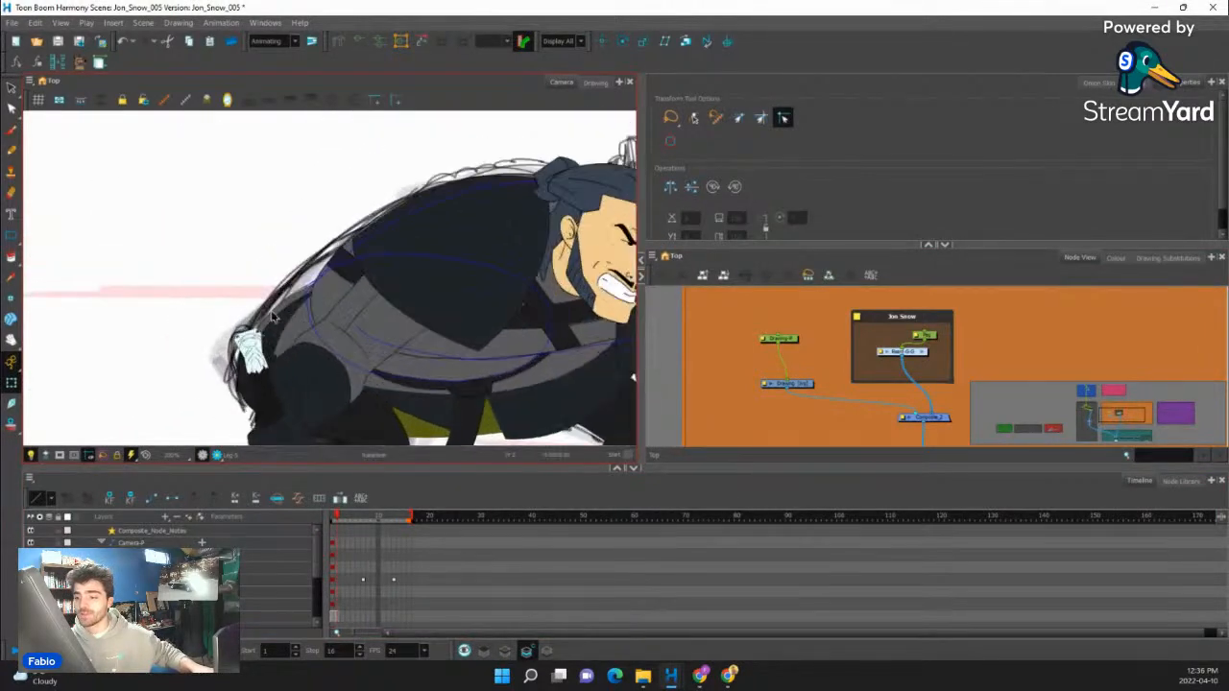
left_click(275, 325)
scroll(278, 326, "up", 4)
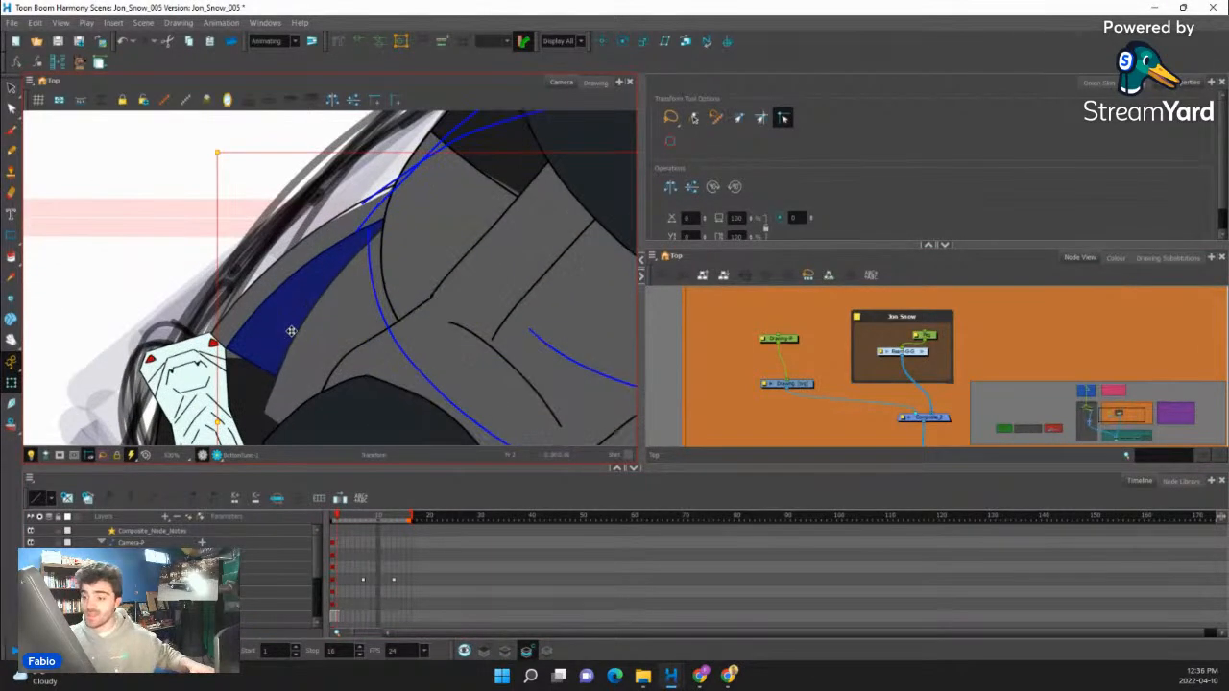
left_click(274, 329)
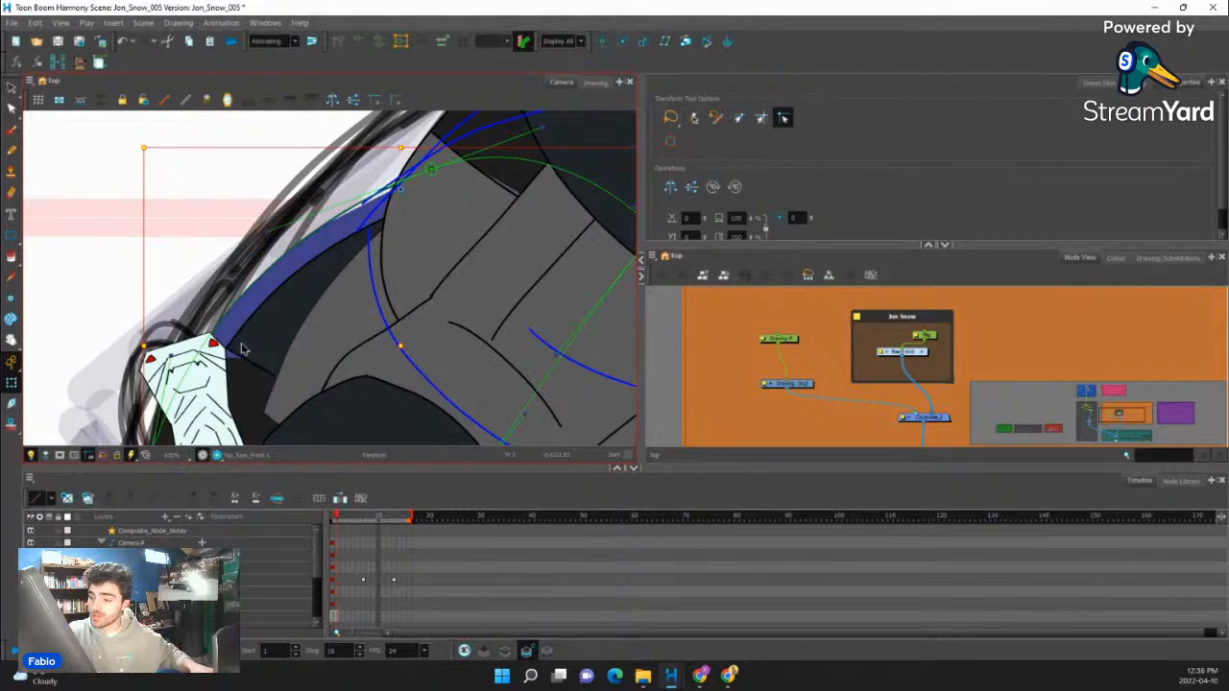
left_click_drag(258, 334, 297, 220)
left_click(290, 286)
left_click_drag(354, 285, 322, 300)
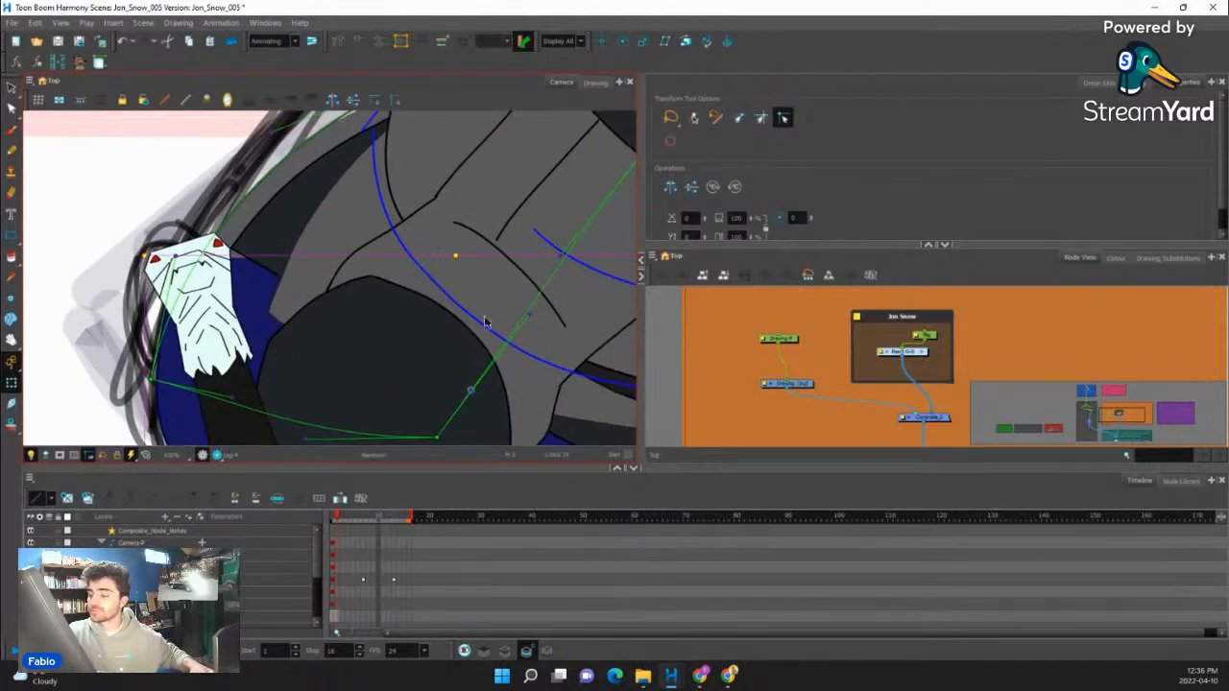
scroll(481, 305, "down", 6)
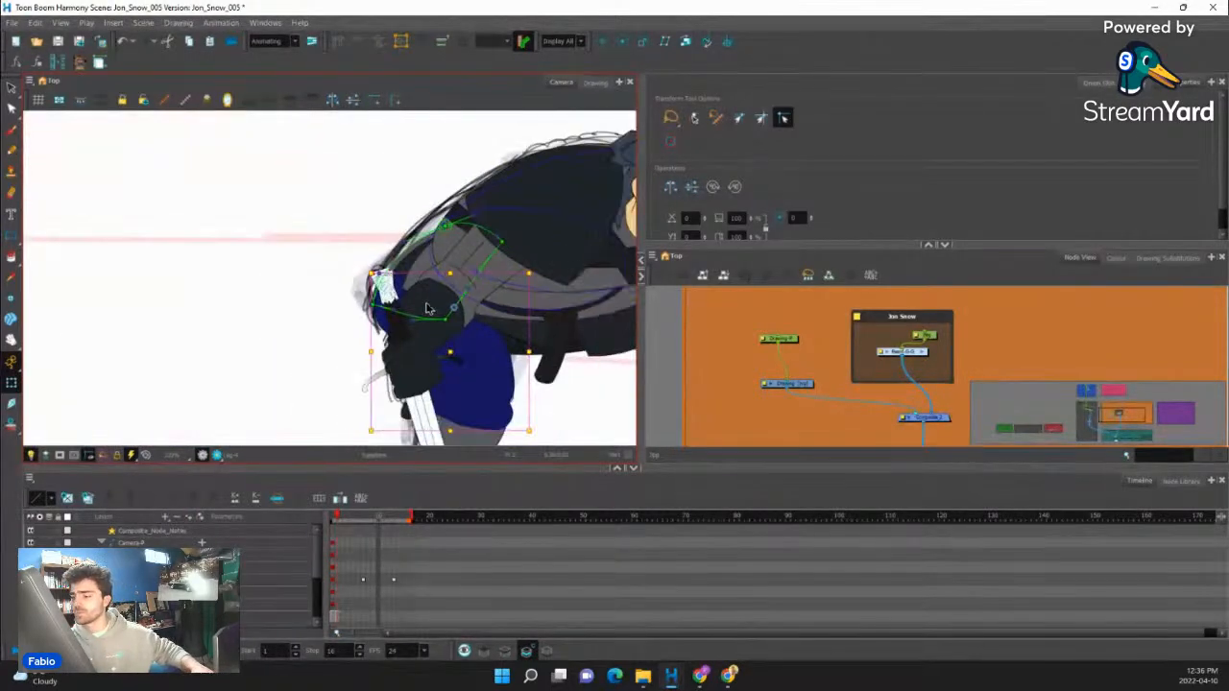
key("b")
scroll(437, 323, "down", 2)
scroll(438, 327, "up", 3)
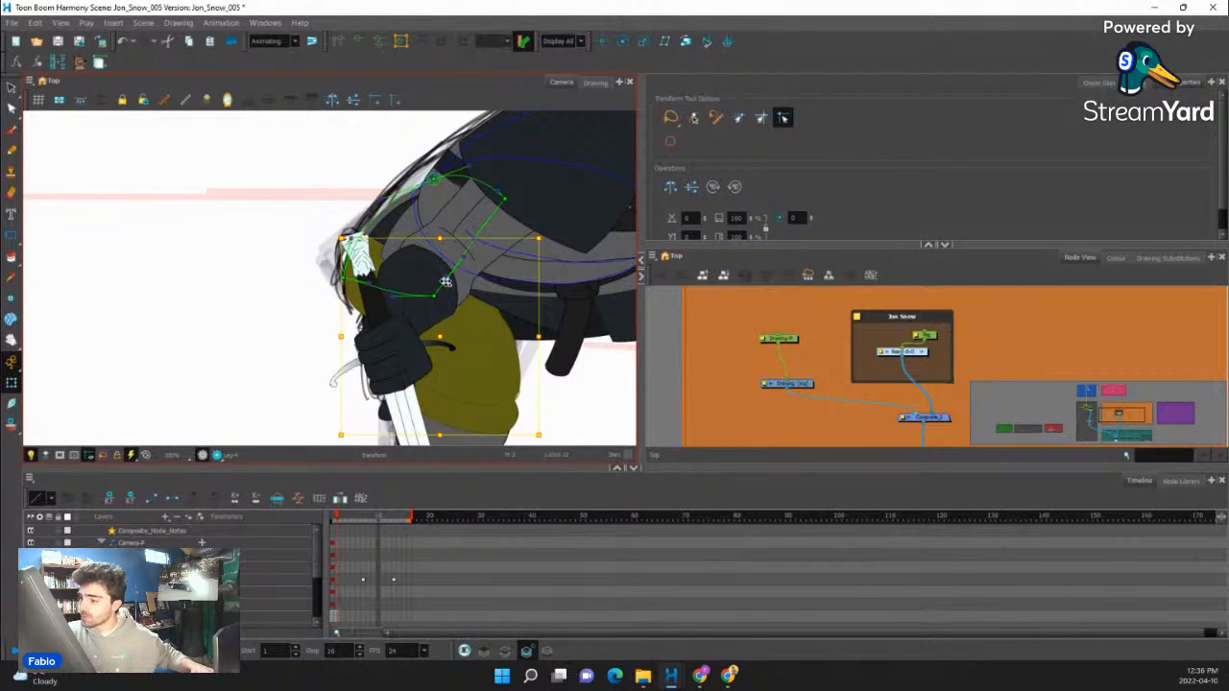
left_click_drag(440, 238, 485, 224)
key("space")
left_click_drag(599, 372, 558, 400)
left_click(390, 205)
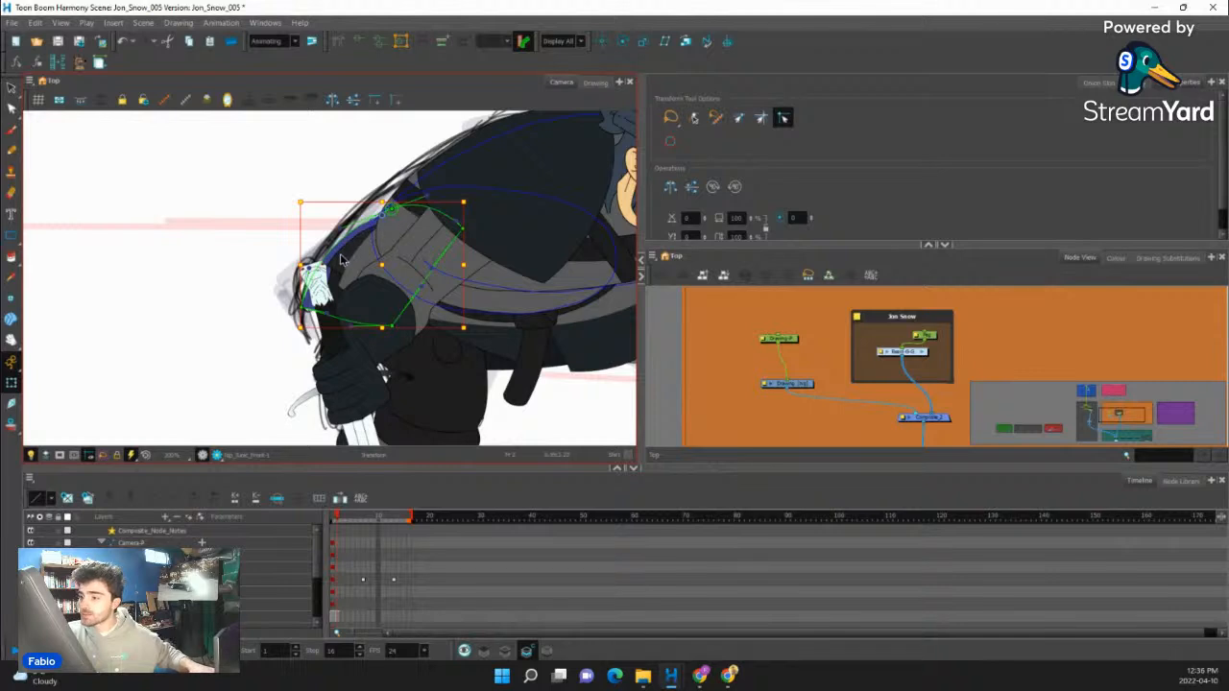
left_click_drag(305, 306, 388, 219)
left_click(486, 207)
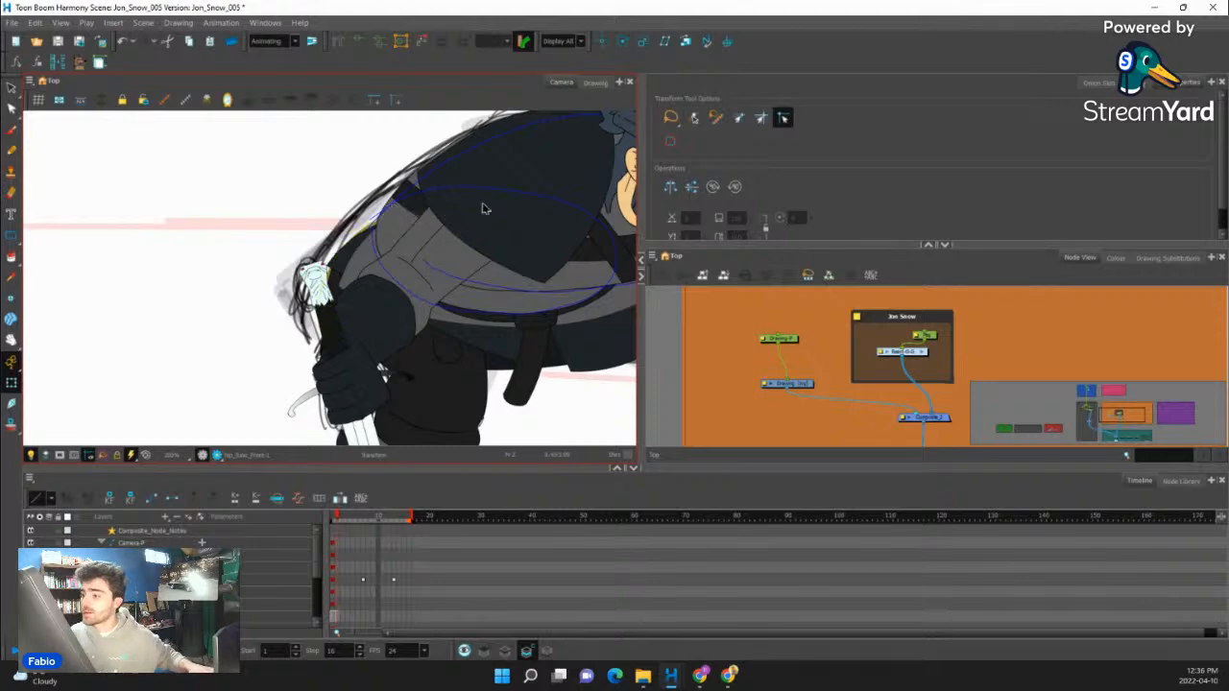
- Examine the whole crouching figure against the rough sketch, both close up and within the full scene
scroll(346, 346, "down", 2)
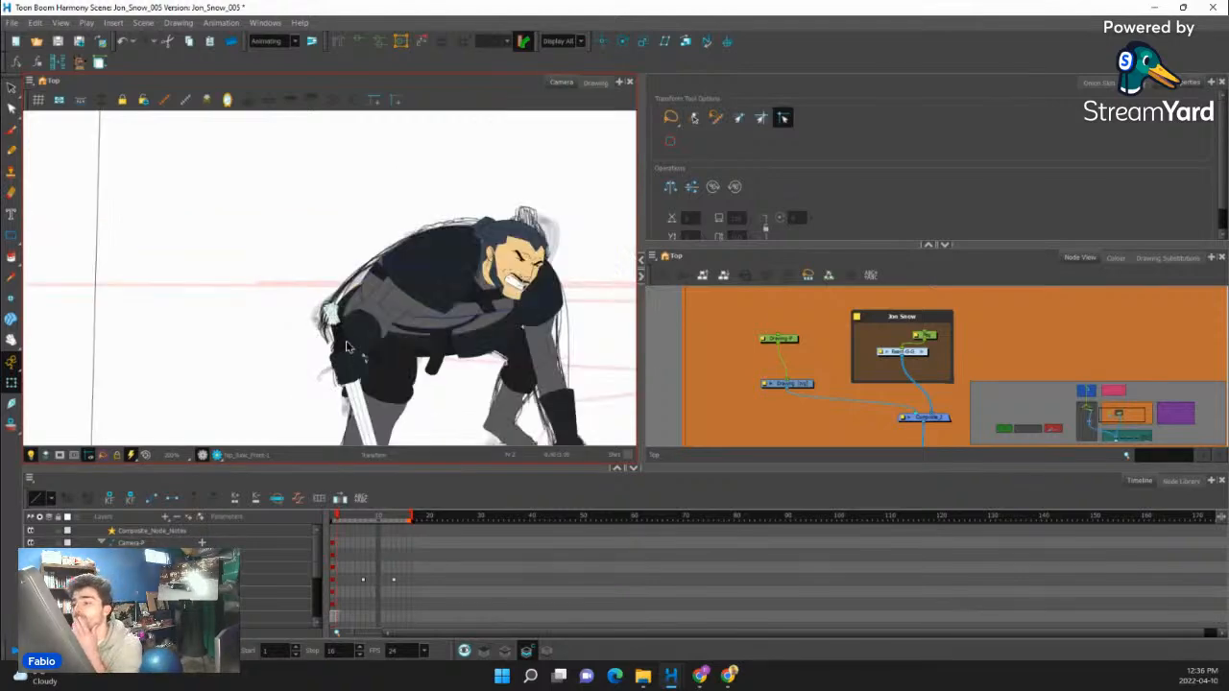
scroll(326, 297, "down", 3)
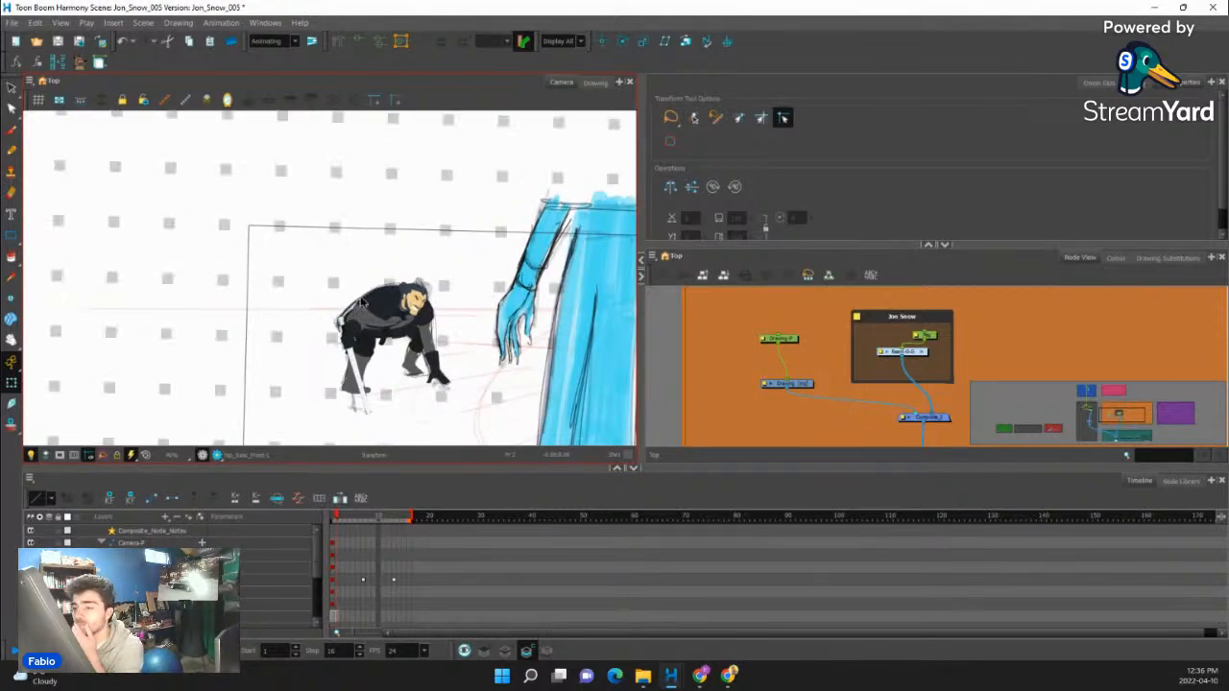
scroll(448, 360, "up", 3)
scroll(435, 353, "down", 3)
scroll(431, 351, "up", 4)
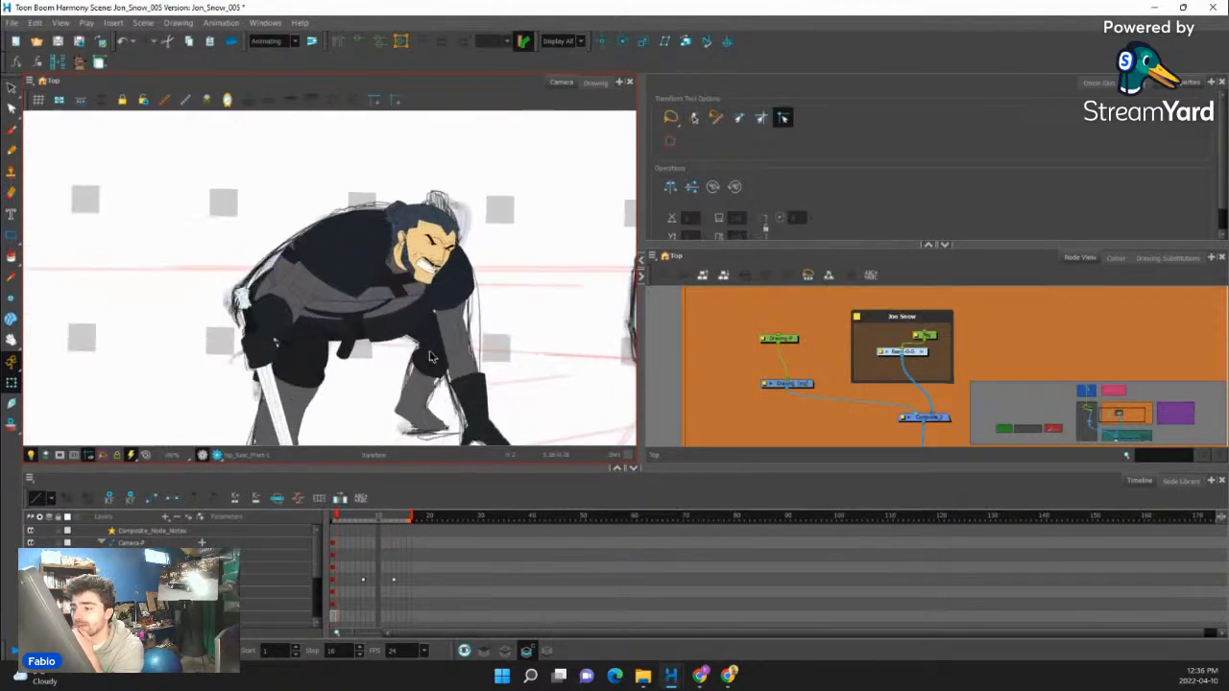
scroll(431, 354, "down", 4)
scroll(418, 312, "up", 2)
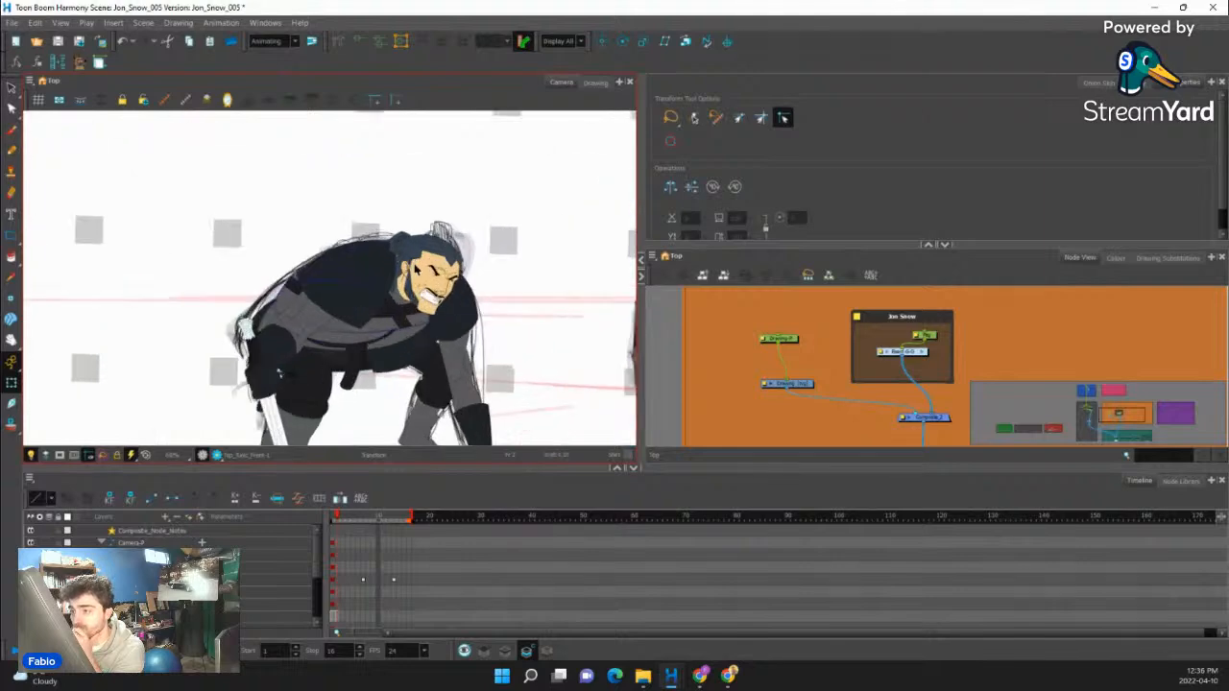
scroll(415, 312, "down", 2)
scroll(416, 312, "down", 1)
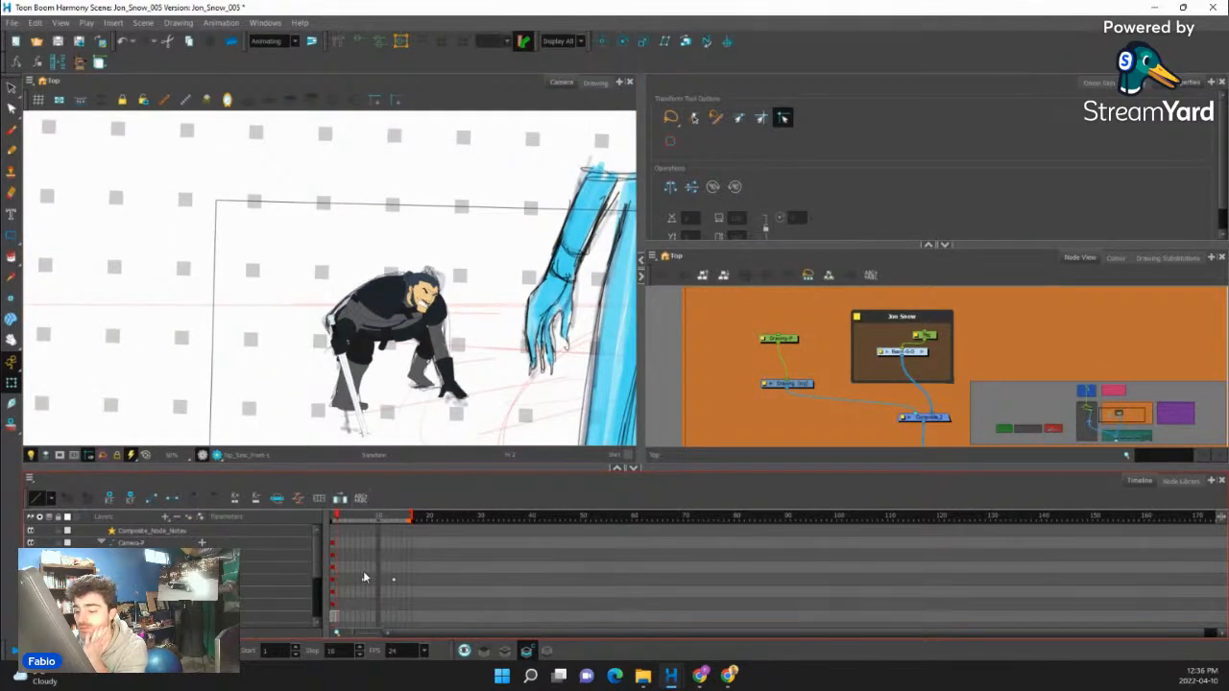
- Copy the rig's crouching pose key from frame 2, paste it onto frame 1 and compare the two frames
scroll(334, 566, "down", 2)
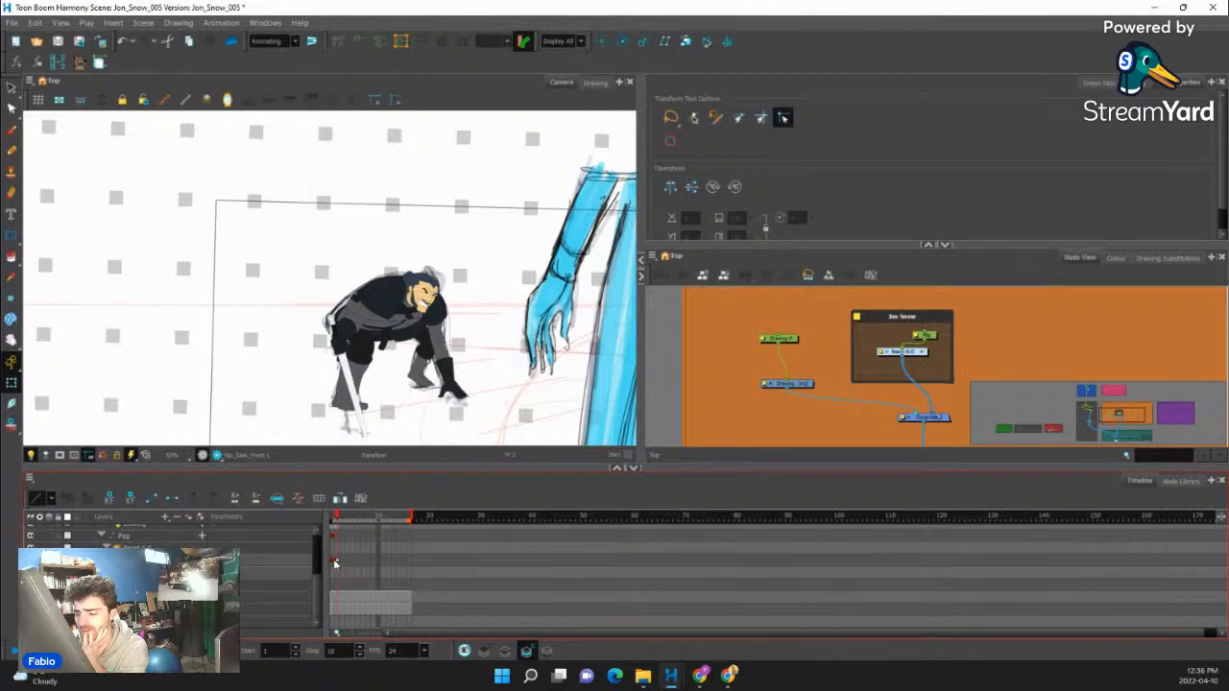
left_click(334, 562)
left_click(337, 562)
left_click(333, 561)
scroll(374, 372, "up", 1)
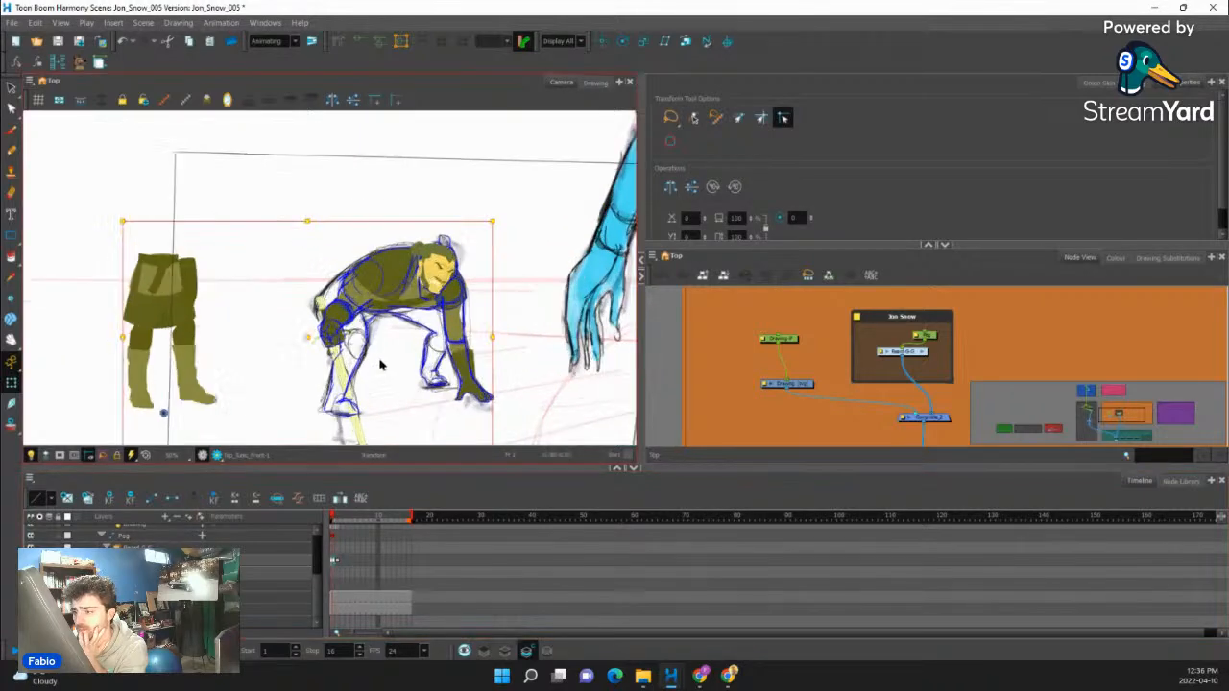
scroll(379, 365, "up", 1)
left_click(334, 565)
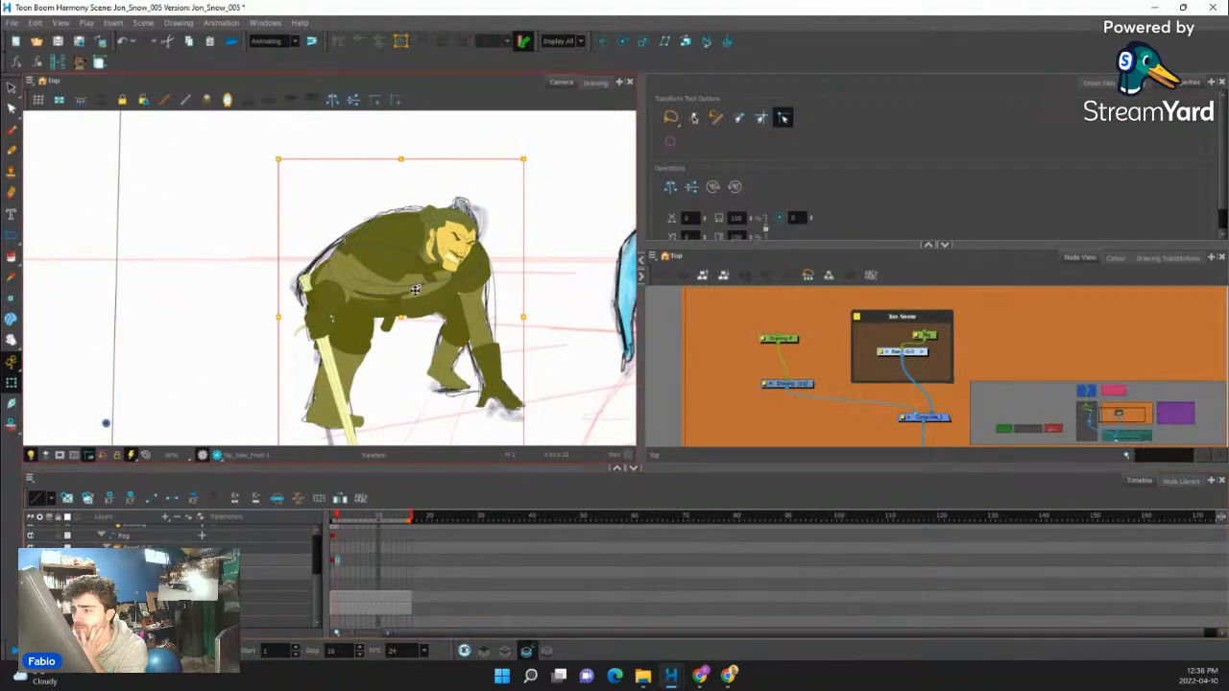
scroll(389, 317, "up", 2)
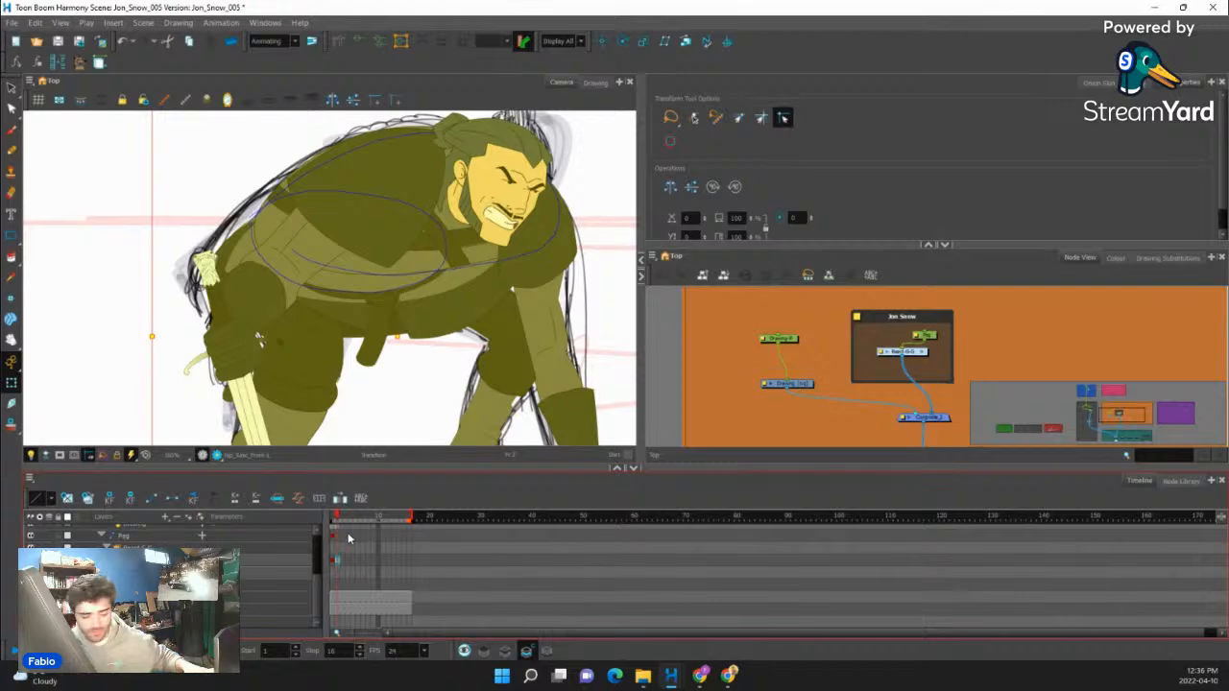
left_click(333, 564)
key("ctrl+v")
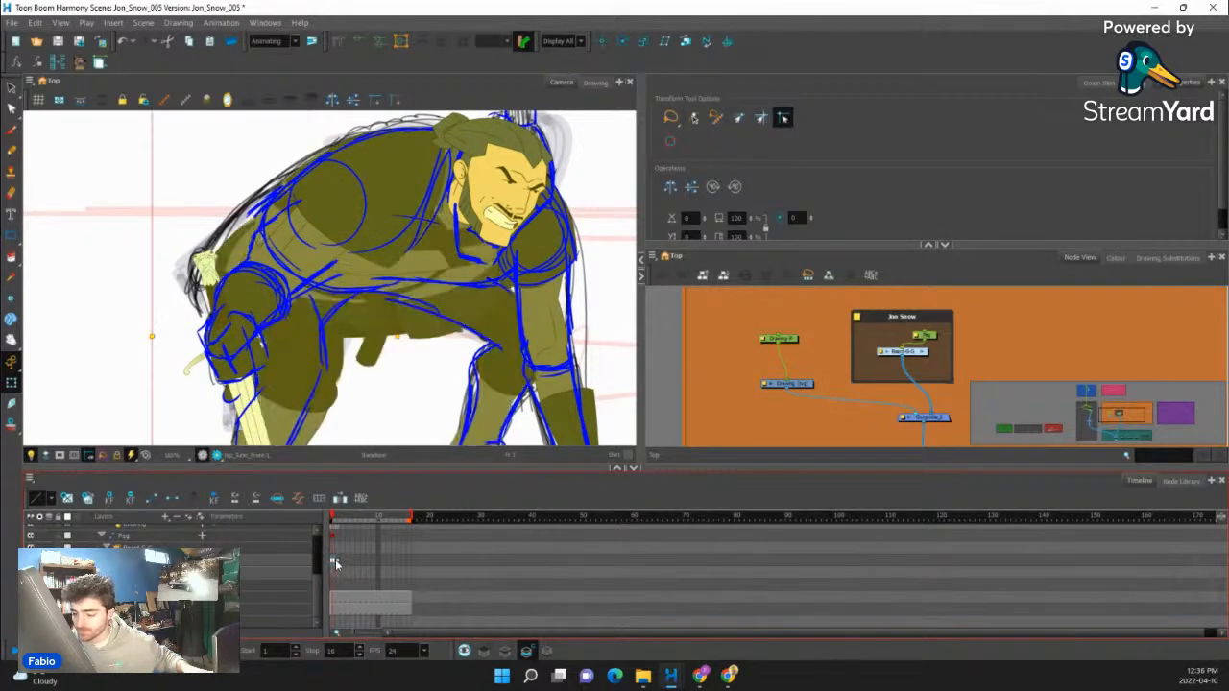
key("comma")
key("period")
- Select the blue construction sketch's drawing and create an empty drawing in its place on frame 1
left_click(750, 356)
scroll(570, 369, "down", 2)
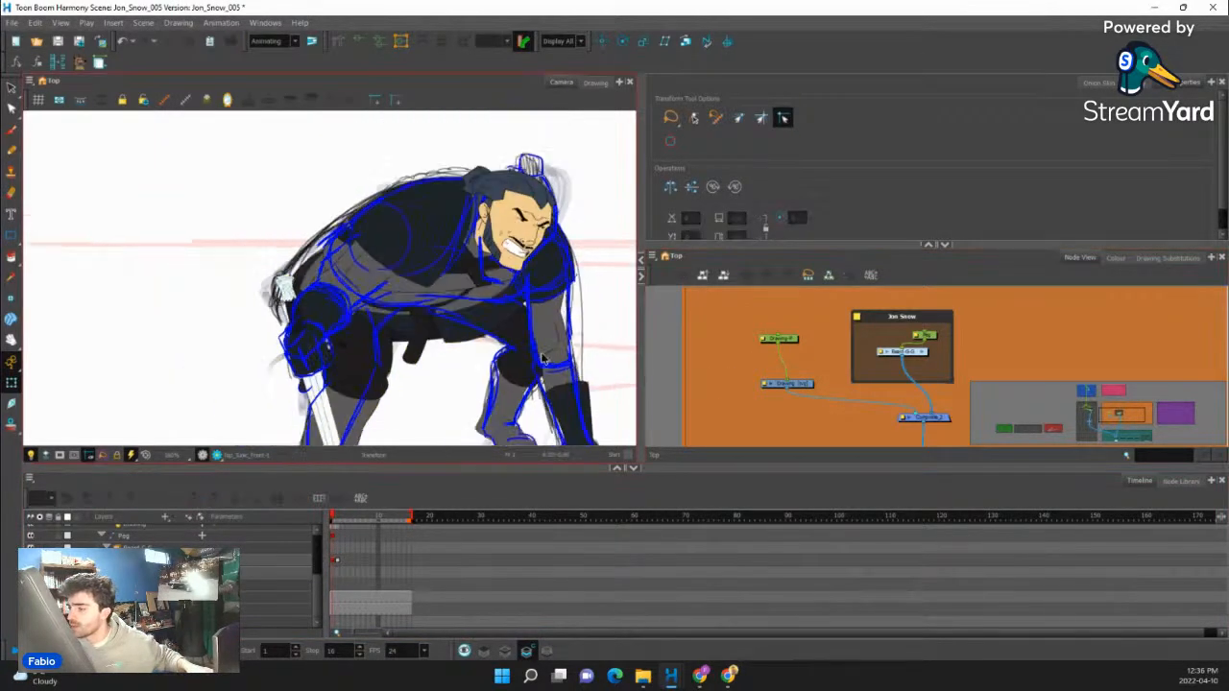
left_click(803, 386)
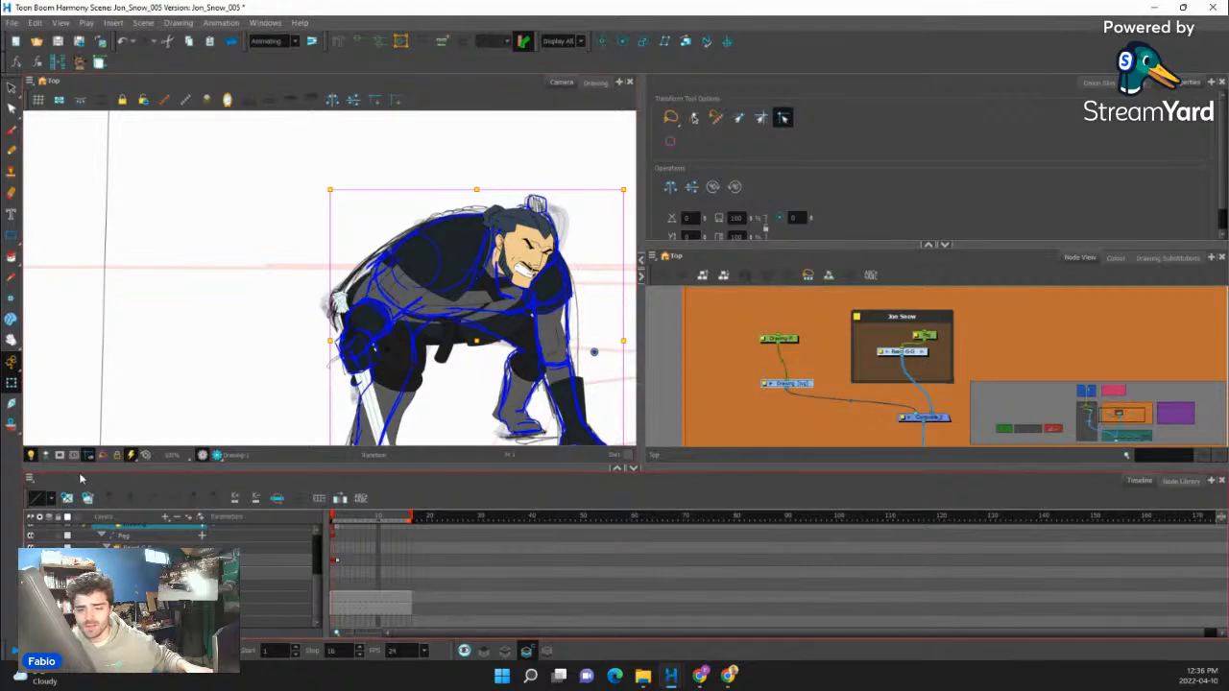
left_click(68, 499)
- Select the bottom tunic, create an empty drawing substitution for it and add a new deformation chain
scroll(548, 313, "up", 2)
left_click(451, 334)
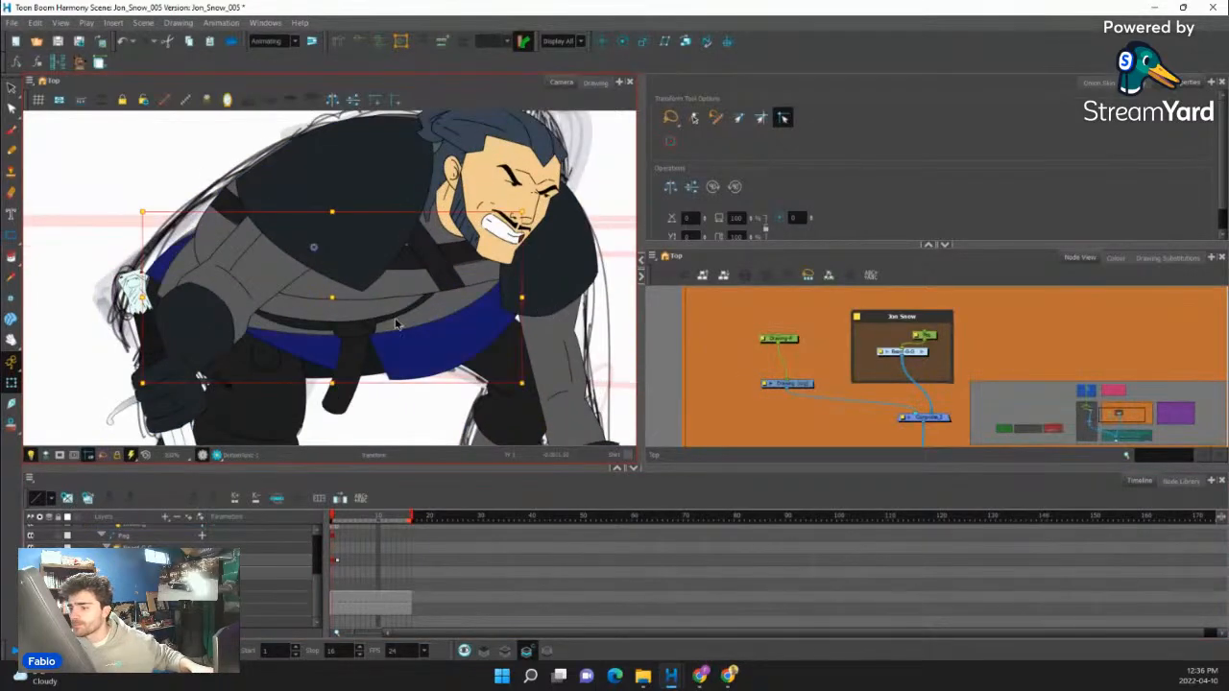
scroll(359, 342, "down", 2)
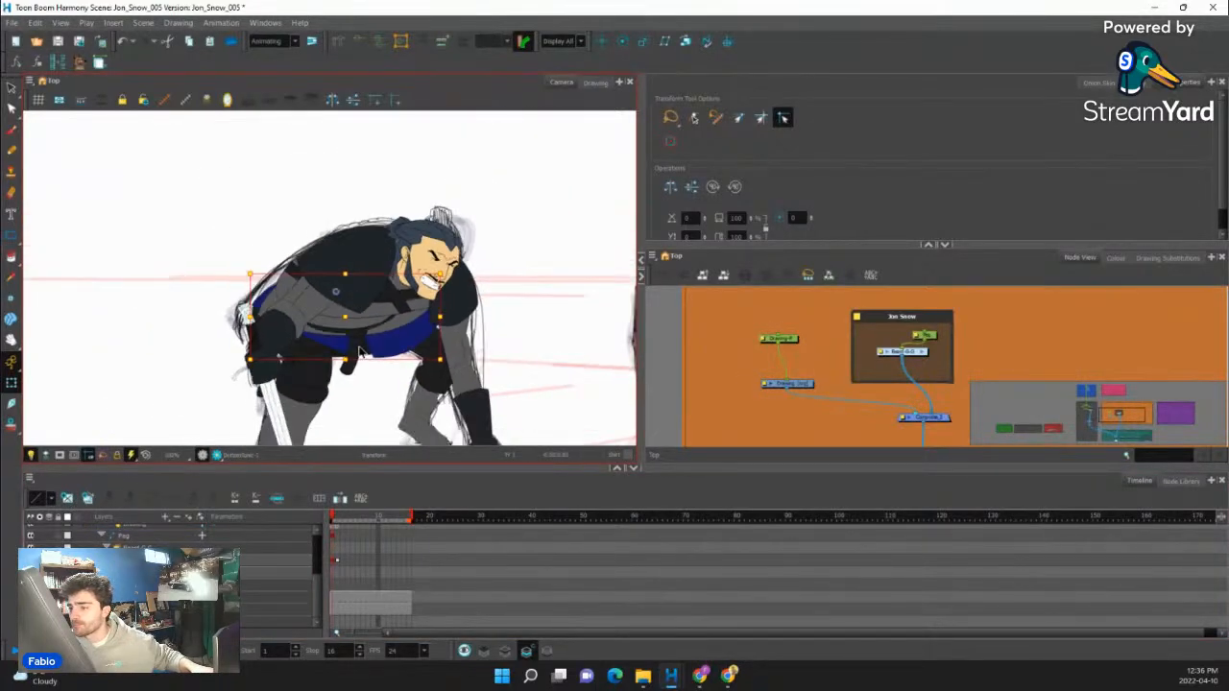
left_click(1140, 257)
scroll(392, 339, "up", 1)
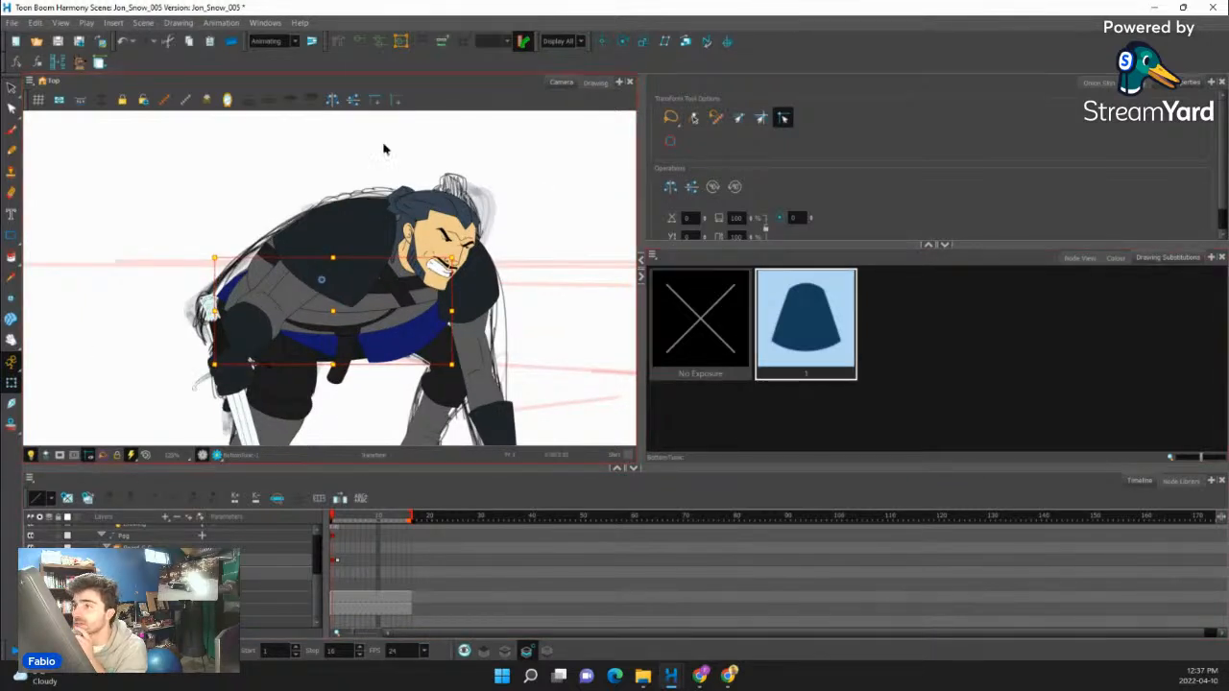
left_click(69, 498)
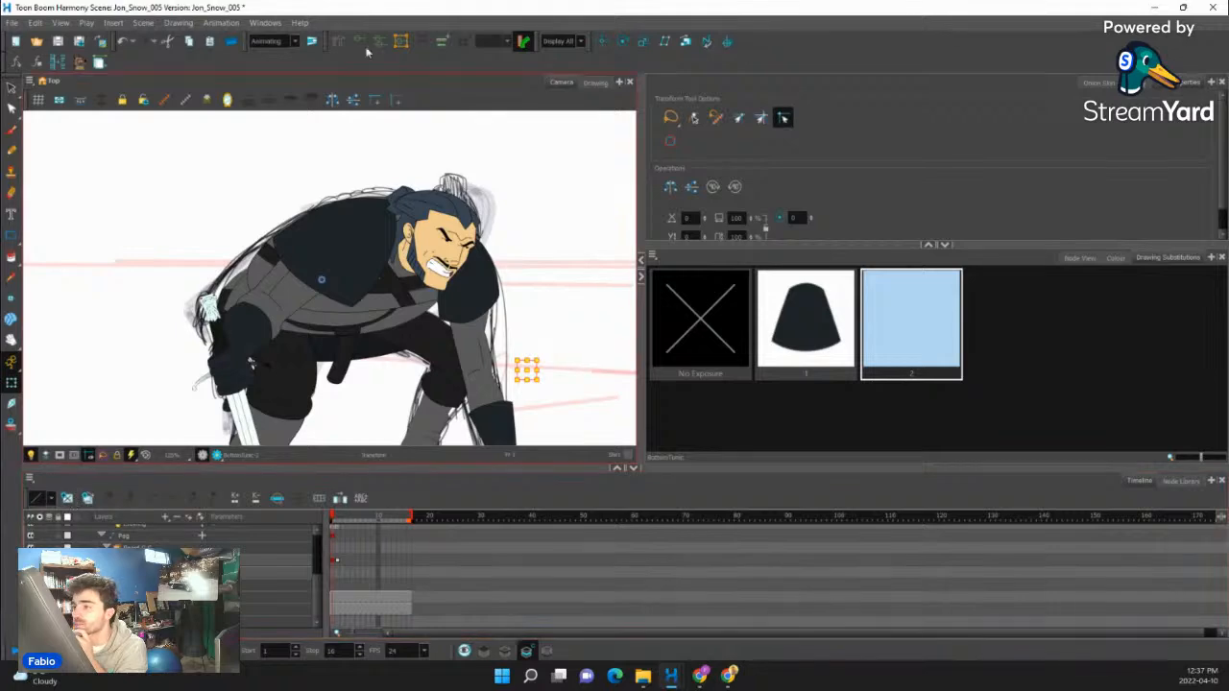
left_click(445, 43)
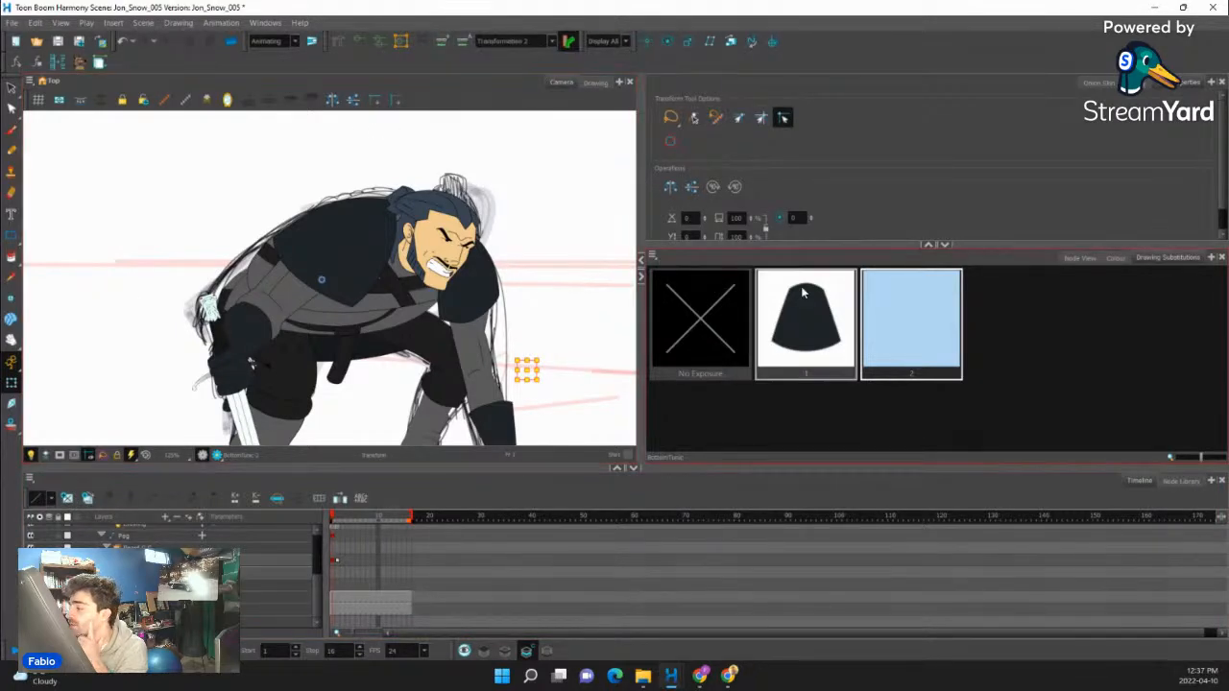
- Draw a closed tunic outline from the back hip under the belly to the front arm with the Pencil in the Line colour
left_click(11, 151)
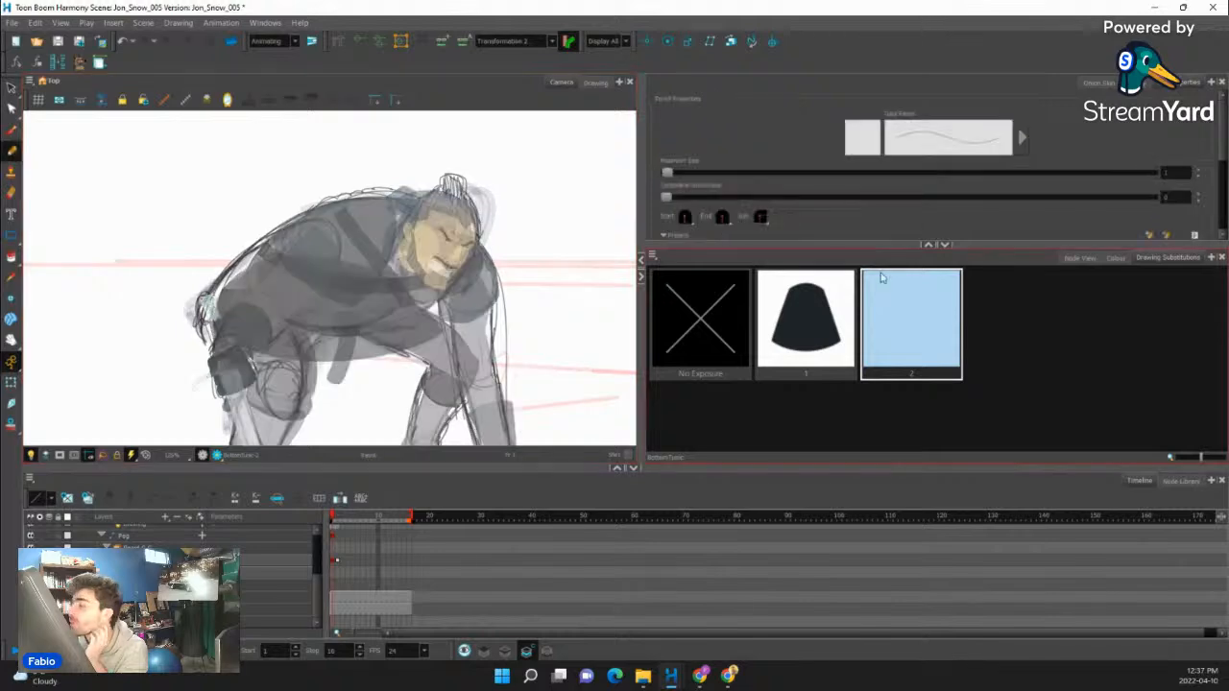
left_click(1079, 257)
left_click(1117, 257)
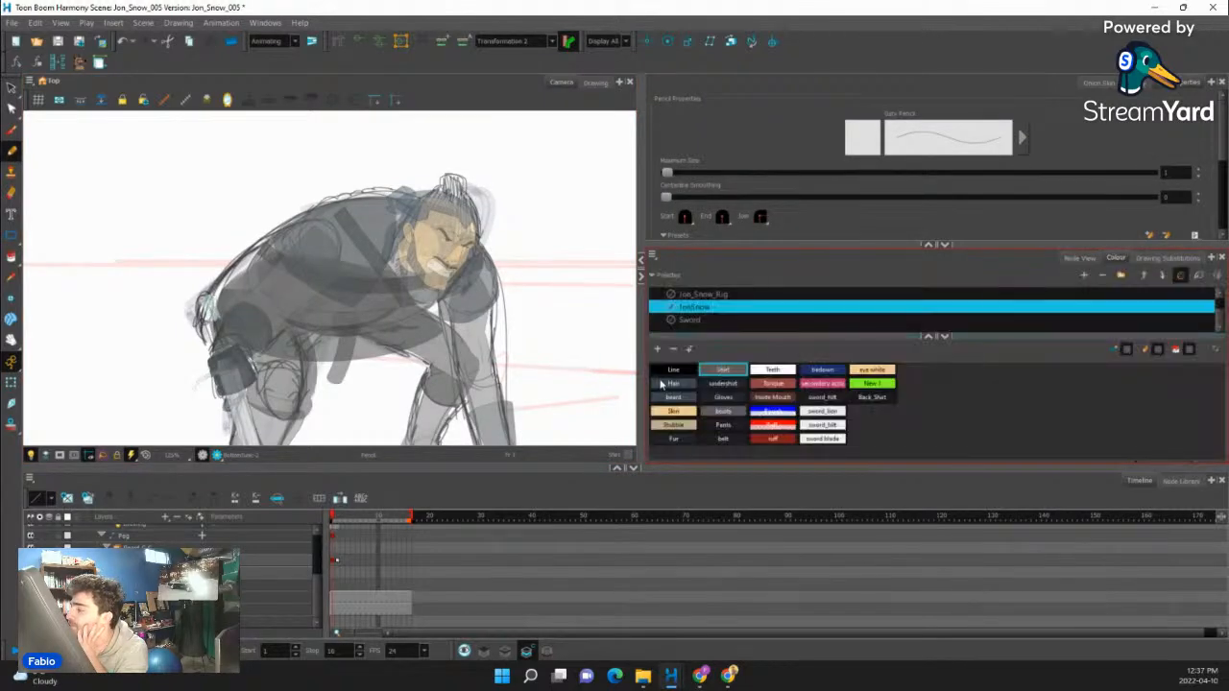
scroll(305, 323, "up", 2)
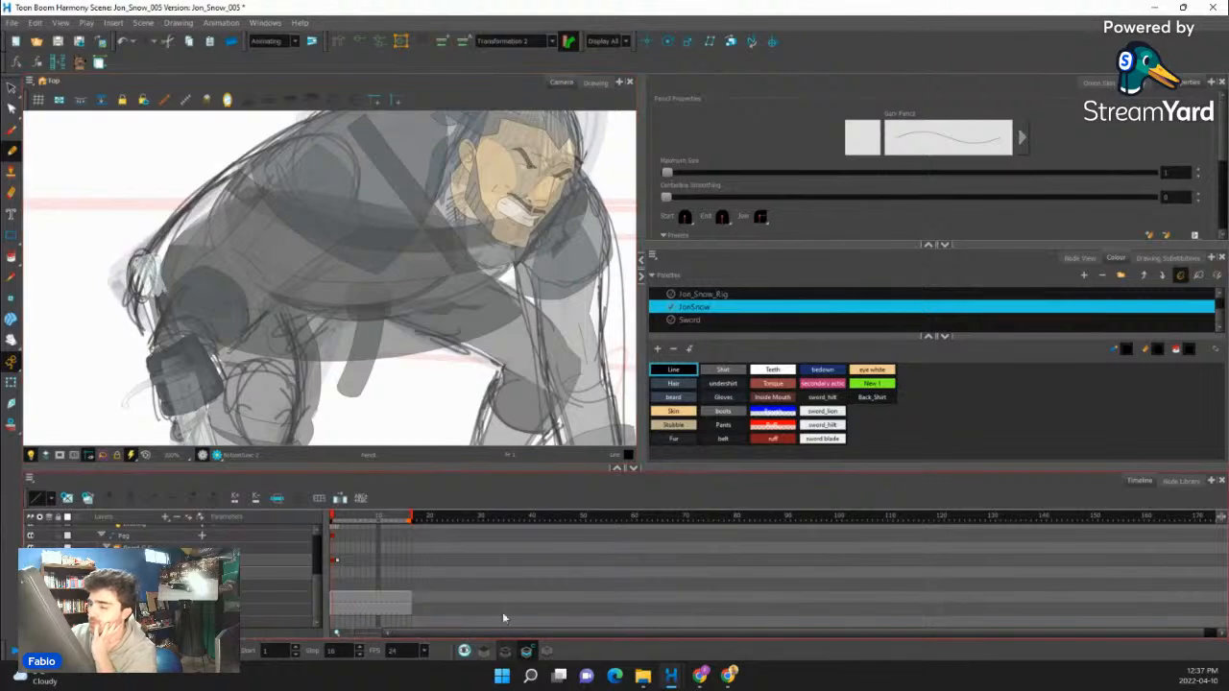
mouse_move(251, 245)
left_mouse_down()
mouse_move(225, 289)
mouse_move(285, 323)
left_mouse_up()
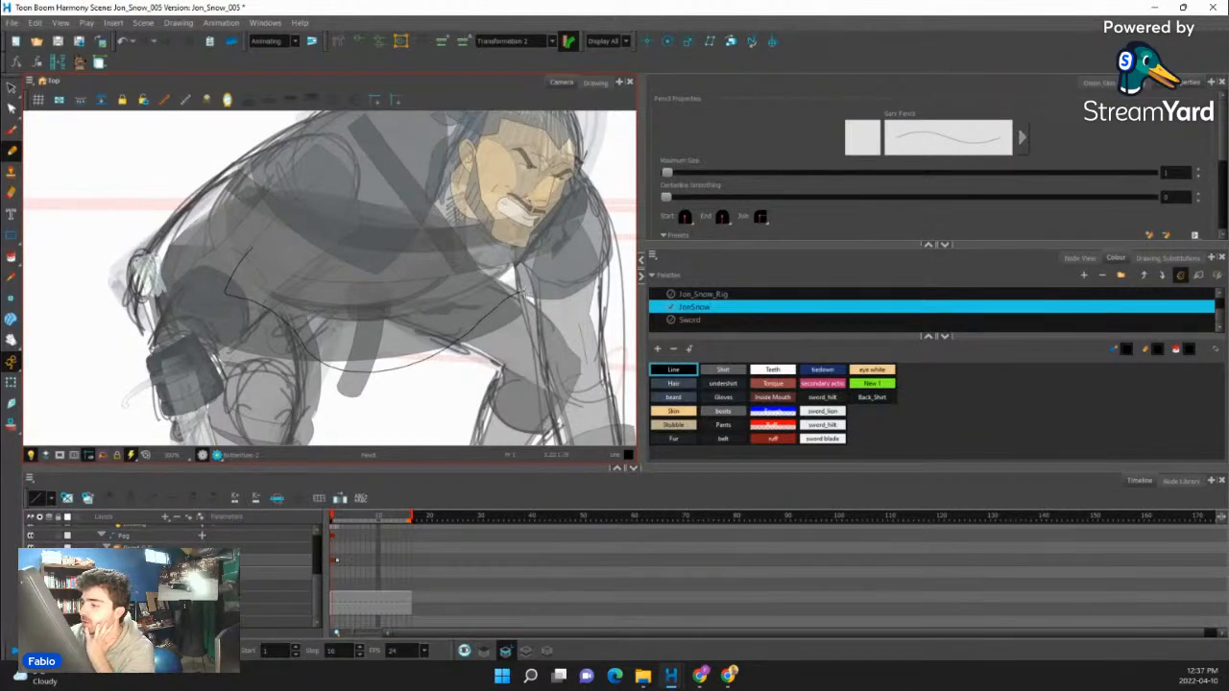
left_click_drag(459, 248, 279, 242)
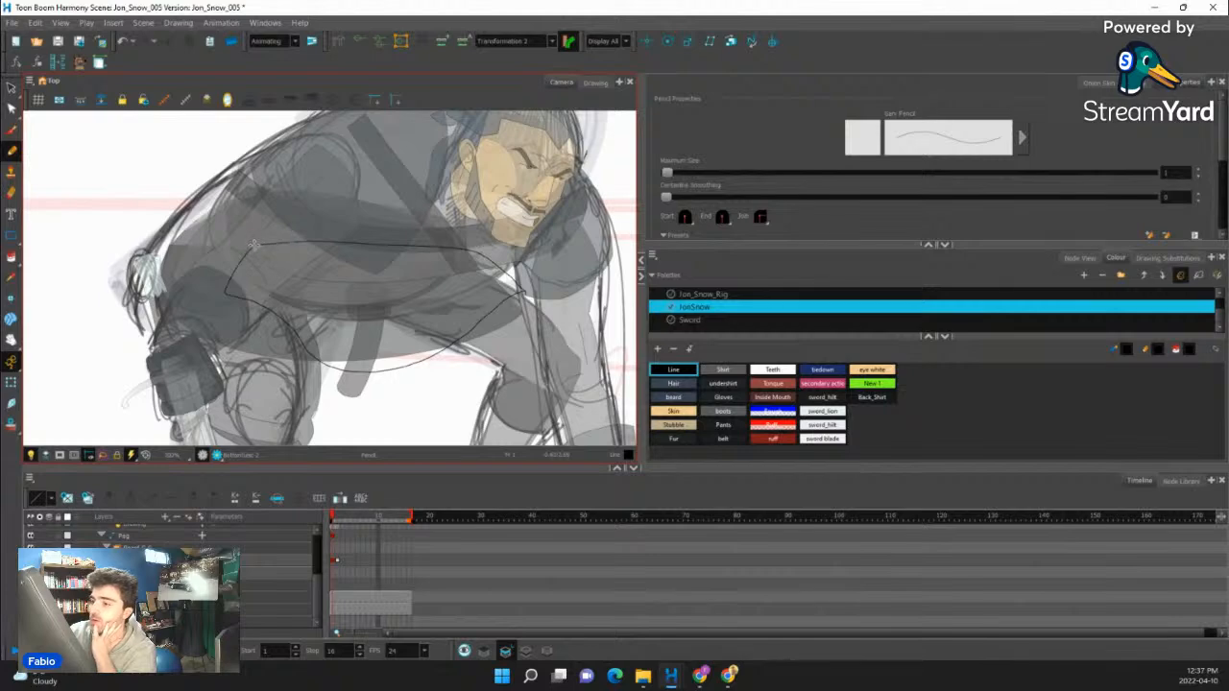
- Fill the new bottom tunic outline with the undershirt colour and check it on the full rig
key("alt+i")
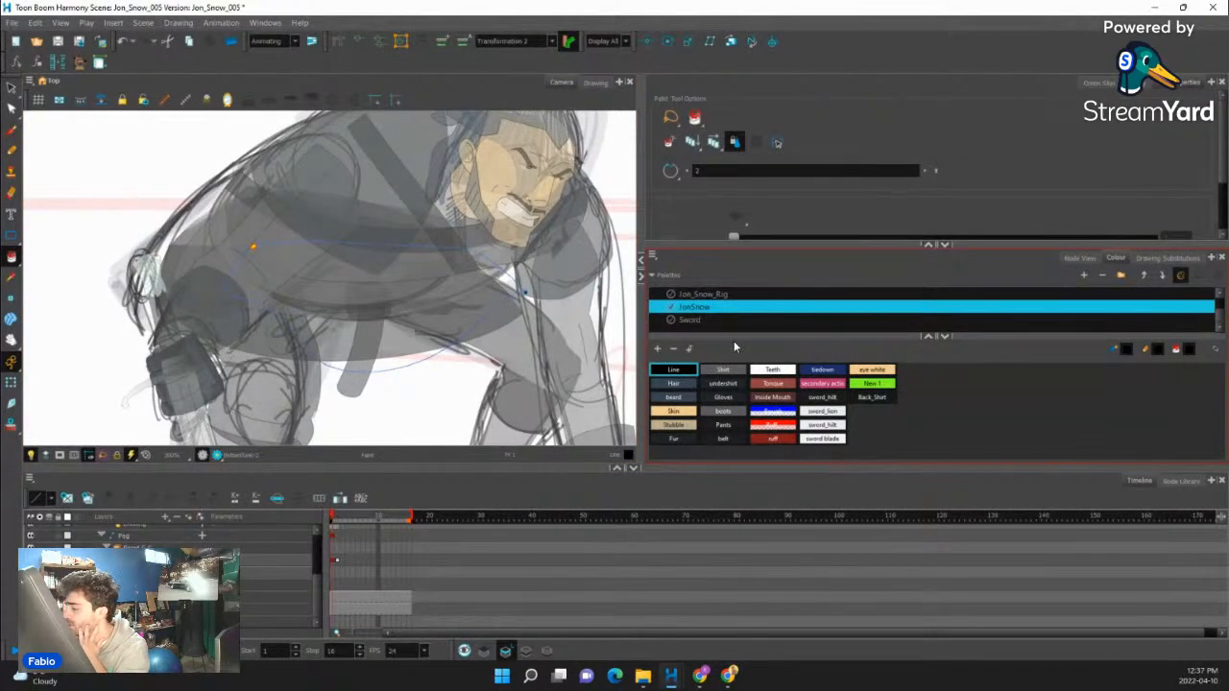
left_click(727, 385)
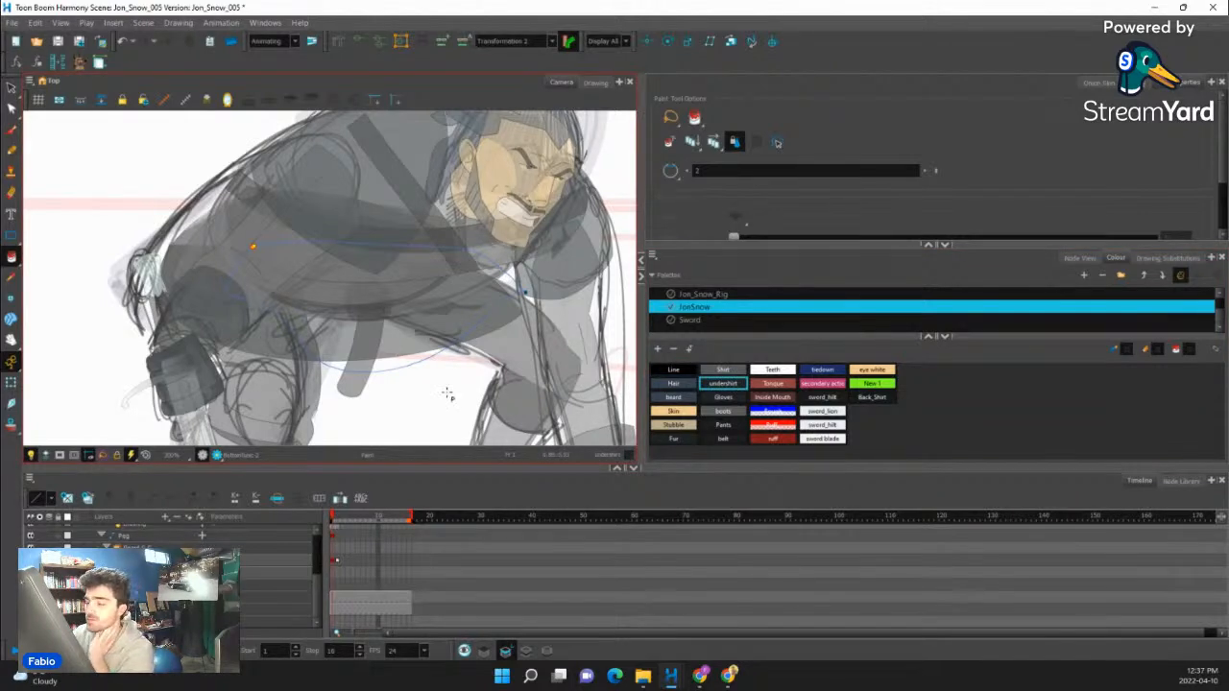
scroll(259, 293, "down", 6)
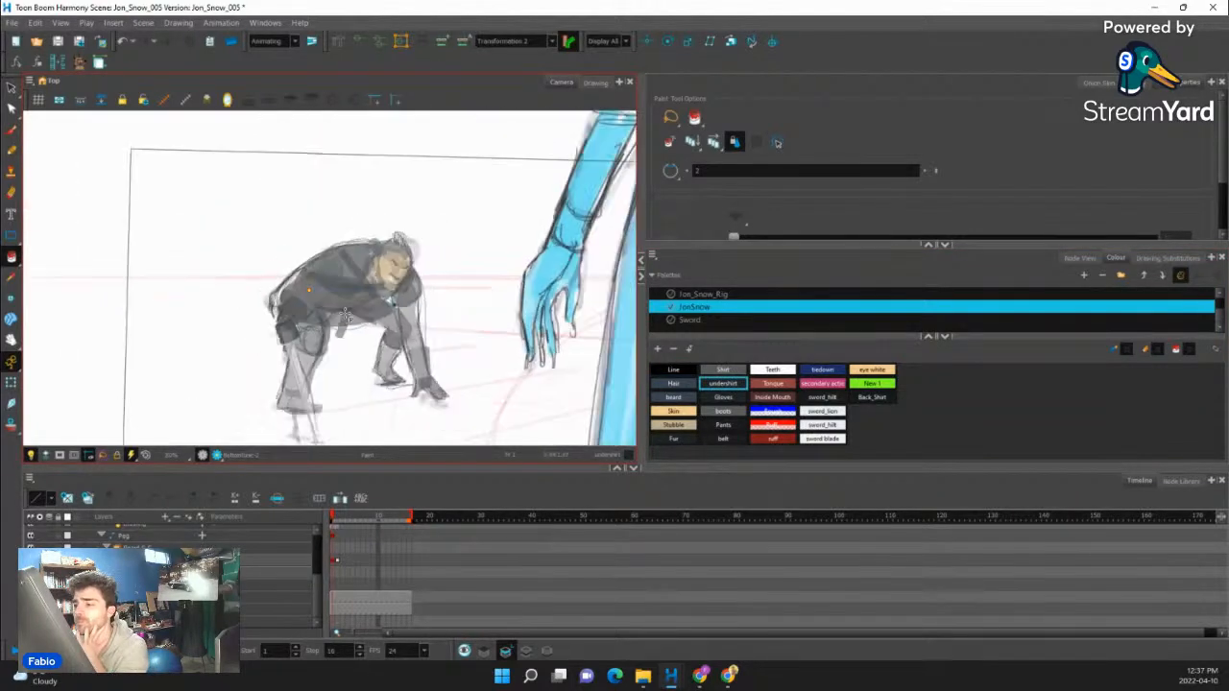
left_click(11, 382)
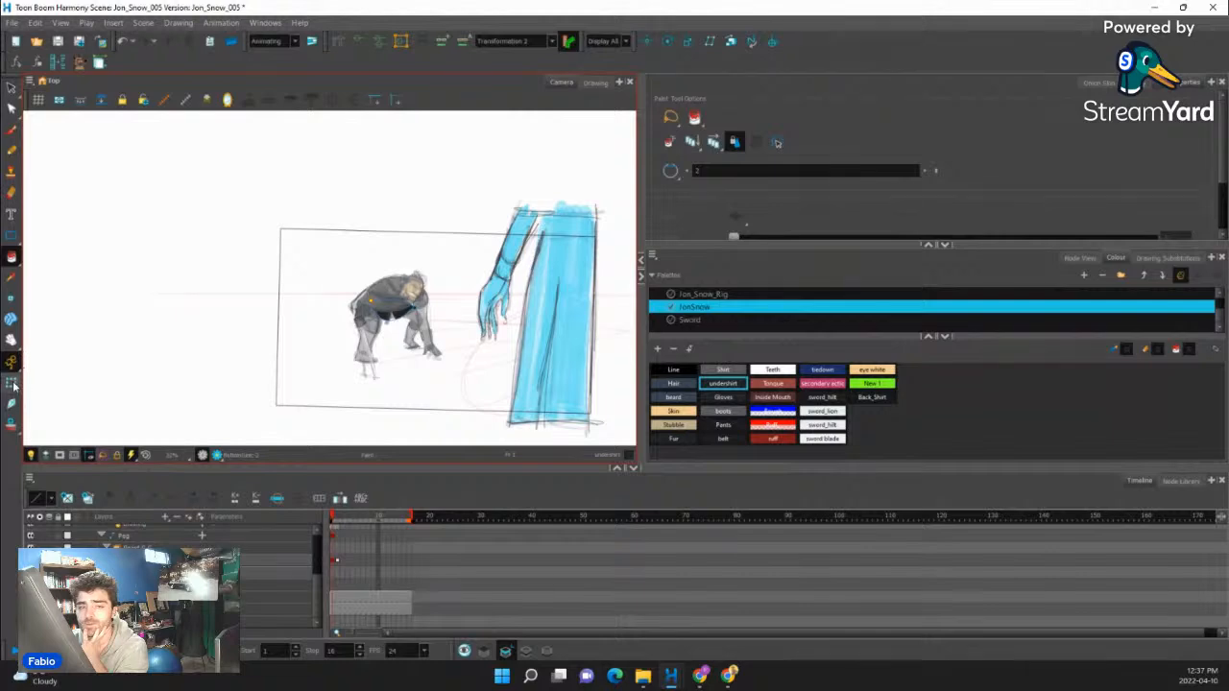
scroll(295, 320, "up", 6)
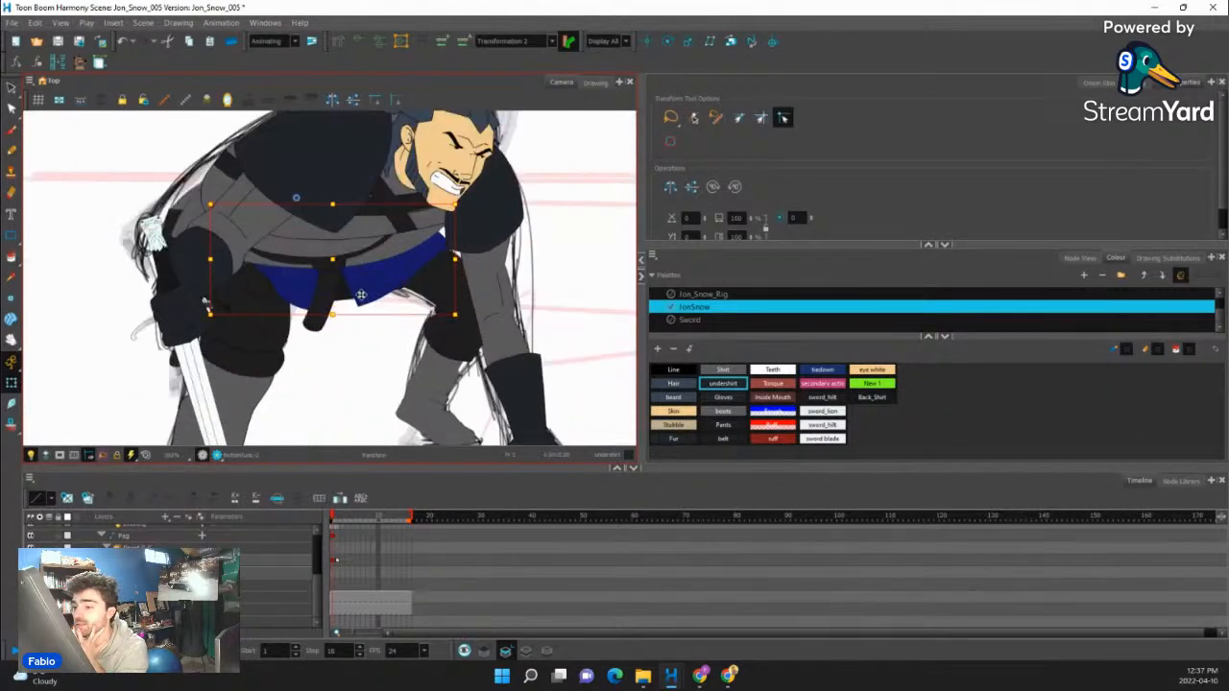
scroll(300, 313, "down", 2)
- Reshape the back upper leg's contour at the hip by pulling its upper outer corner and edge inward to fit the sketch
scroll(219, 254, "up", 4)
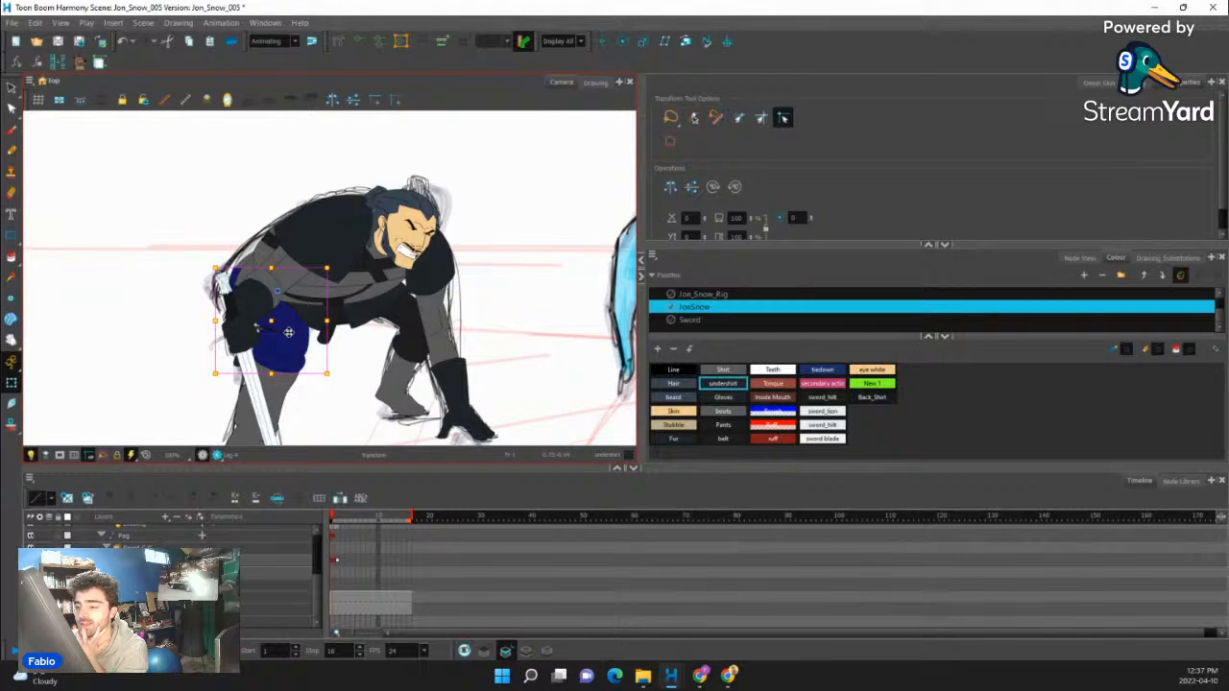
left_click(13, 107)
scroll(233, 294, "up", 5)
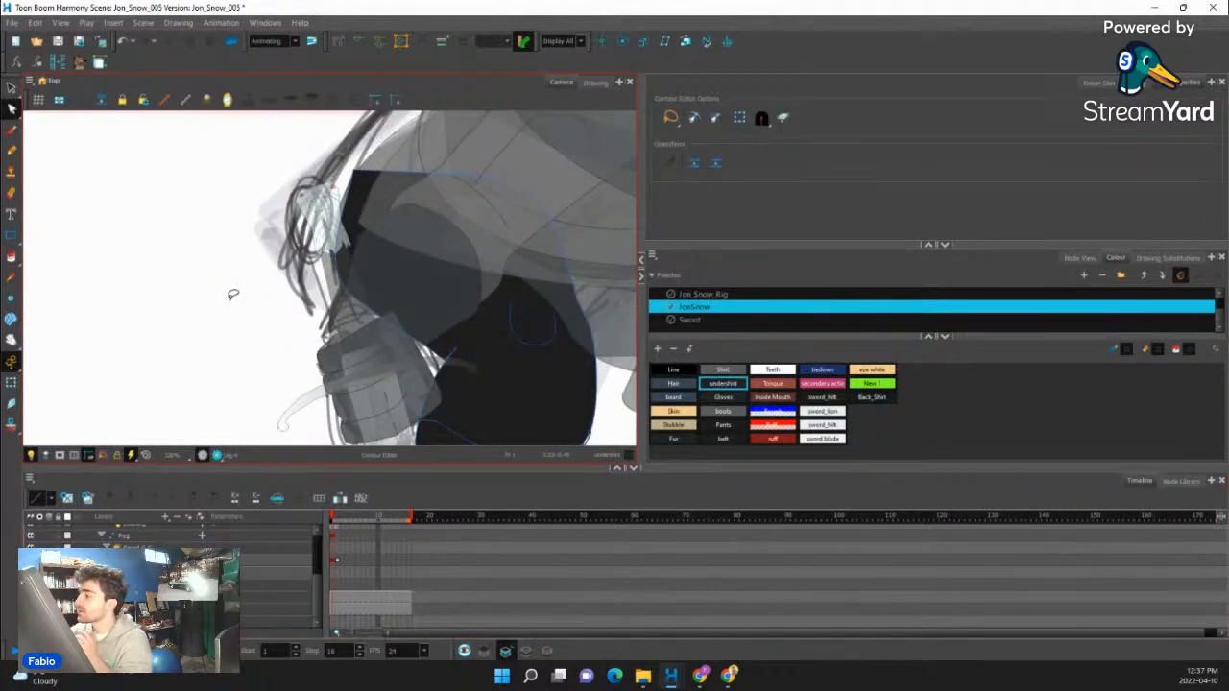
left_click(782, 117)
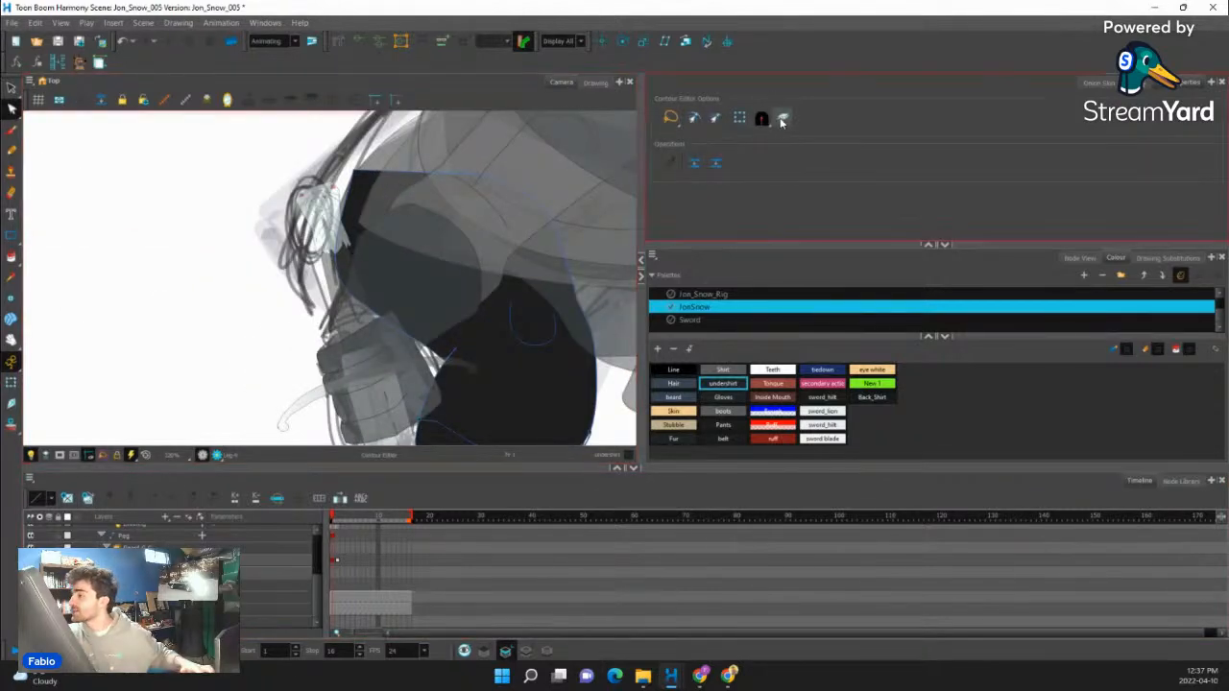
left_click_drag(563, 201, 561, 293)
left_click(384, 263)
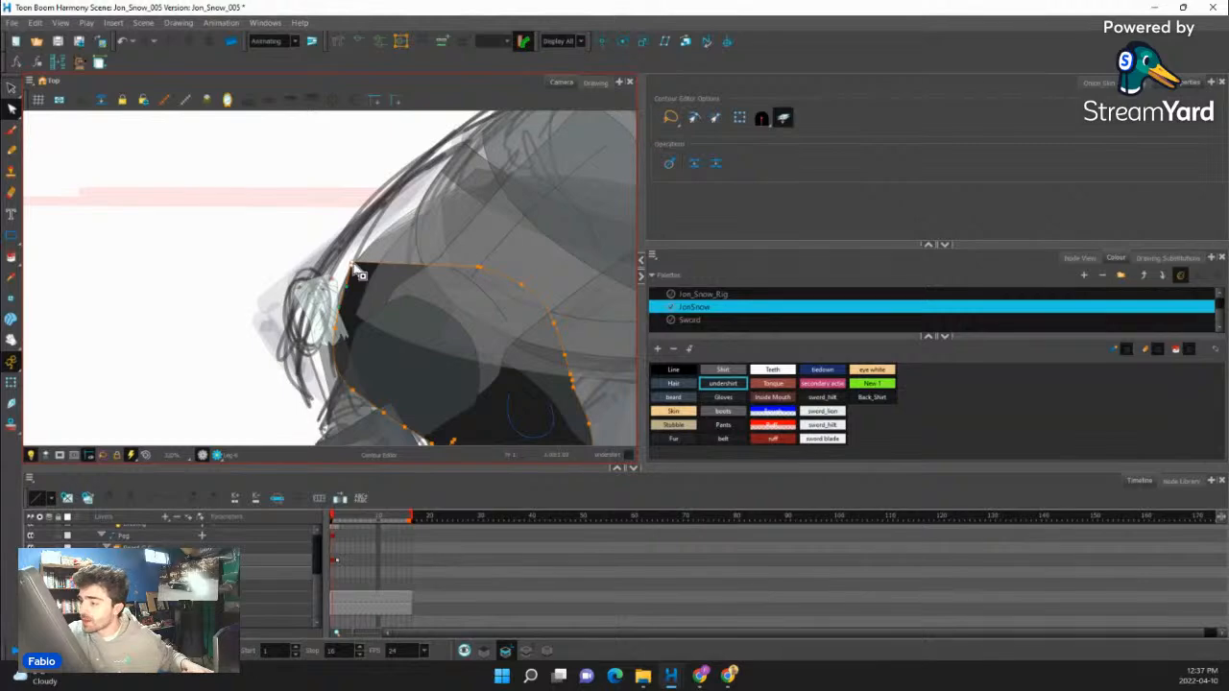
left_click_drag(353, 264, 393, 244)
left_click_drag(336, 329, 345, 316)
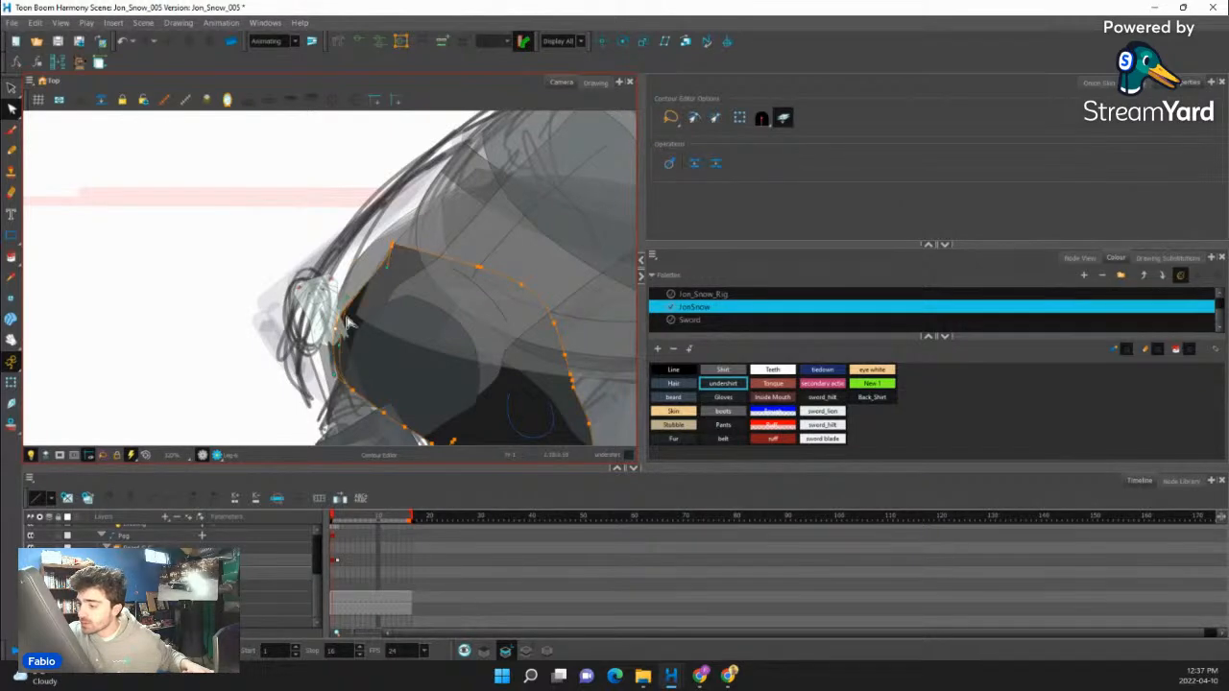
left_click_drag(387, 266, 374, 255)
left_click(288, 276)
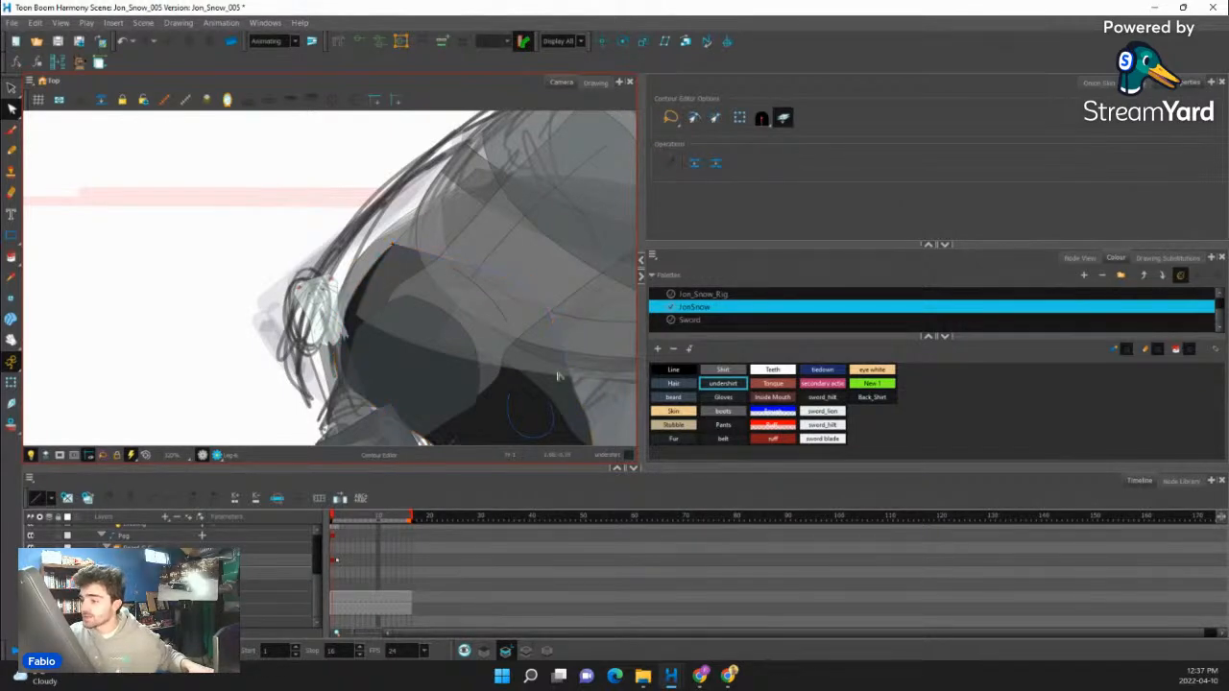
- Deselect the leg and examine the whole crouching figure against the sketch, both close up and from afar
key("2")
key("2")
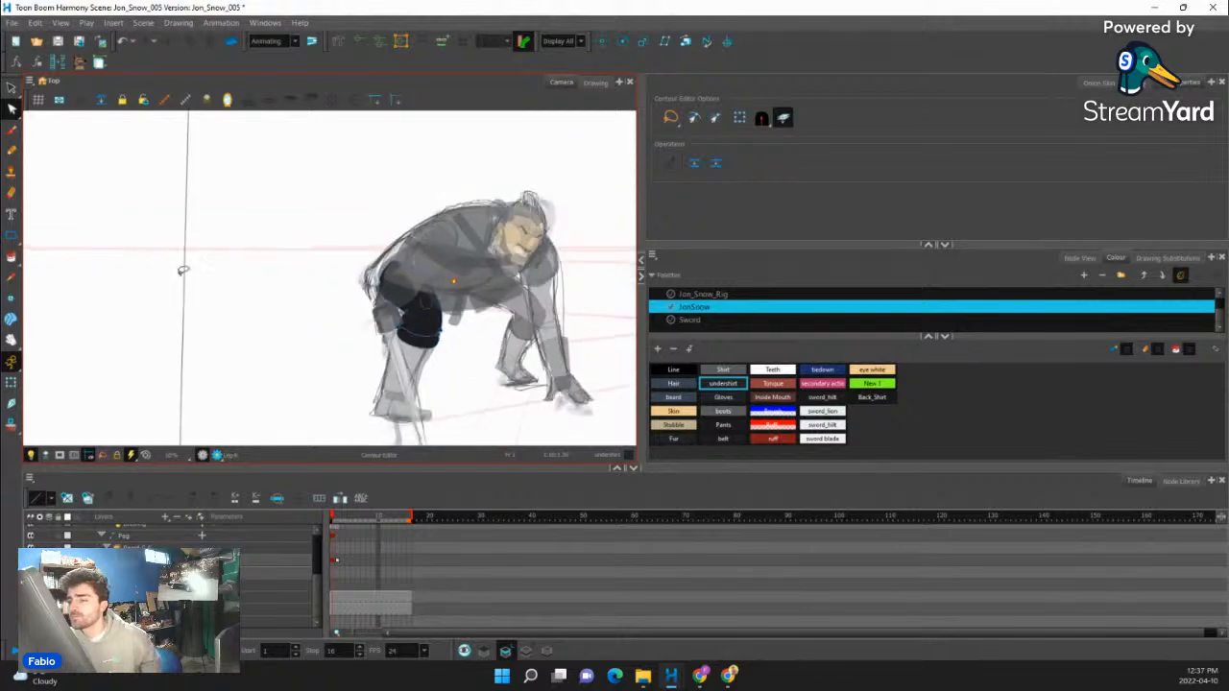
left_click(11, 381)
key("2")
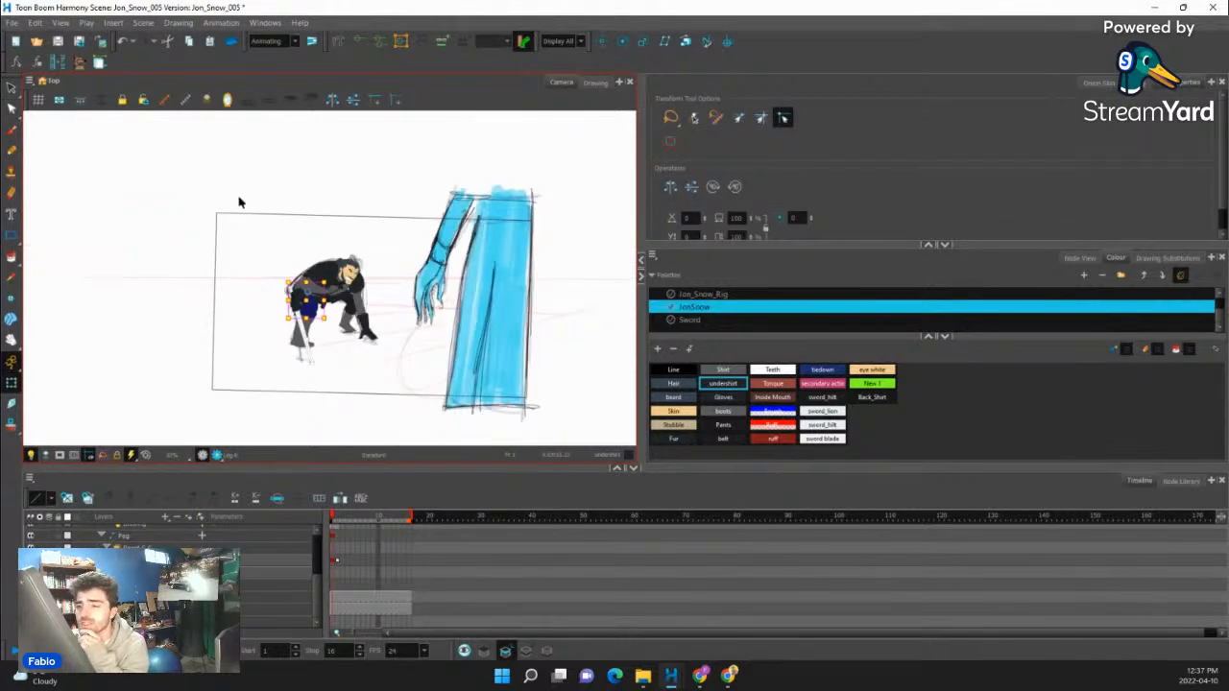
left_click(309, 276)
key("1")
key("1")
key("1")
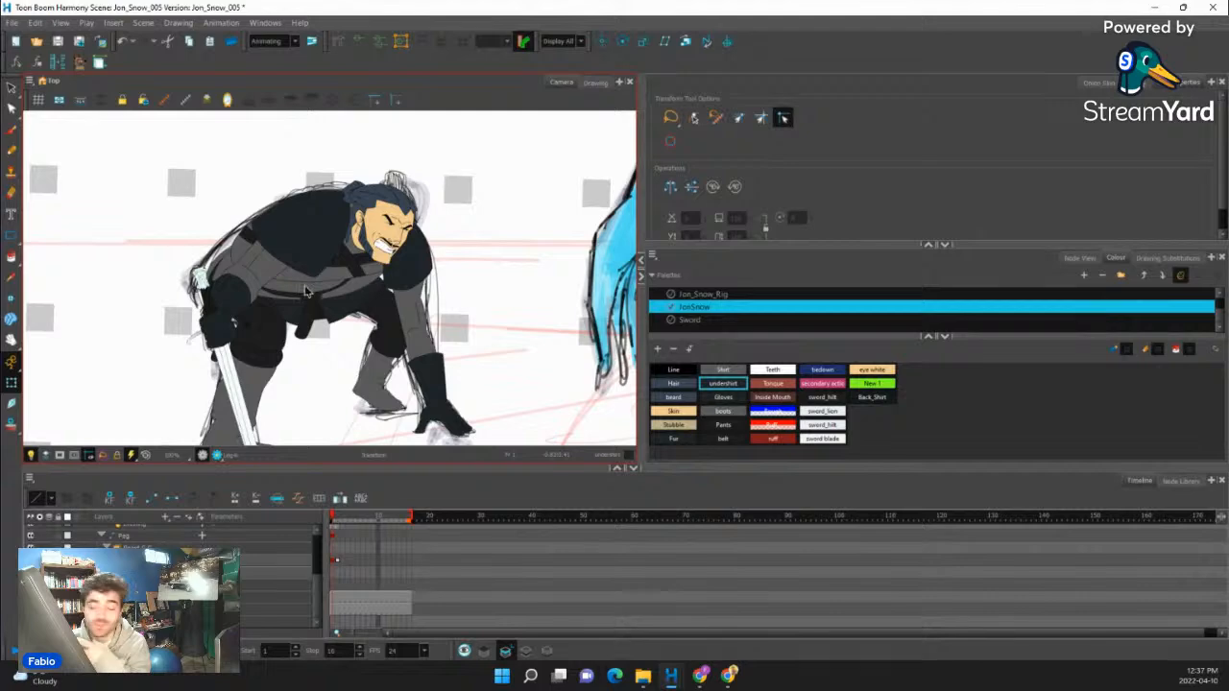
key("2")
key("2")
key("2")
key("2")
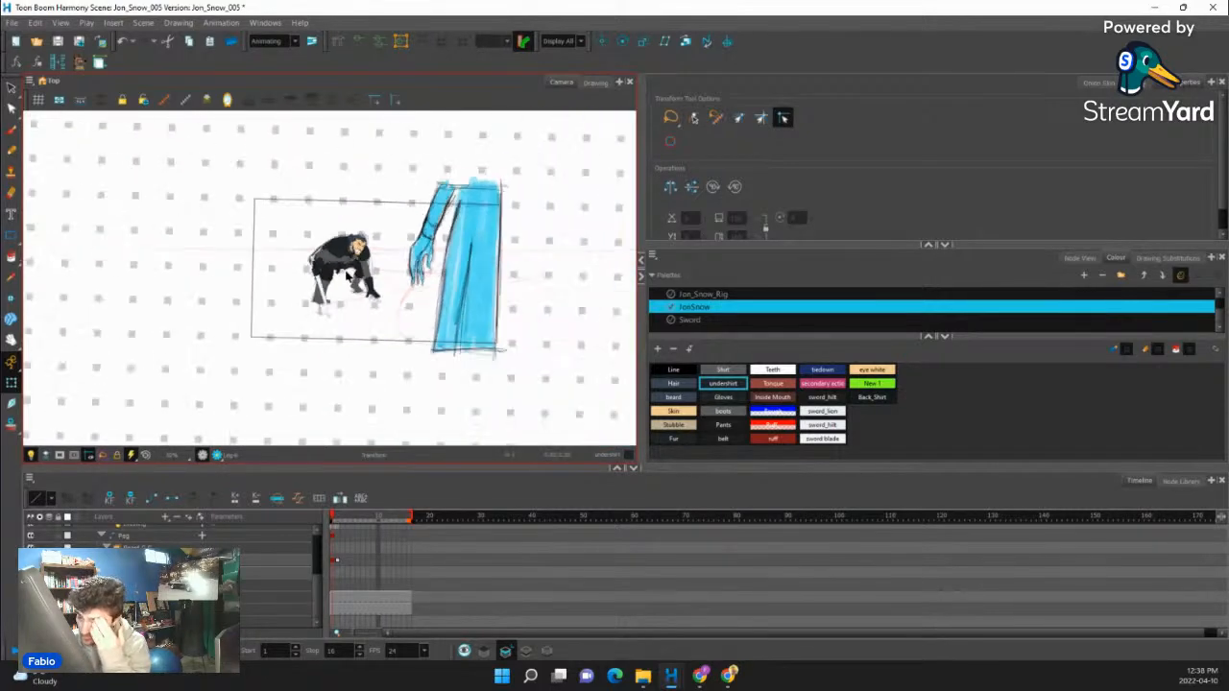
scroll(368, 223, "up", 4)
scroll(368, 224, "down", 1)
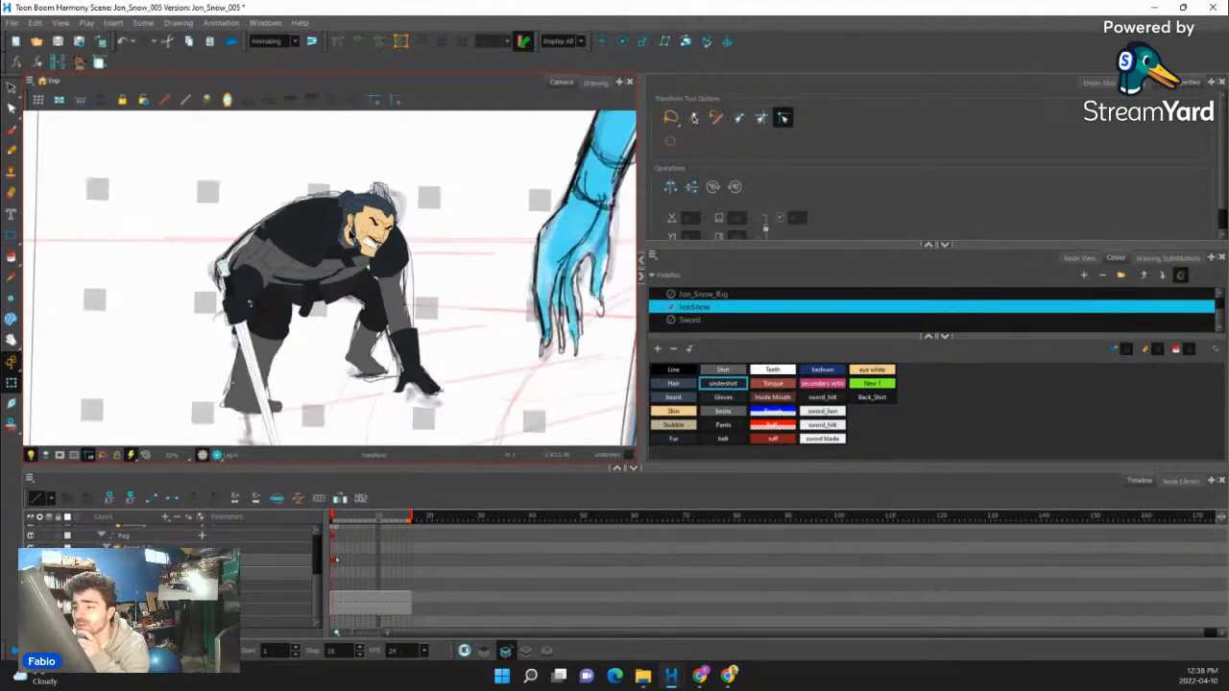
scroll(293, 309, "up", 2)
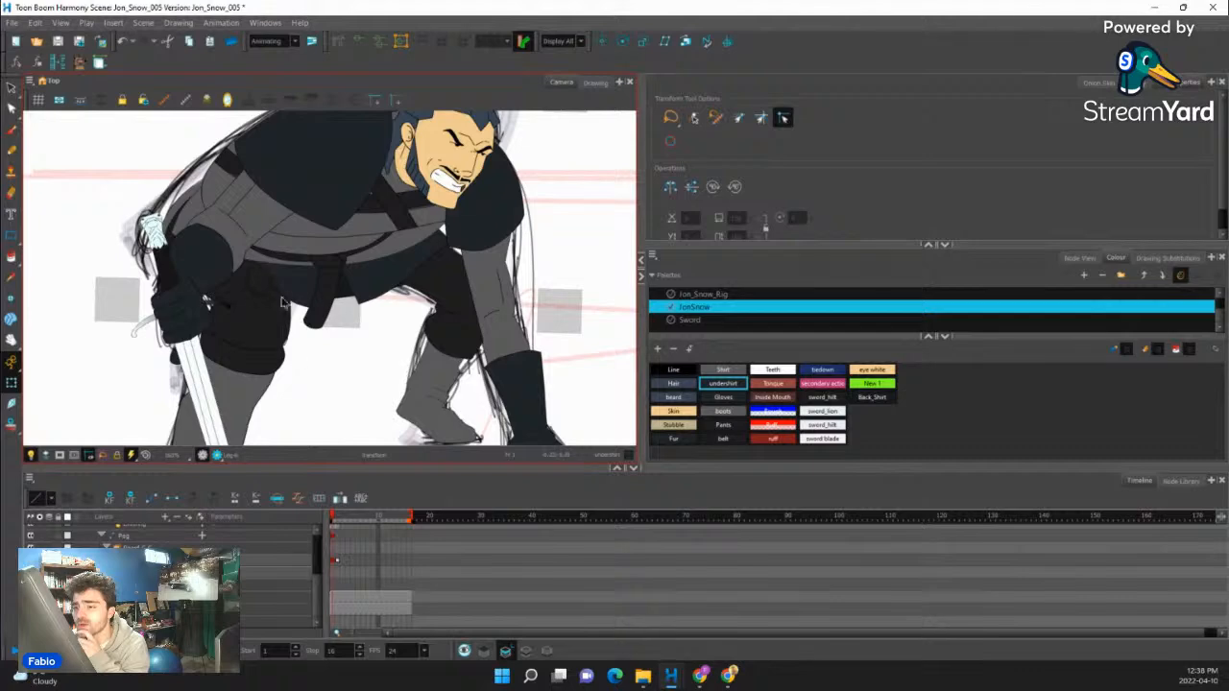
scroll(192, 248, "down", 2)
- Clear the rig's keys from frame 2 through frame 16 and scrub the frames to check how the pose holds
left_click(337, 563)
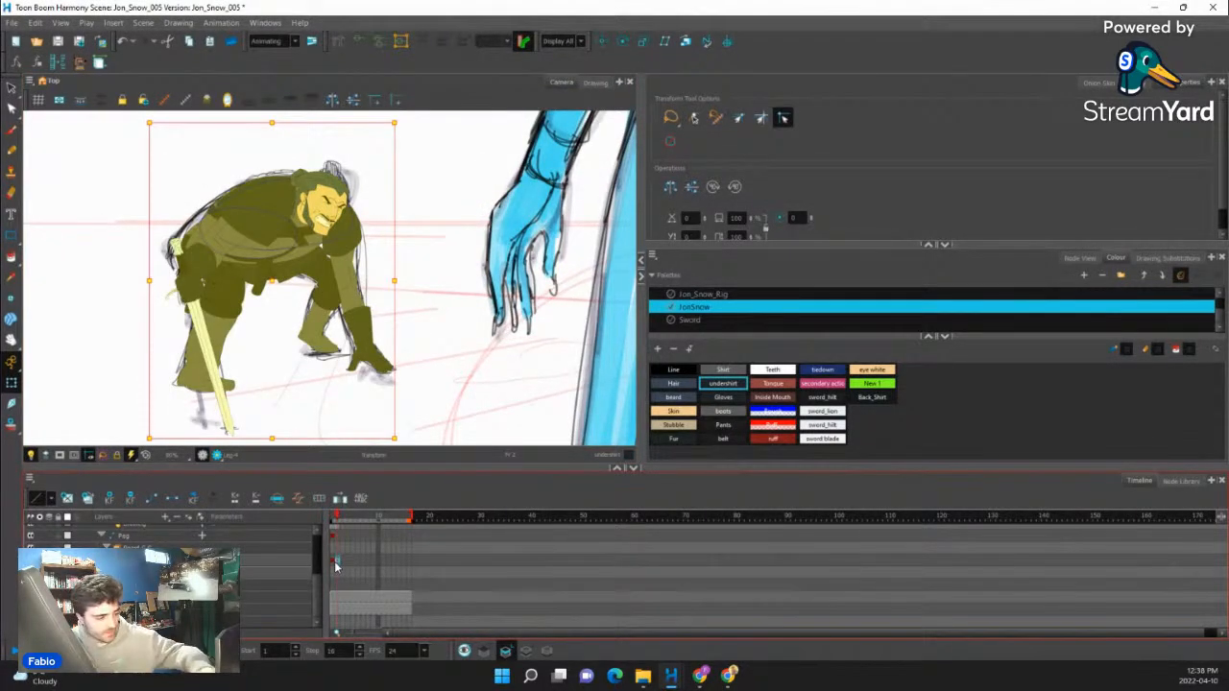
key("comma")
left_click_drag(334, 564, 410, 566)
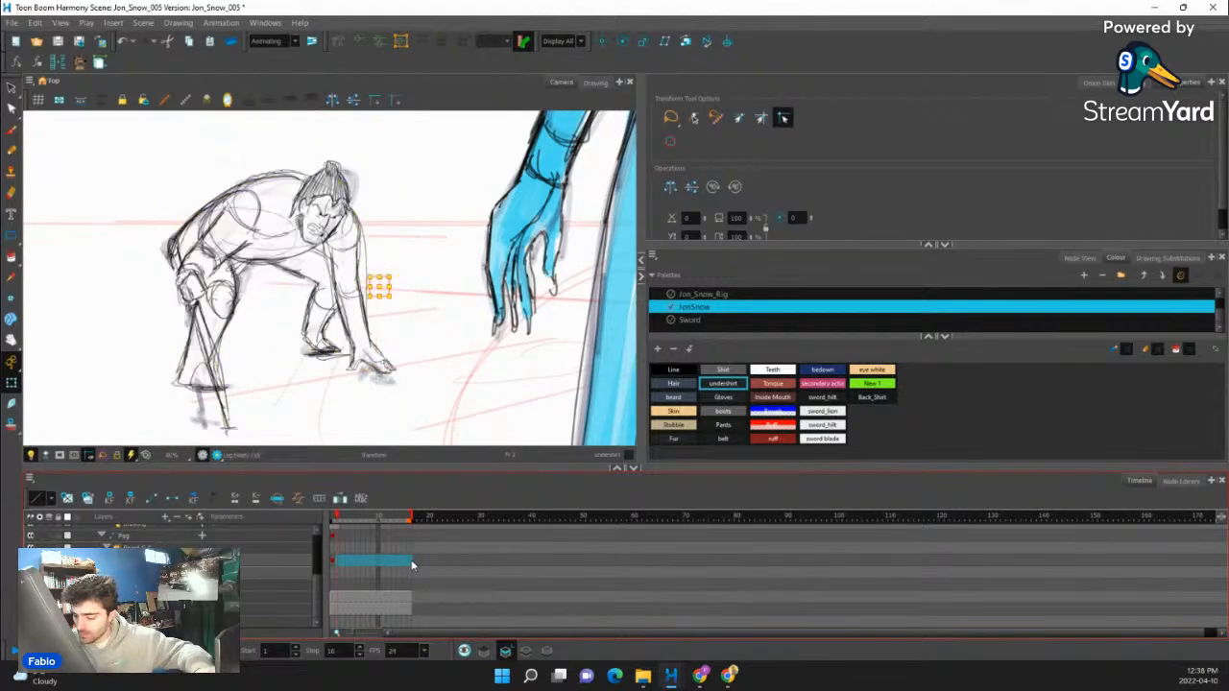
left_click(409, 564)
key("F5")
left_click(334, 565)
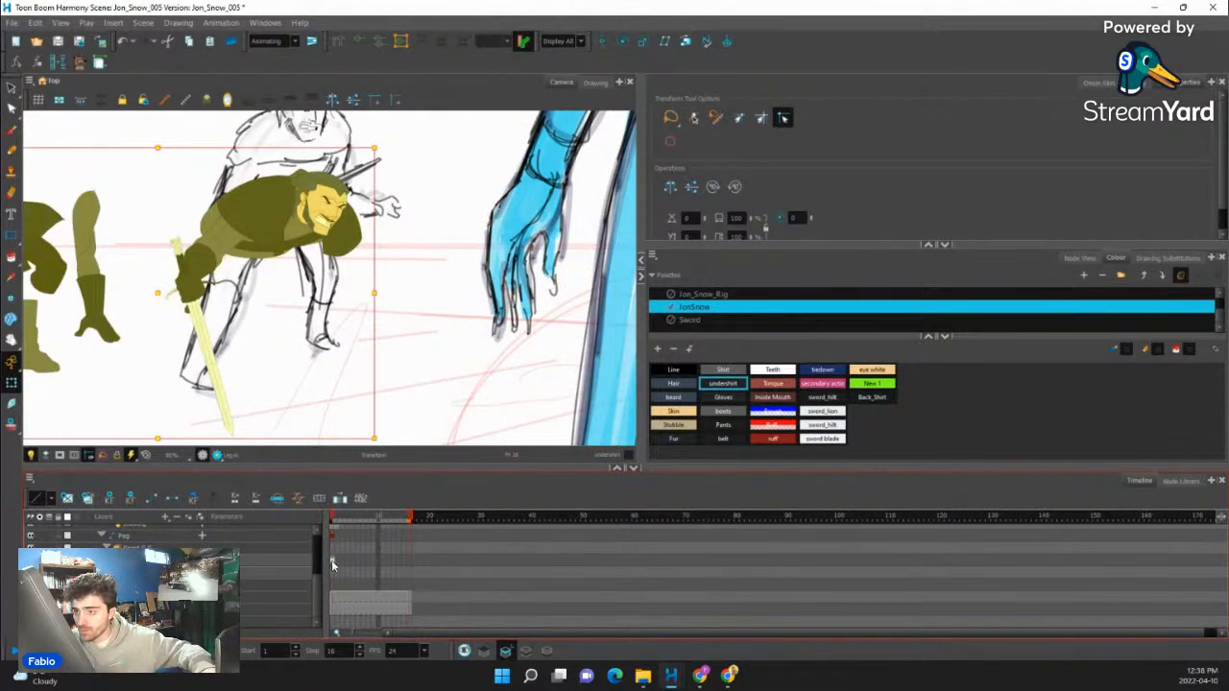
left_click(341, 552)
left_click_drag(338, 517, 401, 522)
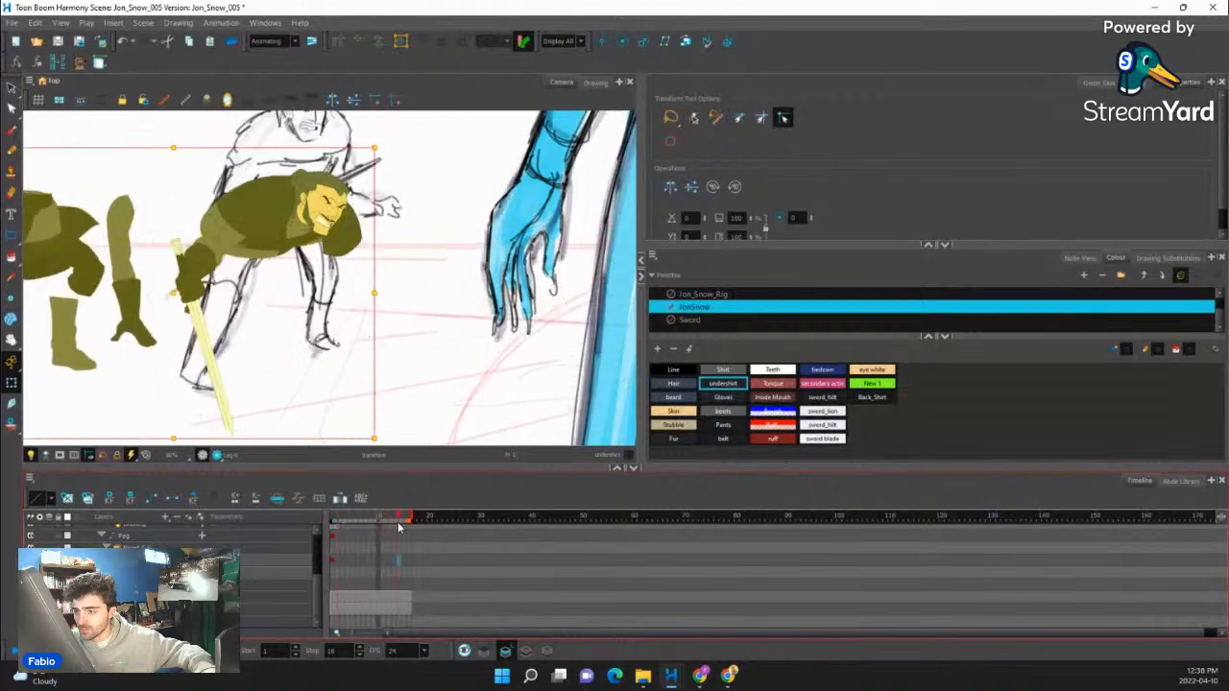
left_click(333, 562)
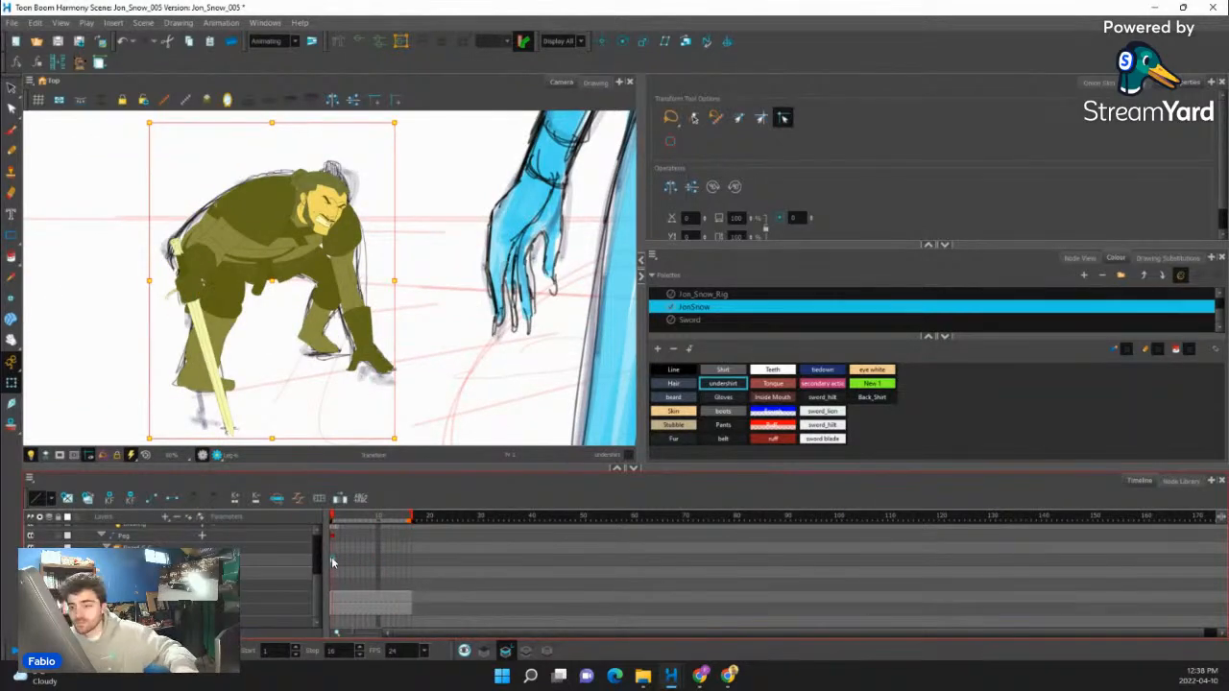
- Step back and forth through the frames to compare the rig's crouching pose with the changing sketch
key("period")
key("period")
key("period")
key("period")
key("period")
key("period")
key("period")
key("period")
key("period")
key("period")
key("period")
key("period")
key("period")
key("period")
key("period")
key("comma")
key("comma")
key("comma")
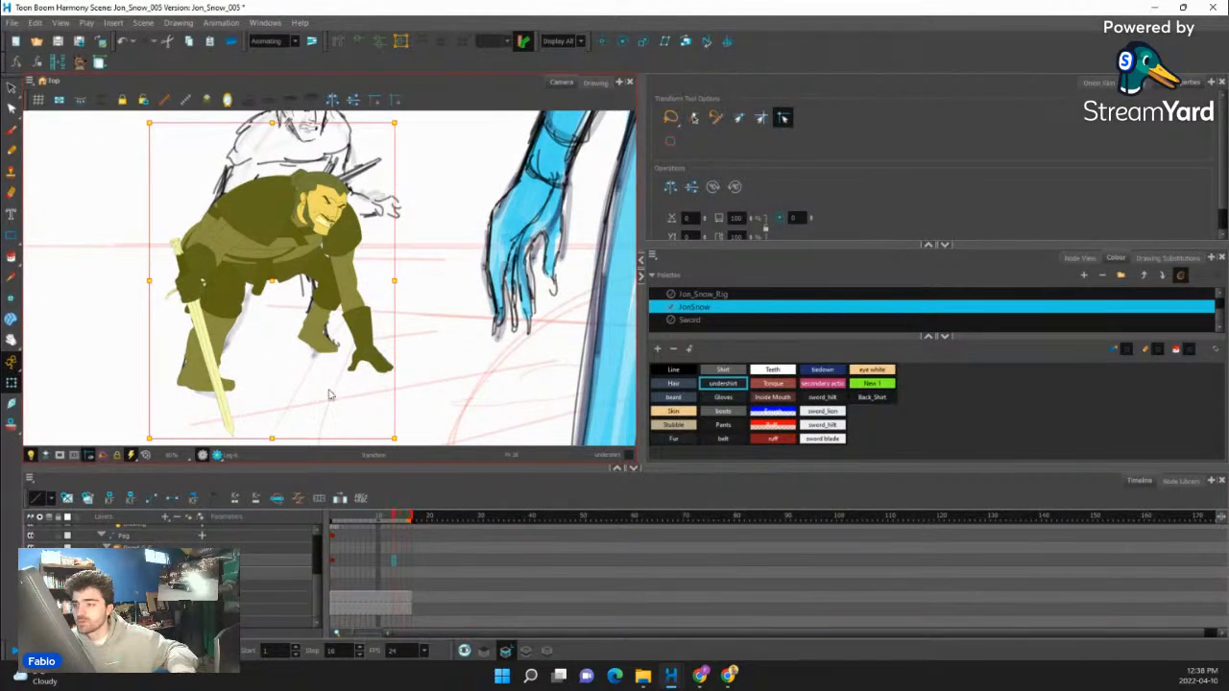
scroll(329, 394, "down", 5)
key("comma")
key("comma")
key("comma")
key("comma")
key("comma")
key("comma")
key("comma")
key("comma")
key("comma")
key("comma")
key("comma")
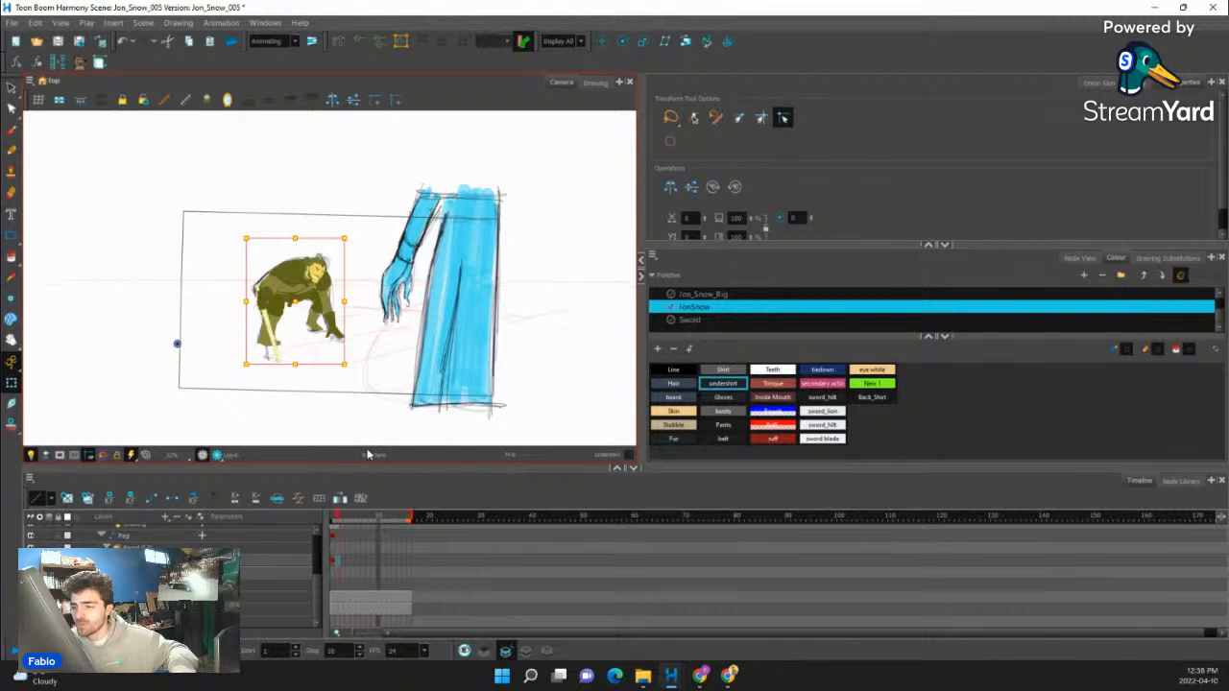
- Add a rig keyframe on frame 13, where the sketch is rising, and select the complete head
key("period")
key("period")
key("period")
key("period")
key("period")
key("period")
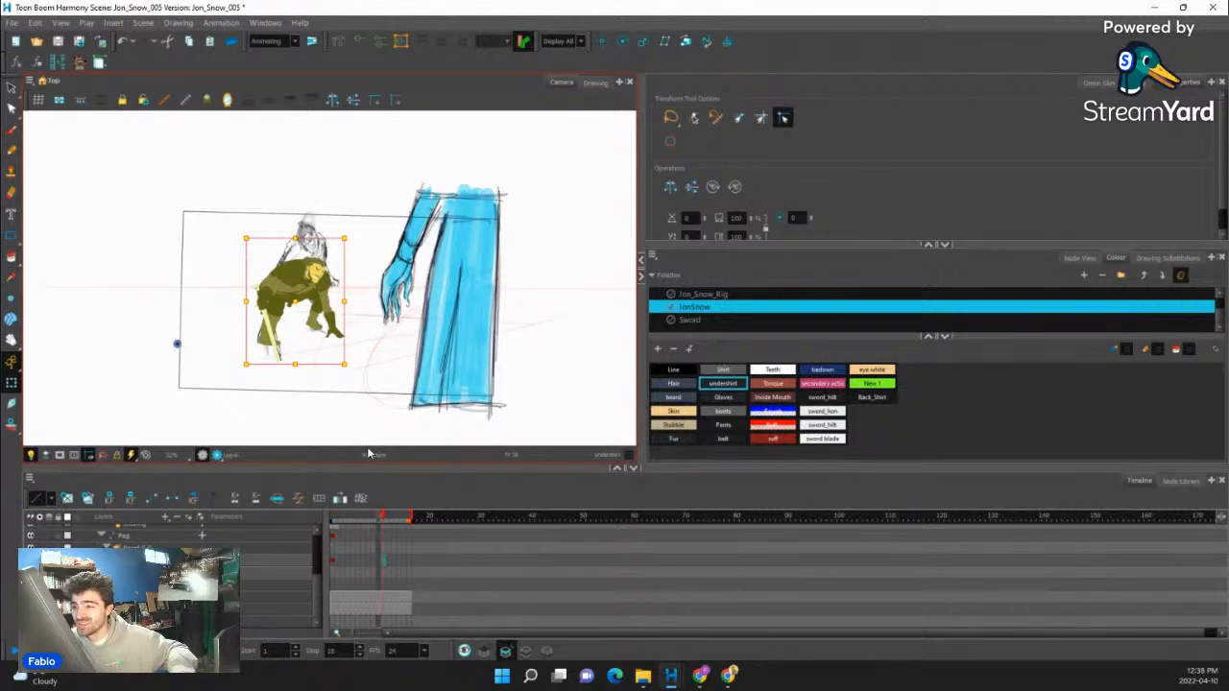
key("period")
key("period")
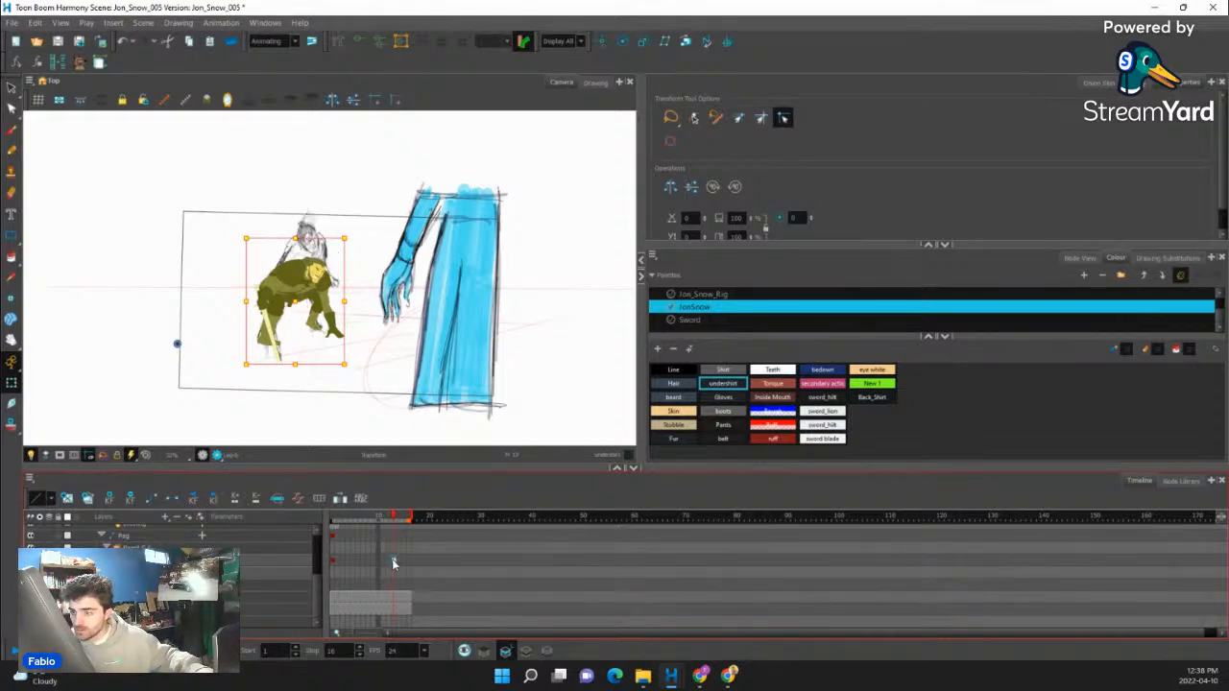
scroll(317, 293, "up", 4)
key("b")
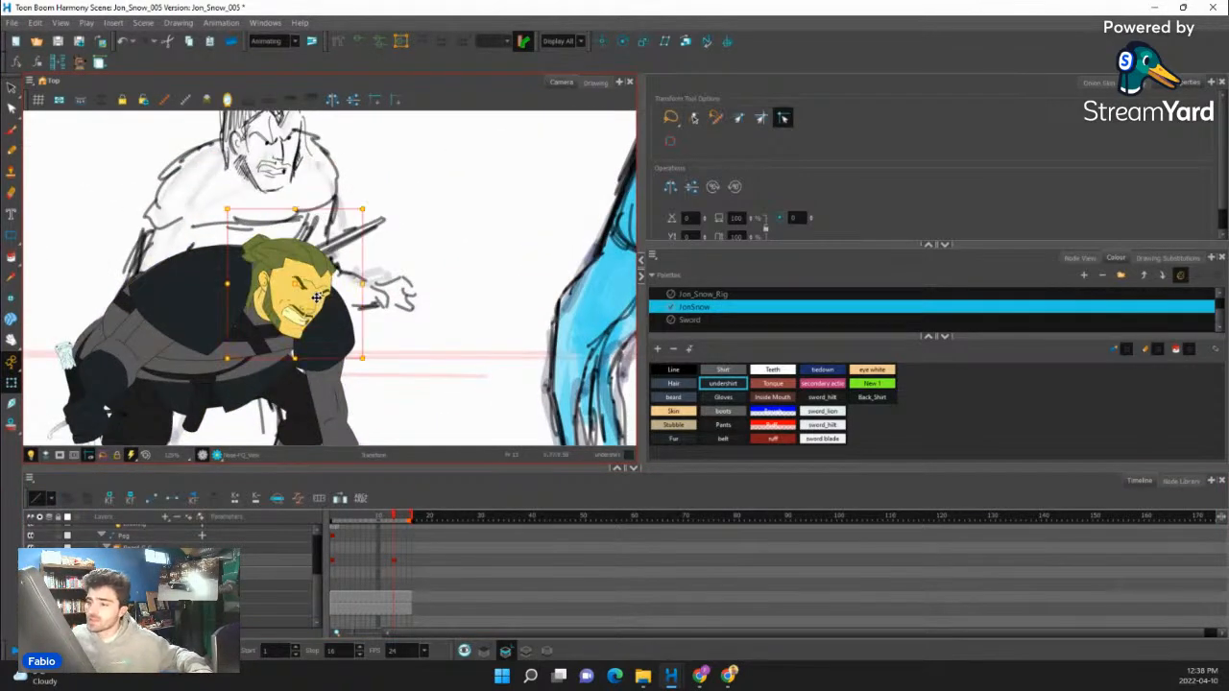
left_click_drag(369, 206, 340, 180)
key("ctrl+z")
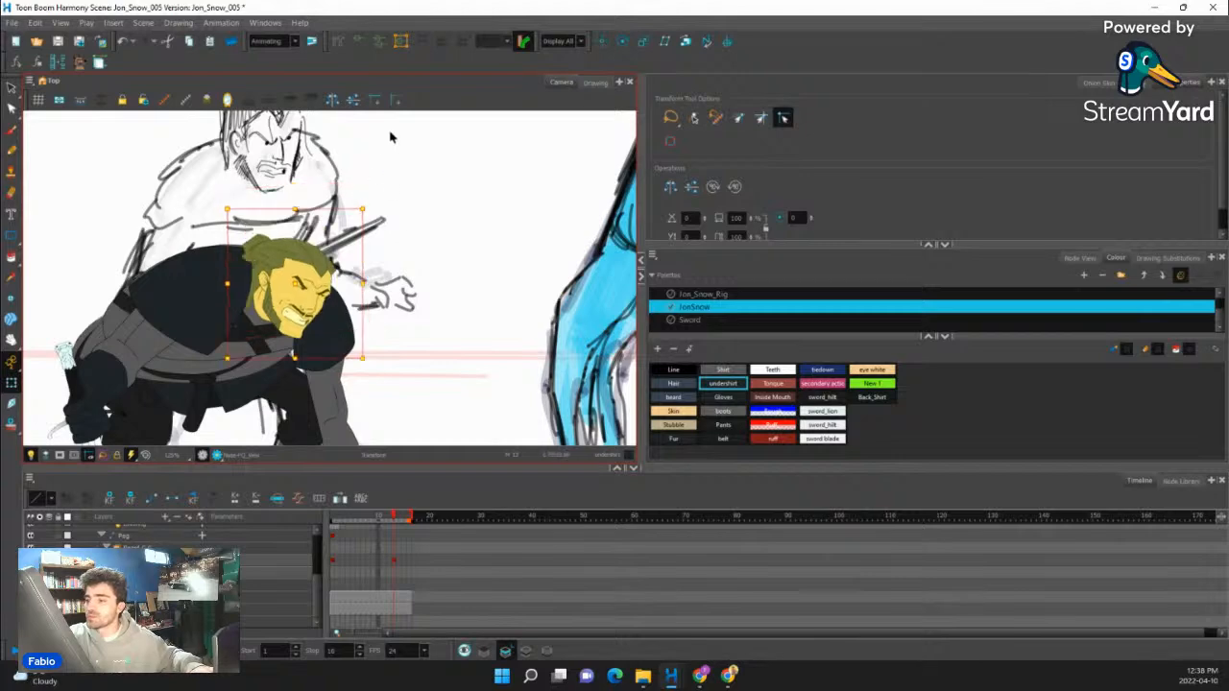
left_click_drag(474, 211, 478, 252, "space")
scroll(314, 271, "down", 7)
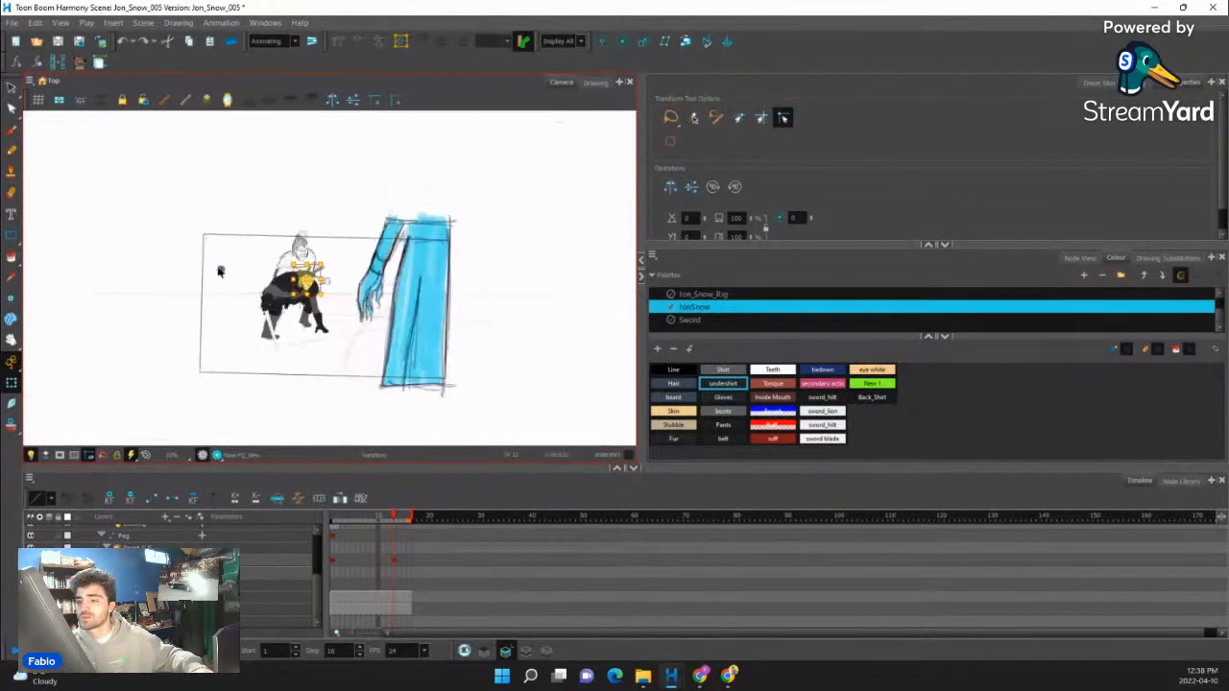
scroll(221, 271, "up", 3)
scroll(429, 271, "up", 2)
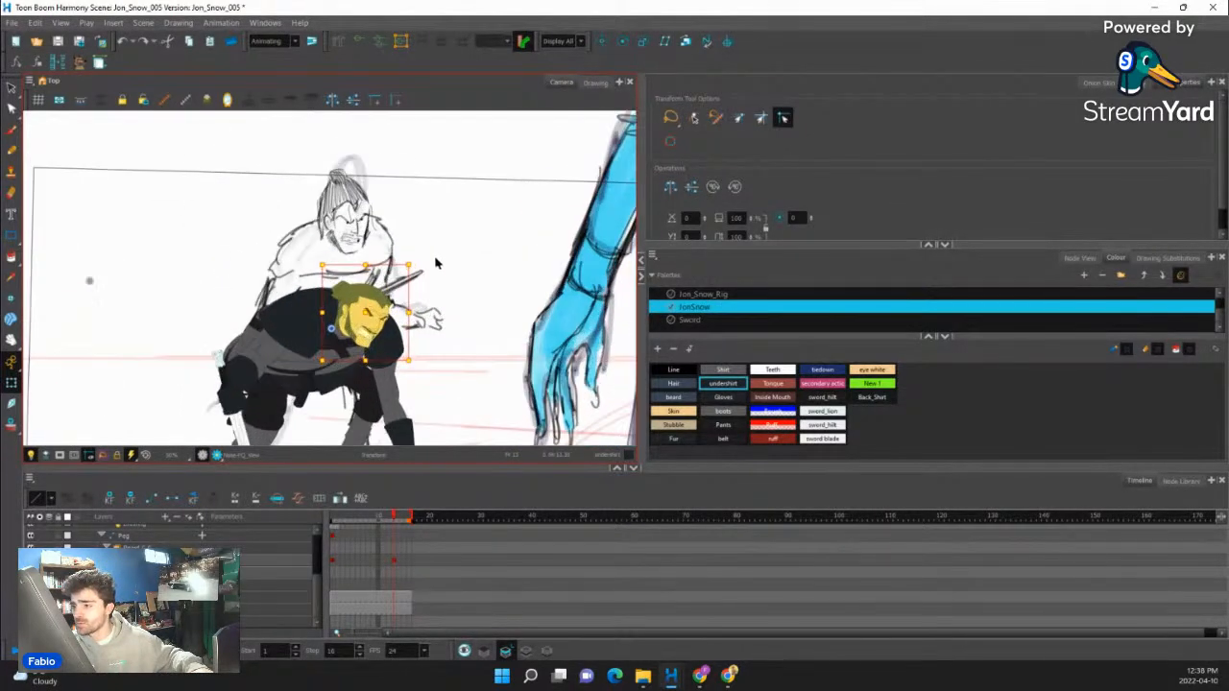
- Tilt the head back counterclockwise and raise it onto the sketched head on frame 13
left_click_drag(420, 259, 392, 232)
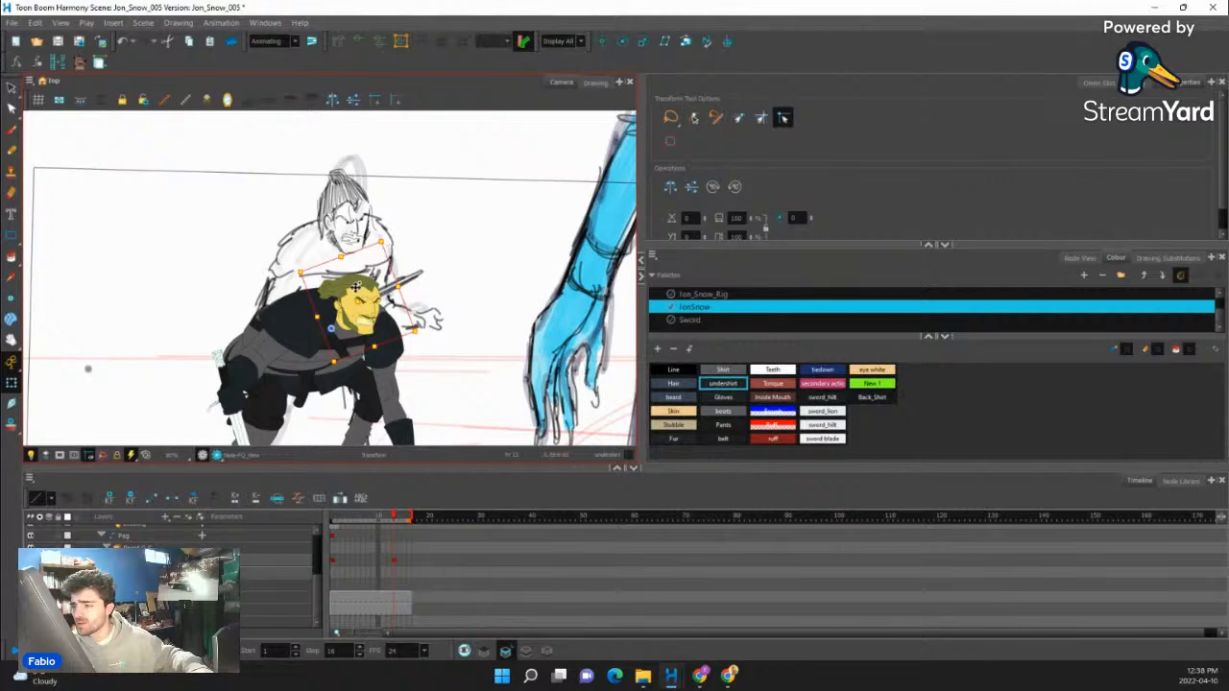
left_click_drag(357, 301, 353, 227)
scroll(345, 228, "down", 2)
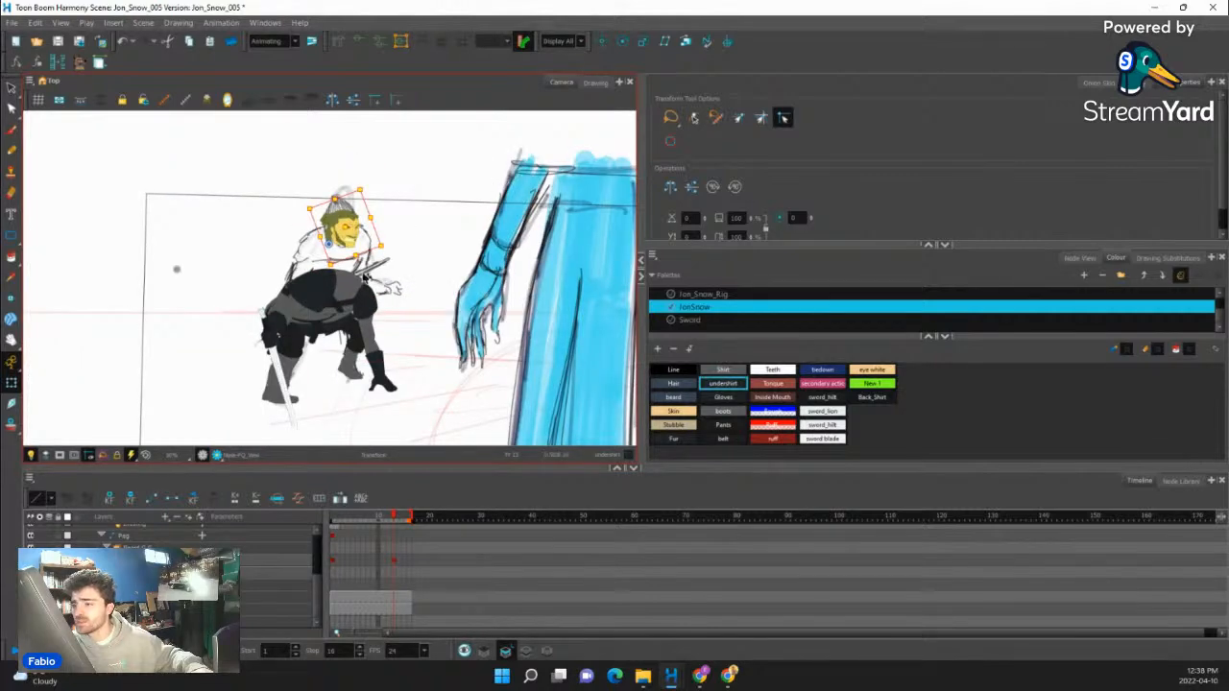
- Select the upper body with both arms, raise it under the head and rotate it slightly counterclockwise
scroll(365, 277, "up", 3)
left_click(335, 302)
key("b")
key("b")
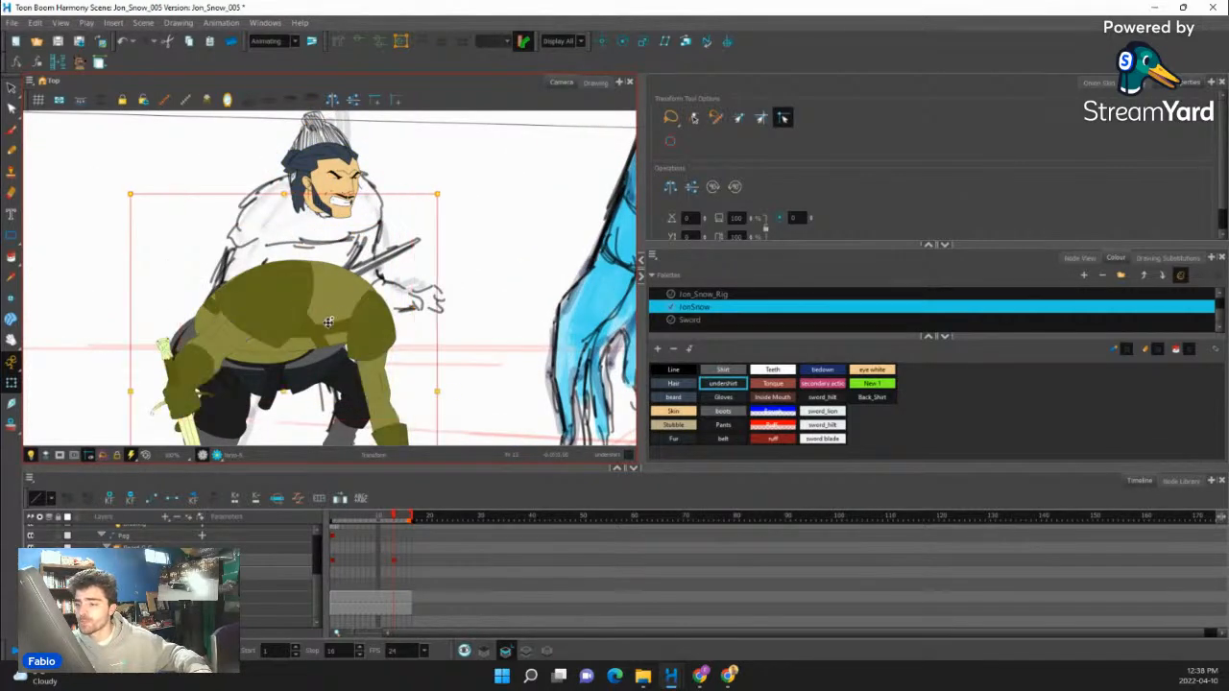
left_click_drag(328, 323, 343, 257)
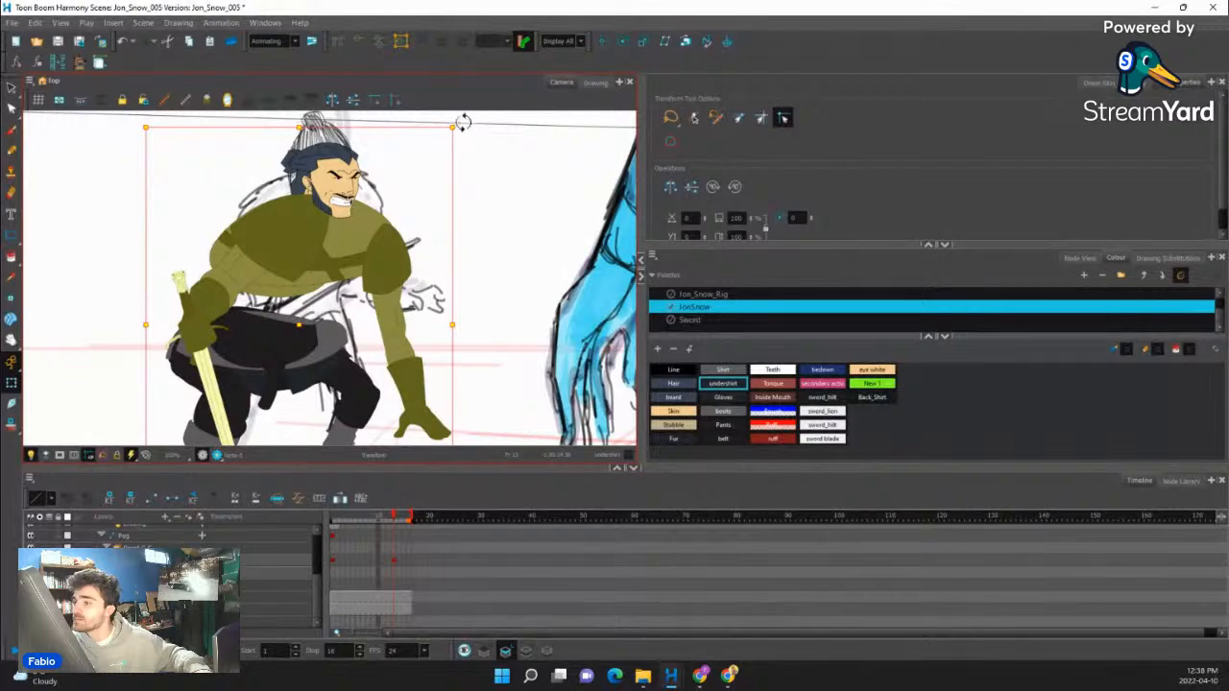
left_click_drag(462, 123, 459, 112)
scroll(318, 221, "down", 1)
scroll(318, 213, "up", 2)
- Select the complete head and nudge it forward in depth, in front of the torso
left_click(317, 213)
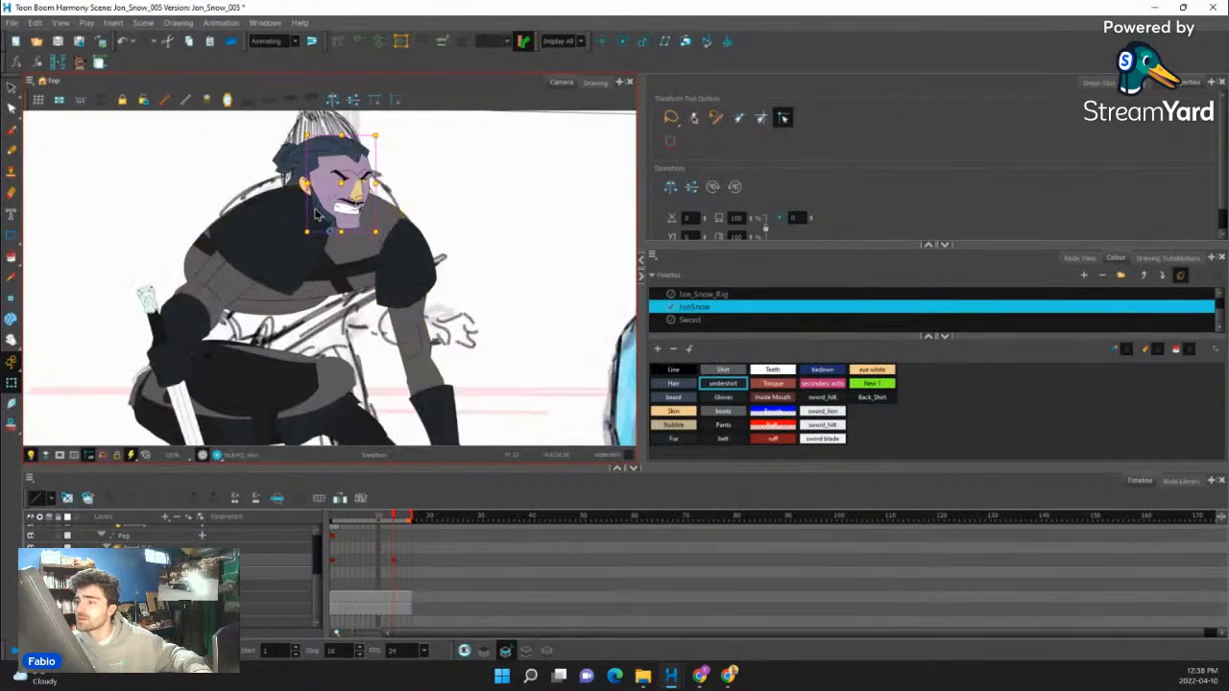
scroll(316, 214, "up", 1)
key("b")
key("b")
key("alt+Down")
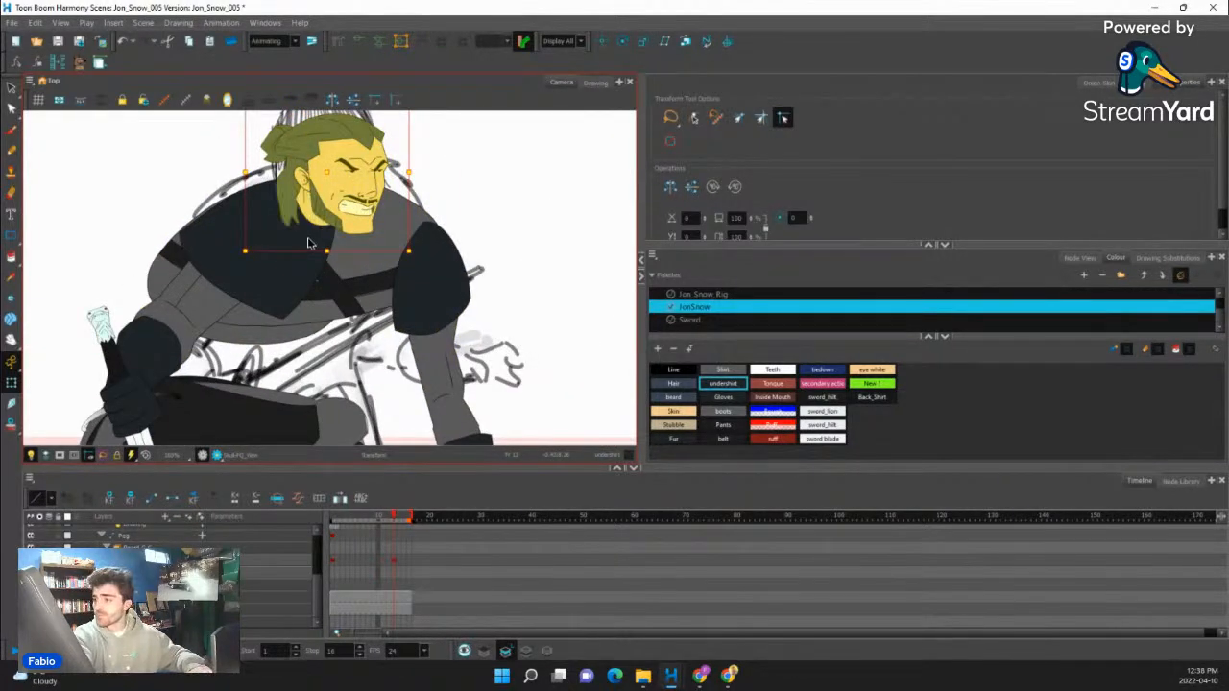
- Delete the torso's existing artwork on frame 13 and choose the Pencil tool with the Line colour
scroll(331, 273, "down", 4)
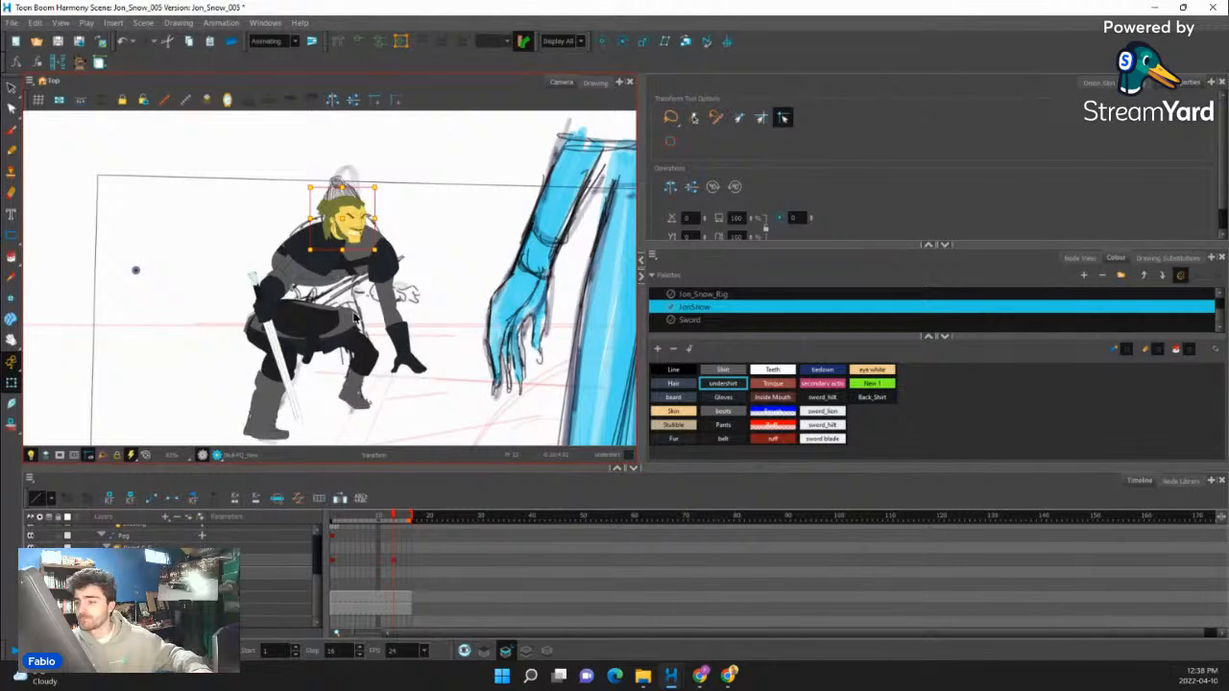
scroll(353, 280, "up", 2)
left_click(349, 253)
left_click(349, 238)
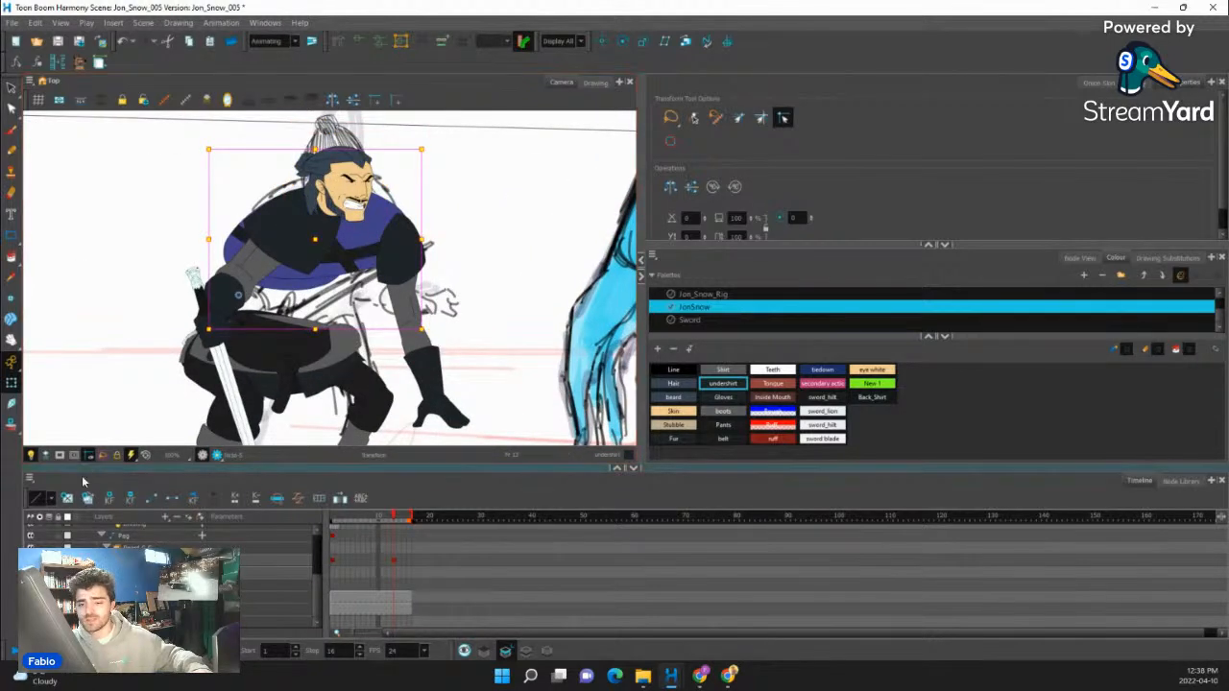
key("Delete")
left_click(12, 151)
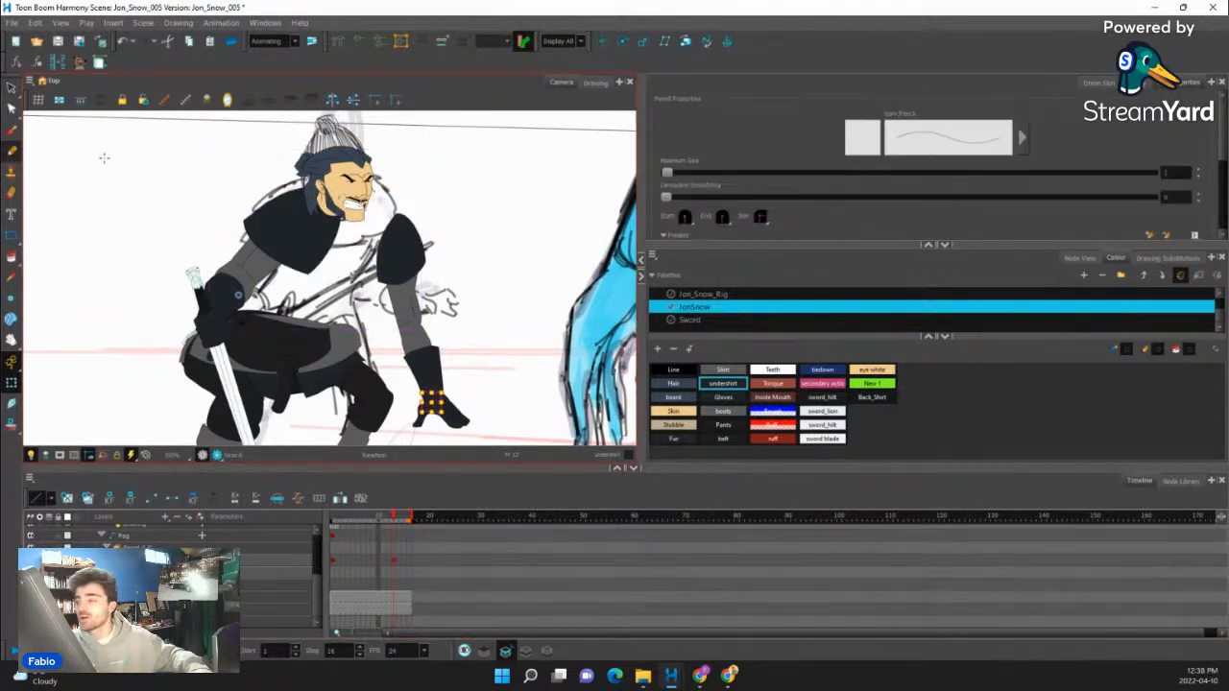
left_click(675, 371)
scroll(413, 257, "up", 2)
left_click_drag(414, 257, 450, 335)
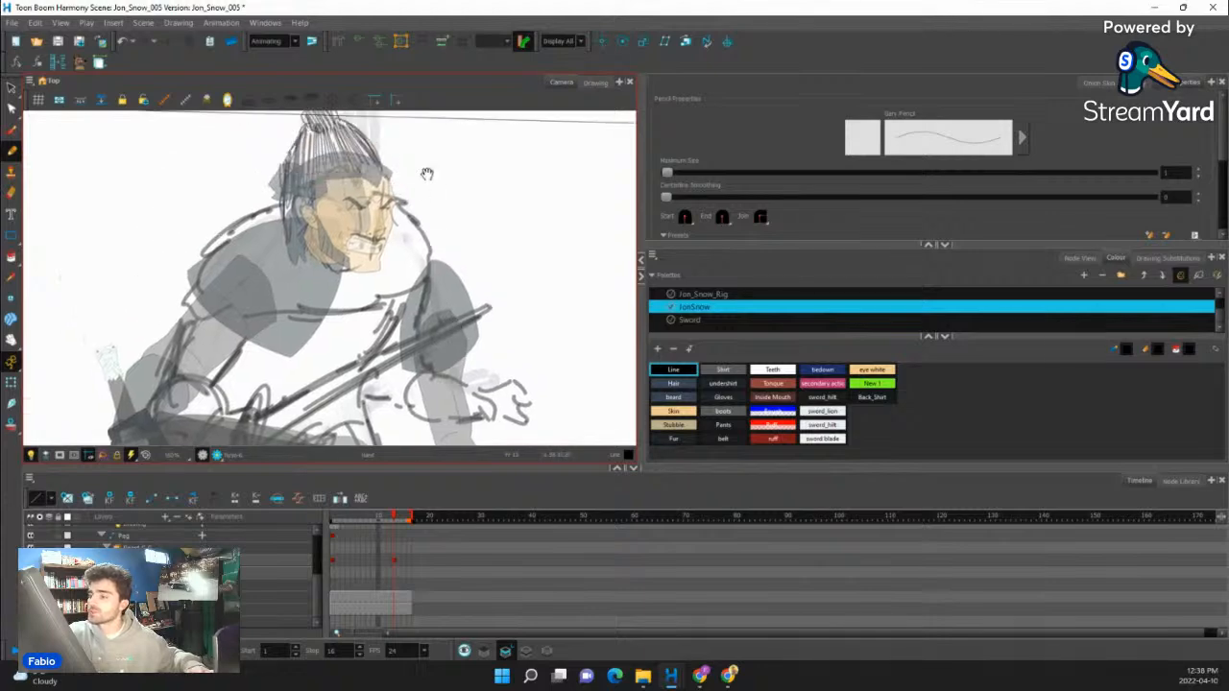
key("ctrl+z")
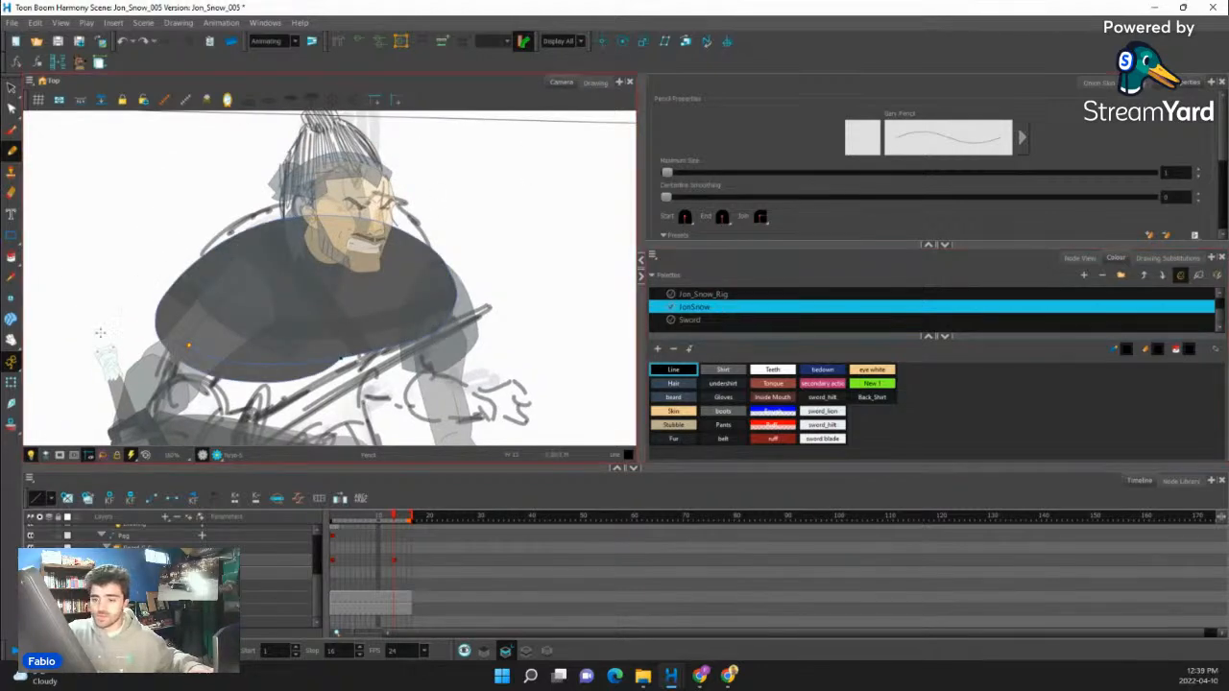
key("Delete")
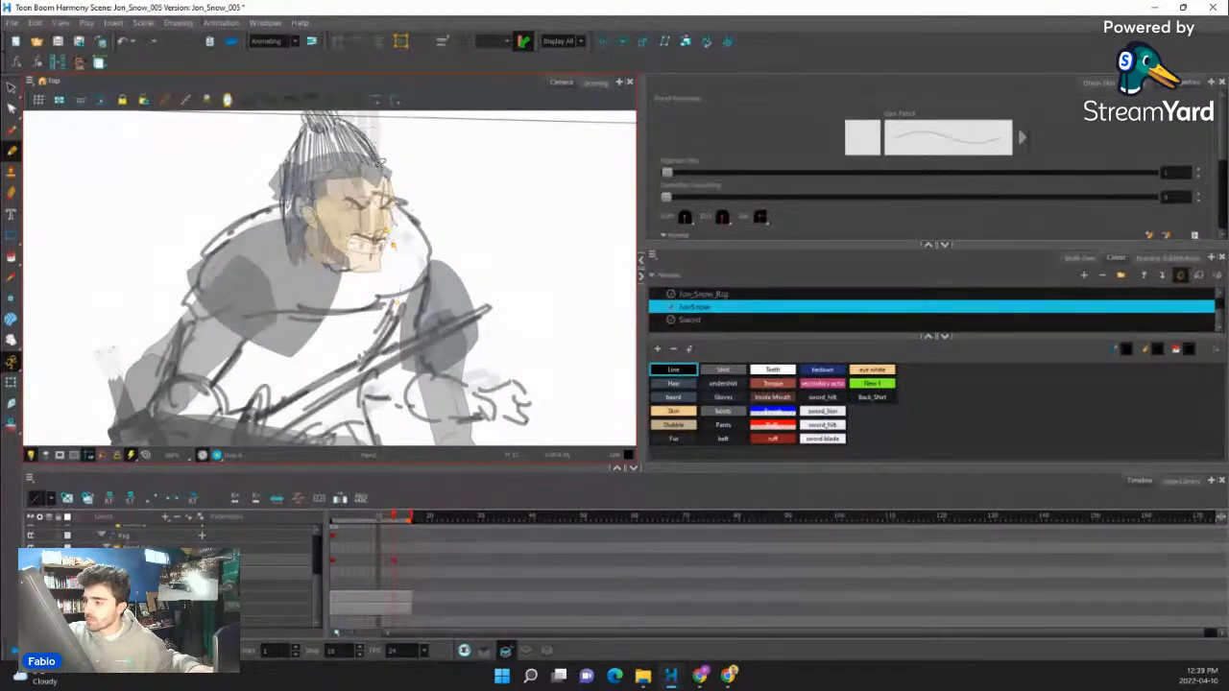
- Redraw the torso outline over the rising sketch with pencil lines for the chest, back and waist, plus a crease line across the belly
left_click_drag(419, 246, 430, 192)
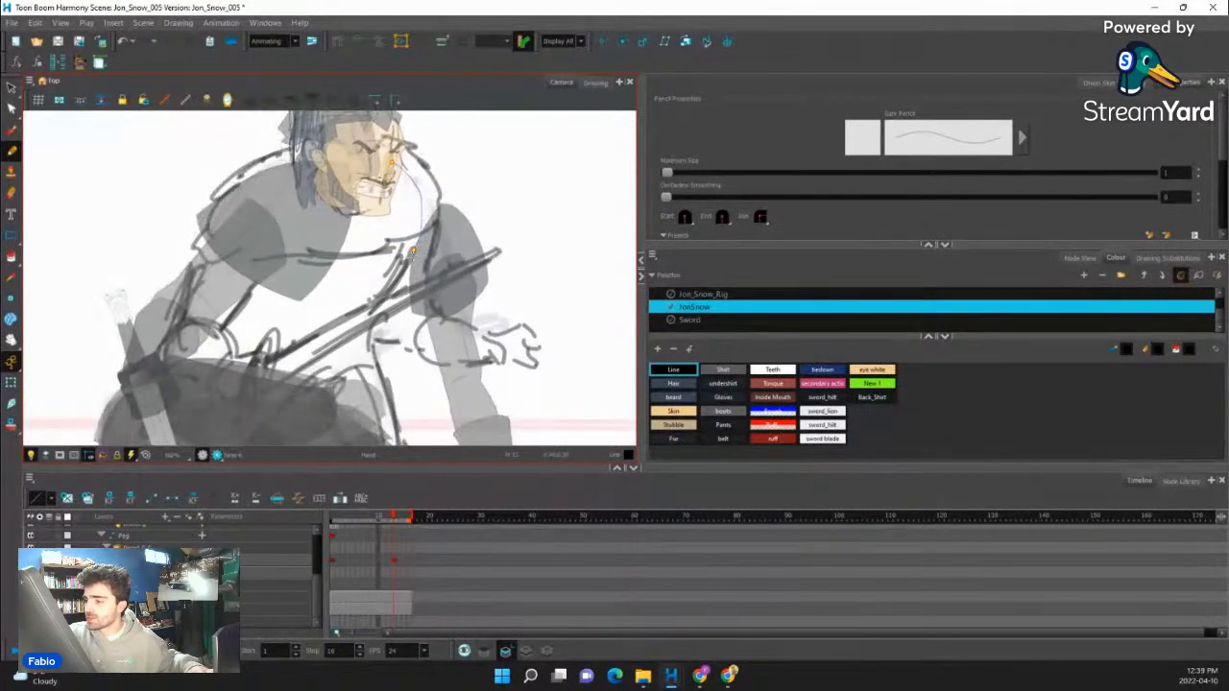
left_click_drag(373, 346, 384, 383)
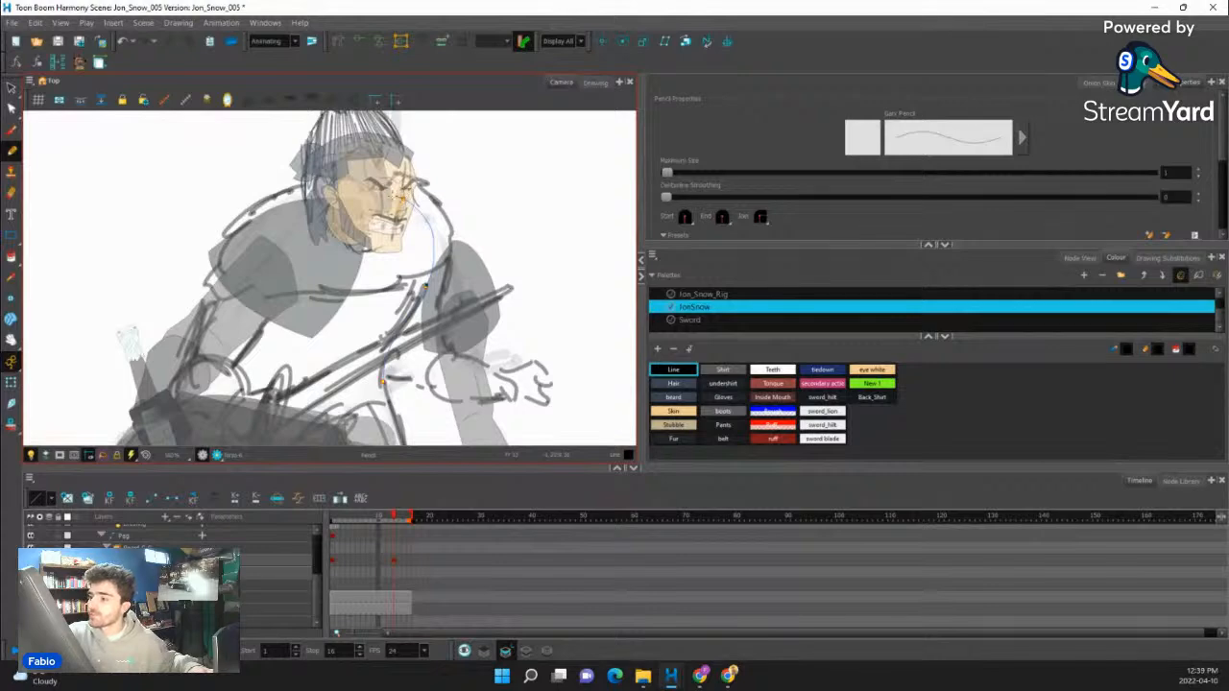
left_click_drag(260, 210, 214, 287)
left_click_drag(416, 157, 459, 134)
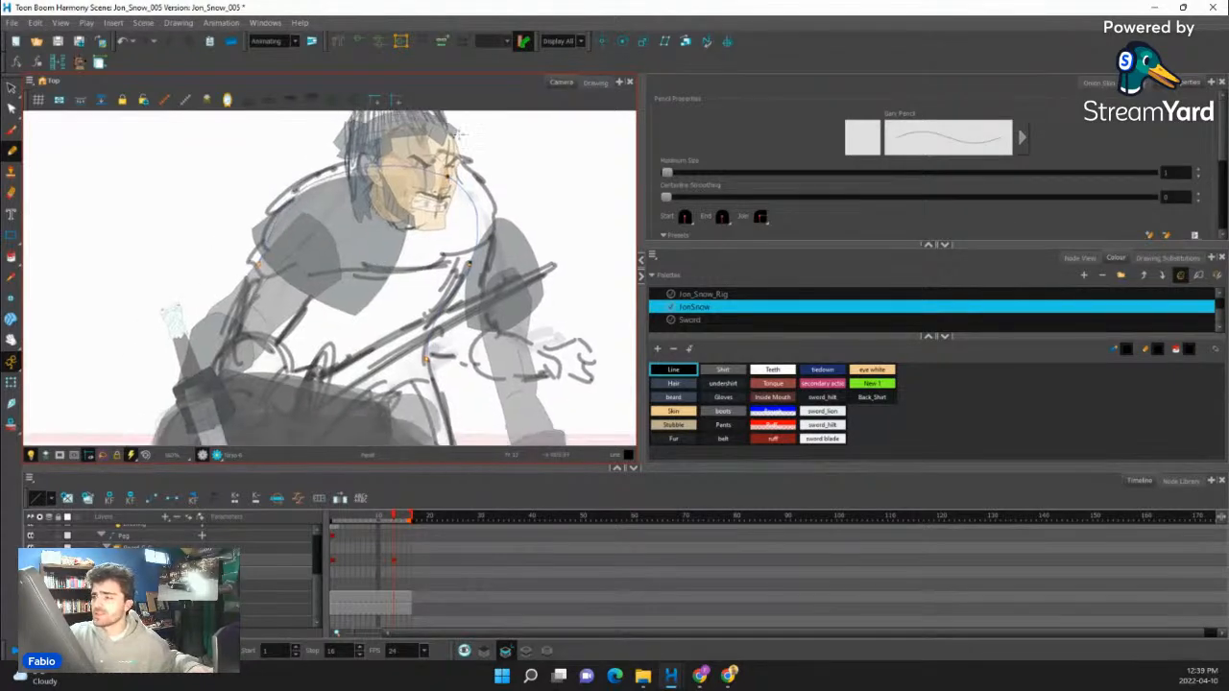
key("ctrl+z")
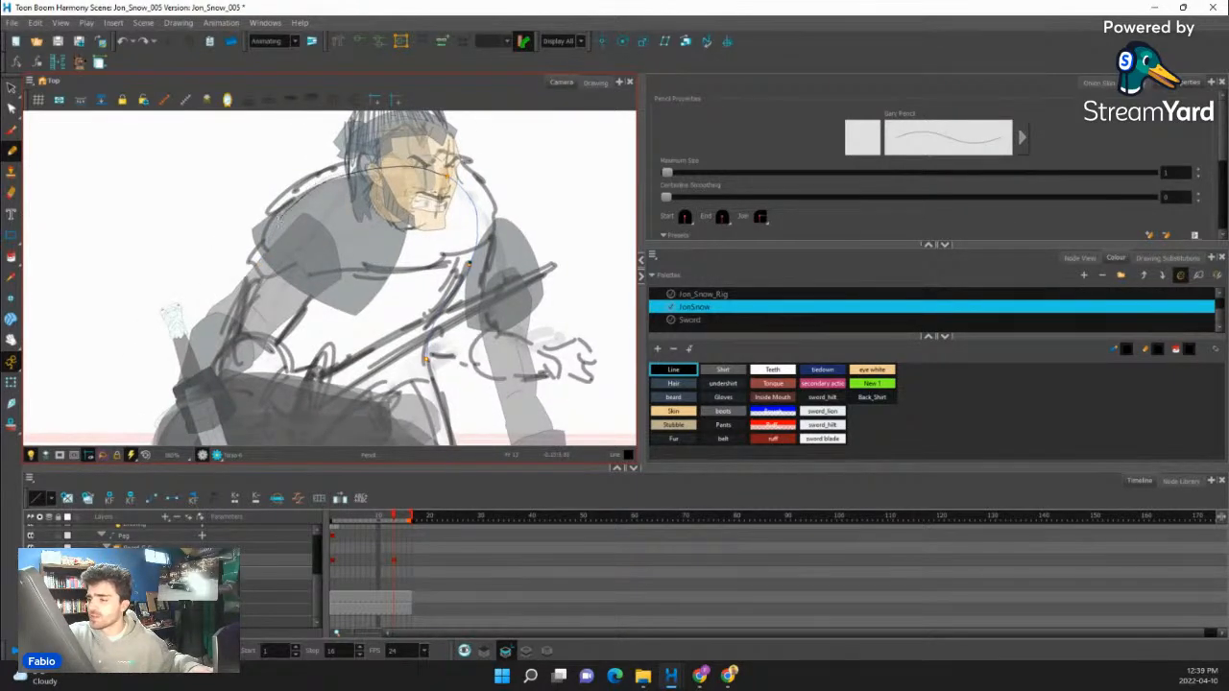
left_click_drag(279, 219, 263, 243)
key("ctrl+z")
mouse_move(448, 176)
left_mouse_down()
mouse_move(367, 171)
mouse_move(283, 217)
mouse_move(251, 338)
left_mouse_up()
key("ctrl+z")
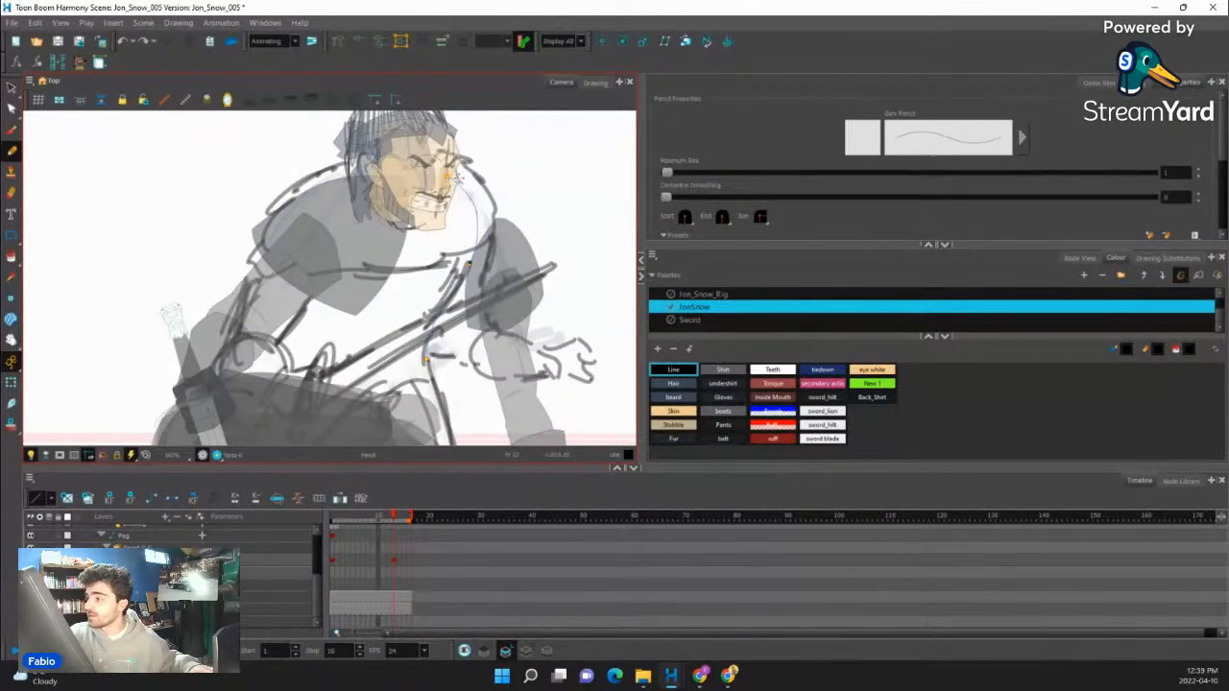
mouse_move(385, 173)
left_mouse_down()
mouse_move(329, 178)
mouse_move(272, 258)
mouse_move(253, 340)
left_mouse_up()
mouse_move(253, 327)
left_mouse_down()
mouse_move(477, 278)
mouse_move(288, 330)
mouse_move(315, 354)
mouse_move(380, 360)
left_mouse_up()
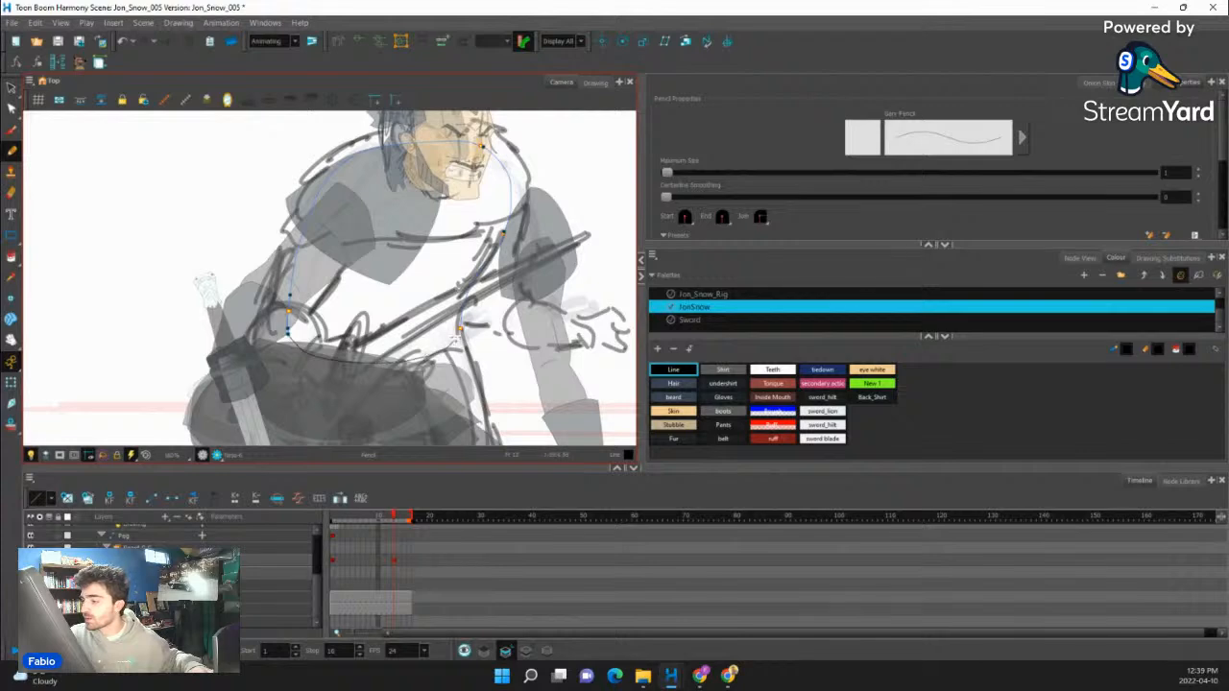
mouse_move(518, 293)
left_mouse_down()
mouse_move(494, 312)
mouse_move(355, 322)
left_mouse_up()
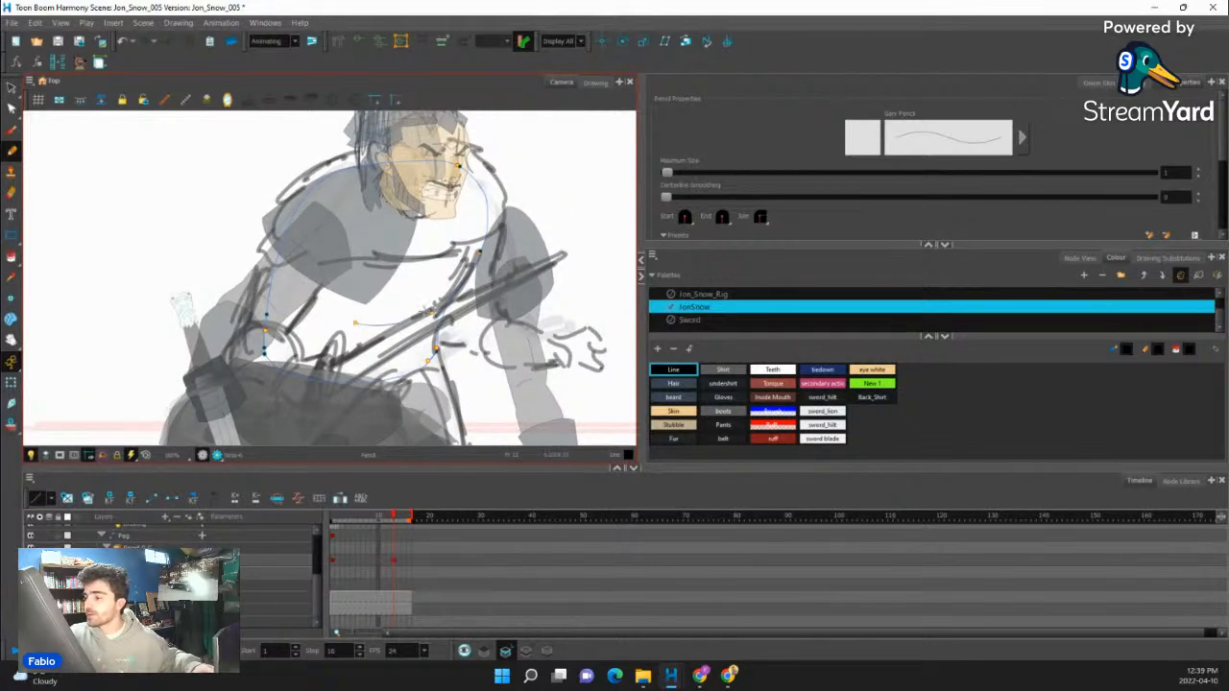
- Fill the redrawn torso shape with the Shirt colour using the Paint tool
left_click(10, 257)
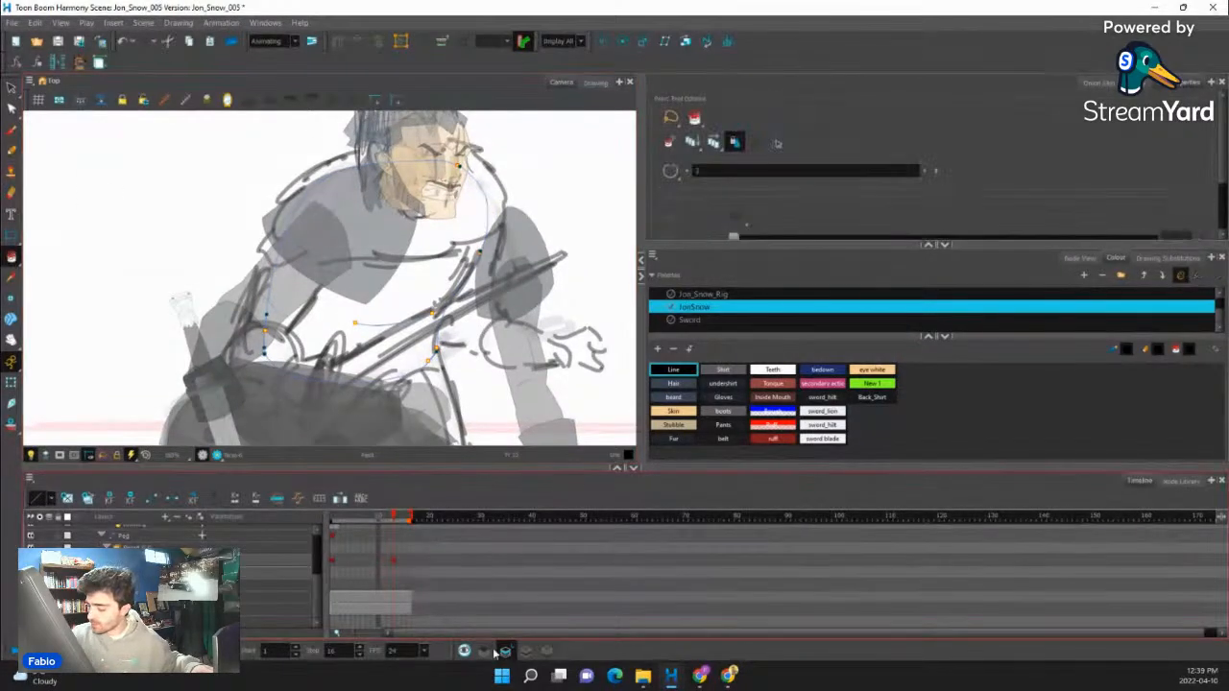
left_click(723, 369)
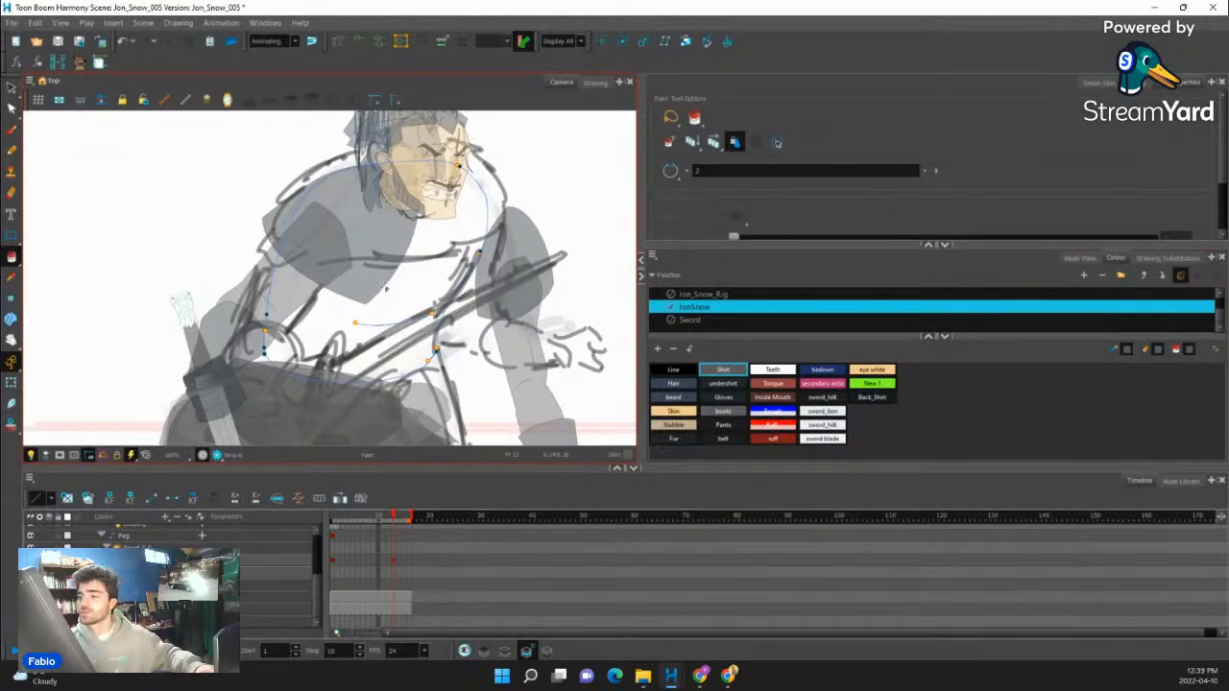
scroll(385, 287, "down", 4)
left_click(392, 272)
scroll(388, 268, "up", 3)
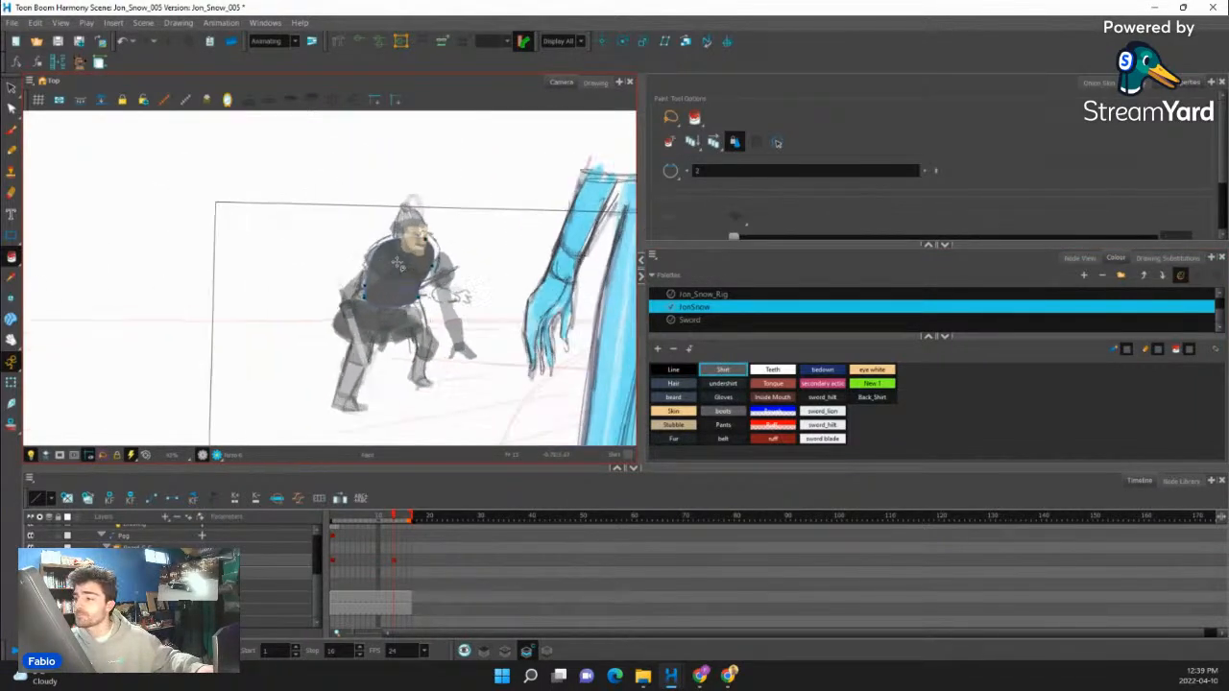
- Flip back and forth between frame 13 and the preceding frame to compare the redrawn torso with the previous pose
left_click(10, 381)
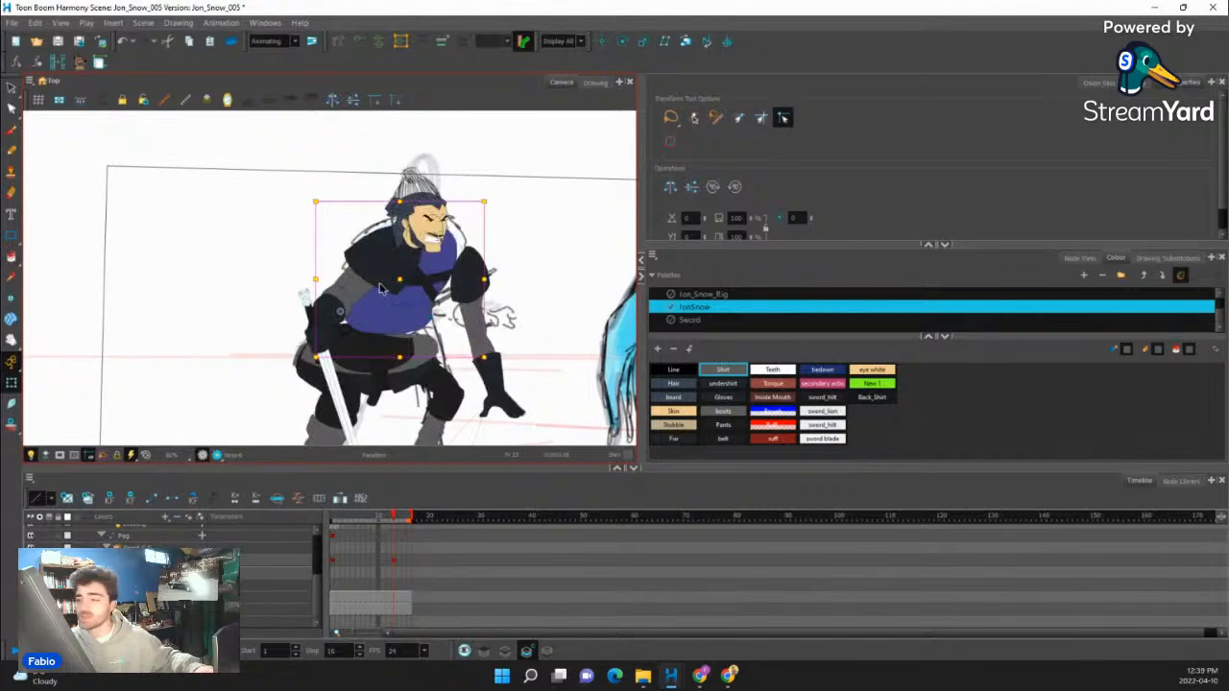
scroll(428, 312, "up", 3)
scroll(422, 310, "down", 4)
key("comma")
key("period")
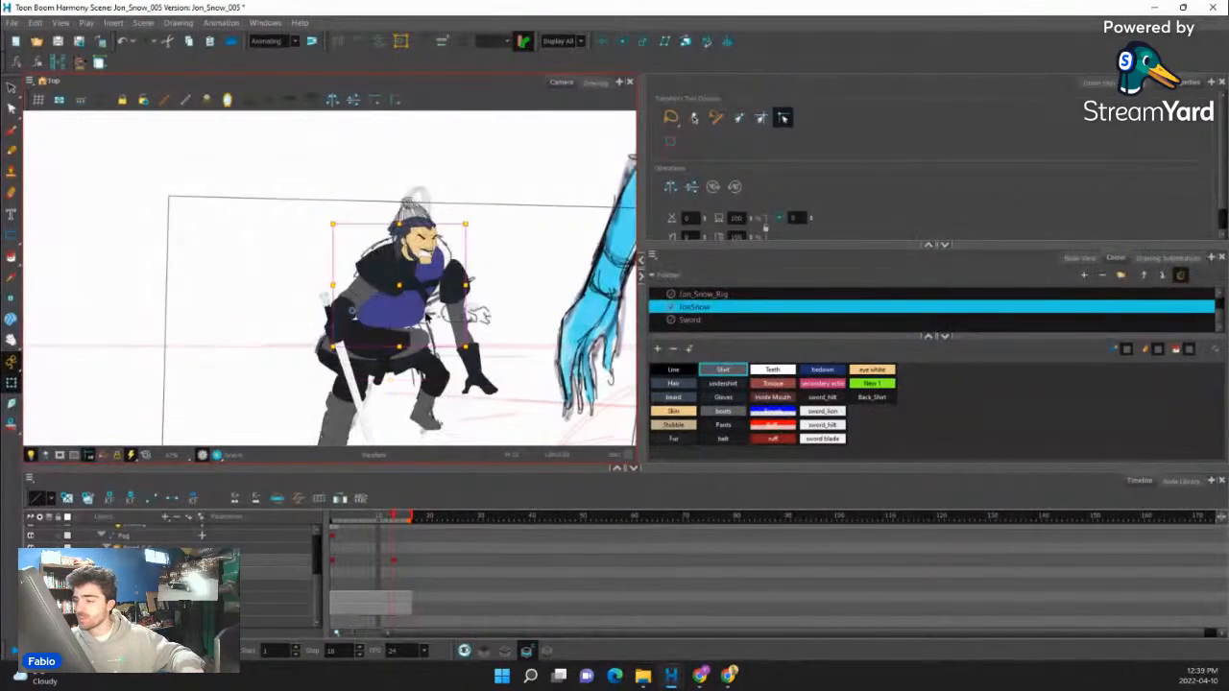
key("comma")
key("period")
key("comma")
key("period")
scroll(414, 276, "up", 2)
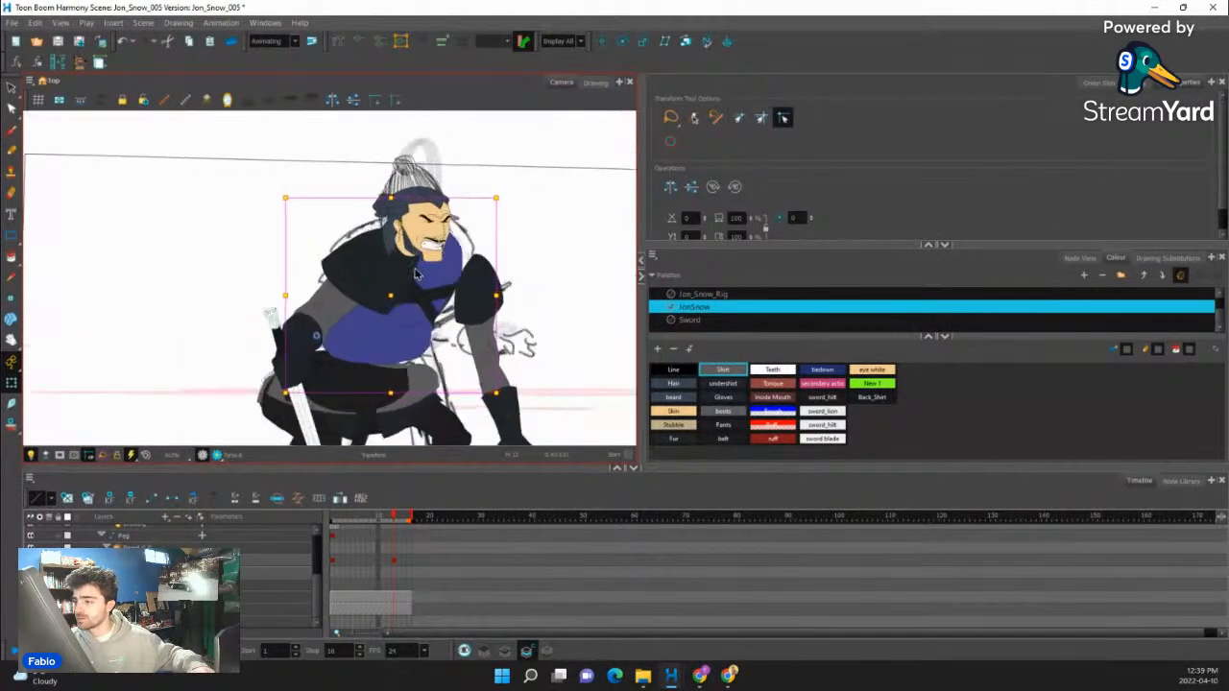
- Shift the fur shoulder pieces up onto the new torso, rotating the far piece counterclockwise and moving it in behind the jaw
left_click(371, 275)
key("b")
key("b")
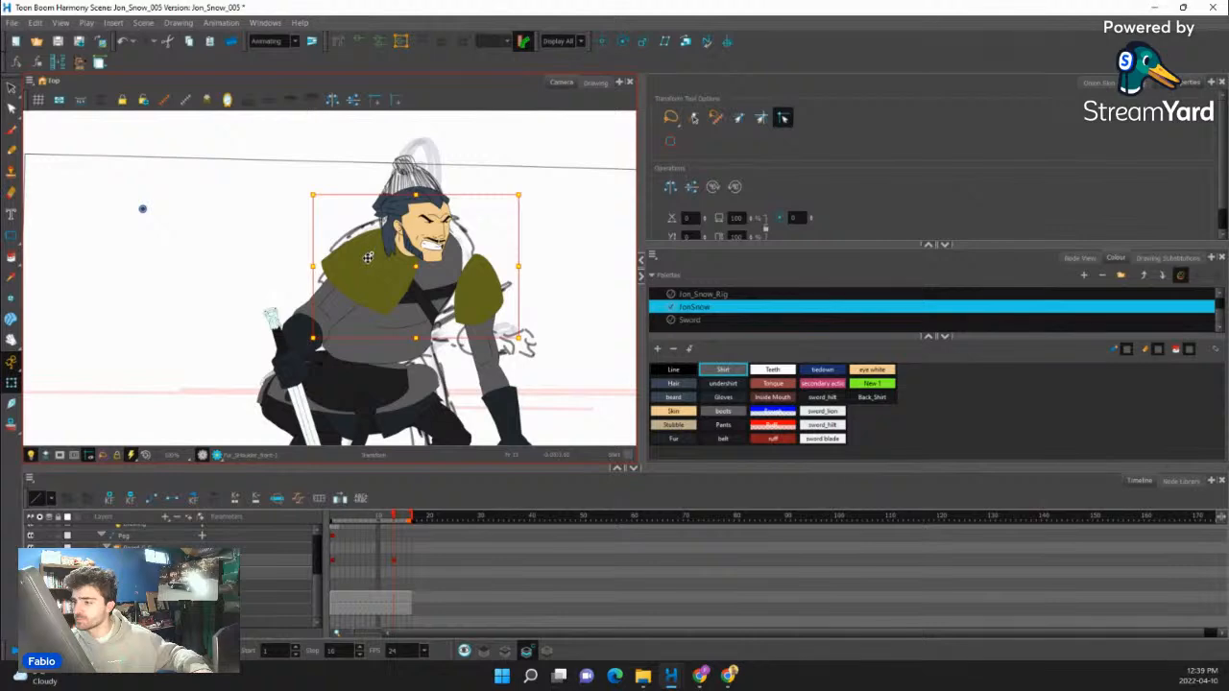
left_click_drag(368, 258, 351, 252)
left_click(457, 281)
left_click_drag(513, 336, 536, 313)
left_click_drag(473, 276, 453, 243)
scroll(449, 264, "down", 2)
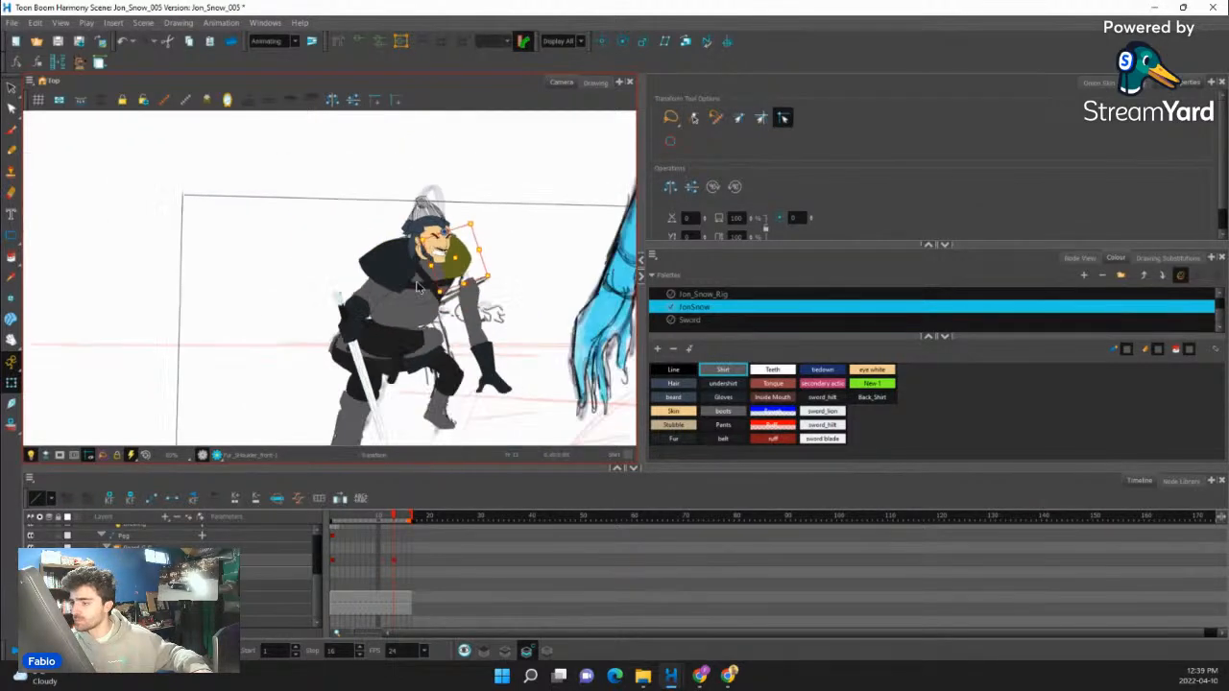
- Bend the curved chest strap around the redrawn torso with its deformer, raising its far end to the shoulder and lowering its near end
scroll(419, 287, "up", 4)
left_click(453, 279)
scroll(453, 278, "down", 3)
left_click(476, 270)
scroll(478, 270, "up", 4)
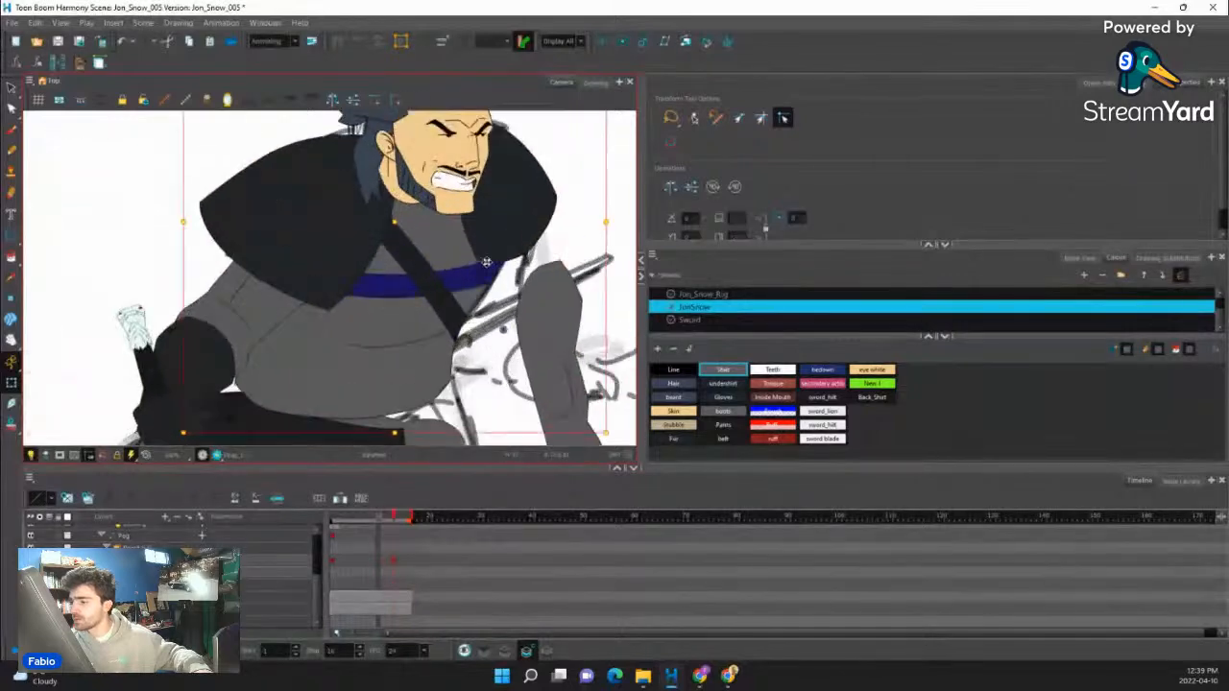
key("b")
key("shift+F11")
left_click_drag(608, 221, 505, 293)
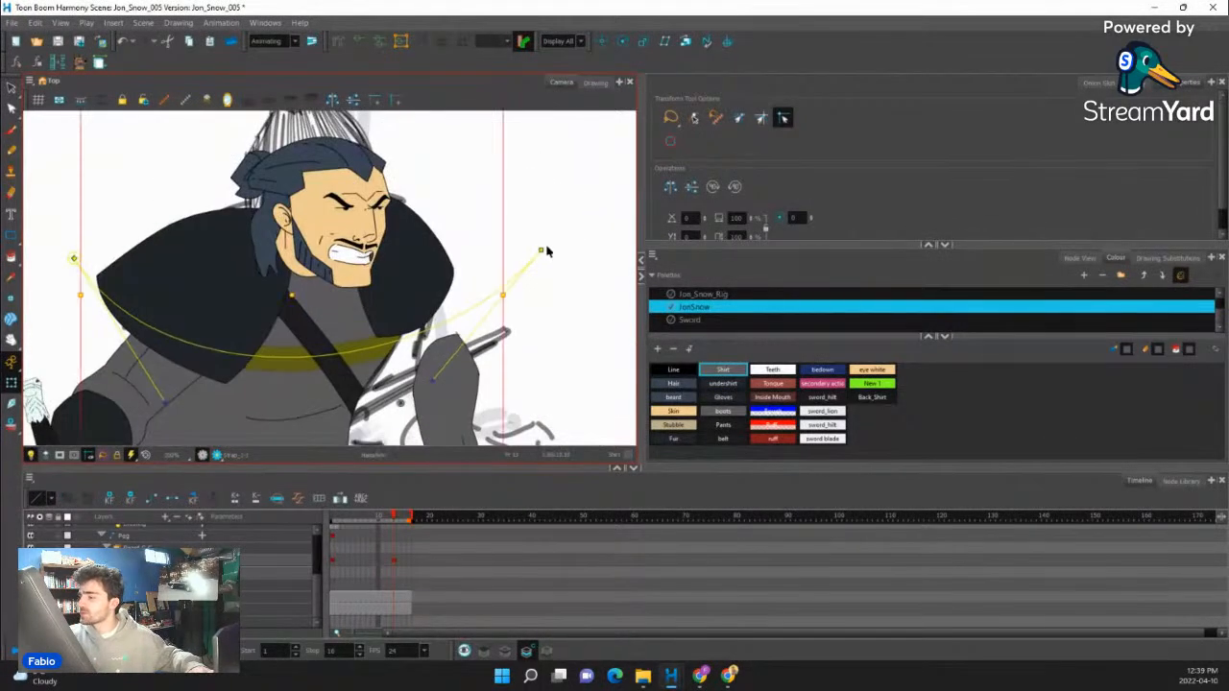
left_click_drag(541, 251, 478, 175)
left_click_drag(370, 304, 393, 304)
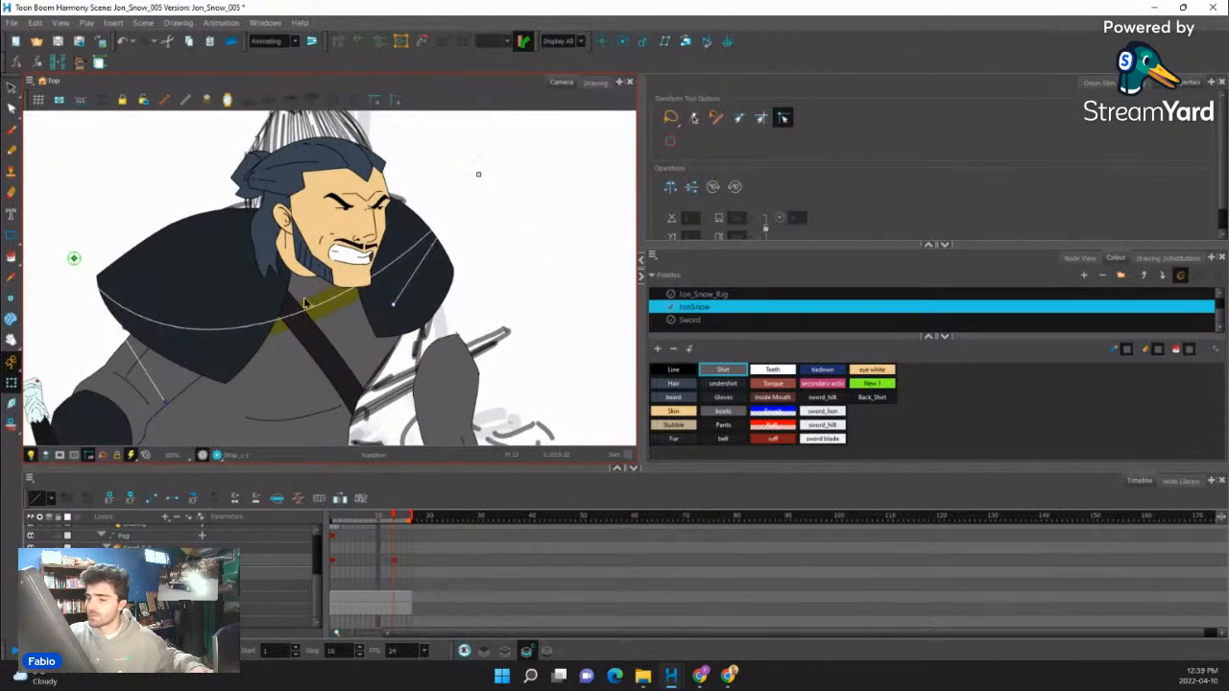
left_click_drag(163, 400, 179, 401)
left_click_drag(74, 258, 82, 337)
left_click_drag(244, 358, 258, 276)
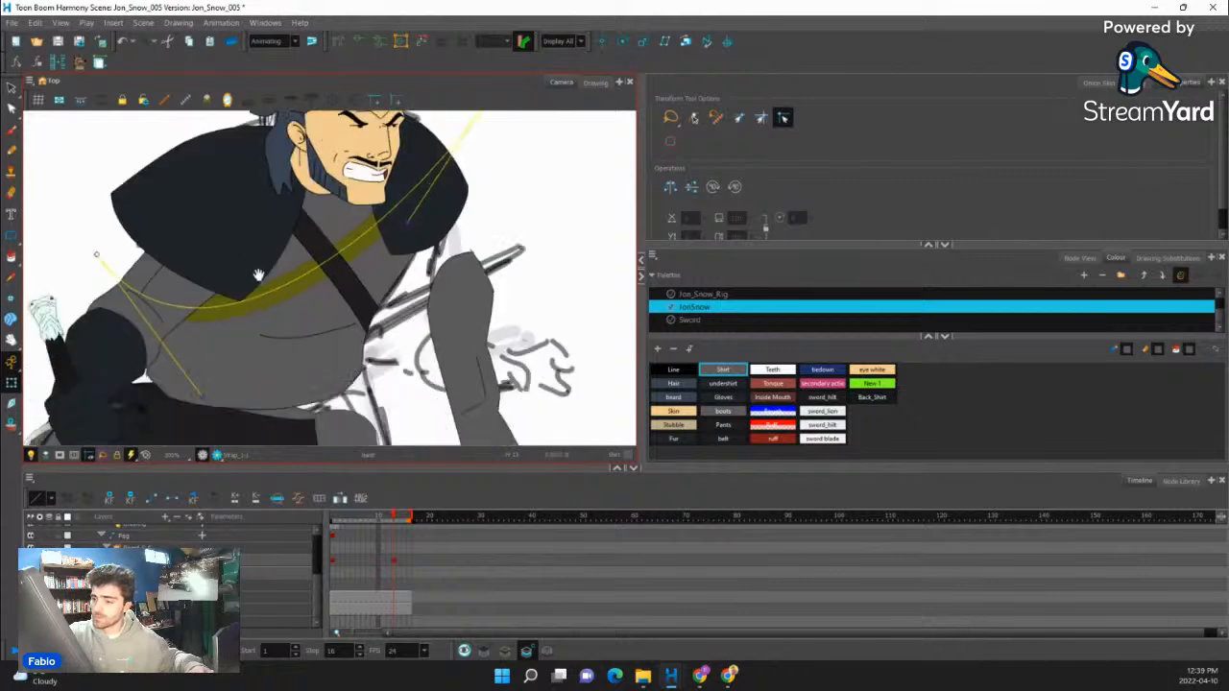
- Adjust the lower end of the diagonal chest strap with its deformer and hide the deformation controls
left_click(356, 300)
key("b")
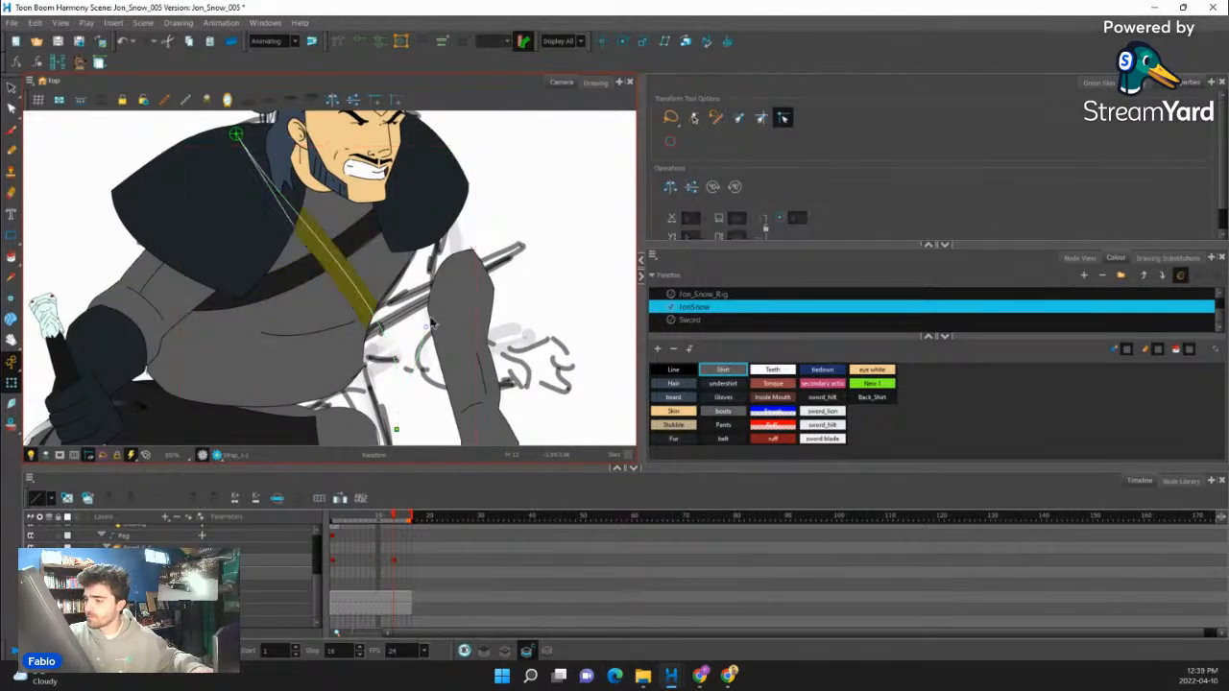
left_click_drag(396, 429, 431, 338)
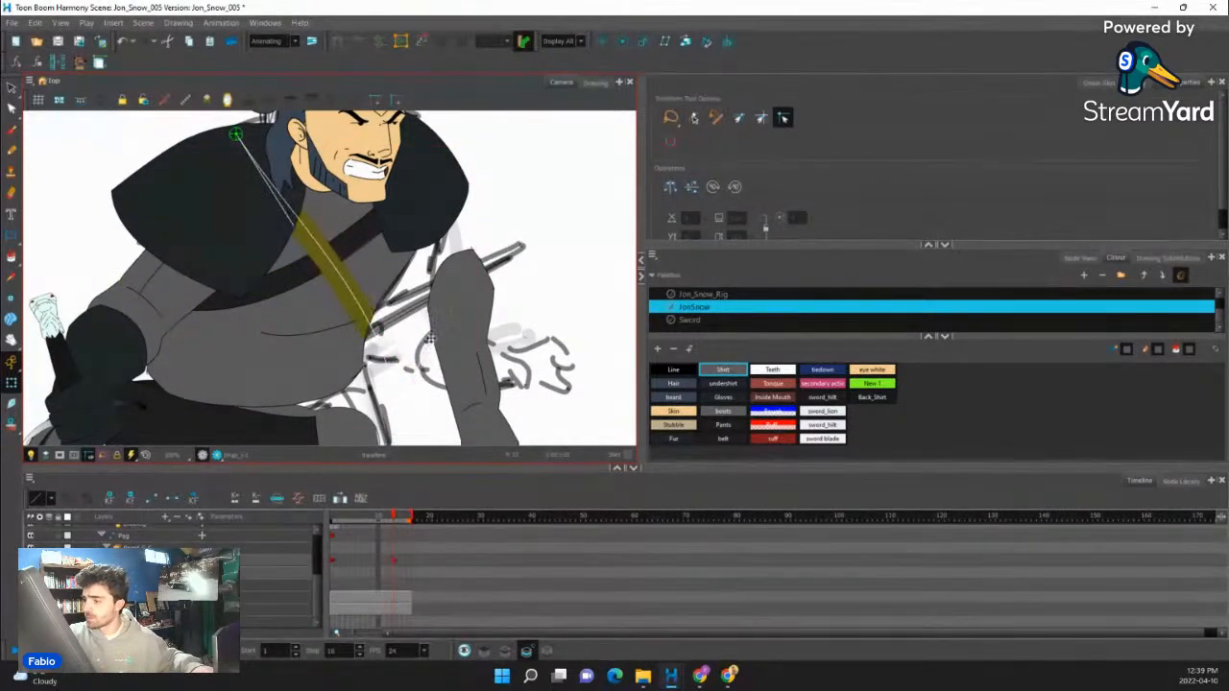
key("shift+t")
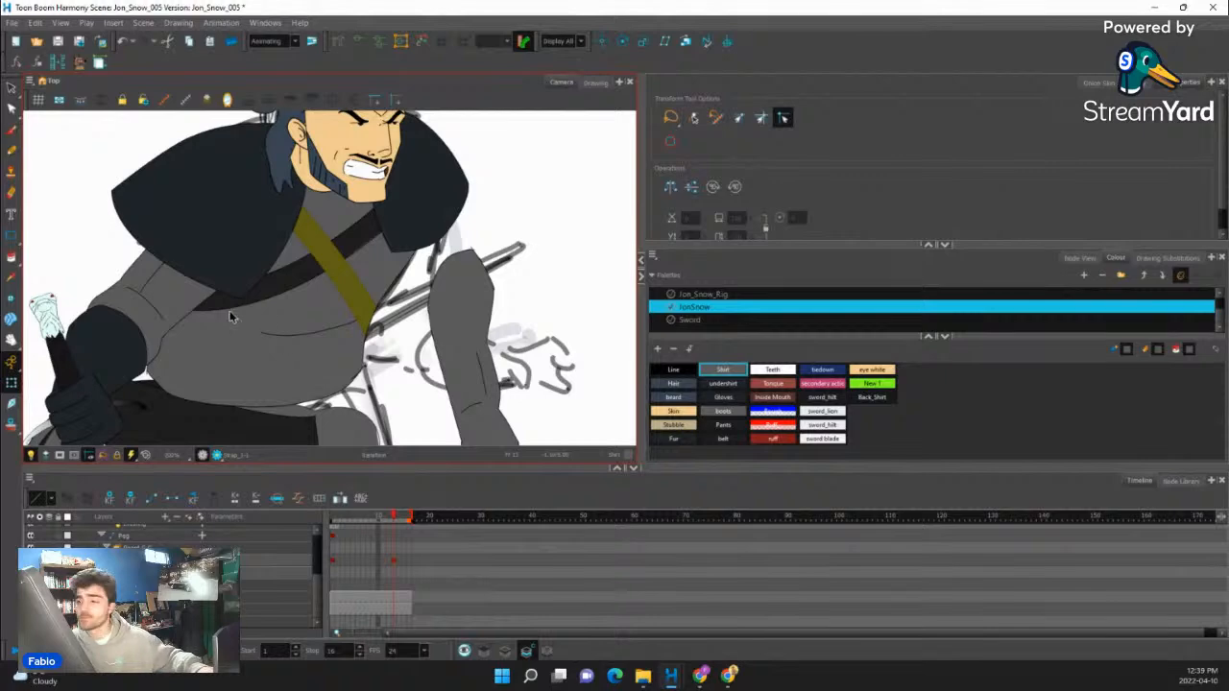
- Fine-tune the curved strap's bend by nudging the deformer handle under the far fur shoulder outward
scroll(286, 304, "down", 6)
scroll(290, 305, "up", 9)
left_click(299, 324)
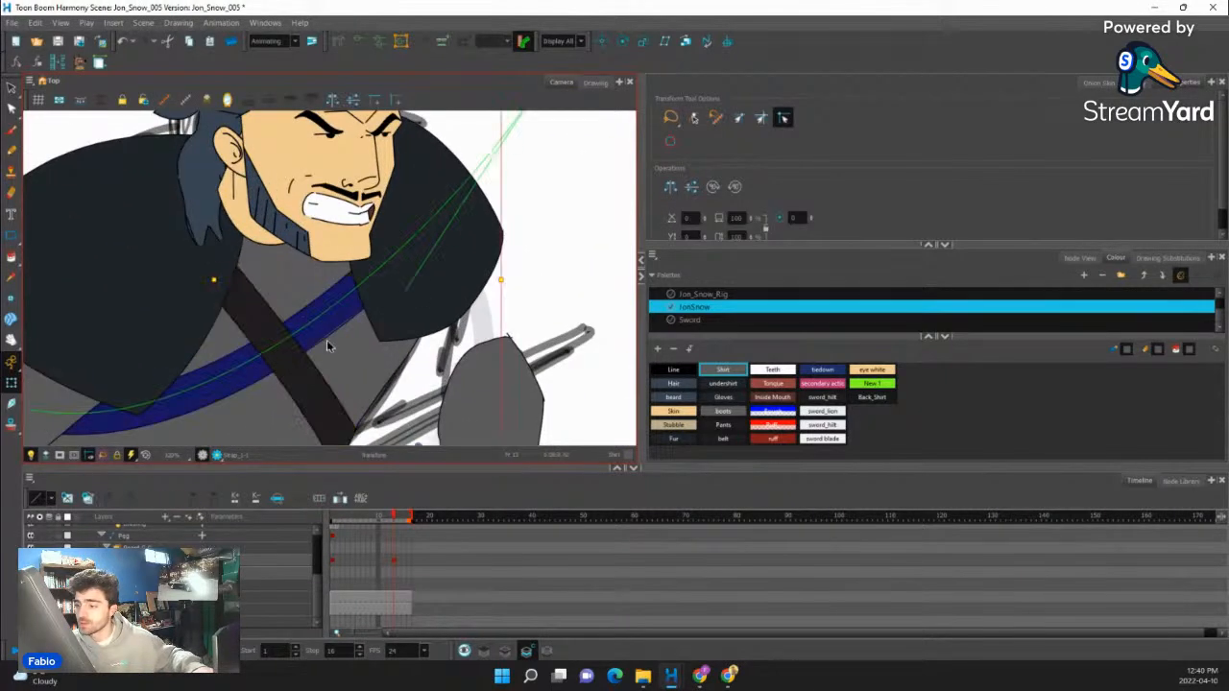
left_click(420, 307)
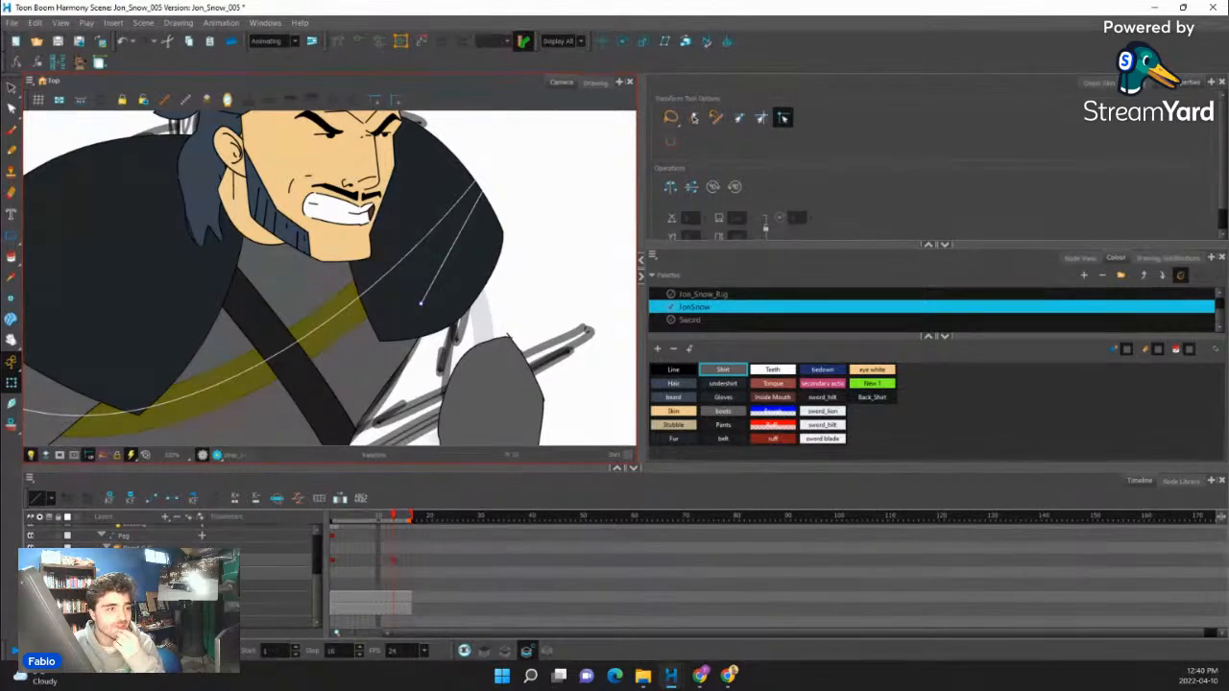
scroll(457, 262, "down", 5)
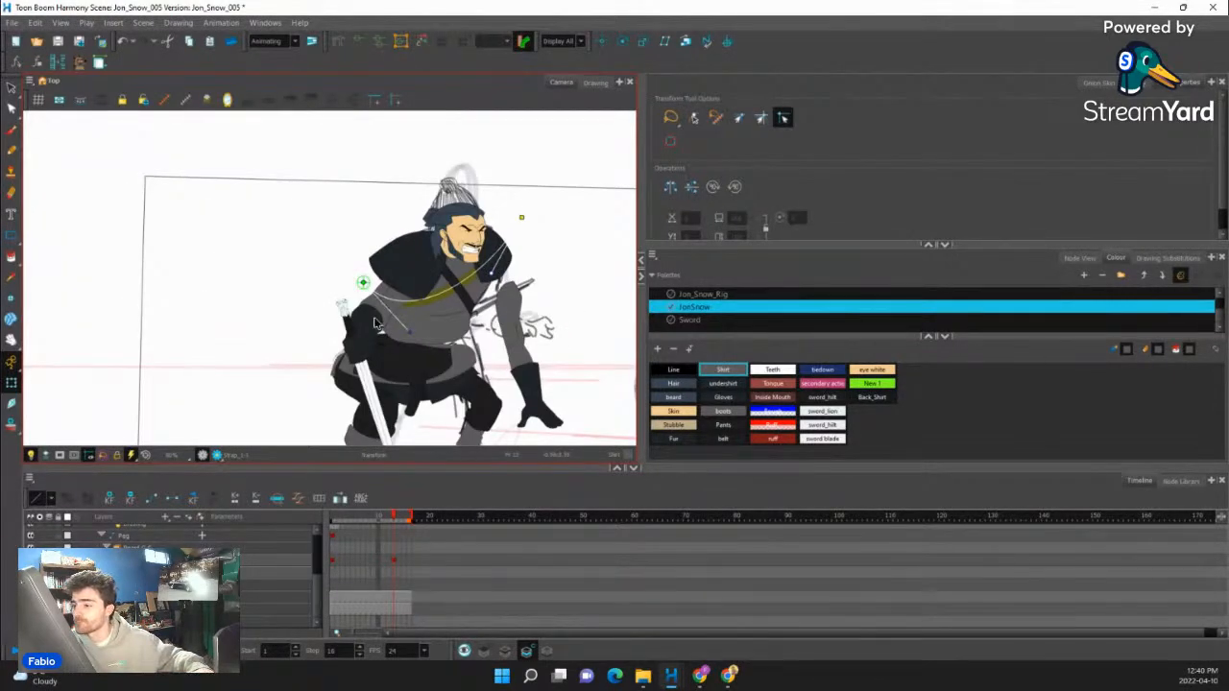
- Select the complete hip and belt group and move it well away from the body, uncovering the sketch between the legs
scroll(377, 323, "down", 3)
scroll(428, 313, "up", 5)
left_click(426, 307)
scroll(421, 313, "down", 4)
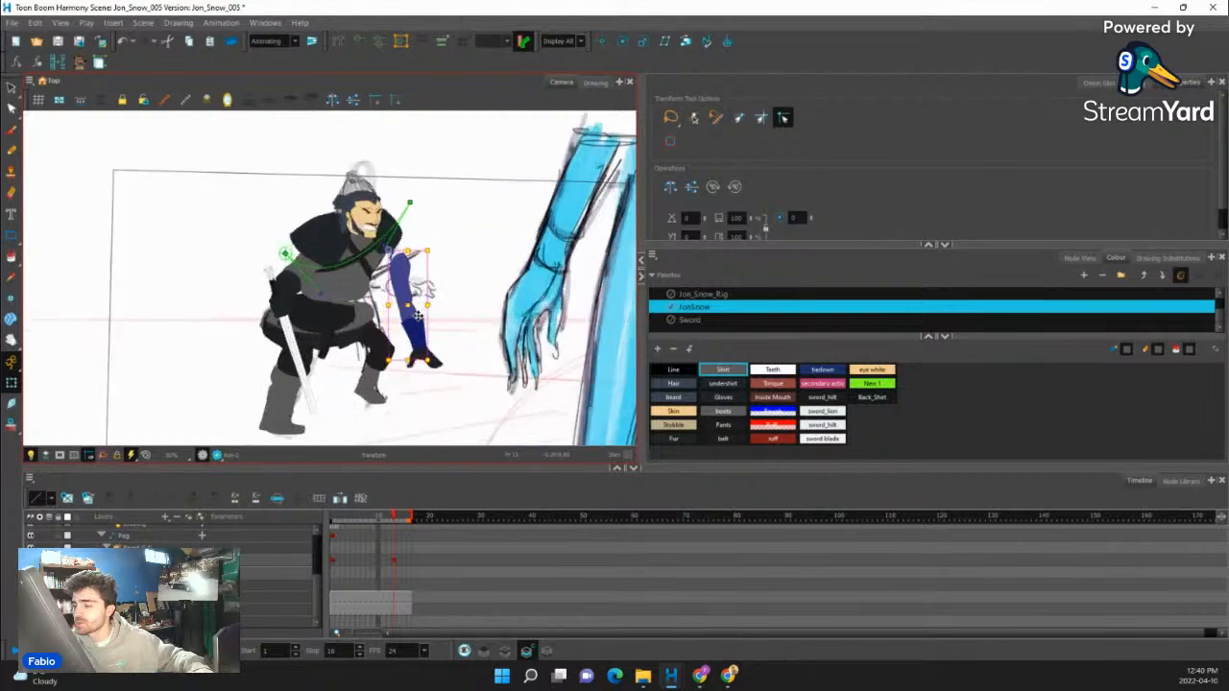
scroll(419, 315, "up", 4)
scroll(394, 317, "down", 4)
scroll(370, 315, "up", 2)
left_click(357, 313)
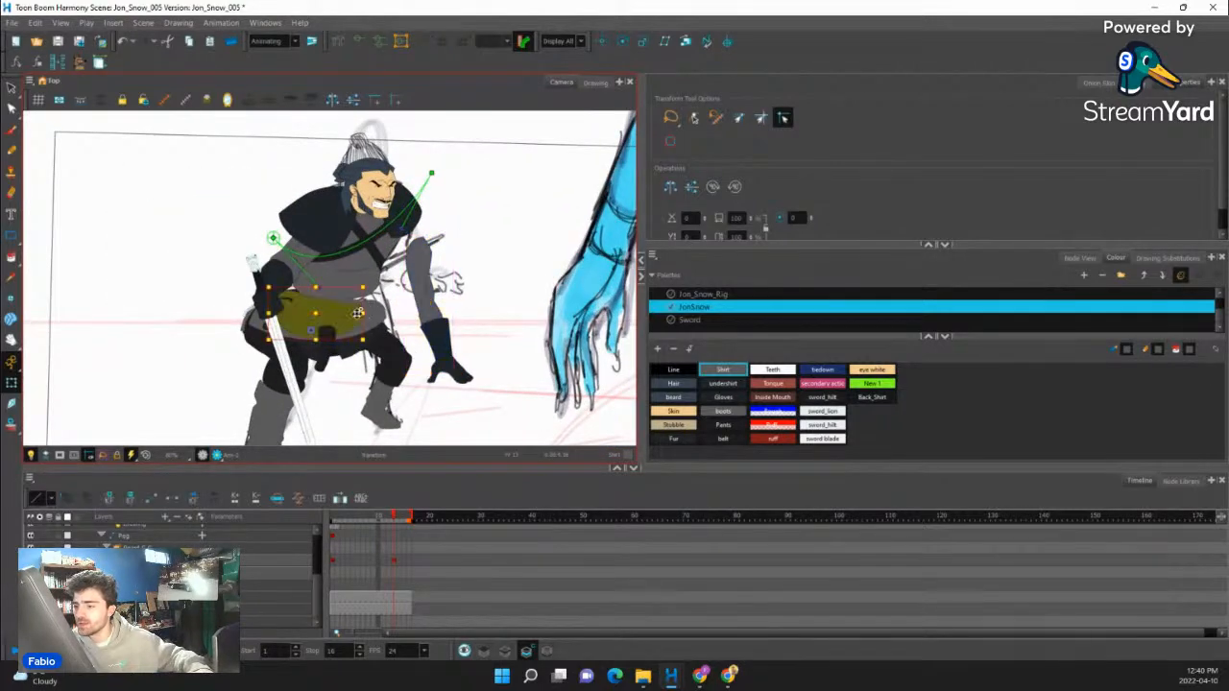
left_click(326, 323)
left_click_drag(319, 334, 62, 334)
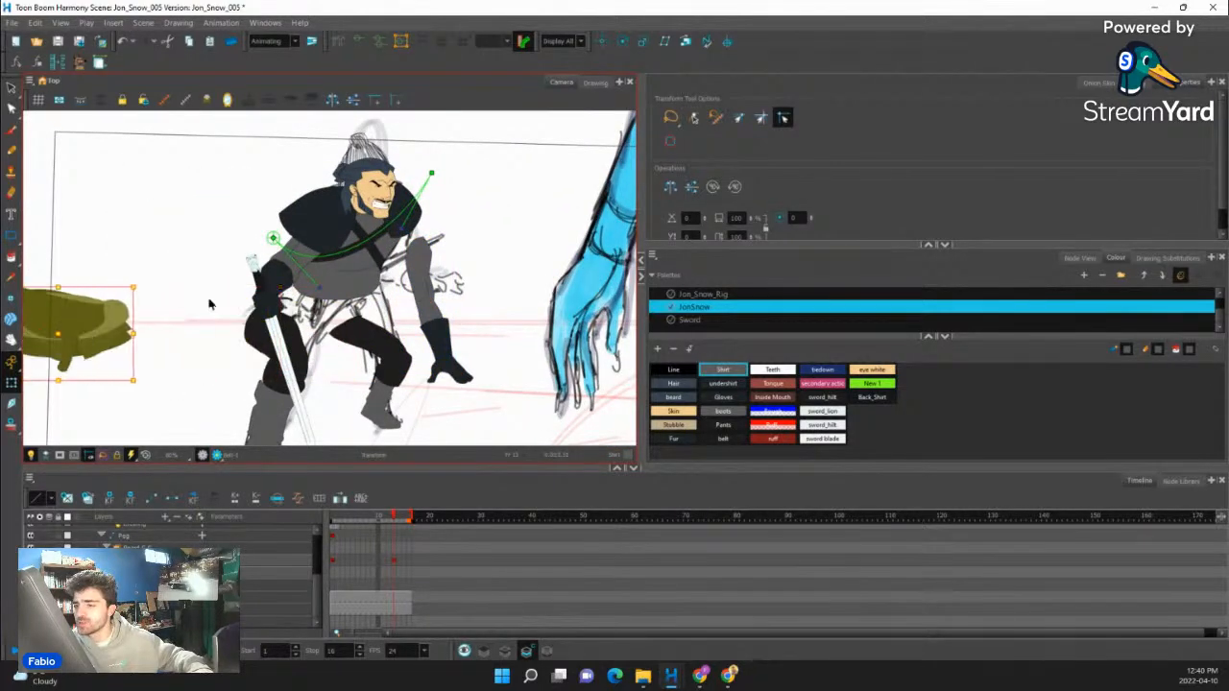
- Clear the torso and chest straps from view to expose the sketch beneath, and select the sword arm
left_click(285, 273)
scroll(285, 273, "down", 4)
scroll(286, 277, "up", 4)
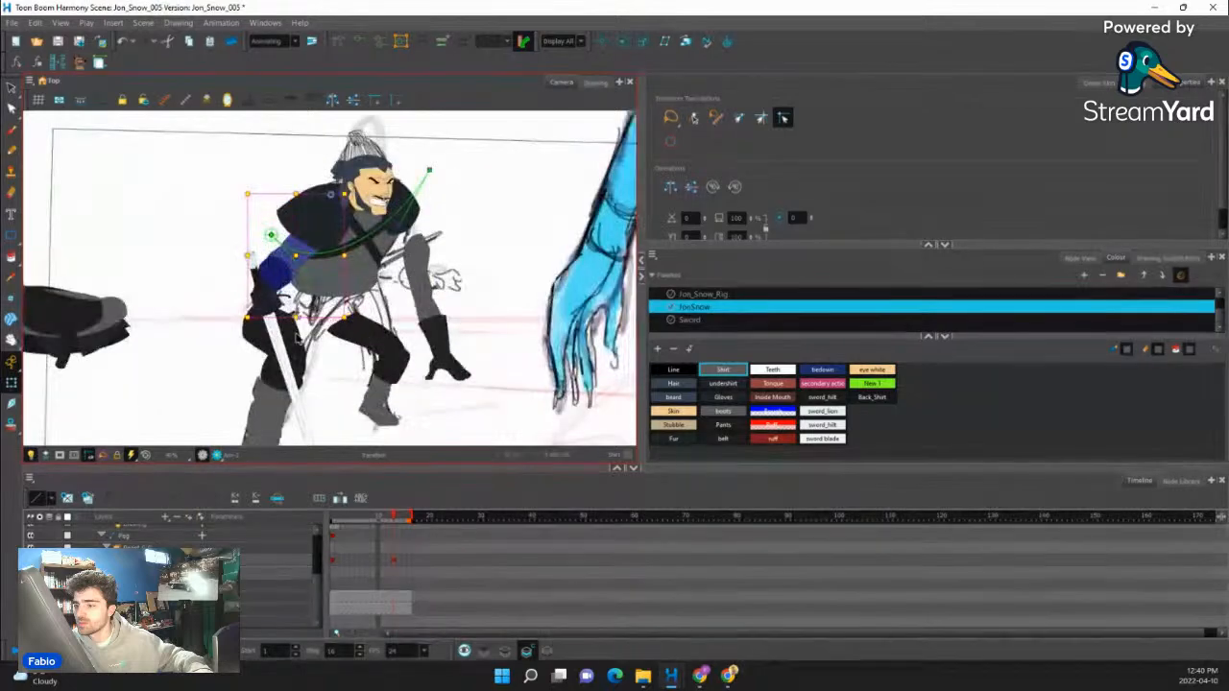
left_click(295, 335)
left_click(348, 269)
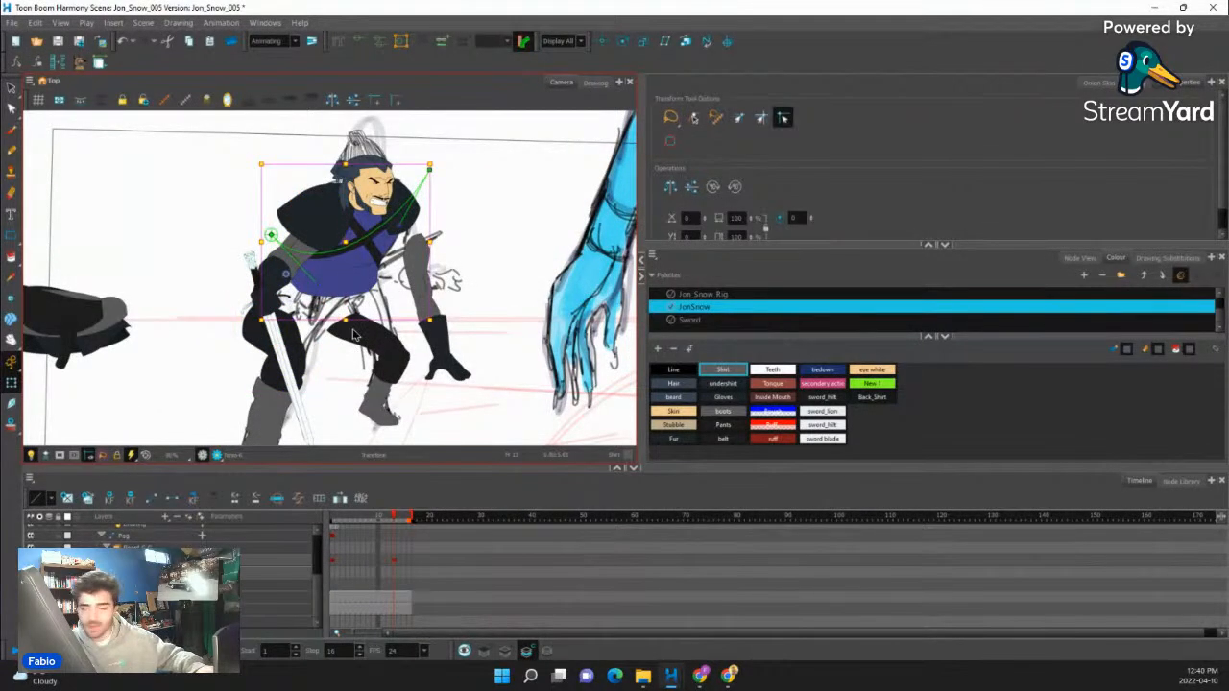
left_click(300, 276)
left_click(283, 273)
scroll(303, 268, "up", 4)
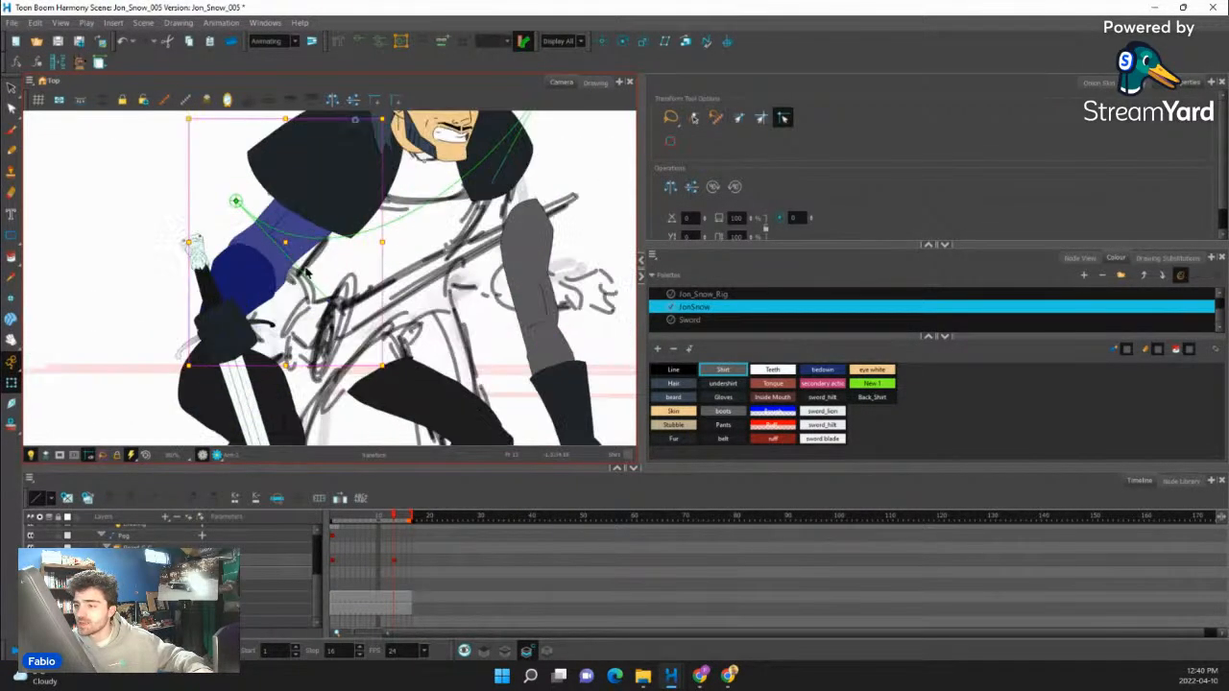
key("b")
key("b")
scroll(294, 263, "down", 4)
scroll(296, 258, "up", 2)
left_click(296, 257)
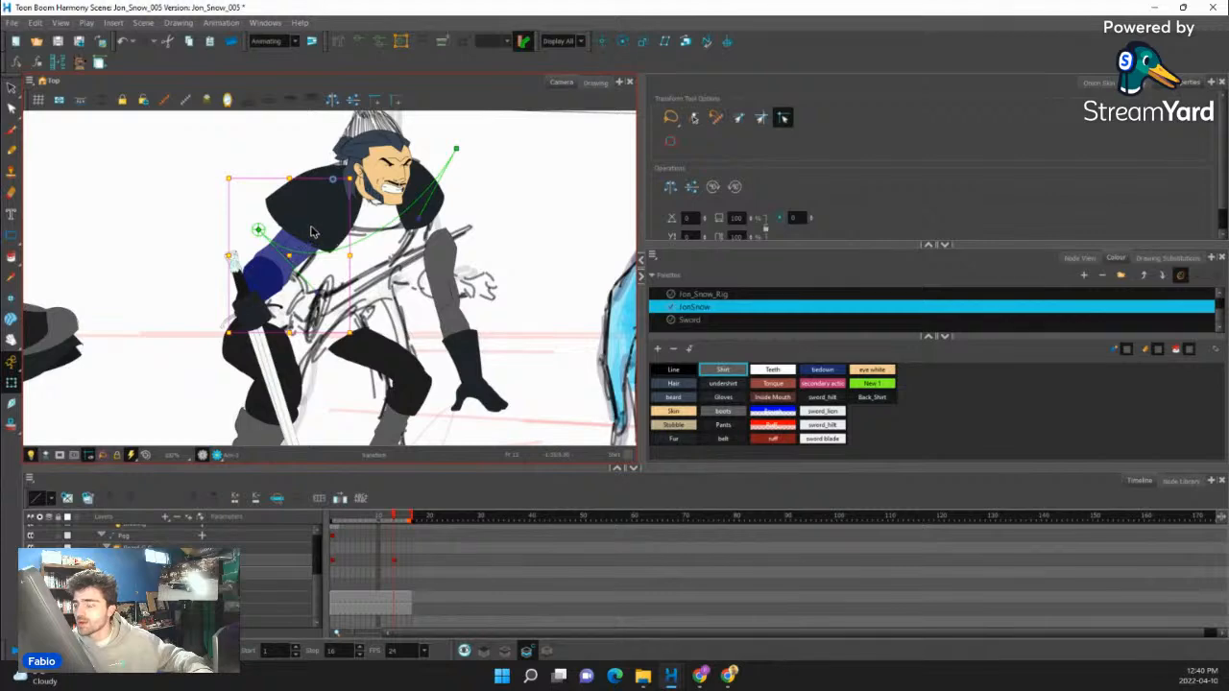
- Move both fur shoulder pieces off the body, one out to each side, to uncover the sketched shoulders
left_click(326, 236)
left_click_drag(326, 208, 155, 220)
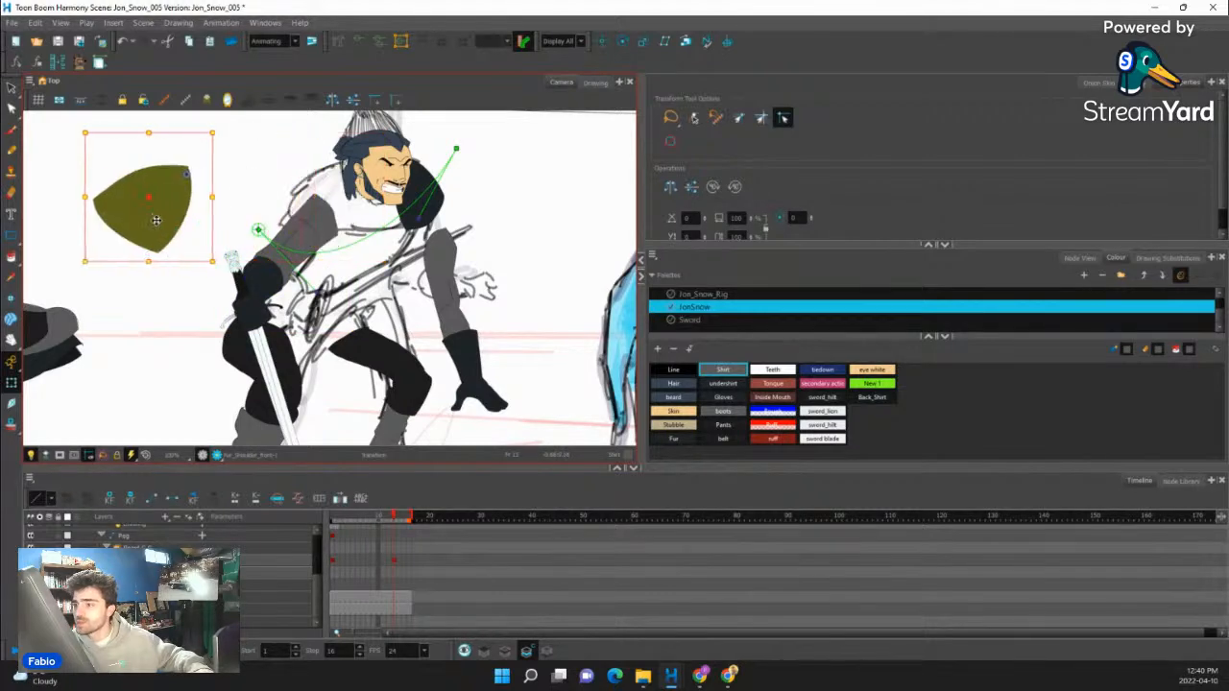
left_click(412, 197)
left_click_drag(438, 196, 547, 196)
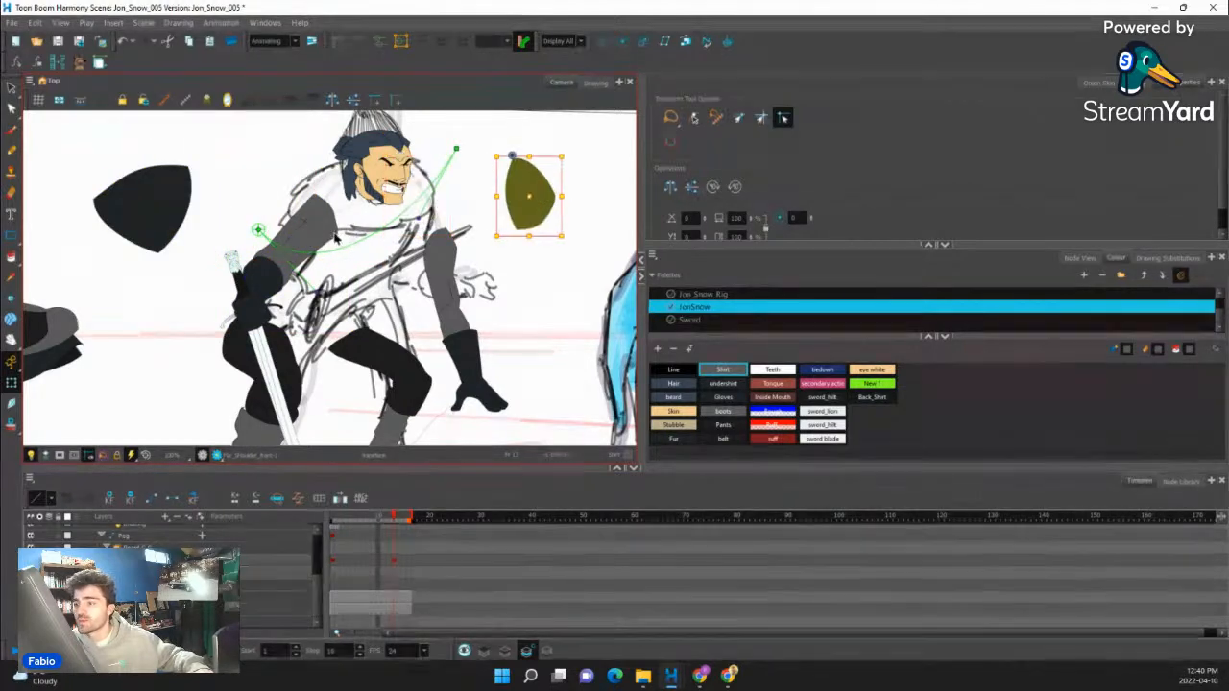
- Shift the whole sword arm slightly outward with its hand and sword, and create an empty drawing for the arm layer
left_click(330, 220)
left_click(308, 240)
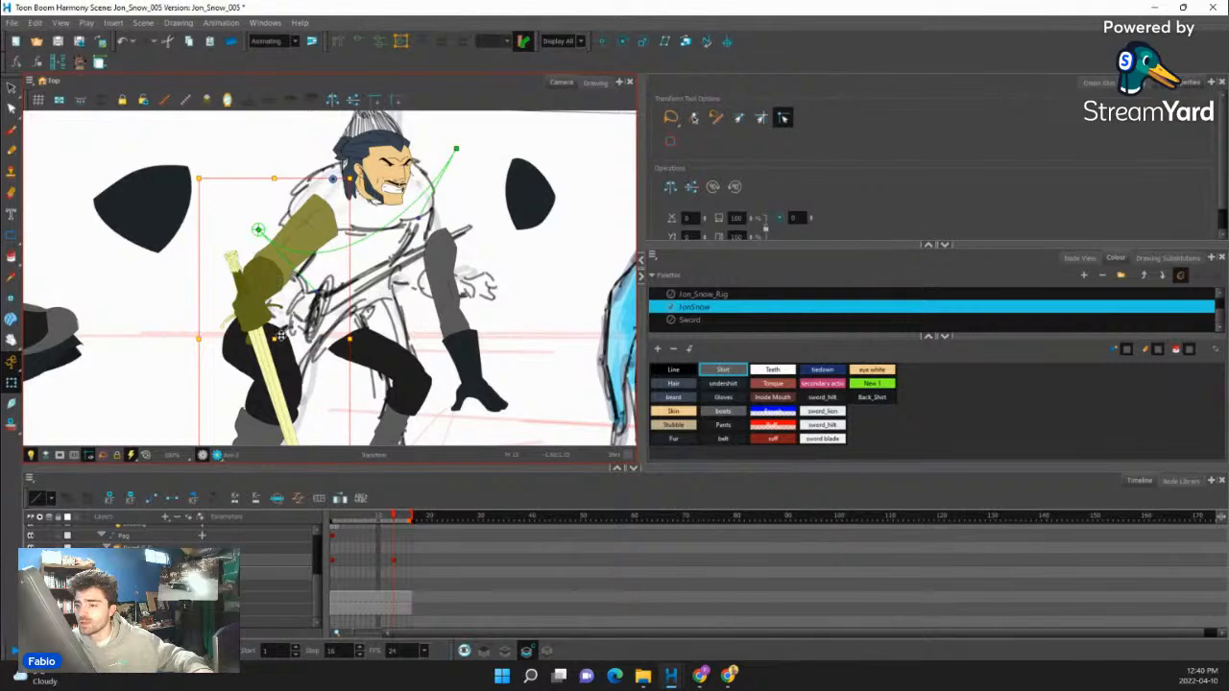
mouse_move(280, 333)
left_mouse_down()
mouse_move(231, 336)
mouse_move(273, 341)
left_mouse_up()
left_click(311, 233)
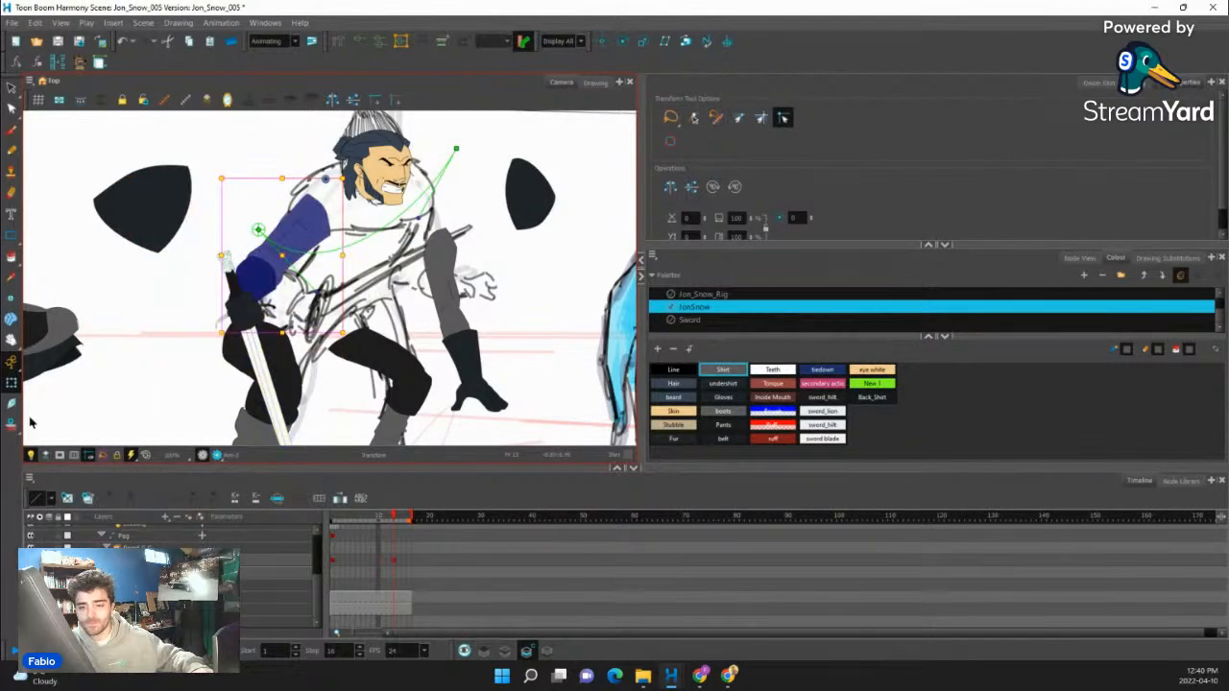
left_click(69, 499)
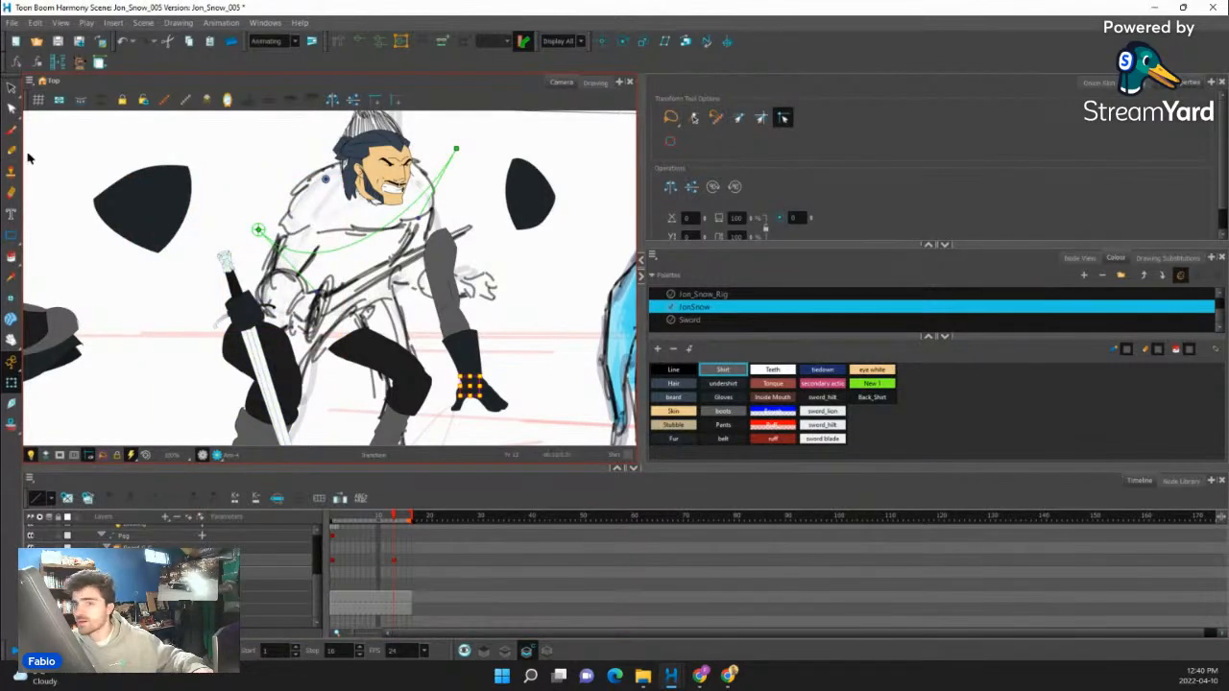
- Draw the sword arm's upper arm outline over the sketch with the Pencil in the Line colour, from shoulder to elbow
left_click(11, 151)
left_click(661, 373)
scroll(323, 248, "up", 2)
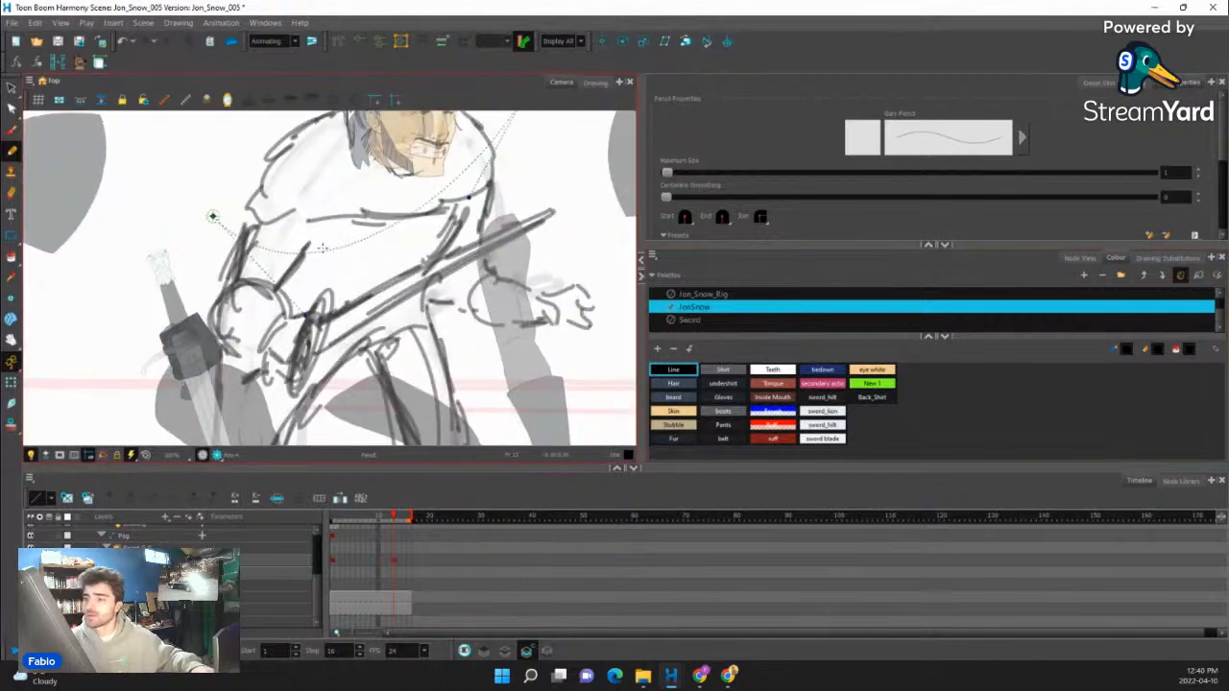
left_click_drag(261, 204, 233, 272)
mouse_move(268, 196)
left_mouse_down()
mouse_move(300, 186)
mouse_move(311, 219)
left_mouse_up()
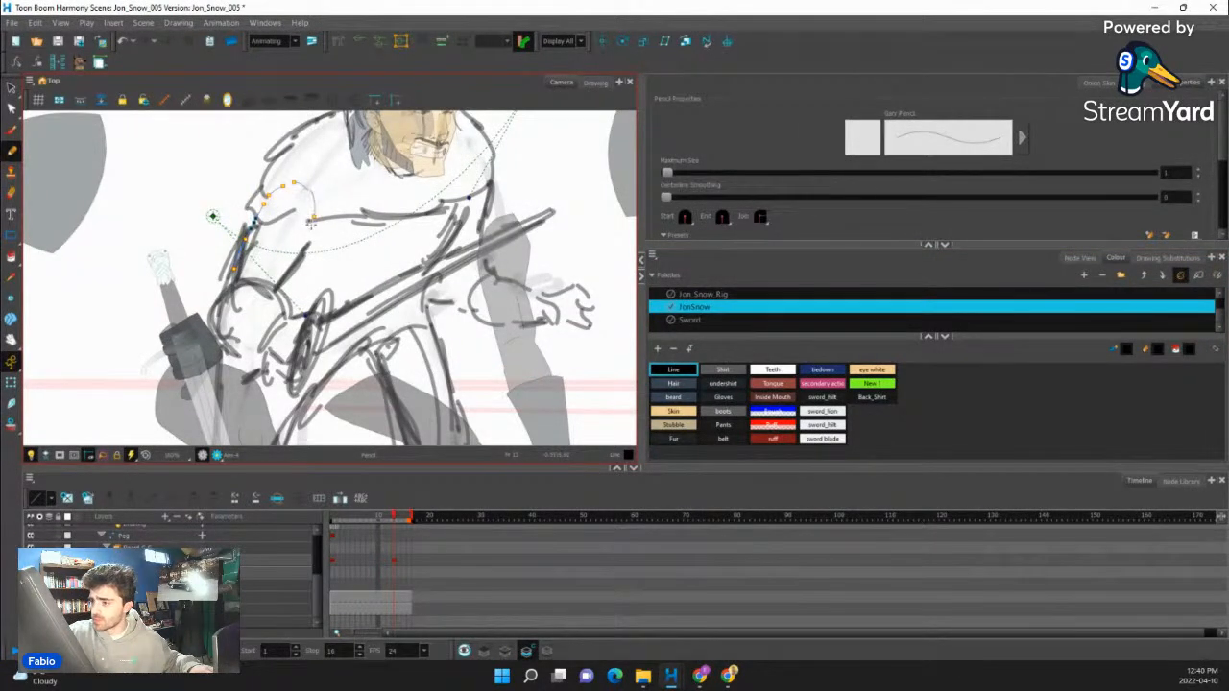
key("ctrl+z")
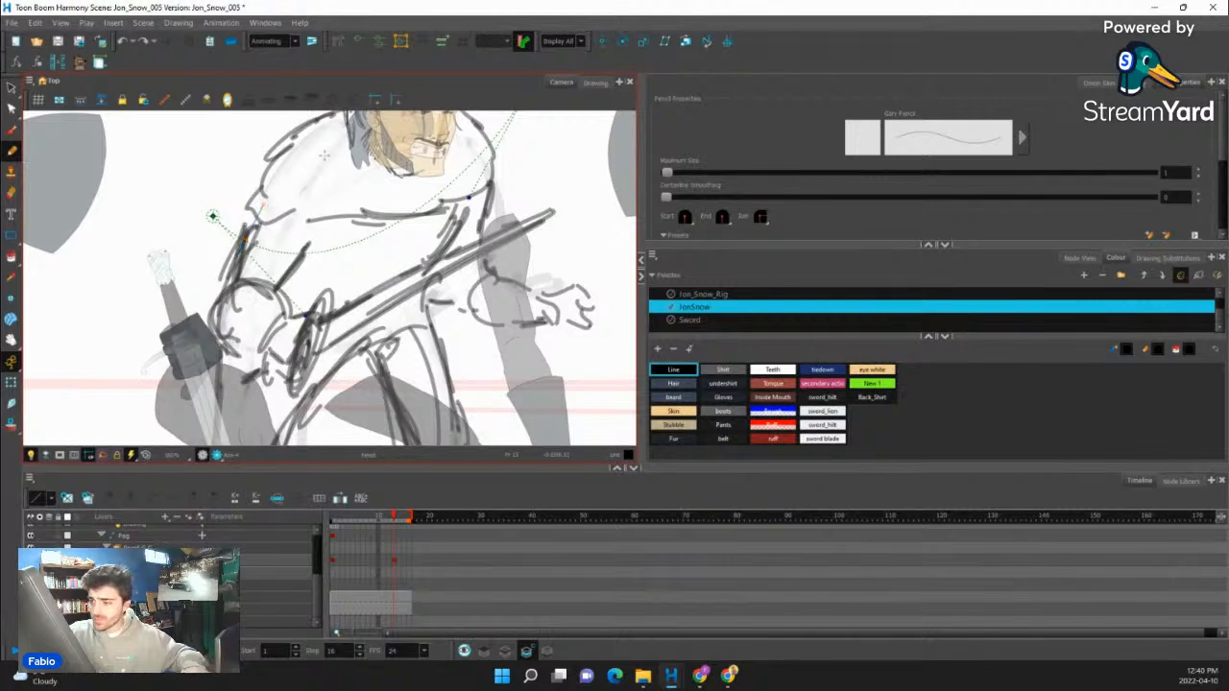
left_click_drag(265, 199, 305, 191)
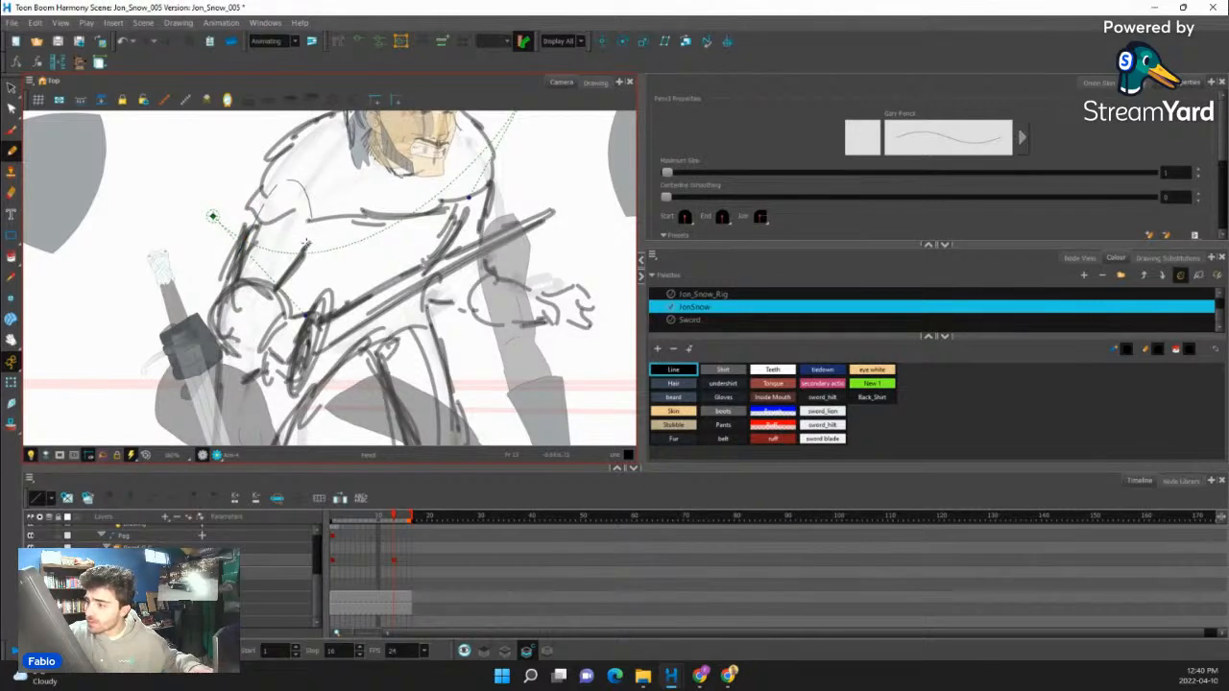
left_click_drag(307, 244, 284, 280)
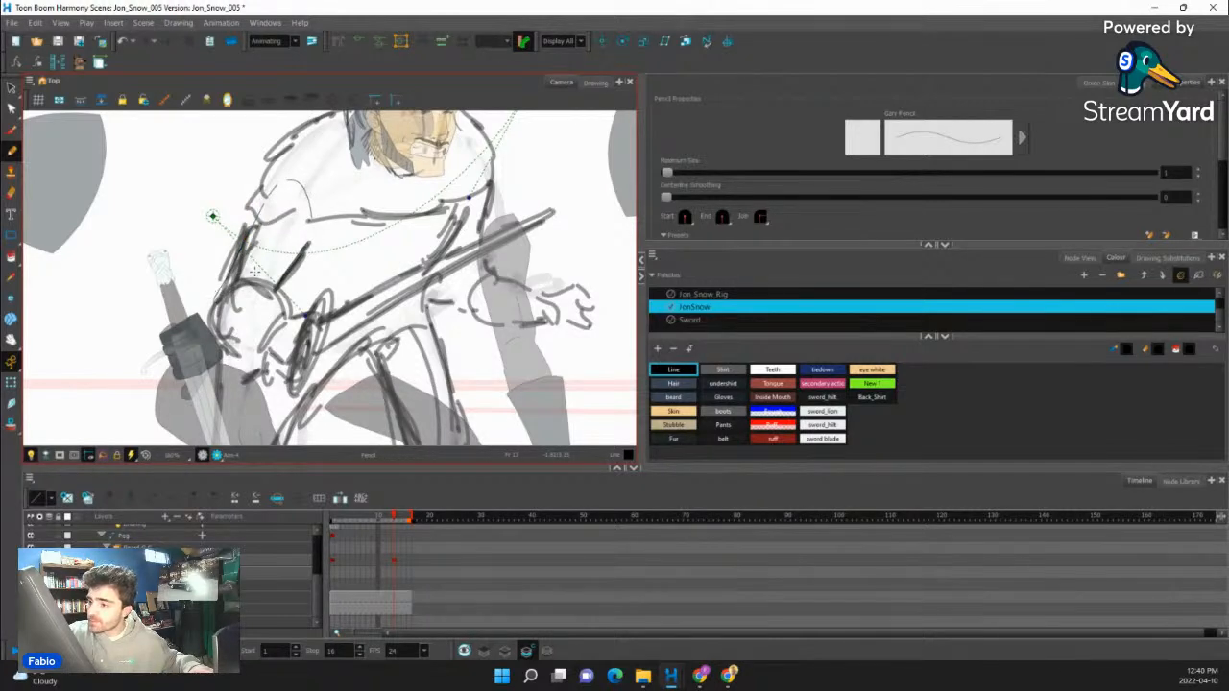
- Outline the rounded, foreshortened forearm below the upper arm following the sketch, and fill it with the Gloves colour
mouse_move(213, 319)
left_mouse_down()
mouse_move(224, 296)
mouse_move(275, 280)
left_mouse_up()
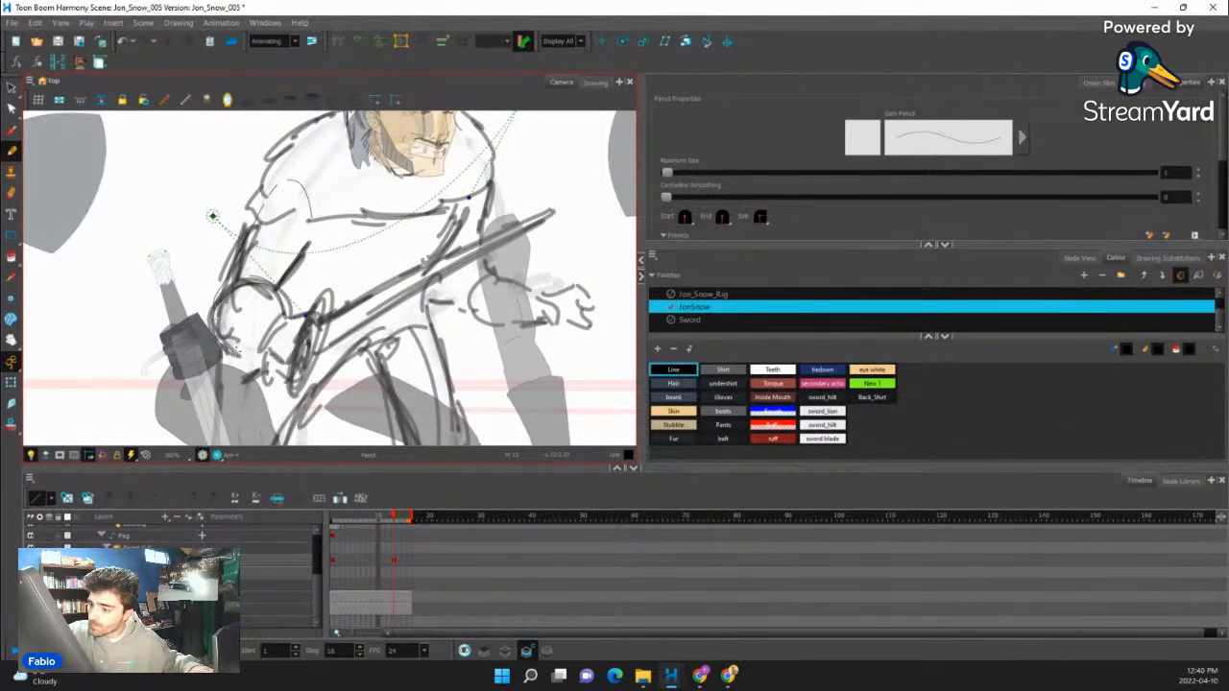
left_click_drag(286, 339, 290, 320)
key("ctrl+z")
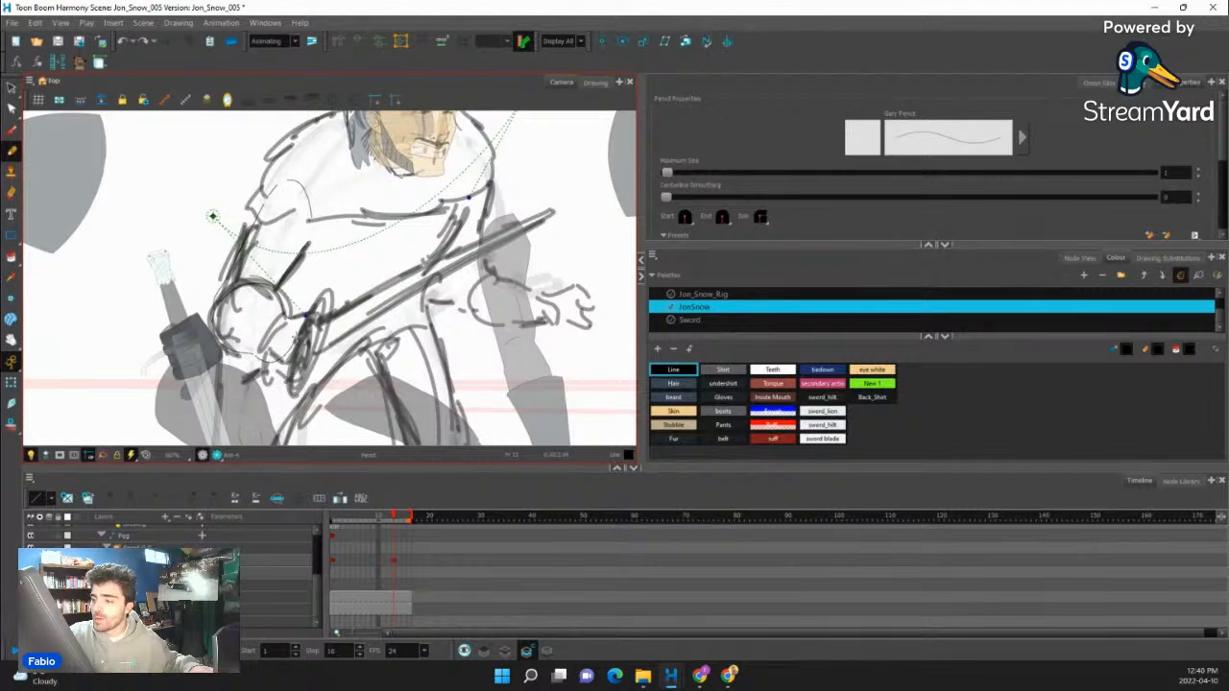
left_click_drag(306, 273, 346, 327)
left_click(11, 257)
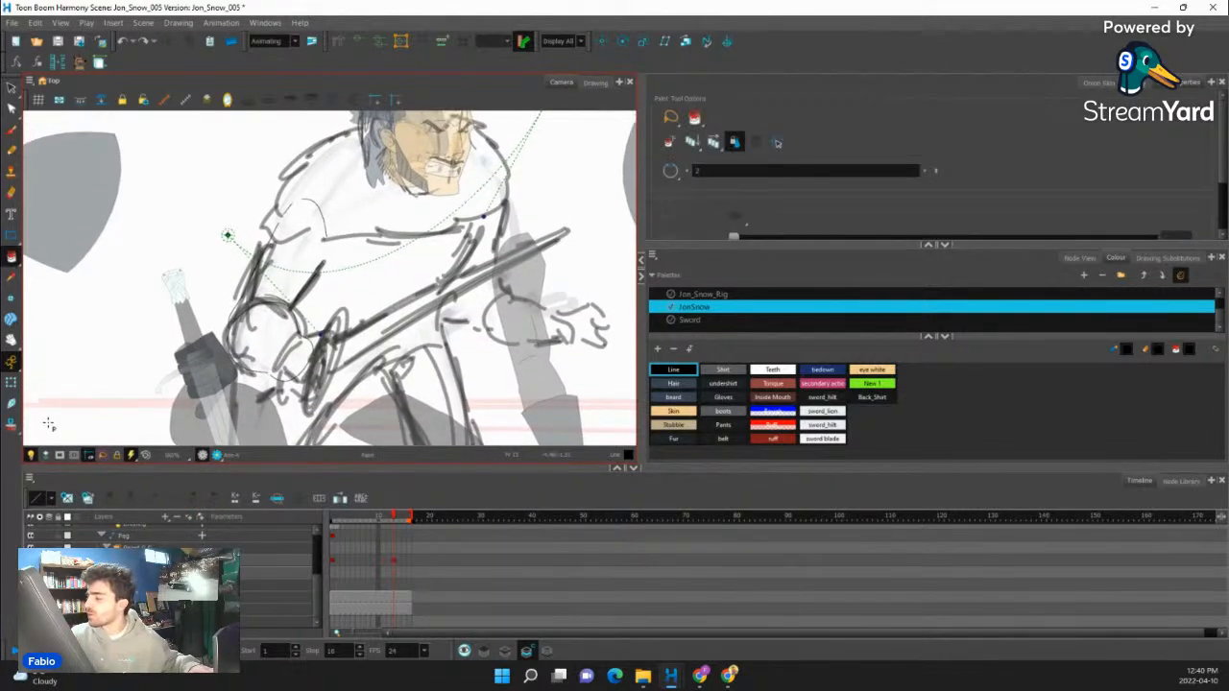
left_click(729, 396)
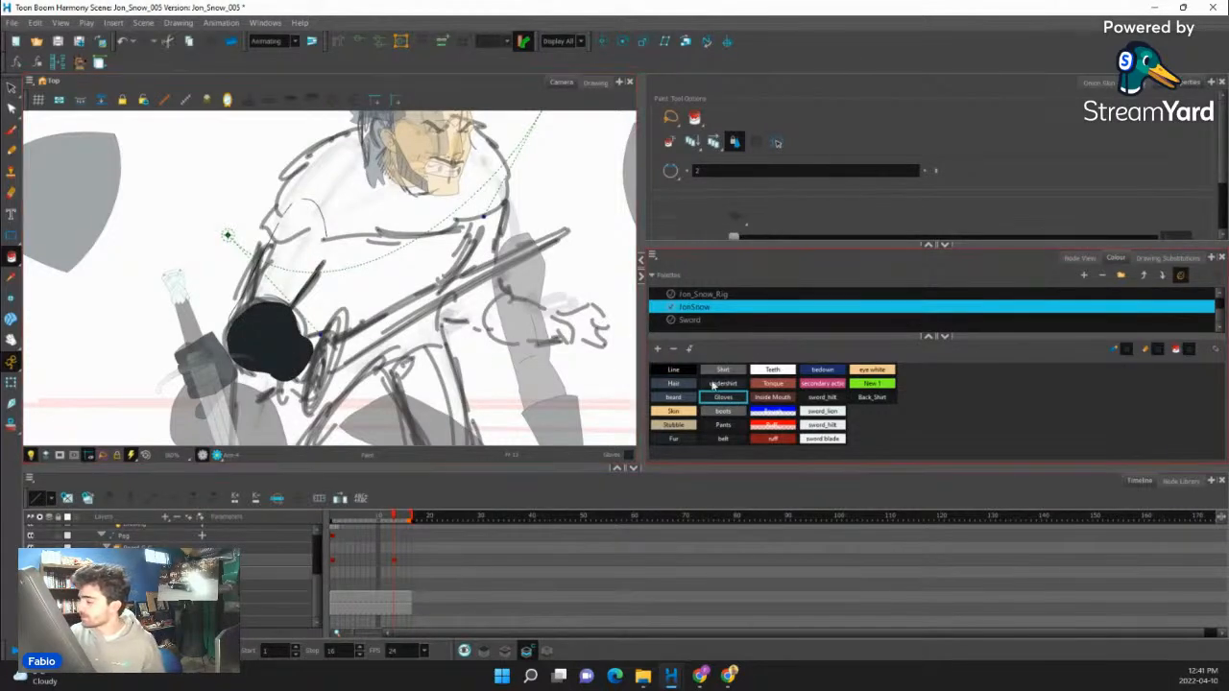
- Close the gaps in the upper arm outline and fill the upper arm with the Shirt colour
left_click(723, 370)
key("alt+c")
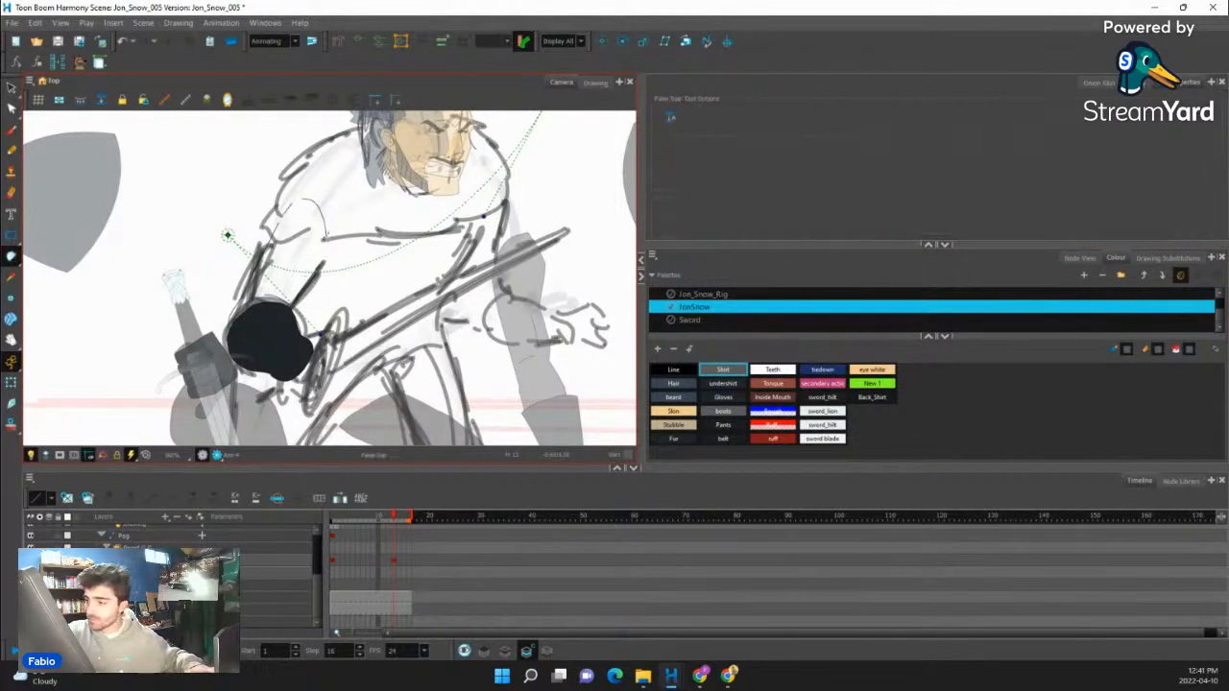
left_click(10, 257)
left_click(39, 247)
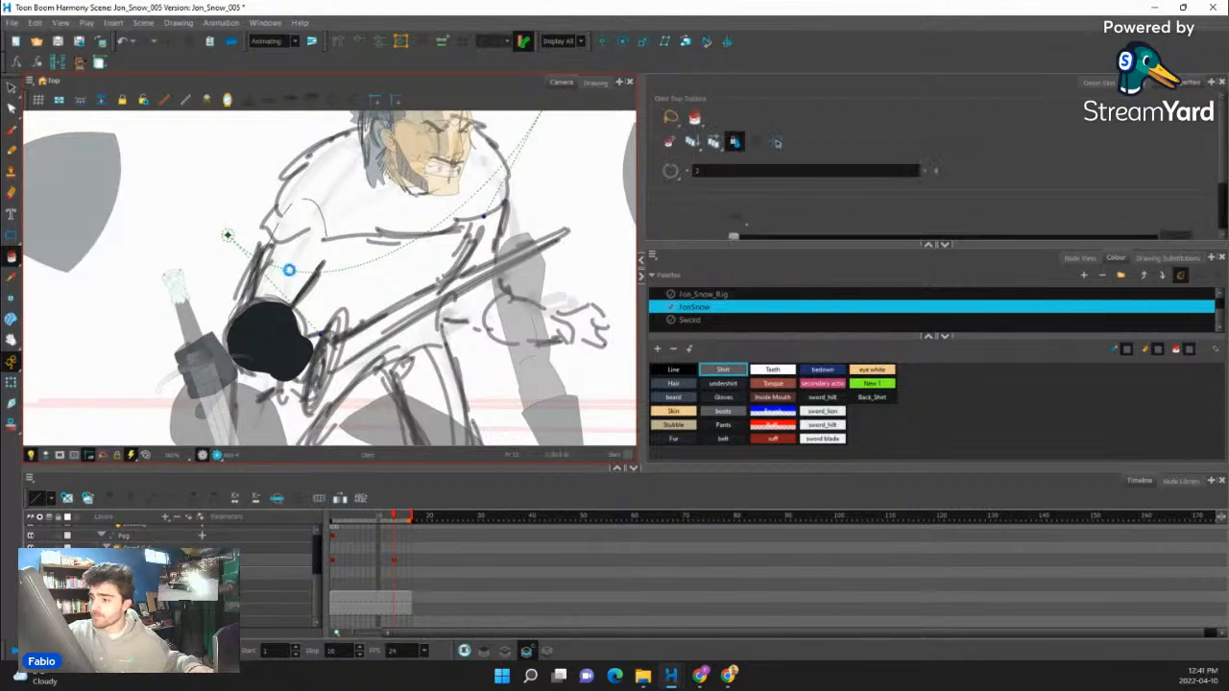
key("k")
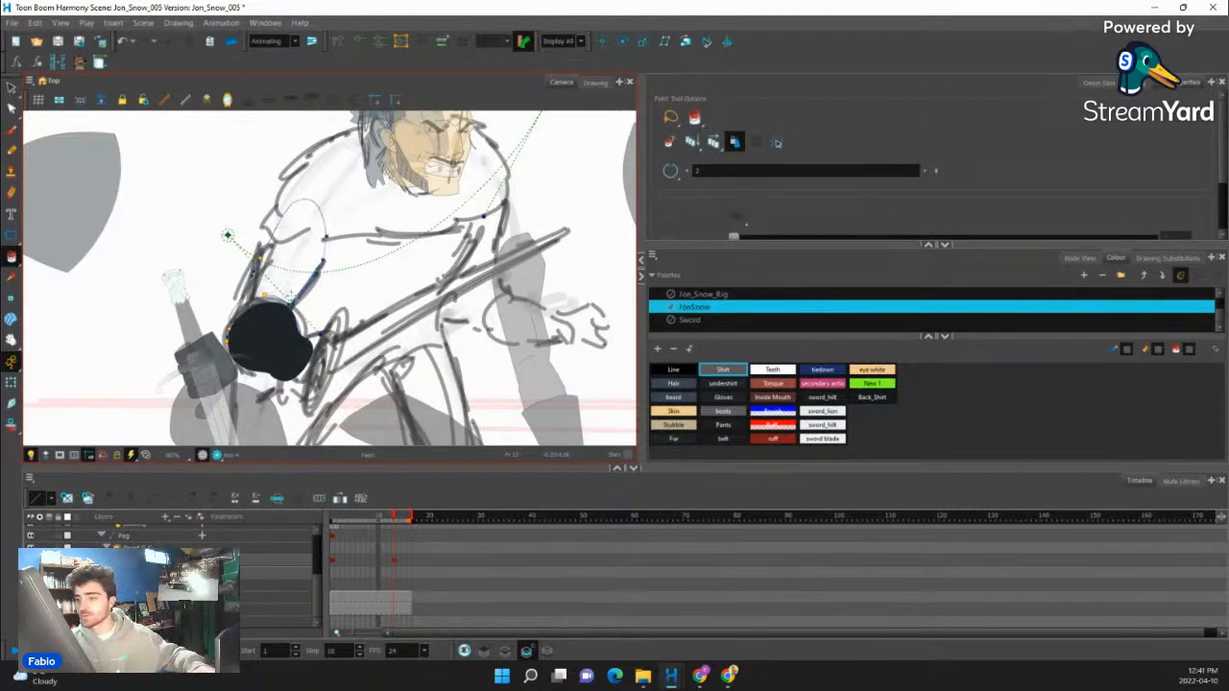
key("1")
key("1")
key("1")
key("2")
key("2")
key("2")
scroll(291, 286, "up", 1)
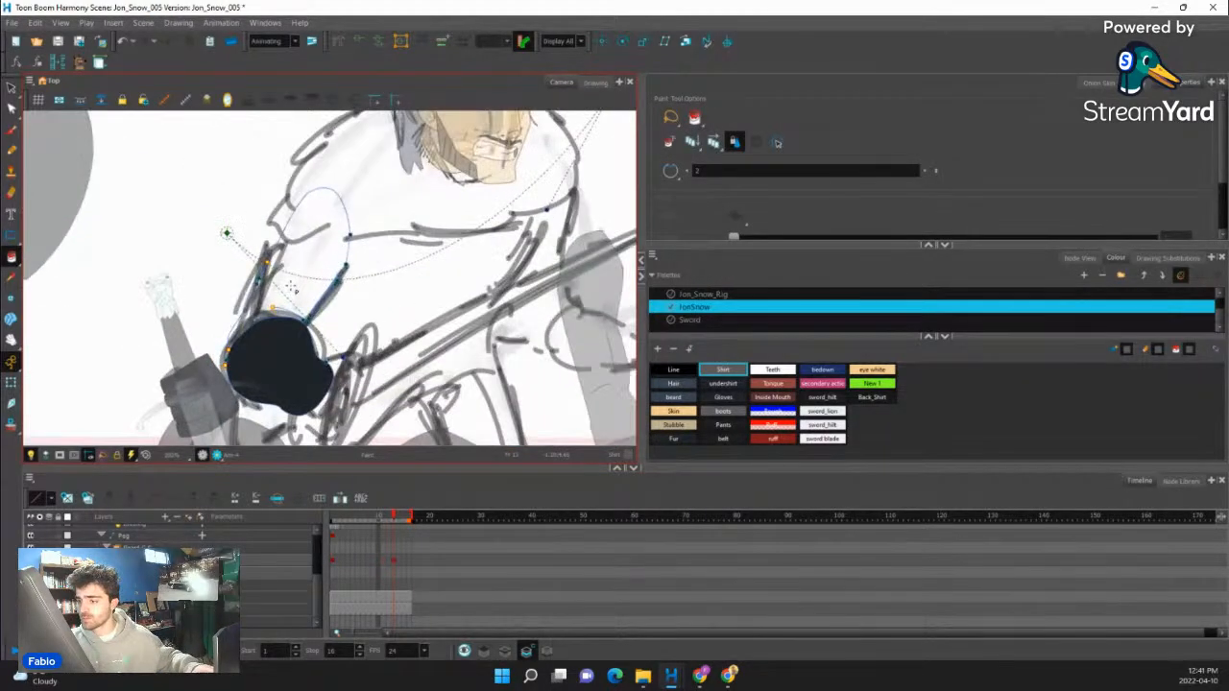
scroll(291, 286, "down", 8)
left_click(291, 287)
- Close the small gap where the upper arm meets the forearm and fill the leftover sliver with the Shirt colour
scroll(291, 286, "up", 2)
scroll(291, 286, "up", 6)
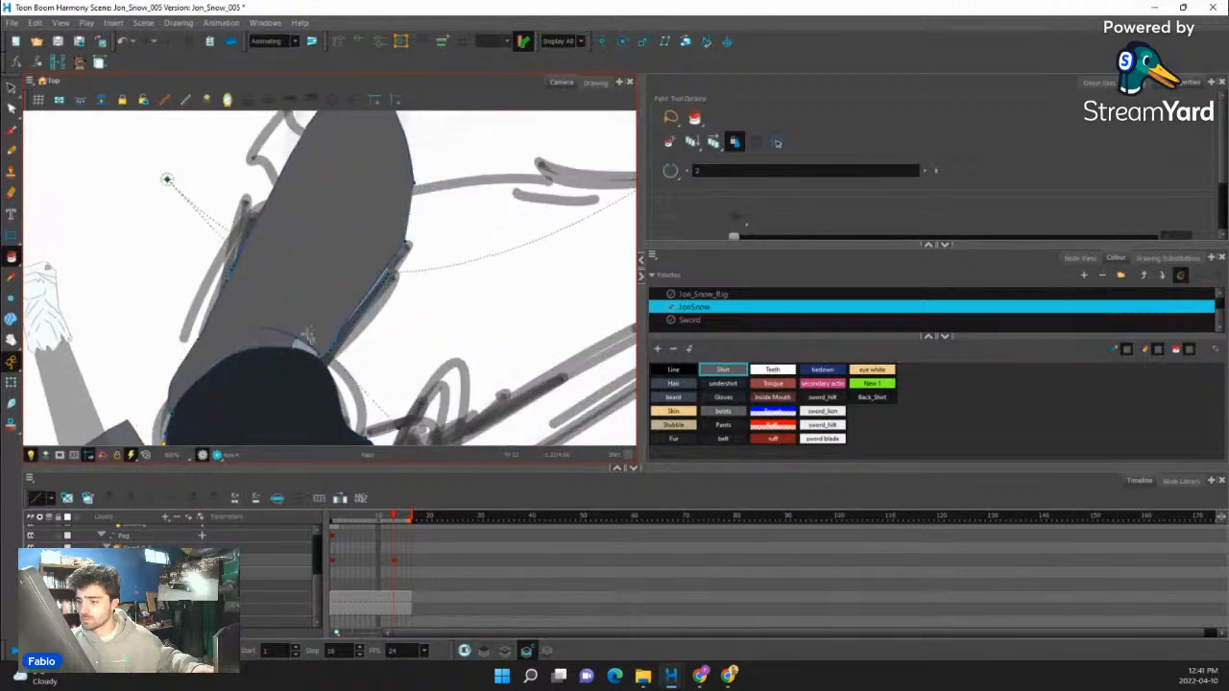
scroll(325, 348, "up", 1)
key("alt+c")
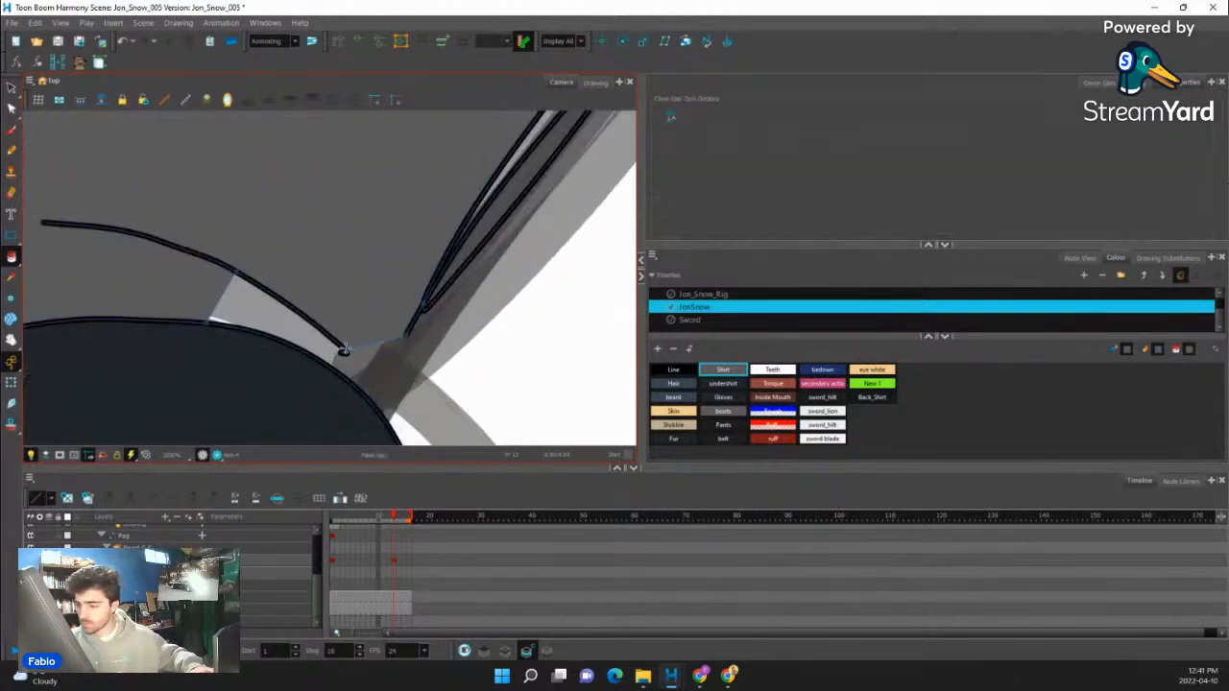
scroll(330, 352, "up", 1)
left_click_drag(345, 351, 336, 376)
left_click(13, 258)
left_click(32, 255)
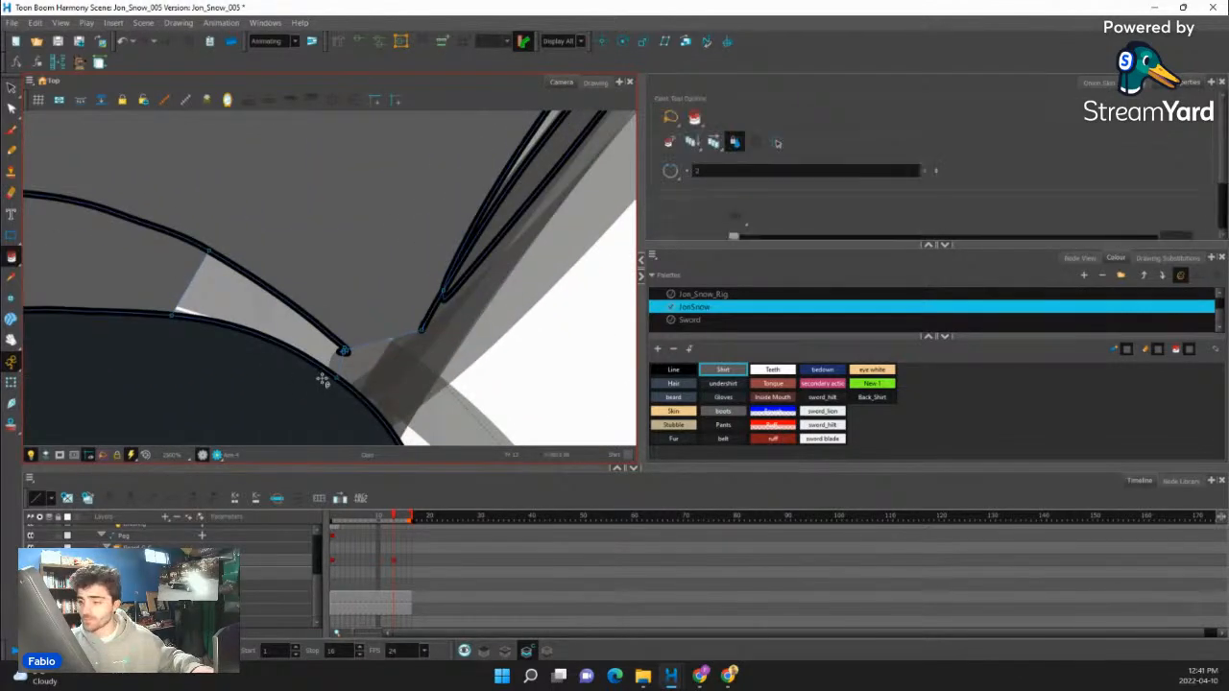
scroll(301, 317, "down", 4)
scroll(220, 137, "down", 2)
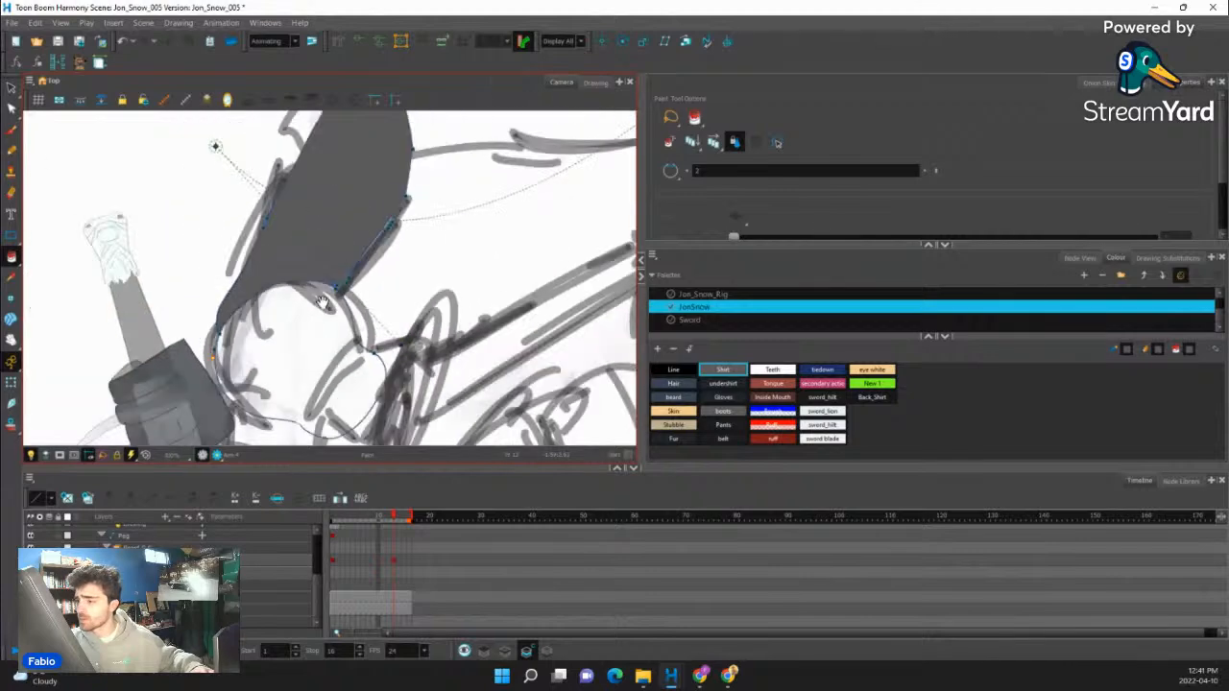
- Move the sword hand to the end of the redrawn forearm and rotate it so the blade follows the sketched sword
scroll(266, 231, "down", 3)
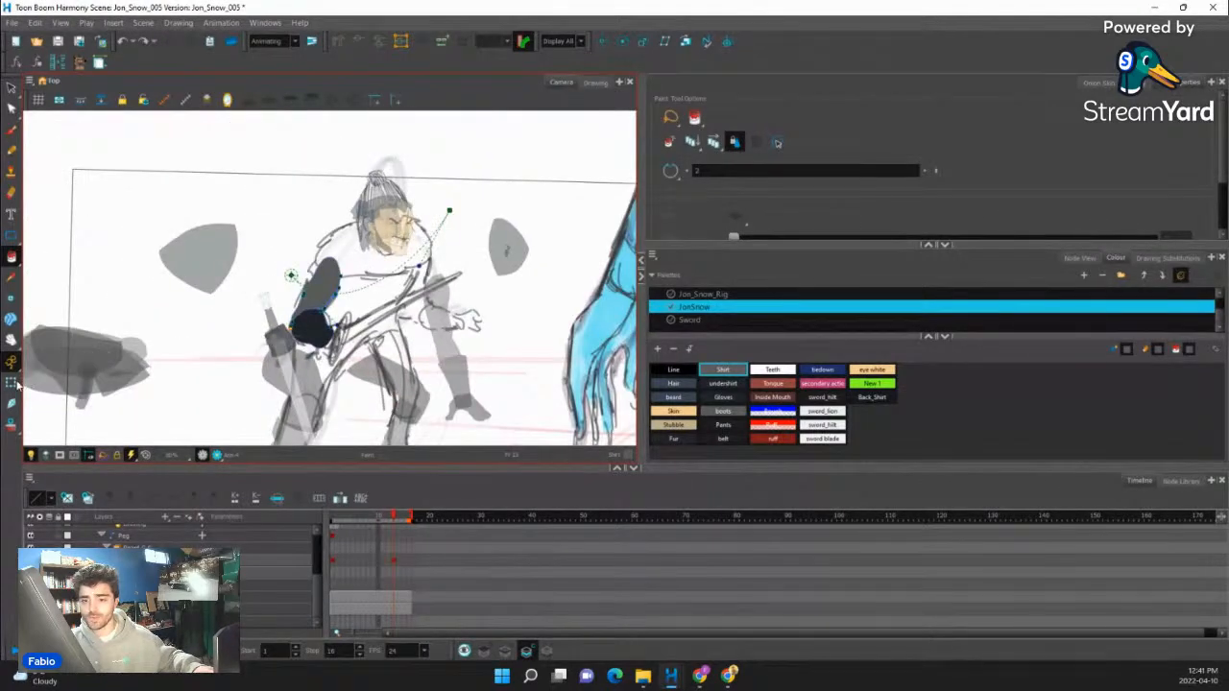
left_click(11, 382)
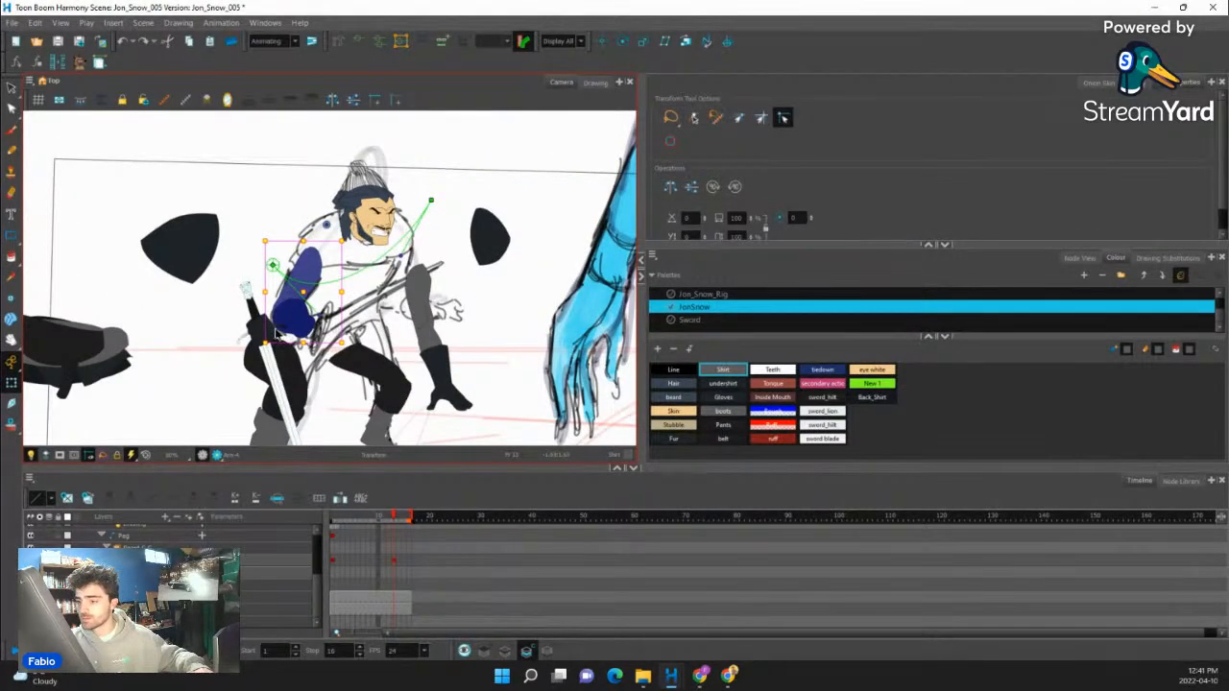
scroll(275, 333, "up", 2)
scroll(275, 333, "down", 4)
scroll(275, 334, "up", 2)
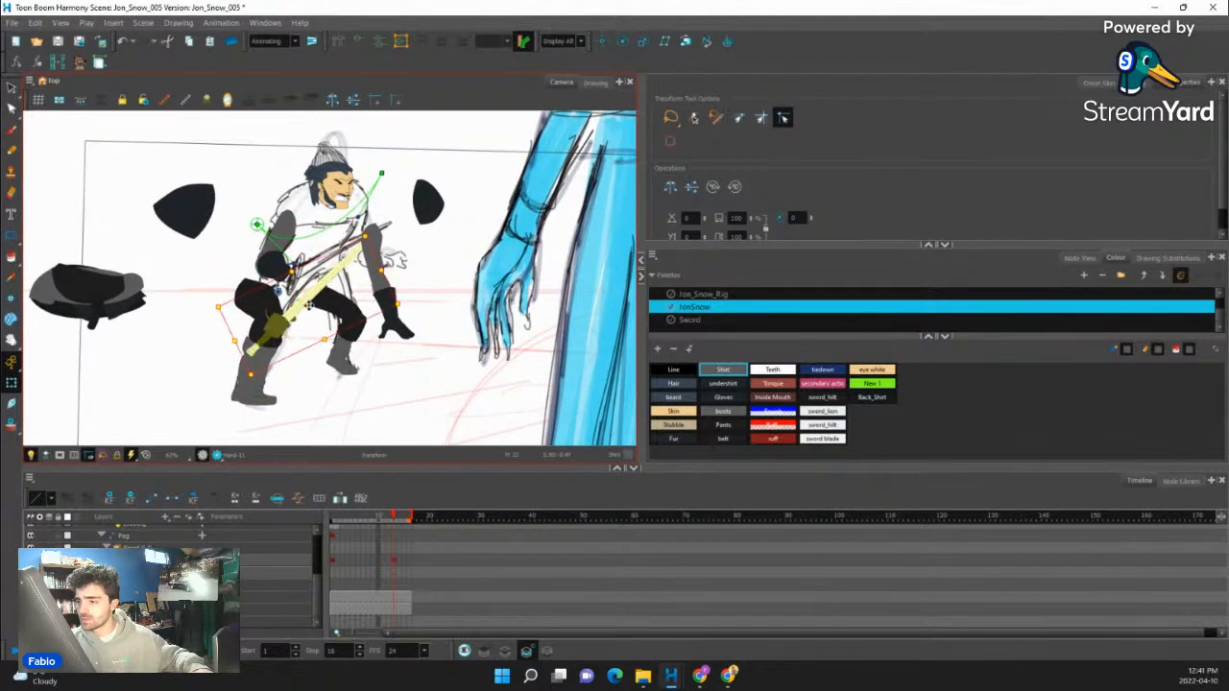
left_click_drag(309, 303, 332, 245)
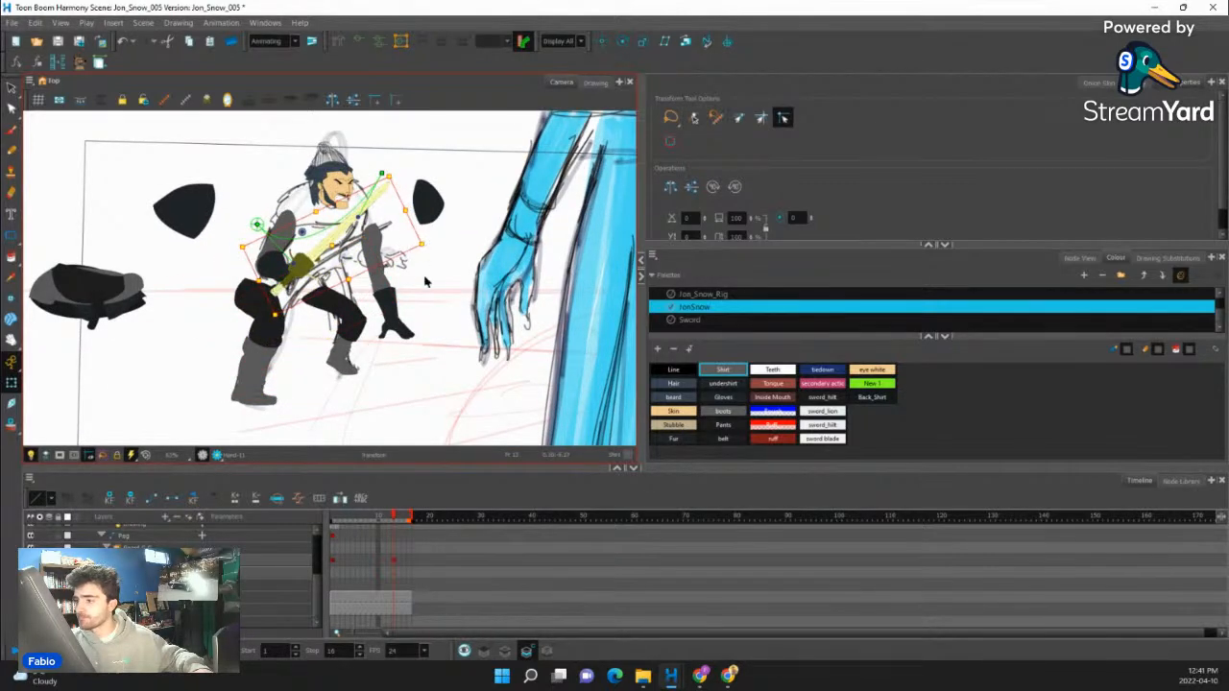
left_click_drag(427, 280, 332, 268)
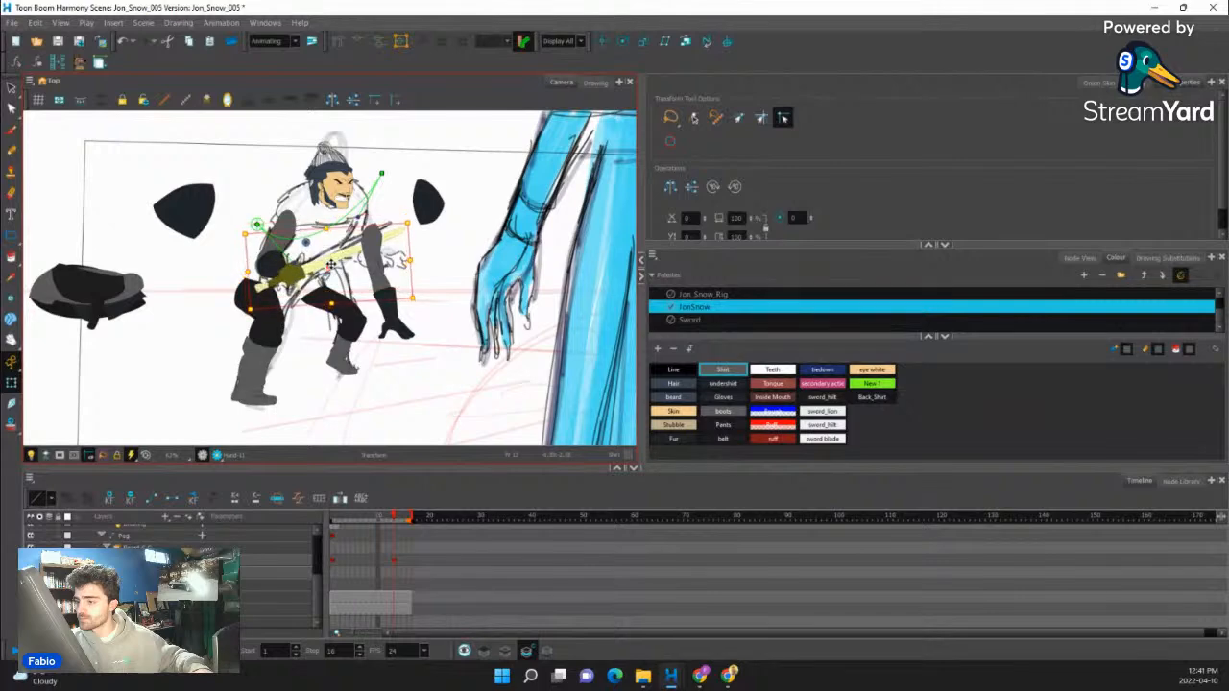
- Check the available drawing substitutions for the sword blade and the hilt
scroll(307, 265, "up", 2)
left_click(306, 274)
left_click(1168, 257)
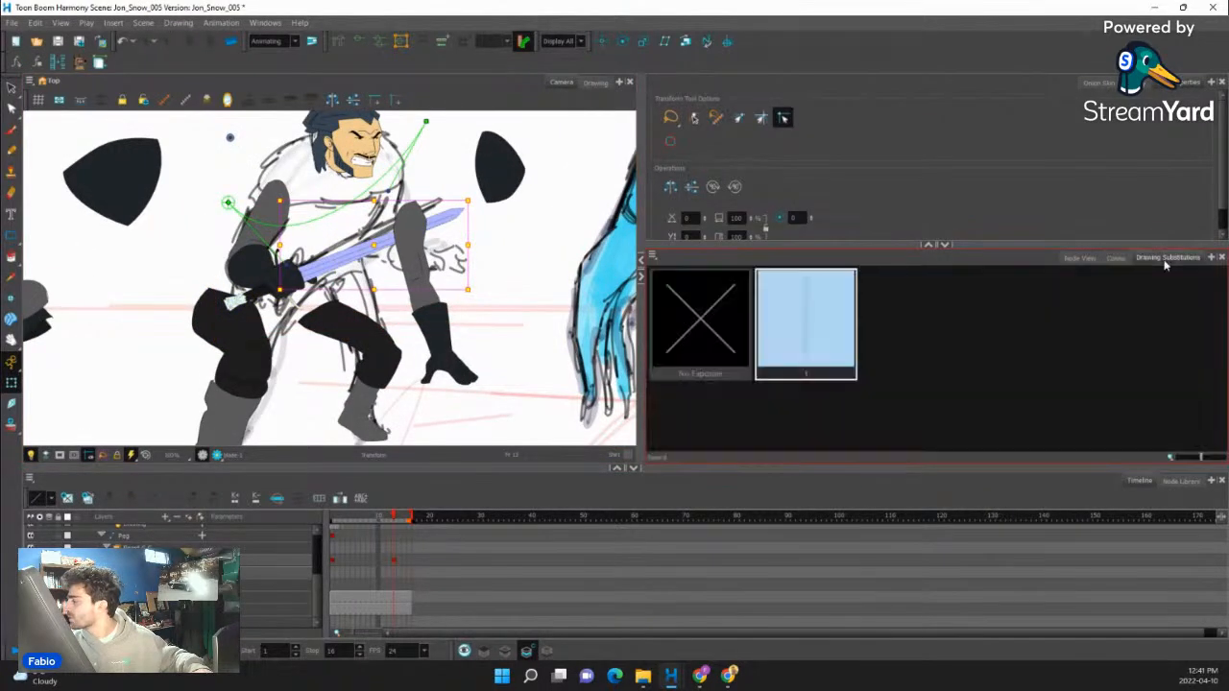
left_click(247, 296)
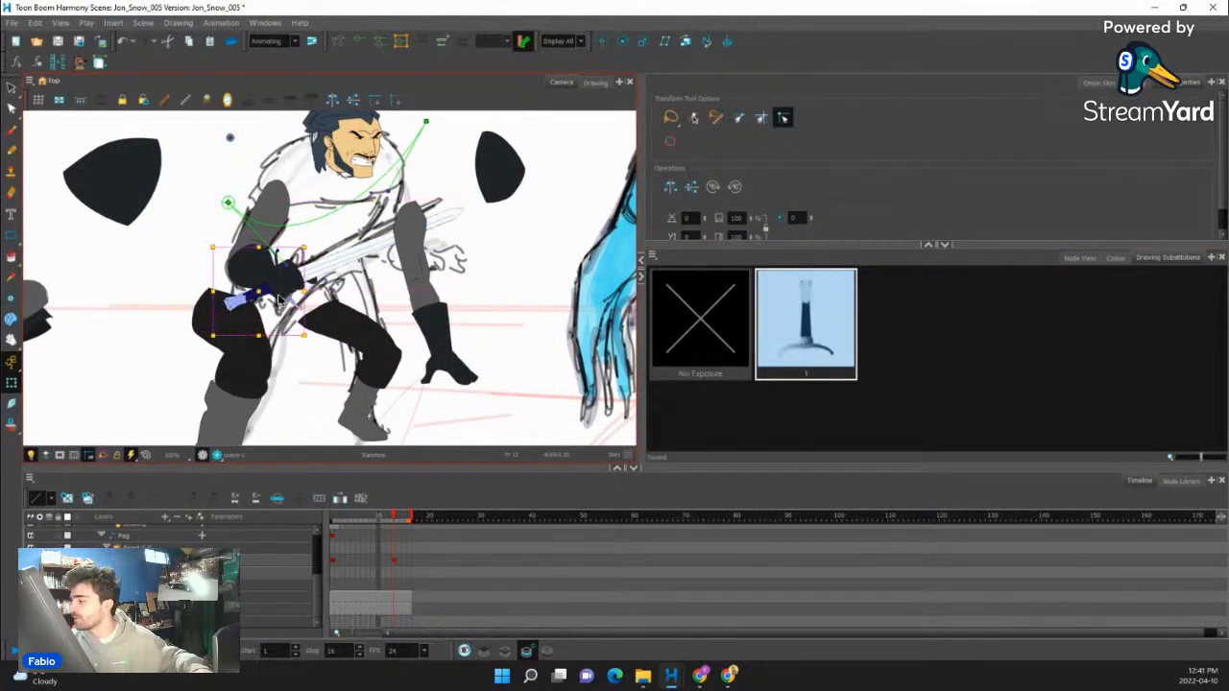
scroll(307, 283, "up", 1)
scroll(336, 279, "down", 2)
scroll(372, 276, "up", 1)
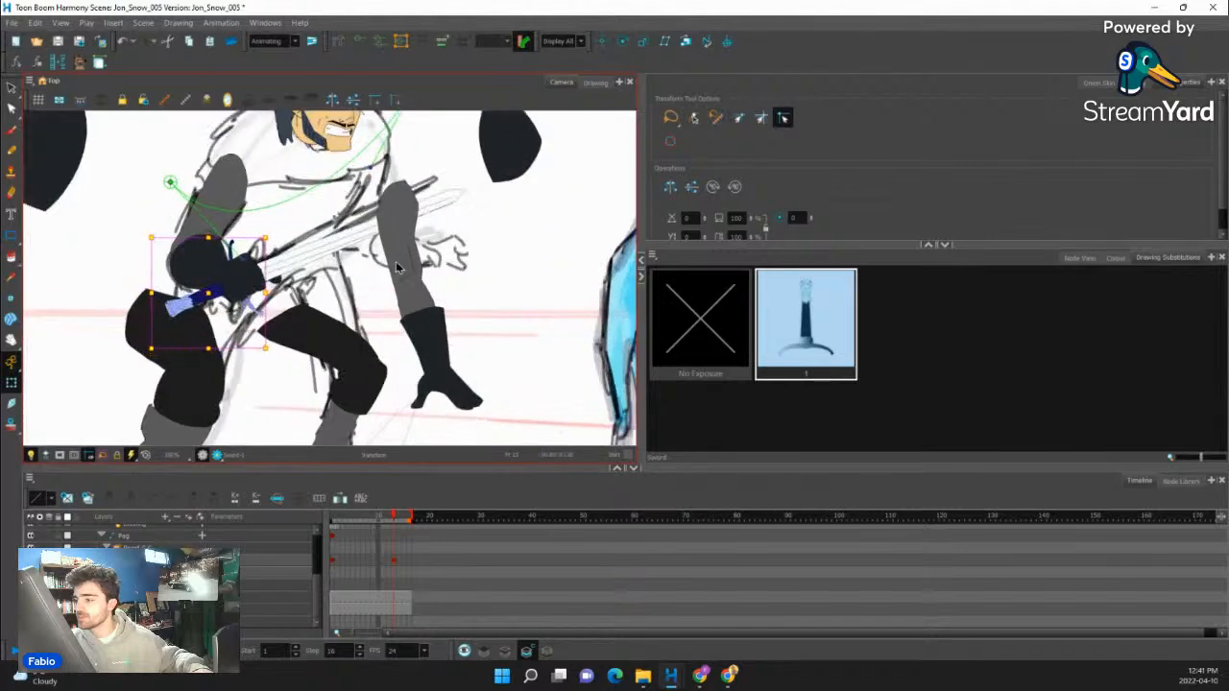
- Move the free arm up to the sketched shoulder and create an empty drawing for its arm layer
left_click(410, 304)
left_click_drag(425, 297, 408, 259)
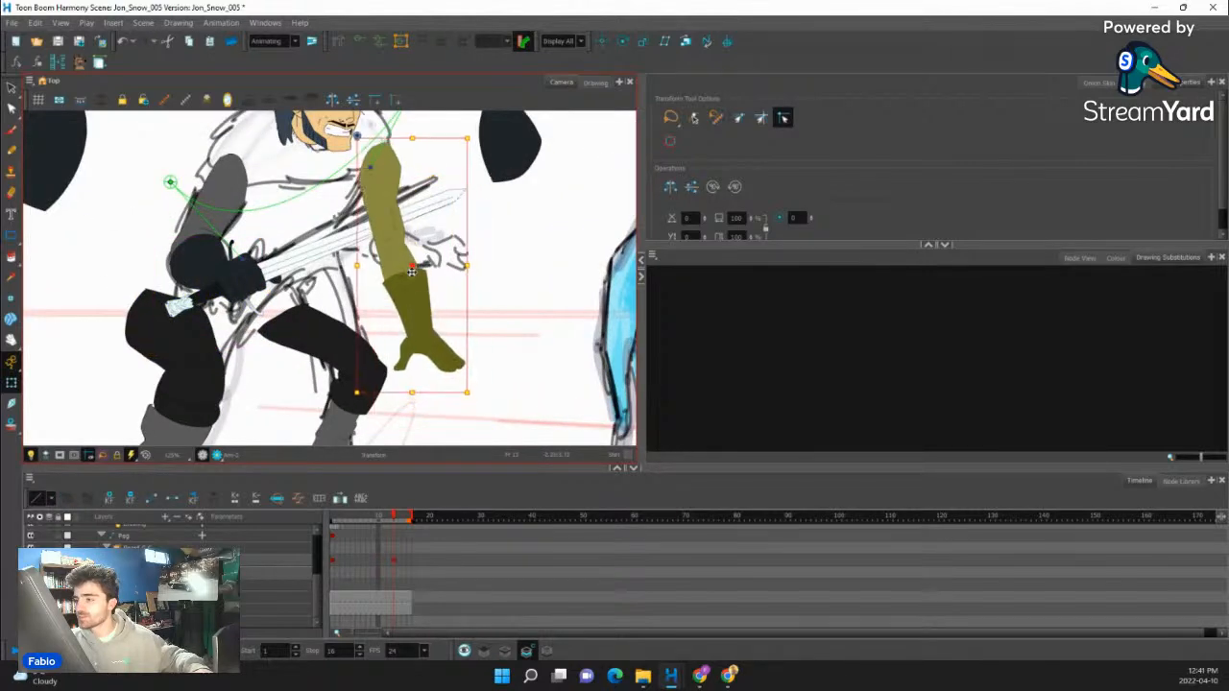
left_click(403, 256)
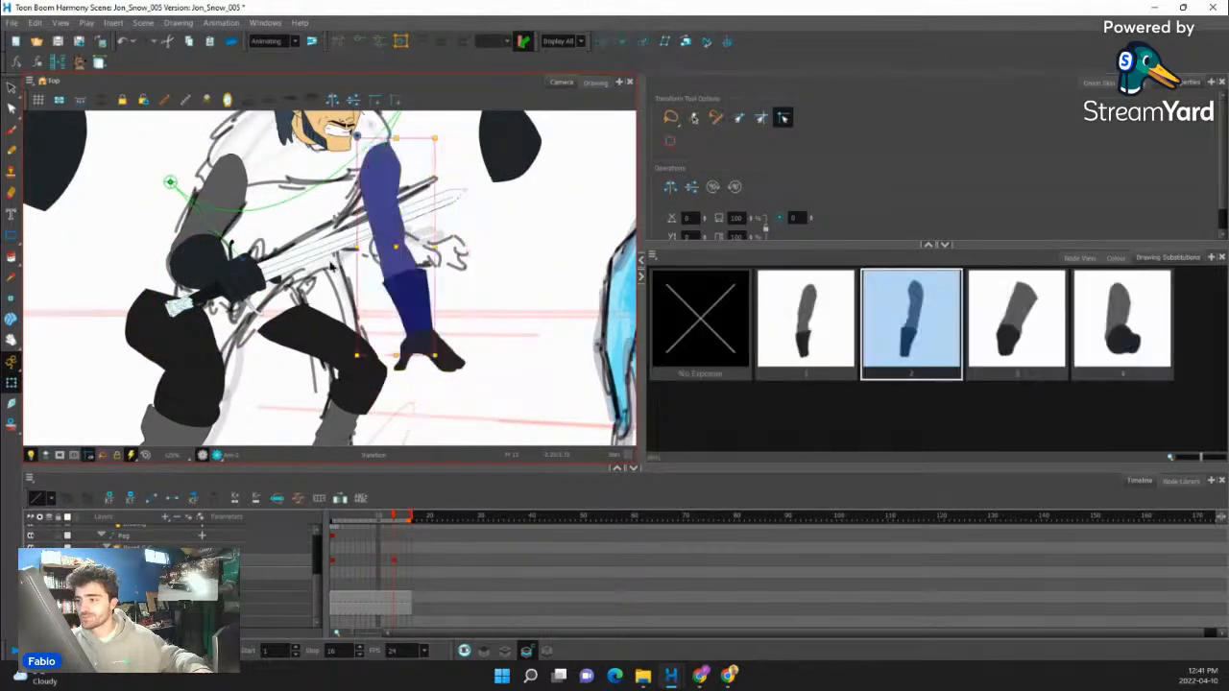
left_click(12, 151)
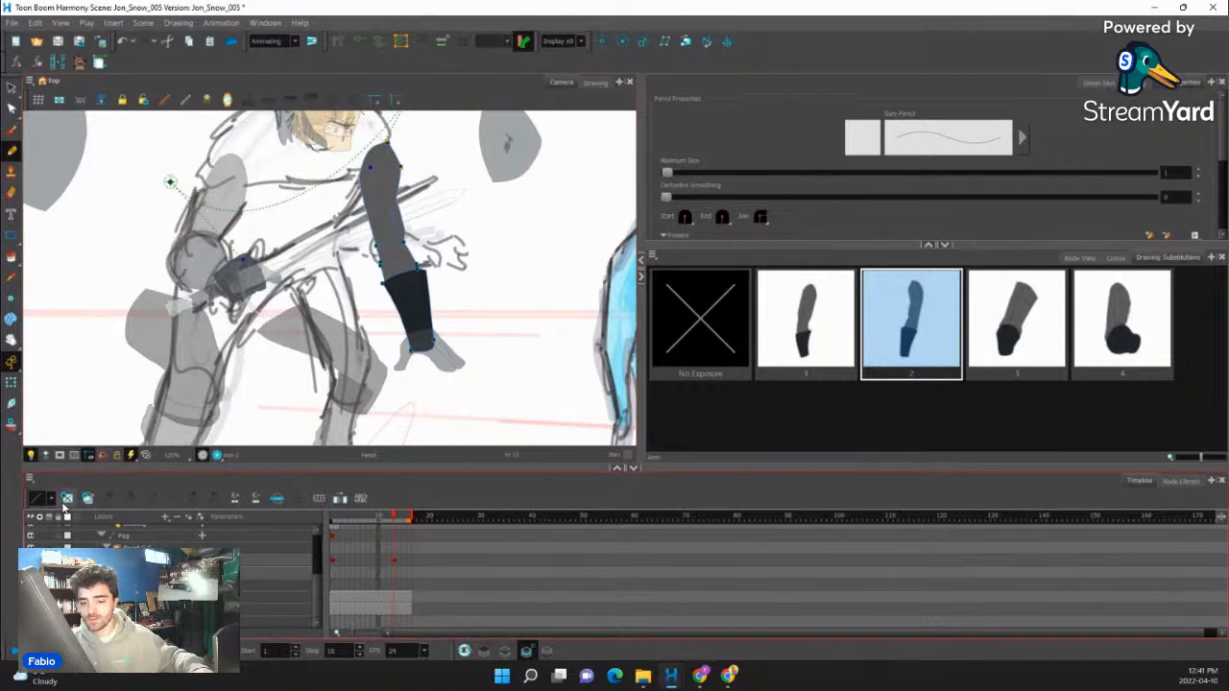
key("alt+shift+r")
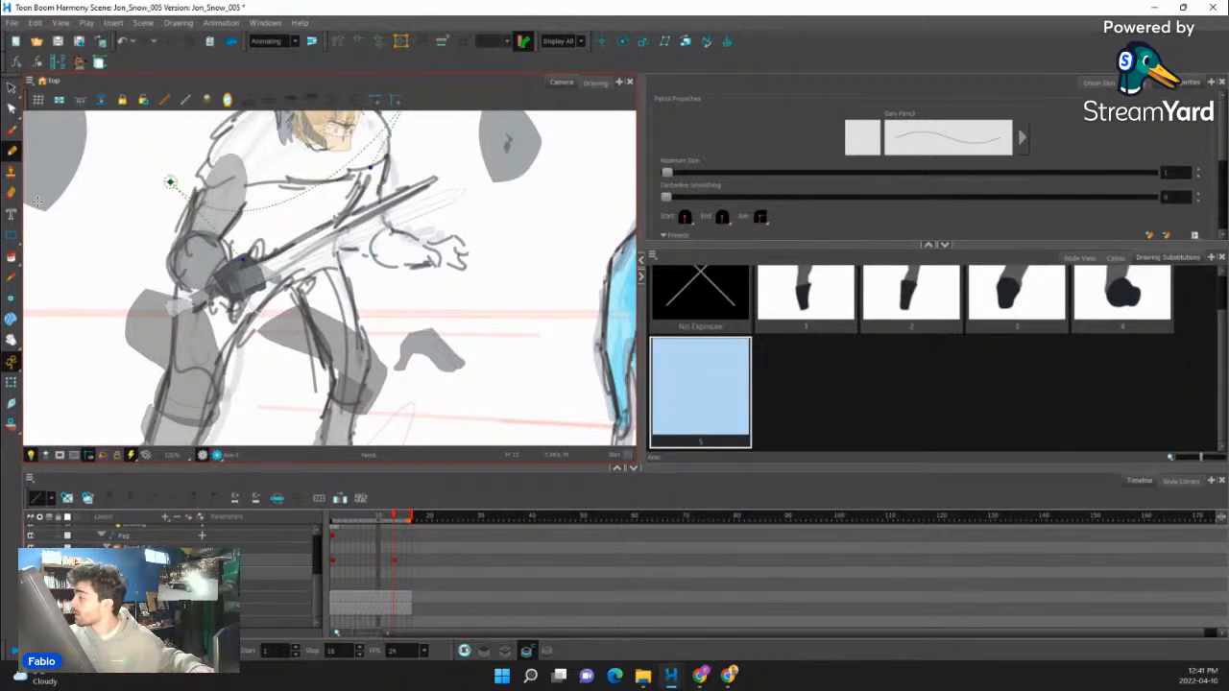
left_click(1116, 258)
- Outline the free upper arm in the Line colour with the Pencil, following the sketch from the shoulder down around the elbow
left_click_drag(444, 121, 448, 201)
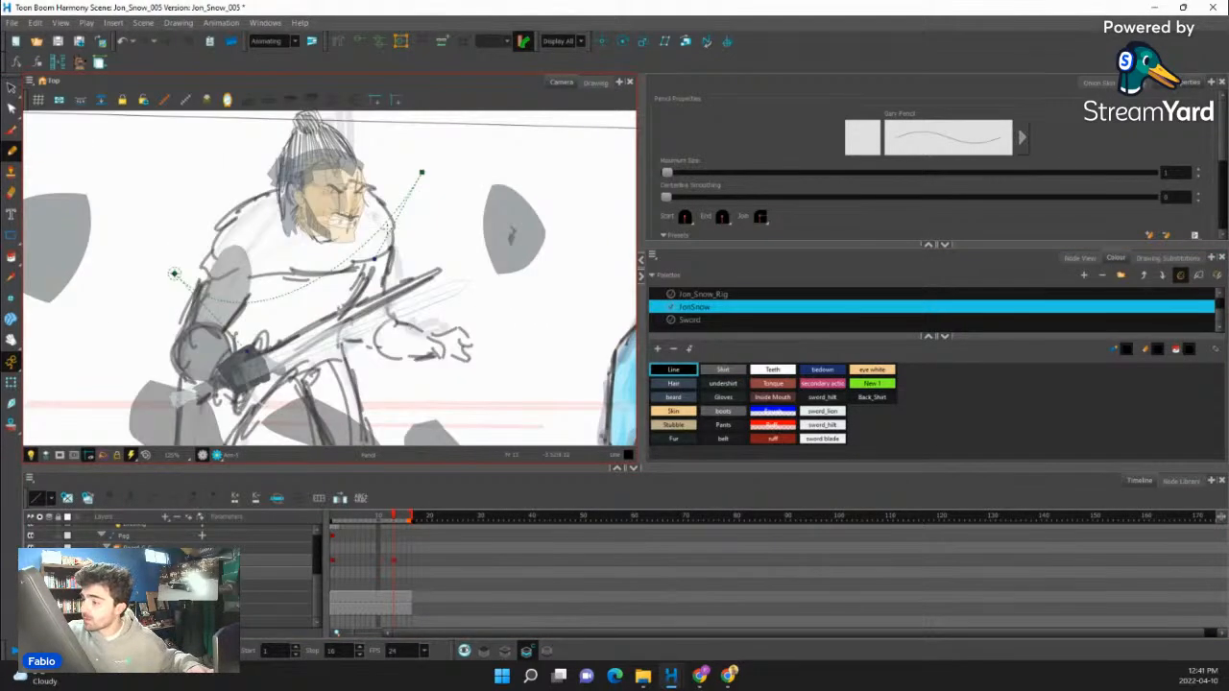
left_click_drag(380, 298, 389, 228)
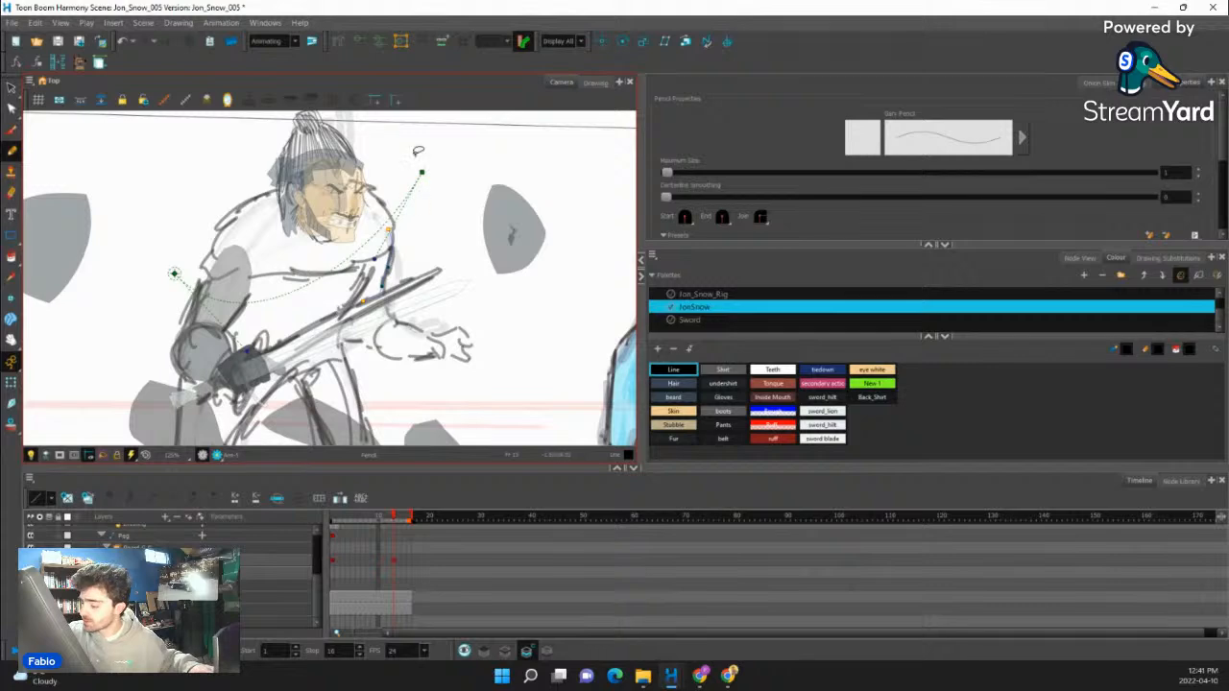
left_click(506, 651)
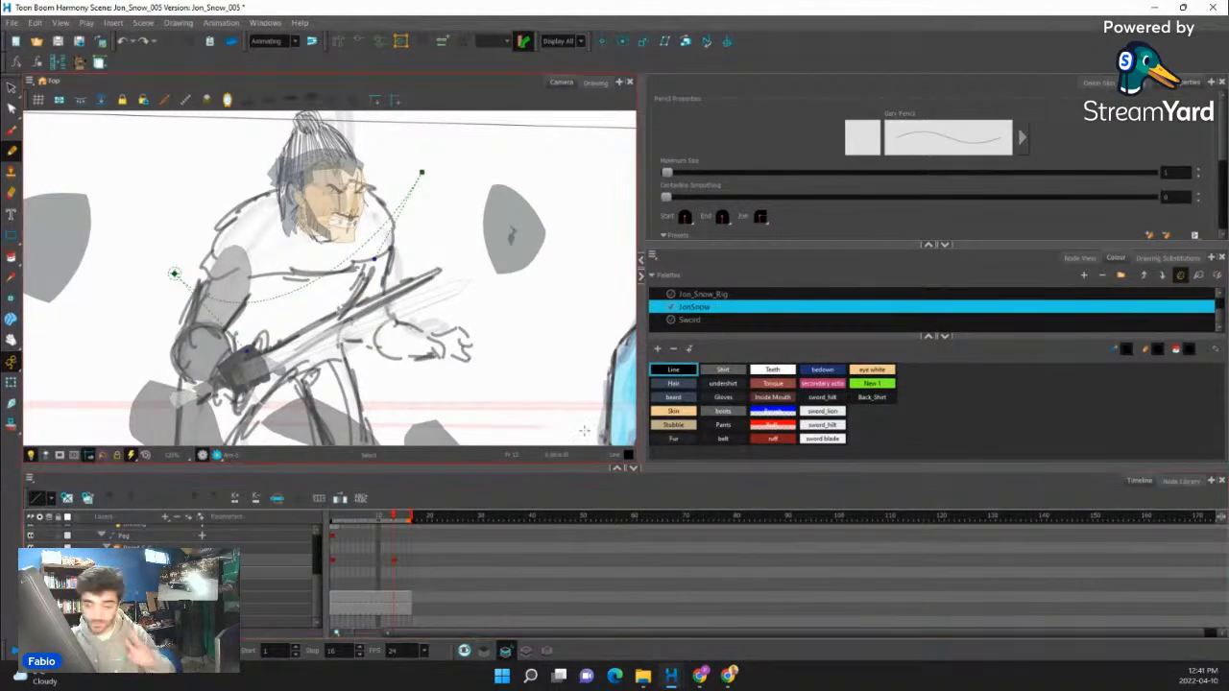
scroll(375, 259, "up", 3)
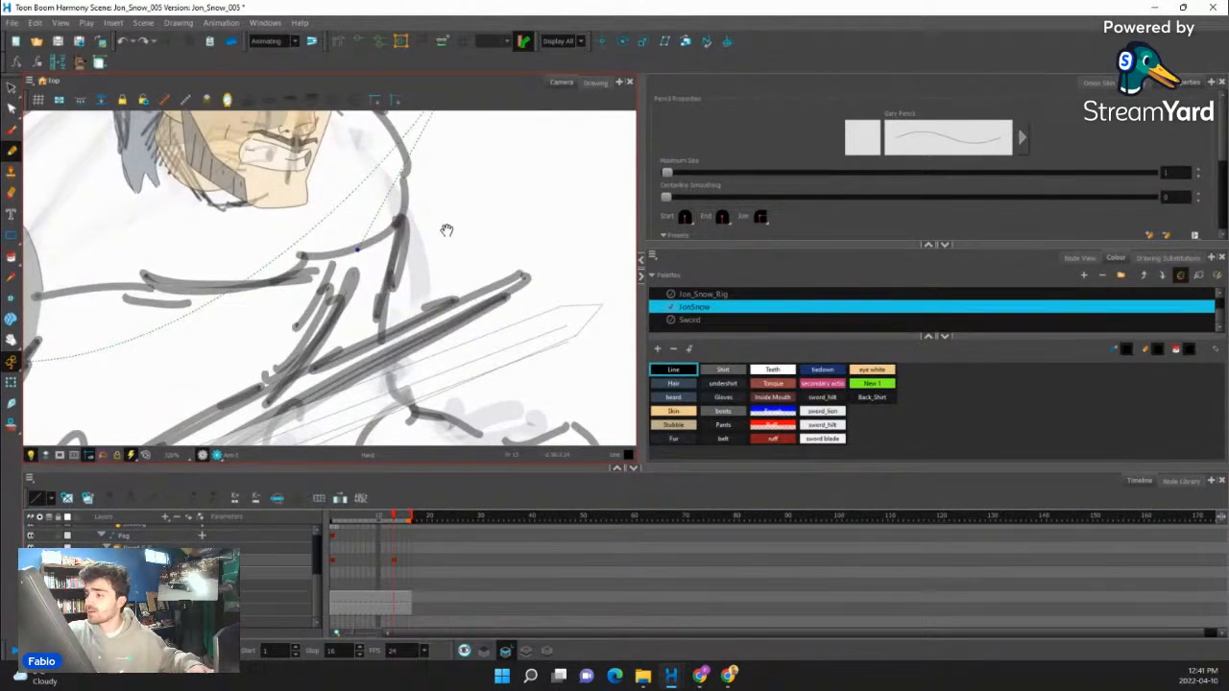
mouse_move(447, 230)
left_mouse_down()
mouse_move(458, 189)
mouse_move(388, 324)
mouse_move(415, 307)
mouse_move(327, 332)
left_mouse_up()
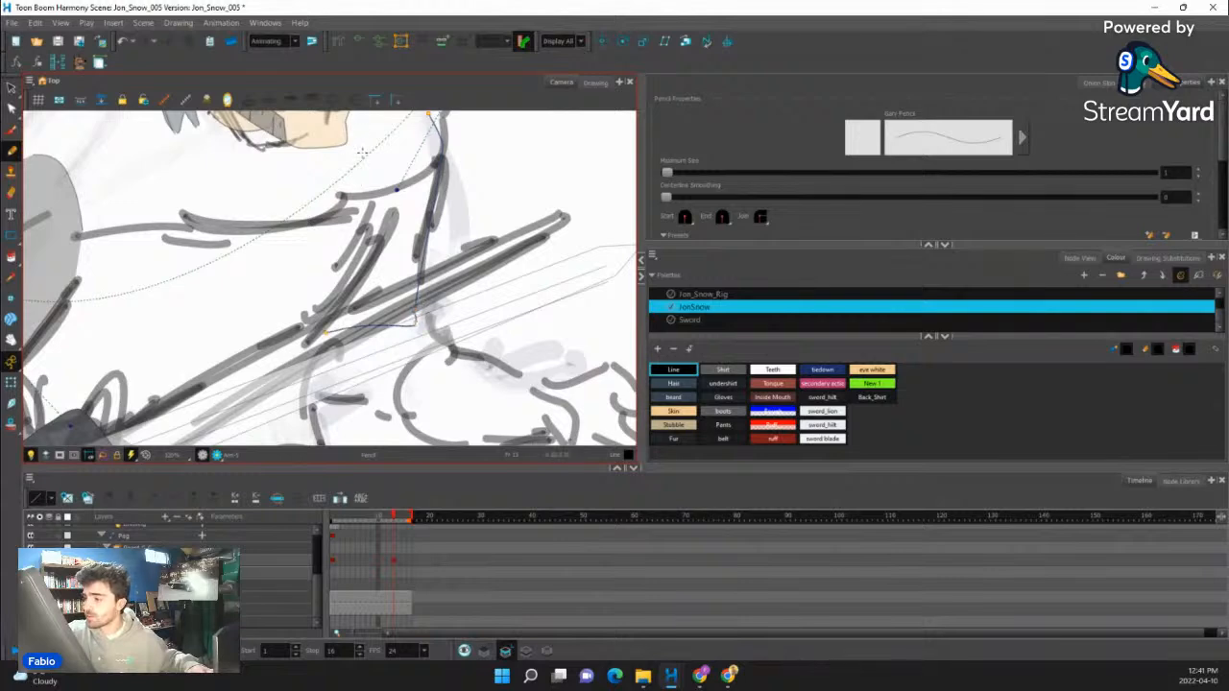
mouse_move(363, 132)
left_mouse_down()
mouse_move(305, 350)
mouse_move(328, 257)
mouse_move(329, 296)
mouse_move(355, 333)
mouse_move(427, 336)
left_mouse_up()
mouse_move(434, 232)
left_mouse_down()
mouse_move(478, 259)
mouse_move(425, 333)
left_mouse_up()
left_click_drag(450, 329, 419, 414)
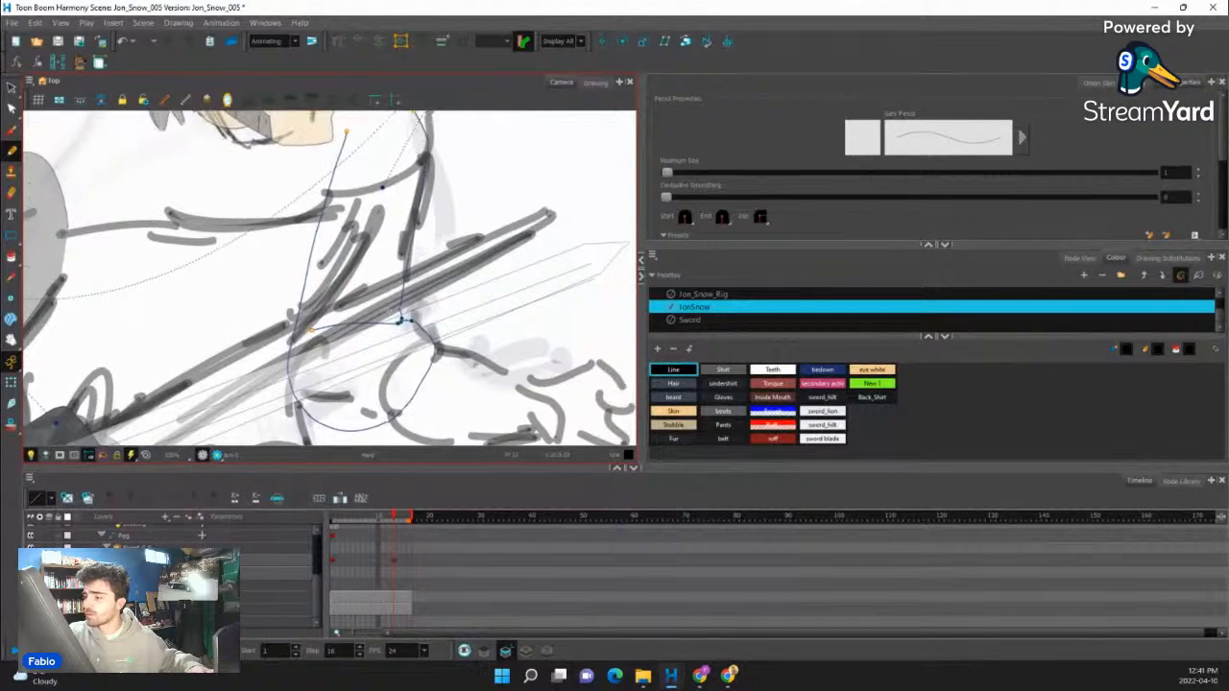
left_click_drag(401, 316, 333, 302)
left_click_drag(437, 234, 432, 307)
- Close the open shoulder end of the arm outline and fill the arm with the Shirt colour
key("alt+c")
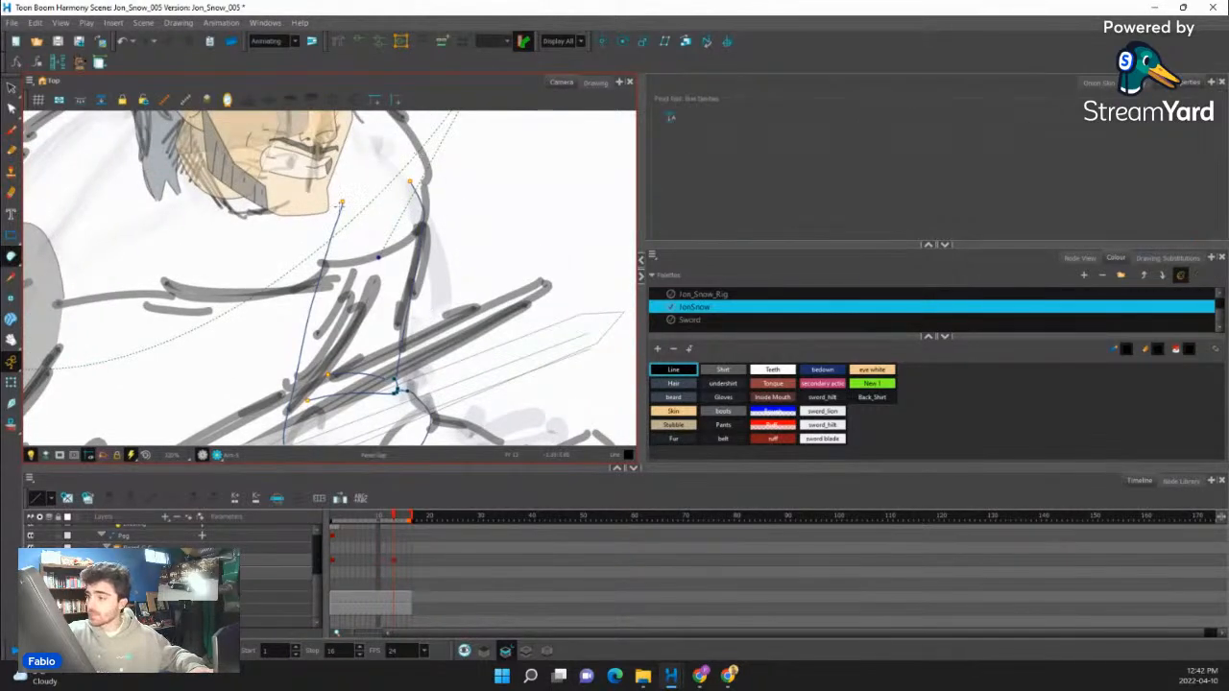
left_click_drag(343, 187, 418, 169)
left_click_drag(493, 177, 520, 117)
left_click(12, 257)
left_click(40, 254)
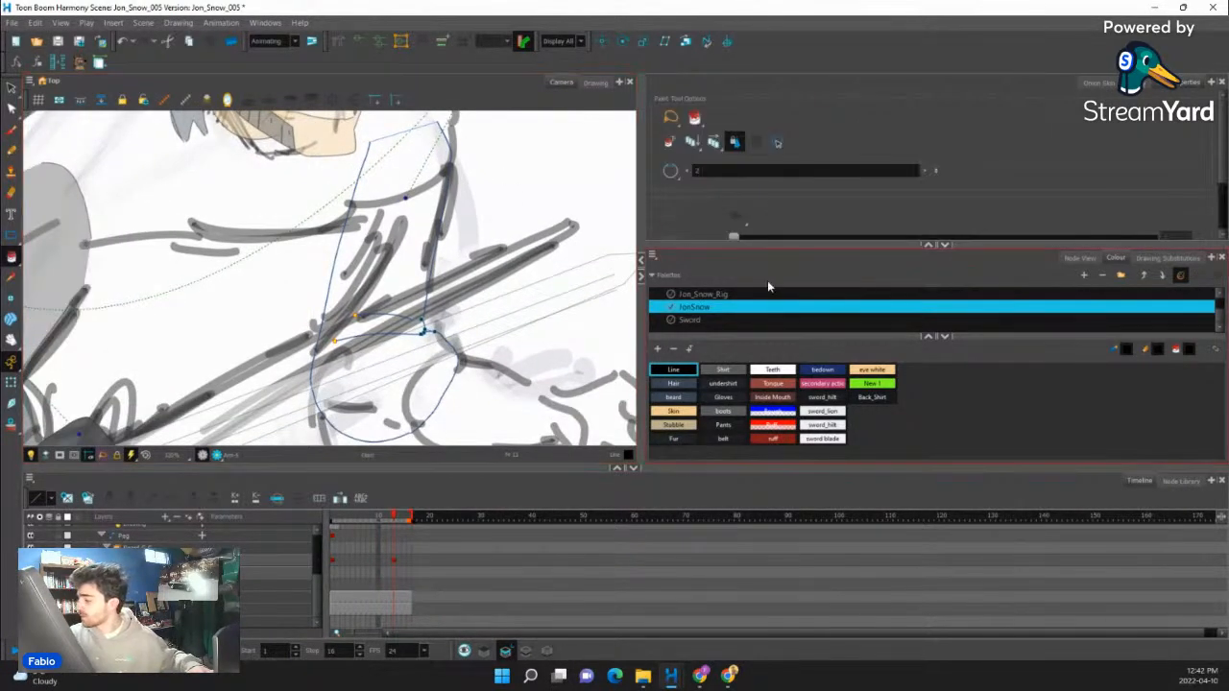
left_click(722, 370)
left_click(406, 375)
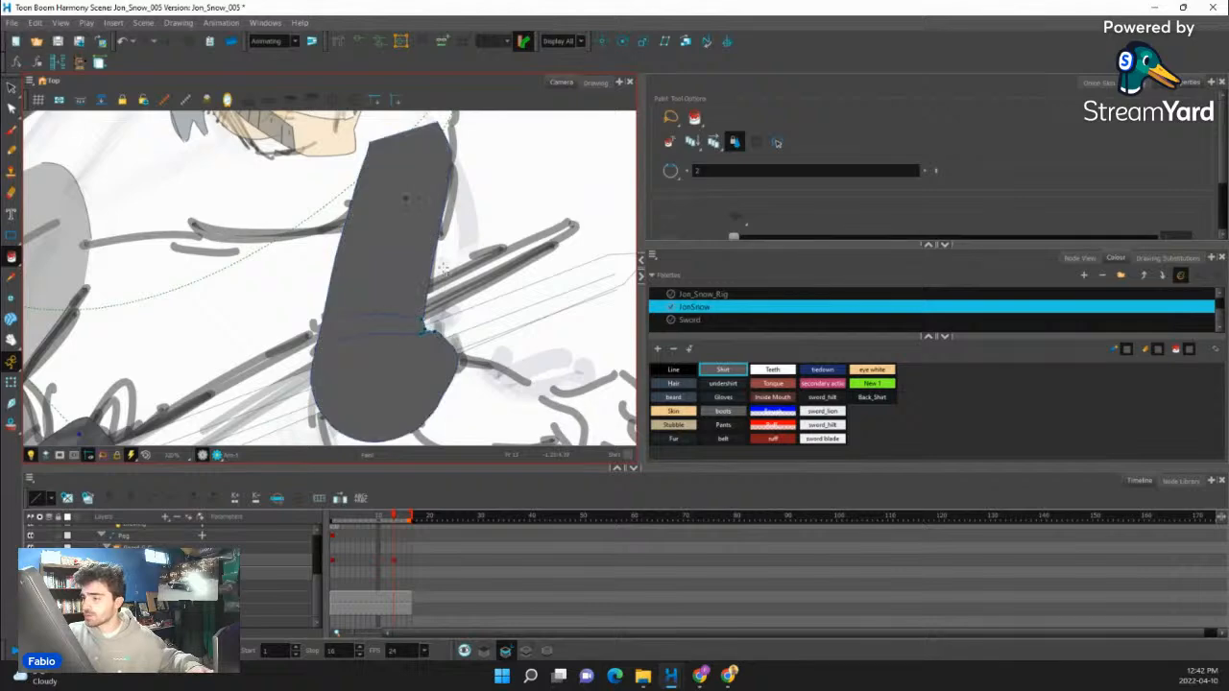
- Check the filled arm against the pose, and undo the Shirt fill and the closed shoulder end
left_click_drag(423, 327, 428, 180)
left_click(11, 383)
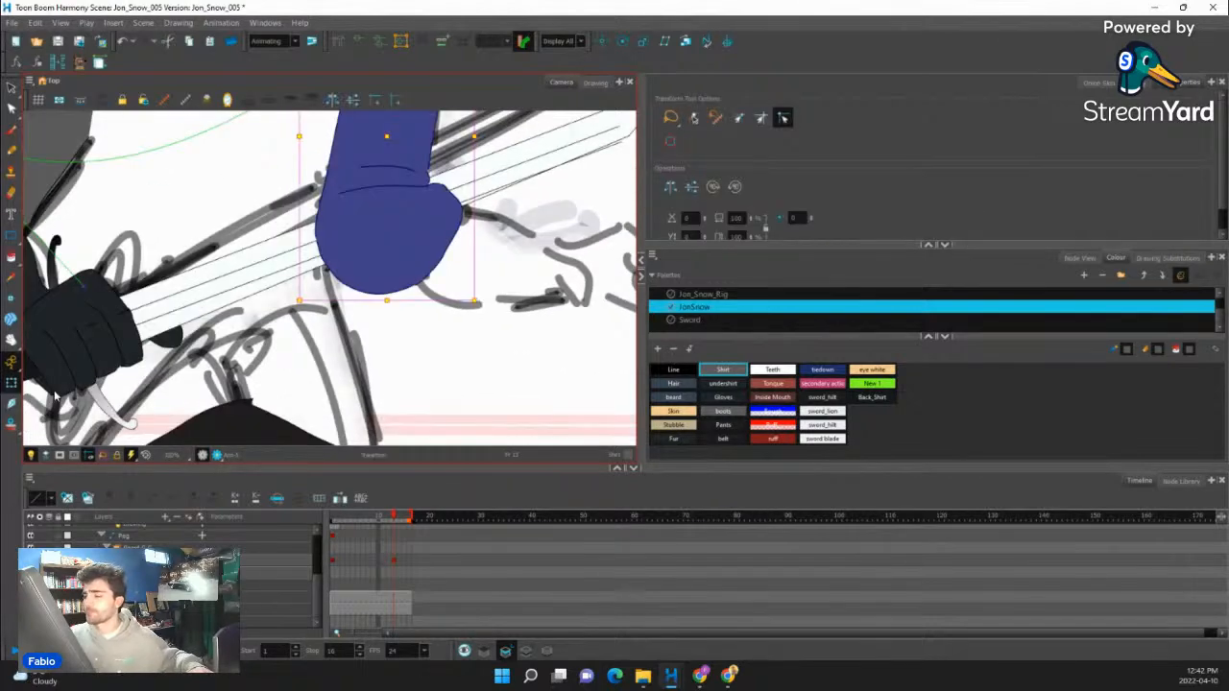
scroll(307, 300, "down", 5)
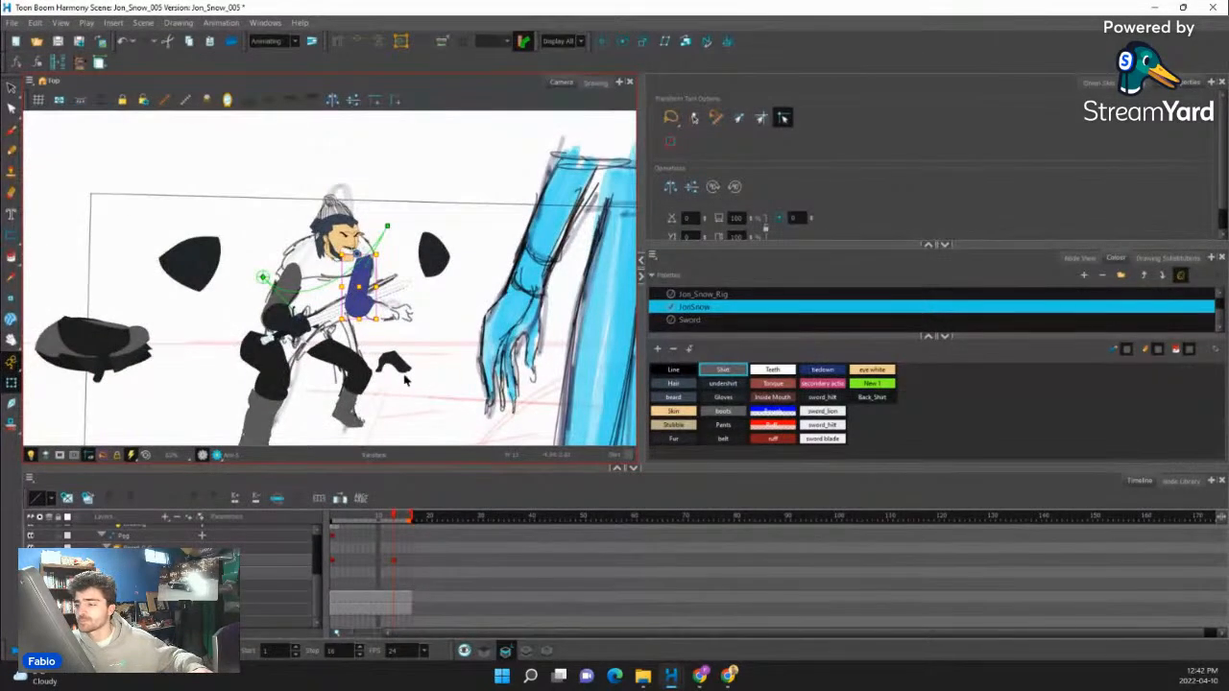
scroll(404, 381, "up", 4)
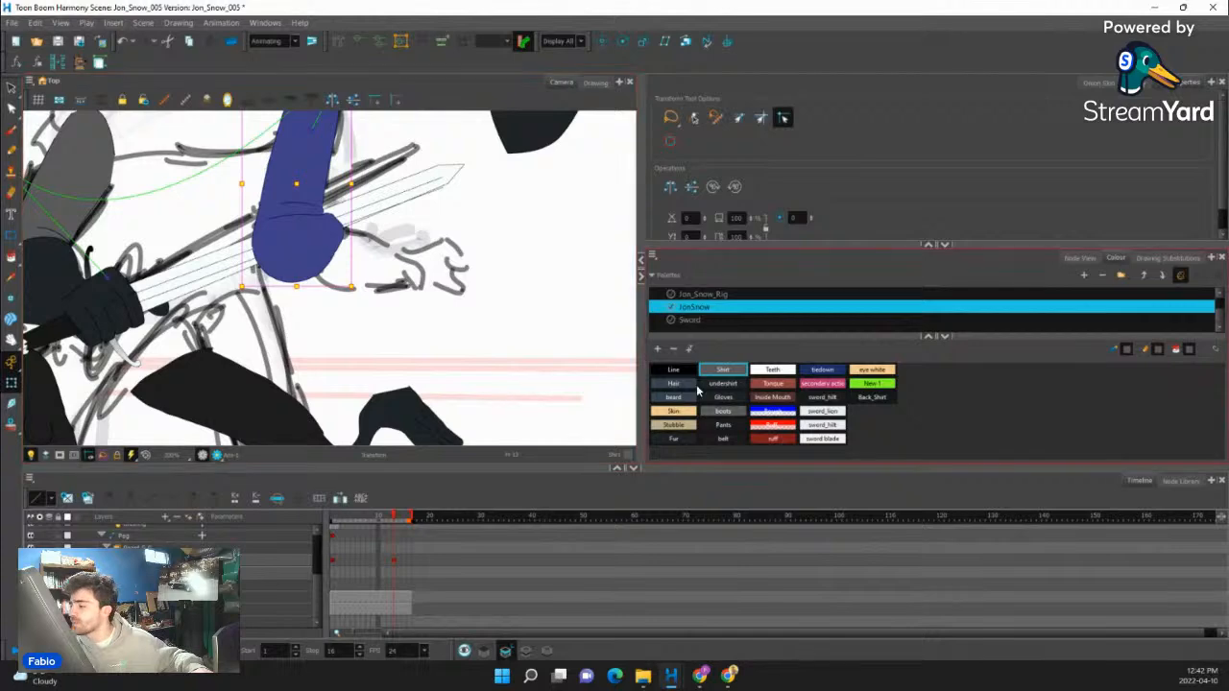
left_click(673, 369)
left_click(10, 151)
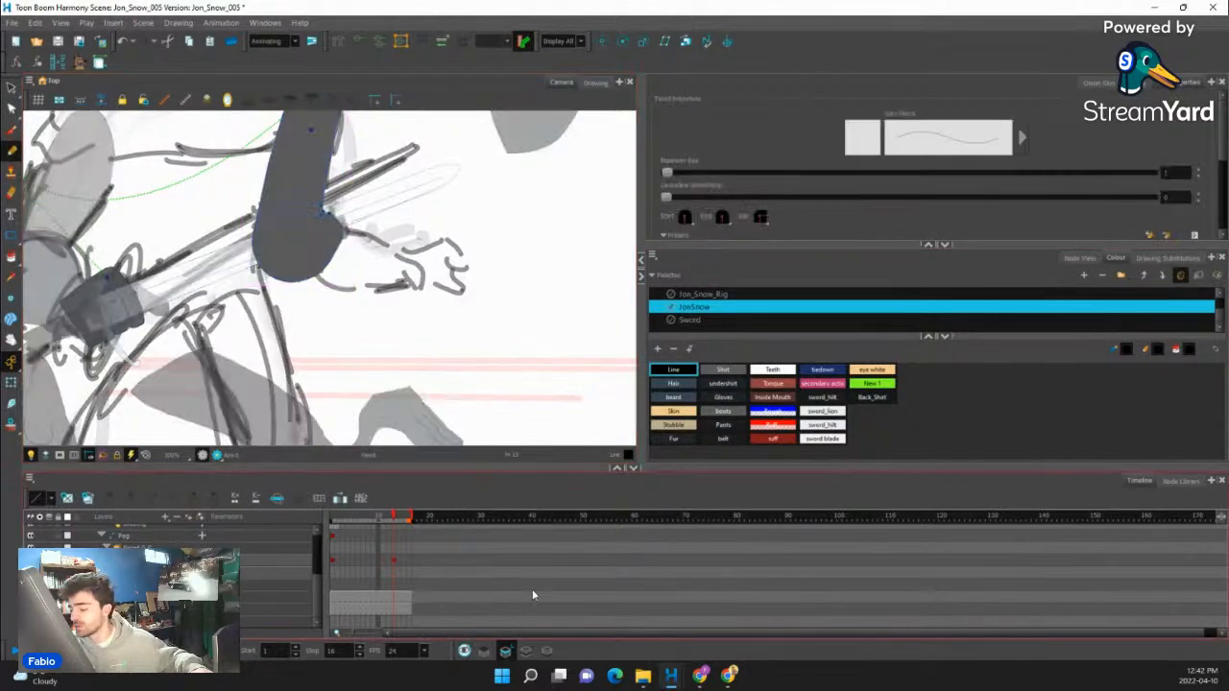
scroll(346, 320, "up", 2)
key("ctrl+z")
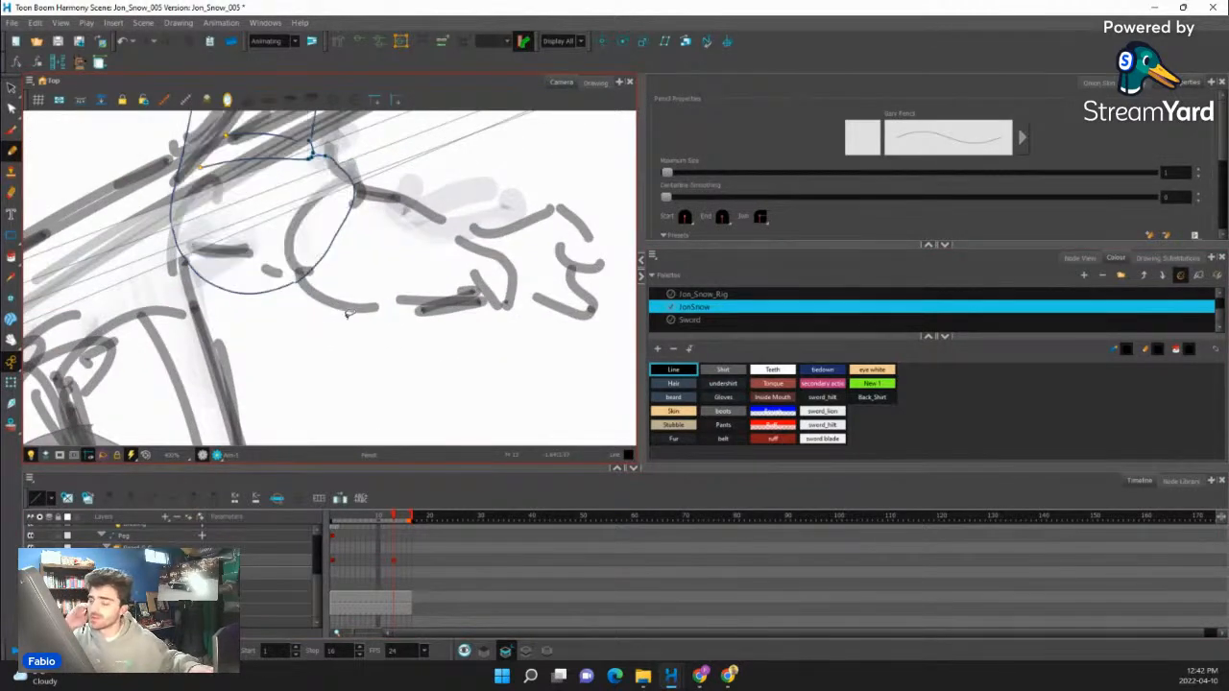
- Remove the crease lines at the elbow and outline the gloved forearm with the Pencil from the elbow to the sketched wrist
mouse_move(318, 159)
left_mouse_down()
mouse_move(346, 234)
mouse_move(305, 293)
mouse_move(318, 382)
left_mouse_up()
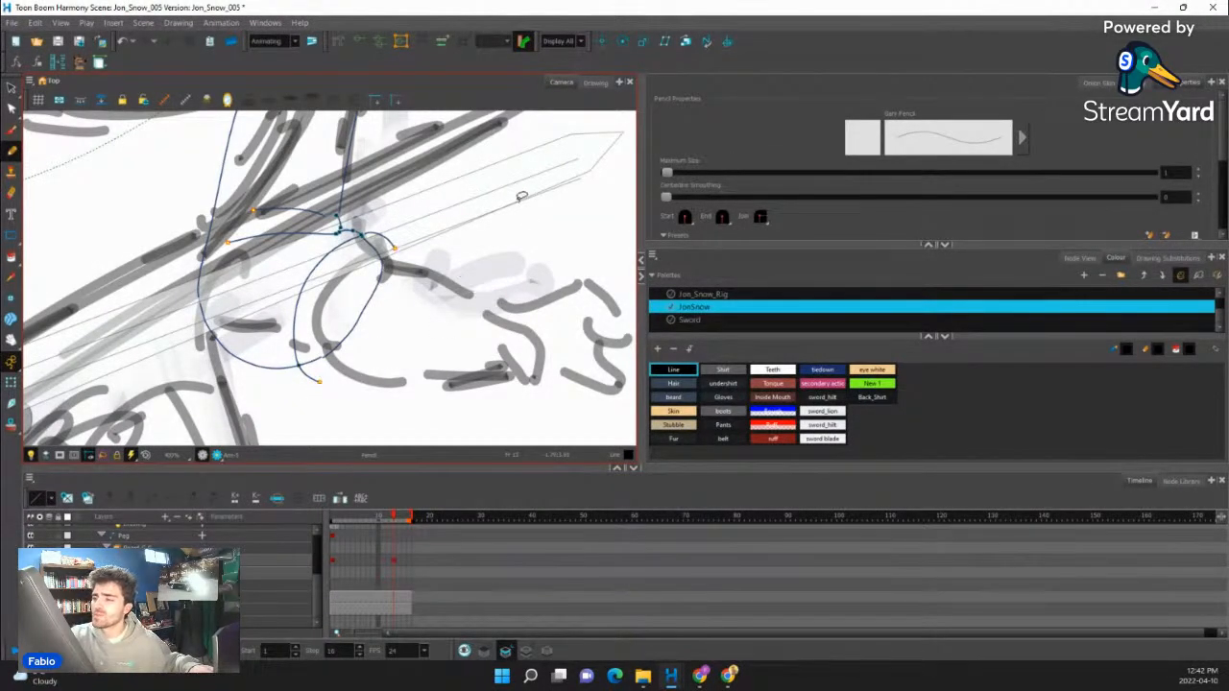
key("ctrl+z")
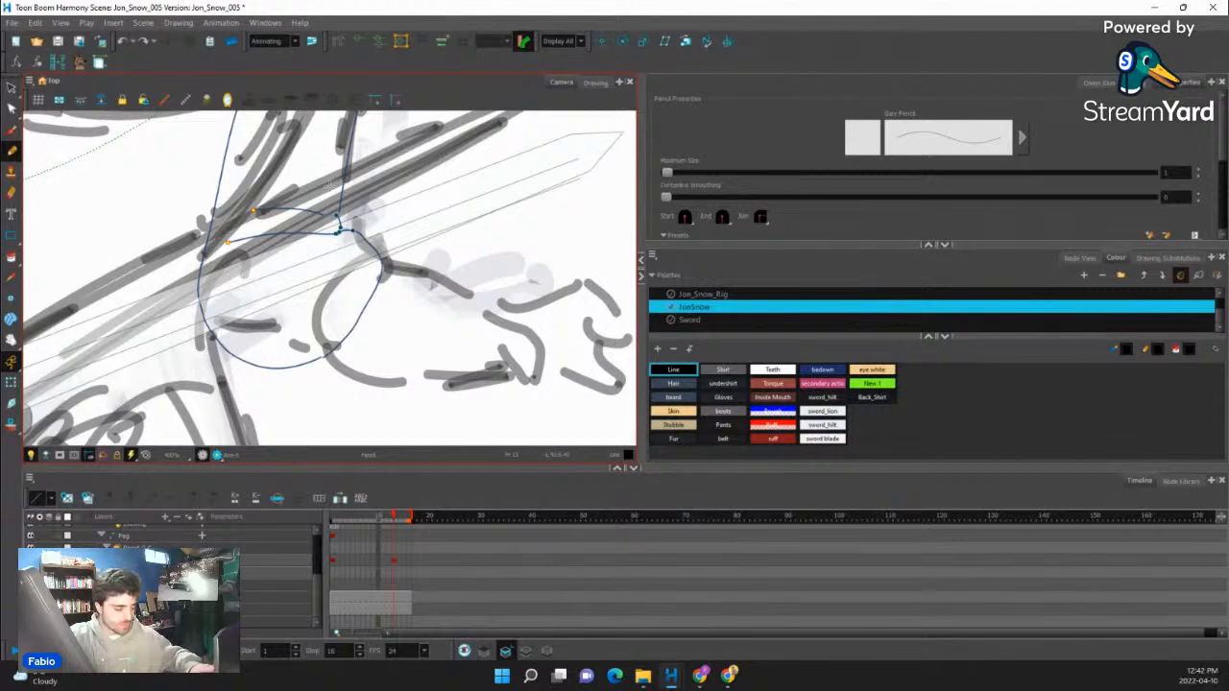
key("ctrl+z")
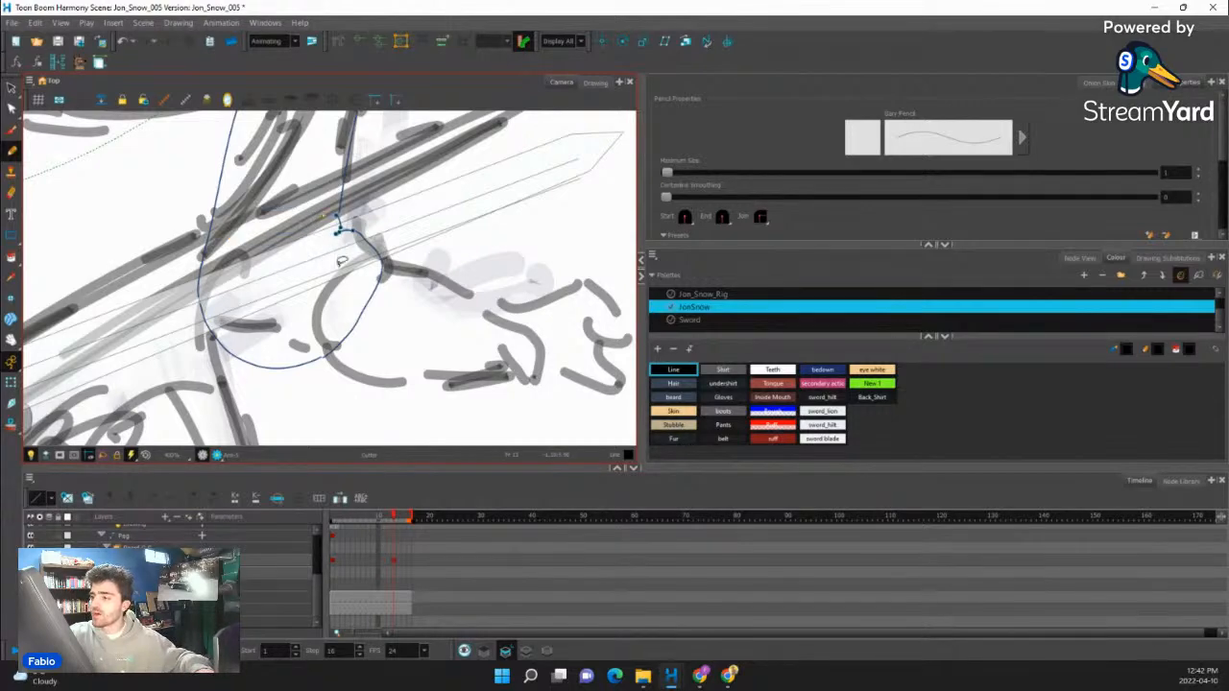
mouse_move(331, 247)
left_mouse_down()
mouse_move(282, 378)
mouse_move(266, 361)
mouse_move(285, 287)
mouse_move(355, 235)
mouse_move(506, 286)
left_mouse_up()
key("ctrl+z")
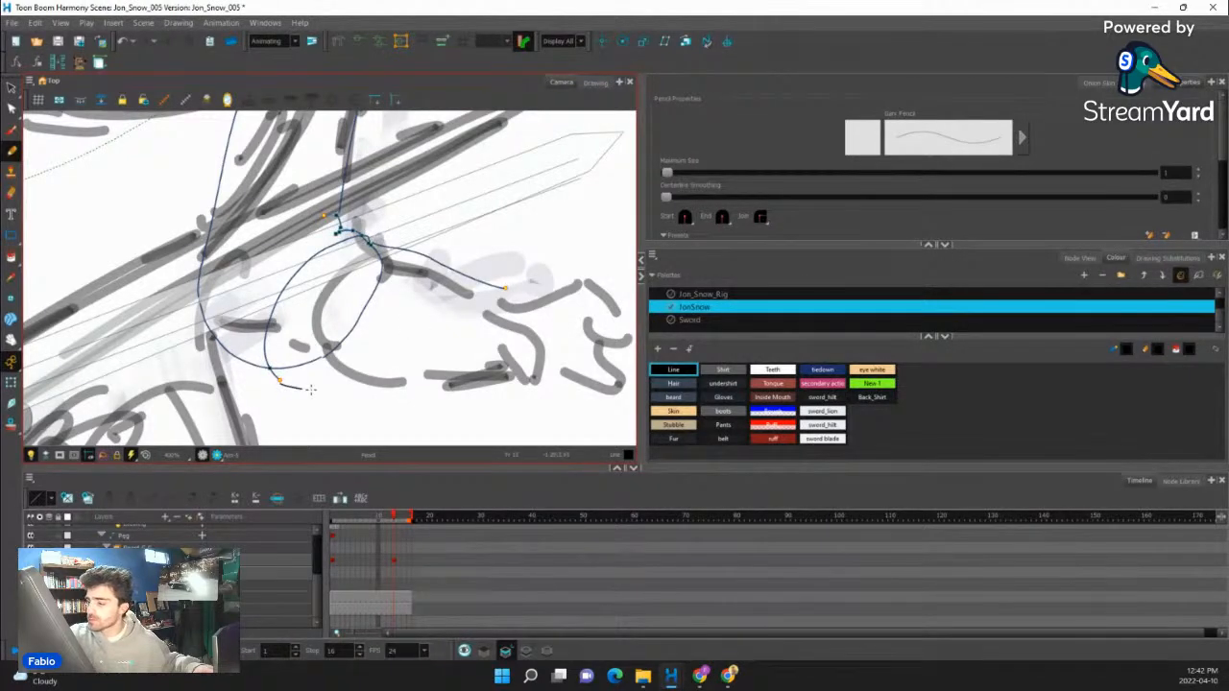
mouse_move(310, 388)
left_mouse_down()
mouse_move(462, 402)
mouse_move(511, 312)
mouse_move(510, 368)
mouse_move(470, 402)
left_mouse_up()
- Trim the overlapping outline pieces where the upper arm meets the forearm with the Cutter
left_click_drag(429, 310, 426, 343)
key("alt+t")
left_click_drag(352, 346, 394, 366)
mouse_move(312, 369)
left_mouse_down()
mouse_move(308, 410)
mouse_move(340, 358)
mouse_move(306, 395)
left_mouse_up()
key("alt+i")
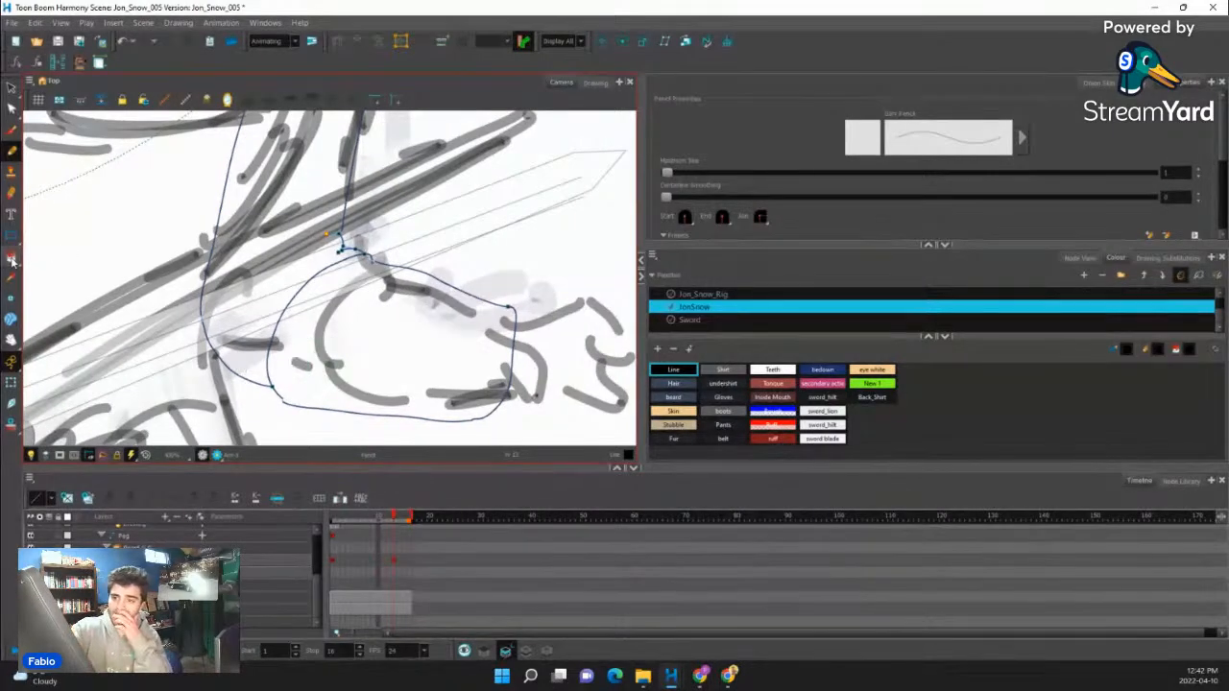
- Close the gap at the shoulder end of the redrawn arm and fill the upper arm with the Shirt colour
scroll(344, 315, "down", 5)
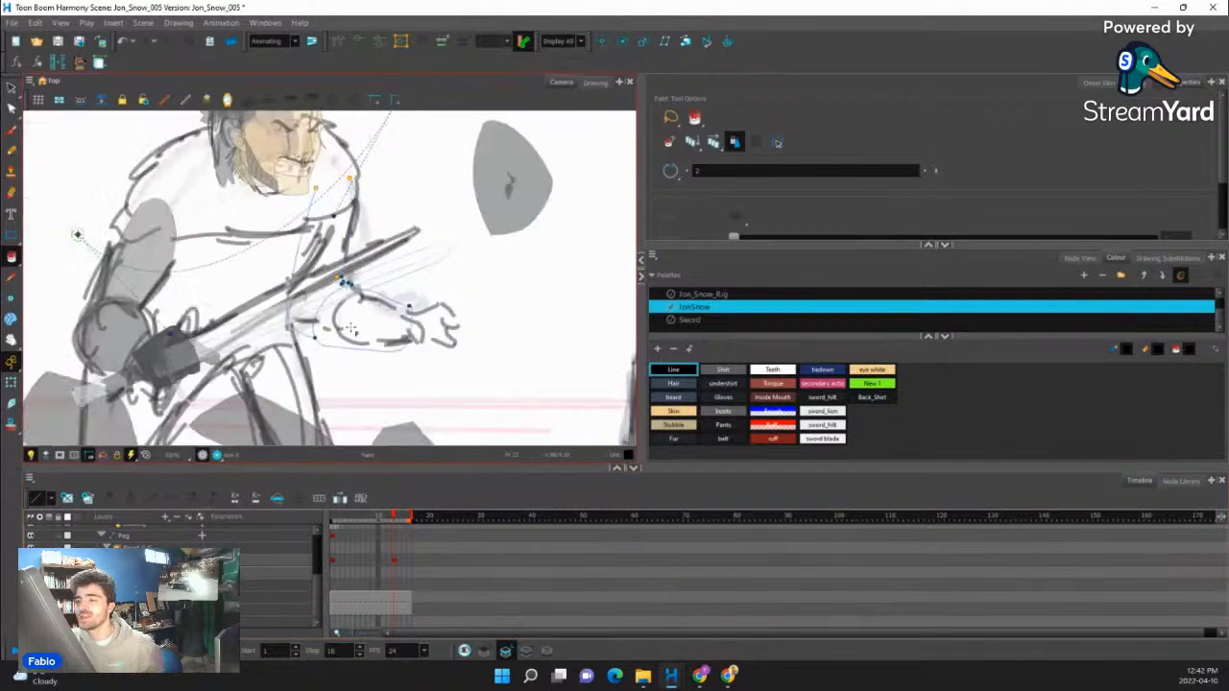
scroll(345, 311, "up", 4)
scroll(346, 312, "up", 2)
key("alt+c")
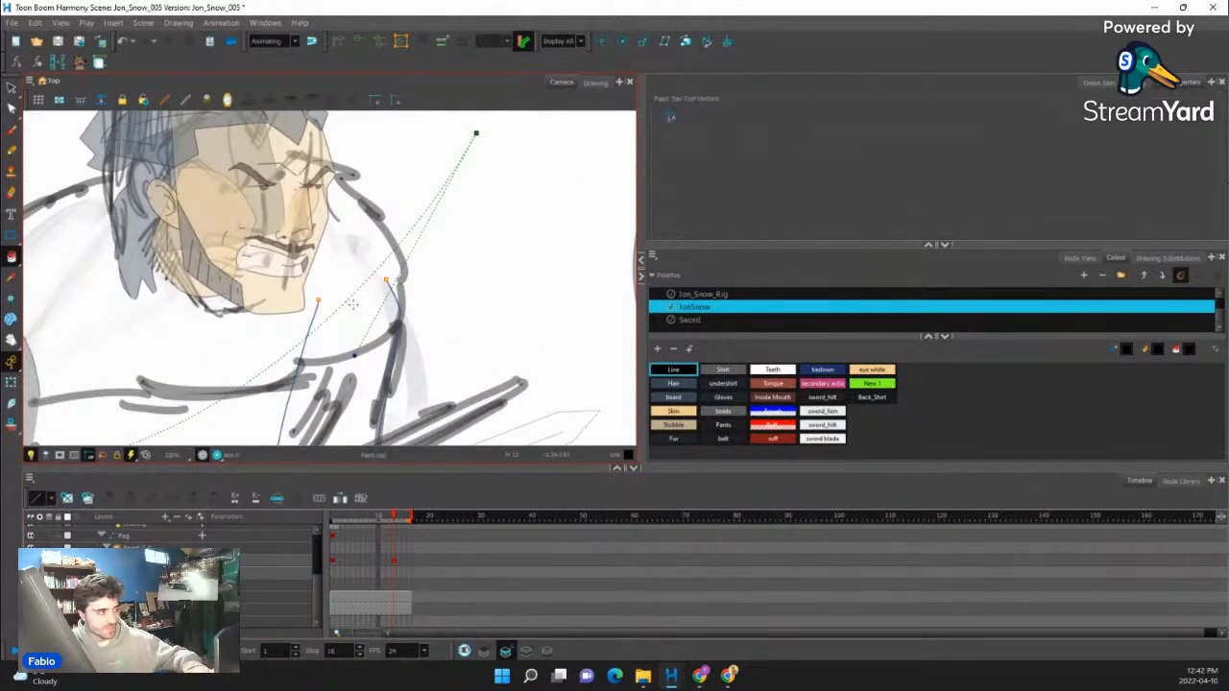
scroll(386, 279, "down", 2)
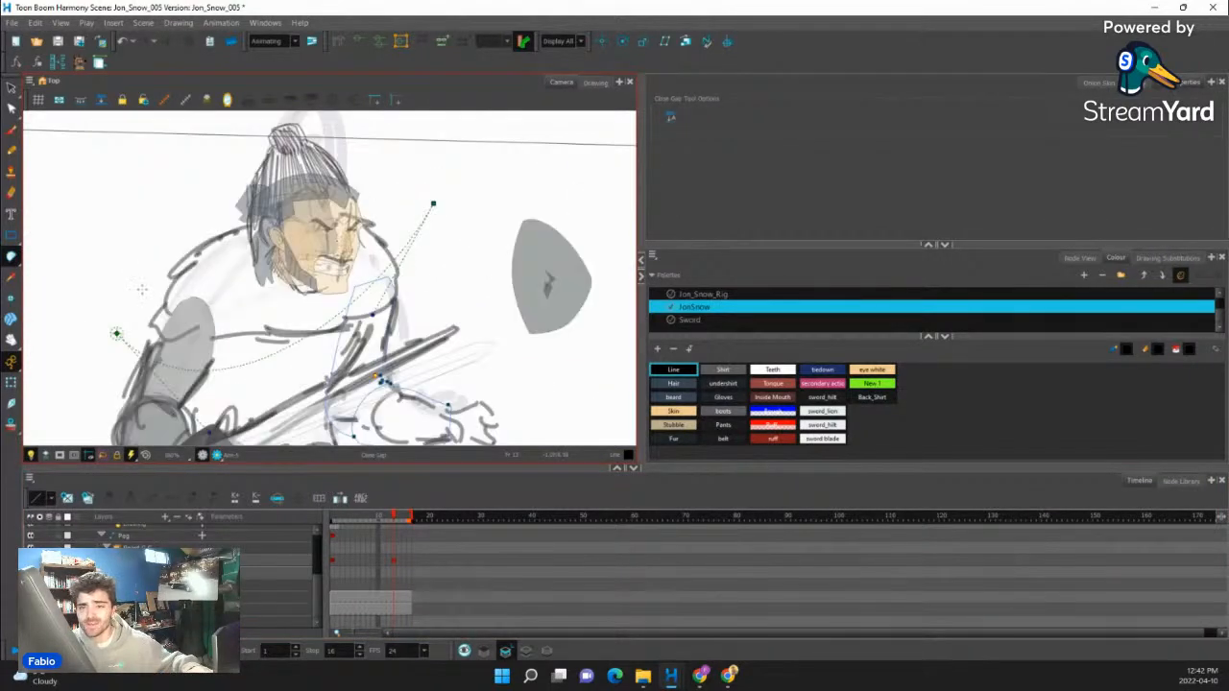
left_click(11, 256)
left_click(44, 254)
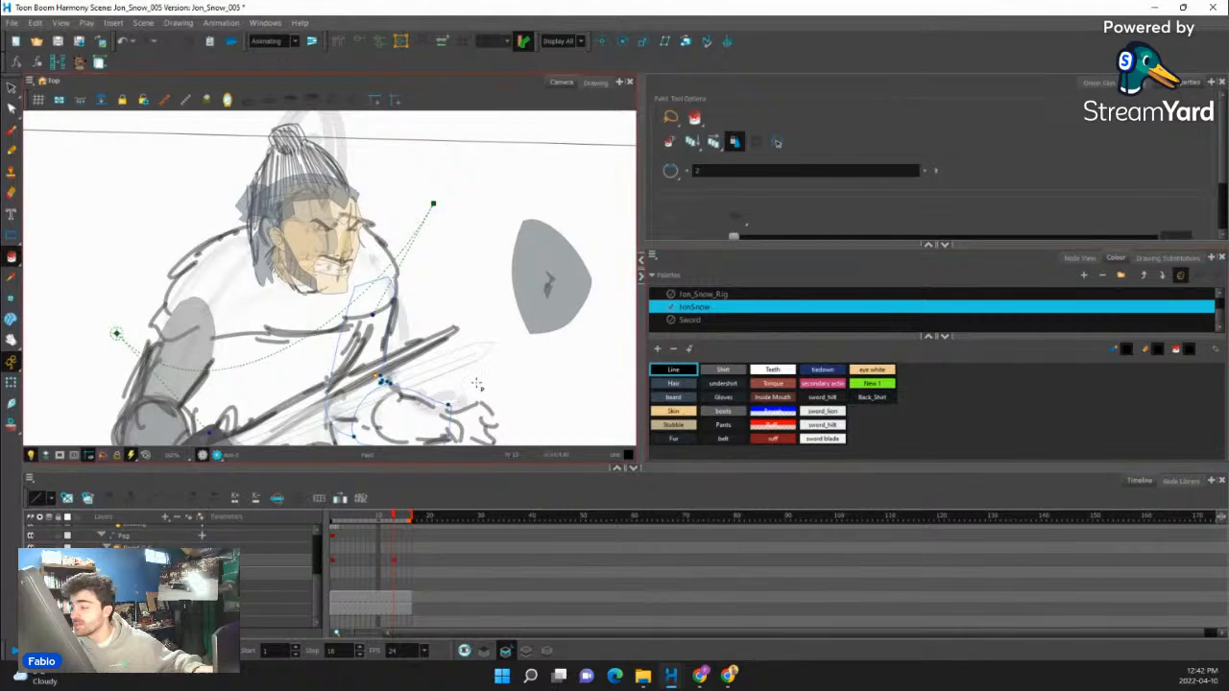
left_click(724, 370)
left_click(369, 380)
- Fill the redrawn forearm with the Gloves colour
scroll(371, 381, "up", 3)
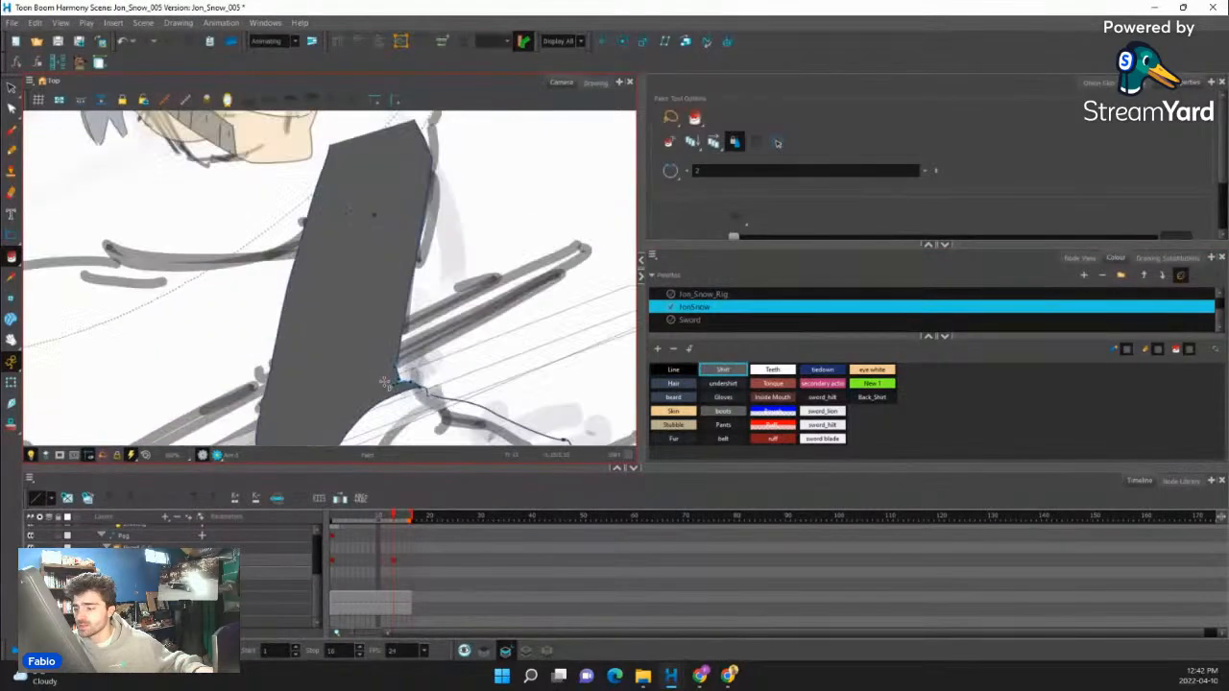
scroll(385, 382, "up", 3)
scroll(266, 333, "down", 4)
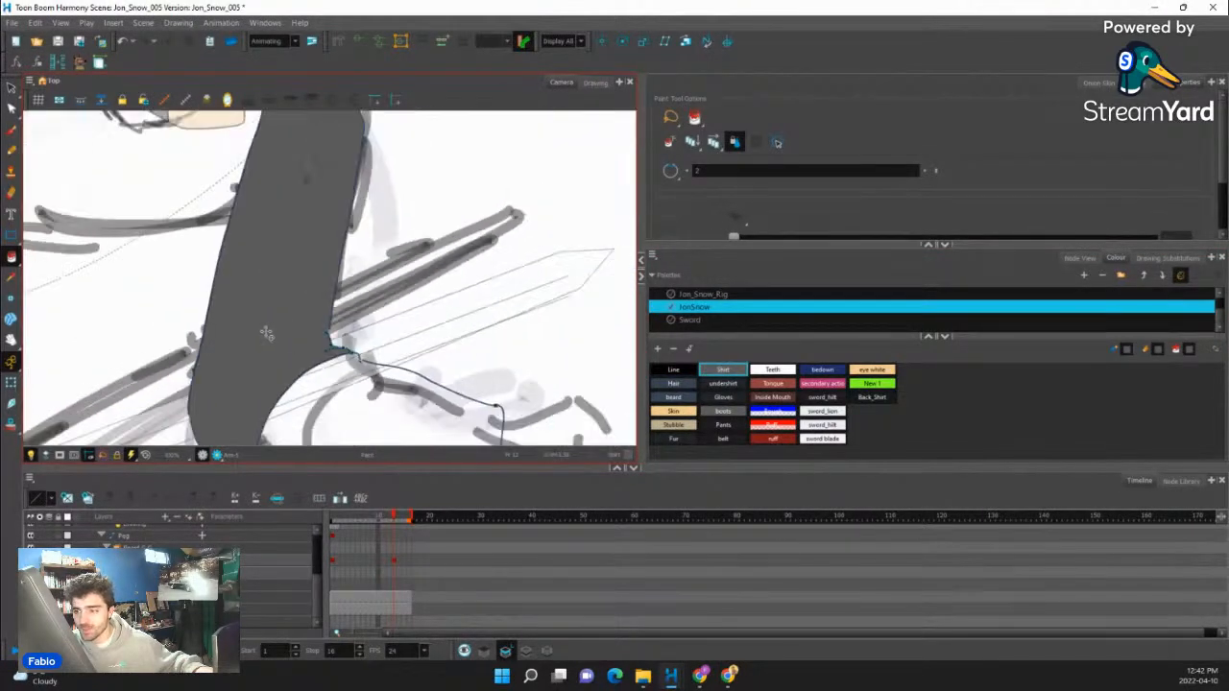
scroll(266, 333, "down", 5)
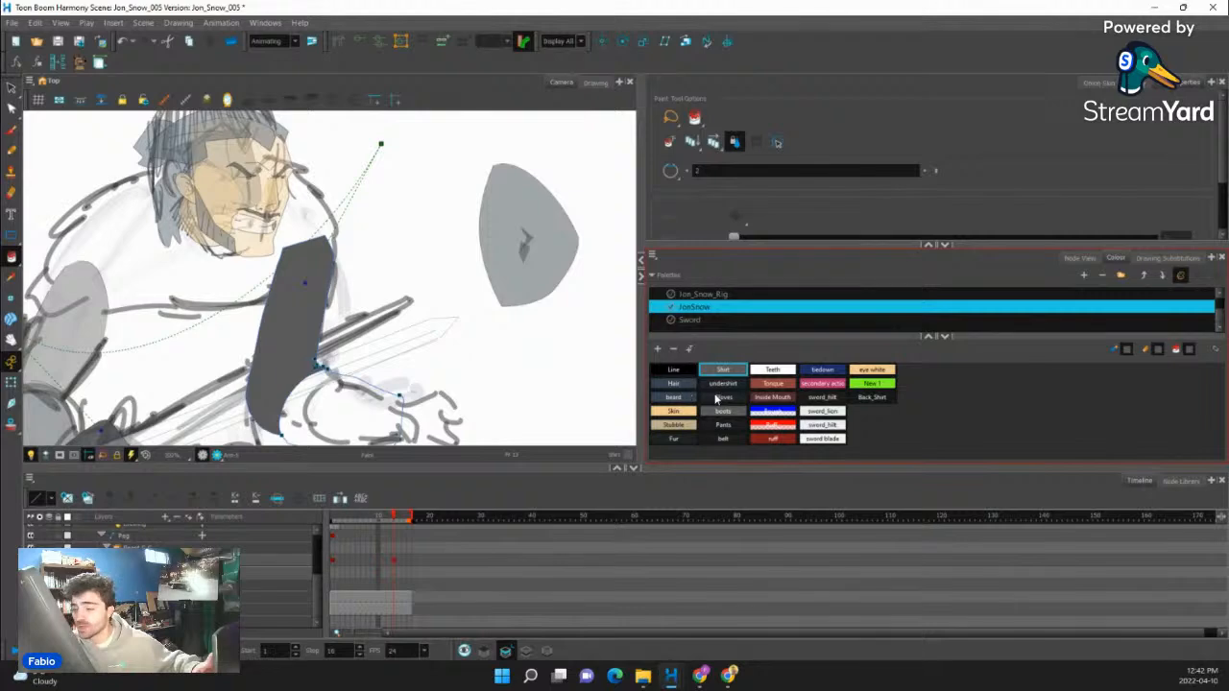
left_click(738, 399)
scroll(399, 327, "down", 3)
scroll(404, 319, "up", 3)
left_click(403, 316)
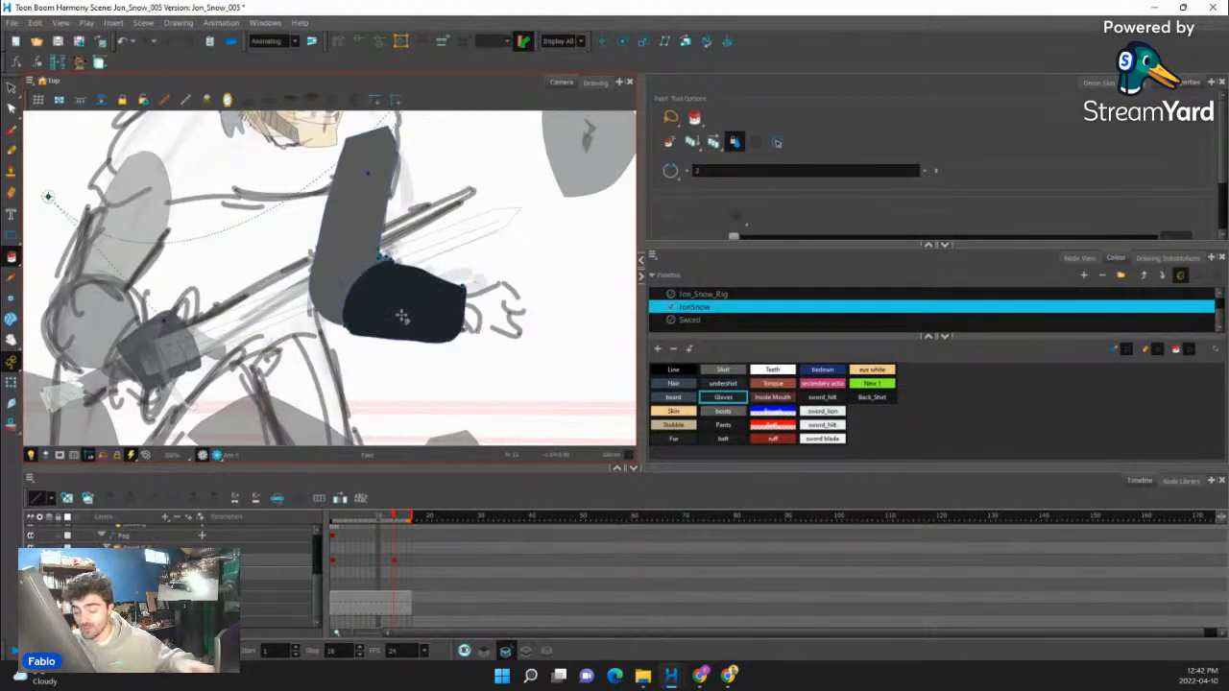
scroll(430, 366, "down", 3)
scroll(431, 368, "down", 2)
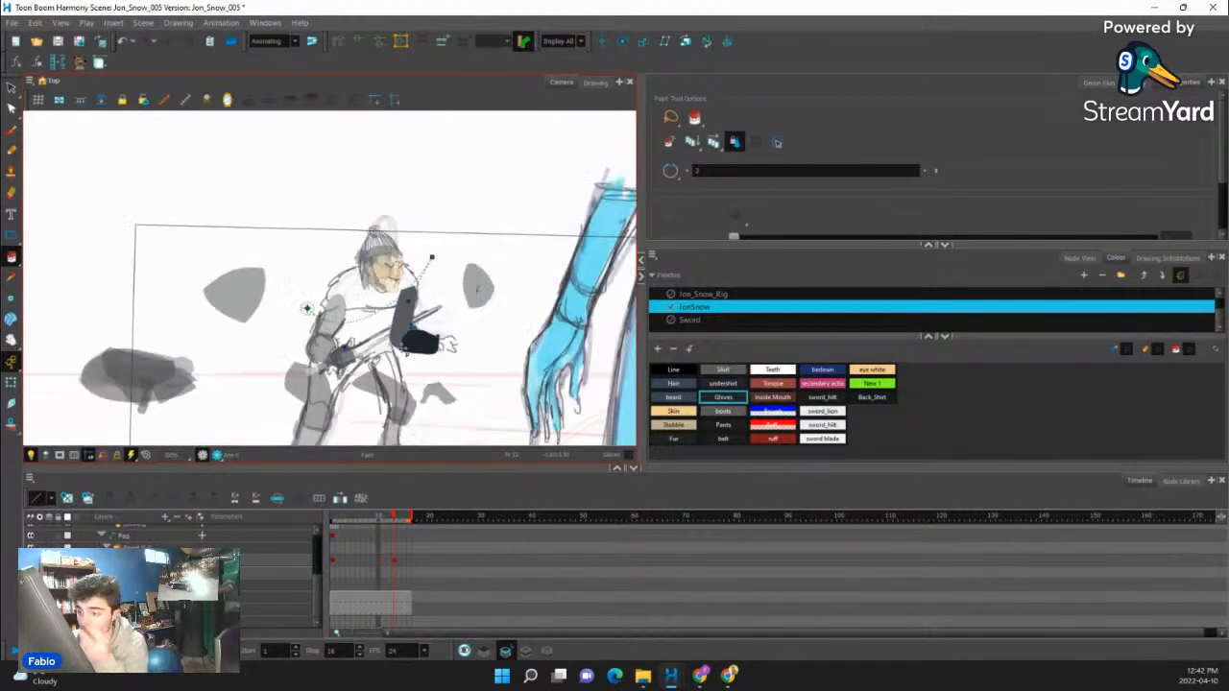
- Rotate the free hand to point outward and place it at the wrist of the redrawn forearm
left_click(10, 382)
scroll(437, 403, "up", 3)
left_click(440, 398)
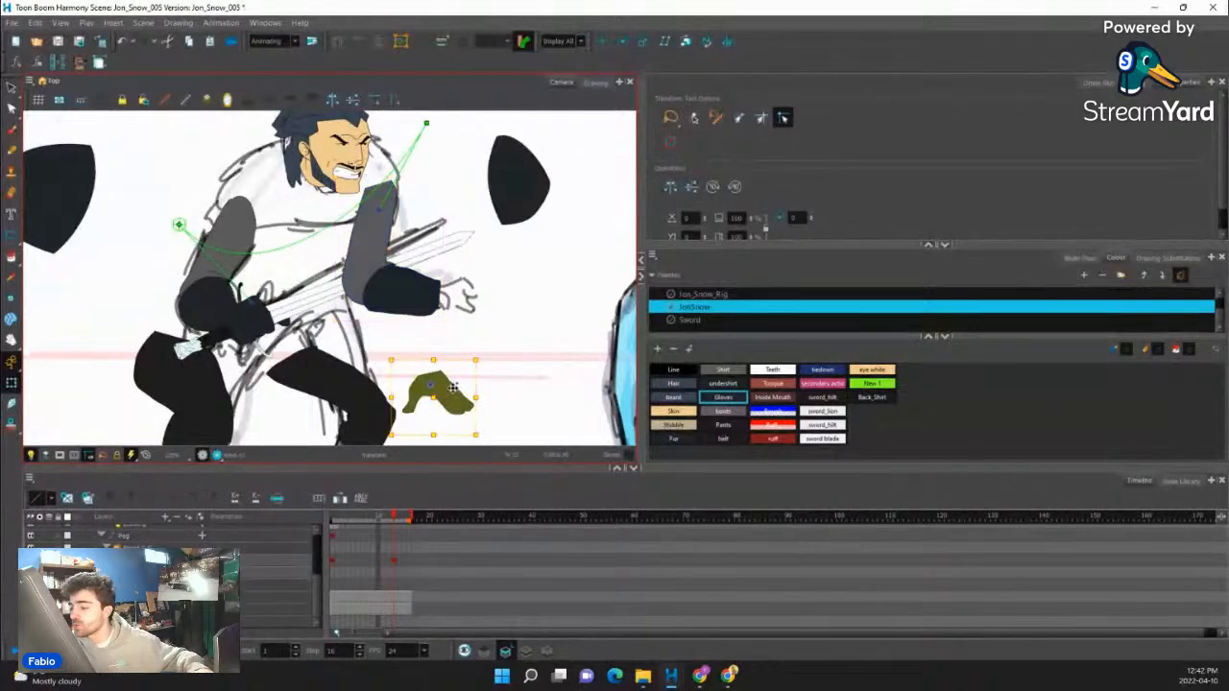
left_click_drag(486, 358, 440, 305)
left_click_drag(443, 371, 445, 285)
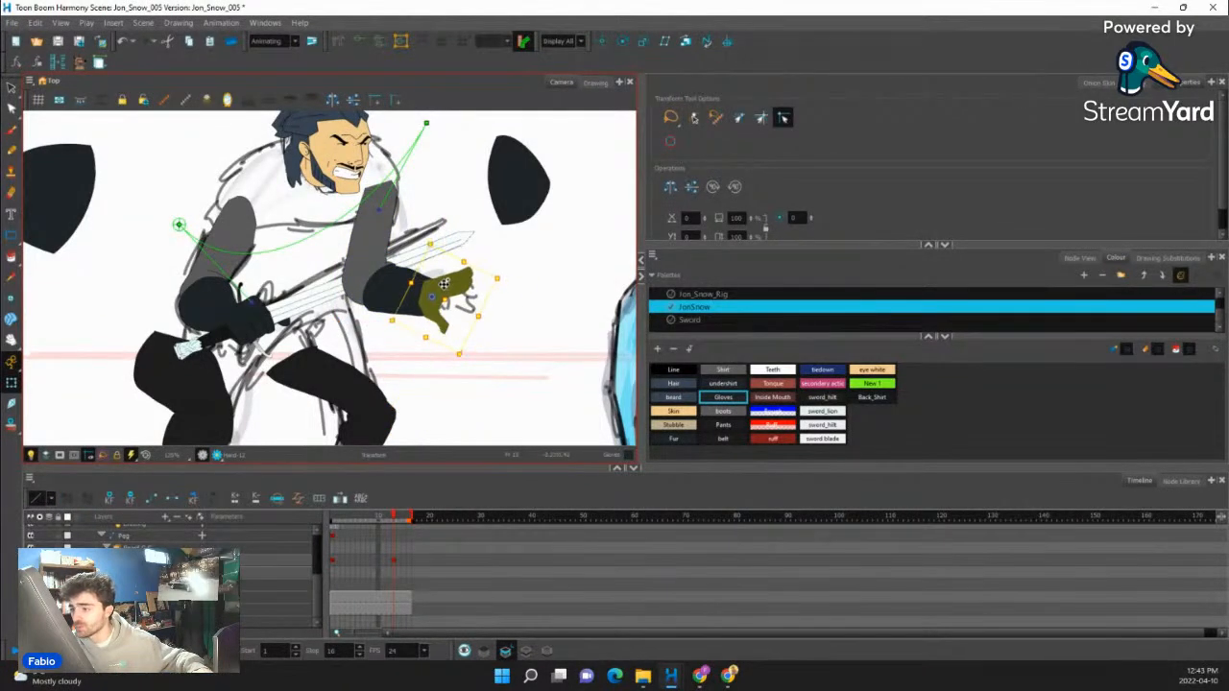
scroll(455, 287, "up", 3)
- Create a new empty drawing for the free hand and ready the Pencil over its sketch
left_click(462, 289)
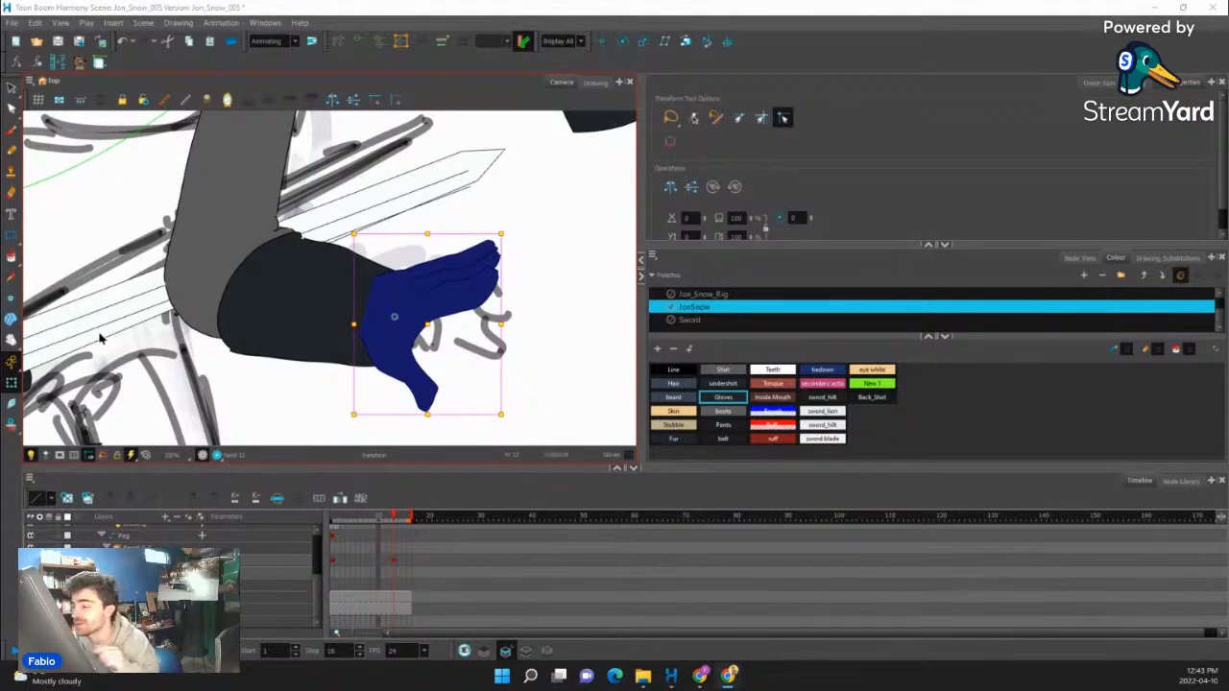
left_click(11, 148)
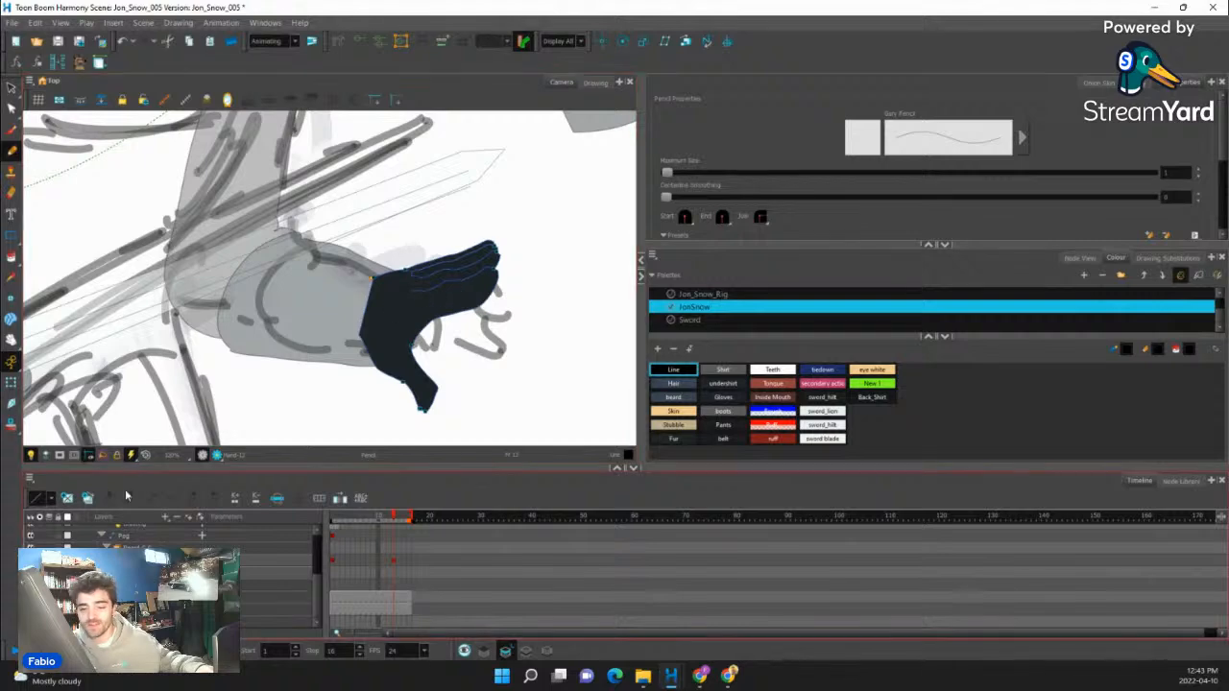
left_click(67, 498)
scroll(485, 288, "up", 3)
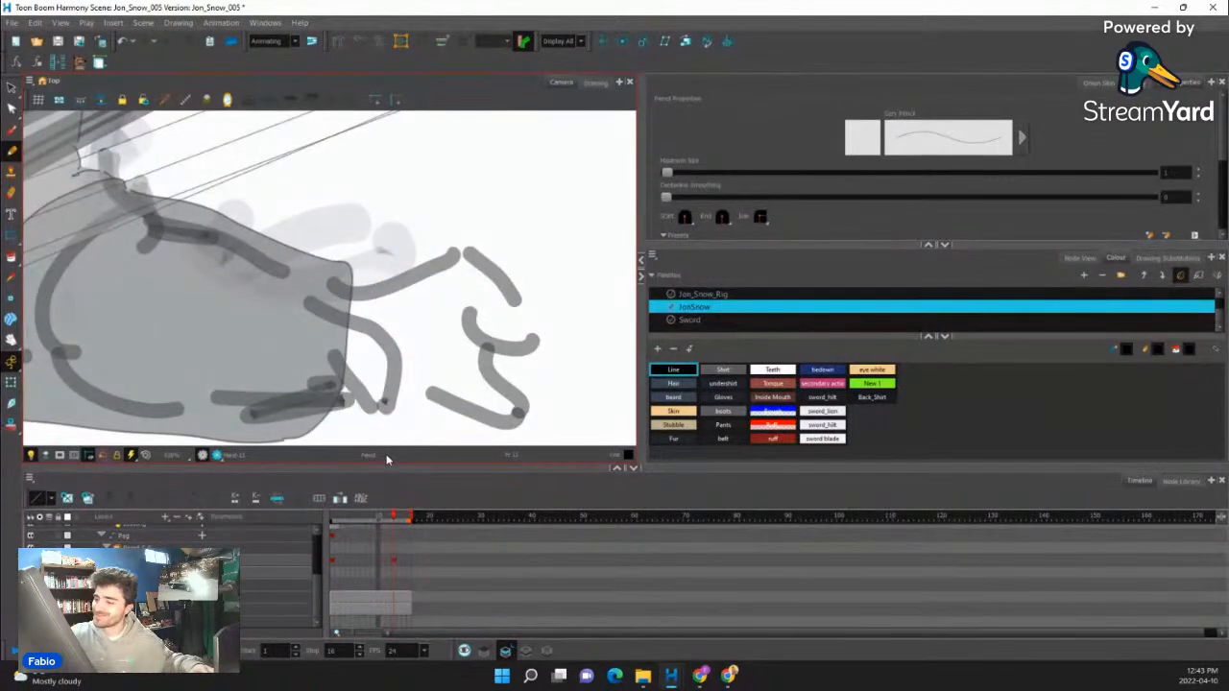
- Trace the thumb outline of the free hand in the Line colour, joining its two edges at the tip
mouse_move(313, 307)
left_mouse_down()
mouse_move(360, 316)
mouse_move(405, 381)
left_mouse_up()
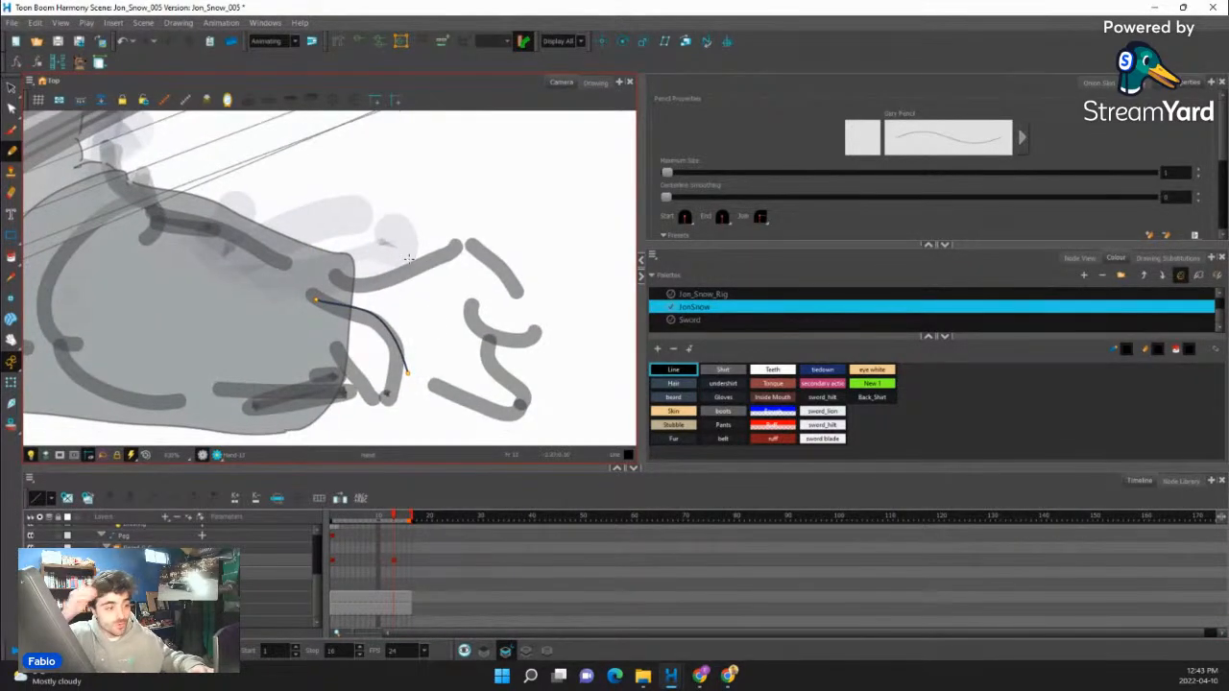
left_click_drag(444, 281, 467, 223)
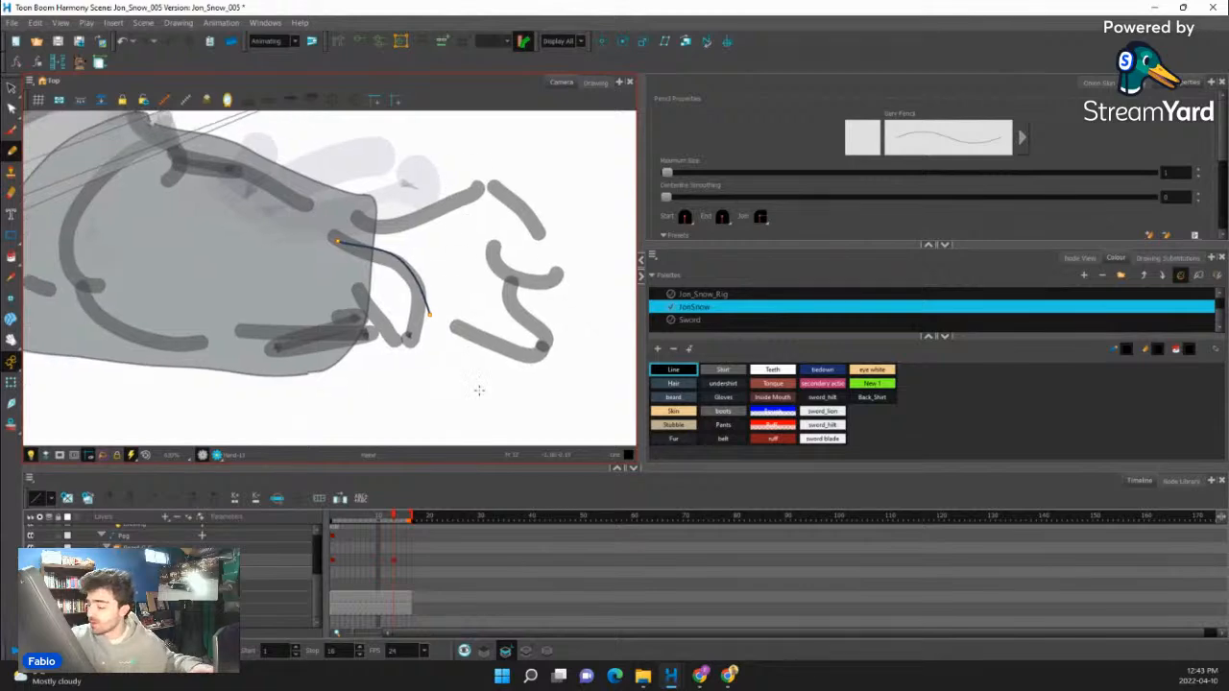
key("ctrl+z")
mouse_move(412, 281)
left_mouse_down()
mouse_move(359, 317)
mouse_move(387, 358)
mouse_move(425, 327)
left_mouse_up()
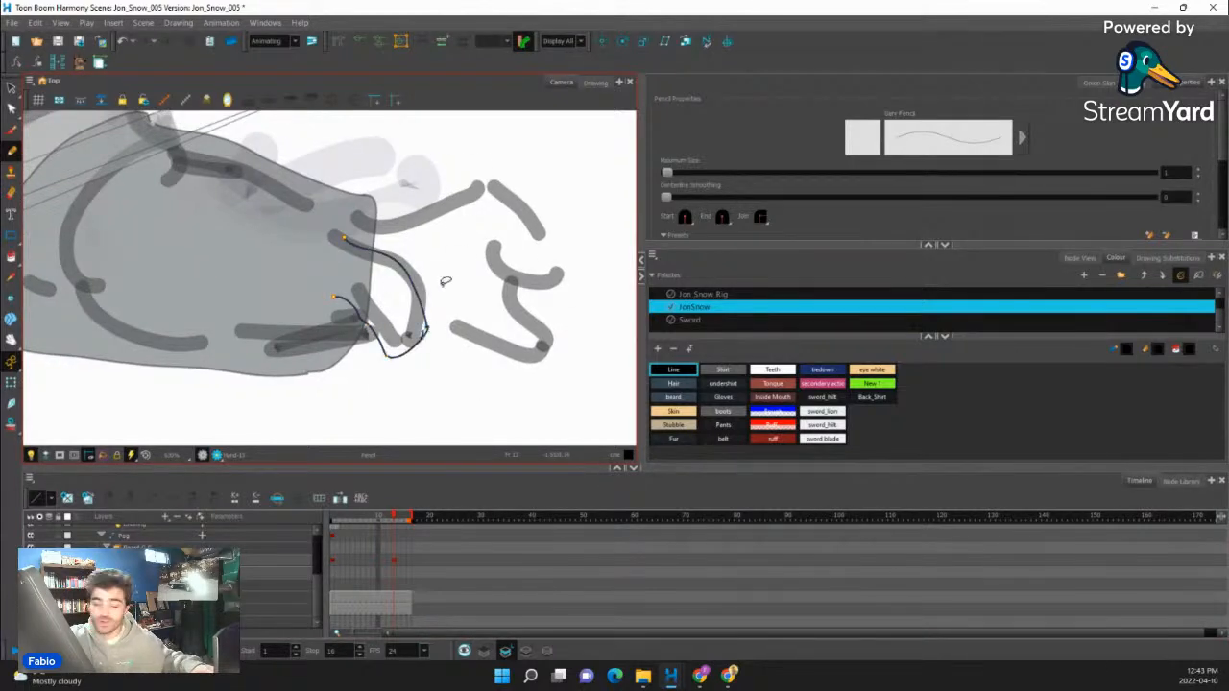
key("ctrl+z")
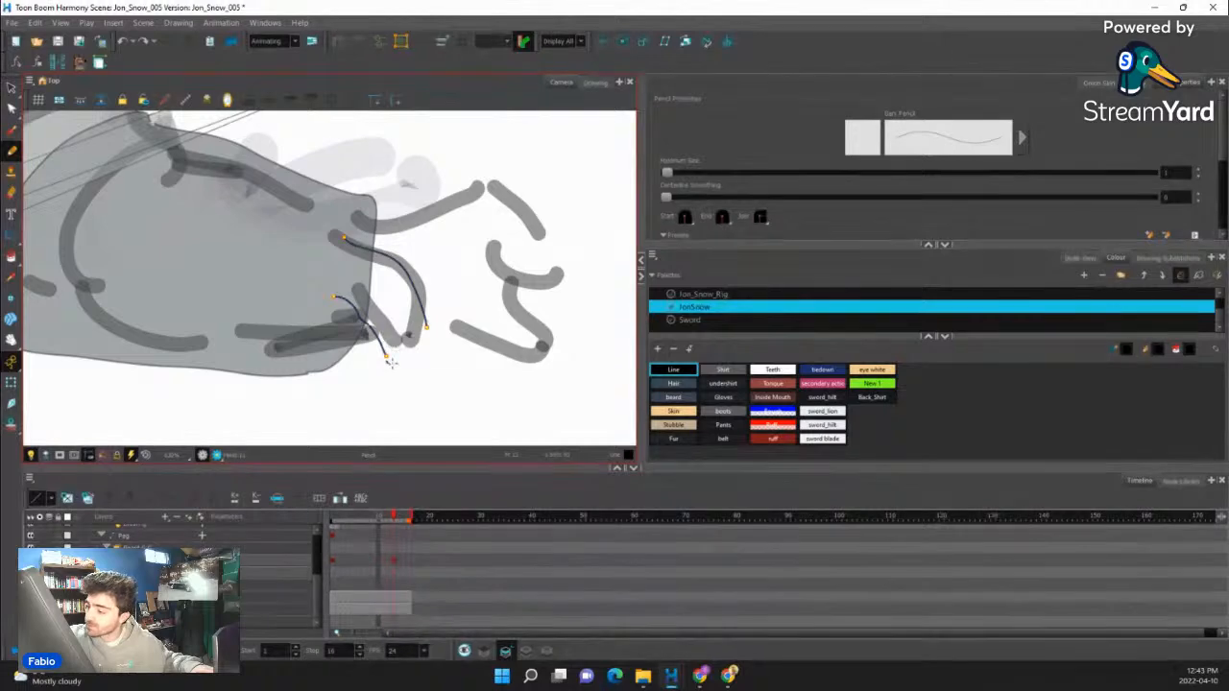
mouse_move(426, 330)
left_mouse_down()
mouse_move(502, 156)
mouse_move(491, 187)
left_mouse_up()
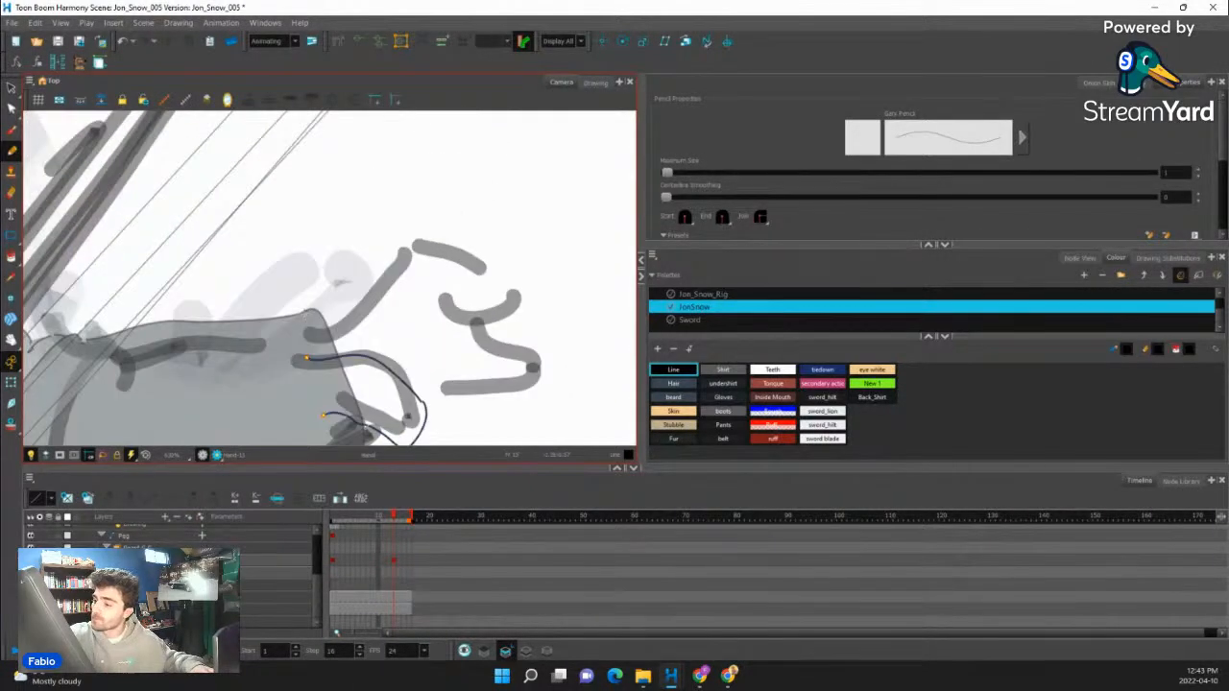
- Draw the back of the free hand and the first curled finger over the sketch, including the finger's inner edge
left_click_drag(338, 297, 415, 225)
mouse_move(493, 312)
left_mouse_down()
mouse_move(436, 368)
mouse_move(384, 335)
left_mouse_up()
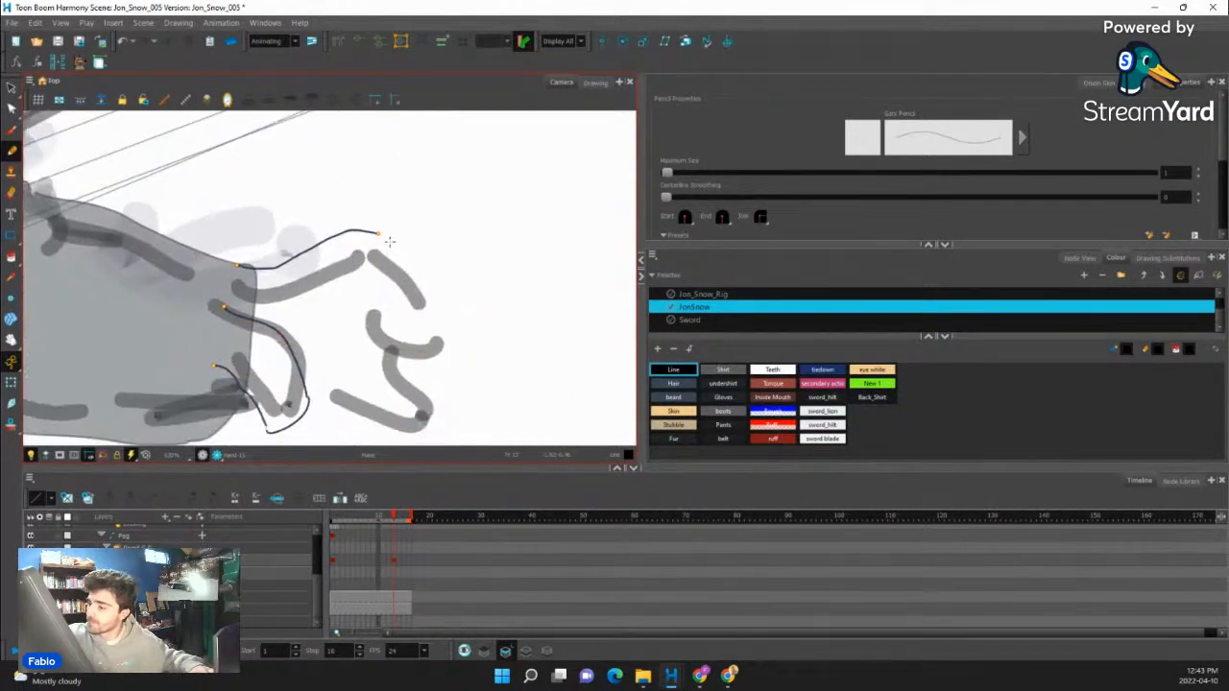
mouse_move(405, 265)
left_mouse_down()
mouse_move(436, 326)
mouse_move(374, 328)
mouse_move(405, 362)
left_mouse_up()
key("ctrl+z")
key("ctrl+z")
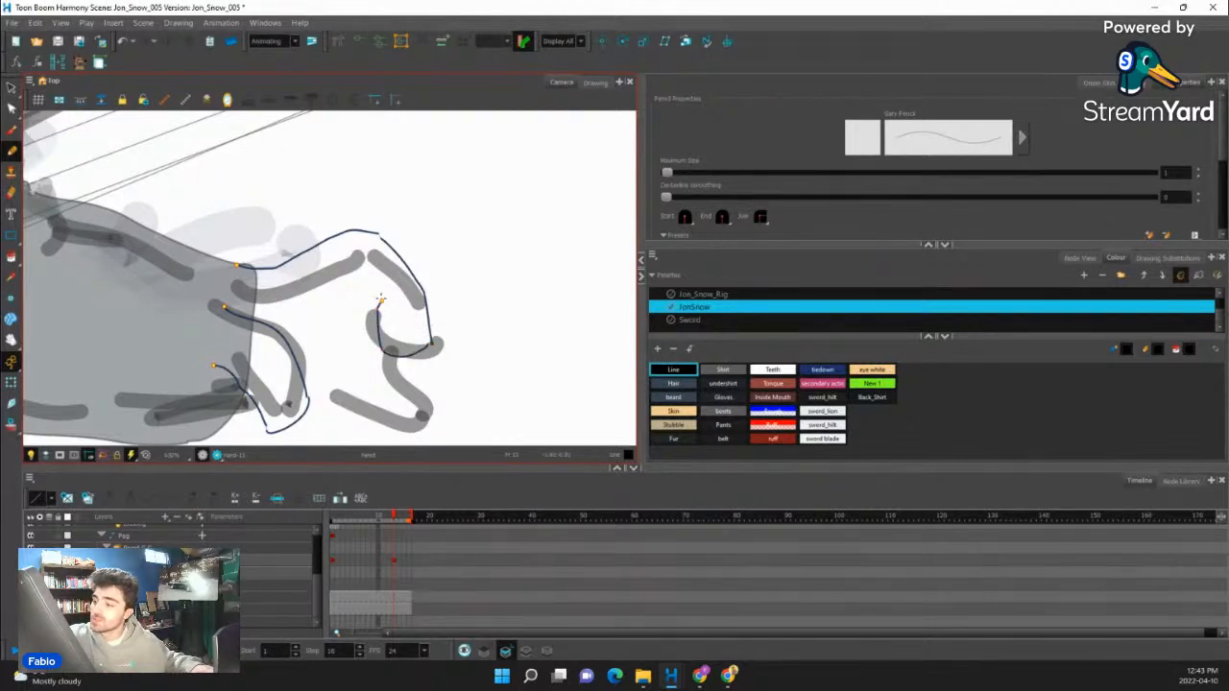
key("ctrl+z")
key("ctrl+z")
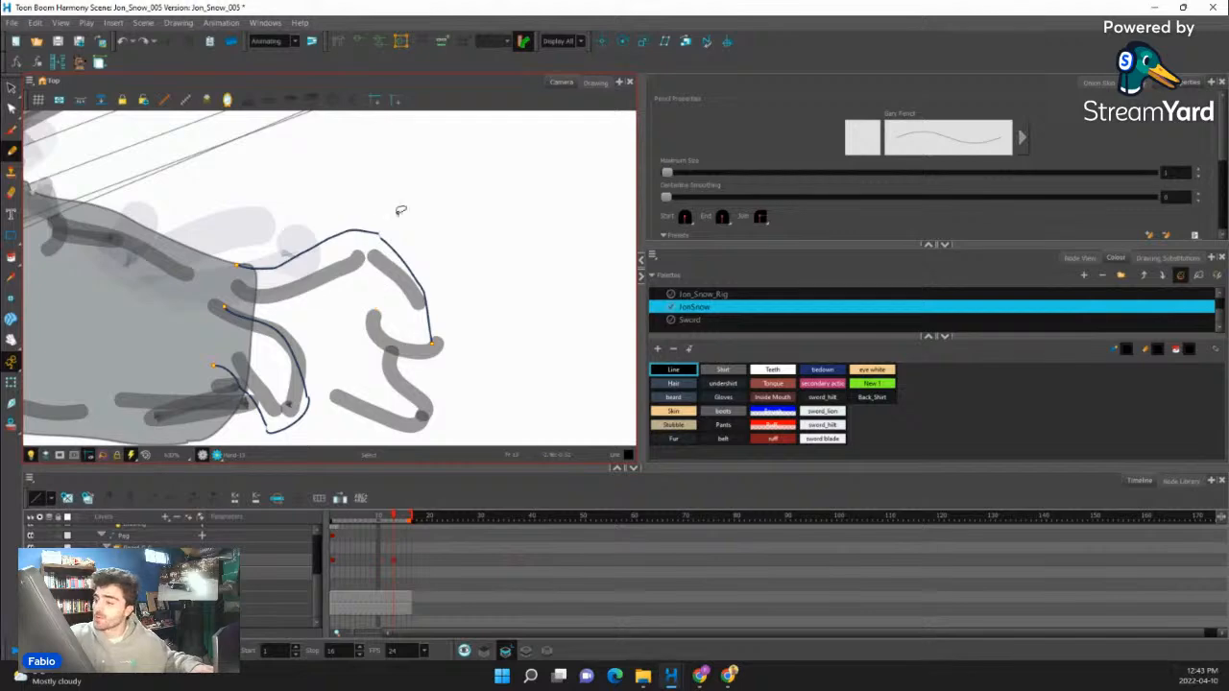
left_click_drag(345, 280, 363, 294)
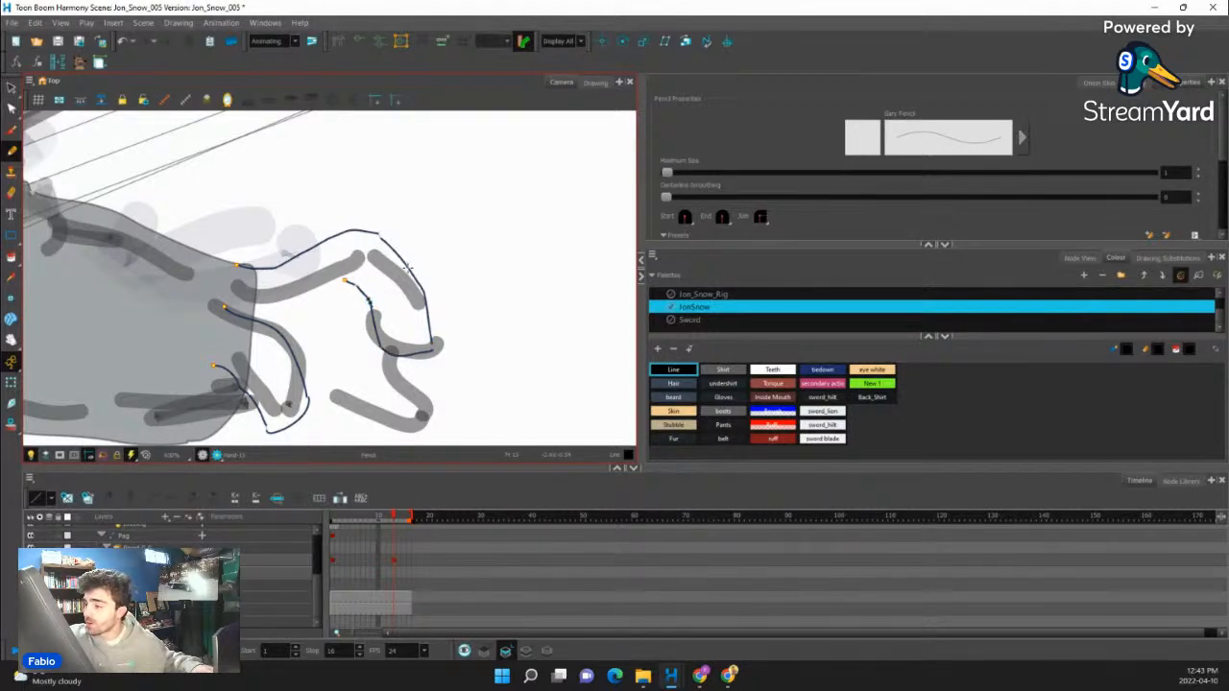
- Draw the second curled finger so that it emerges from behind the first one
mouse_move(459, 330)
left_mouse_down()
mouse_move(510, 313)
mouse_move(496, 231)
left_mouse_up()
mouse_move(485, 281)
left_mouse_down()
mouse_move(500, 219)
mouse_move(410, 219)
left_mouse_up()
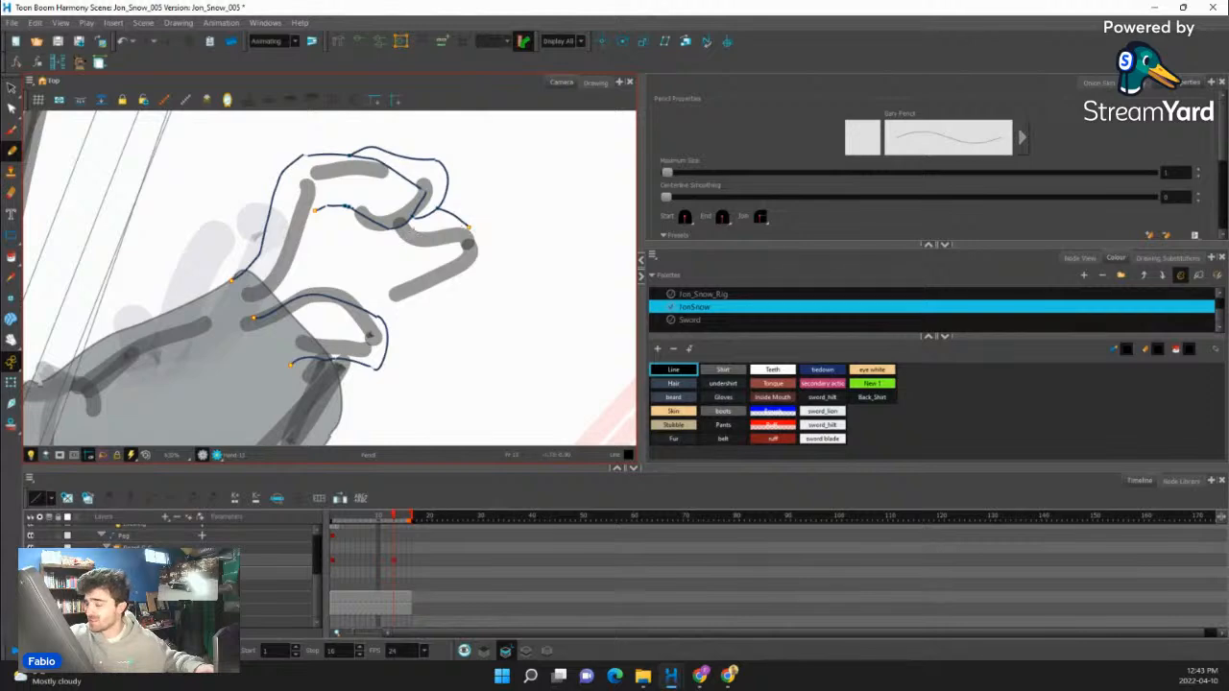
left_click_drag(524, 214, 468, 330)
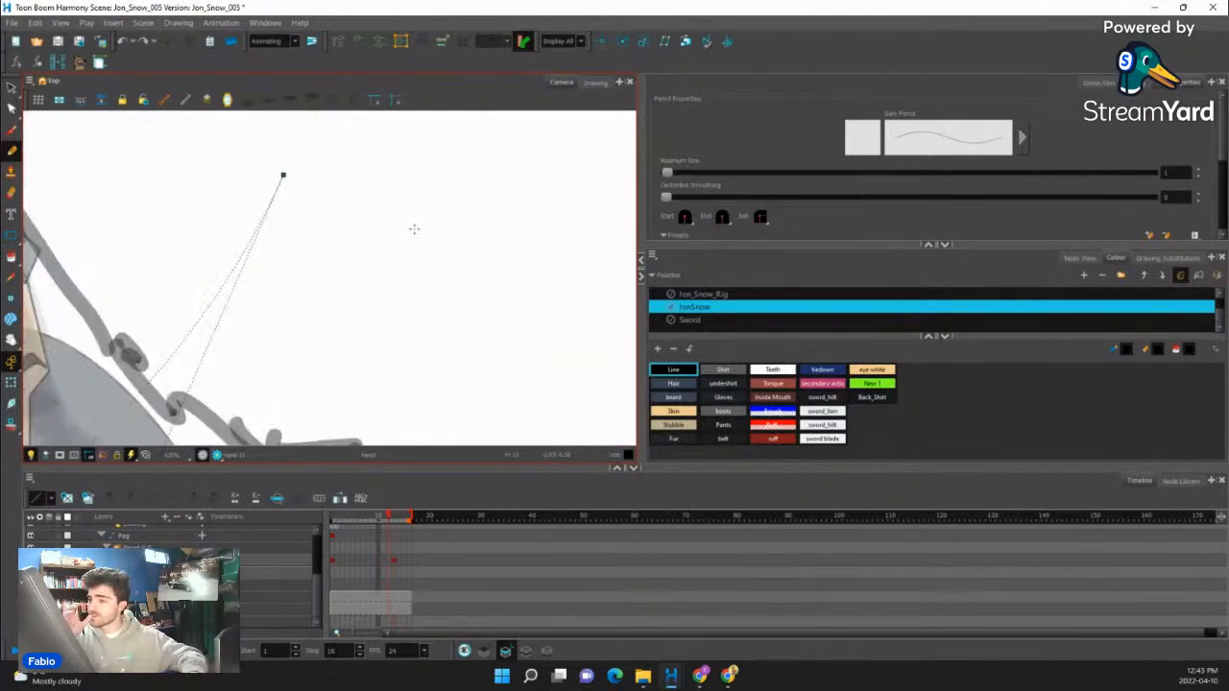
key(".")
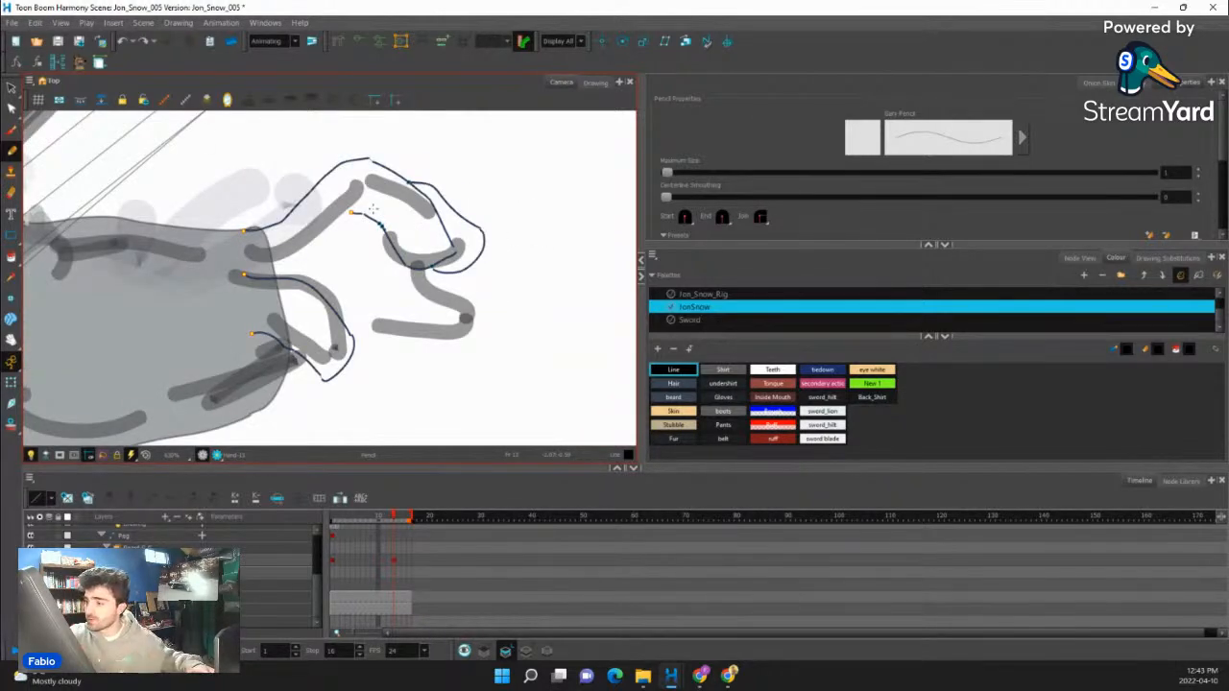
- Draw the third finger hanging below the second, with both sides joined by a rounded tip
left_click_drag(464, 271, 480, 315)
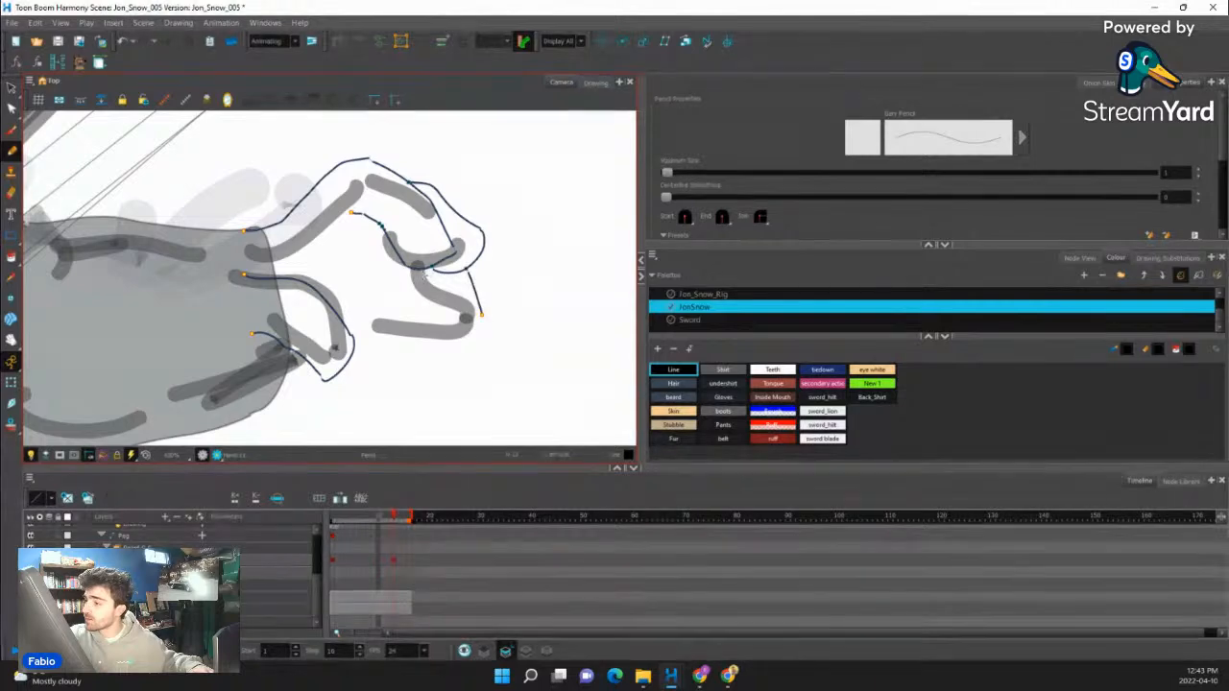
left_click_drag(423, 273, 430, 299)
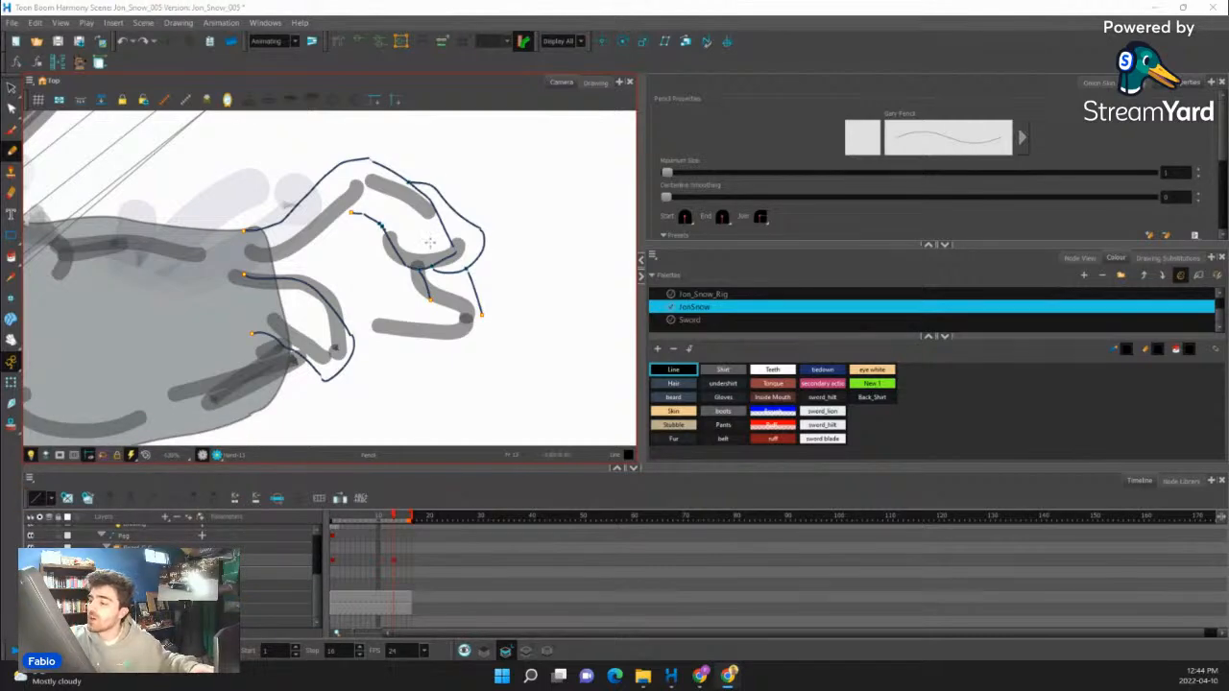
left_click(497, 88)
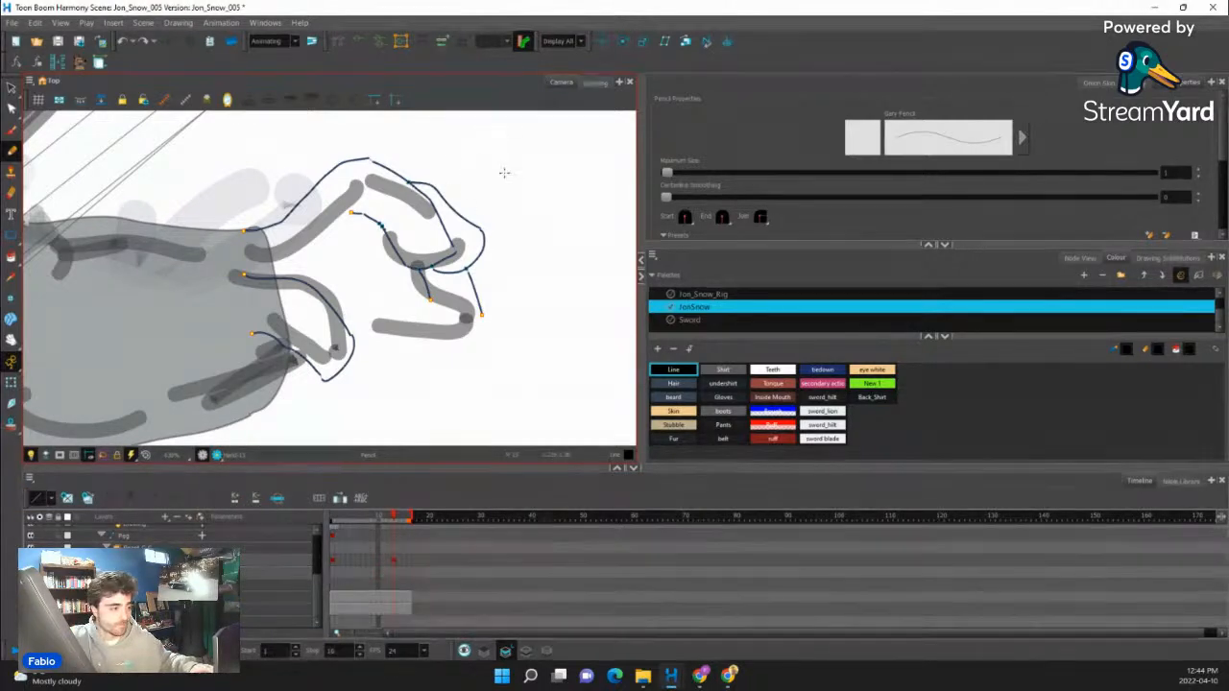
key("ctrl+z")
key("ctrl+z")
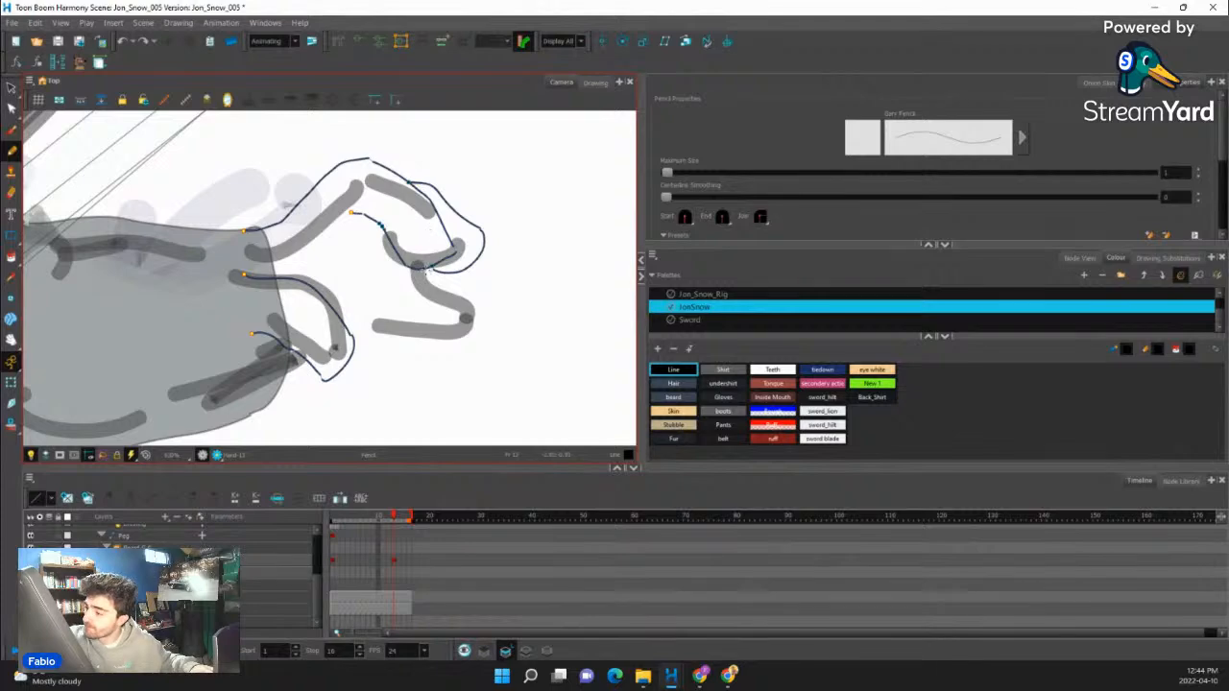
mouse_move(464, 318)
left_mouse_down()
mouse_move(490, 319)
mouse_move(518, 269)
mouse_move(489, 204)
left_mouse_up()
key("ctrl+z")
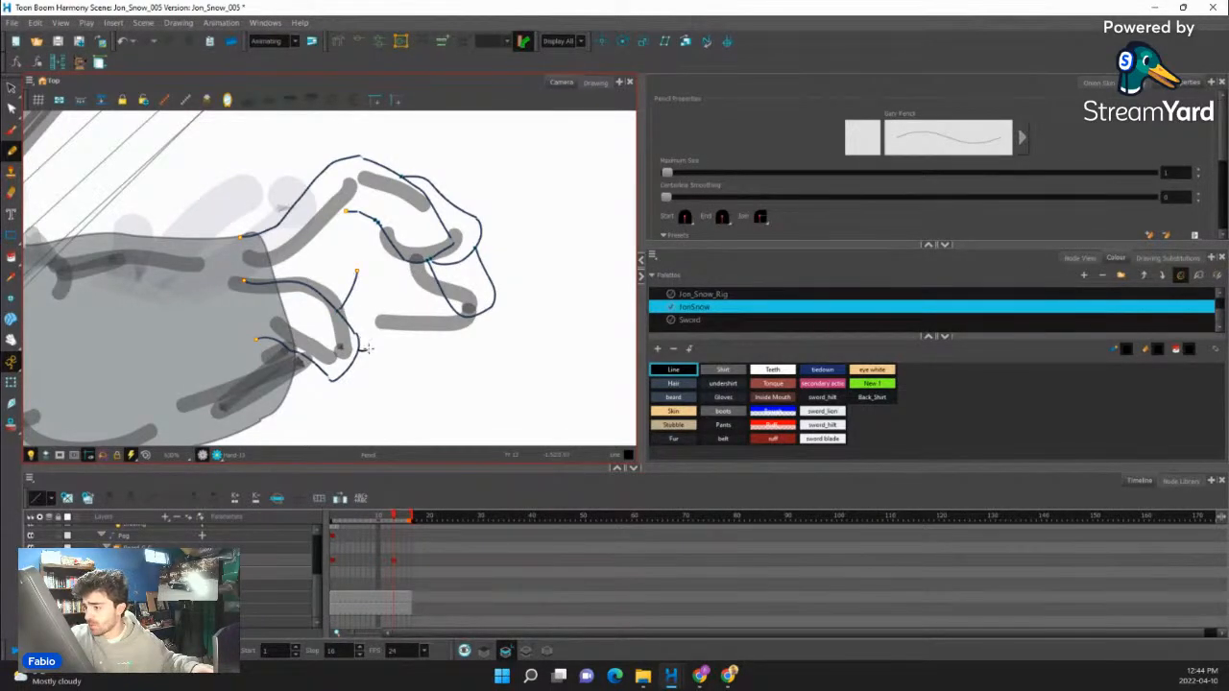
- Draw the palm's lower edge from the thumb to the curled fingers and add the short finger line beside it
mouse_move(365, 357)
left_mouse_down()
mouse_move(405, 265)
mouse_move(401, 291)
mouse_move(444, 342)
mouse_move(474, 315)
mouse_move(508, 332)
mouse_move(493, 367)
left_mouse_up()
key("ctrl+z")
left_click_drag(484, 336, 432, 313)
key("ctrl+z")
key("ctrl+z")
key("ctrl+z")
mouse_move(327, 336)
left_mouse_down()
mouse_move(353, 295)
mouse_move(345, 287)
mouse_move(340, 325)
mouse_move(359, 338)
mouse_move(355, 373)
mouse_move(395, 378)
left_mouse_up()
left_click_drag(482, 294, 475, 232)
scroll(420, 289, "down", 4)
left_click_drag(455, 289, 451, 315)
scroll(404, 292, "up", 4)
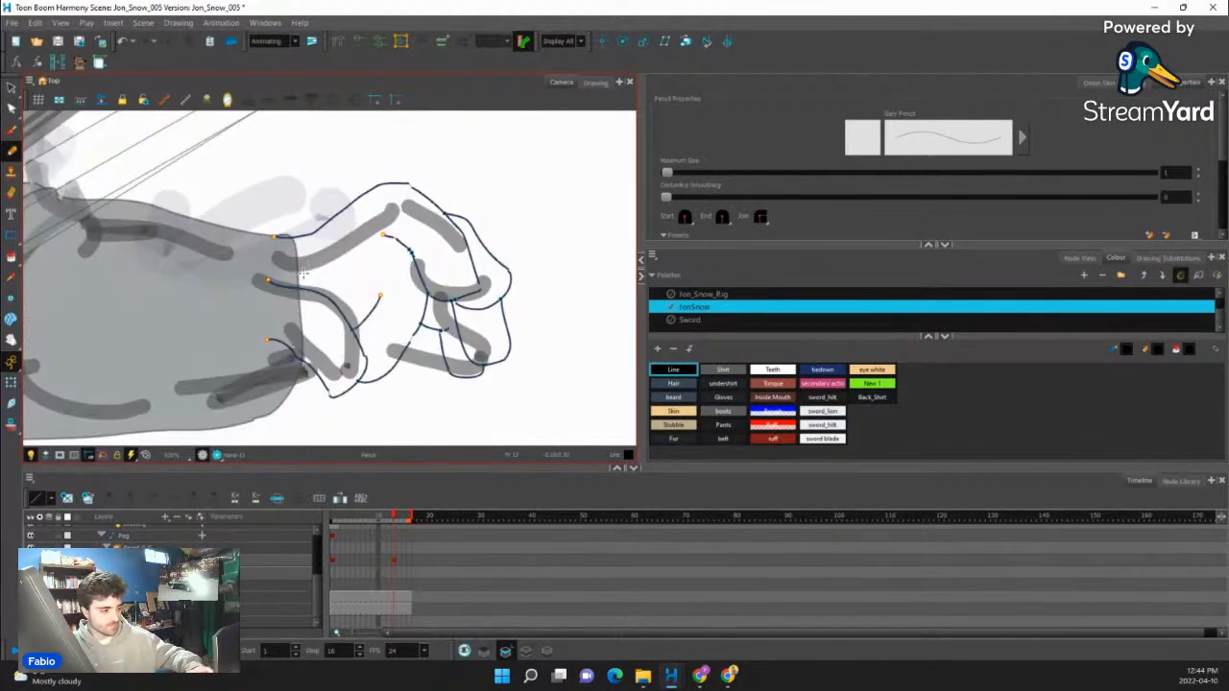
- Close the gaps along the wrist and fill the palm, thumb and first finger with the Gloves colour
key("alt+c")
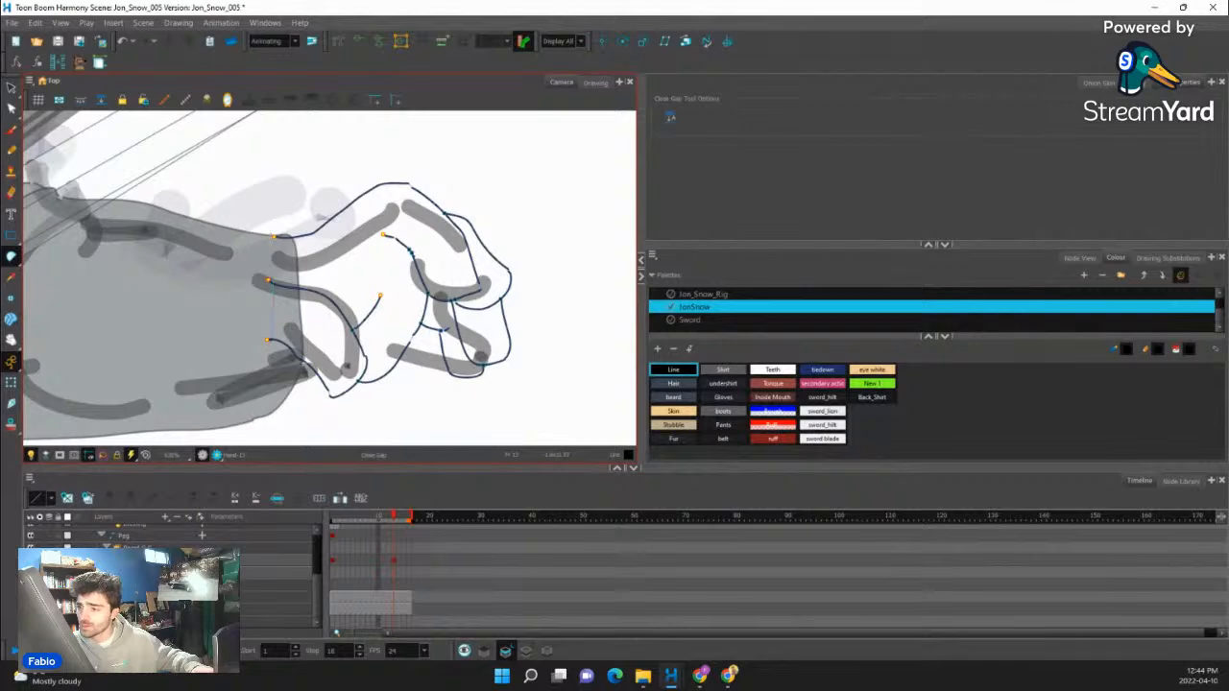
left_click_drag(12, 258, 37, 252)
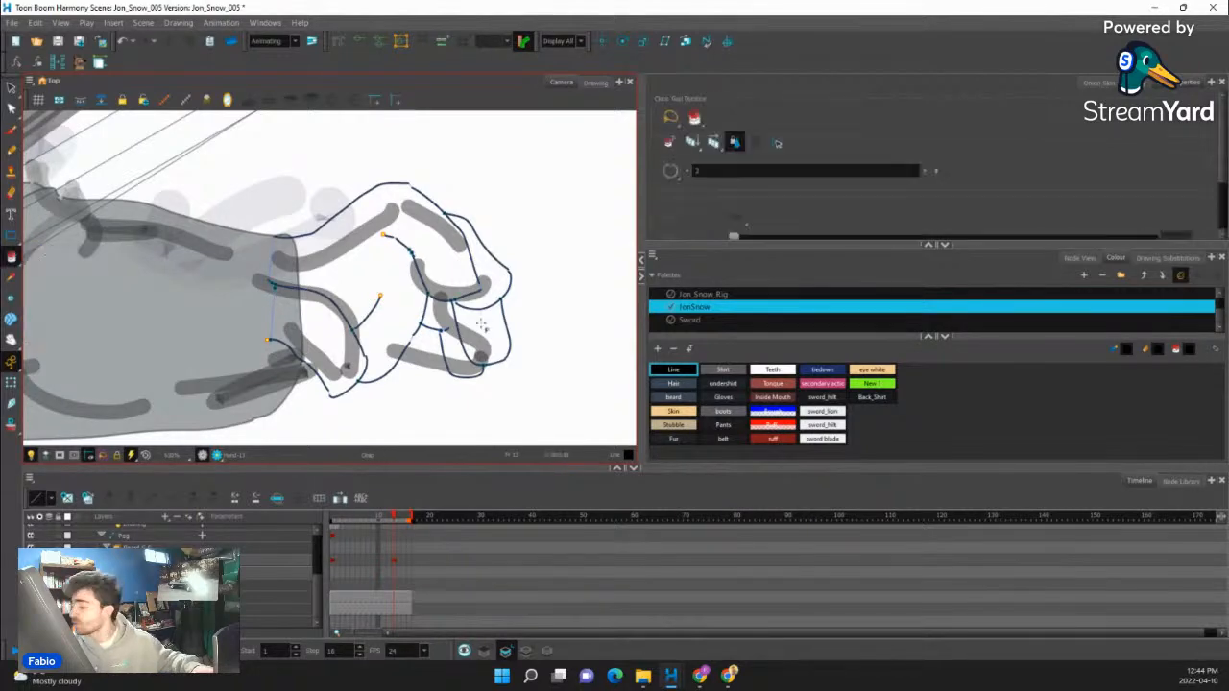
left_click(715, 401)
scroll(401, 344, "down", 2)
left_click(362, 345)
left_click(379, 313)
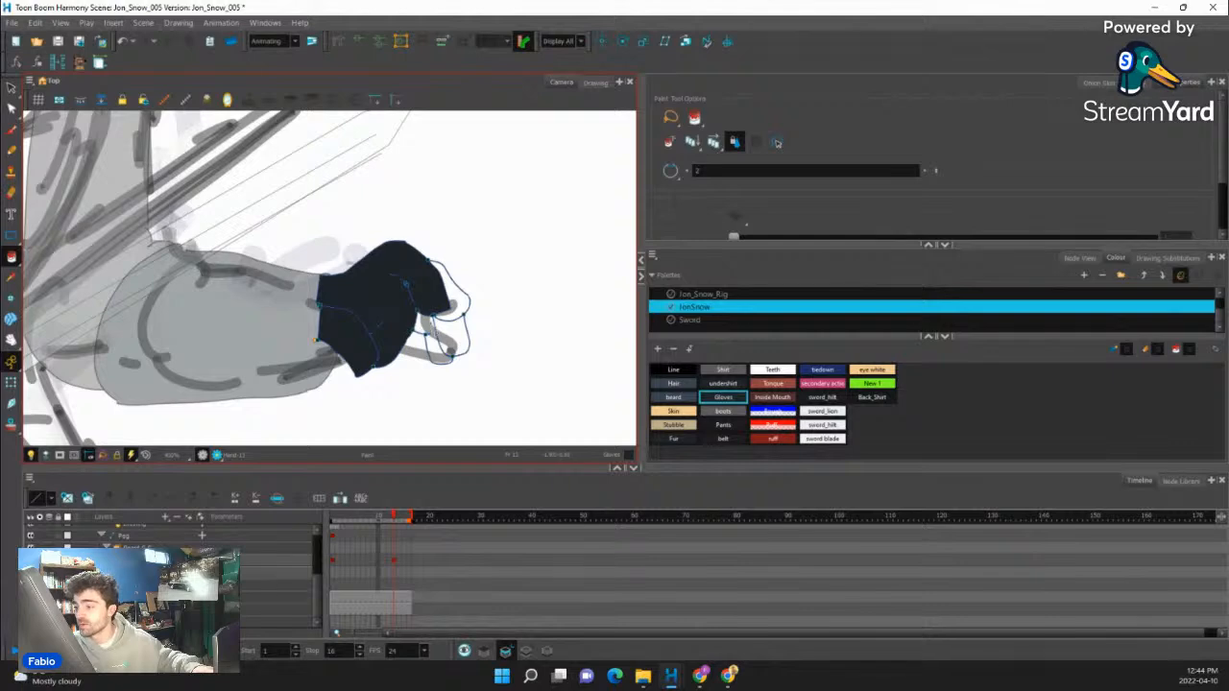
- Fill the small gap between the finger lines and the remaining curled fingers with the Gloves colour
scroll(405, 285, "up", 2)
scroll(438, 348, "up", 3)
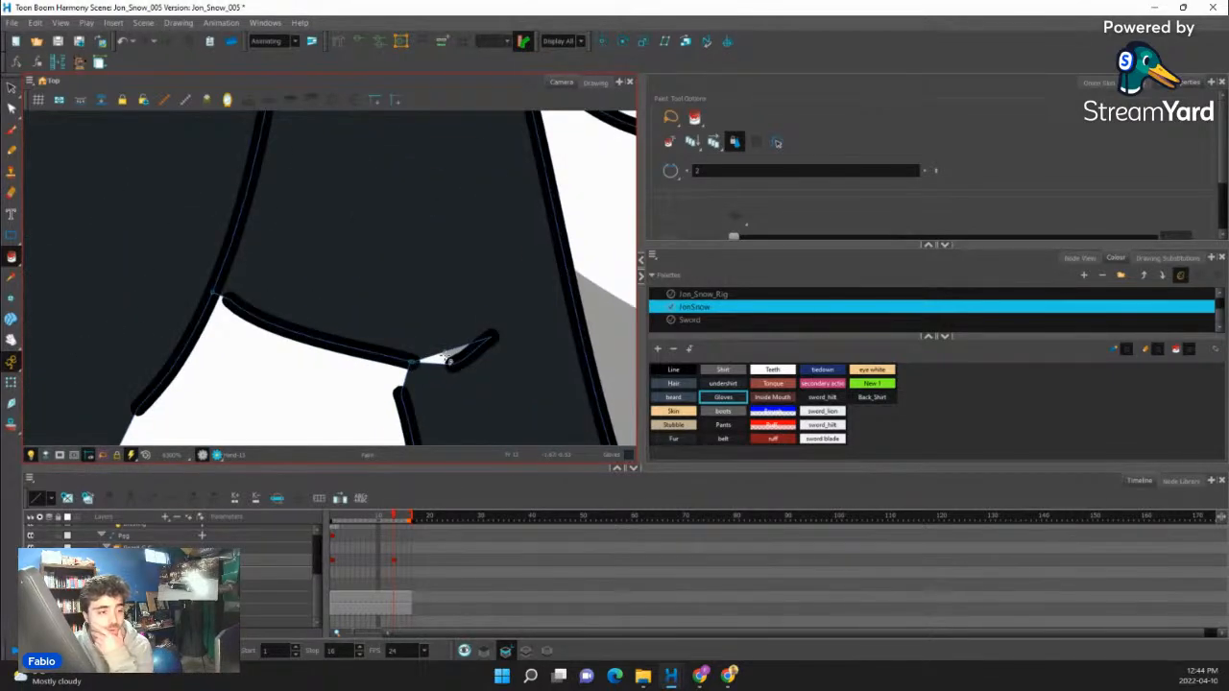
left_click(444, 357)
scroll(427, 351, "down", 2)
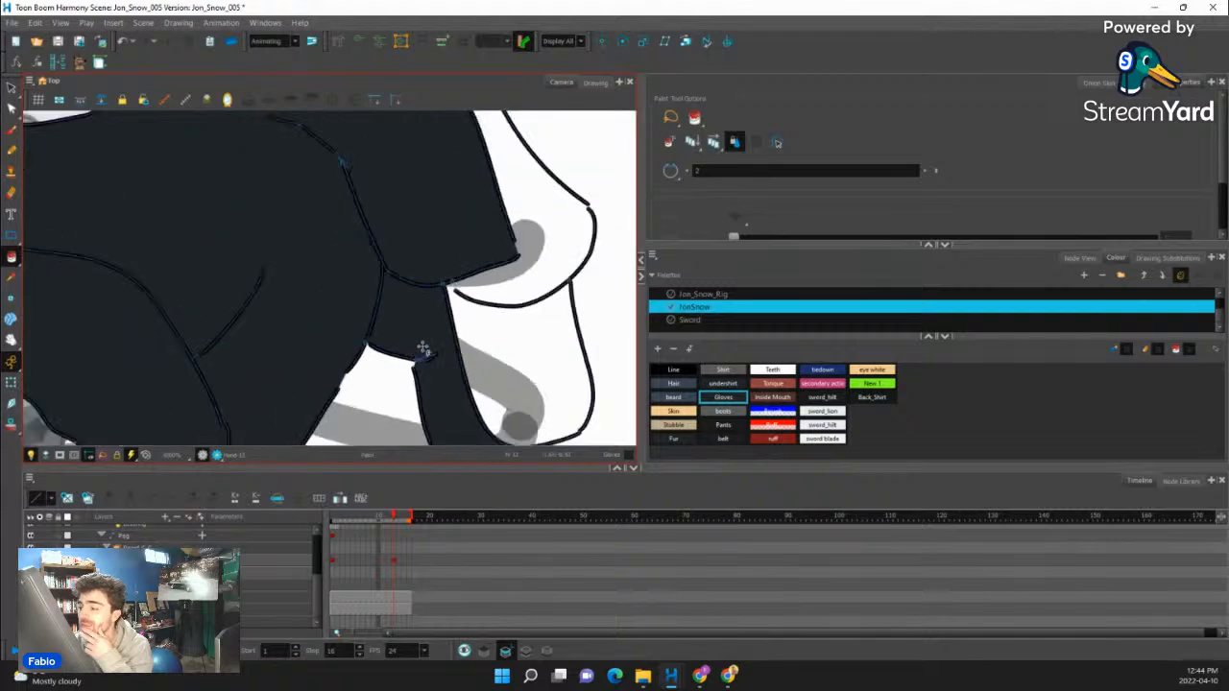
scroll(424, 349, "down", 3)
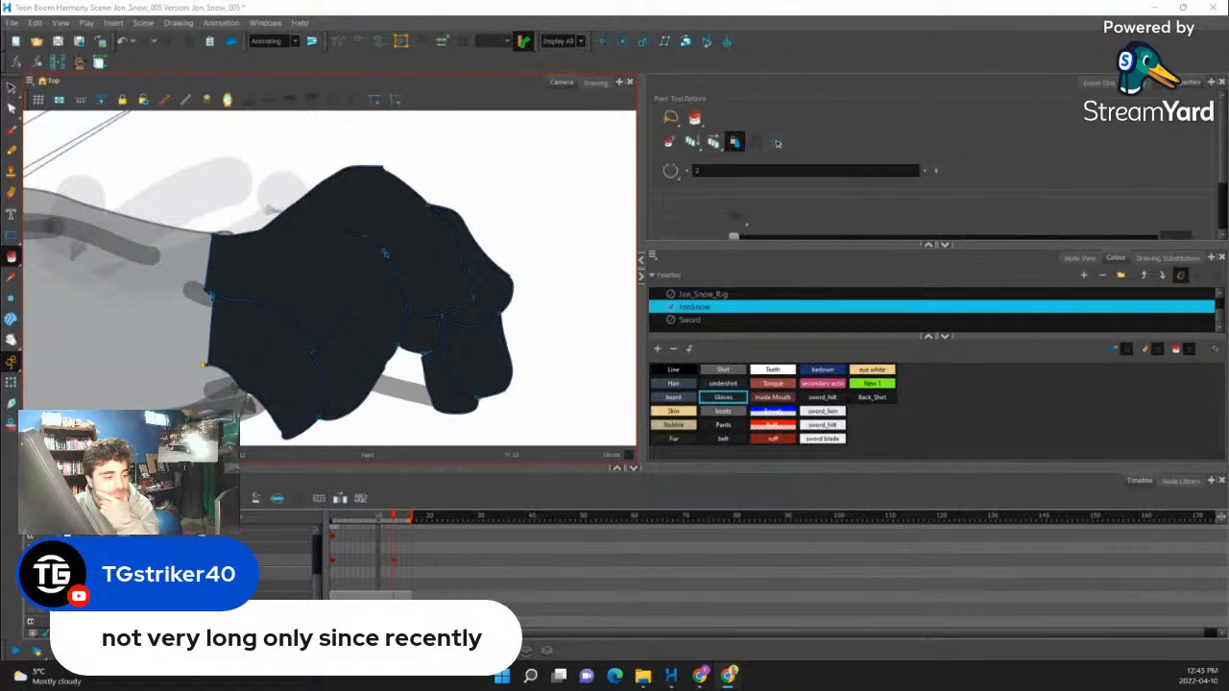
scroll(342, 349, "down", 5)
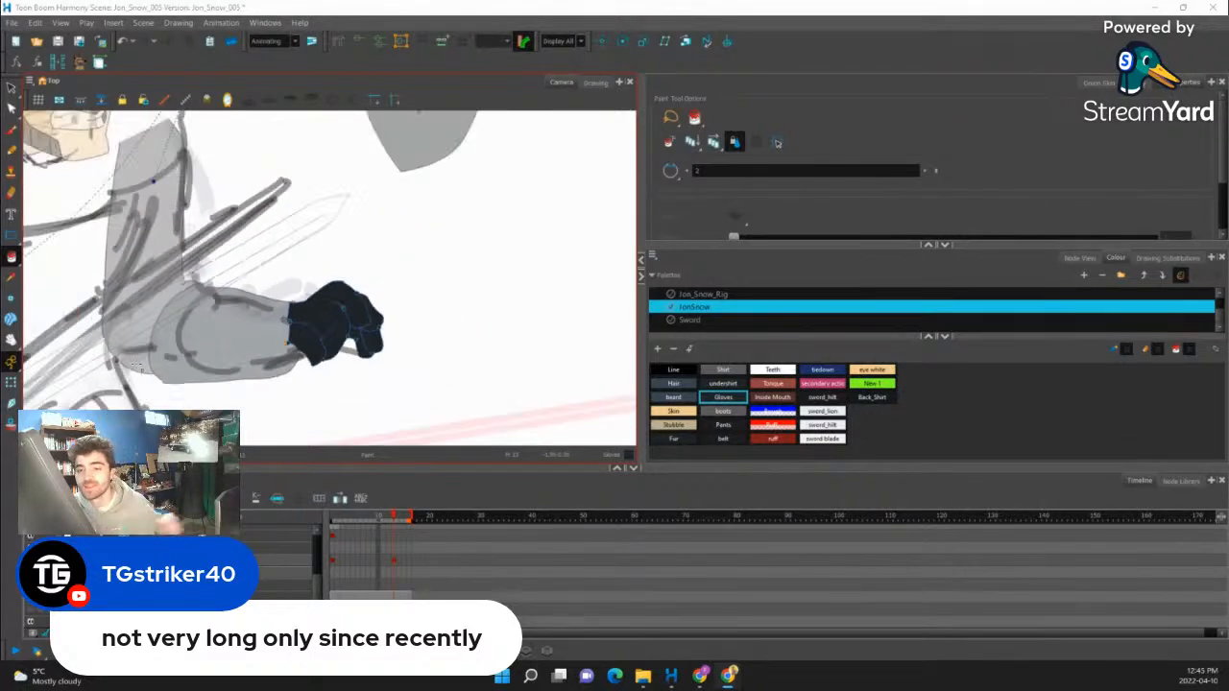
- Select the filled free hand with the Transform tool and delete it from the end of the forearm
key("shift+t")
scroll(317, 336, "up", 4)
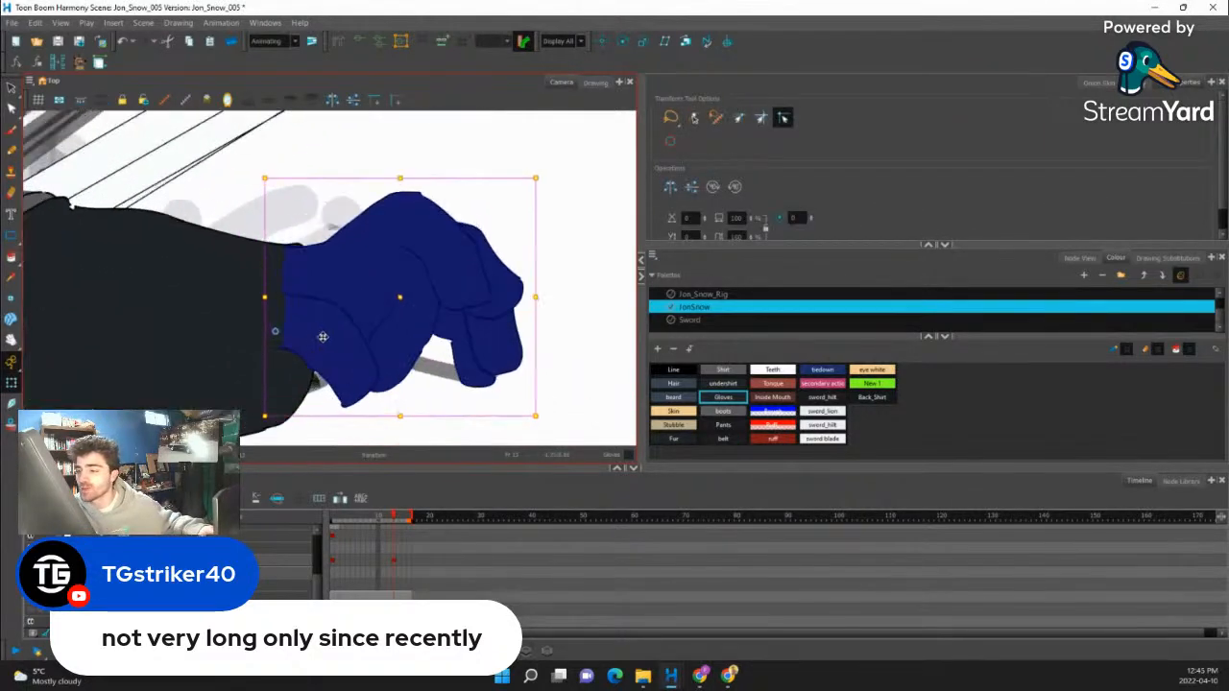
scroll(334, 339, "down", 7)
scroll(345, 347, "up", 6)
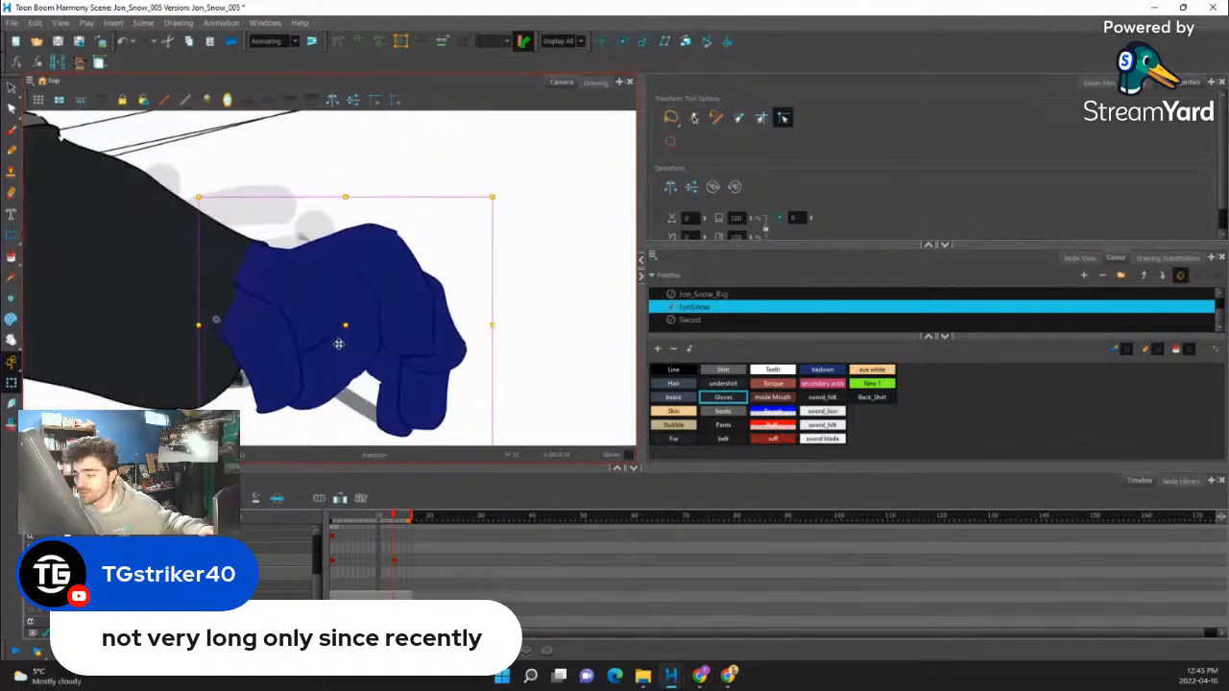
scroll(332, 350, "down", 2)
key("Delete")
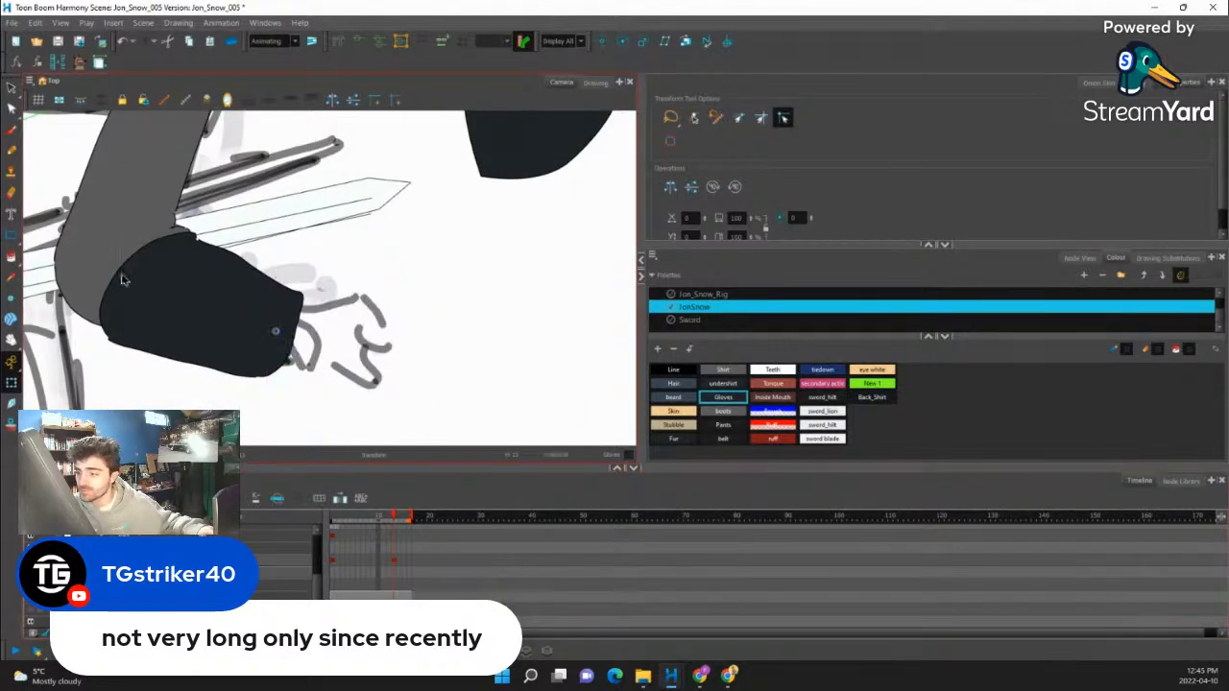
- Rough out the thumb below the wrist with the Pencil on the separate drawing layer, using Blue from the Jon_Snow_Rig palette
left_click(12, 151)
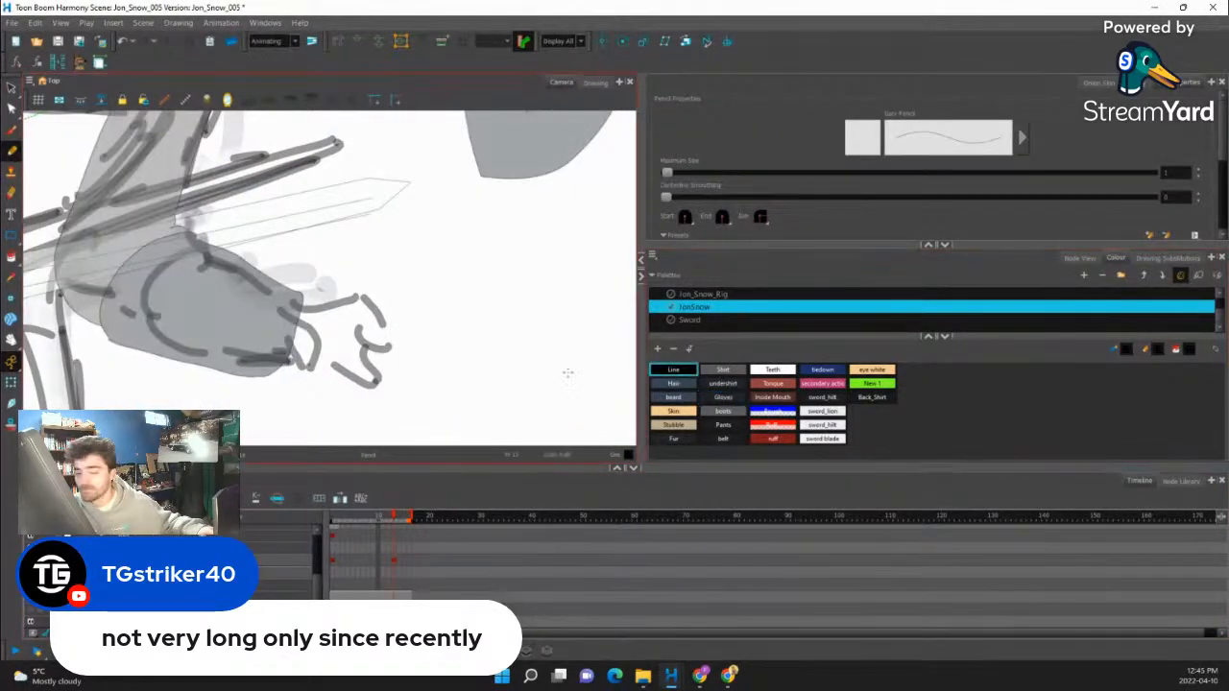
scroll(432, 375, "up", 3)
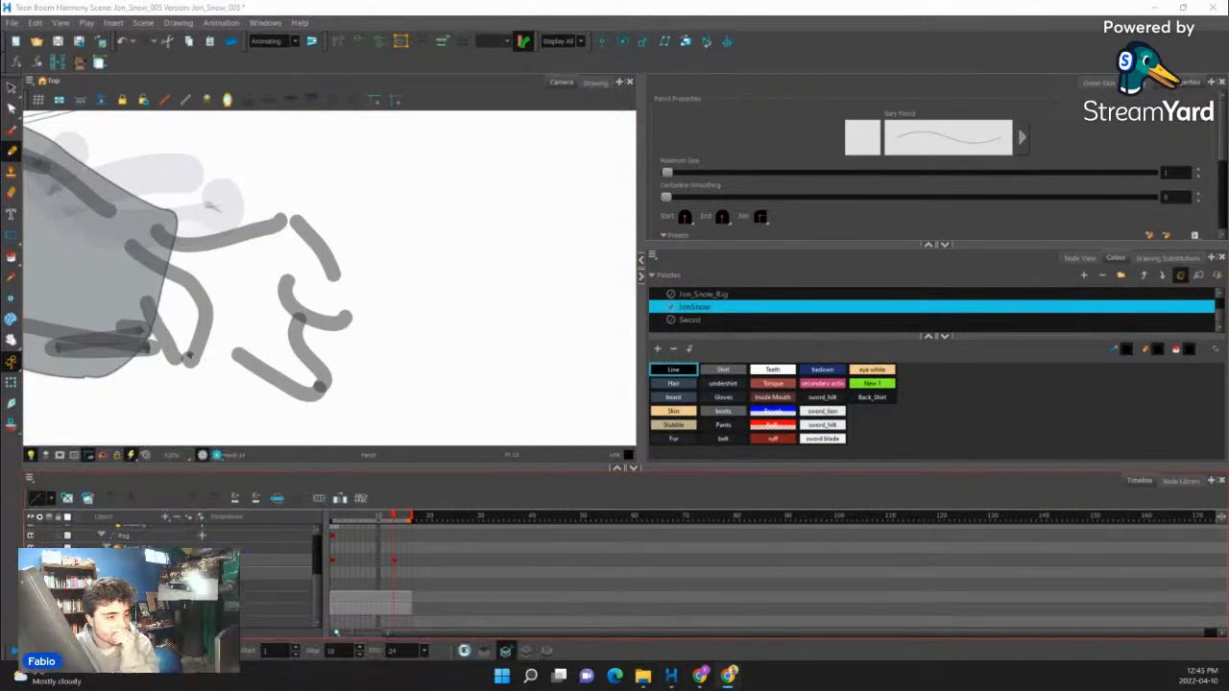
scroll(457, 359, "up", 2)
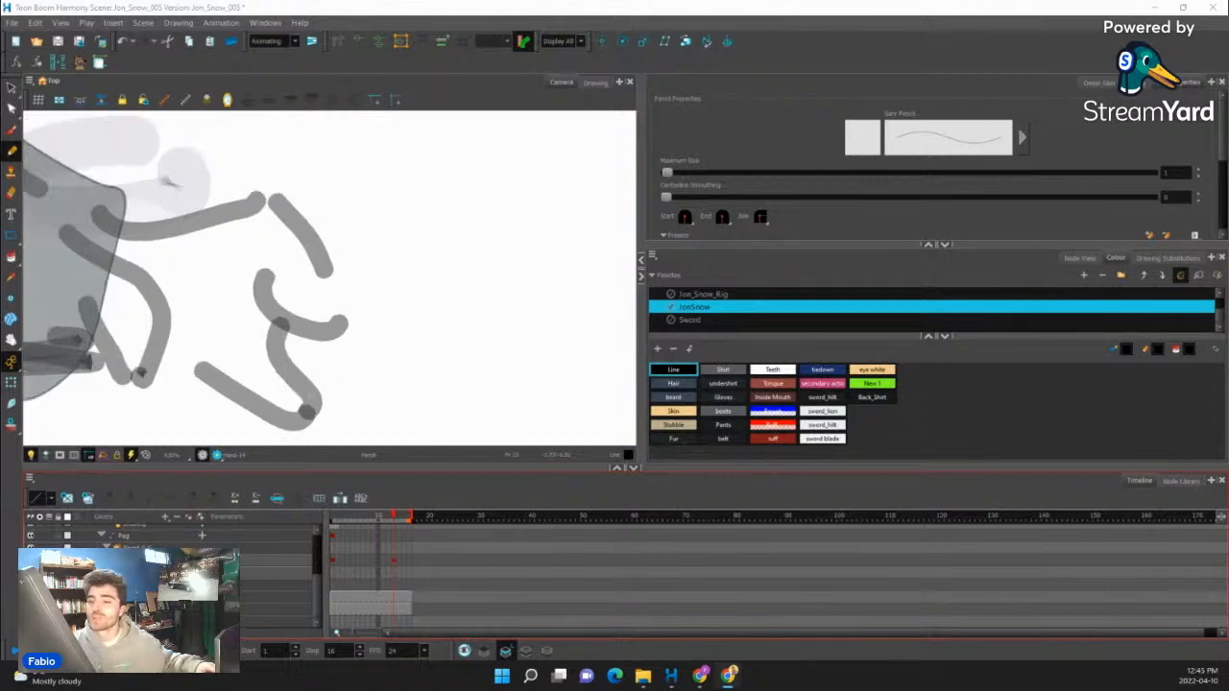
left_click(499, 108)
left_click_drag(374, 299, 624, 259)
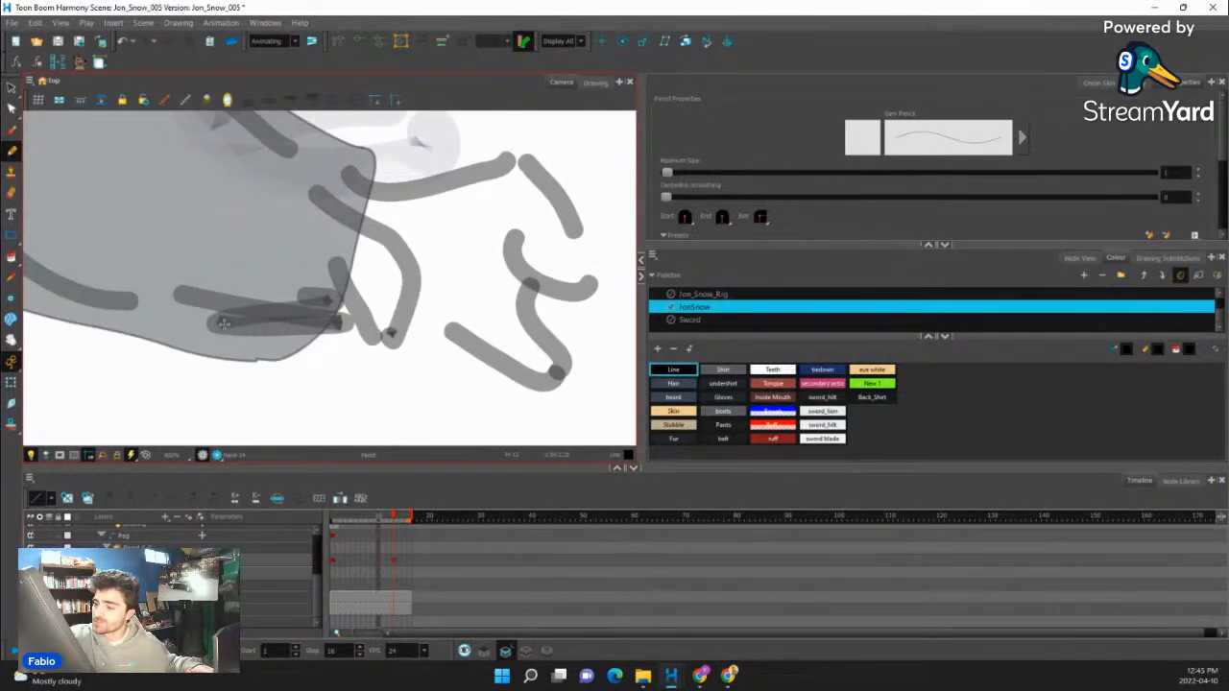
left_click_drag(417, 361, 473, 341)
left_click(1074, 257)
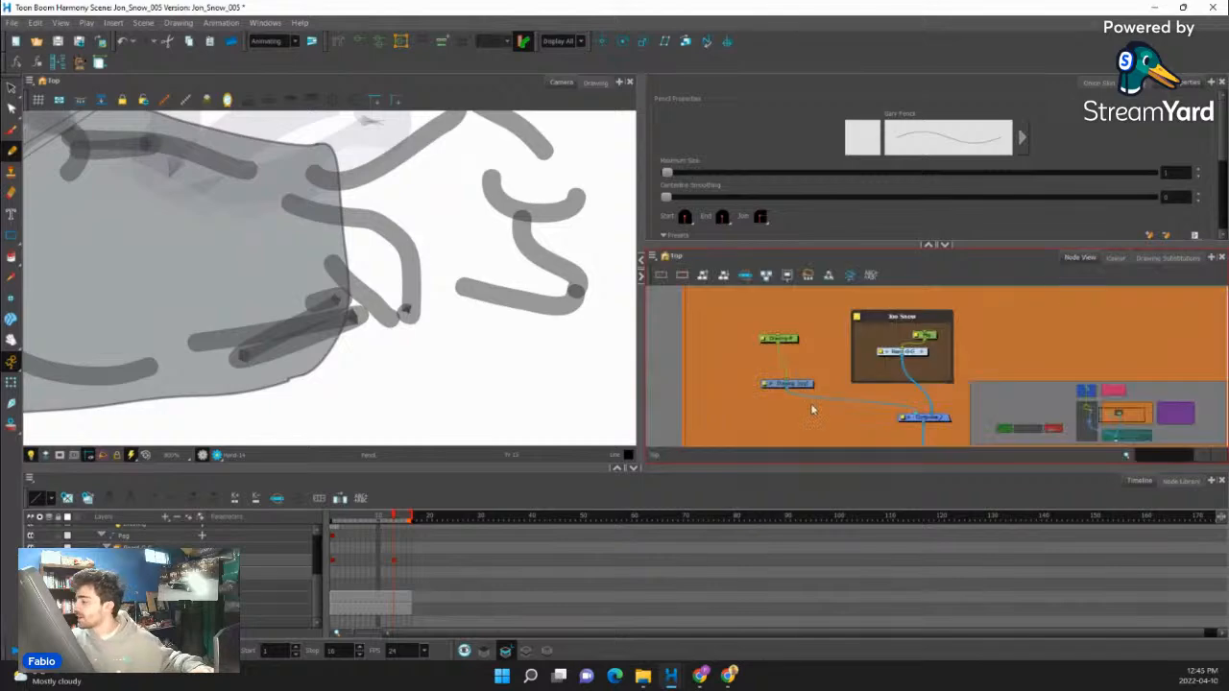
left_click(792, 385)
left_click(1115, 257)
left_click(859, 295)
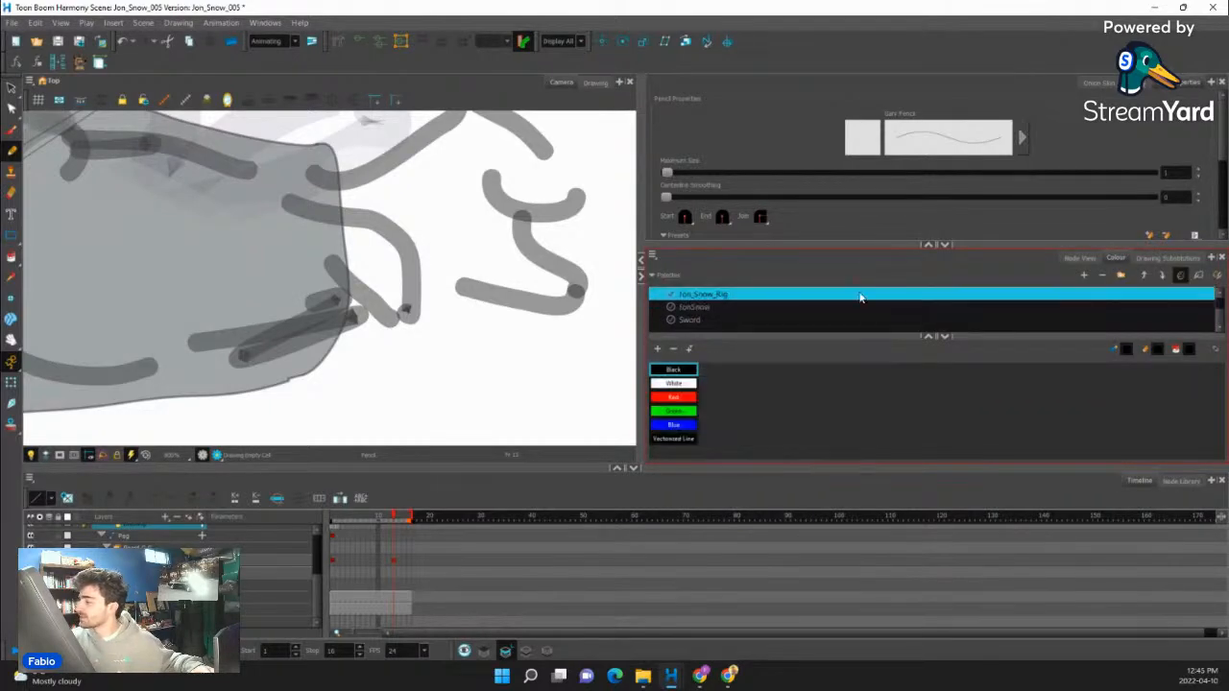
left_click(673, 424)
mouse_move(235, 373)
left_mouse_down()
mouse_move(277, 399)
mouse_move(410, 413)
left_mouse_up()
mouse_move(327, 278)
left_mouse_down()
mouse_move(427, 358)
mouse_move(412, 413)
left_mouse_up()
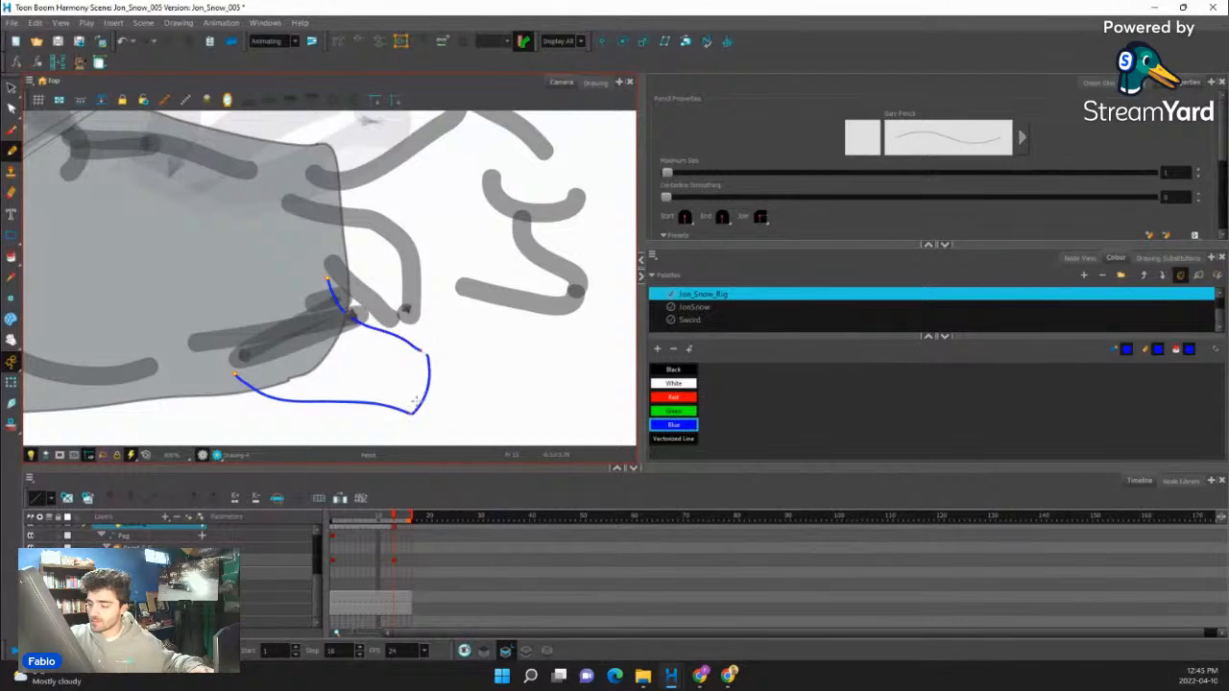
- Sketch the back of the hand from the wrist over the knuckle and outline the first finger hanging down, with a short crease beside it
left_click_drag(478, 335, 487, 425)
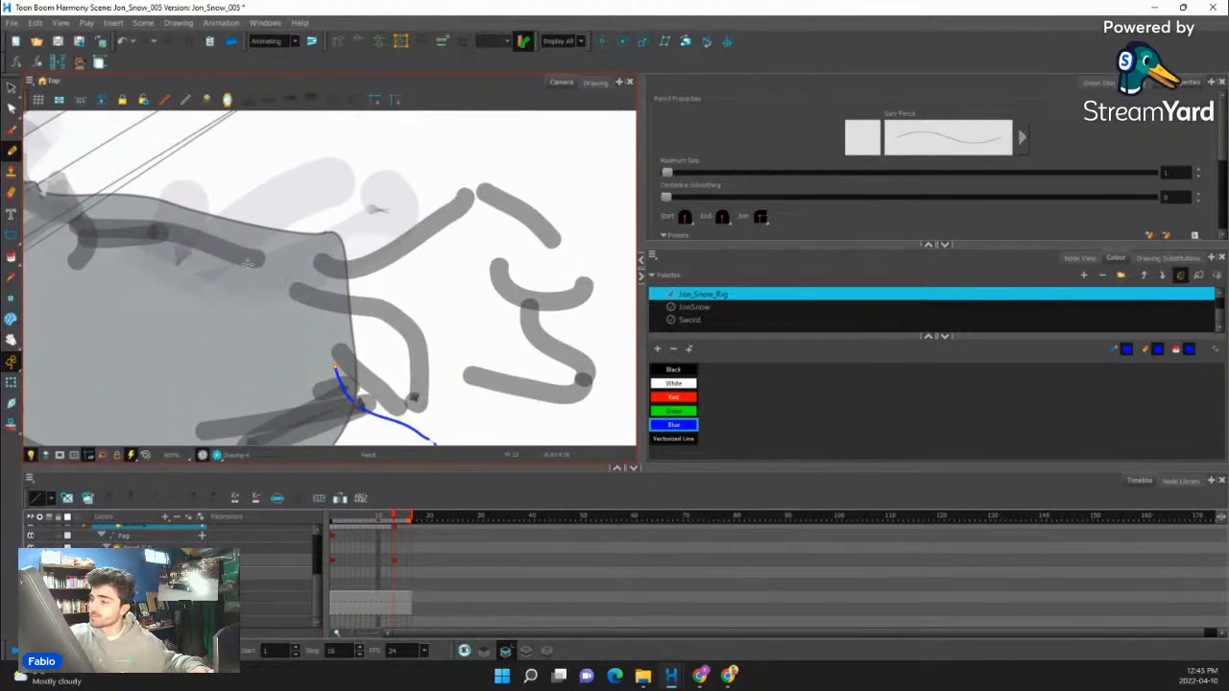
mouse_move(246, 264)
left_mouse_down()
mouse_move(430, 177)
mouse_move(452, 182)
left_mouse_up()
left_click_drag(452, 181, 487, 316)
key("ctrl+z")
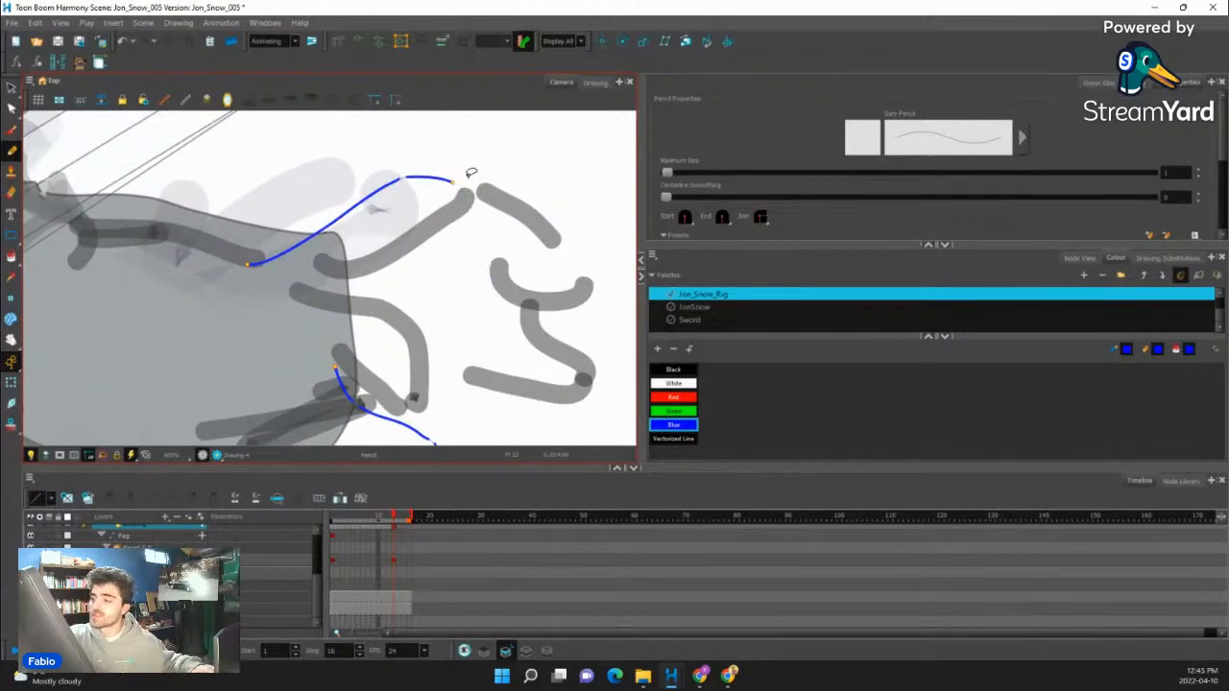
left_click_drag(465, 180, 480, 302)
left_click_drag(488, 247, 478, 227)
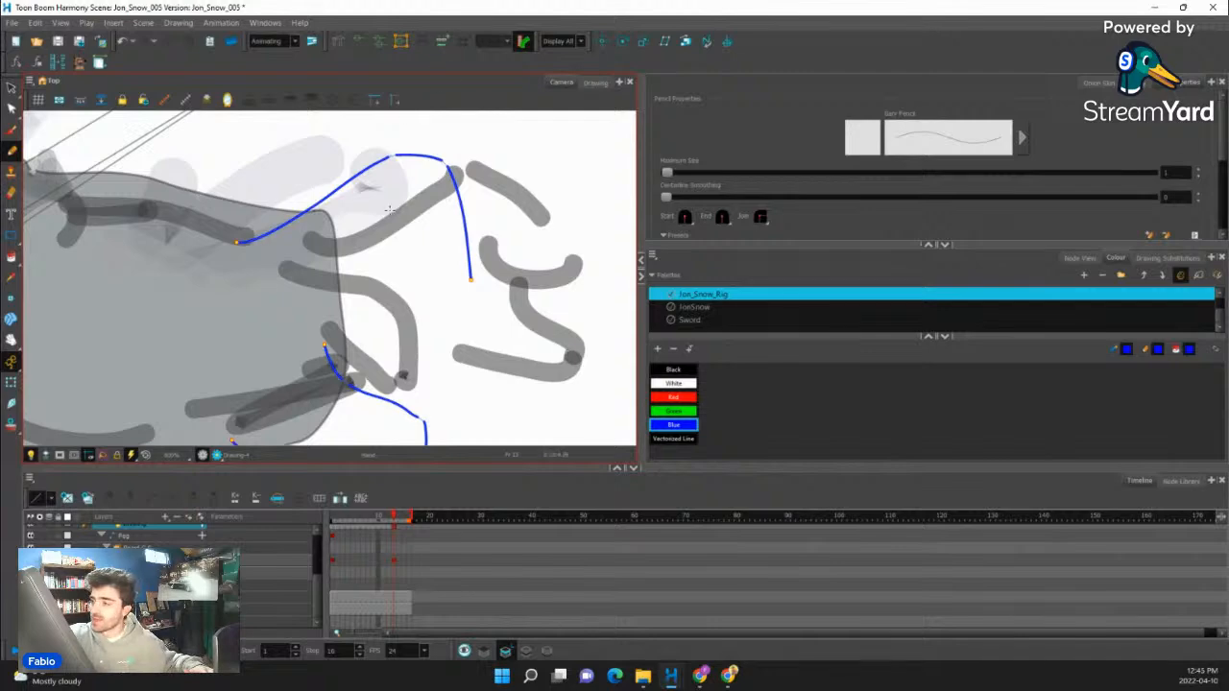
mouse_move(389, 204)
left_mouse_down()
mouse_move(411, 291)
mouse_move(447, 300)
mouse_move(475, 290)
left_mouse_up()
mouse_move(468, 227)
left_mouse_down()
mouse_move(476, 291)
mouse_move(451, 172)
left_mouse_up()
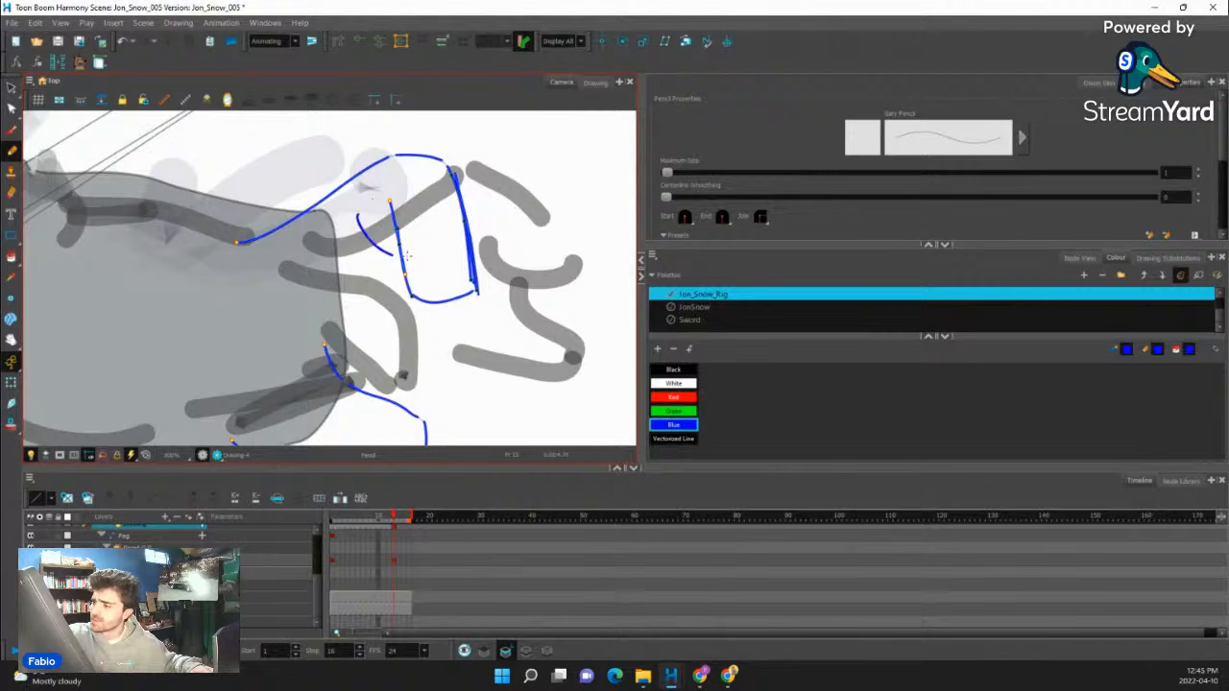
left_click_drag(355, 220, 399, 251)
- Outline the second finger reaching outward from the first finger's knuckle and add a short crease rising from the thumb's base
key("space")
left_click_drag(434, 223, 348, 166)
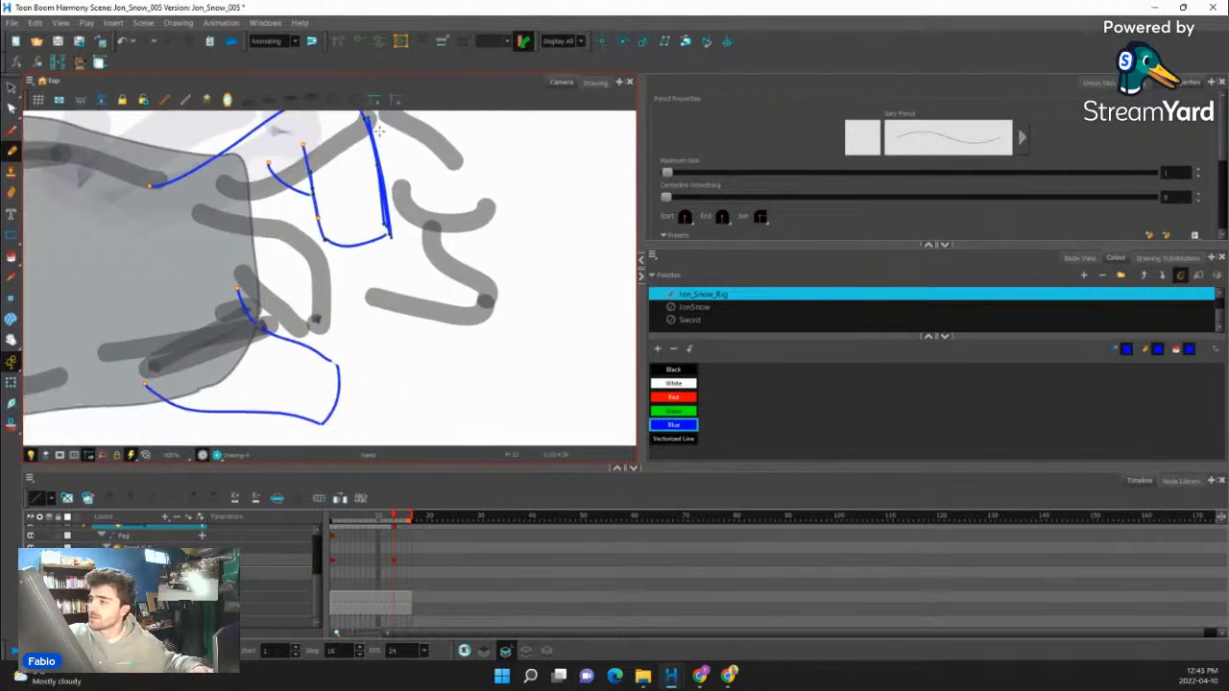
mouse_move(370, 120)
left_mouse_down()
mouse_move(424, 132)
mouse_move(481, 203)
left_mouse_up()
left_click_drag(388, 230, 480, 205)
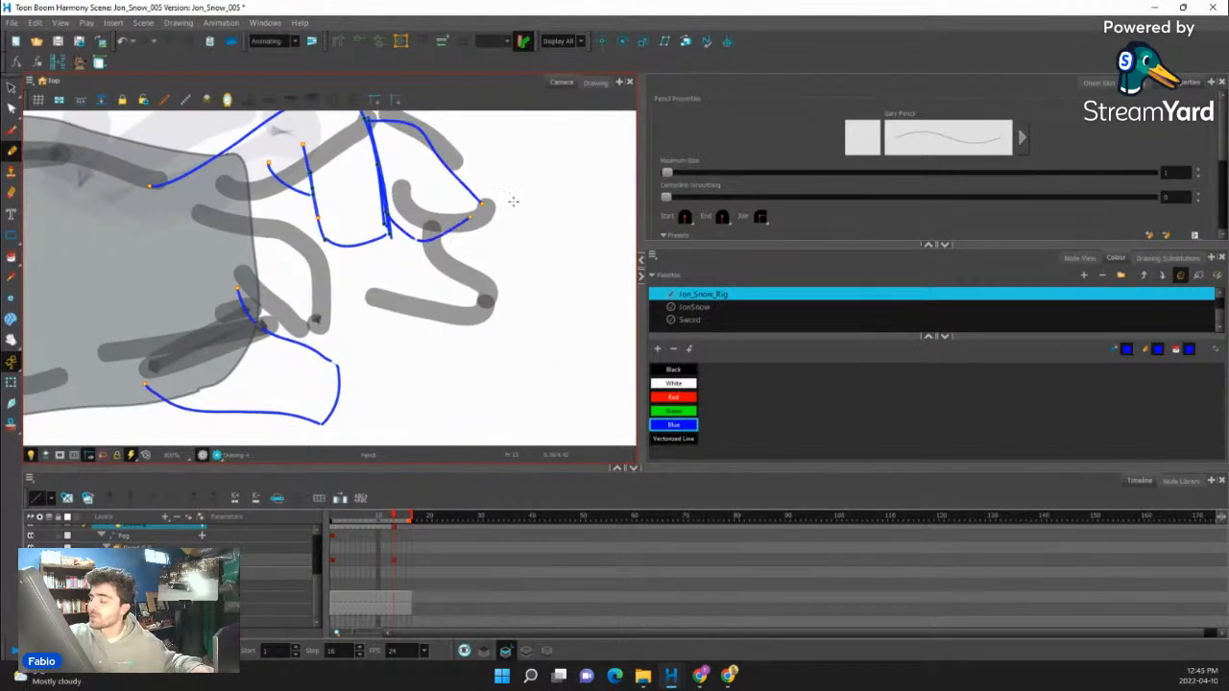
key("1")
key("2")
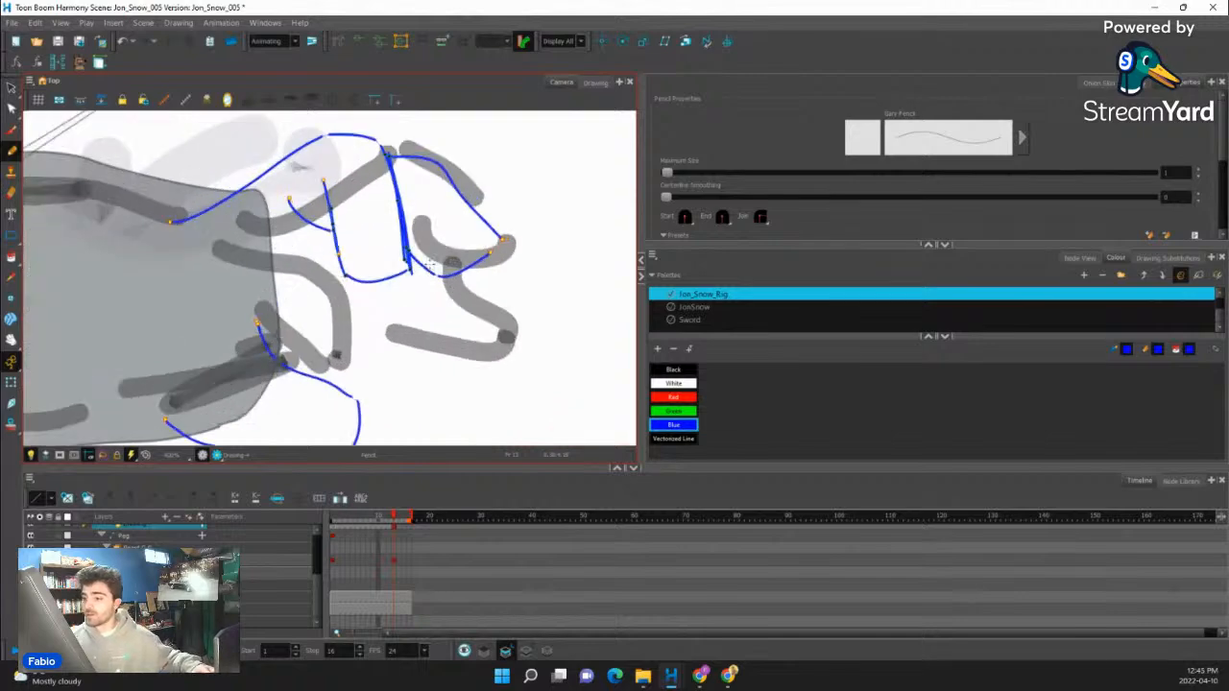
left_click_drag(297, 372, 348, 324)
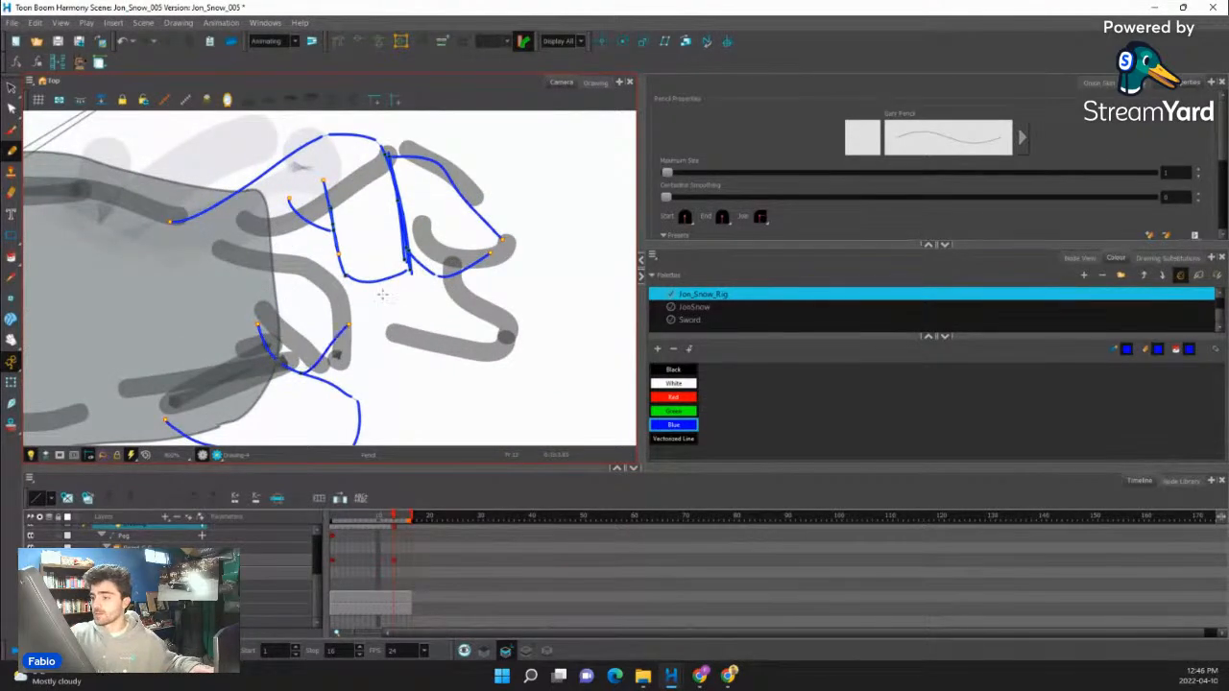
left_click_drag(482, 259, 534, 293)
left_click_drag(414, 305, 535, 292)
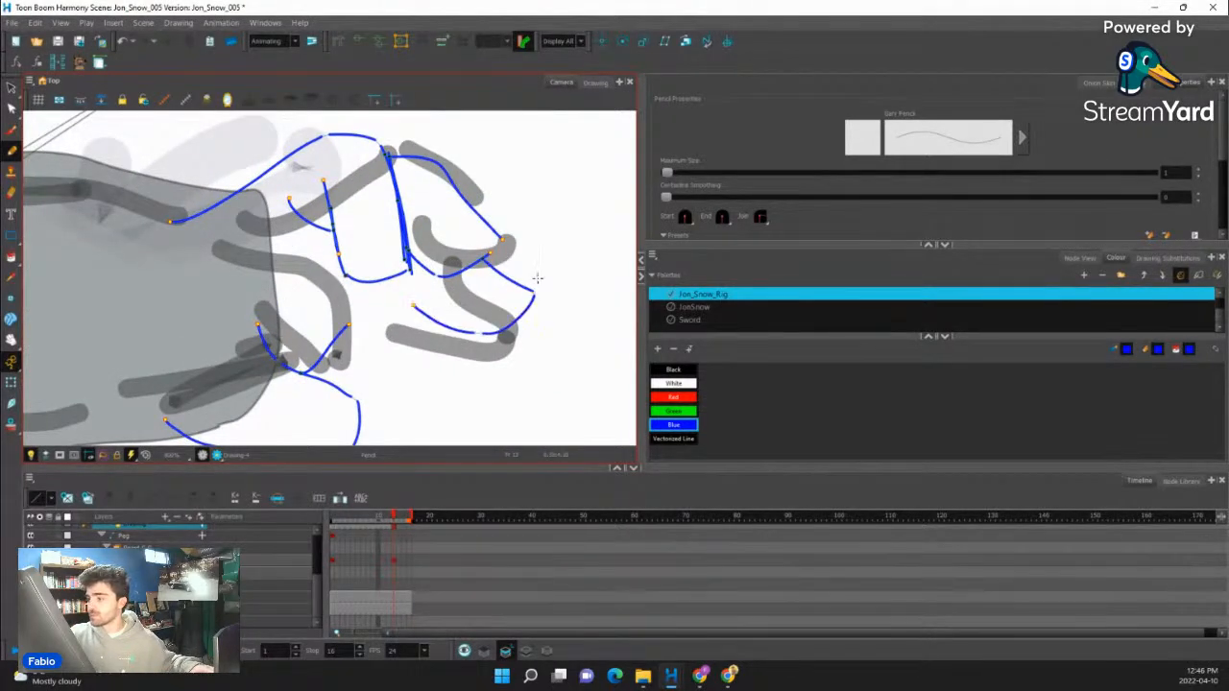
key("space")
left_click_drag(443, 290, 437, 276)
key("ctrl+z")
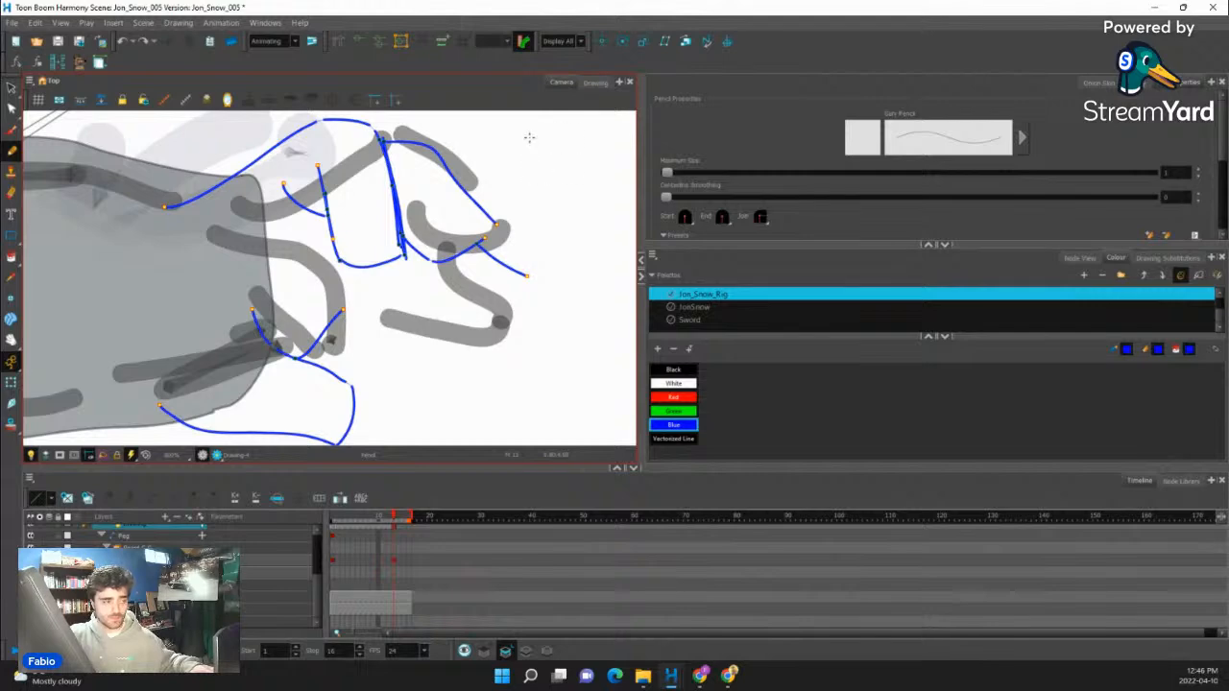
left_click_drag(352, 405, 397, 327)
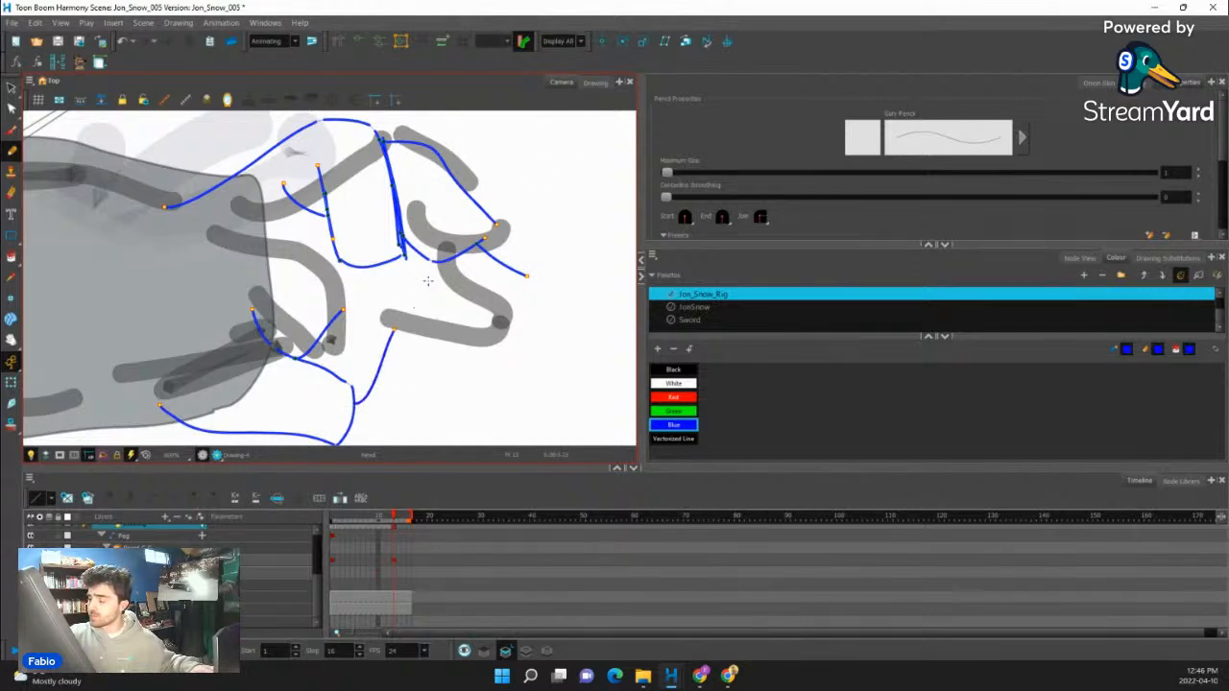
key("ctrl+z")
key("ctrl+z")
- Outline the third finger and the curled fourth finger beneath it, and connect them to the thumb with the palm's edge
left_click_drag(463, 180, 532, 251)
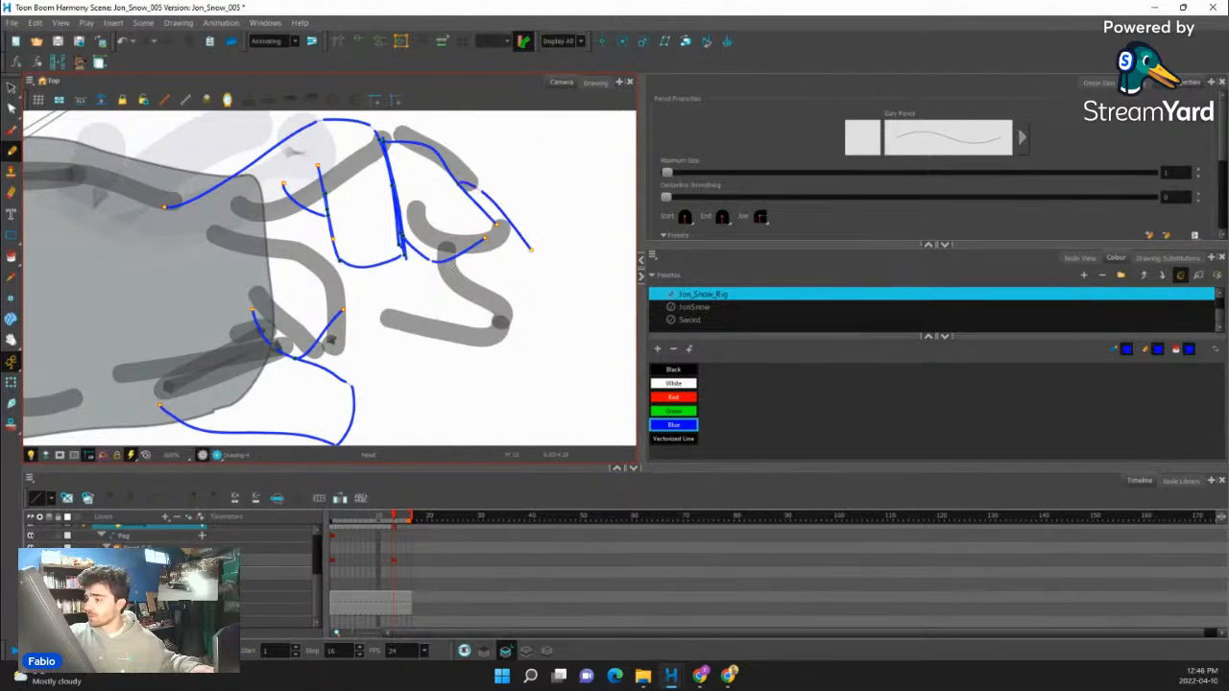
mouse_move(447, 255)
left_mouse_down()
mouse_move(480, 289)
mouse_move(522, 286)
mouse_move(521, 334)
left_mouse_up()
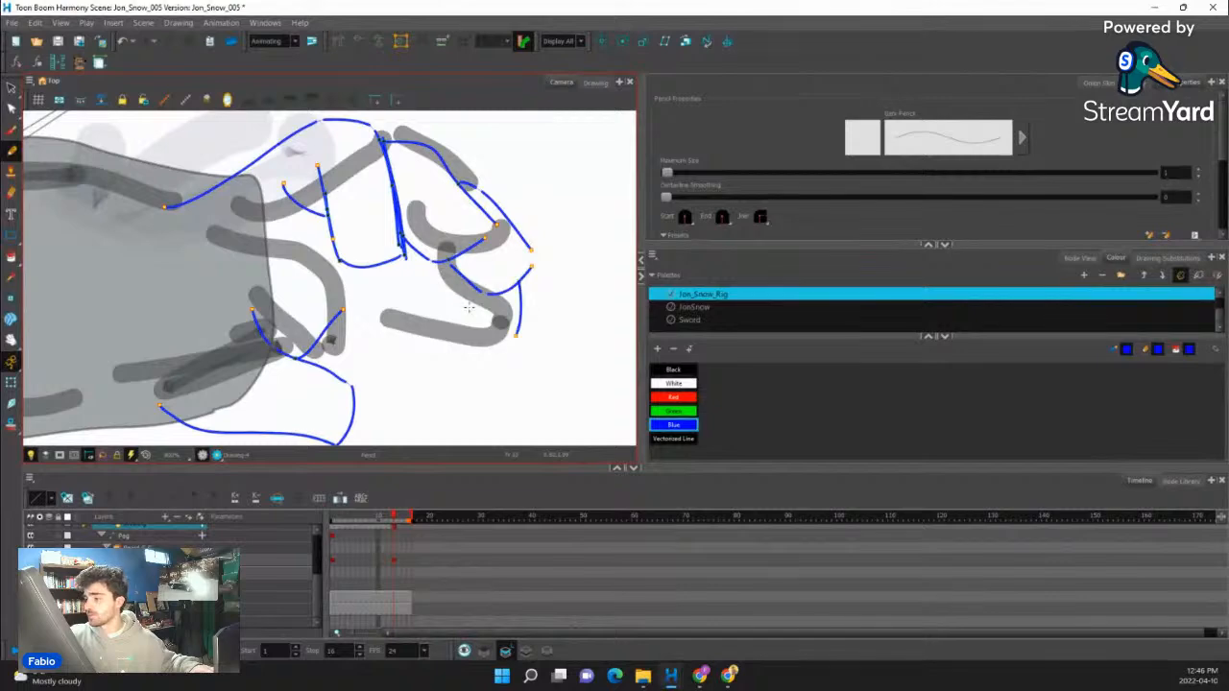
mouse_move(451, 275)
left_mouse_down()
mouse_move(453, 307)
mouse_move(525, 334)
mouse_move(521, 280)
mouse_move(460, 339)
left_mouse_up()
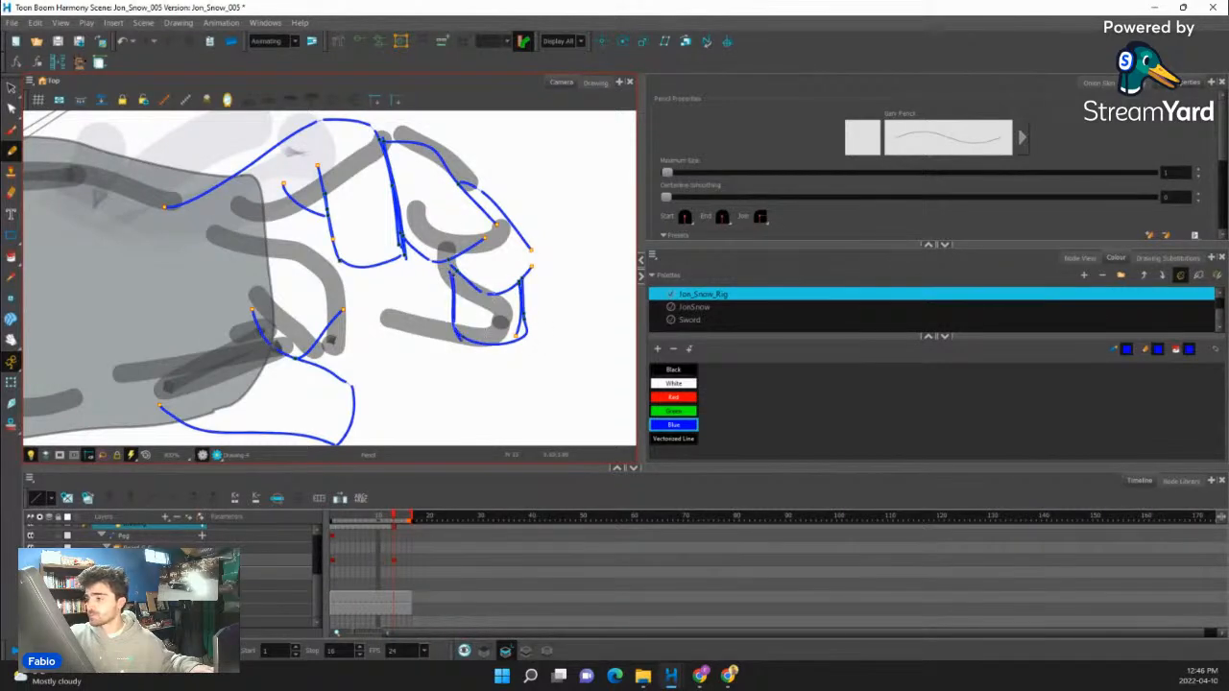
left_click_drag(446, 277, 355, 392)
- Rework the thumb's outline with extra blue strokes along its upper edge, rounded tip and underside
left_click_drag(288, 356, 375, 436)
left_click_drag(391, 395, 404, 347)
left_click_drag(229, 381, 326, 419)
mouse_move(371, 366)
left_mouse_down()
mouse_move(359, 397)
mouse_move(323, 419)
left_mouse_up()
left_click_drag(384, 358, 354, 406)
left_click_drag(269, 267, 355, 343)
left_click_drag(177, 359, 272, 395)
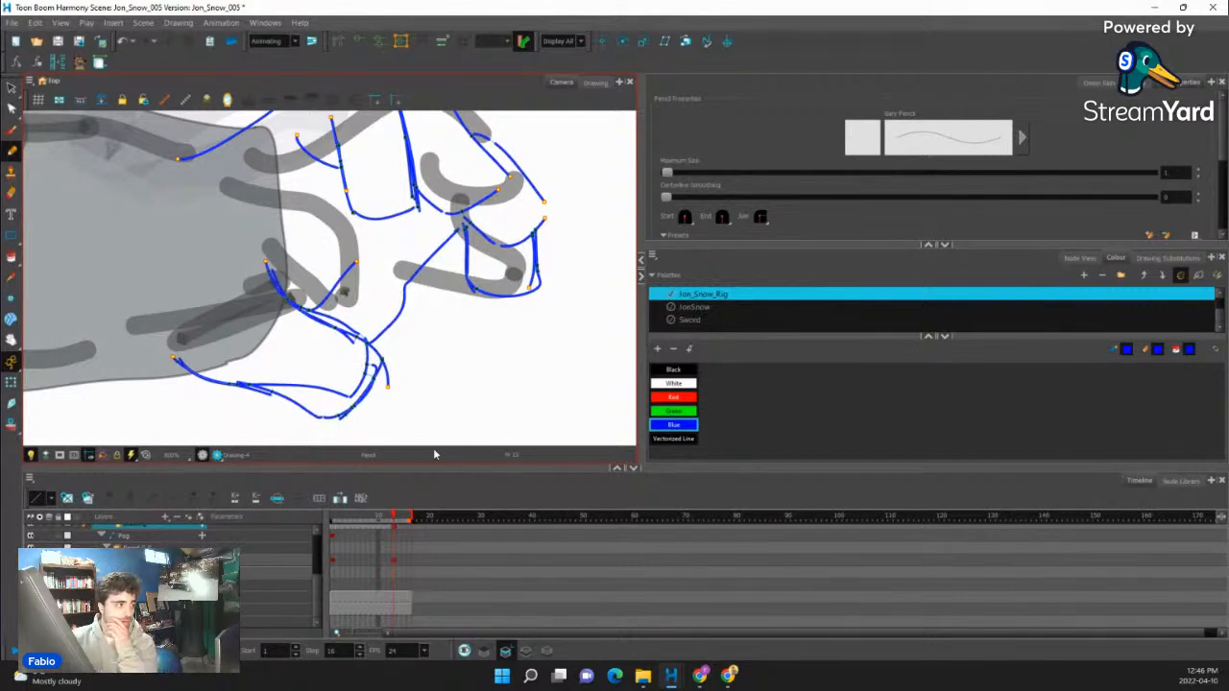
key("alt+Tab")
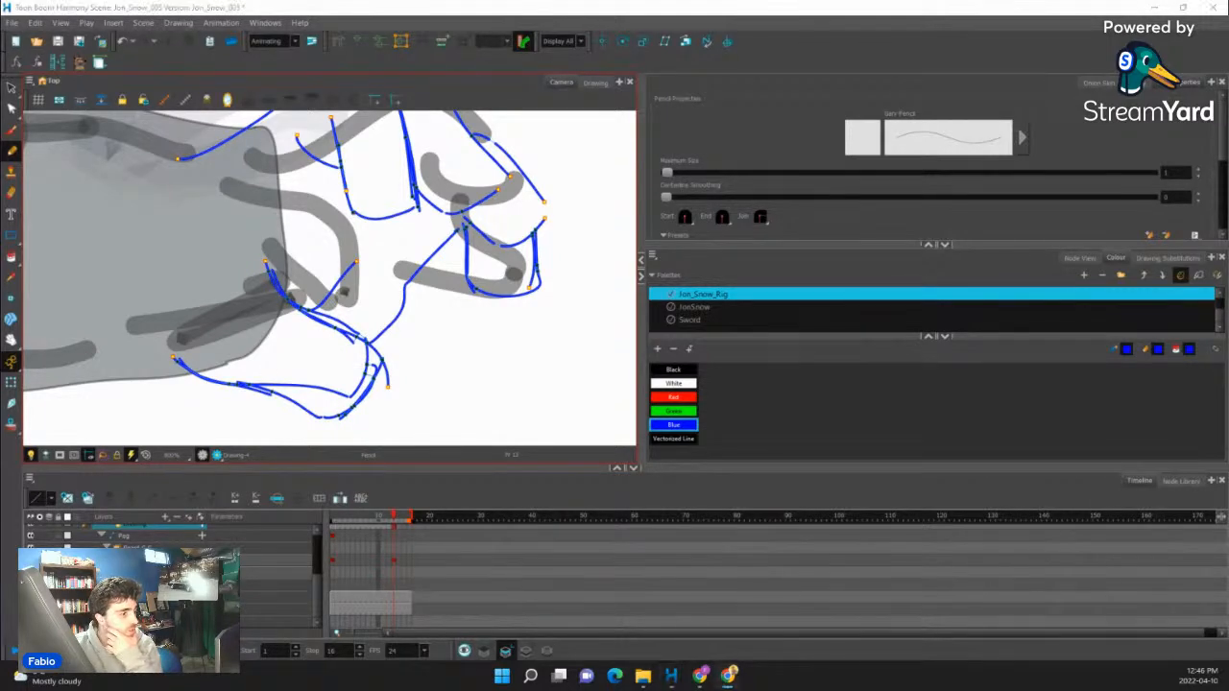
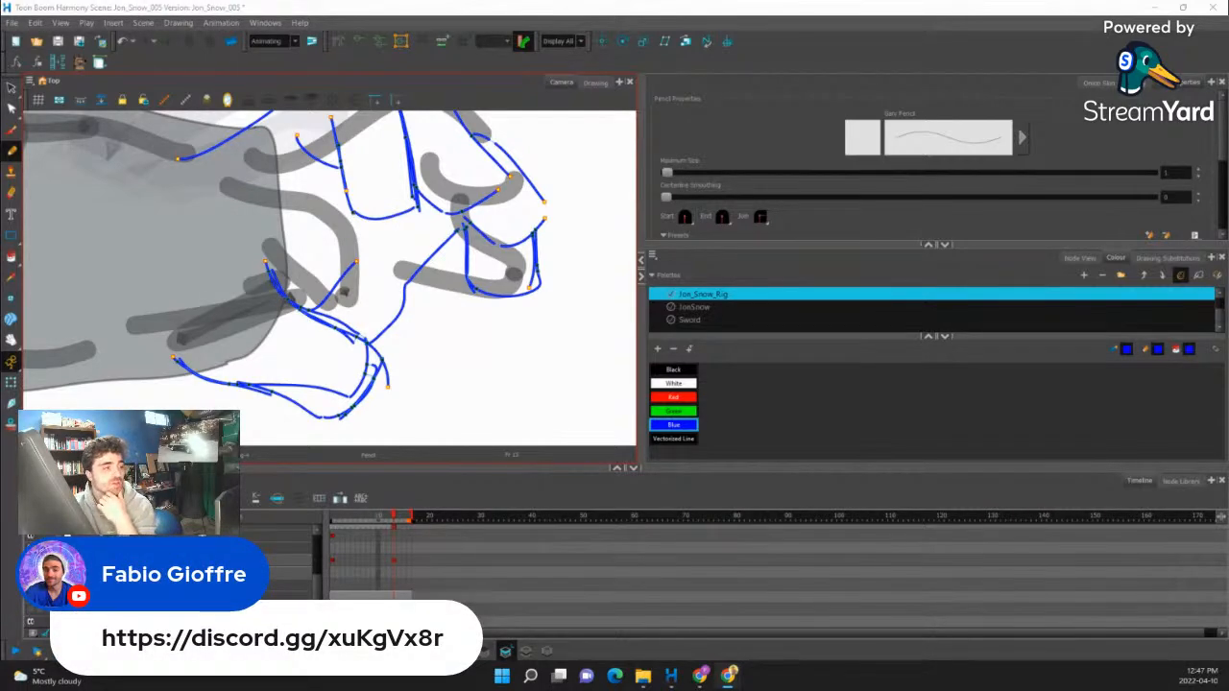
- Close the open wrist end of the blue hand sketch by joining the loose line ends with the Close Gap tool
scroll(424, 338, "down", 4)
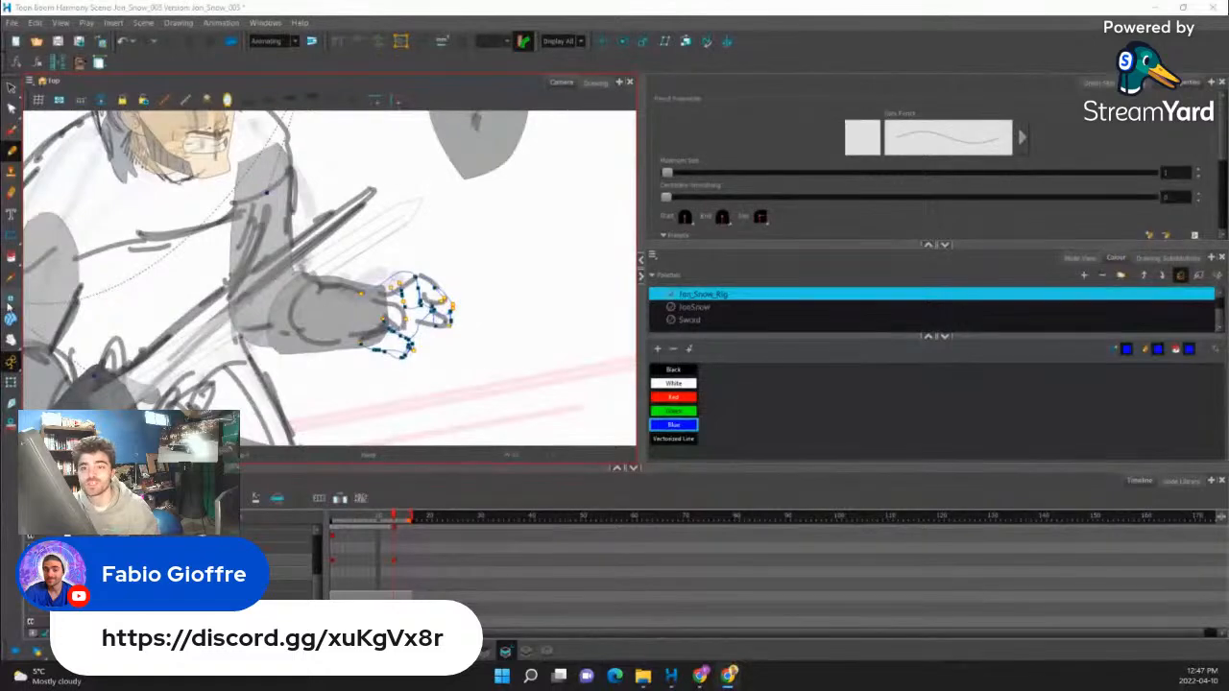
left_click(10, 256)
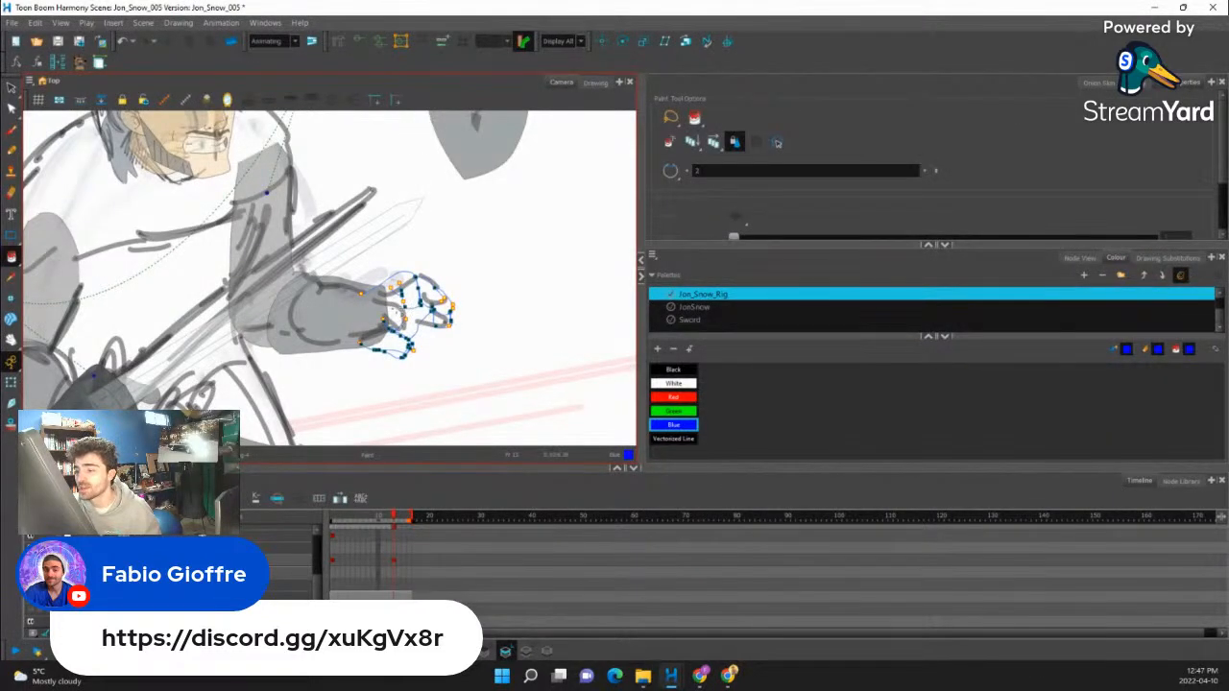
scroll(413, 317, "up", 4)
key("alt+c")
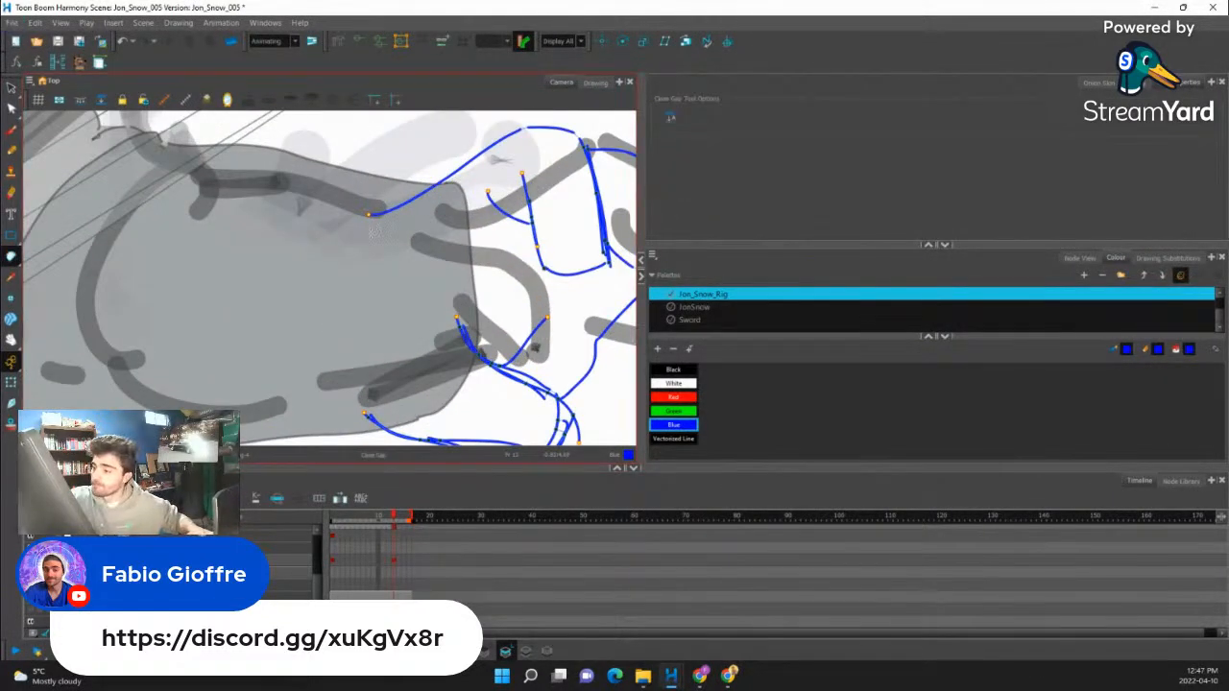
left_click_drag(369, 217, 366, 413)
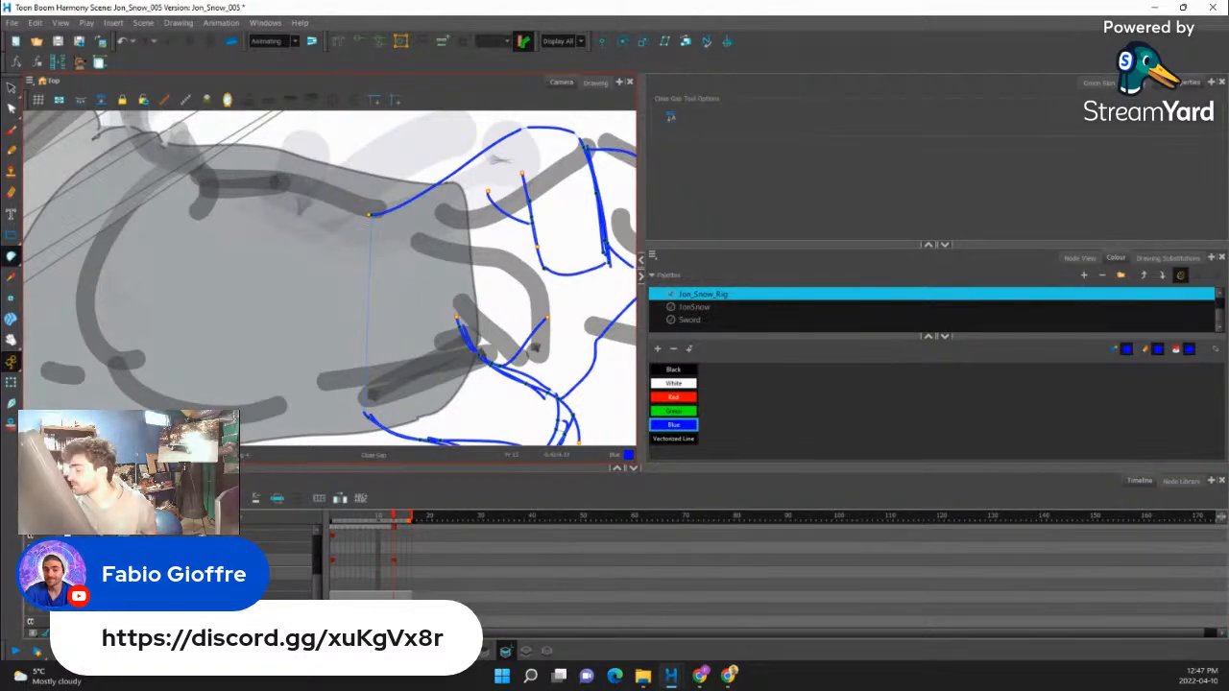
scroll(424, 317, "down", 4)
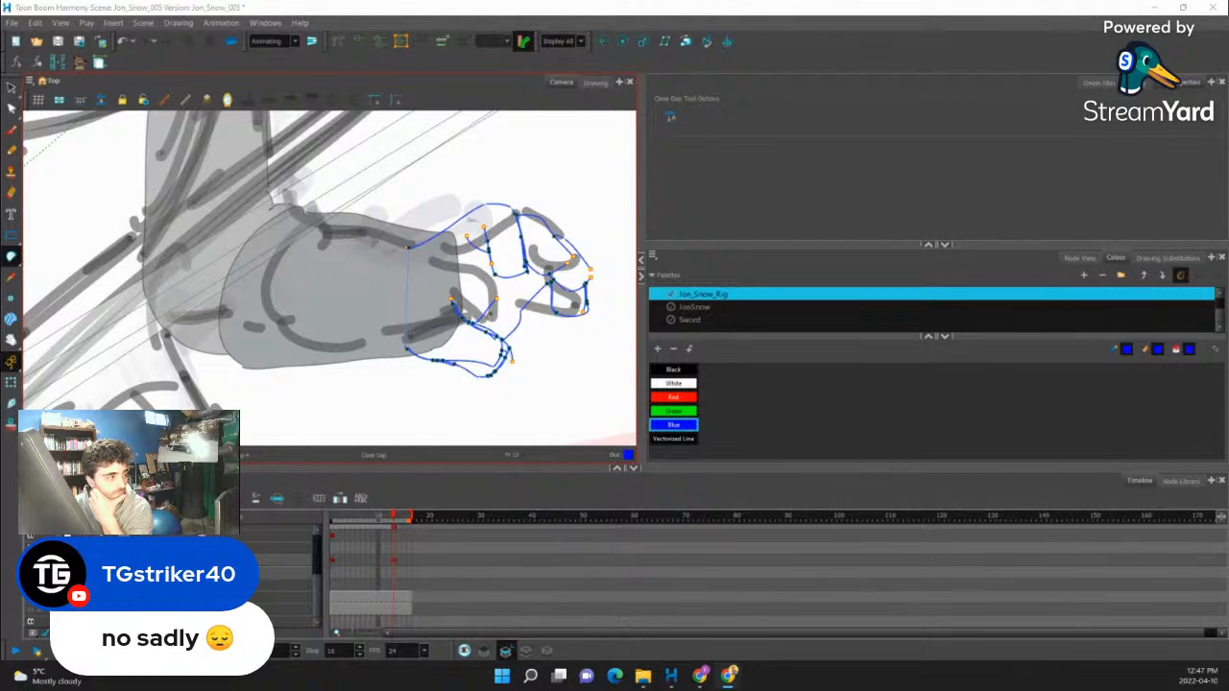
scroll(469, 307, "down", 3)
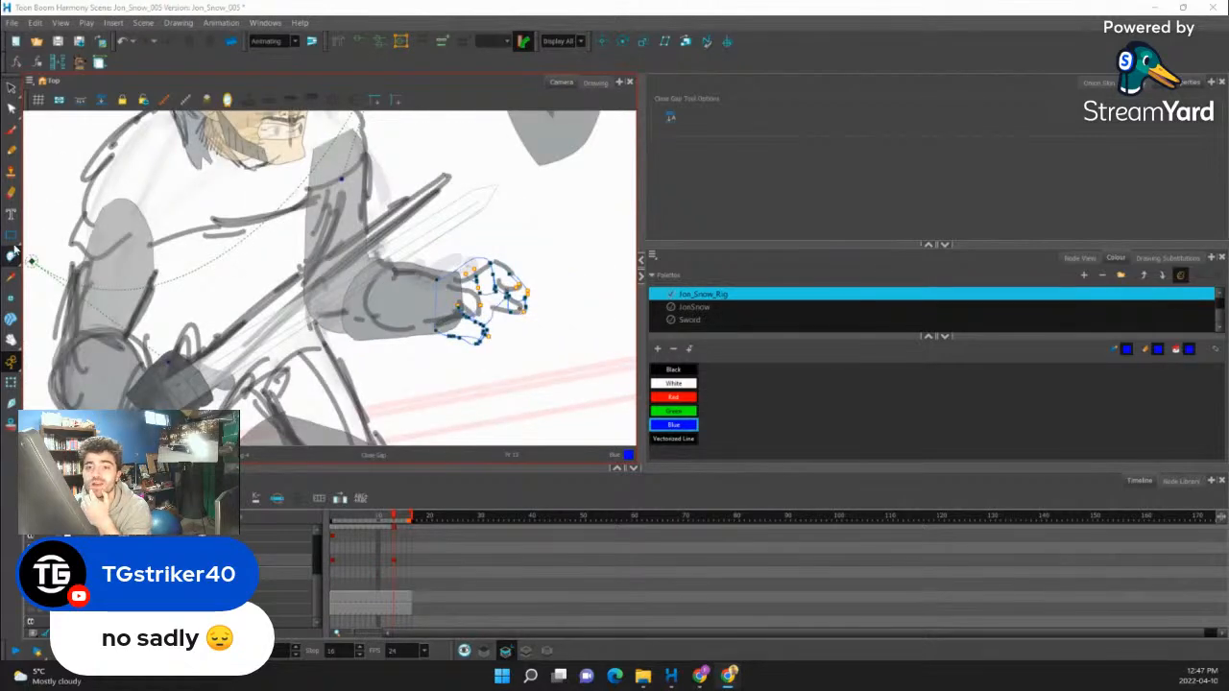
left_click(12, 256)
left_click(44, 256)
scroll(510, 319, "up", 4)
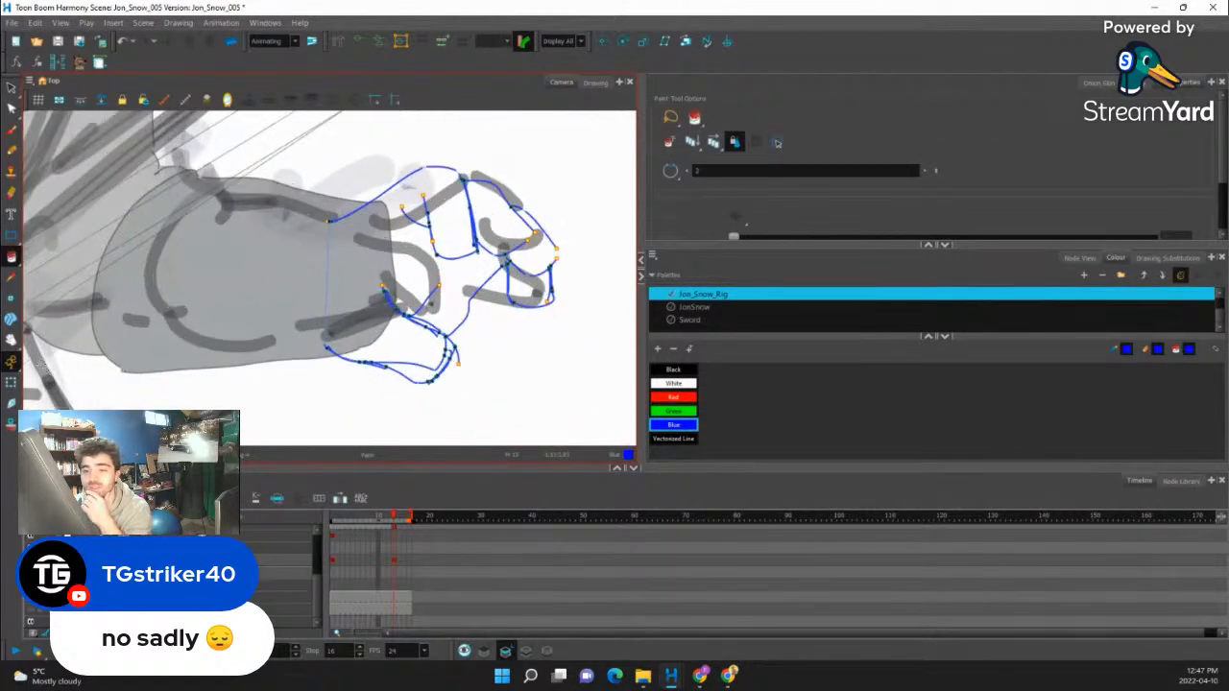
- Enter the Jon Snow rig's Board-G-G group in the node network and open the upper body's Static-Transformation-G group
left_click(11, 382)
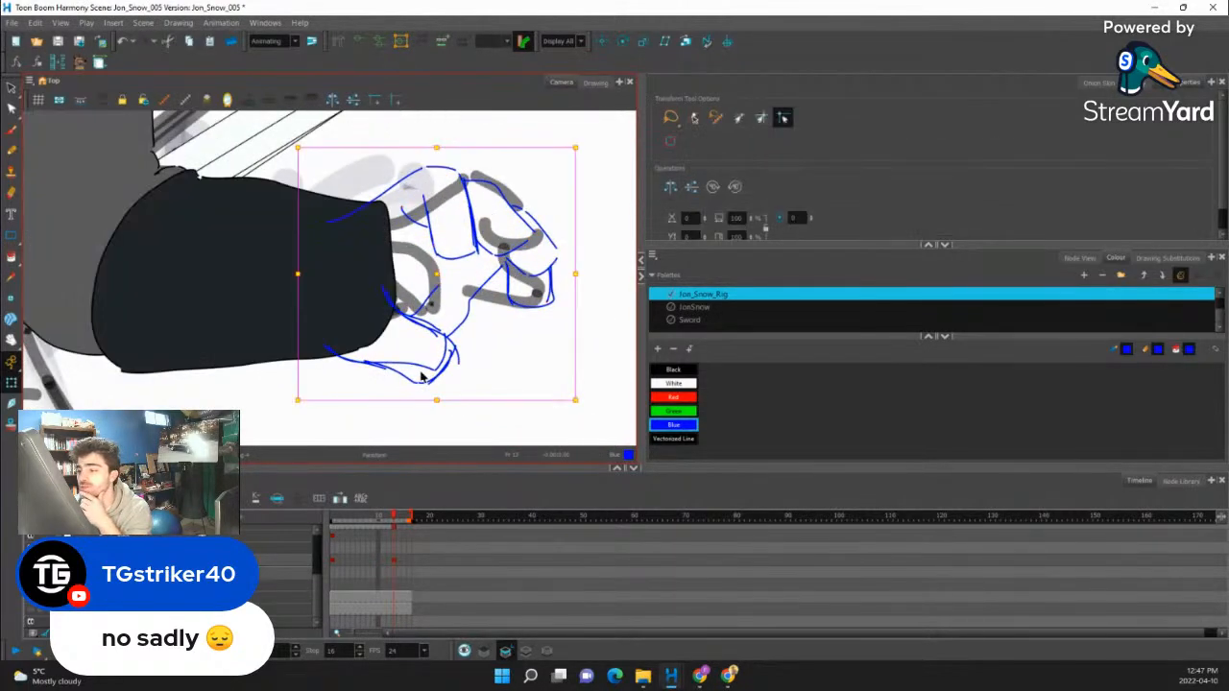
left_click(1079, 257)
scroll(345, 357, "up", 2)
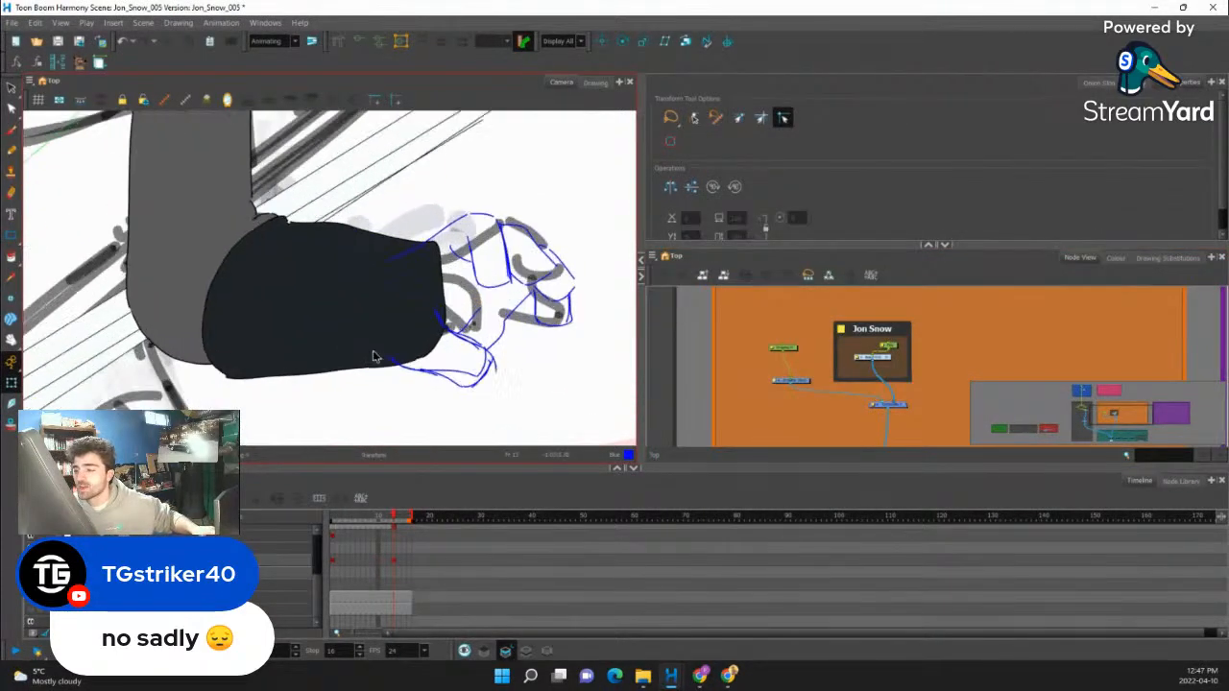
left_click_drag(521, 346, 506, 379)
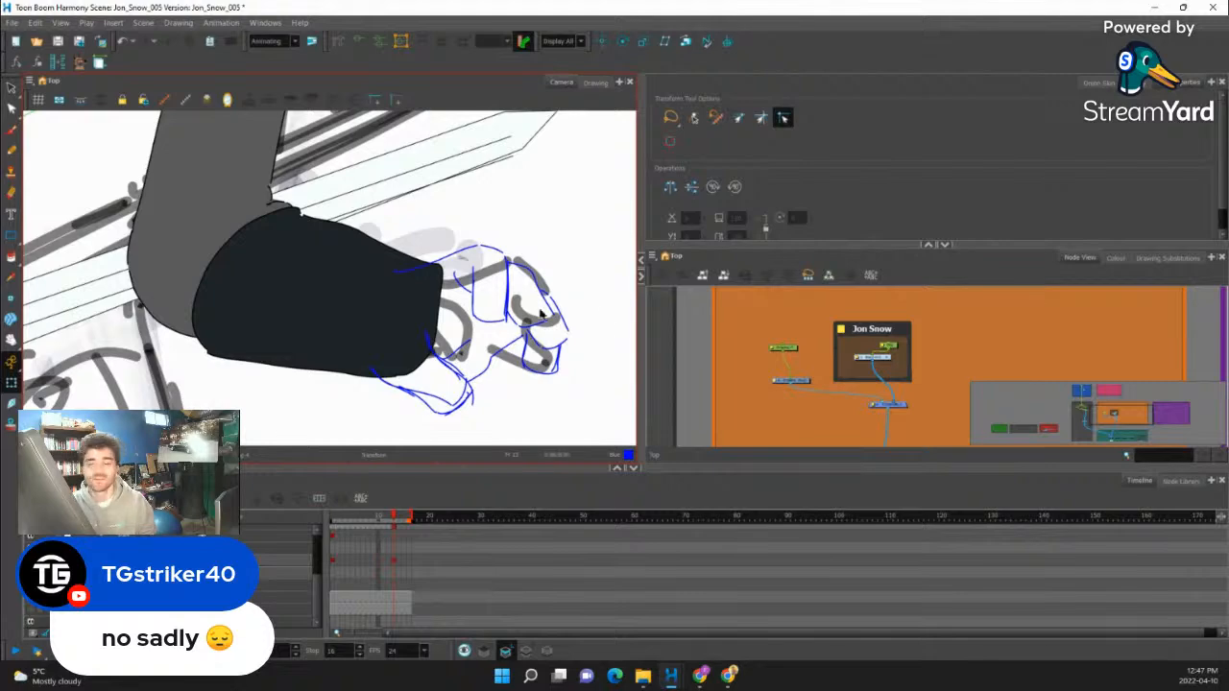
scroll(713, 413, "up", 3)
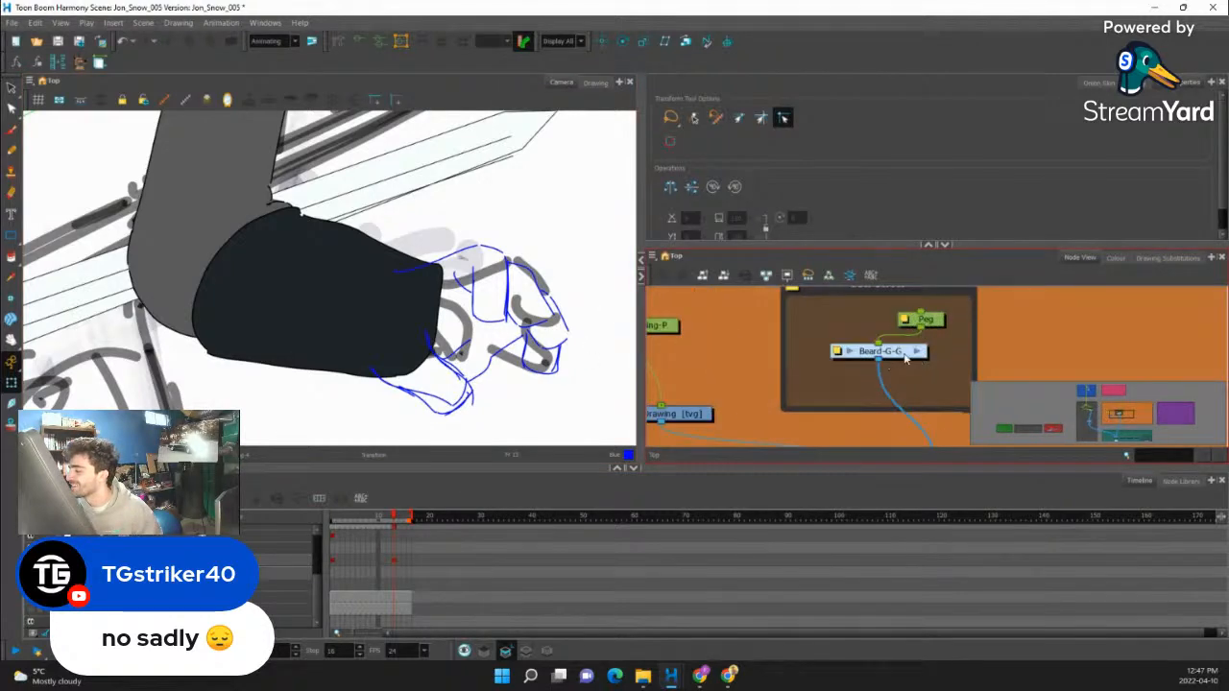
scroll(712, 413, "down", 1)
scroll(467, 331, "down", 2)
scroll(840, 373, "up", 2)
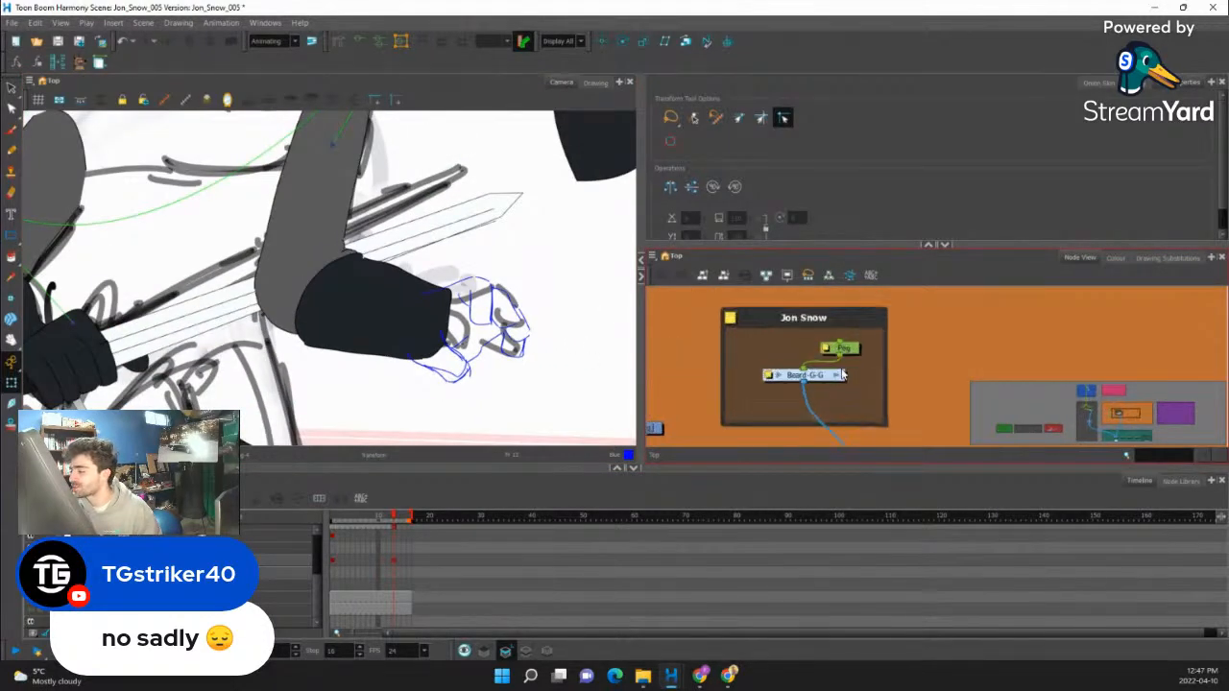
left_click(838, 375)
scroll(806, 380, "down", 3)
scroll(859, 351, "up", 5)
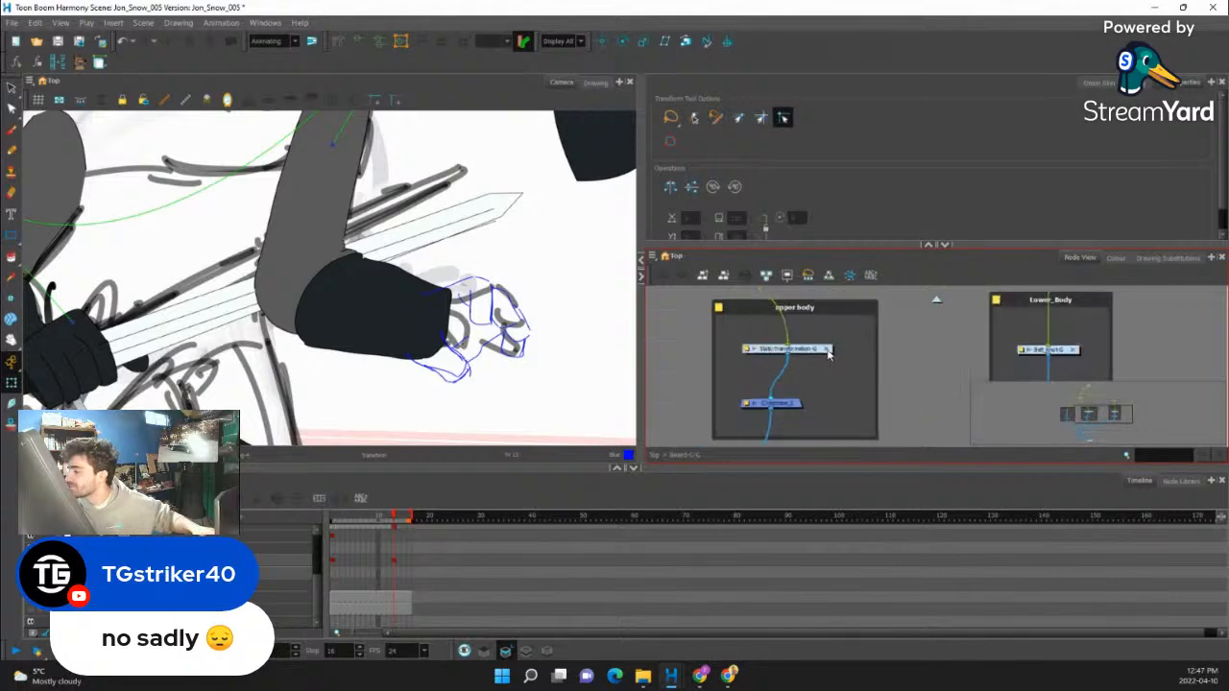
left_click(828, 351)
scroll(806, 355, "down", 2)
scroll(748, 384, "up", 1)
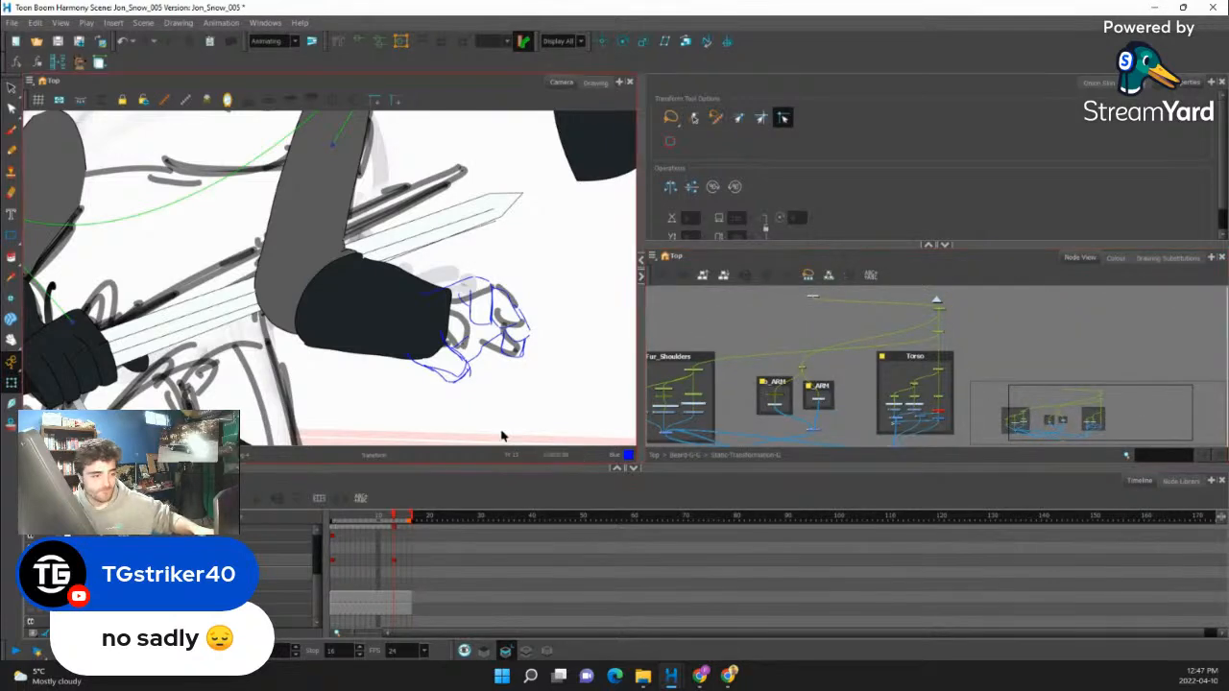
- Look through the upper body's shoulder, torso and arm node groups for the free arm's nodes
scroll(561, 445, "down", 3)
scroll(768, 394, "down", 2)
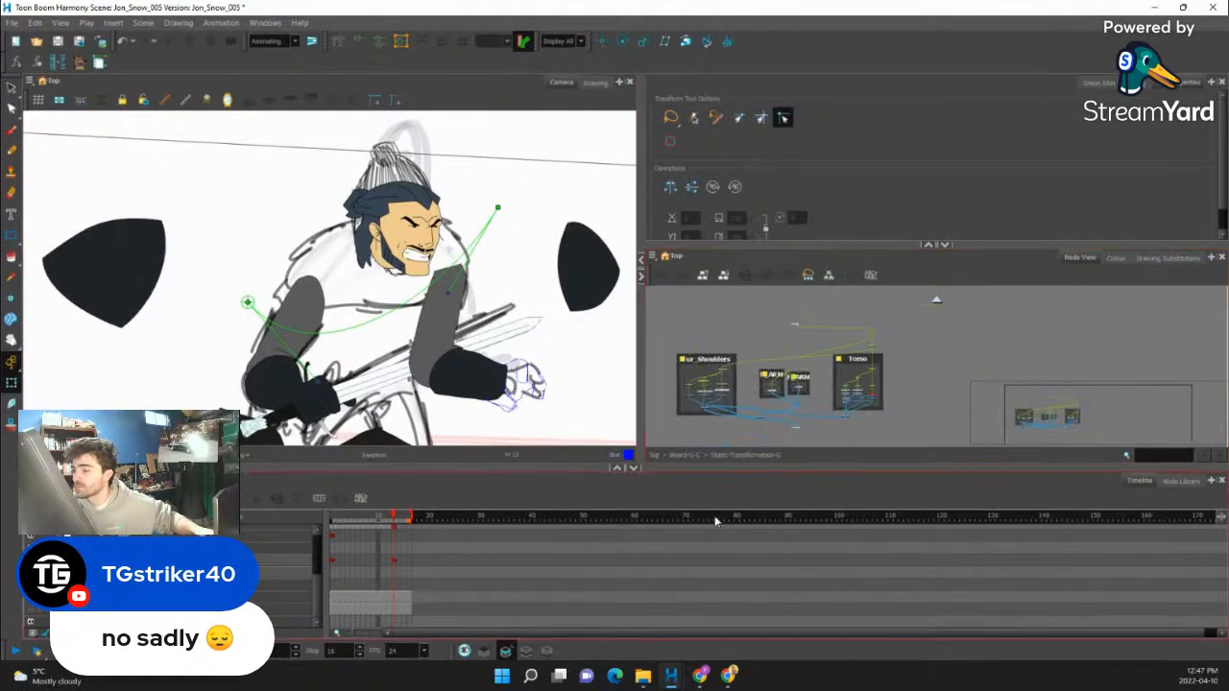
scroll(770, 401, "down", 1)
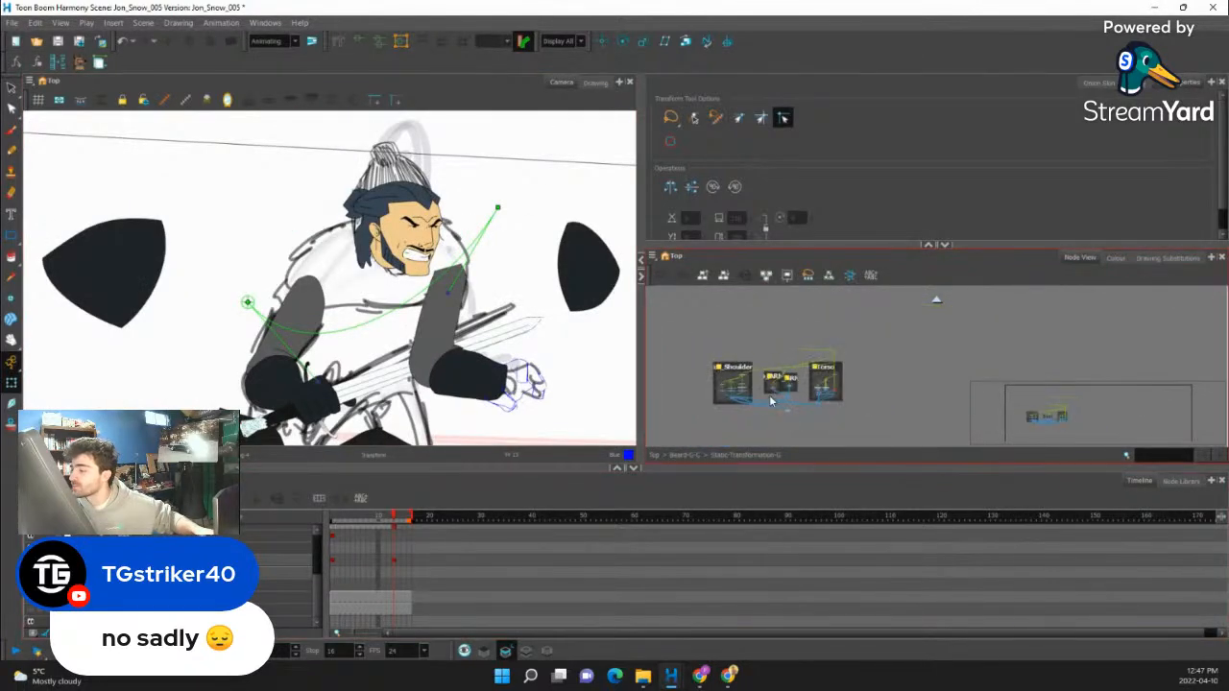
mouse_move(771, 401)
left_mouse_down()
mouse_move(824, 401)
mouse_move(765, 393)
left_mouse_up()
scroll(795, 387, "up", 3)
scroll(497, 388, "up", 2)
scroll(868, 405, "down", 2)
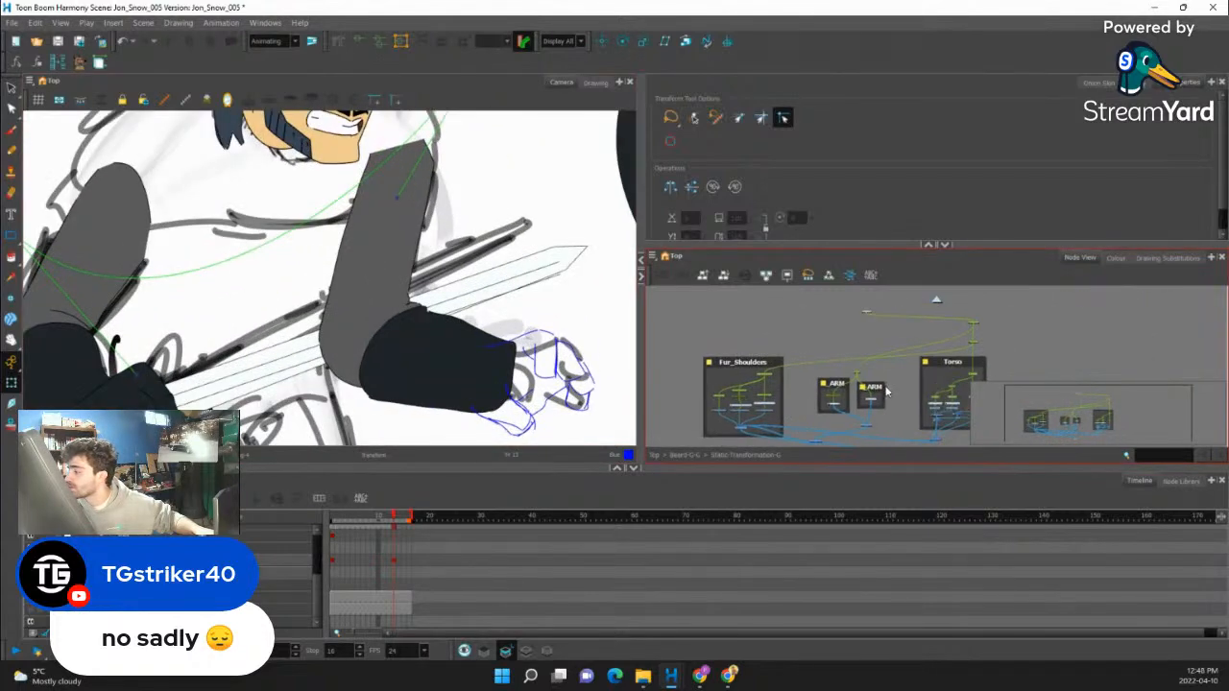
left_click_drag(893, 392, 845, 398)
scroll(915, 413, "up", 3)
scroll(878, 401, "down", 1)
scroll(884, 360, "up", 2)
scroll(883, 372, "down", 2)
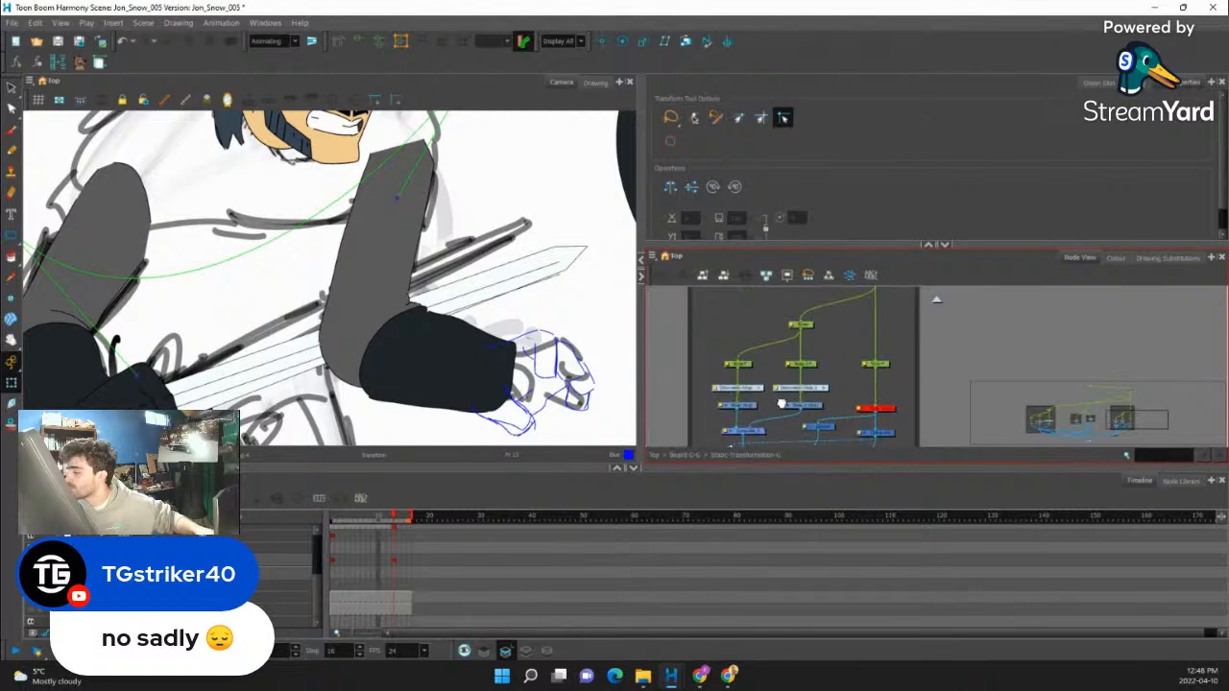
left_click_drag(665, 368, 828, 375)
scroll(829, 376, "down", 2)
left_click_drag(720, 391, 790, 398)
scroll(826, 384, "up", 3)
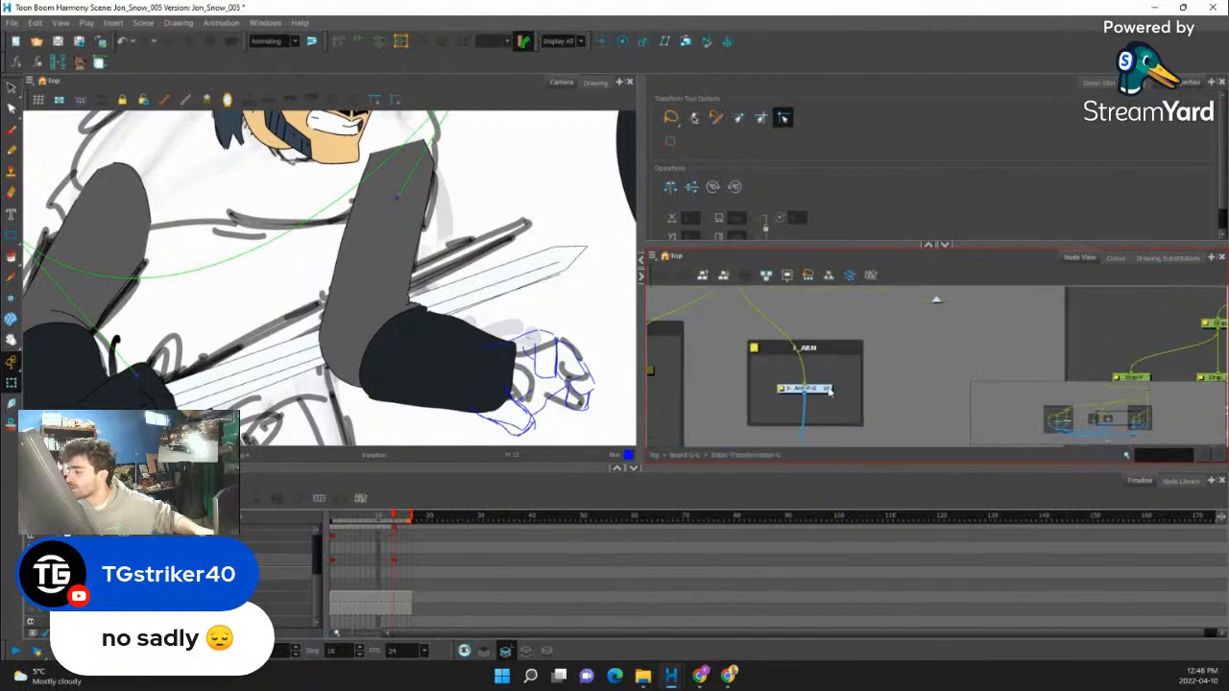
- Select the free arm on the canvas, locate its nodes, and show the drawing substitutions of its Hand layer
left_click(467, 384)
key("o")
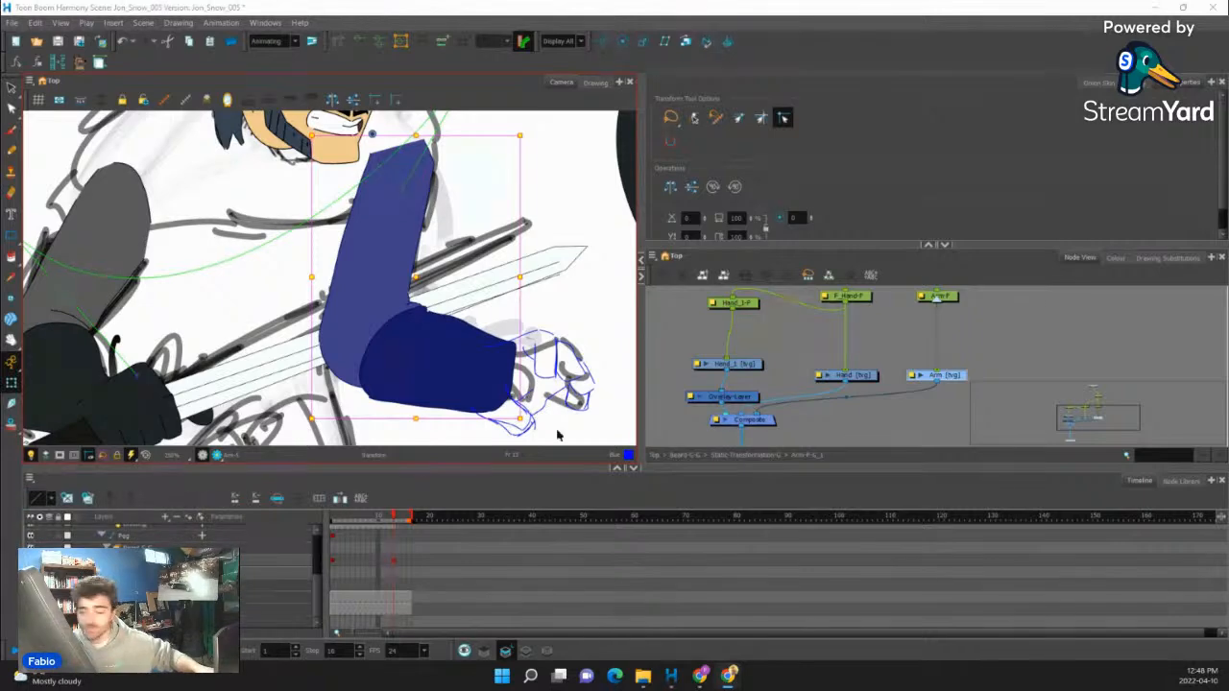
scroll(811, 374, "down", 2)
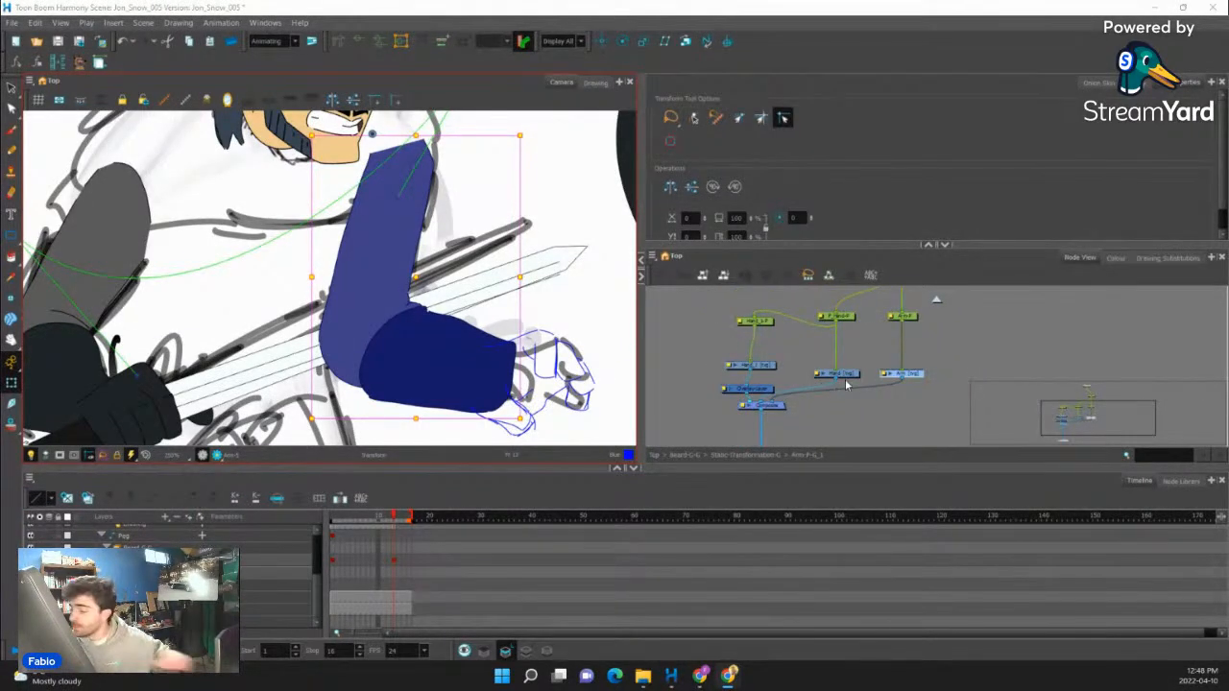
scroll(858, 378, "up", 3)
scroll(859, 379, "up", 2)
left_click(848, 381)
scroll(519, 358, "down", 2)
scroll(832, 386, "down", 4)
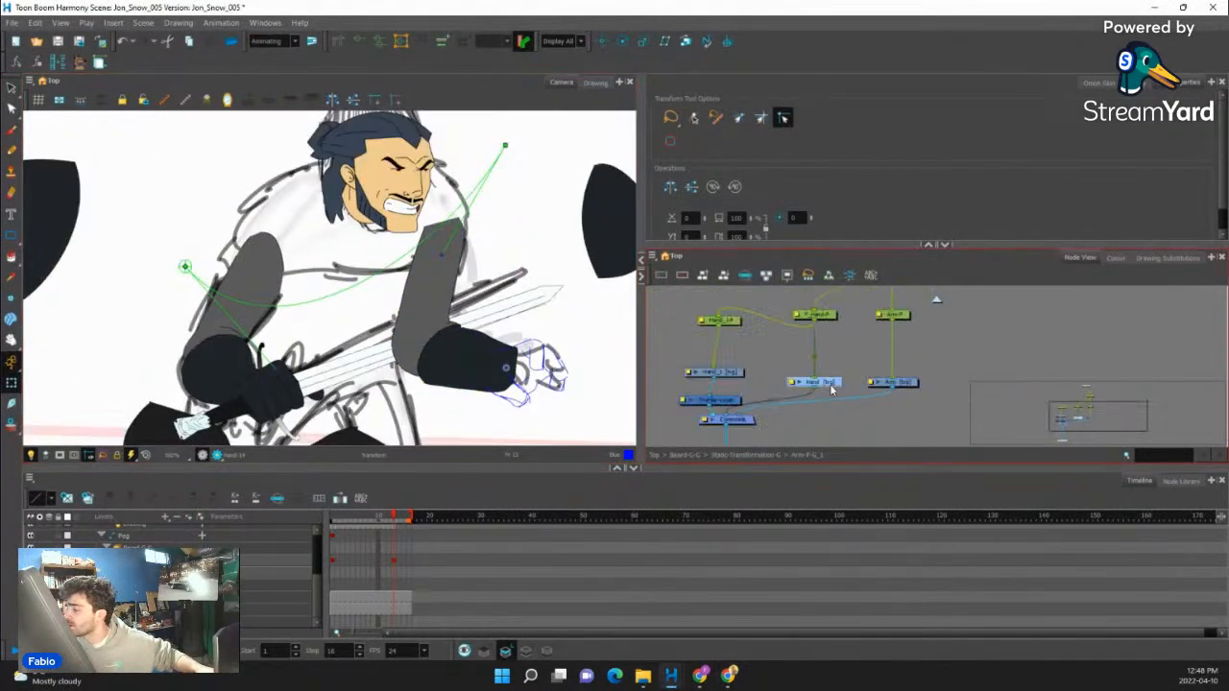
left_click_drag(768, 391, 814, 395)
scroll(814, 394, "up", 2)
left_click(1166, 257)
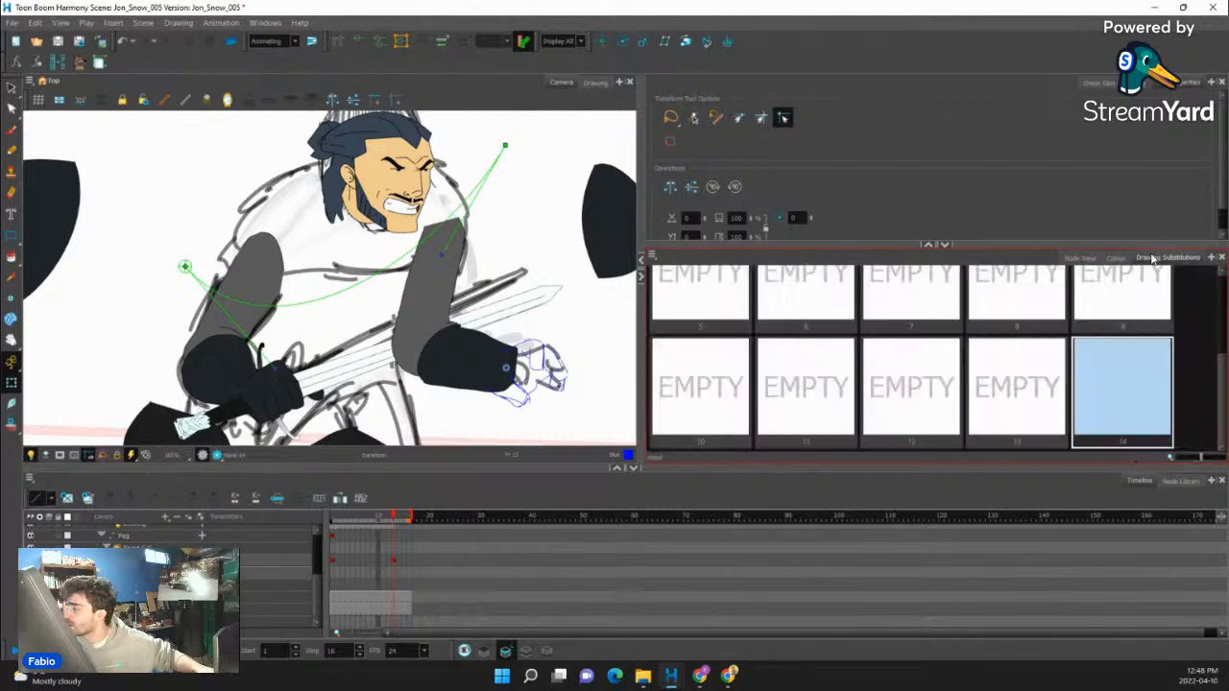
- Set the Pencil tool to draw with the Line colour of the JonSnow palette
key("alt+/")
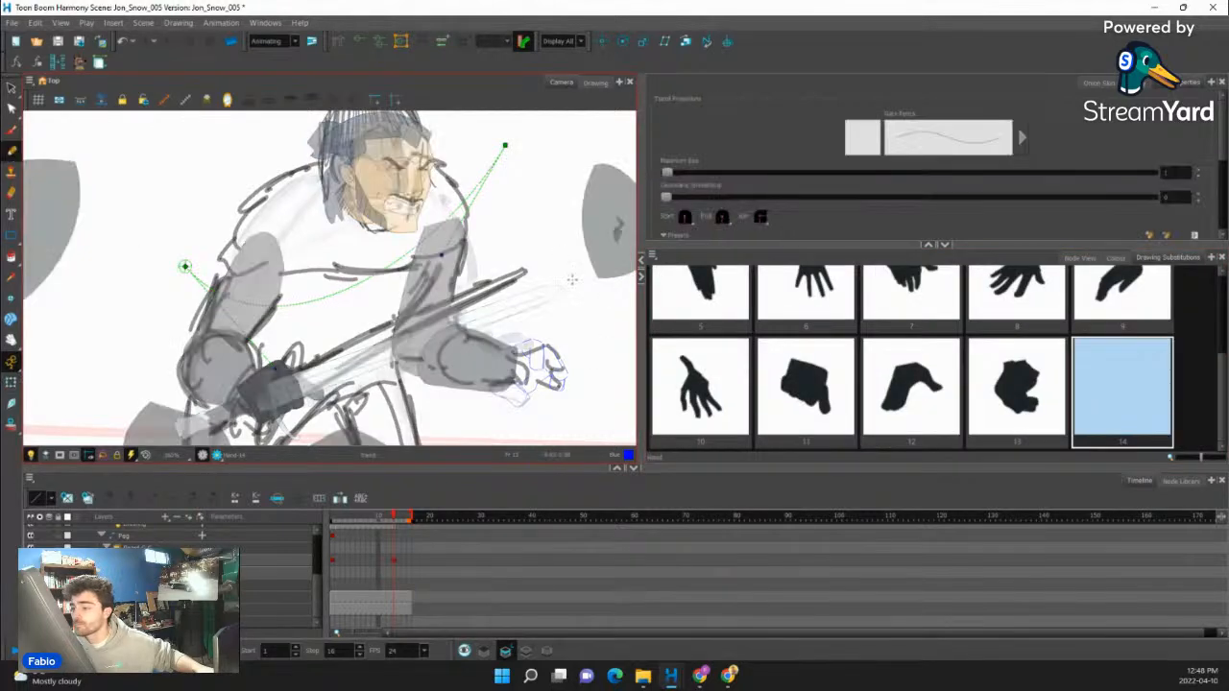
left_click(1115, 257)
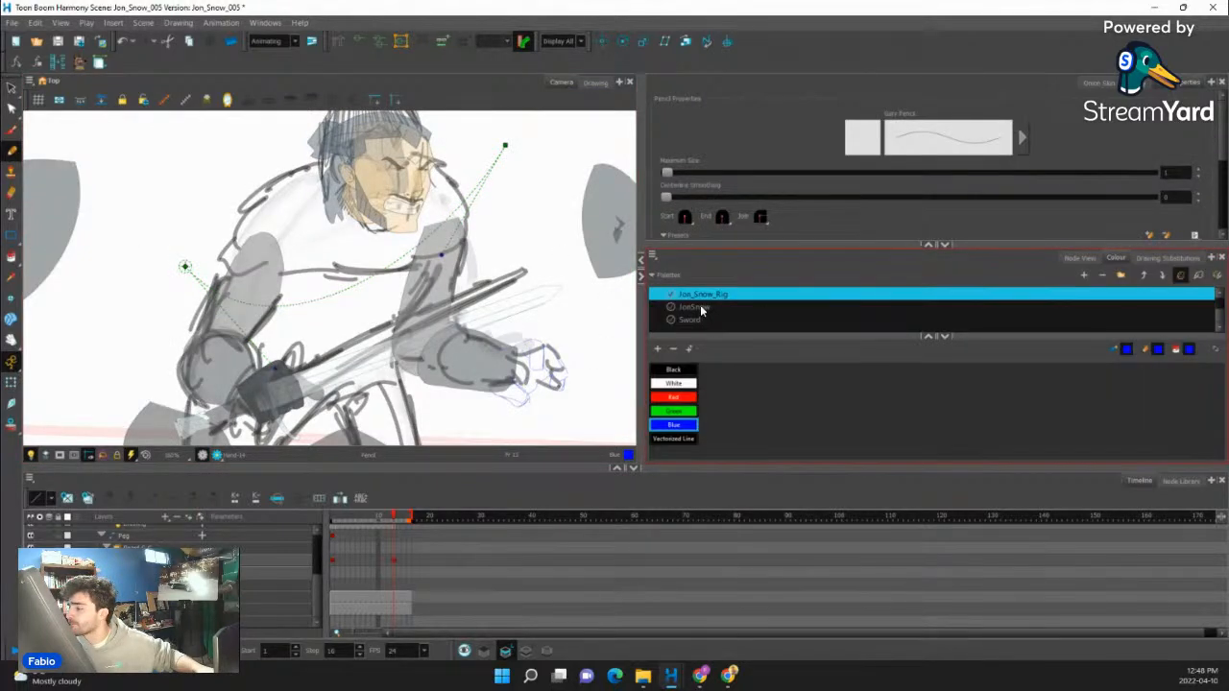
scroll(701, 312, "up", 2)
left_click(699, 320)
scroll(696, 318, "down", 2)
scroll(696, 320, "up", 2)
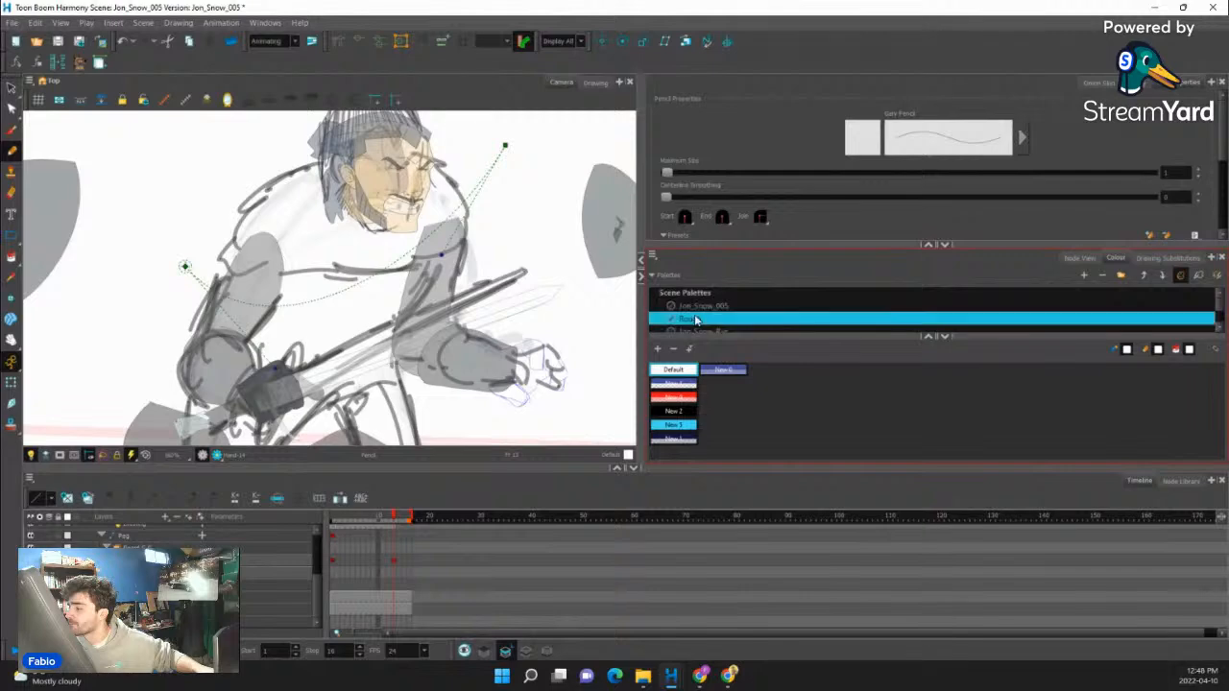
scroll(696, 328, "down", 1)
left_click(700, 309)
left_click(701, 296)
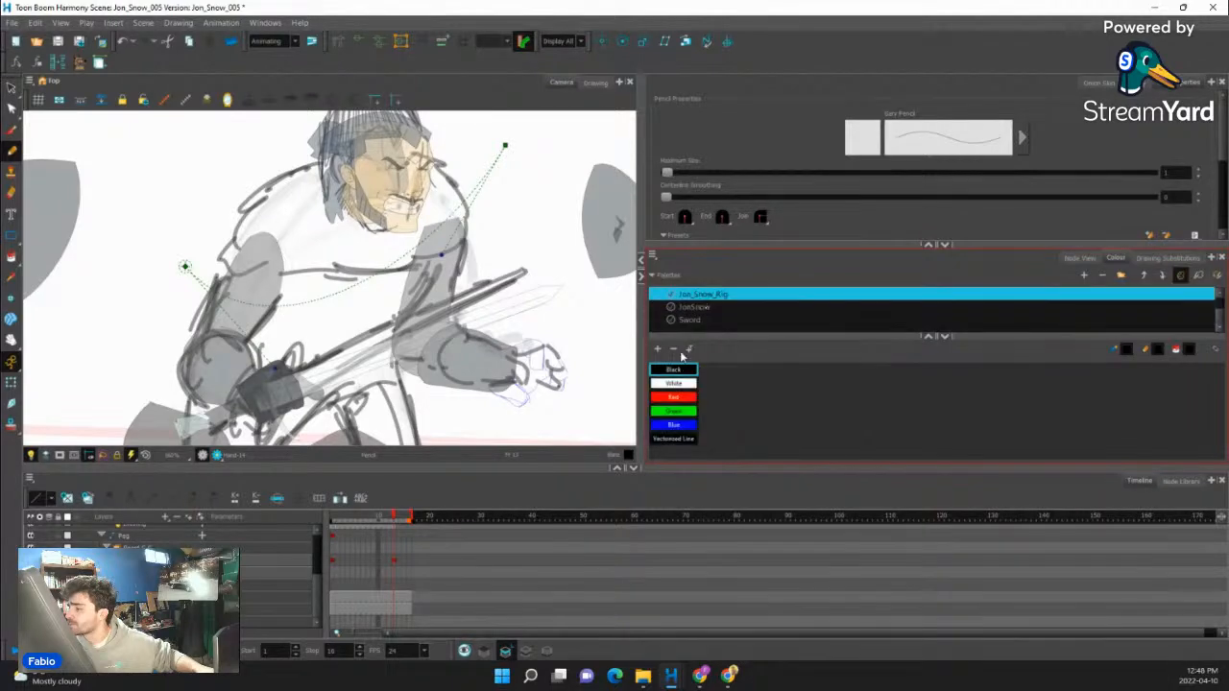
left_click(695, 307)
scroll(583, 438, "up", 6)
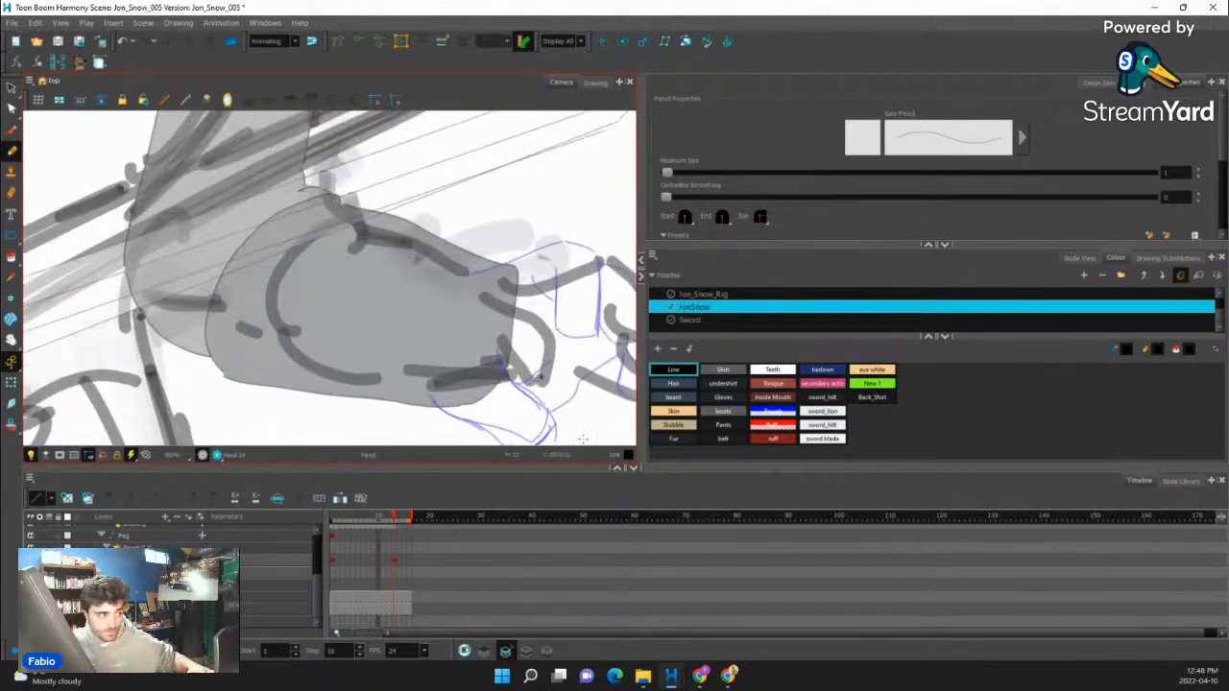
- Trace the blue sketch's thumb in black on the Hand layer, along its underside, tip and upper edge
left_click_drag(518, 160, 448, 154)
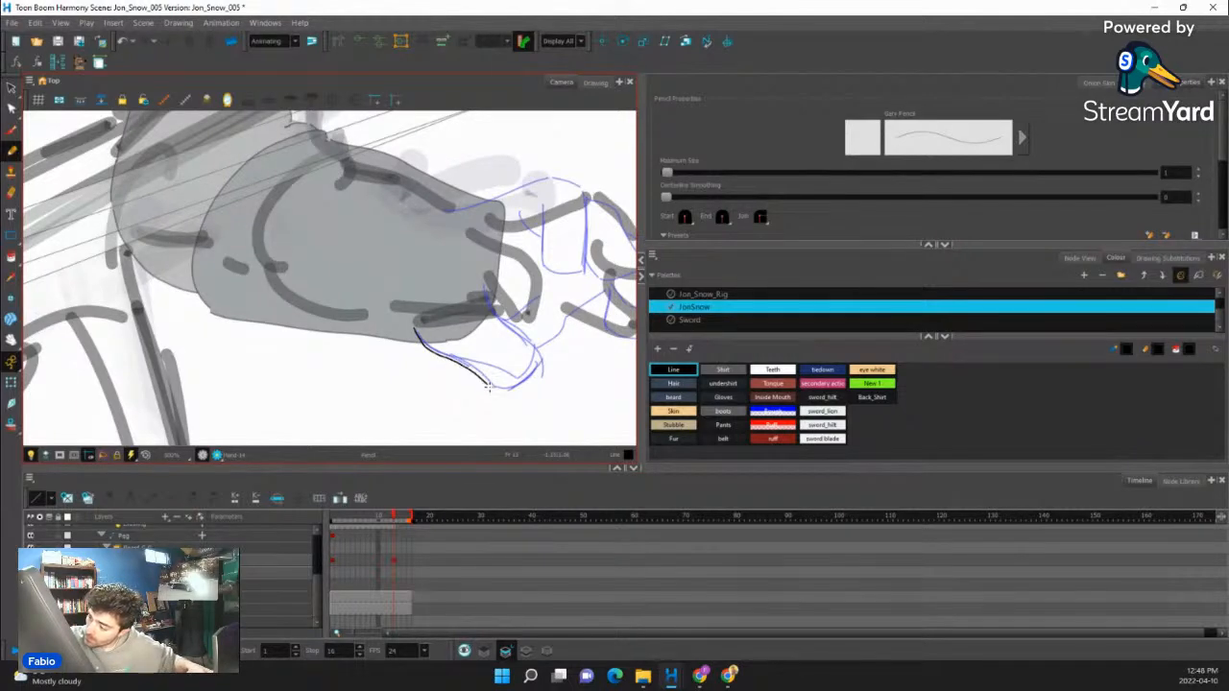
left_click_drag(488, 384, 497, 394)
key("alt+s")
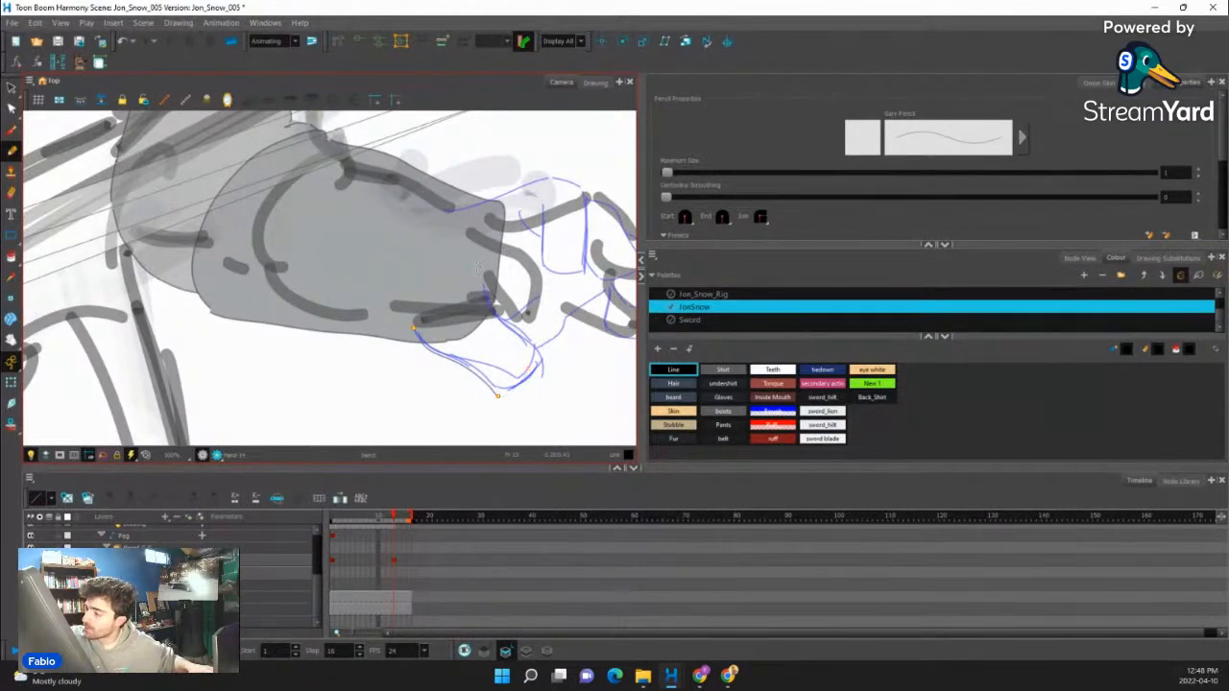
left_click_drag(510, 324, 539, 356)
- Trace the back of the hand from the wrist to the knuckle and the first finger with its short crease
left_click_drag(590, 277, 571, 194)
left_click_drag(557, 204, 508, 366)
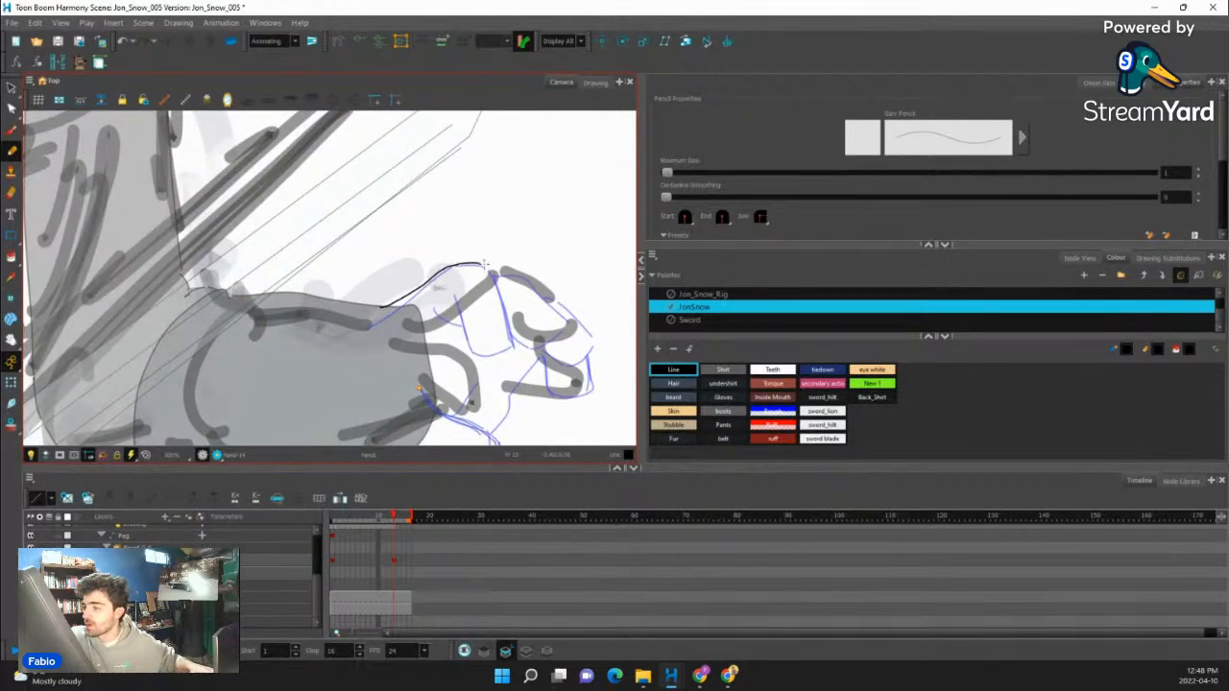
mouse_move(485, 263)
left_mouse_down()
mouse_move(512, 348)
mouse_move(466, 339)
mouse_move(515, 352)
left_mouse_up()
left_click_drag(538, 288, 516, 373)
left_click_drag(426, 368, 435, 373)
left_click_drag(522, 322, 523, 273)
left_click_drag(506, 255, 458, 229)
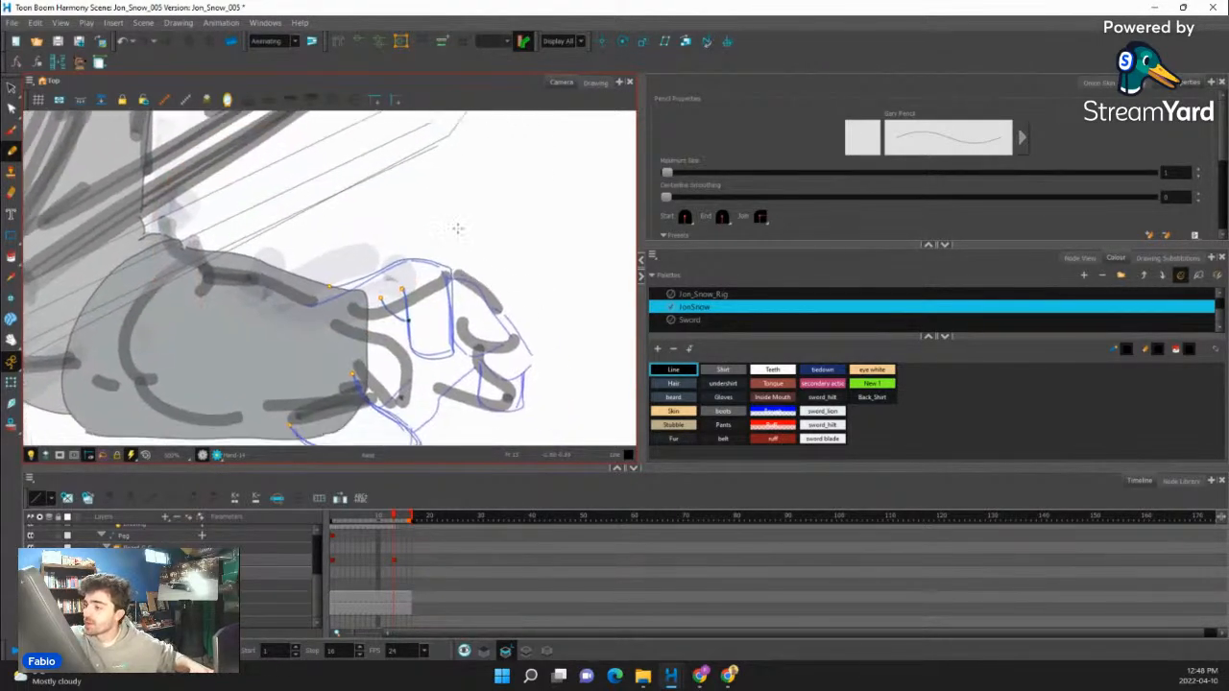
- Trace the remaining fingers, the palm's edge down to the thumb, and the short crease at the thumb's base
mouse_move(500, 334)
left_mouse_down()
mouse_move(459, 353)
mouse_move(494, 360)
mouse_move(505, 315)
mouse_move(533, 362)
mouse_move(498, 383)
mouse_move(530, 363)
mouse_move(544, 262)
left_mouse_up()
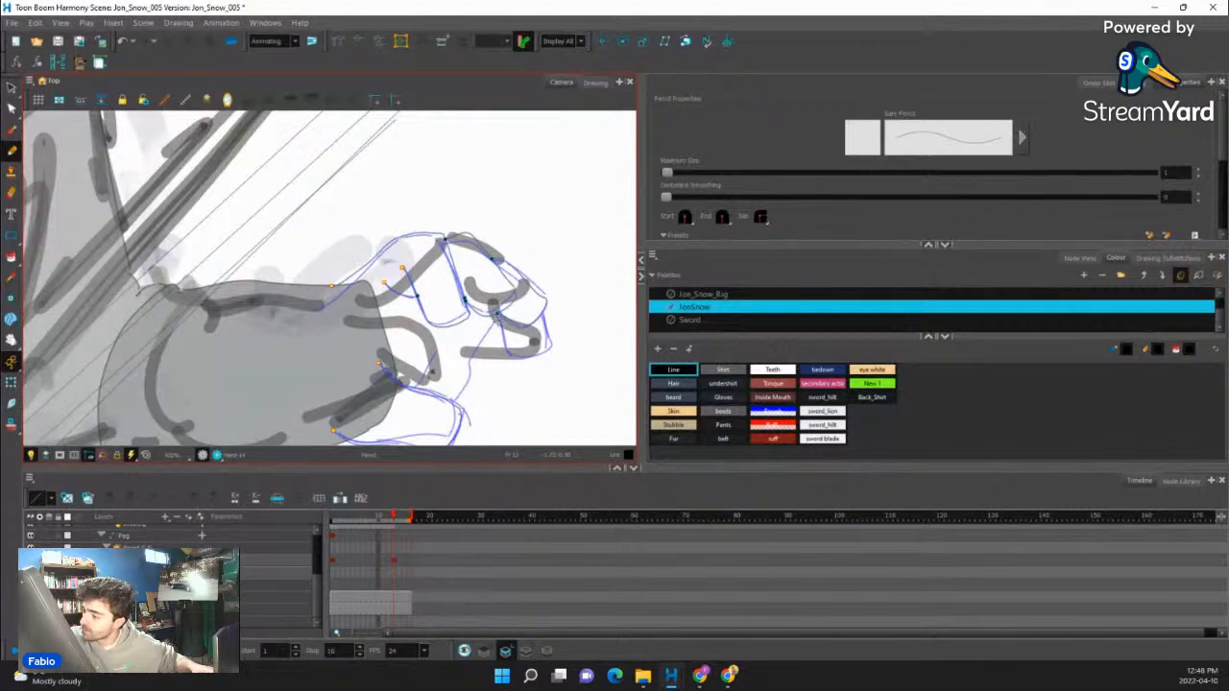
left_click_drag(546, 322, 487, 210)
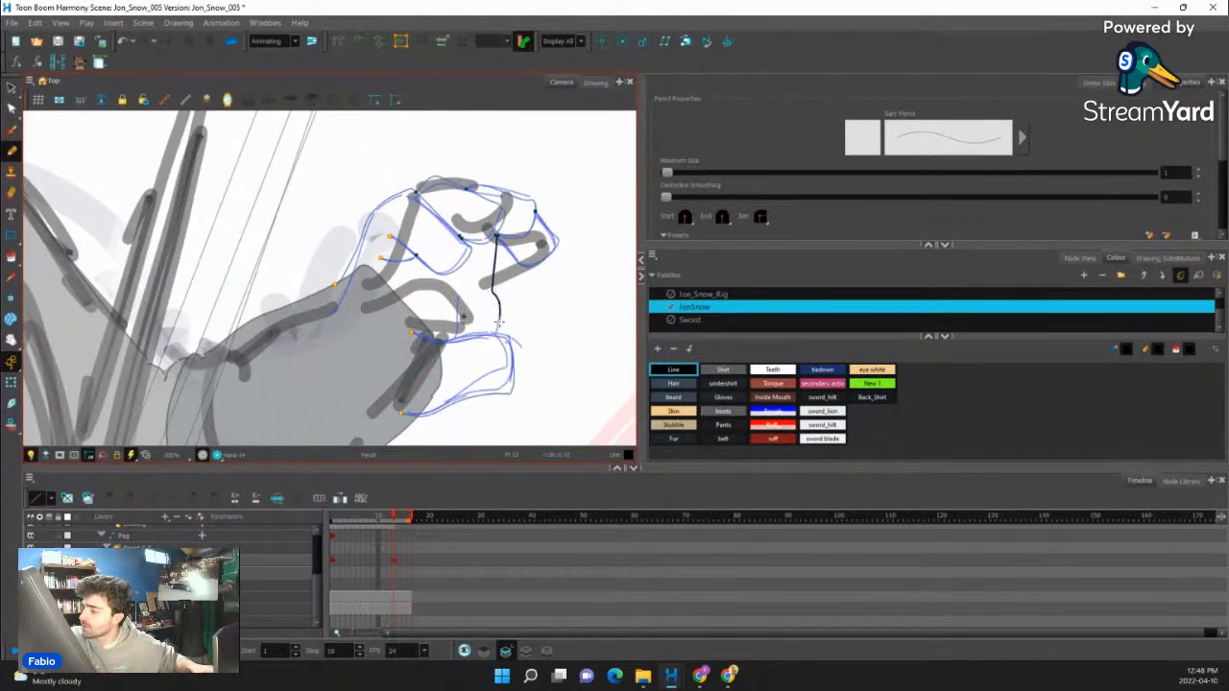
mouse_move(498, 321)
left_mouse_down()
mouse_move(499, 334)
mouse_move(451, 315)
left_mouse_up()
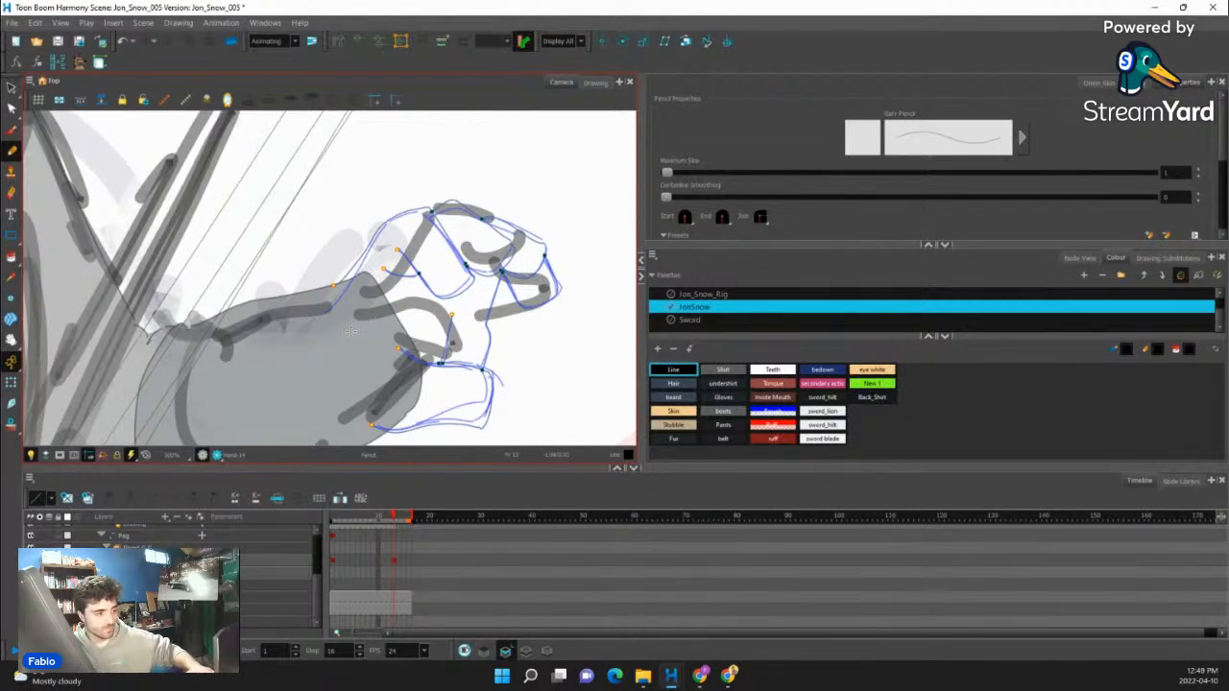
- Join the black hand outline's open ends across the wrist with the Close Gap tool
key("alt+c")
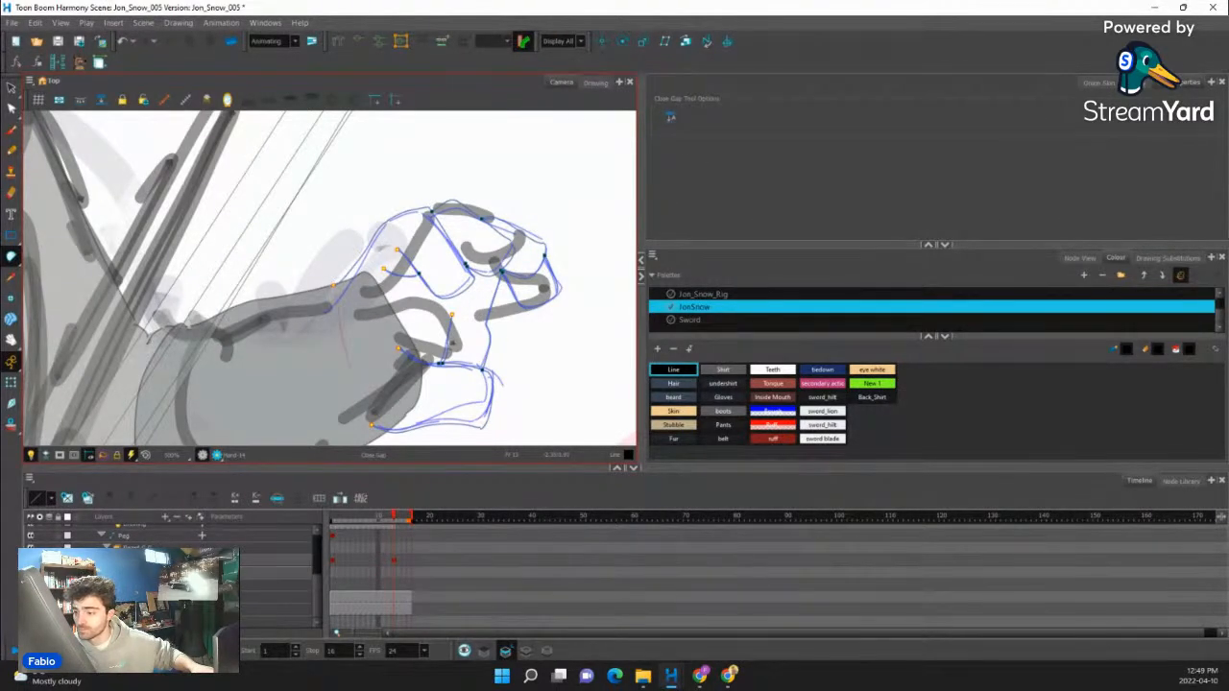
scroll(377, 418, "down", 4)
left_click_drag(464, 393, 429, 423)
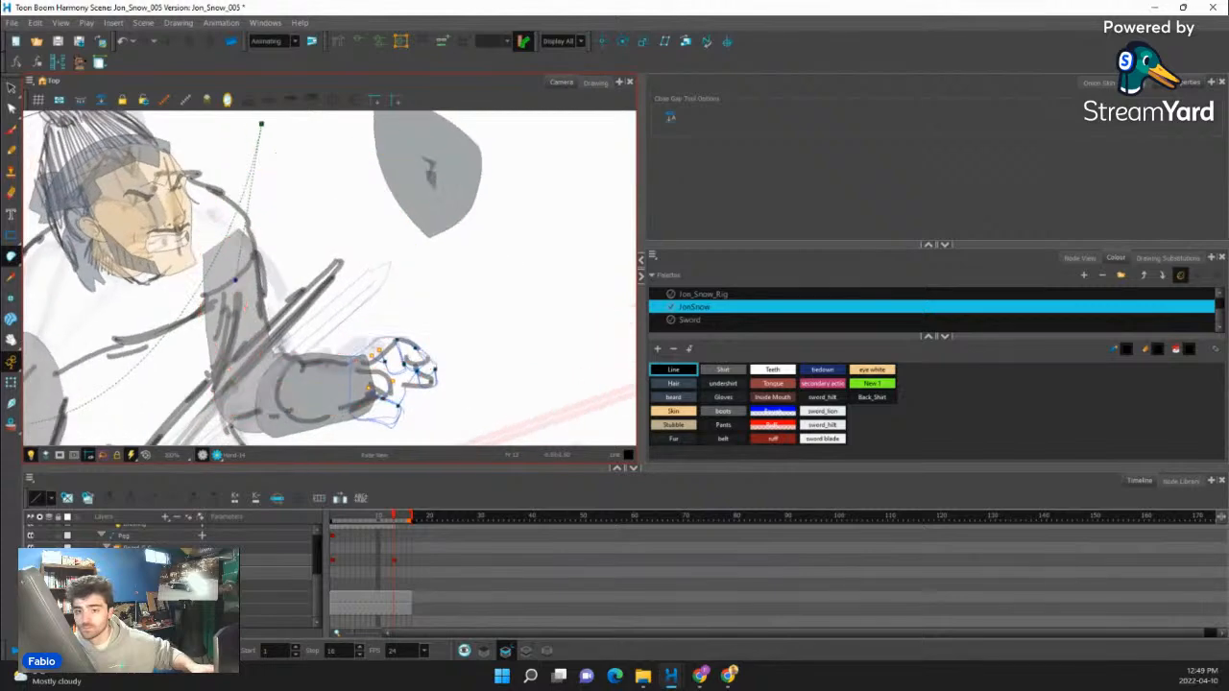
- Fill the newly outlined hand, including its fingers, with the Gloves colour from the JonSnow palette
left_click_drag(15, 255, 48, 255)
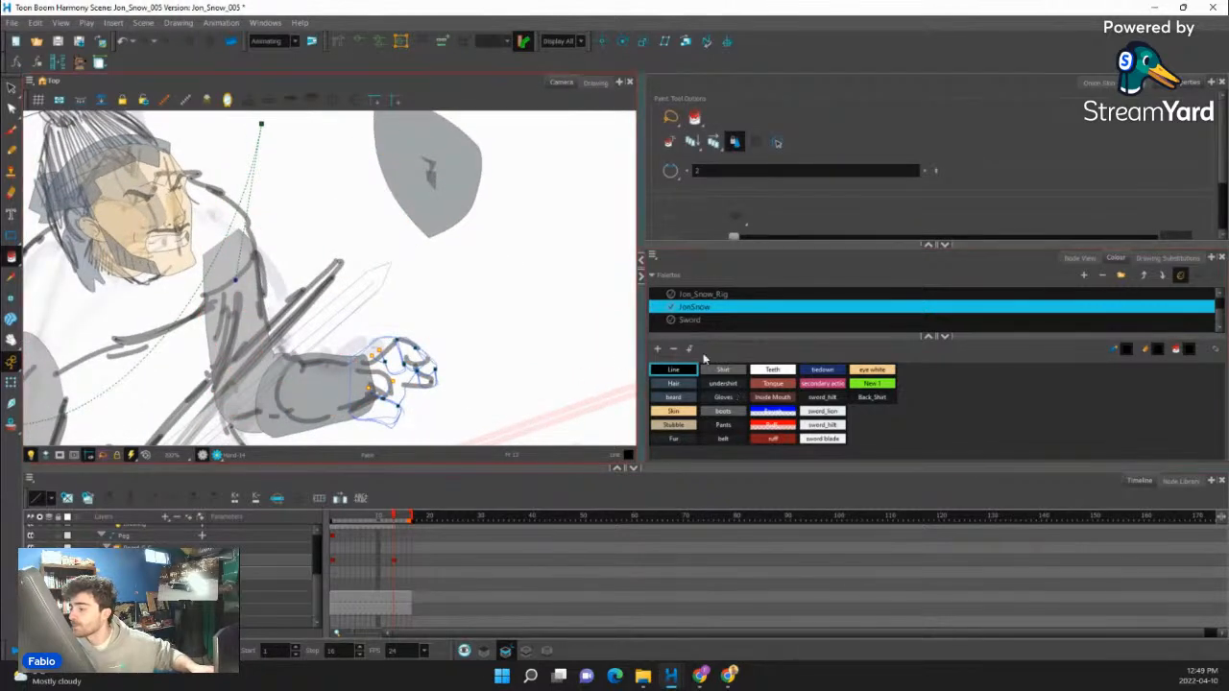
left_click(688, 401)
left_click(714, 401)
scroll(344, 404, "up", 4)
left_click(434, 372)
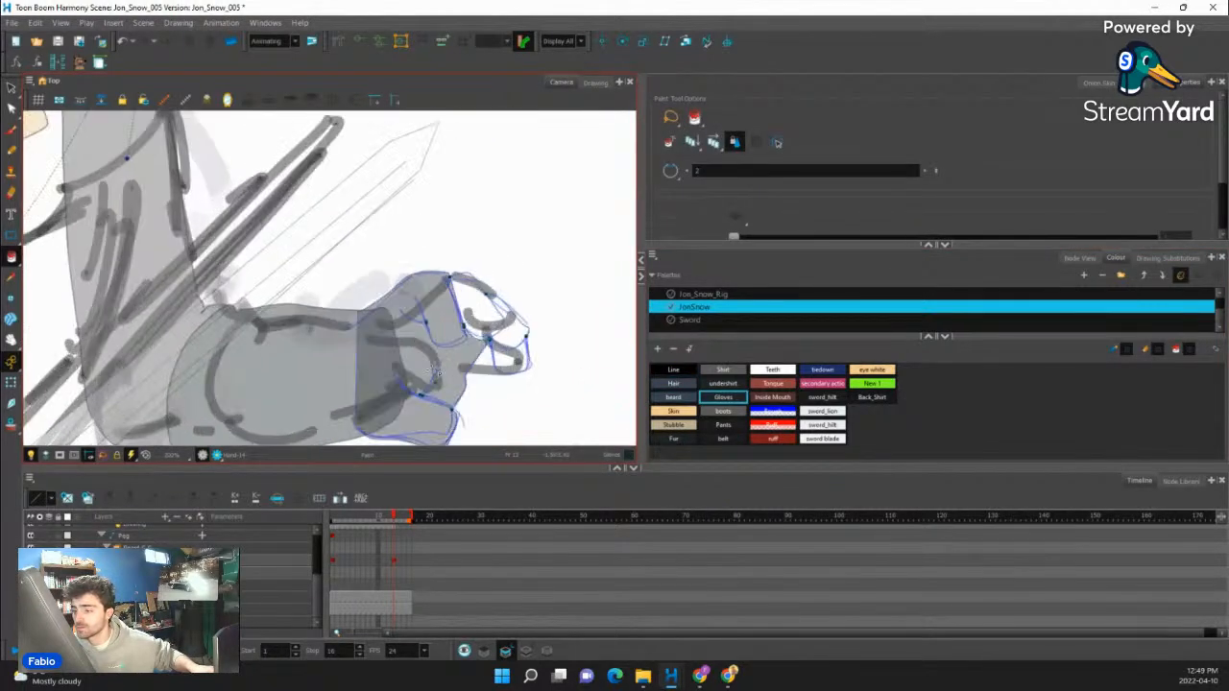
left_click(482, 318)
left_click(519, 339)
- Scrub the timeline between the last frames and frame 1 to compare the rig's pose with the sketch
scroll(522, 365, "down", 4)
left_click_drag(572, 384, 545, 432)
left_click(11, 384)
scroll(437, 331, "down", 3)
left_click_drag(497, 358, 488, 378)
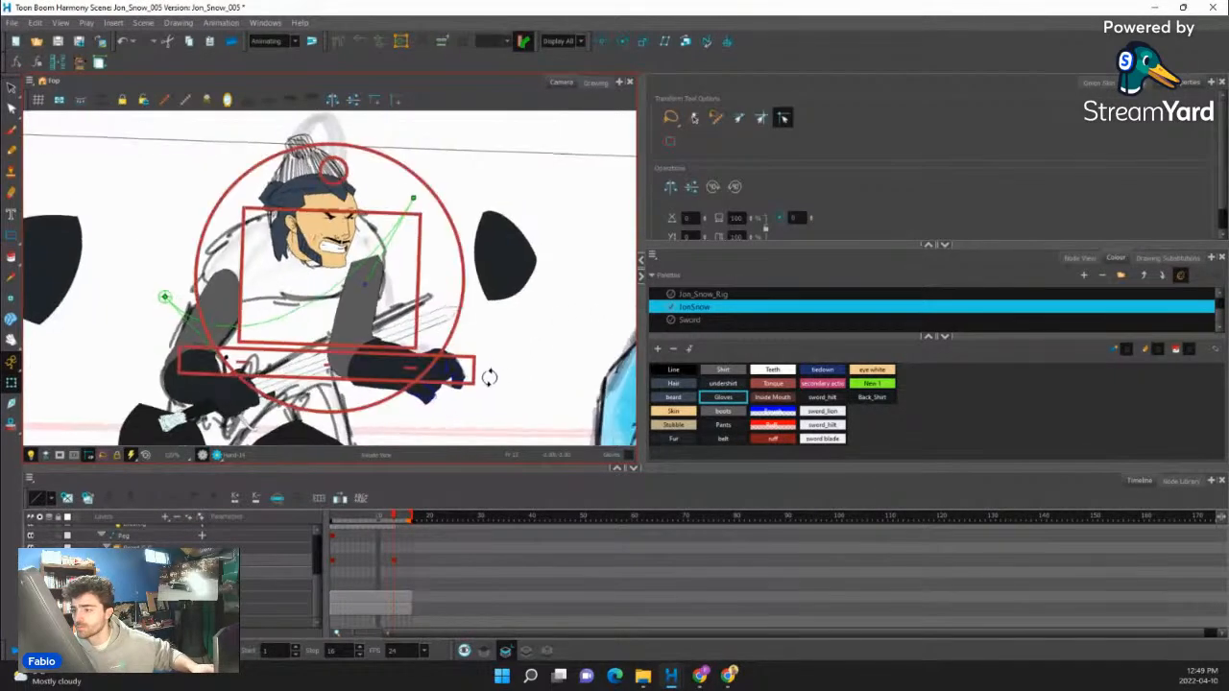
scroll(478, 355, "down", 2)
left_click(398, 519)
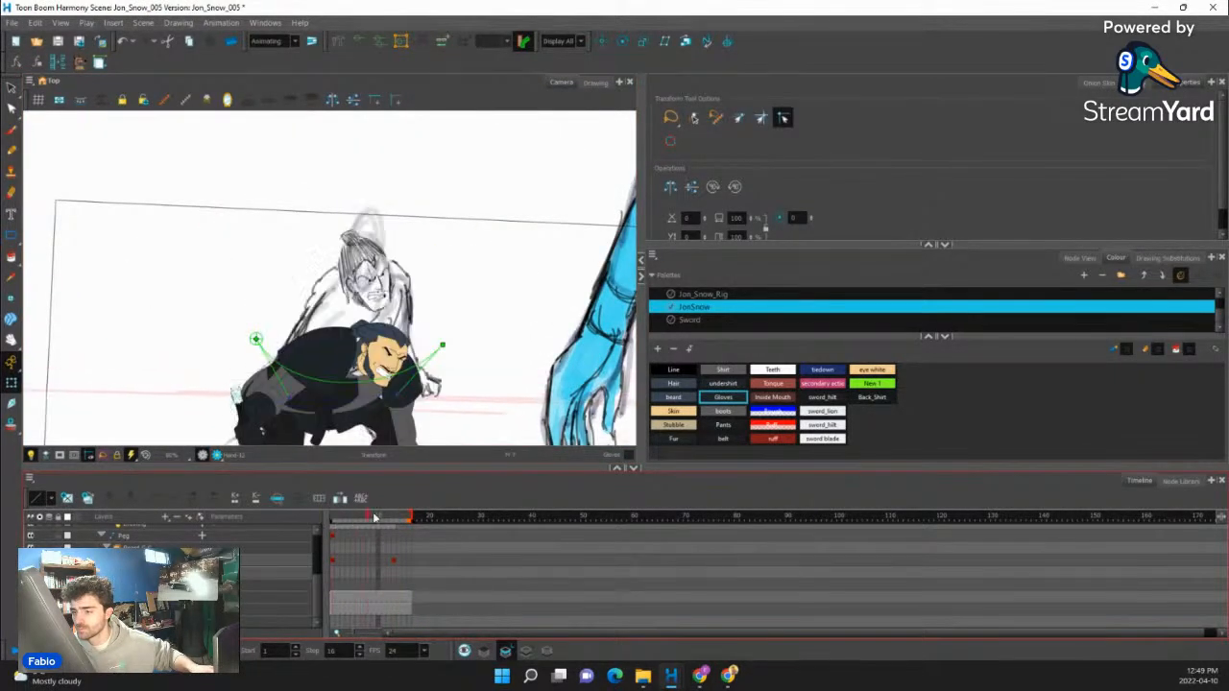
left_click(408, 513)
left_click_drag(409, 513, 334, 515)
scroll(355, 403, "up", 1)
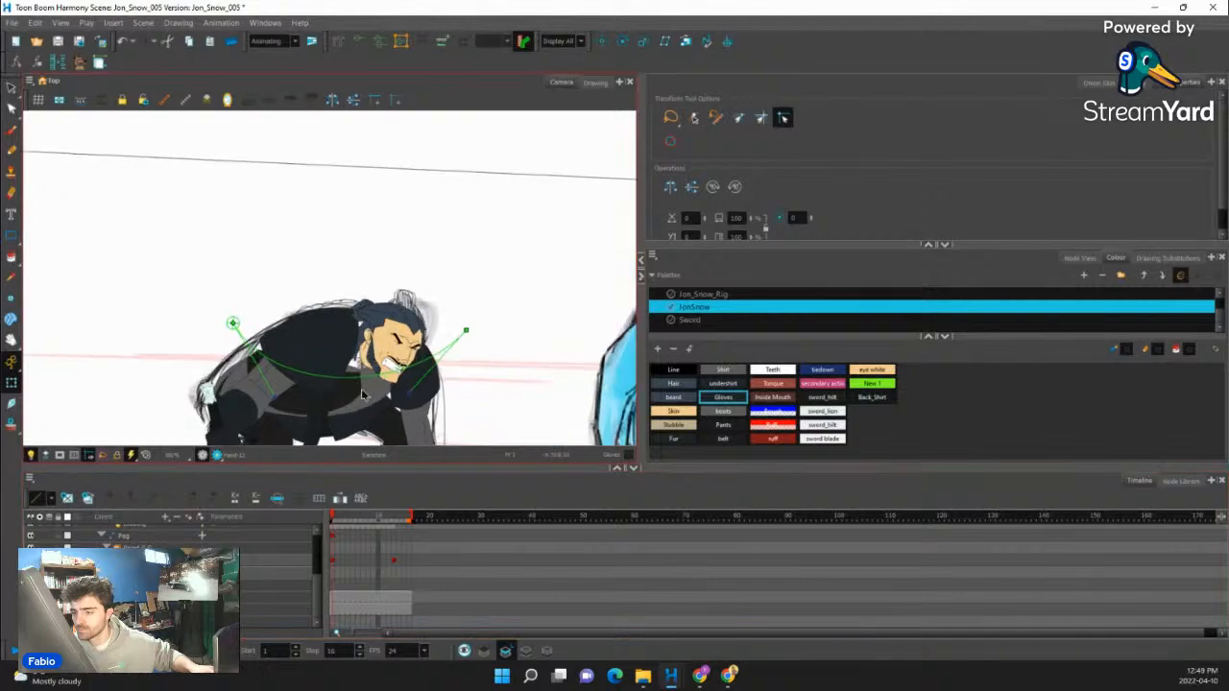
- Return to frame 13, find the Torso drawing node outside the arm group, and show the torso over the sketch
left_click(363, 390)
left_click(1077, 258)
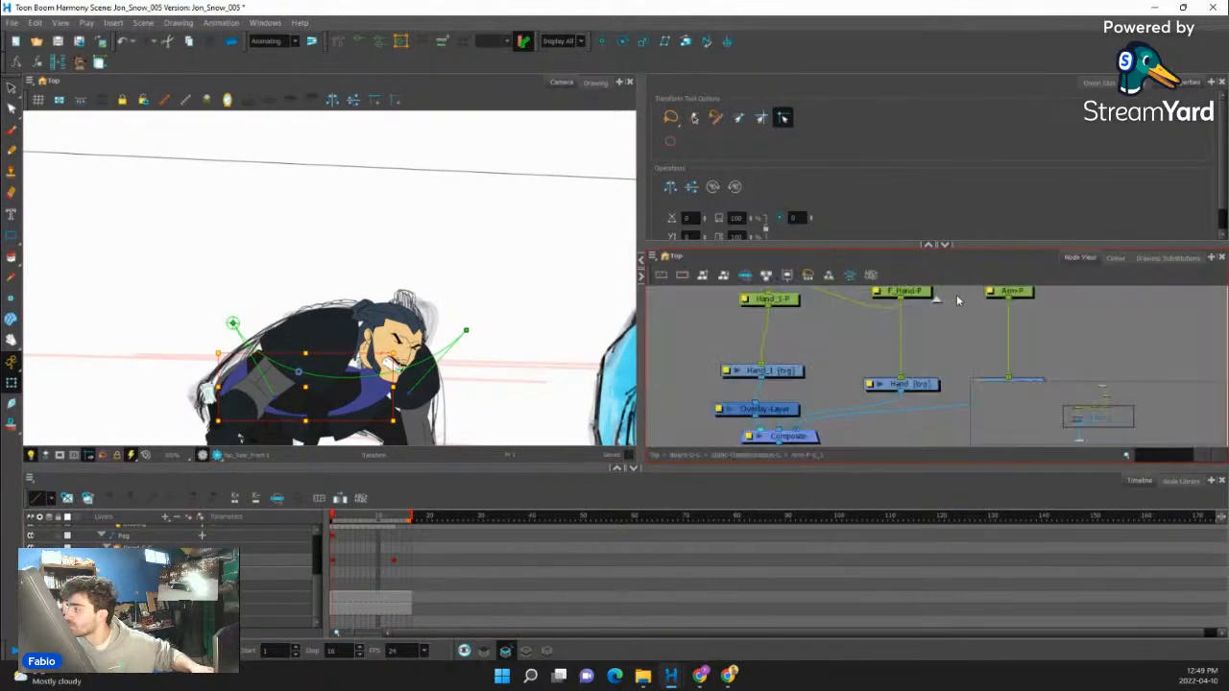
left_click_drag(328, 516, 396, 521)
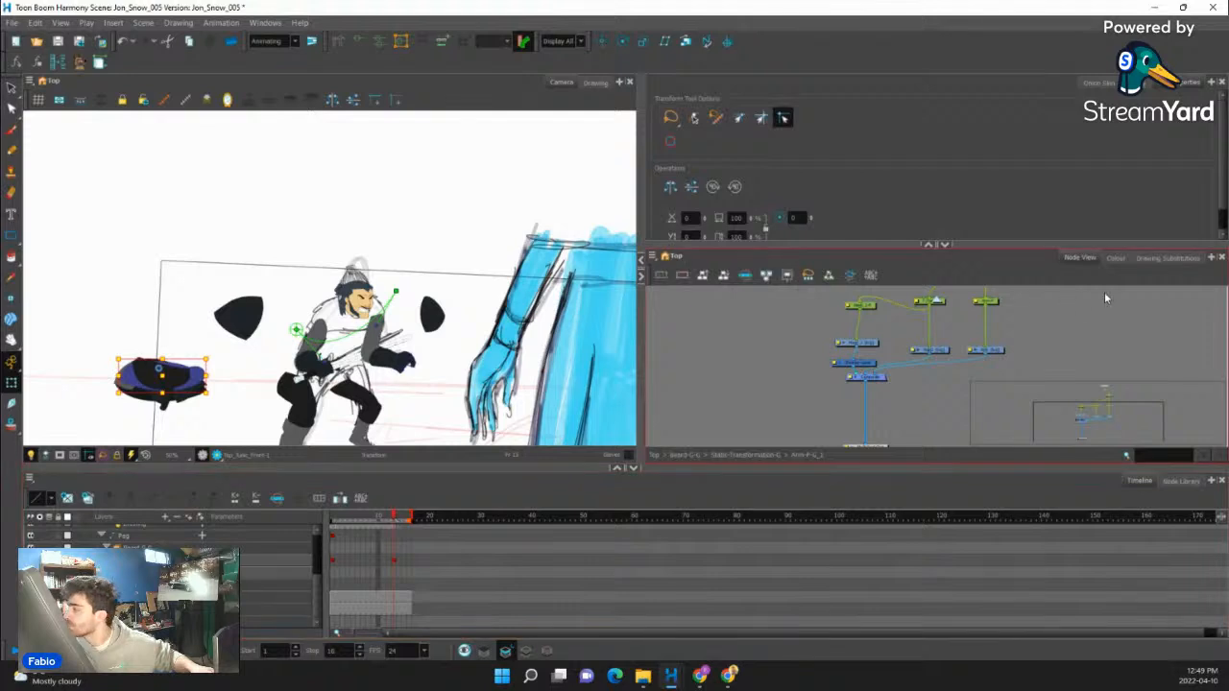
scroll(995, 352, "down", 6)
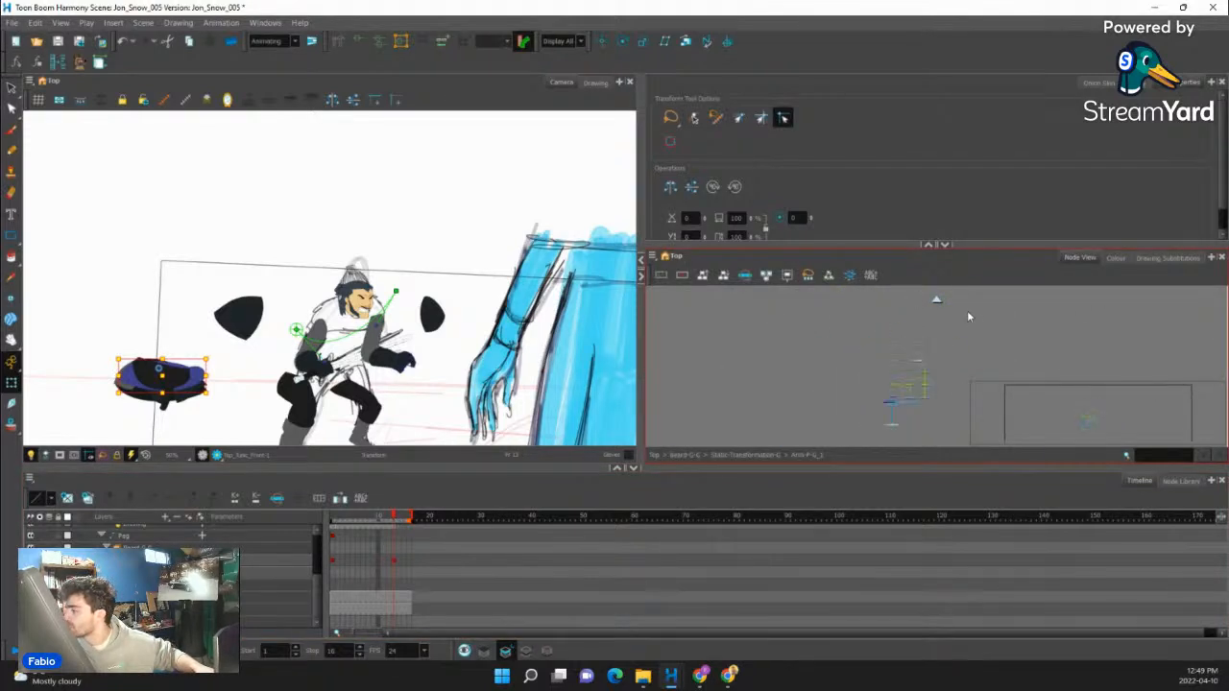
left_click(936, 300)
scroll(937, 305, "down", 3)
left_click_drag(1137, 357, 774, 375)
scroll(929, 376, "up", 4)
left_click(878, 413)
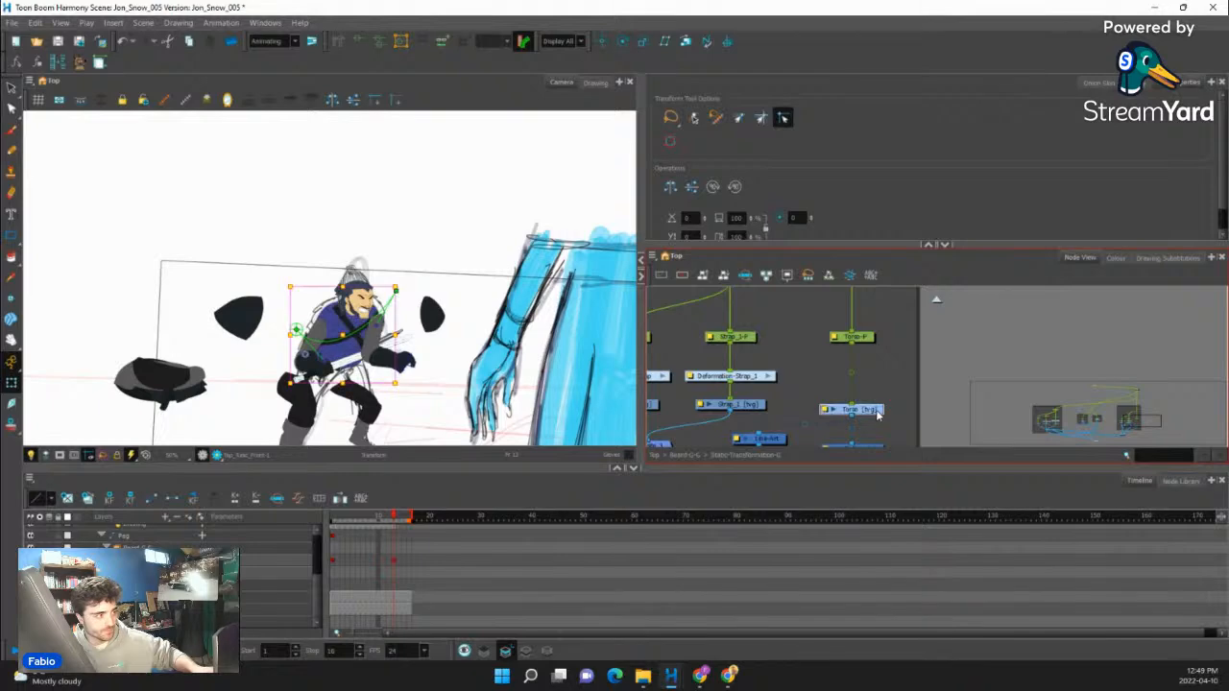
- Select the whole front arm with the gloved hand and nudge it backward in depth, behind the sword blade
scroll(356, 336, "up", 5)
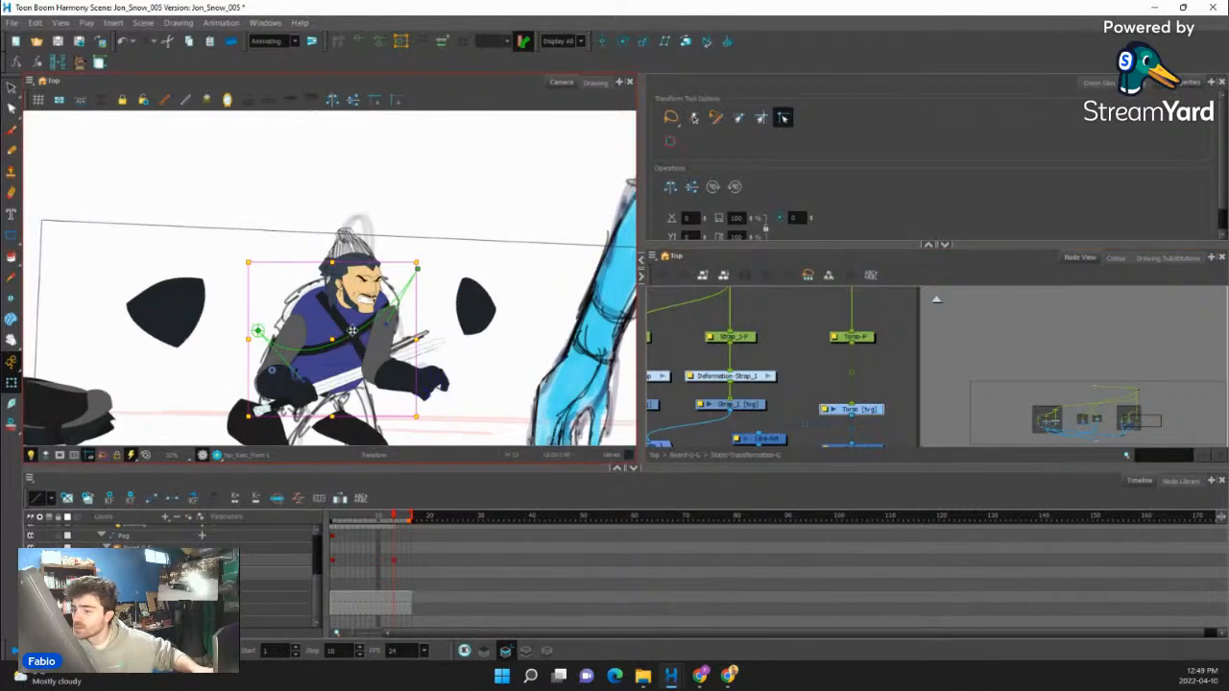
scroll(398, 365, "down", 4)
left_click(404, 366)
key("b")
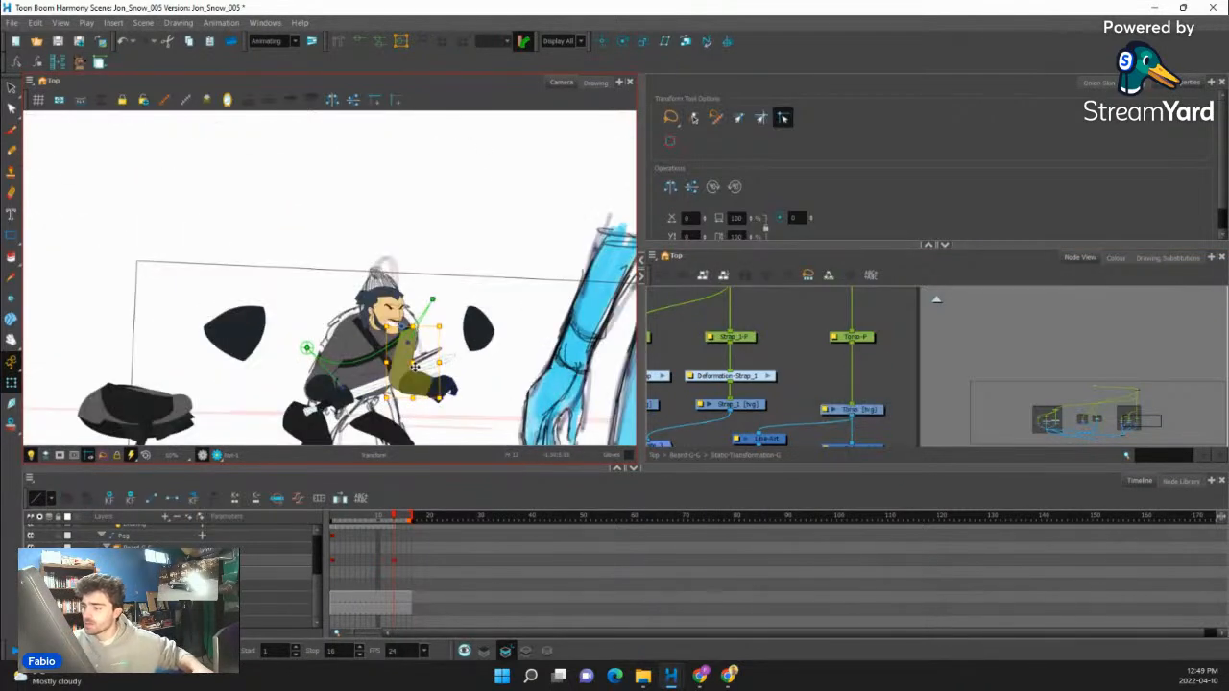
key("b")
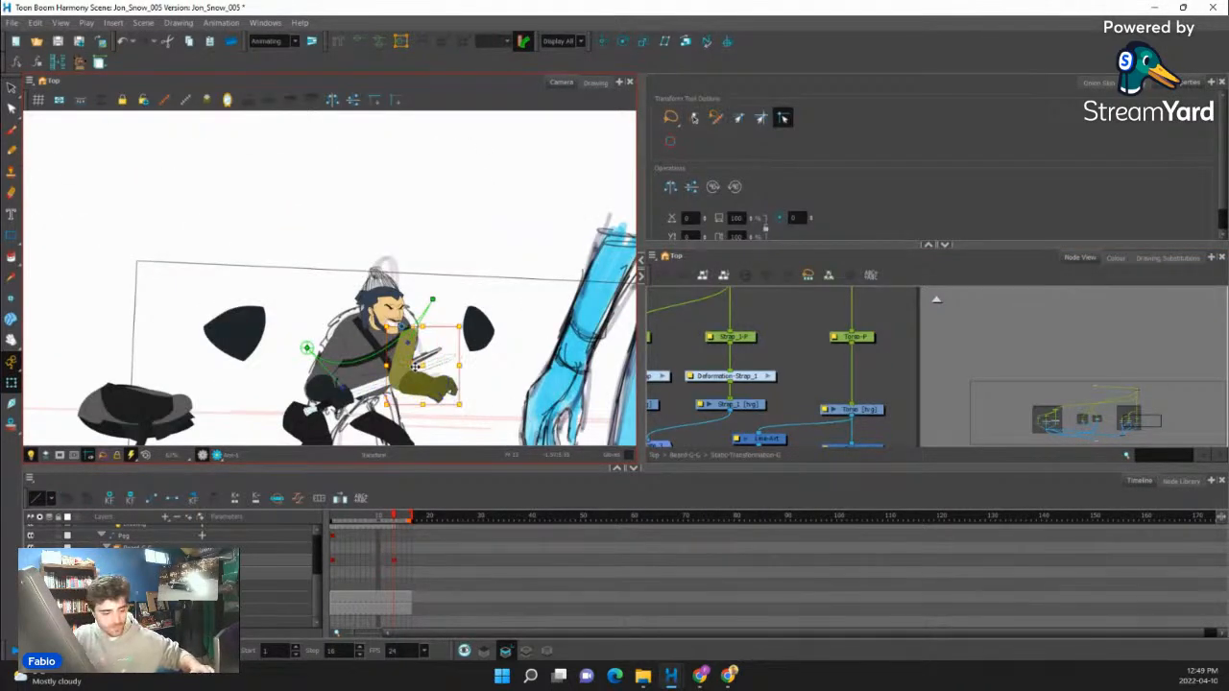
key("alt+Up")
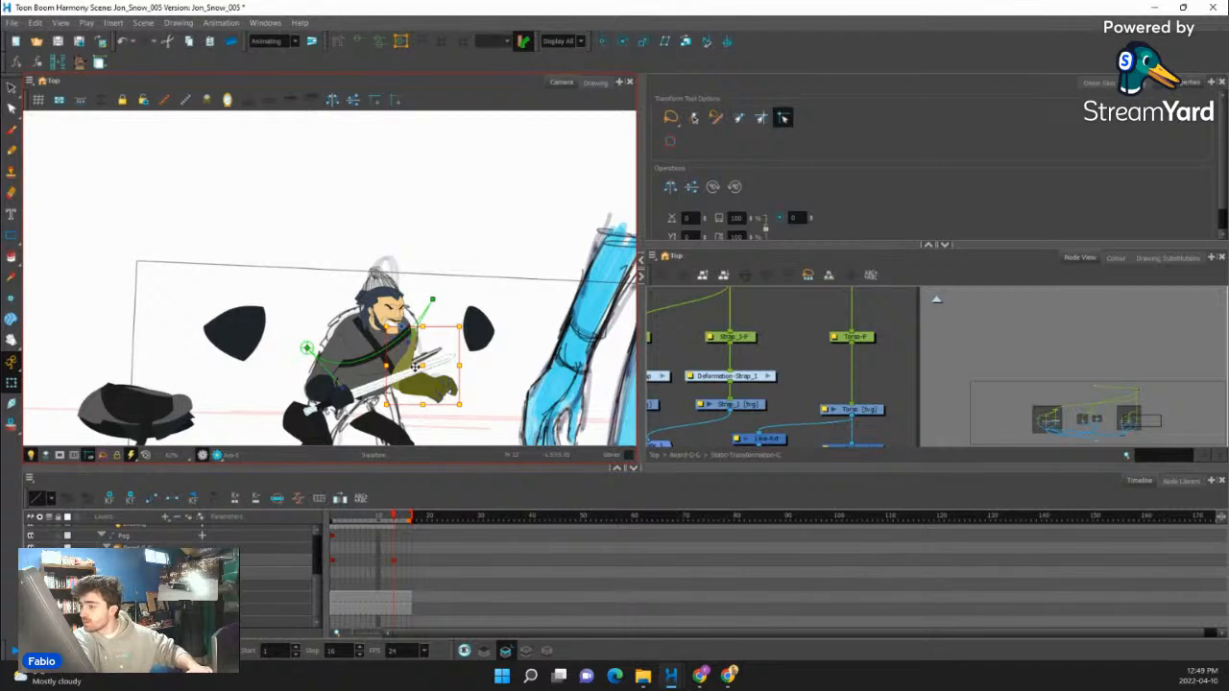
- Place the larger fur shoulder piece on the shoulder of the sword arm and bend its outline to the sketch
left_click_drag(502, 347, 521, 358)
left_click(275, 341)
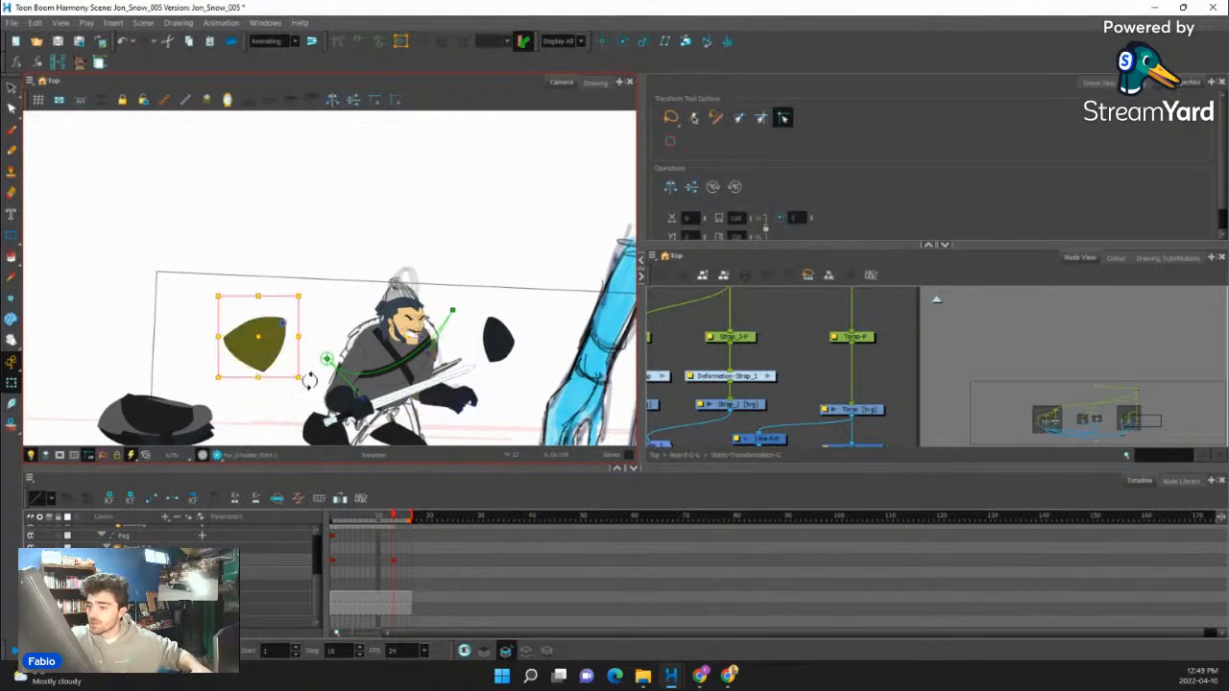
left_click_drag(309, 381, 439, 376)
scroll(412, 352, "up", 3)
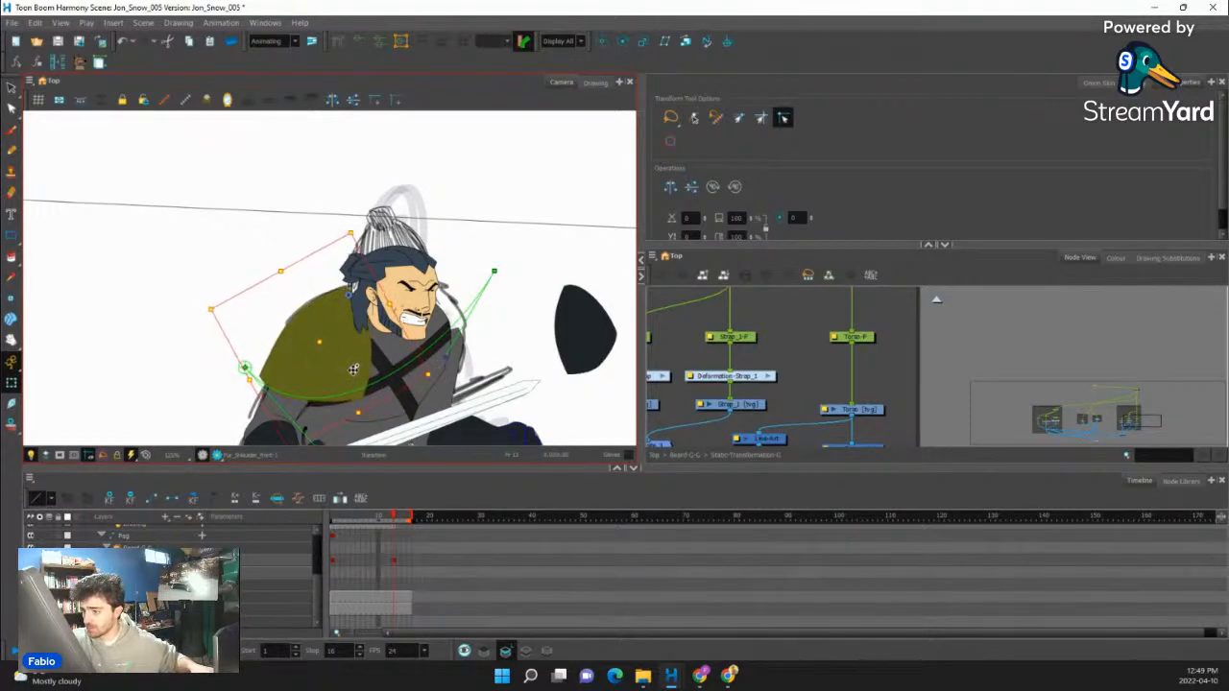
left_click_drag(353, 370, 353, 374)
left_click(413, 209)
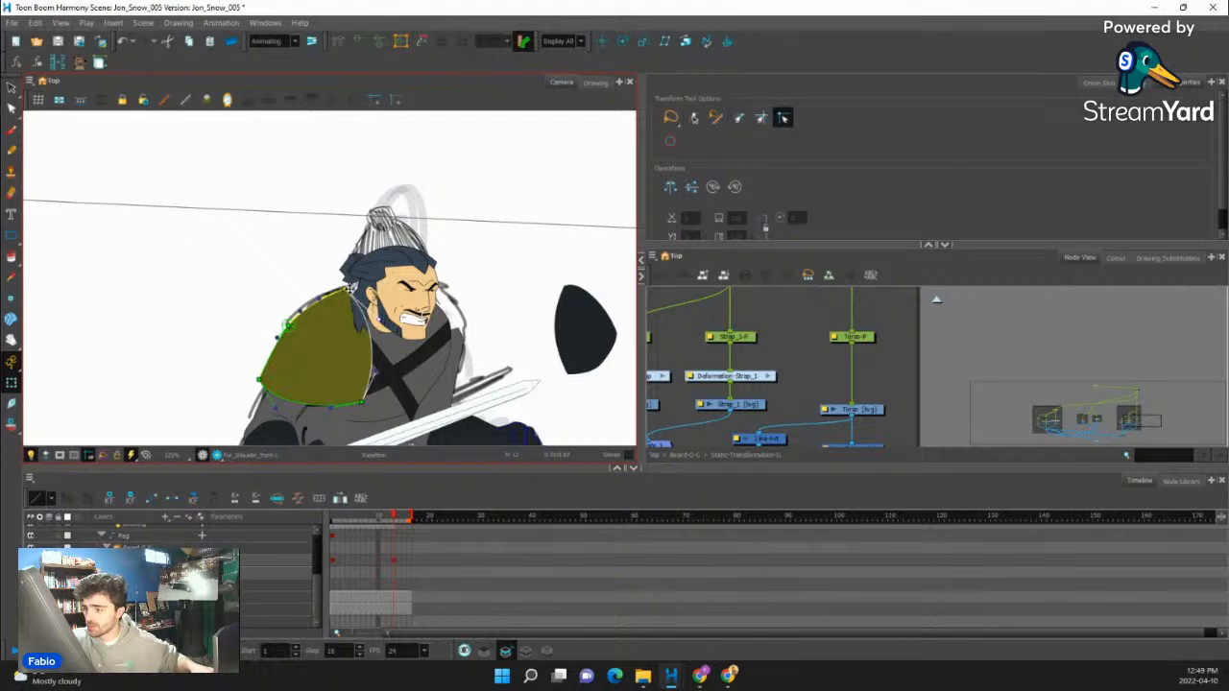
left_click_drag(350, 289, 357, 291)
- Place the smaller fur shoulder piece on the other shoulder, beside the chin and strap, and show its deformation points
left_click(581, 329)
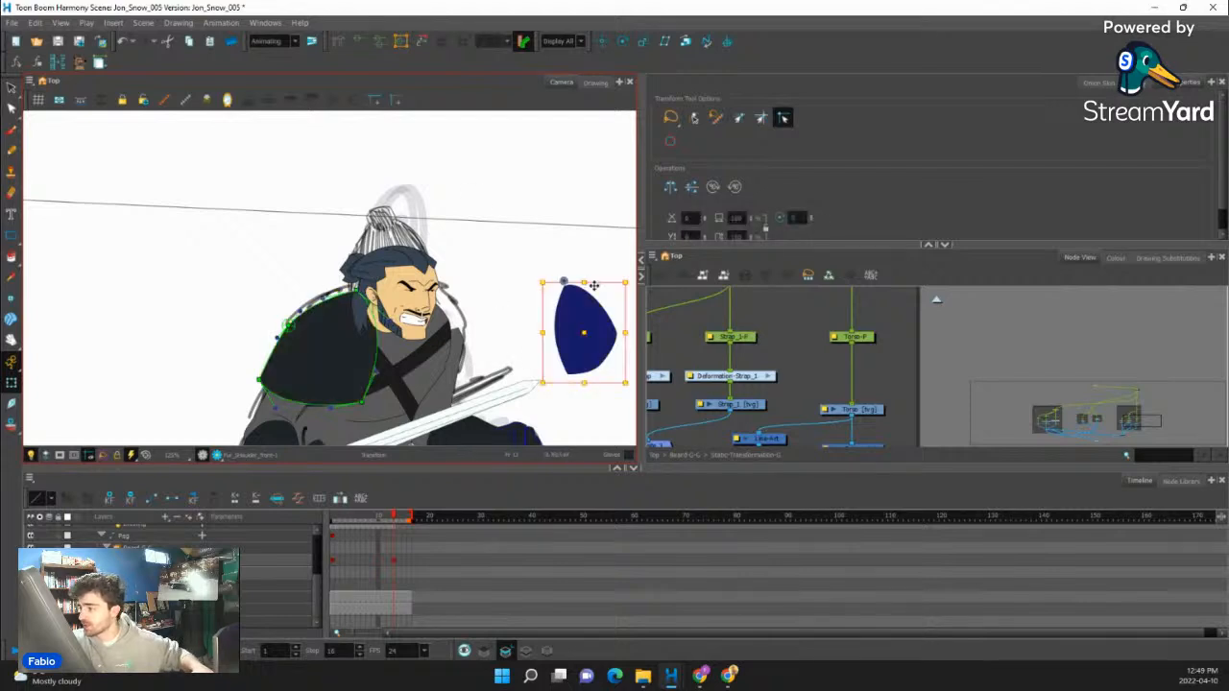
left_click_drag(581, 329, 465, 382)
key("F11")
key("ctrl+z")
left_click(437, 385)
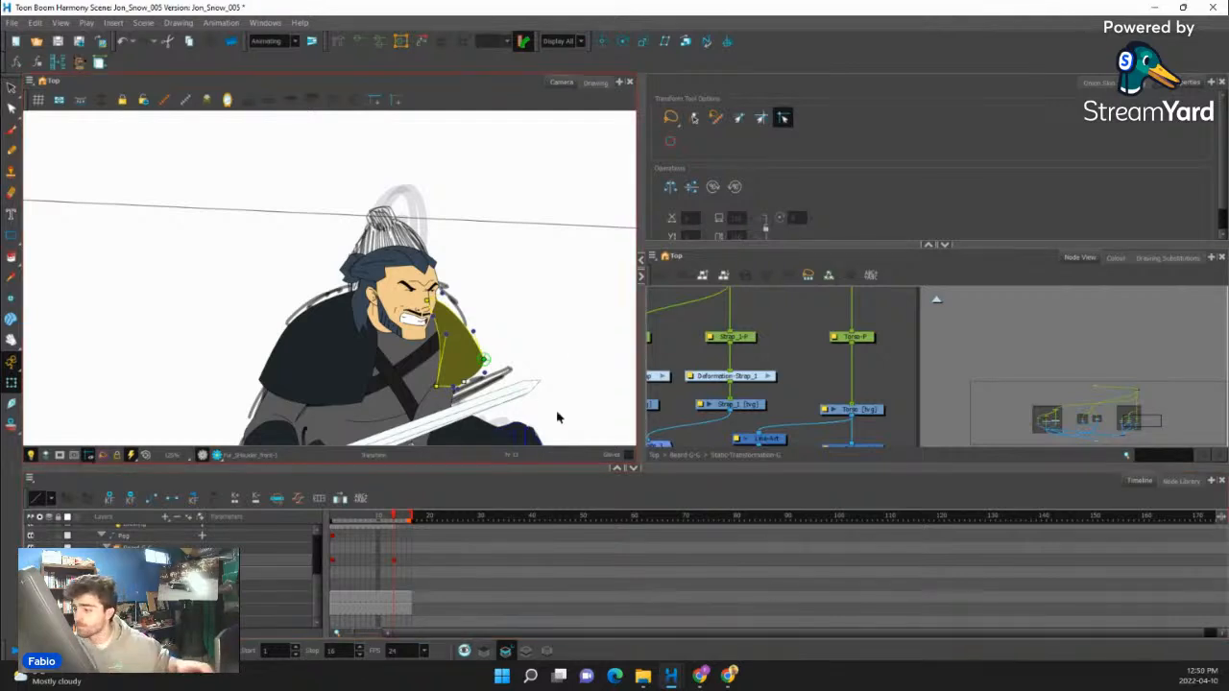
- Reshape the smaller fur piece's inner edge, outer corner and lower hem with its deformation points
scroll(490, 377, "up", 3)
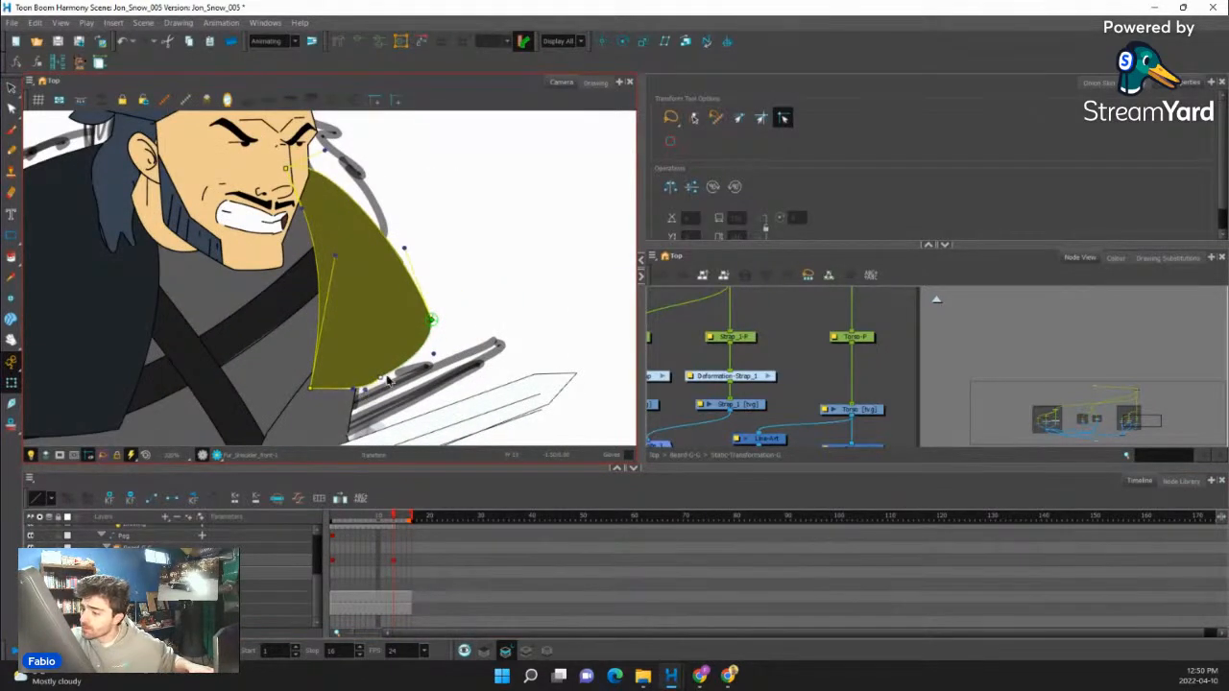
left_click_drag(331, 257, 317, 265)
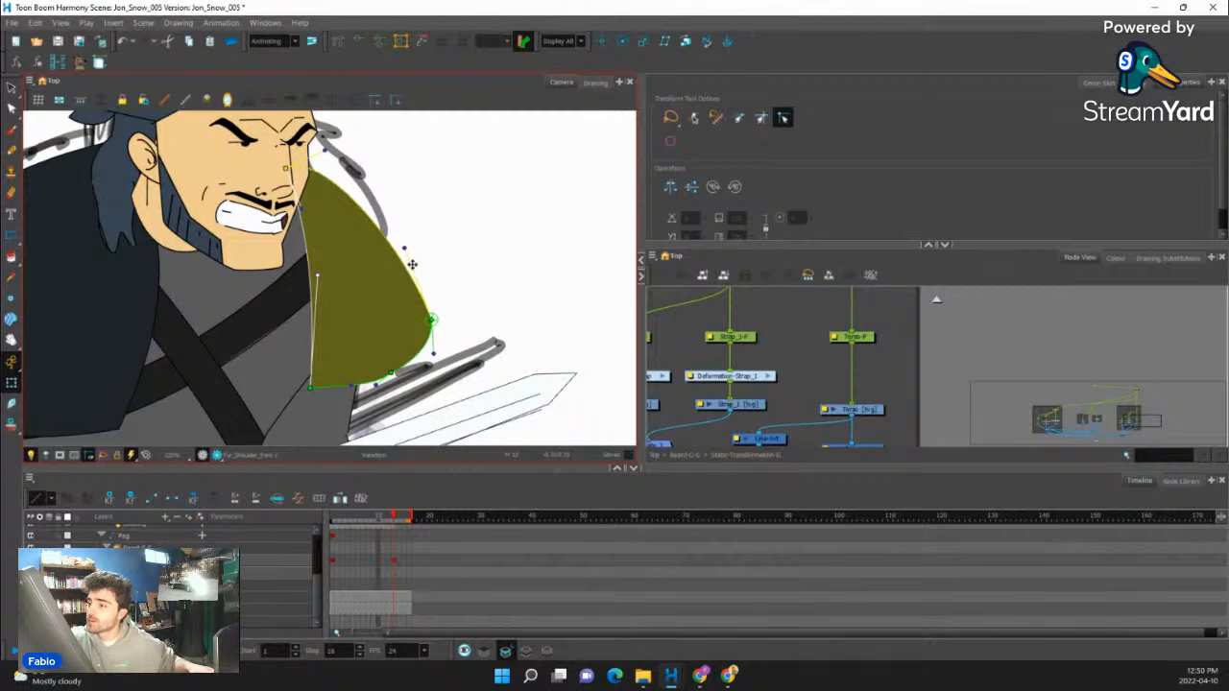
left_click_drag(431, 319, 412, 340)
left_click_drag(387, 268, 392, 208)
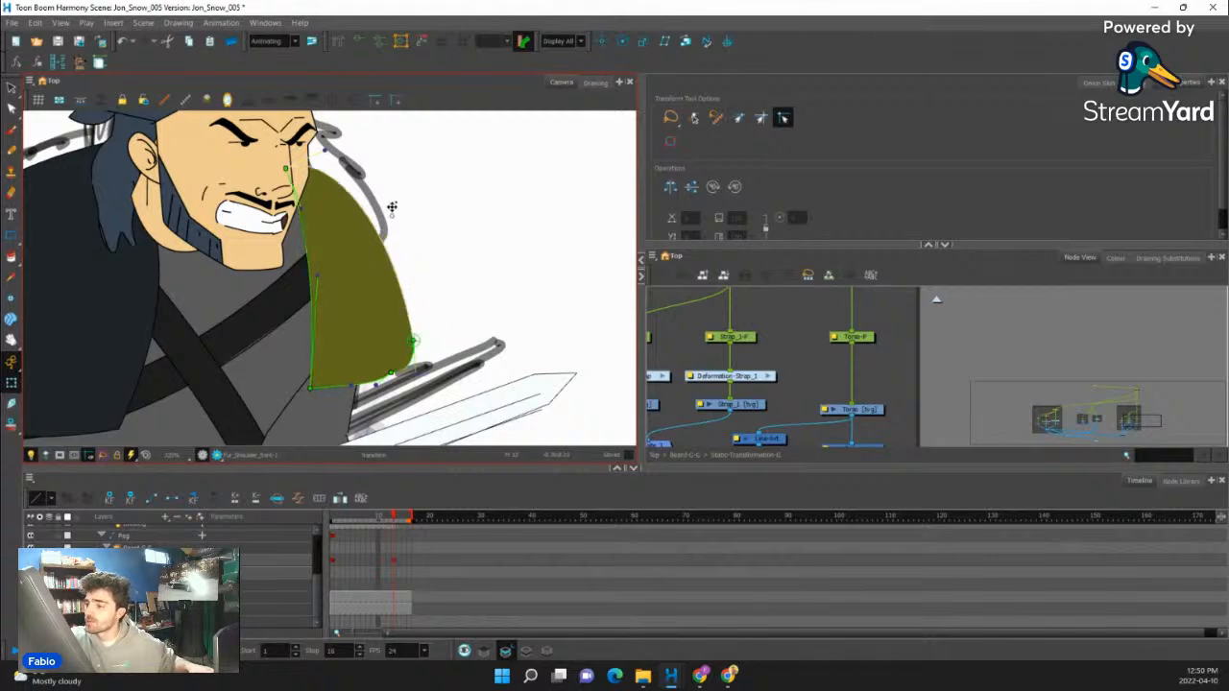
left_click(390, 376)
left_click_drag(350, 386, 347, 392)
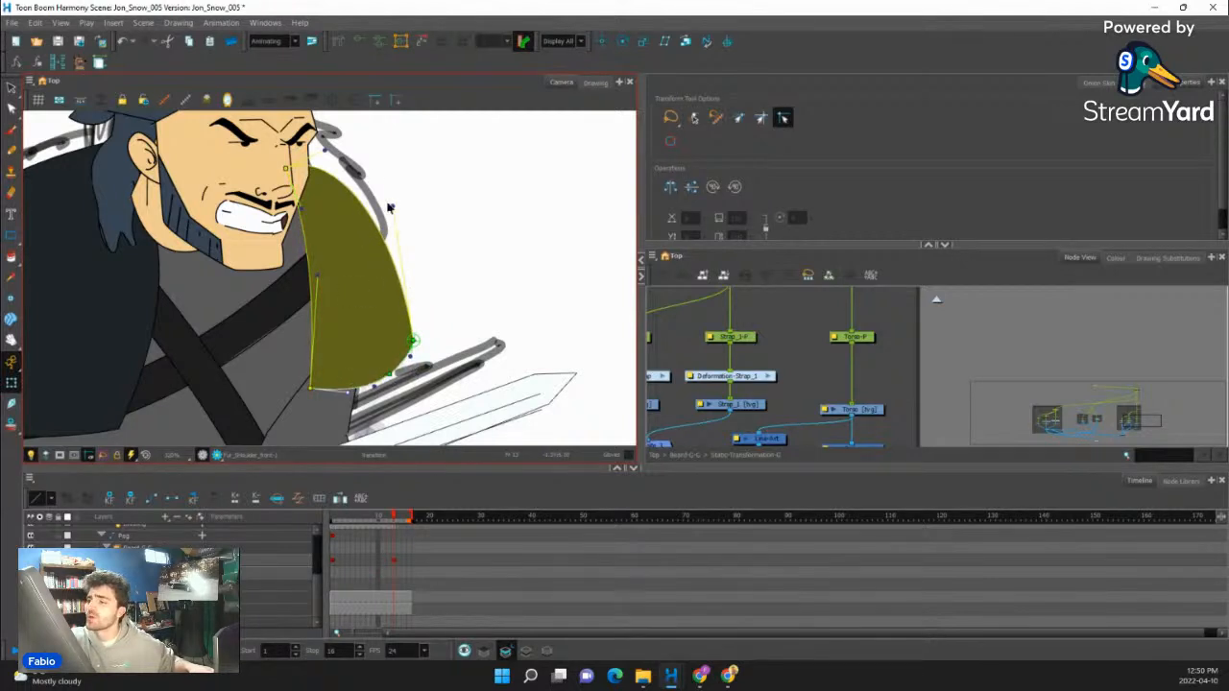
- Round the smaller fur piece's upper curve beside the face to follow the sketched shoulder line
left_click_drag(325, 150, 285, 144)
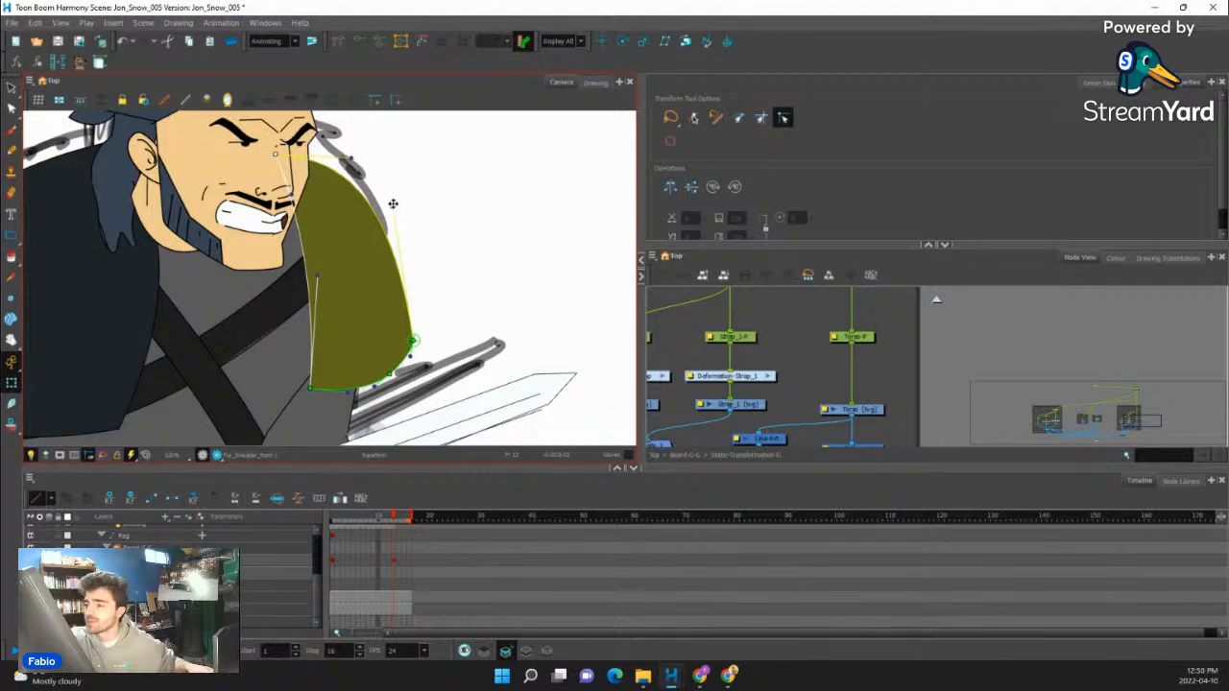
left_click_drag(393, 204, 325, 259)
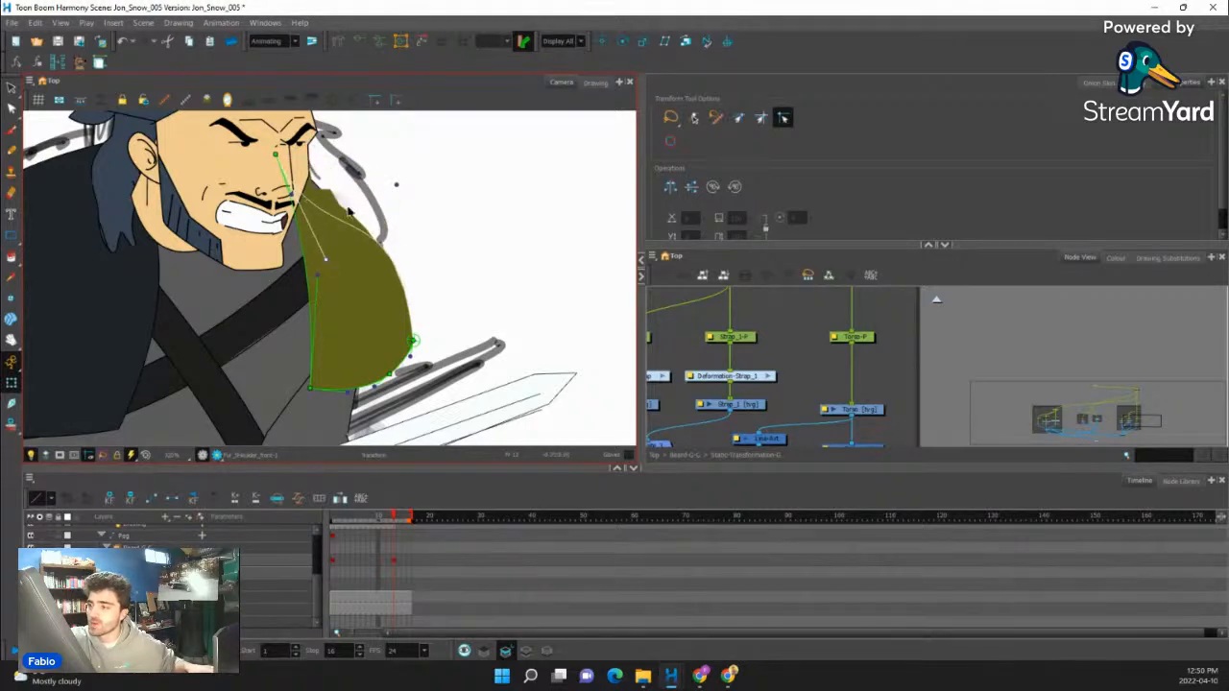
left_click_drag(348, 211, 402, 194)
left_click(433, 223)
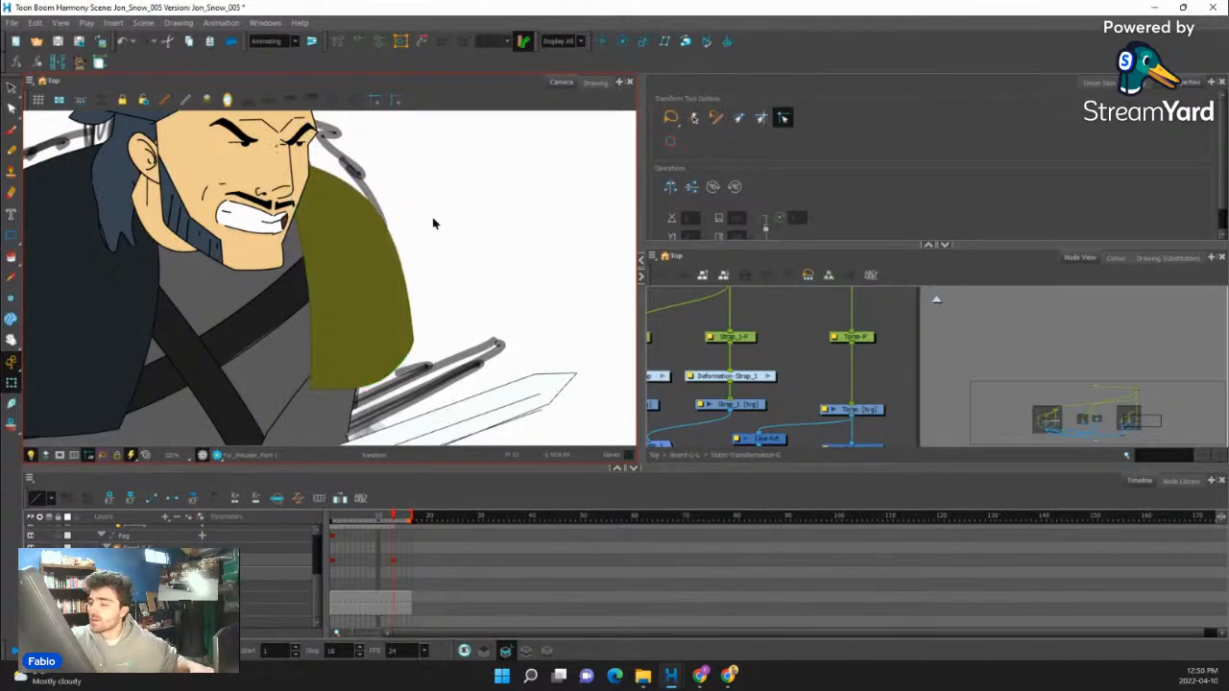
- Clear the upper-leg drawing above the raised front boot on frame 13
scroll(360, 322, "down", 3)
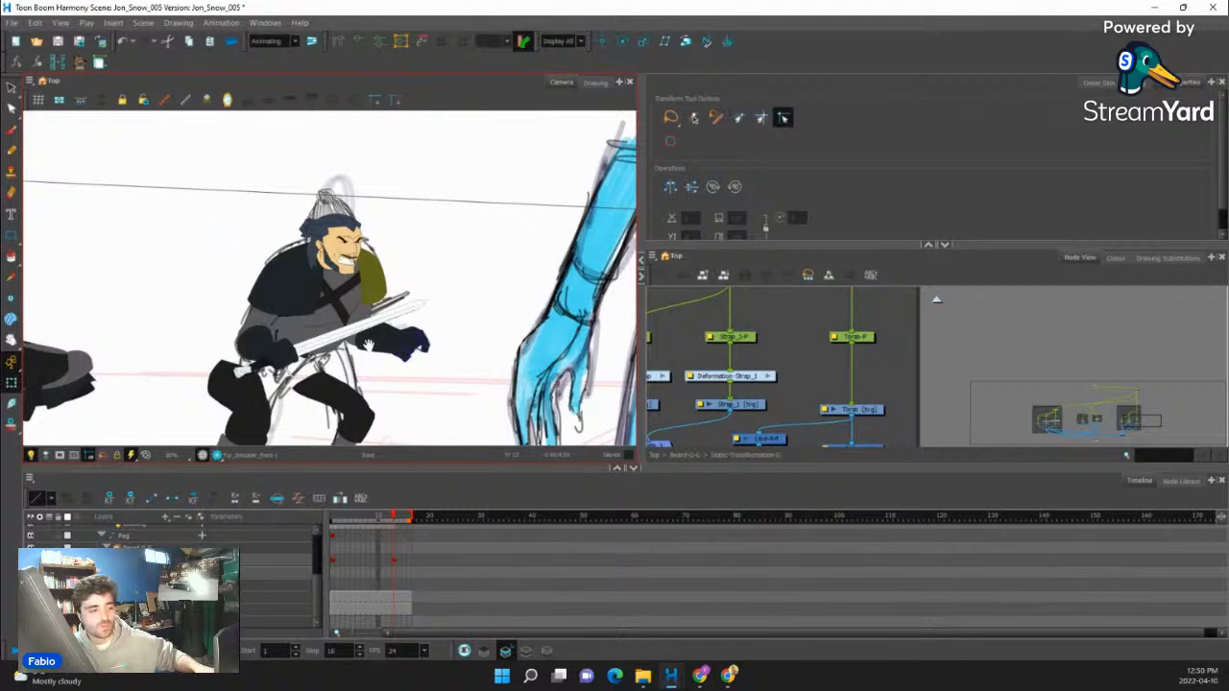
mouse_move(369, 346)
left_mouse_down()
mouse_move(403, 347)
mouse_move(388, 345)
left_mouse_up()
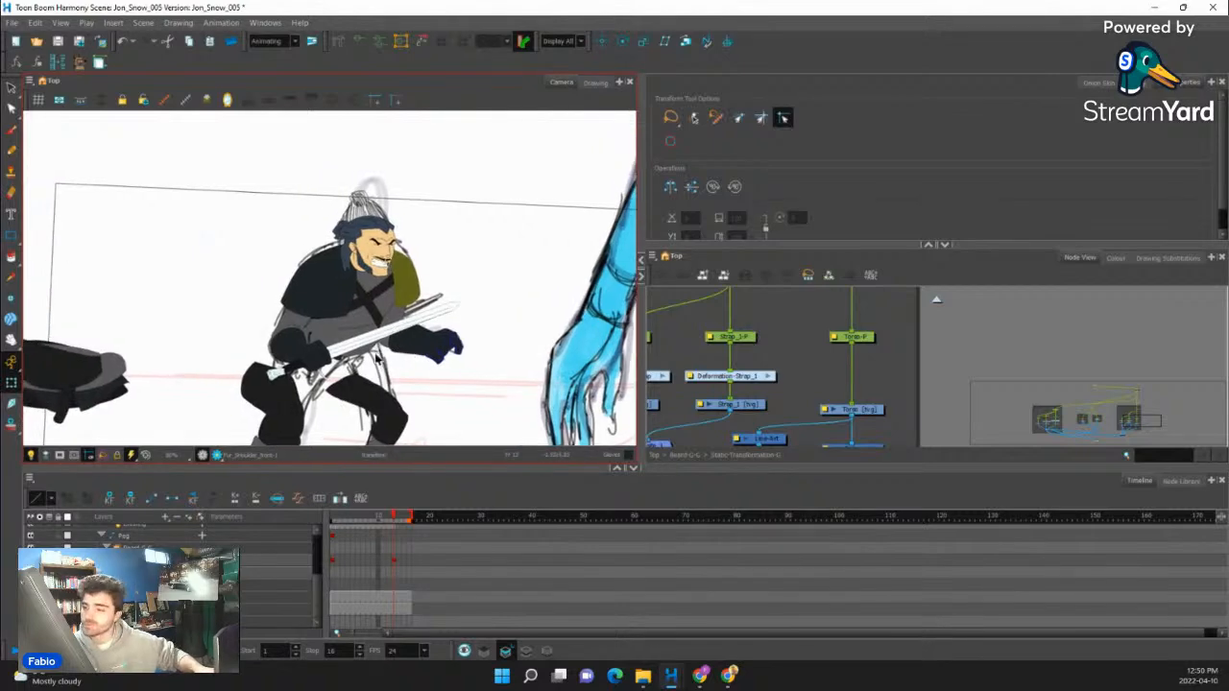
scroll(375, 360, "down", 2)
scroll(389, 346, "up", 3)
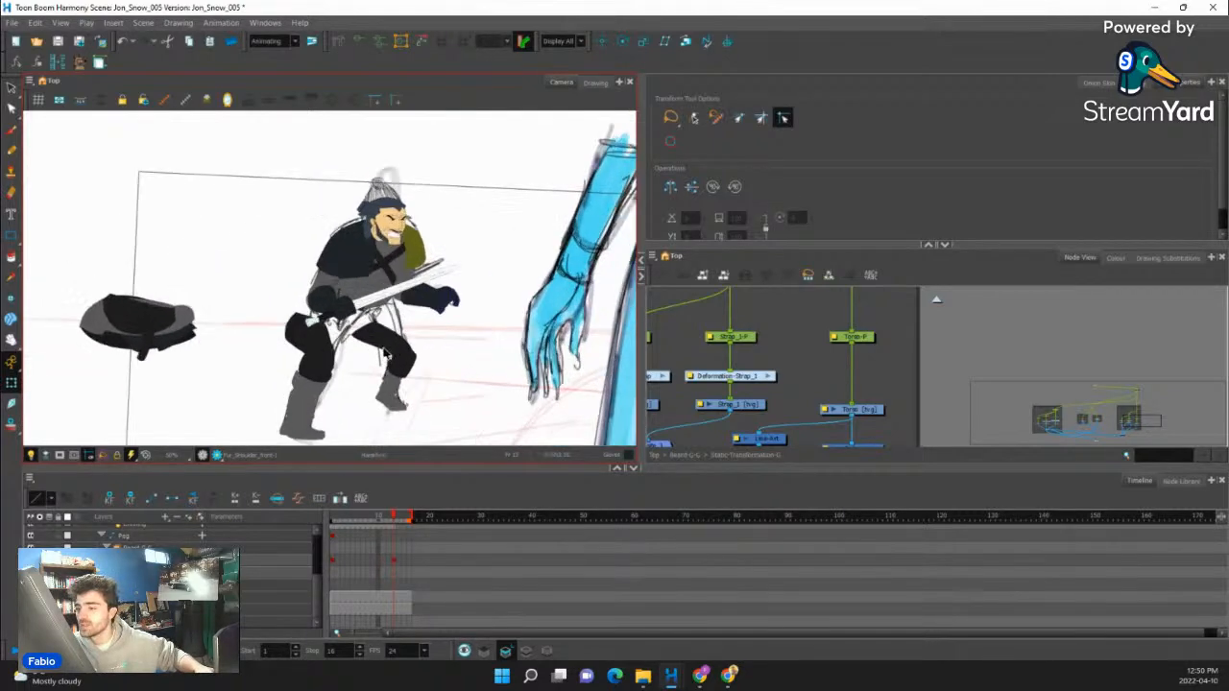
scroll(391, 328, "down", 4)
left_click(390, 328)
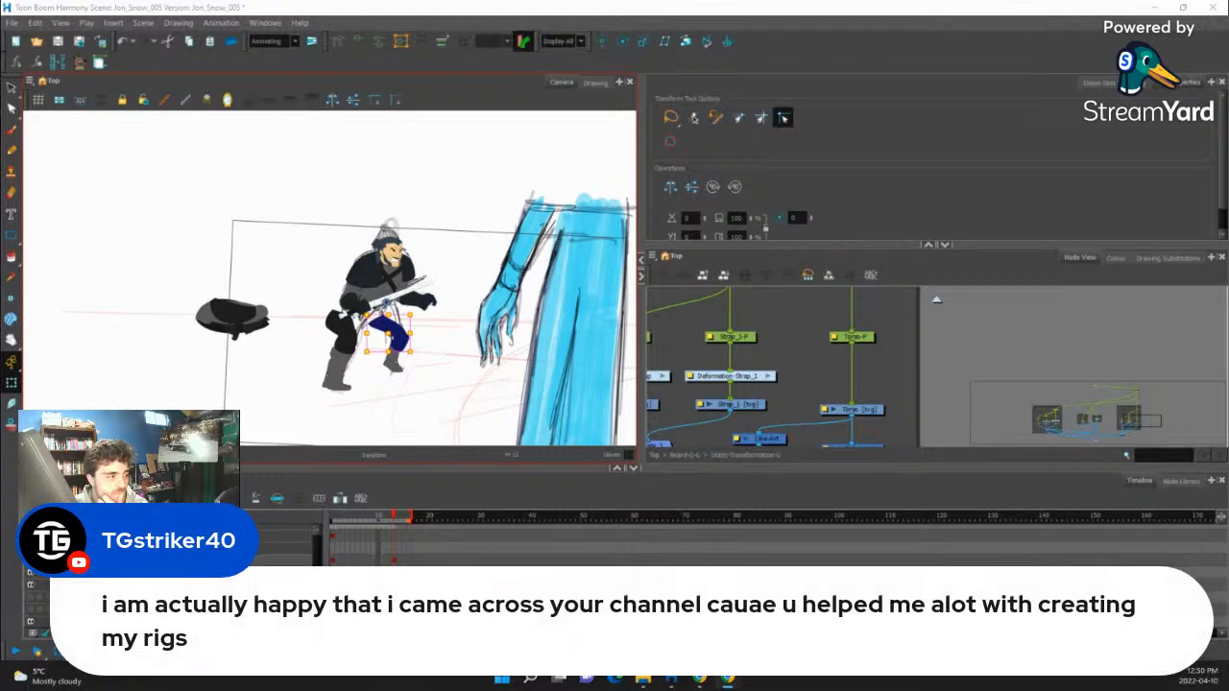
scroll(409, 356, "up", 4)
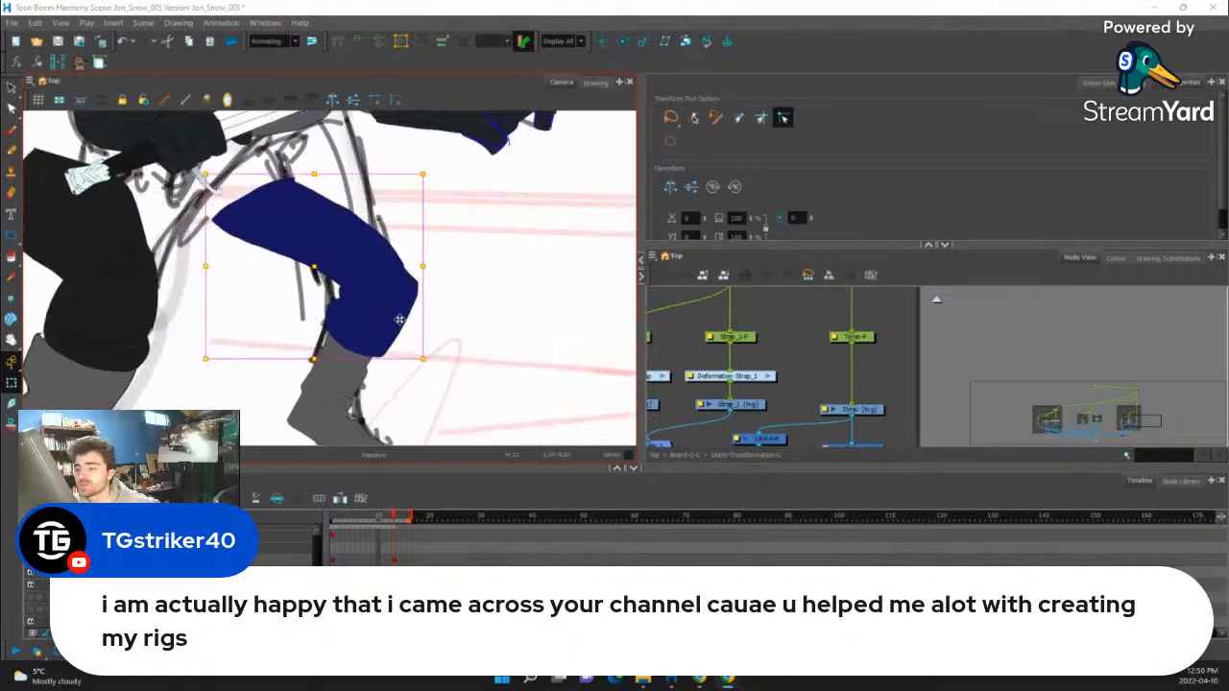
left_click(398, 317)
key("Delete")
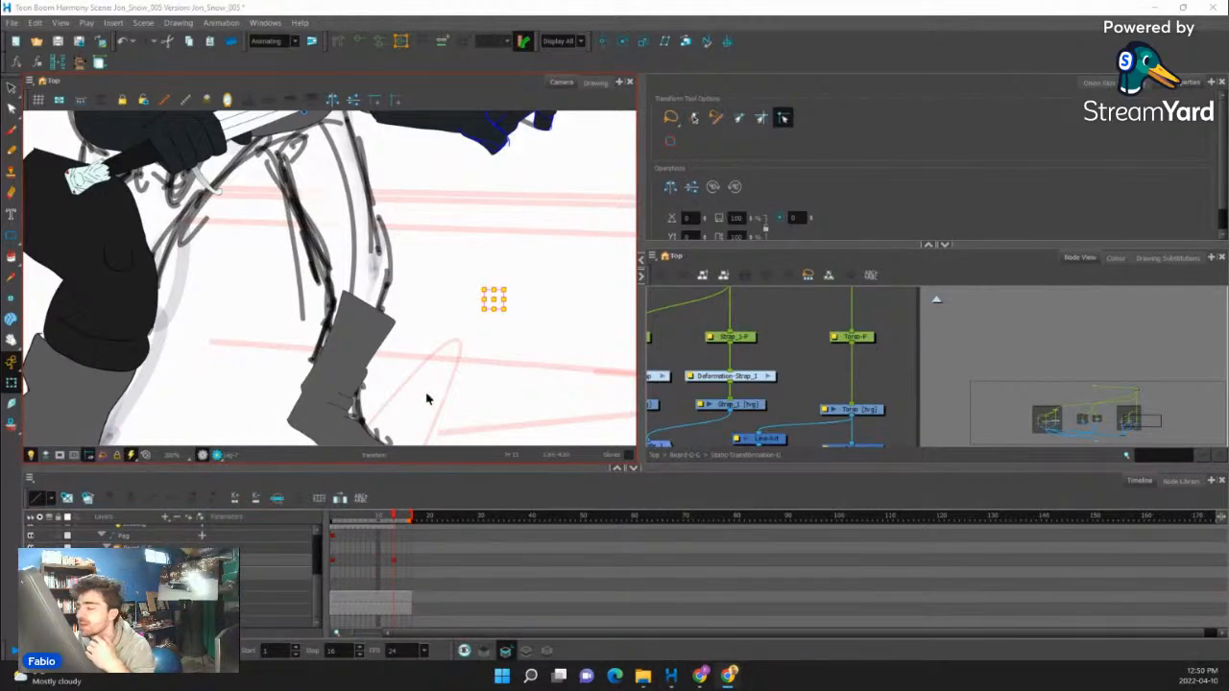
- Trace the inner and outer thigh lines of the cleared leg over the sketch with the Pencil in the Line colour
scroll(428, 399, "down", 2)
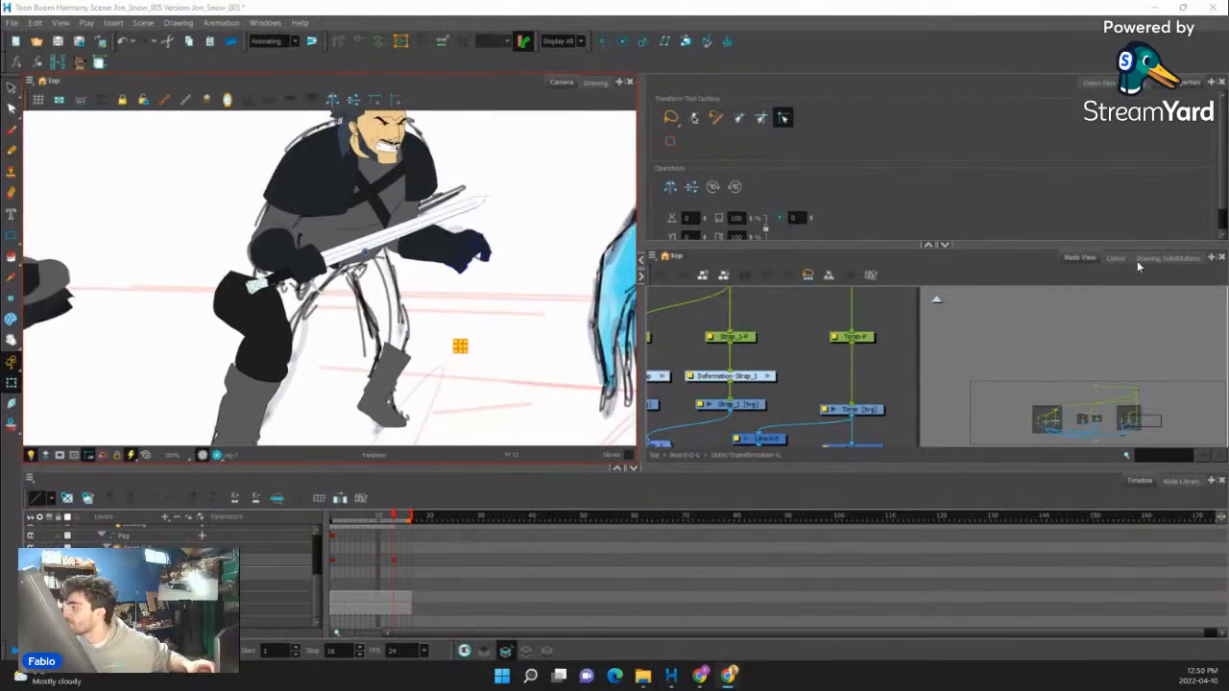
left_click(1119, 258)
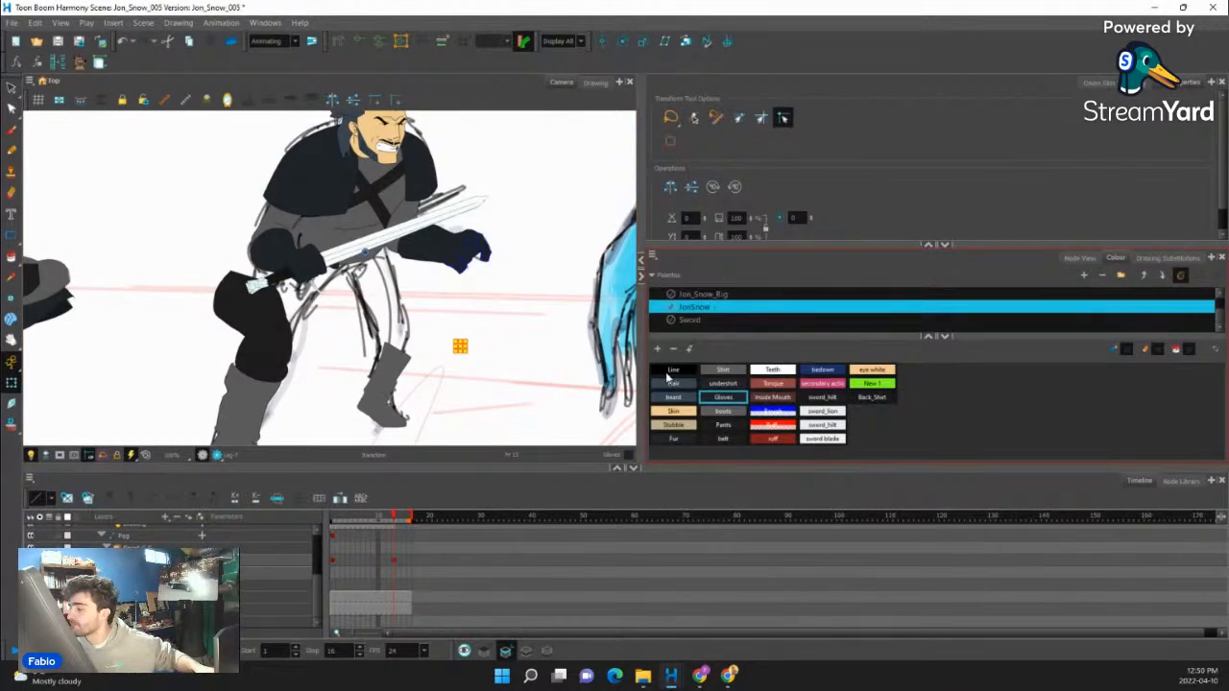
left_click(671, 375)
scroll(419, 282, "up", 3)
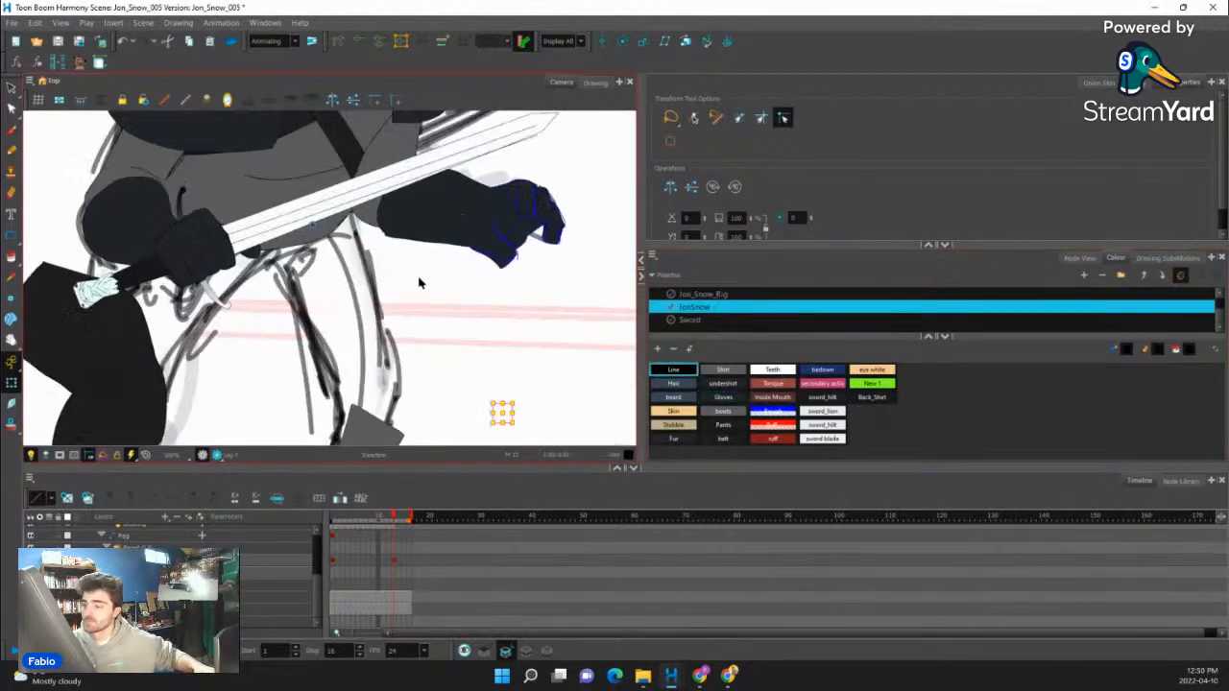
left_click(11, 151)
mouse_move(305, 226)
left_mouse_down()
mouse_move(313, 179)
mouse_move(290, 219)
left_mouse_up()
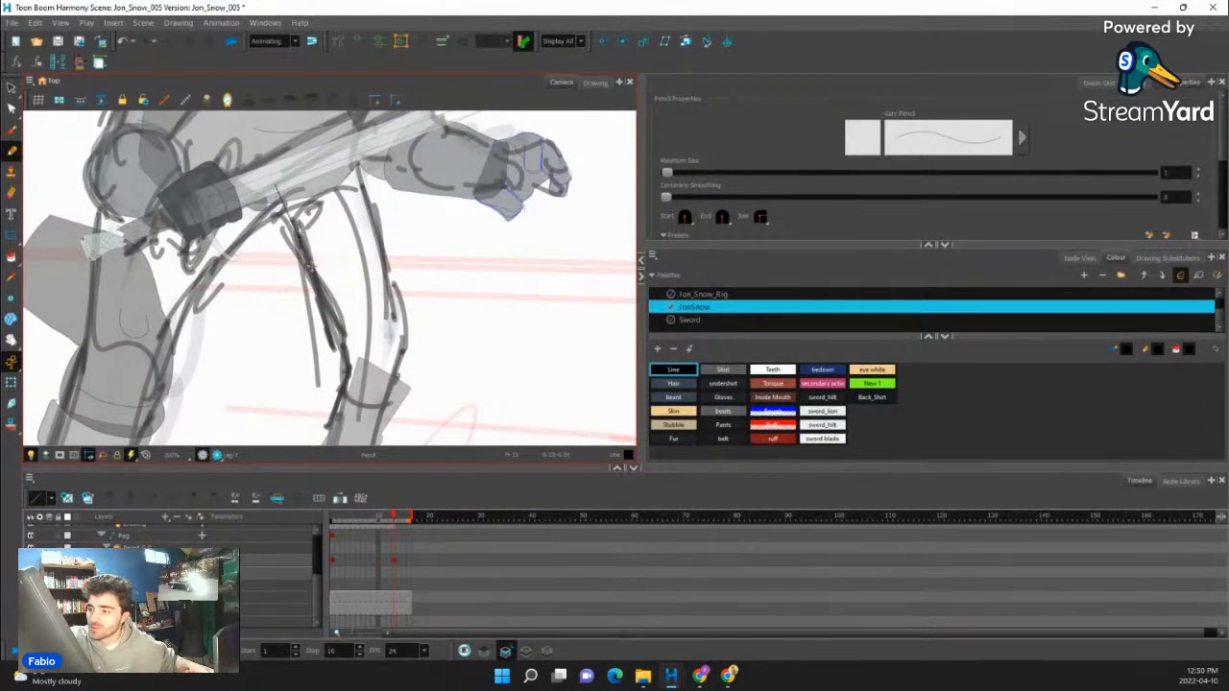
left_click_drag(351, 156, 382, 236)
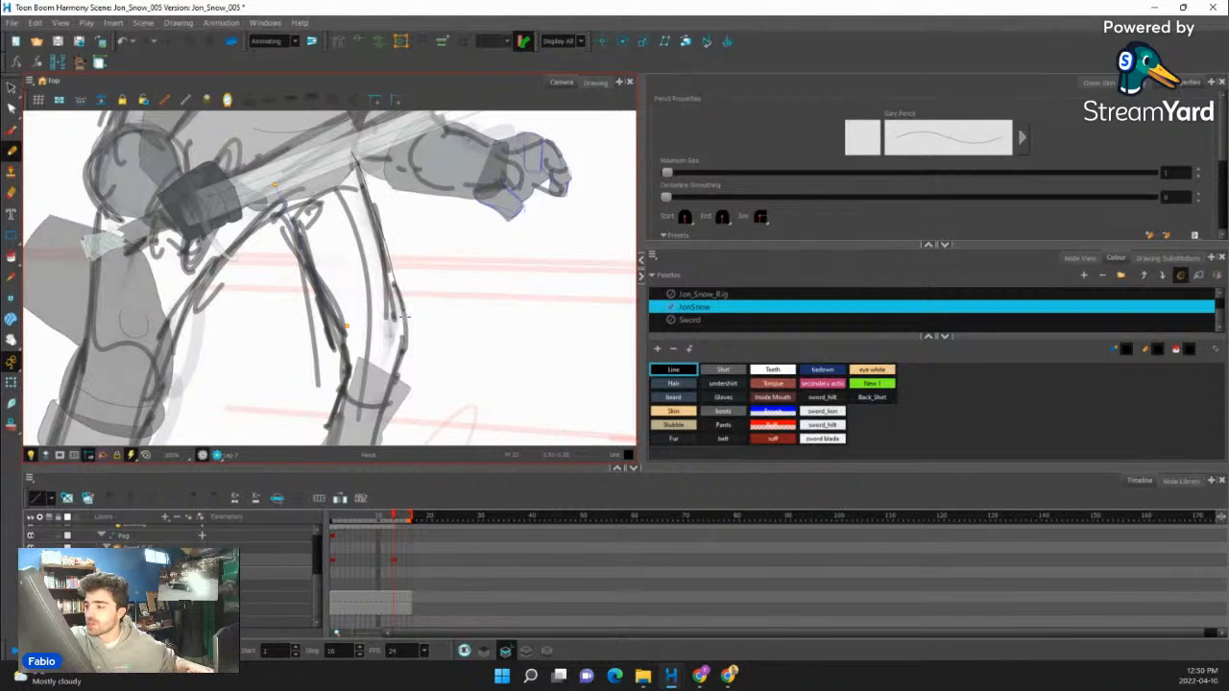
- Trace the knee and lower edges of the cleared front leg down to the boot with the Pencil
mouse_move(404, 317)
left_mouse_down()
mouse_move(404, 331)
mouse_move(424, 252)
left_mouse_up()
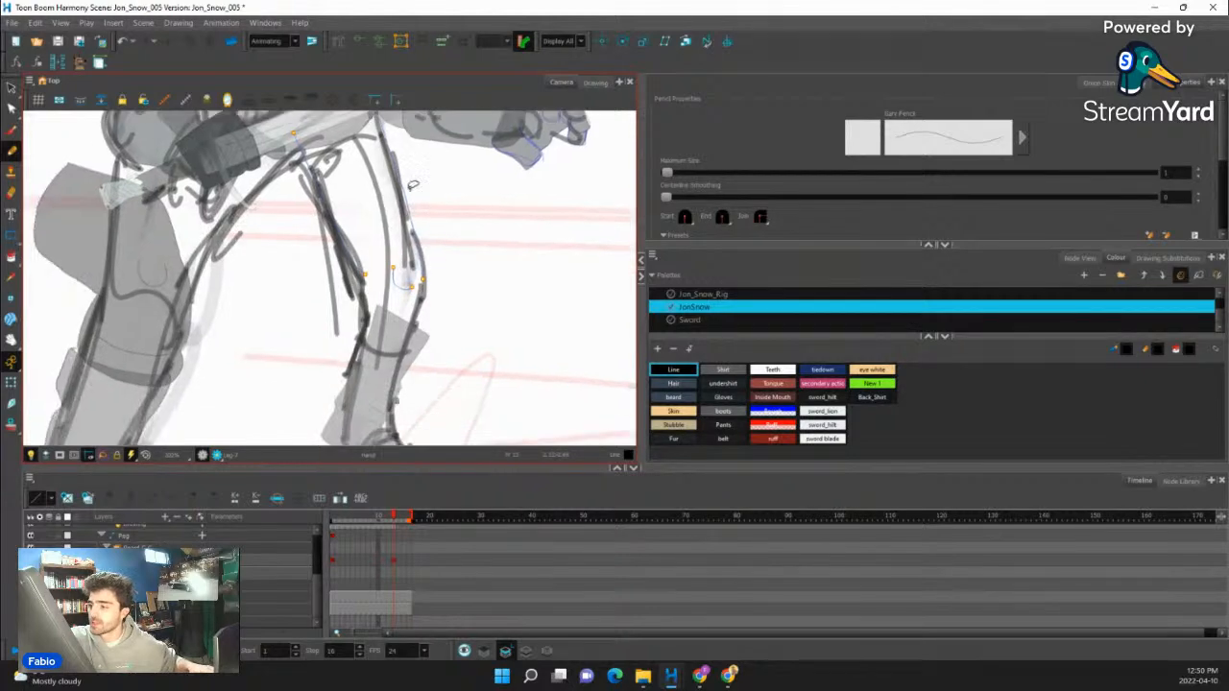
key("ctrl+z")
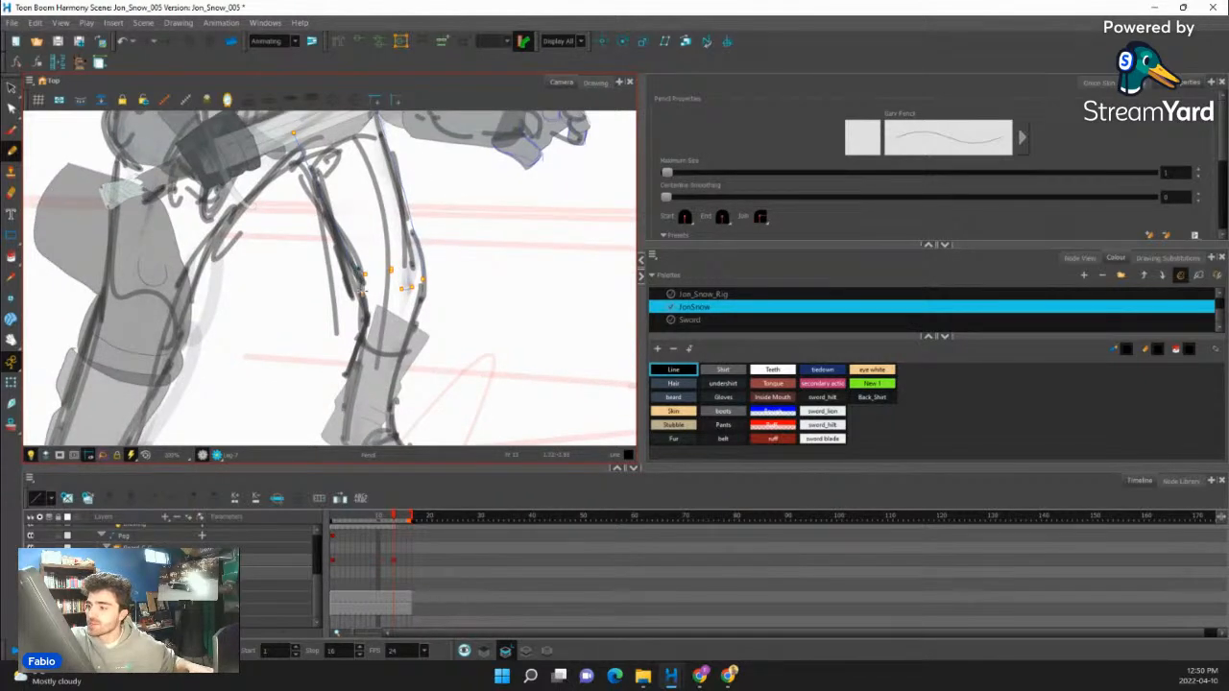
mouse_move(428, 310)
left_mouse_down()
mouse_move(436, 280)
mouse_move(436, 301)
left_mouse_up()
key("ctrl+z")
left_click_drag(419, 260, 431, 331)
- Close the open outline across the top of the front thigh with the Close Gap tool
key("alt+c")
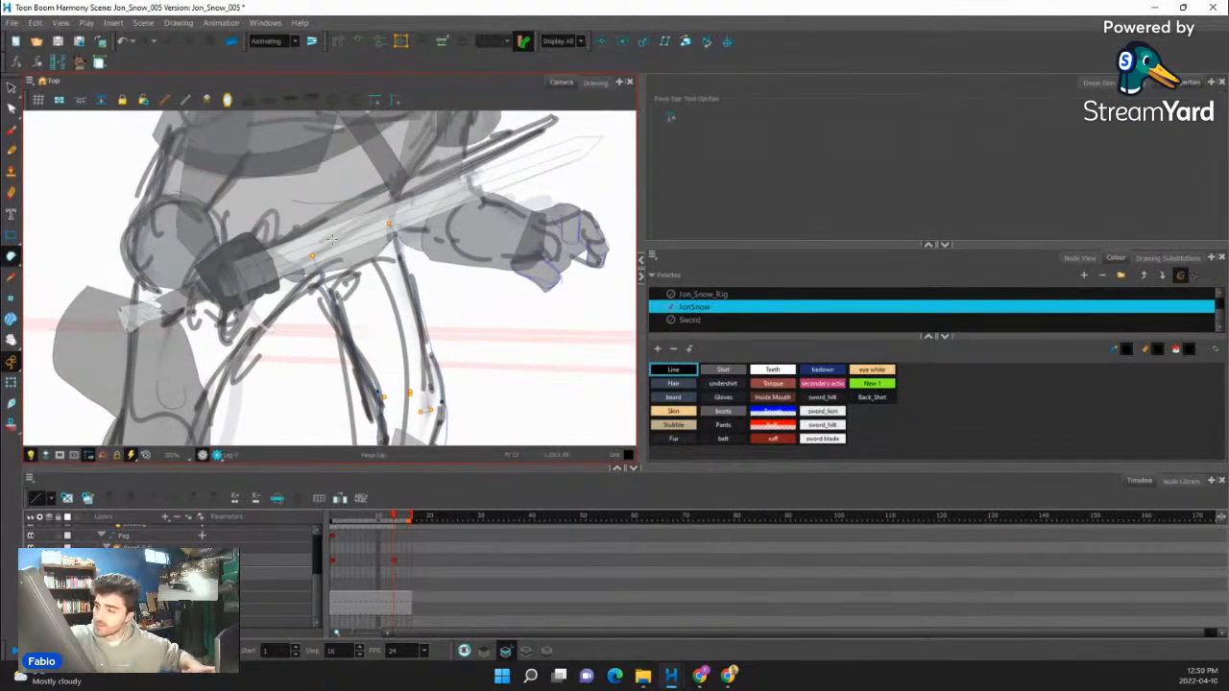
left_click_drag(396, 221, 313, 256)
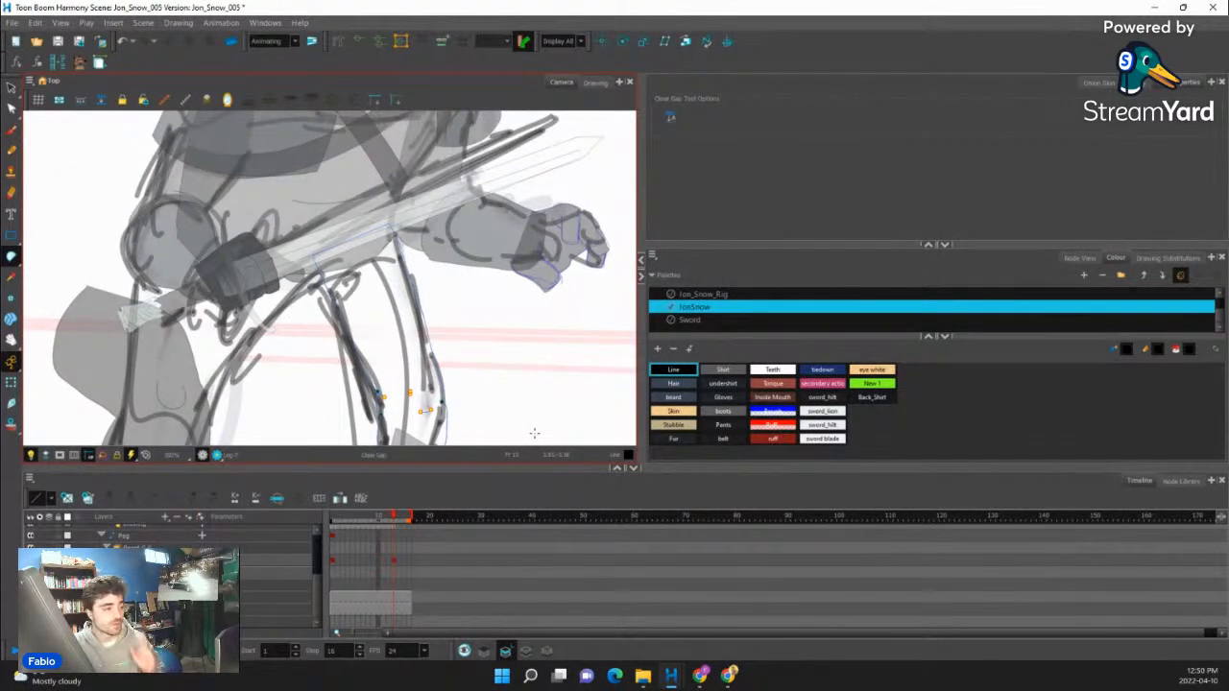
key("1")
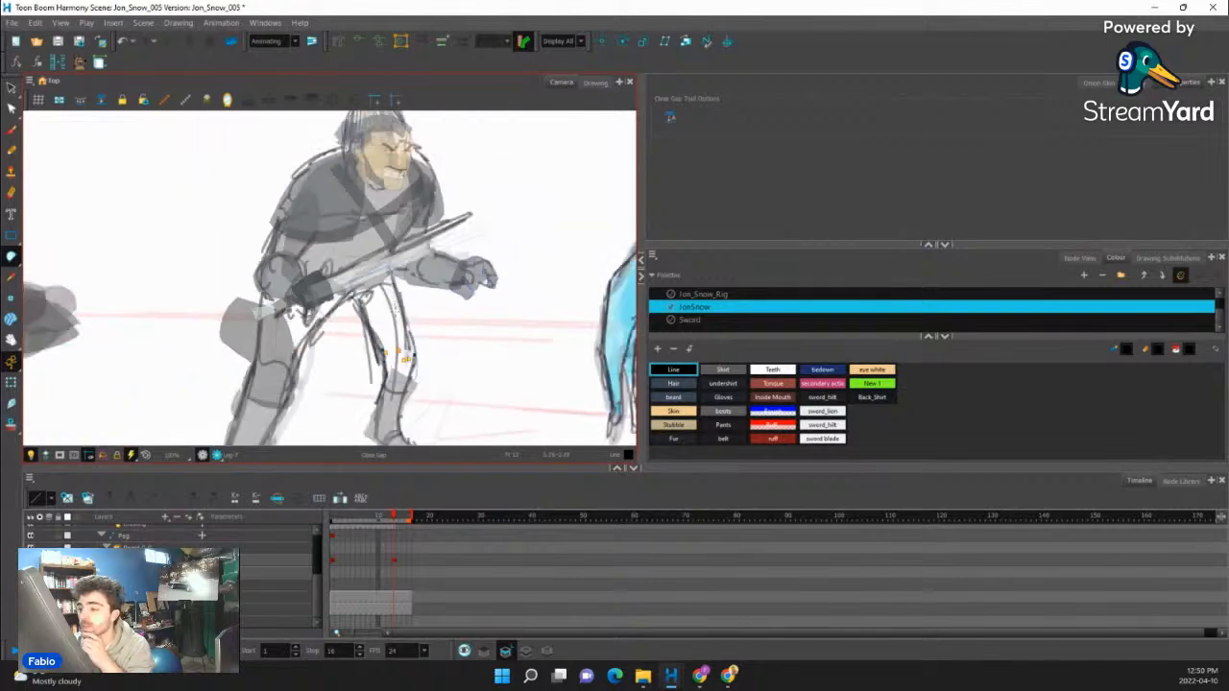
key("2")
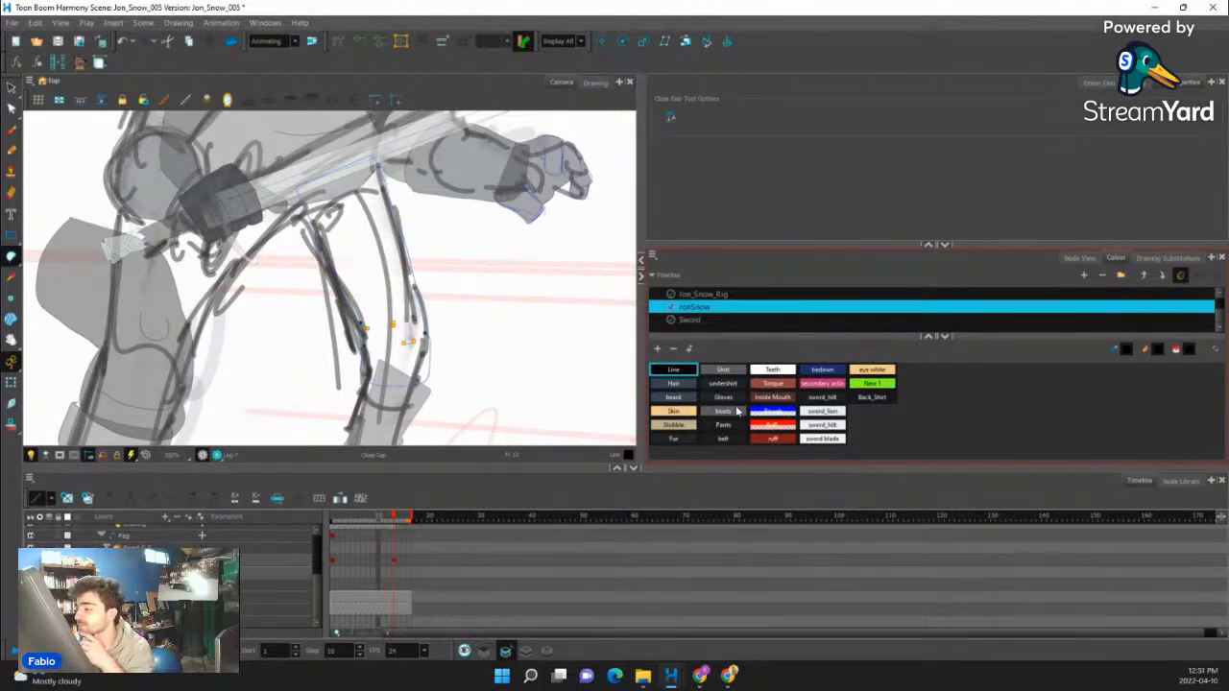
- Fill the closed front-leg outline with the Pants colour using the Paint tool
left_click(723, 397)
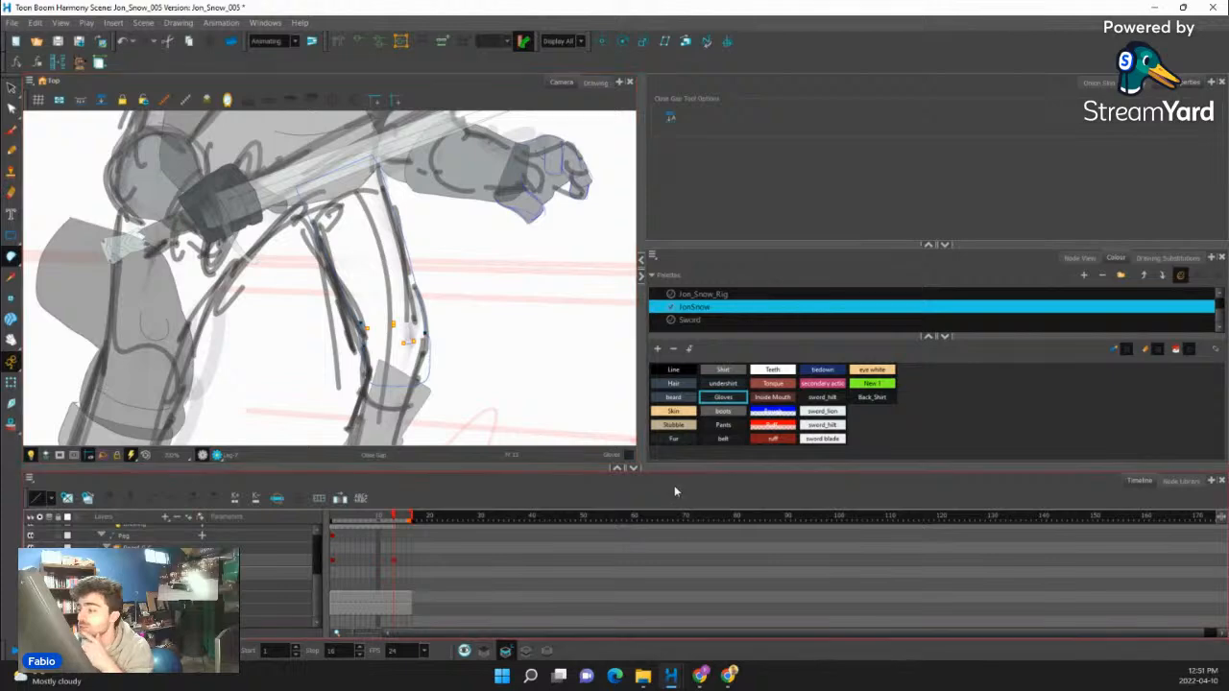
left_click(723, 424)
left_click(17, 264)
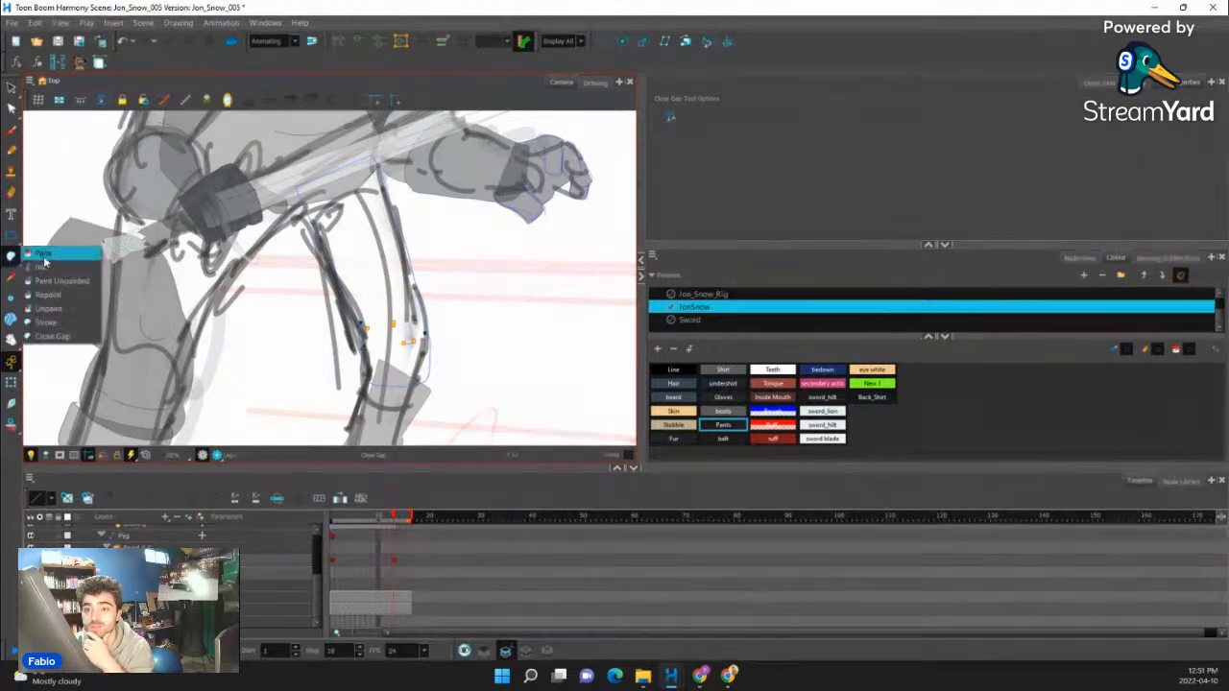
left_click(40, 258)
left_click(371, 286)
scroll(380, 325, "down", 2)
scroll(378, 321, "up", 4)
scroll(373, 312, "down", 5)
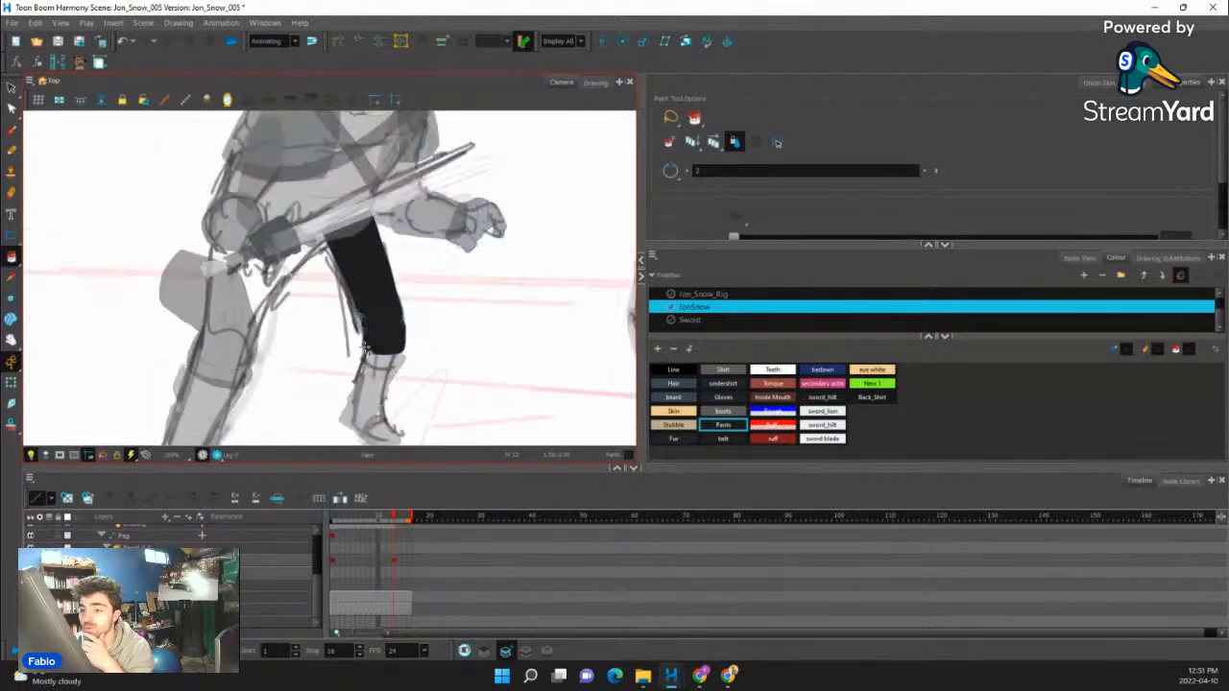
- Rotate and shift the front boot upright beneath the new leg on frame 13, comparing it with the previous frame
left_click(12, 383)
scroll(388, 369, "up", 3)
left_click(358, 389)
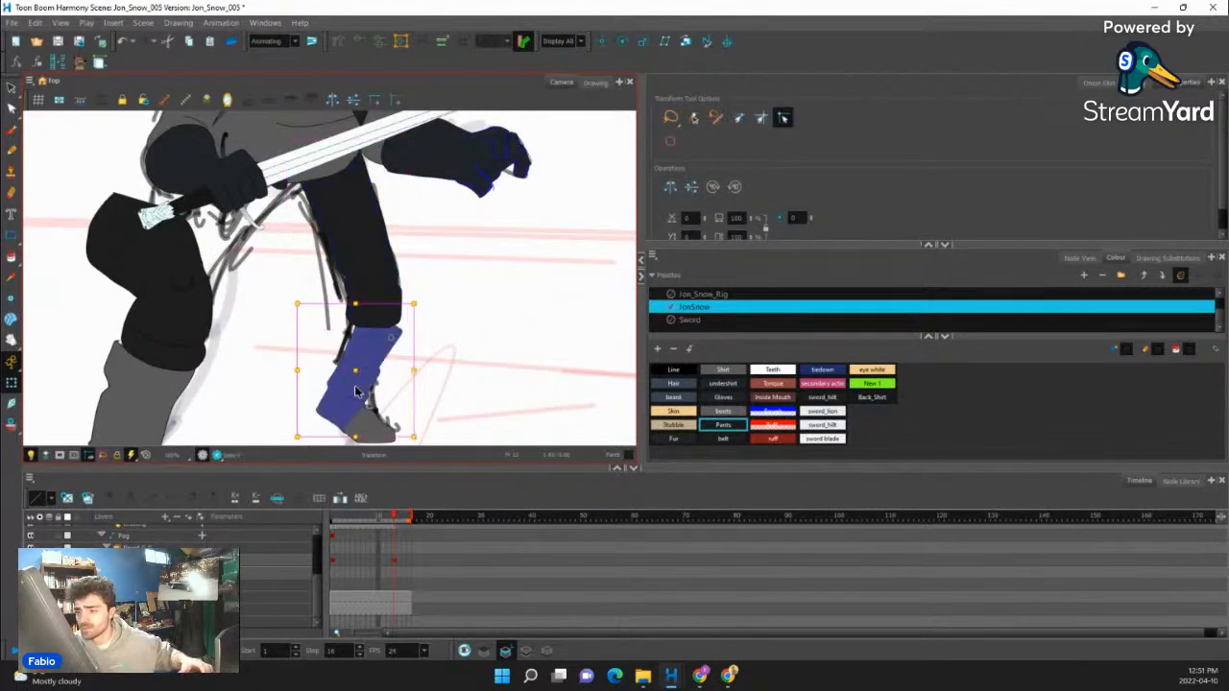
scroll(357, 388, "down", 2)
key("comma")
key("period")
key("comma")
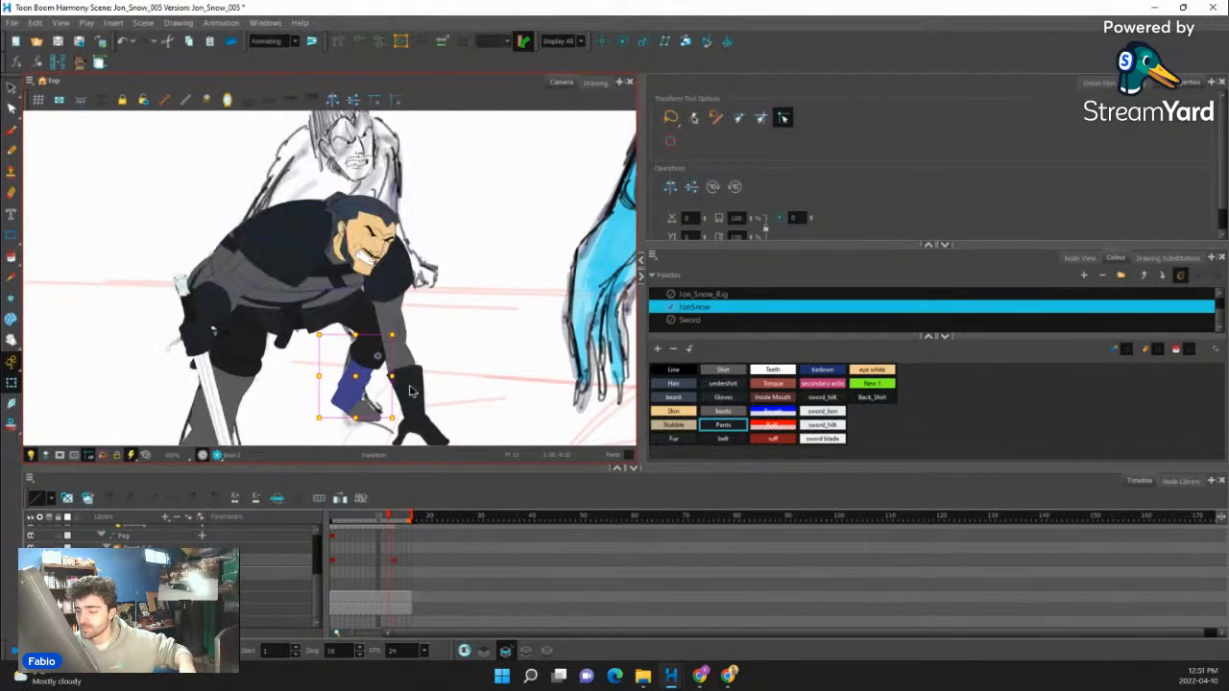
key("period")
scroll(391, 403, "up", 2)
left_click_drag(381, 424, 408, 419)
left_click_drag(346, 376, 343, 371)
key("comma")
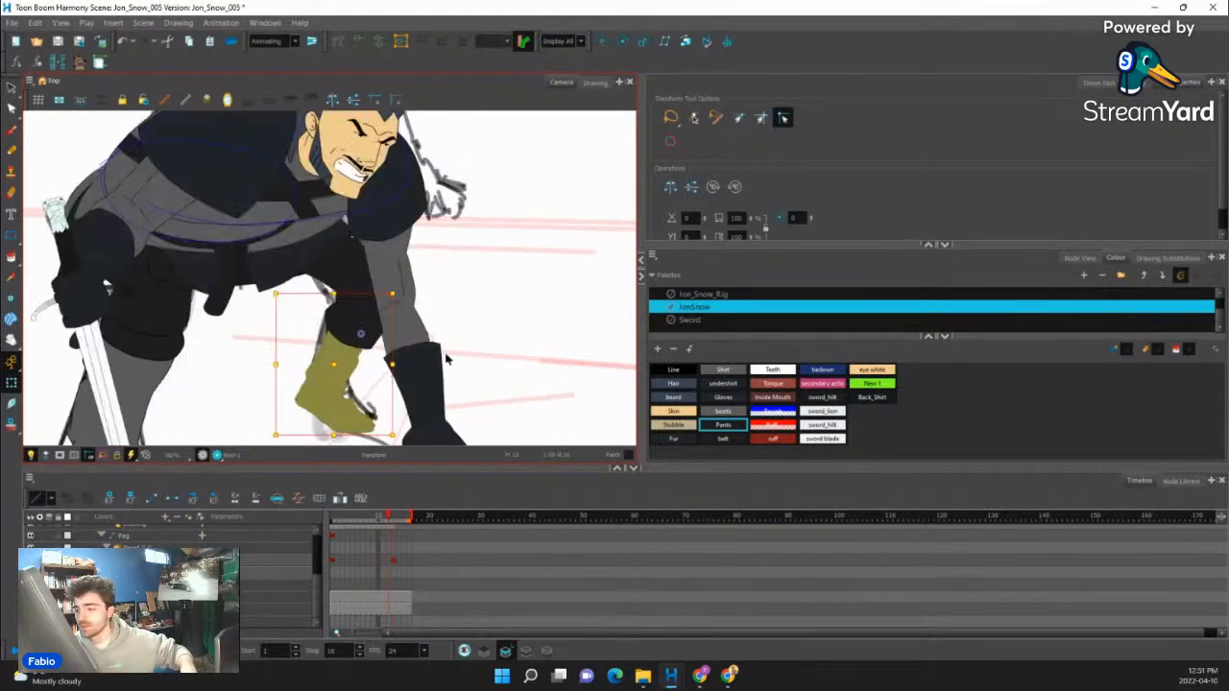
key("period")
- Enable onion skin for the front boot with only the previous frame shown
left_click(1099, 82)
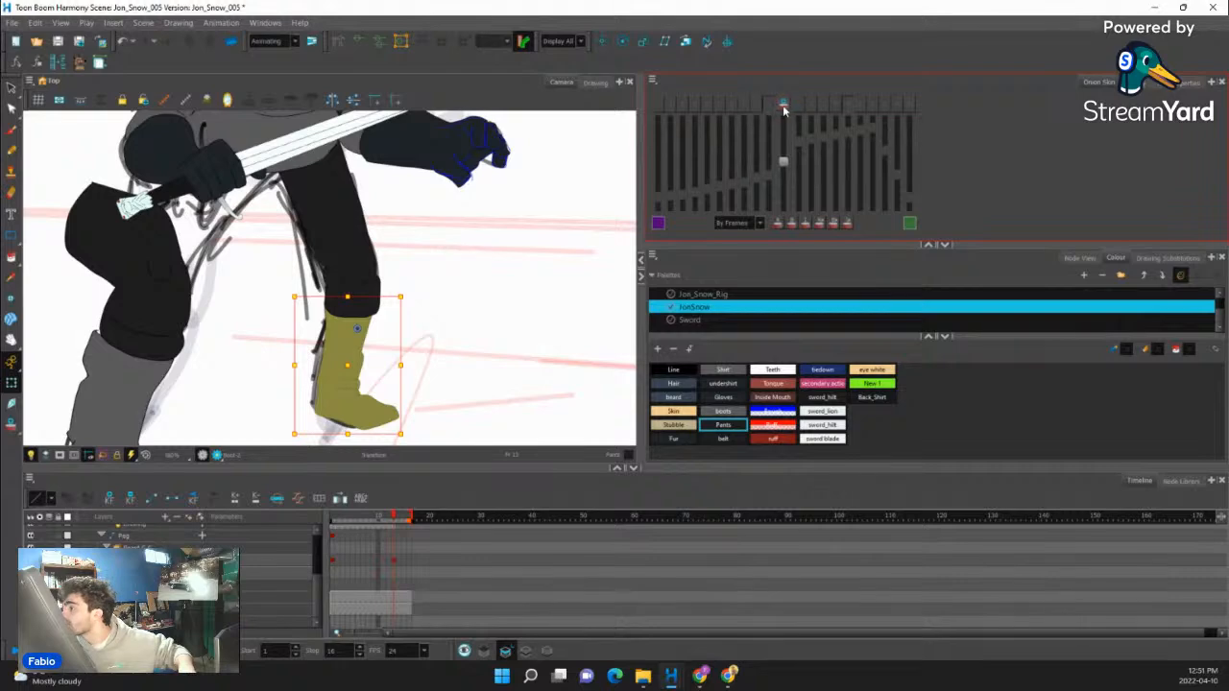
left_click(784, 103)
scroll(344, 404, "up", 2)
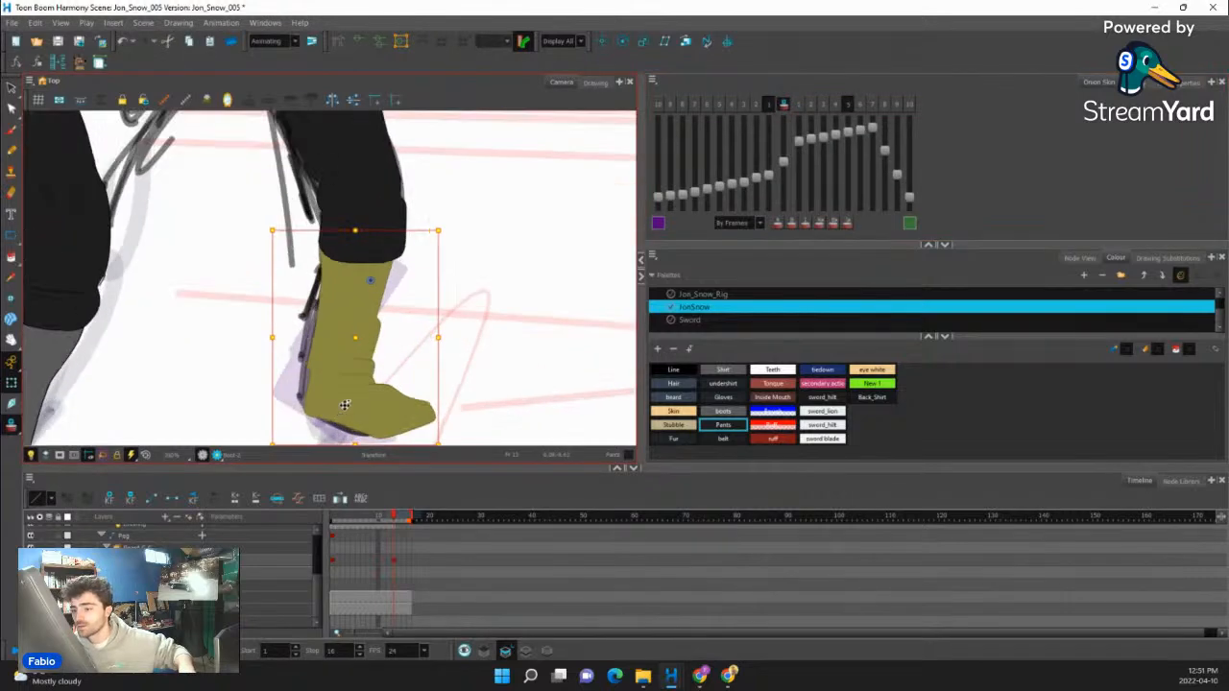
left_click(848, 105)
key("space")
left_click_drag(452, 279, 474, 228)
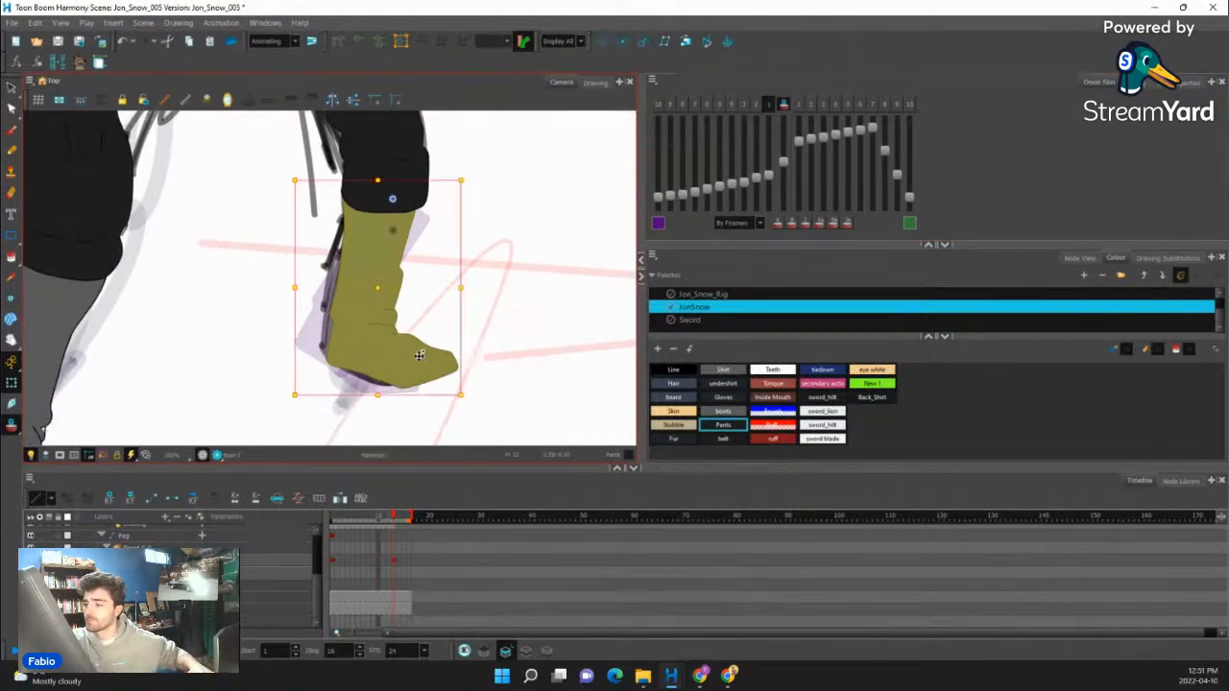
- Skew and slightly stretch the front boot's shaft so its base lines up with the foot and the sketch
left_click(423, 358)
mouse_move(469, 395)
left_mouse_down()
mouse_move(455, 418)
mouse_move(413, 371)
mouse_move(378, 389)
left_mouse_up()
left_click(398, 389)
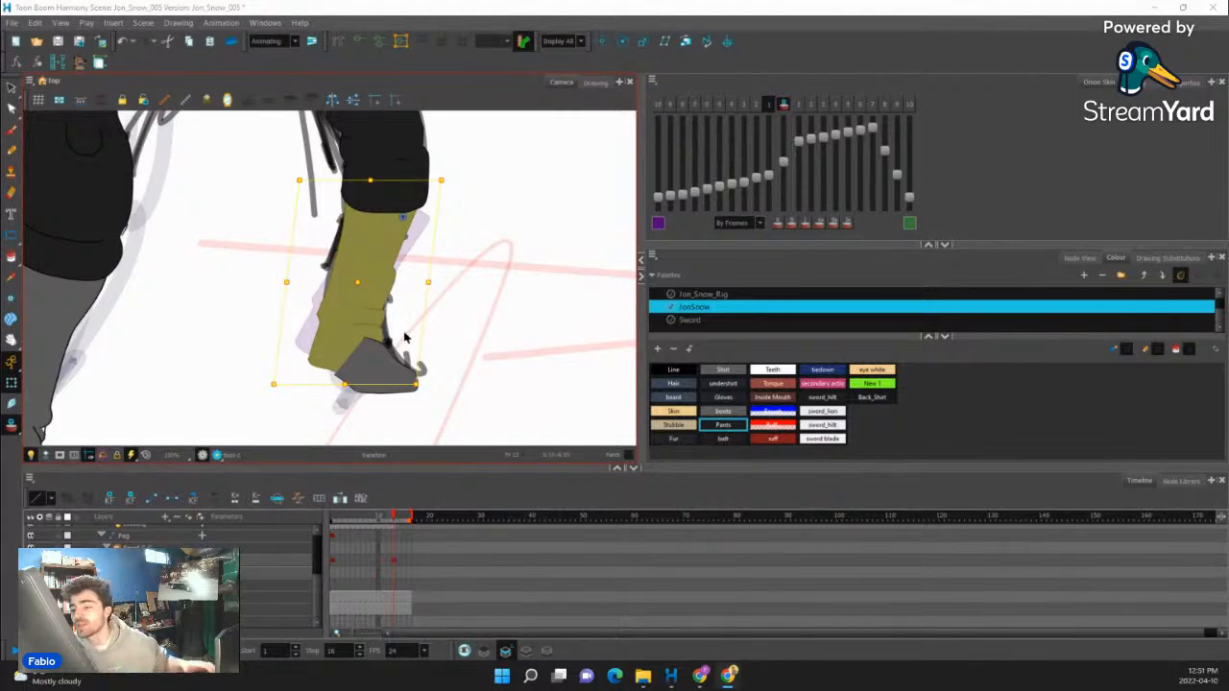
scroll(405, 337, "up", 1)
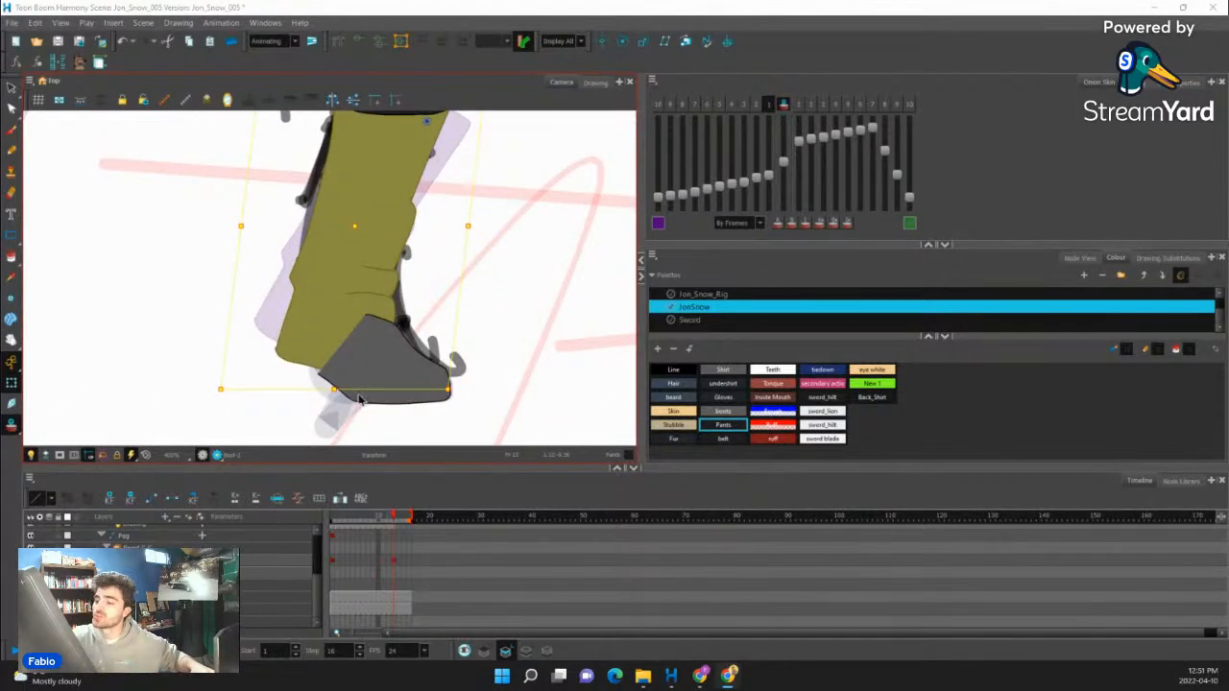
left_click_drag(334, 390, 332, 396)
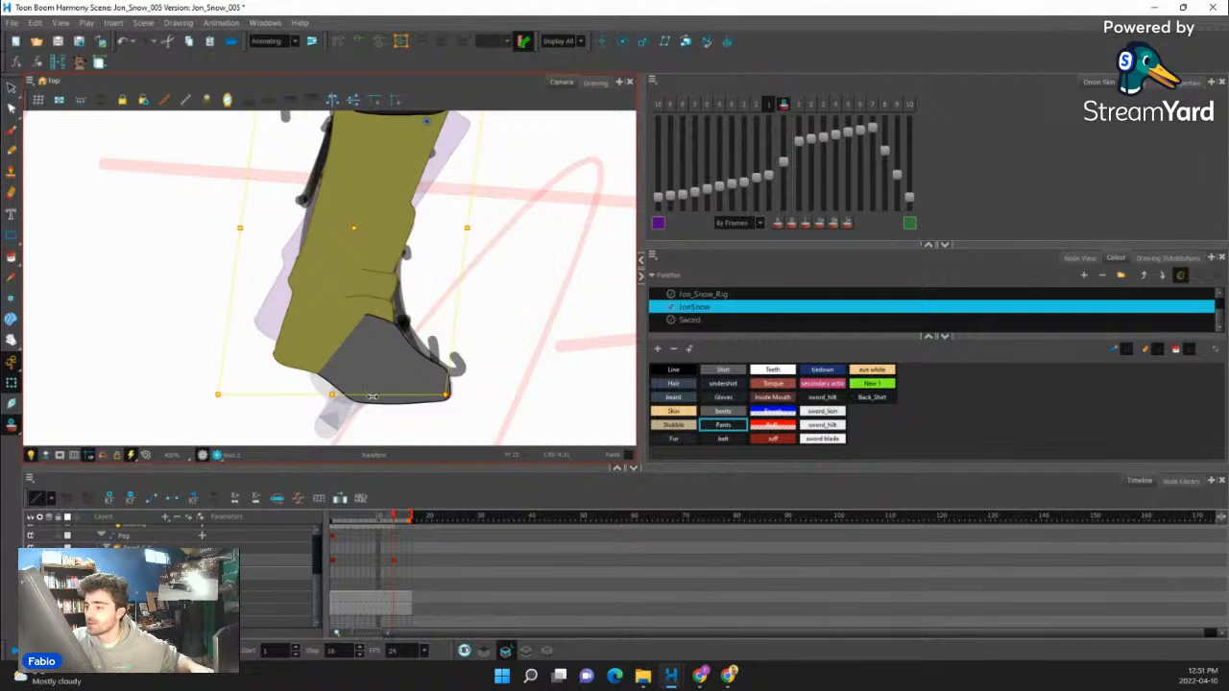
scroll(355, 406, "down", 5)
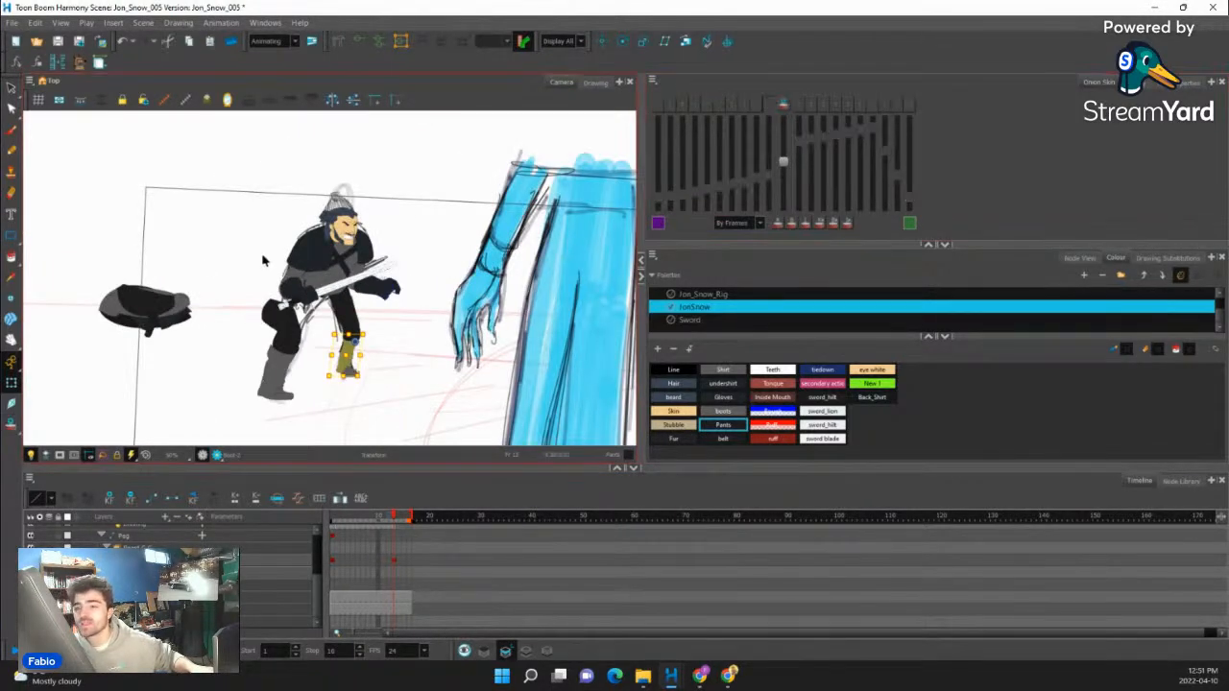
scroll(444, 285, "down", 5)
scroll(218, 285, "up", 3)
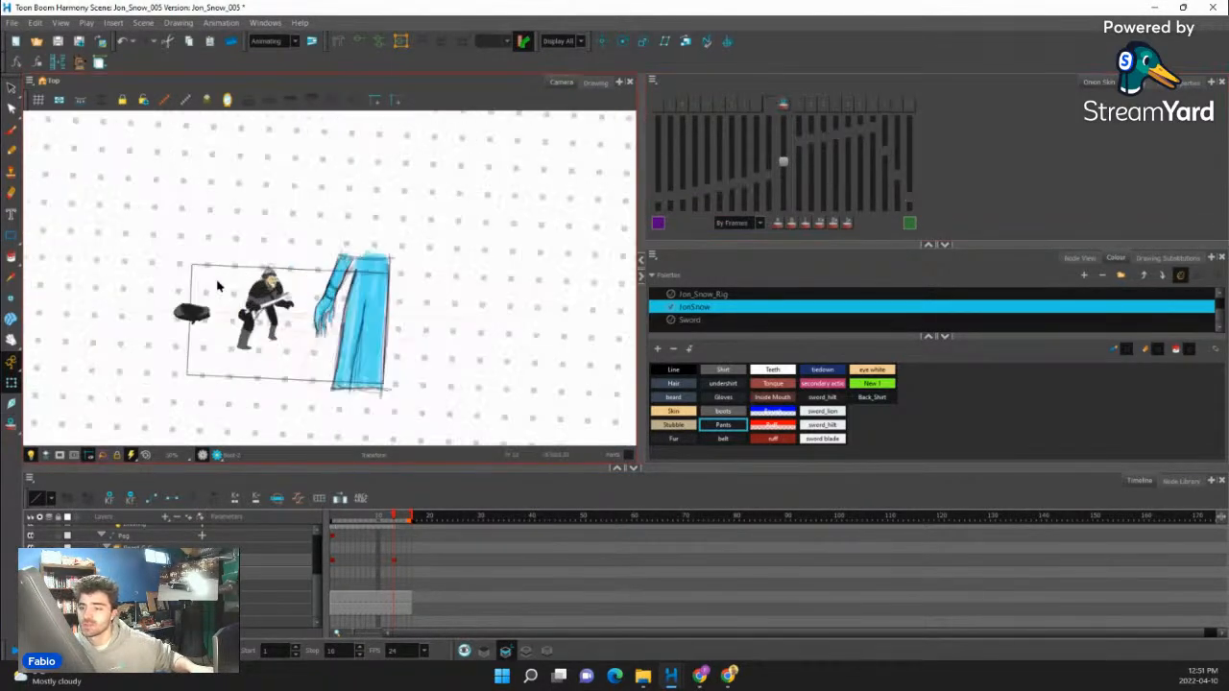
scroll(217, 285, "up", 6)
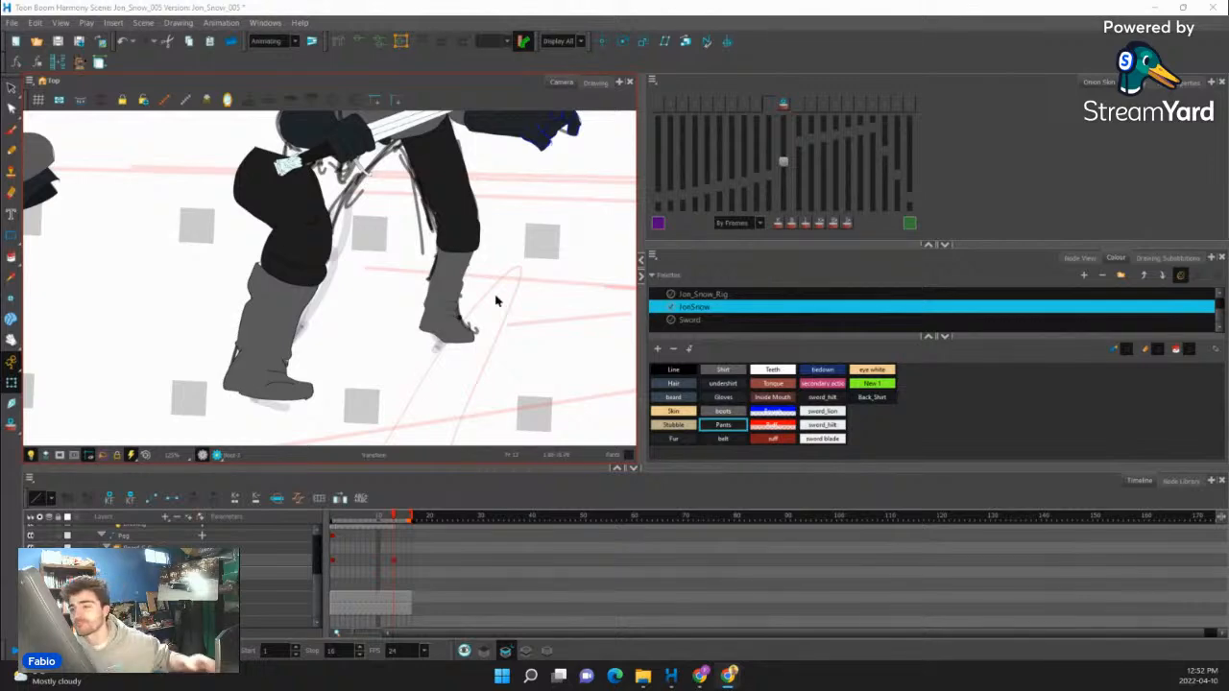
scroll(322, 341, "down", 4)
left_click(345, 352)
scroll(219, 286, "down", 4)
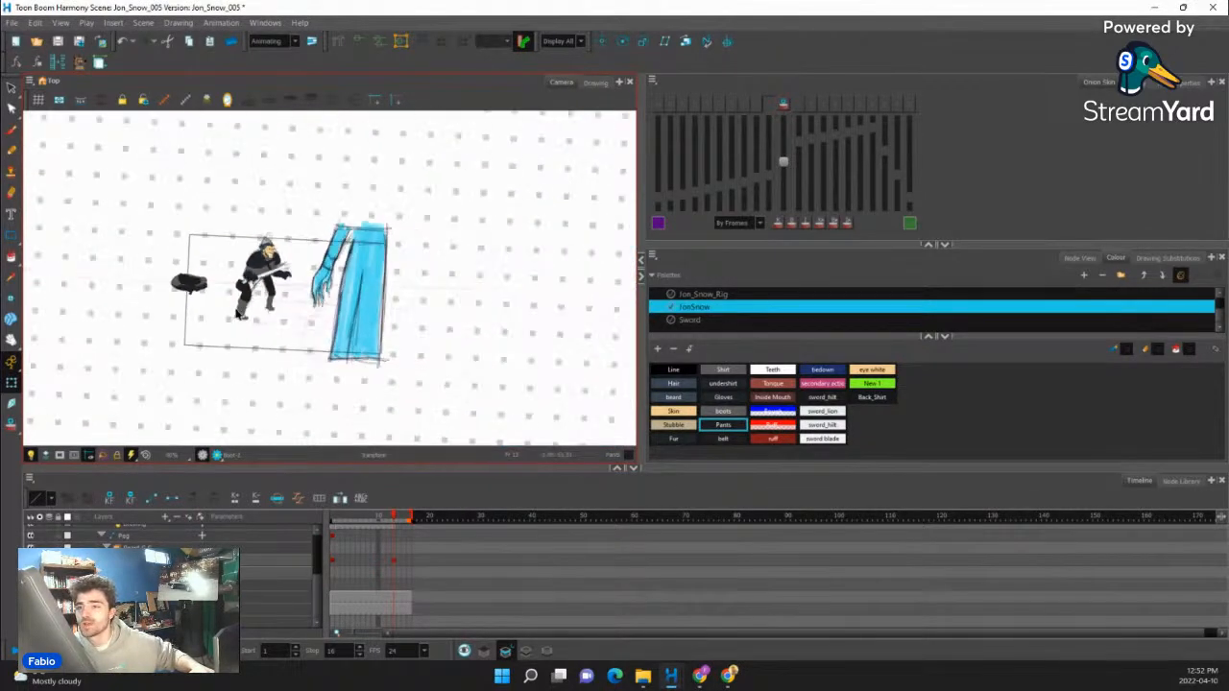
scroll(182, 282, "down", 2)
scroll(234, 303, "up", 7)
- Clear the upper-leg drawing above the rear boot on frame 13
left_click(261, 308)
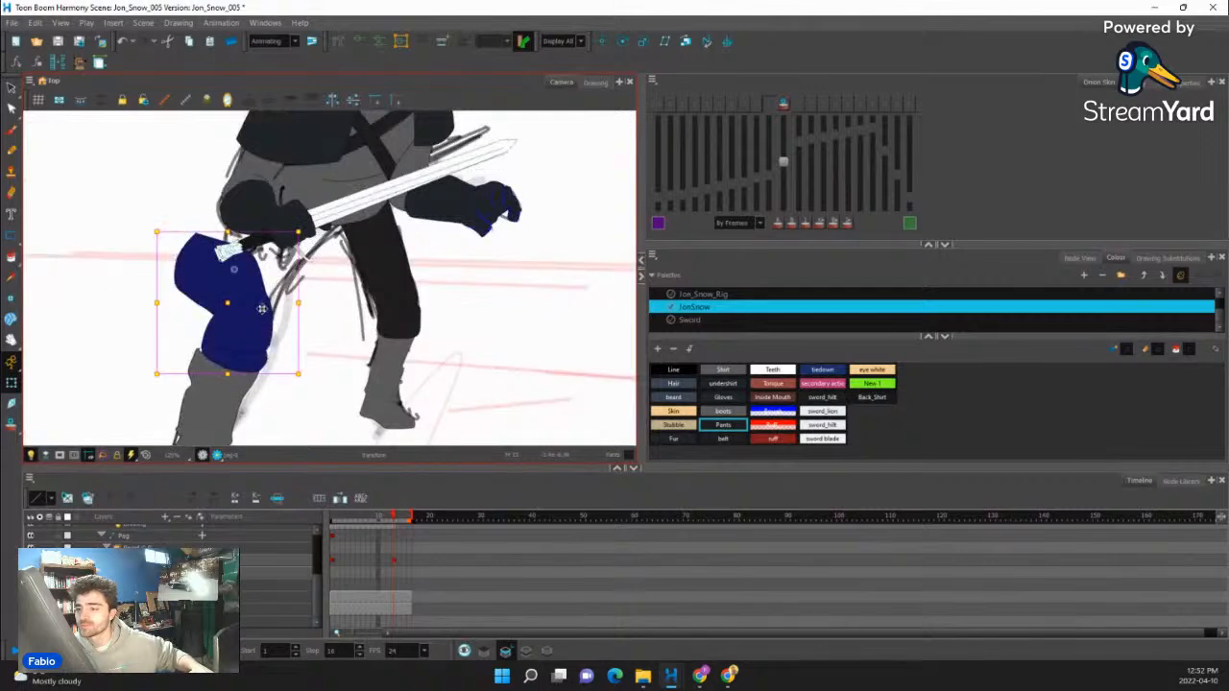
scroll(261, 308, "down", 1)
left_click(66, 499)
- Trace the rear thigh's outer line and knee curve over the sketch with the Pencil in the Line colour
left_click(11, 151)
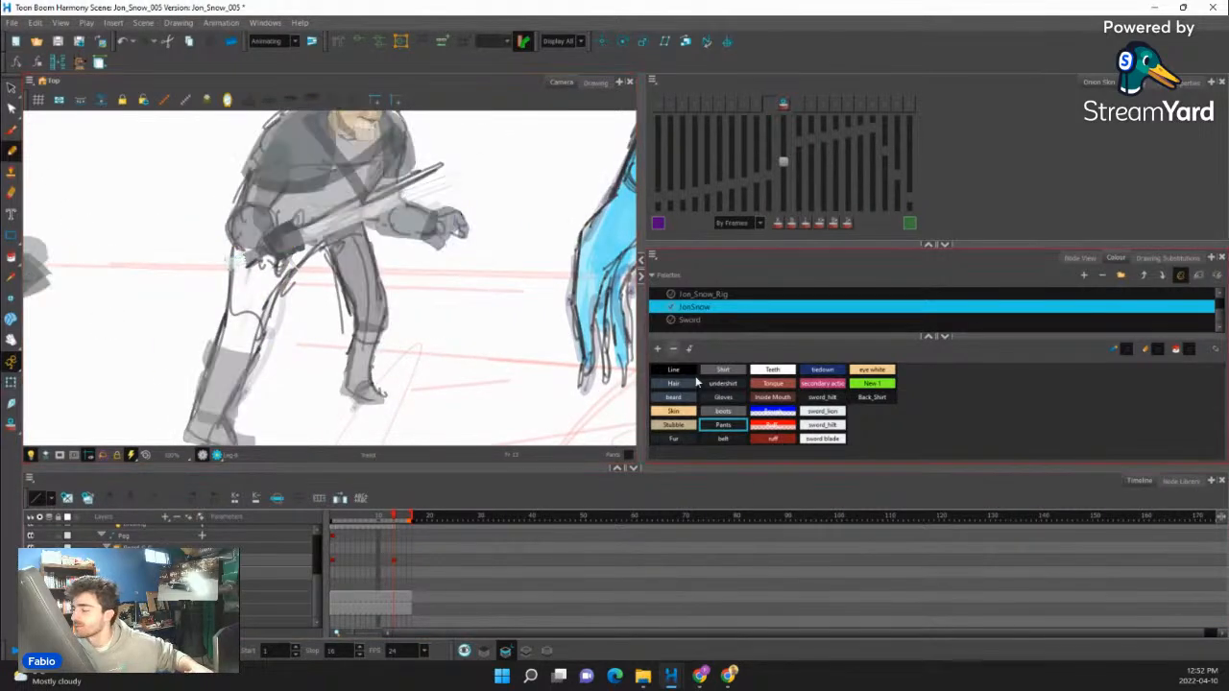
left_click(675, 370)
scroll(256, 399, "up", 1)
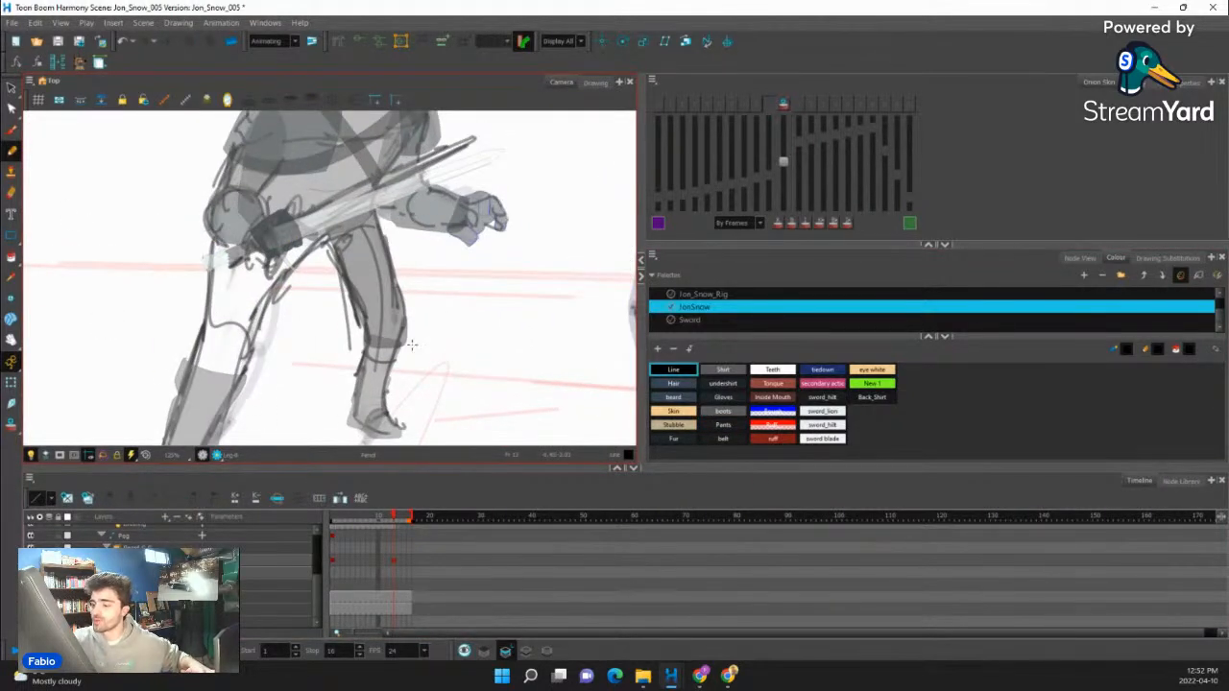
left_click_drag(375, 331, 467, 355)
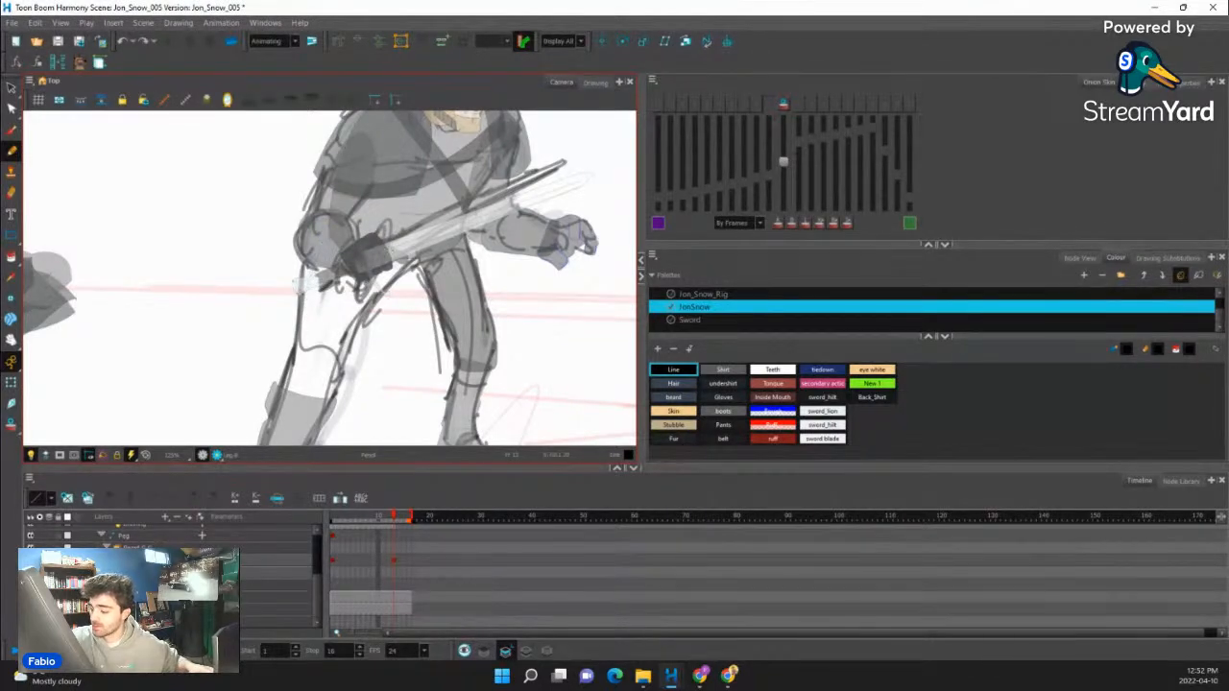
left_click_drag(321, 253, 303, 345)
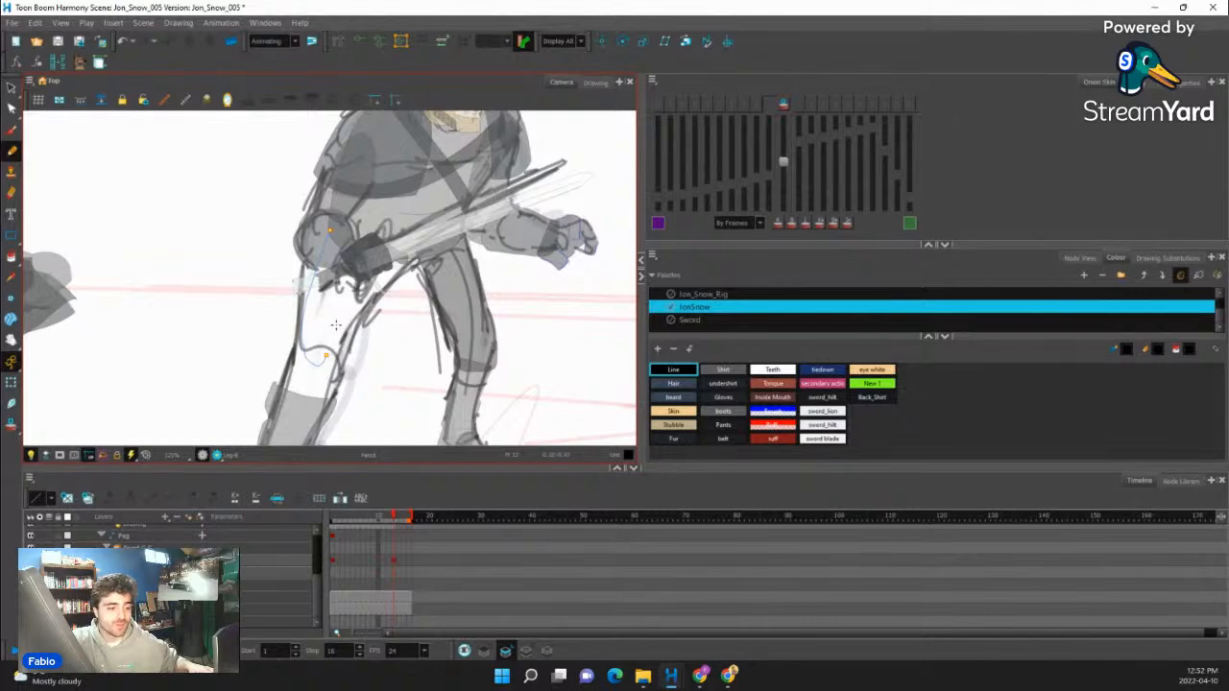
key("ctrl+z")
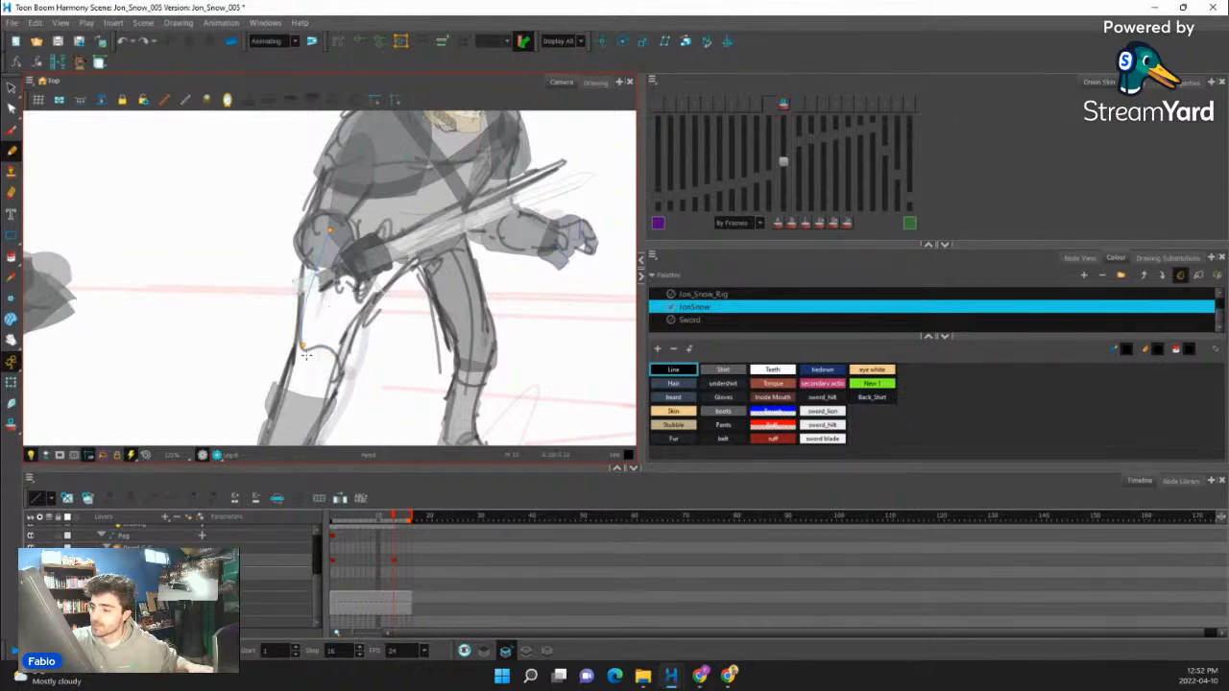
left_click_drag(322, 355, 323, 354)
- Trace the rear leg's inner thigh line and its lower edges from the knee down to the boot
key("space")
left_click_drag(381, 260, 374, 291)
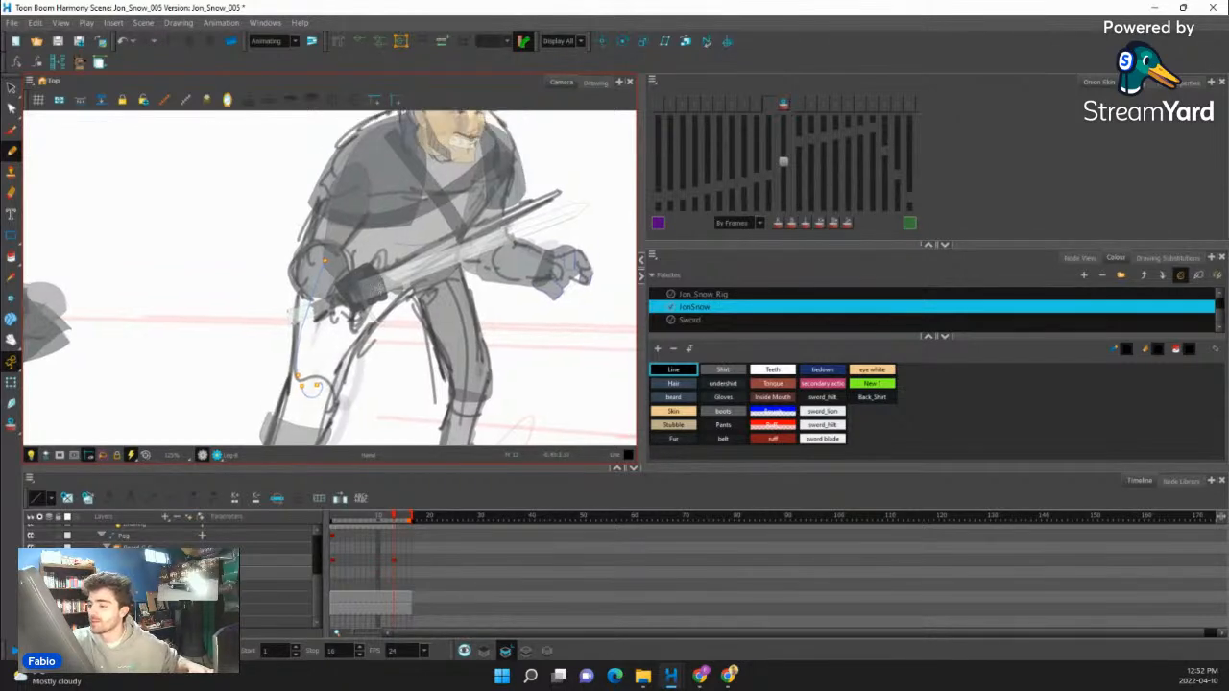
left_click_drag(334, 381, 399, 281)
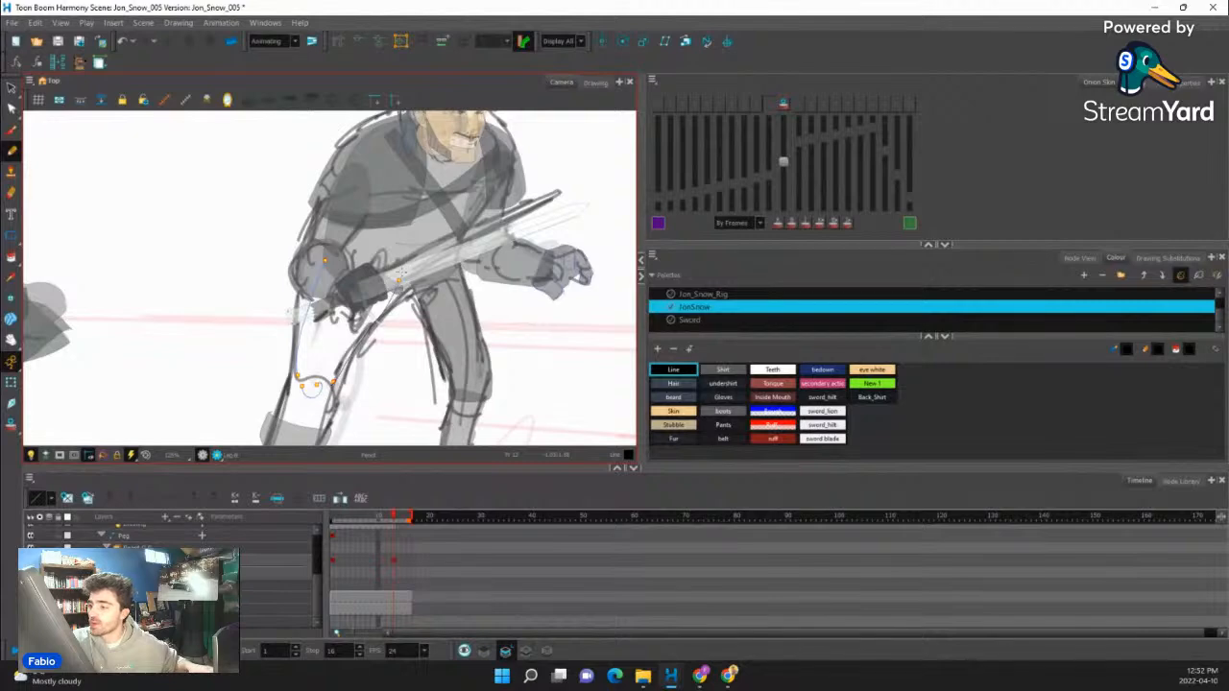
key("space")
left_click_drag(372, 365, 422, 299)
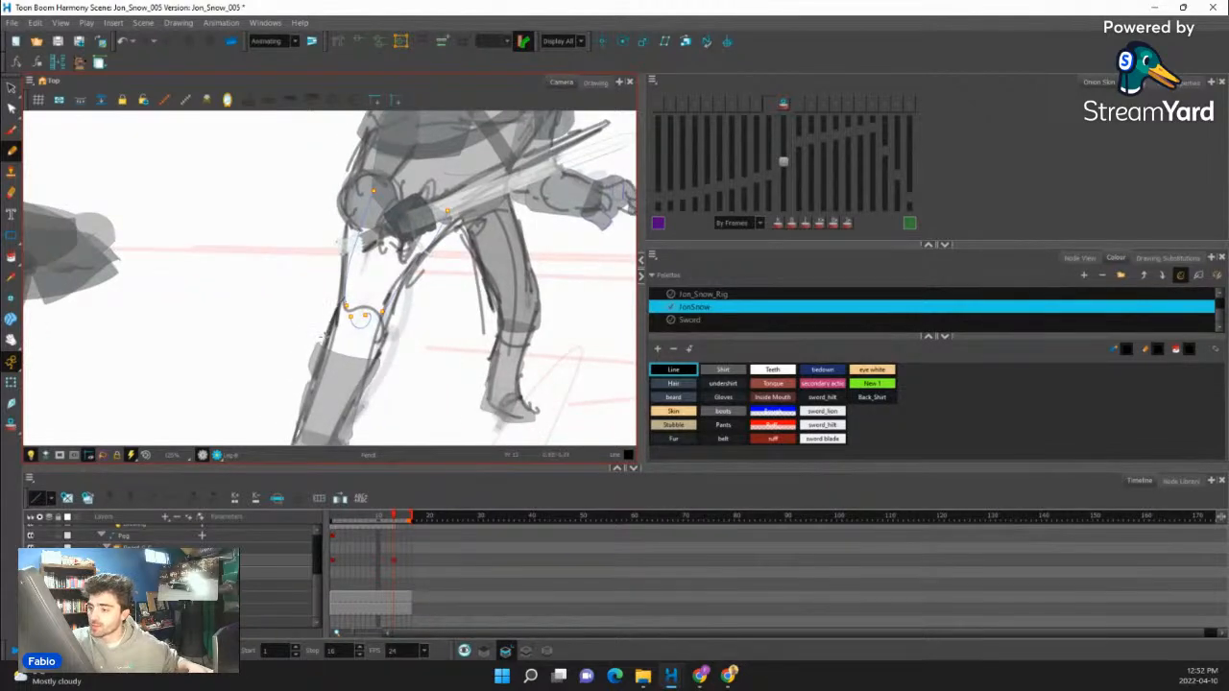
left_click_drag(376, 356, 384, 331)
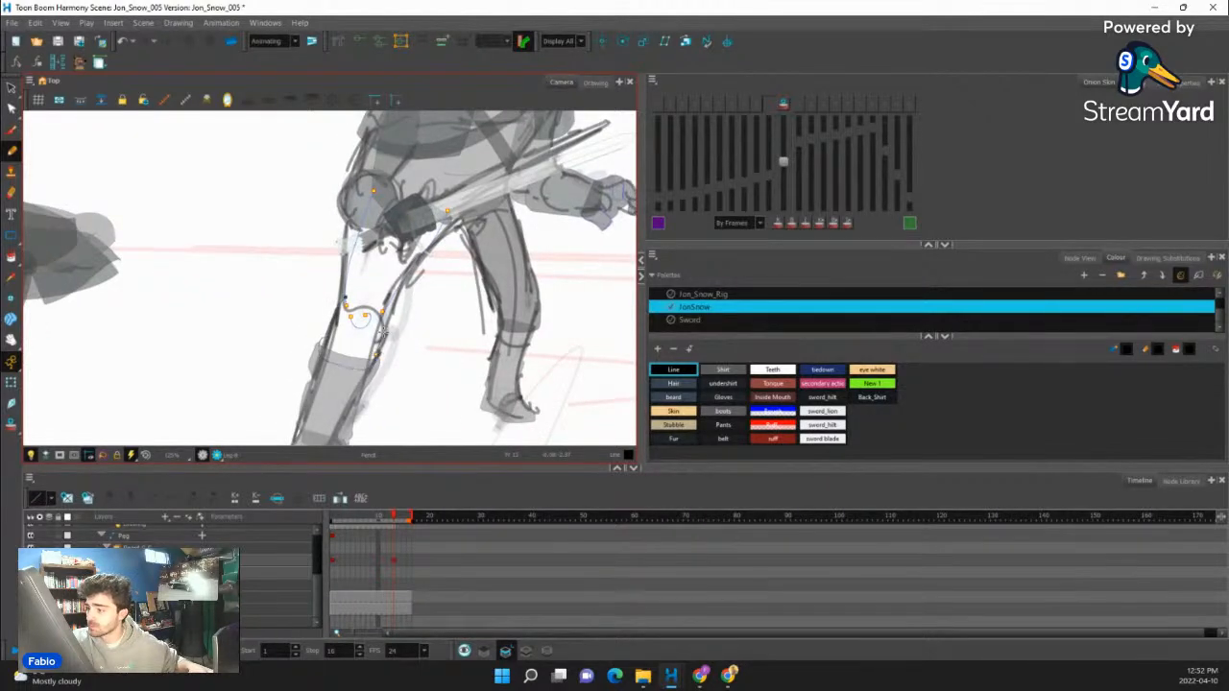
key("ctrl+z")
key("space")
left_click_drag(403, 284, 392, 315)
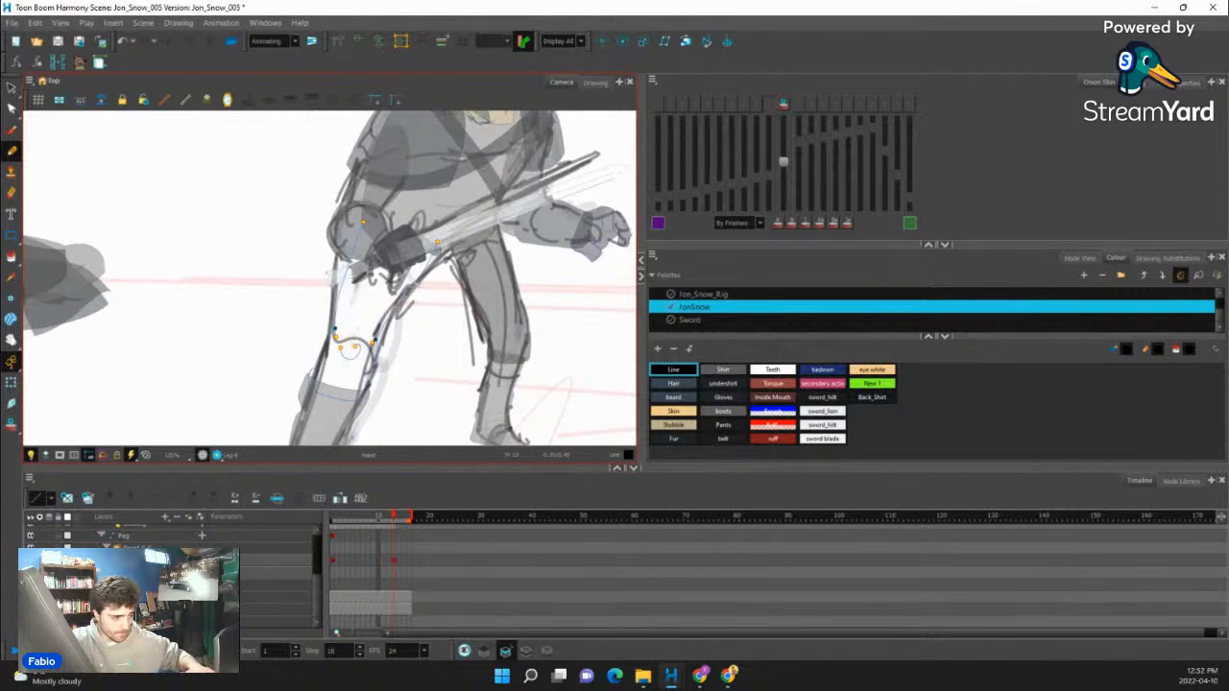
- Close the outline gaps of the rear upper leg and paint its interior with the Pants colour
key("alt+c")
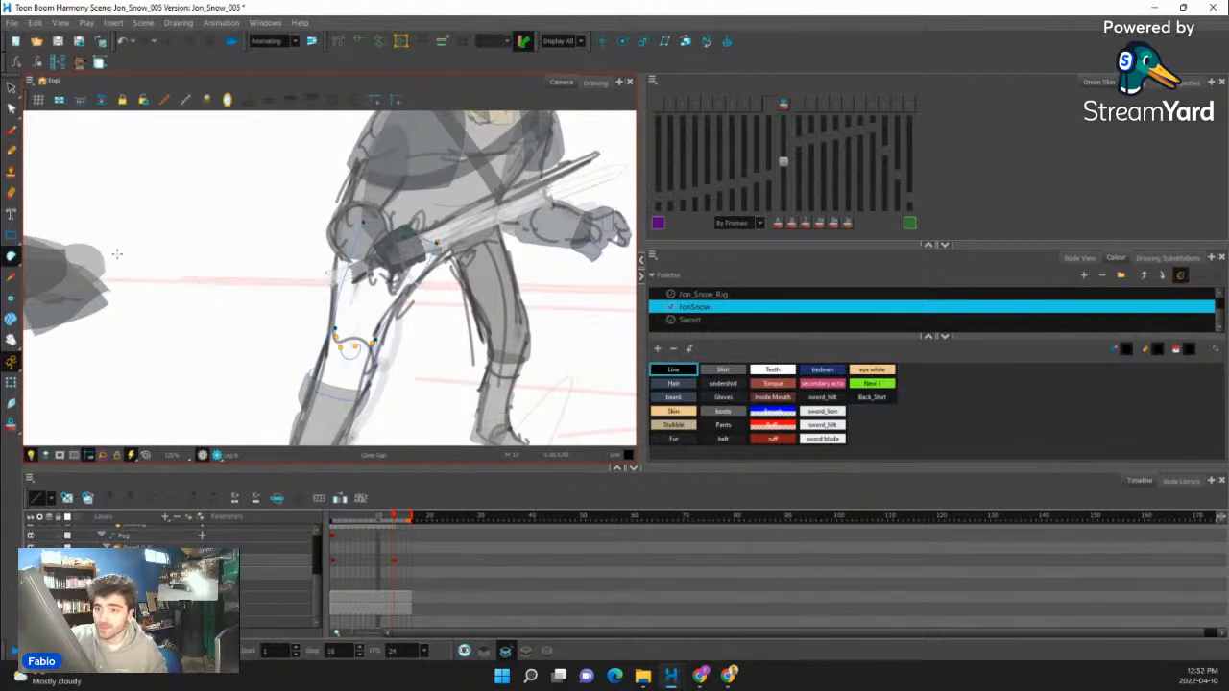
left_click_drag(11, 256, 43, 259)
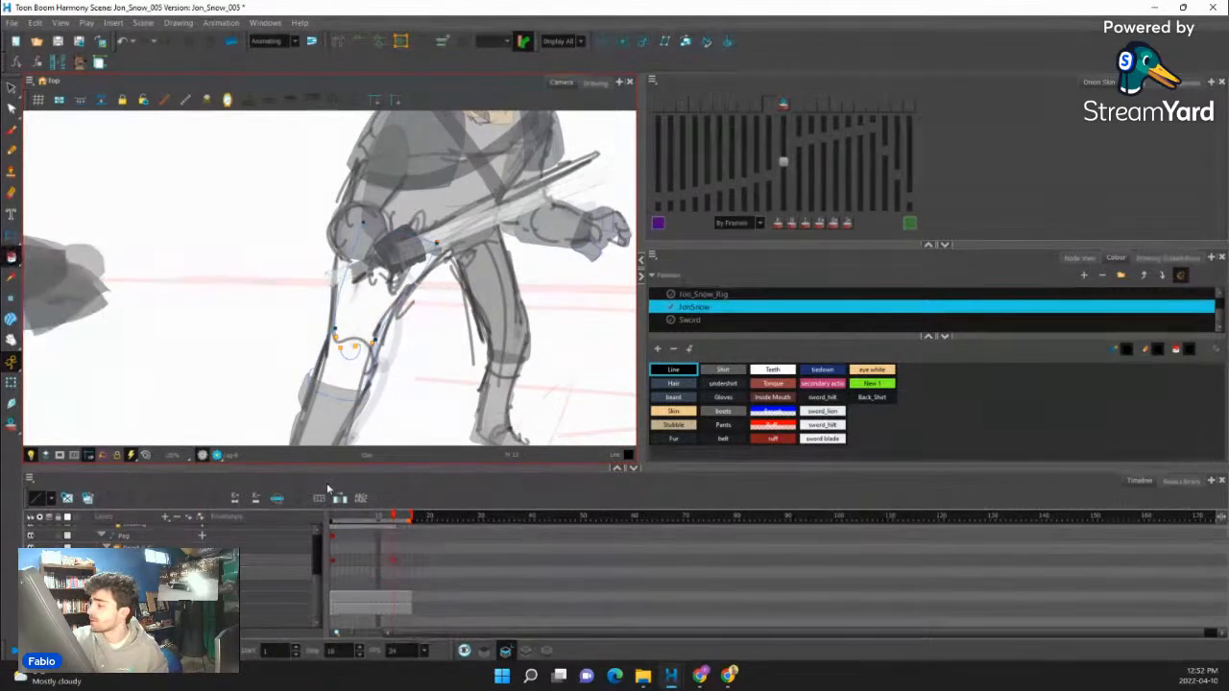
left_click(733, 426)
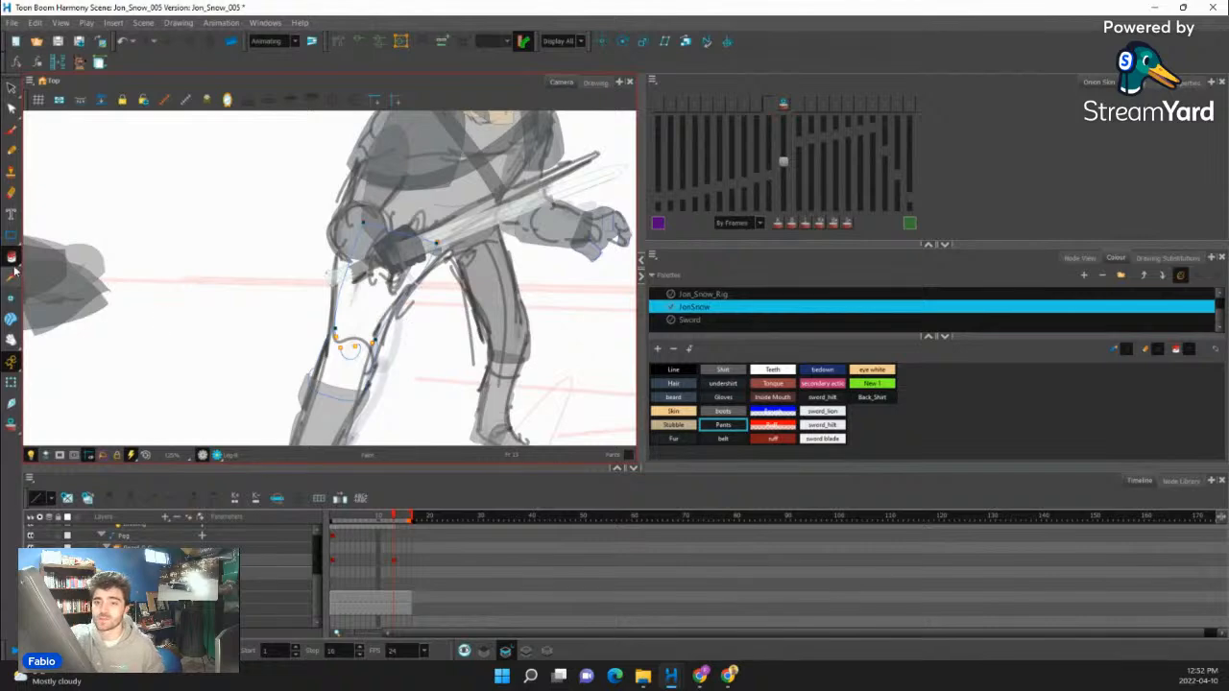
left_click(366, 315)
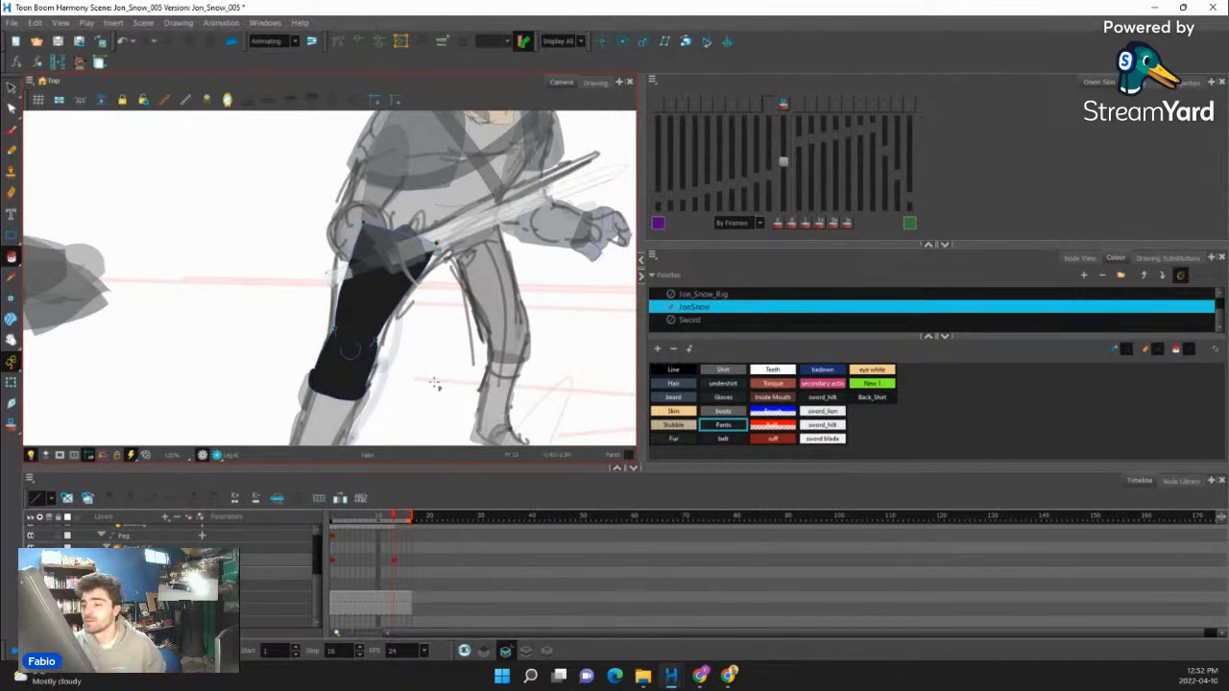
key("2")
key("2")
key("2")
key("2")
left_click(11, 382)
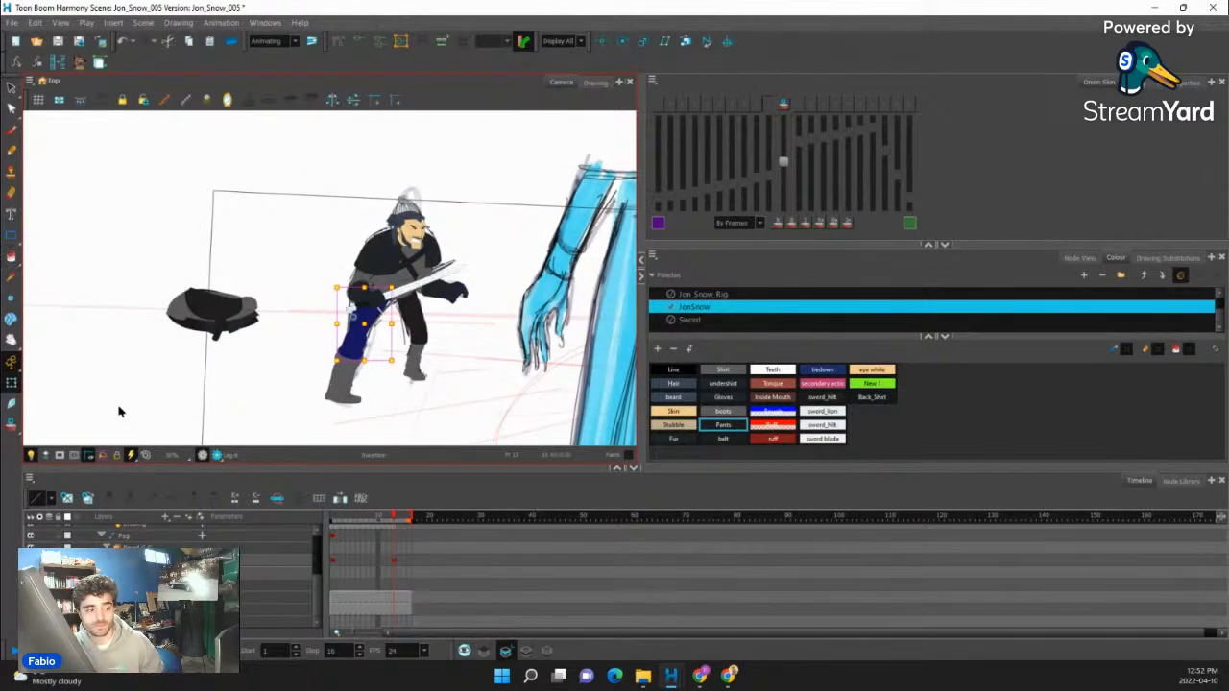
scroll(375, 355, "up", 3)
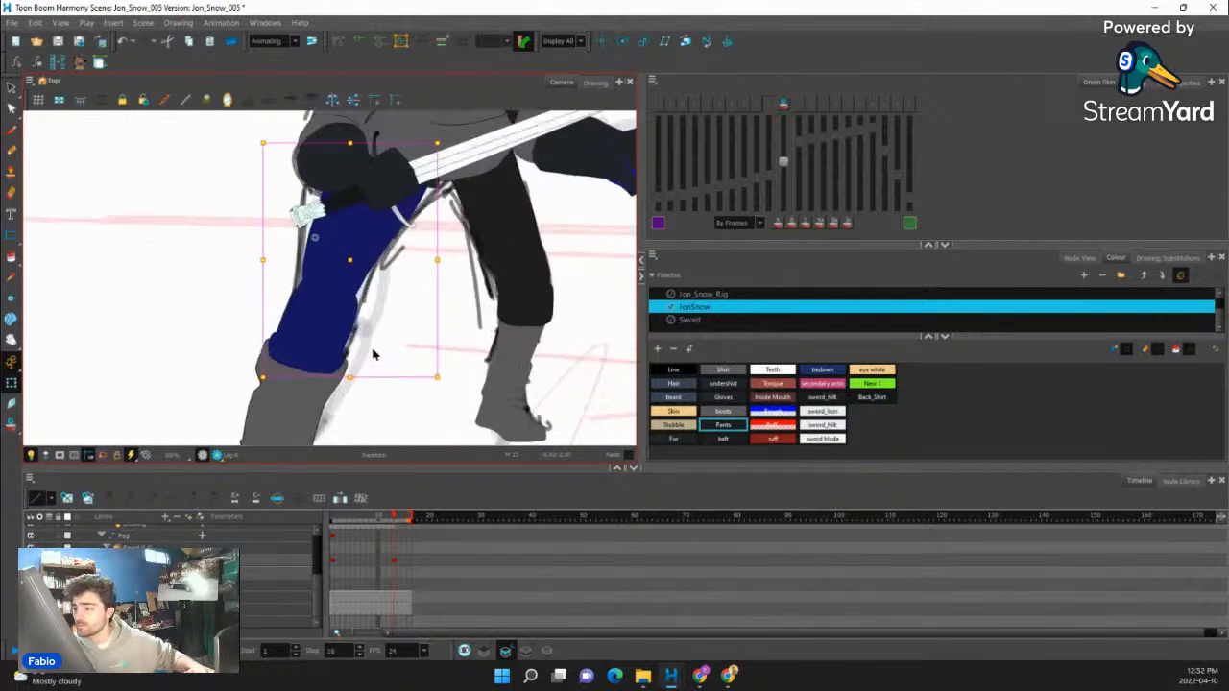
scroll(375, 355, "down", 3)
left_click(391, 390)
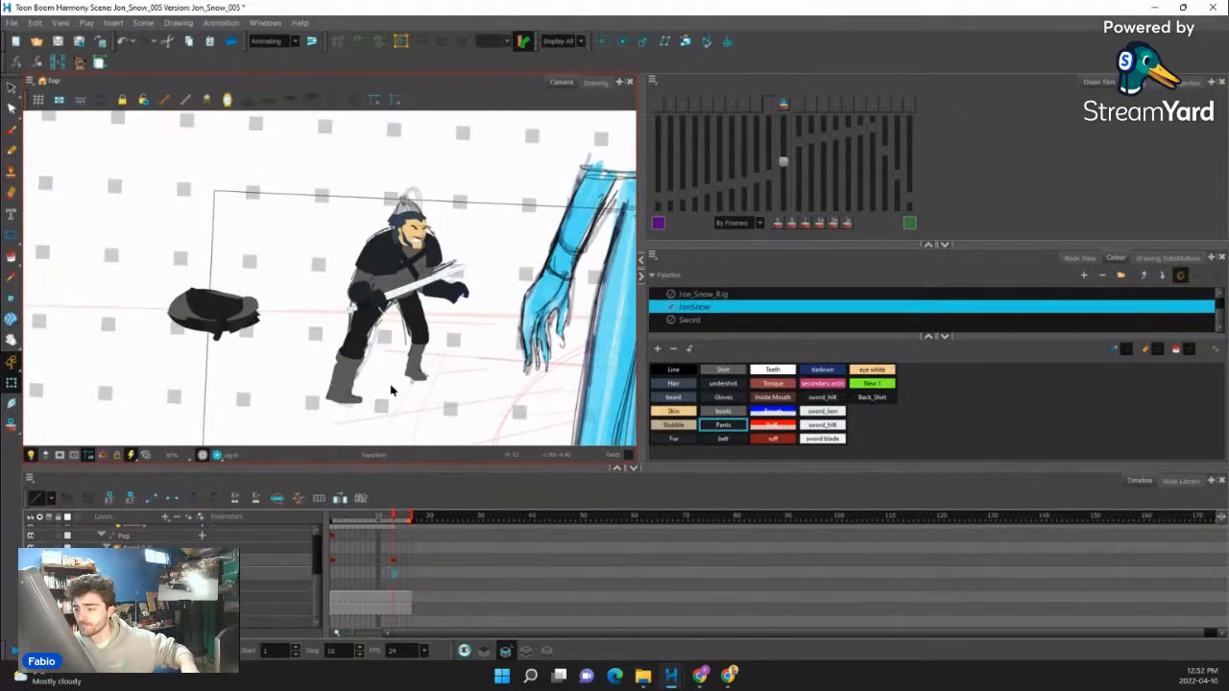
- Select the whole rear leg, boot included, and stretch it slightly upward to meet the hip
scroll(352, 359, "up", 2)
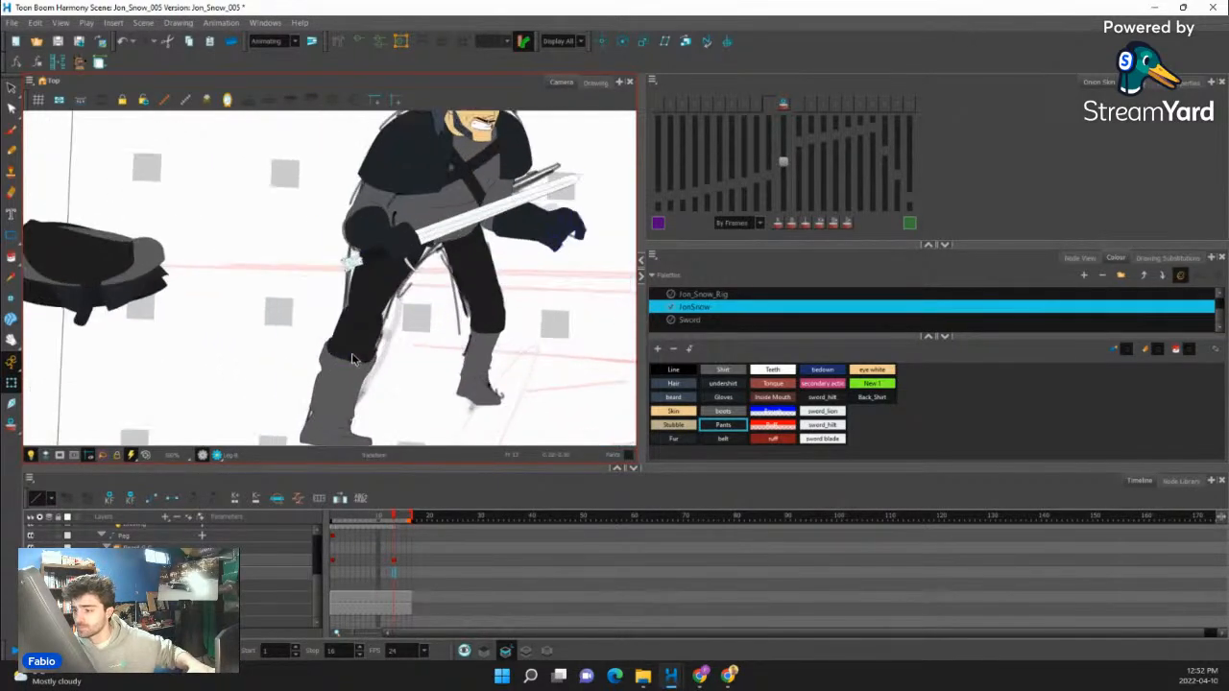
left_click(352, 358)
key("b")
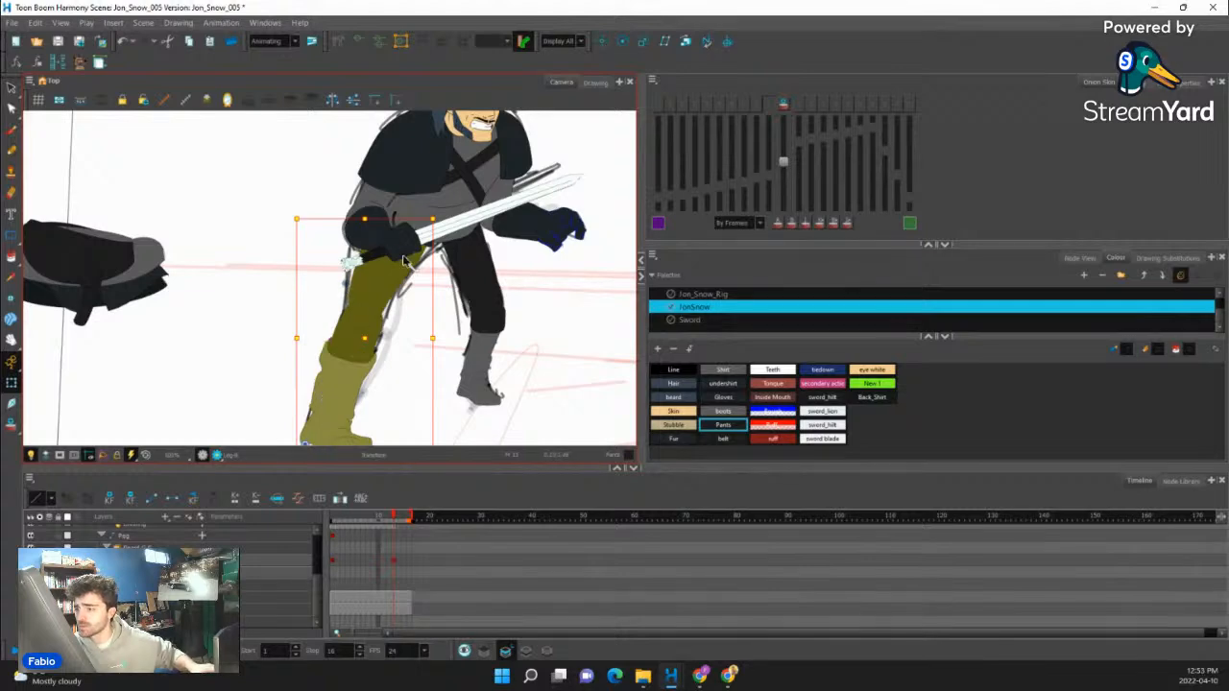
left_click_drag(485, 281, 430, 256)
left_click_drag(377, 202, 377, 194)
scroll(409, 268, "down", 2)
left_click_drag(476, 315, 465, 336)
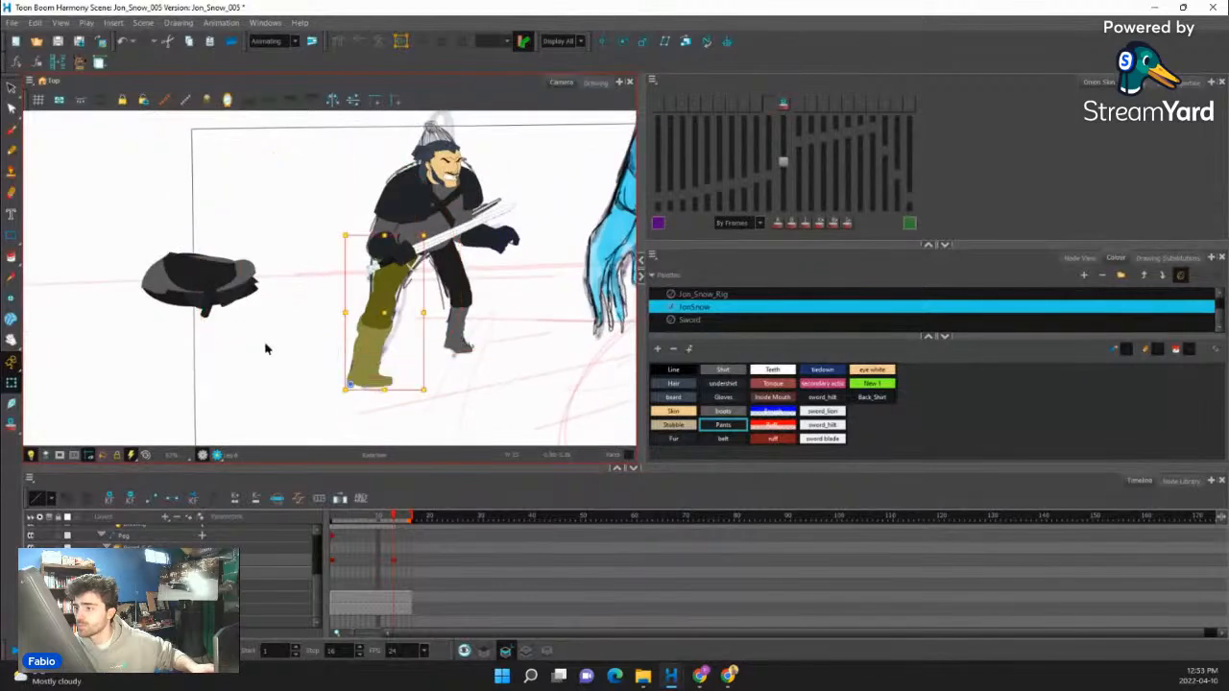
scroll(125, 346, "down", 2)
left_click(129, 348)
scroll(292, 278, "up", 2)
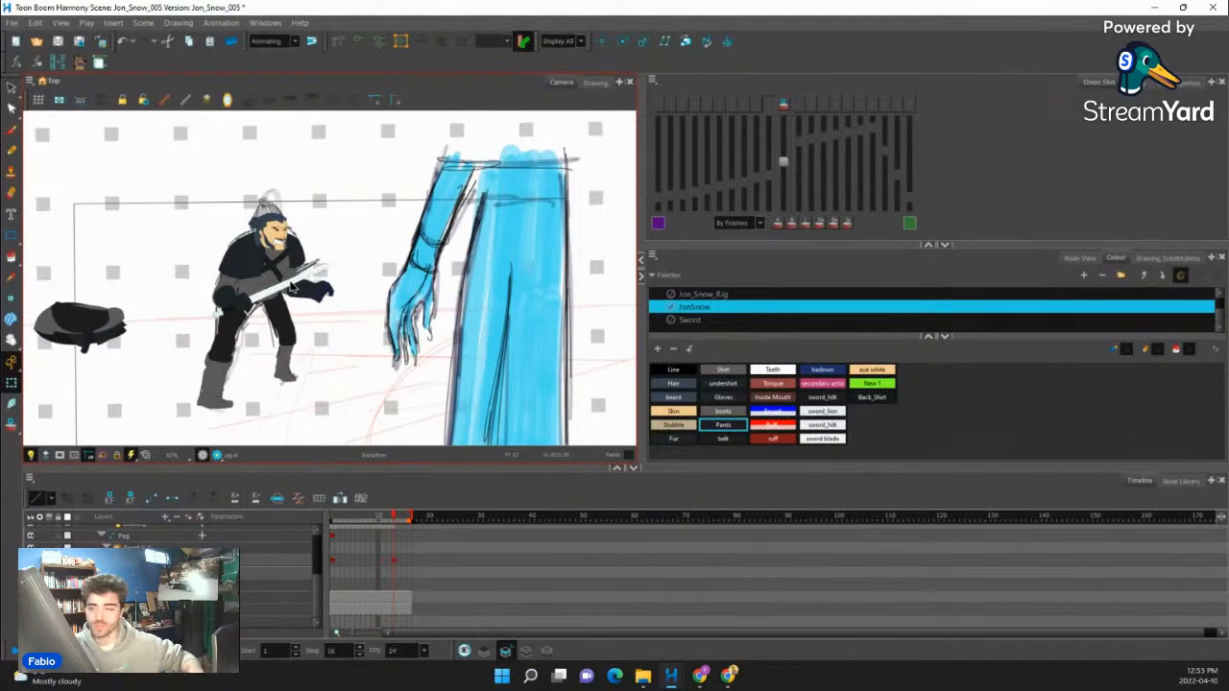
- Select the whole head, move it forward over the chest and tilt it slightly downward
scroll(278, 291, "up", 3)
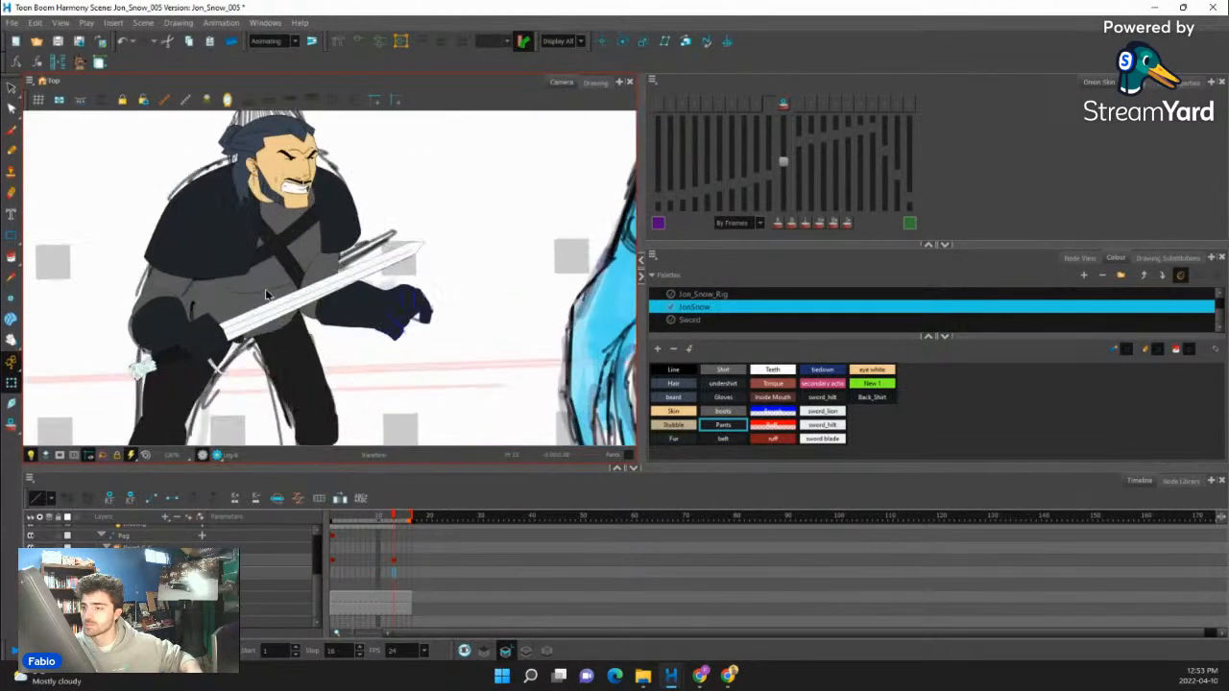
scroll(266, 290, "up", 1)
left_click(266, 285)
scroll(264, 281, "down", 3)
scroll(265, 238, "up", 2)
scroll(287, 227, "up", 2)
left_click(280, 227)
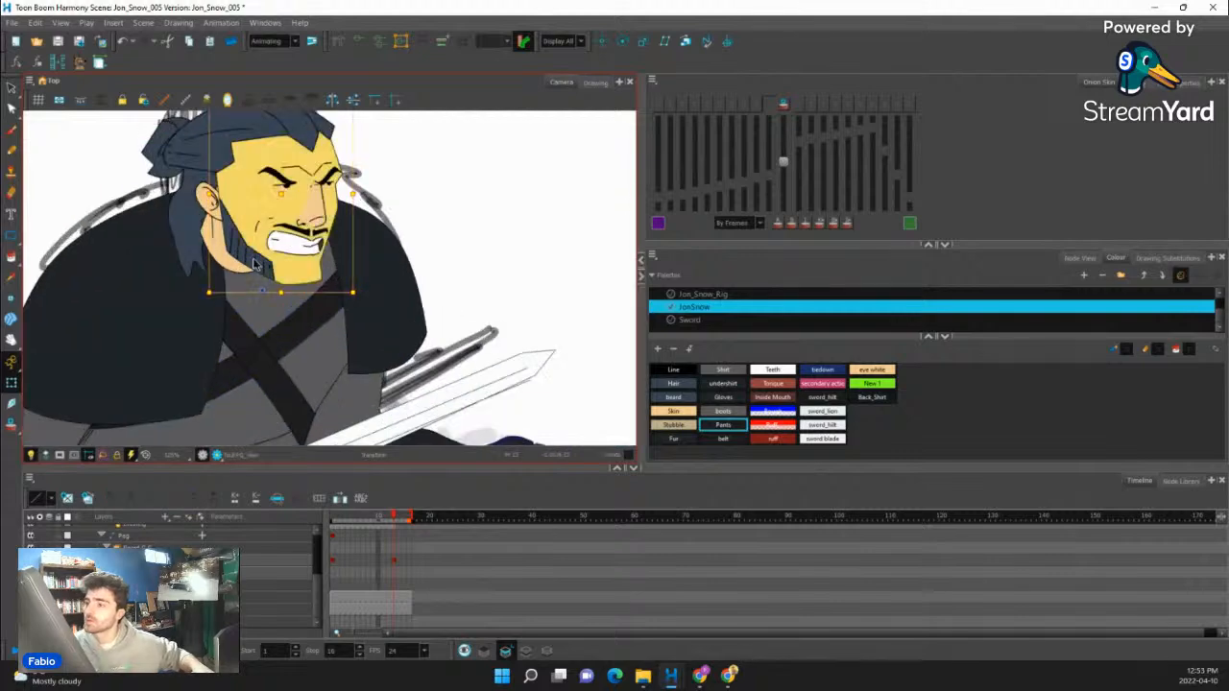
key("b")
key("b")
left_click_drag(299, 189, 336, 182)
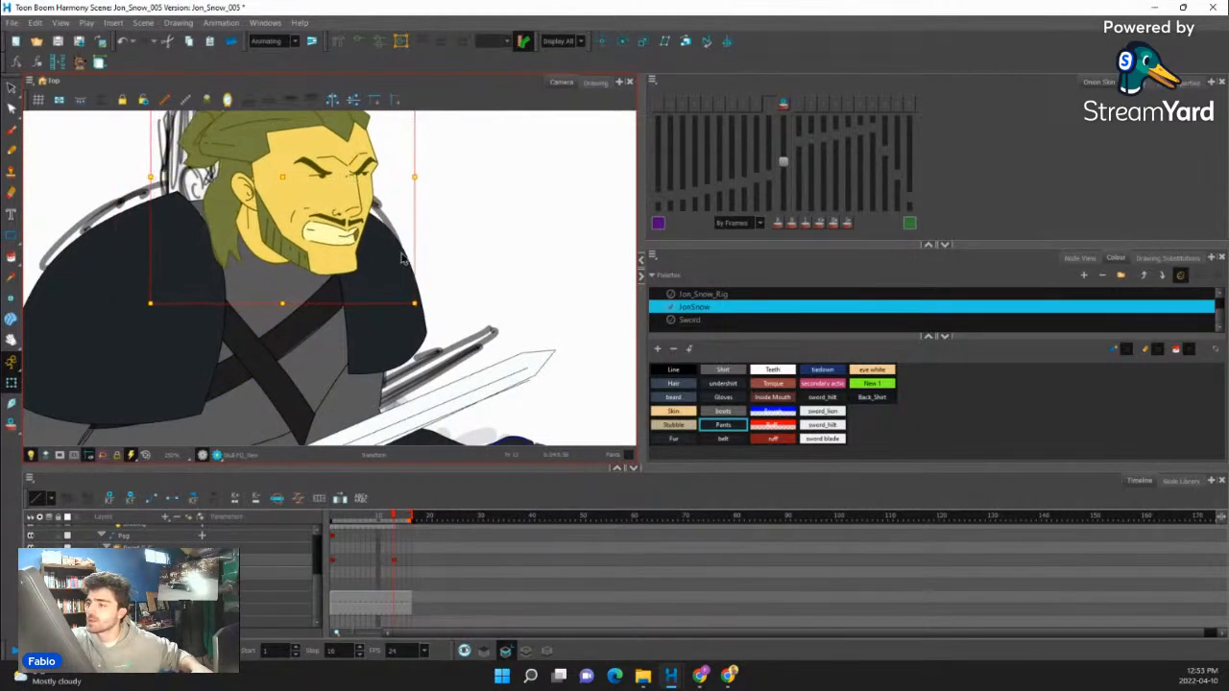
left_click_drag(420, 300, 417, 322)
left_click_drag(338, 213, 324, 218)
- Reshape the rear shoulder fur with its deformer, moving its upper corner toward the neck and adjusting the front edge's curve
left_click(226, 308)
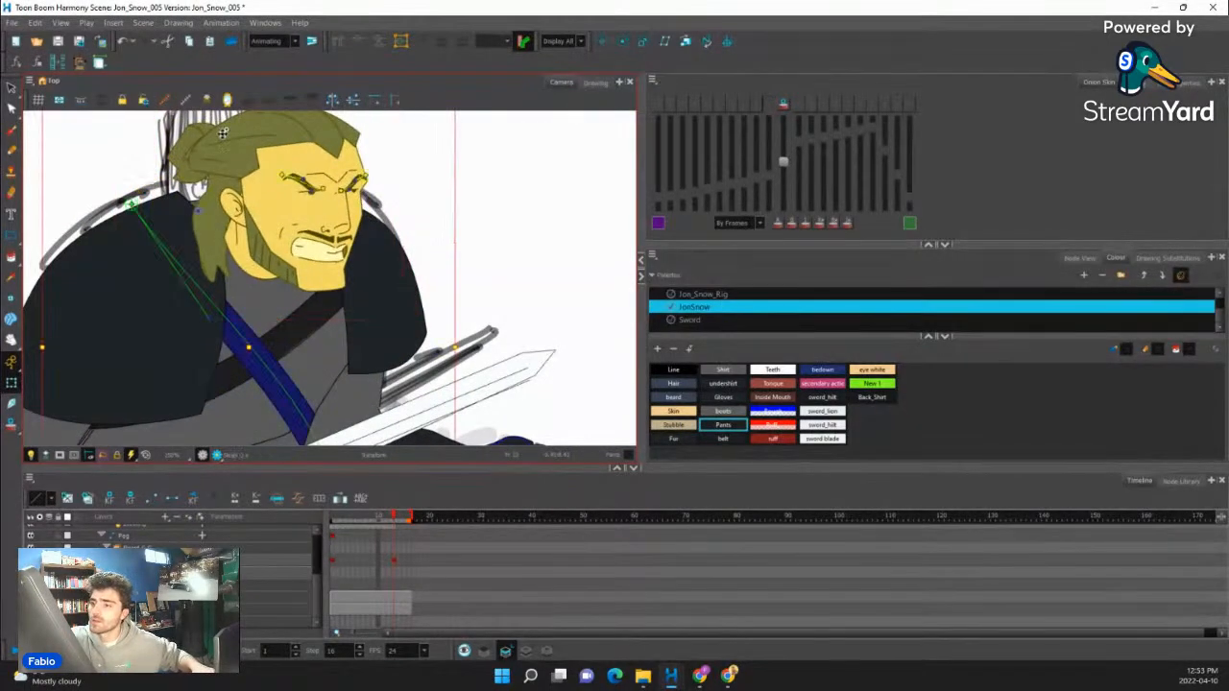
left_click(180, 205)
mouse_move(182, 191)
left_mouse_down()
mouse_move(207, 191)
mouse_move(197, 192)
left_mouse_up()
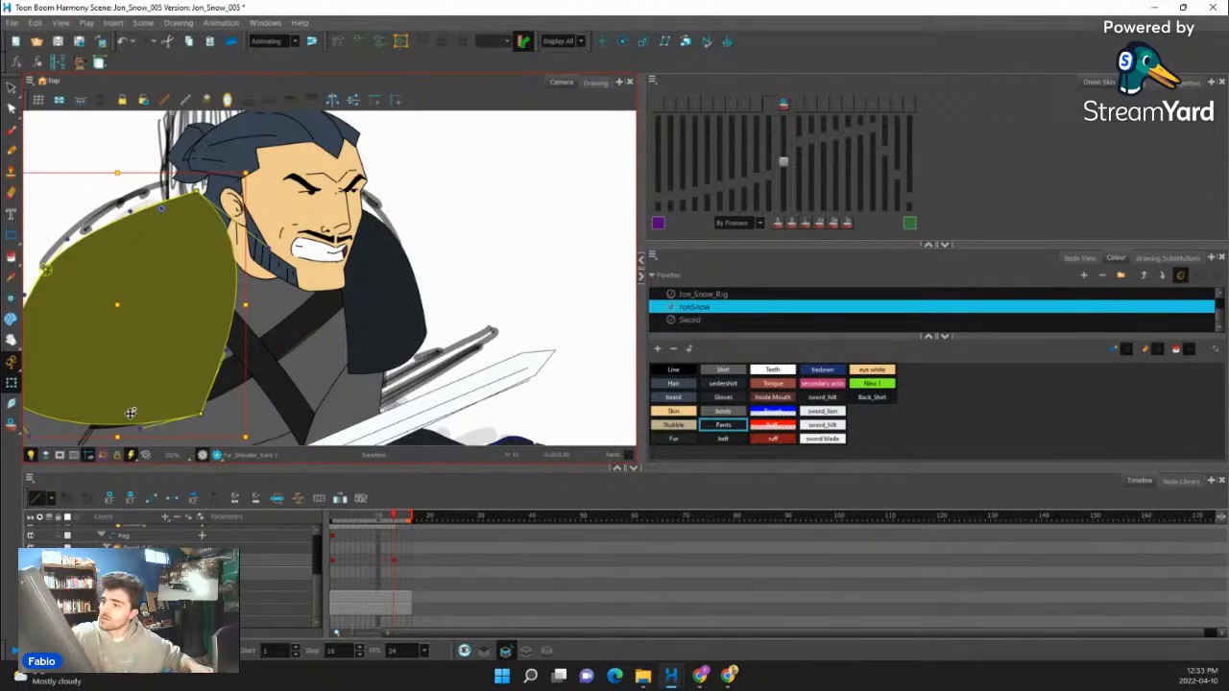
left_click_drag(271, 244, 256, 275)
left_click_drag(227, 354, 228, 361)
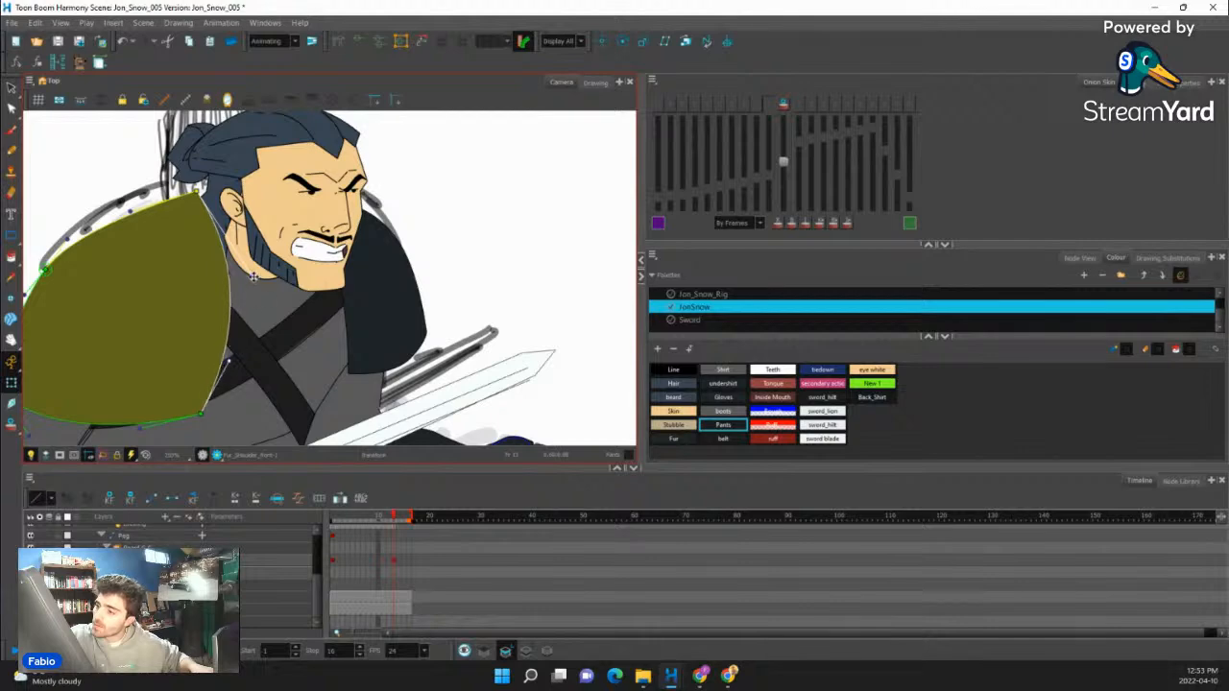
left_click_drag(254, 277, 247, 281)
- Select the neck and back hair pieces and compare the head's pose with frame 10 before returning to frame 13
left_click(246, 251)
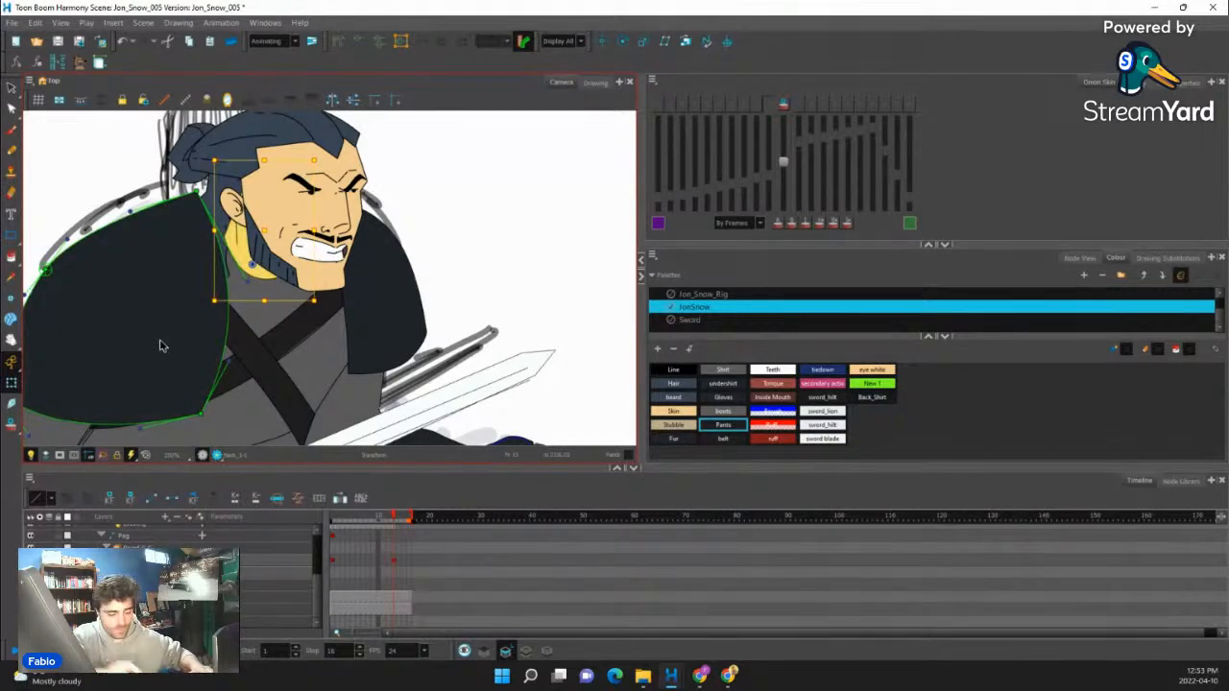
left_click(260, 233)
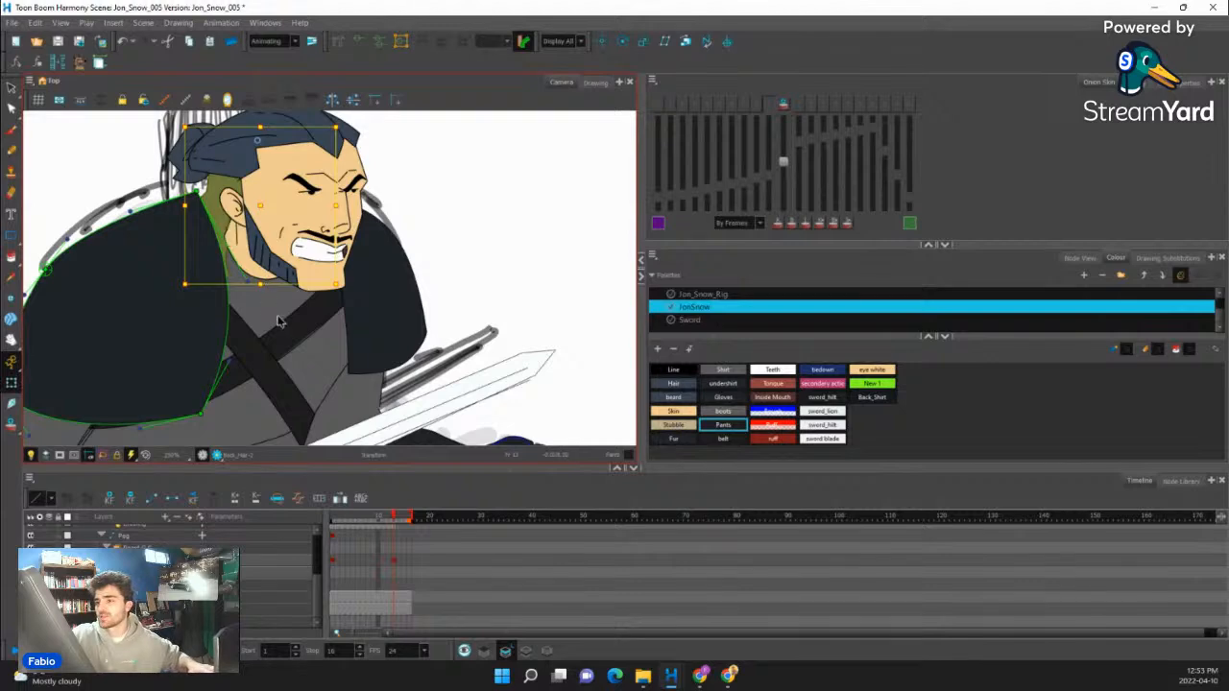
left_click(385, 519)
left_click_drag(384, 519, 378, 519)
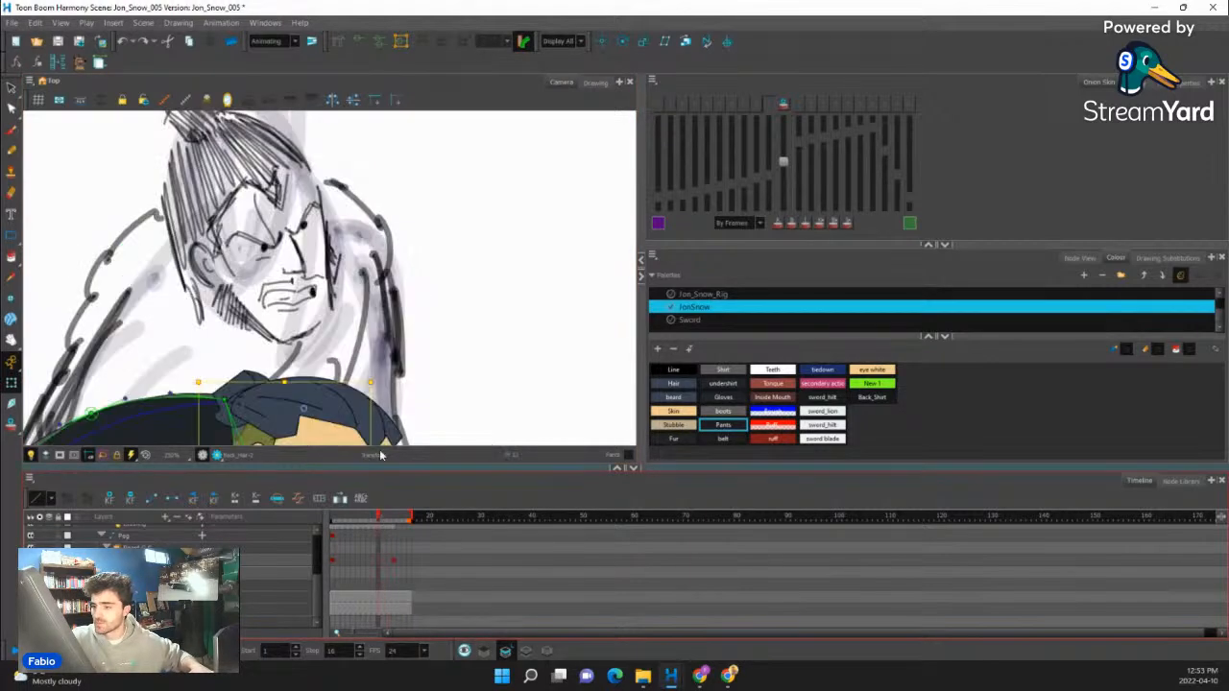
left_click_drag(380, 350, 405, 205)
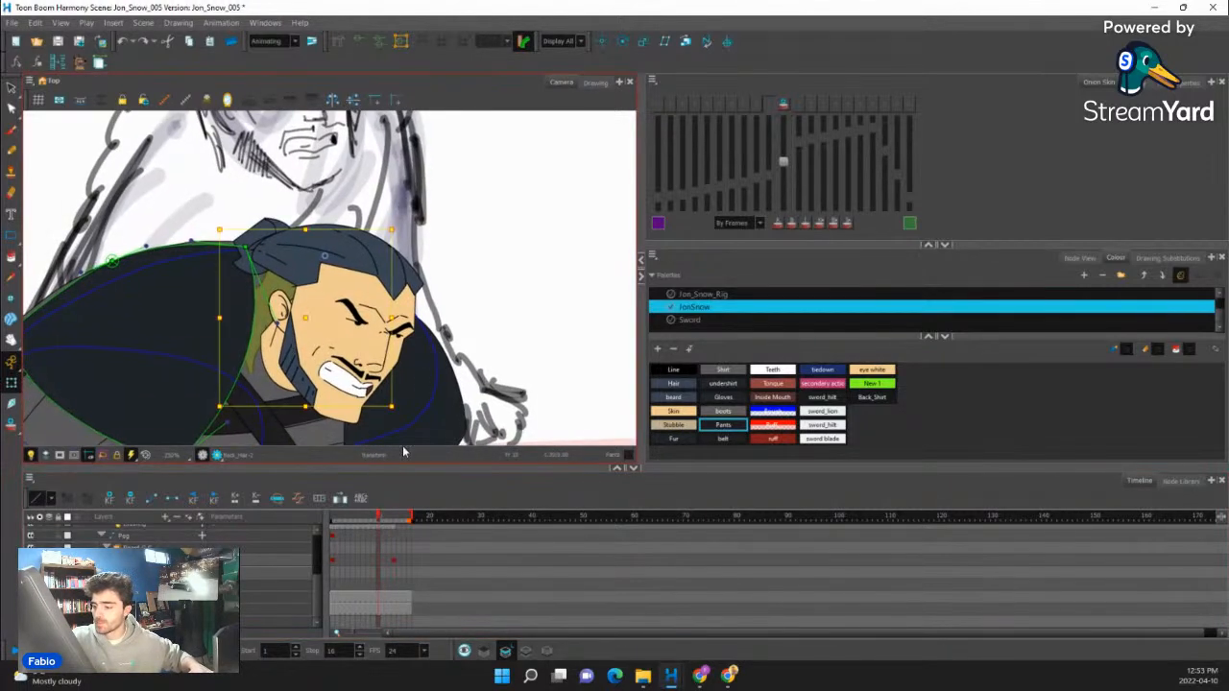
left_click(392, 521)
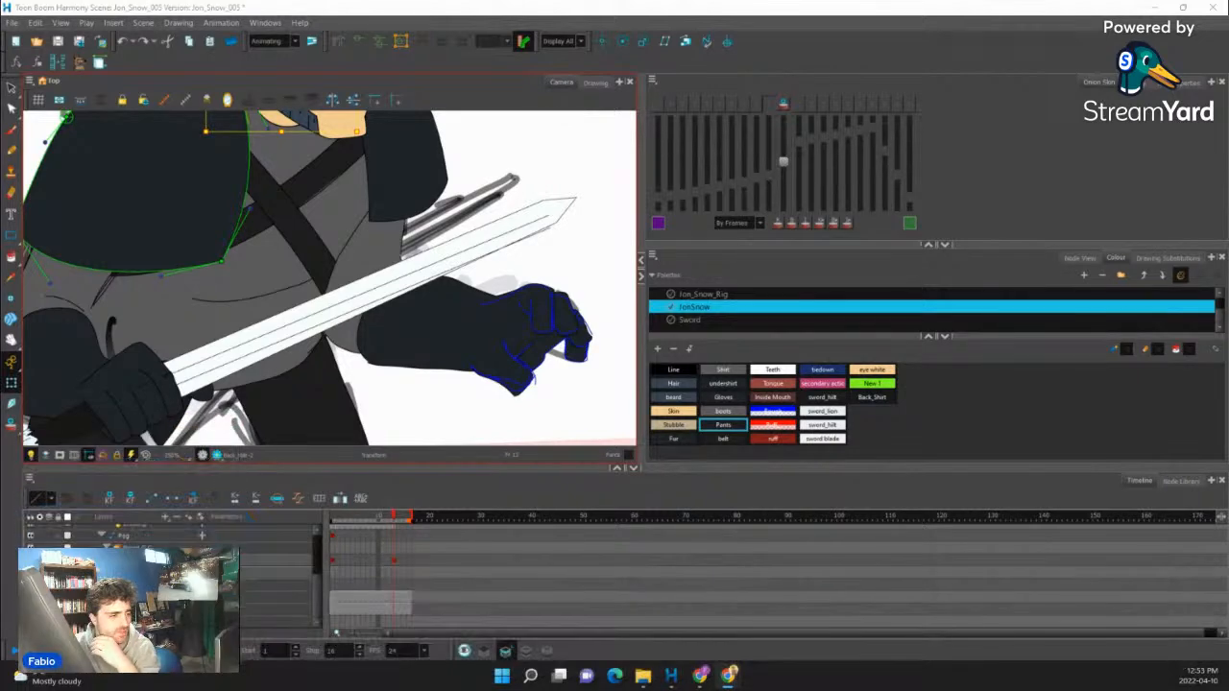
- Examine the arm, torso and overall silhouette of the character against the sketch on frame 13
scroll(494, 360, "down", 4)
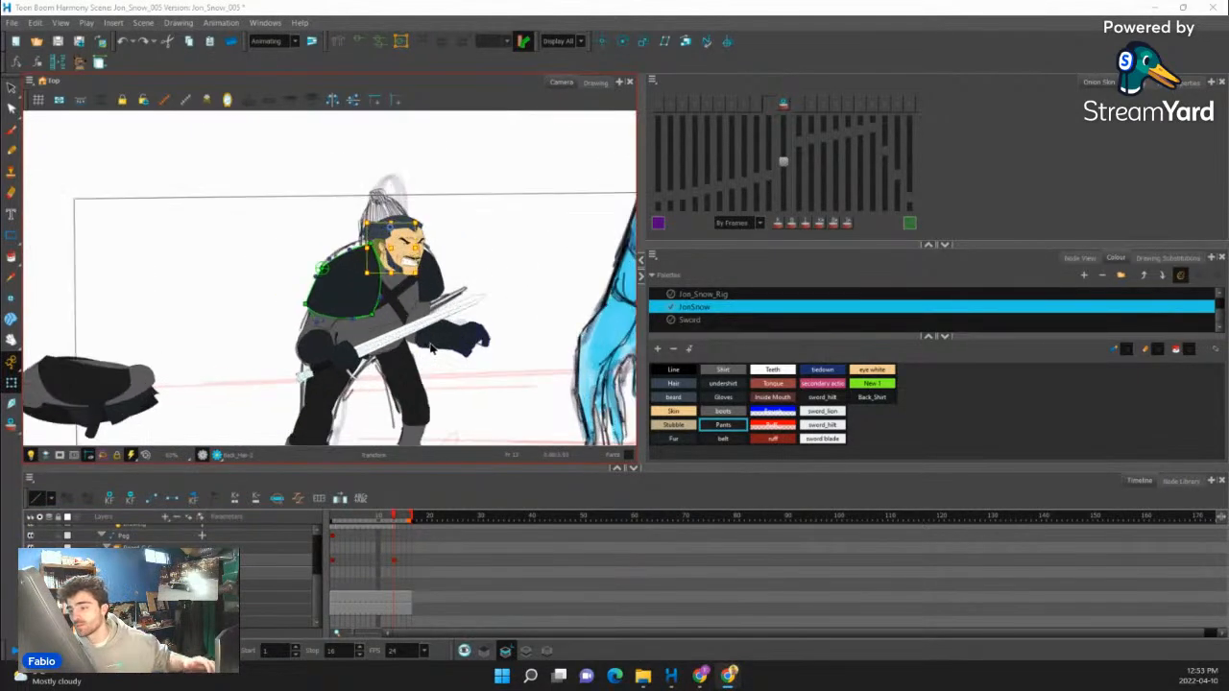
scroll(432, 347, "up", 4)
scroll(444, 345, "down", 5)
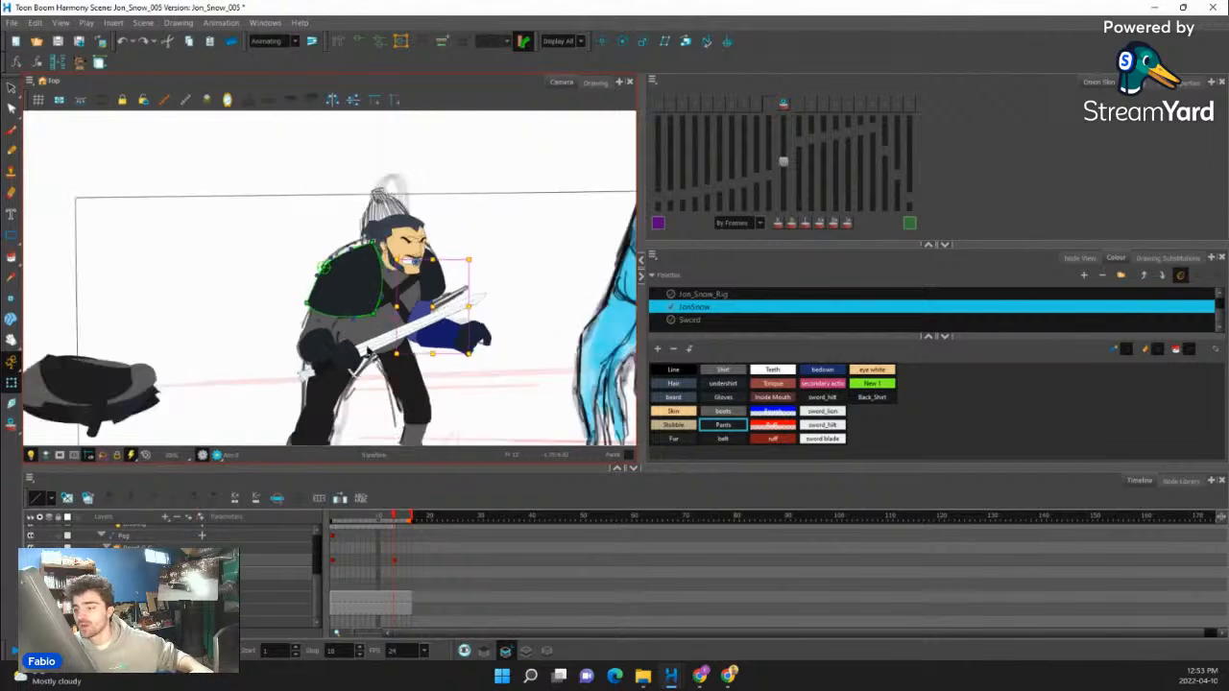
scroll(351, 327, "up", 3)
scroll(351, 327, "down", 4)
scroll(279, 333, "down", 2)
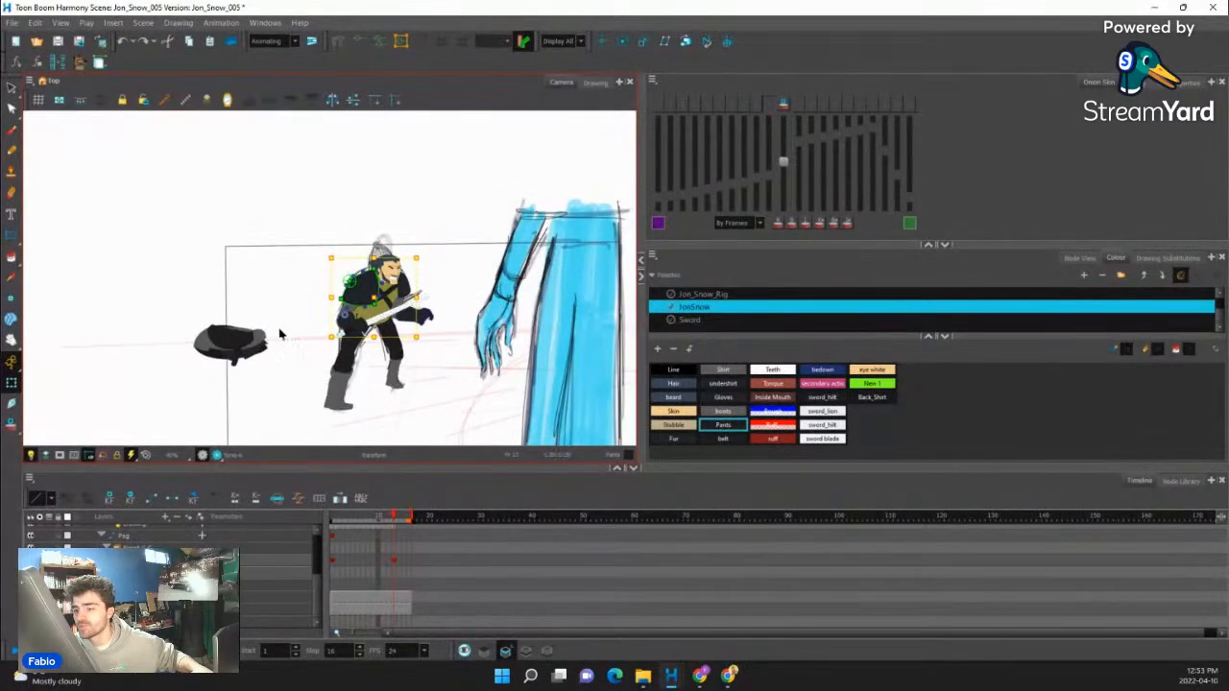
scroll(279, 333, "up", 4)
scroll(384, 345, "down", 4)
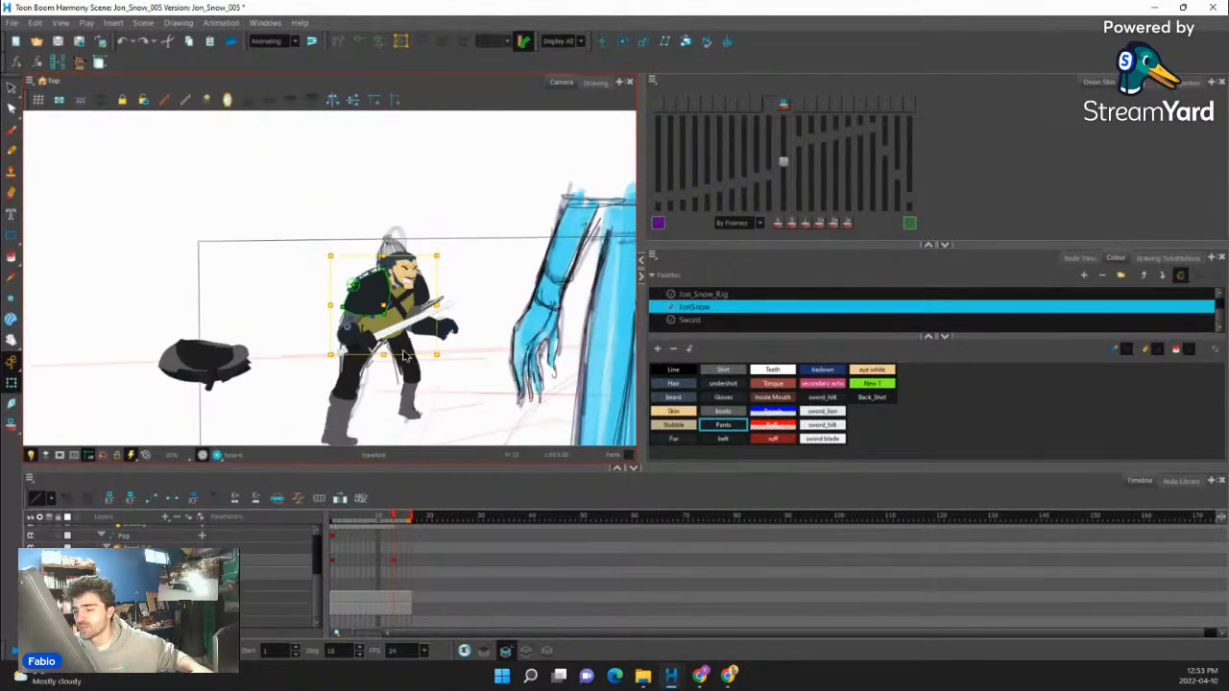
scroll(409, 356, "up", 3)
scroll(409, 356, "down", 5)
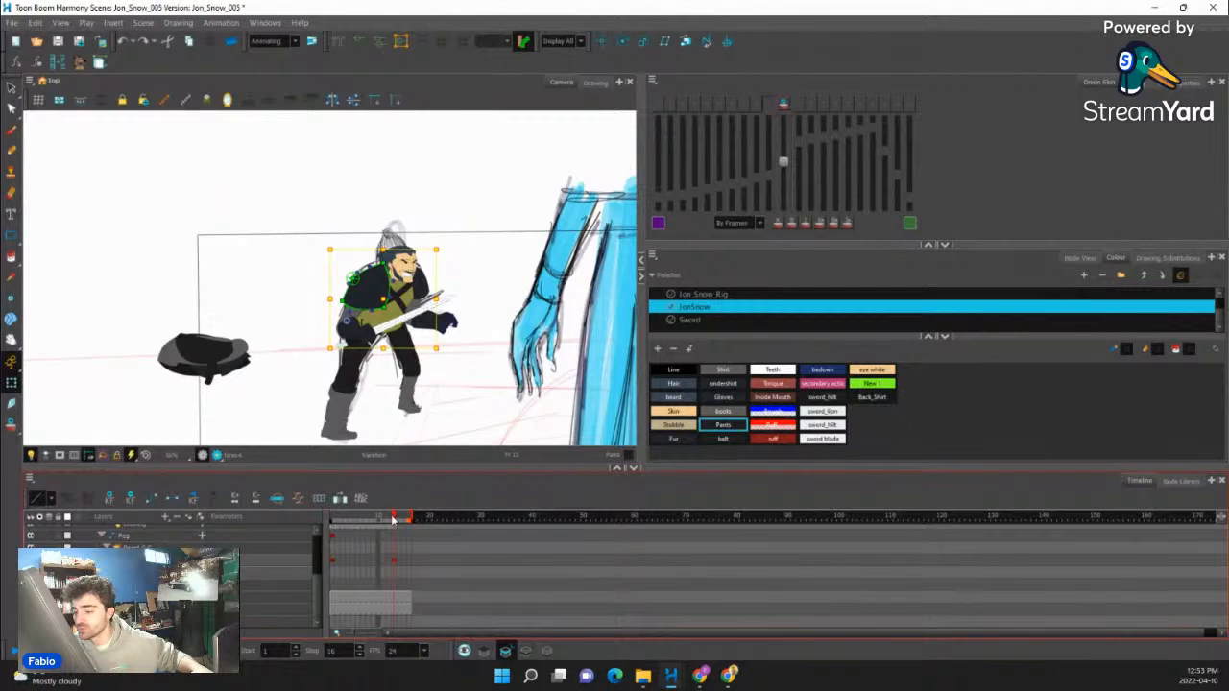
mouse_move(391, 519)
left_mouse_down()
mouse_move(379, 521)
mouse_move(394, 522)
left_mouse_up()
- Select the sword together with the hand holding it, rotate the blade upward and move both back onto the forearm
scroll(374, 324, "up", 3)
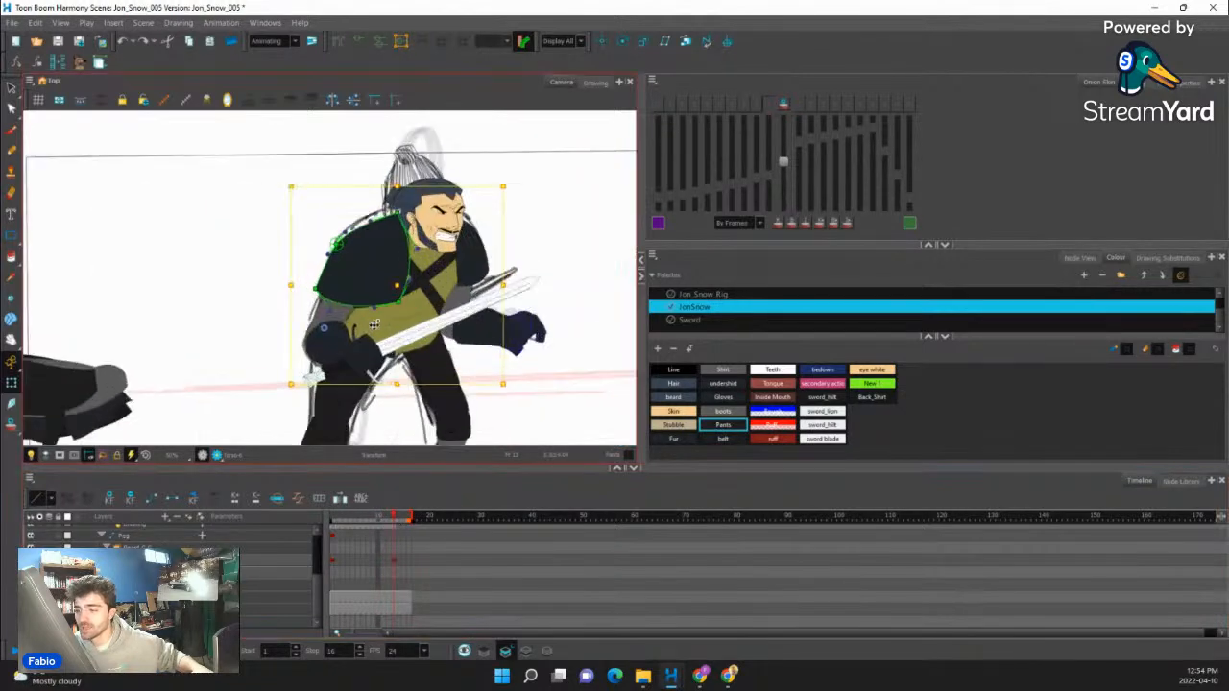
scroll(374, 325, "up", 2)
left_click(364, 360)
scroll(364, 358, "down", 3)
key("b")
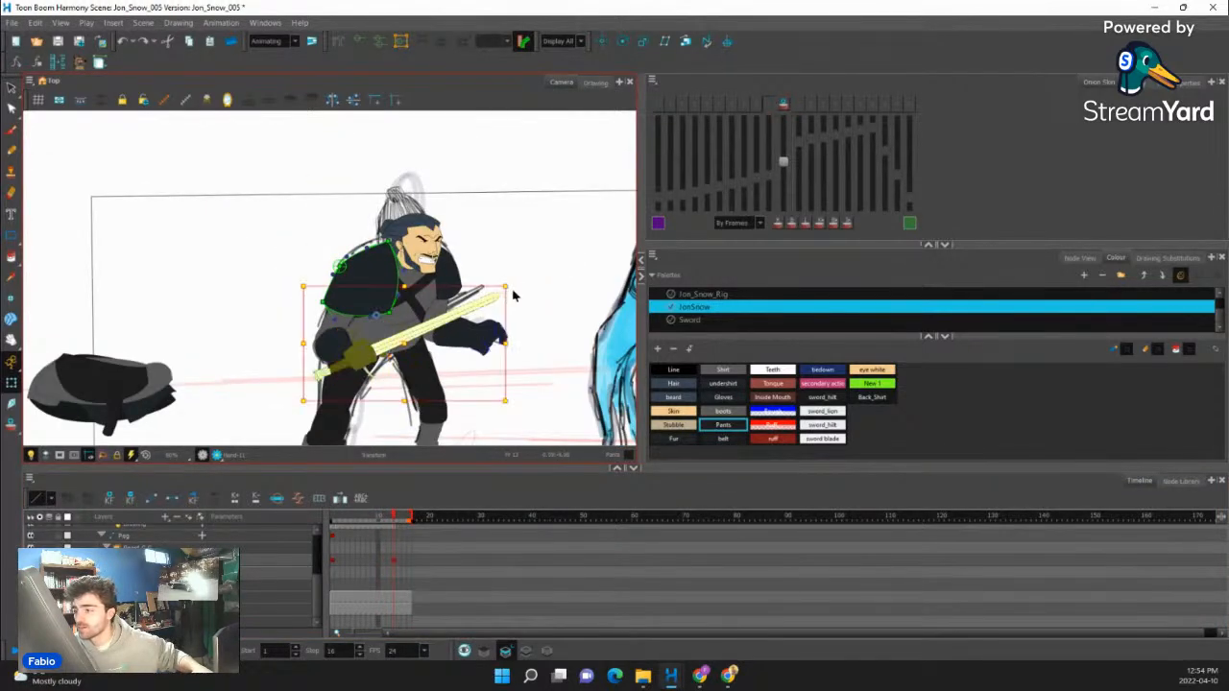
left_click_drag(509, 283, 482, 248)
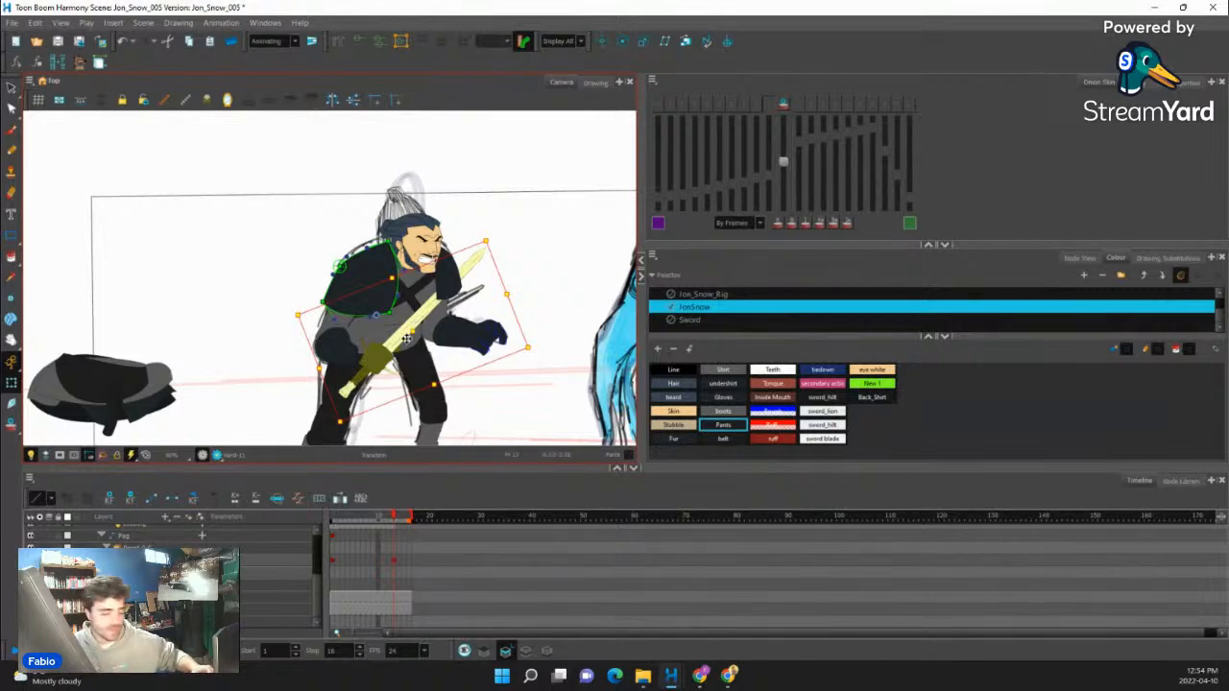
left_click(407, 340)
left_click_drag(407, 340, 392, 325)
left_click(518, 280)
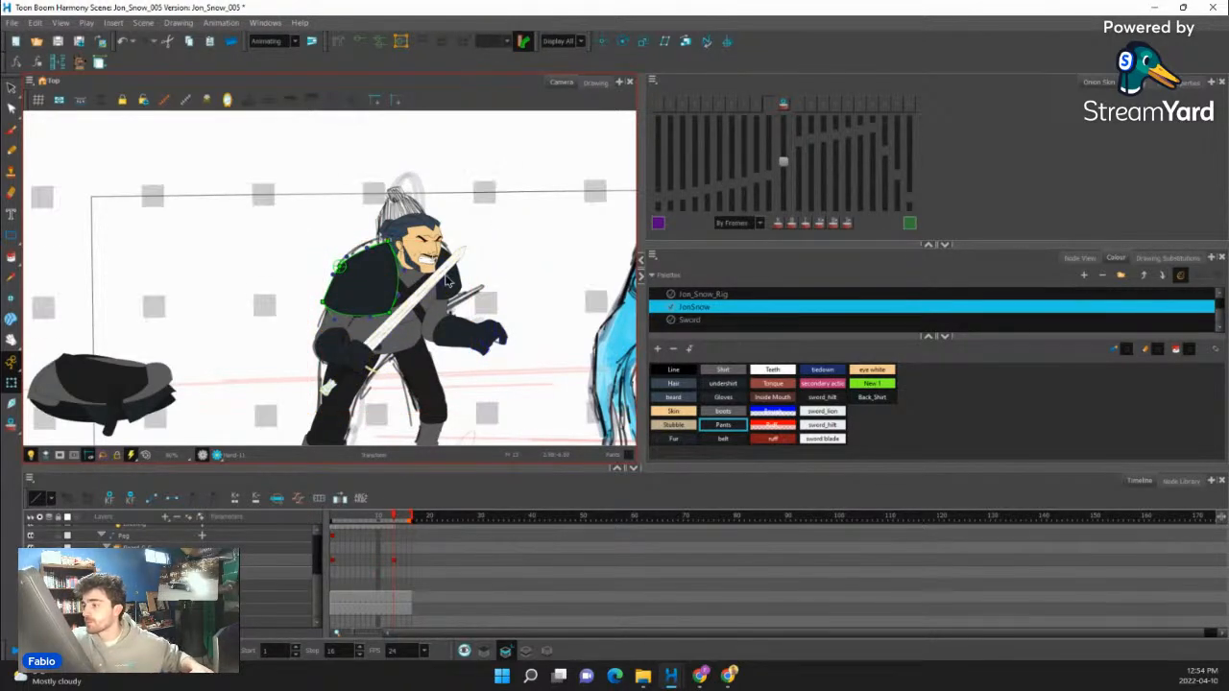
- Select only the sword without the hand, lengthen it slightly and shift it up through the grip
left_click(455, 271)
left_click(455, 259)
left_click(459, 265)
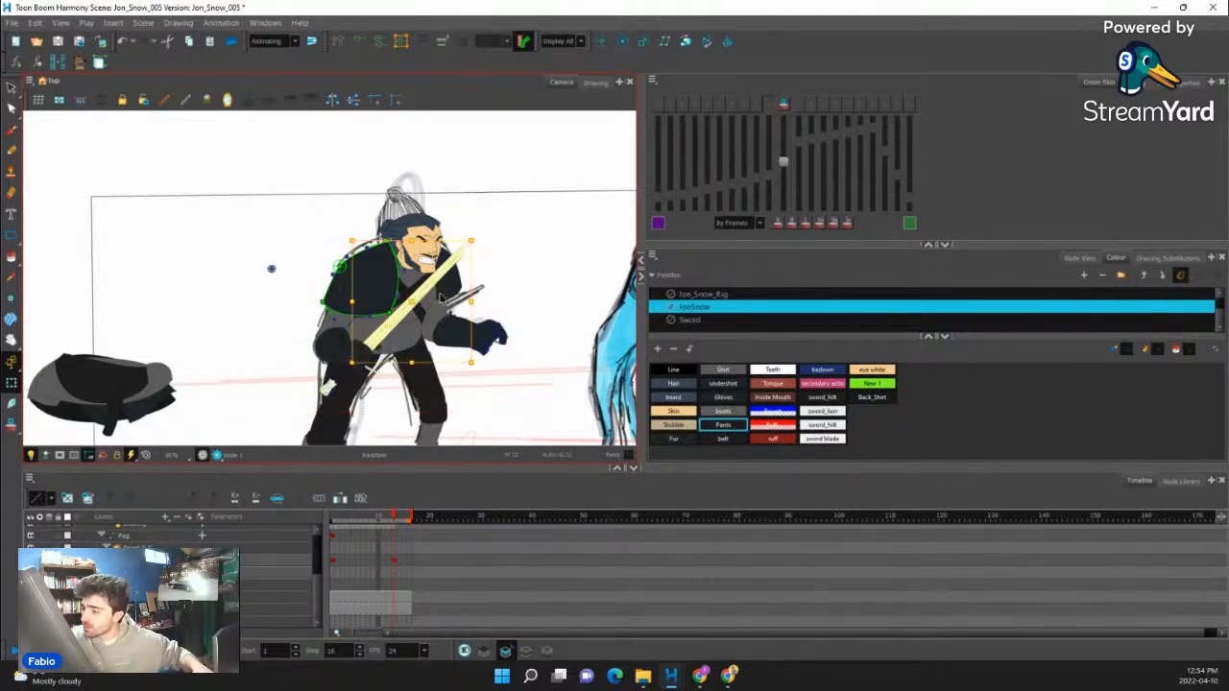
left_click_drag(539, 277, 499, 213)
left_click_drag(503, 294, 512, 256)
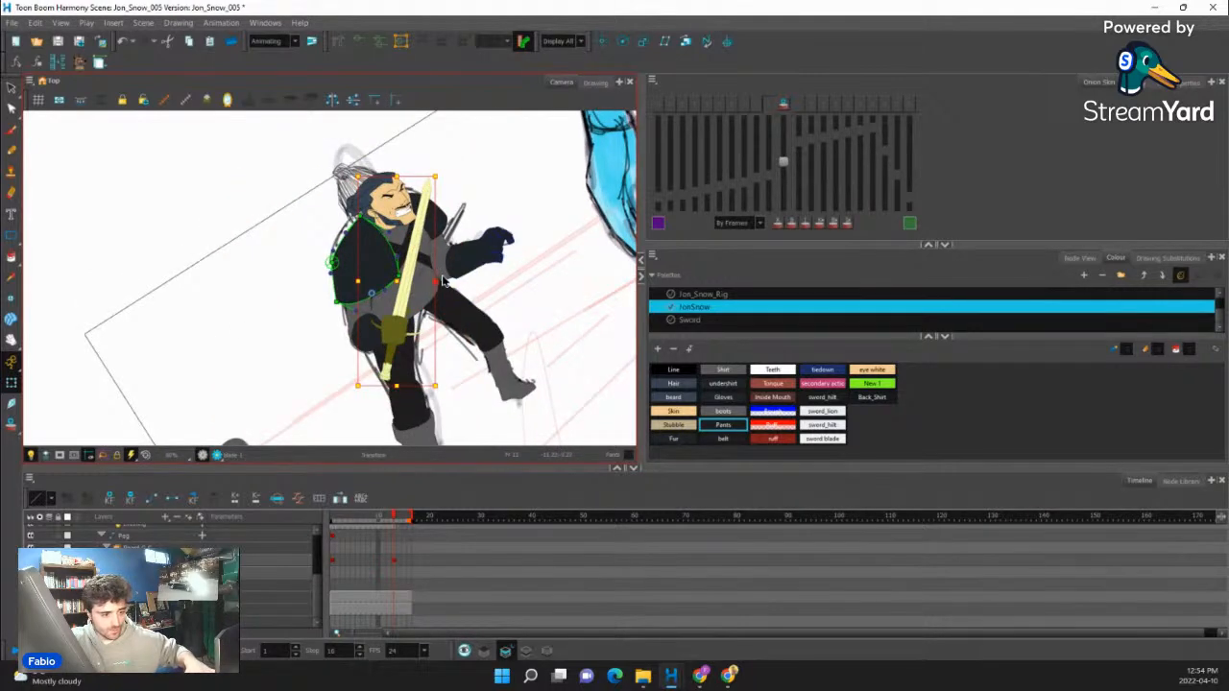
key("shift+b")
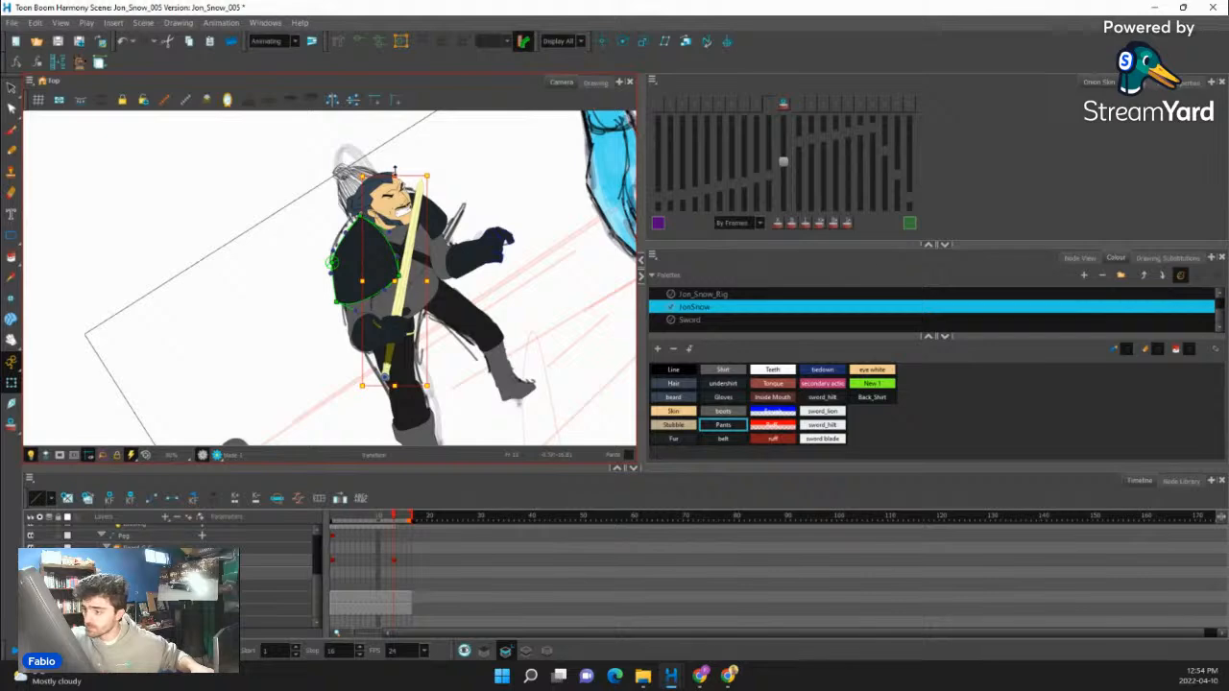
left_click_drag(395, 171, 395, 157)
left_click_drag(395, 276, 408, 238)
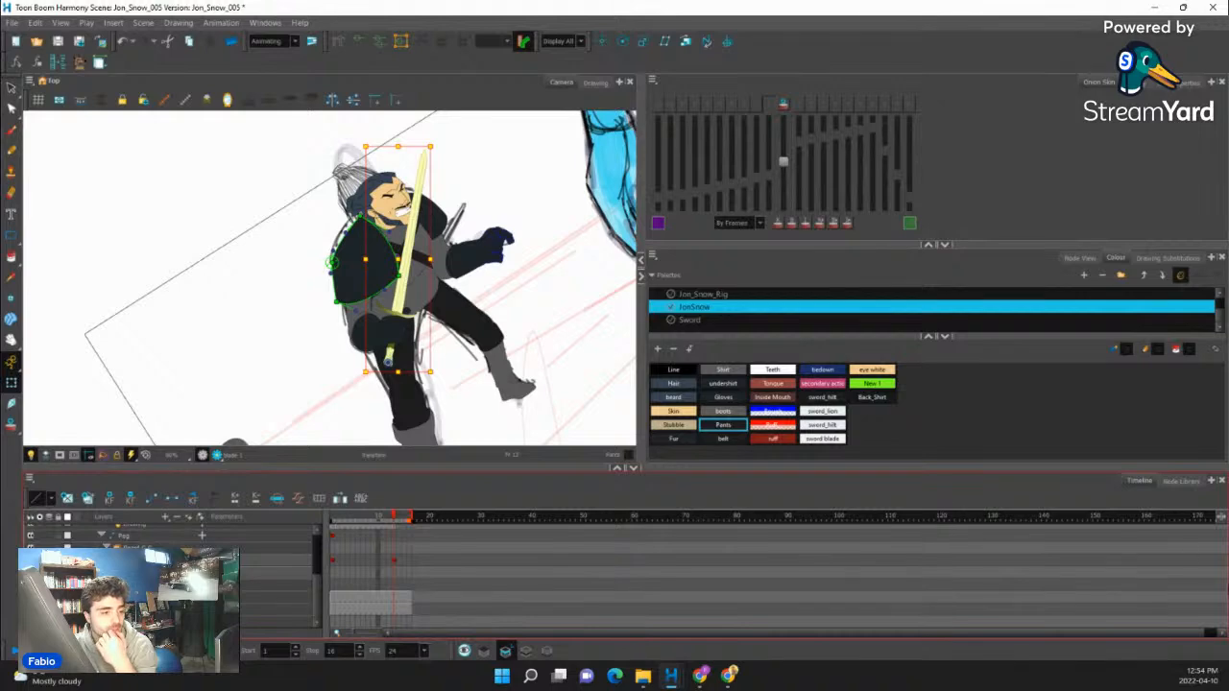
- Select the sword together with the hand gripping it, without the forearm, and shift both slightly down from the waist
scroll(398, 352, "up", 2)
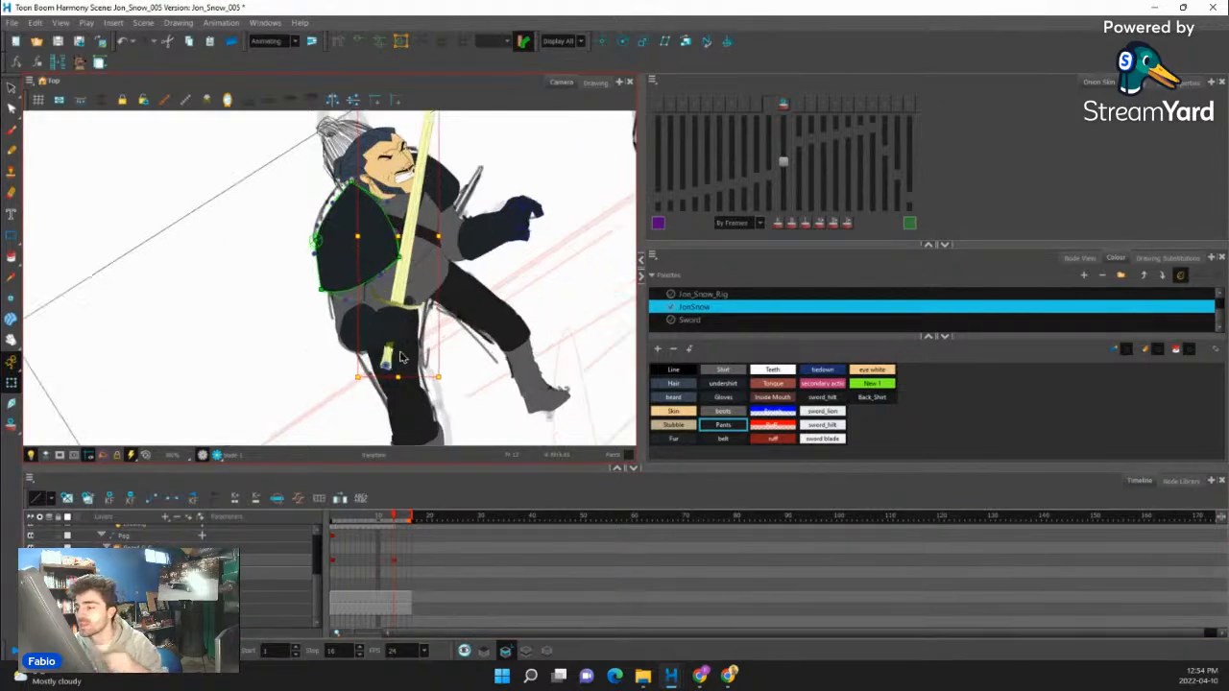
left_click(397, 324)
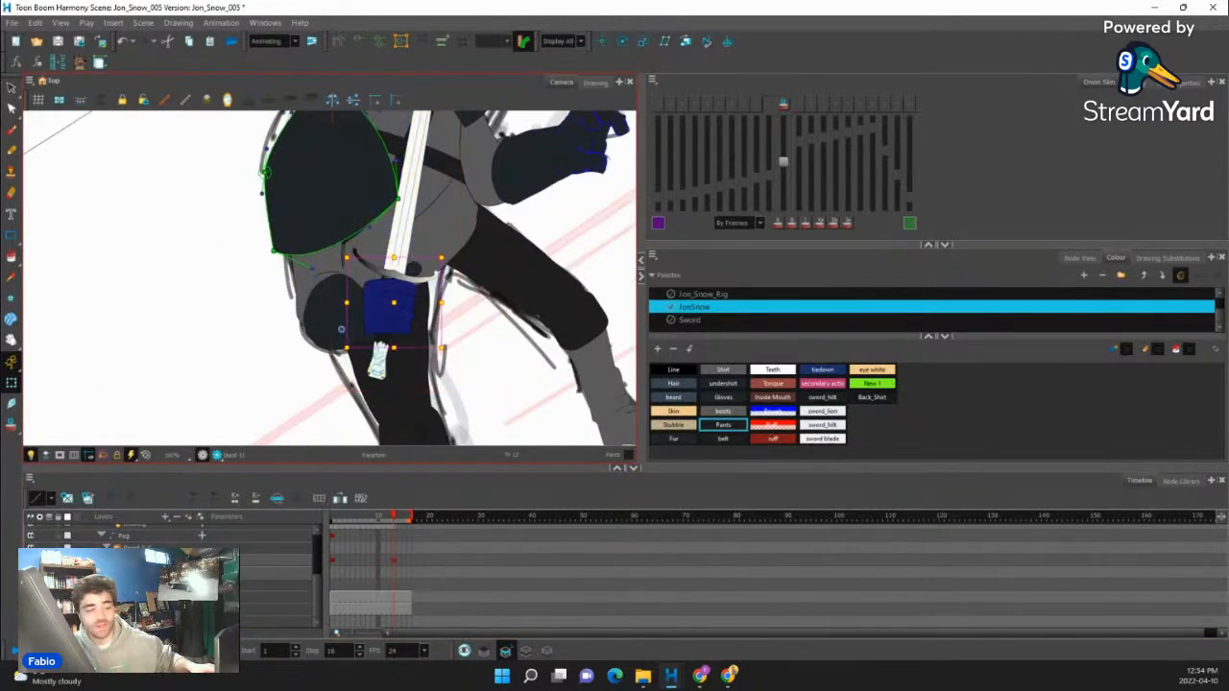
scroll(384, 326, "down", 4)
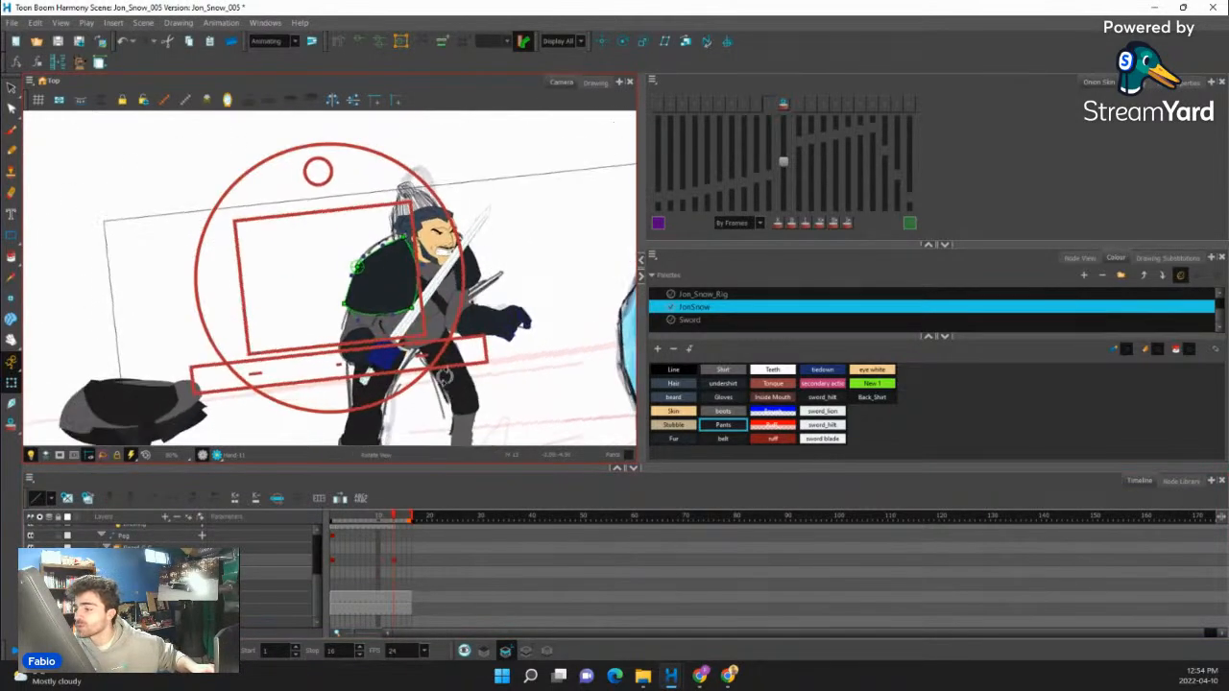
scroll(444, 377, "up", 5)
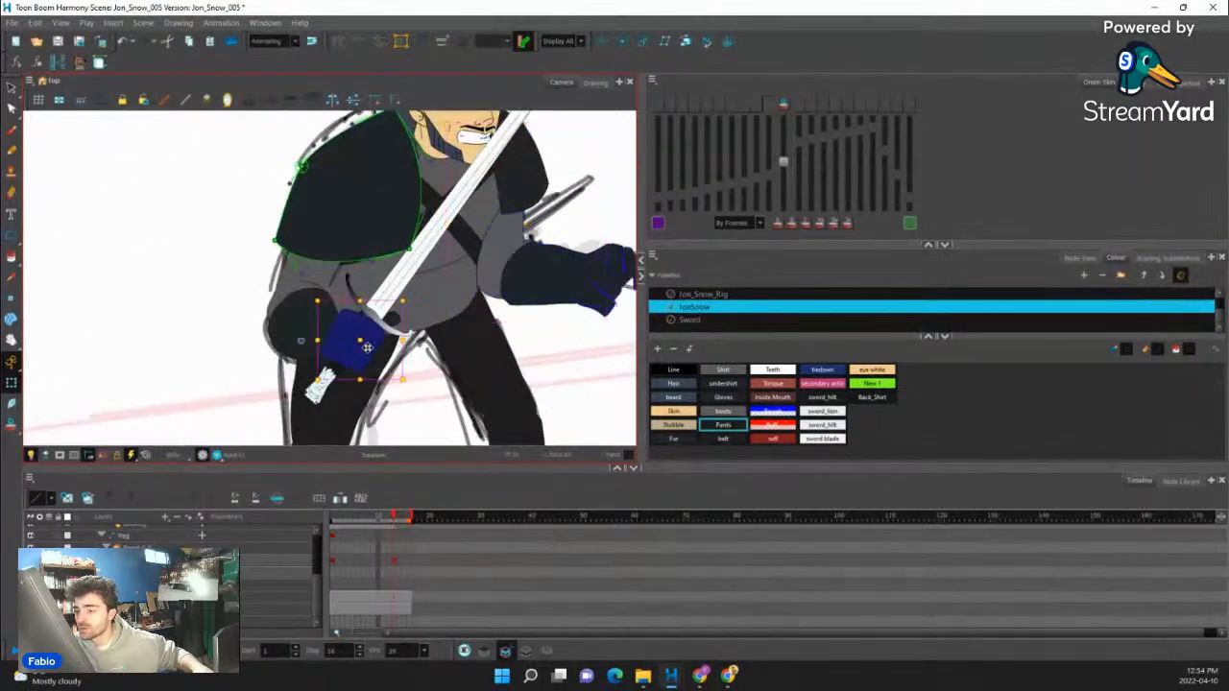
scroll(367, 347, "up", 1)
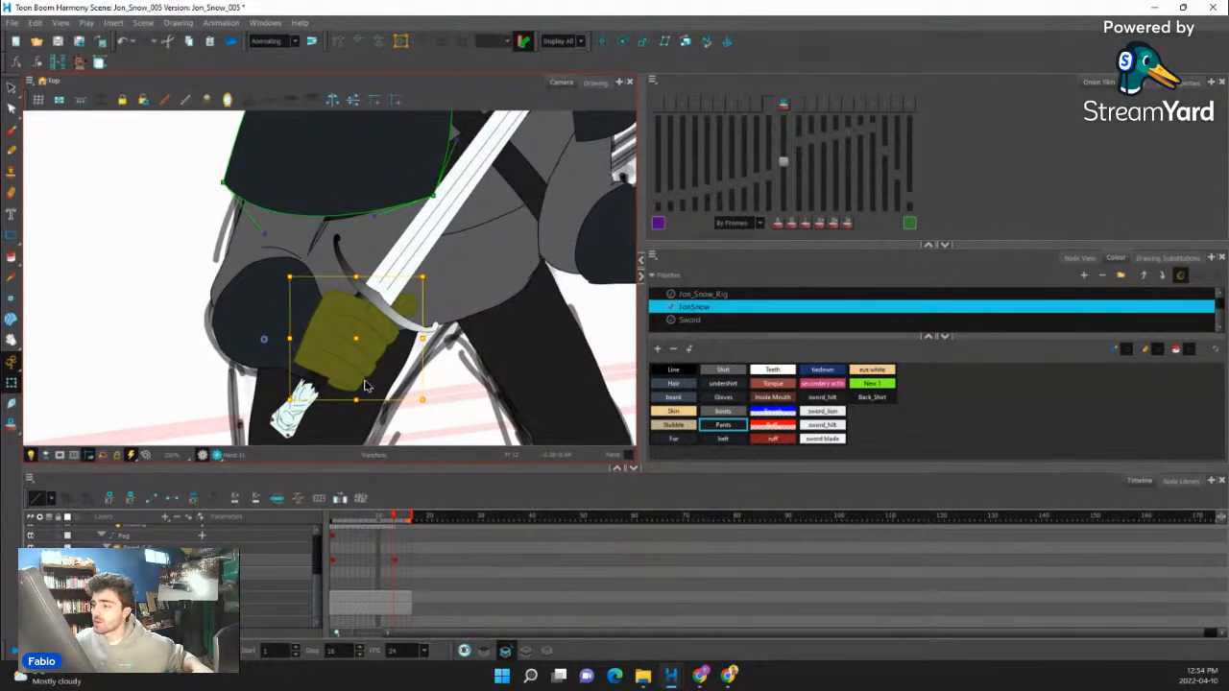
scroll(422, 337, "up", 2)
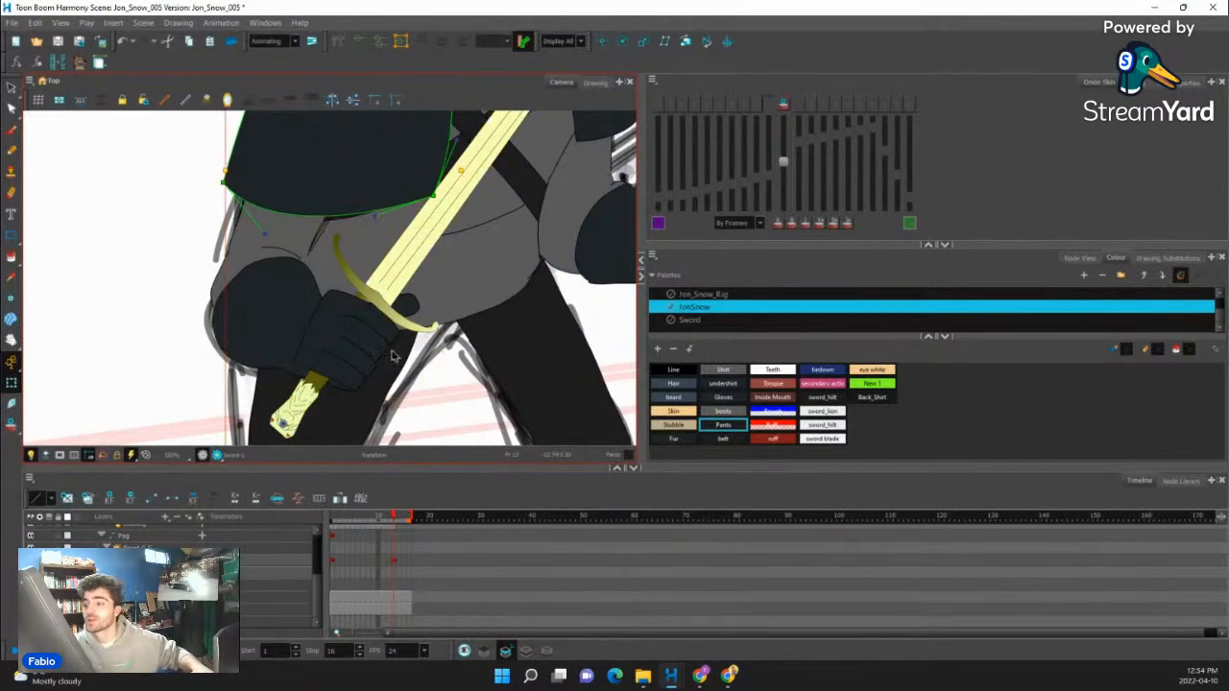
scroll(427, 188, "down", 5)
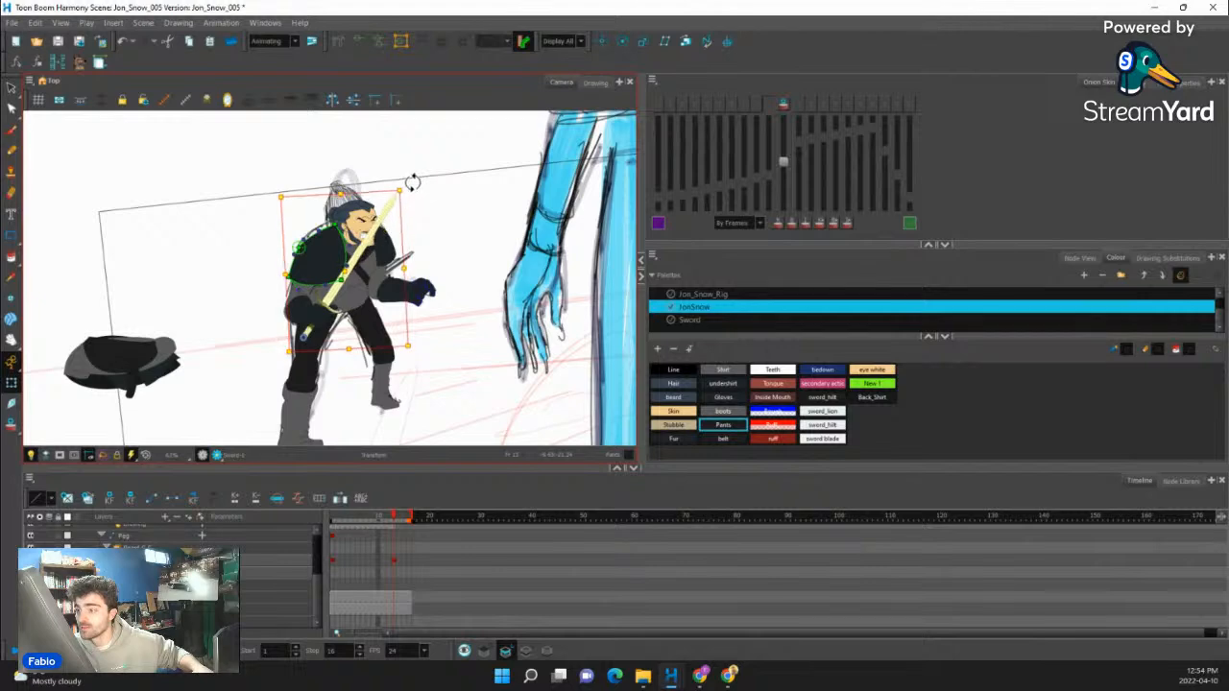
scroll(394, 327, "up", 3)
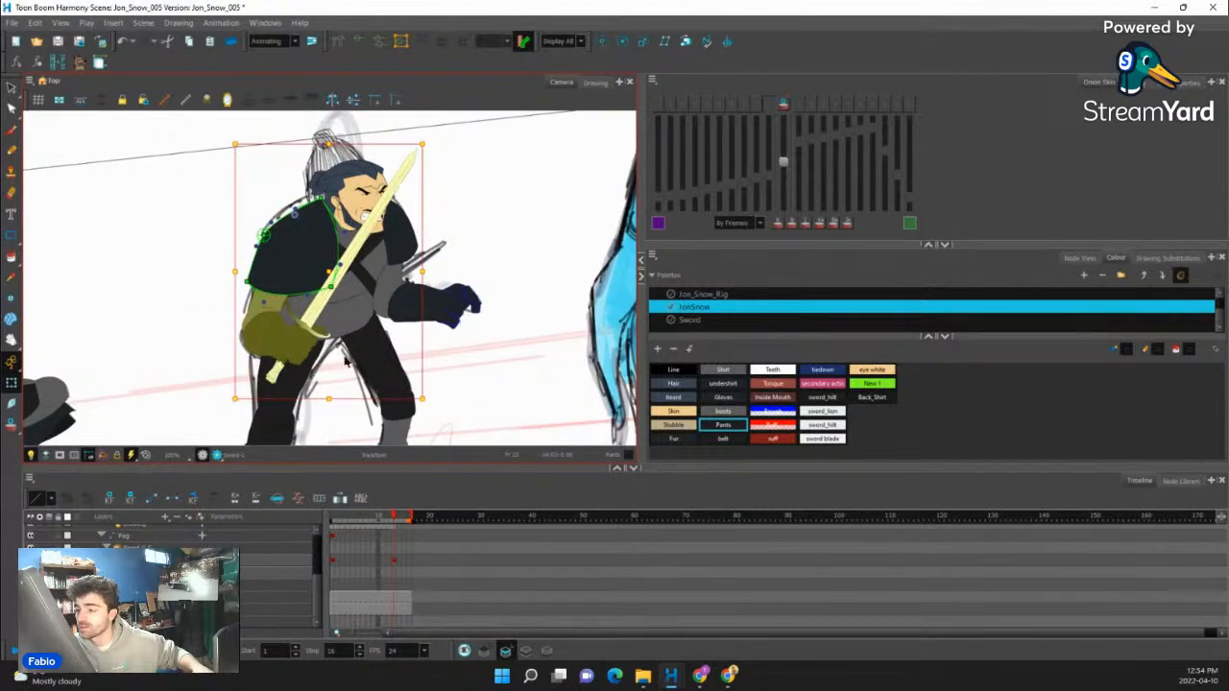
left_click_drag(295, 342, 292, 349)
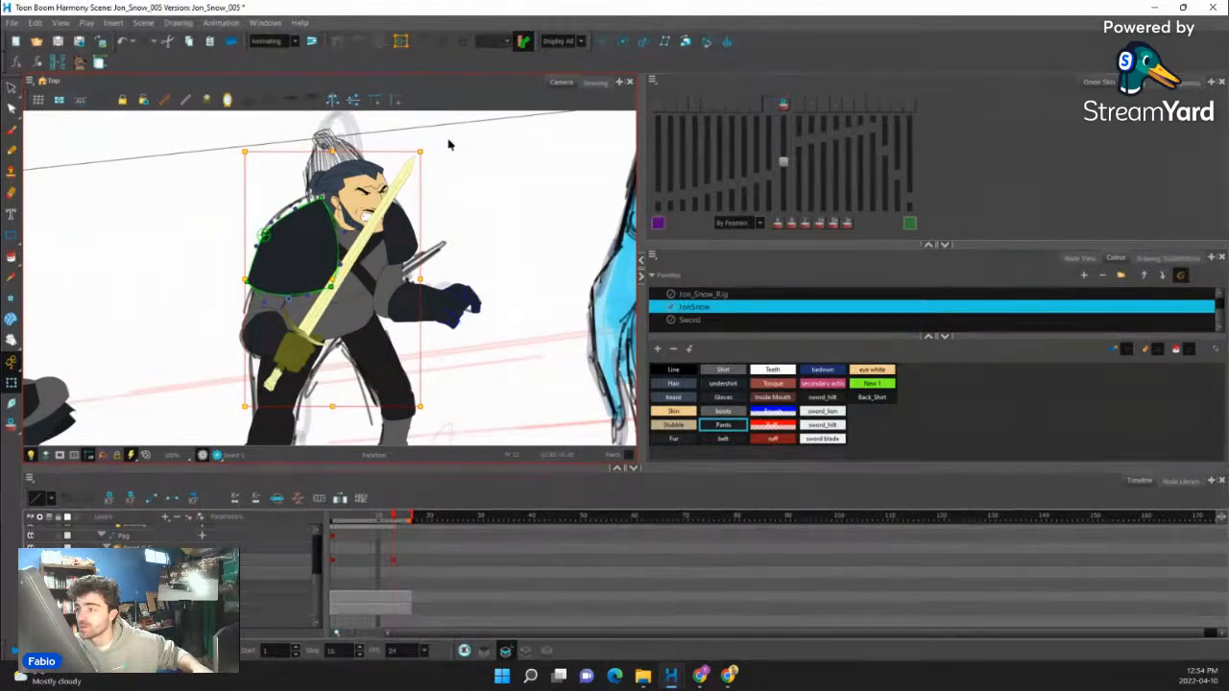
- Rotate the sword and gripping hand down toward the sketched blade's angle and set the hand back on the forearm
left_click_drag(433, 146, 473, 200)
scroll(325, 335, "up", 2)
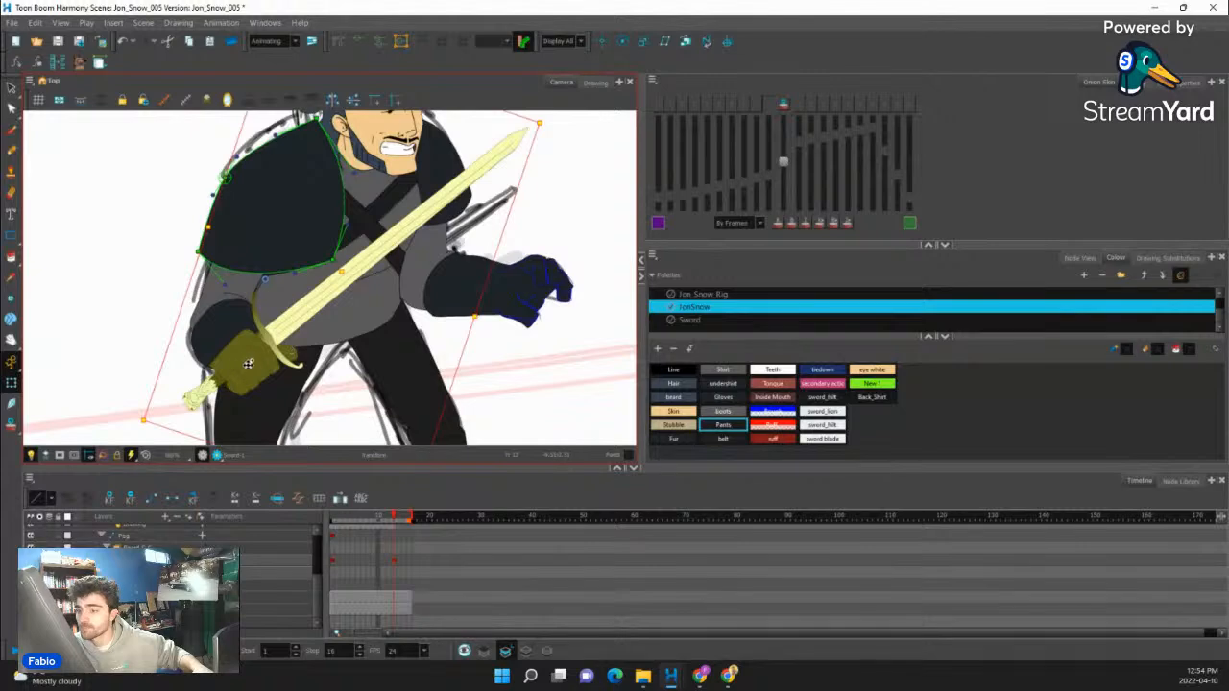
left_click_drag(248, 364, 259, 364)
scroll(274, 357, "down", 2)
- Select the empty hand and compare the figure with the sketch on frame 13
left_click(422, 322)
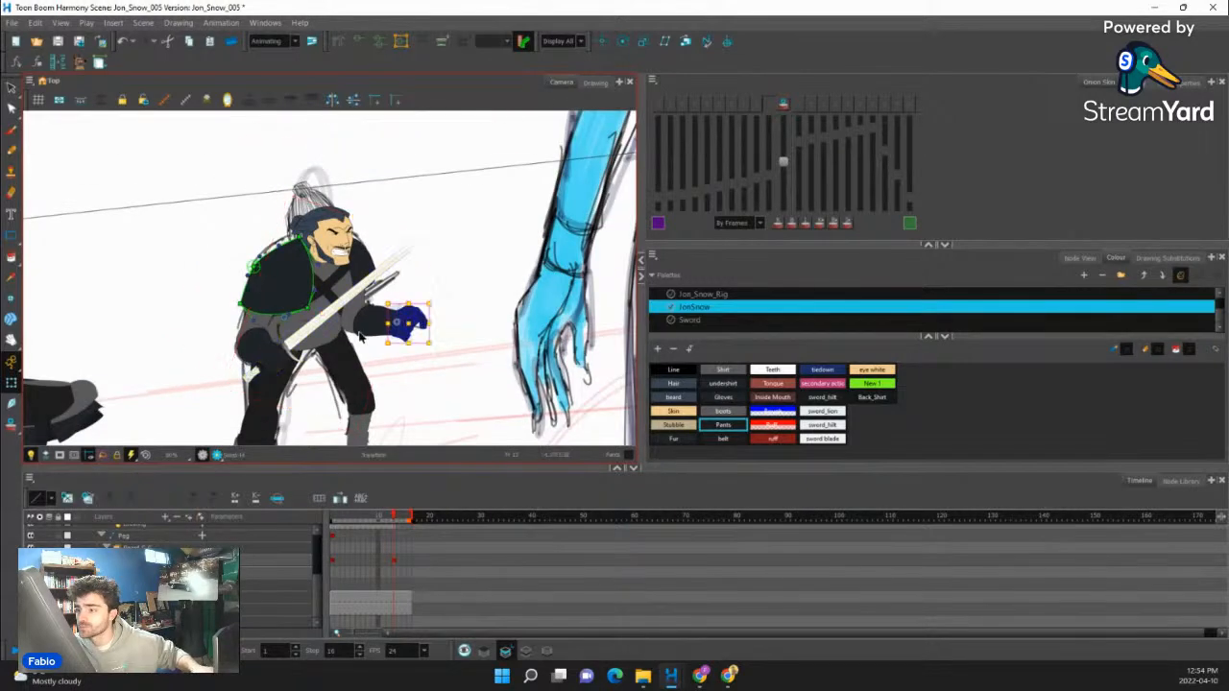
scroll(412, 347, "down", 2)
scroll(406, 326, "up", 1)
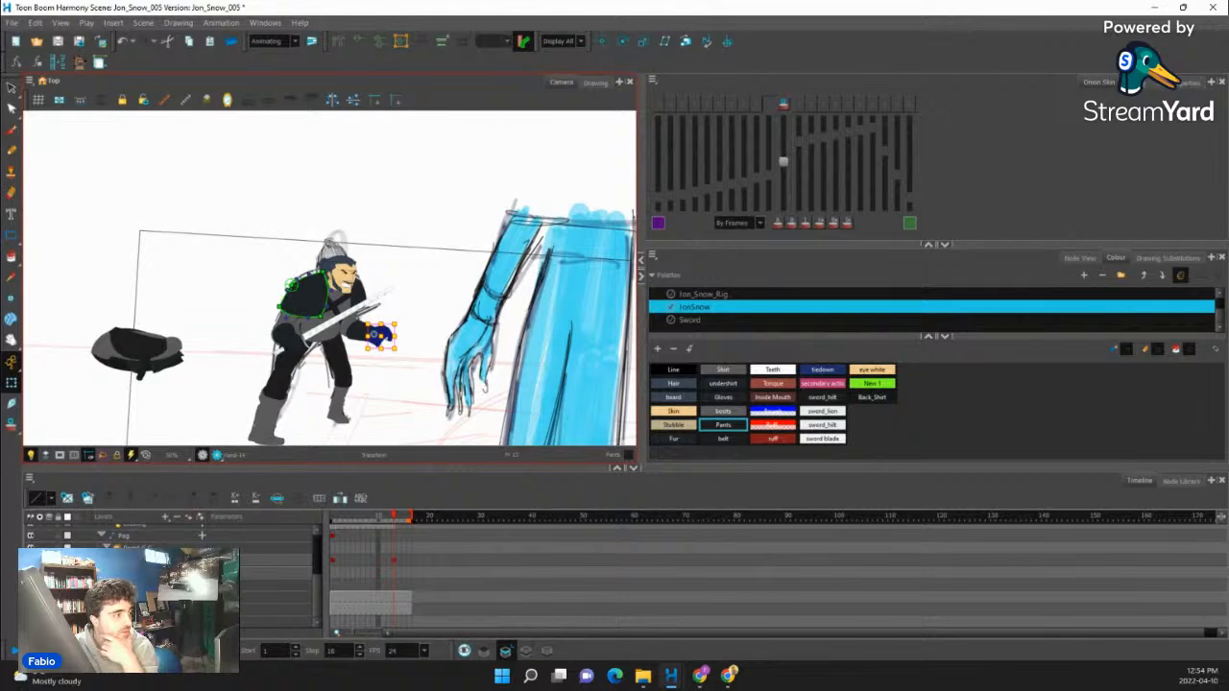
key("alt+Tab")
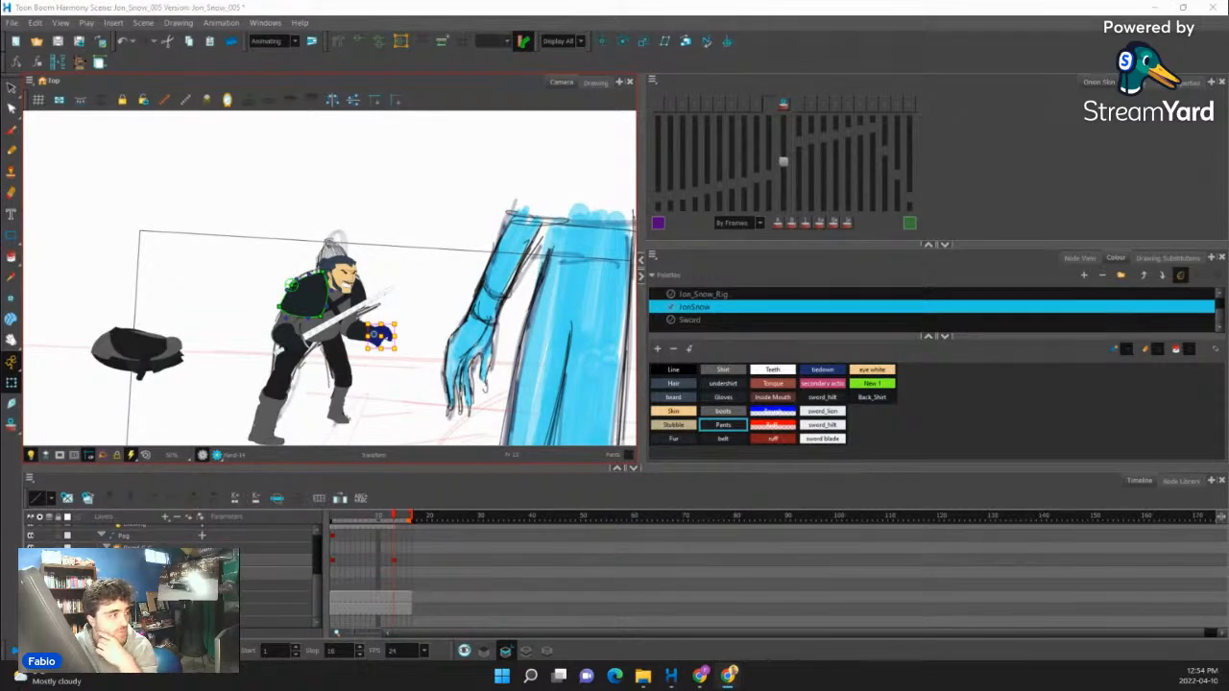
scroll(322, 349, "up", 6)
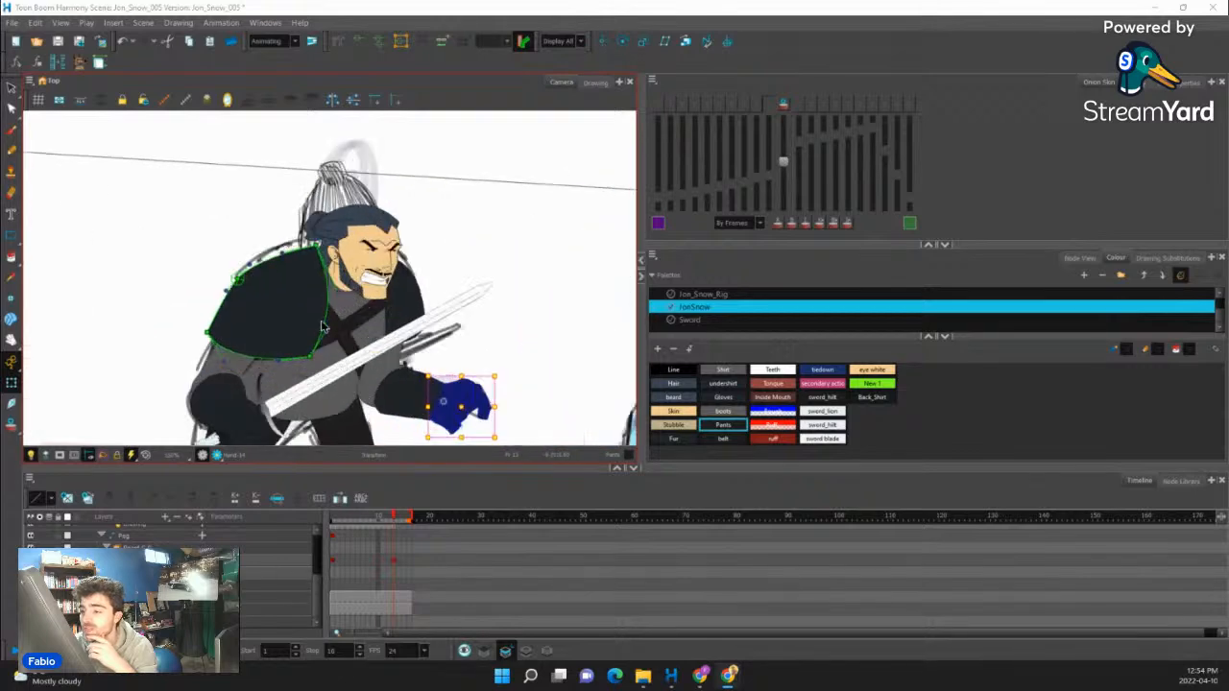
- Adjust the lower inner corner and inner edge of the shoulder fur with its deformation points
left_click_drag(332, 337, 340, 325)
scroll(310, 384, "down", 4)
left_click_drag(291, 377, 298, 378)
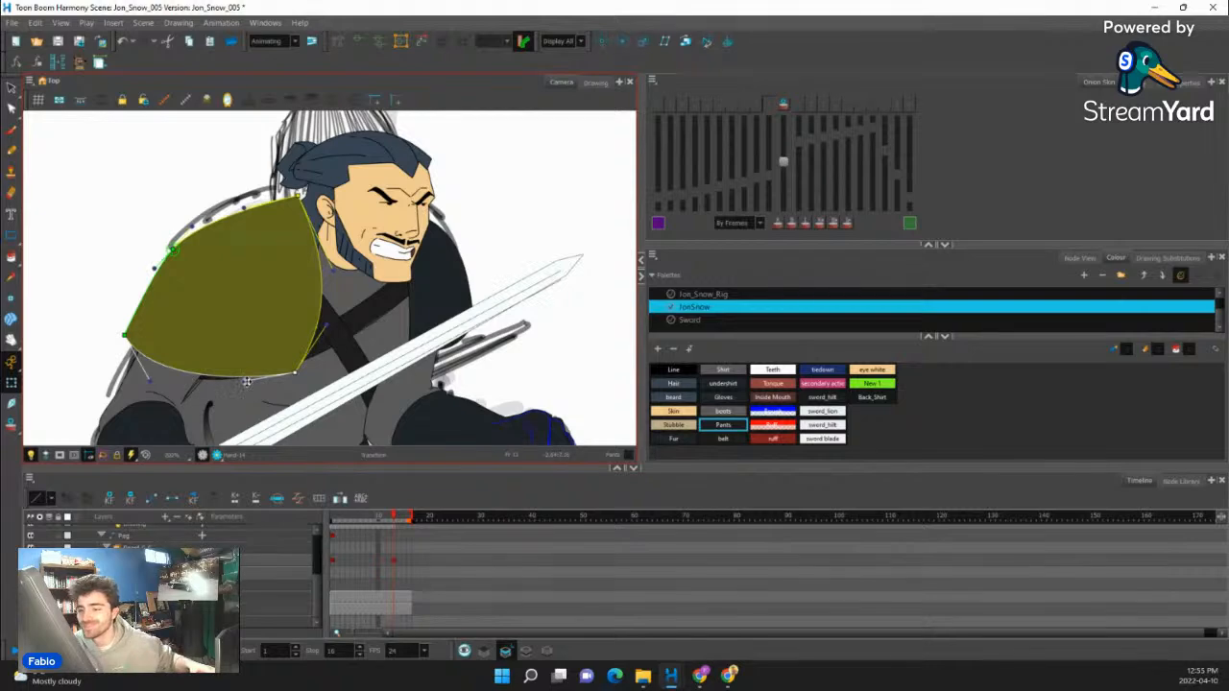
- Examine the torso and the whole composition with the blue giant on frame 13
scroll(258, 376, "down", 5)
scroll(269, 355, "up", 2)
left_click(271, 351)
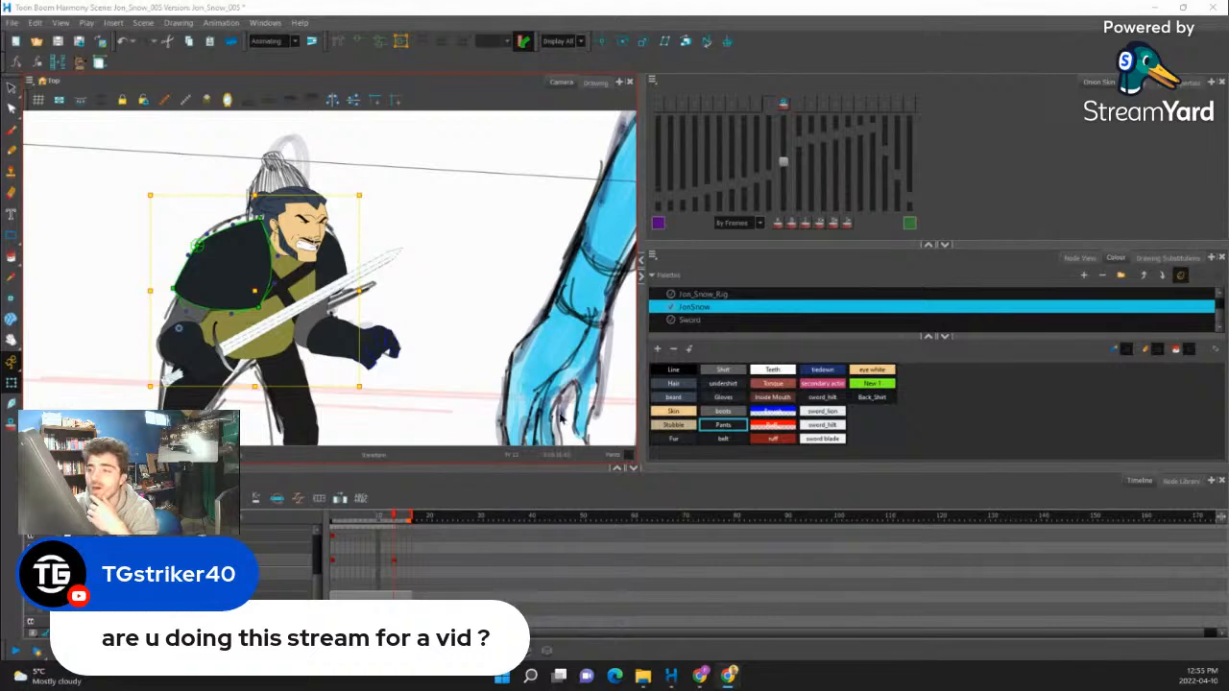
scroll(295, 303, "down", 1)
scroll(255, 261, "up", 2)
scroll(283, 228, "down", 8)
left_click(153, 241)
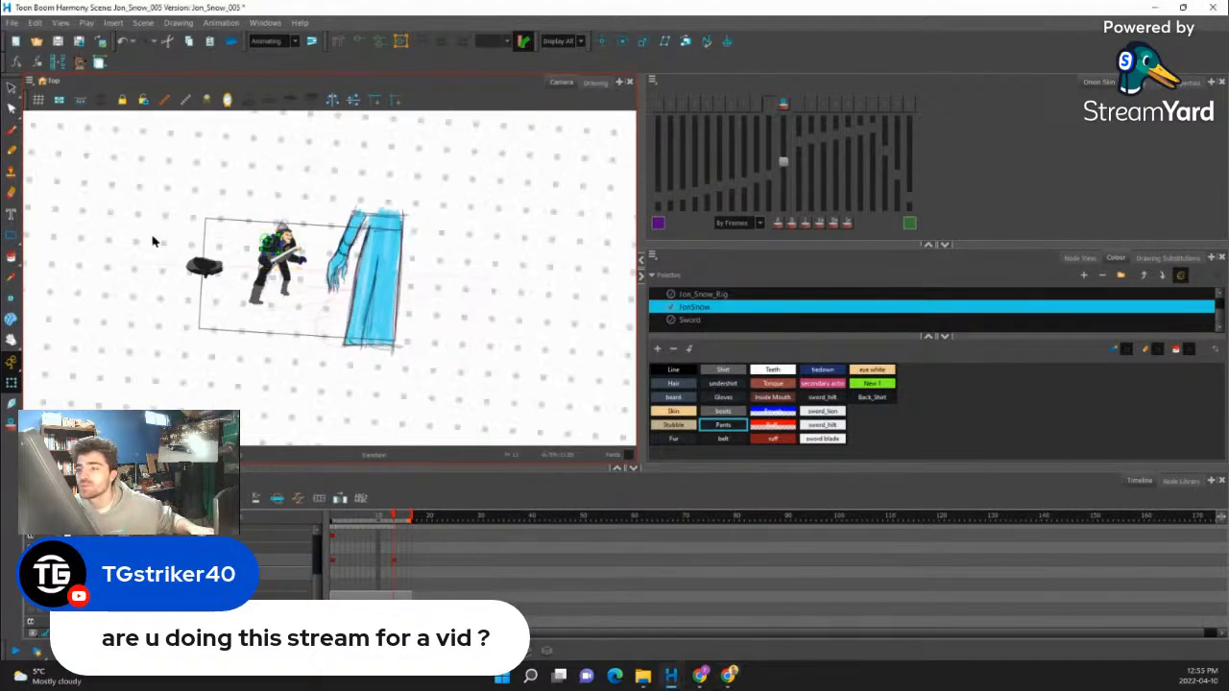
scroll(277, 259, "up", 10)
- Move the shoulder fur's lower inner corner toward the chest and refine its inner edge curve with both handles
left_click(276, 266)
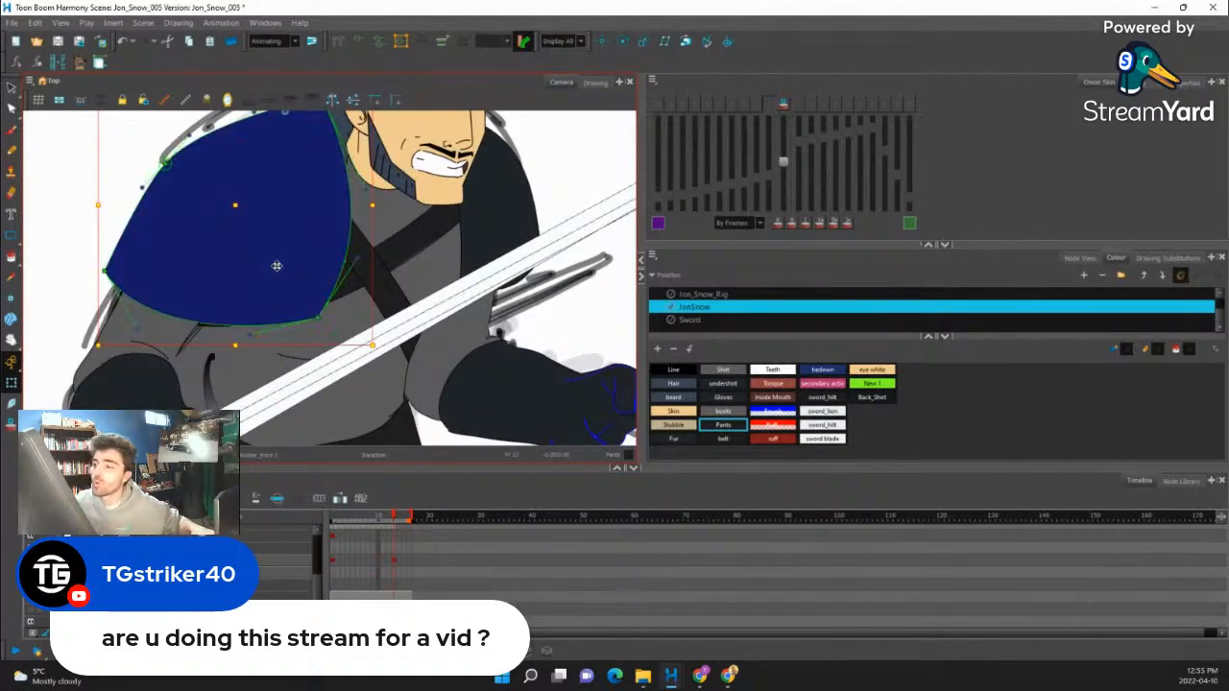
left_click_drag(318, 317, 329, 318)
left_click_drag(368, 256, 359, 251)
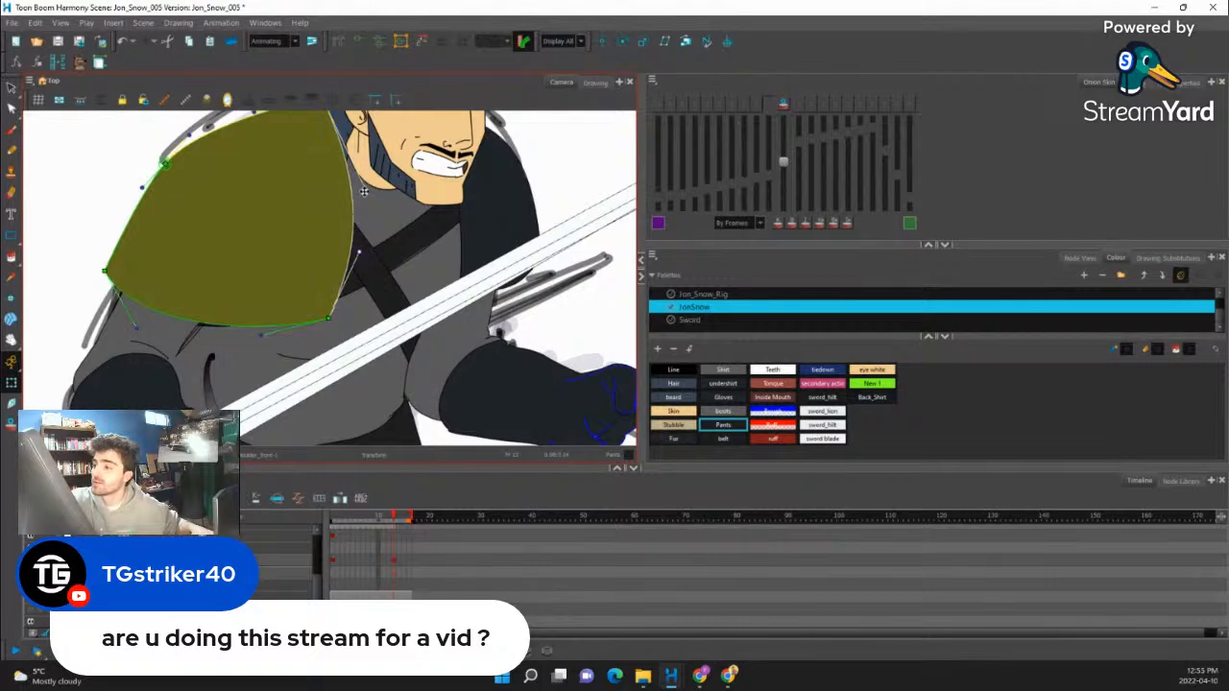
left_click_drag(365, 190, 365, 174)
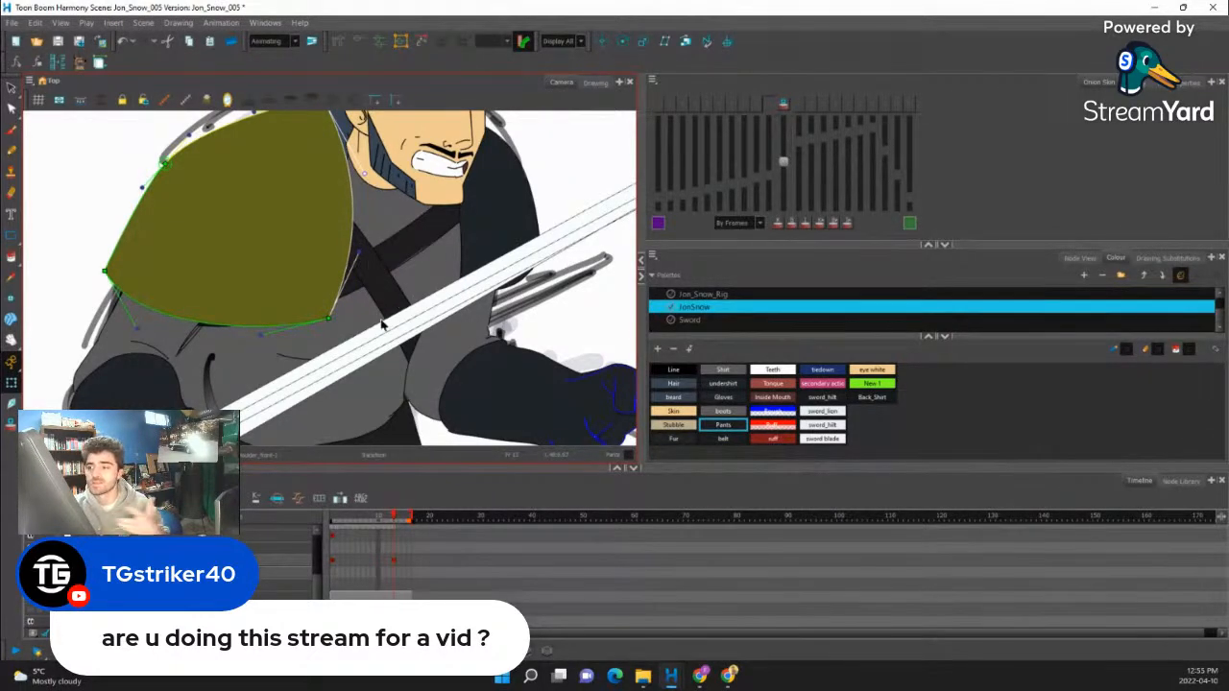
scroll(384, 330, "down", 5)
scroll(382, 301, "down", 2)
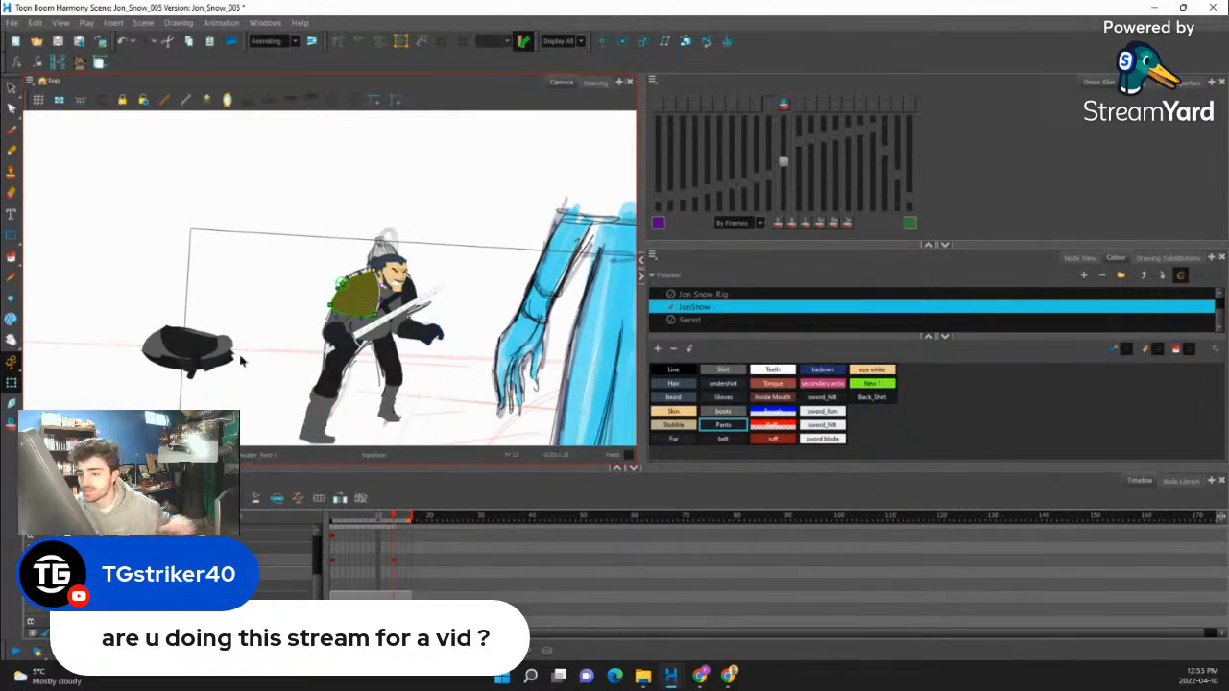
- Move the pile of unplaced body pieces closer to the character's back
scroll(240, 360, "up", 3)
left_click(173, 348)
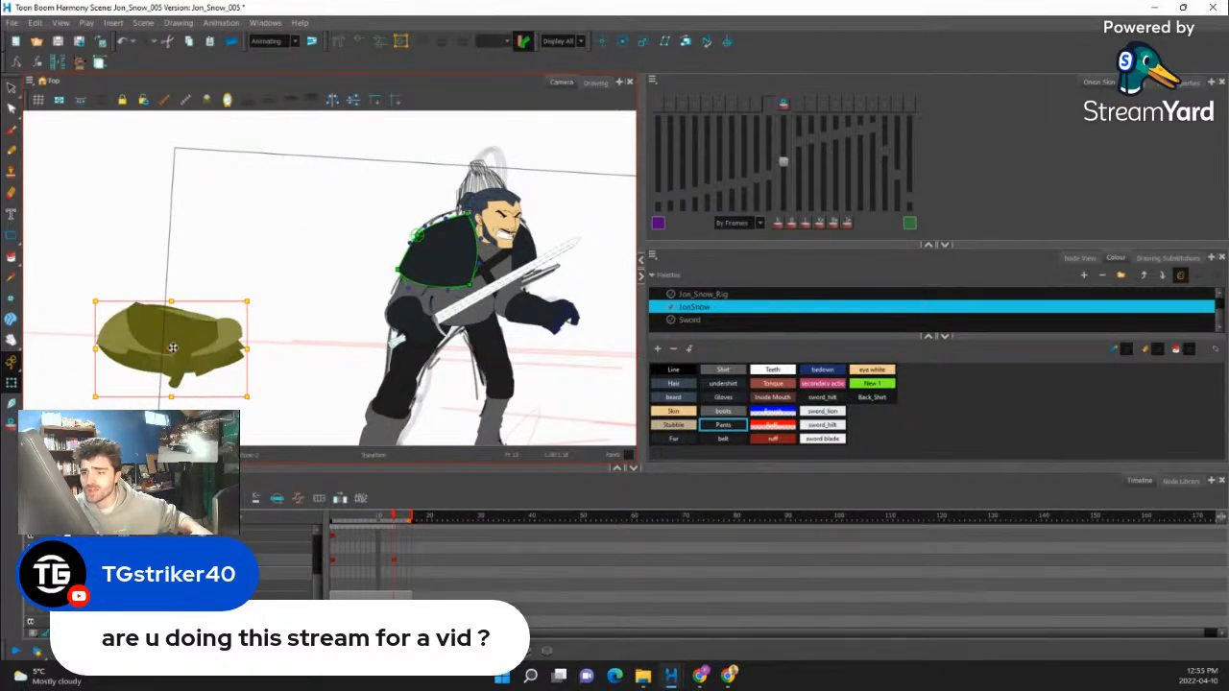
left_click_drag(173, 348, 260, 325)
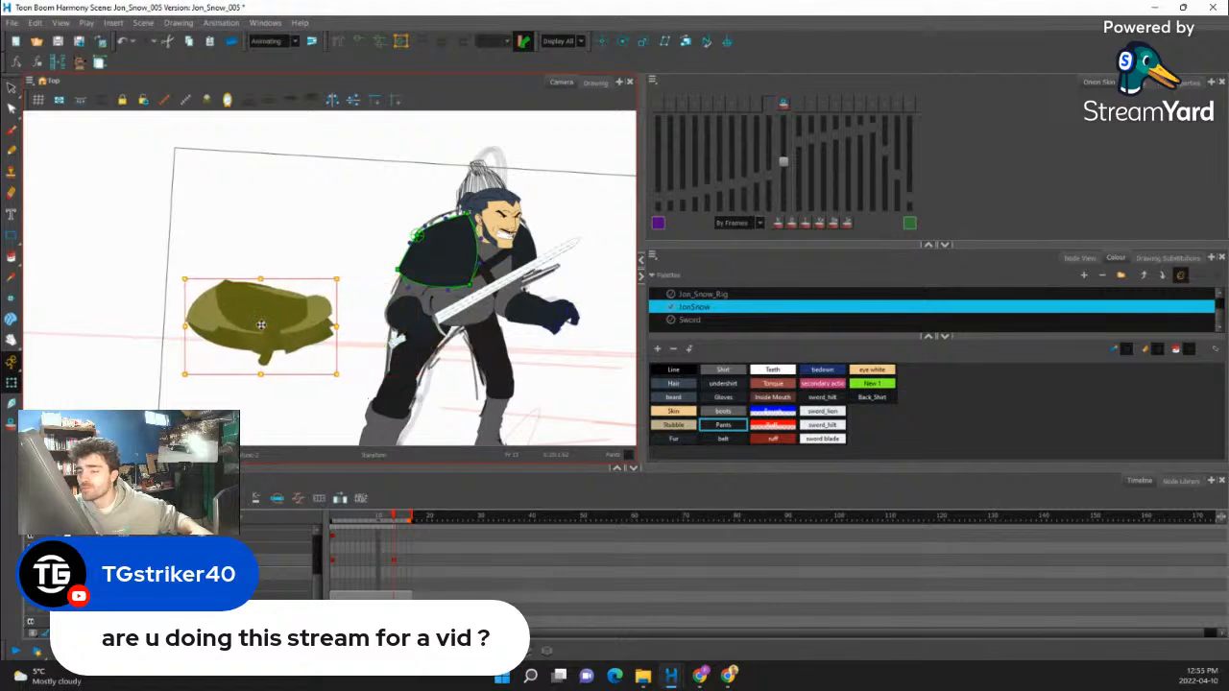
scroll(475, 326, "up", 2)
- Select the torso and examine its placement within the full shot against the sketch
left_click(480, 317)
scroll(468, 272, "down", 1)
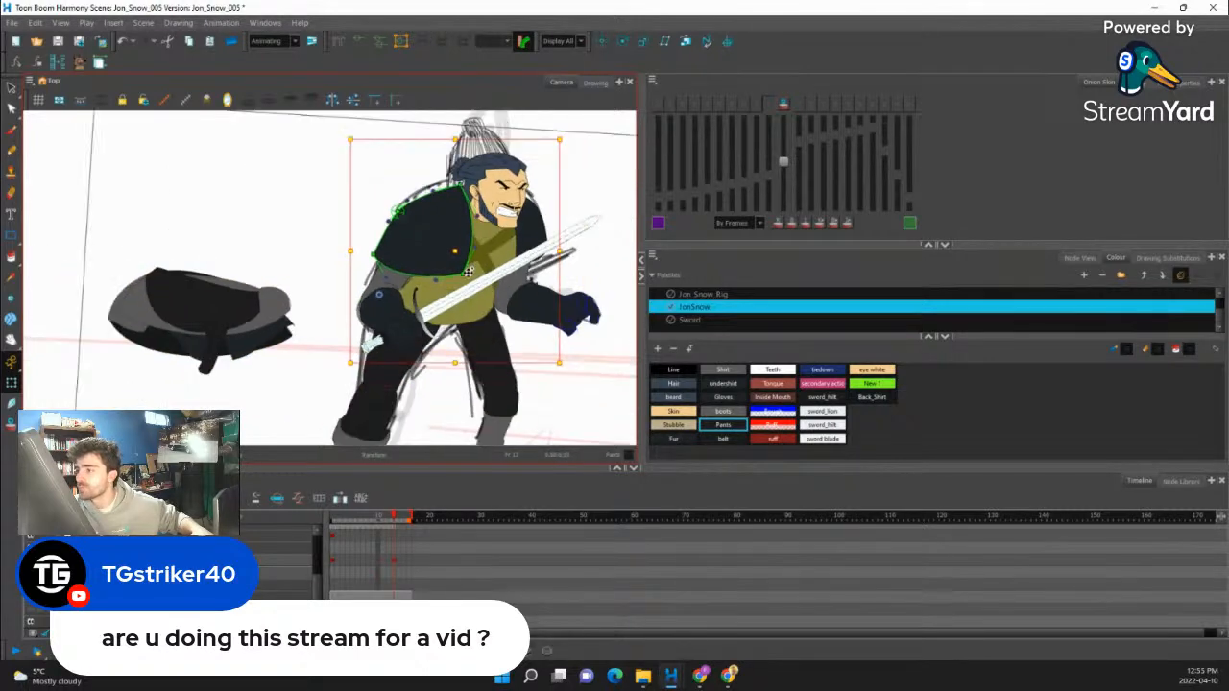
scroll(468, 273, "down", 1)
scroll(426, 282, "down", 1)
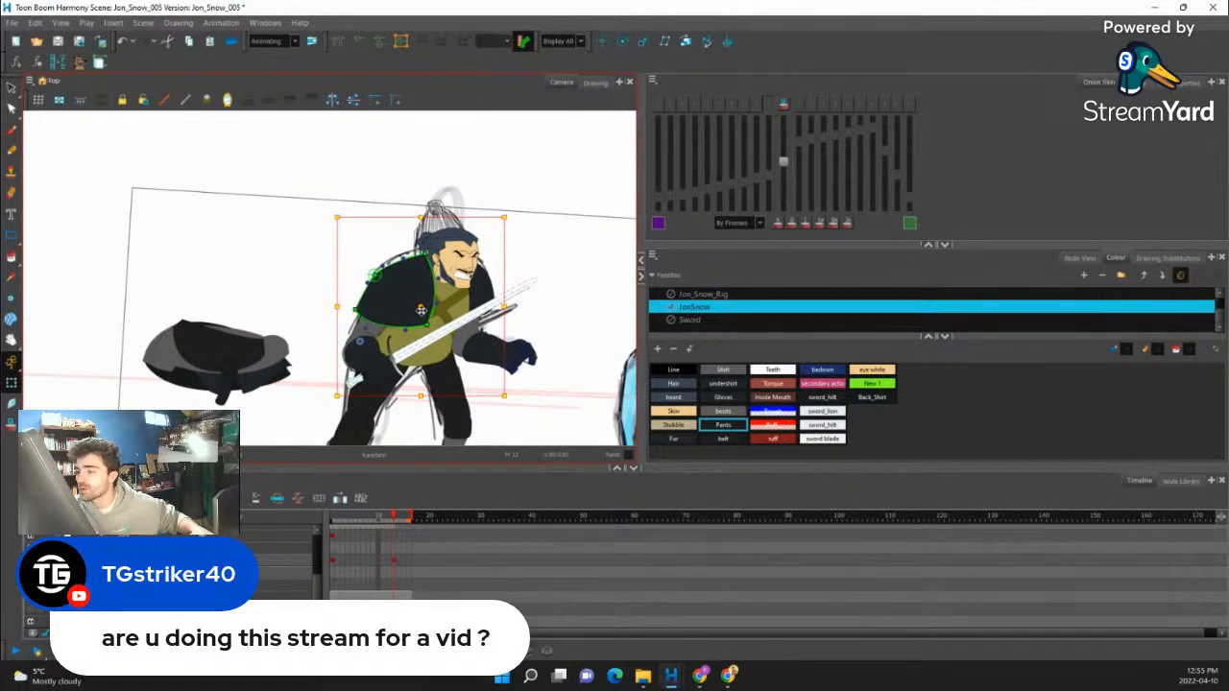
scroll(421, 309, "down", 1)
scroll(351, 333, "down", 1)
scroll(384, 322, "down", 1)
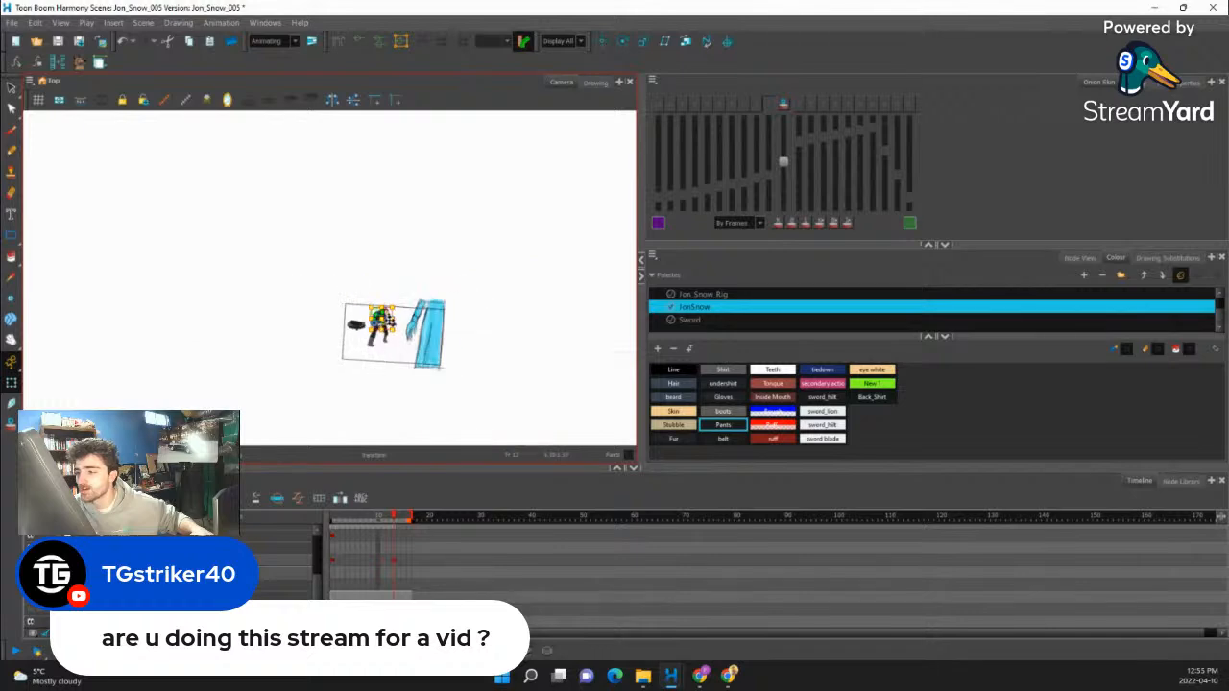
scroll(346, 342, "up", 5)
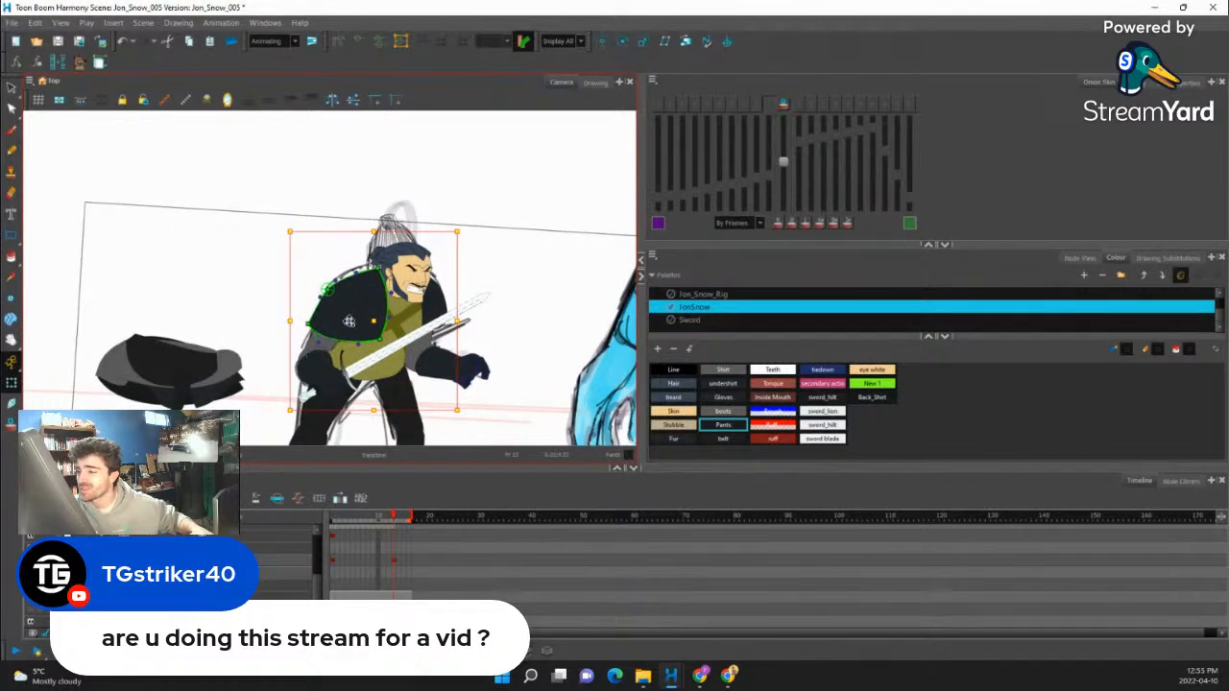
left_click_drag(374, 408, 402, 388)
- Select the belt in the pile of unplaced pieces and move it with its hanging strap onto the character's waist
left_click(183, 386)
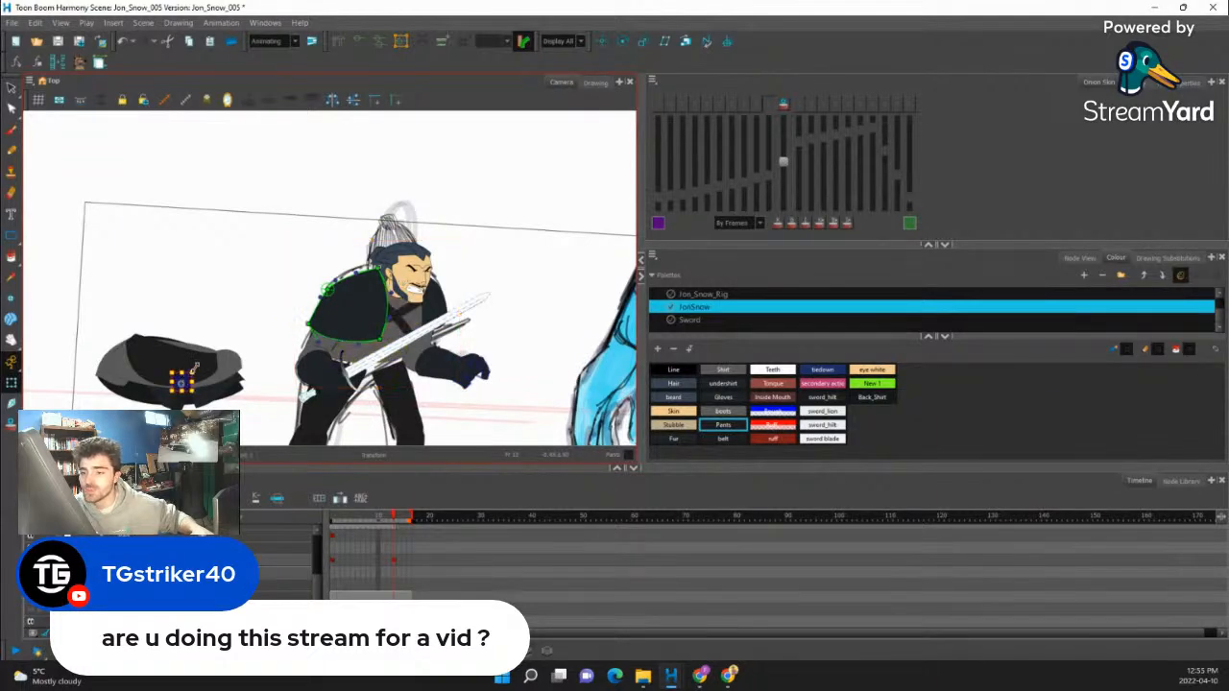
scroll(185, 379, "up", 1)
left_click_drag(159, 379, 399, 365)
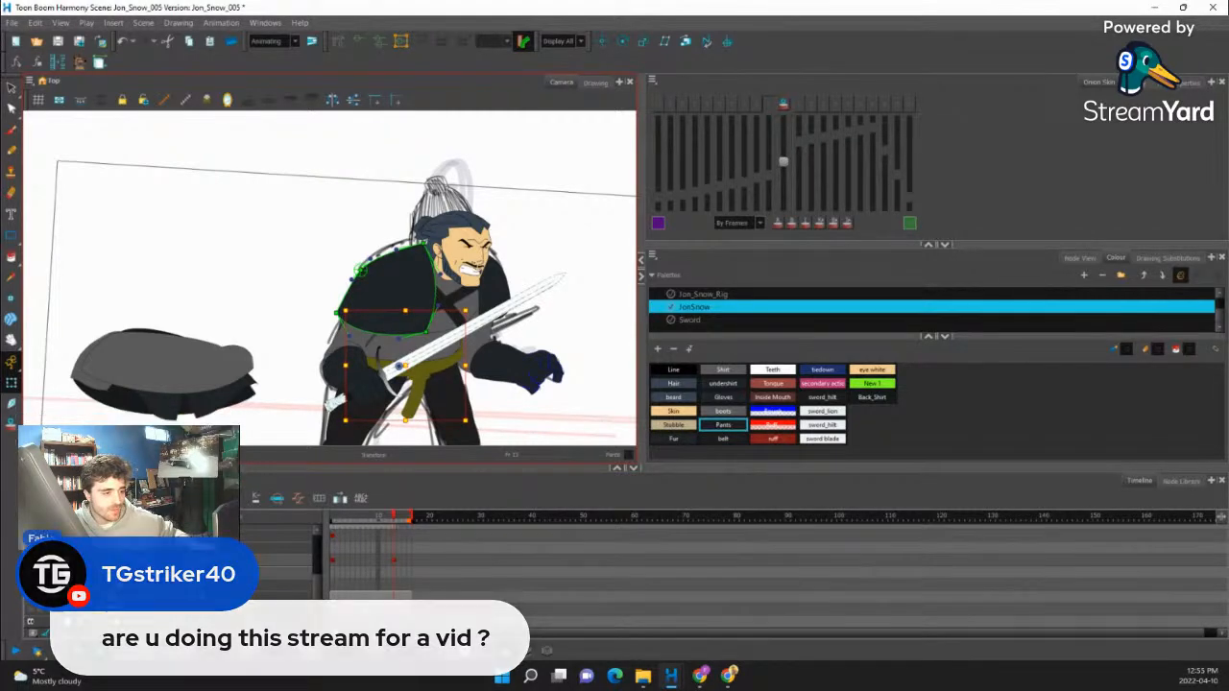
- Pull the belt's front end in to the torso outline and raise its lower curve with the deformation handles
scroll(459, 358, "up", 4)
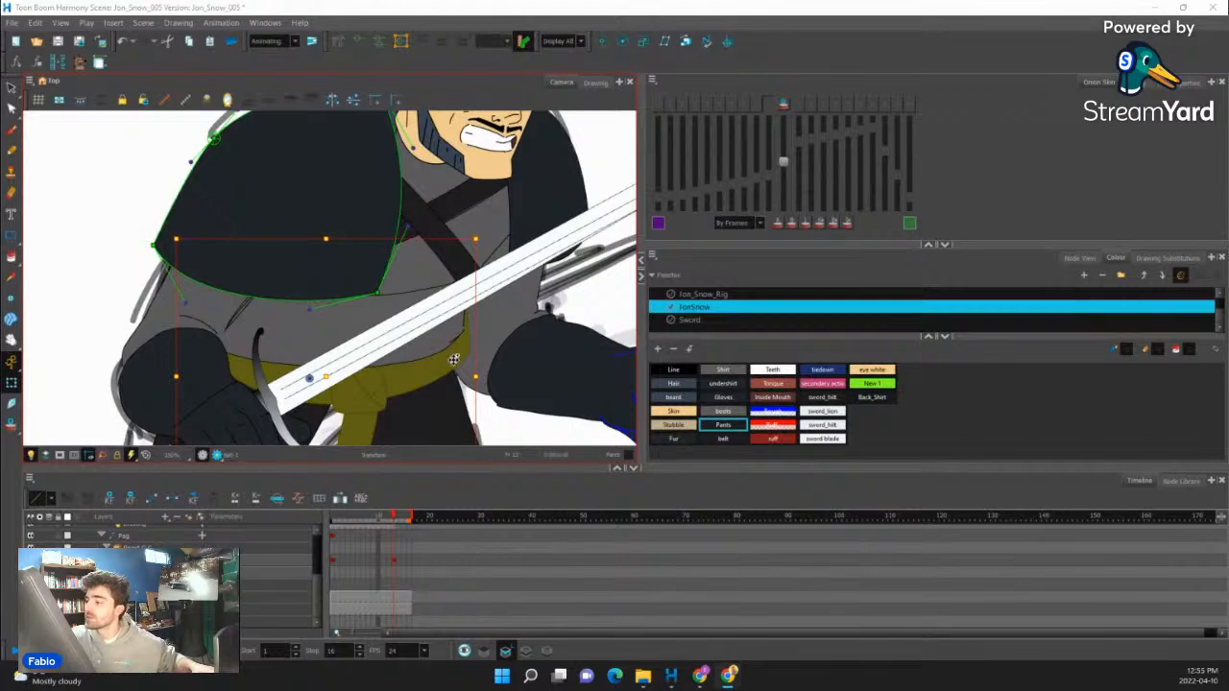
left_click(454, 361)
left_click_drag(474, 325, 455, 306)
left_click_drag(470, 352, 458, 340)
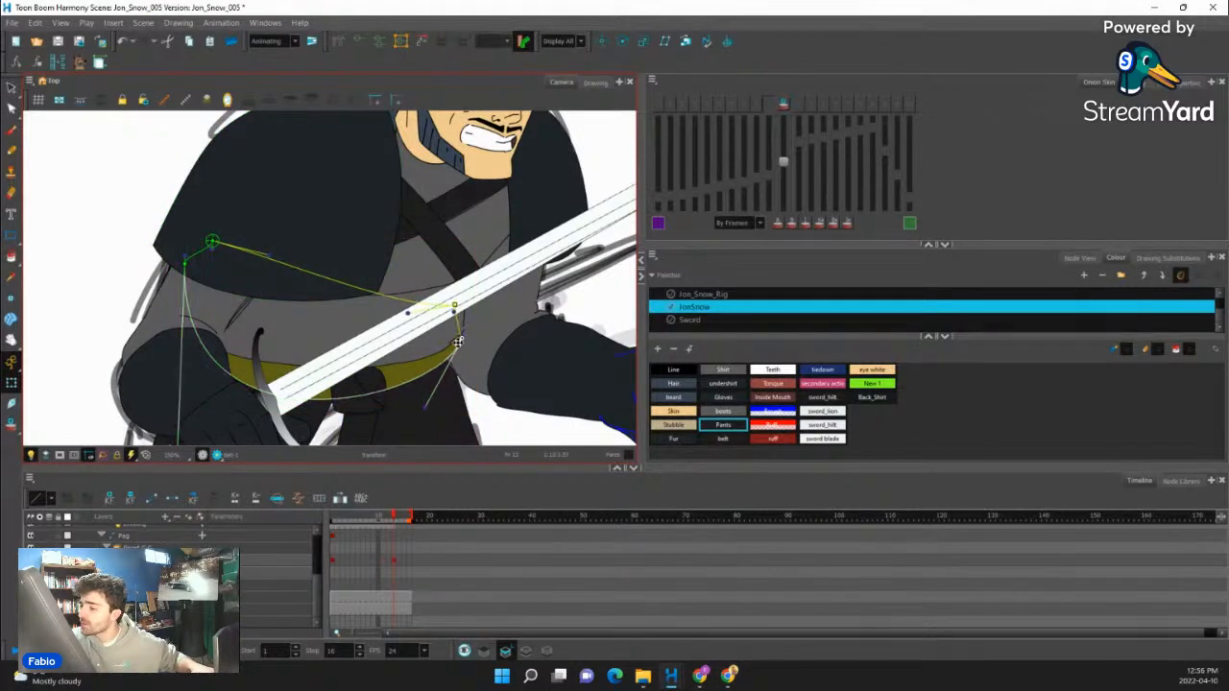
left_click_drag(213, 353, 233, 270)
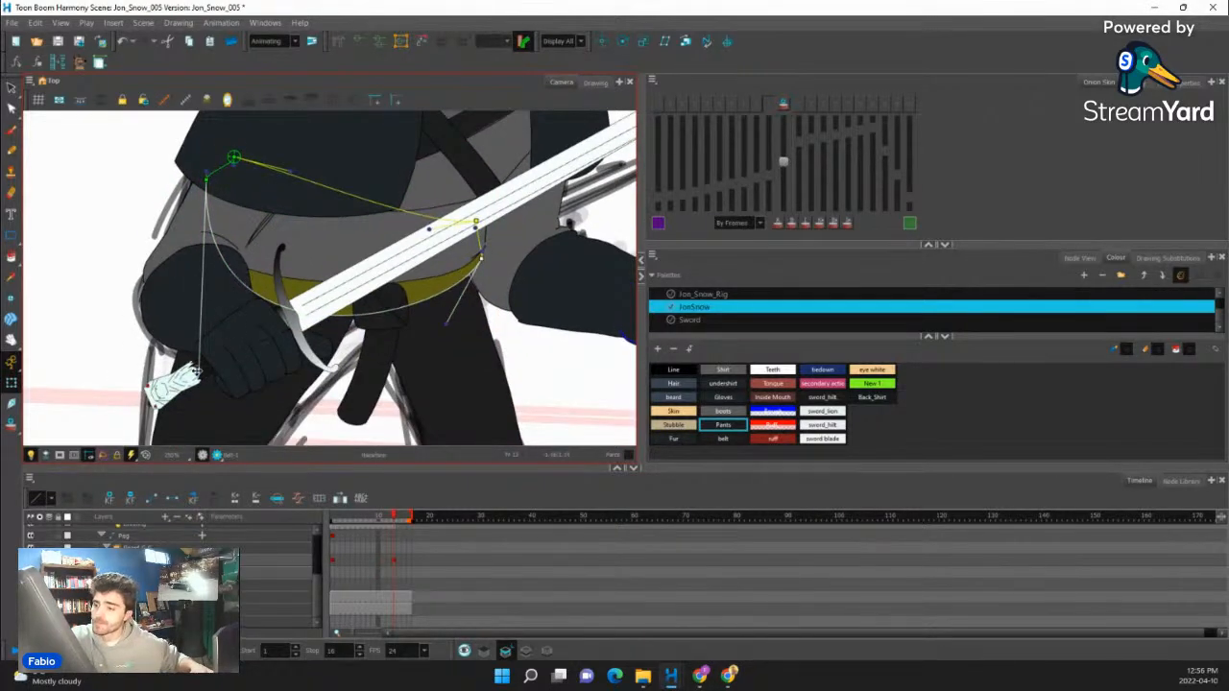
left_click_drag(194, 370, 168, 332)
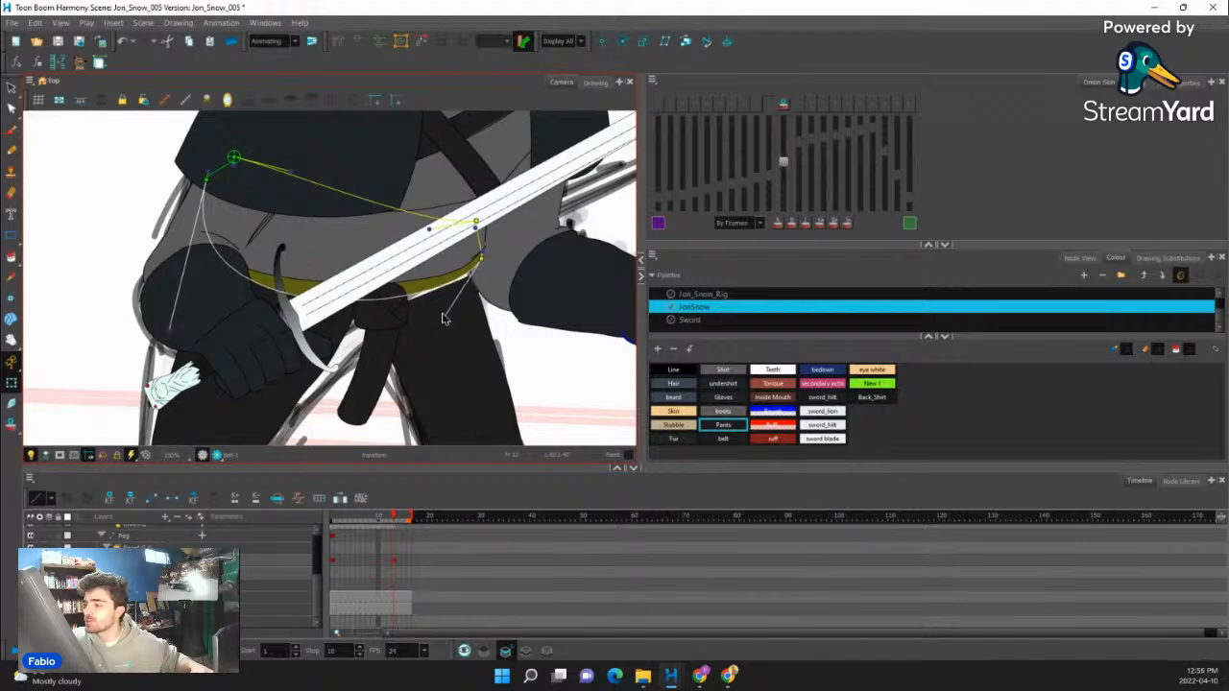
- Lower the belt's rear end and refine the curve handles so the band wraps around the waist
left_click_drag(288, 210, 300, 231)
left_click_drag(215, 201, 217, 261)
left_click_drag(173, 404, 212, 335)
mouse_move(397, 345)
left_mouse_down()
mouse_move(392, 361)
mouse_move(403, 327)
left_mouse_up()
- Select the belt's hanging strap, then the belt band, and examine the waist and legs against the sketch
left_click(392, 359)
left_click(375, 399, "shift")
left_click_drag(475, 339, 446, 274)
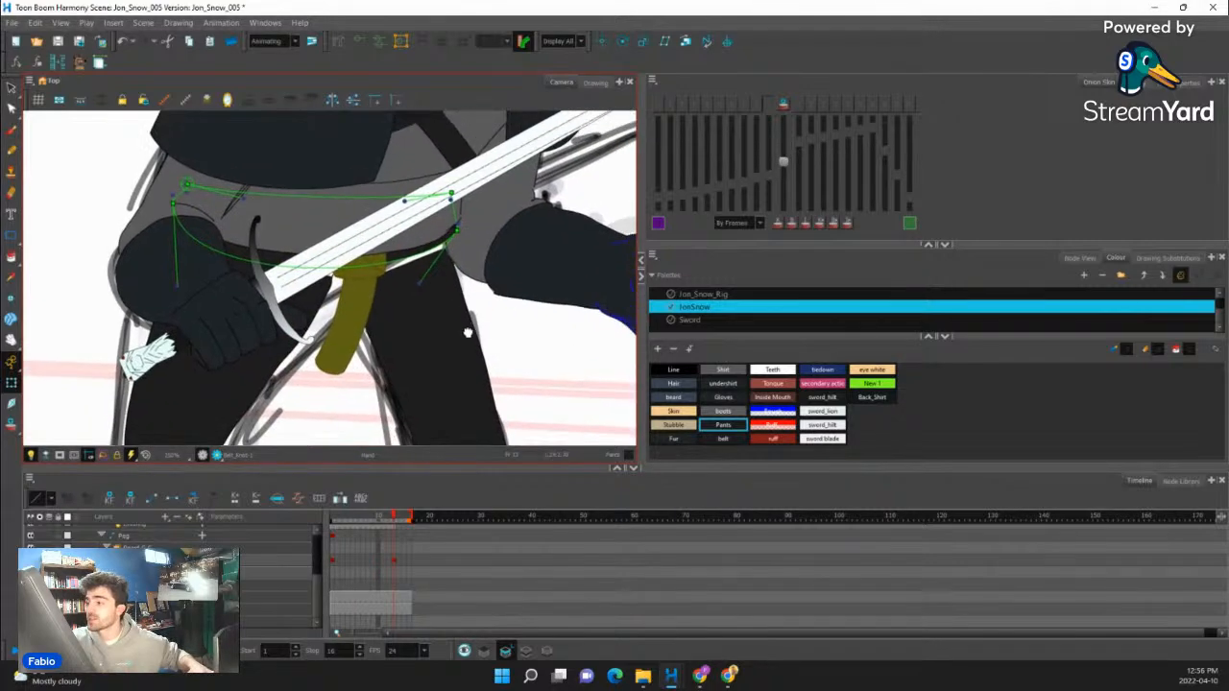
left_click(443, 261)
left_click_drag(449, 326, 583, 175)
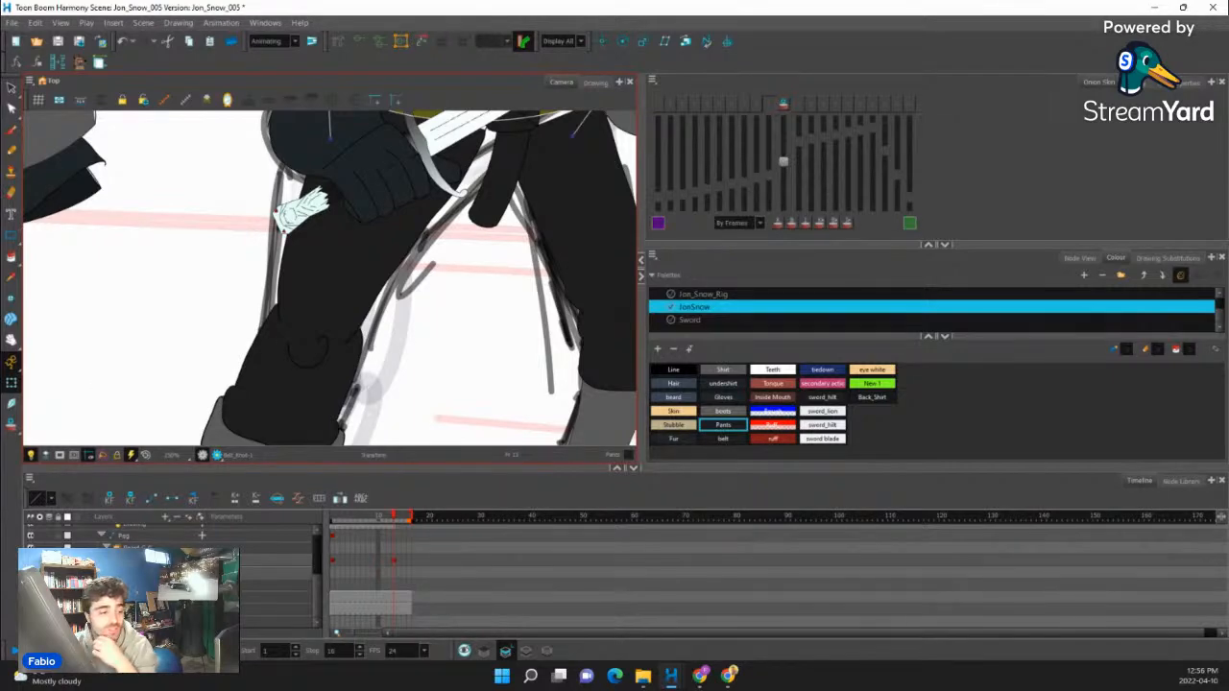
scroll(425, 432, "down", 6)
scroll(373, 314, "up", 6)
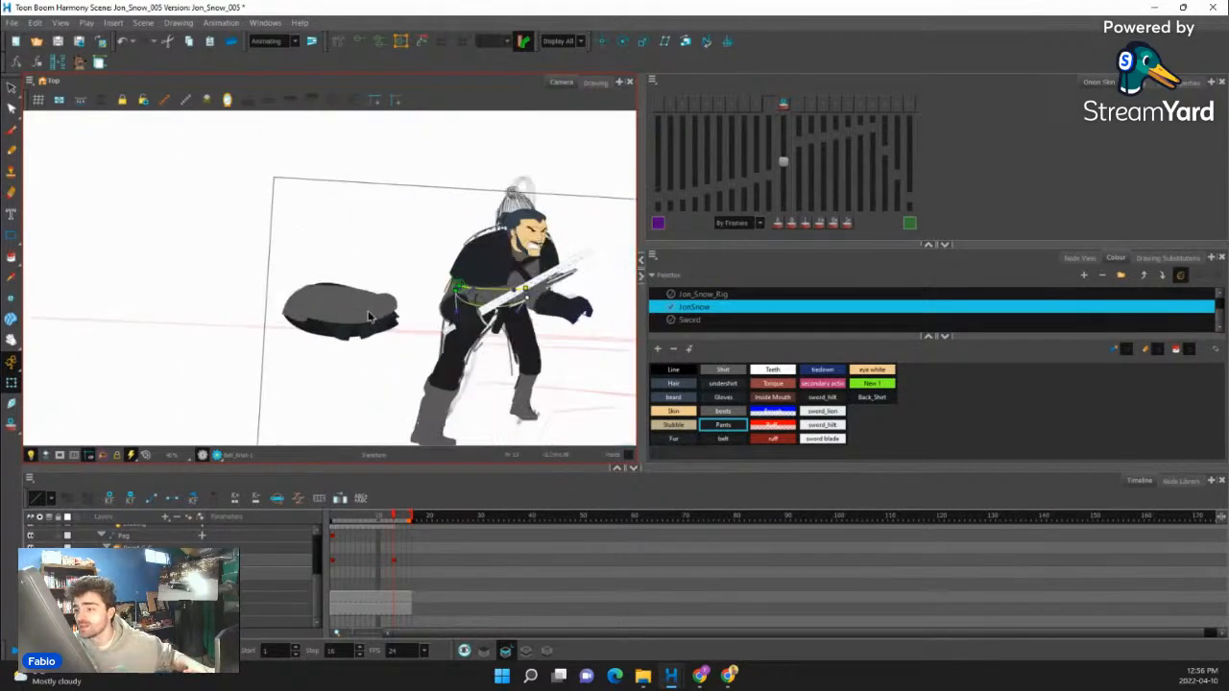
- Move the upper tunic front from the pile onto the waist and pull its front edge in to the torso outline
left_click_drag(330, 294, 385, 341)
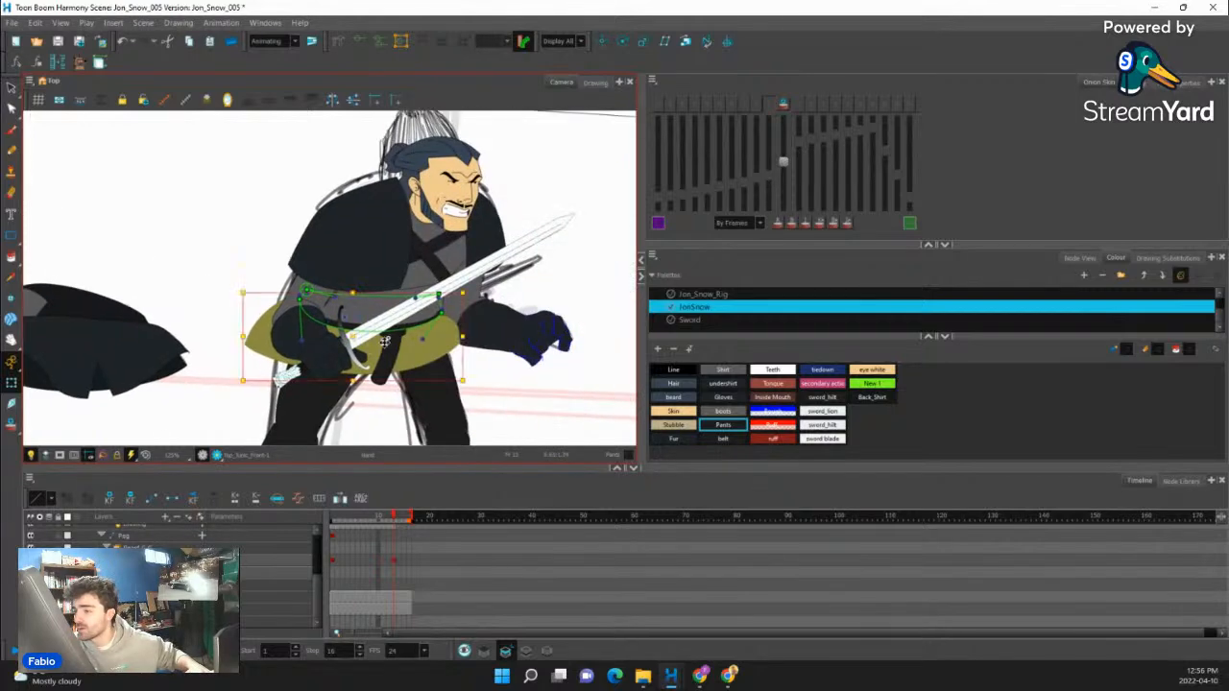
scroll(388, 342, "up", 2)
key("ctrl+z")
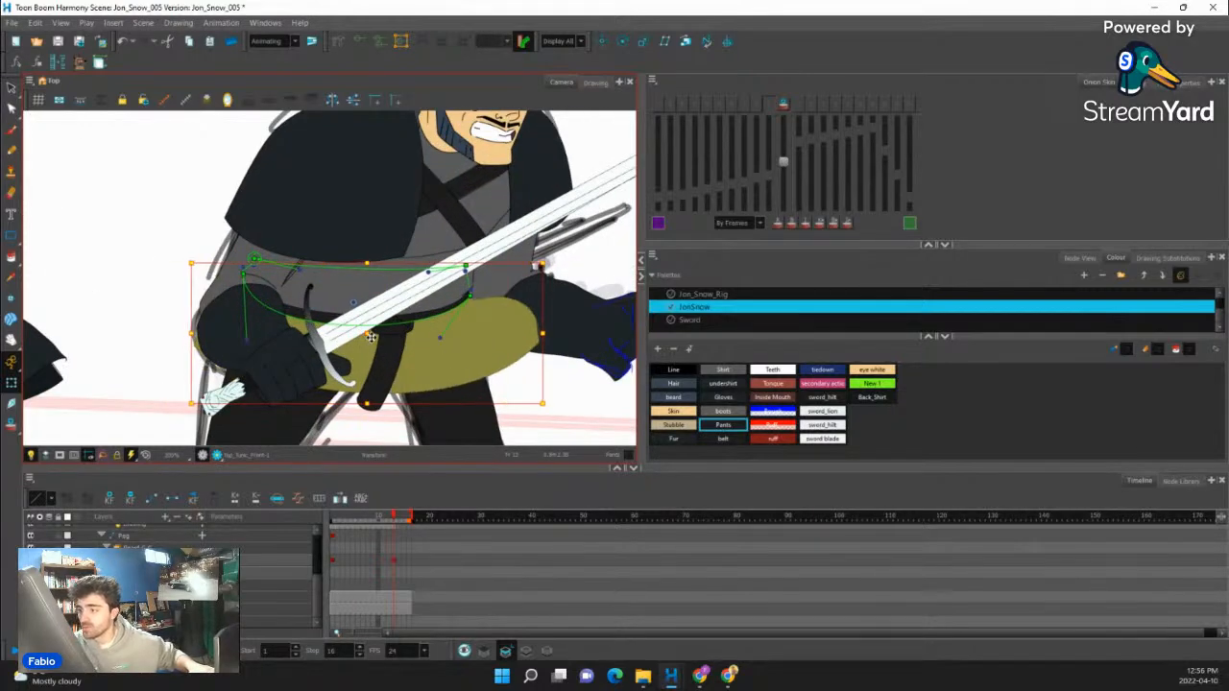
scroll(367, 336, "up", 1)
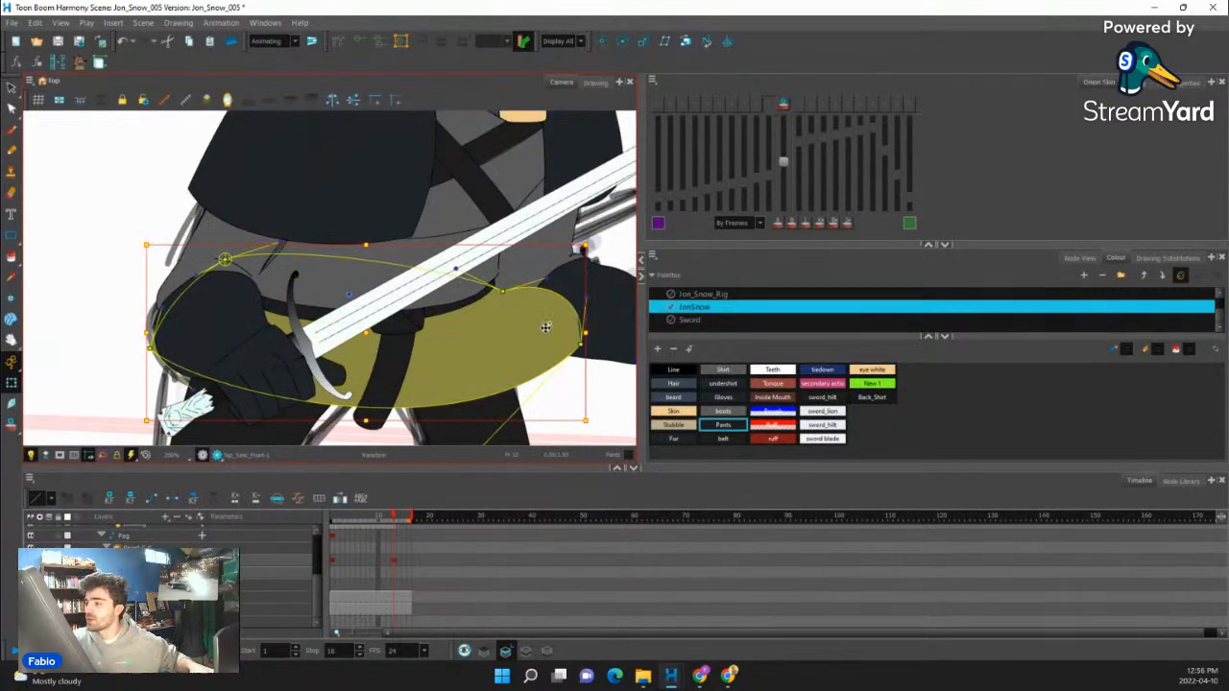
left_click_drag(502, 291, 482, 277)
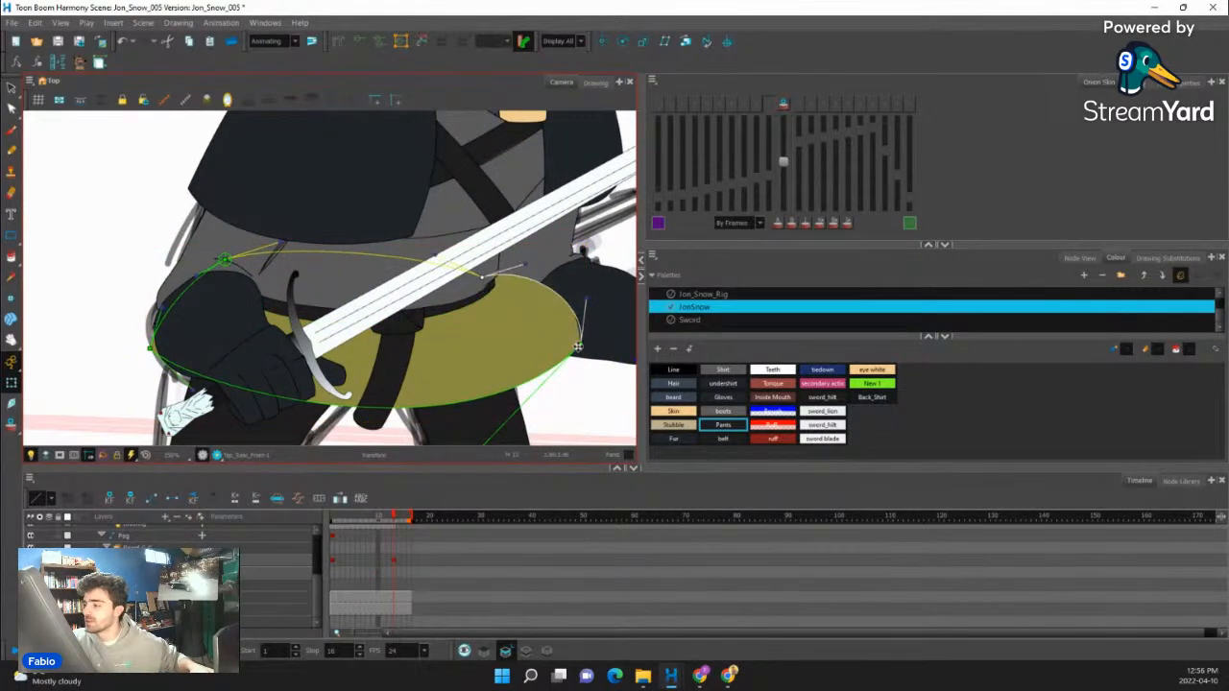
left_click_drag(581, 343, 499, 387)
mouse_move(482, 278)
left_mouse_down()
mouse_move(468, 286)
mouse_move(490, 295)
left_mouse_up()
left_click_drag(498, 387, 511, 375)
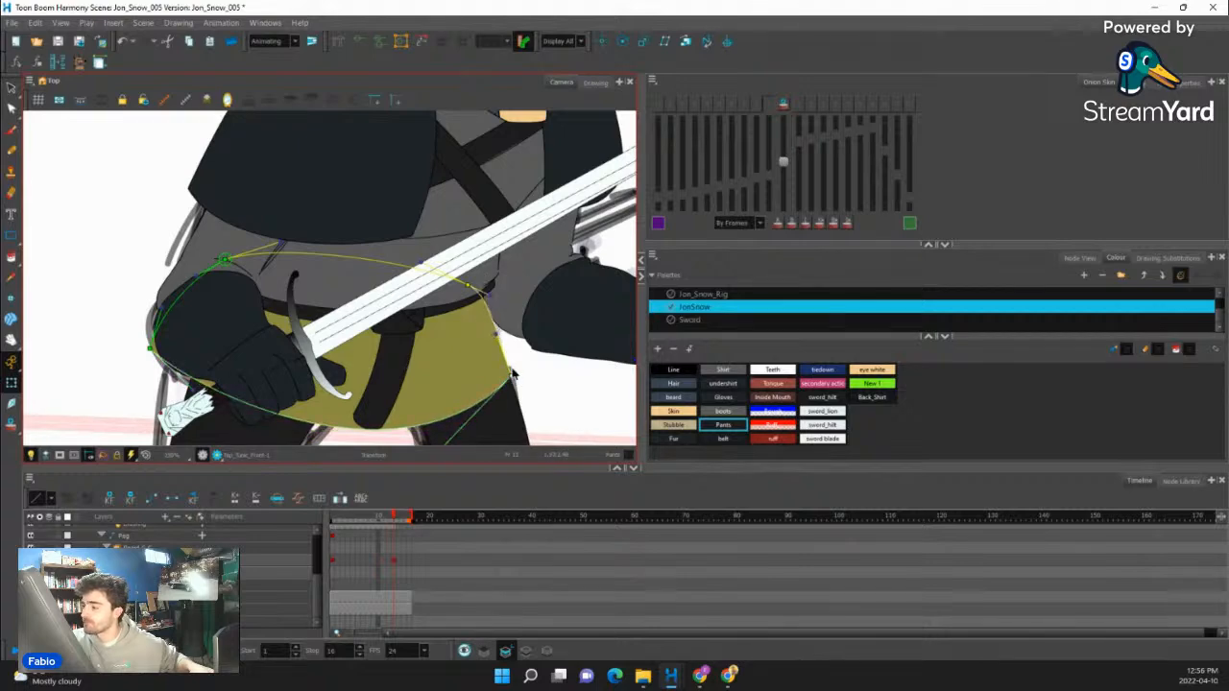
- Fit the upper tunic's rear edge behind the sword hand and flatten the rear part of its lower curve
left_click_drag(385, 247, 411, 218)
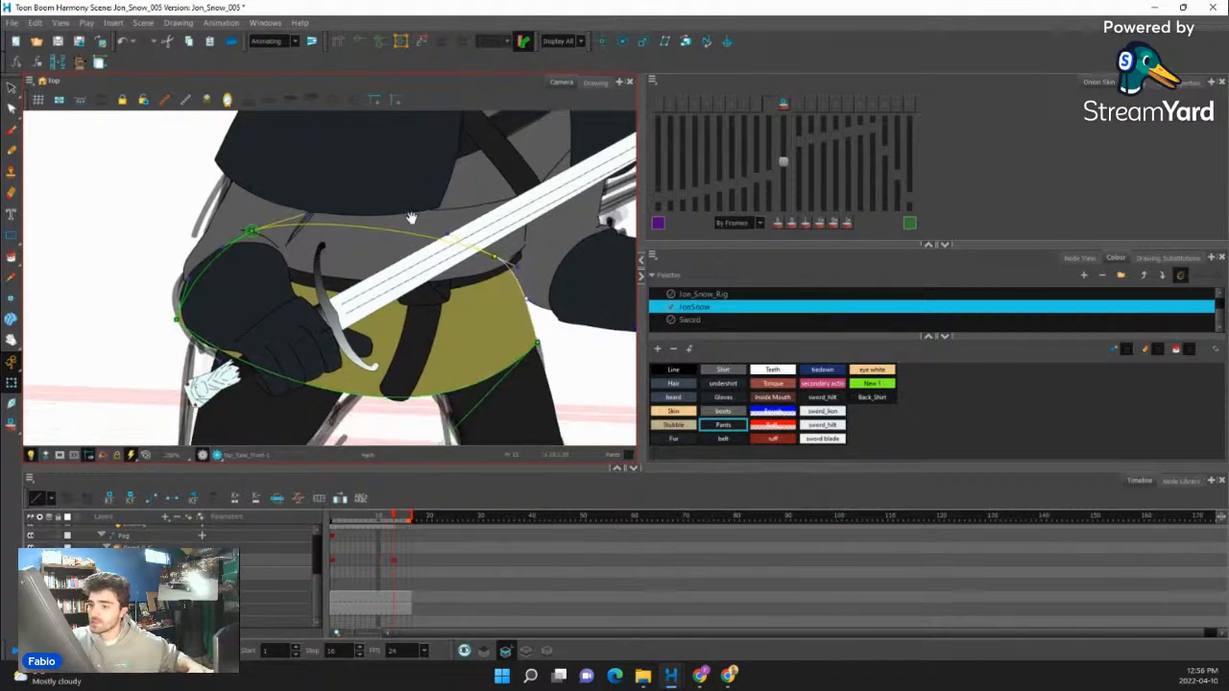
left_click_drag(177, 319, 210, 360)
left_click_drag(252, 230, 293, 248)
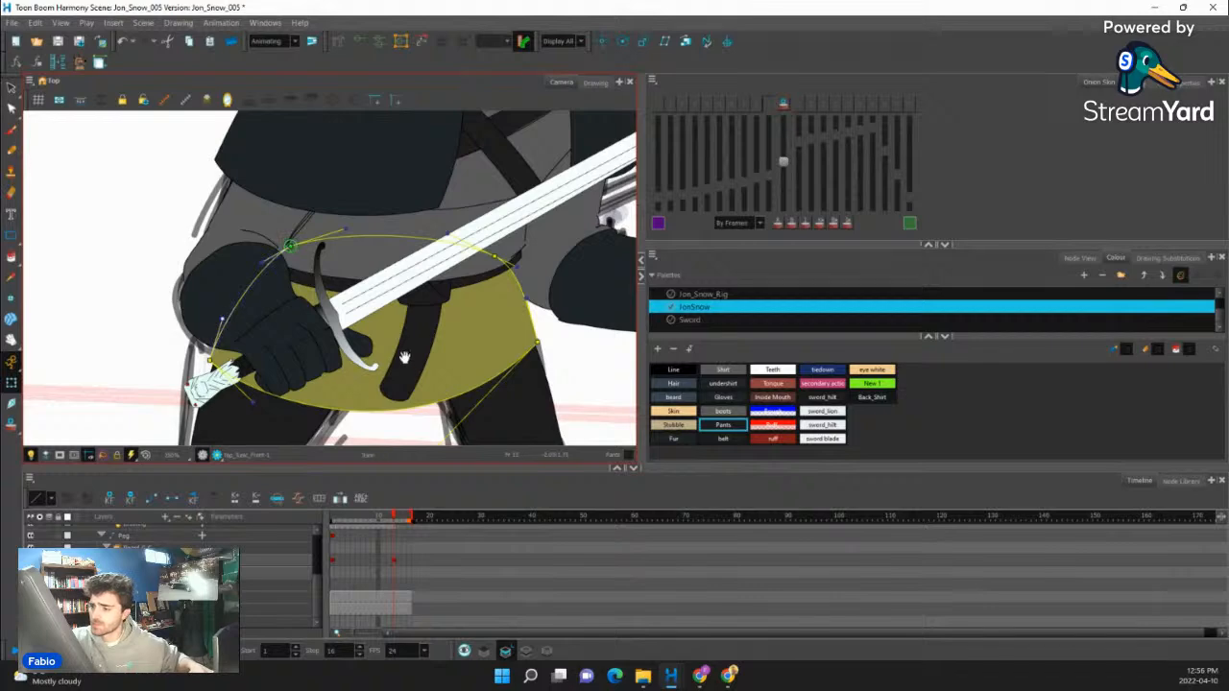
left_click_drag(404, 356, 405, 347)
left_click_drag(253, 392, 297, 372)
left_click_drag(441, 408, 441, 353)
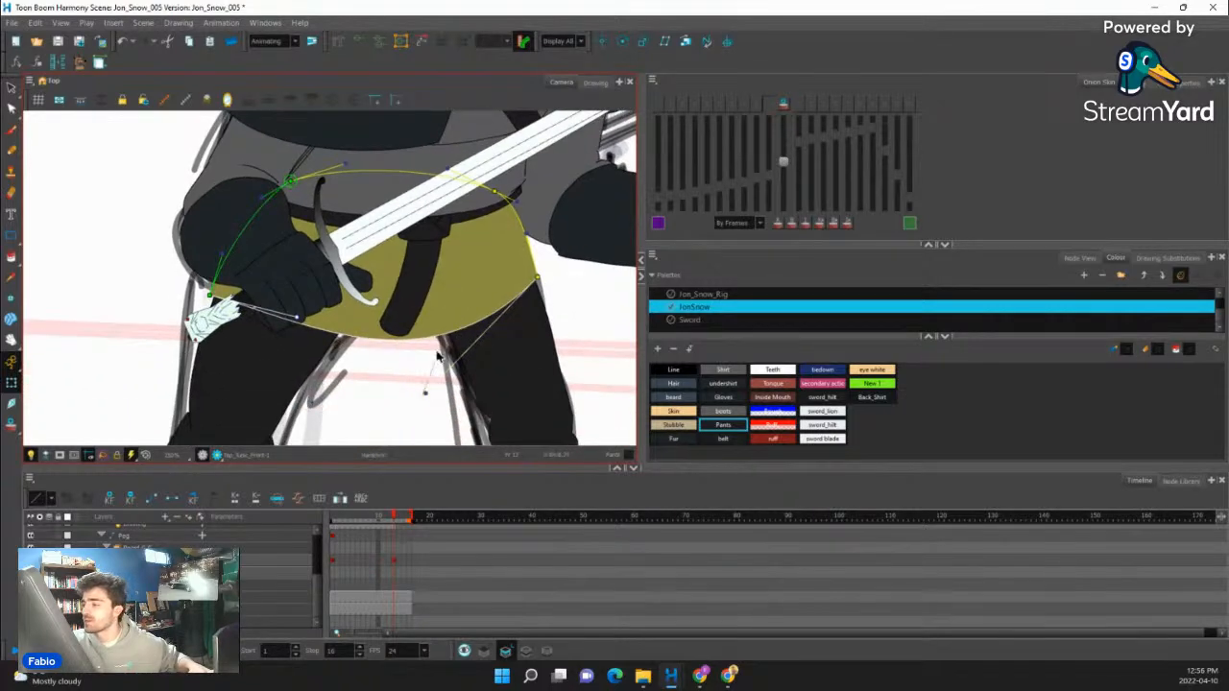
- Raise the upper tunic's lower hem and refine its rear corner with the deformation handles
left_click(1079, 258)
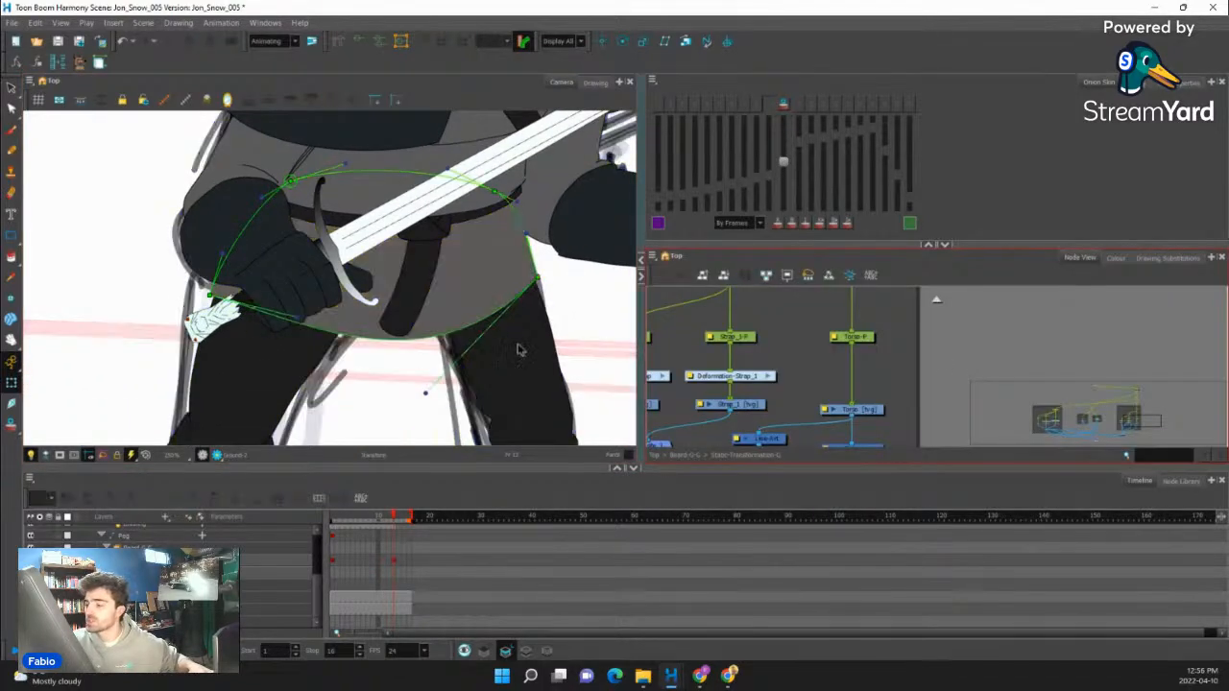
left_click_drag(425, 393, 429, 329)
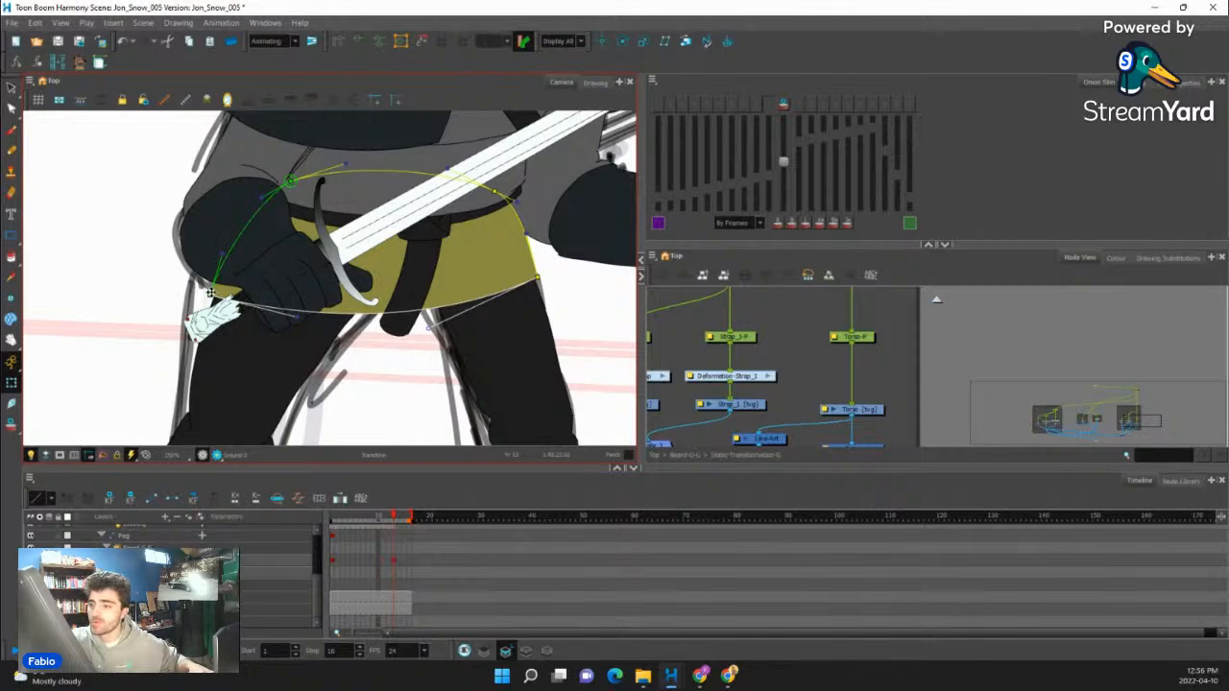
left_click_drag(307, 300, 307, 338)
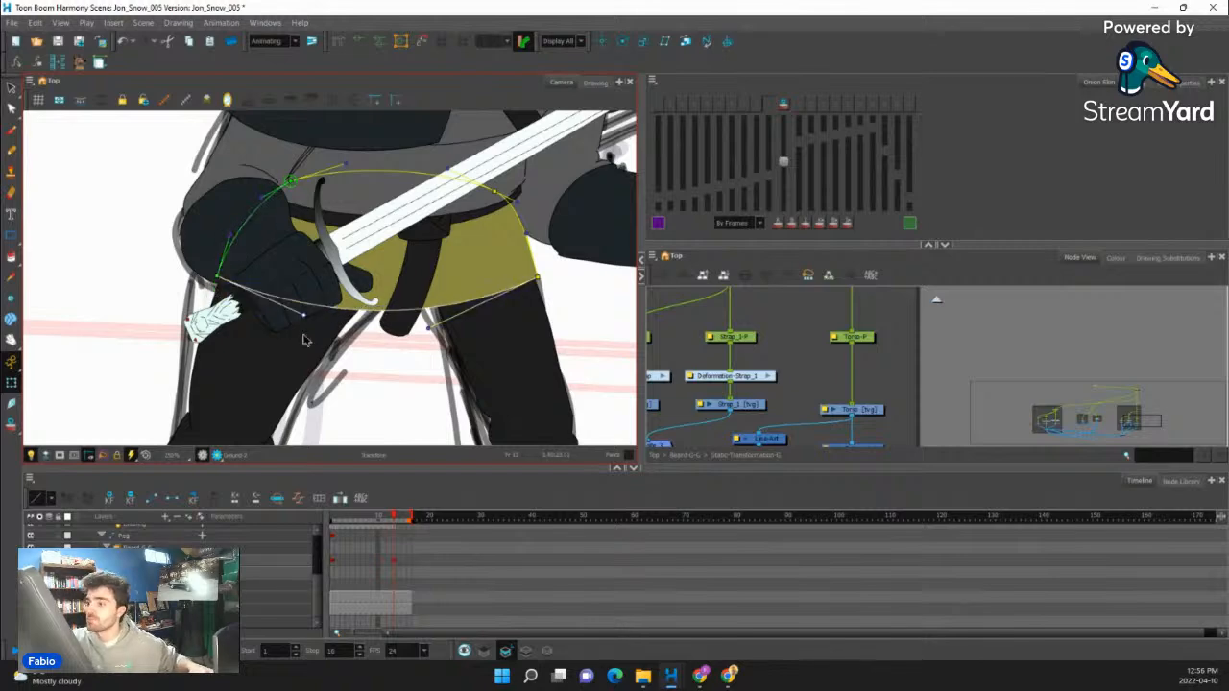
left_click(539, 284)
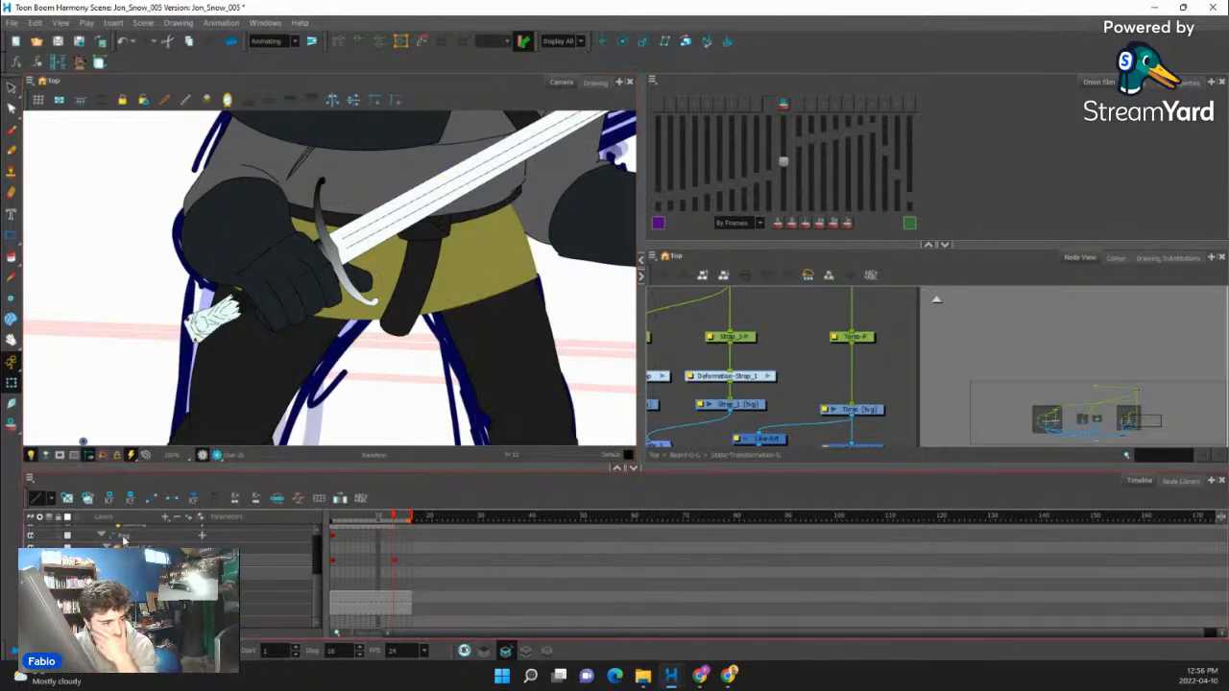
- Select the back tunic piece in the pile of unplaced pieces and move it onto the character's waist behind the legs
scroll(216, 408, "down", 4)
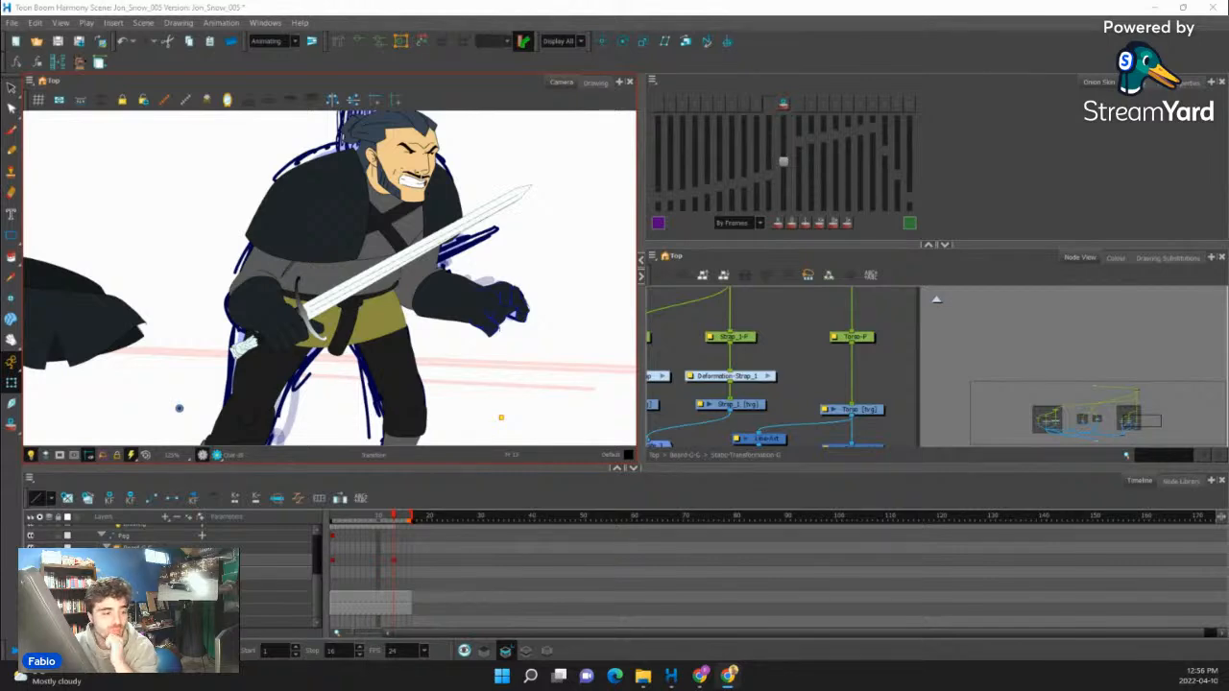
scroll(346, 302, "down", 2)
scroll(206, 319, "up", 1)
left_click(165, 325)
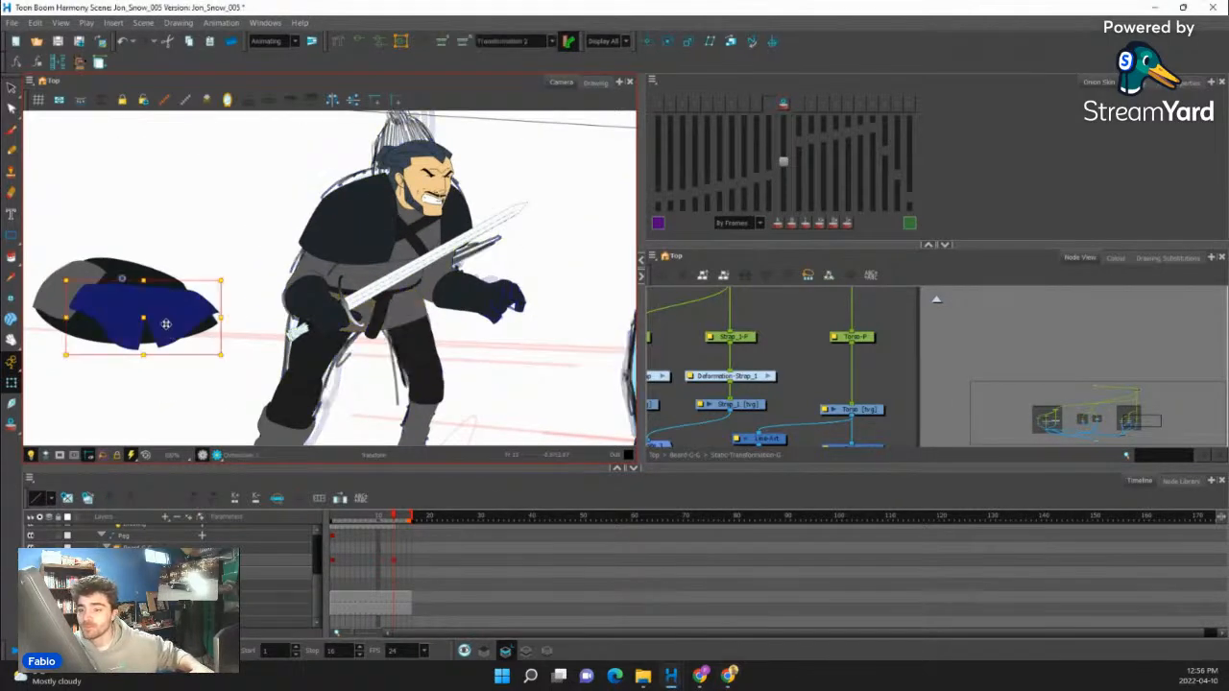
scroll(163, 321, "up", 1)
mouse_move(161, 320)
left_mouse_down()
mouse_move(423, 327)
mouse_move(185, 316)
left_mouse_up()
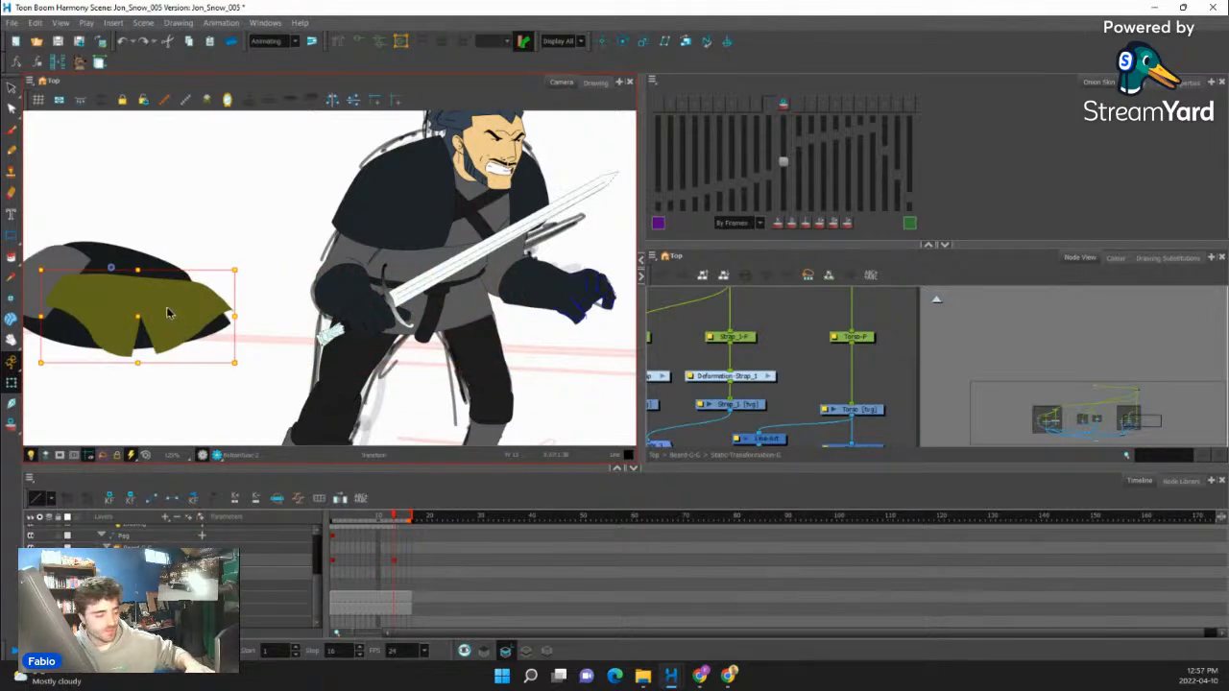
scroll(168, 313, "down", 3)
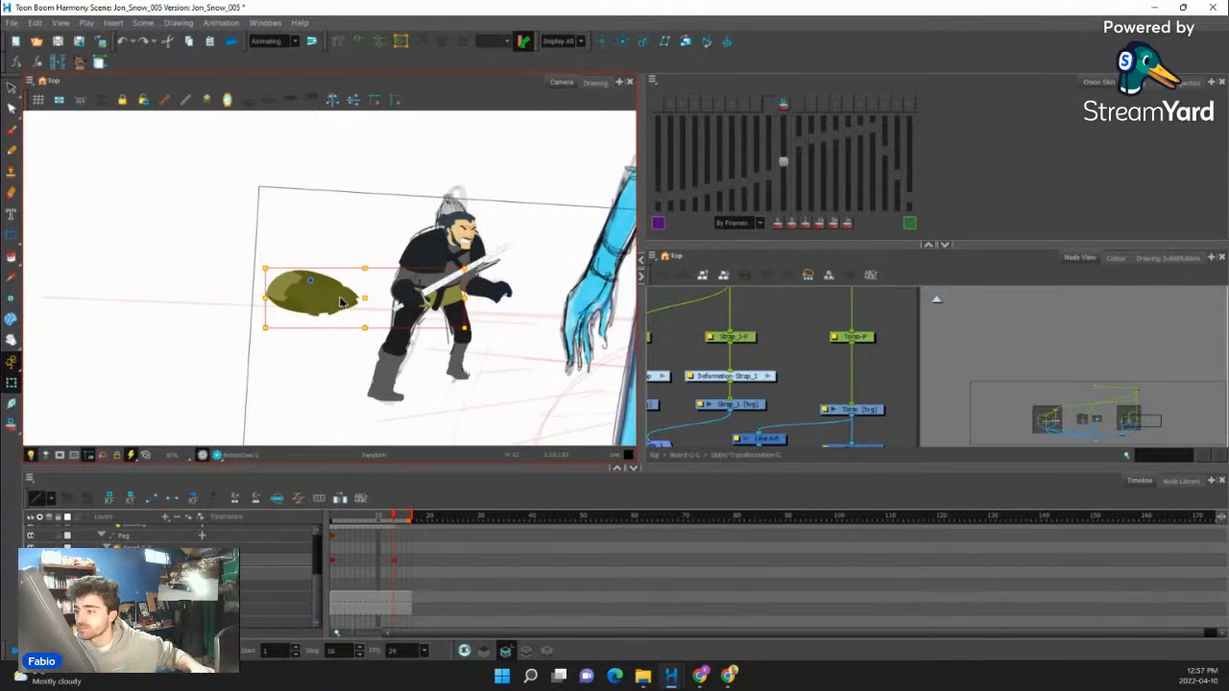
scroll(341, 302, "up", 2)
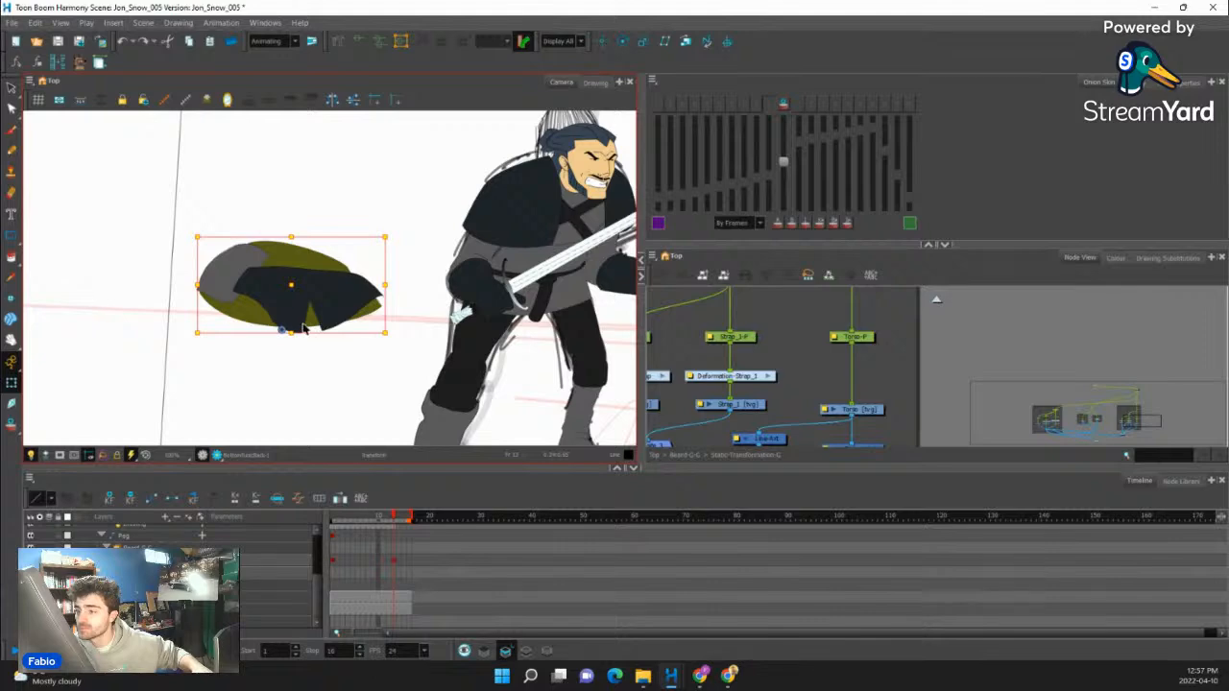
scroll(303, 328, "up", 5)
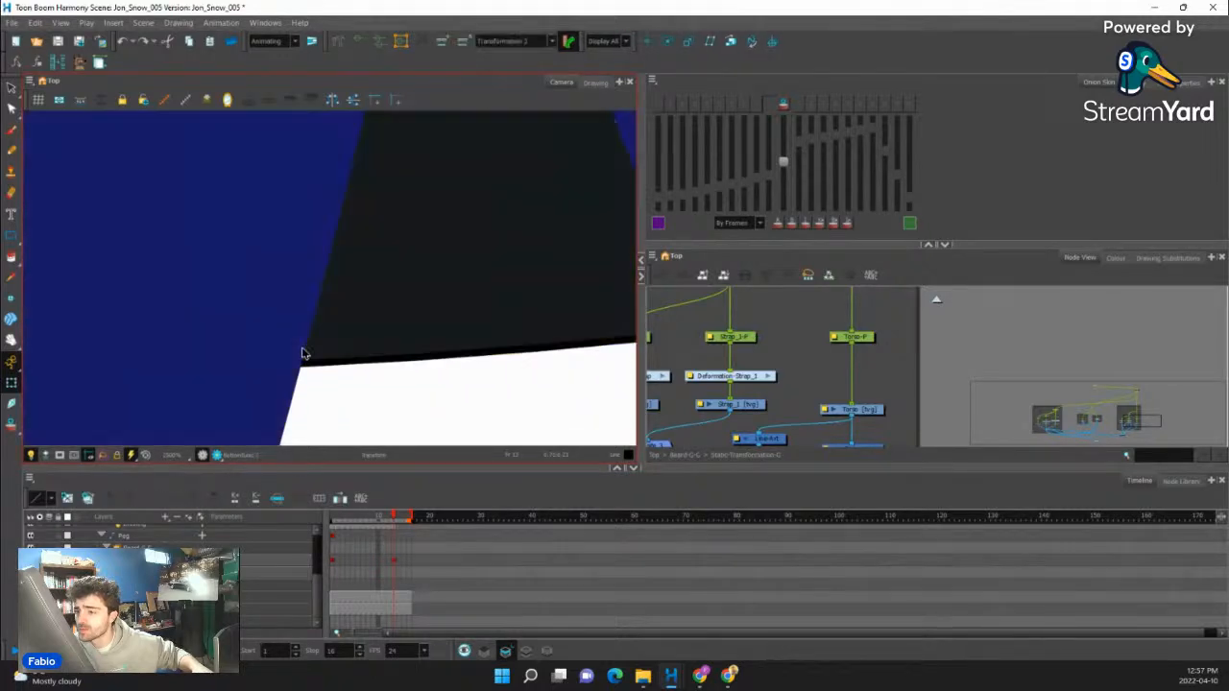
scroll(303, 353, "down", 6)
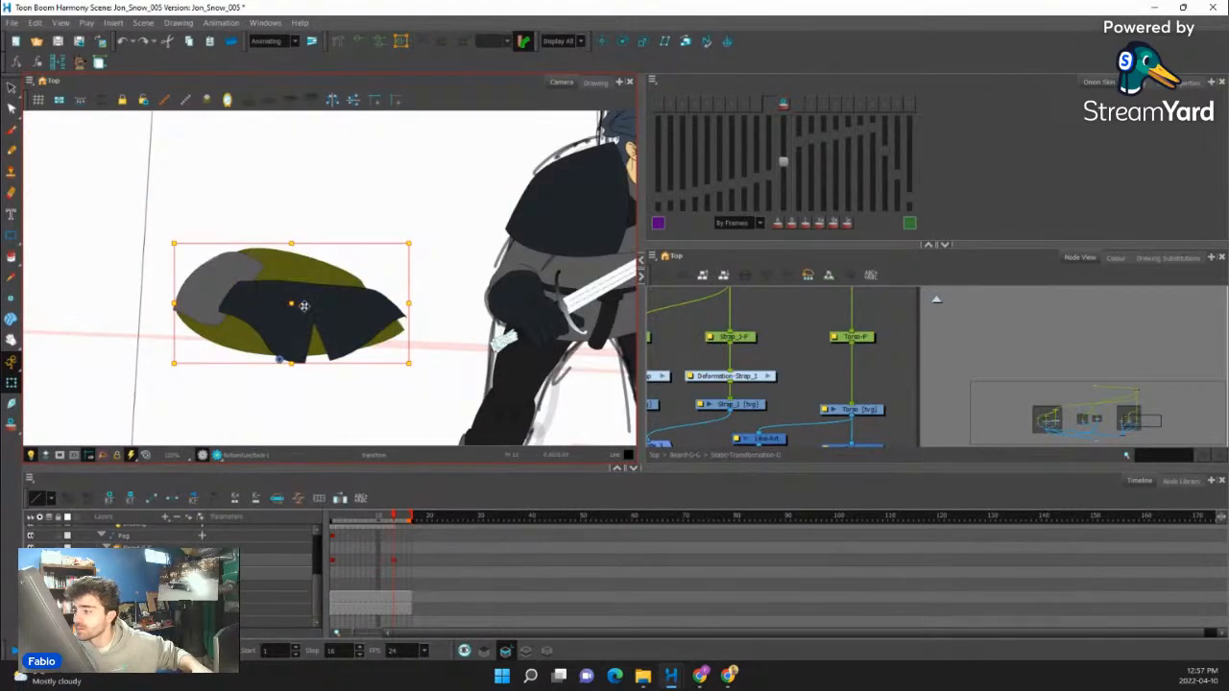
left_click_drag(305, 307, 445, 336)
key("space")
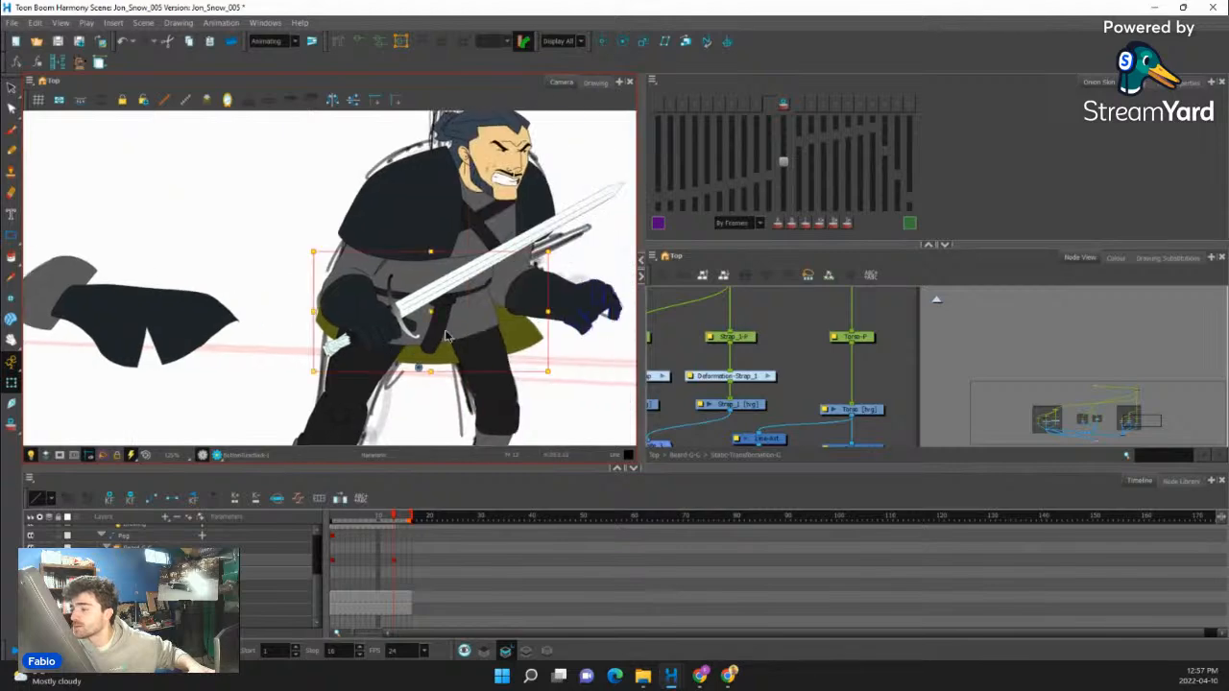
- Pull the back tunic's front deformation points in to line up with the front edge of the upper tunic
scroll(446, 336, "up", 2)
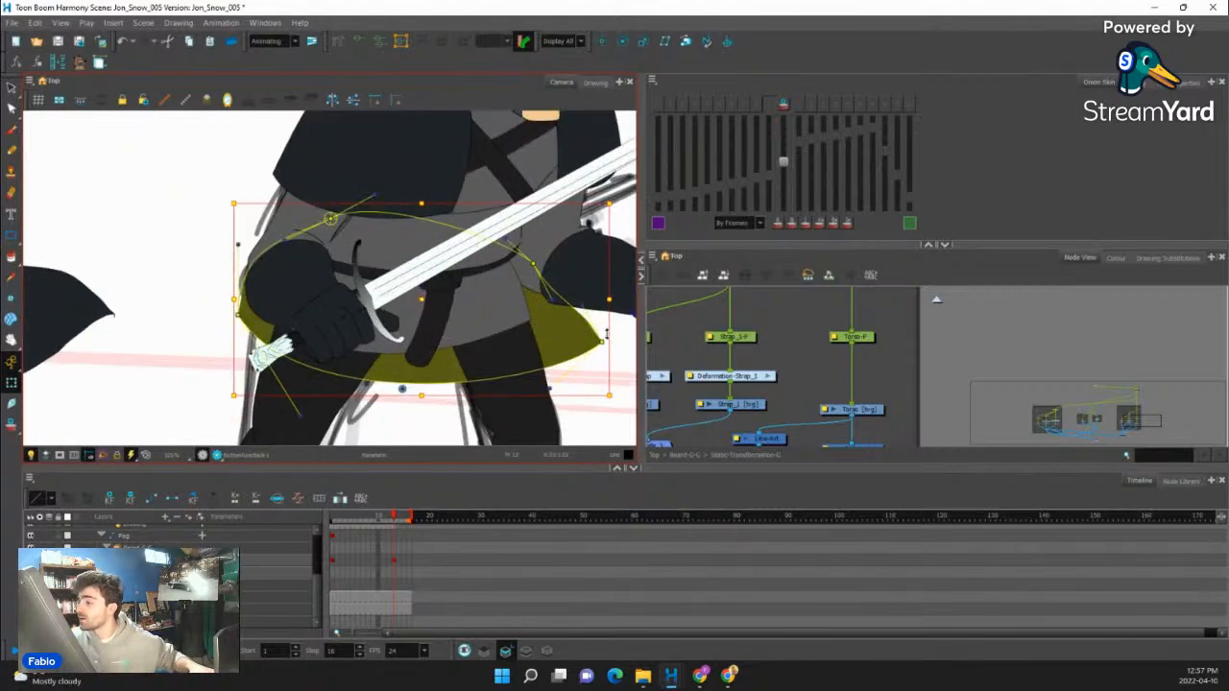
left_click_drag(602, 342, 532, 330)
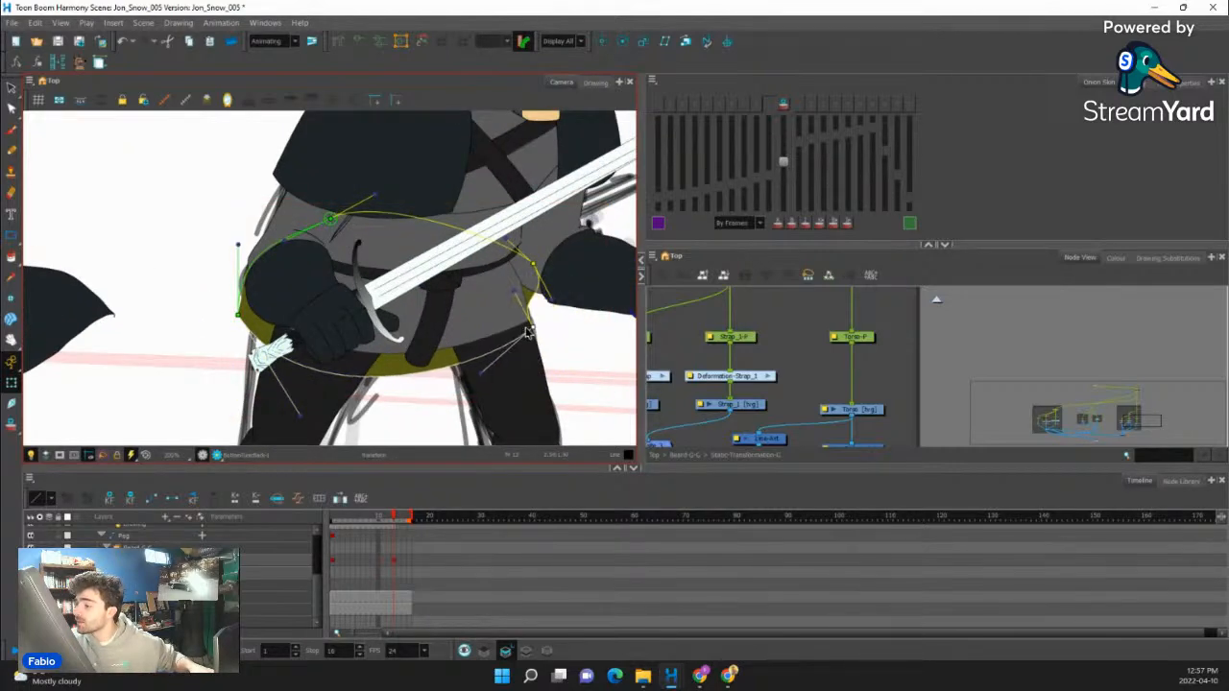
left_click_drag(533, 263, 497, 251)
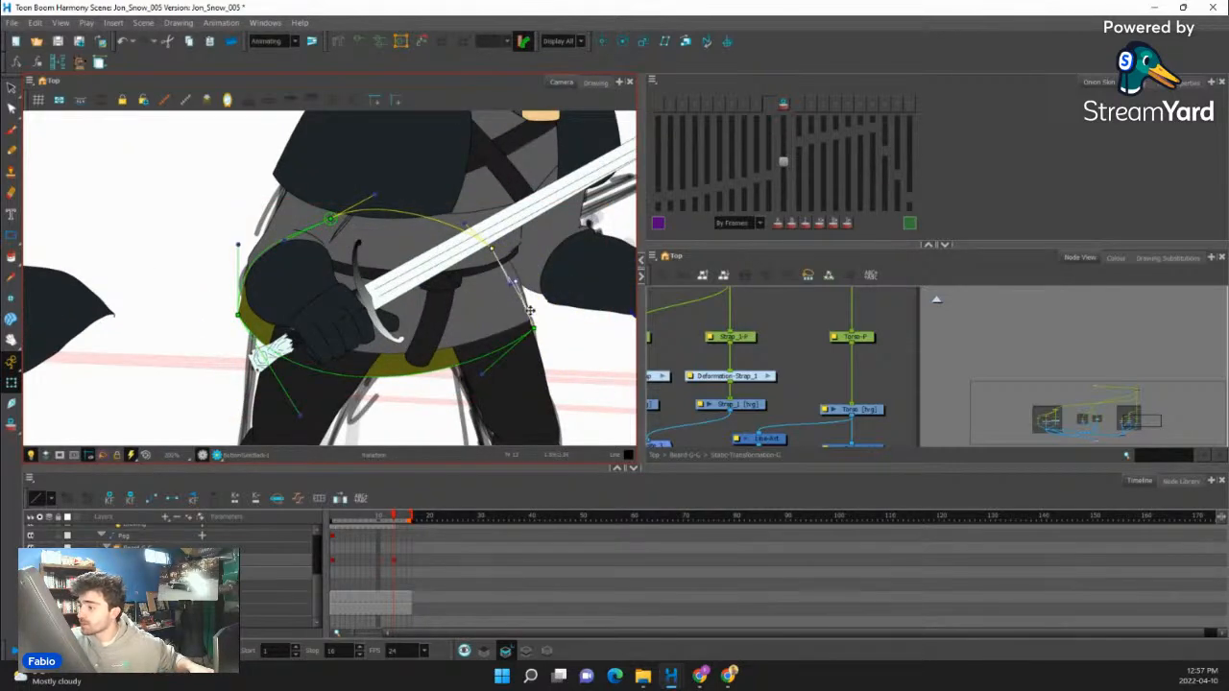
left_click_drag(532, 330, 517, 325)
- Fit the back tunic's rear edge to the hip and raise its lower hem just below the front tunic
left_click_drag(240, 315, 256, 342)
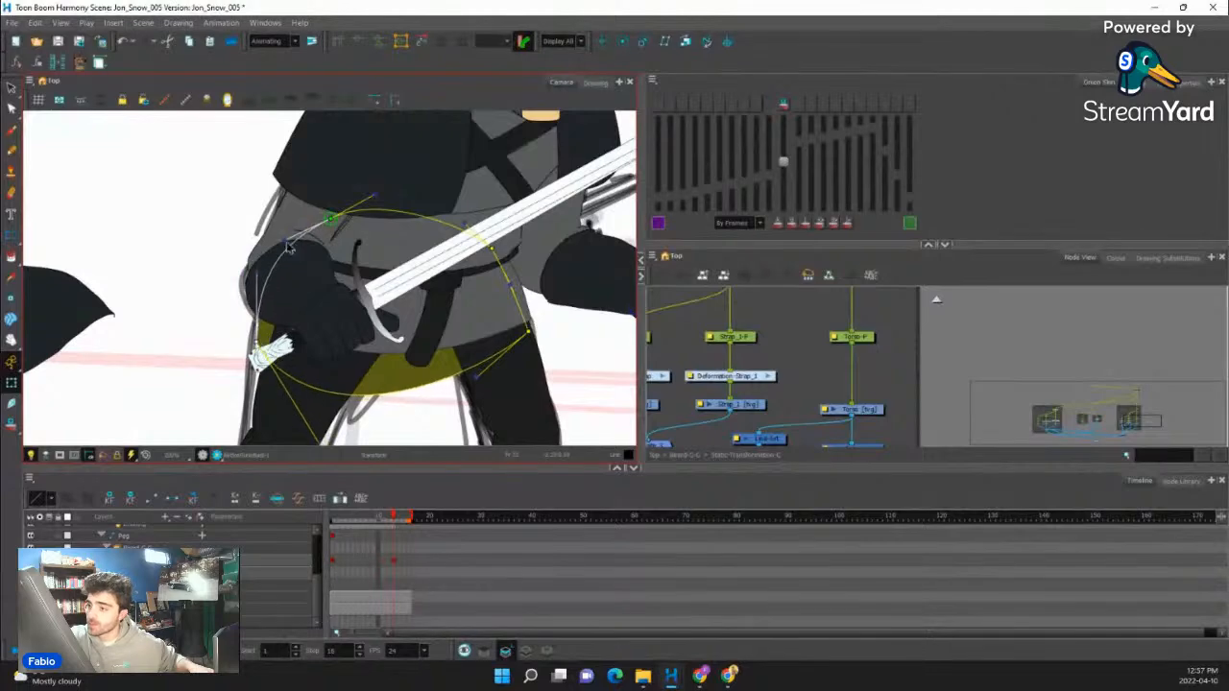
left_click_drag(286, 240, 303, 229)
left_click_drag(255, 272, 276, 279)
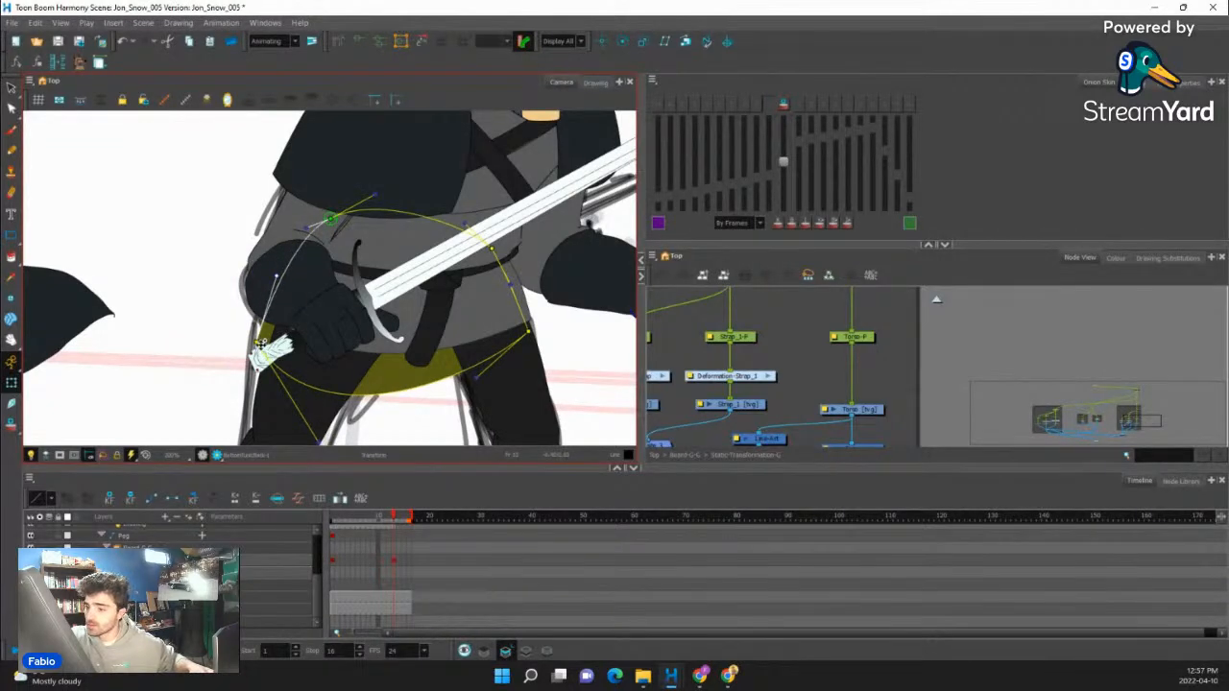
left_click_drag(260, 343, 262, 327)
left_click_drag(363, 334, 367, 310)
left_click_drag(326, 408, 343, 367)
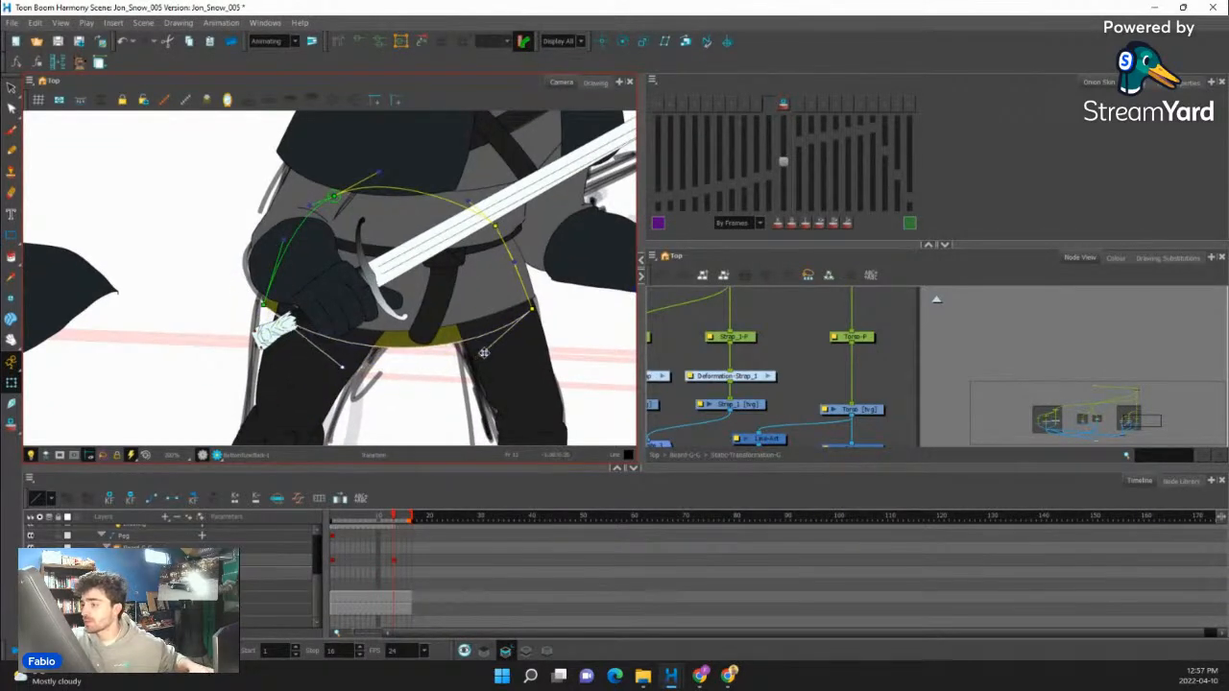
left_click_drag(530, 313, 529, 309)
left_click(552, 333)
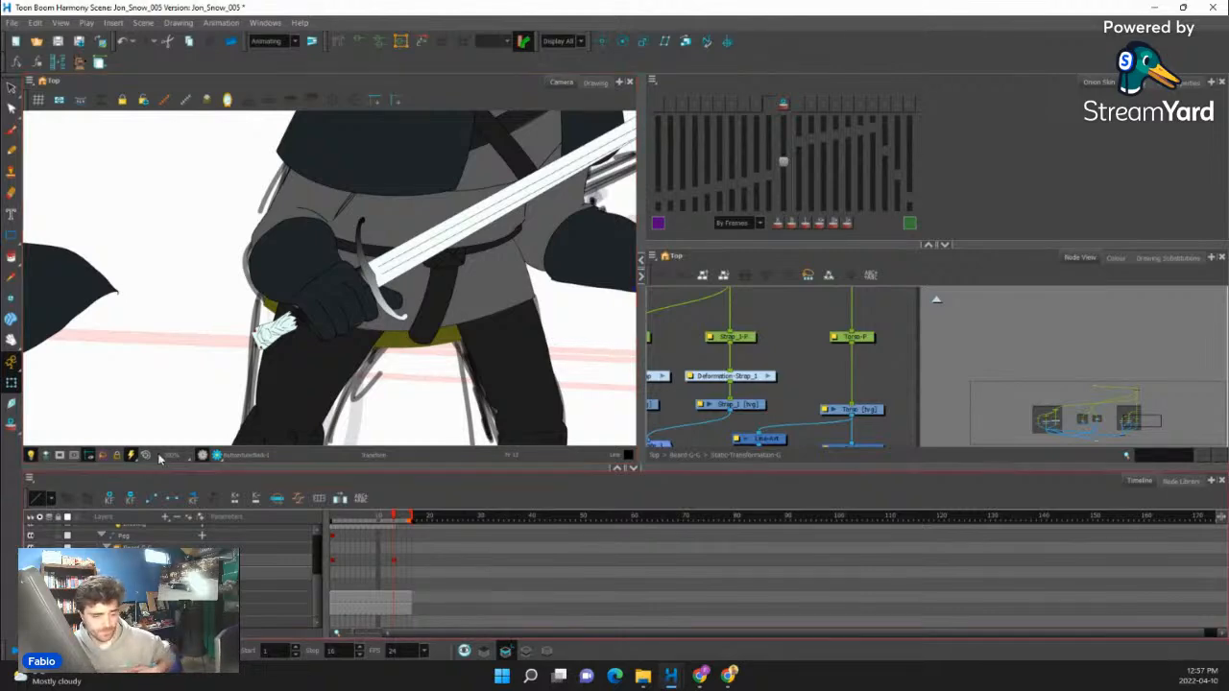
scroll(335, 309, "down", 5)
scroll(334, 310, "up", 3)
left_click(187, 307)
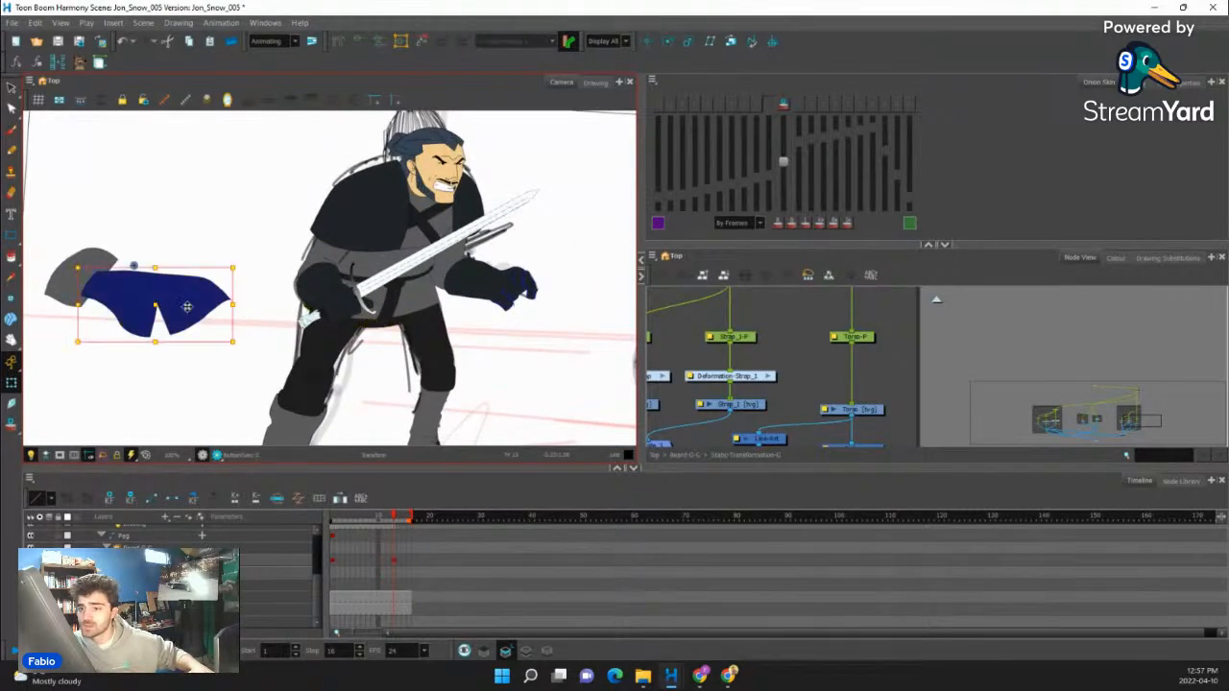
key("Escape")
left_click(163, 306)
left_click_drag(160, 305, 180, 305)
key("ctrl+z")
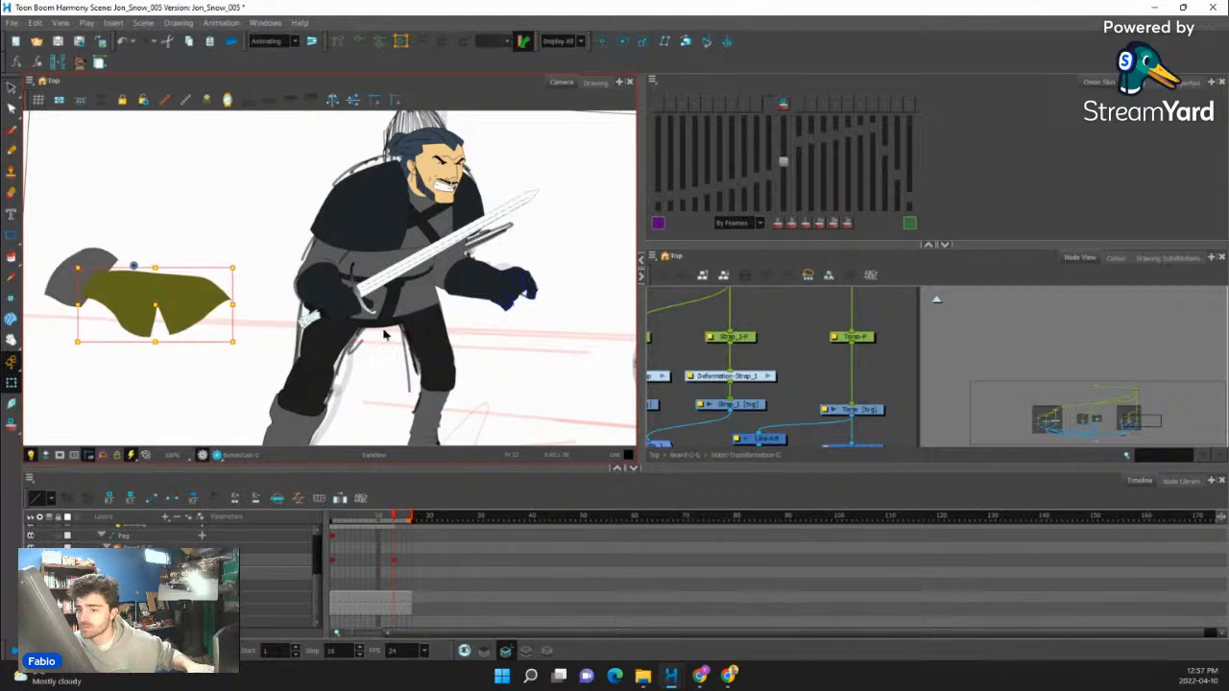
- Select the pegs of the lower tunic and its bottom cutter in the node network and move both pieces onto the waist
scroll(823, 375, "down", 7)
scroll(888, 384, "up", 6)
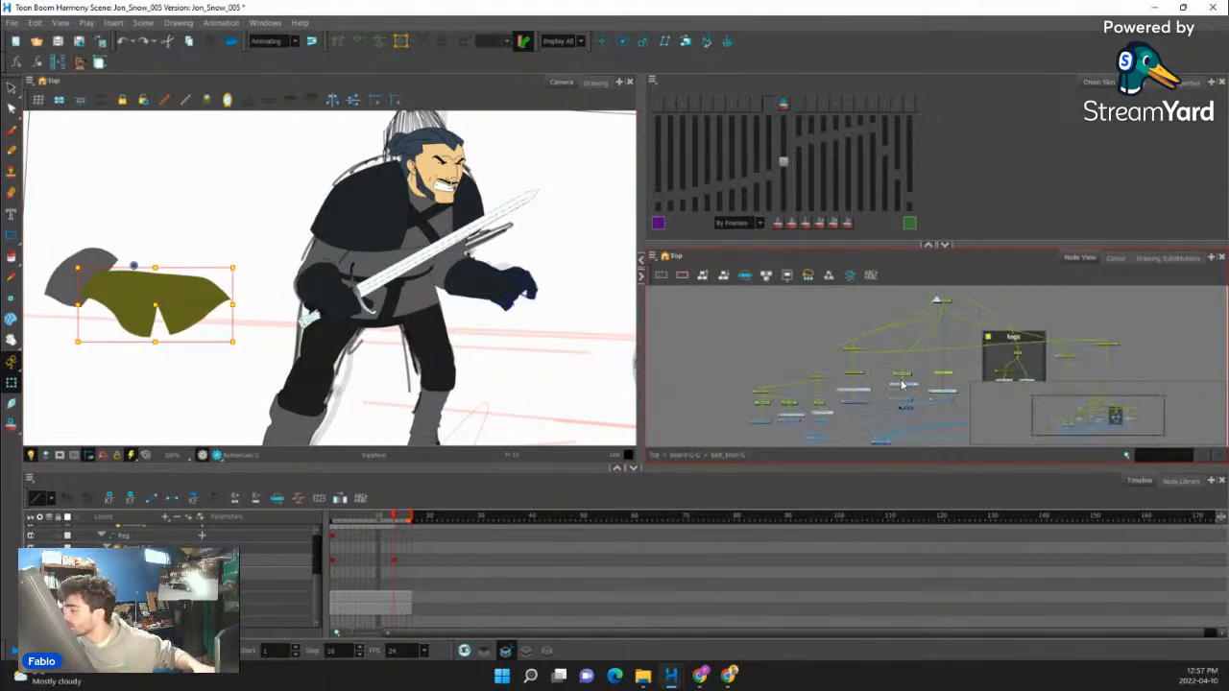
left_click(917, 370)
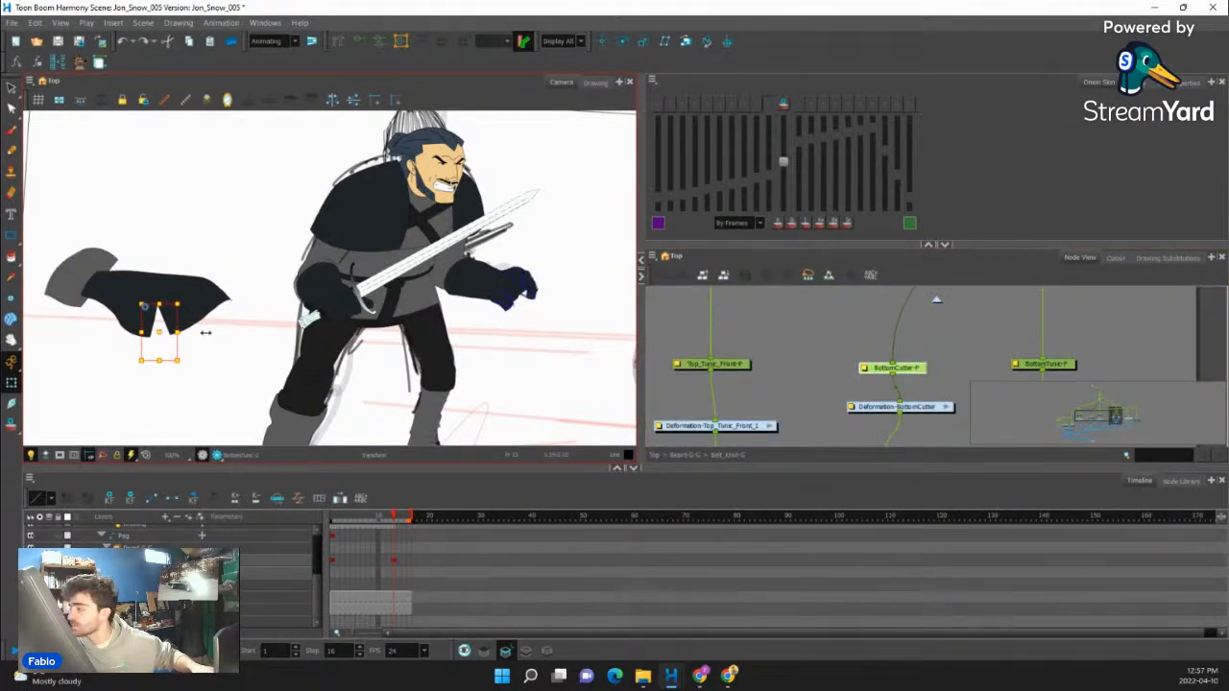
scroll(908, 368, "down", 3)
left_click(924, 433)
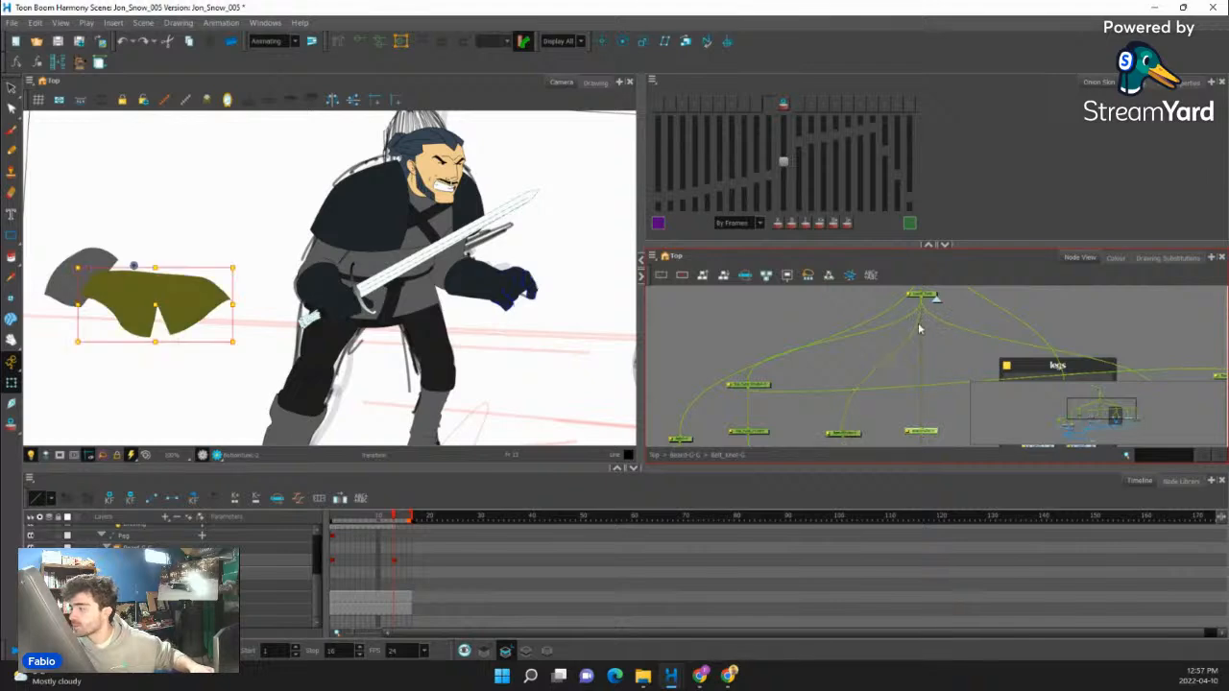
left_click_drag(154, 308, 372, 311)
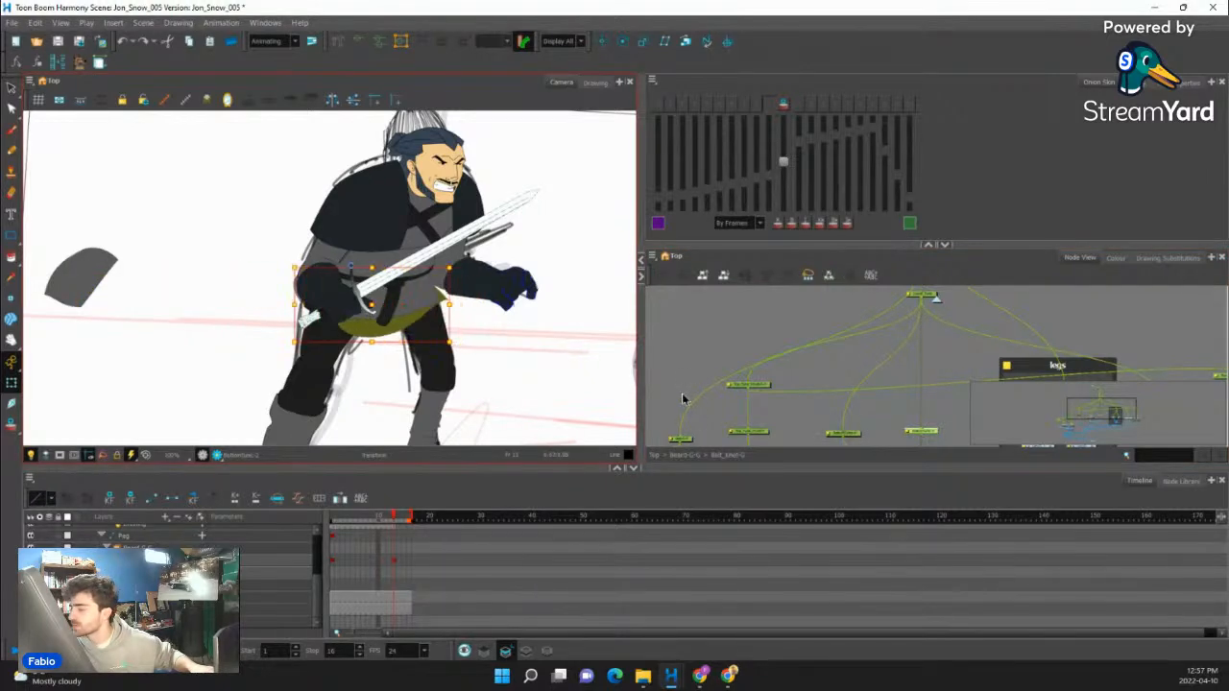
left_click(852, 435)
mouse_move(163, 339)
left_mouse_down()
mouse_move(442, 316)
mouse_move(384, 316)
left_mouse_up()
- Swap the lower tunic's drawing to substitution 1 and bring up its deformation controls
left_click(440, 320)
scroll(440, 321, "up", 2)
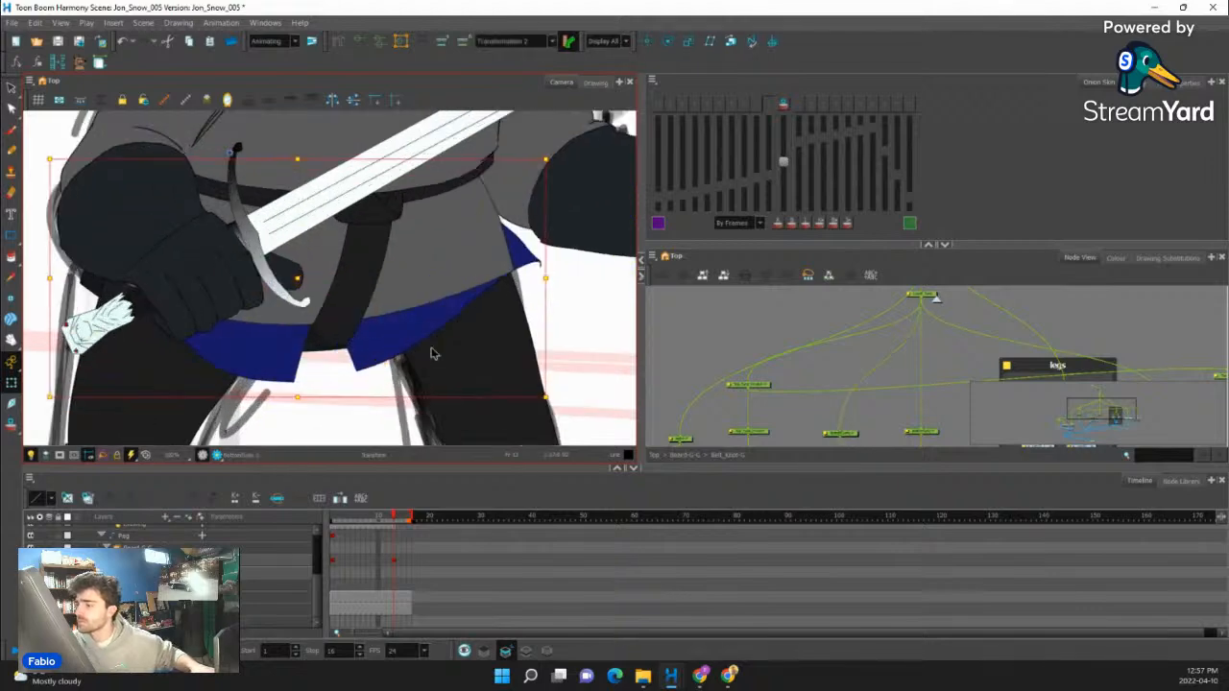
left_click(1167, 257)
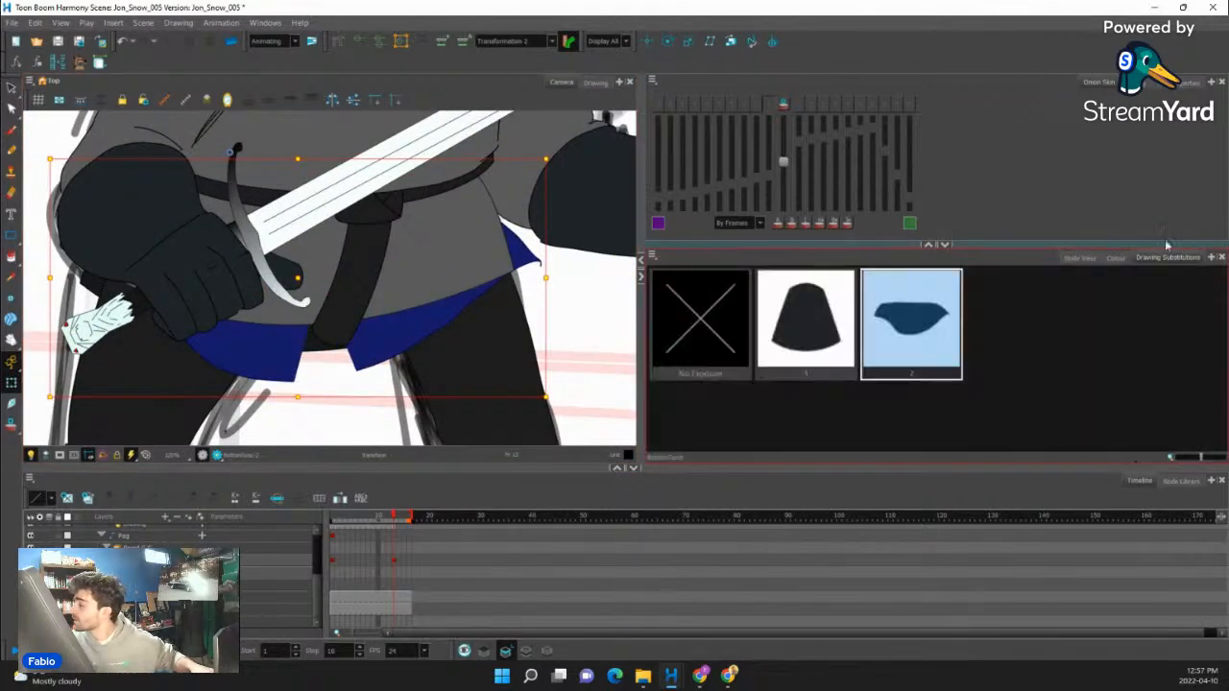
left_click(808, 305)
left_click(418, 238)
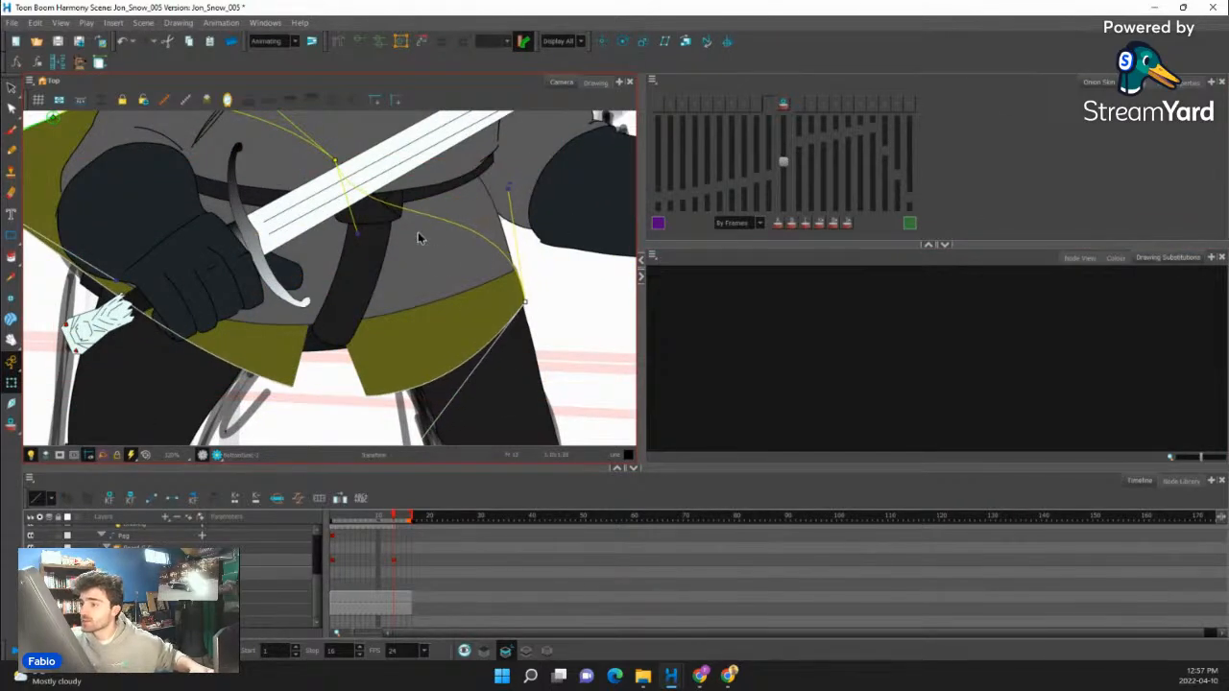
- Move the lower tunic's upper front point toward the belt's front end and smooth the front curve with its handles
left_click_drag(339, 159, 475, 163)
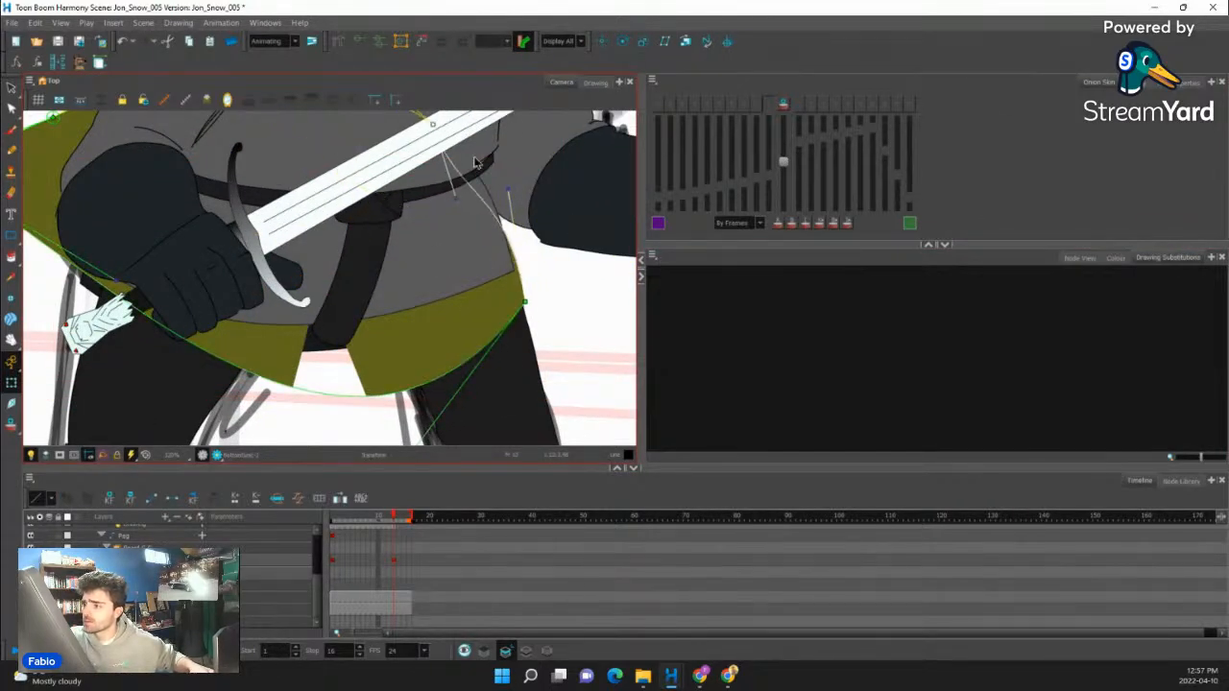
left_click(497, 213)
left_click(514, 198)
left_click_drag(507, 189, 494, 203)
- Pull the lower tunic's rear deformation points in to the hip behind the sword hand, adjust the rear curve and hide the controls
left_click_drag(453, 284, 585, 283)
left_click_drag(93, 182, 199, 328)
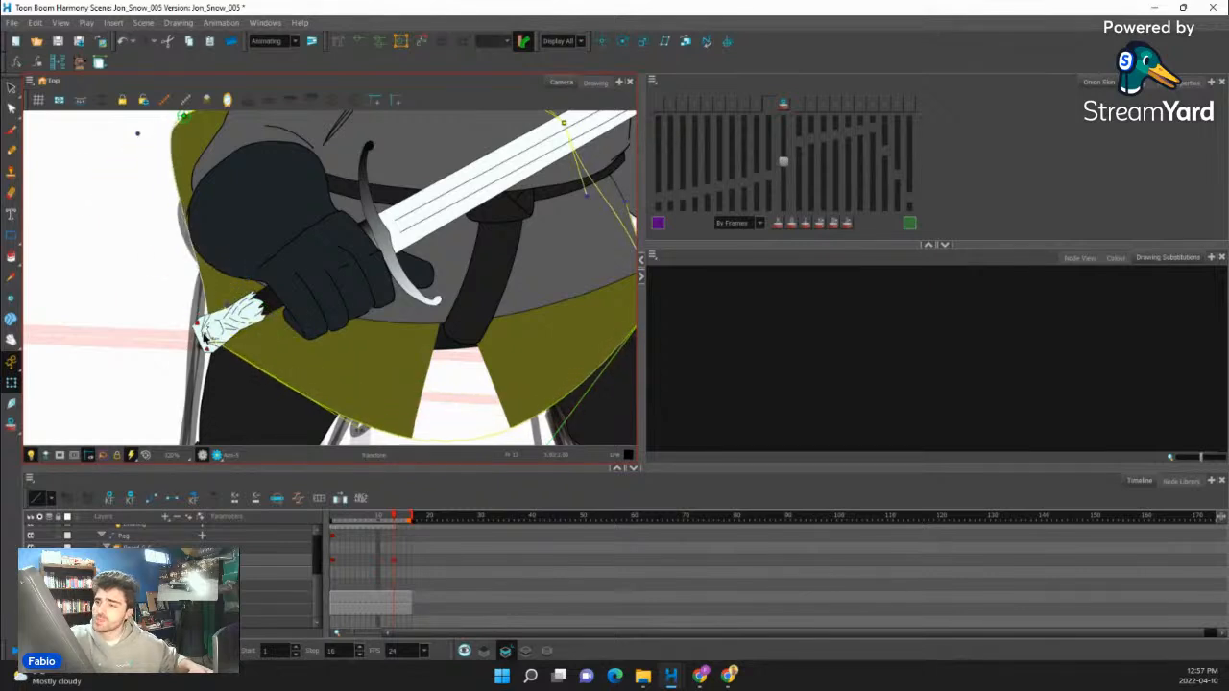
left_click_drag(184, 116, 230, 186)
left_click_drag(400, 286, 397, 232)
left_click_drag(286, 160, 314, 302)
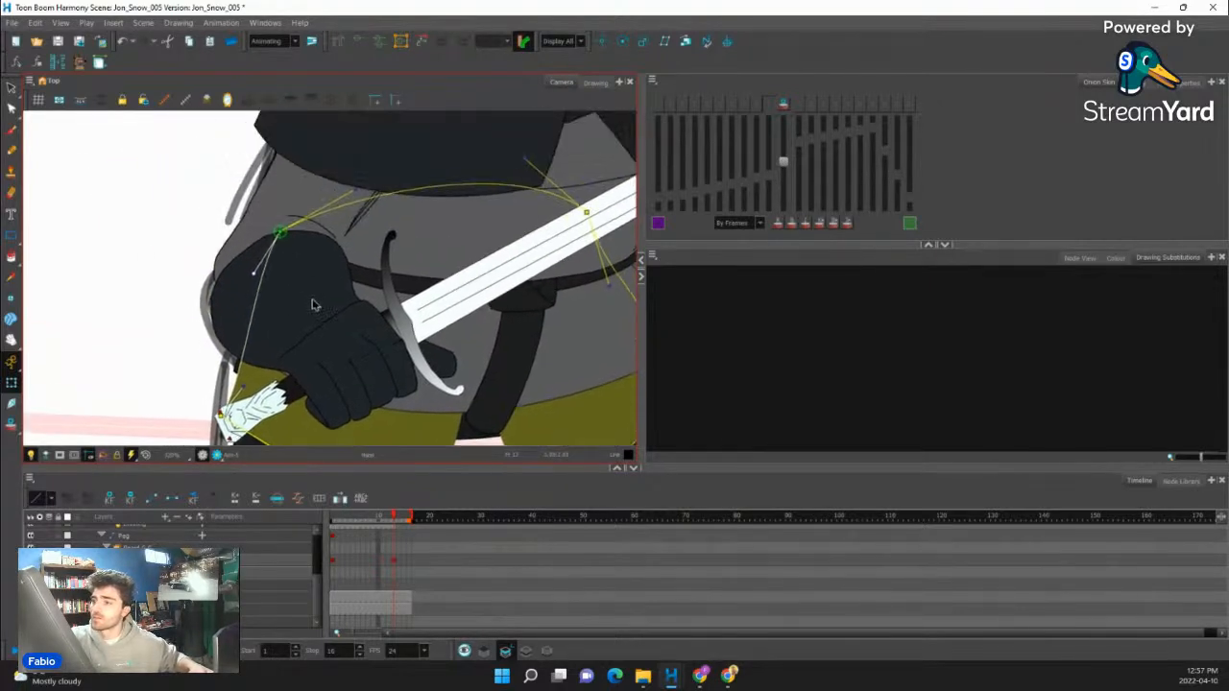
key("shift+c")
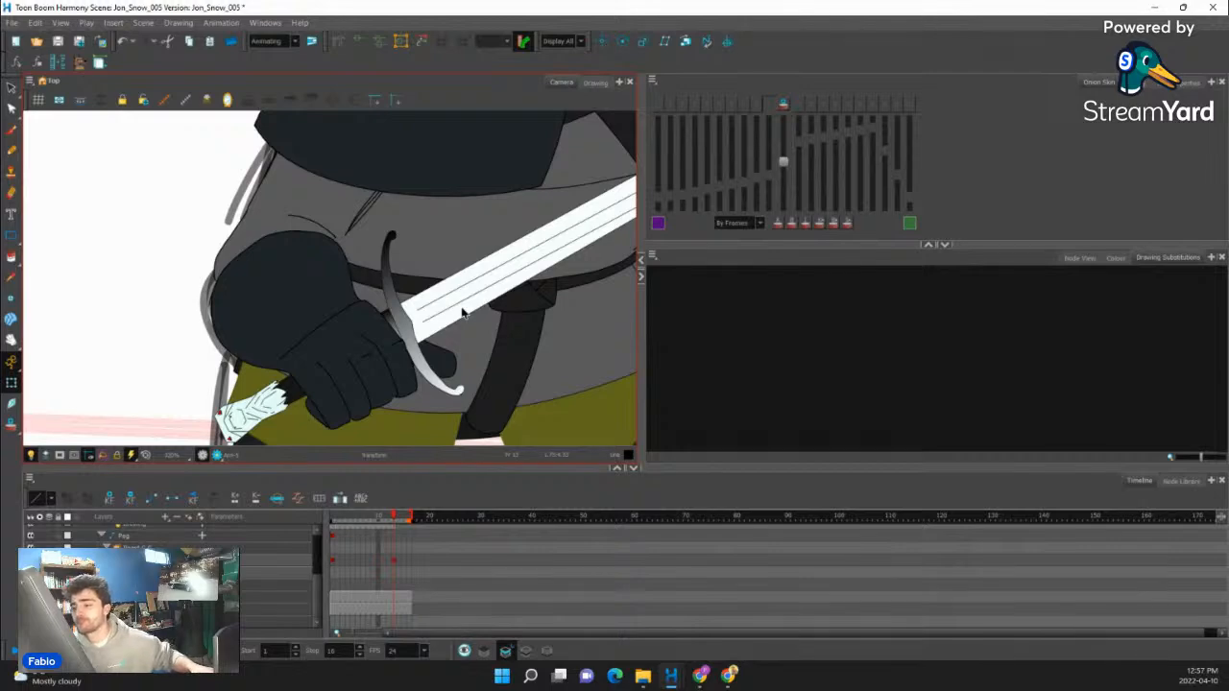
- Pull the rear deformation point of the lower tunic's cutter inward behind the sword hand
scroll(461, 313, "down", 6)
scroll(427, 331, "up", 4)
scroll(367, 342, "up", 2)
scroll(383, 342, "down", 4)
scroll(339, 326, "up", 5)
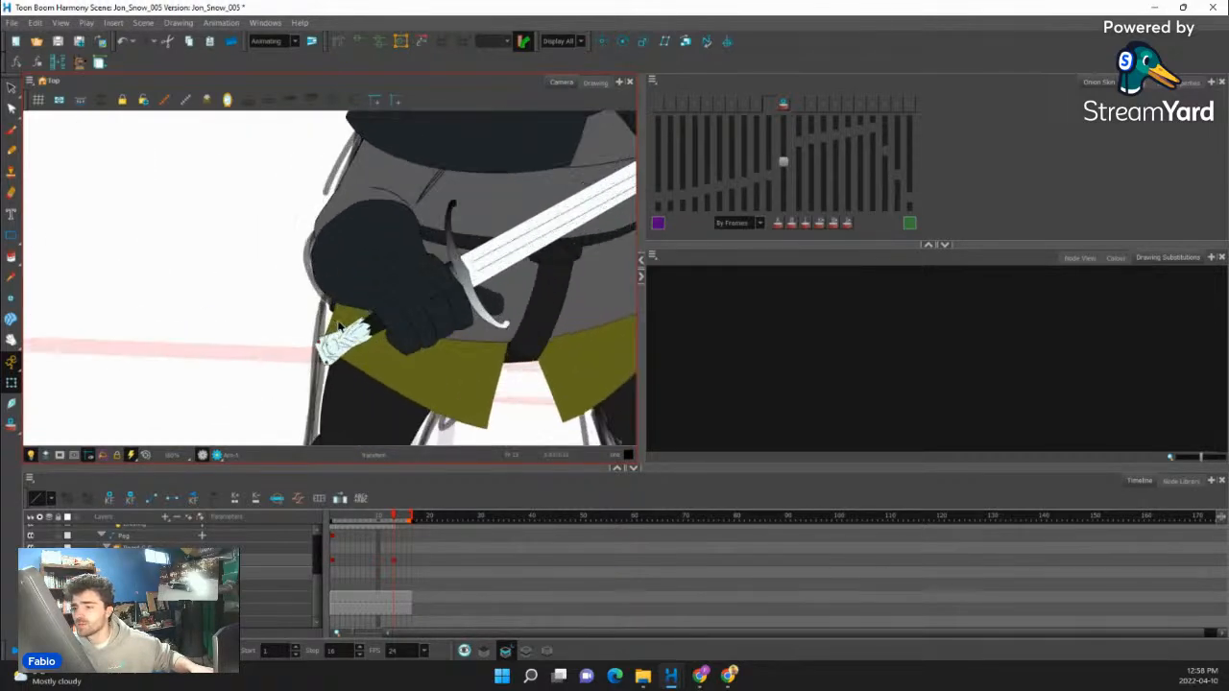
scroll(338, 326, "up", 2)
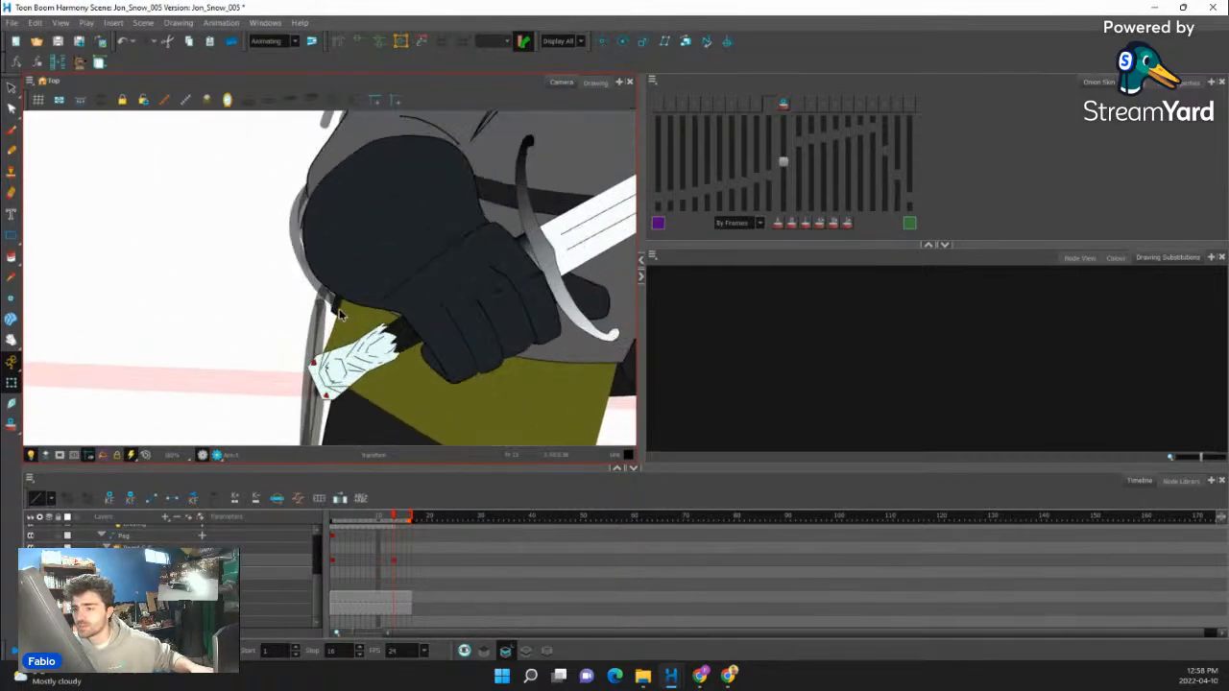
left_click(339, 310)
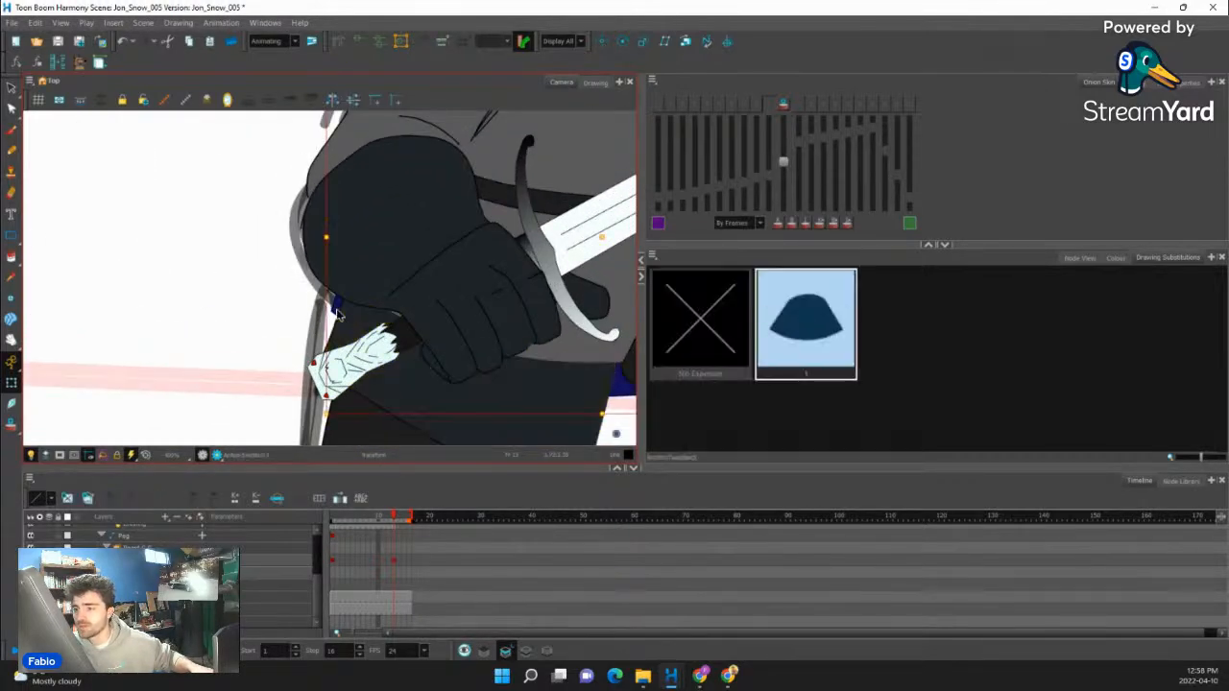
scroll(339, 315, "down", 2)
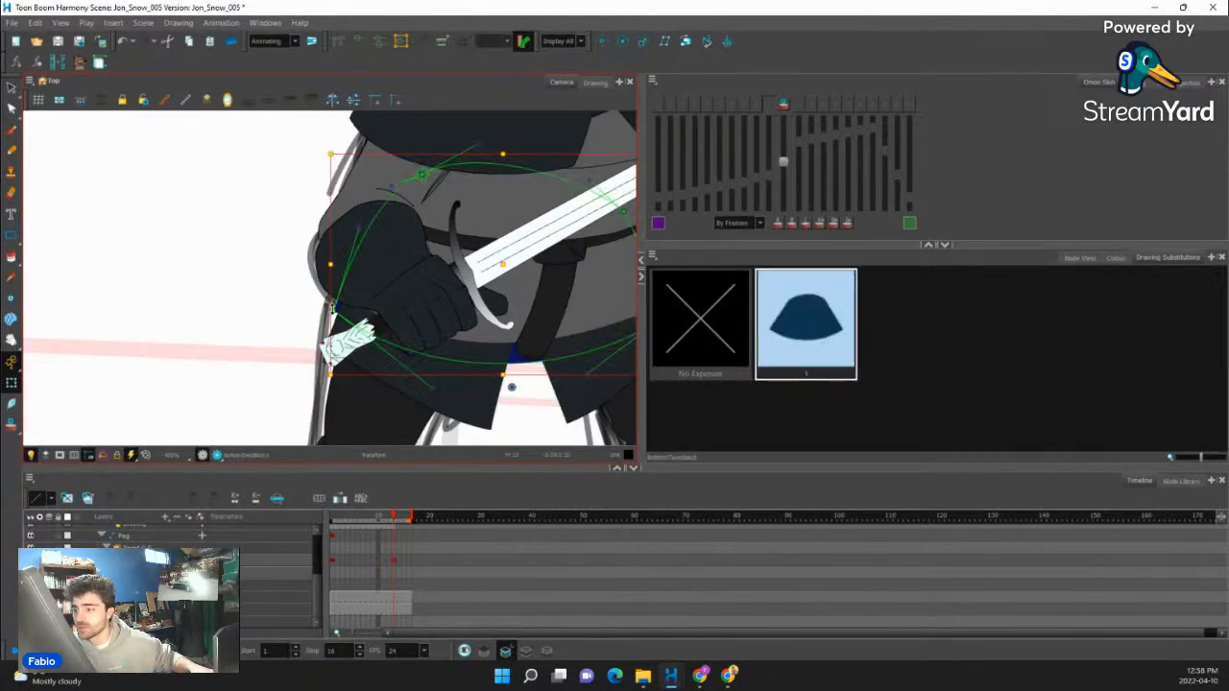
left_click_drag(333, 308, 361, 313)
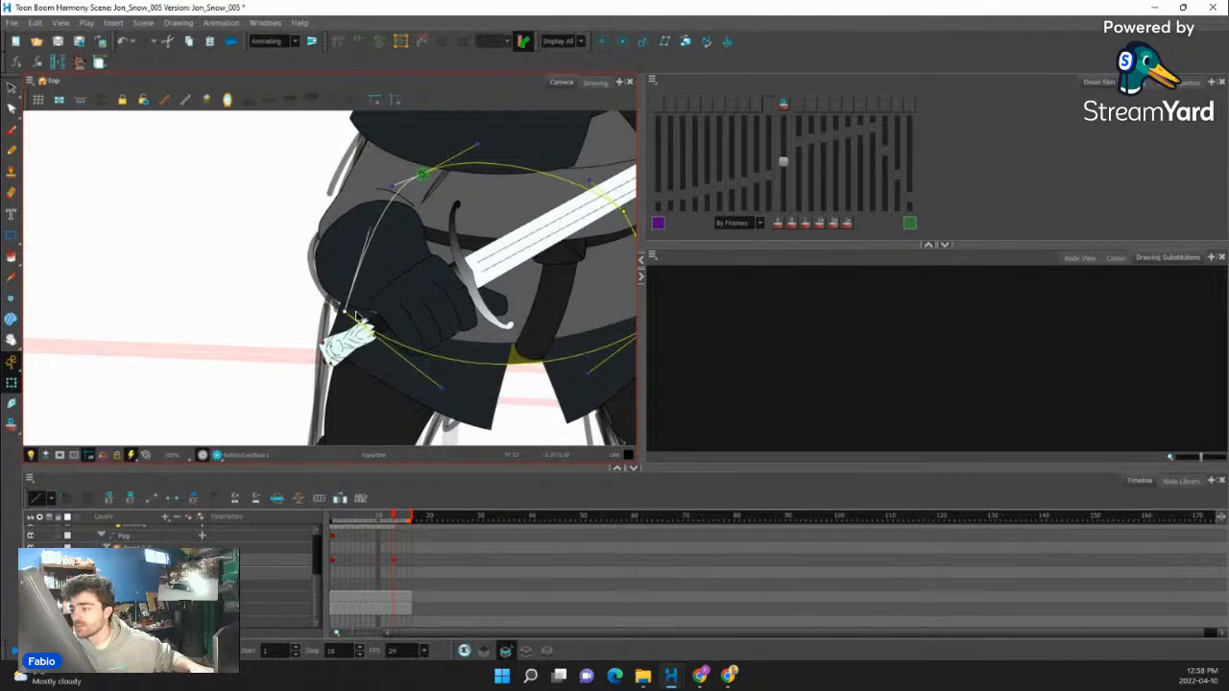
scroll(386, 310, "down", 5)
scroll(402, 327, "up", 2)
left_click(402, 330)
scroll(411, 334, "down", 3)
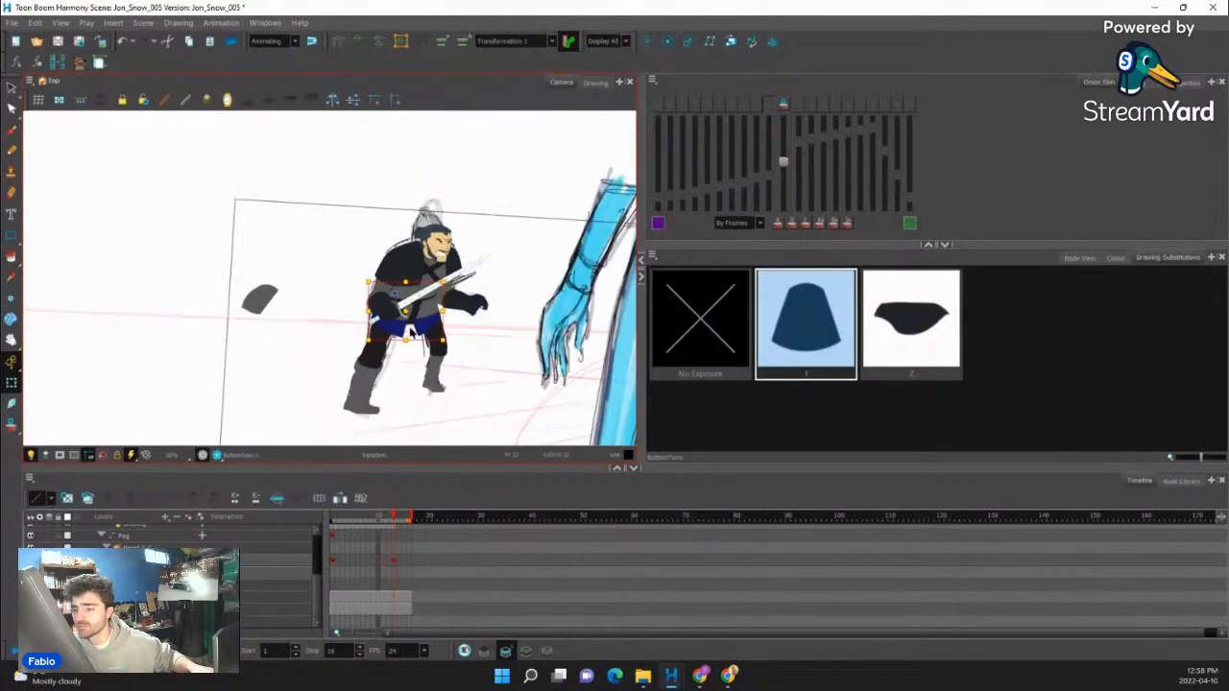
- Move the stray grey upper tunic front piece from beside the character onto the waist
scroll(415, 332, "up", 1)
scroll(255, 321, "up", 1)
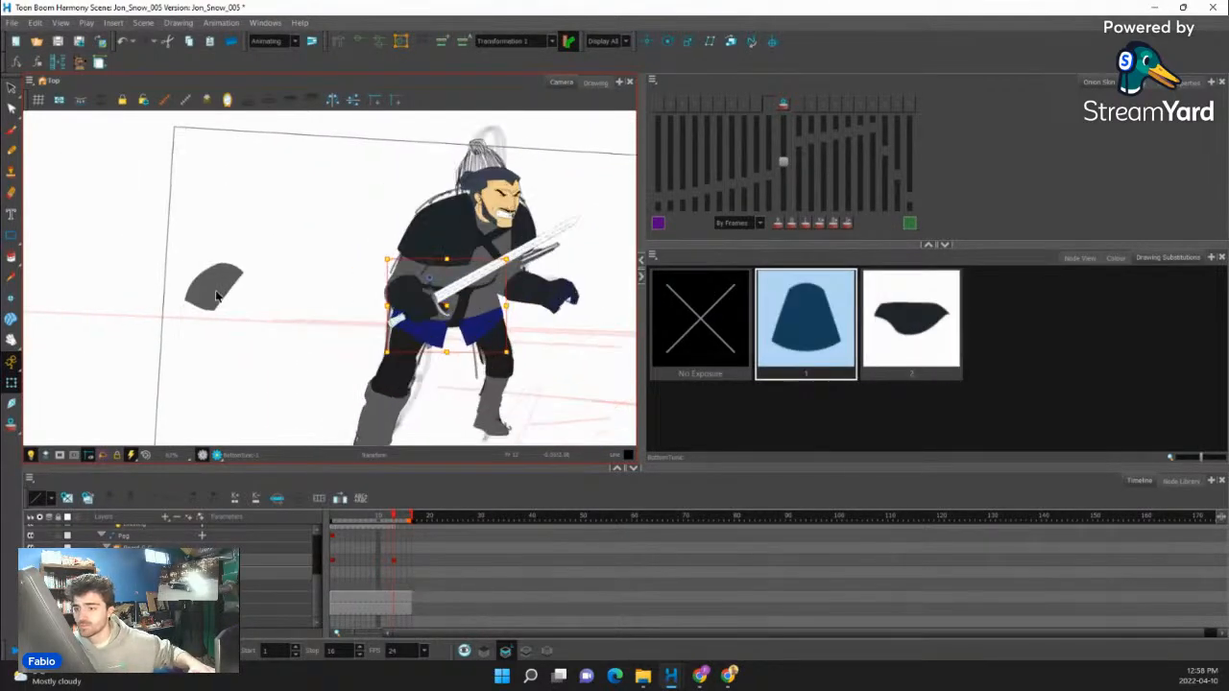
left_click(217, 292)
left_click_drag(217, 292, 429, 309)
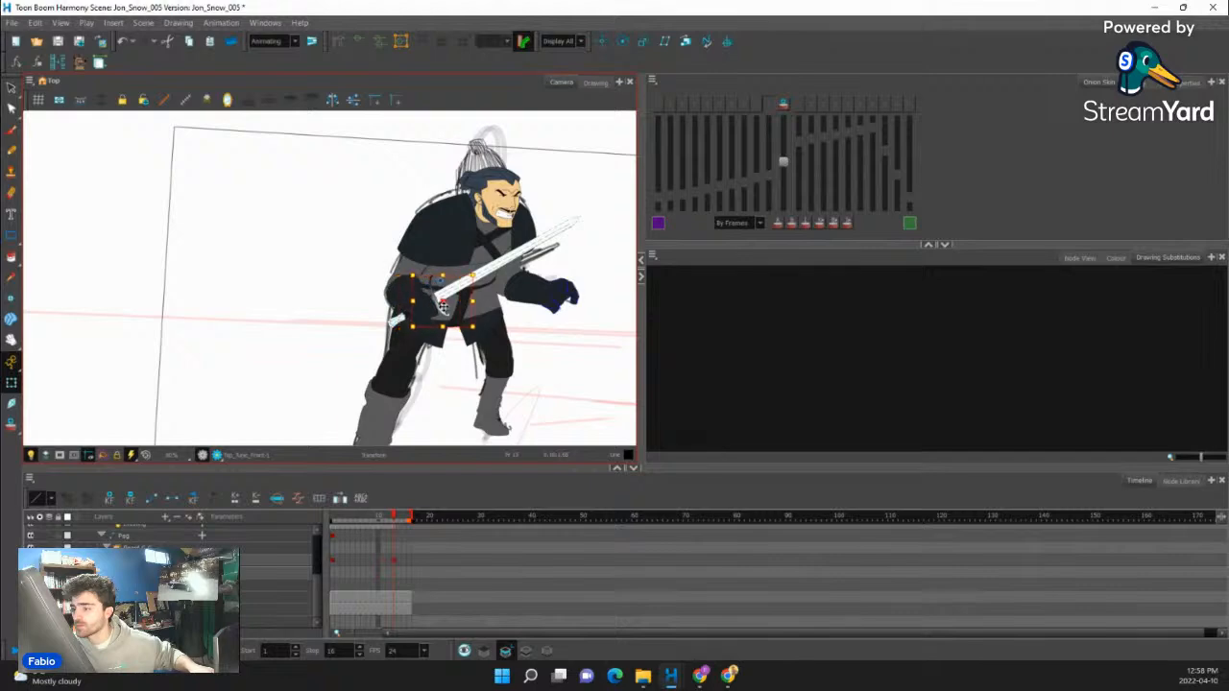
scroll(434, 319, "up", 1)
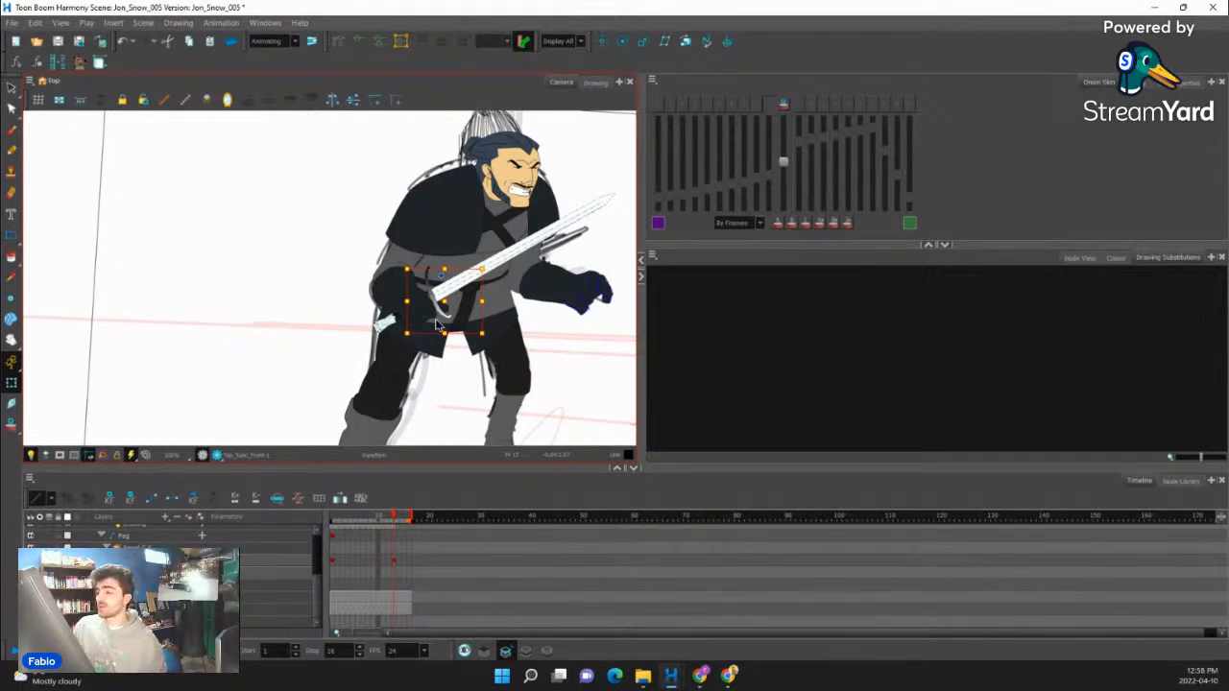
scroll(438, 327, "down", 5)
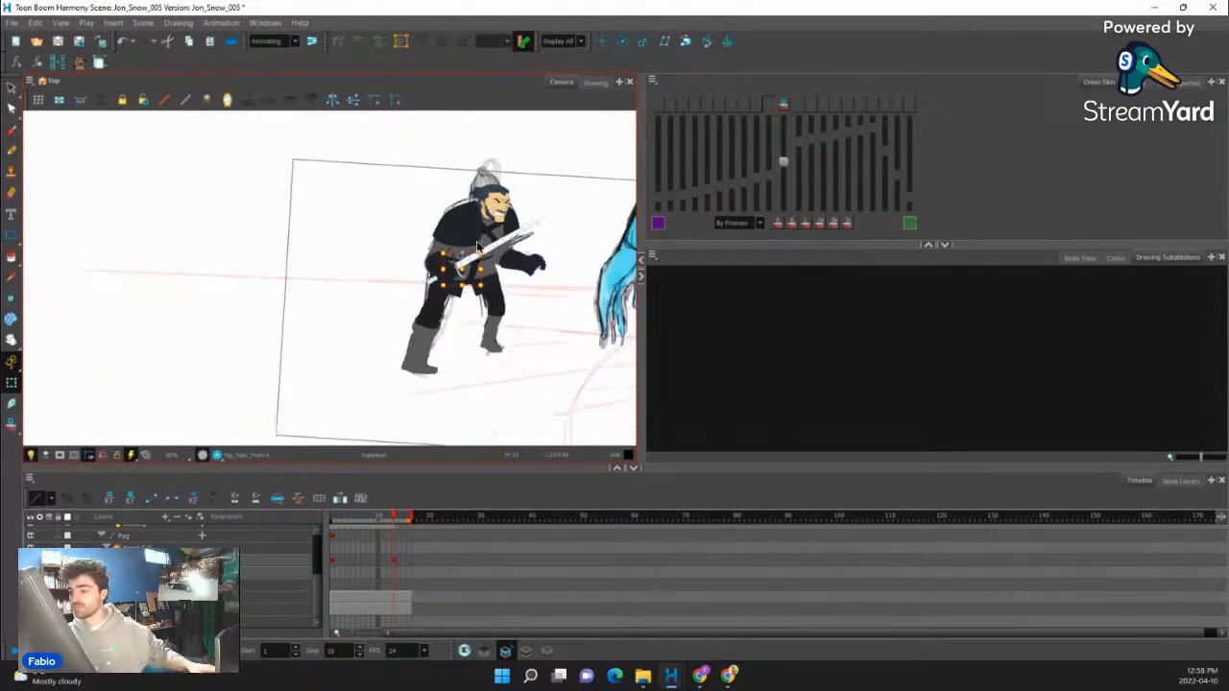
scroll(542, 296, "up", 5)
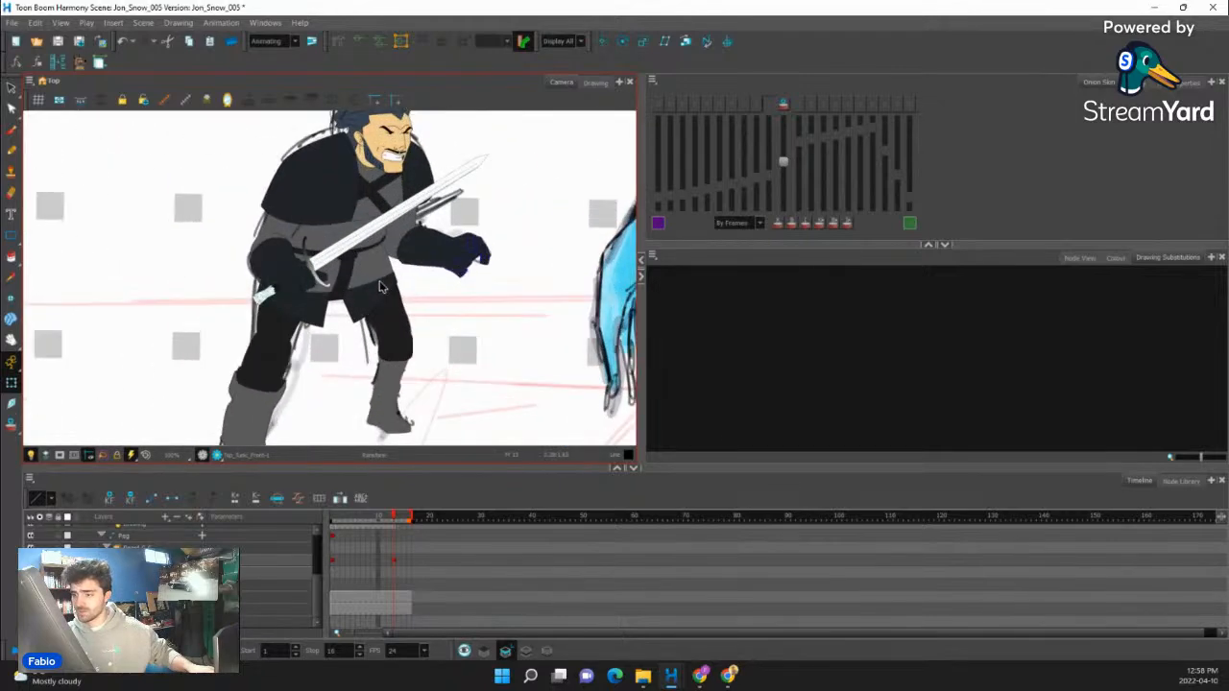
scroll(380, 286, "down", 3)
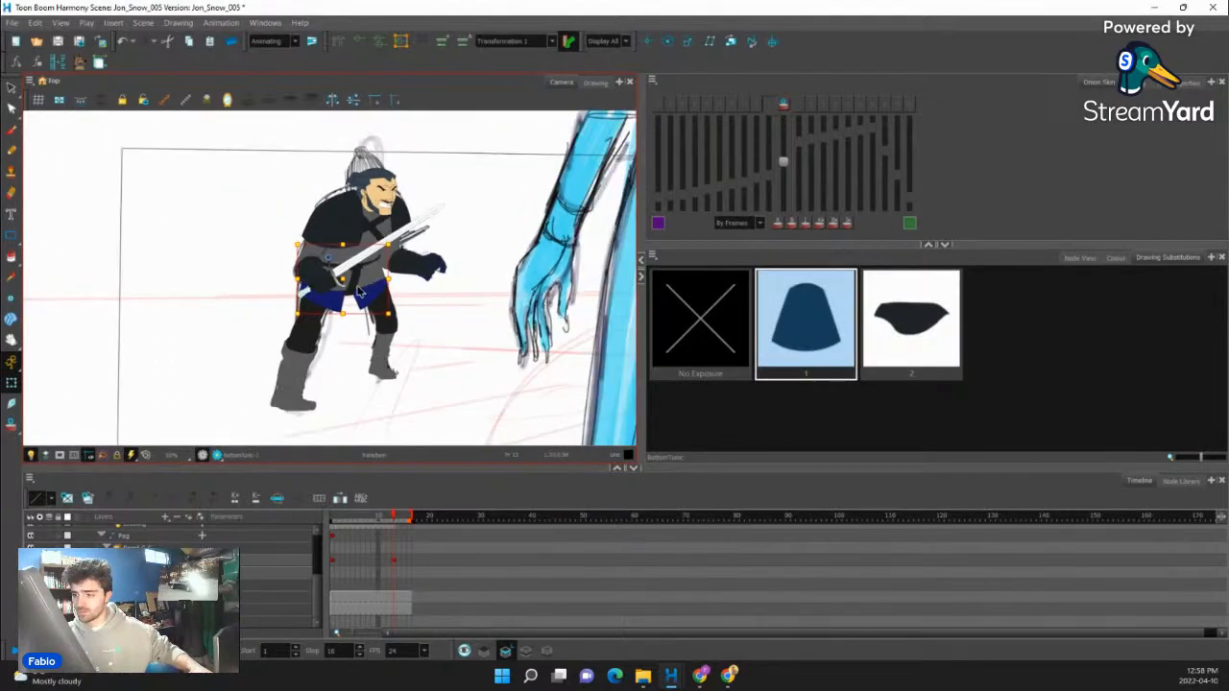
- Select the lower tunic and step up through its parents to the whole character rig
left_click(362, 281)
key("b")
key("b")
key("b")
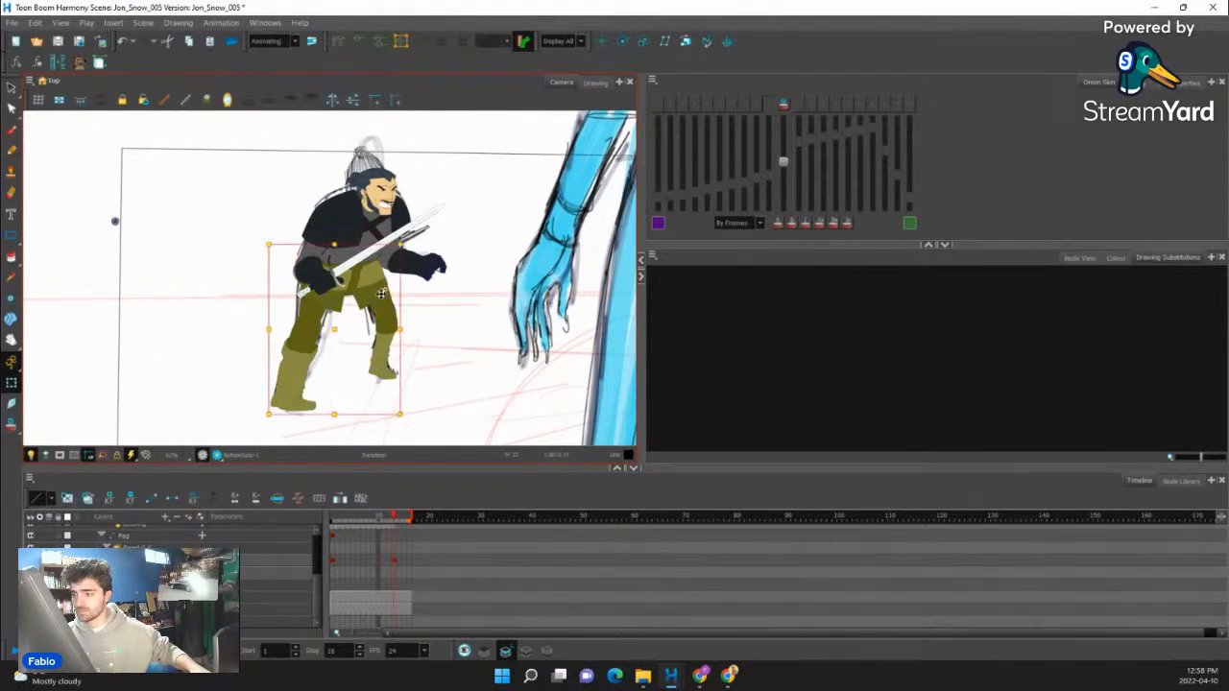
scroll(382, 192, "up", 5)
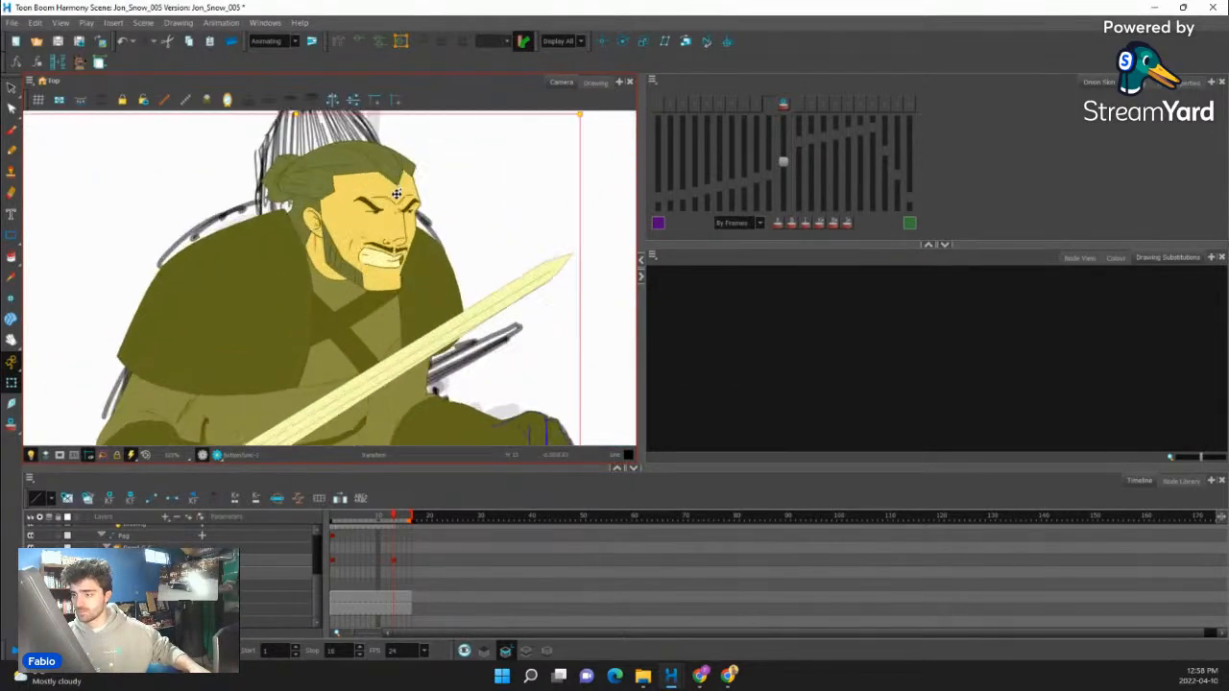
scroll(397, 194, "down", 6)
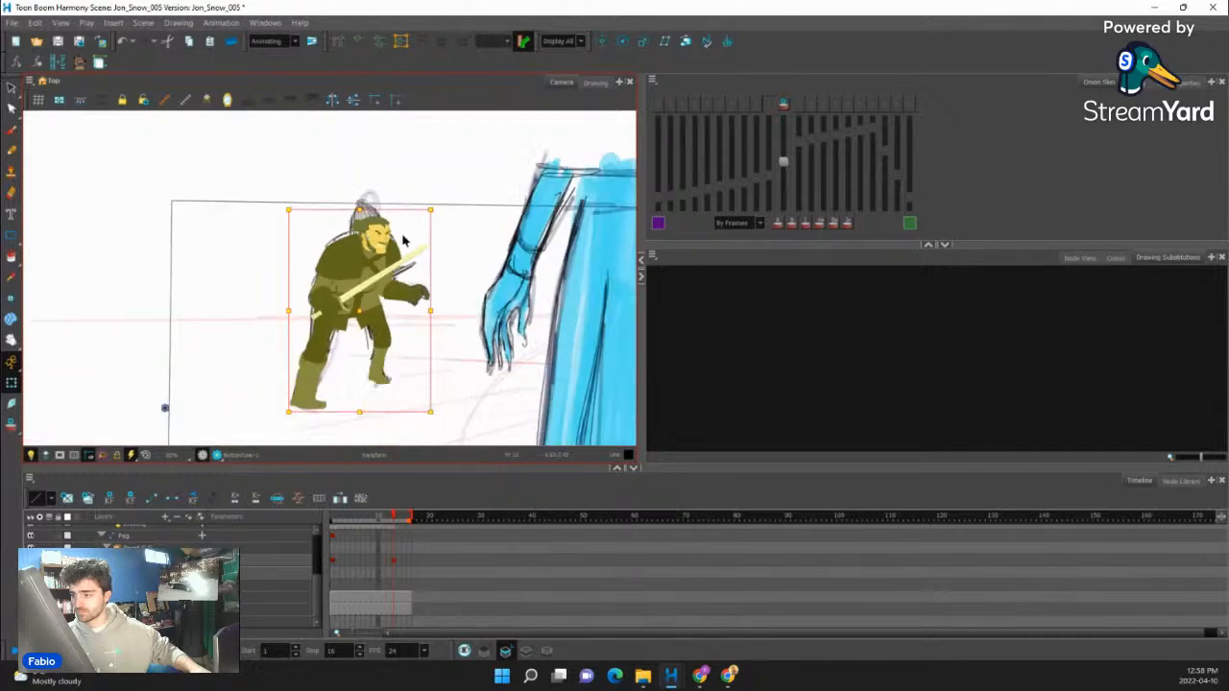
- Select the facial features as a group and squash them slightly down the face
scroll(344, 241, "up", 7)
scroll(343, 241, "up", 3)
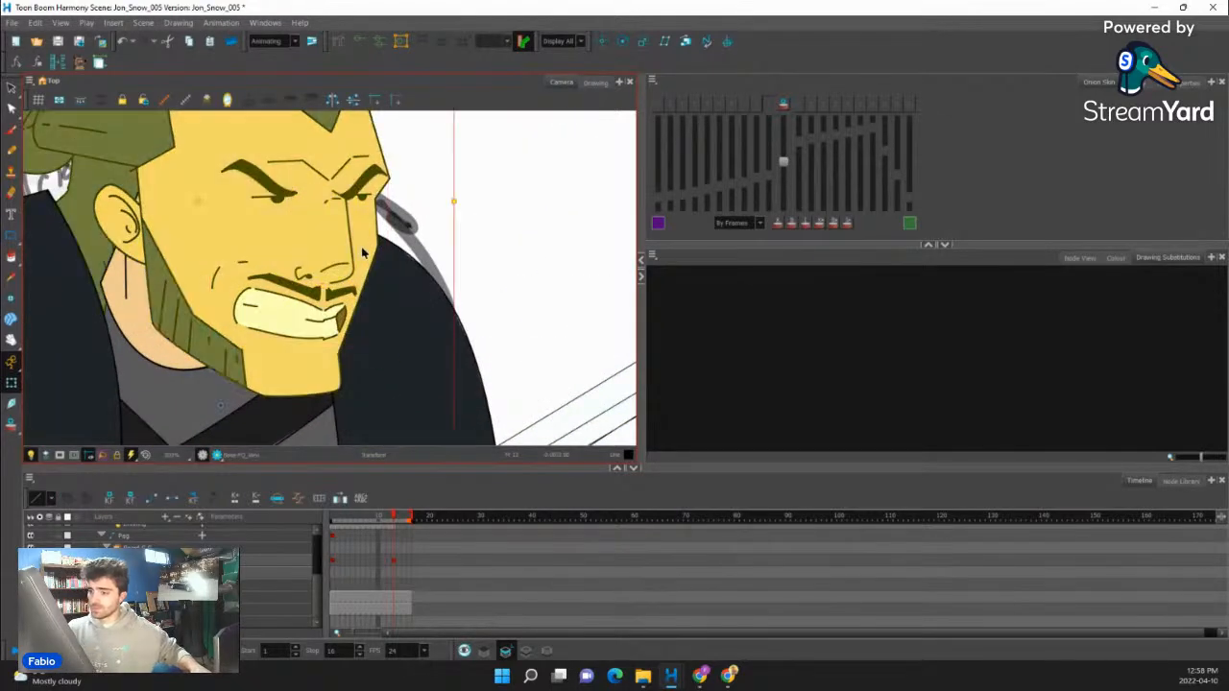
left_click(335, 262)
left_click(394, 136)
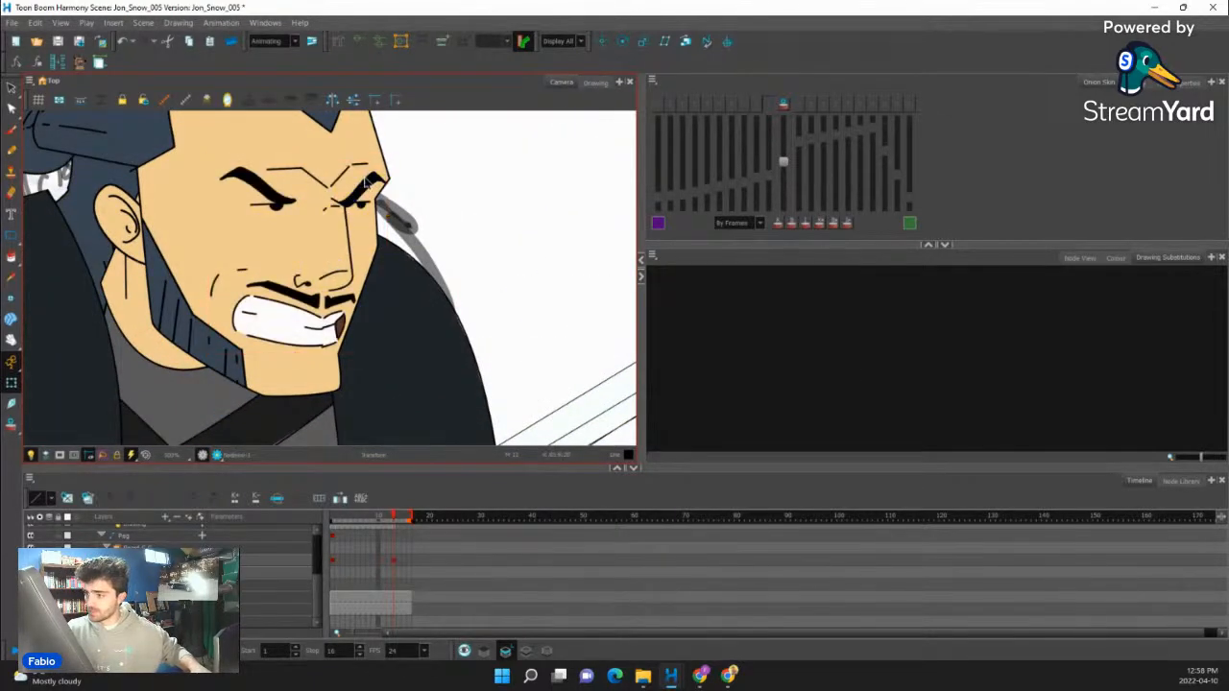
left_click(363, 187)
left_click(336, 252)
left_click(379, 136)
left_click(252, 299)
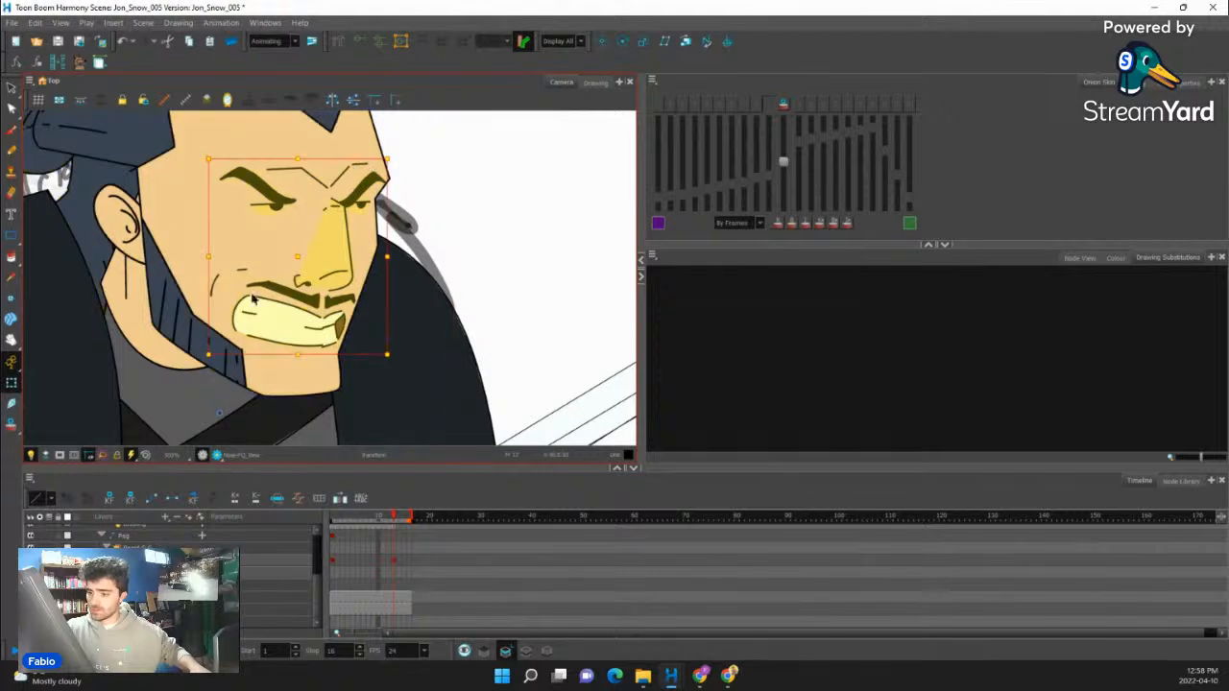
left_click_drag(220, 415, 303, 368)
left_click_drag(387, 159, 386, 167)
- Lower the far eyebrow and the near eyebrow slightly toward the eyes, and clear the selection
left_click(365, 198)
left_click(361, 205)
left_click(362, 201)
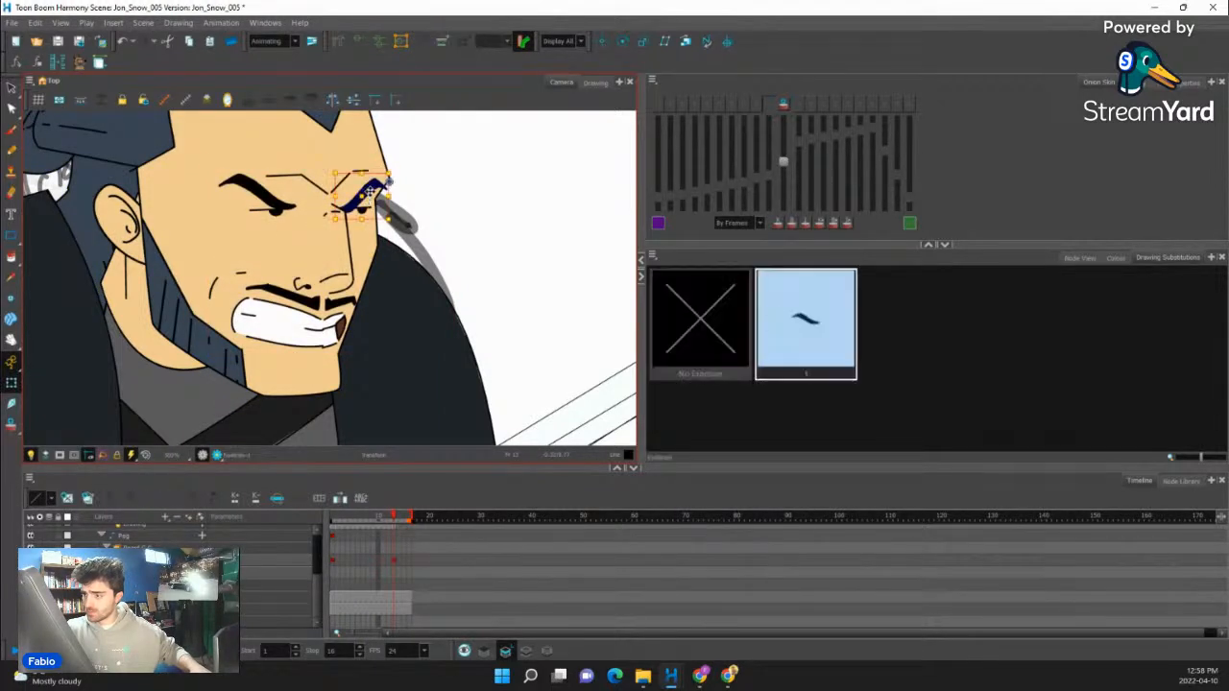
left_click(357, 215)
left_click(355, 216)
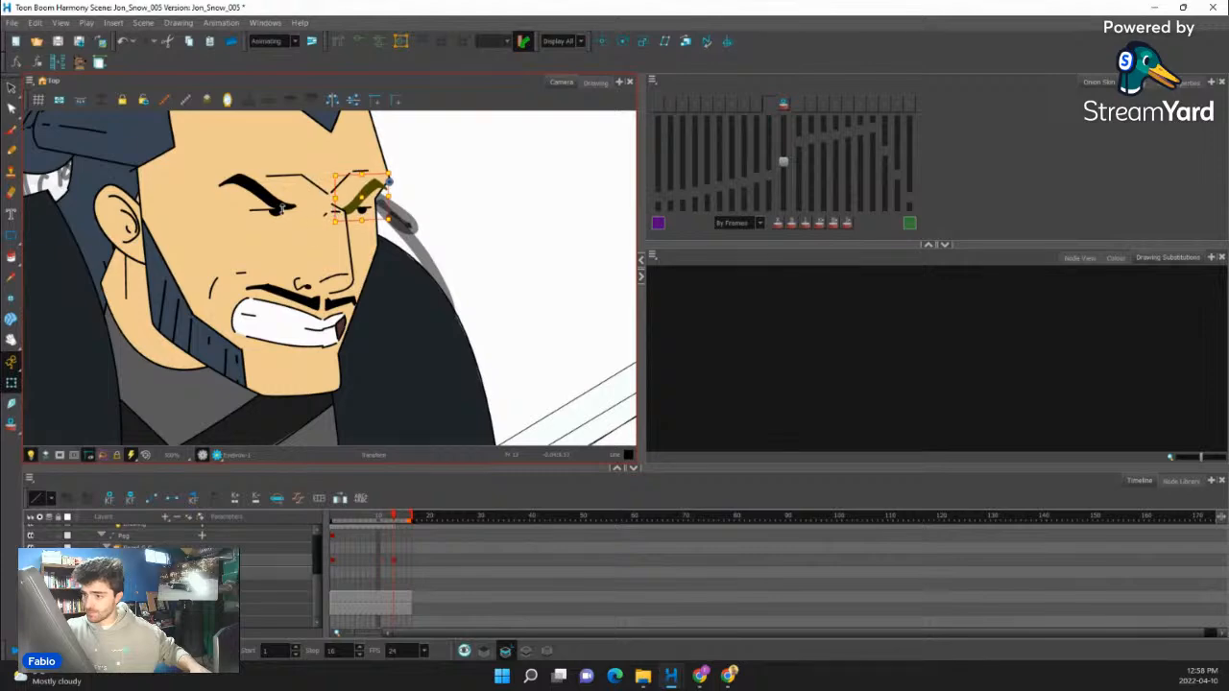
left_click(279, 206)
left_click(294, 205)
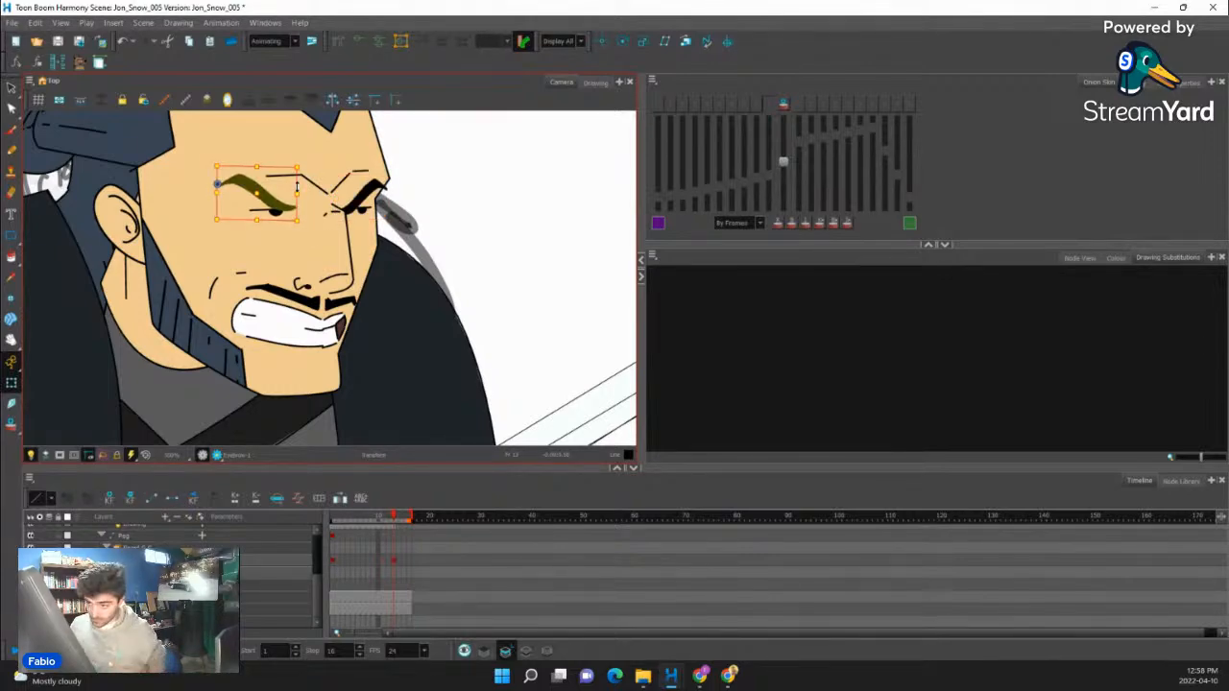
scroll(399, 247, "down", 5)
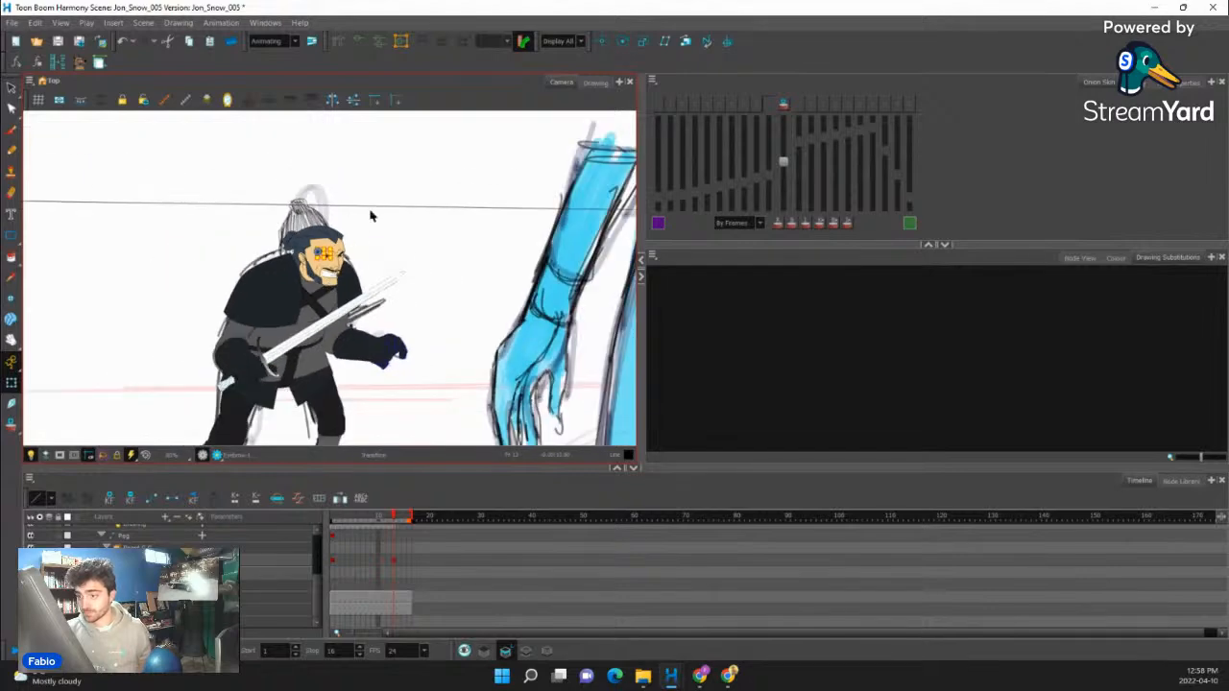
left_click(386, 184)
- Compare the rig with the sketch on the frames before 13 and save the scene
scroll(334, 240, "down", 2)
left_click_drag(348, 288, 385, 313)
mouse_move(398, 514)
left_mouse_down()
mouse_move(326, 520)
mouse_move(403, 523)
mouse_move(376, 534)
mouse_move(413, 532)
mouse_move(389, 554)
left_mouse_up()
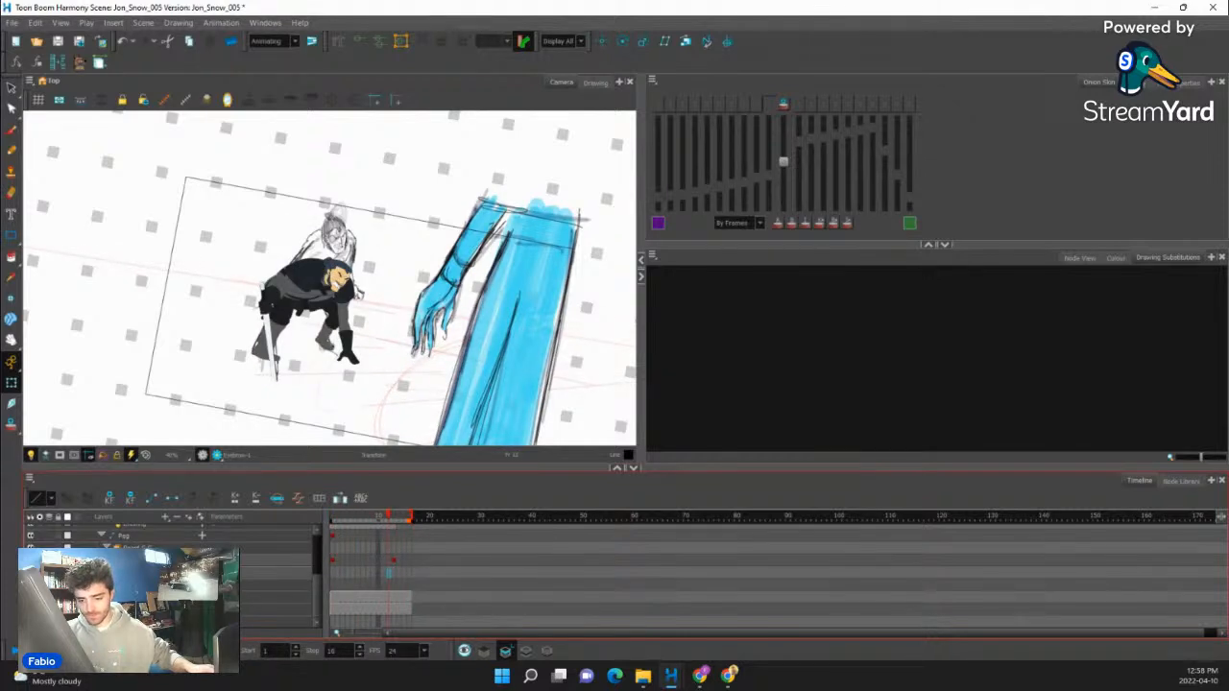
left_click(387, 563)
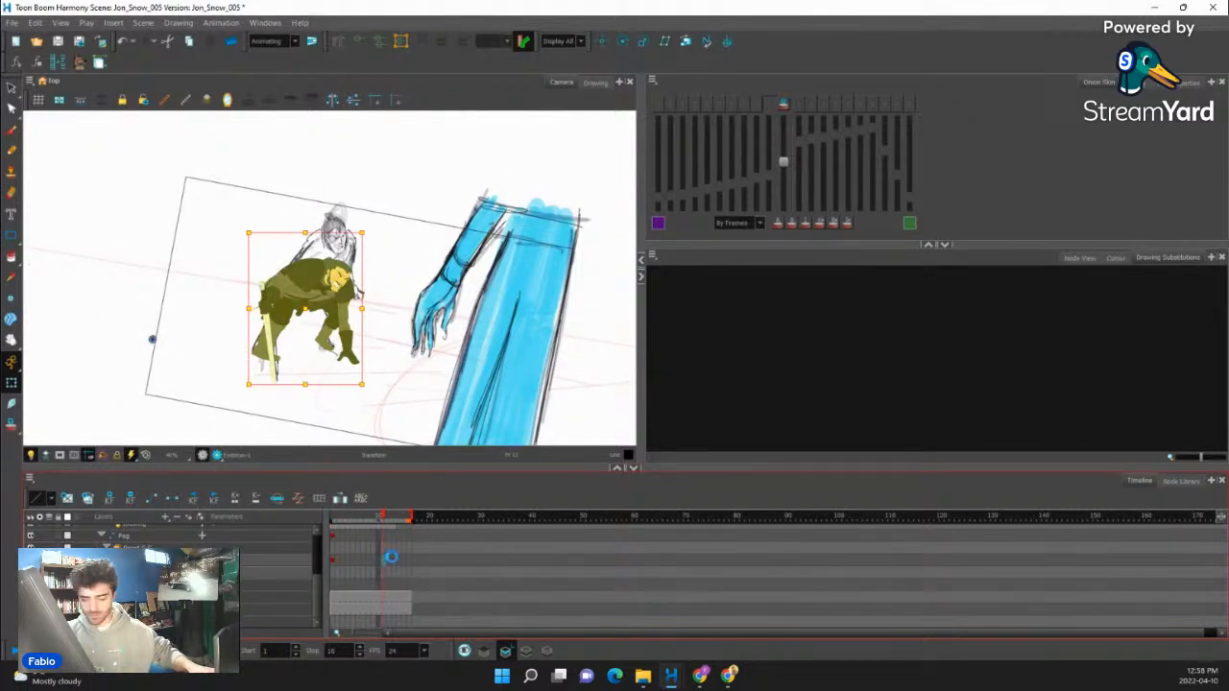
key("ctrl+s")
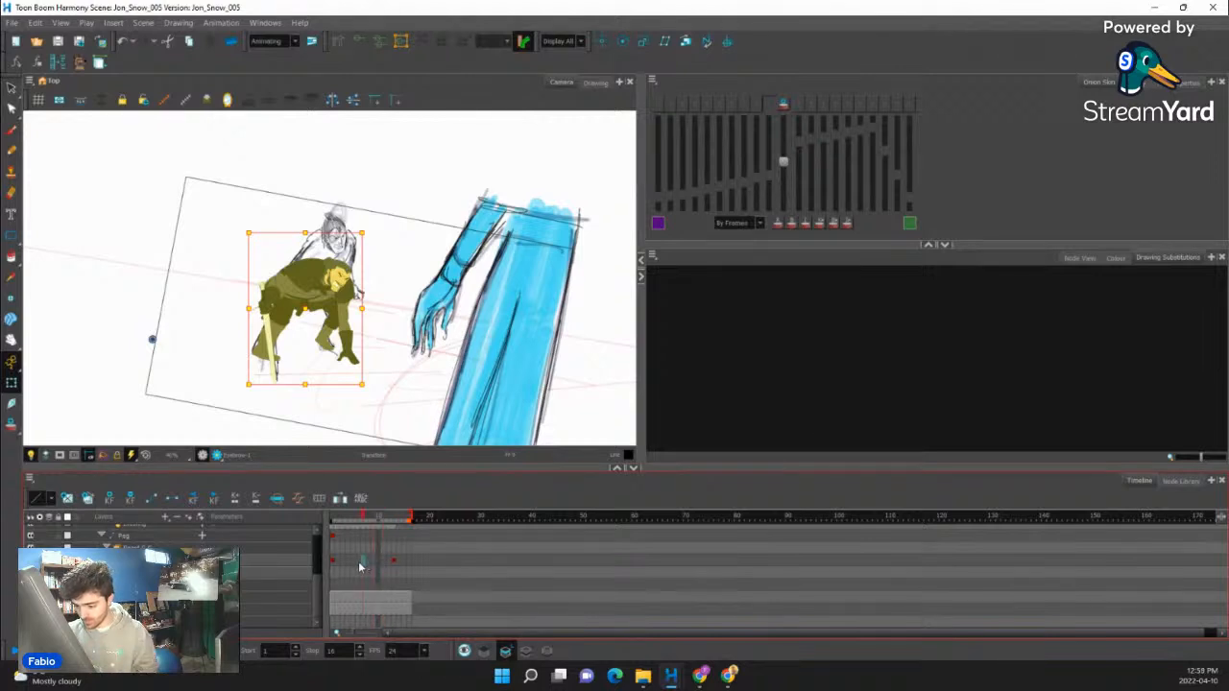
- Set a motion keyframe on frame 5 and ease its movement into frame 13, with a left time ratio of 75 there
left_click(351, 566)
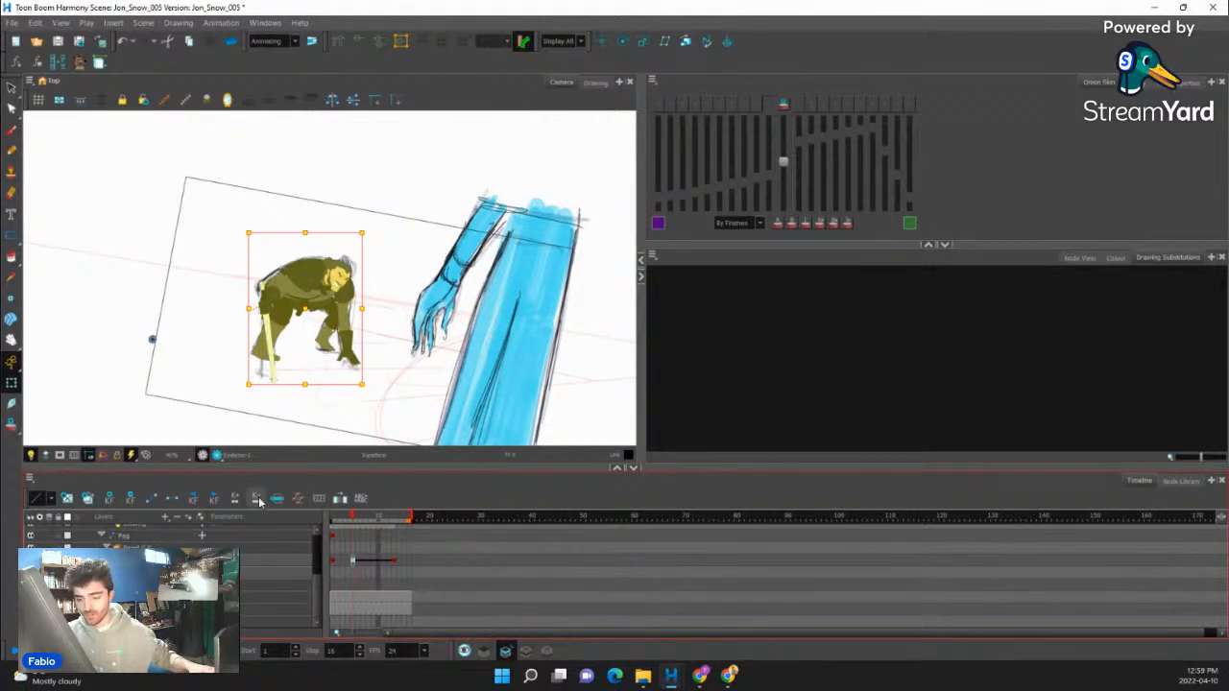
left_click(298, 498)
left_click(670, 424)
left_click_drag(671, 405, 647, 405)
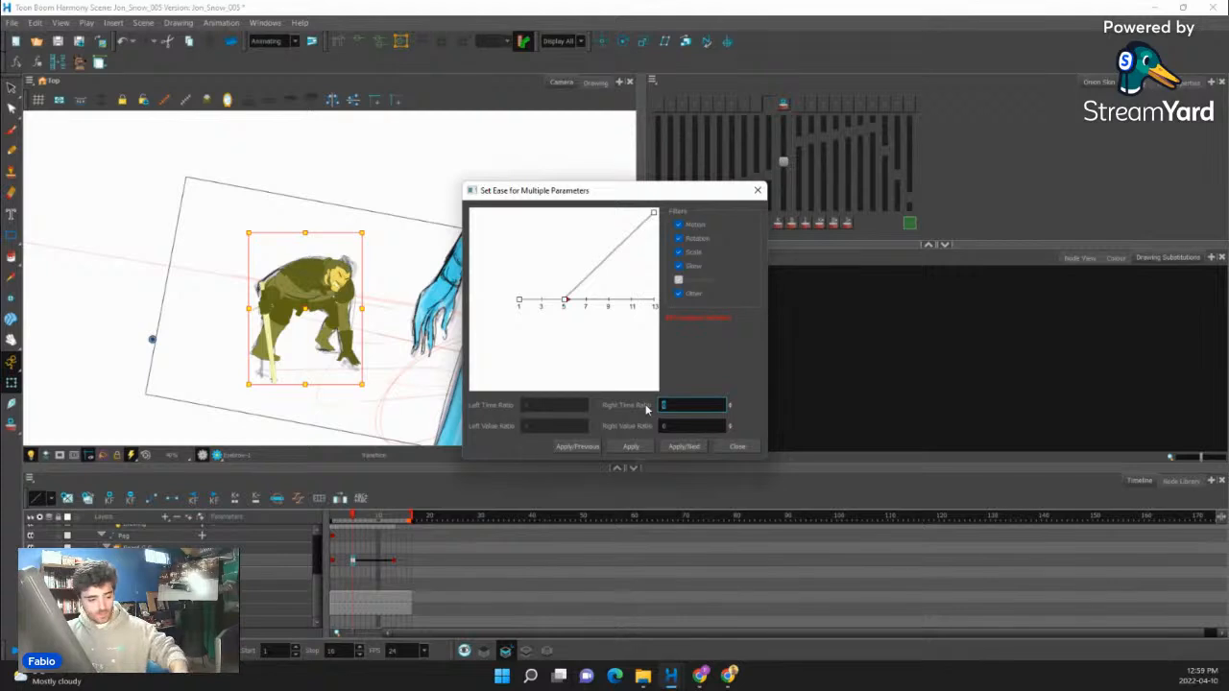
left_click(685, 446)
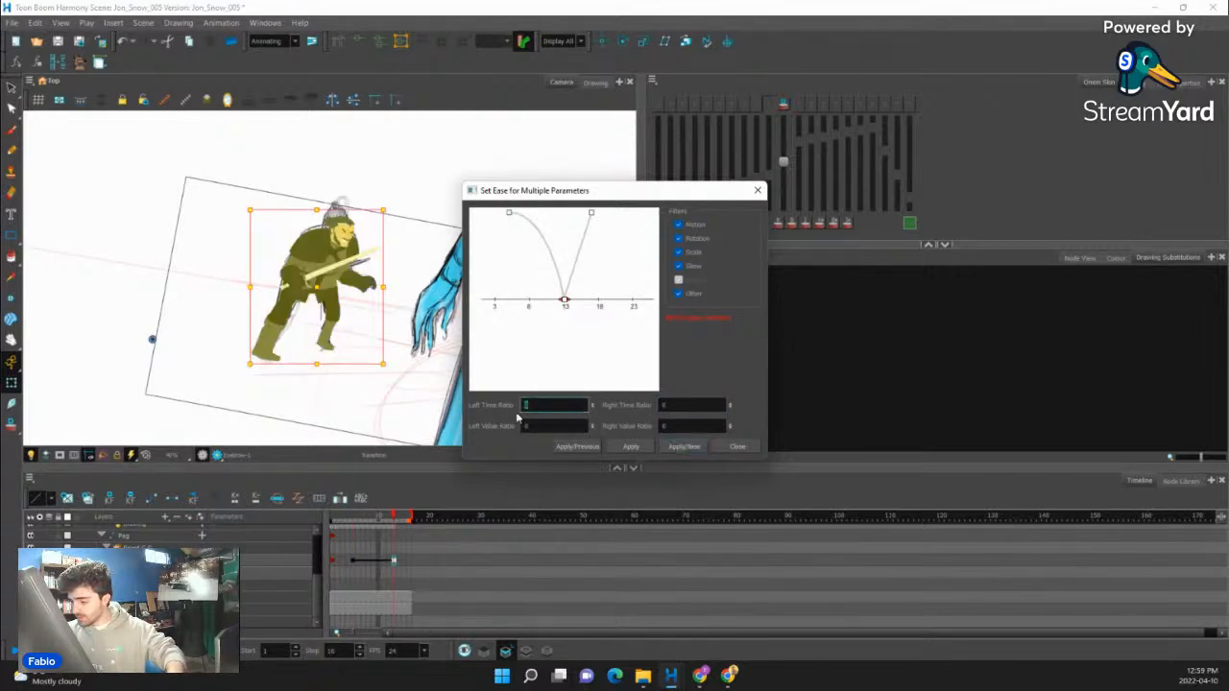
type("75")
left_click(631, 446)
left_click(738, 446)
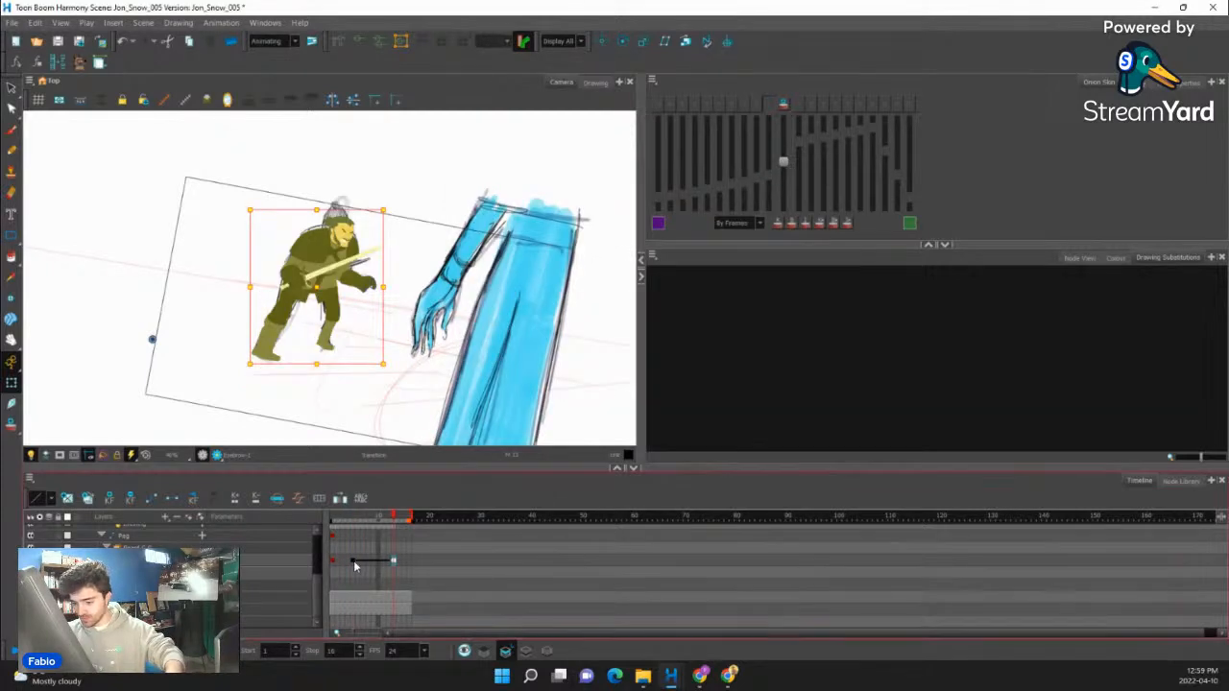
- Add keyframes on frames 8 and 10 between the crouched pose and the standing pose
left_click(353, 561)
mouse_move(361, 519)
left_mouse_down()
mouse_move(409, 523)
mouse_move(353, 523)
left_mouse_up()
scroll(353, 362, "down", 1)
left_click_drag(416, 357, 411, 325)
scroll(408, 325, "up", 1)
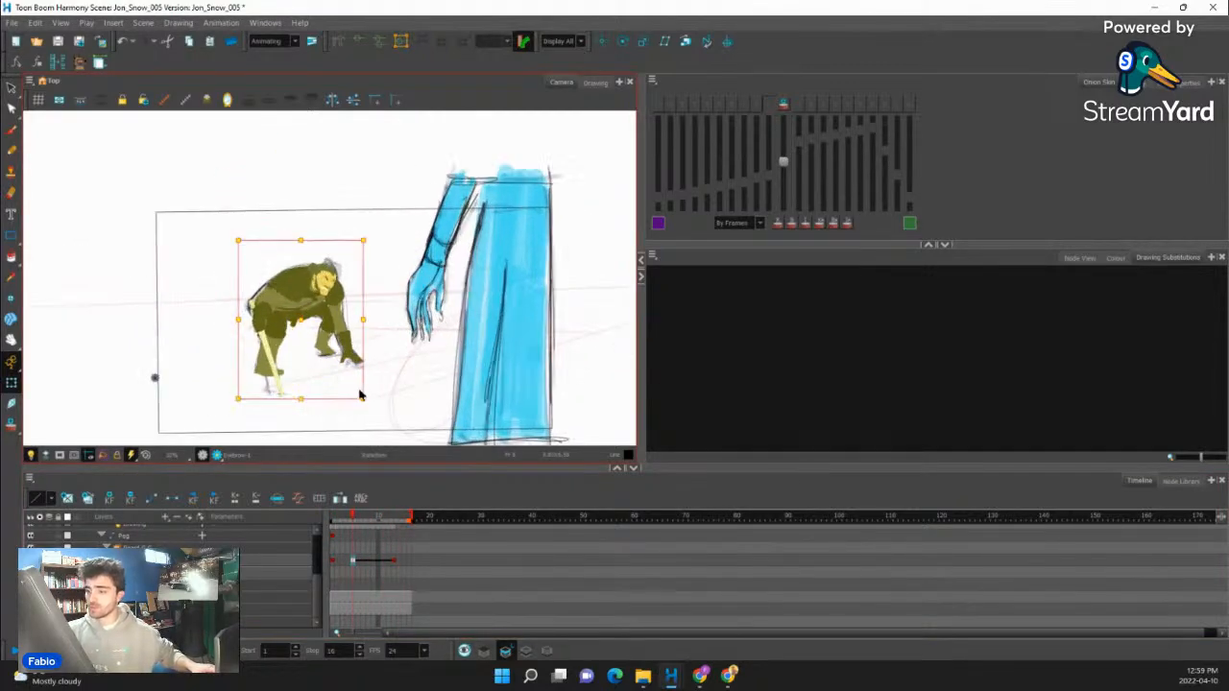
scroll(280, 293, "up", 3)
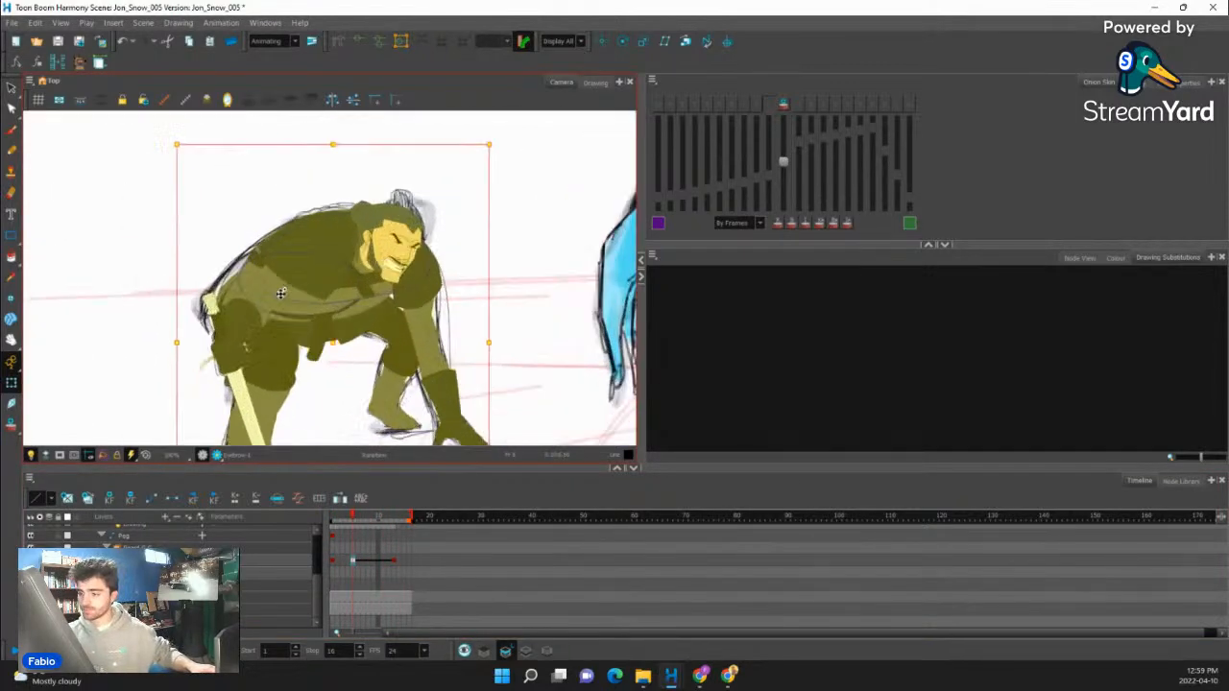
left_click(370, 560)
mouse_move(377, 528)
left_mouse_down()
mouse_move(399, 524)
mouse_move(363, 545)
mouse_move(376, 551)
mouse_move(365, 565)
left_mouse_up()
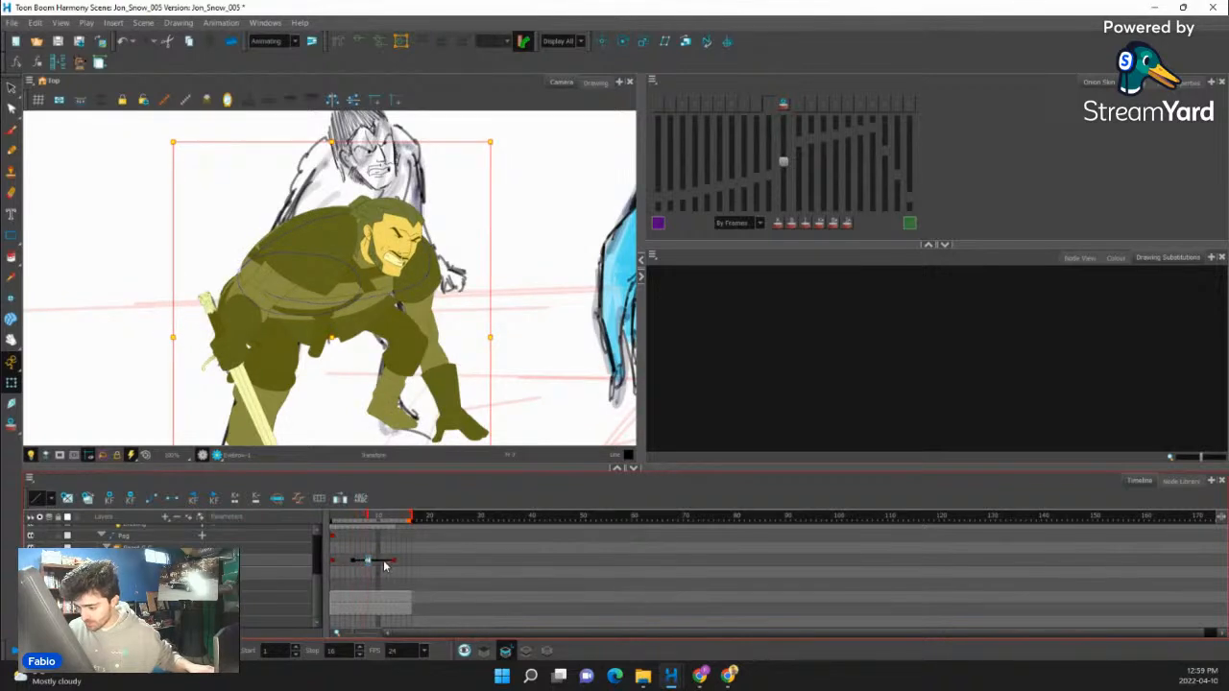
left_click_drag(383, 565, 375, 564)
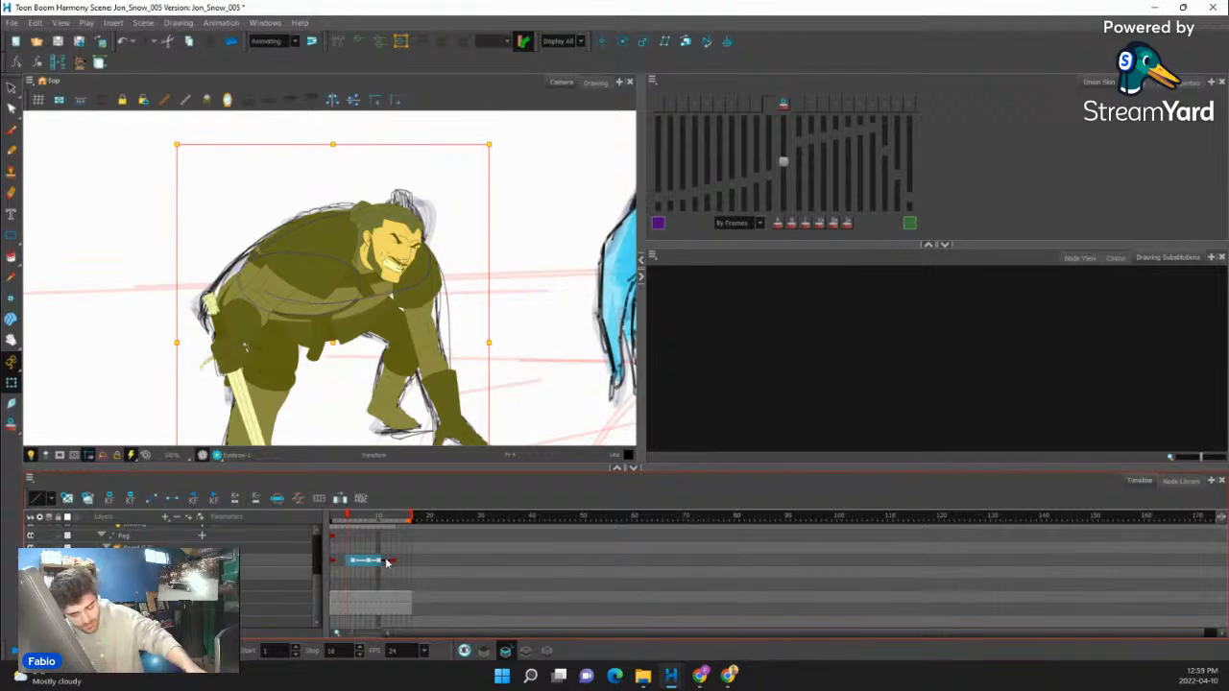
- Turn the eased span into stop-motion keyframes, delete the frame 5 keyframe and check the poses up to frame 11
left_click(356, 564)
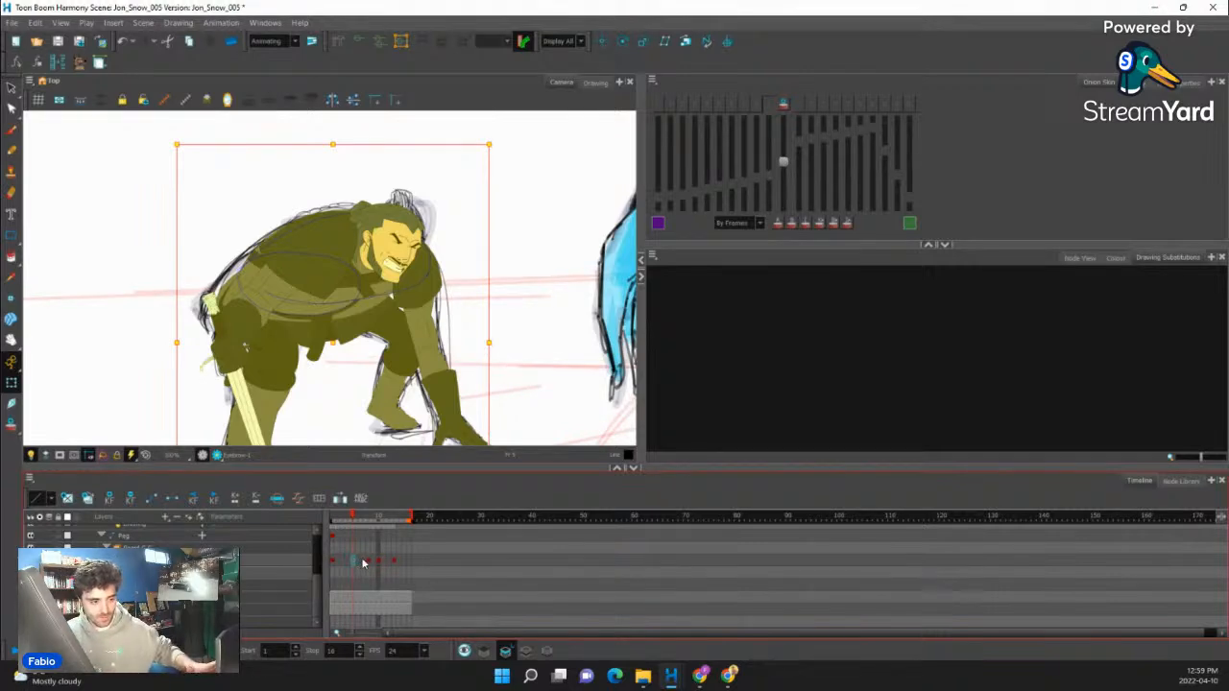
left_click_drag(365, 567, 391, 558)
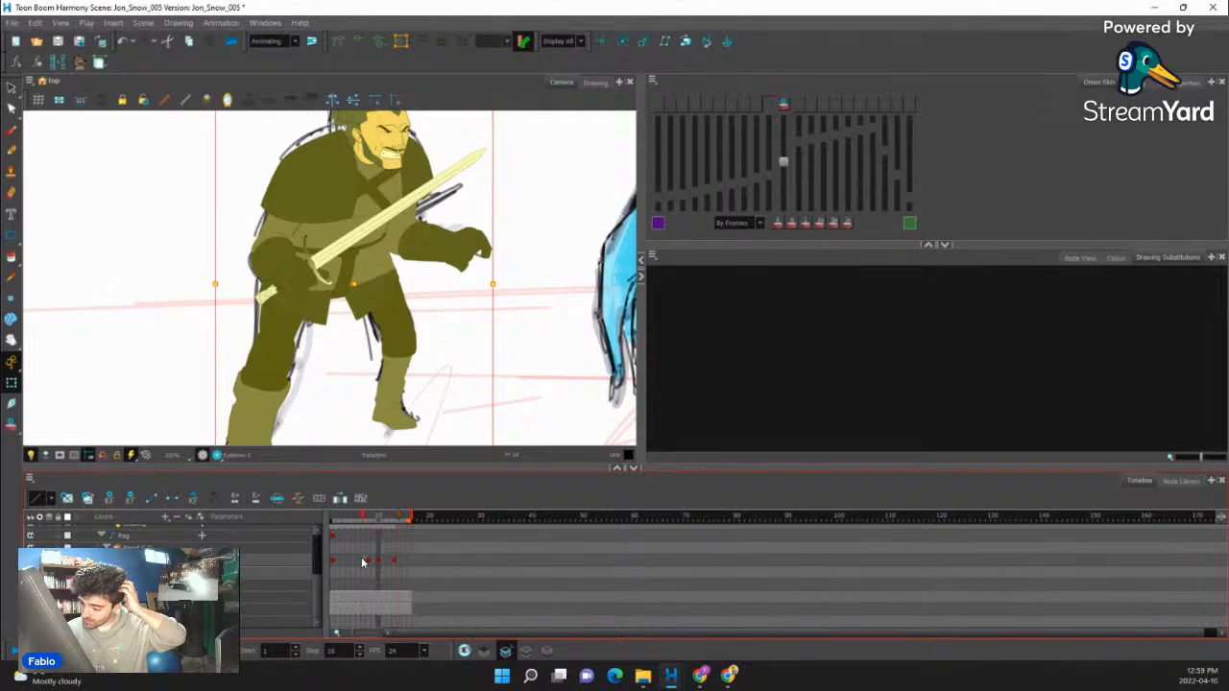
left_click(362, 563)
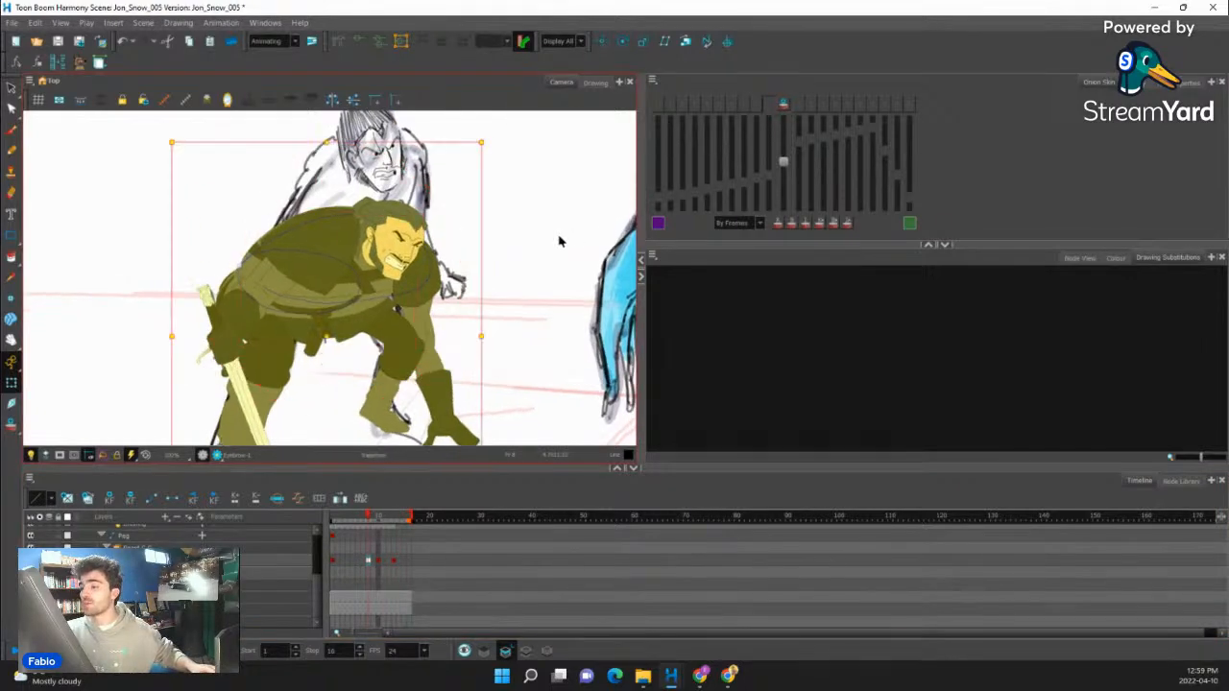
left_click_drag(367, 564, 384, 560)
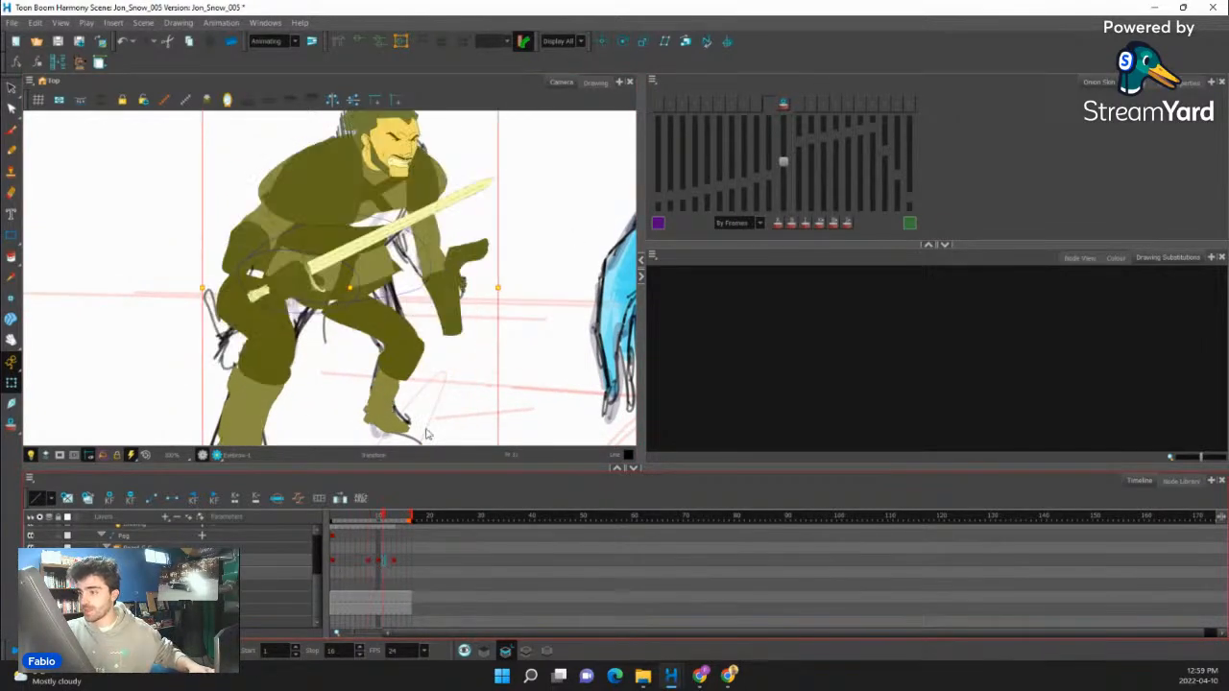
- Go to the frame 8 keyframe and select the crouched figure's facial features as a group
key("space")
mouse_move(434, 221)
left_mouse_down()
mouse_move(428, 290)
mouse_move(405, 210)
left_mouse_up()
left_click(393, 231)
key("space")
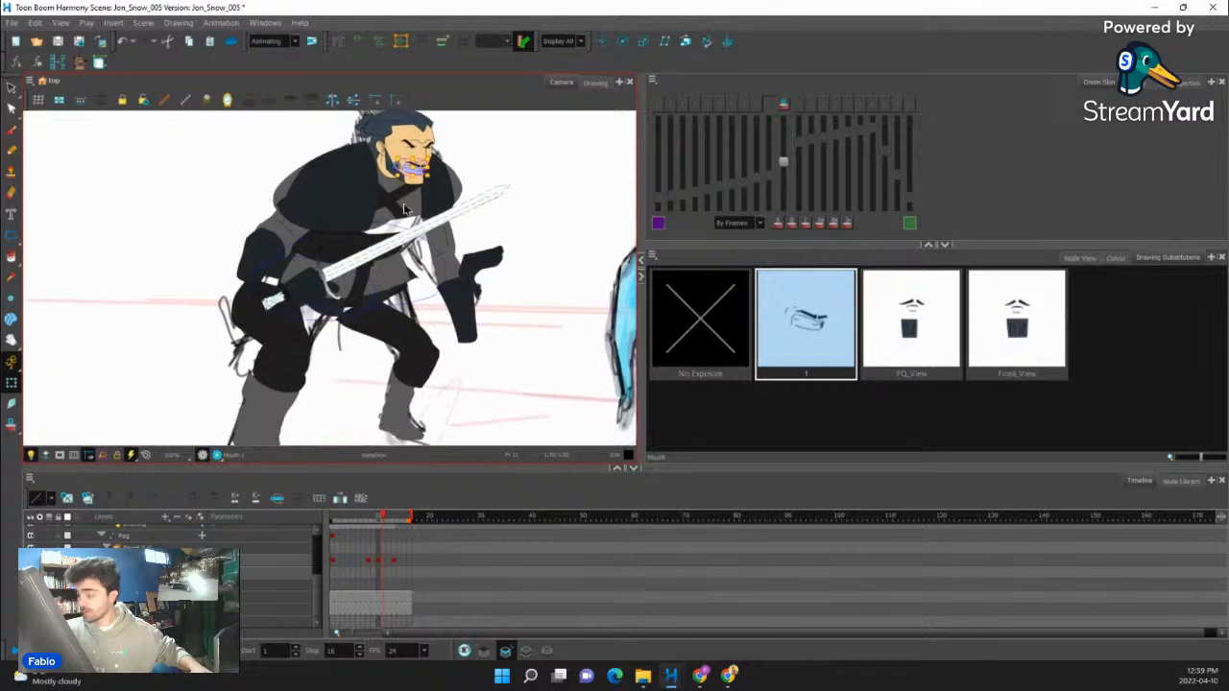
left_click(369, 562)
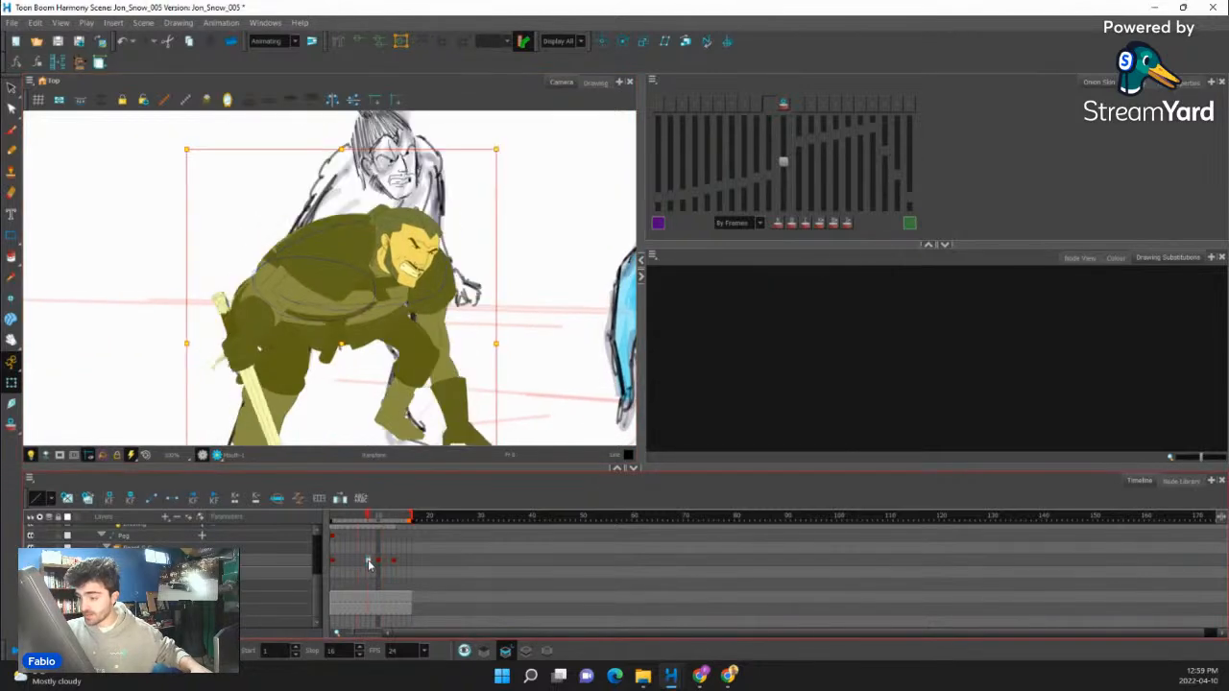
left_click(440, 264)
key("b")
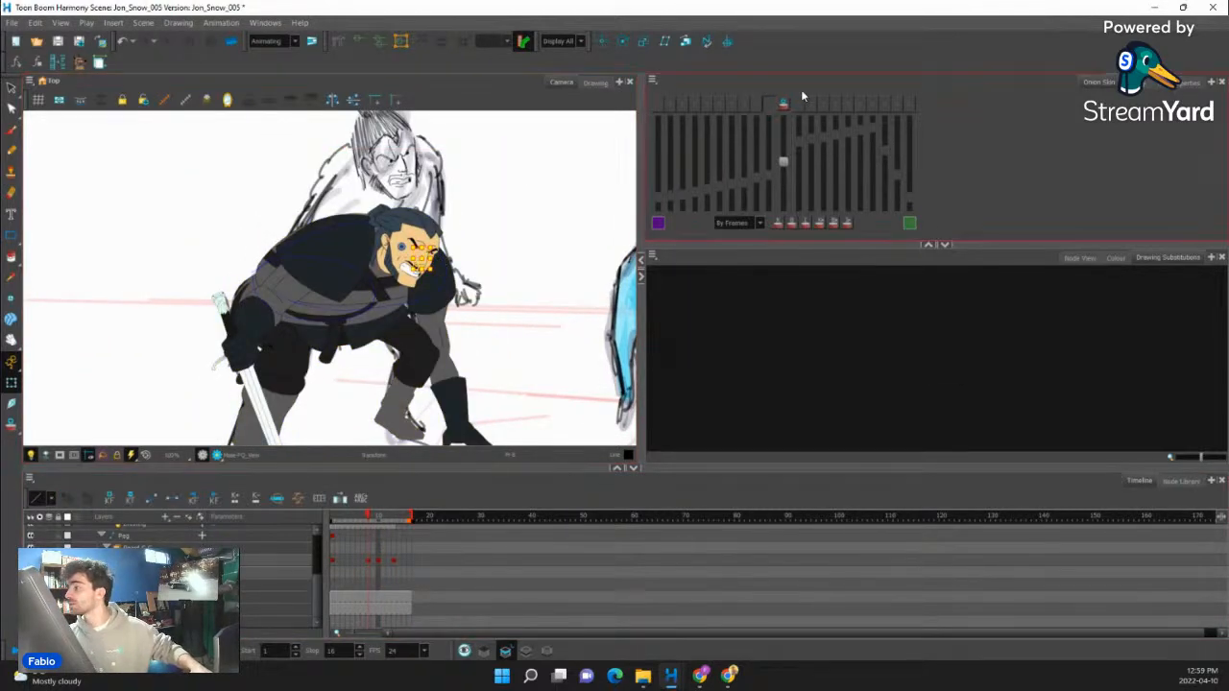
key("2")
key("b")
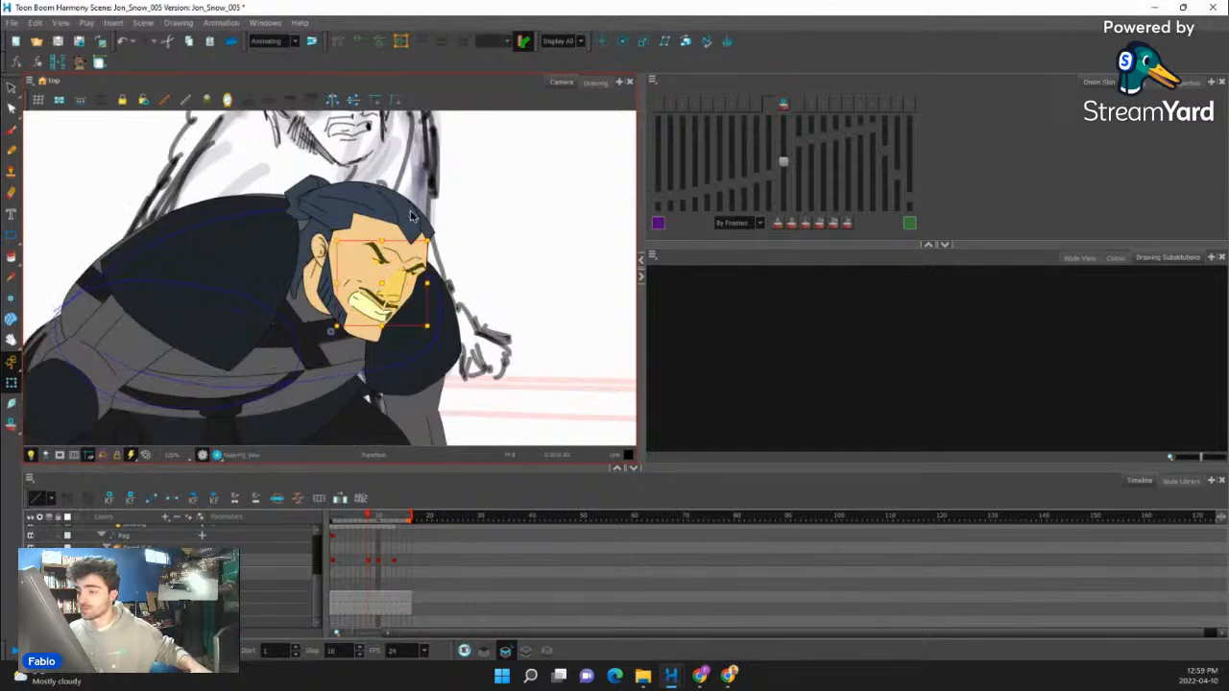
key("b")
key("shift+b")
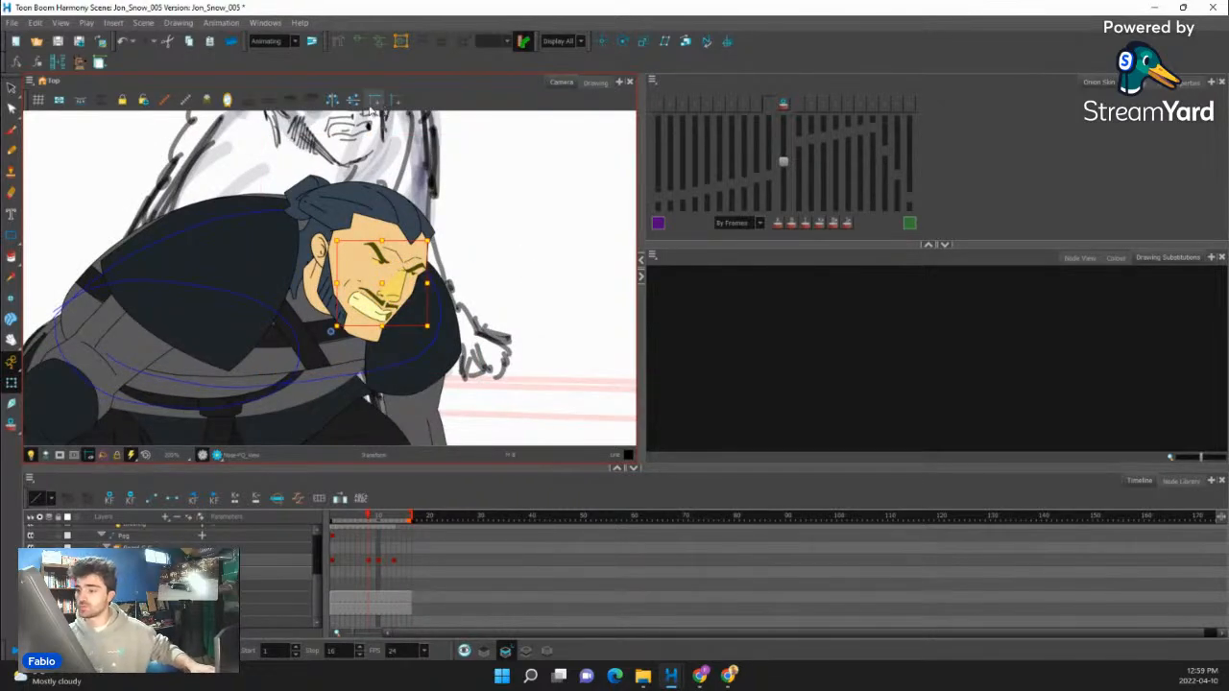
key("2")
left_click_drag(491, 196, 471, 162)
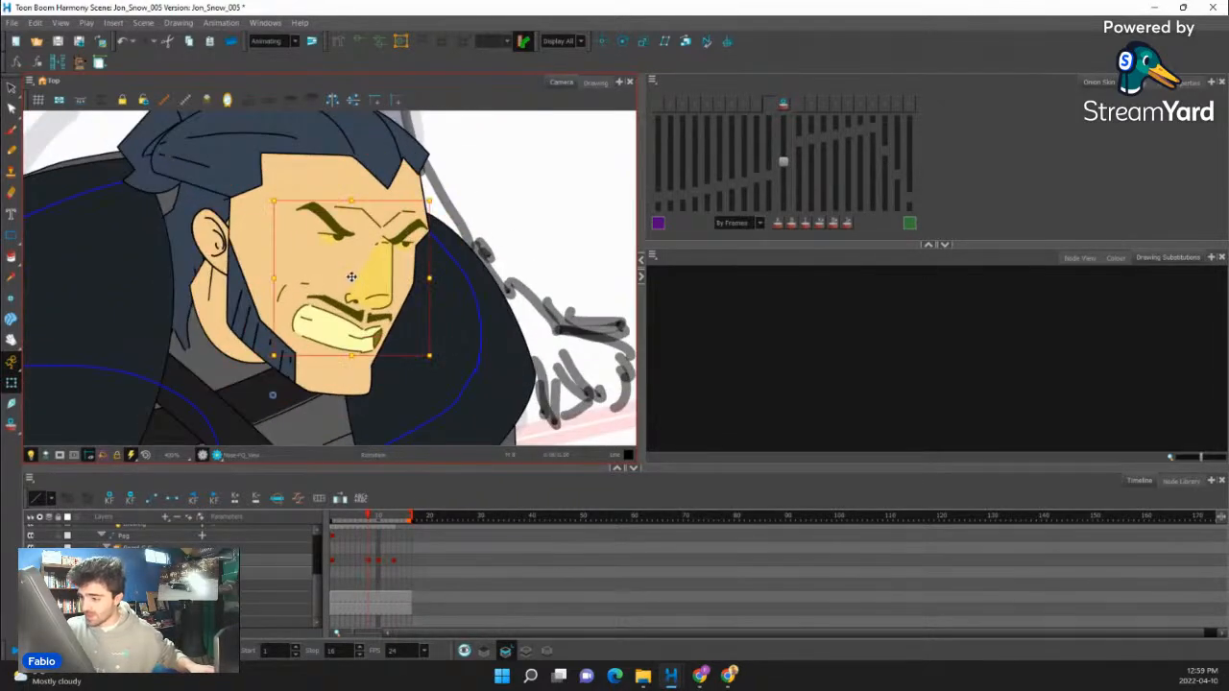
- Lower the forehead crease slightly toward the eyebrows on the frame 8 face
key("Escape")
left_click(407, 243)
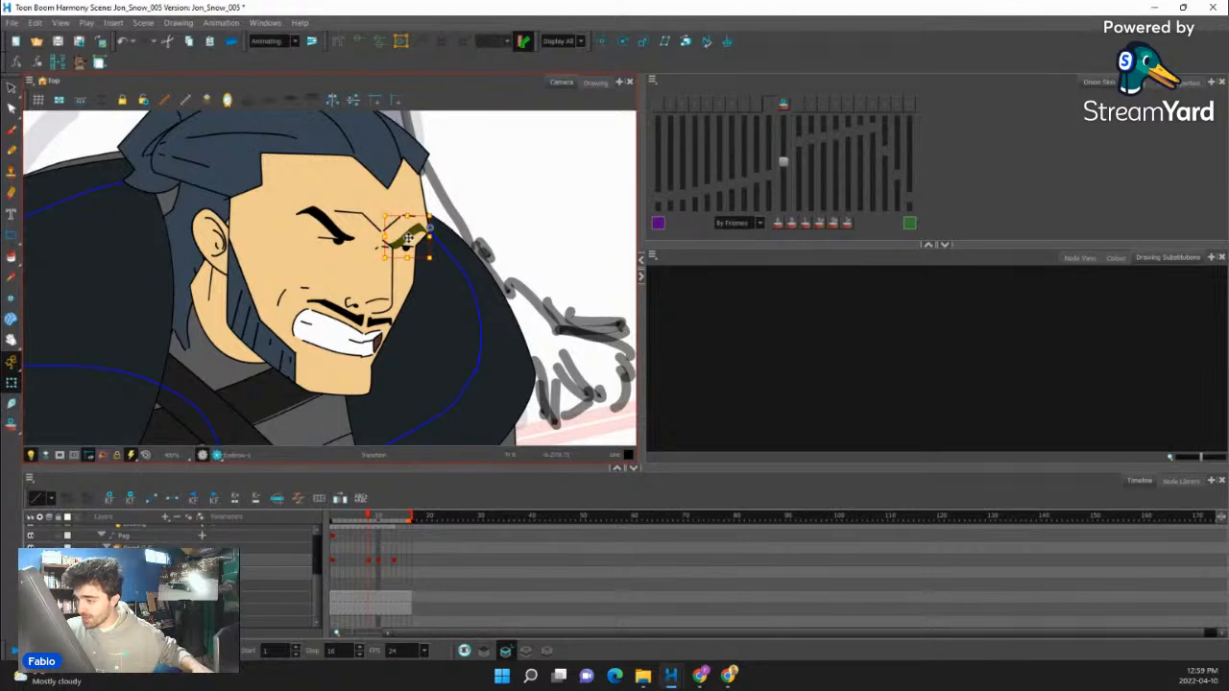
left_click(329, 229)
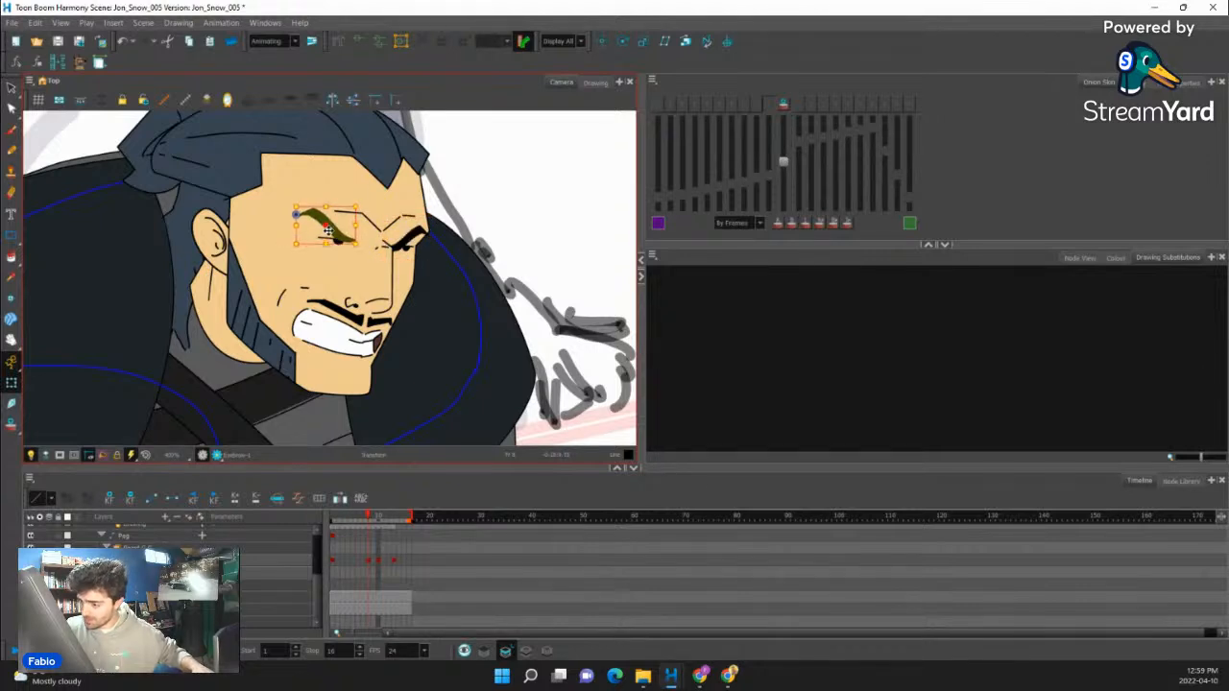
left_click(388, 229)
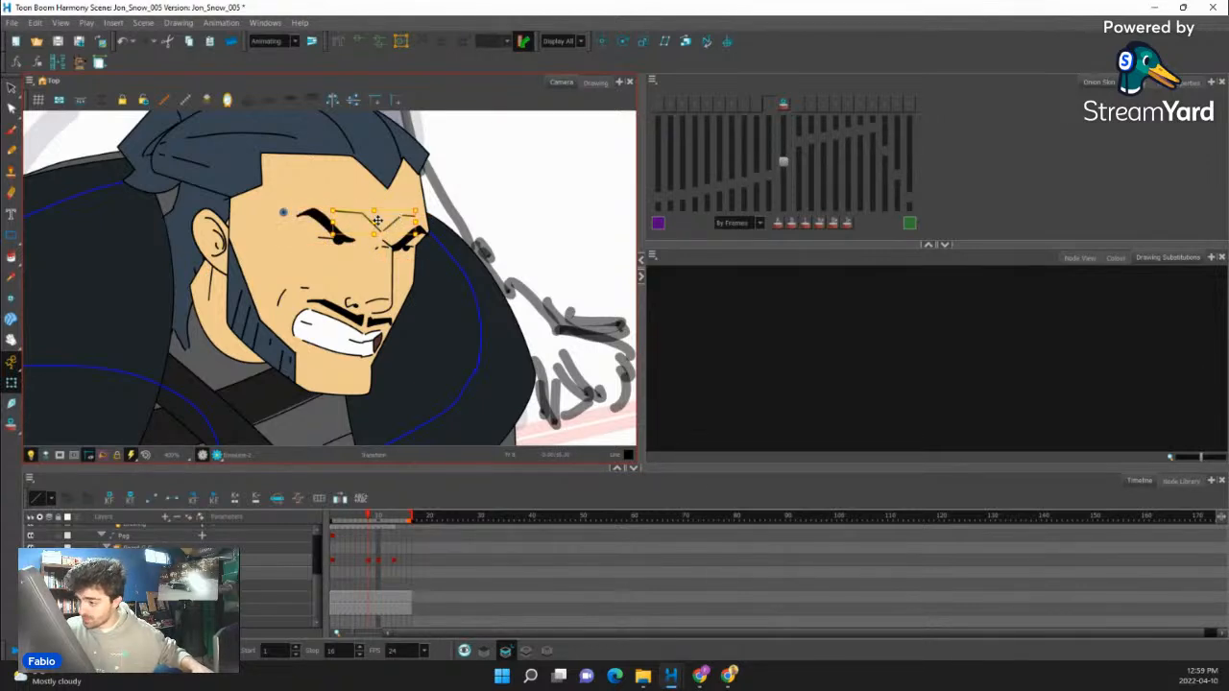
left_click_drag(375, 224, 375, 226)
- Select the whole head on frame 8, nudge it slightly sideways and down, and deselect it
key("b")
key("b")
key("b")
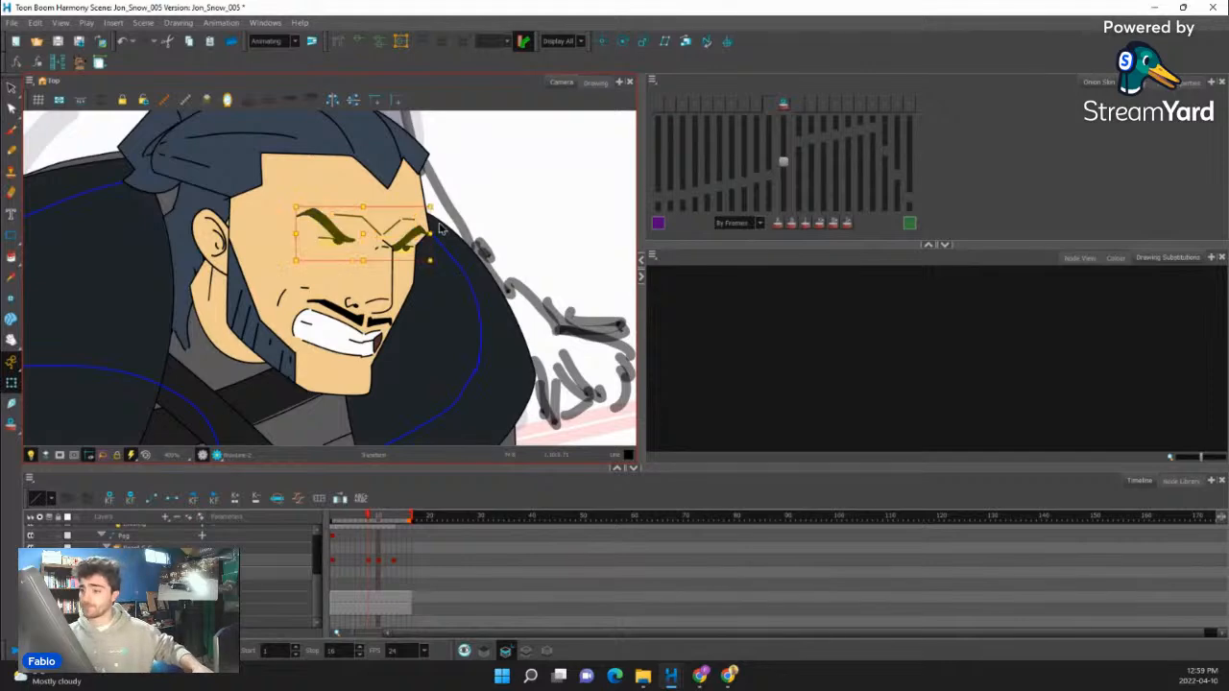
scroll(390, 237, "down", 2)
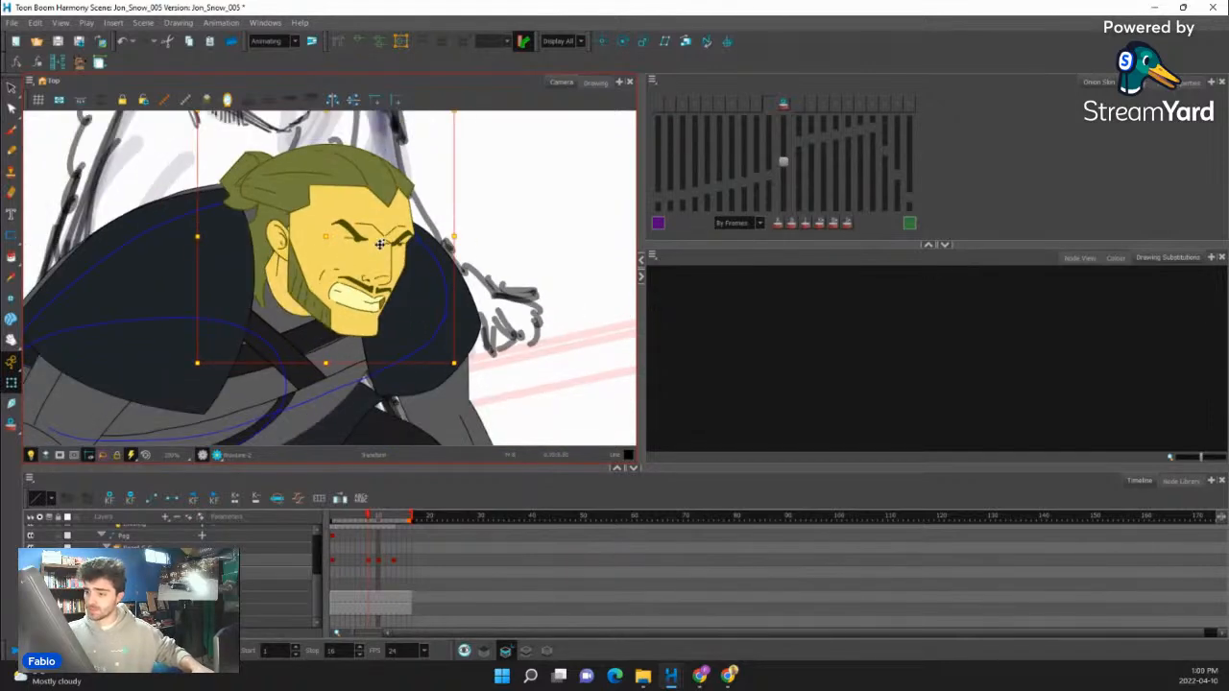
key("shift+b")
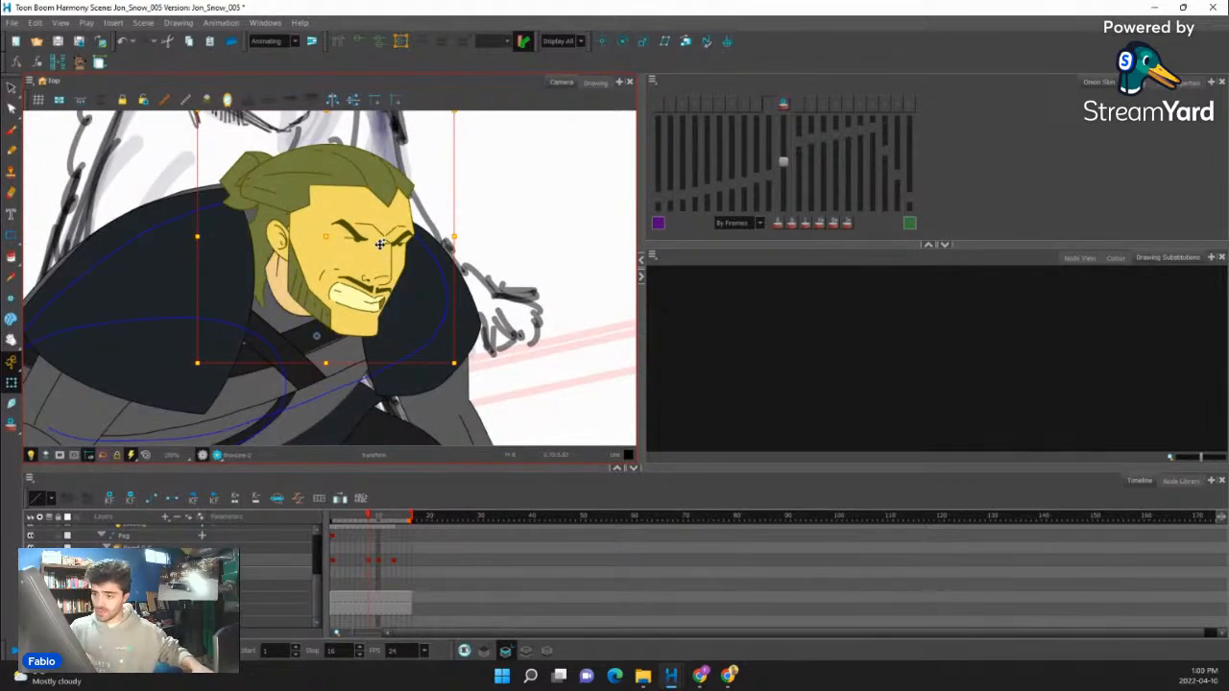
key("Right")
key("Left")
key("Left")
key("Left")
key("Left")
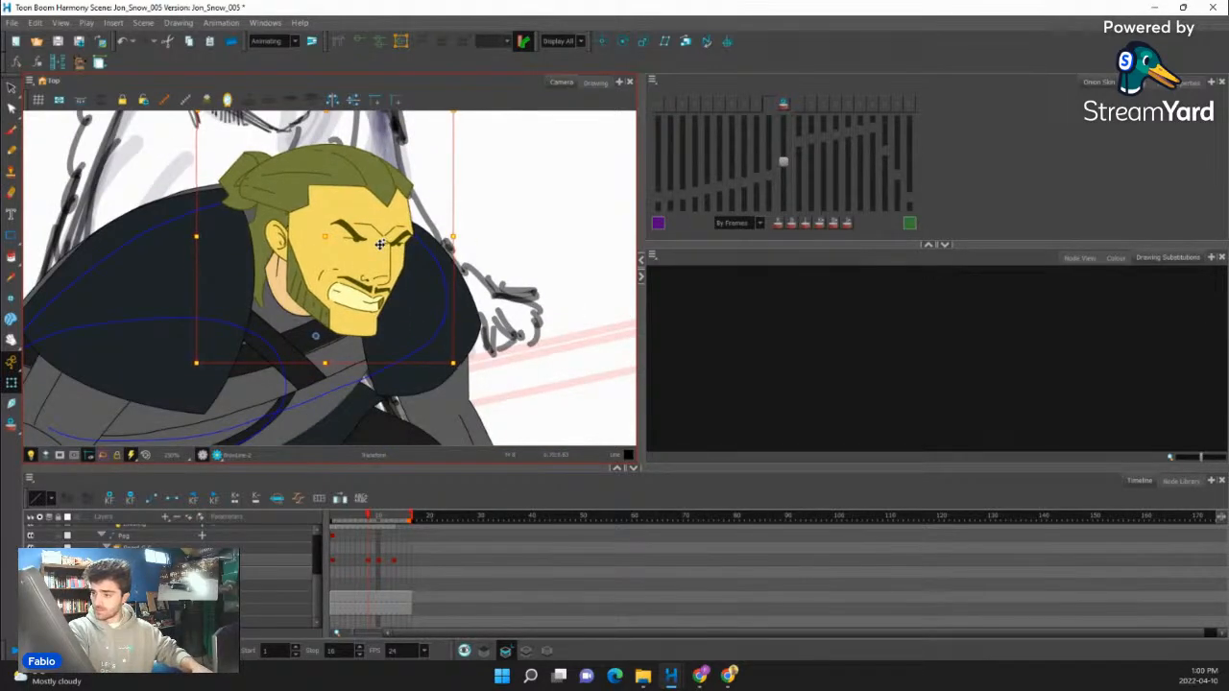
key("Down")
key("Down")
key("Down")
key("Down")
left_click_drag(539, 240, 534, 312)
left_click(510, 216)
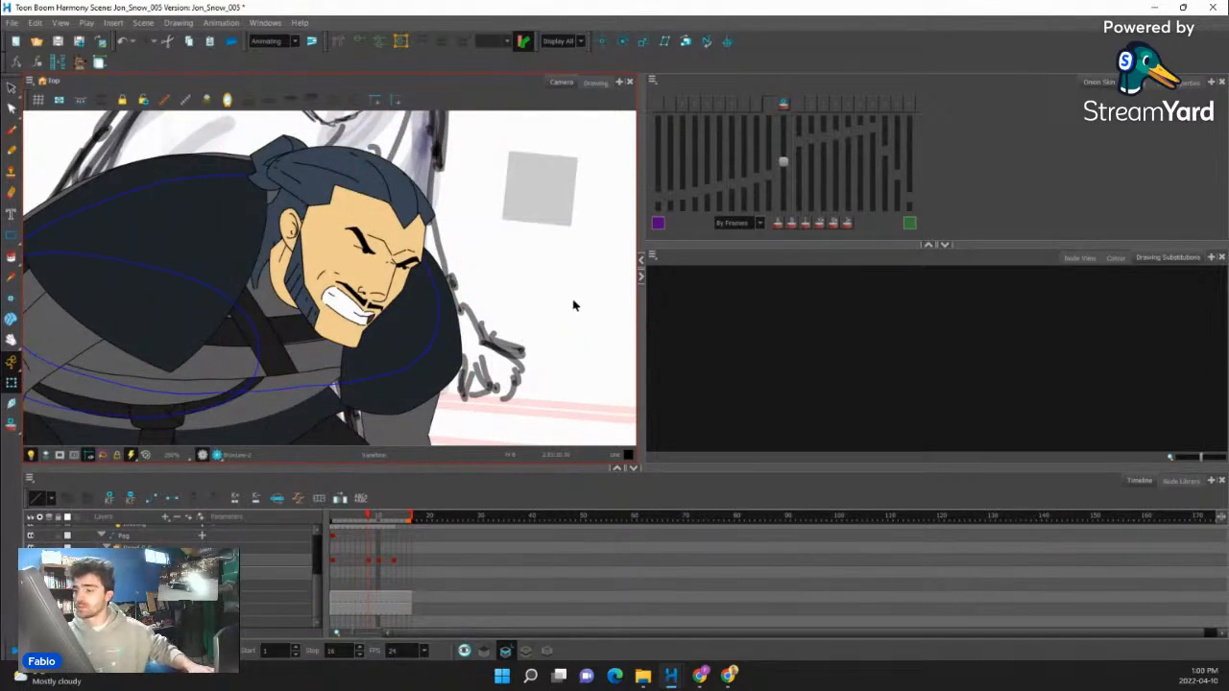
- Select the hand planted on the ground and turn on onion skin for comparison with the previous frame
scroll(389, 263, "down", 5)
left_click(392, 399)
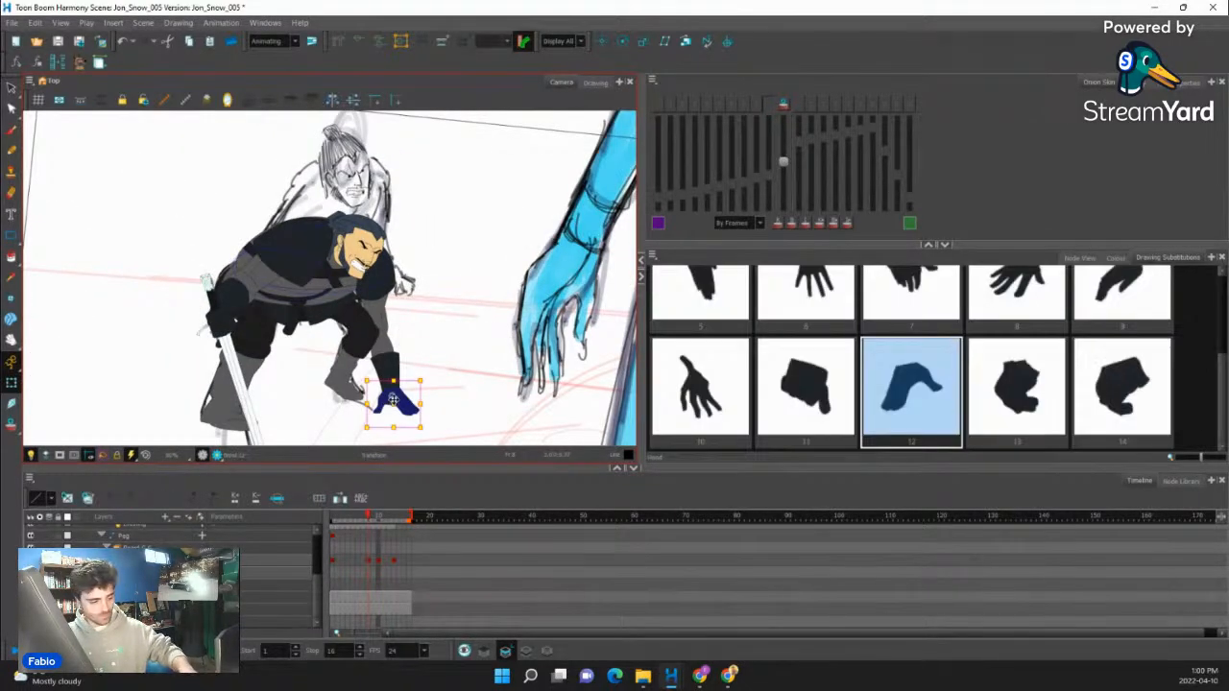
key("period")
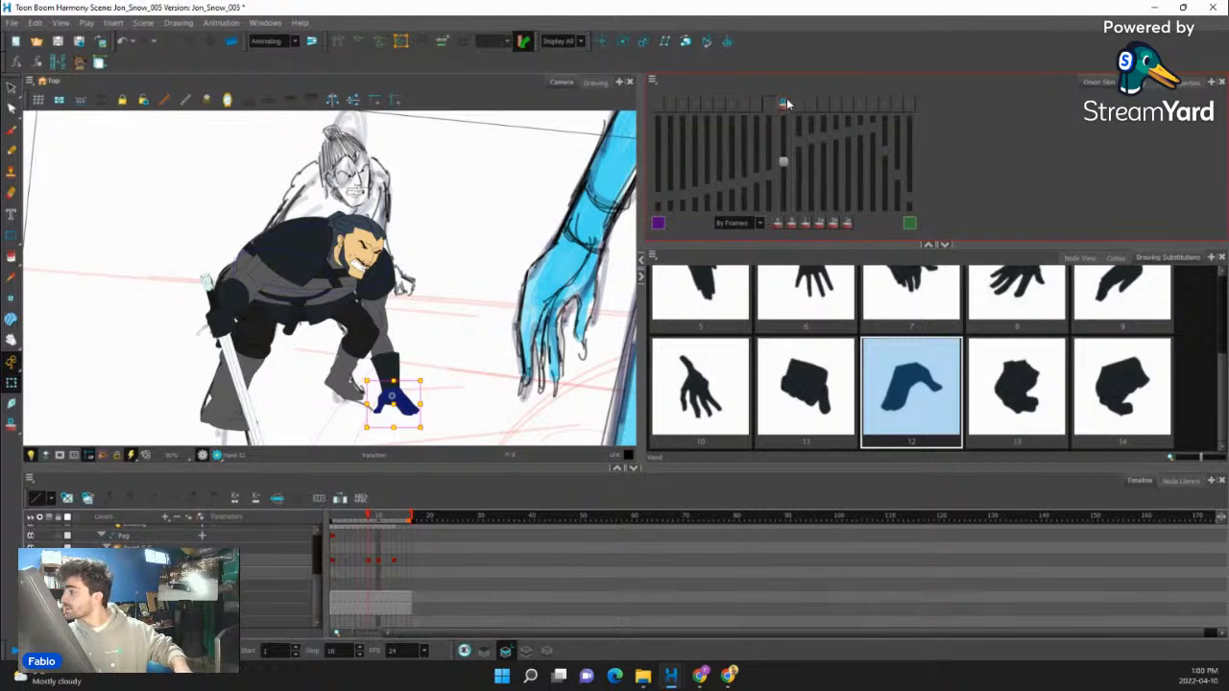
left_click(785, 104)
scroll(494, 259, "down", 3)
scroll(468, 336, "up", 5)
- Select the whole supporting arm on frame 8 and move it down toward the onion-skinned hand on the ground
key("b")
key("b")
key("b")
left_click_drag(406, 356, 406, 360)
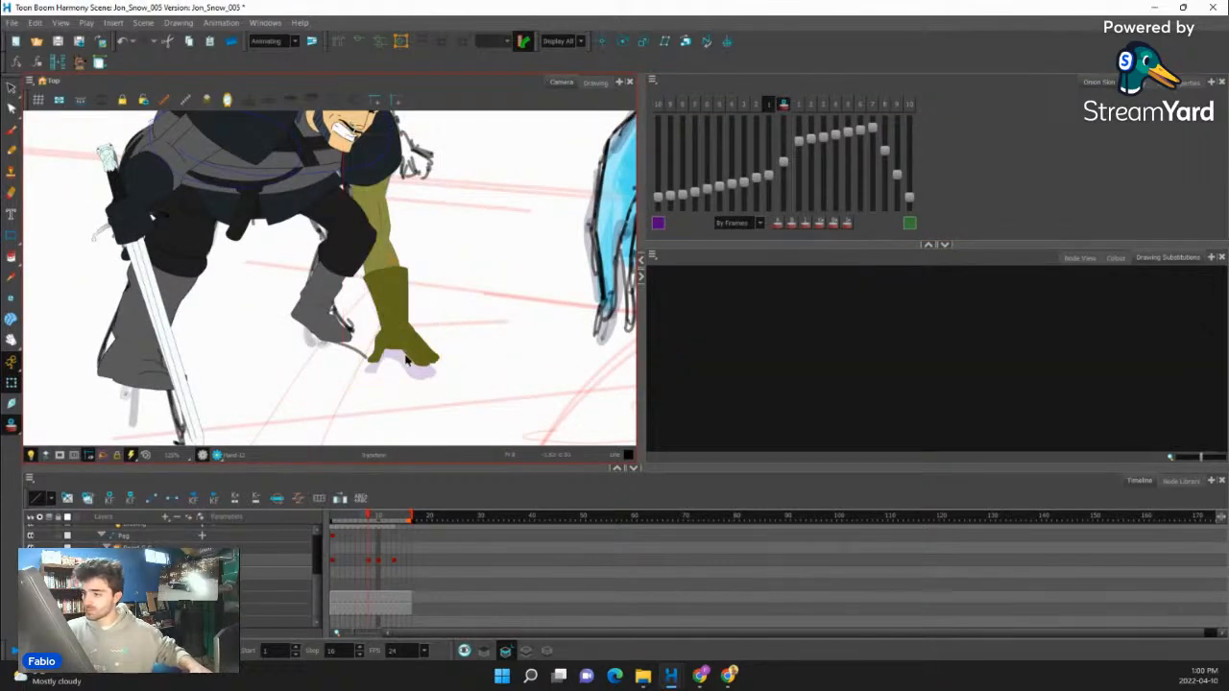
left_click_drag(393, 260, 394, 272)
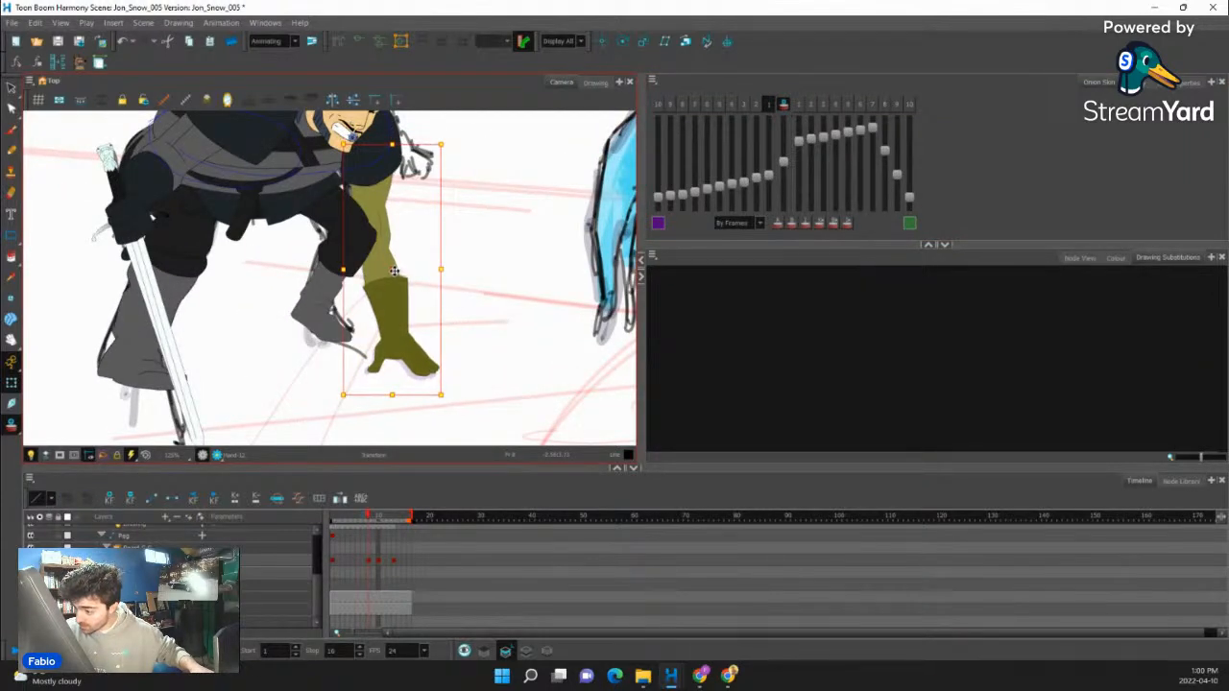
- Reselect the supporting arm from its hand and shift it slightly left to line up with the onion skin
left_click(420, 360)
key("b")
key("b")
key("b")
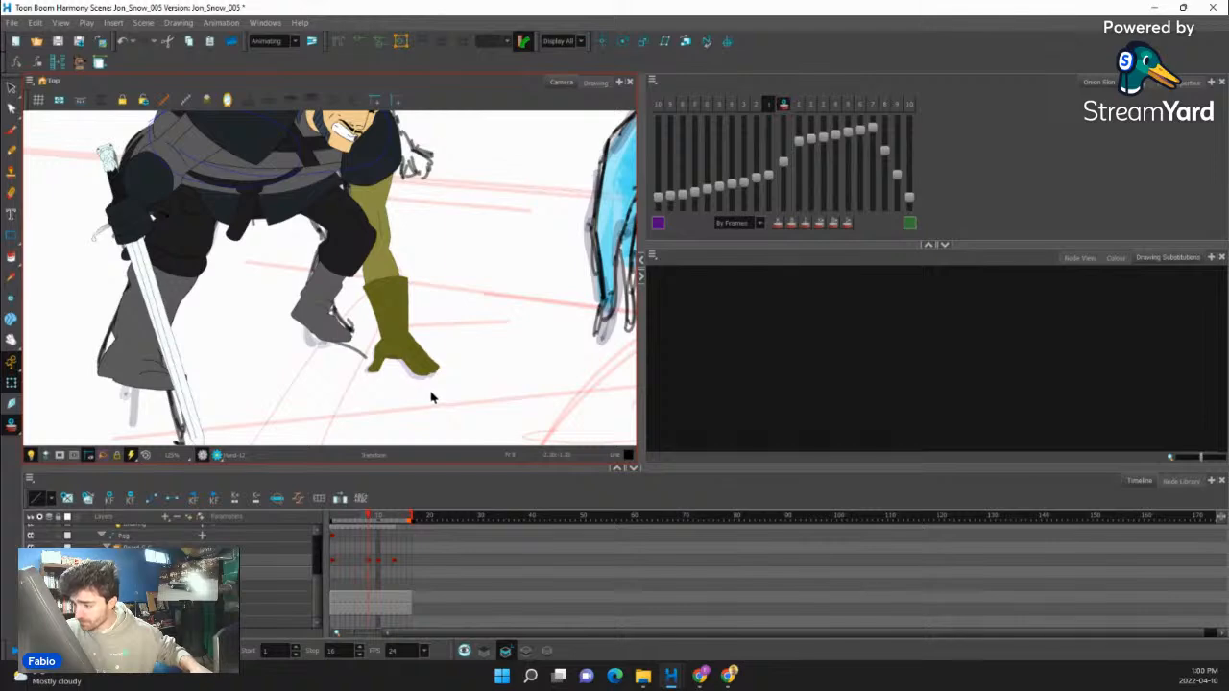
left_click_drag(428, 394, 423, 394)
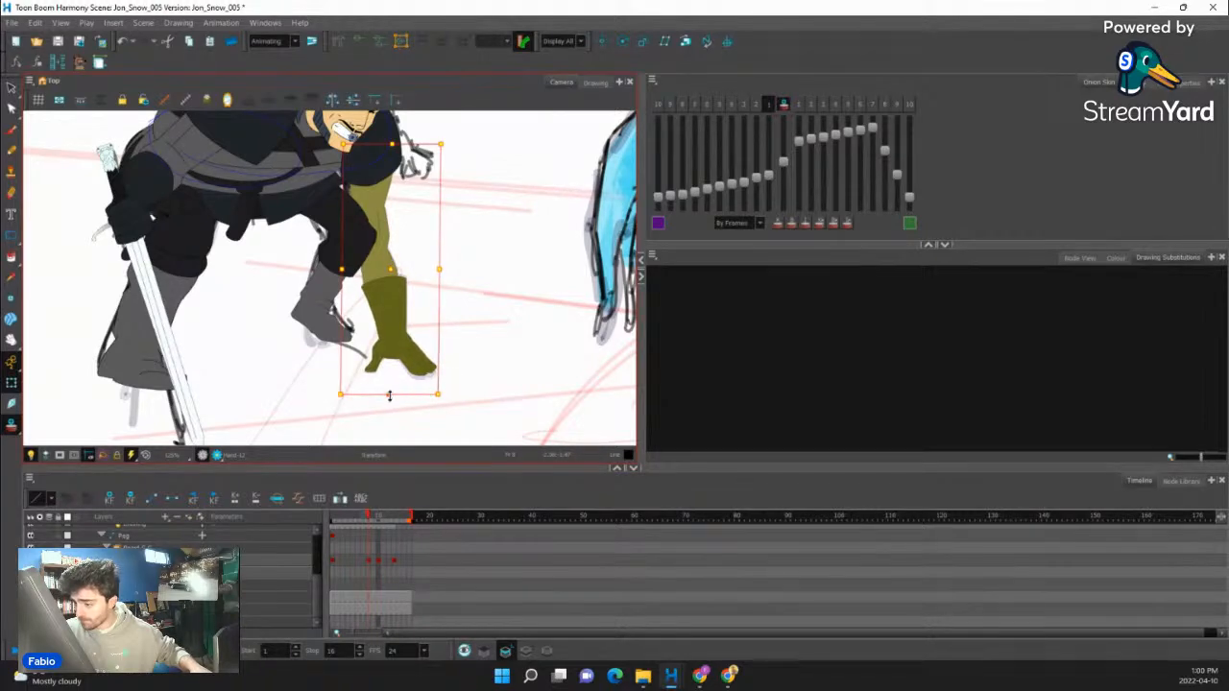
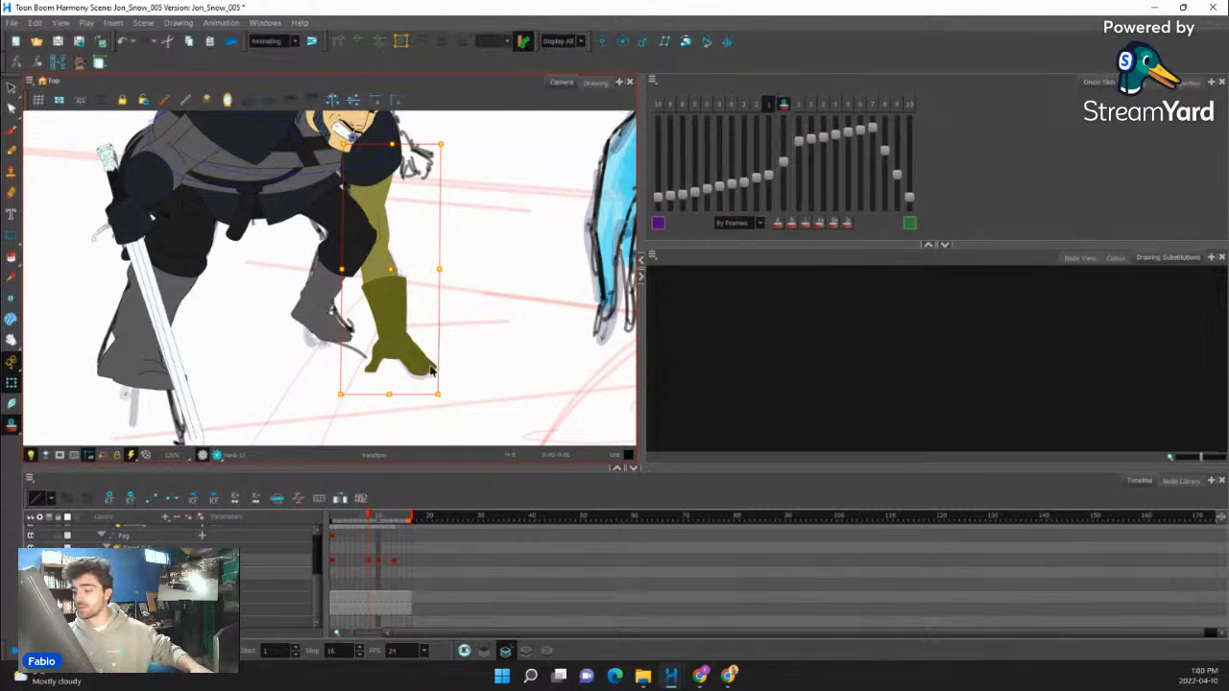
- Skew and lower the hand planted on the ground so it matches its onion-skin outline, and deselect it
scroll(430, 370, "up", 5)
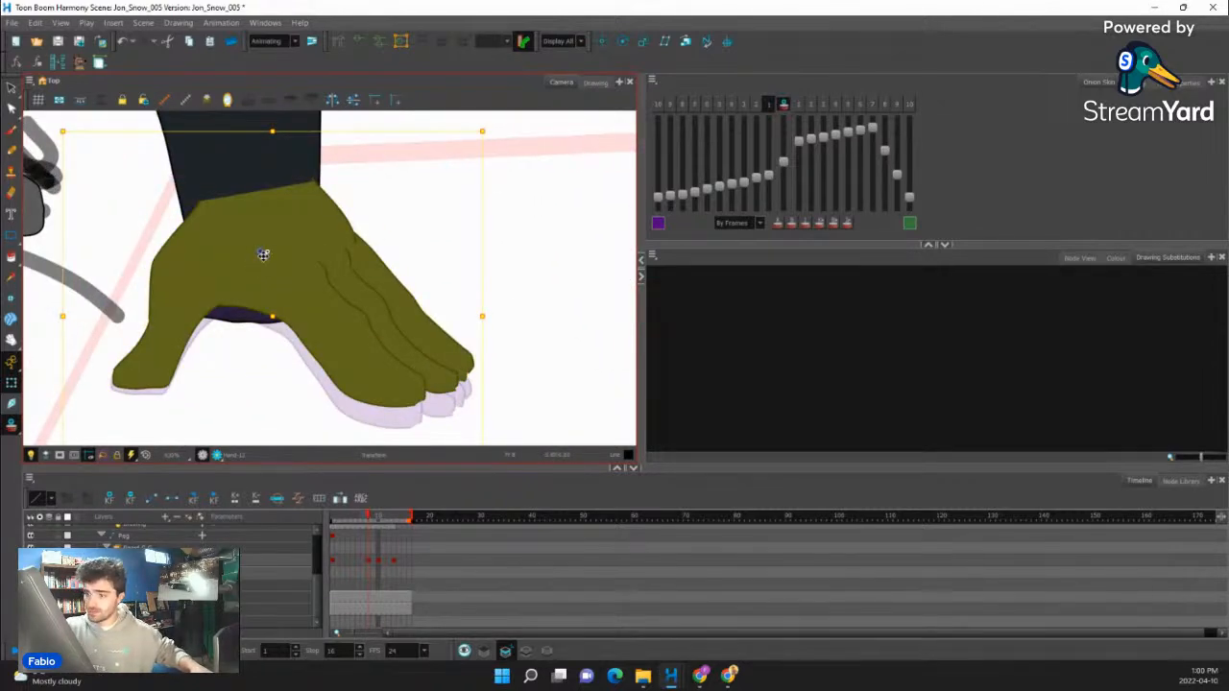
mouse_move(472, 355)
left_mouse_down()
mouse_move(483, 373)
mouse_move(479, 341)
left_mouse_up()
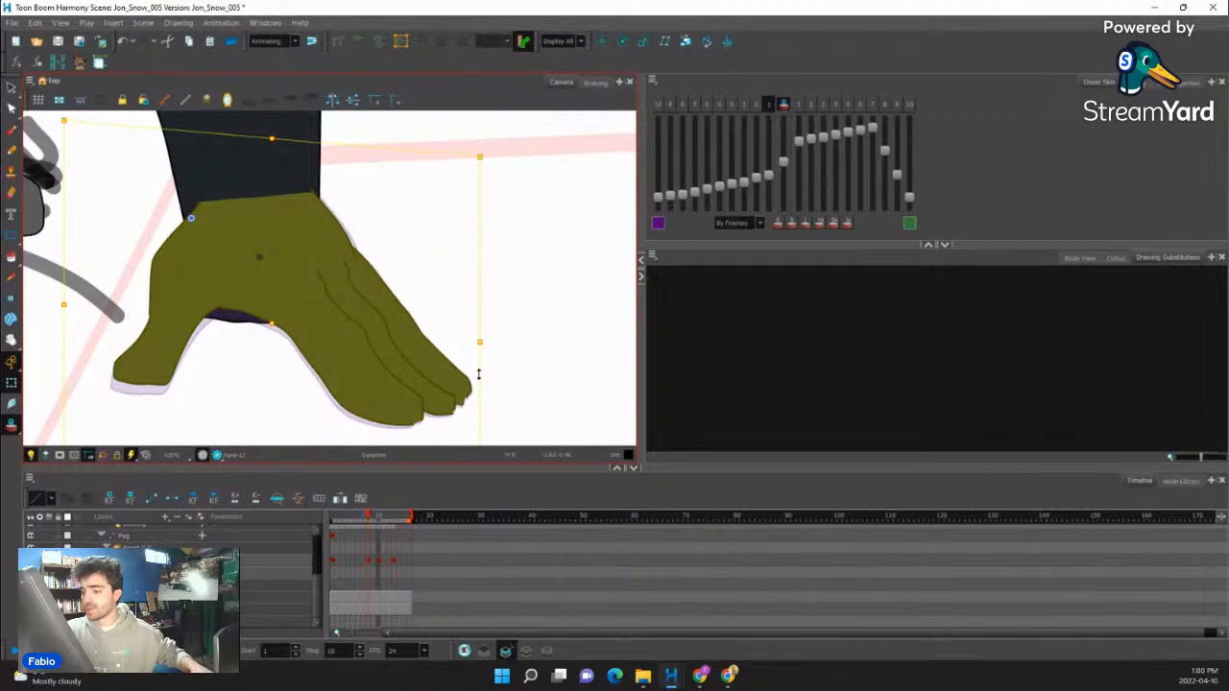
left_click_drag(273, 324, 272, 333)
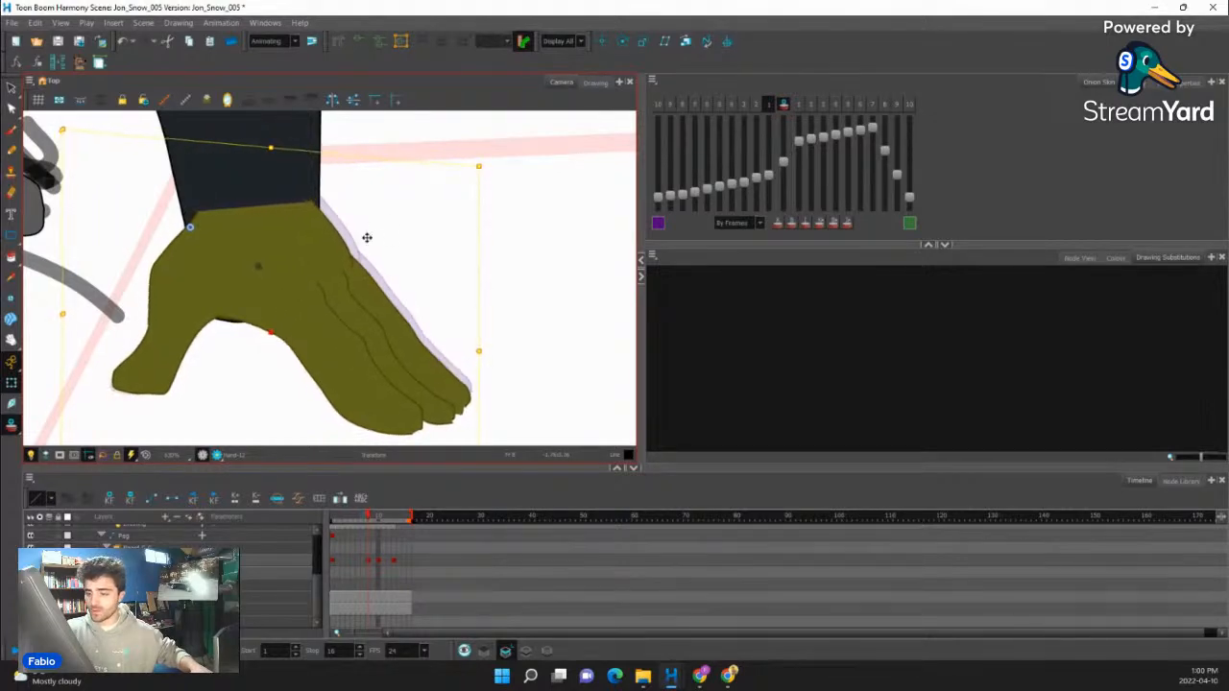
left_click_drag(476, 385, 481, 342)
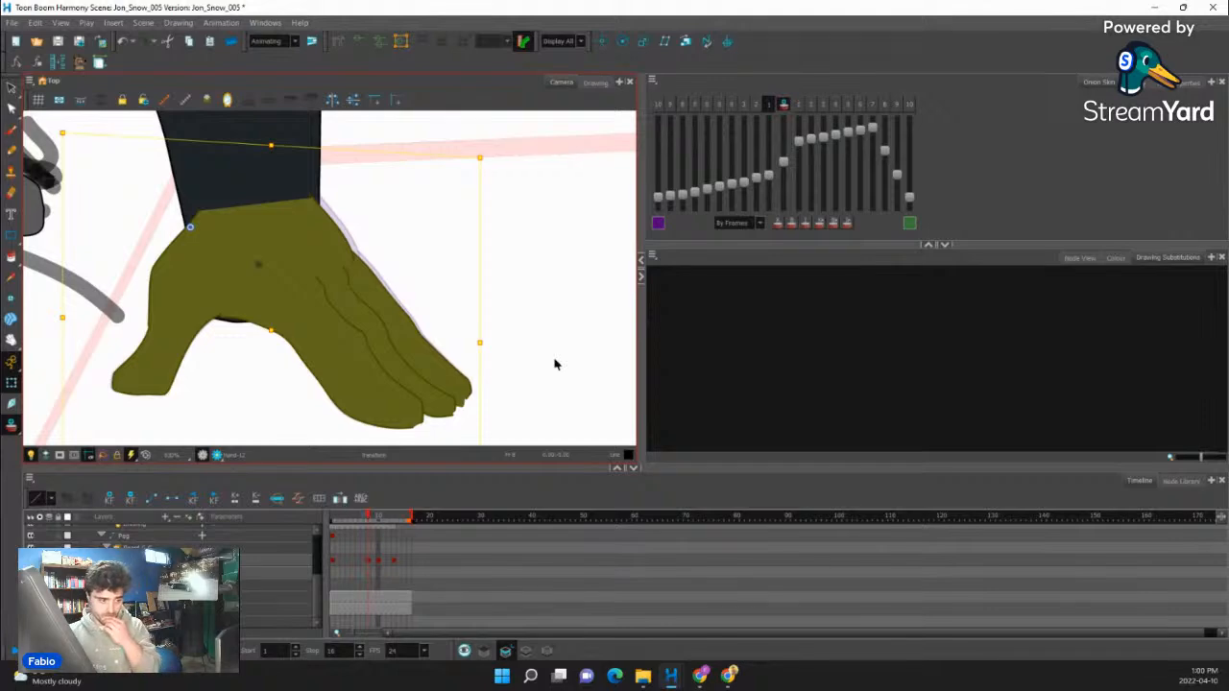
scroll(450, 327, "down", 6)
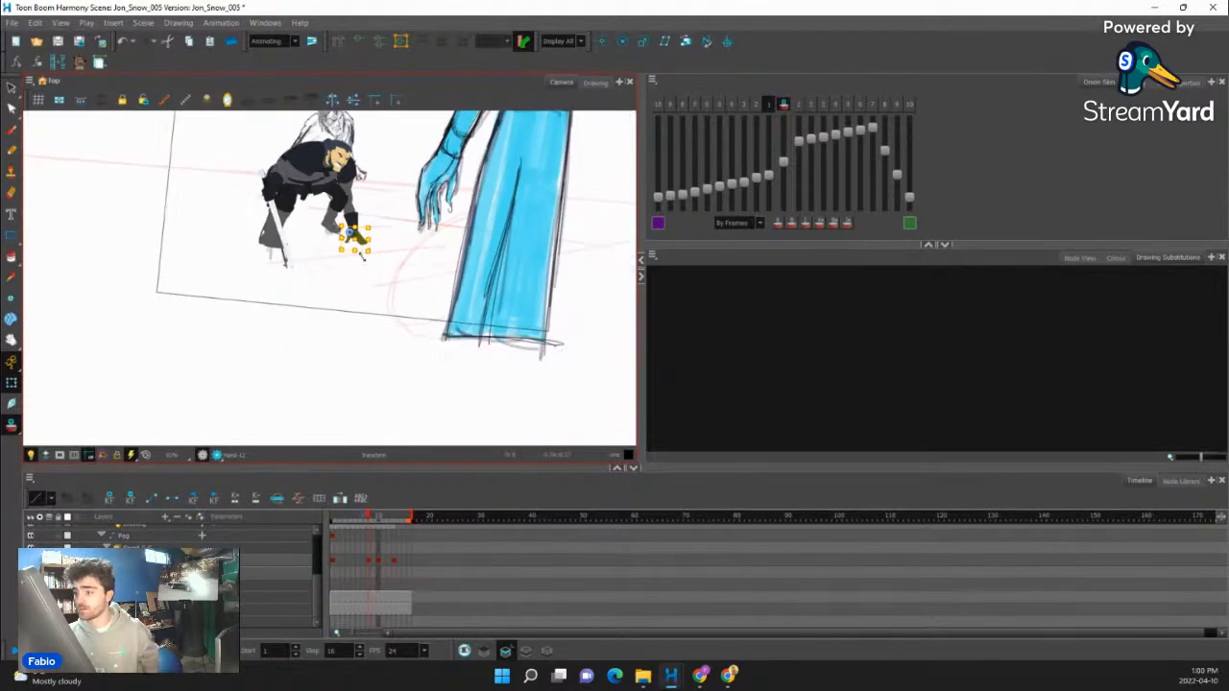
scroll(369, 284, "up", 5)
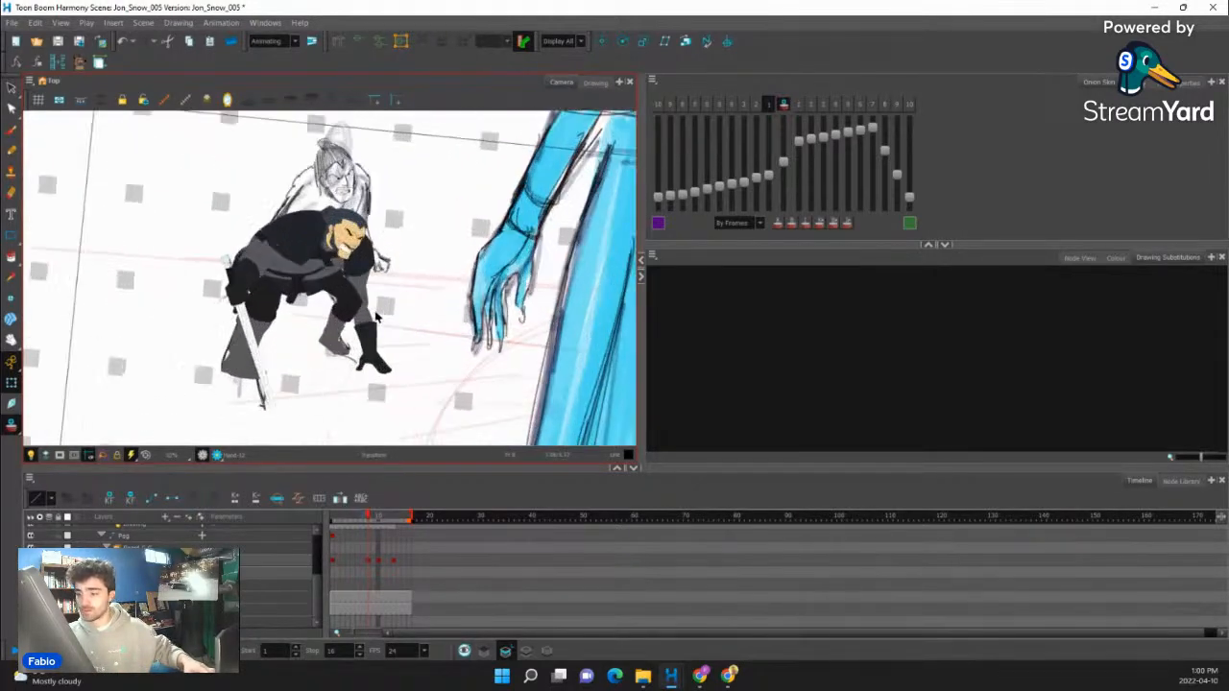
- Compare the pose with the previous frame, and bring the planted arm in front of the shoulder
key("comma")
key("period")
key("comma")
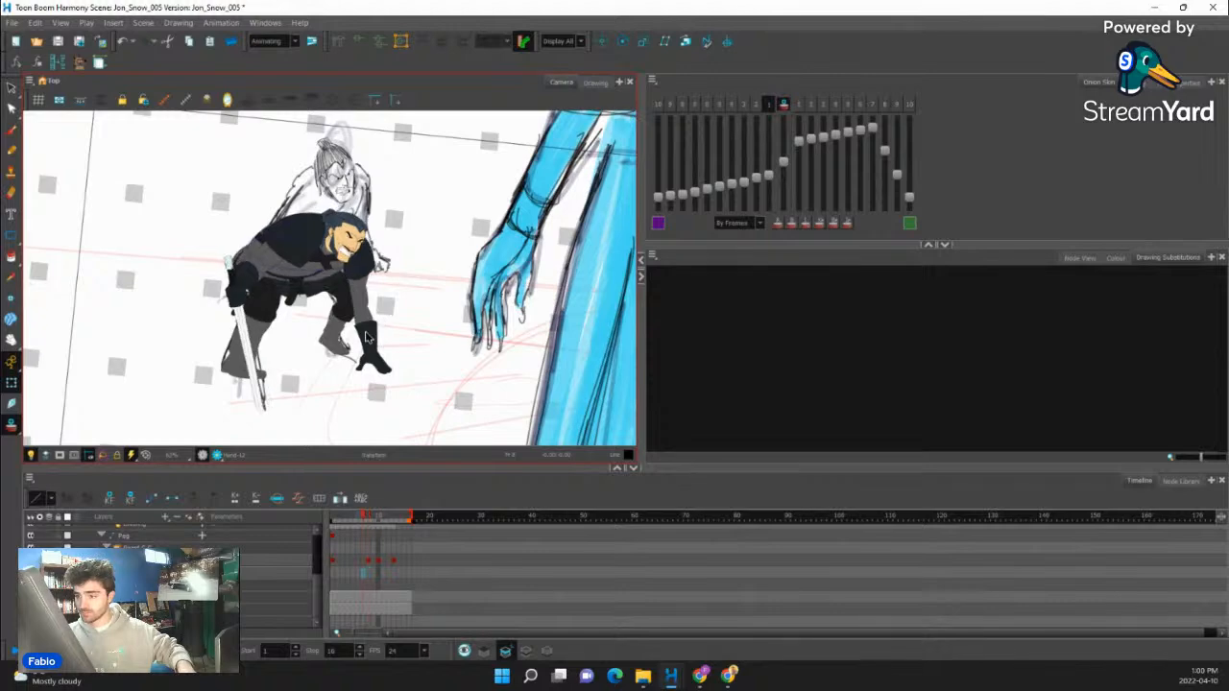
key("period")
key("comma")
key("period")
left_click(373, 341)
scroll(372, 341, "up", 2)
key("b")
key("b")
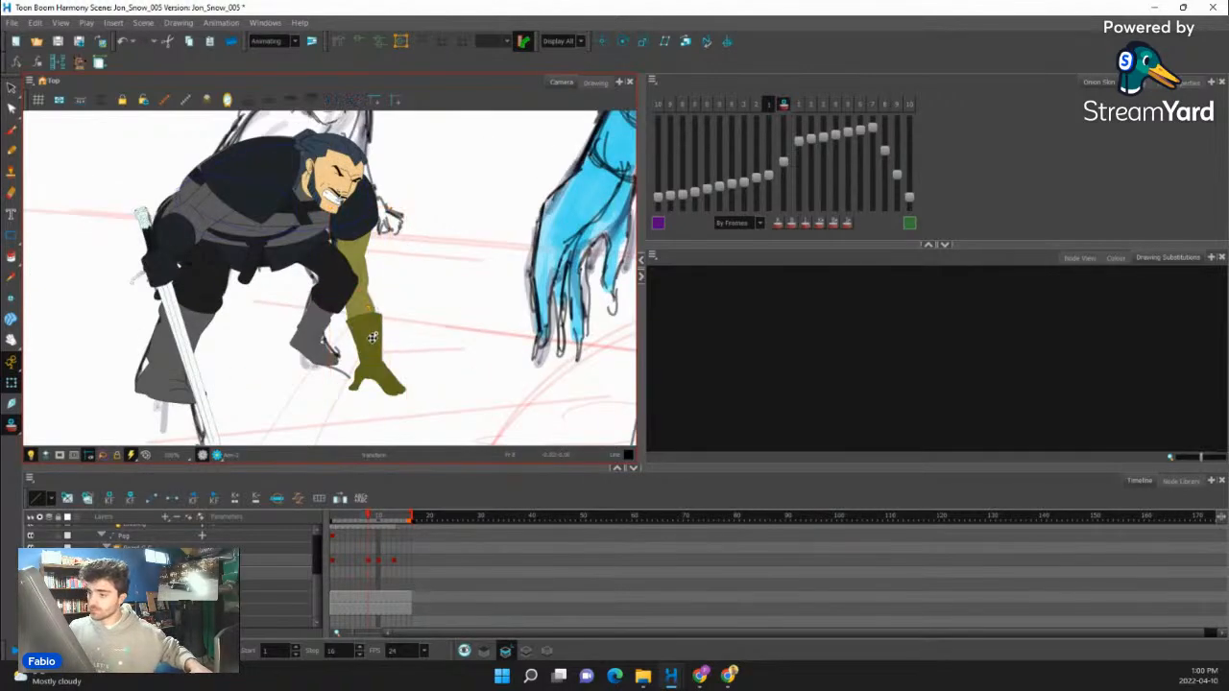
key("b")
key("shift+b")
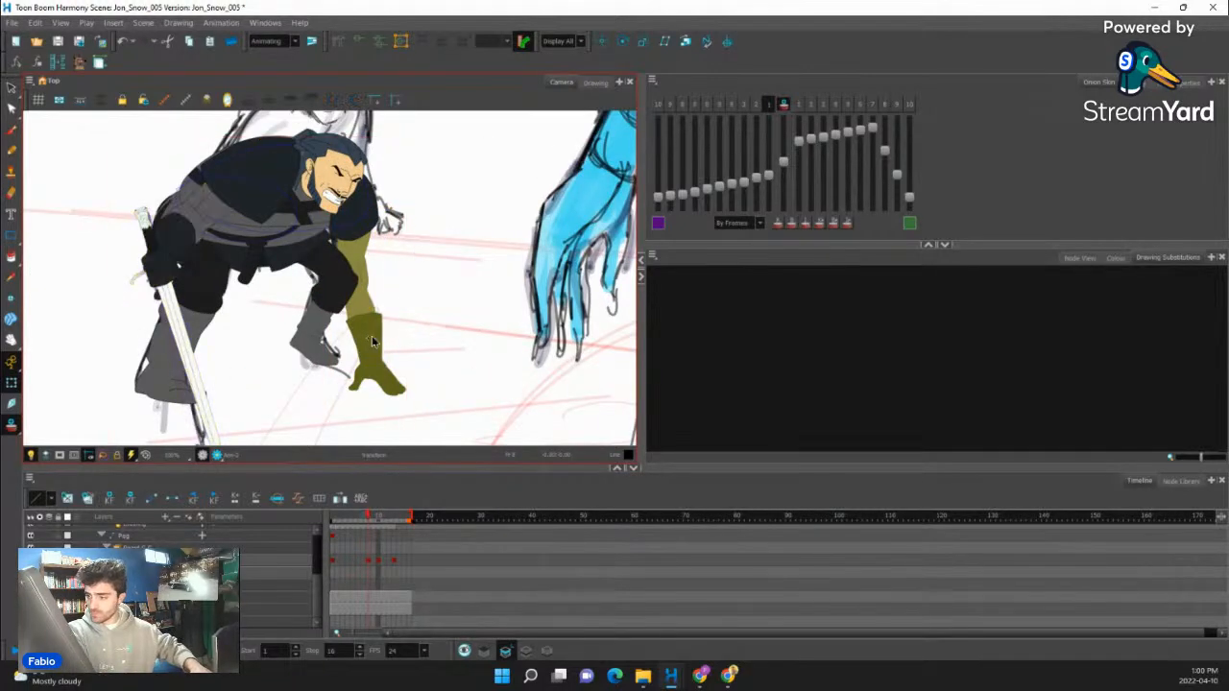
left_click(371, 336)
key("alt+Down")
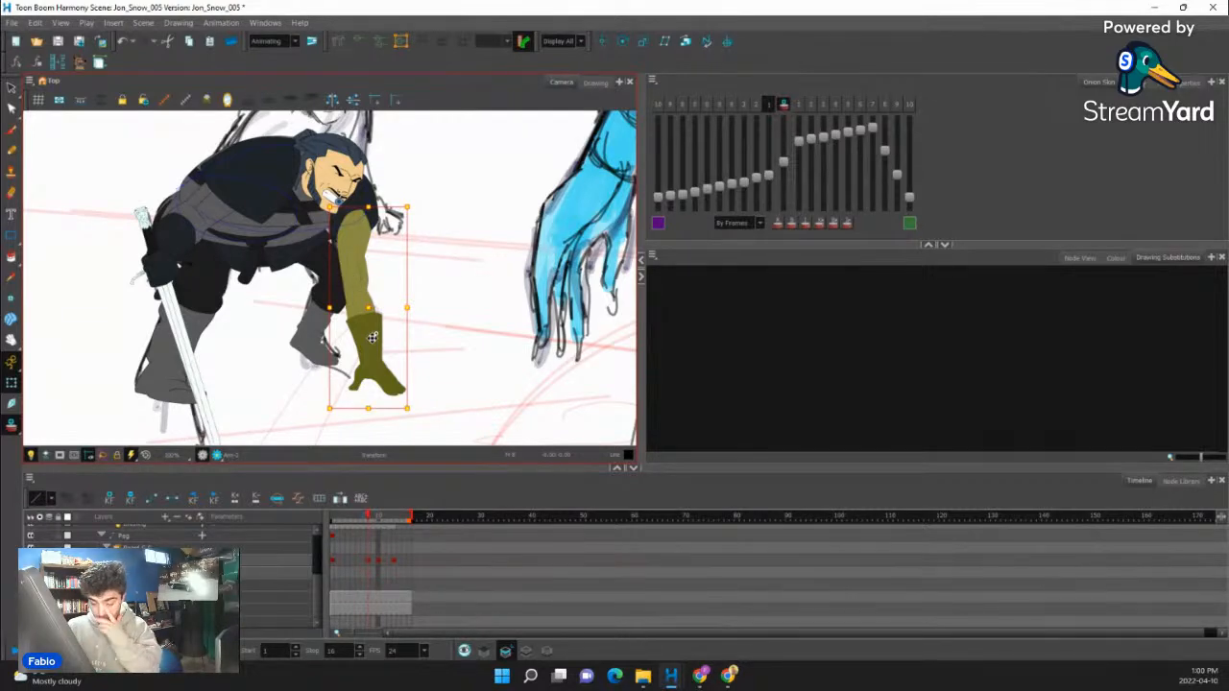
- Rotate the sword slightly clockwise so its tip falls near the sketched blade tip
left_click_drag(368, 517, 369, 516)
left_click_drag(212, 413, 271, 379)
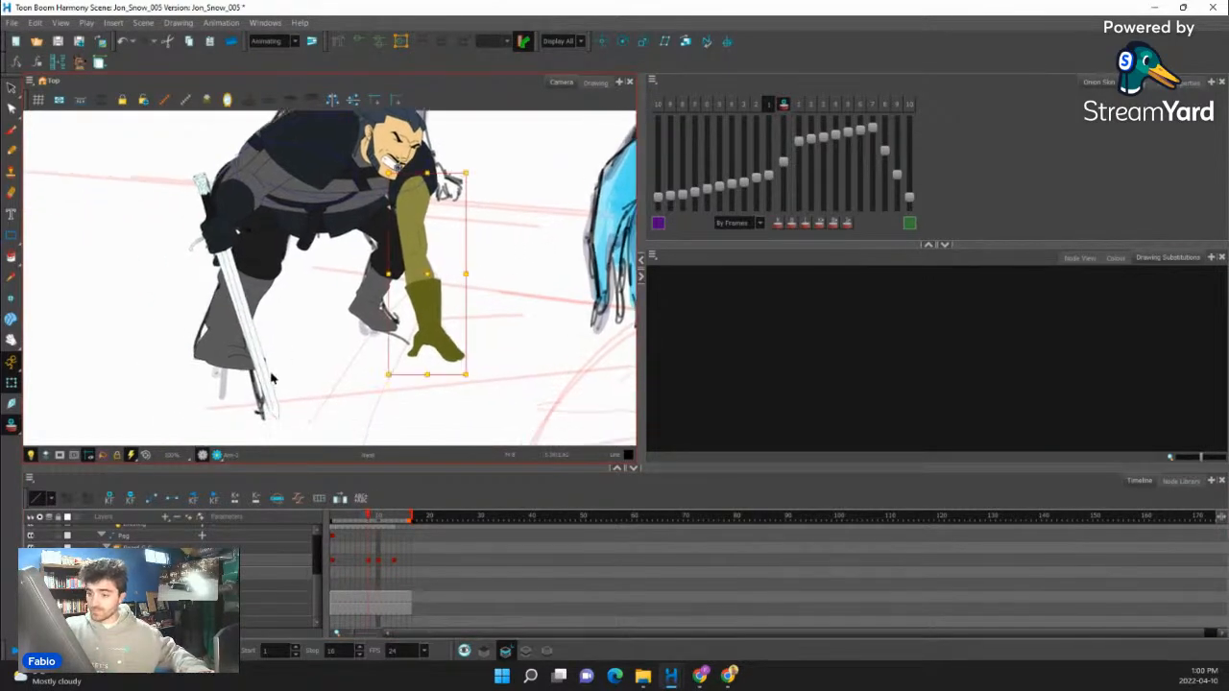
left_click(266, 385)
left_click_drag(303, 422, 219, 430)
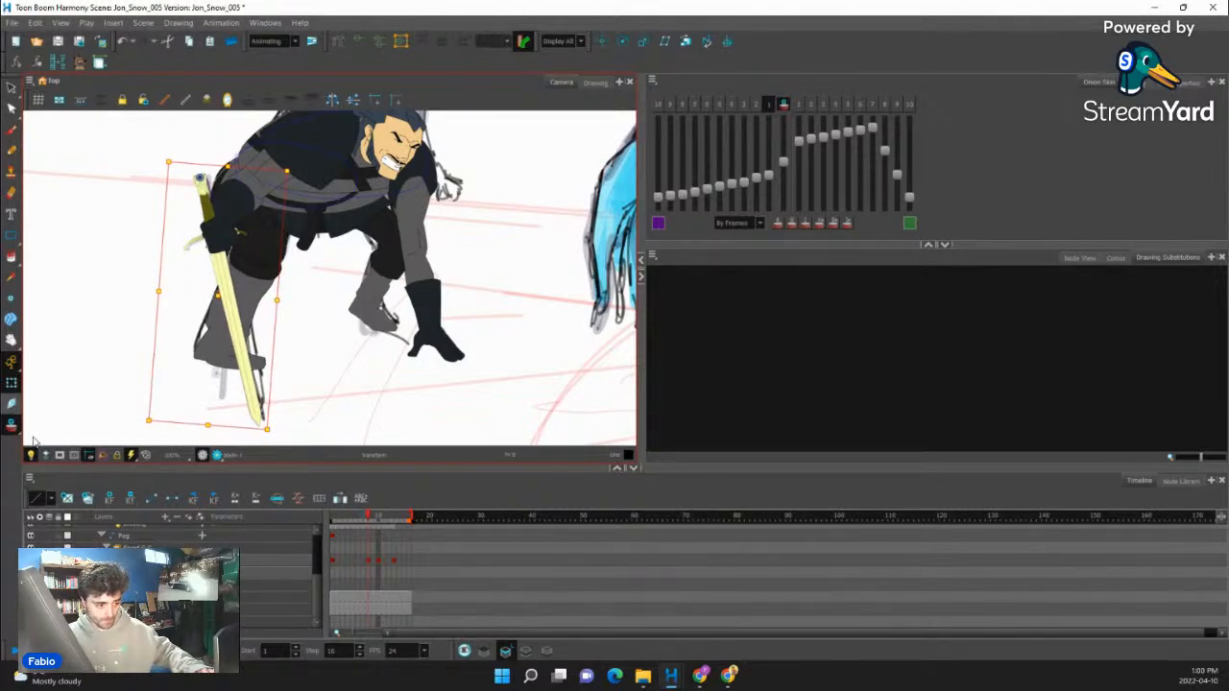
- Skew the sword slightly so its tip lines up with the onion-skin outline, and deselect it
scroll(276, 408, "down", 3)
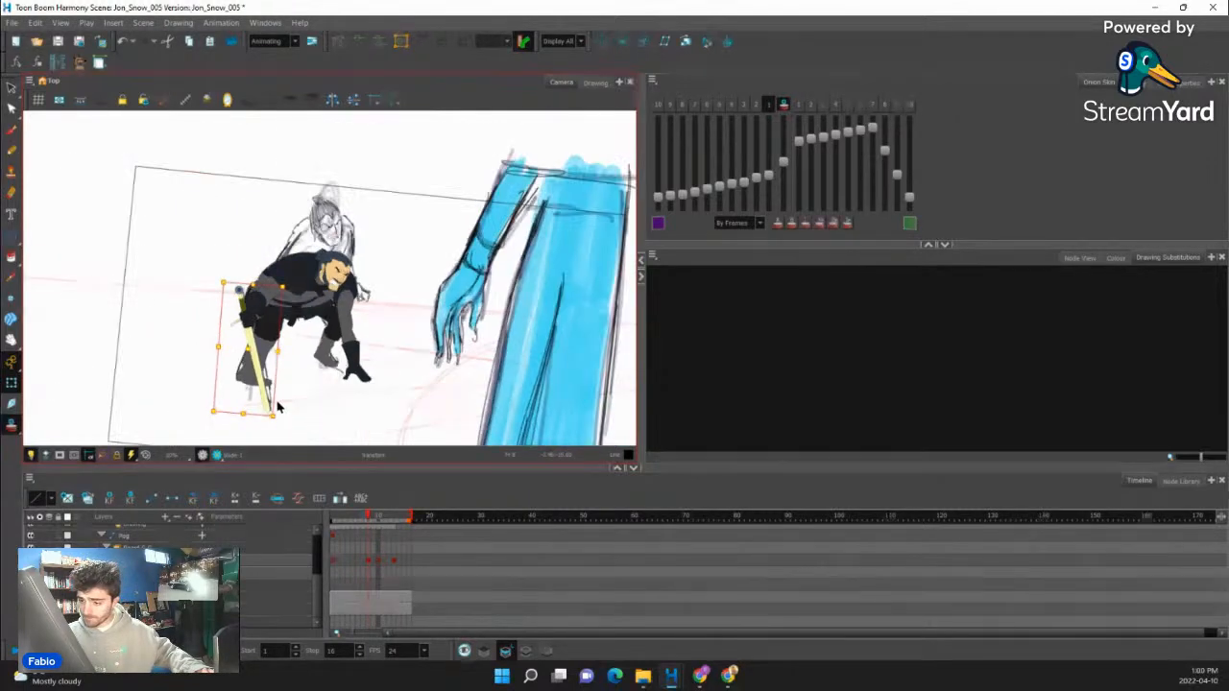
scroll(277, 408, "up", 6)
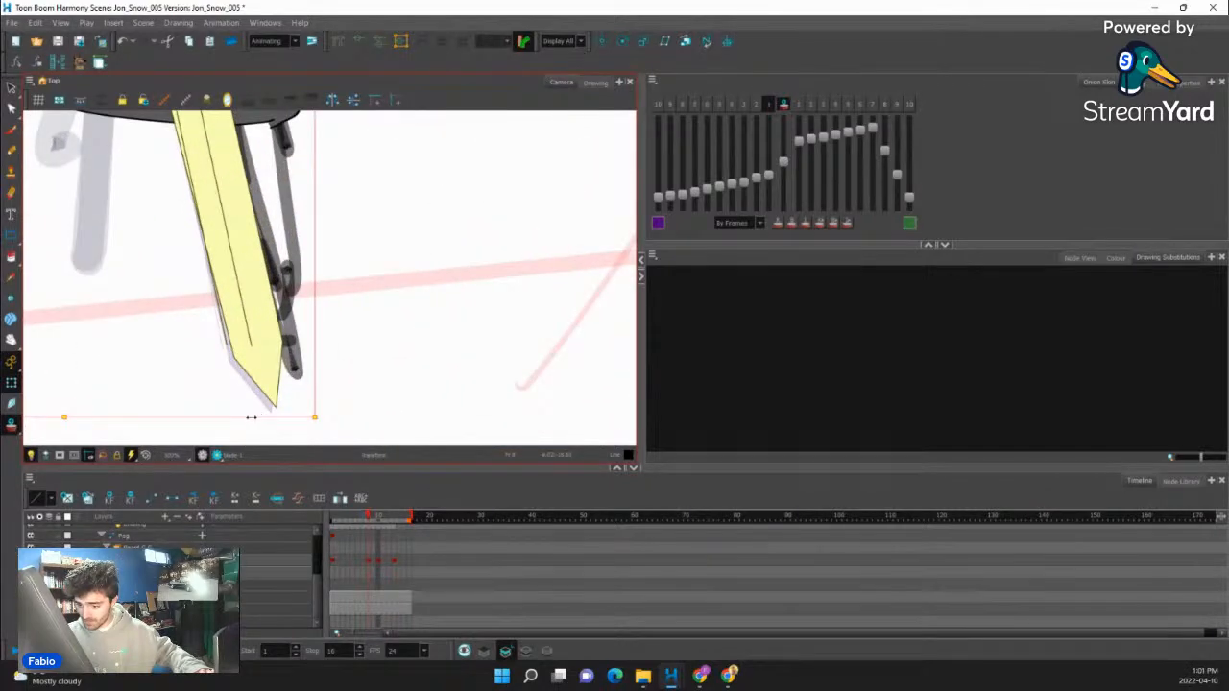
left_click_drag(251, 417, 248, 417)
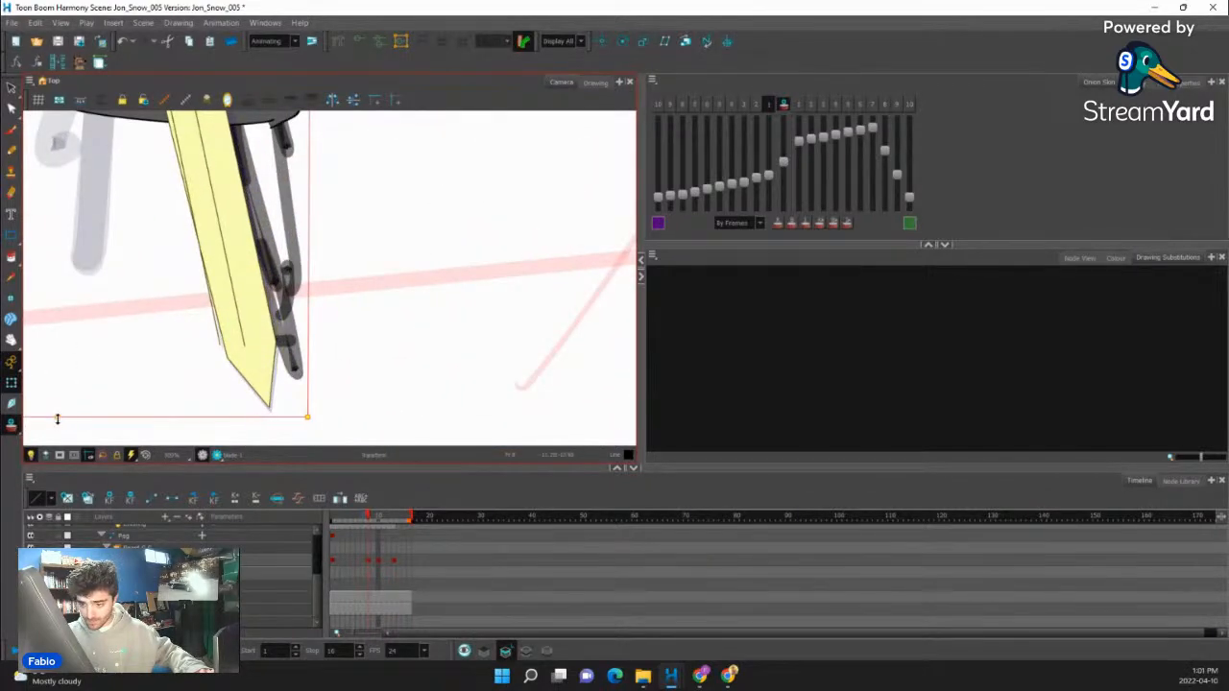
left_click_drag(57, 418, 191, 418)
scroll(124, 401, "down", 2)
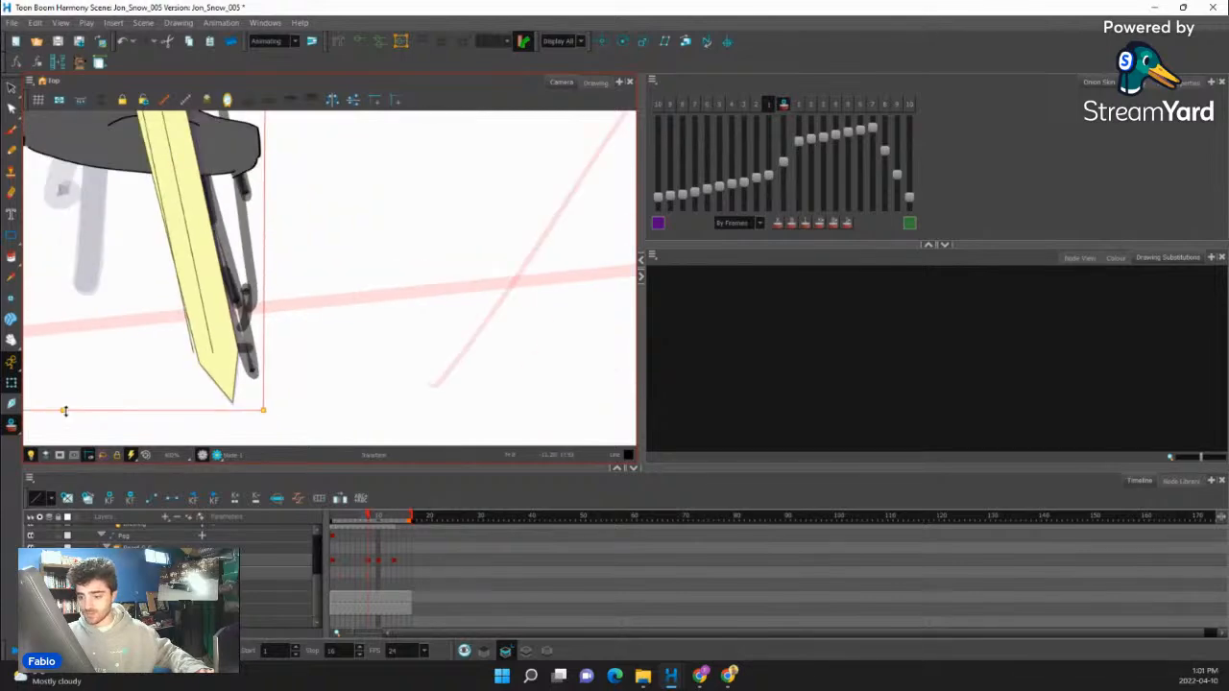
scroll(288, 317, "down", 8)
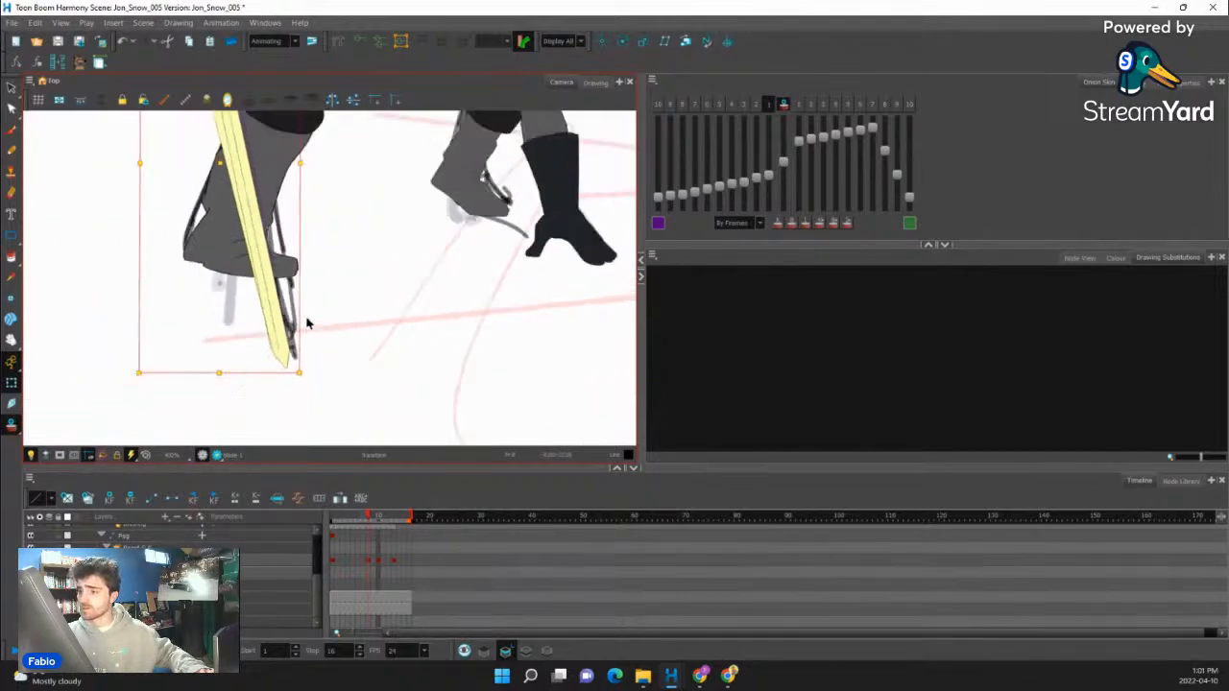
scroll(254, 277, "up", 8)
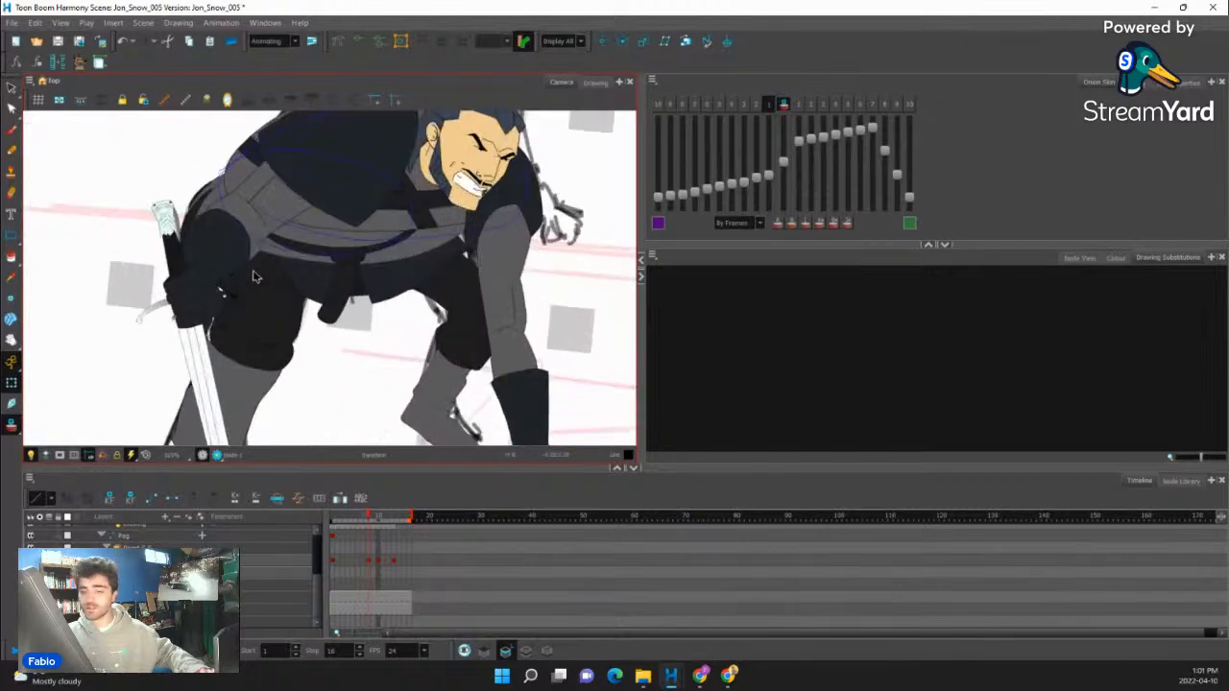
- Move the hand gripping the sword up the hilt so it sits above the crossguard
scroll(254, 276, "down", 3)
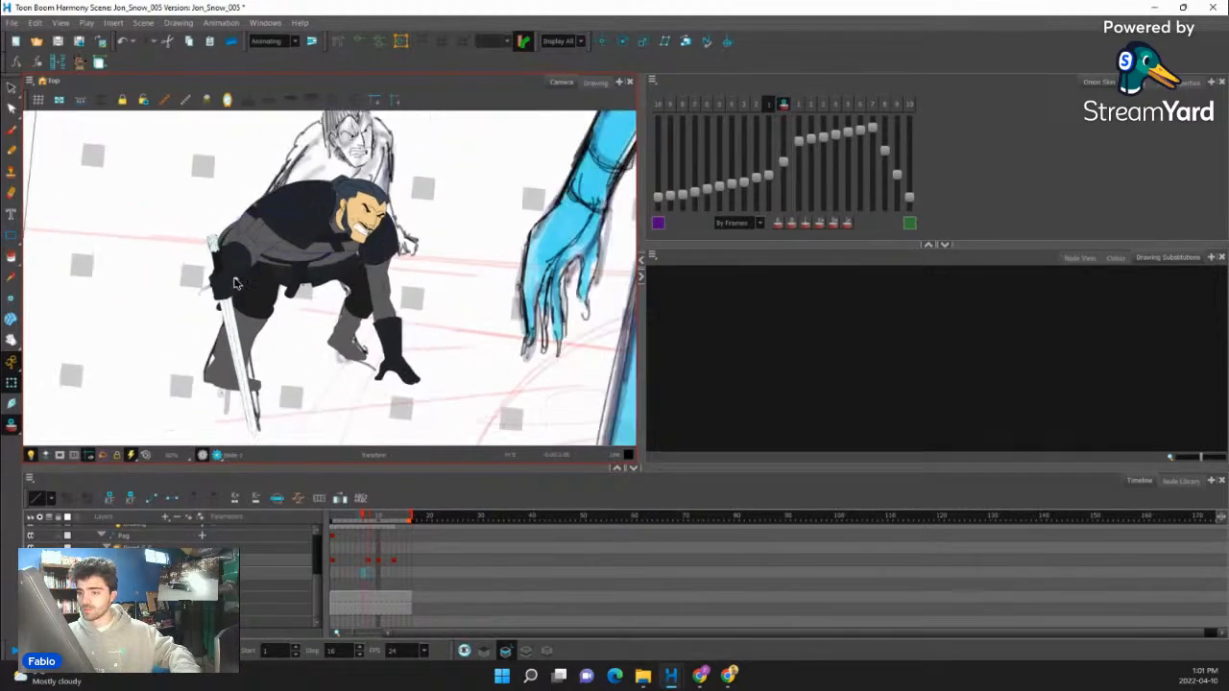
scroll(219, 334, "up", 3)
left_click(231, 285)
scroll(230, 285, "up", 3)
key("b")
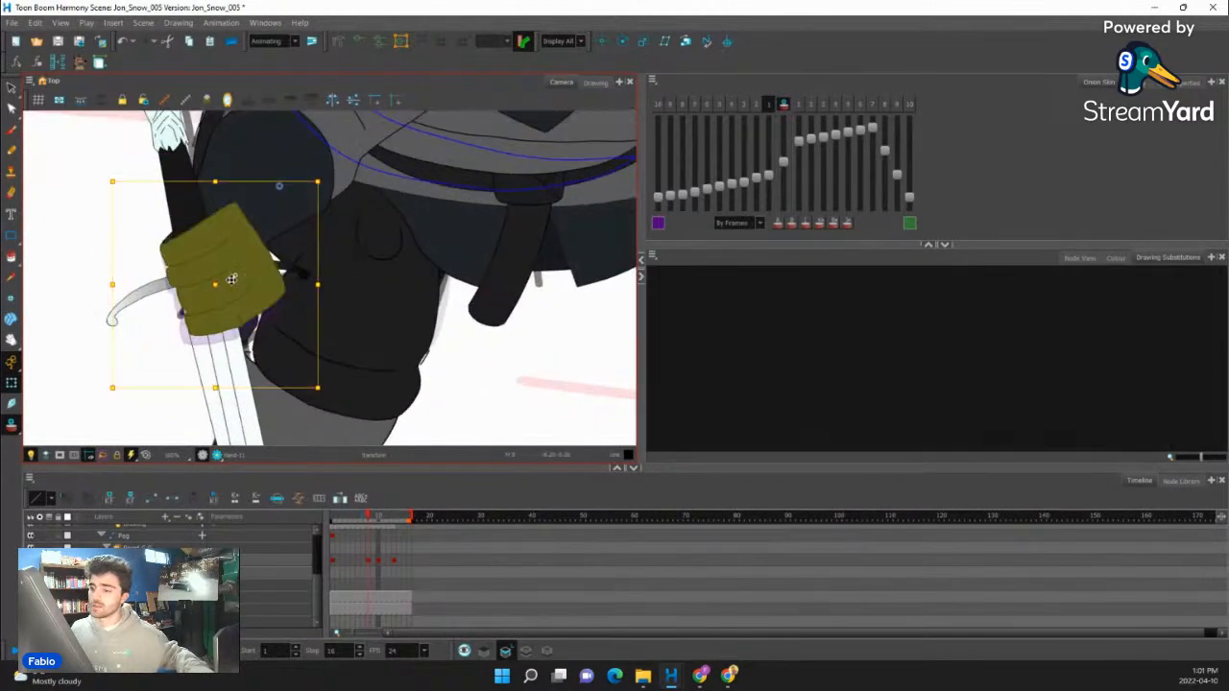
mouse_move(251, 279)
left_mouse_down()
mouse_move(241, 301)
mouse_move(220, 212)
left_mouse_up()
left_click_drag(519, 319, 538, 346)
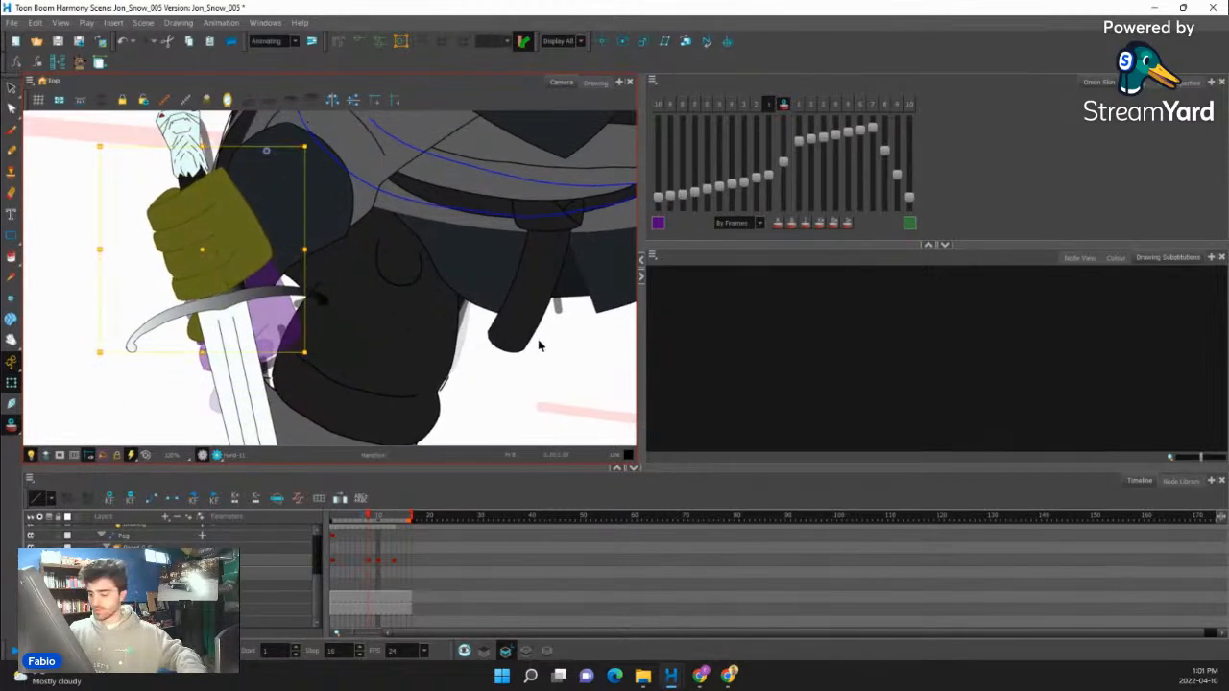
- Nudge the sword hand slightly up the hilt in the first frame, and return to frame 8
key("comma")
key("comma")
key("comma")
key("comma")
key("comma")
key("comma")
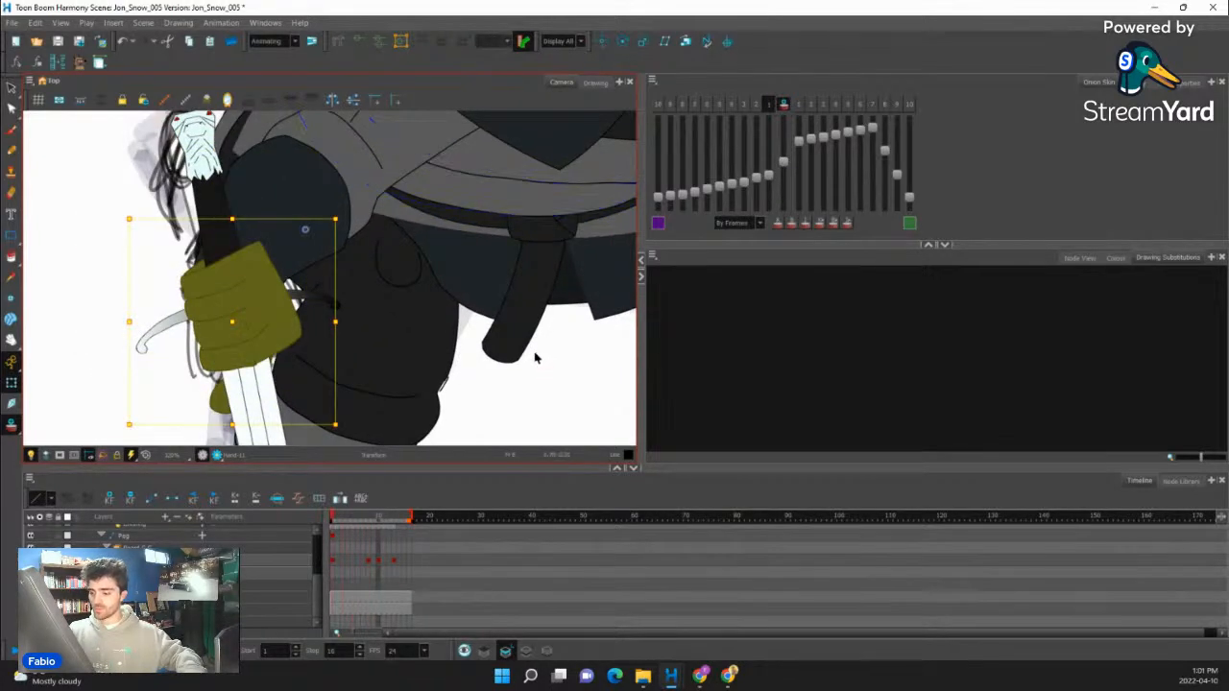
left_click_drag(258, 305, 249, 285)
key("period")
key("period")
key("period")
key("period")
key("period")
key("period")
key("period")
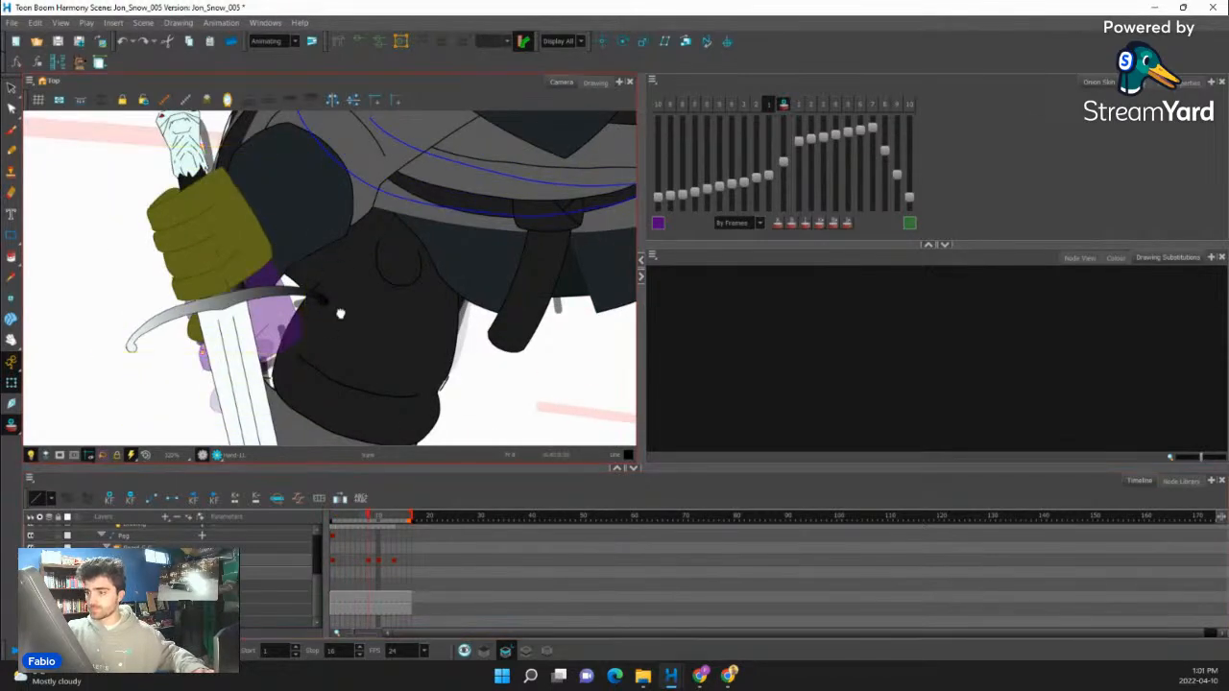
- Skew the sword arm slightly upward so it follows the raised hand
left_click_drag(336, 214, 351, 355)
left_click(358, 323)
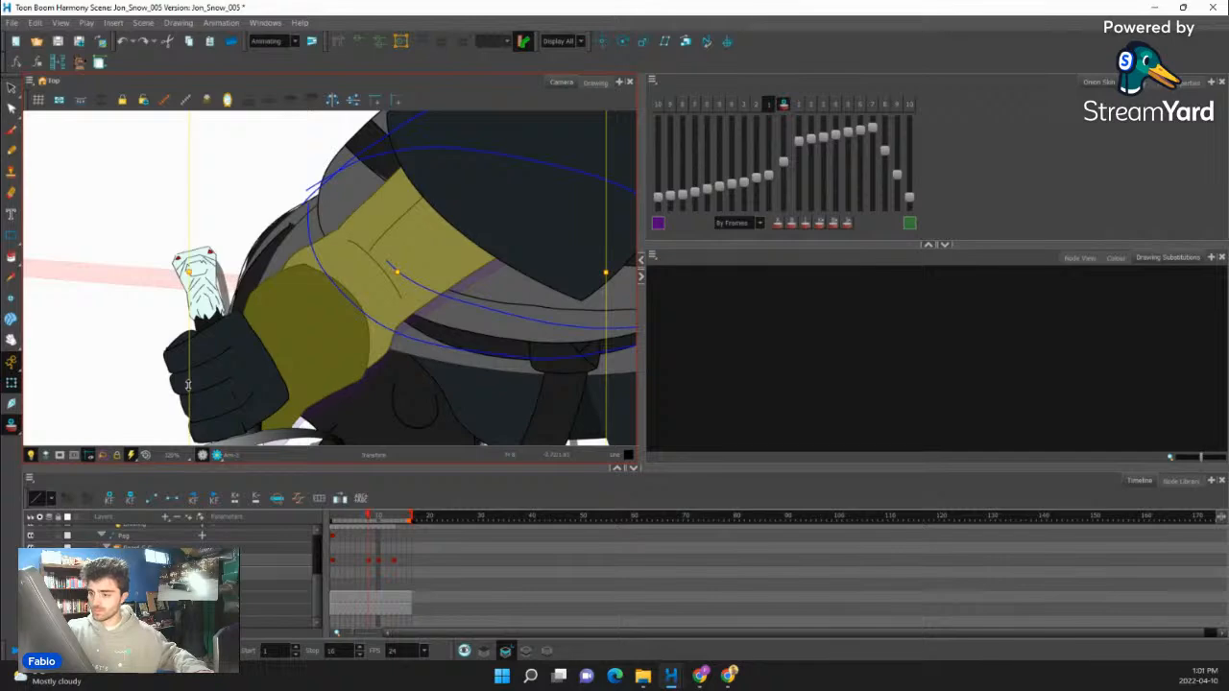
left_click_drag(187, 384, 183, 330)
scroll(509, 346, "down", 6)
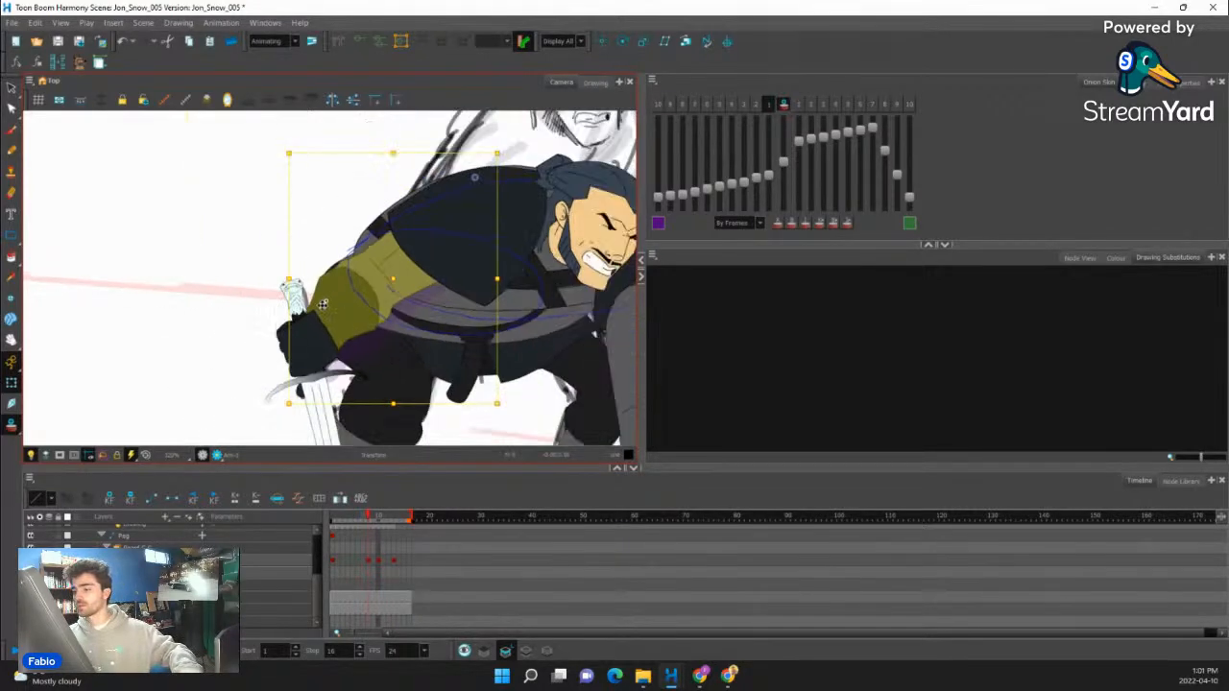
- Turn off onion skin and scrub through the frames to check the crouching motion
left_click(785, 105)
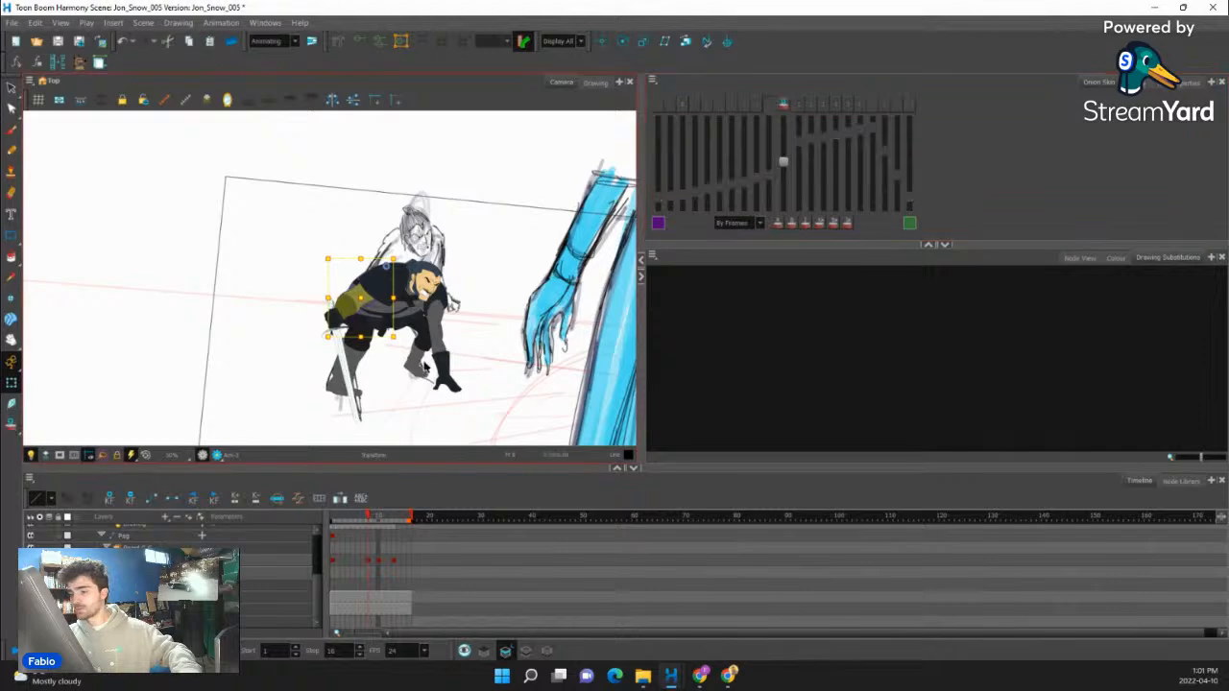
key(".")
left_click_drag(359, 519, 410, 516)
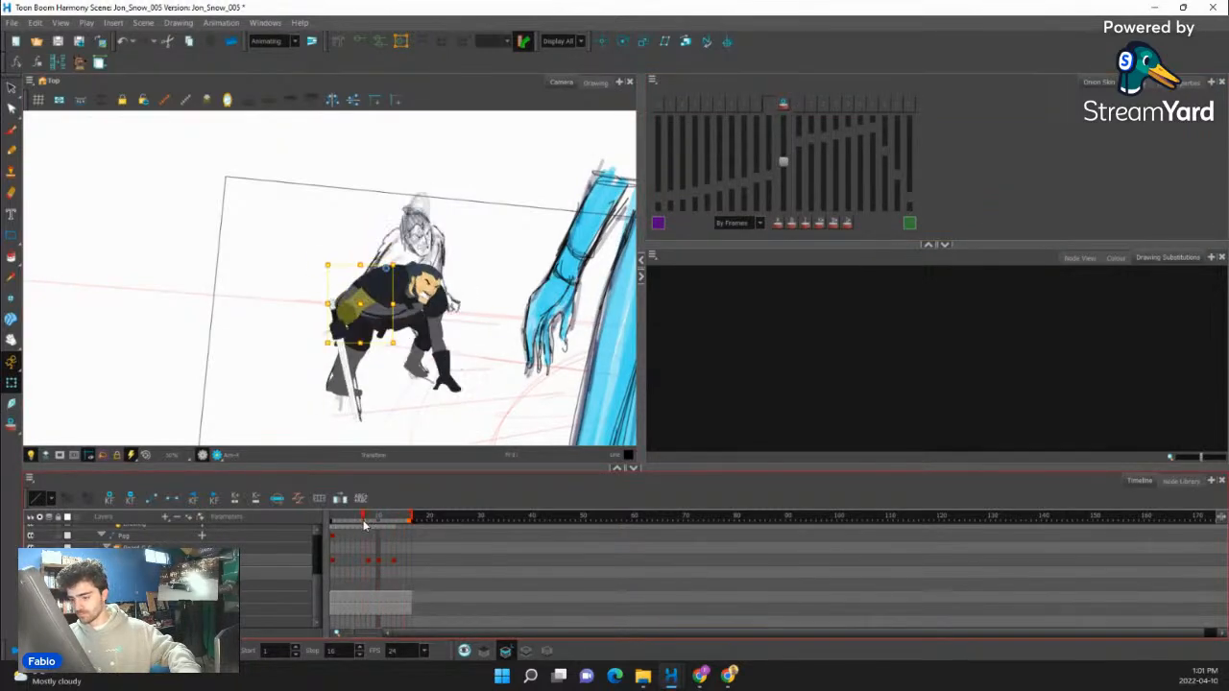
scroll(364, 348, "up", 2)
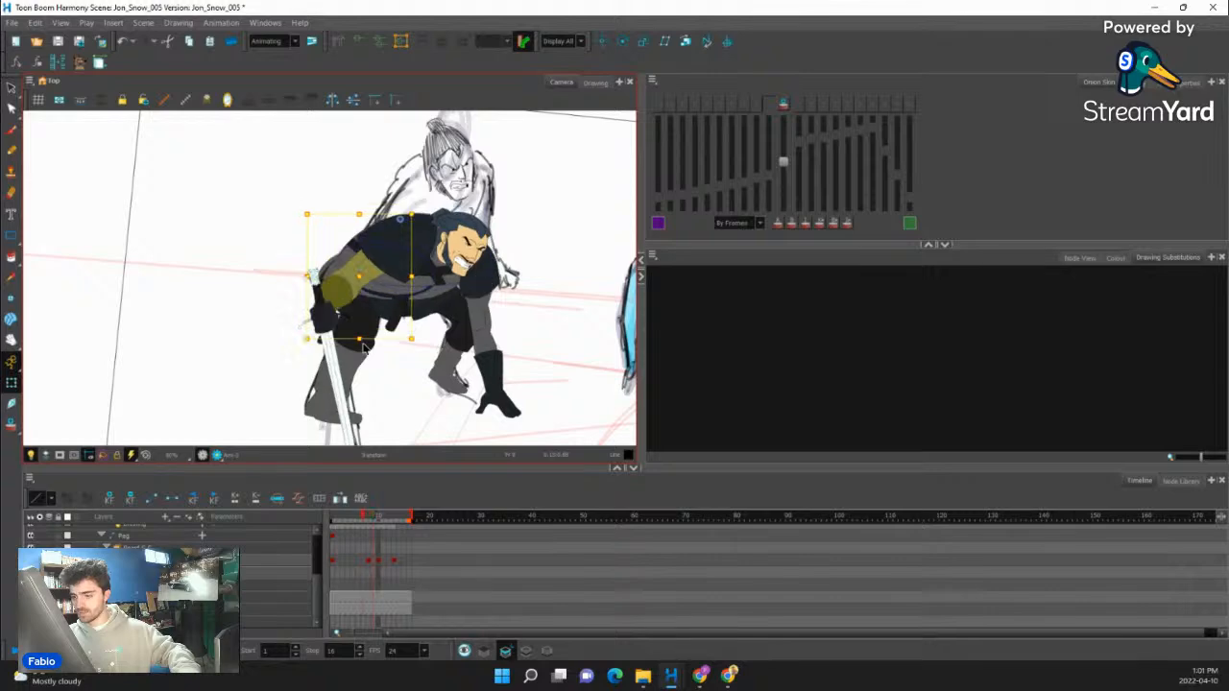
key(".")
key(".")
key(".")
- Bring the shoulder piece of the planted arm in front of that arm at frame 8
scroll(470, 279, "up", 2)
left_click(487, 271)
scroll(486, 271, "up", 3)
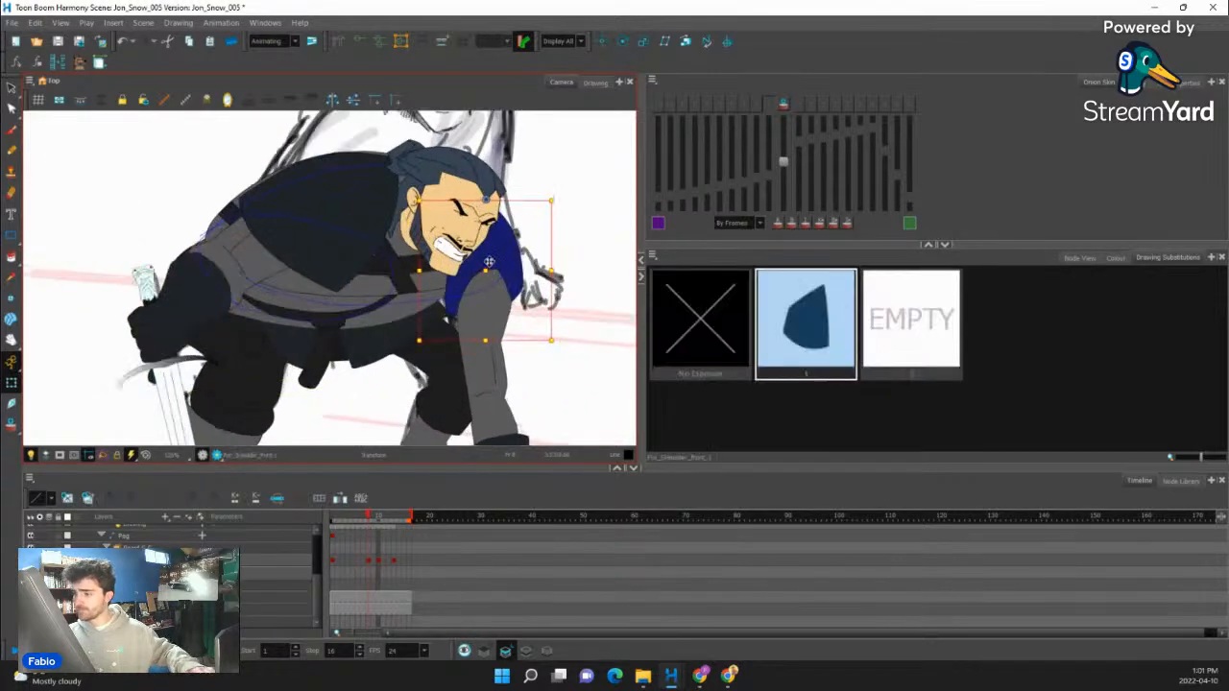
key("b")
left_click(492, 274)
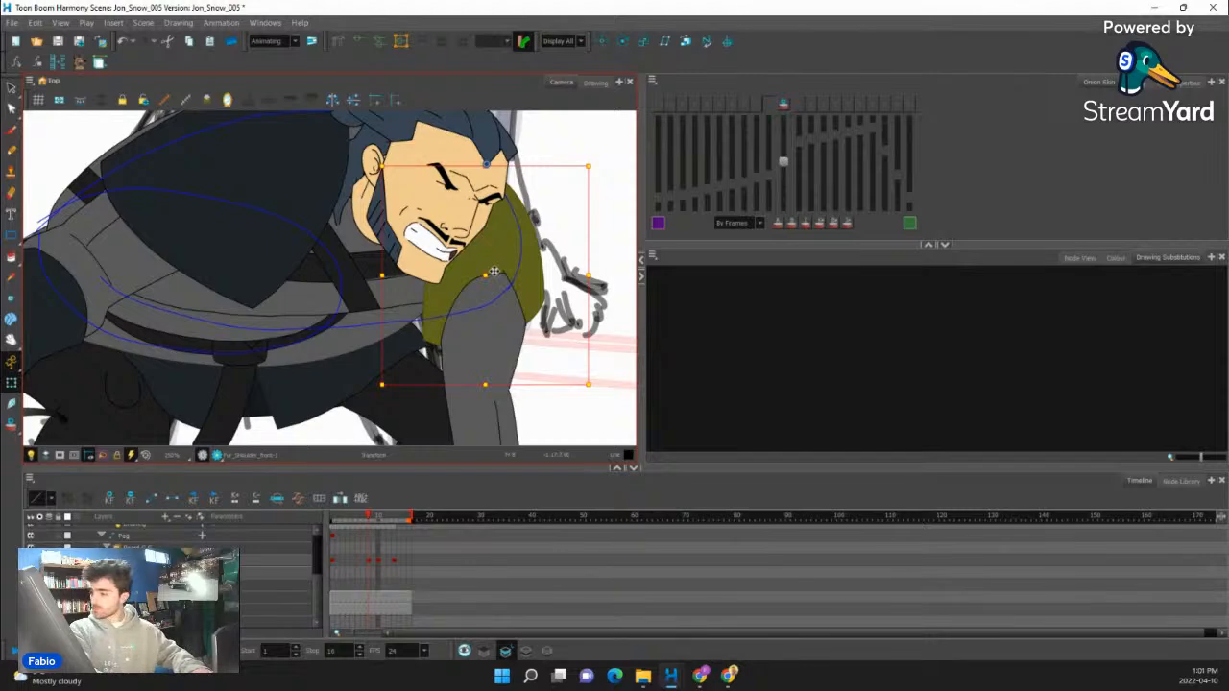
left_click_drag(317, 259, 339, 313)
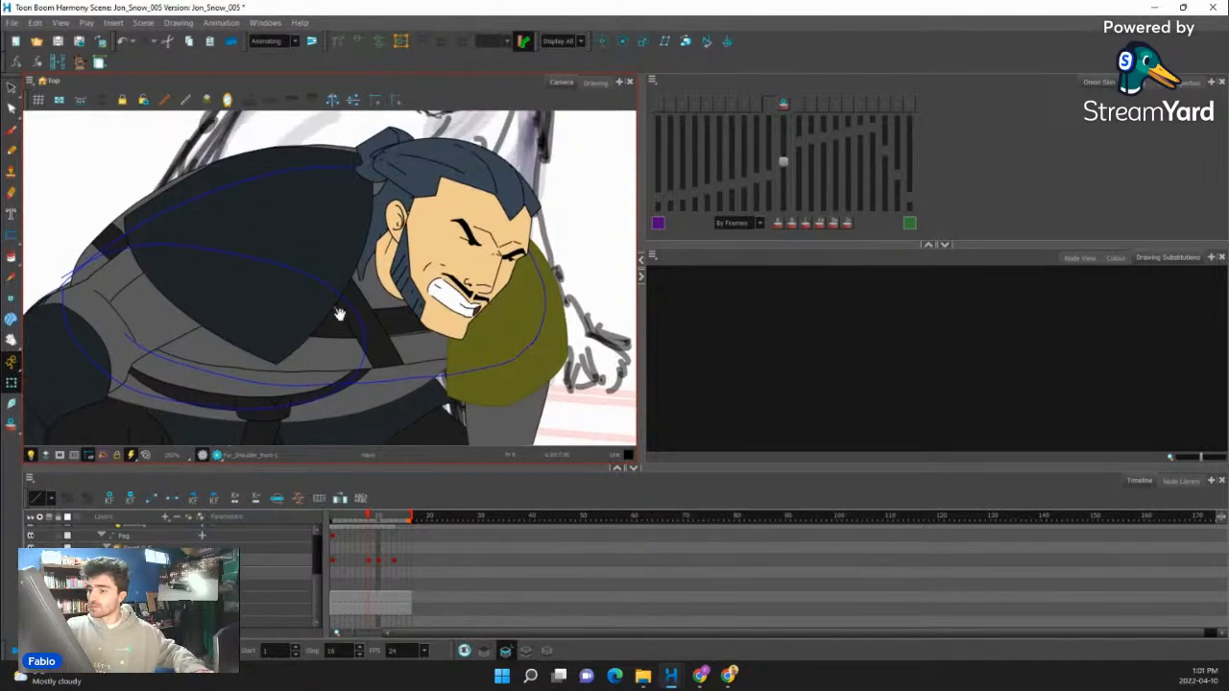
- Rotate the large fur shoulder piece over the chest slightly counterclockwise
left_click(332, 257)
left_click(418, 188)
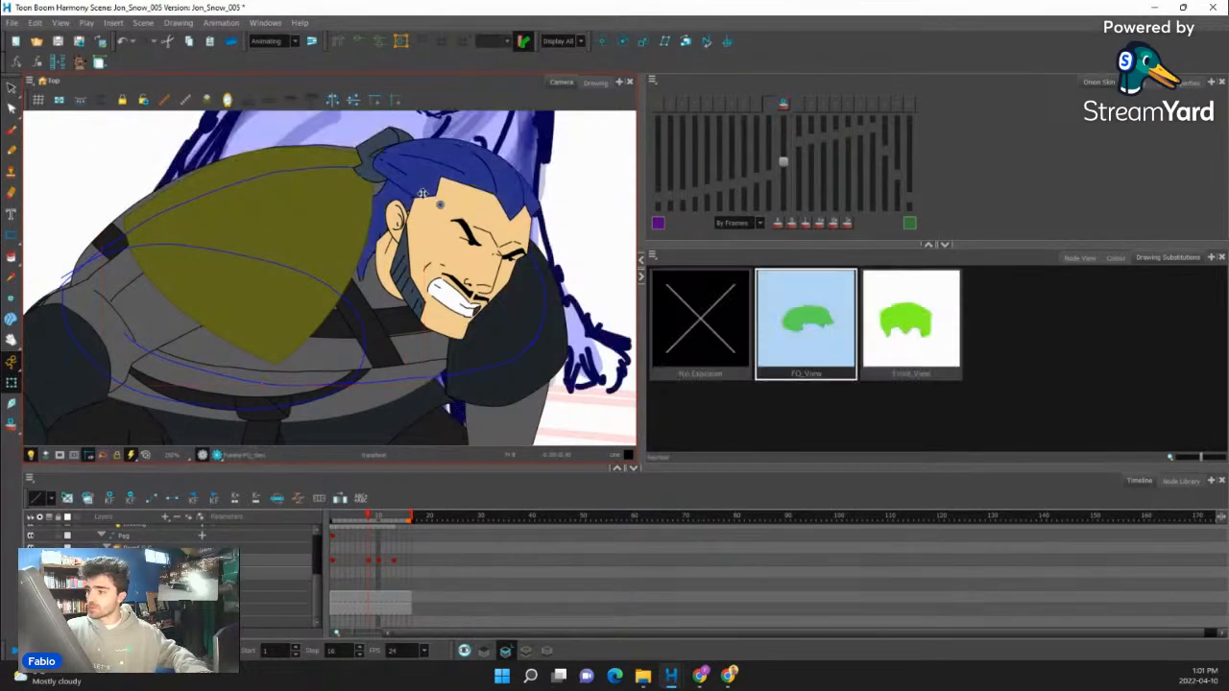
left_click(342, 216)
key("b")
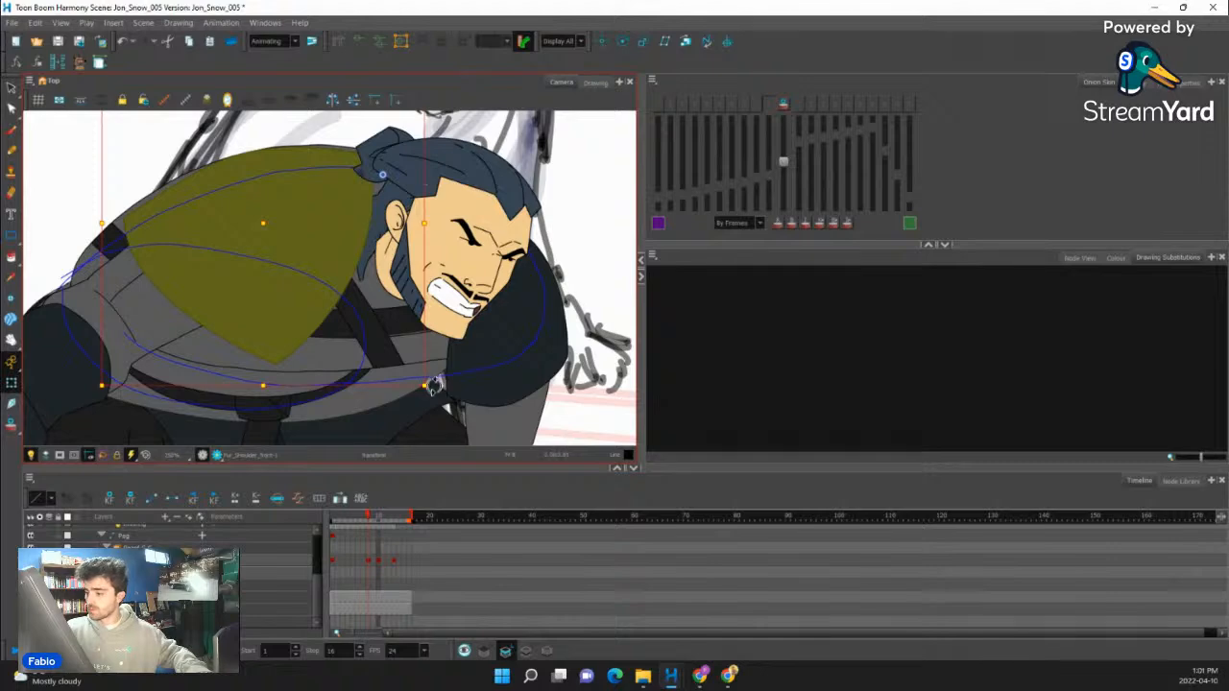
left_click_drag(434, 385, 446, 385)
- Rotate the hanging end of the belt slightly toward the planted arm
left_click_drag(480, 345, 530, 219)
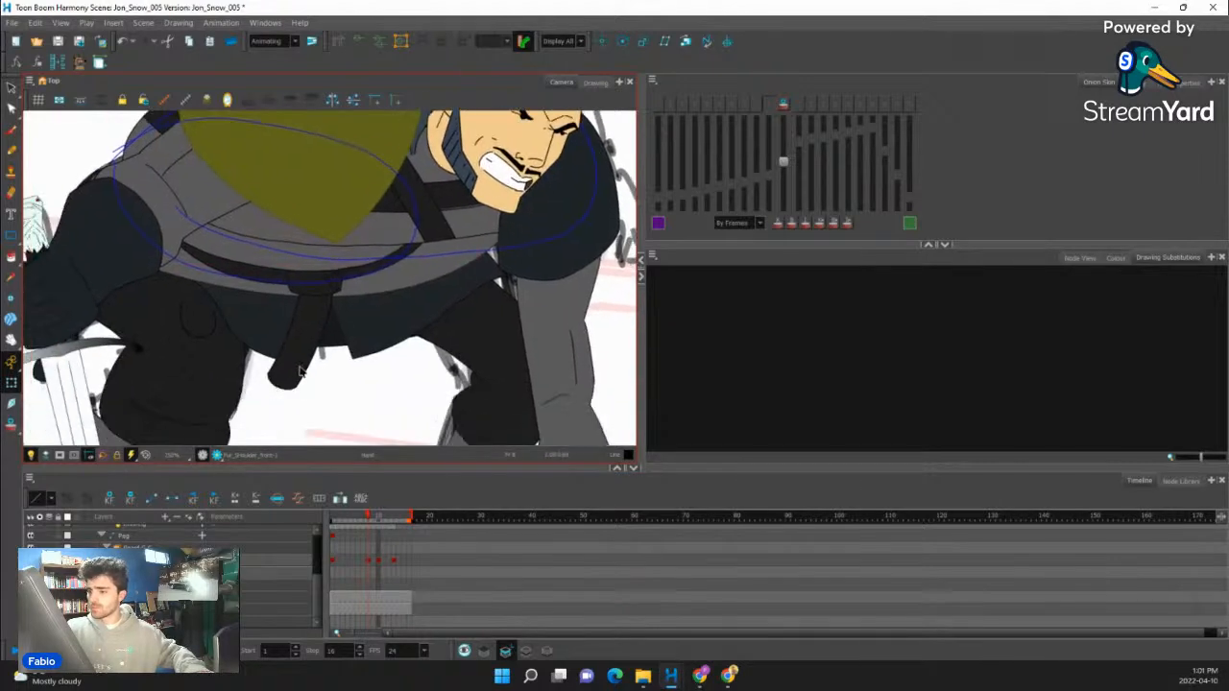
left_click(303, 338)
key("b")
left_click_drag(330, 393, 336, 395)
- Skew the lower tunic below the belt slightly downward on the planted-arm side, and deselect it
mouse_move(324, 411)
left_mouse_down()
mouse_move(372, 404)
mouse_move(367, 364)
left_mouse_up()
left_click(325, 318)
key("b")
left_click_drag(561, 295, 561, 305)
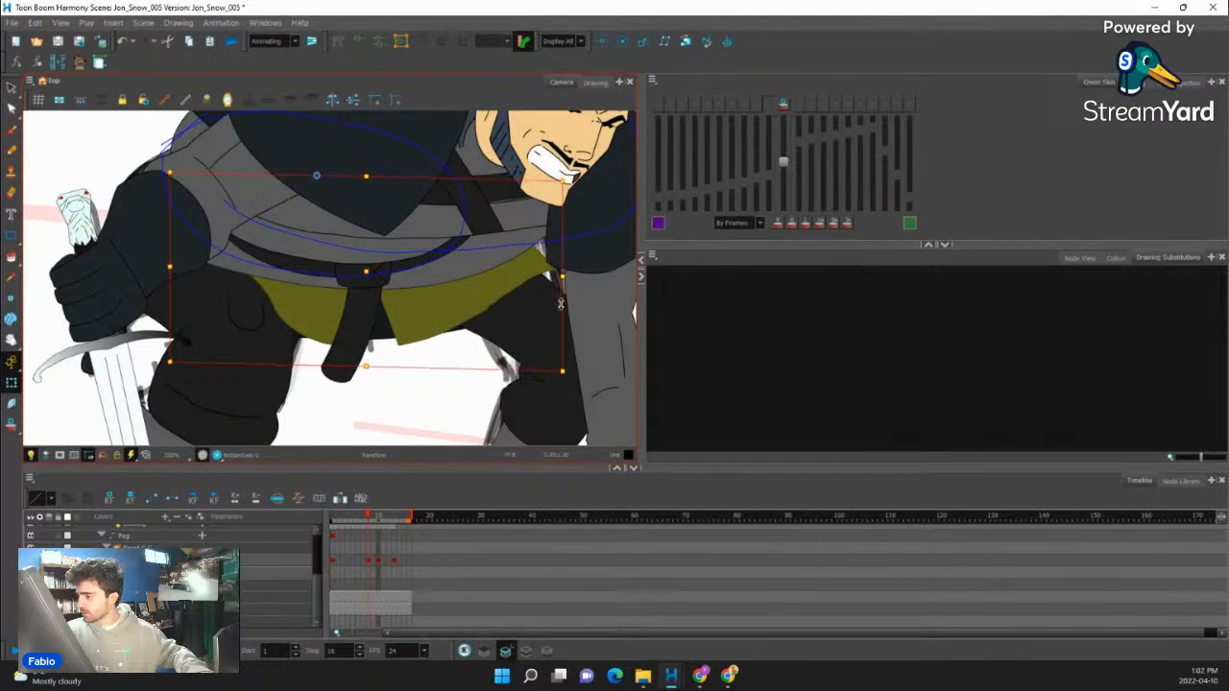
left_click(458, 336)
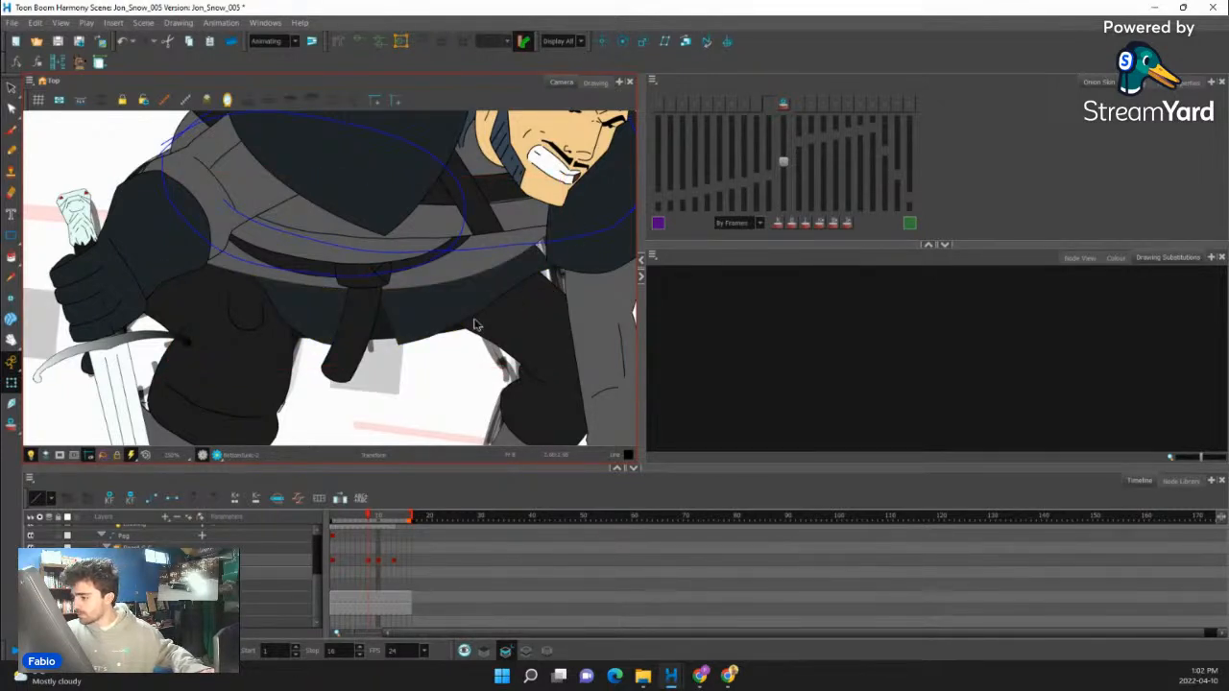
- Reshape the lower tunic with its deformation controls, raising the corner beside the planted arm slightly, and hide the controls
left_click(459, 326)
key("shift+F11")
mouse_move(550, 289)
left_mouse_down()
mouse_move(566, 290)
mouse_move(556, 275)
left_mouse_up()
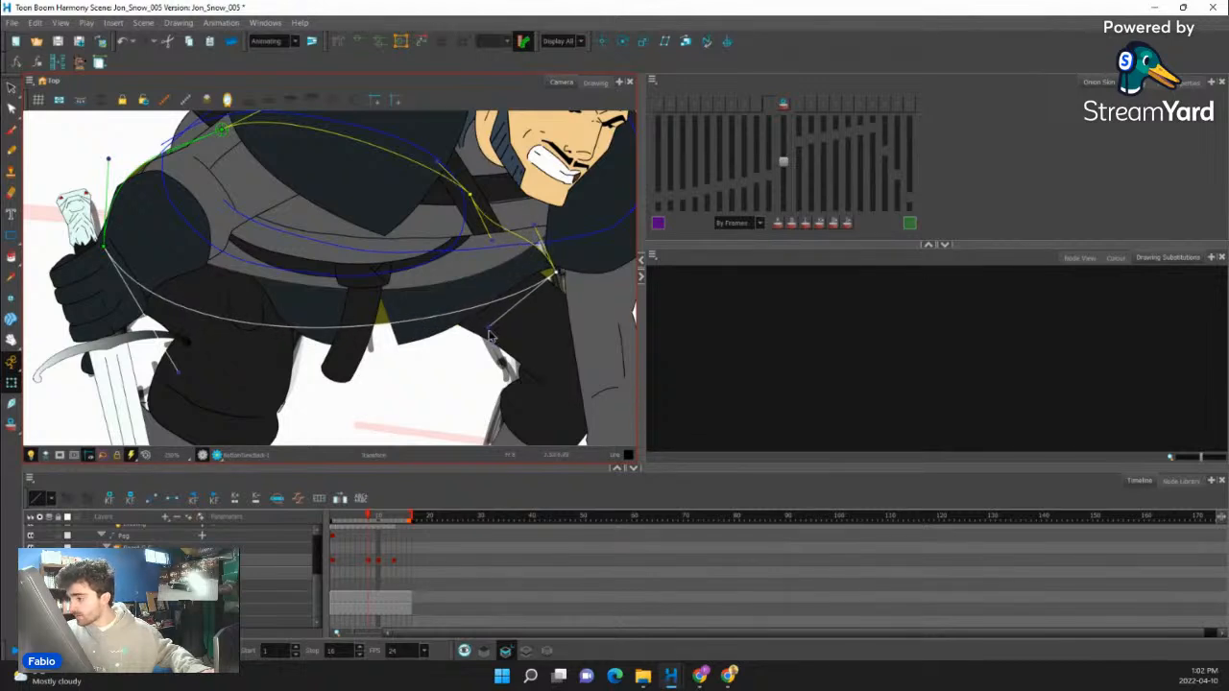
left_click_drag(490, 334, 437, 272)
key("shift+F11")
- Stretch the whole leg behind the planted arm slightly upward from its foot at frame 8, comparing it with neighbouring frames
left_click(552, 335)
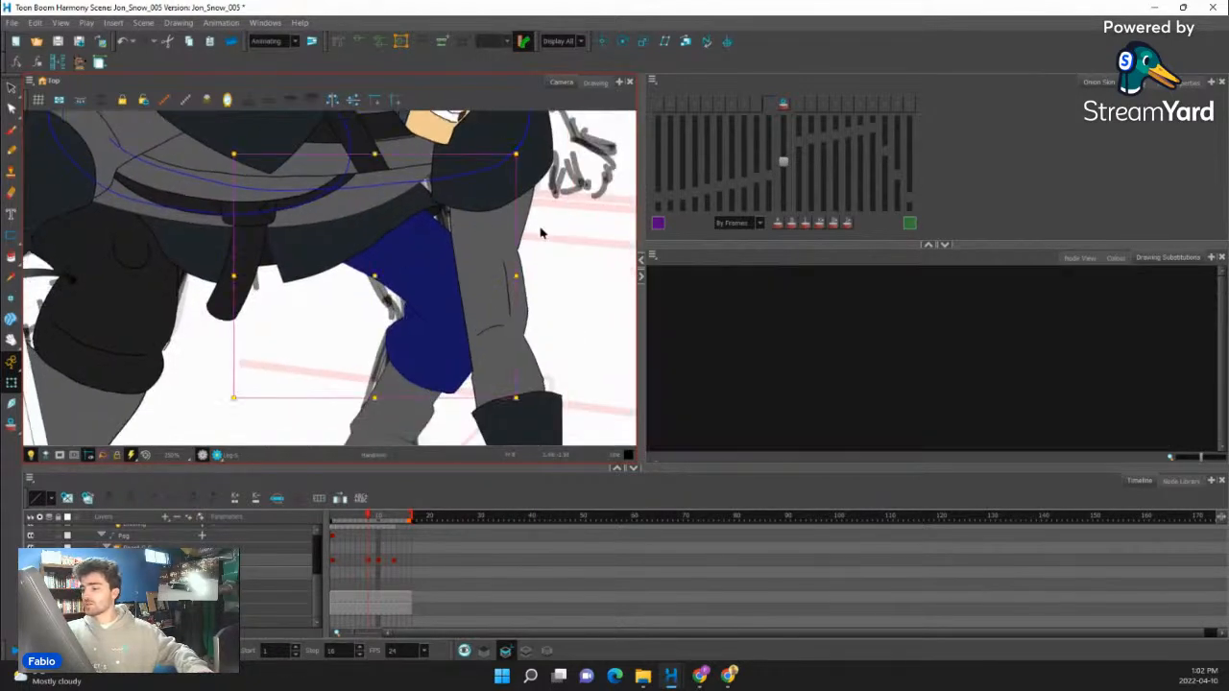
left_click(397, 278)
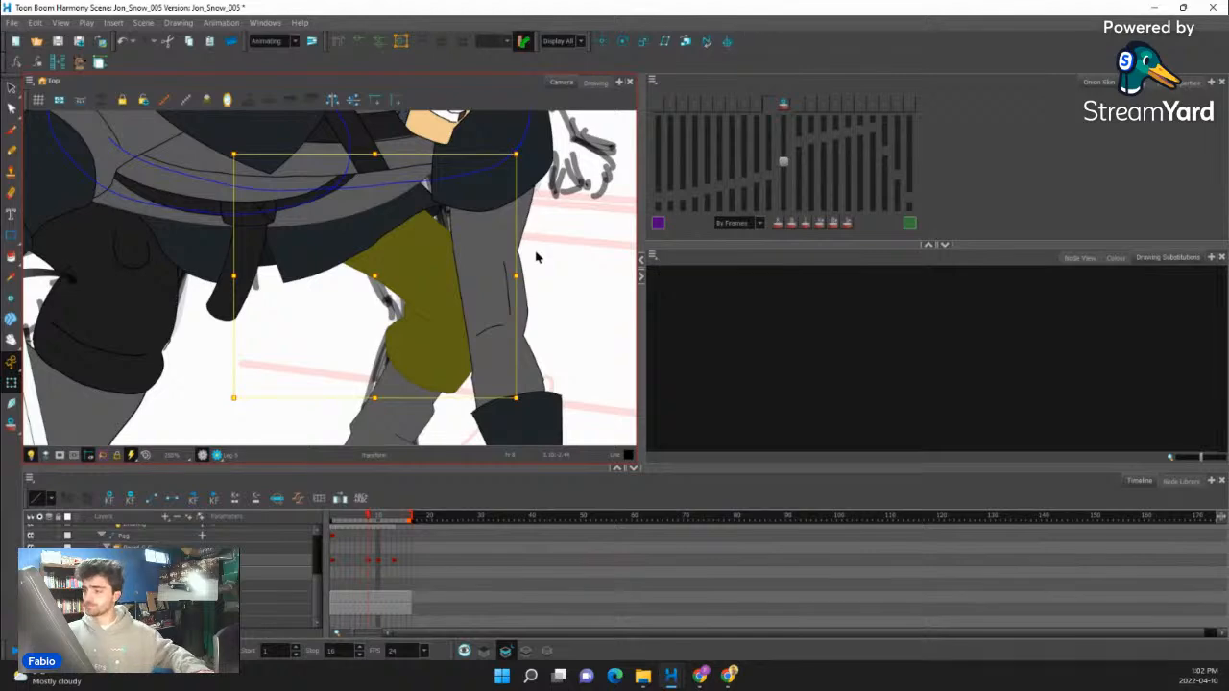
scroll(382, 322, "down", 3)
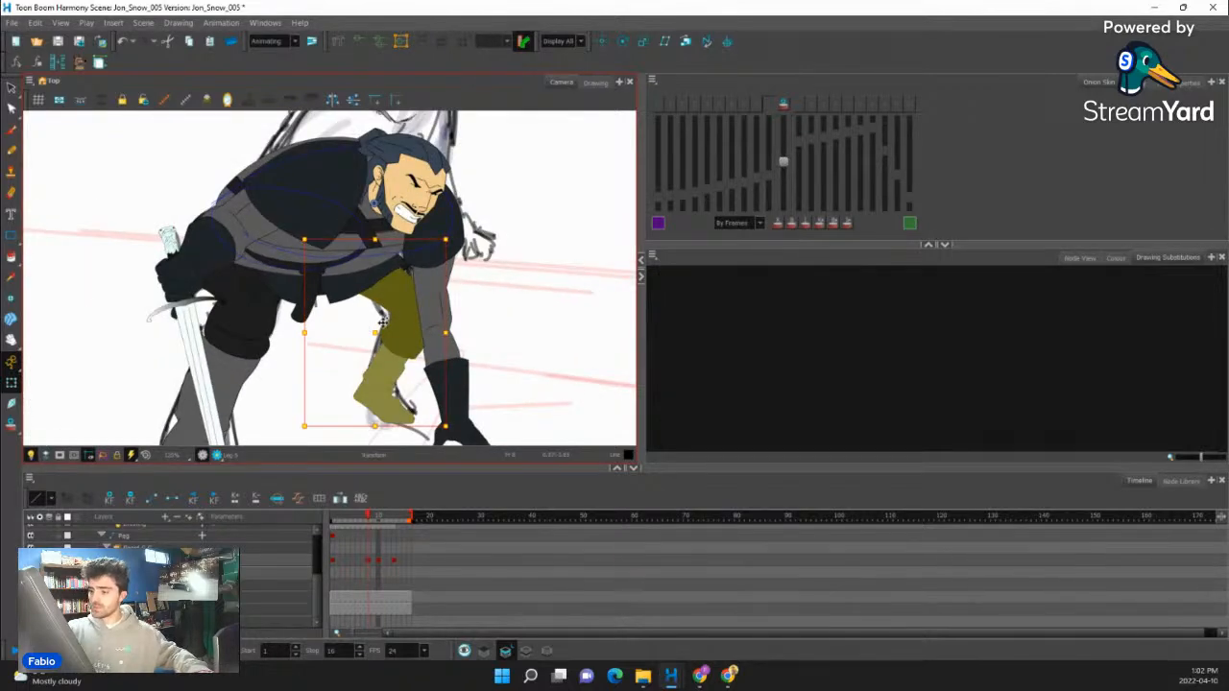
mouse_move(467, 232)
left_mouse_down()
mouse_move(454, 156)
mouse_move(458, 363)
left_mouse_up()
left_click_drag(441, 296, 450, 209)
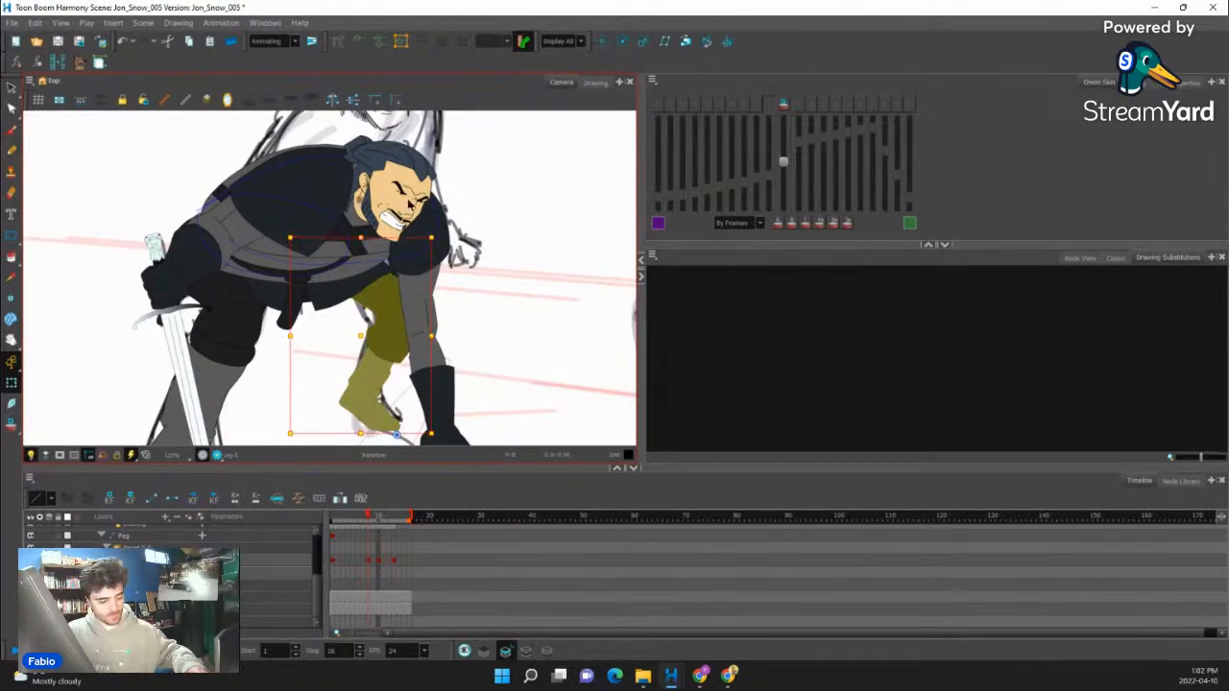
key("comma")
key("period")
scroll(384, 197, "down", 3)
key("comma")
key("period")
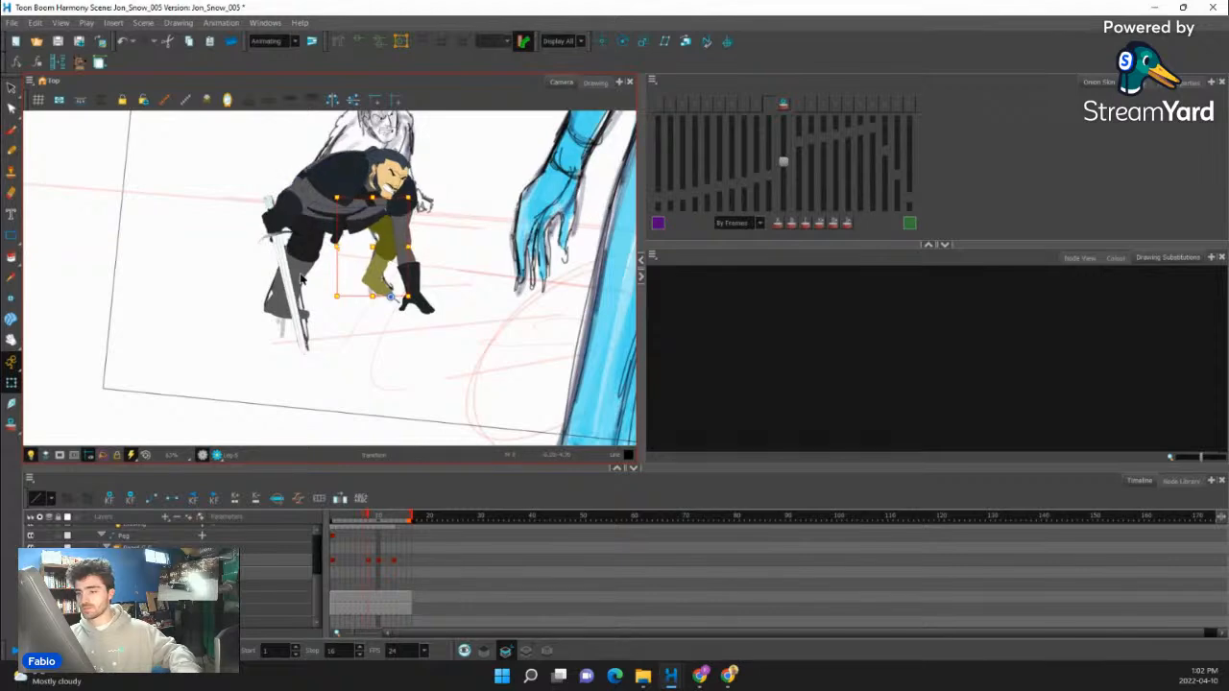
- Skew the whole sword-side leg slightly toward the body at frame 8
scroll(305, 269, "up", 2)
left_click(306, 262)
scroll(305, 262, "up", 1)
key("b")
key("b")
key("b")
mouse_move(342, 132)
left_mouse_down()
mouse_move(378, 240)
mouse_move(349, 205)
mouse_move(354, 172)
left_mouse_up()
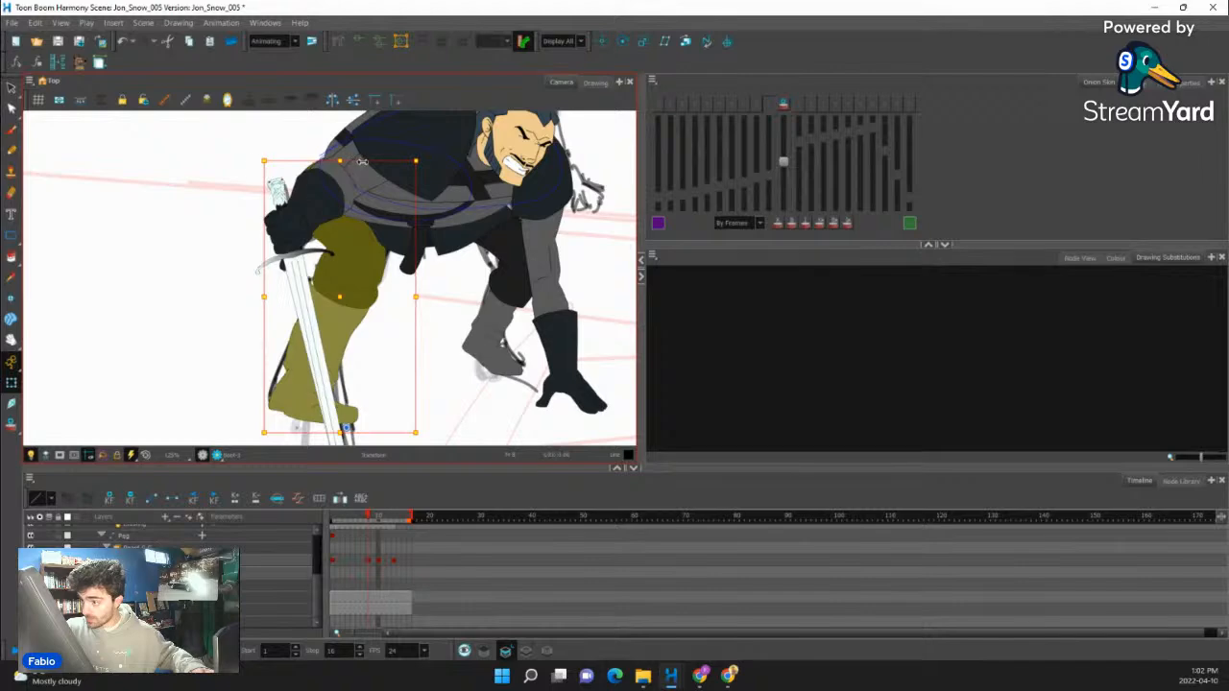
left_click_drag(362, 162, 369, 158)
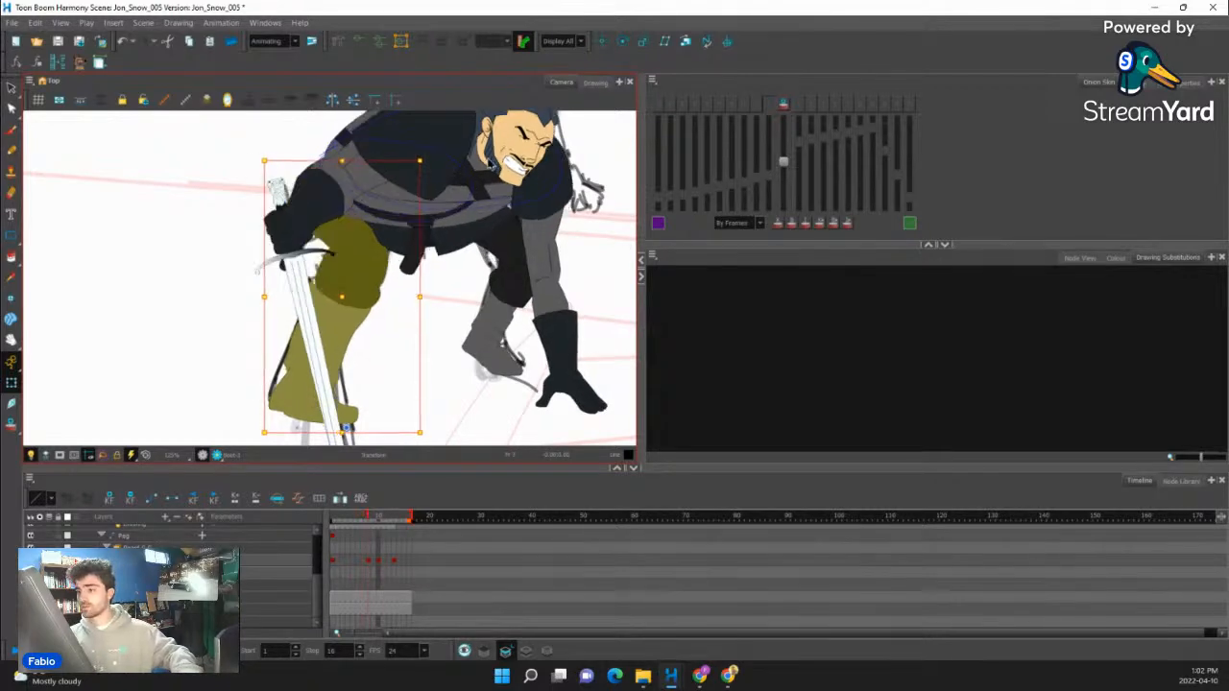
scroll(375, 240, "down", 3)
scroll(375, 240, "down", 3)
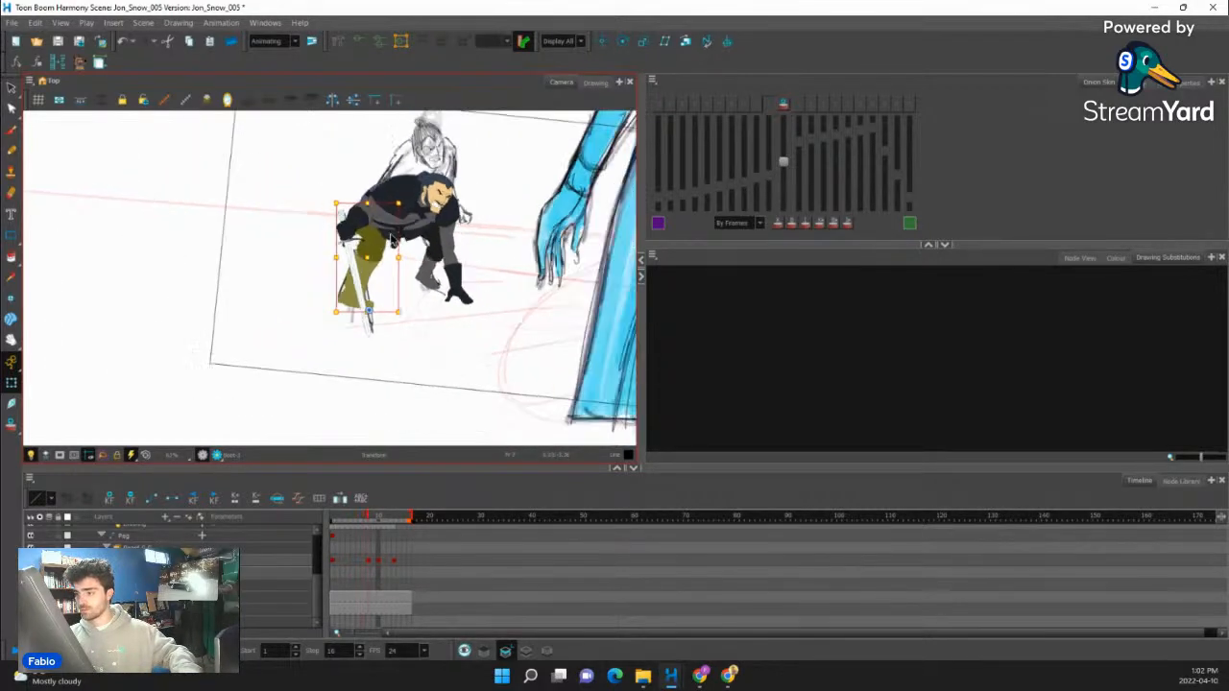
- Select the complete head group and shift it slightly back toward the large fur shoulder piece
scroll(423, 219, "up", 6)
scroll(427, 226, "up", 1)
left_click(427, 226)
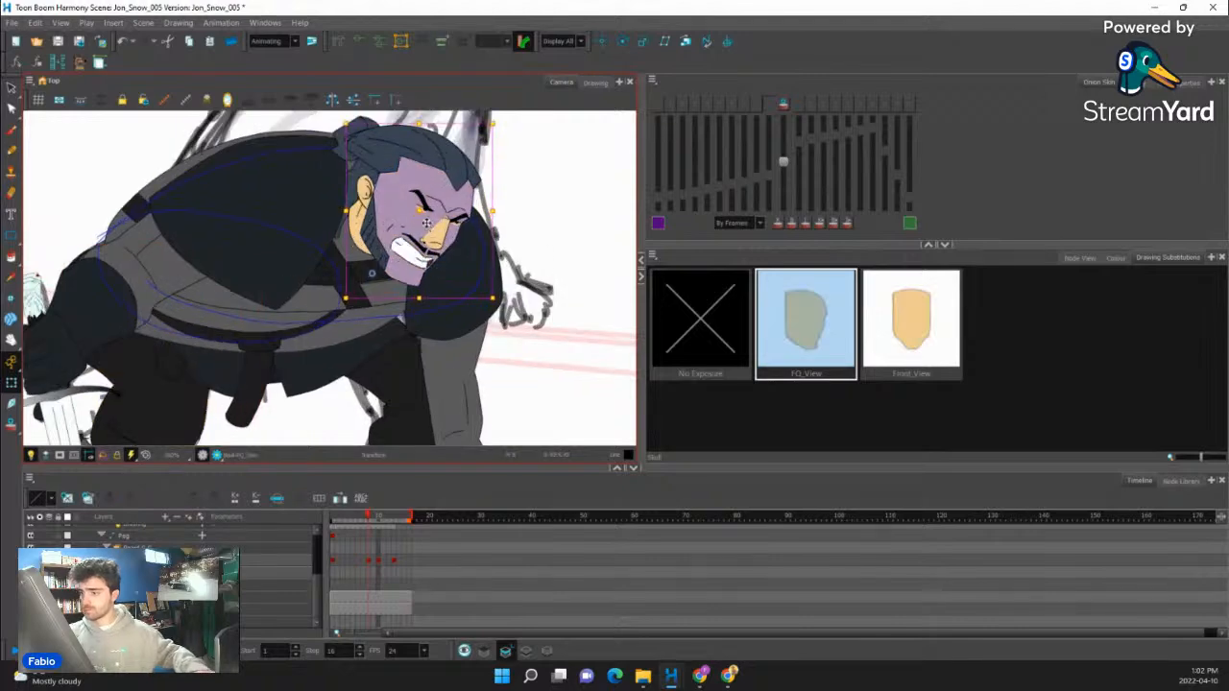
key("b")
key("b")
key("b")
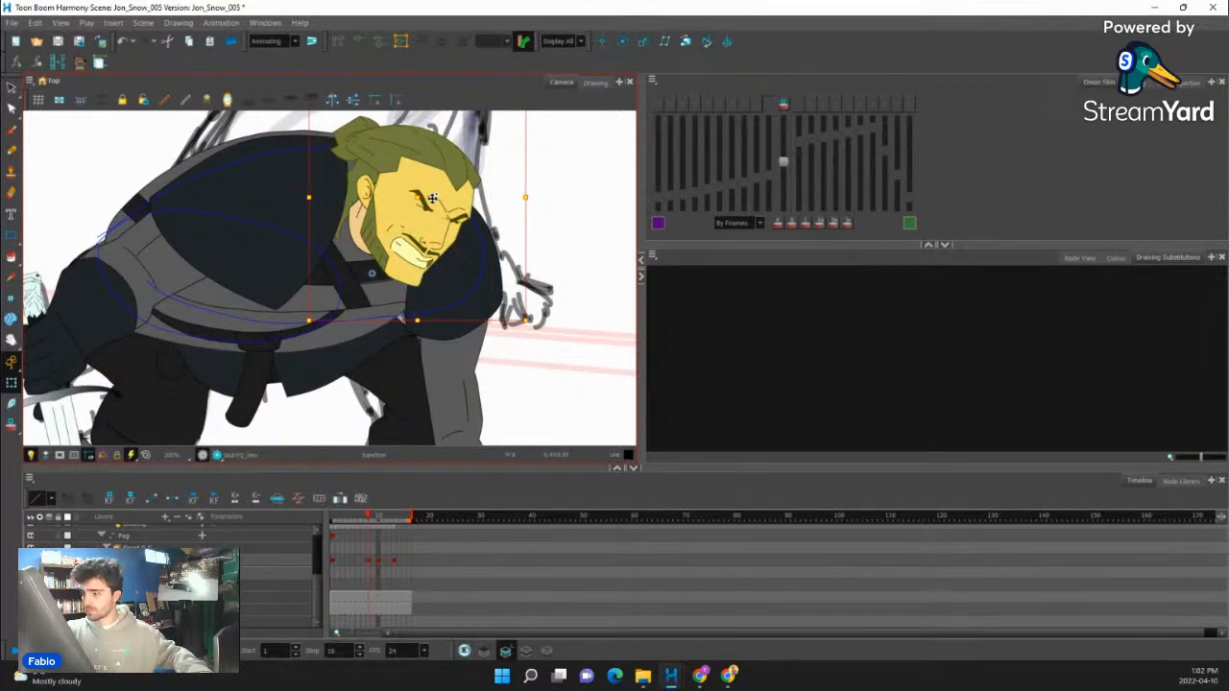
left_click_drag(433, 199, 430, 200)
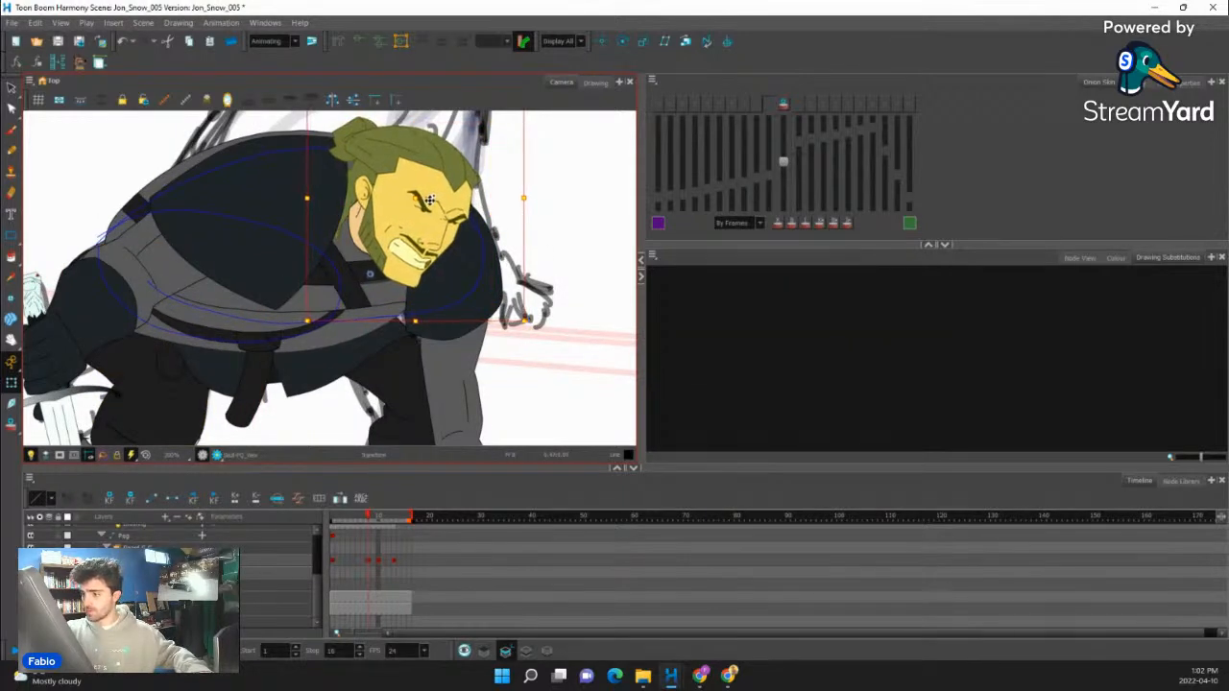
- Adjust the lower tip of the large fur shoulder piece with its deformation controls and hide them
left_click(284, 292)
left_click(278, 313)
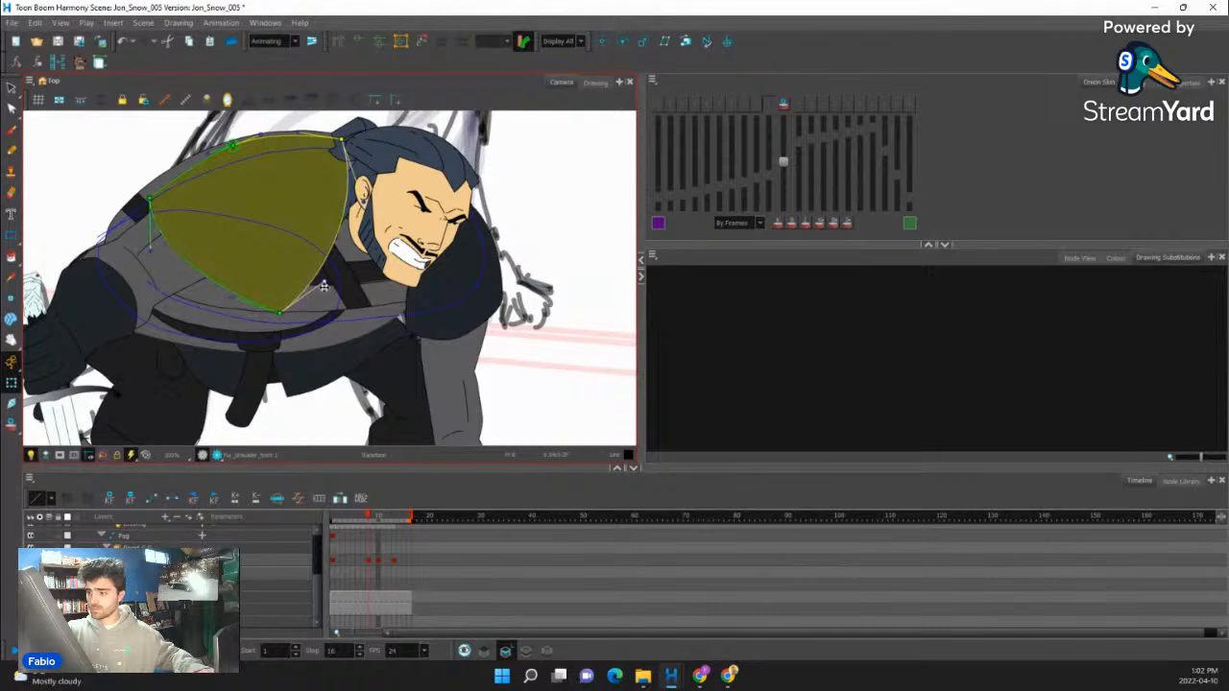
key("shift+c")
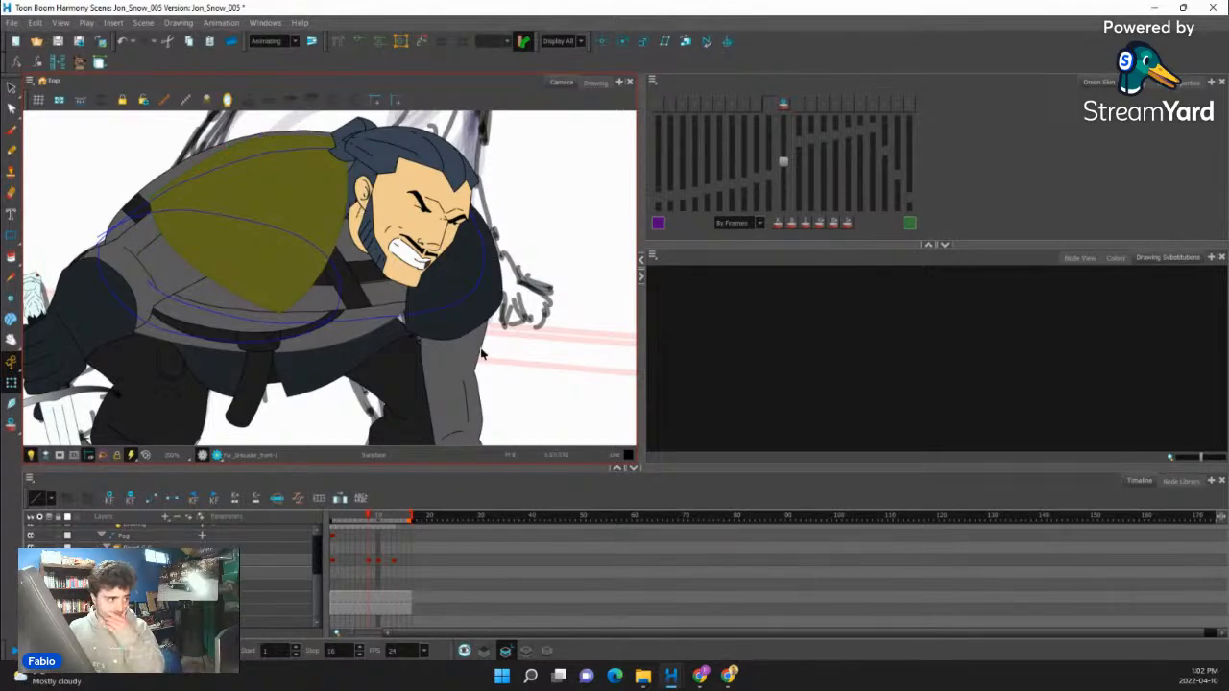
scroll(392, 324, "down", 8)
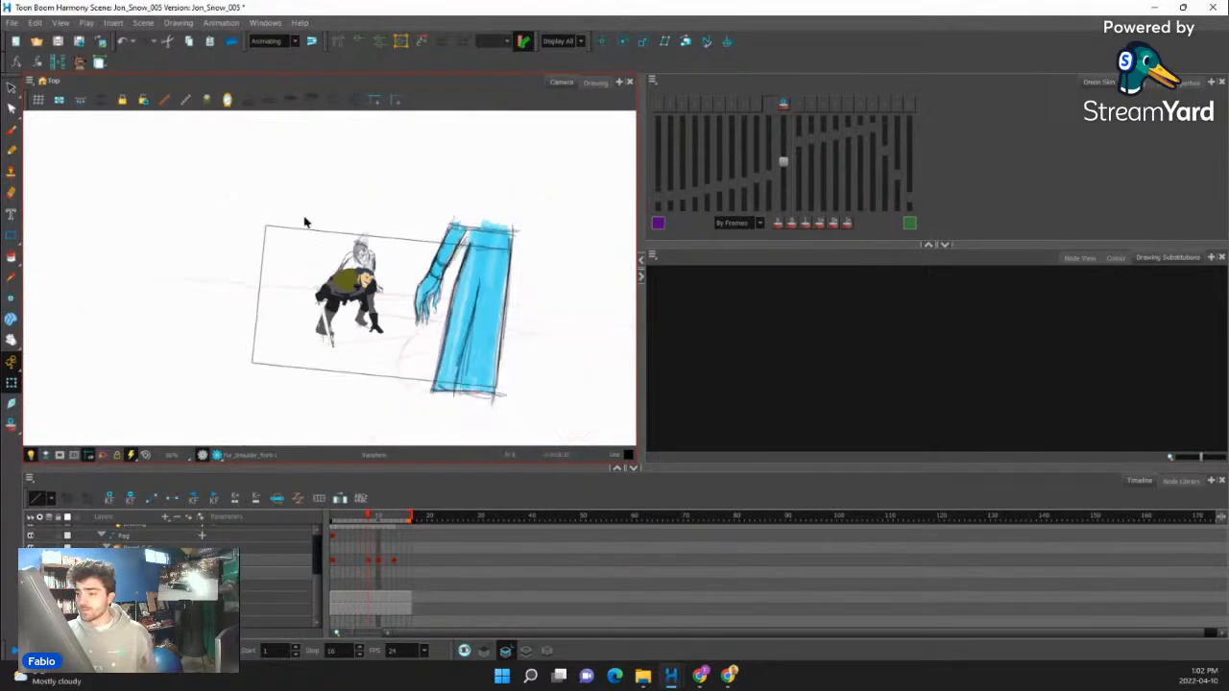
scroll(357, 299, "up", 4)
scroll(358, 298, "up", 1)
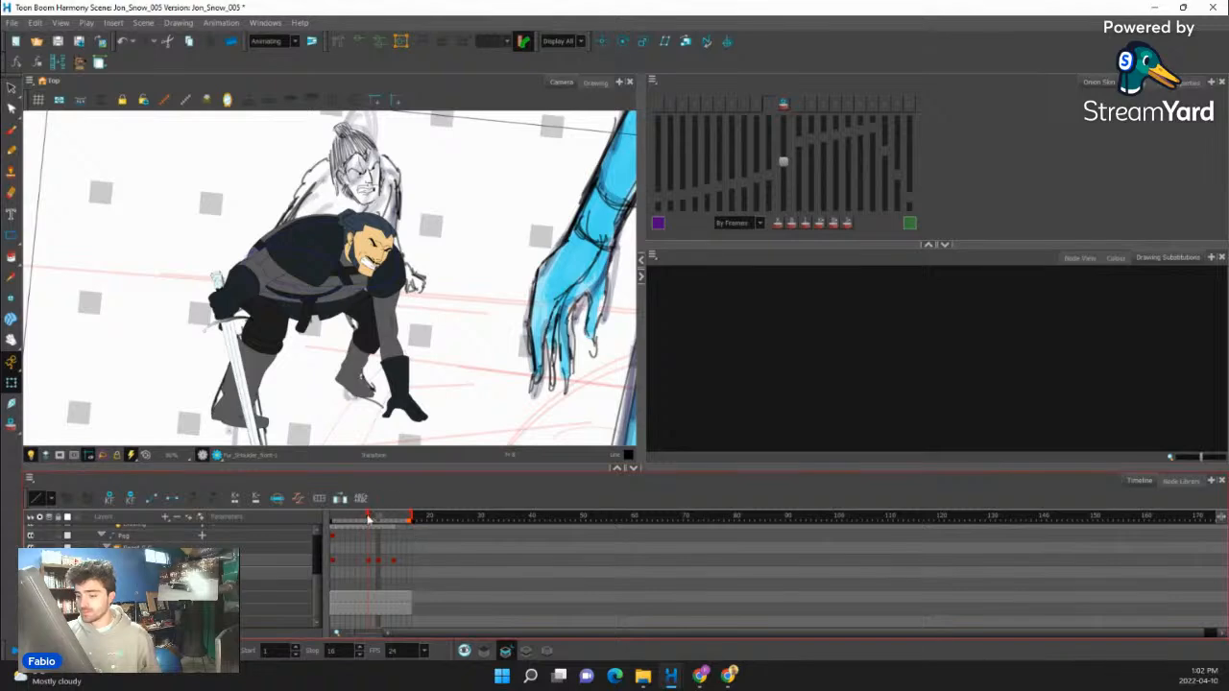
- Step through the poses from frame 1 to frame 10 with the torso selected, examining which torso drawing is used
mouse_move(368, 519)
left_mouse_down()
mouse_move(331, 528)
mouse_move(420, 519)
mouse_move(323, 534)
left_mouse_up()
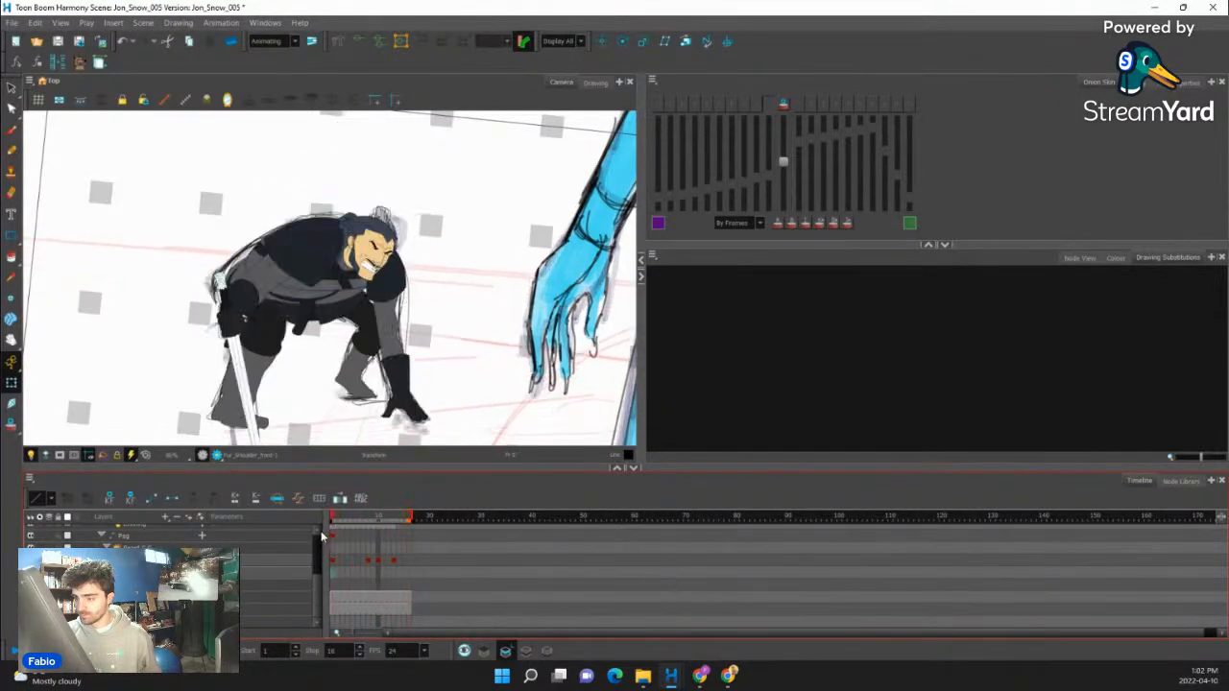
left_click(323, 287)
key("period")
key("period")
key("period")
key("period")
key("period")
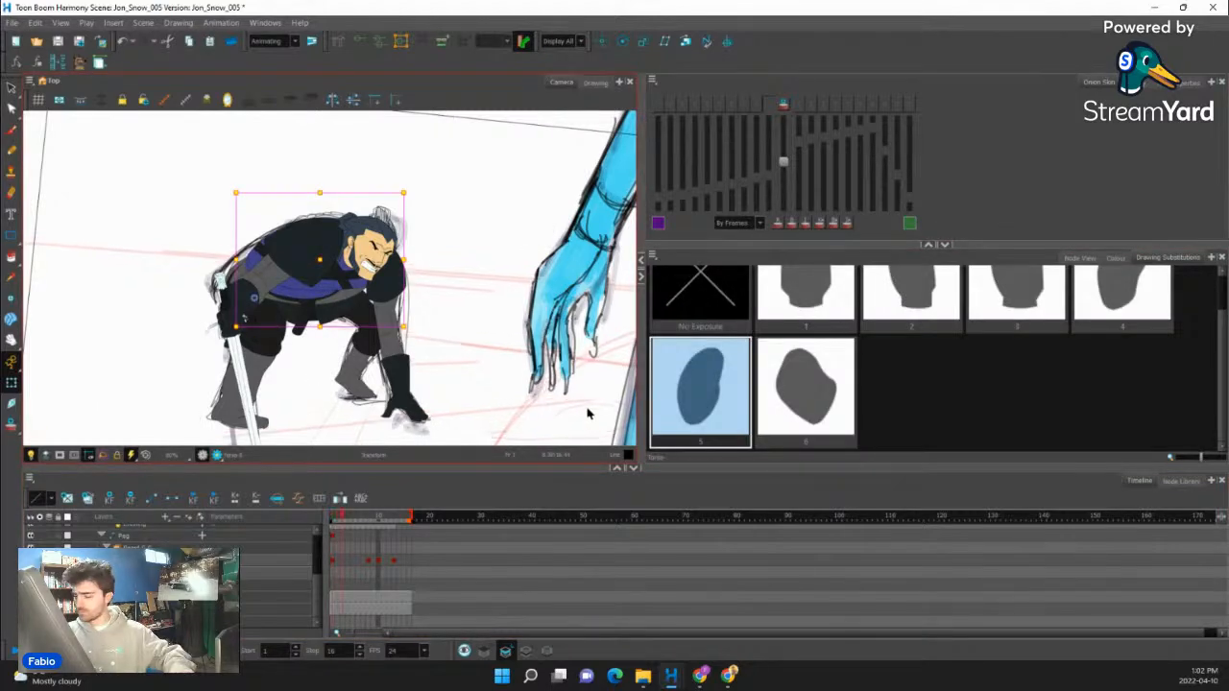
key("period")
key("period")
key("period")
key("period")
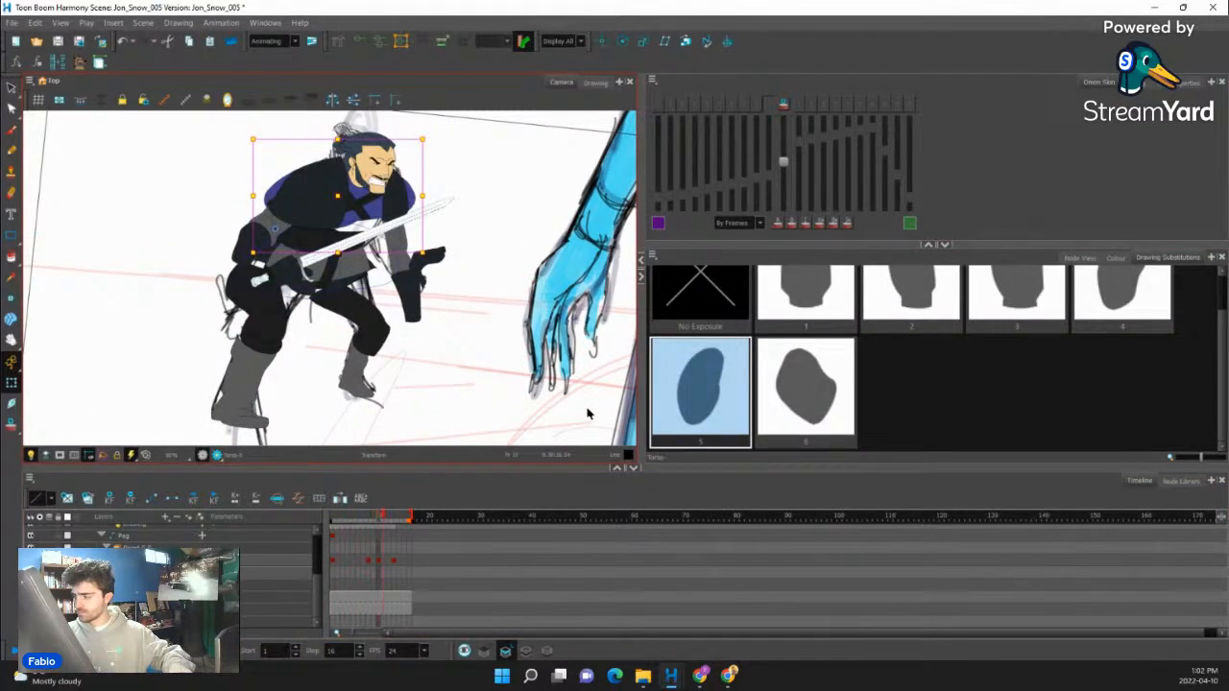
key("plus")
key("minus")
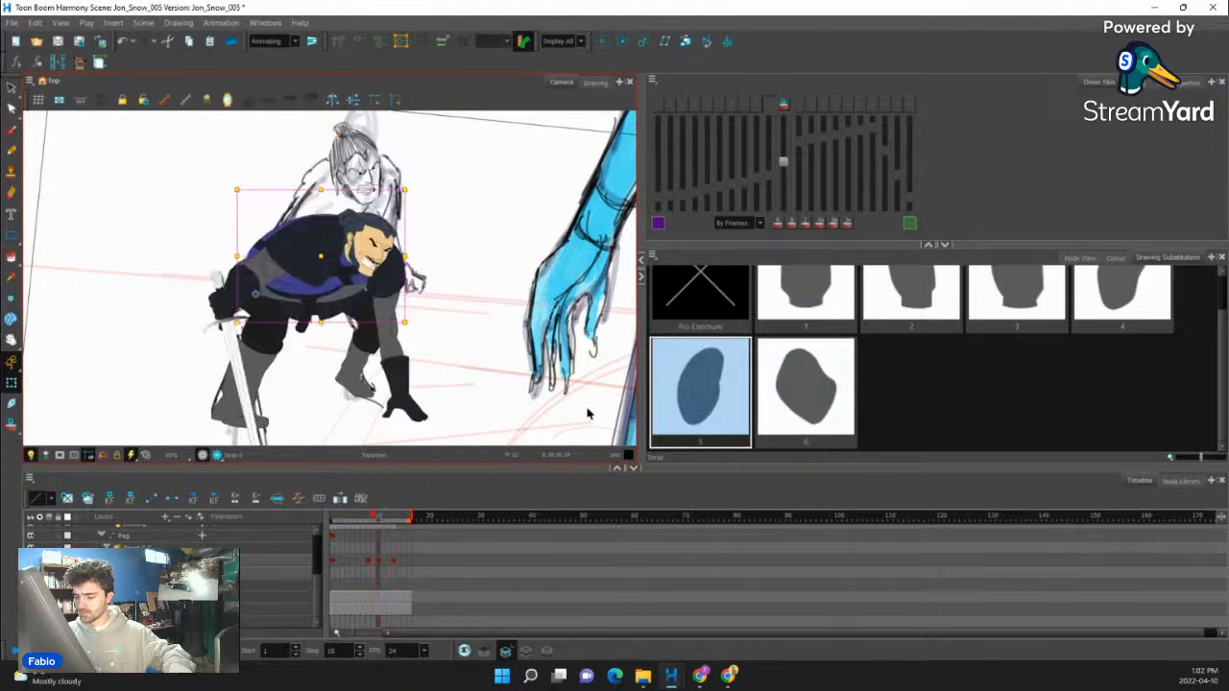
- Switch the torso to drawing 6 at frame 10 and compare the result with the neighbouring frames
left_click(816, 419)
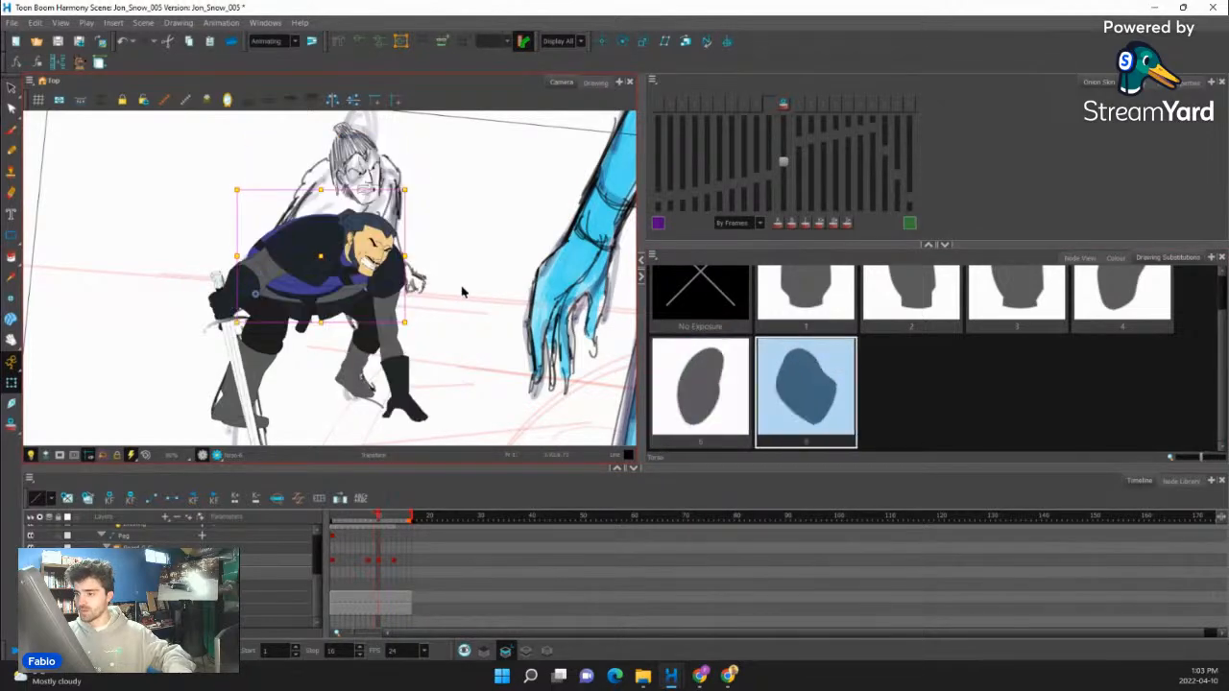
key("minus")
key("plus")
key("period")
key("comma")
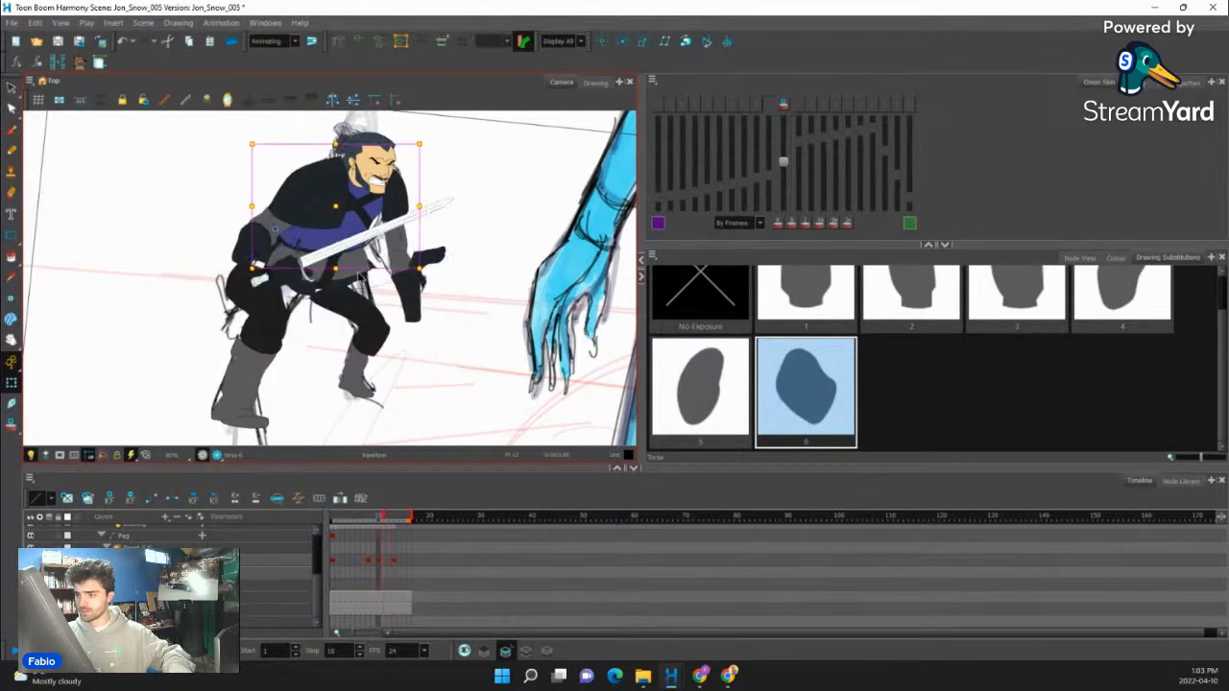
key("comma")
key("period")
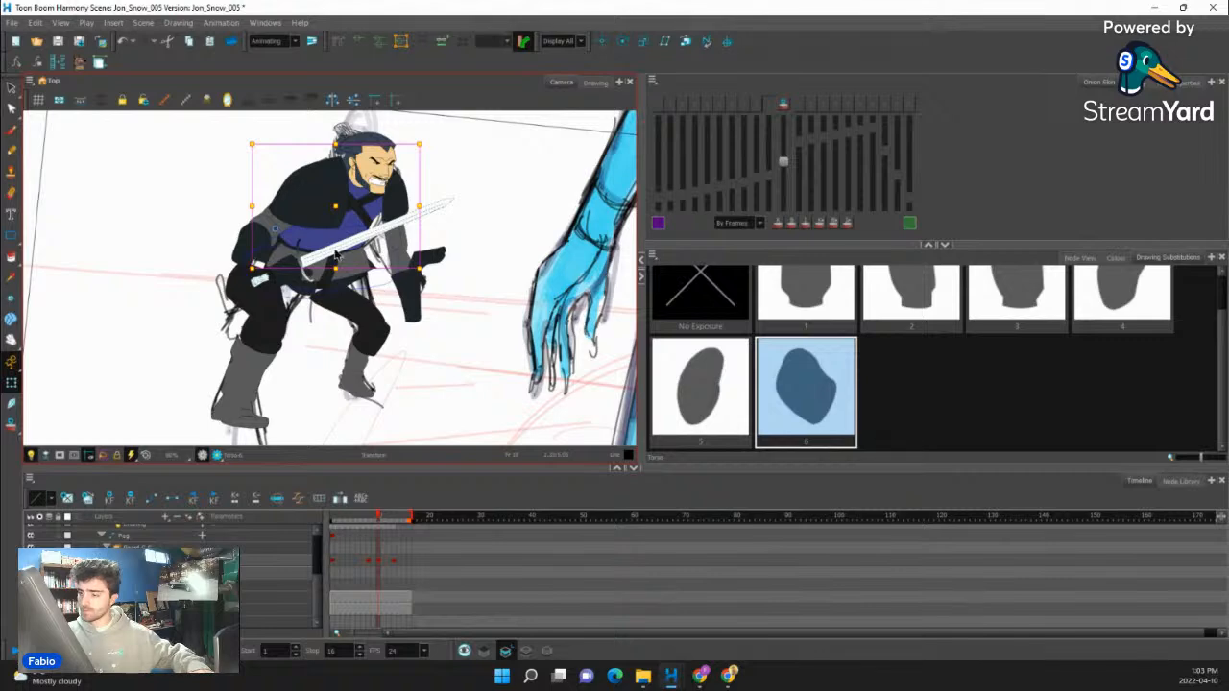
- Select the sword together with its hand at frame 10 and rotate them so the blade points downward
left_click(338, 250)
scroll(357, 223, "down", 1)
key("b")
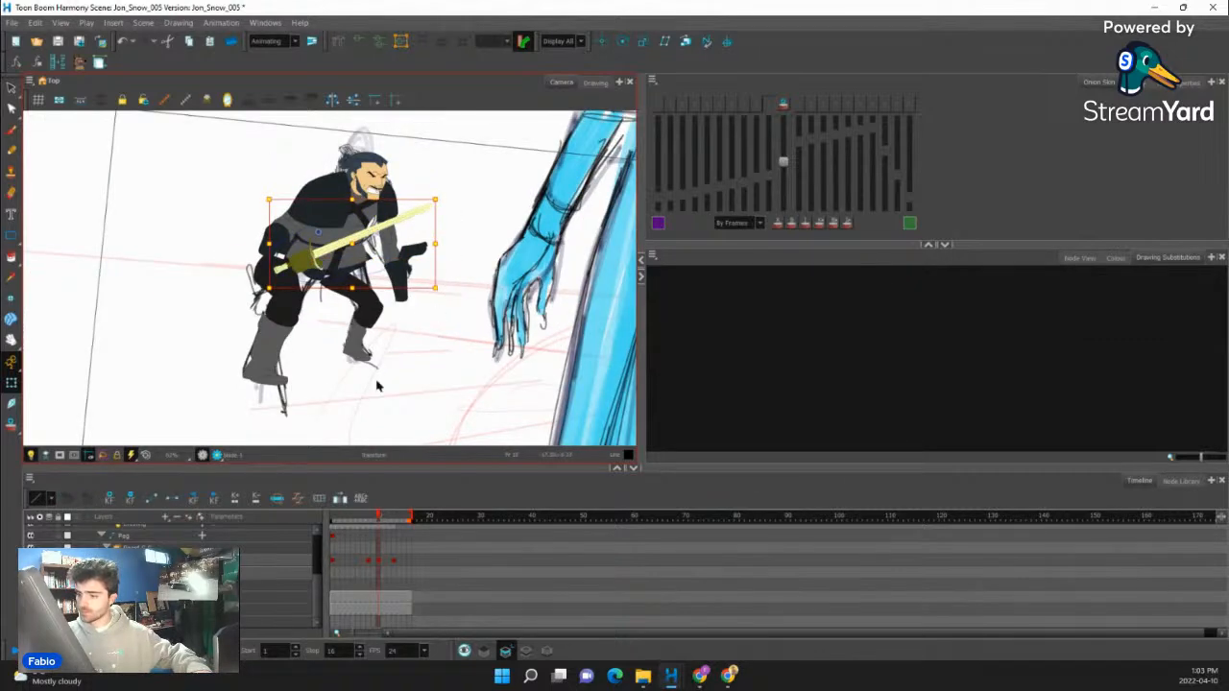
left_click_drag(440, 292, 224, 374)
scroll(293, 270, "up", 1)
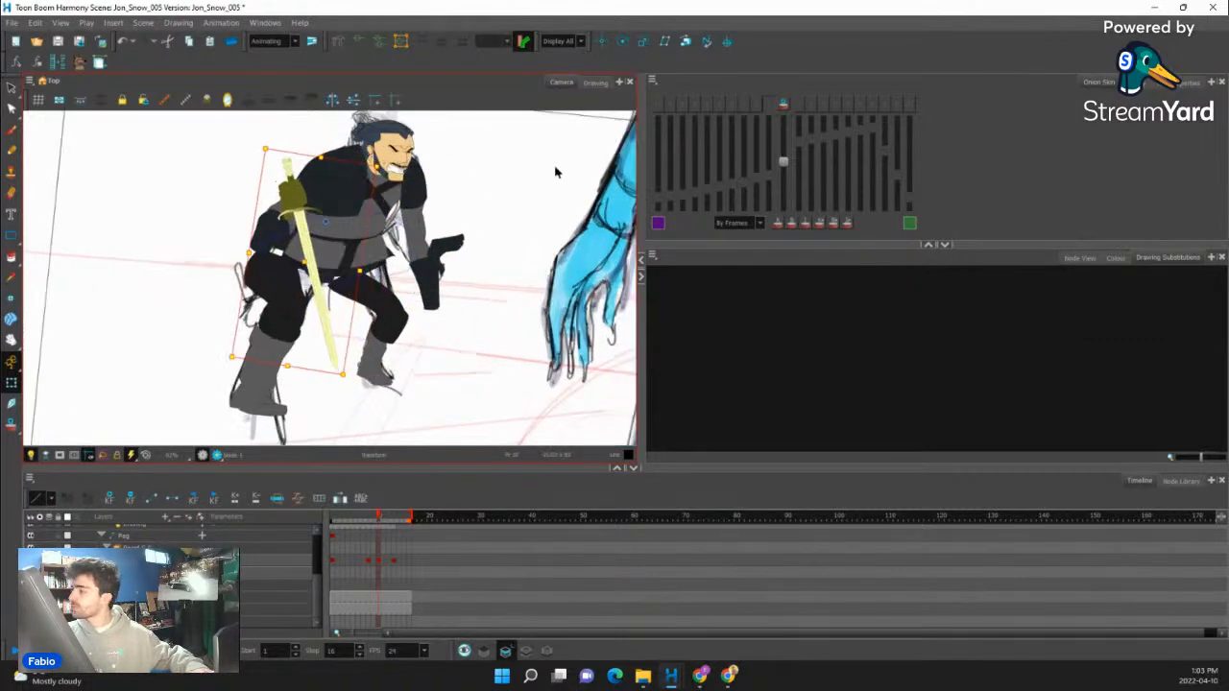
- With onion skin on, lower the sword and hand beside the front leg and rotate the blade upright about its tip
left_click(782, 106)
left_click_drag(304, 264, 259, 355)
left_click_drag(283, 313, 325, 194)
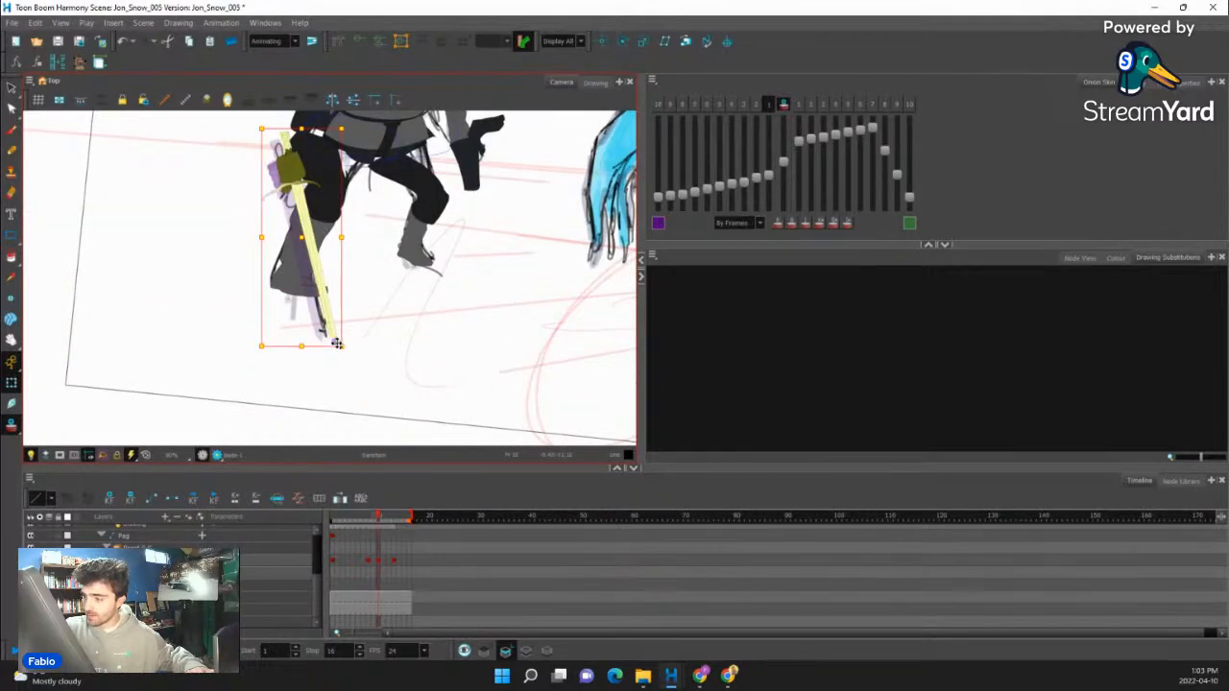
left_click_drag(347, 125, 405, 137)
left_click_drag(330, 229, 314, 229)
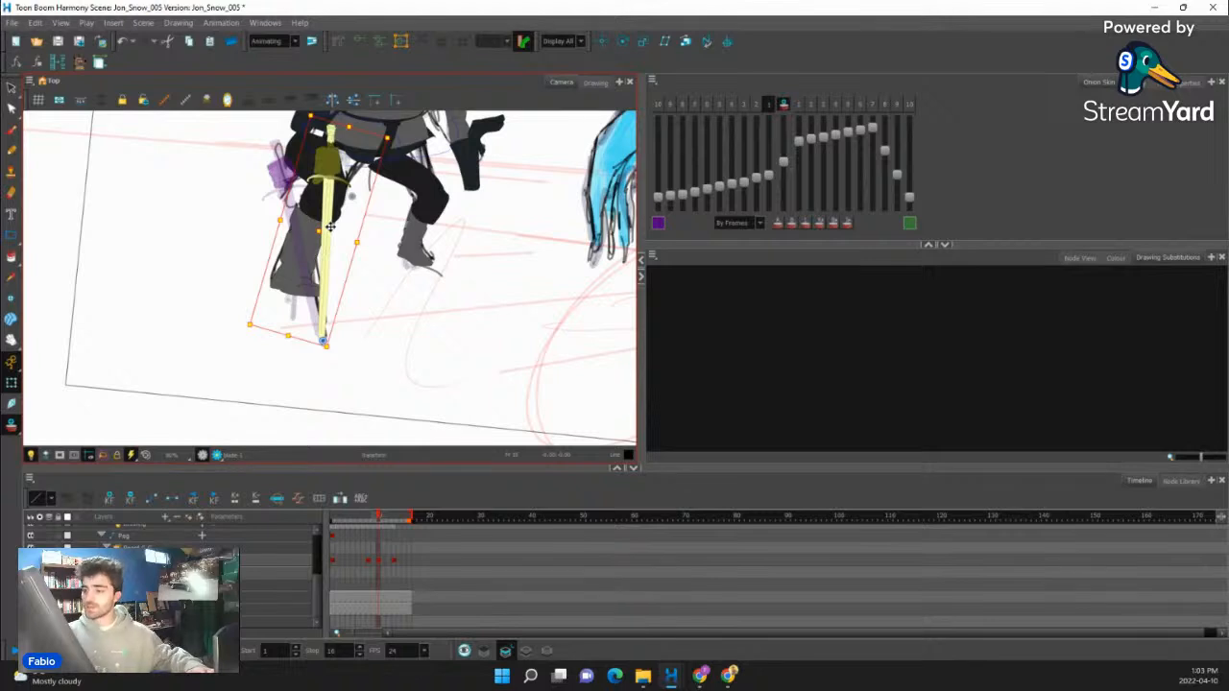
- Nudge the sword until its tip meets the previous frame's ghosted tip, and turn off onion skin
scroll(308, 297, "up", 6)
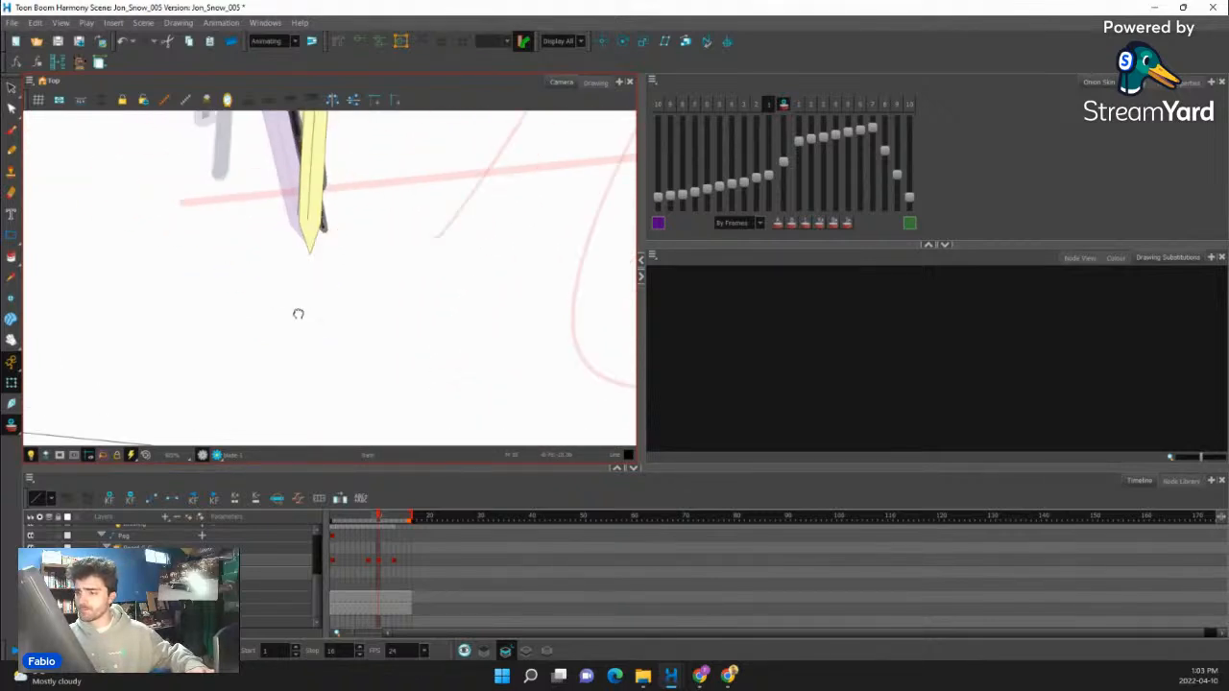
key("Up")
key("Up")
key("Up")
key("Up")
key("Up")
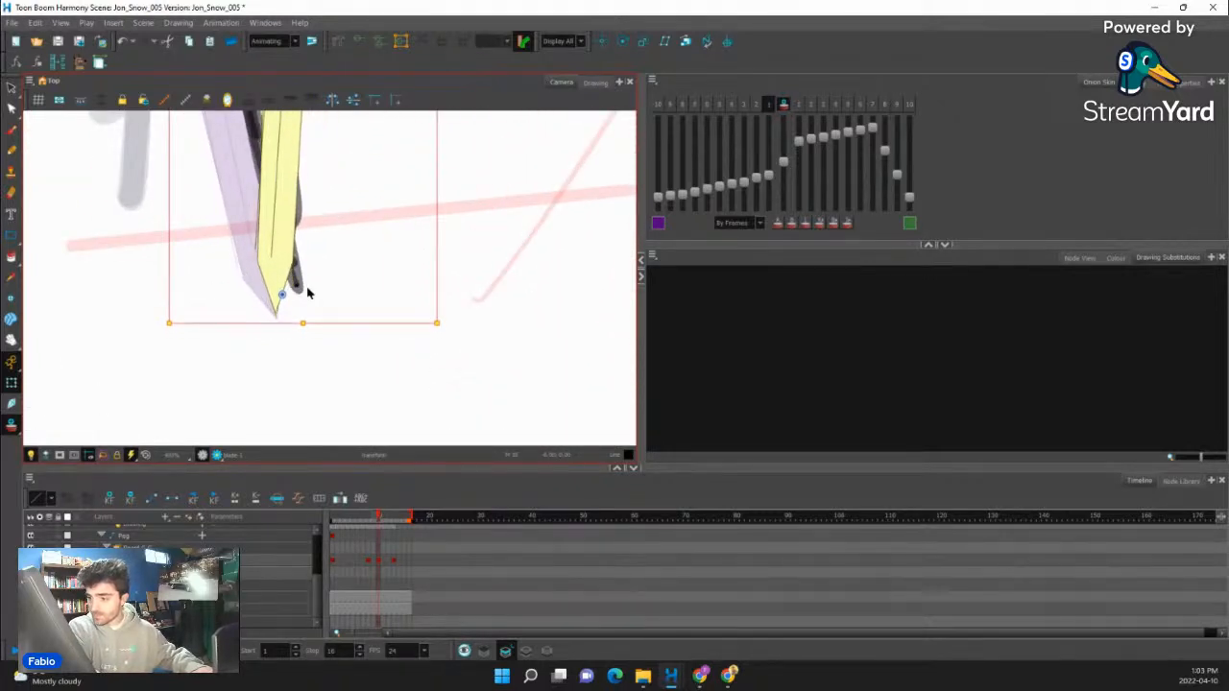
key("Up")
key("Up")
key("Up")
key("Up")
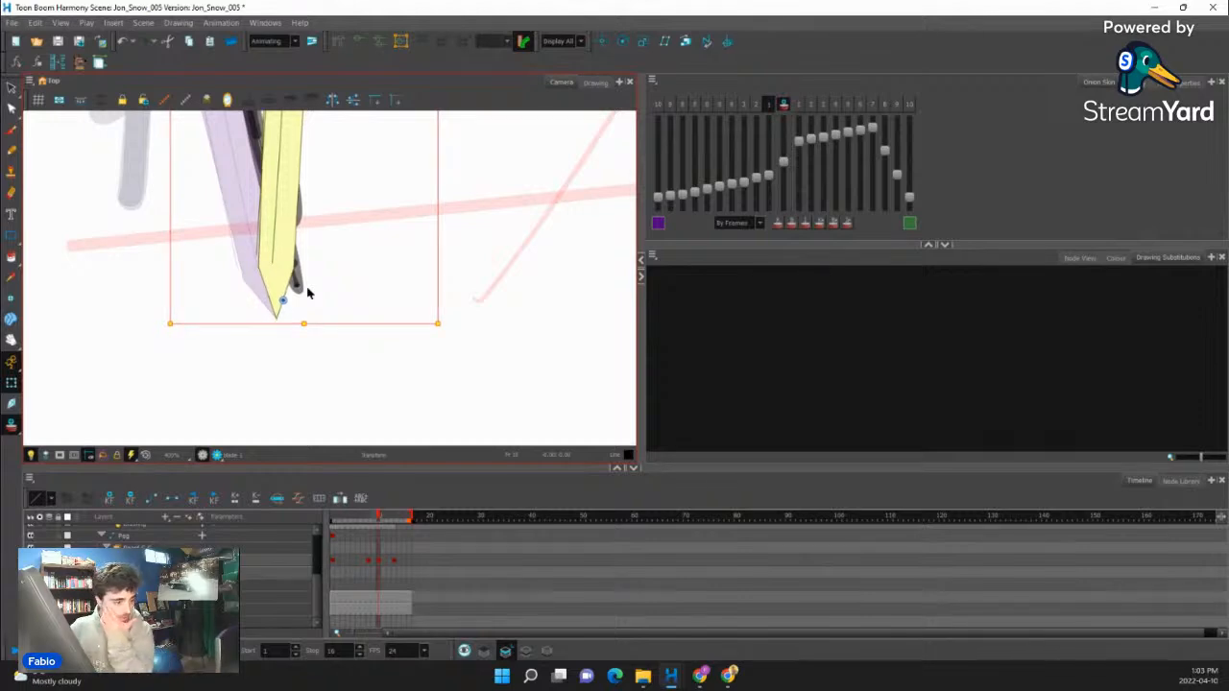
scroll(363, 282, "down", 8)
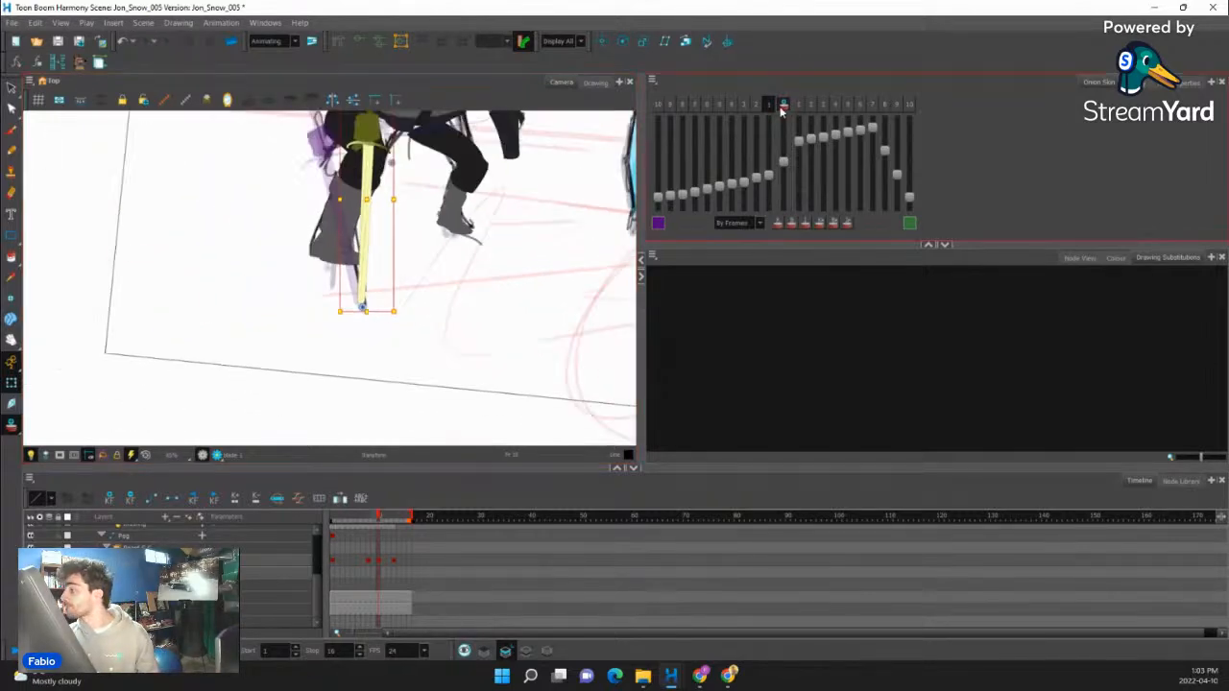
scroll(420, 206, "up", 5)
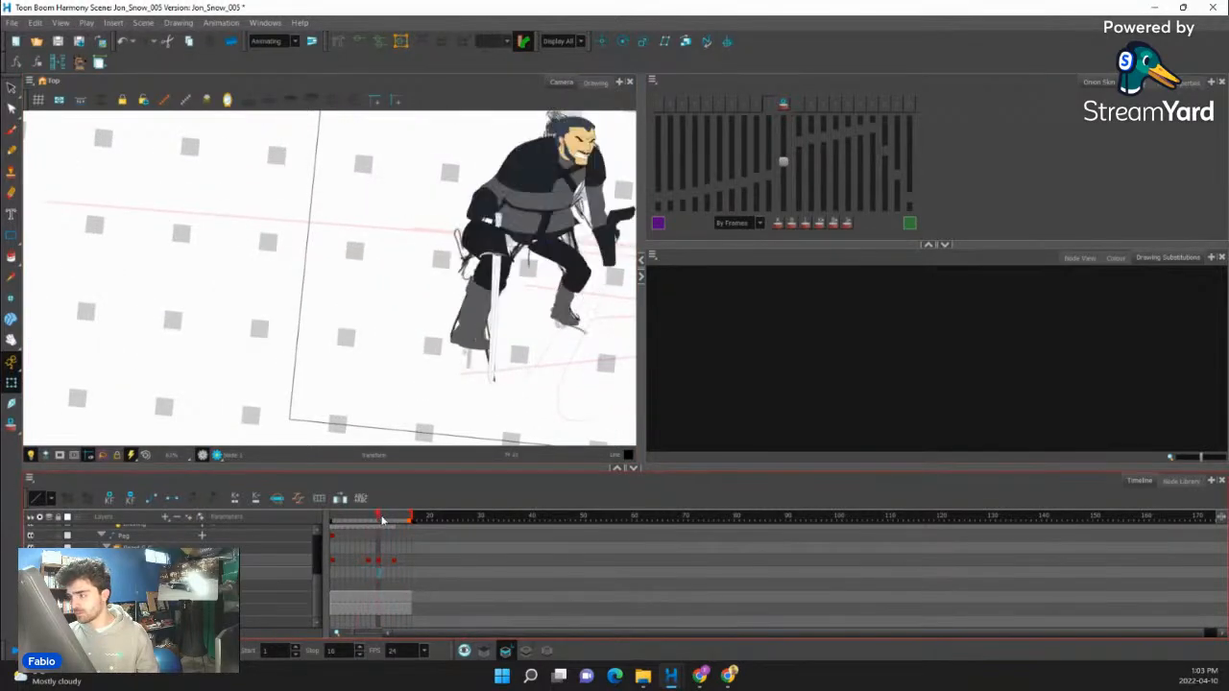
- Compare the crouch pose at frame 8 with the sword pose at frame 10 and the frames that follow
scroll(472, 319, "down", 3)
left_click_drag(505, 306, 387, 304)
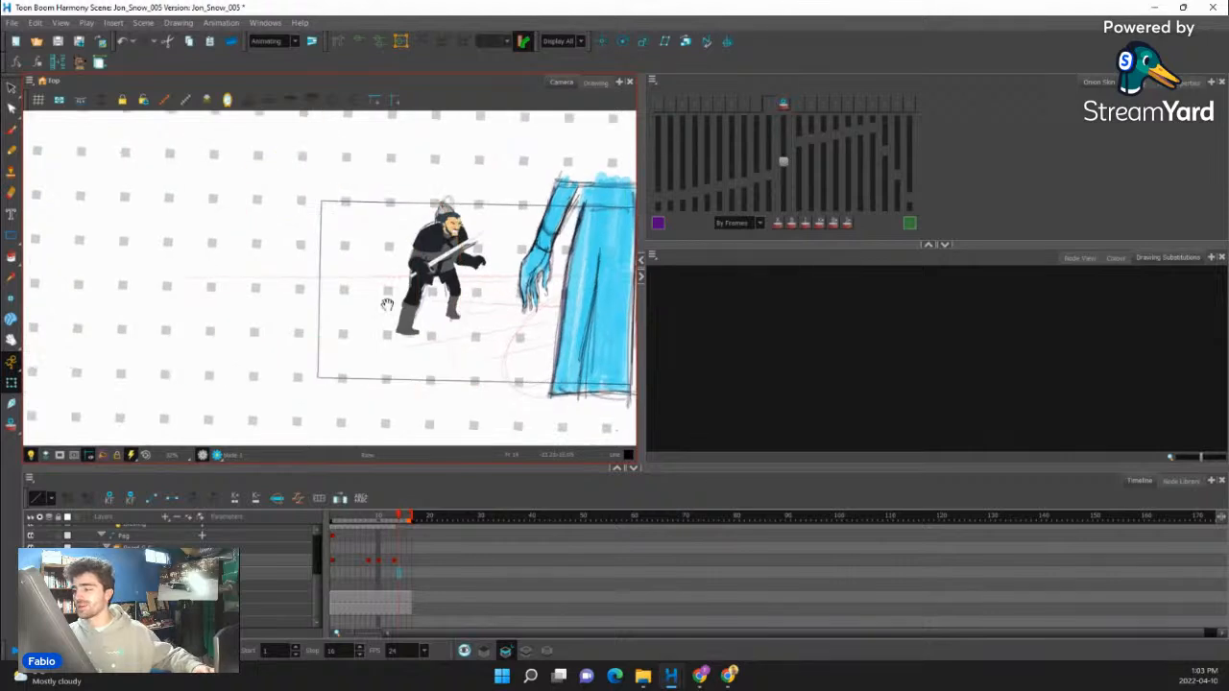
left_click_drag(566, 295, 396, 336)
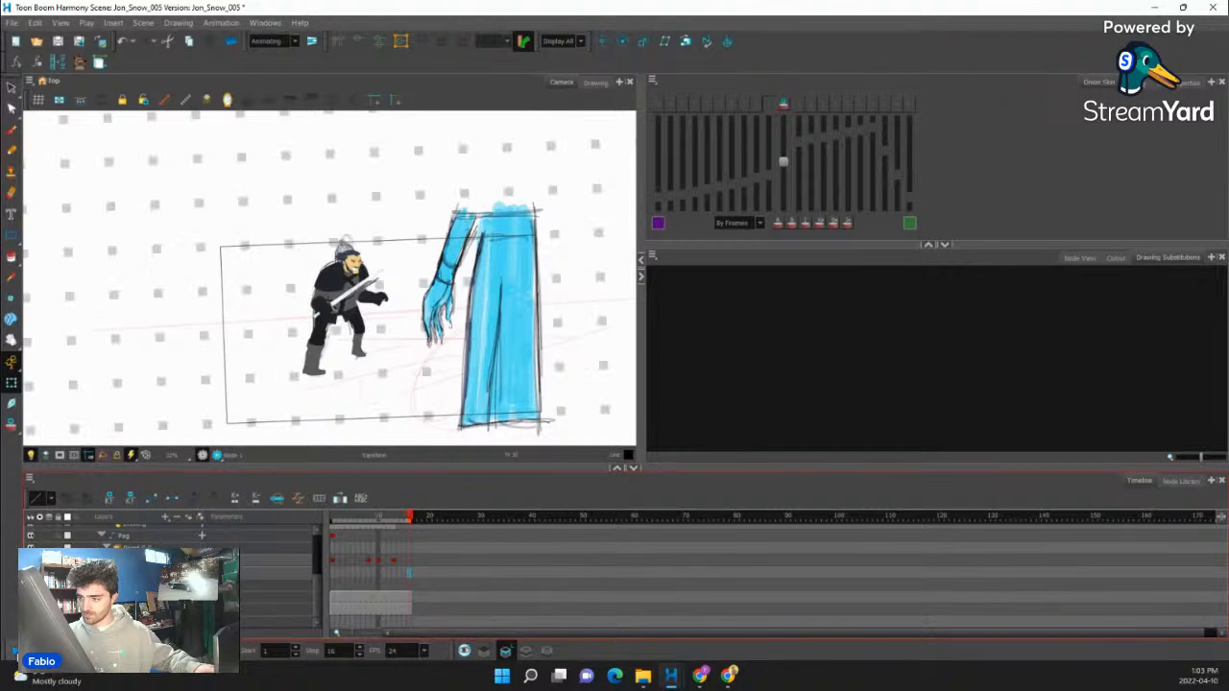
left_click(365, 564)
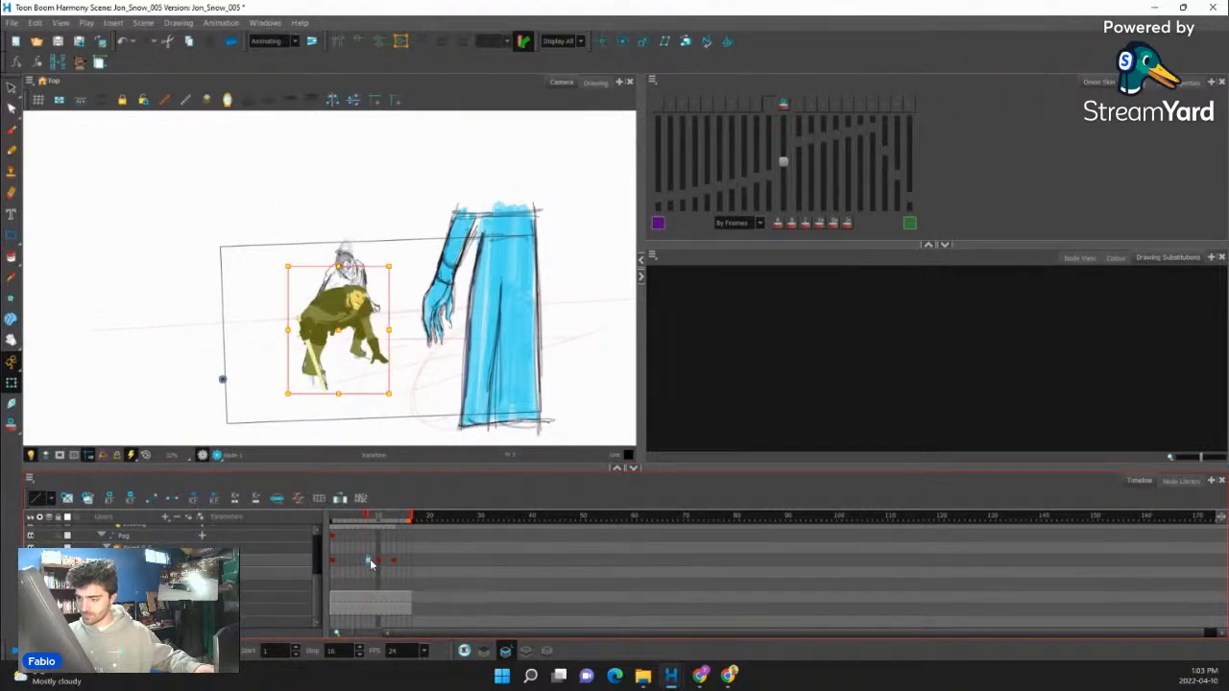
left_click(374, 562)
scroll(336, 302, "up", 5)
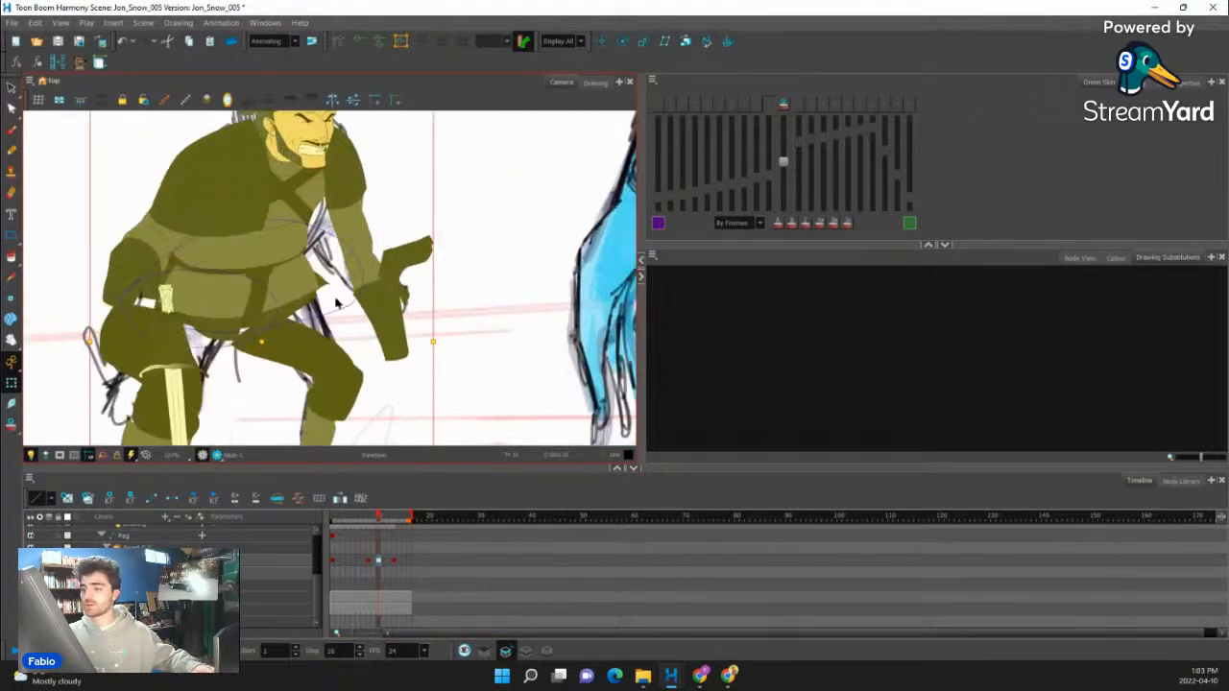
left_click(369, 560)
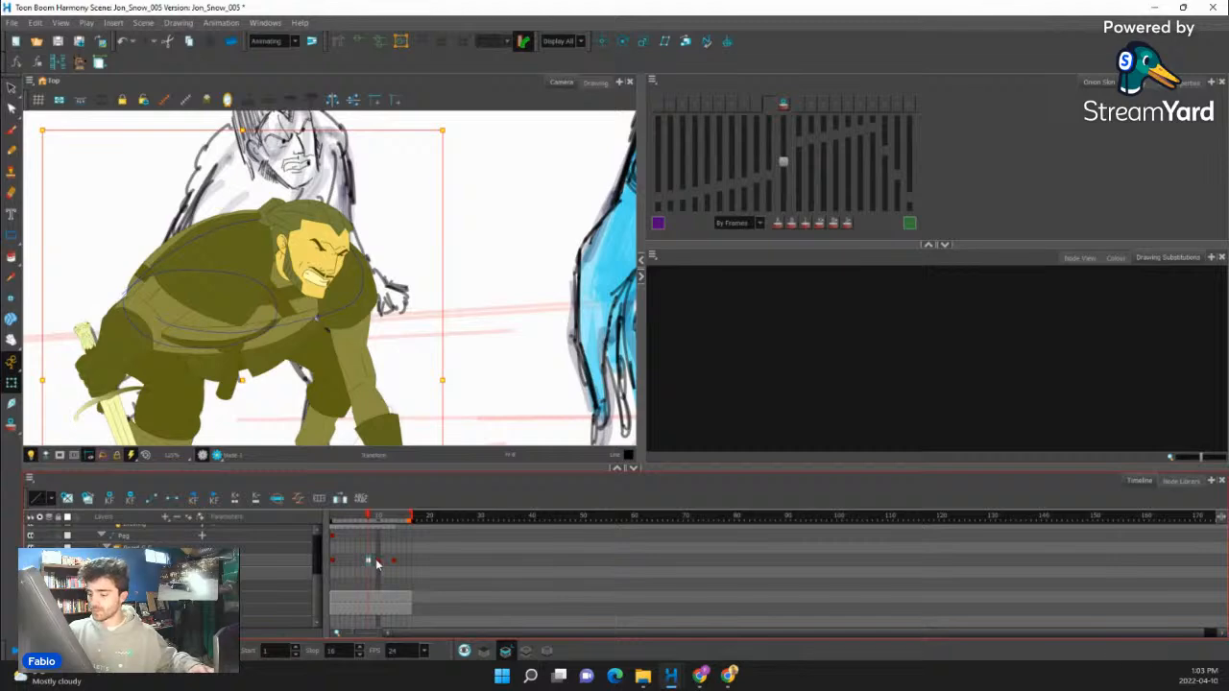
- At frame 10, move the sword arm inward beneath the shoulder cape and rotate it to line up with the sword hand
left_click(377, 562)
mouse_move(336, 348)
left_mouse_down()
mouse_move(474, 255)
mouse_move(421, 336)
mouse_move(428, 355)
mouse_move(425, 326)
left_mouse_up()
left_click(298, 241)
key("b")
key("b")
key("shift+b")
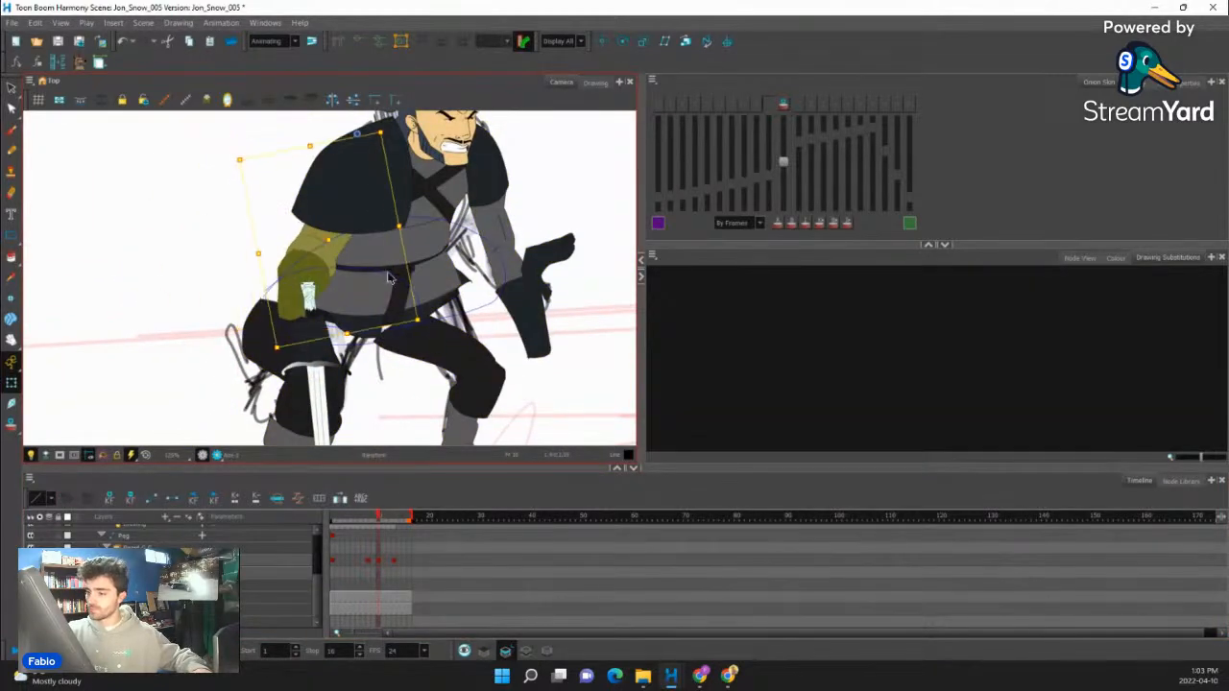
left_click_drag(389, 278, 375, 231)
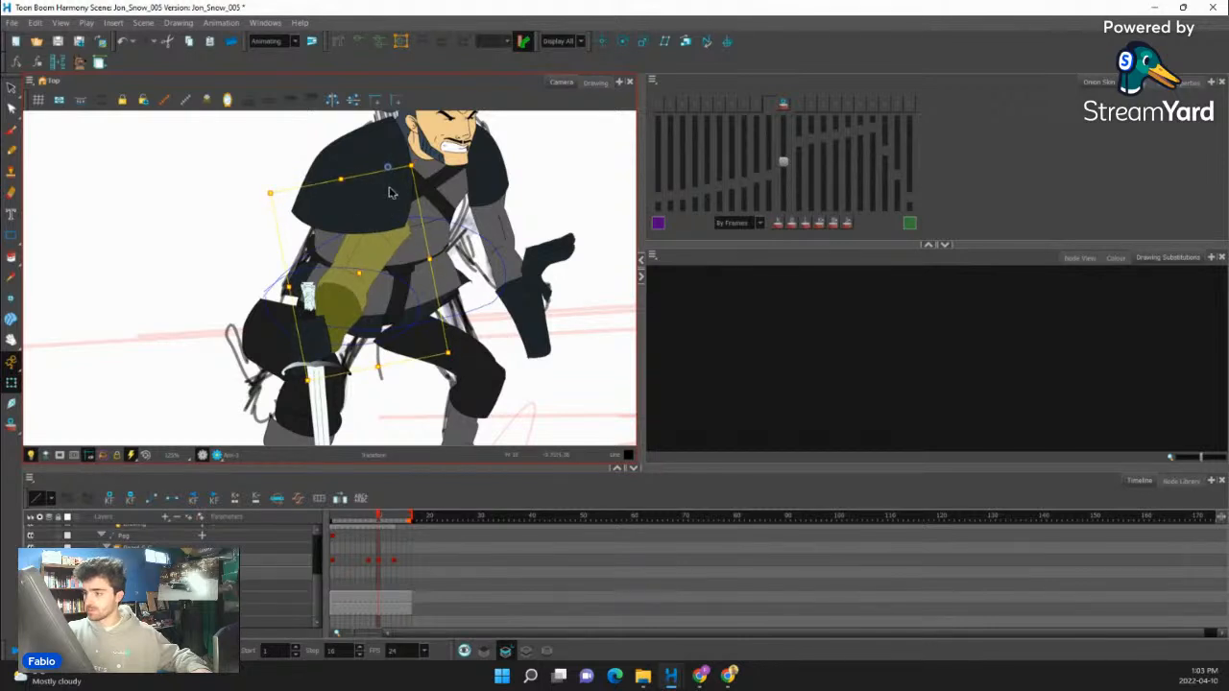
left_click_drag(417, 161, 389, 137)
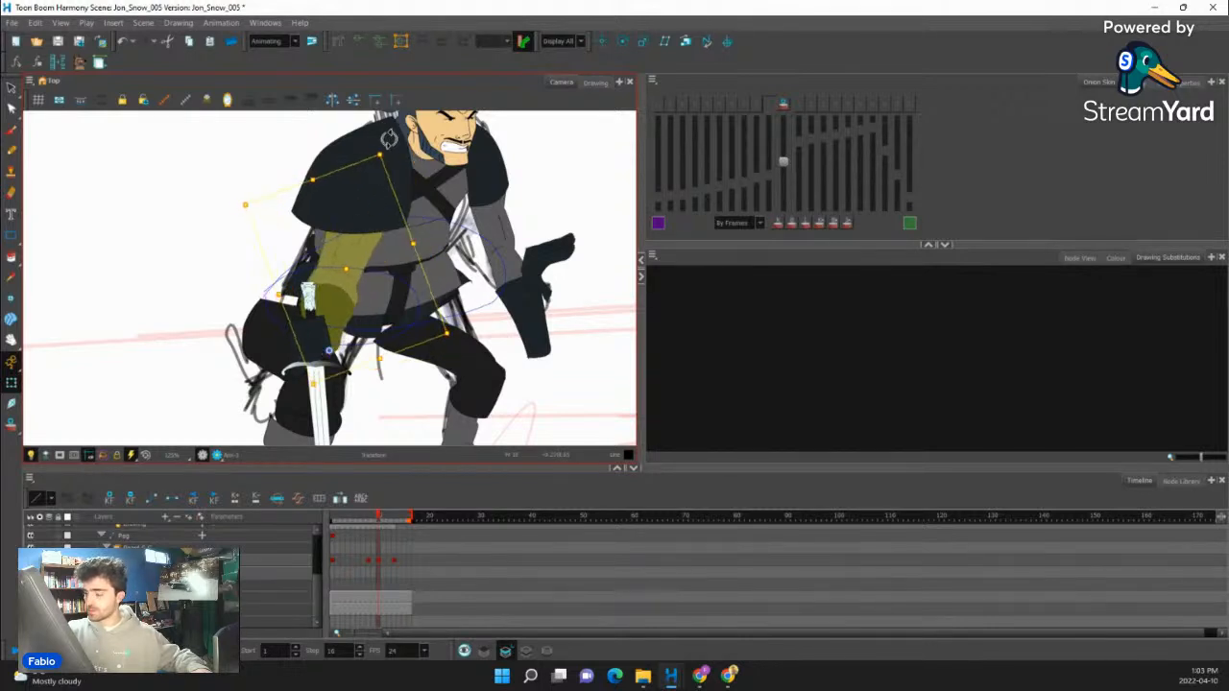
- Check the free arm against the neighbouring frames and switch it to drawing 5 at frame 10
left_click_drag(528, 318, 433, 312)
left_click(435, 309)
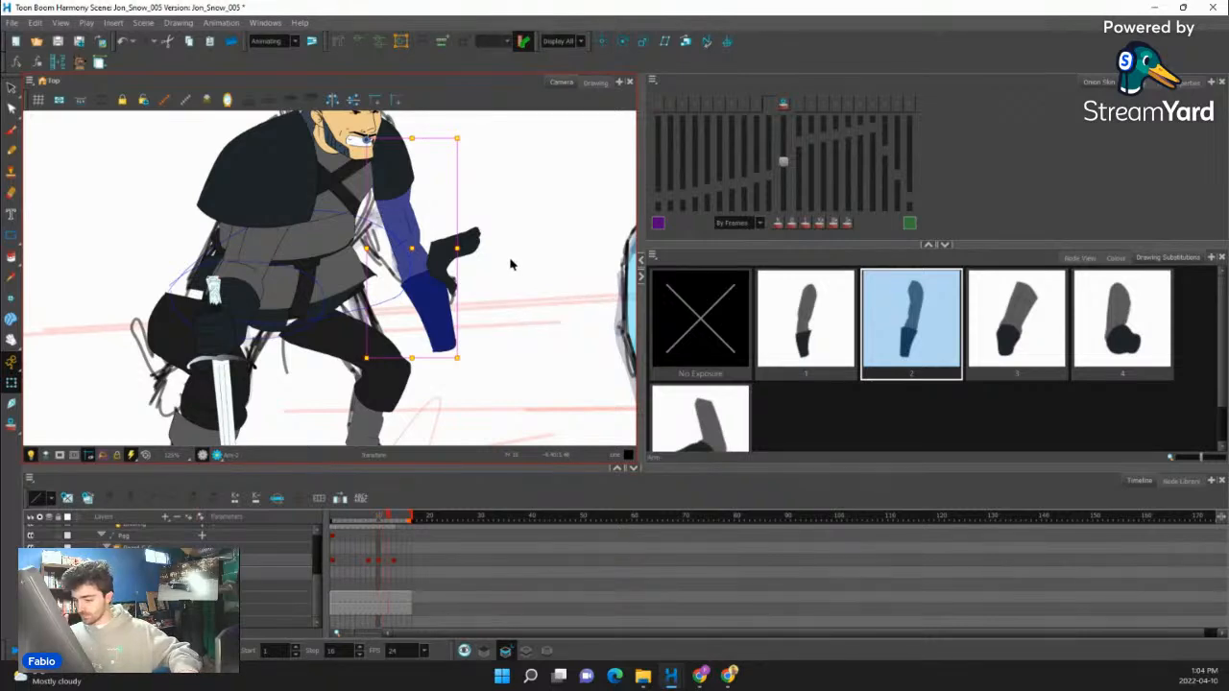
key("period")
key("period")
key("comma")
key("comma")
left_click(707, 428)
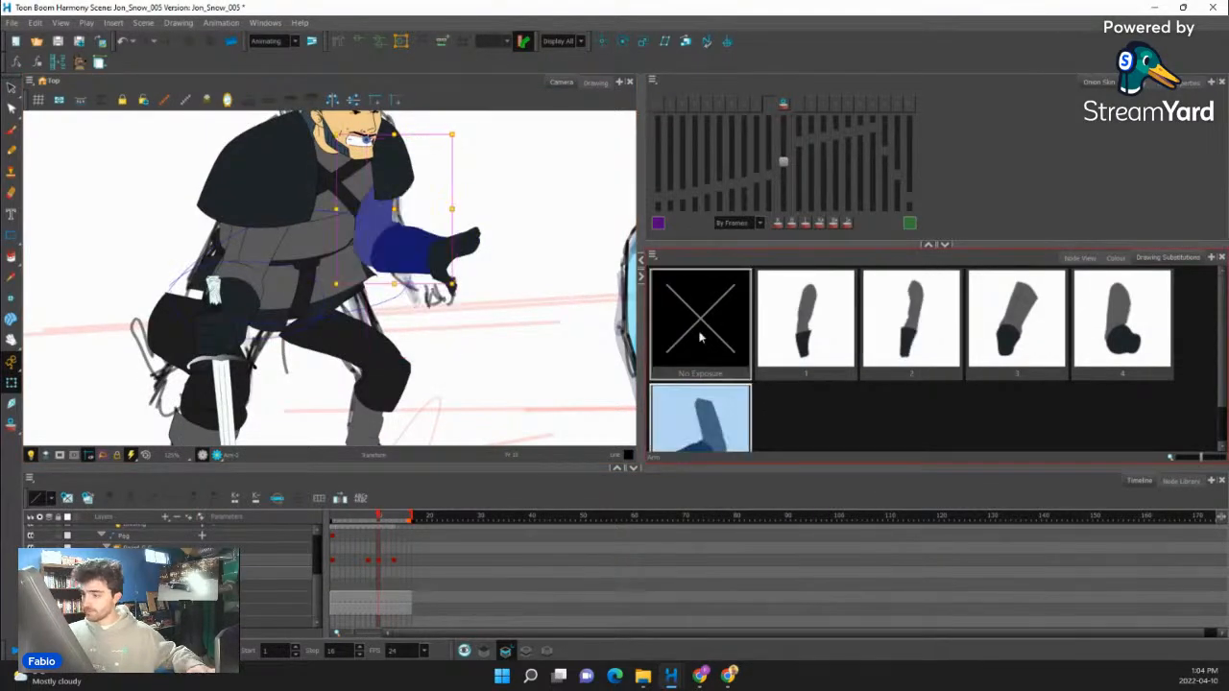
- Switch the free hand to drawing 14 at frame 10 to match the following pose
scroll(700, 336, "down", 1)
left_click(466, 244)
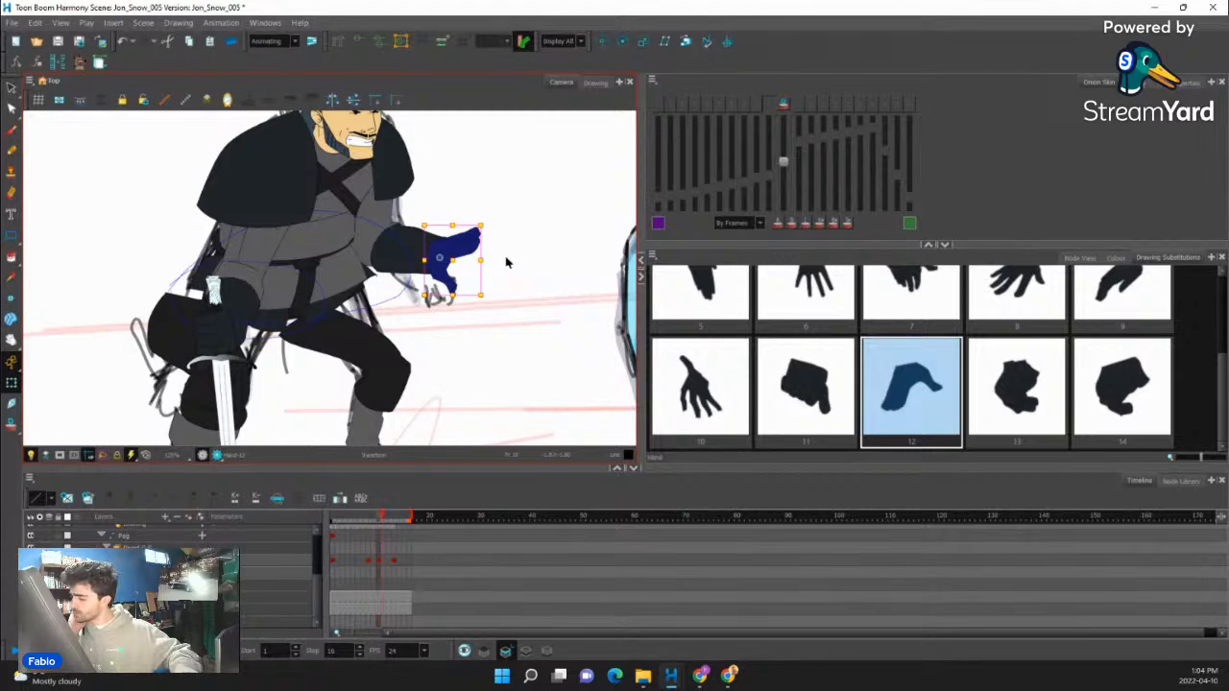
key("period")
left_click(1134, 395)
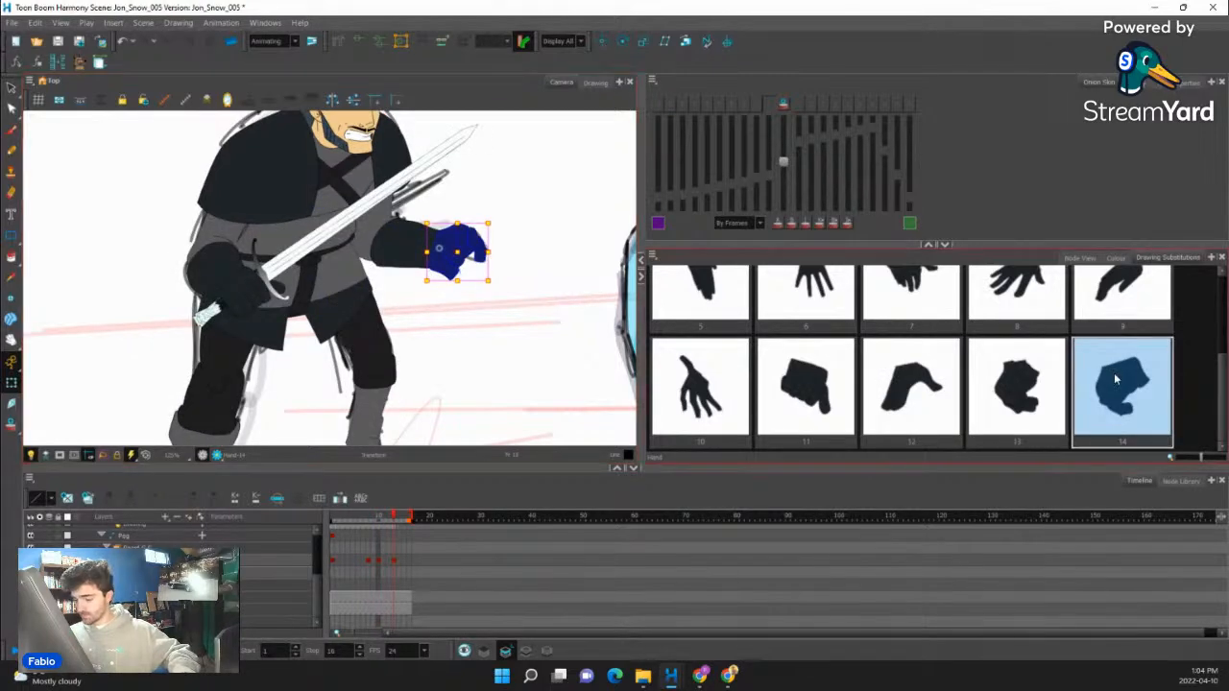
key("semicolon")
left_click(1134, 394)
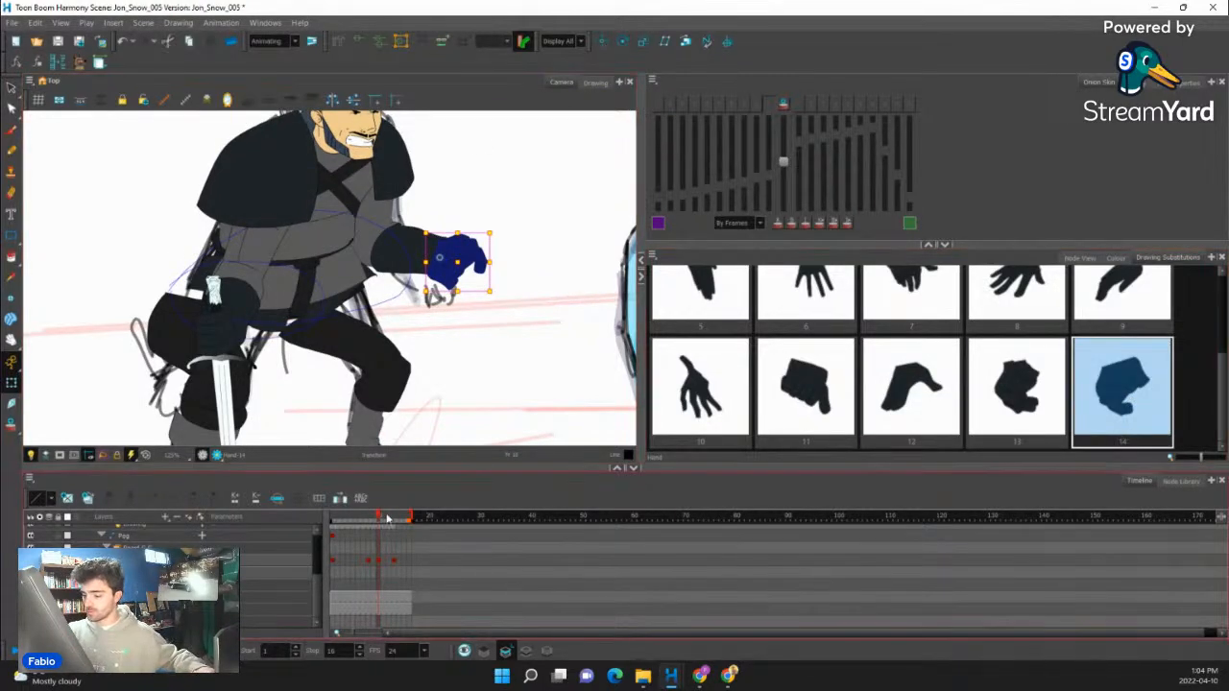
- Check the bottom tunic in the following pose and switch it to drawing 1 at frame 10
mouse_move(378, 519)
left_mouse_down()
mouse_move(392, 522)
mouse_move(354, 530)
mouse_move(392, 535)
left_mouse_up()
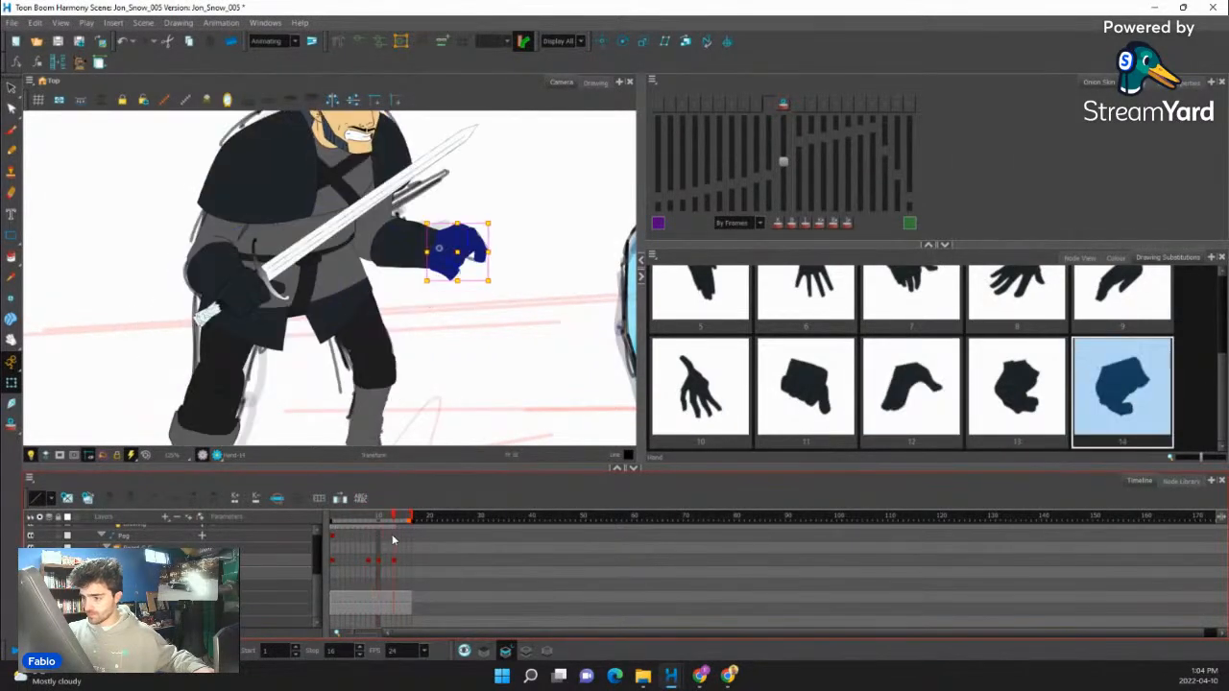
left_click(369, 318)
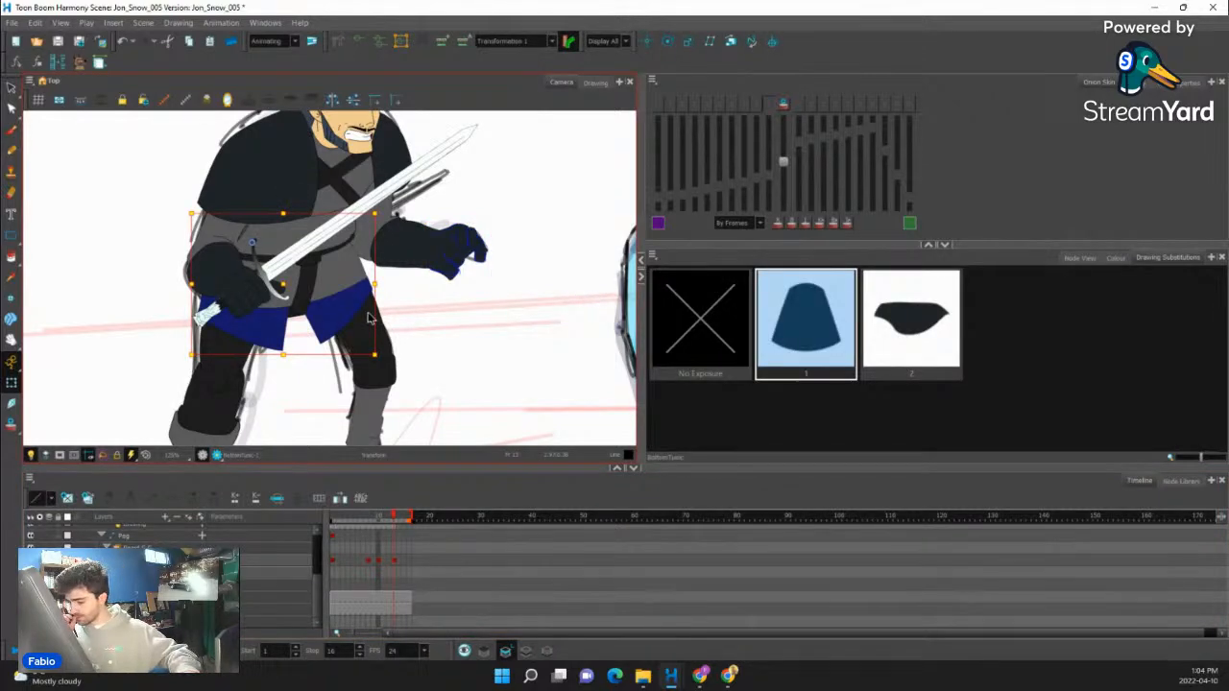
key("comma")
key("comma")
left_click(827, 338)
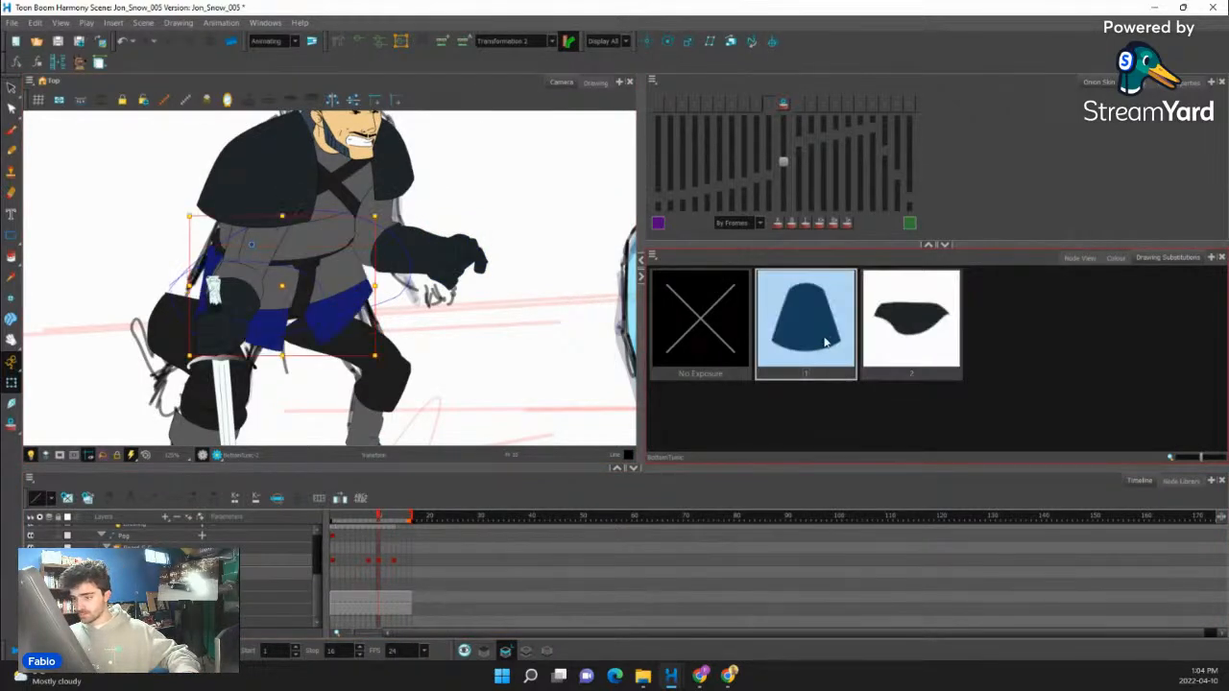
- Examine the front of the top tunic at frame 10 against the frames before and after it
left_click(358, 269)
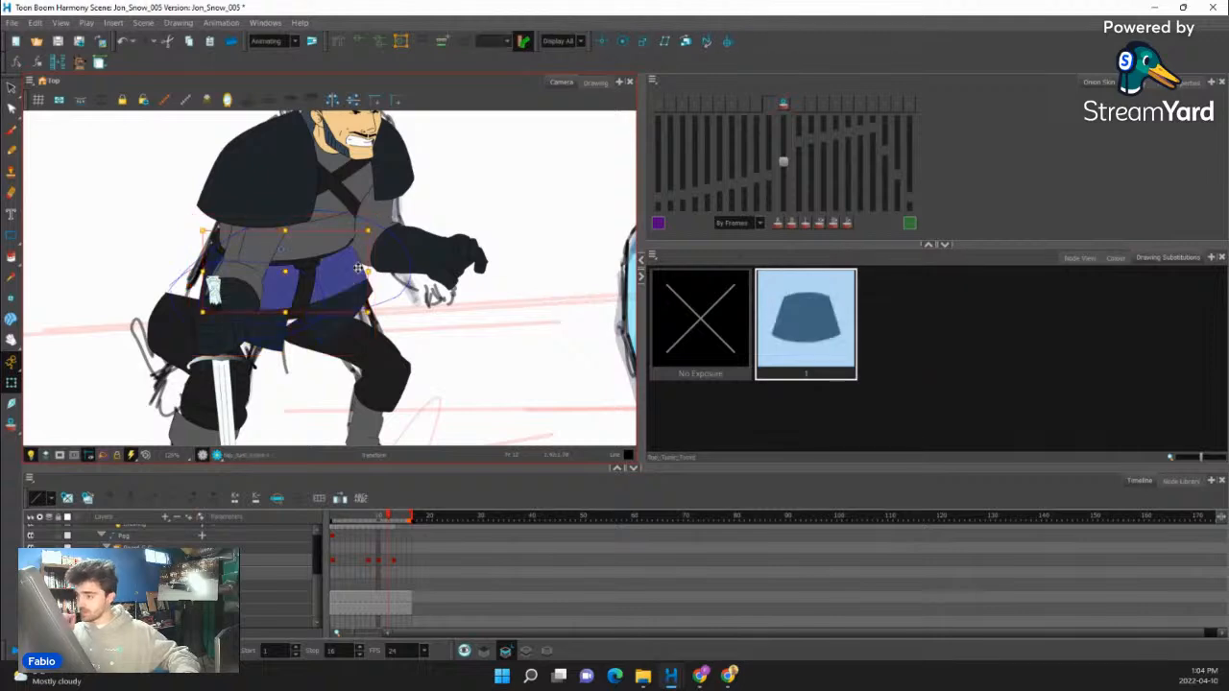
key("period")
key("comma")
key("comma")
key("comma")
key("comma")
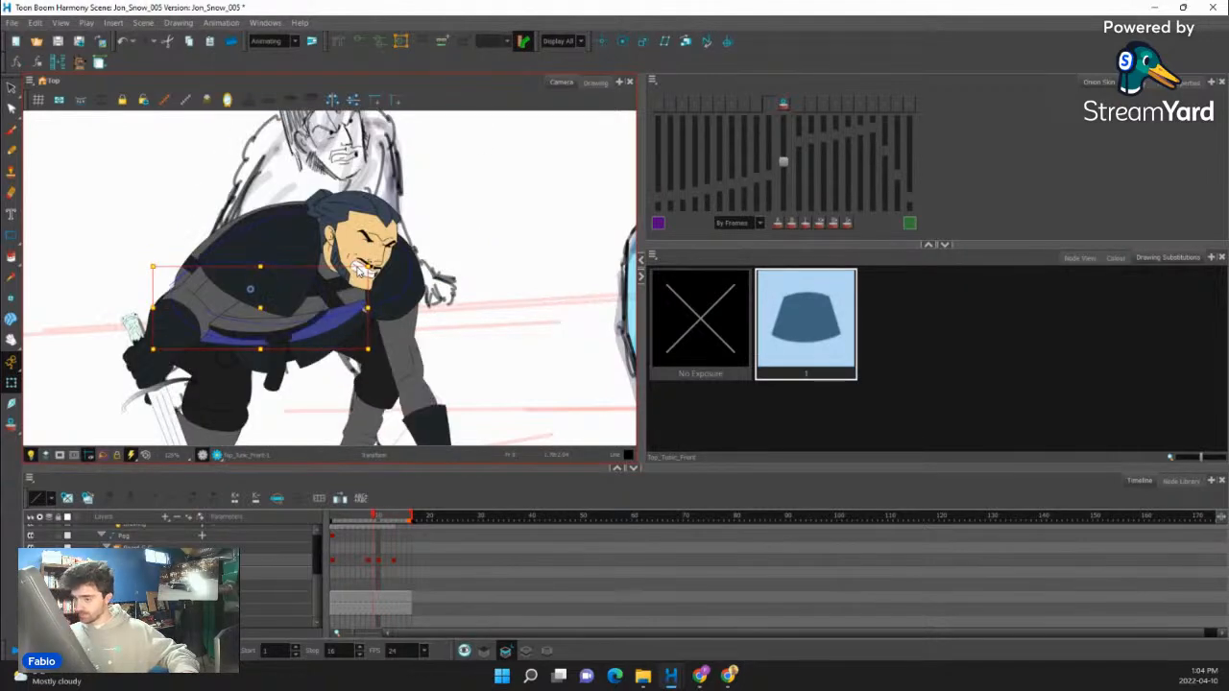
key("period")
- Switch the far leg to drawing 7 at frame 10 to match the following pose
left_click(395, 370)
key("period")
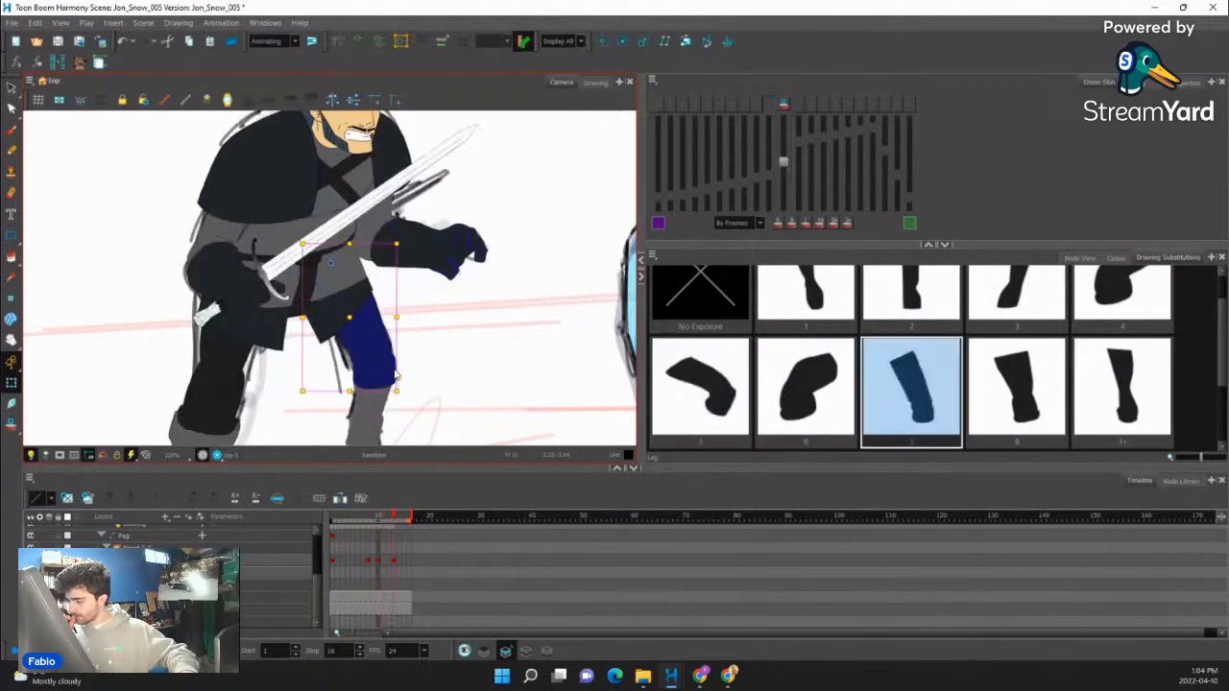
key("comma")
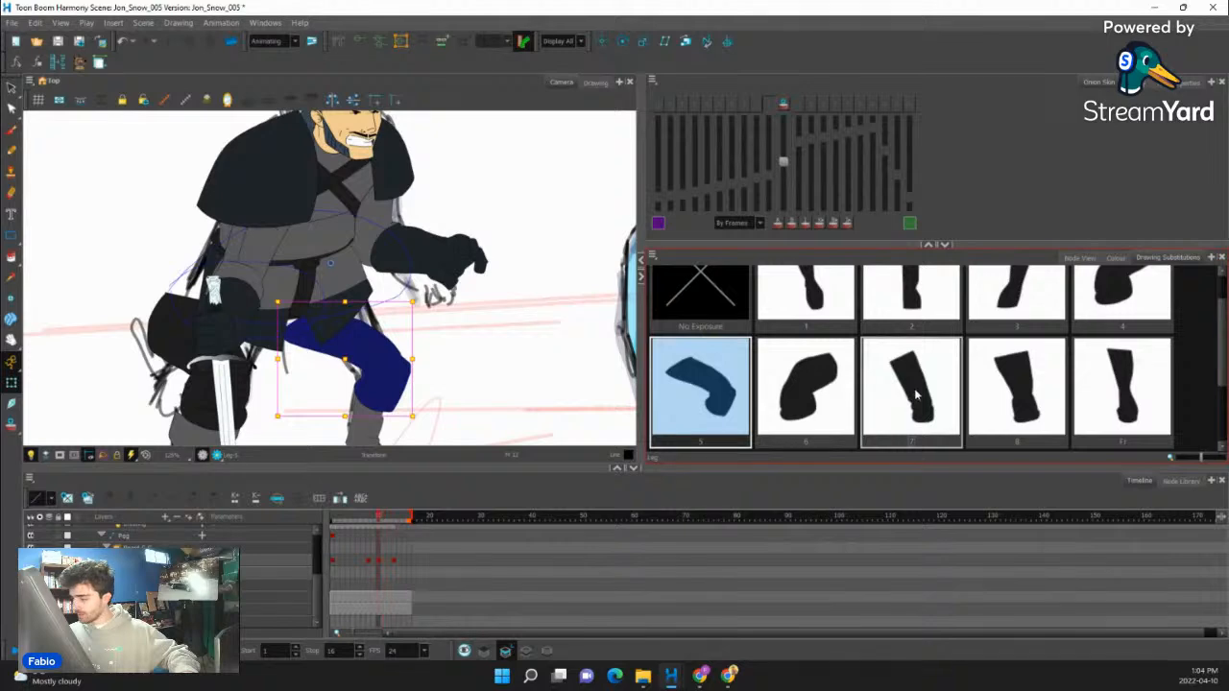
left_click(916, 395)
key("comma")
key("period")
- Switch the leg behind the sword to drawing 8 at frame 10
left_click(245, 388)
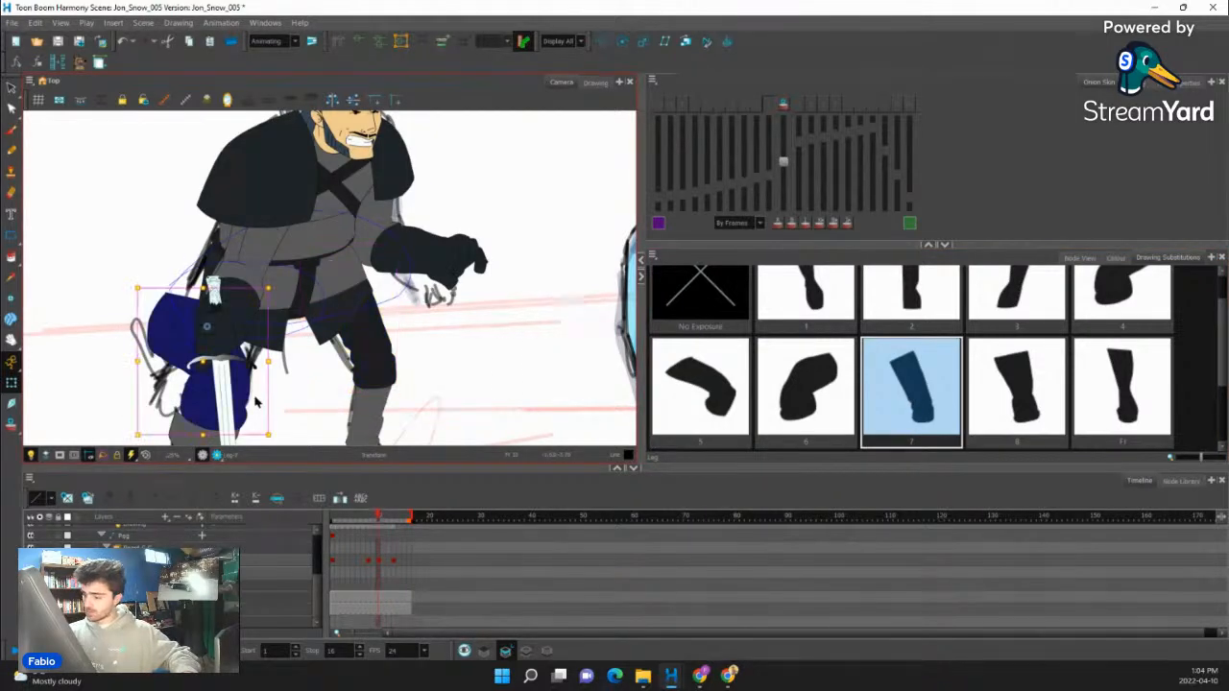
key("period")
key("comma")
left_click(1025, 389)
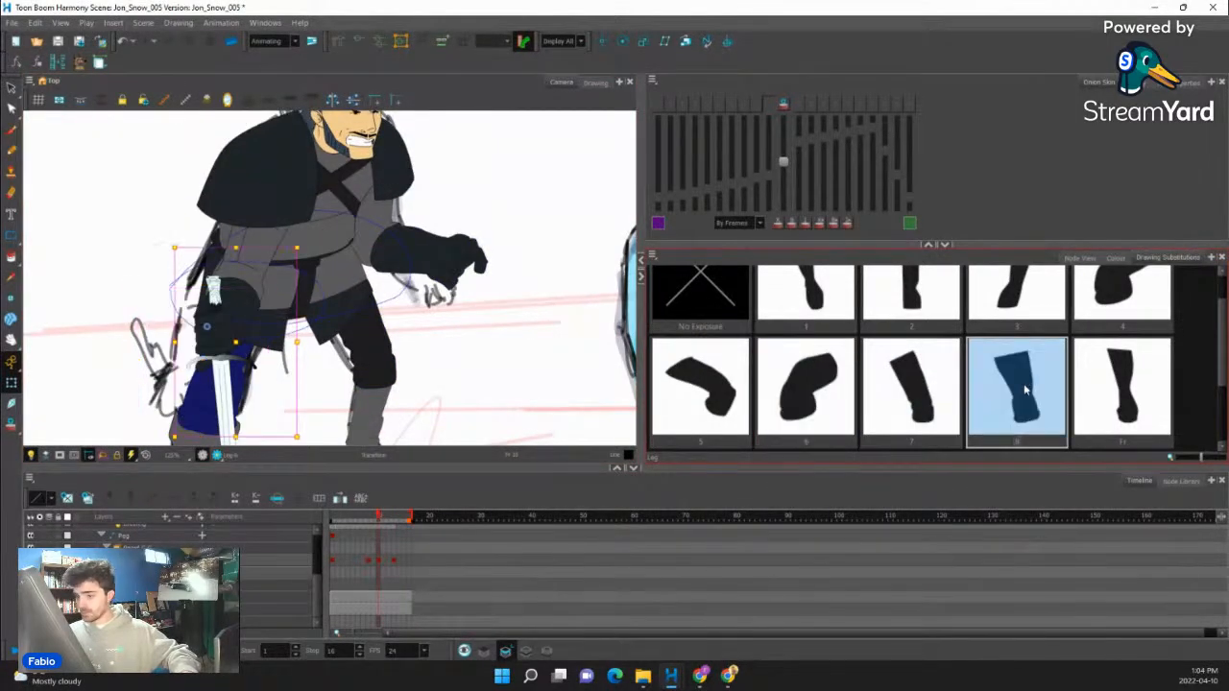
- Review the motion from frame 10 into the following poses with the new arm, tunic and leg drawings
key("space")
left_click_drag(471, 301, 510, 226)
mouse_move(388, 517)
left_mouse_down()
mouse_move(344, 524)
mouse_move(393, 529)
mouse_move(346, 538)
mouse_move(404, 523)
mouse_move(376, 535)
mouse_move(389, 530)
left_mouse_up()
scroll(477, 375, "down", 5)
scroll(399, 369, "up", 4)
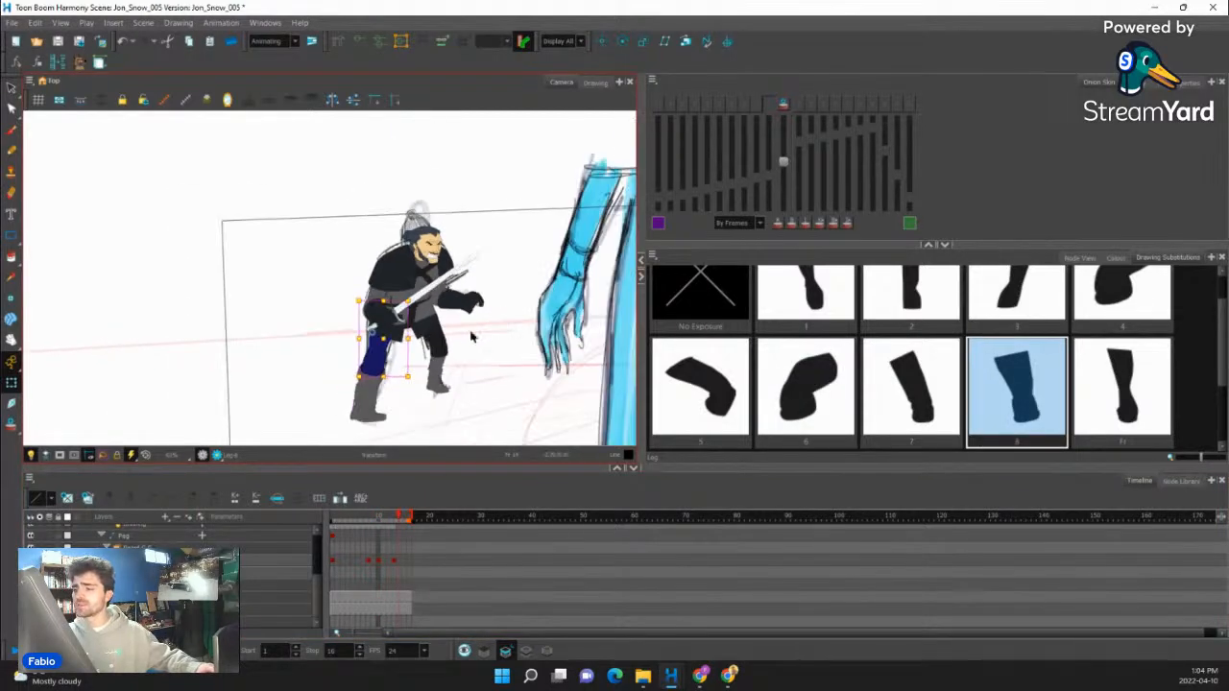
scroll(398, 371, "up", 3)
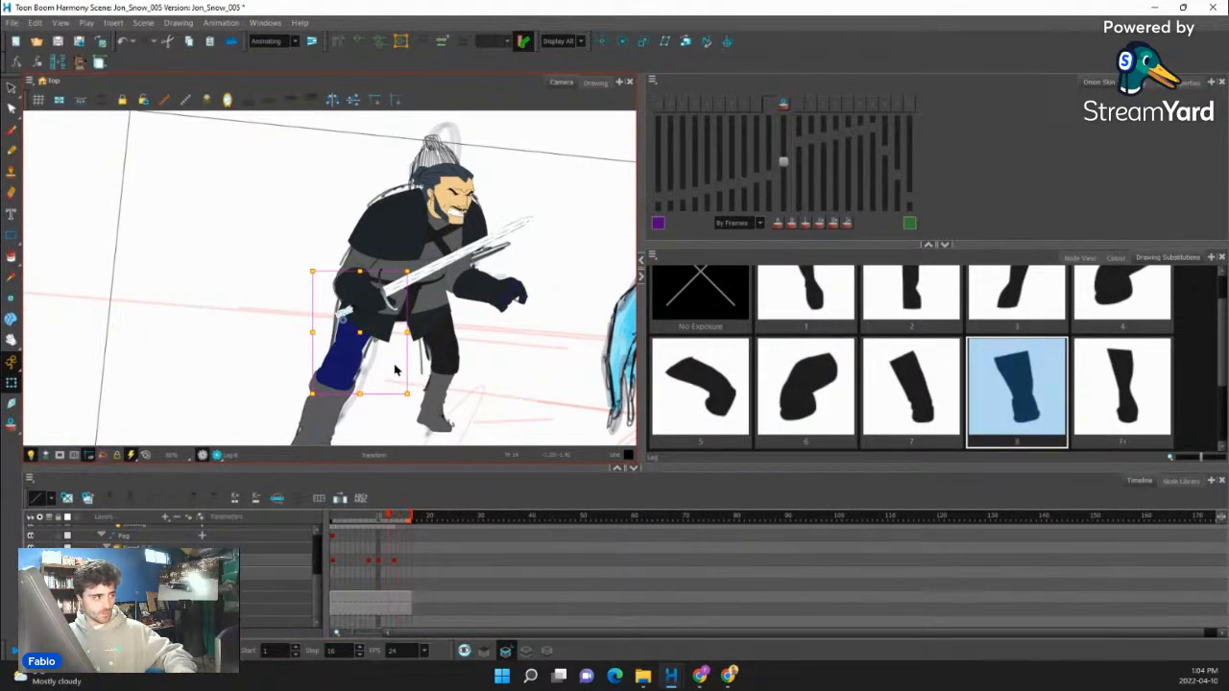
- Create a new empty drawing for the sword arm at frame 10 and activate the Pencil tool
scroll(357, 331, "up", 2)
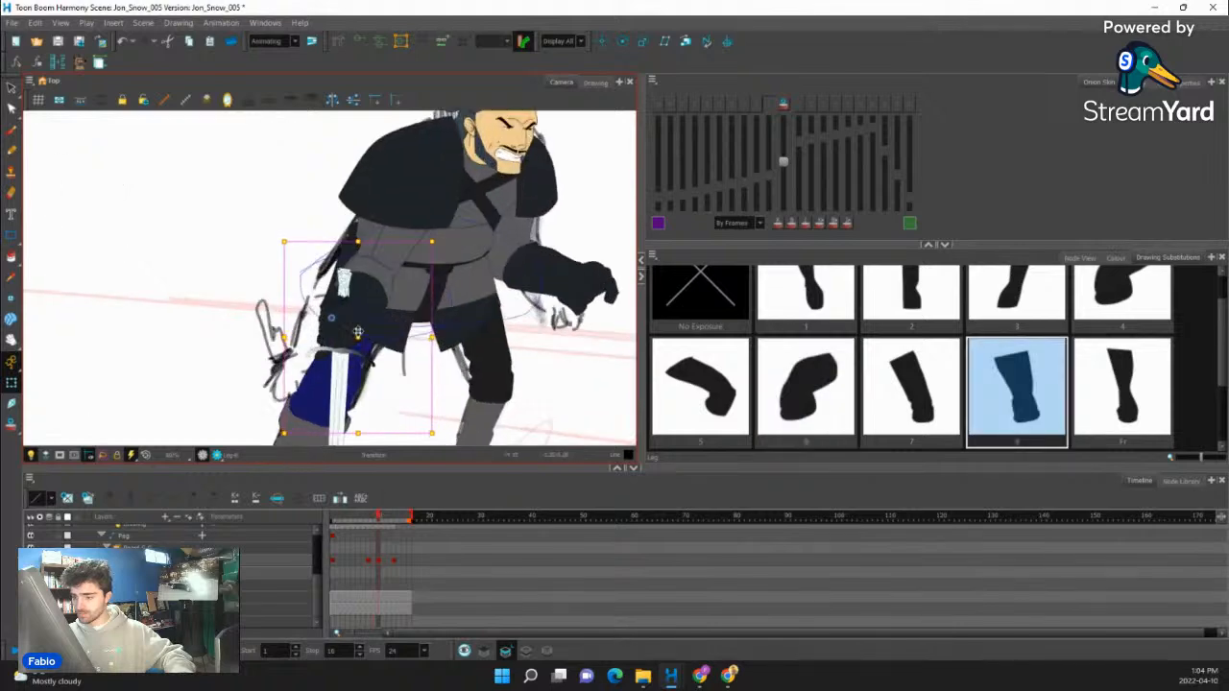
scroll(357, 332, "up", 1)
left_click(389, 274)
scroll(390, 274, "down", 2)
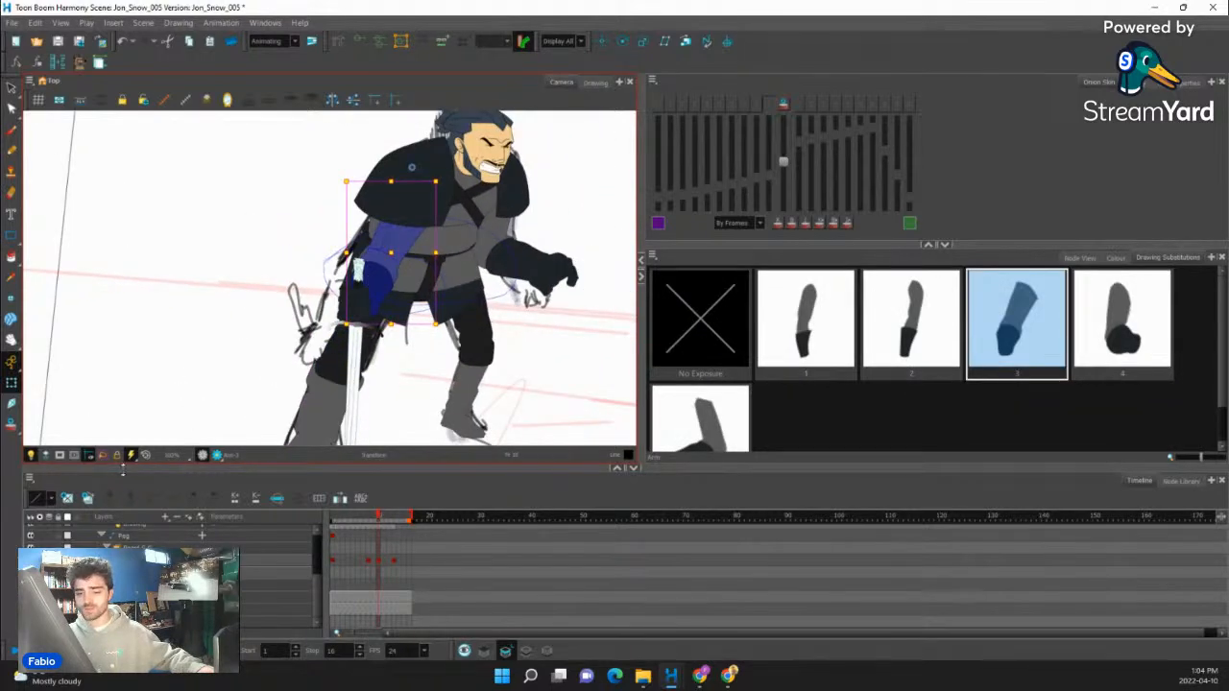
left_click(67, 498)
key("alt+slash")
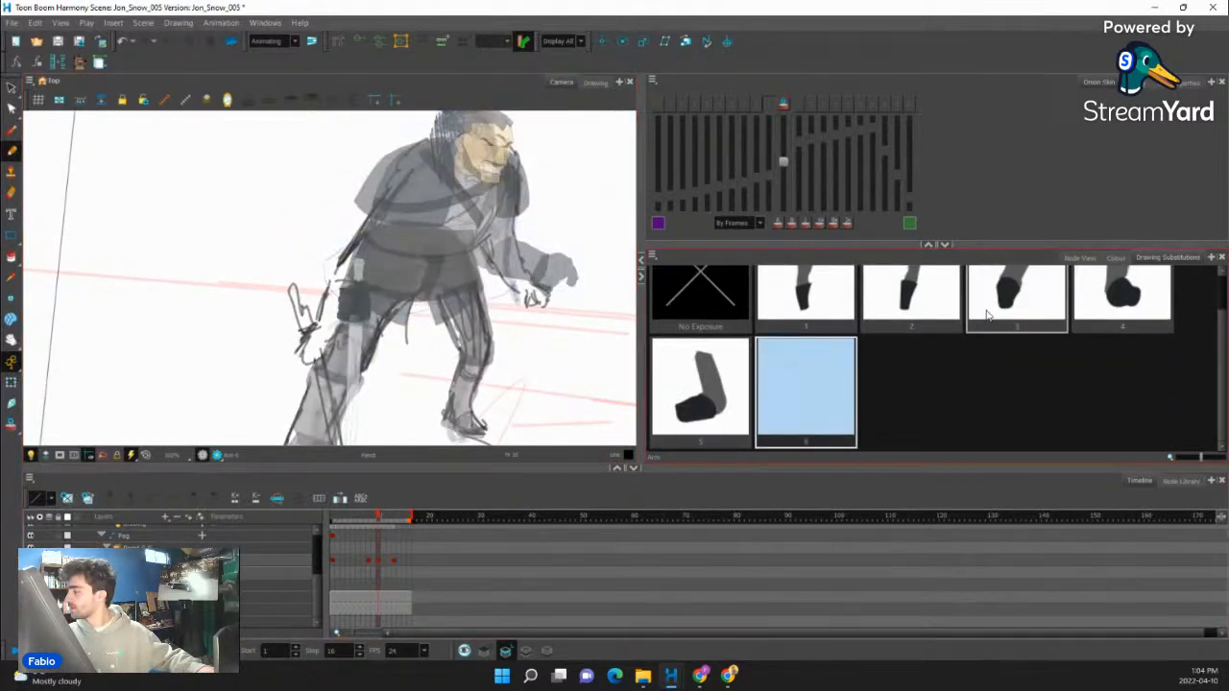
- Outline the sword arm's sleeve and glove with the Line colour of the JonSnow palette, running from the shoulder to the sword hand
left_click(1092, 260)
left_click(1115, 258)
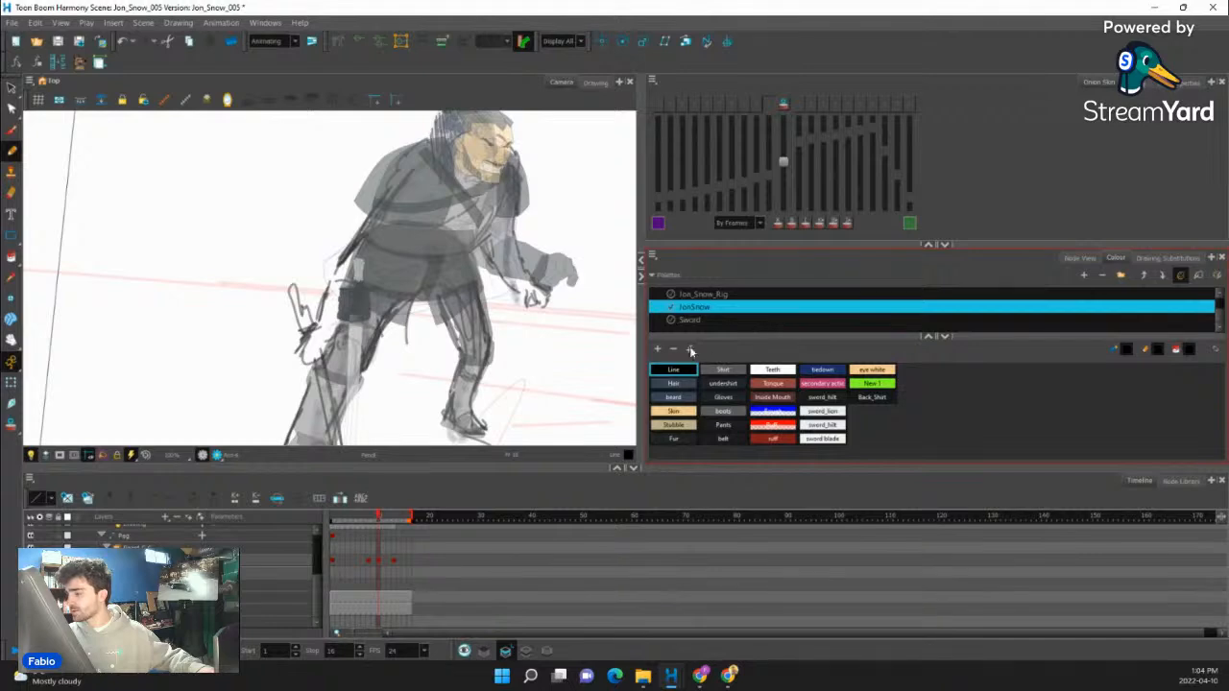
left_click(669, 371)
scroll(303, 308, "up", 2)
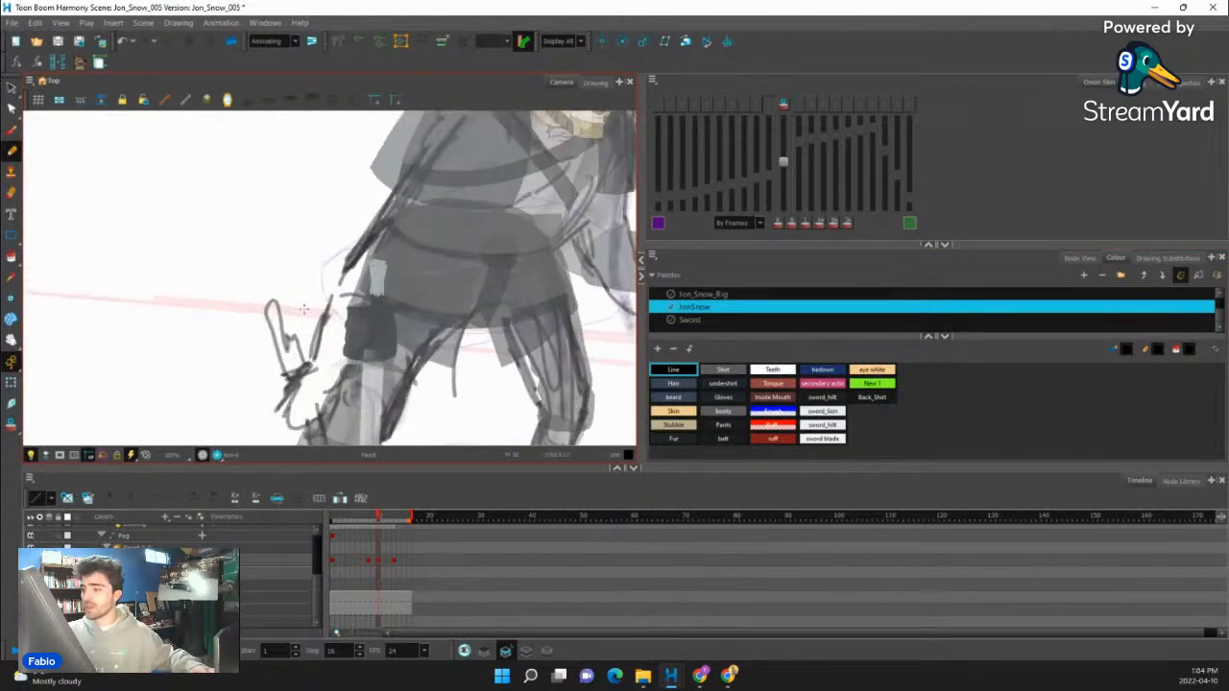
left_click_drag(529, 262, 513, 318)
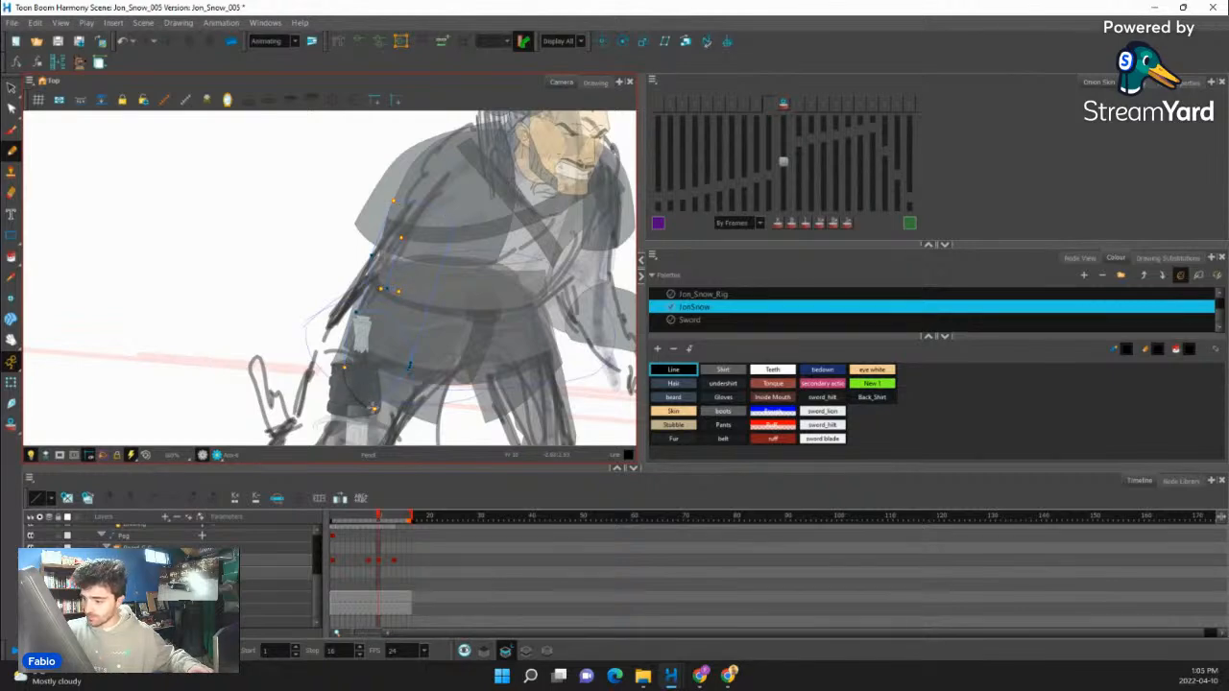
- Paint the new arm drawing with the Gloves colour on the glove and the Shirt colour on the sleeve
left_click(10, 257)
left_click(723, 396)
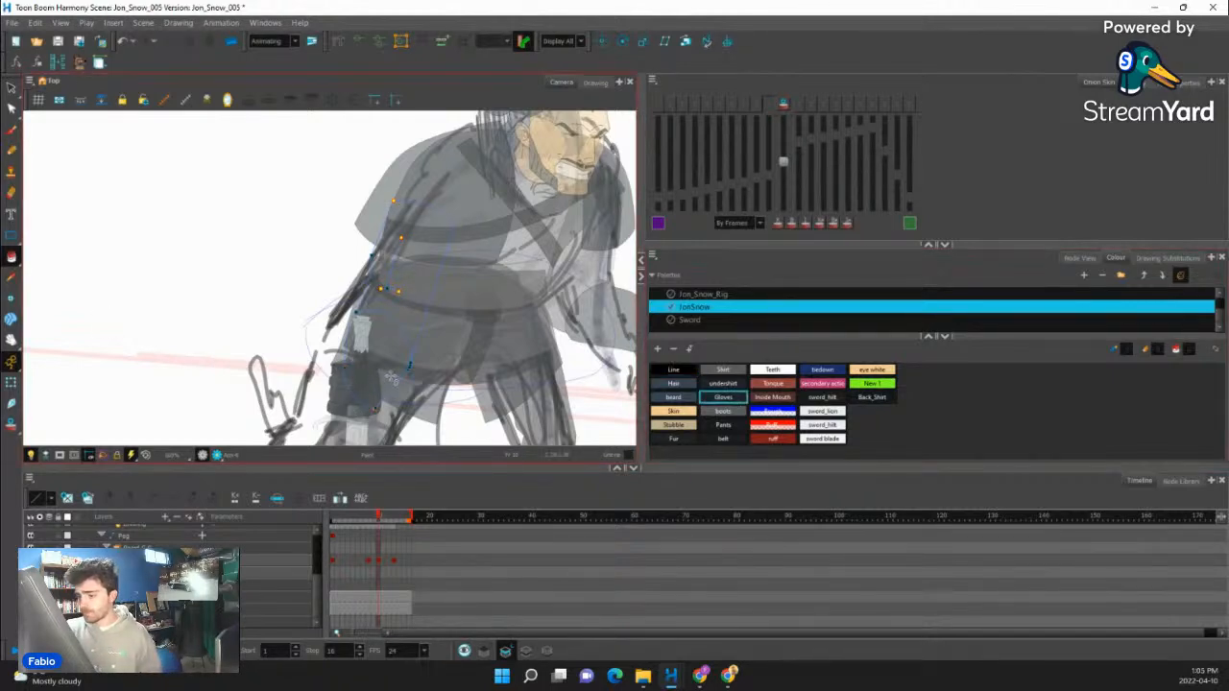
left_click(379, 356)
left_click(723, 370)
left_click(399, 286)
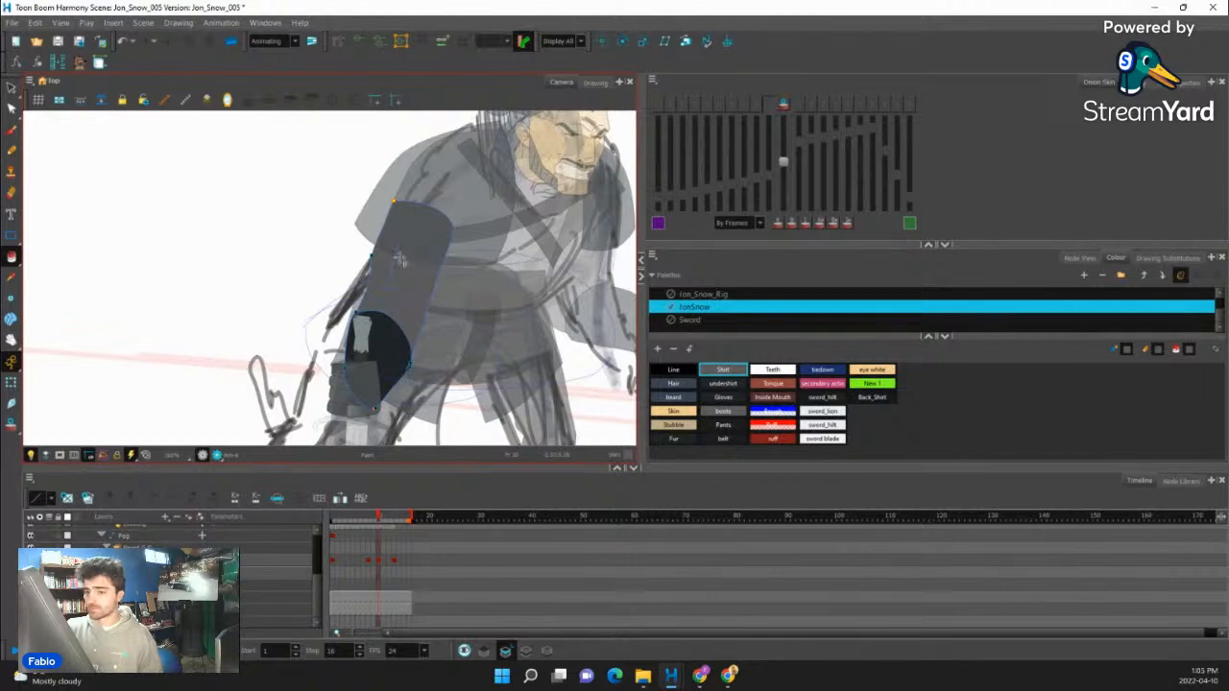
- Check the redrawn sword arm within the full pose at frame 10 and in motion
left_click(11, 382)
scroll(194, 252, "down", 6)
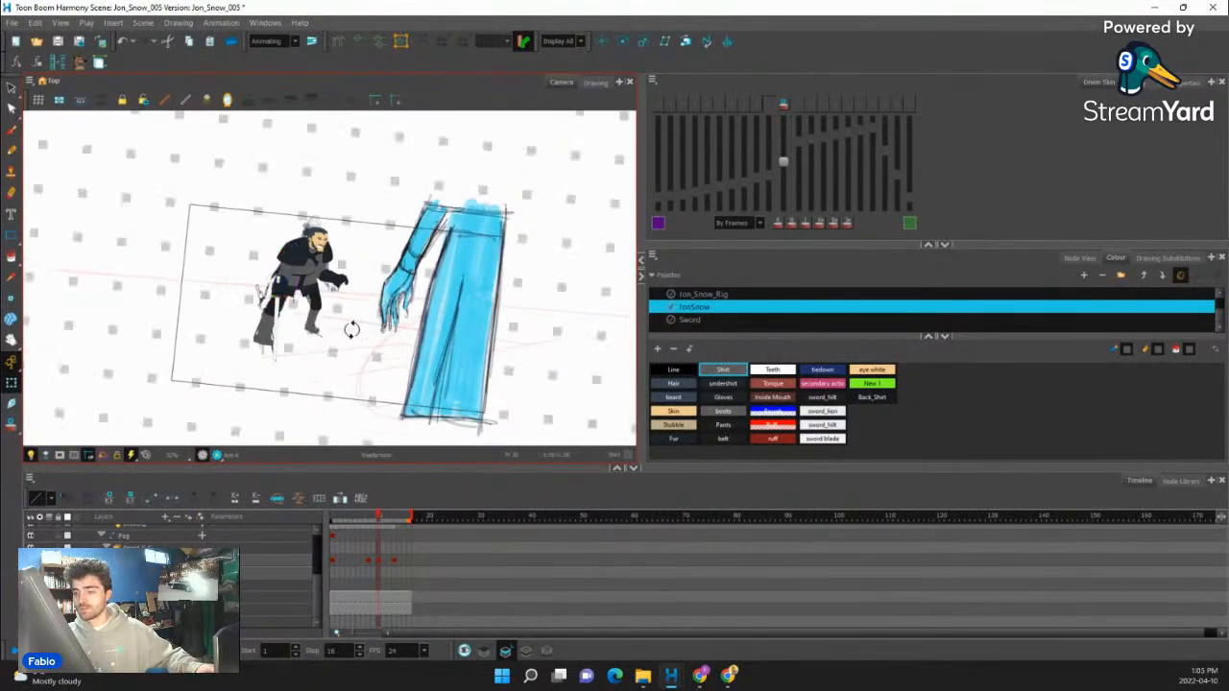
left_click_drag(351, 329, 363, 326)
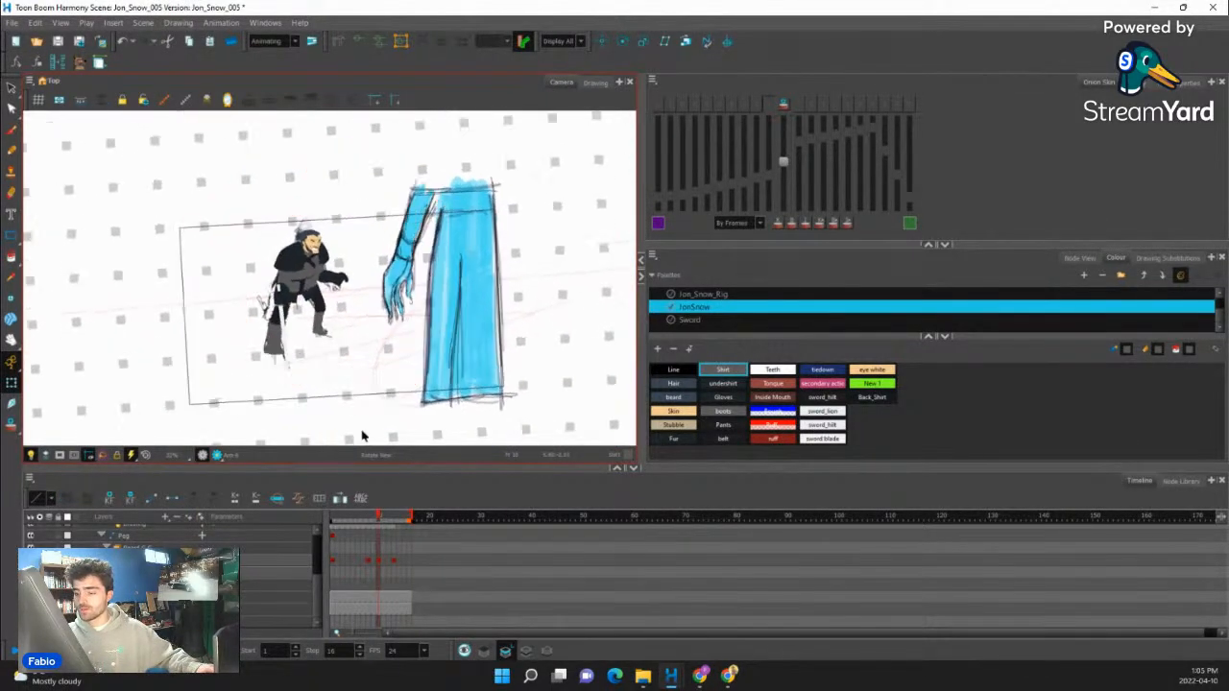
mouse_move(378, 519)
left_mouse_down()
mouse_move(403, 520)
mouse_move(372, 529)
mouse_move(380, 521)
left_mouse_up()
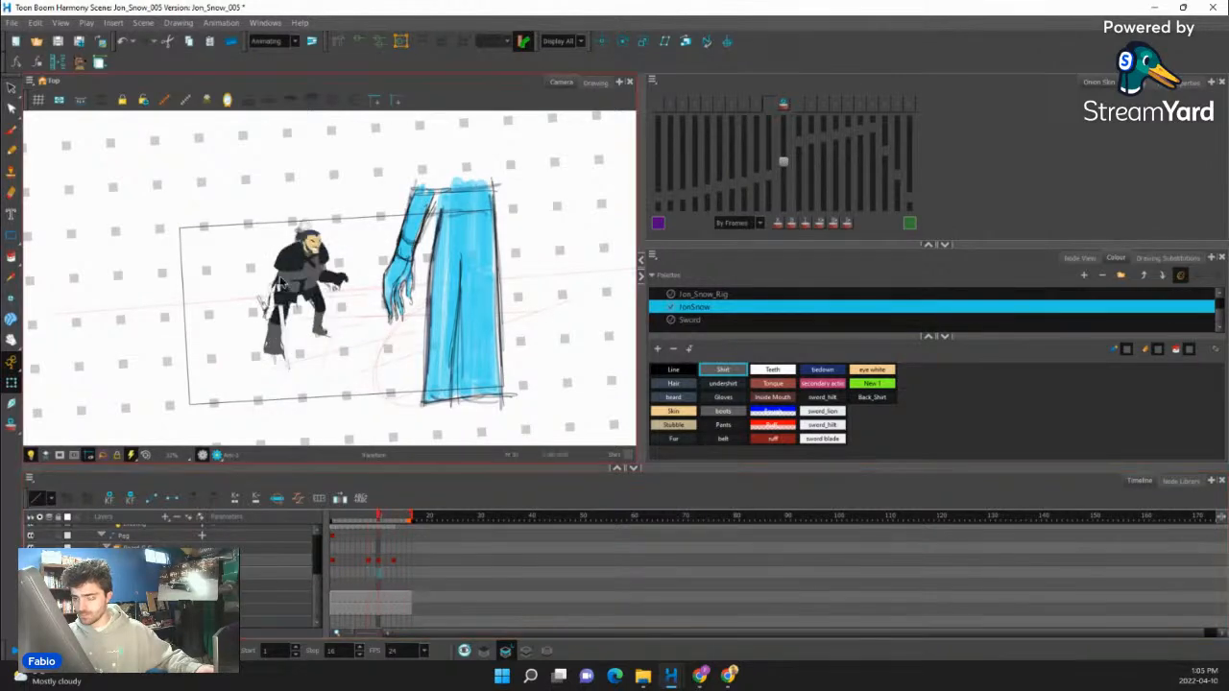
- Step through the frames around frame 10 to compare the character's crouched and rising poses
scroll(298, 358, "up", 4)
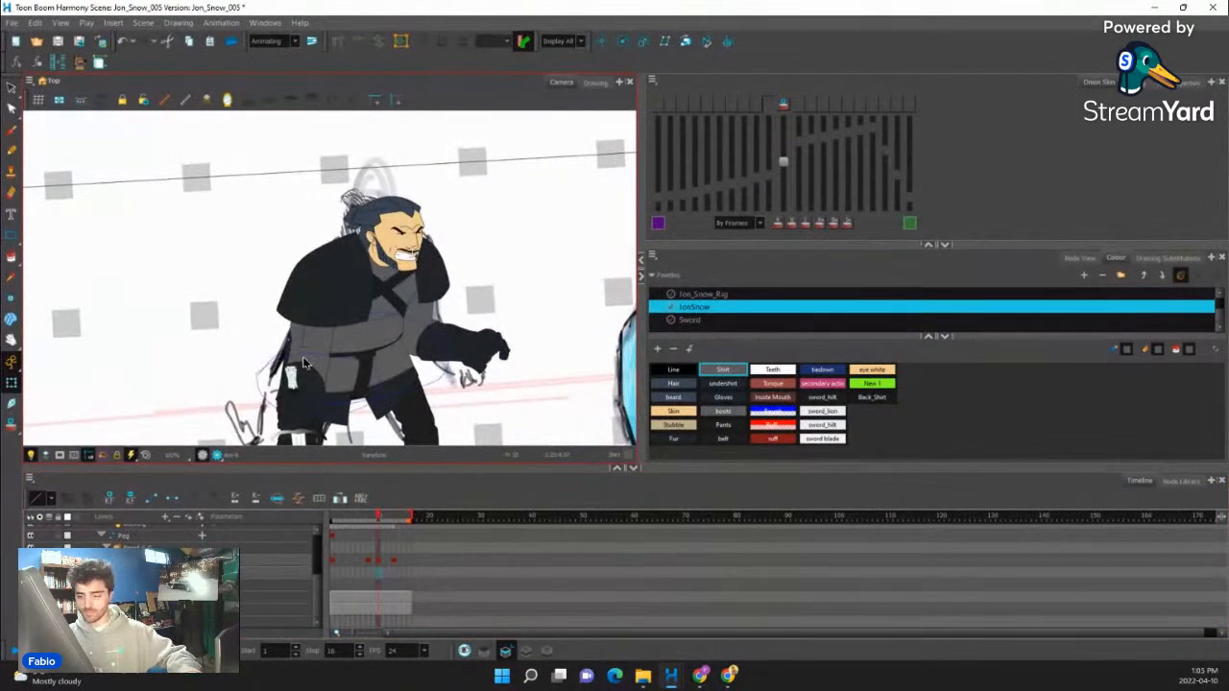
key("comma")
key("comma")
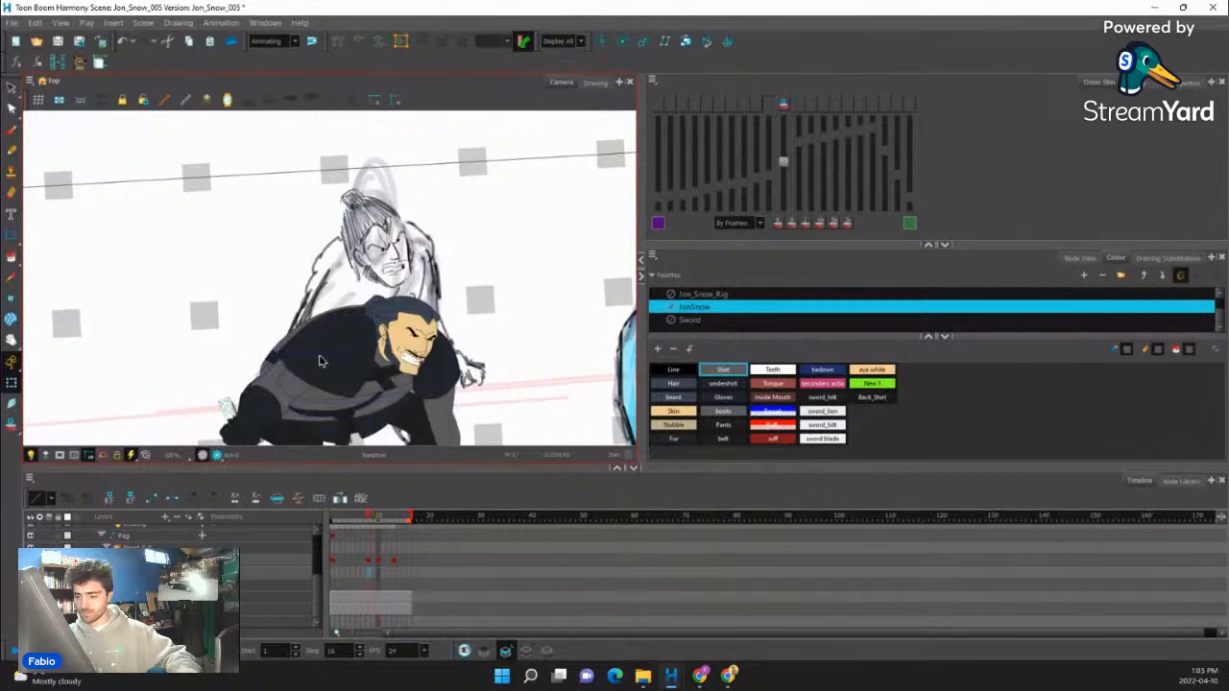
key("period")
key("period")
key("period")
key("period")
key("period")
key("comma")
key("comma")
key("comma")
key("comma")
key("period")
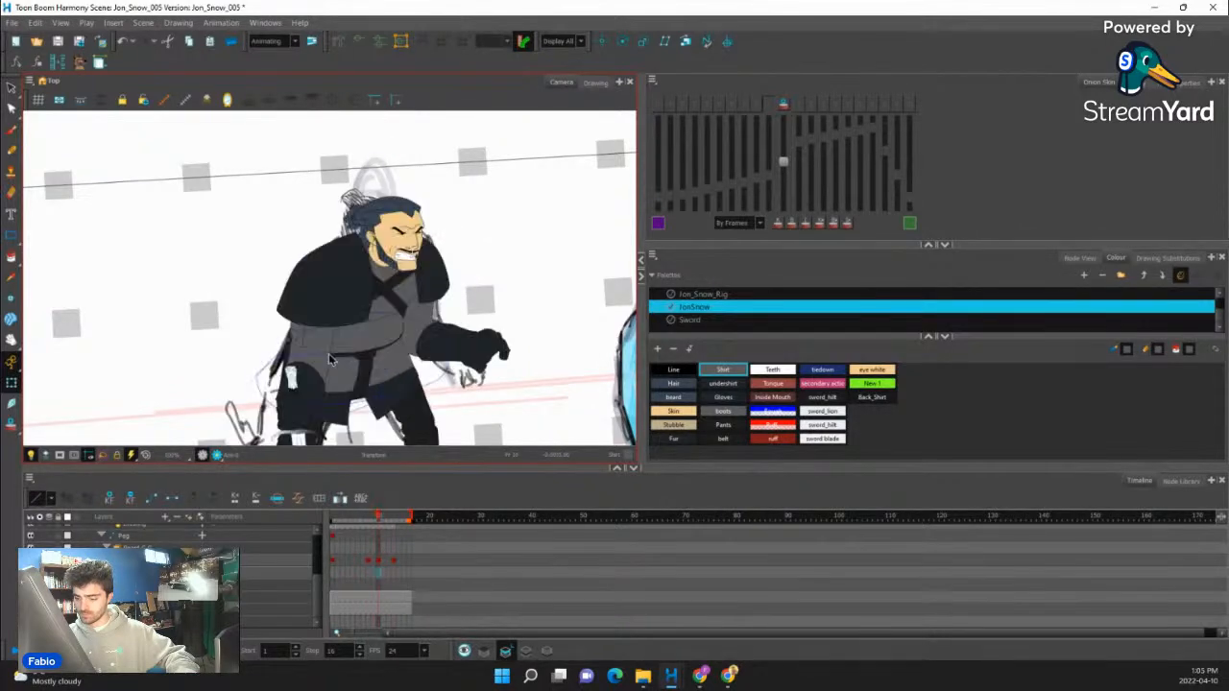
key("period")
key("period")
scroll(377, 328, "down", 3)
key("comma")
key("comma")
- Skew the front shoulder fur slightly at frame 8 so its lower edge shifts toward the character's back
mouse_move(377, 522)
left_mouse_down()
mouse_move(403, 520)
mouse_move(350, 521)
mouse_move(387, 522)
mouse_move(363, 521)
left_mouse_up()
key("period")
scroll(355, 356, "up", 3)
scroll(355, 368, "up", 3)
left_click(355, 367)
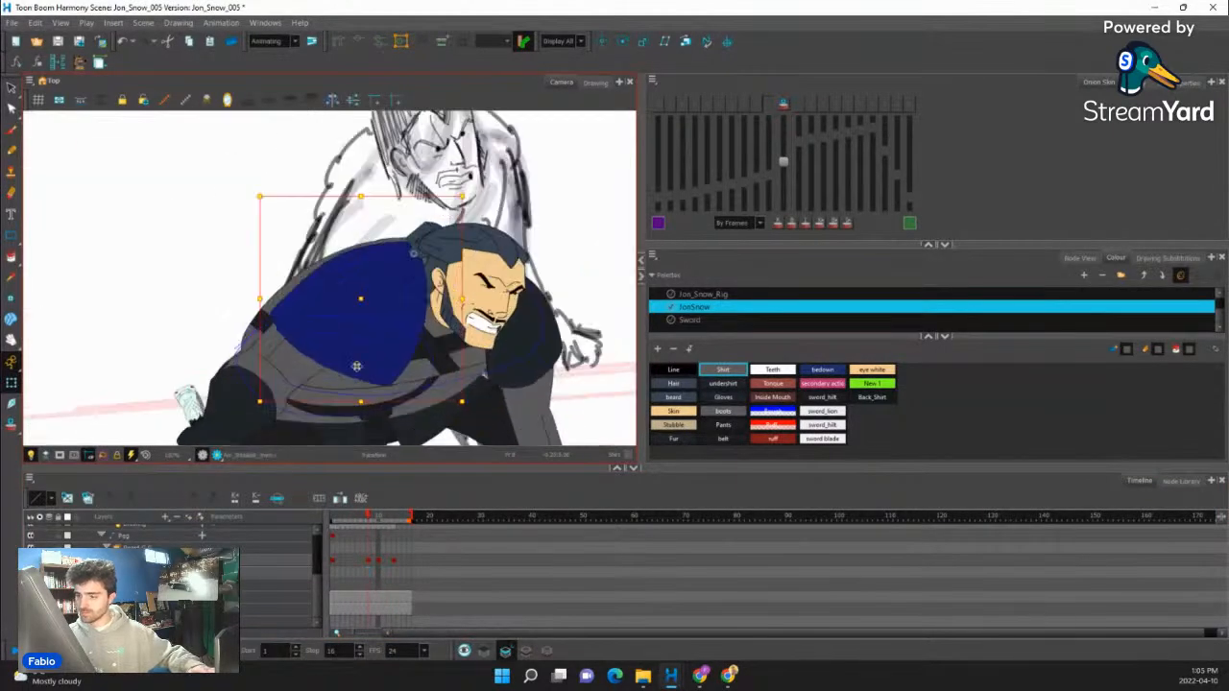
scroll(355, 367, "up", 1)
left_click(383, 387)
left_click(381, 384)
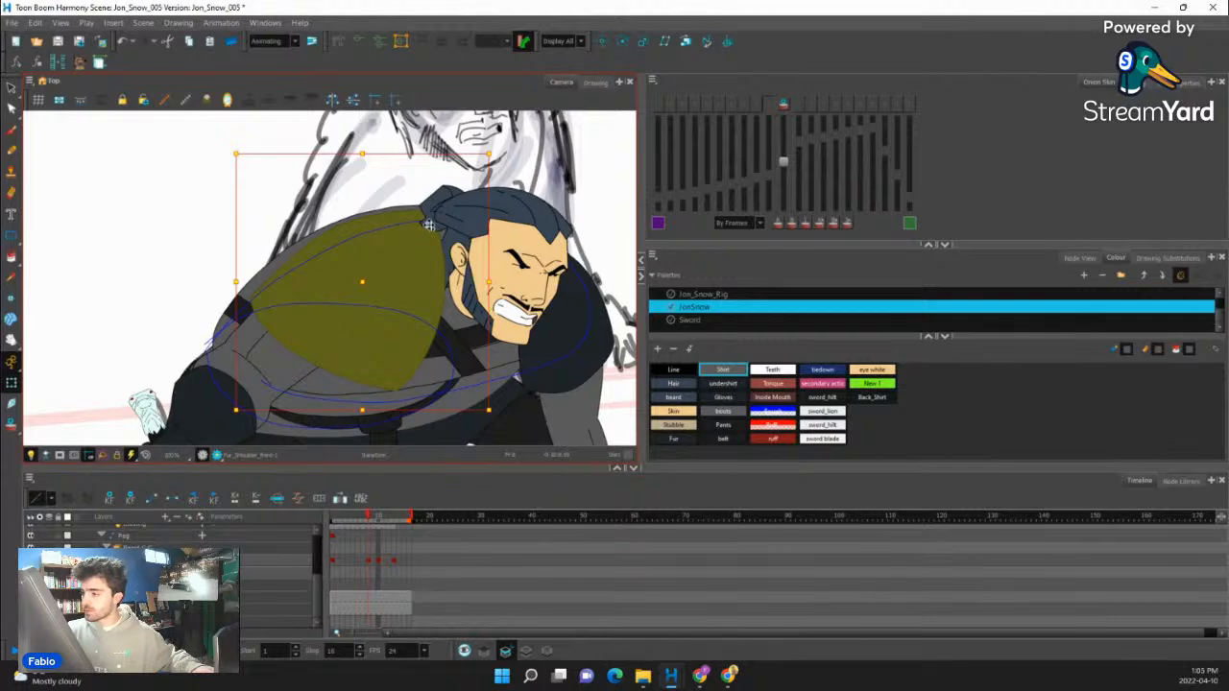
left_click_drag(381, 410, 365, 402)
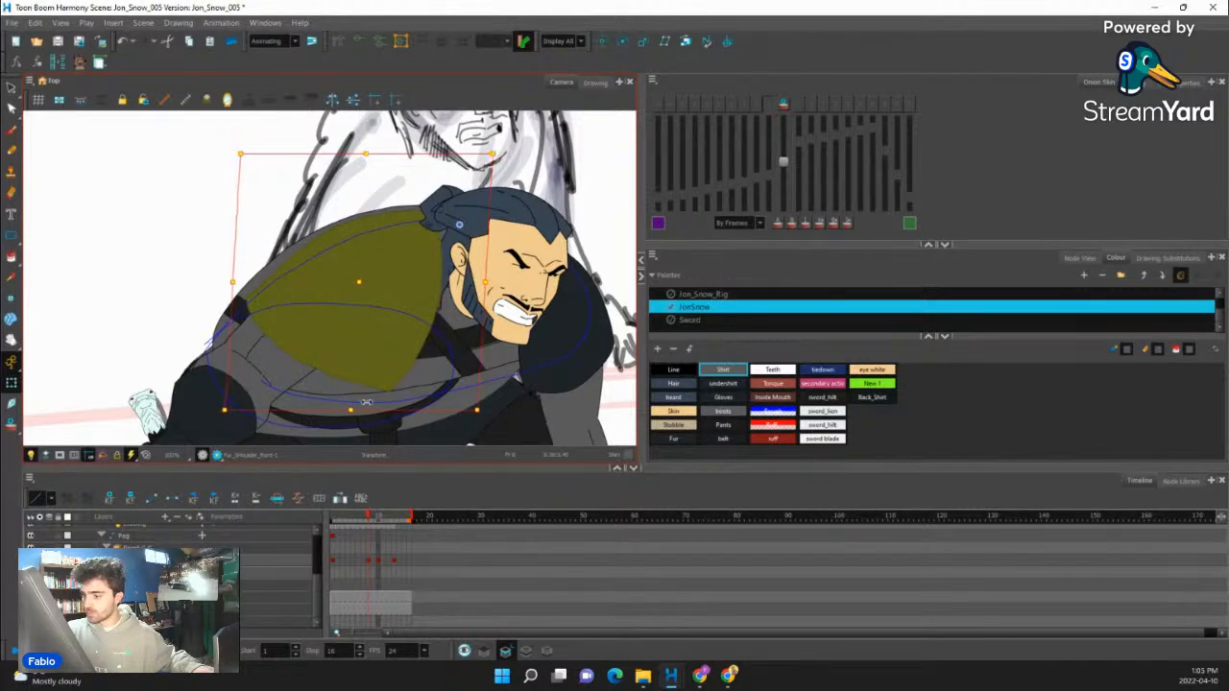
left_click_drag(226, 369, 224, 355)
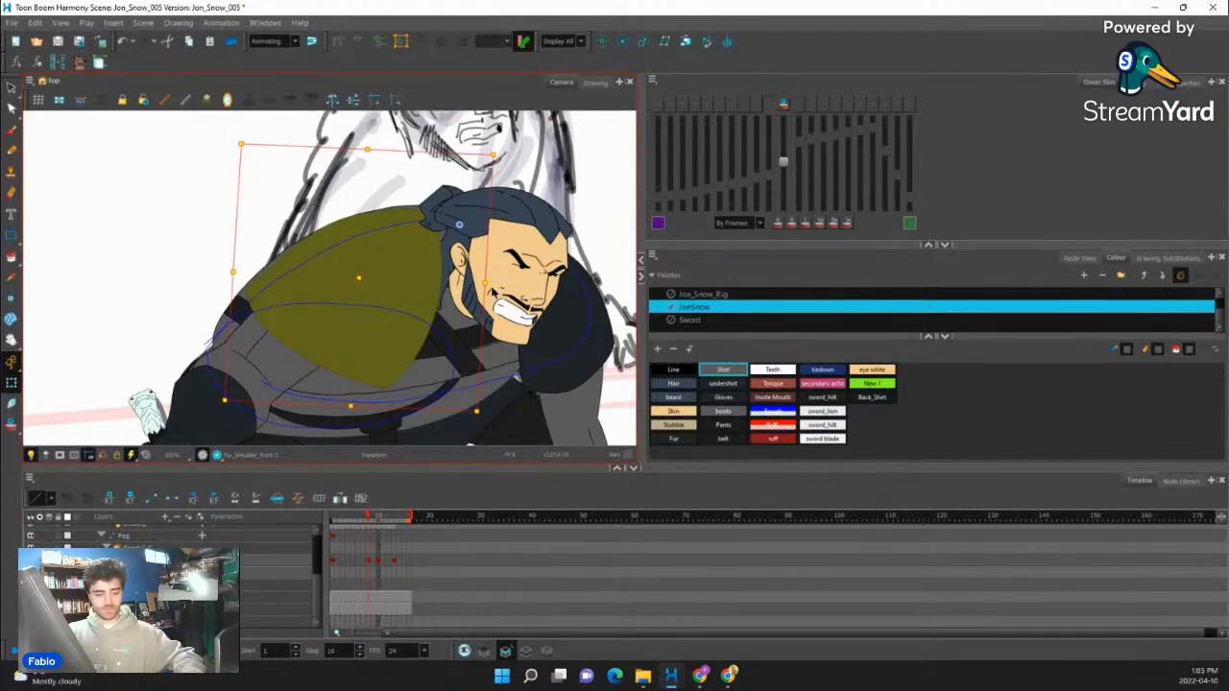
- Compare the front shoulder fur between frames 7 and 8 and select its keyframe at frame 8
key("comma")
key("period")
key("comma")
key("period")
key("comma")
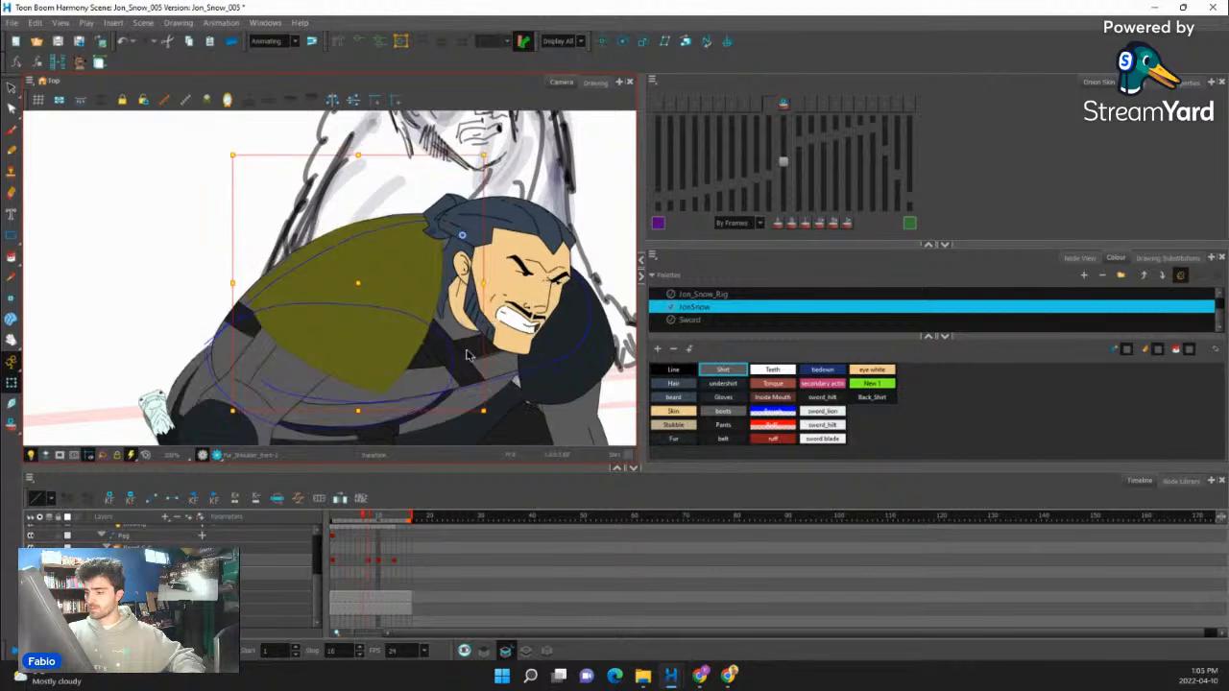
key("period")
left_click(367, 533)
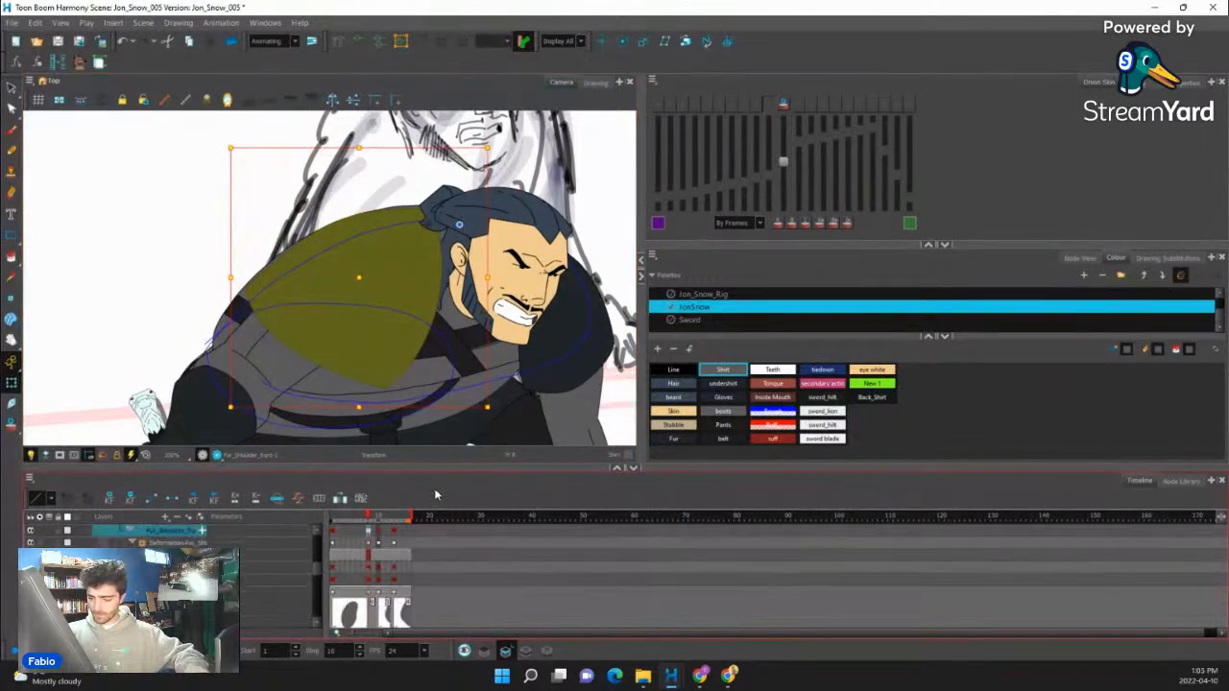
left_click(373, 535)
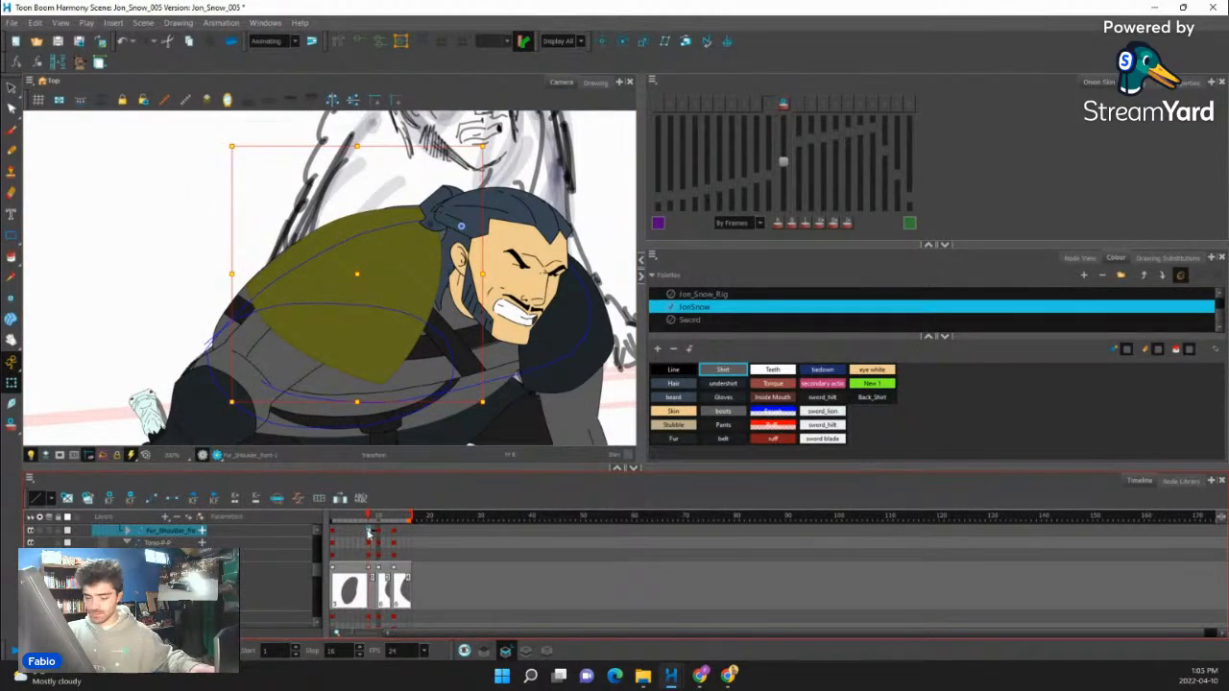
key("comma")
key("period")
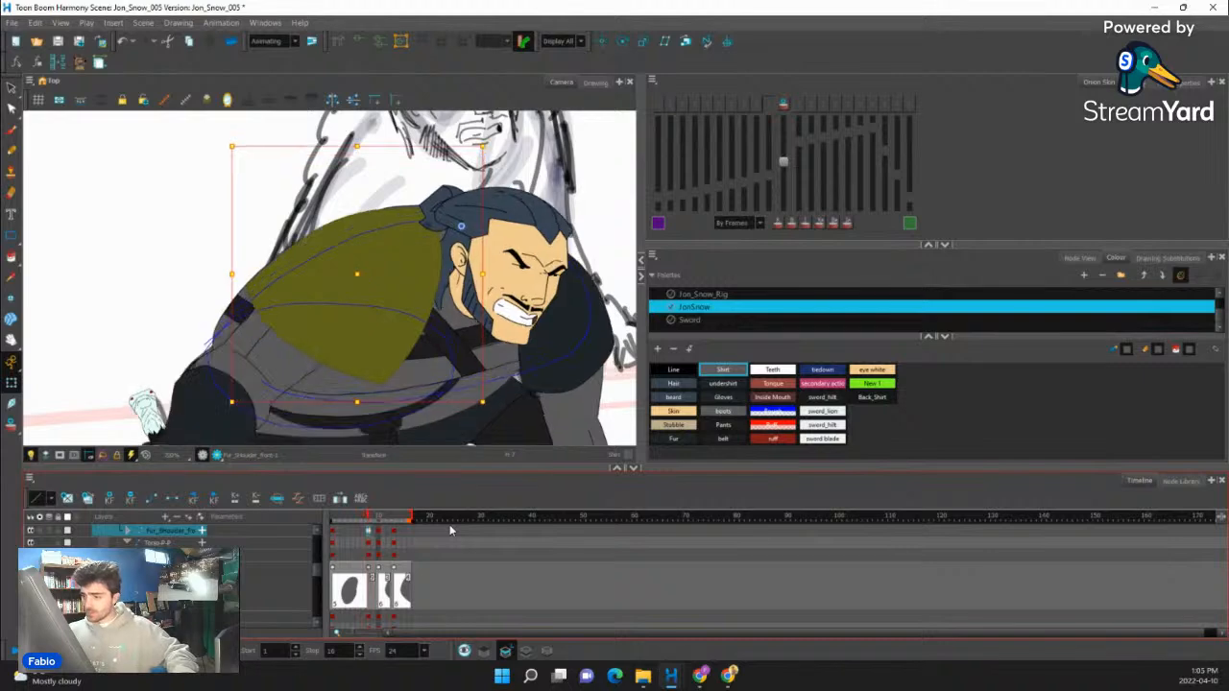
- Review the whole character's motion over the frames before and after frame 8
key("period")
key("period")
scroll(384, 297, "down", 5)
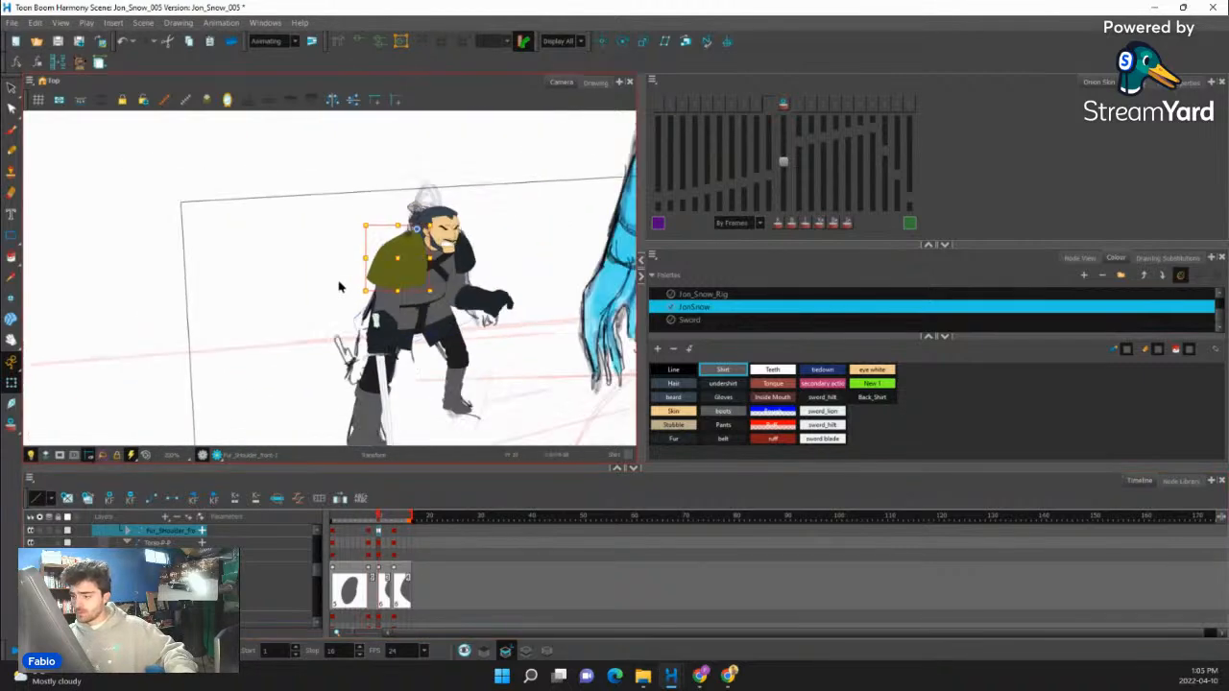
scroll(343, 290, "down", 1)
key("comma")
key("comma")
key("comma")
key("comma")
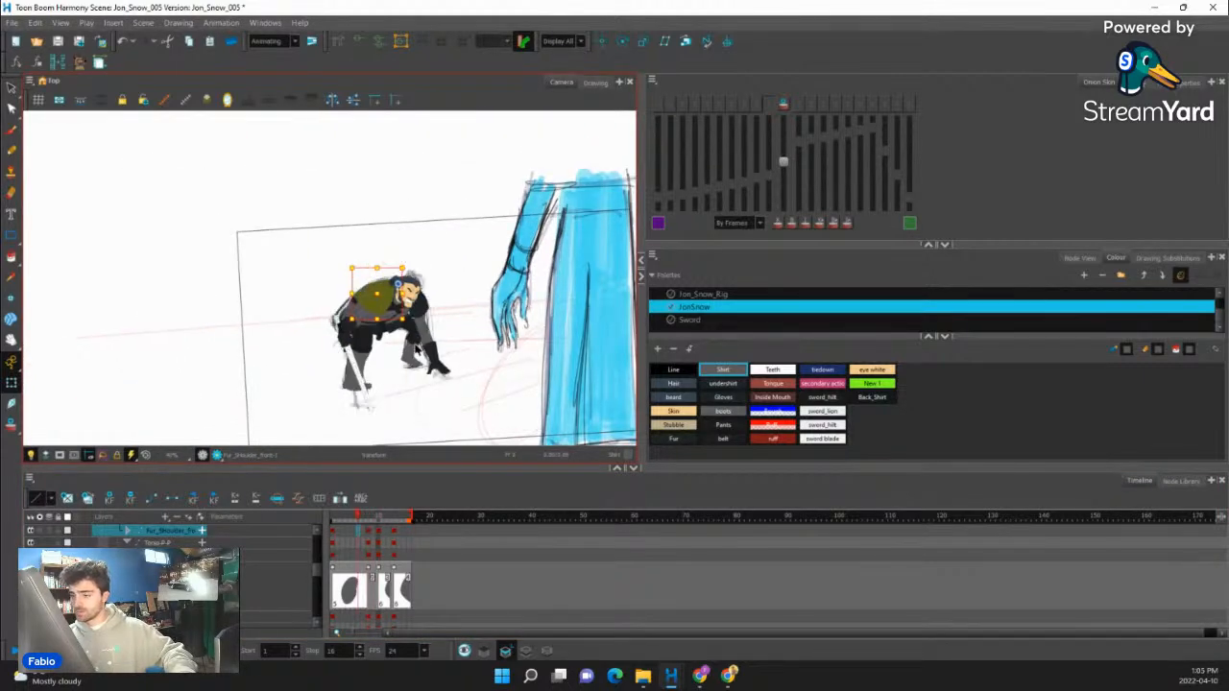
scroll(459, 328, "up", 2)
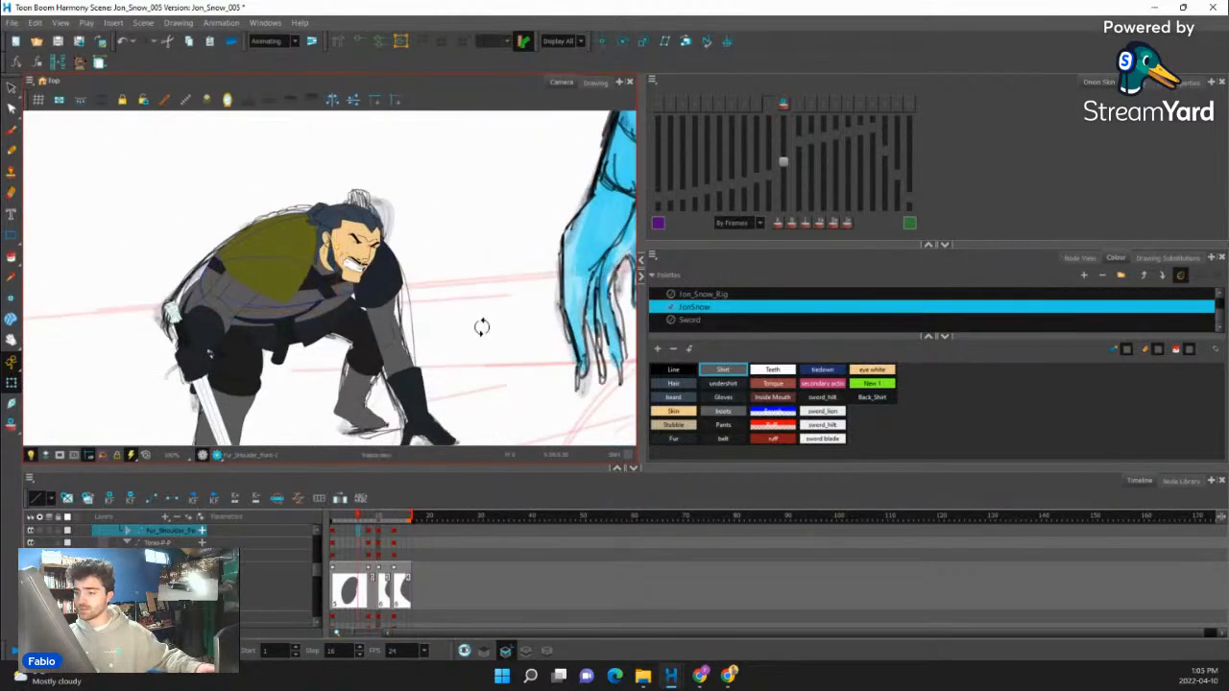
scroll(482, 328, "down", 2)
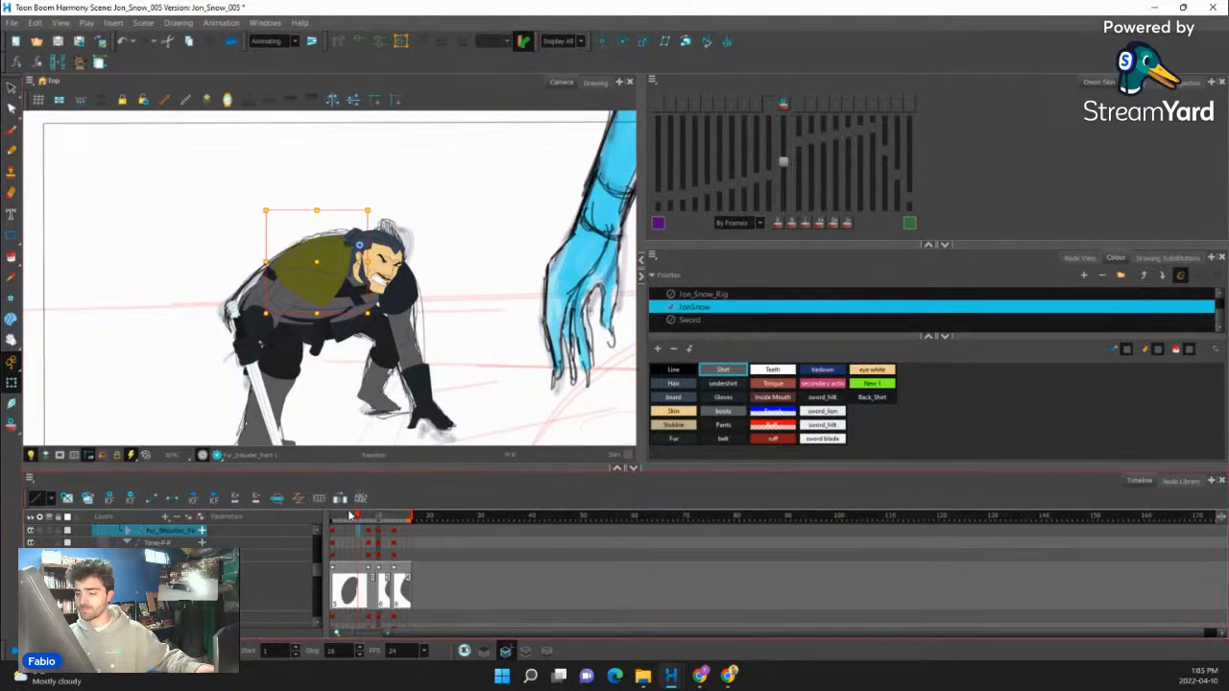
- Select the peg that controls the entire character and add a keyframe for it at frame 4
mouse_move(357, 517)
left_mouse_down()
mouse_move(403, 518)
mouse_move(364, 519)
left_mouse_up()
scroll(339, 332, "up", 2)
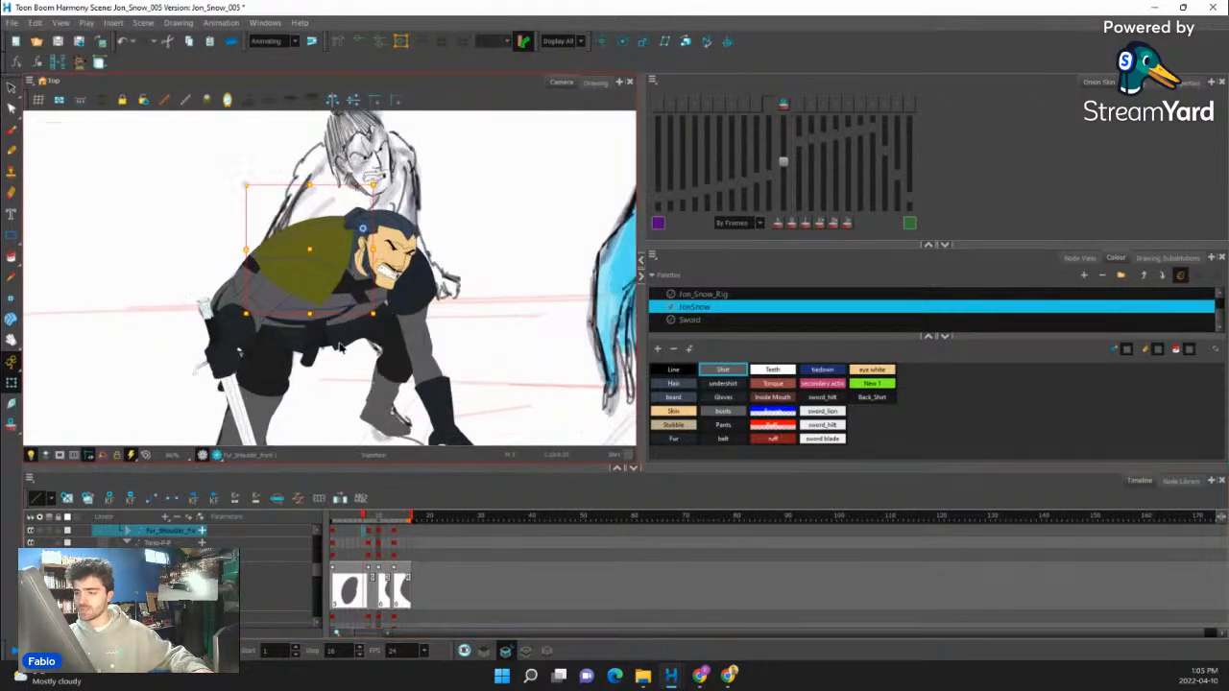
left_click(325, 336)
key("b")
scroll(329, 288, "down", 2)
key("b")
key("b")
key("b")
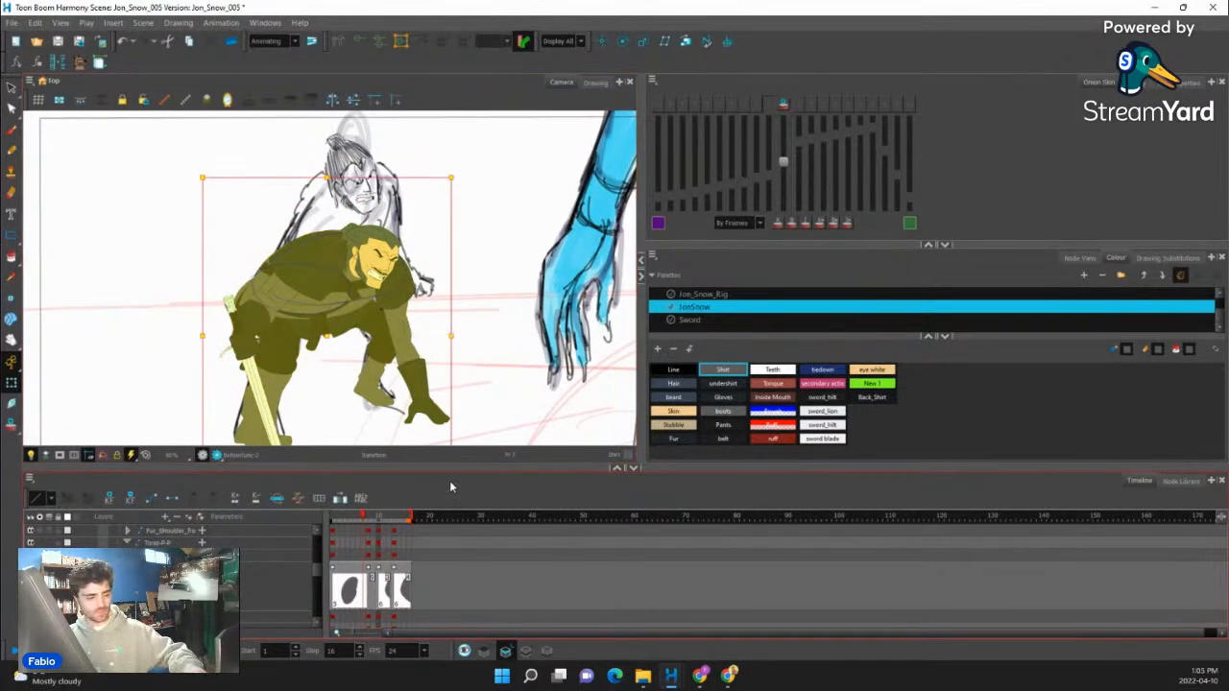
key("o")
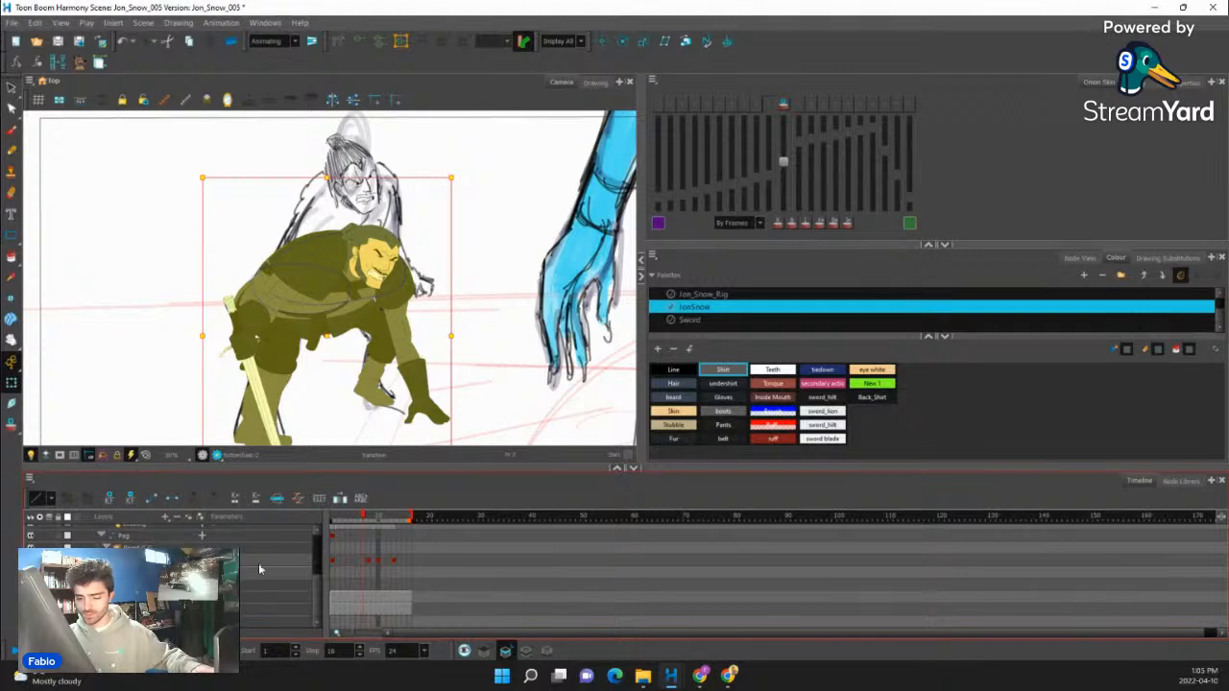
left_click(349, 567)
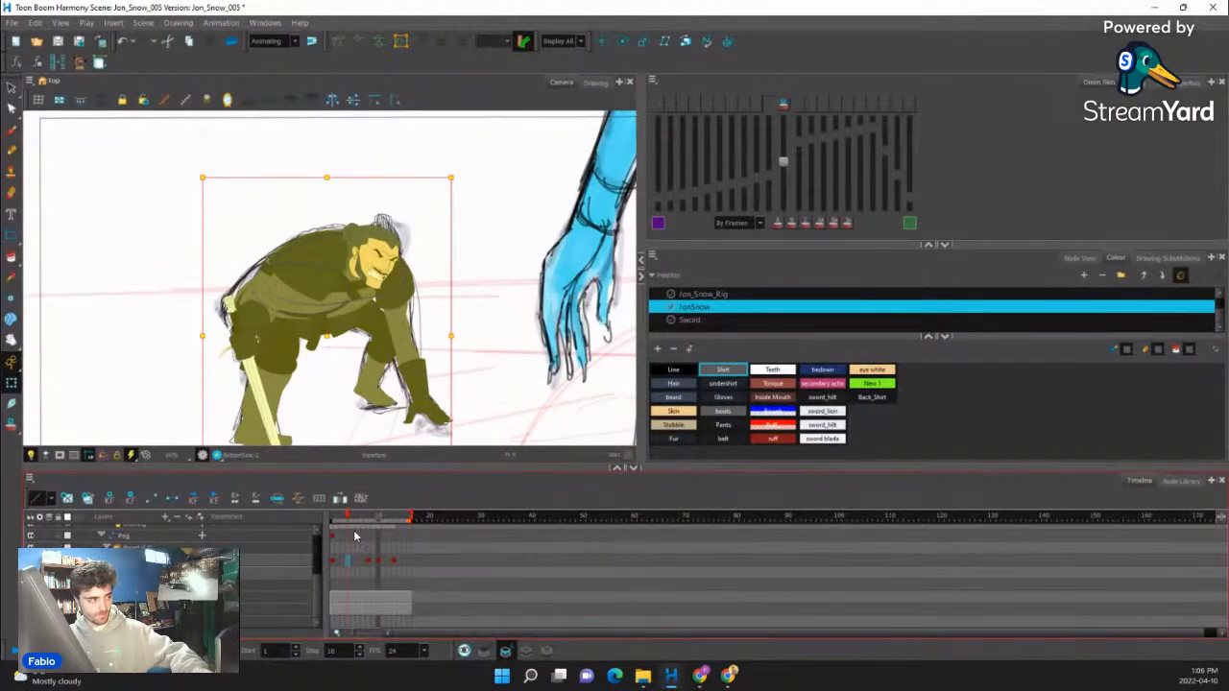
key("2")
key("2")
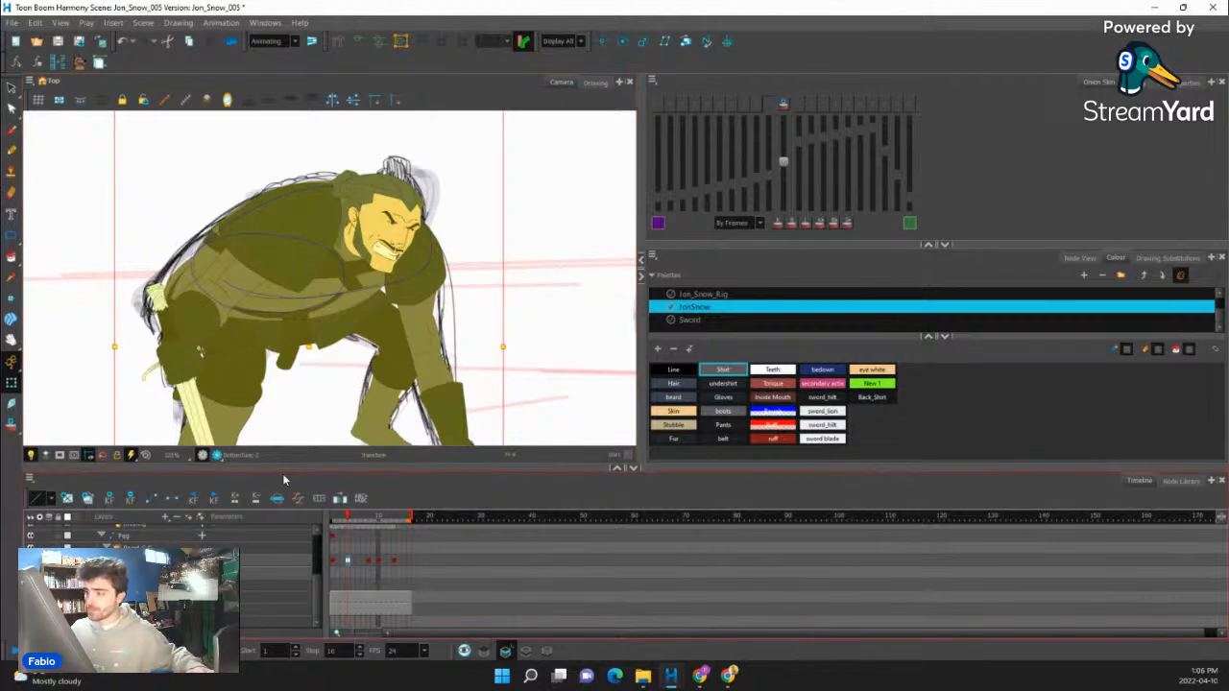
- Select the group of facial features at frame 4 and squash it slightly downward from its upper edge
left_click(394, 244)
key("b")
key("b")
key("2")
key("2")
key("2")
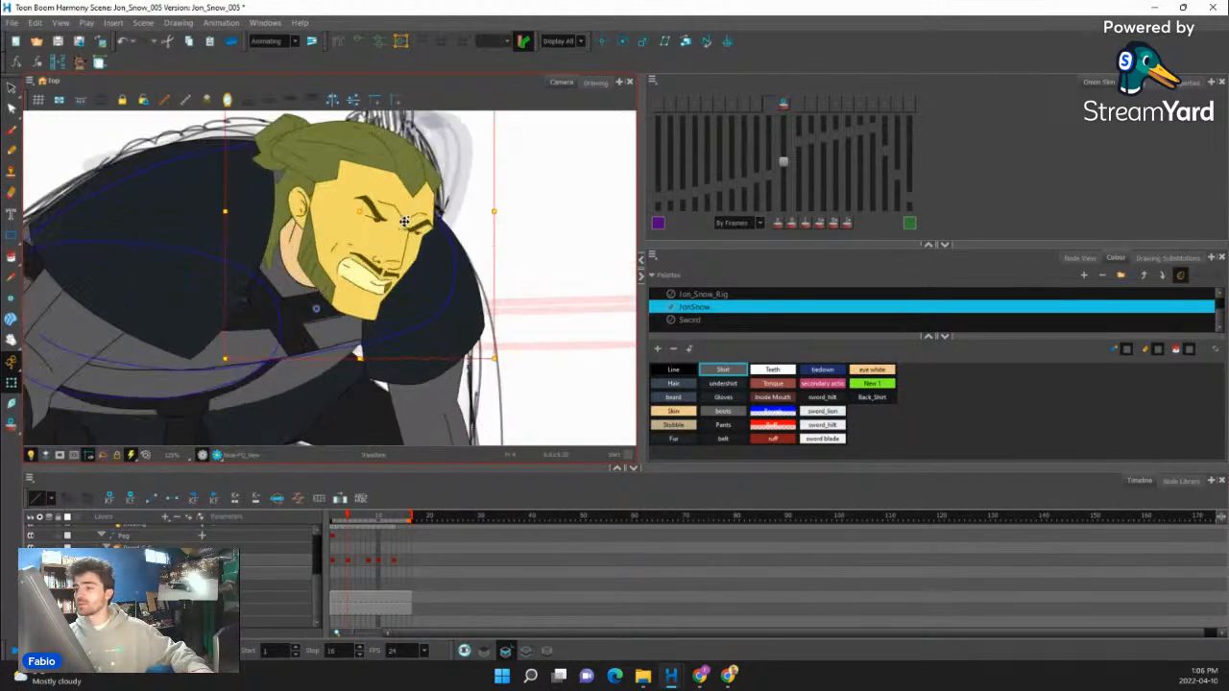
left_click(398, 253)
key("b")
key("b")
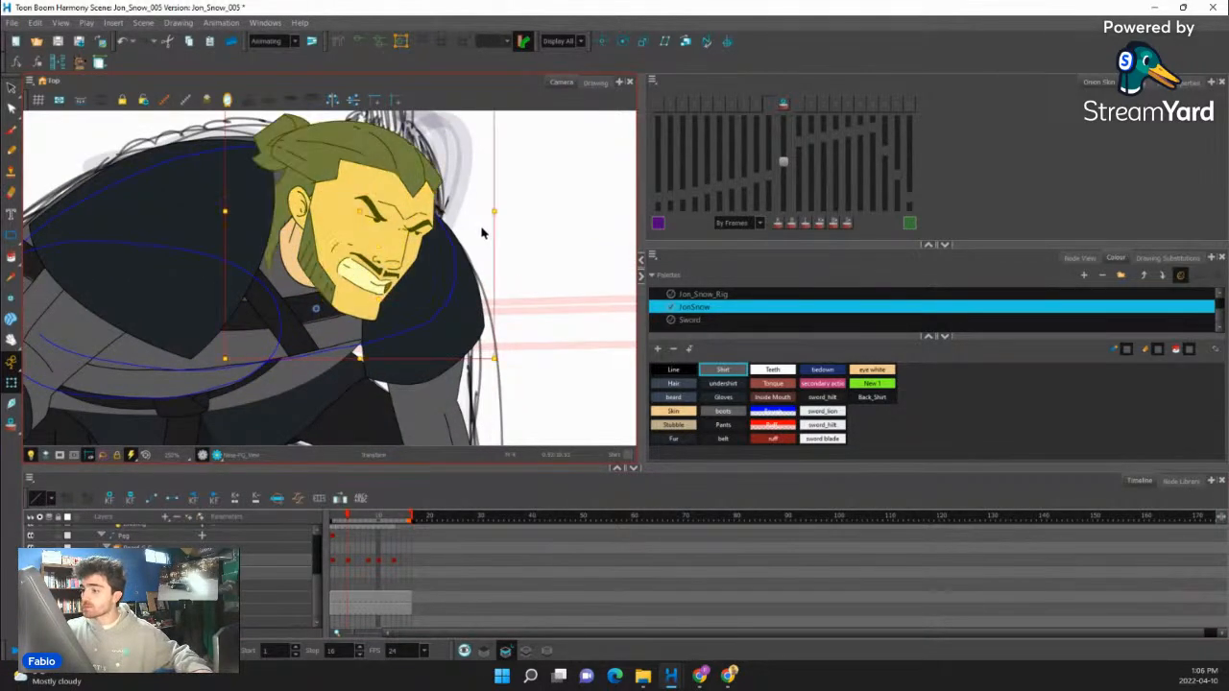
left_click_drag(545, 257, 541, 170)
key("shift+b")
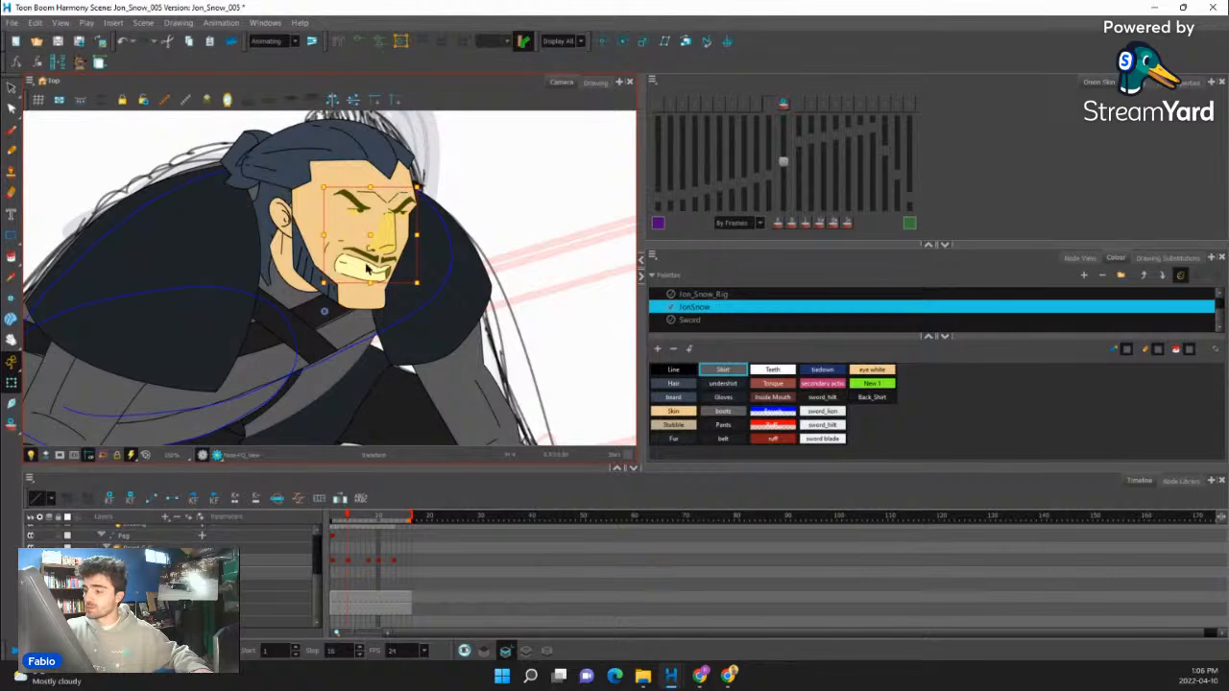
left_click(348, 314)
left_click(387, 245)
key("b")
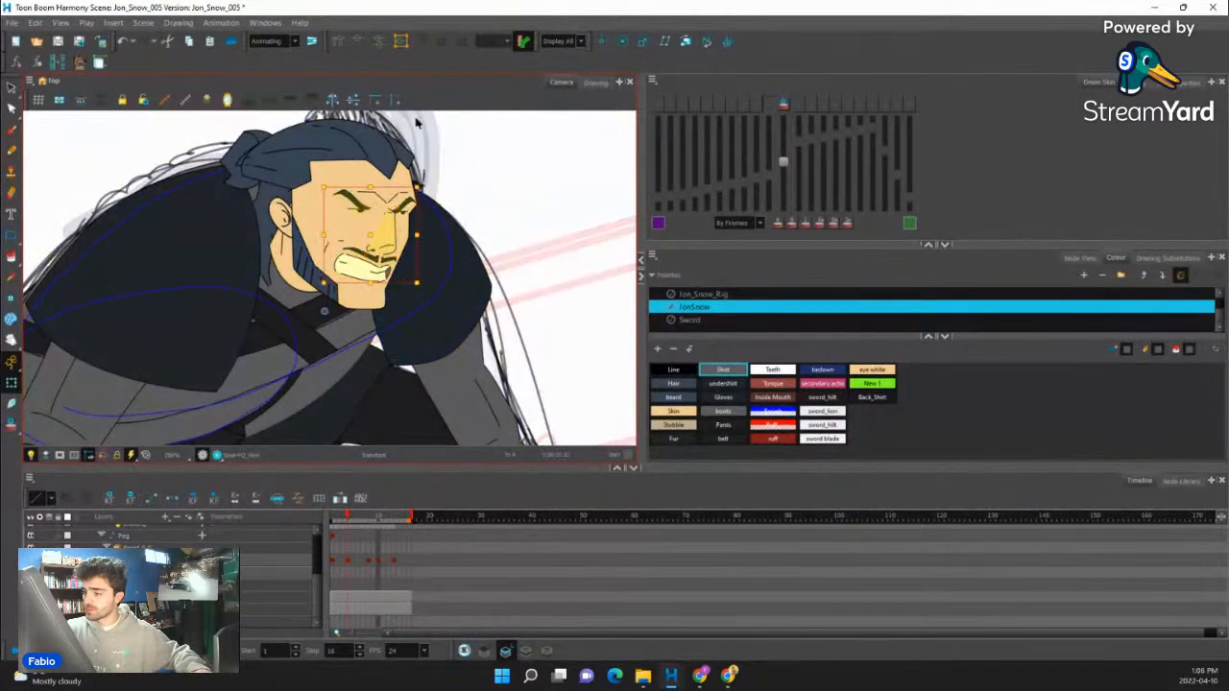
key("b")
key("shift+b")
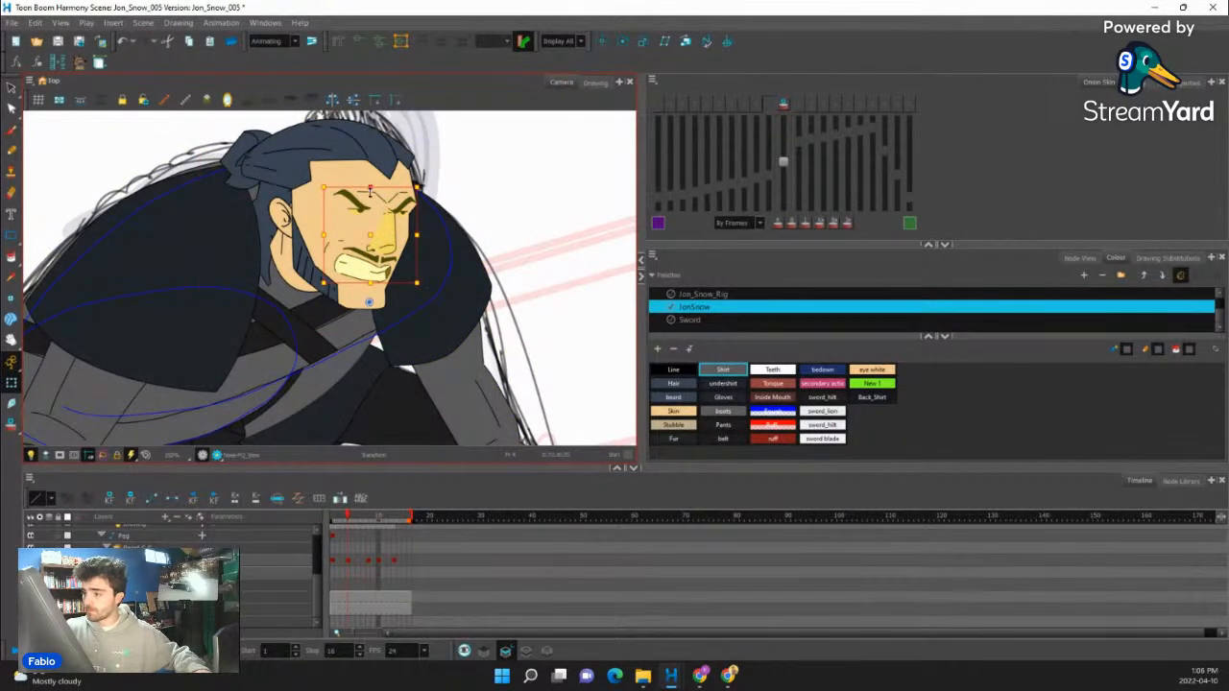
left_click_drag(370, 190, 370, 197)
- Raise the pupil of the eye beside the nose bridge on the far side of the face and lower that eye
left_click(407, 207)
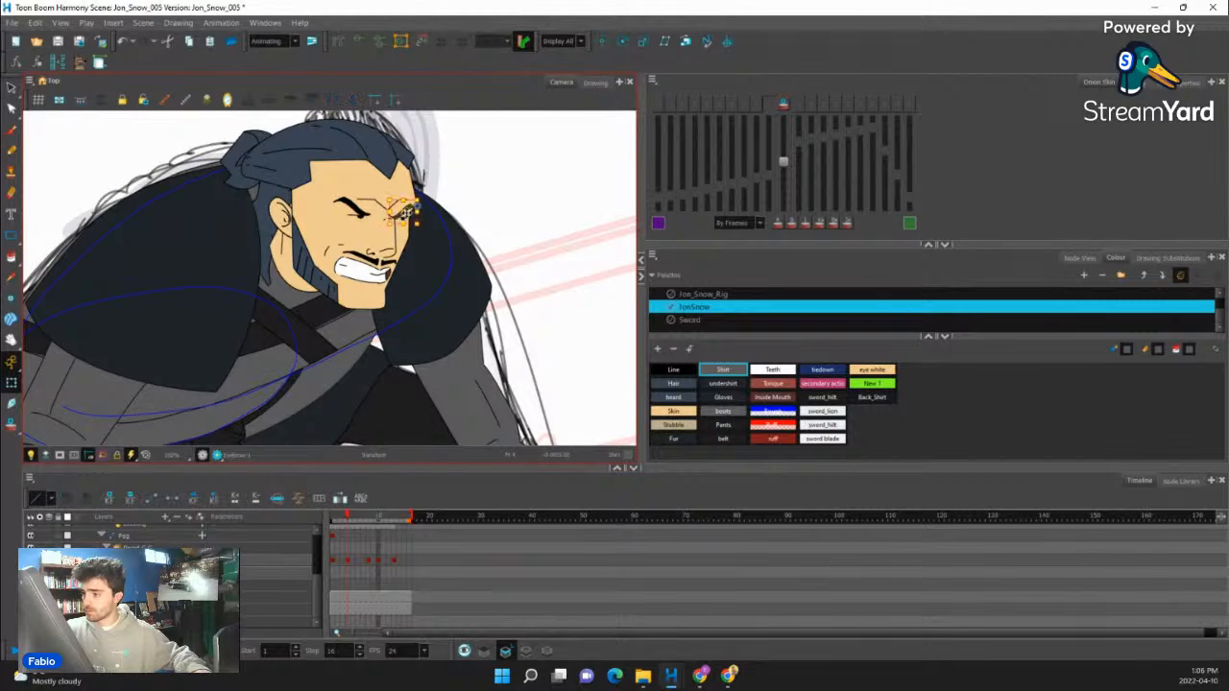
left_click(359, 209)
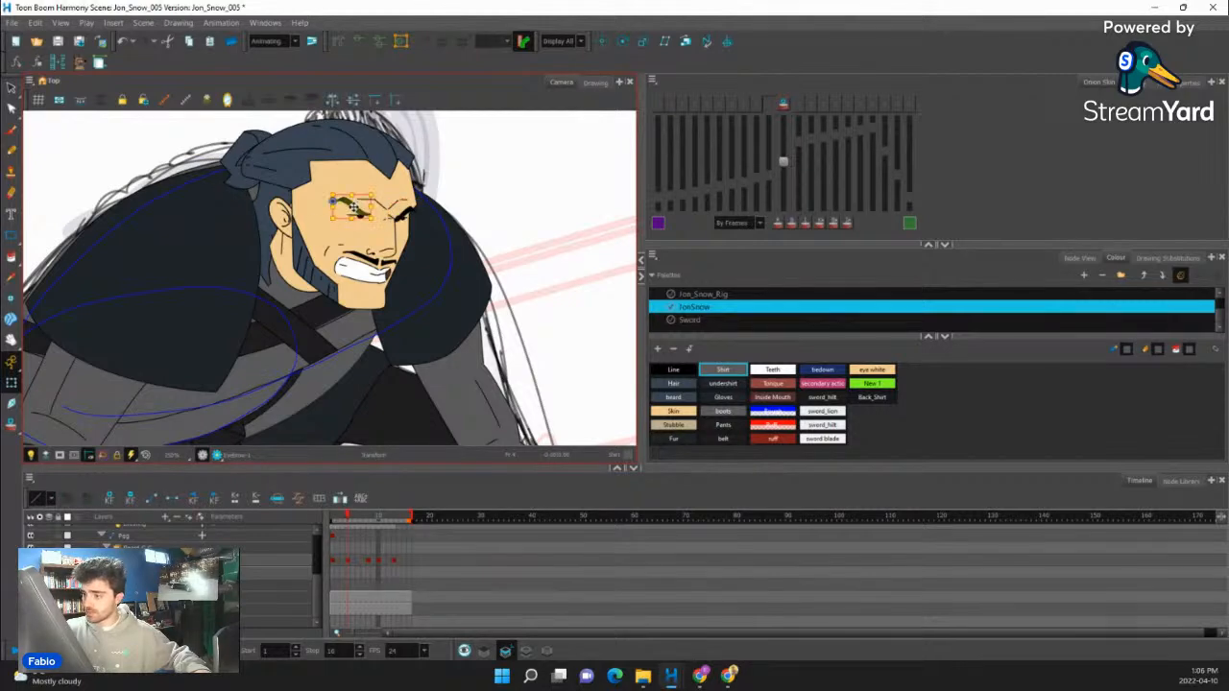
scroll(401, 216, "up", 3)
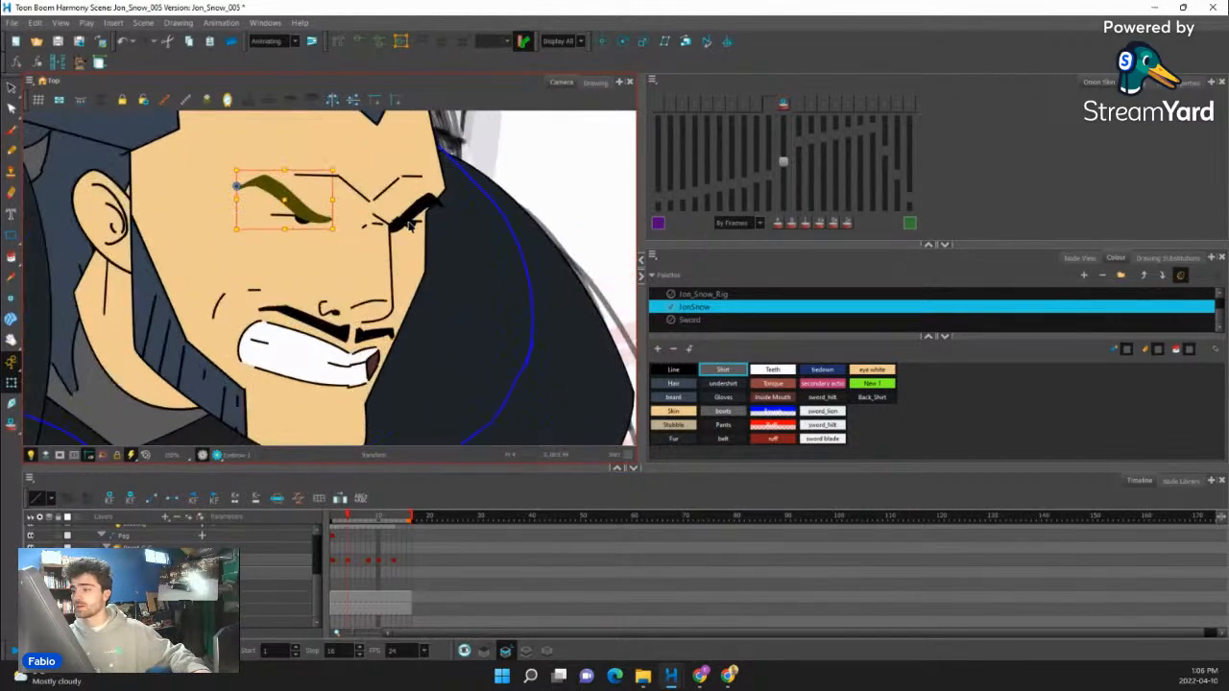
left_click(409, 222)
left_click(1166, 259)
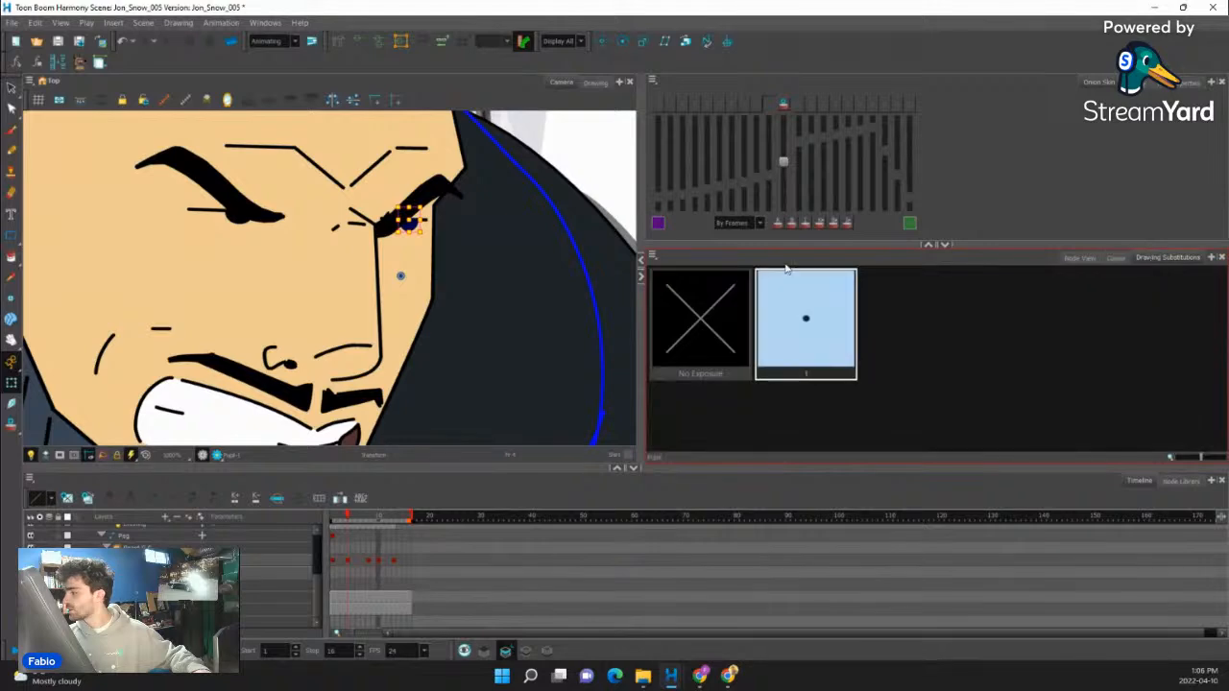
scroll(441, 230, "up", 3)
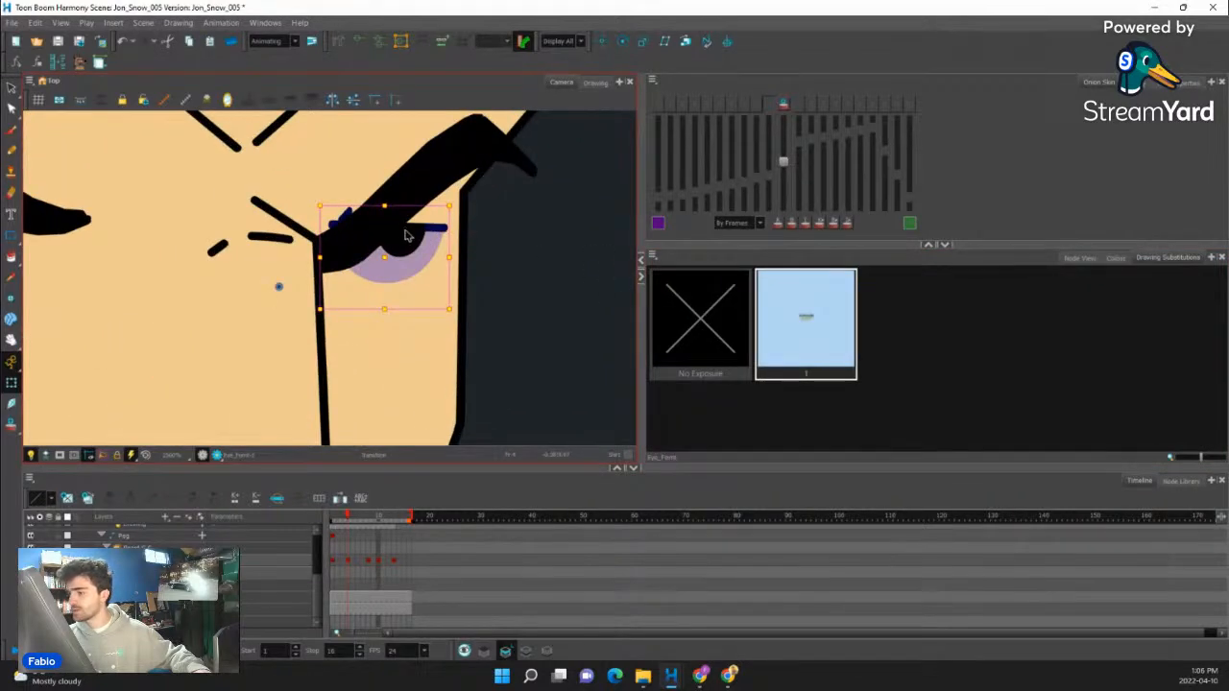
scroll(425, 238, "up", 1)
left_click(400, 240)
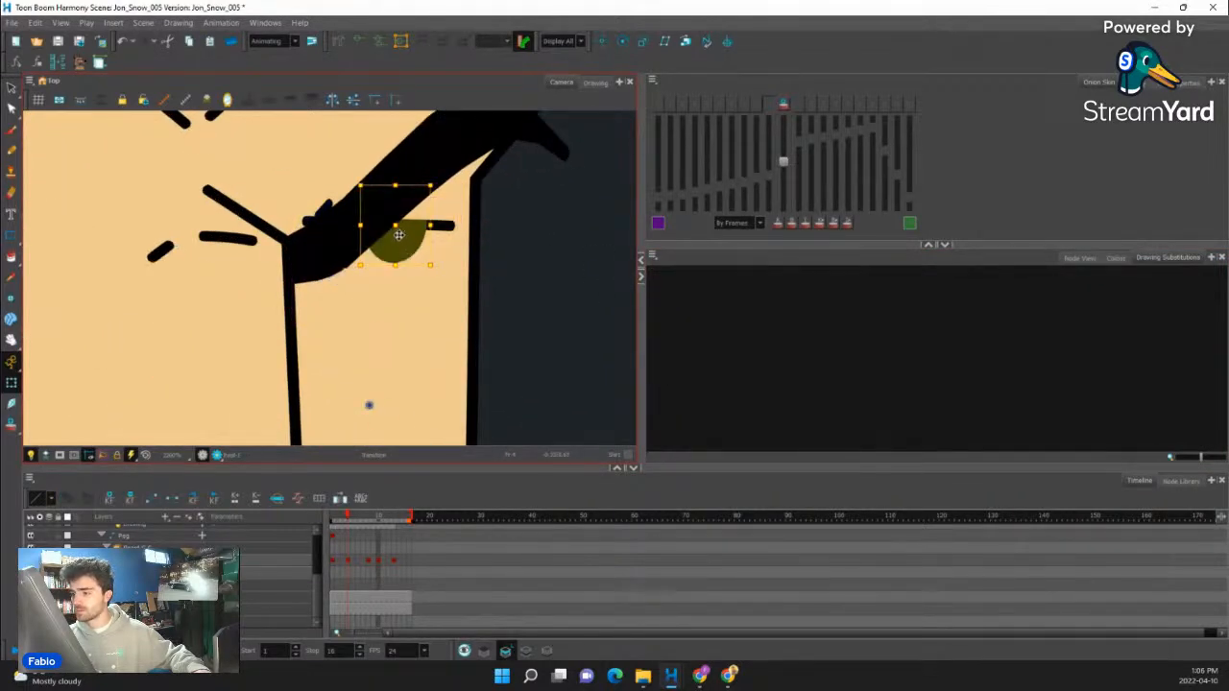
left_click_drag(399, 235, 397, 192)
left_click(407, 222)
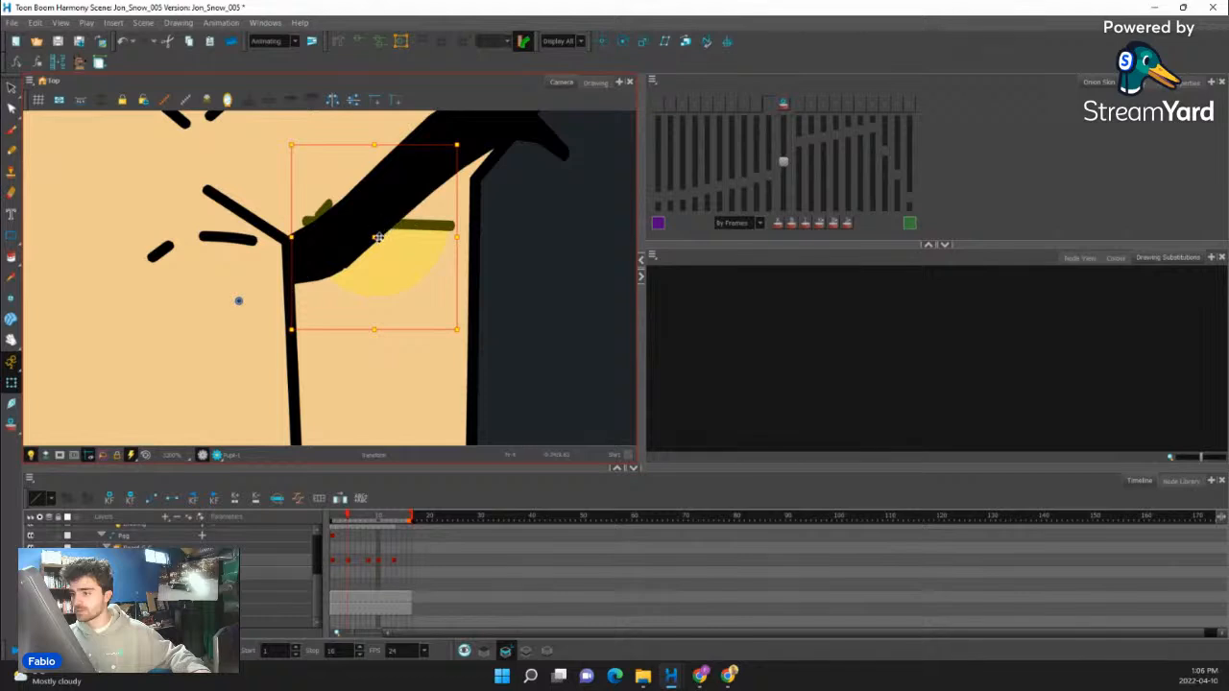
left_click_drag(379, 238, 379, 263)
- Lower the near-side eye beneath its eyebrow at frame 4
scroll(413, 247, "down", 2)
left_click(130, 305)
left_click_drag(138, 304, 254, 332)
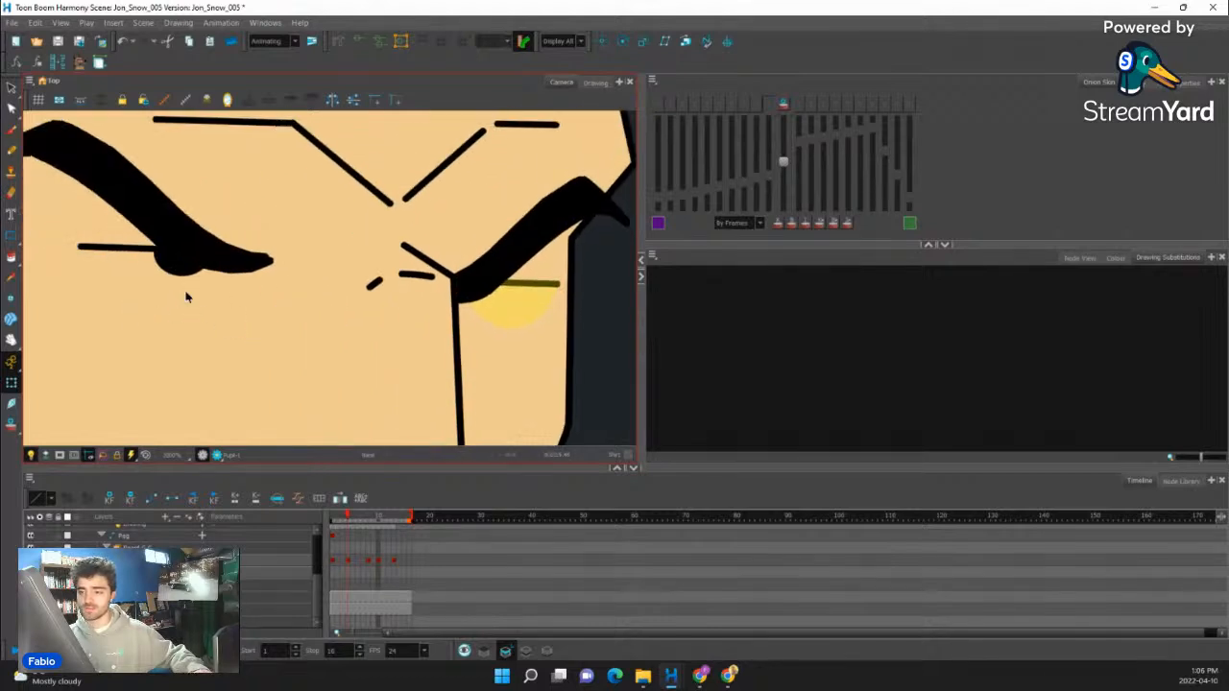
left_click(185, 266)
left_click_drag(184, 253, 155, 276)
left_click(181, 232)
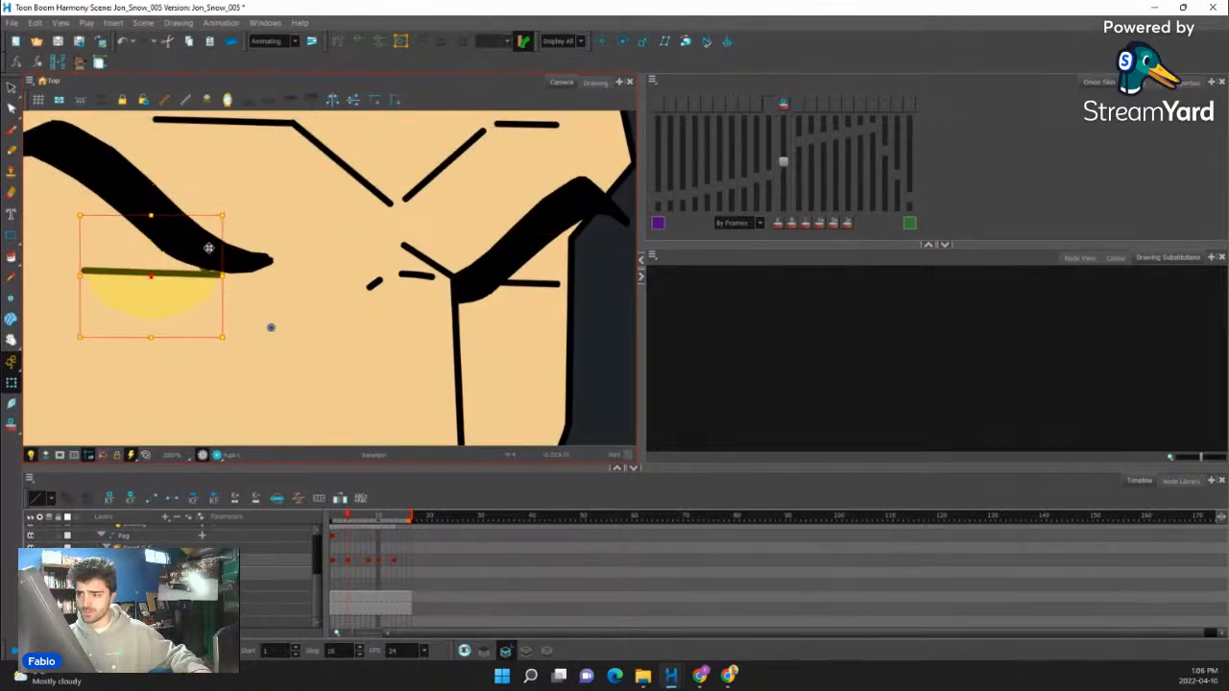
- Move the forehead wrinkles slightly down toward the eyebrows and check the face against the preceding frame
left_click(374, 198)
key("b")
left_click_drag(355, 165, 355, 183)
scroll(373, 284, "down", 10)
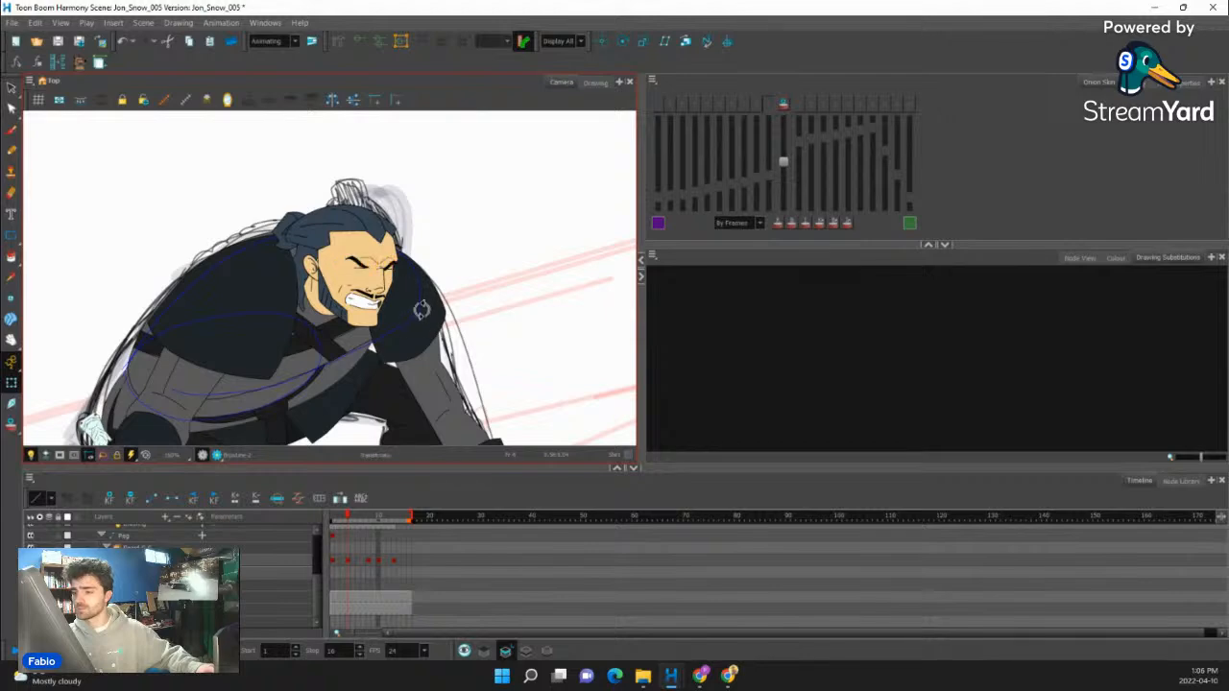
key("comma")
scroll(357, 295, "down", 3)
scroll(357, 278, "up", 5)
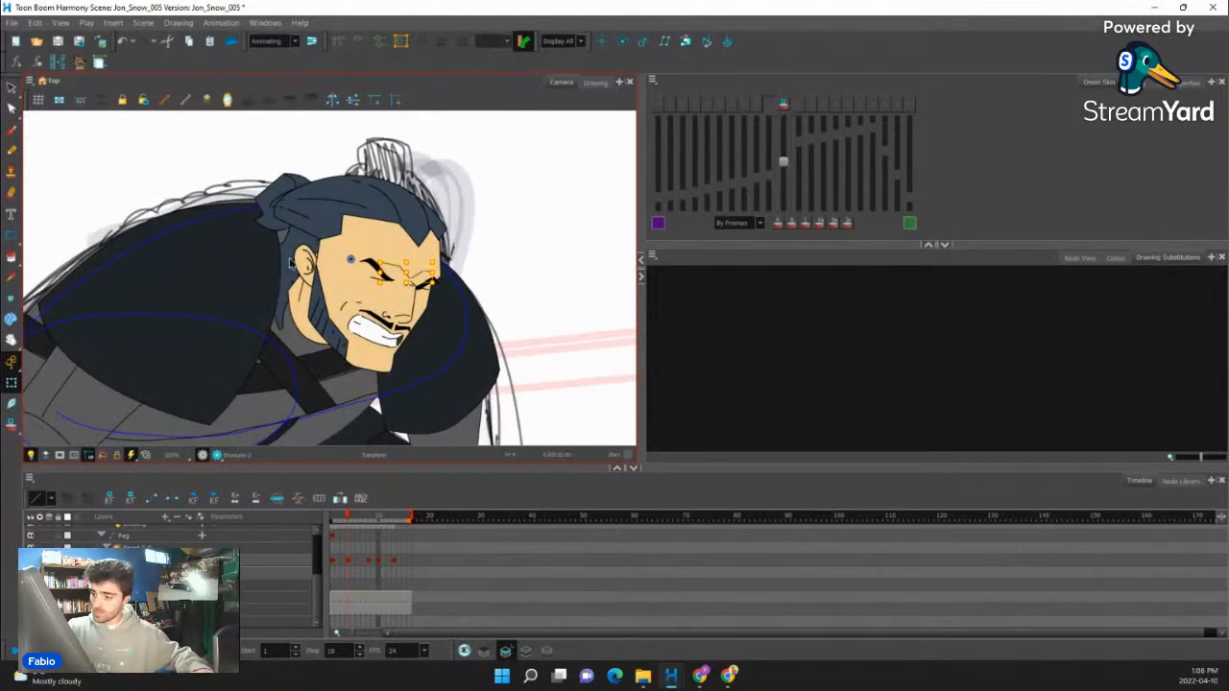
- Select the whole head with its hair at frame 4, rotate it very slightly and compare it with the preceding frame
left_click(290, 264)
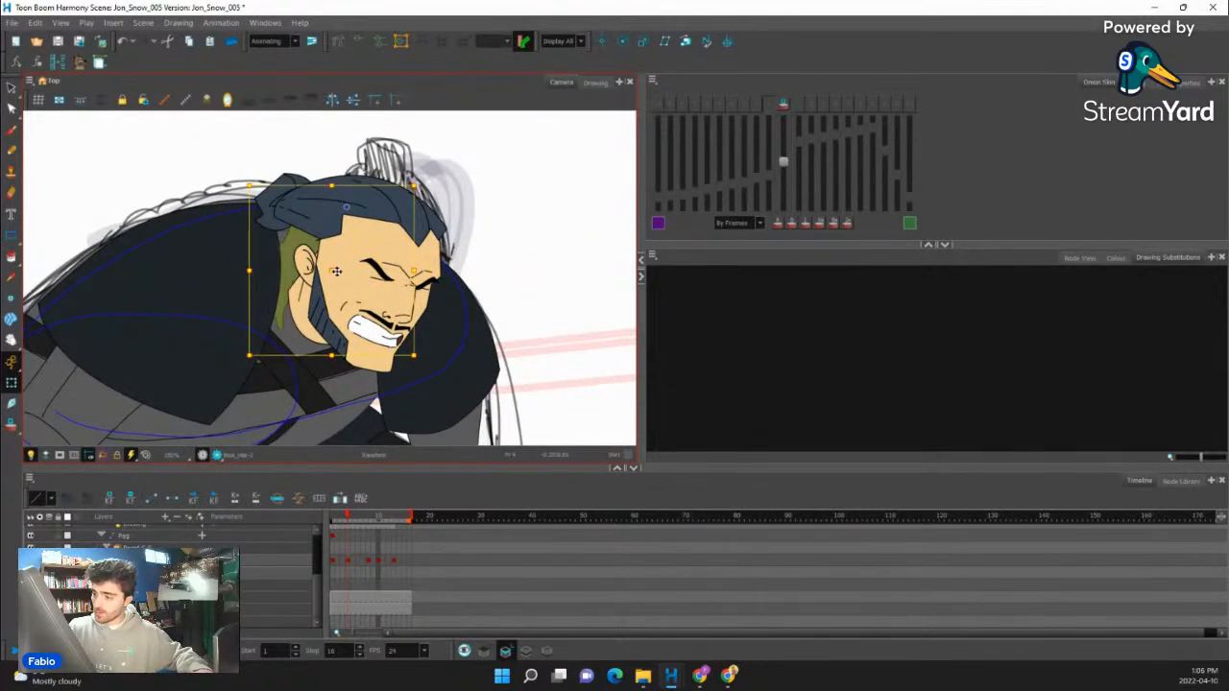
left_click(312, 197)
left_click(295, 214)
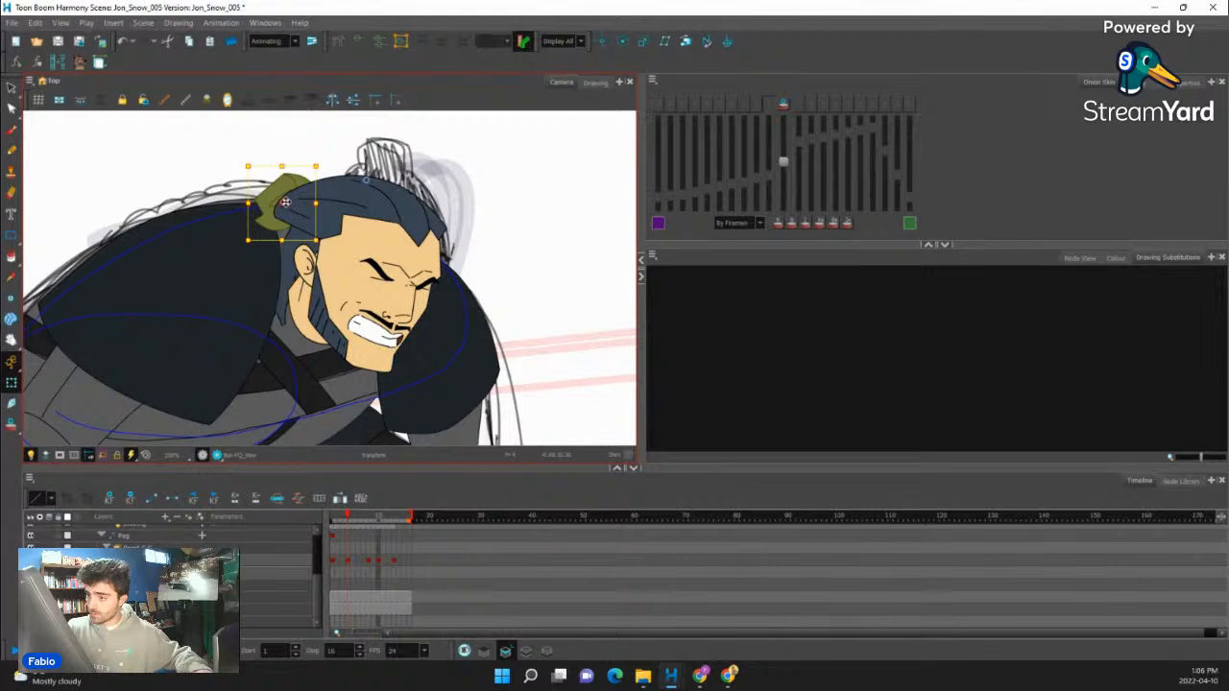
left_click(435, 151)
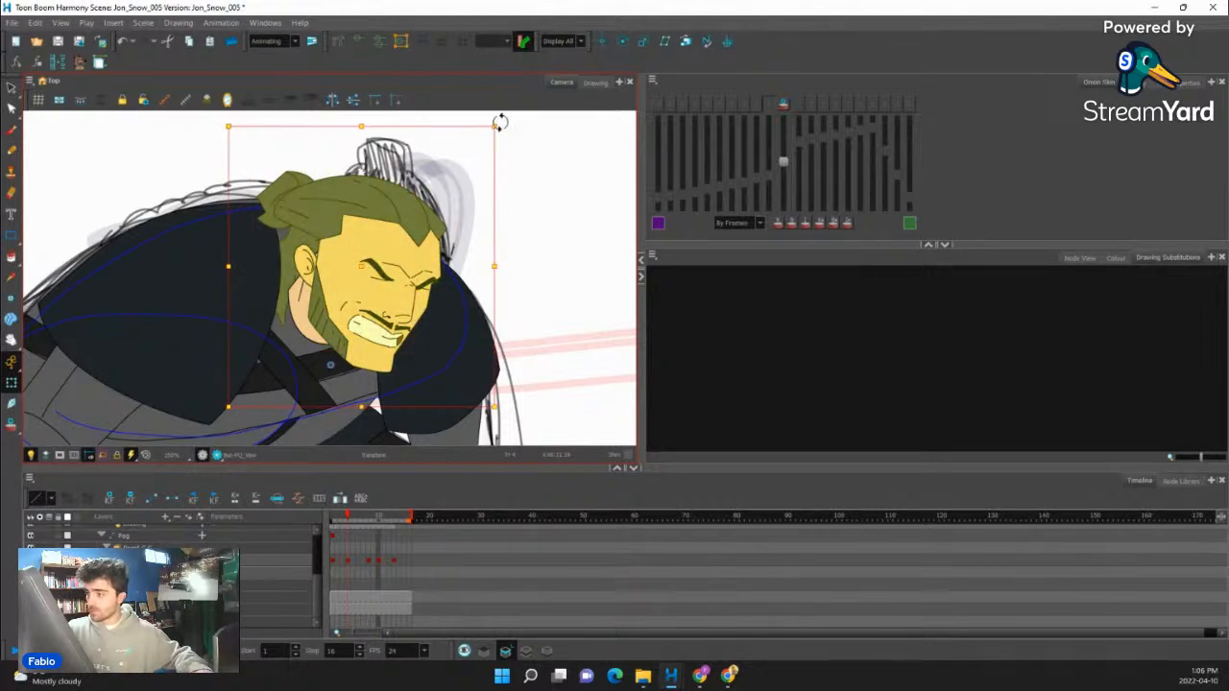
left_click_drag(500, 123, 492, 118)
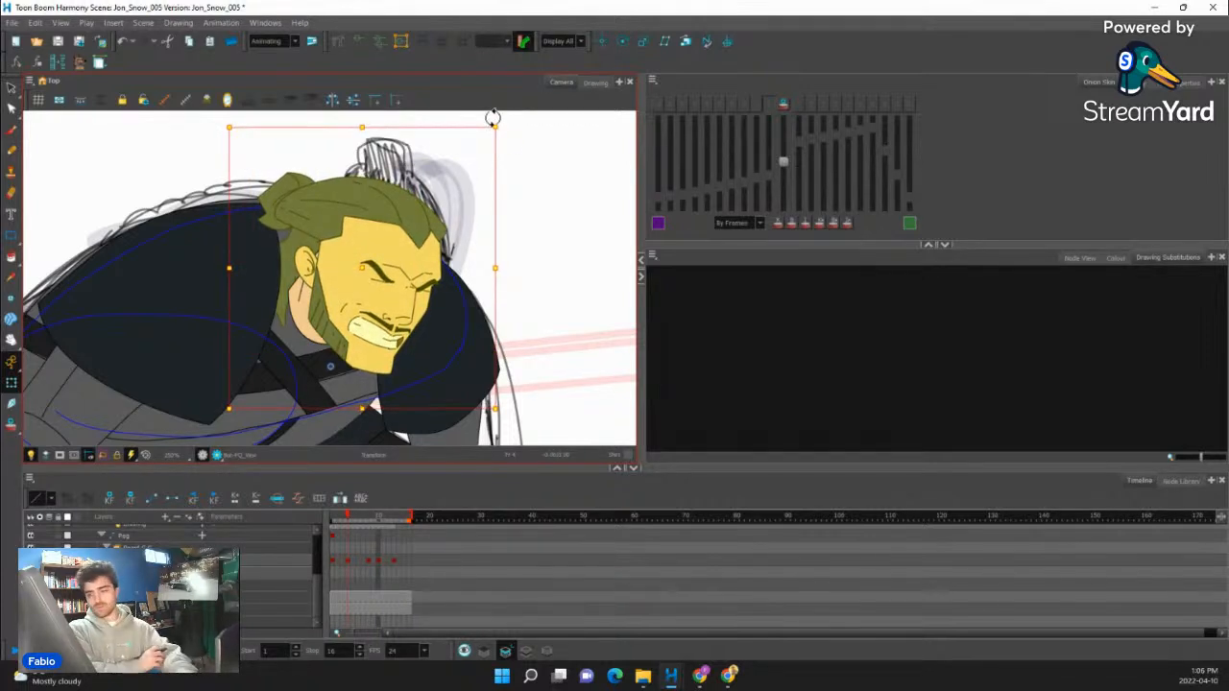
key("comma")
key("period")
key("comma")
key("period")
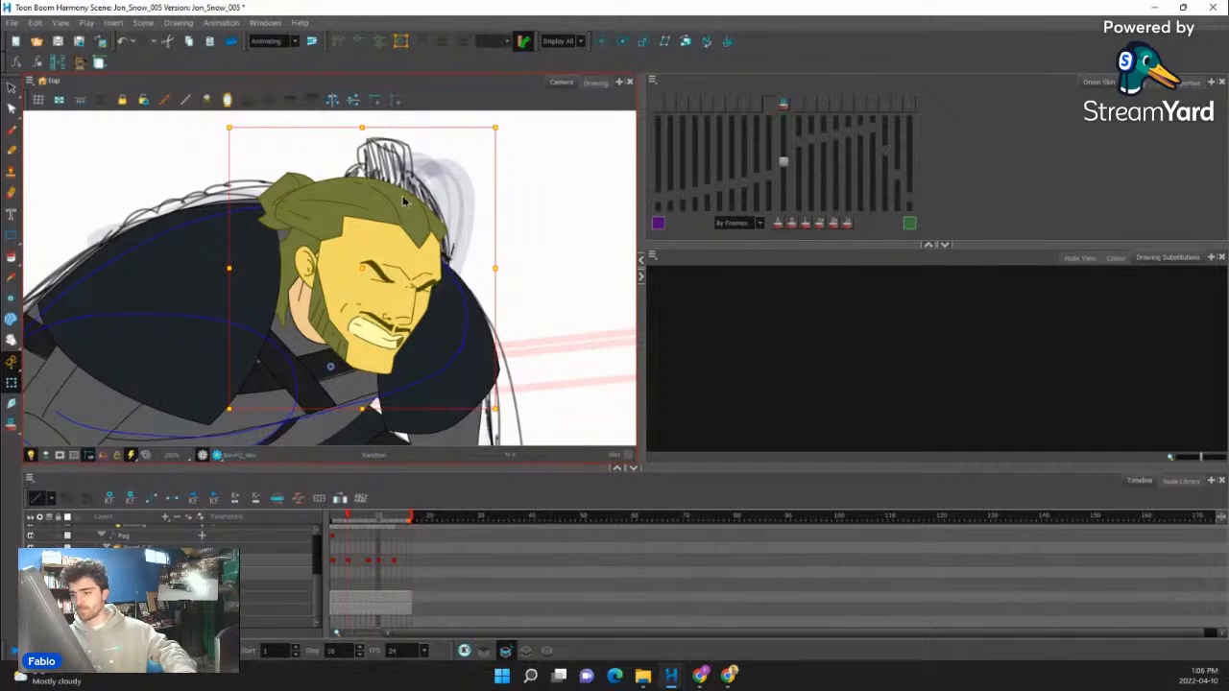
- Select the whole character rig, set its pivot at the sword's tip and rotate the figure slightly at frame 4
scroll(403, 200, "down", 3)
scroll(436, 322, "down", 2)
left_click_drag(480, 324, 389, 356)
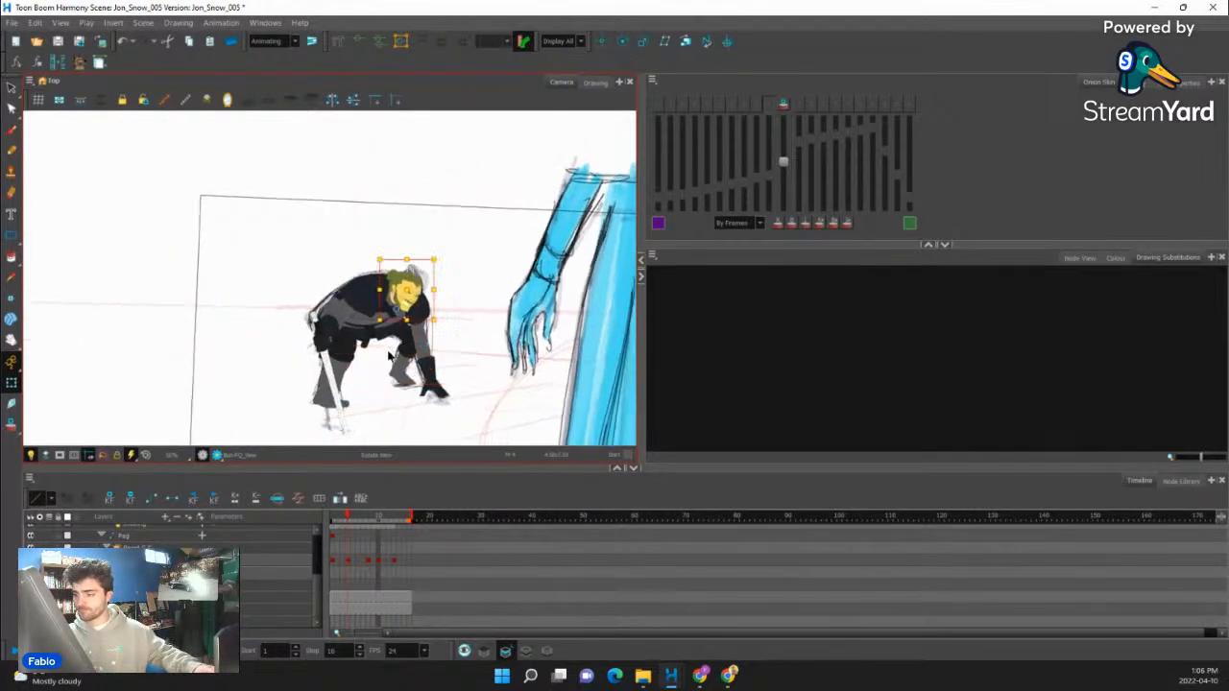
scroll(388, 356, "up", 2)
left_click_drag(77, 186, 539, 422)
left_click_drag(517, 213, 517, 166)
left_click(391, 247)
key("b")
key("b")
key("b")
key("b")
key("b")
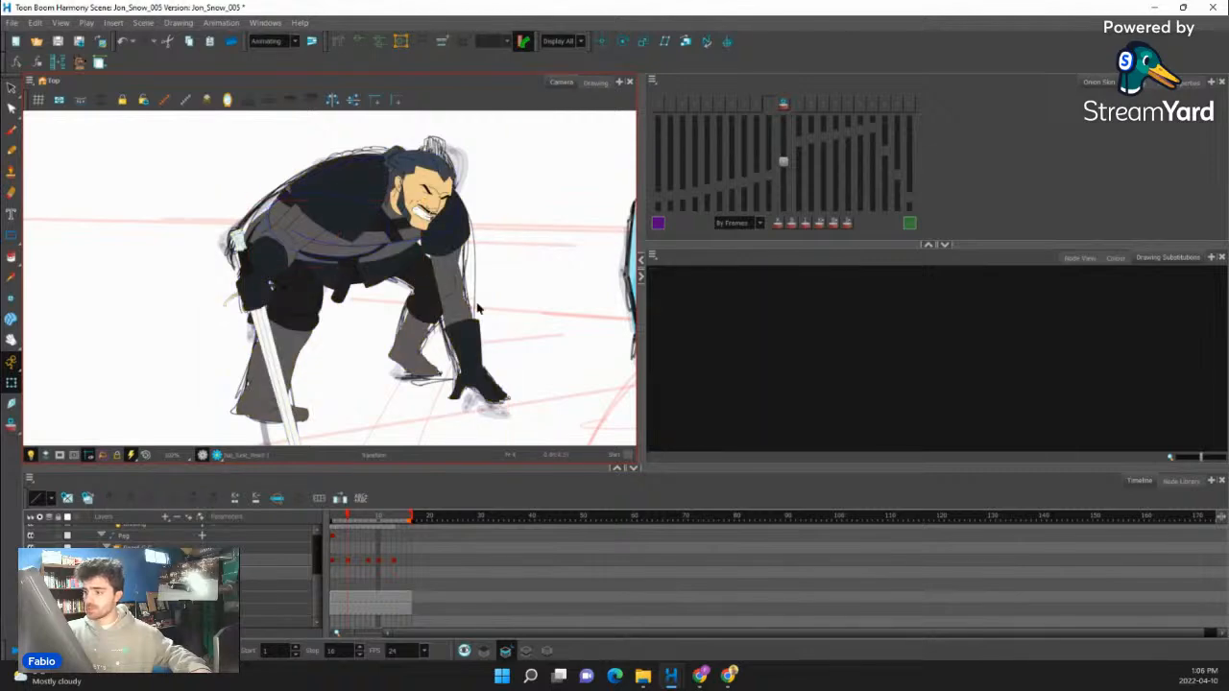
scroll(404, 283, "down", 2)
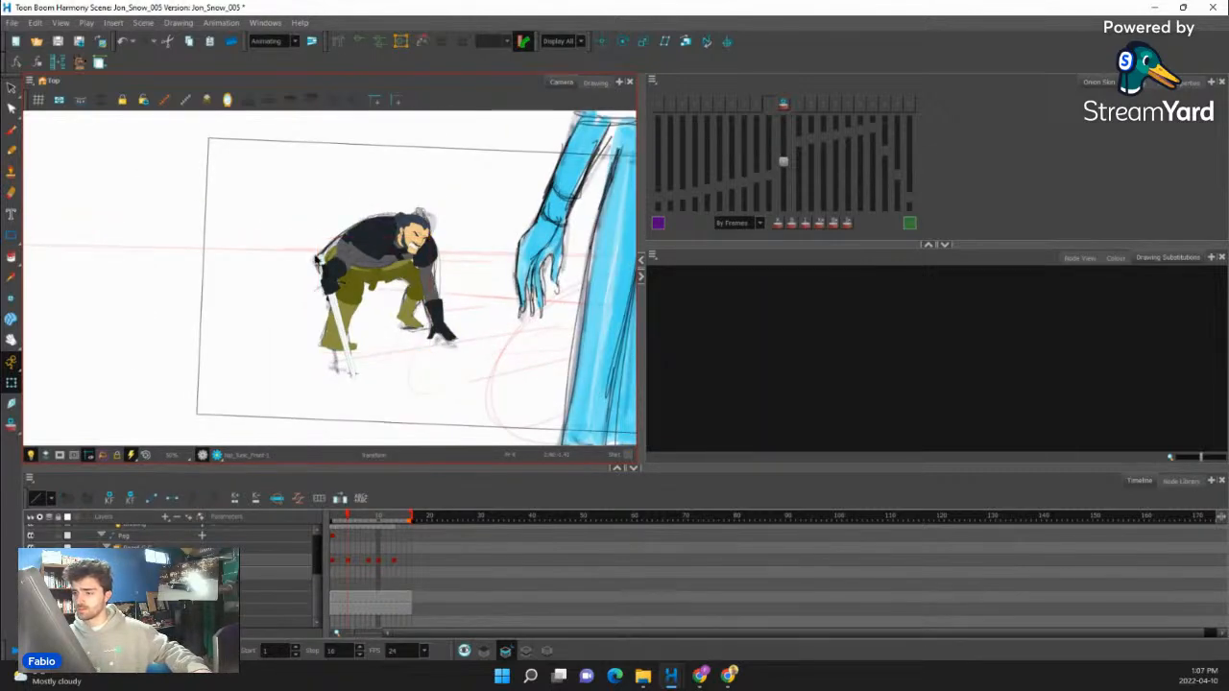
key("b")
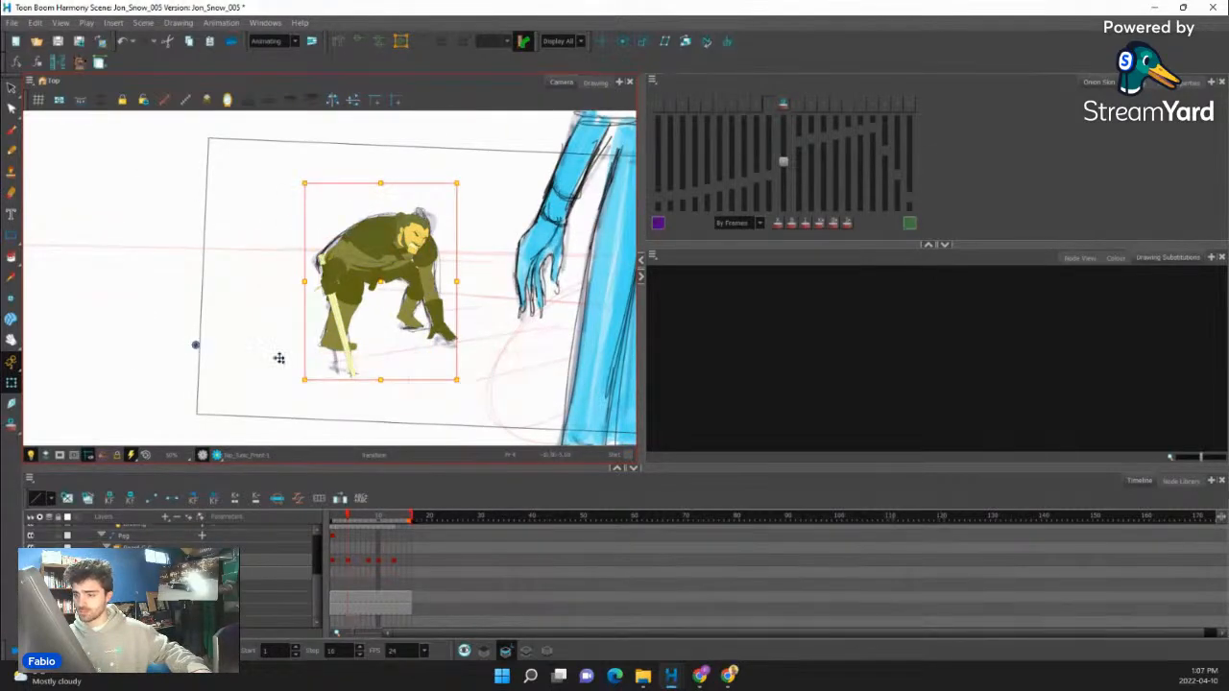
scroll(352, 378, "up", 4)
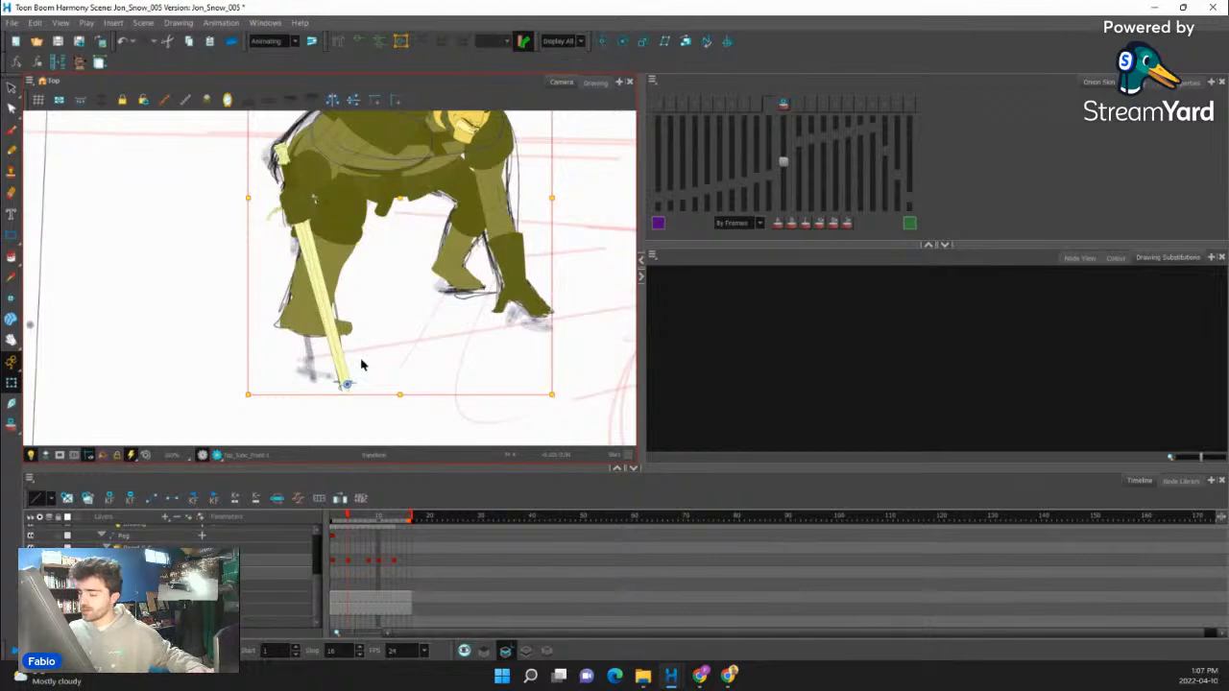
mouse_move(555, 118)
left_mouse_down()
mouse_move(543, 173)
mouse_move(524, 158)
left_mouse_up()
left_click_drag(546, 330, 551, 261)
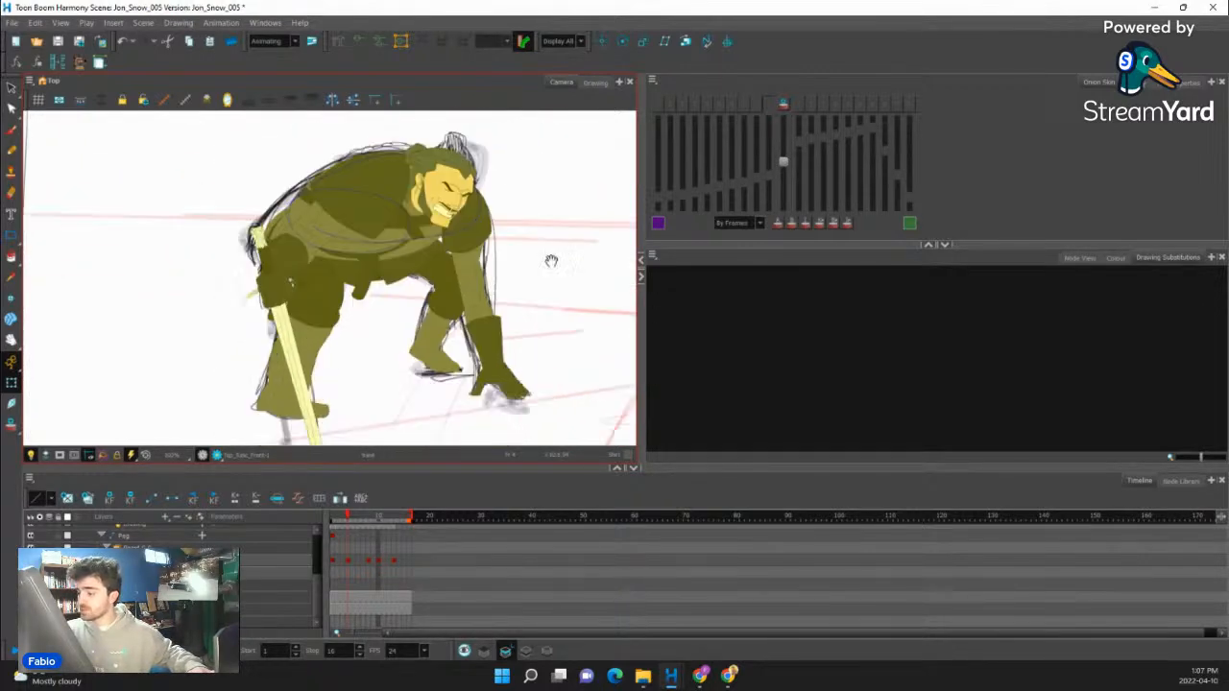
- Turn on onion skinning and compare the planted hand and its arm with the preceding frame
left_click(514, 379)
left_click(787, 109)
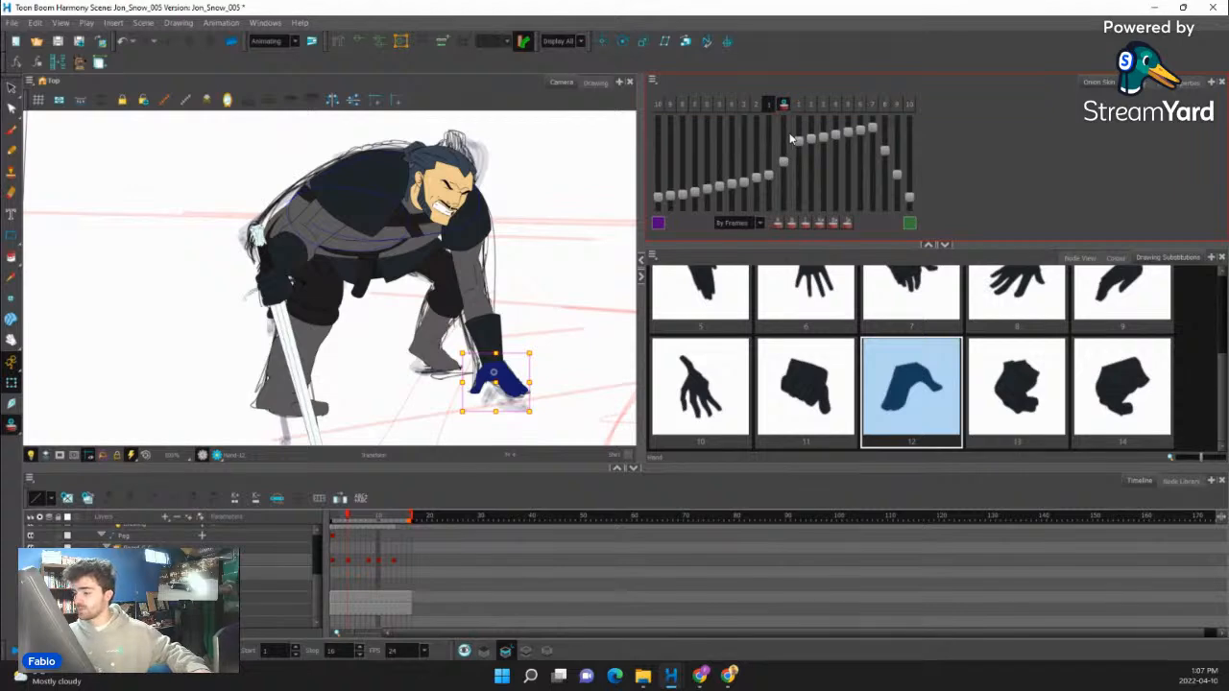
key("b")
scroll(525, 407, "up", 4)
scroll(525, 407, "up", 2)
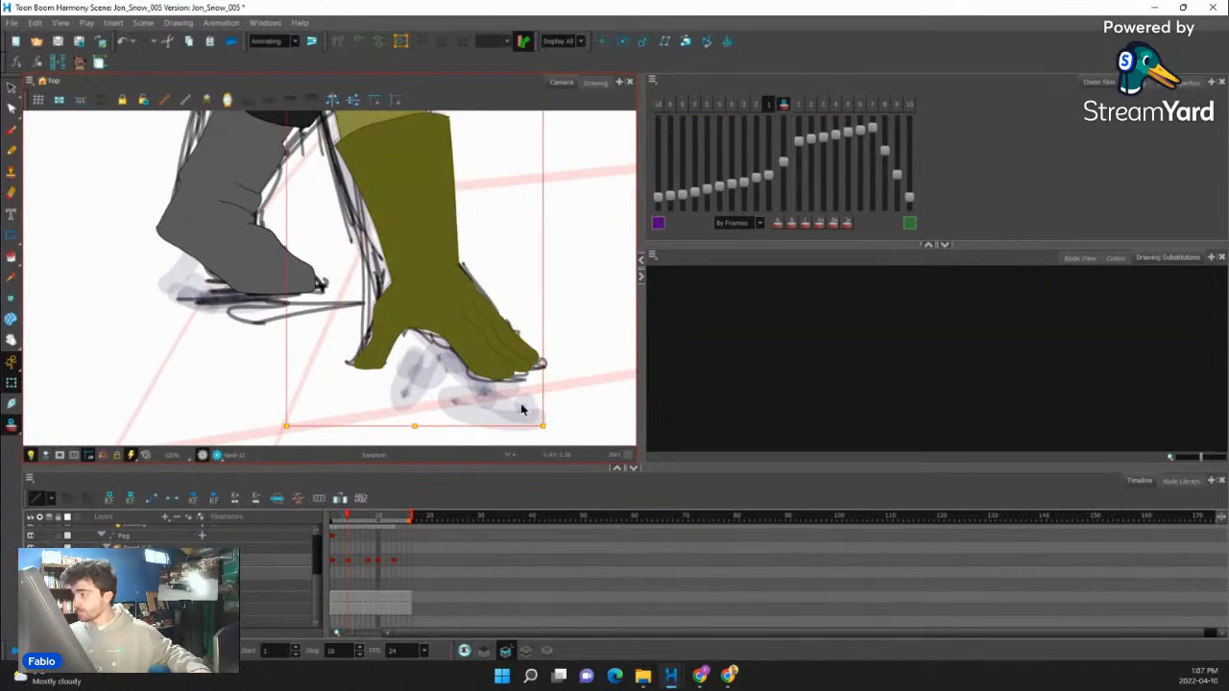
left_click(783, 106)
left_click(784, 106)
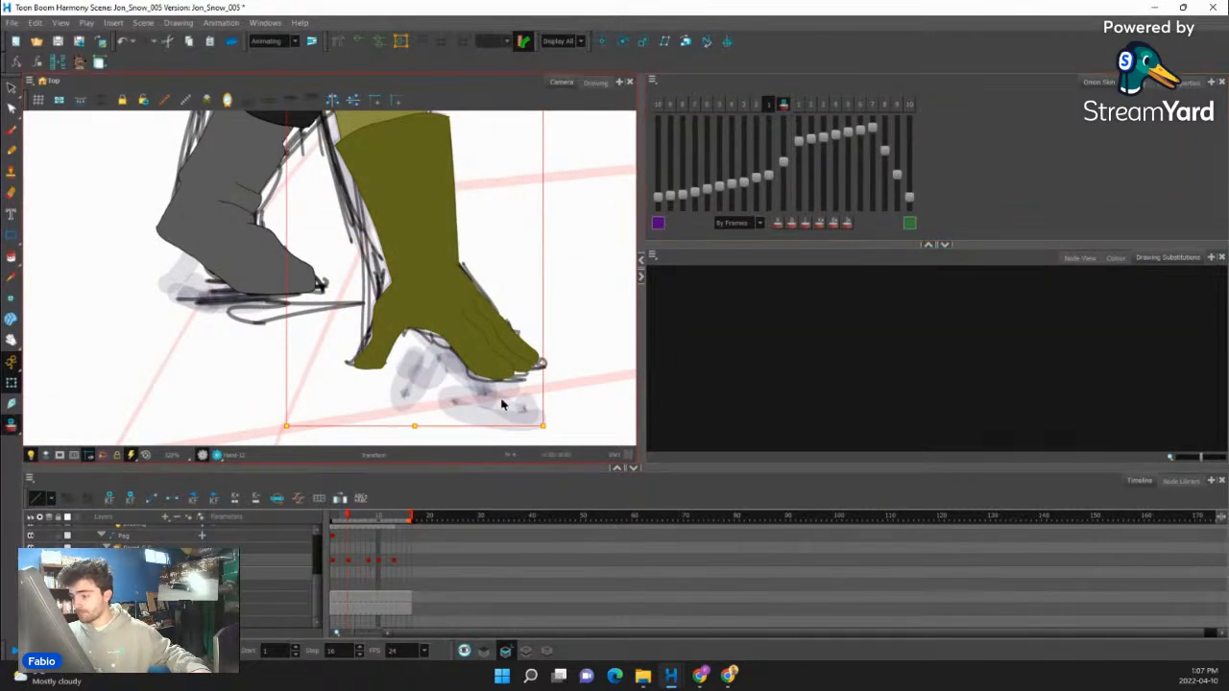
key("comma")
key("period")
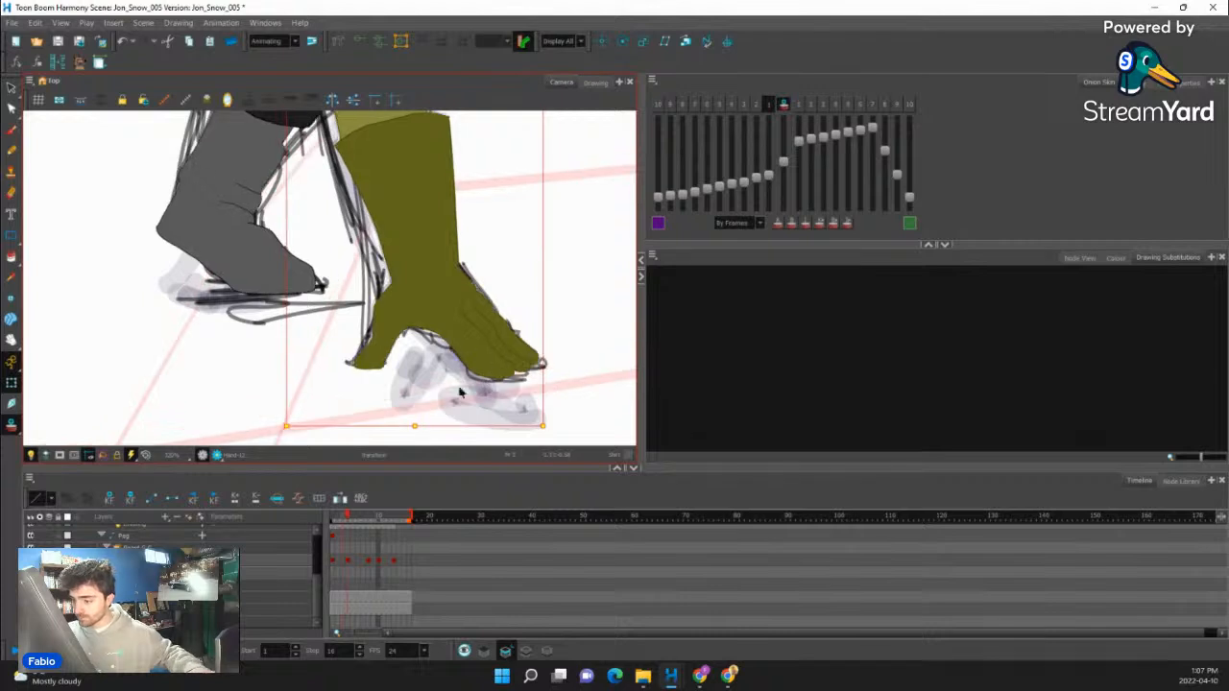
left_click_drag(416, 425, 415, 418)
key("ctrl+z")
left_click(503, 360)
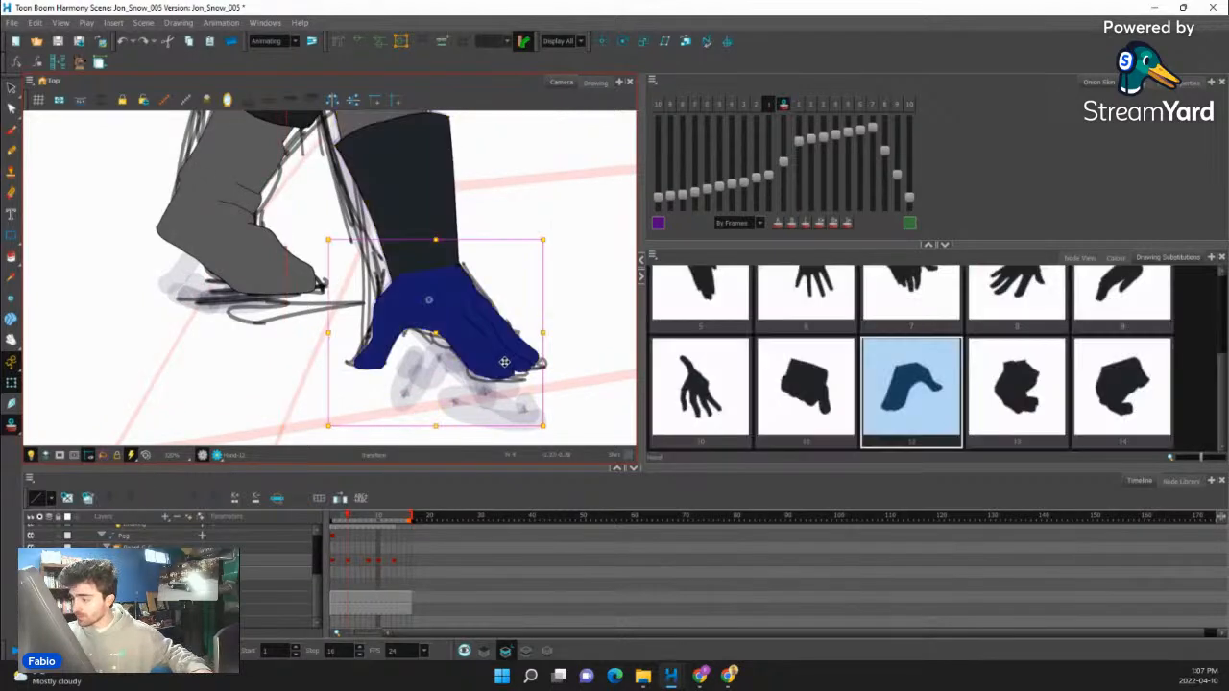
key("ctrl+z")
left_click(500, 307)
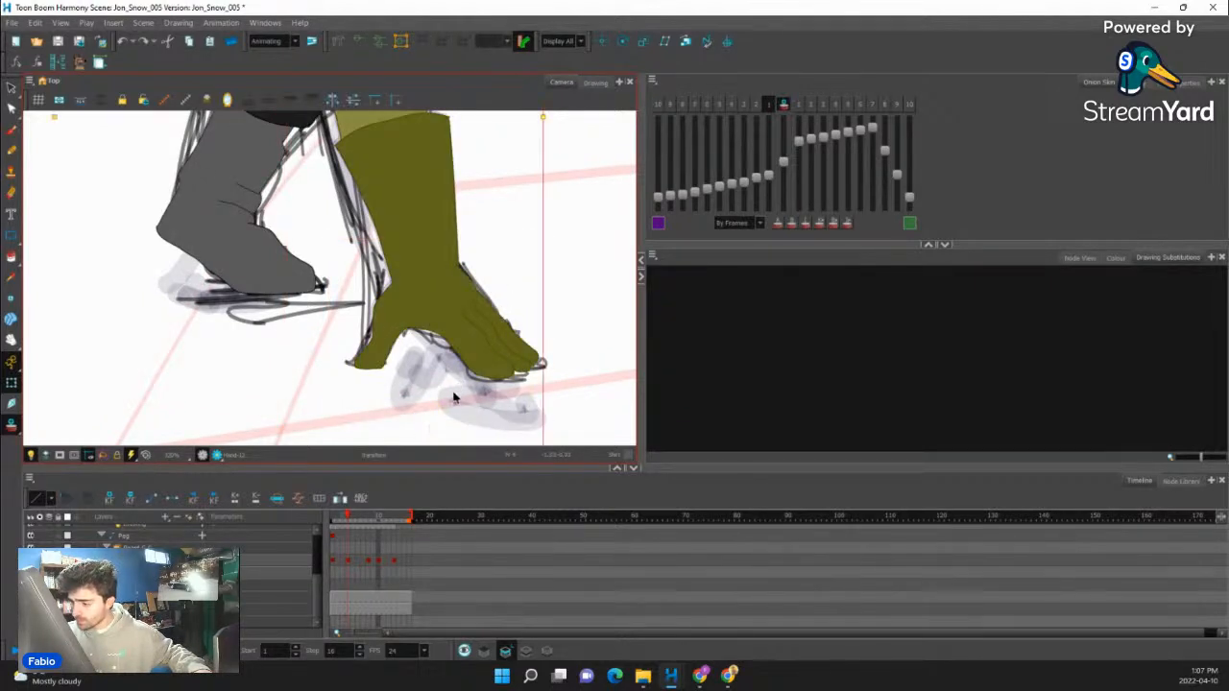
- Raise the planted arm and hand very slightly at frame 4 using the onion-skinned hand as reference
left_click_drag(458, 385, 477, 314)
left_click(501, 287)
key("b")
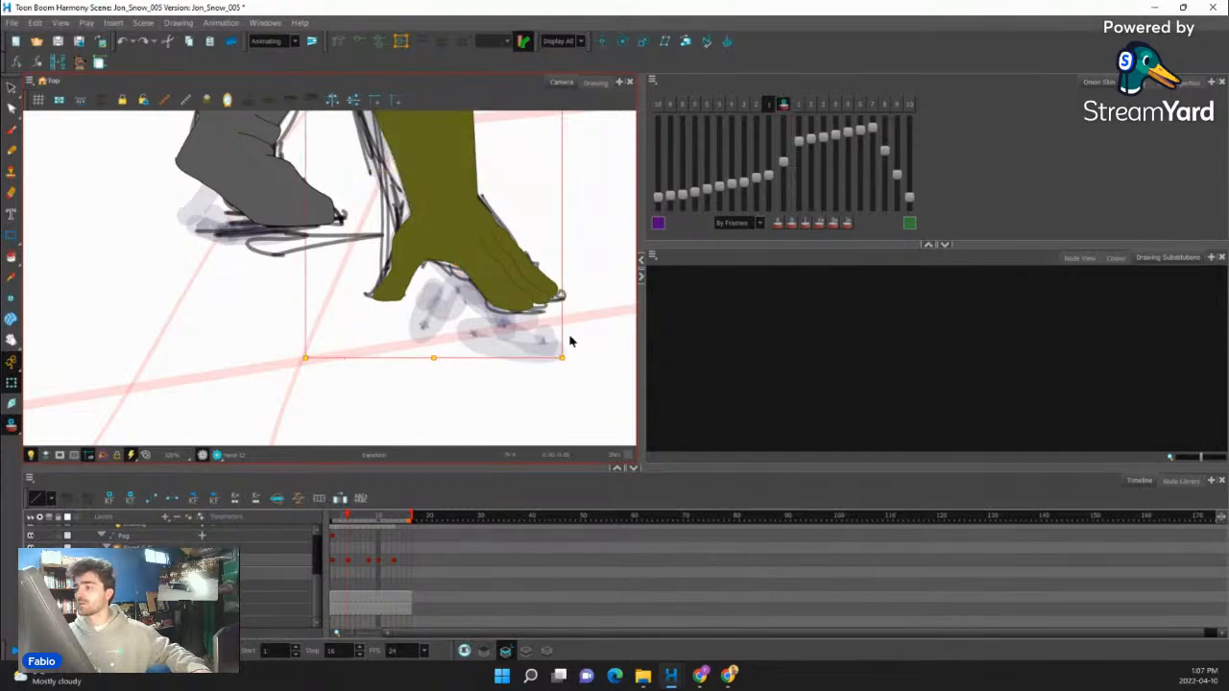
scroll(435, 319, "up", 2)
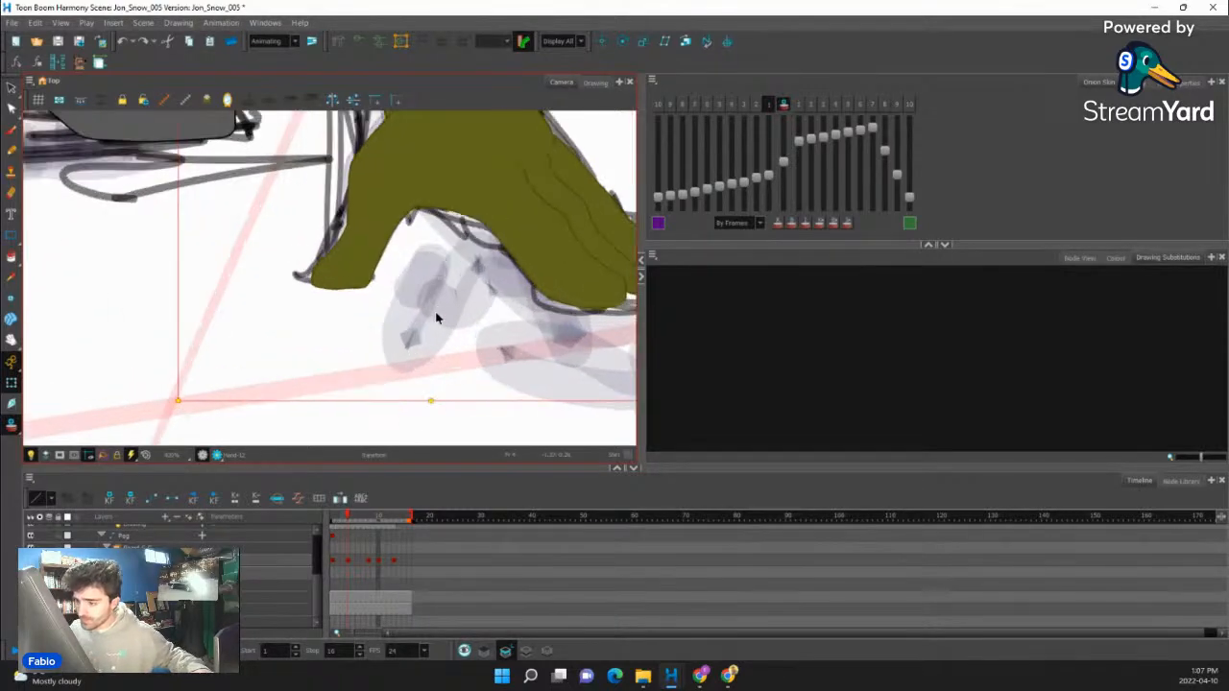
mouse_move(431, 401)
left_mouse_down()
mouse_move(455, 392)
mouse_move(425, 398)
left_mouse_up()
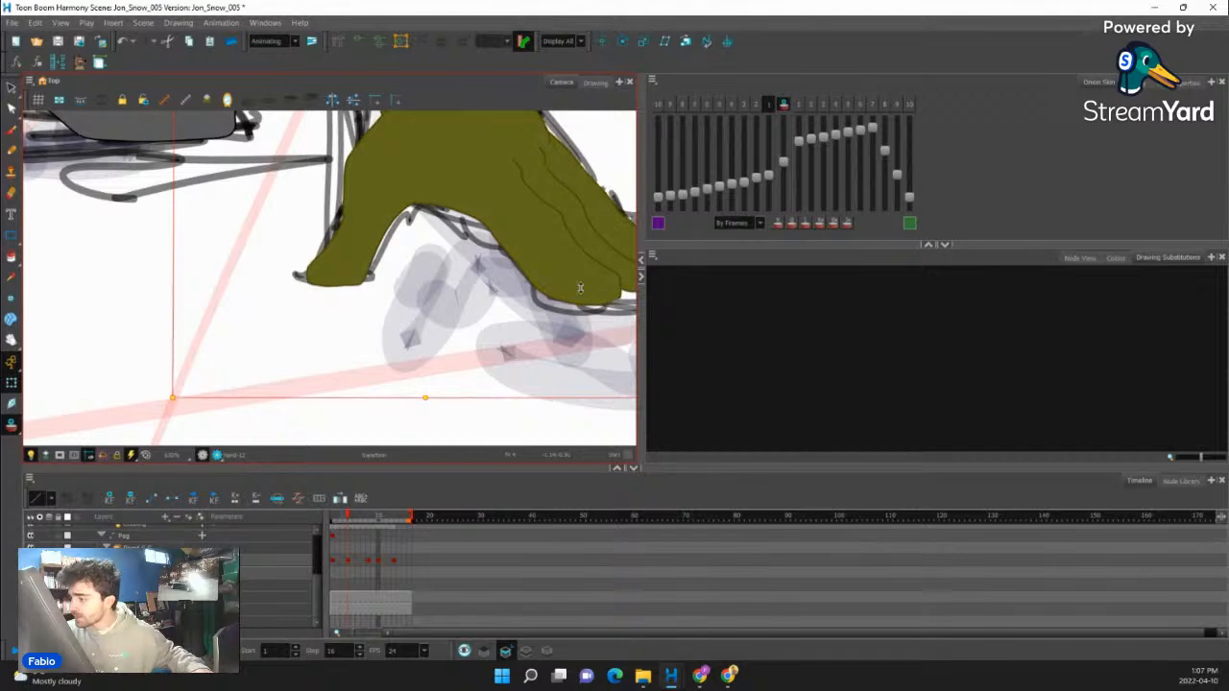
left_click(608, 338)
key("ctrl+z")
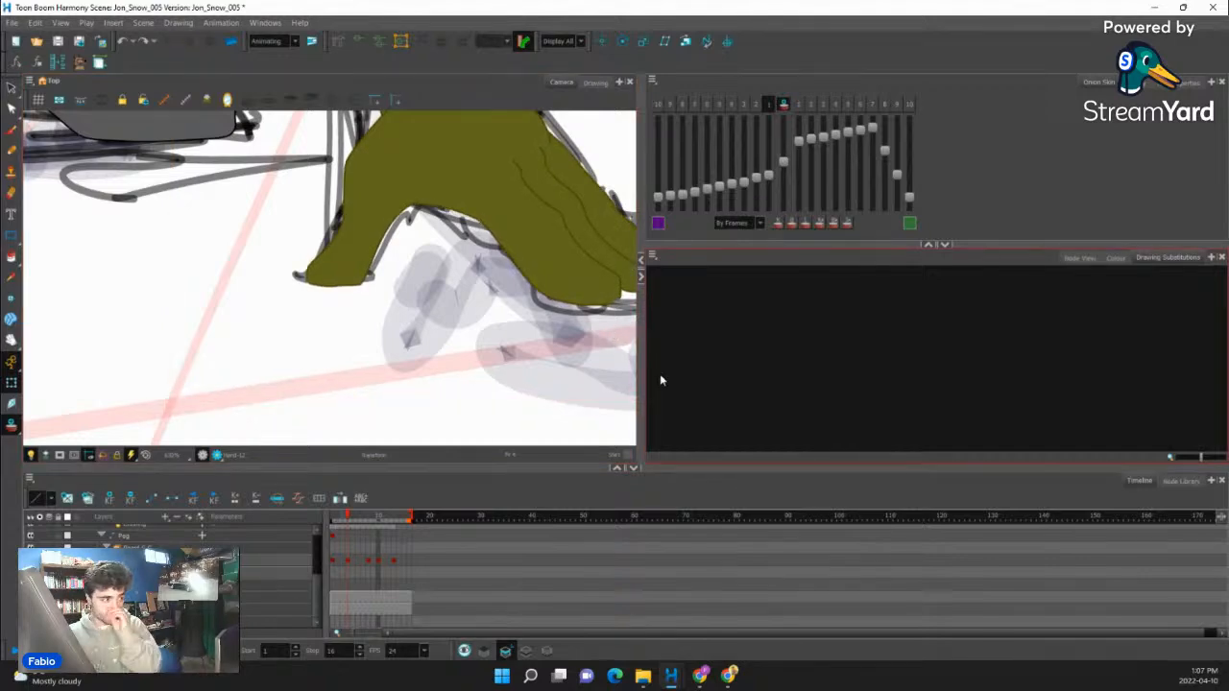
- Turn off onion skinning and check the full pose at frame 4 against the preceding frame
scroll(457, 354, "down", 2)
scroll(422, 289, "down", 8)
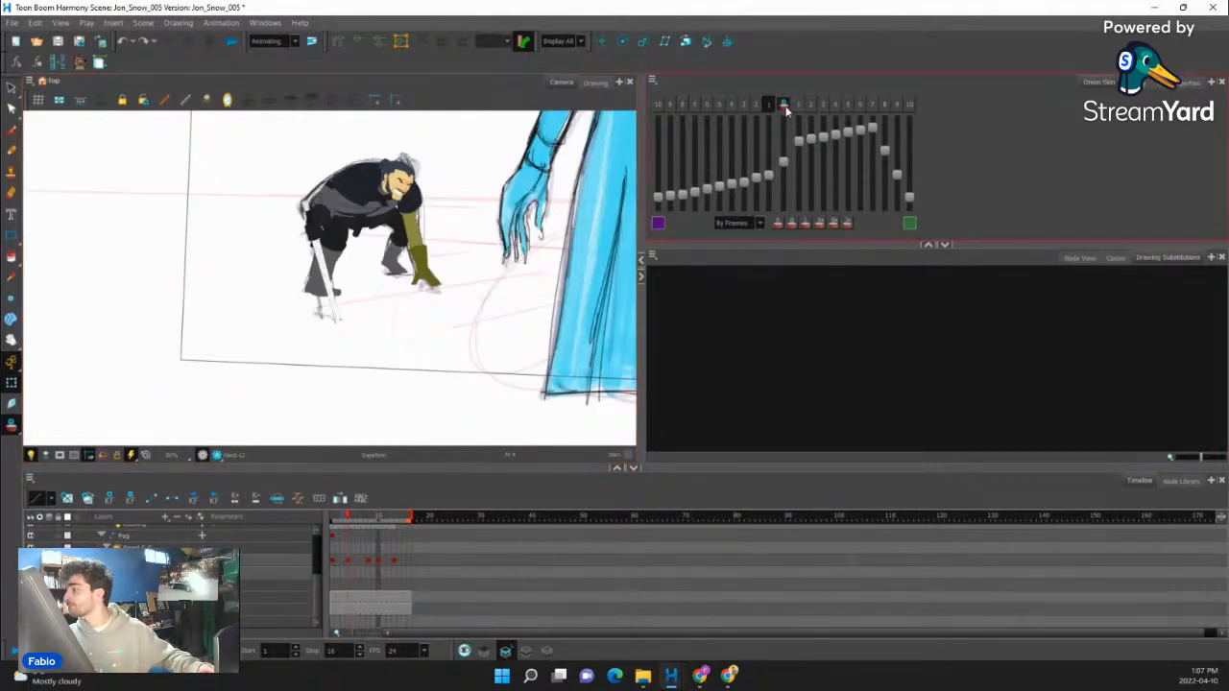
left_click(784, 104)
scroll(527, 270, "down", 1)
left_click_drag(527, 291, 527, 292)
scroll(480, 253, "up", 2)
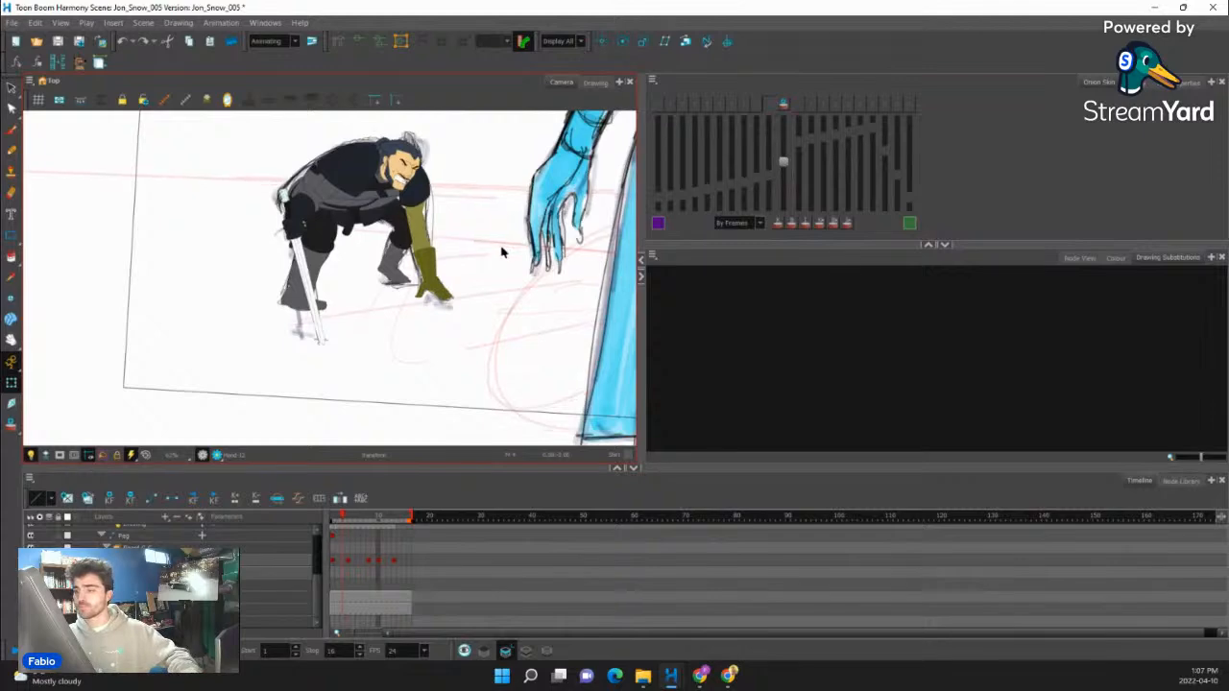
scroll(336, 235, "up", 3)
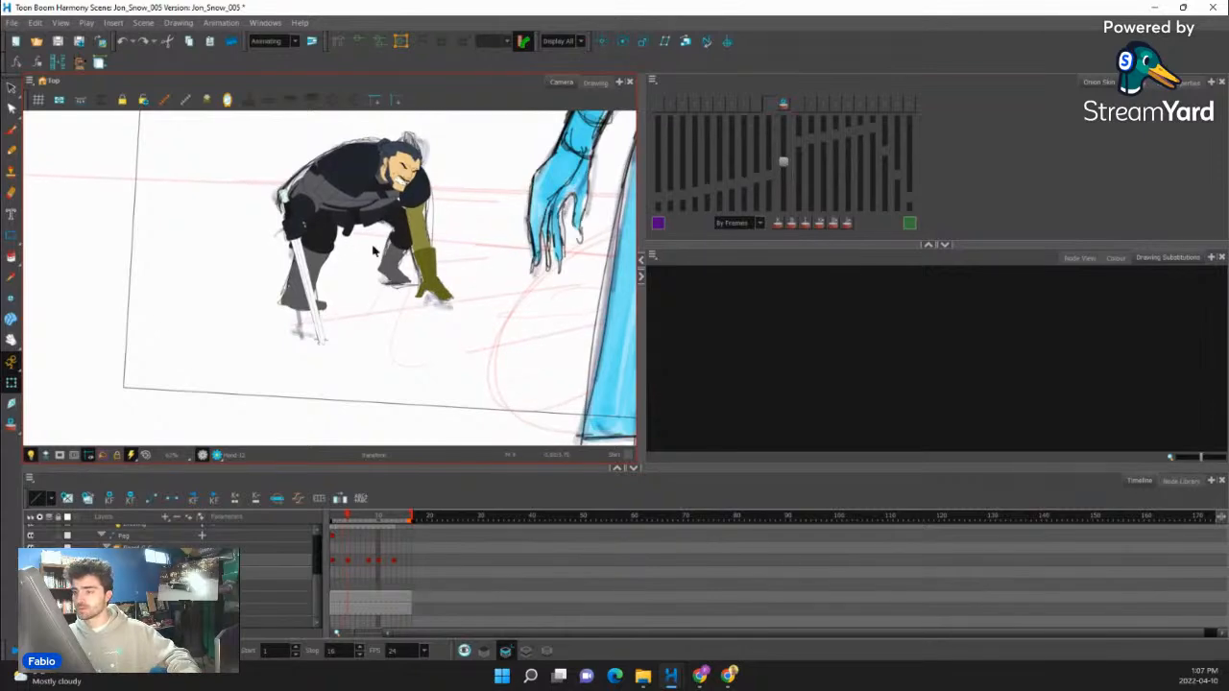
- Tilt the sword and its gripping hand slightly backward at frame 4 and check how the sword arm fits
left_click(288, 238)
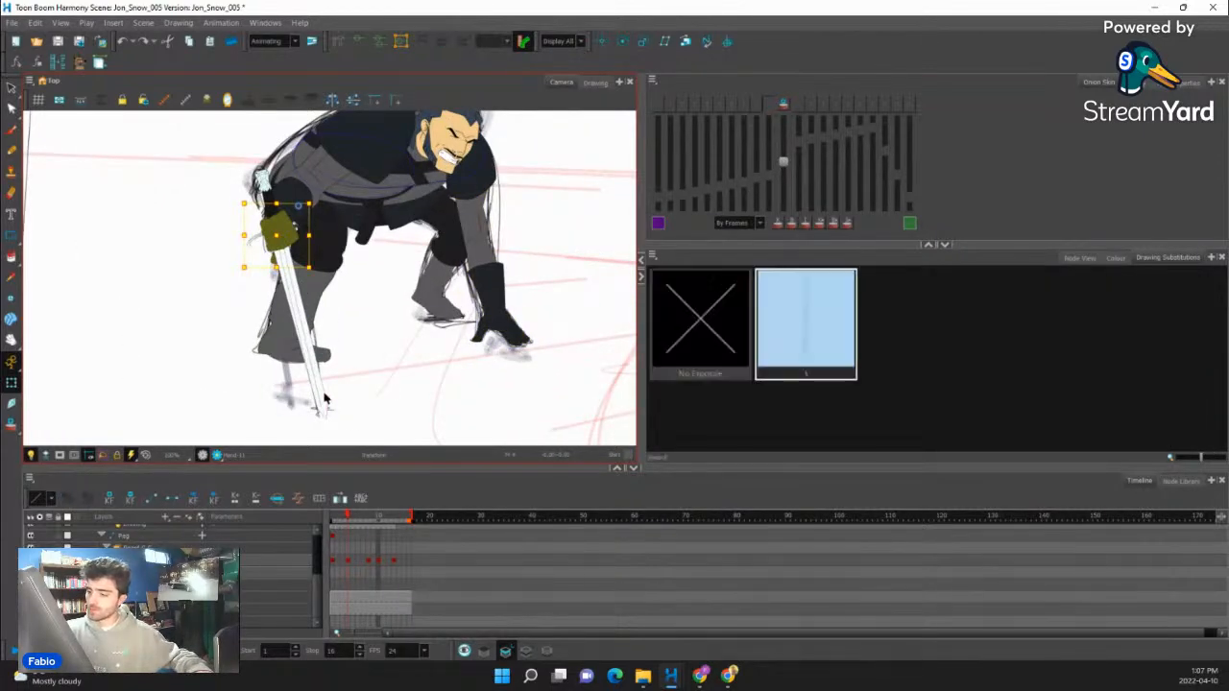
left_click(326, 405)
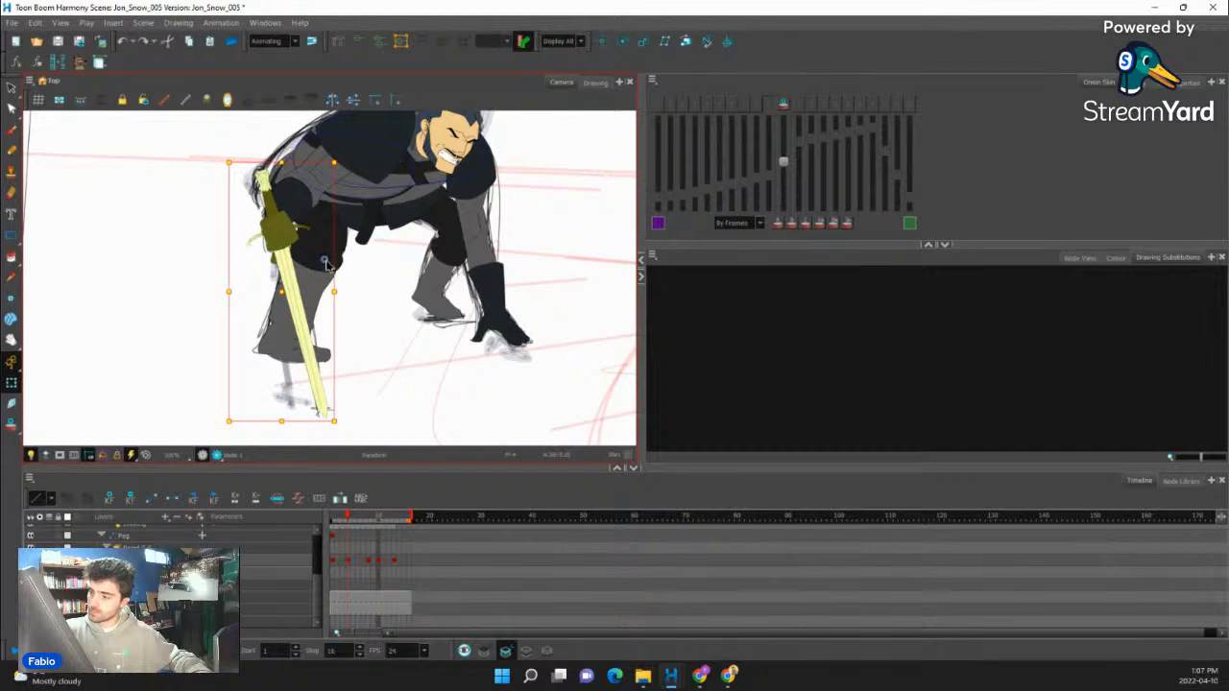
left_click_drag(341, 157, 348, 121)
left_click(301, 210)
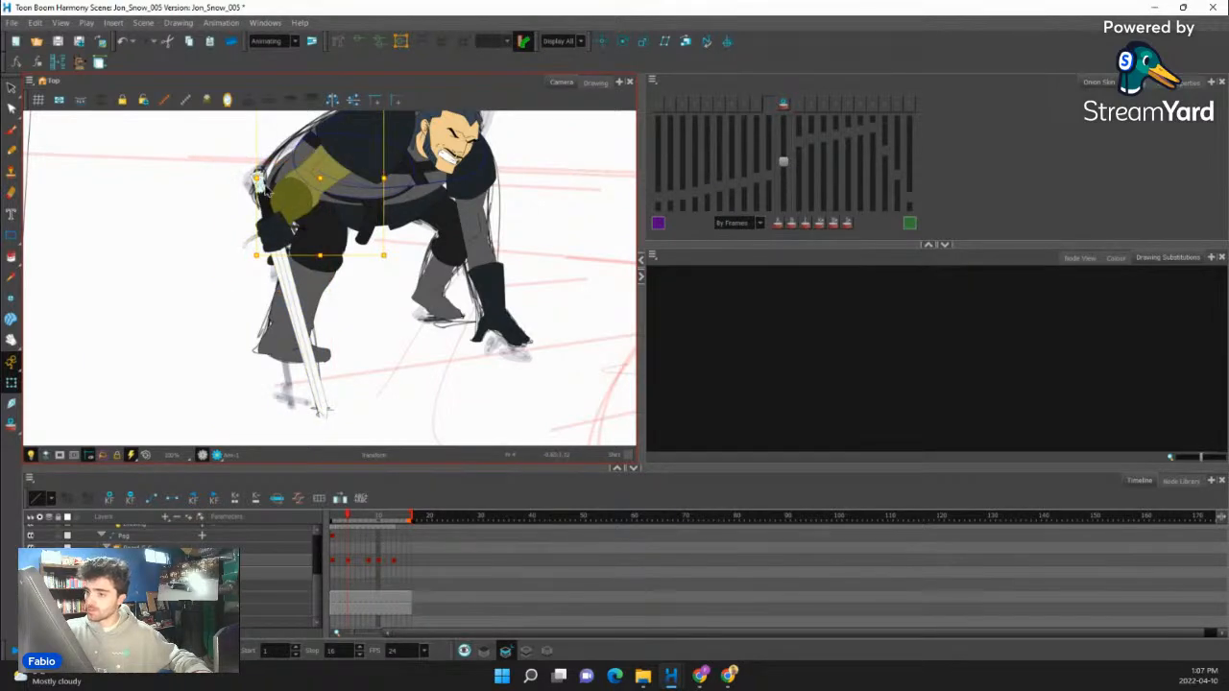
left_click_drag(519, 258, 543, 94)
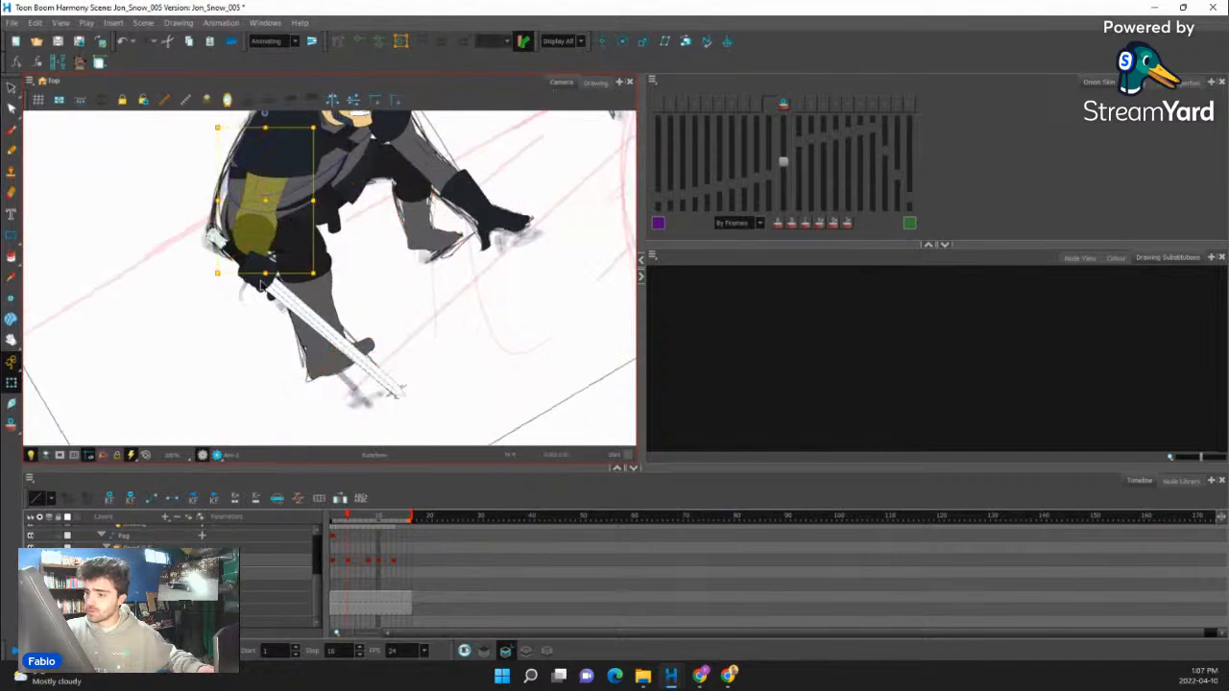
left_click_drag(350, 240, 537, 282)
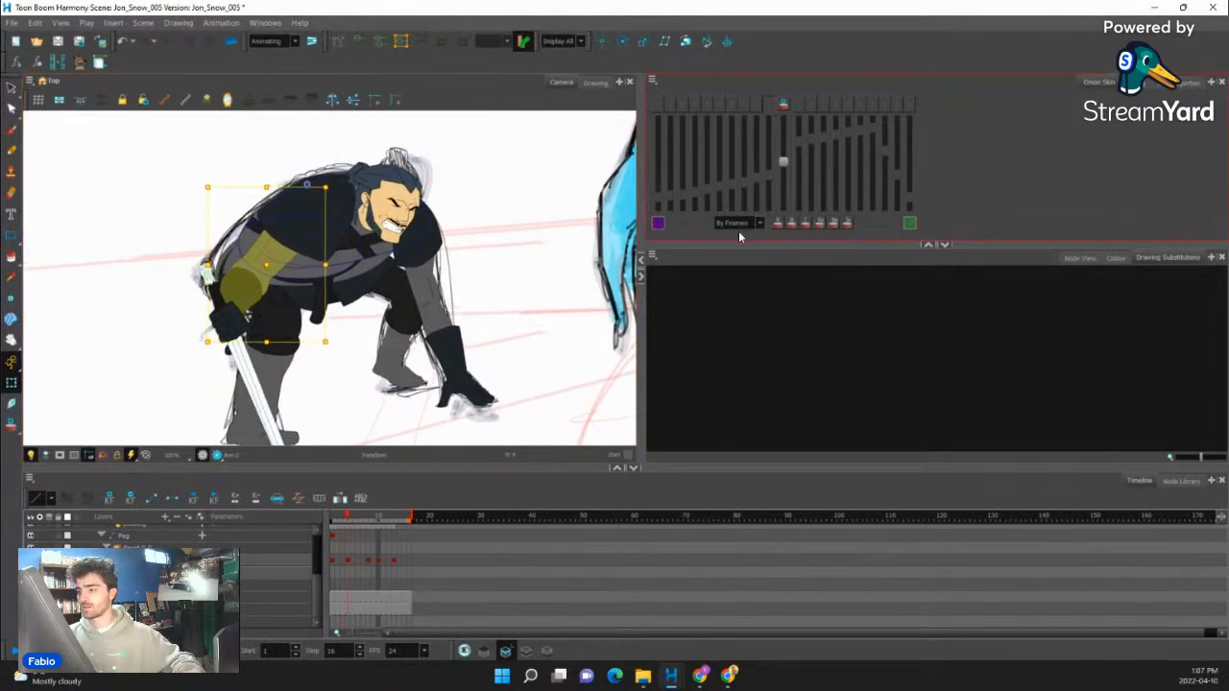
scroll(185, 331, "down", 3)
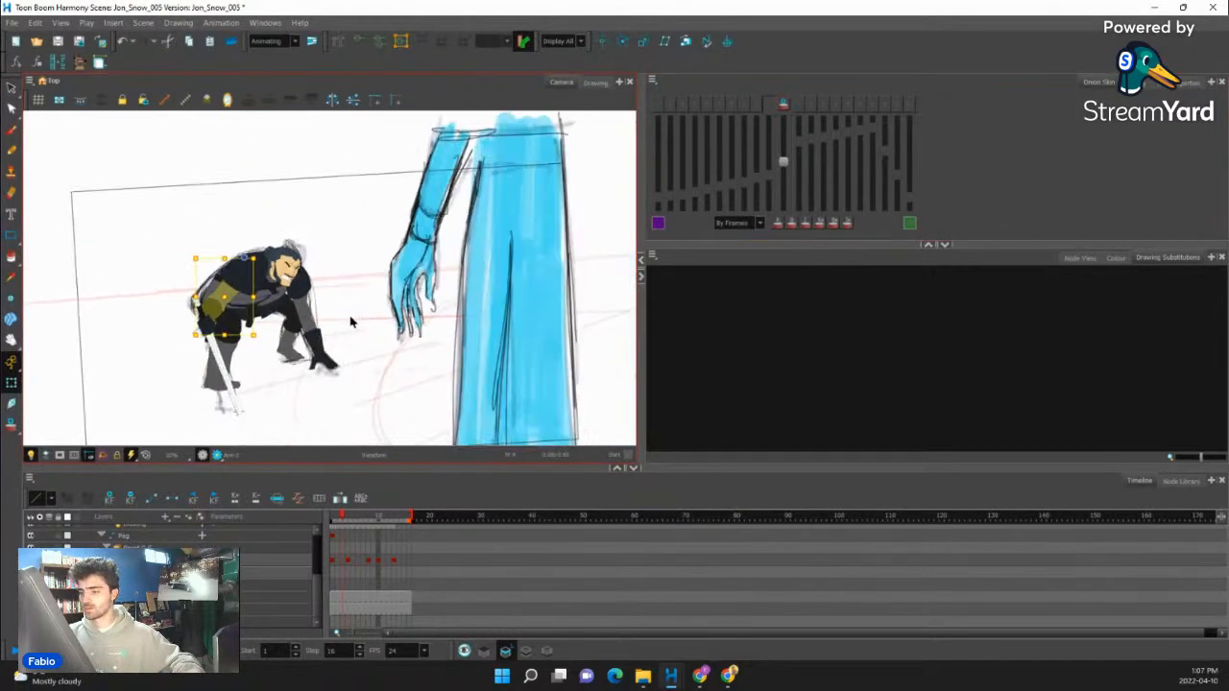
scroll(350, 322, "down", 2)
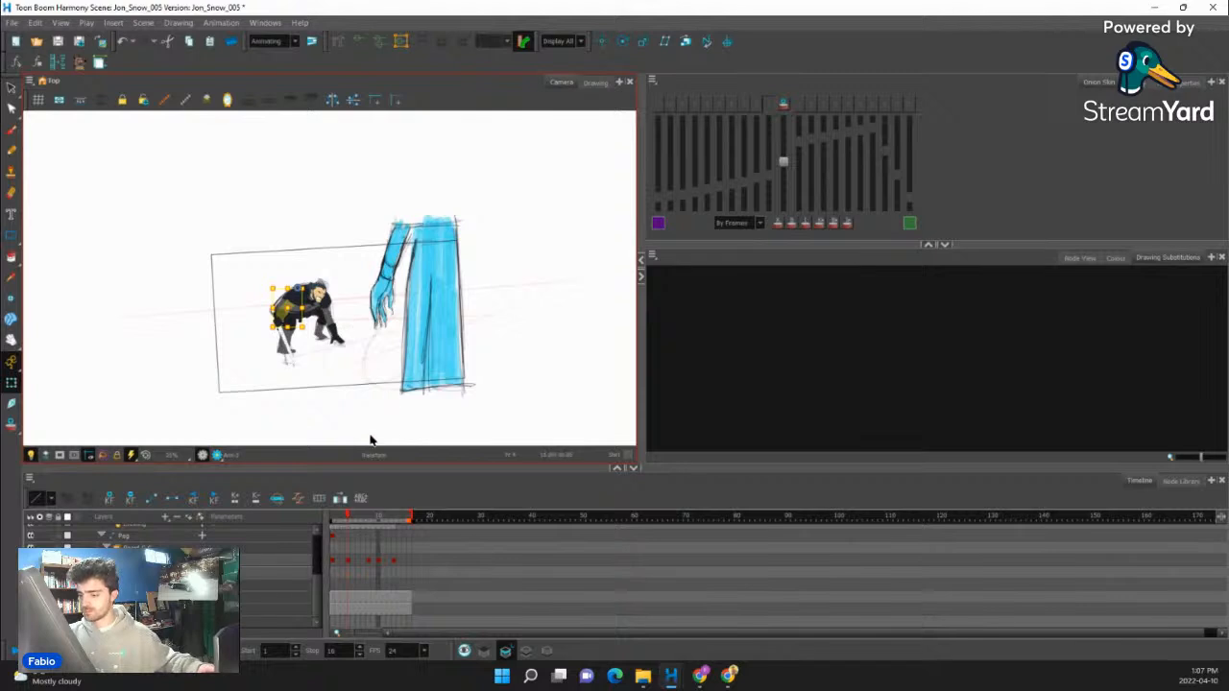
- At frame 11, rotate the near shoulder's fur counterclockwise toward the chest and lower it slightly over the arm
left_click(336, 519)
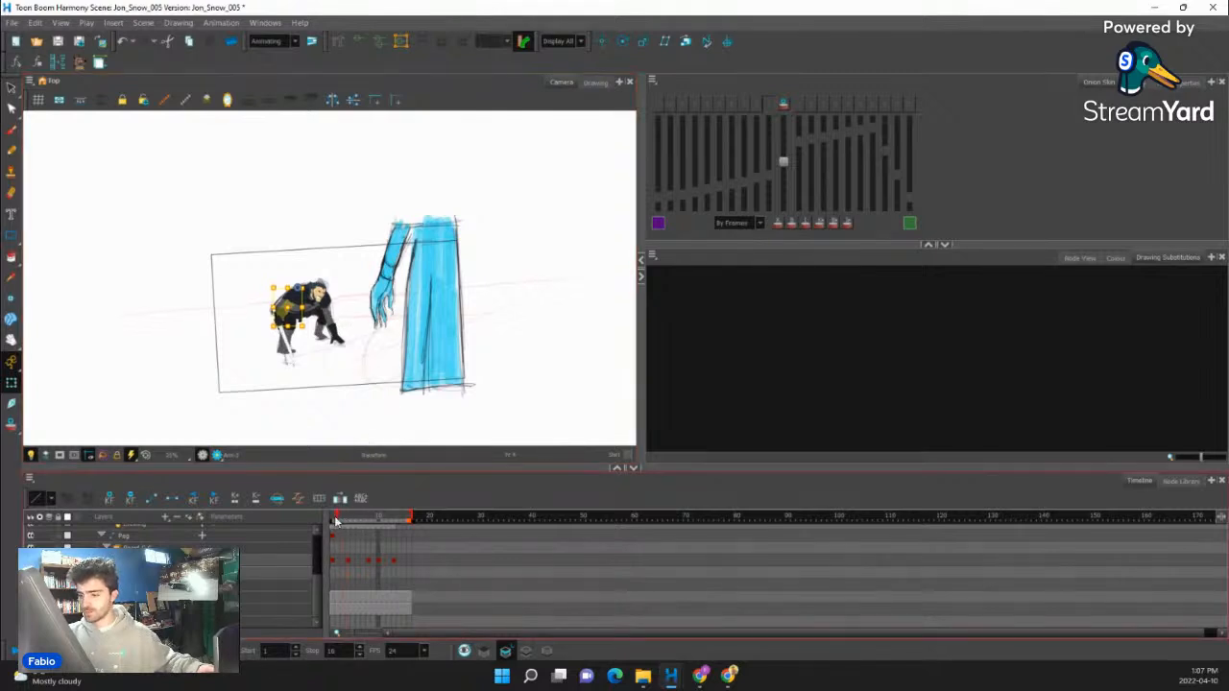
left_click_drag(335, 518, 380, 531)
scroll(289, 348, "up", 2)
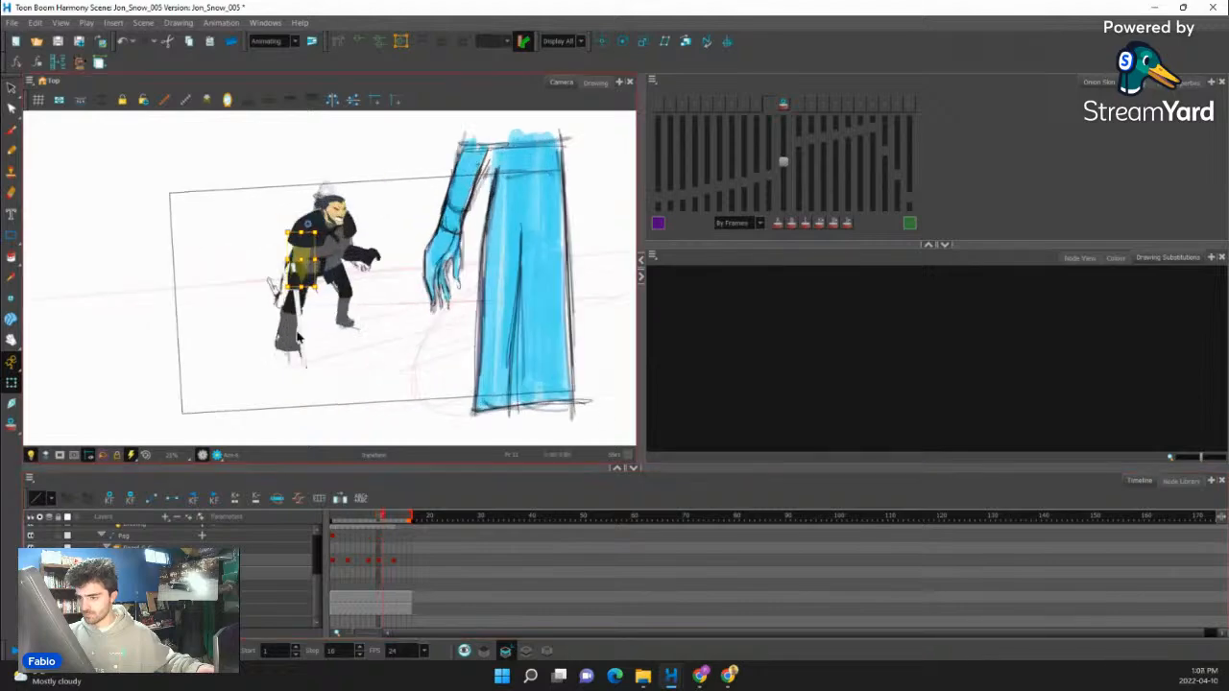
scroll(294, 307, "up", 4)
scroll(294, 292, "down", 3)
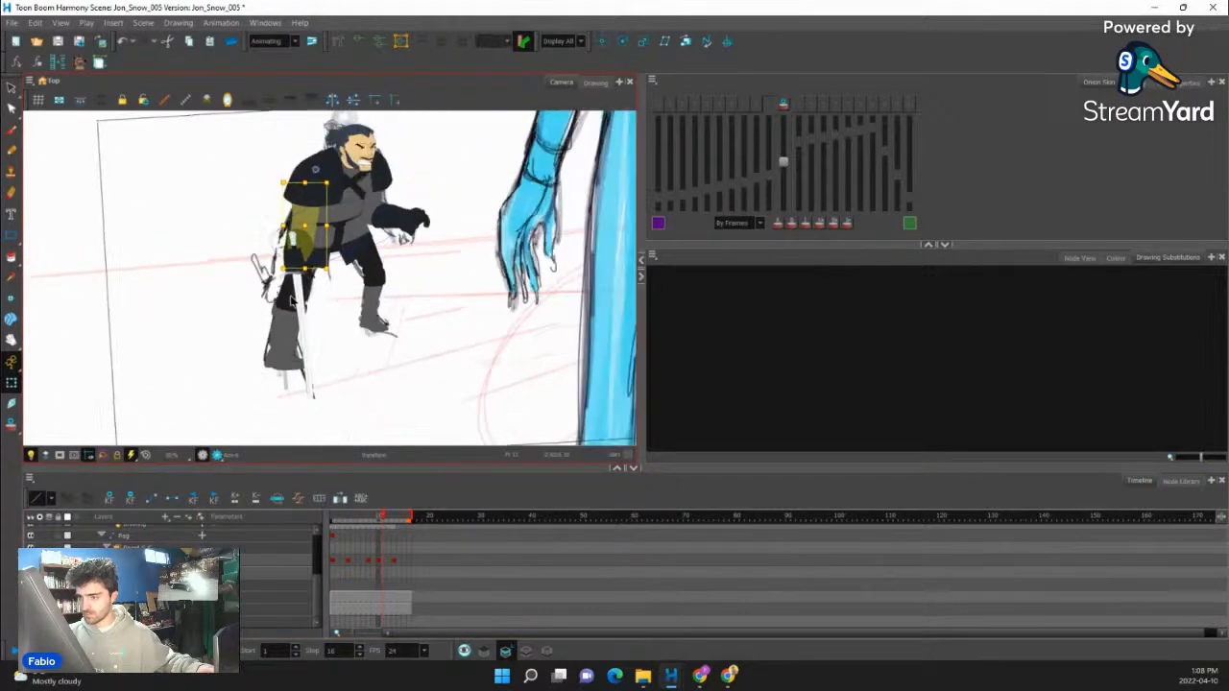
left_click_drag(310, 218, 303, 253)
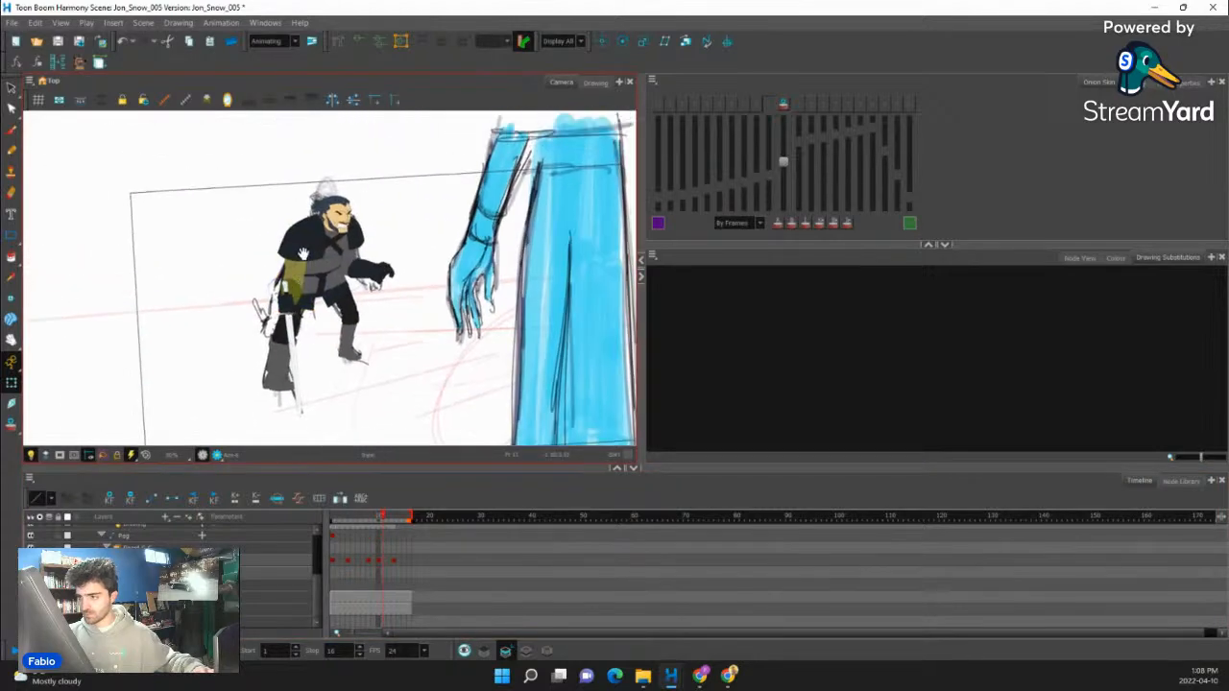
scroll(315, 247, "up", 3)
left_click(315, 247)
scroll(313, 246, "up", 2)
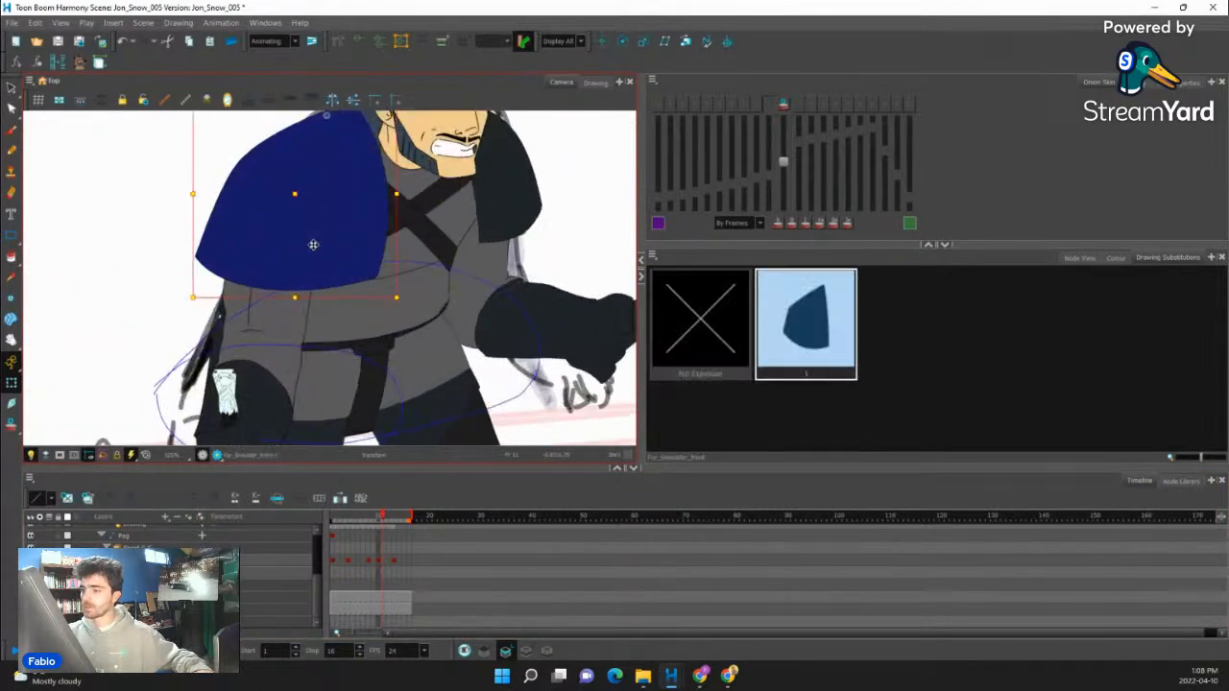
key("b")
key("b")
left_click_drag(372, 292, 377, 356)
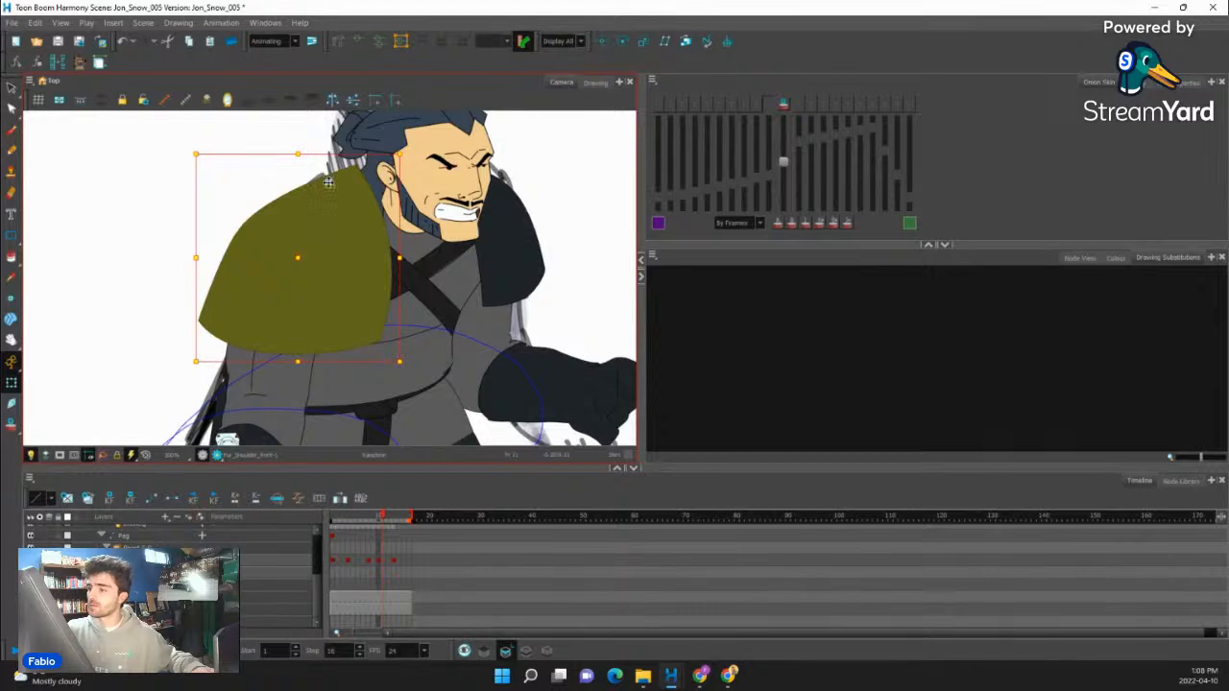
left_click_drag(193, 330, 227, 318)
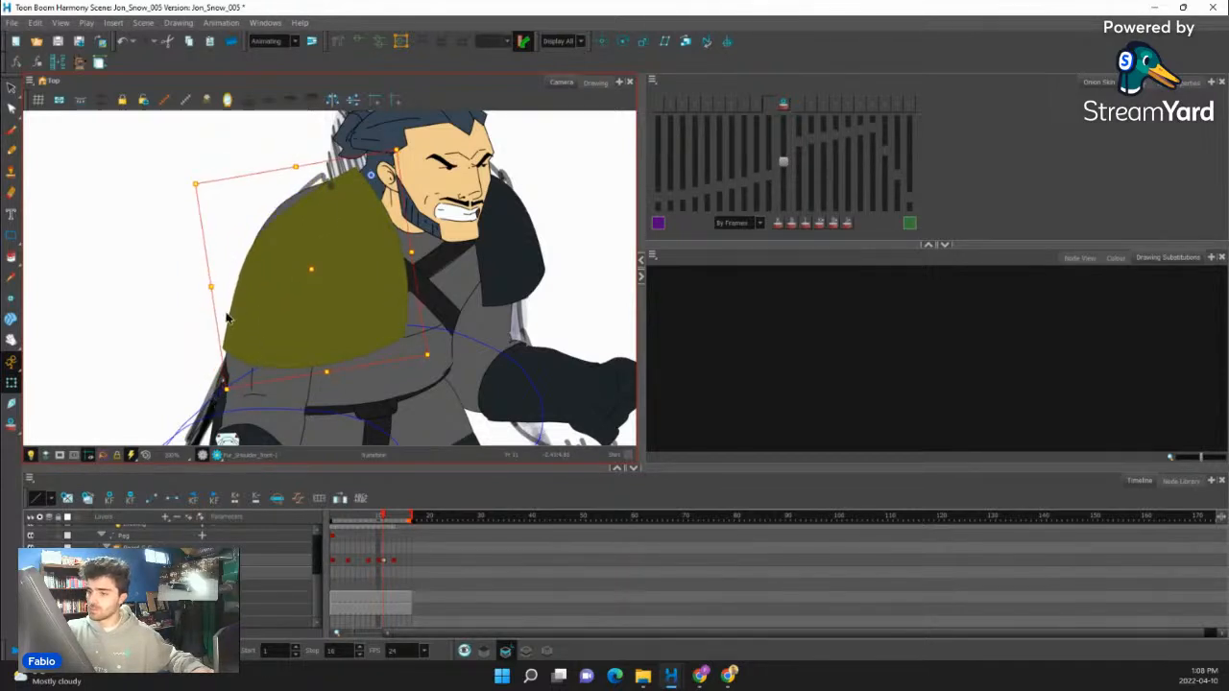
left_click_drag(312, 270, 323, 304)
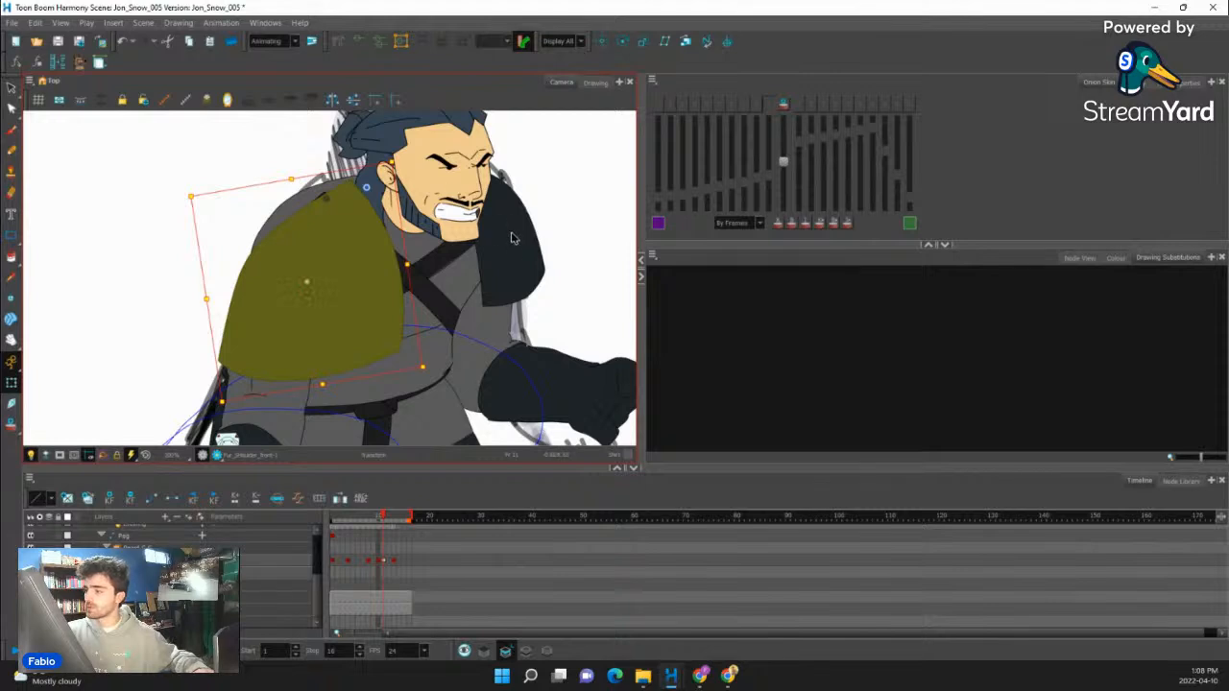
- At frame 11, pull the top corner of the near shoulder's fur slightly toward the neck
key("shift+F11")
left_click_drag(352, 181, 359, 182)
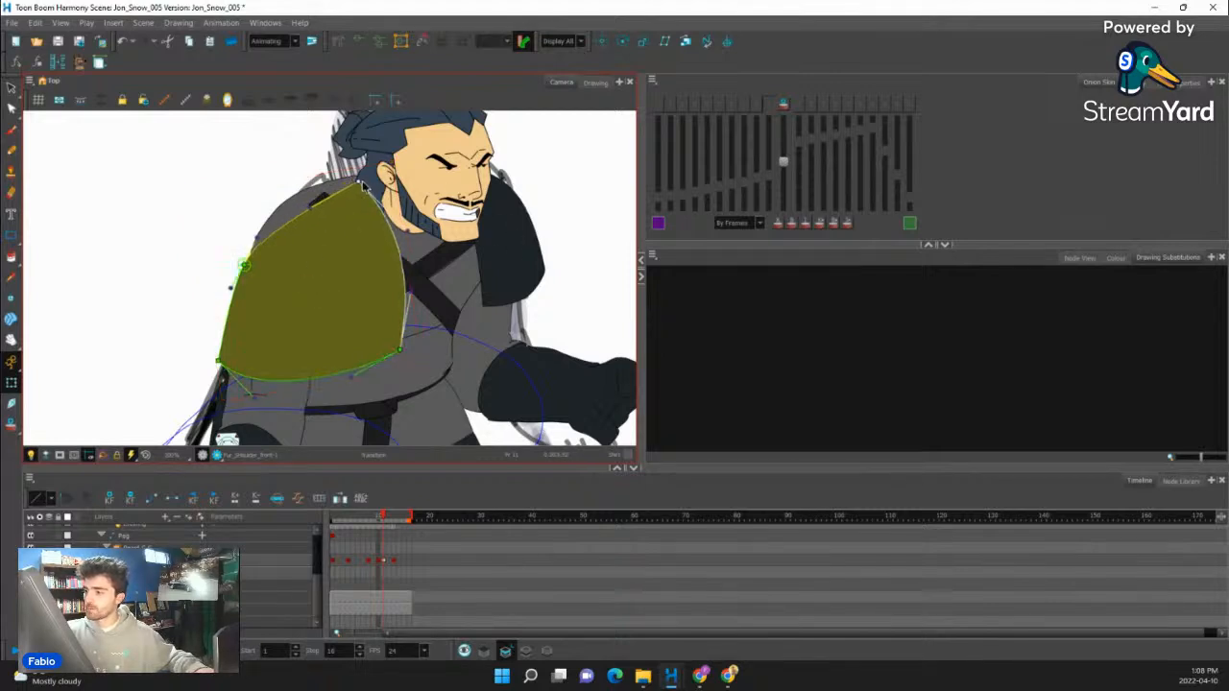
left_click(428, 255)
- Duplicate the torso drawing at frame 11 and erase the part bulging beyond the fur along the near shoulder
key("b")
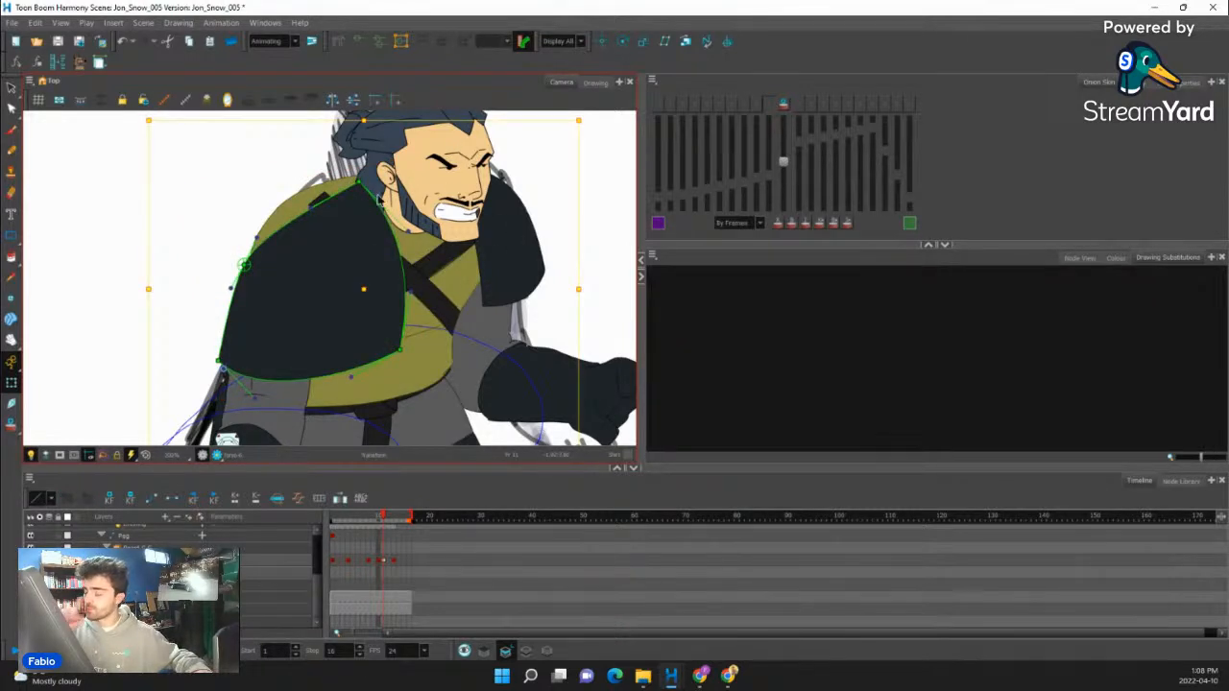
left_click(435, 353)
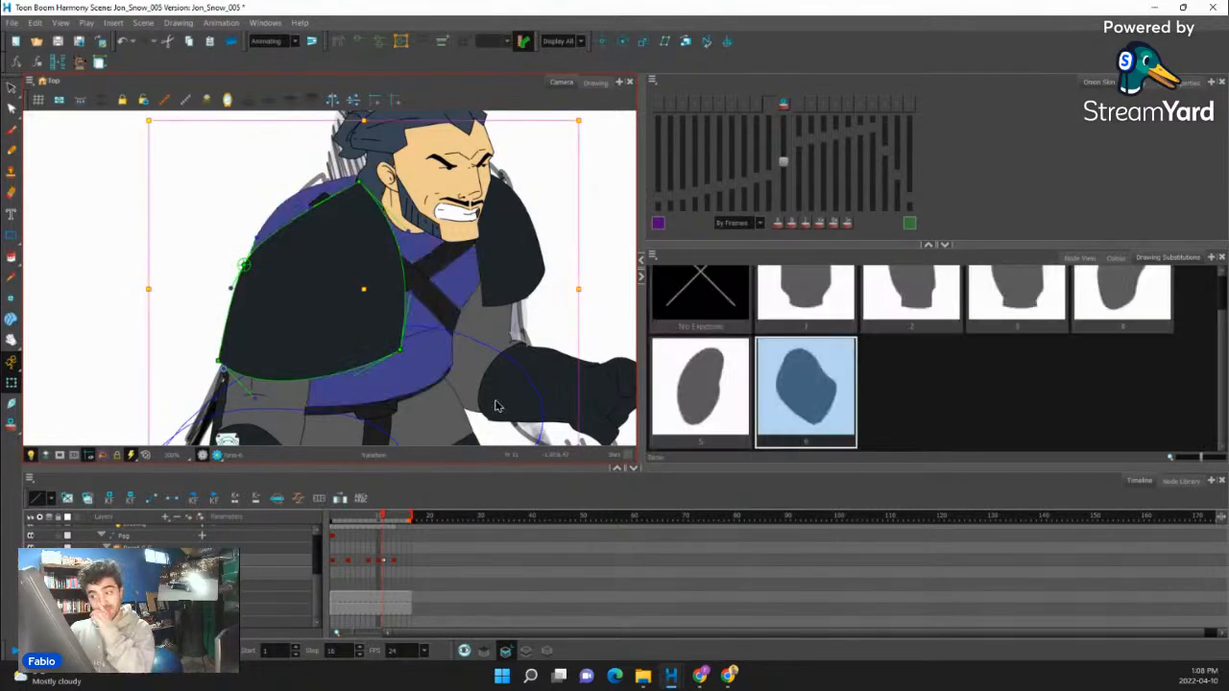
left_click(86, 501)
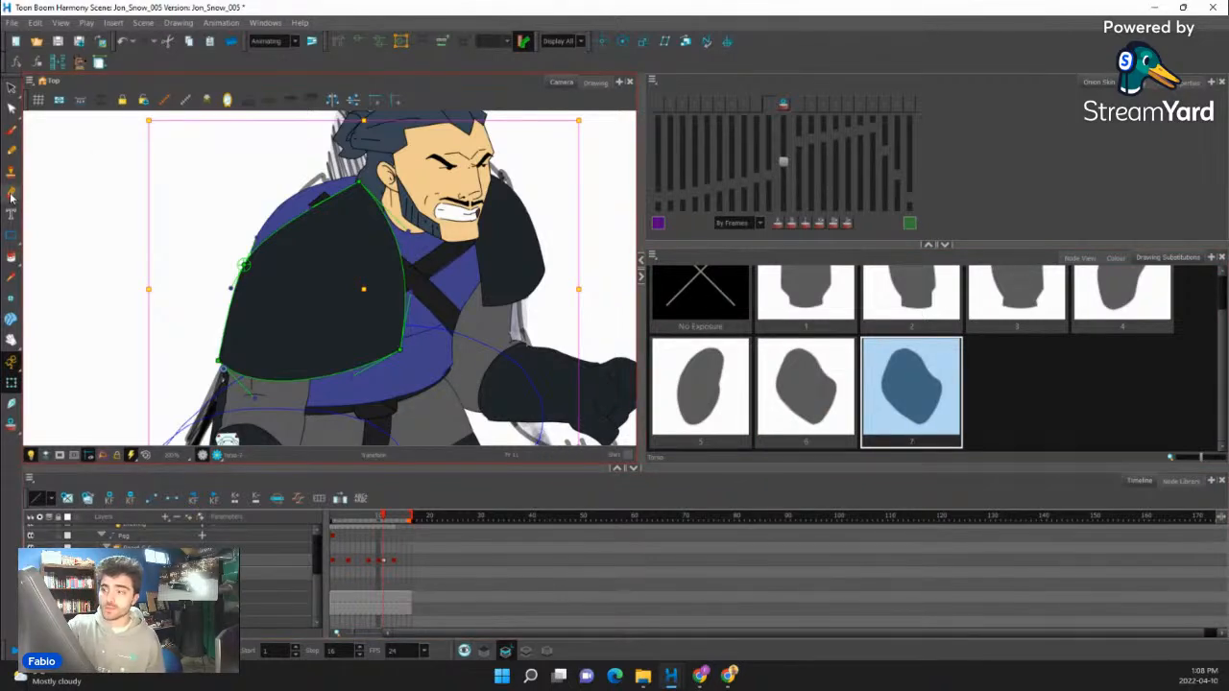
left_click(12, 195)
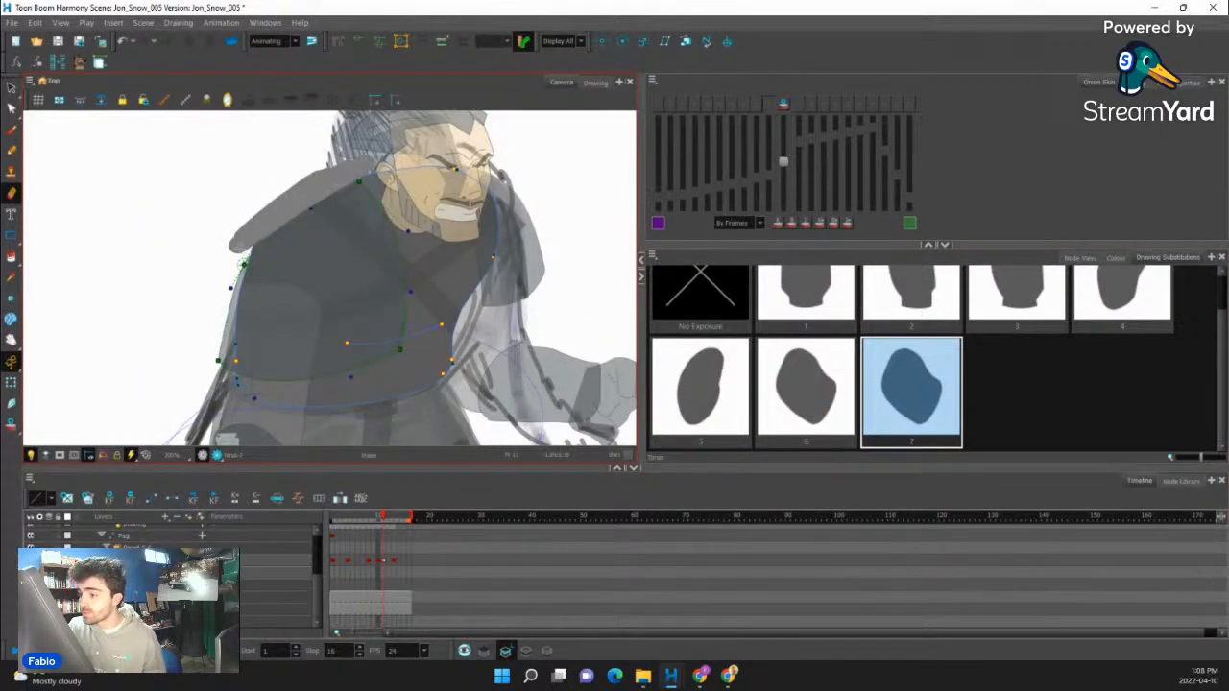
left_click_drag(243, 259, 386, 158)
left_click_drag(221, 278, 398, 154)
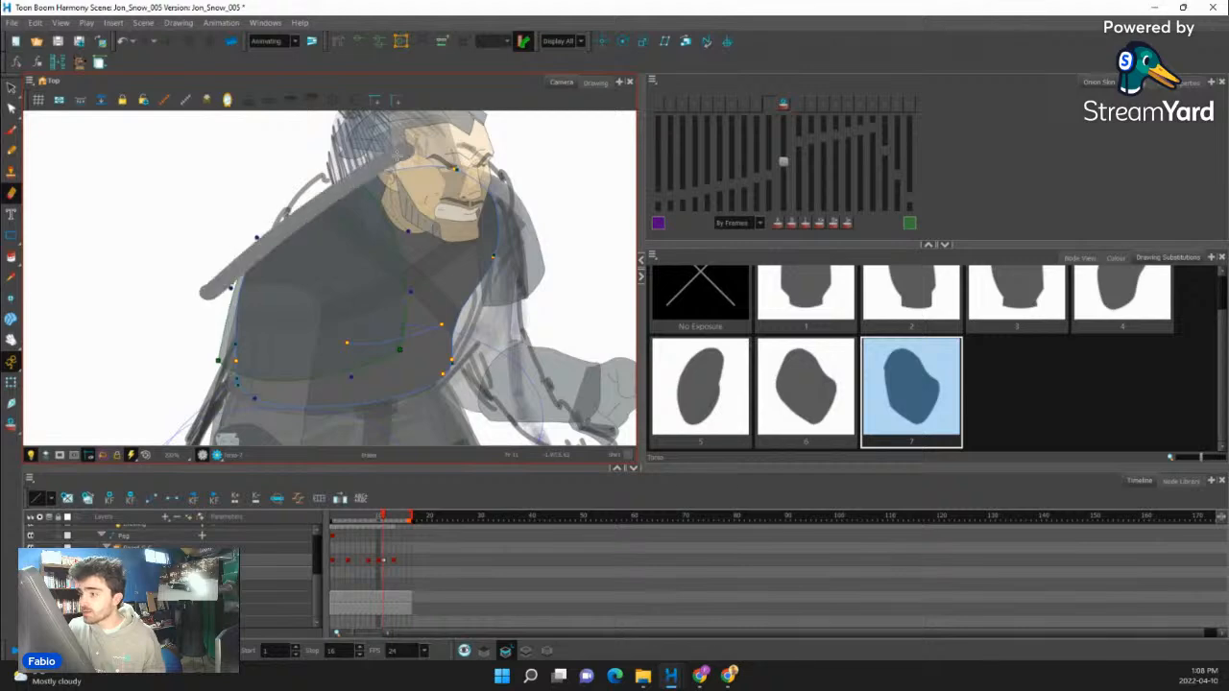
left_click(12, 382)
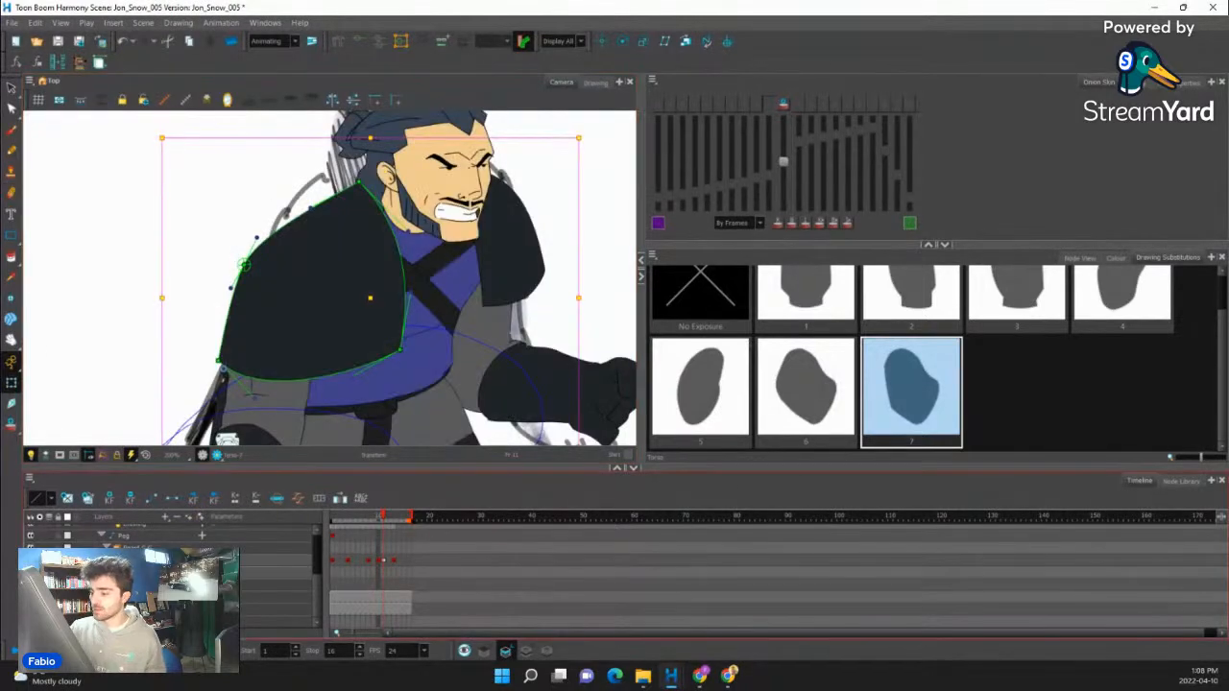
- Move the frame 11 key pose to frame 10, replacing the key there, and check the transition toward frame 13
left_click(386, 564)
left_click(379, 559)
left_click(385, 561)
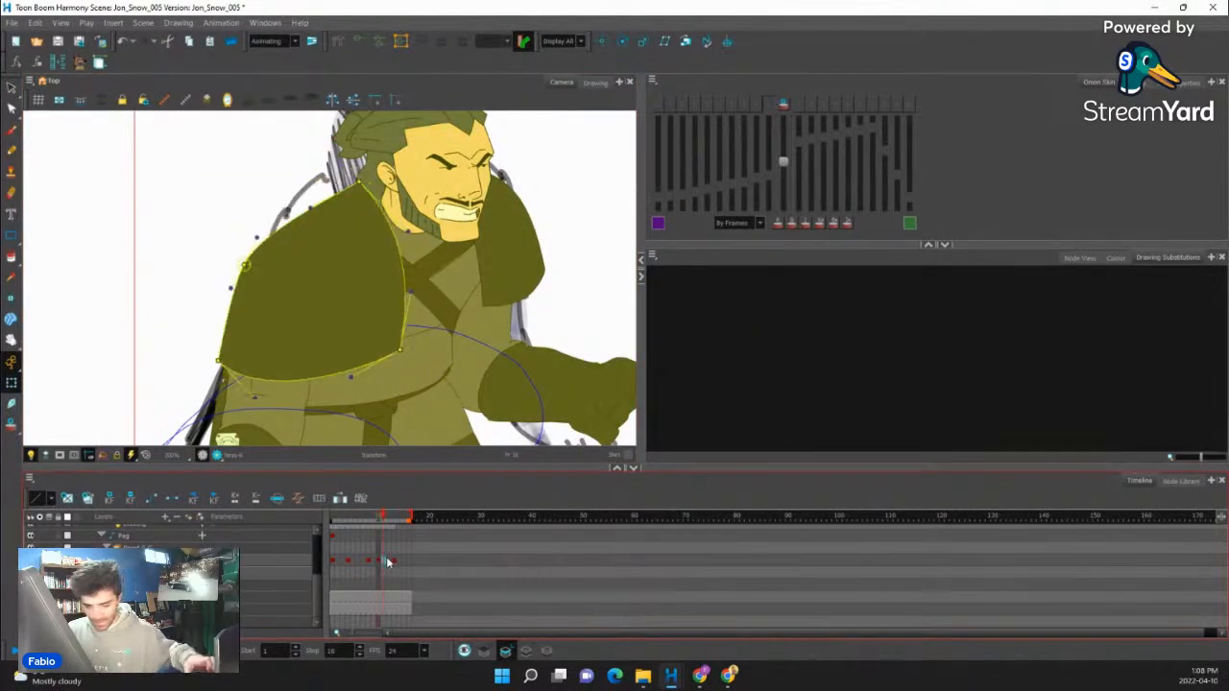
left_click(388, 563)
left_click(394, 562)
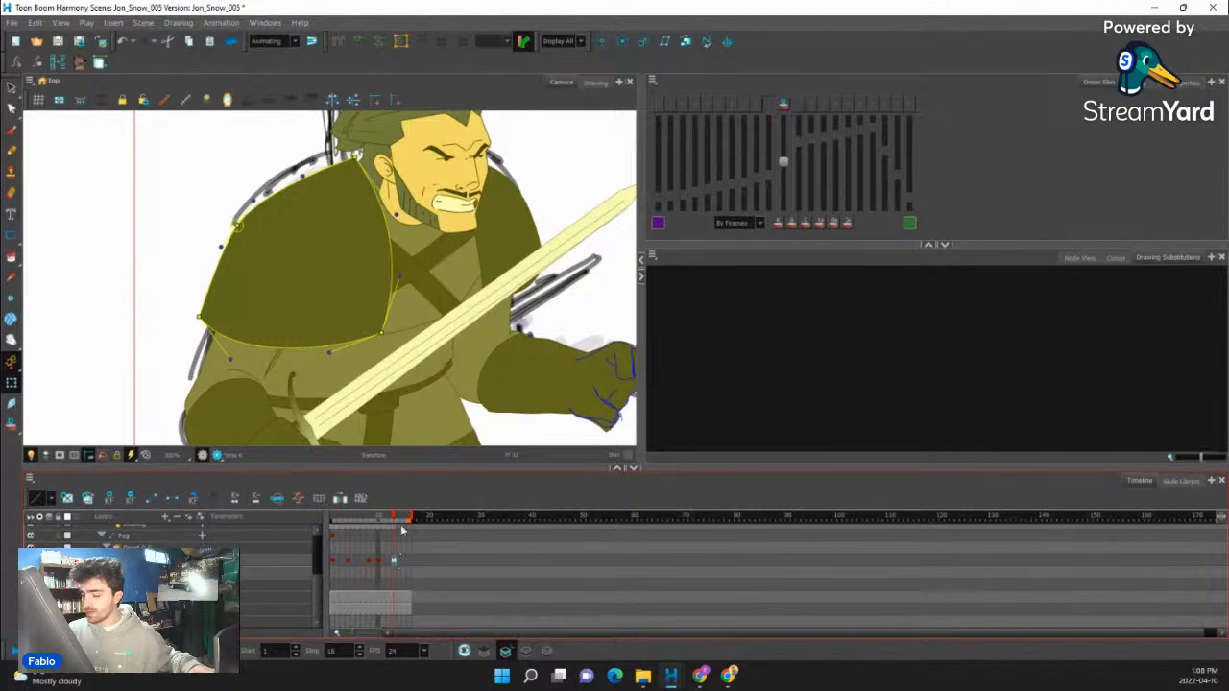
left_click_drag(399, 522, 381, 560)
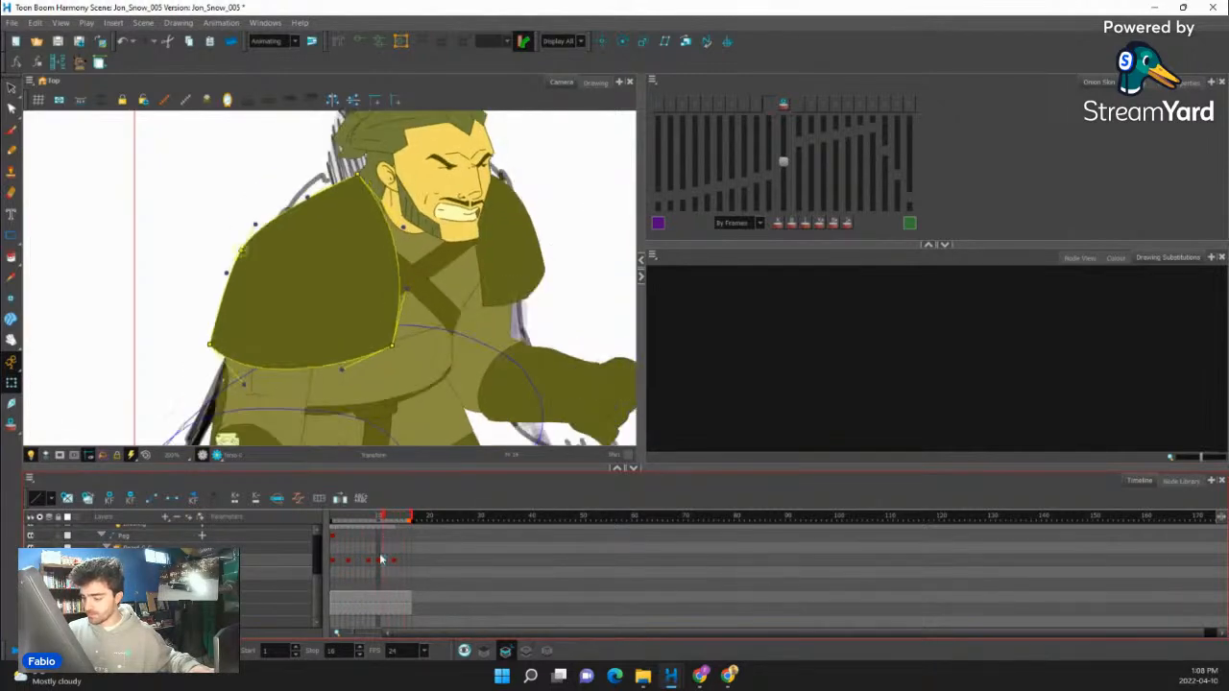
left_click(381, 560)
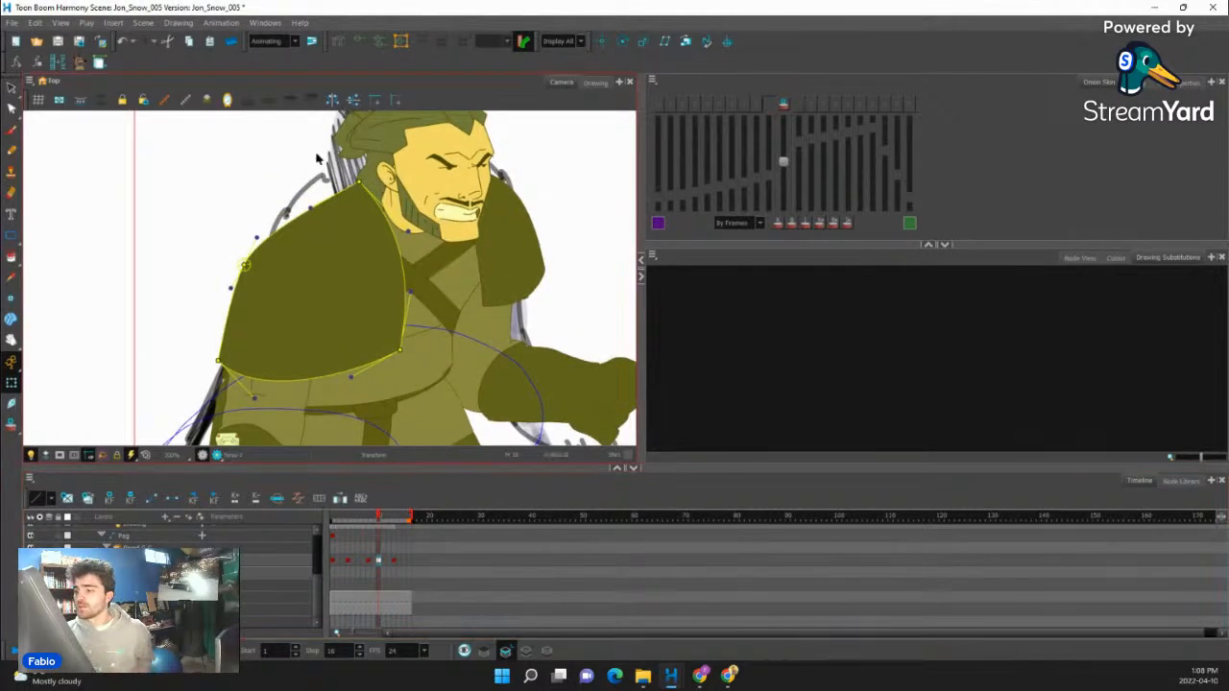
- Review the whole character's rise across the timeline, comparing the crouched and standing poses
scroll(401, 230, "down", 8)
left_click(208, 250)
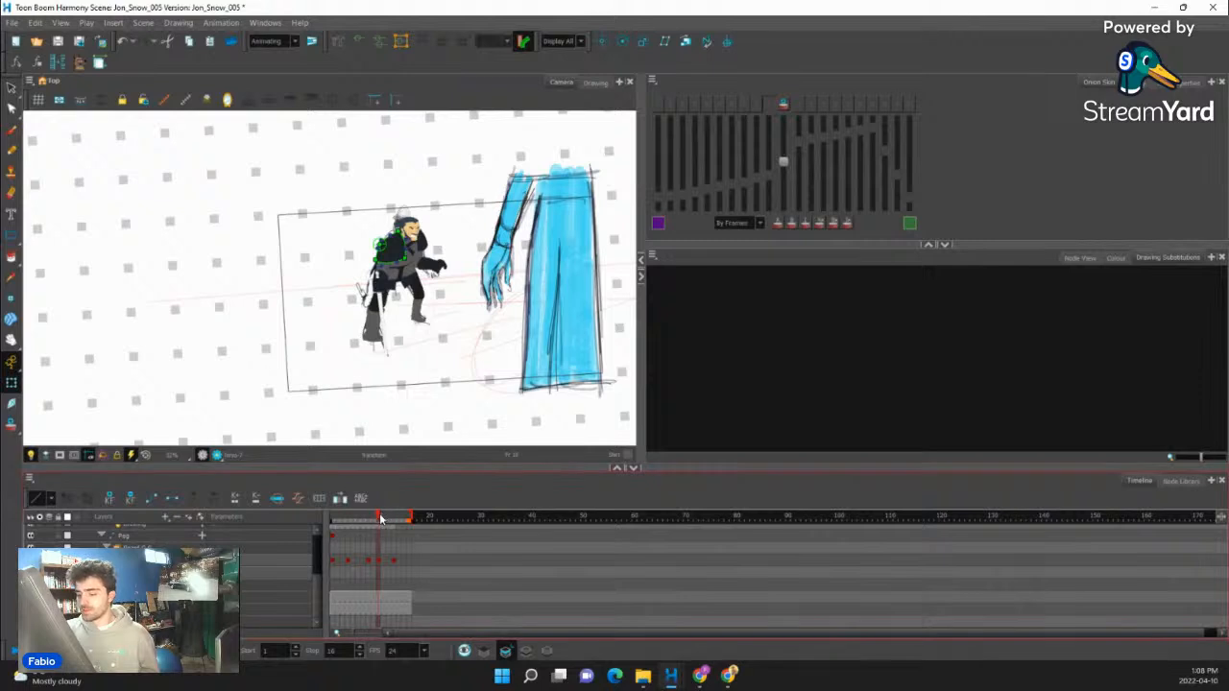
mouse_move(380, 519)
left_mouse_down()
mouse_move(343, 518)
mouse_move(398, 521)
mouse_move(354, 535)
mouse_move(385, 523)
mouse_move(336, 522)
mouse_move(386, 522)
mouse_move(350, 534)
mouse_move(403, 518)
left_mouse_up()
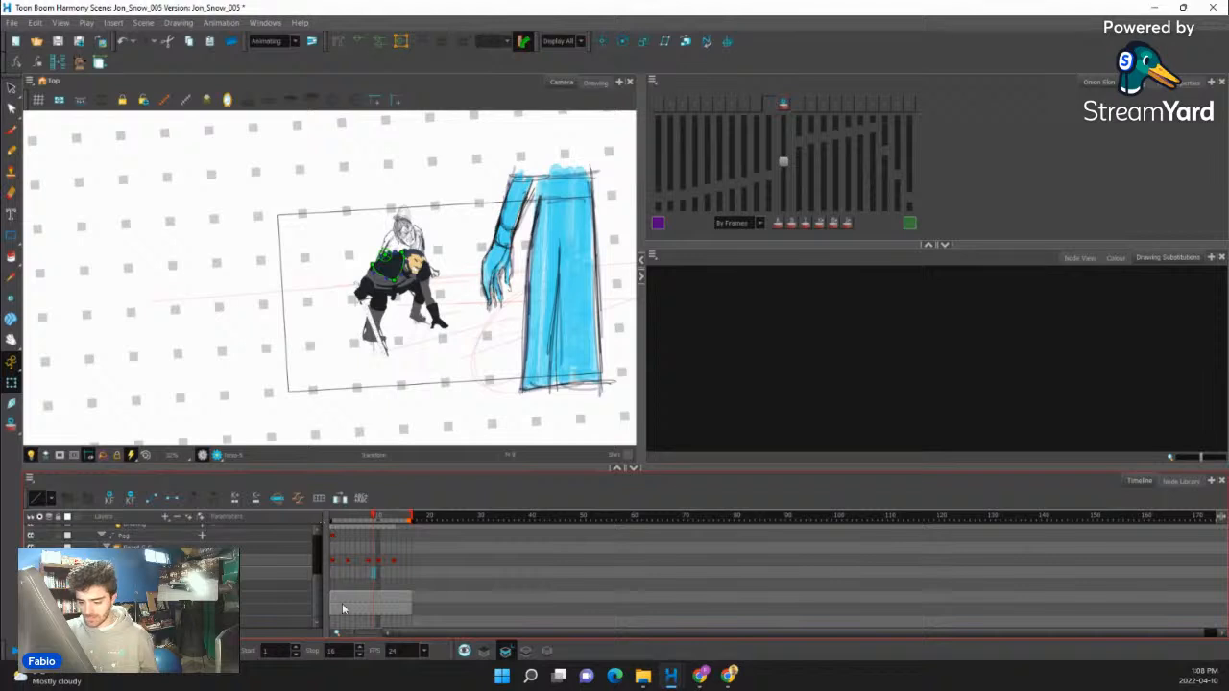
- Collapse the Camera-P layer and extend the end of the scene to frame 25
scroll(343, 608, "up", 3)
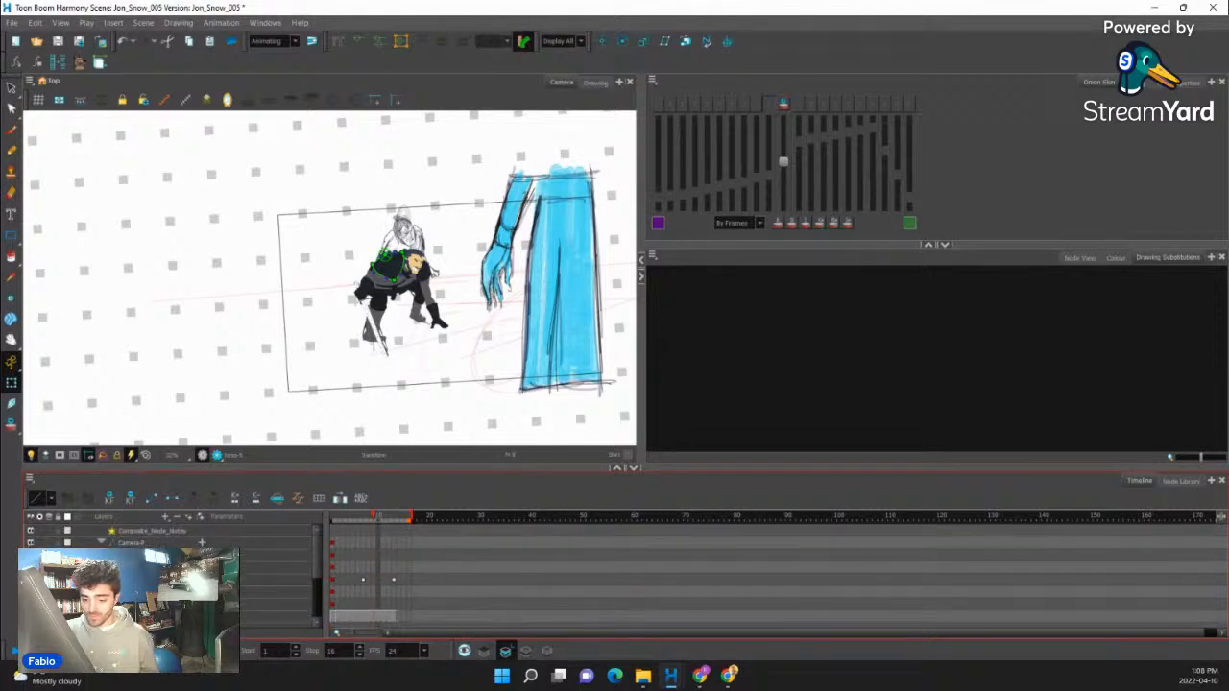
left_click(101, 543)
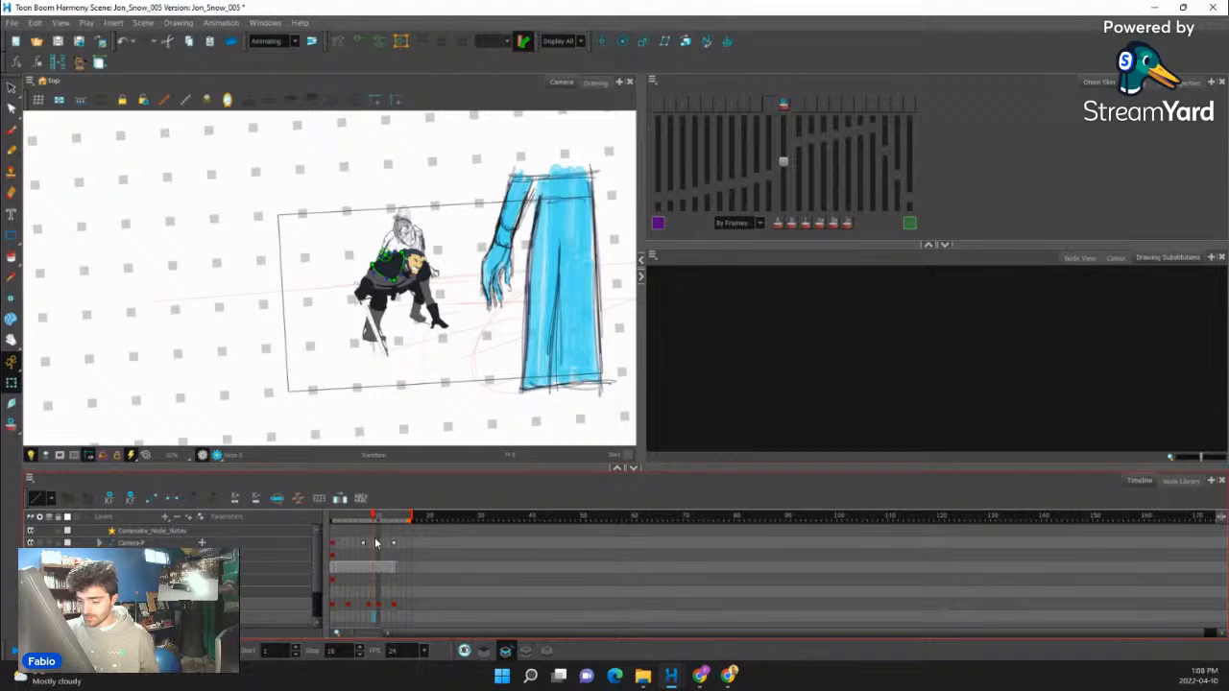
left_click_drag(405, 542, 409, 612)
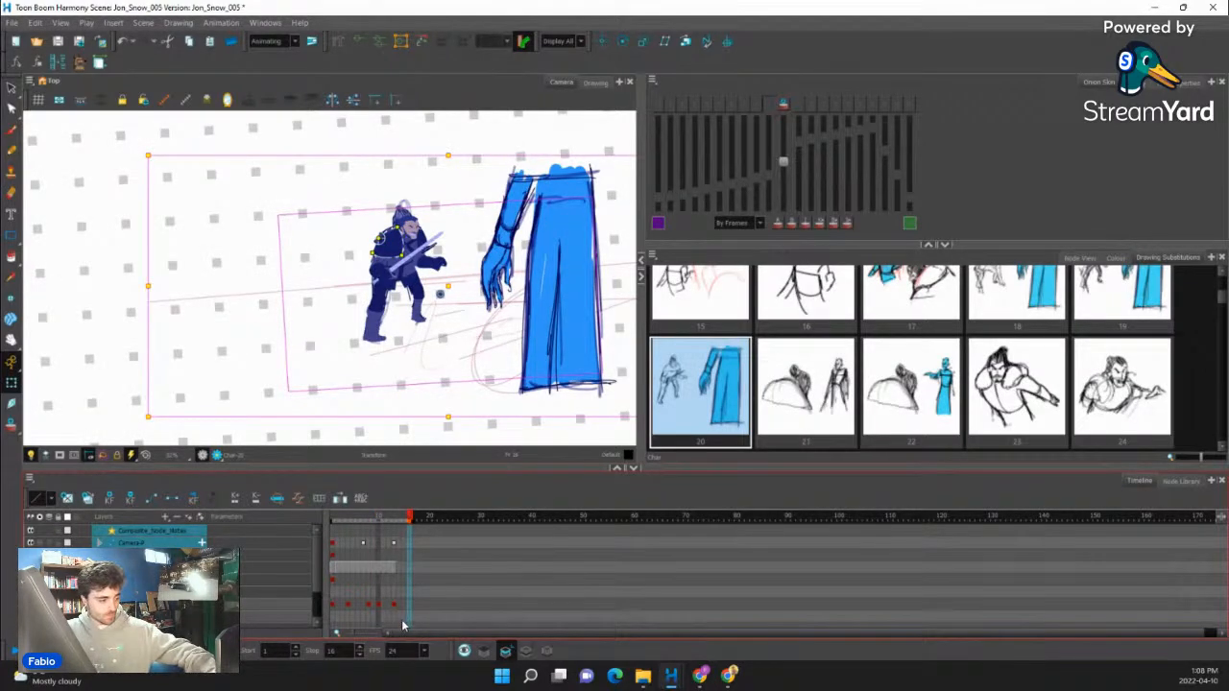
key("F5")
left_click(659, 366)
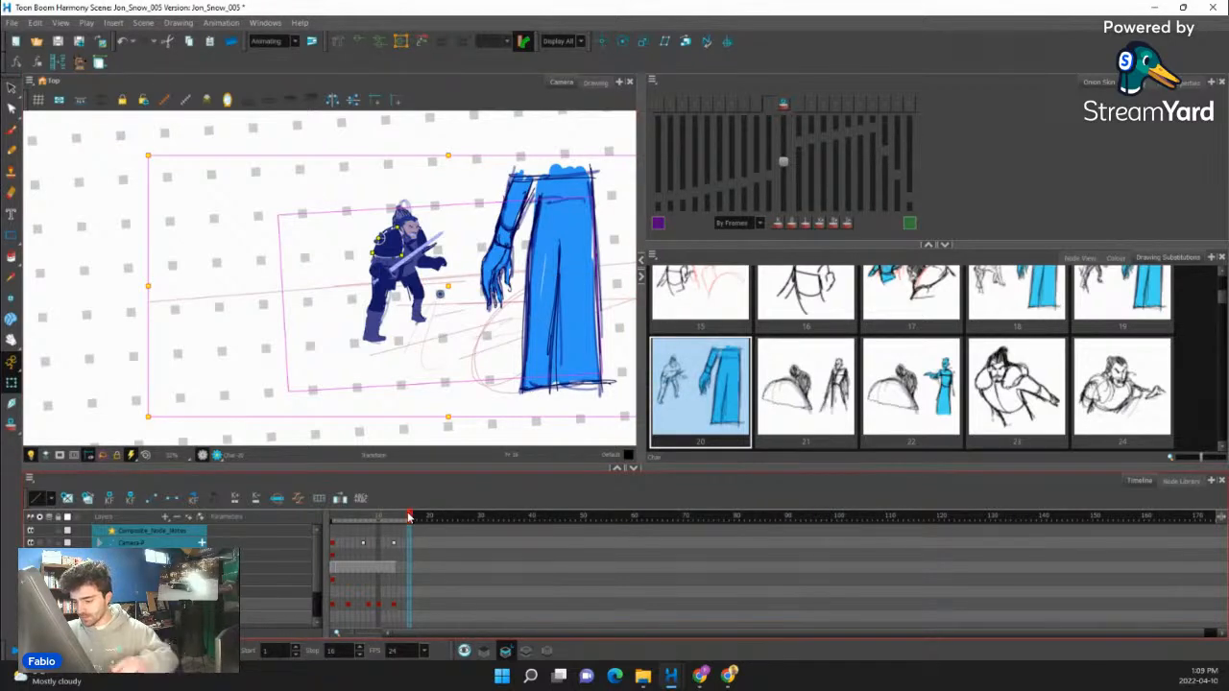
left_click_drag(410, 518, 368, 520)
left_click(347, 545)
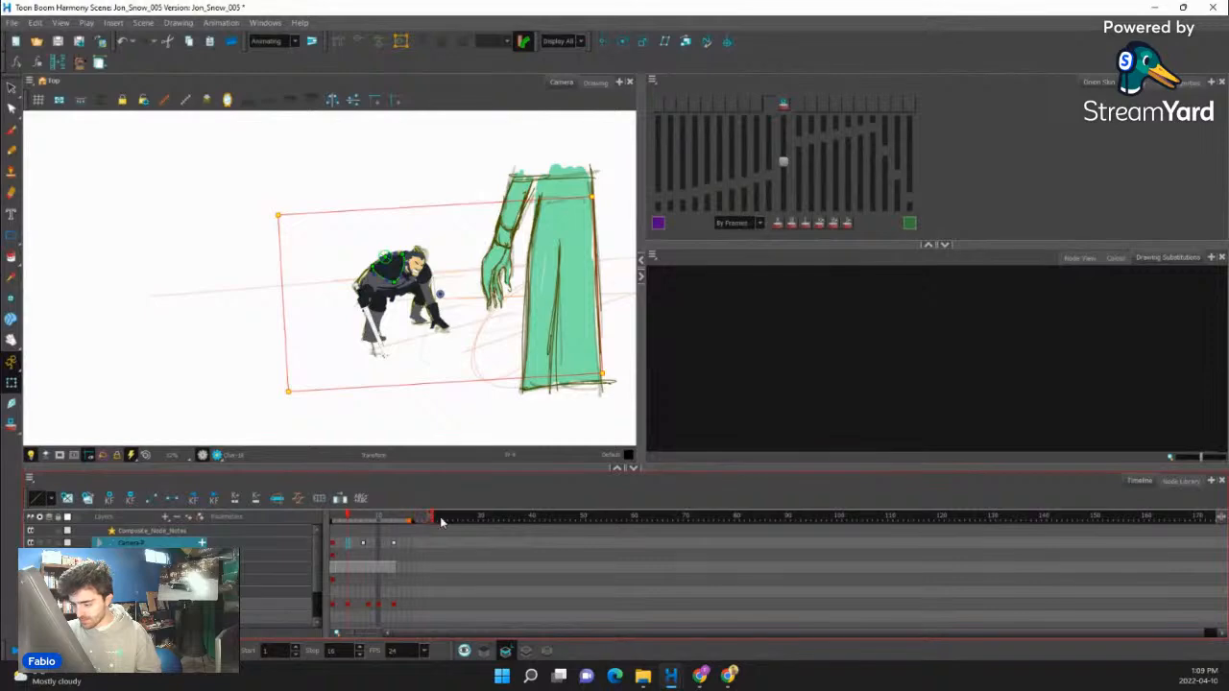
left_click_drag(442, 523, 458, 519)
- Move the rig's frame 13 key pose to frame 15 to lengthen the rise
left_click(382, 569)
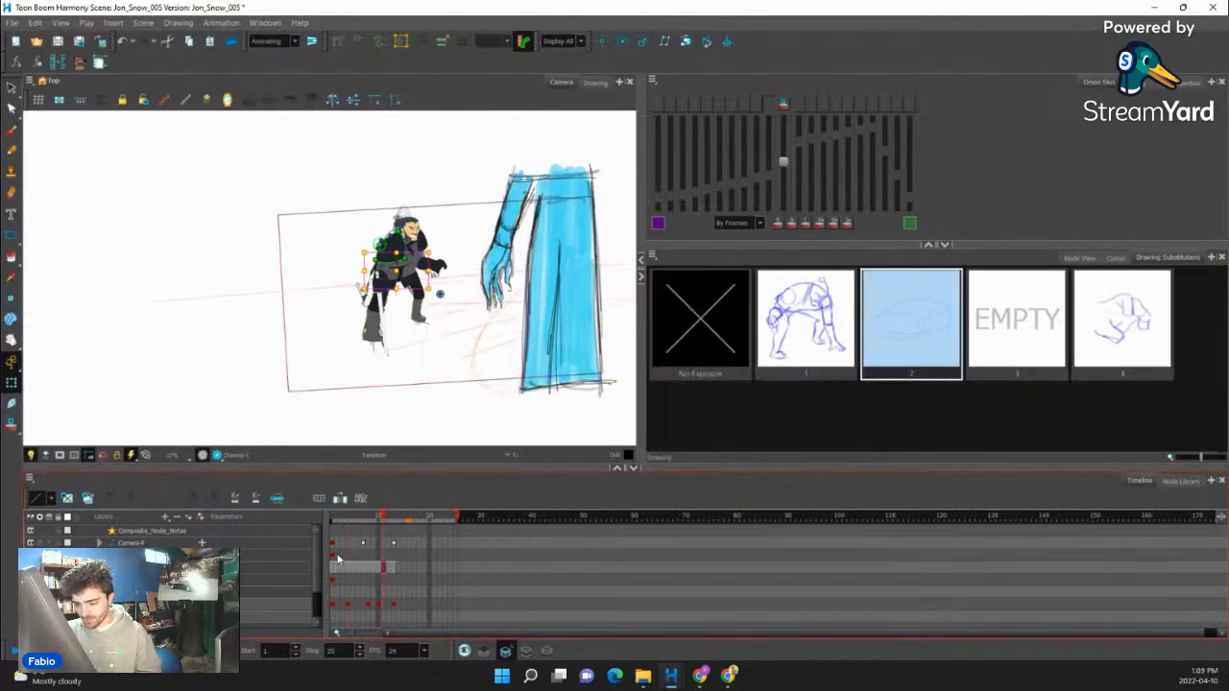
left_click(333, 545)
scroll(390, 317, "up", 2)
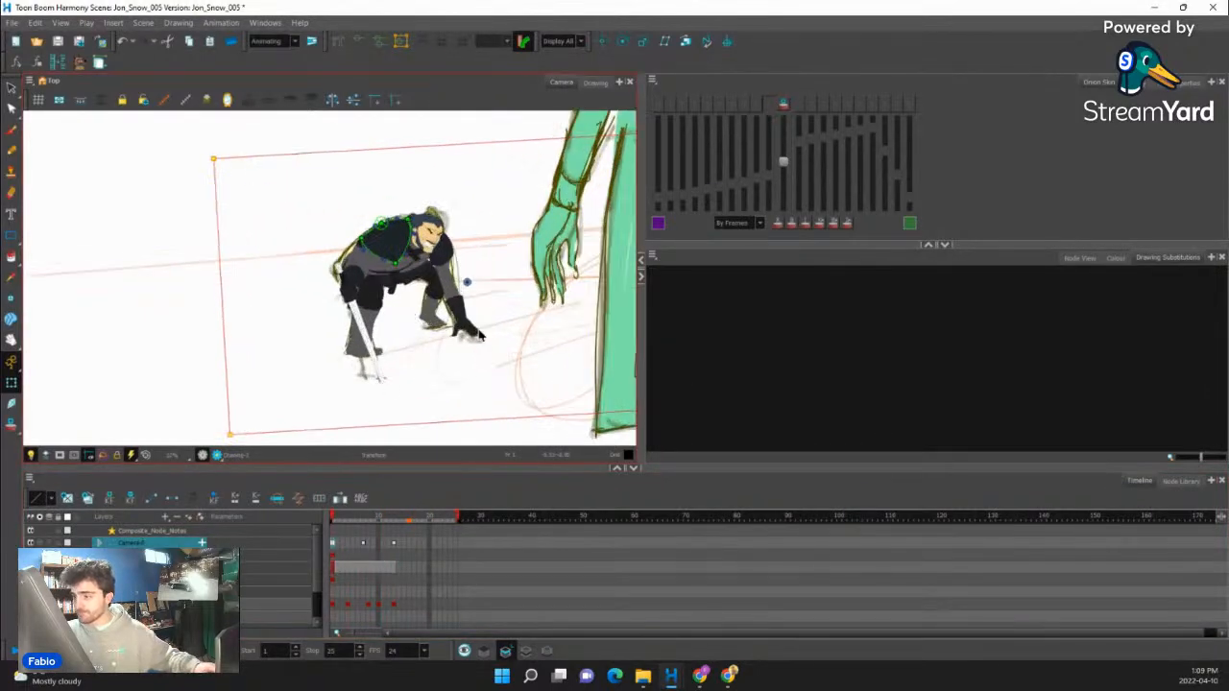
left_click_drag(479, 331, 478, 346)
left_click_drag(364, 607, 394, 610)
scroll(384, 293, "up", 2)
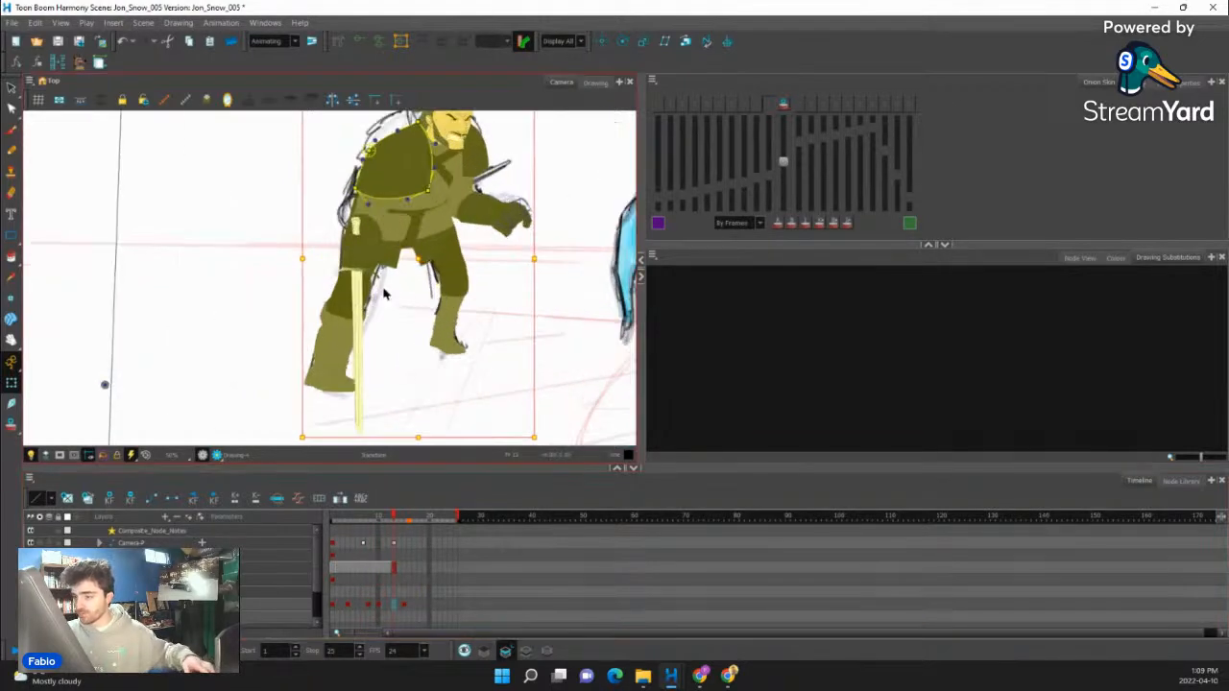
- Create an in-between key pose at frame 13 between the rig's frame 10 and frame 15 keys
left_click(379, 609)
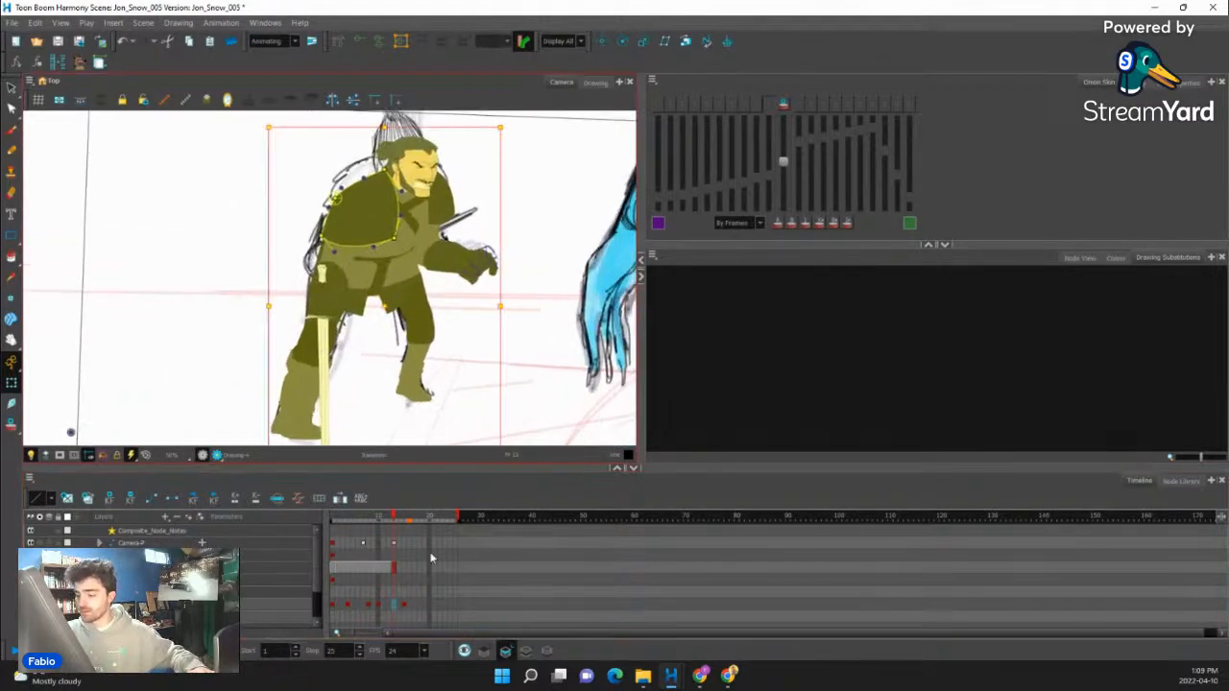
left_click(393, 604)
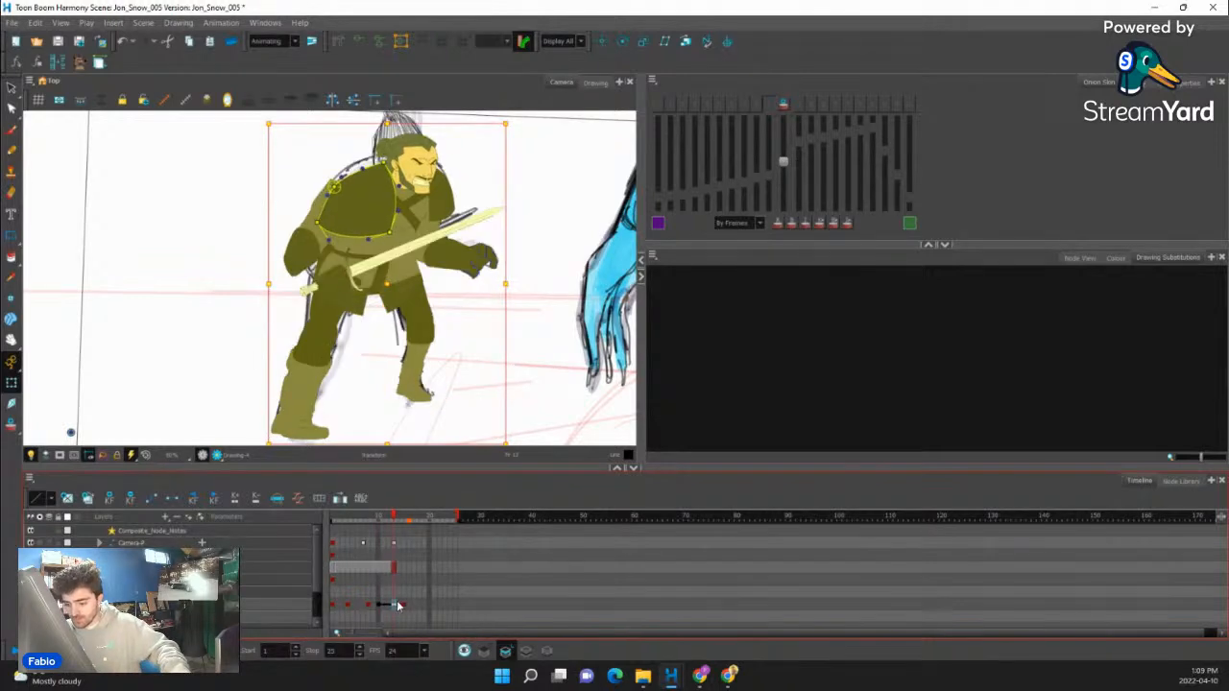
left_click_drag(399, 606, 393, 608)
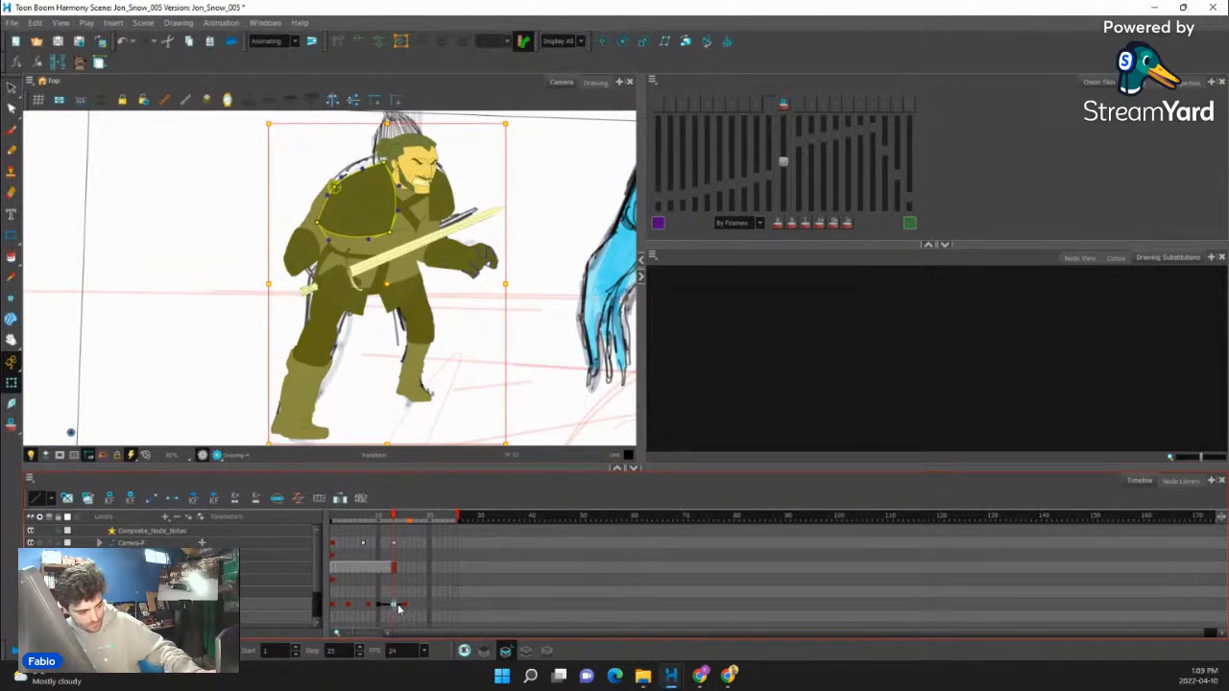
left_click(380, 606)
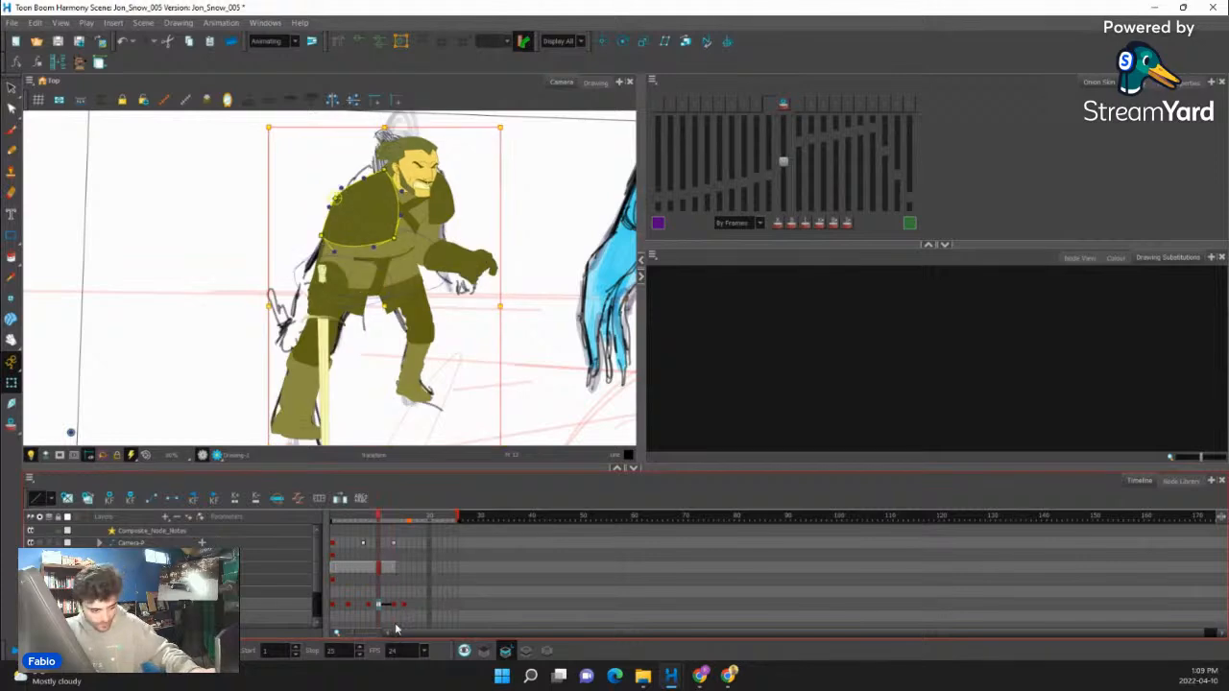
left_click(393, 605)
- Delay the final standing key pose from frame 15 to frame 16 and check its timing
left_click(405, 605)
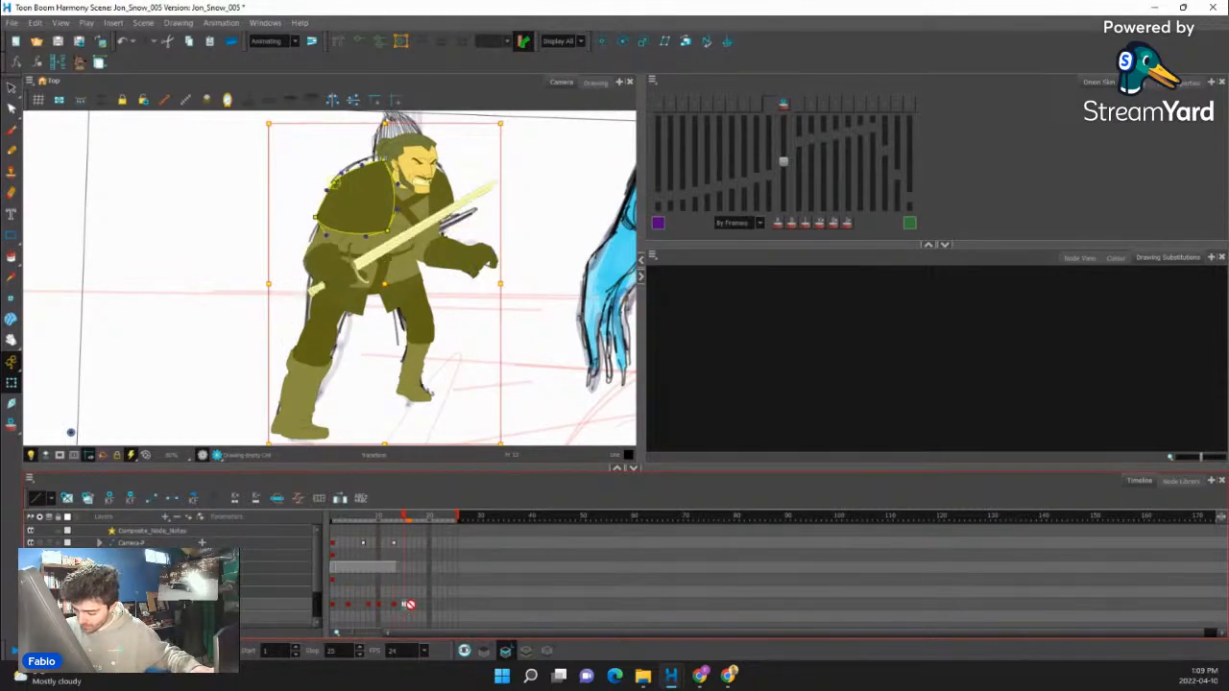
left_click(380, 605)
left_click_drag(388, 516, 417, 532)
left_click(381, 605)
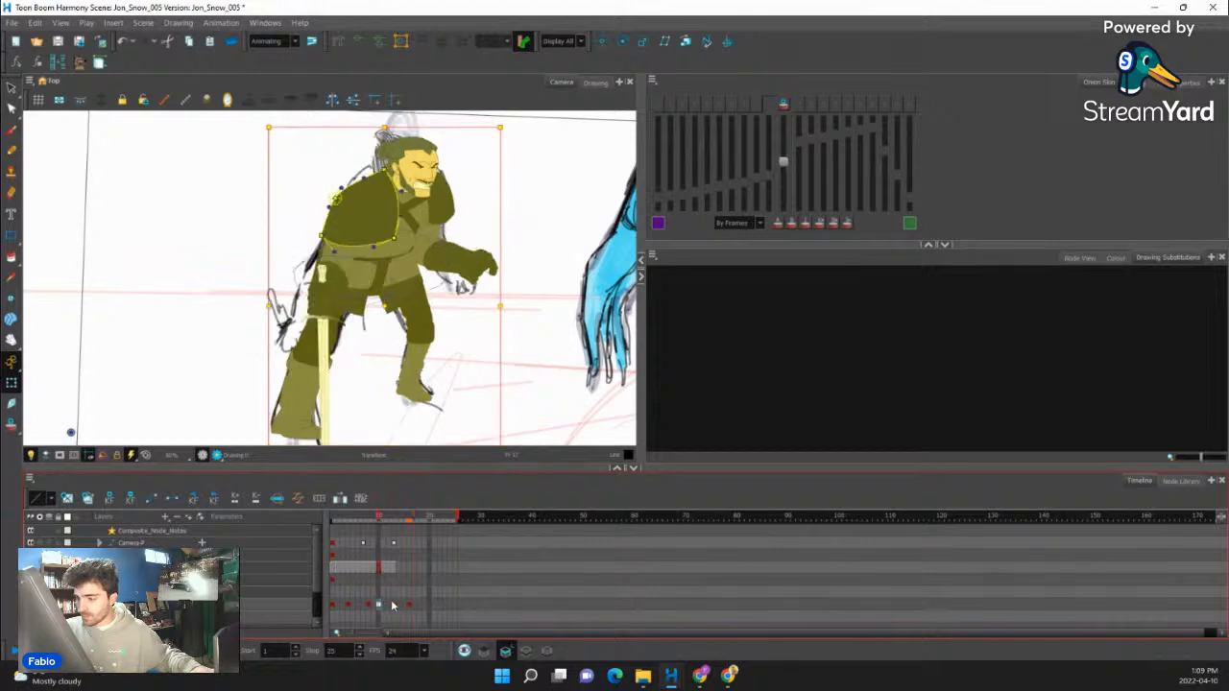
- At frame 13, swap the sword arm's drawing to substitution 4
left_click(394, 605)
left_click_drag(449, 327, 466, 375)
left_click(326, 301)
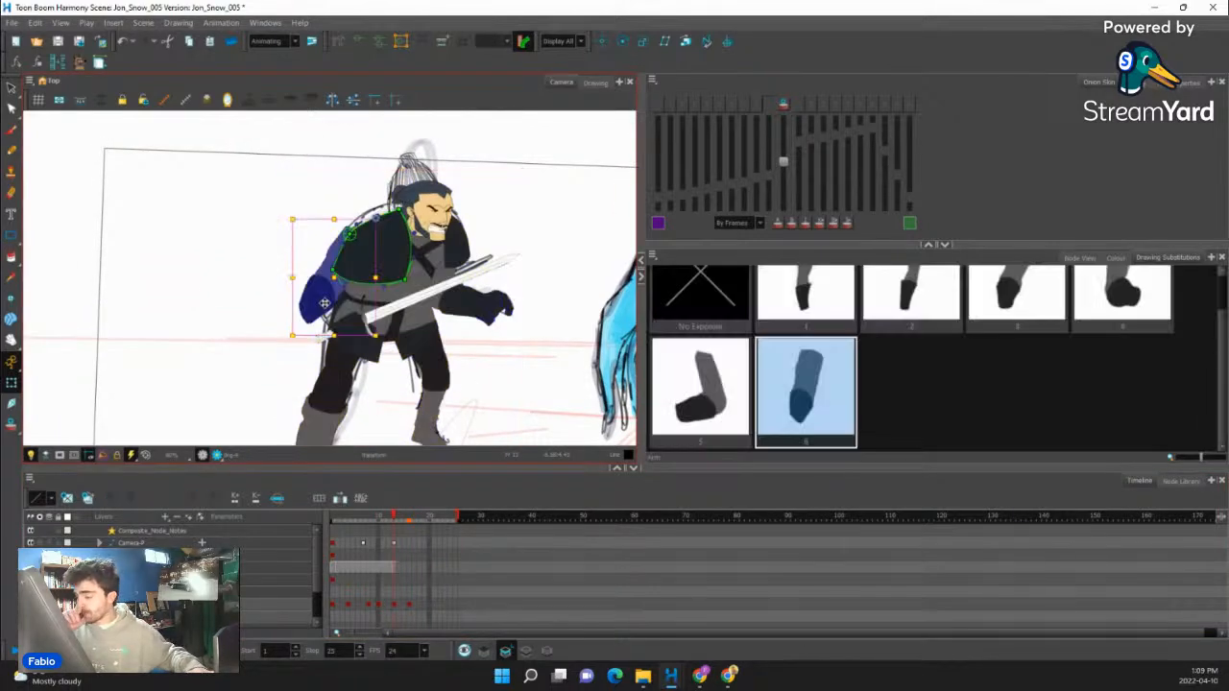
left_click(713, 403)
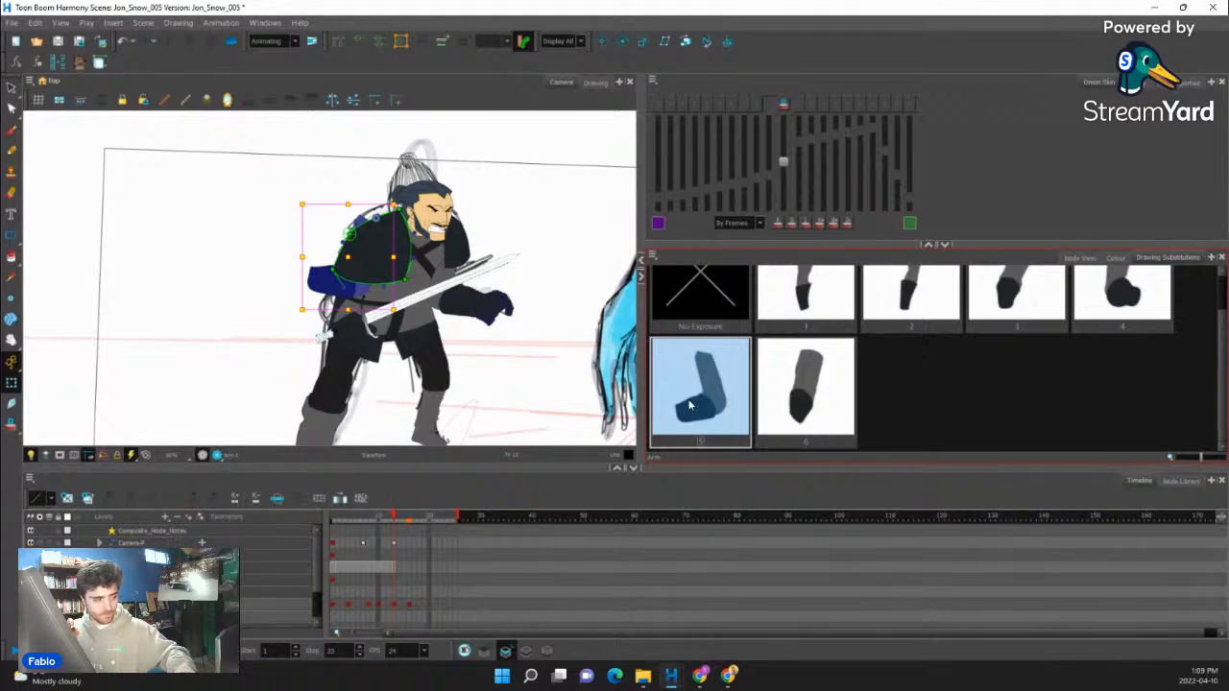
key("bracketleft")
left_click(690, 405)
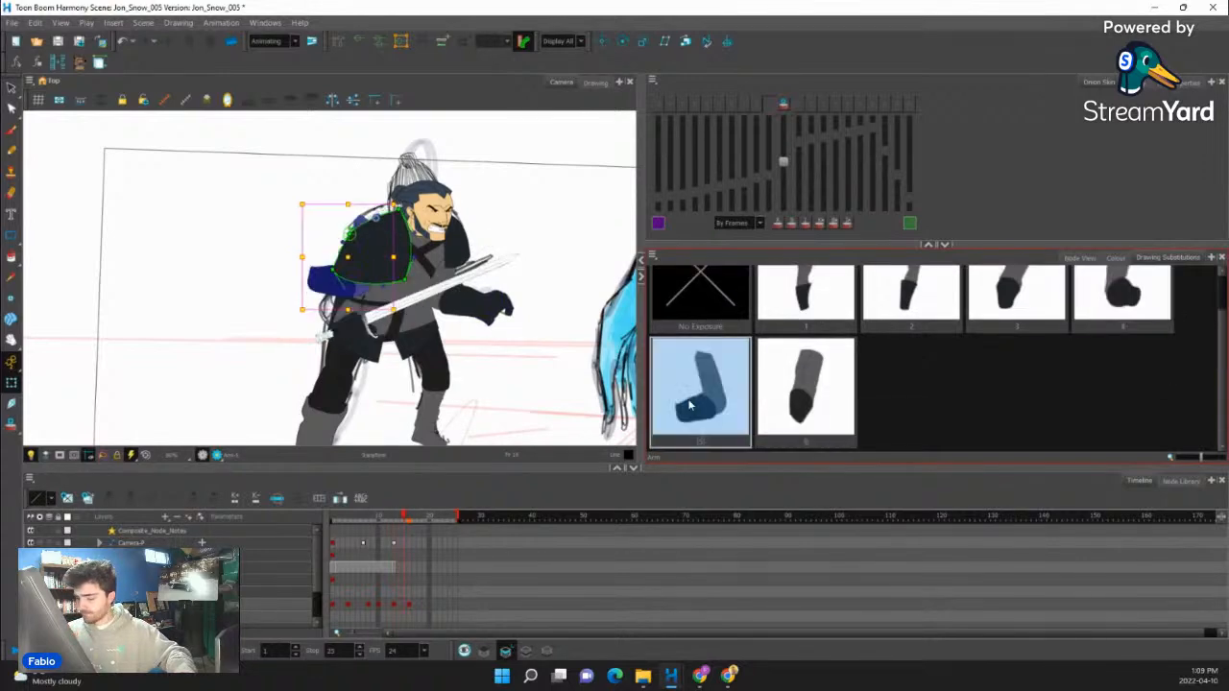
left_click(1114, 321)
- Step back and forth through the frames around 13 to examine how the sword arm's pose changes
key("comma")
key("comma")
key("comma")
key("comma")
key("period")
key("period")
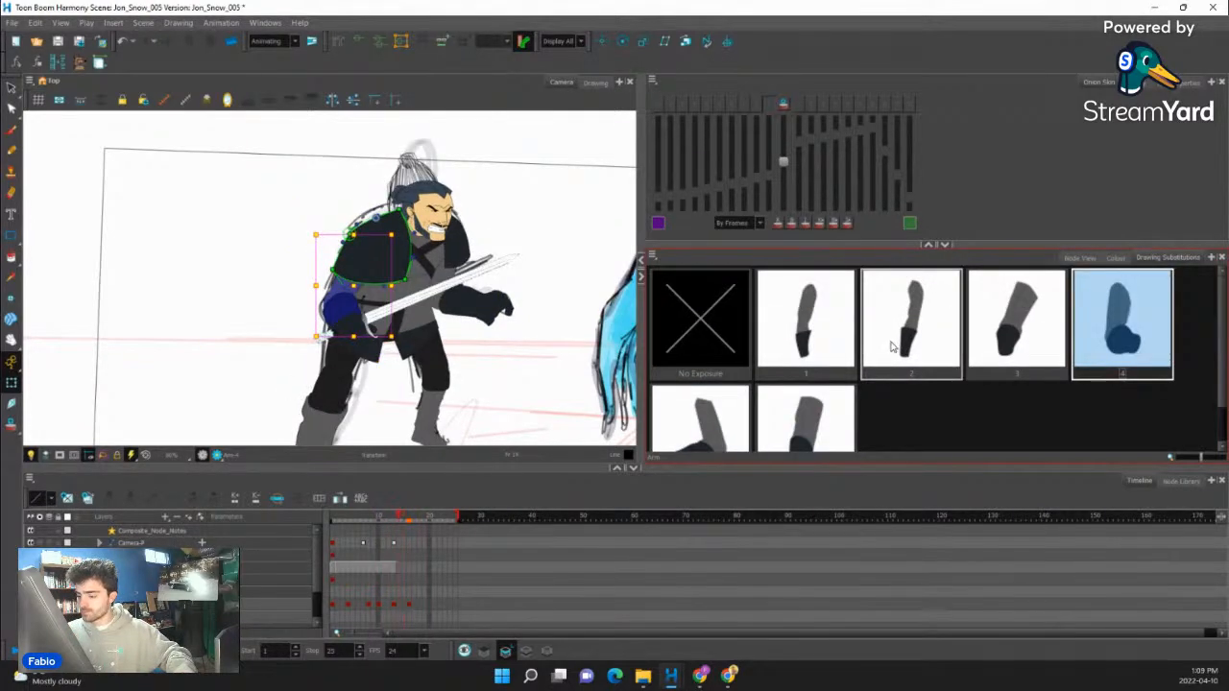
key("comma")
key("comma")
key("g")
key("f")
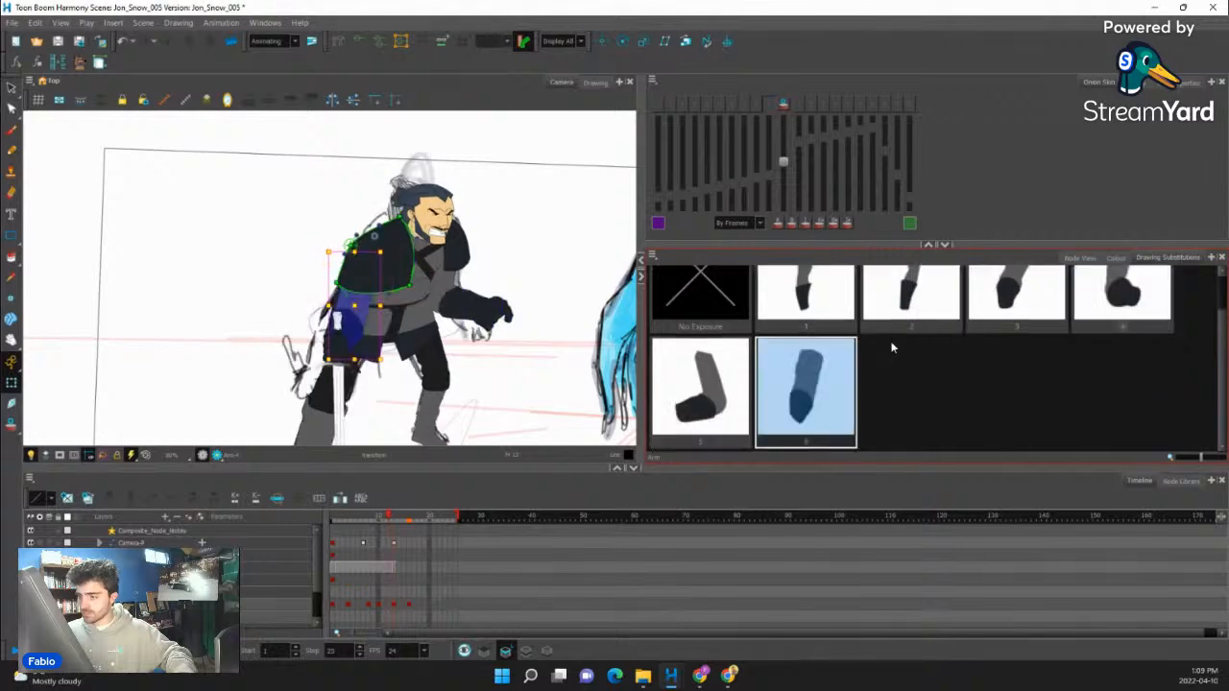
key("g")
- At frame 13, rotate the sword and its gripping hand clockwise until the blade points diagonally downward, and review the motion
left_click_drag(349, 341, 378, 282)
left_click(382, 268)
key("b")
key("b")
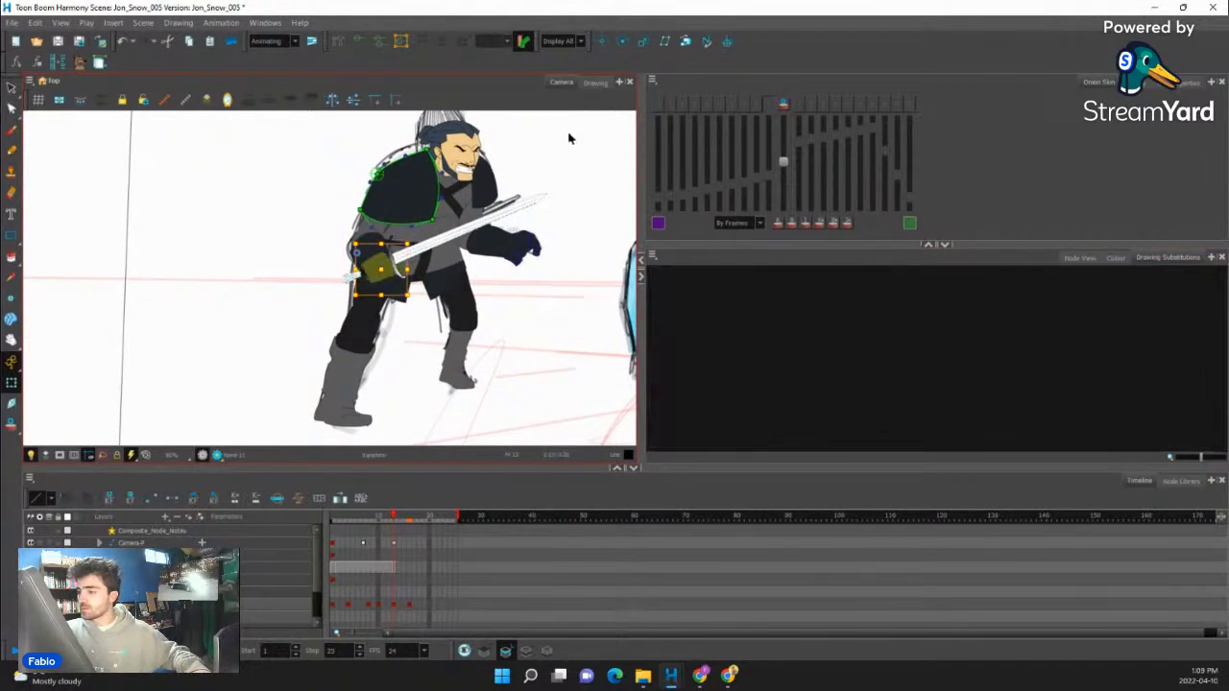
mouse_move(557, 186)
left_mouse_down()
mouse_move(502, 382)
mouse_move(517, 406)
left_mouse_up()
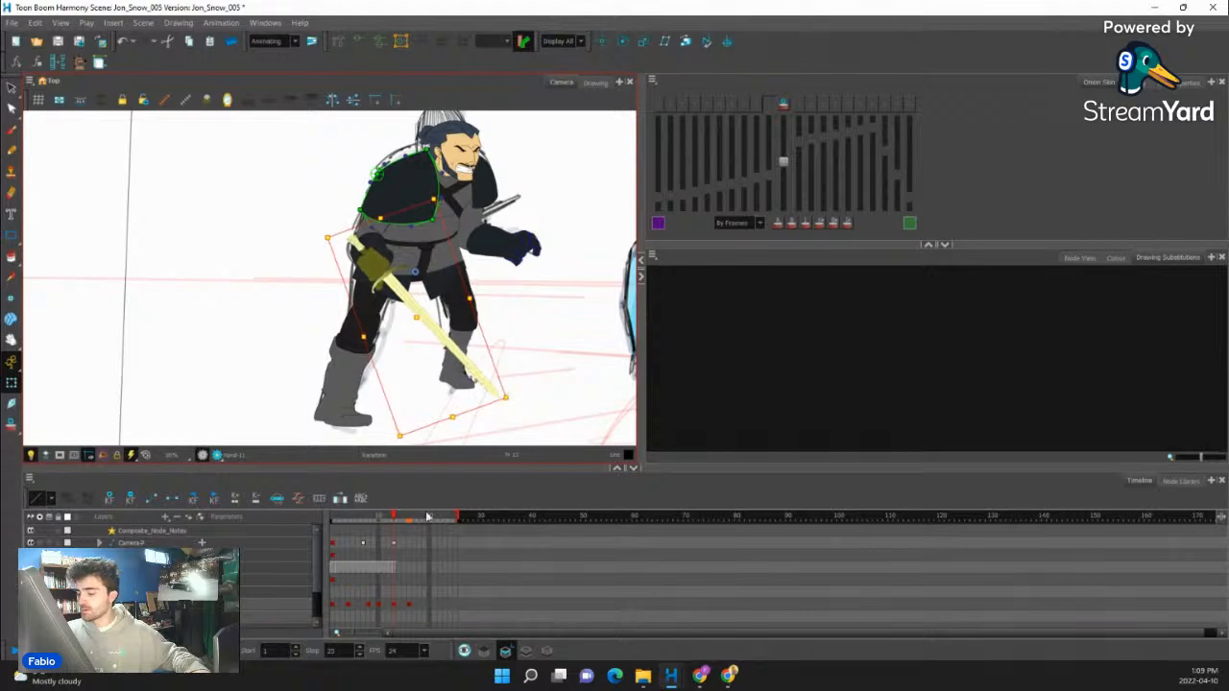
left_click_drag(422, 516, 367, 557)
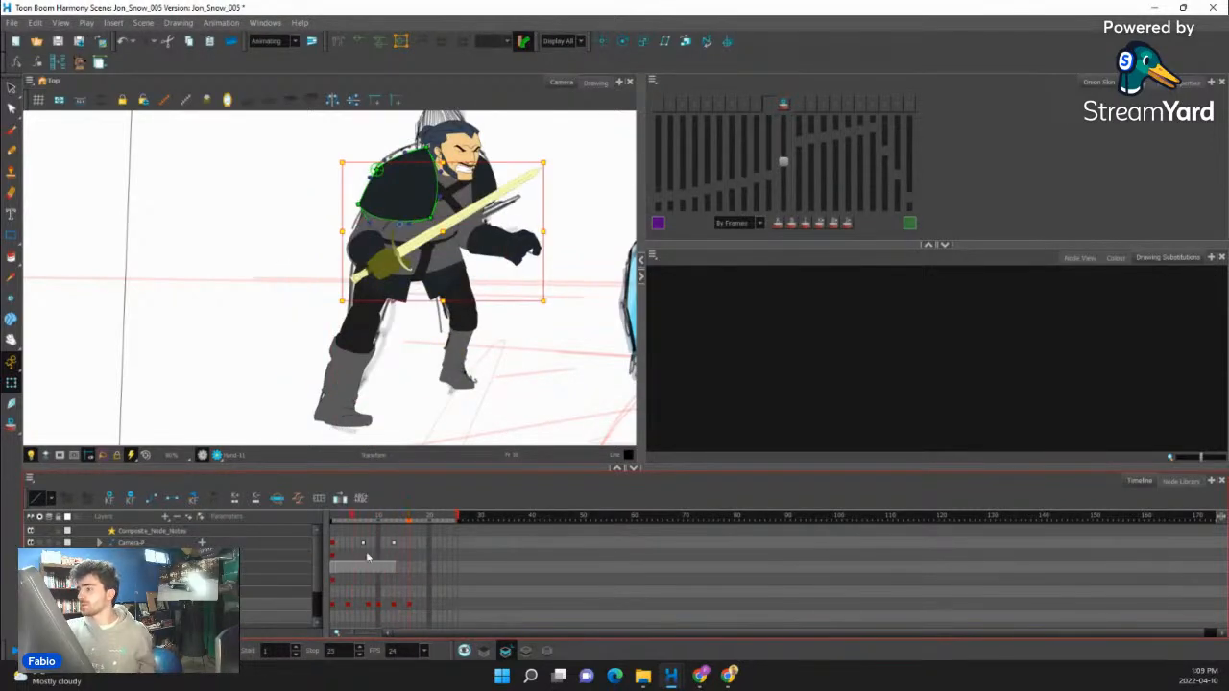
scroll(303, 322, "down", 2)
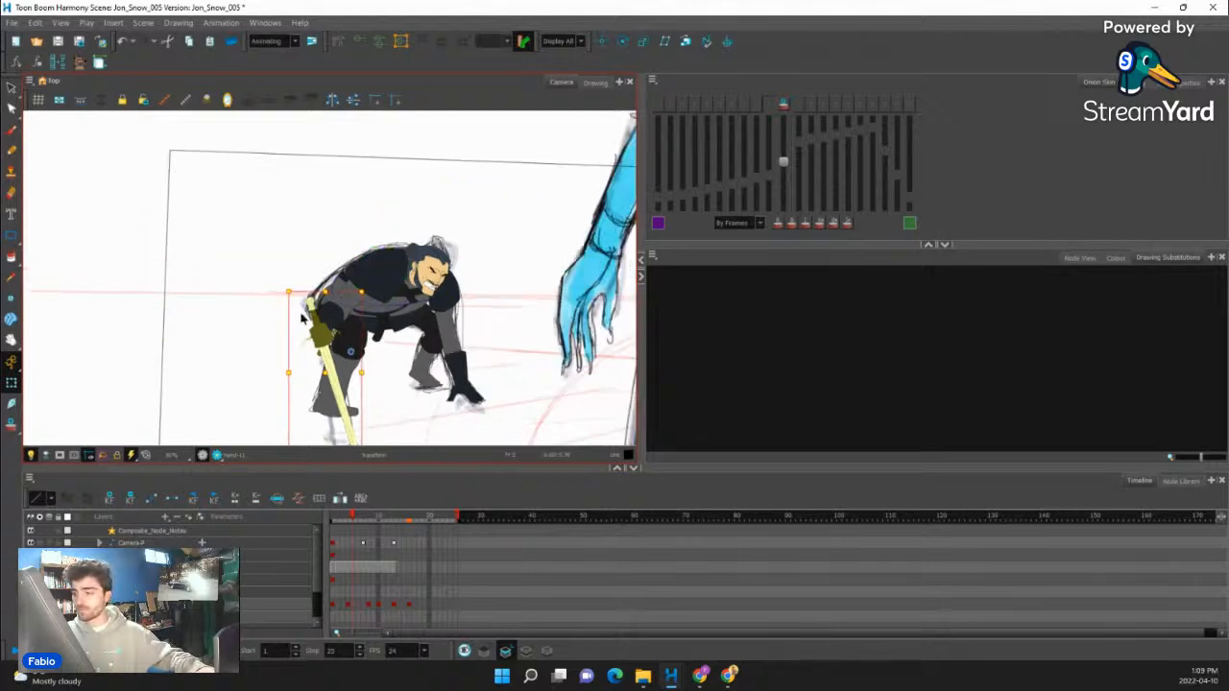
- Play the animation several times and scrub through the opening frames to examine how the crouch leads into the rise
scroll(304, 321, "down", 3)
scroll(269, 380, "up", 2)
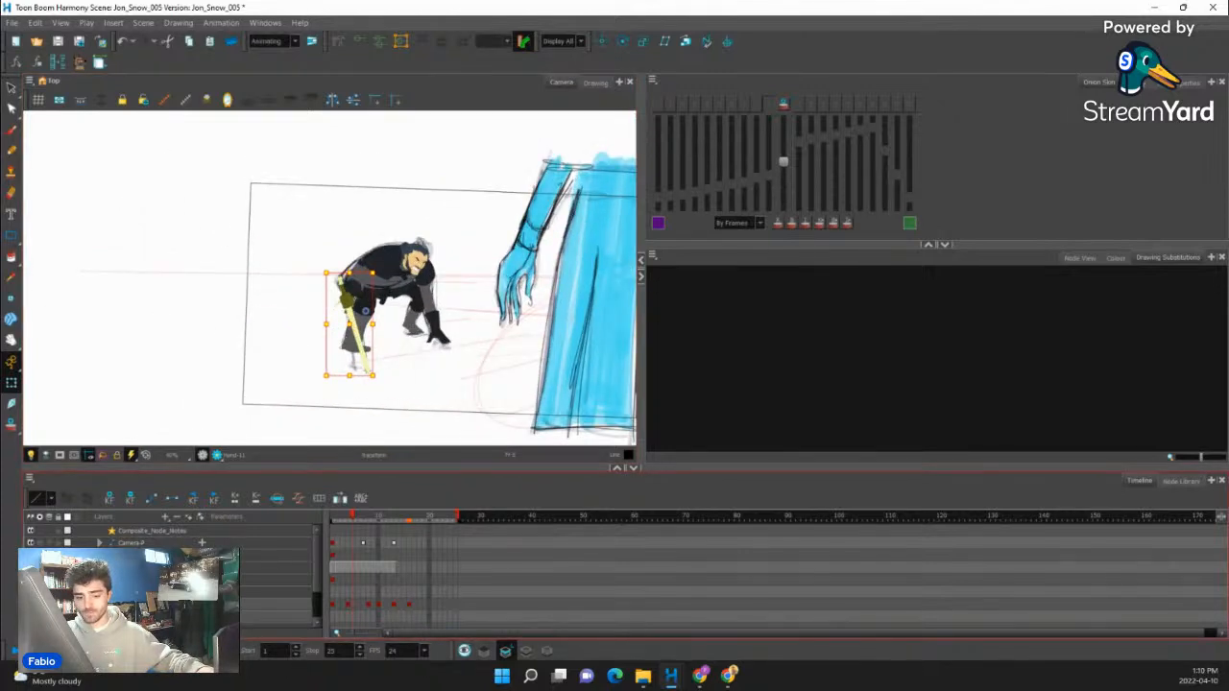
key("shift+Return")
key("shift+Return")
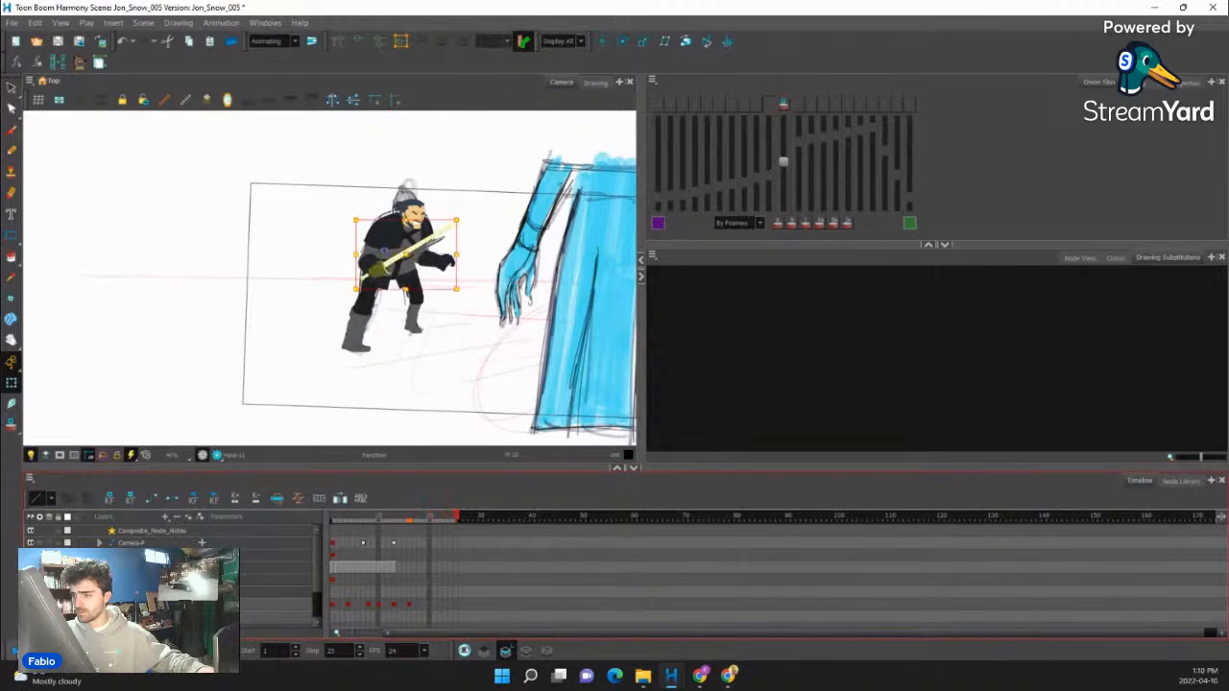
key("shift+Return")
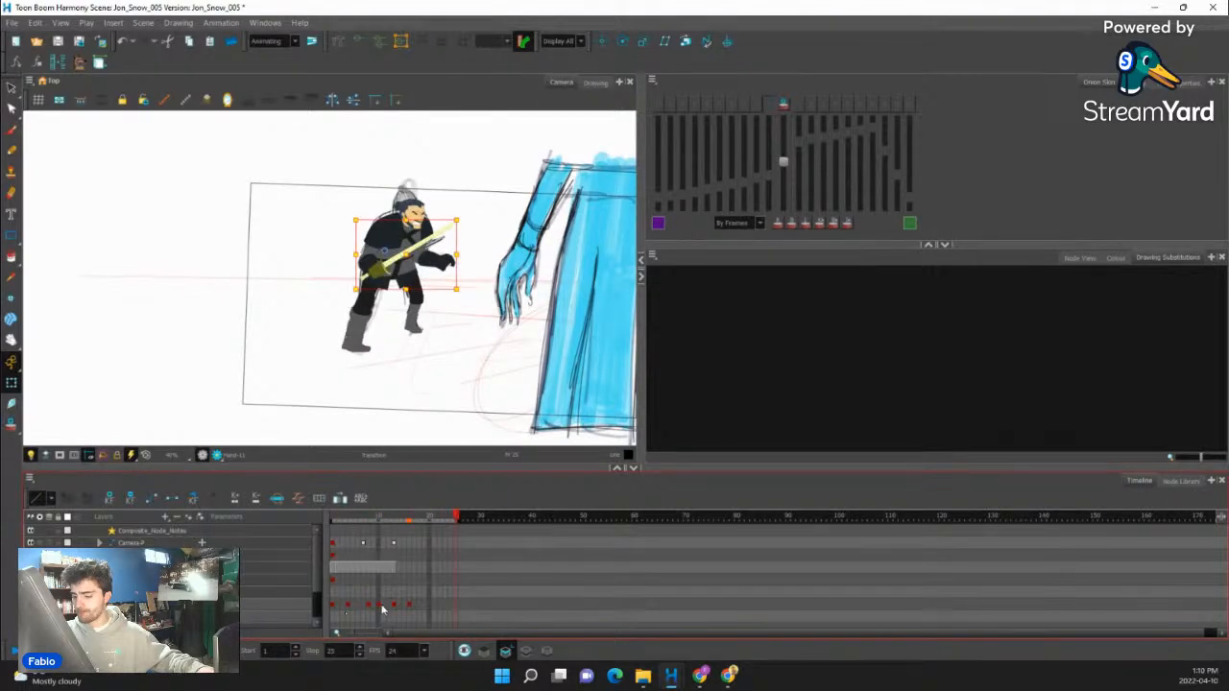
left_click(385, 523)
left_click_drag(338, 521, 374, 523)
- Add a key pose at frame 6 that holds the full character's crouch from frame 4
left_click(352, 609)
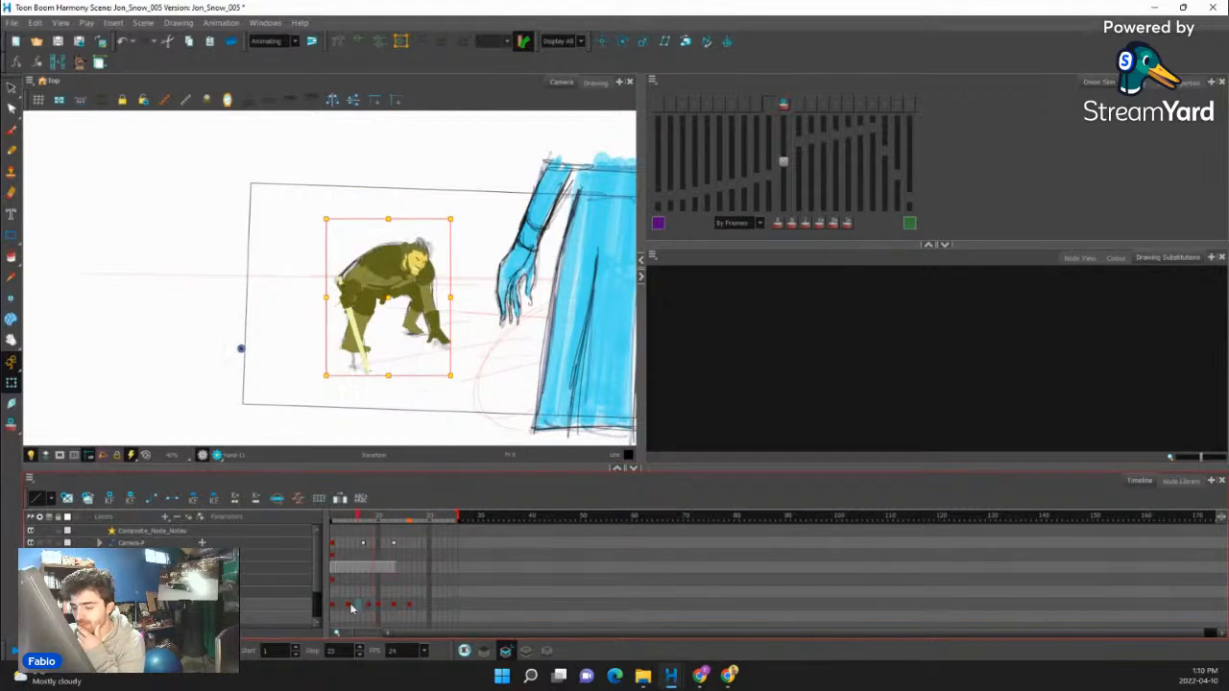
left_click(345, 610)
left_click(349, 609)
scroll(427, 232, "up", 4)
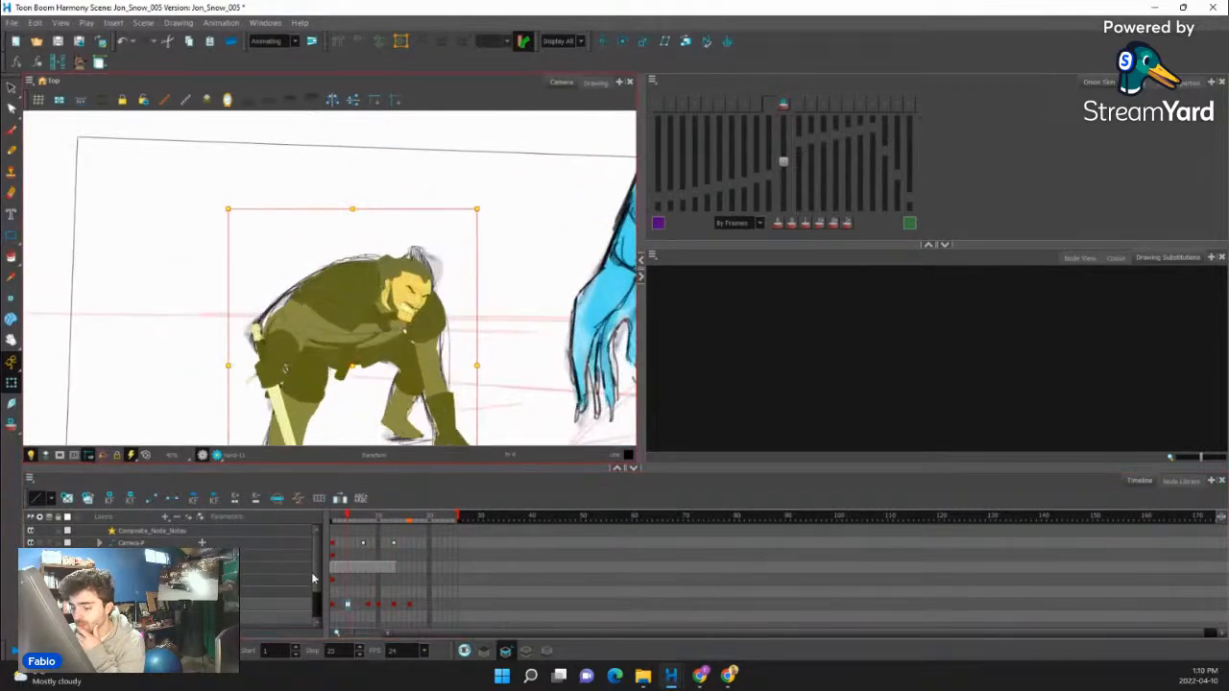
left_click(357, 609)
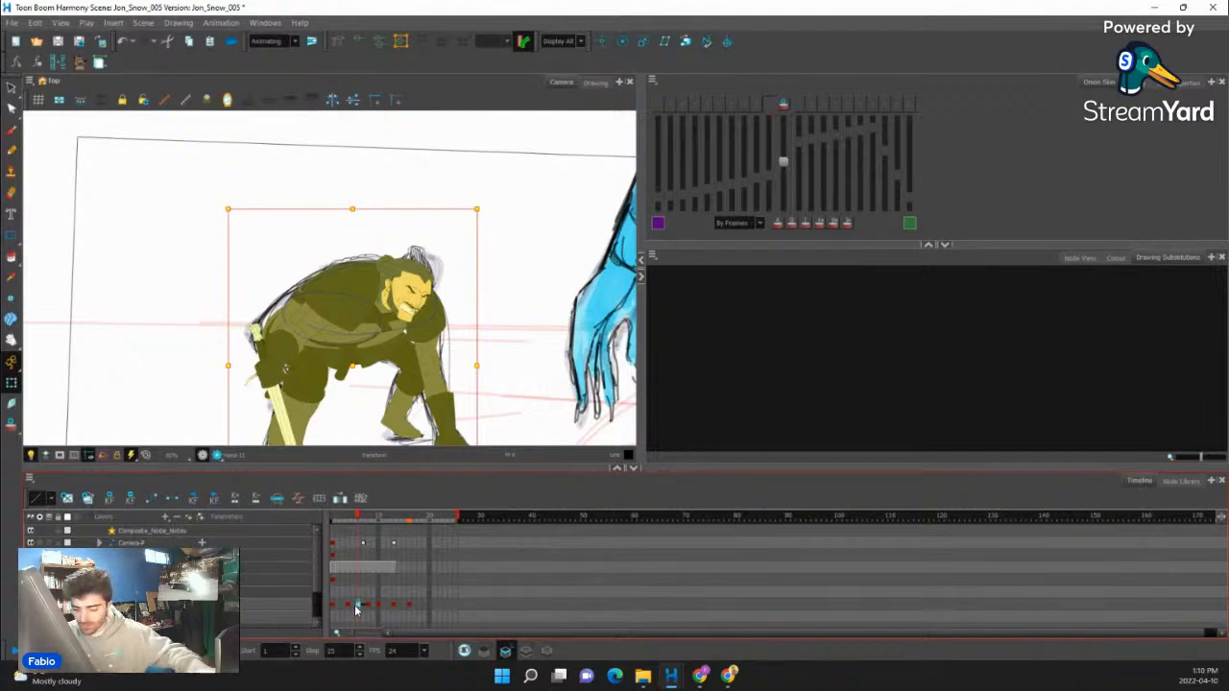
- At frame 6, reposition the character's eyebrows, shifting the near one slightly down for a tighter frown
scroll(507, 320, "up", 6)
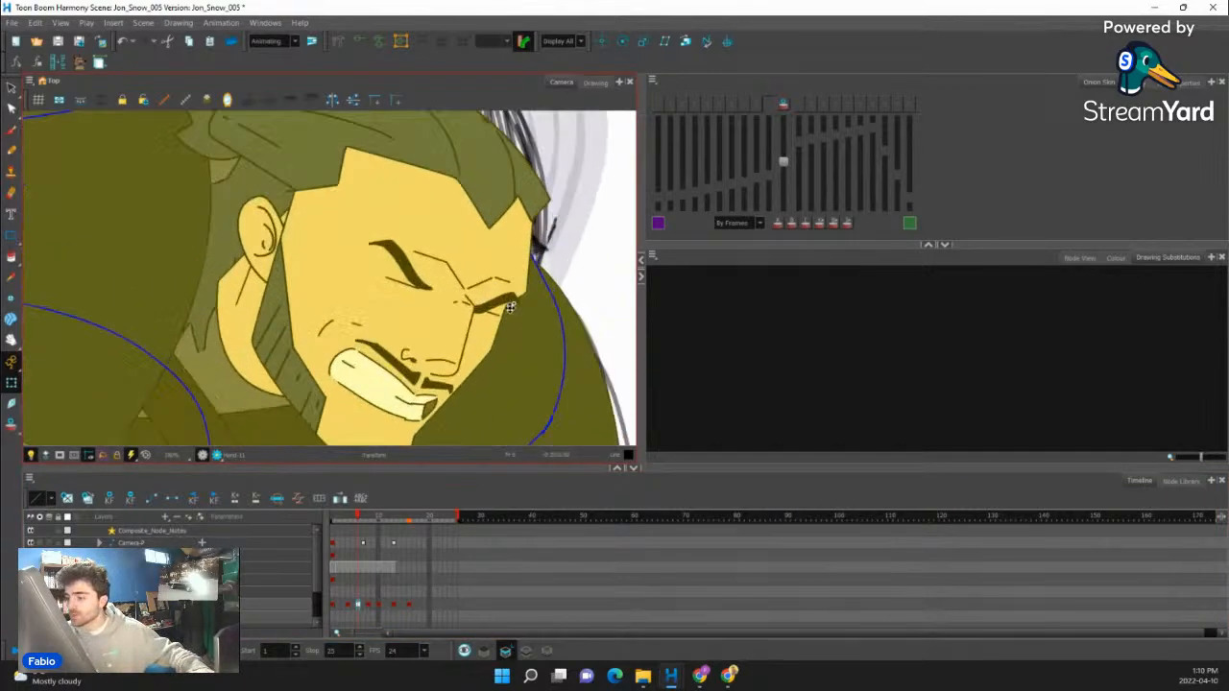
scroll(497, 319, "down", 5)
scroll(524, 312, "up", 1)
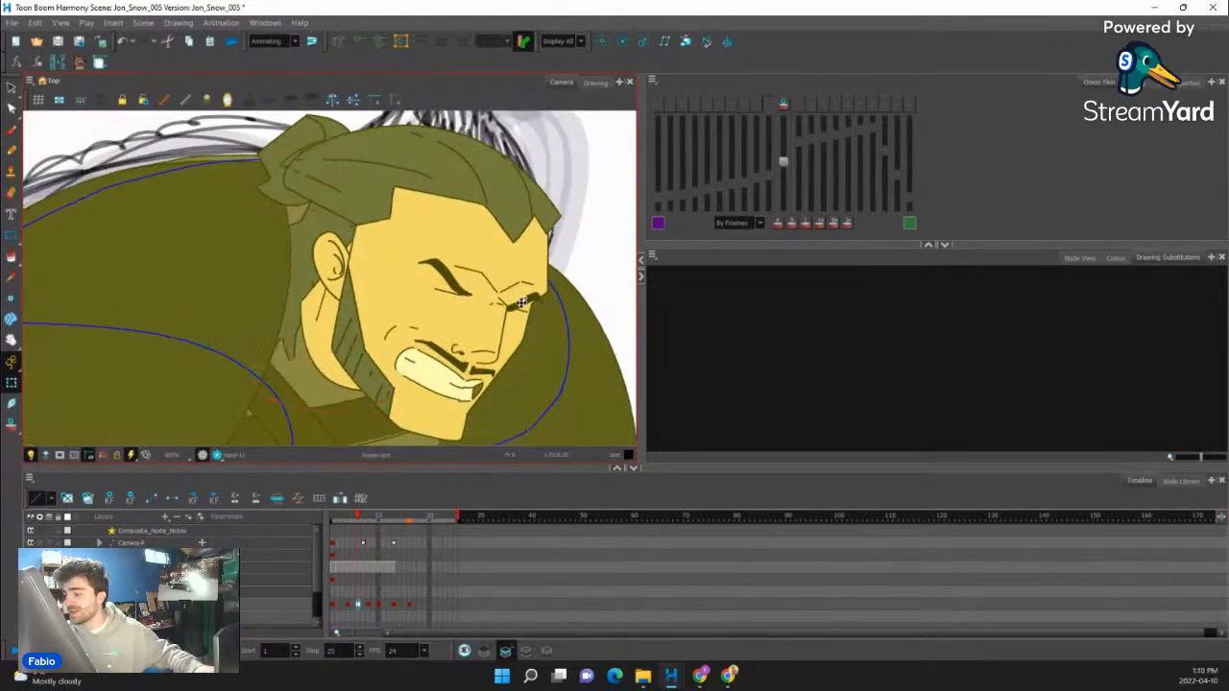
left_click(524, 304)
scroll(518, 308, "up", 3)
key("Escape")
key("b")
key("b")
key("b")
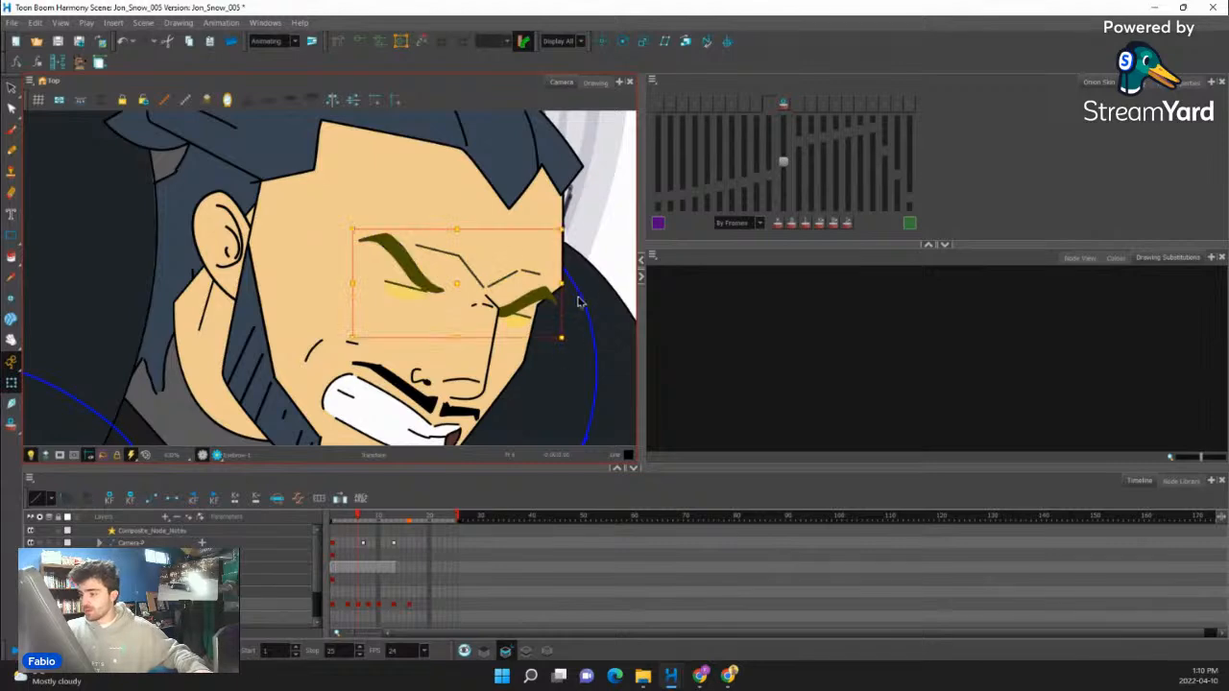
left_click_drag(583, 309, 552, 201)
left_click(523, 234)
key("Escape")
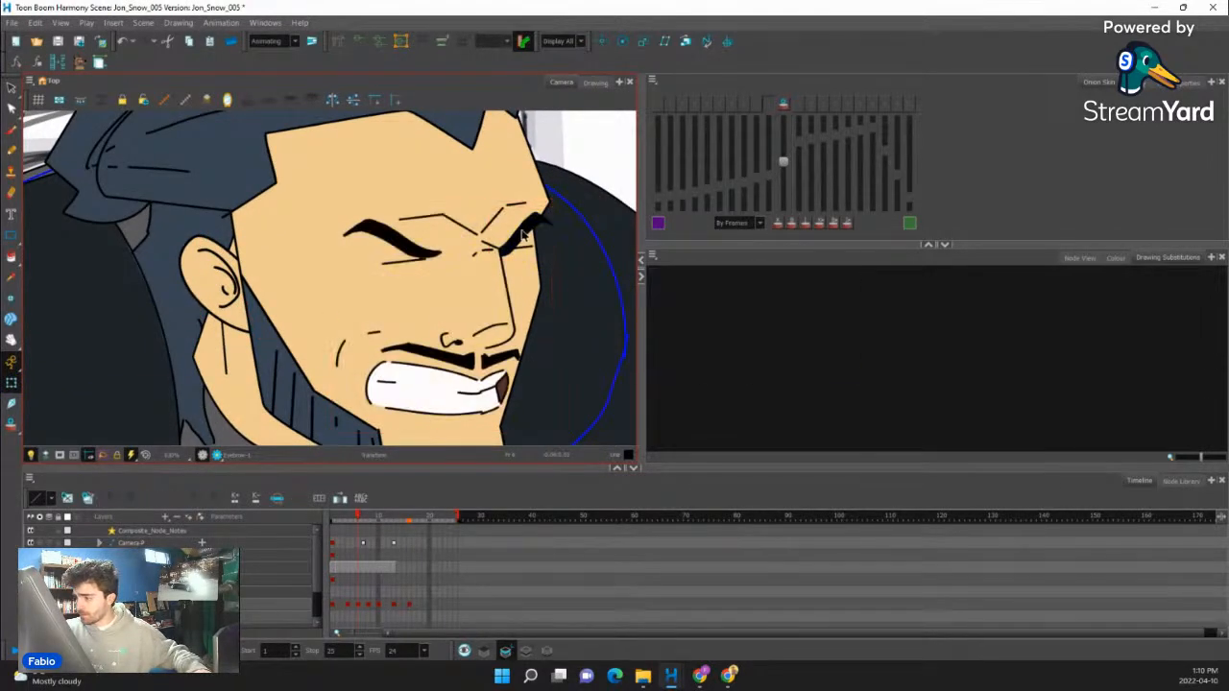
left_click(523, 235)
left_click(395, 243)
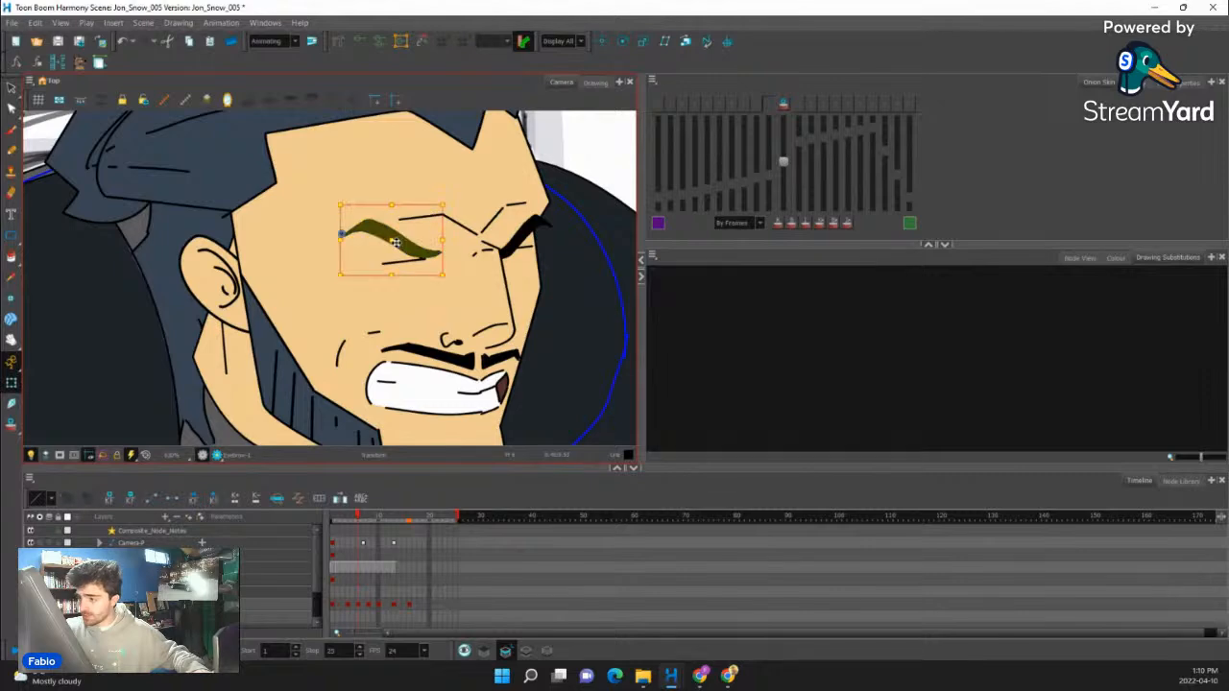
left_click_drag(395, 245, 436, 299)
- Hide the Camera-P layer's sketch and scrub between frame 6 and the frames before it to compare the crouch poses
scroll(309, 271, "down", 6)
scroll(398, 278, "up", 2)
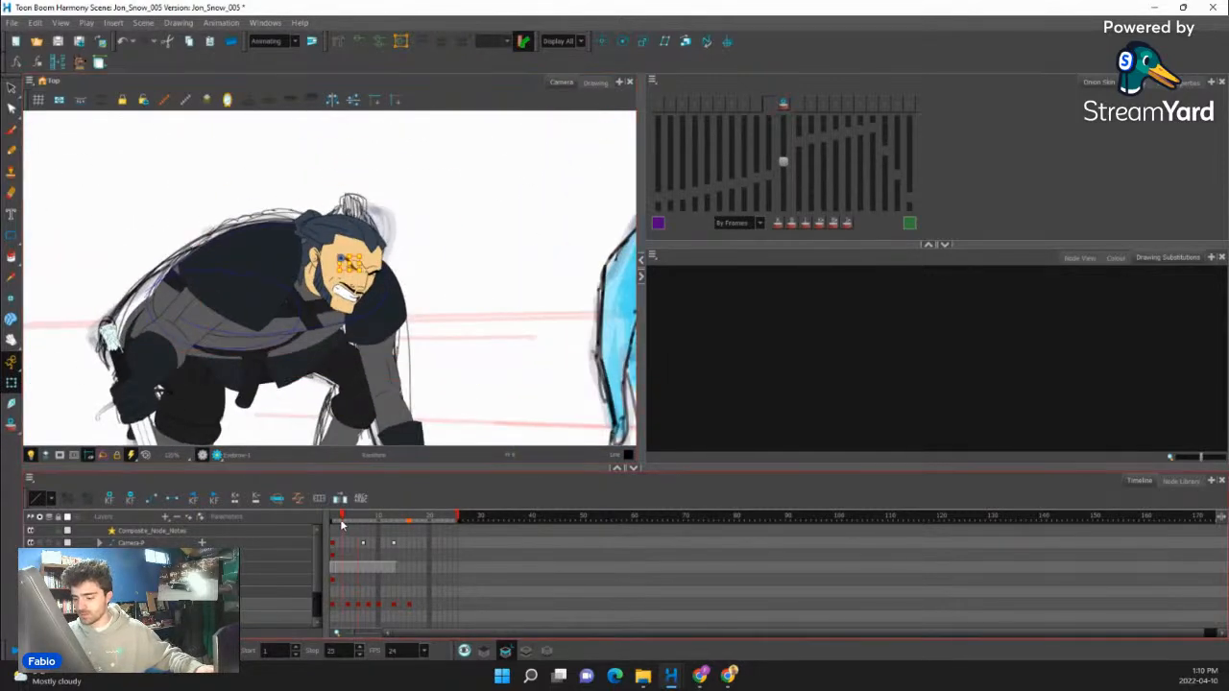
mouse_move(341, 524)
left_mouse_down()
mouse_move(381, 523)
mouse_move(343, 524)
mouse_move(357, 524)
left_mouse_up()
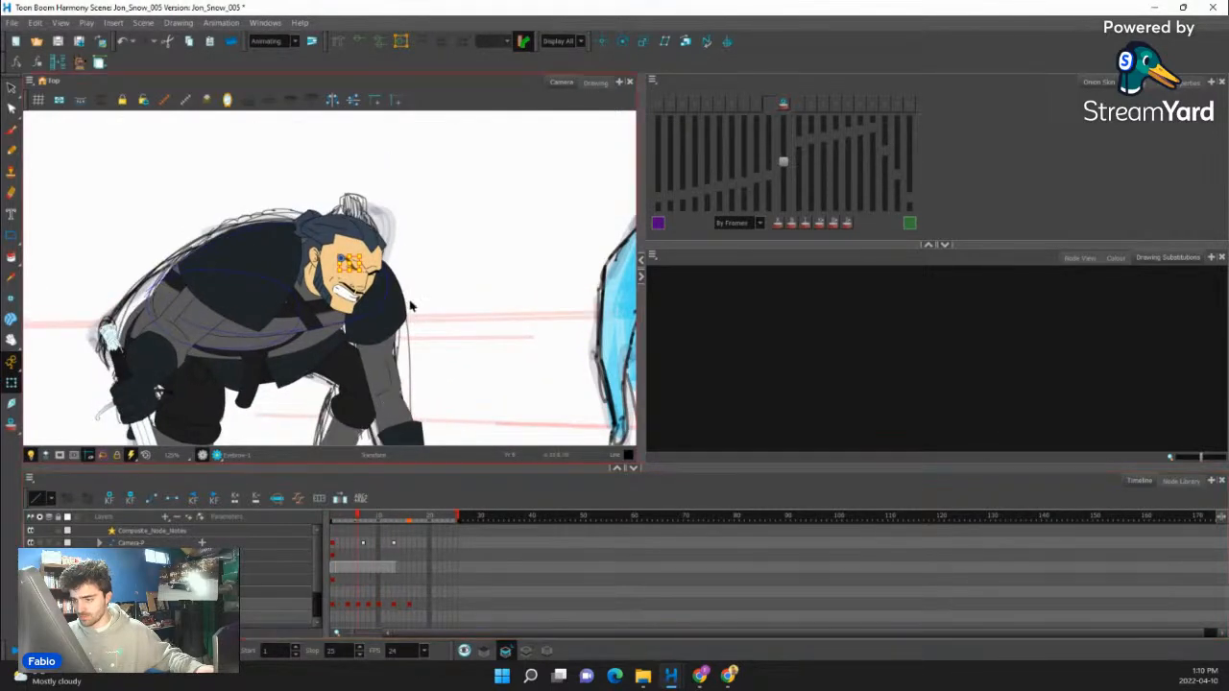
scroll(383, 361, "down", 5)
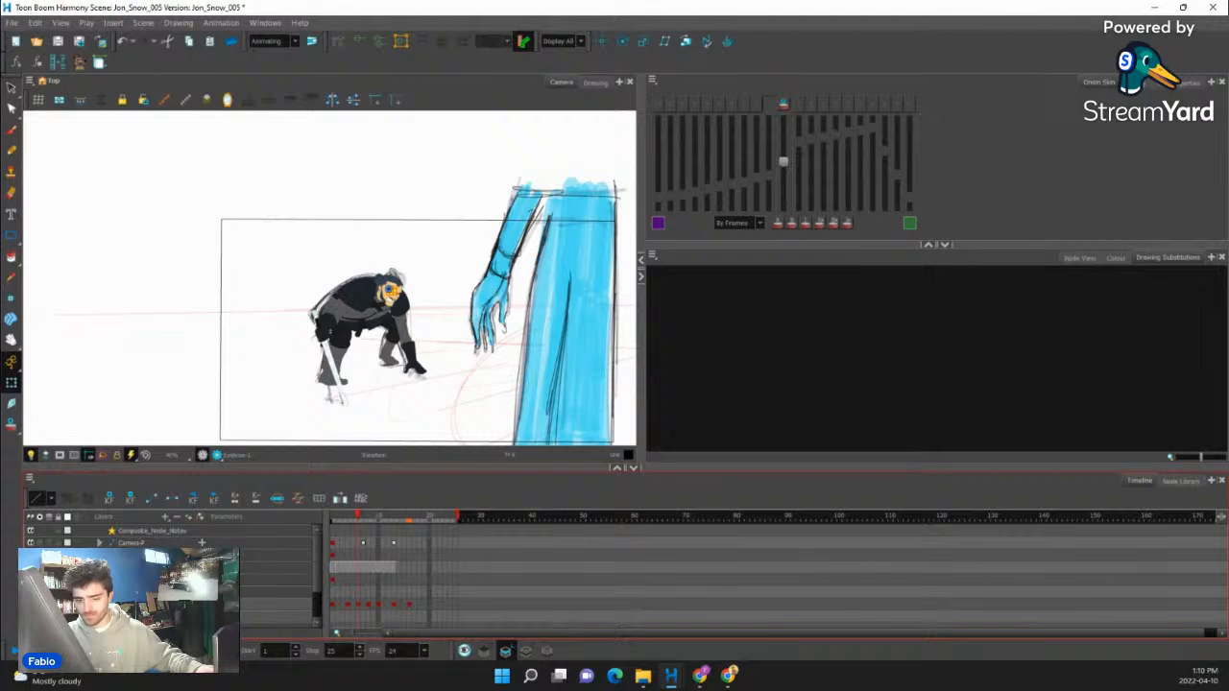
left_click(30, 542)
scroll(364, 332, "up", 5)
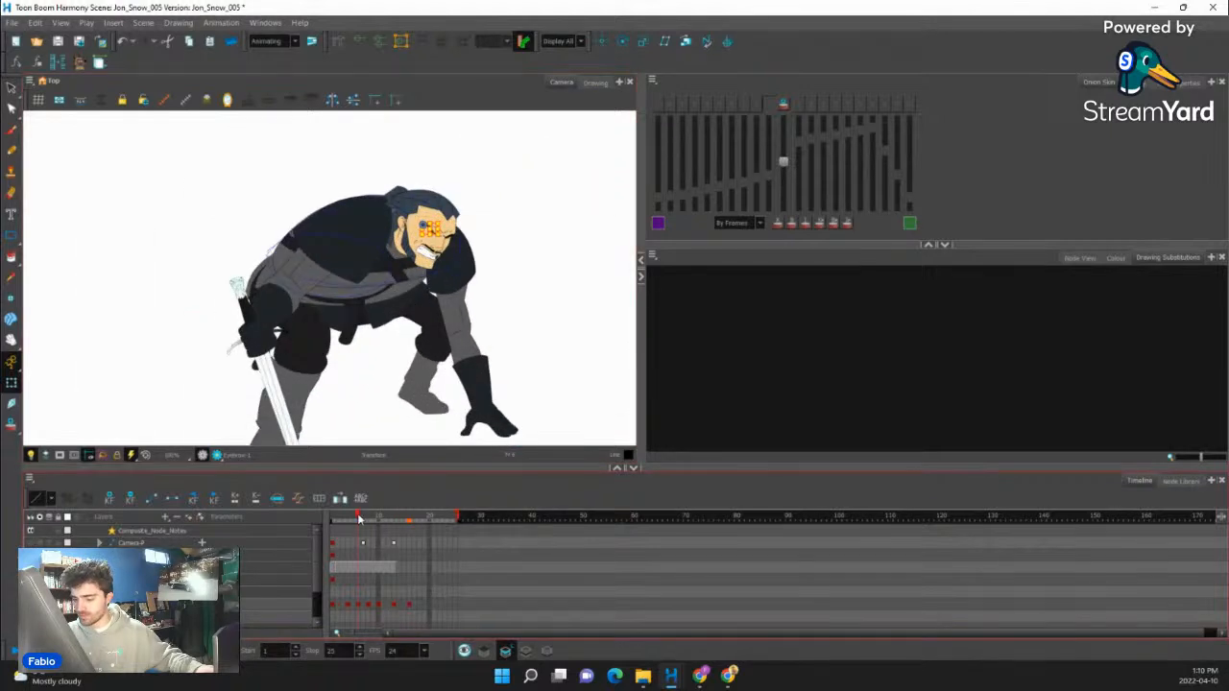
left_click_drag(359, 521, 353, 520)
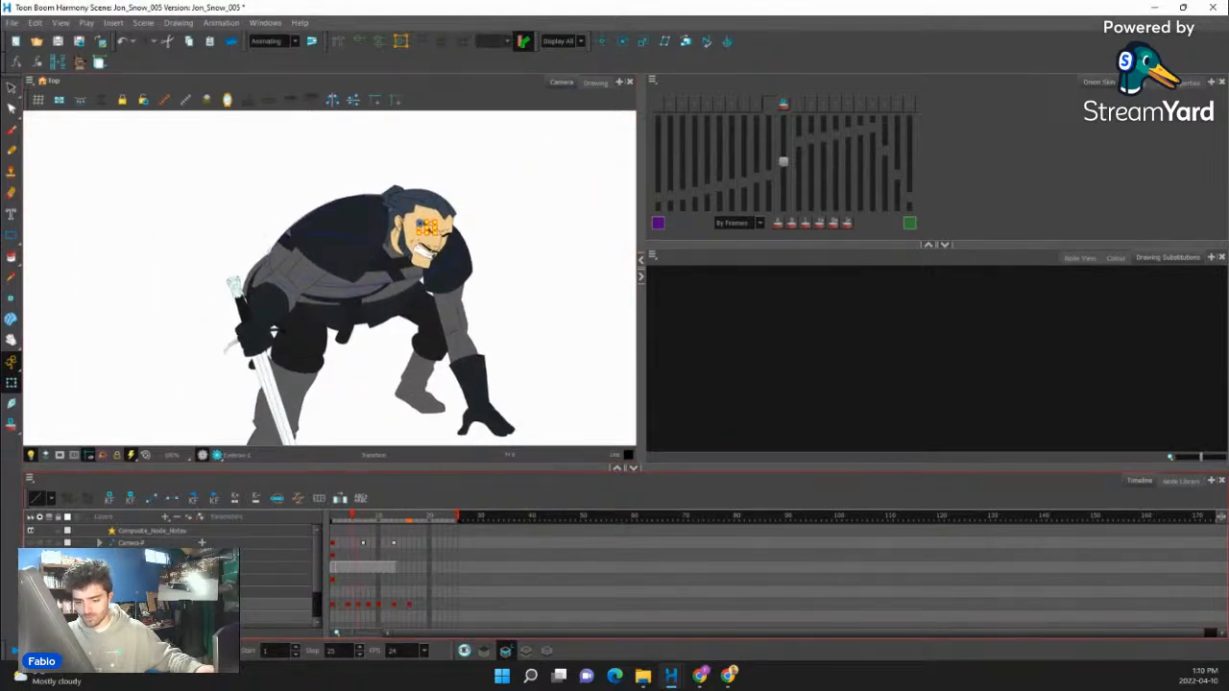
- Nudge the whole character slightly left at frame 6 and put a colored mark on that frame
left_click(357, 606)
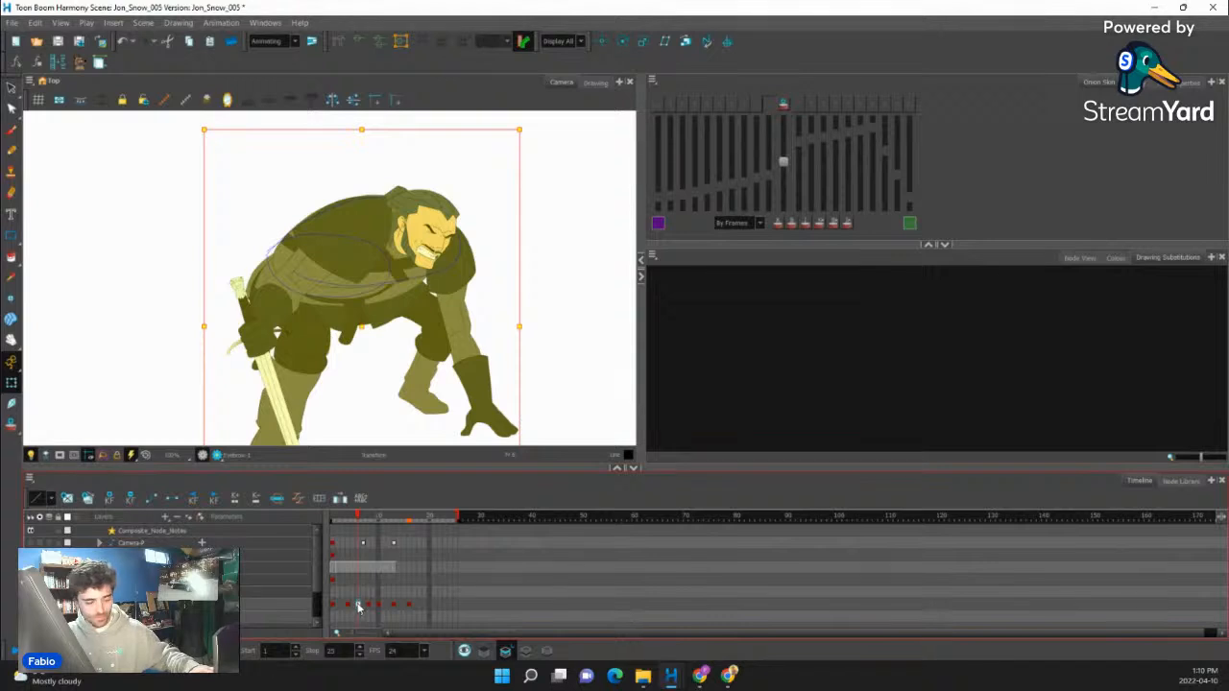
key("Left")
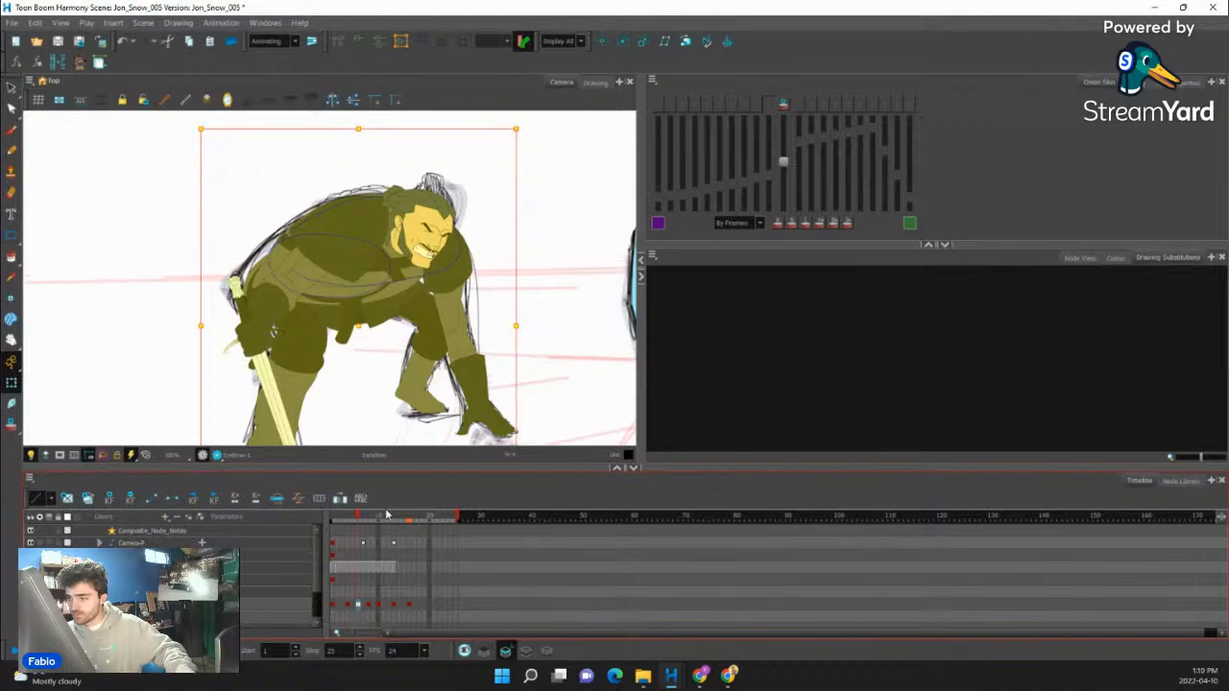
right_click(359, 606)
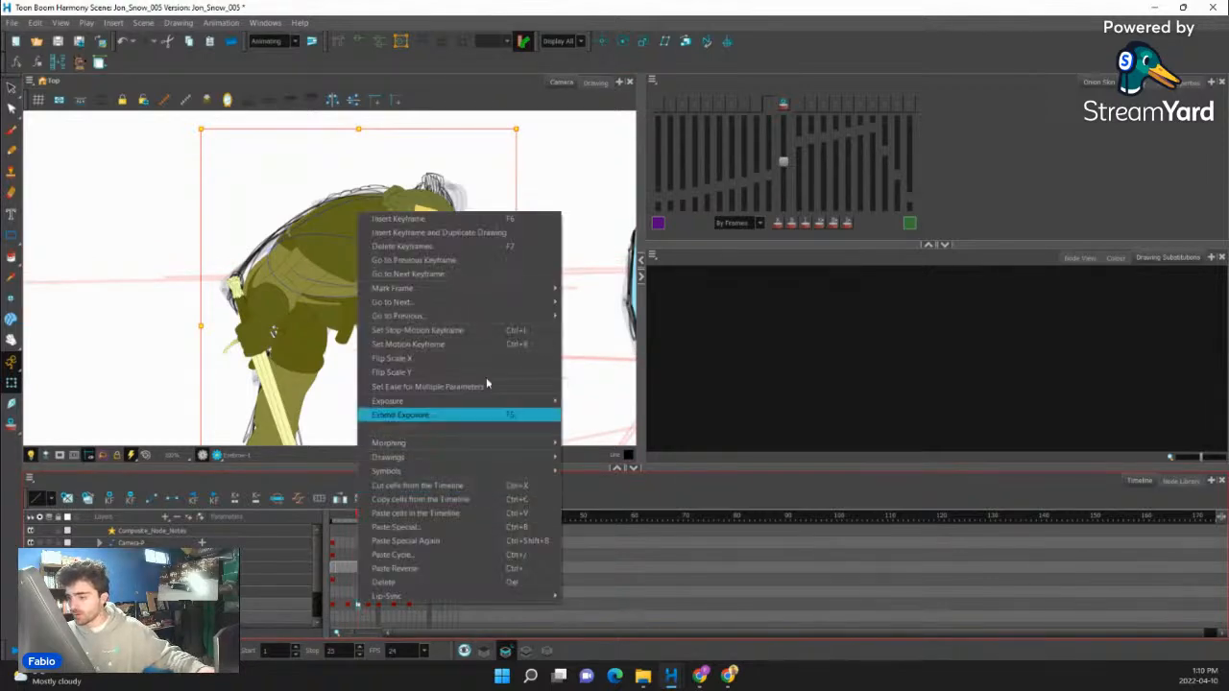
mouse_move(528, 289)
left_click(579, 291)
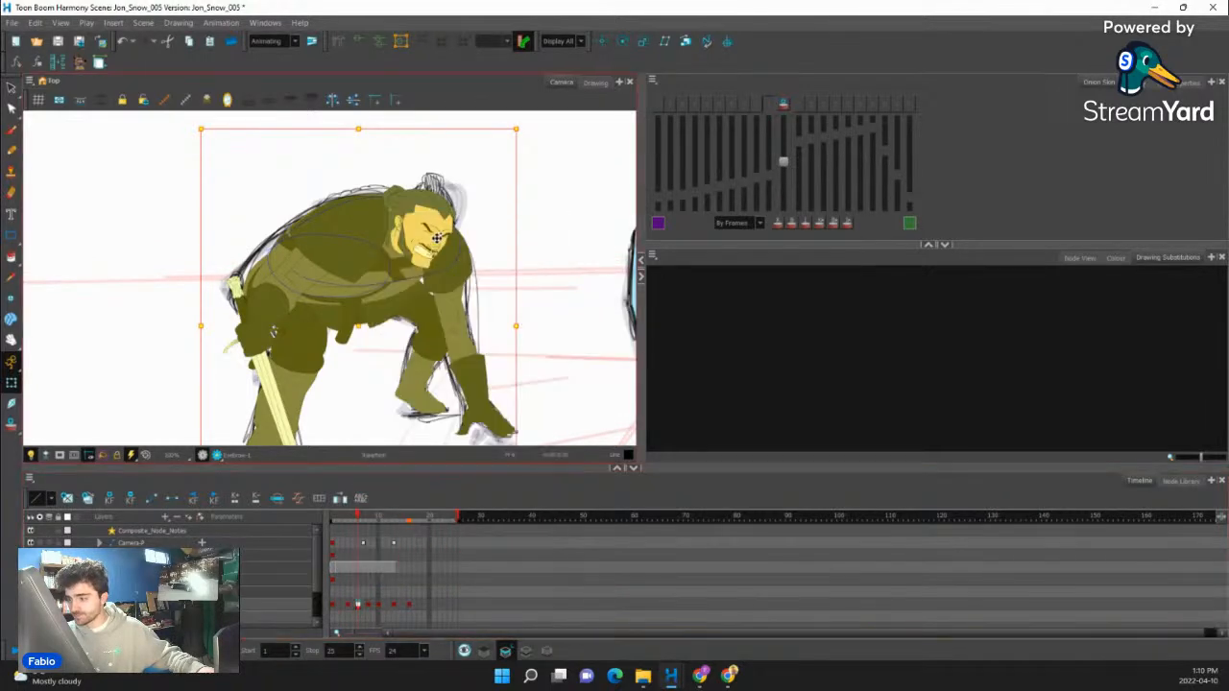
- At frame 6, move the far eyebrow and the near eyebrow each a little further down
scroll(454, 230, "up", 4)
left_click(455, 237)
scroll(449, 243, "up", 2)
key("Escape")
key("b")
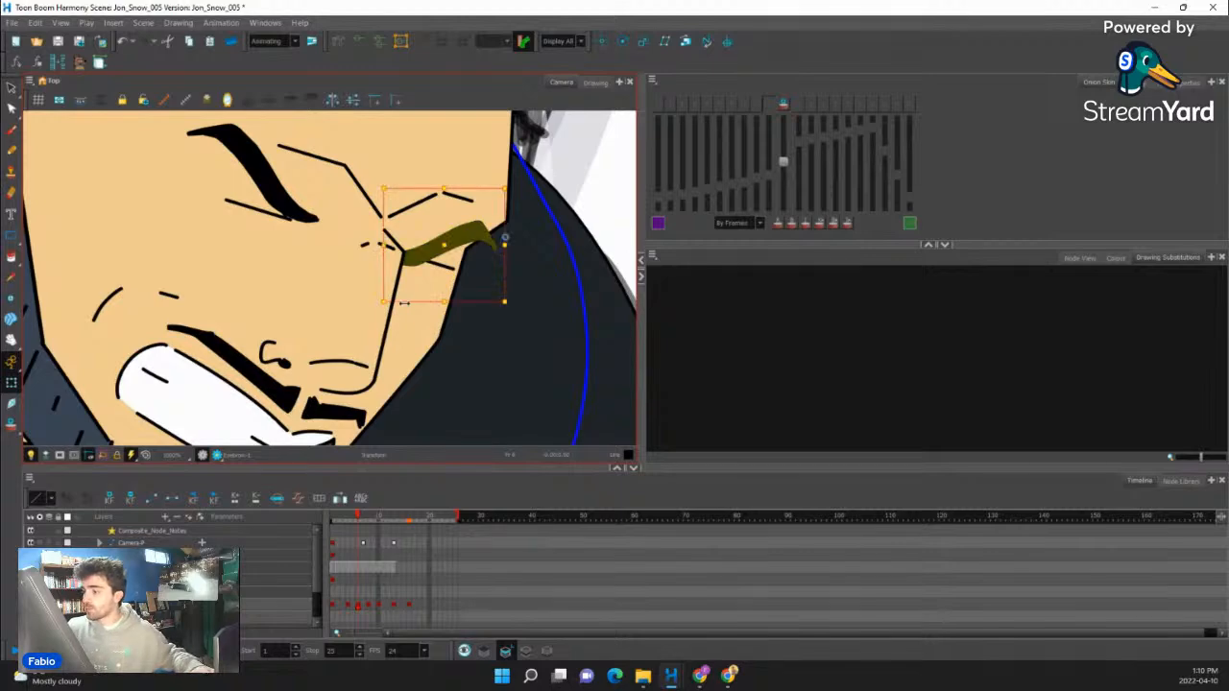
left_click_drag(441, 251, 440, 254)
left_click_drag(257, 168, 257, 176)
- Shift the whole group of facial features slightly down at frame 6 and compare it with the preceding frame
key("b")
key("b")
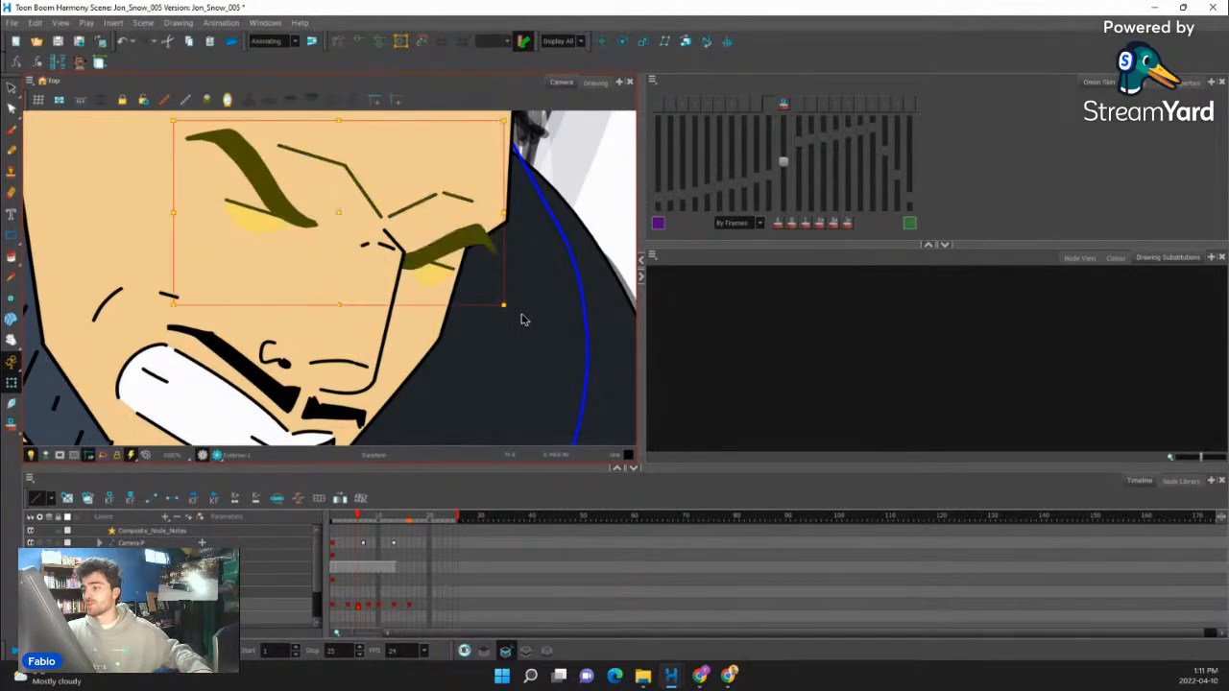
key("b")
left_click_drag(593, 267, 625, 225, "ctrl+alt")
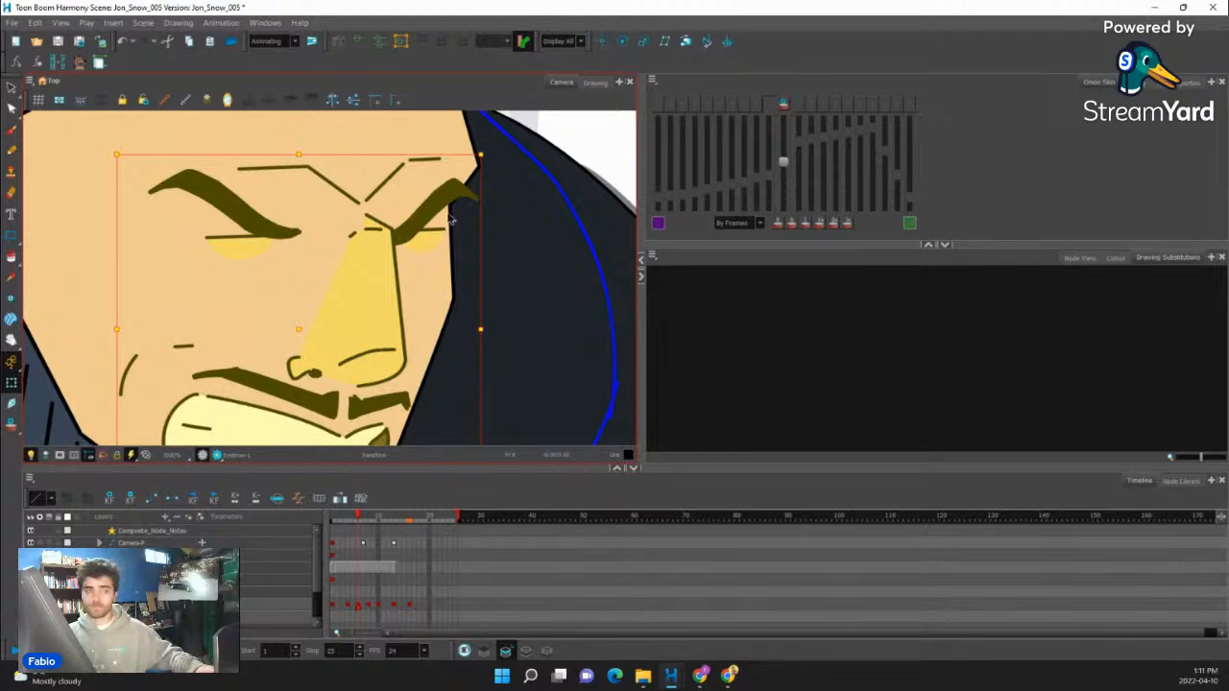
scroll(398, 233, "down", 2)
left_click_drag(454, 182, 455, 186)
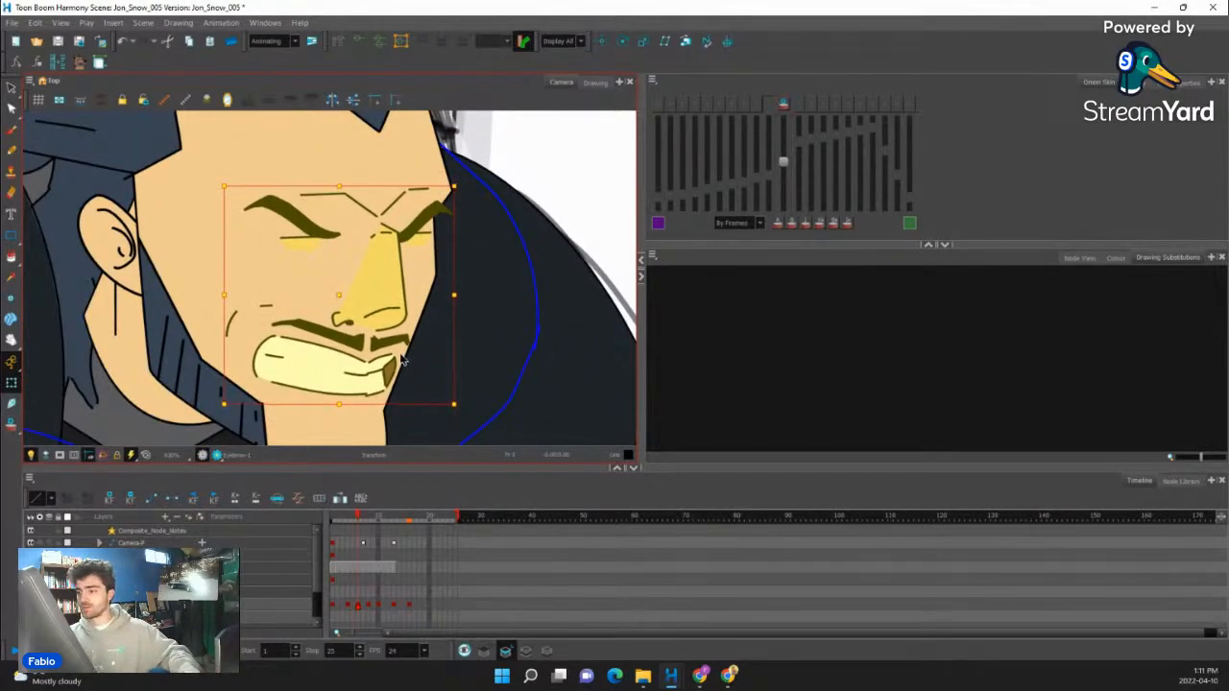
scroll(389, 324, "down", 4)
mouse_move(355, 518)
left_mouse_down()
mouse_move(373, 519)
mouse_move(336, 525)
mouse_move(377, 527)
mouse_move(356, 529)
left_mouse_up()
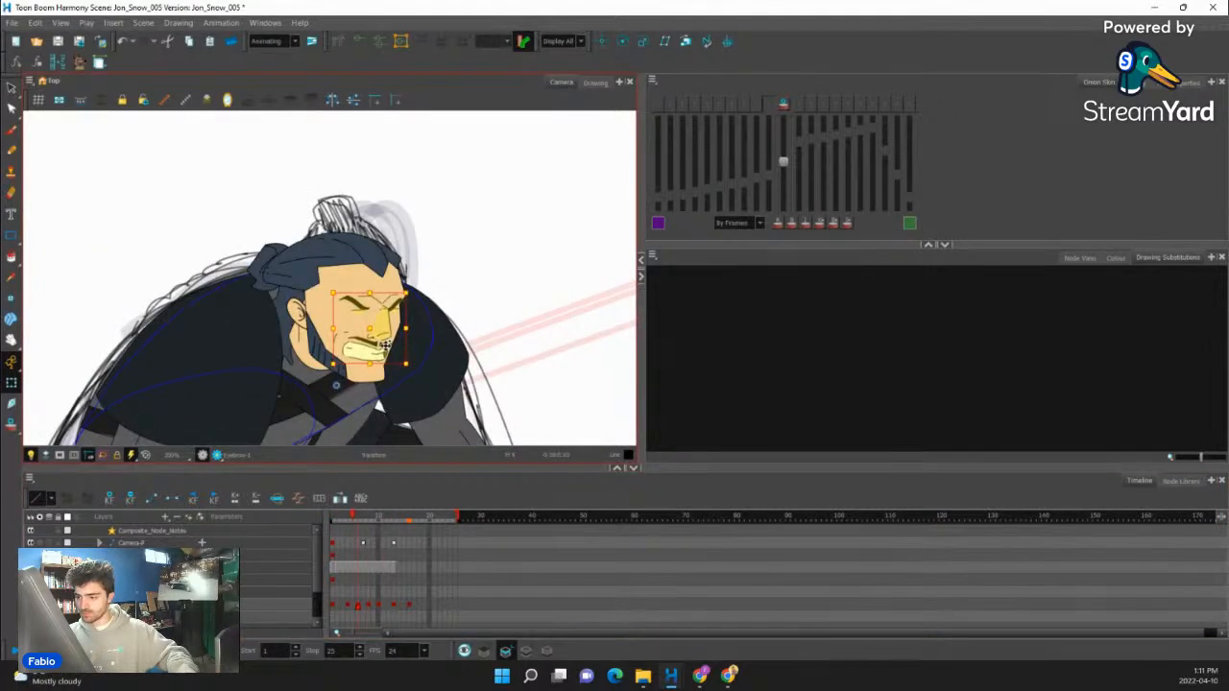
- Skew both eyebrows slightly and lower the forehead crease lines at frame 6, checking the expression against the earlier frames
scroll(389, 319, "up", 5)
left_click(401, 282)
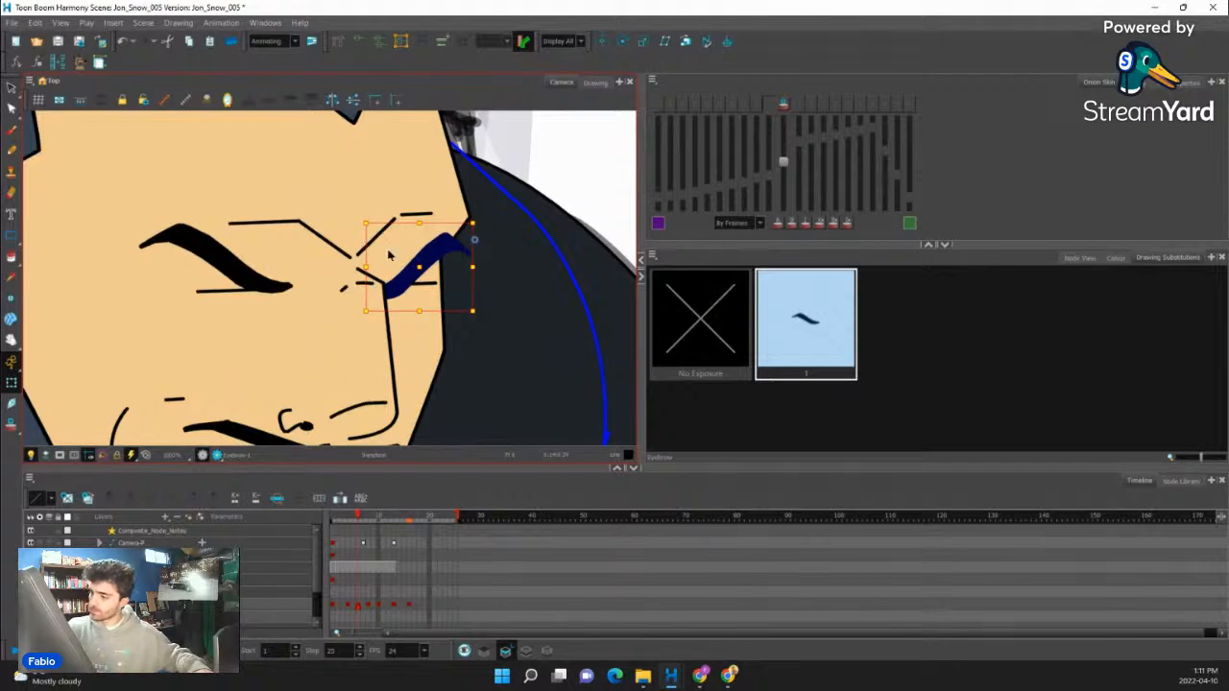
key("b")
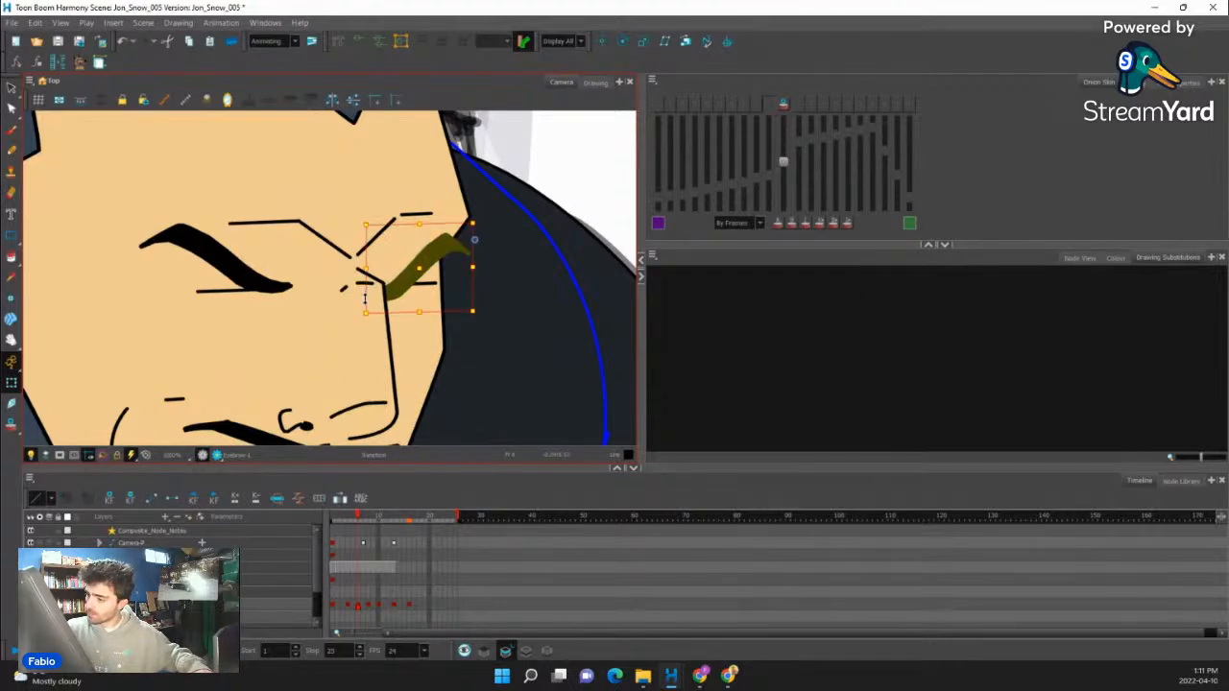
left_click(267, 285)
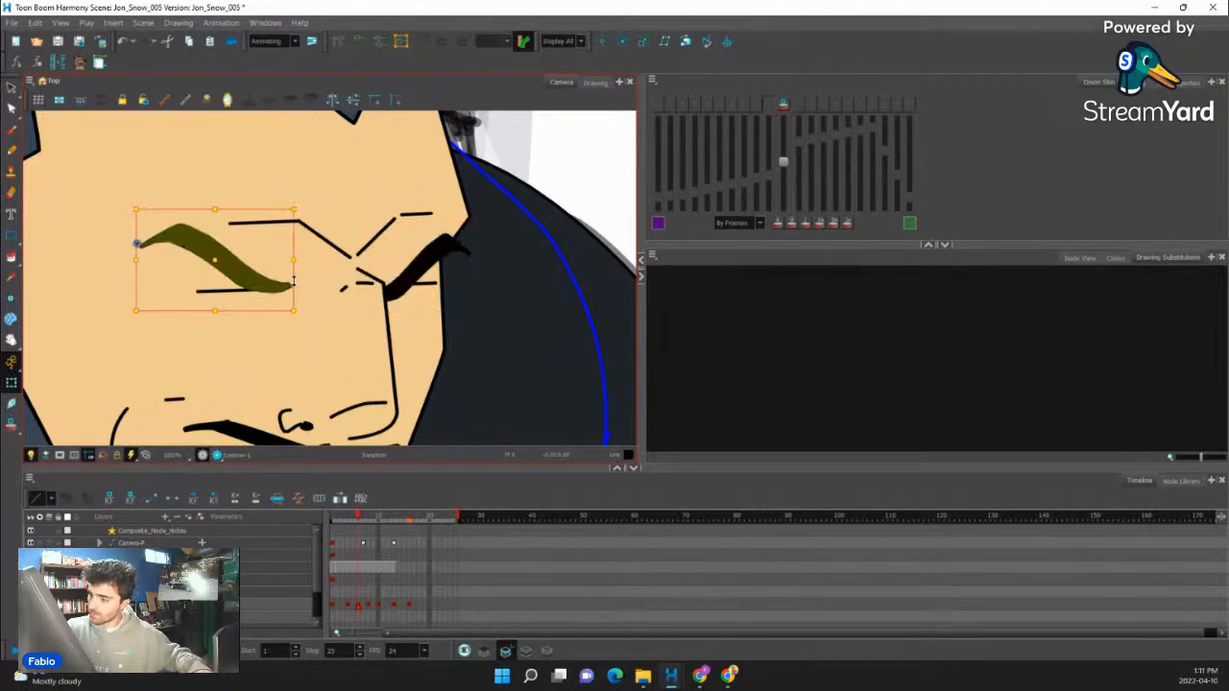
left_click(349, 257)
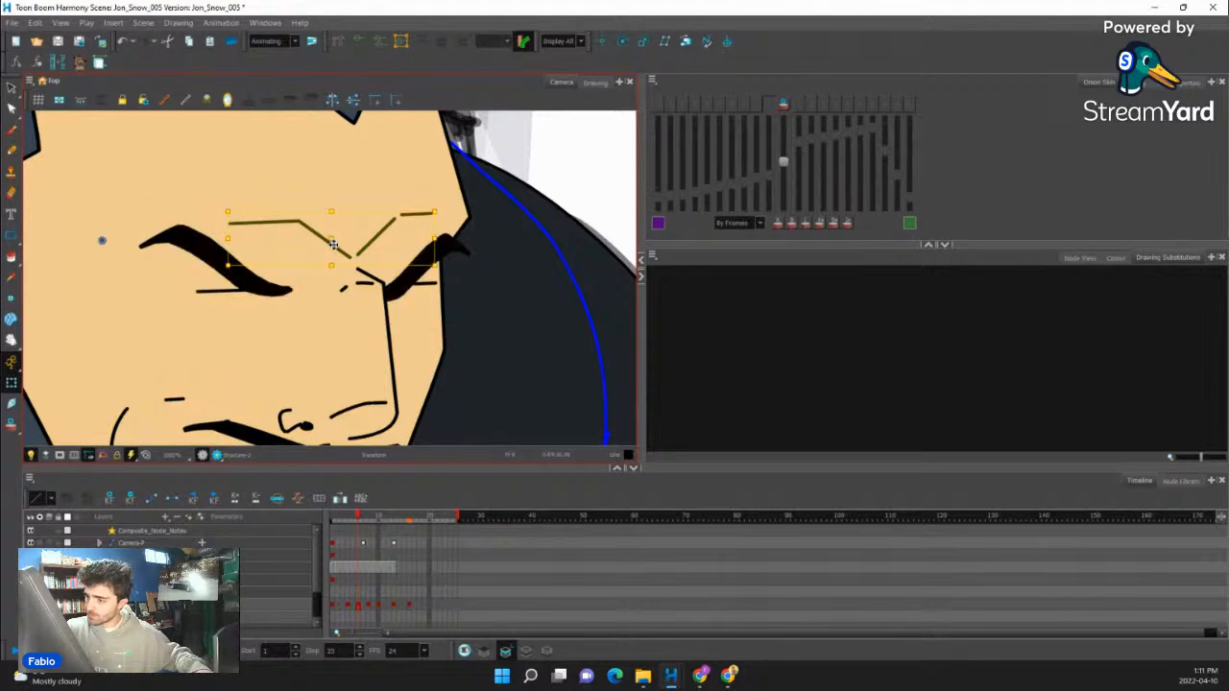
scroll(363, 269, "down", 5)
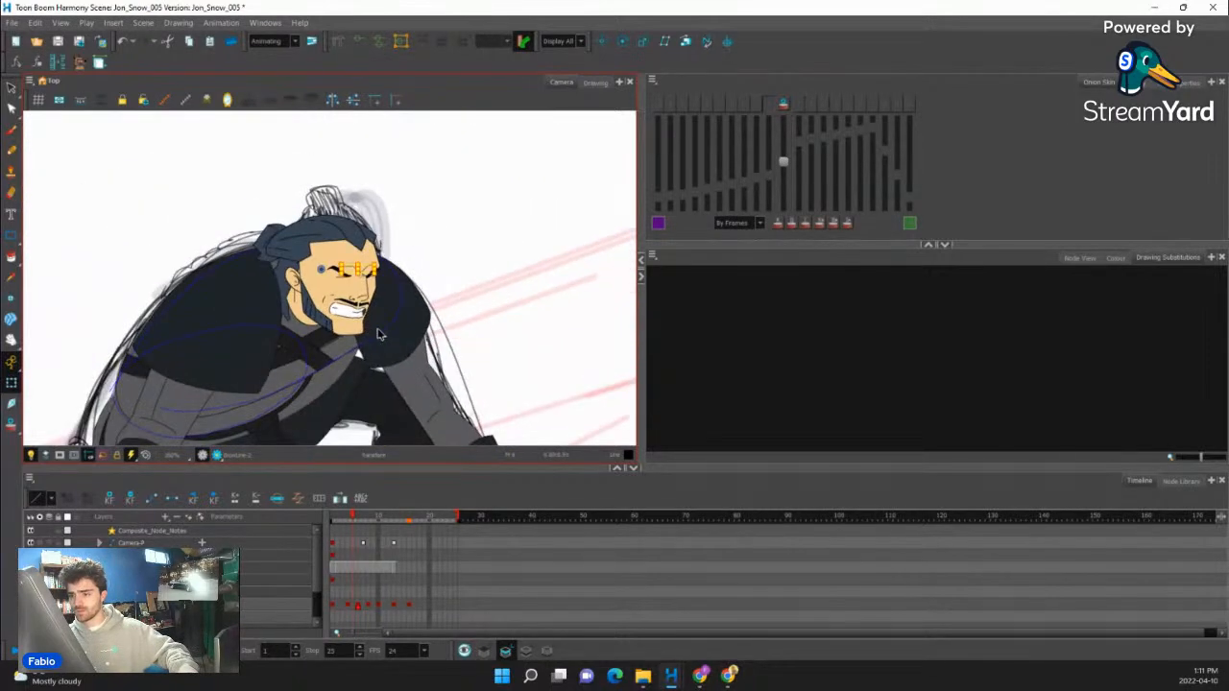
key("period")
scroll(379, 335, "down", 3)
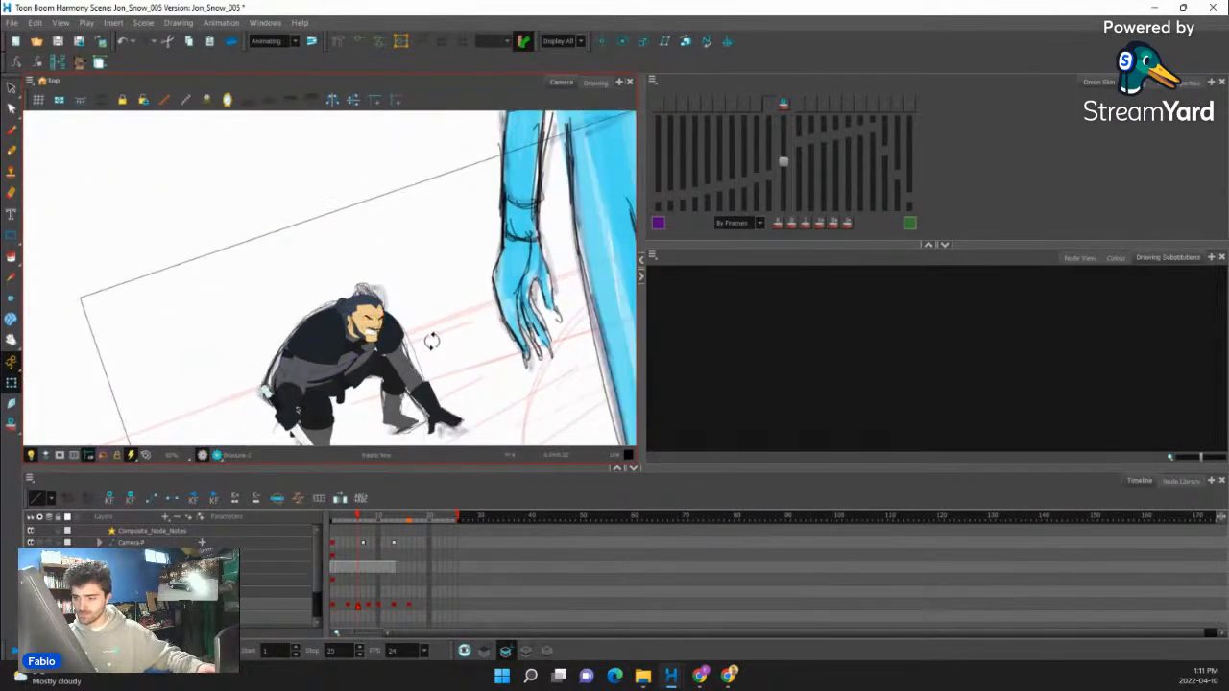
left_click_drag(432, 340, 416, 384)
left_click_drag(385, 425, 384, 384)
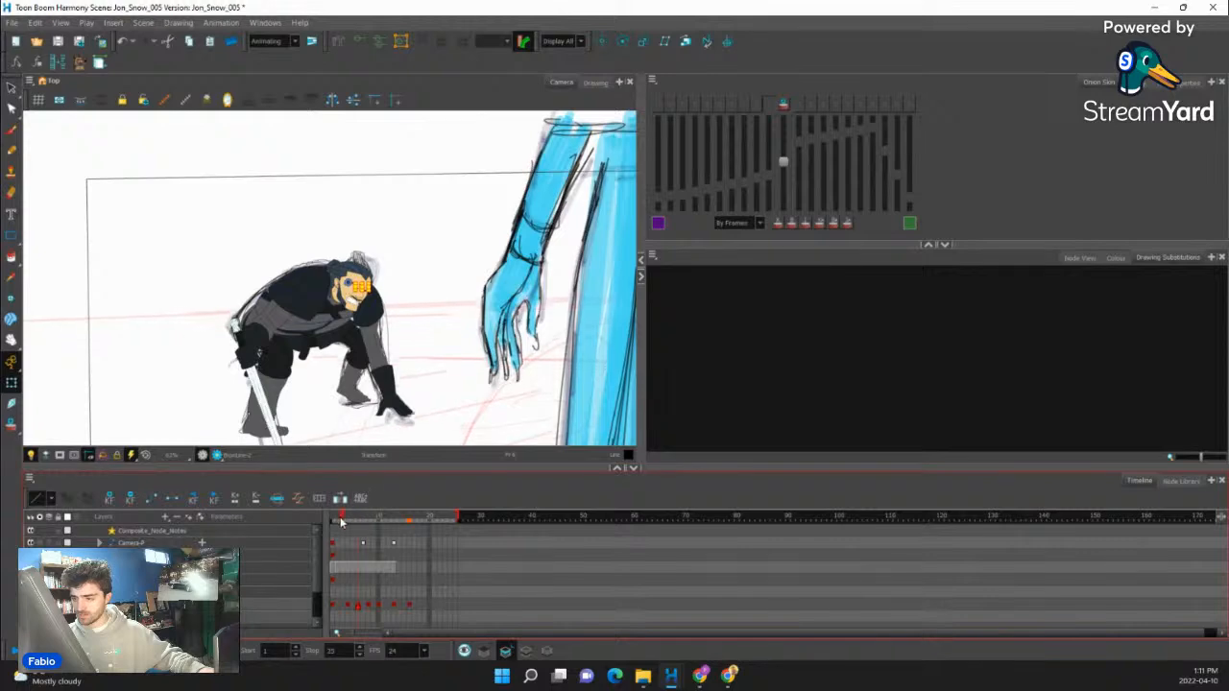
left_click_drag(359, 521, 363, 523)
left_click(363, 524)
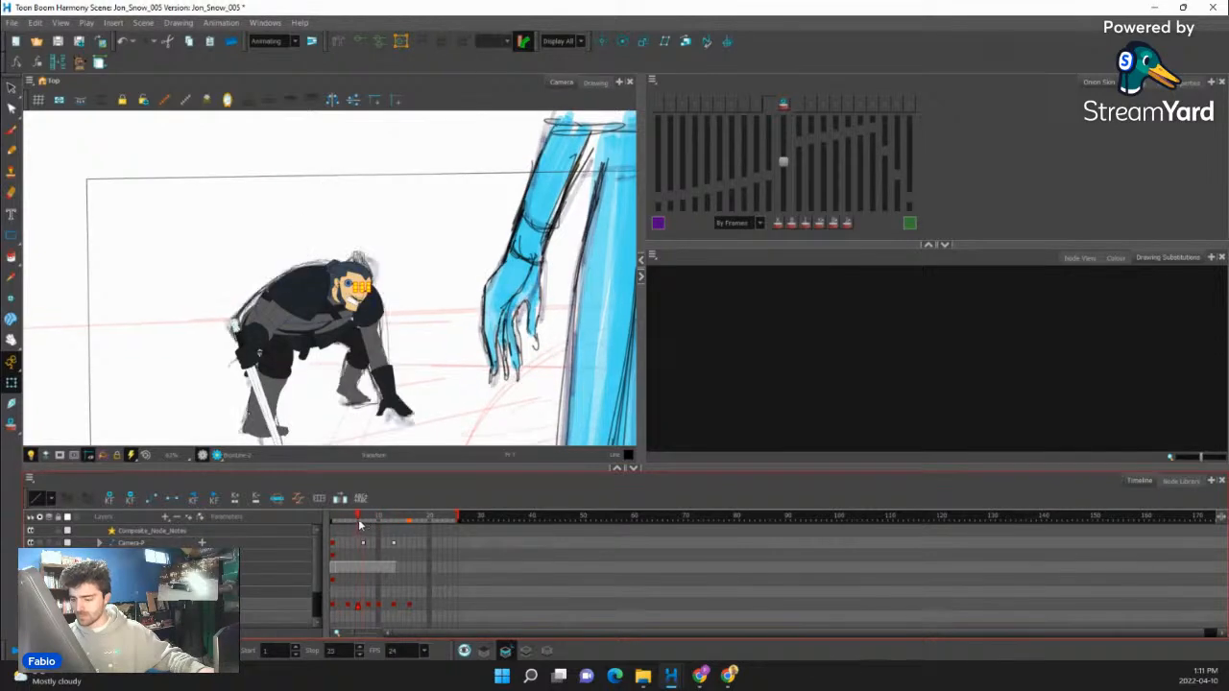
- Try a slight rotation of the whole head group at frame 6 and undo it
scroll(368, 286, "up", 6)
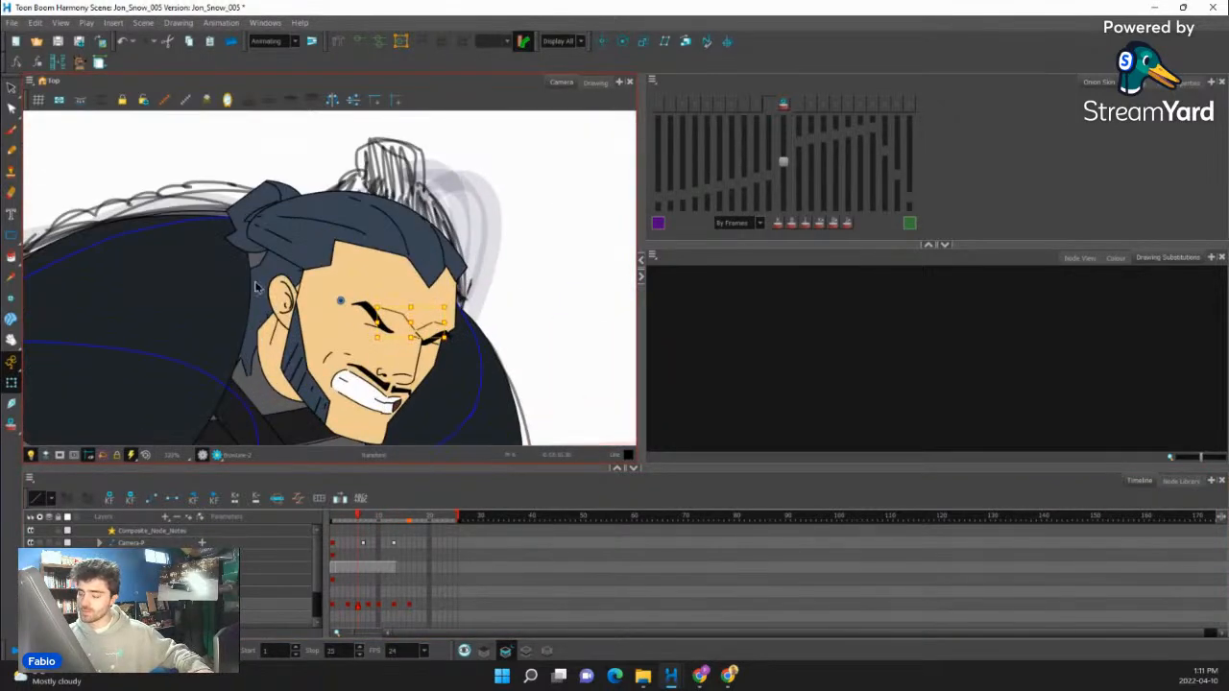
left_click(257, 285)
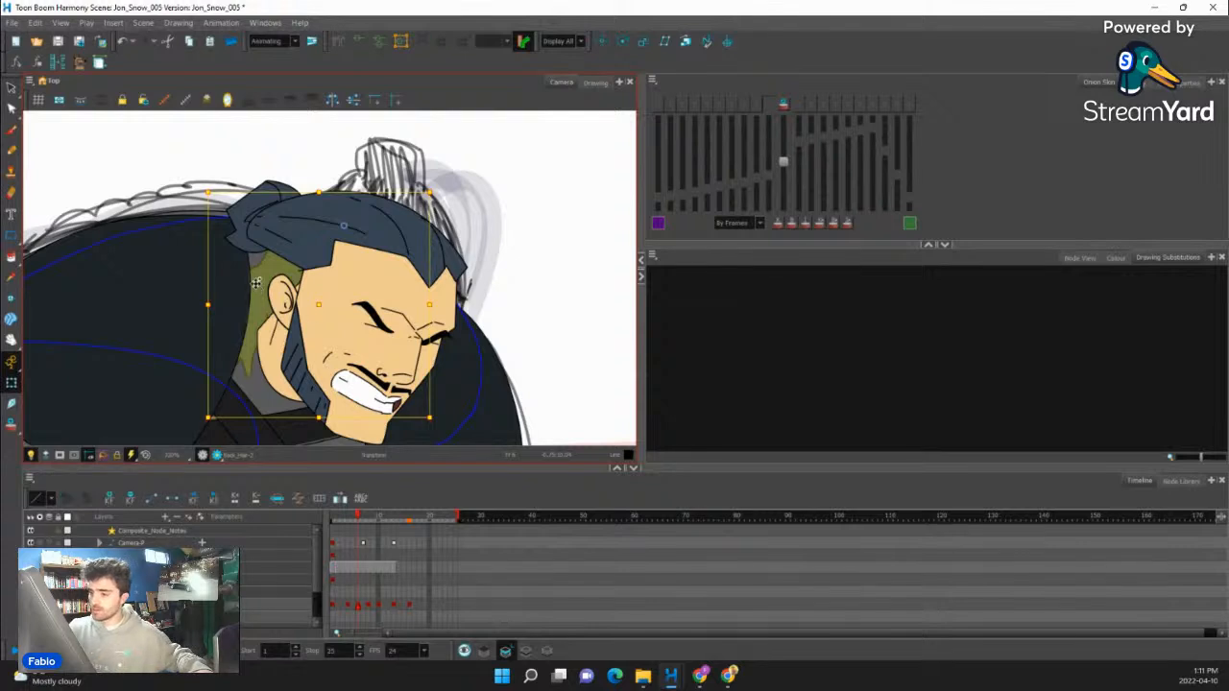
left_click_drag(320, 304, 320, 299)
left_click(253, 214)
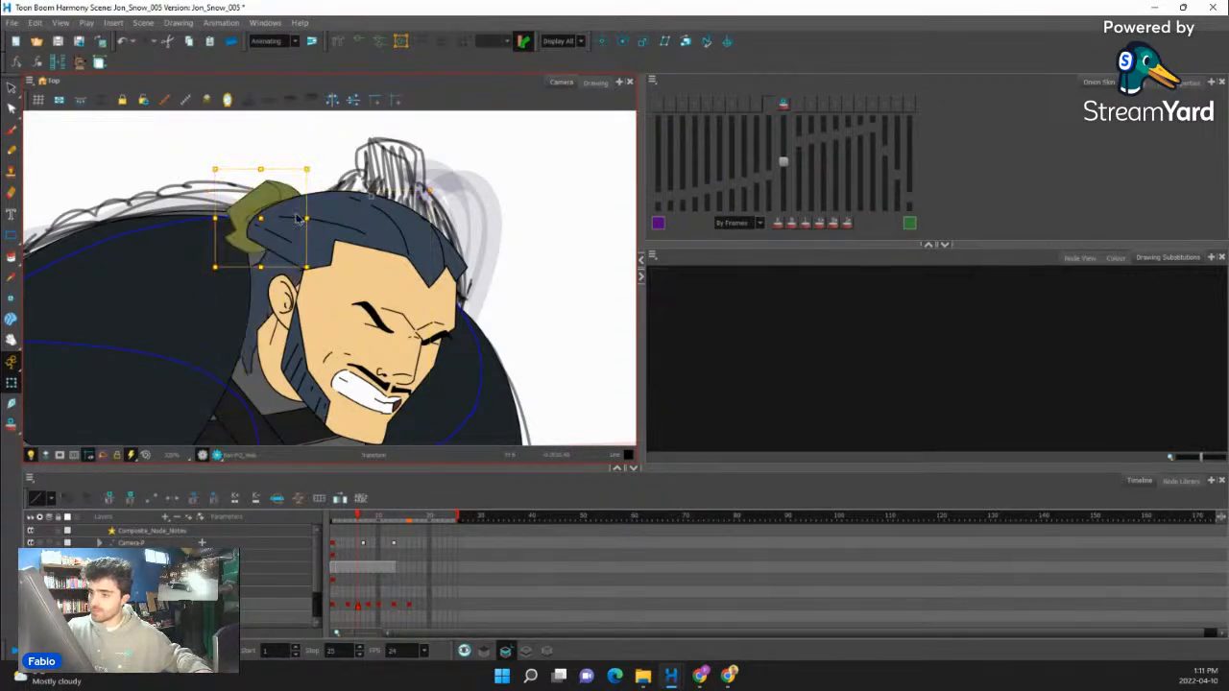
left_click_drag(261, 219, 308, 242)
key("b")
key("b")
key("b")
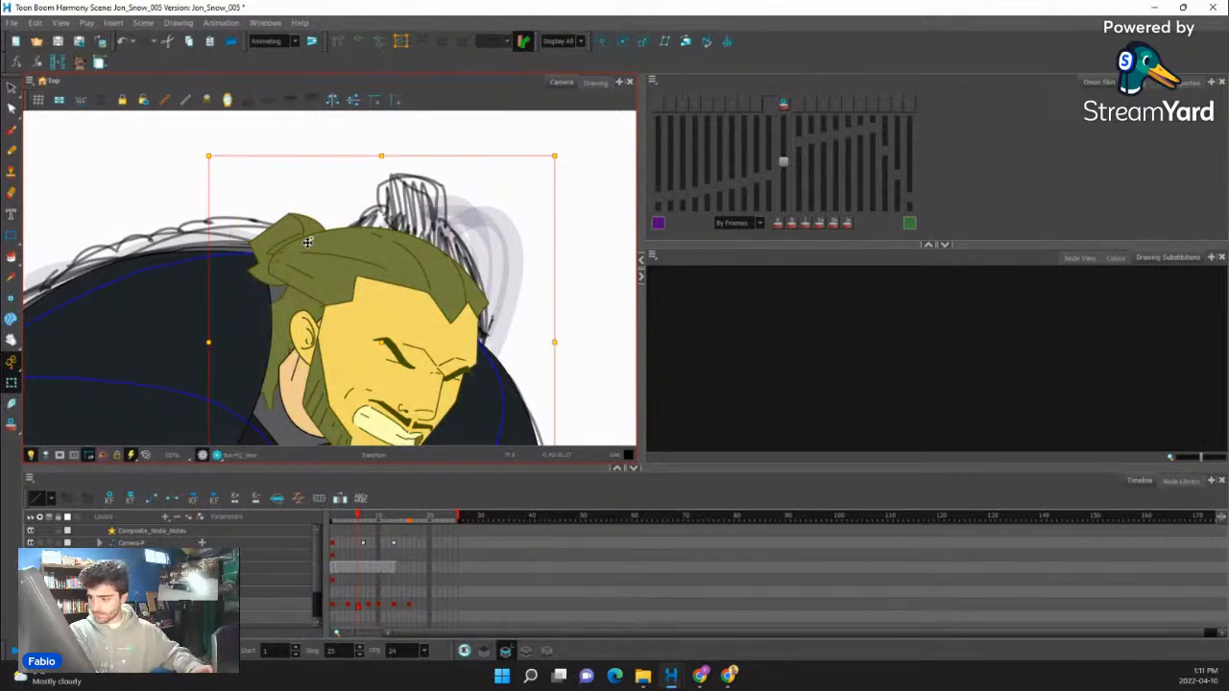
left_click_drag(562, 146, 563, 151)
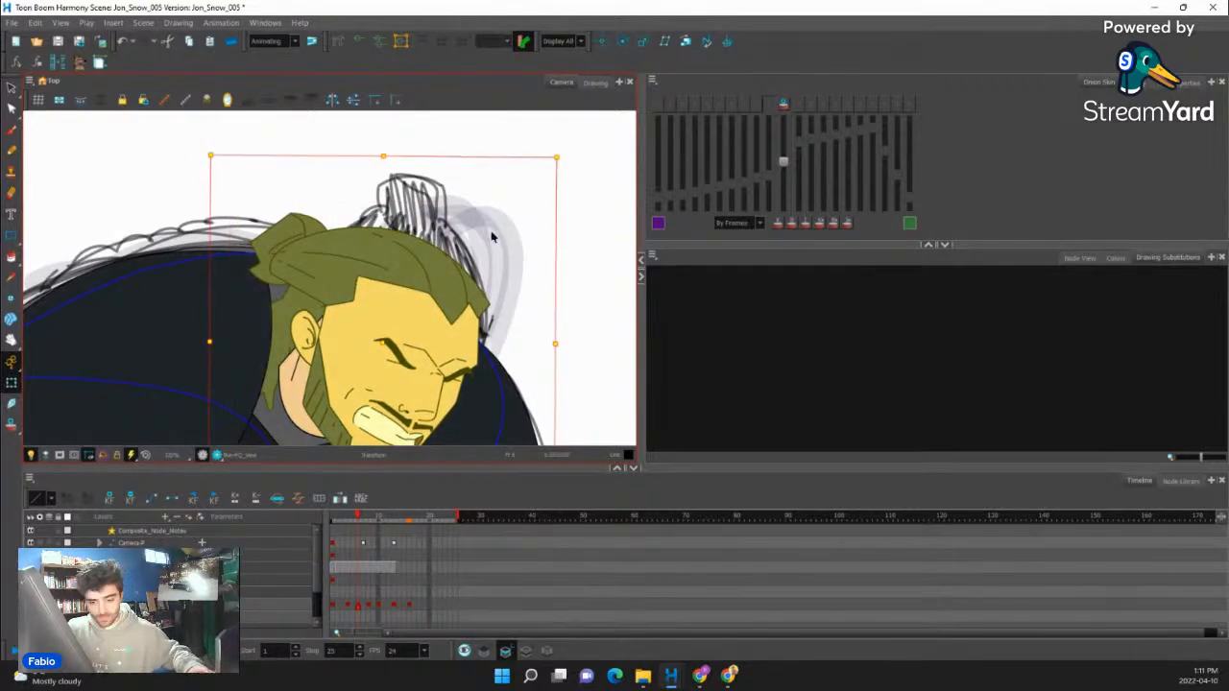
key("ctrl+z")
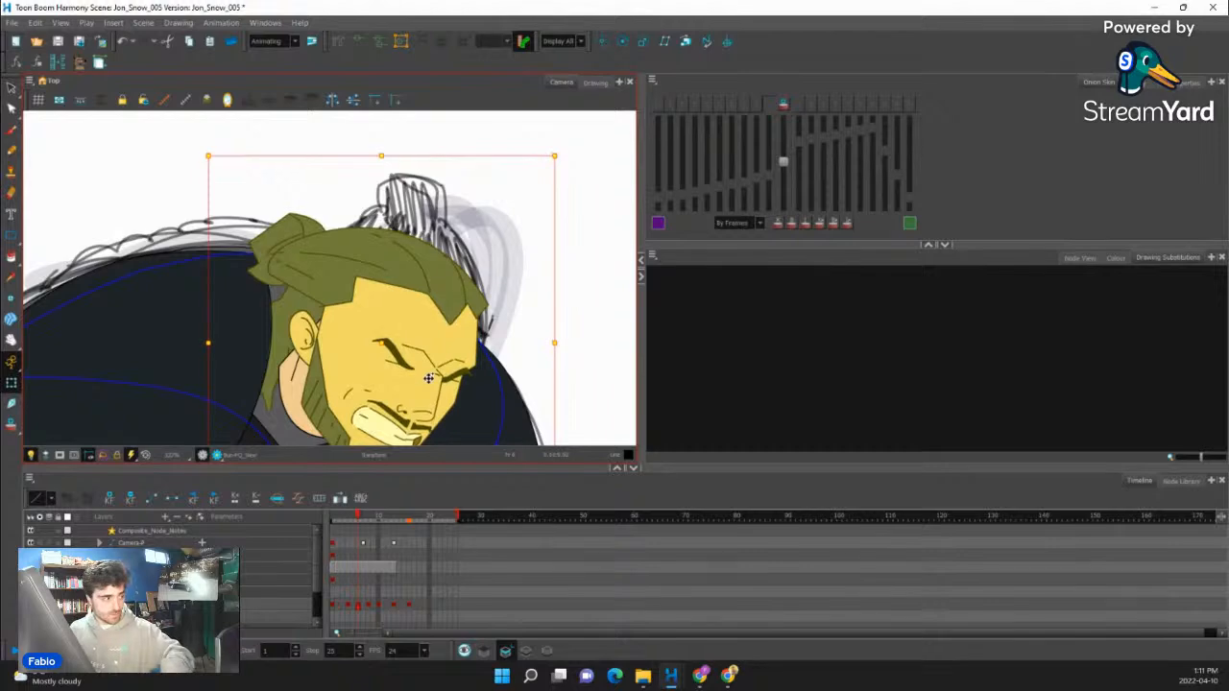
- Scrub through the rising motion and play the whole animation from the first frame to check the head and body movement
scroll(417, 357, "down", 8)
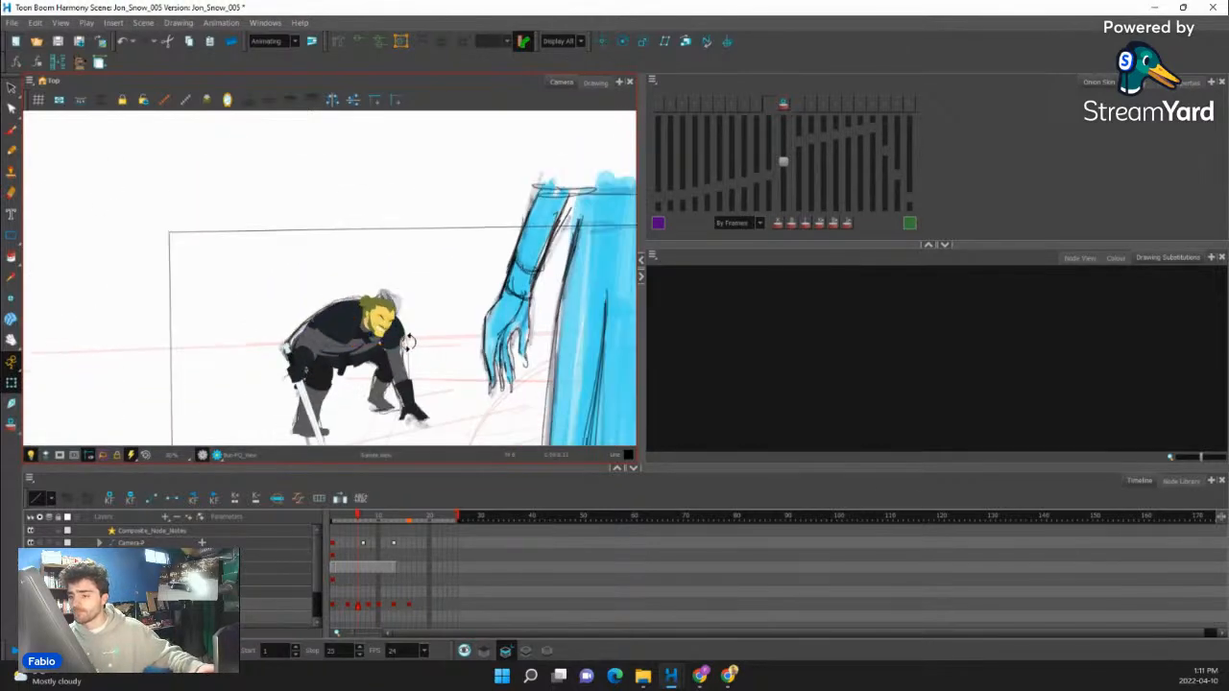
scroll(417, 357, "up", 4)
mouse_move(355, 518)
left_mouse_down()
mouse_move(386, 512)
mouse_move(331, 519)
mouse_move(384, 519)
left_mouse_up()
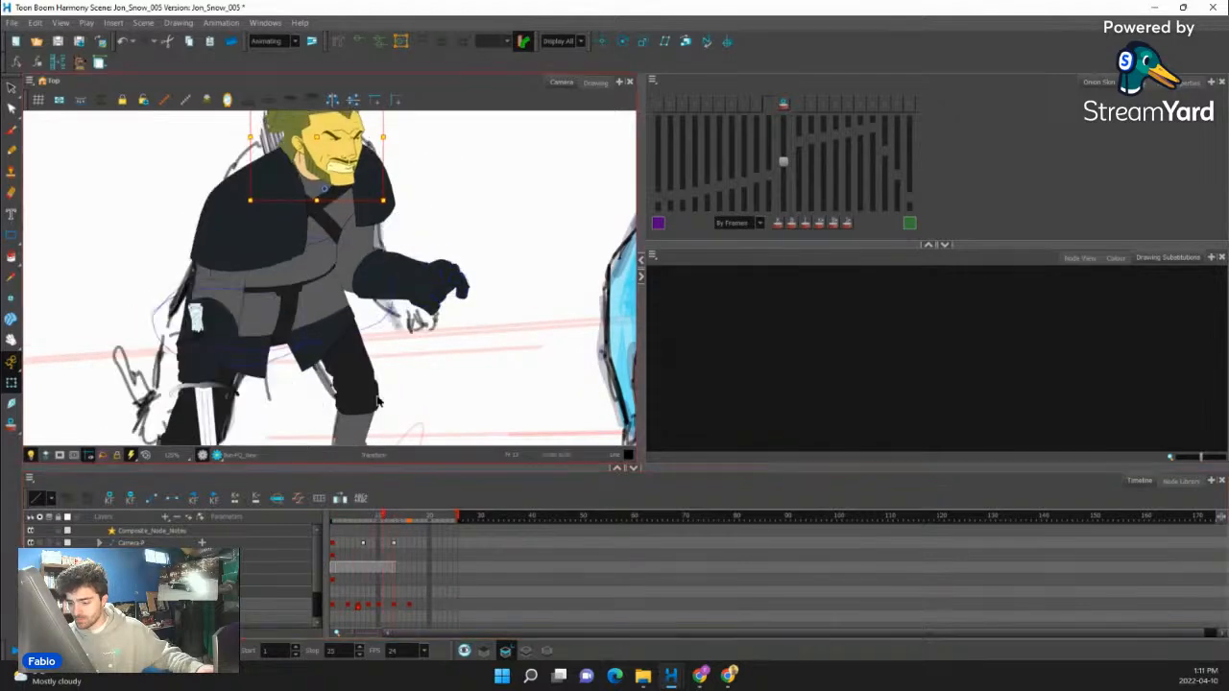
scroll(422, 433, "down", 4)
left_click_drag(421, 433, 419, 435)
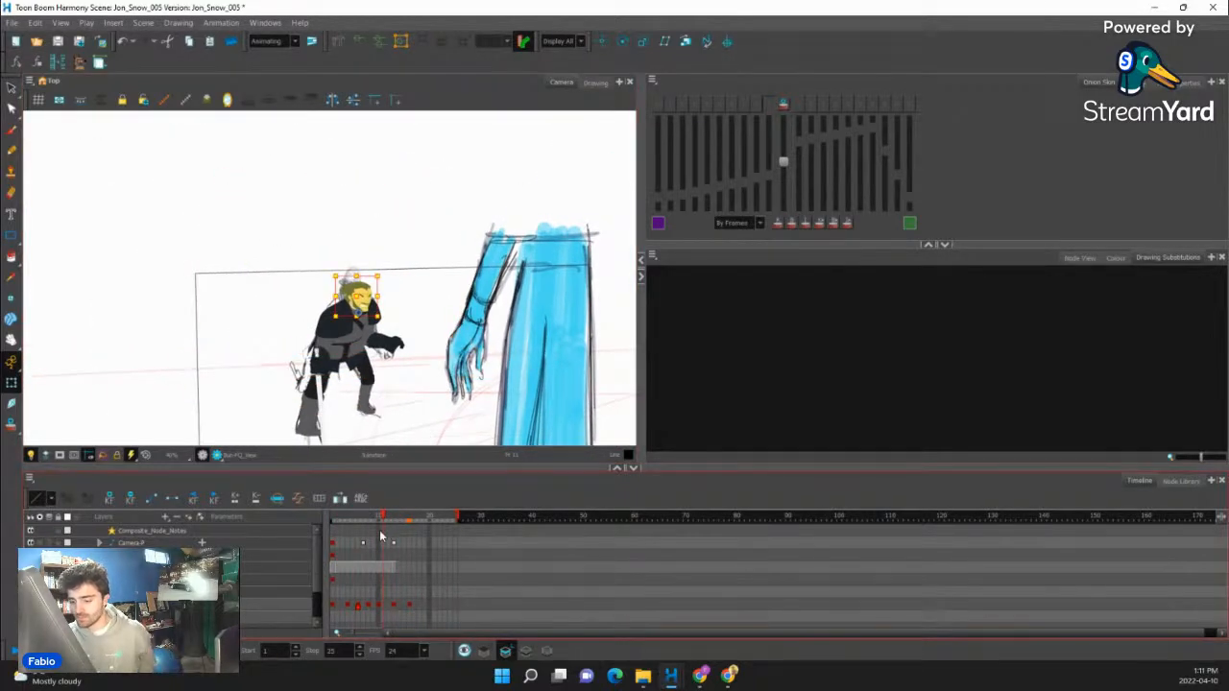
left_click_drag(383, 518, 332, 518)
key("Return")
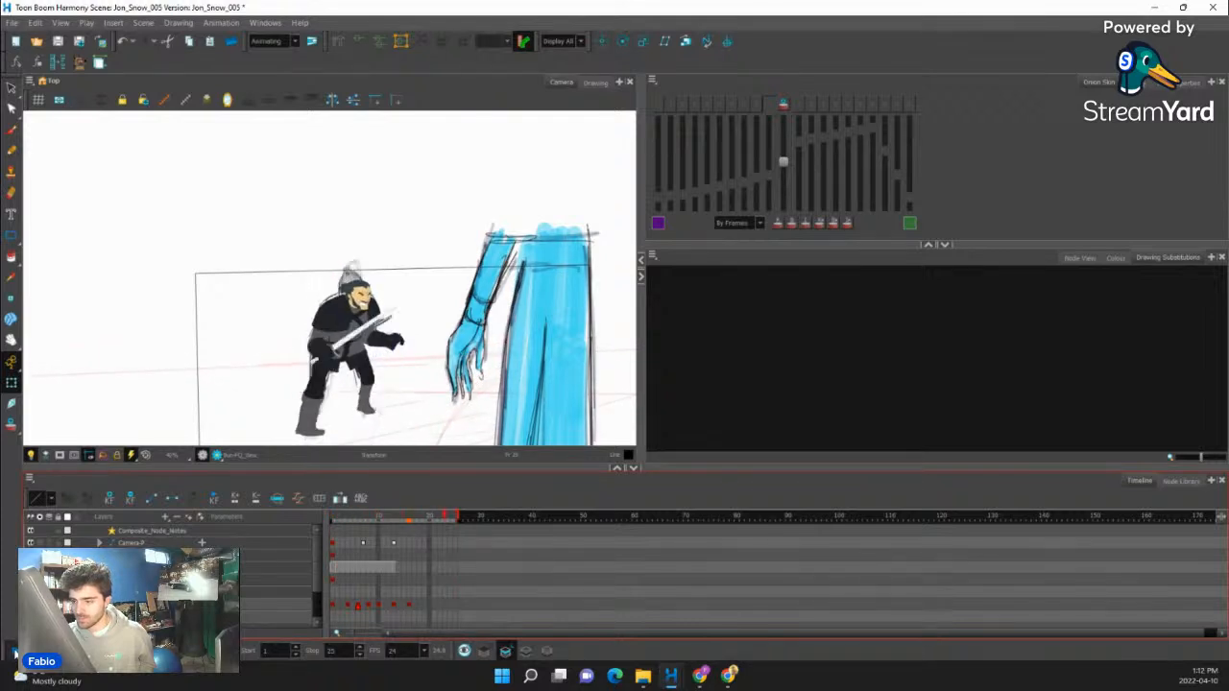
- Examine the key pose at frame 10, flipping back and forth between it and the neighbouring frames
left_click(394, 606)
left_click(379, 606)
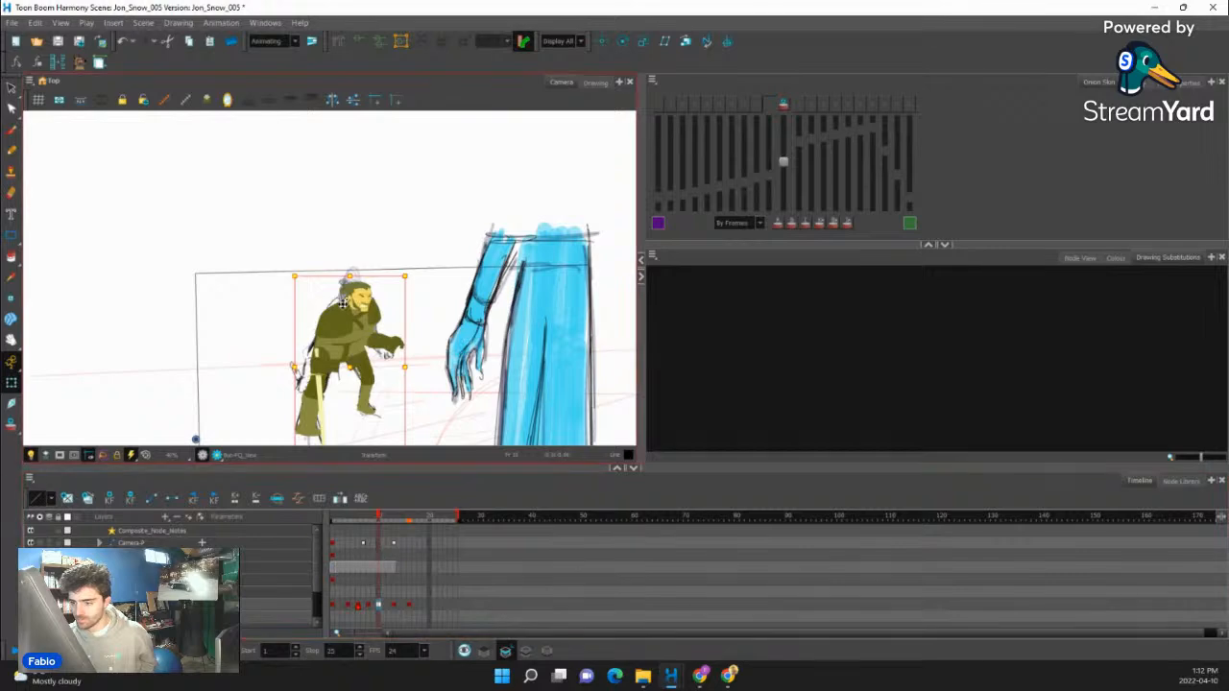
scroll(328, 388, "down", 2)
scroll(327, 388, "up", 5)
scroll(332, 351, "down", 2)
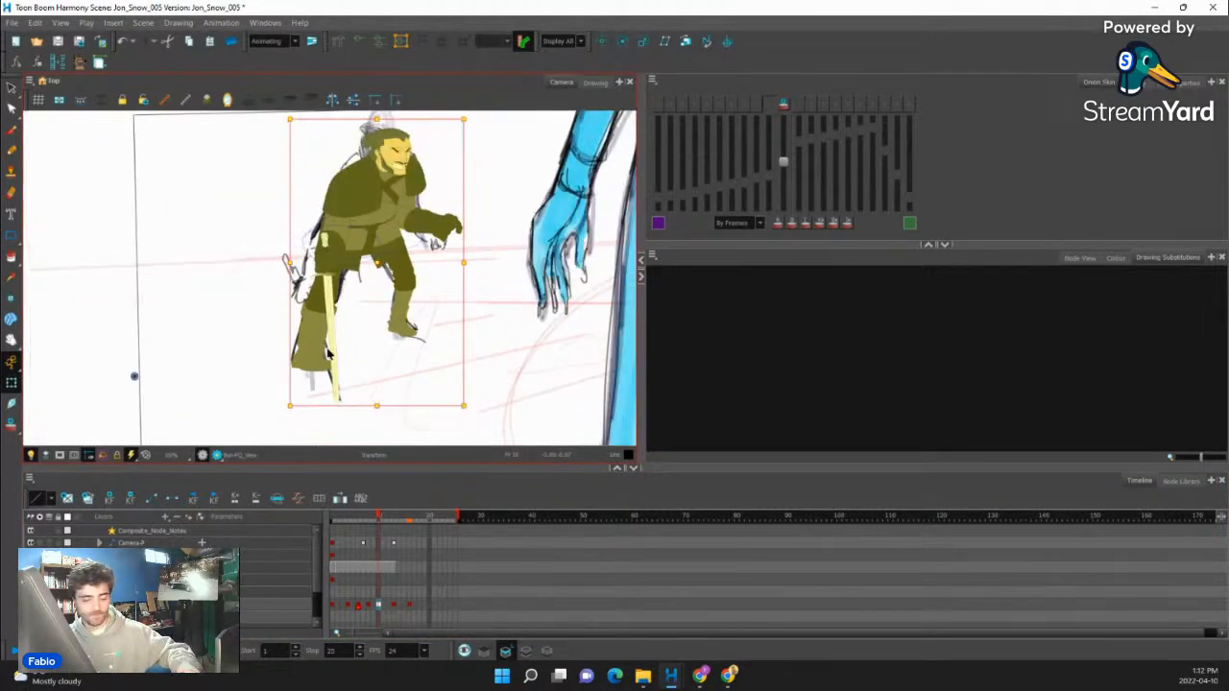
key("comma")
key("period")
key("comma")
key("period")
key("period")
key("period")
key("period")
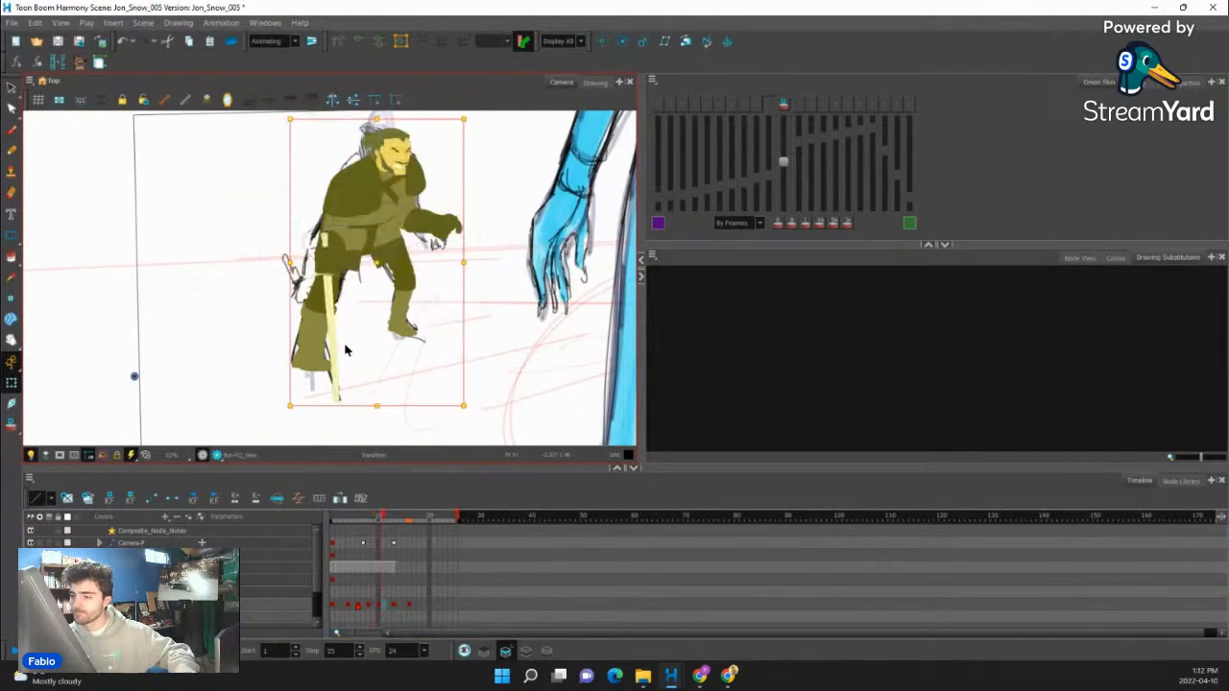
- At frame 13, rotate the sword arm forward and tilt the hand with the sword slightly upward
scroll(326, 233, "up", 3)
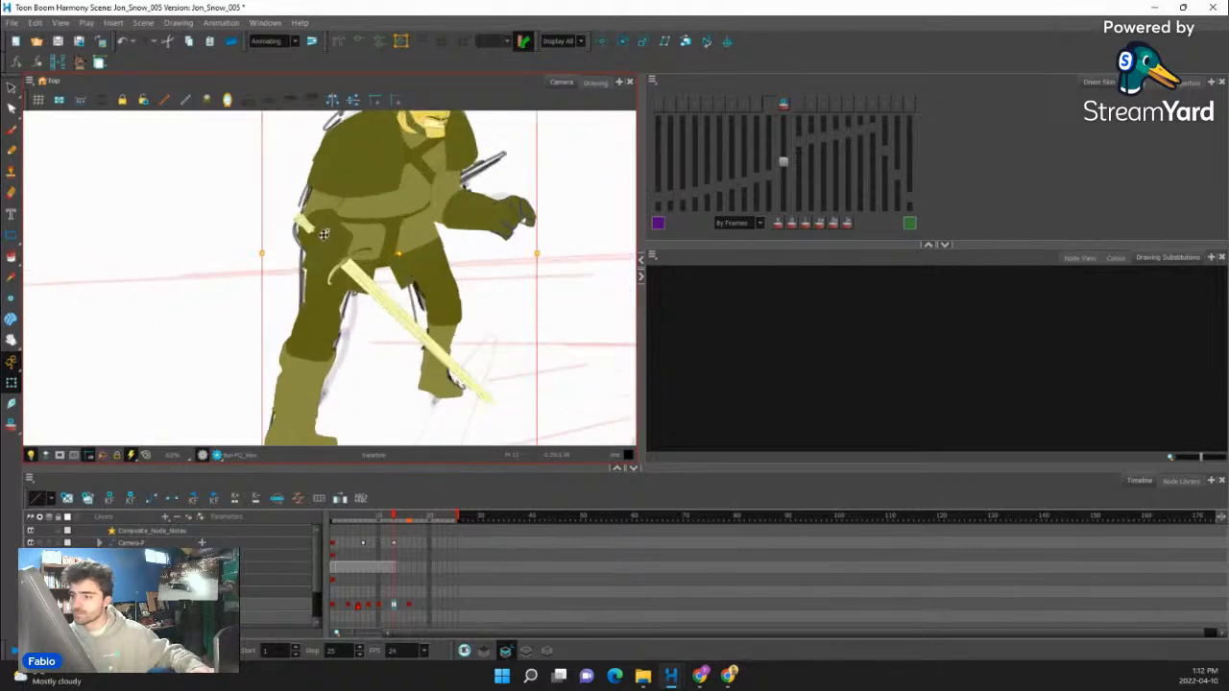
left_click(326, 227)
scroll(366, 296, "down", 5)
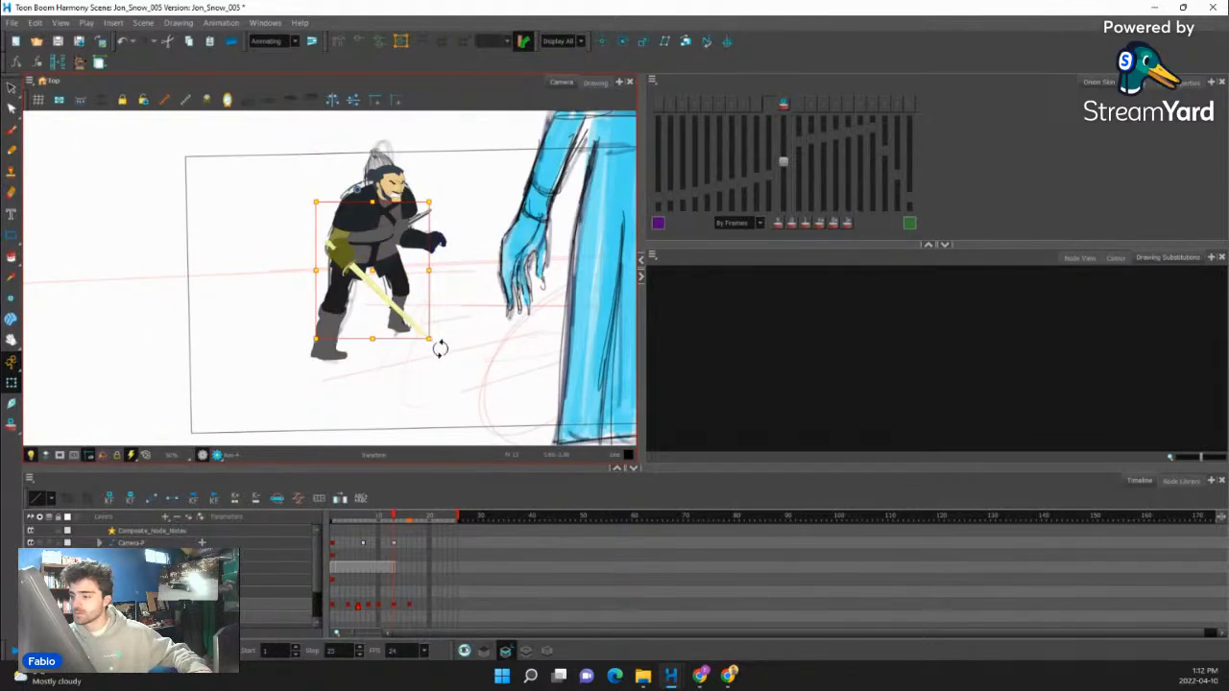
left_click_drag(440, 348, 469, 331)
scroll(382, 276, "up", 4)
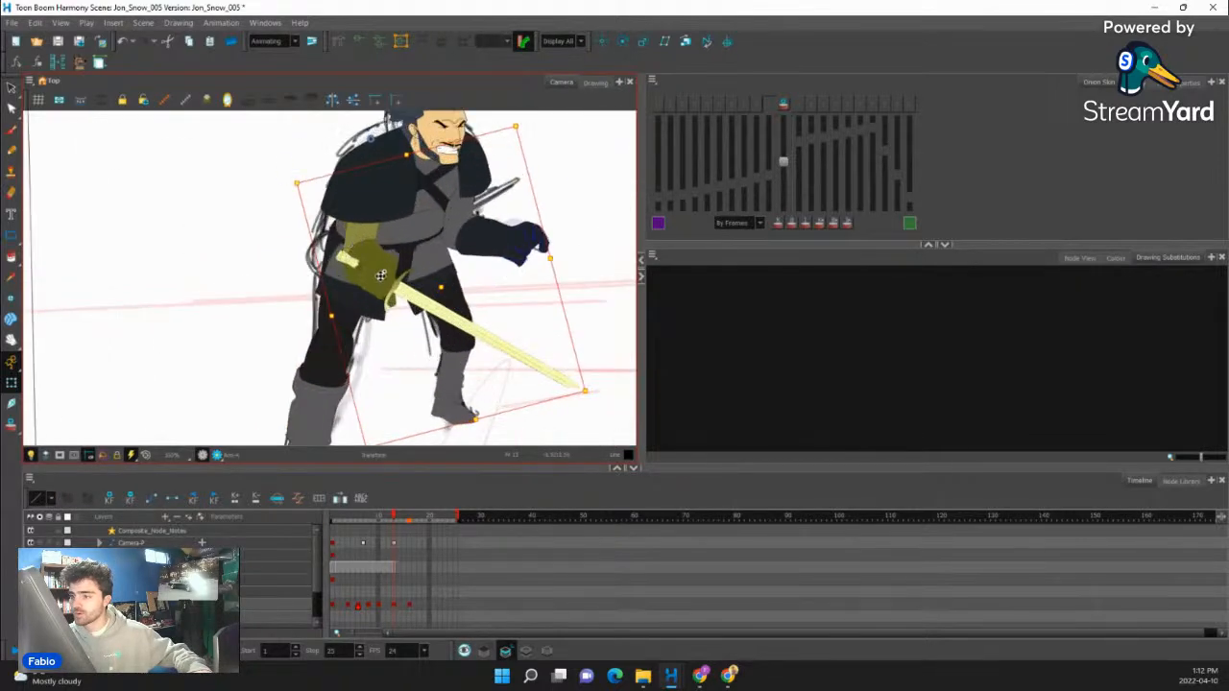
left_click(439, 313)
key("b")
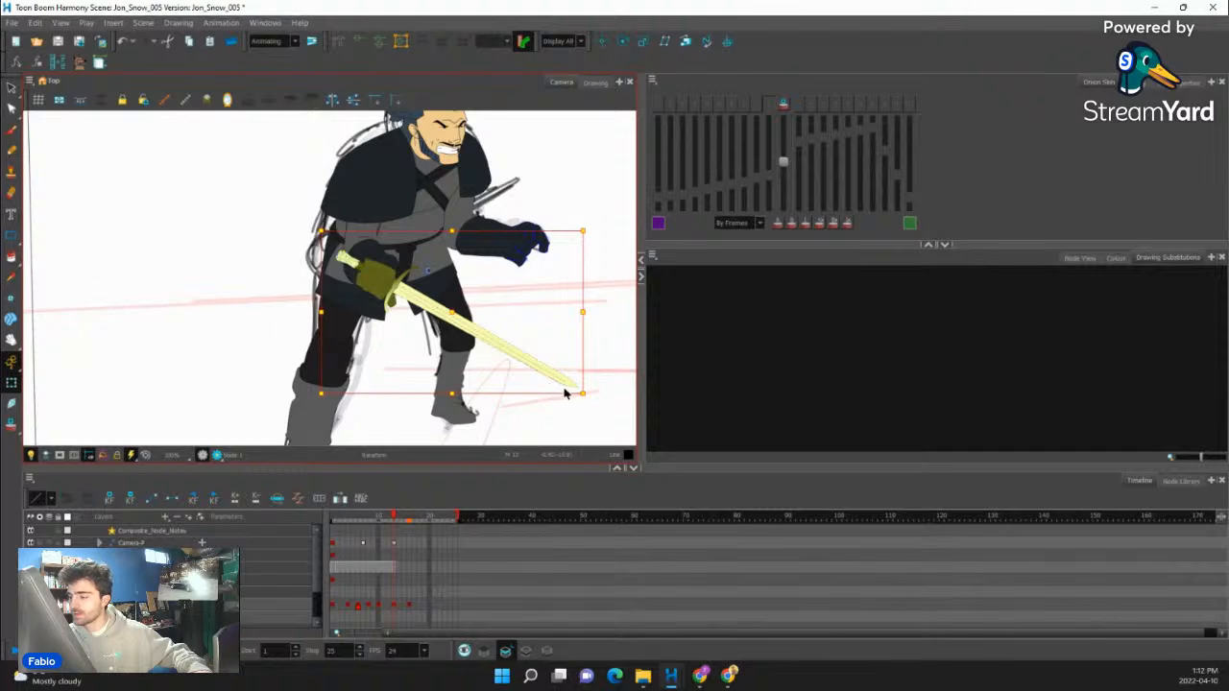
left_click_drag(583, 401, 593, 379)
- Reshape the lower edge of the near shoulder's fur at frame 13 with its deformer points and check the full pose
left_click(371, 207)
scroll(370, 208, "up", 3)
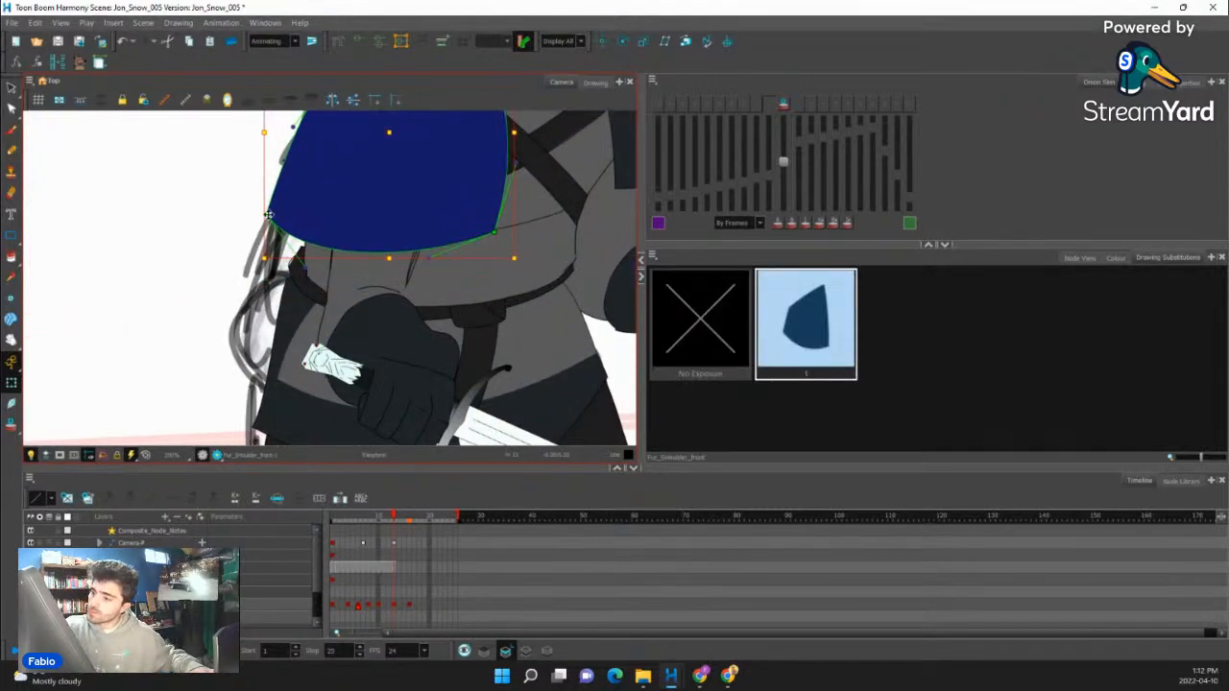
left_click_drag(269, 217, 380, 270)
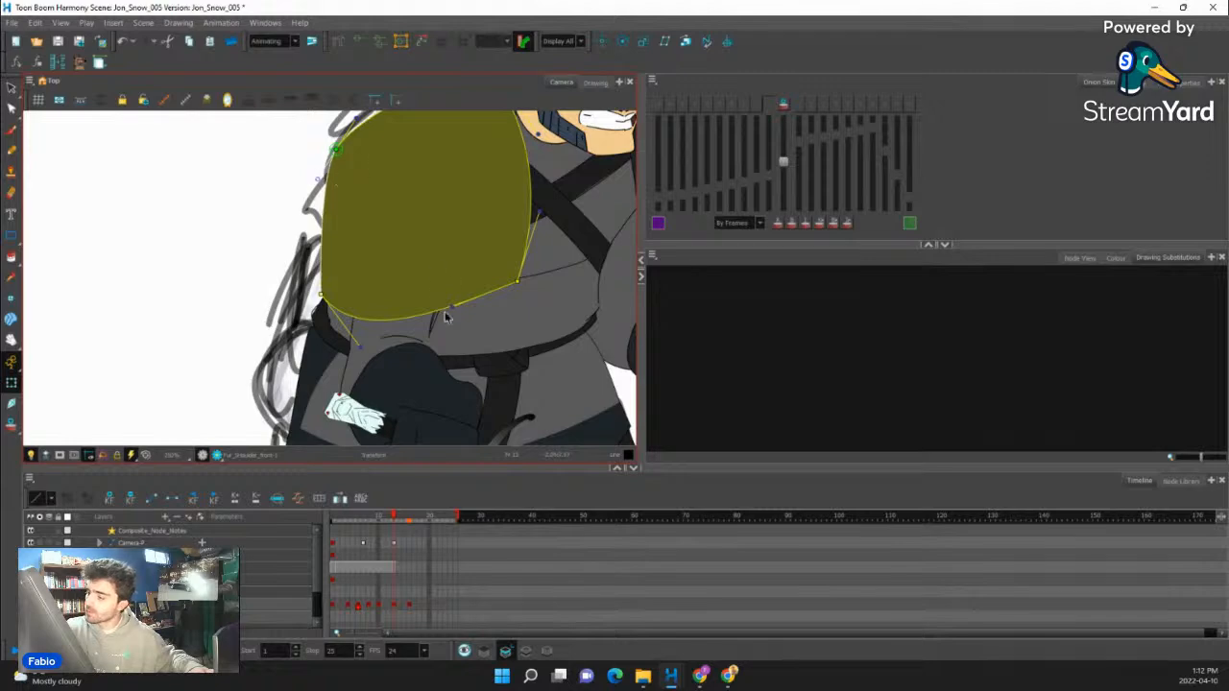
left_click_drag(451, 308, 447, 293)
left_click_drag(360, 347, 355, 335)
left_click(525, 372)
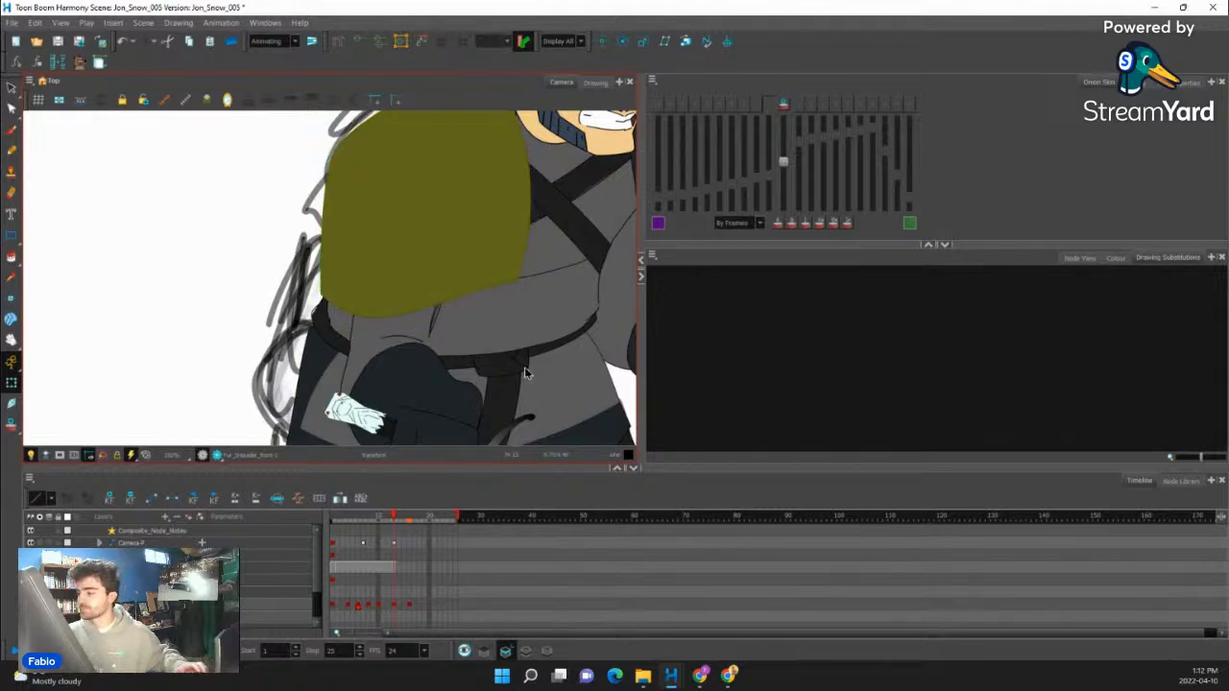
scroll(255, 318, "down", 5)
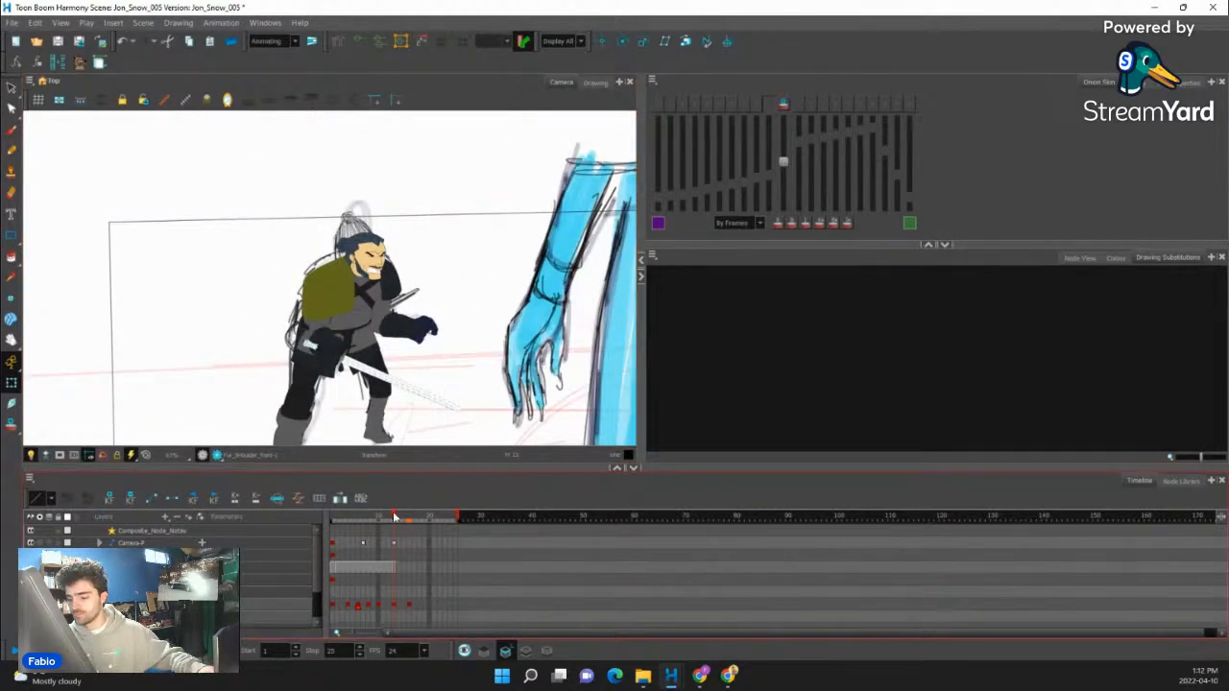
mouse_move(394, 517)
left_mouse_down()
mouse_move(351, 518)
mouse_move(415, 519)
mouse_move(394, 521)
left_mouse_up()
- Duplicate the sword arm's drawing at frame 13 and erase its sleeve and part of the glove, keeping the dark piece by the hand
scroll(318, 318, "up", 3)
left_click(318, 318)
scroll(318, 318, "up", 2)
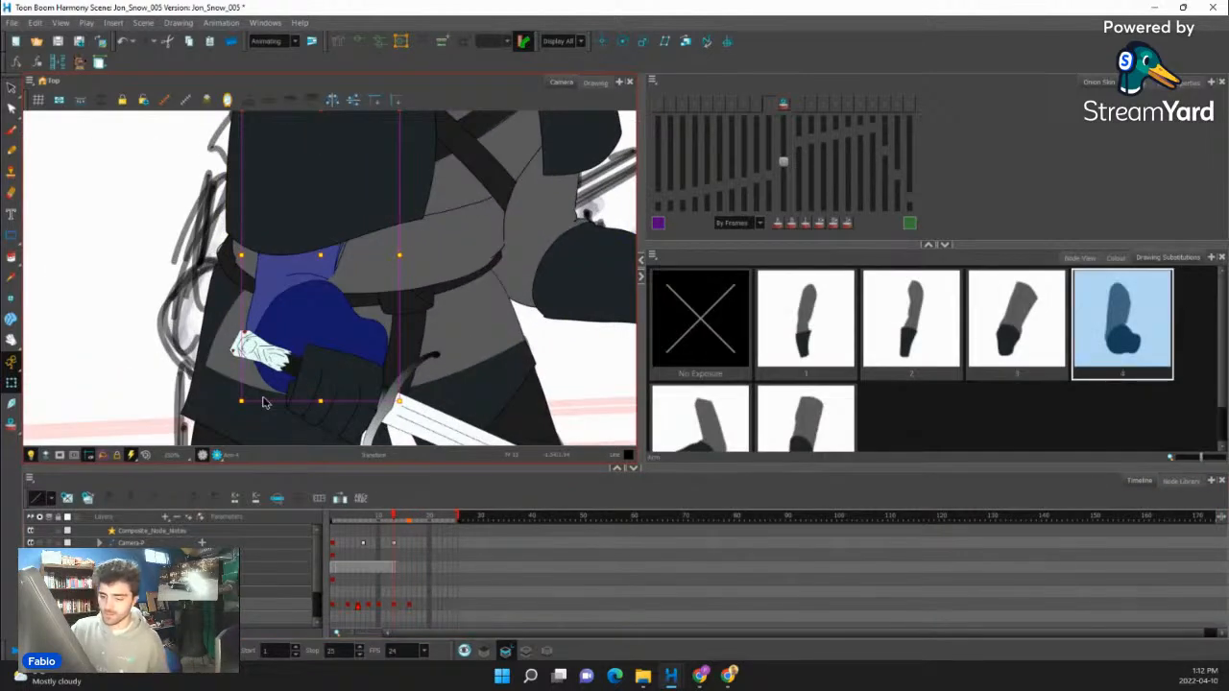
key("alt+shift+d")
key("alt+e")
mouse_move(249, 264)
left_mouse_down()
mouse_move(346, 194)
mouse_move(338, 276)
mouse_move(359, 163)
mouse_move(319, 106)
left_mouse_up()
mouse_move(311, 297)
left_mouse_down()
mouse_move(274, 332)
mouse_move(290, 363)
mouse_move(329, 321)
left_mouse_up()
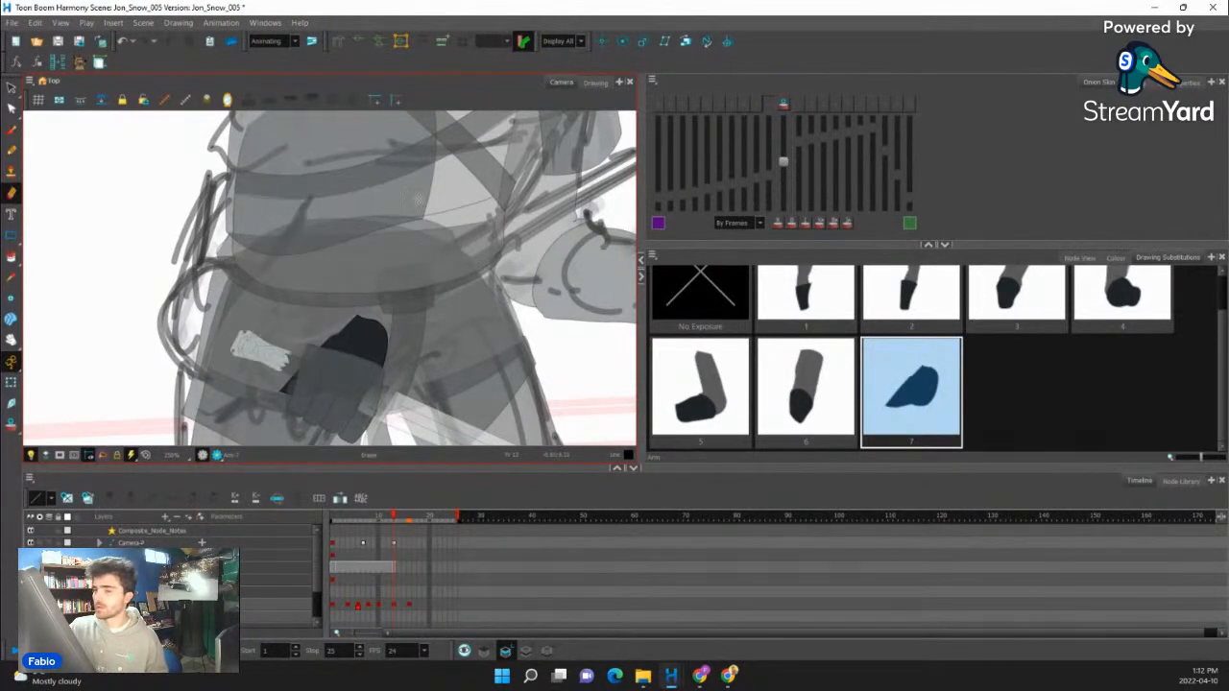
- Turn on onion skin and pencil the new outer contour of the sword arm in the Line colour at frame 13
left_click(12, 150)
left_click(1116, 257)
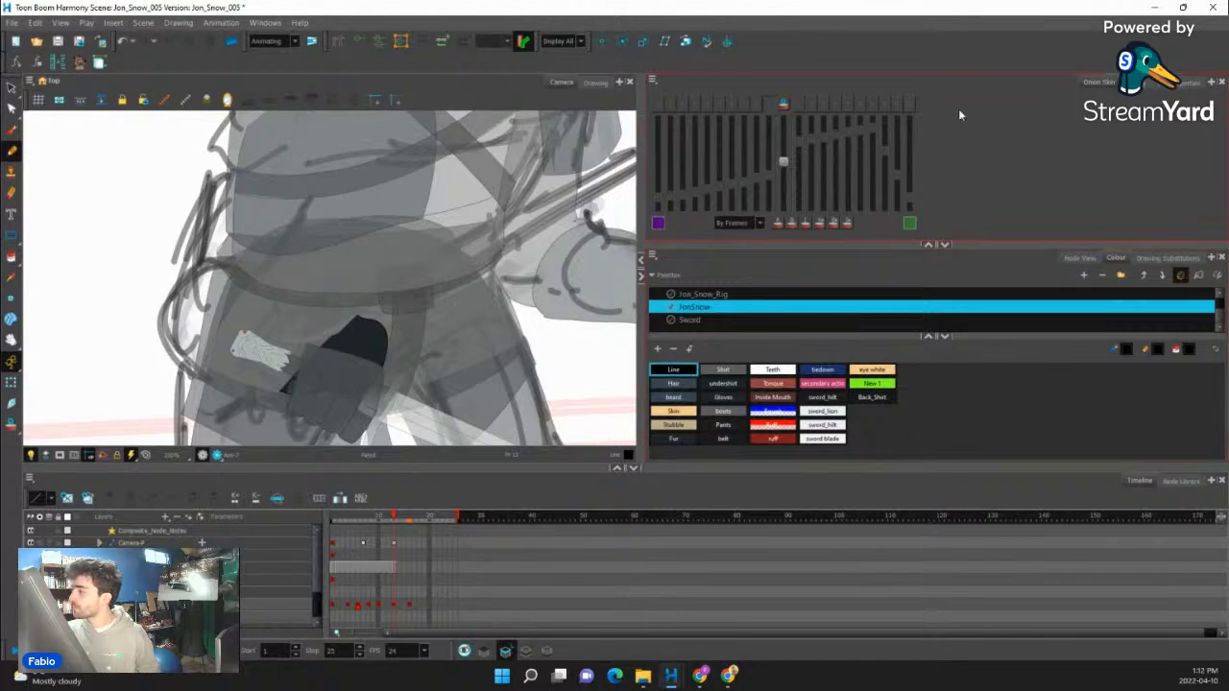
left_click(787, 104)
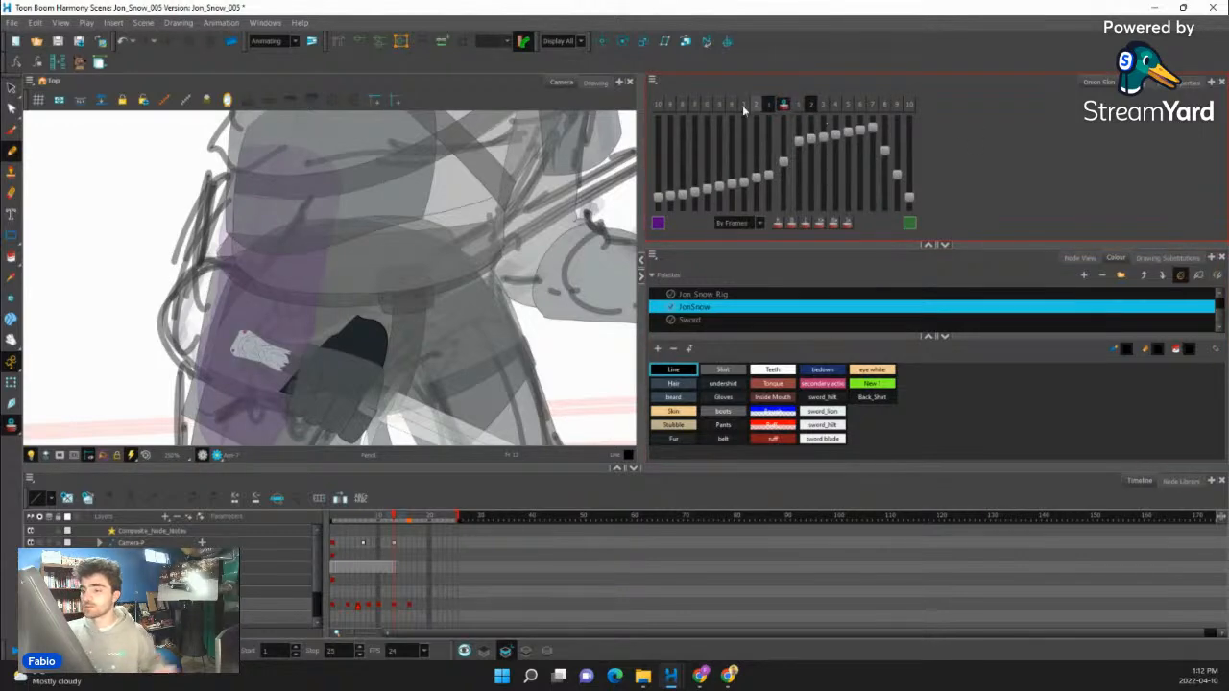
left_click_drag(458, 271, 466, 290)
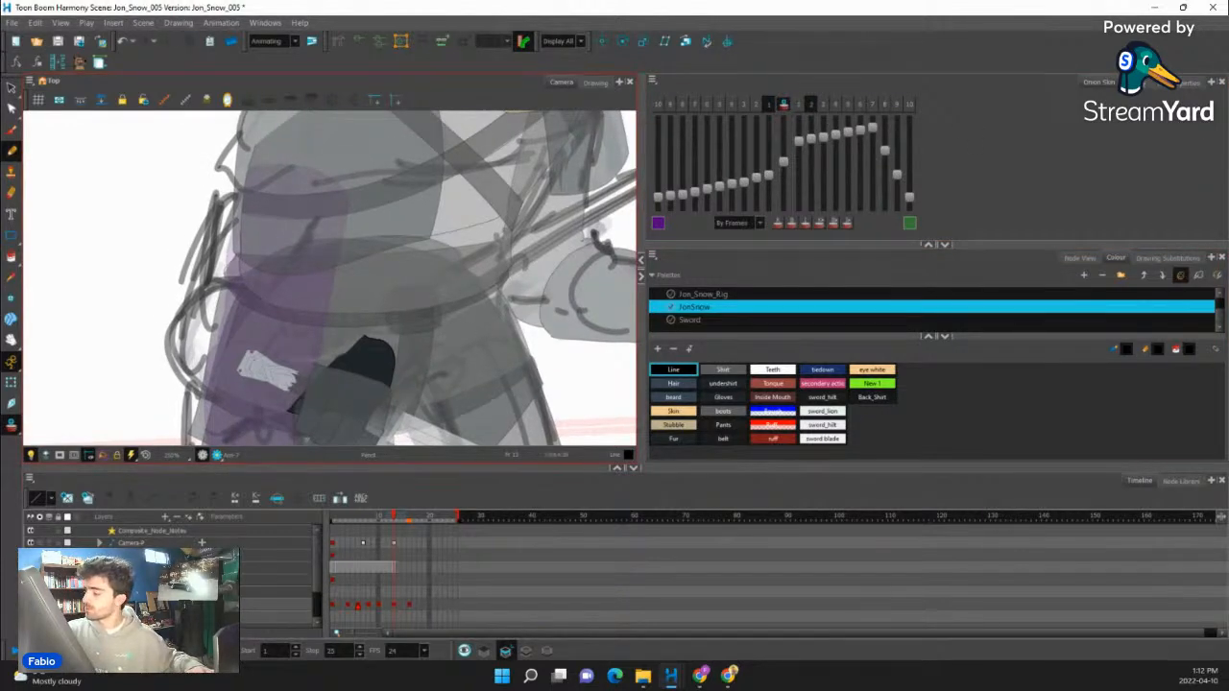
left_click_drag(250, 265, 262, 336)
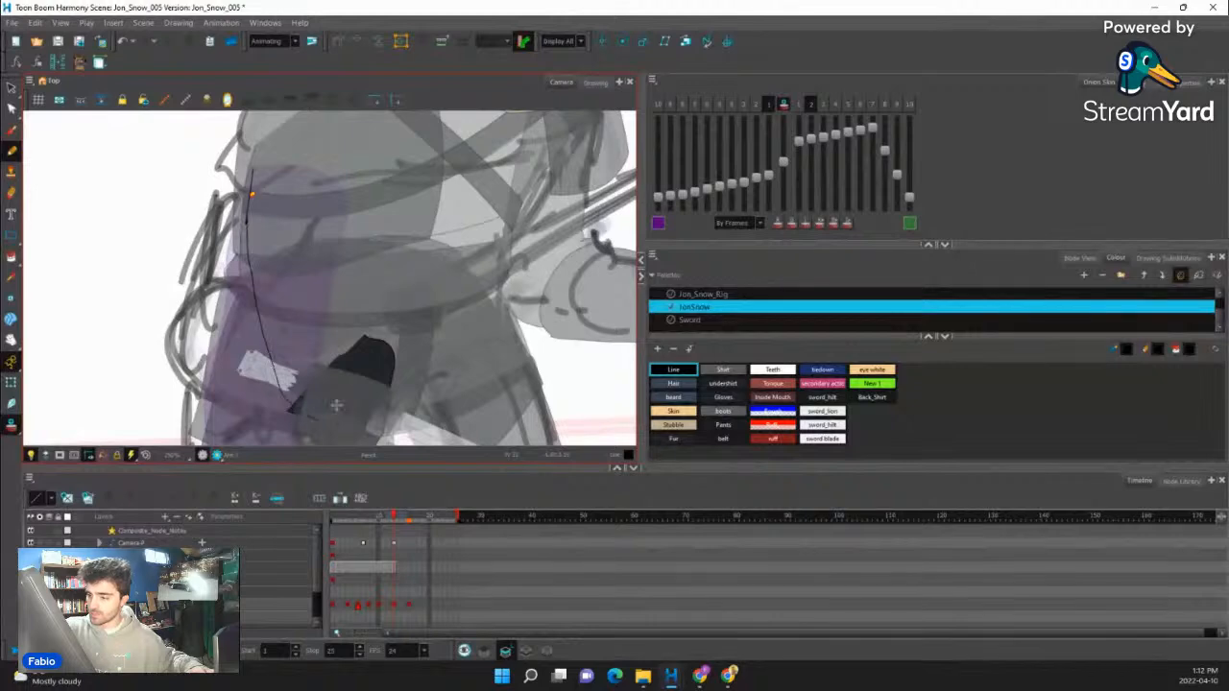
mouse_move(252, 169)
left_mouse_down()
mouse_move(256, 307)
mouse_move(309, 419)
left_mouse_up()
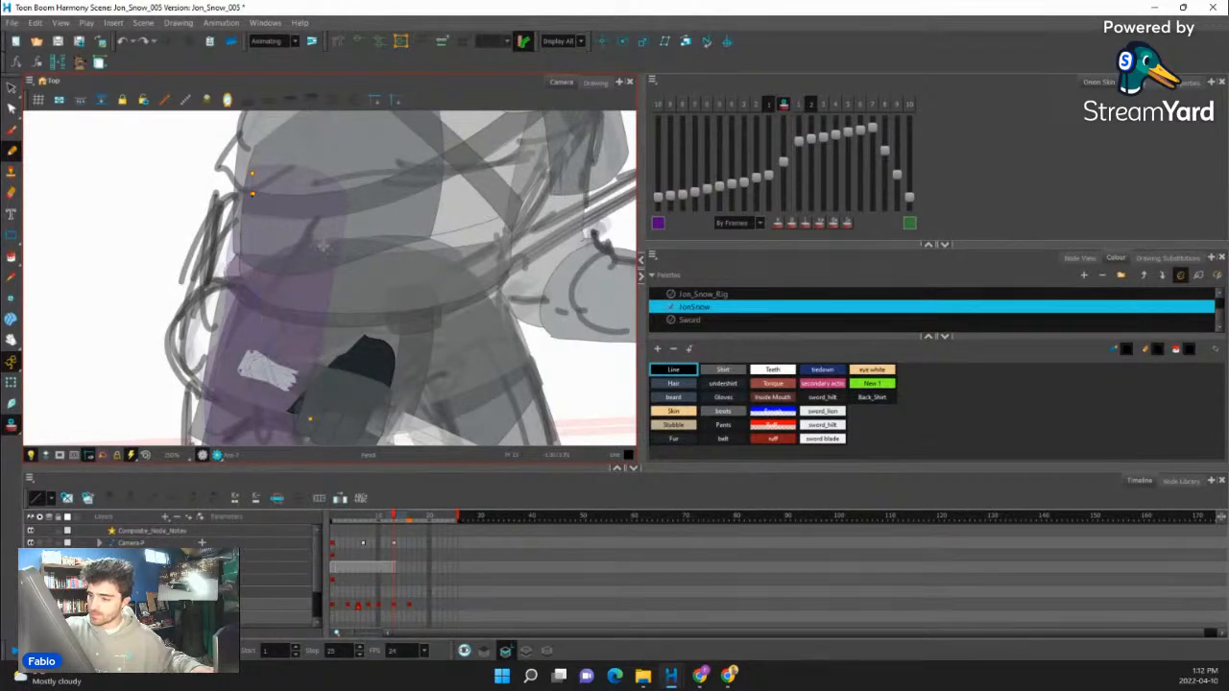
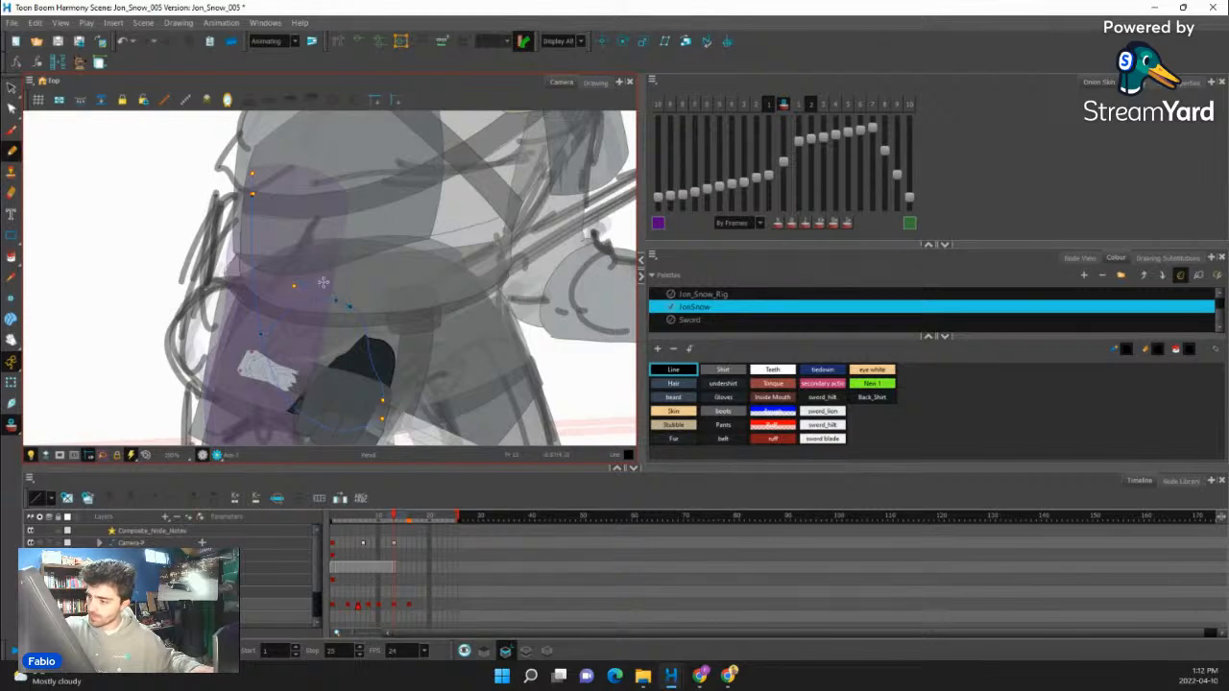
- Finish the sleeve's outline on the sword arm at frame 13, and paint the glove with the Gloves colour and the sleeve with Shirt
left_click_drag(252, 173, 296, 174)
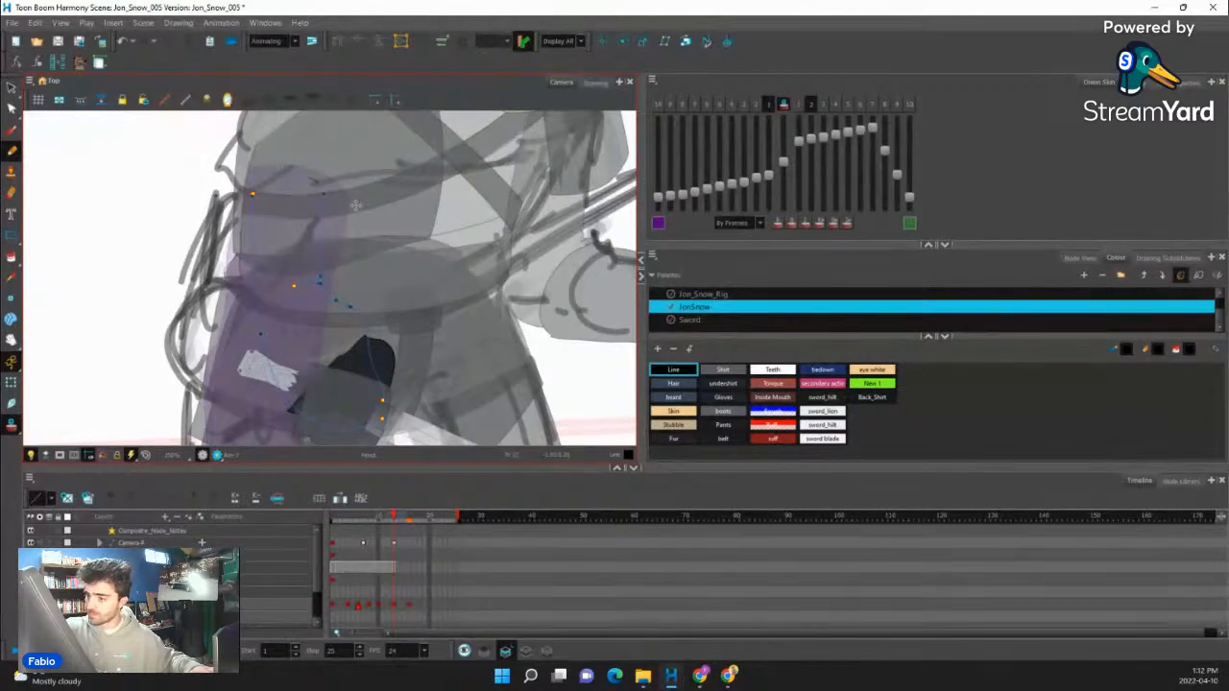
left_click(14, 258)
left_click(723, 399)
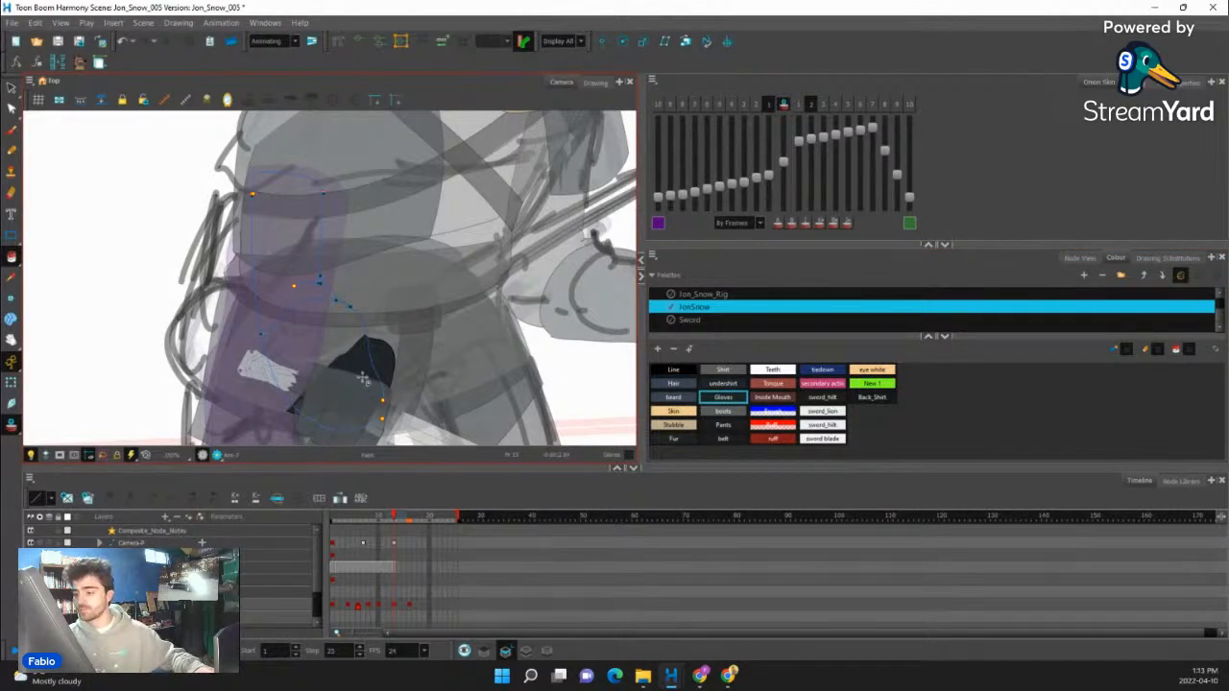
scroll(365, 380, "up", 3)
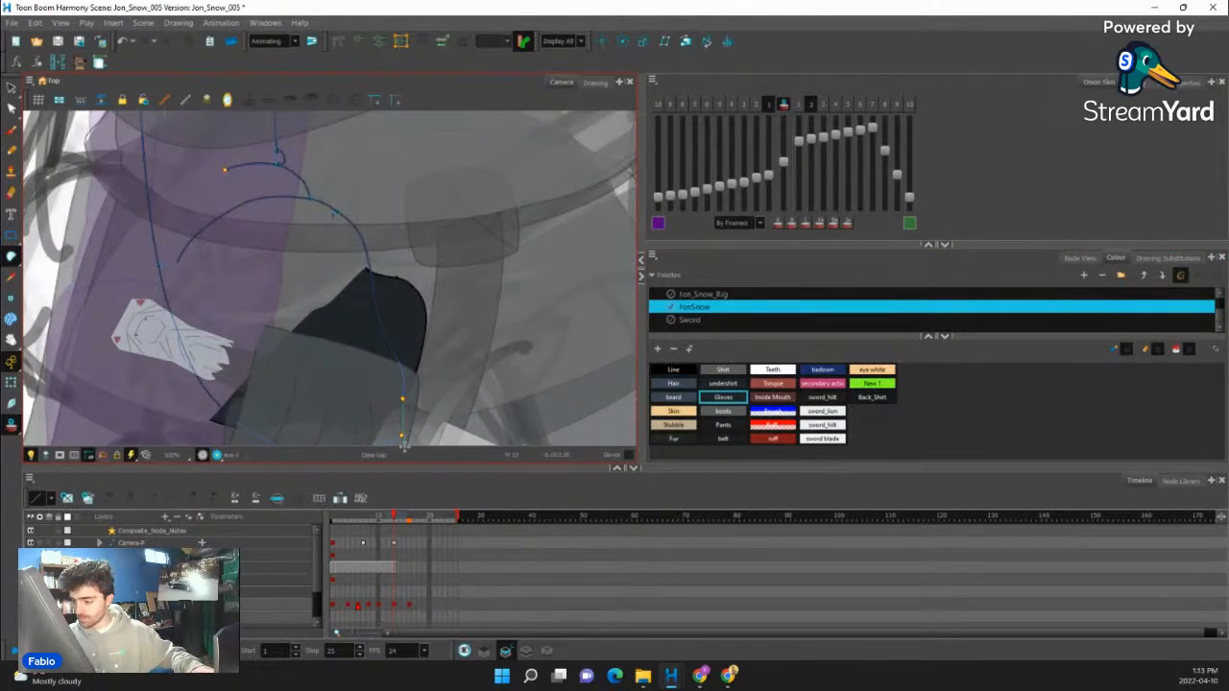
scroll(312, 331, "down", 3)
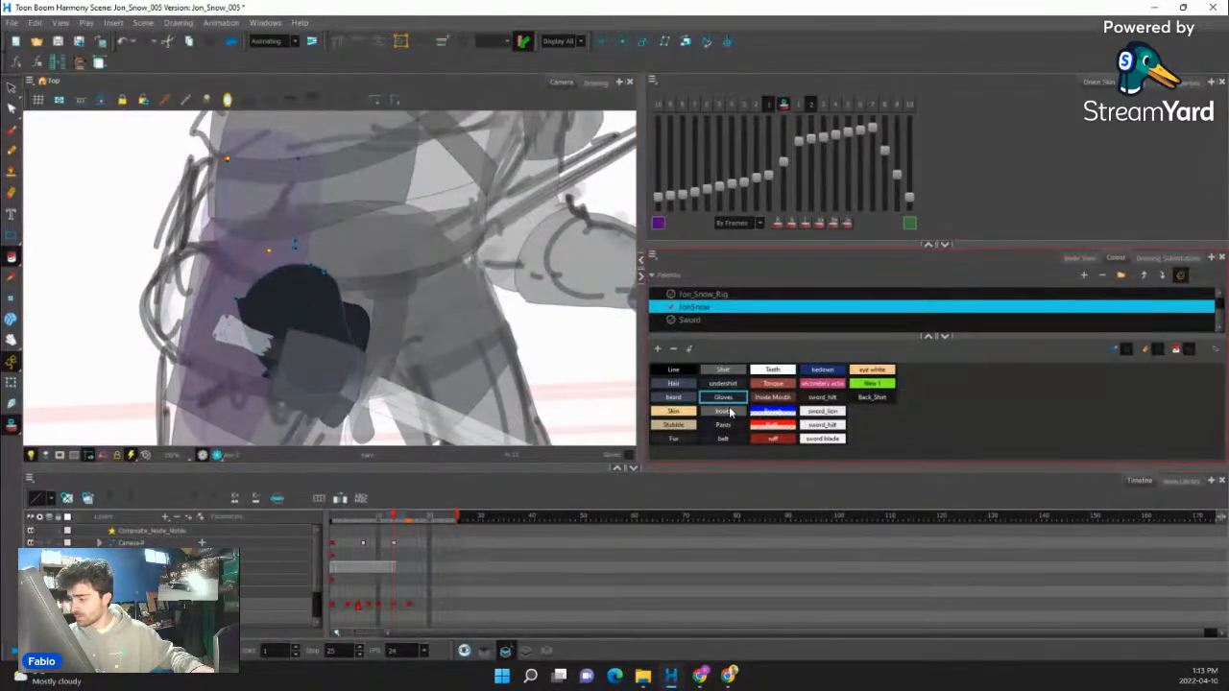
left_click(721, 372)
scroll(104, 286, "down", 2)
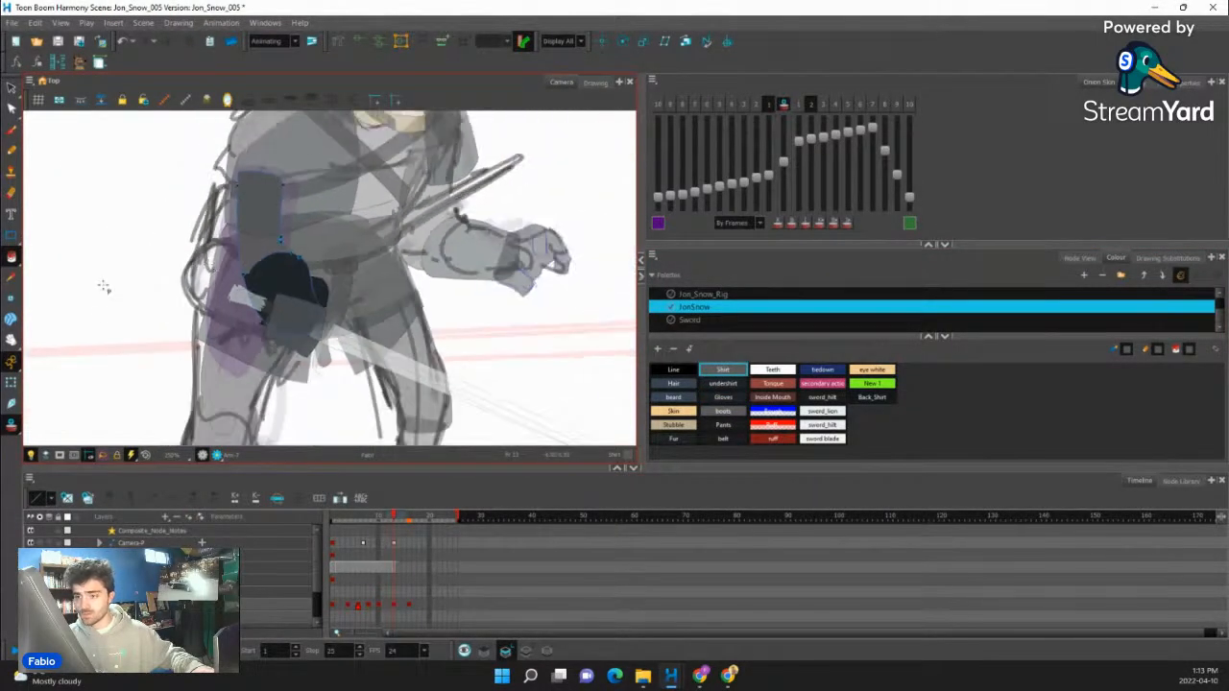
scroll(321, 311, "down", 5)
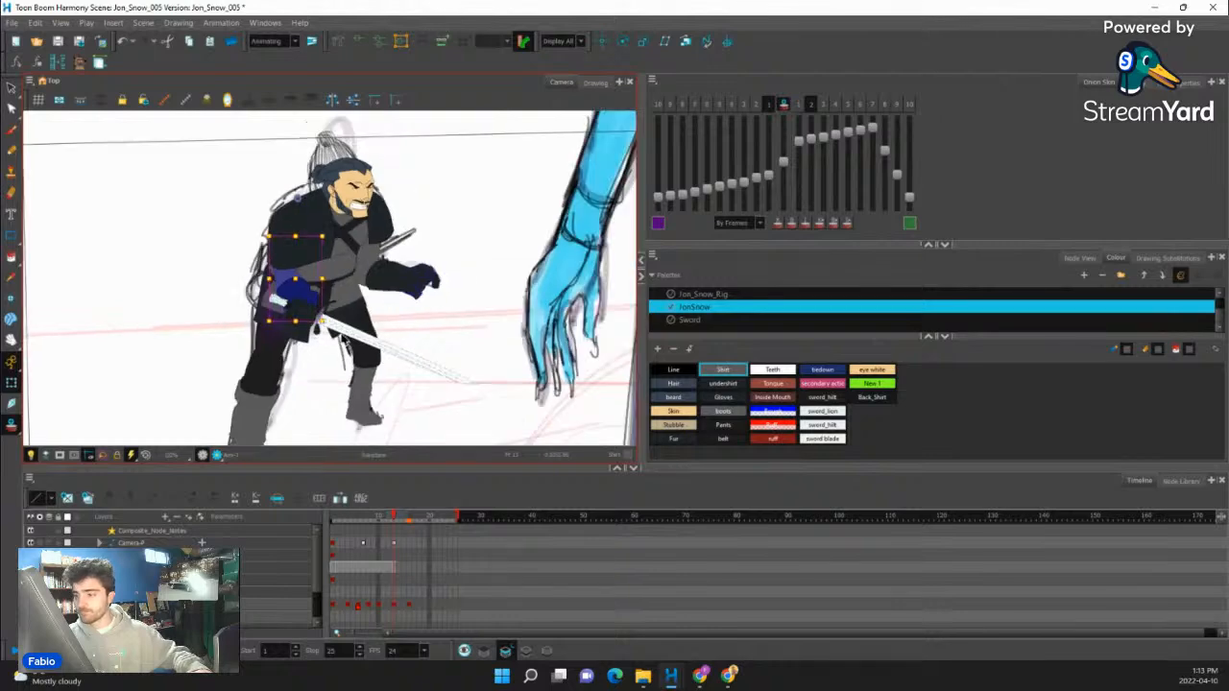
- Turn off onion skin and play back the animation to check the redrawn sword arm in motion
mouse_move(394, 516)
left_mouse_down()
mouse_move(361, 516)
mouse_move(431, 515)
mouse_move(396, 523)
left_mouse_up()
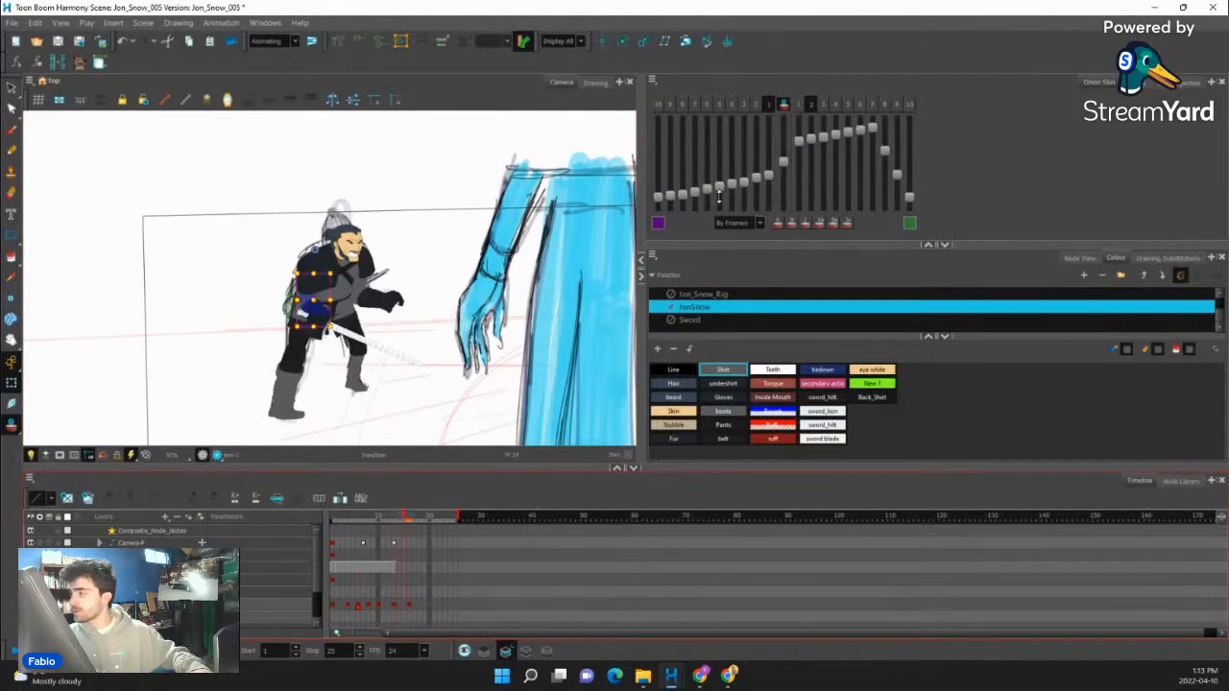
left_click(784, 104)
scroll(354, 144, "down", 2)
left_click(321, 250)
scroll(322, 253, "up", 1)
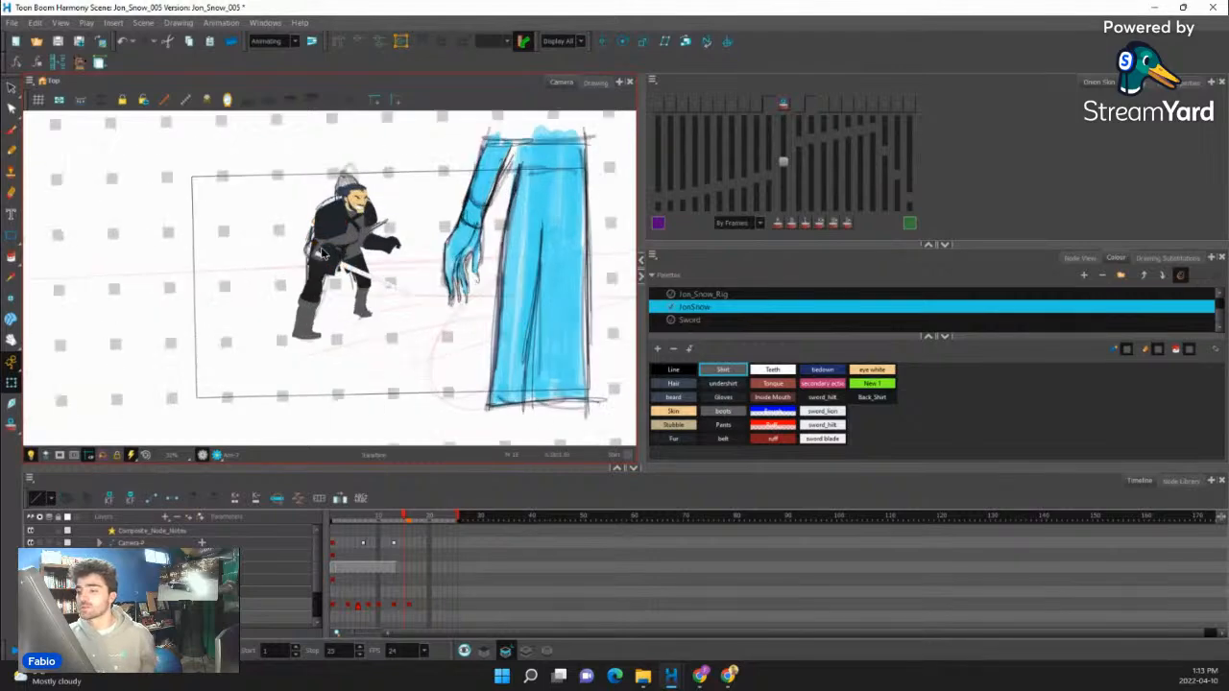
scroll(322, 253, "up", 2)
left_click_drag(404, 518, 456, 518)
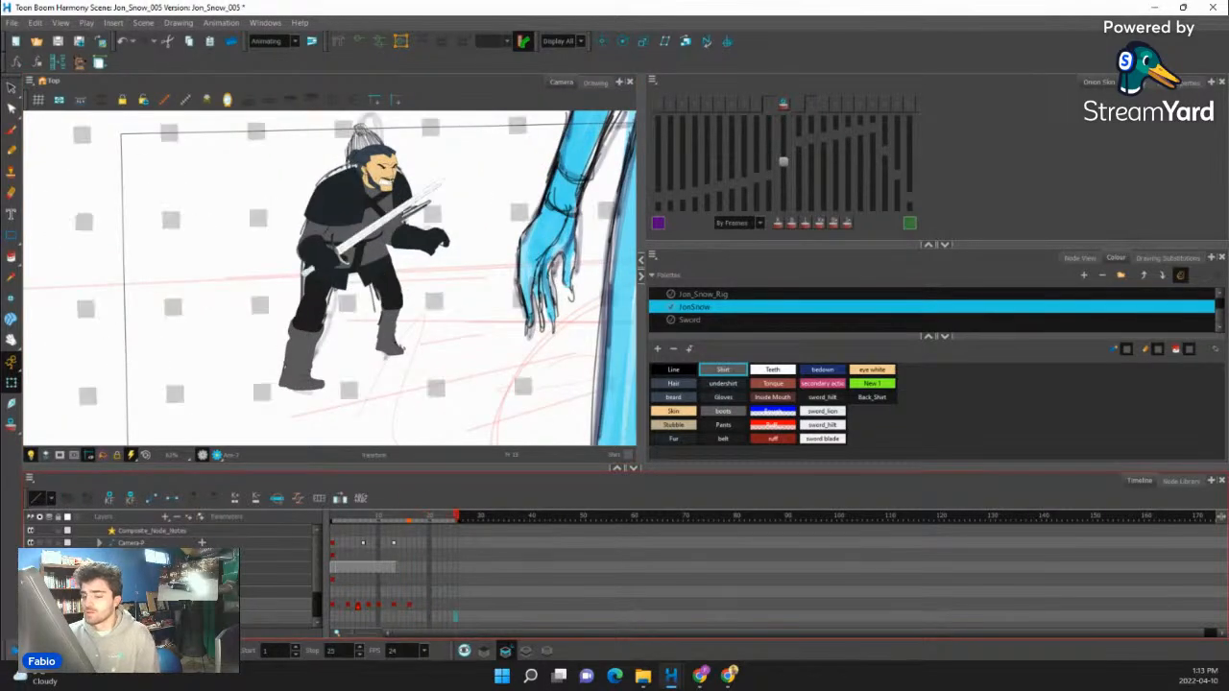
key("shift+Return")
key("shift+Return")
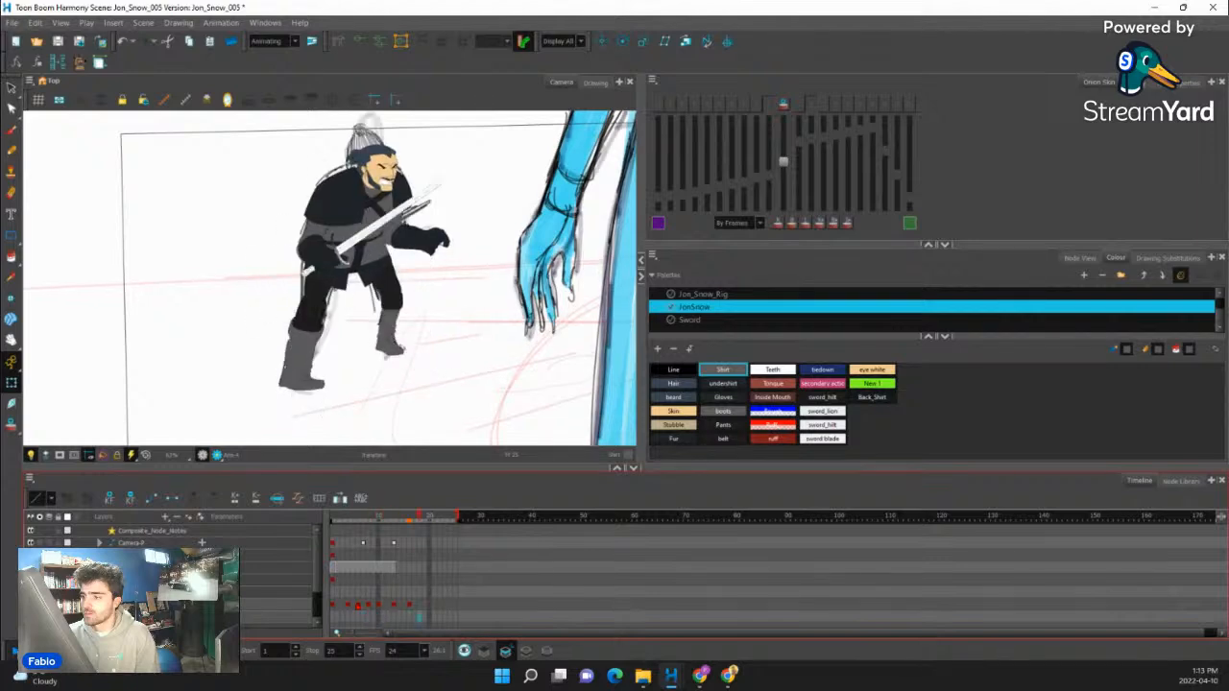
- Copy the full-body keyframe at frame 16 to frame 20 and return to frame 16
left_click(411, 606)
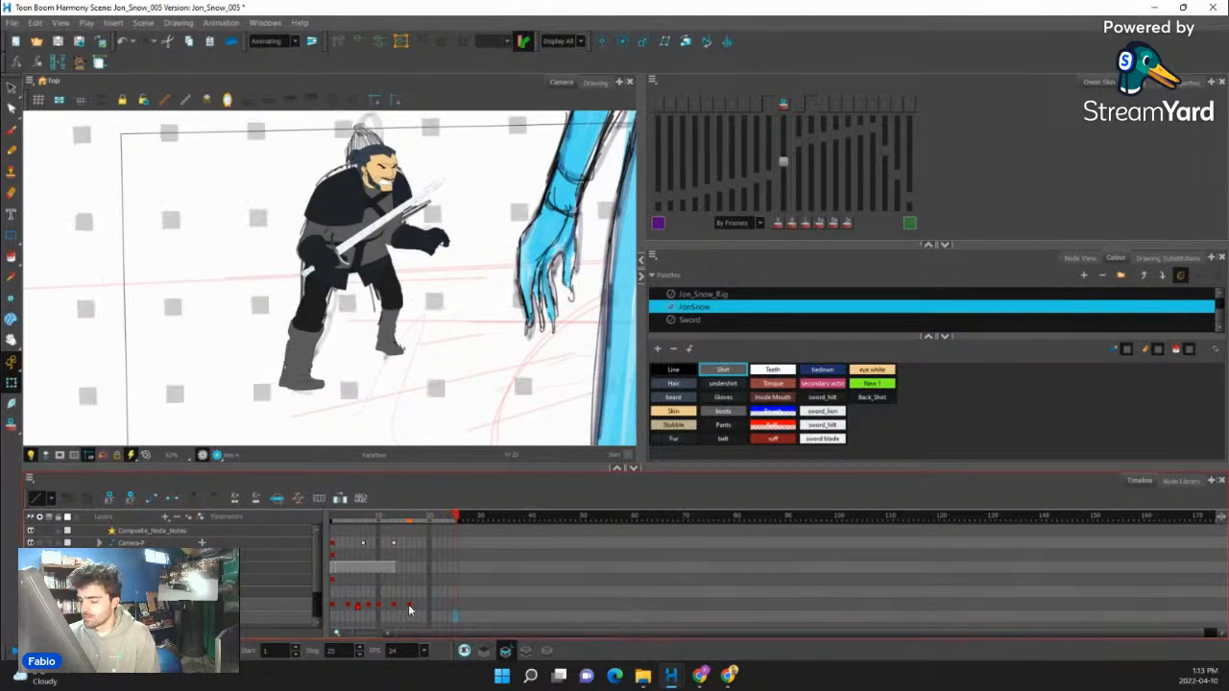
left_click(429, 606)
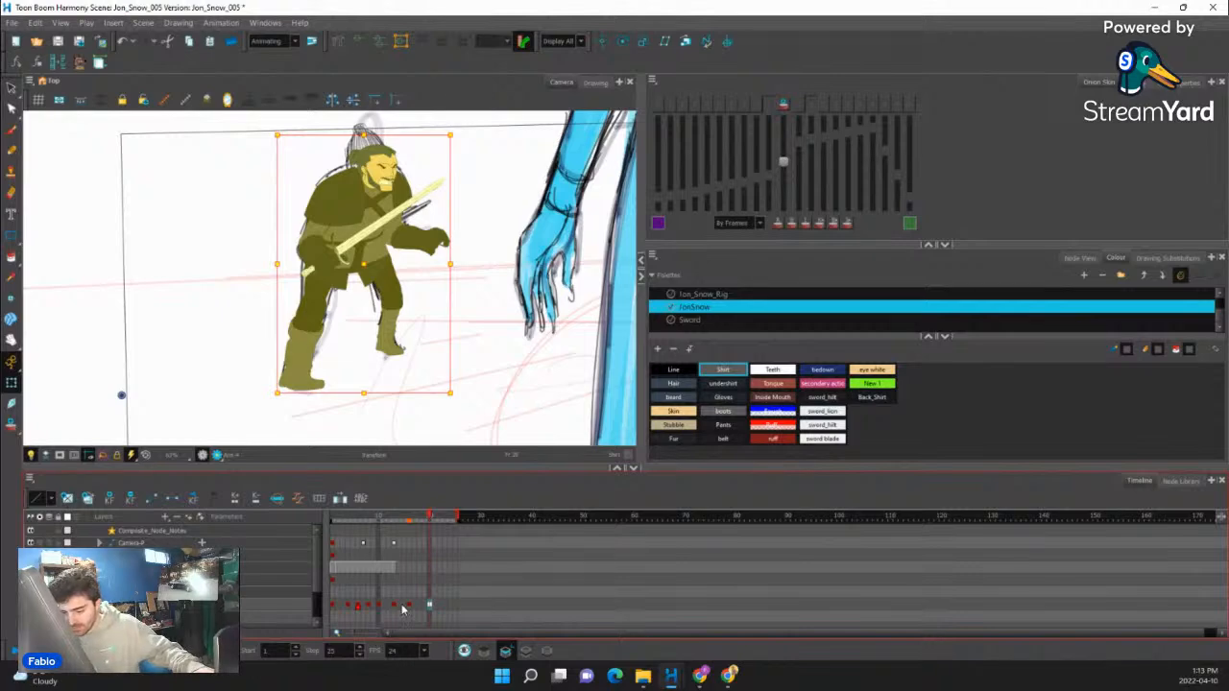
left_click(408, 606)
- Nudge the facial features and adjust the hair and head at frame 16, comparing the pose with frame 20
scroll(411, 151, "up", 5)
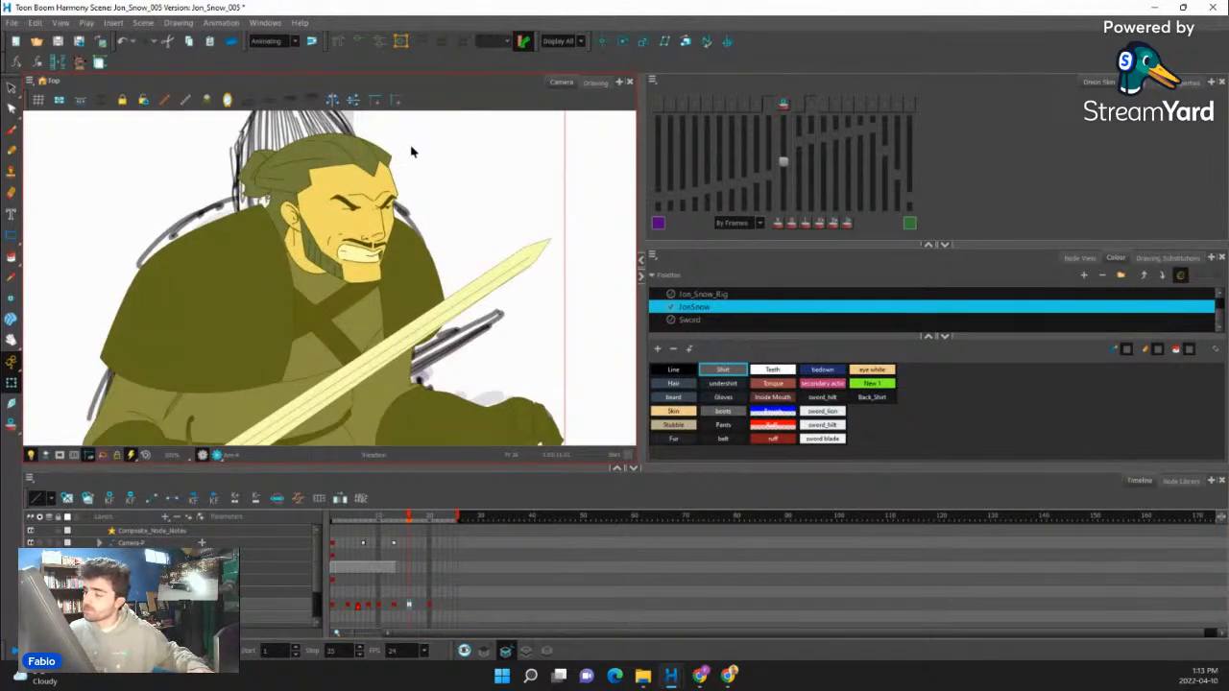
left_click(387, 195)
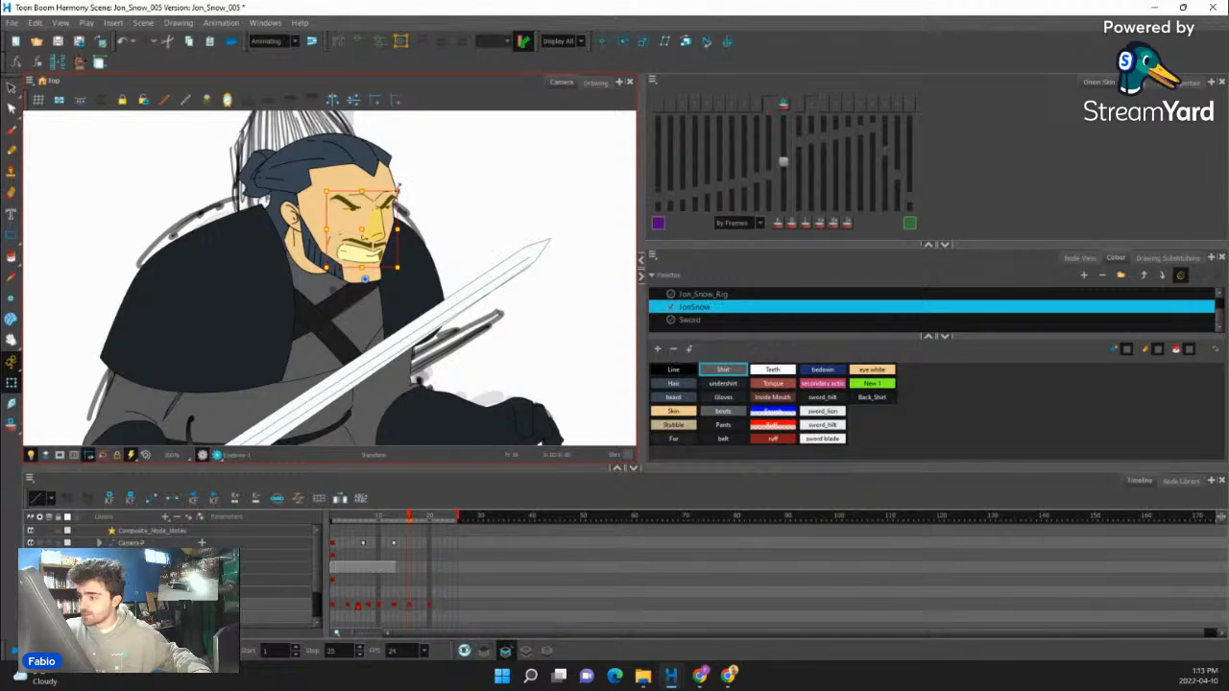
left_click_drag(398, 189, 395, 189)
left_click(283, 225)
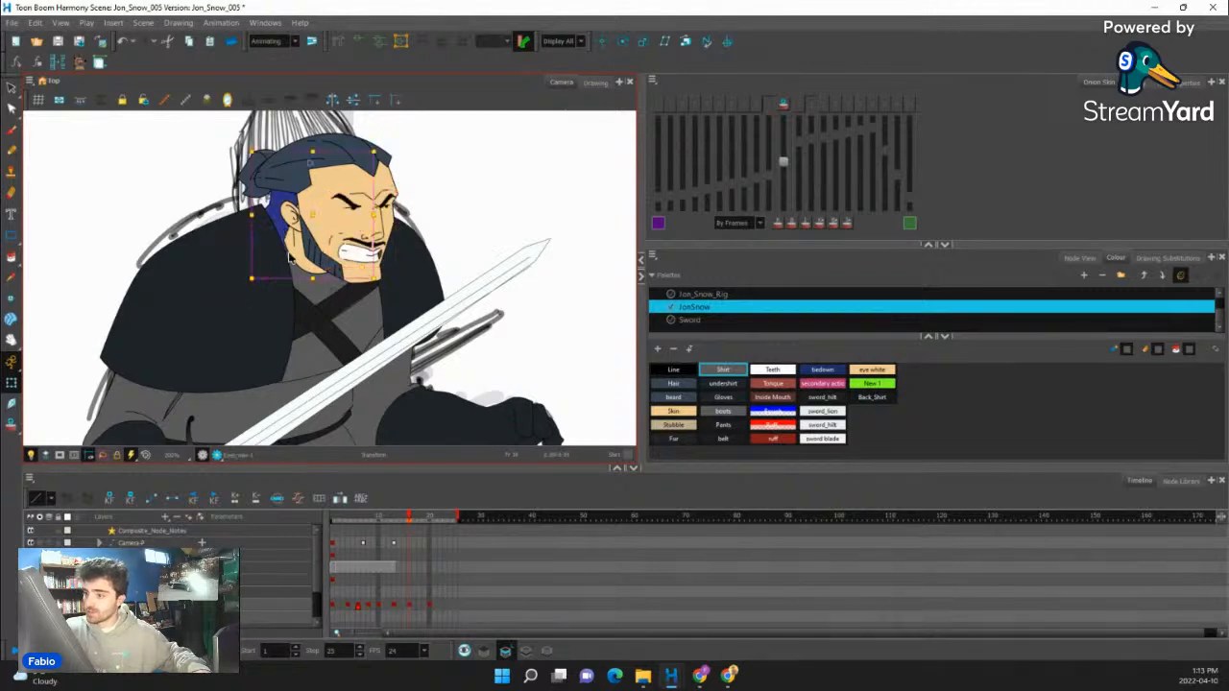
left_click(279, 183)
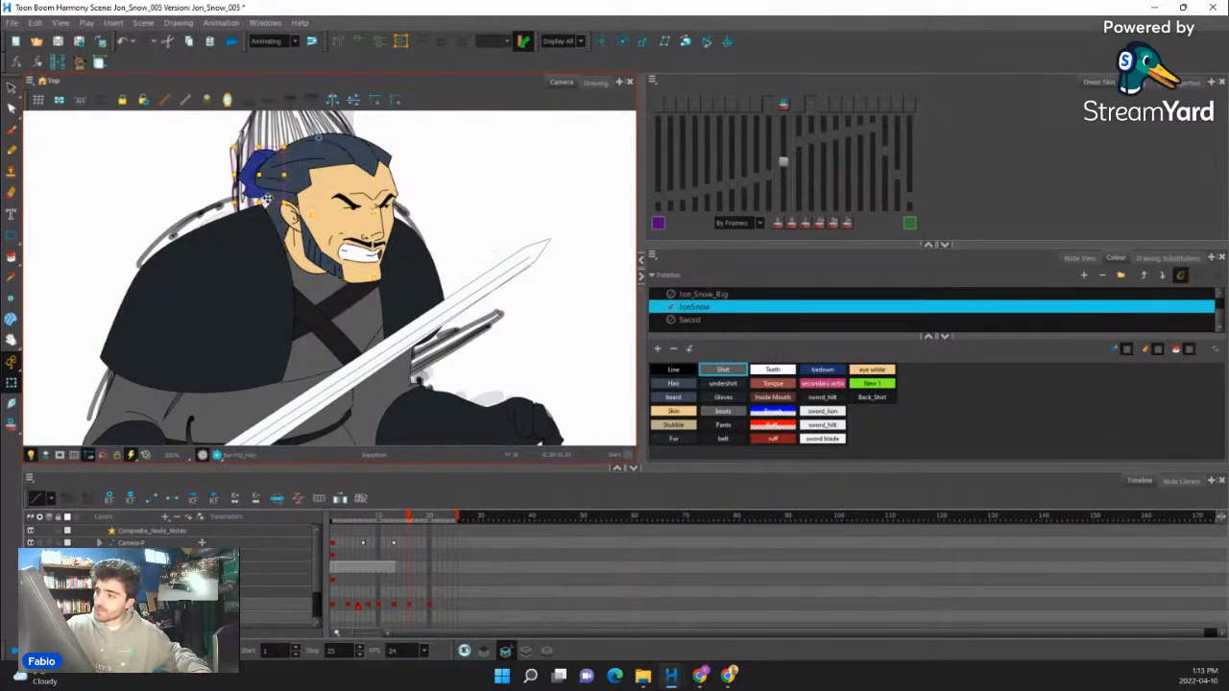
key("b")
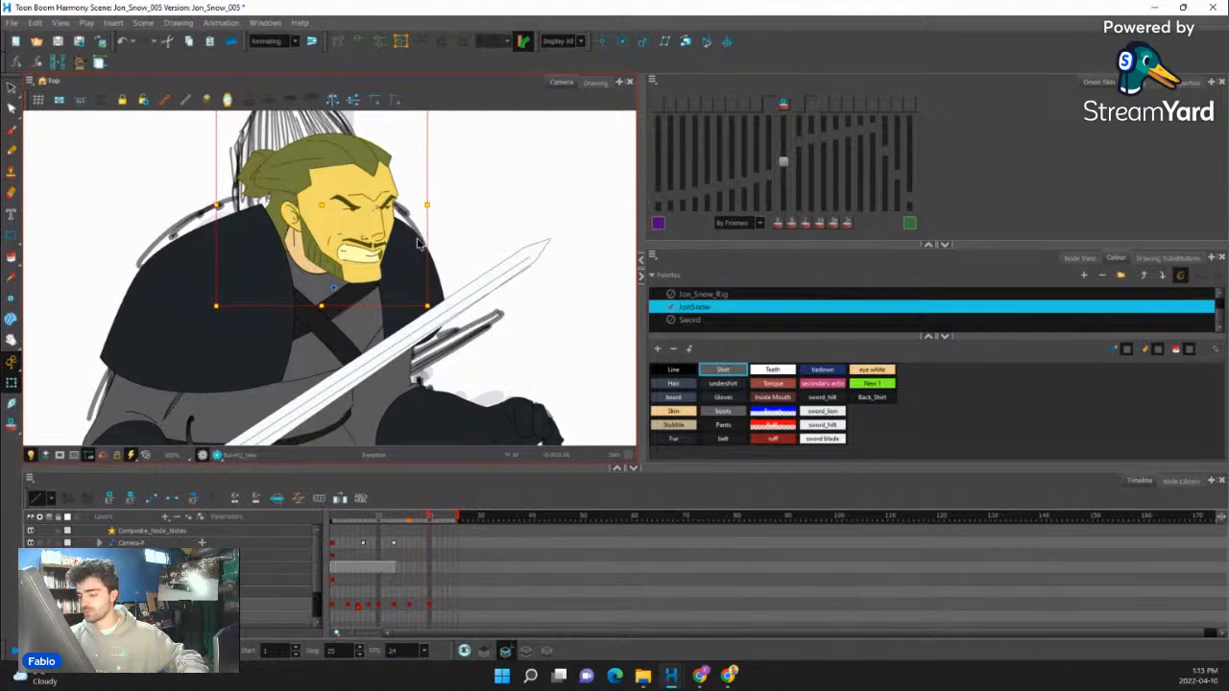
key("period")
scroll(418, 245, "down", 4)
key("comma")
scroll(420, 269, "up", 1)
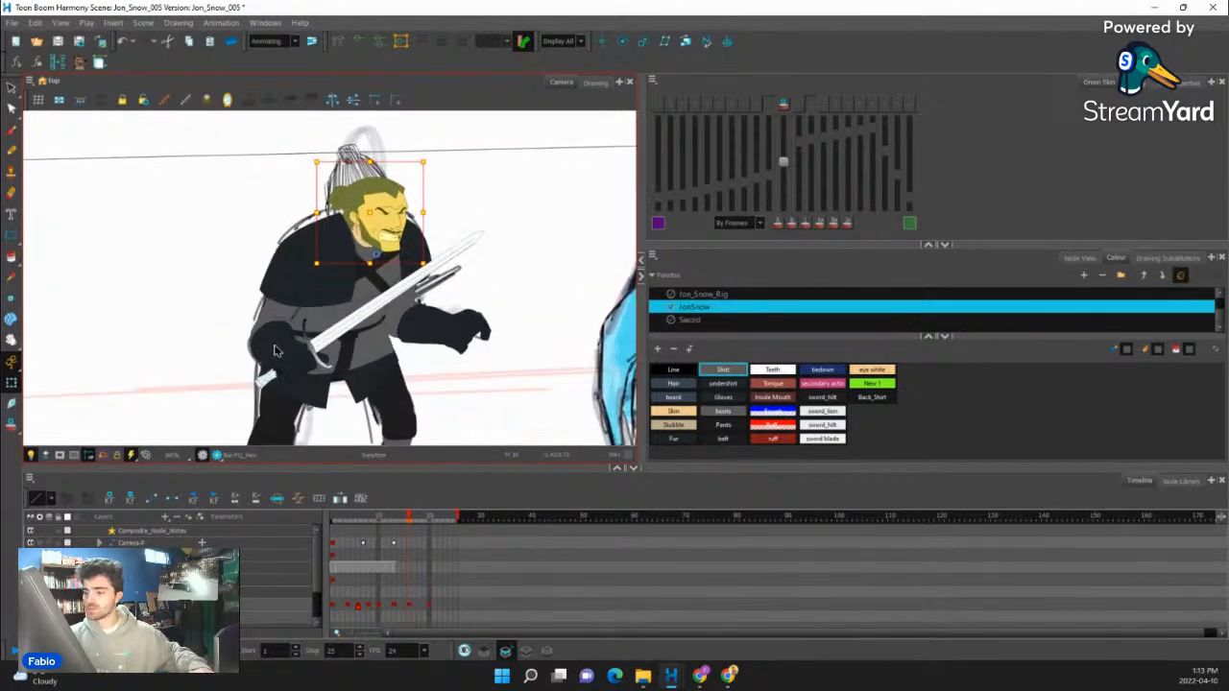
- Slightly adjust the sword arm, the far arm and the upper body at frame 16
left_click(265, 340)
key("b")
key("b")
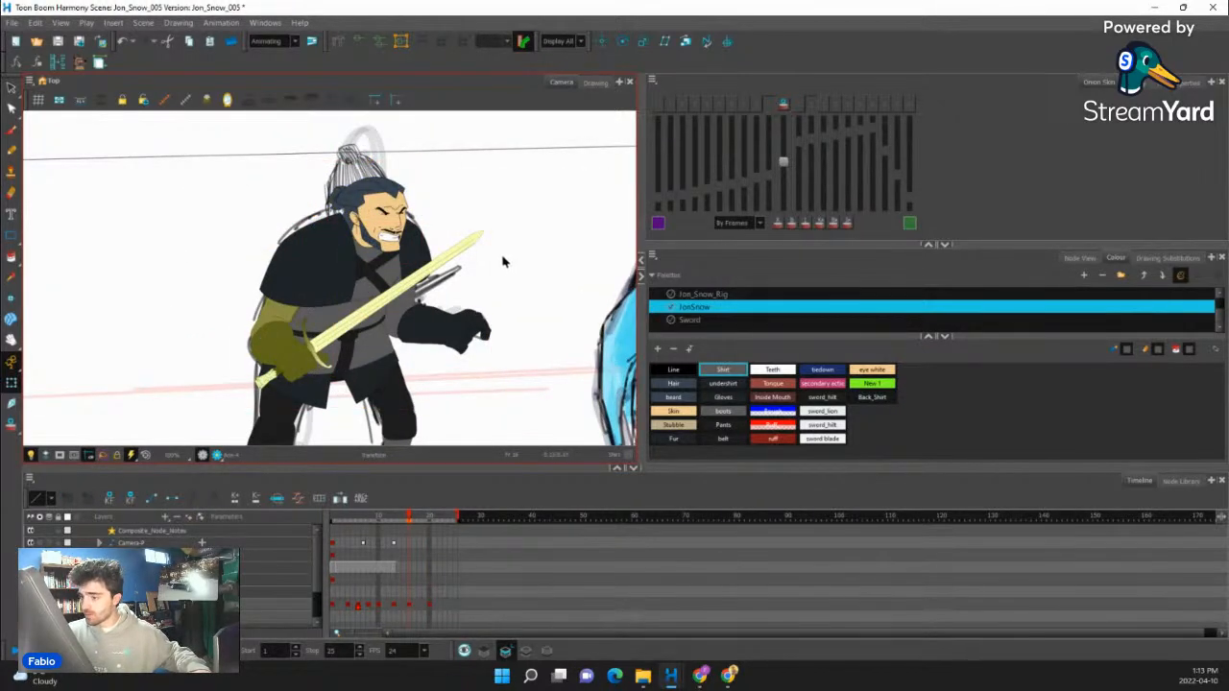
left_click(499, 290)
left_click(479, 311)
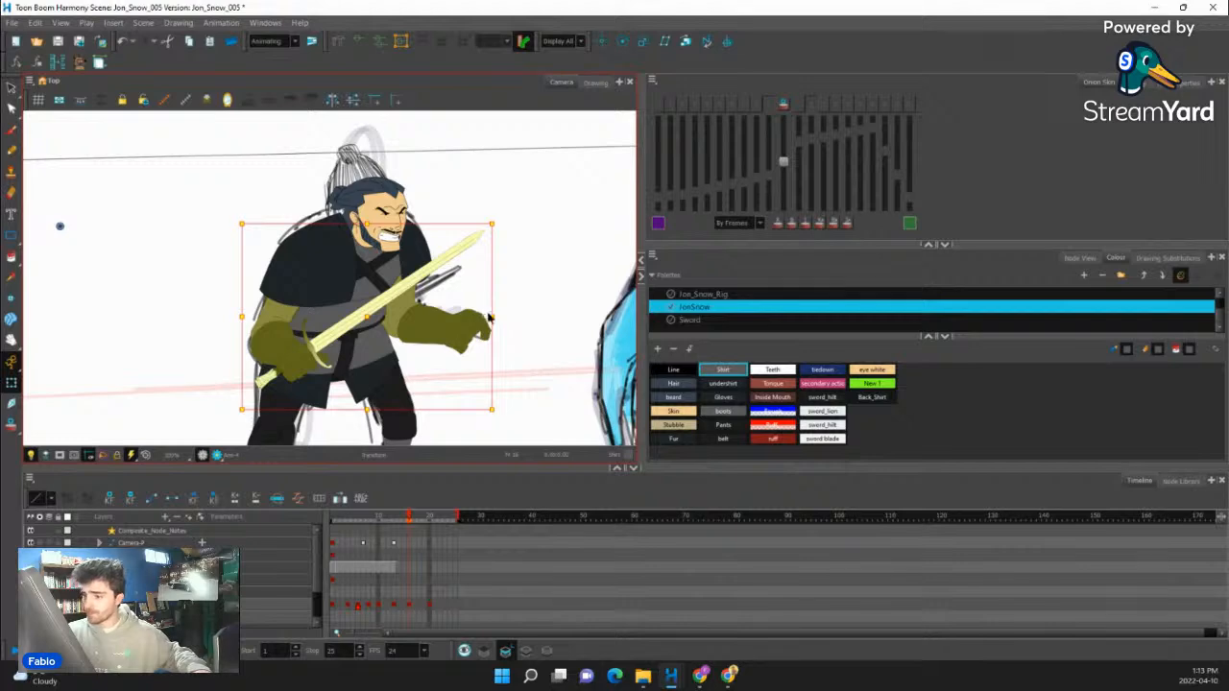
left_click(480, 214)
key("b")
key("shift+b")
key("shift+b")
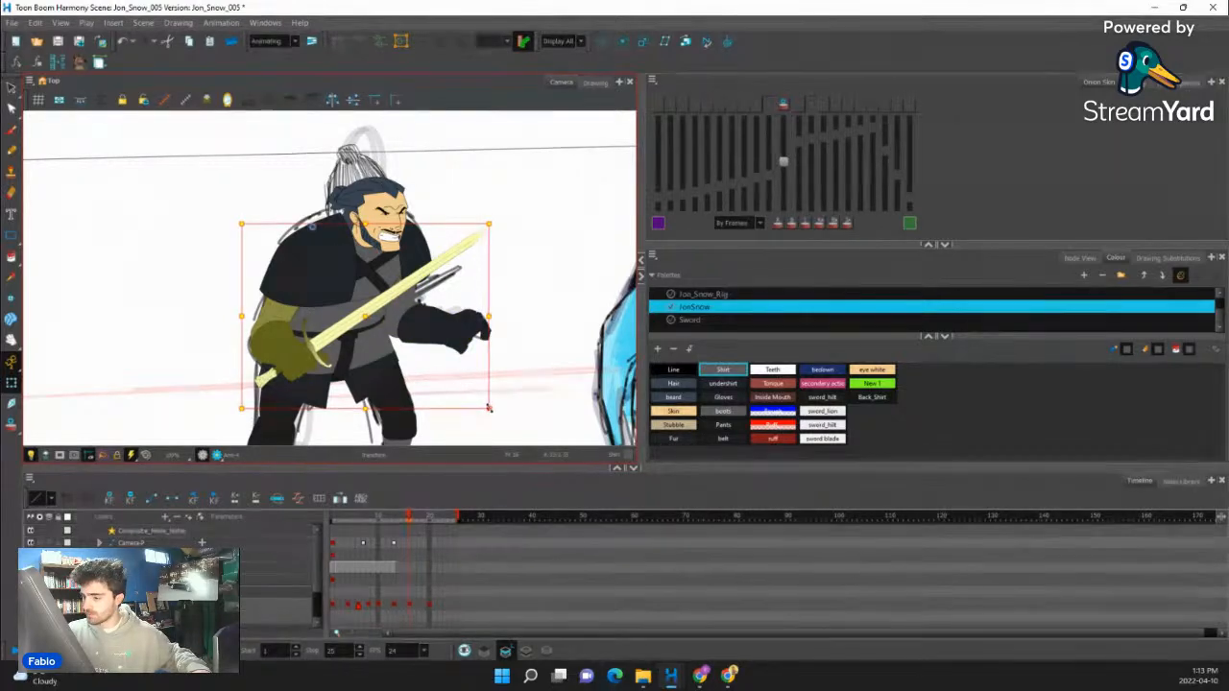
key("b")
key("b")
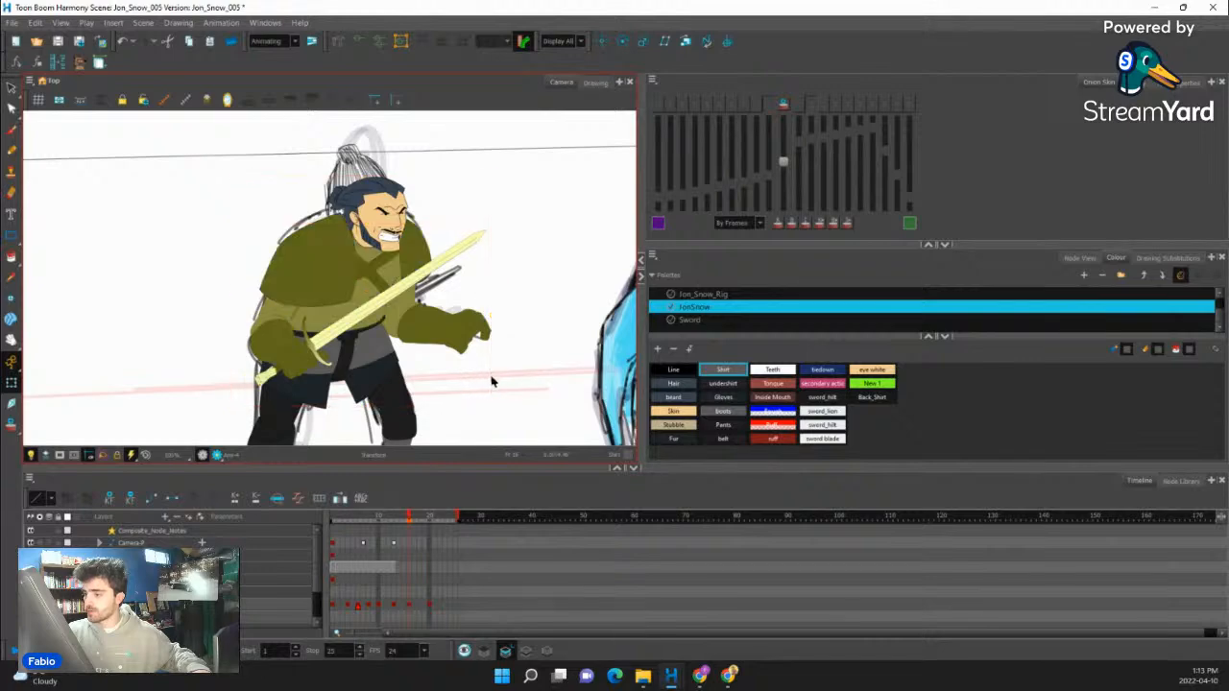
key("b")
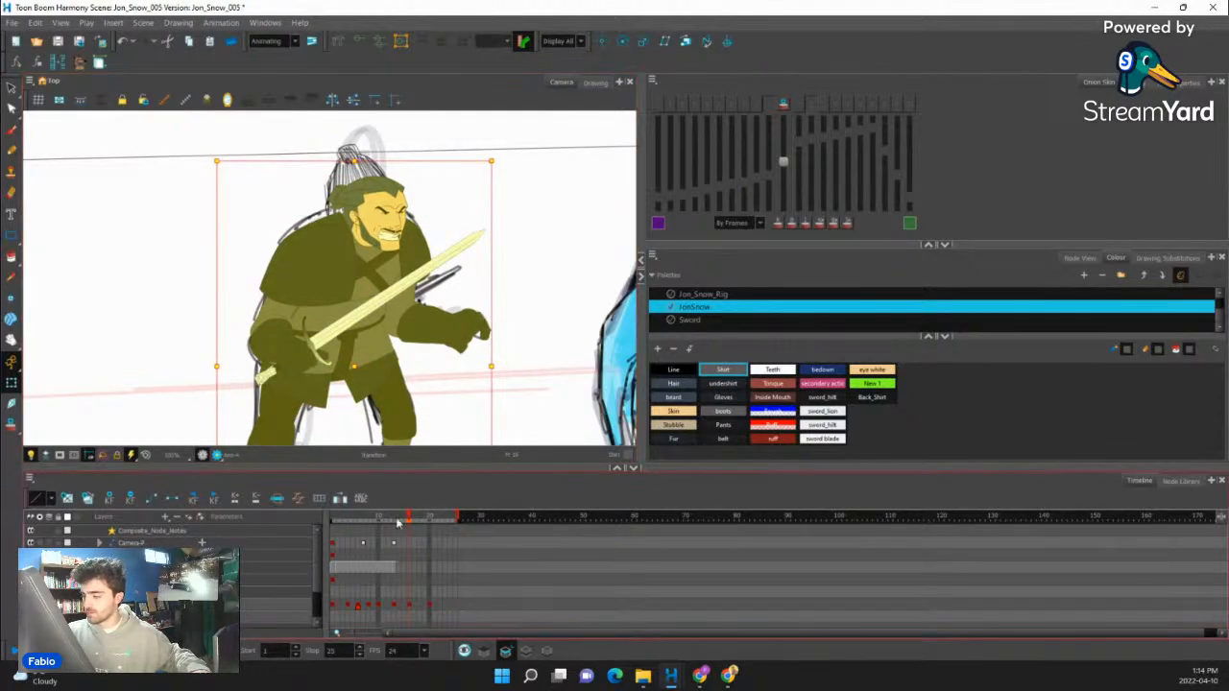
- Scrub between frames 16 and 20 to check how the character settles into the final pose
mouse_move(402, 523)
left_mouse_down()
mouse_move(446, 541)
mouse_move(375, 567)
mouse_move(425, 562)
left_mouse_up()
key("space")
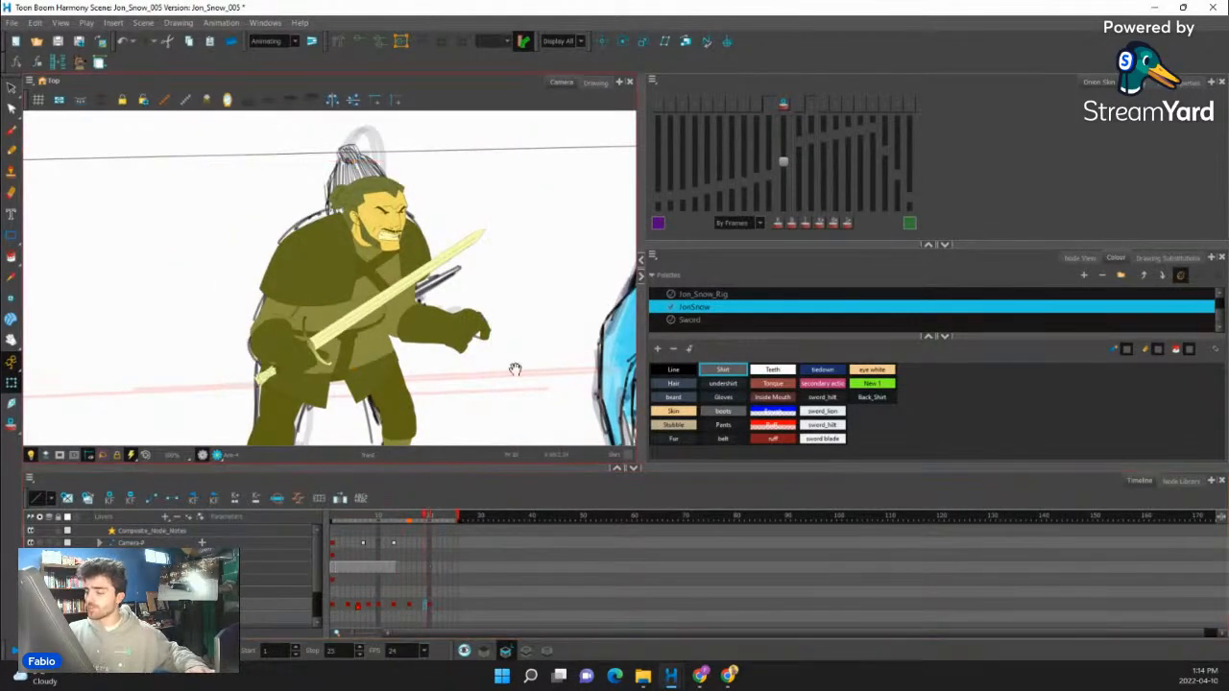
left_click_drag(386, 369, 402, 304)
mouse_move(421, 520)
left_mouse_down()
mouse_move(375, 539)
mouse_move(431, 533)
mouse_move(363, 549)
mouse_move(415, 540)
left_mouse_up()
key("space")
left_click_drag(436, 330, 448, 402)
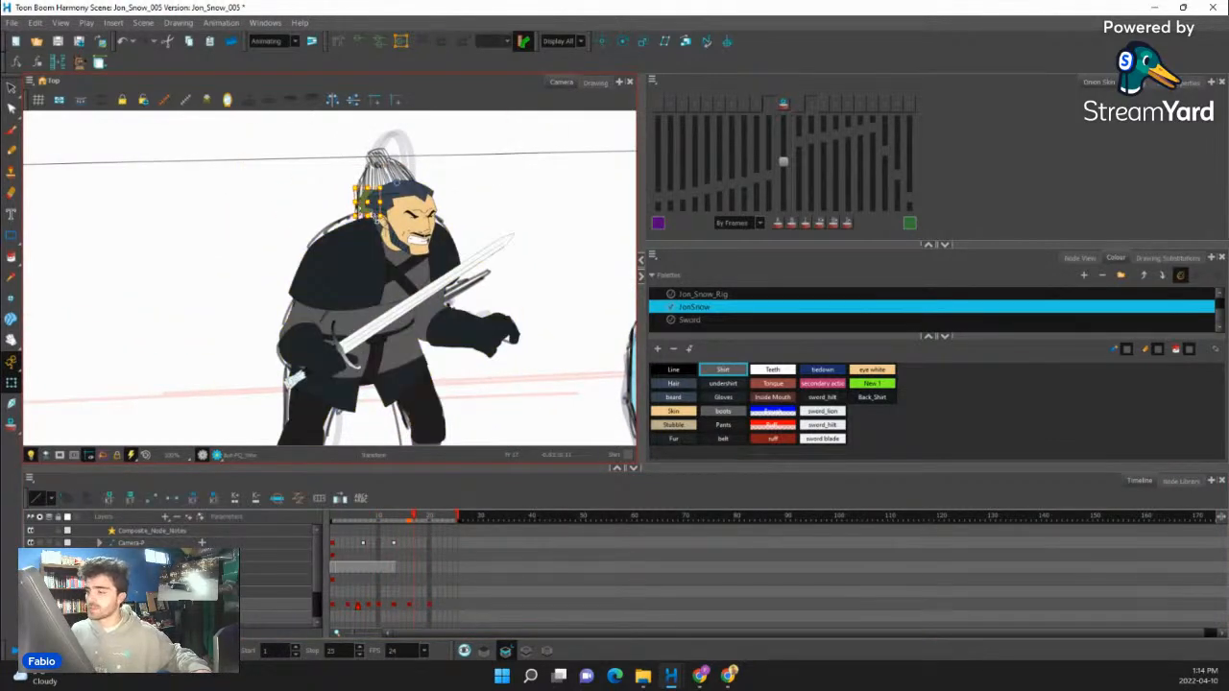
- Locate the hair bun's layer in the timeline and step through its keyframes up to frame 10
scroll(375, 198, "up", 2)
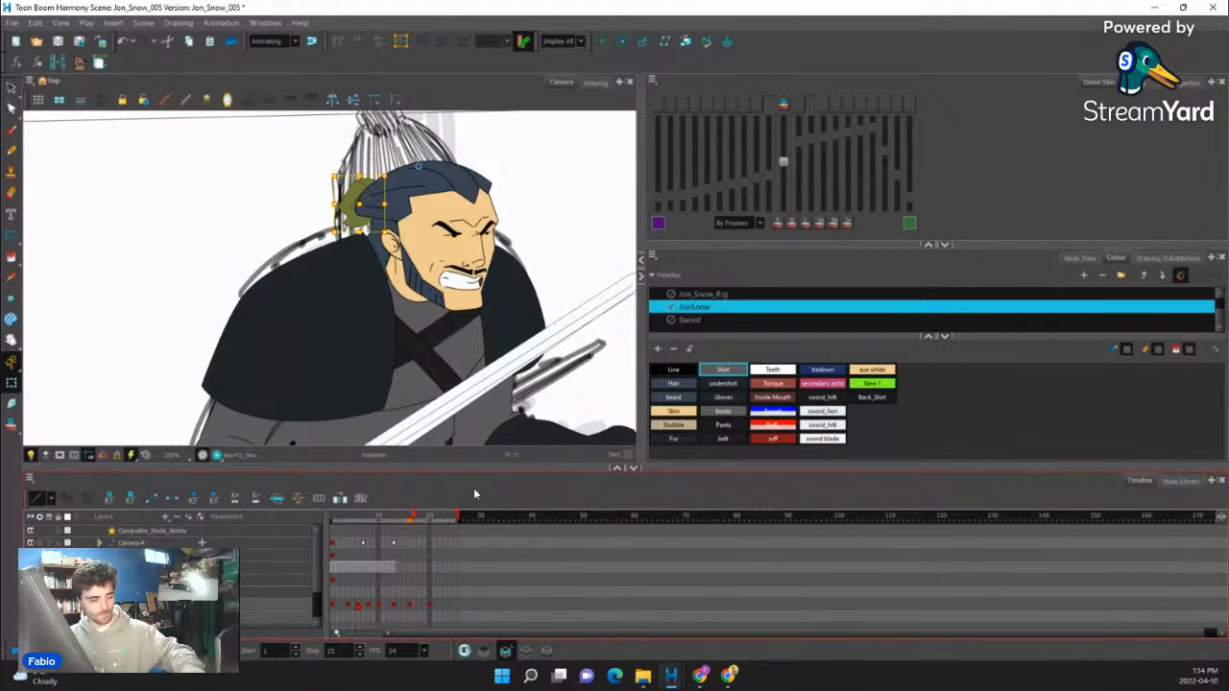
key("o")
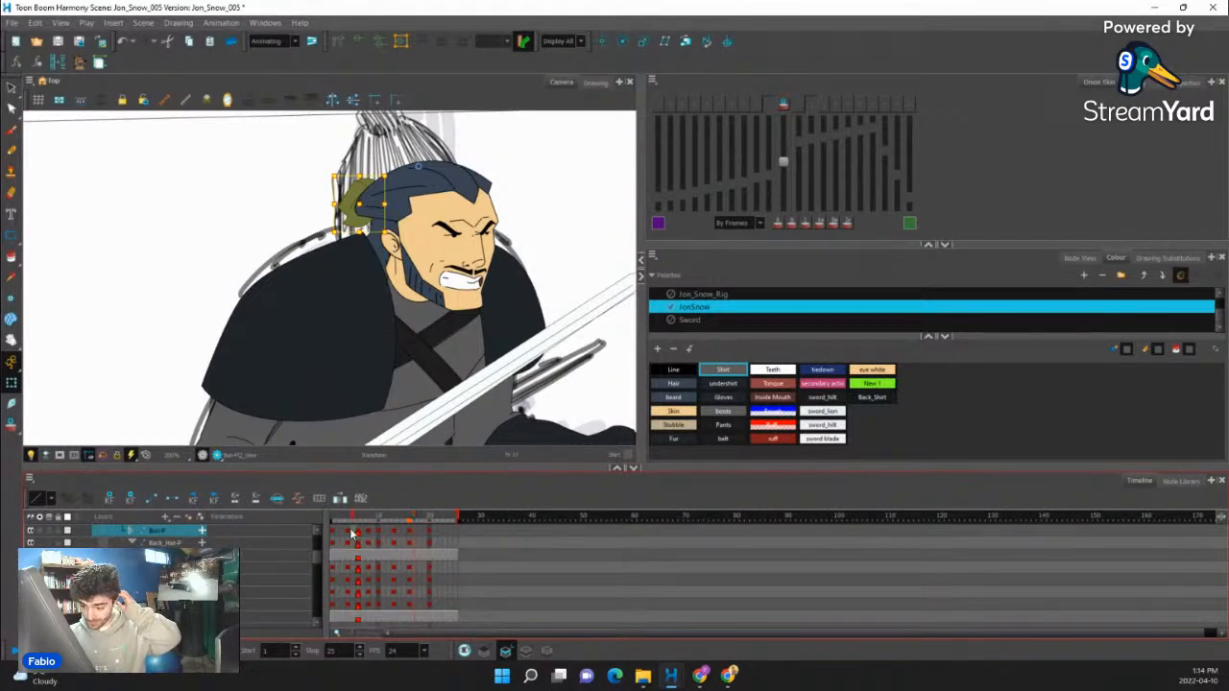
left_click(352, 533)
scroll(431, 346, "down", 3)
key("g")
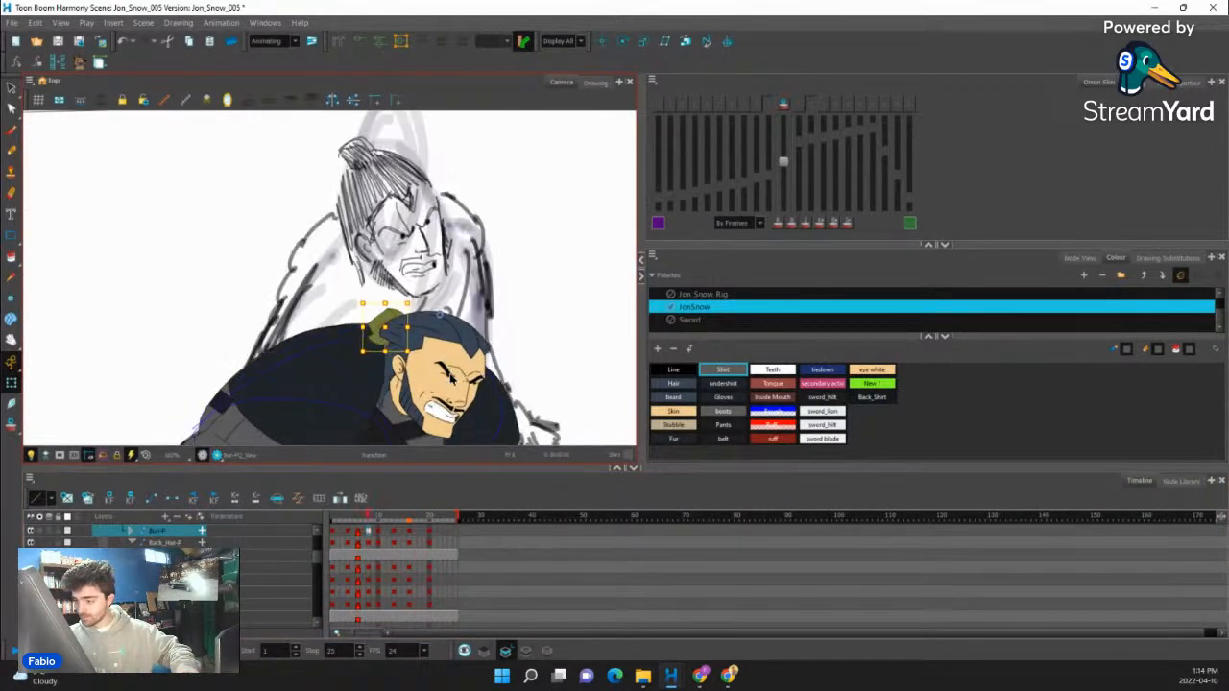
key("g")
key("f")
key("g")
scroll(335, 259, "up", 3)
scroll(335, 259, "up", 1)
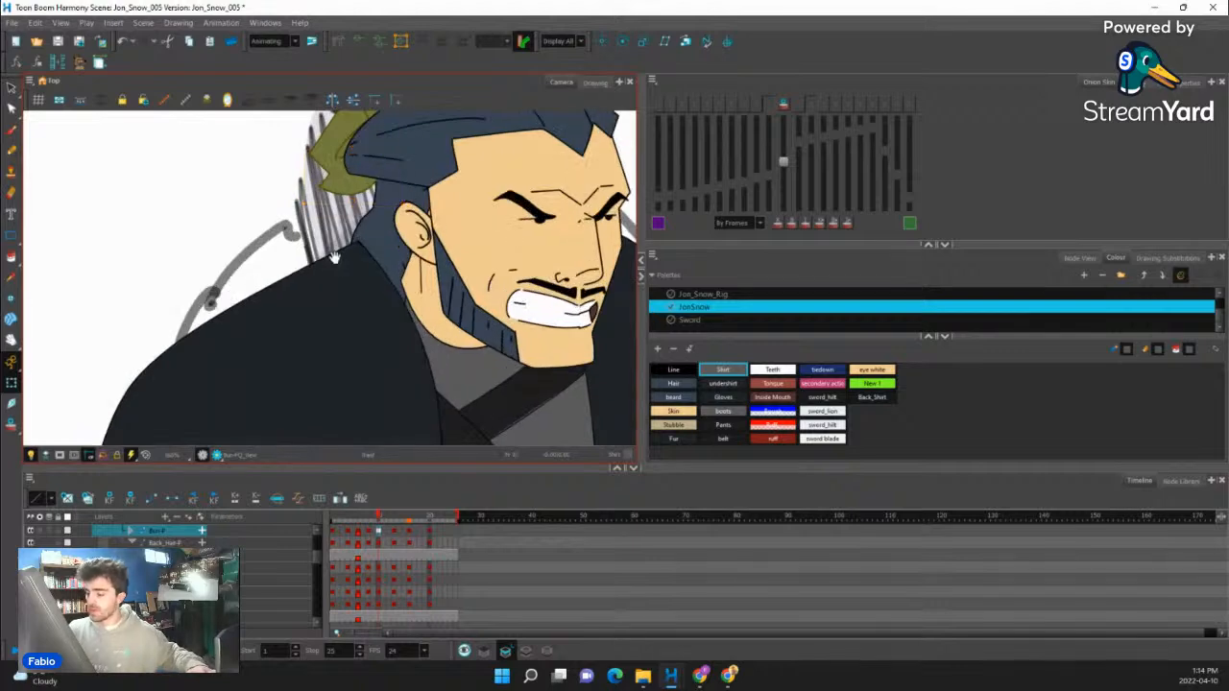
- At frame 10, rotate the hair bun slightly counterclockwise and shift it down behind the head
left_click_drag(510, 117, 513, 241)
left_click_drag(411, 255, 443, 258)
key("ctrl+z")
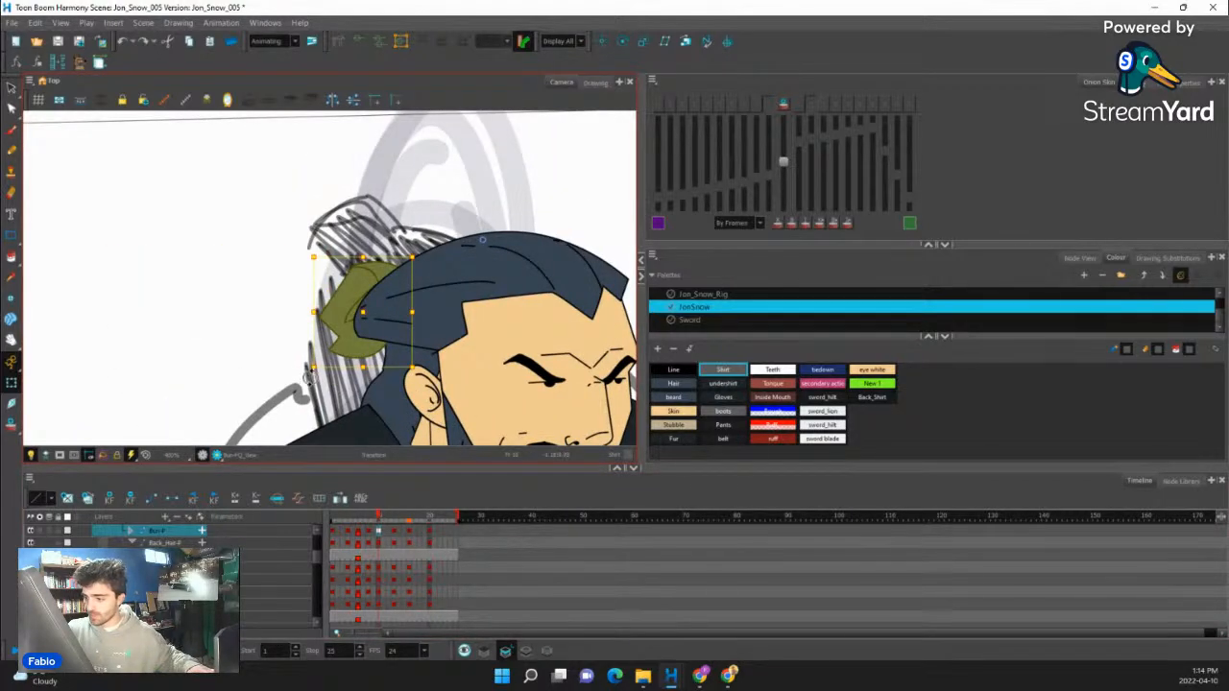
left_click_drag(308, 378, 321, 401)
left_click_drag(372, 322, 371, 329)
- Rotate the hair bun clockwise at frame 16 around a pivot near its base and clear its keyframe at frame 13
left_click(378, 519)
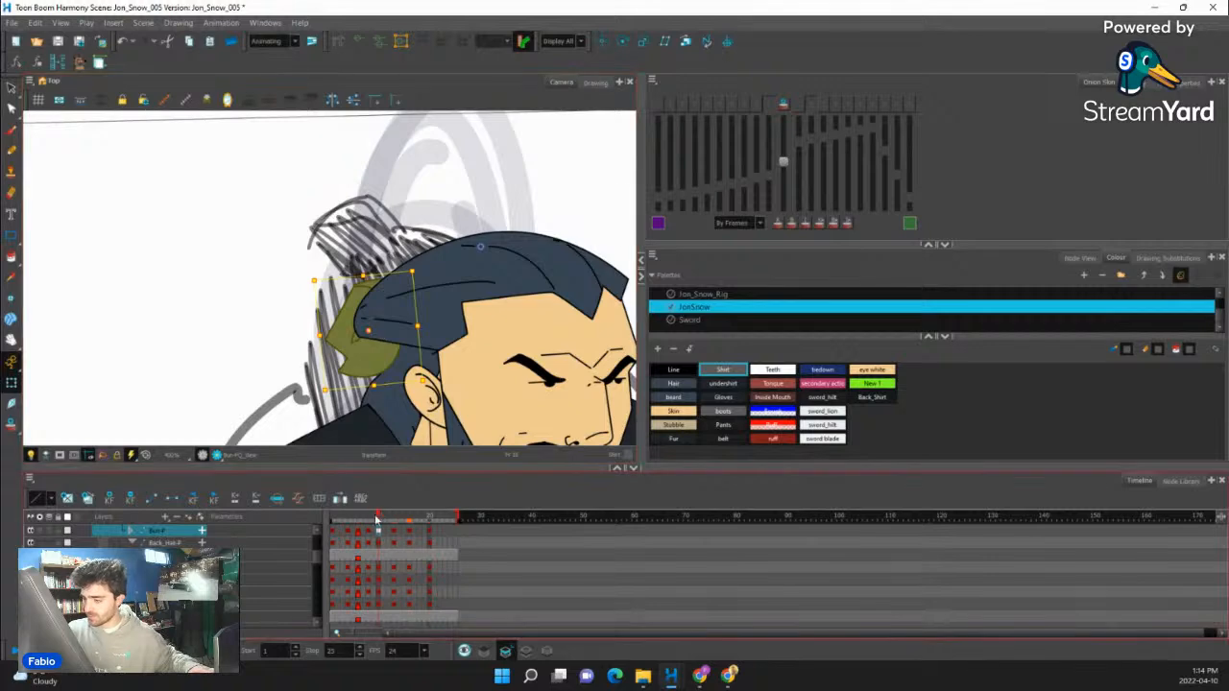
left_click_drag(378, 520, 401, 520)
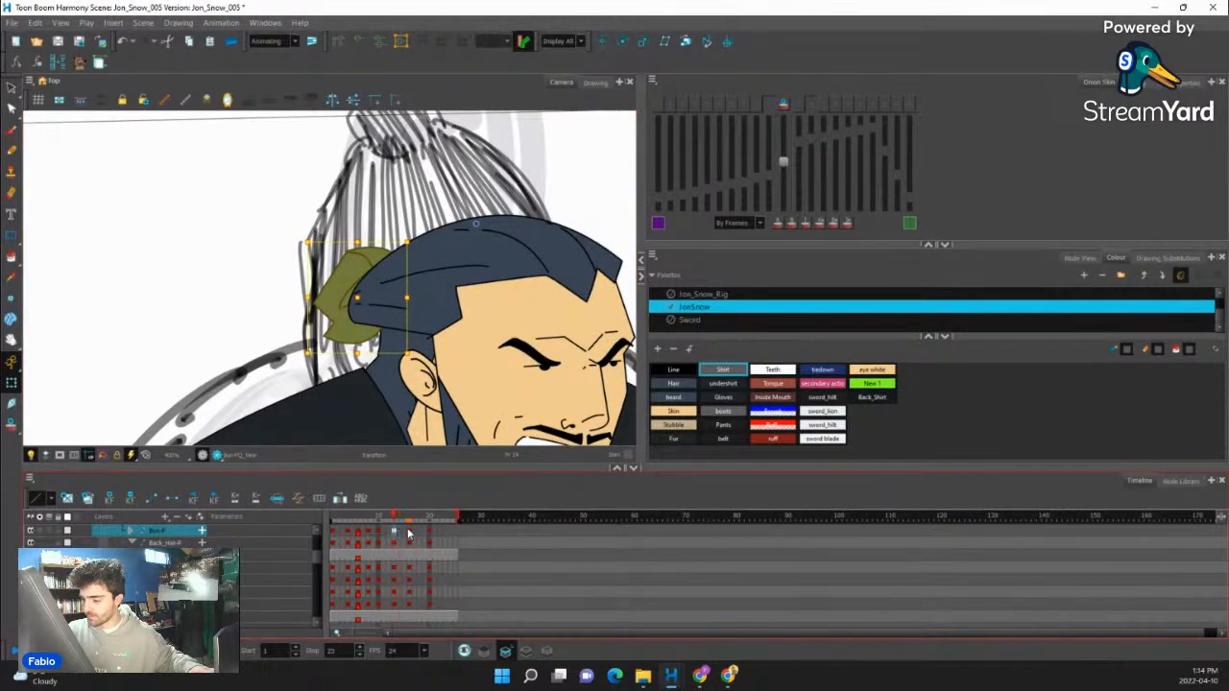
left_click(409, 534)
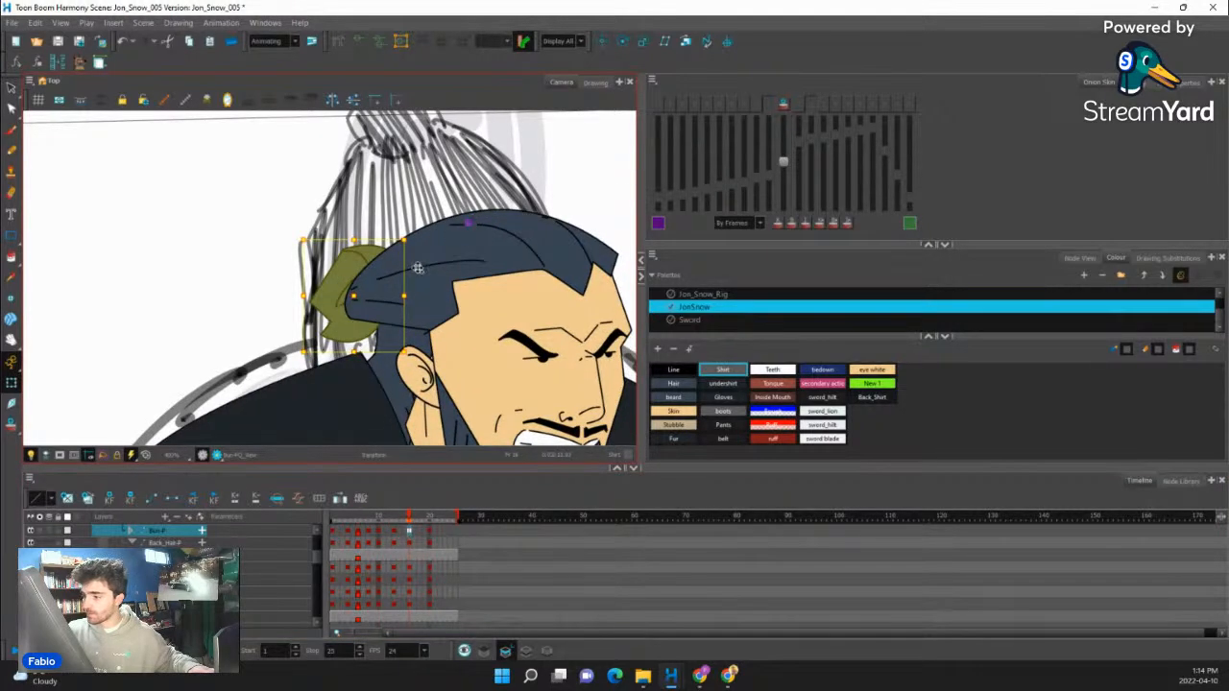
left_click_drag(411, 236, 426, 246)
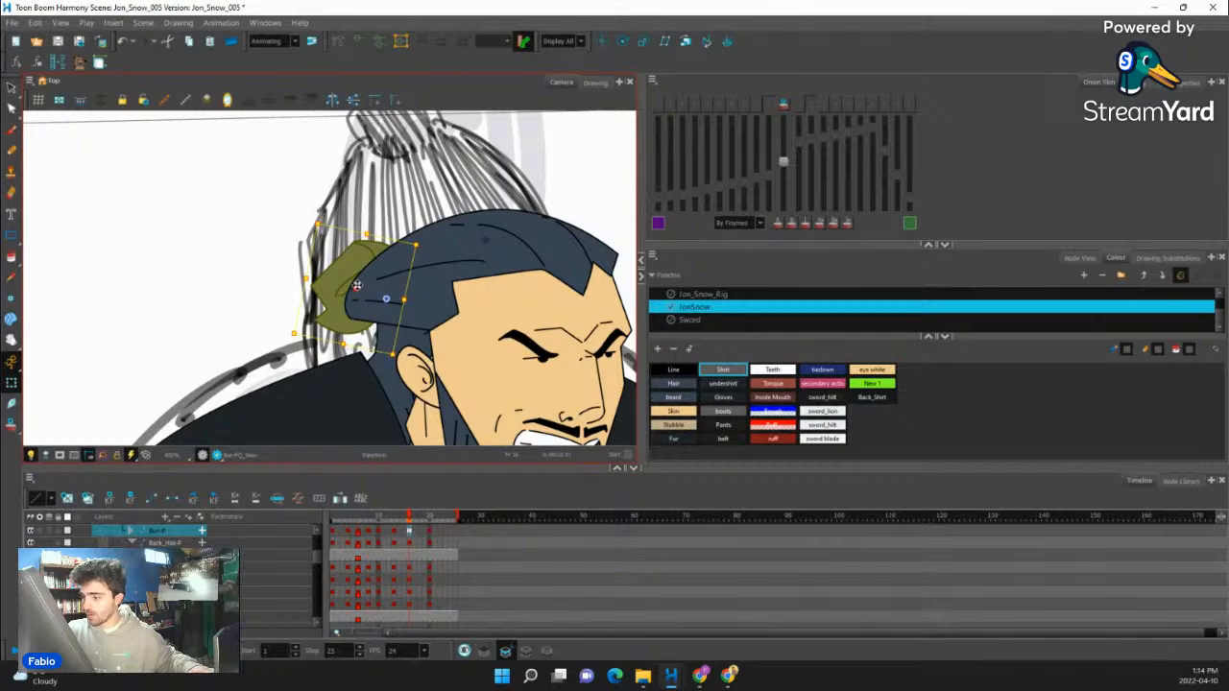
left_click(395, 534)
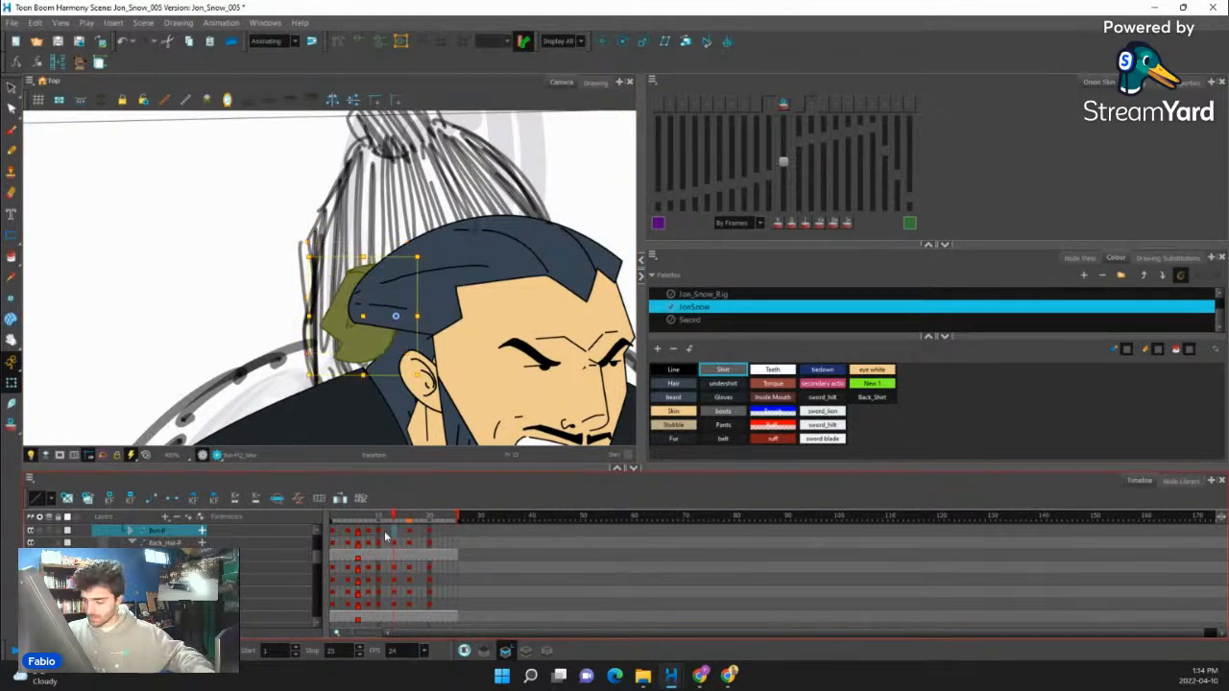
- Set the hair bun's frames 10 to 16 to interpolate and move its frame 20 keyframe to frame 22
left_click(380, 531)
left_click(411, 536)
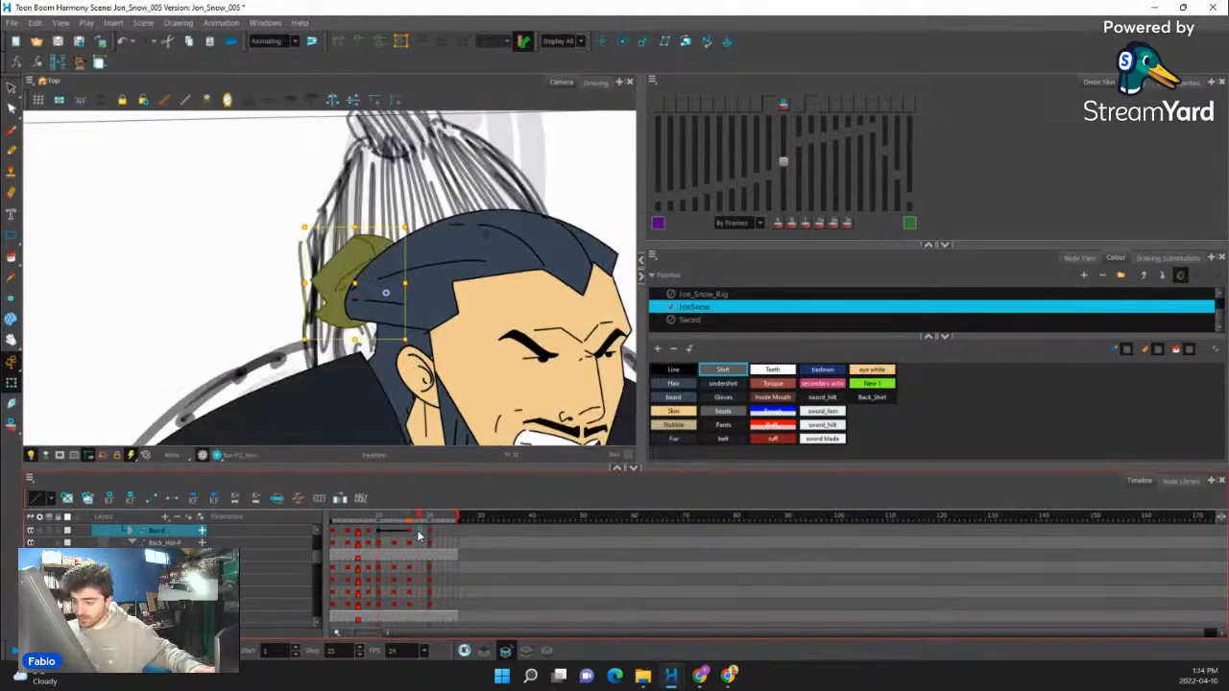
left_click(432, 534)
left_click(413, 533)
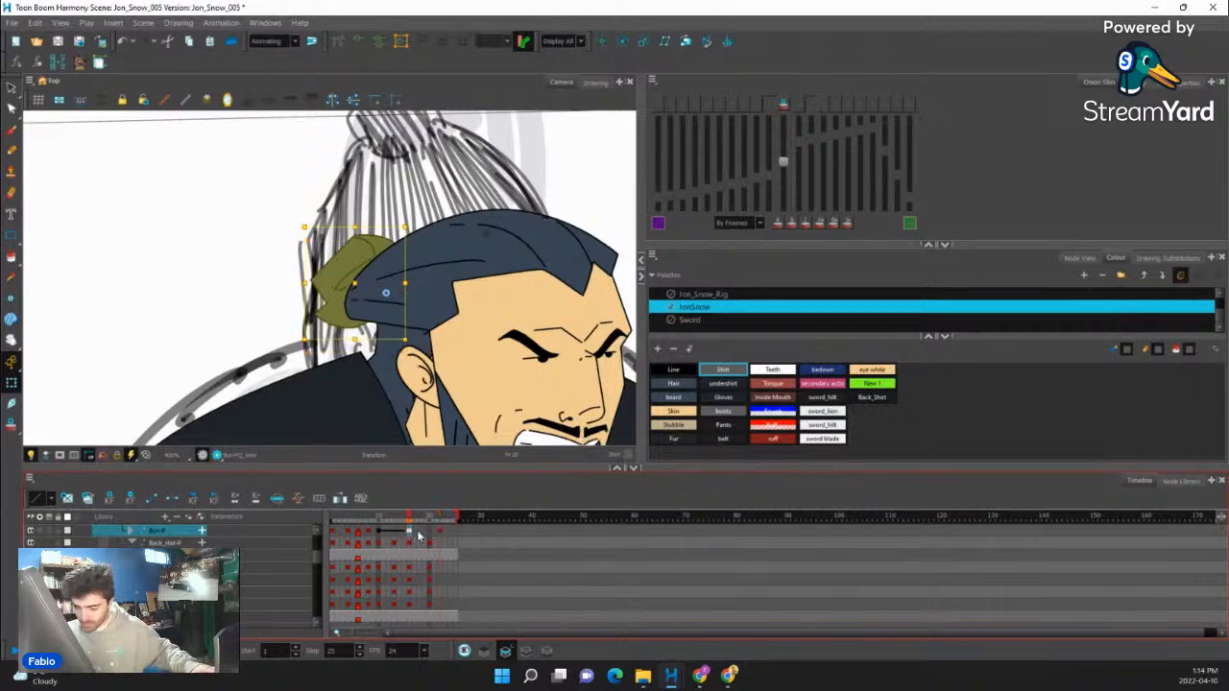
- Add hair bun keyframes at frames 13 and 20 and convert the keyframes from frame 10 onward to stop-motion
left_click(393, 535)
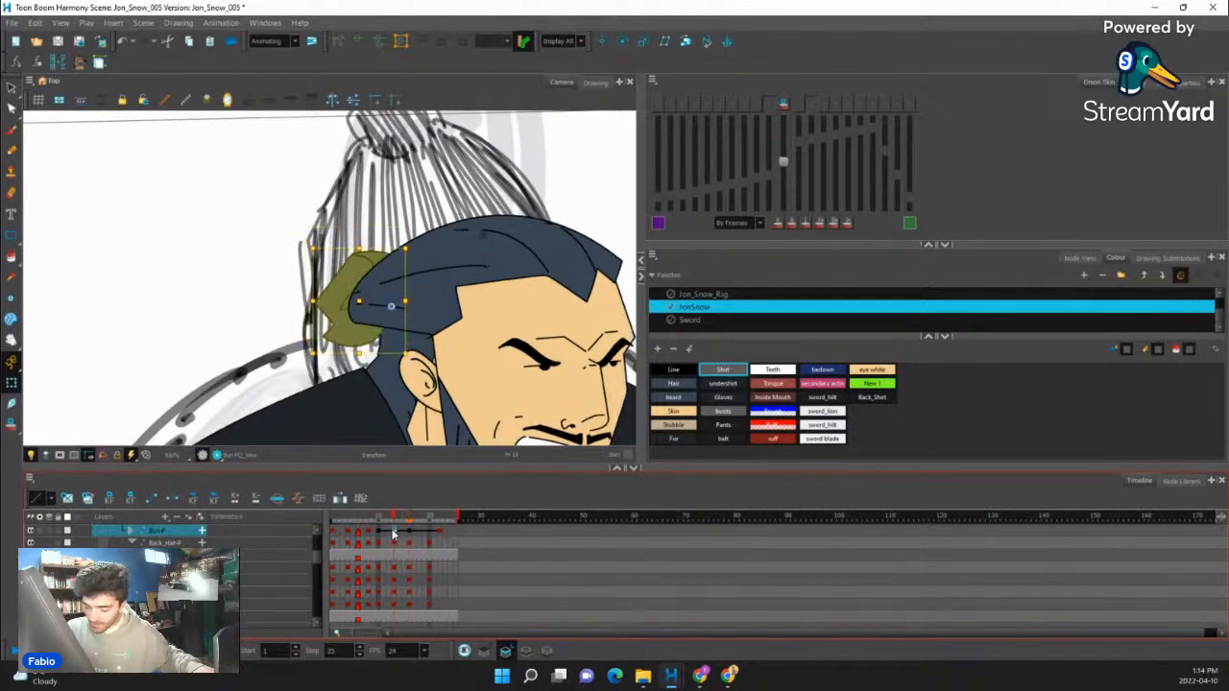
left_click(430, 533)
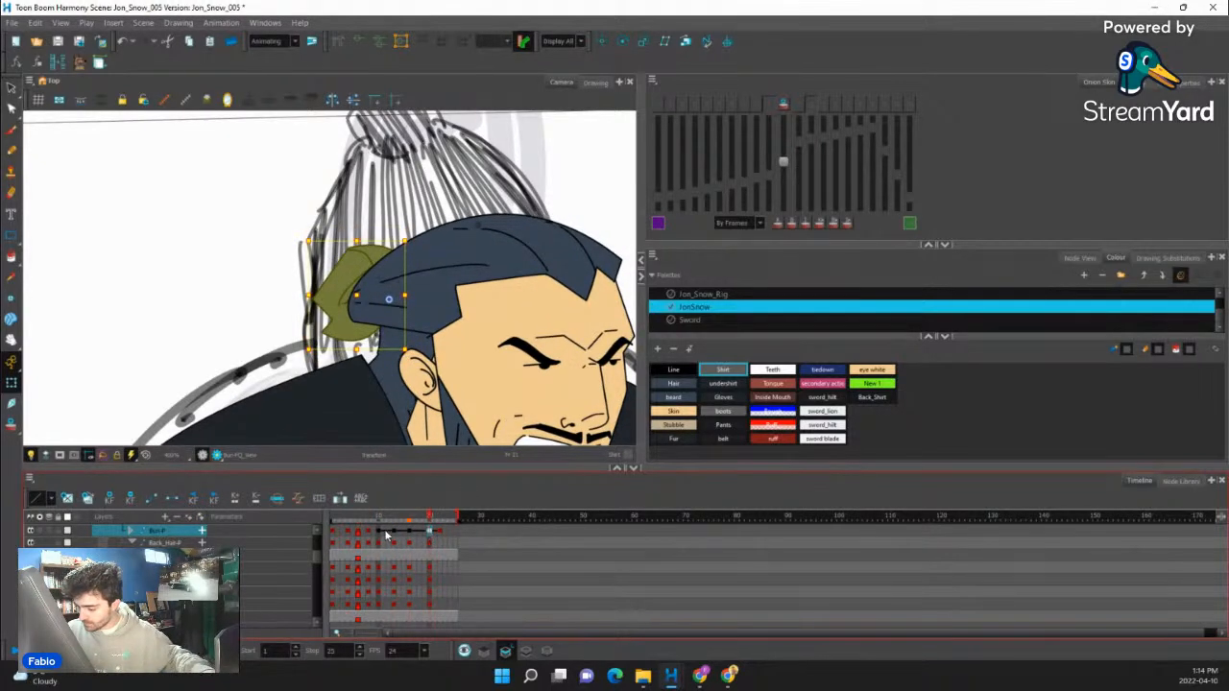
left_click_drag(387, 536, 430, 536)
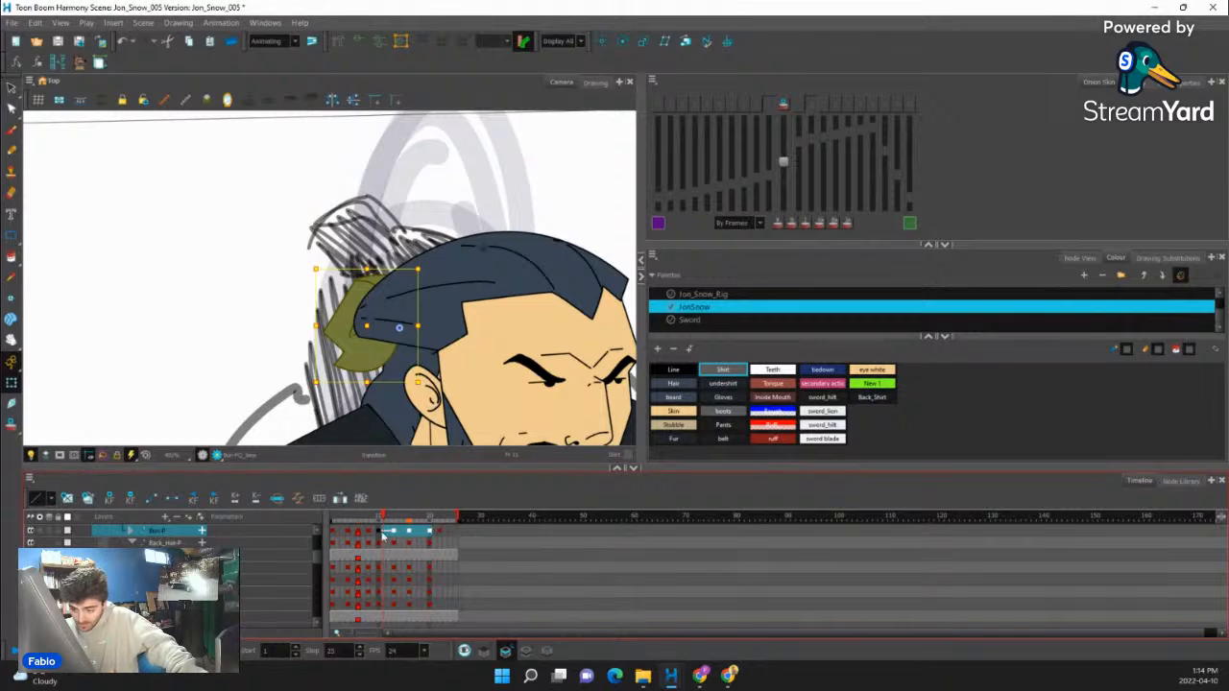
left_click(383, 532)
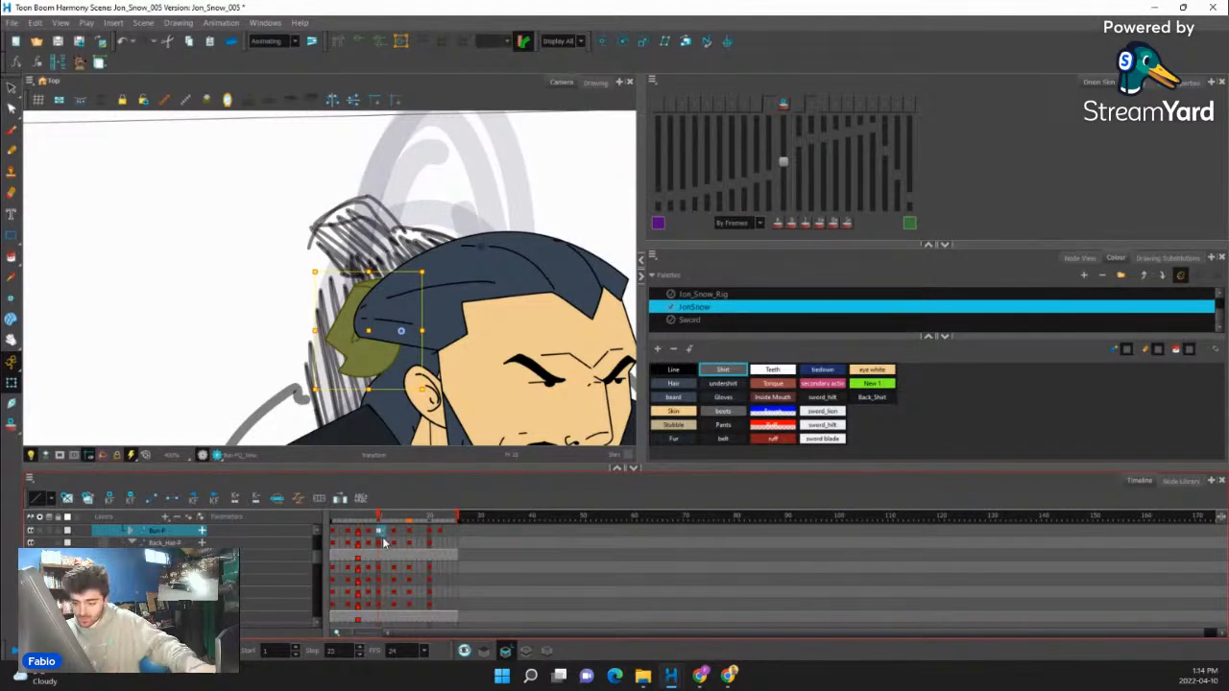
- Play back the whole crouch-to-rise animation to check the hair bun's overlapping motion
mouse_move(372, 519)
left_mouse_down()
mouse_move(462, 516)
mouse_move(369, 540)
mouse_move(376, 514)
left_mouse_up()
scroll(361, 273, "down", 5)
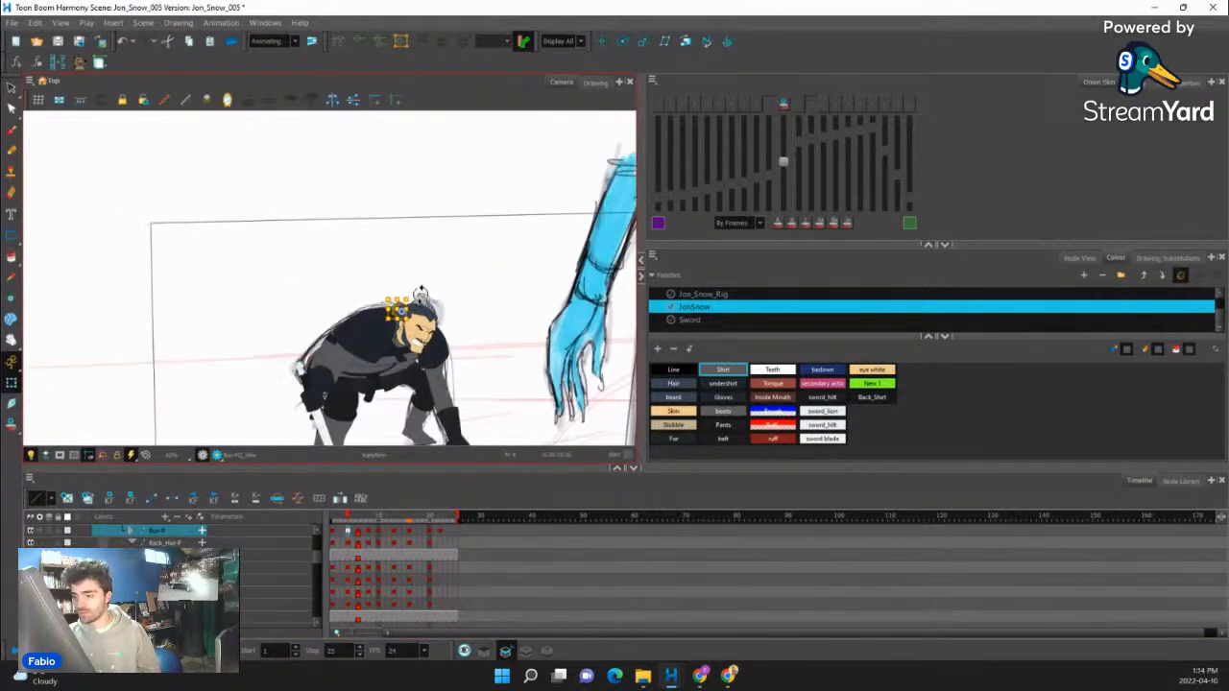
left_click(14, 654)
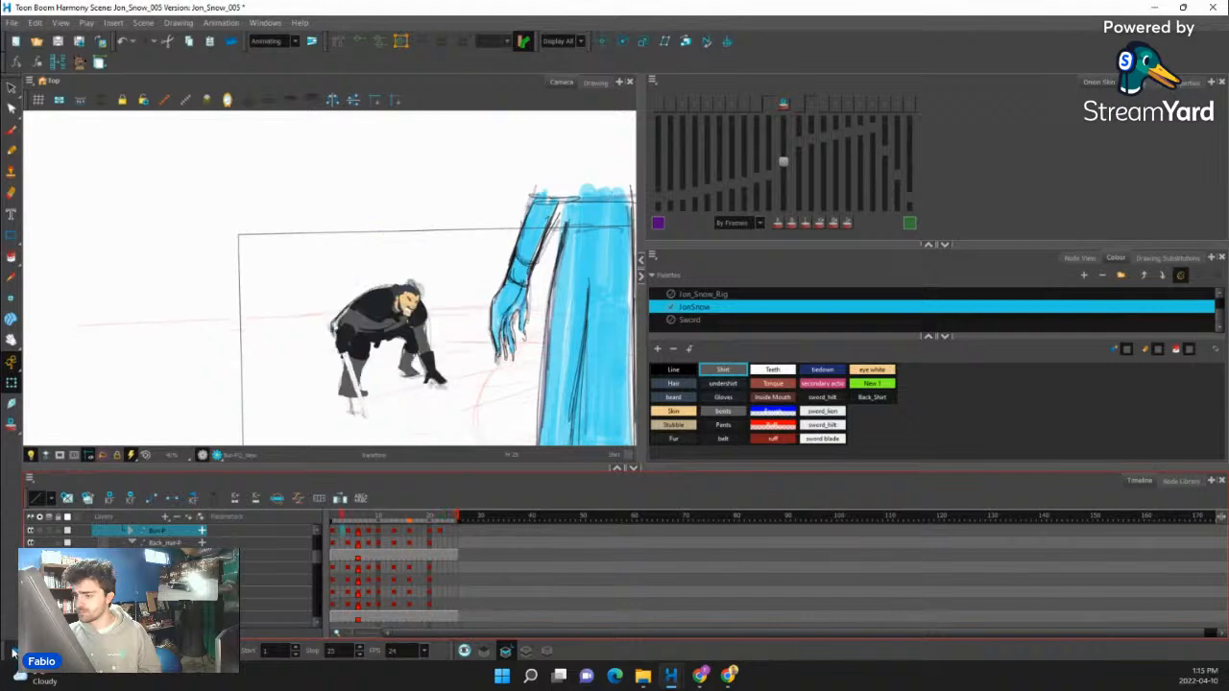
- Select the belt strap hanging at the character's waist and locate its layer in the timeline
left_click(386, 331)
scroll(386, 332, "up", 6)
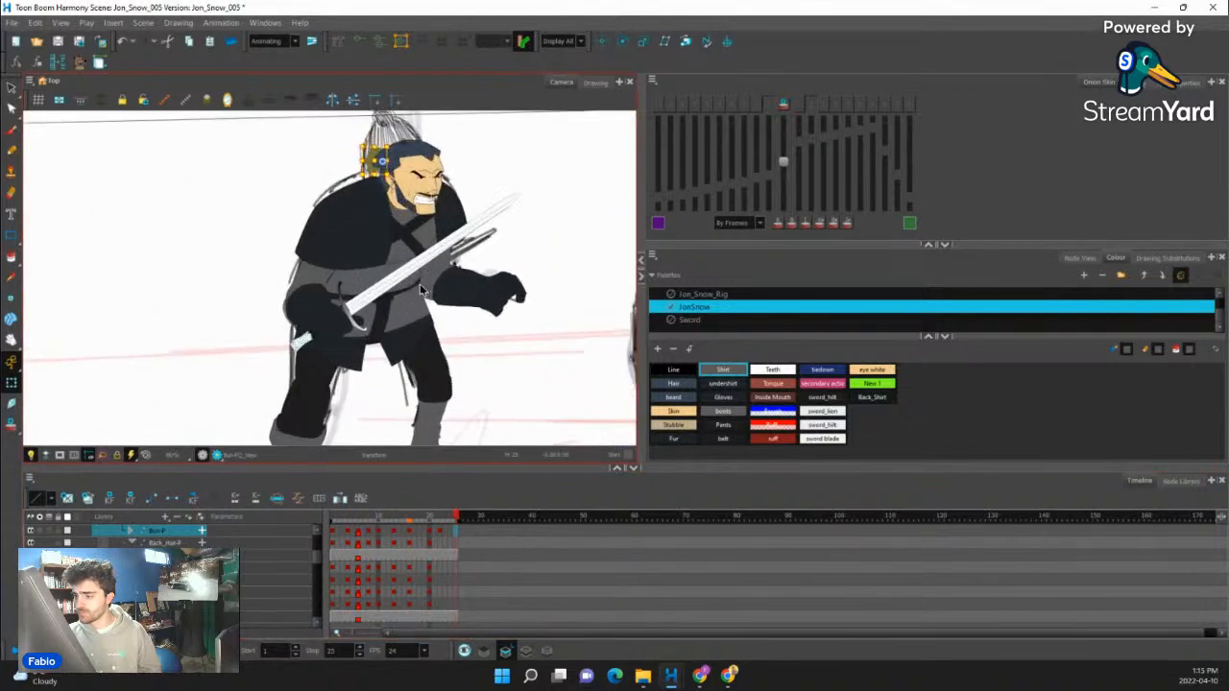
left_click(402, 354)
scroll(403, 355, "up", 1)
left_click(360, 317)
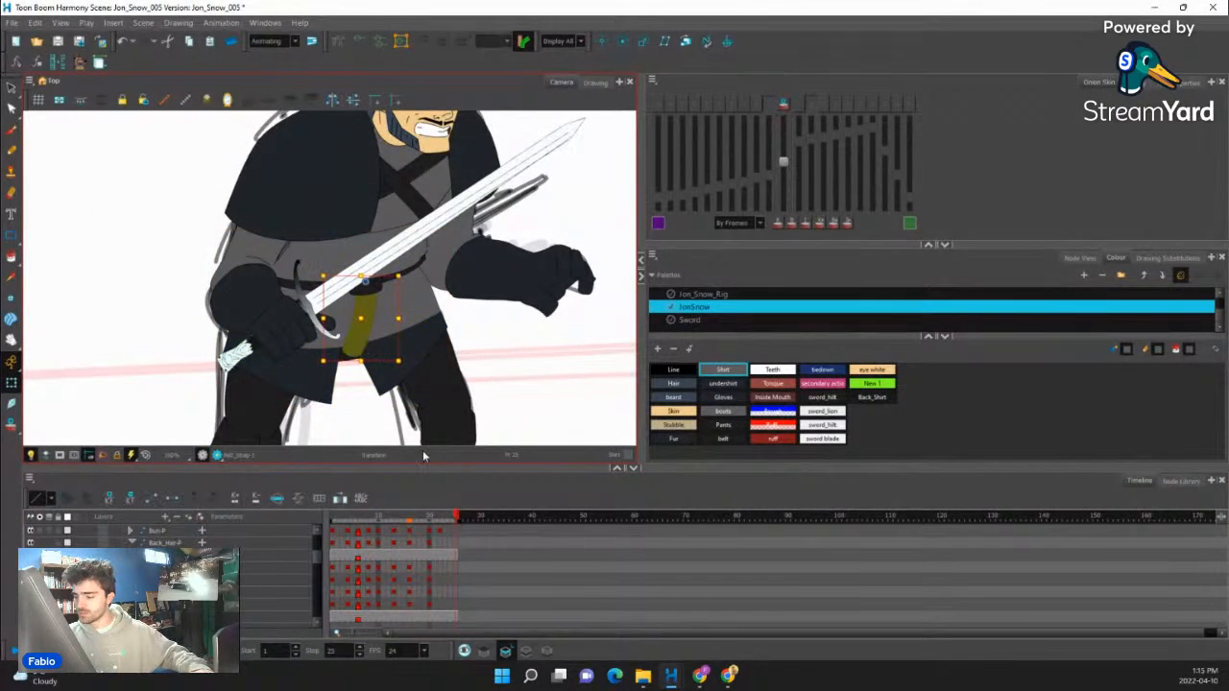
key("o")
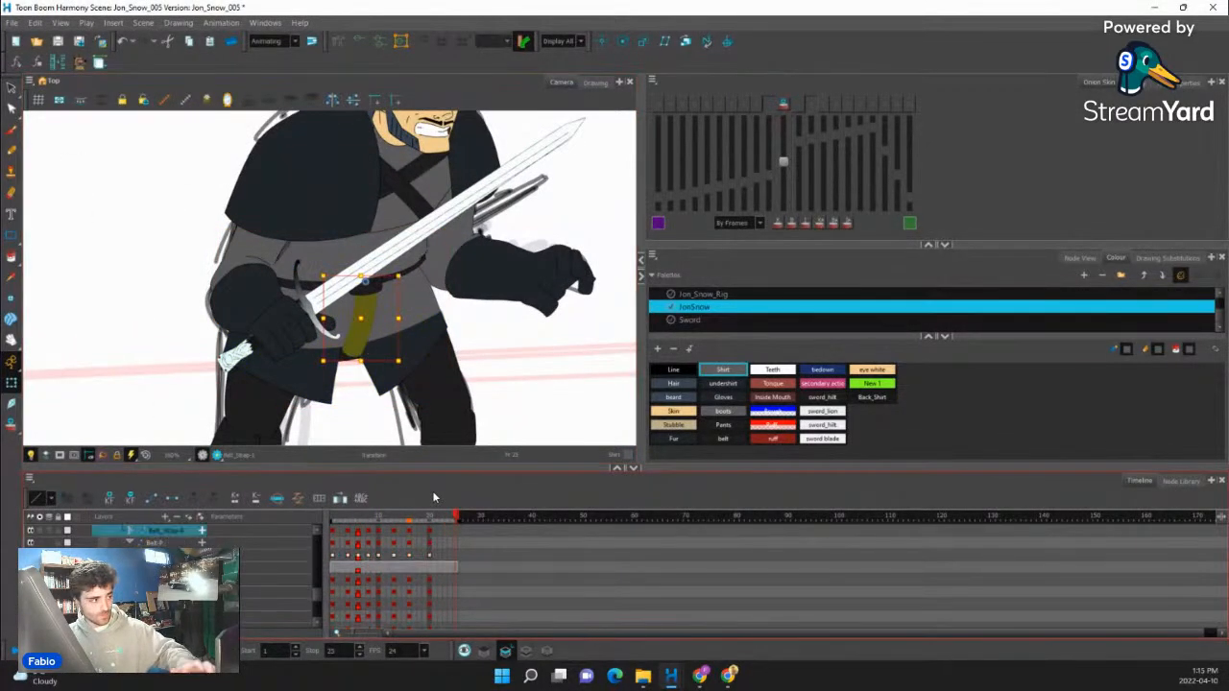
- Step back and forth through the frames around frame 10 to examine how the belt strap moves
left_click(369, 533)
key("period")
key("period")
key("period")
key("comma")
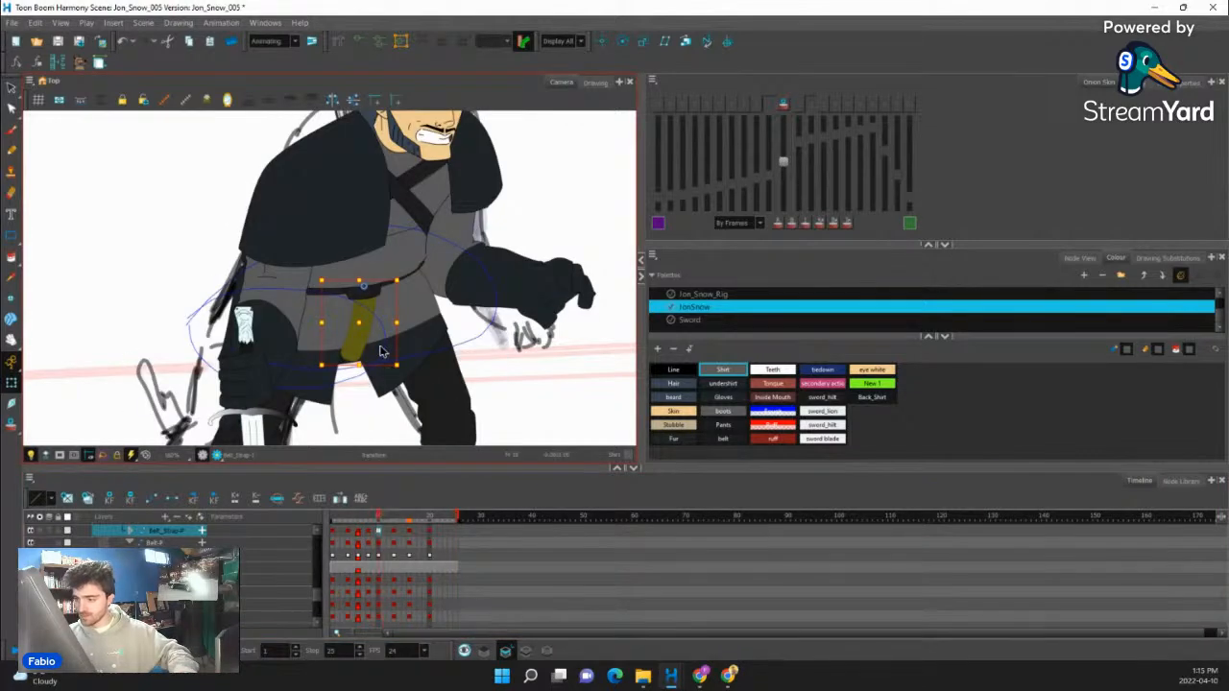
key("period")
scroll(380, 344, "up", 1)
key("comma")
key("comma")
key("period")
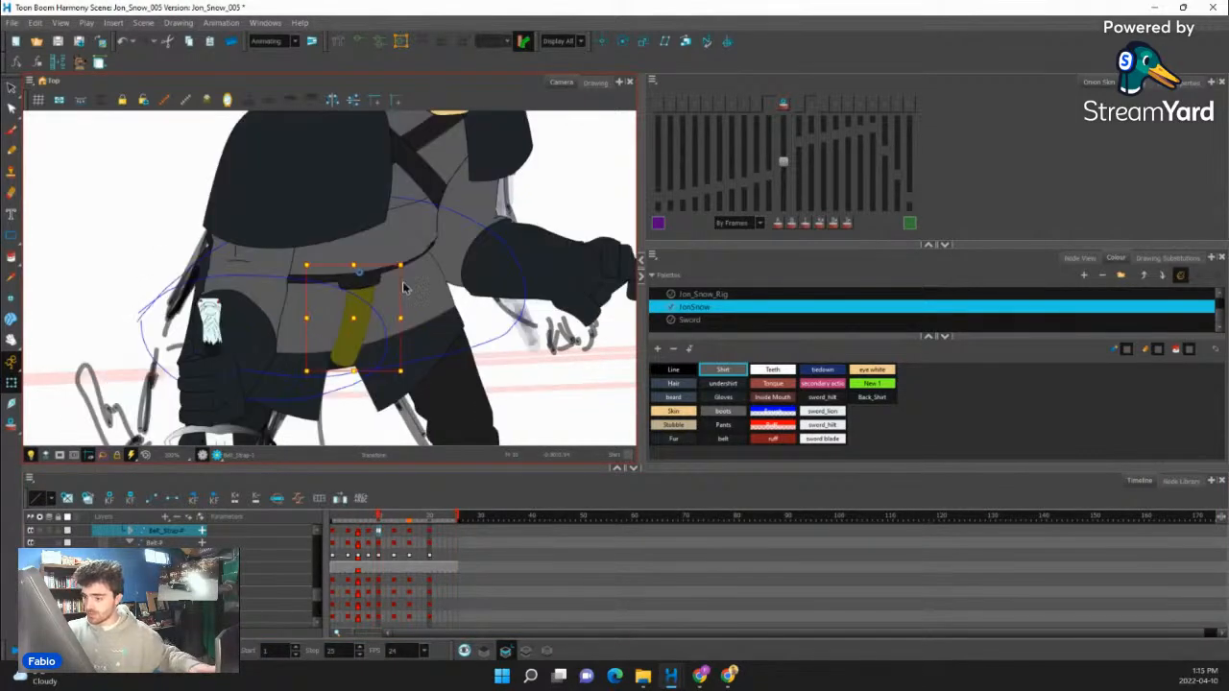
- Show the belt strap's deformer controls and shift its lower tip slightly toward the sword hand at frame 10
key("shift+F11")
left_click(336, 373)
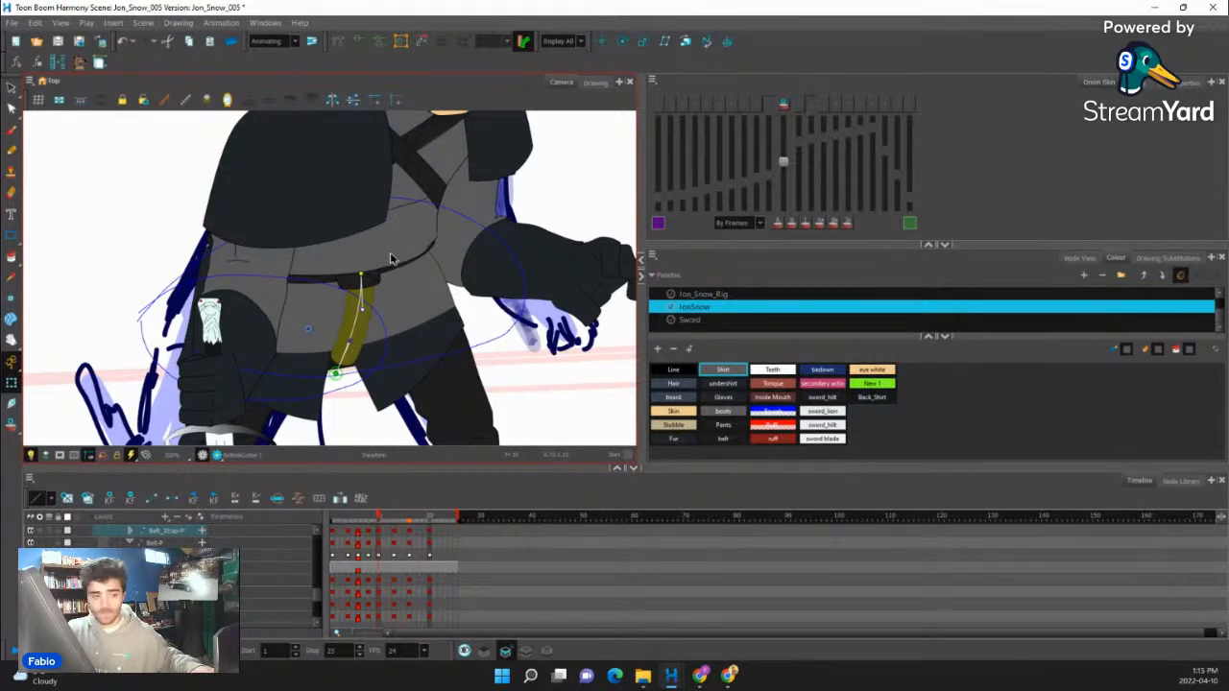
left_click(390, 220)
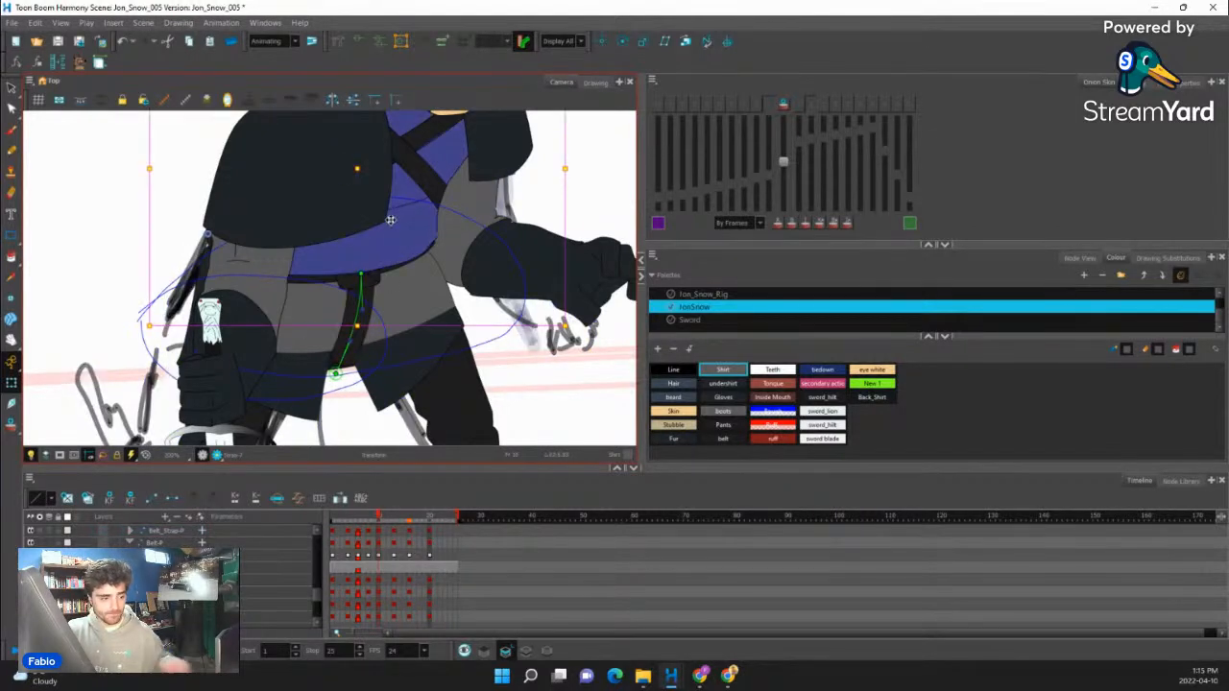
left_click(330, 375)
left_click_drag(330, 374, 323, 376)
- At frame 13, bend the belt strap's lower tip away from the sword hand, toward the opposite leg
left_click_drag(375, 519, 395, 520)
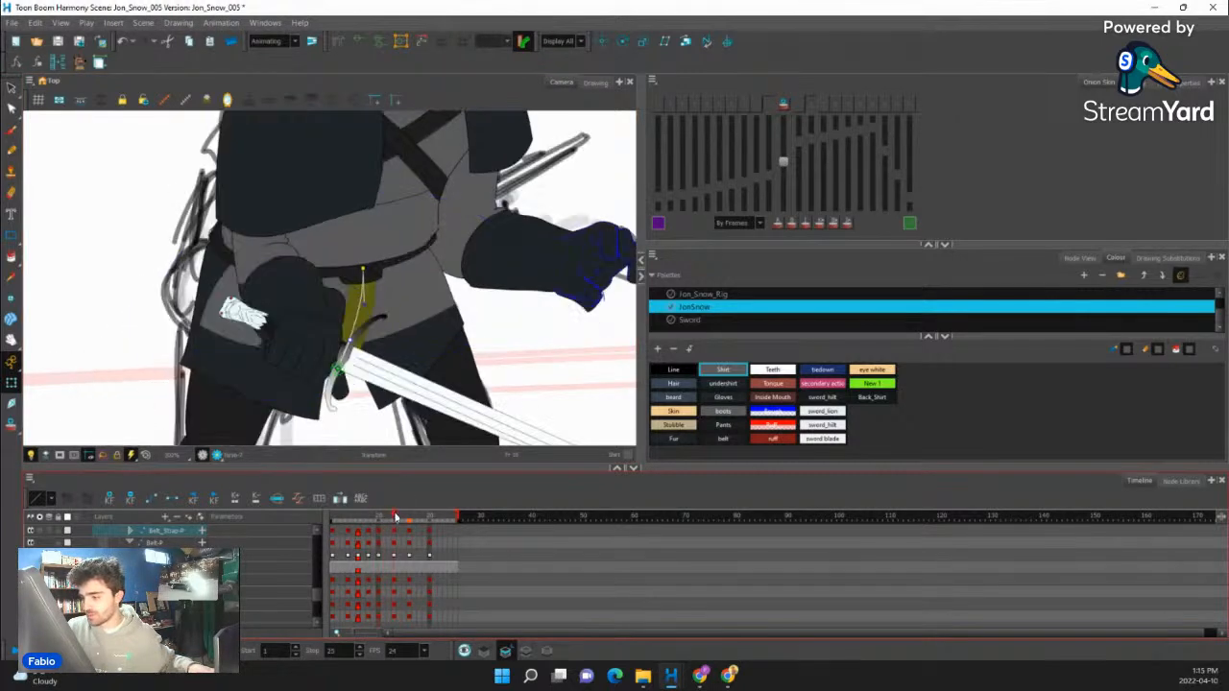
left_click_drag(338, 369, 380, 317)
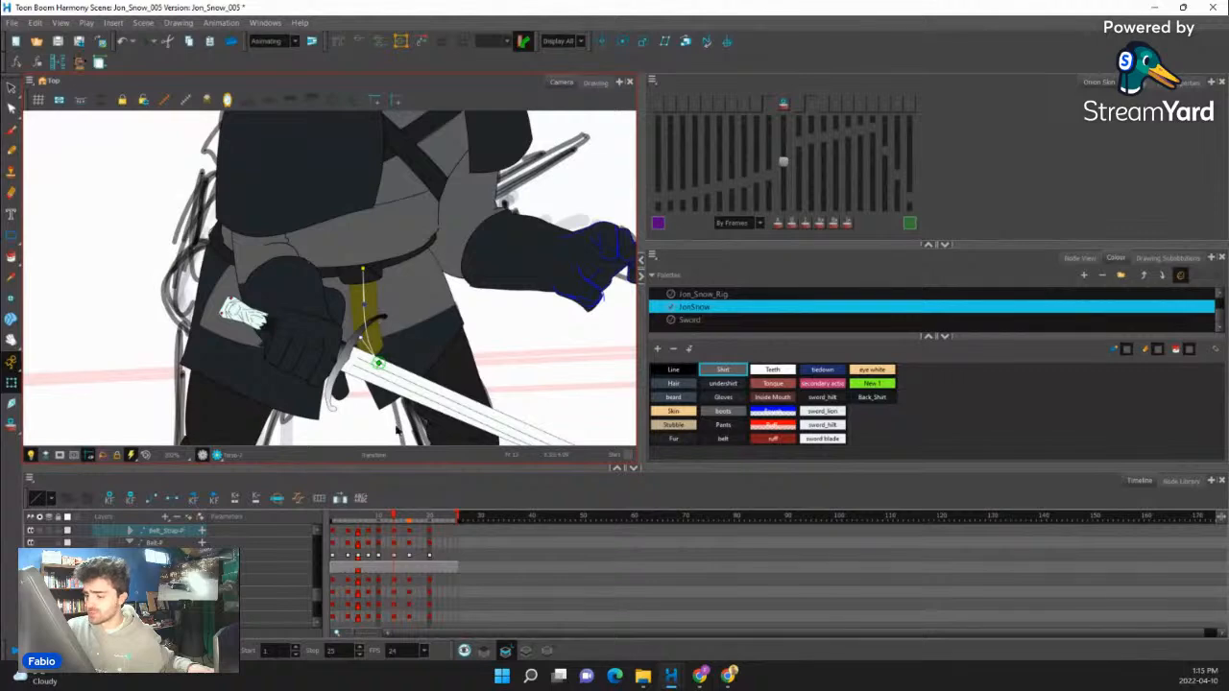
mouse_move(394, 514)
left_mouse_down()
mouse_move(349, 532)
mouse_move(411, 523)
mouse_move(389, 532)
left_mouse_up()
- Clear the belt strap's keyframe at frame 16 and curve its lower tip further up and away from the sword hand
left_click(411, 533)
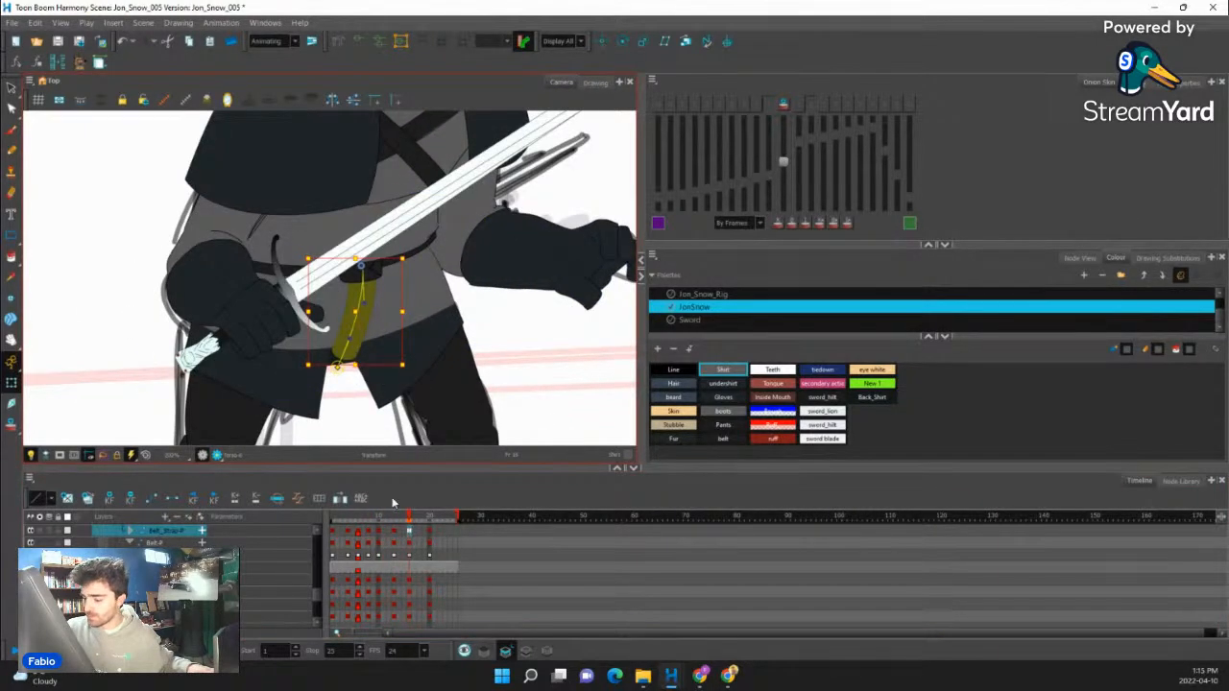
left_click(410, 530)
key("Delete")
left_click_drag(373, 363, 369, 332)
left_click(410, 516)
left_click(410, 531)
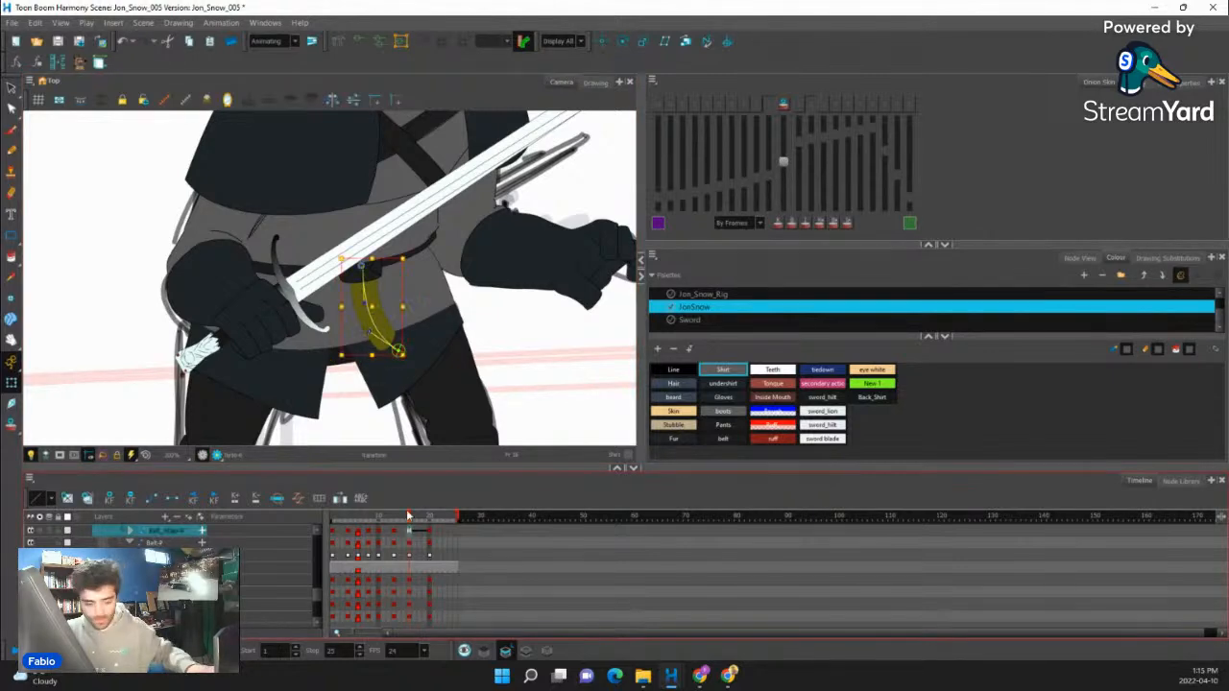
- Move the belt strap's frame 20 keyframe to frame 24 and add an in-between keyframe at frame 20
left_click_drag(392, 517, 428, 519)
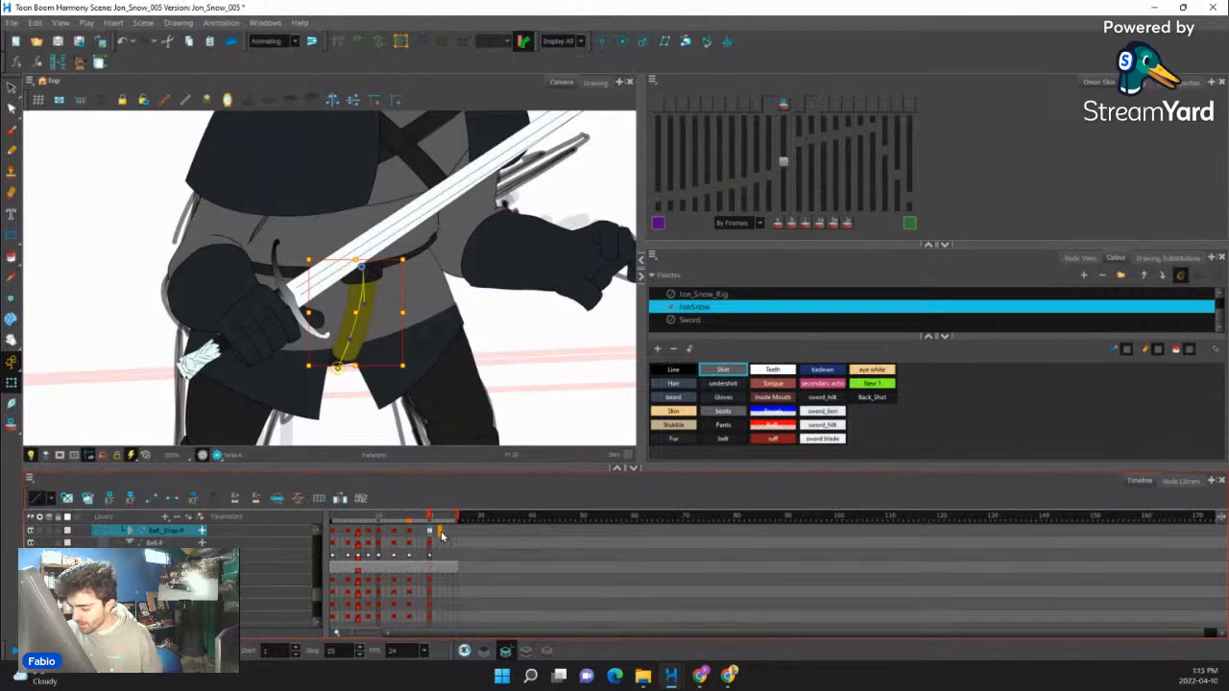
left_click(408, 531)
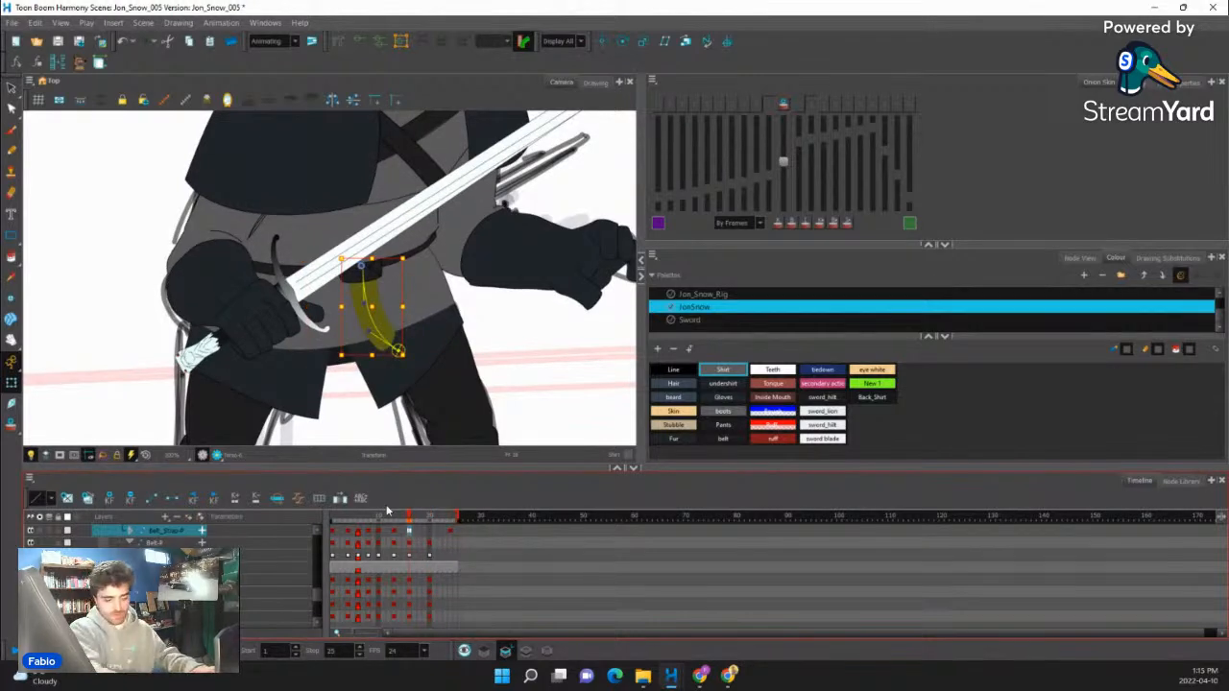
mouse_move(441, 533)
left_mouse_down()
mouse_move(372, 535)
mouse_move(441, 533)
left_mouse_up()
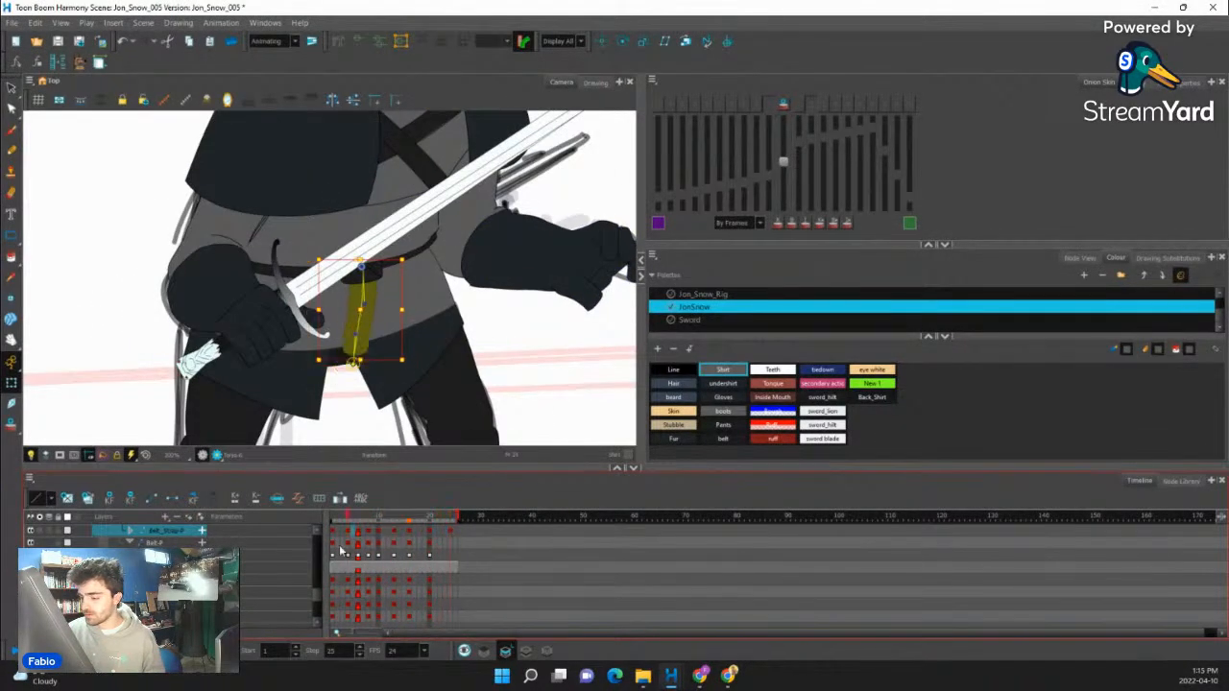
- Clear the belt strap's keyframe at frame 24 and shift its tip so the strap hangs straight down
left_click_drag(340, 552, 443, 531)
left_click(450, 531)
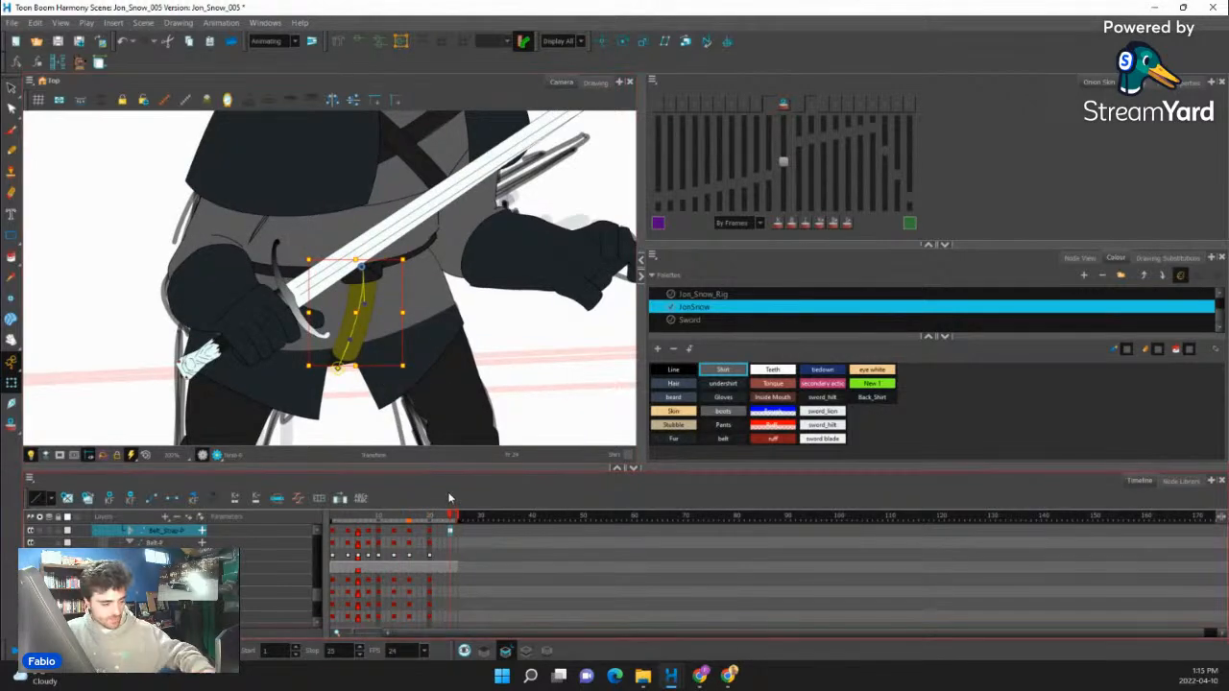
key("Delete")
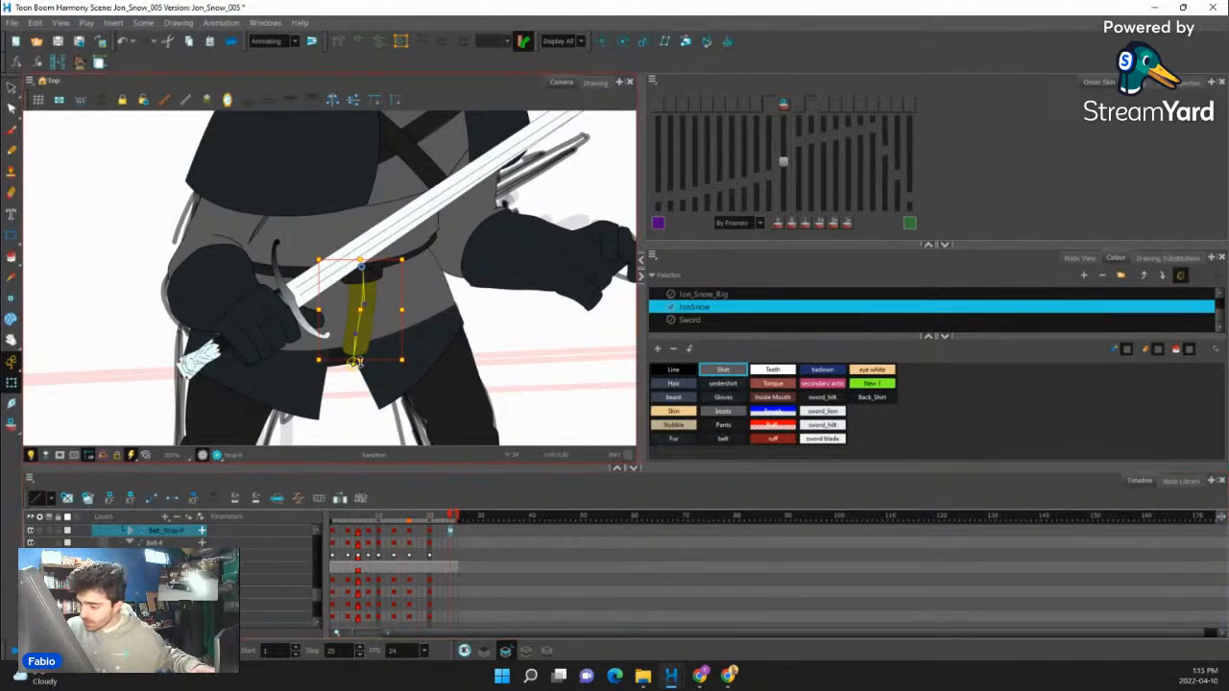
left_click_drag(353, 362, 363, 365)
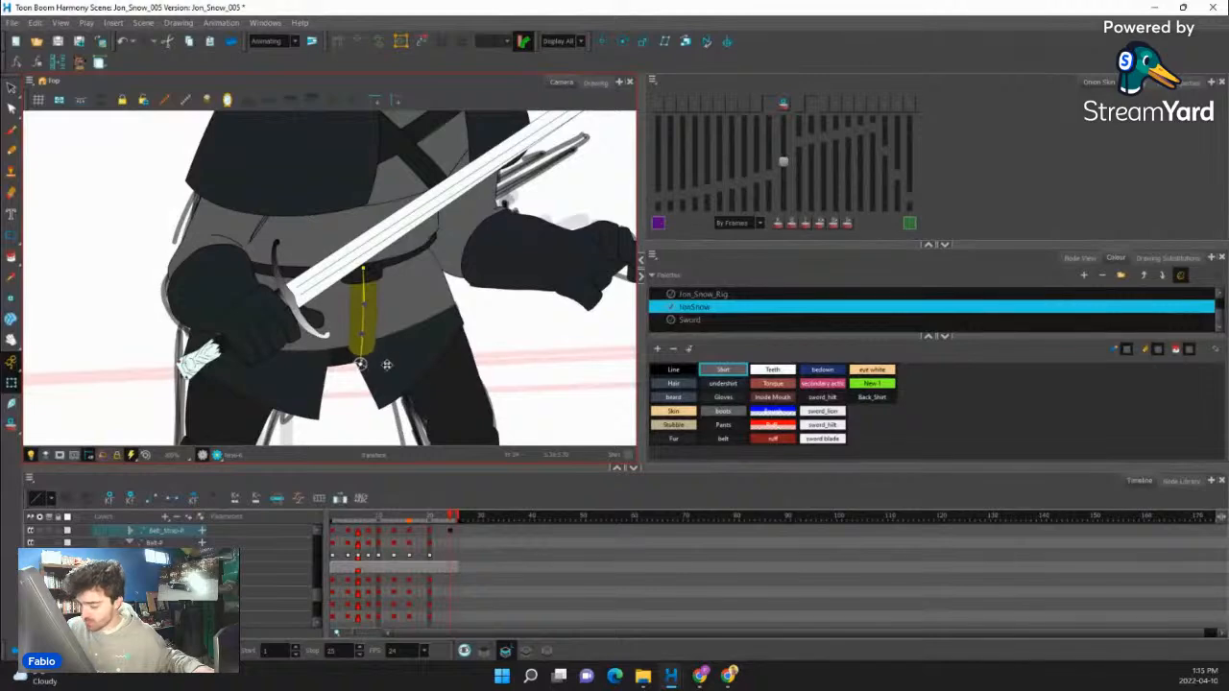
- Convert the belt strap's motion segment between frames 20 and 24 to stop-motion and compare both poses
left_click(429, 531)
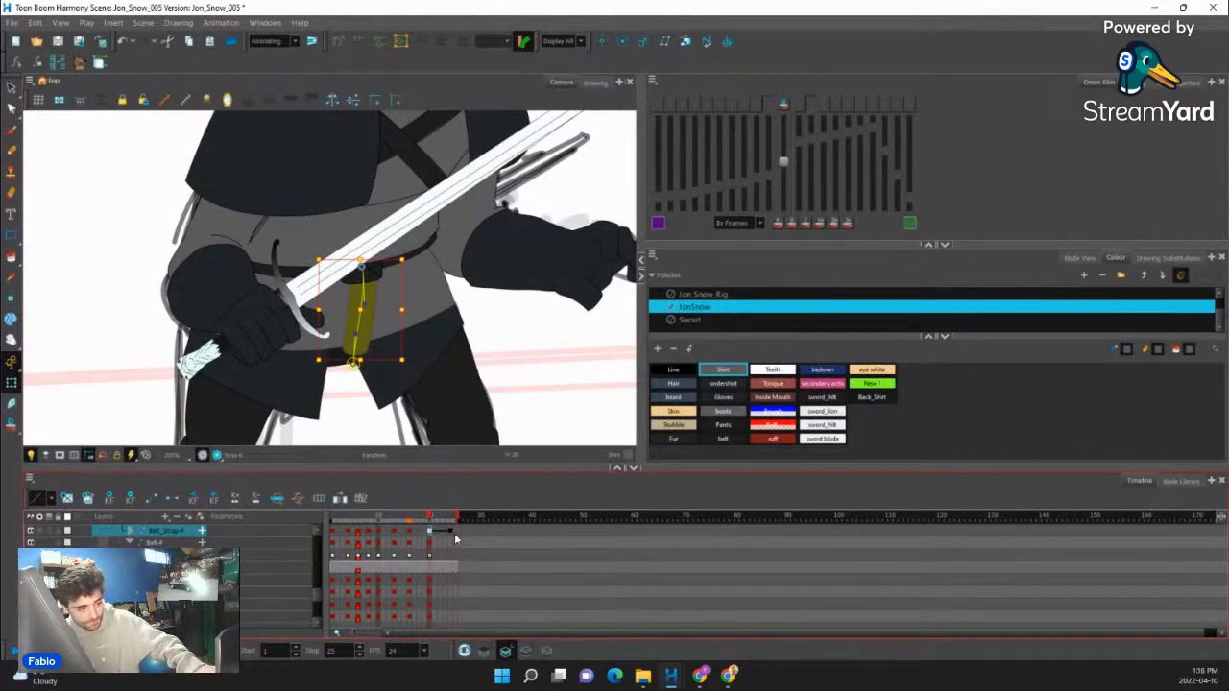
left_click(452, 532)
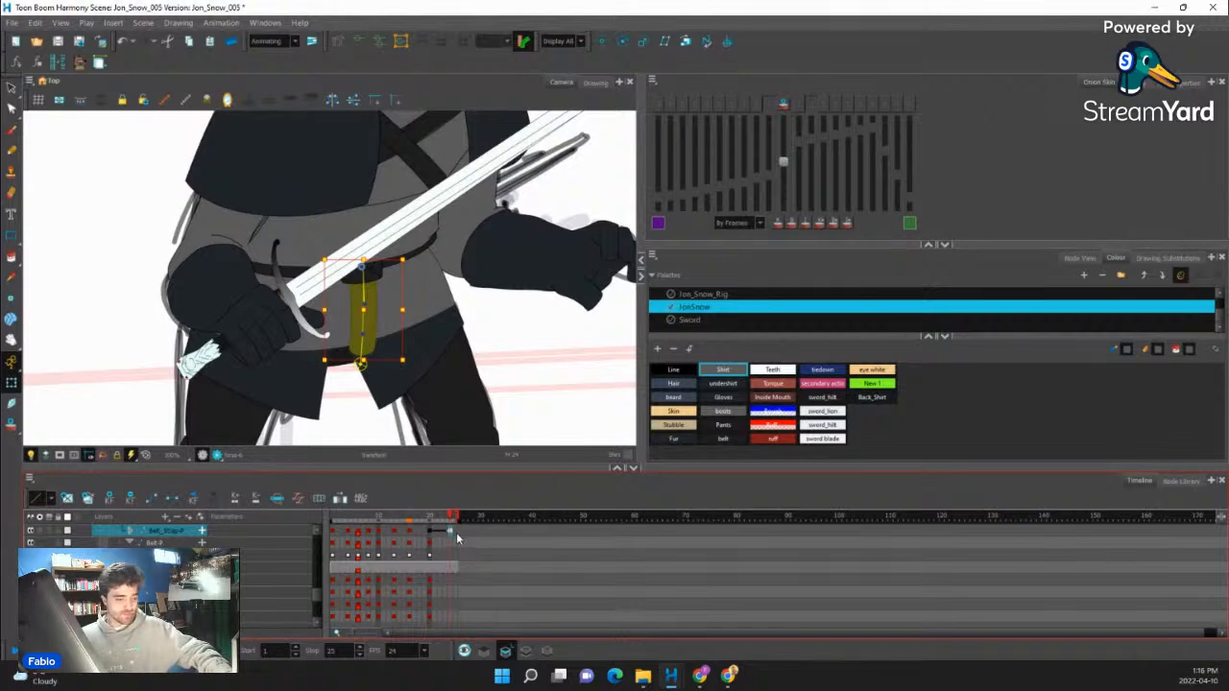
key("ctrl+v")
left_click(431, 532)
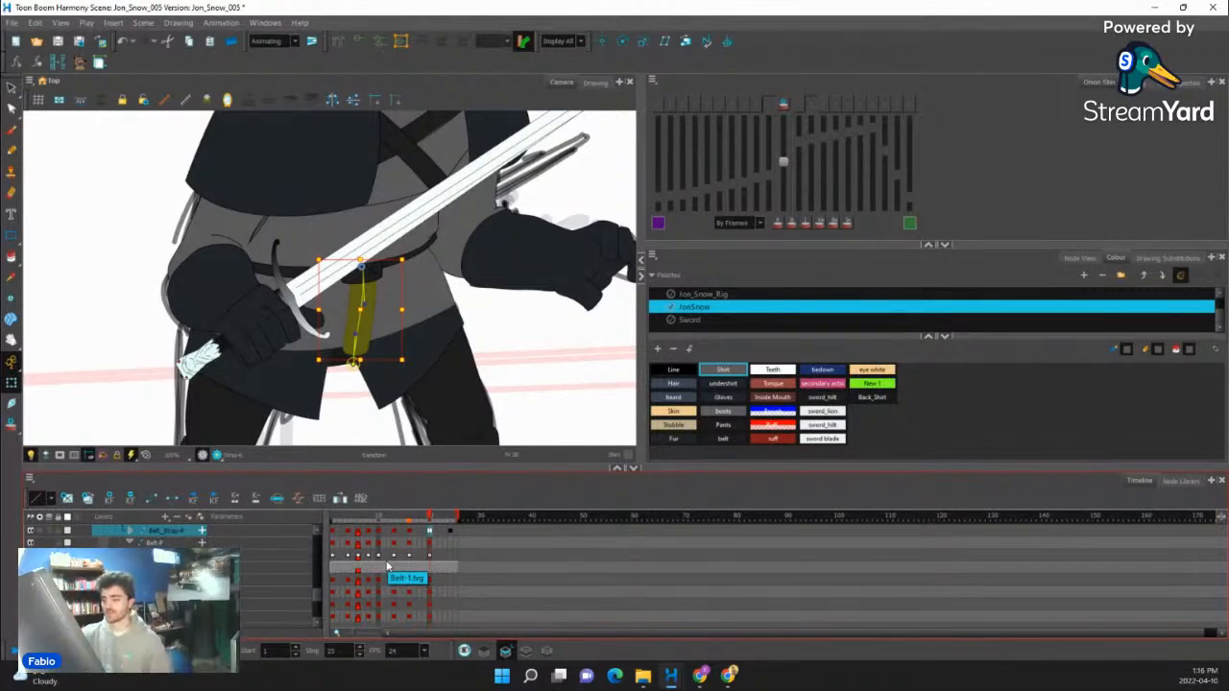
left_click(450, 532)
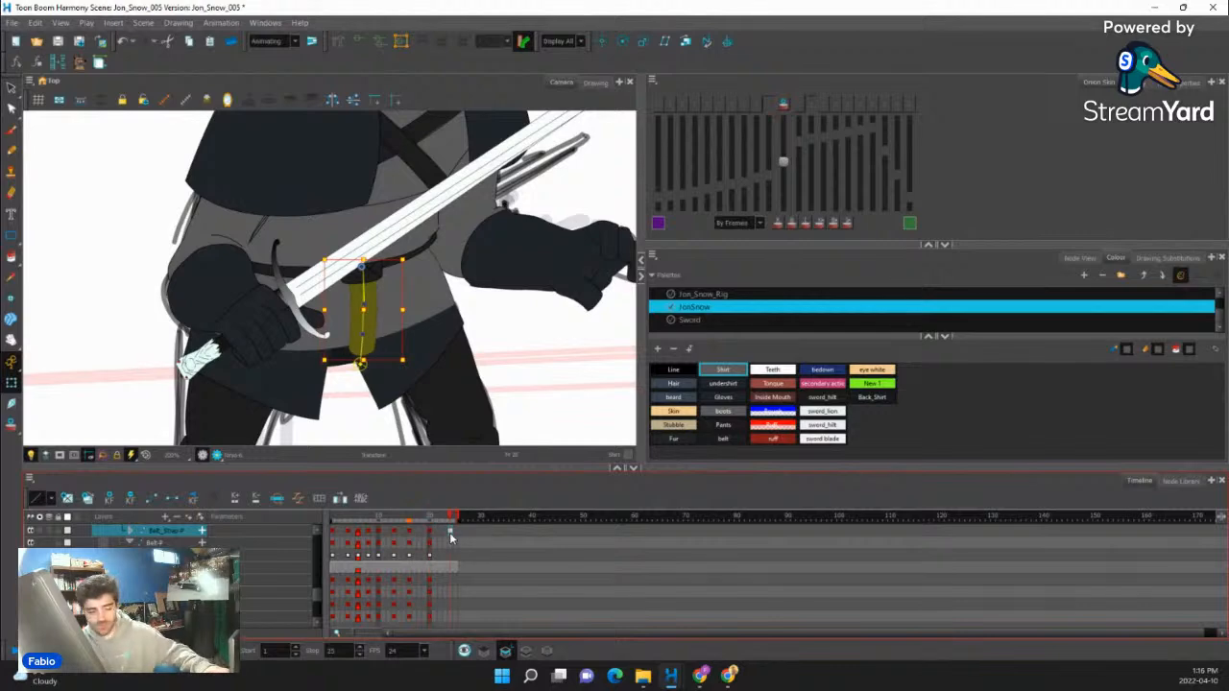
- Play back the full animation repeatedly to check the belt strap's swing with the whole figure in view
scroll(375, 246, "down", 4)
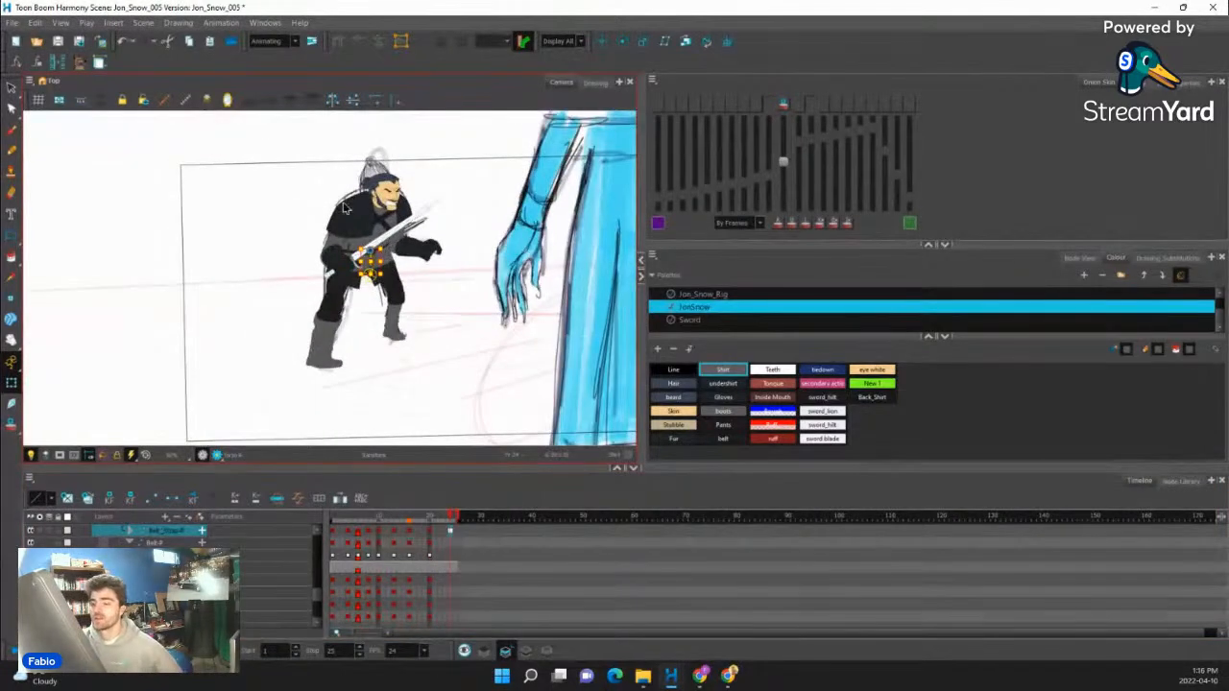
left_click(14, 652)
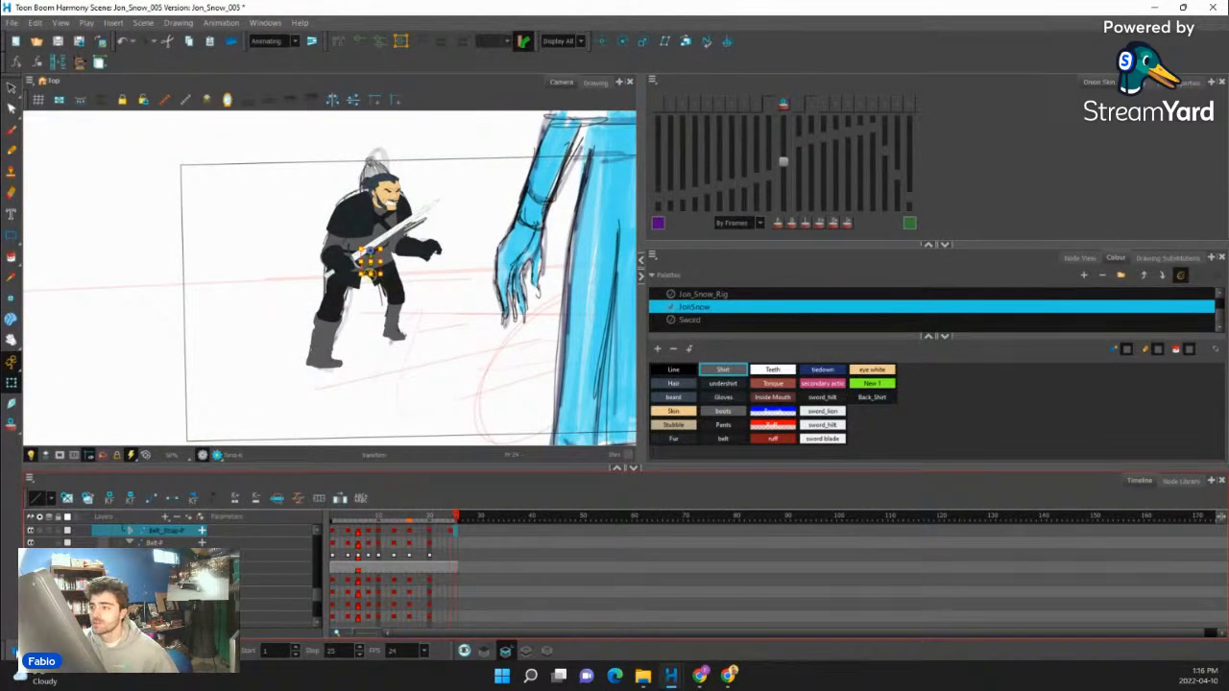
left_click(14, 652)
left_click(16, 653)
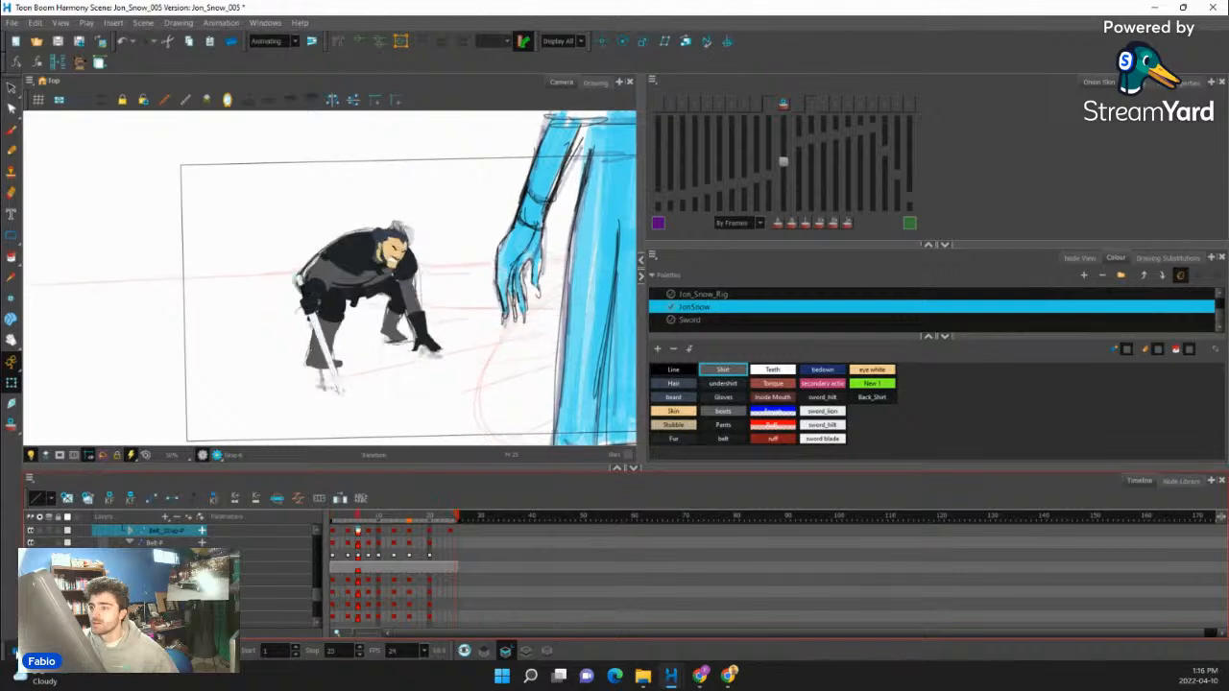
left_click(15, 653)
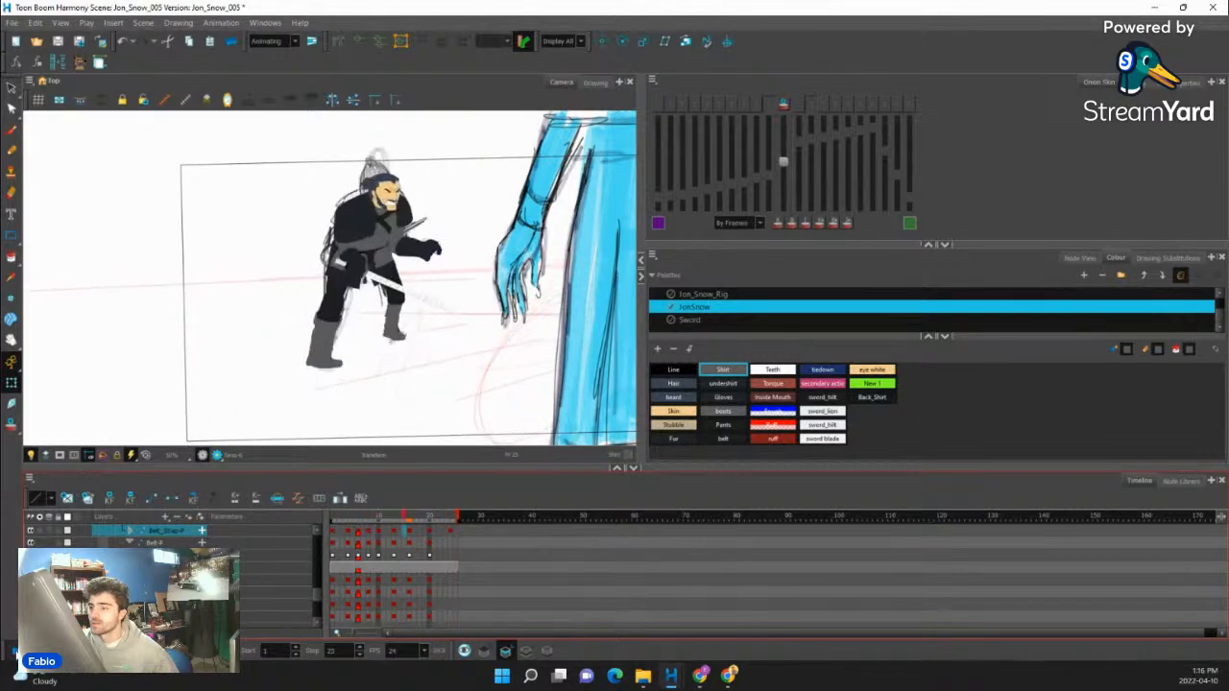
left_click(14, 651)
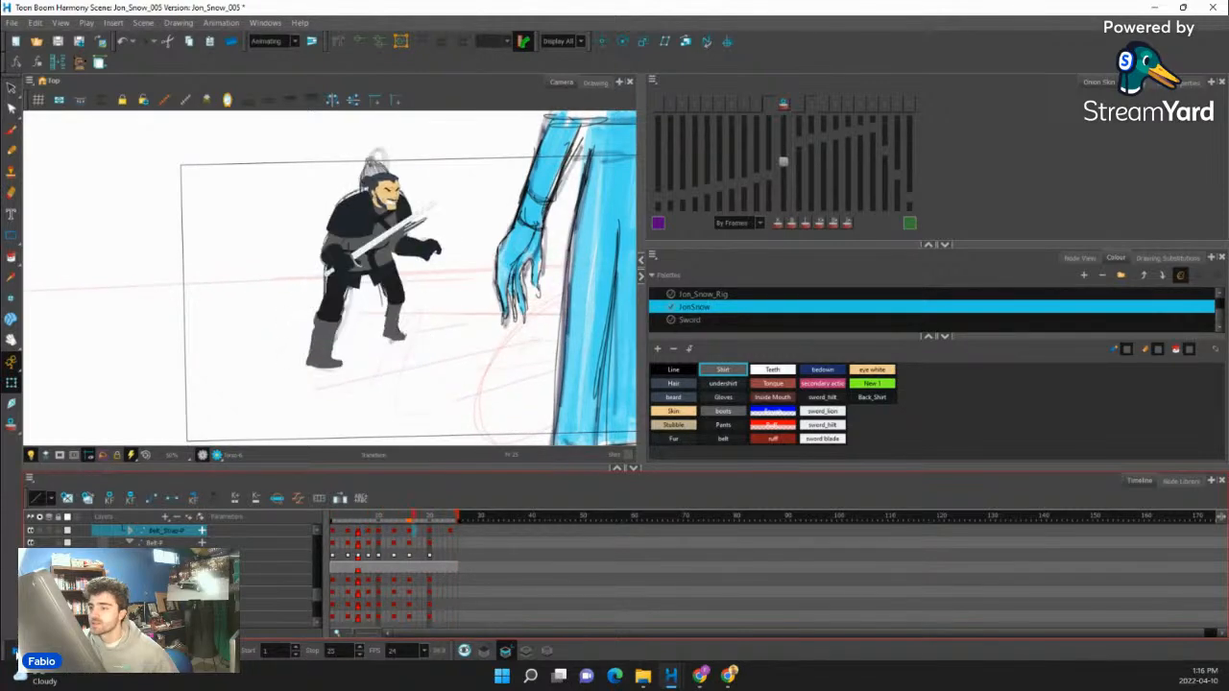
- Hide the reference sketches by disabling their node in the REFERENCE group of the scene's top-level node network
left_click(1079, 257)
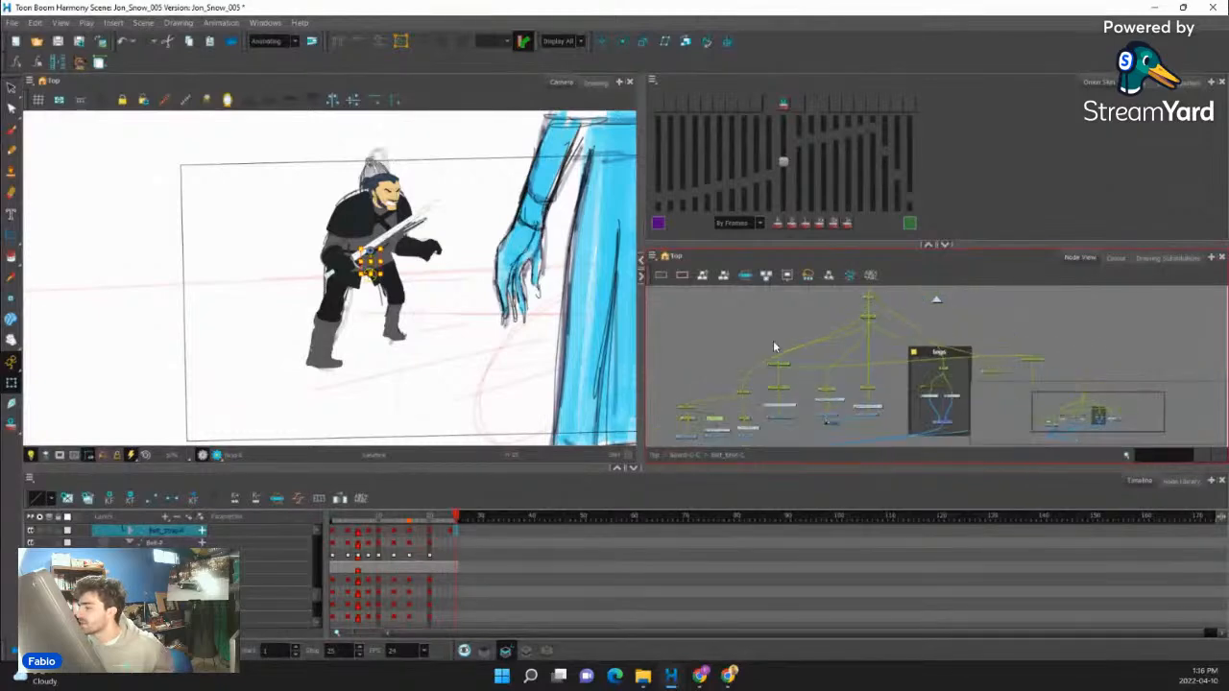
left_click(933, 301)
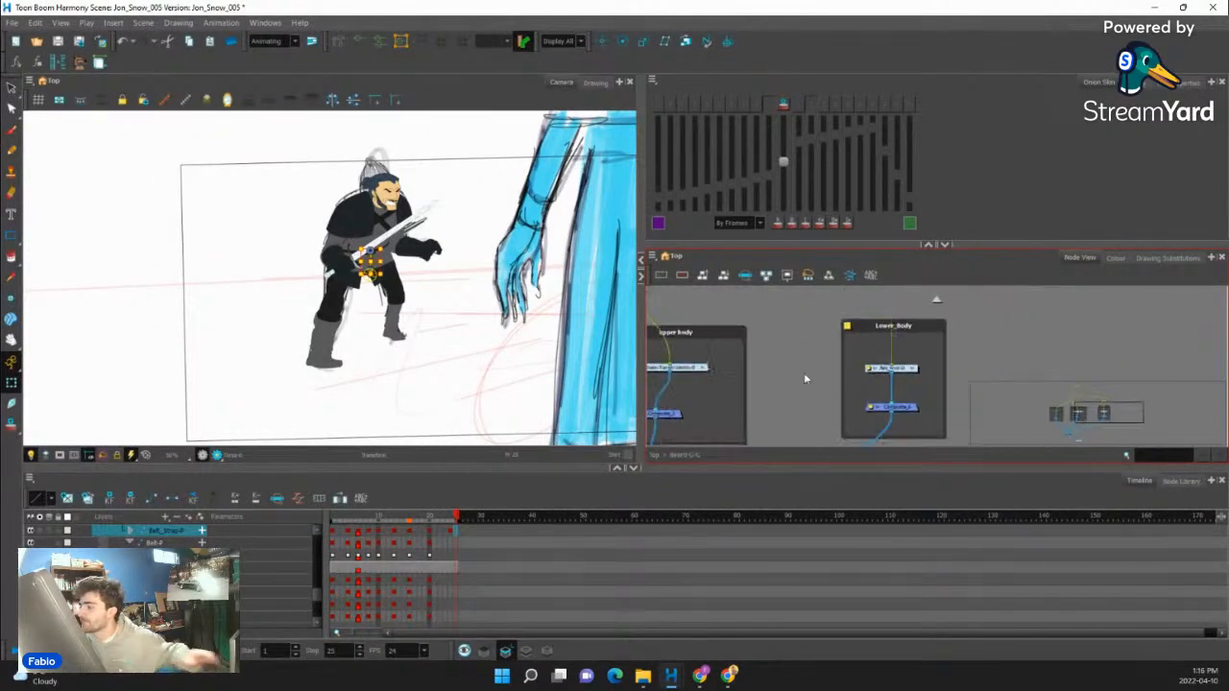
left_click(937, 302)
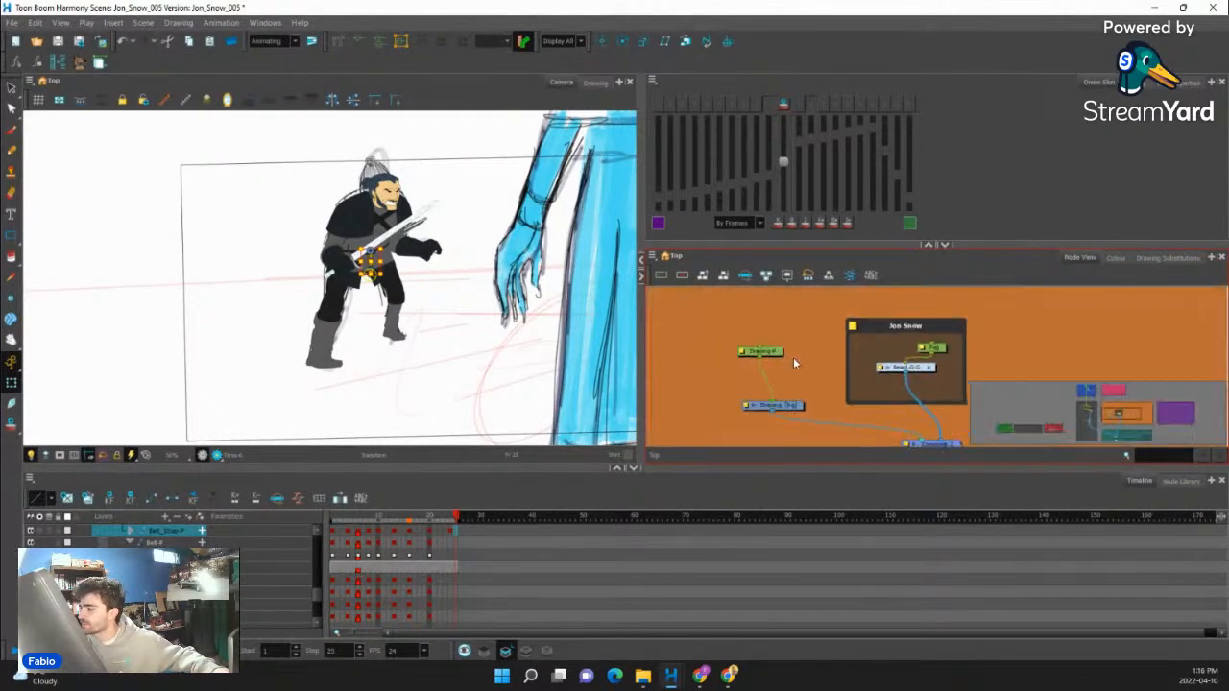
scroll(778, 398, "down", 5)
left_click_drag(734, 395, 806, 396)
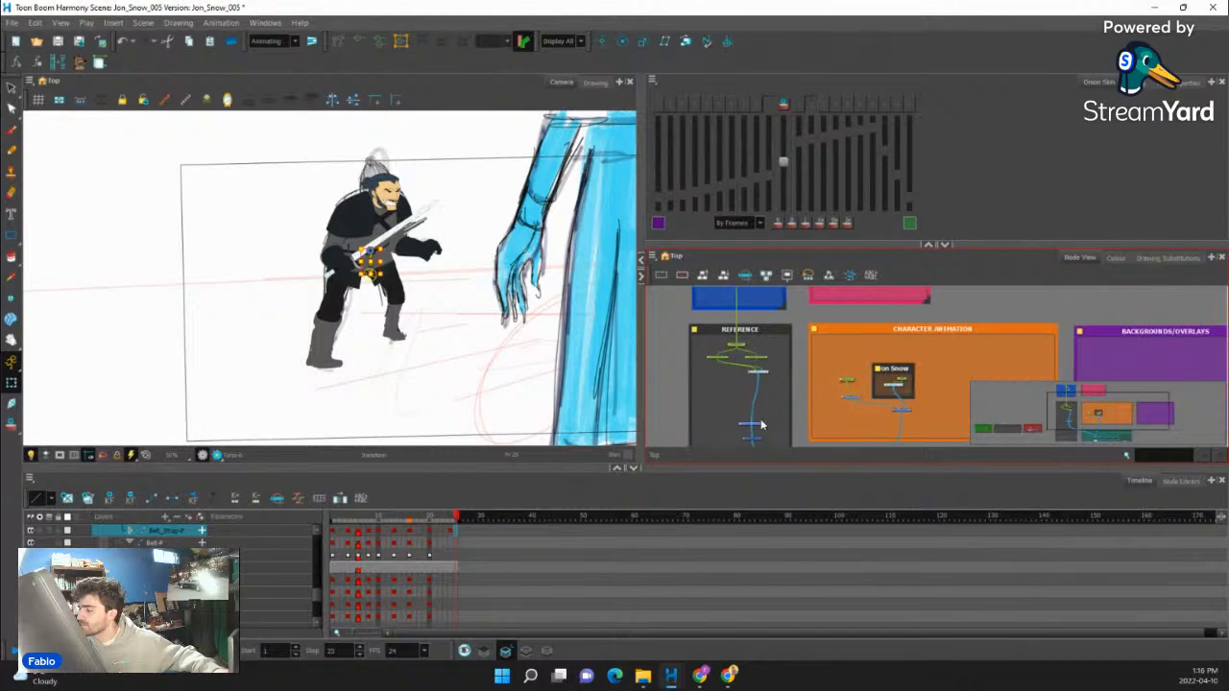
scroll(753, 428, "up", 5)
left_click(745, 410)
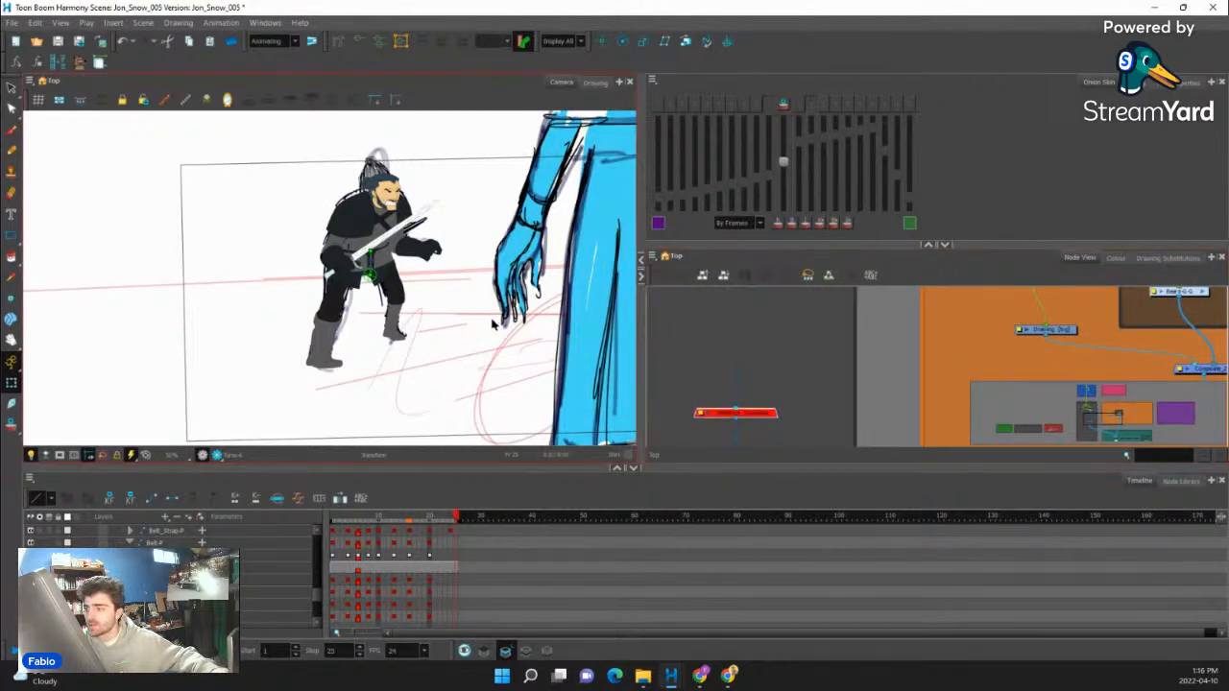
key("a")
scroll(736, 394, "down", 4)
left_click_drag(754, 322, 766, 366)
scroll(767, 367, "up", 2)
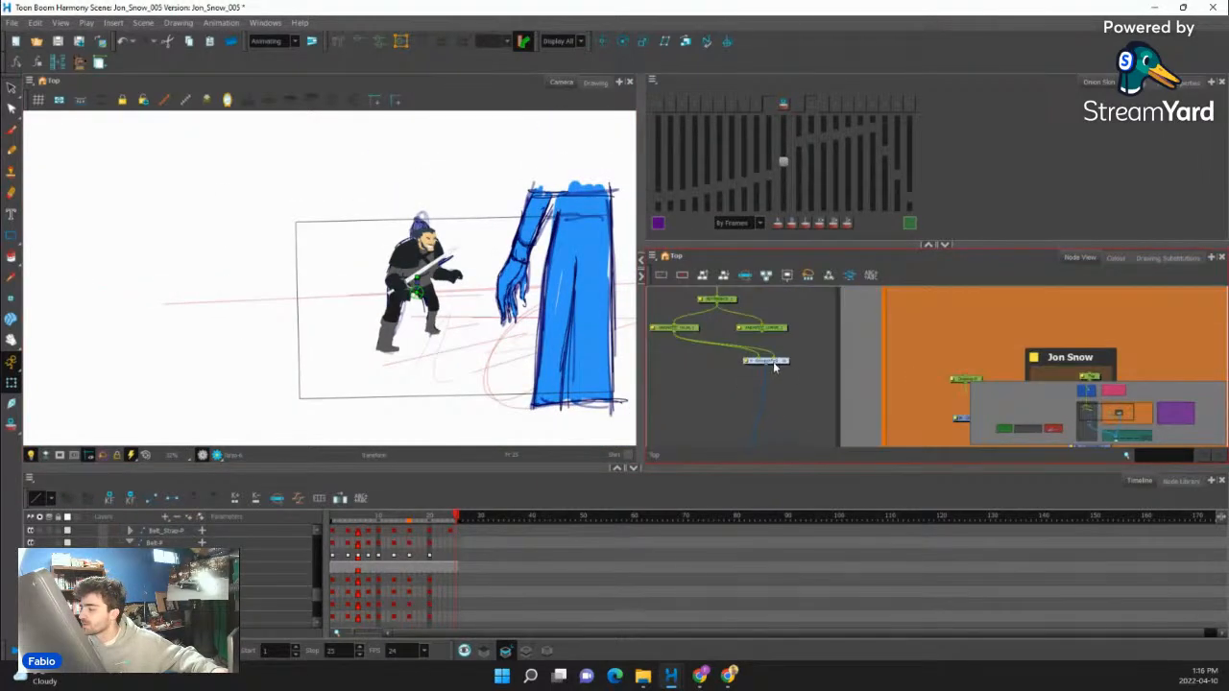
left_click(775, 365)
key("d")
scroll(455, 273, "up", 3)
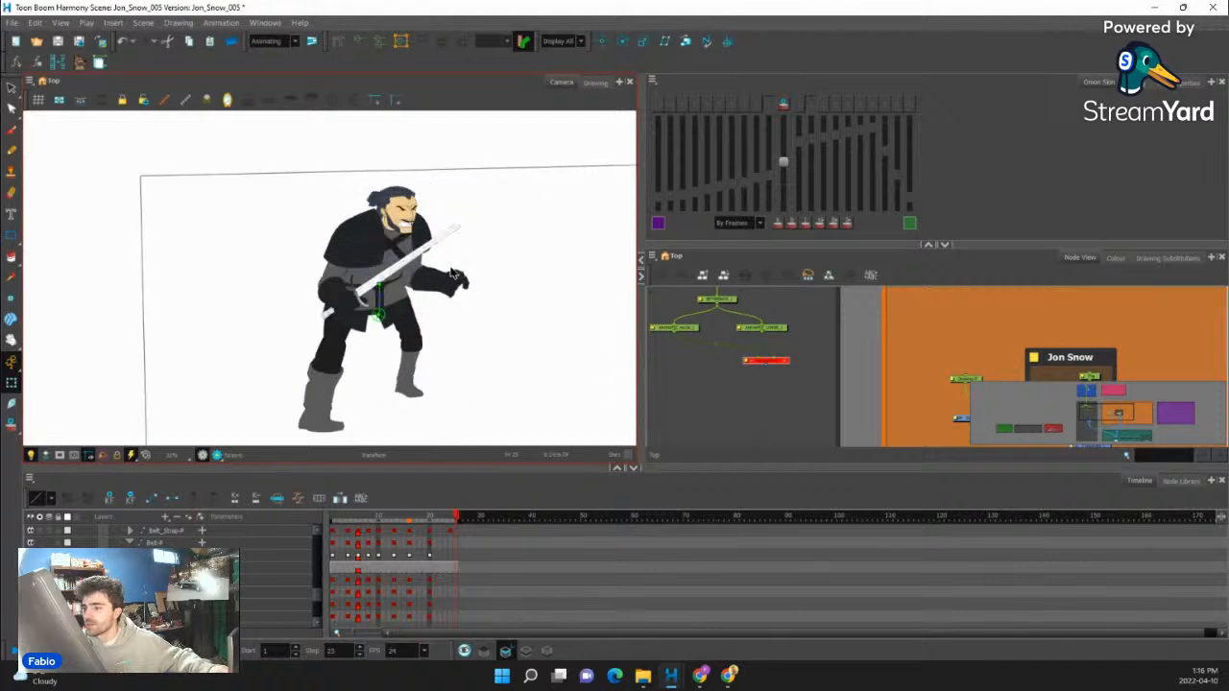
- Play back the character's animation with only the figure in view
scroll(453, 274, "up", 1)
scroll(454, 273, "down", 1)
left_click(13, 657)
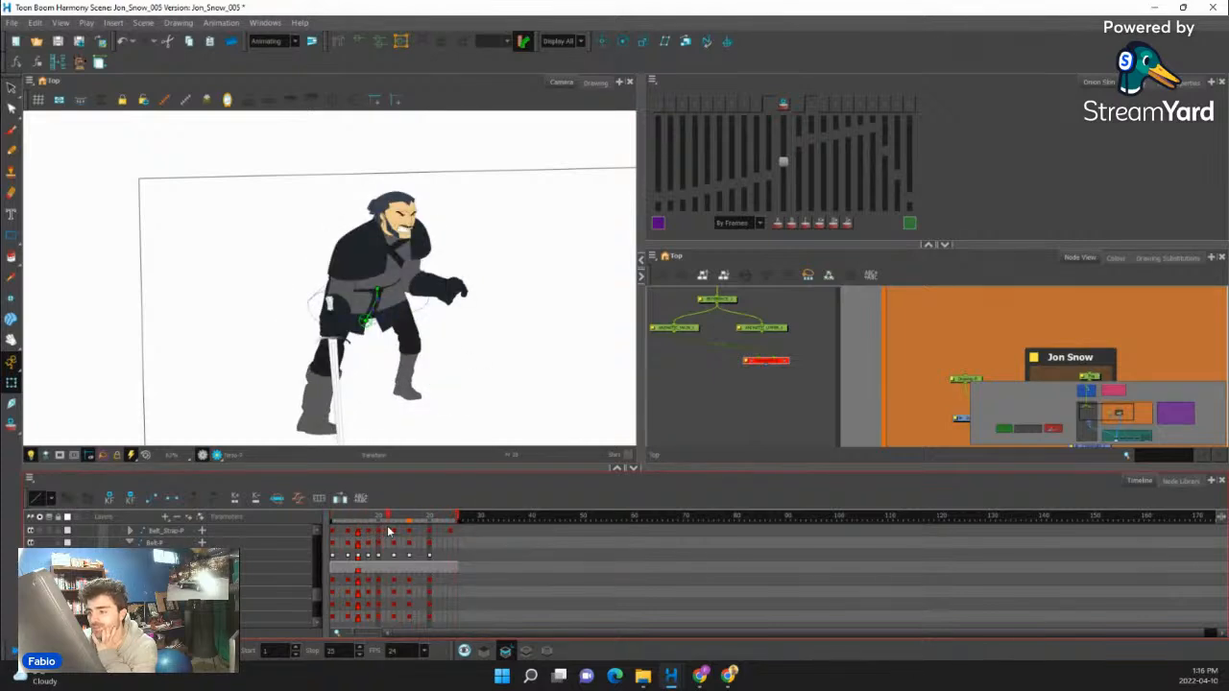
- Create an empty drawing for the character's forward hand at frame 10, with the Line colour chosen from the JonSnow palette
mouse_move(389, 530)
left_mouse_down()
mouse_move(369, 533)
mouse_move(430, 521)
mouse_move(361, 531)
mouse_move(377, 524)
left_mouse_up()
scroll(456, 293, "up", 5)
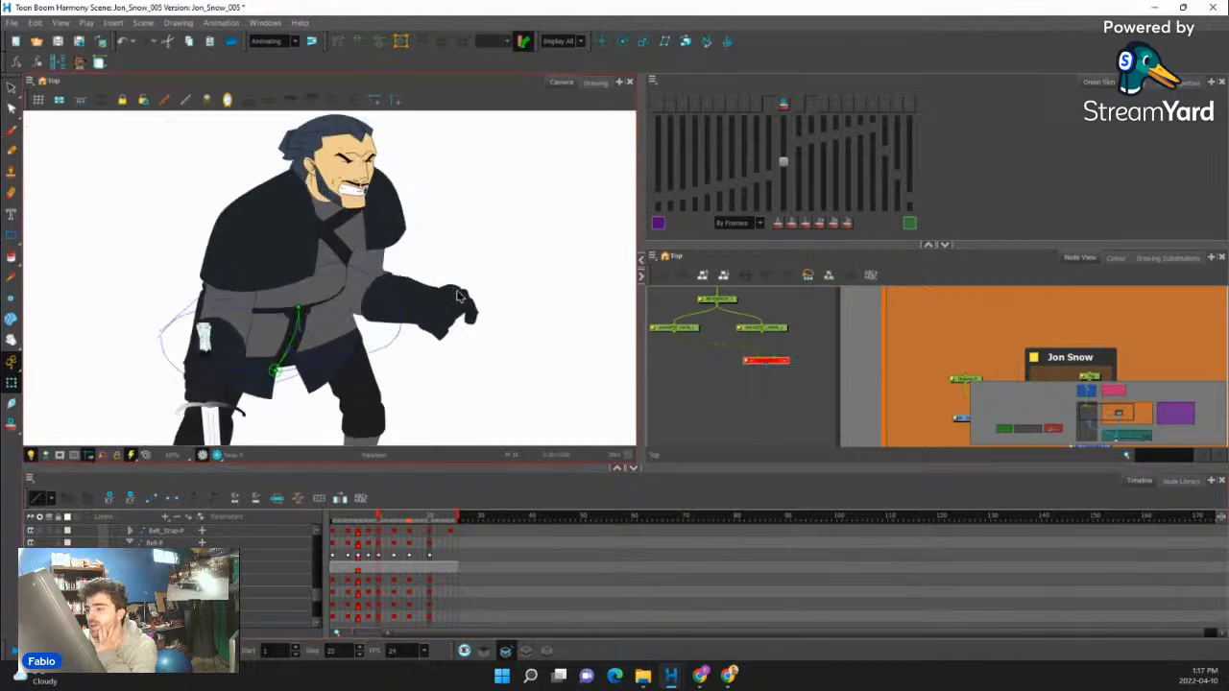
left_click(461, 309)
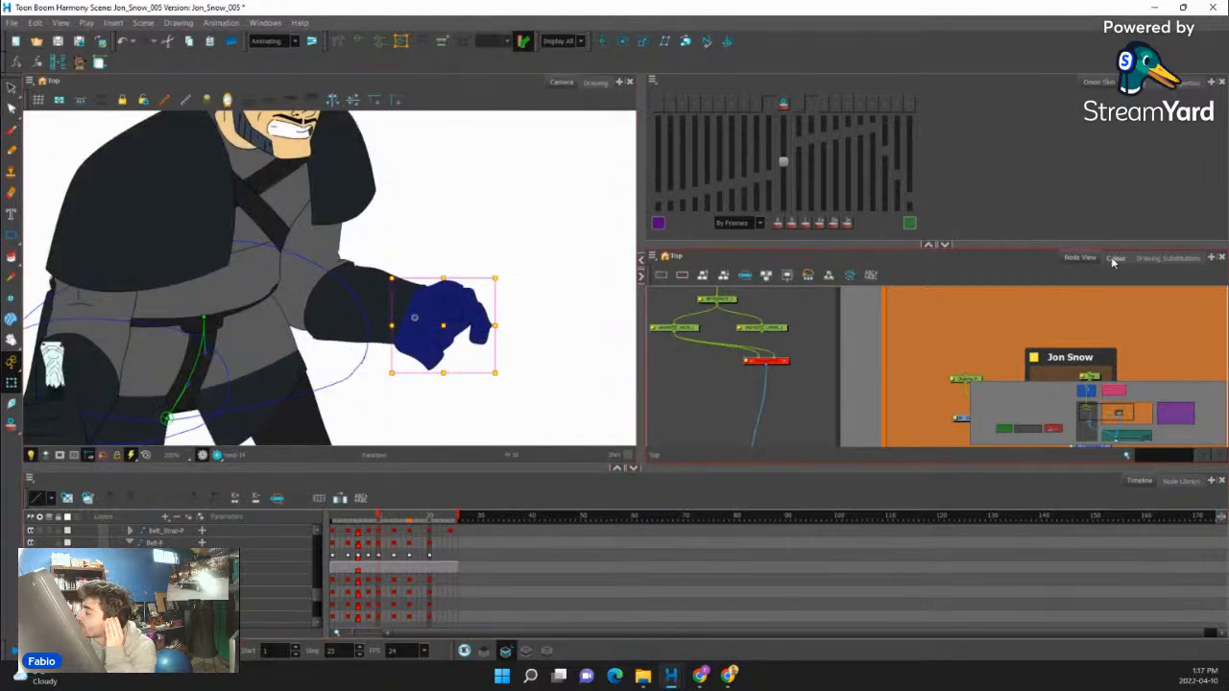
left_click(1114, 259)
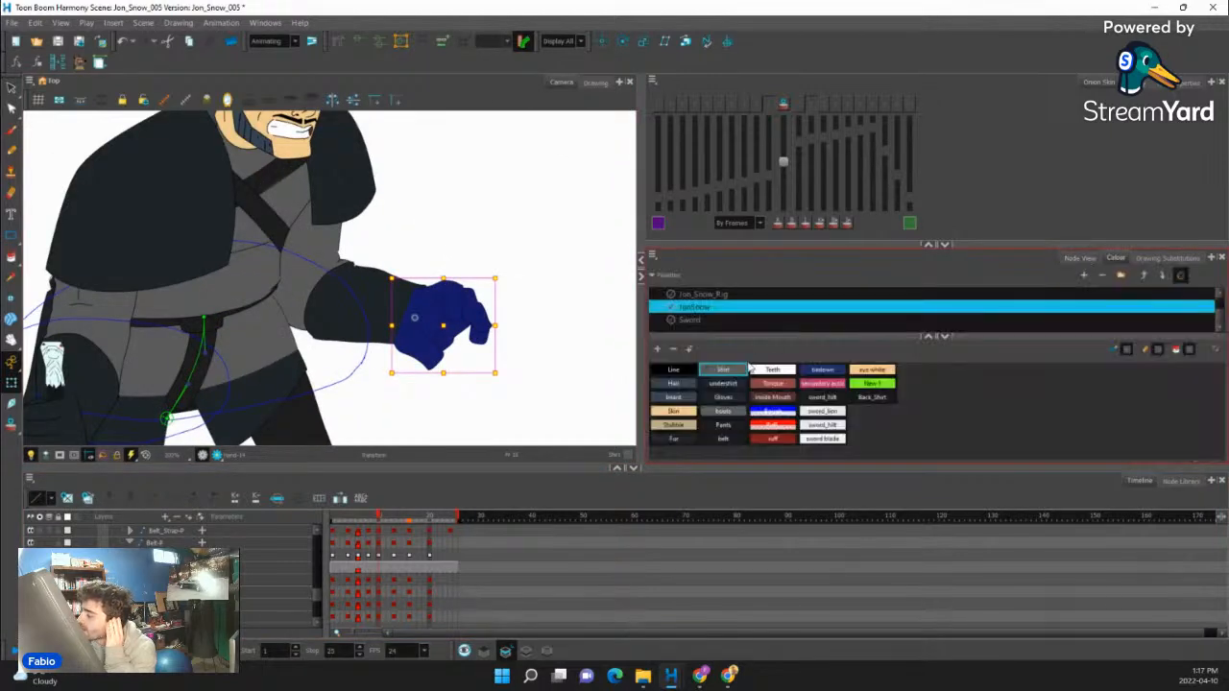
left_click(674, 374)
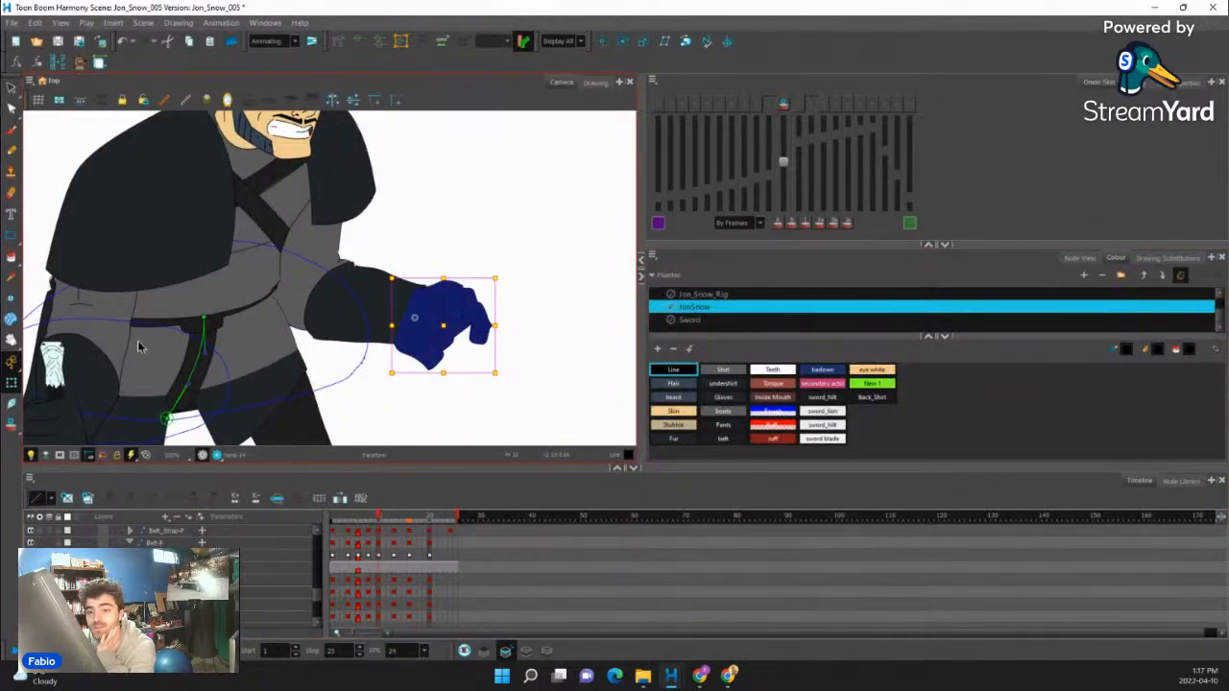
left_click(68, 499)
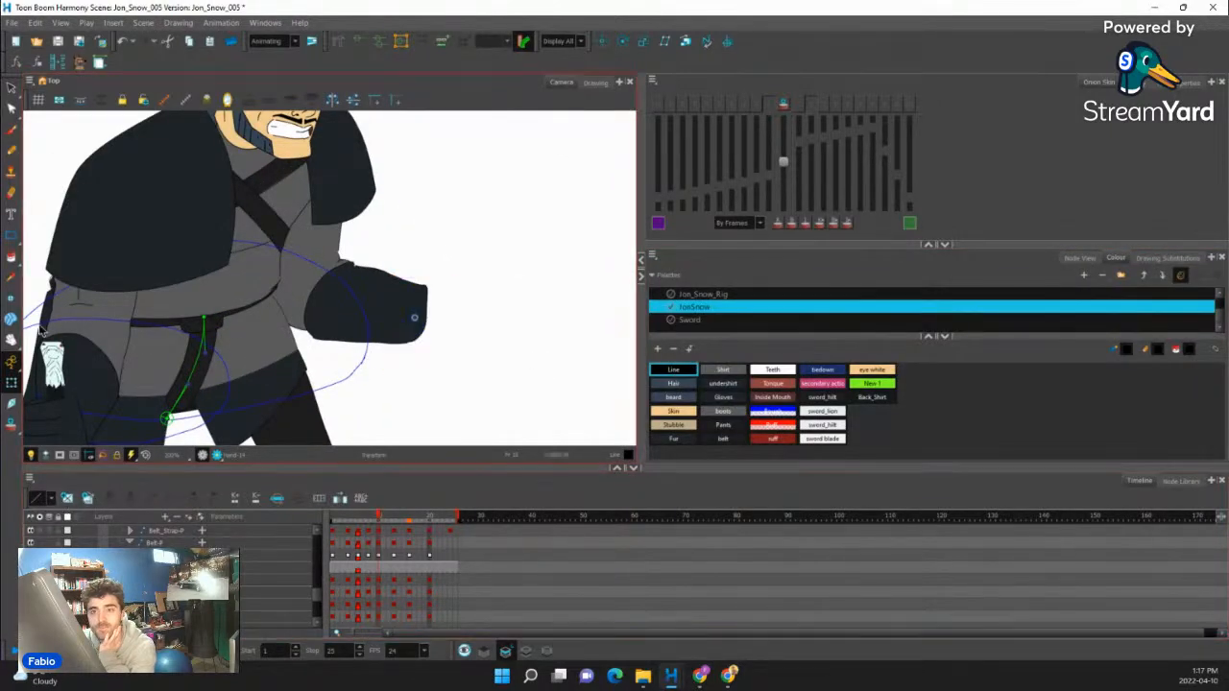
- Try to sketch a relaxed hand with downward-hanging fingers at the end of the forearm using the Pencil tool
left_click(12, 151)
scroll(380, 334, "up", 1)
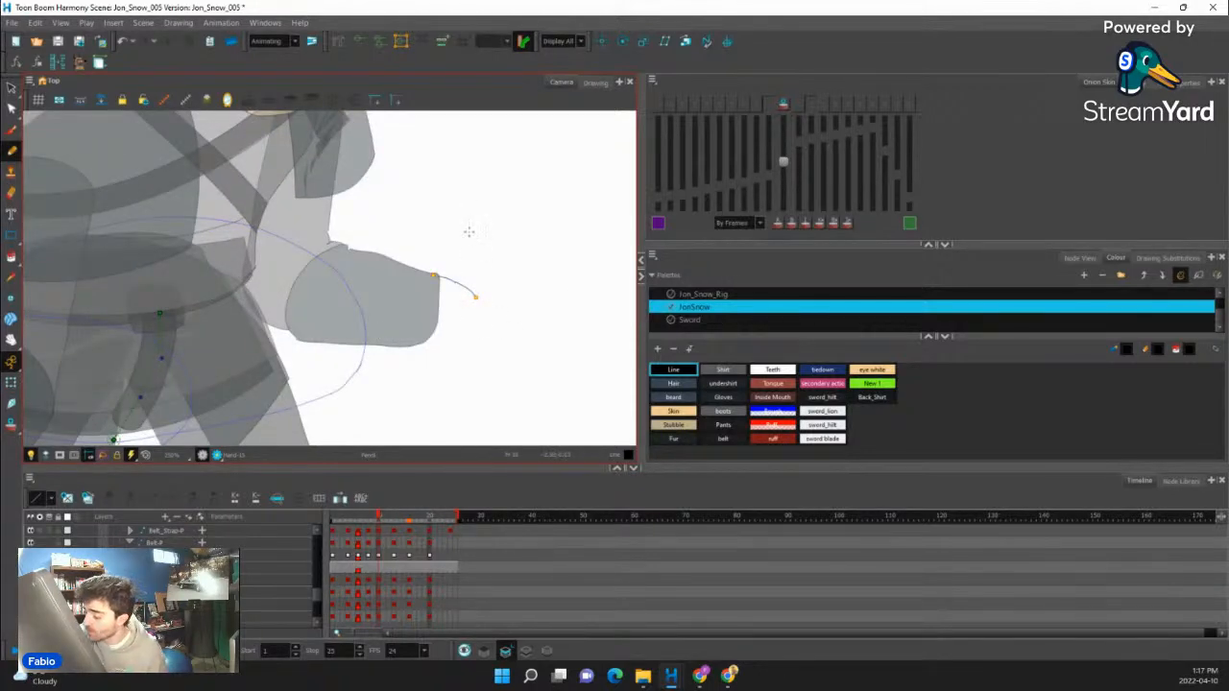
key("ctrl+z")
left_click_drag(436, 274, 466, 286)
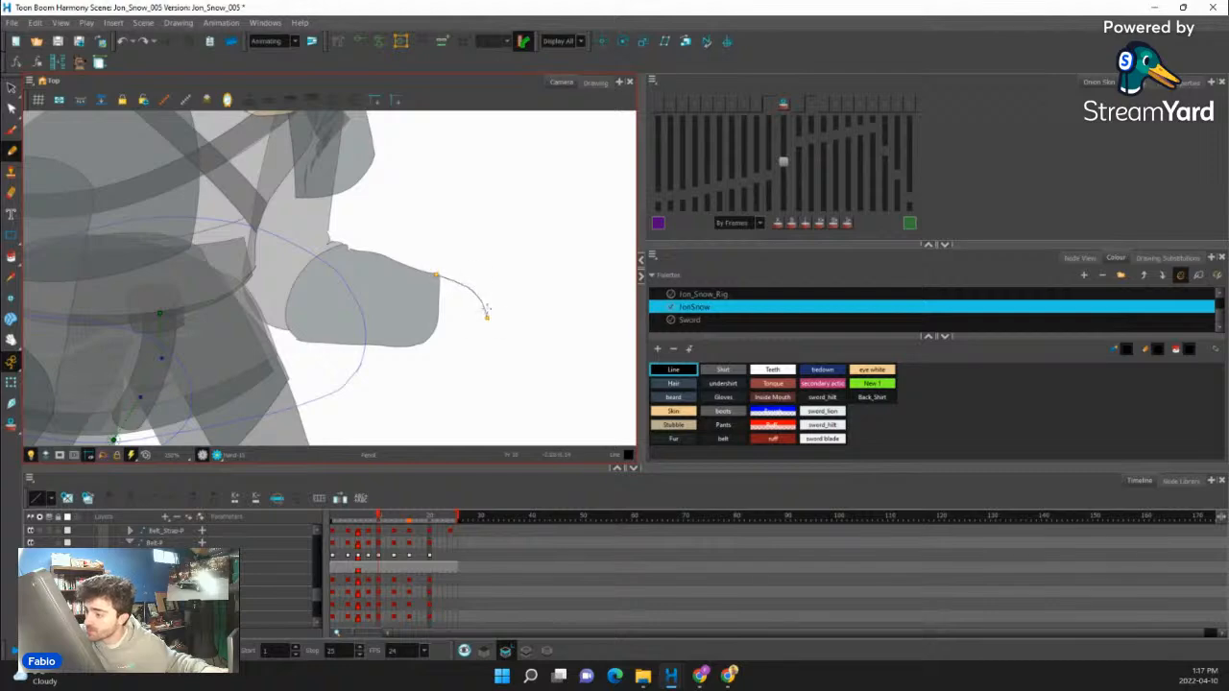
left_click_drag(385, 343, 392, 381)
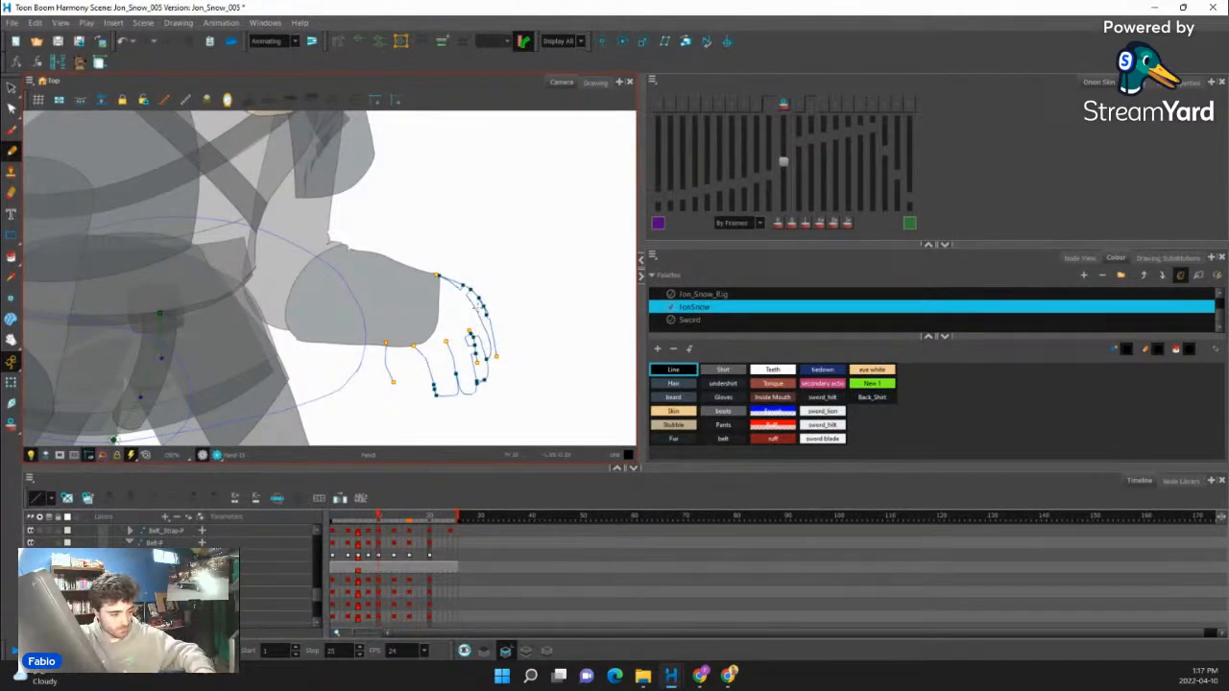
left_click(487, 292)
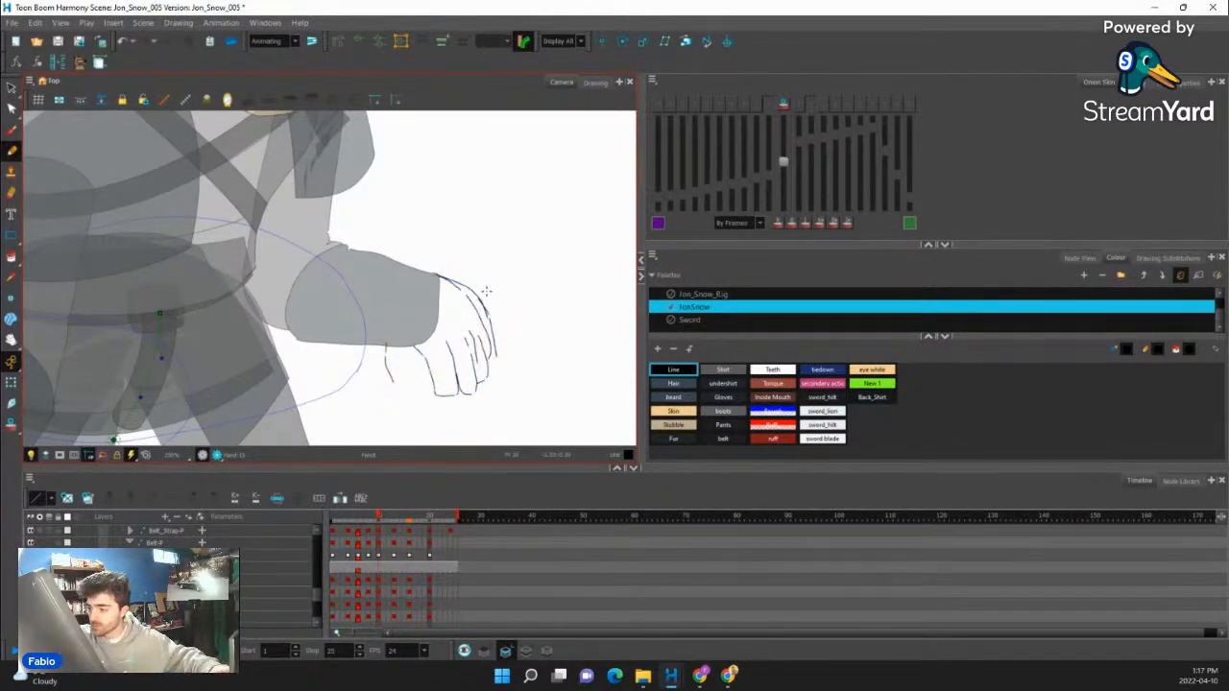
- Select all strokes of the hand sketch and delete them
left_click(11, 87)
left_click_drag(505, 228, 458, 241)
key("Delete")
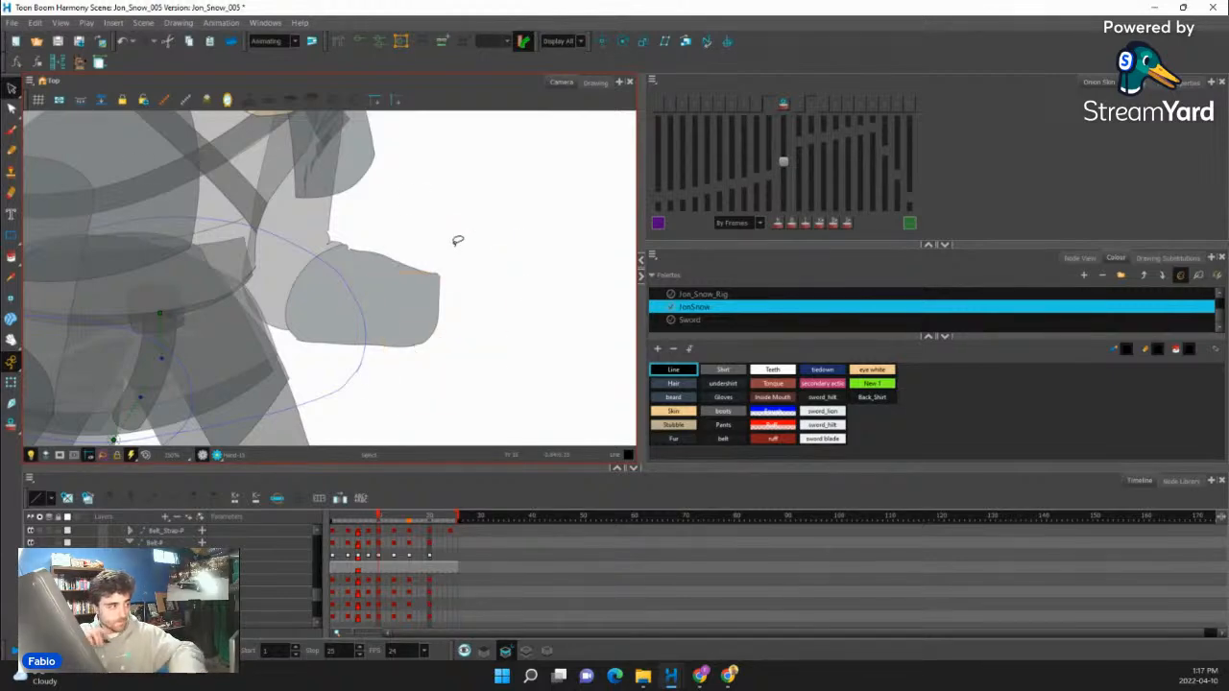
- Draw a cleaner pencil outline of the hand from the forearm's end, with a thumb and fingers pointing down
left_click(12, 151)
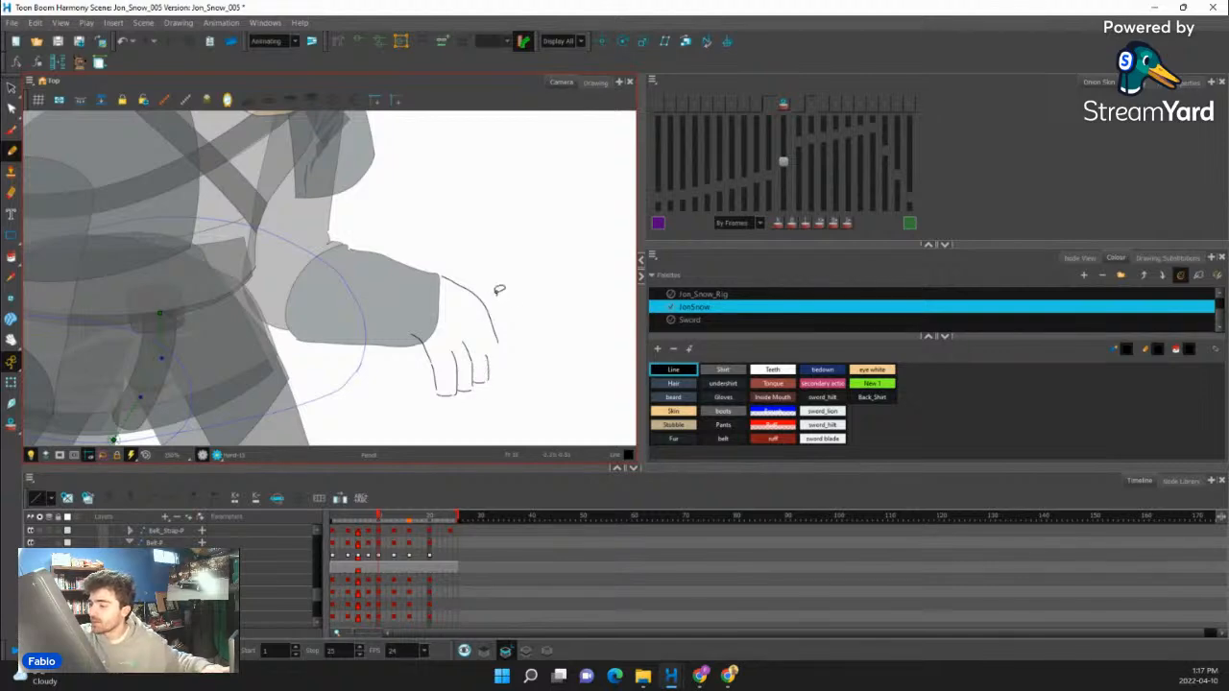
key("ctrl+z")
key("ctrl+z")
key("ctrl+z")
key("ctrl+z")
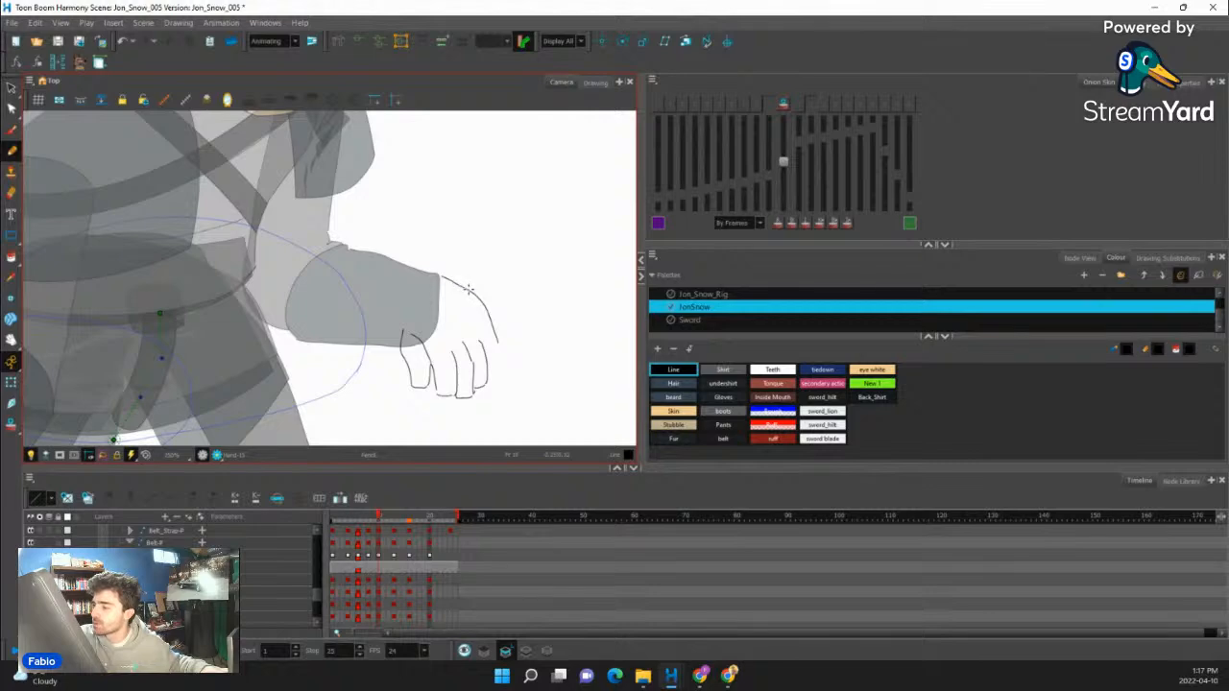
left_click_drag(469, 290, 483, 319)
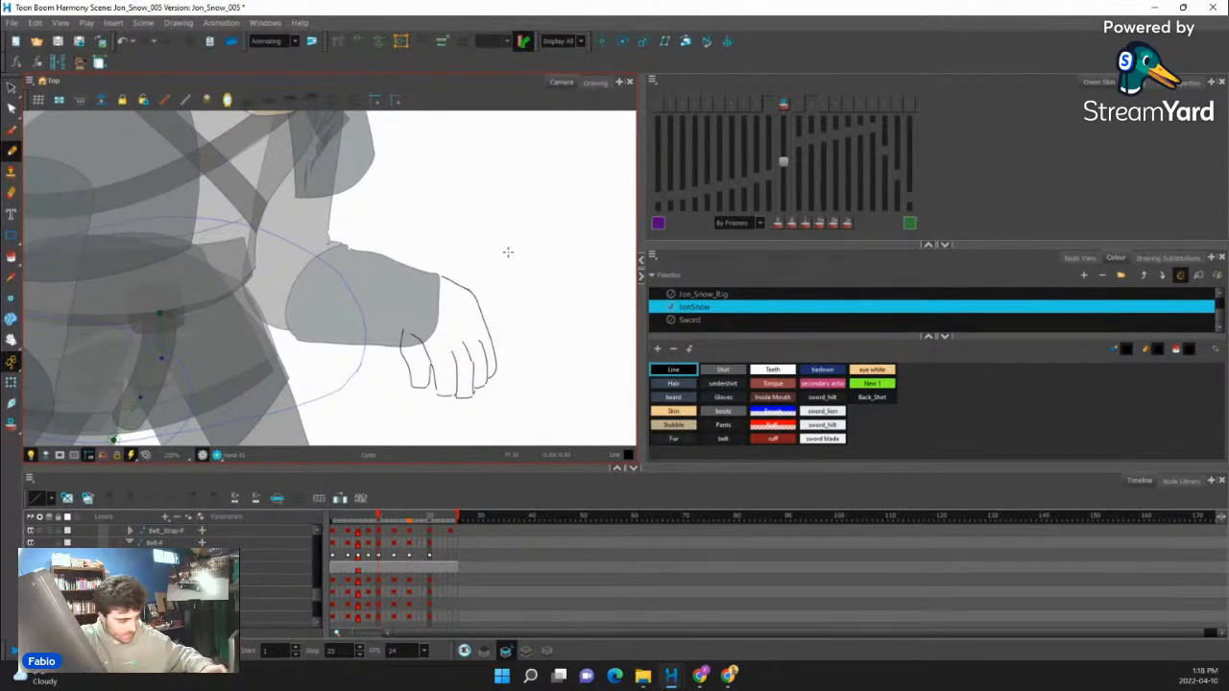
- Close the gaps in the hand outline, fill the palm and fingers with the Gloves colour, and leave the drawing deselected
key("alt+c")
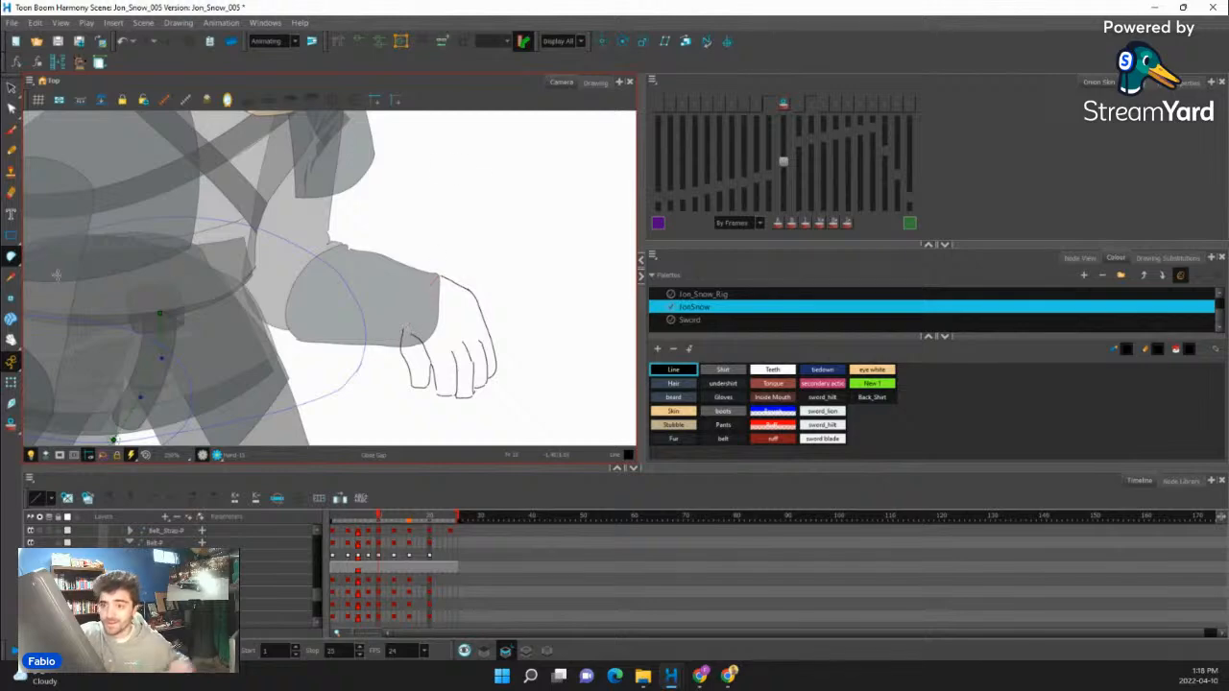
left_click(12, 256)
left_click(51, 256)
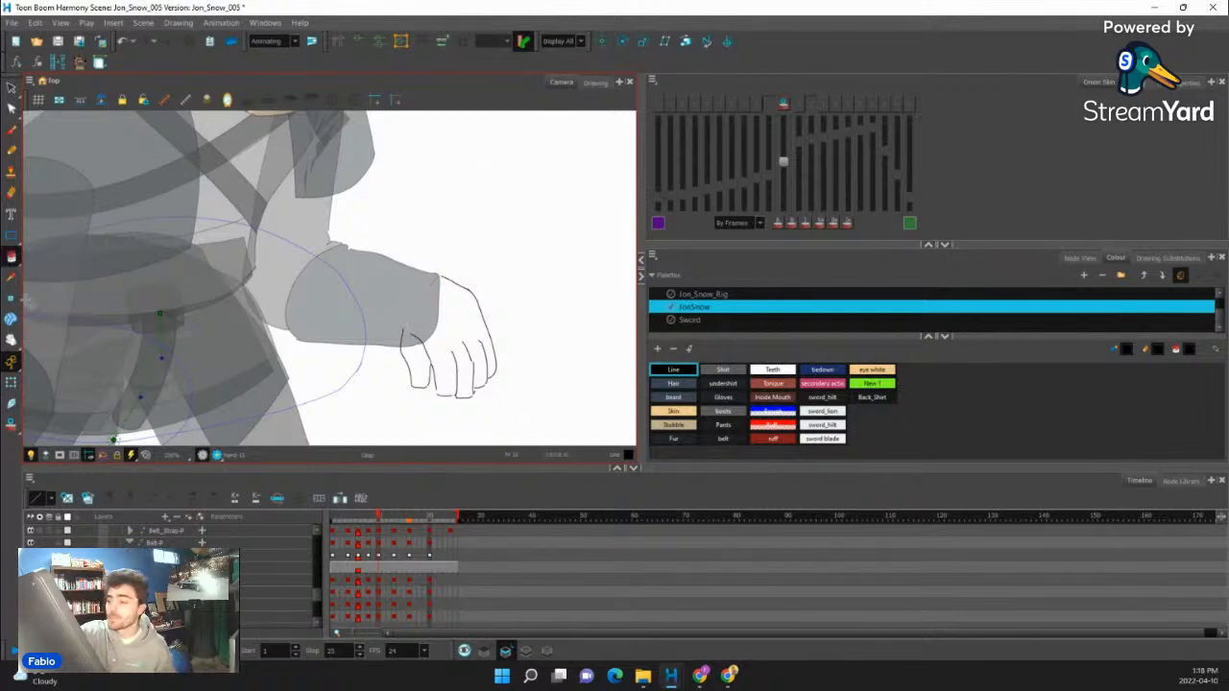
left_click(722, 397)
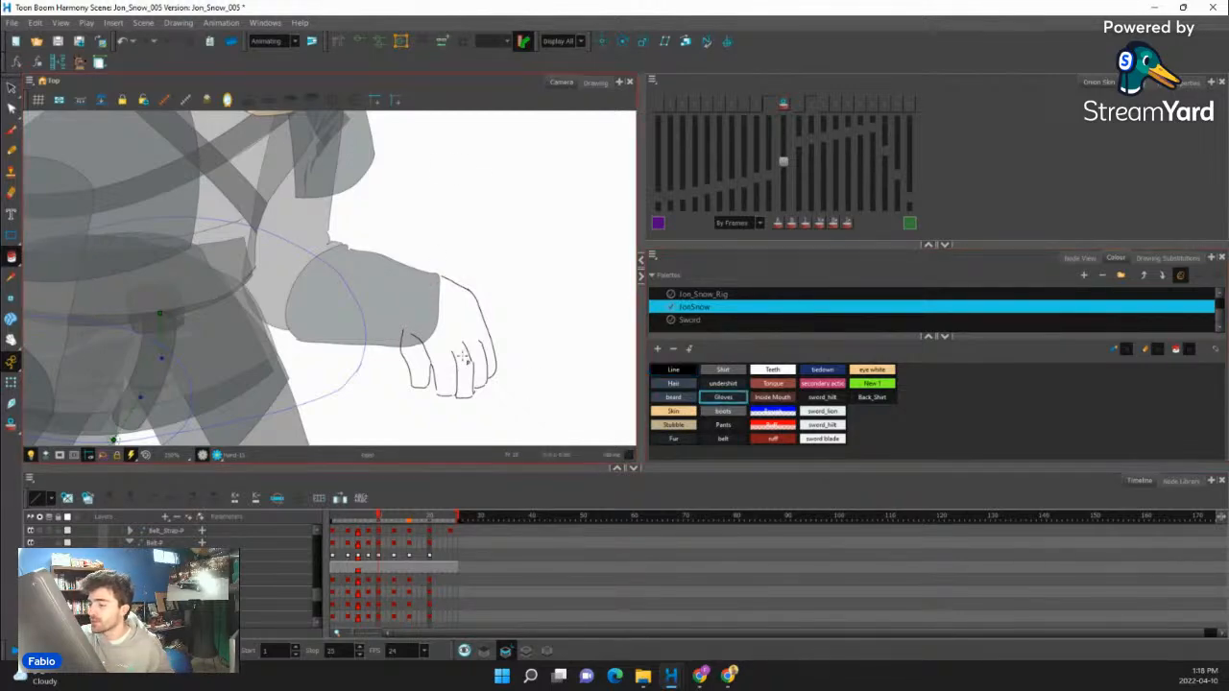
left_click(464, 369)
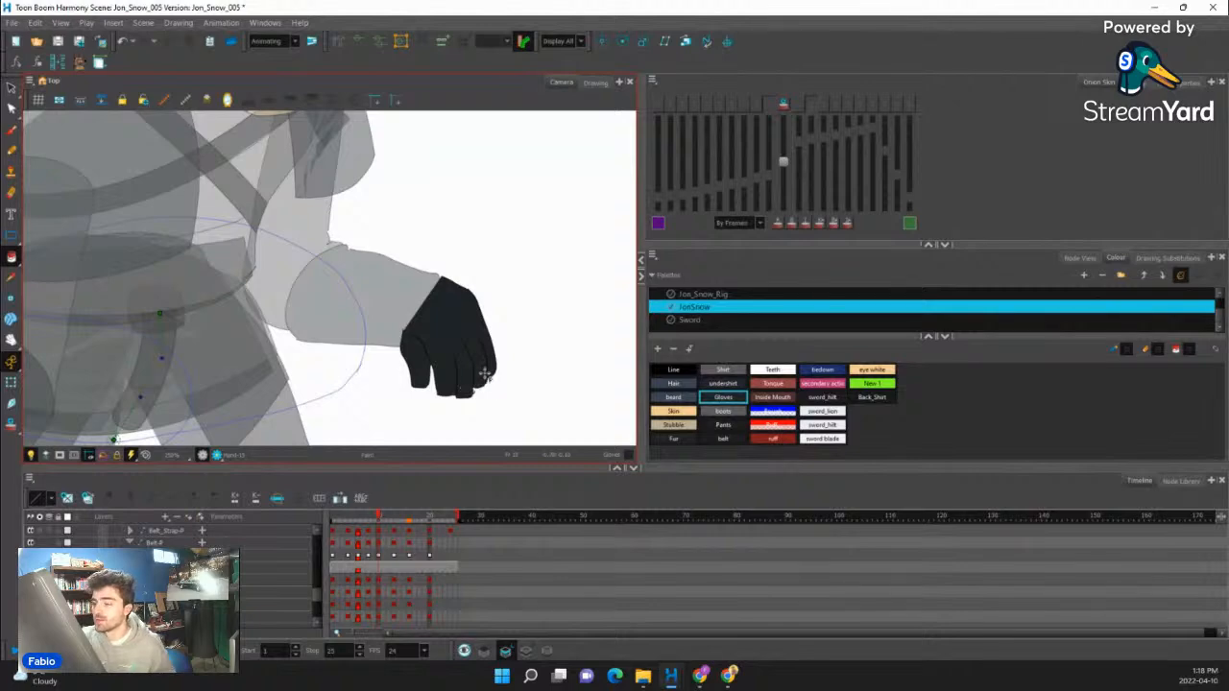
scroll(446, 312, "down", 3)
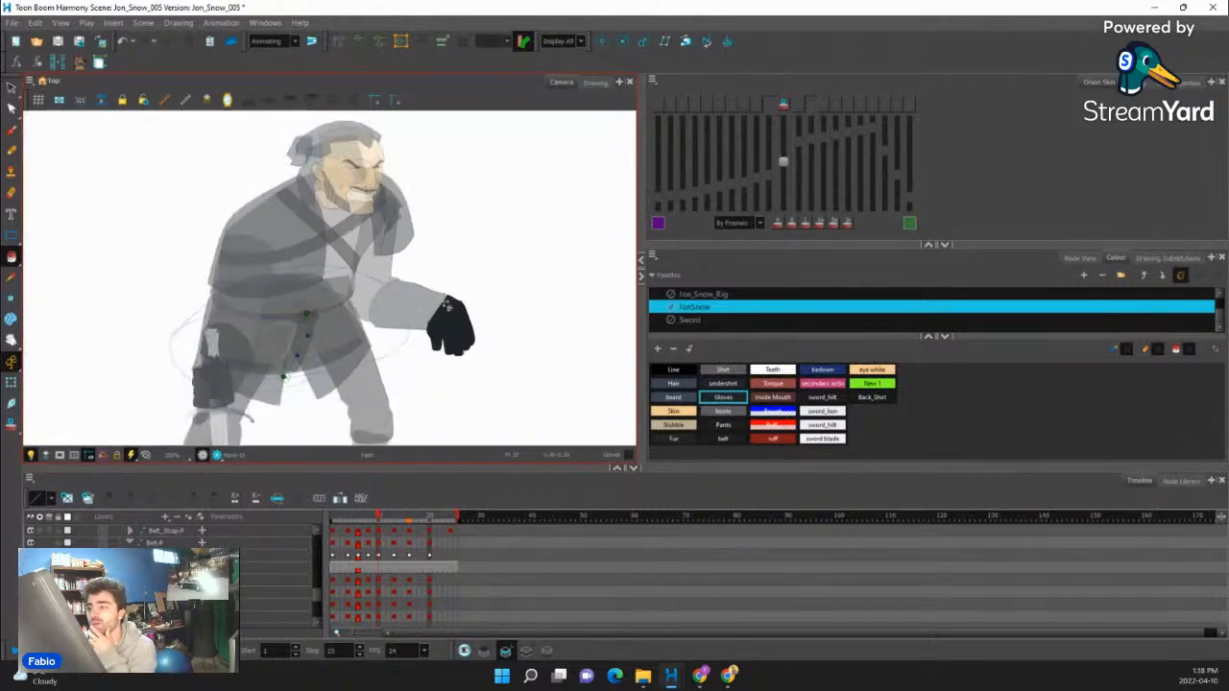
left_click(12, 382)
left_click(226, 267)
scroll(278, 252, "down", 2)
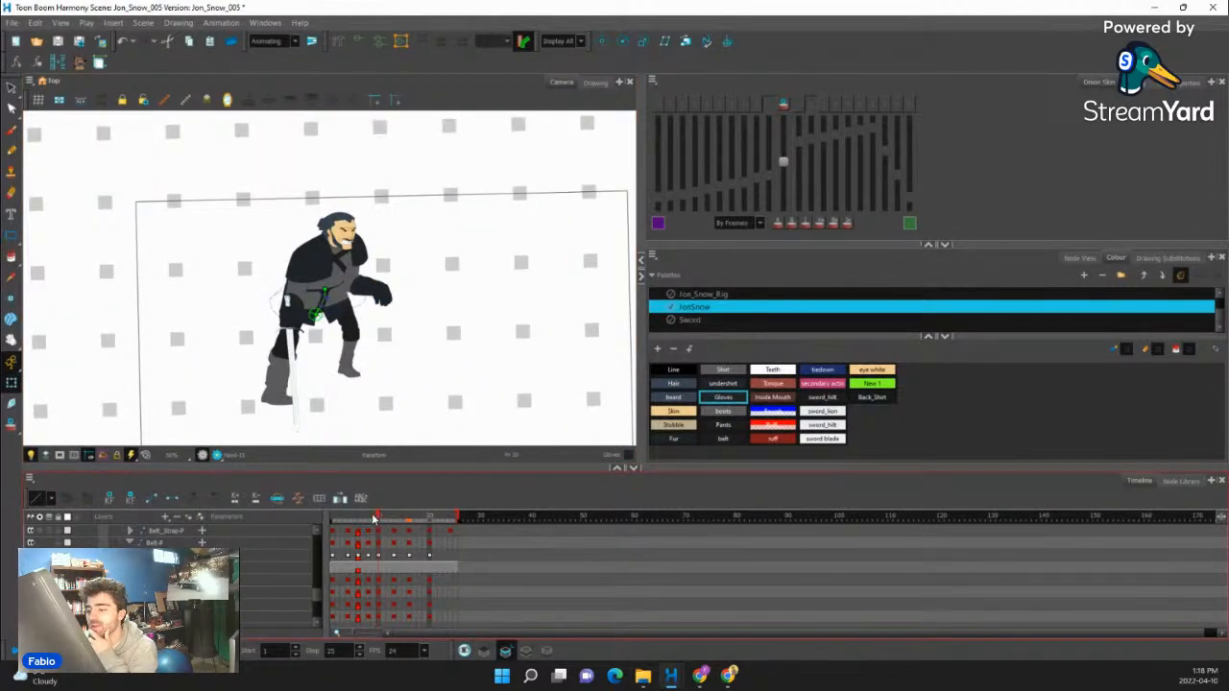
- Swap the forward hand's drawing at frame 13 for drawing substitution 14
left_click_drag(375, 520, 394, 519)
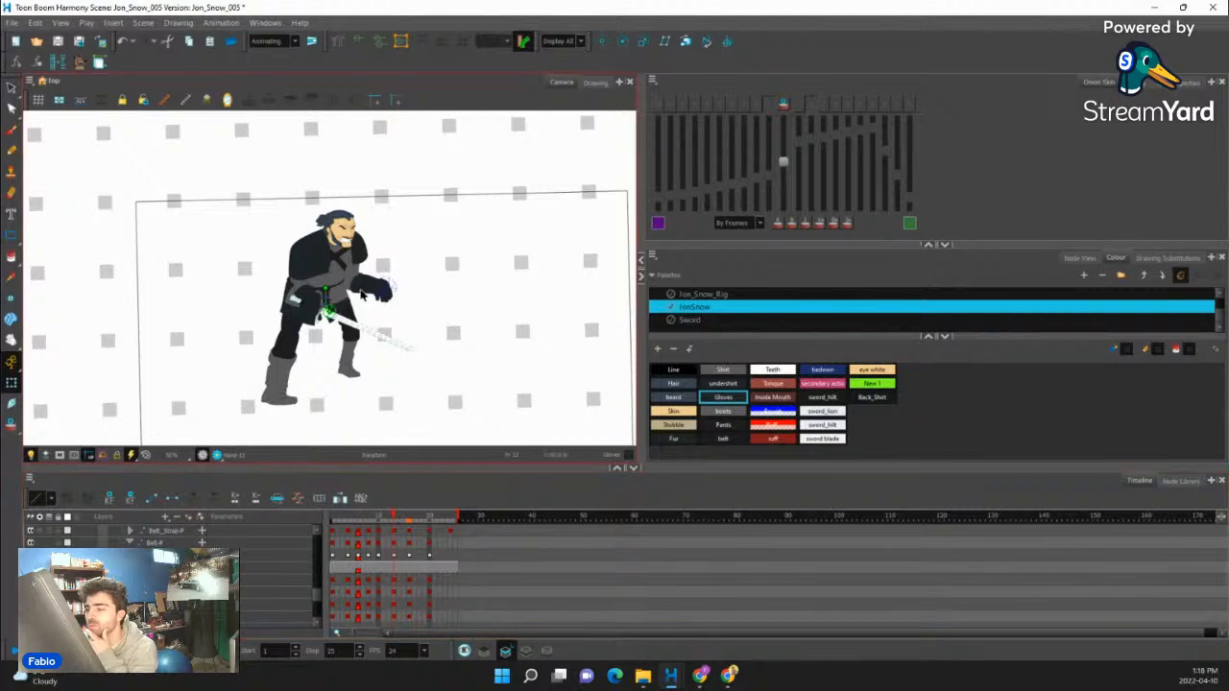
scroll(365, 292, "up", 4)
left_click(417, 290)
left_click(1163, 259)
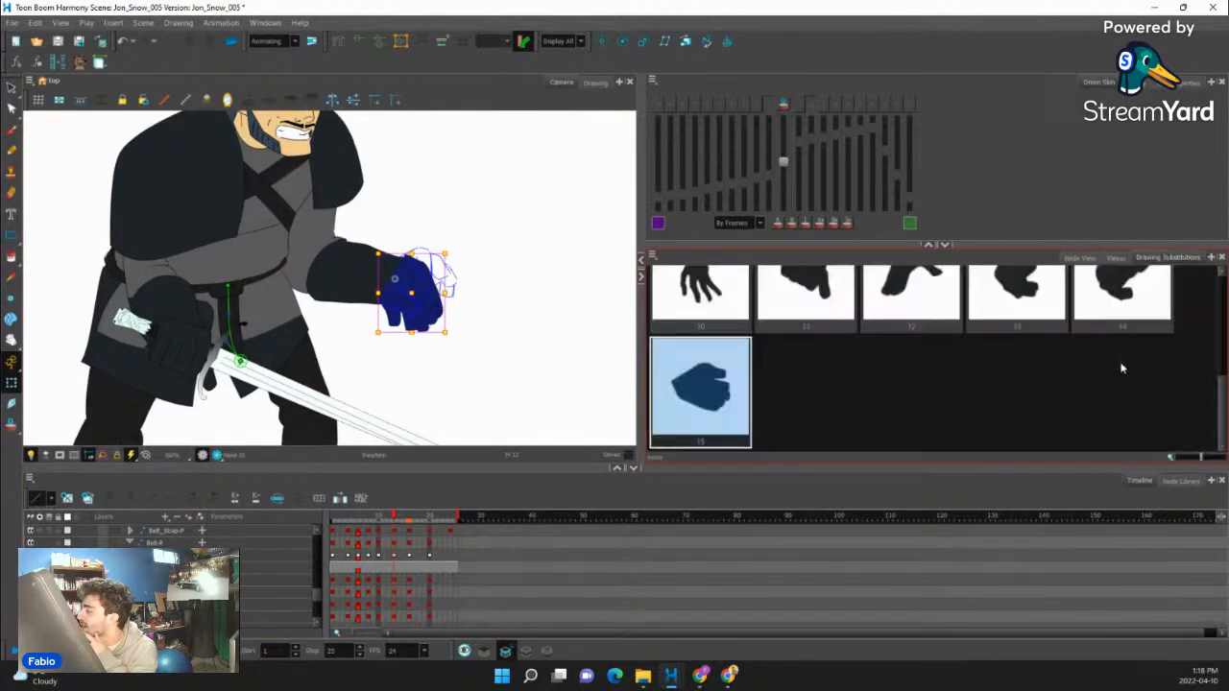
left_click(1134, 309)
scroll(413, 307, "down", 3)
left_click(450, 305)
scroll(449, 305, "down", 3)
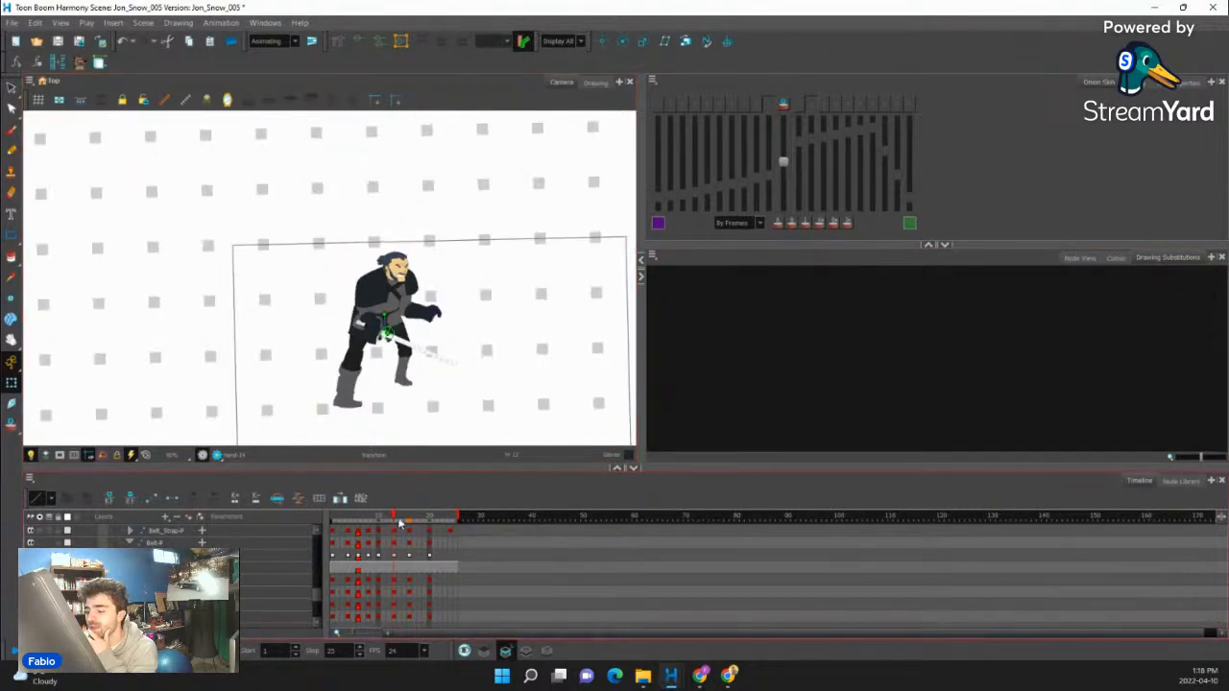
- Play back the animation from frame 1 several times to check how the new hand drawing reads in motion
left_click_drag(397, 519, 333, 519)
scroll(338, 277, "down", 1)
scroll(328, 283, "down", 1)
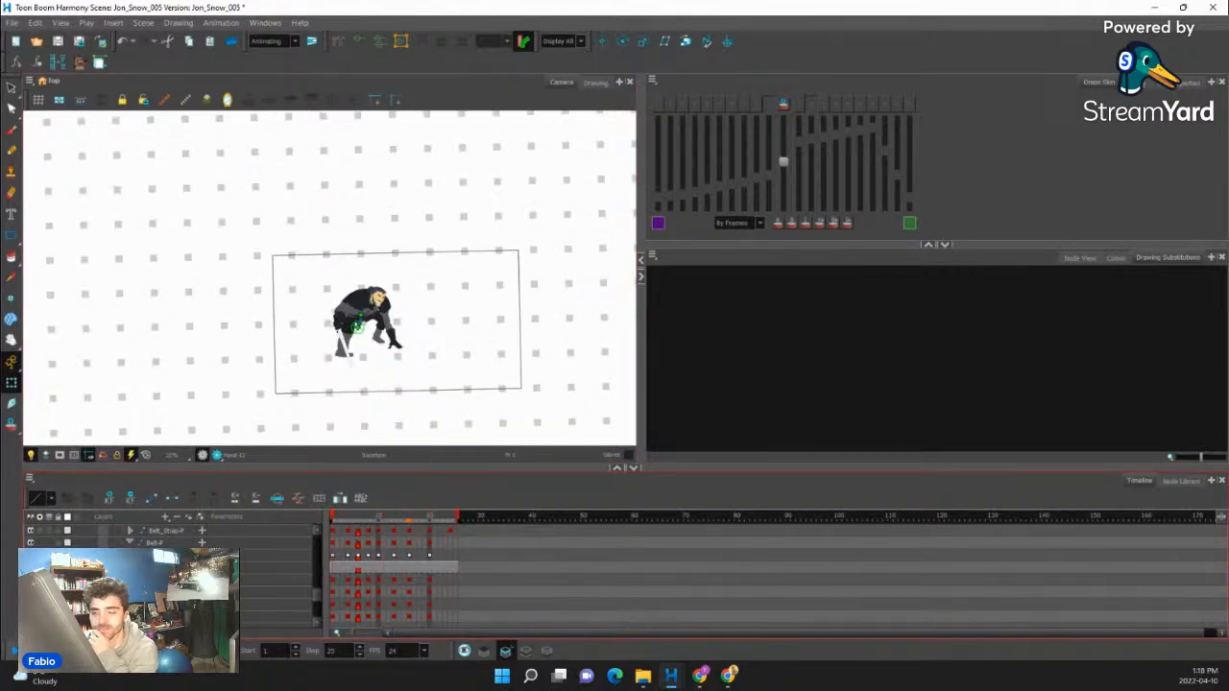
left_click(14, 651)
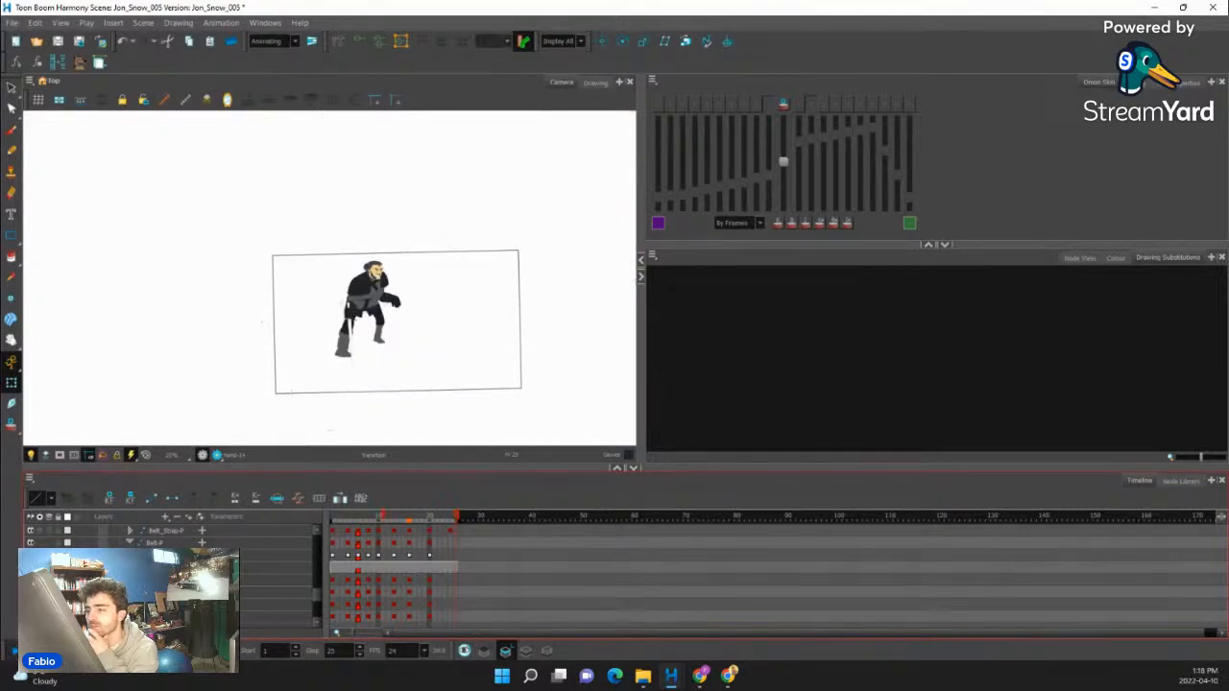
scroll(412, 327, "up", 2)
scroll(356, 309, "down", 2)
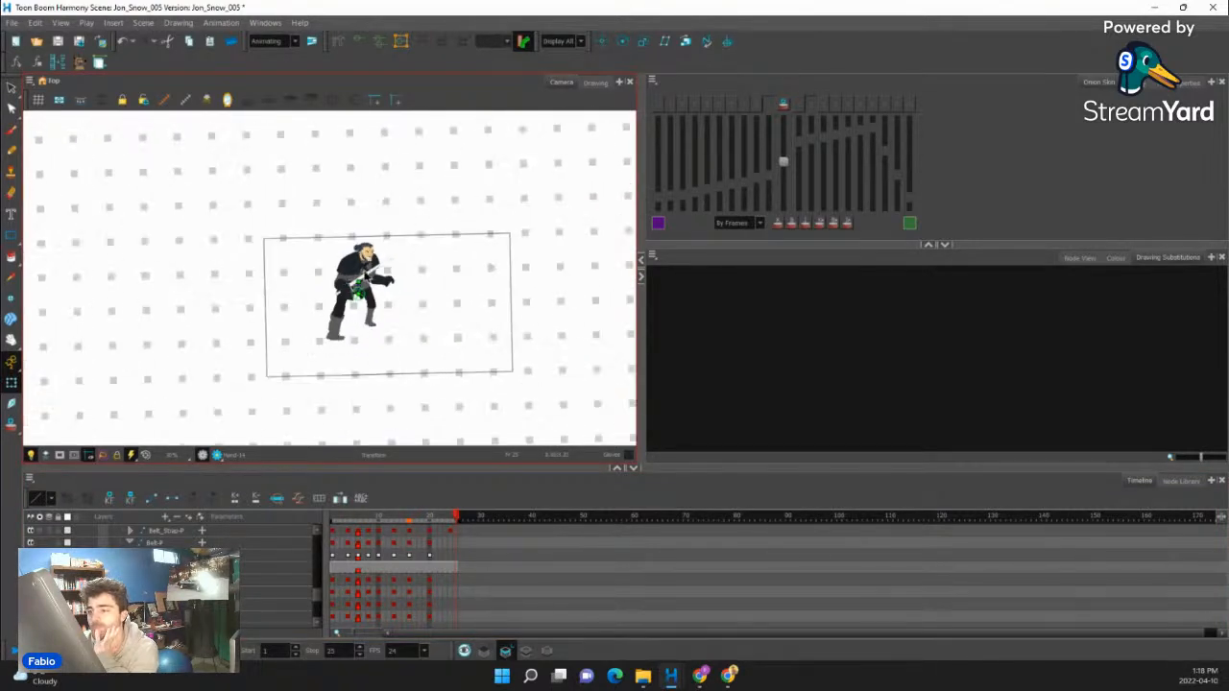
scroll(368, 278, "up", 2)
left_click(13, 653)
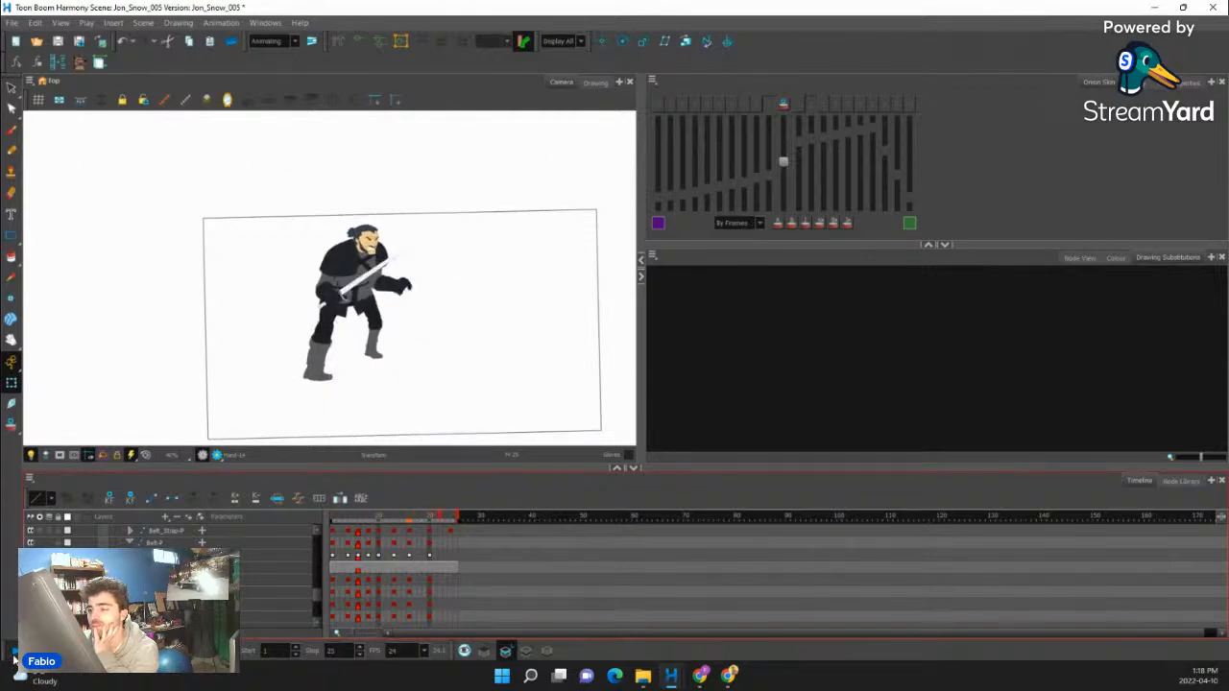
left_click(13, 653)
left_click(13, 652)
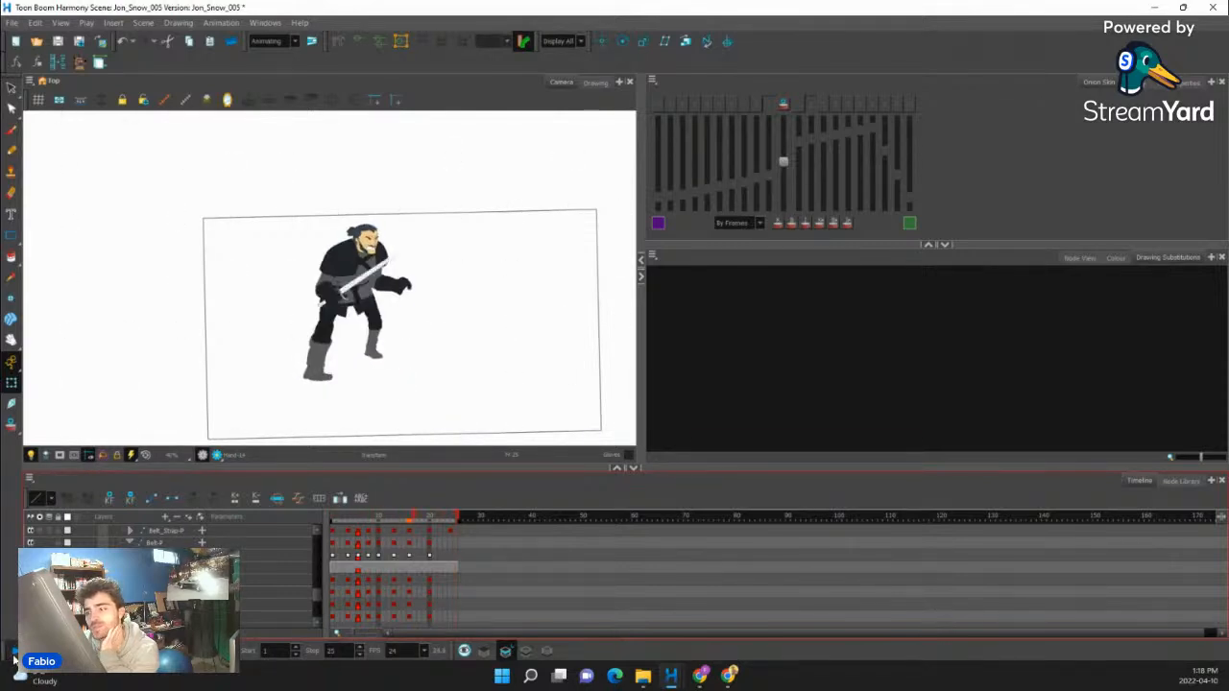
left_click(14, 655)
left_click(14, 655)
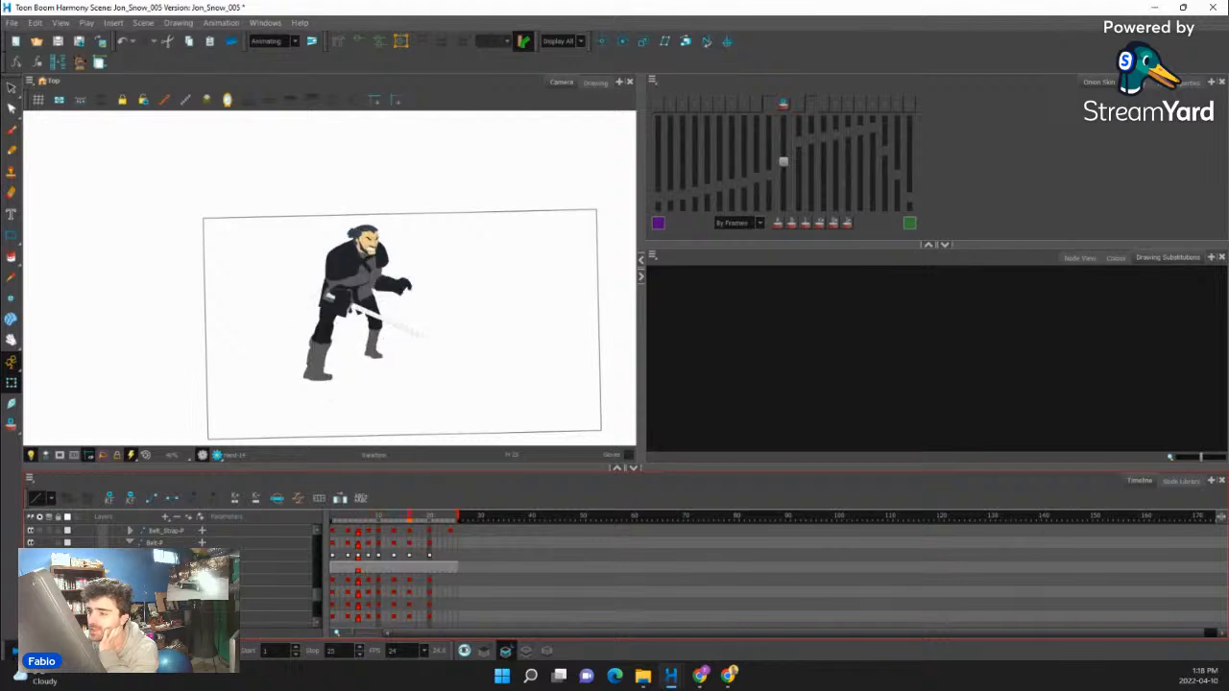
- Play back the whole animation repeatedly and examine the belt strap's poses around frames 4 to 8
left_click(13, 655)
left_click(331, 538)
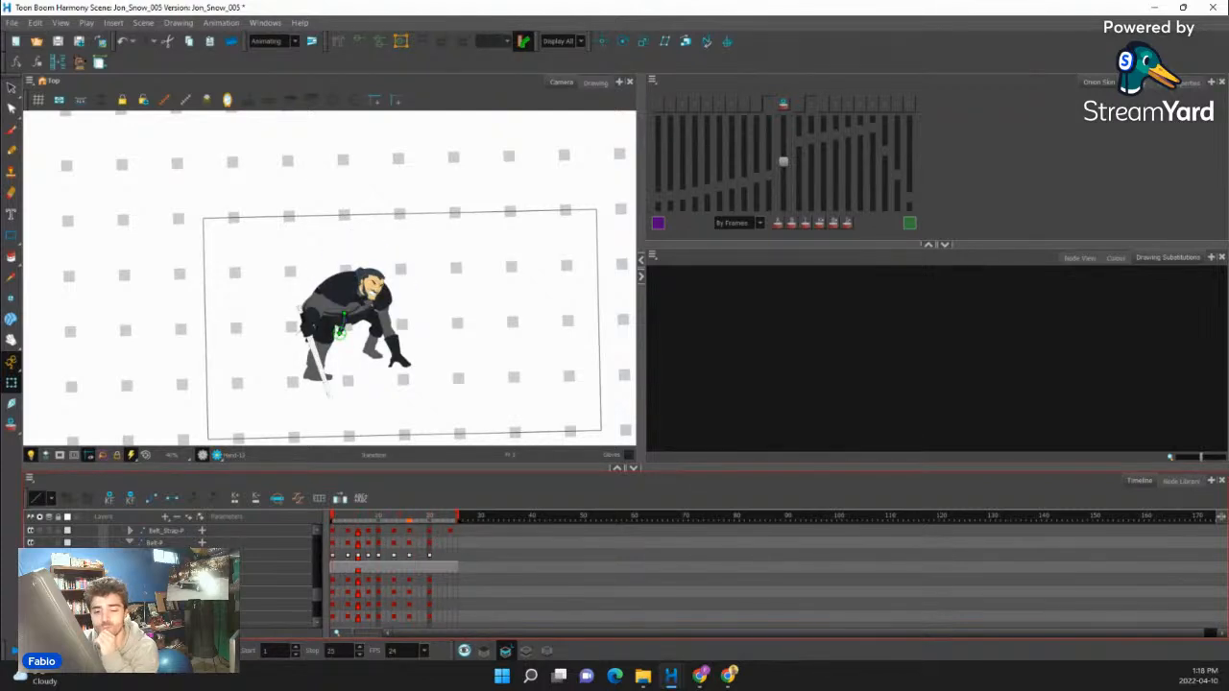
left_click(13, 651)
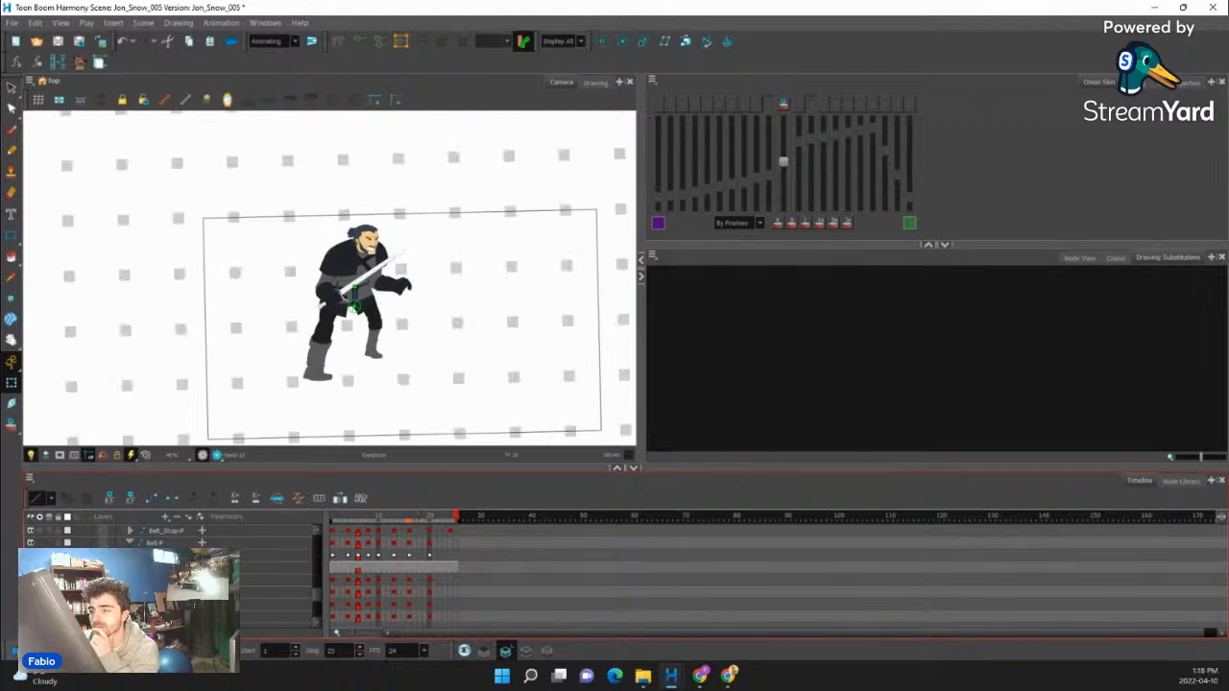
left_click(13, 651)
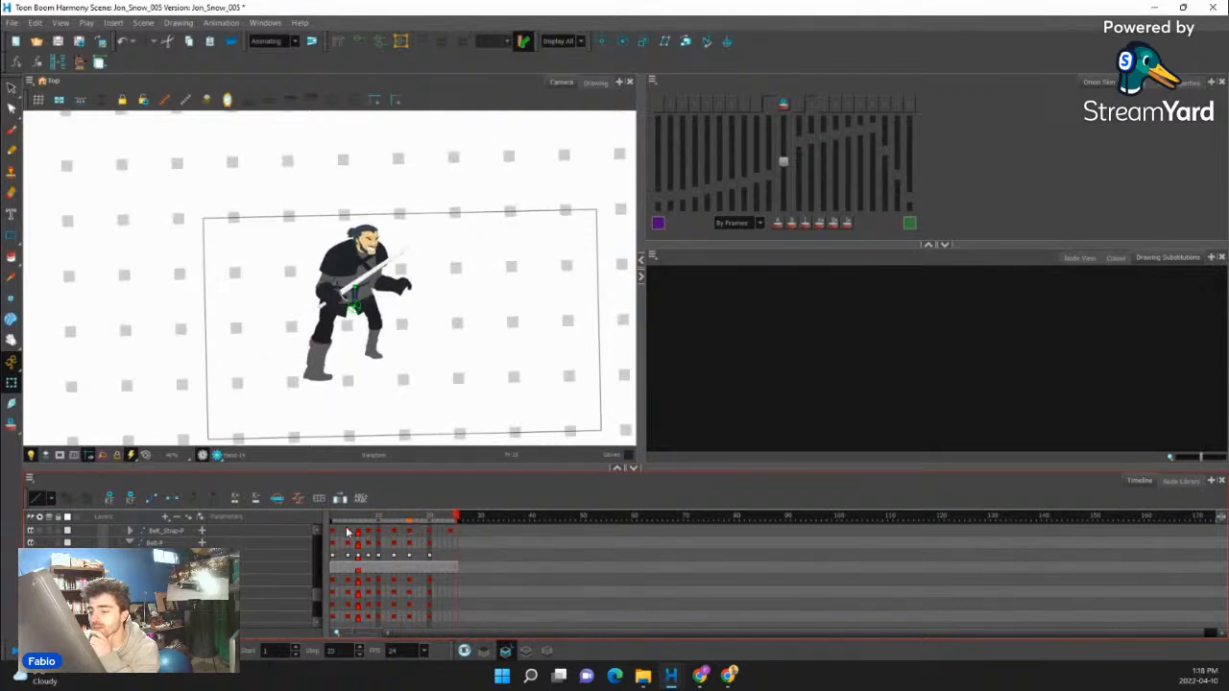
left_click(348, 532)
left_click(358, 534)
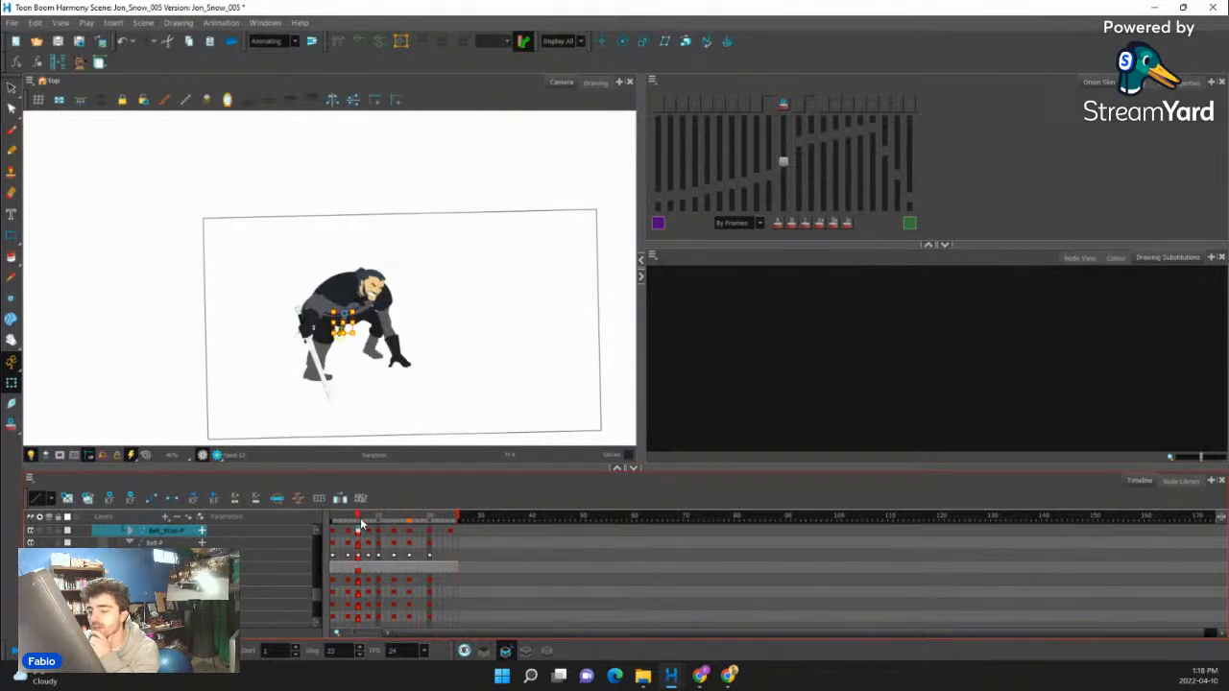
mouse_move(361, 524)
left_mouse_down()
mouse_move(336, 523)
mouse_move(429, 519)
mouse_move(342, 525)
mouse_move(383, 519)
mouse_move(369, 517)
left_mouse_up()
scroll(409, 241, "up", 2)
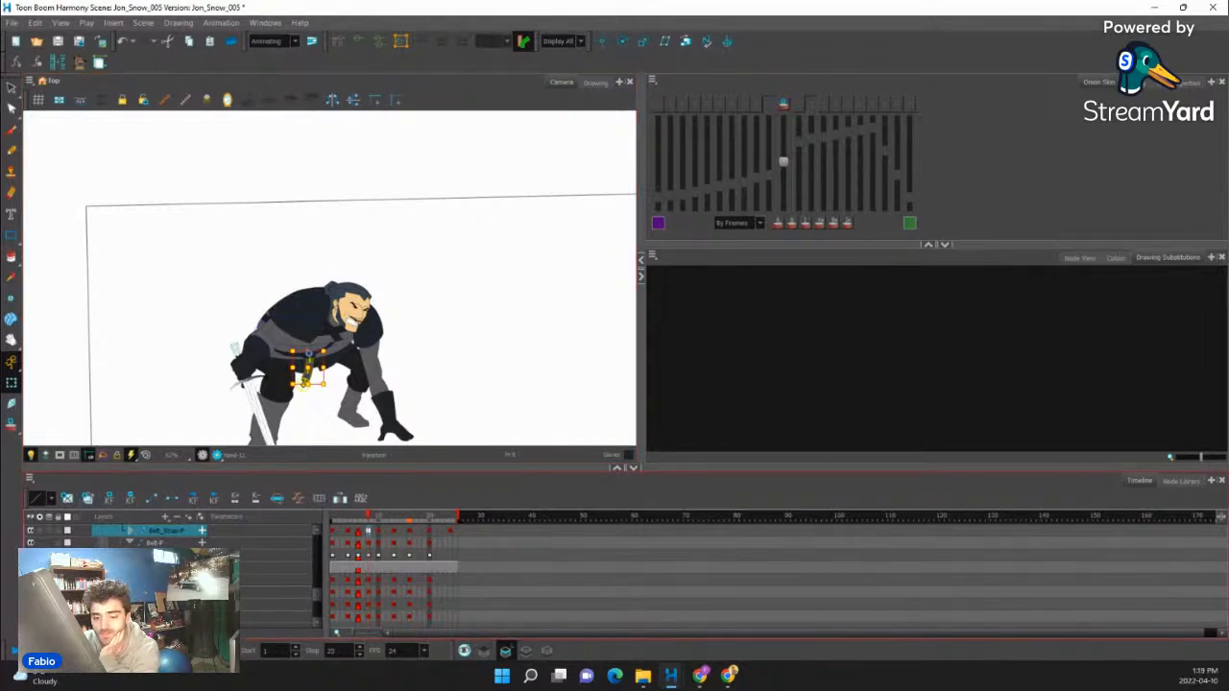
left_click(15, 652)
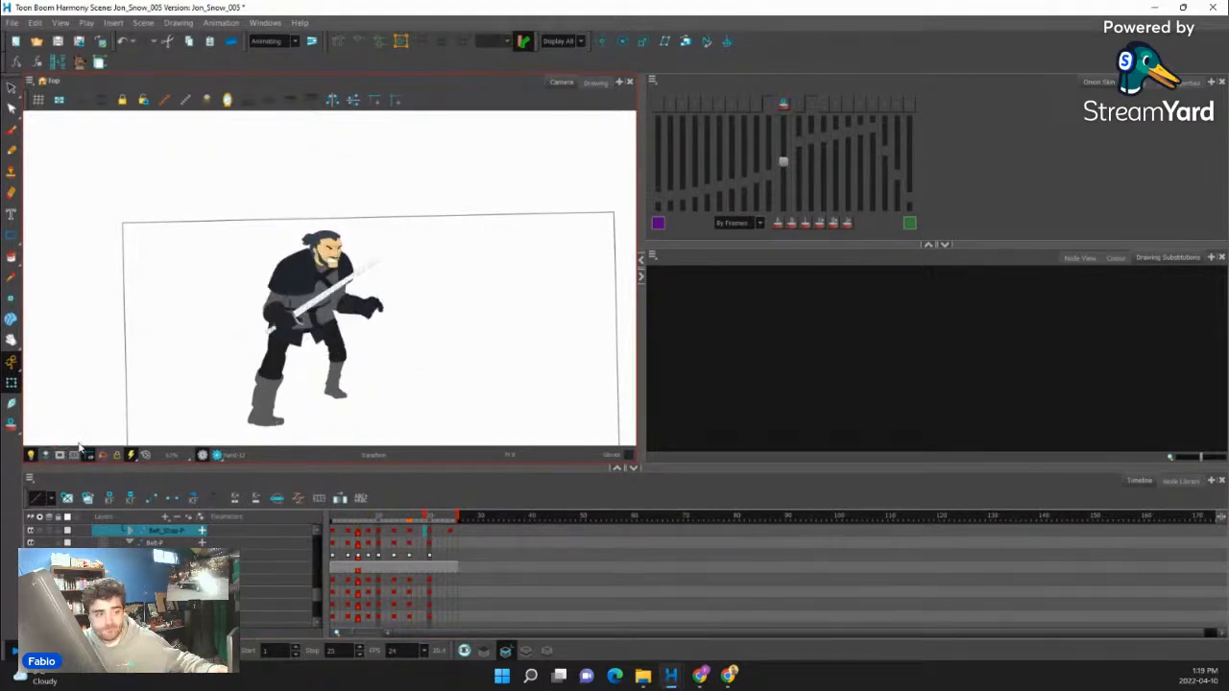
- Show the node network and enable the disabled red drawing node so the rough sketch displays with the rigged character
left_click(1073, 258)
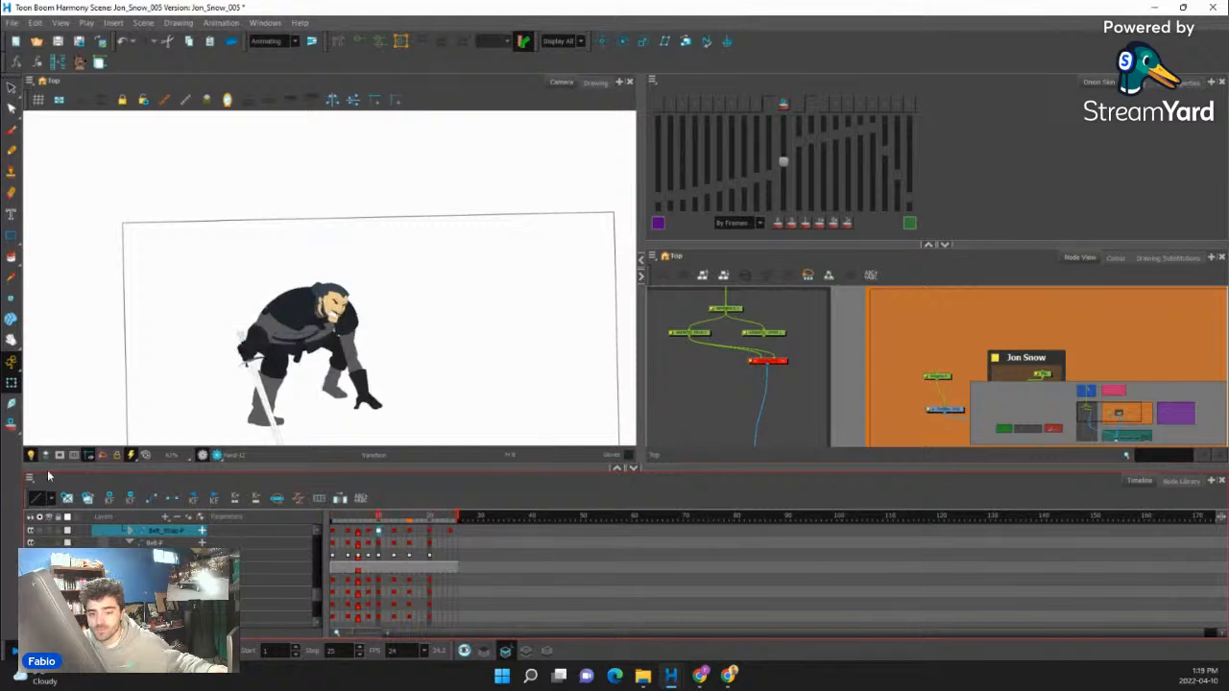
scroll(318, 314, "down", 2)
left_click_drag(407, 337, 413, 345)
scroll(774, 372, "up", 1)
left_click(780, 363)
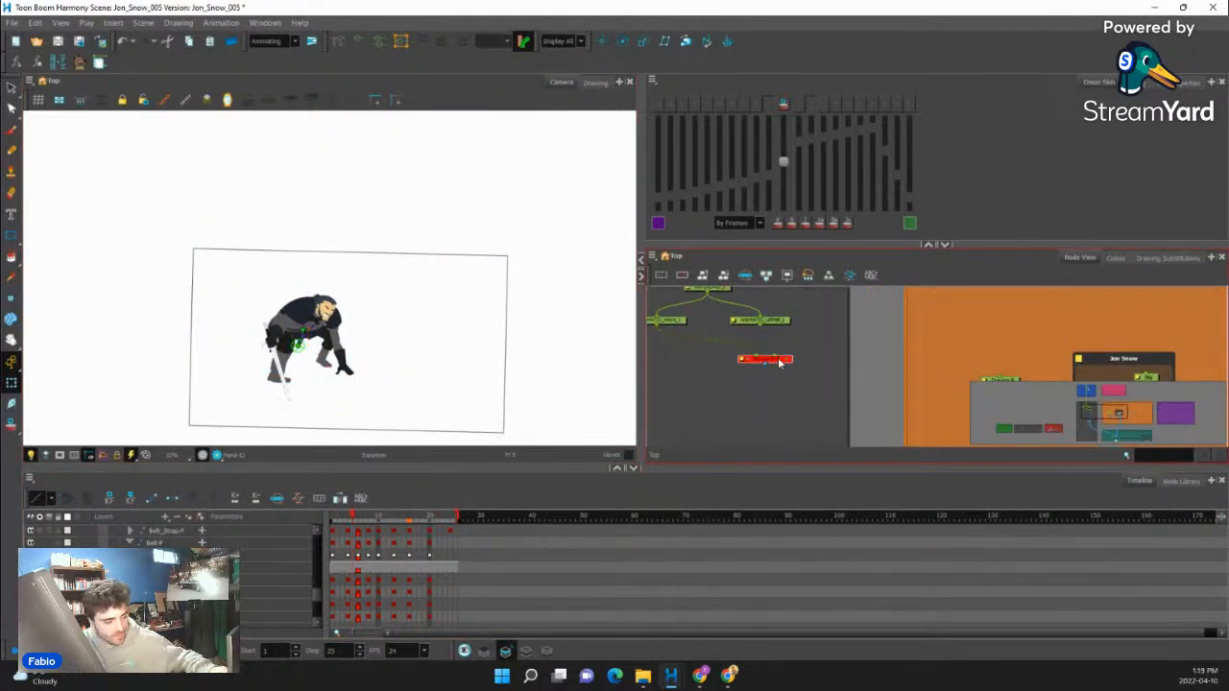
key("a")
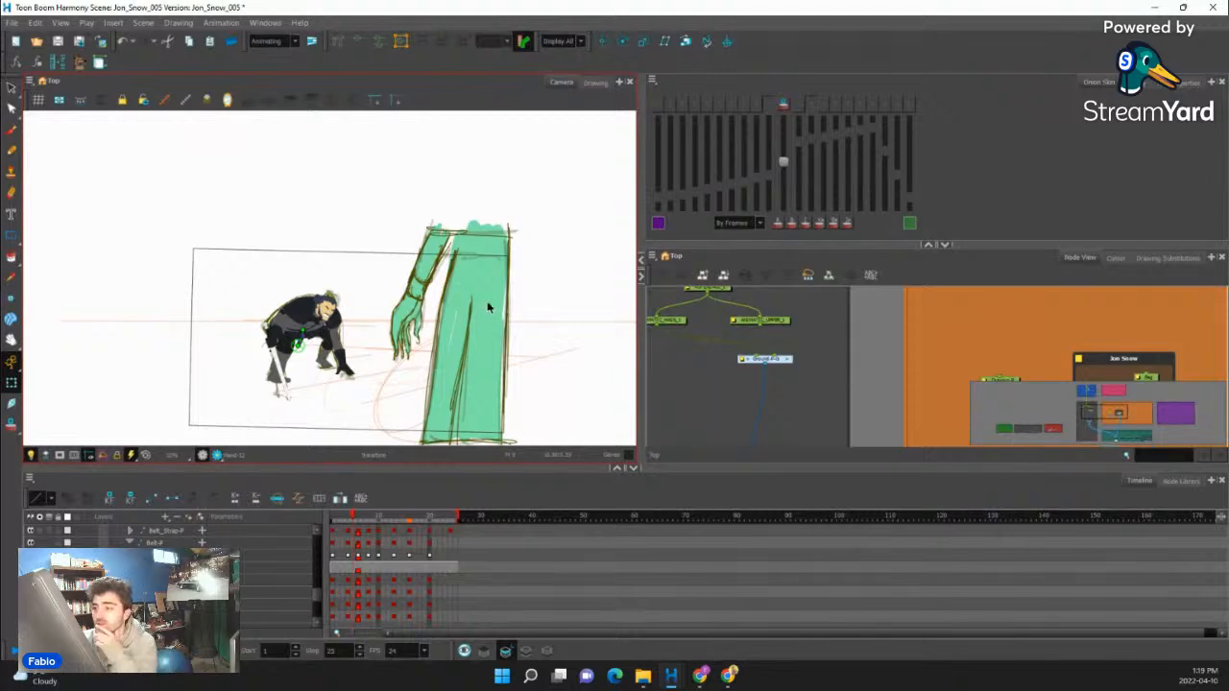
- Step through the opening frames from frame 1 to compare the crouched rig with the rough sketch
scroll(489, 307, "down", 2)
scroll(403, 332, "up", 3)
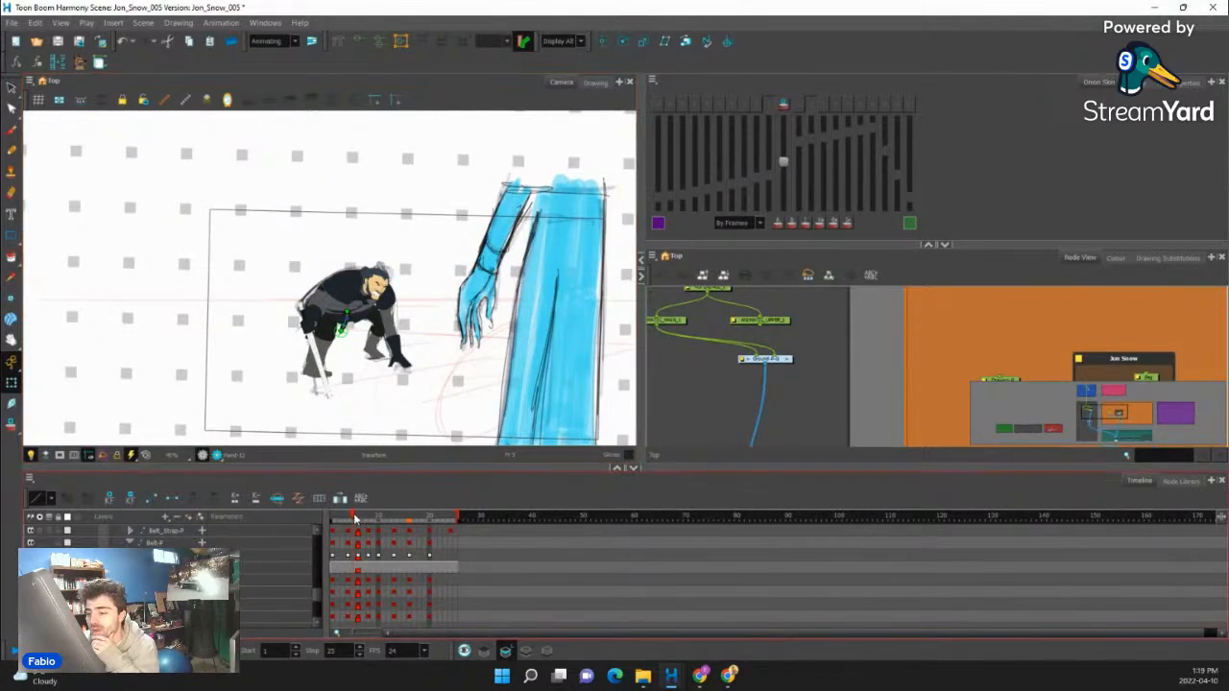
mouse_move(354, 519)
left_mouse_down()
mouse_move(438, 511)
mouse_move(333, 521)
mouse_move(448, 509)
mouse_move(334, 525)
left_mouse_up()
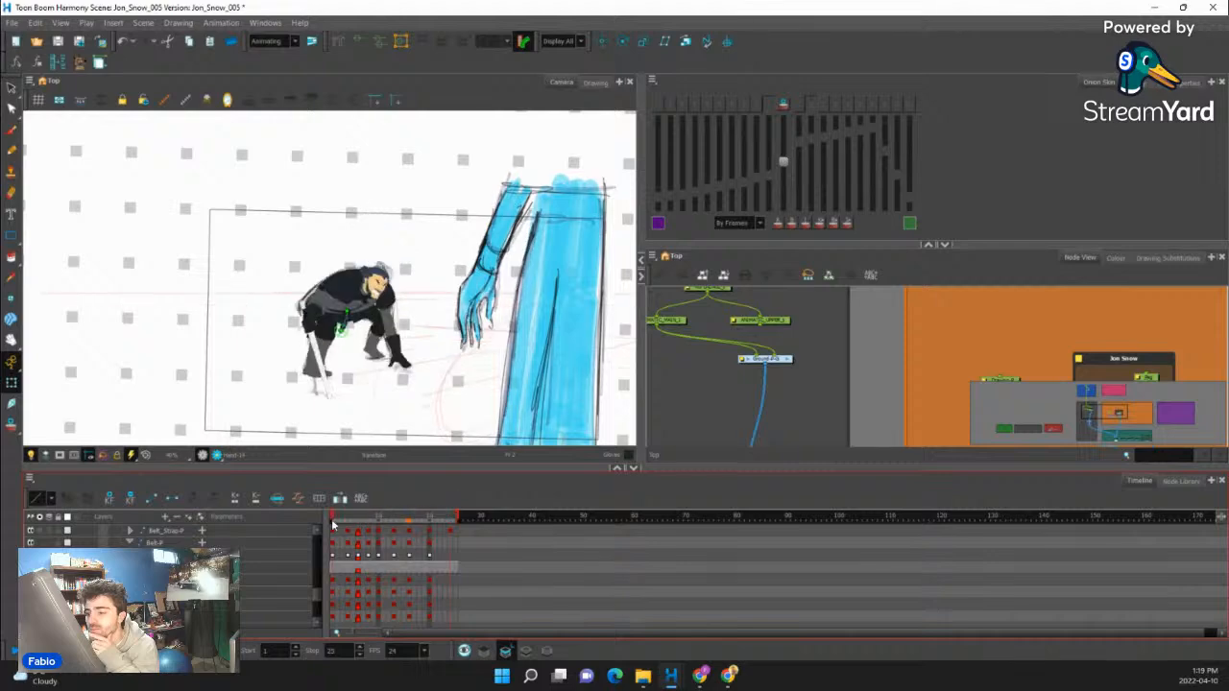
key("period")
key("period")
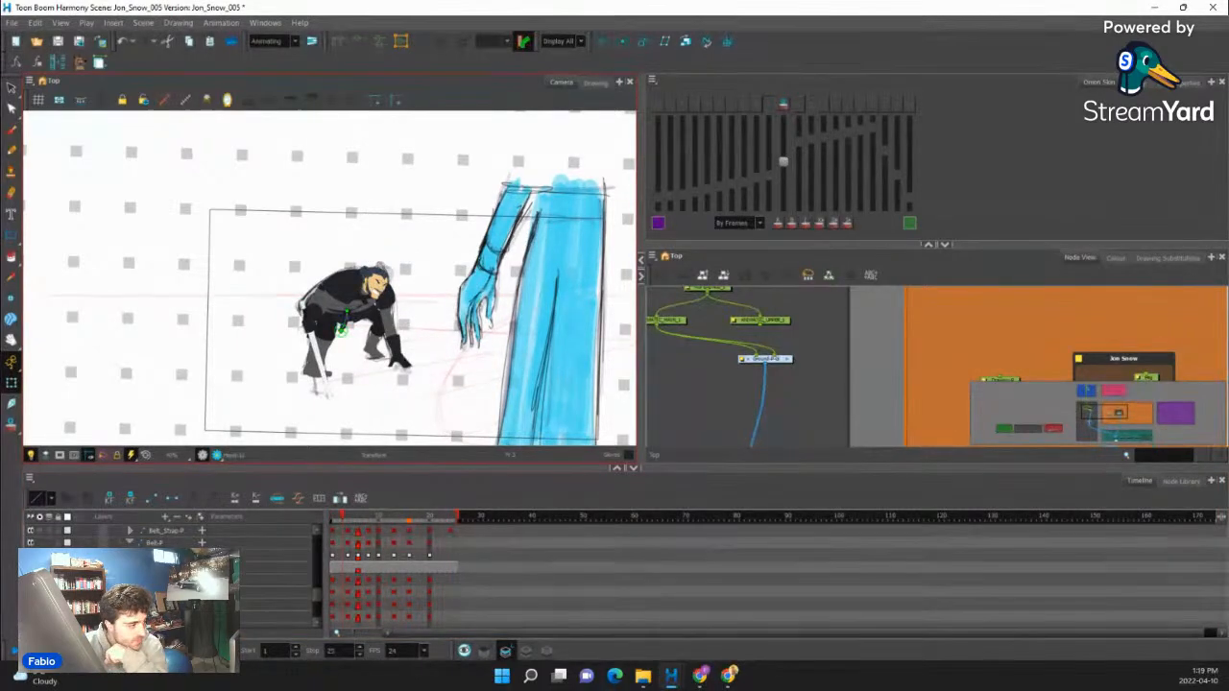
key("super")
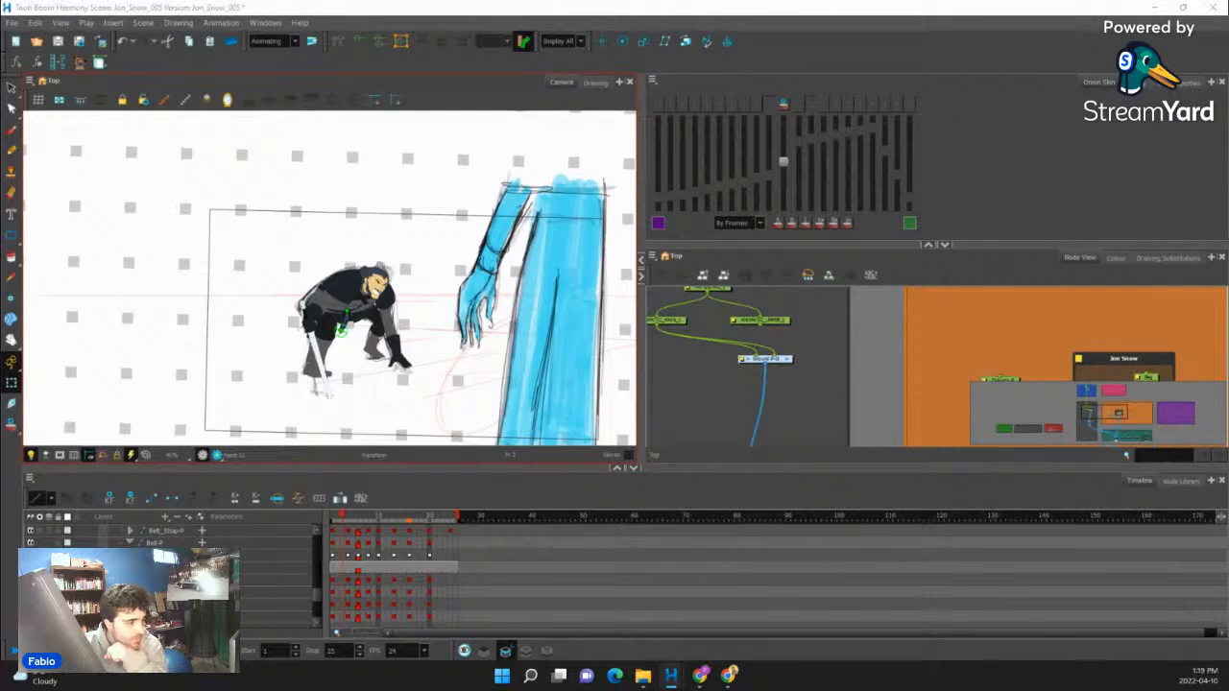
key("super+s")
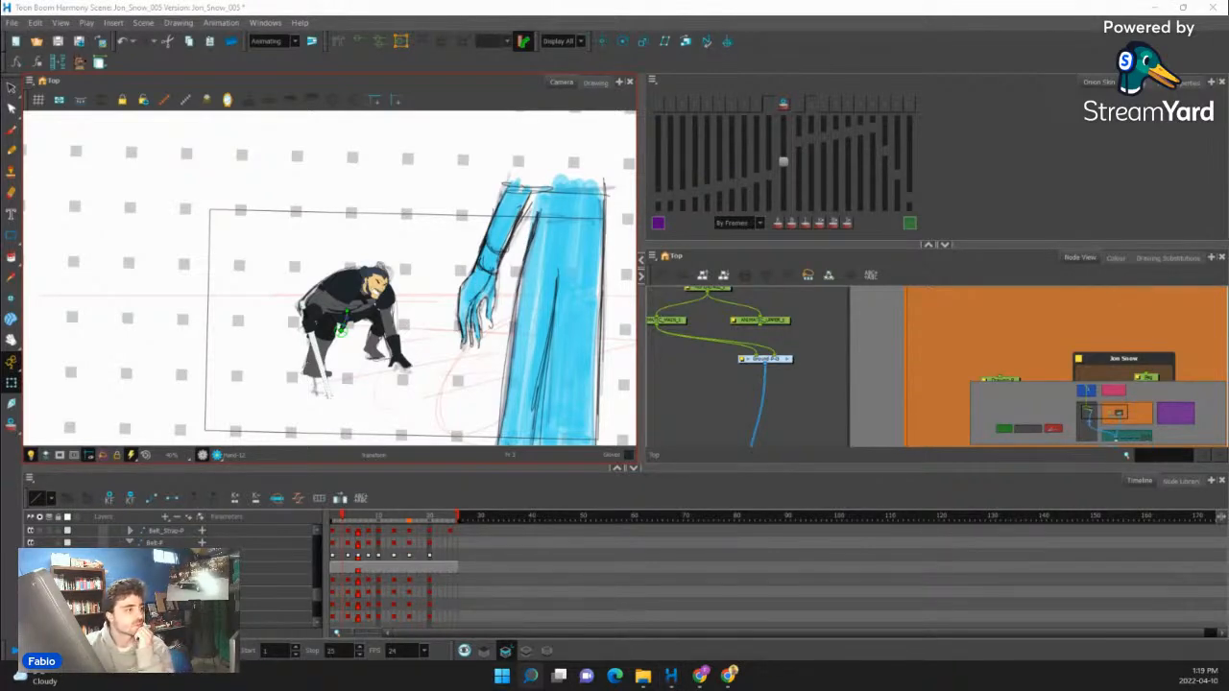
key("Return")
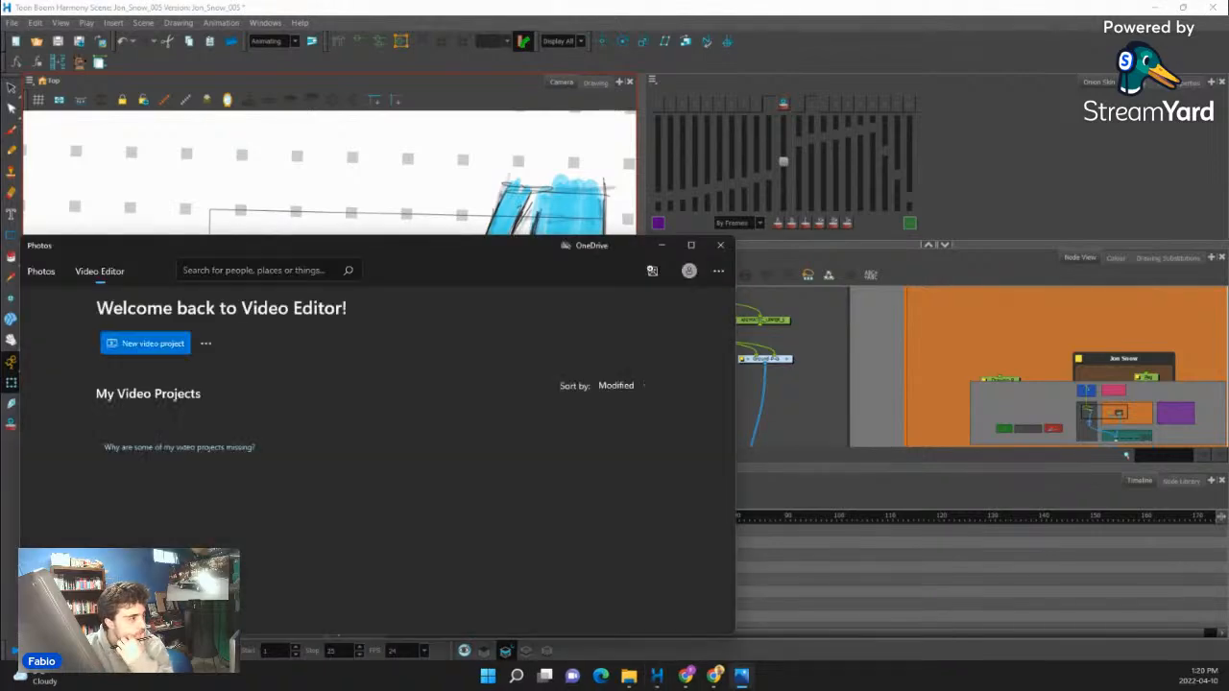
left_click(720, 245)
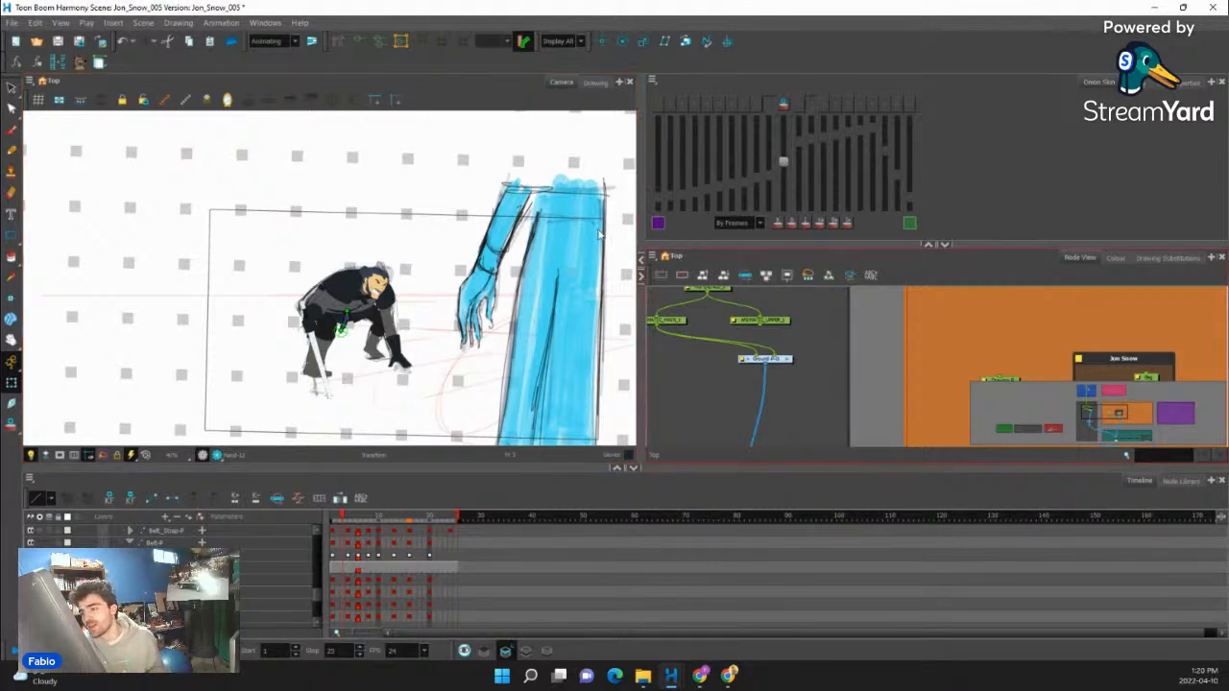
- Return to frame 1 and play back the animation with the rough sketch displayed to compare the rising motion
right_click(437, 319)
left_click(387, 485)
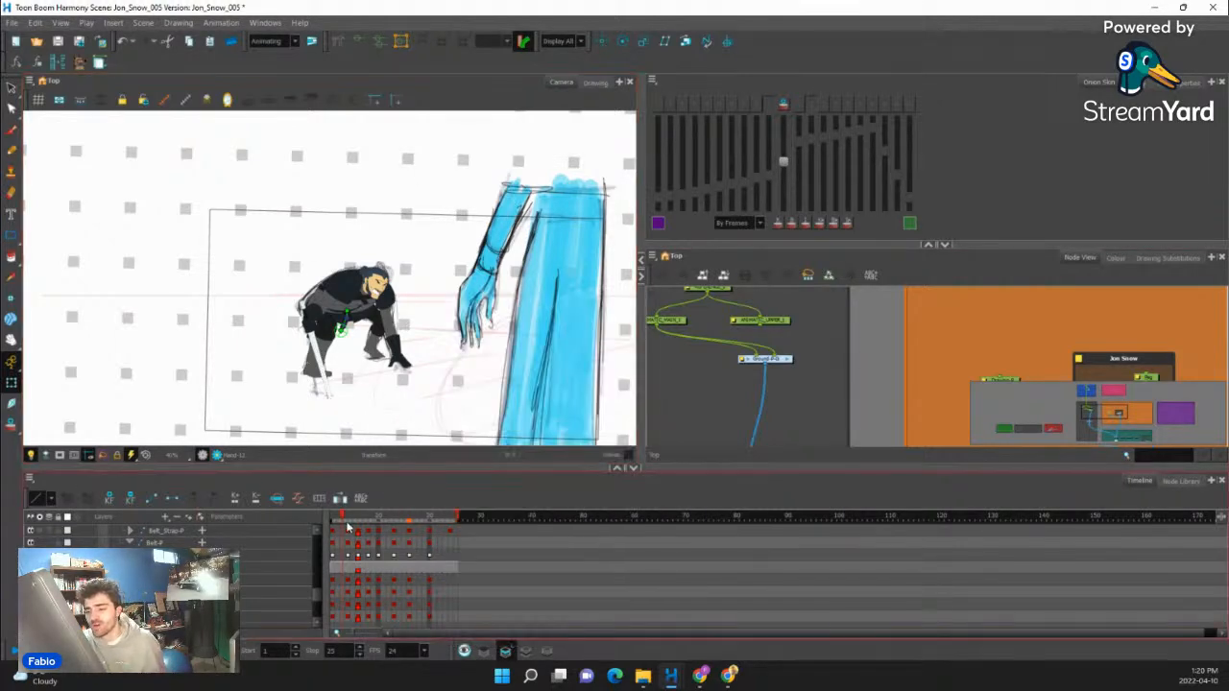
left_click_drag(347, 521, 322, 412)
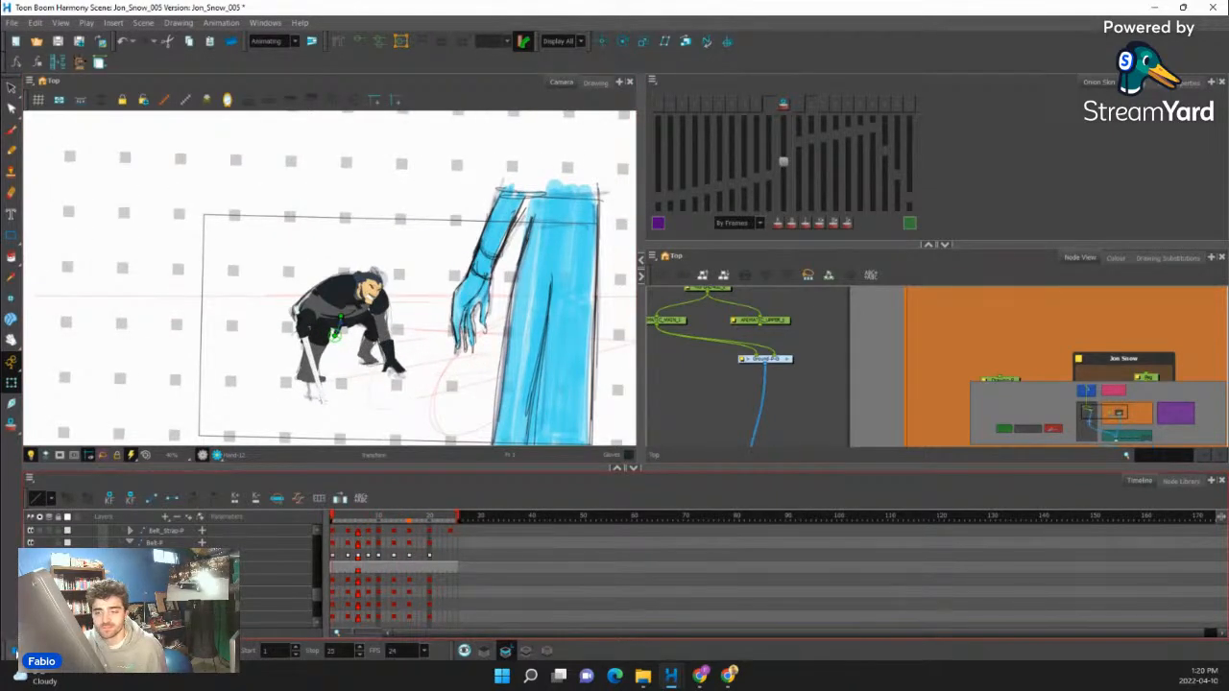
left_click(15, 653)
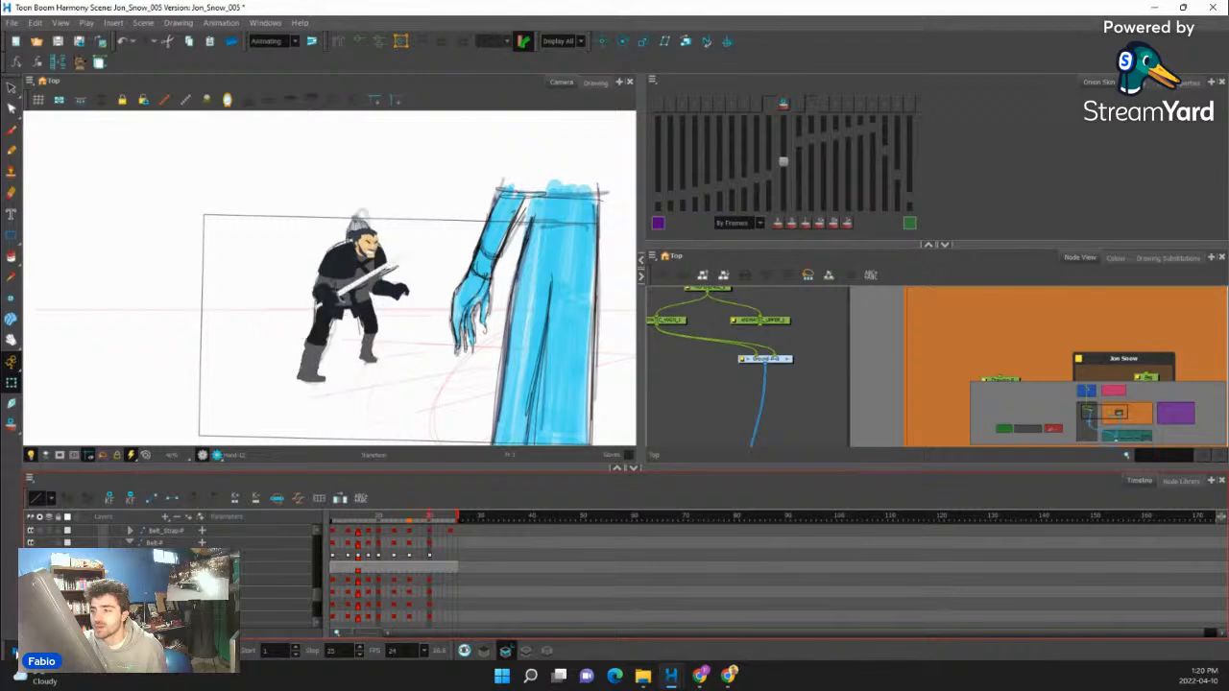